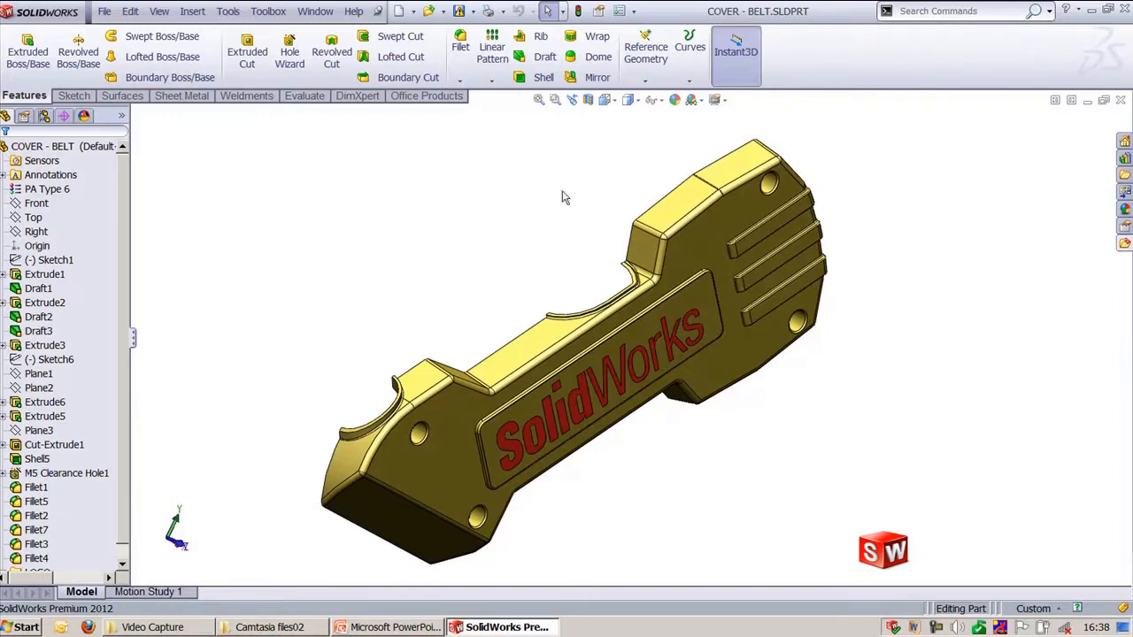
- Enable the SolidWorks Part Reviewer add-in at start-up
left_click(227, 16)
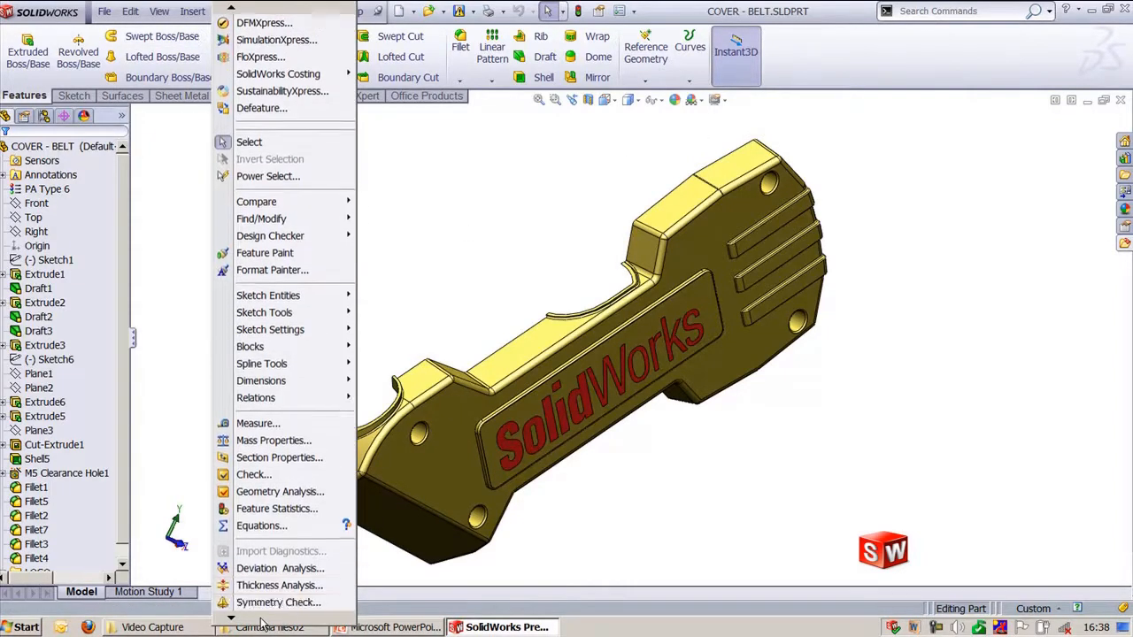
left_click(256, 586)
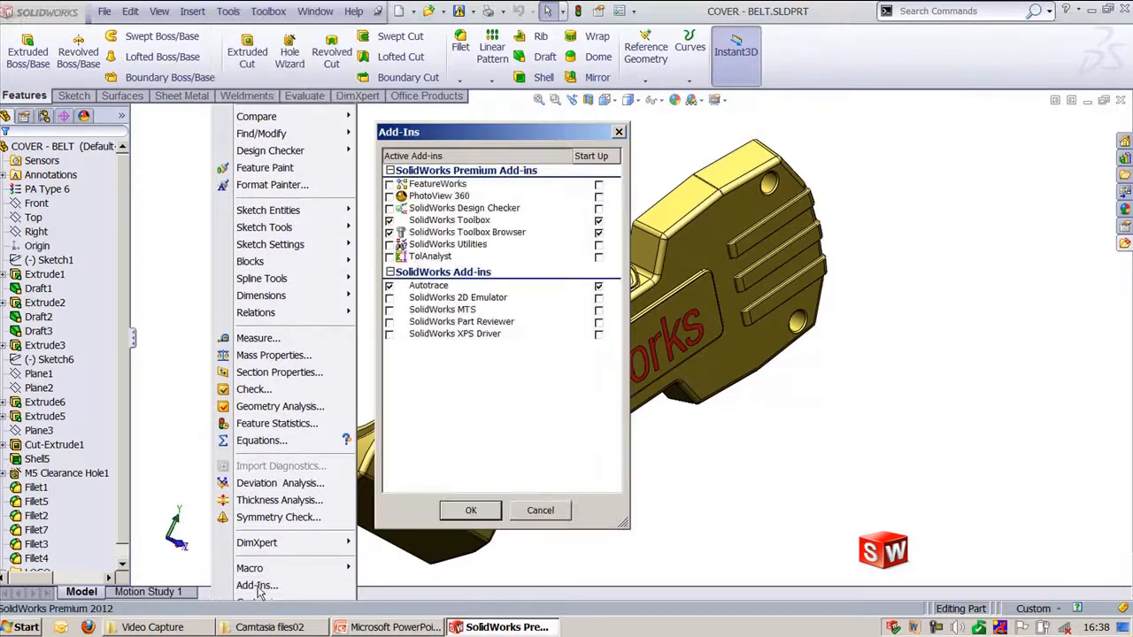
left_click(598, 321)
left_click(478, 518)
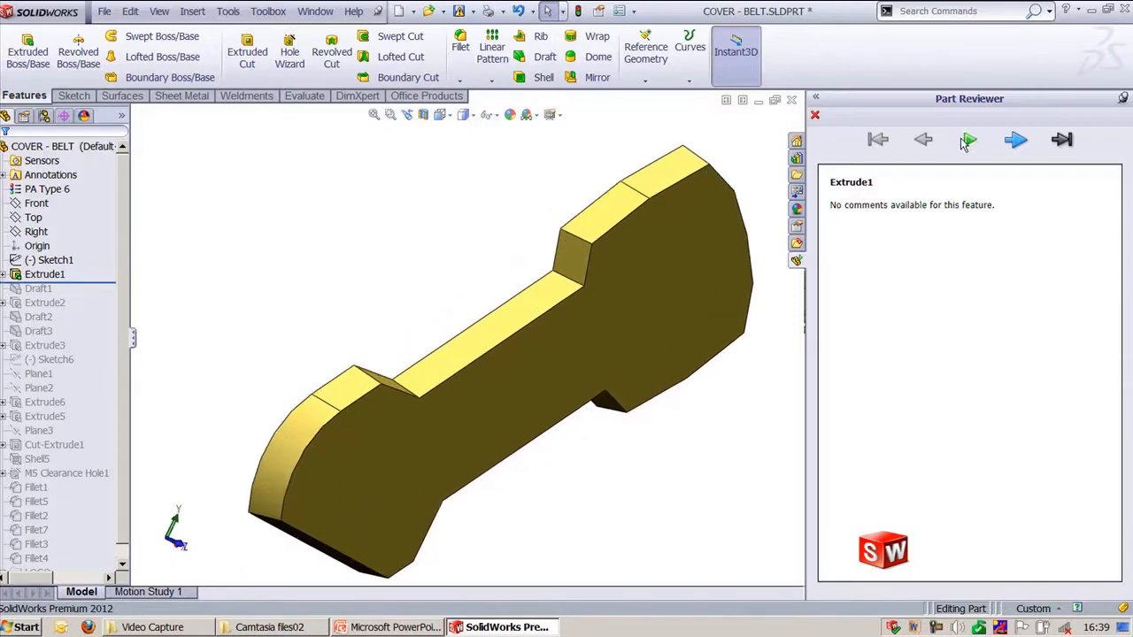
- Play back the belt cover's feature history in Part Reviewer to its end and inspect the finished cover
left_click(967, 141)
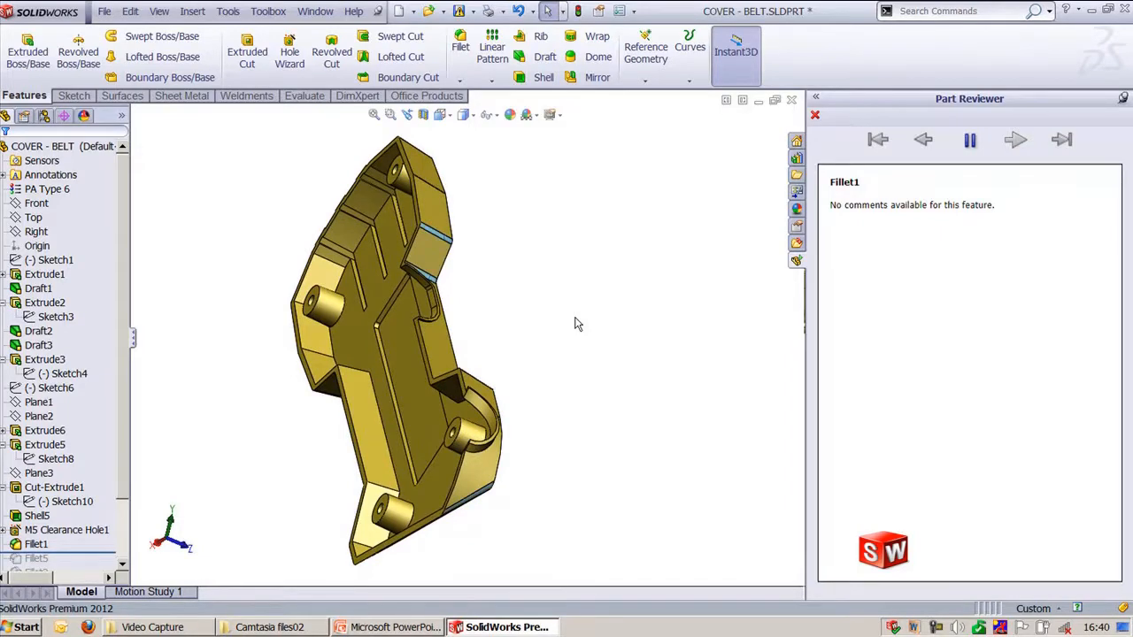
left_click(28, 628)
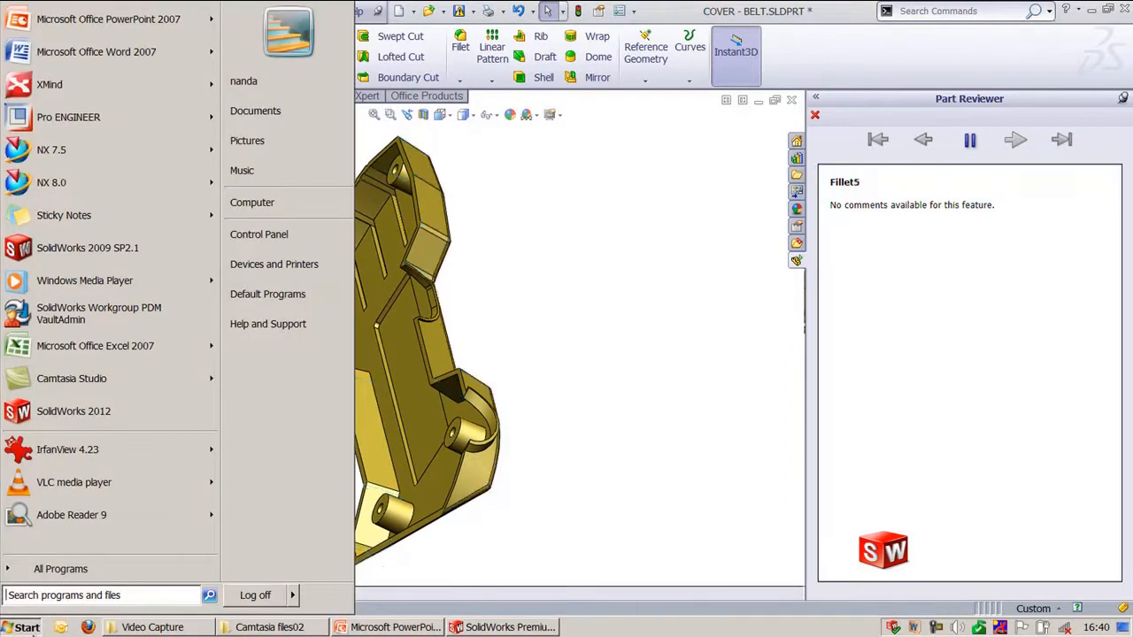
left_click(28, 627)
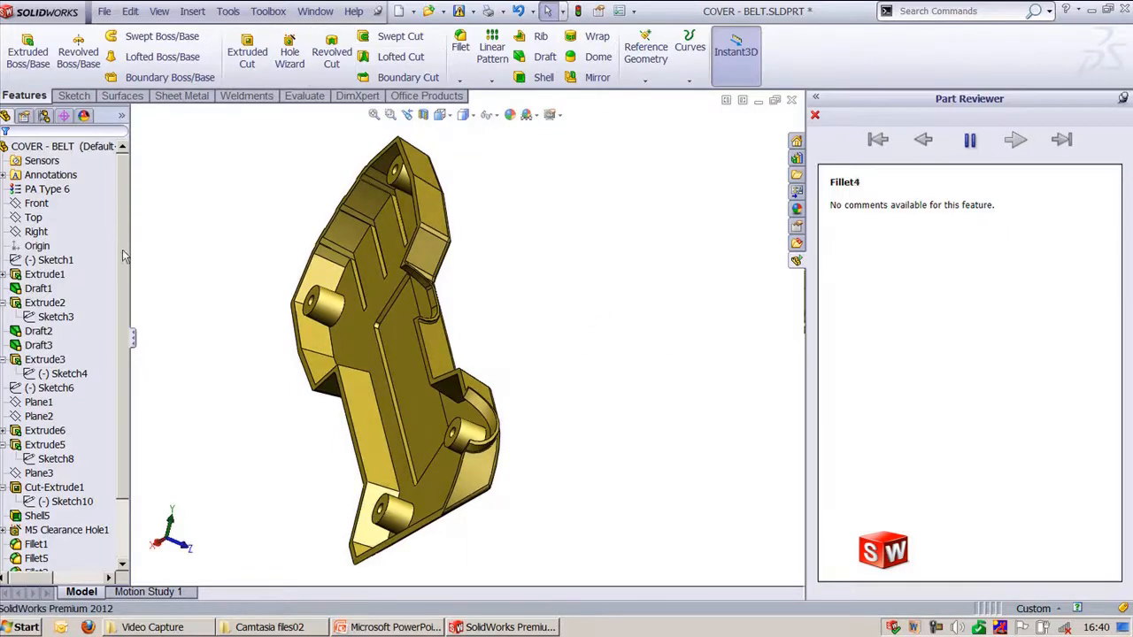
left_click(956, 251)
left_click(956, 251)
left_click(1012, 147)
left_click(1012, 147)
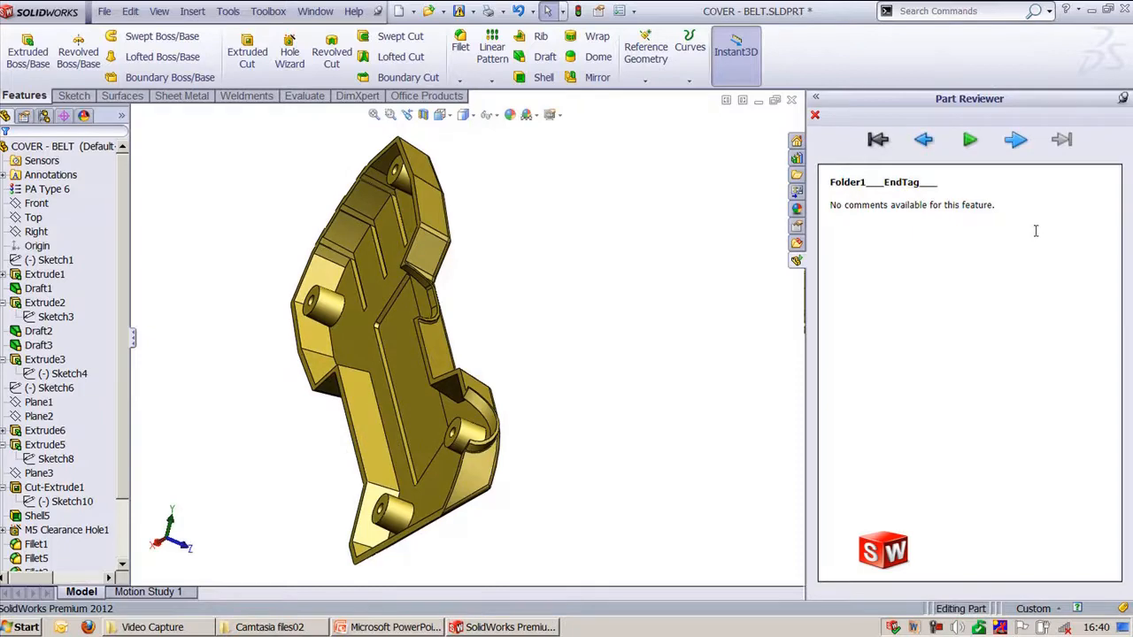
middle_click_drag(636, 405, 567, 358)
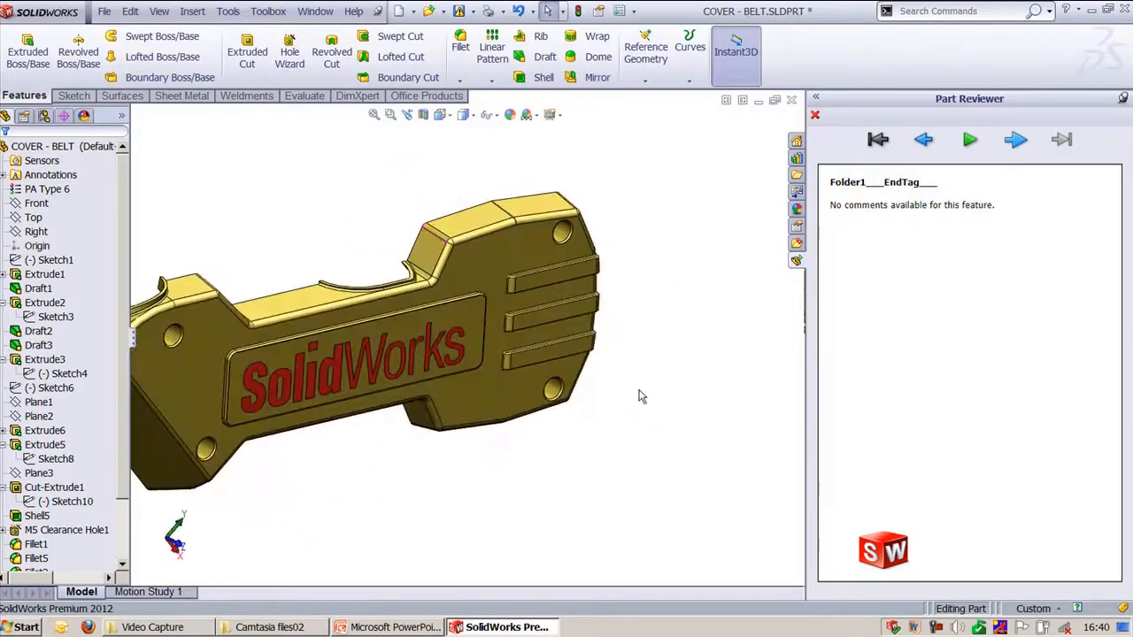
middle_click_drag(642, 397, 735, 432, "ctrl")
left_click(735, 432)
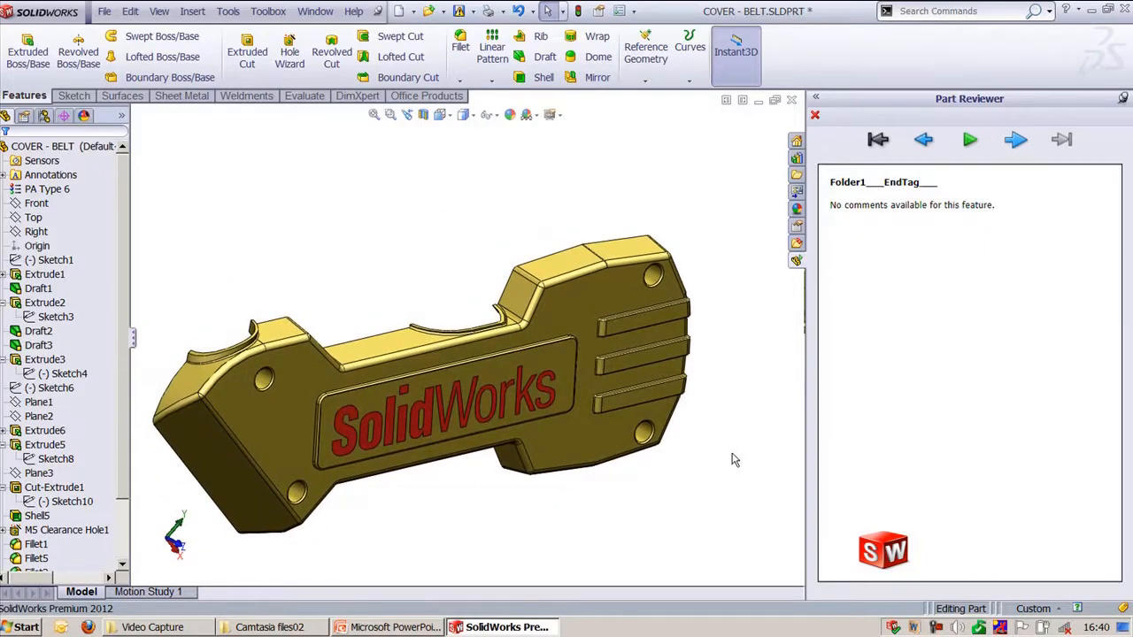
middle_click_drag(724, 496, 753, 485, "ctrl")
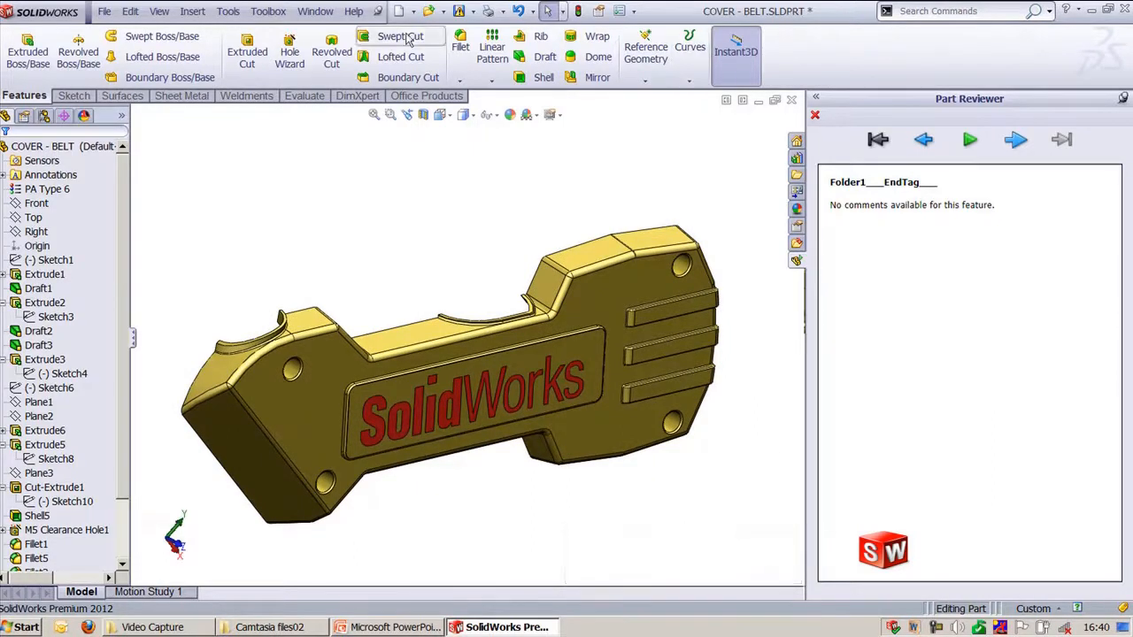
- Switch to the _MITER SAW.SLDASM assembly and decline rebuilding it
left_click(316, 11)
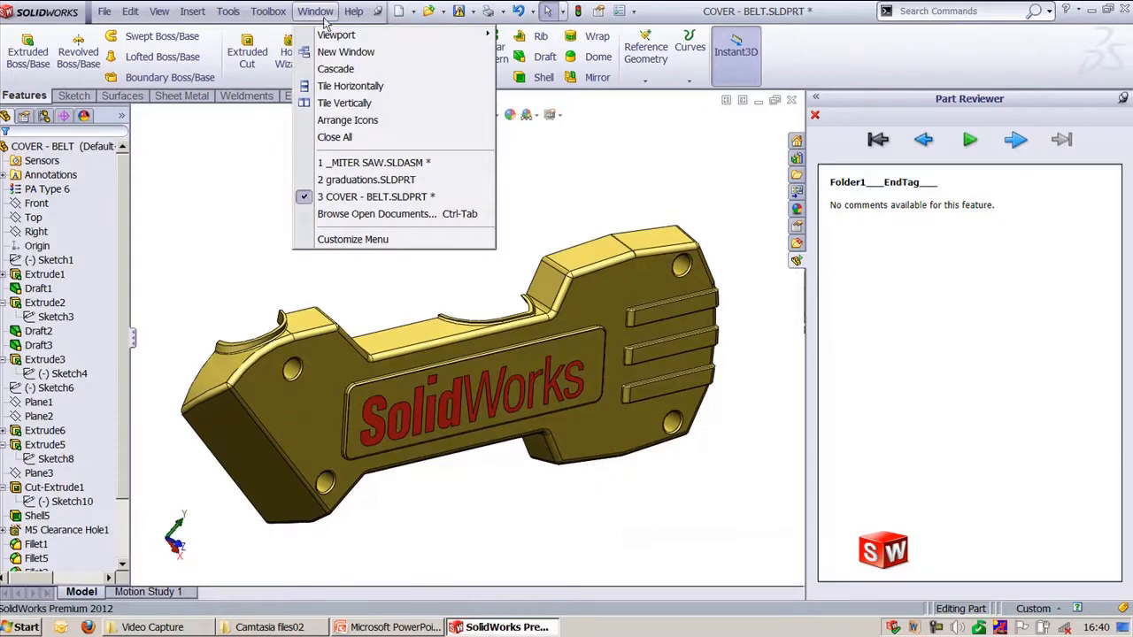
left_click(375, 165)
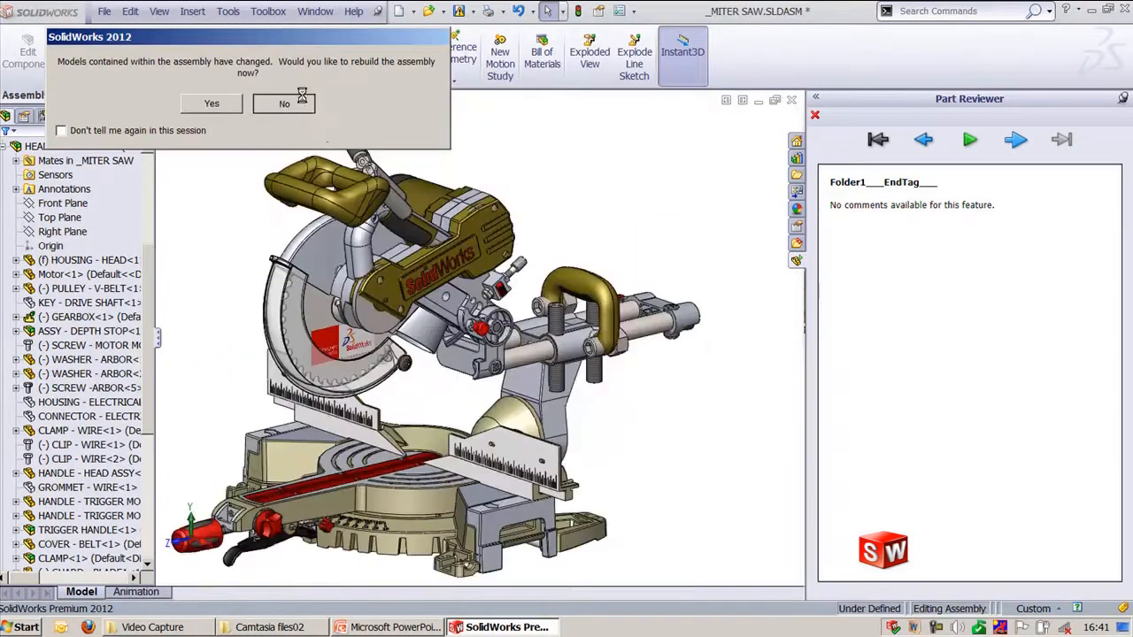
left_click(283, 103)
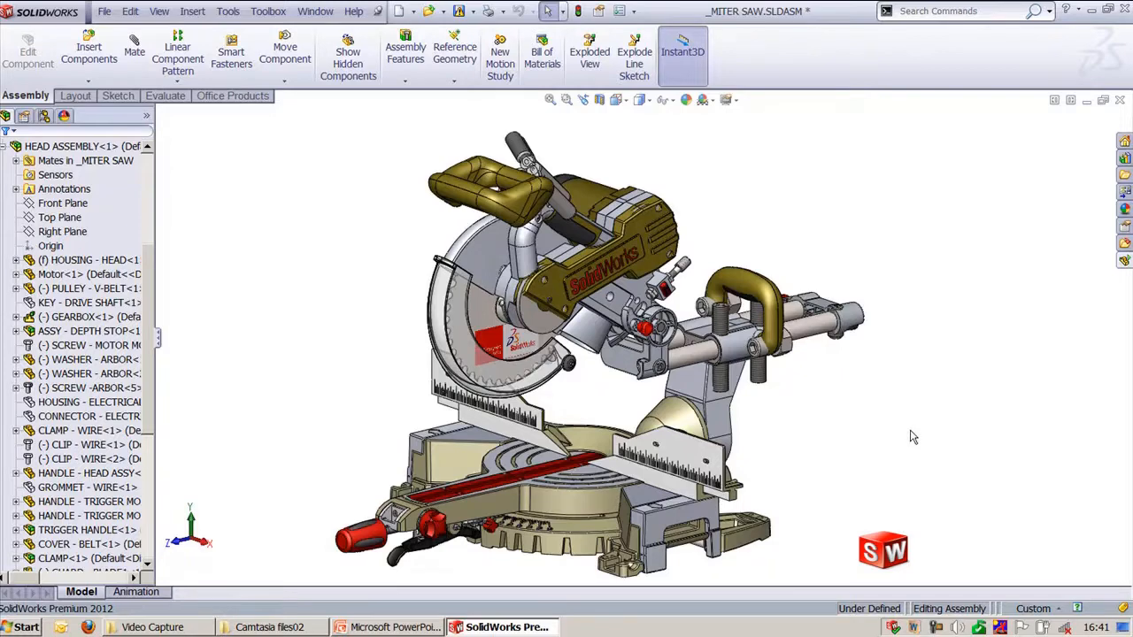
- Examine the miter saw assembly from several angles, ending in a standard view of the whole saw
middle_click_drag(914, 438, 842, 456)
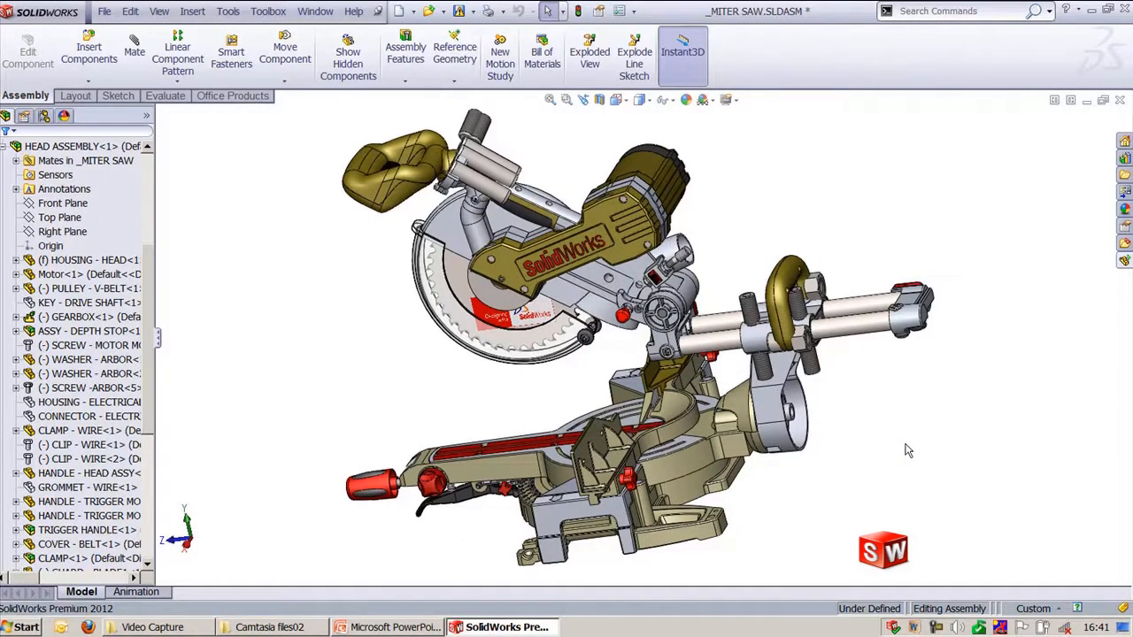
key("ctrl+Right")
key("Left")
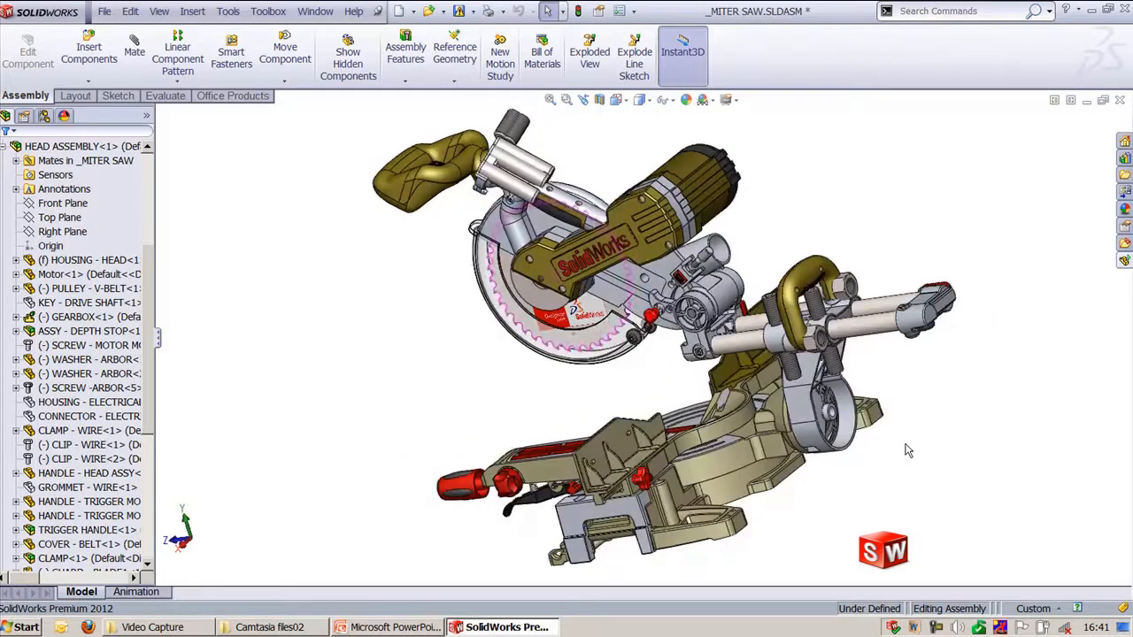
key("Left")
key("Left")
key("Left")
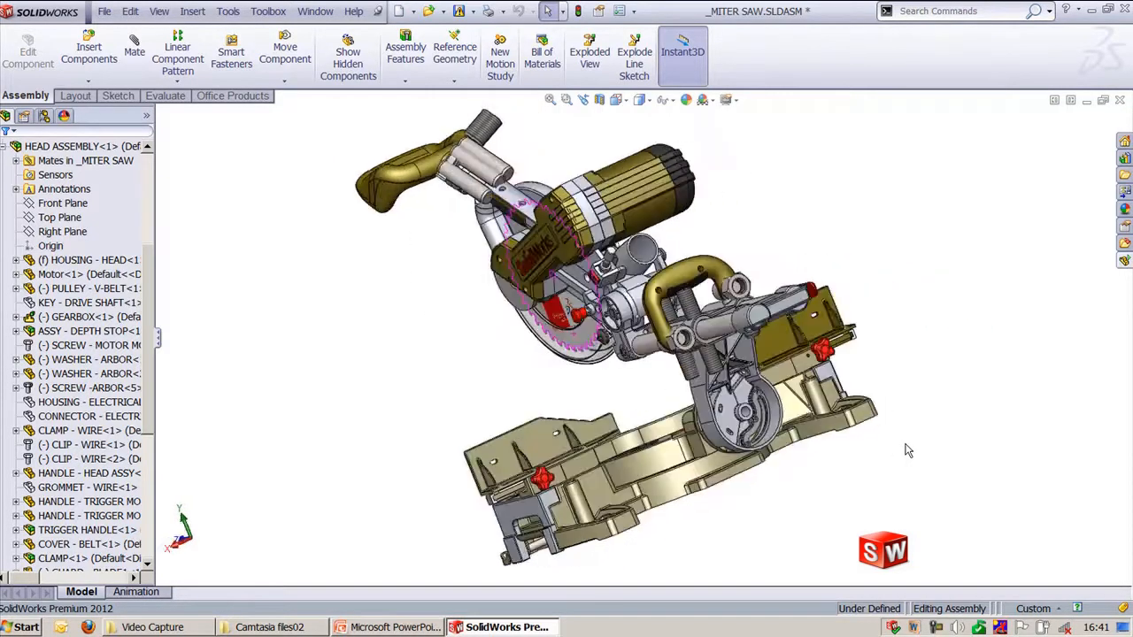
key("Left")
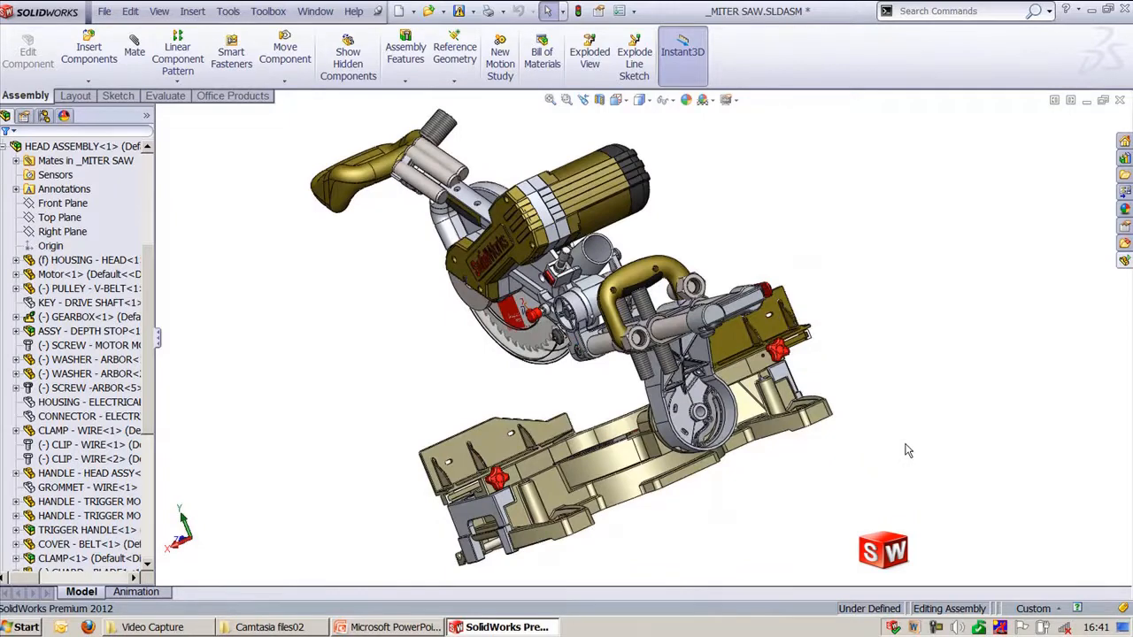
key("Left")
key("Left")
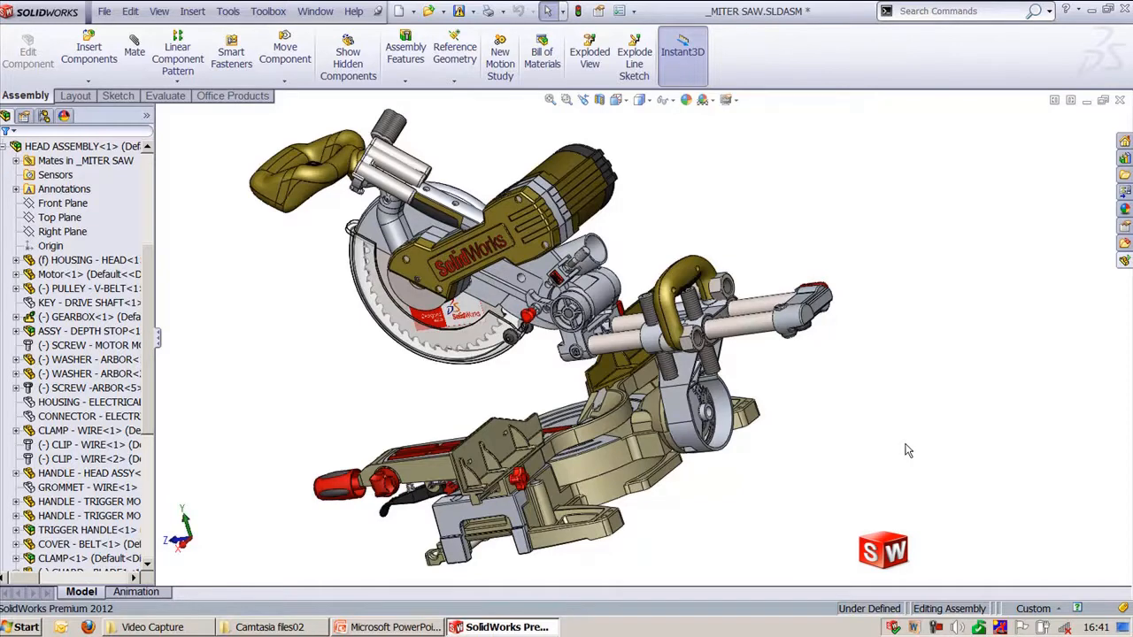
key("ctrl+7")
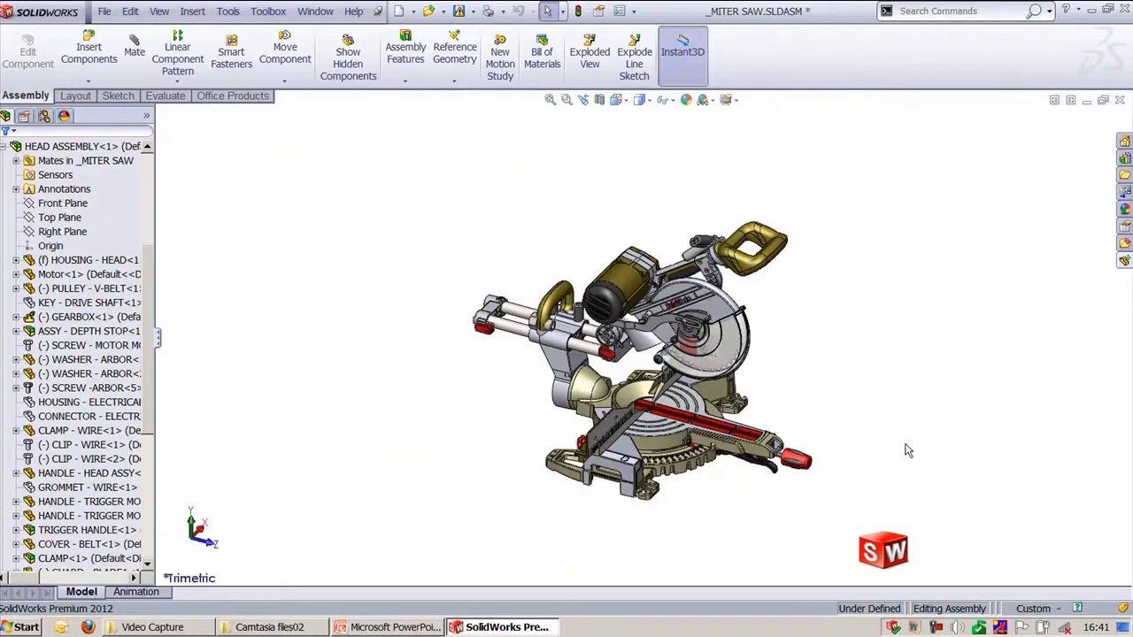
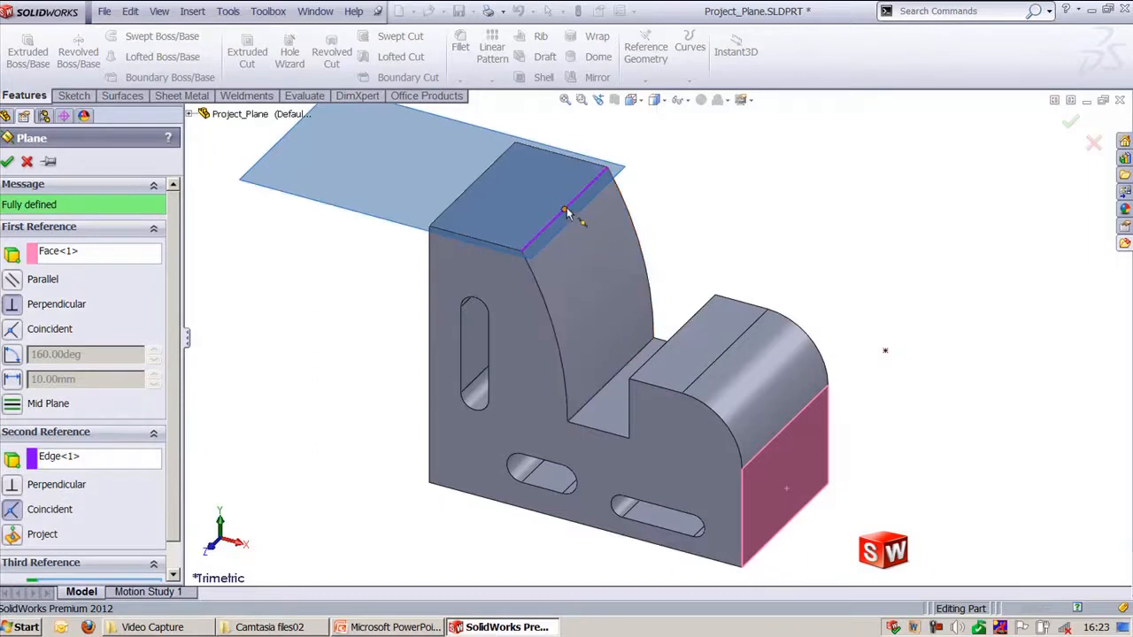
- Try replacing the plane's edge reference with the top edge's midpoint and adding the upper front corner vertex as third reference
left_click(118, 460)
right_click(118, 466)
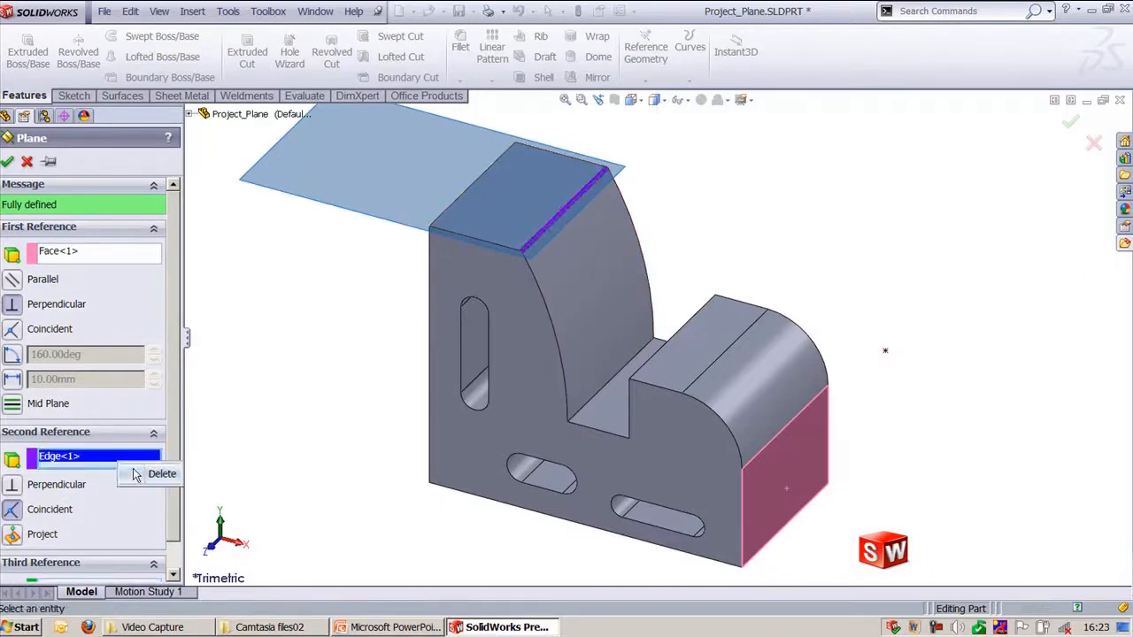
left_click(147, 472)
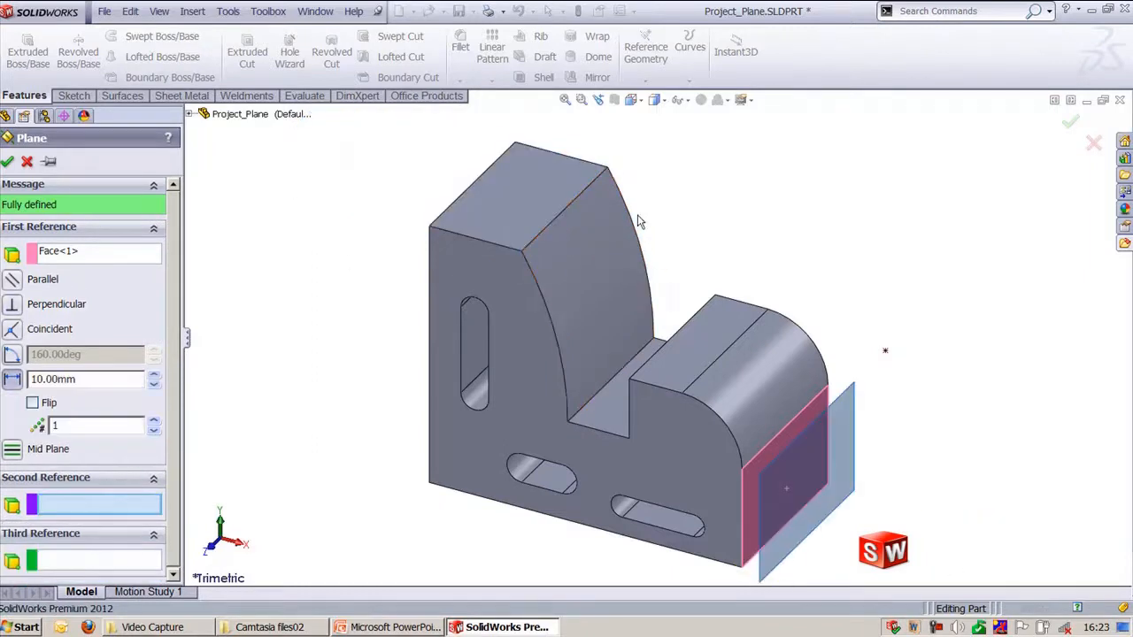
left_click(566, 210)
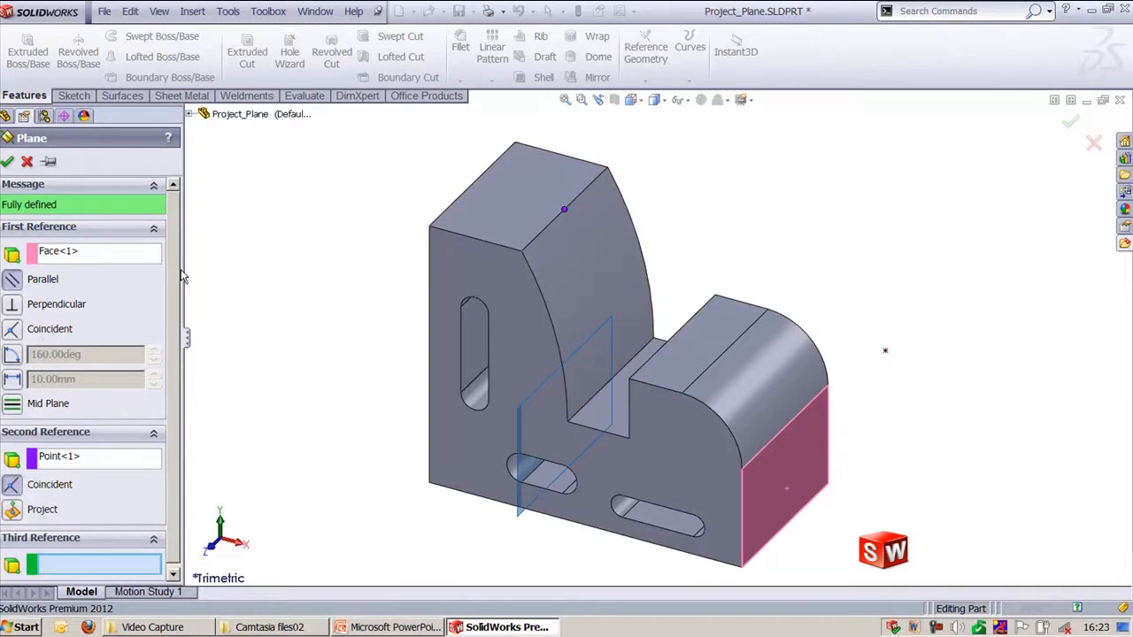
left_click_drag(182, 270, 228, 269)
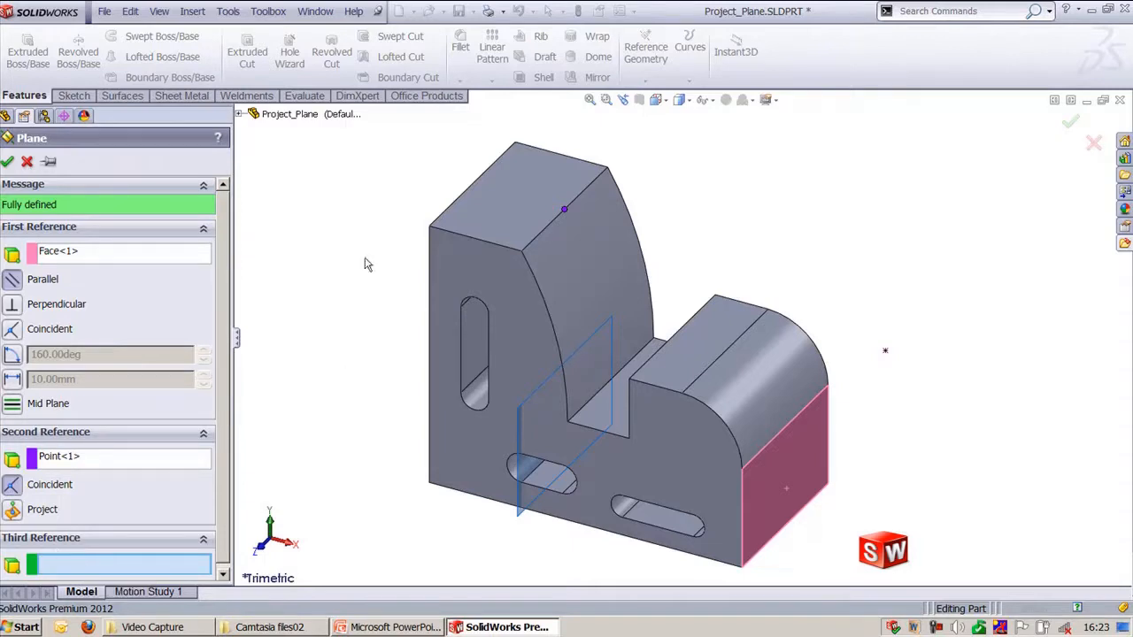
left_click(428, 228)
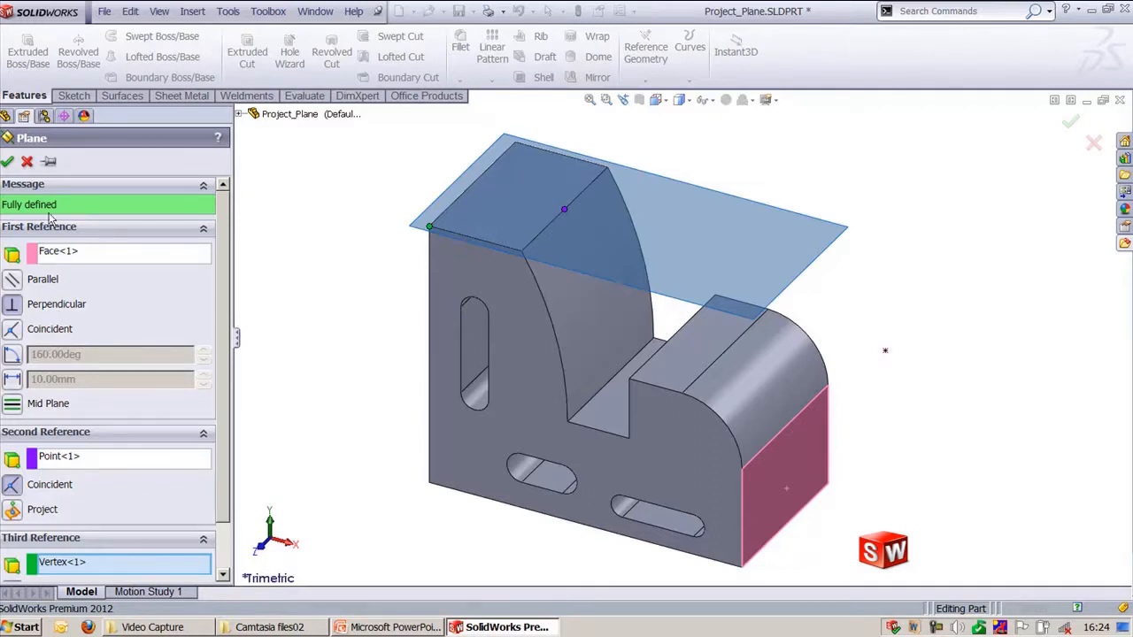
left_click(26, 162)
- Try a reference plane parallel to the block's end face through the vertex at the foot of the curved face
left_click(646, 54)
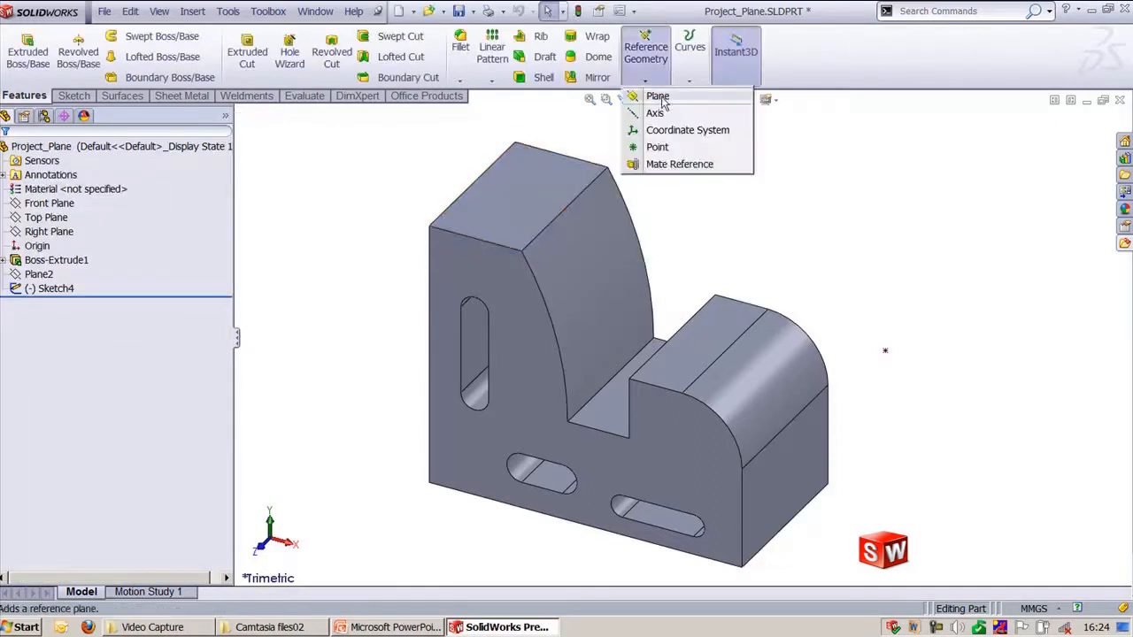
left_click(658, 96)
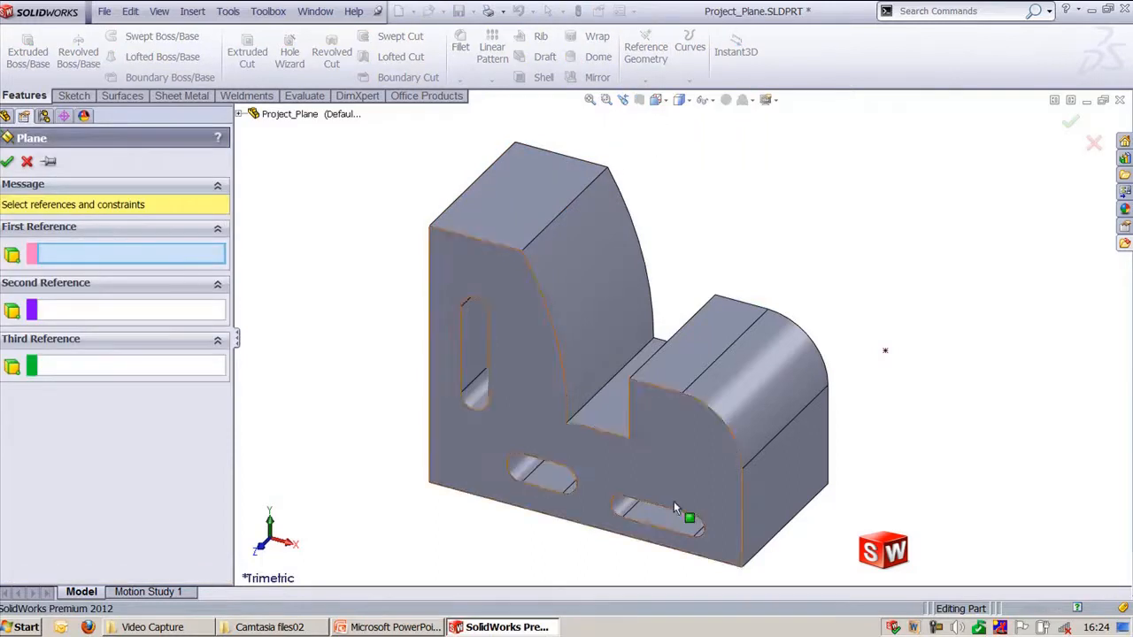
left_click(790, 481)
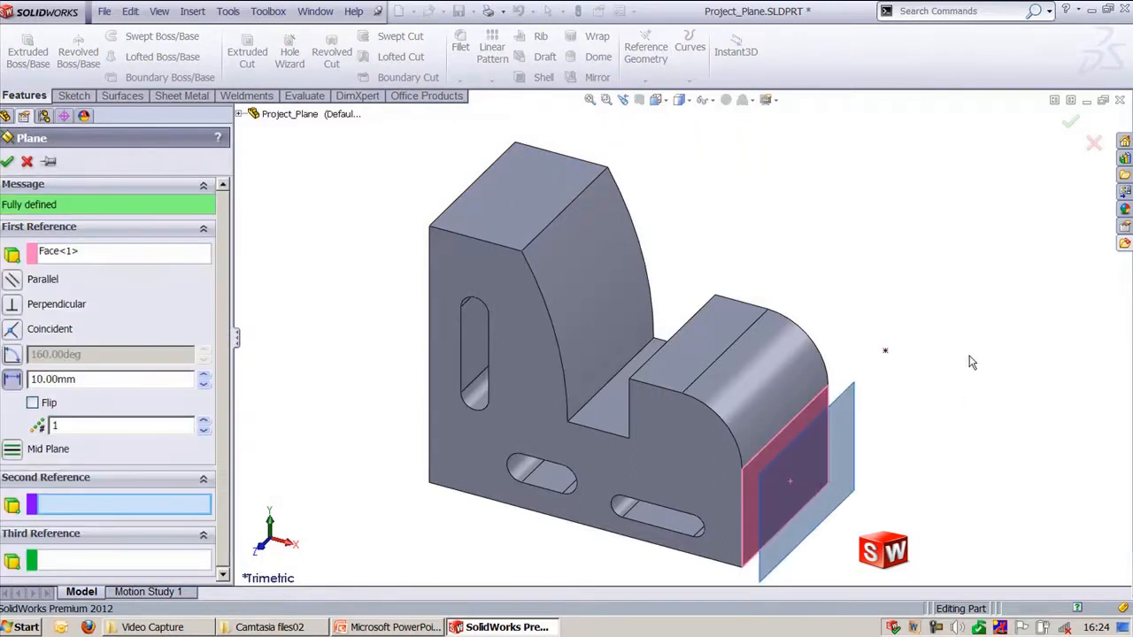
left_click(567, 422)
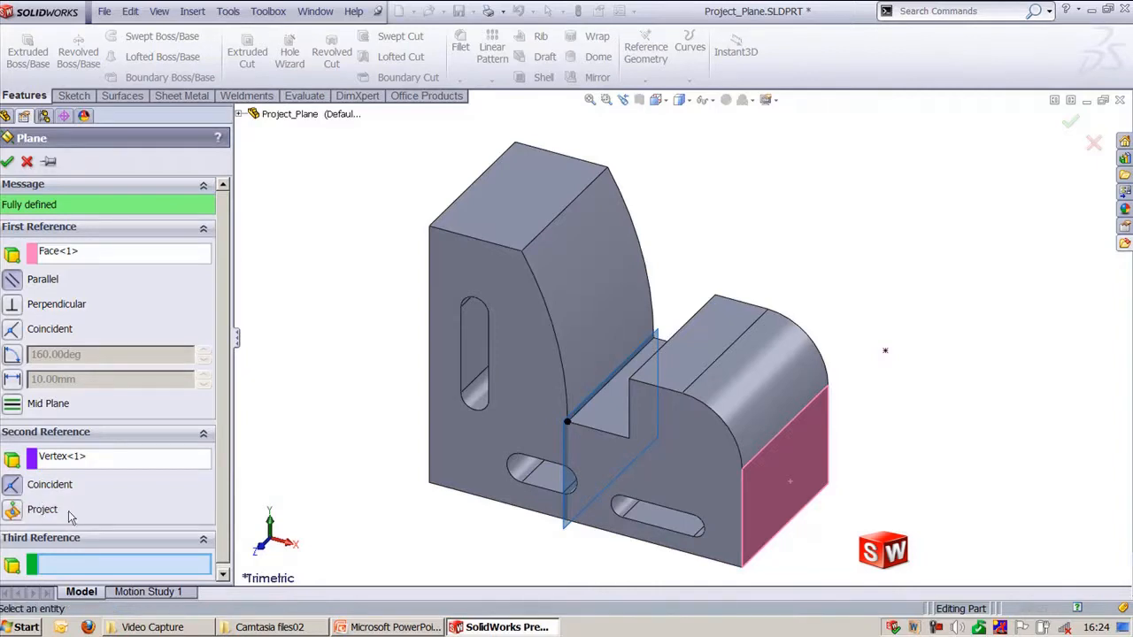
left_click(70, 456)
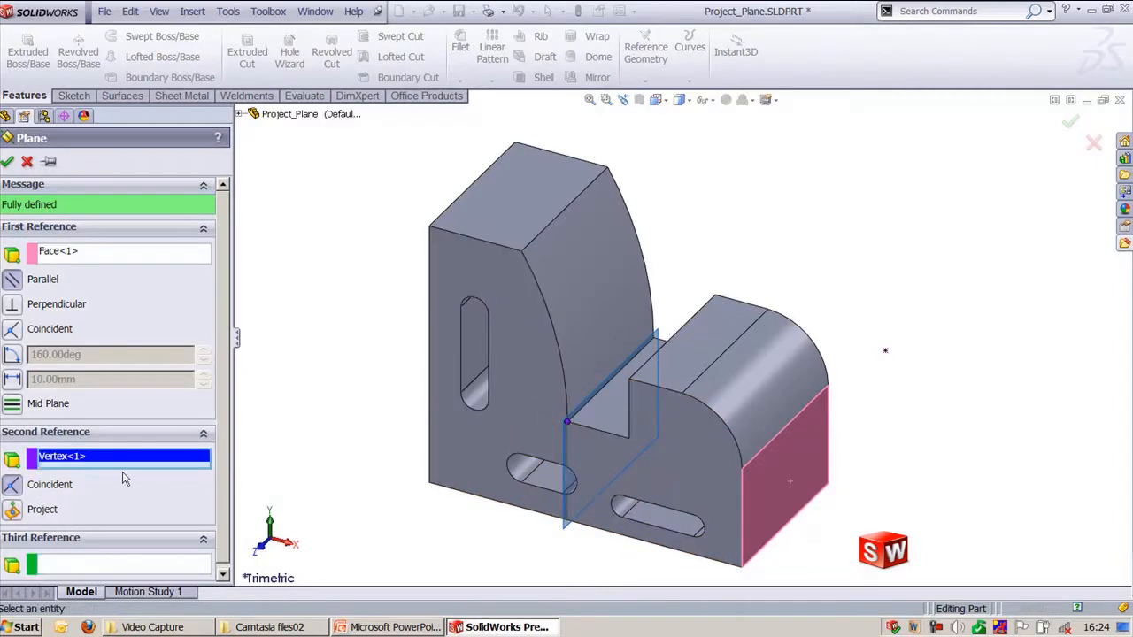
key("Delete")
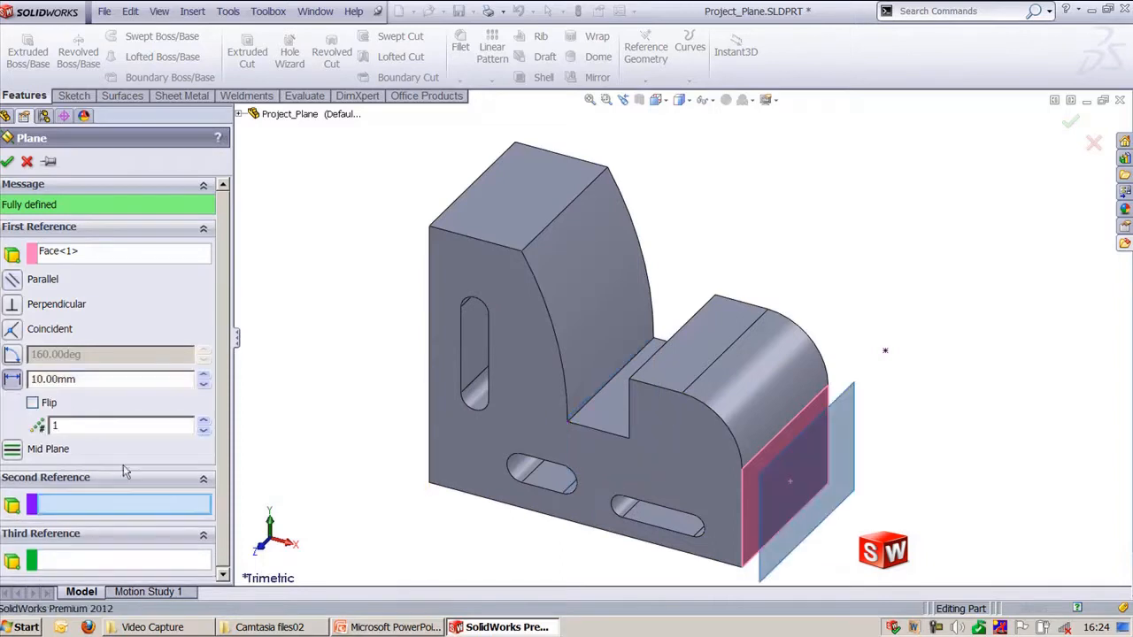
- Try a reference plane perpendicular to the block's end face and coincident with the edge between the top and curved faces
left_click(544, 229)
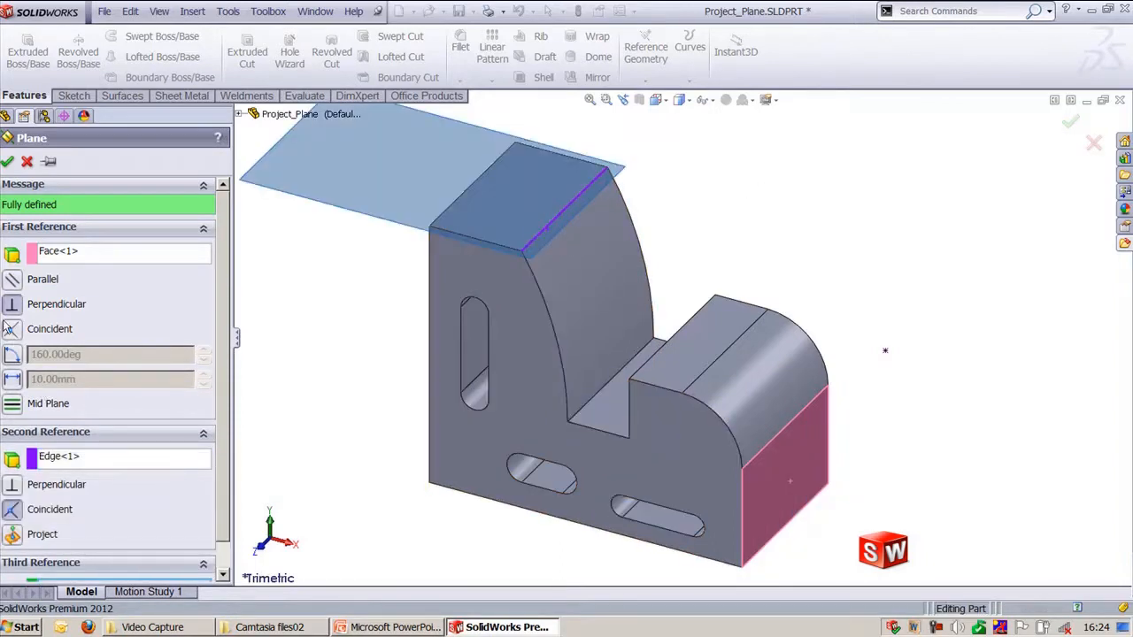
left_click(12, 284)
left_click(13, 304)
scroll(873, 374, "up", 2)
scroll(758, 275, "down", 1)
scroll(779, 263, "up", 1)
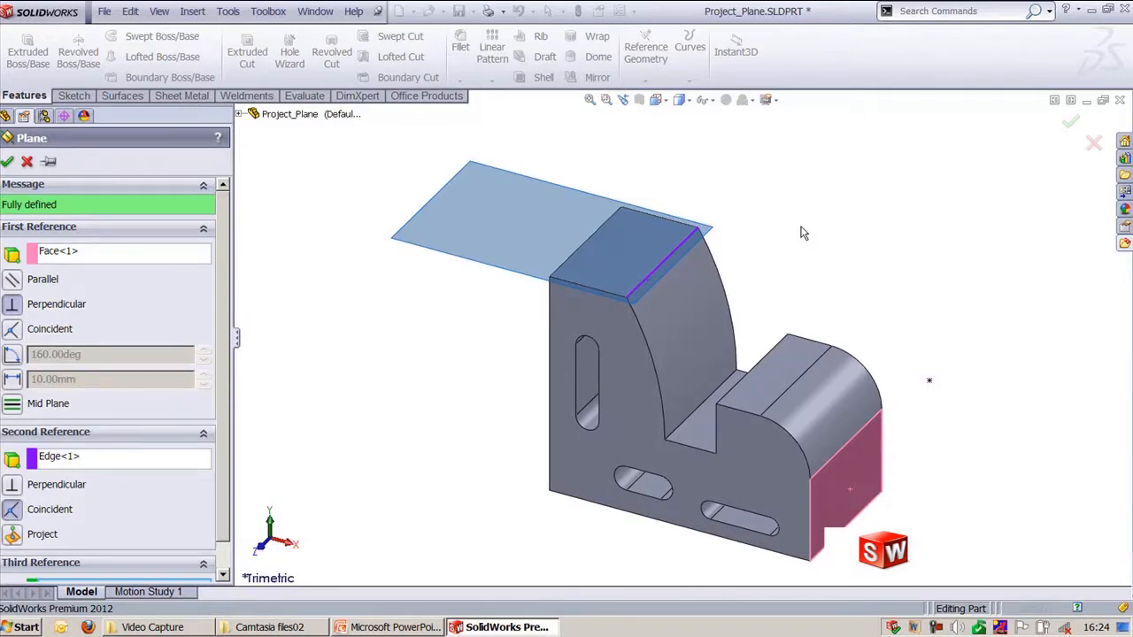
key("Return")
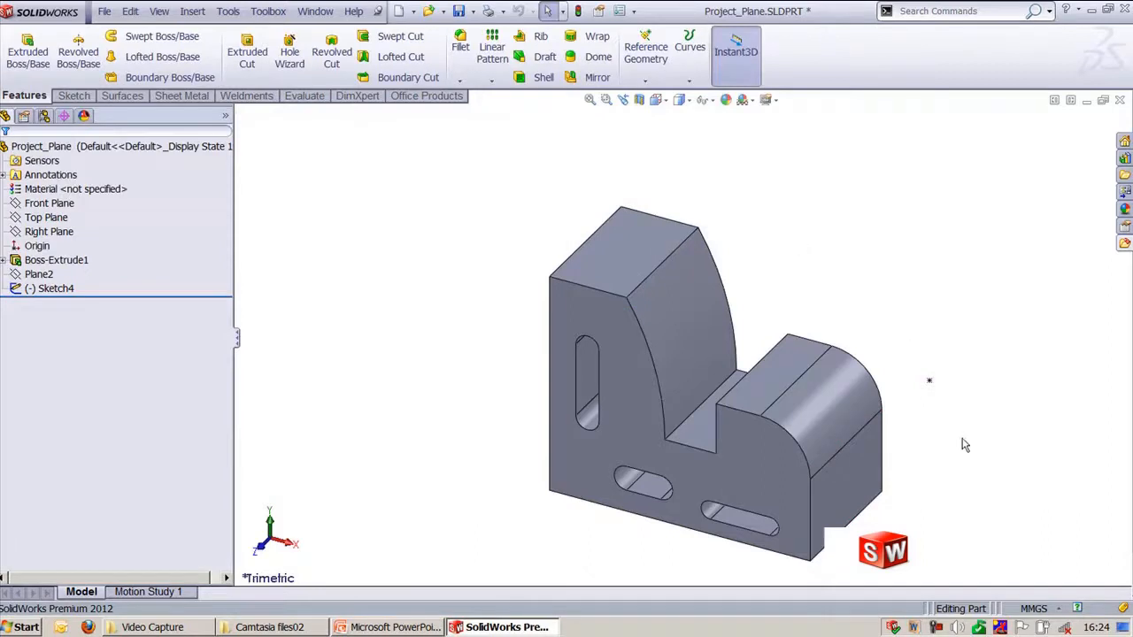
scroll(965, 445, "down", 2)
scroll(841, 228, "up", 1)
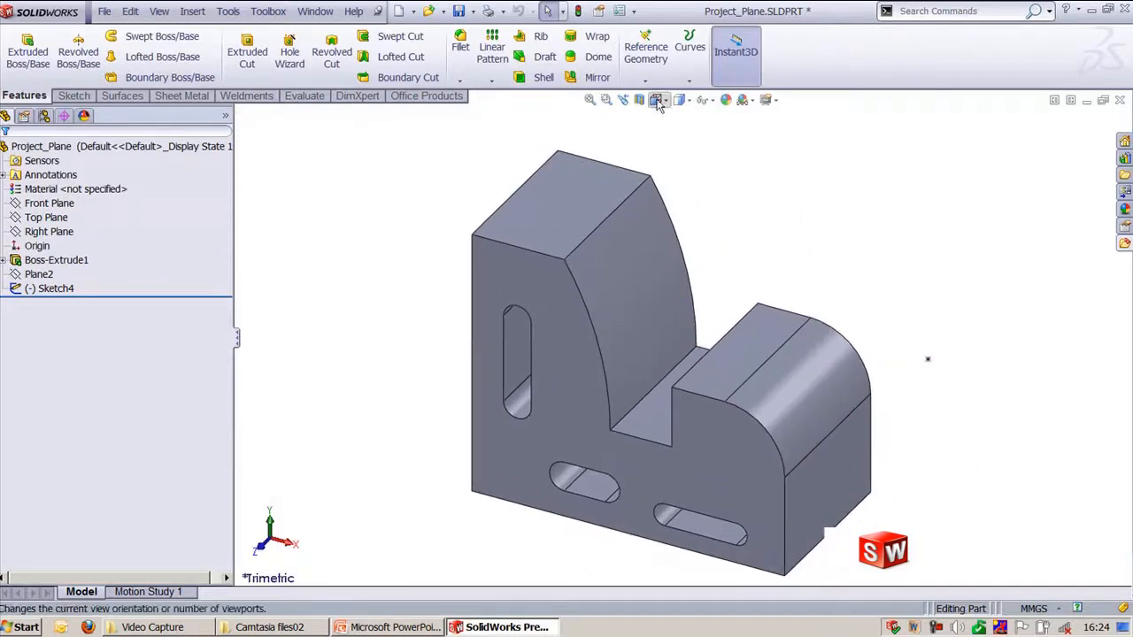
- Try a reference plane tangent to the tall curved face, projecting the sketch point to the nearest location on the surface
left_click(646, 53)
left_click(664, 99)
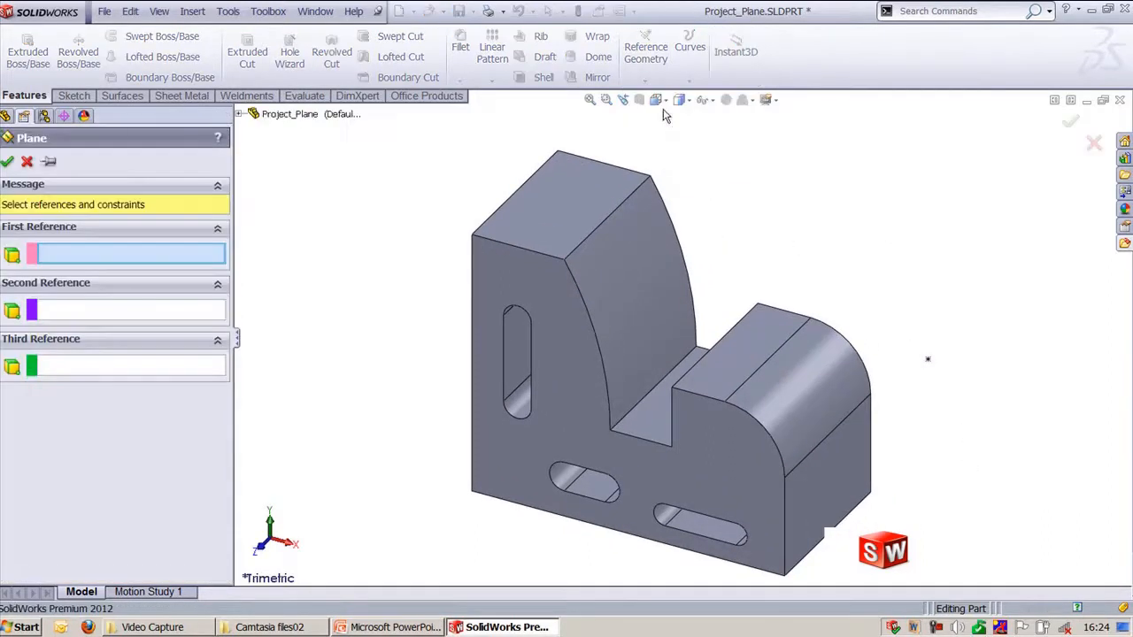
left_click(928, 361)
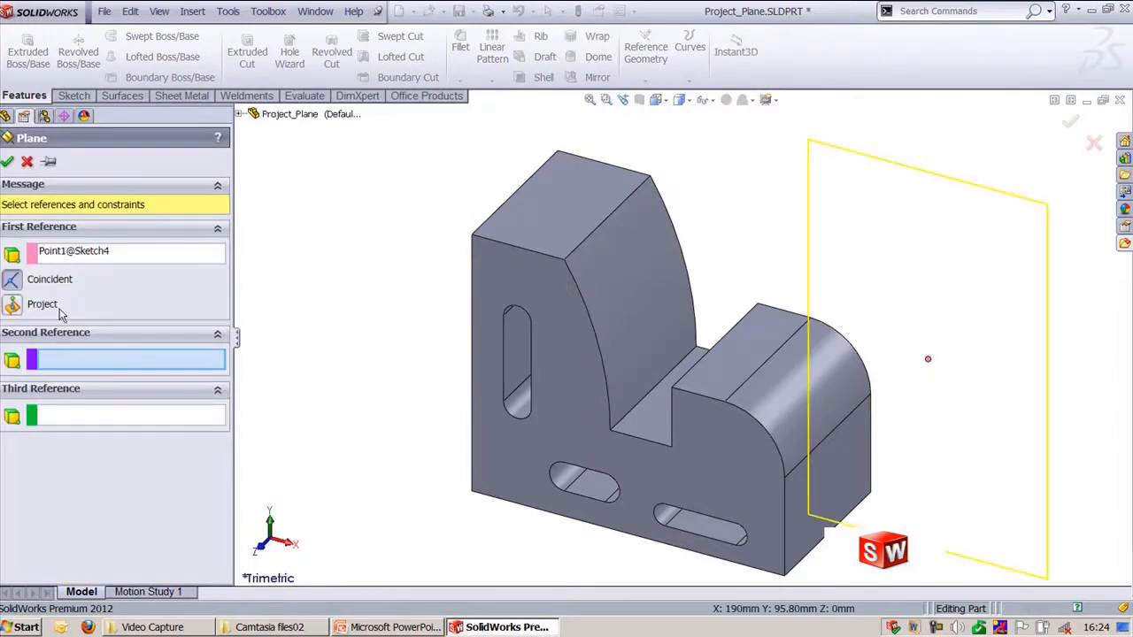
left_click(612, 300)
left_click(12, 307)
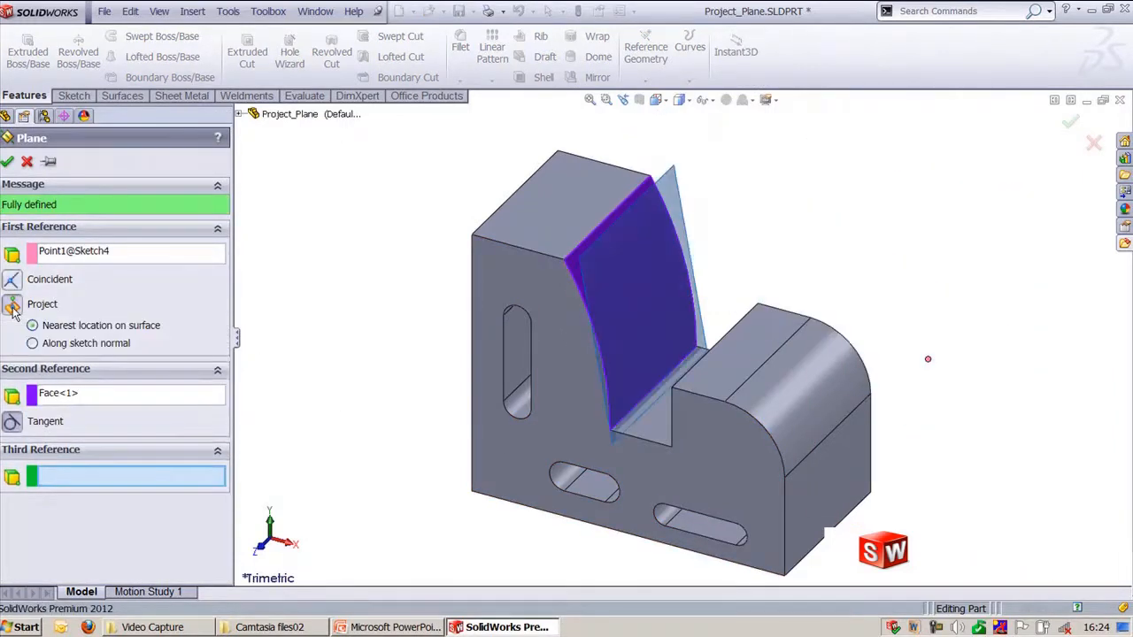
middle_click_drag(336, 407, 393, 345)
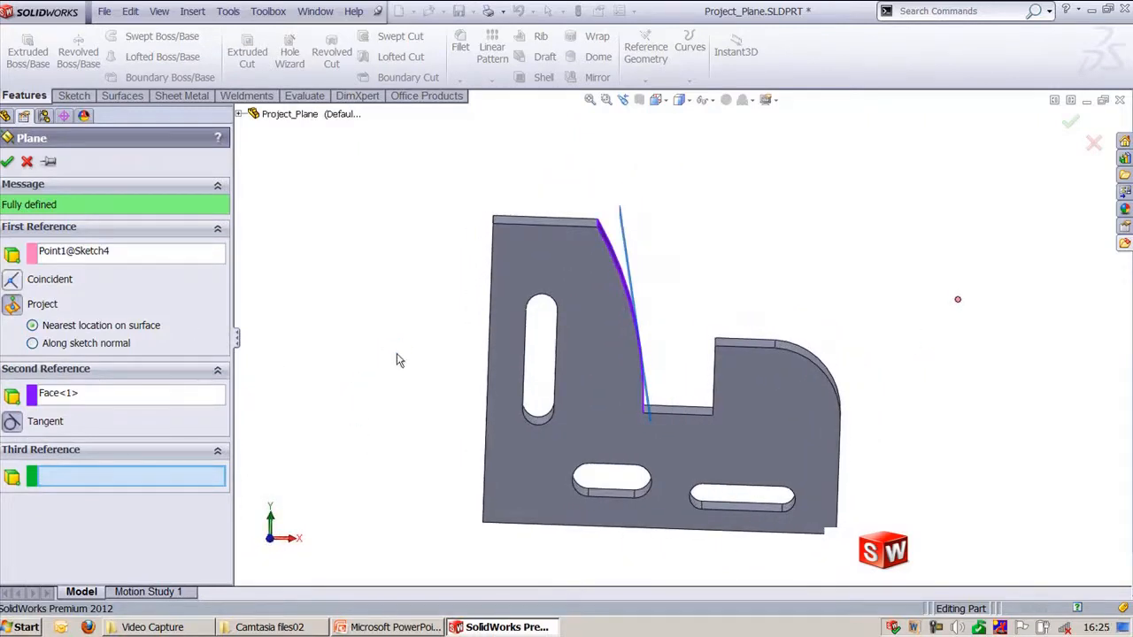
- Try projecting the sketch point along the sketch normal with the direction flipped, restoring the trimetric view after leaving the plane definition
left_click(87, 347)
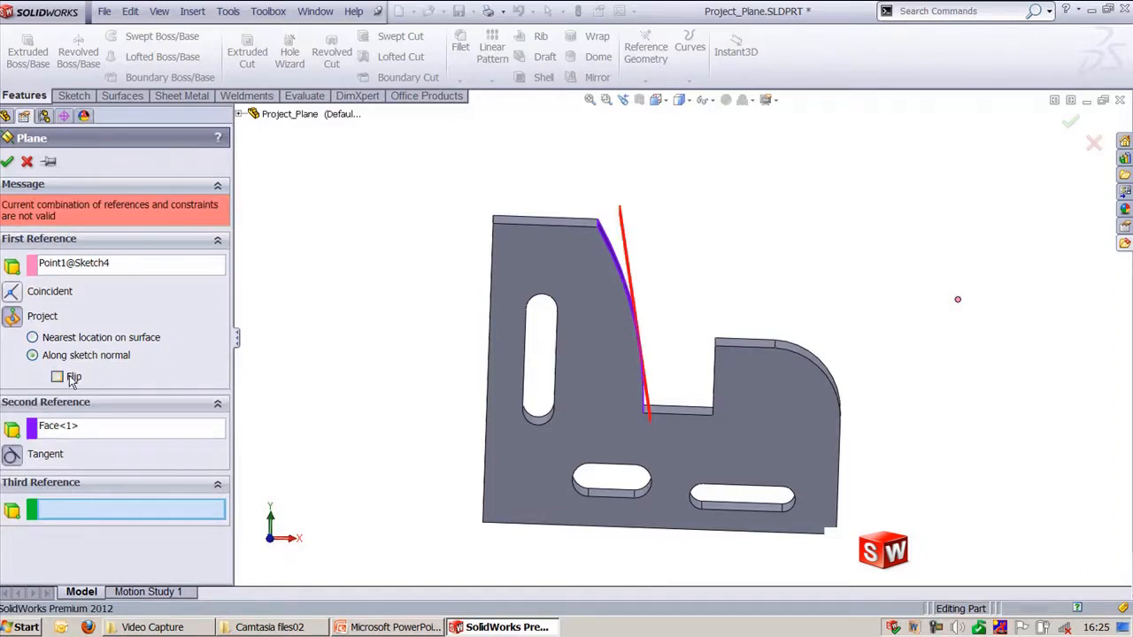
left_click(57, 377)
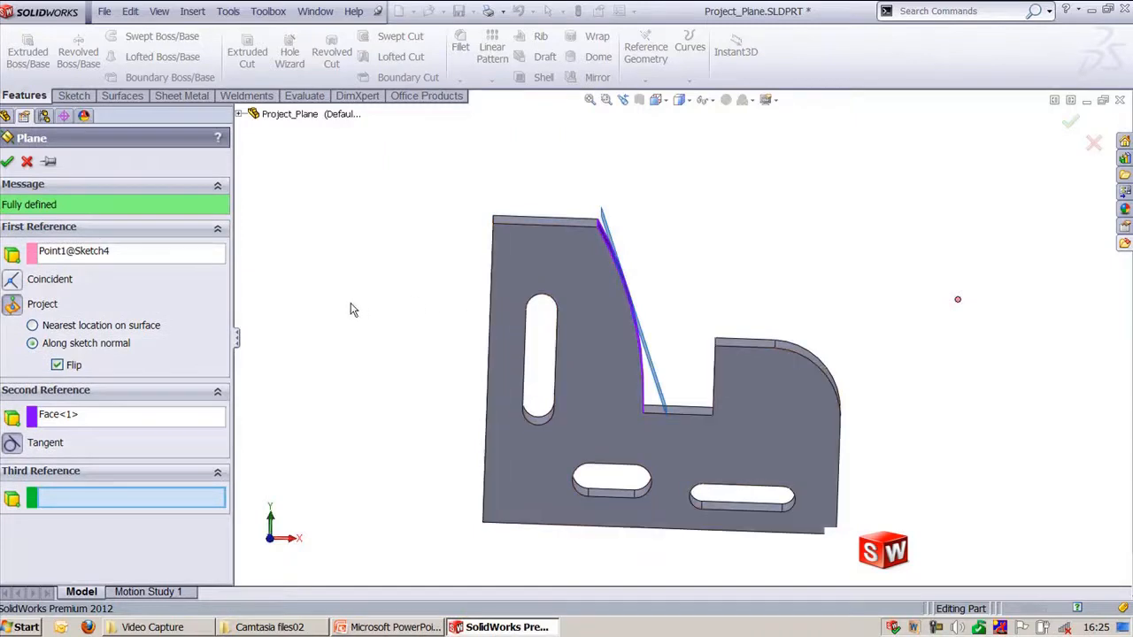
middle_click_drag(351, 304, 326, 322)
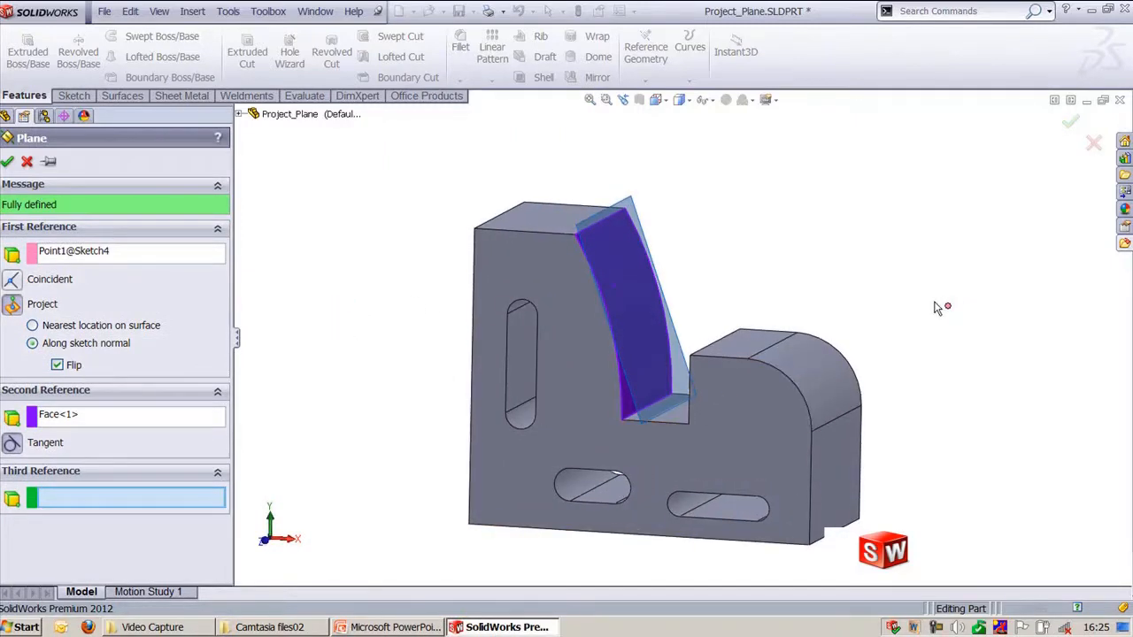
left_click(8, 161)
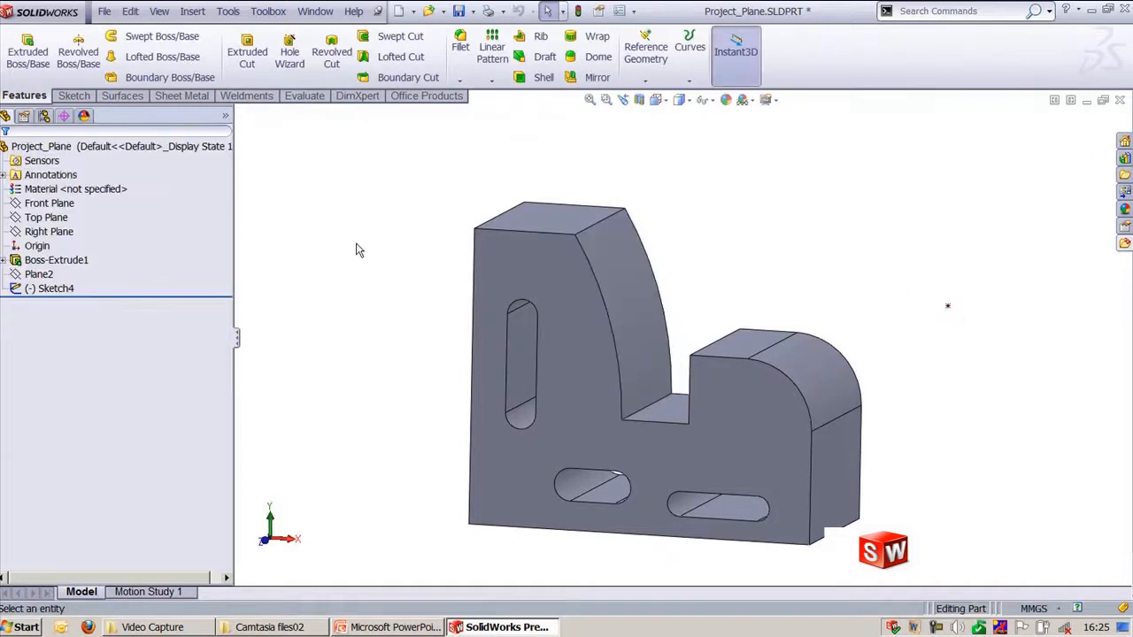
key("ctrl+7")
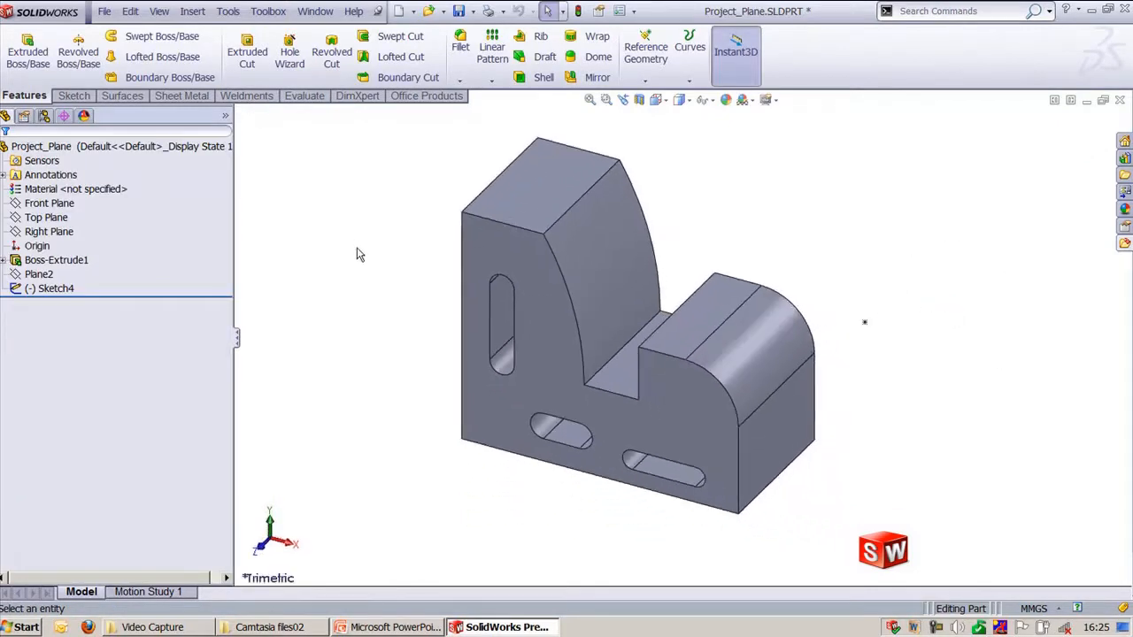
- Switch to PowerPoint and review the Creating Planes slide covering tangent, at angle, offset distance and mid plane
left_click(418, 628)
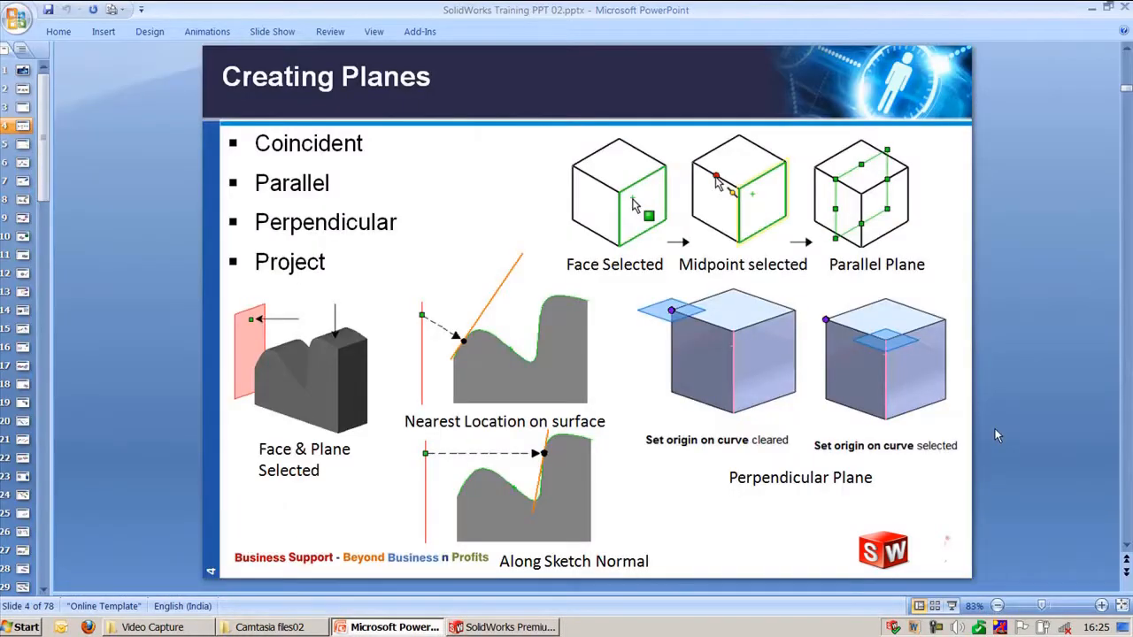
scroll(995, 429, "down", 1)
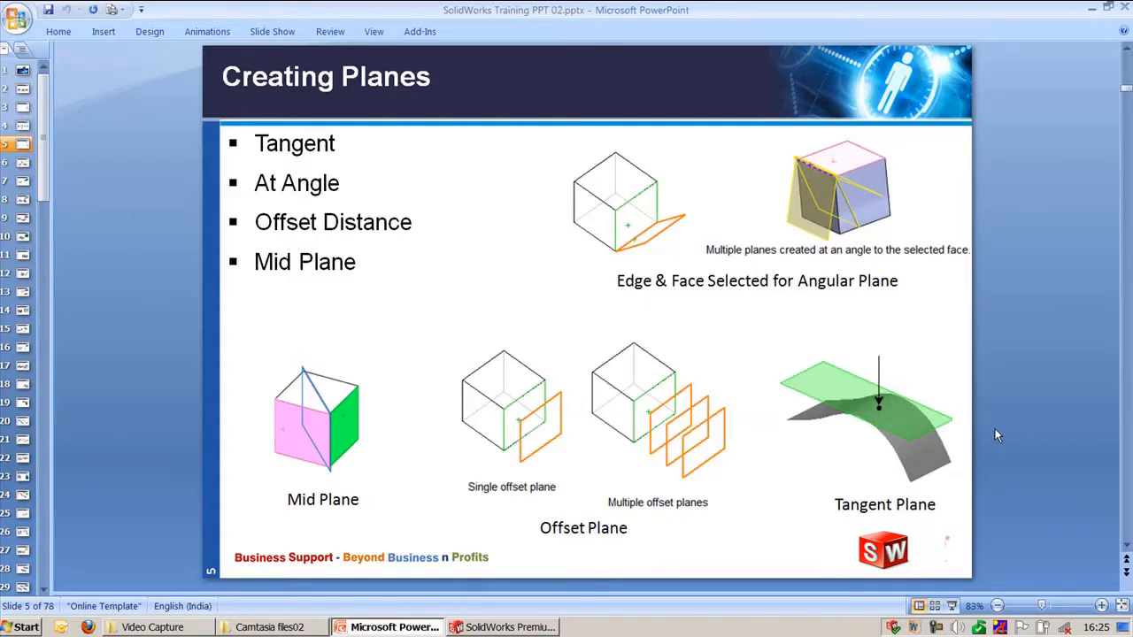
mouse_move(527, 630)
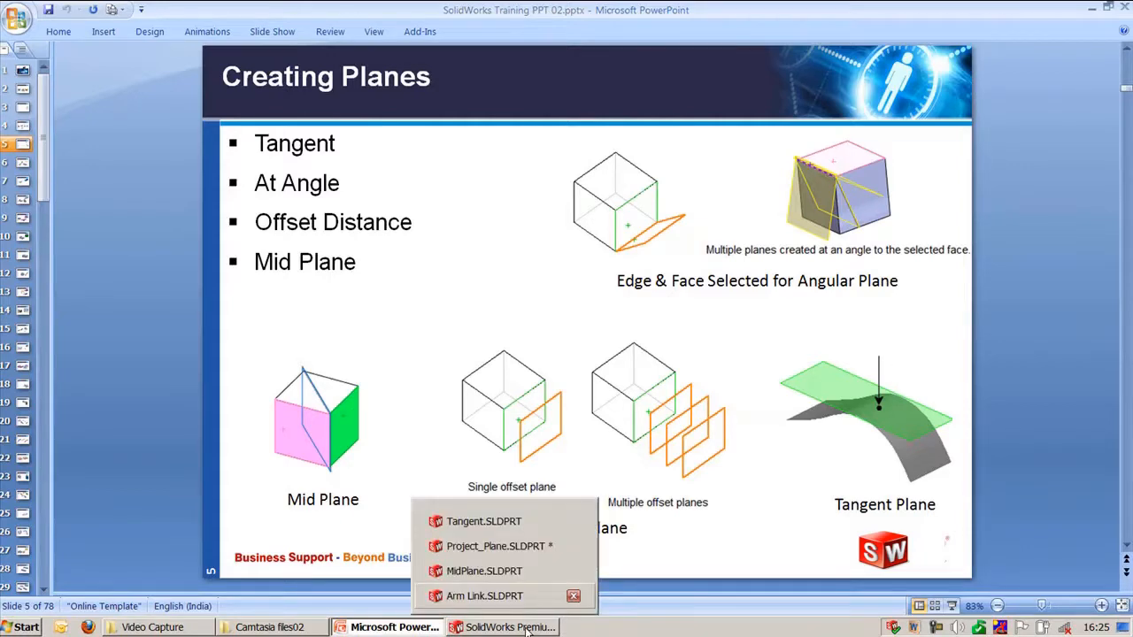
- Switch back to SolidWorks and bring up the open Tangent.SLDPRT part
left_click(522, 546)
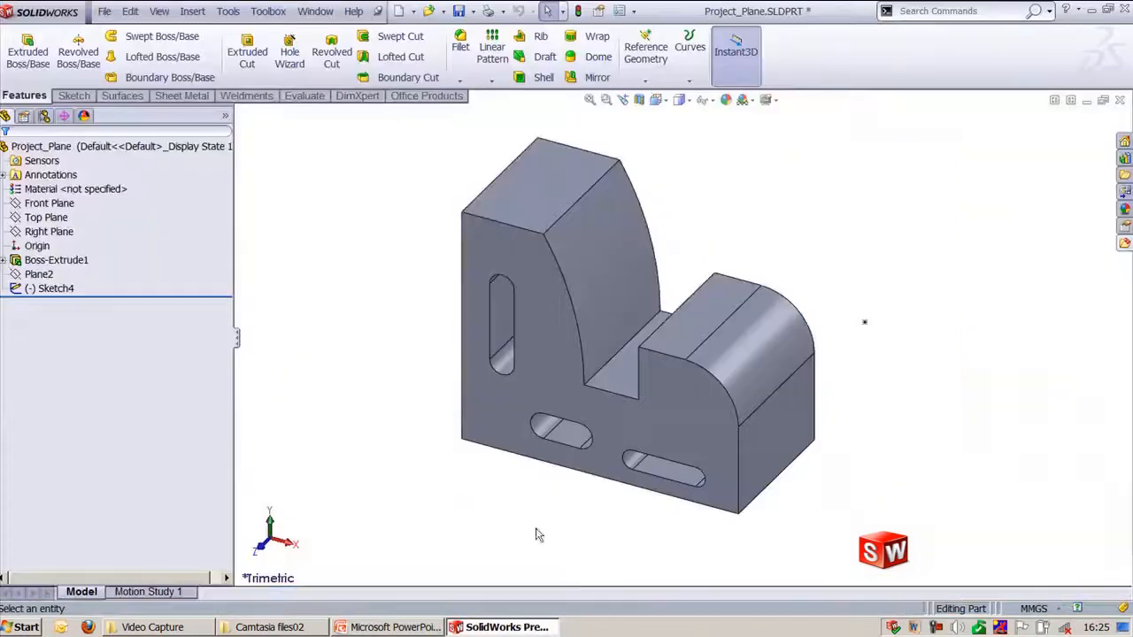
left_click(323, 12)
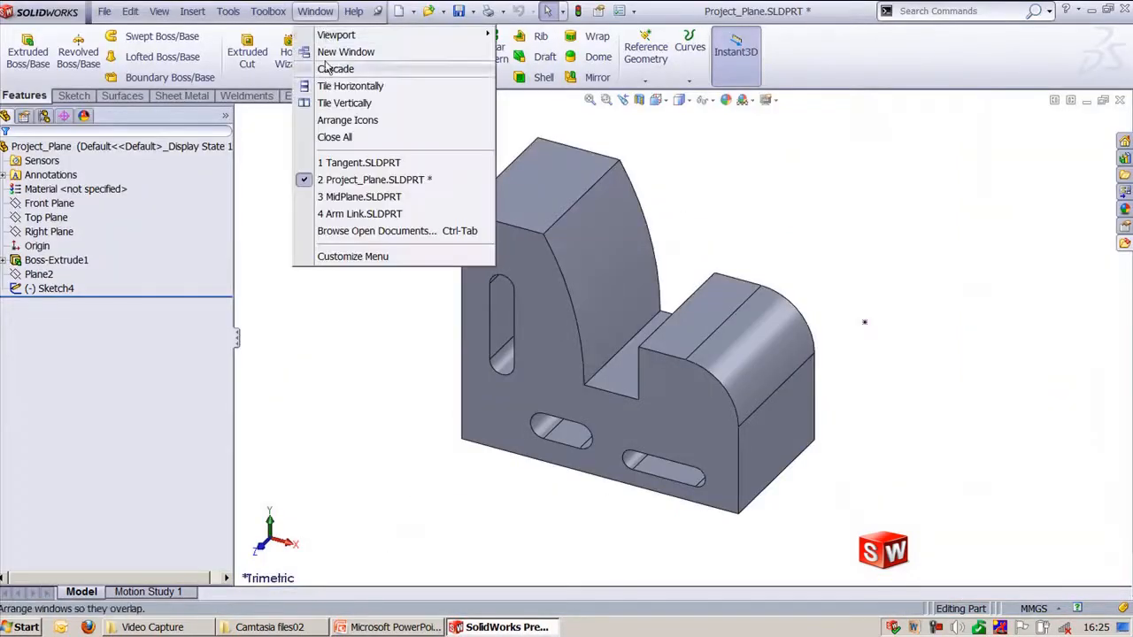
left_click(350, 165)
- Try a reference plane tangent to the rounded top faces of both uprights
left_click(655, 79)
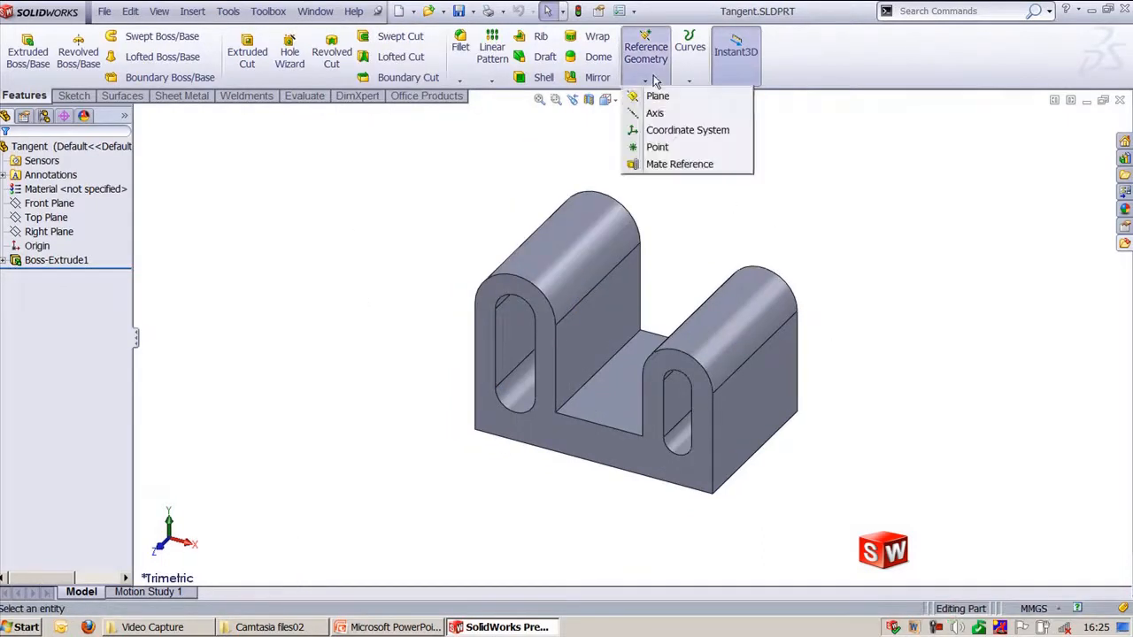
left_click(658, 95)
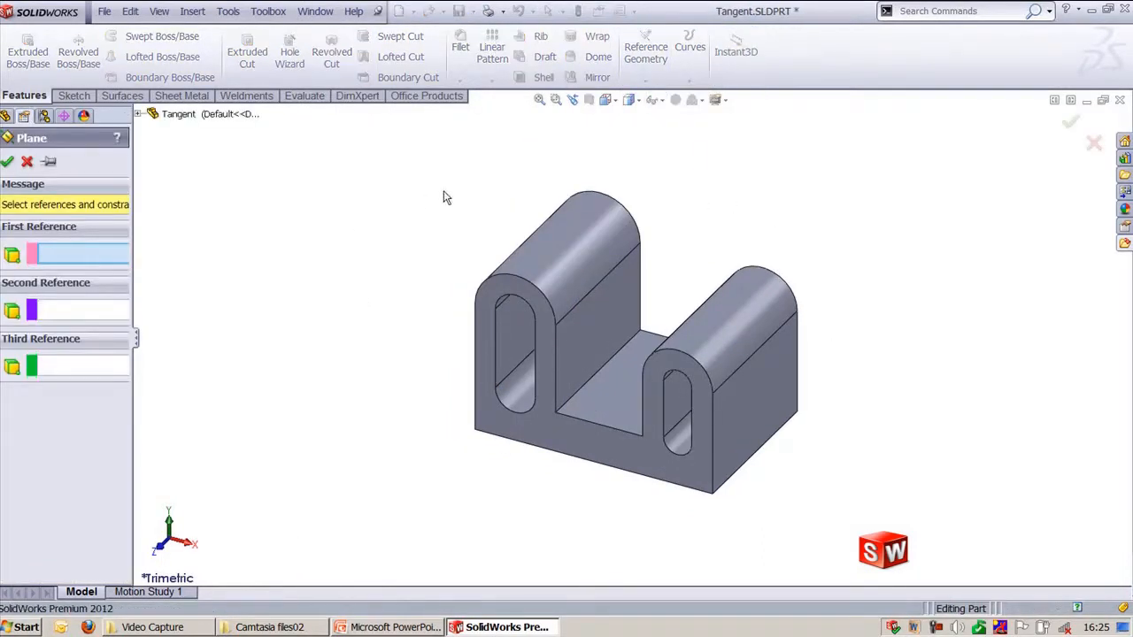
left_click(773, 302)
left_click(567, 226)
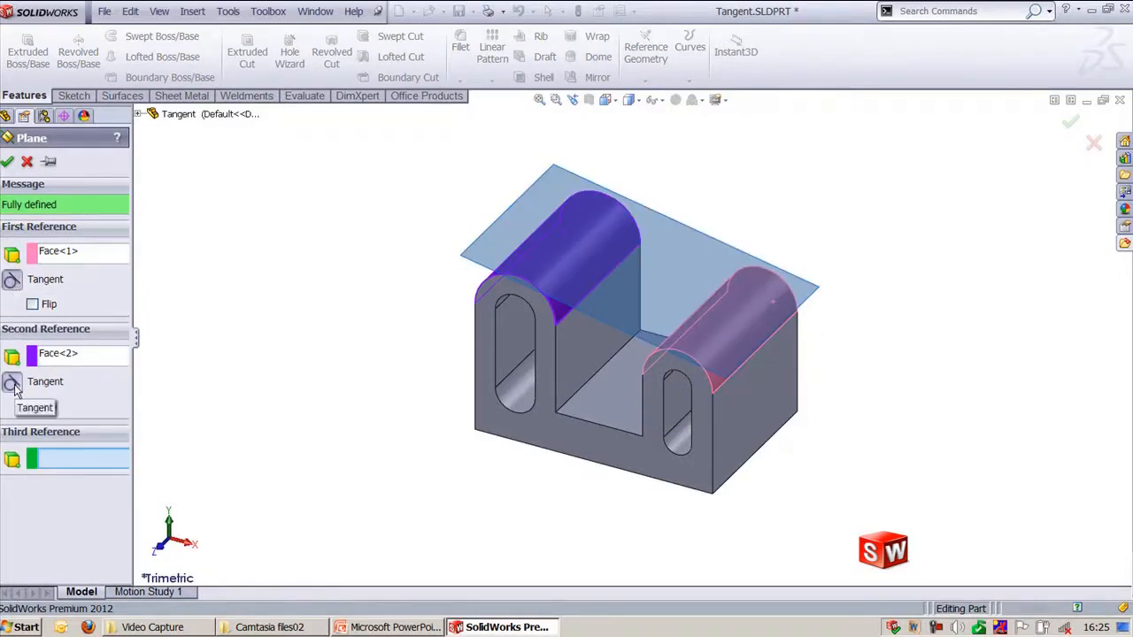
left_click(8, 161)
scroll(841, 220, "down", 1)
middle_click_drag(848, 204, 805, 244, "ctrl")
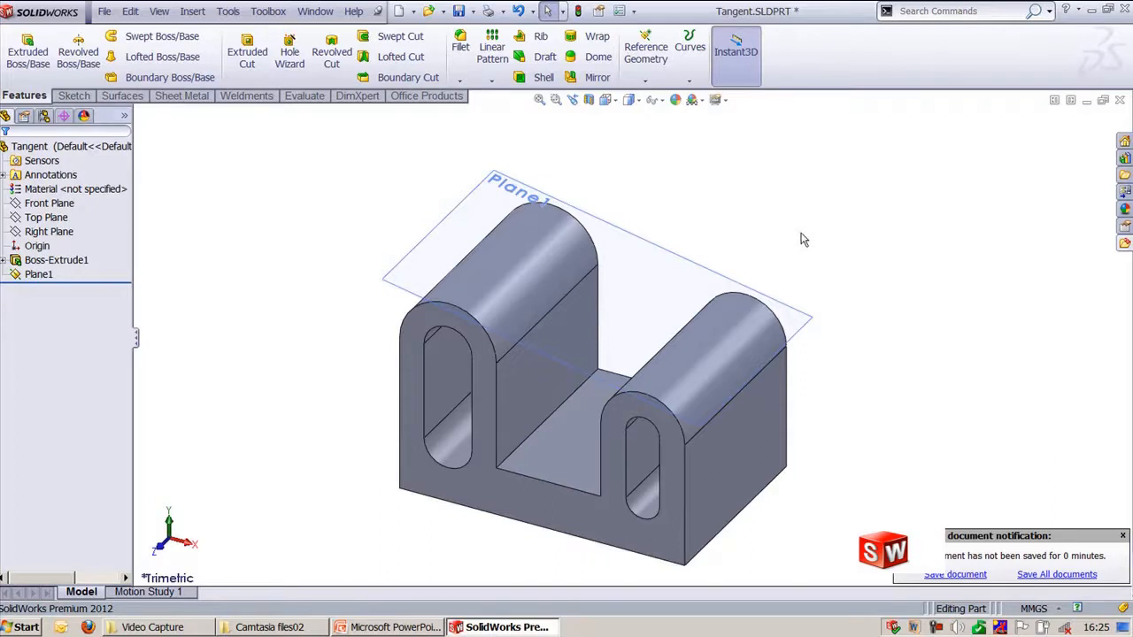
- Try a reference plane offset 10 mm from the flat outer face of the shorter upright
left_click(645, 53)
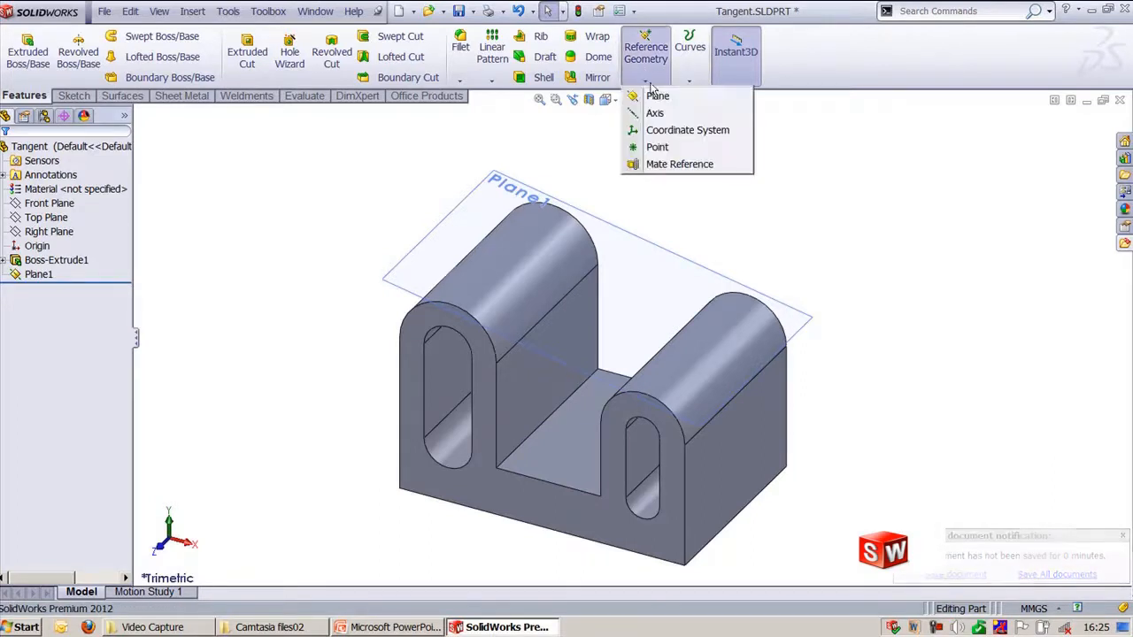
left_click(657, 98)
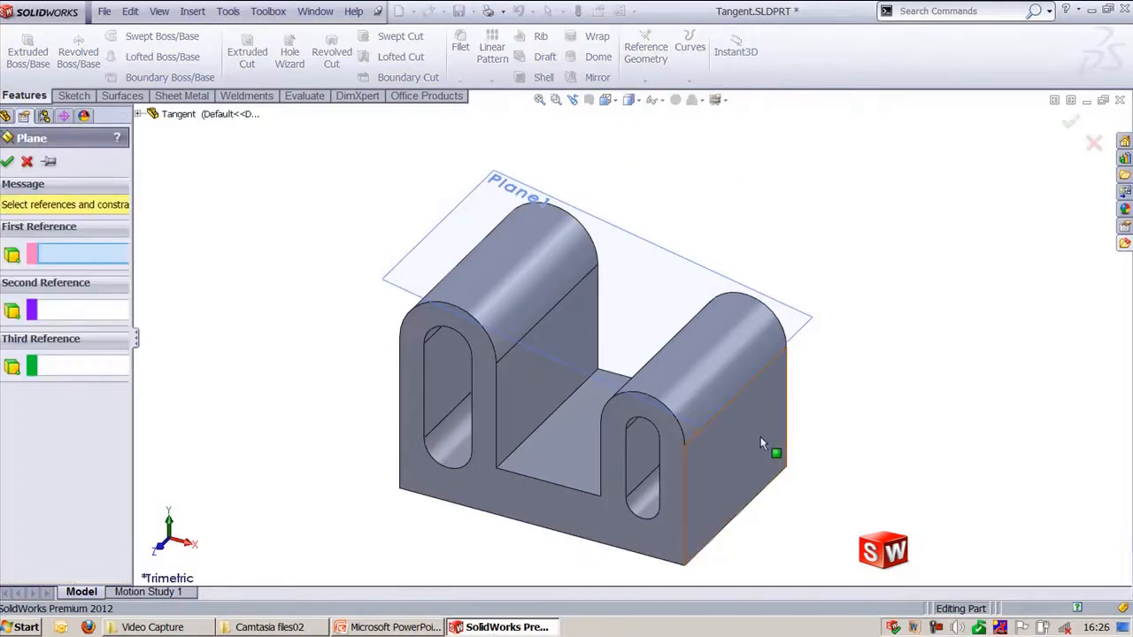
left_click(760, 435)
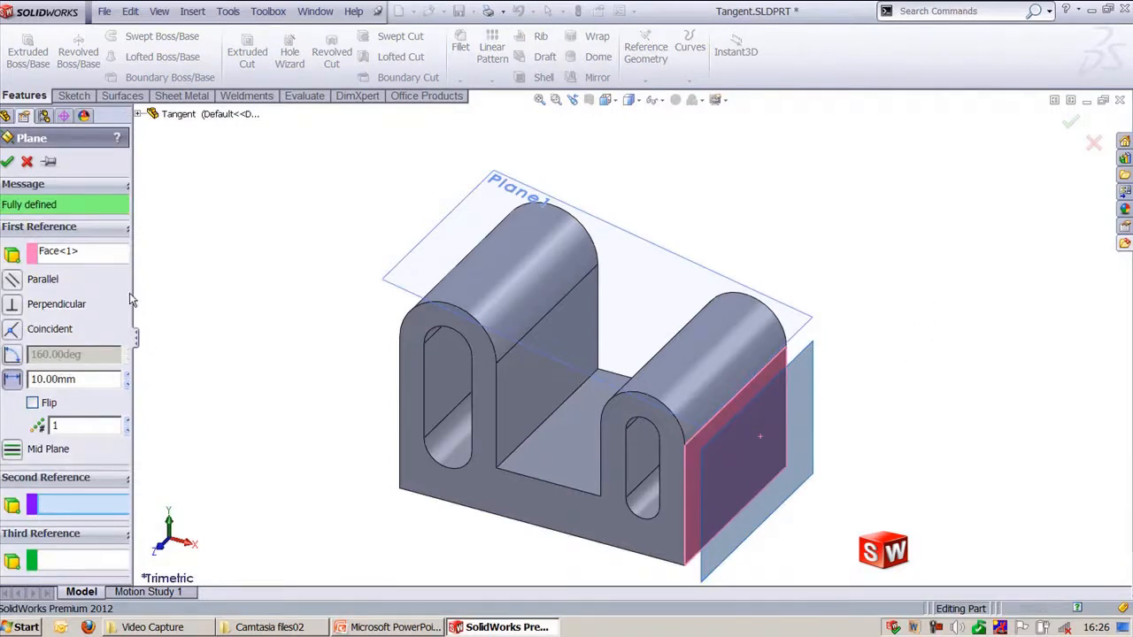
left_click_drag(133, 292, 204, 291)
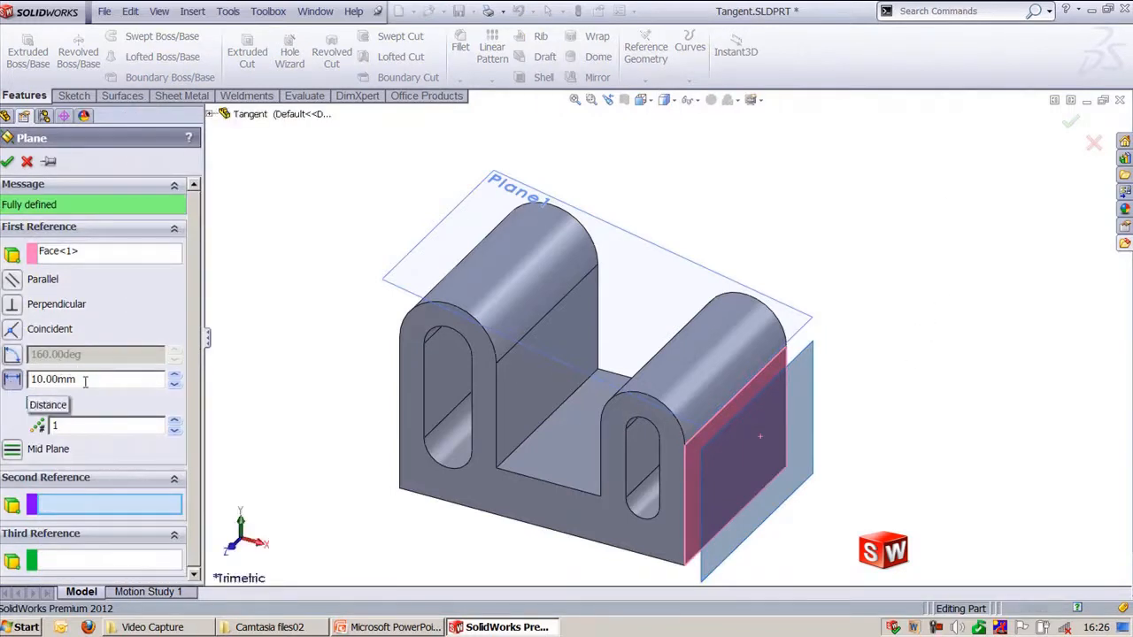
left_click(105, 378)
double_click(105, 379)
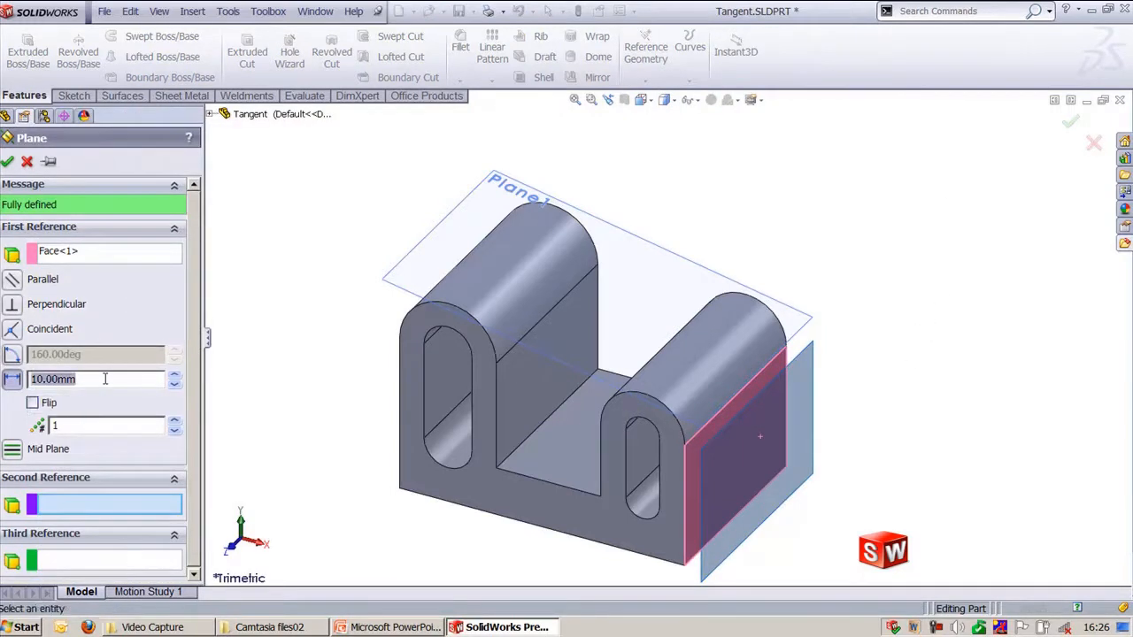
- Try raising the number of offset planes to 4, then leave the plane definition
left_click(93, 425)
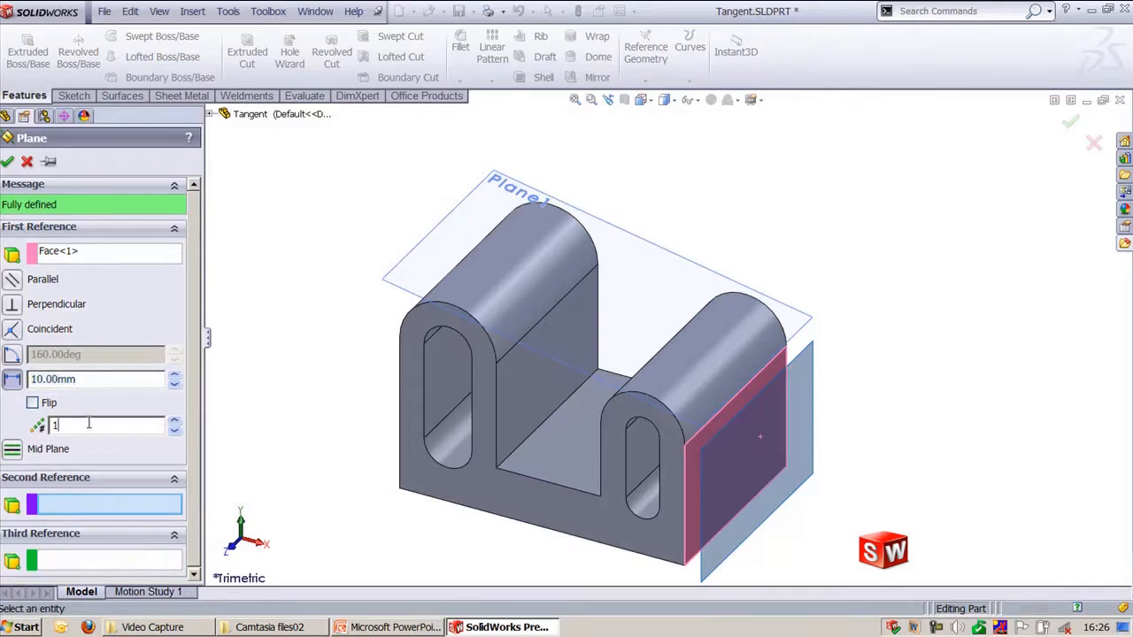
left_click(175, 422)
left_click(174, 423)
left_click(175, 422)
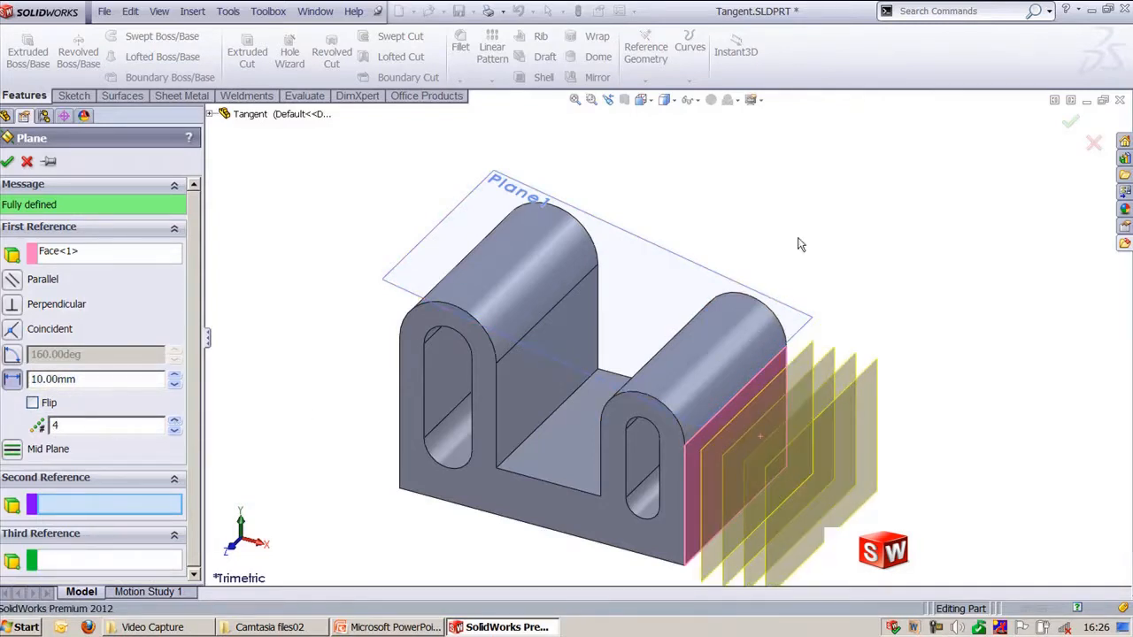
scroll(864, 279, "up", 2)
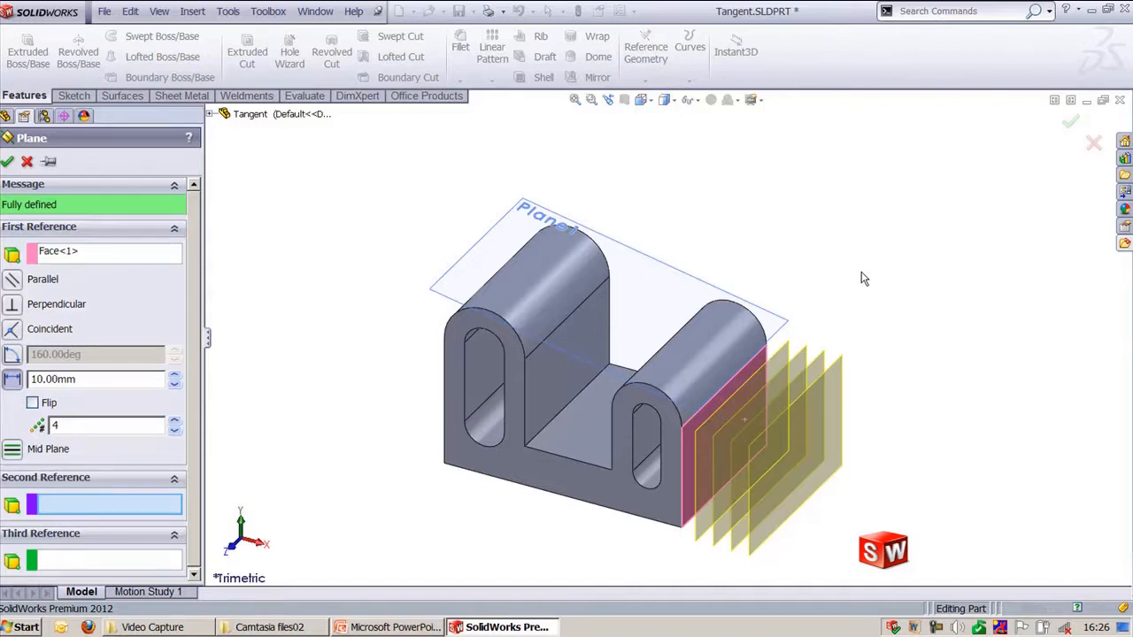
left_click(7, 161)
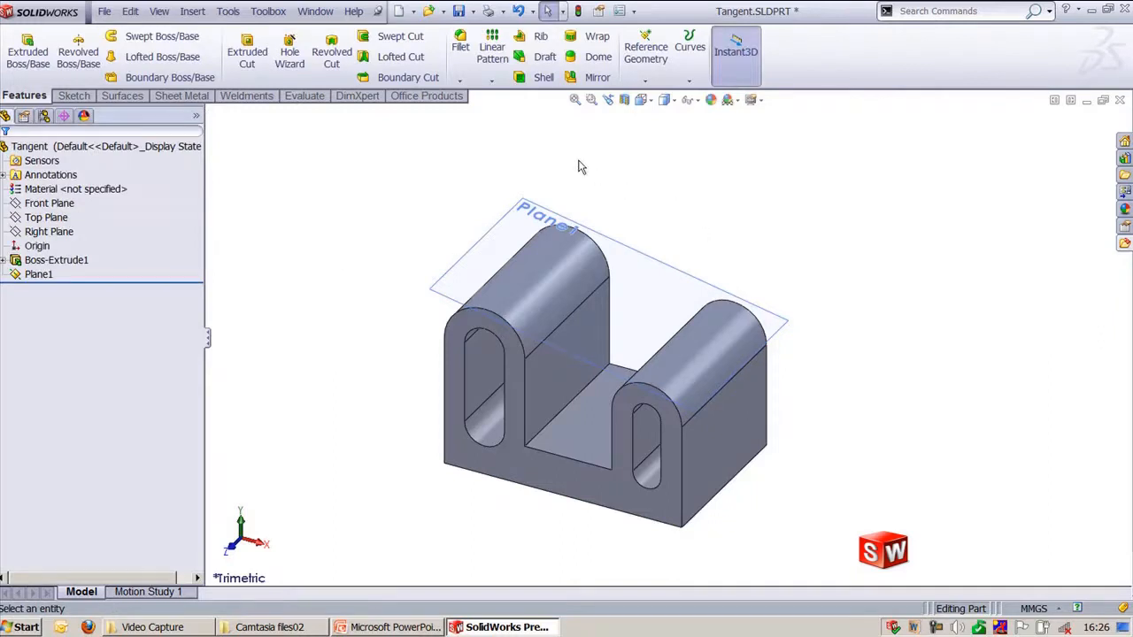
- Undo the reference plane tangent to the two rounded faces
left_click(667, 263)
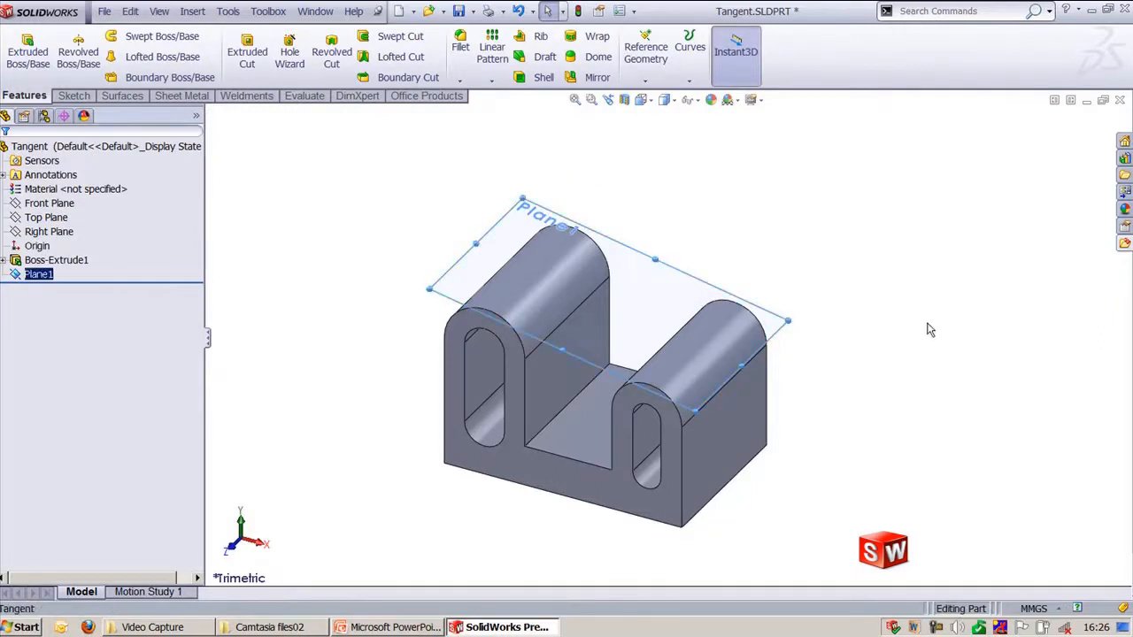
key("ctrl+z")
- Start a reference plane perpendicular to the channel floor and coincident with the floor's long edge along the taller upright
left_click(645, 79)
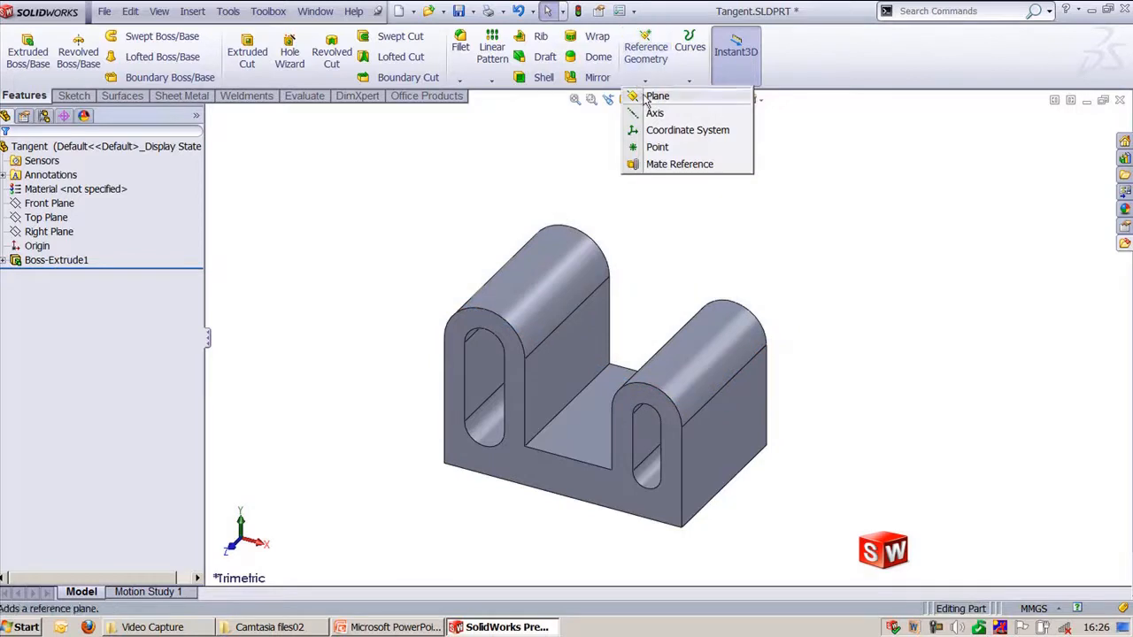
left_click(653, 97)
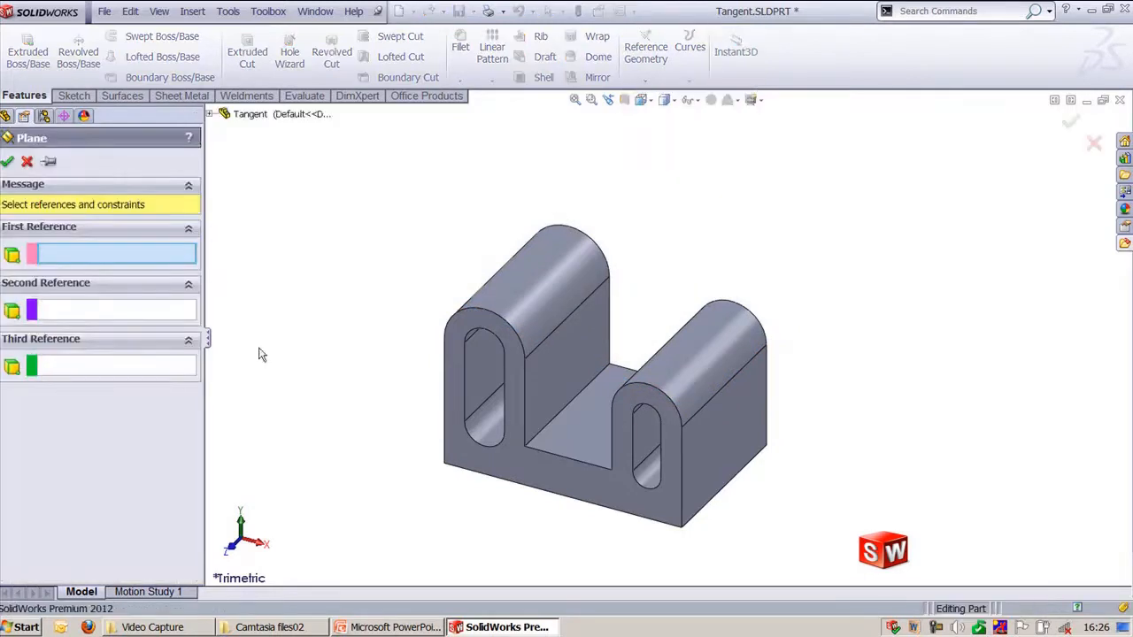
left_click(598, 439)
scroll(496, 470, "down", 3)
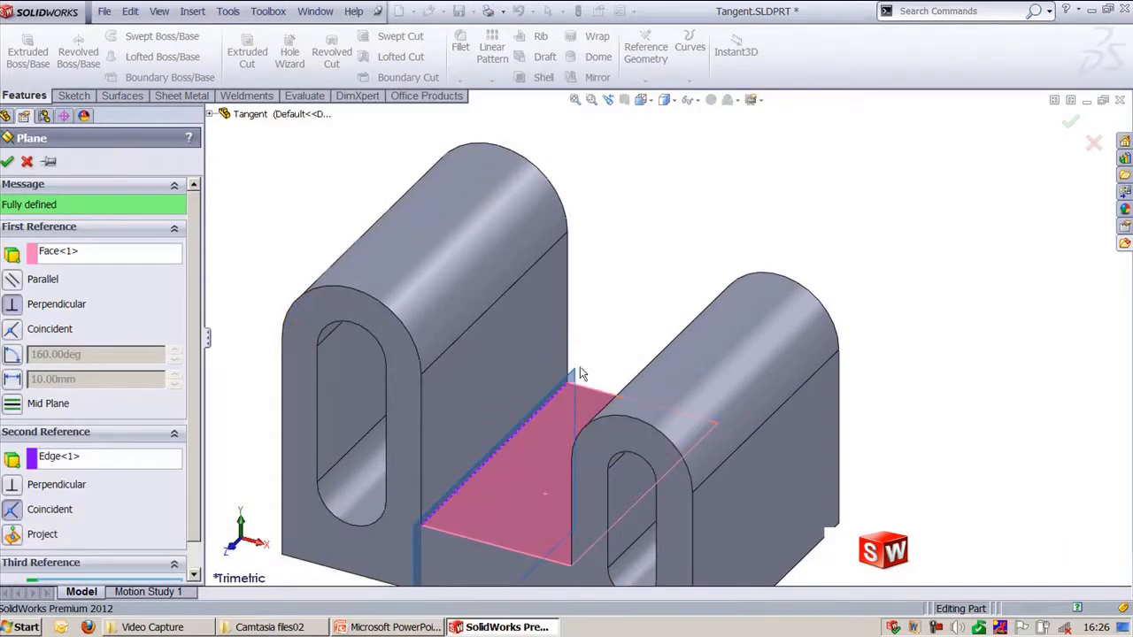
key("f")
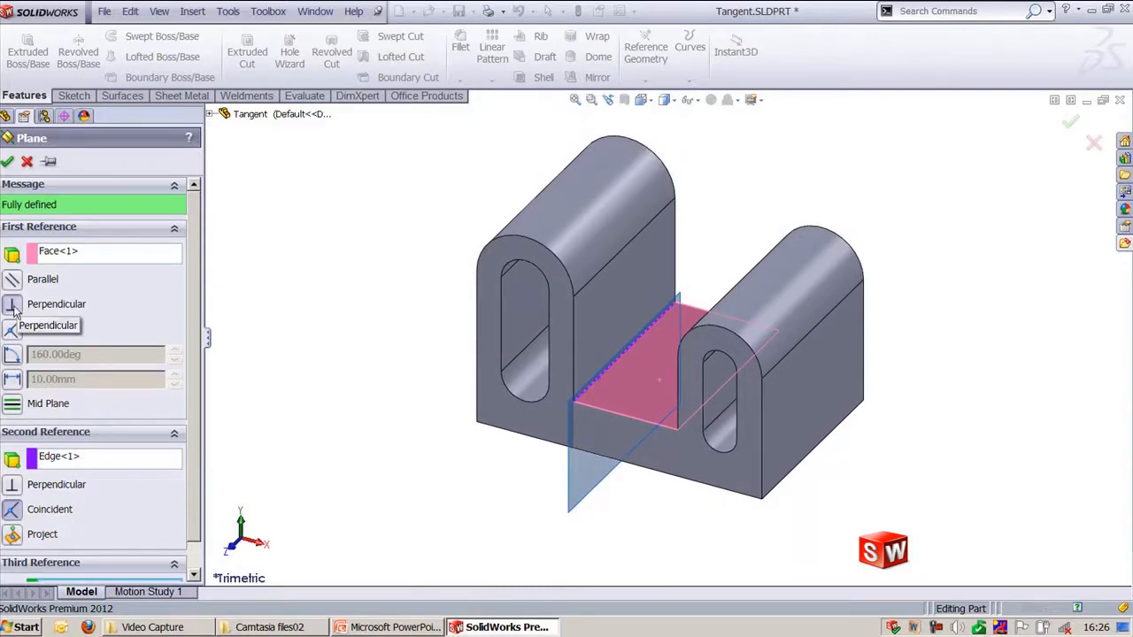
- Try defining the plane at an angle to the channel floor about the long edge, raising the angle to 298 degrees
left_click(16, 354)
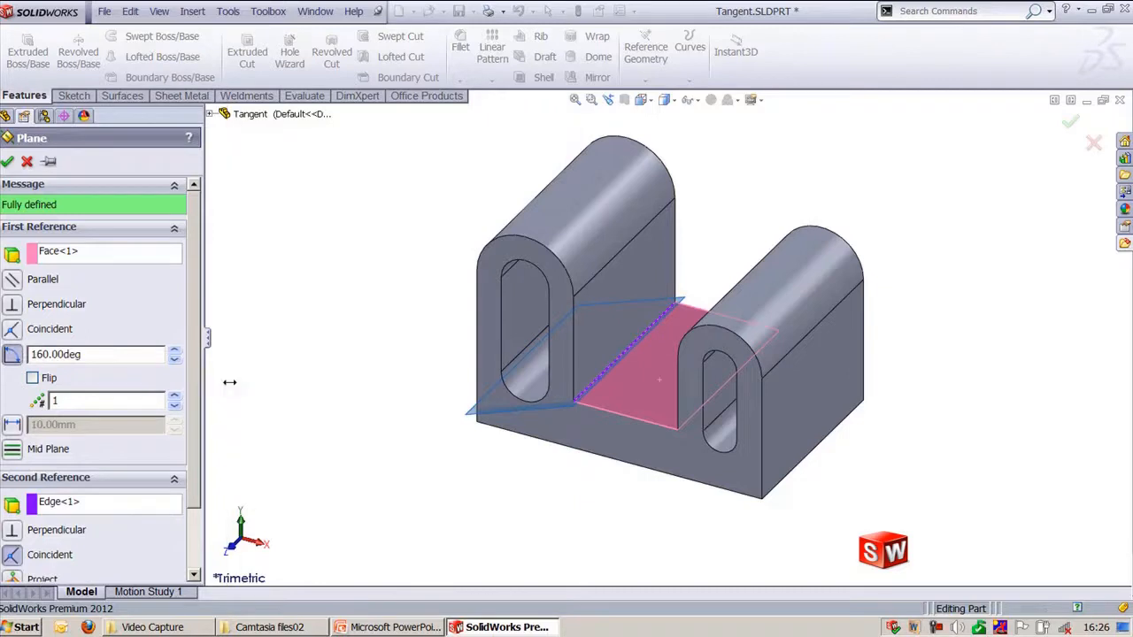
left_click_drag(229, 381, 256, 382)
left_click(200, 351)
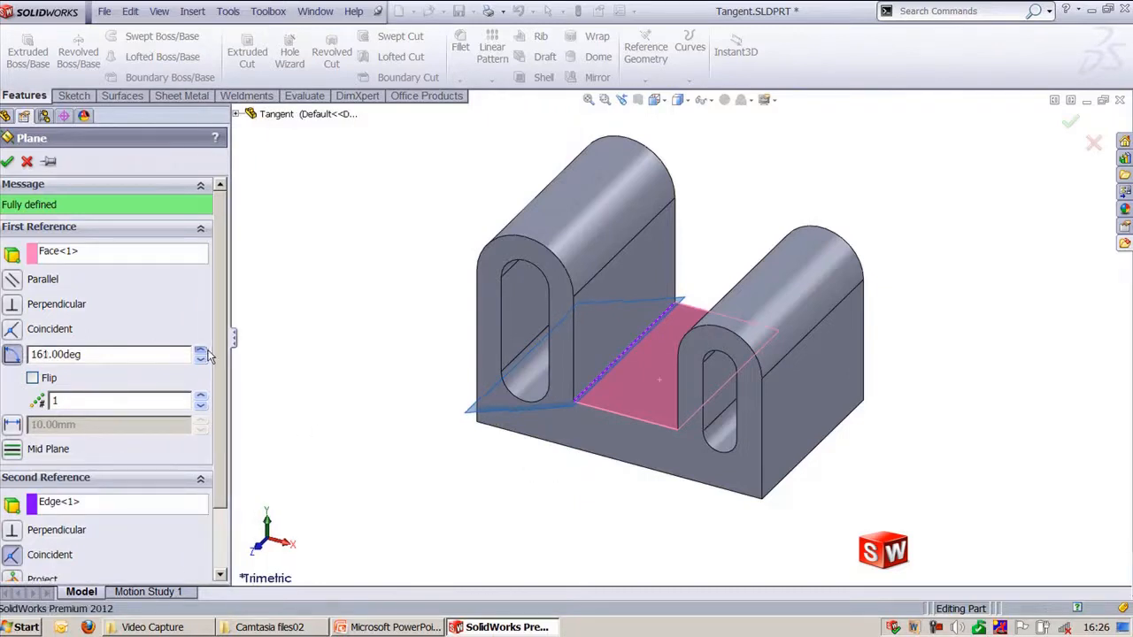
left_click(201, 350)
left_click(201, 350)
left_click_drag(201, 350, 203, 354)
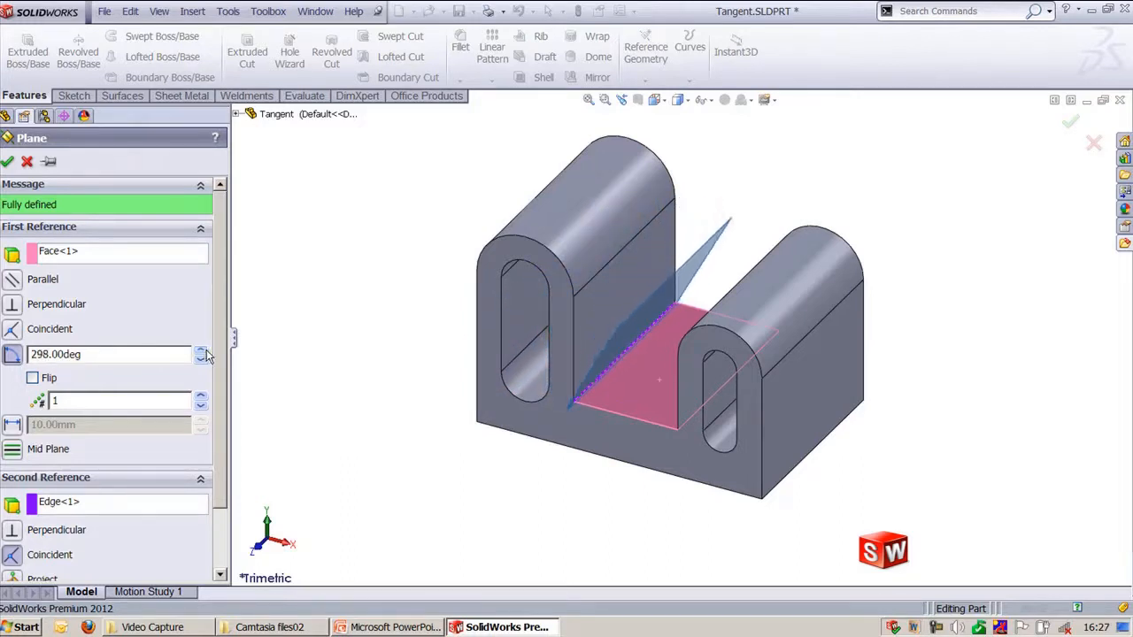
- Try flipping the angled plane's direction back and forth, and discard the plane definition
left_click(32, 378)
left_click(33, 379)
left_click(33, 379)
left_click(33, 378)
left_click(27, 161)
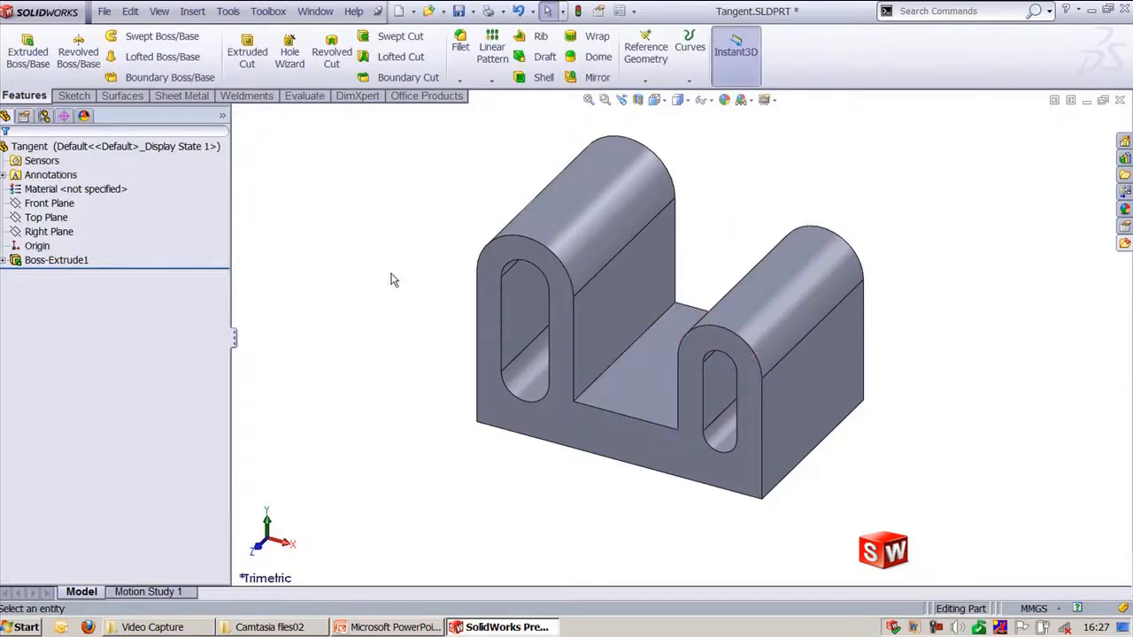
- Switch to the open Arm Link part
middle_click_drag(392, 267, 380, 151, "ctrl")
key("ctrl+Tab")
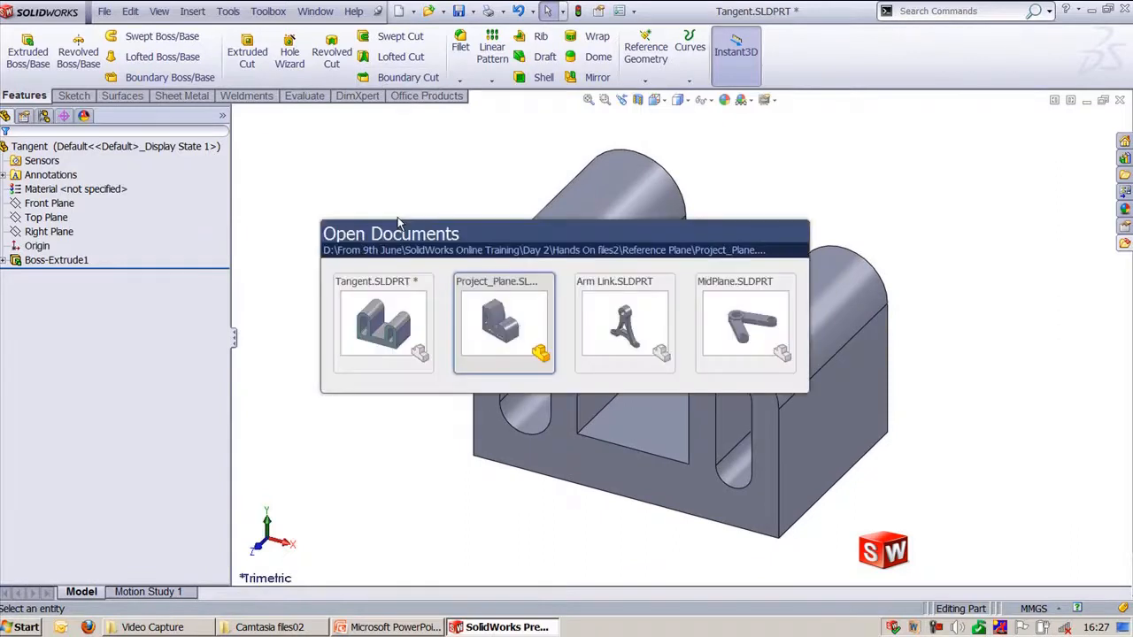
key("ctrl+Tab")
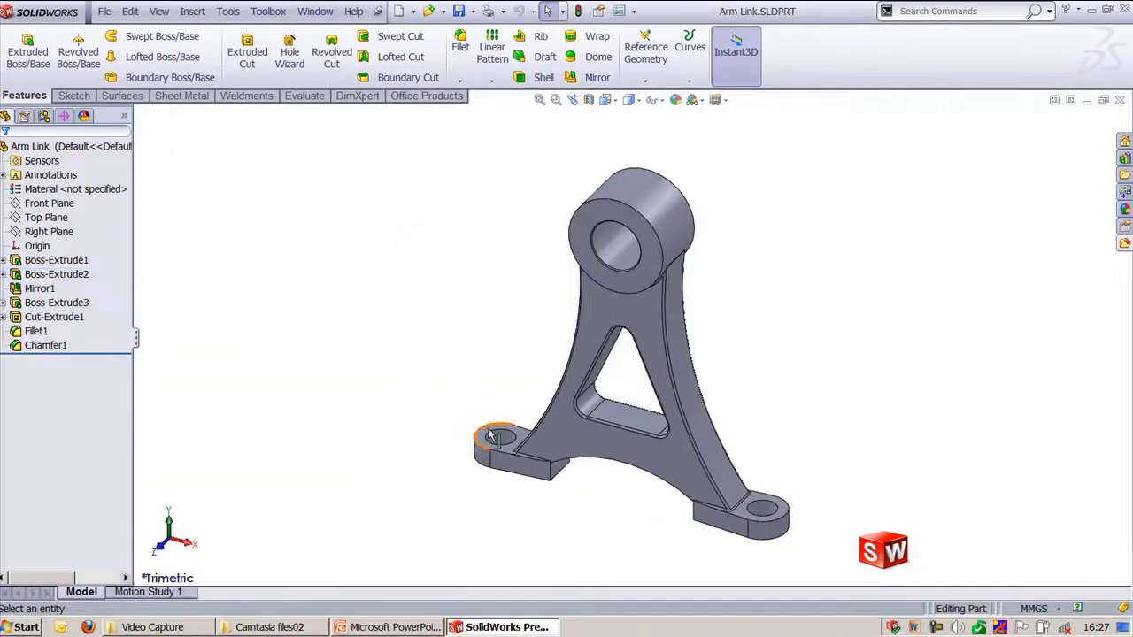
- Create a mid plane between the two slanted inner faces of the arm link's triangular cutout
middle_click_drag(488, 433, 622, 410)
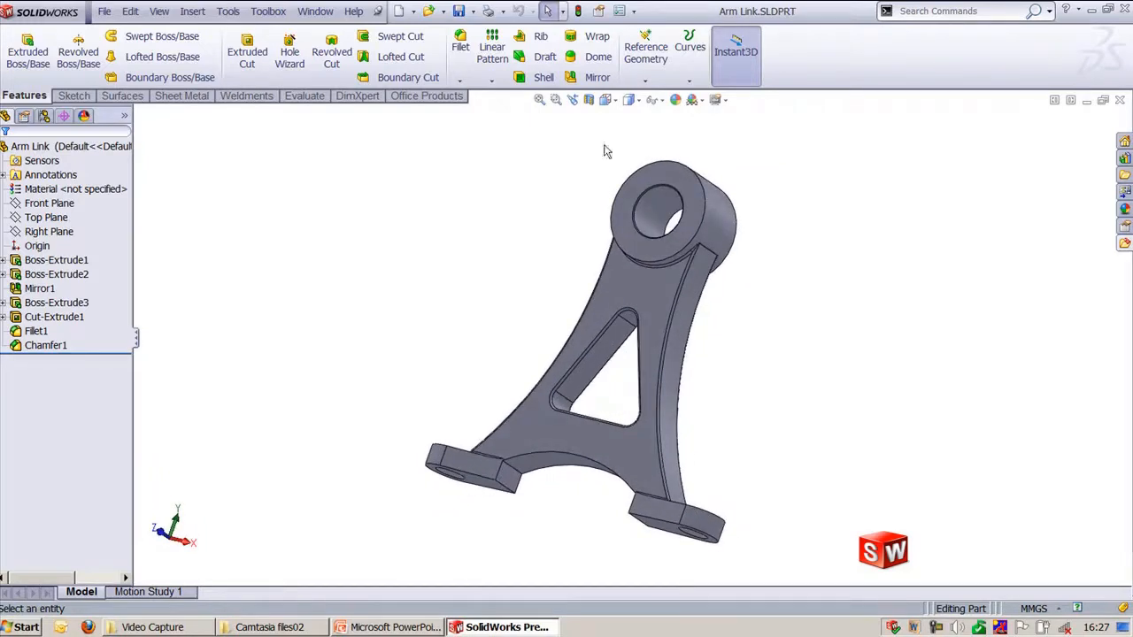
left_click(645, 53)
left_click(659, 96)
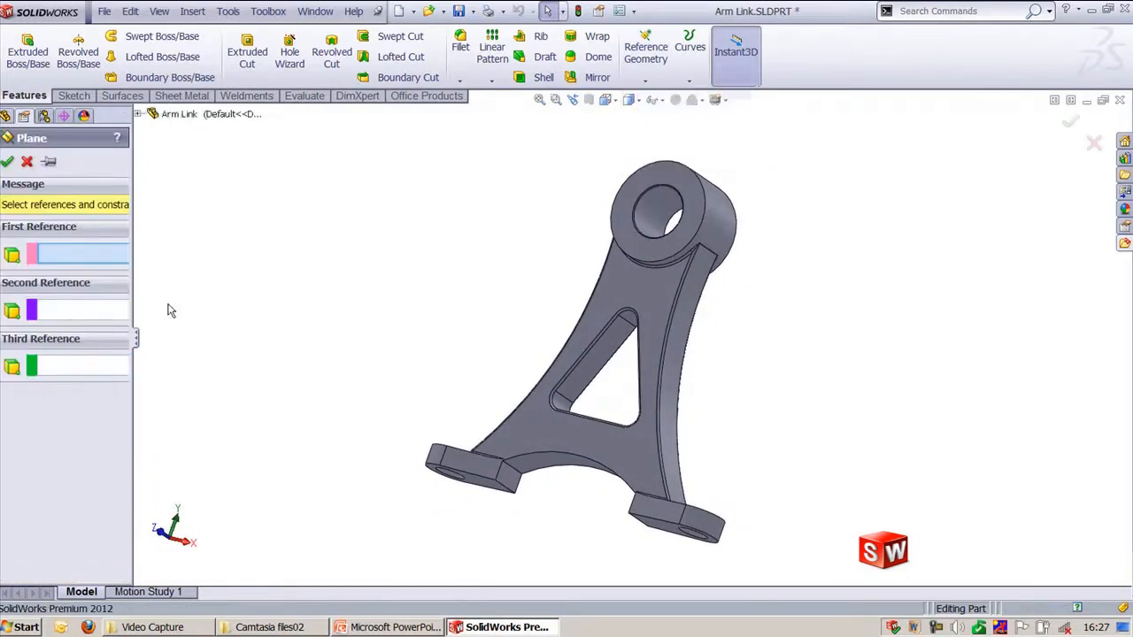
left_click(587, 364)
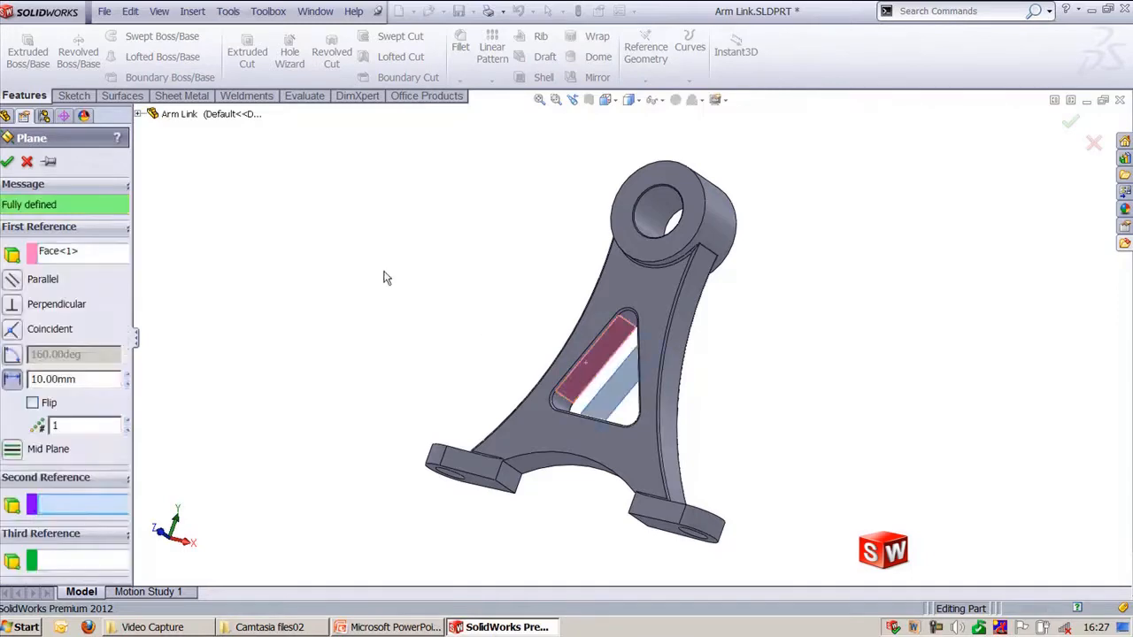
middle_click_drag(384, 277, 496, 336)
left_click(653, 393)
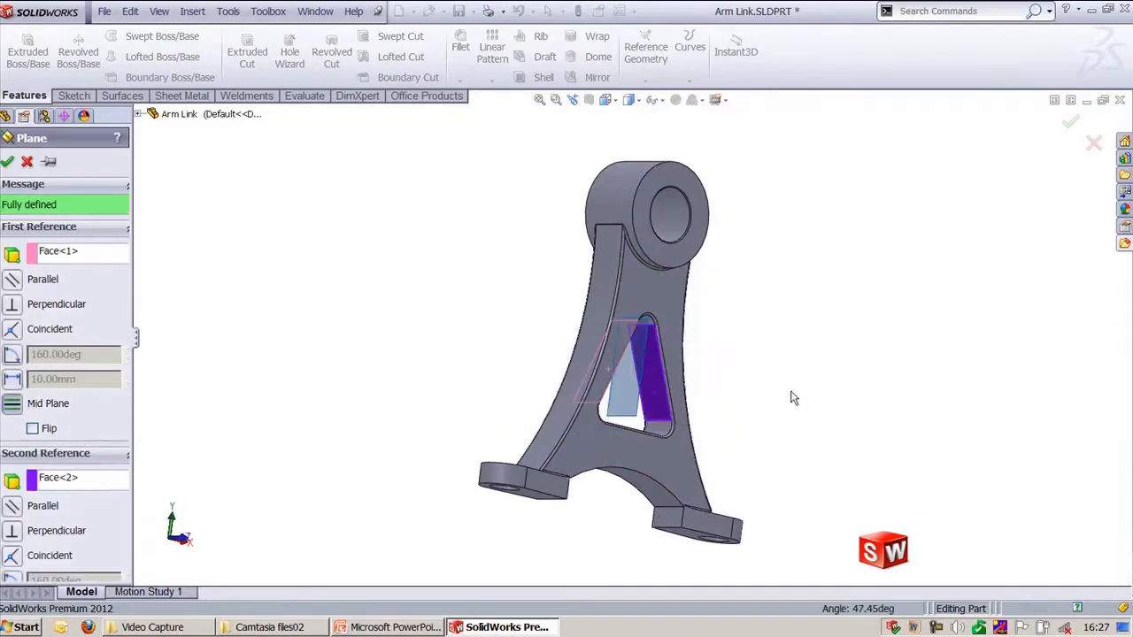
middle_click_drag(794, 399, 683, 413)
scroll(531, 429, "down", 4)
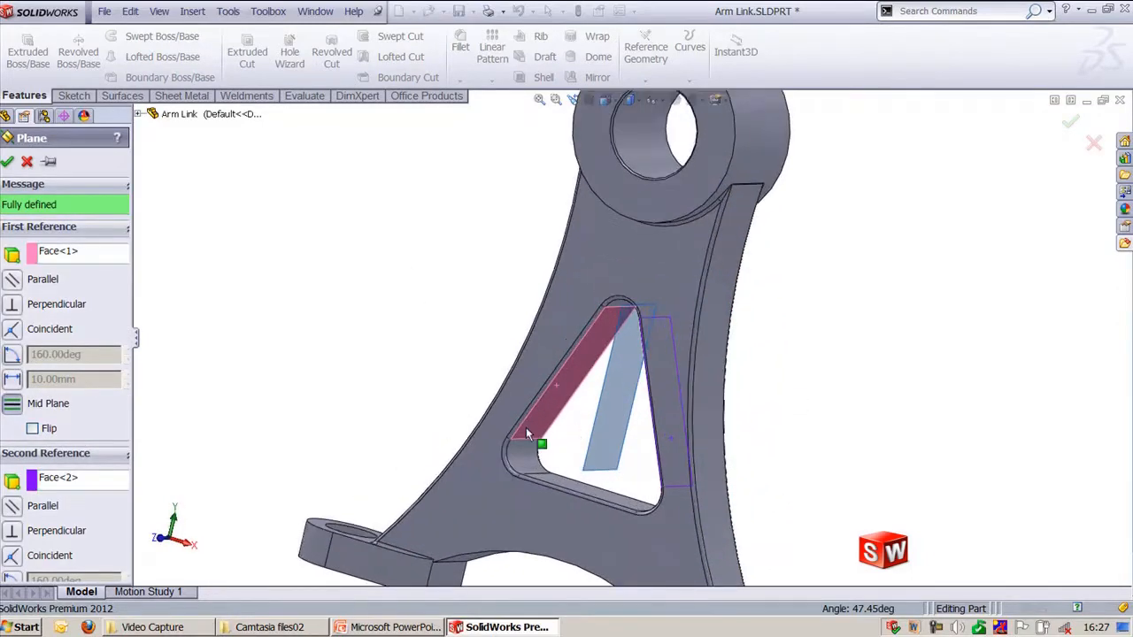
middle_click_drag(526, 433, 584, 384)
left_click(8, 164)
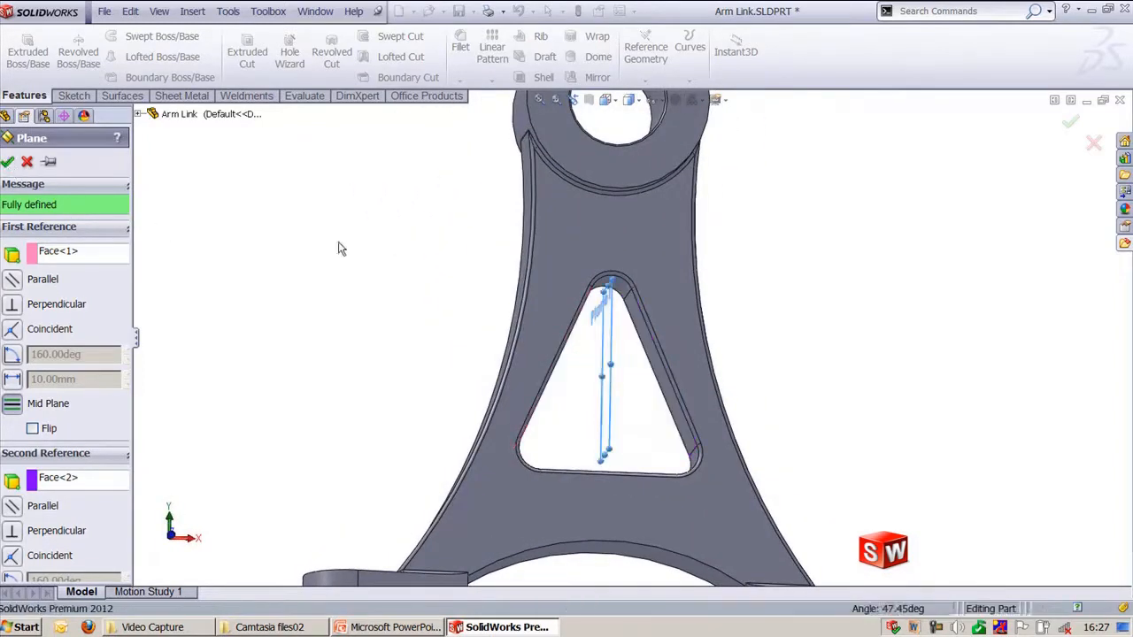
- Show the arm link with its mid plane in trimetric view and switch to the PowerPoint presentation
middle_click_drag(392, 271, 344, 361)
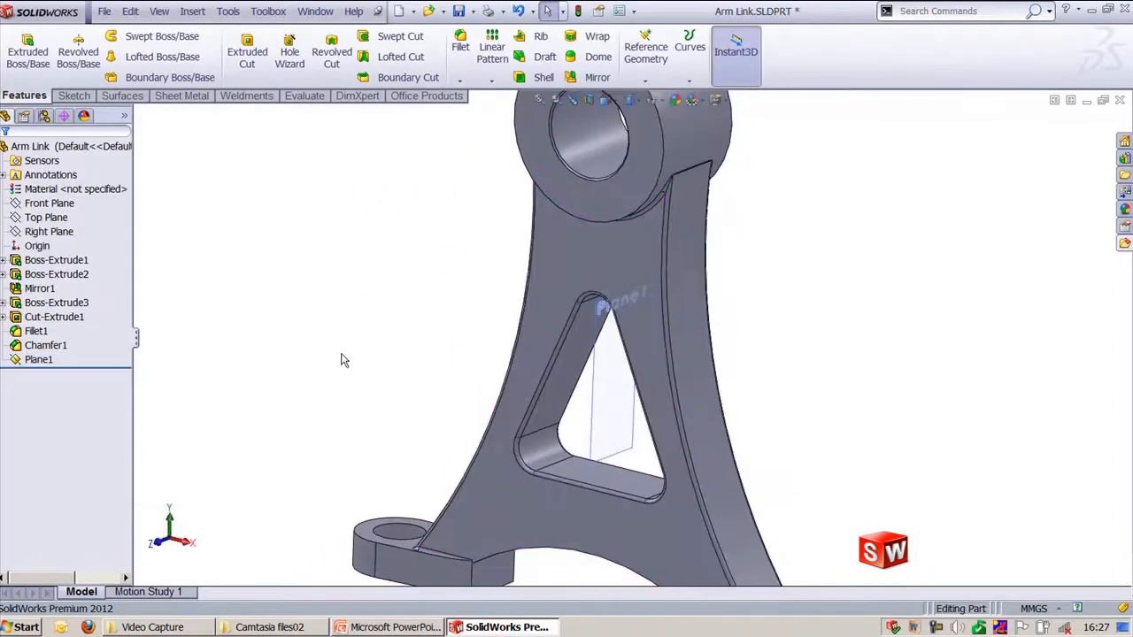
key("ctrl+7")
left_click(388, 634)
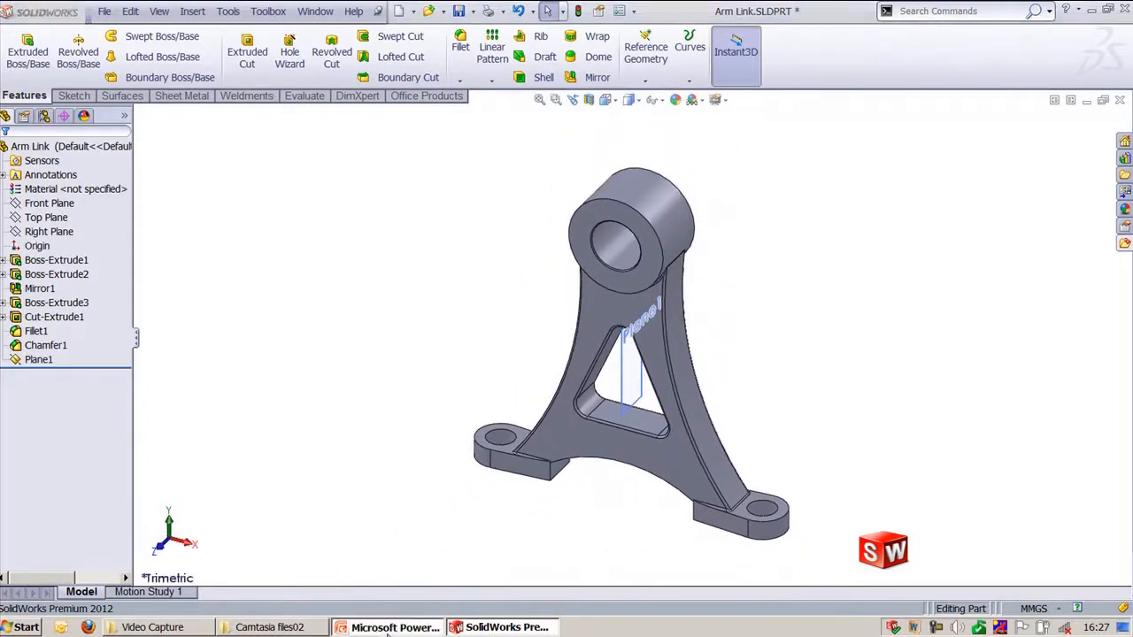
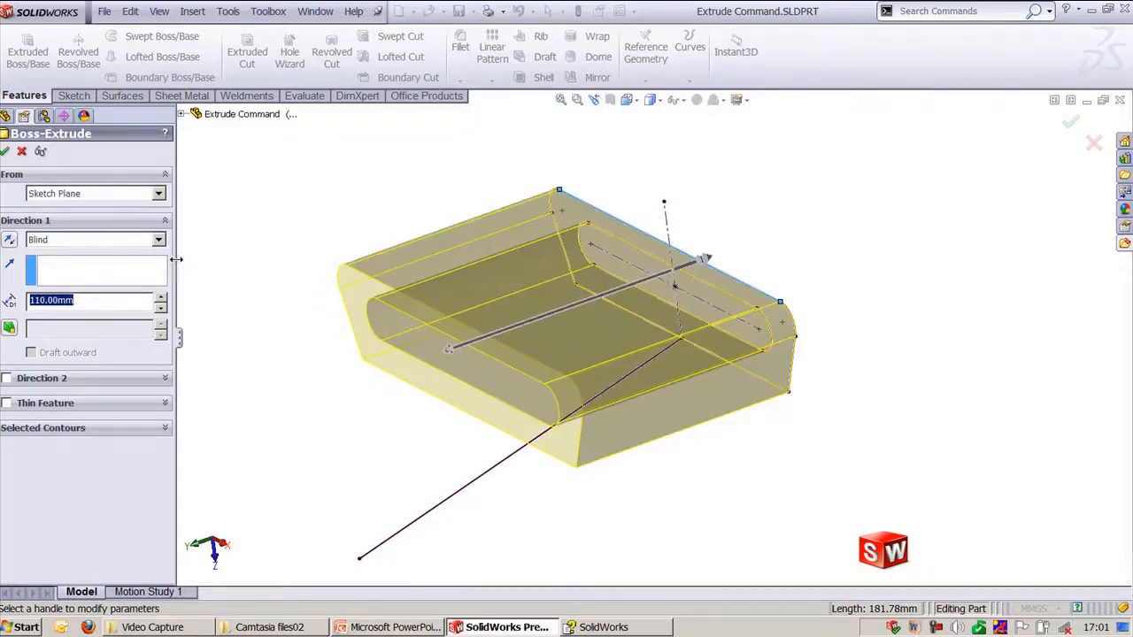
- Add a second blind direction of 66 mm to the boss extrusion and set the first direction's depth to 68 mm
left_click_drag(176, 259, 199, 282)
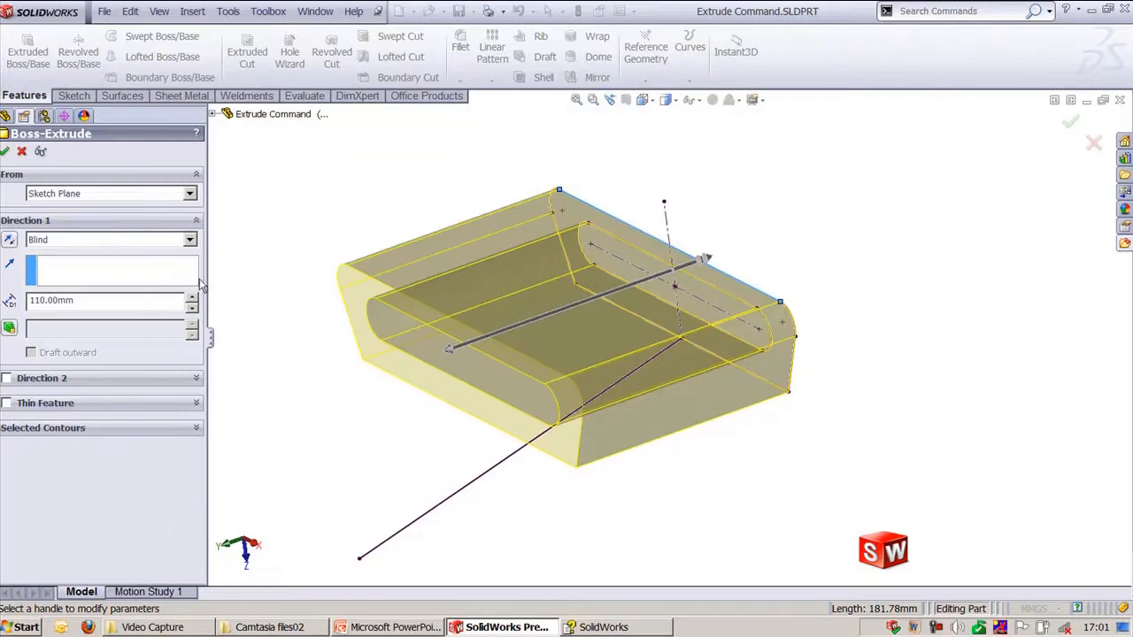
left_click(7, 378)
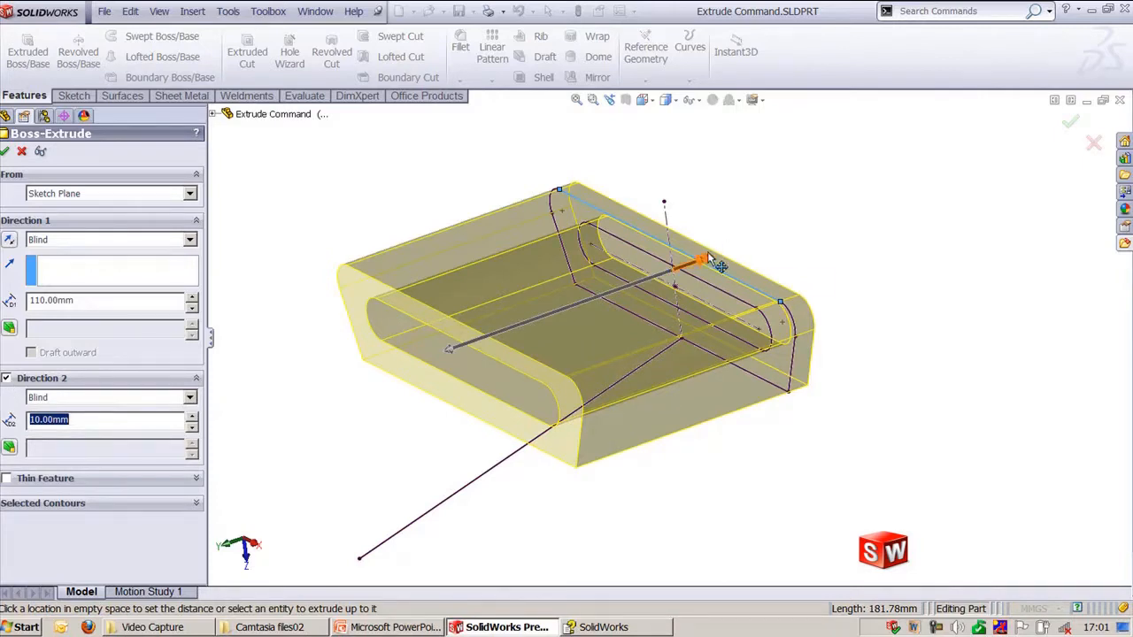
mouse_move(705, 258)
left_mouse_down()
mouse_move(926, 185)
mouse_move(809, 221)
left_mouse_up()
left_click_drag(452, 354, 530, 318)
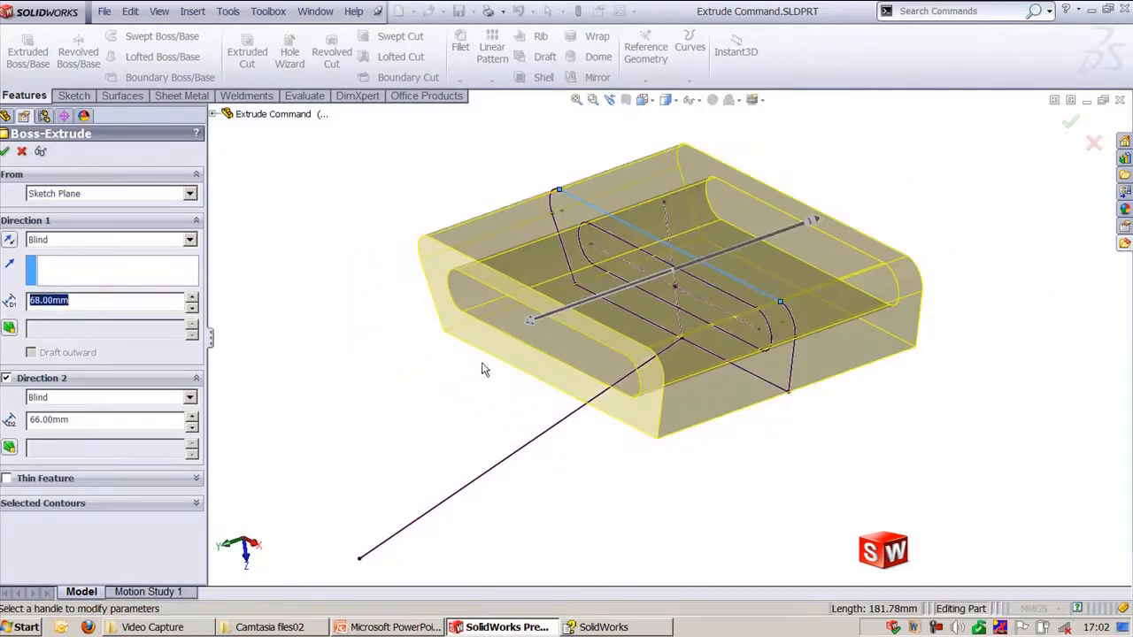
- Apply a 4-degree outward draft to the extrusion's second direction and finish the boss
left_click(9, 448)
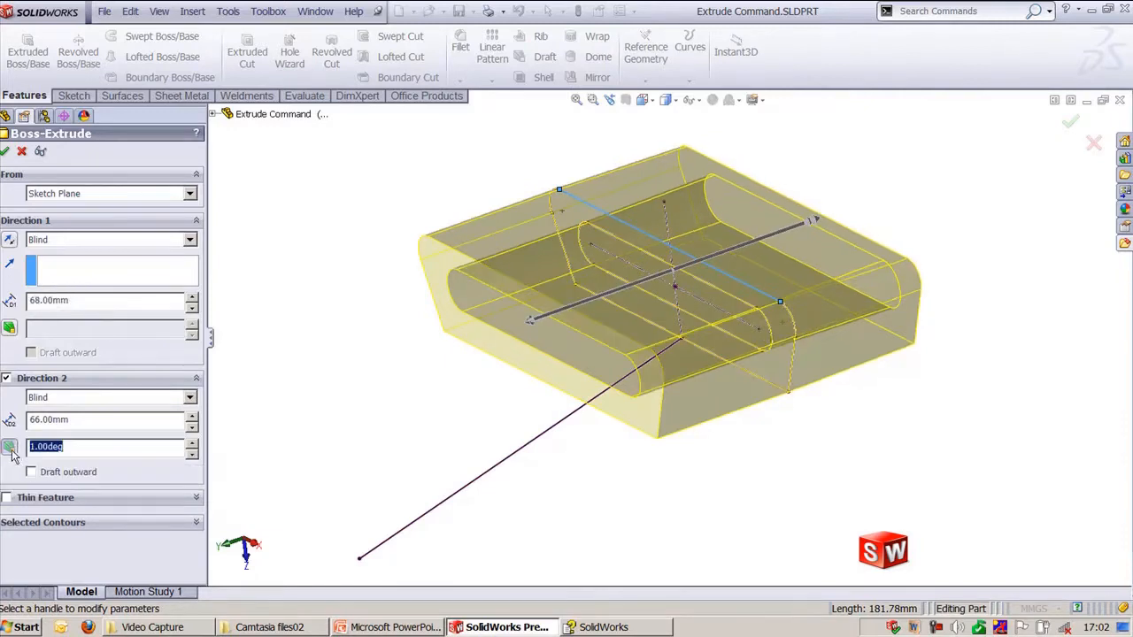
left_click(191, 444)
left_click(191, 444)
left_click(191, 443)
left_click(192, 444)
left_click(192, 443)
left_click(192, 443)
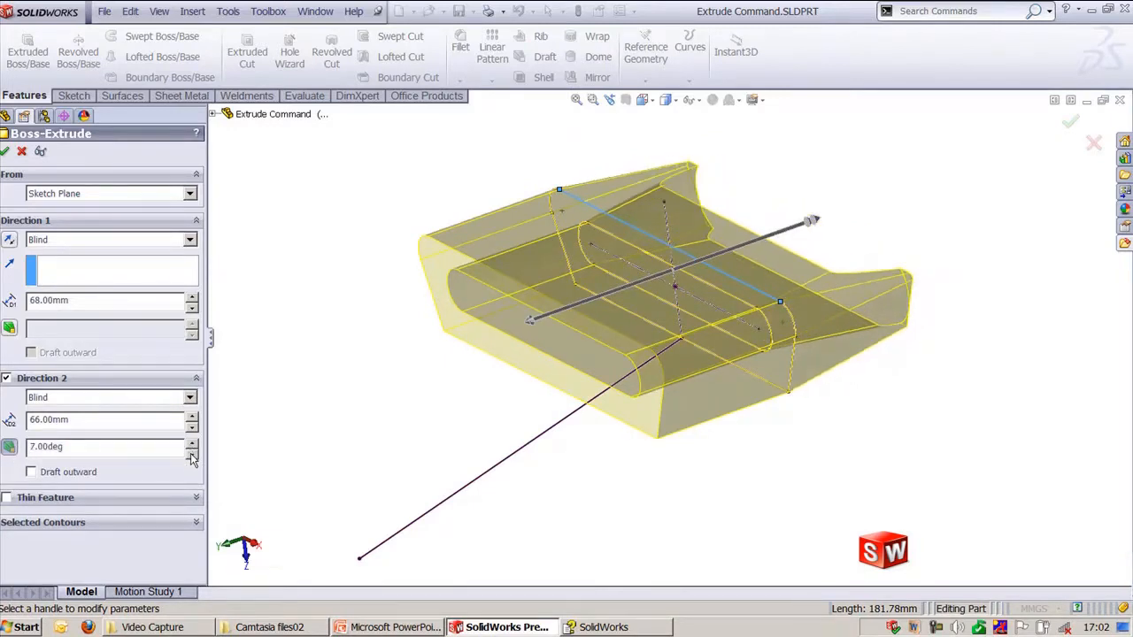
left_click(191, 454)
left_click(191, 454)
left_click(192, 454)
left_click(79, 474)
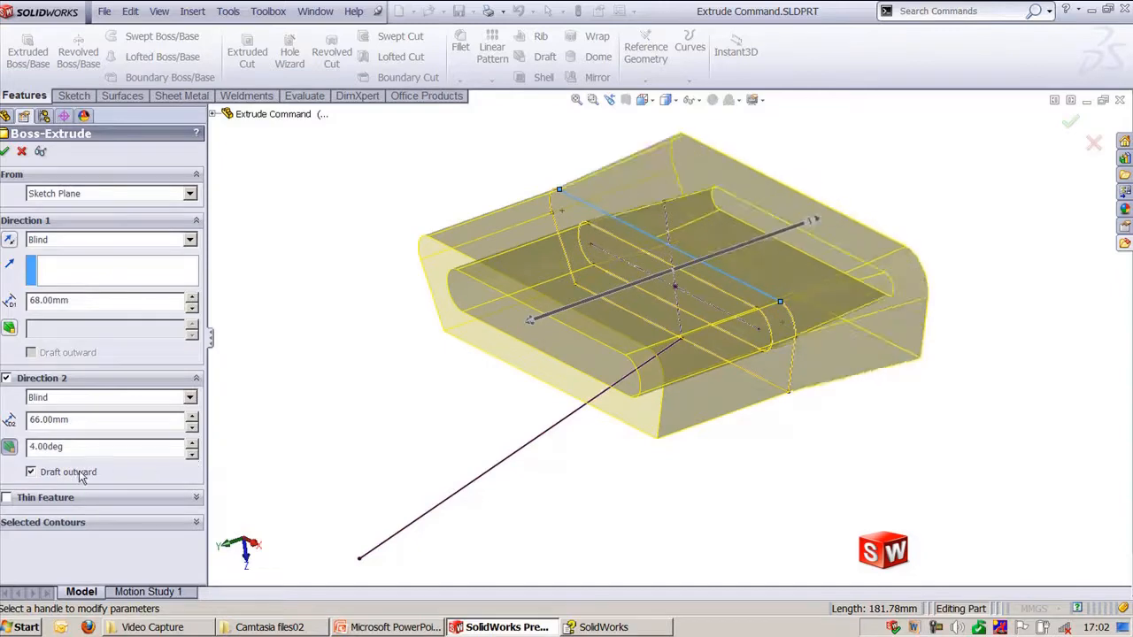
middle_click_drag(353, 395, 337, 376)
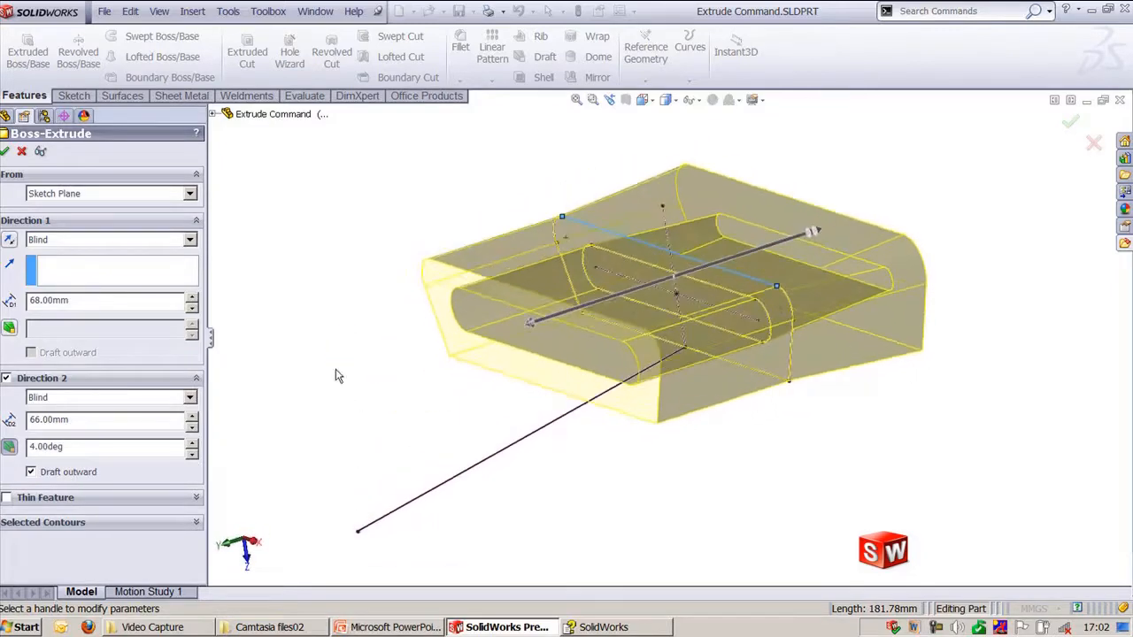
left_click(6, 151)
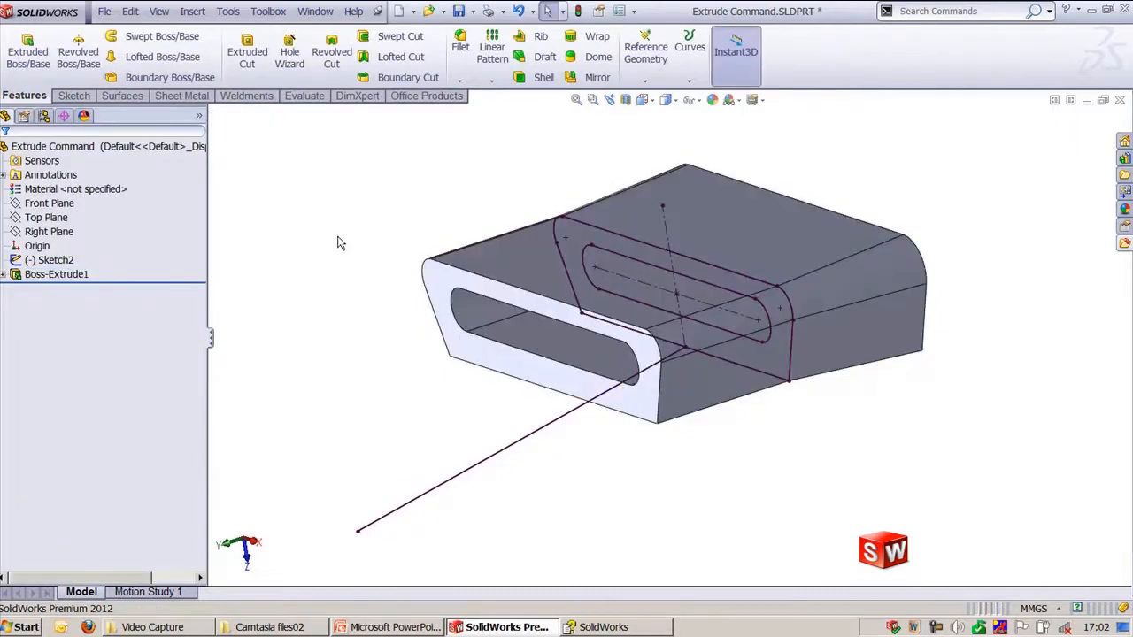
- Undo the drafted two-direction extrusion
middle_click_drag(561, 203, 713, 217)
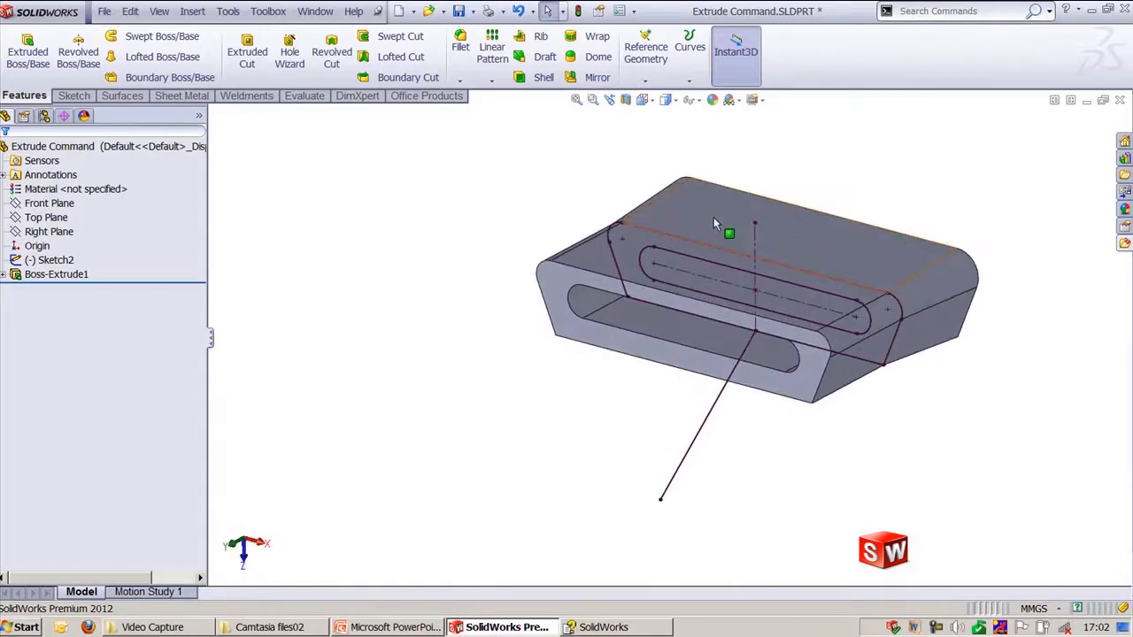
left_click(715, 223)
key("ctrl+z")
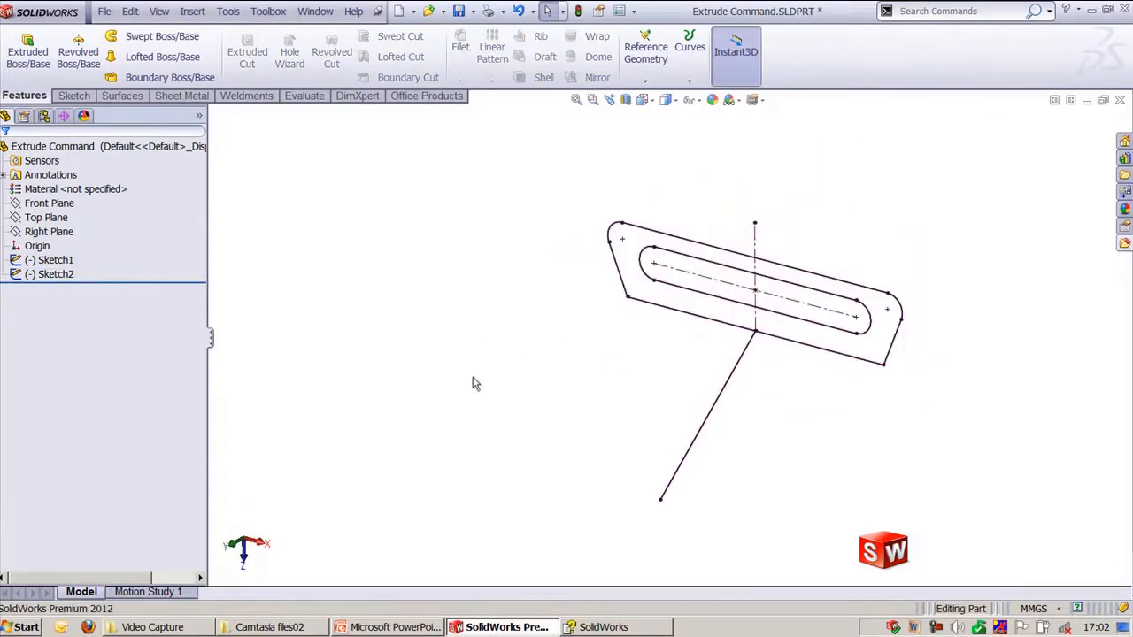
- Start a boss extrusion of the slotted profile, using the slanted line of Sketch2 as its direction
mouse_move(473, 382)
middle_mouse_down()
mouse_move(557, 309)
mouse_move(460, 343)
middle_mouse_up()
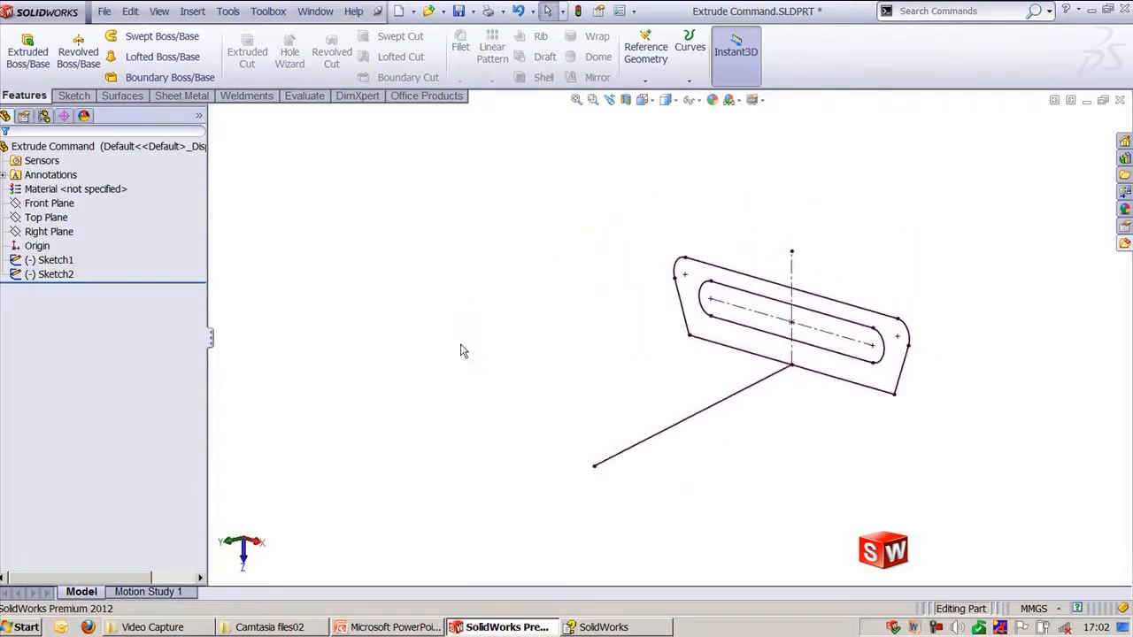
left_click(26, 54)
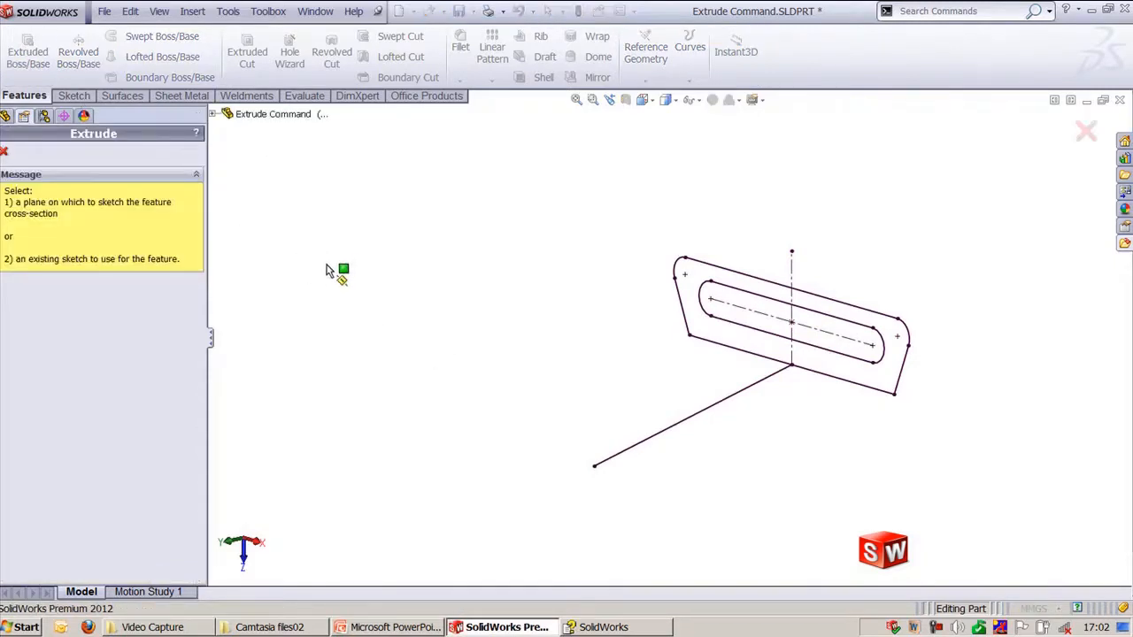
left_click(717, 275)
left_click(100, 274)
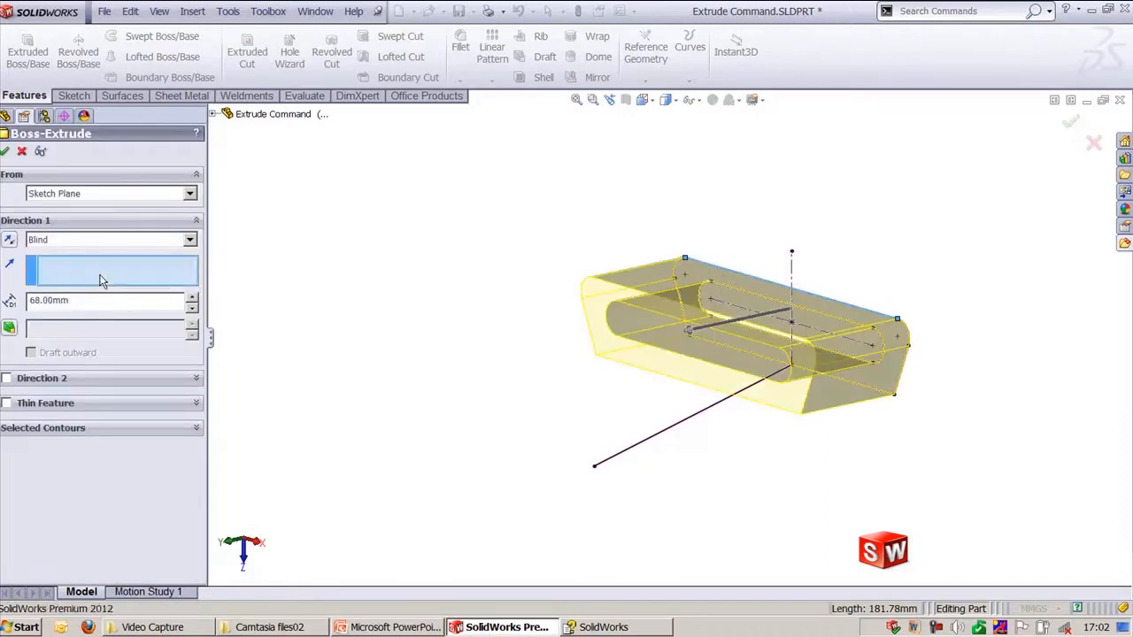
left_click(642, 447)
- Set the angled extrusion's blind depth to 256 mm and finish the boss
mouse_move(614, 430)
middle_mouse_down()
mouse_move(511, 362)
mouse_move(449, 374)
mouse_move(464, 418)
middle_mouse_up()
left_click_drag(728, 360, 503, 523)
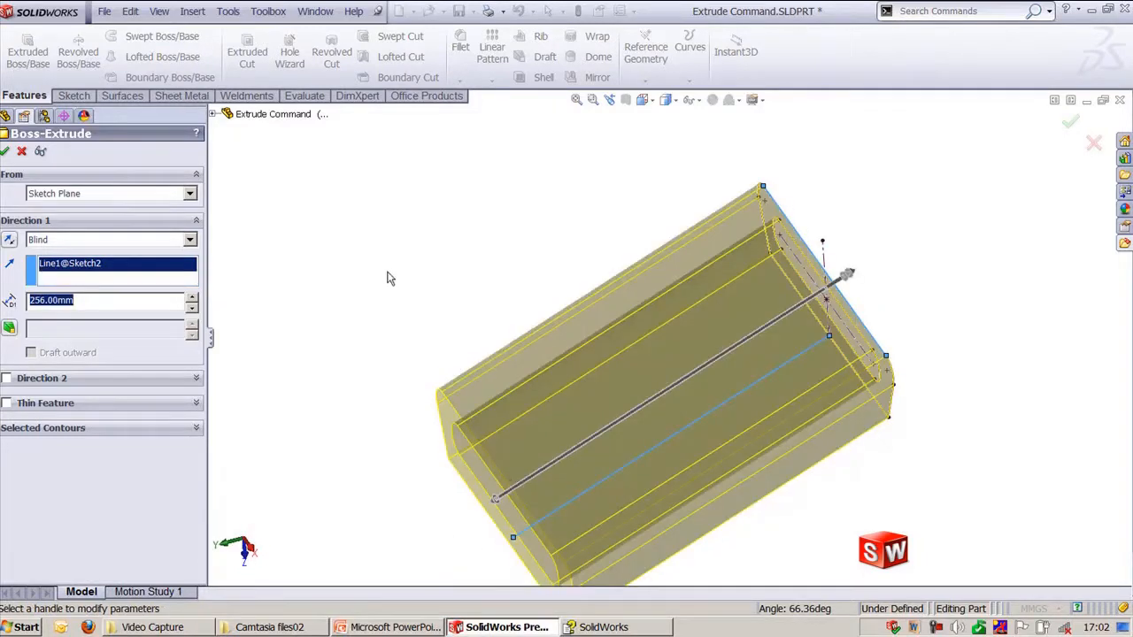
key("ctrl+5")
middle_click_drag(813, 216, 625, 393)
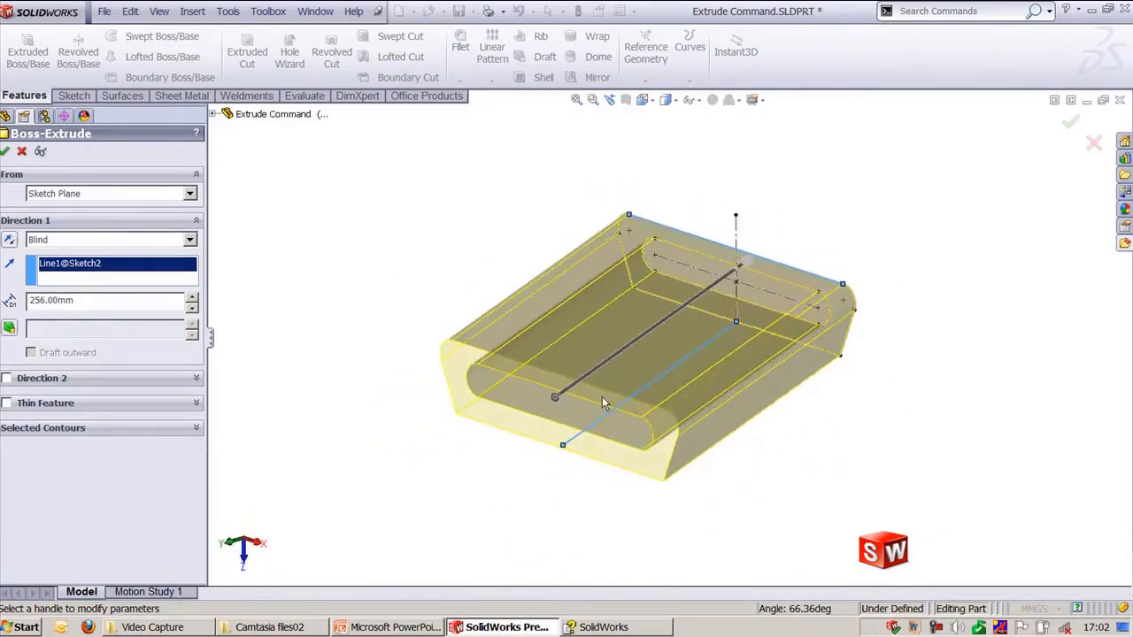
left_click(452, 435)
key("Return")
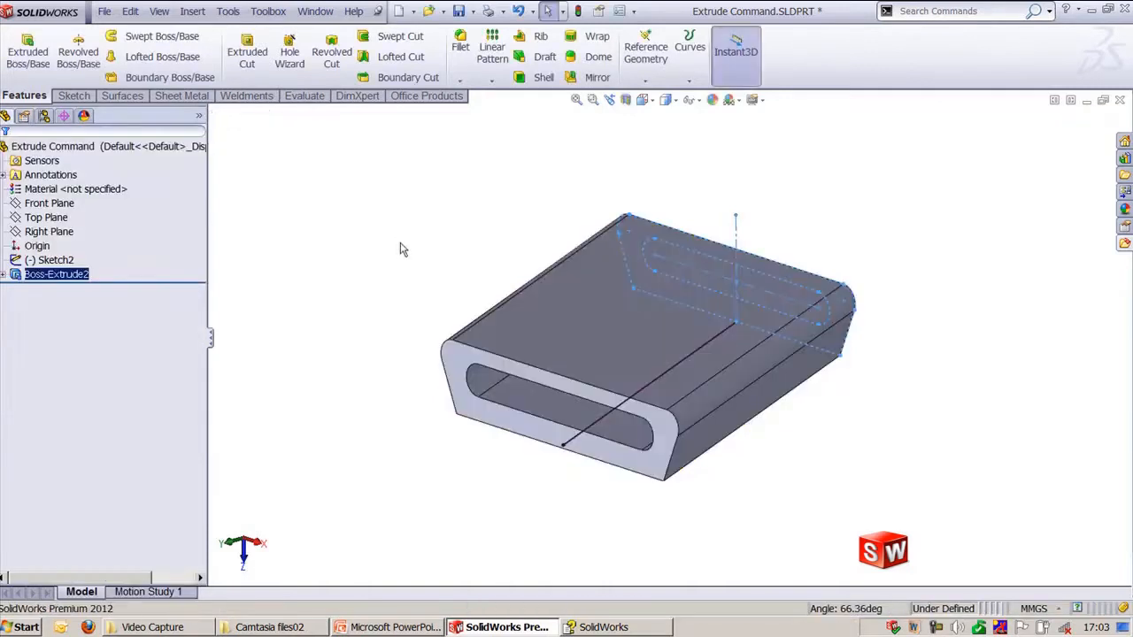
key("ctrl+7")
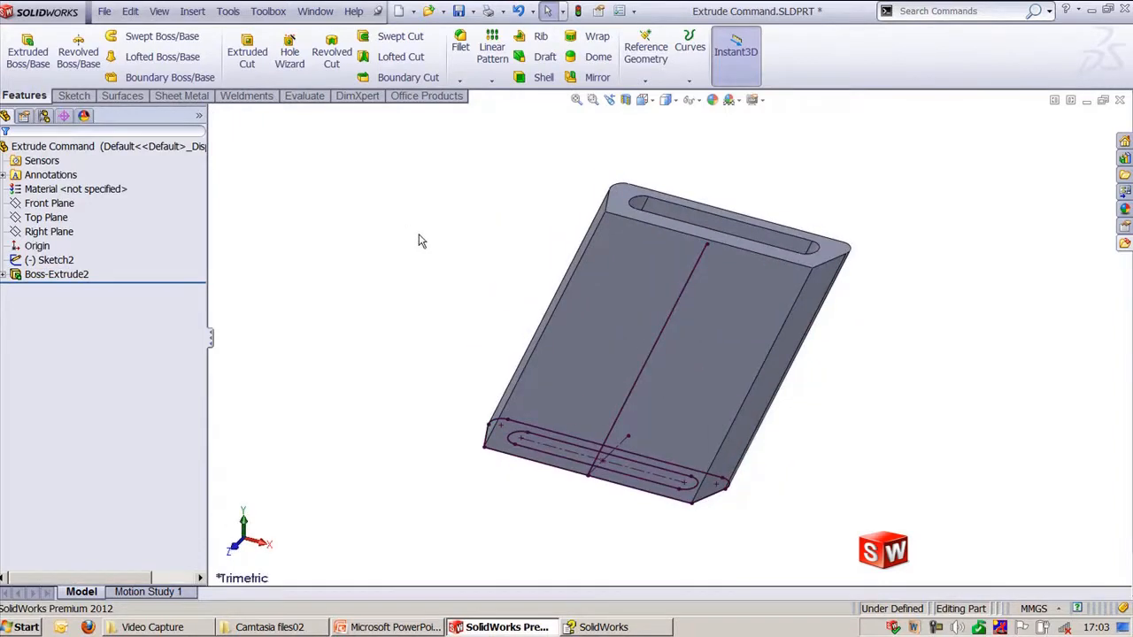
middle_click_drag(421, 241, 363, 370)
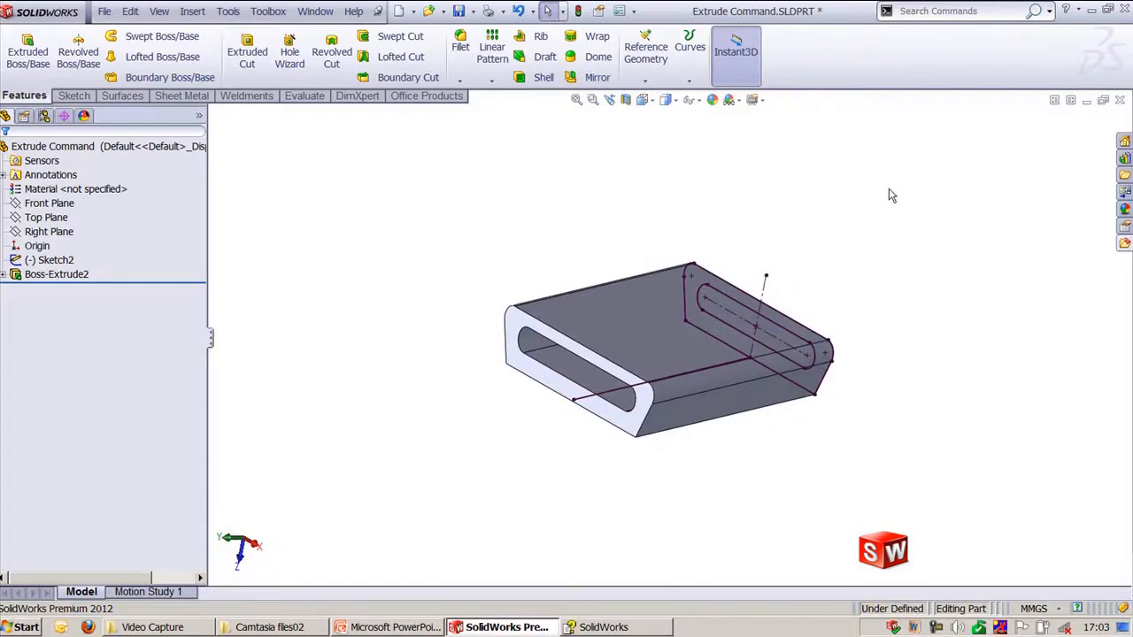
- Create a new part document
key("ctrl+n")
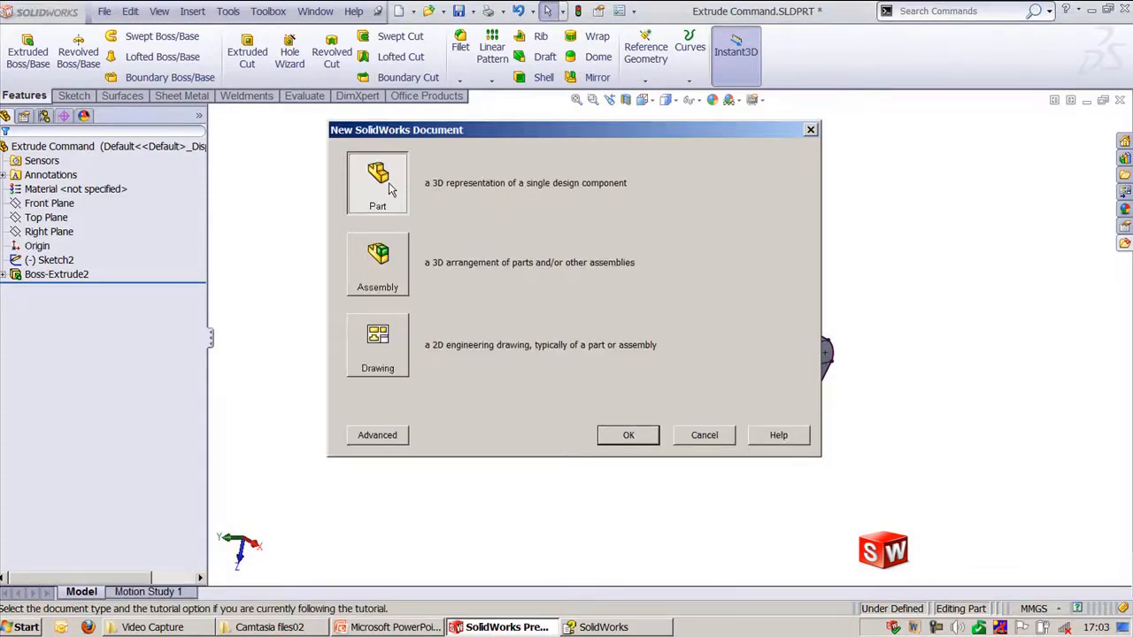
double_click(380, 182)
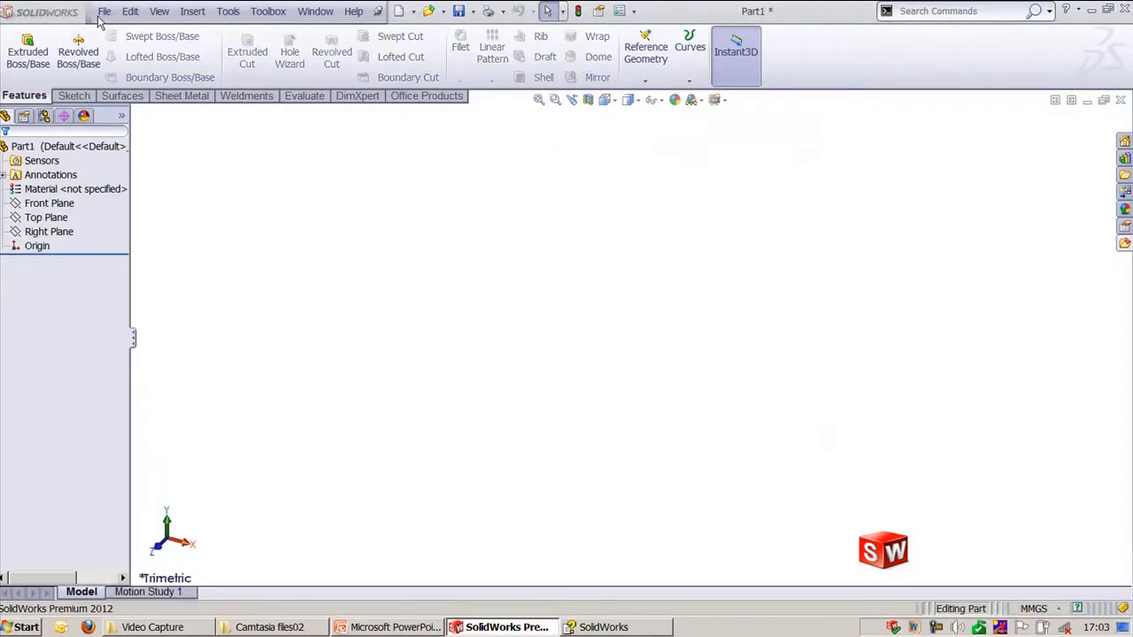
left_click(104, 11)
left_click(124, 21)
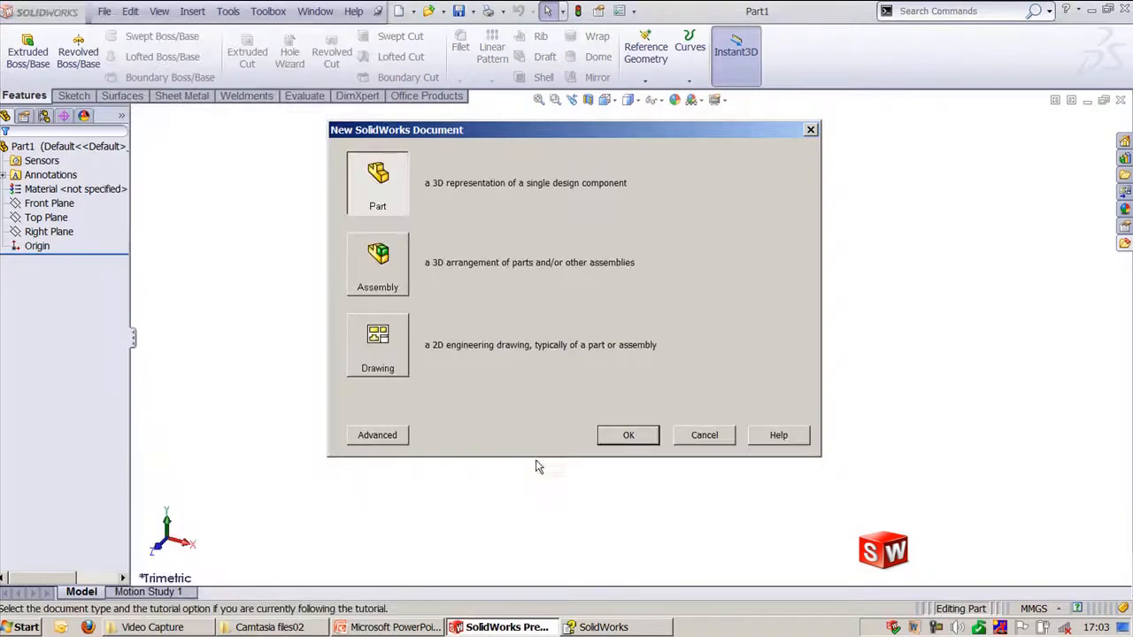
left_click(713, 442)
- Sketch an open three-line chain on the Front Plane: a slanted line about 91 mm long down to the origin, a horizontal line, and a rising line
left_click(48, 202)
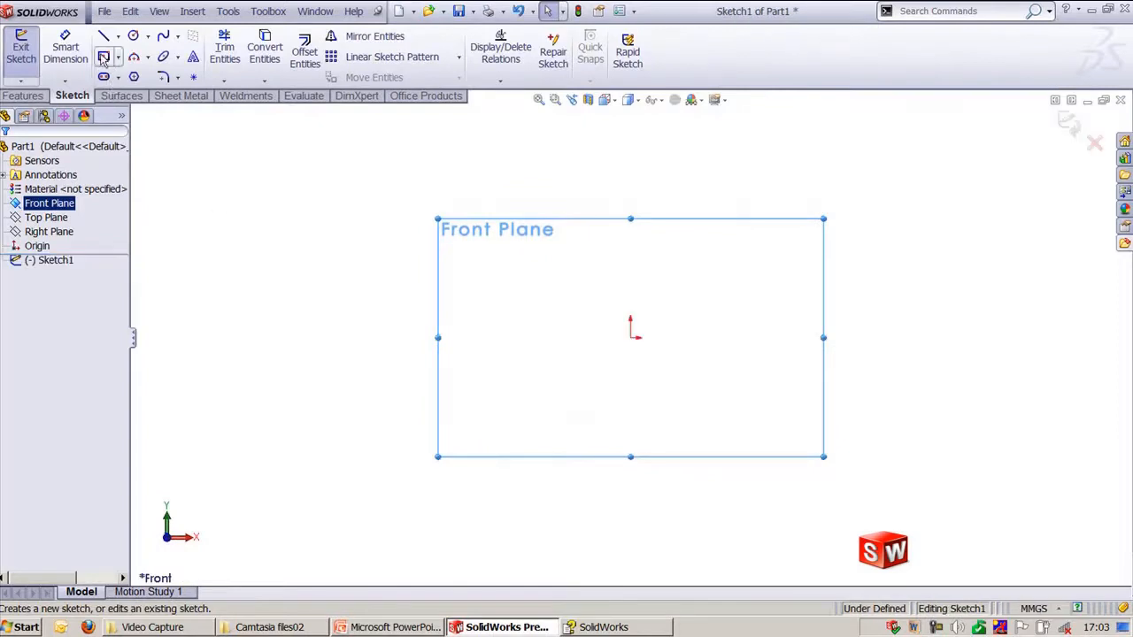
left_click(452, 258)
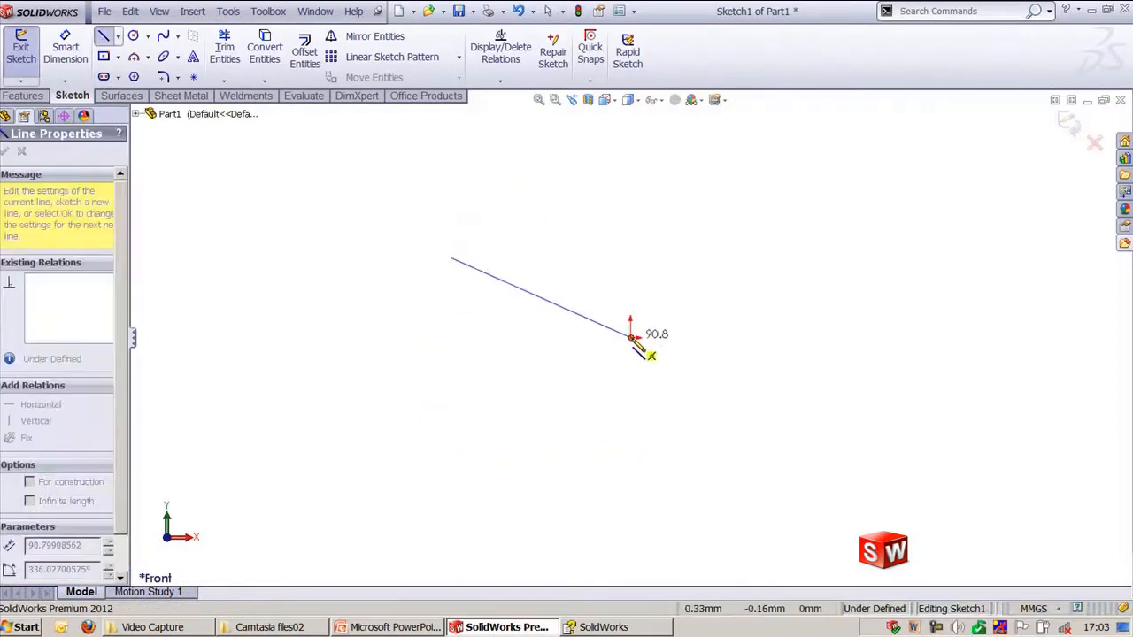
left_click(630, 338)
left_click(900, 337)
left_click(993, 192)
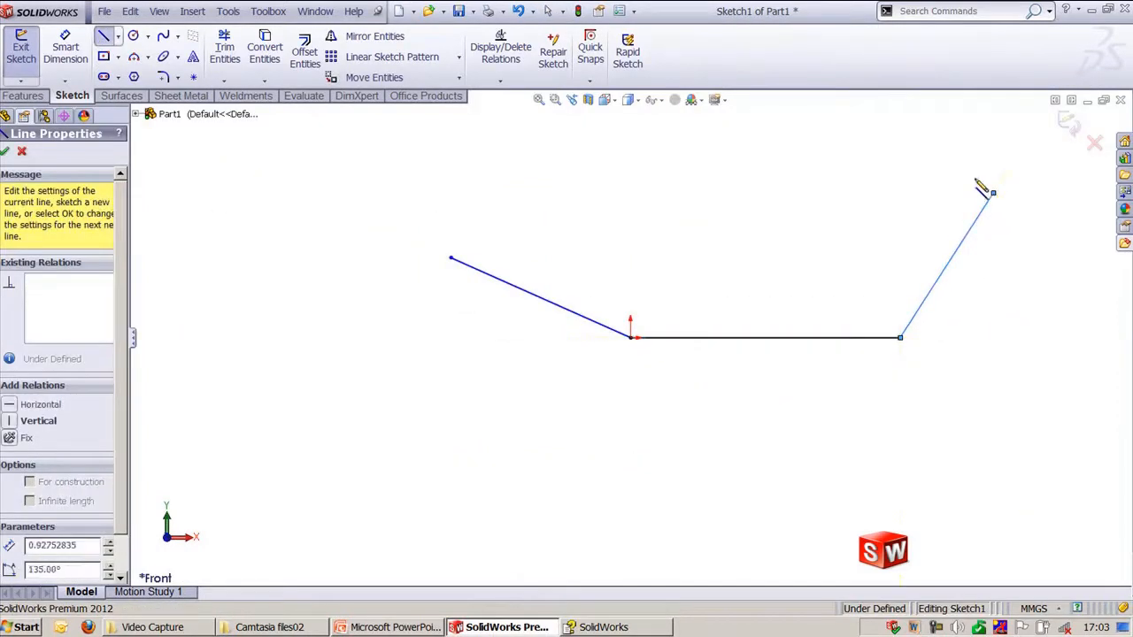
key("Escape")
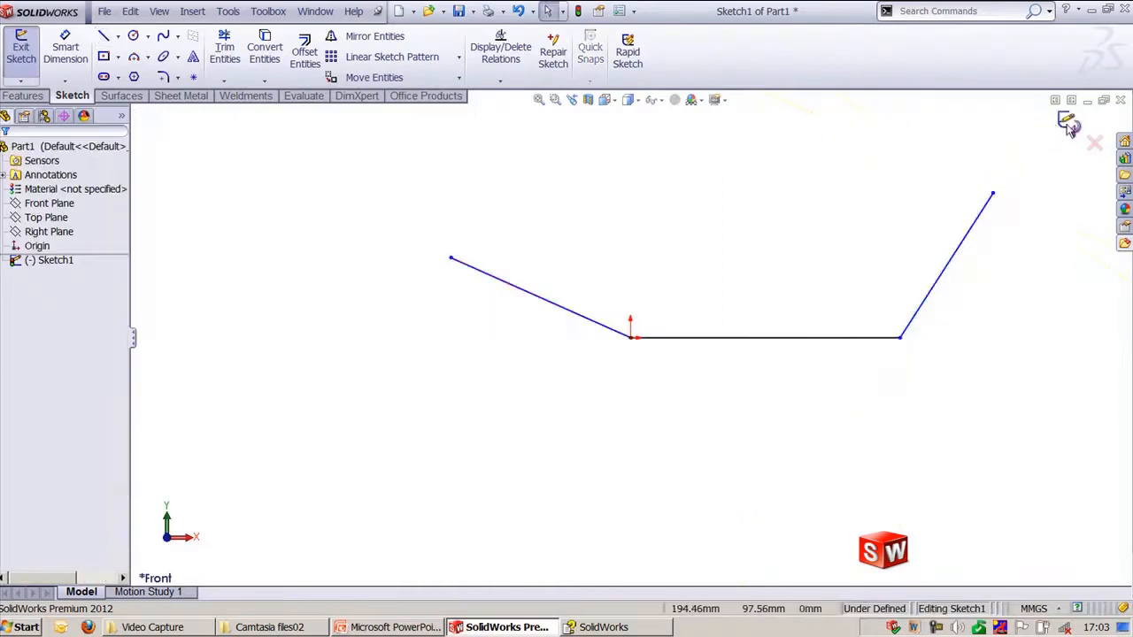
left_click(1068, 126)
- Start a thin boss extrusion of the open line chain and set its blind depth to 180 mm
middle_click_drag(824, 486, 769, 536)
left_click(28, 51)
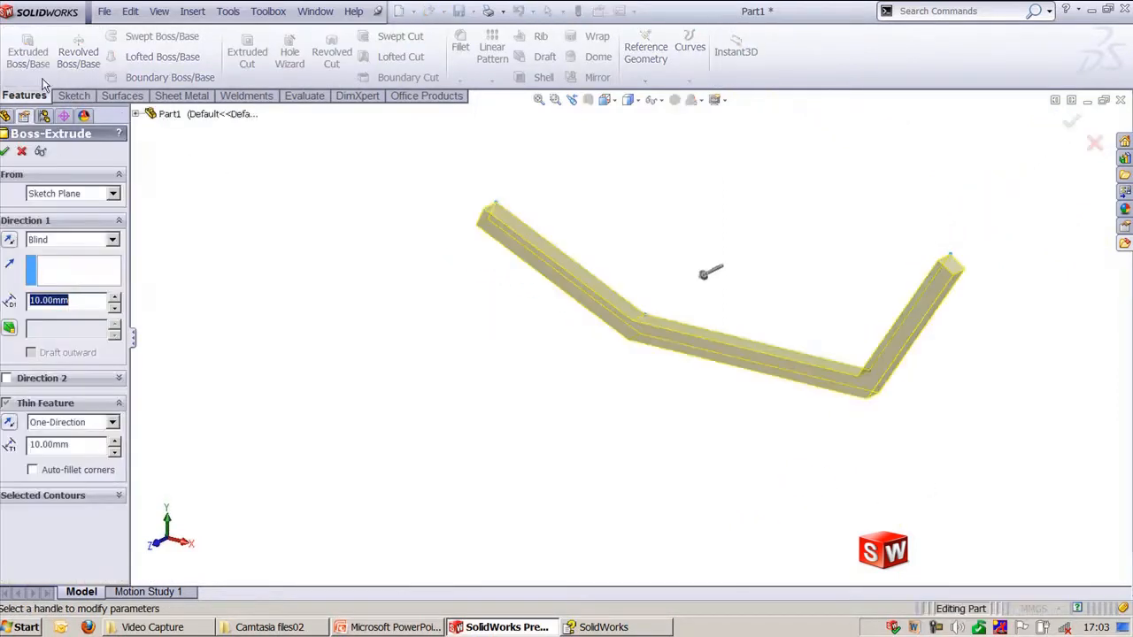
left_click(711, 272)
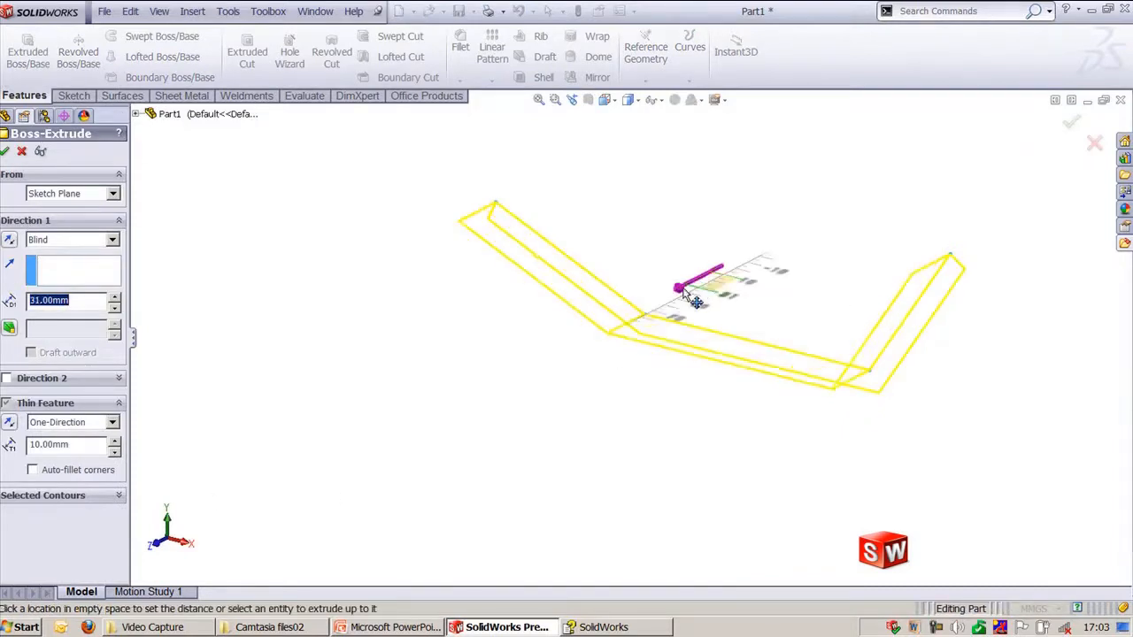
left_click(526, 387)
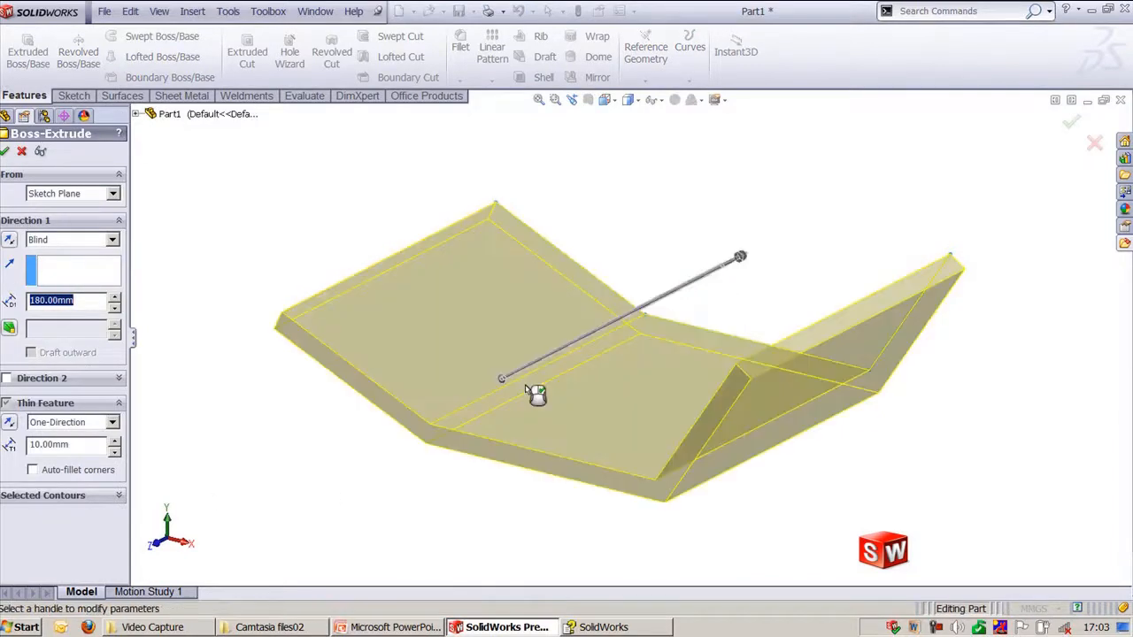
- Set the wall thickness to 5 mm, auto-fillet the corners with a 5 mm radius, and finish the thin extrusion
left_click(87, 445)
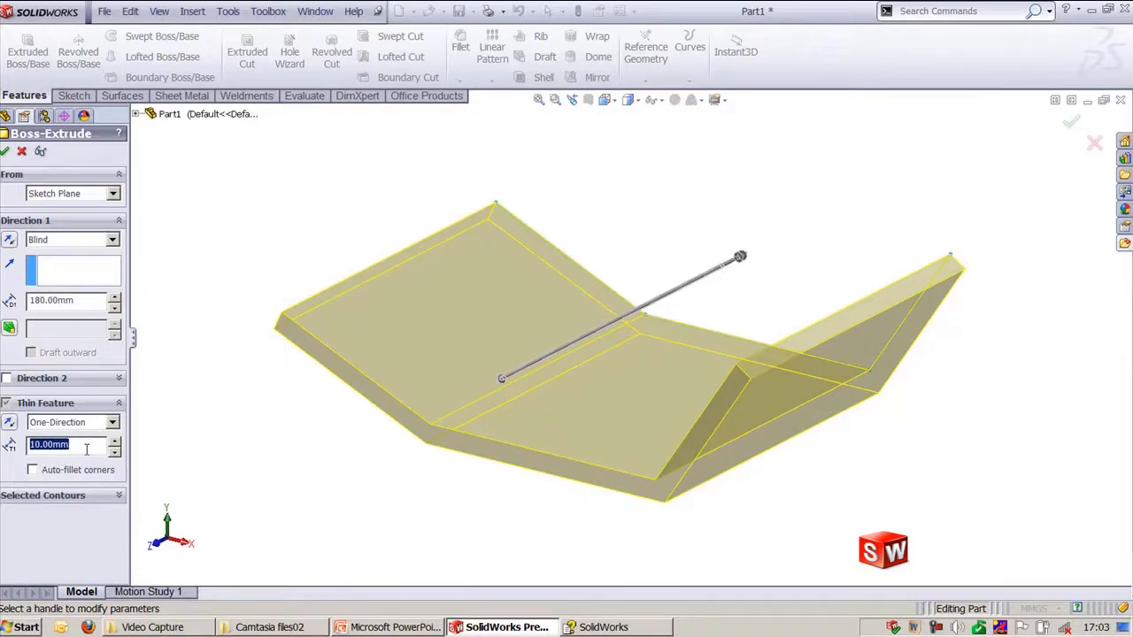
type("5")
key("Return")
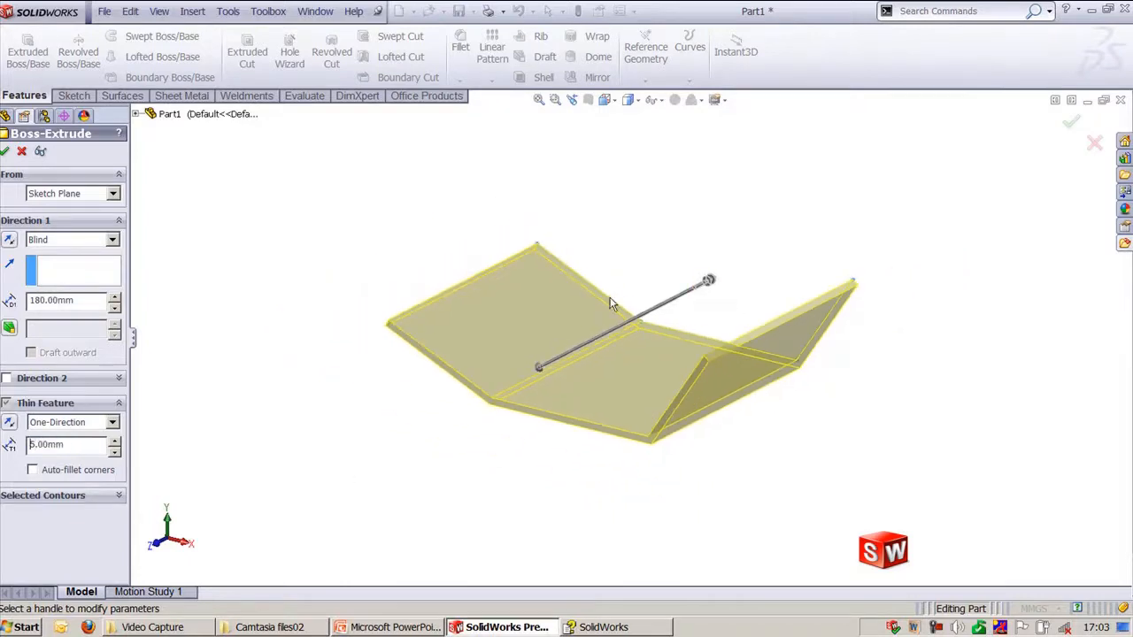
left_click(80, 474)
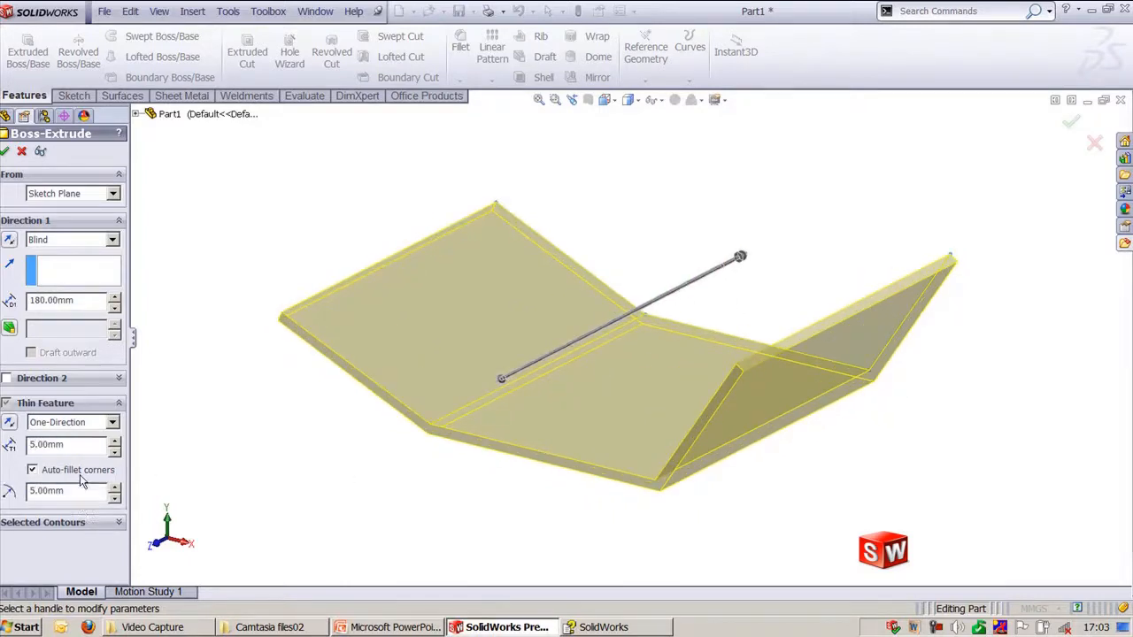
middle_click_drag(430, 582, 432, 550)
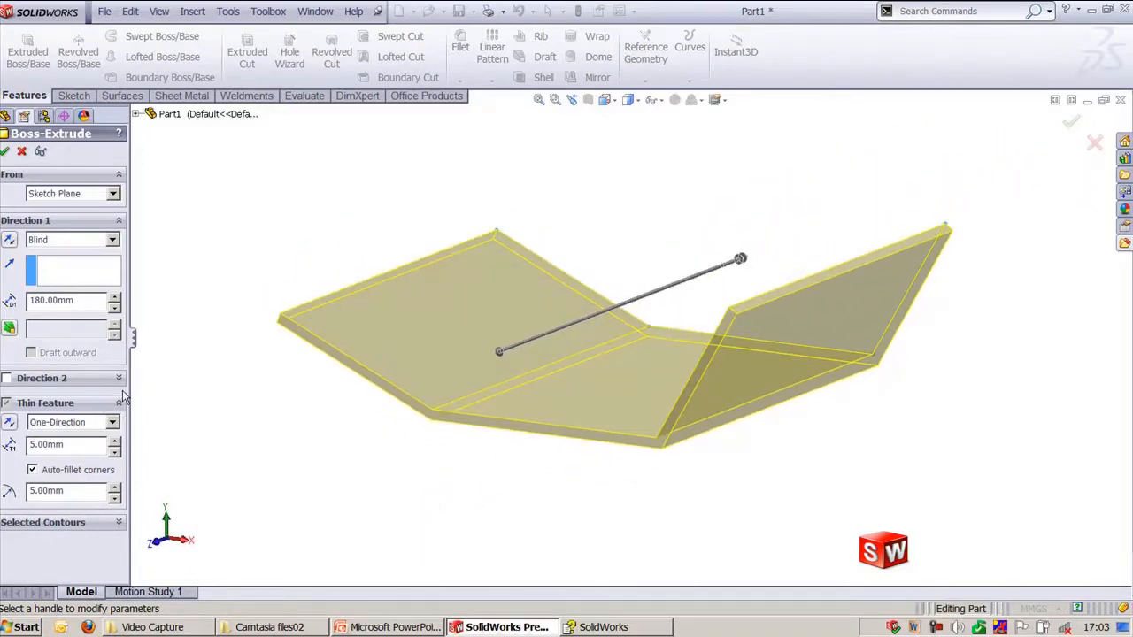
left_click_drag(129, 364, 166, 366)
left_click(6, 151)
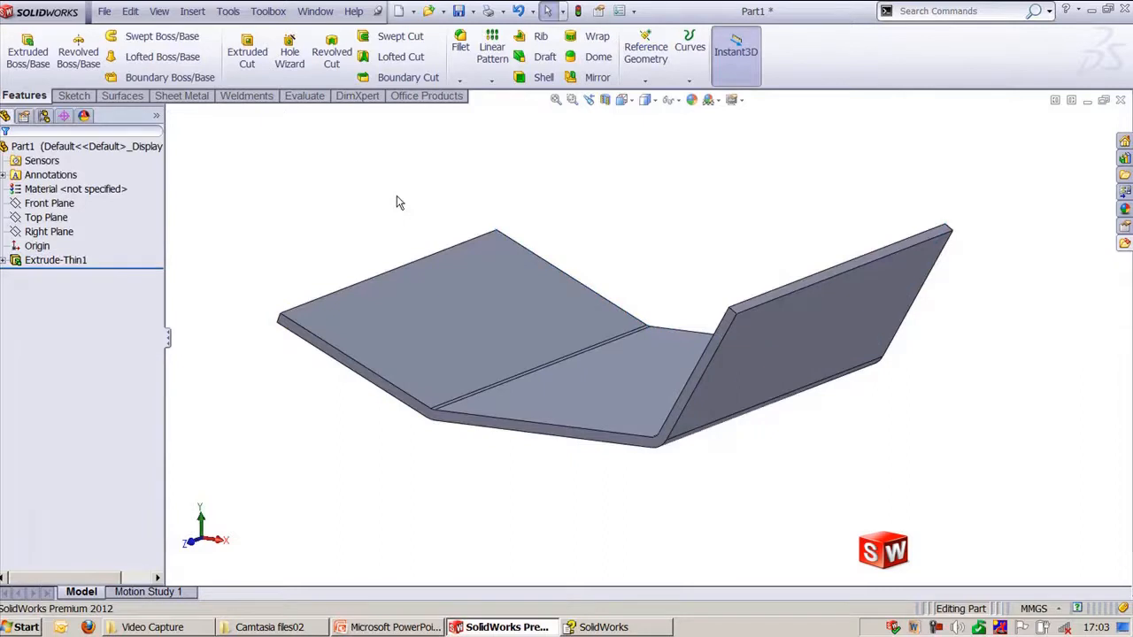
- Undo the auto-filleted thin extrusion
key("ctrl+shift+z")
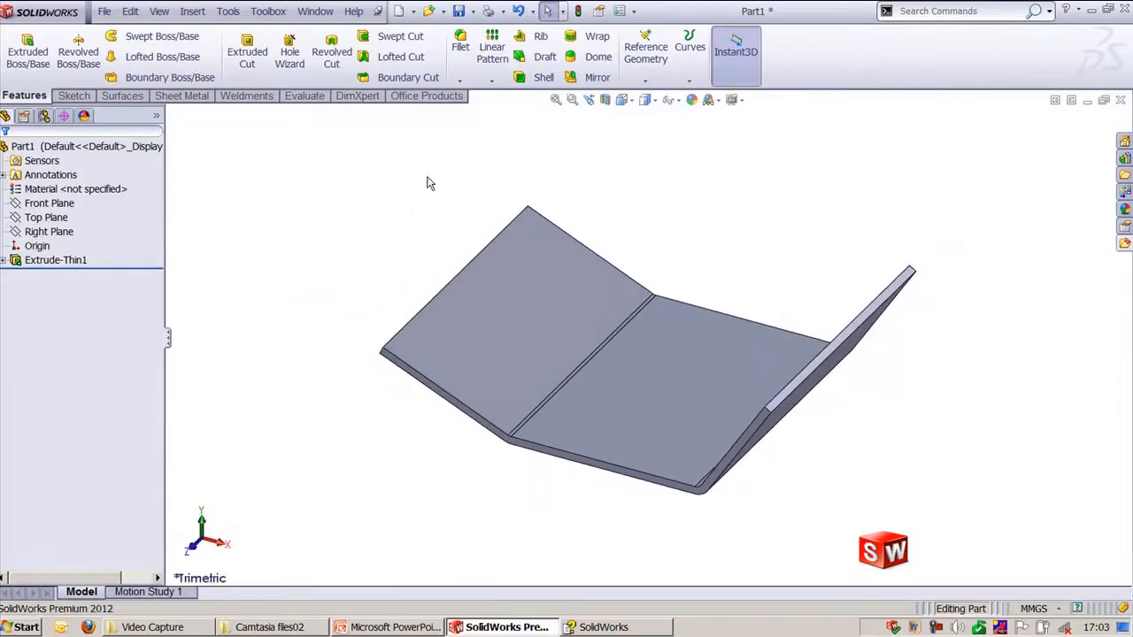
scroll(666, 229, "down", 1)
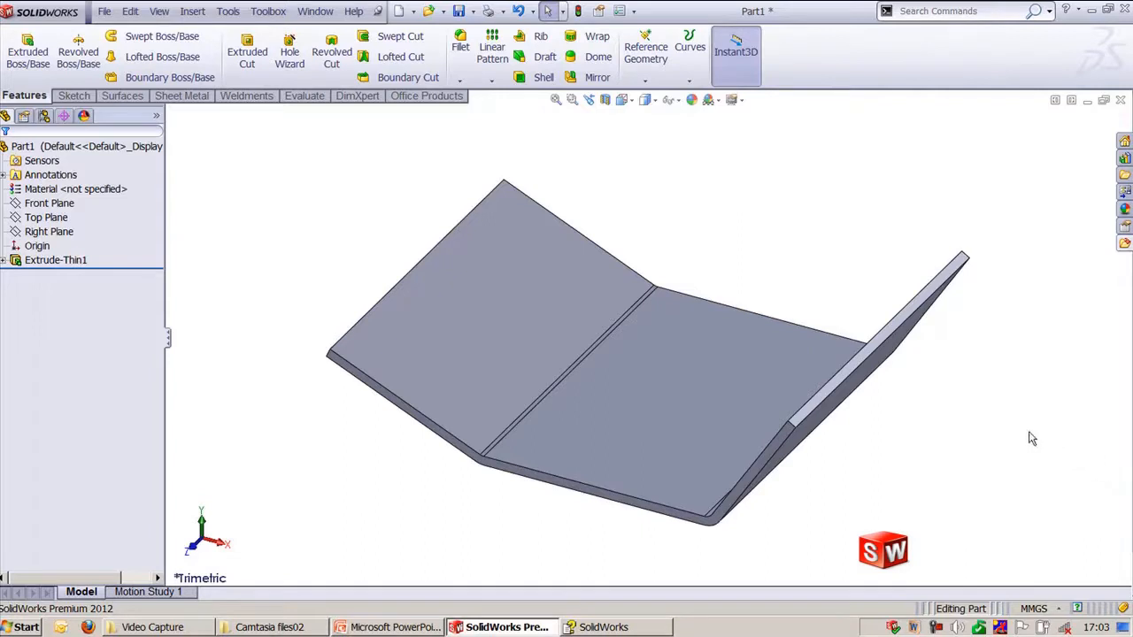
left_click(45, 260)
key("ctrl+z")
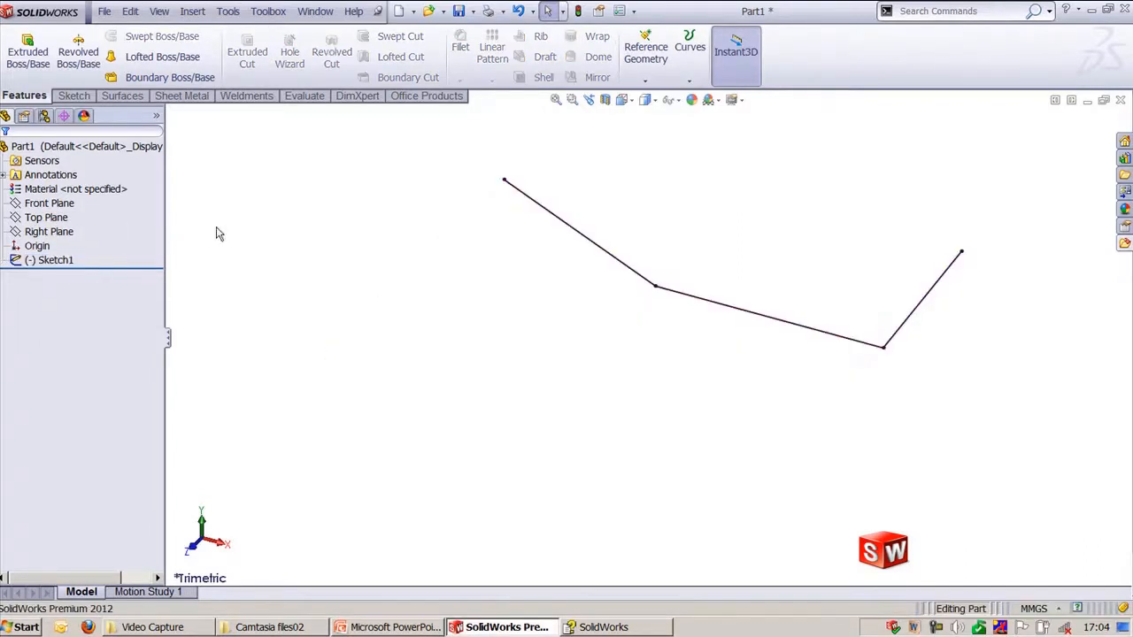
- Edit Sketch1 and move the free end of the line left of the origin level with the opposite free end
left_click(597, 244)
left_click(644, 181)
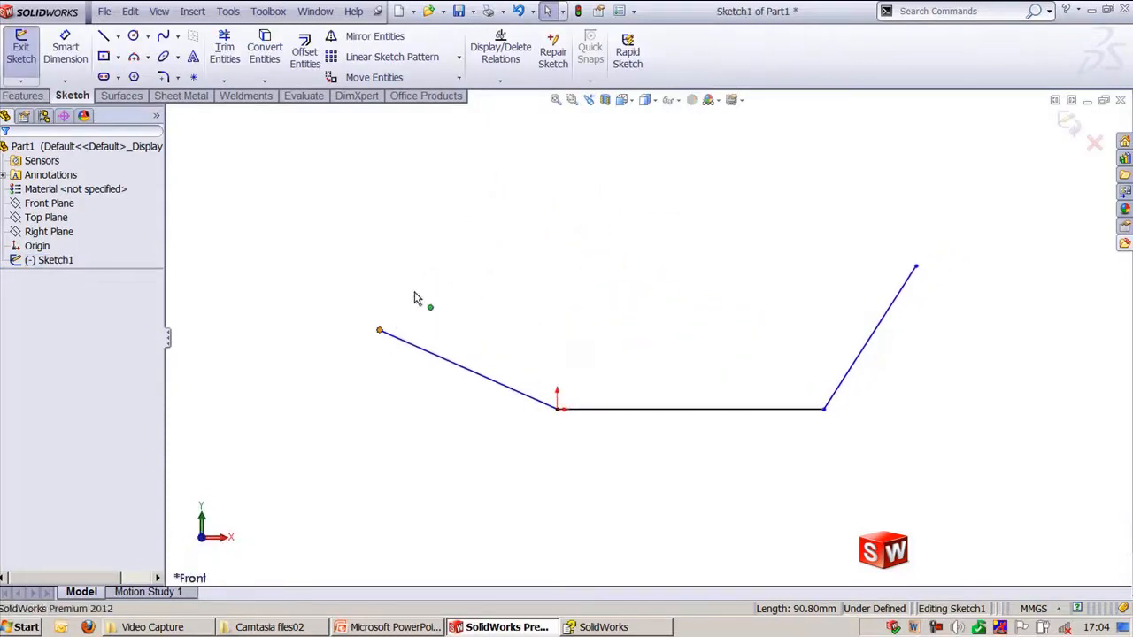
left_click_drag(380, 329, 475, 269)
left_click(346, 203)
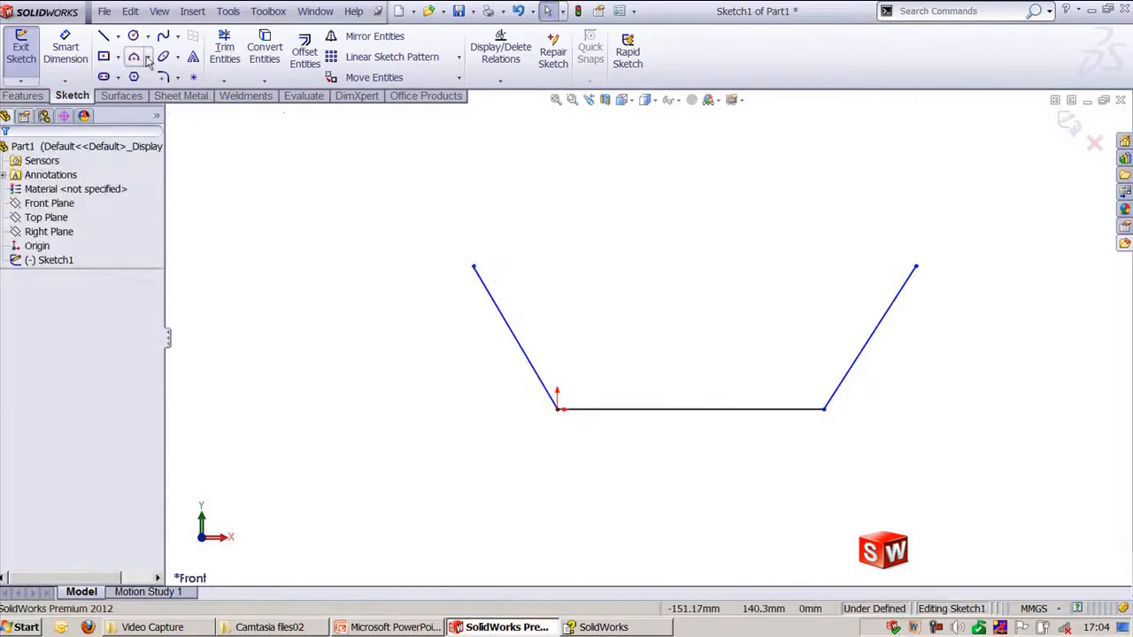
- Close the profile with a horizontal line about 207 mm long between the two free ends and exit the sketch
left_click(103, 36)
left_click_drag(473, 266, 916, 265)
key("Escape")
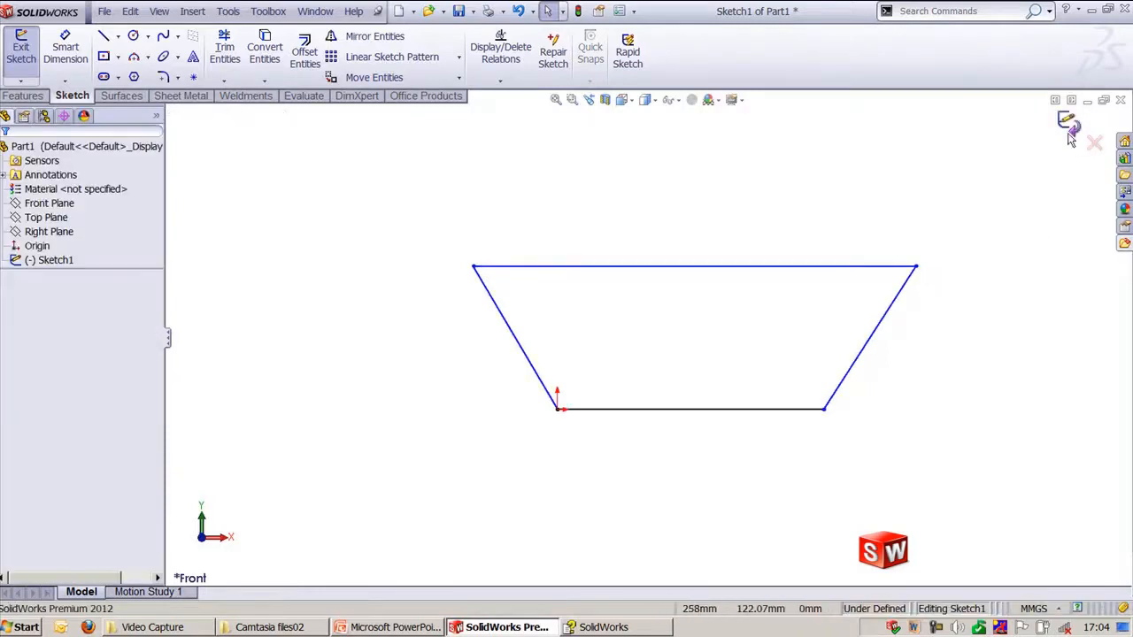
left_click(1069, 133)
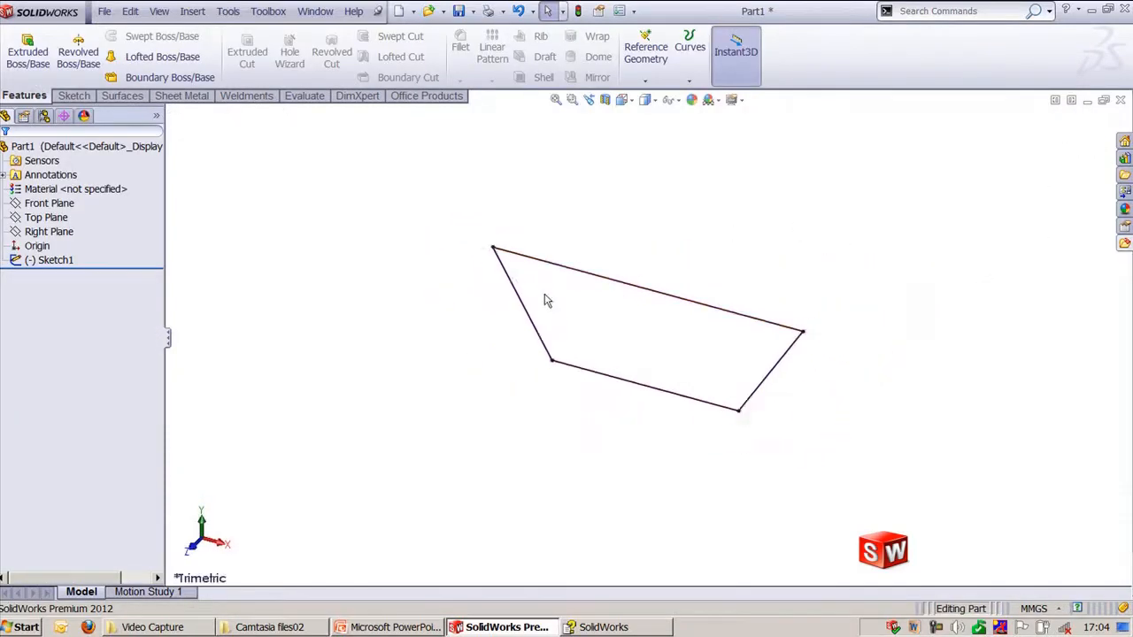
- Start a boss extrusion of the closed trapezoid as a one-direction thin feature
left_click(27, 51)
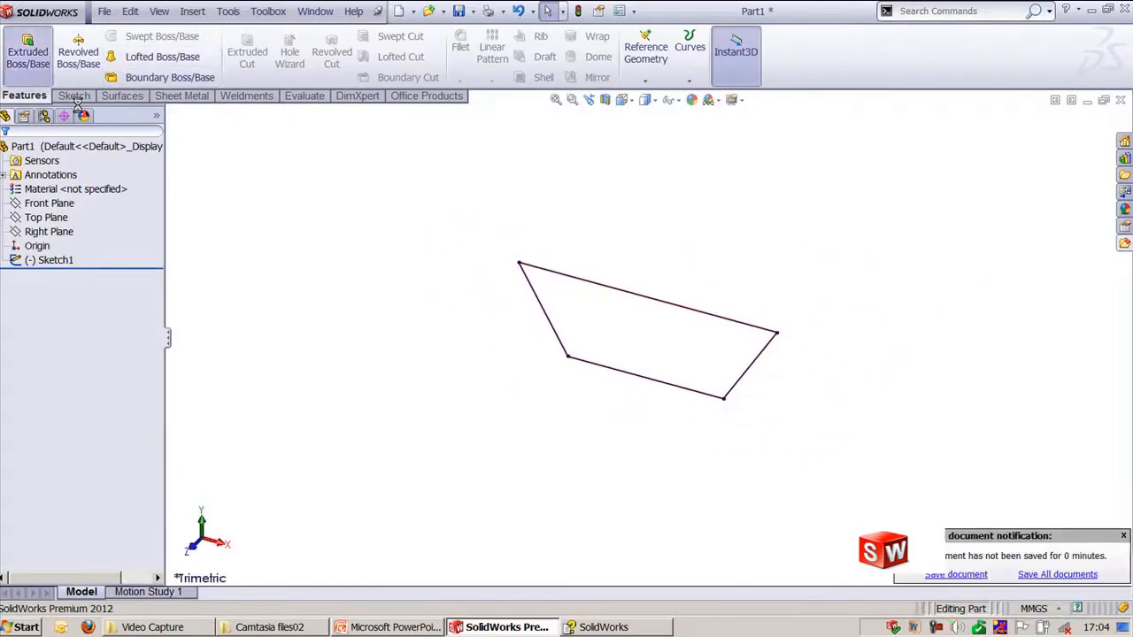
left_click(632, 295)
left_click(6, 403)
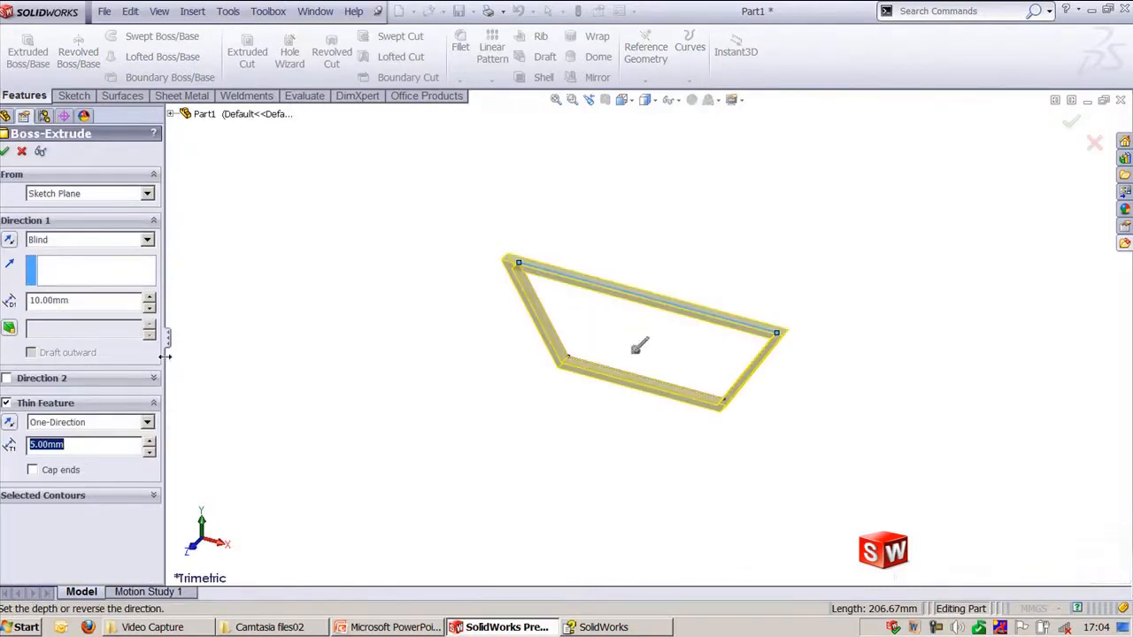
left_click_drag(165, 356, 335, 356)
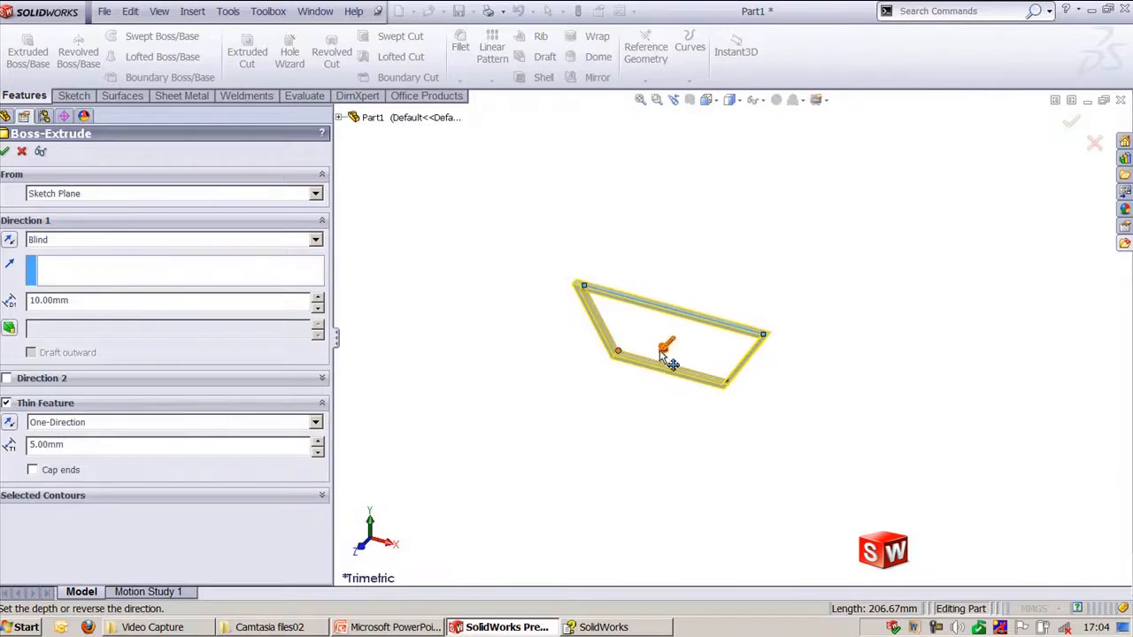
- Extrude the thin-walled trapezoid to a blind depth of 300 mm and undo the finished feature
left_click_drag(666, 347, 585, 447)
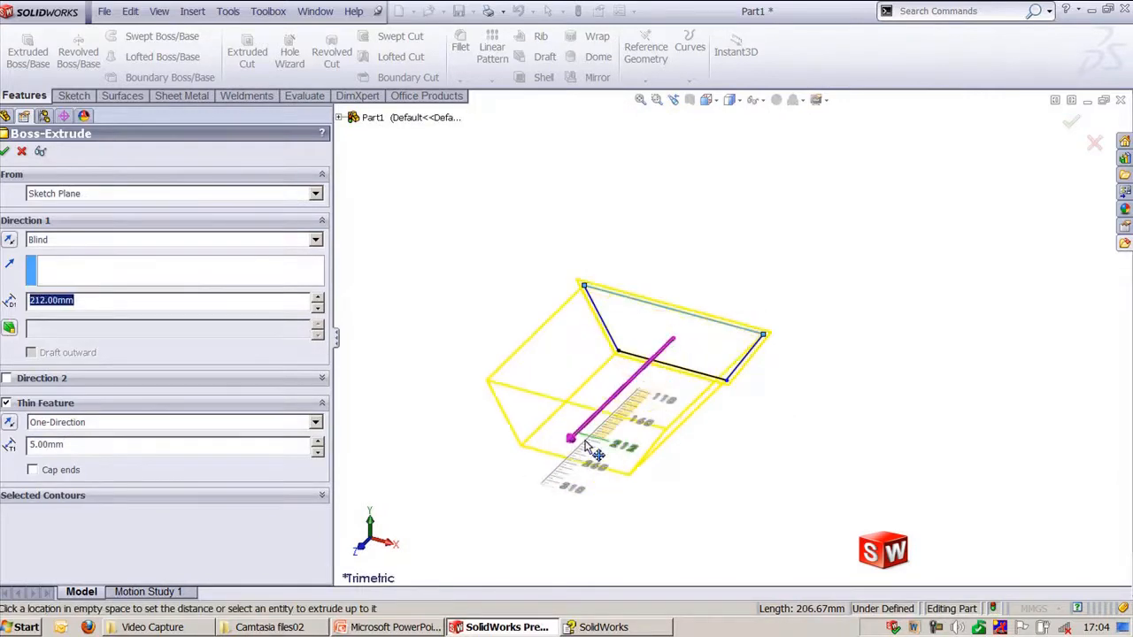
type("300")
key("Return")
key("f")
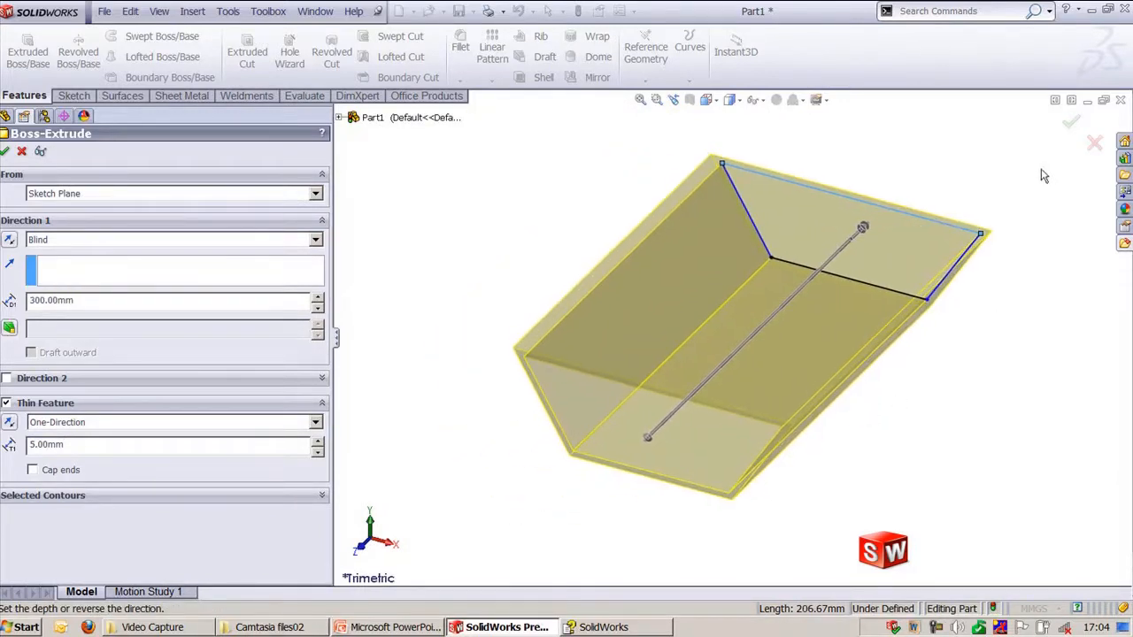
left_click(1071, 121)
middle_click_drag(948, 522, 921, 471)
key("ctrl+z")
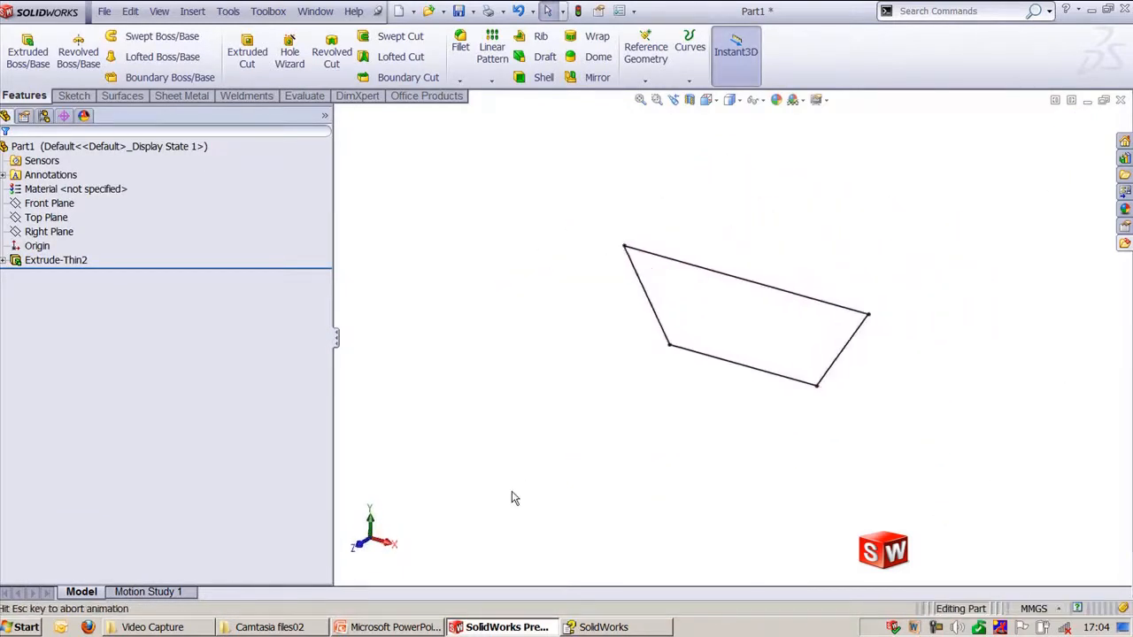
- Restart the boss extrusion on the trapezoid sketch with Thin Feature enabled and a 5 mm wall
left_click(18, 59)
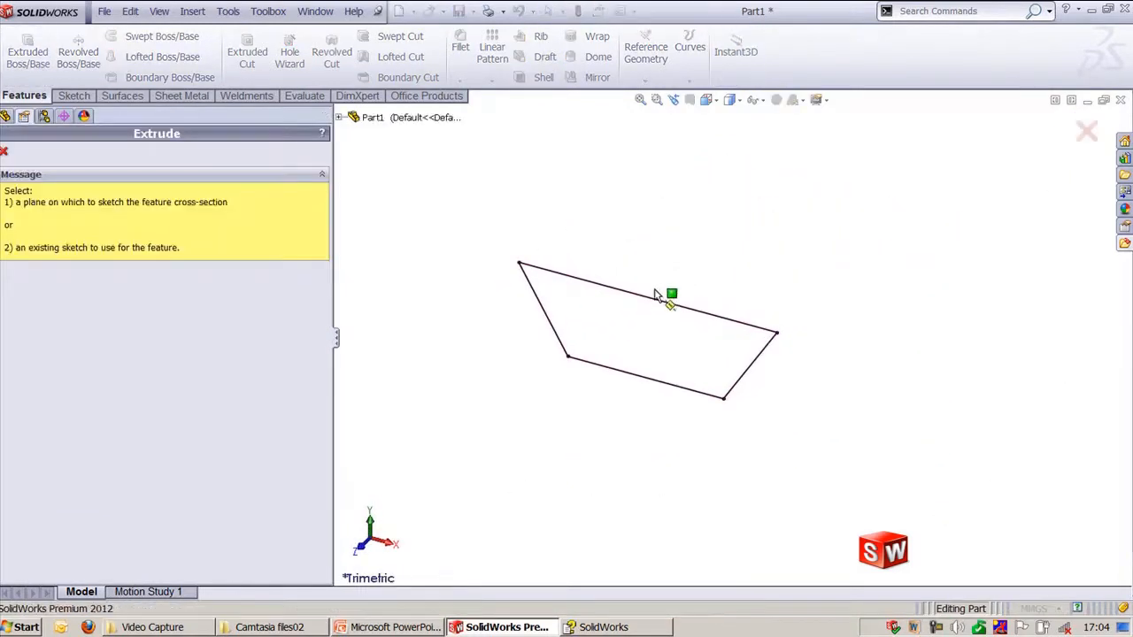
left_click(652, 299)
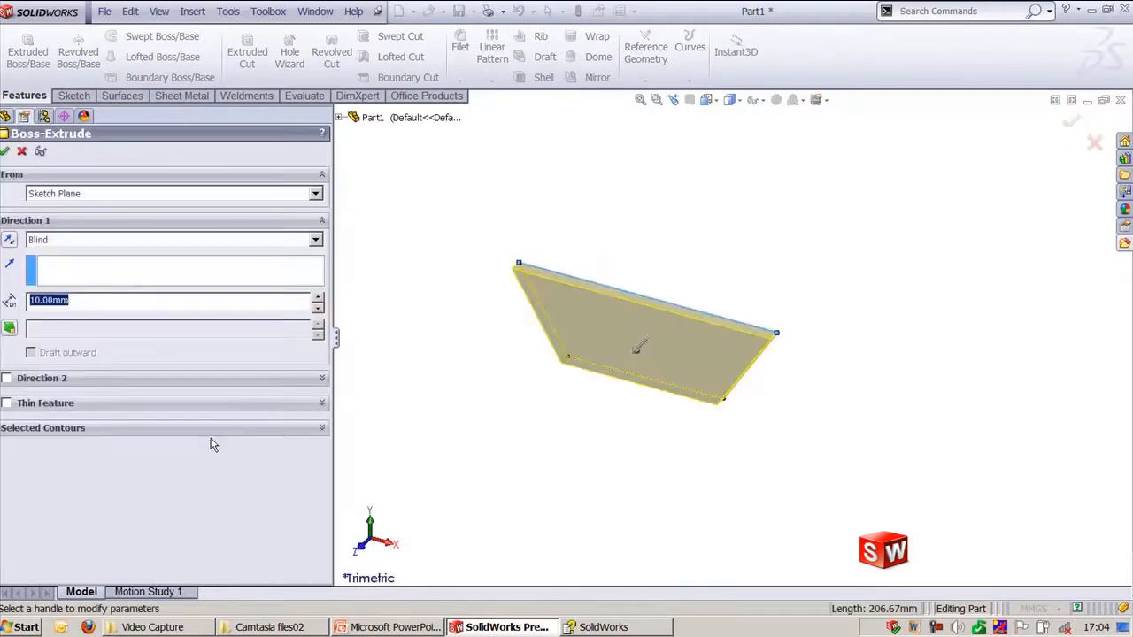
left_click(23, 406)
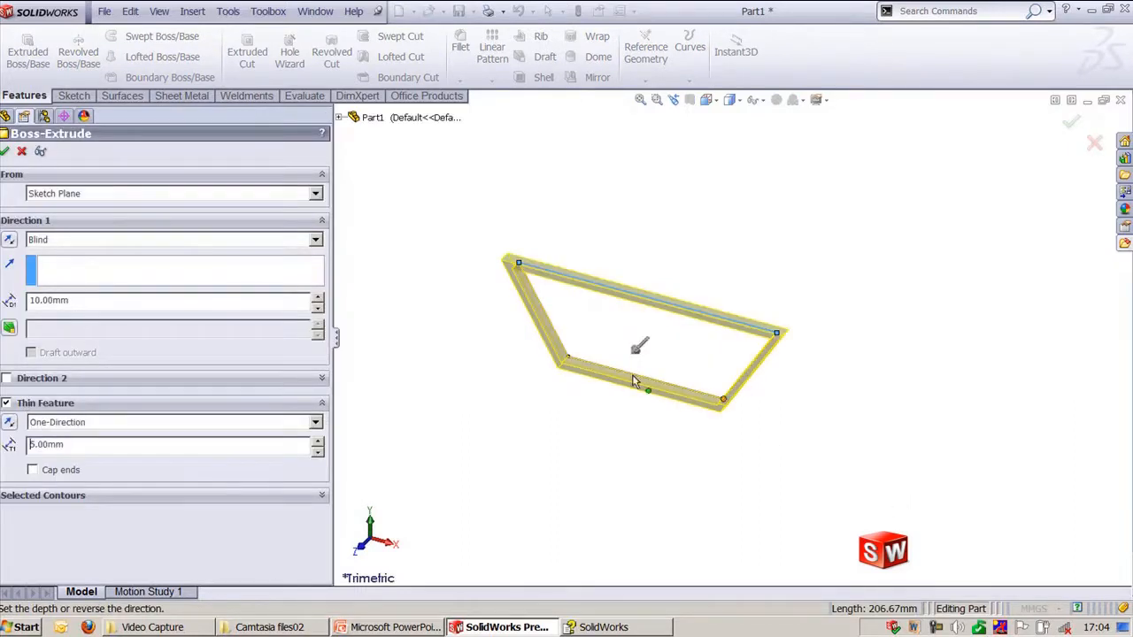
- Change the extrusion's end condition to Mid Plane and set its total depth to 400 mm
left_click(170, 242)
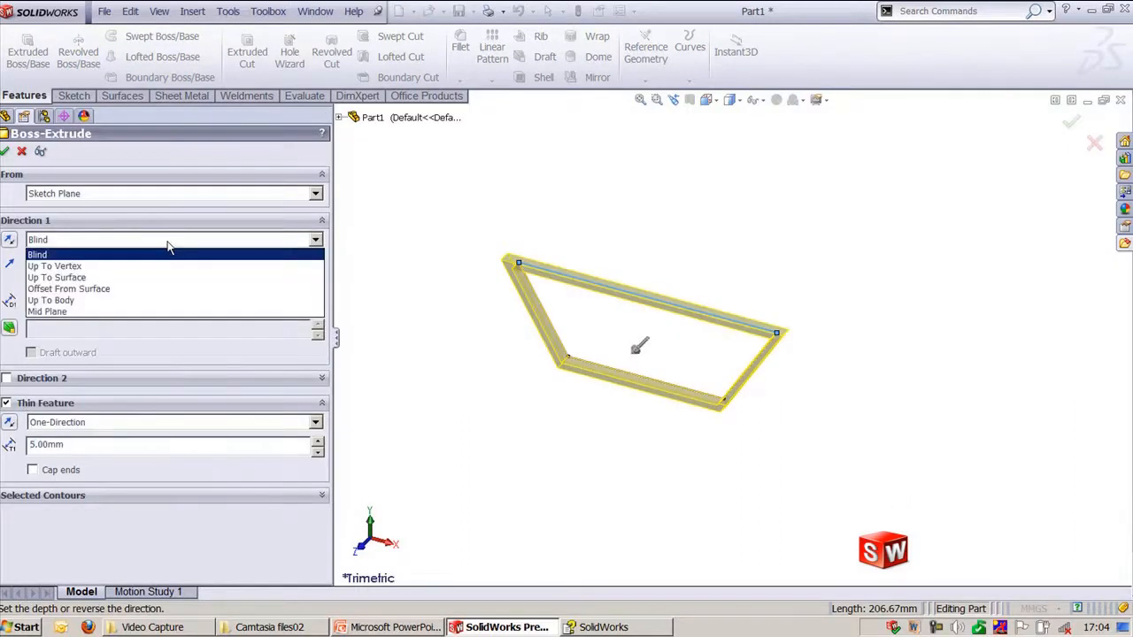
left_click(103, 313)
left_click(645, 361)
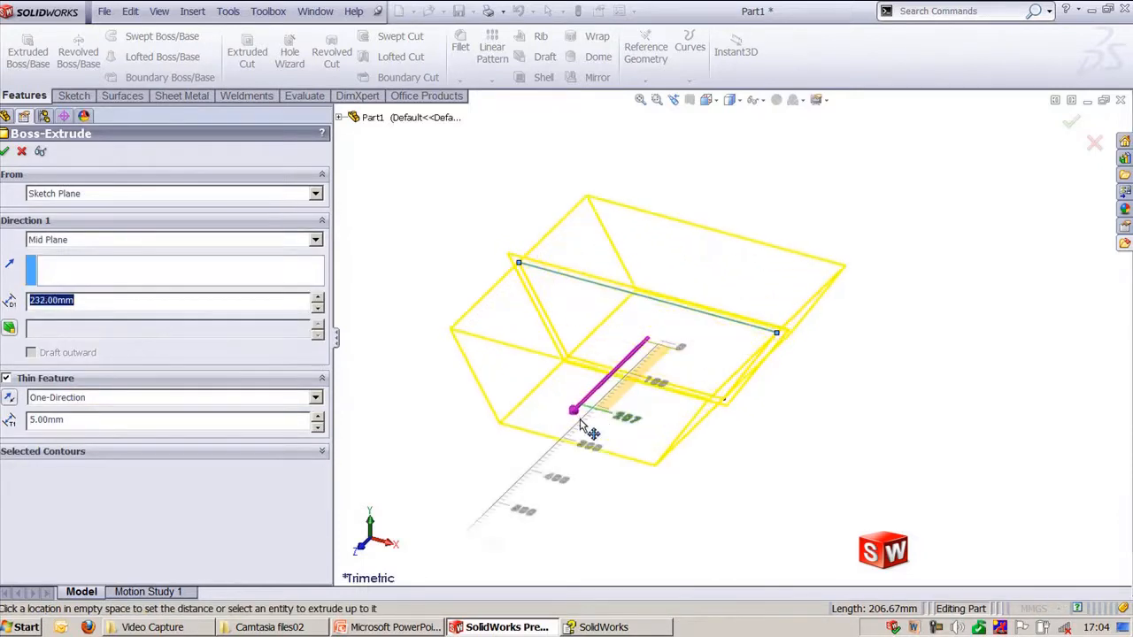
left_click(540, 492)
key("f")
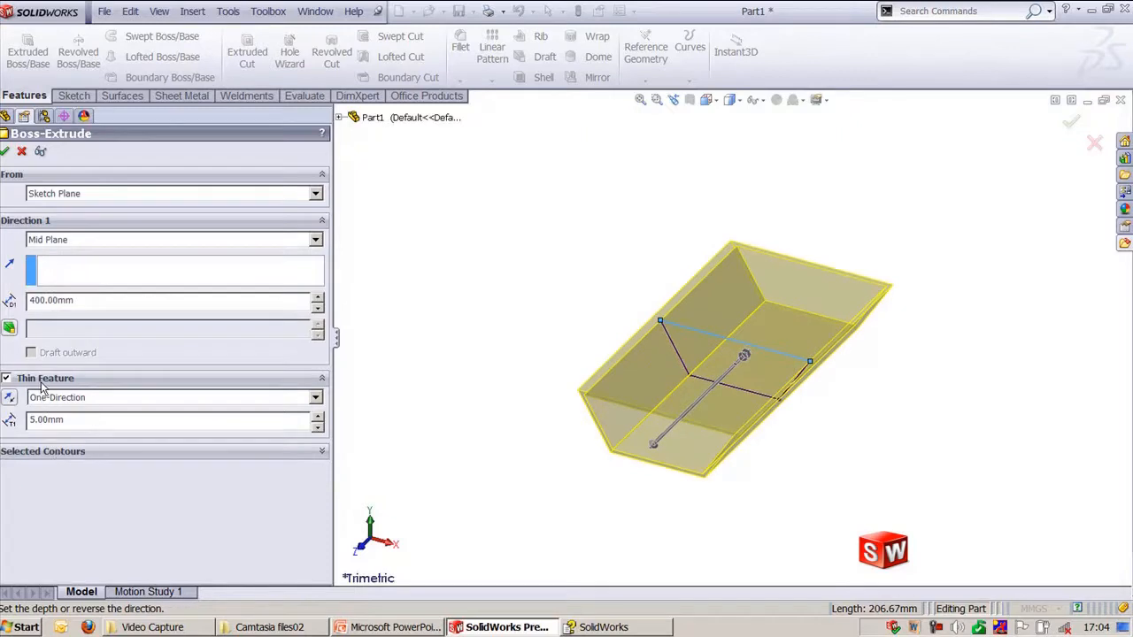
- Switch the thin extrusion's end condition back to Blind, keeping the 400 mm depth
double_click(109, 421)
left_click(70, 241)
left_click(55, 257)
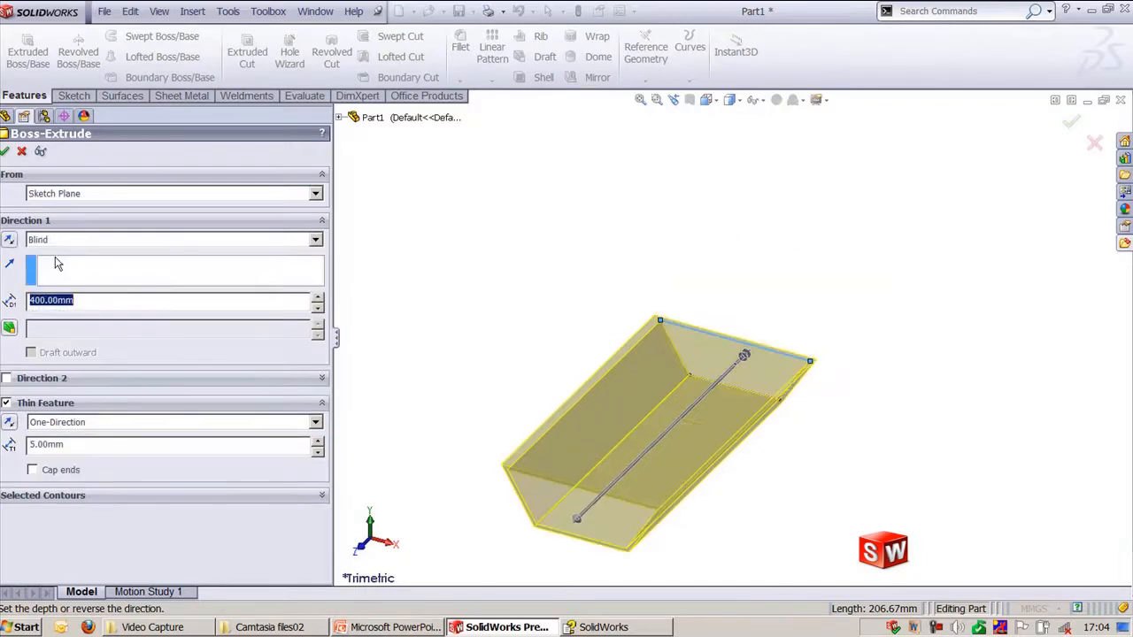
middle_click_drag(846, 270, 950, 205, "ctrl")
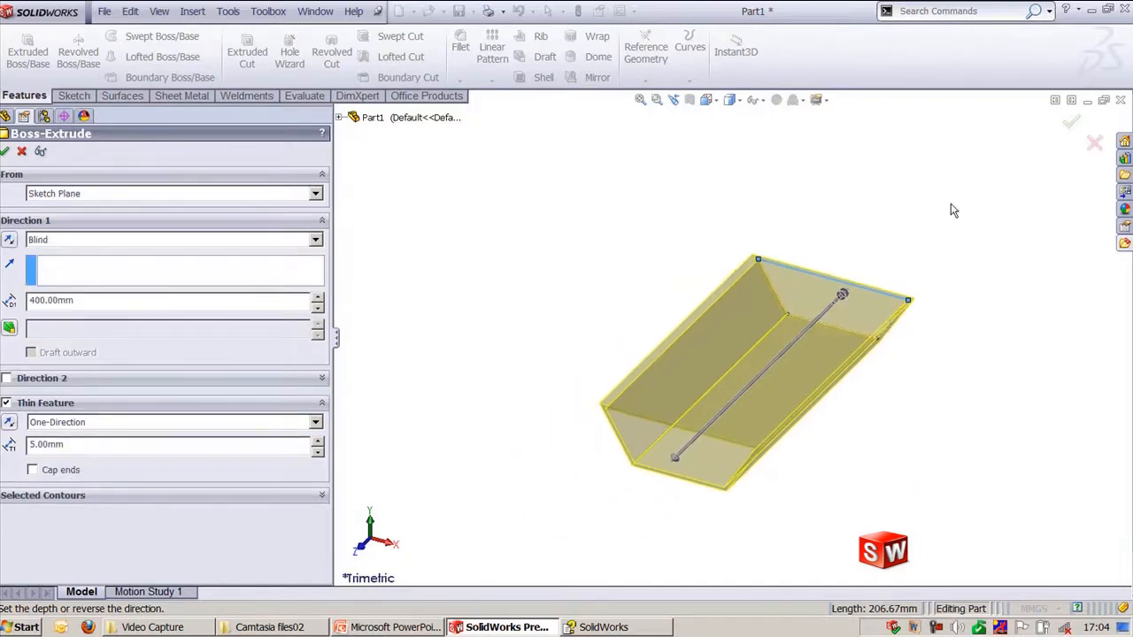
scroll(868, 312, "down", 1)
middle_click_drag(874, 486, 878, 435, "ctrl")
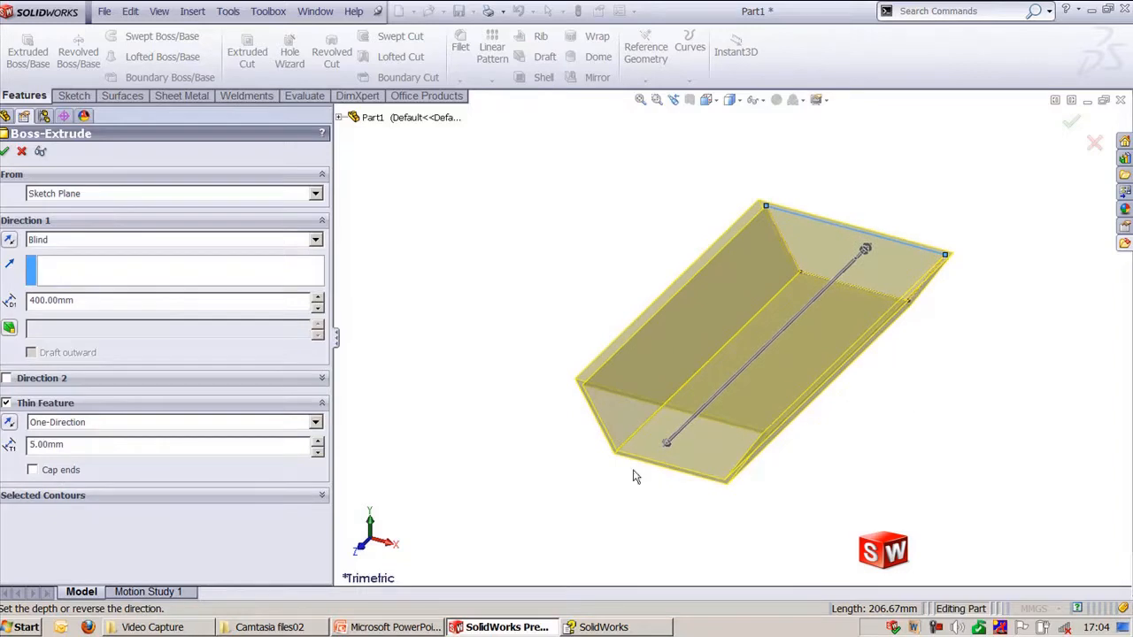
- Cap the ends of the thin trapezoid extrusion with a 3 mm thickness and finish the feature
left_click(60, 476)
double_click(90, 496)
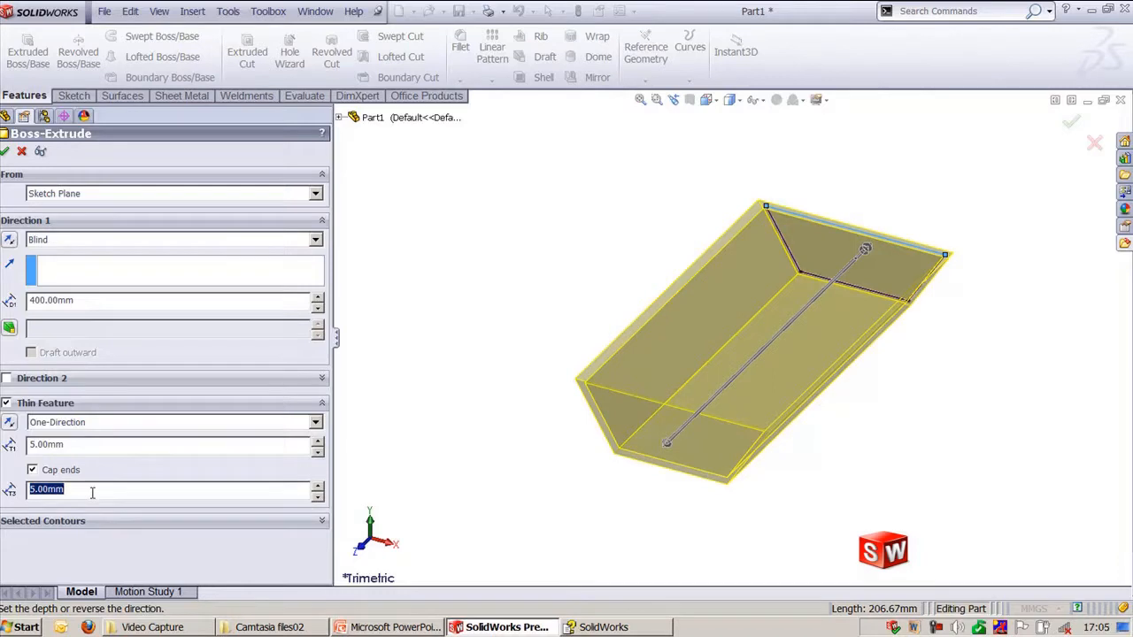
type("3")
key("Return")
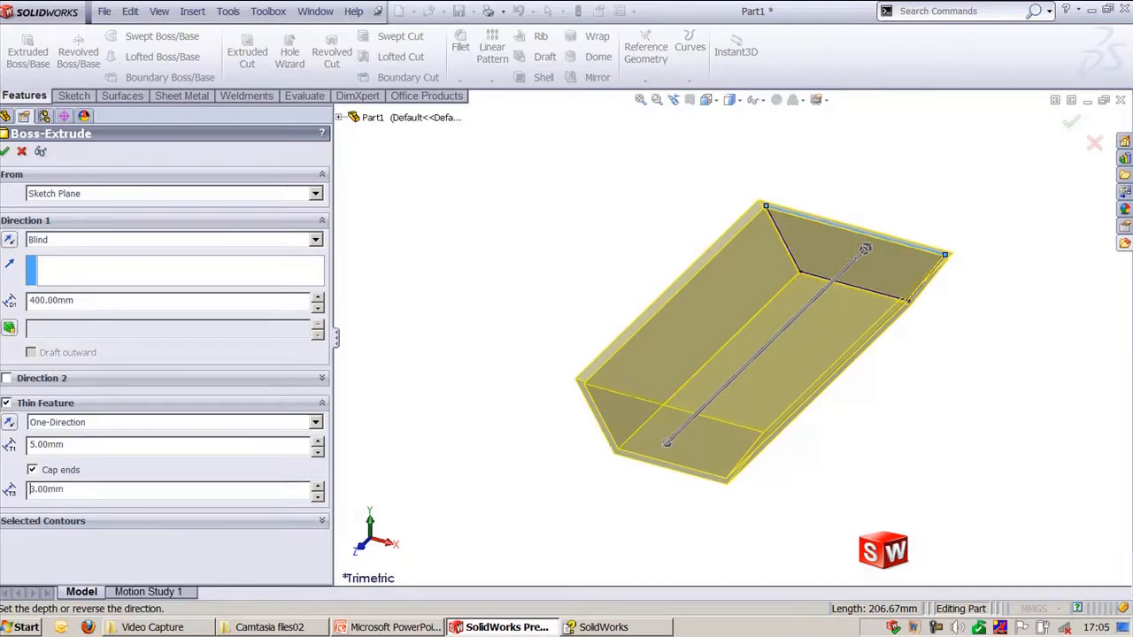
left_click(4, 153)
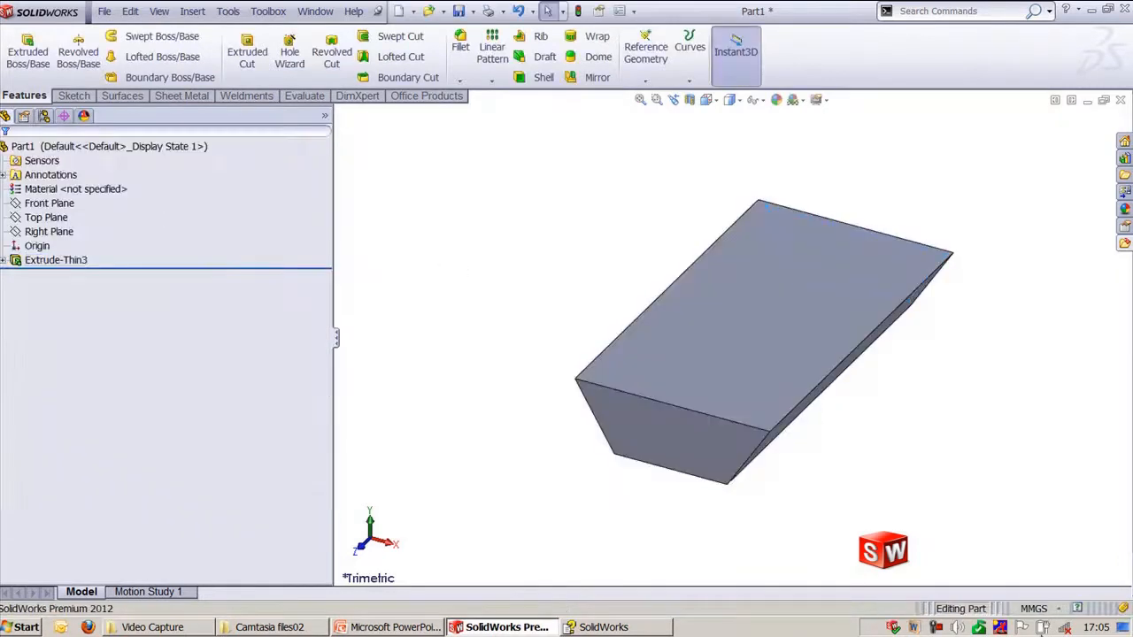
- Section the capped part along the Right Plane, shifting the section plane sideways to inspect the hollow interior
mouse_move(821, 478)
middle_mouse_down()
mouse_move(810, 416)
mouse_move(813, 460)
middle_mouse_up()
left_click(690, 99)
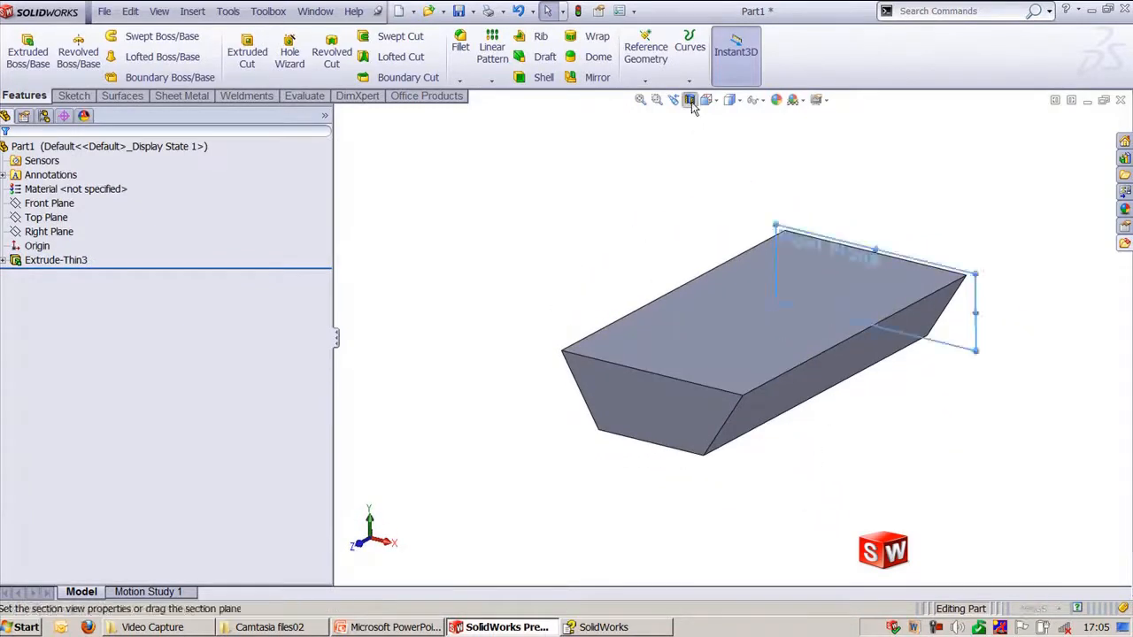
left_click(55, 243)
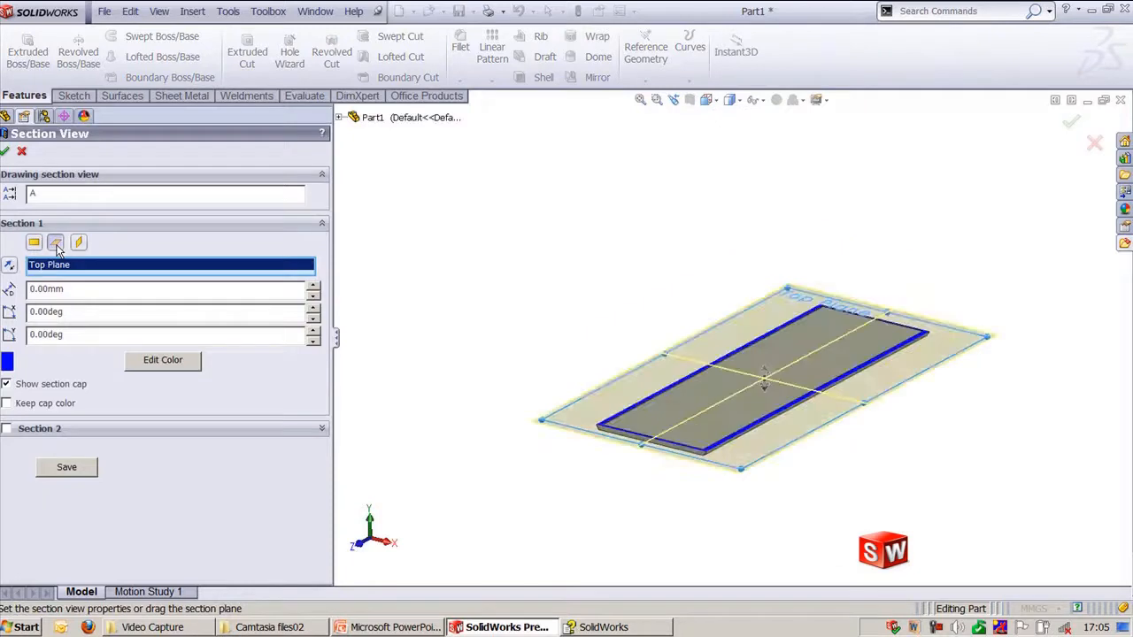
left_click(78, 244)
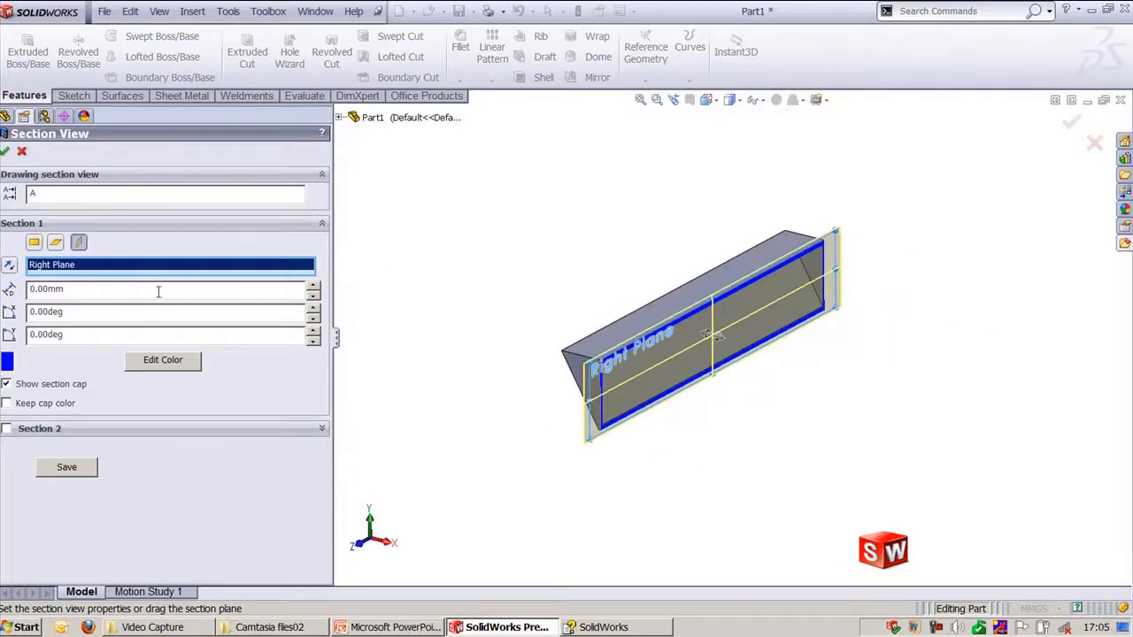
middle_click_drag(753, 266, 978, 417)
left_click_drag(703, 346, 766, 370)
left_click(21, 151)
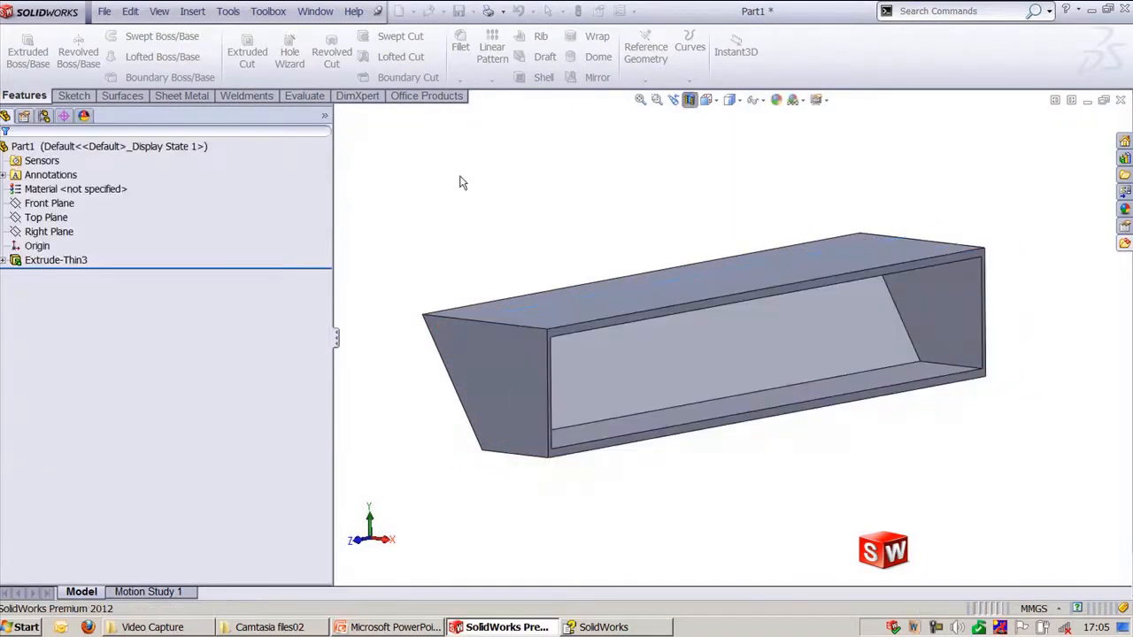
- Switch to the PowerPoint training slides and advance to the Extrude Feature slide covering Thin Feature, Cap Ends and Selected Contour
left_click(412, 627)
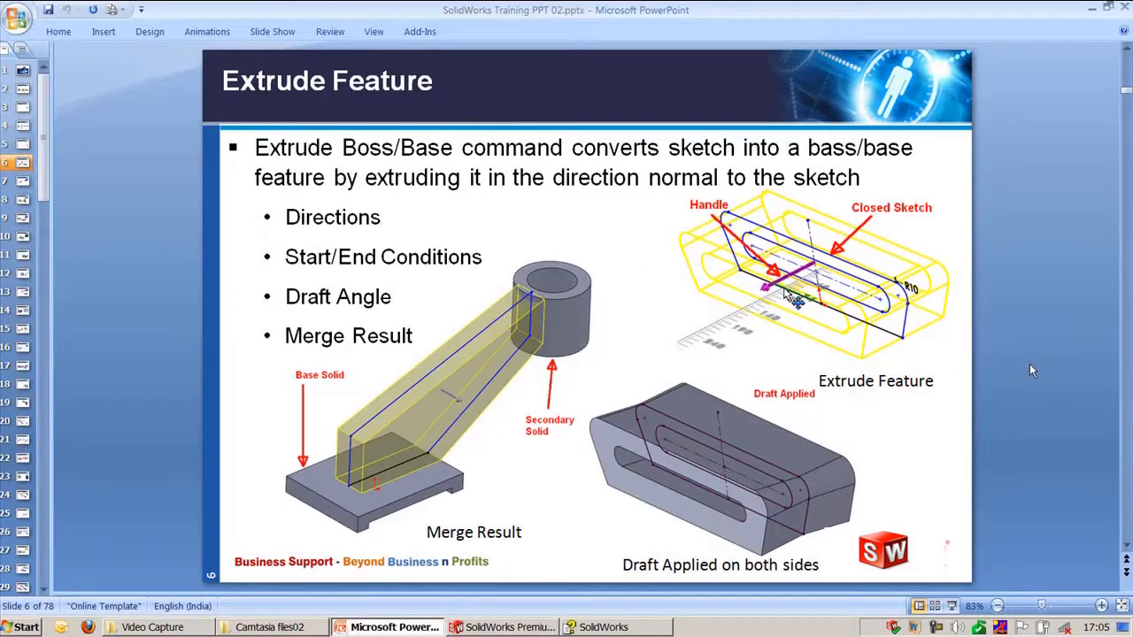
scroll(1029, 370, "down", 1)
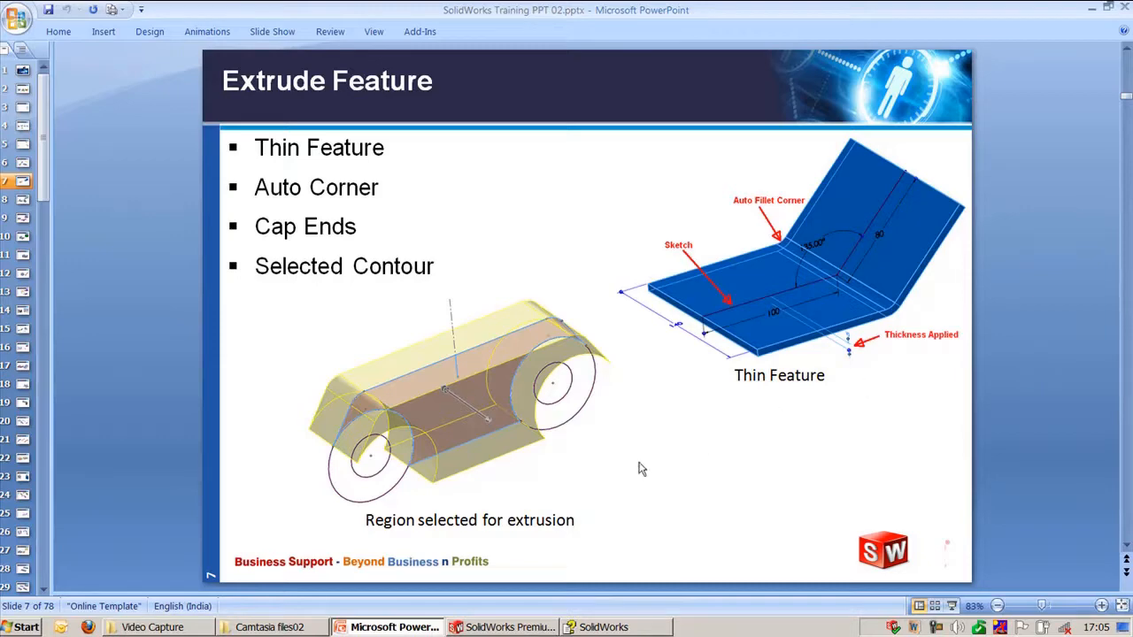
- Return to SolidWorks and close Part1 without saving it
left_click(500, 627)
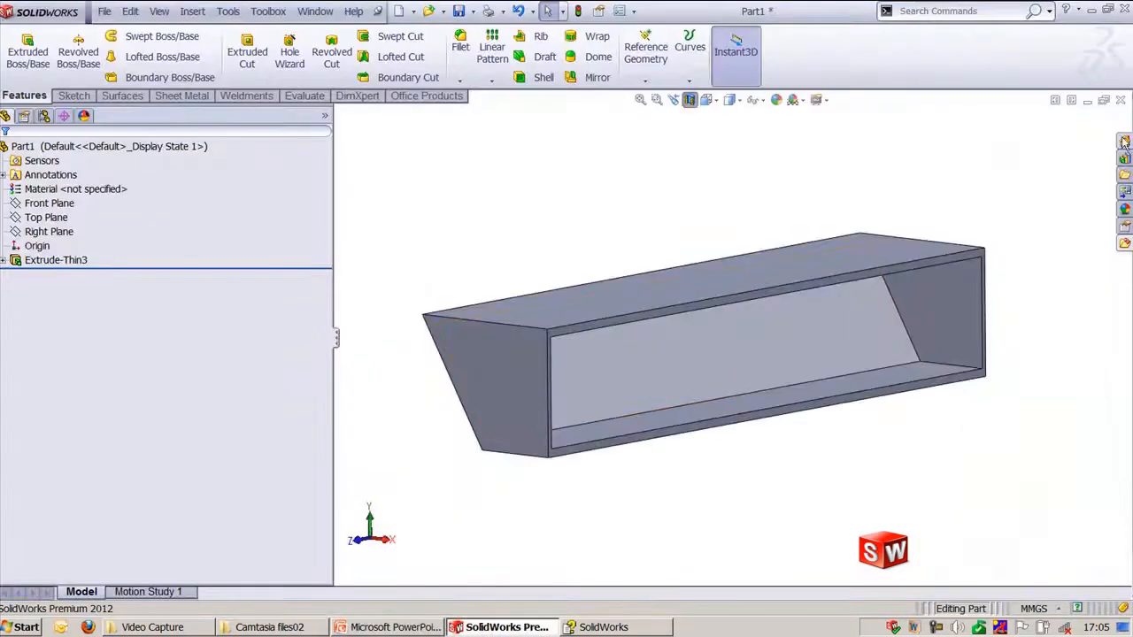
left_click(1122, 101)
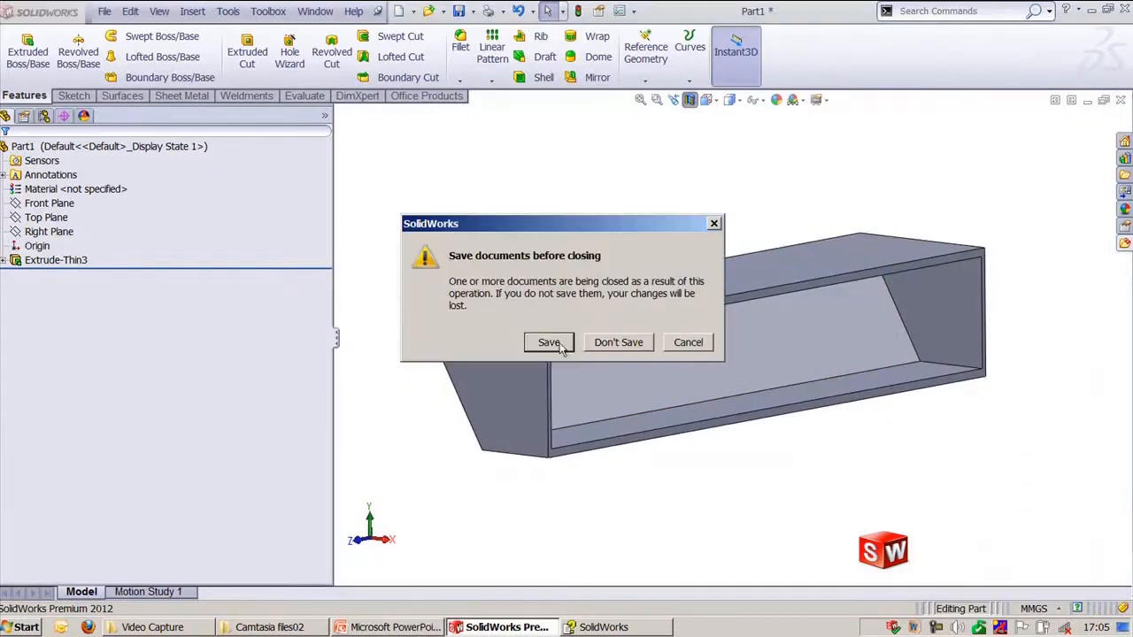
left_click(617, 342)
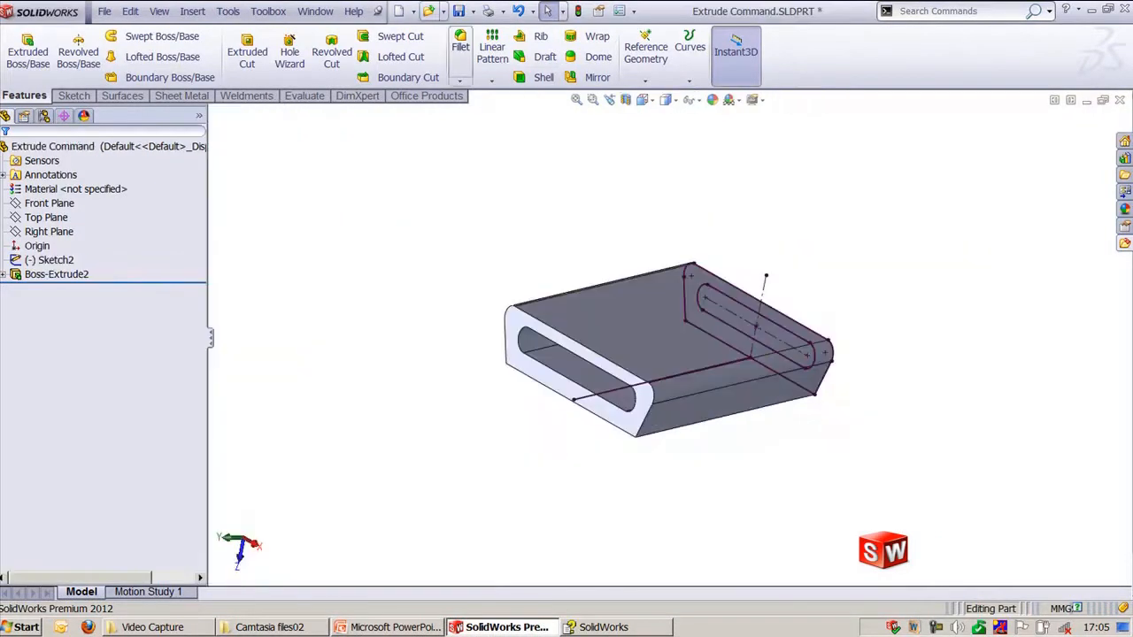
- Switch to the open document Extrude_Contour Selection.SLDPRT
left_click(315, 10)
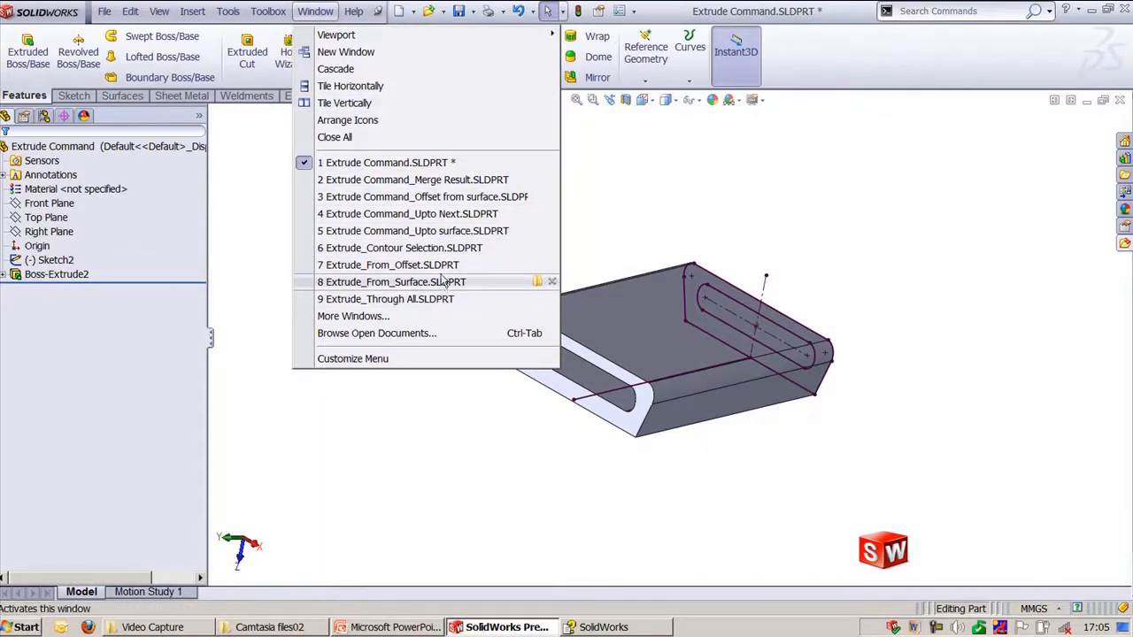
mouse_move(441, 187)
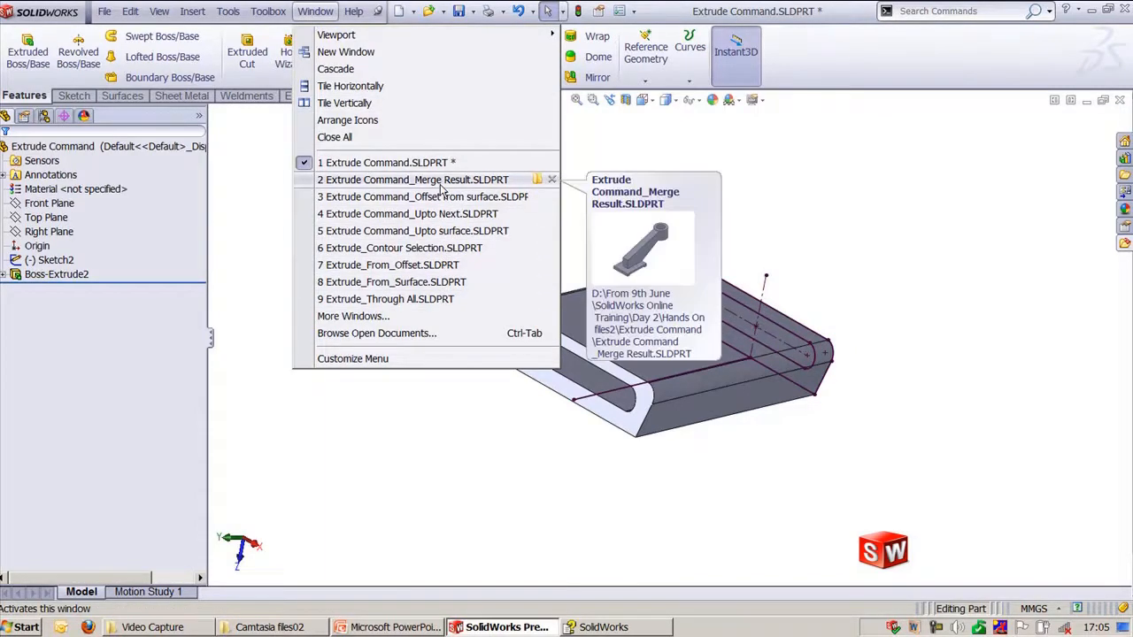
left_click(444, 248)
- Start a boss extrusion on the car-shaped sketch with Thin Feature off and its selected contours list cleared
scroll(496, 354, "up", 2)
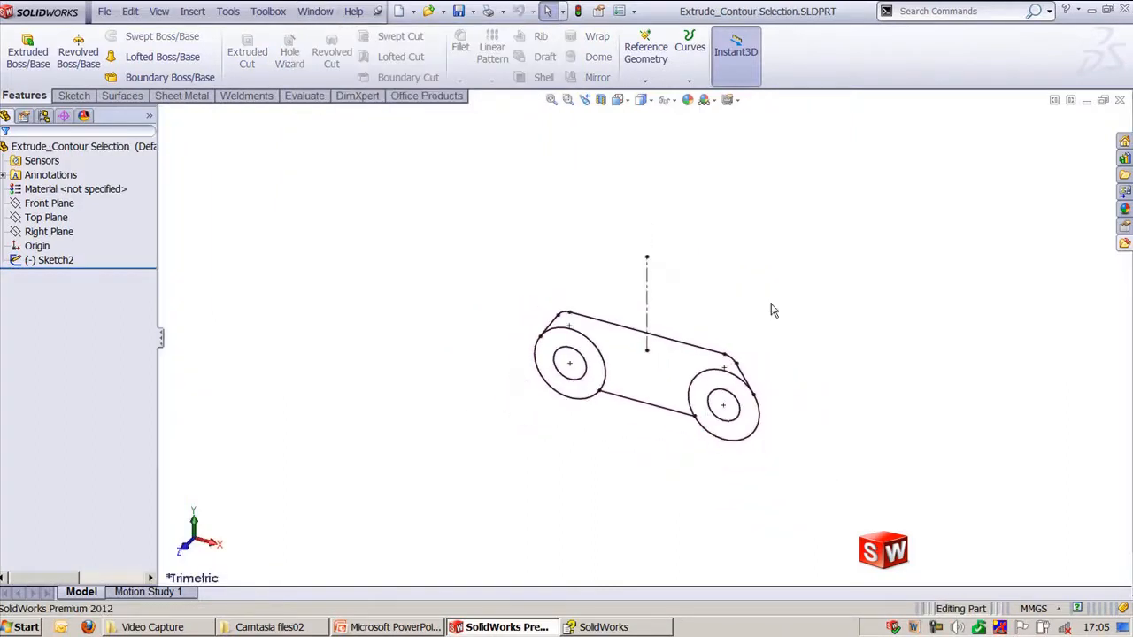
middle_click_drag(690, 301, 771, 348)
scroll(632, 435, "down", 2)
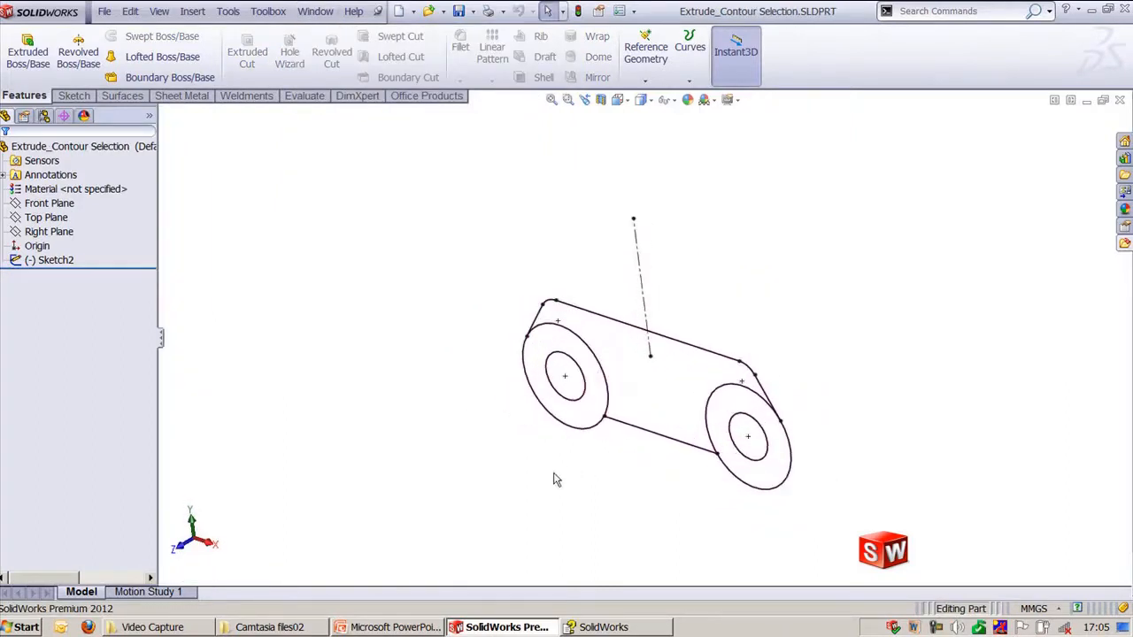
mouse_move(561, 463)
middle_mouse_down("ctrl")
mouse_move(543, 404)
mouse_move(665, 198)
mouse_move(587, 281)
middle_mouse_up("ctrl")
scroll(628, 185, "down", 2)
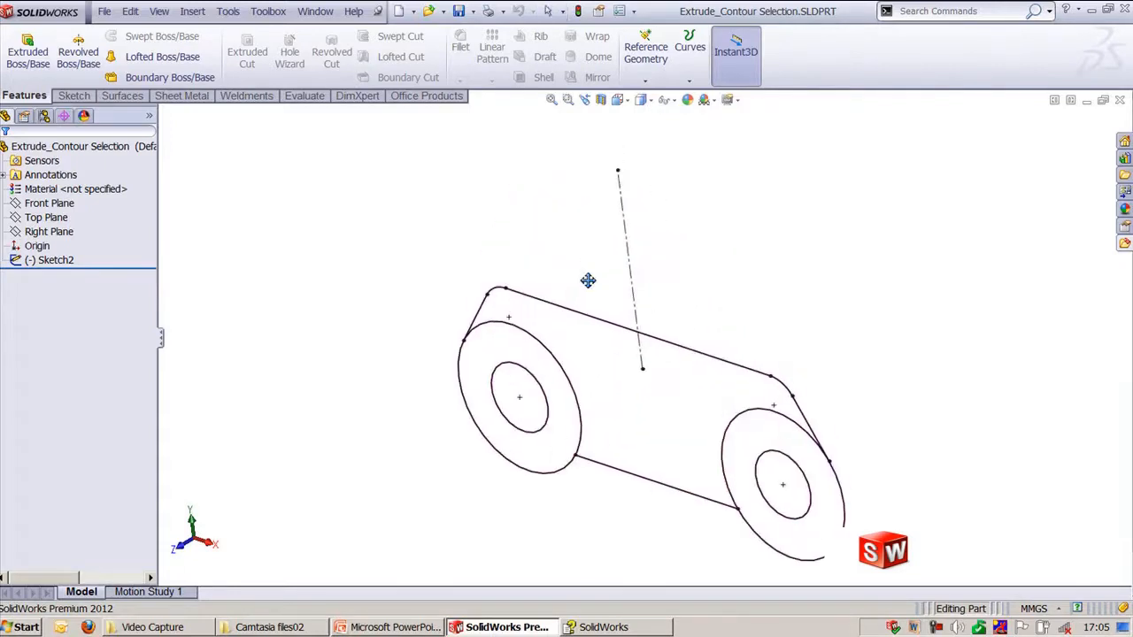
scroll(588, 273, "up", 1)
middle_click_drag(509, 260, 571, 237, "ctrl")
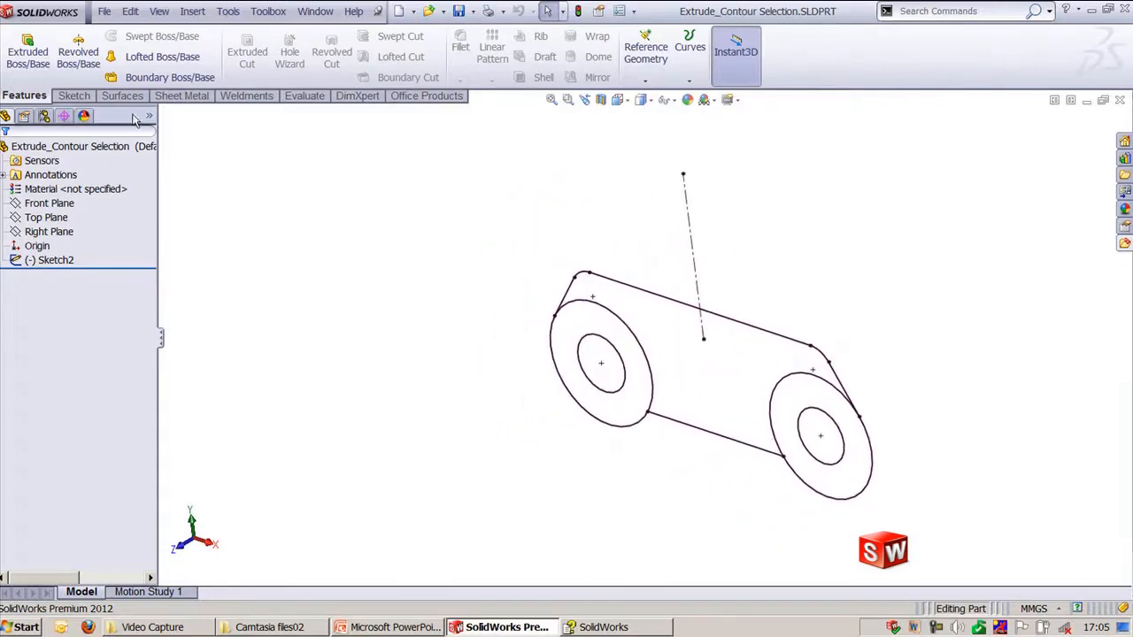
left_click(27, 55)
left_click(677, 304)
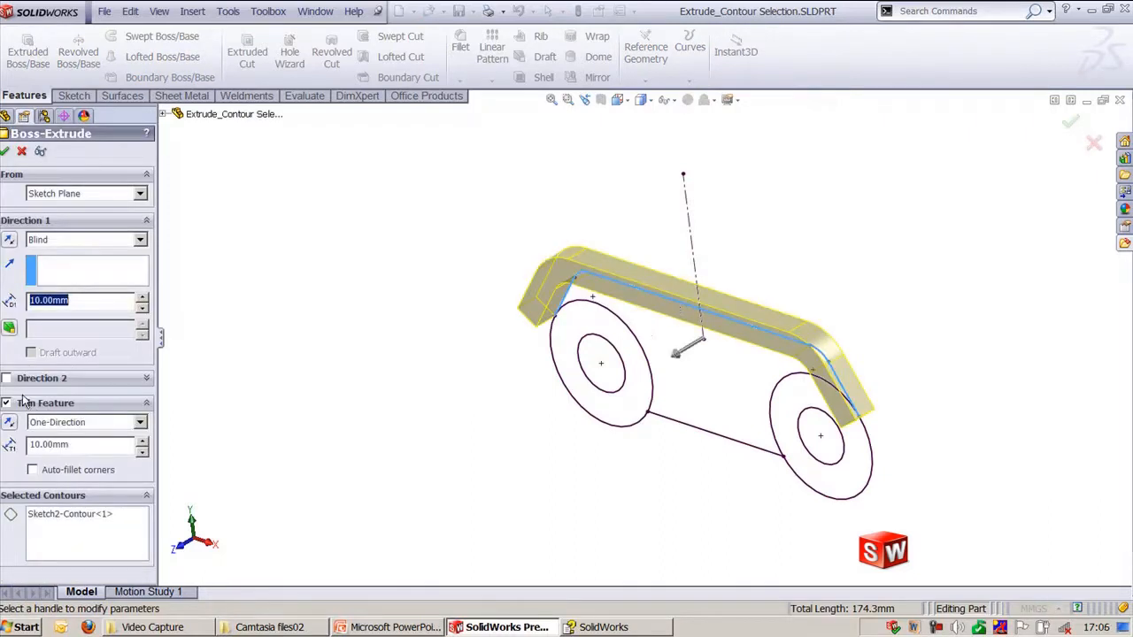
left_click(6, 403)
left_click(57, 467)
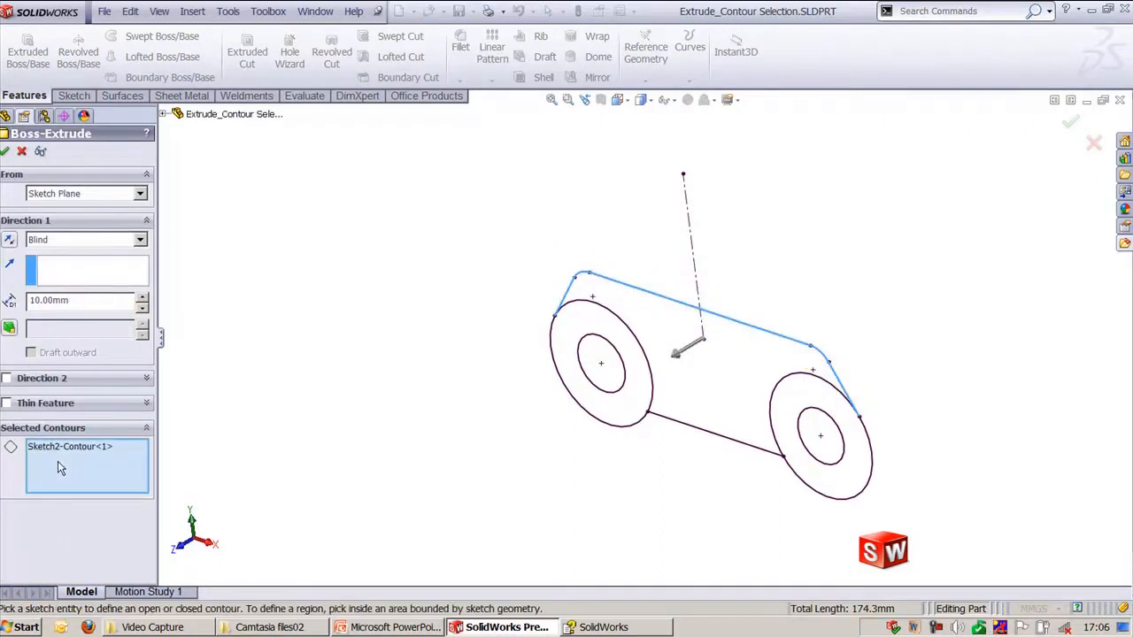
right_click(58, 462)
left_click(85, 475)
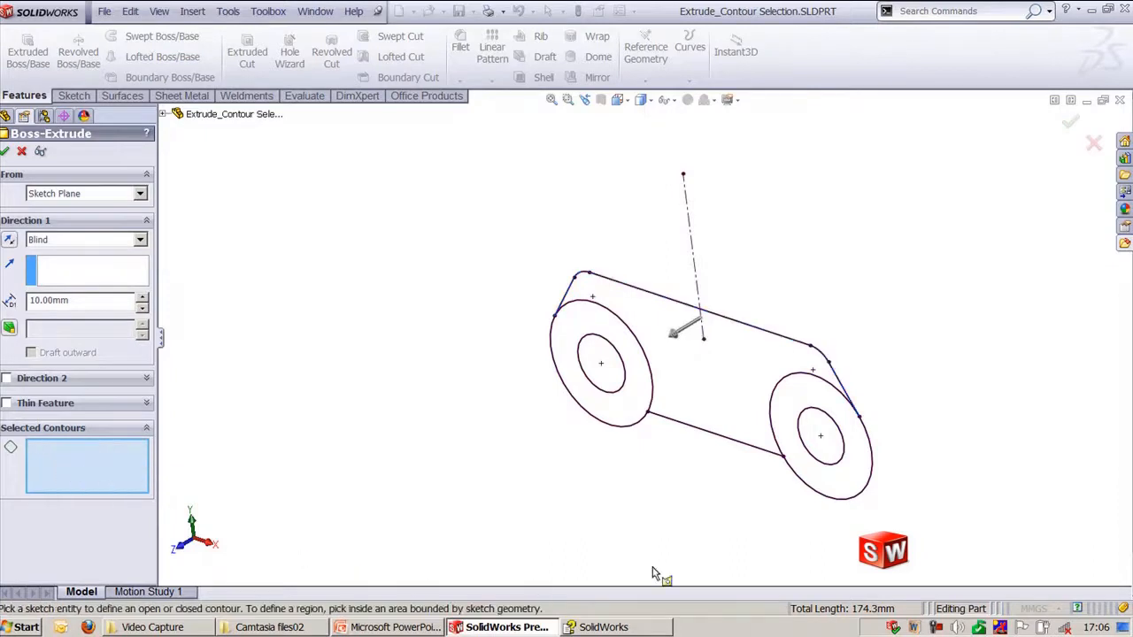
- Extrude only the body region between the wheel circles, using Mid Plane with a 37 mm depth
left_click(742, 398)
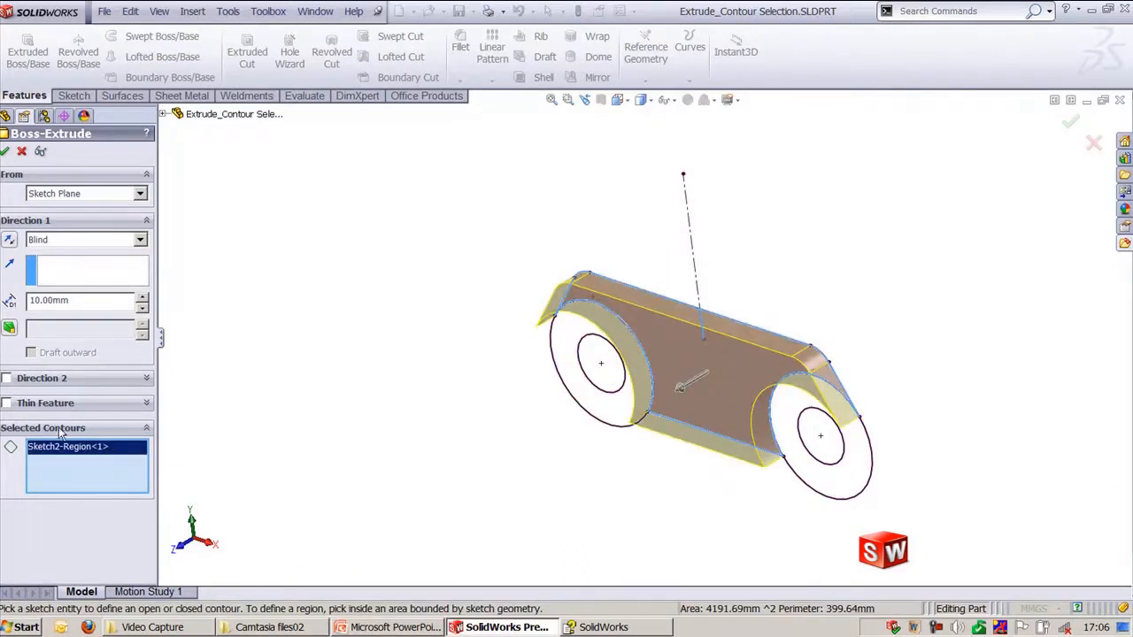
left_click_drag(680, 396, 638, 425)
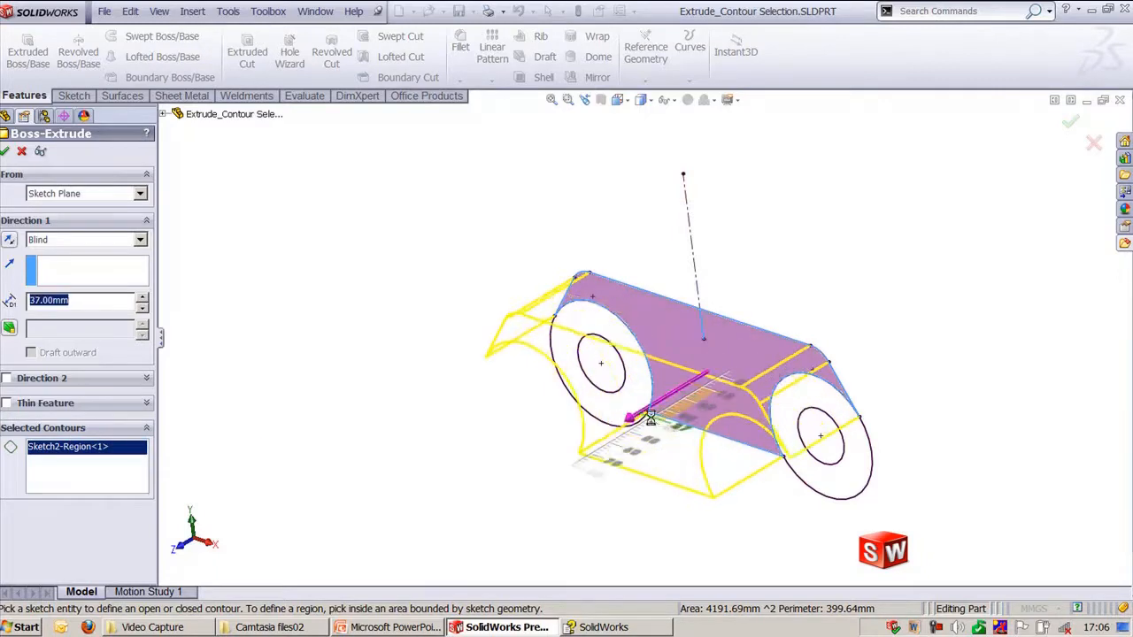
left_click(115, 240)
left_click(84, 313)
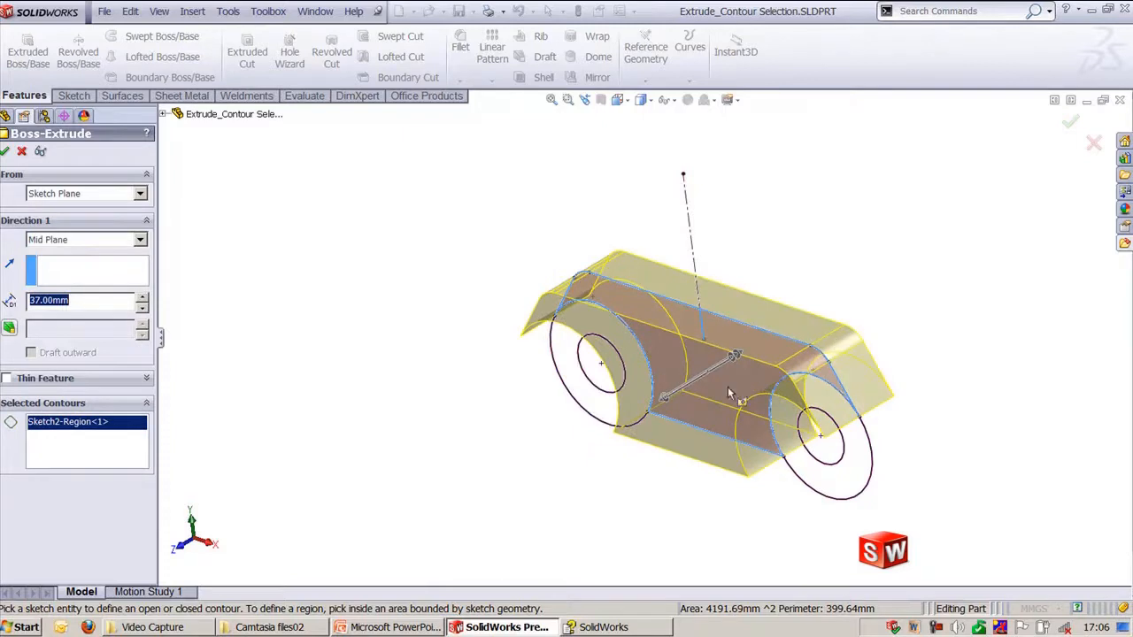
left_click(1065, 126)
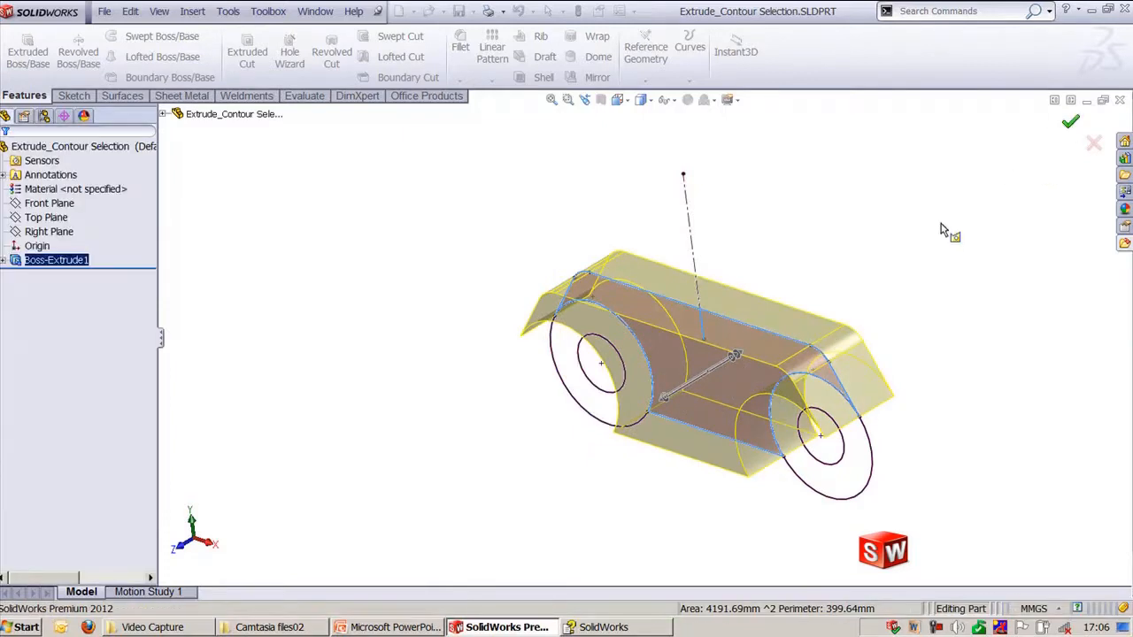
- Show Sketch2, the sketch used by the body extrusion, so its wheel circles can be reused
left_click(3, 260)
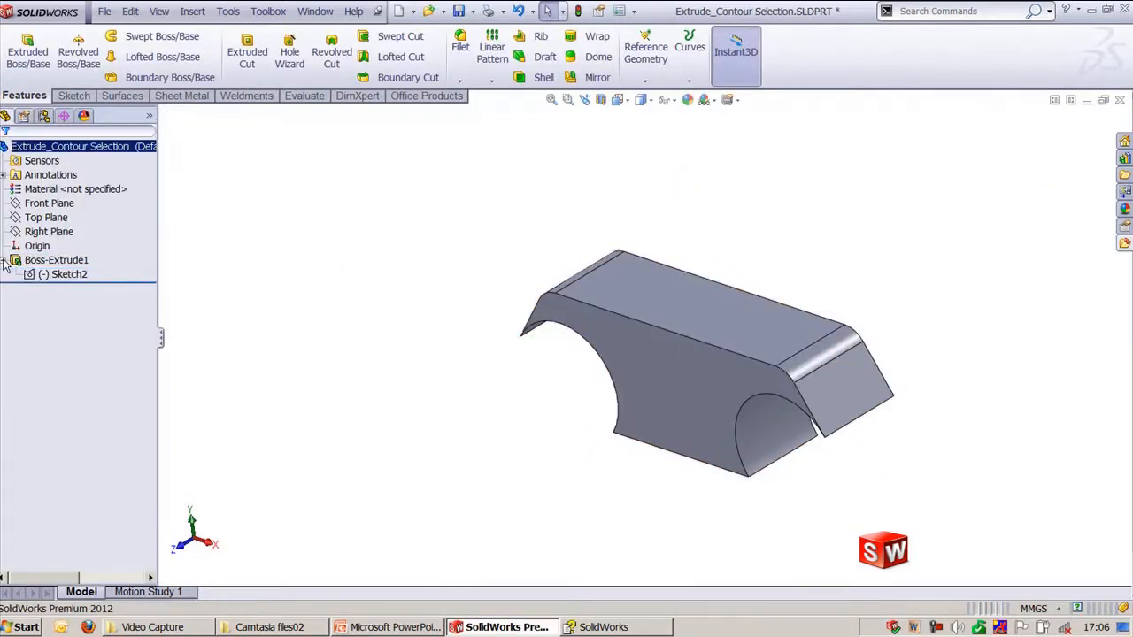
left_click(67, 275)
left_click(75, 250)
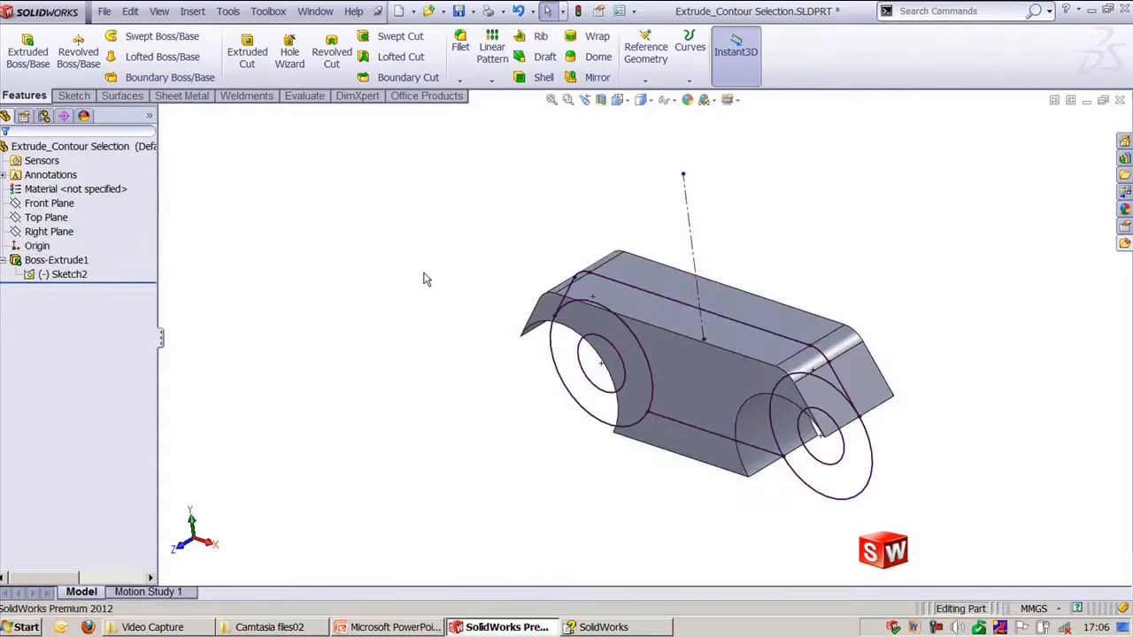
- Extrude the ring regions of both wheels from the shared sketch with Mid Plane, making them wider than the body
left_click(28, 55)
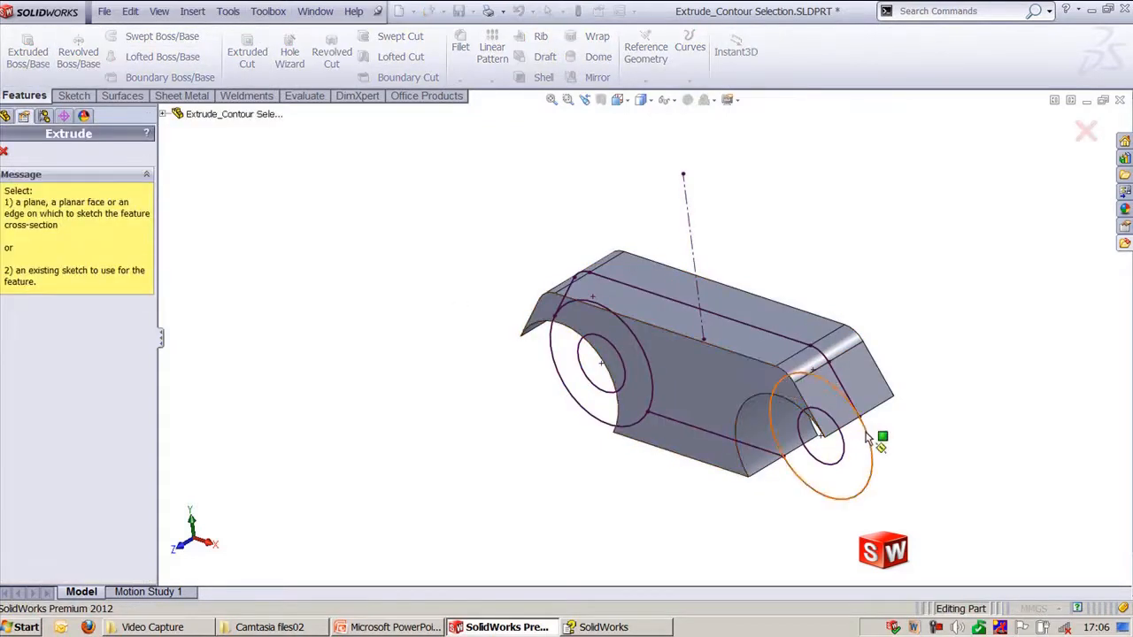
left_click(868, 376)
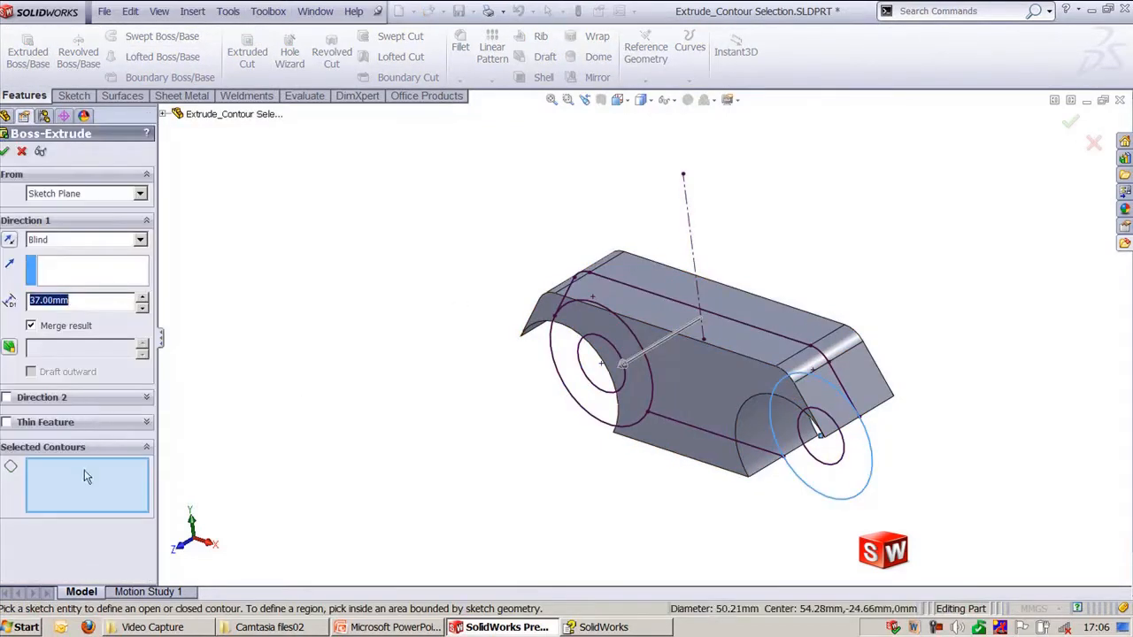
left_click(852, 469)
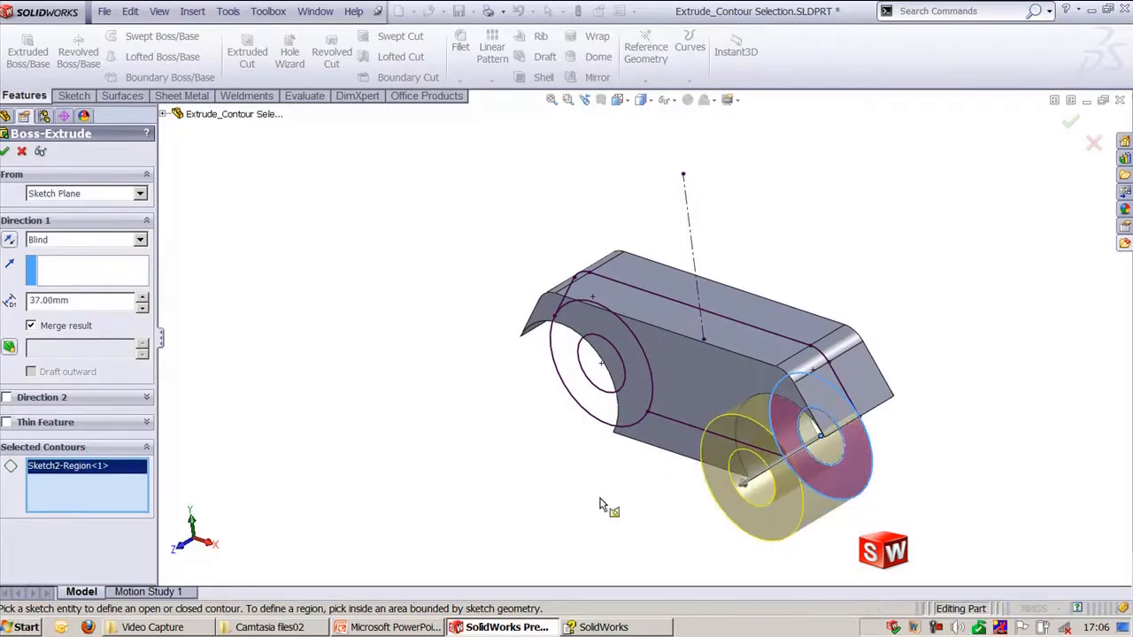
left_click(602, 412)
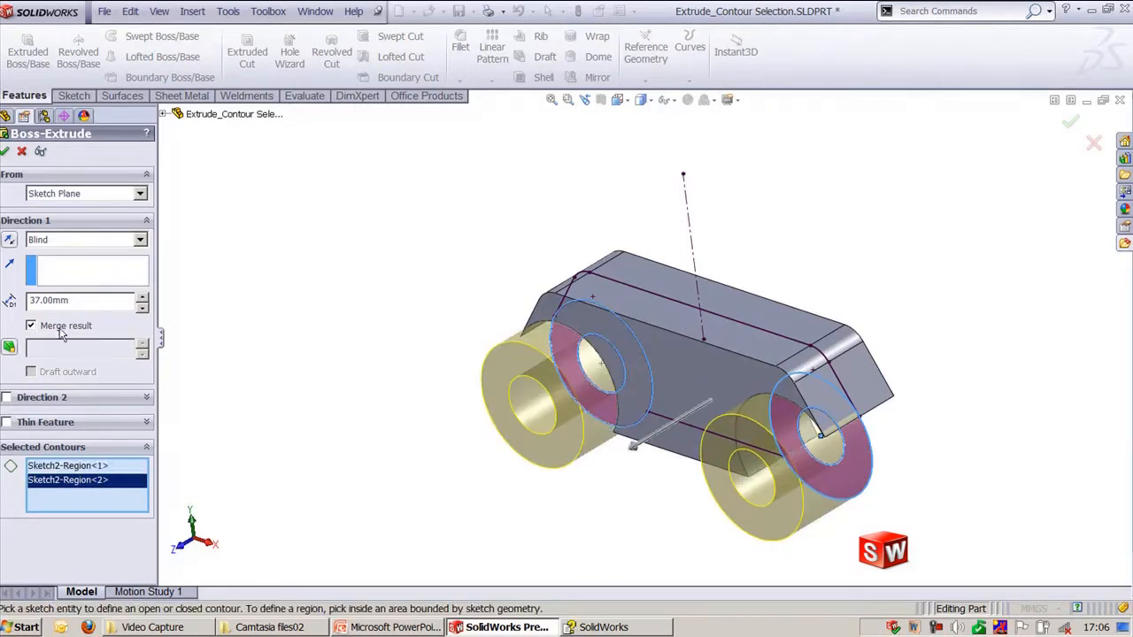
left_click(66, 243)
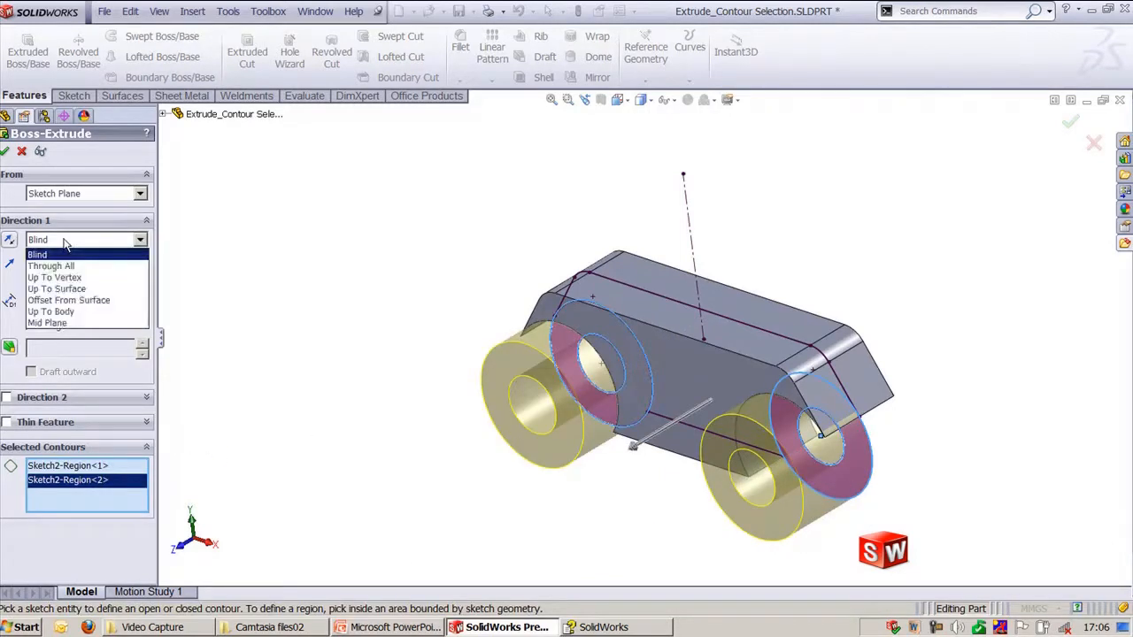
left_click(44, 320)
left_click_drag(671, 422, 655, 450)
key("Return")
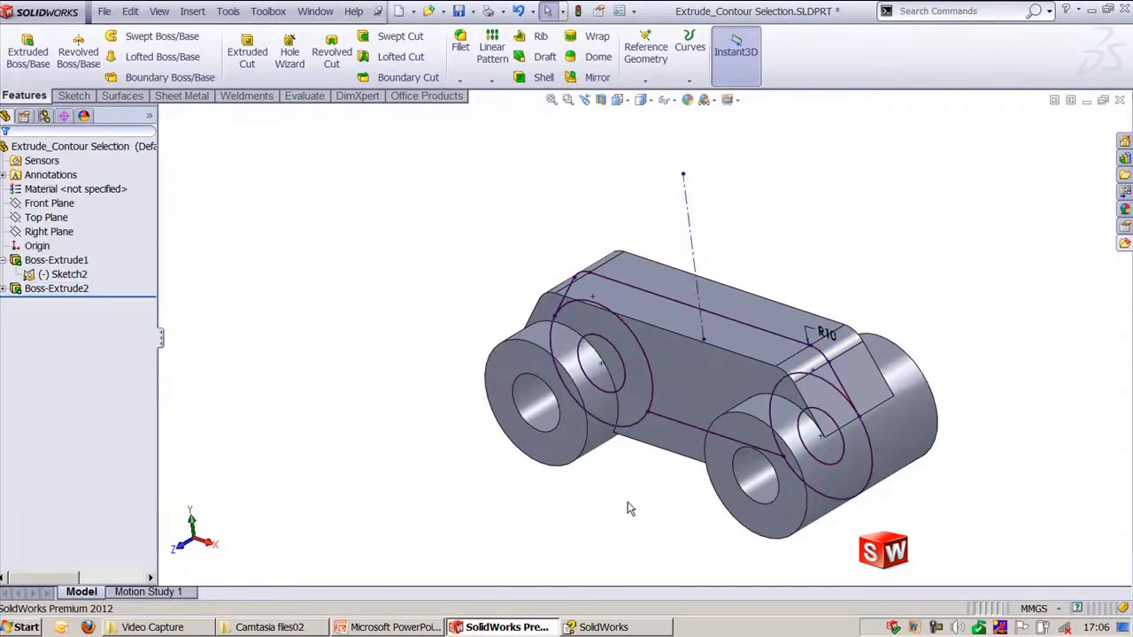
- Close the Extrude_Contour Selection and Extrude Command parts without saving their changes
middle_click_drag(630, 509, 925, 358)
key("ctrl+shift+z")
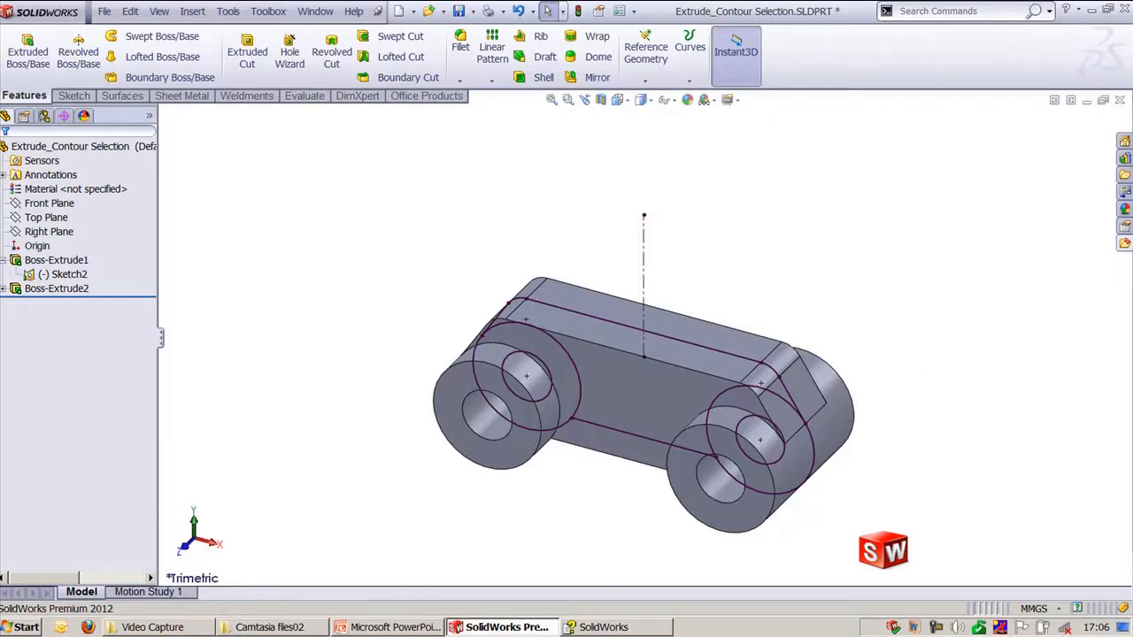
left_click(1120, 99)
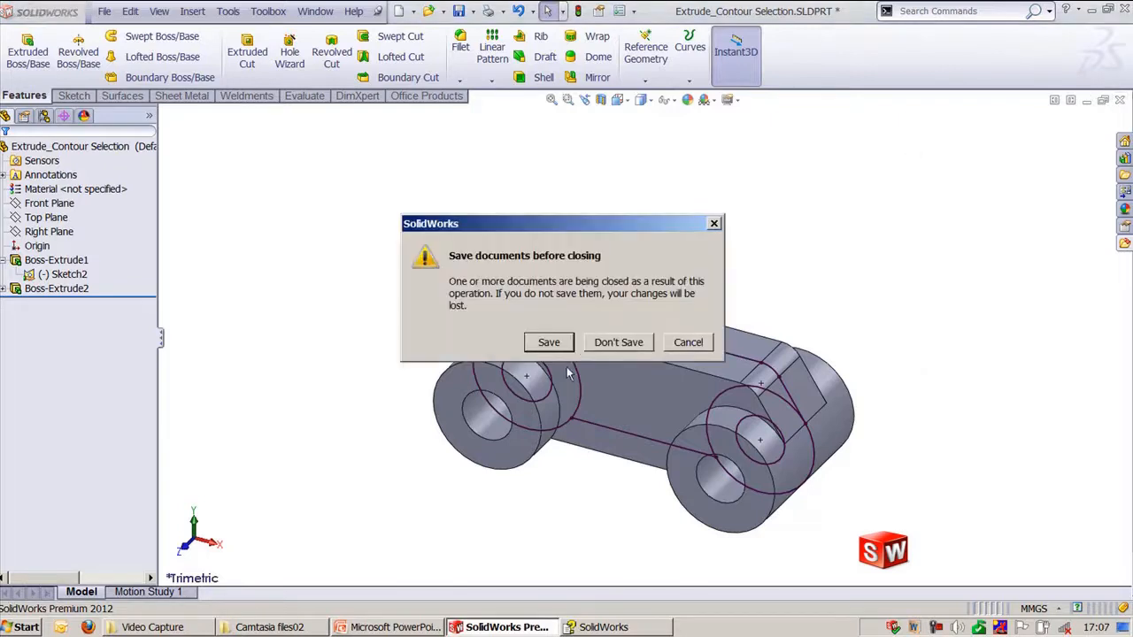
left_click(617, 342)
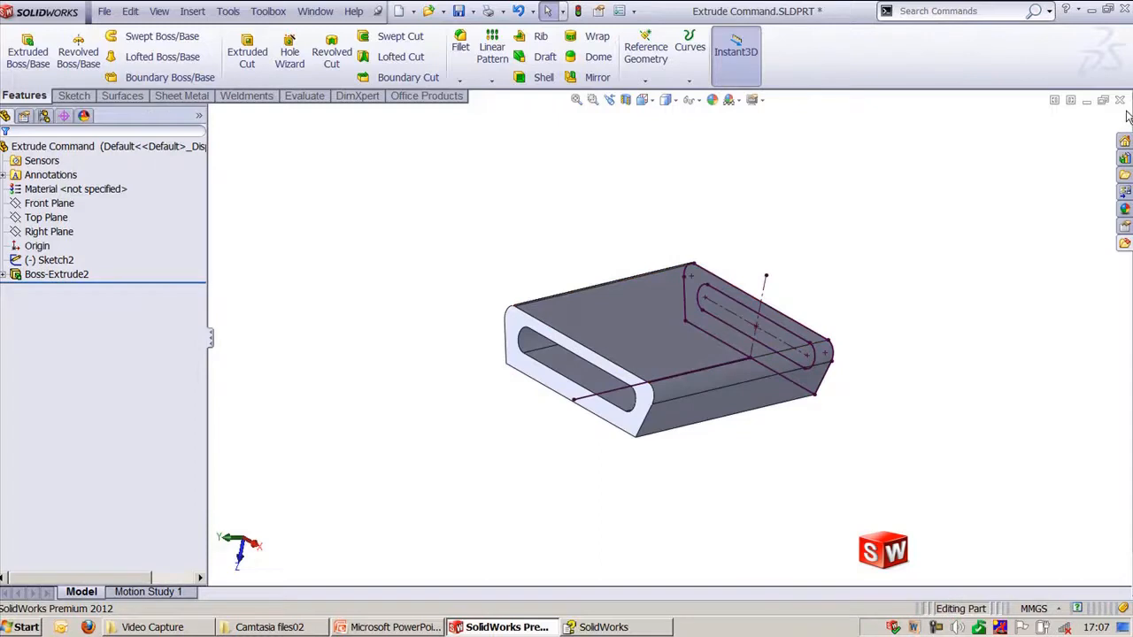
left_click(1119, 99)
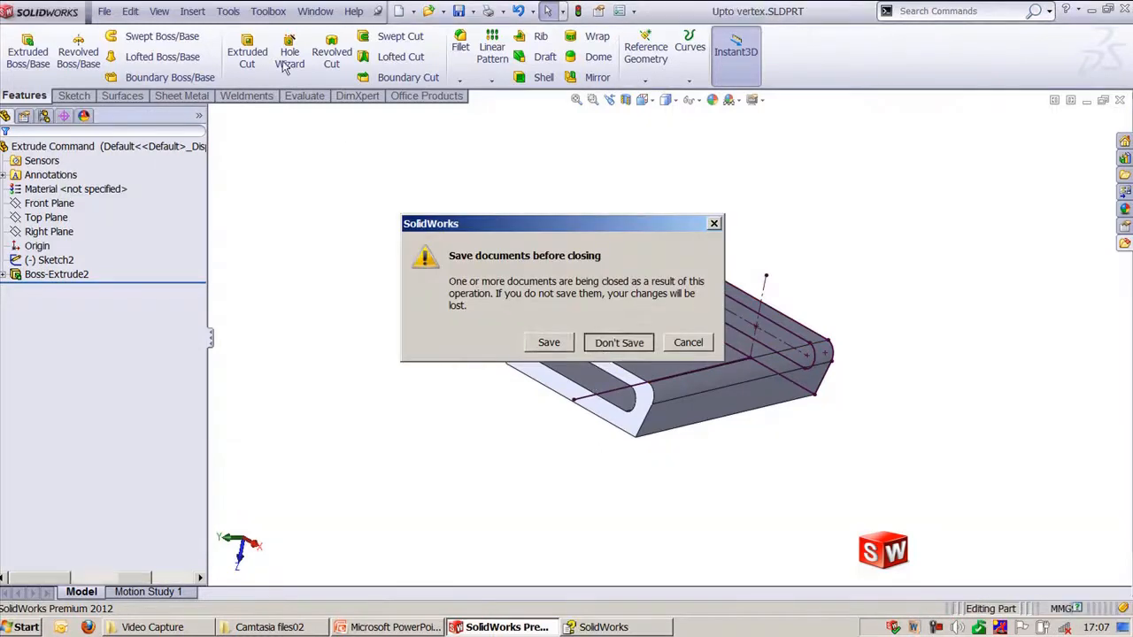
key("n")
- Switch to the open Extrude Command_Merge Result part and inspect the sloping arm's extrusion and its sketch
left_click(316, 11)
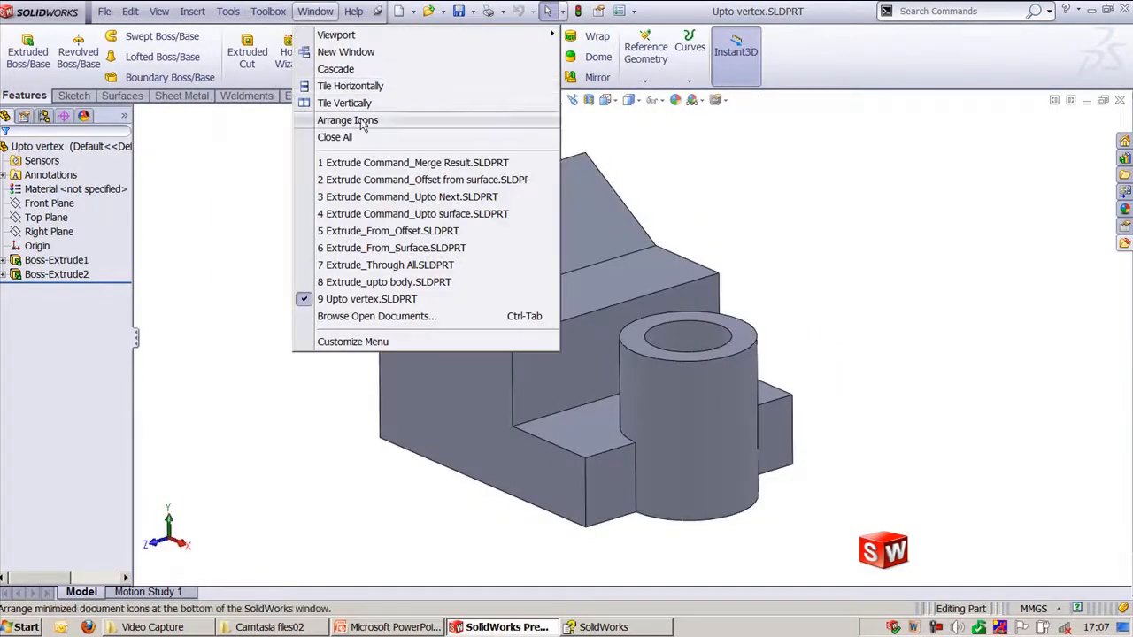
left_click(402, 165)
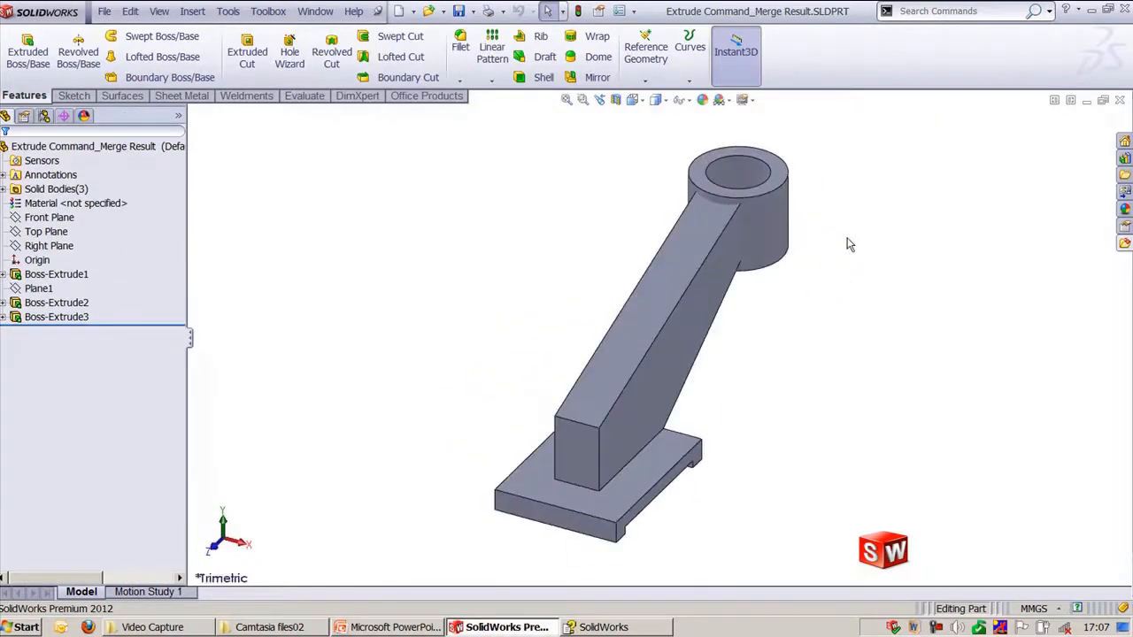
left_click(57, 317)
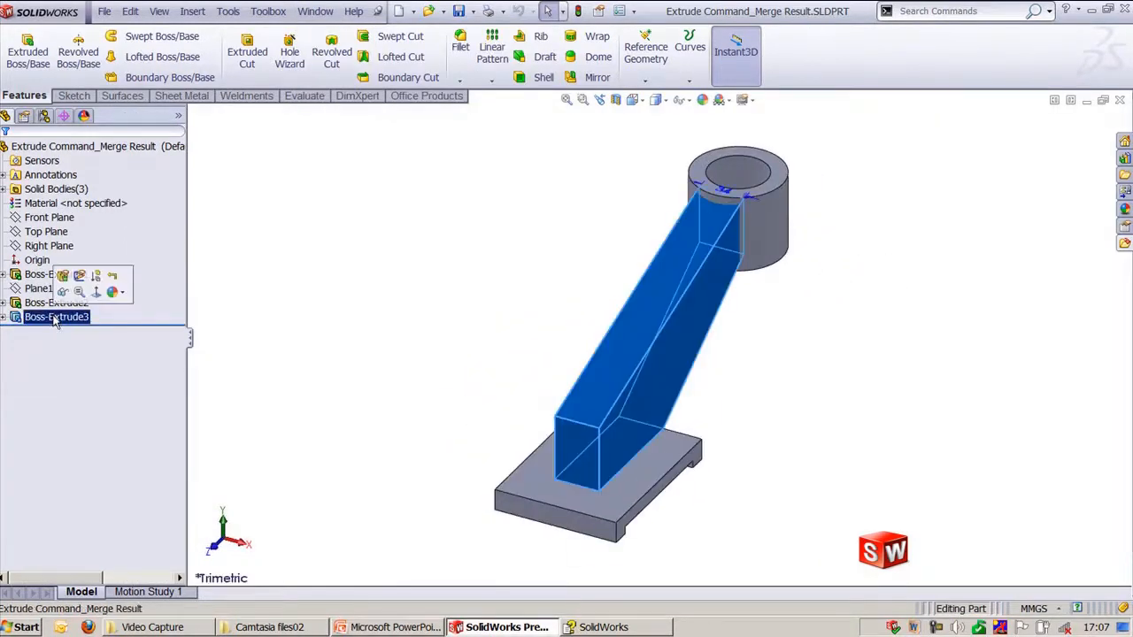
left_click(403, 329)
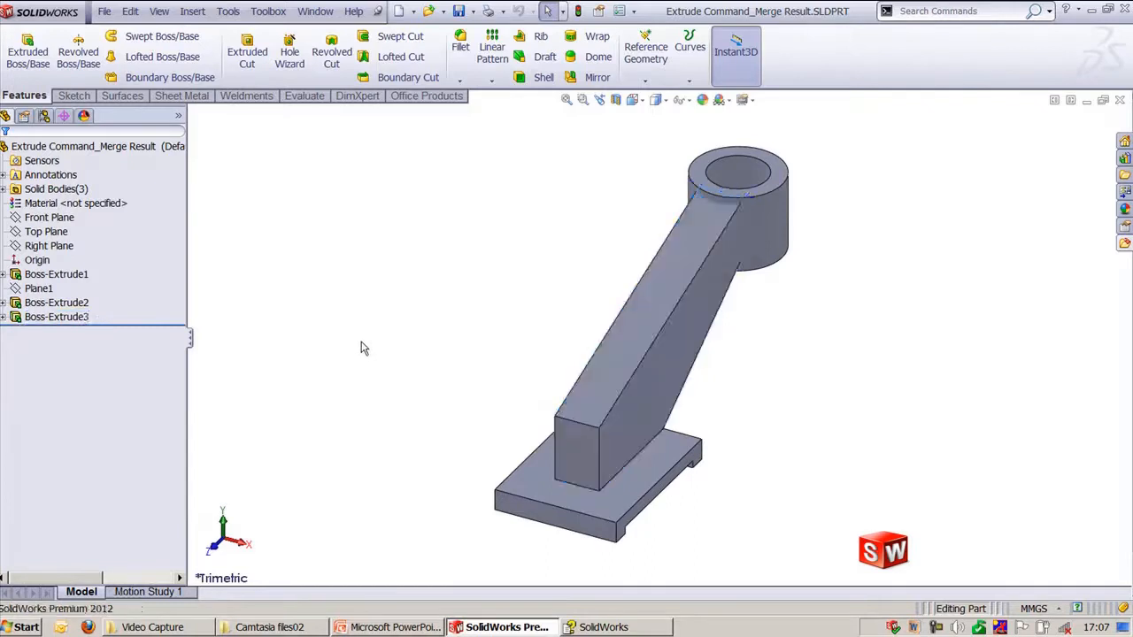
left_click(4, 316)
left_click(62, 331)
mouse_move(427, 420)
middle_mouse_down()
mouse_move(425, 387)
mouse_move(387, 388)
middle_mouse_up()
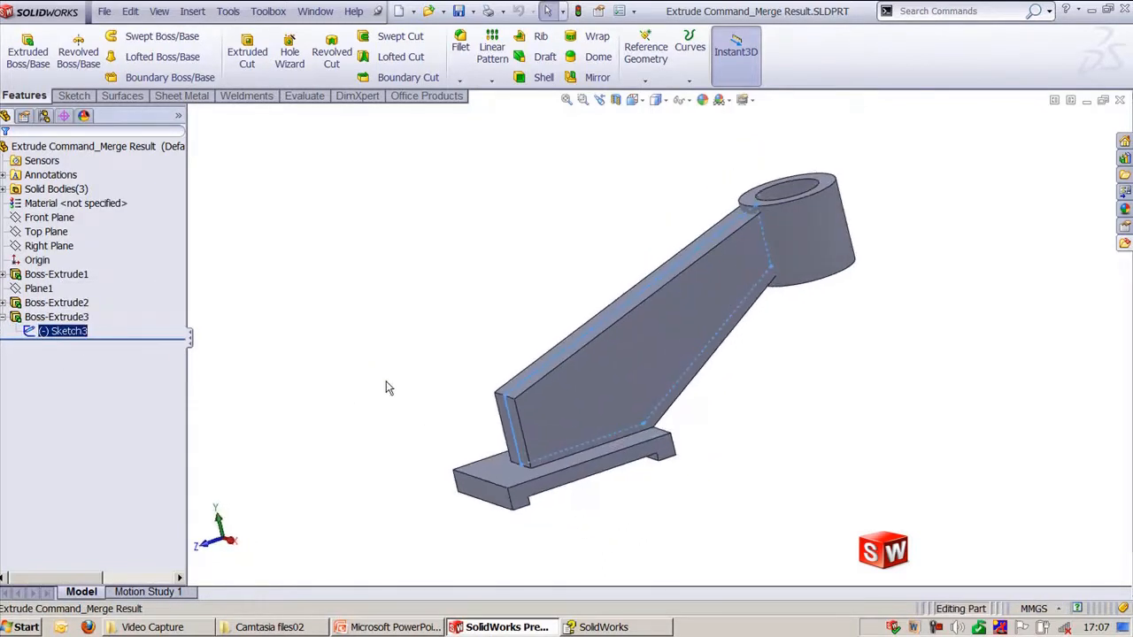
- Review the Merge result option in the sloping arm's extrusion settings and examine where the arm meets the cylinder
left_click(57, 317)
left_click(88, 279)
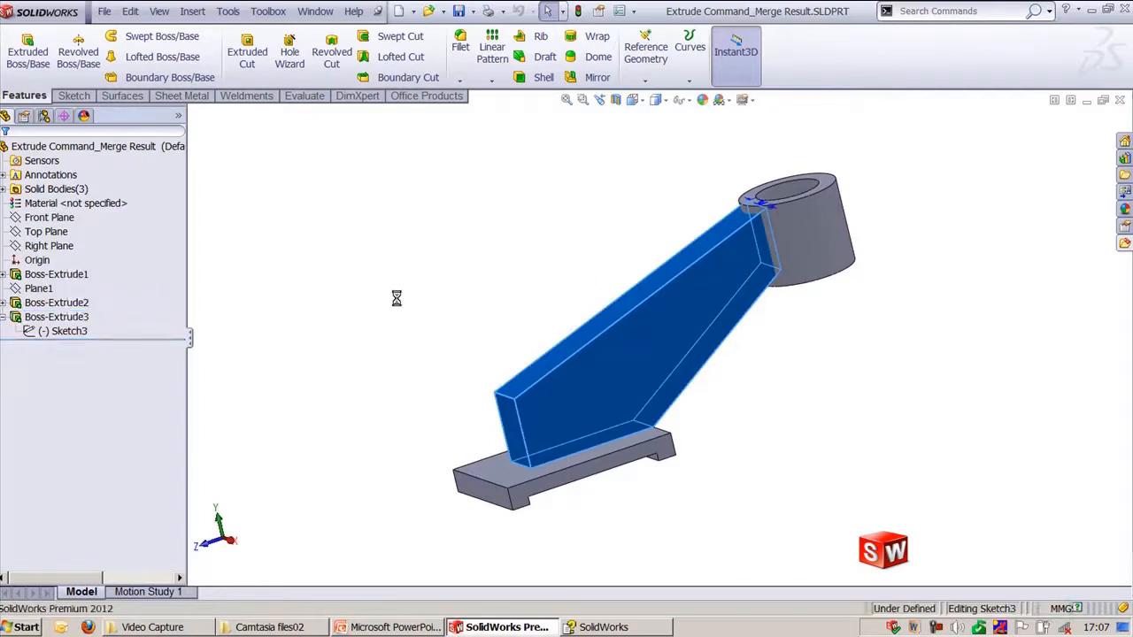
mouse_move(413, 310)
middle_mouse_down()
mouse_move(398, 334)
mouse_move(434, 371)
middle_mouse_up()
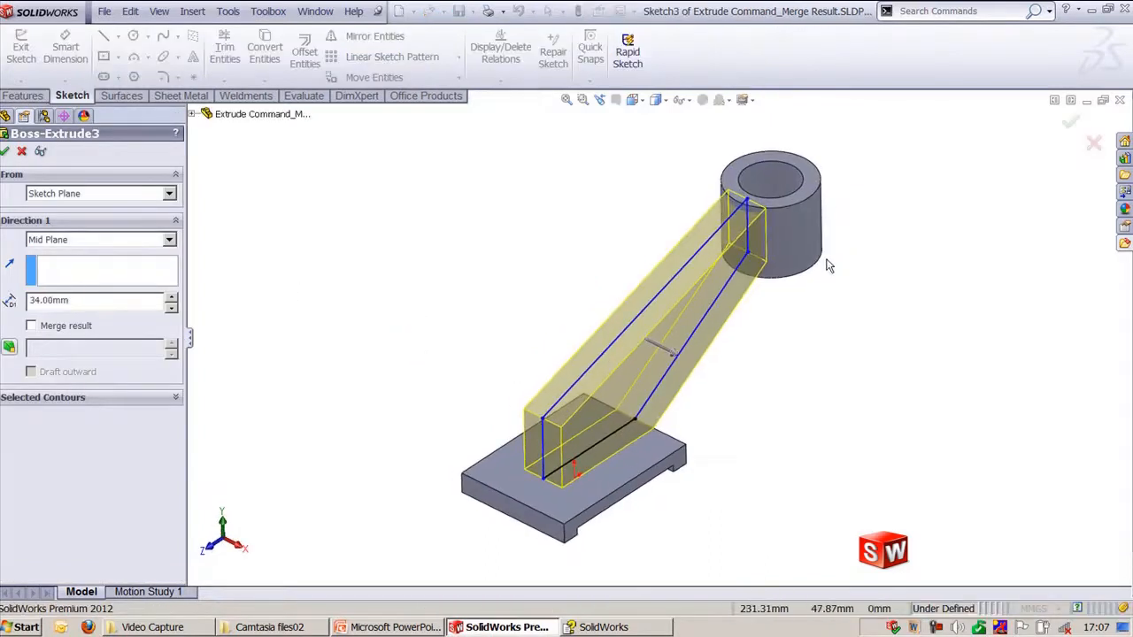
scroll(828, 266, "down", 3)
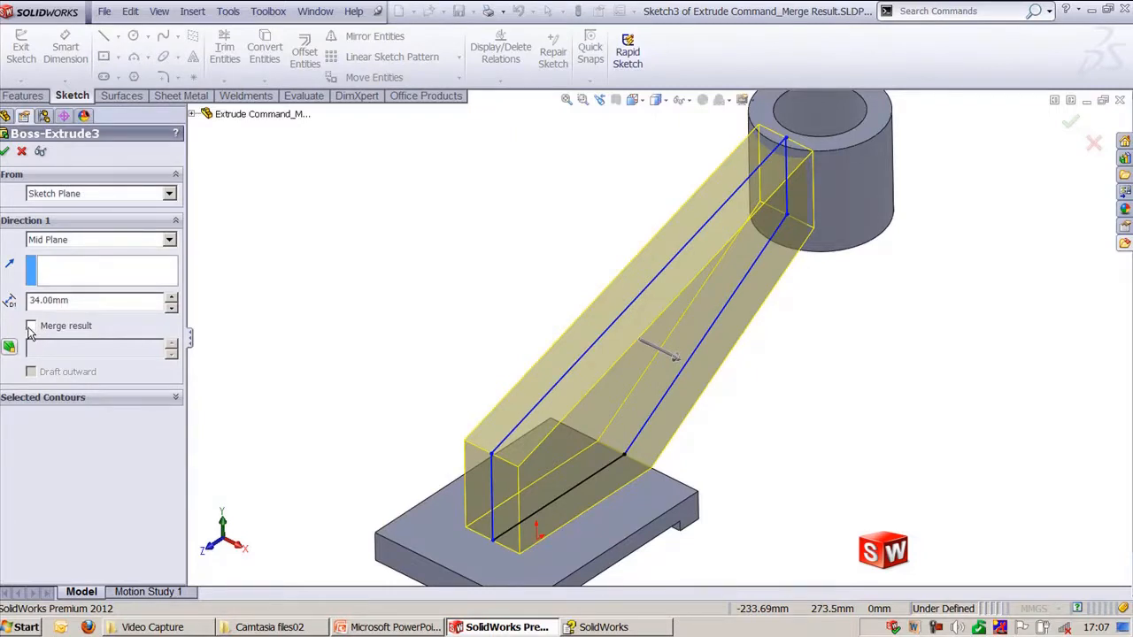
left_click(5, 151)
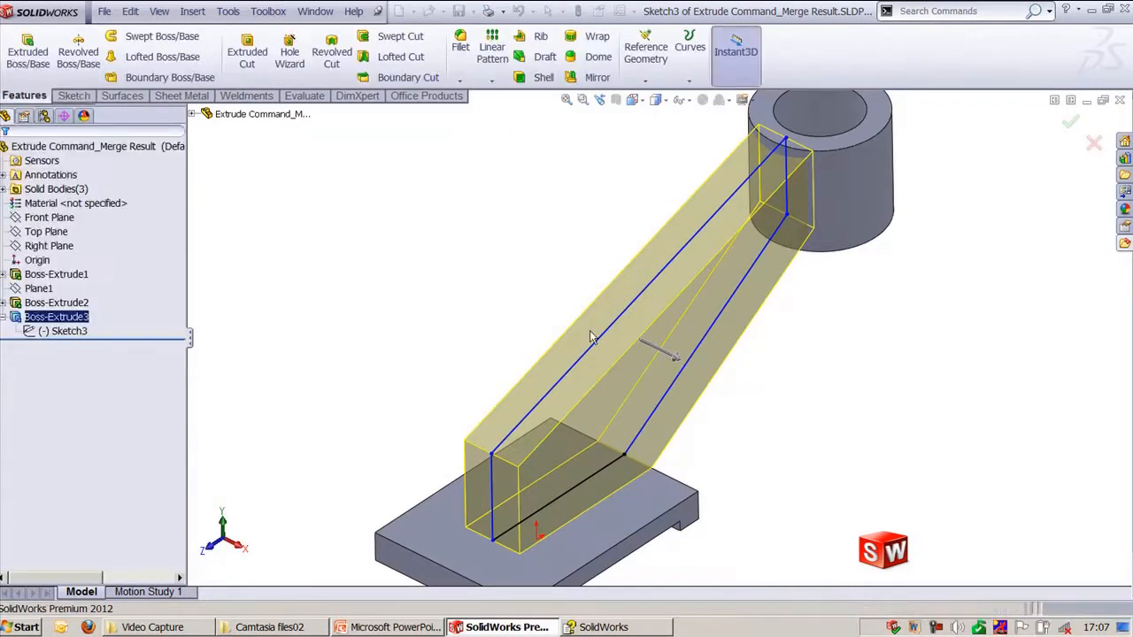
scroll(818, 391, "down", 2)
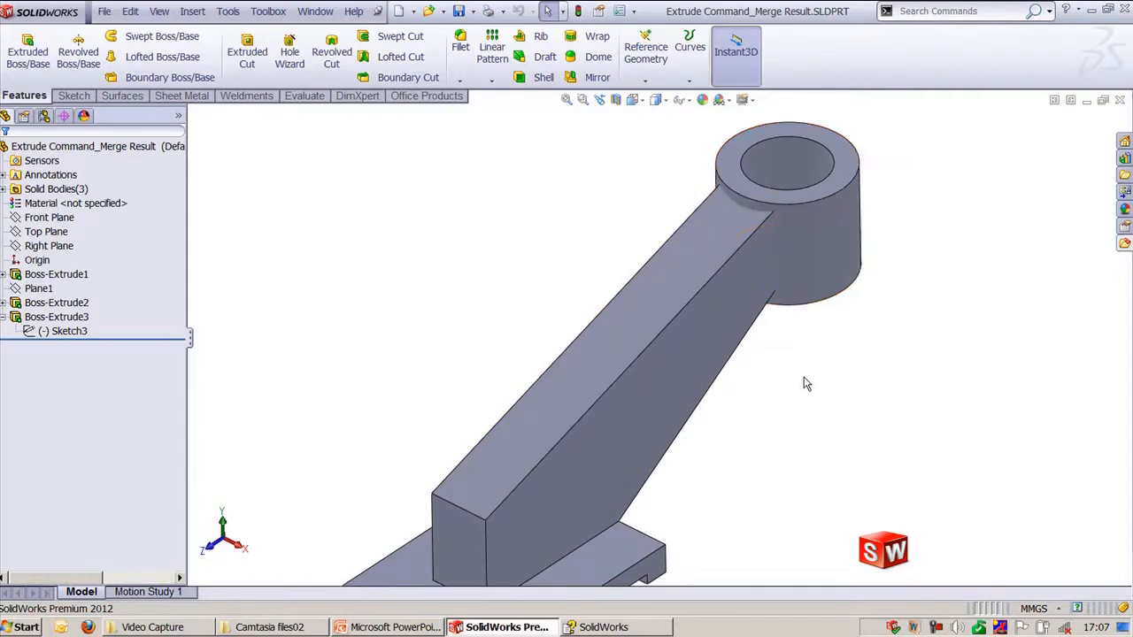
scroll(779, 246, "down", 4)
scroll(715, 395, "up", 5)
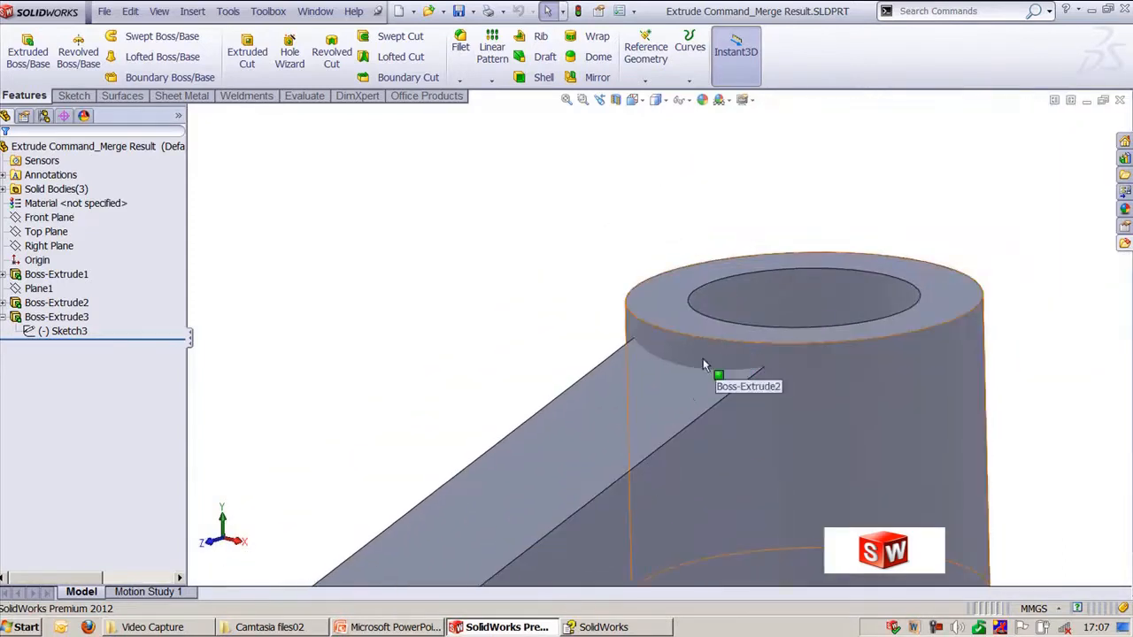
scroll(703, 359, "up", 3)
middle_click_drag(537, 310, 582, 244, "ctrl")
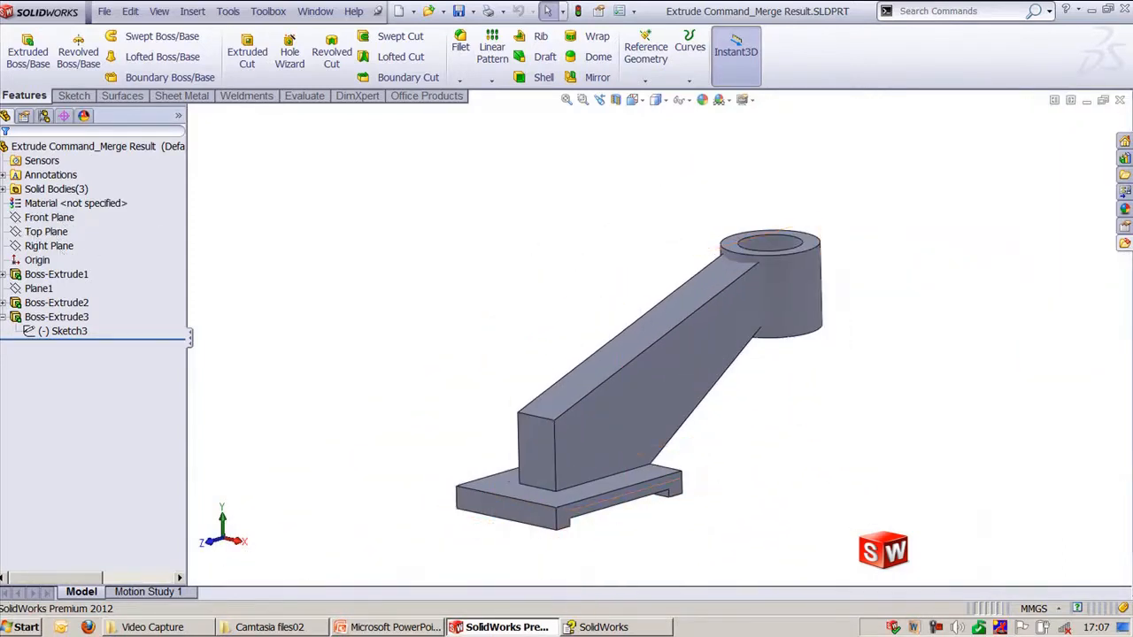
- List the part's solid bodies and highlight the base, cylinder and arm bodies one after another
left_click(5, 190)
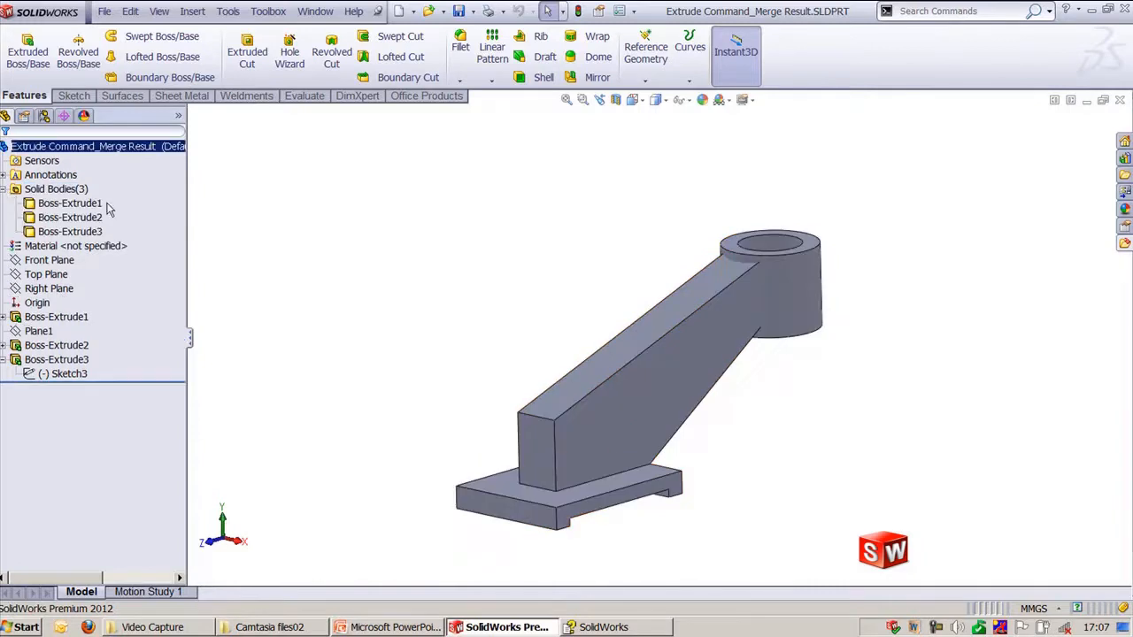
left_click(75, 203)
left_click(75, 218)
left_click(76, 232)
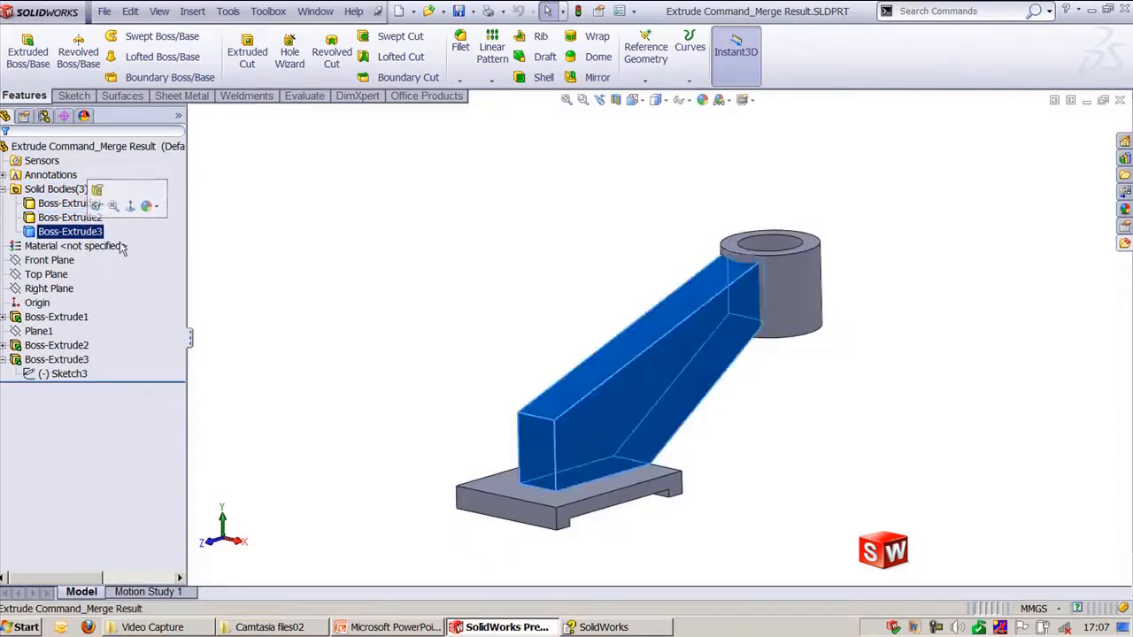
left_click(278, 281)
- Enable Merge result for the sloping arm's extrusion with all bodies in scope, and inspect the joint at the cylinder
left_click(57, 359)
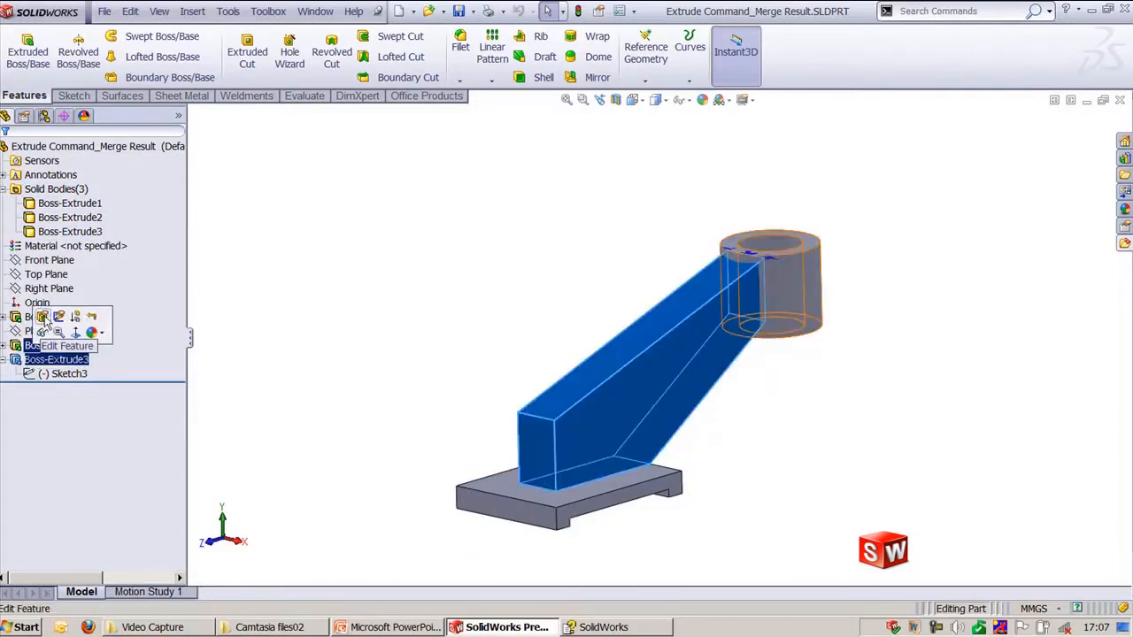
left_click(43, 318)
left_click(44, 327)
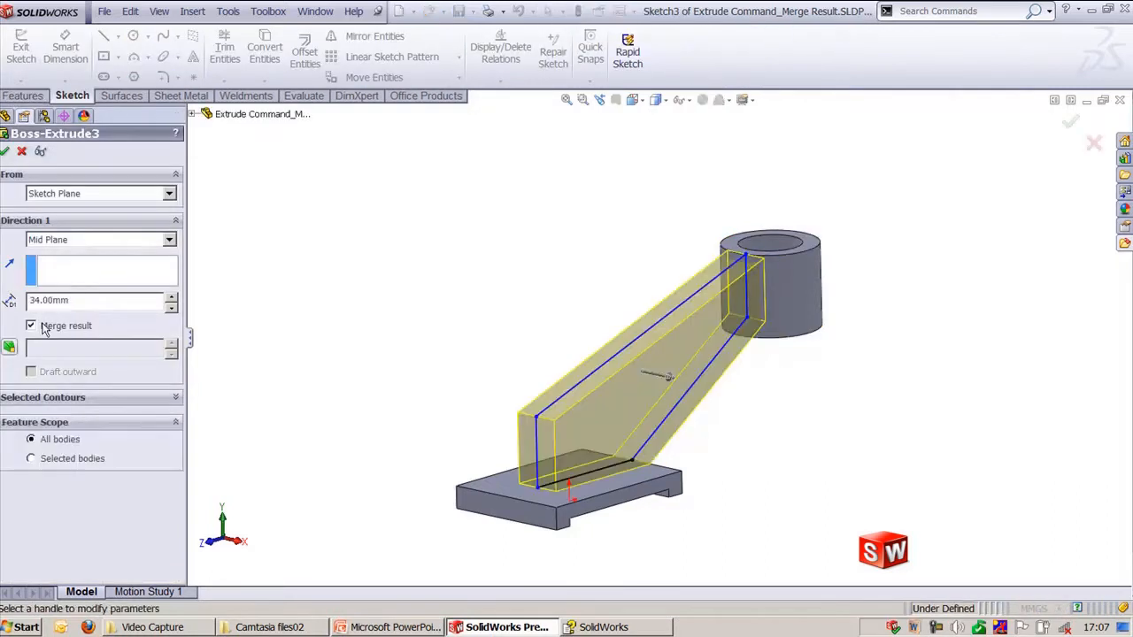
left_click(6, 152)
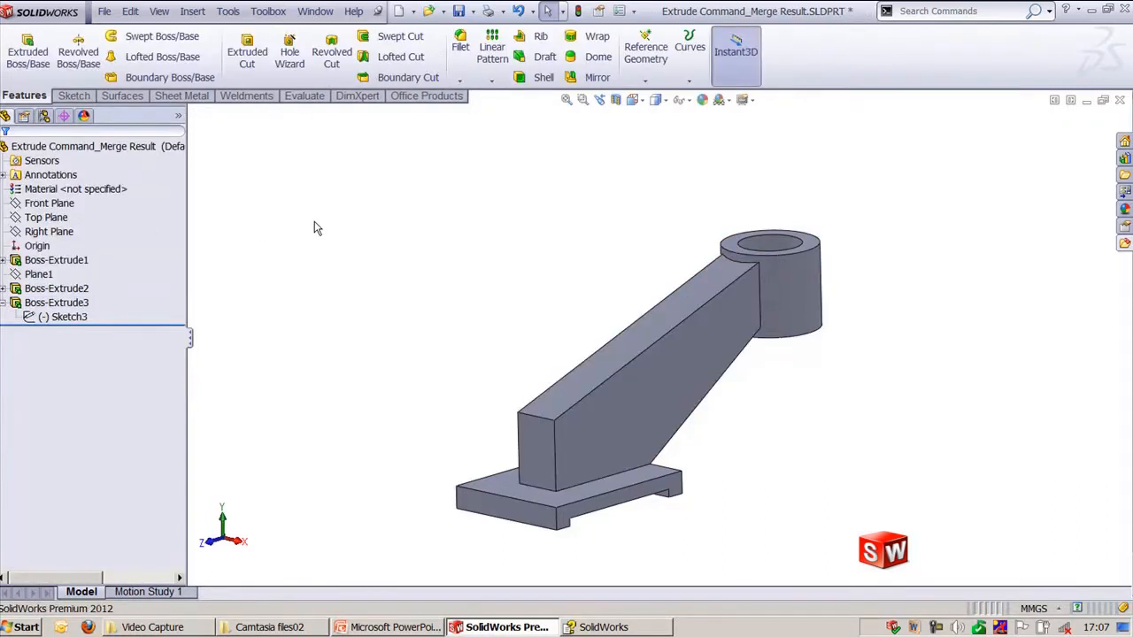
key("ctrl+7")
scroll(739, 170, "down", 3)
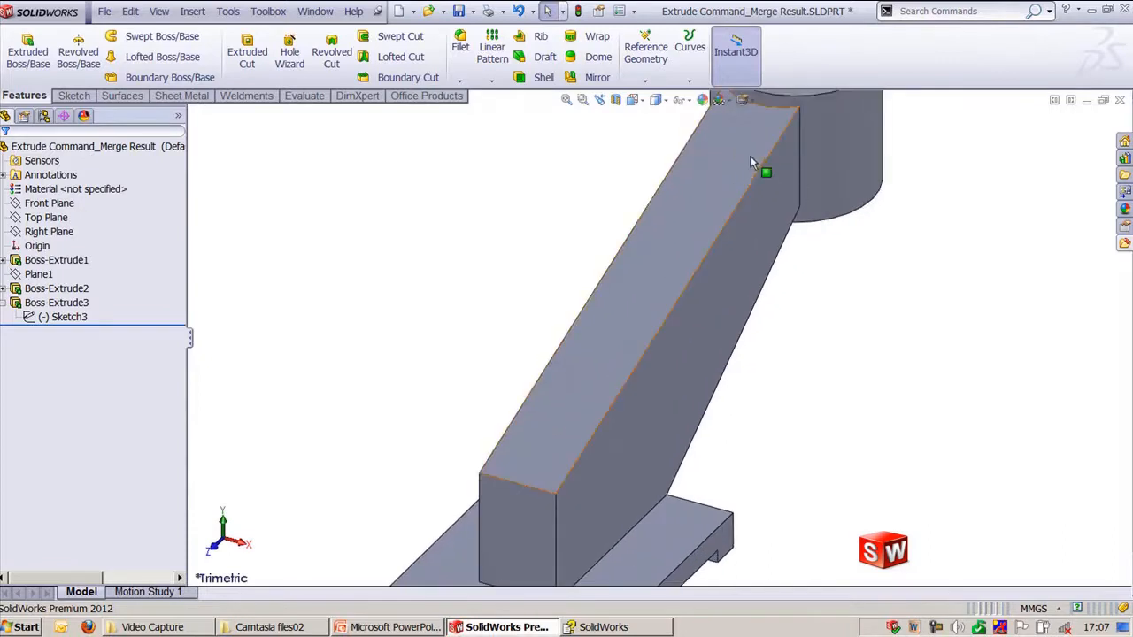
middle_click_drag(751, 159, 640, 417, "ctrl")
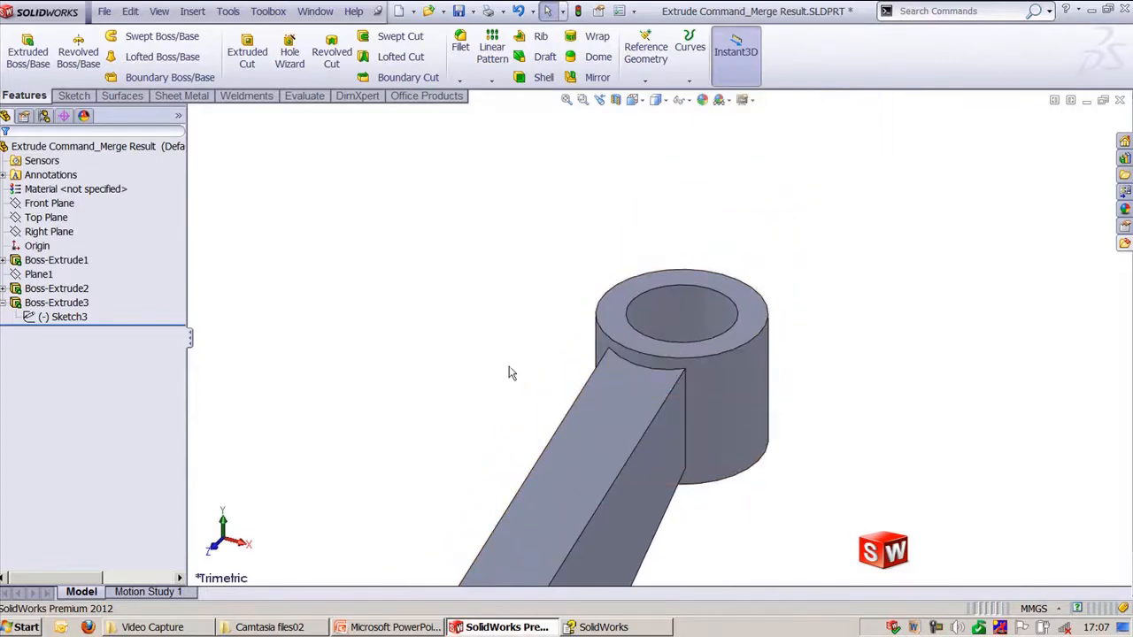
middle_click_drag(400, 343, 494, 230, "ctrl")
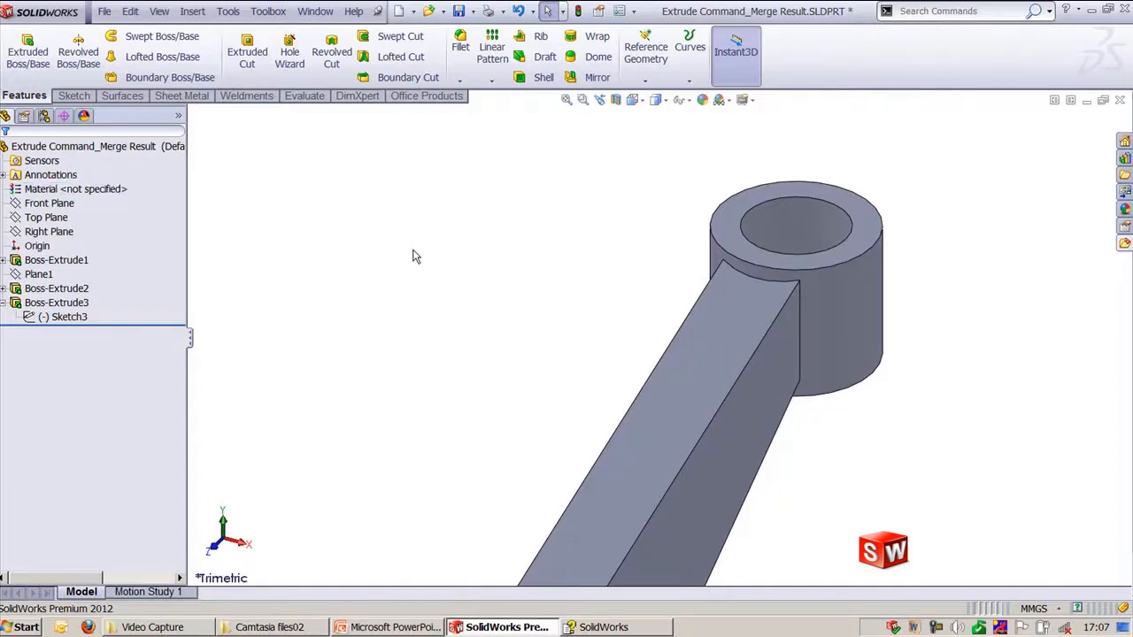
key("f")
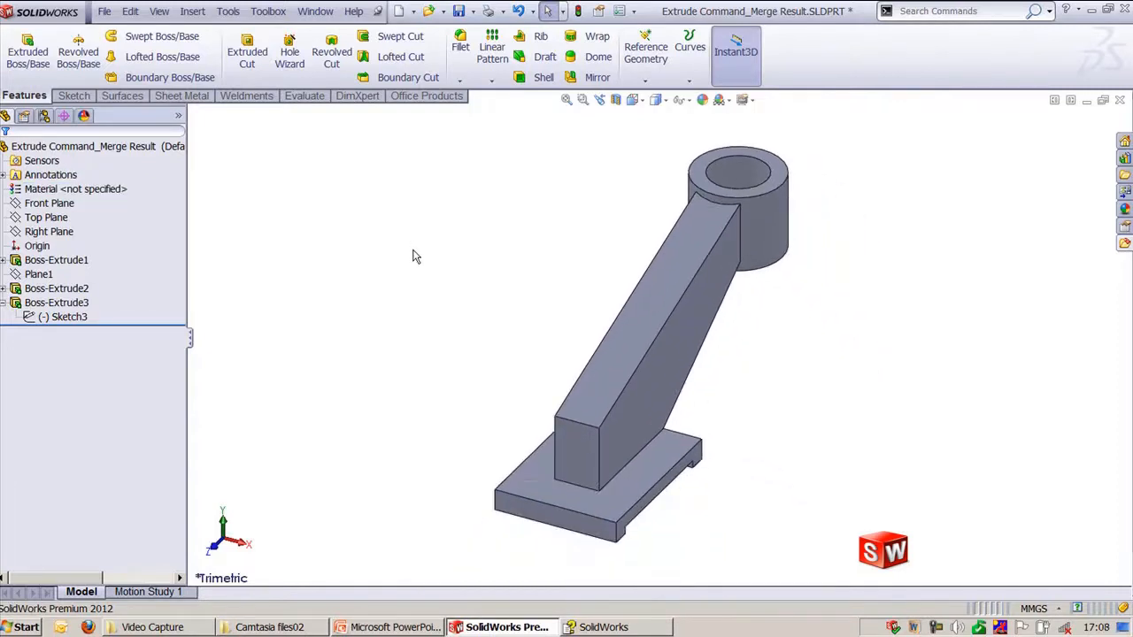
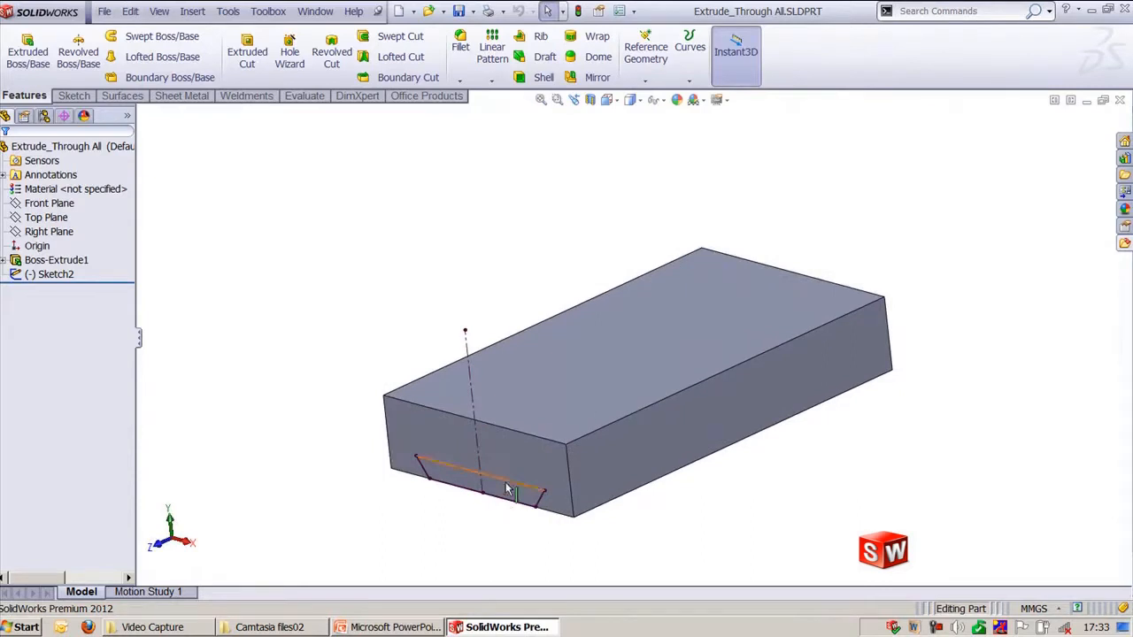
- Cut the trapezoidal sketch on the block's end face through the whole block using Through All
left_click(505, 483)
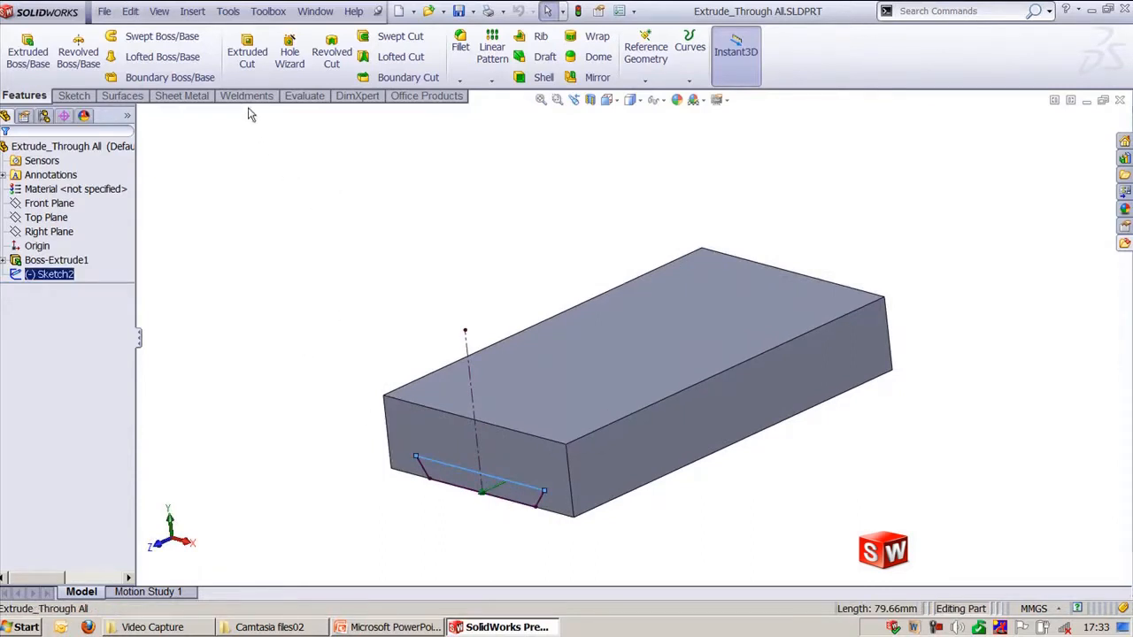
left_click(246, 55)
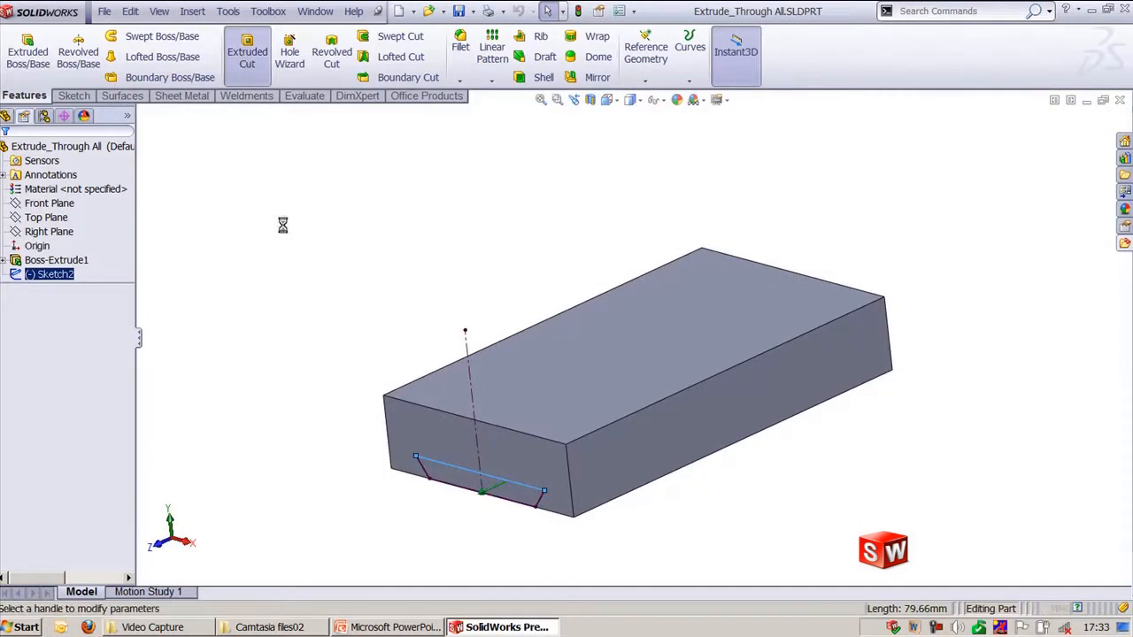
left_click(53, 241)
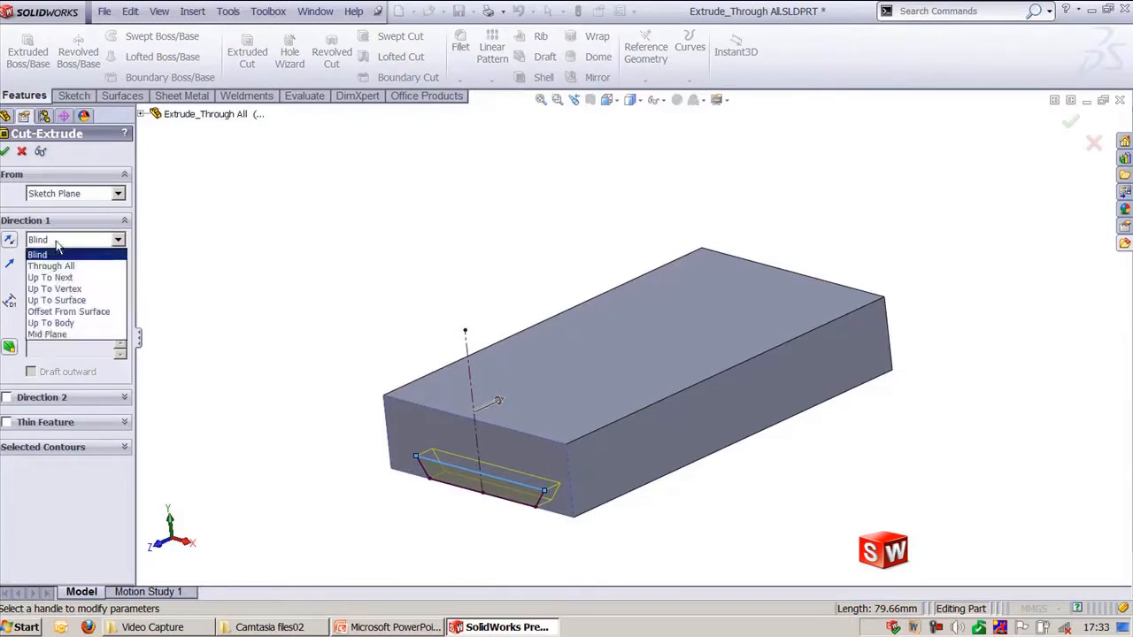
left_click(58, 266)
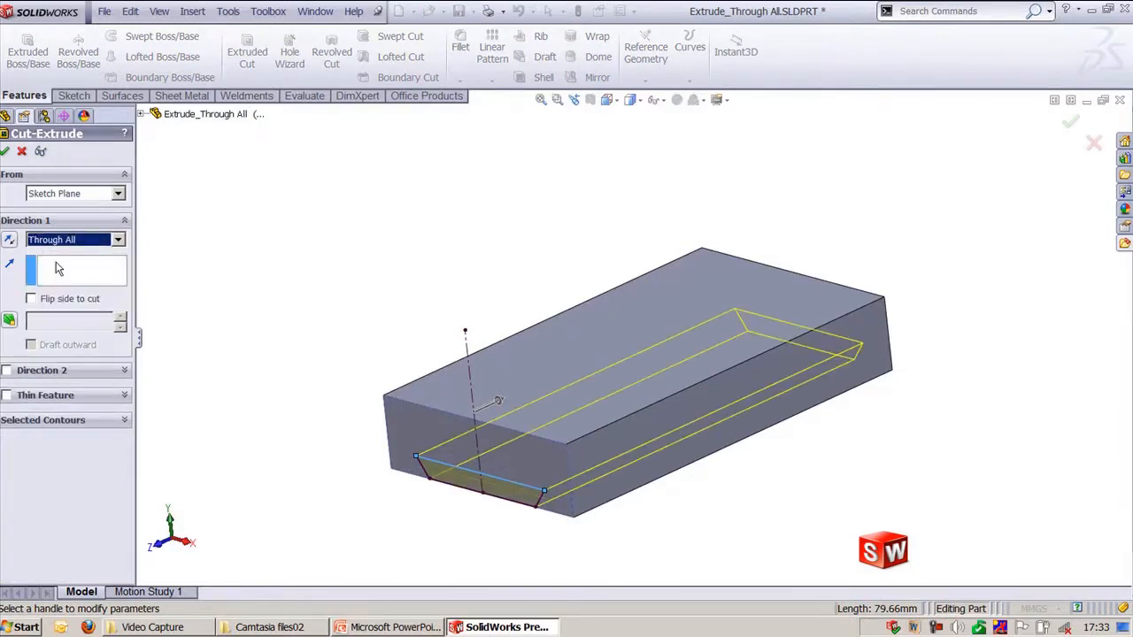
left_click(4, 151)
middle_click_drag(425, 199, 871, 278)
key("ctrl+shift+z")
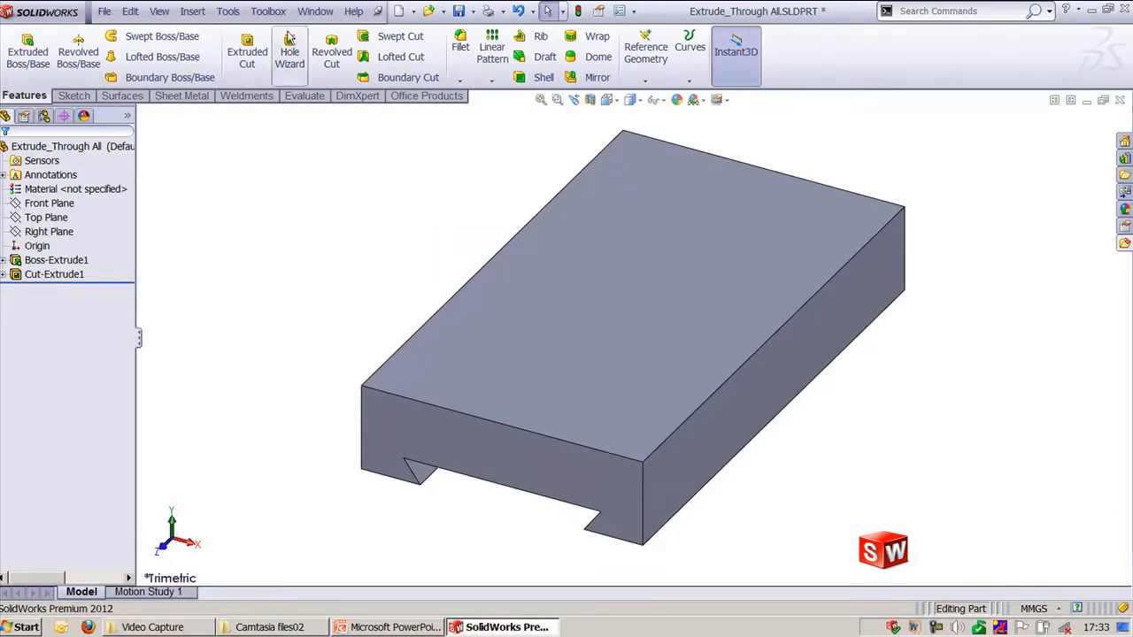
- Switch to the open Extrude Command_Upto Next part and examine the ring sketch beside the bent pipe from several angles
left_click(315, 10)
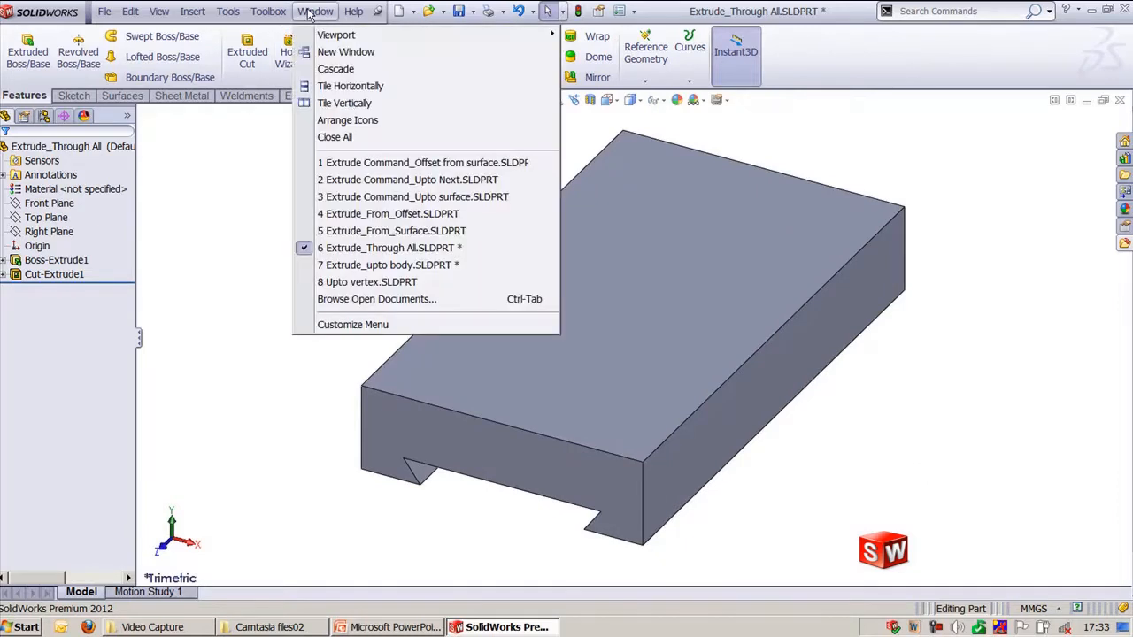
left_click(419, 180)
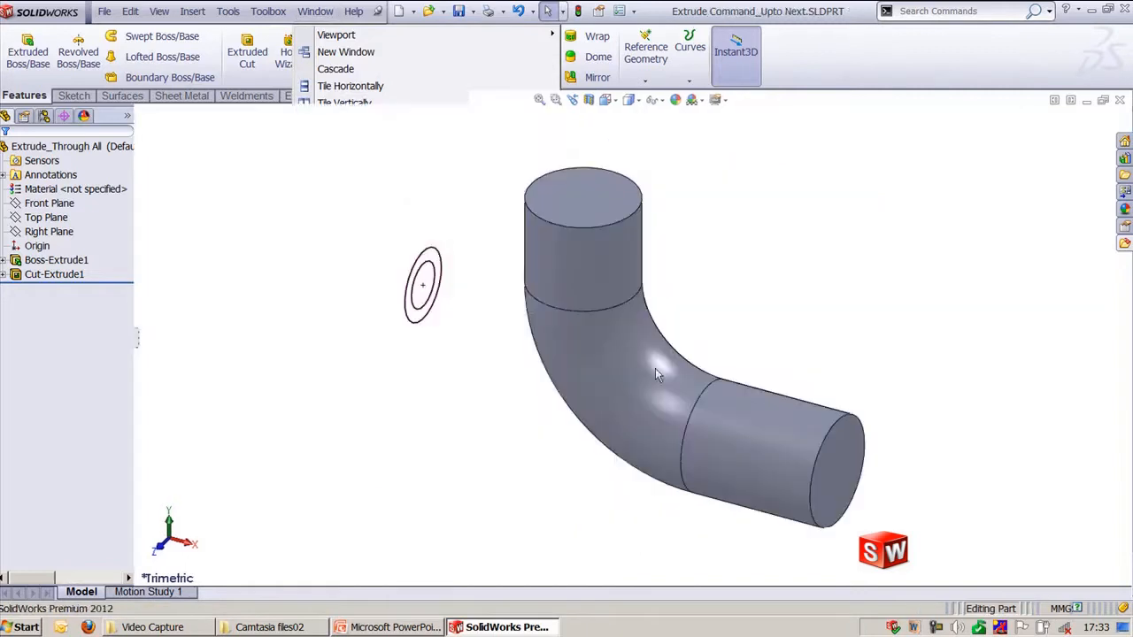
middle_click_drag(443, 468, 416, 443)
mouse_move(329, 475)
middle_mouse_down()
mouse_move(446, 455)
mouse_move(430, 488)
mouse_move(374, 475)
middle_mouse_up()
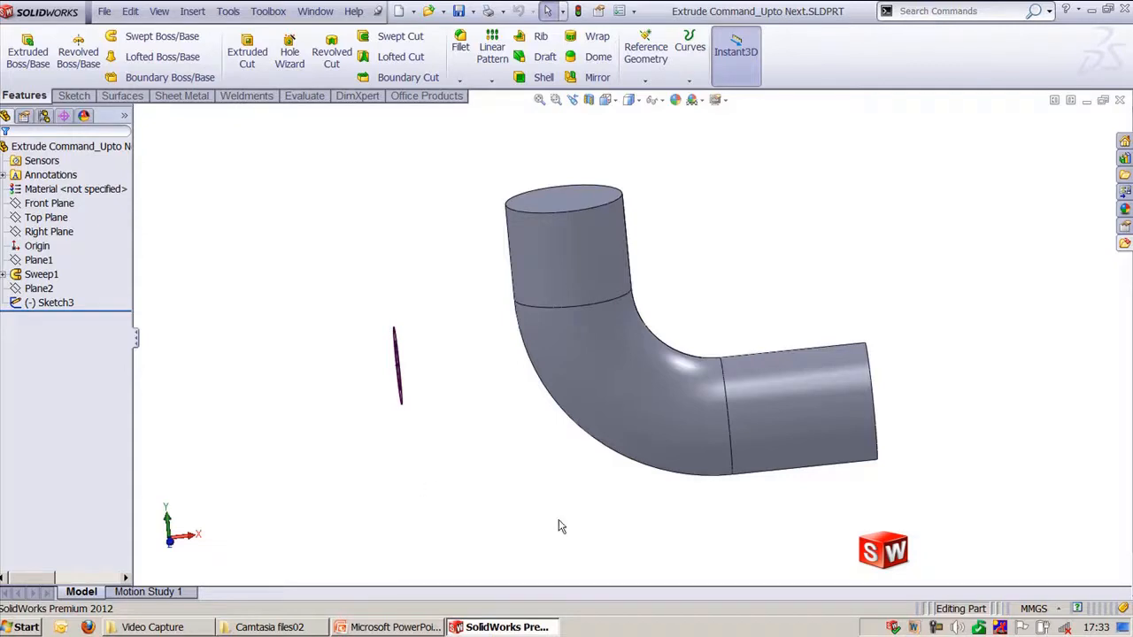
mouse_move(559, 526)
middle_mouse_down()
mouse_move(548, 506)
mouse_move(610, 496)
mouse_move(570, 583)
mouse_move(580, 582)
middle_mouse_up()
middle_click_drag(510, 513, 565, 454)
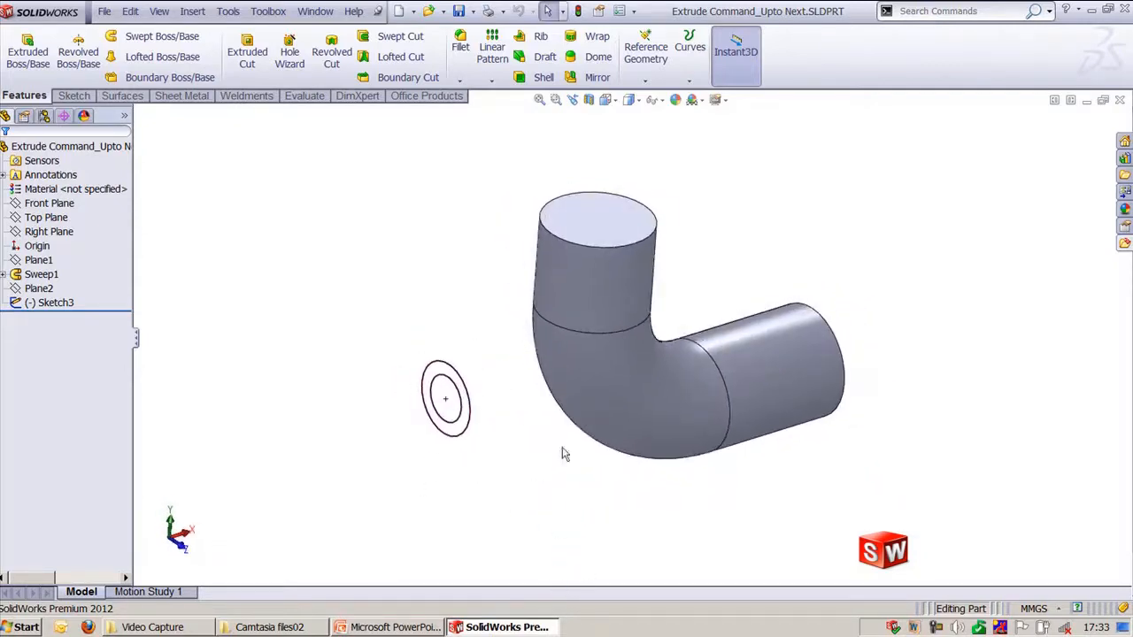
- Extrude the ring sketch beside the bent pipe with Up To Next and Merge result, and show the part in trimetric view
left_click(36, 64)
left_click(425, 369)
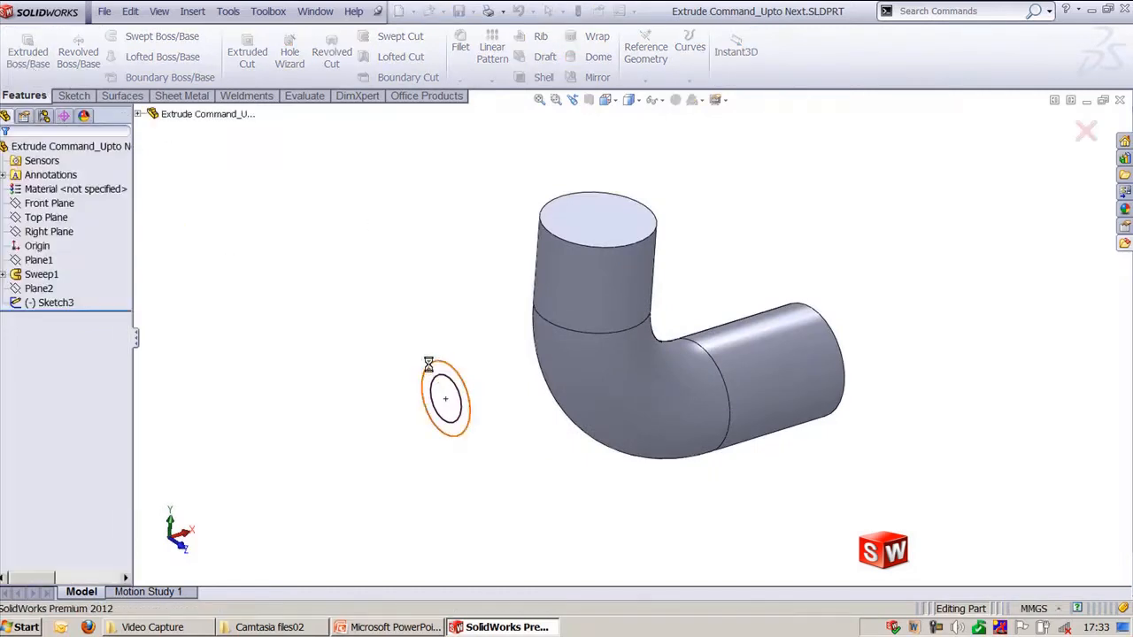
left_click(88, 240)
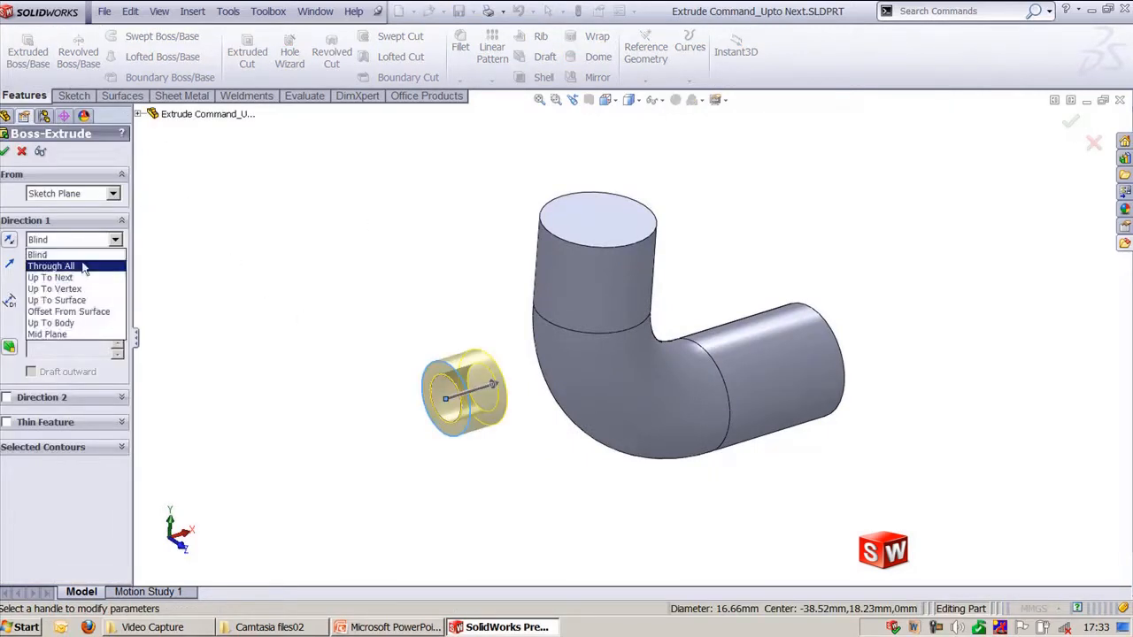
left_click(53, 276)
middle_click_drag(337, 434, 253, 398)
left_click(5, 152)
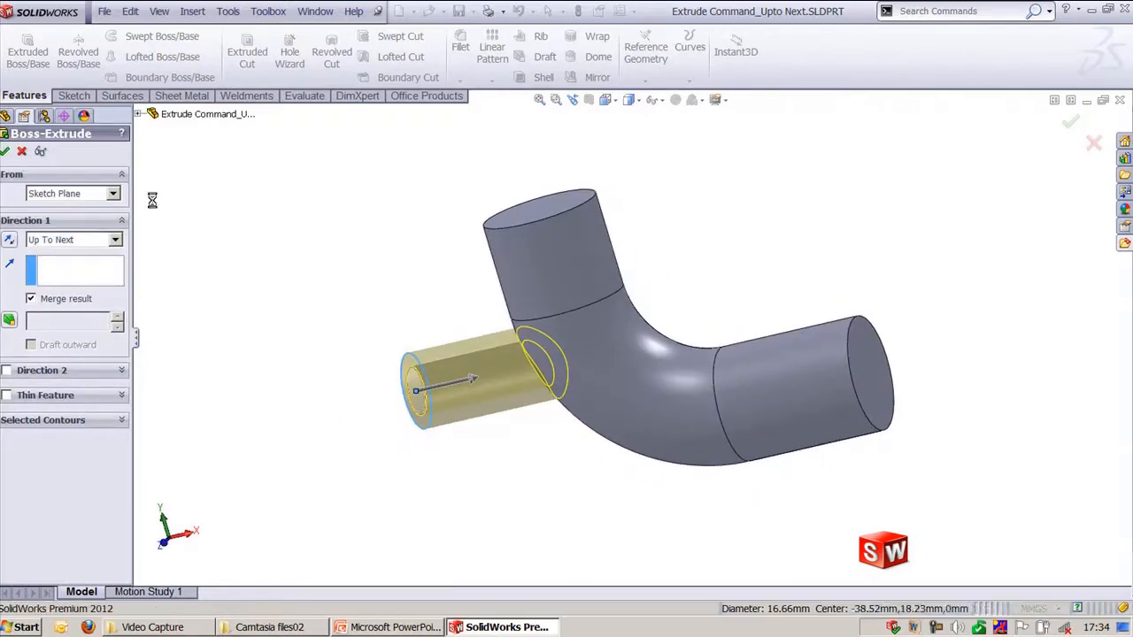
key("ctrl+7")
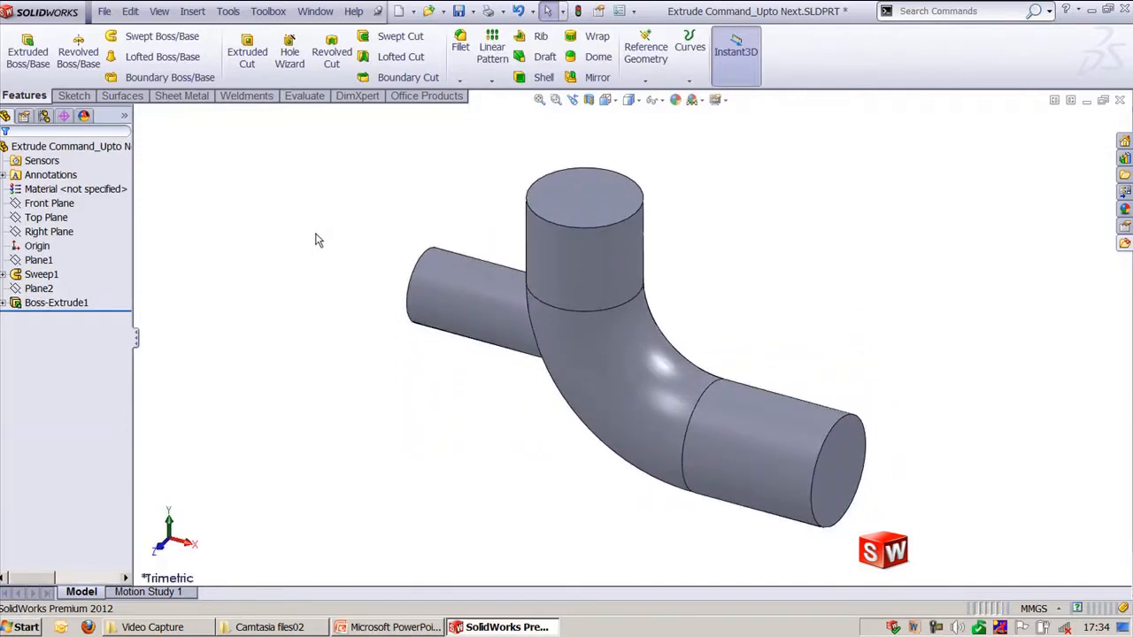
- Switch to the open Upto vertex part and try extruding the ring sketch Up To Vertex at the middle step's corner
left_click(315, 10)
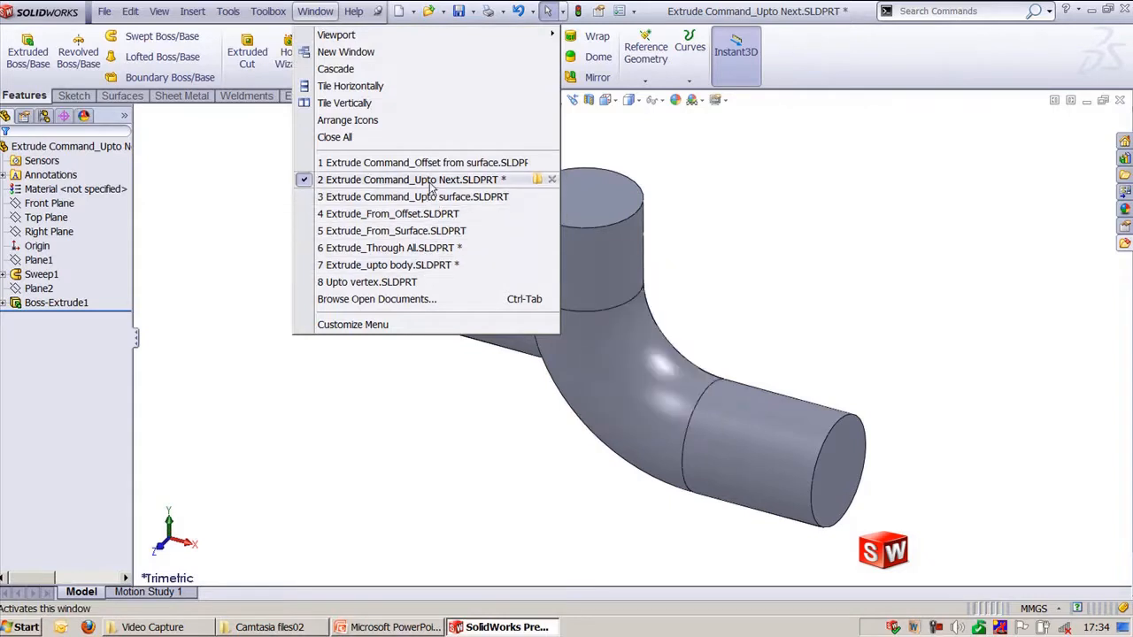
left_click(390, 282)
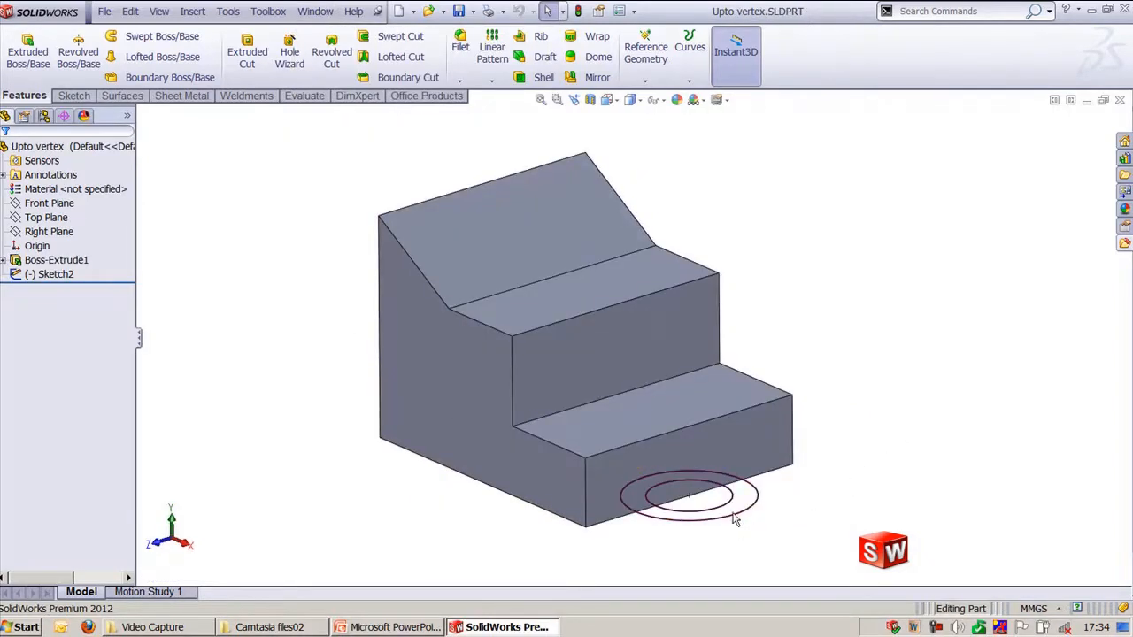
left_click(27, 52)
left_click(653, 502)
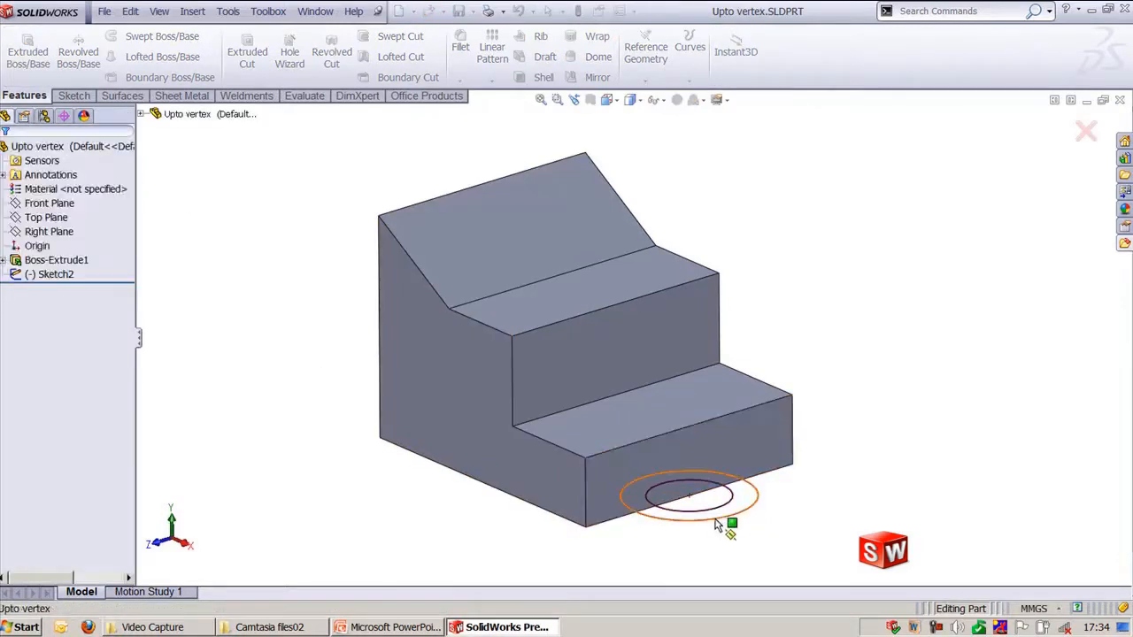
left_click(10, 240)
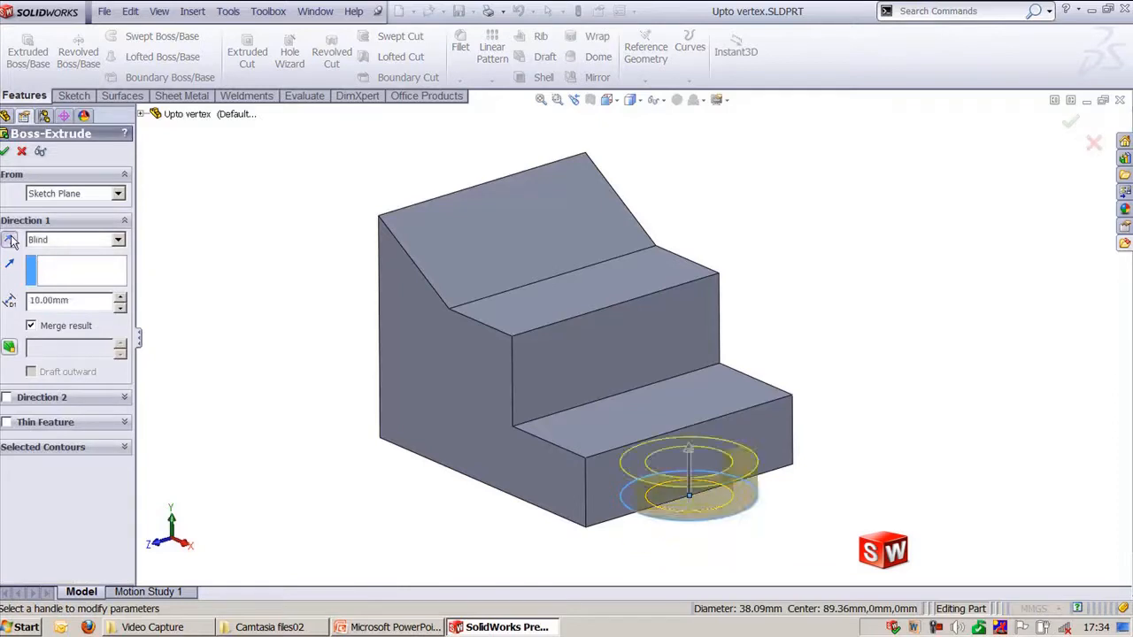
left_click(60, 242)
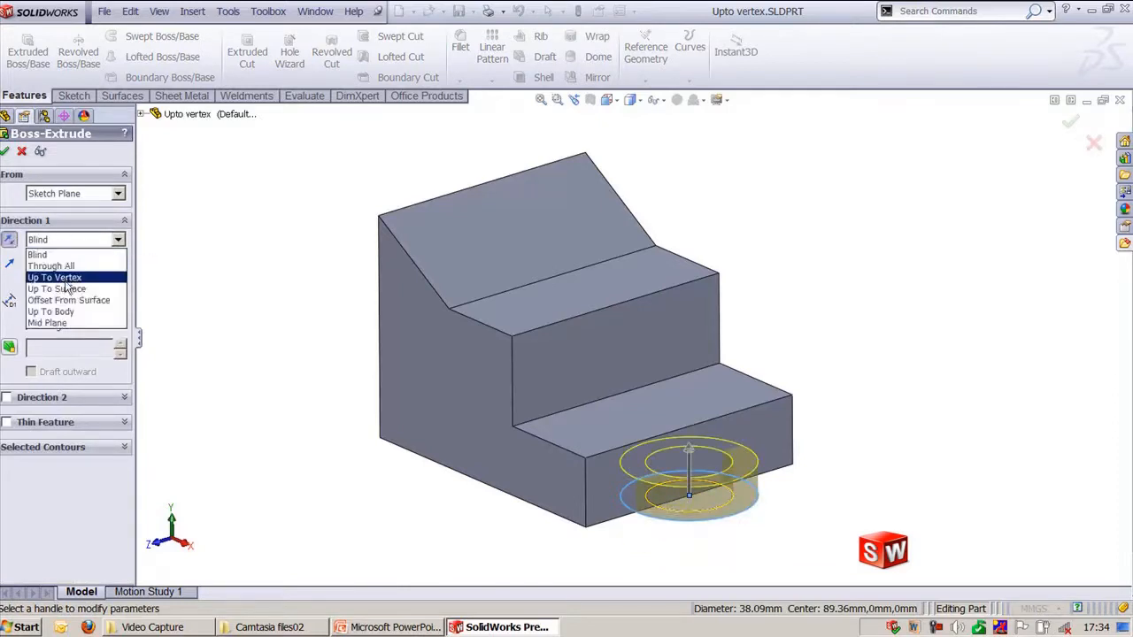
left_click(55, 278)
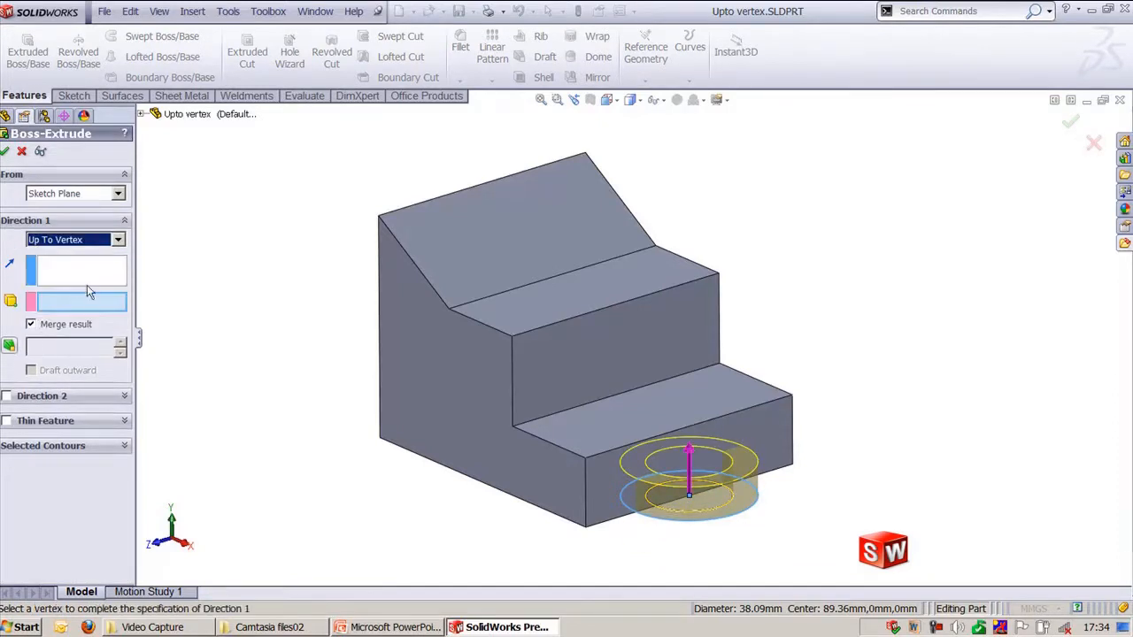
left_click(512, 336)
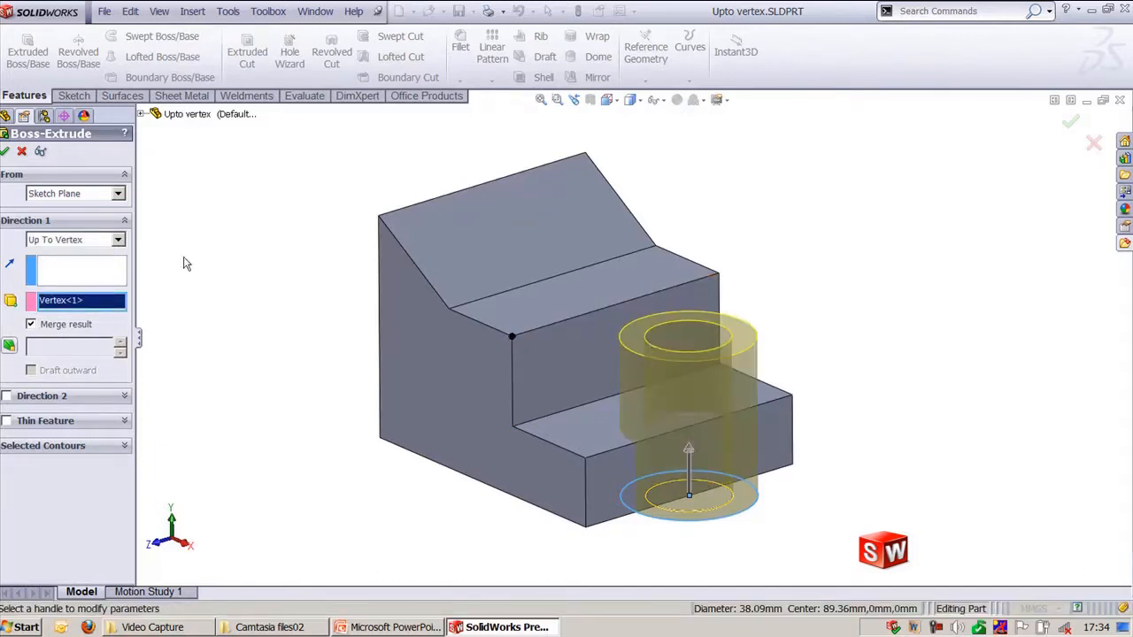
left_click(79, 276)
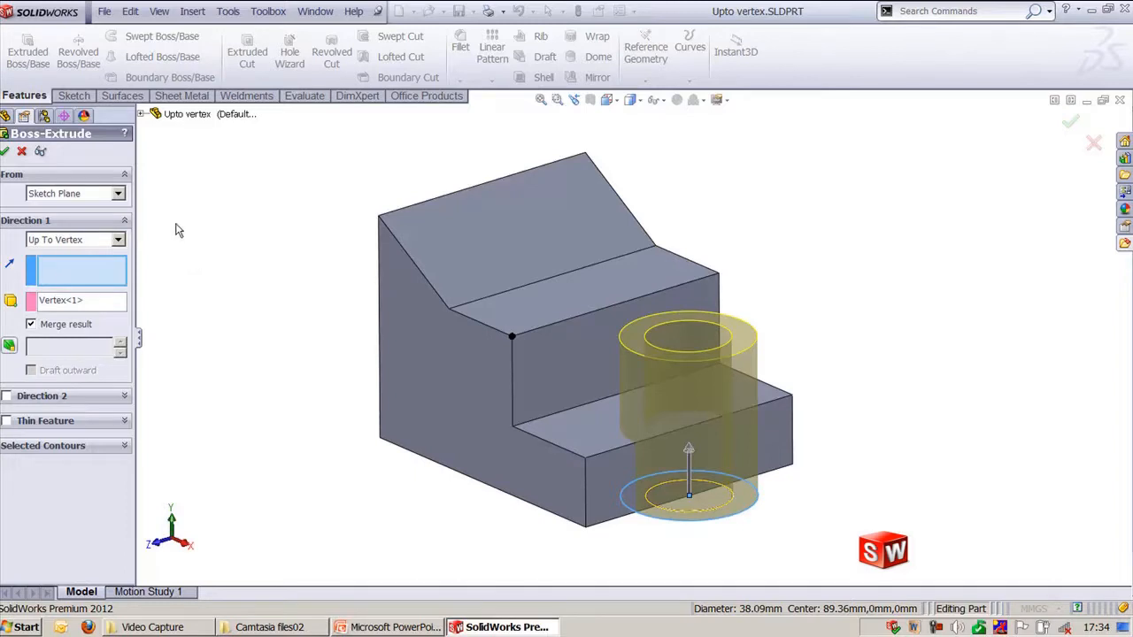
left_click(21, 151)
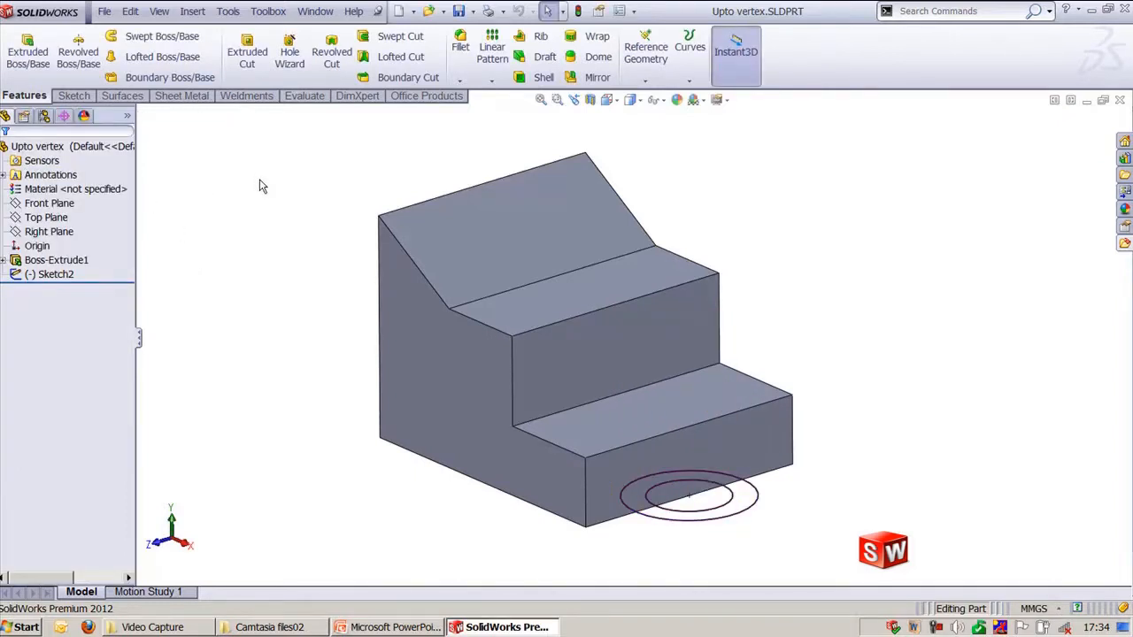
- Switch to the open Extrude Command_Upto surface part and view the spool and circle sketch from above
left_click(312, 13)
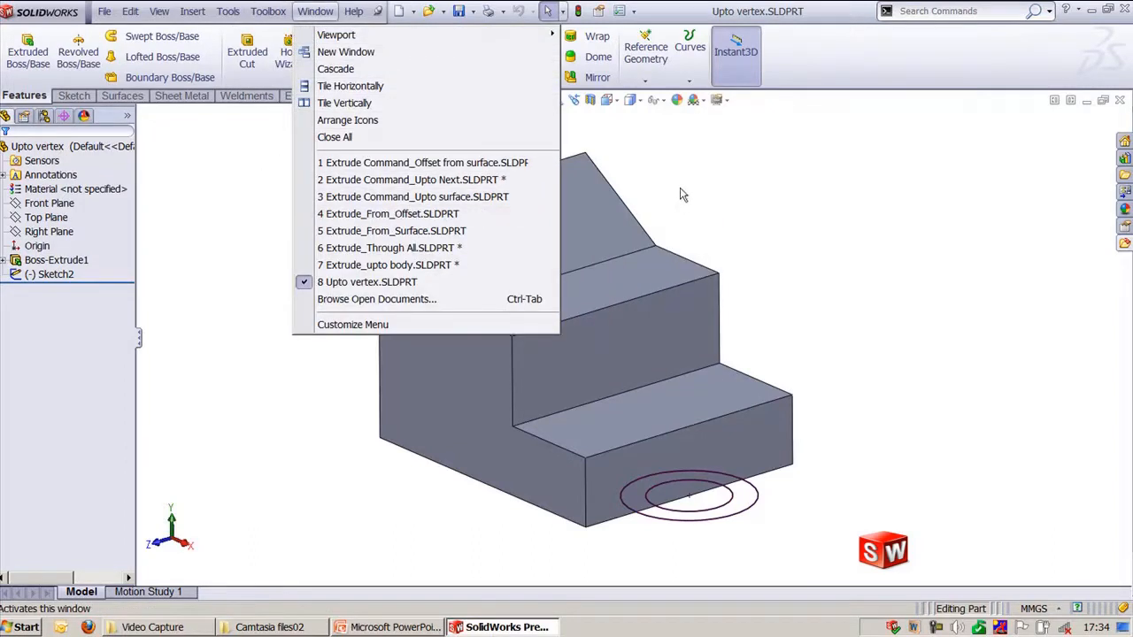
mouse_move(430, 220)
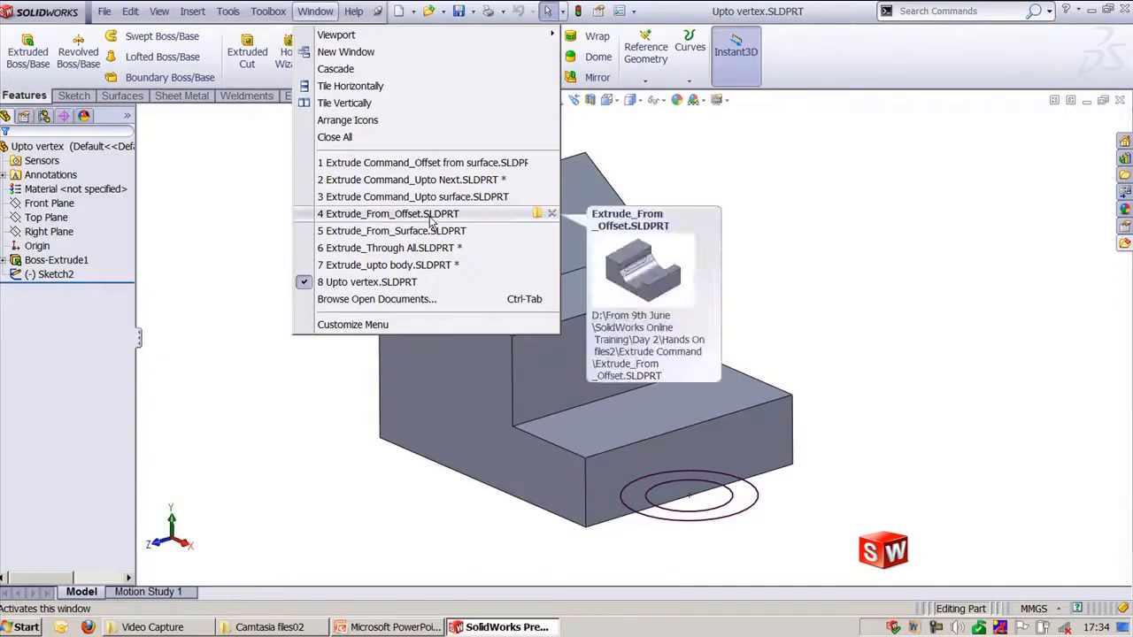
left_click(411, 197)
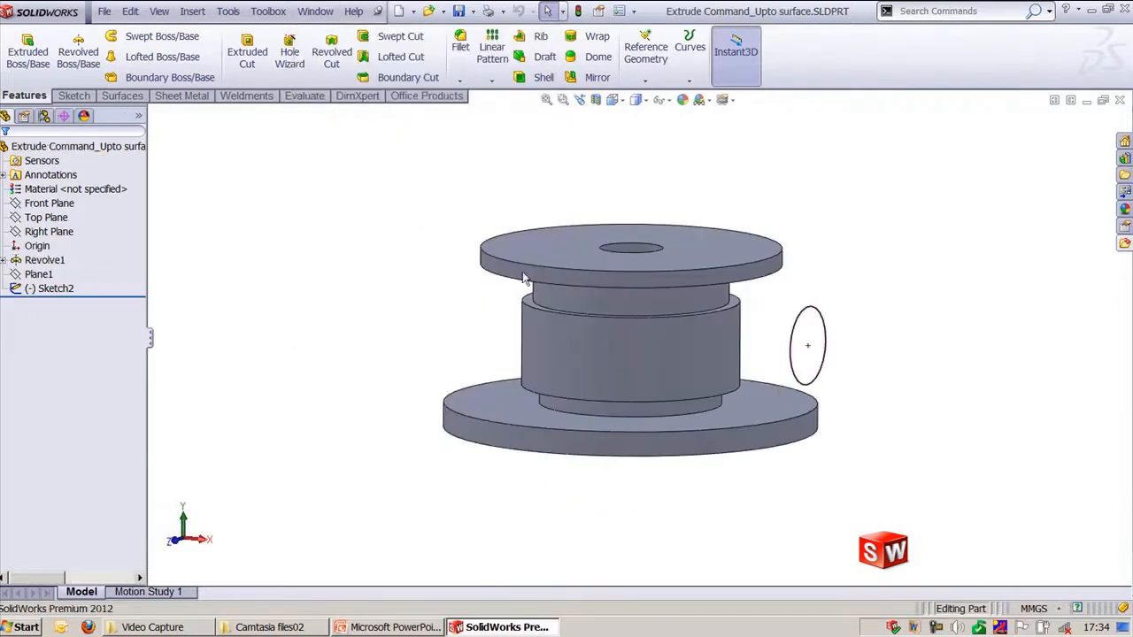
middle_click_drag(523, 279, 689, 325)
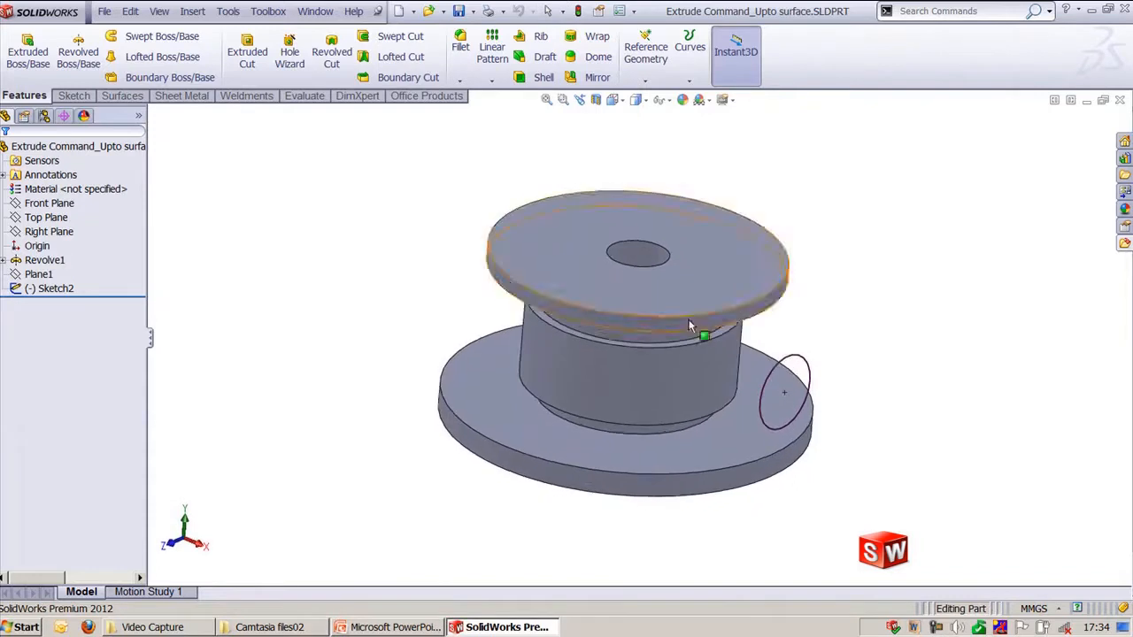
- Extrude the circle sketch in the reversed direction Up To Surface, ending on the spool's large middle cylindrical face, and inspect the joint
left_click(803, 359)
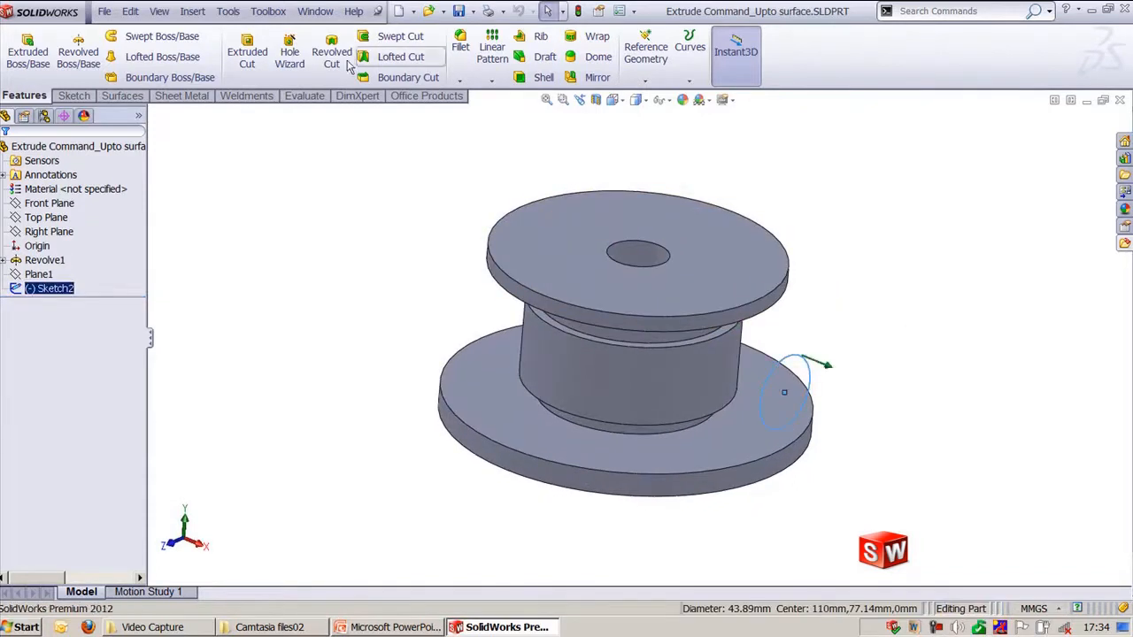
left_click(28, 53)
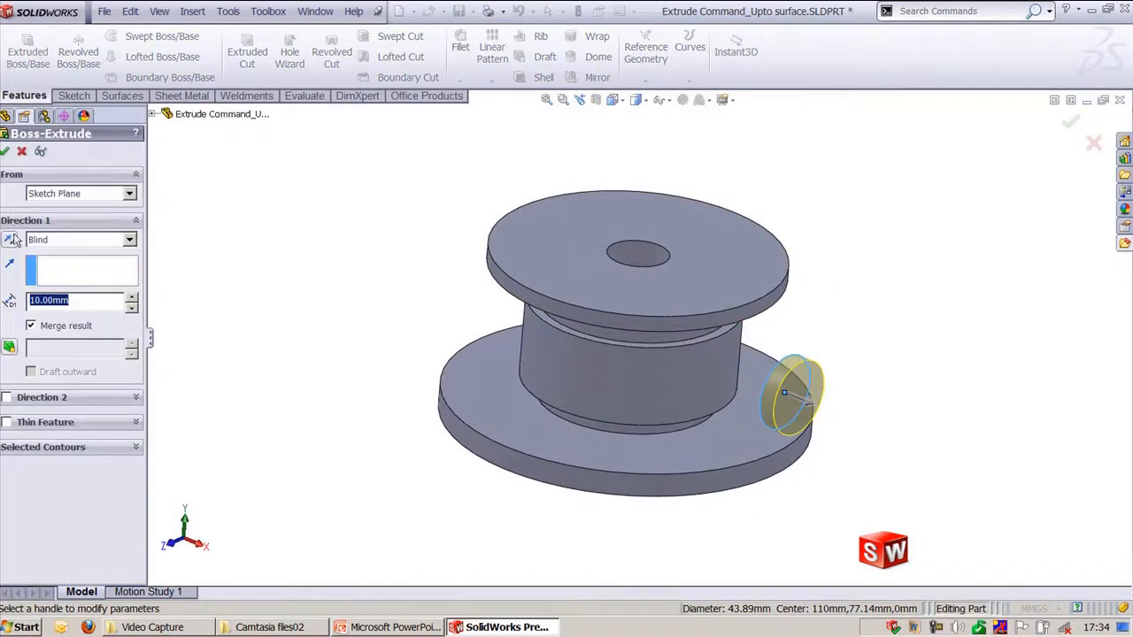
left_click(10, 240)
left_click(89, 245)
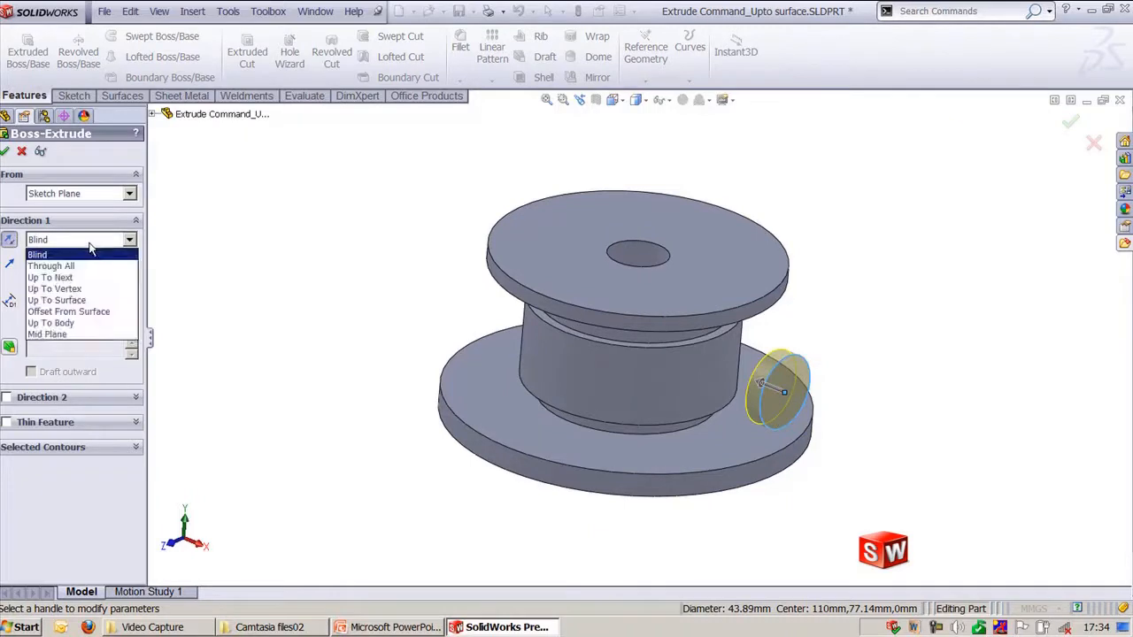
left_click(90, 301)
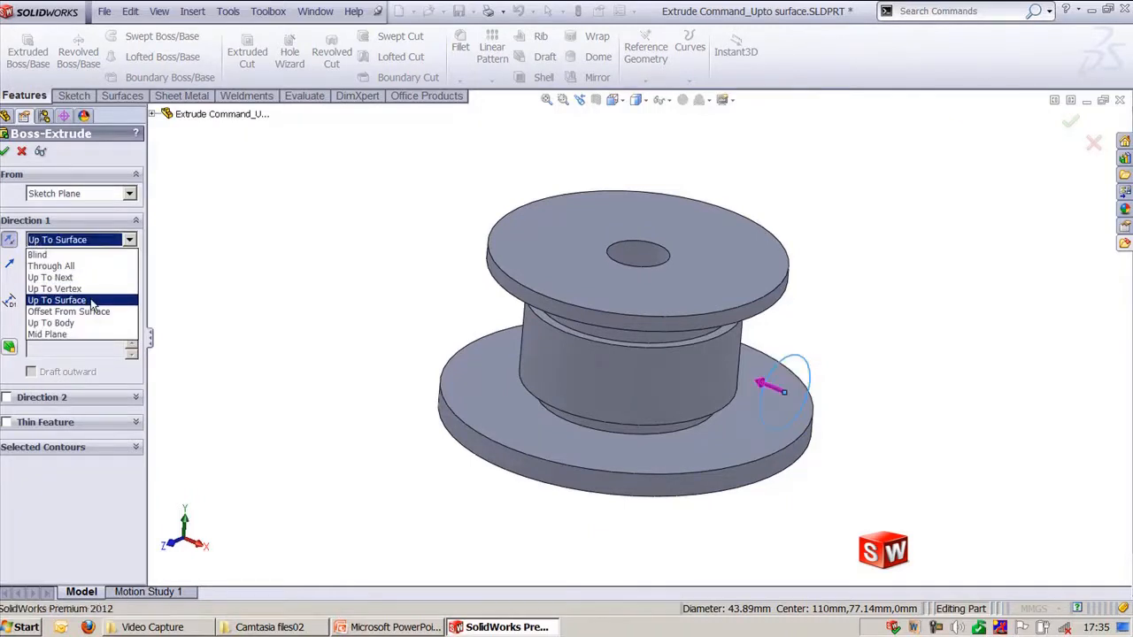
left_click(660, 380)
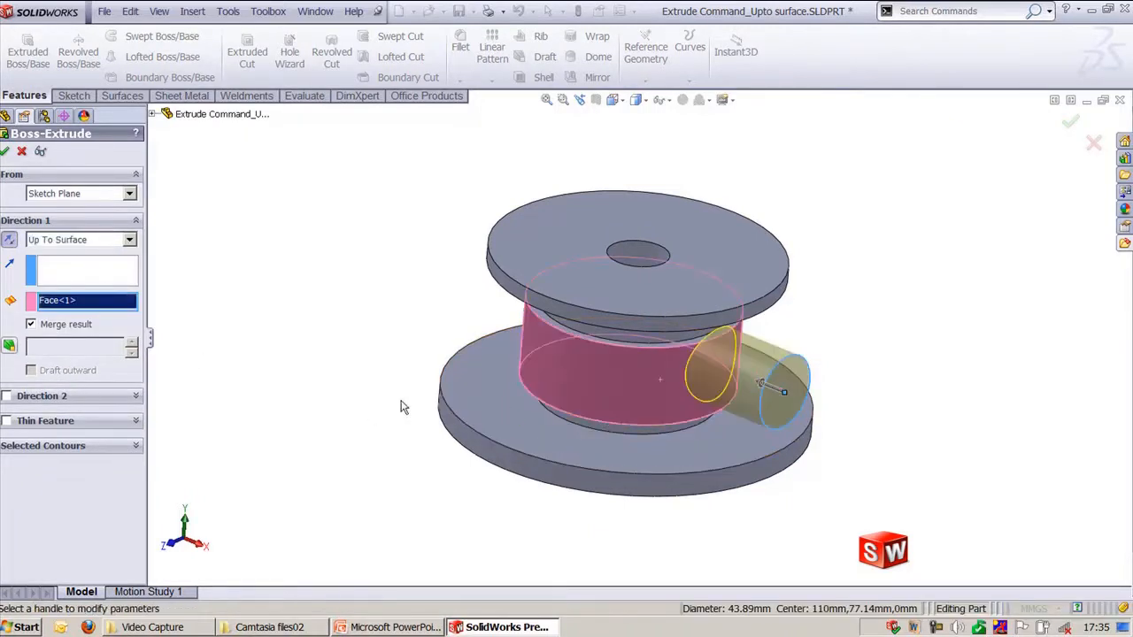
middle_click_drag(806, 403, 750, 358)
scroll(936, 278, "down", 5)
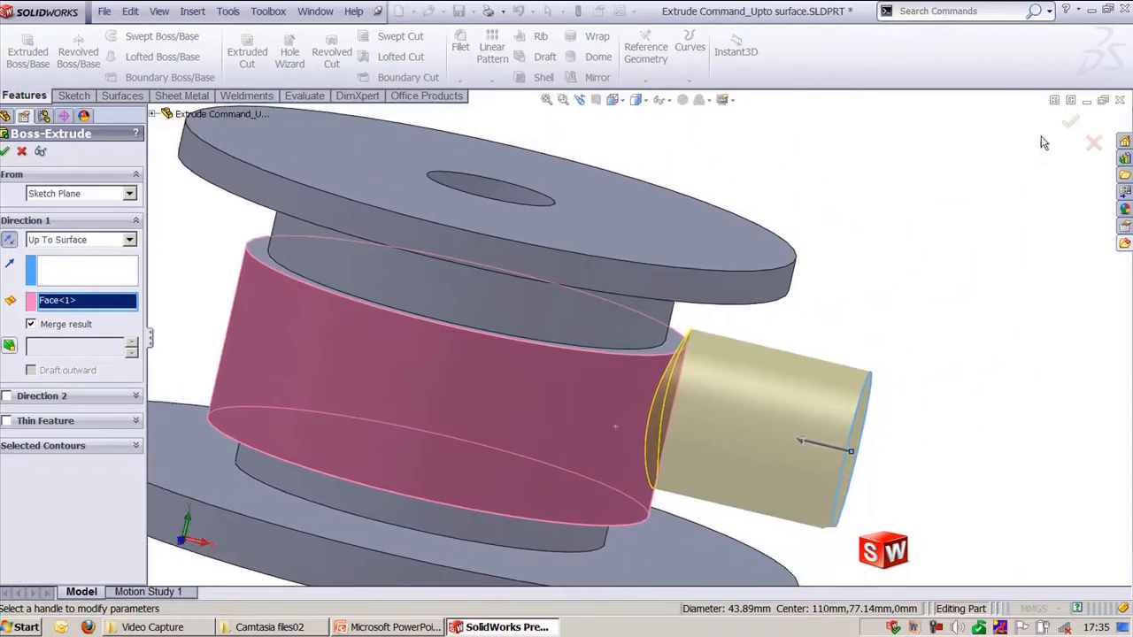
left_click(1070, 121)
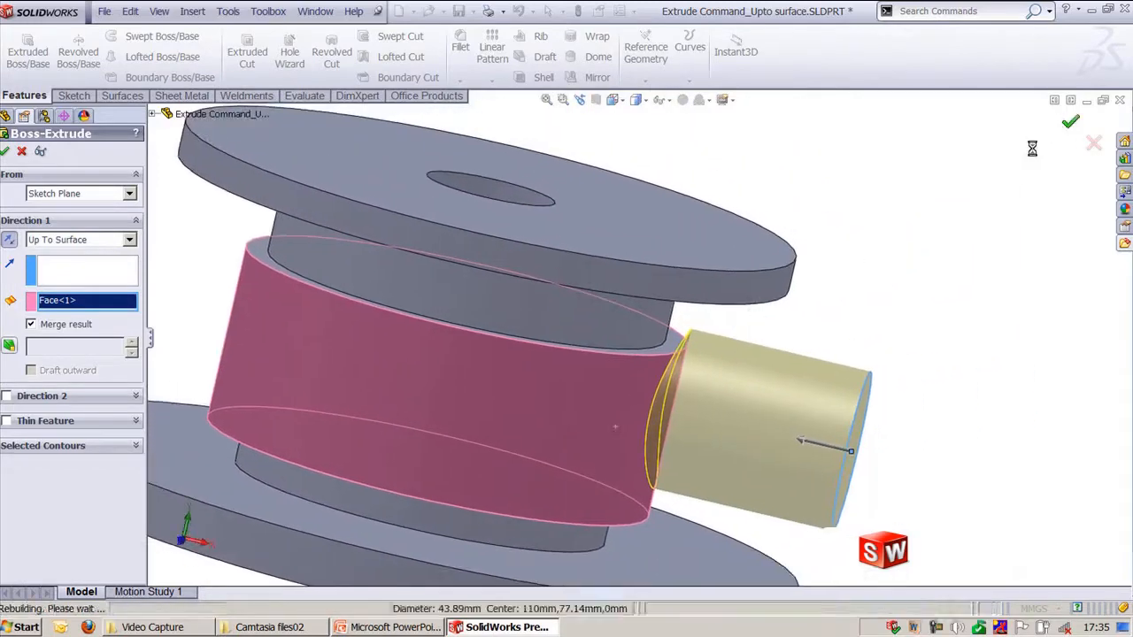
middle_click_drag(799, 346, 767, 350)
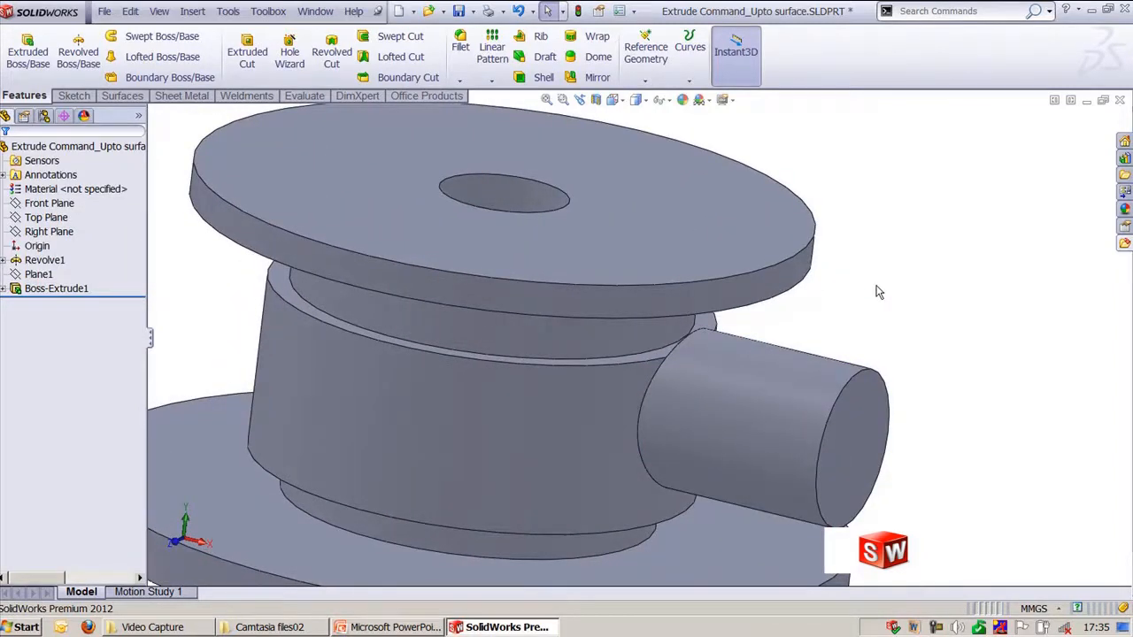
key("f")
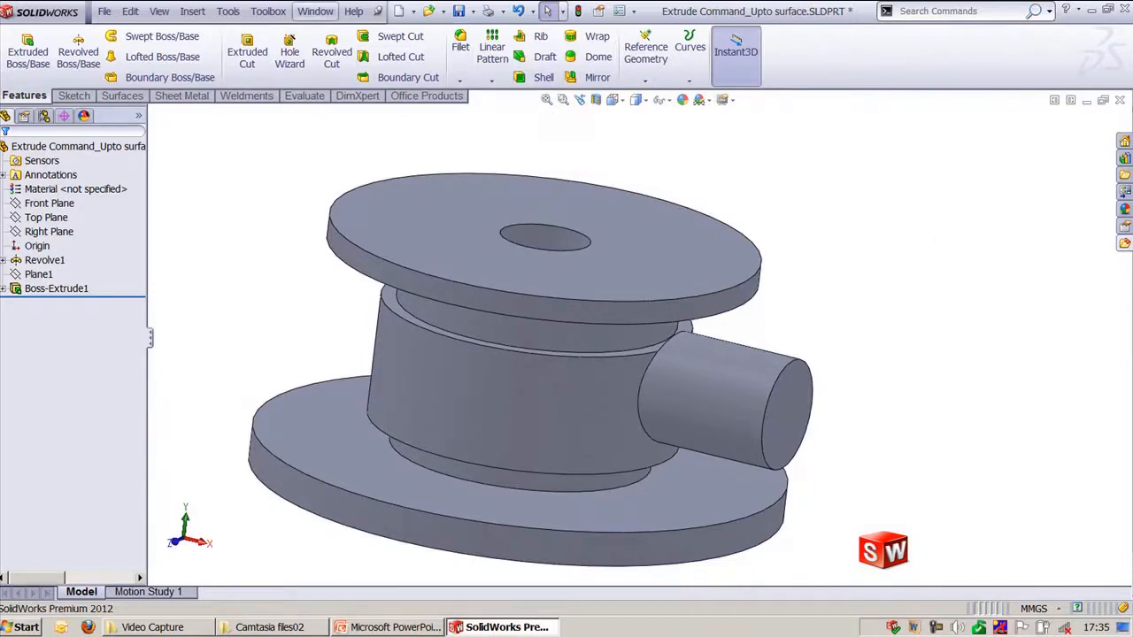
- Switch to the open Extrude_upto body part and show the ring, hub and sketches from the side
left_click(315, 12)
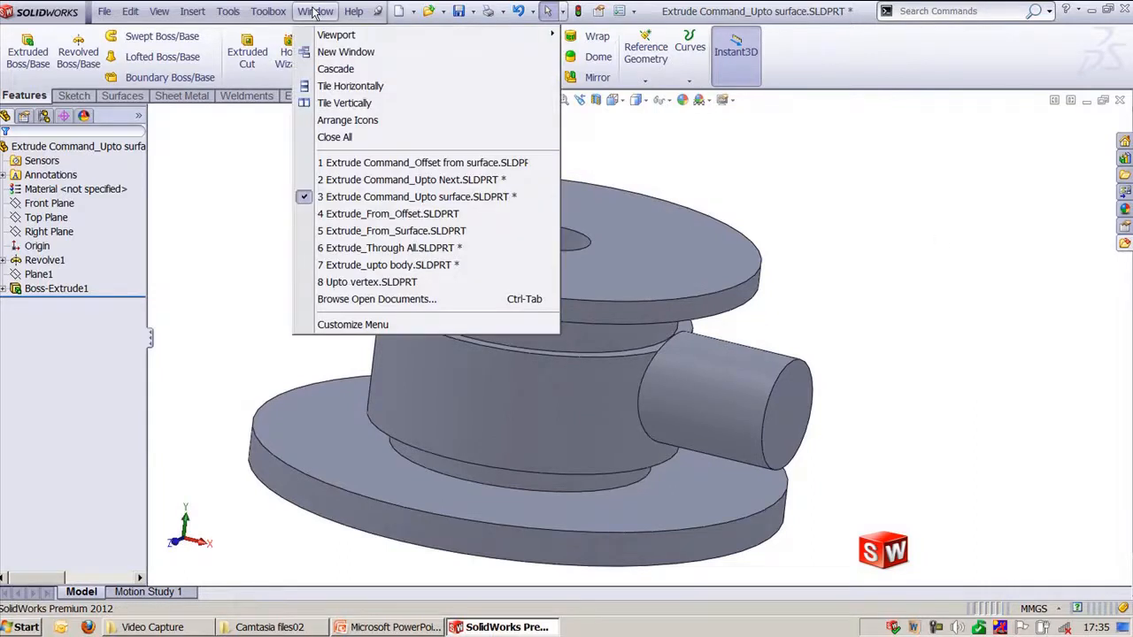
left_click(416, 268)
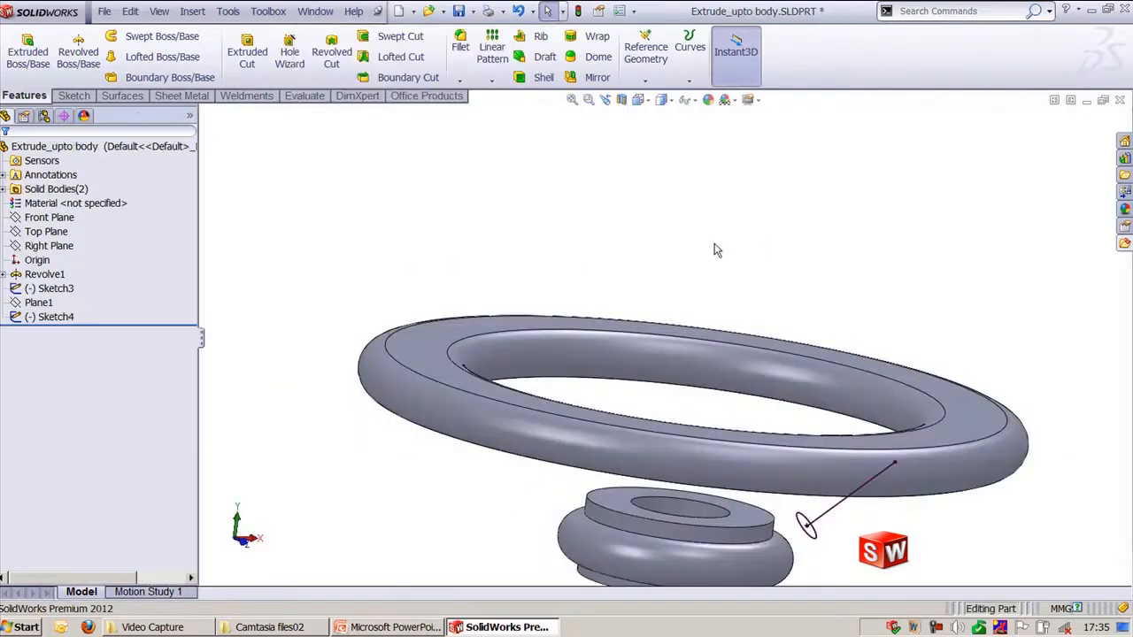
right_click_drag(712, 241, 827, 377)
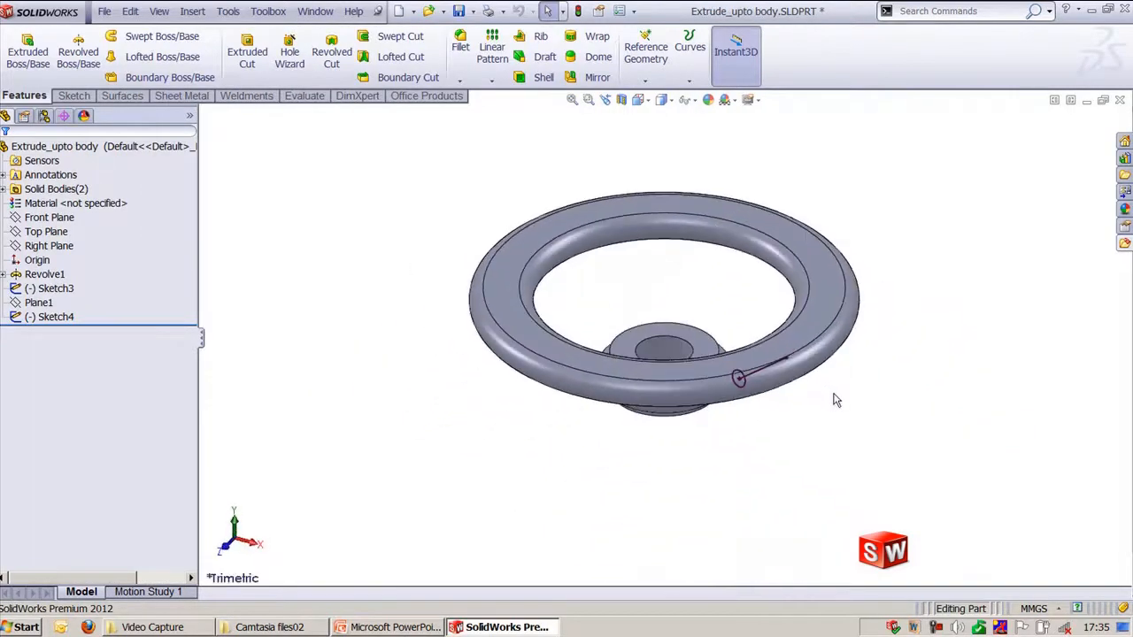
scroll(827, 395, "down", 3)
middle_click_drag(758, 417, 787, 120, "ctrl")
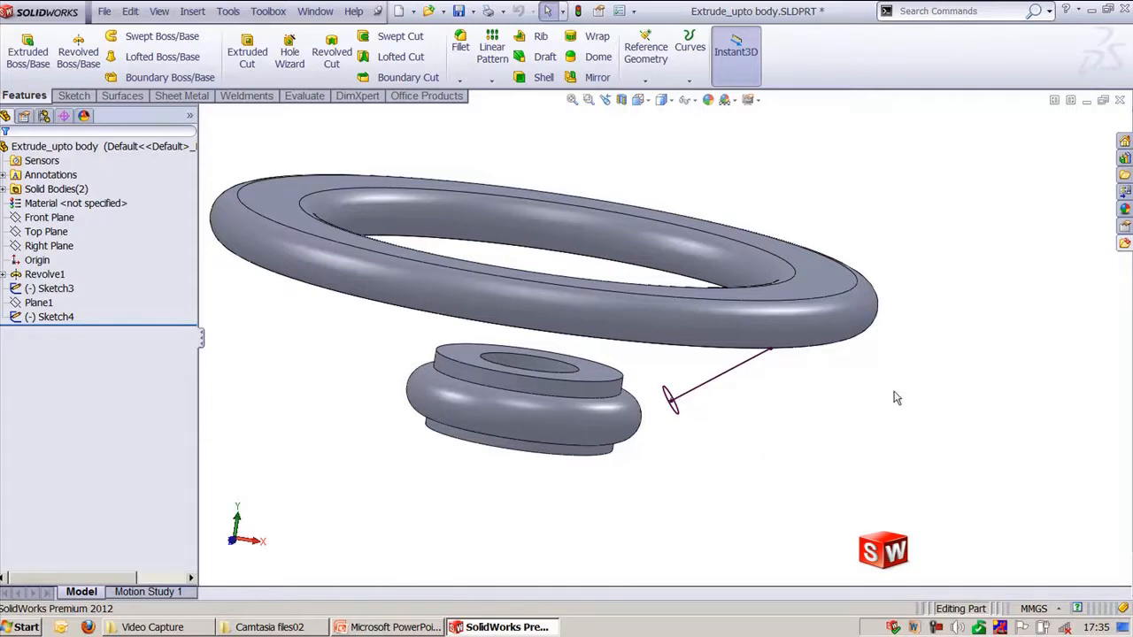
- Examine the ring body, the hub body and the slanted line sketch between them from above and below
left_click(835, 269)
left_click(888, 423)
left_click(612, 437)
left_click(708, 372)
middle_click_drag(708, 372, 757, 439)
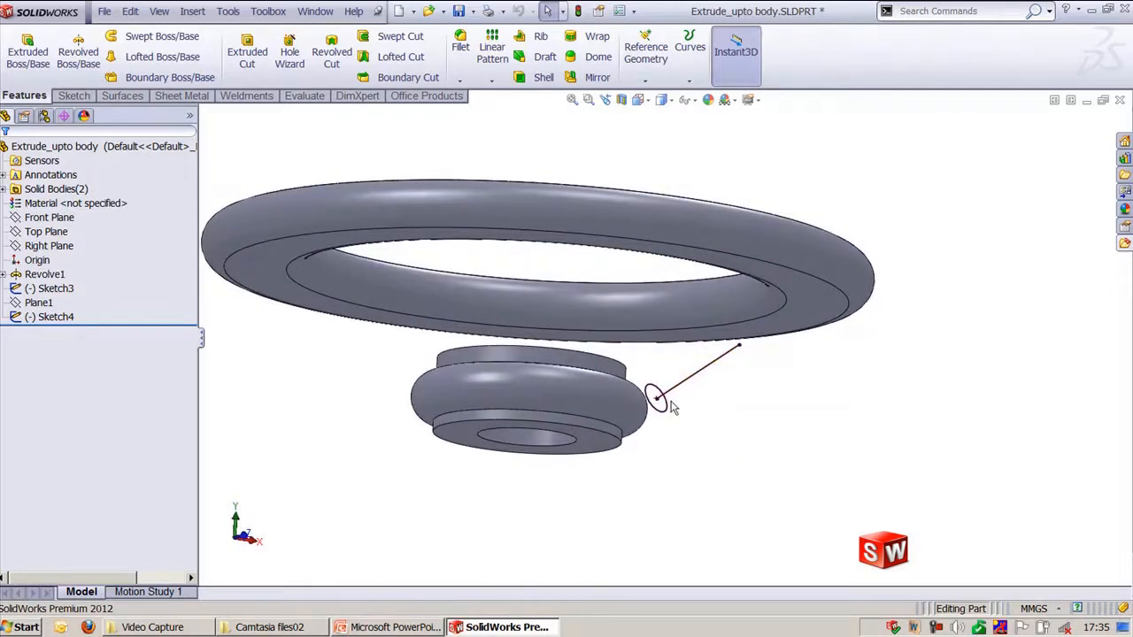
left_click(687, 379)
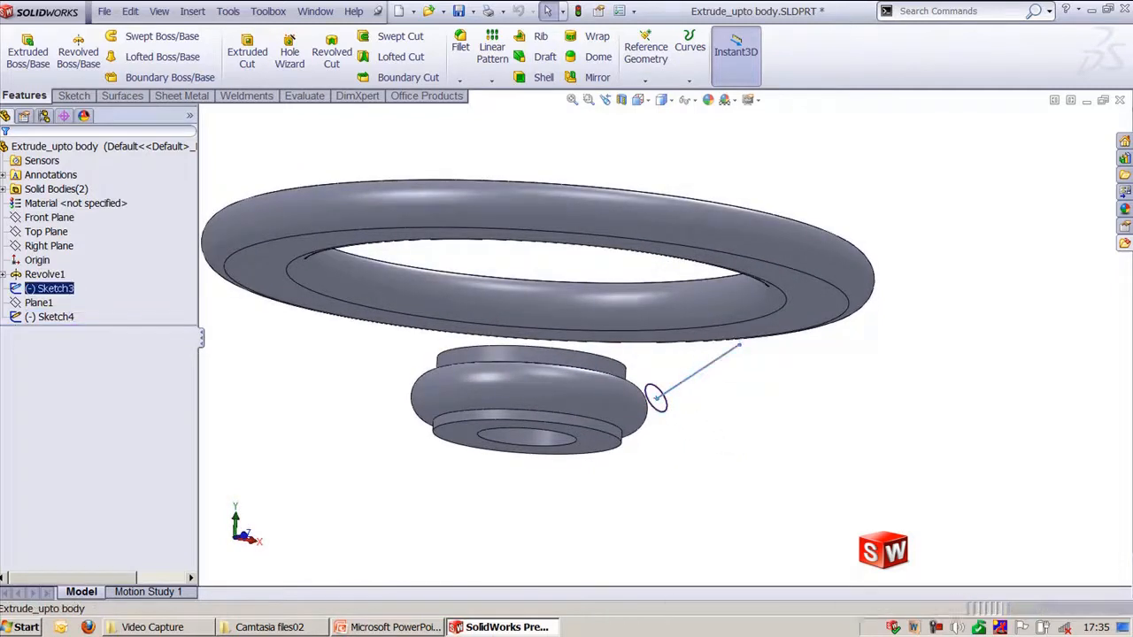
middle_click_drag(767, 443, 728, 489)
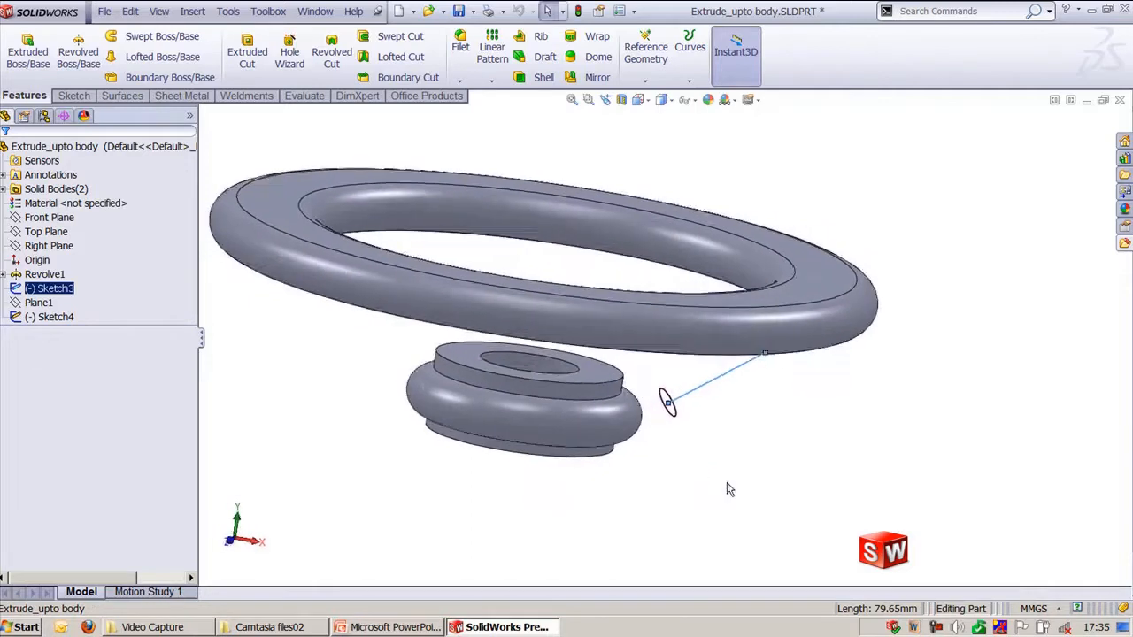
left_click(727, 488)
- Start extruding the circle sketch along the slanted sketch line, reversed, with Direction 1 set to Up To Body ending on the ring
left_click(28, 52)
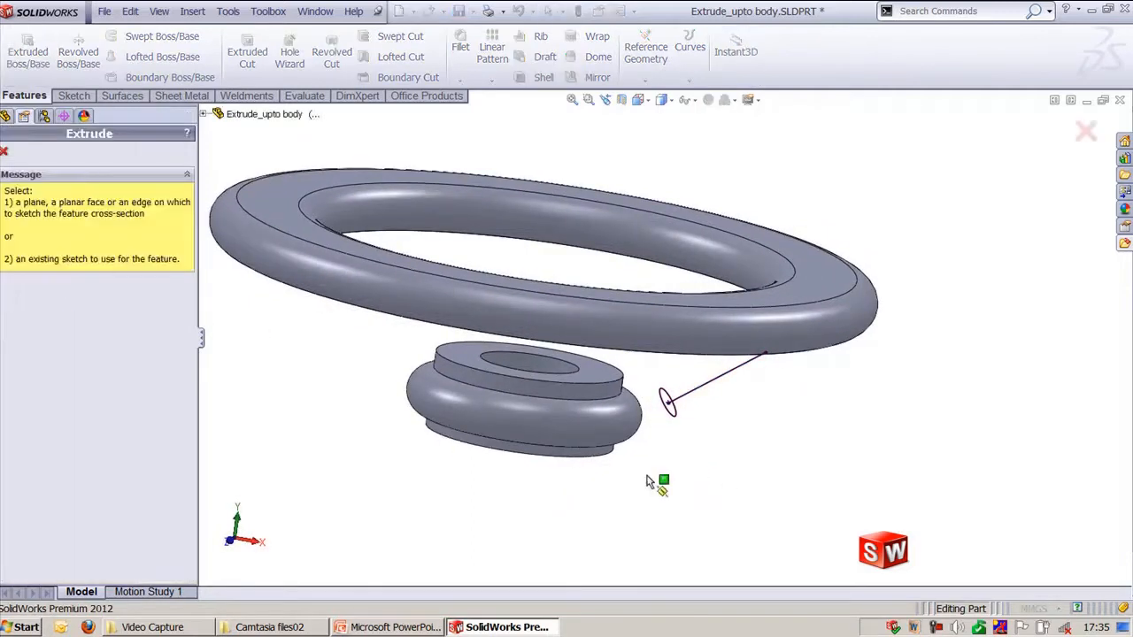
middle_click_drag(646, 482, 708, 449)
left_click(655, 393)
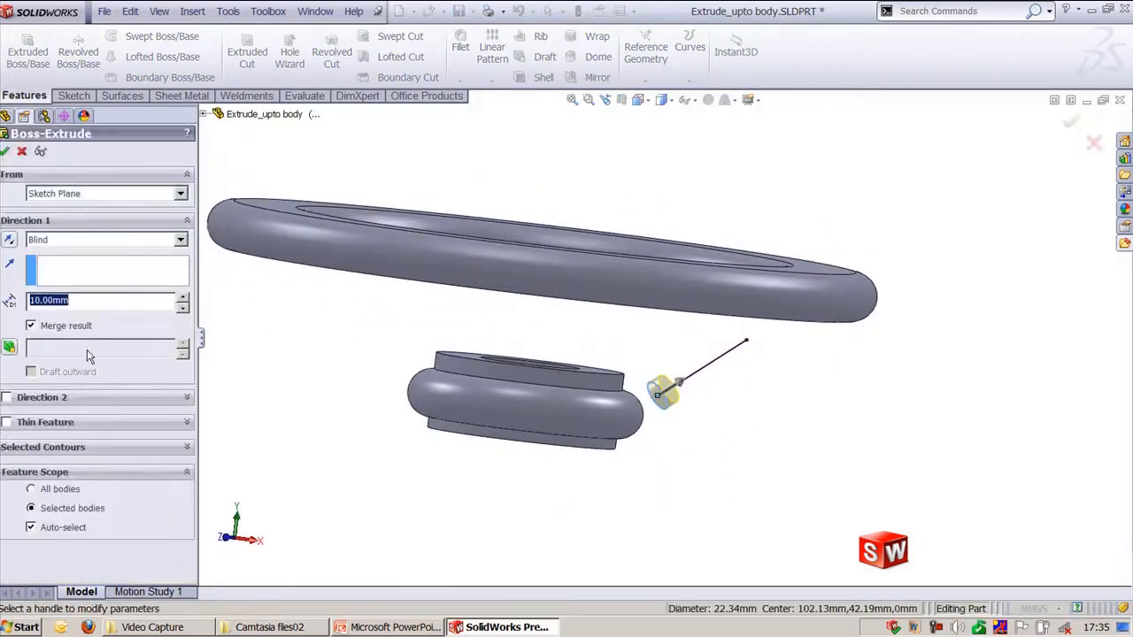
left_click(83, 274)
left_click(712, 363)
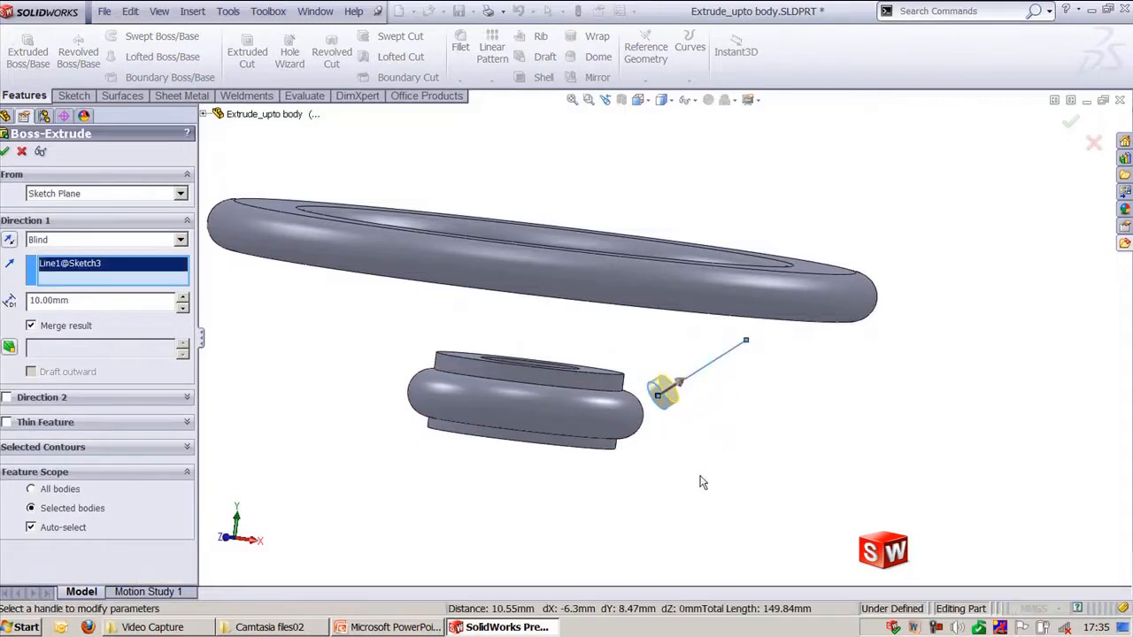
middle_click_drag(662, 493, 690, 467)
left_click(47, 240)
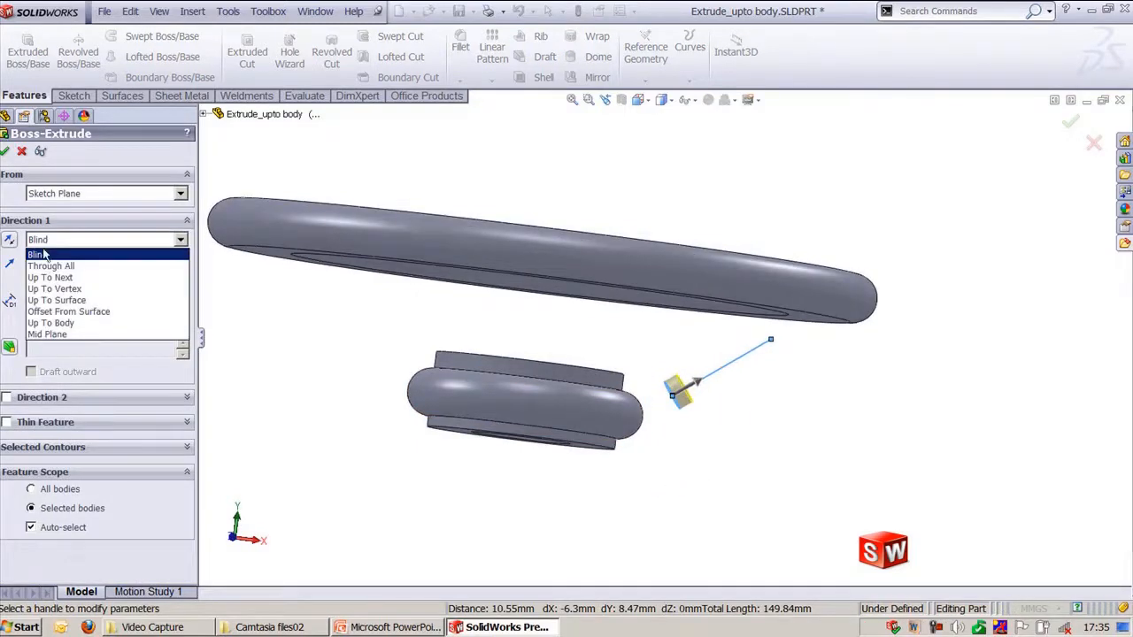
left_click(59, 323)
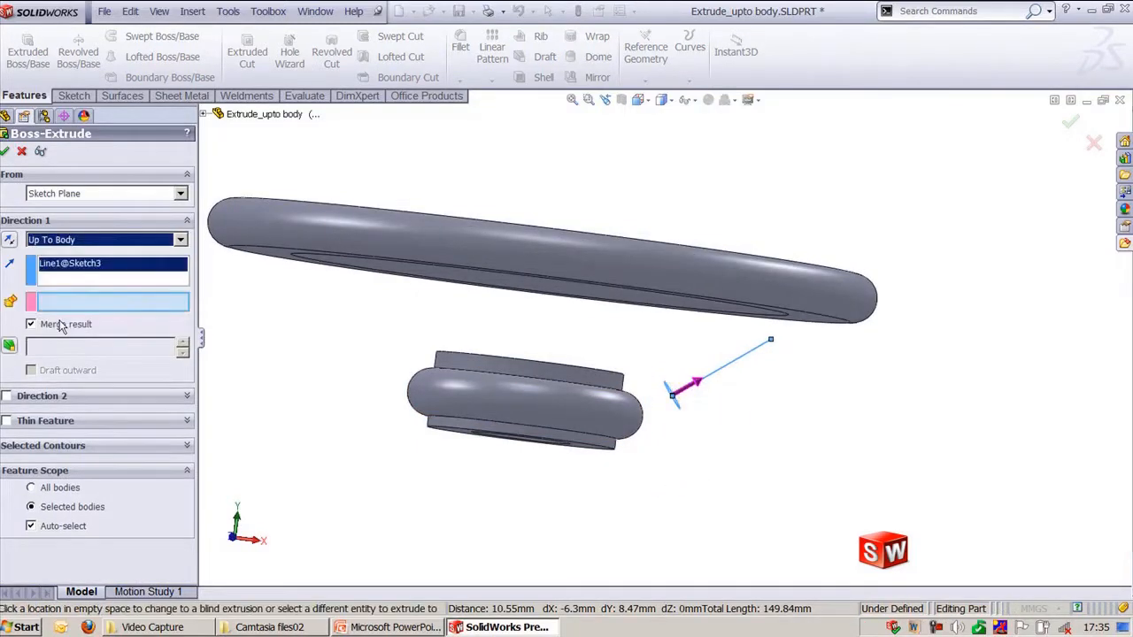
left_click(790, 308)
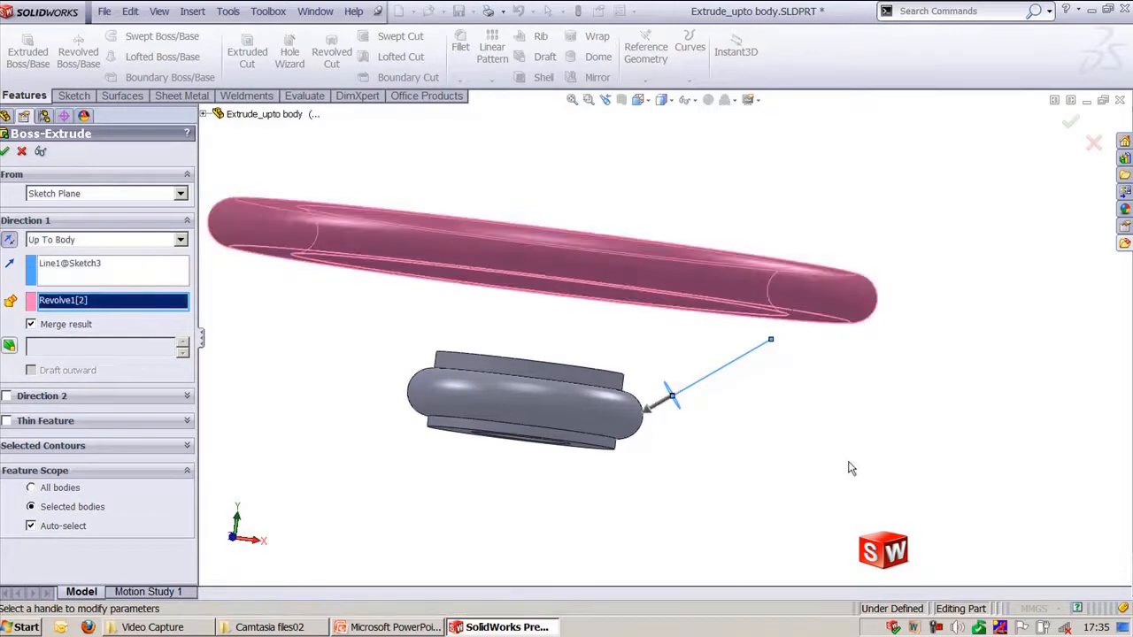
left_click(9, 239)
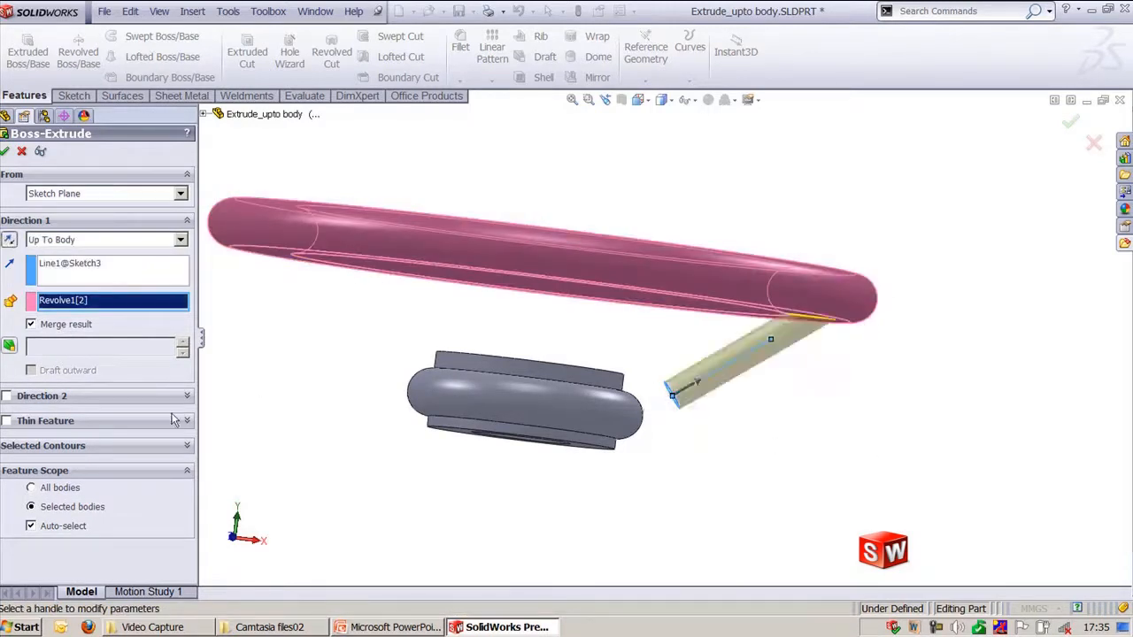
- Add a second extrusion direction Up To Body ending on the hub, set the feature scope to All bodies and finish the spoke
left_click(51, 398)
left_click(53, 416)
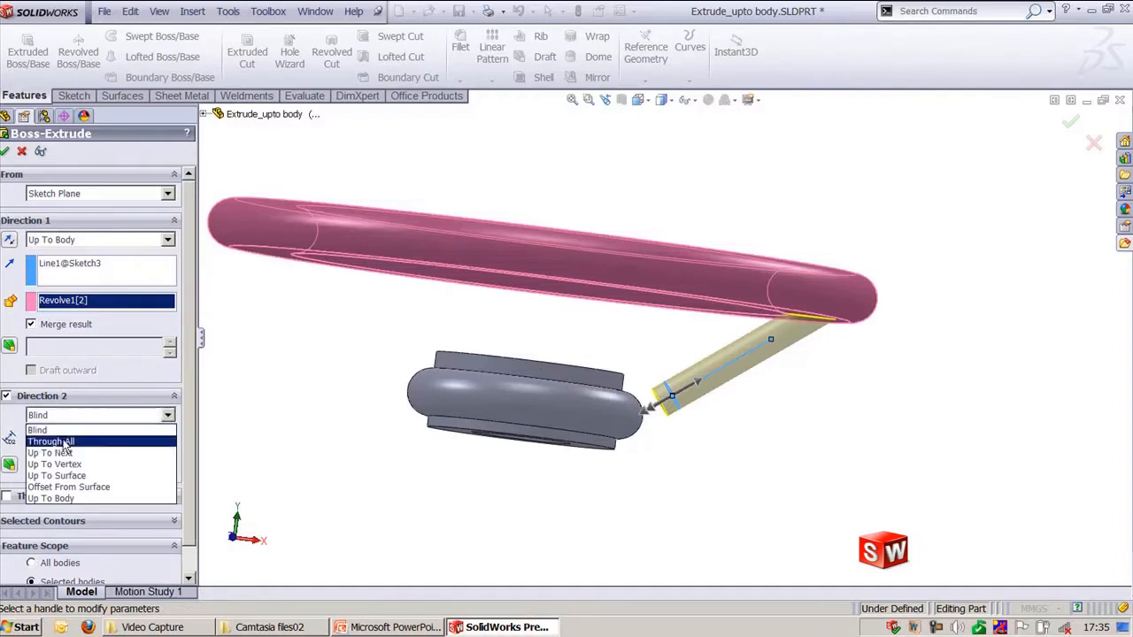
left_click(50, 498)
left_click(549, 425)
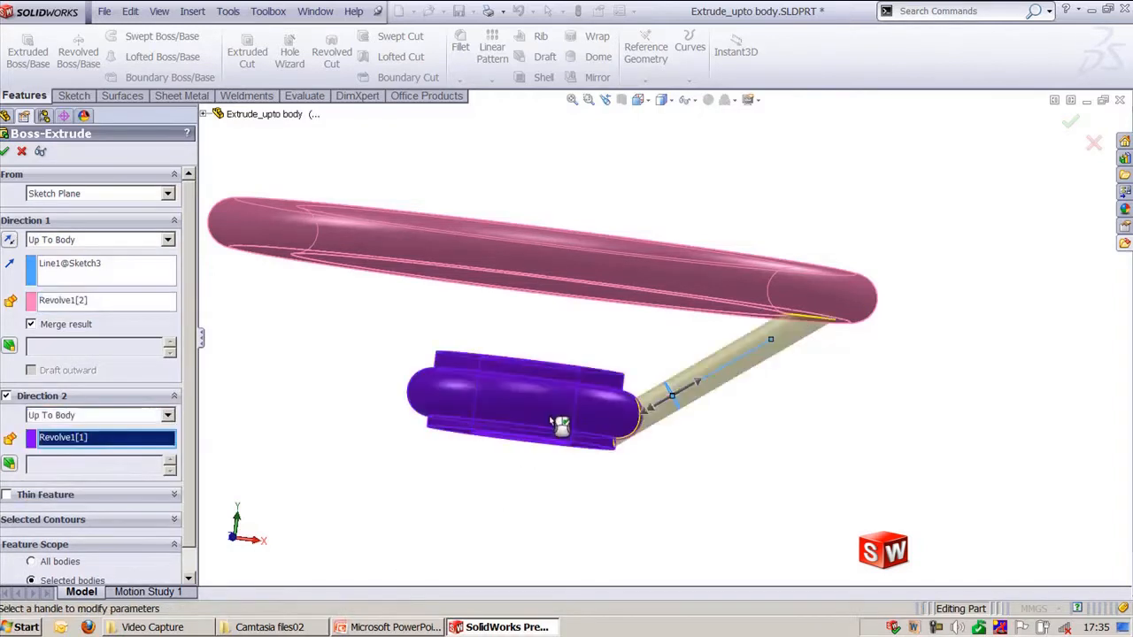
middle_click_drag(732, 472, 677, 505)
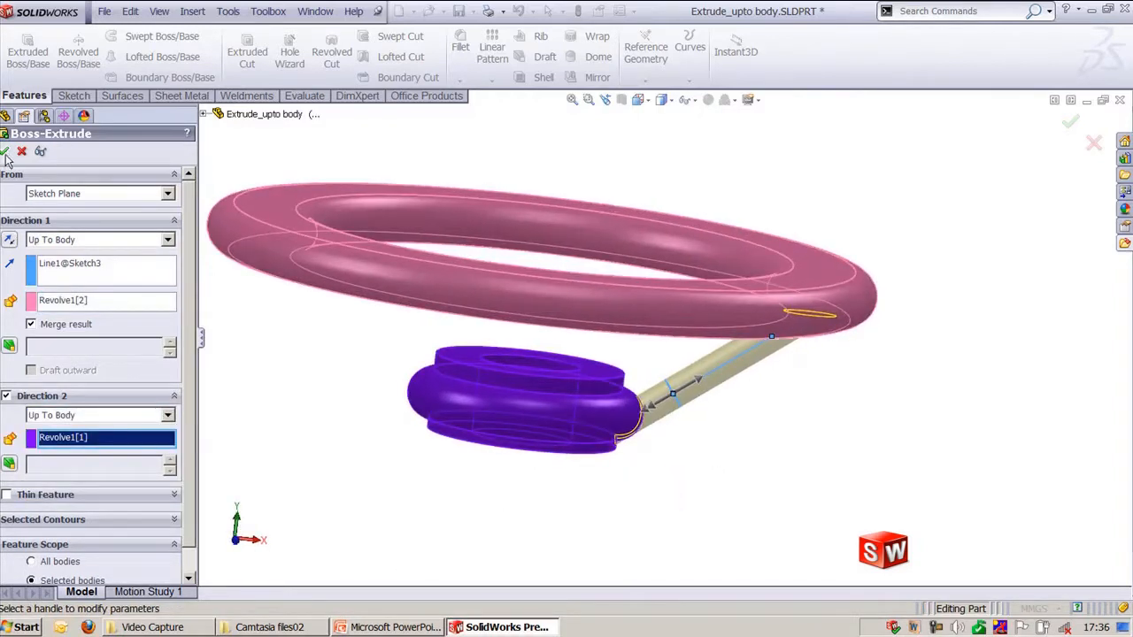
left_click(32, 562)
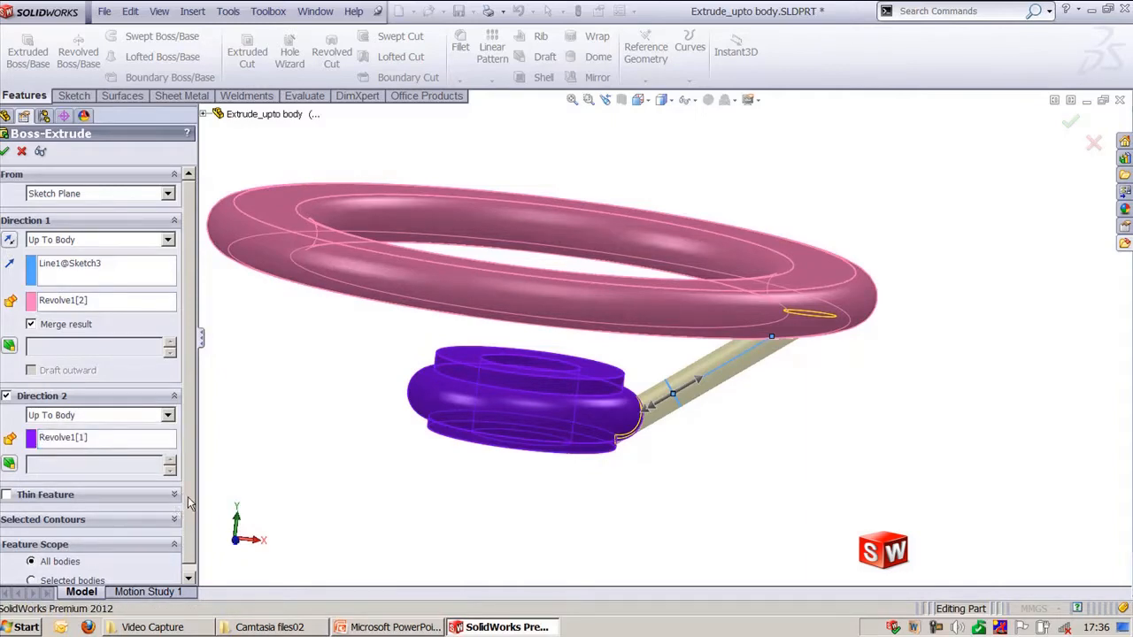
scroll(188, 549, "down", 1)
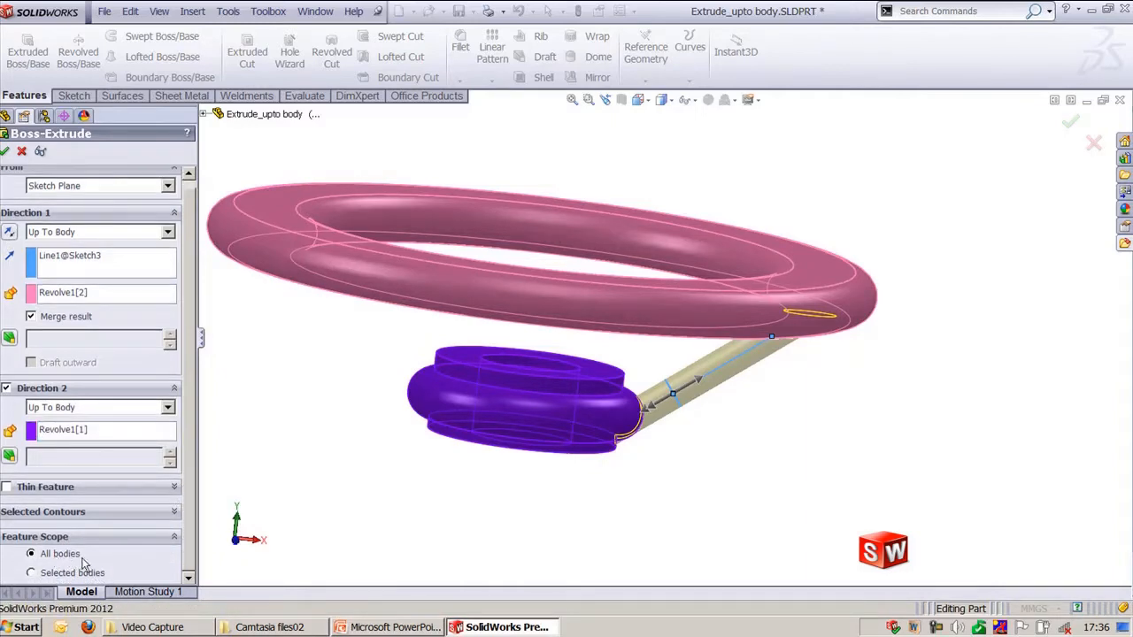
left_click(5, 151)
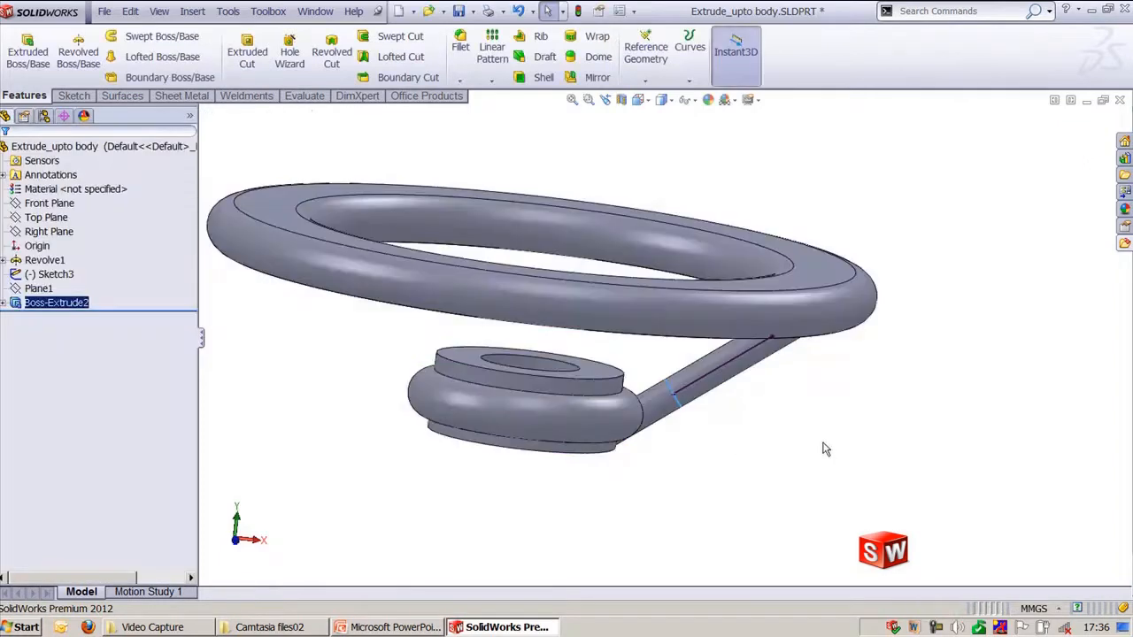
- Inspect the spoke joining the ring and the hub in the trimetric view and from the side
left_click(825, 447)
key("ctrl+7")
key("f")
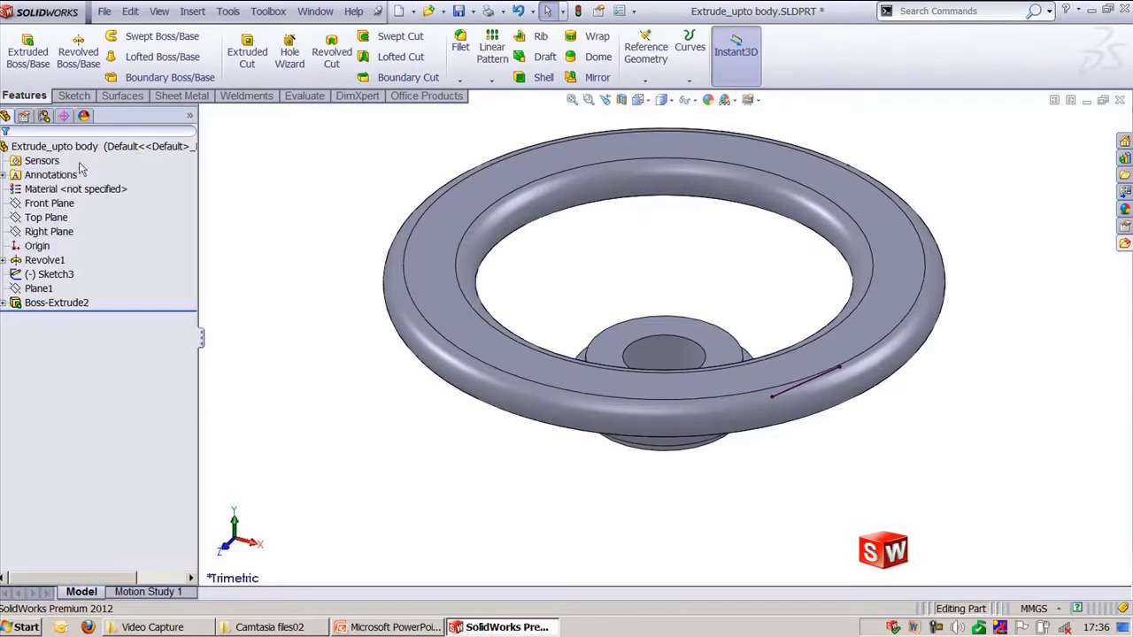
middle_click_drag(651, 555, 820, 478)
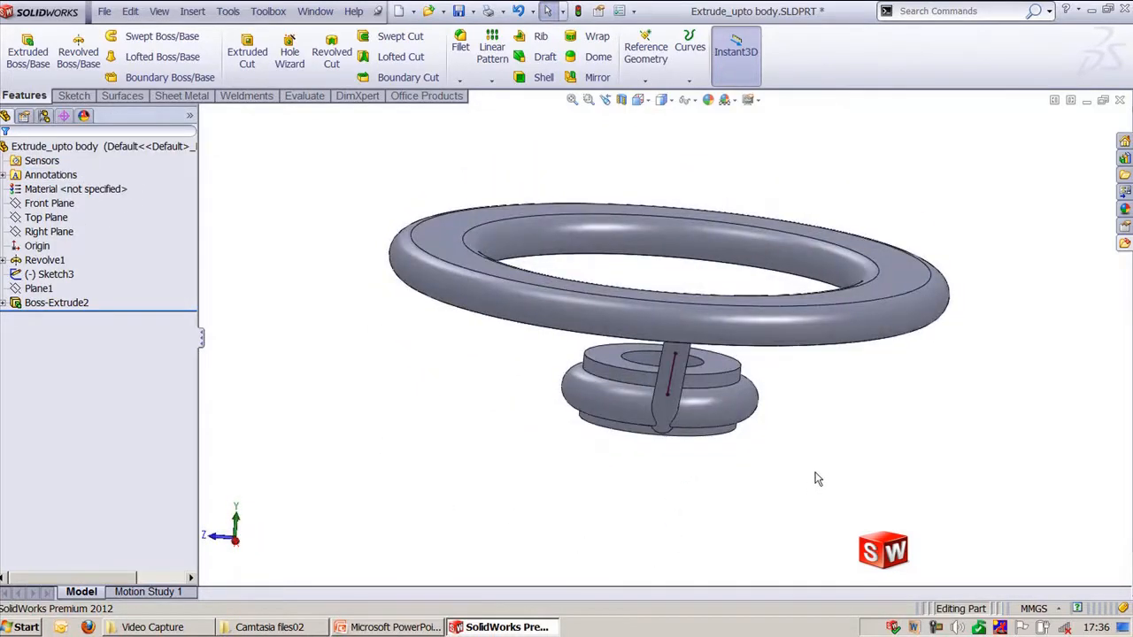
key("ctrl+7")
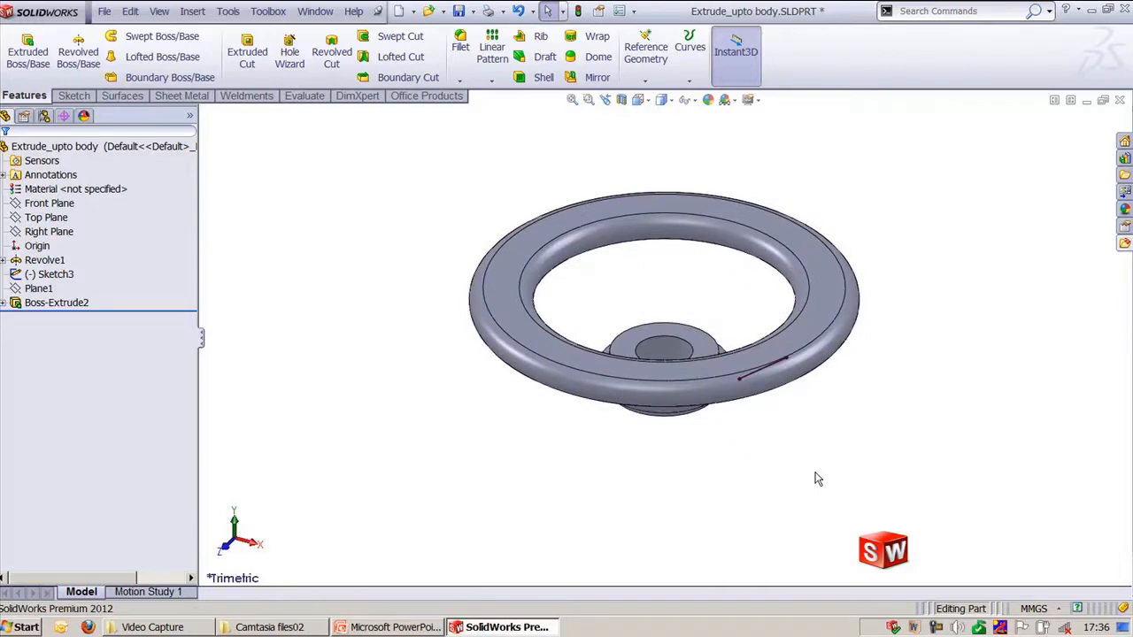
- Switch to the open Extrude Command_Offset from surface part and show the block with the rectangle sketch above it
left_click(327, 12)
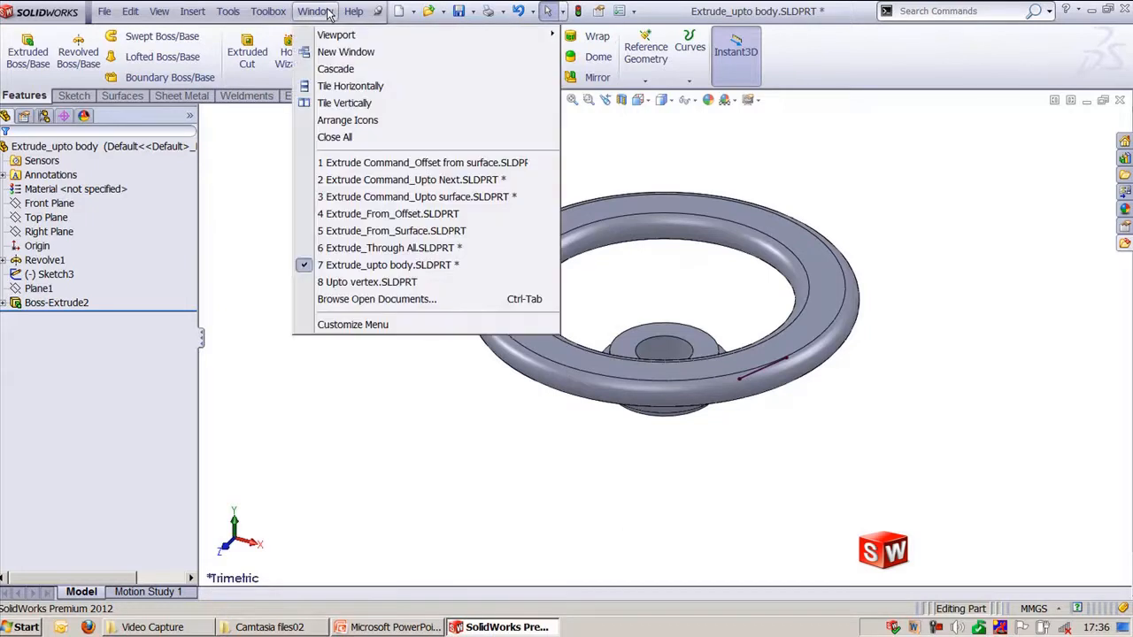
left_click(412, 164)
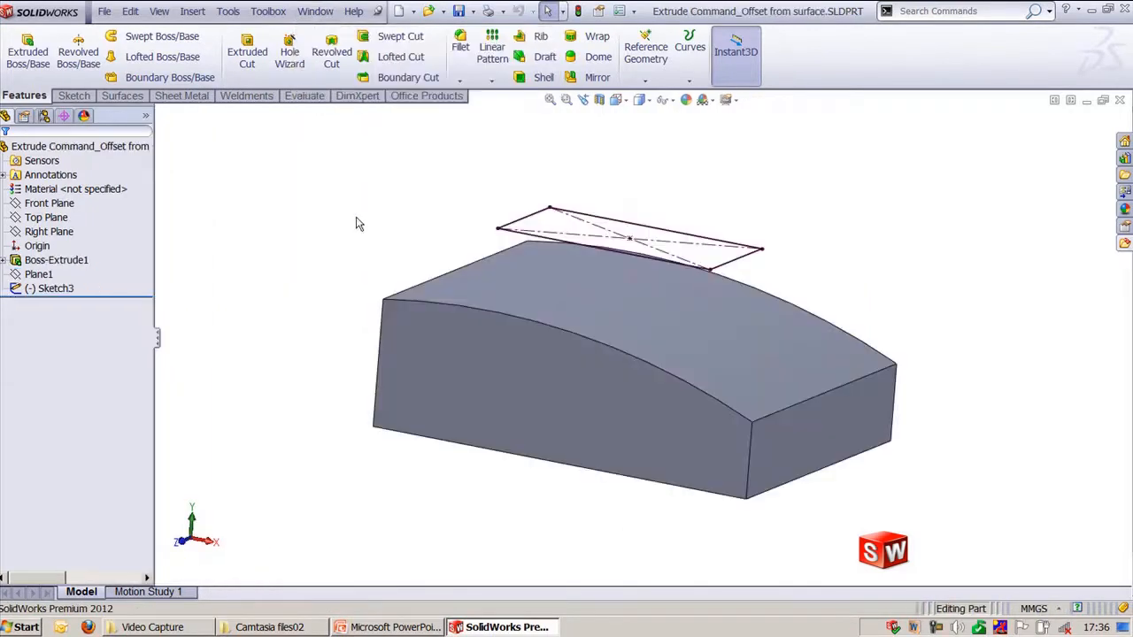
mouse_move(415, 228)
middle_mouse_down()
mouse_move(422, 189)
mouse_move(402, 220)
middle_mouse_up()
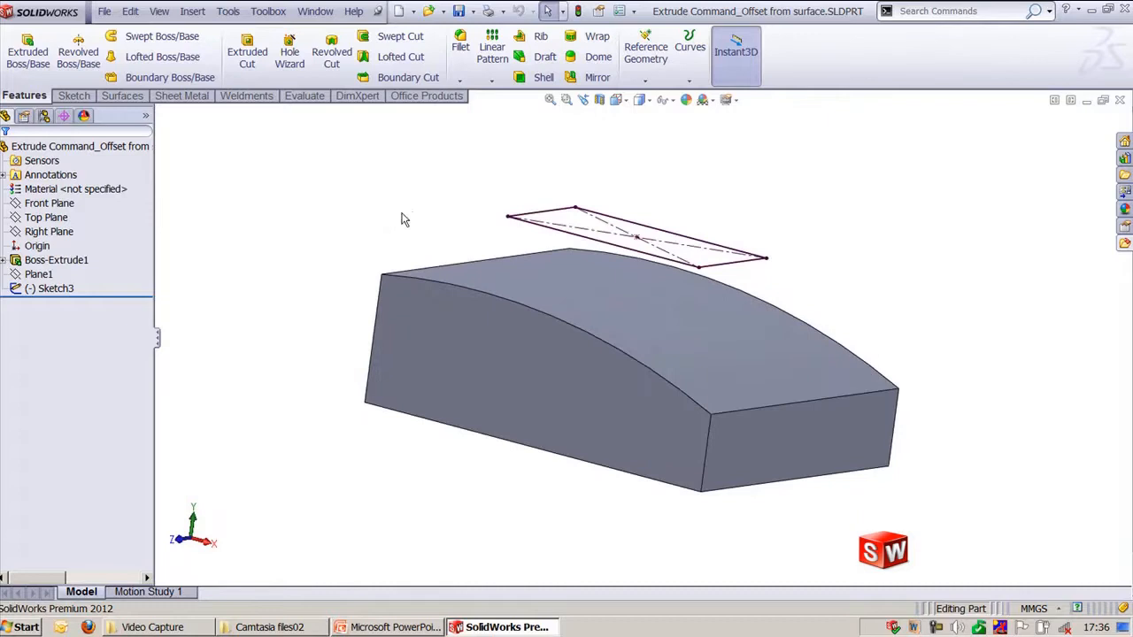
- Start extruding the rectangle sketch in the reversed direction with Offset From Surface, referencing the block's curved upper face, and view it from the front
left_click(546, 217)
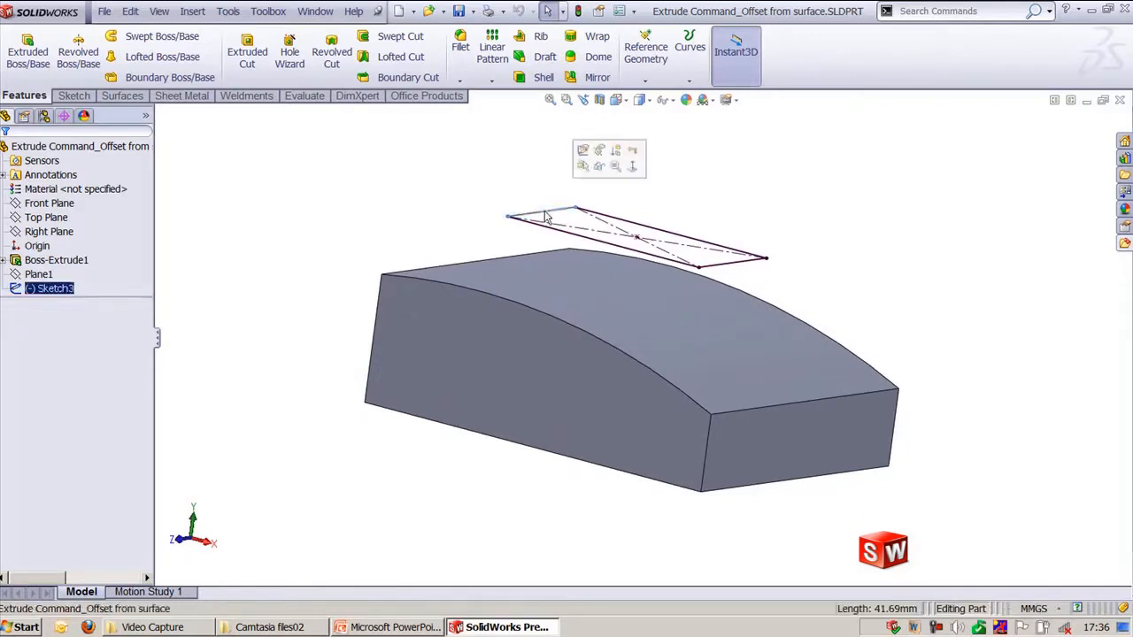
left_click(45, 53)
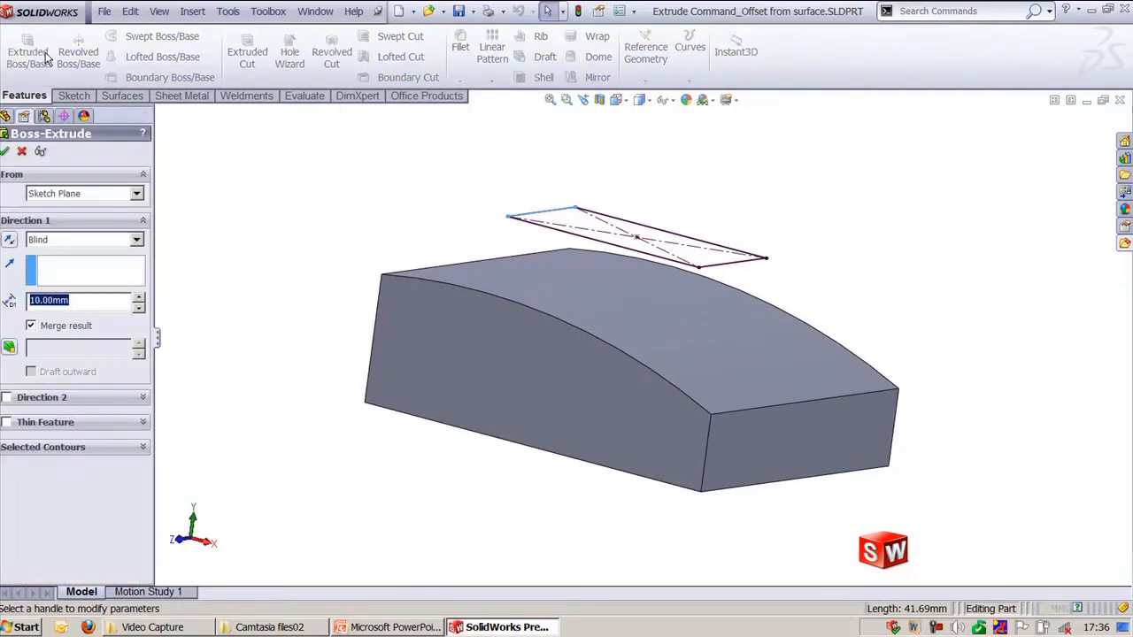
left_click(9, 240)
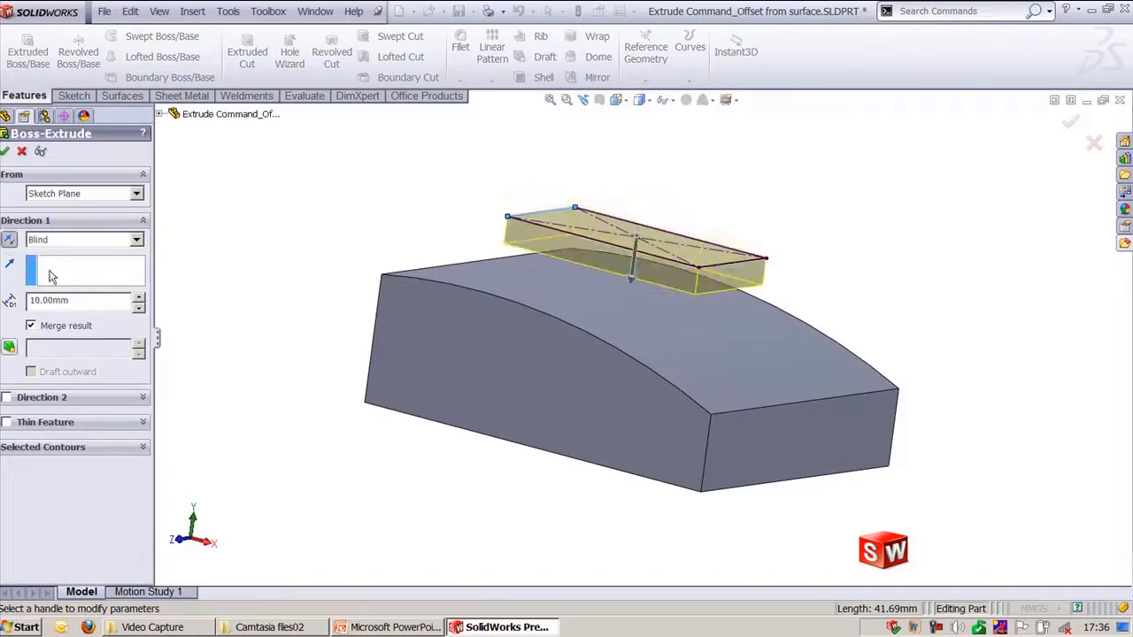
left_click(90, 241)
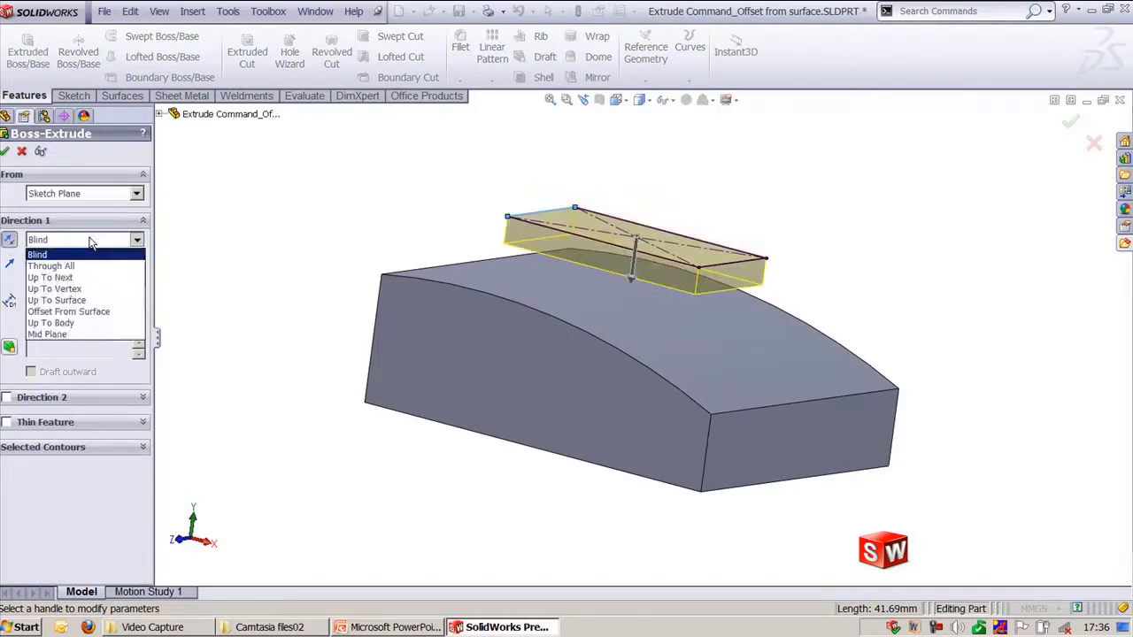
left_click(89, 312)
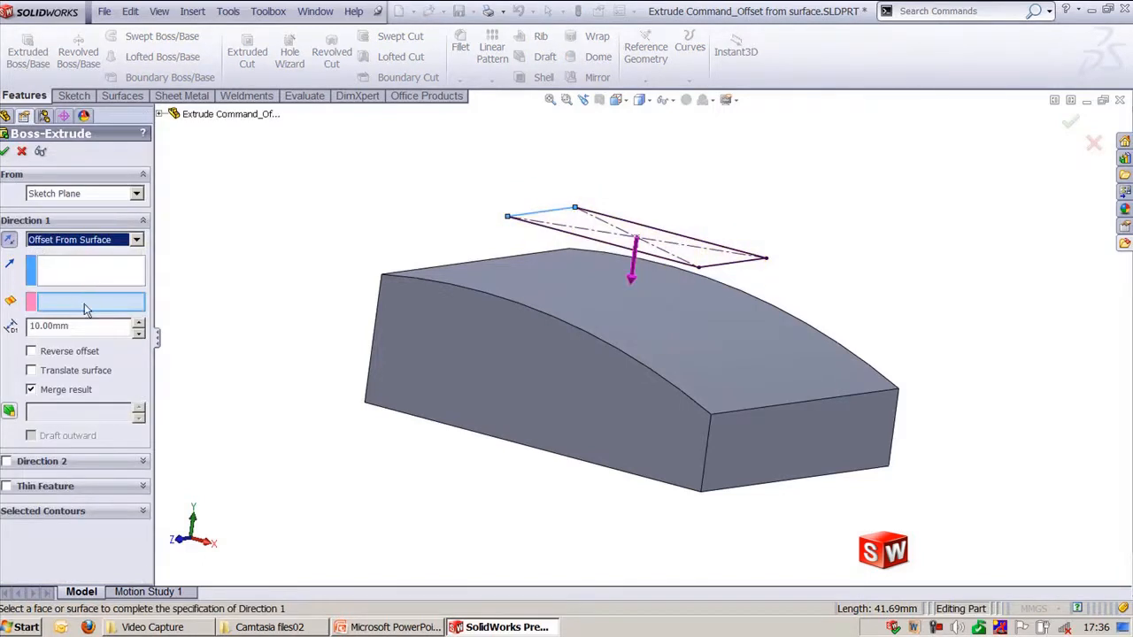
left_click(556, 289)
middle_click_drag(455, 374, 397, 239)
key("ctrl+1")
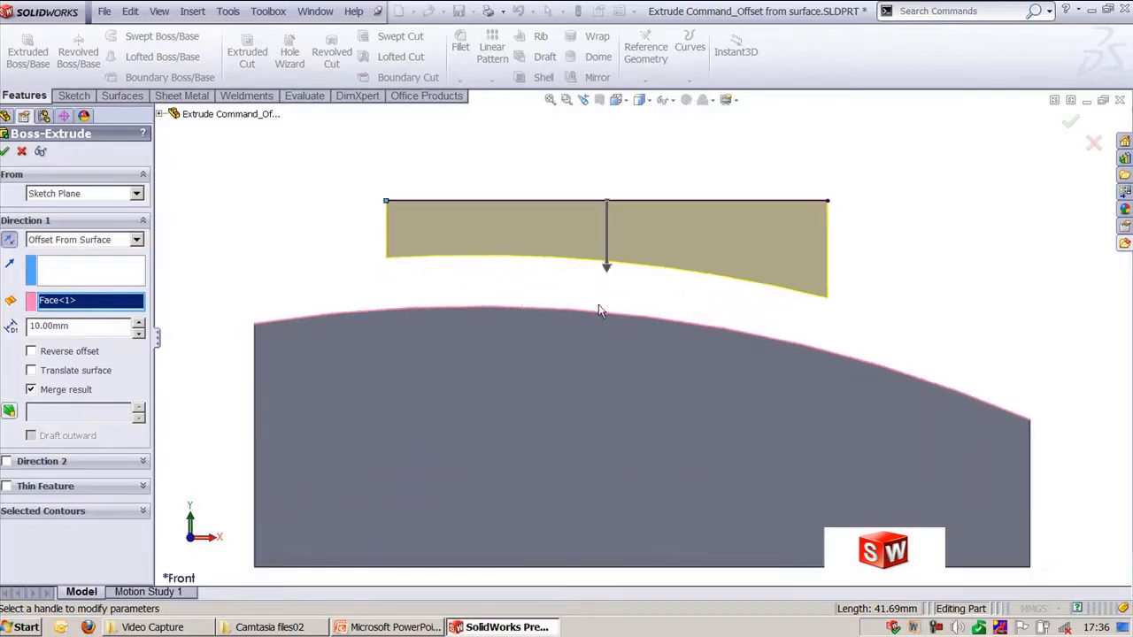
- Try offset distances of 5 mm and 2 mm from the curved face
double_click(93, 332)
type("5")
key("Return")
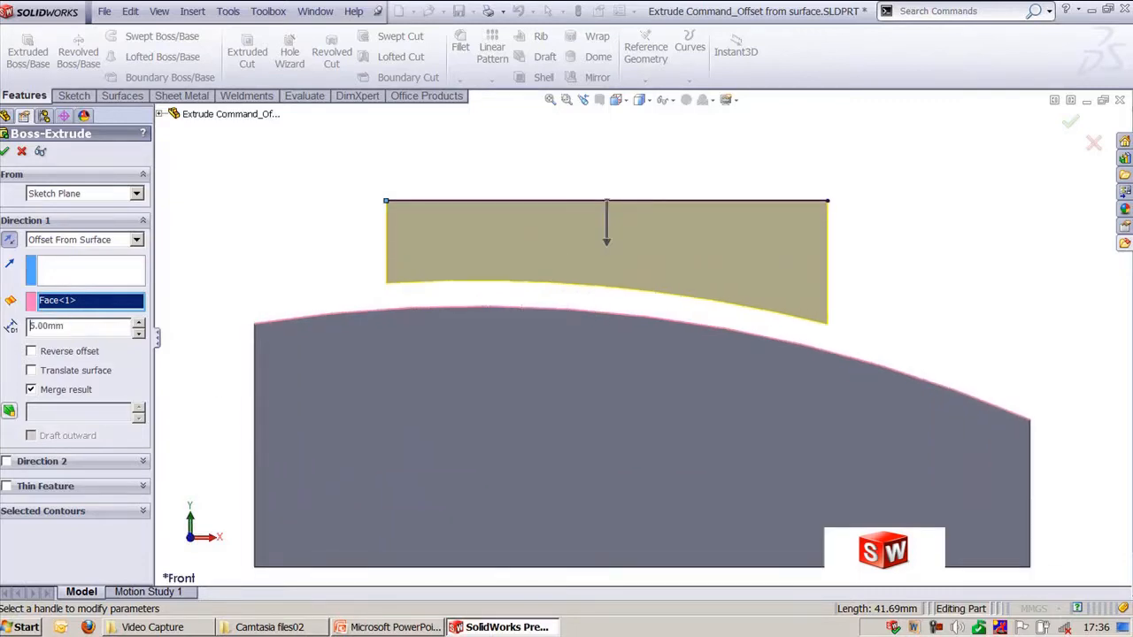
double_click(80, 325)
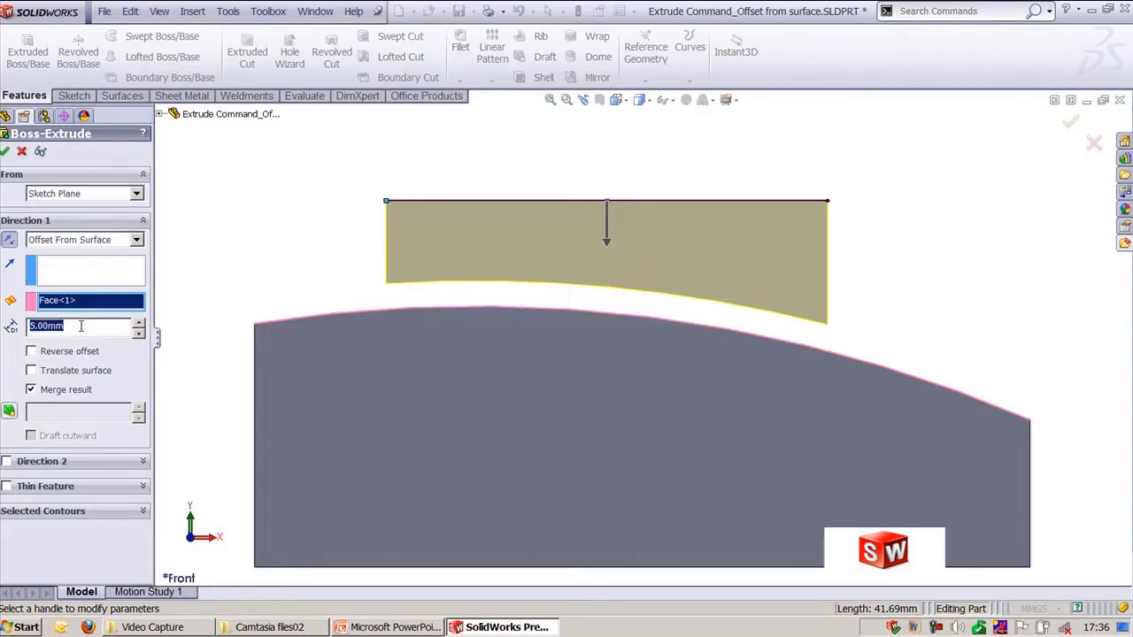
type("2")
key("Return")
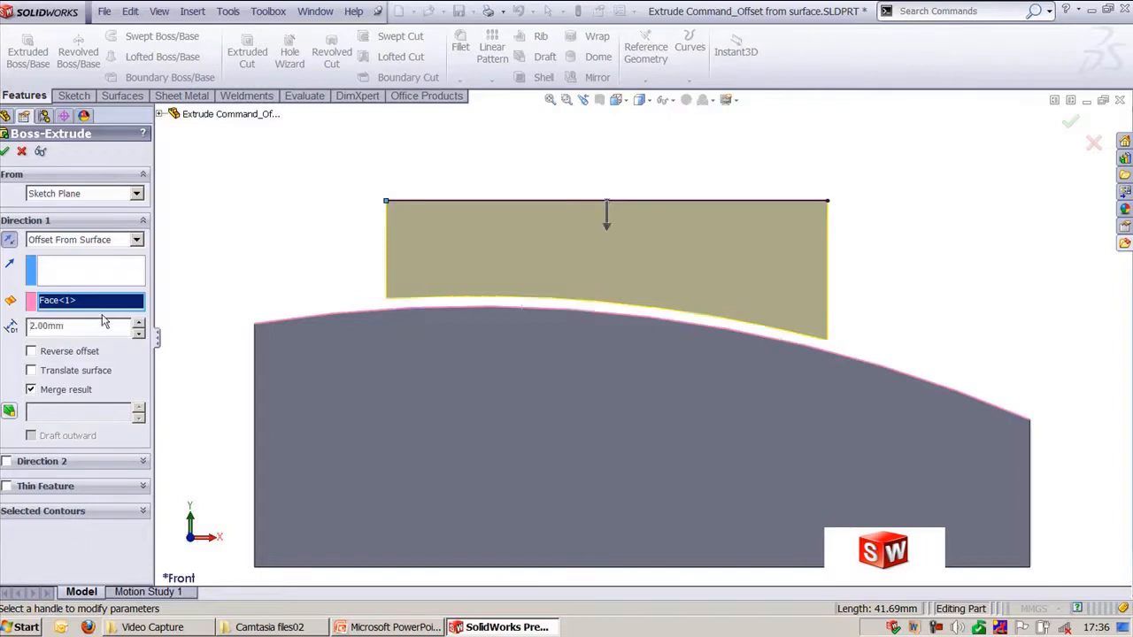
- Set the offset from the curved face to 10 mm and complete the extrusion
left_click(90, 377)
double_click(93, 328)
type("10")
key("Return")
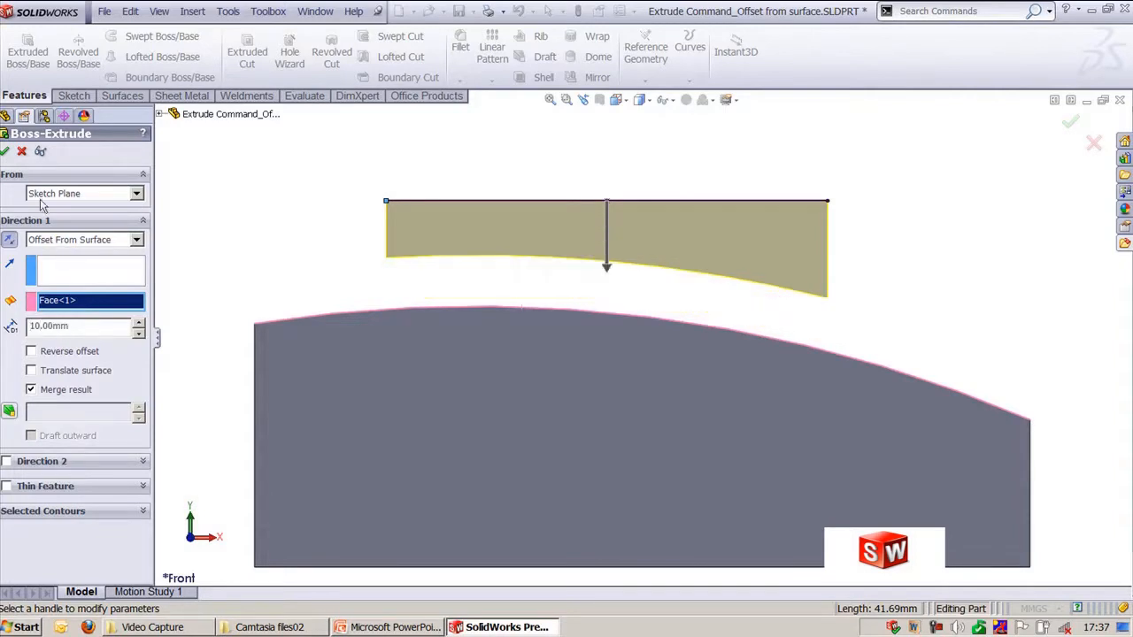
left_click(5, 151)
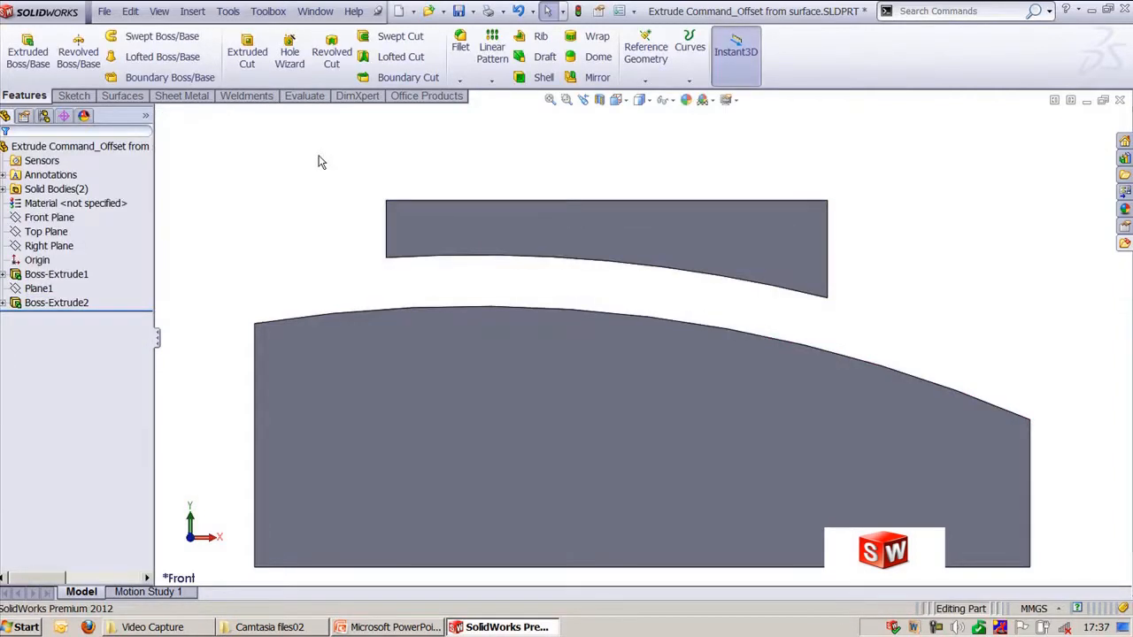
key("ctrl+7")
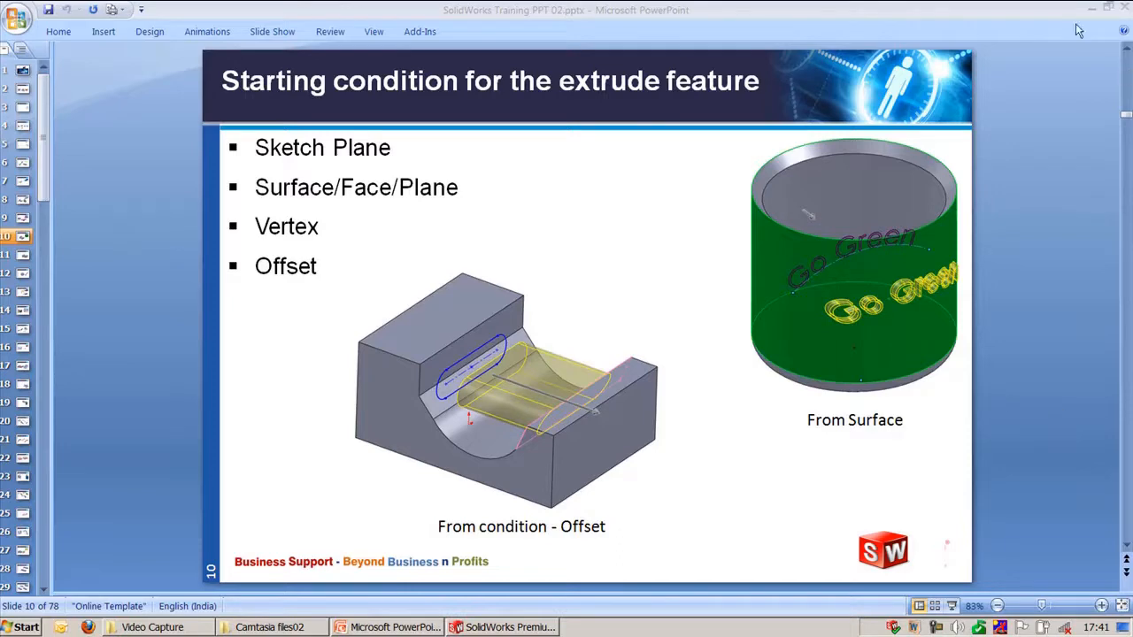
- Switch from the PowerPoint slide to the Extrude_From_Offset part in SolidWorks and view its slot sketch
left_click(1098, 9)
left_click(1098, 9)
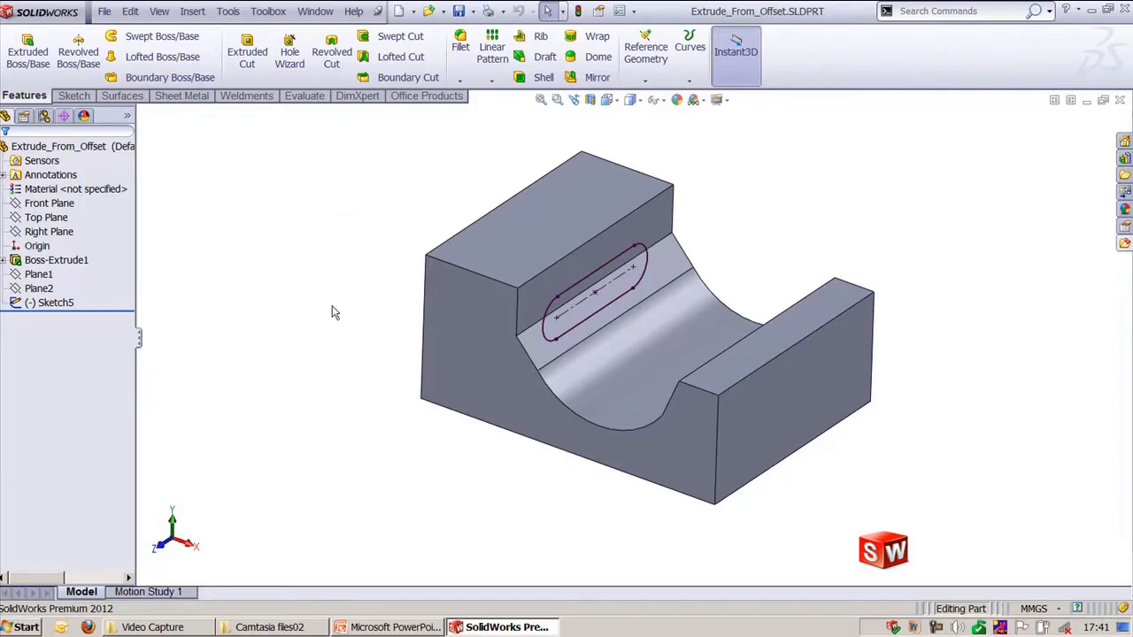
middle_click_drag(315, 301, 316, 265)
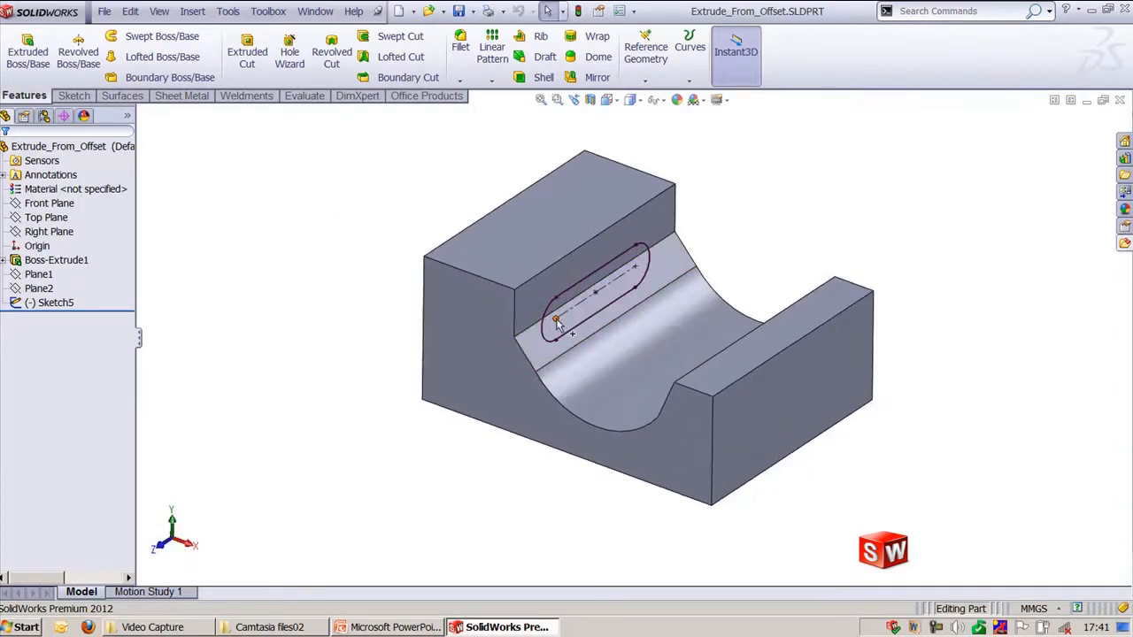
- Start extruding the inner wall's slot sketch with an Offset start condition and a 46 mm blind depth
left_click(581, 299)
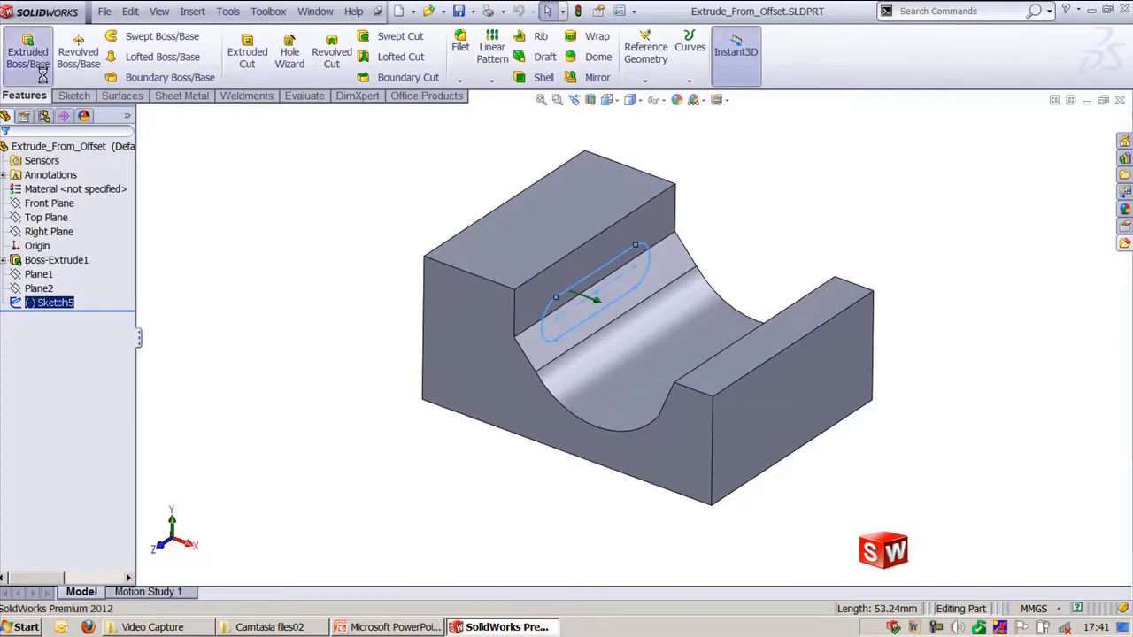
left_click(27, 51)
left_click(82, 200)
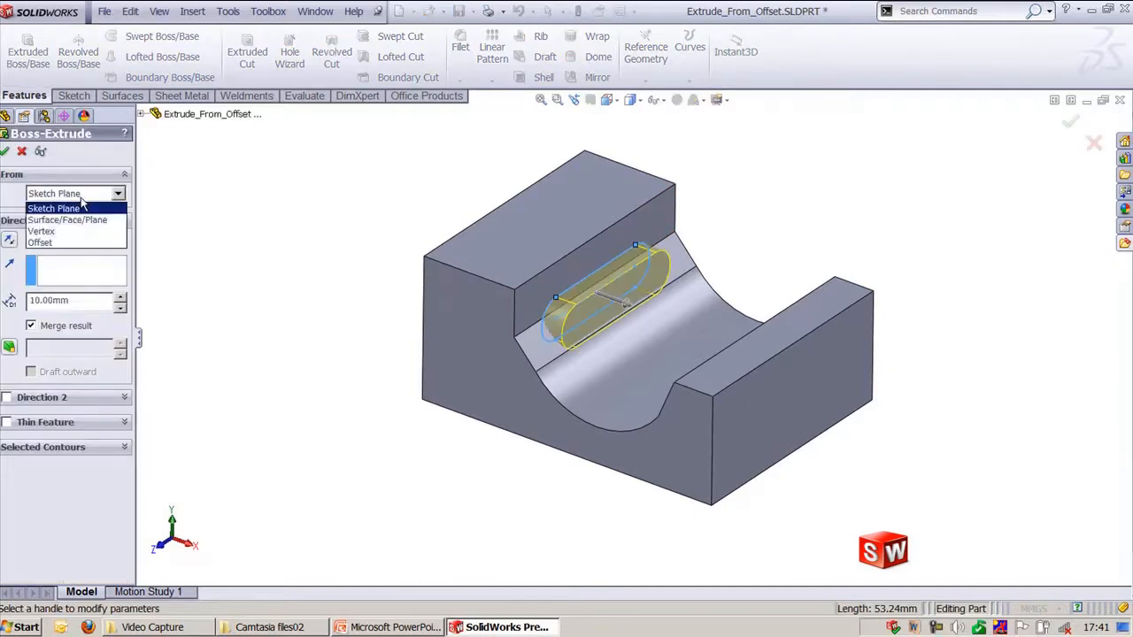
left_click(69, 242)
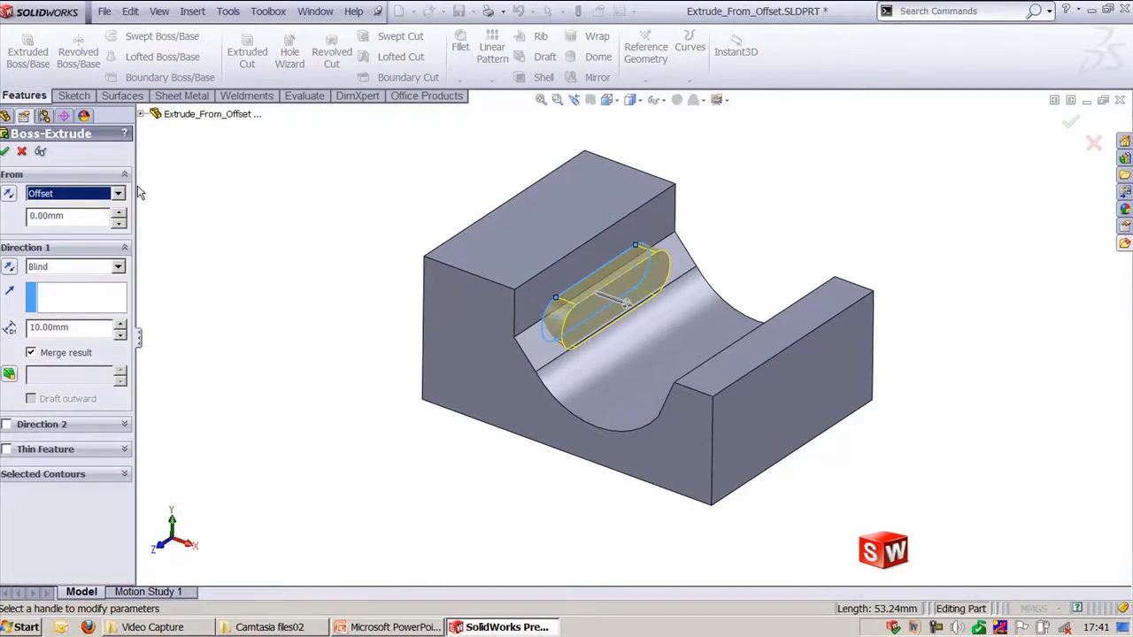
left_click(637, 310)
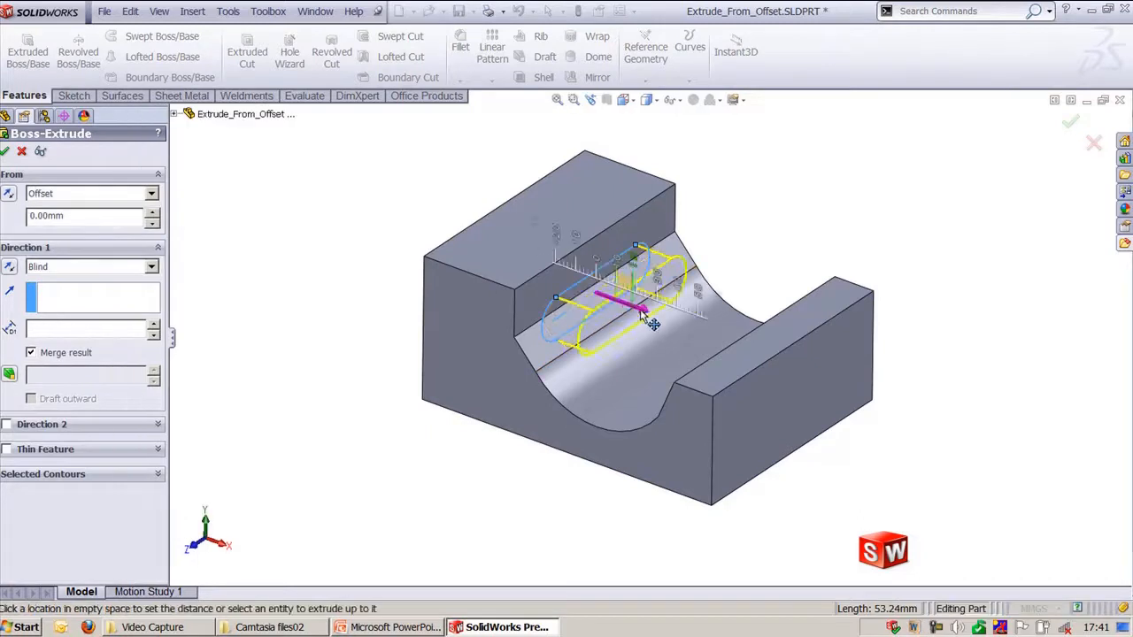
left_click(650, 318)
- Set the extrusion's start offset from the sketch plane to 20 mm
middle_click_drag(672, 266, 708, 212)
double_click(68, 221)
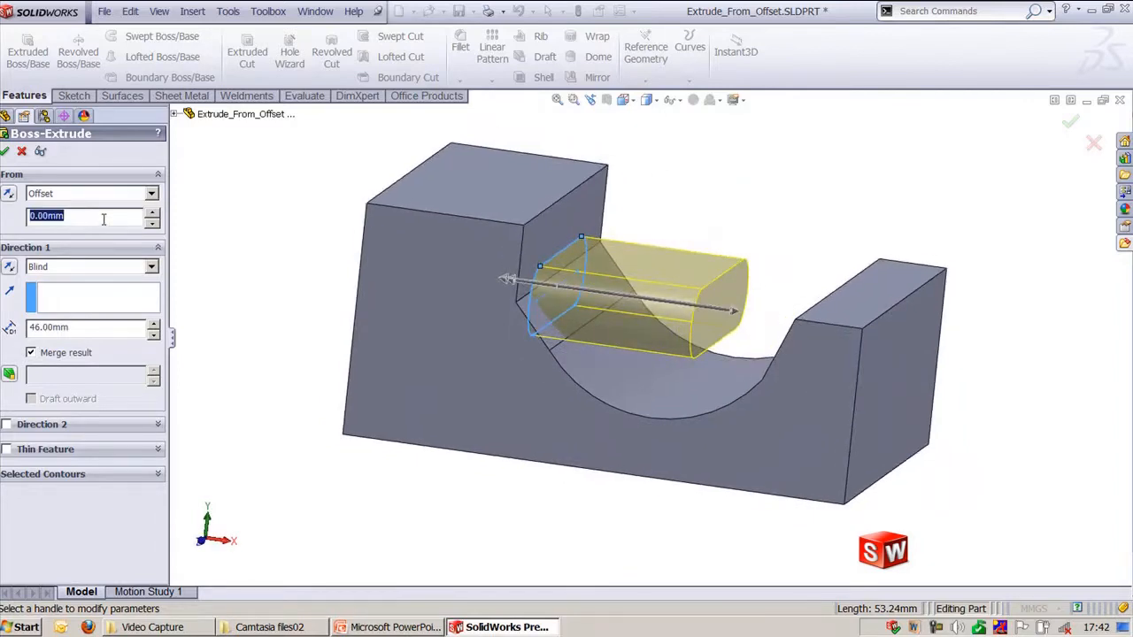
type("20")
key("Return")
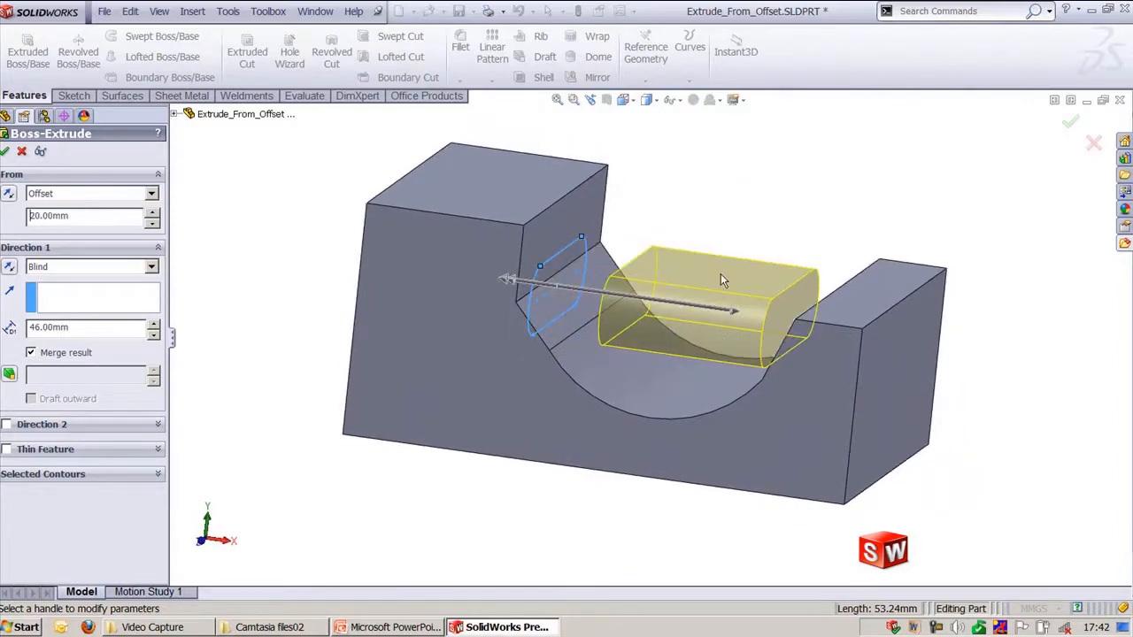
mouse_move(721, 279)
middle_mouse_down()
mouse_move(746, 261)
mouse_move(734, 260)
mouse_move(727, 298)
middle_mouse_up()
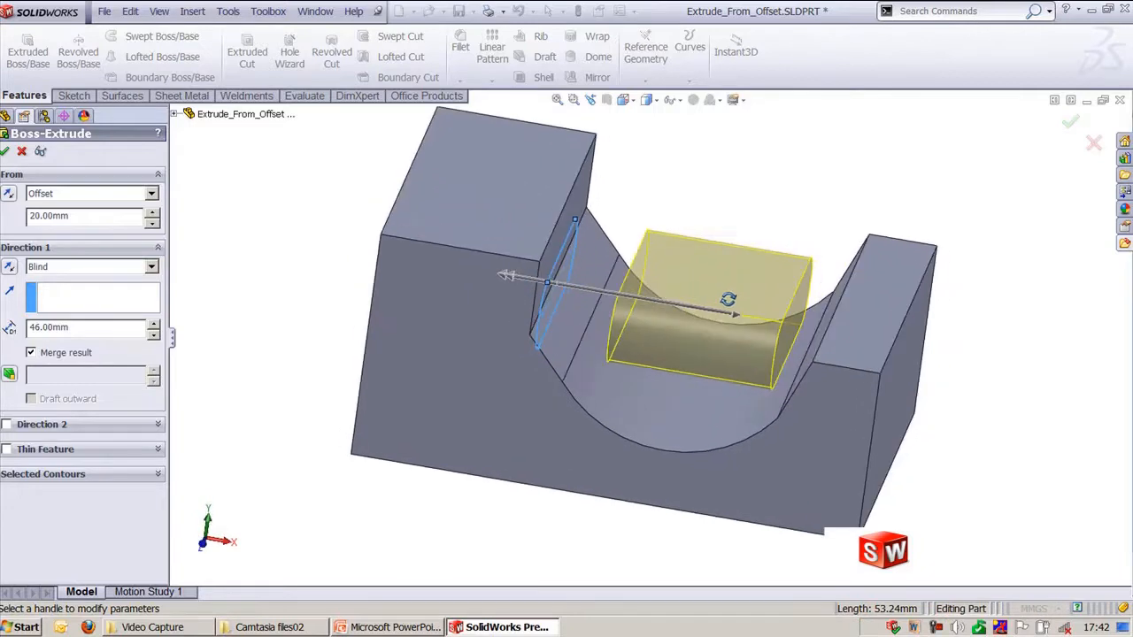
- Change the extrusion's start condition to Vertex, using the front vertex where the sloped face meets the curved channel
left_click(89, 194)
left_click(84, 231)
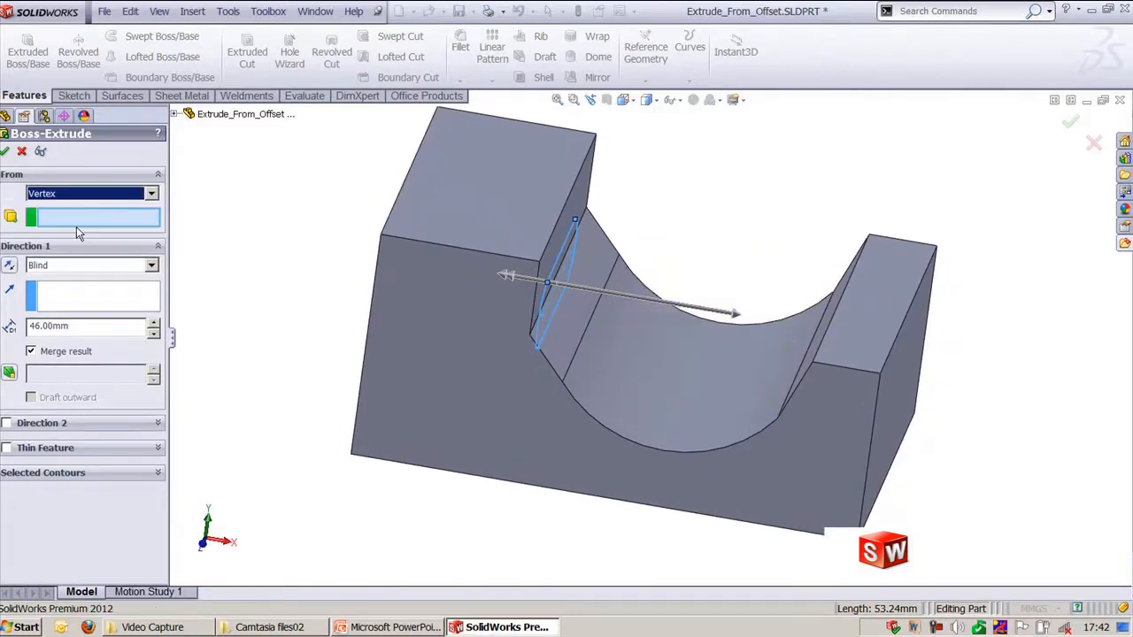
left_click(563, 383)
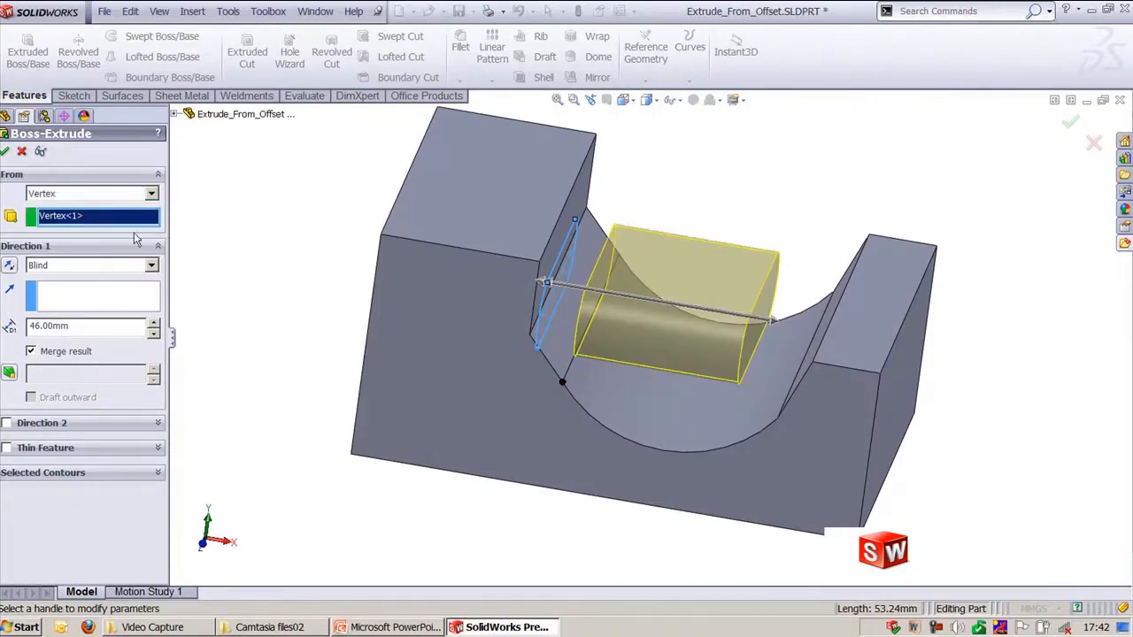
- Set the end condition to Up To Surface using the opposite wall's inner sloped face, and complete the slot extrusion
left_click(80, 266)
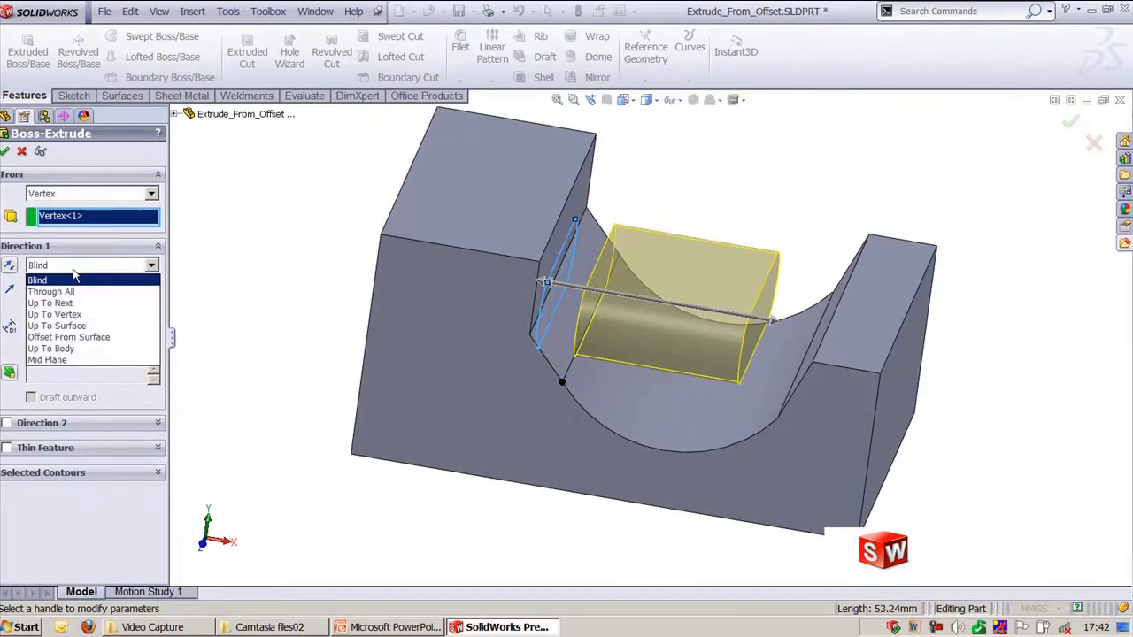
left_click(78, 325)
middle_click_drag(868, 308, 894, 332)
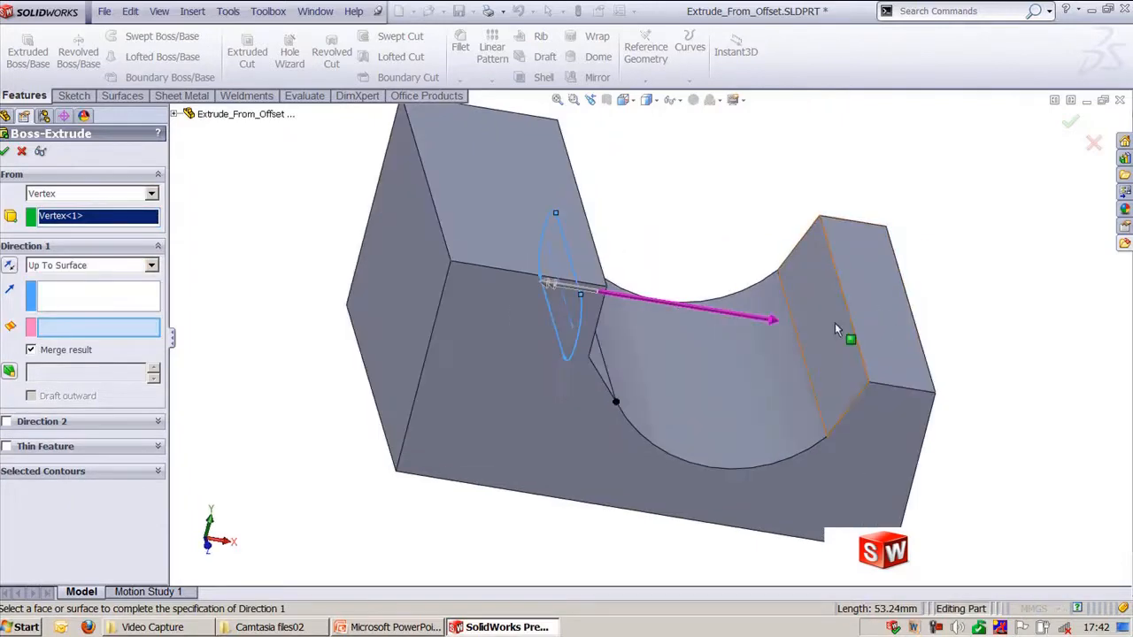
left_click(838, 329)
middle_click_drag(1011, 410, 973, 293)
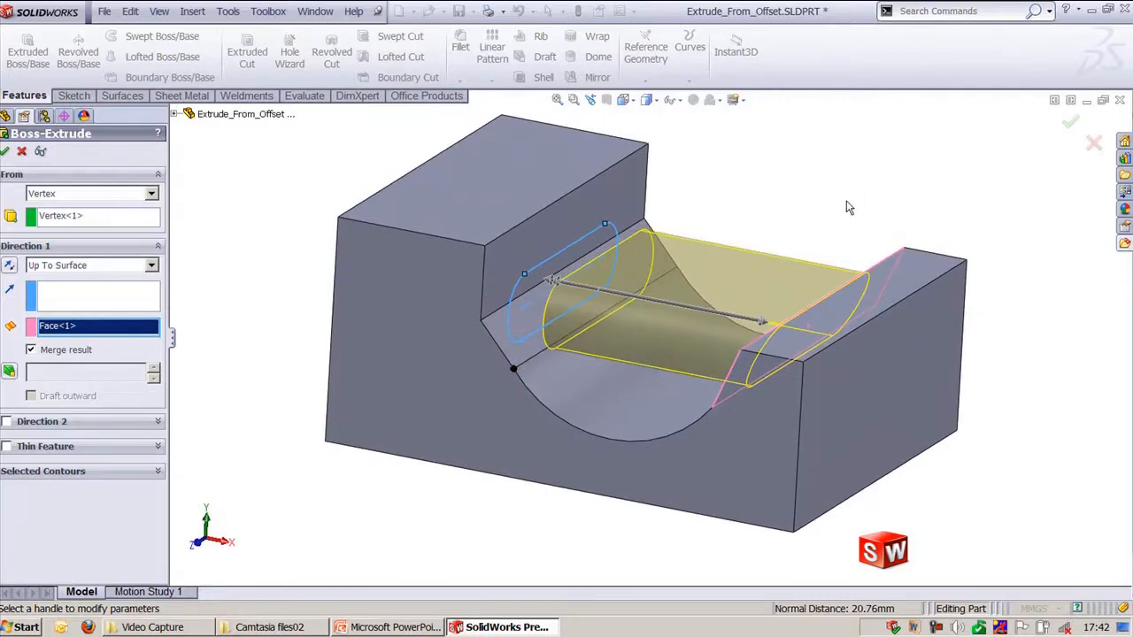
left_click(1071, 122)
- Switch to the open Extrude_From_Surface part and view the cup with its text sketch
left_click(316, 10)
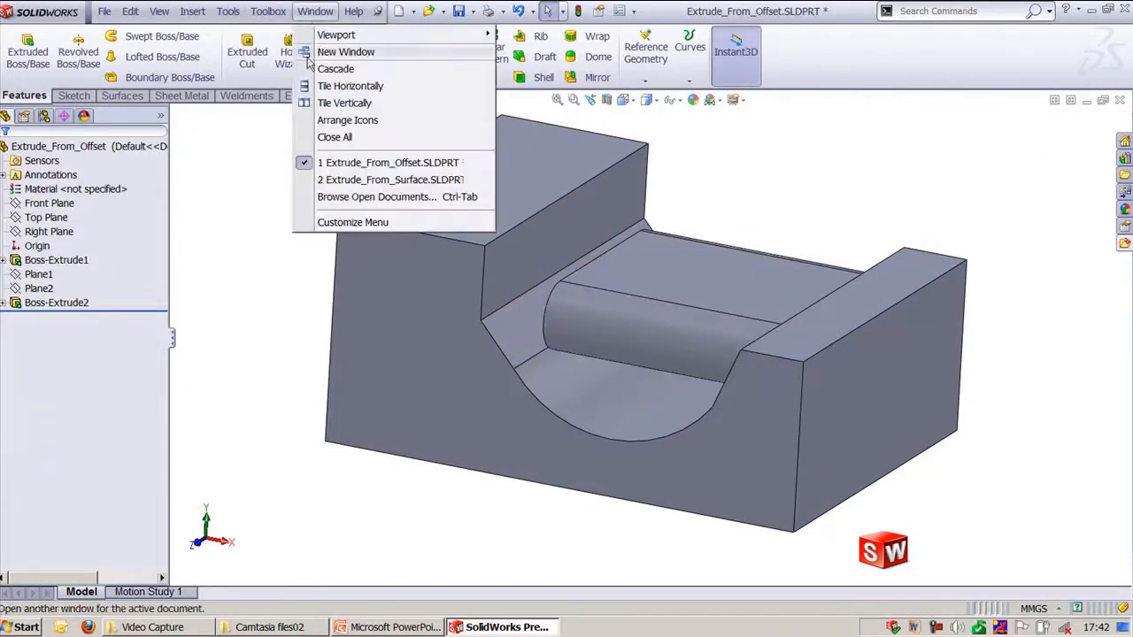
left_click(352, 183)
mouse_move(900, 387)
middle_mouse_down()
mouse_move(862, 333)
mouse_move(862, 366)
mouse_move(815, 343)
middle_mouse_up()
- Start extruding the "Go Green" text sketch with a Surface/Face/Plane start condition, using the cup's outer cylindrical face
left_click(74, 289)
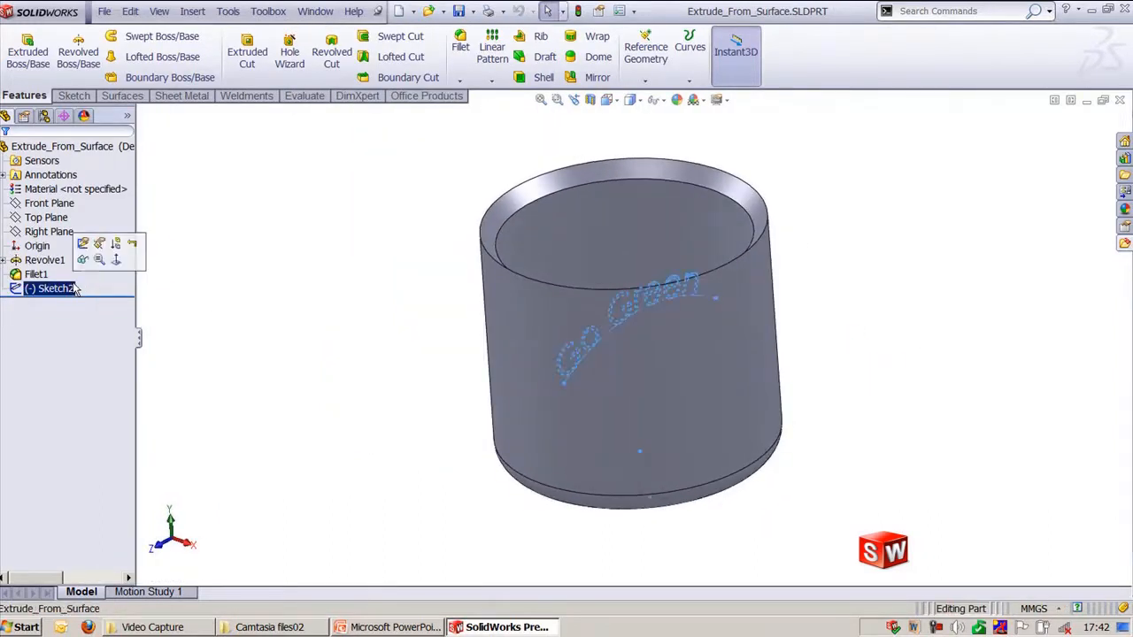
left_click(29, 62)
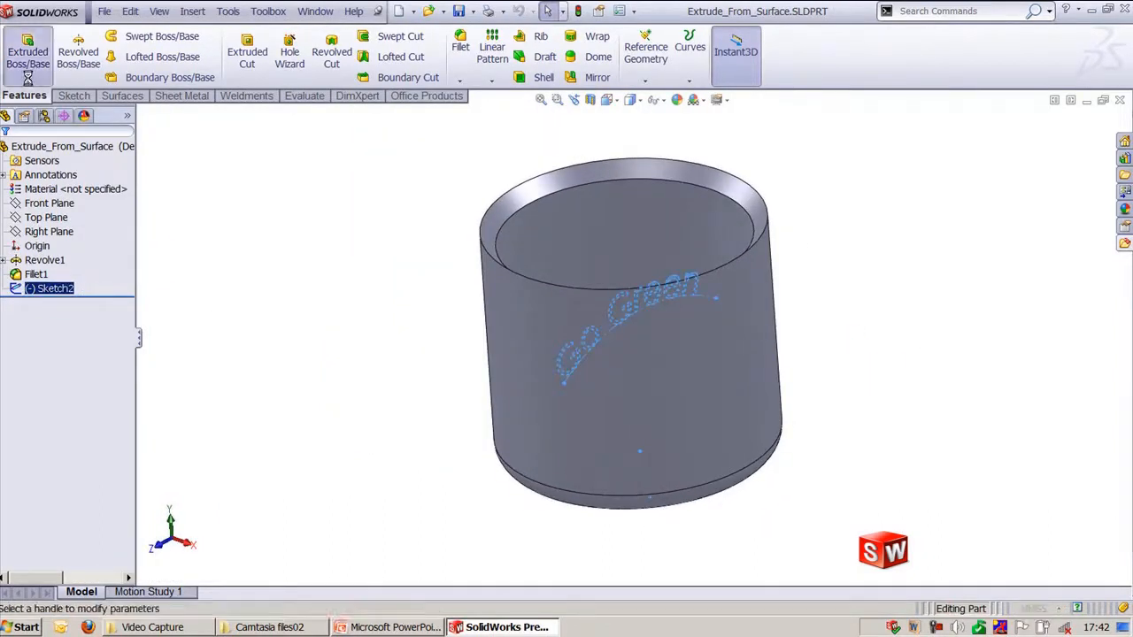
left_click(80, 195)
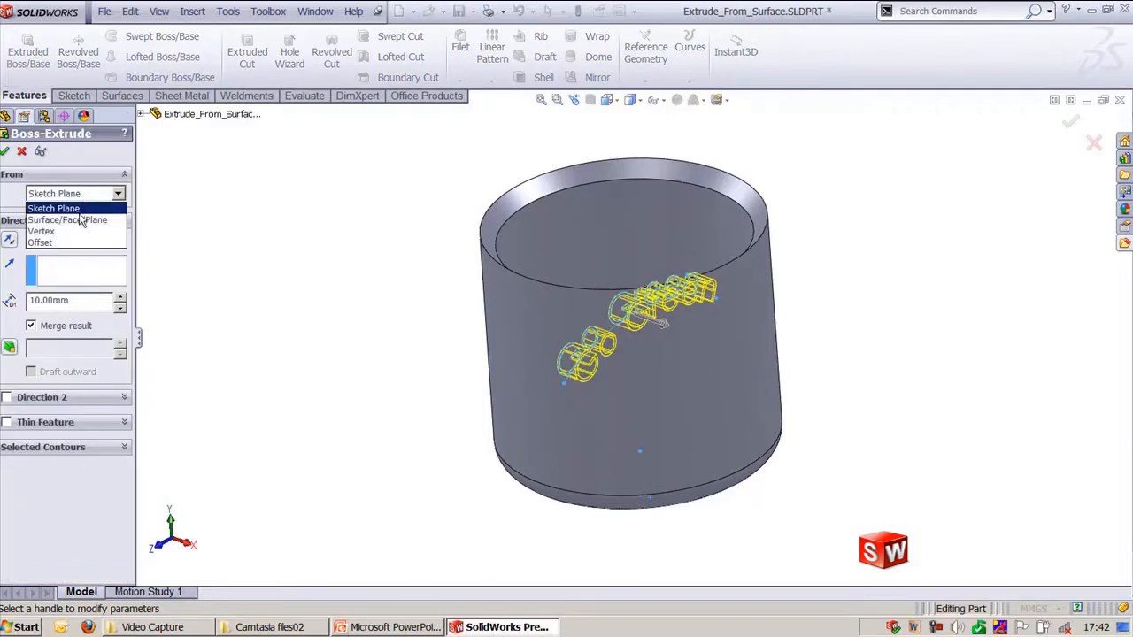
left_click(79, 219)
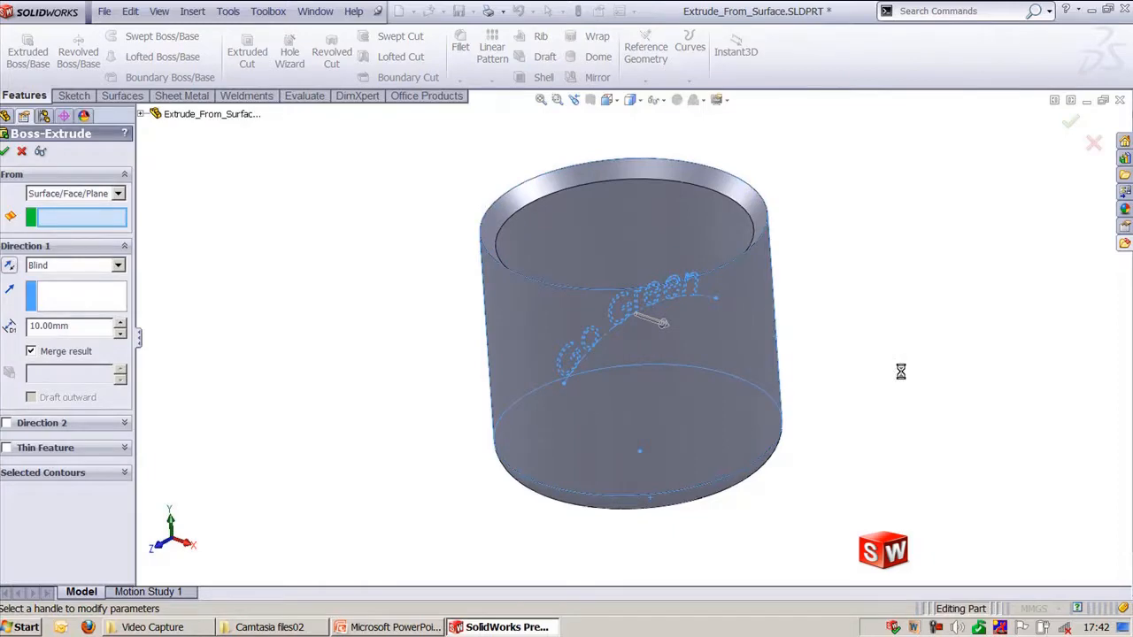
mouse_move(905, 379)
middle_mouse_down()
mouse_move(915, 367)
mouse_move(944, 381)
middle_mouse_up()
- Check the text extrusion preview from the left and top, and complete it with a 10 mm blind depth
key("ctrl+3")
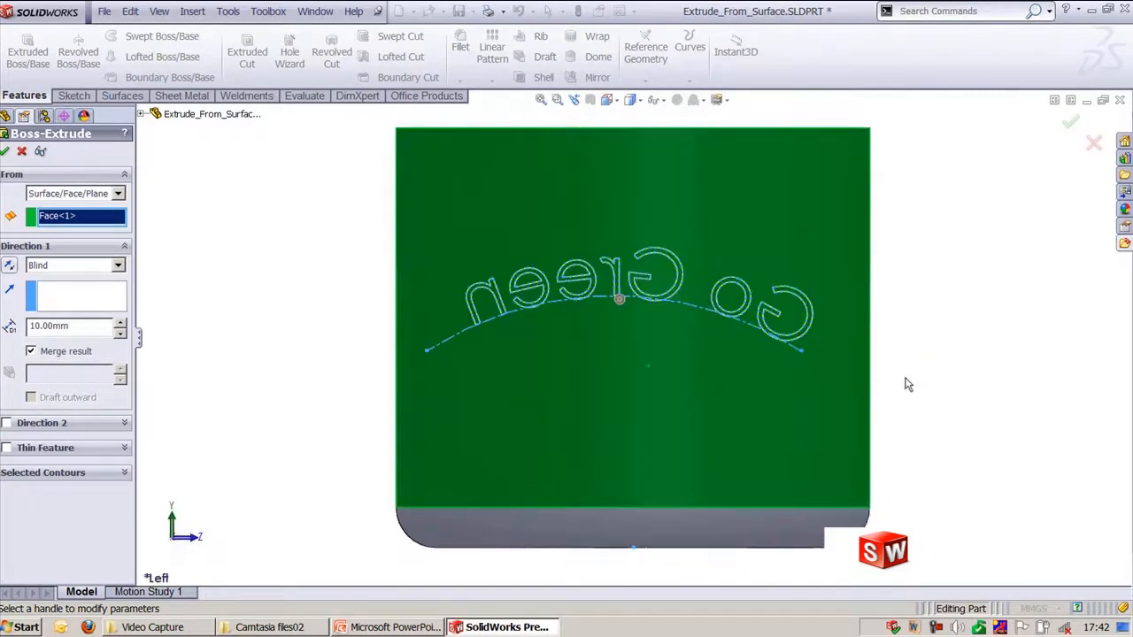
key("ctrl+5")
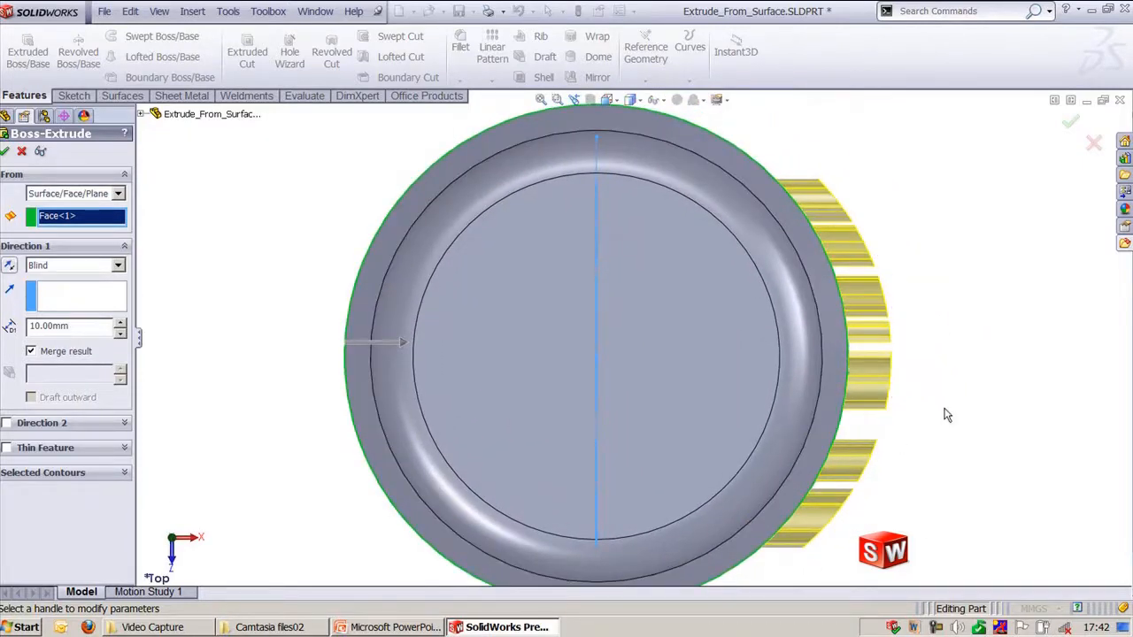
scroll(912, 461, "up", 3)
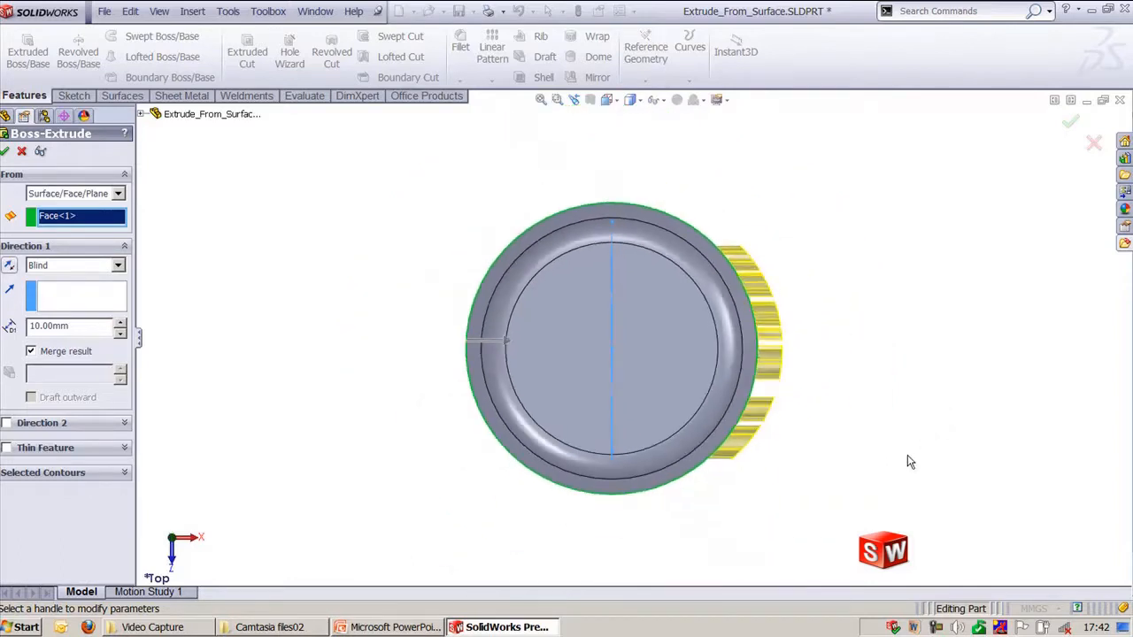
middle_click_drag(912, 461, 787, 301)
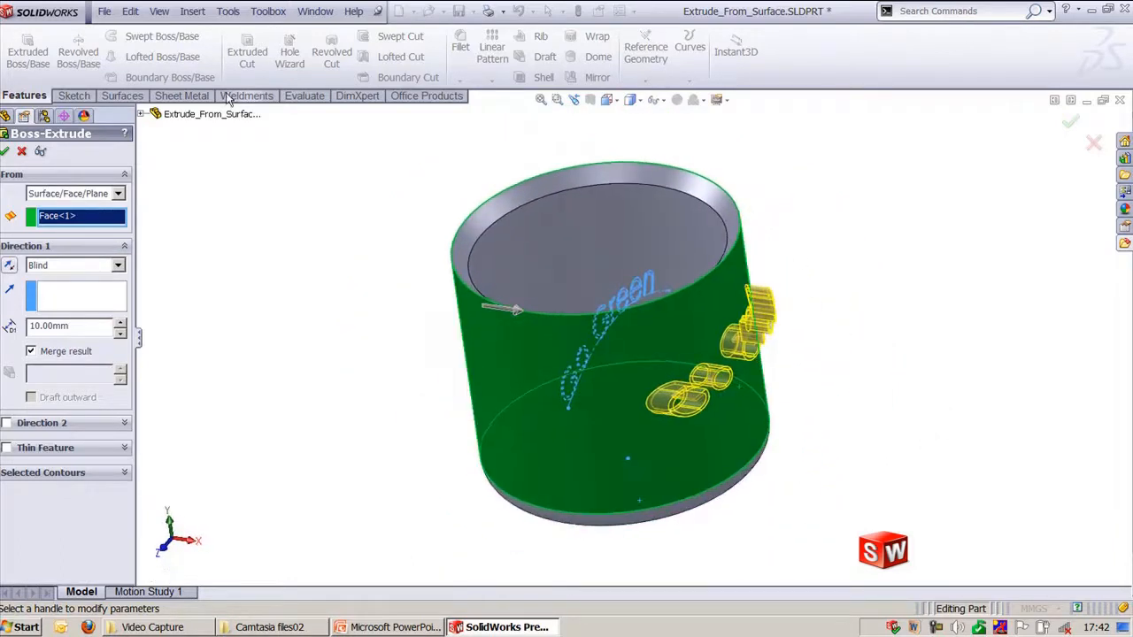
left_click(5, 151)
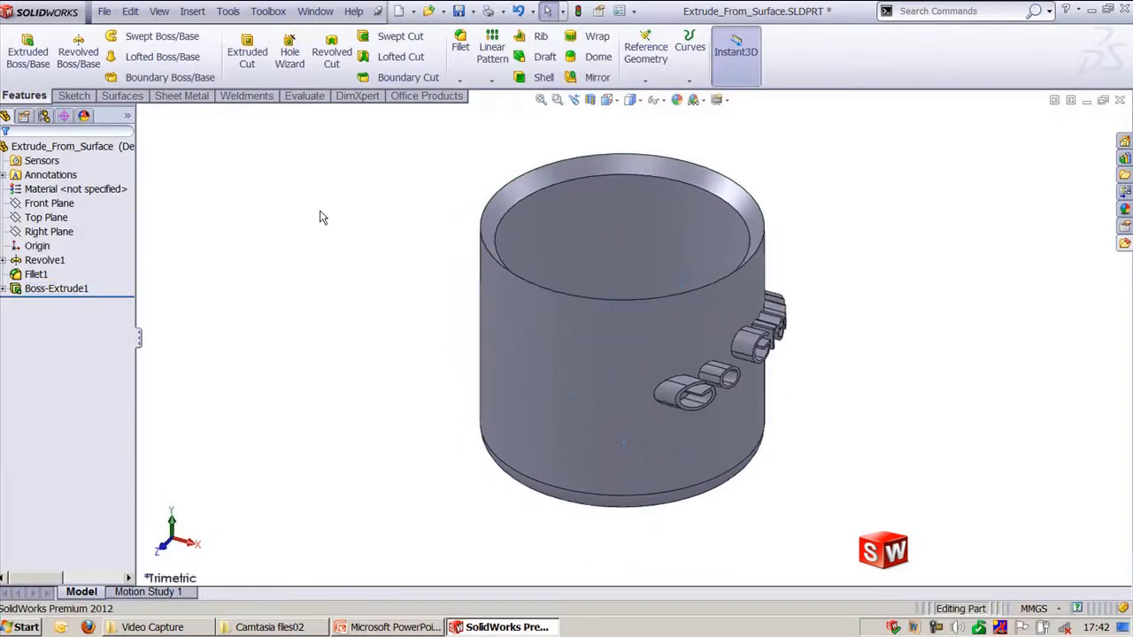
middle_click_drag(970, 466, 873, 224)
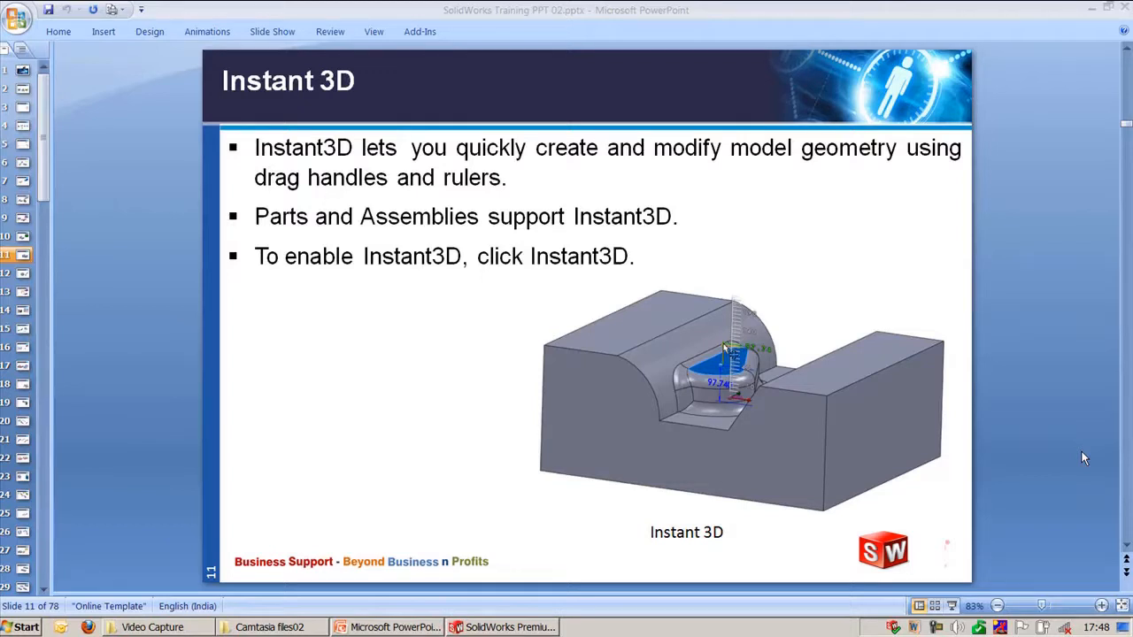
- Switch from PowerPoint to Part01 in SolidWorks and extrude the slot sketch on the block's end face about 100 mm with Instant3D
left_click(1091, 8)
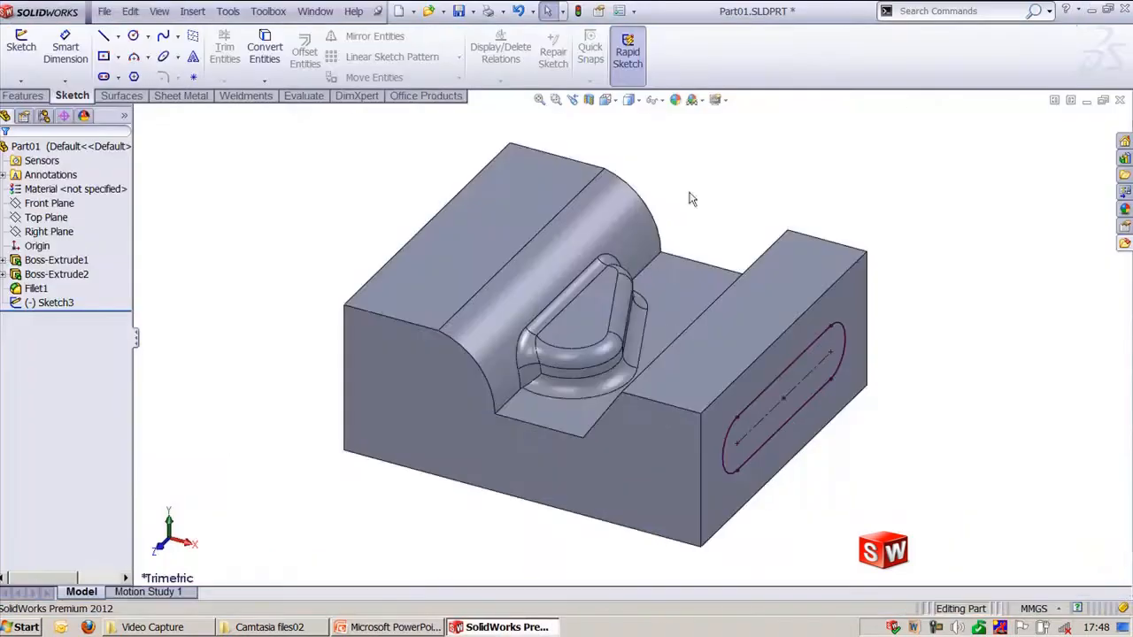
middle_click_drag(900, 473, 886, 446)
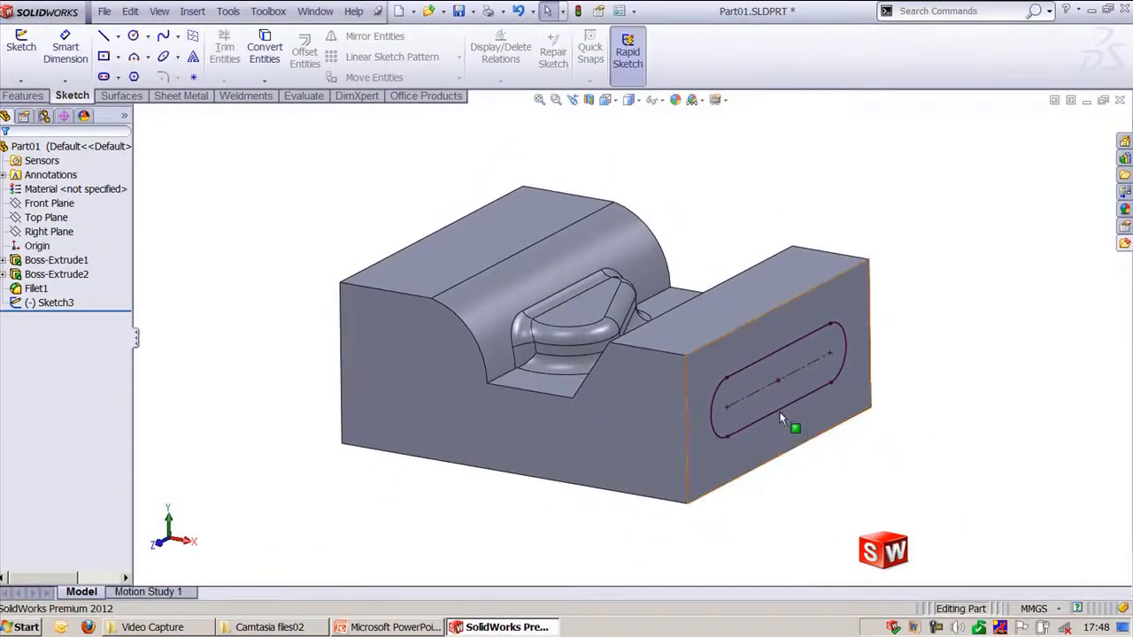
left_click(754, 367)
middle_click_drag(961, 443, 981, 445)
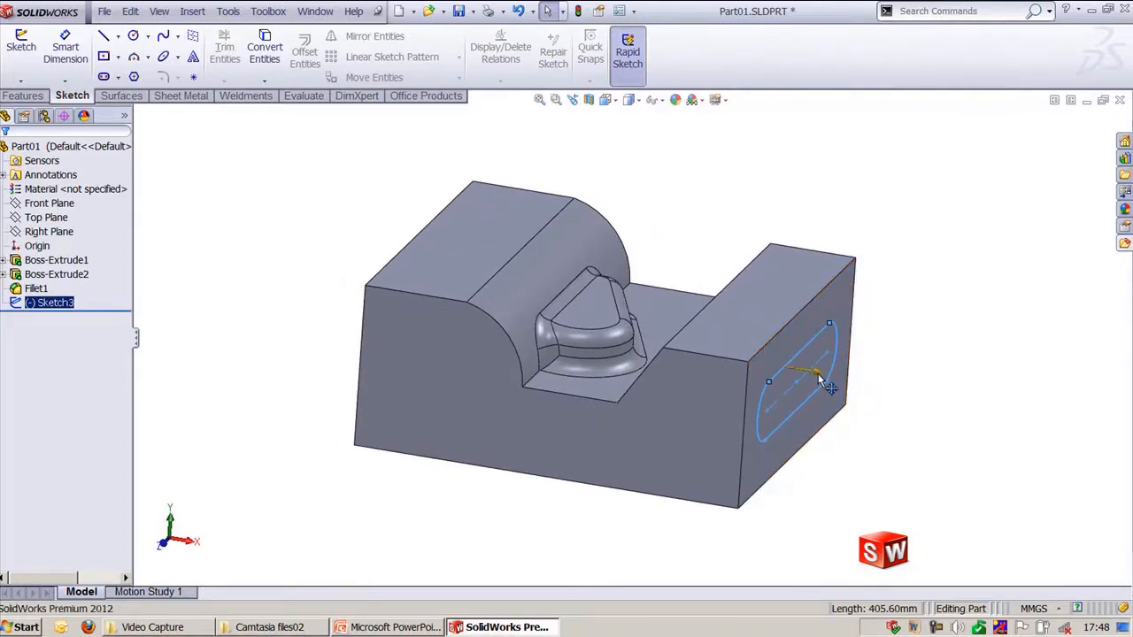
left_click_drag(820, 377, 873, 381)
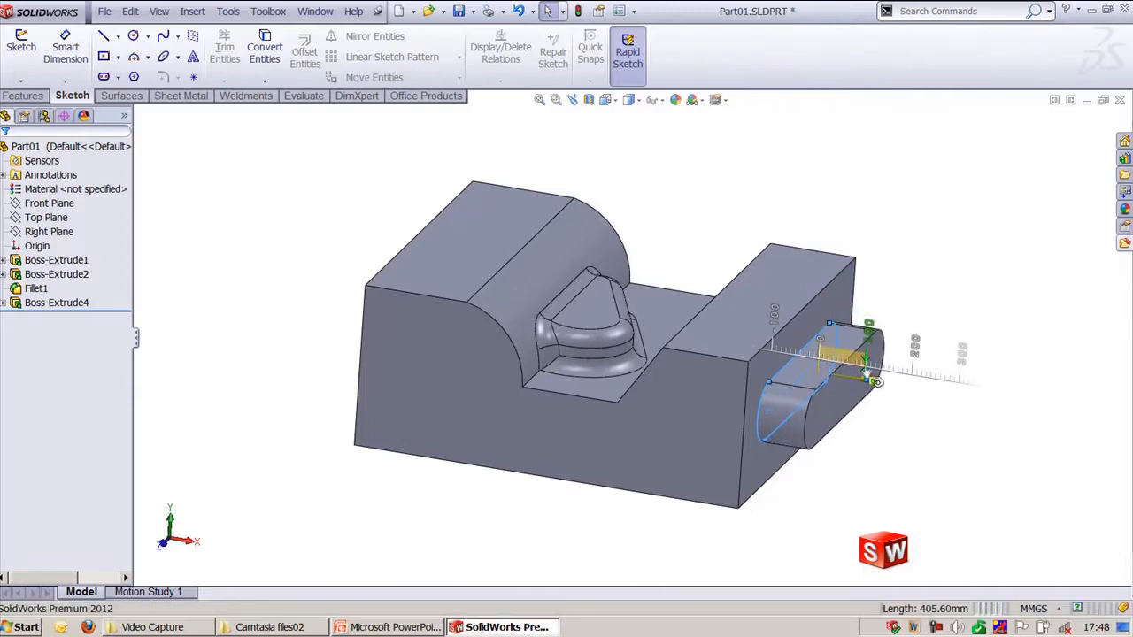
- Shorten the new slot-shaped boss by moving its end face toward the block with Instant3D, and clear the selection
mouse_move(843, 376)
left_mouse_down()
mouse_move(781, 367)
mouse_move(855, 371)
mouse_move(841, 372)
left_mouse_up()
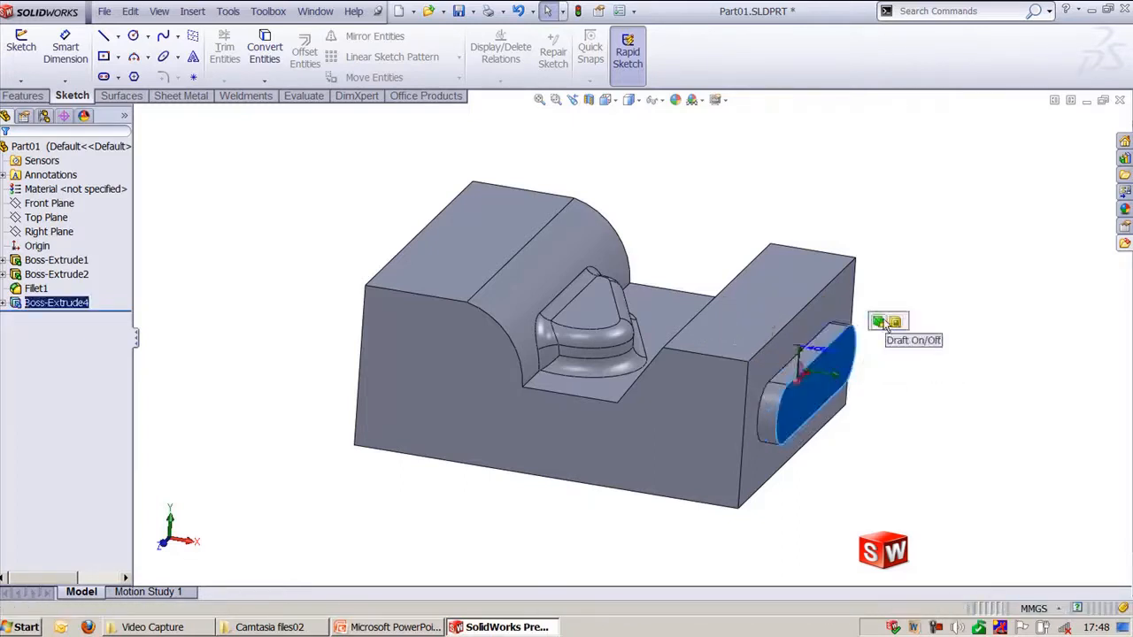
left_click(900, 278)
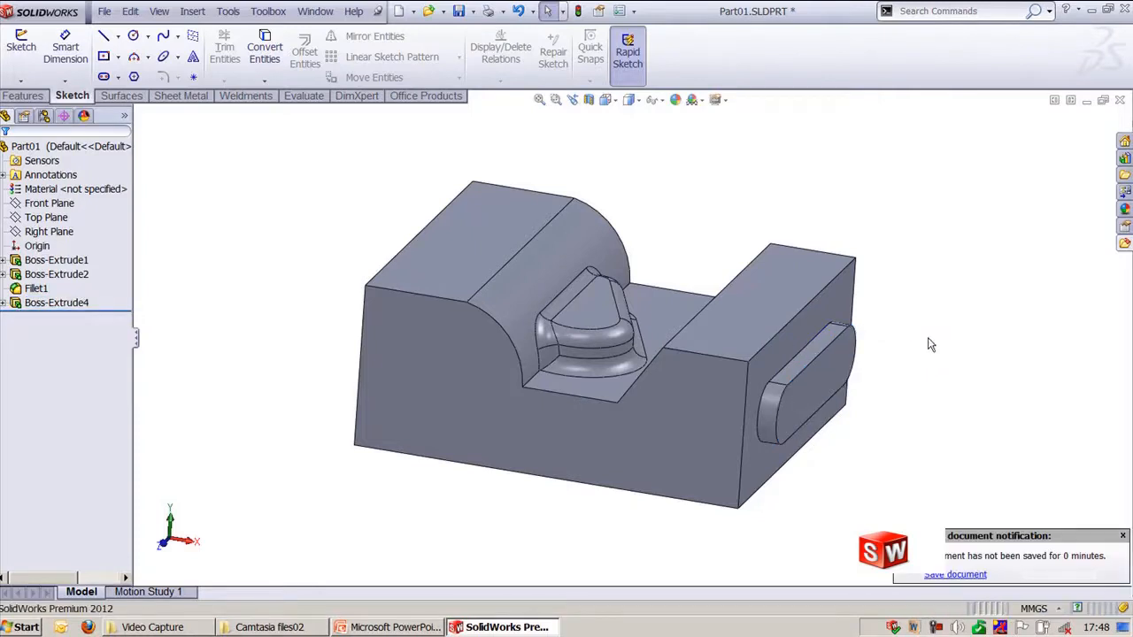
middle_click_drag(930, 346, 918, 321)
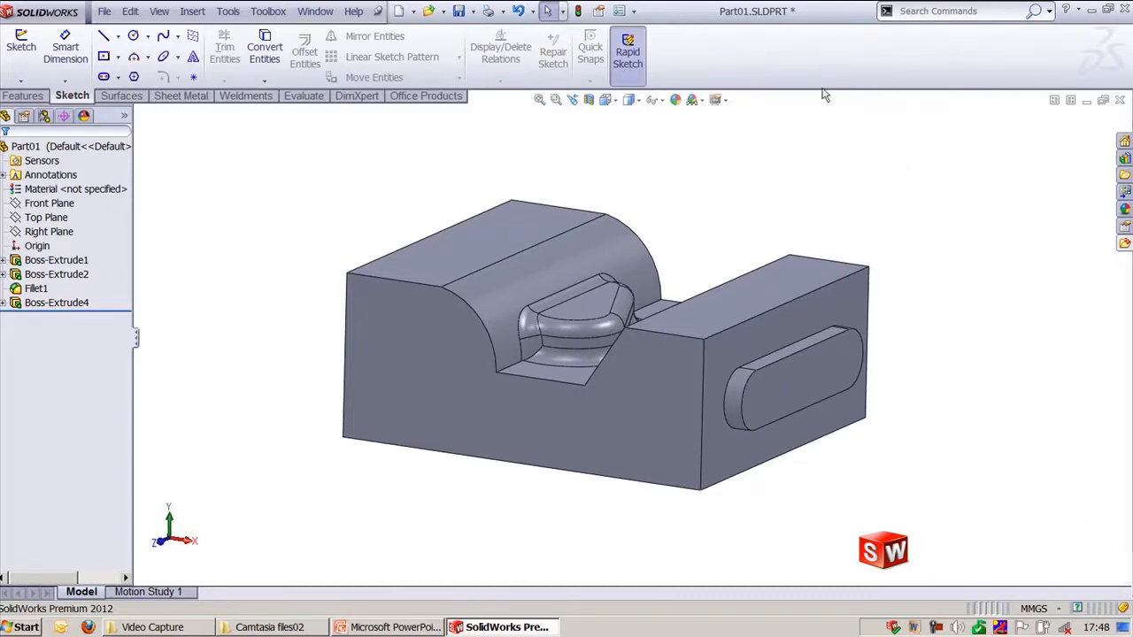
- Try lowering the filleted boss in the block's recess by moving its top face with Instant3D
double_click(590, 306)
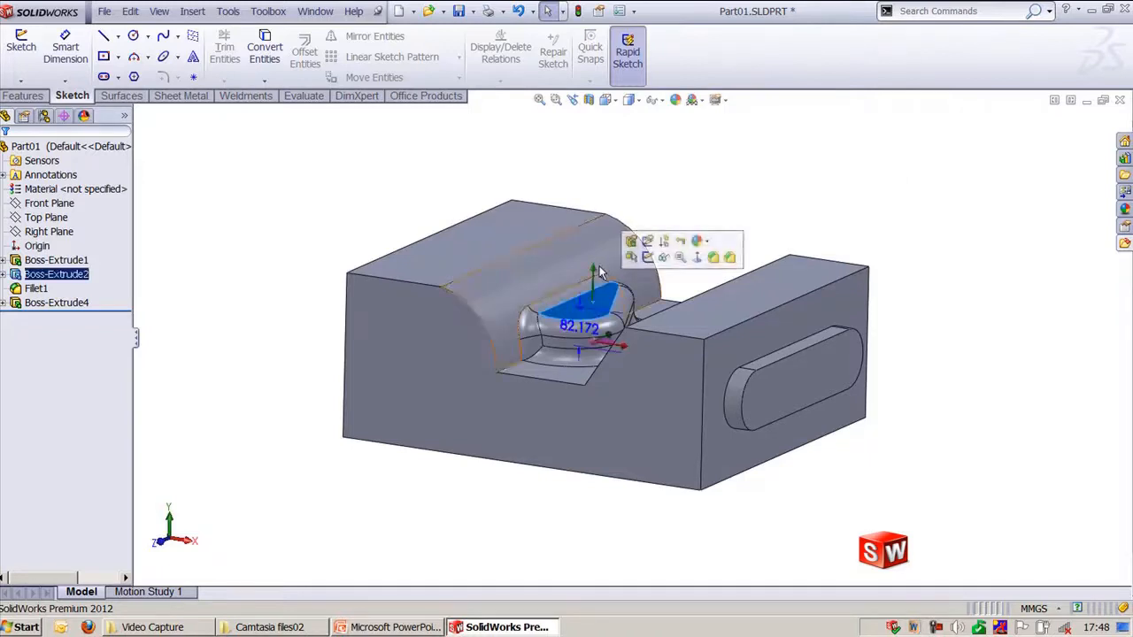
left_click_drag(594, 270, 601, 296)
left_click(773, 203)
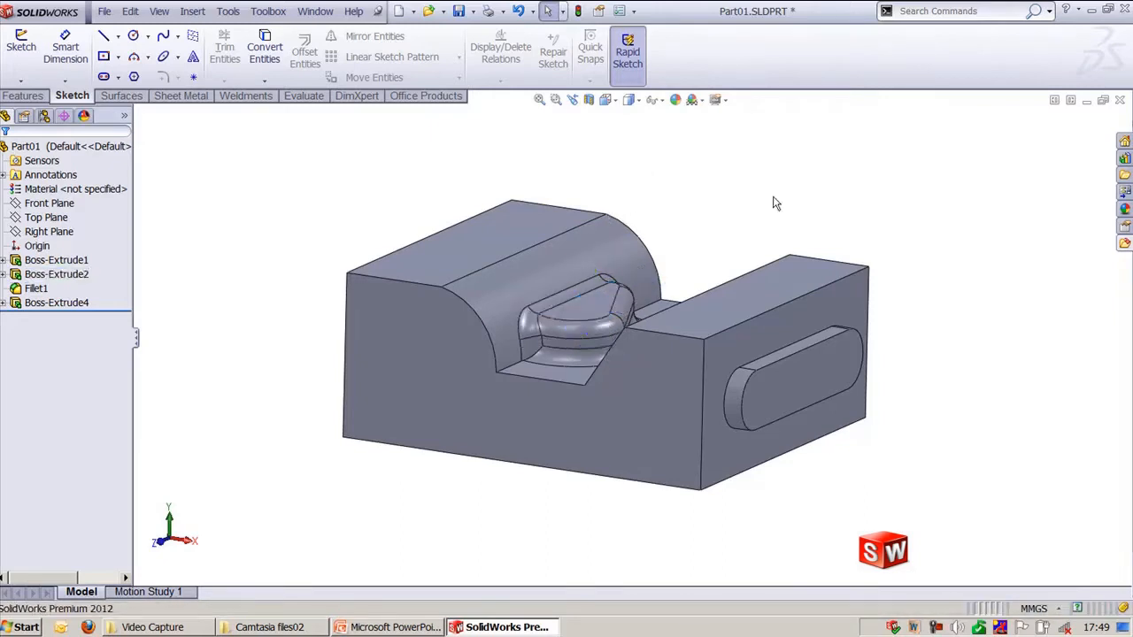
- Examine the sketches behind Boss-Extrude1 and Boss-Extrude2 by highlighting each one on the model
left_click(4, 259)
left_click(62, 273)
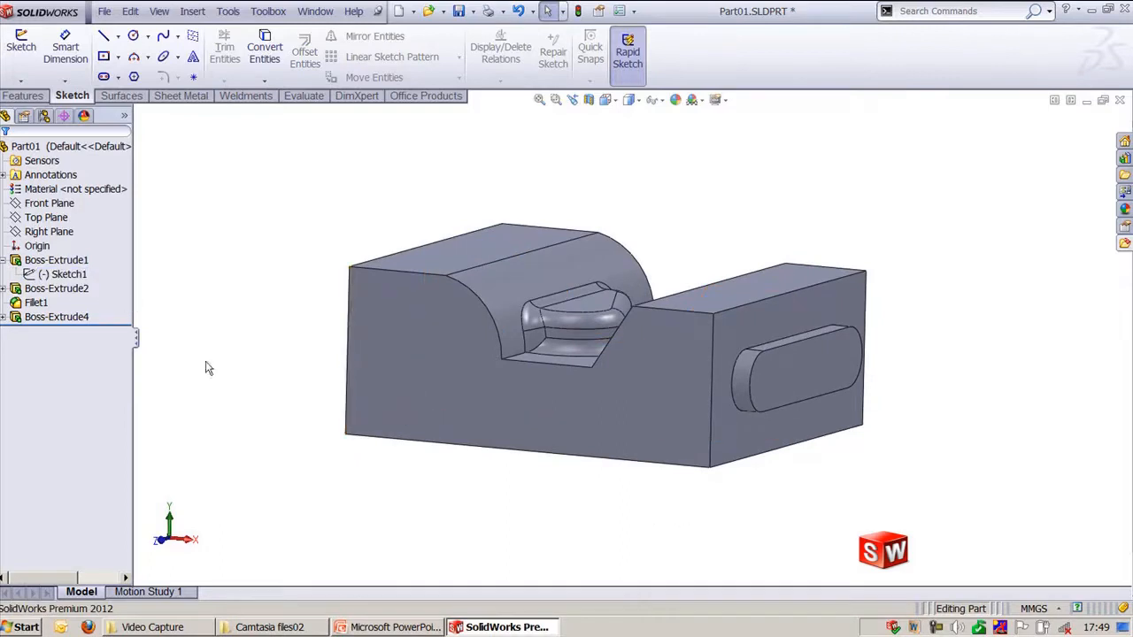
left_click(64, 275)
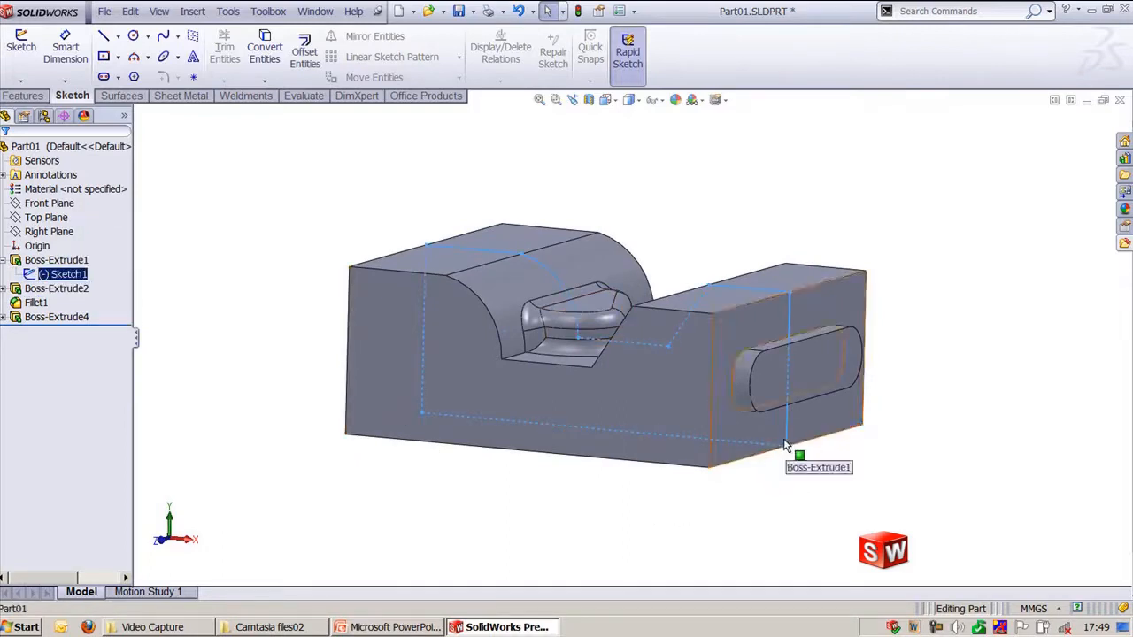
mouse_move(952, 490)
middle_mouse_down()
mouse_move(888, 467)
mouse_move(835, 475)
mouse_move(906, 481)
mouse_move(943, 517)
mouse_move(880, 501)
middle_mouse_up()
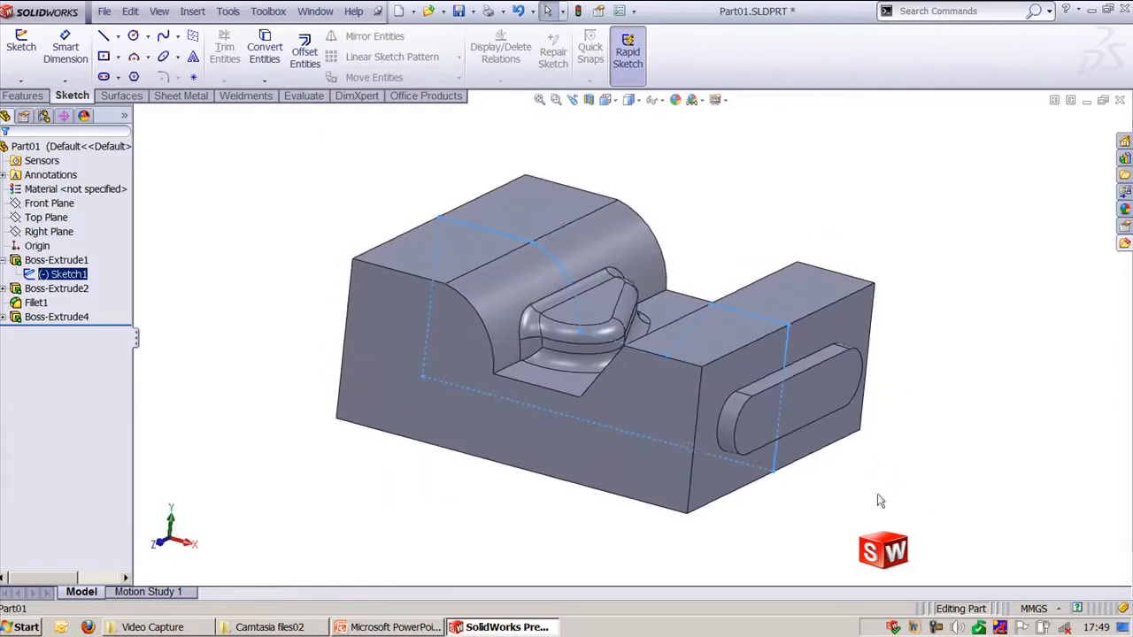
left_click(226, 139)
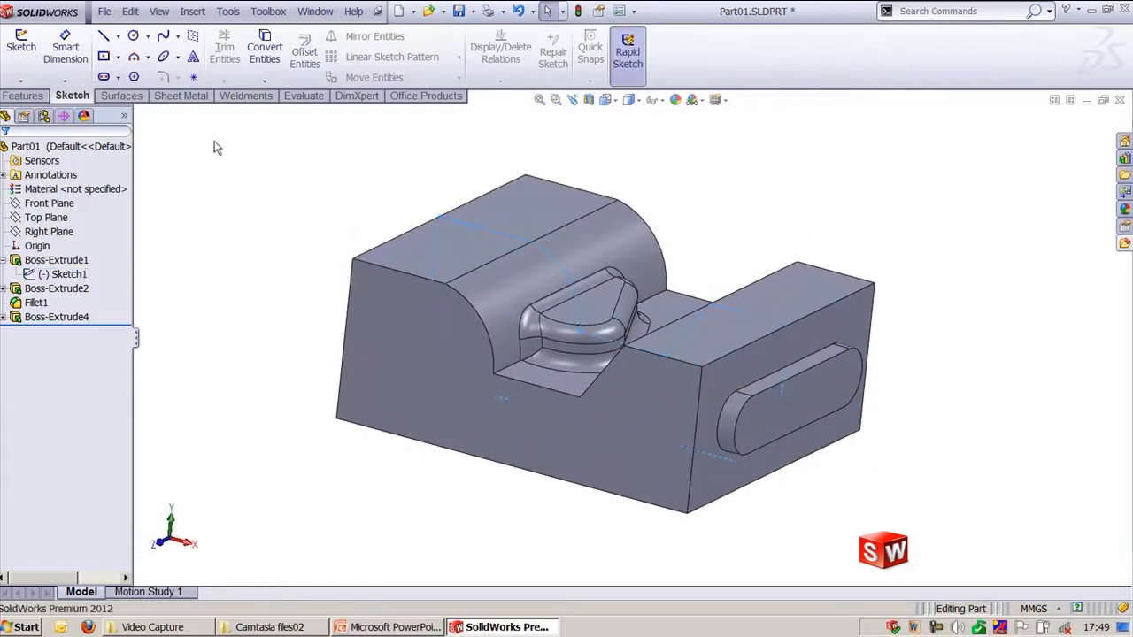
left_click(7, 288)
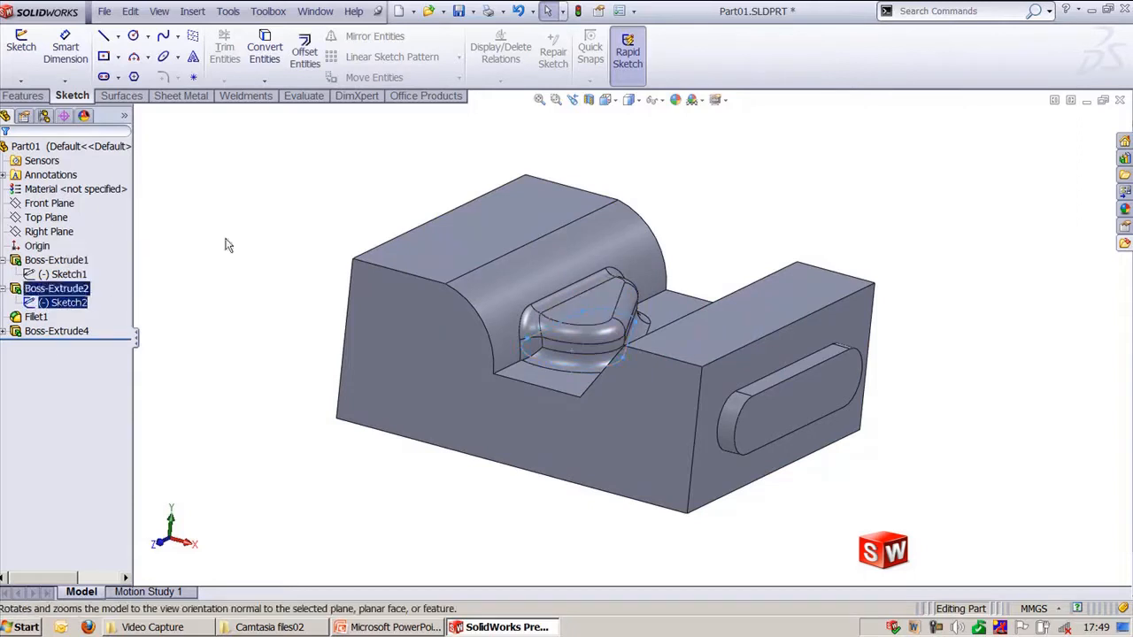
left_click(280, 188)
- Turn Instant3D off and select the block's narrow top face to check whether drag handles are offered
left_click(12, 98)
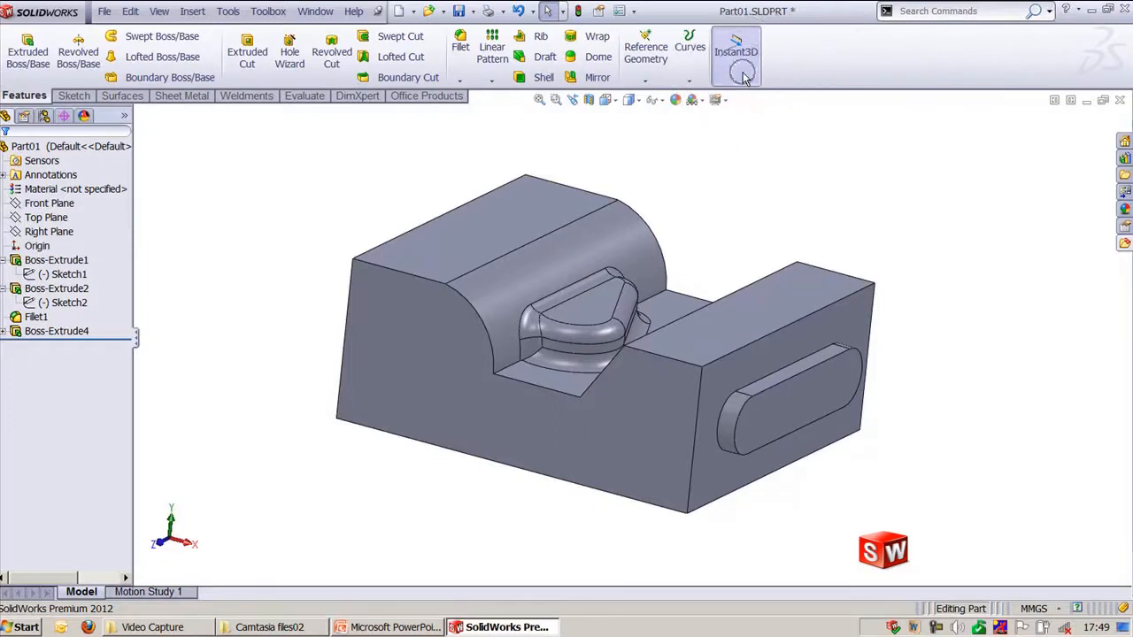
middle_click_drag(721, 213, 797, 284)
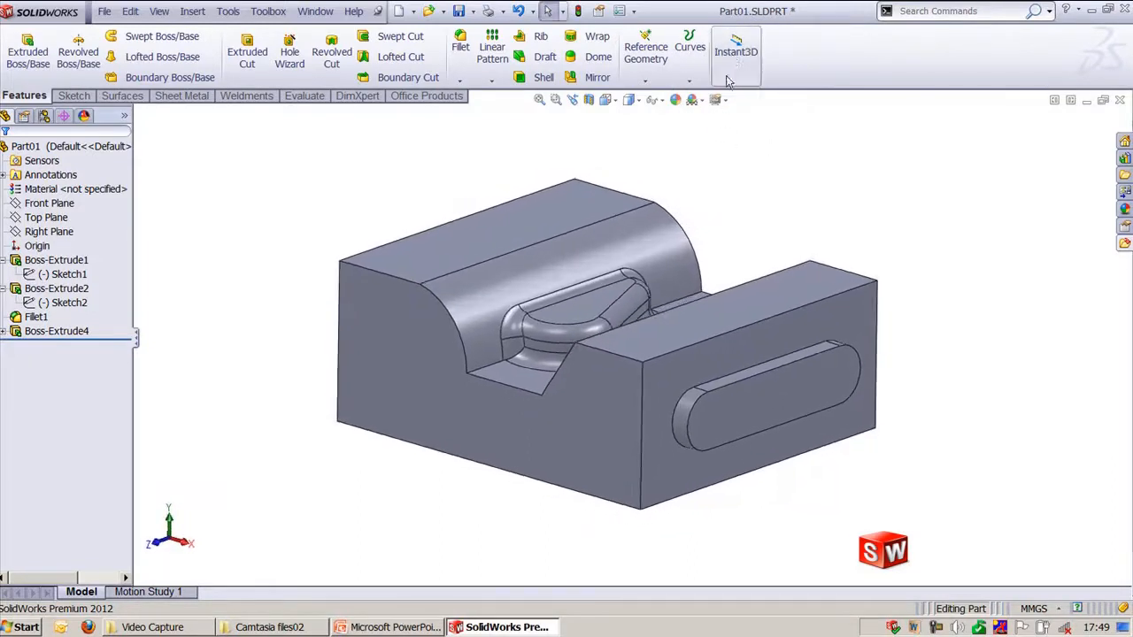
left_click(802, 285)
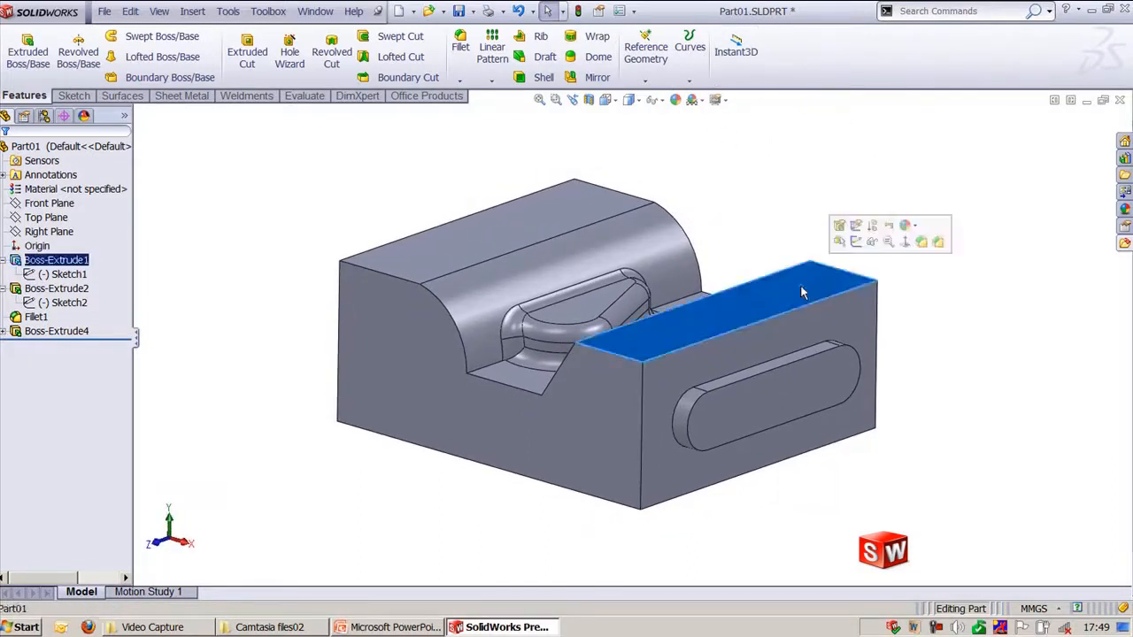
left_click(793, 224)
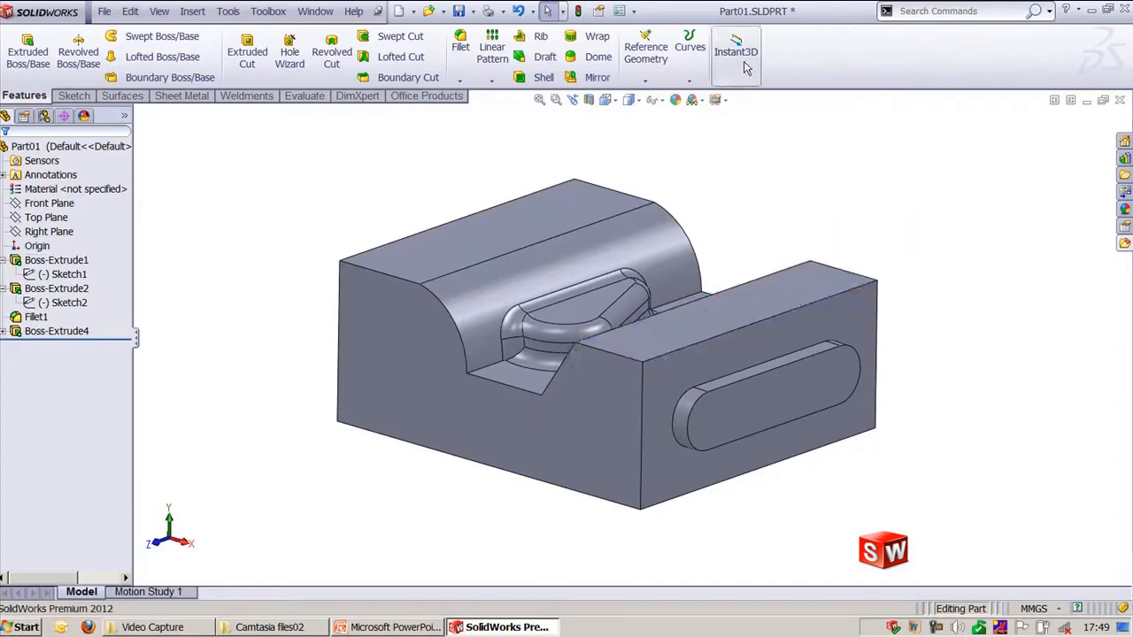
- Turn Instant3D back on and try moving the block's narrow top face with its arrow handle, then clear the selection
left_click(736, 52)
left_click(792, 279)
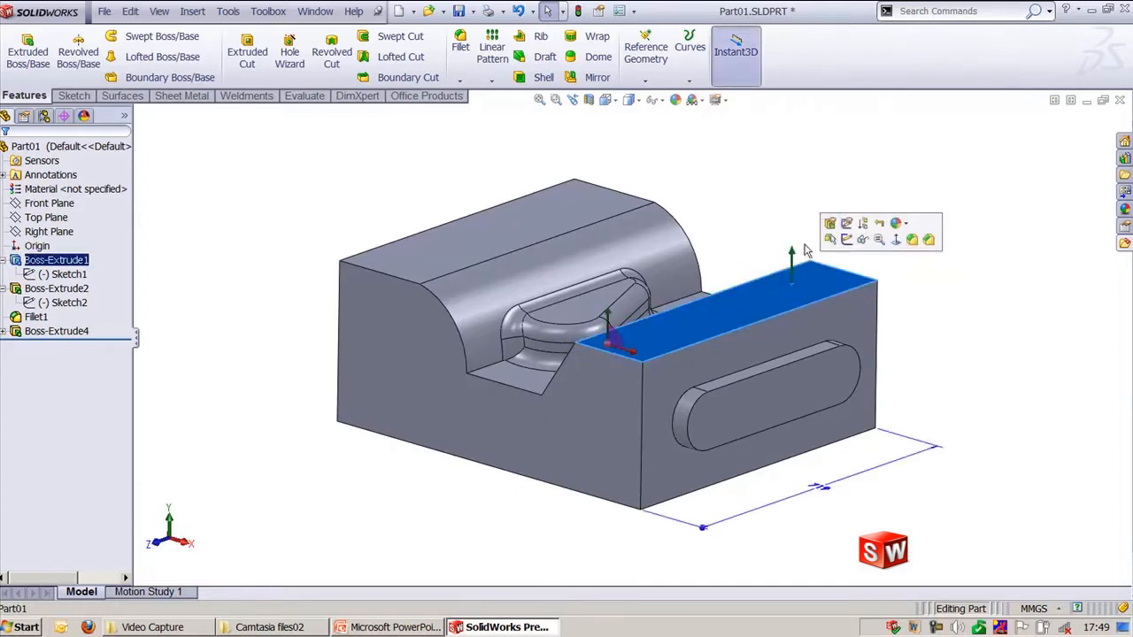
left_click_drag(795, 258, 792, 288)
left_click(763, 193)
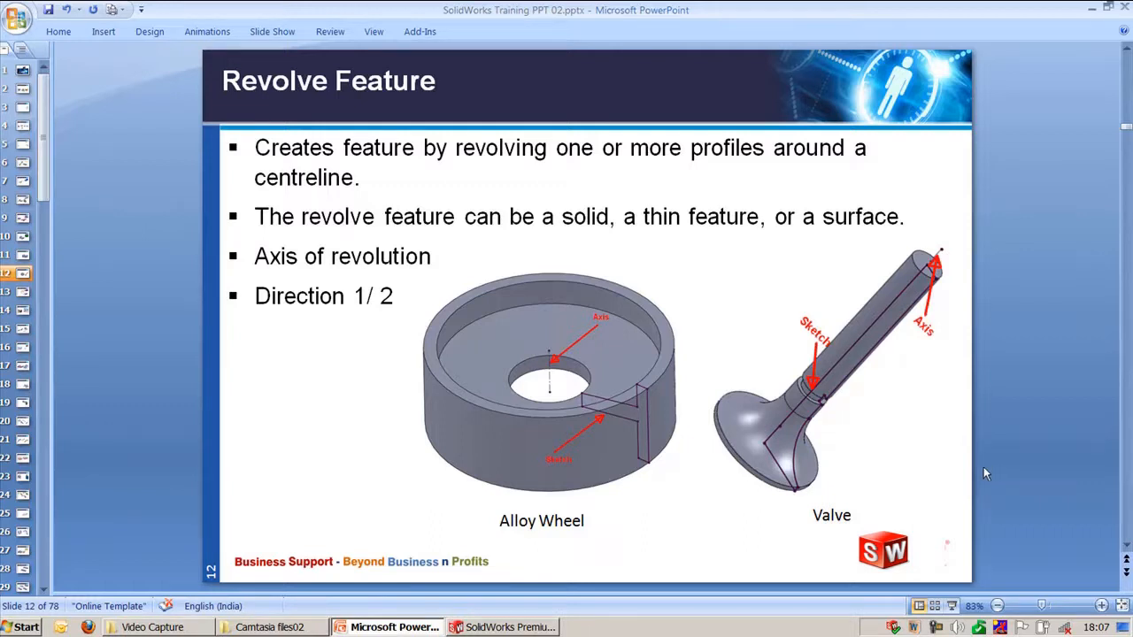
- Switch from PowerPoint to Part1 in SolidWorks and sketch a vertical centerline about 86 mm long up from the origin on the Front Plane
left_click(521, 630)
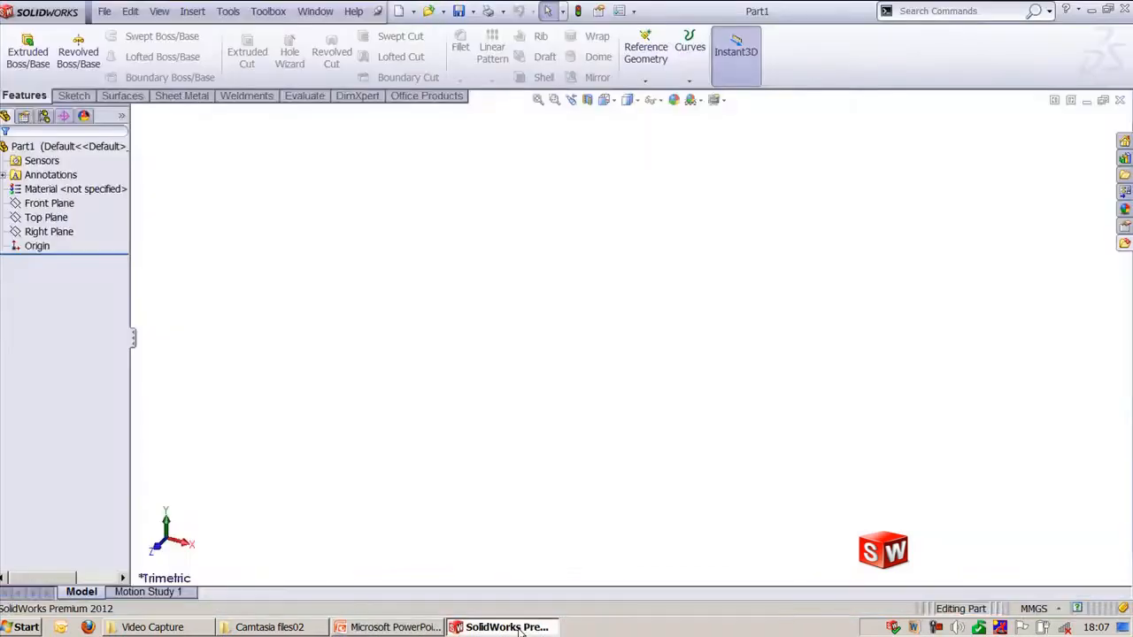
left_click(87, 99)
left_click(21, 46)
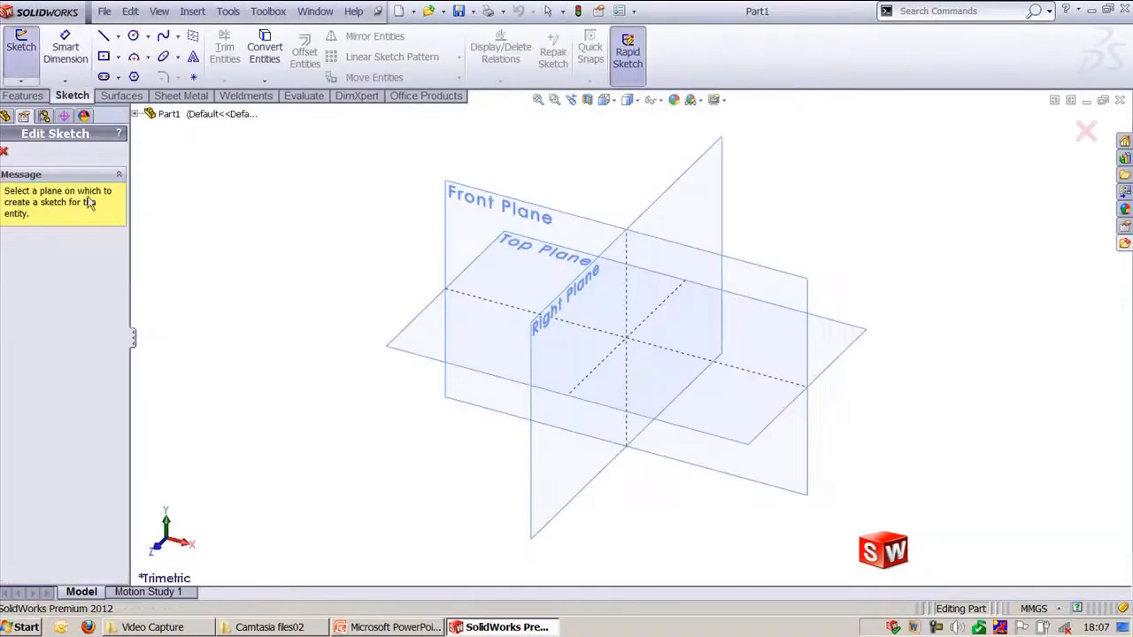
left_click(434, 223)
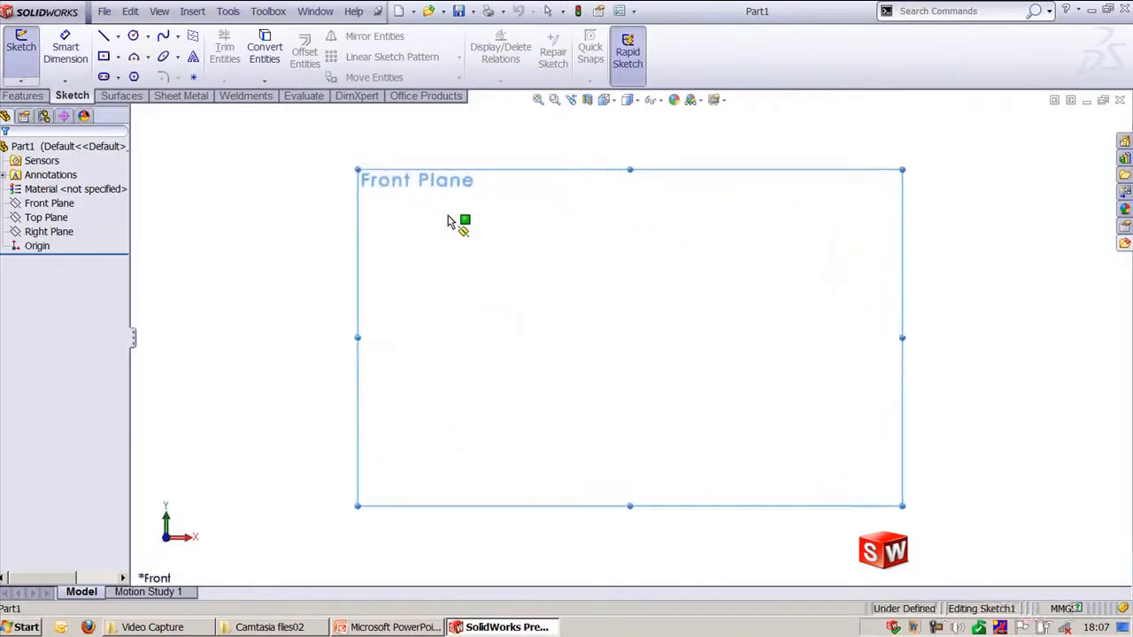
right_click(567, 282)
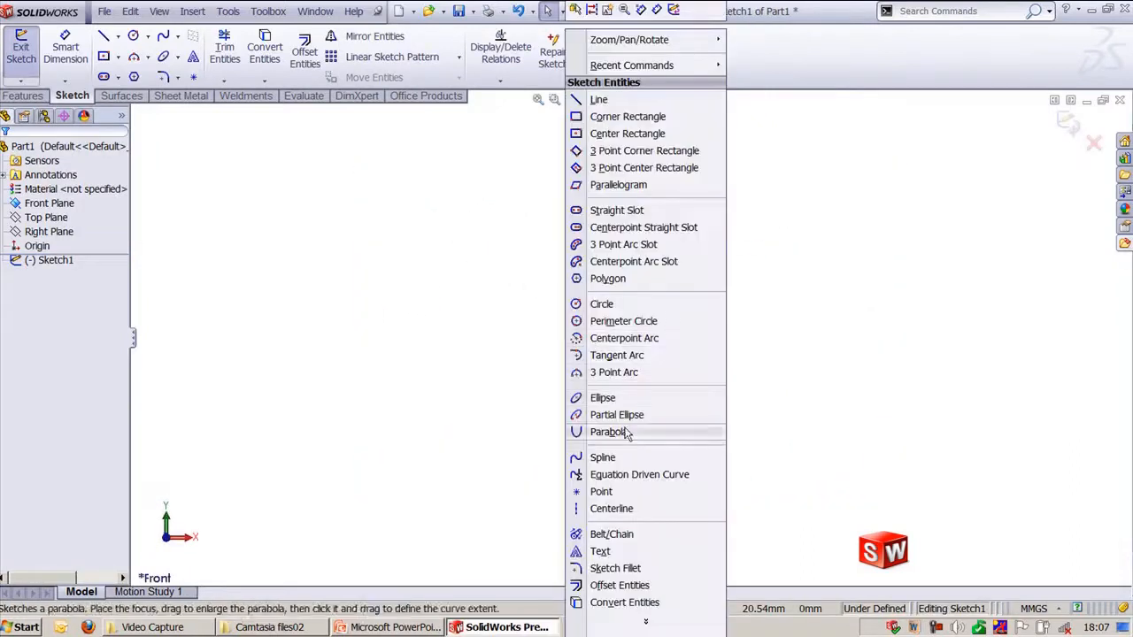
left_click(639, 517)
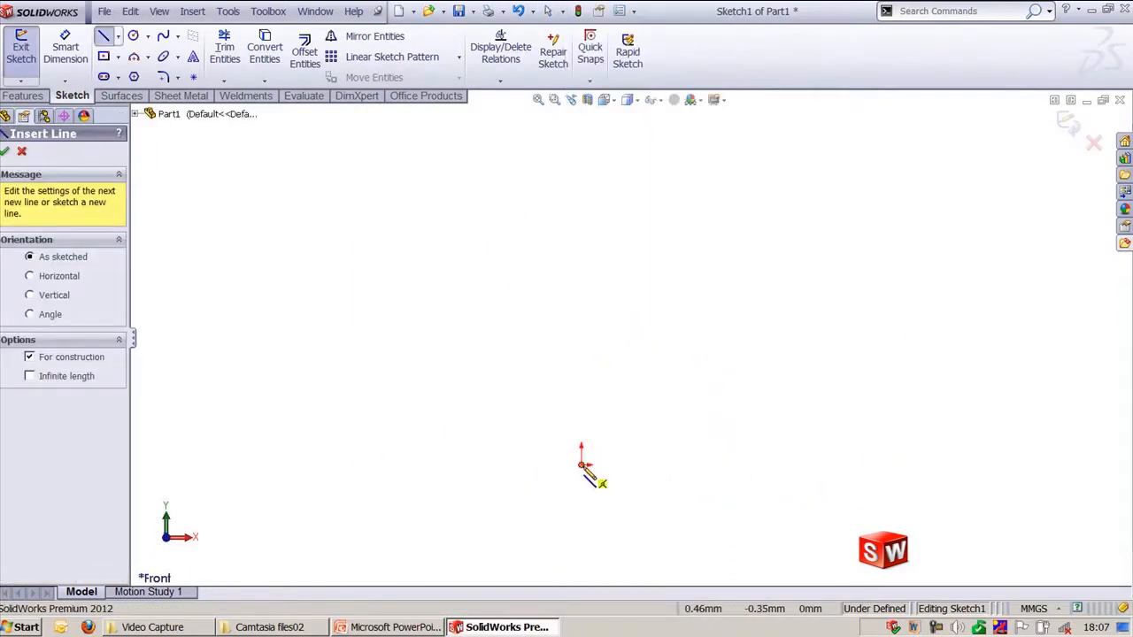
left_click(583, 461)
double_click(582, 201)
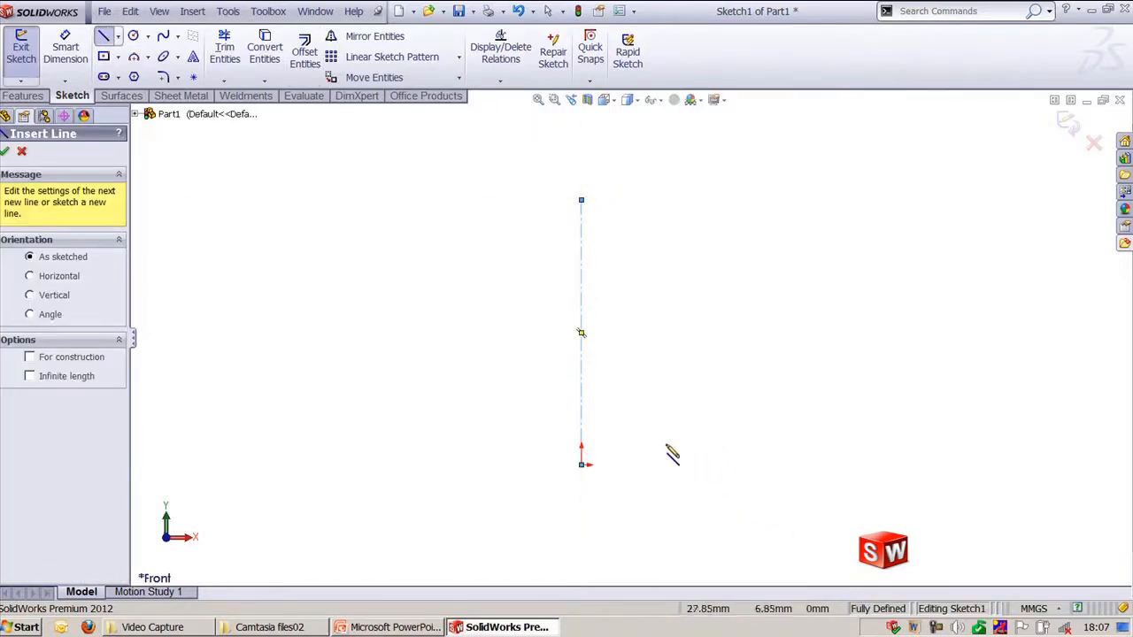
- Sketch the wheel profile's short hub edge about 12 mm high, sloped upper web, upper rim edges and outer edge about 71 mm long
left_click(666, 446)
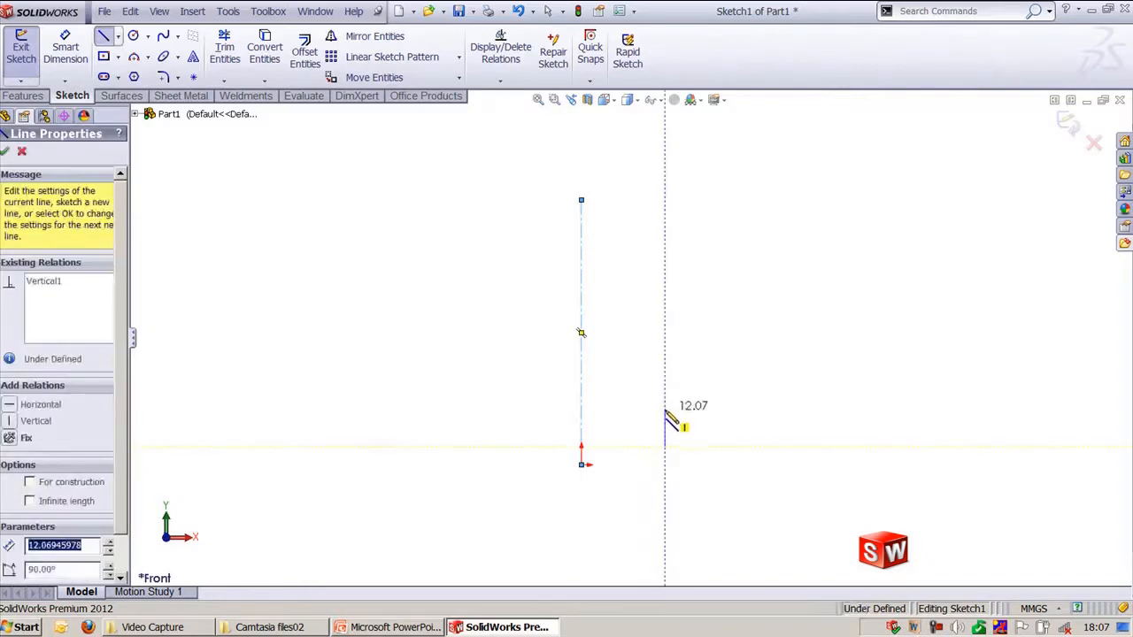
left_click(666, 409)
left_click(823, 349)
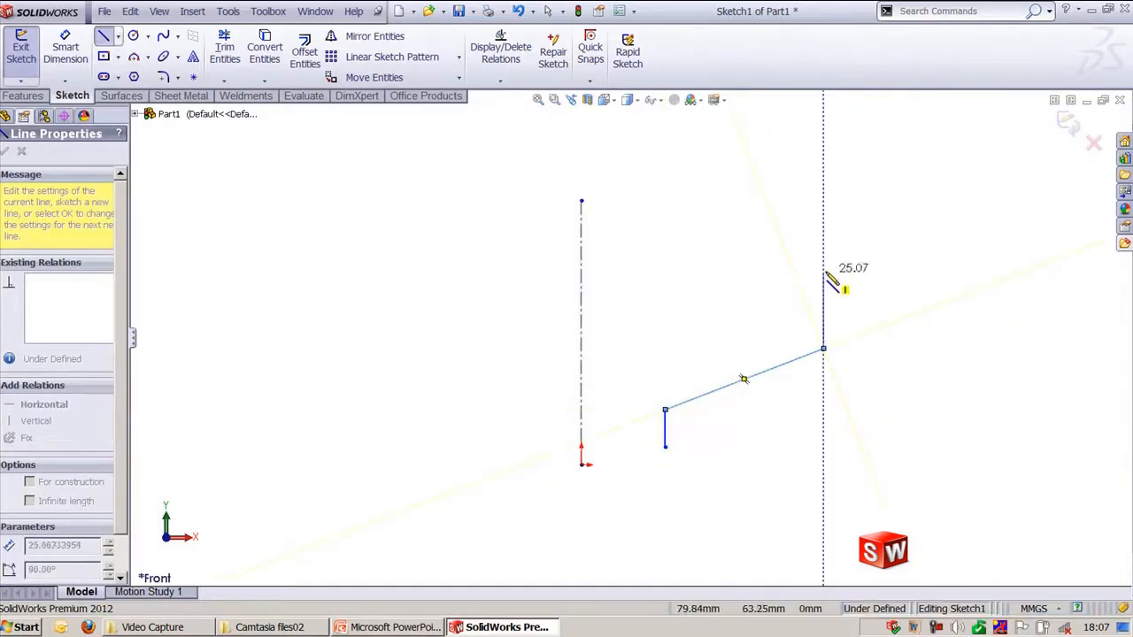
left_click(823, 267)
left_click(849, 267)
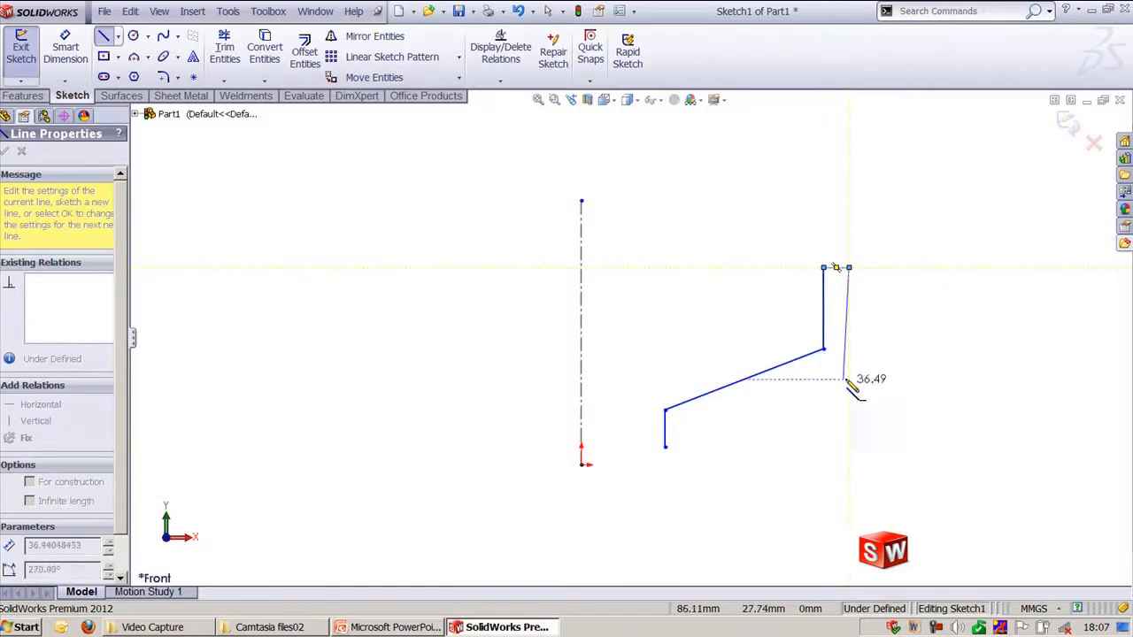
left_click(849, 484)
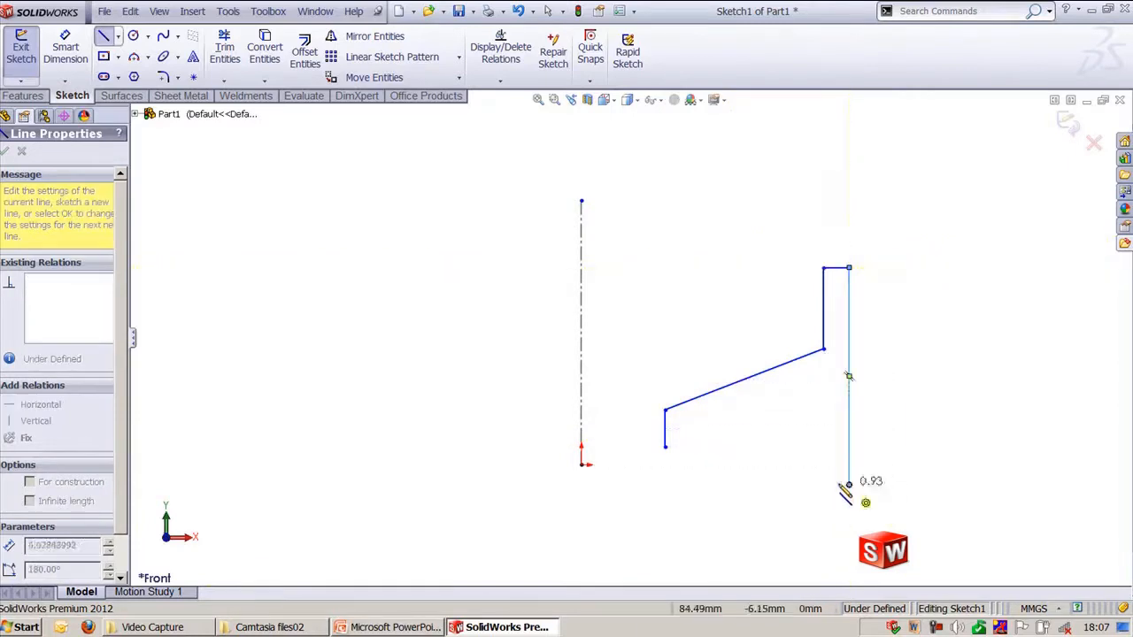
- Close the wheel profile with the lower rim edges, the lower web line and the hub's underside, and exit the sketch
left_click(823, 484)
left_click(823, 376)
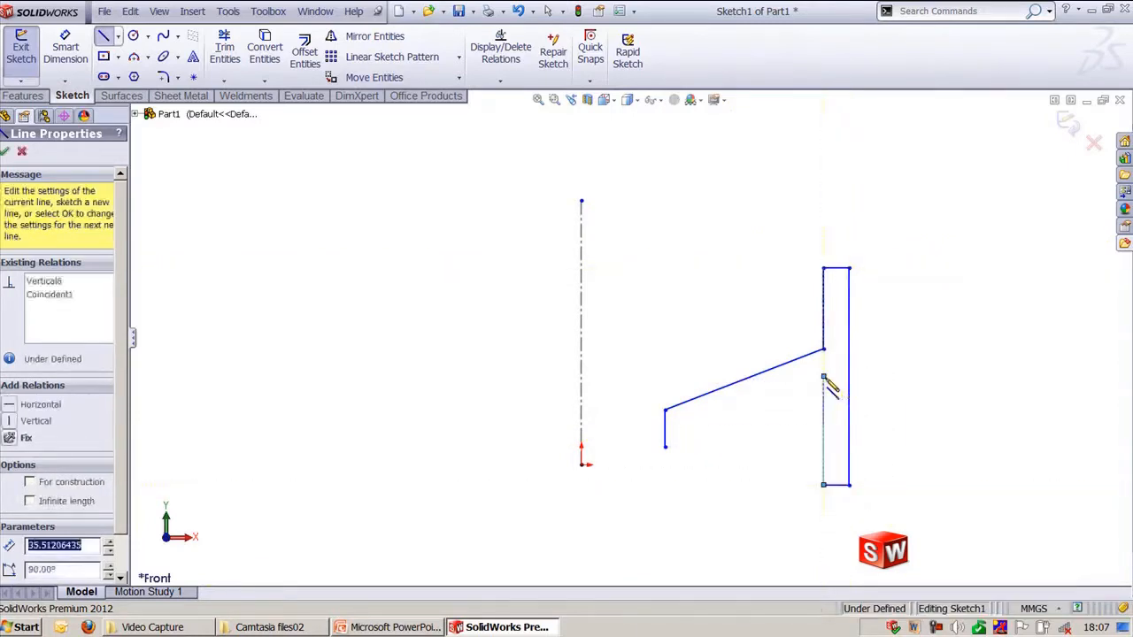
left_click(687, 417)
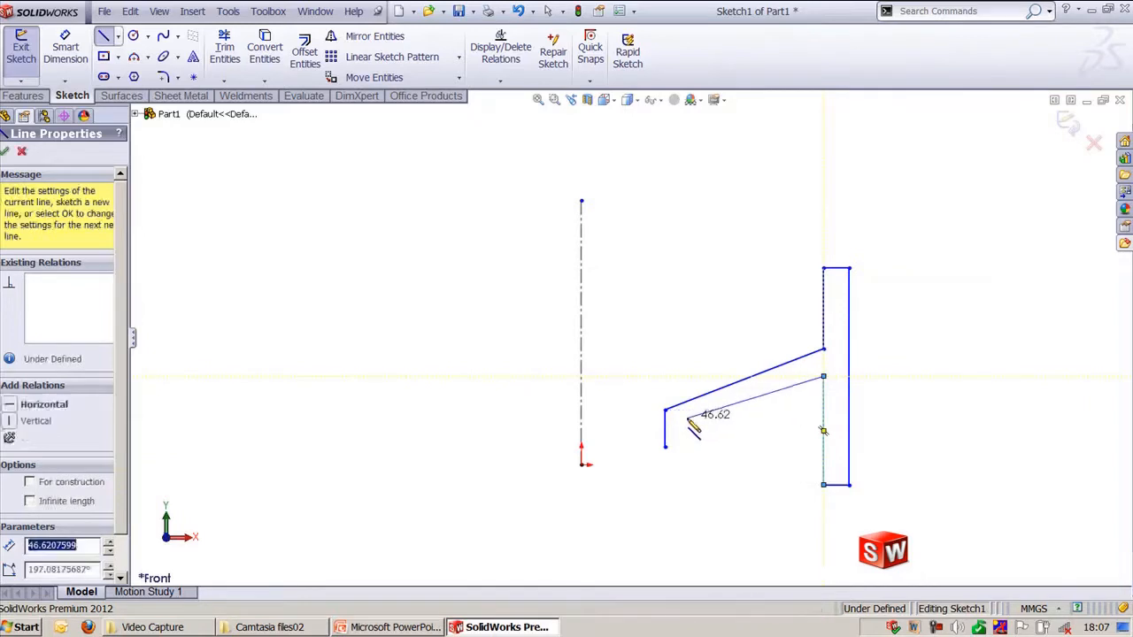
left_click(687, 447)
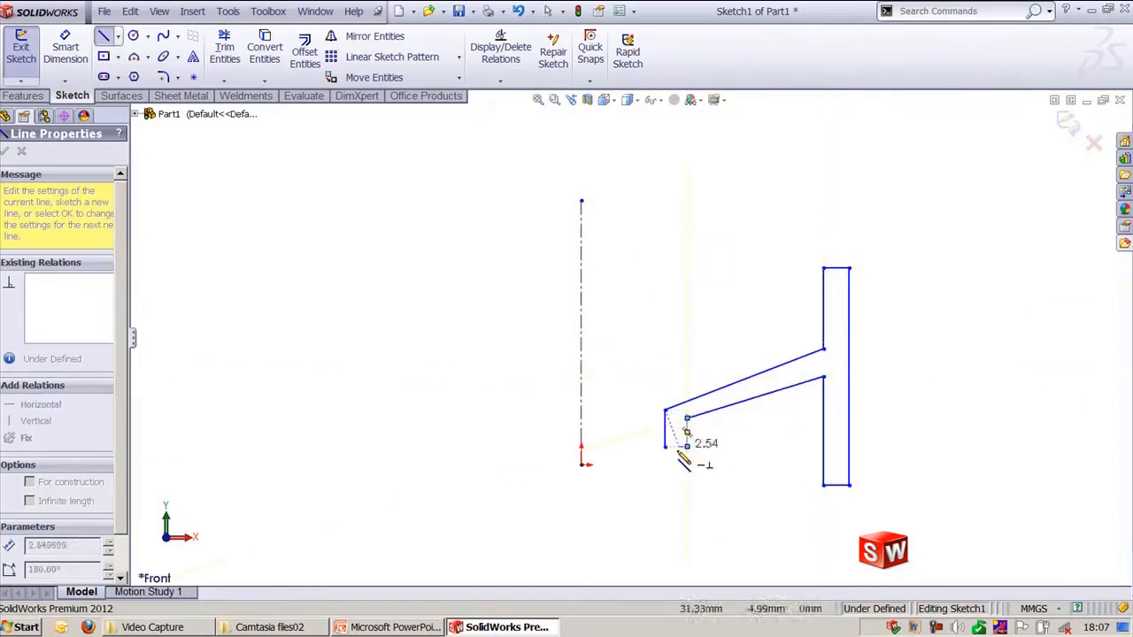
left_click(666, 446)
key("Escape")
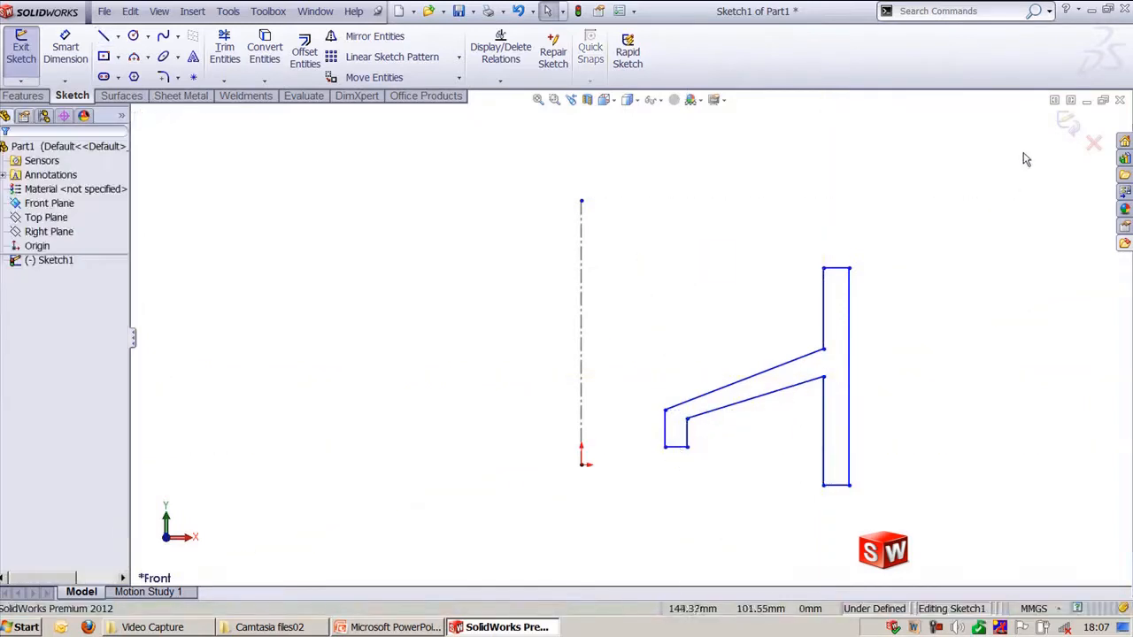
left_click(1068, 126)
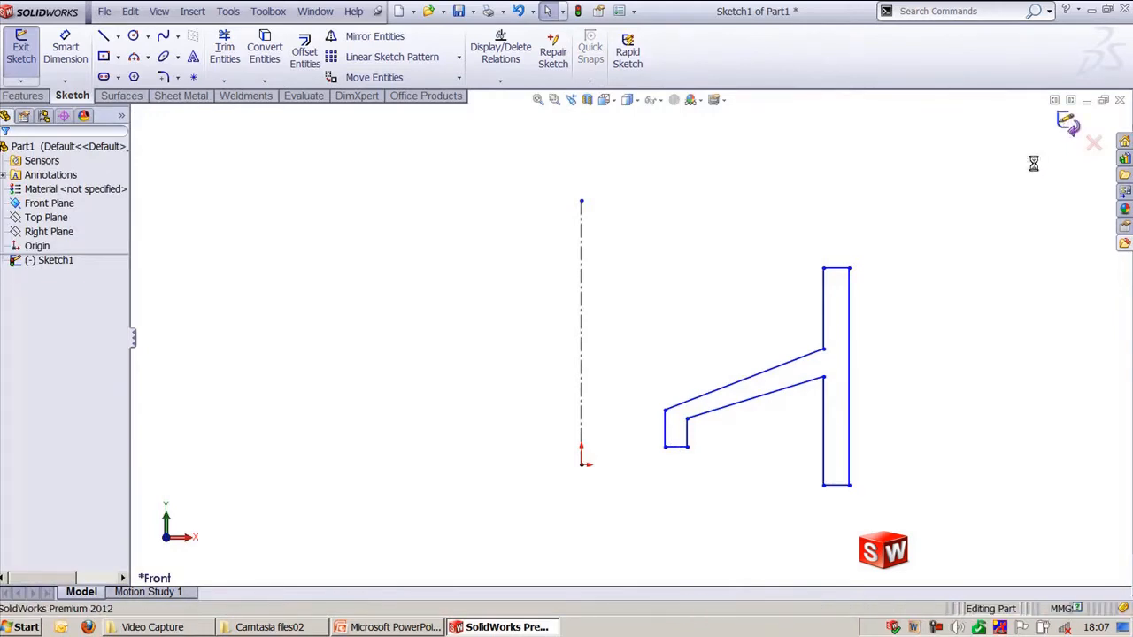
- Start a Revolved Boss/Base from the wheel sketch, previewing a 360° blind revolution about the centerline
middle_click_drag(963, 346, 956, 345)
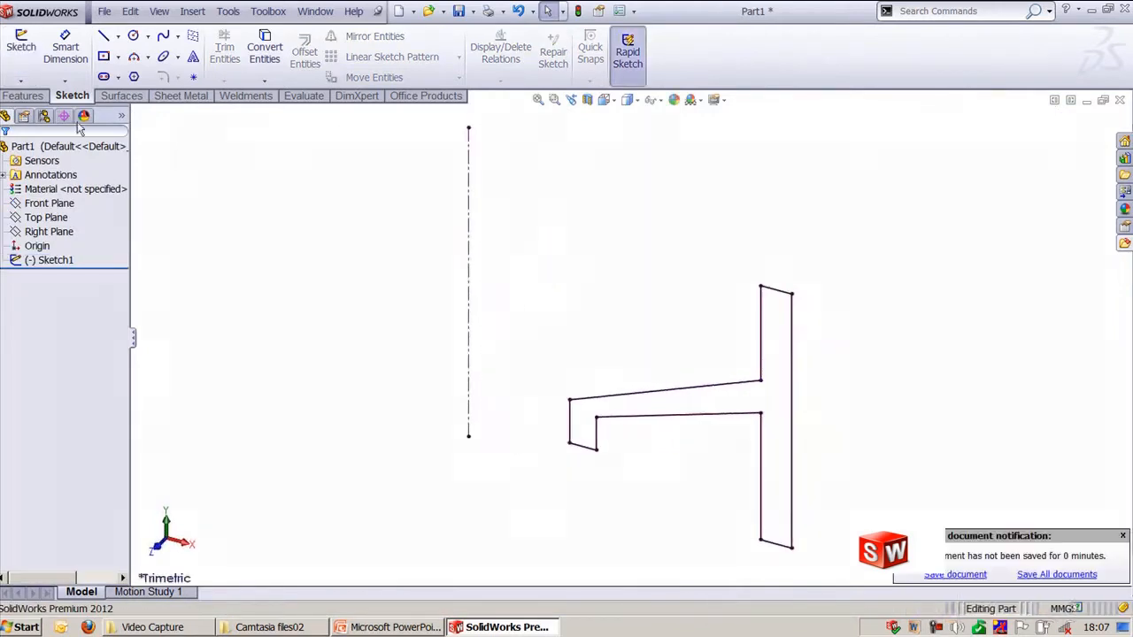
left_click(27, 96)
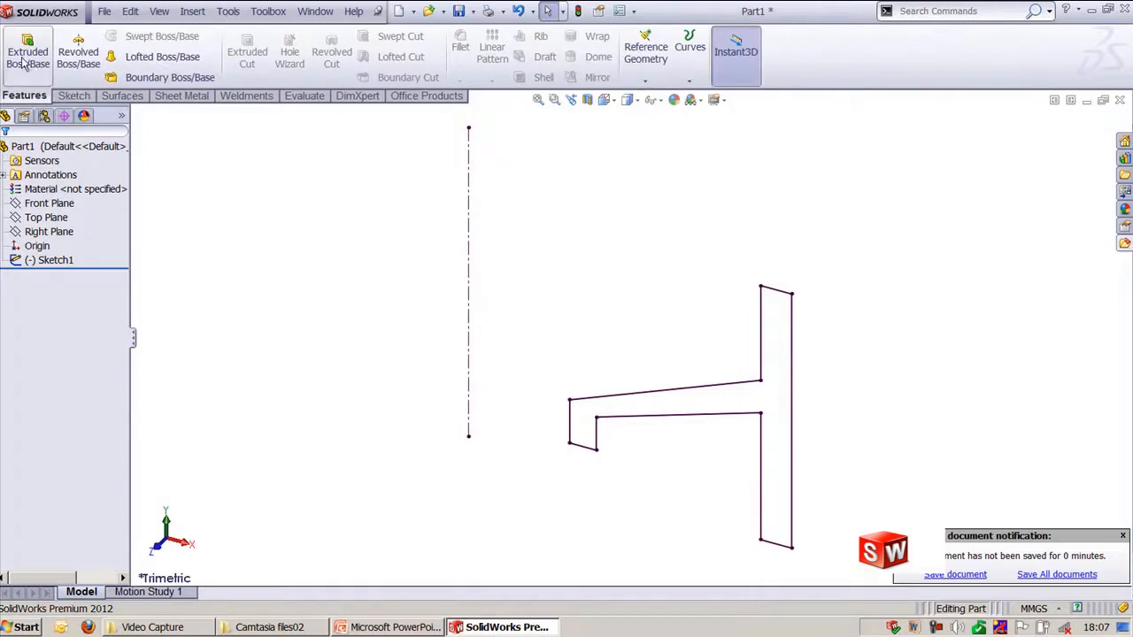
left_click(77, 55)
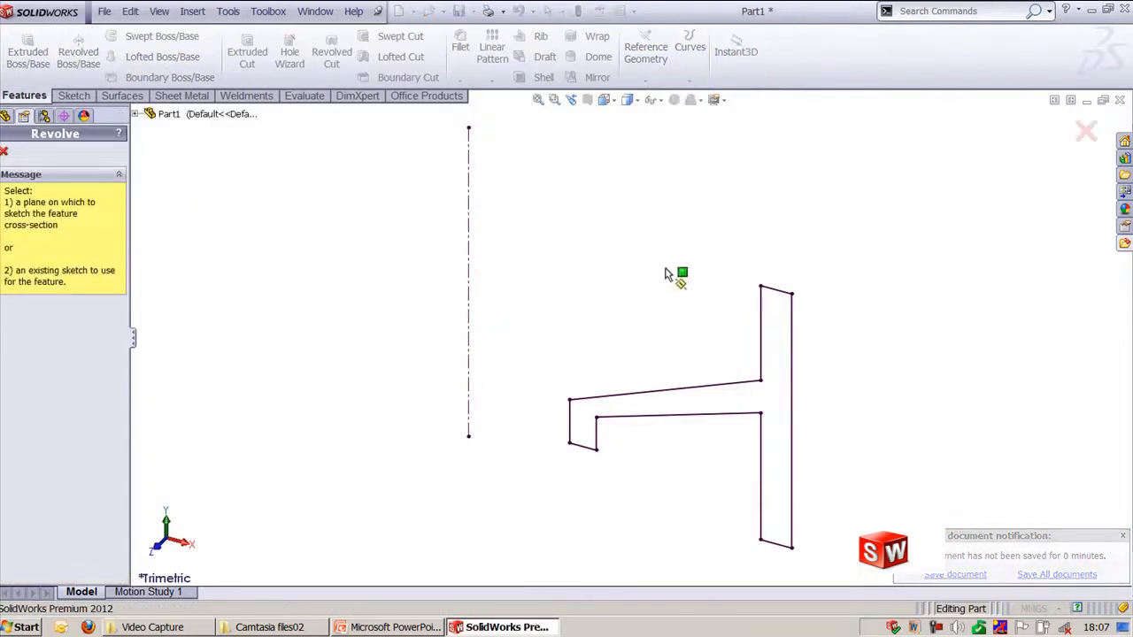
left_click(687, 389)
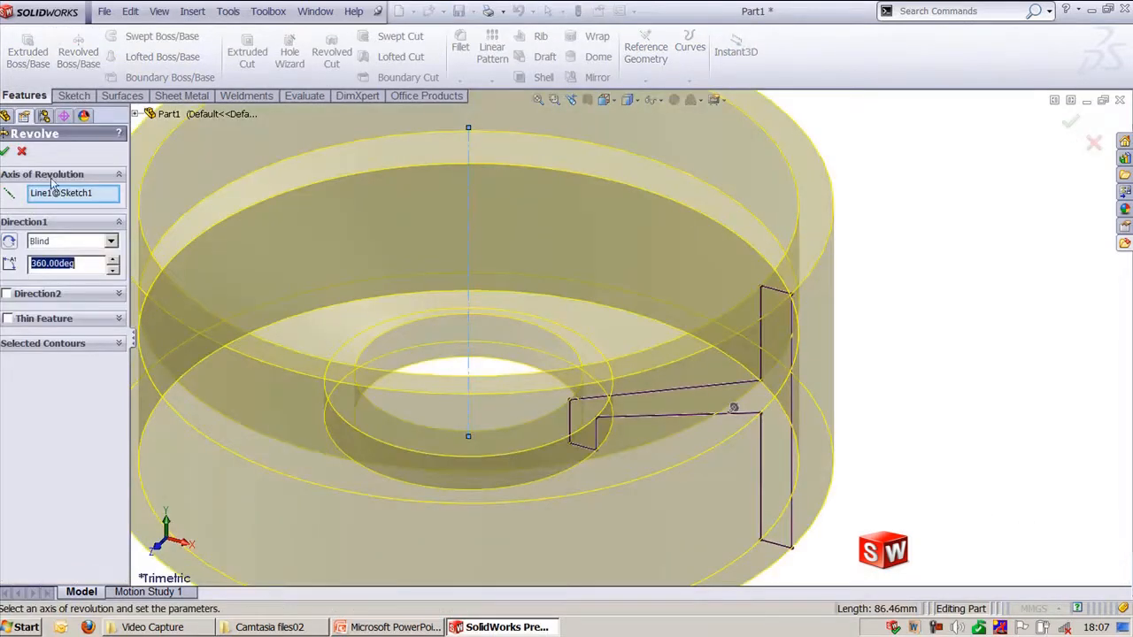
scroll(797, 398, "up", 5)
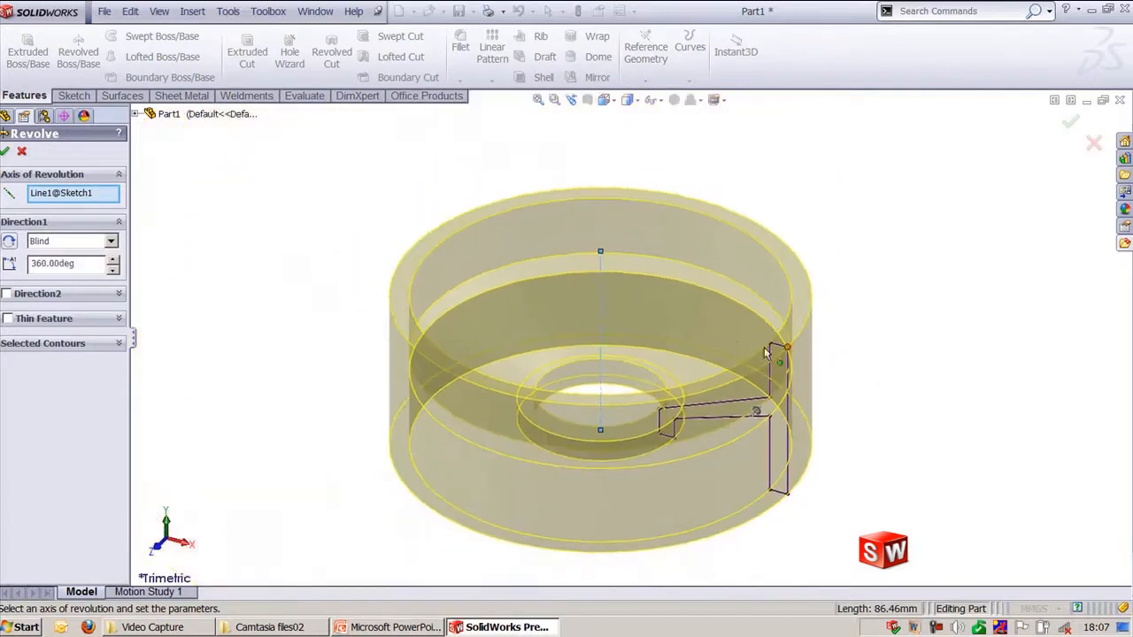
- Try the profile's long outer edge and its short upper rim edge as the axis of revolution
right_click(55, 202)
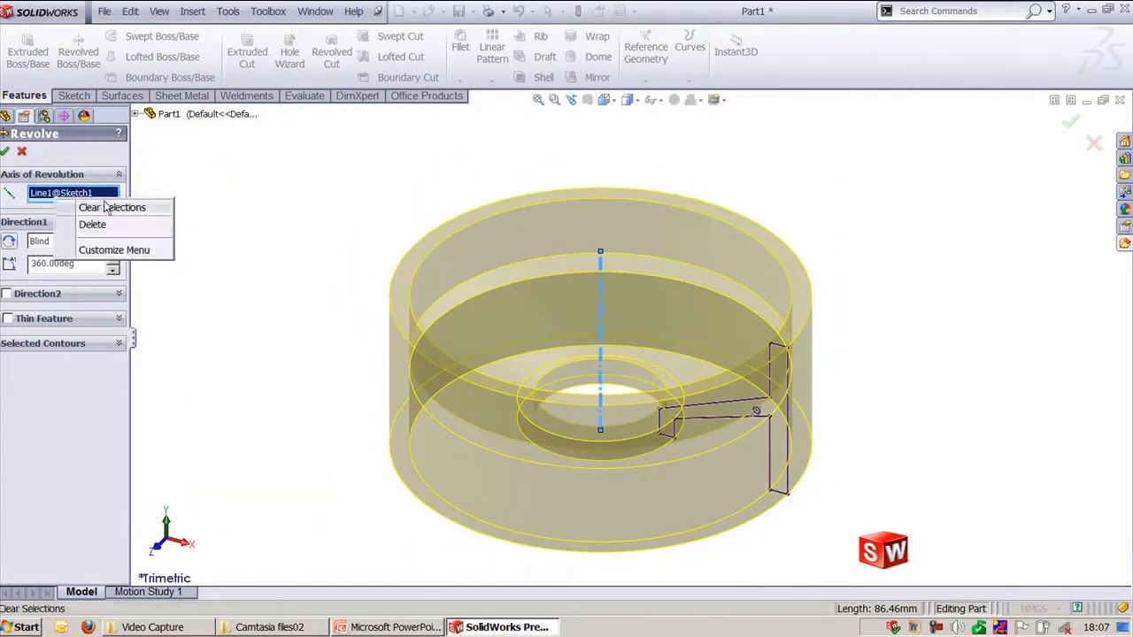
left_click(163, 207)
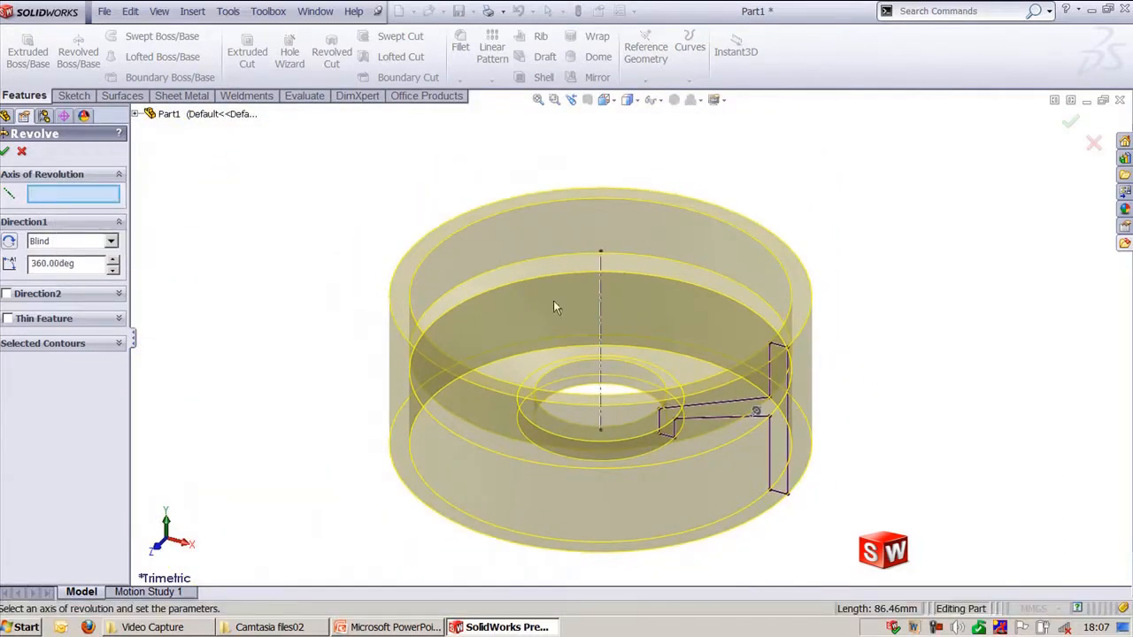
left_click(788, 438)
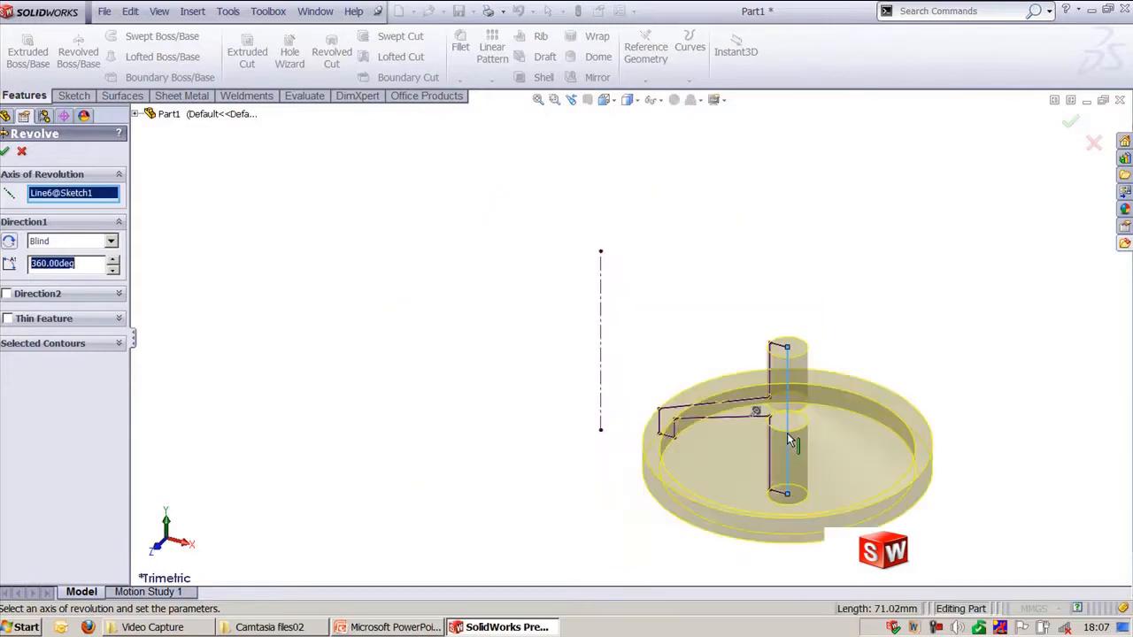
left_click(776, 348)
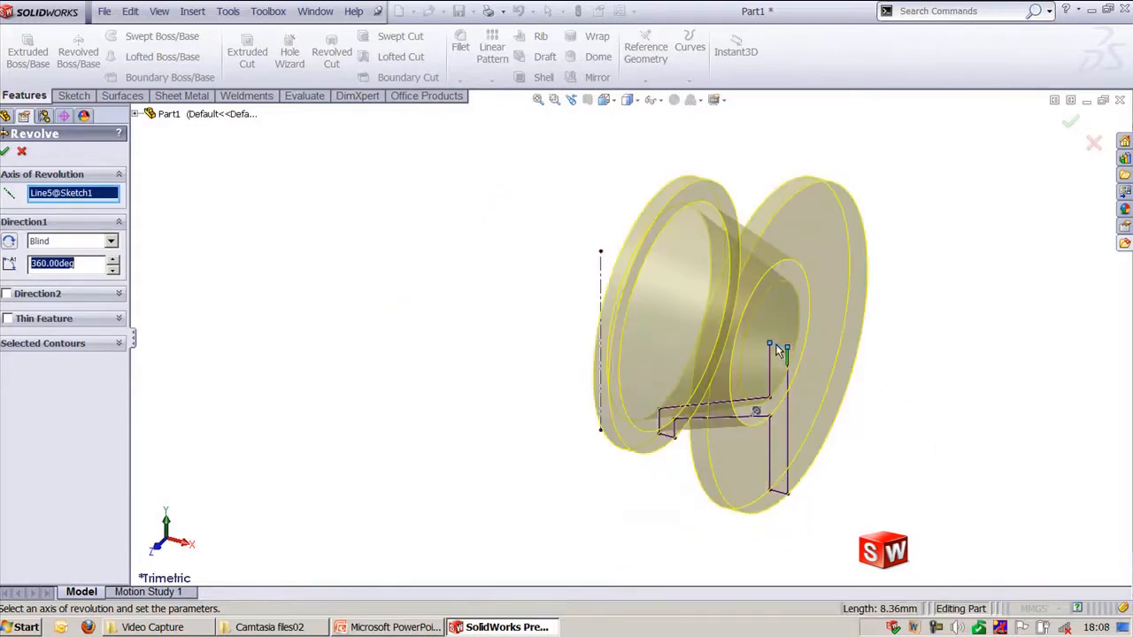
- Set the vertical centerline as the axis of revolution and complete the 360° revolve of the wheel
right_click(78, 197)
left_click(99, 201)
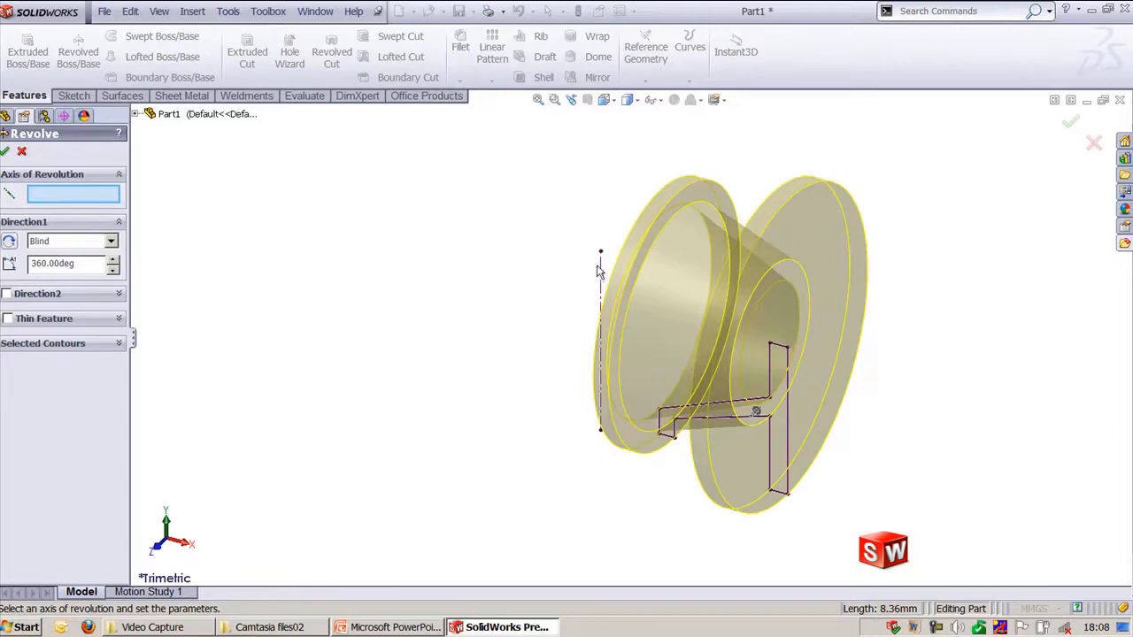
left_click(601, 270)
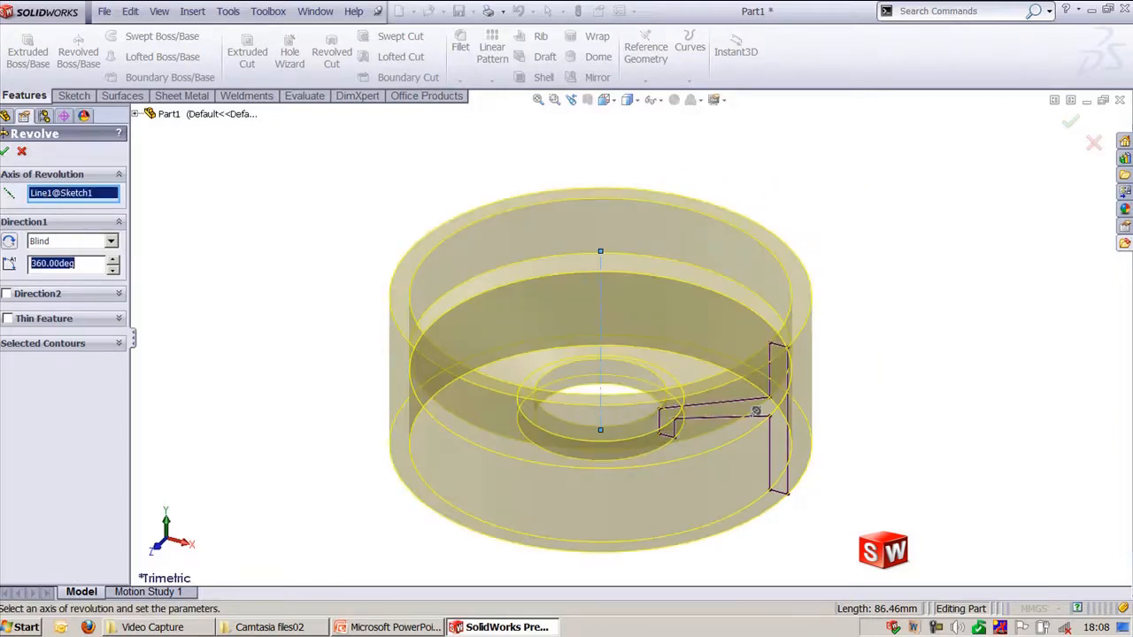
left_click(5, 150)
middle_click_drag(726, 324, 903, 352)
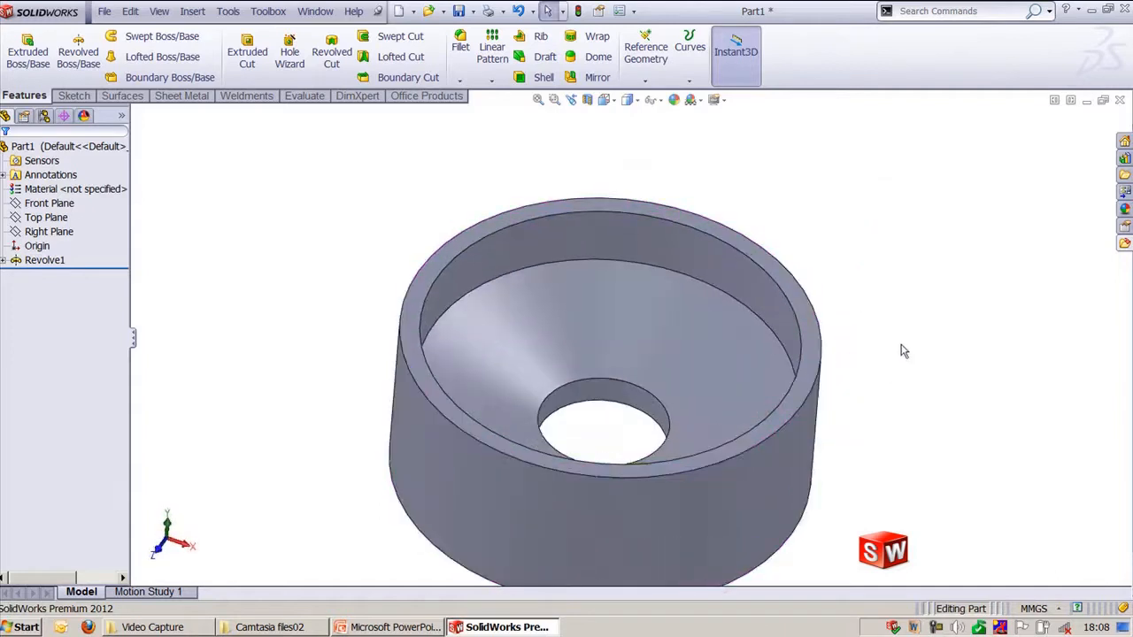
- Sketch a centerline about 102 mm long from the origin past the wheel's rim on the Top Plane and make it vertical
key("ctrl+shift+z")
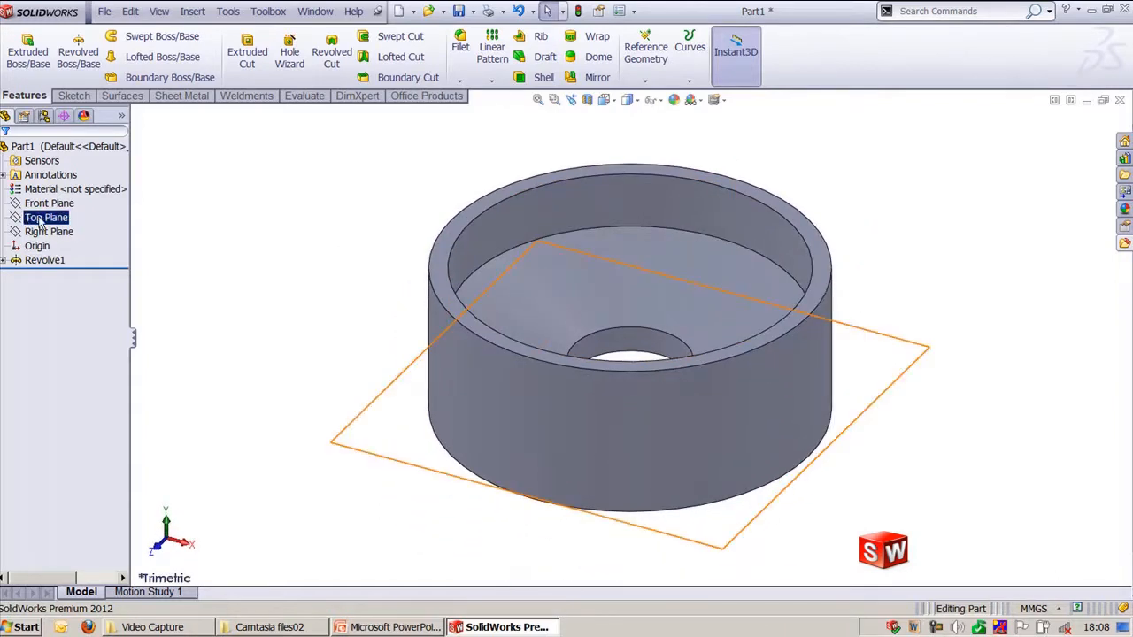
left_click(46, 199)
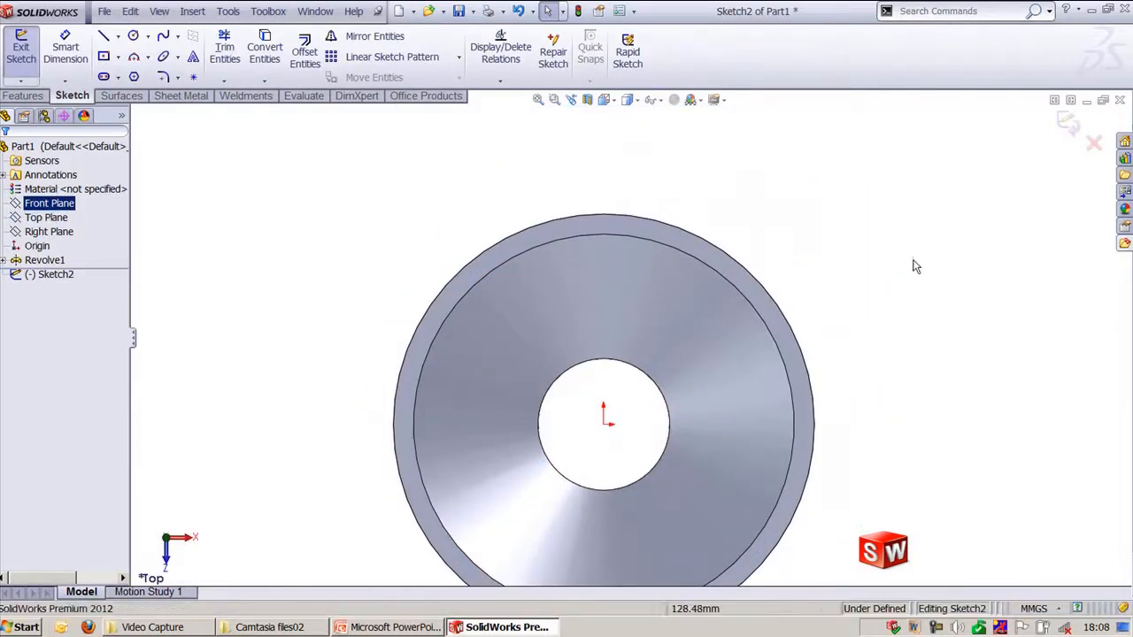
right_click(916, 267)
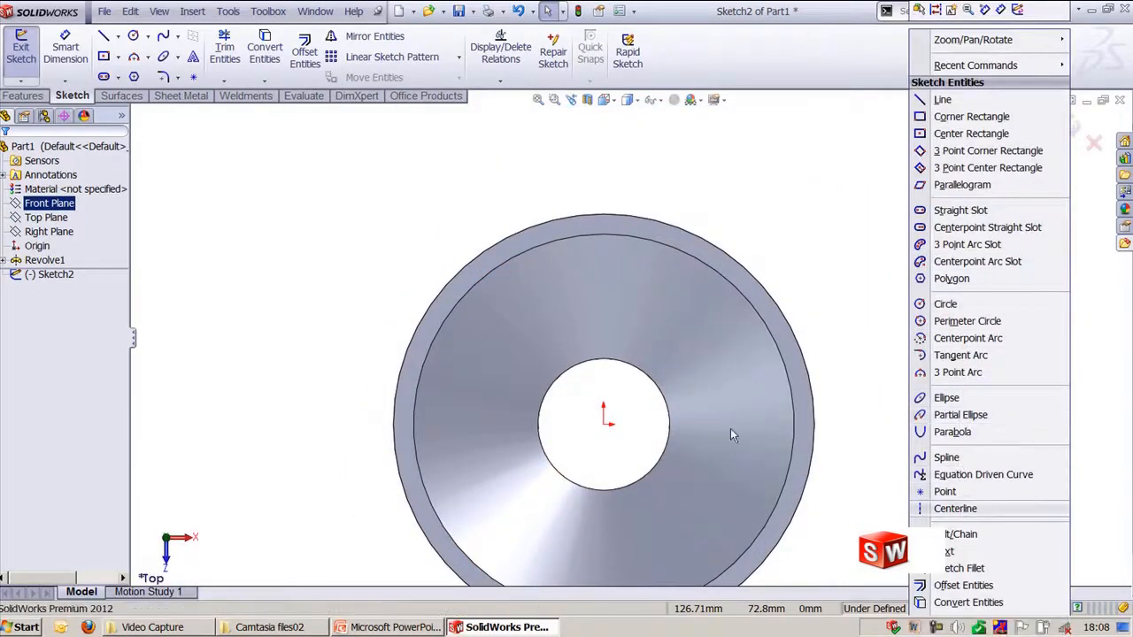
left_click(955, 508)
left_click_drag(604, 423, 595, 177)
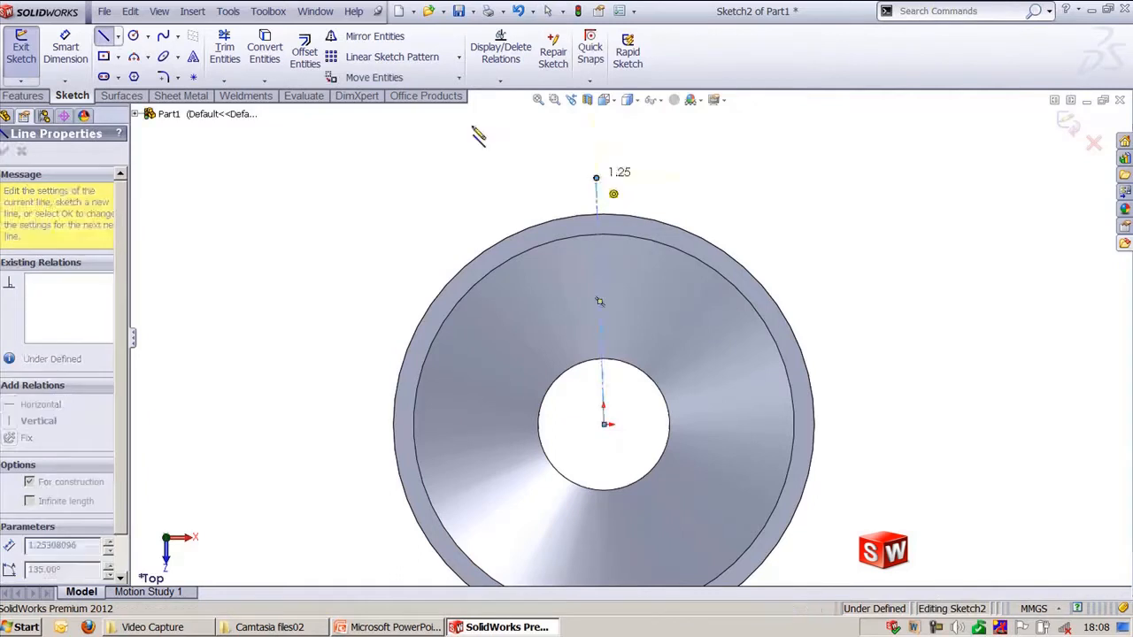
key("Escape")
left_click(103, 37)
key("Escape")
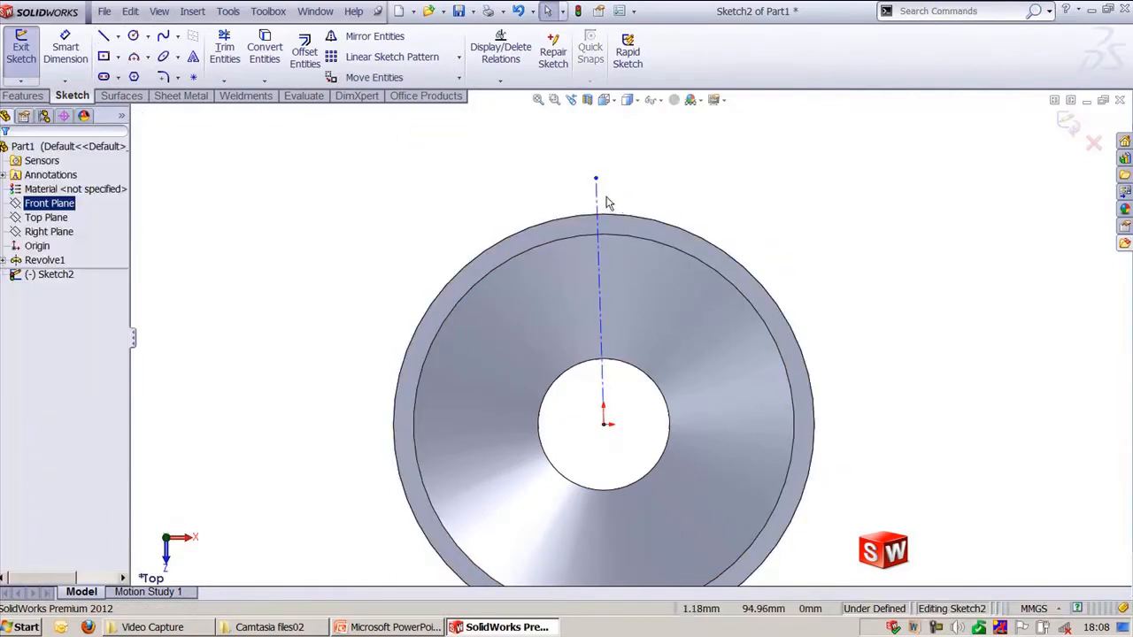
left_click(600, 200)
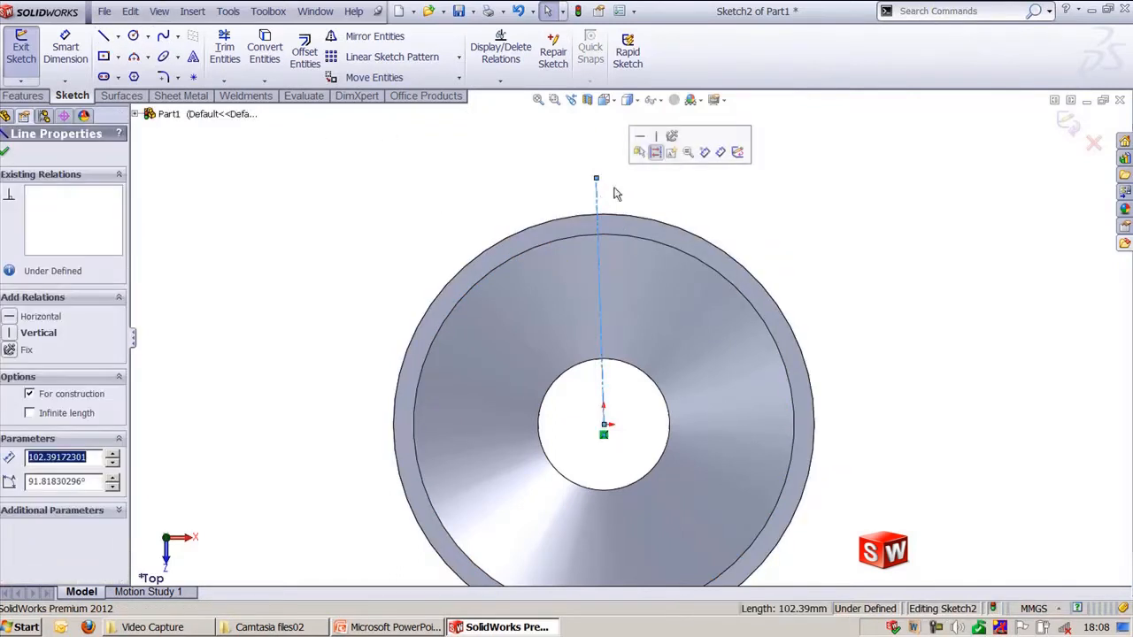
left_click(656, 142)
key("Escape")
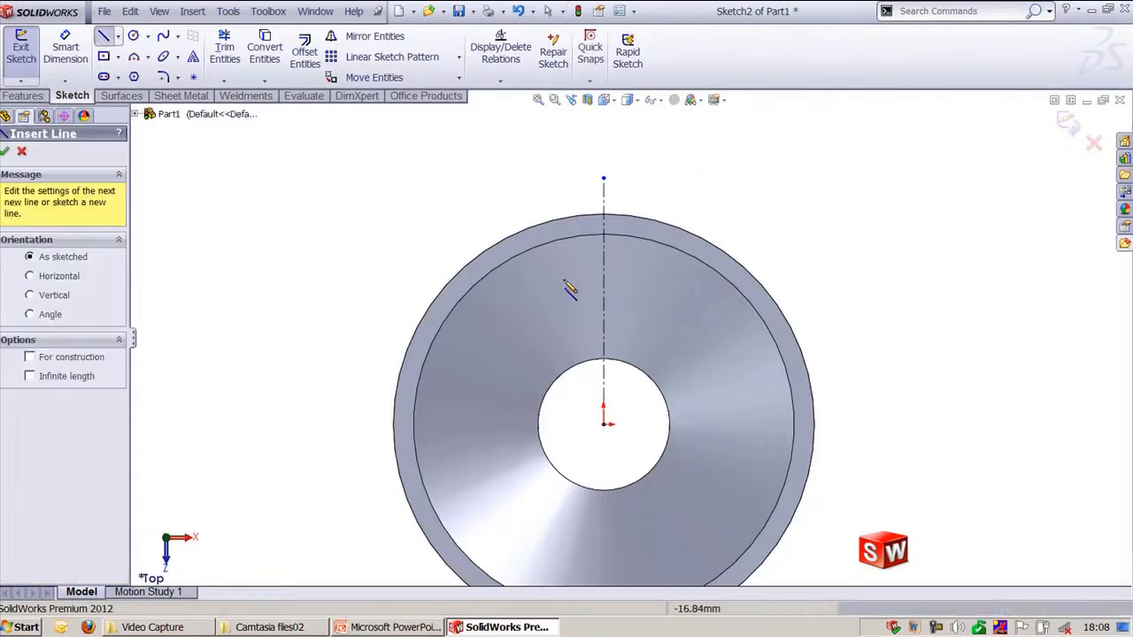
- Sketch a slanted line on the web beside the centerline and mirror it about the centerline
left_click(552, 278)
left_click(579, 334)
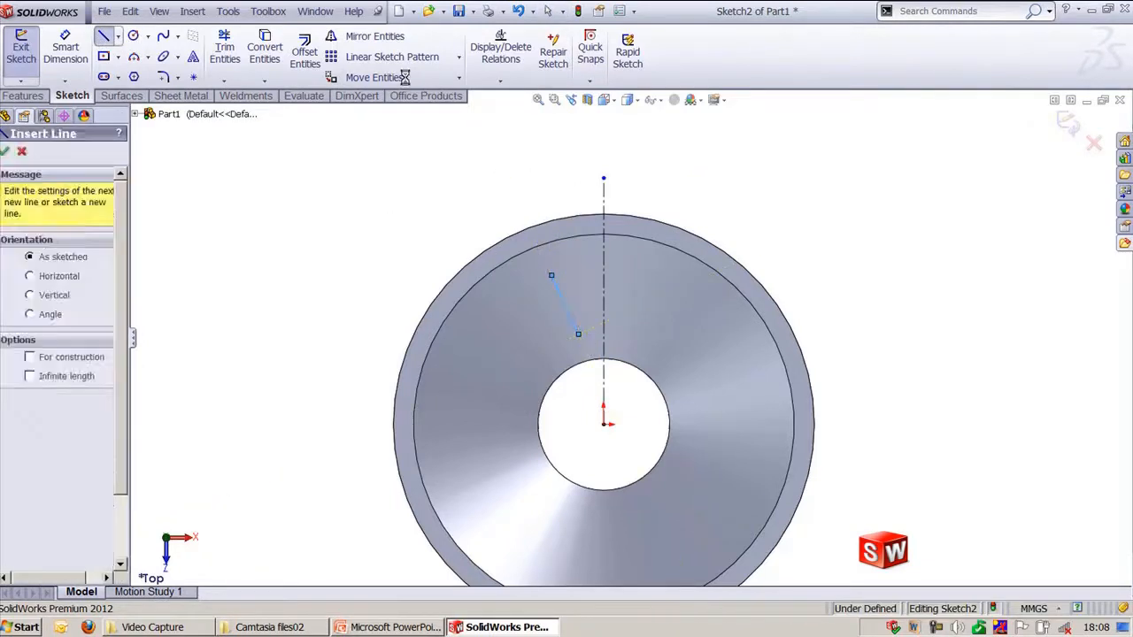
key("Escape")
left_click(375, 36)
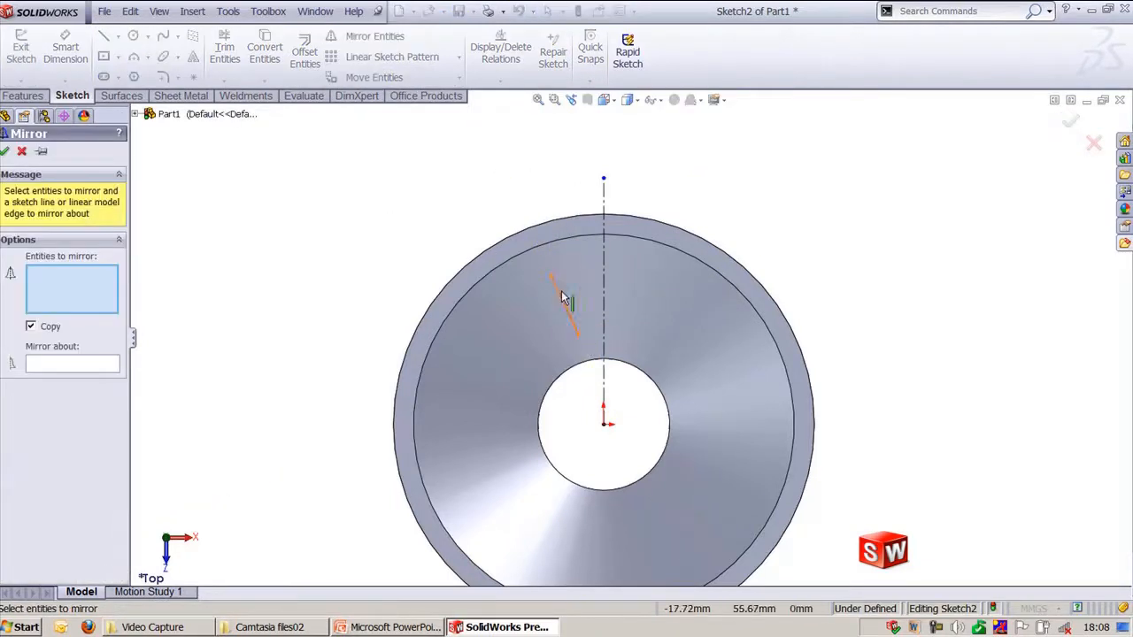
left_click(563, 298)
left_click(609, 295)
key("Return")
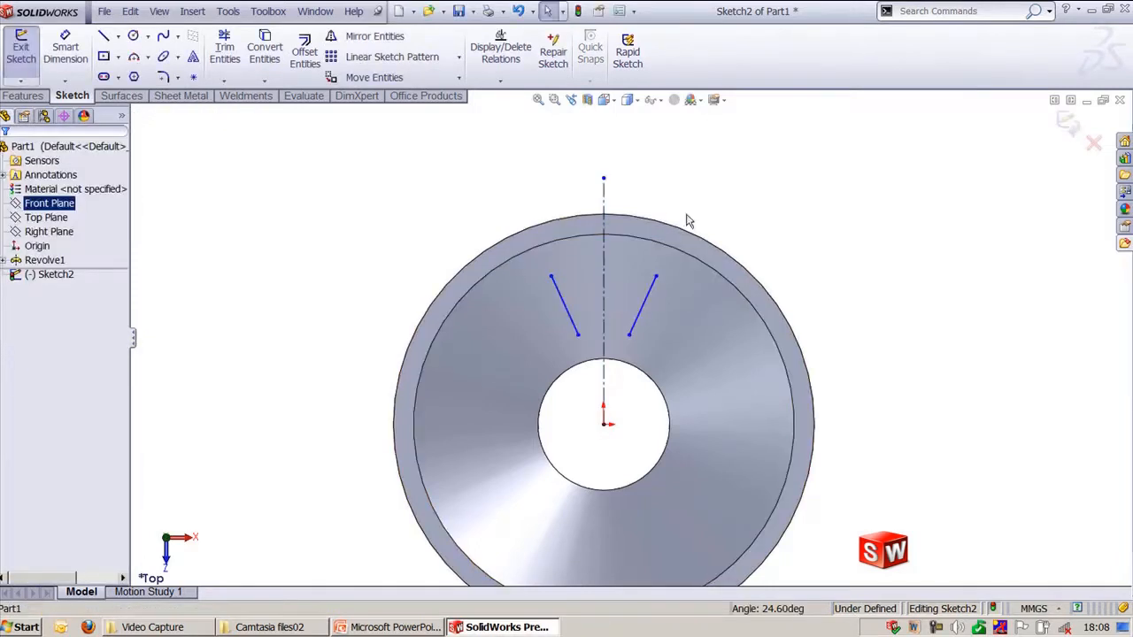
- Close the window profile with three-point arcs, about 26 mm radius at the outer ends and about 53 mm at the inner ends, and exit the sketch
scroll(619, 283, "down", 3)
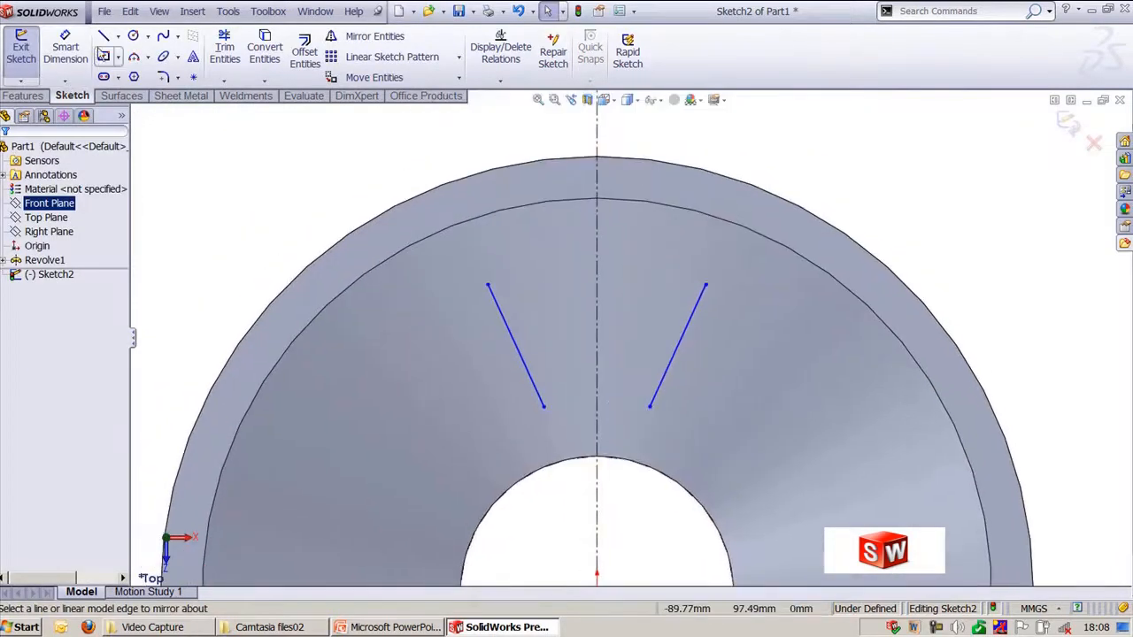
left_click(134, 59)
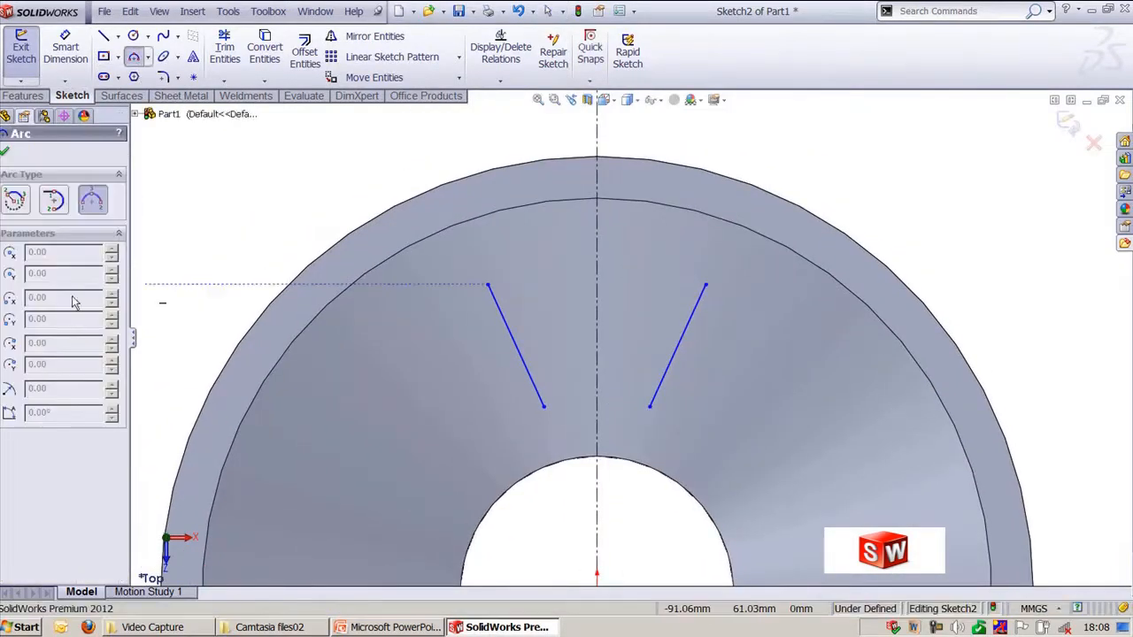
left_click(487, 285)
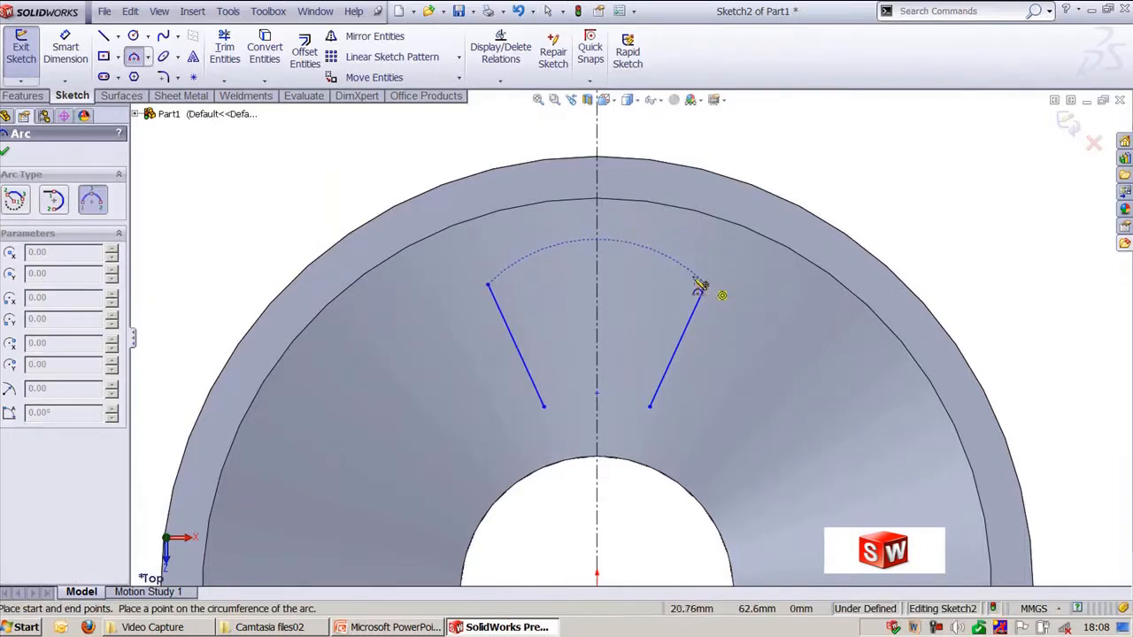
left_click(705, 284)
left_click(619, 233)
left_click(543, 408)
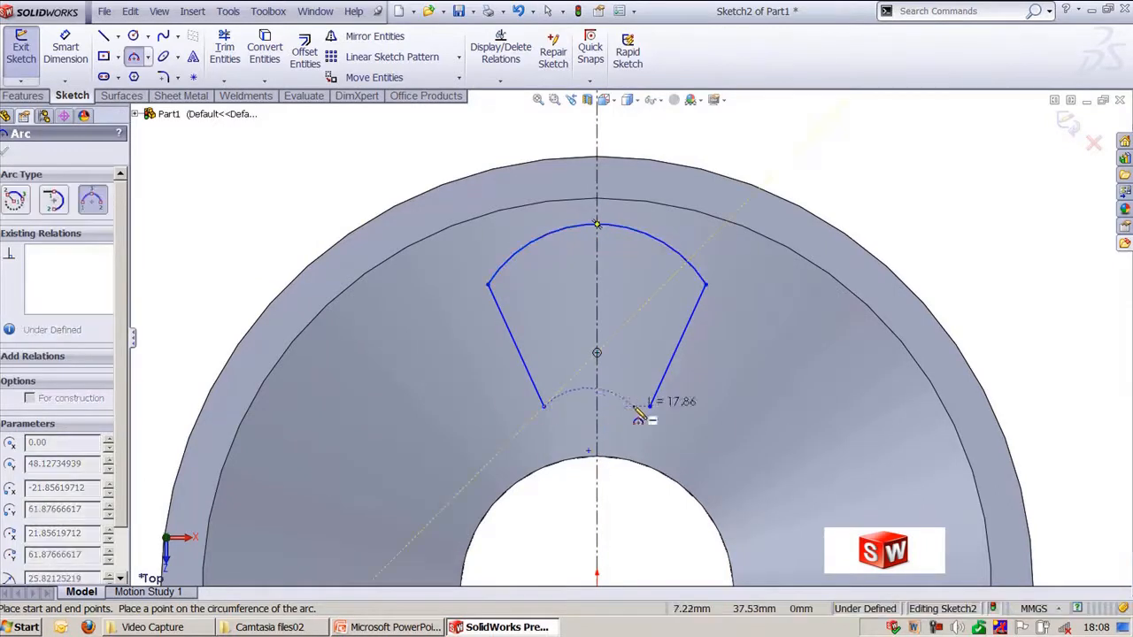
left_click(651, 407)
left_click(613, 414)
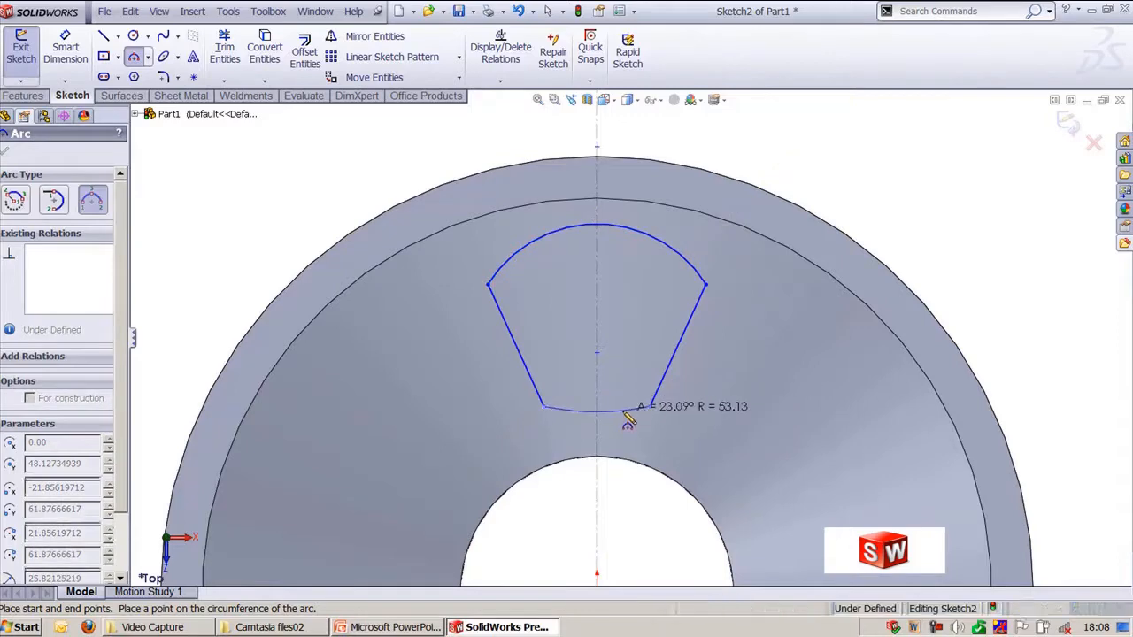
key("Escape")
left_click(1069, 124)
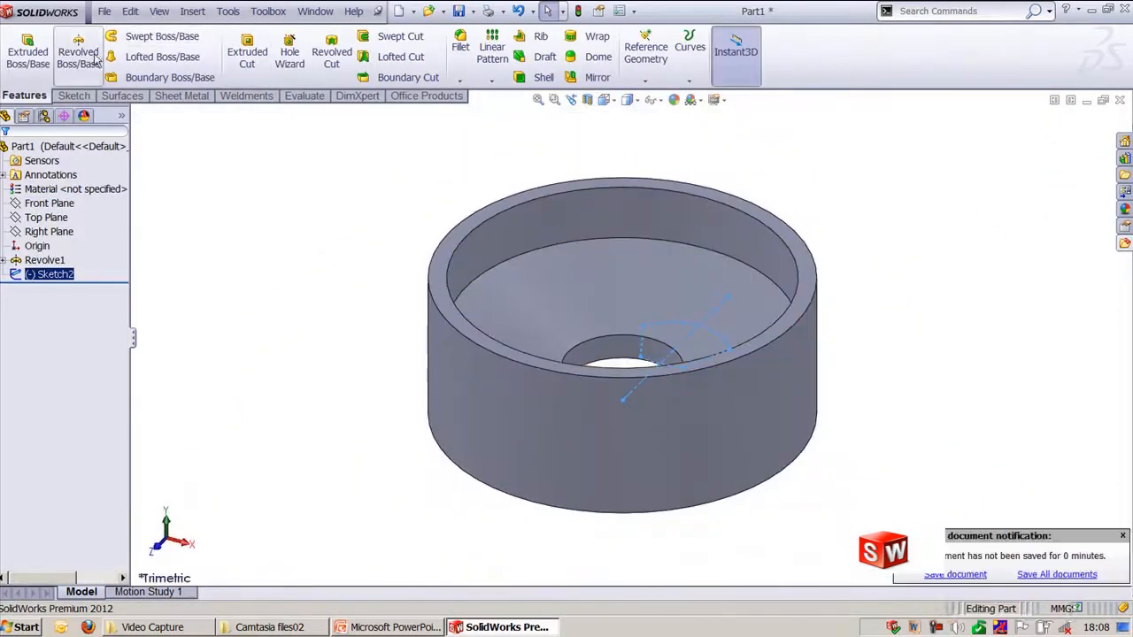
- Cut the window profile upward through the wheel's web with a blind Extruded Cut reaching above the rim
left_click(247, 55)
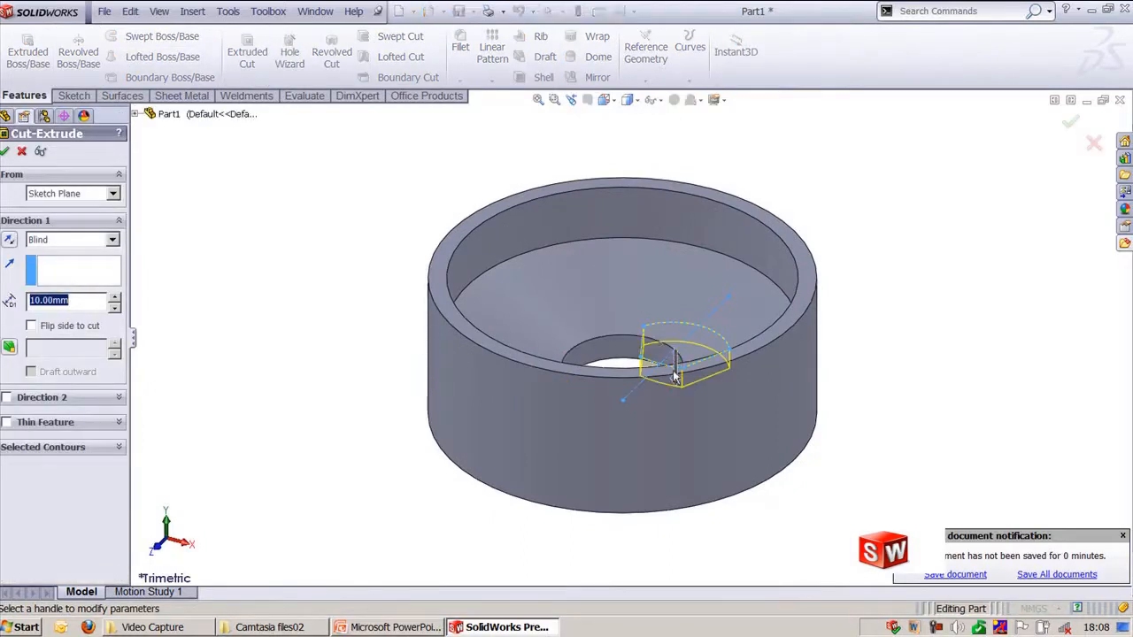
left_click_drag(677, 376, 675, 143)
key("Return")
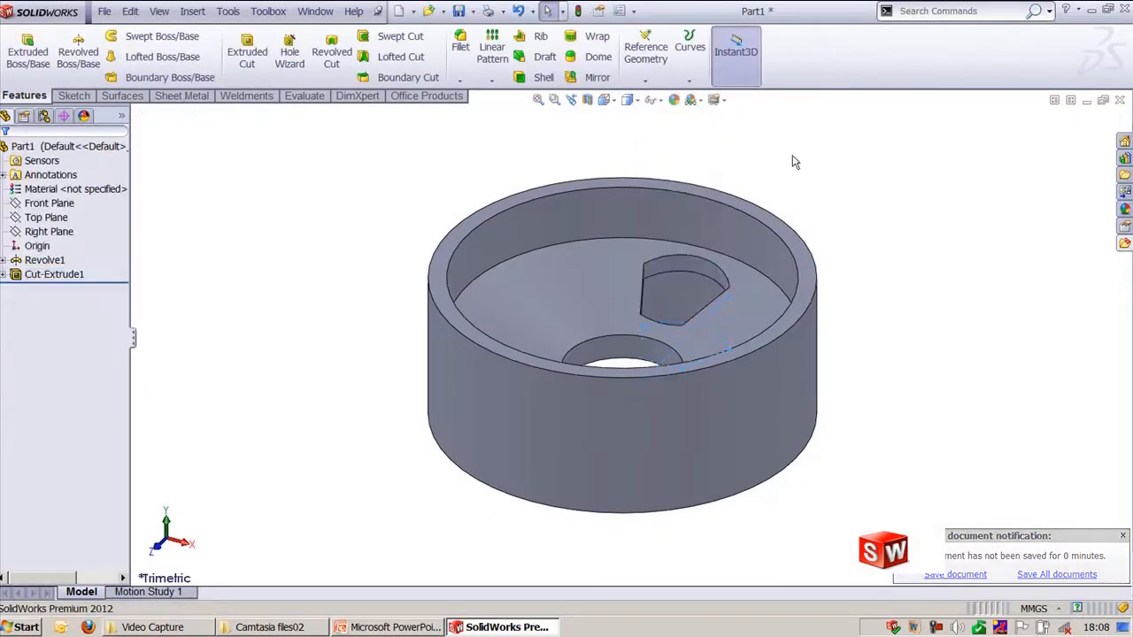
- Edit the cut's sketch and set up a circular sketch pattern of the window's four edges about the origin, with 4 instances over 360°
left_click(4, 277)
left_click(75, 290)
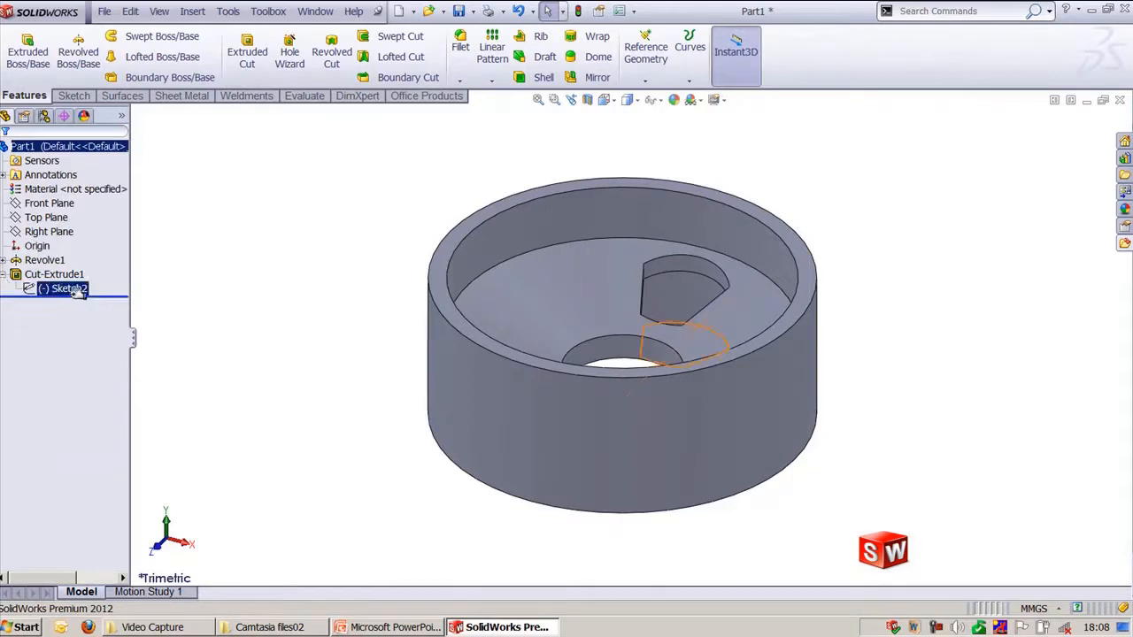
left_click(88, 246)
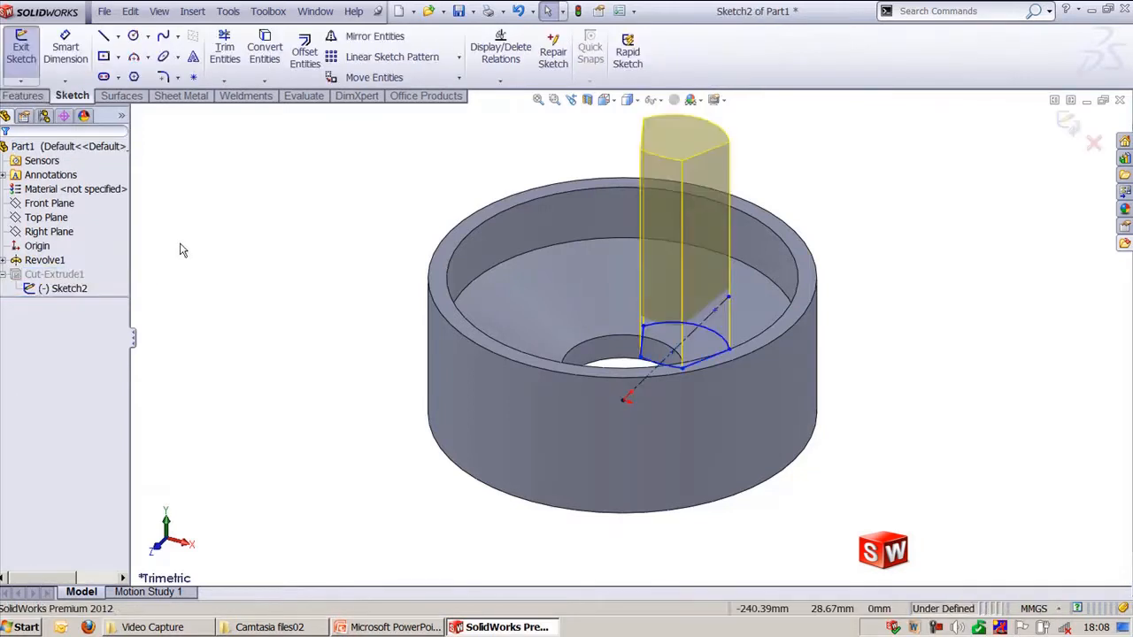
left_click(459, 57)
left_click(407, 94)
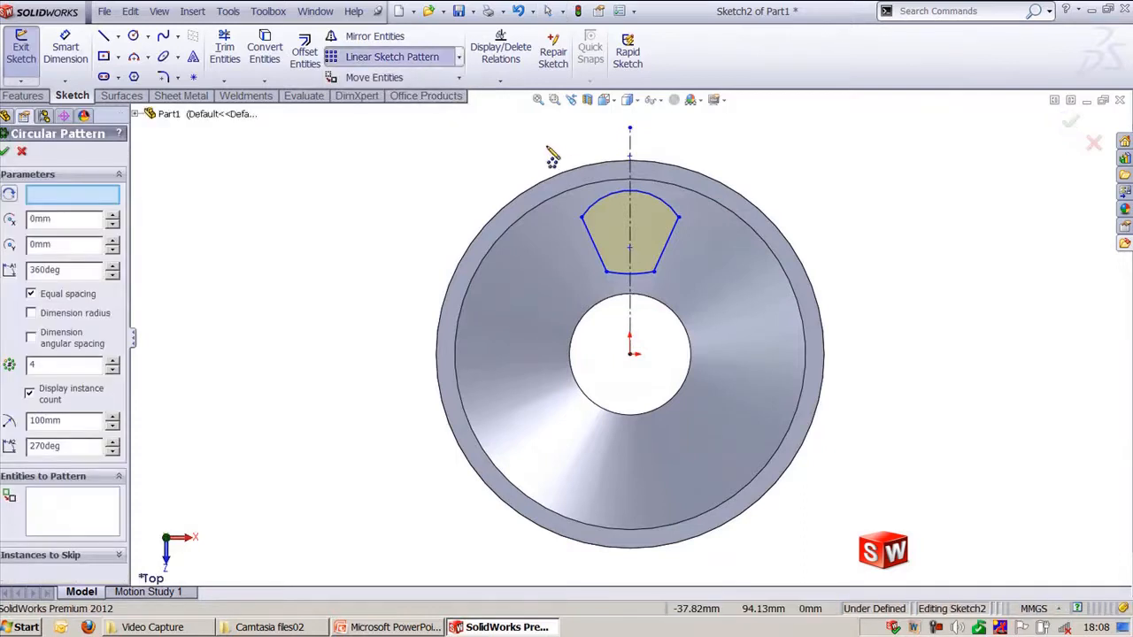
left_click(42, 498)
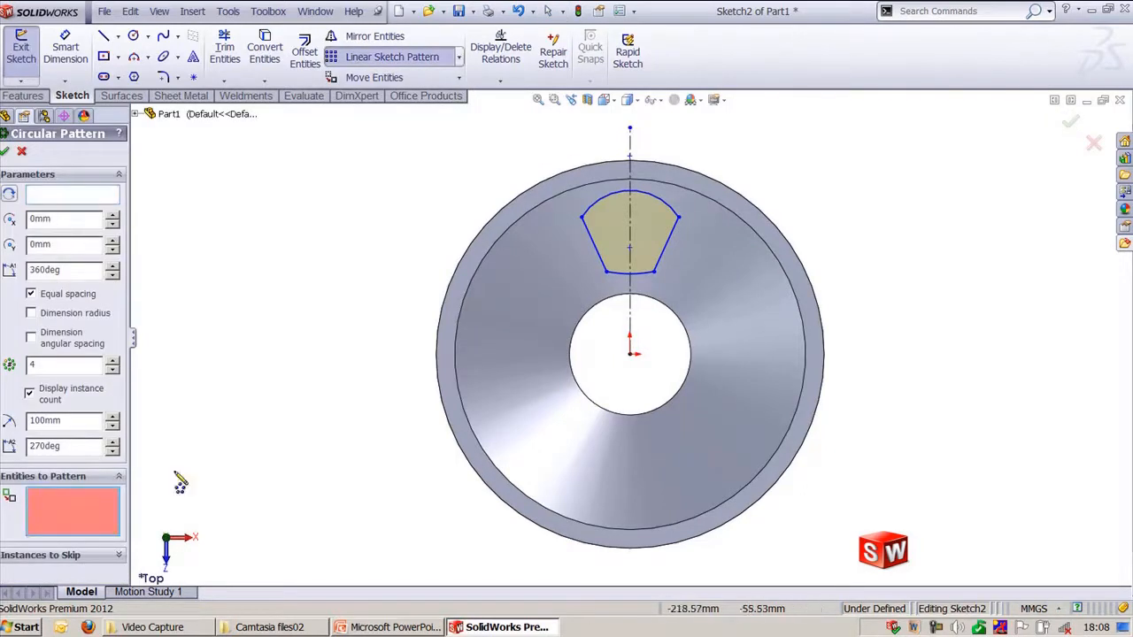
left_click(593, 203)
left_click(593, 242)
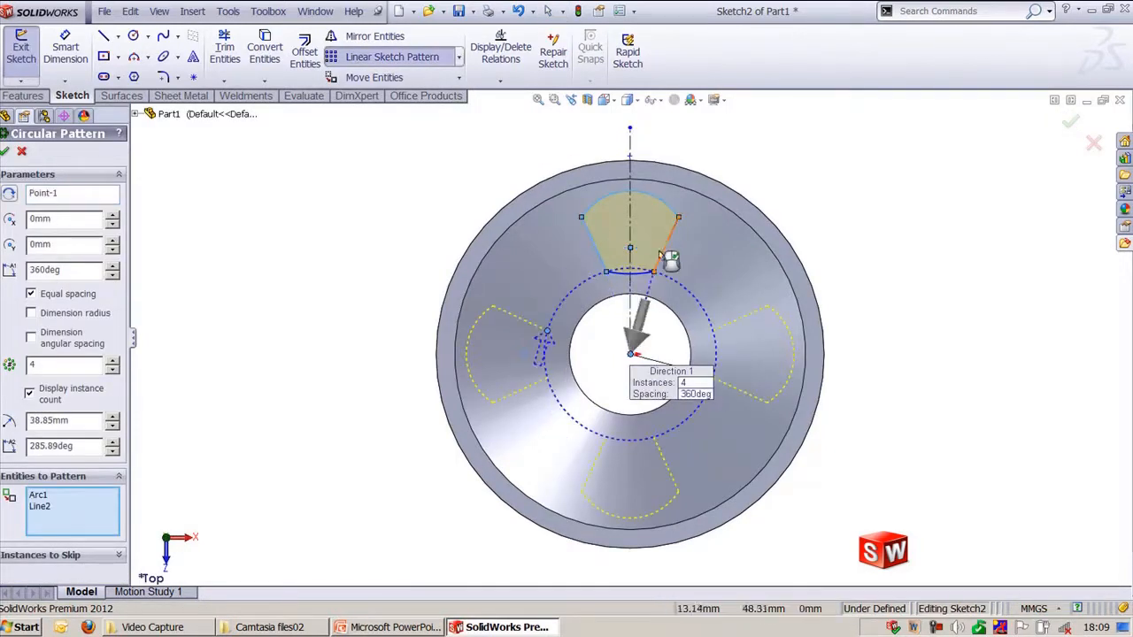
left_click(666, 245)
left_click(630, 273)
left_click(83, 200)
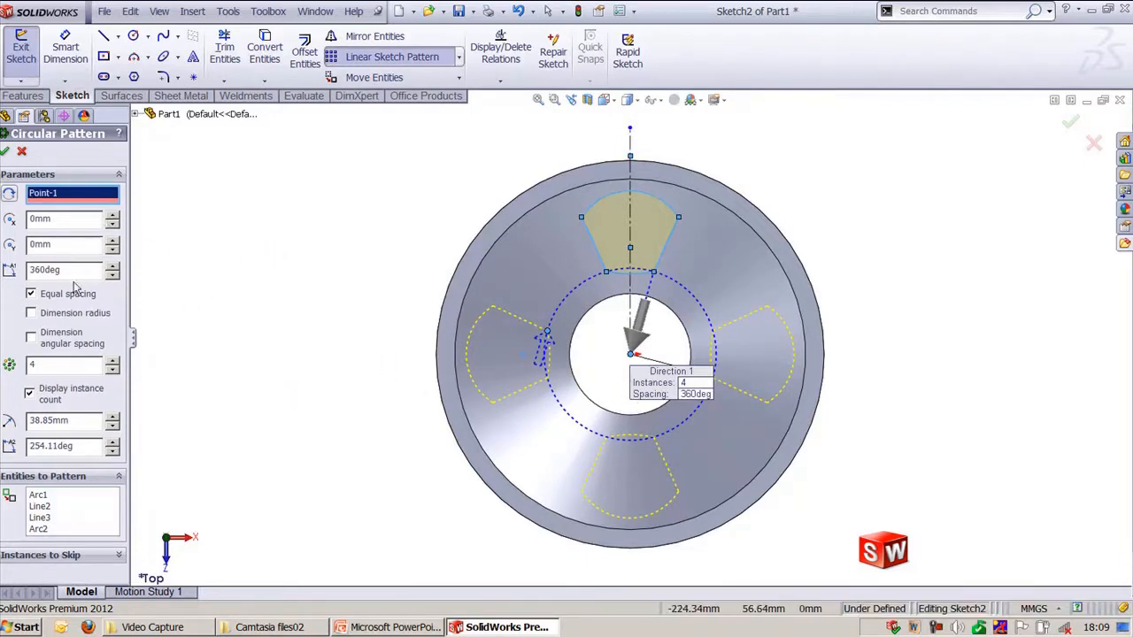
- Set the slot's circular sketch pattern to 6 equally spaced instances over 360 degrees and exit the sketch to update the wheel's cut
left_click(80, 364)
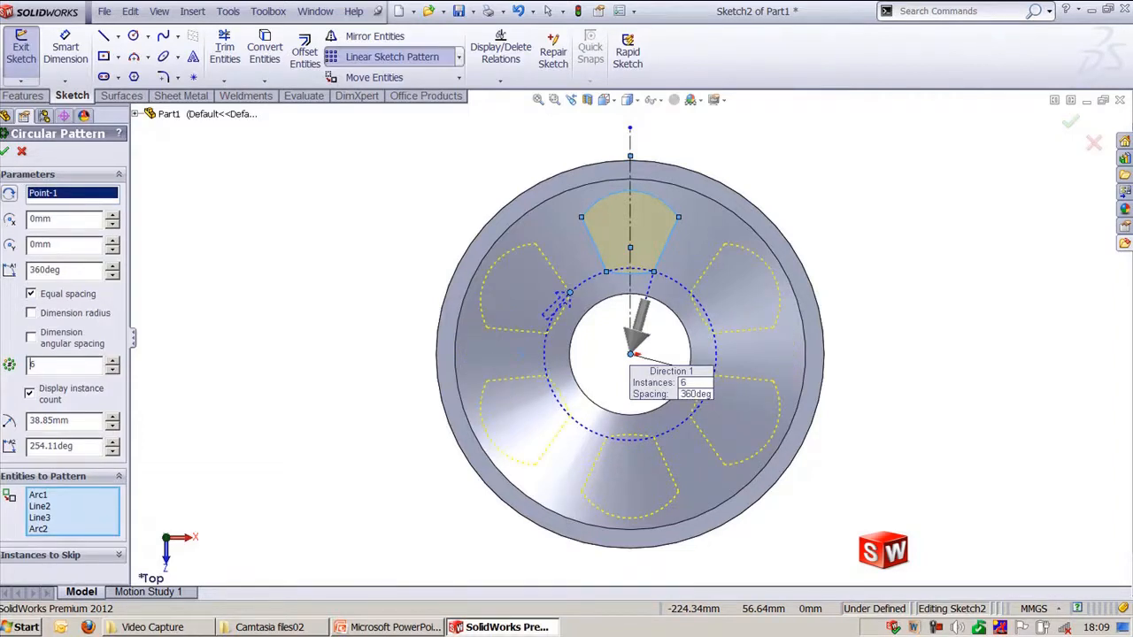
left_click(5, 150)
left_click(1068, 126)
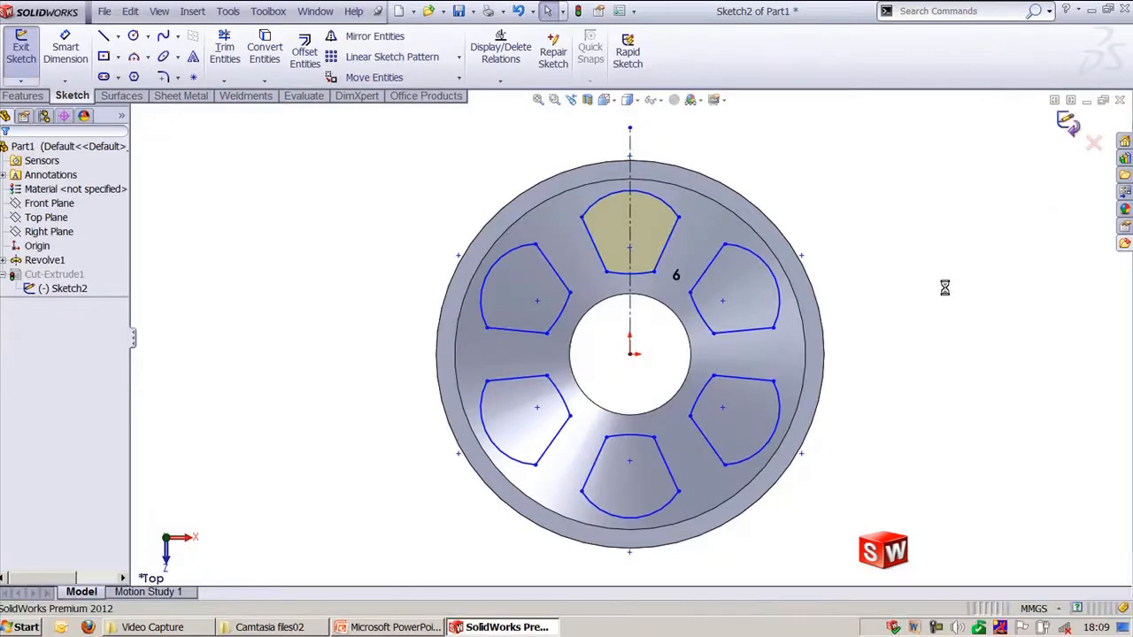
key("ctrl+7")
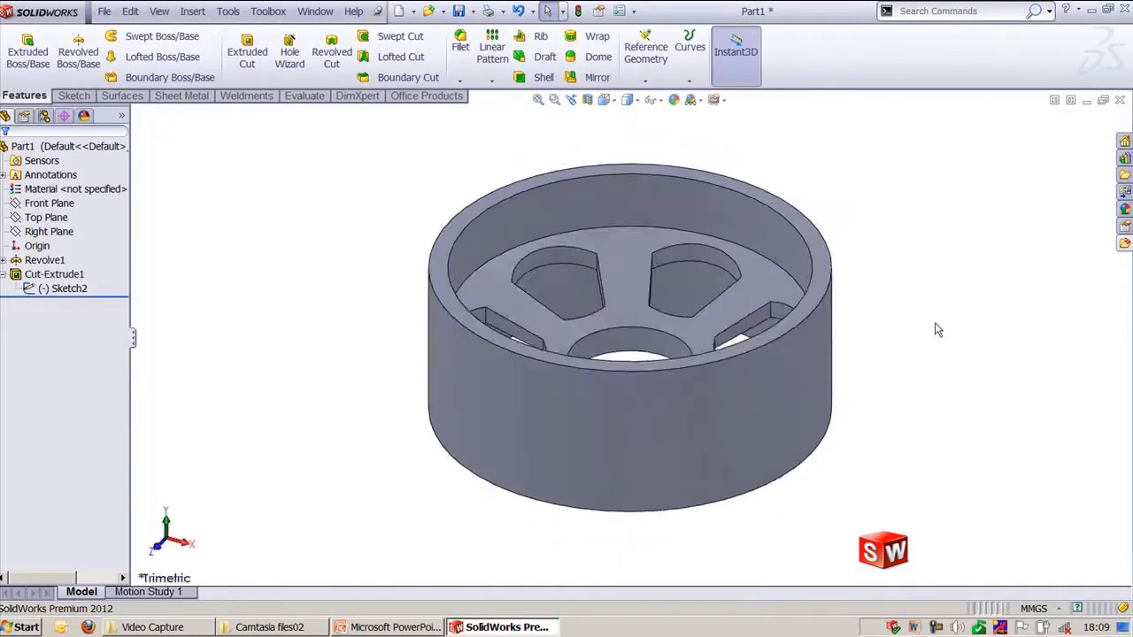
middle_click_drag(935, 328, 892, 484)
key("ctrl+7")
middle_click_drag(872, 154, 847, 284)
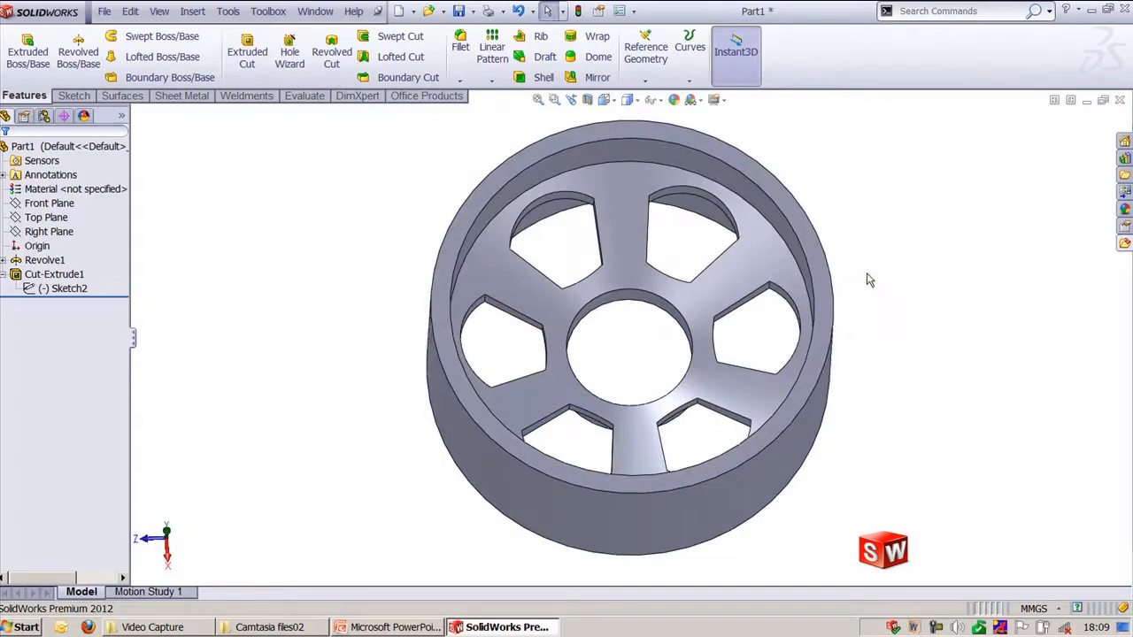
- Close the wheel part and return to the Revolve_Upto surface part with its profile sketch above the bent plate
left_click(1113, 100)
left_click(609, 341)
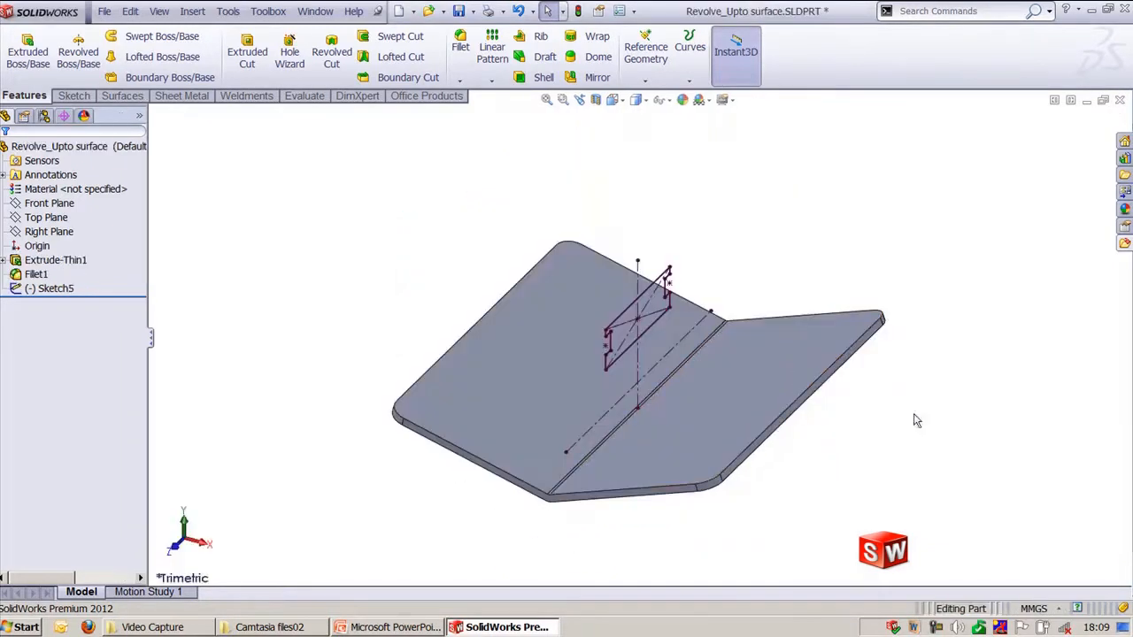
middle_click_drag(791, 515, 863, 460)
middle_click_drag(695, 172, 469, 231)
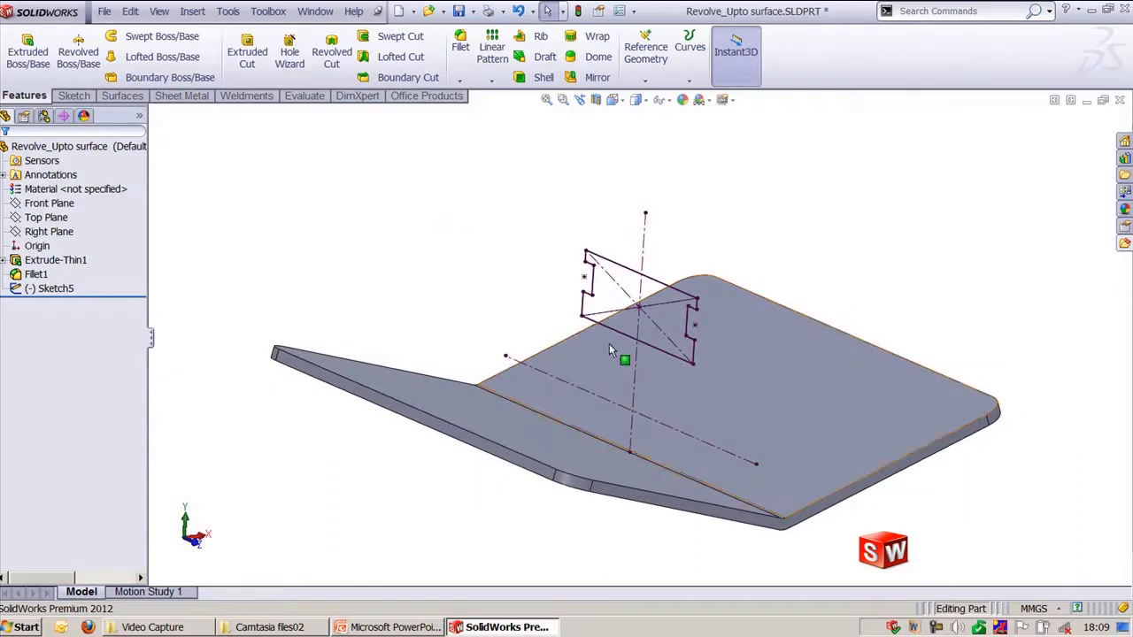
middle_click_drag(609, 347, 502, 250)
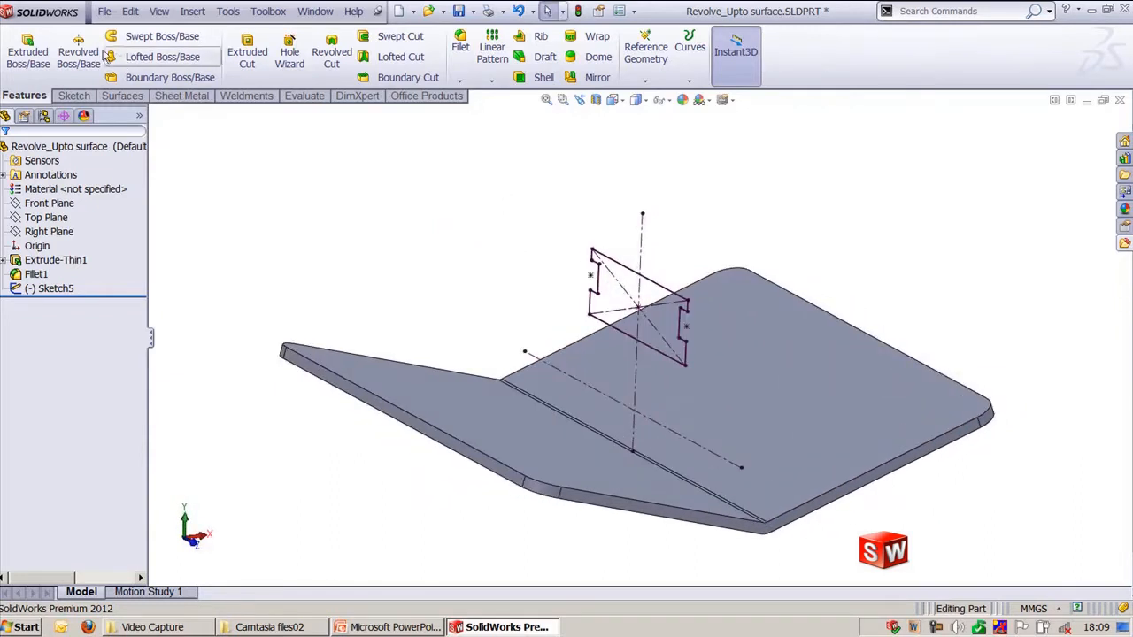
- Start a Revolved Boss/Base from the profile sketch, replacing its upper edge with the horizontal centreline above the bend as the axis of revolution
left_click(80, 55)
left_click(635, 299)
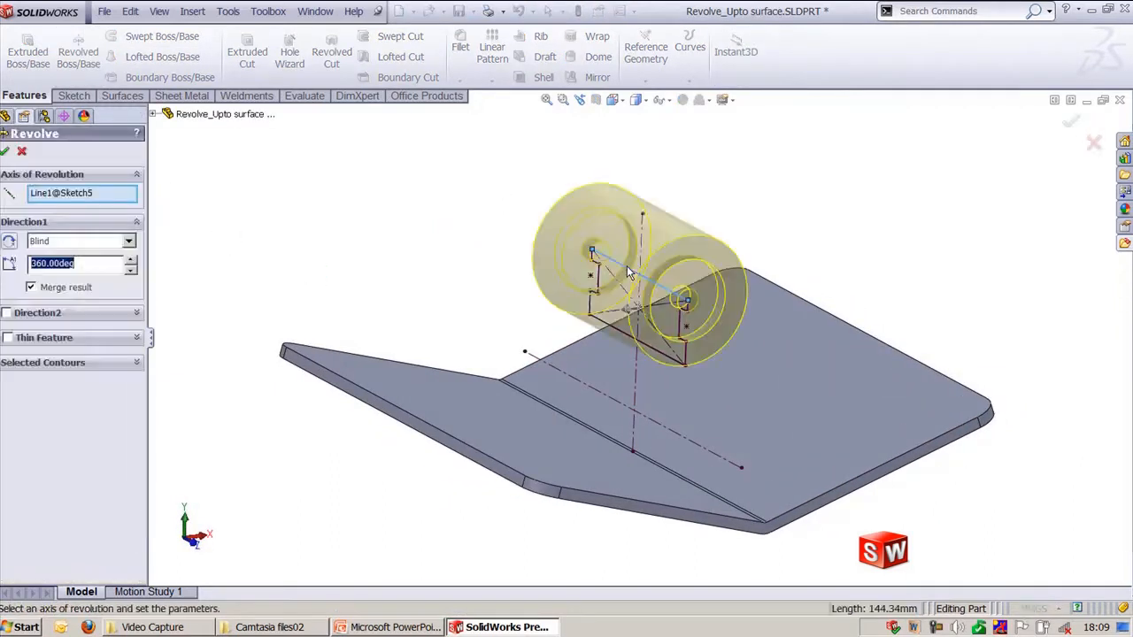
left_click(79, 196)
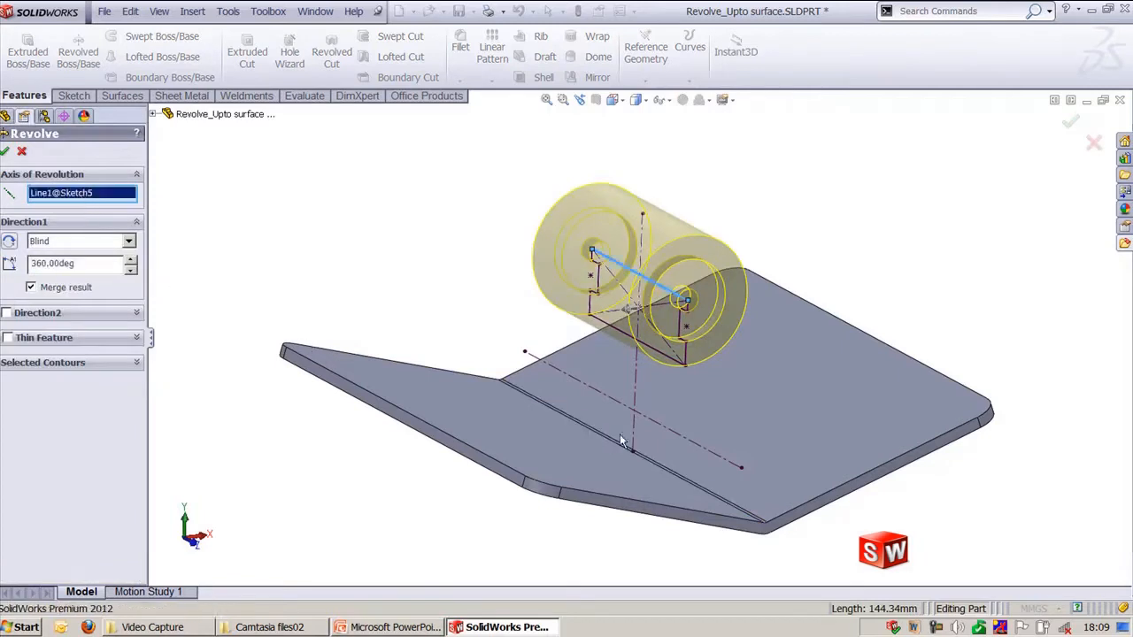
left_click(675, 438)
- Set the revolve's Direction 1 to Up To Surface on the left plate's upper face and reverse the revolve direction
left_click(76, 243)
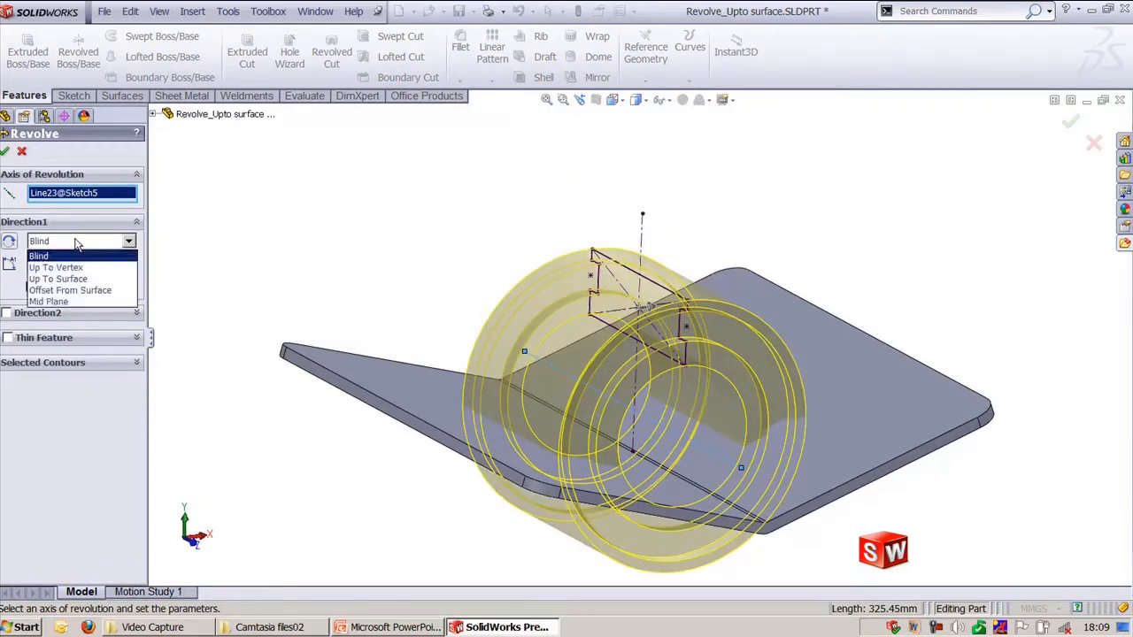
left_click(58, 278)
middle_click_drag(311, 260, 500, 442)
left_click(427, 400)
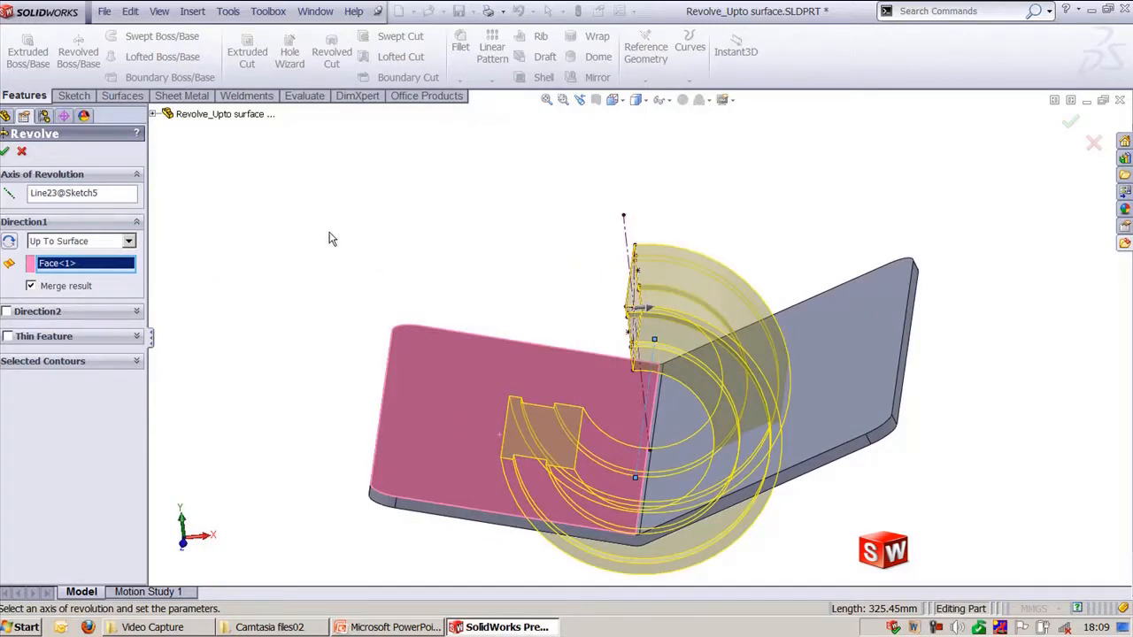
left_click(8, 241)
middle_click_drag(409, 291, 440, 259)
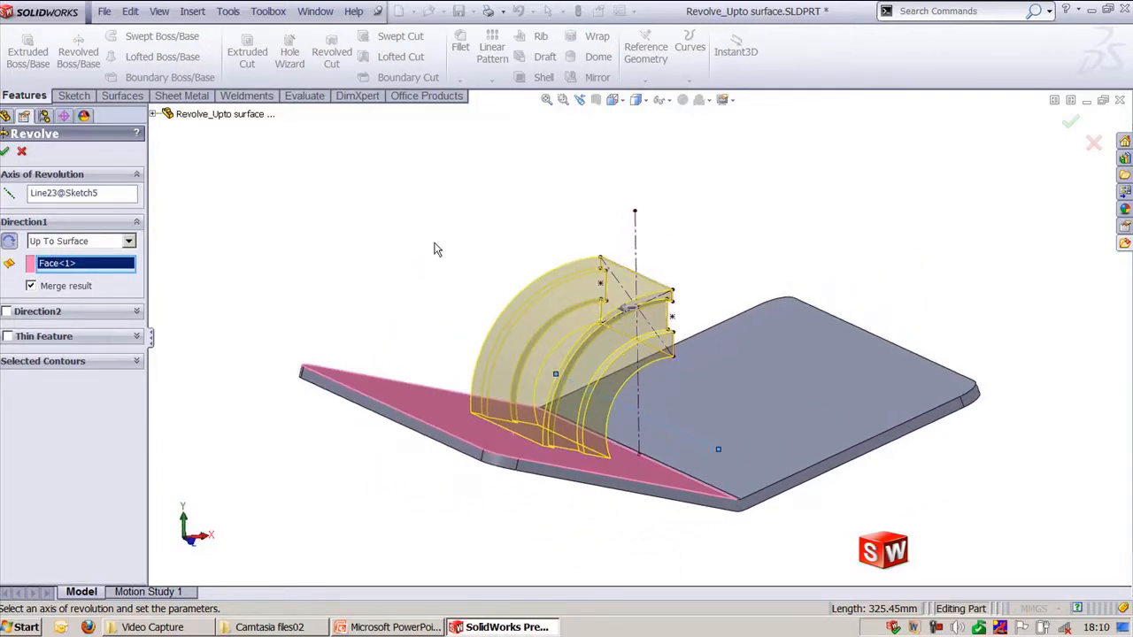
- Change the revolve's end condition to Offset From Surface, set the offset to 20 mm, and create the feature
left_click(104, 242)
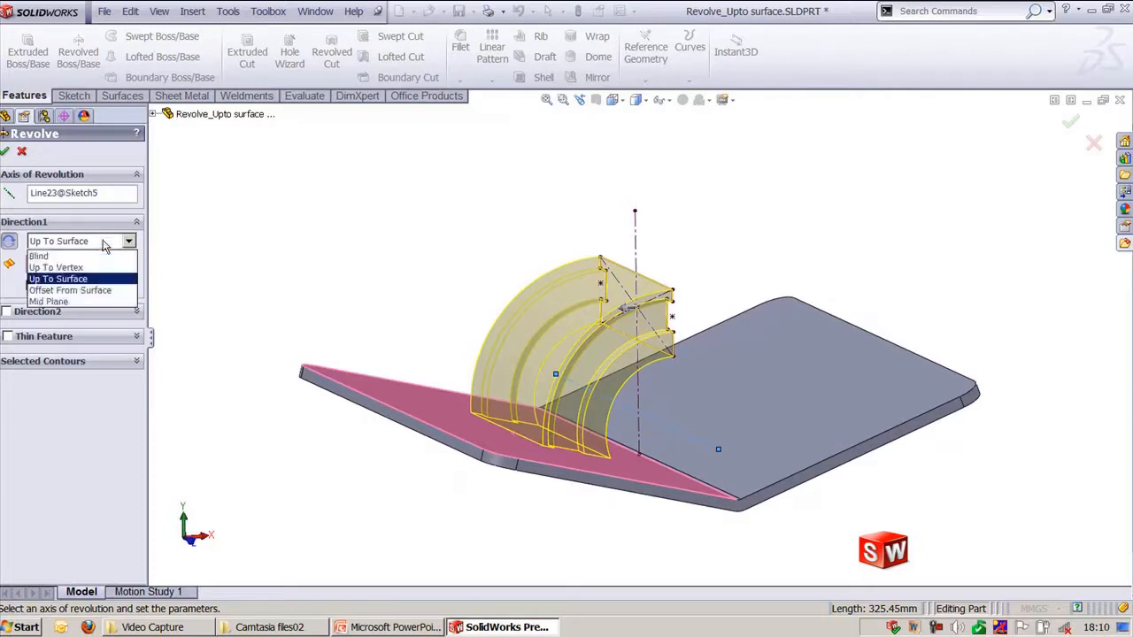
left_click(91, 292)
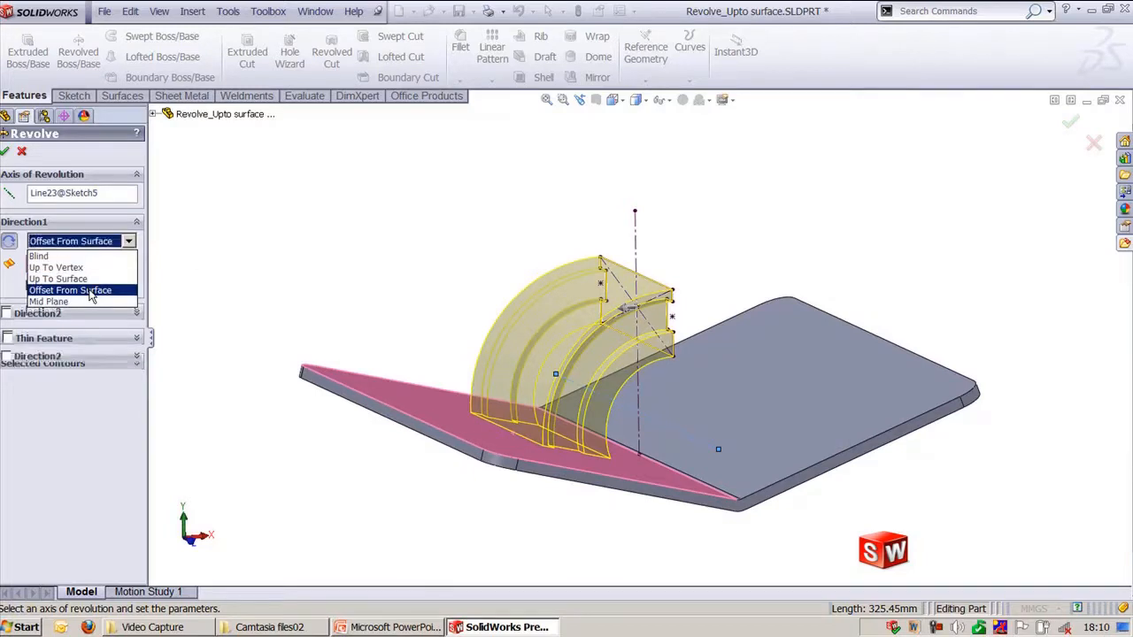
middle_click_drag(394, 330, 372, 310)
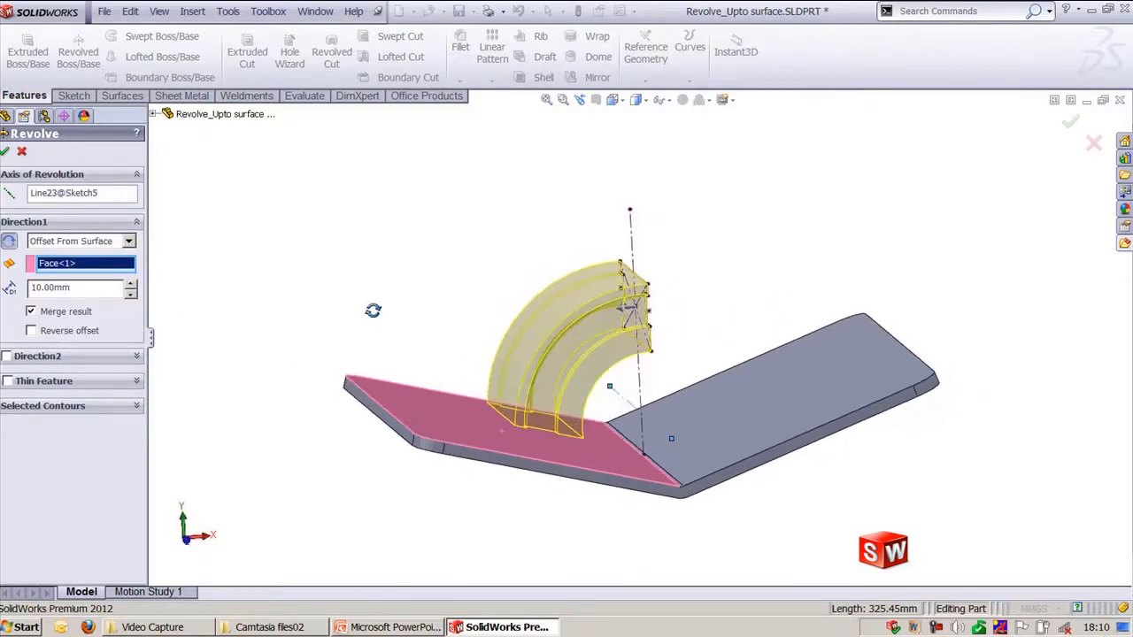
key("ctrl+1")
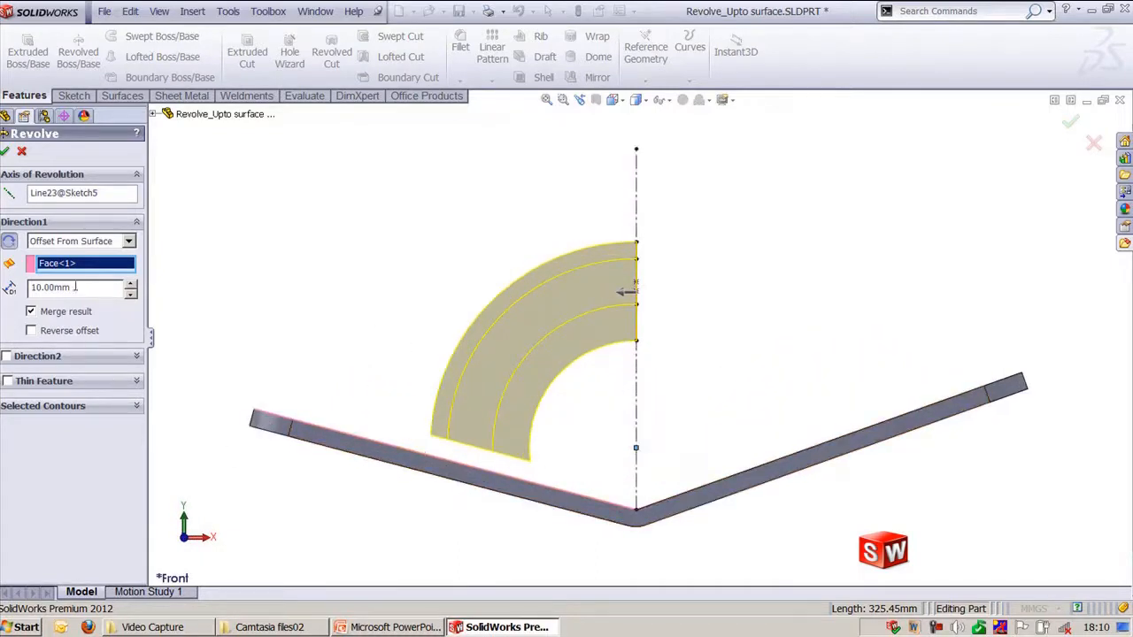
type("20")
key("Return")
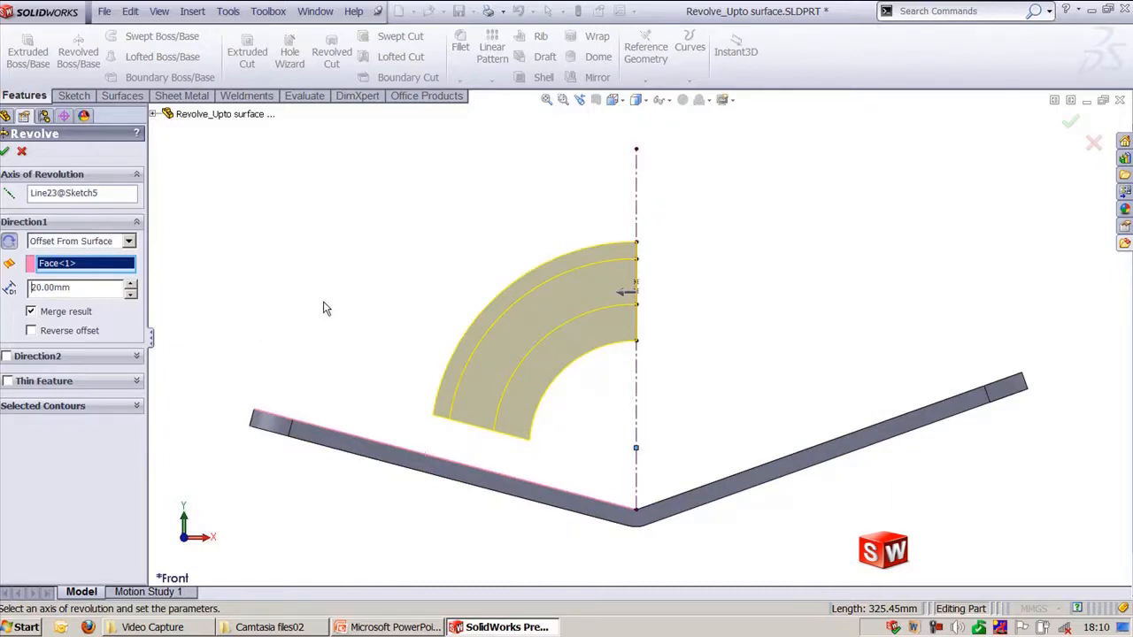
key("ctrl+7")
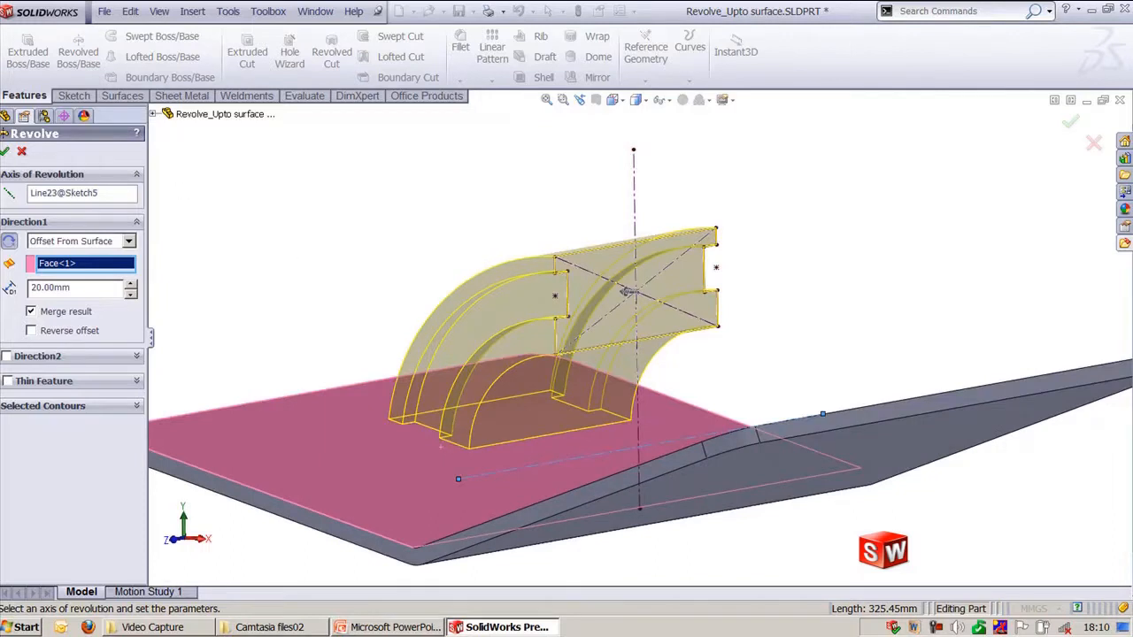
key("Return")
key("ctrl+7")
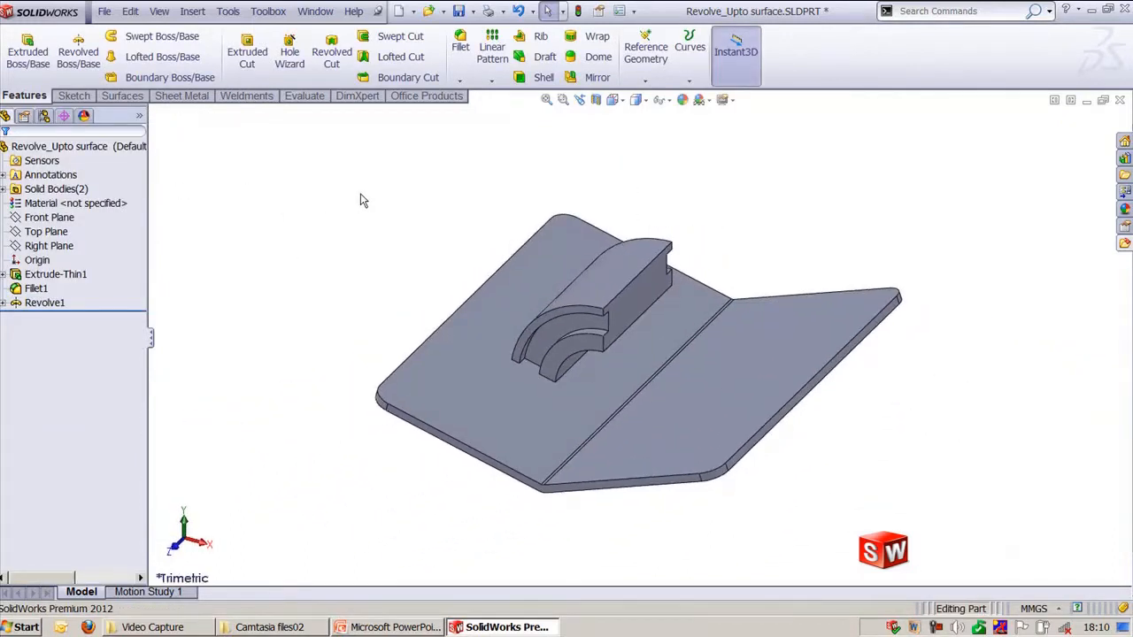
- Create a new part document and start a sketch on the Front Plane
key("ctrl+n")
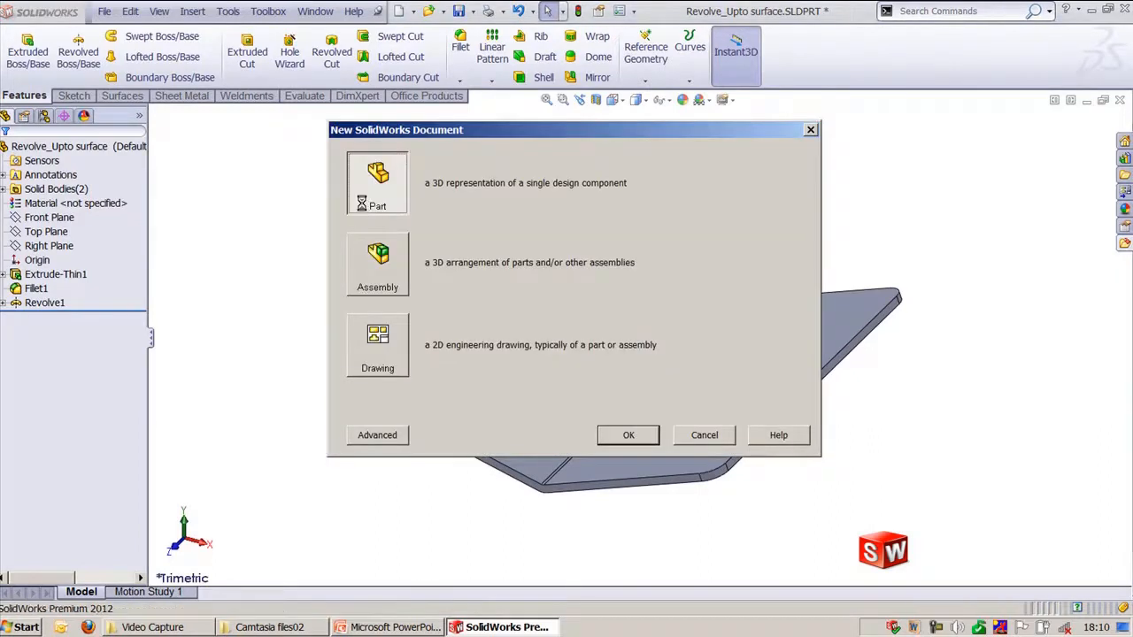
double_click(363, 202)
left_click(50, 203)
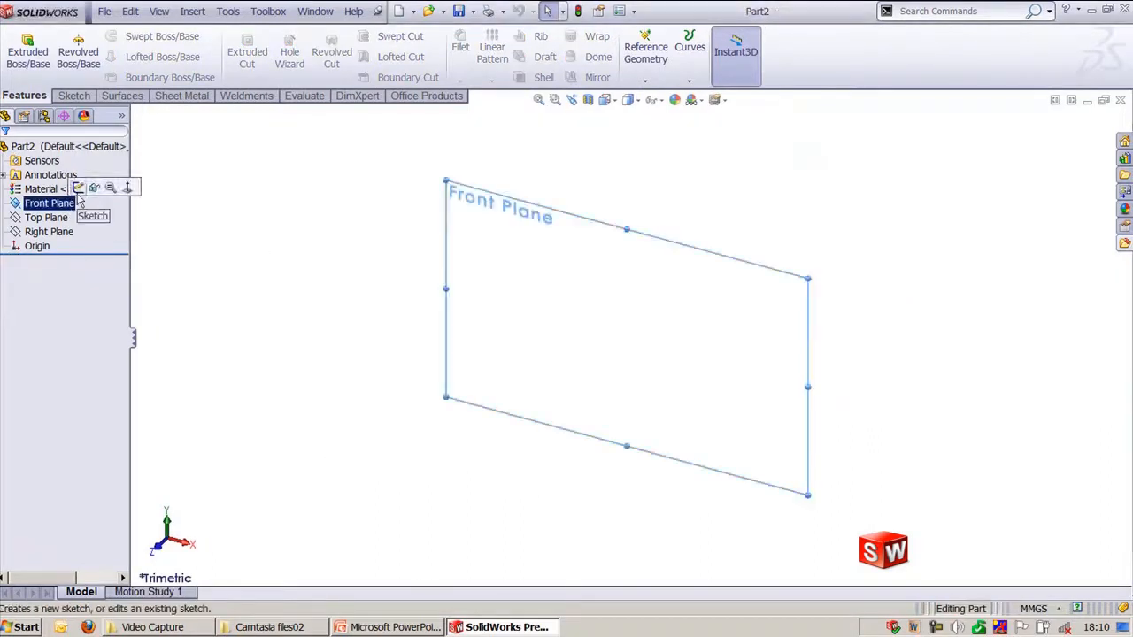
left_click(106, 187)
- Sketch a horizontal line starting above the origin, continued by a vertical line down to the origin's level
left_click(103, 35)
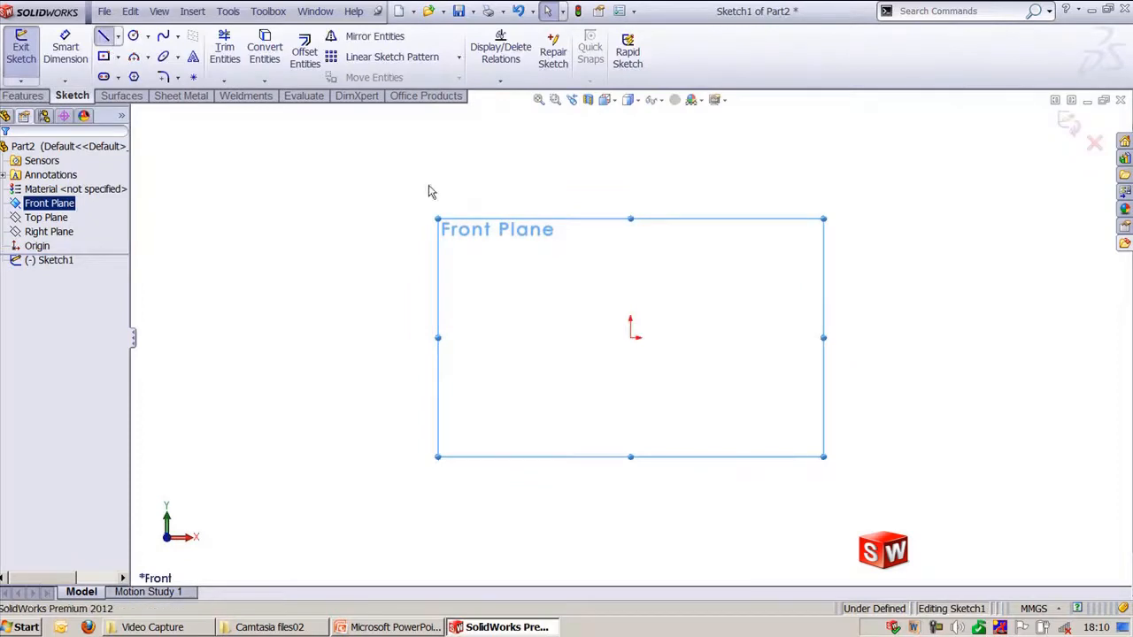
left_click(630, 265)
left_click(801, 265)
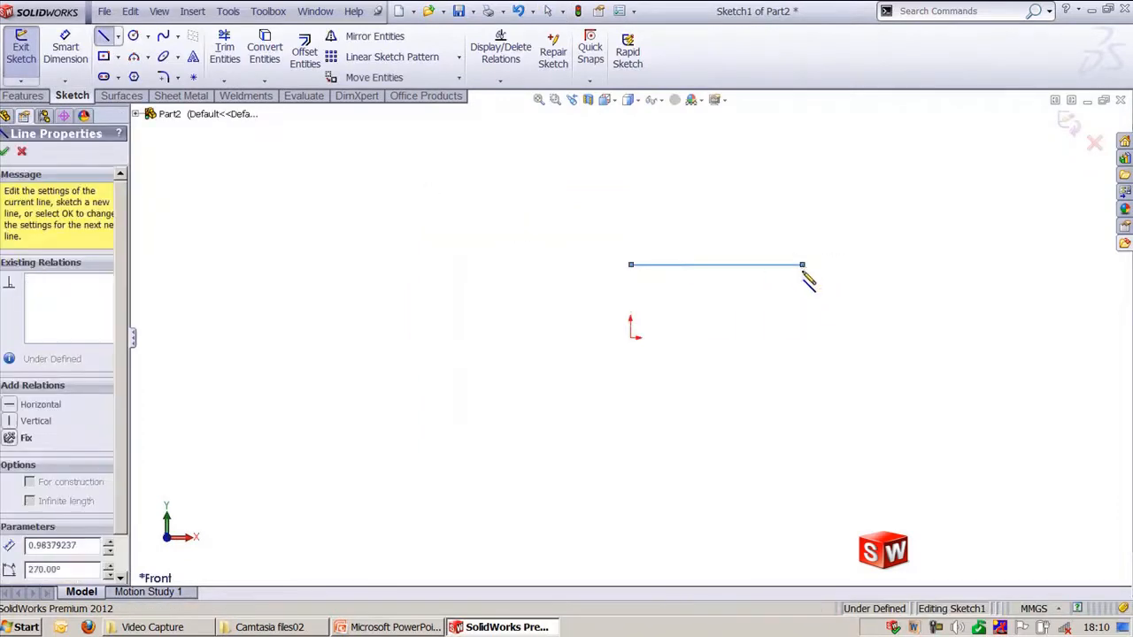
double_click(802, 338)
key("Escape")
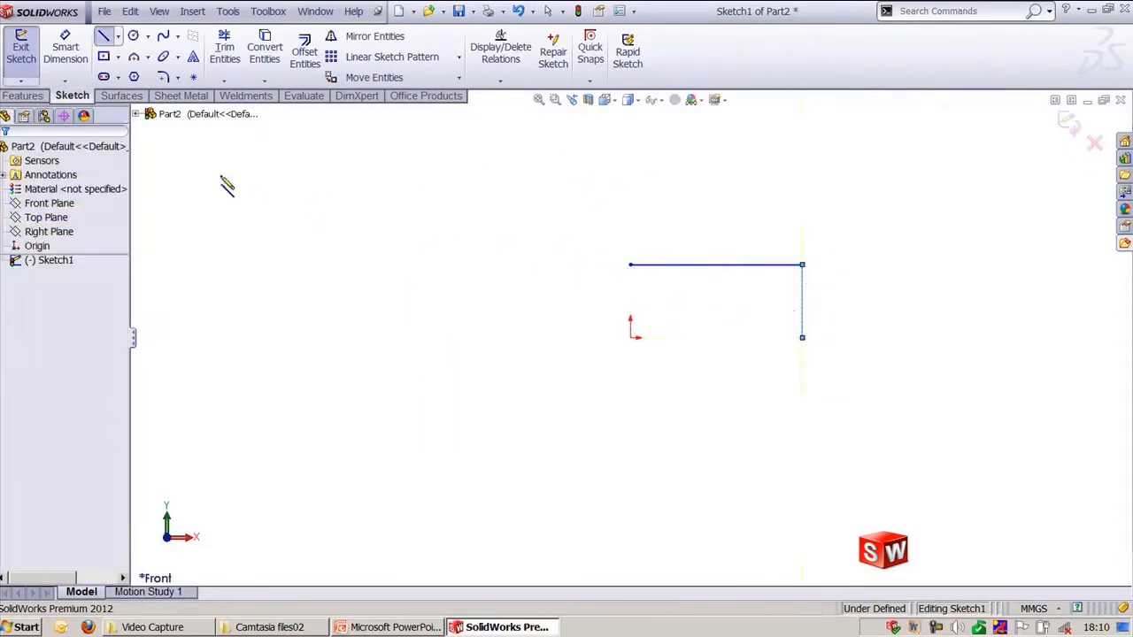
- Add an equal-distance 10 mm sketch chamfer at the corner of the two lines and exit the sketch
left_click(160, 82)
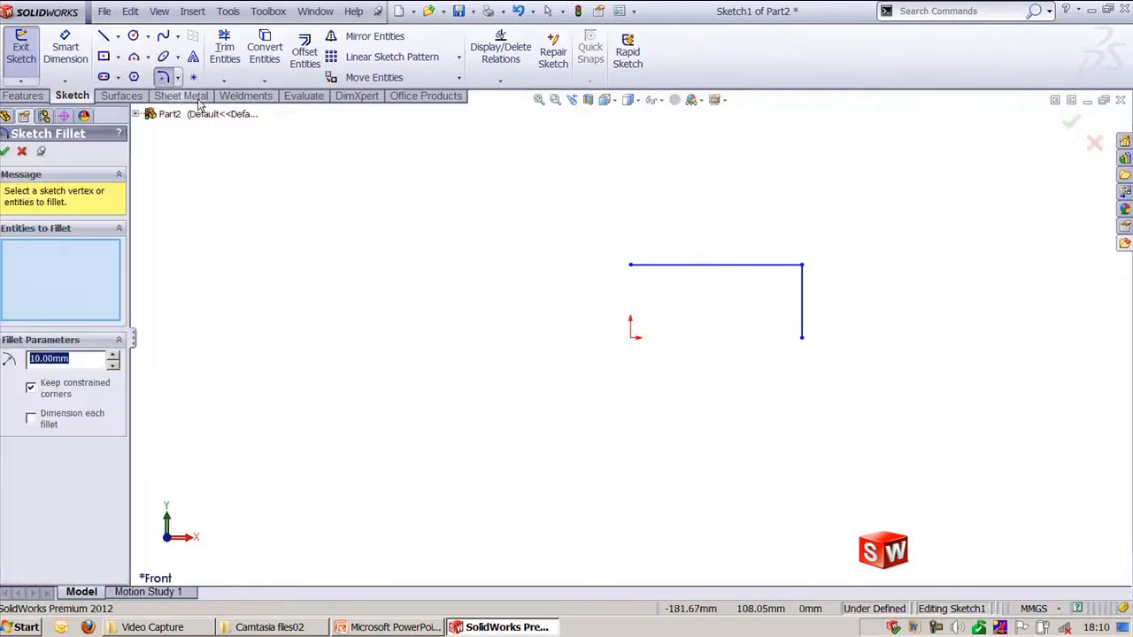
key("Escape")
left_click(177, 77)
left_click(181, 116)
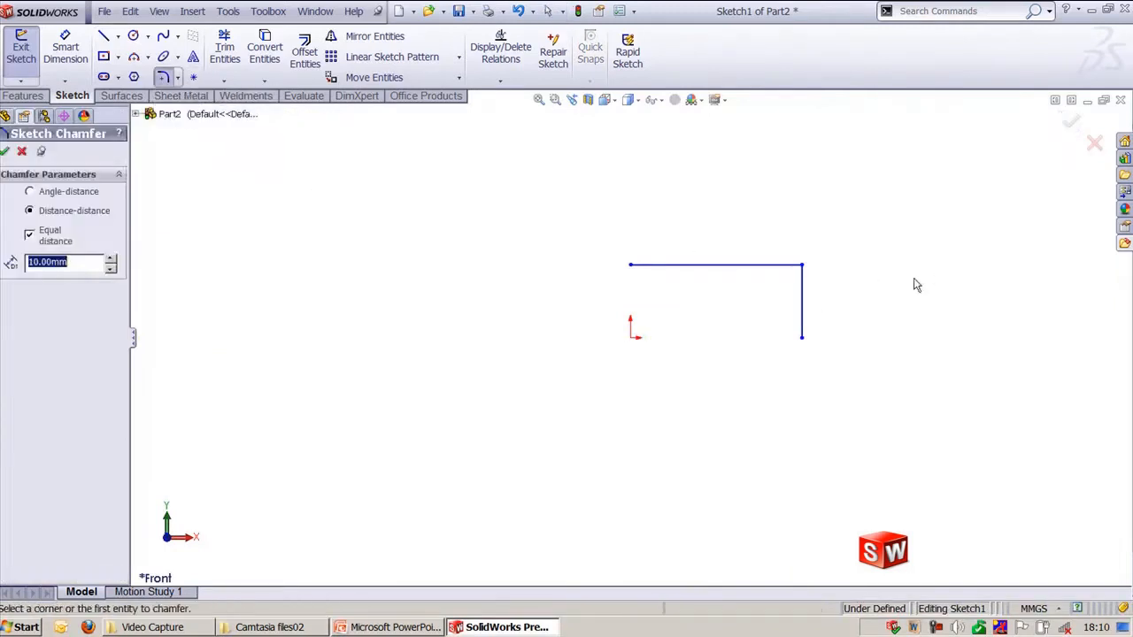
left_click(784, 264)
left_click(802, 285)
key("Escape")
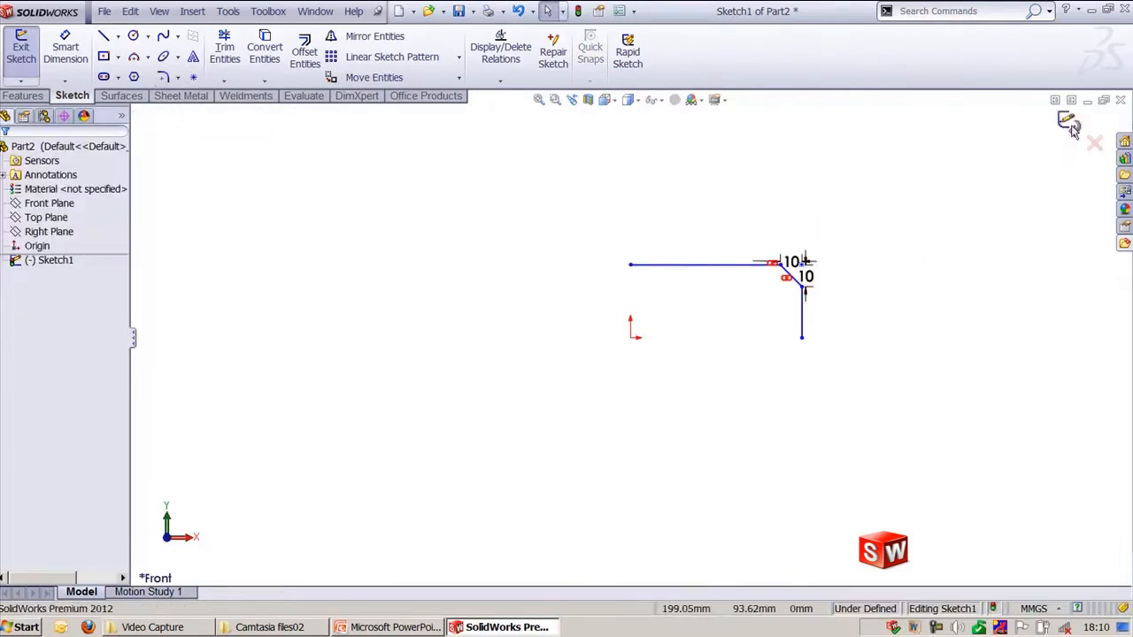
left_click(1067, 123)
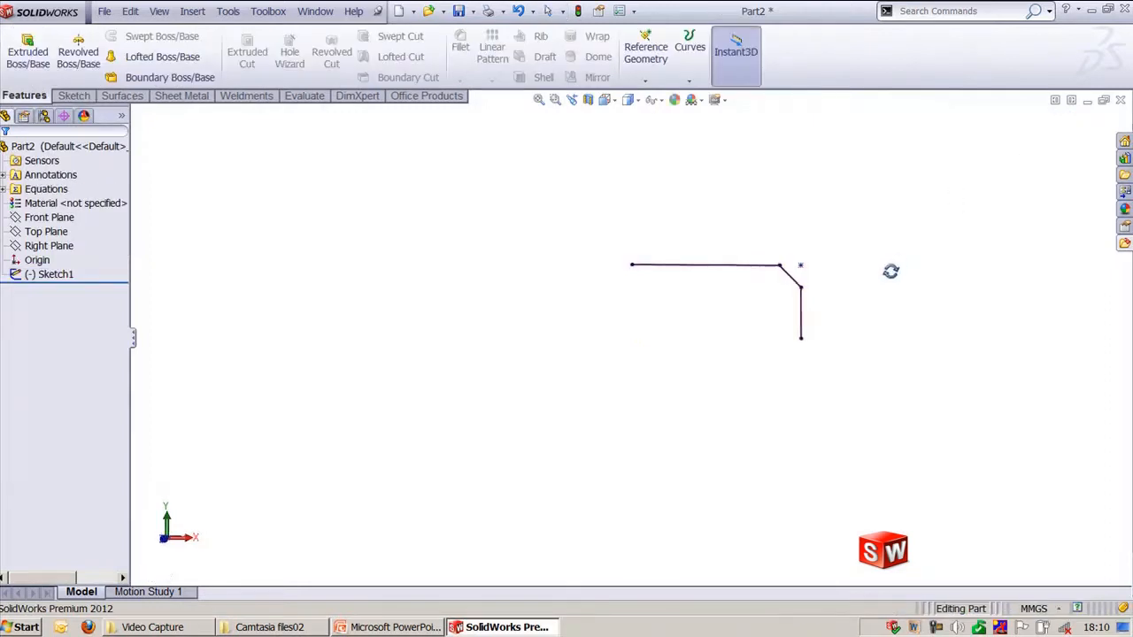
- Reopen the profile sketch and draw a vertical centreline about 45 mm long upward from beside the origin
double_click(737, 256)
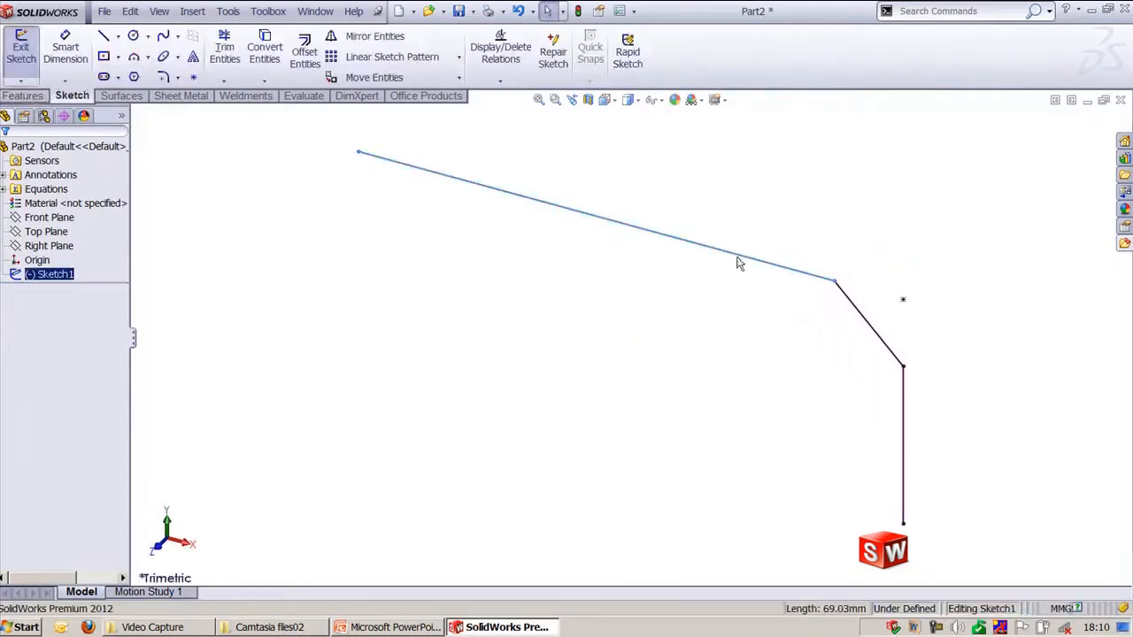
key("s")
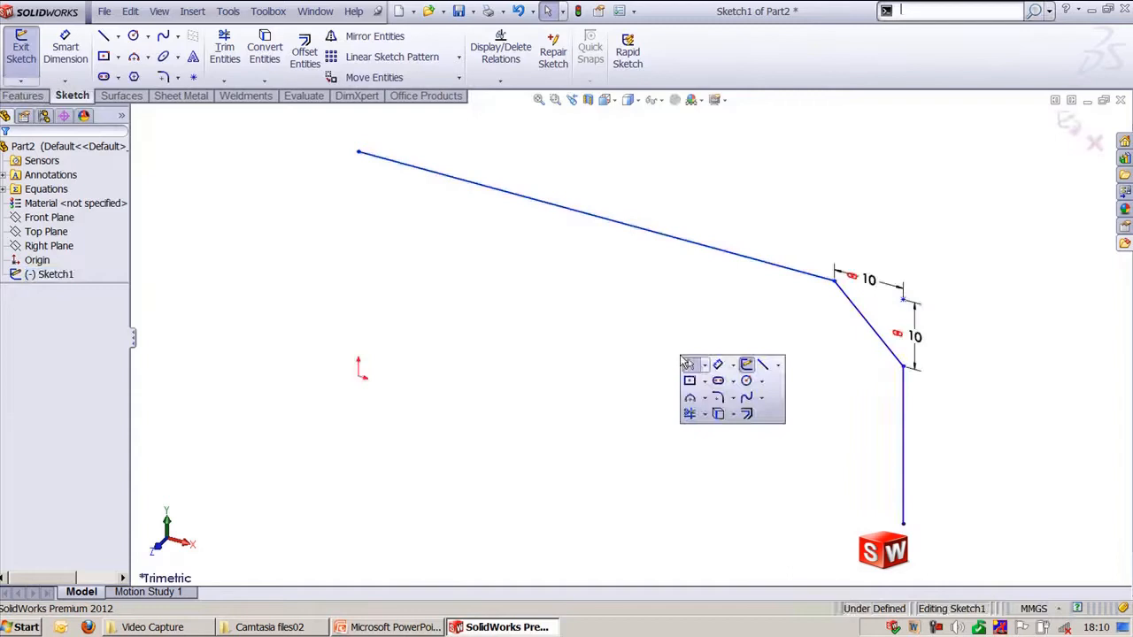
left_click(777, 366)
left_click(786, 380)
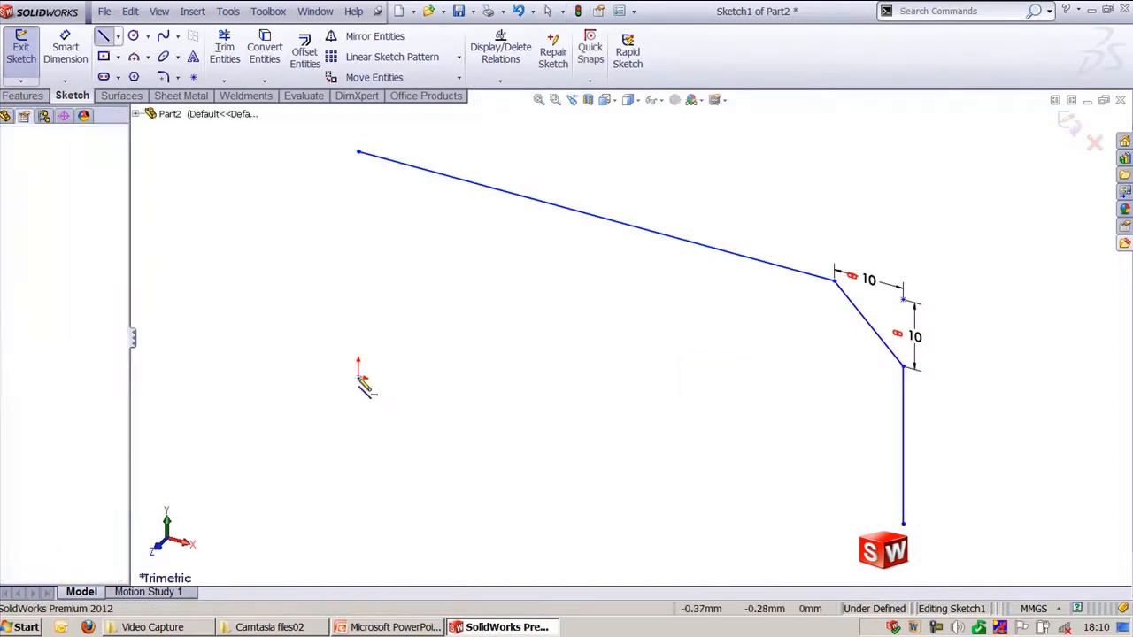
left_click(358, 376)
key("z")
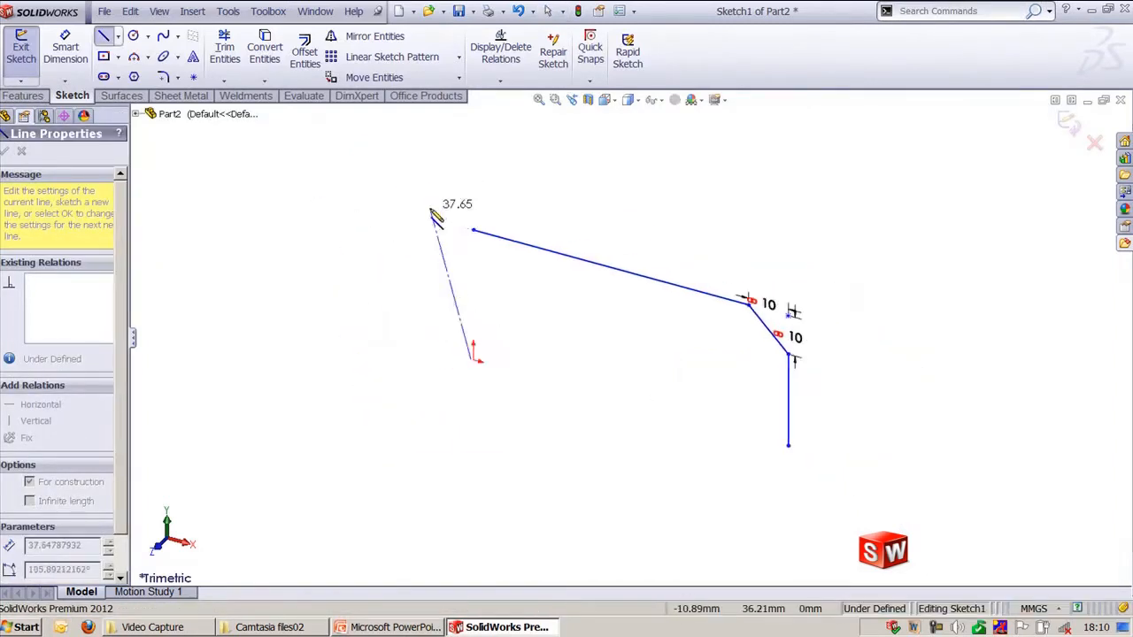
key("ctrl+1")
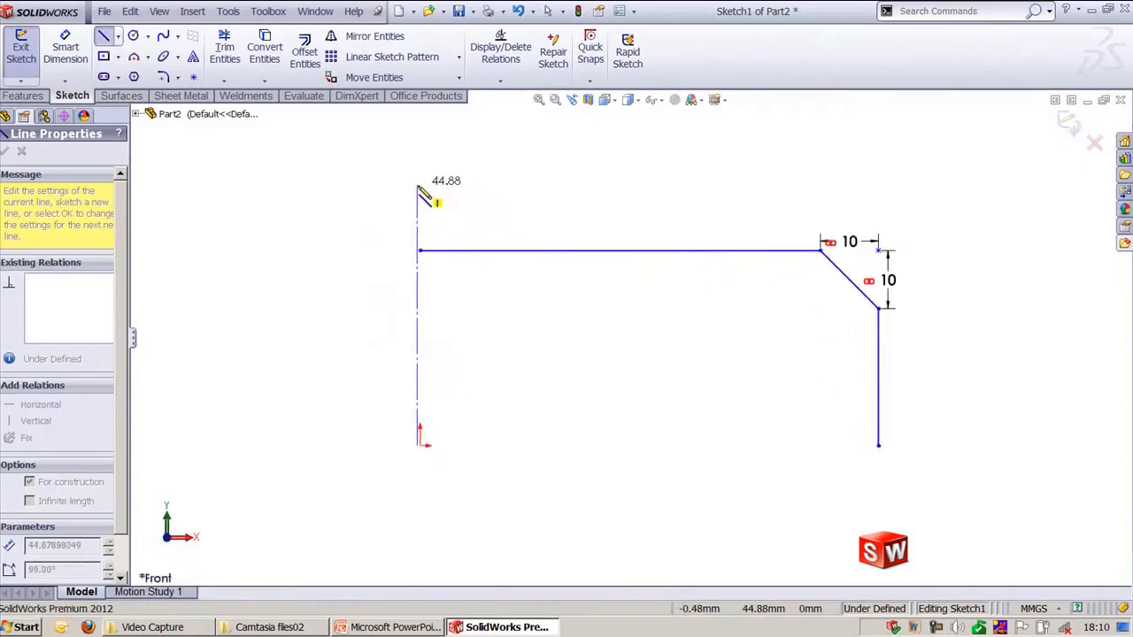
left_click(417, 190)
key("Escape")
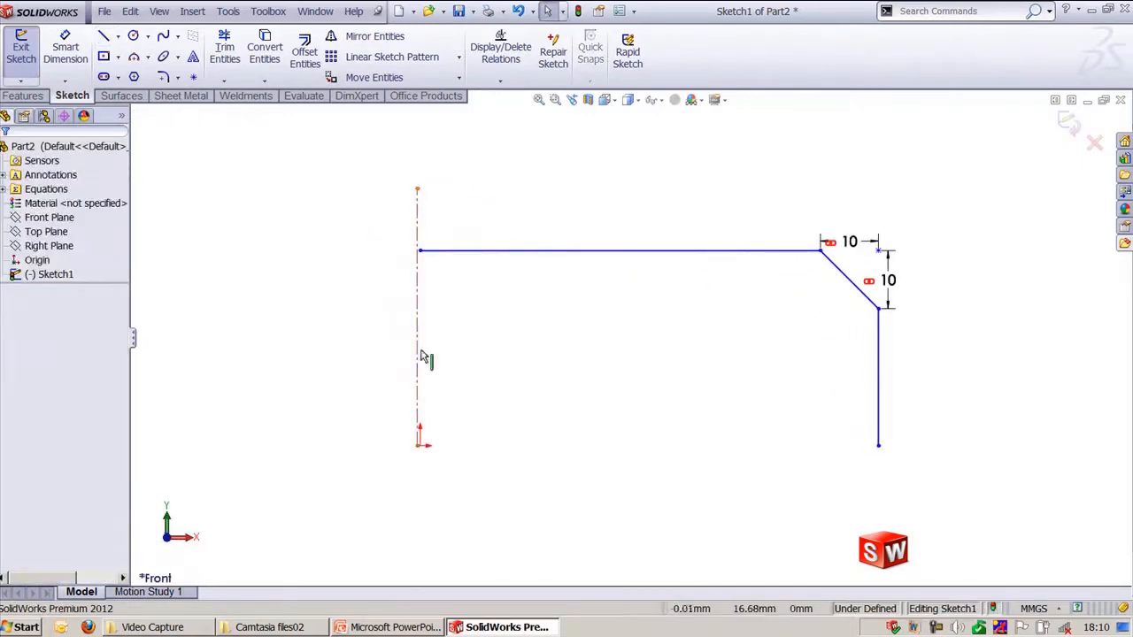
- Check the lower endpoint of the centreline against the sketch origin up close and exit the sketch
left_click(418, 448)
scroll(440, 465, "down", 3)
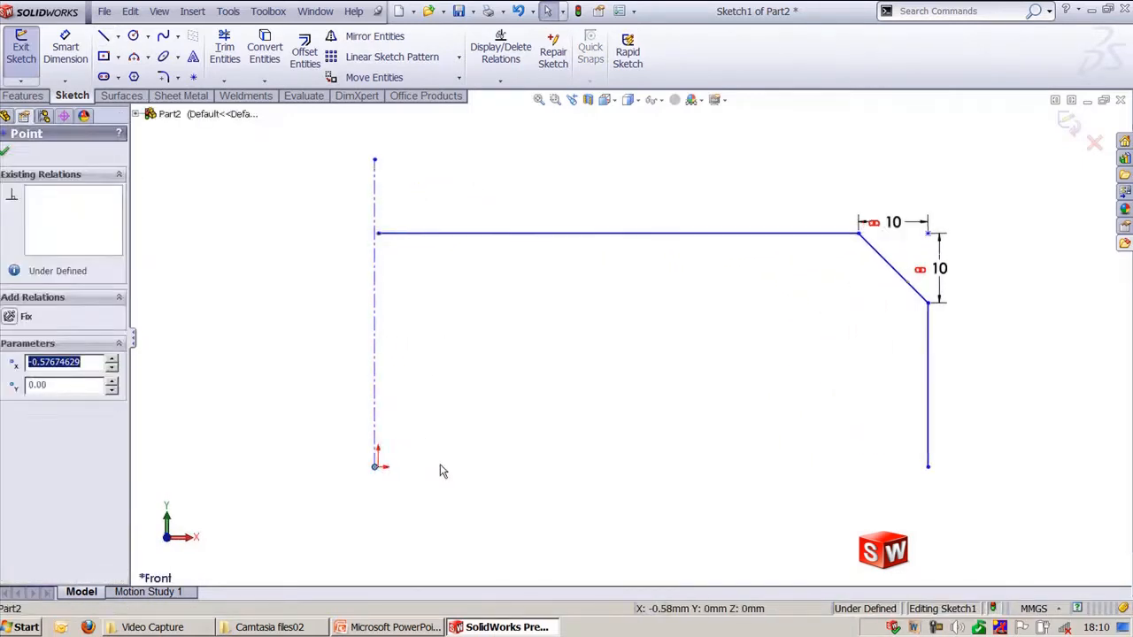
middle_click_drag(291, 542, 508, 428, "ctrl")
scroll(509, 430, "down", 3)
left_click(478, 459)
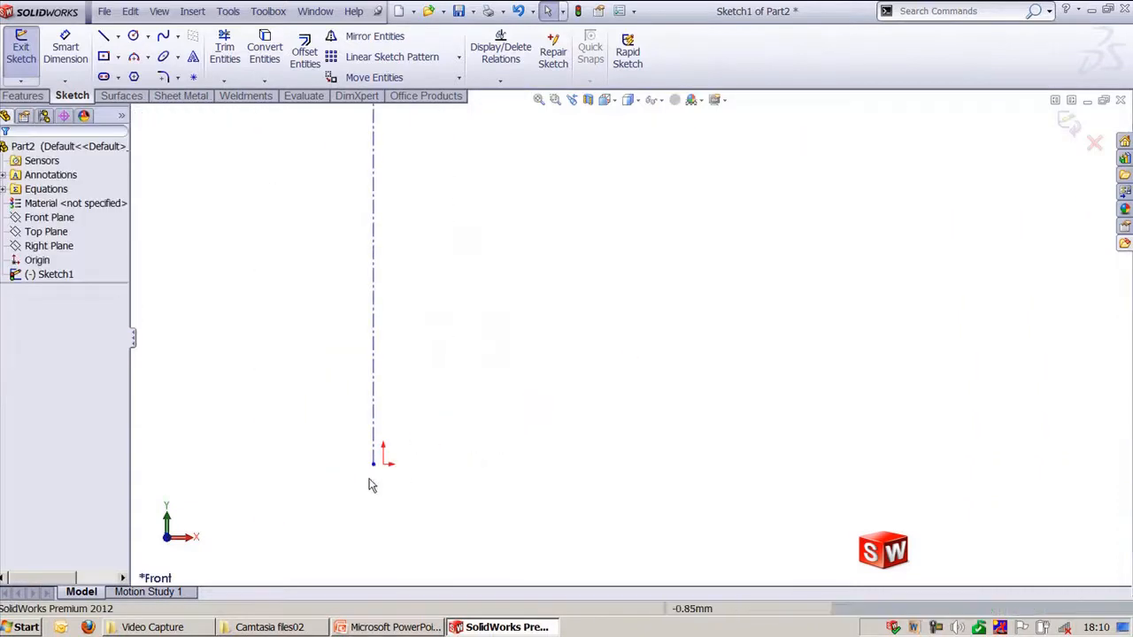
scroll(567, 420, "up", 5)
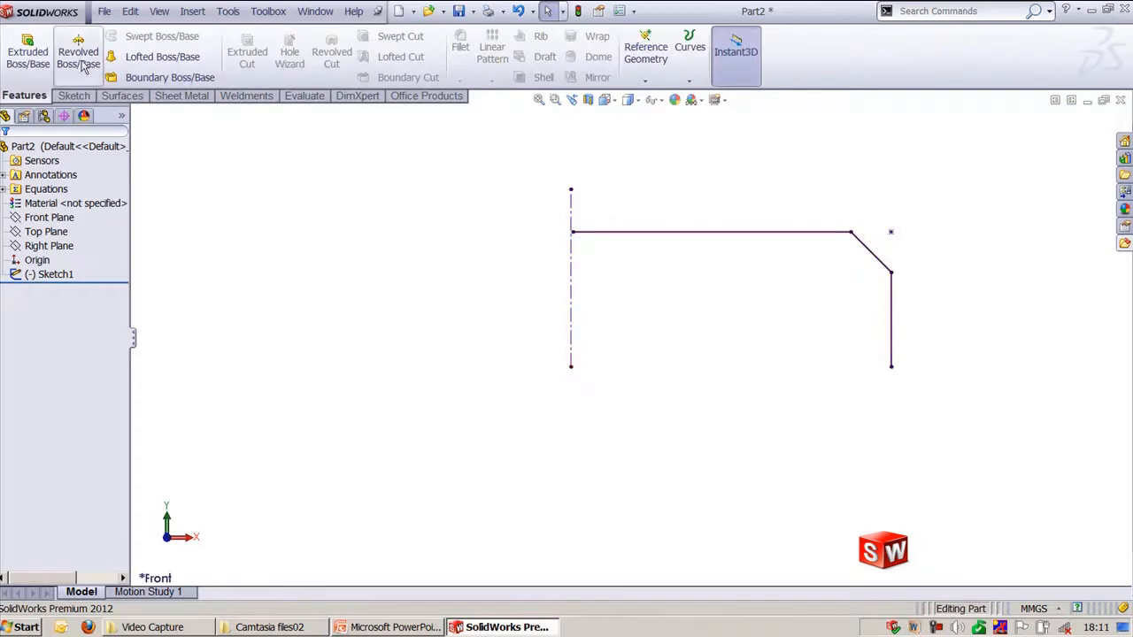
- Try to revolve the automatically closed profile 360° about the centreline as a 10 mm one-direction thin feature with a selected contour
left_click(81, 63)
left_click(647, 232)
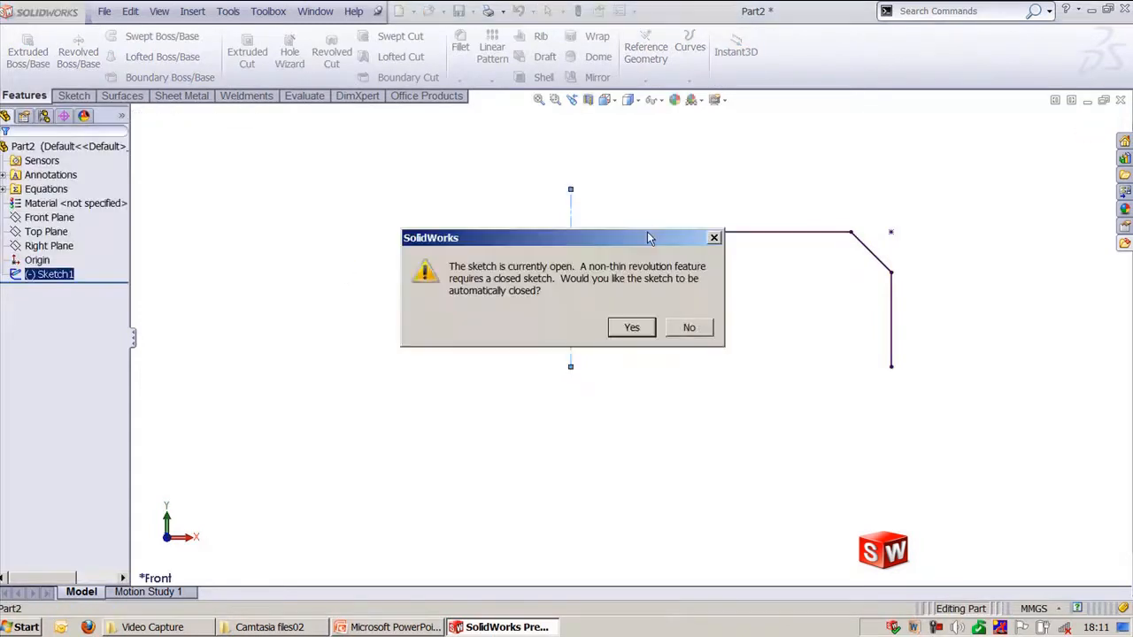
left_click(631, 328)
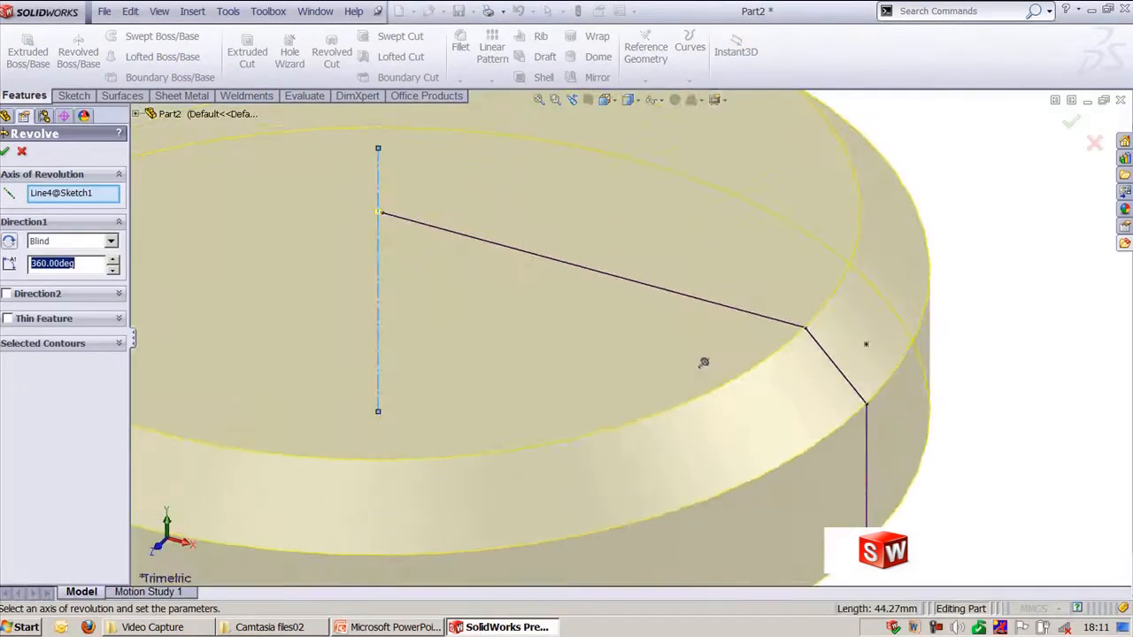
left_click(8, 318)
key("f")
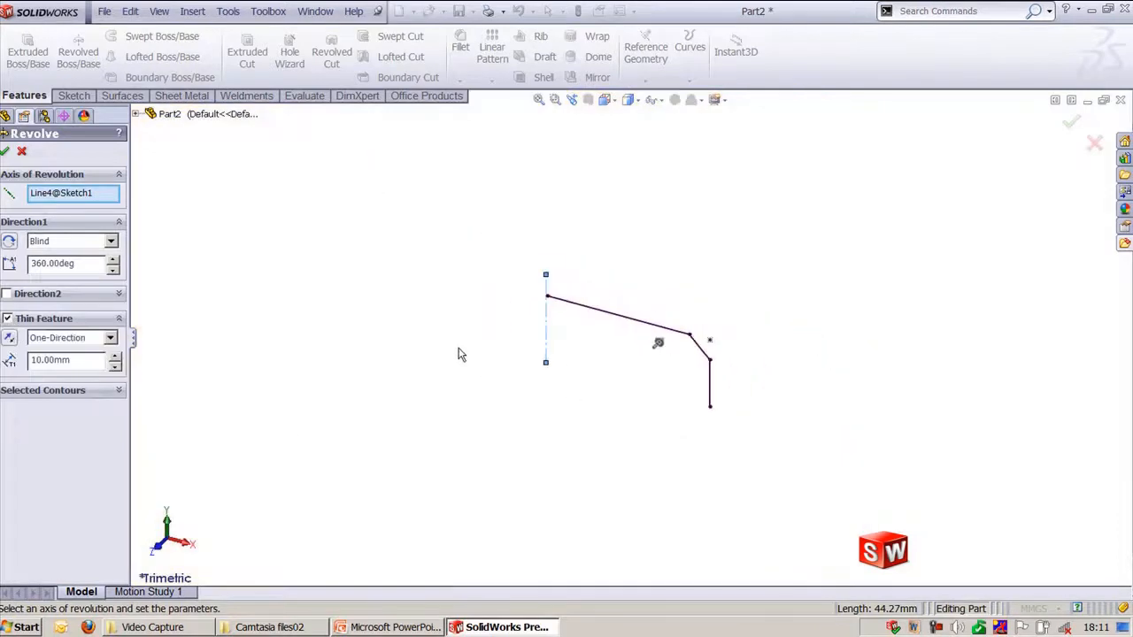
left_click(99, 389)
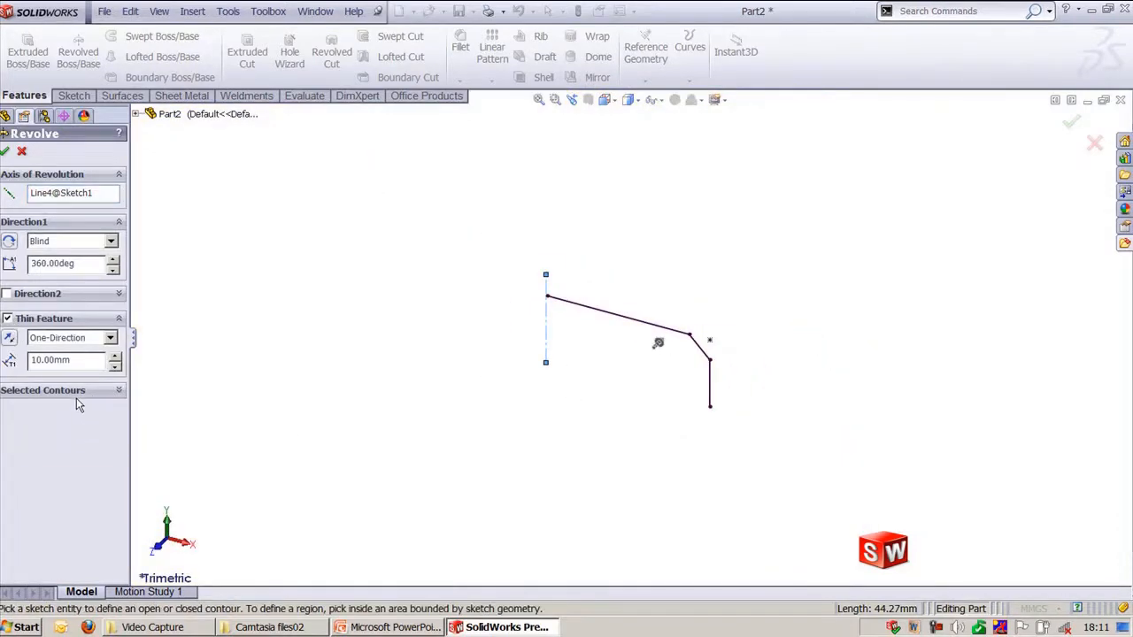
left_click(71, 398)
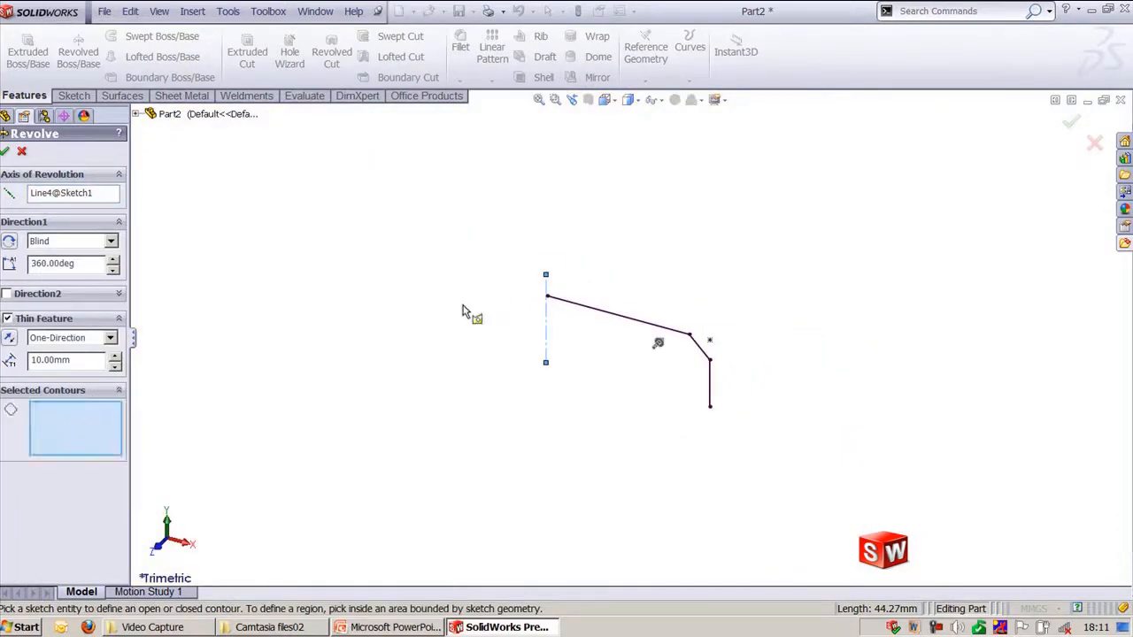
left_click(612, 321)
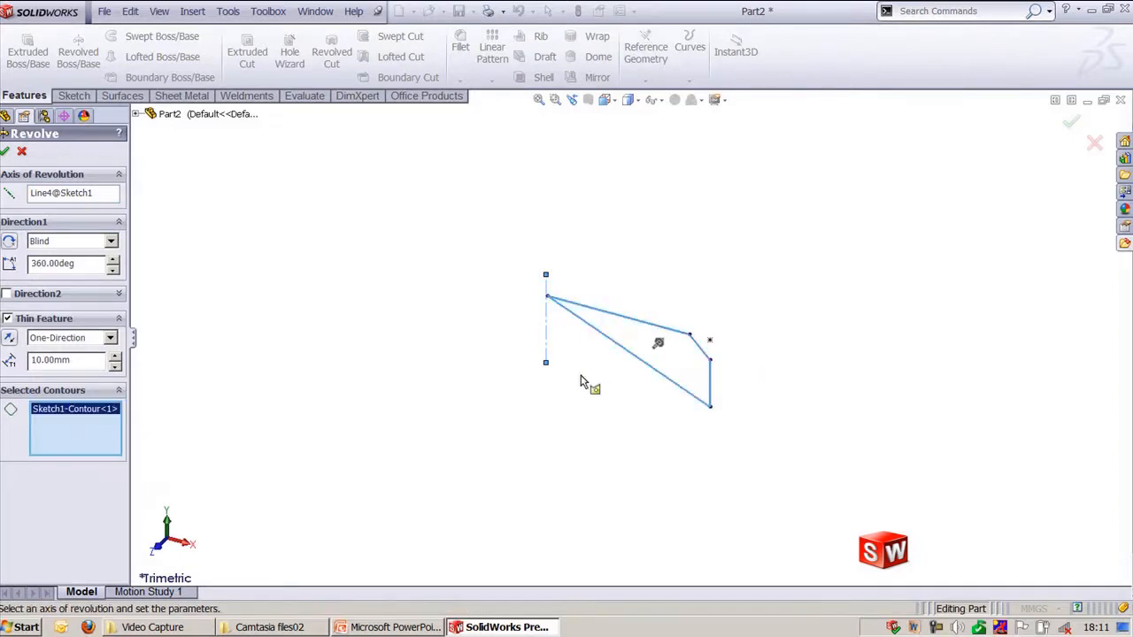
left_click(22, 153)
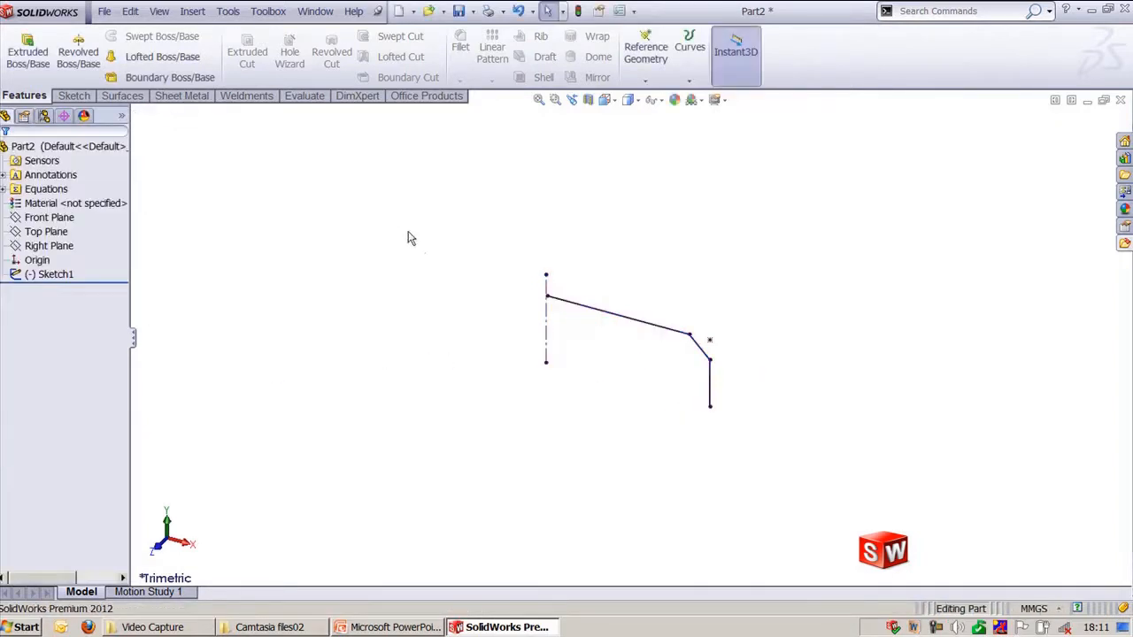
- Reopen the profile sketch and delete the diagonal closing line
left_click(549, 330)
left_click(619, 378)
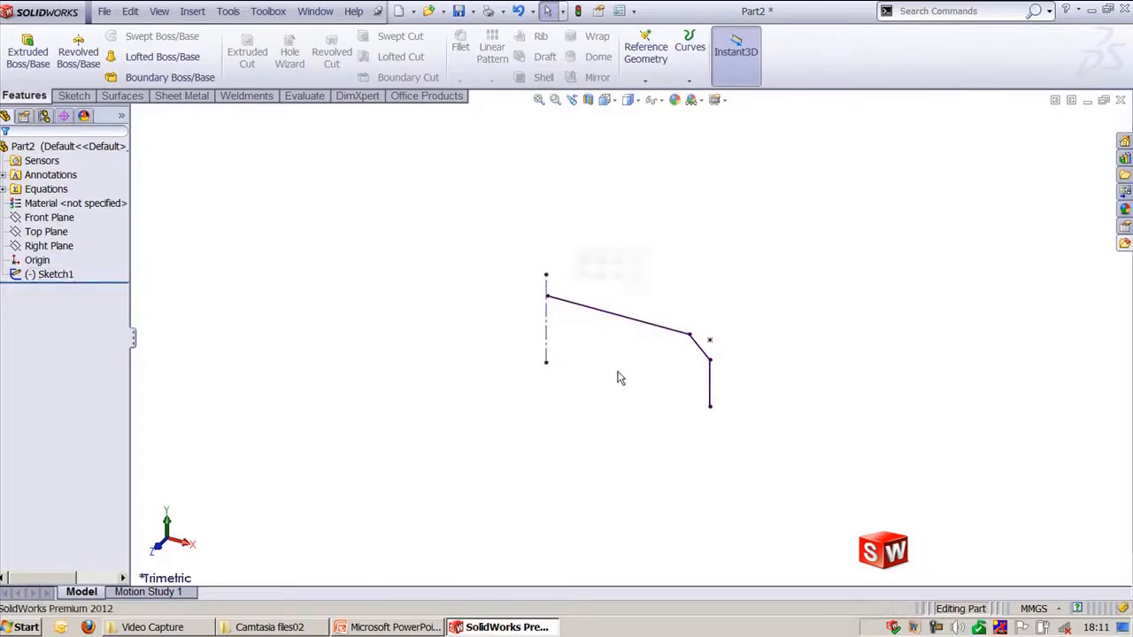
left_click(548, 330)
left_click(576, 279)
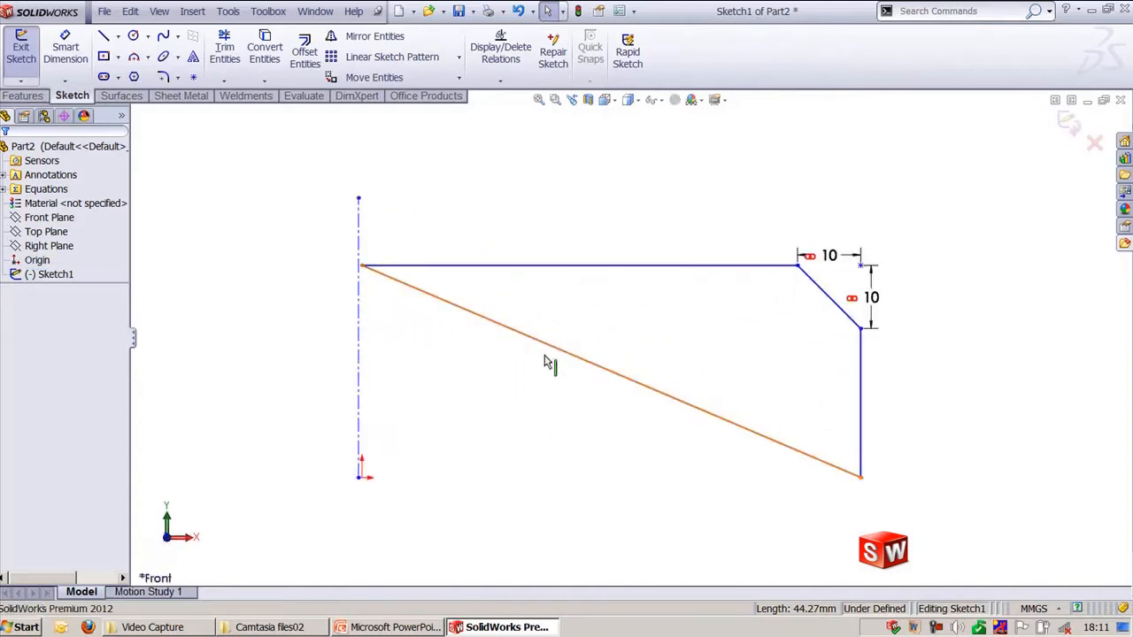
left_click(549, 347)
key("Delete")
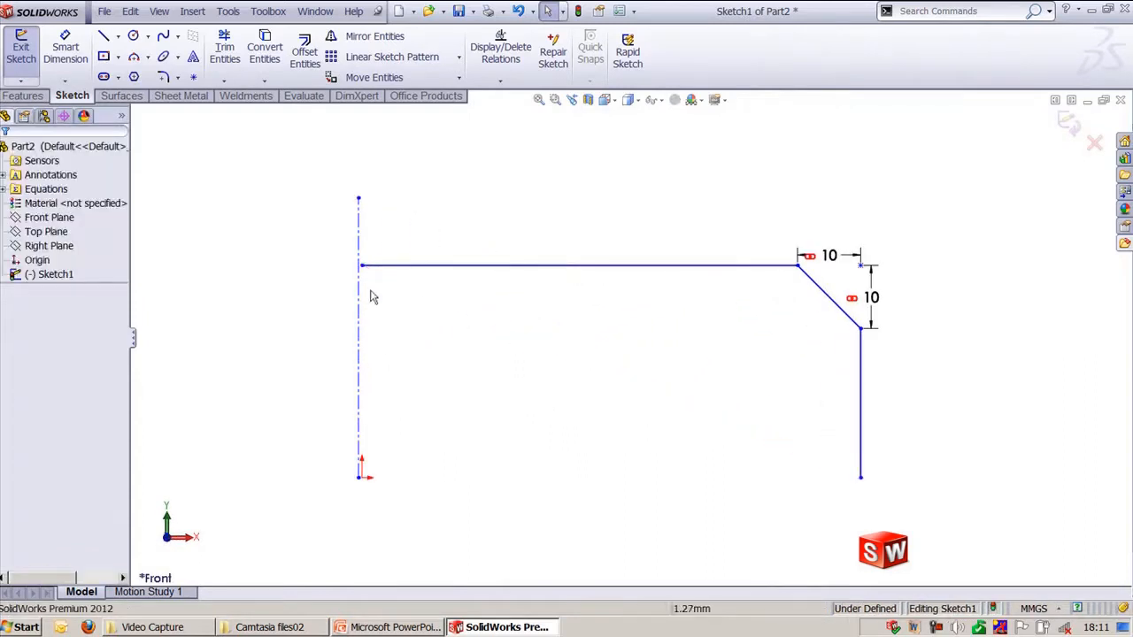
- Move the lower endpoint of the centreline onto the origin
left_click(360, 478)
scroll(402, 478, "down", 2)
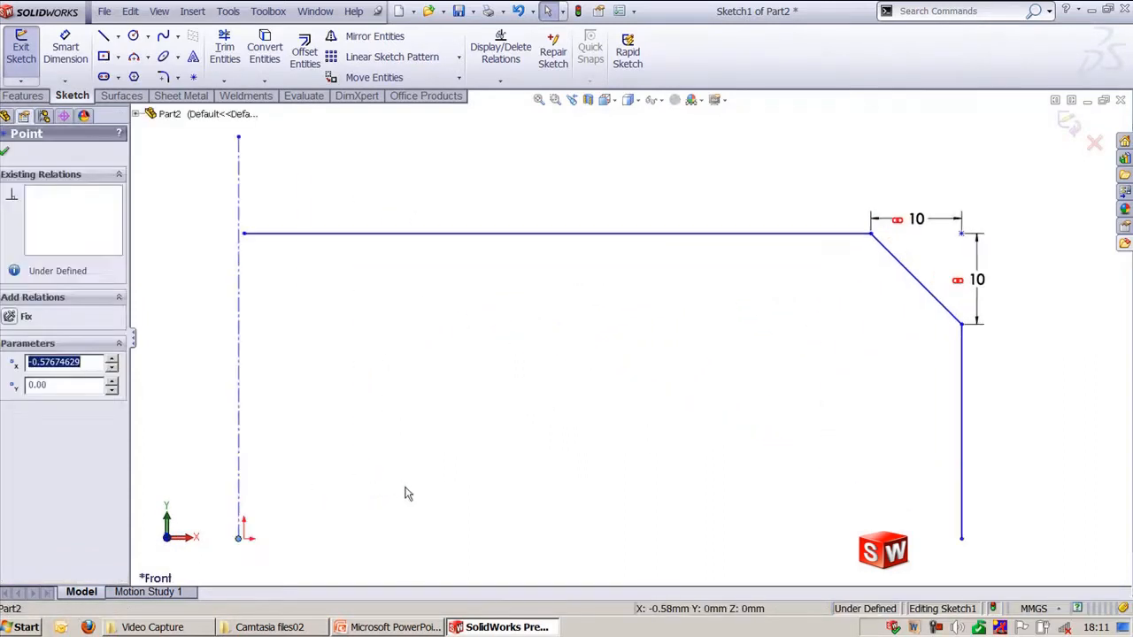
middle_click_drag(406, 487, 632, 402, "ctrl")
scroll(629, 403, "down", 2)
left_click(382, 511)
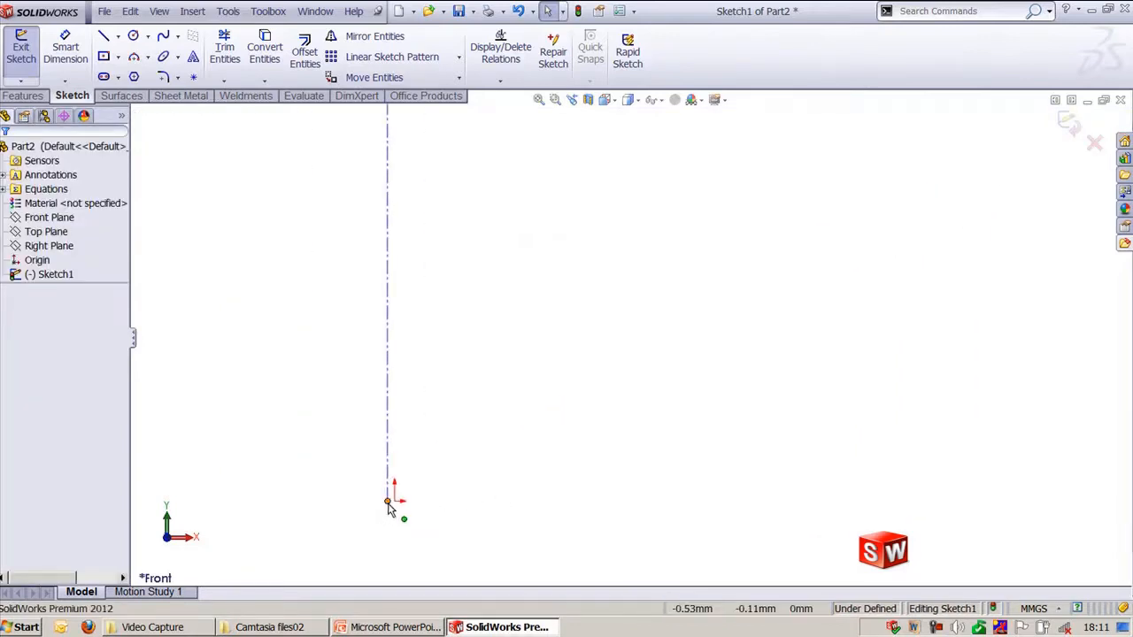
left_click_drag(387, 502, 395, 502)
scroll(525, 409, "up", 4)
middle_click_drag(526, 354, 533, 492, "ctrl")
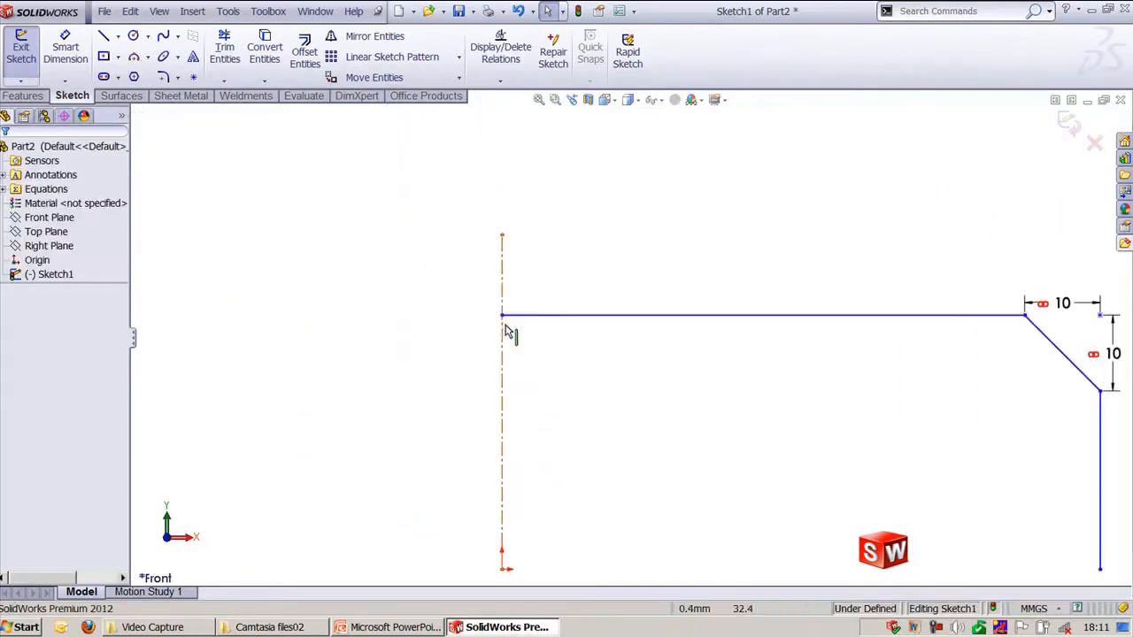
- Reposition the free end of the horizontal line onto the centreline and exit the sketch
left_click_drag(501, 317, 548, 322)
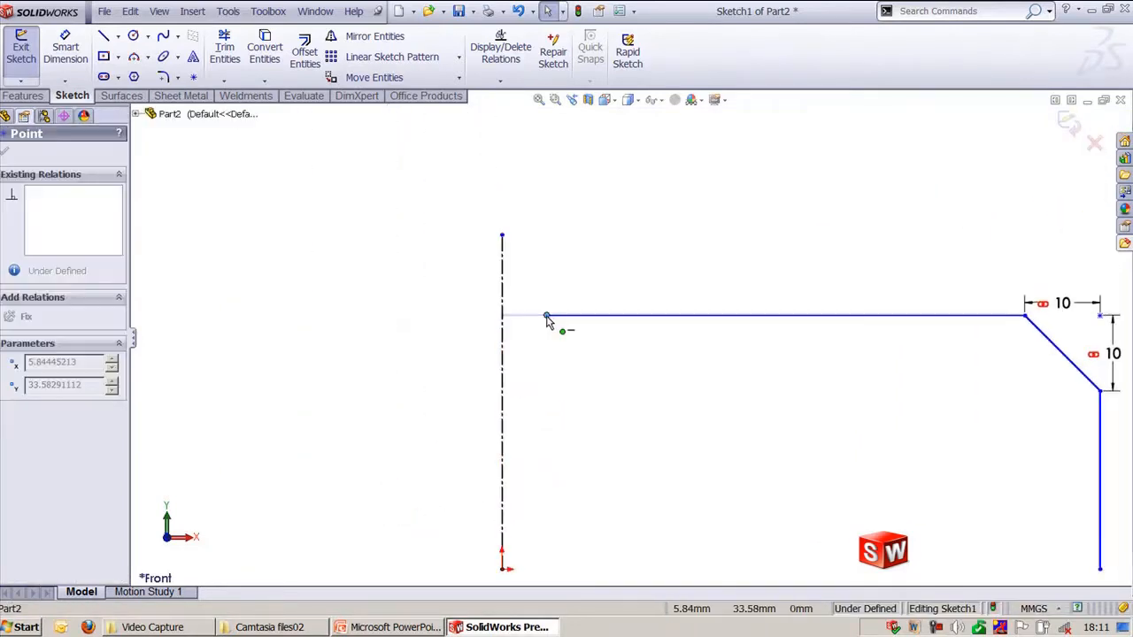
left_click(539, 396)
left_click(1069, 124)
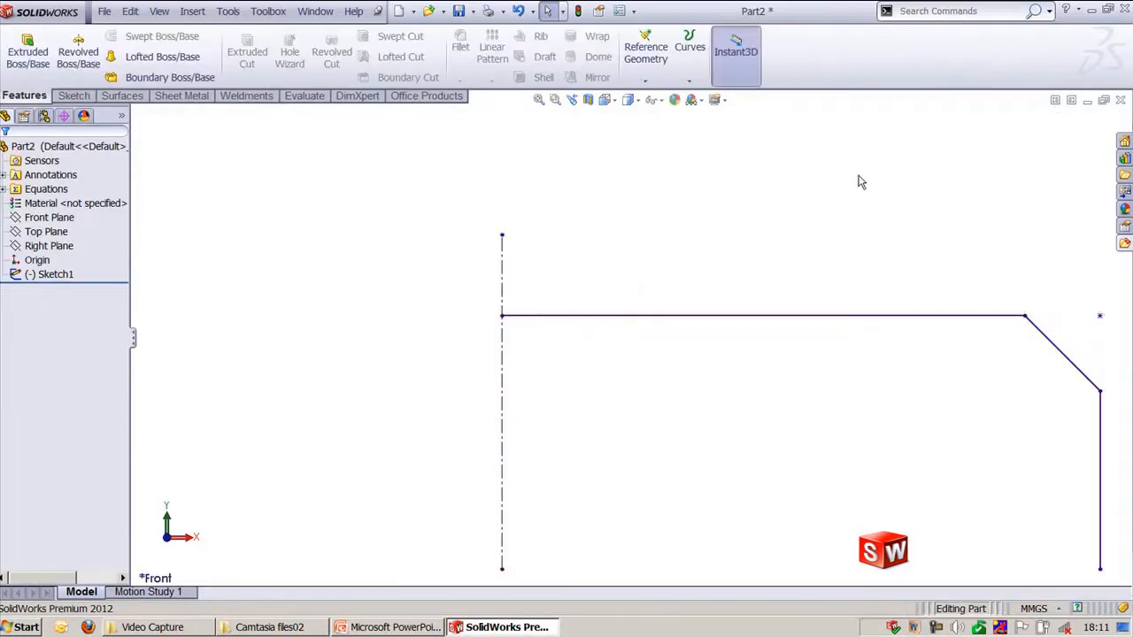
- Revolve the profile 288° about the centreline as a 10 mm one-direction thin feature, declining automatic closing of the sketch
left_click(95, 64)
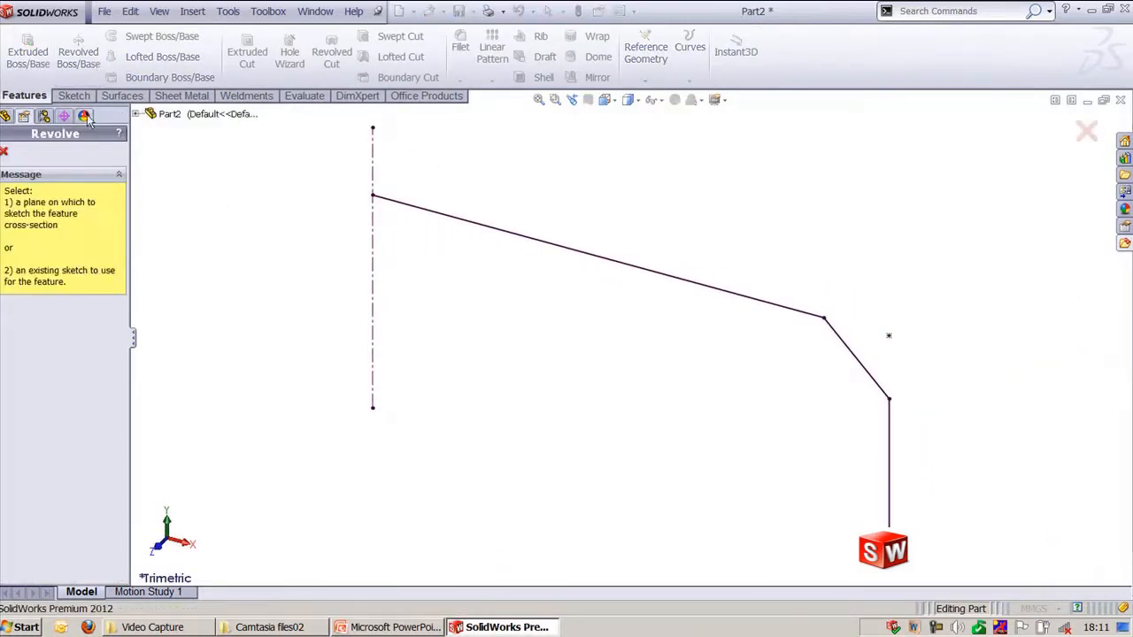
left_click(474, 232)
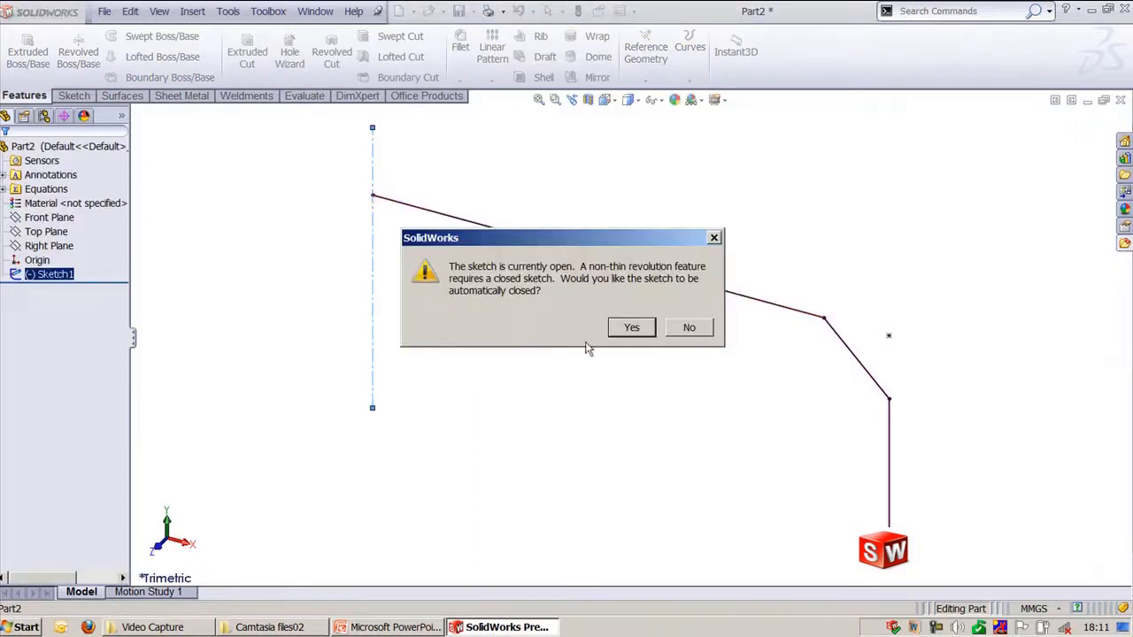
left_click(691, 329)
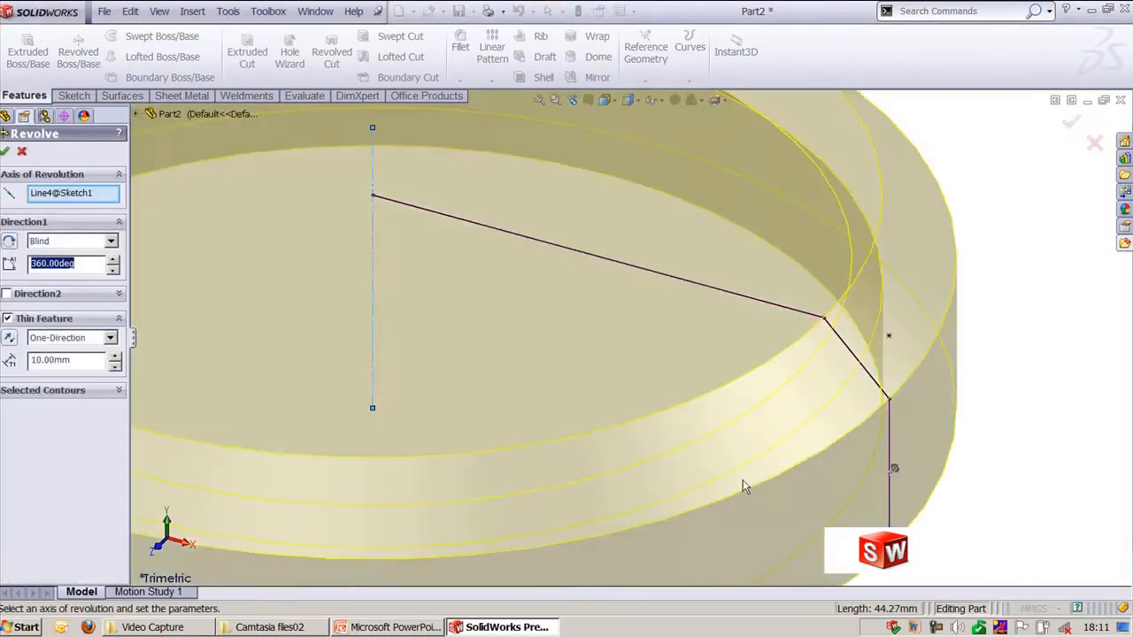
key("f")
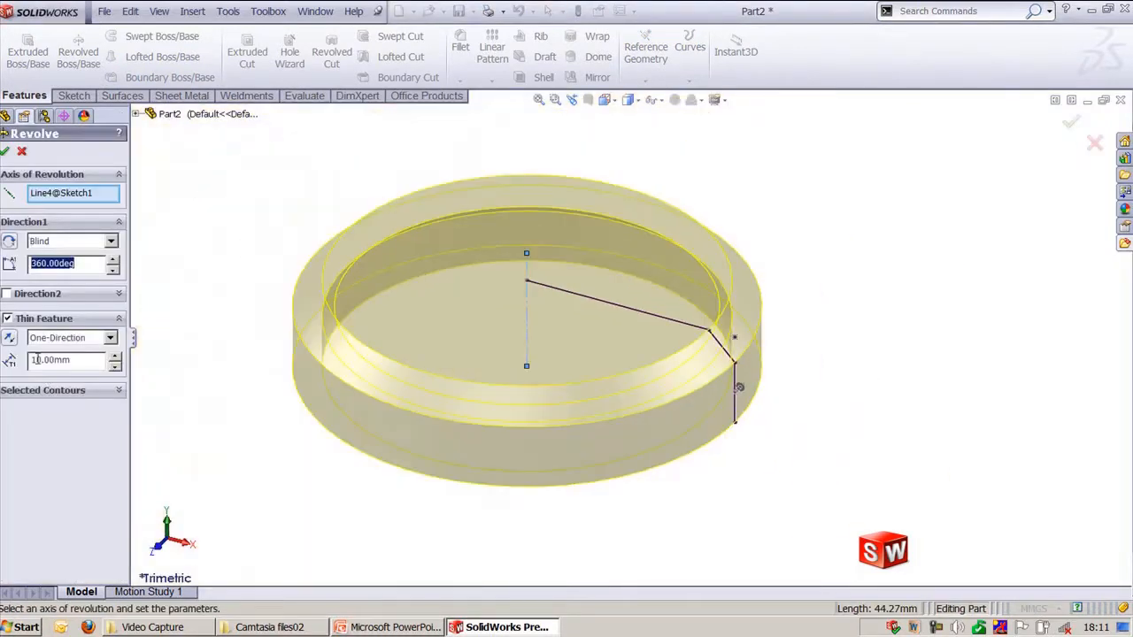
left_click(71, 195)
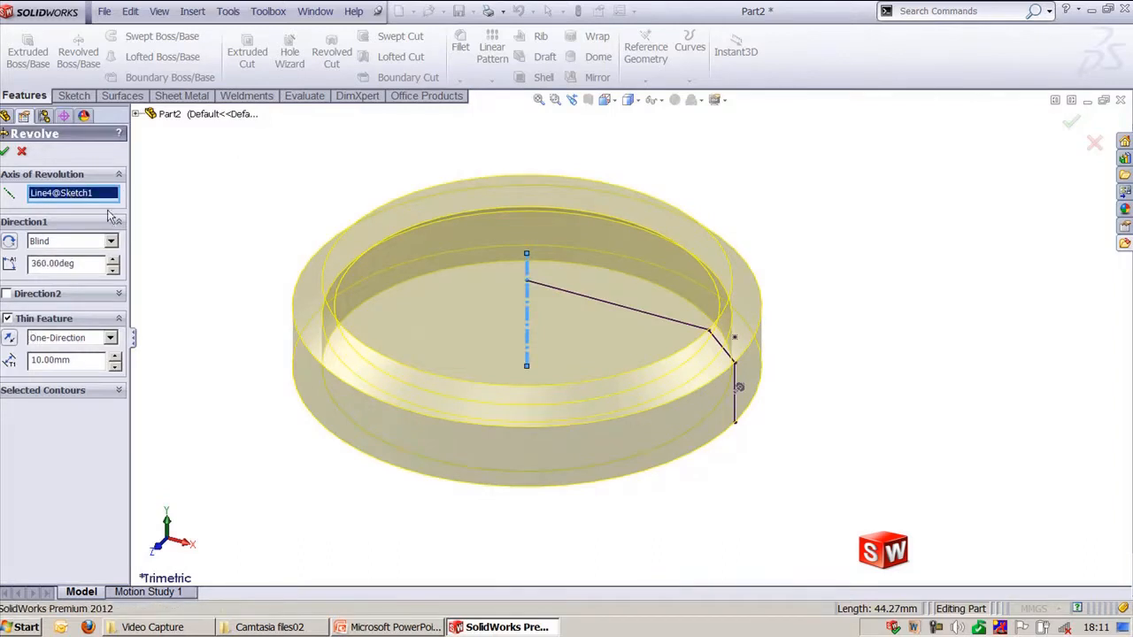
left_click_drag(742, 392, 497, 464)
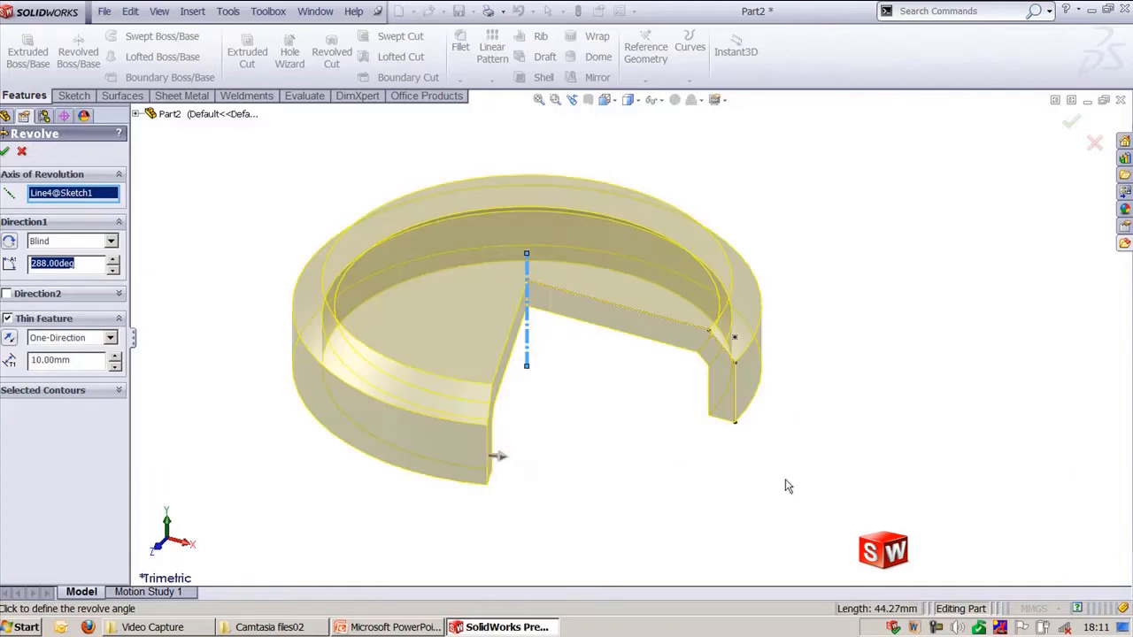
middle_click_drag(787, 484, 752, 459)
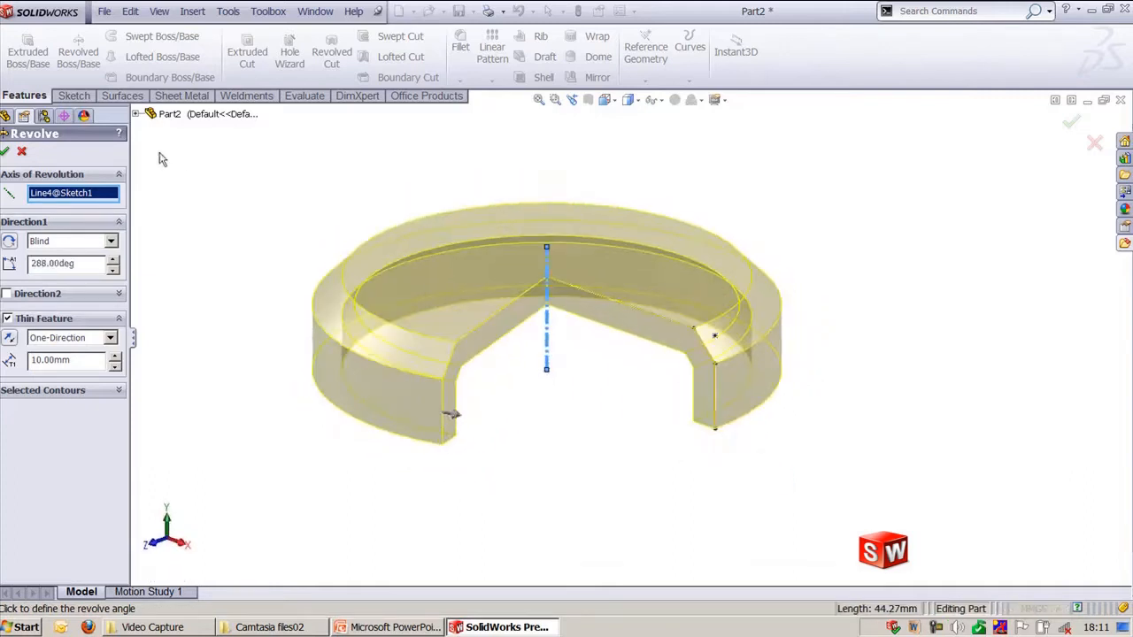
key("Return")
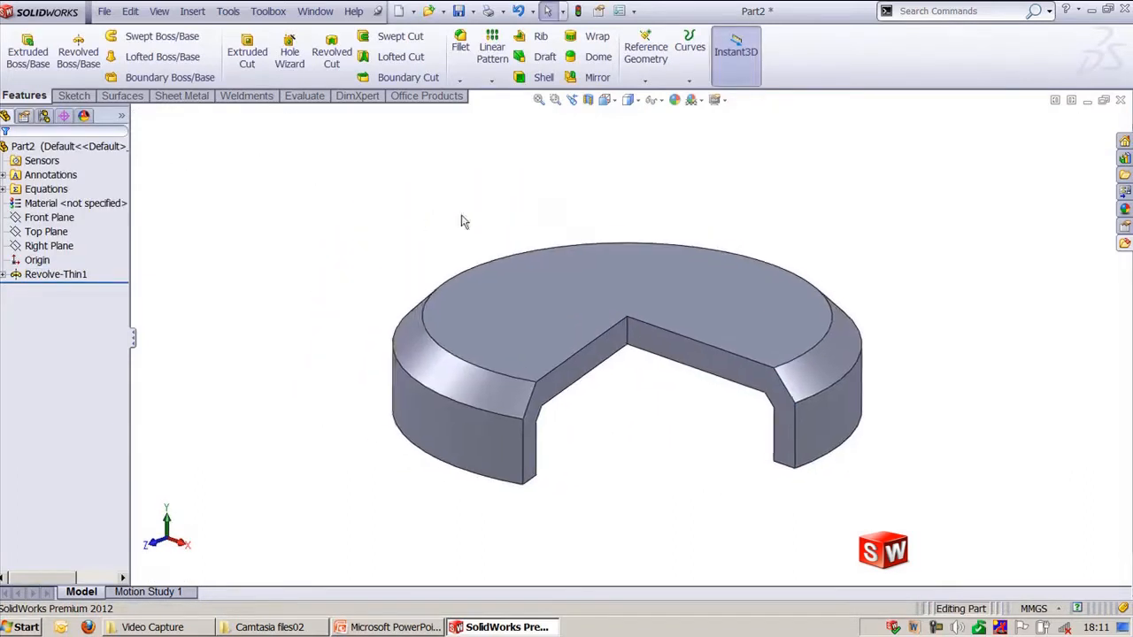
key("ctrl+7")
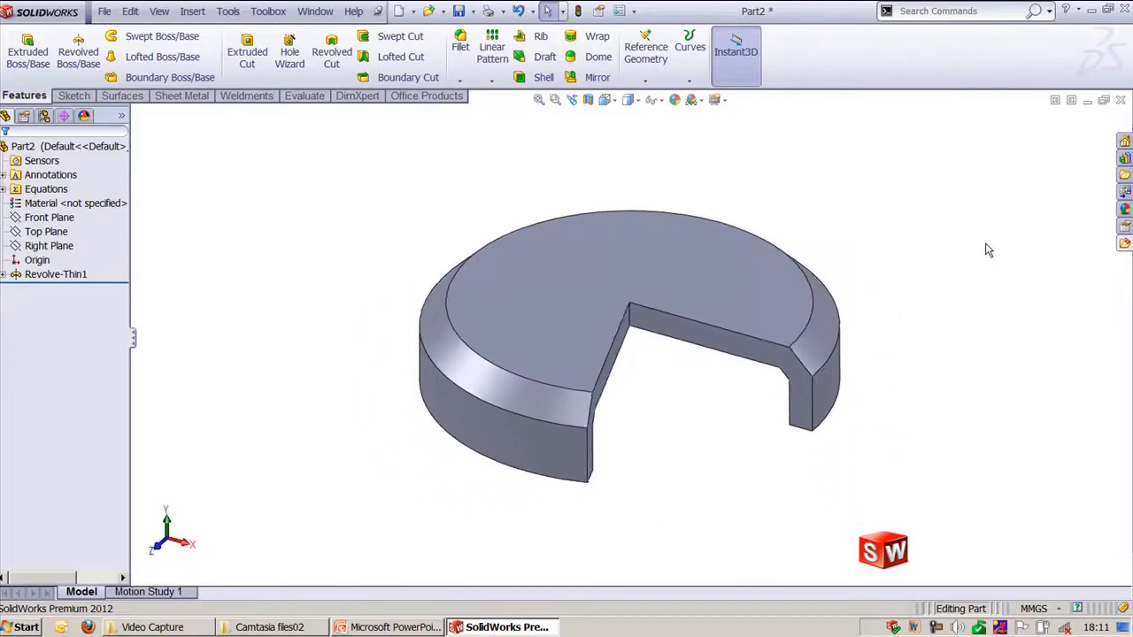
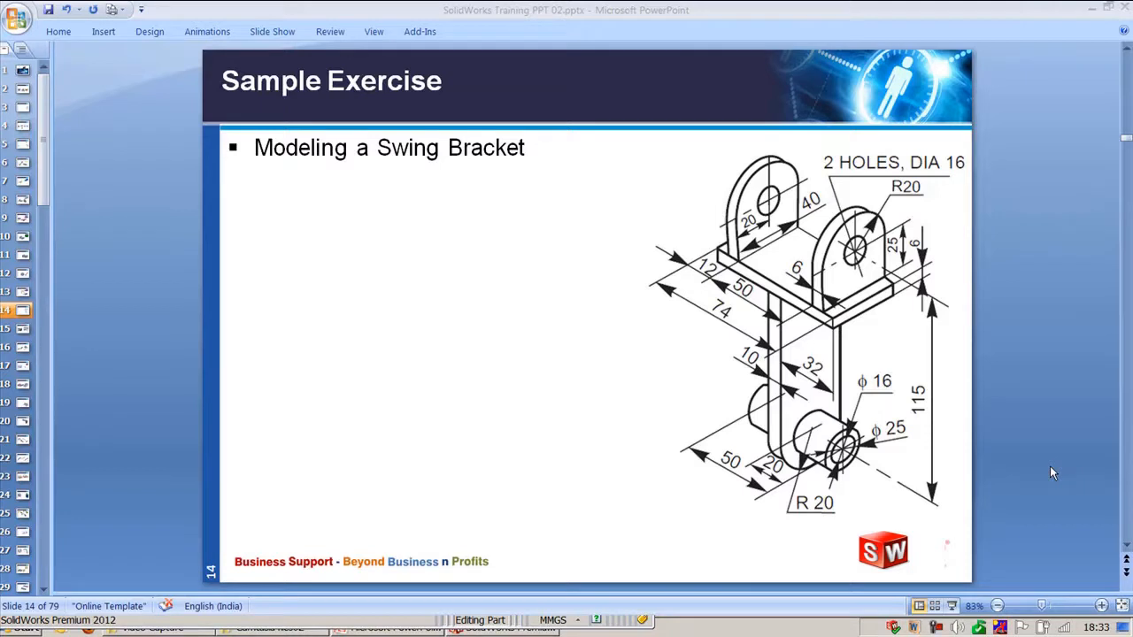
- Switch from the slide to SolidWorks and start a sketch on the Right Plane of the new part
left_click(471, 627)
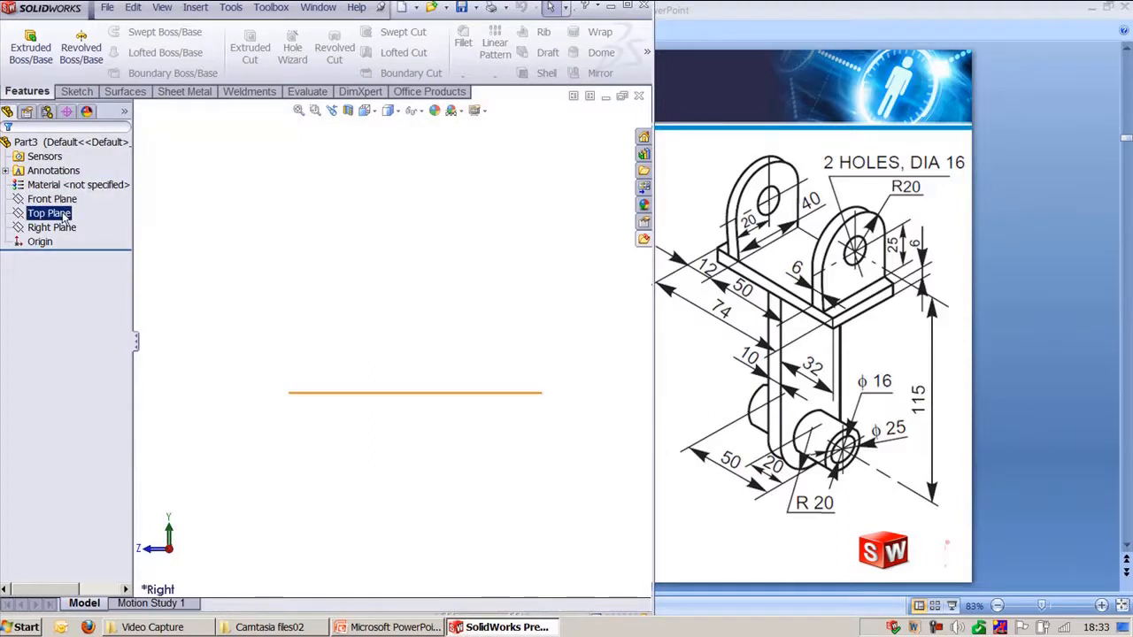
key("ctrl+7")
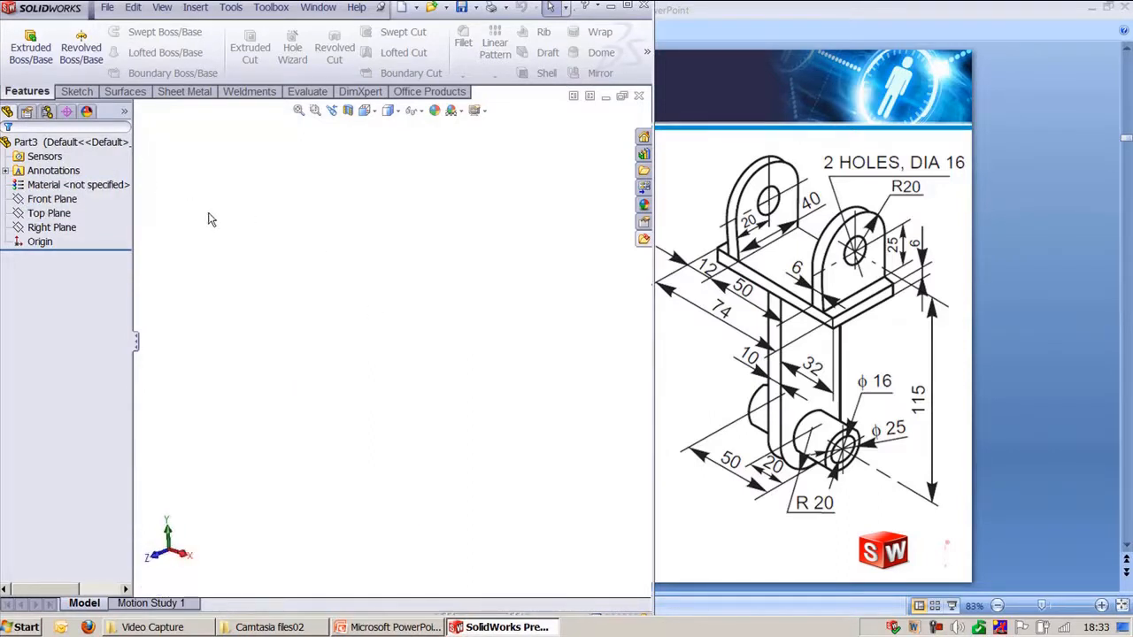
left_click(53, 229)
left_click(66, 210)
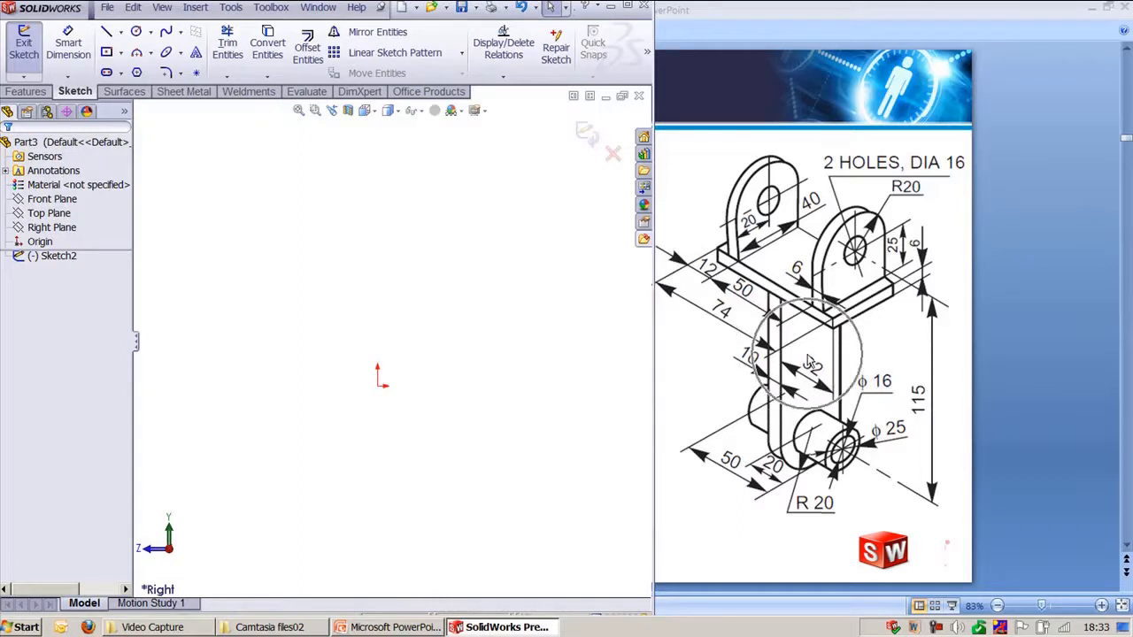
- Sketch a circle centred on the origin and dimension its diameter to 40 mm
left_click(137, 31)
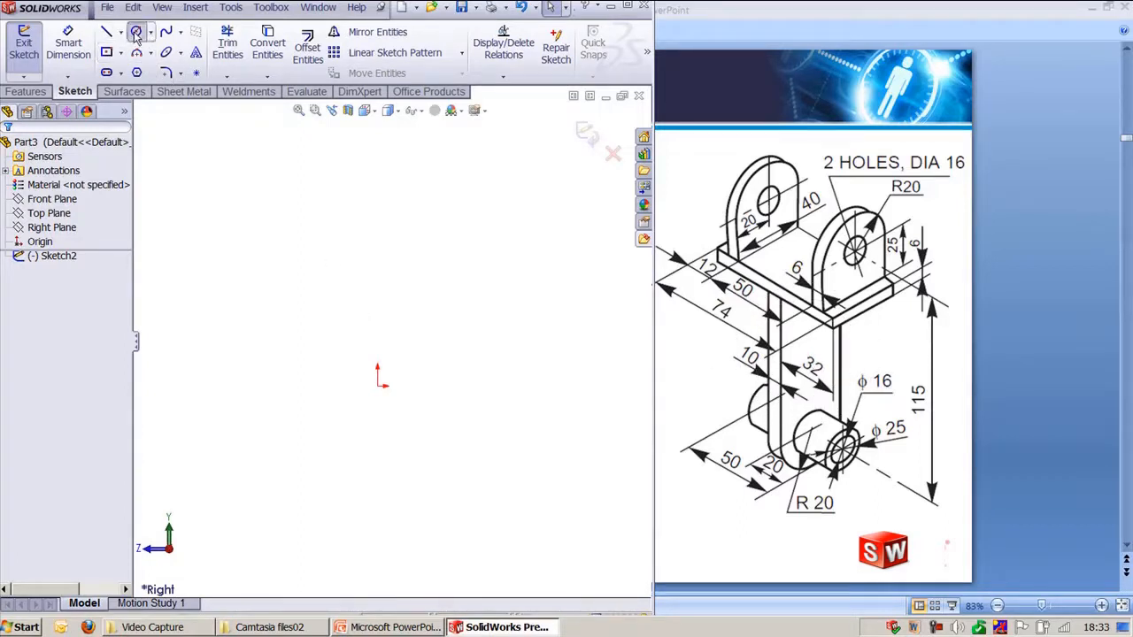
left_click(378, 385)
left_click(450, 416)
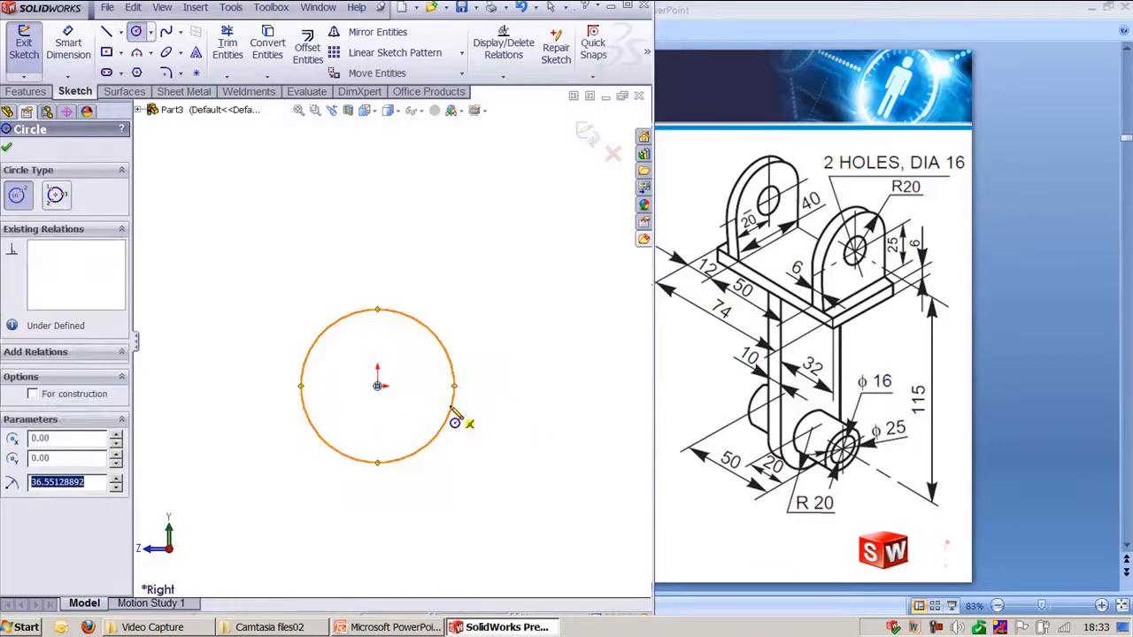
key("Escape")
key("d")
left_click(431, 457)
left_click(513, 506)
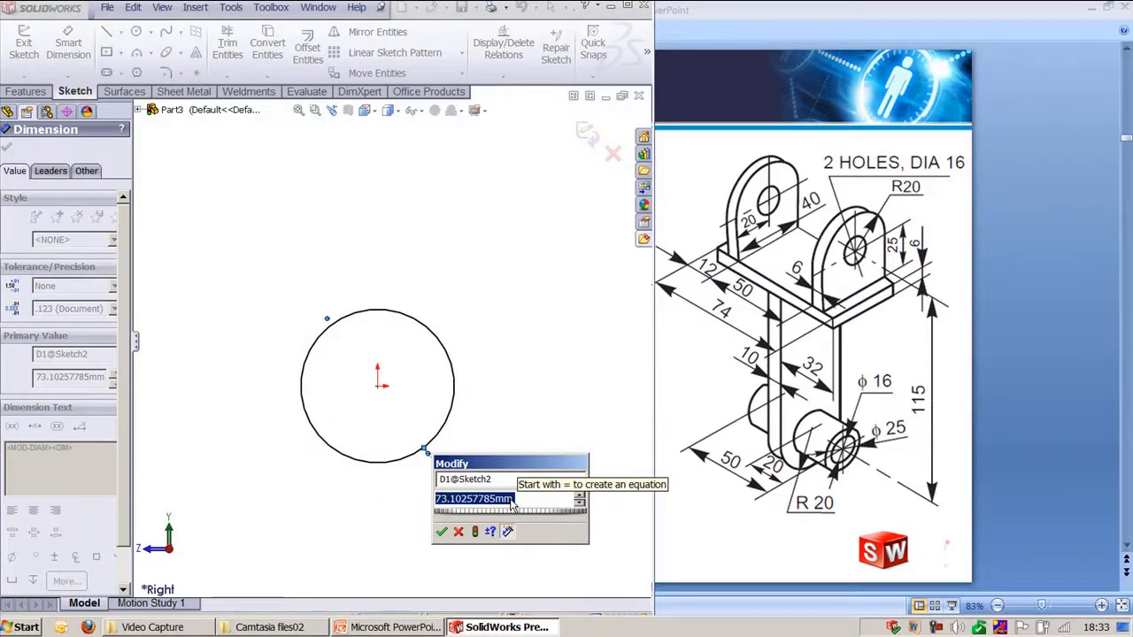
type("40")
key("Return")
key("Escape")
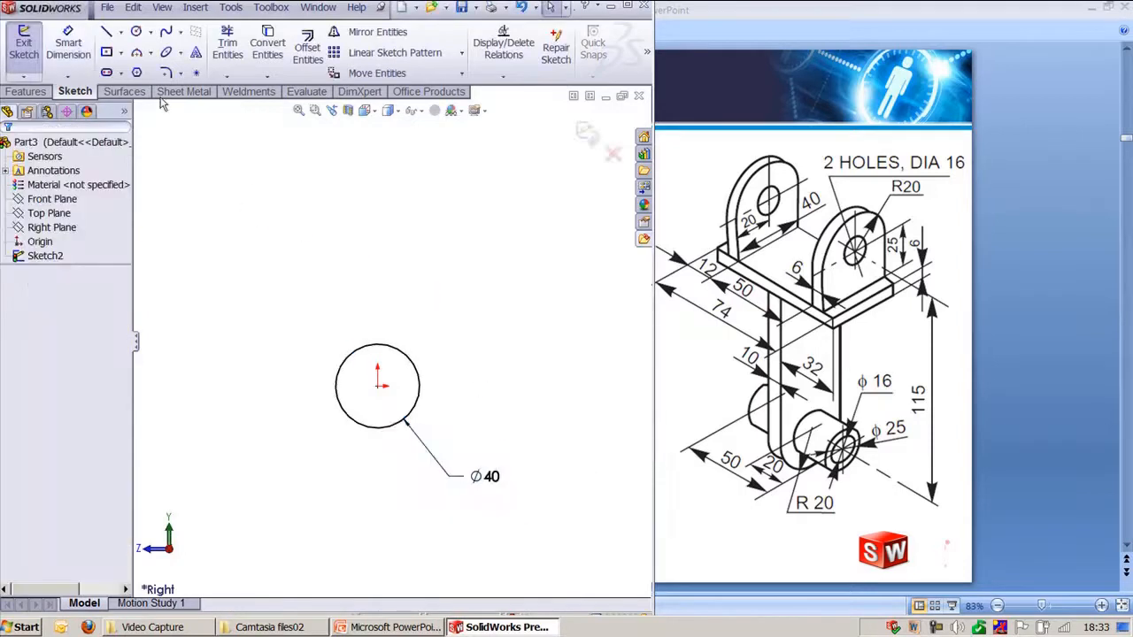
- Sketch a corner rectangle about 97 mm tall upward from the circle's horizontal diameter, spanning its full width
left_click(121, 52)
left_click(146, 71)
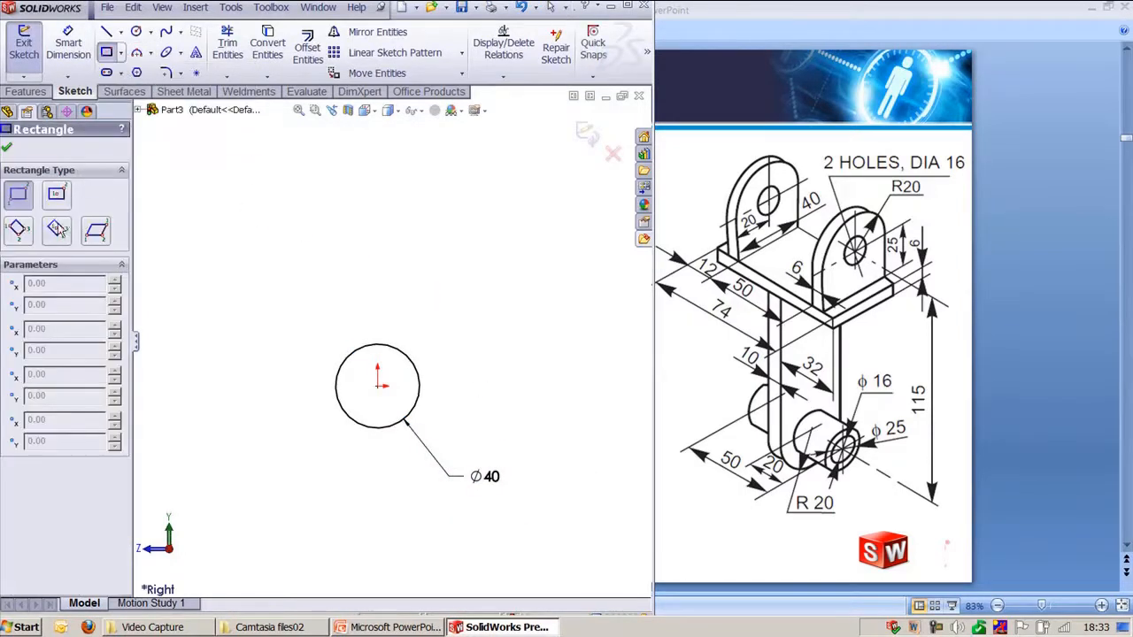
left_click(335, 386)
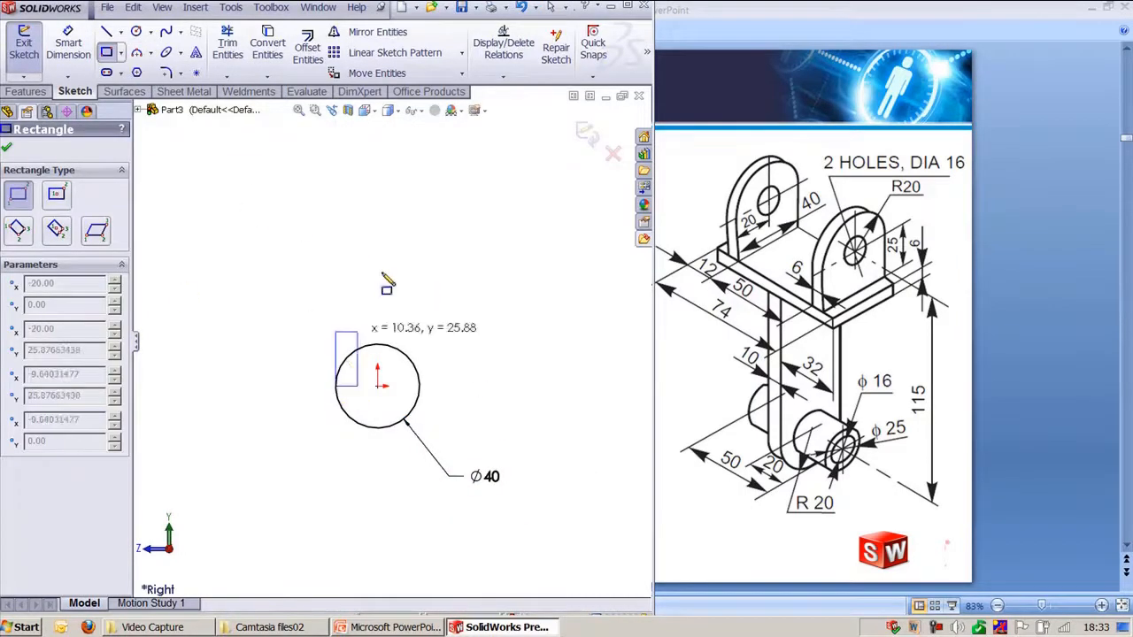
left_click(418, 183)
key("Escape")
scroll(392, 299, "down", 2)
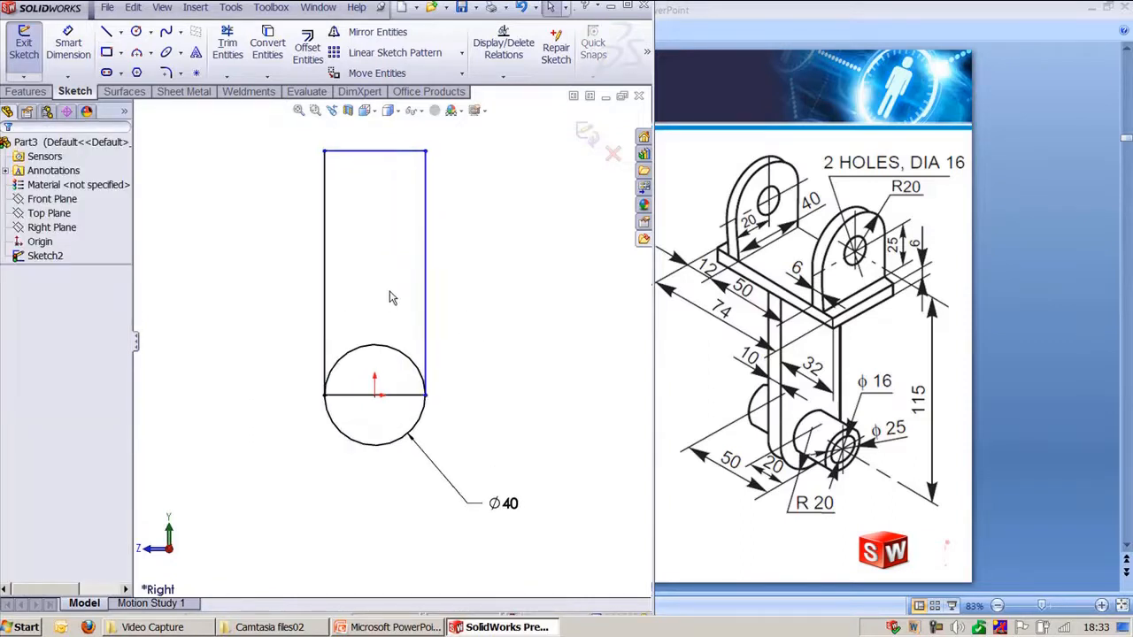
- Trim away the circle's upper half and the rectangle's lower line to leave a single round-ended outline
key("t")
left_click_drag(380, 321, 352, 411)
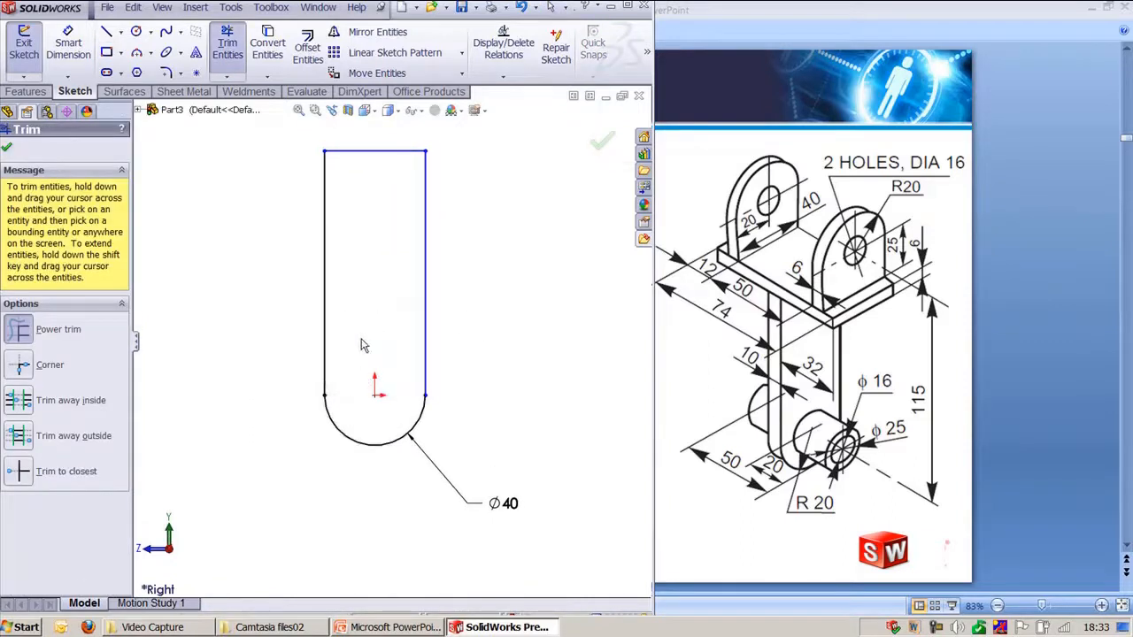
key("Escape")
middle_click_drag(362, 319, 382, 383, "ctrl")
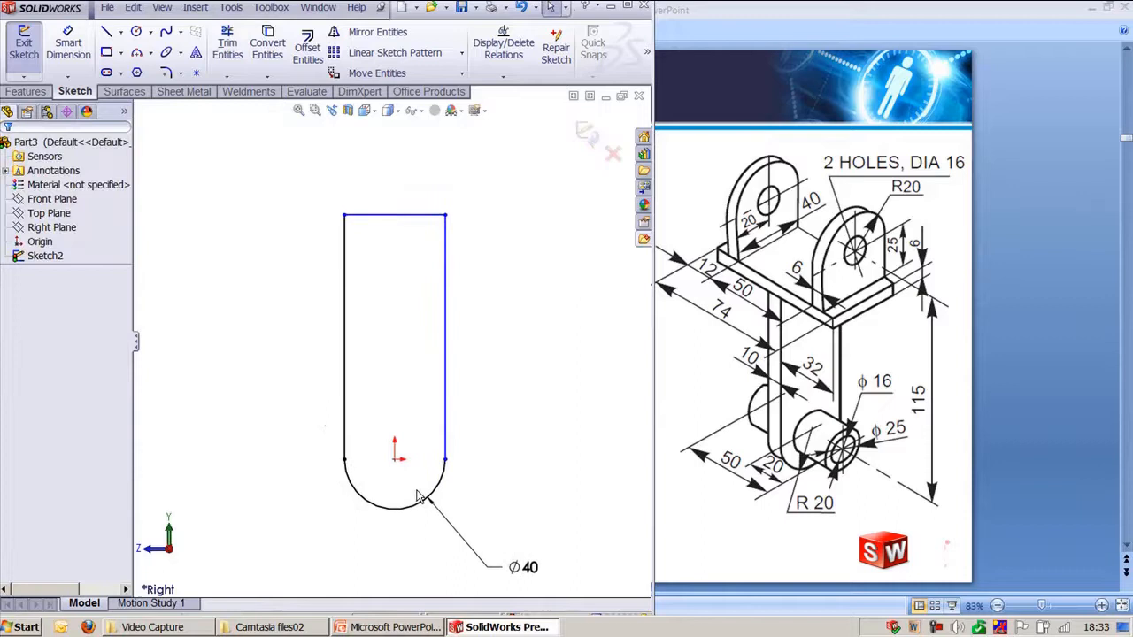
- Display the arc's diameter dimension as a radius and place it closer to the arc
left_click(520, 572)
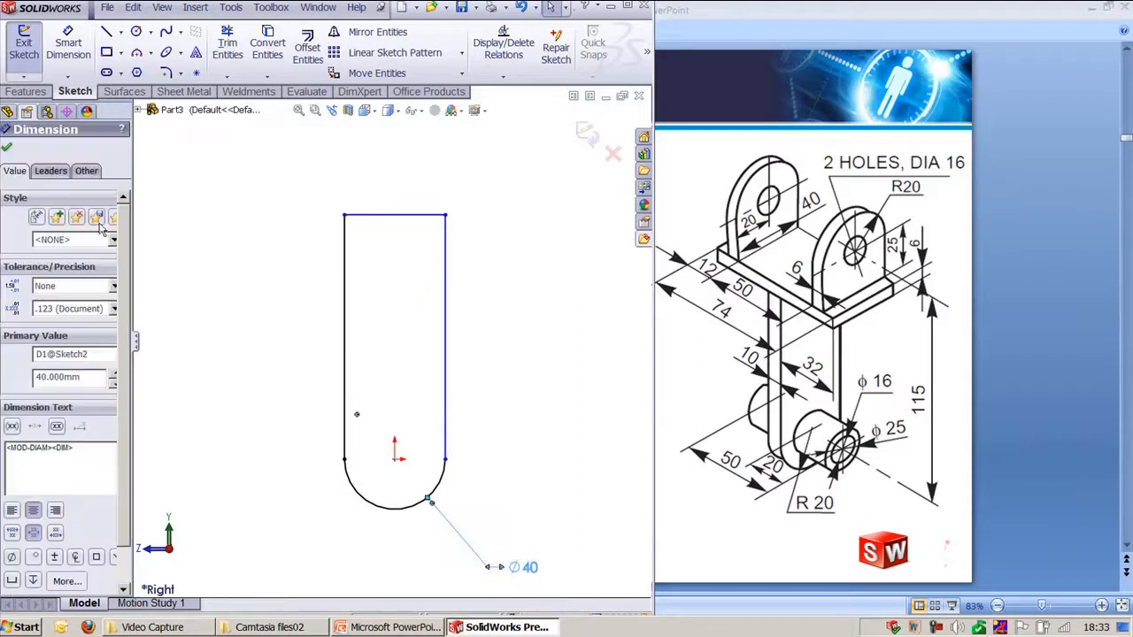
left_click(49, 170)
left_click(44, 270)
left_click(434, 385)
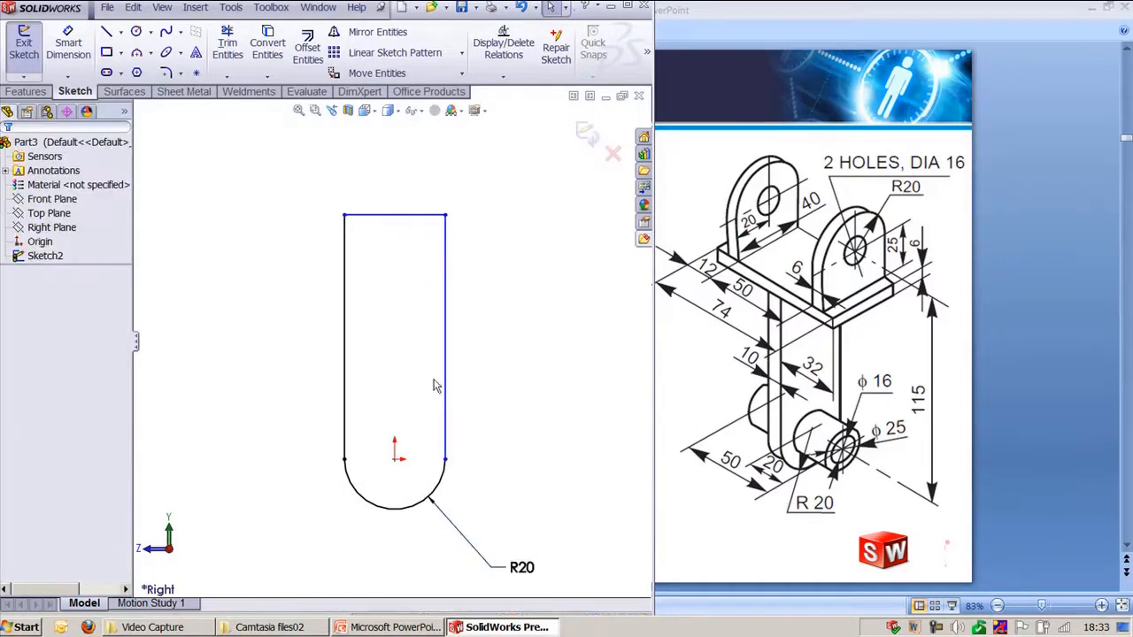
scroll(434, 385, "up", 1)
left_click_drag(501, 533, 456, 496)
left_click(485, 357)
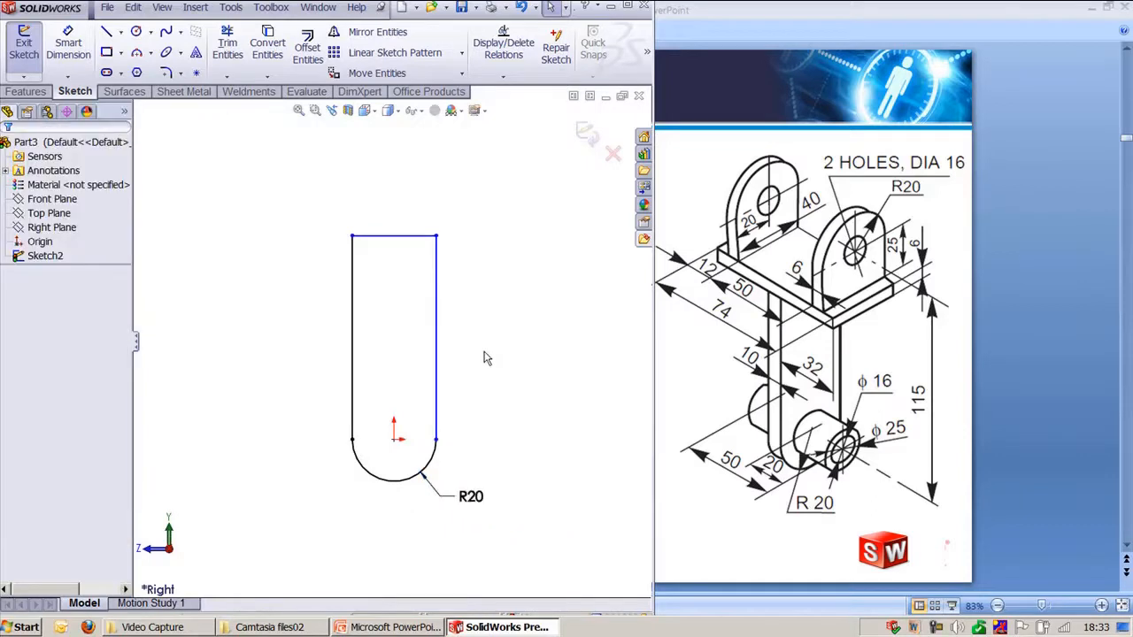
- Add a horizontal relation between both arc endpoints and the arc's centre at the origin
left_click(369, 456)
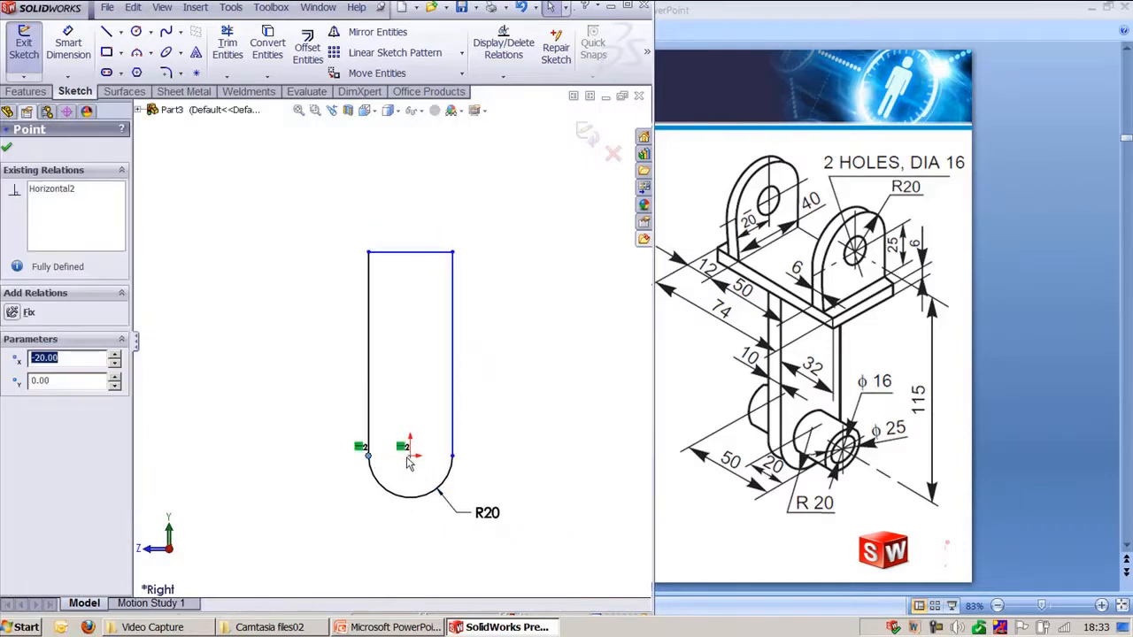
left_click(410, 456, "ctrl")
left_click(452, 455, "ctrl")
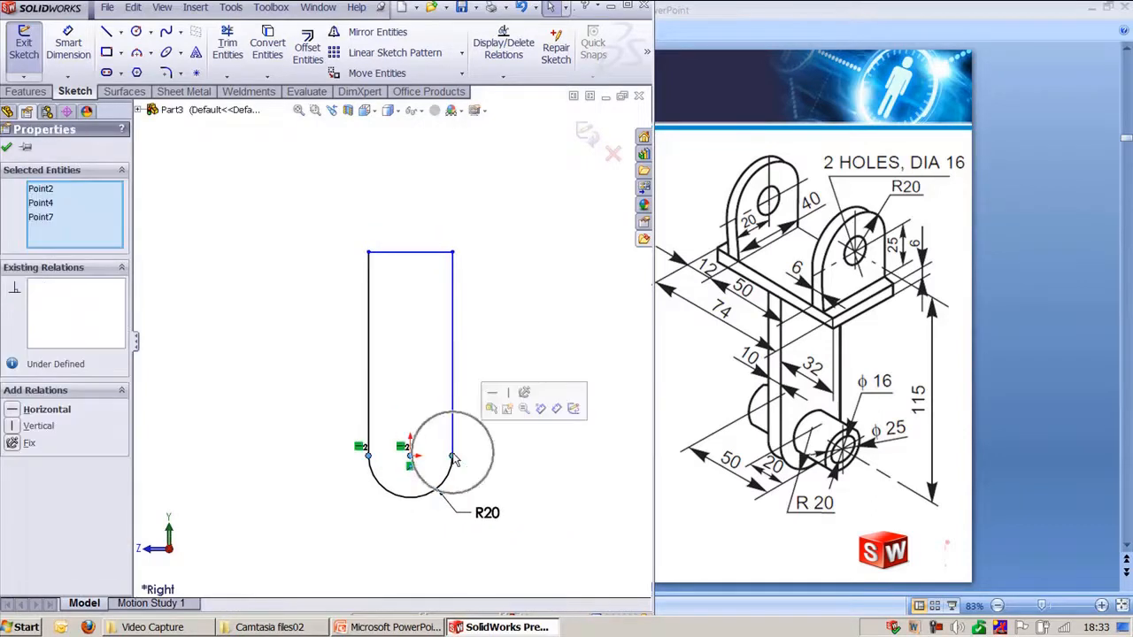
left_click(493, 394)
left_click(504, 381)
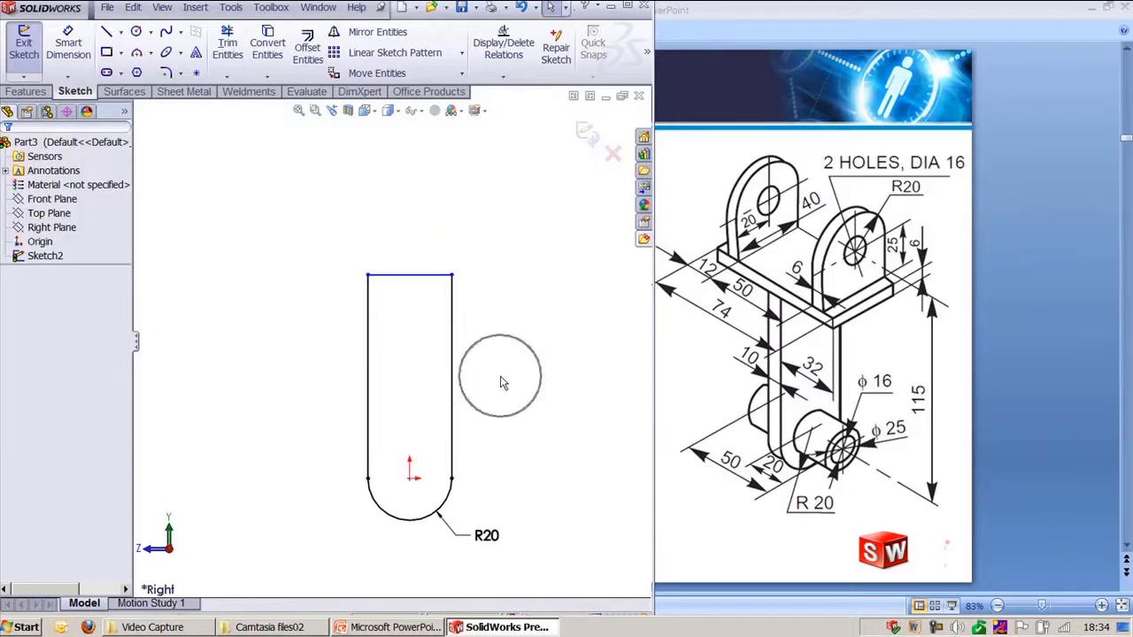
- Dimension the profile's straight vertical side to 84 mm and exit the sketch
right_click_drag(505, 381, 478, 290)
left_click(453, 354)
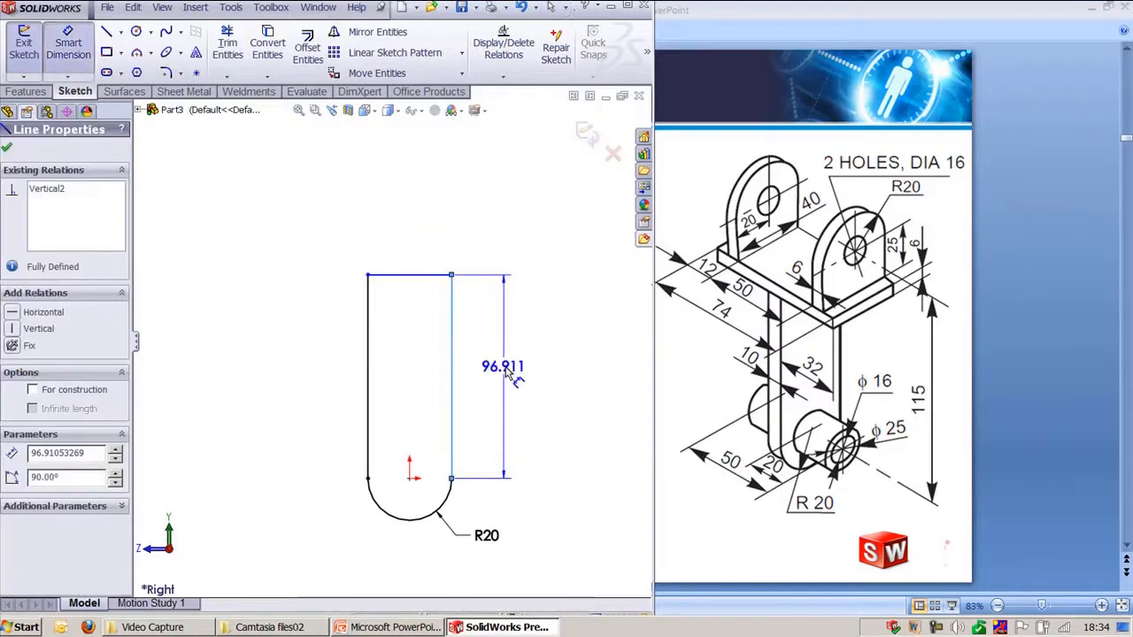
left_click(509, 373)
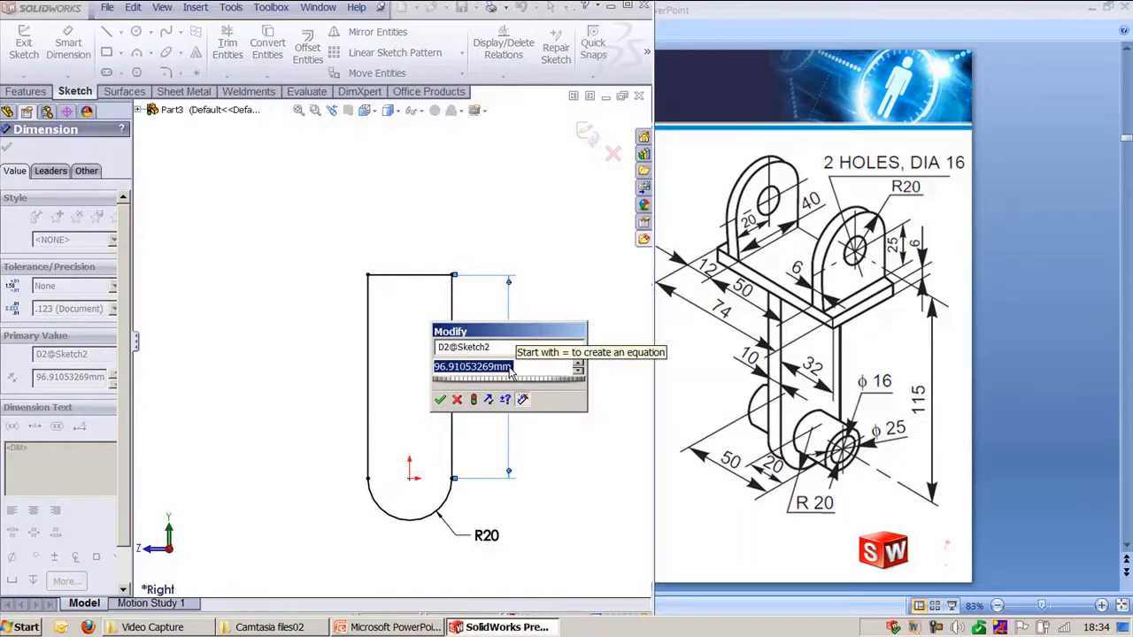
type("84")
key("Return")
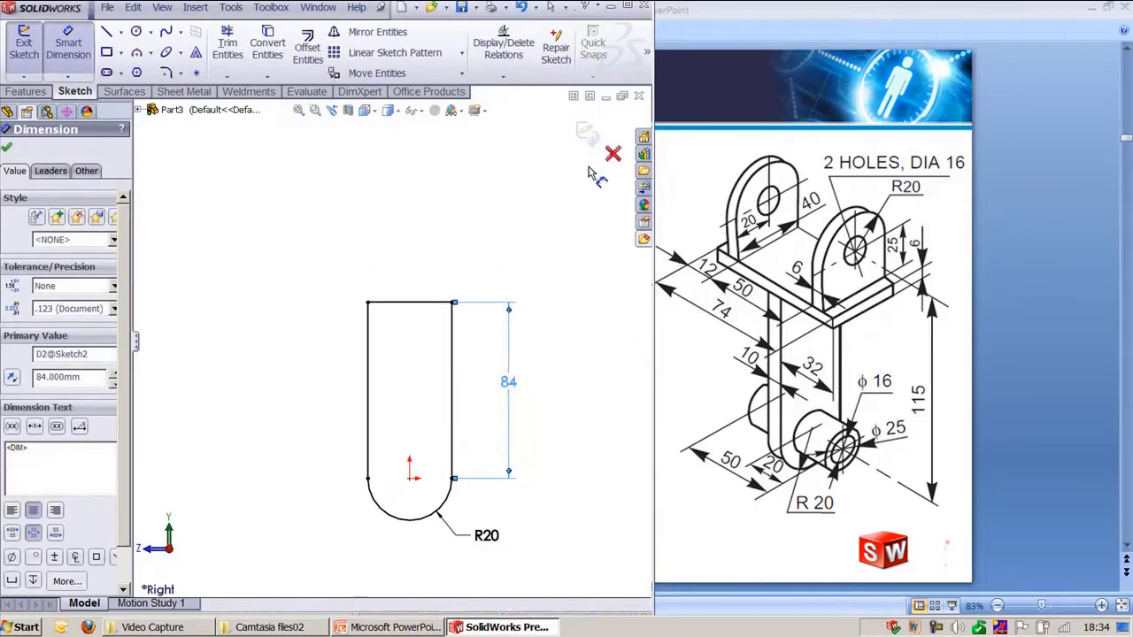
key("Escape")
left_click(585, 133)
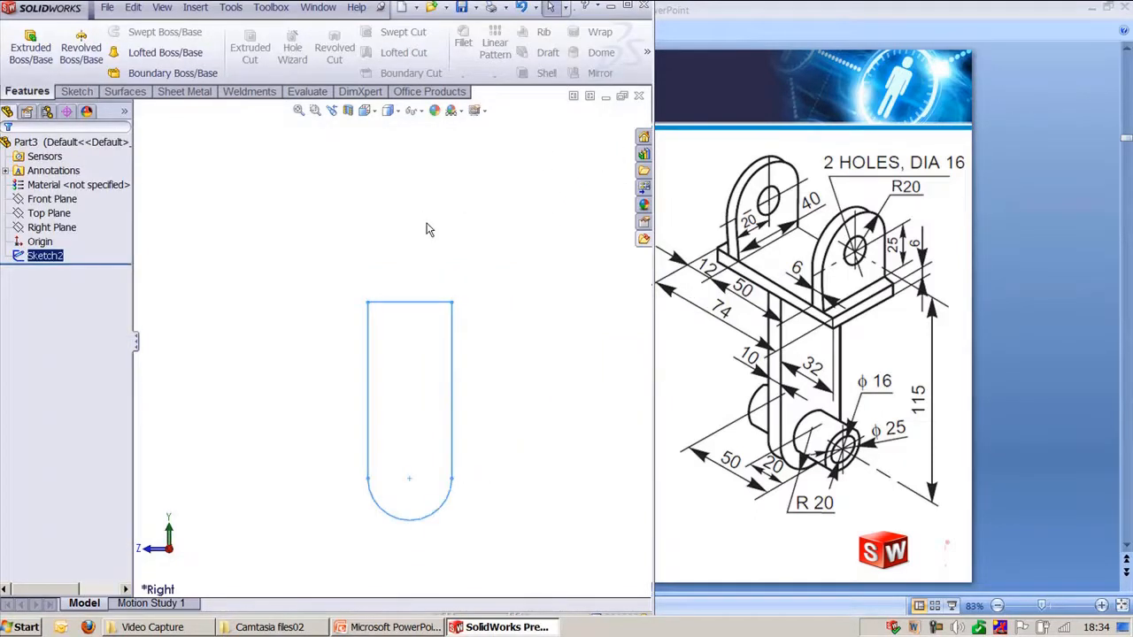
- Extrude the round-ended profile 10 mm using the Mid Plane end condition
key("ctrl+7")
scroll(514, 507, "up", 2)
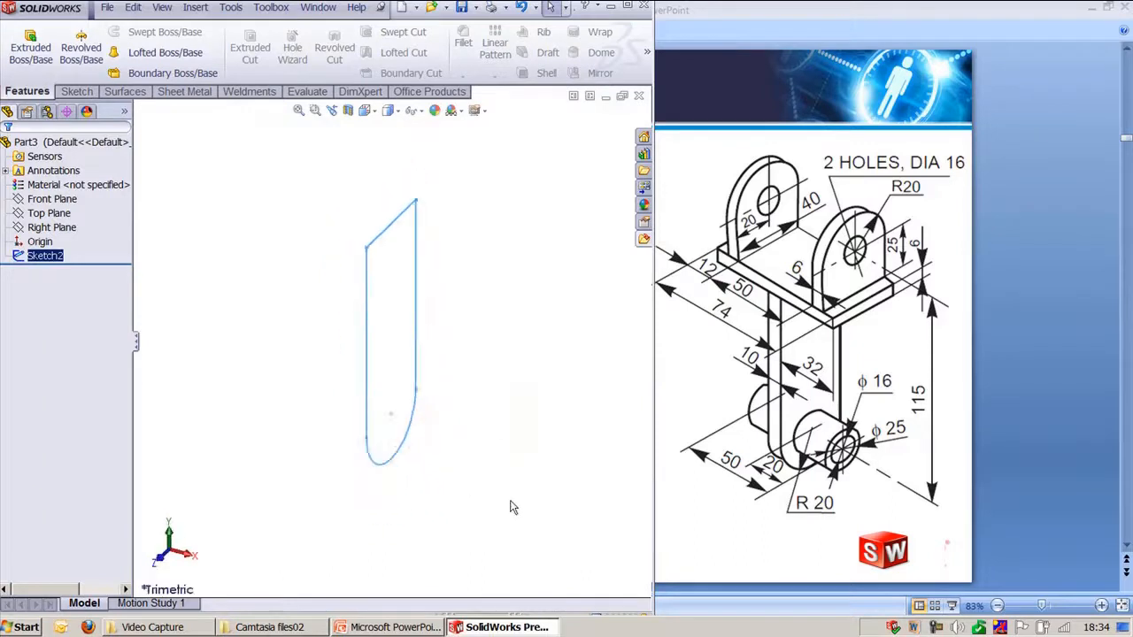
left_click(30, 49)
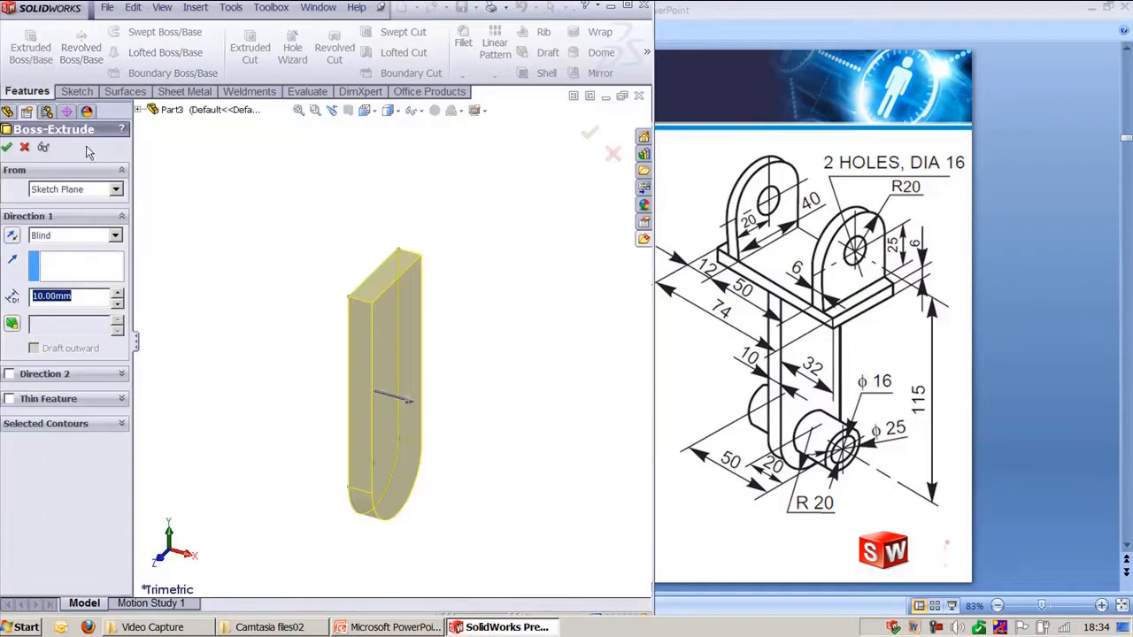
left_click(55, 236)
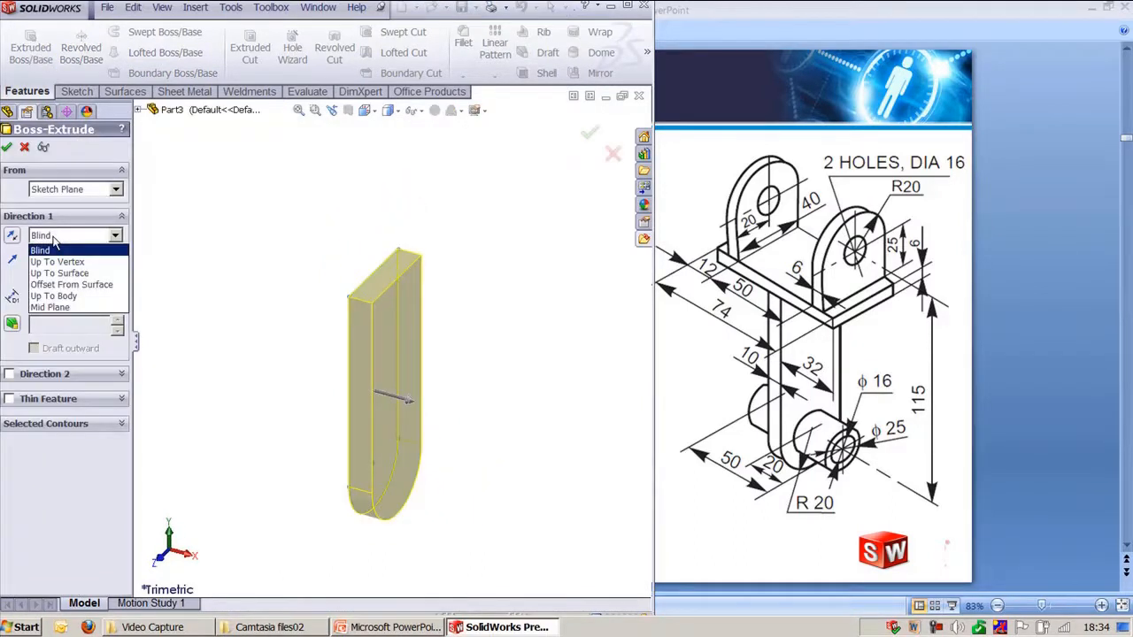
left_click(50, 307)
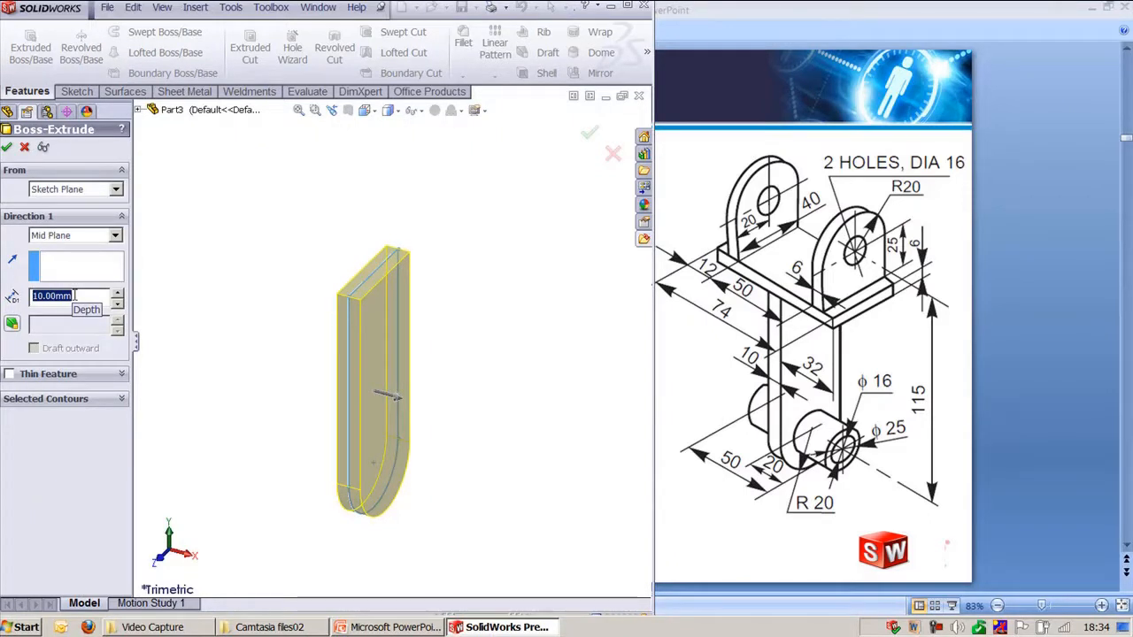
key("Return")
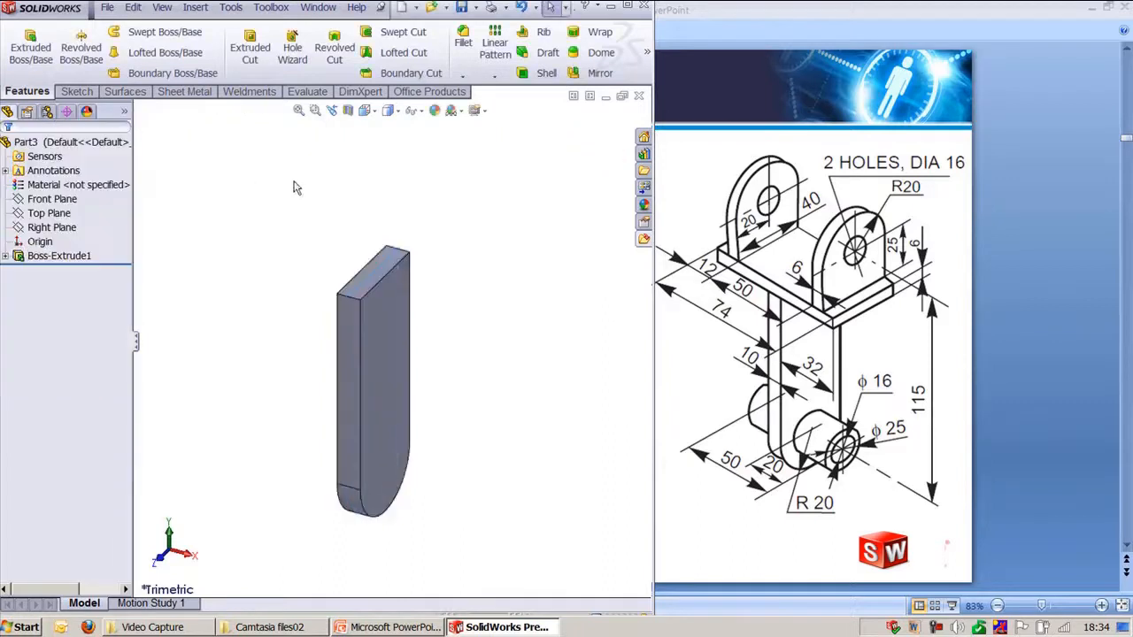
middle_click_drag(314, 296, 331, 278, "ctrl")
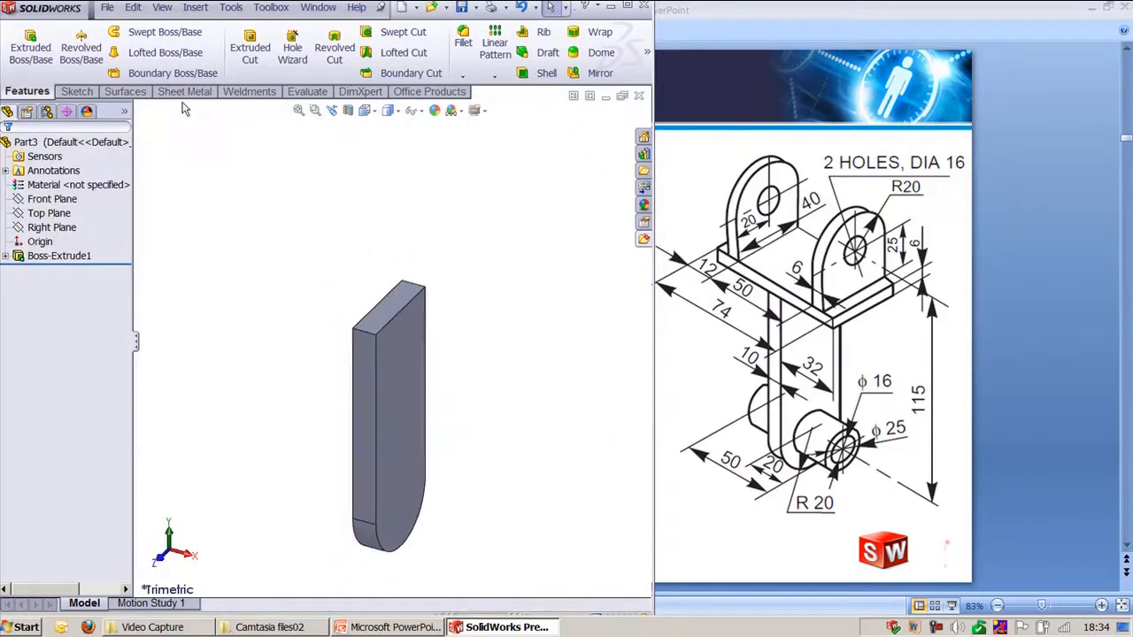
- Start a boss extrude sketch on the flat top face of the arm
left_click(786, 274)
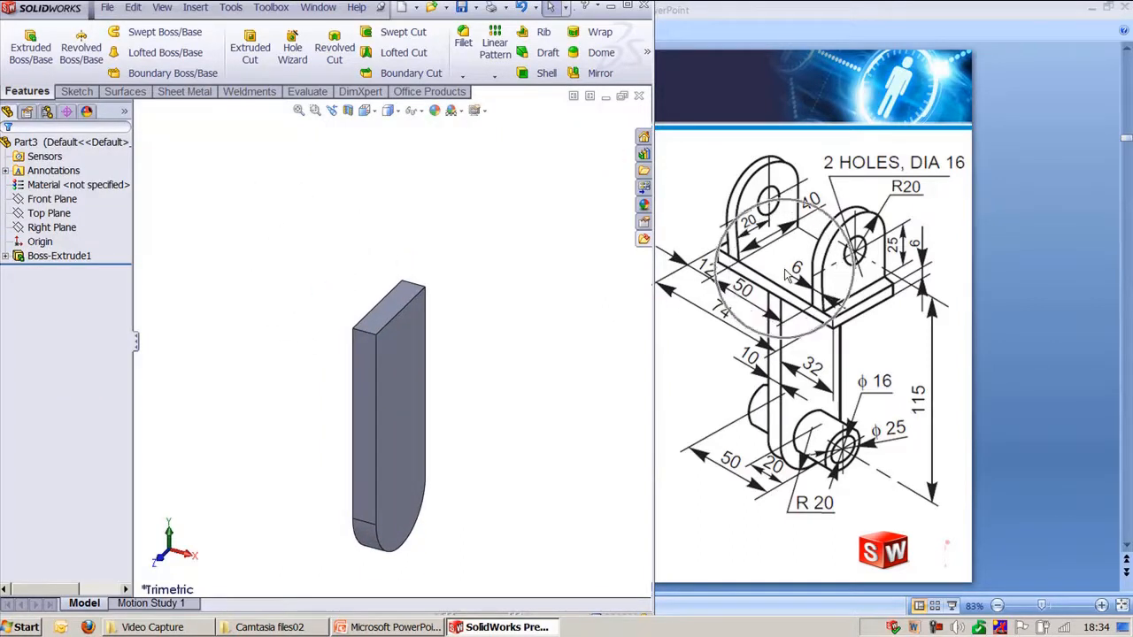
left_click(31, 46)
left_click(389, 311)
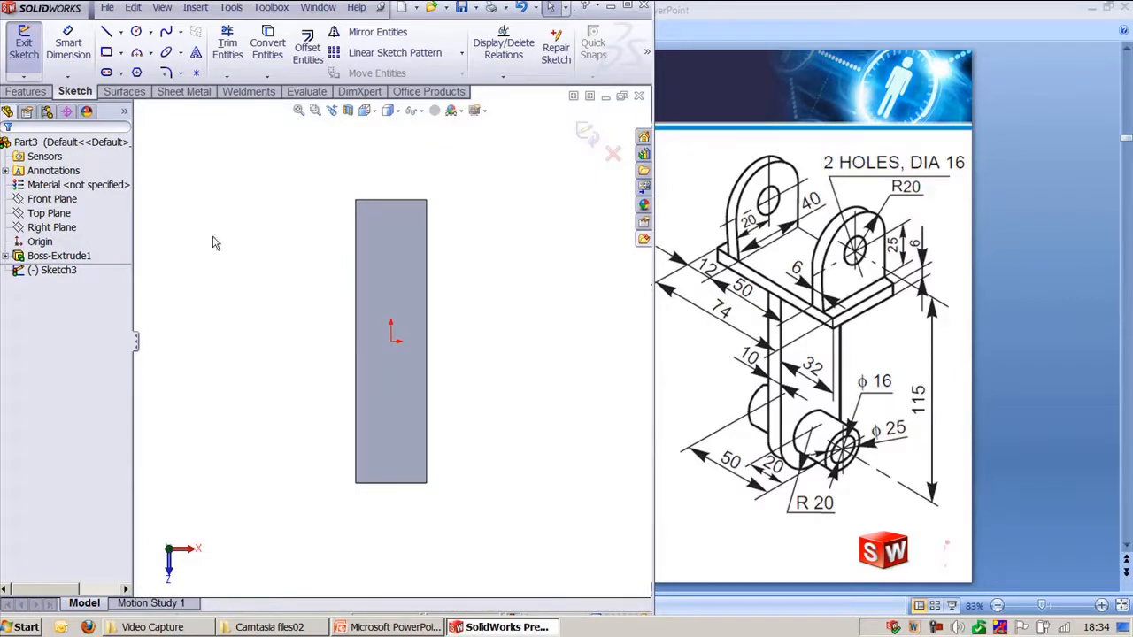
middle_click_drag(298, 337, 309, 369, "ctrl")
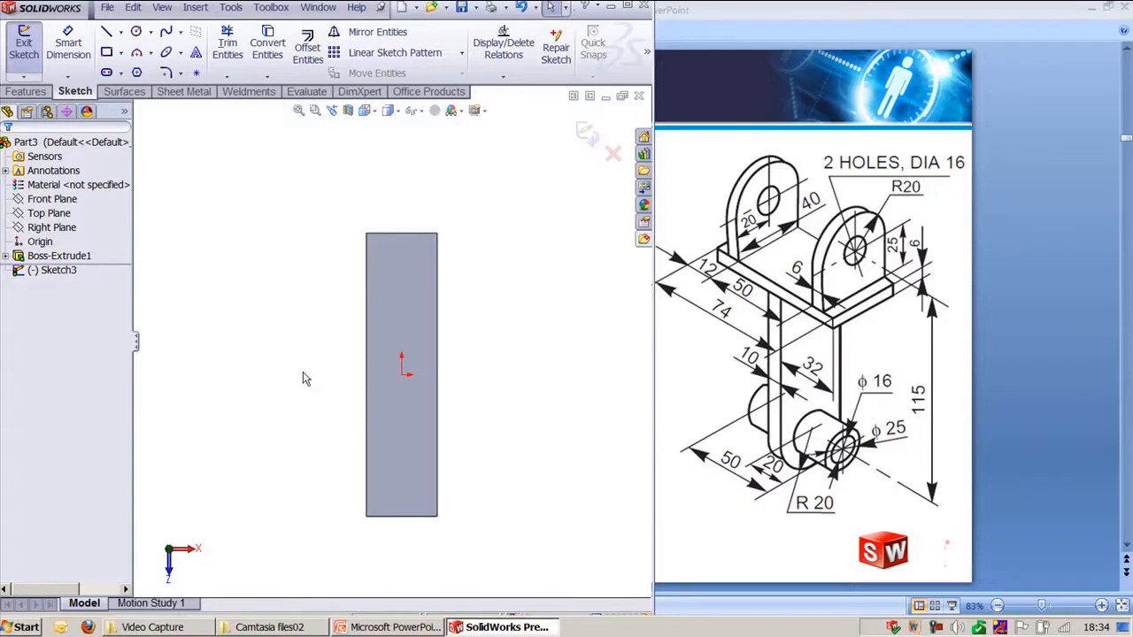
left_click(121, 53)
left_click(139, 88)
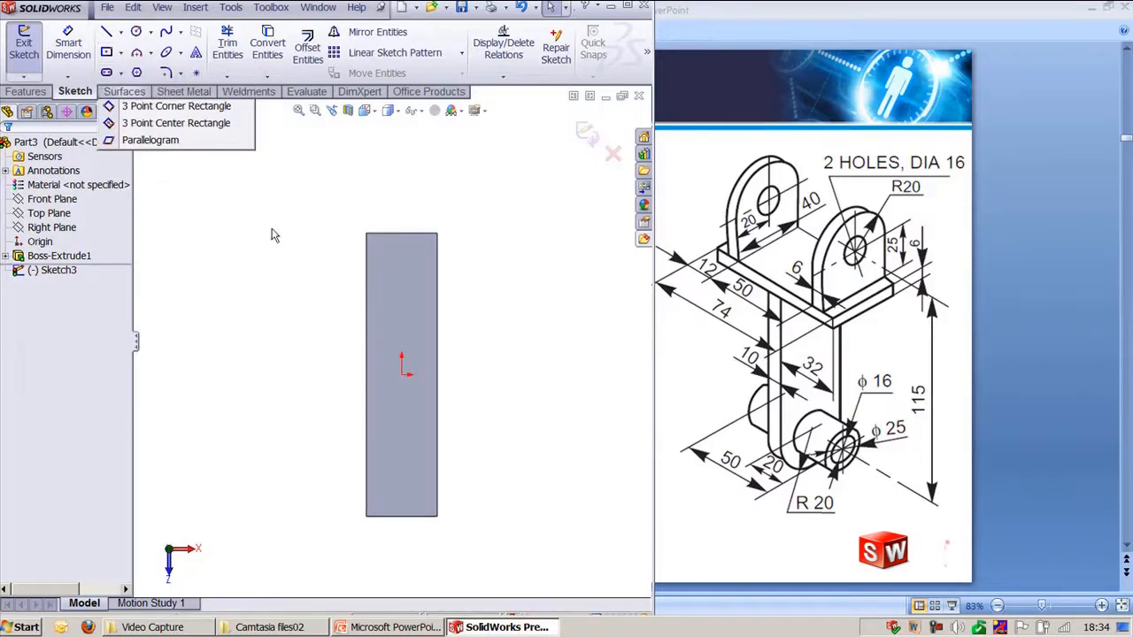
left_click(406, 374)
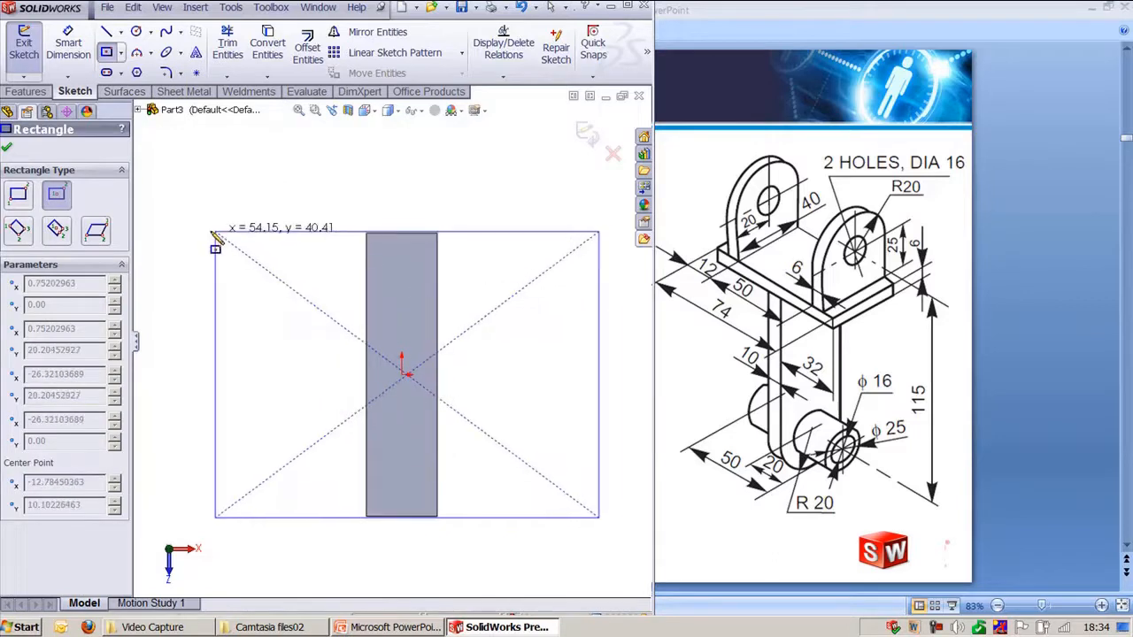
key("Escape")
- Sketch a center rectangle about 87 by 55 mm centred on the origin
left_click(121, 53)
left_click(130, 92)
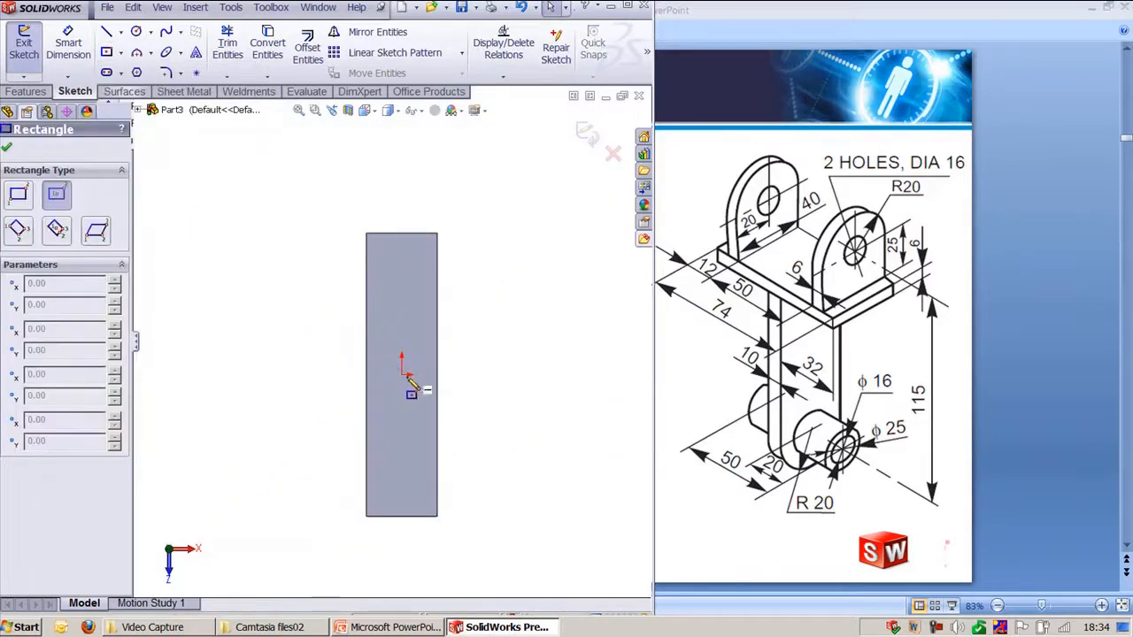
left_click(401, 364)
key("z")
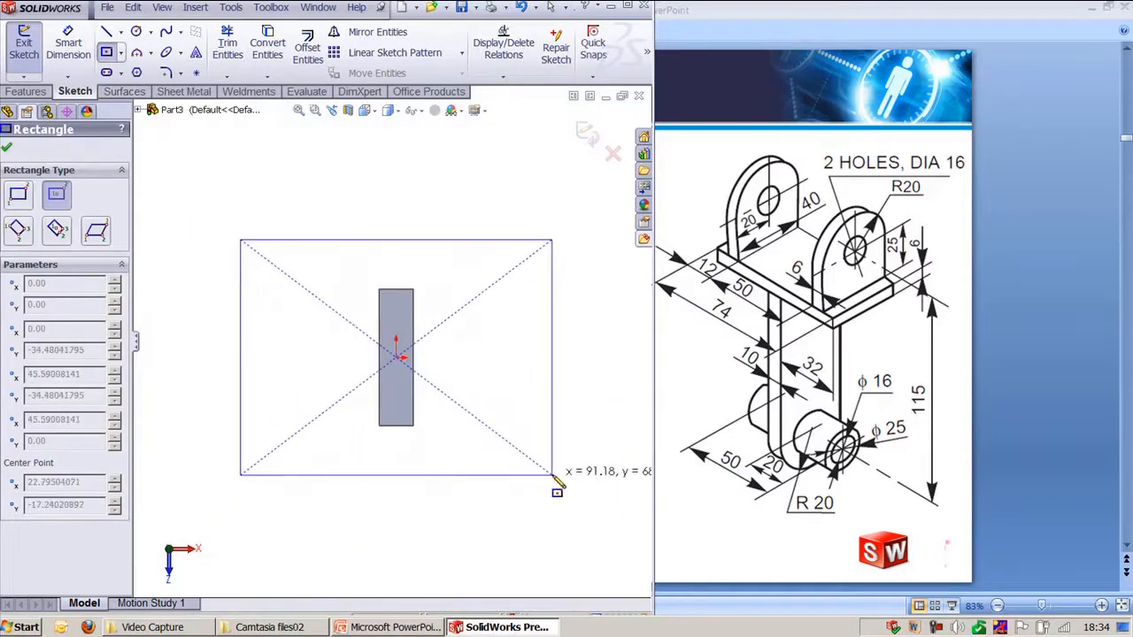
left_click(545, 451)
key("Escape")
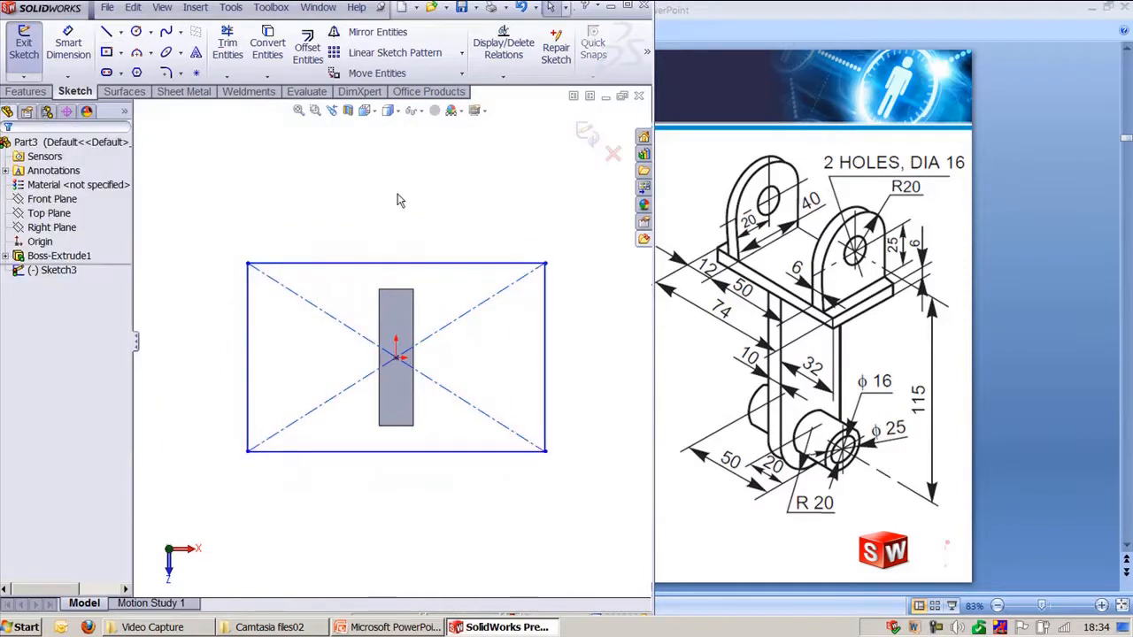
- Dimension the rectangle to 74 mm wide and 40 mm high
key("d")
left_click(460, 453)
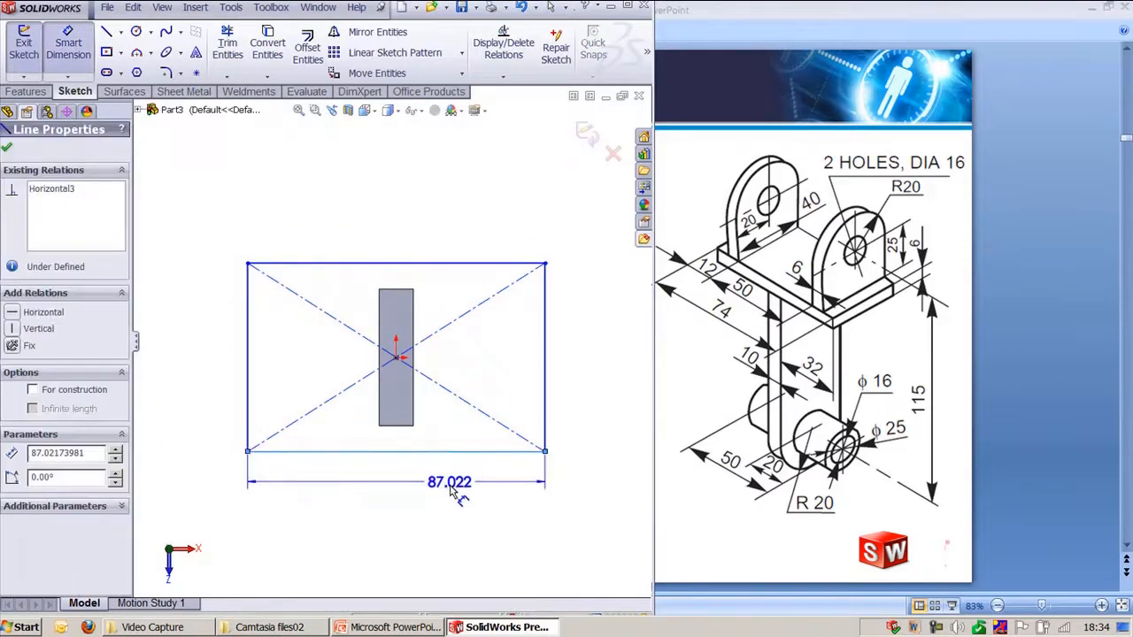
left_click(454, 496)
type("74")
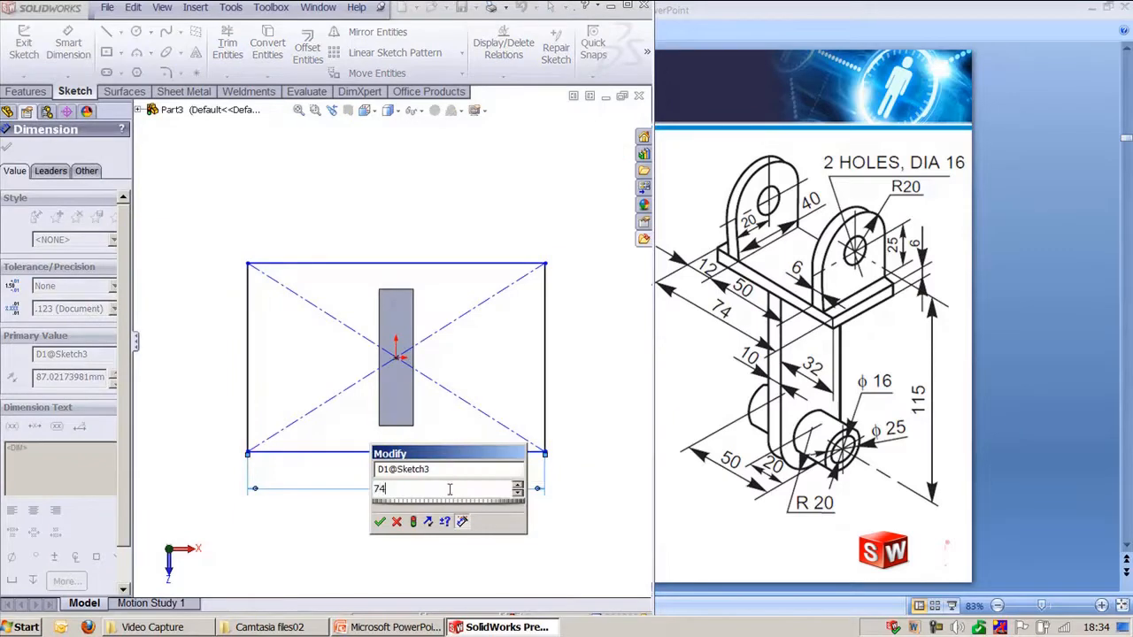
key("Return")
left_click(532, 367)
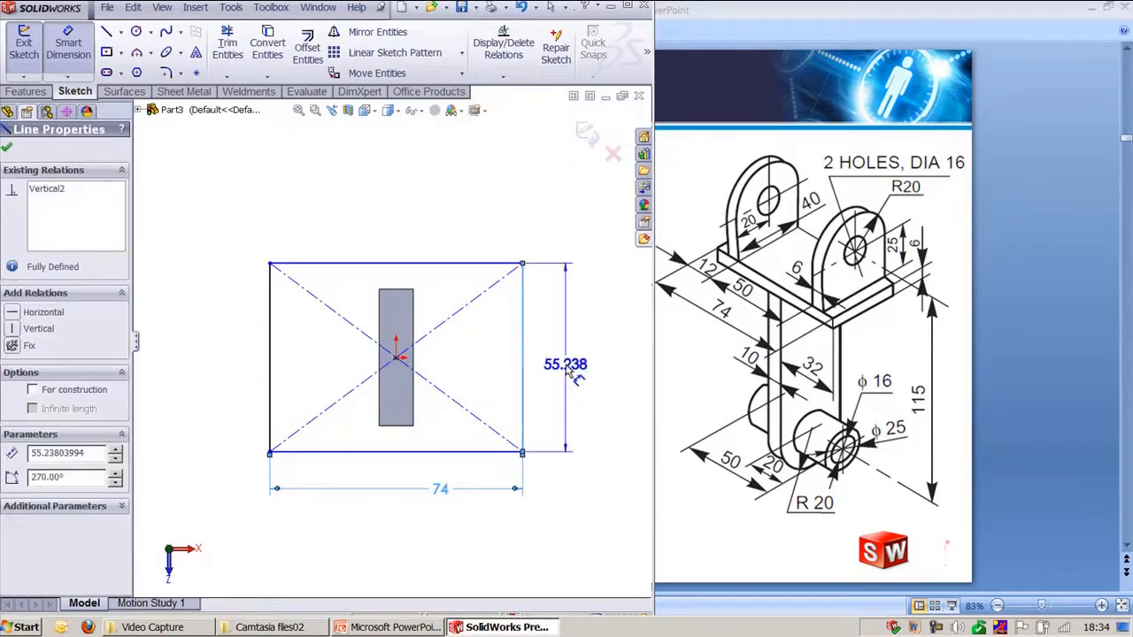
left_click(566, 363)
type("40")
key("Return")
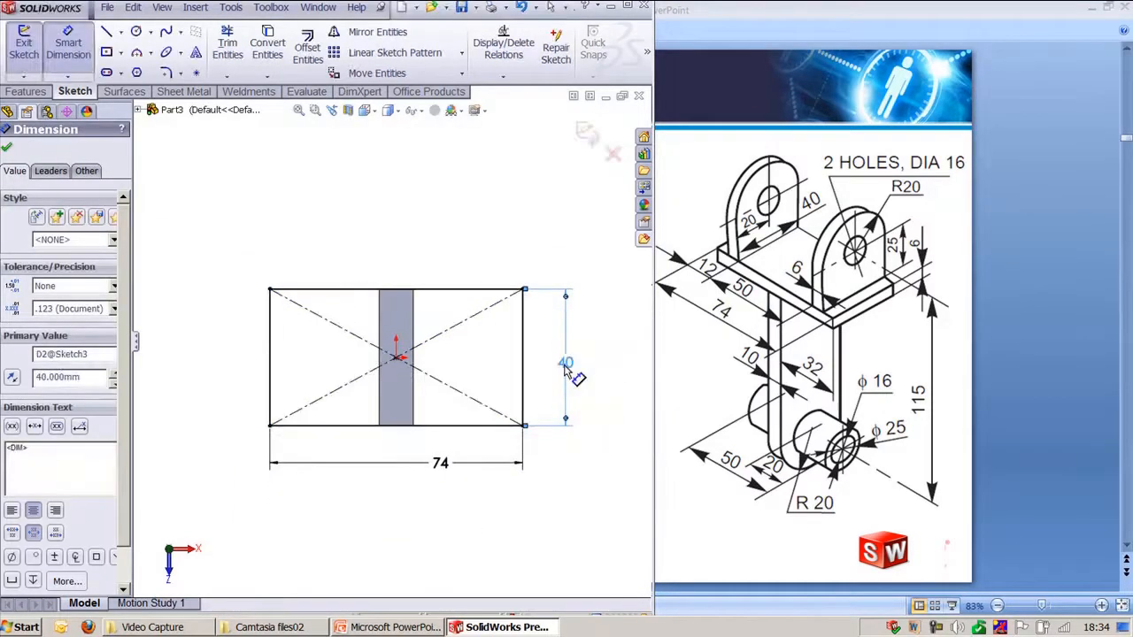
- Exit the sketch and extrude the rectangle 6 mm upward as a blind boss merged with the arm
left_click(584, 138)
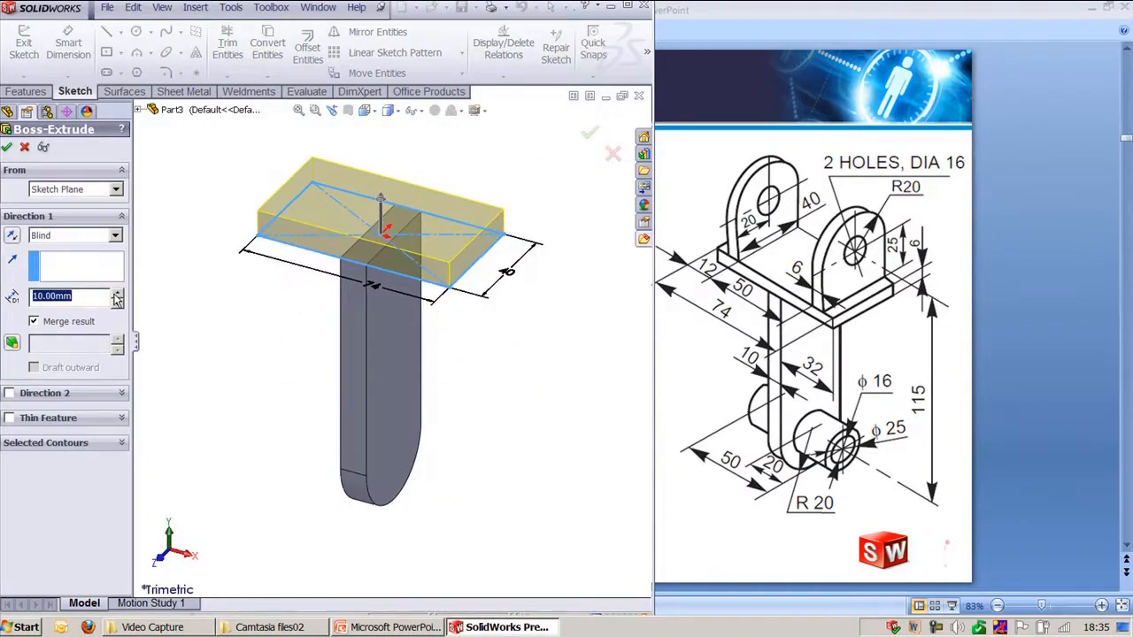
type("6")
key("Return")
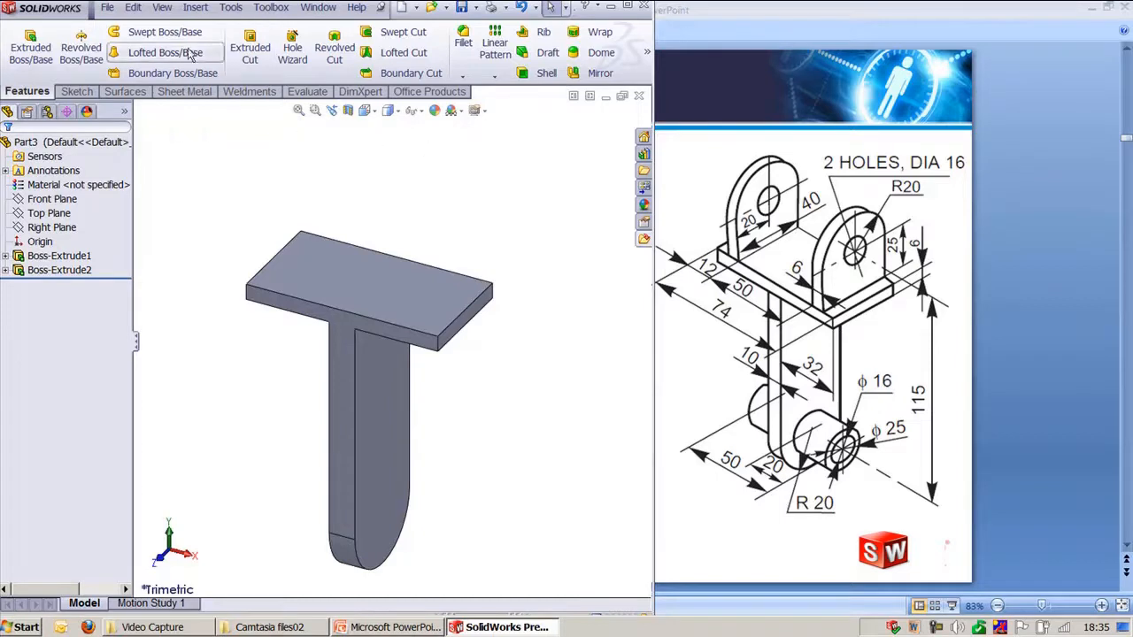
- Create a reference plane offset 25 mm from the Right Plane
left_click(195, 8)
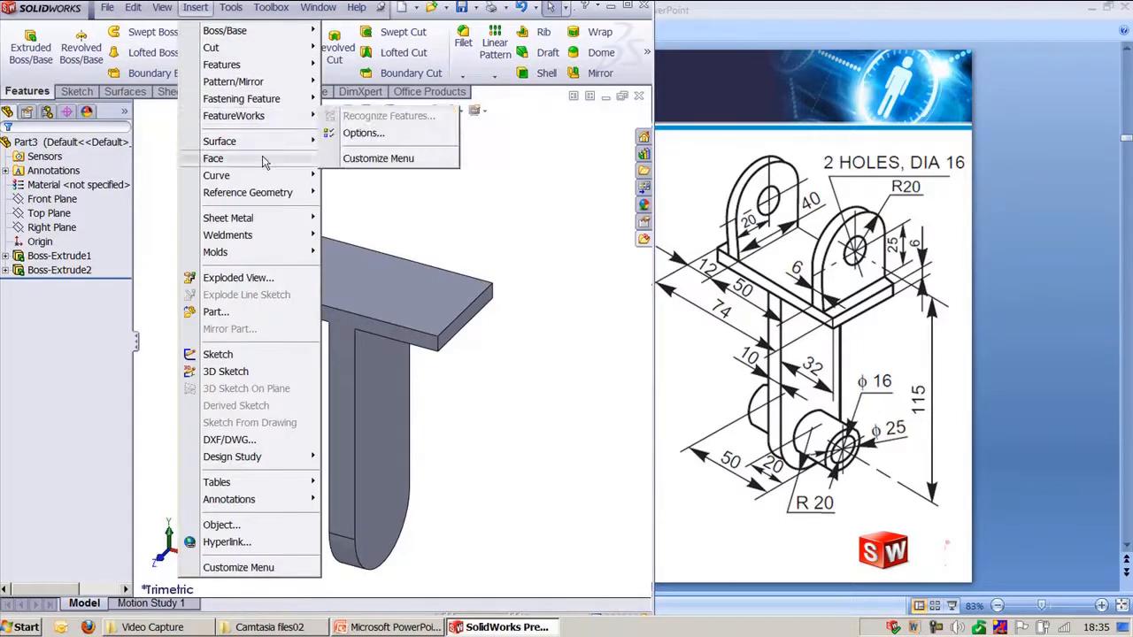
mouse_move(278, 192)
left_click(351, 192)
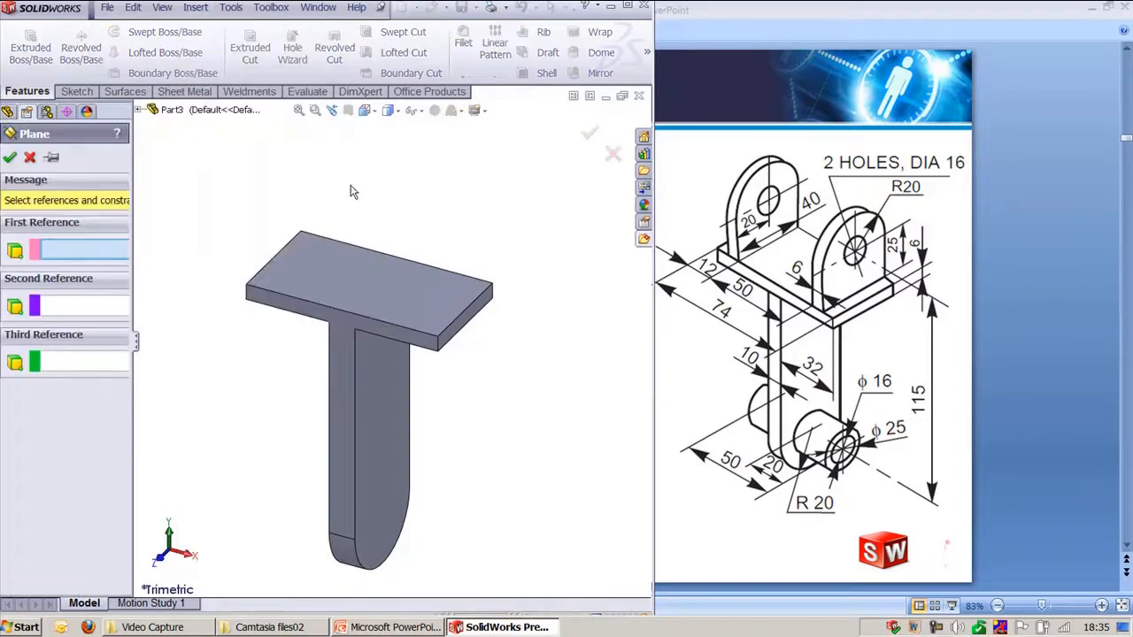
left_click(139, 109)
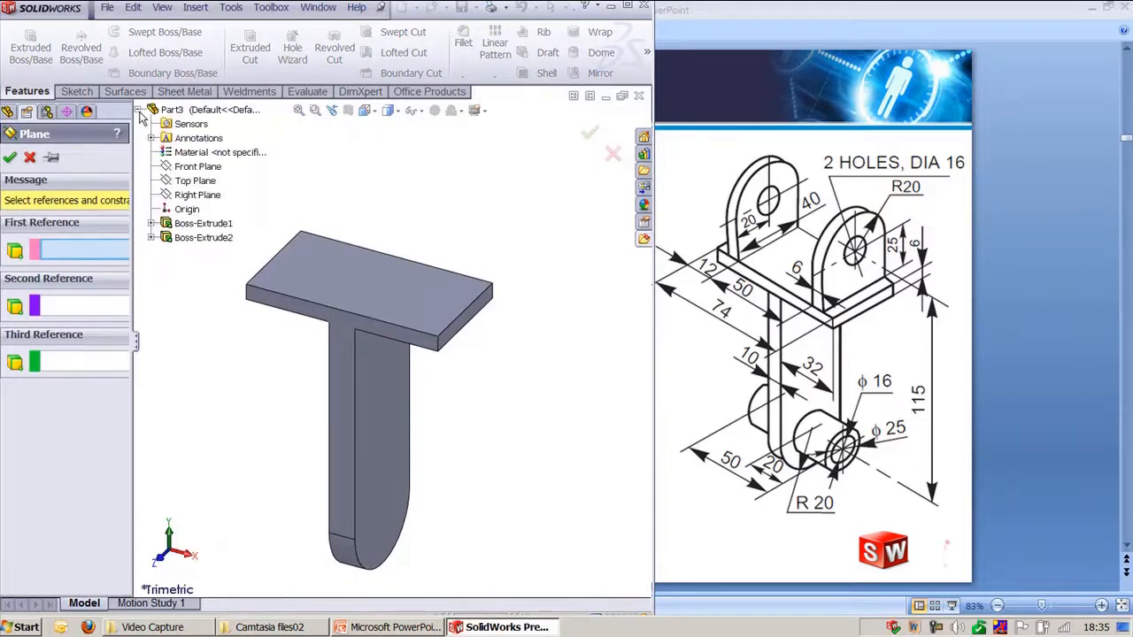
left_click(197, 194)
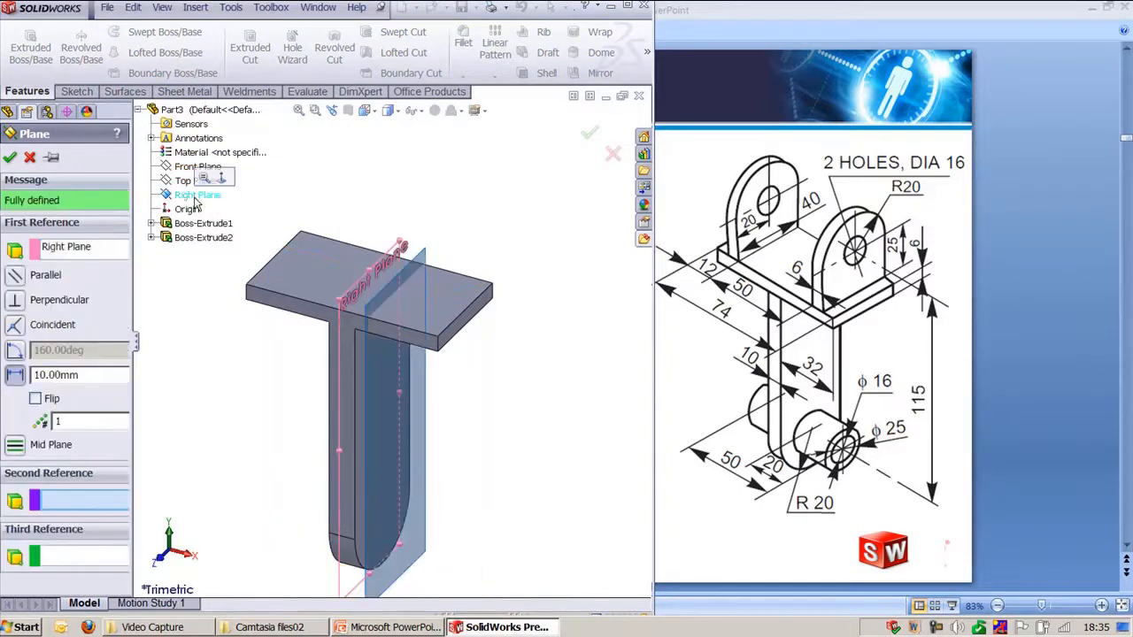
double_click(98, 379)
type("25")
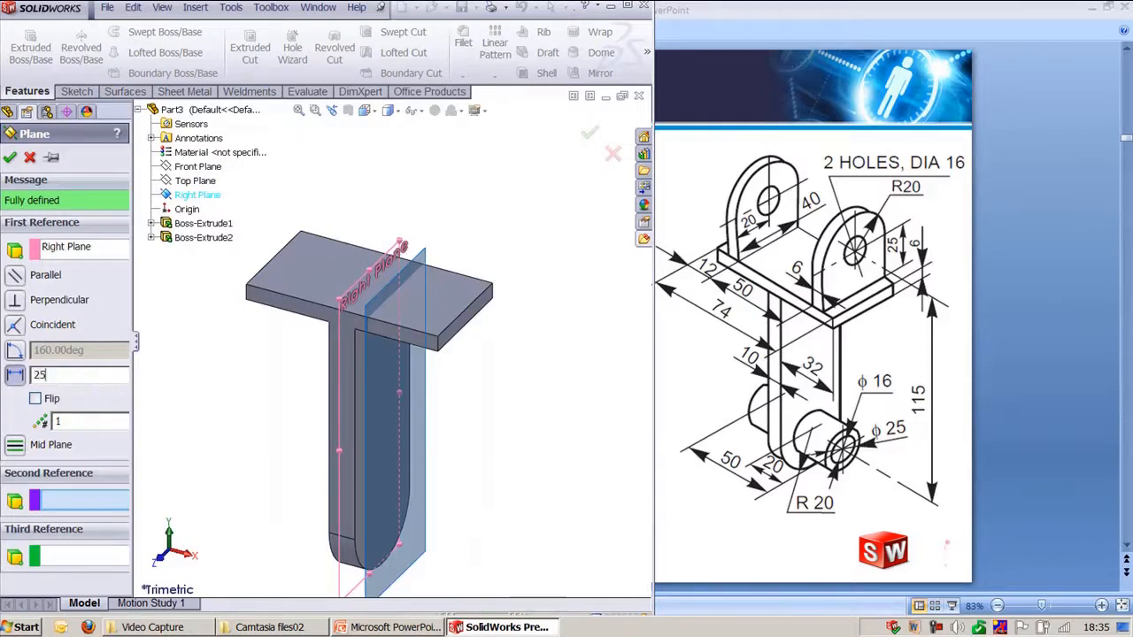
key("Return")
left_click(9, 157)
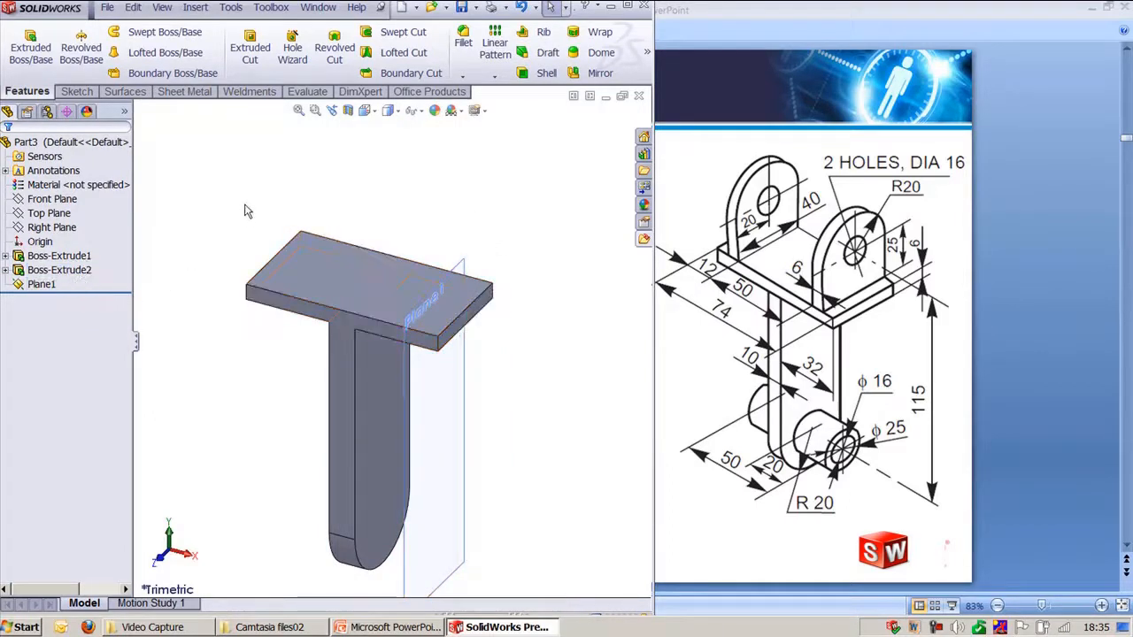
- Create a second reference plane offset 50 mm from Plane1, flipped toward the opposite side of the arm
left_click(196, 8)
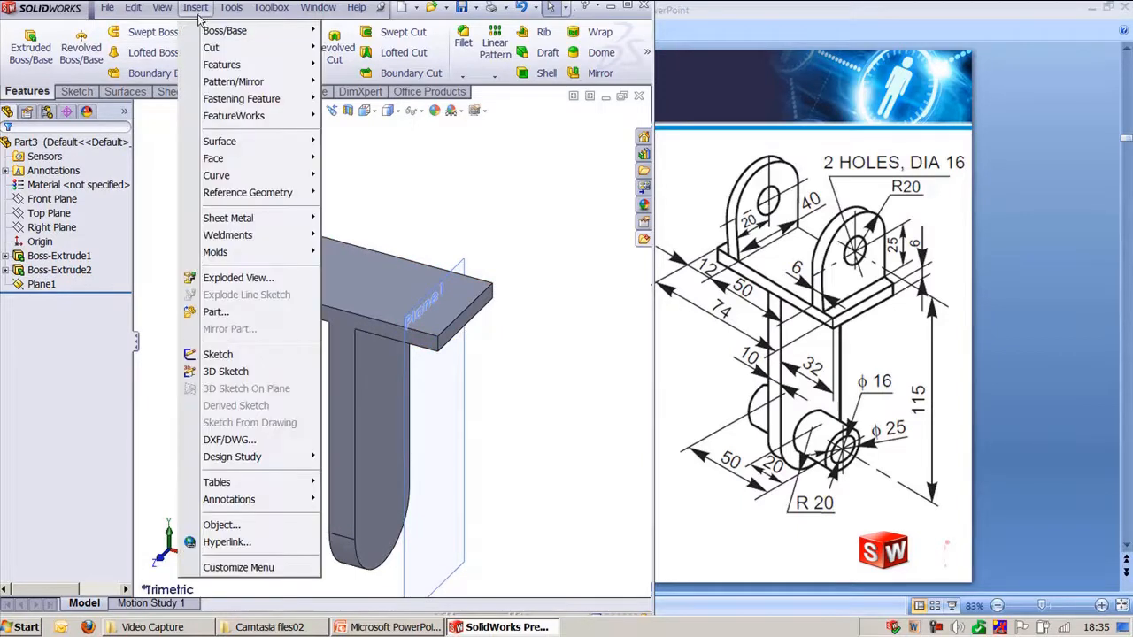
mouse_move(256, 193)
left_click(354, 193)
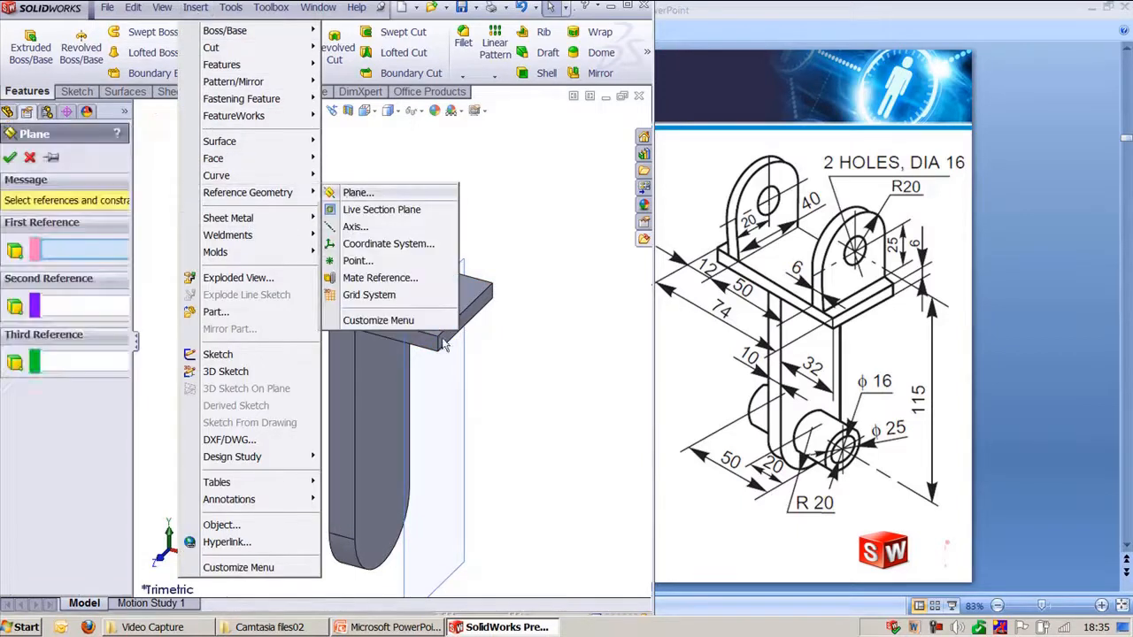
left_click(36, 399)
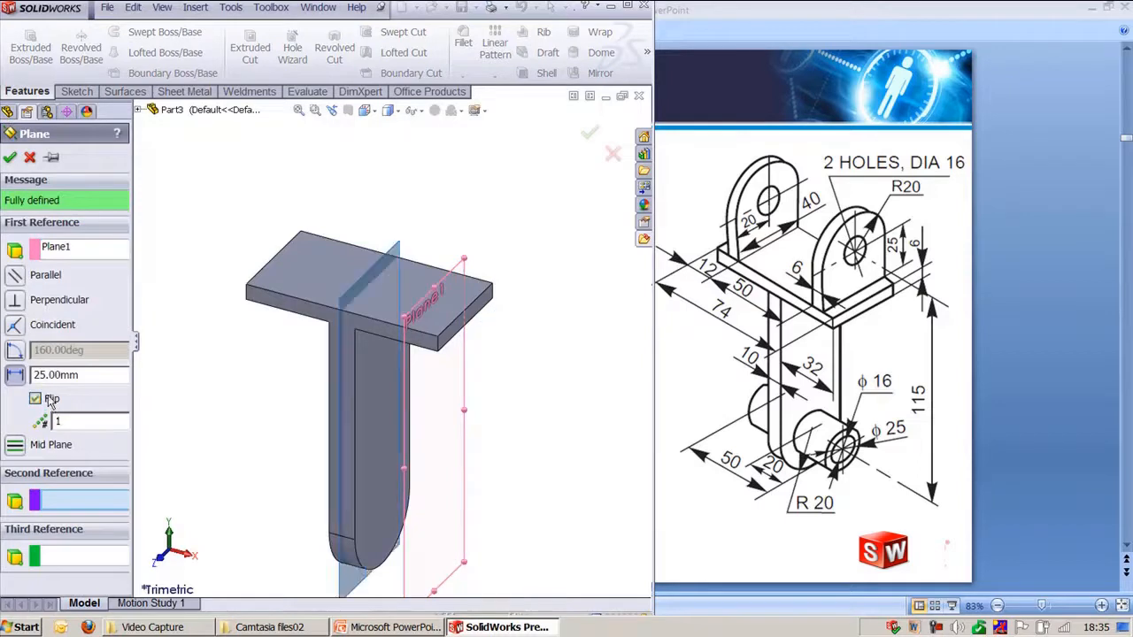
double_click(75, 374)
type("50")
key("Return")
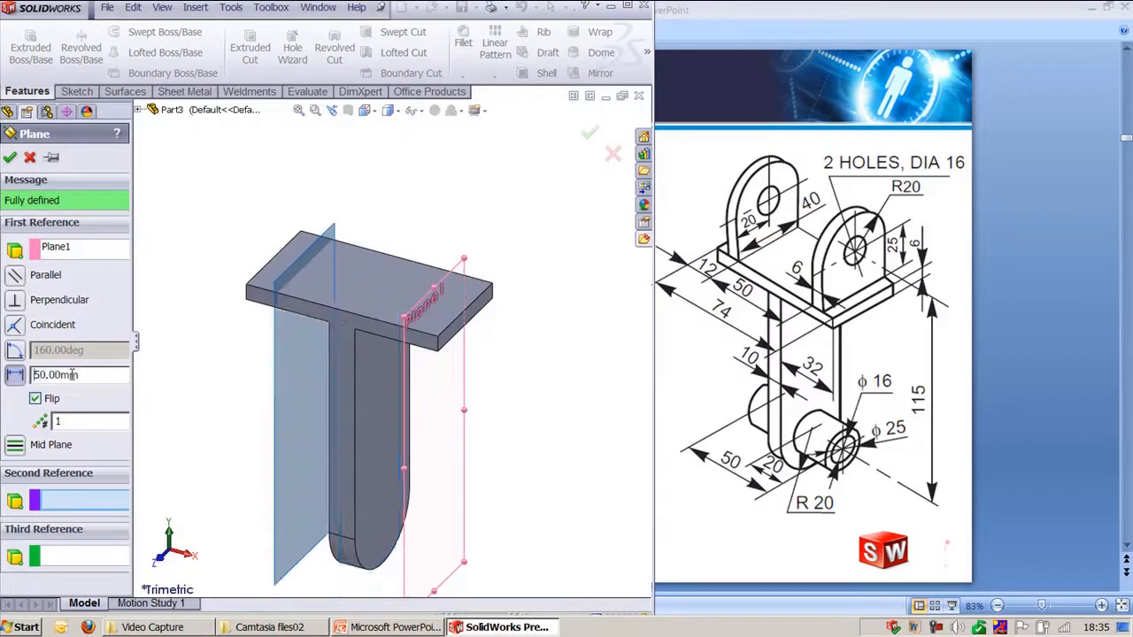
left_click(11, 159)
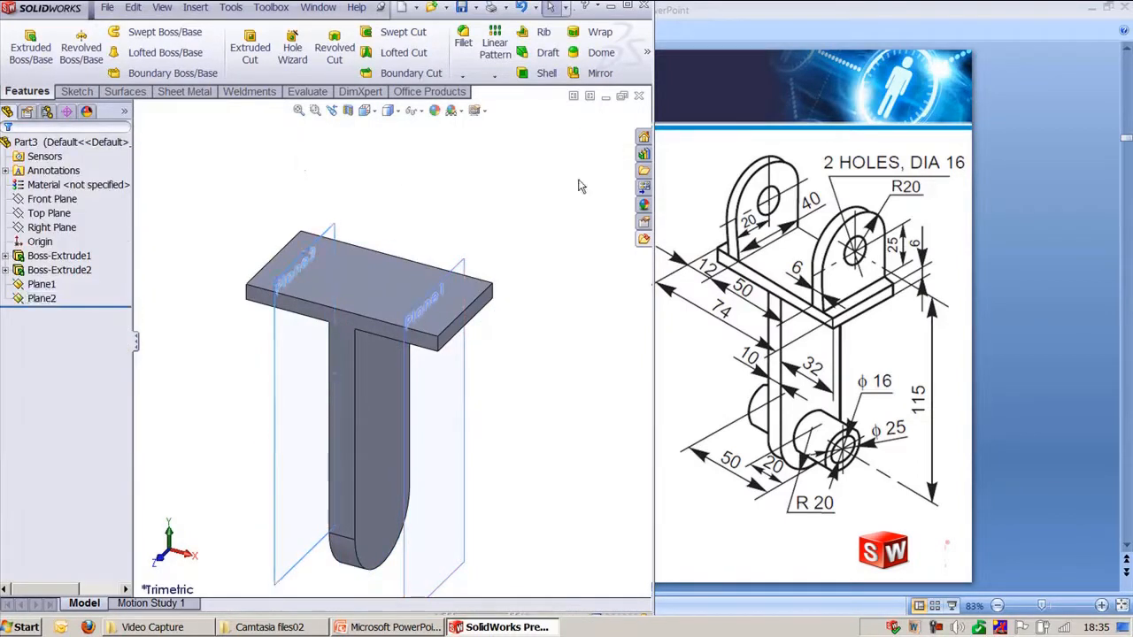
- Start a sketch on Plane1 and draw a circle about 25 mm in diameter above the plate, centred over the arm
left_click(460, 436)
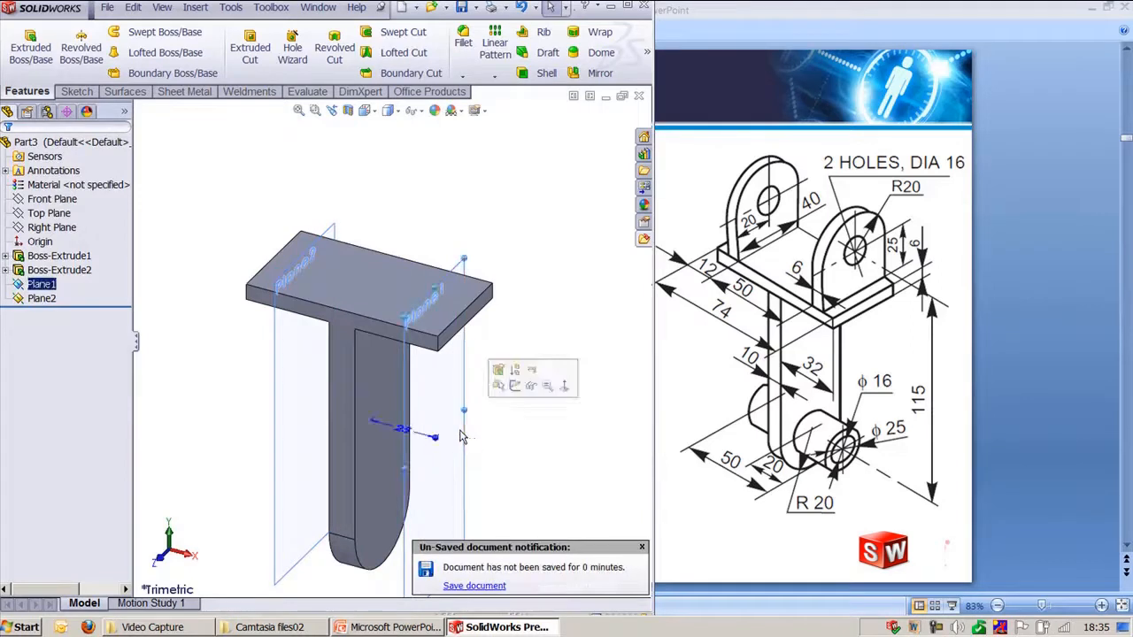
left_click(516, 391)
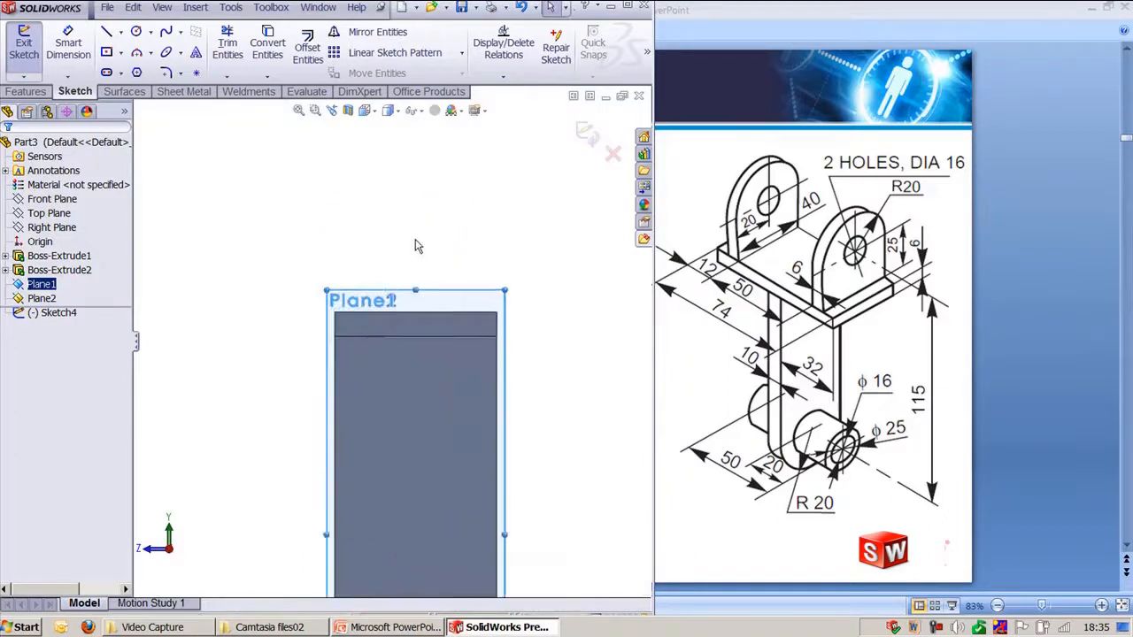
left_click(137, 32)
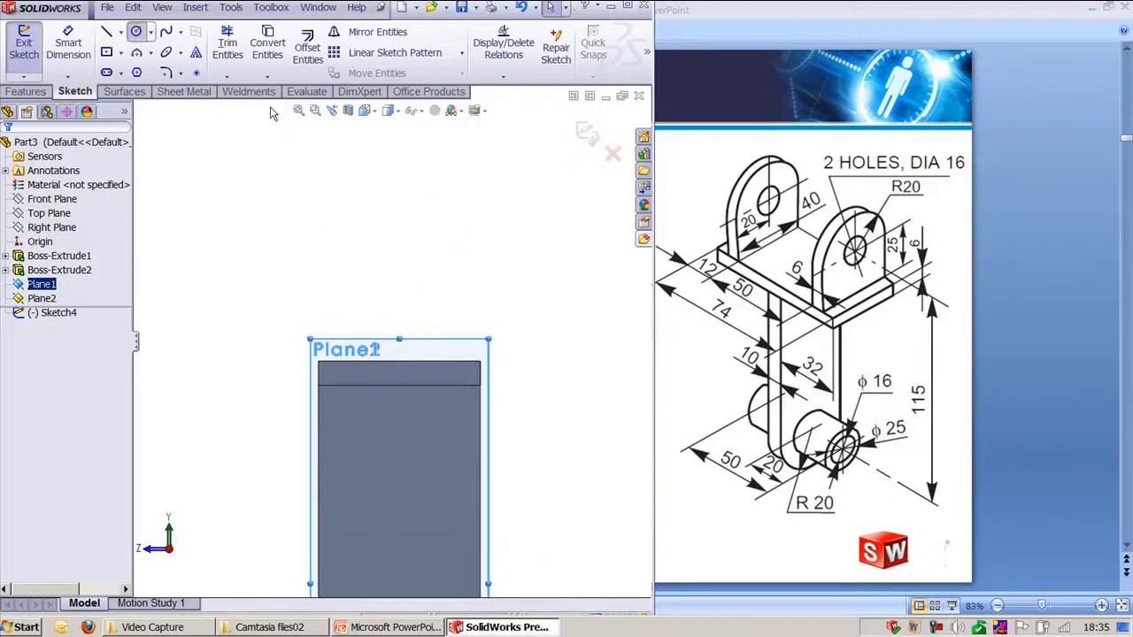
left_click(399, 237)
left_click(448, 246)
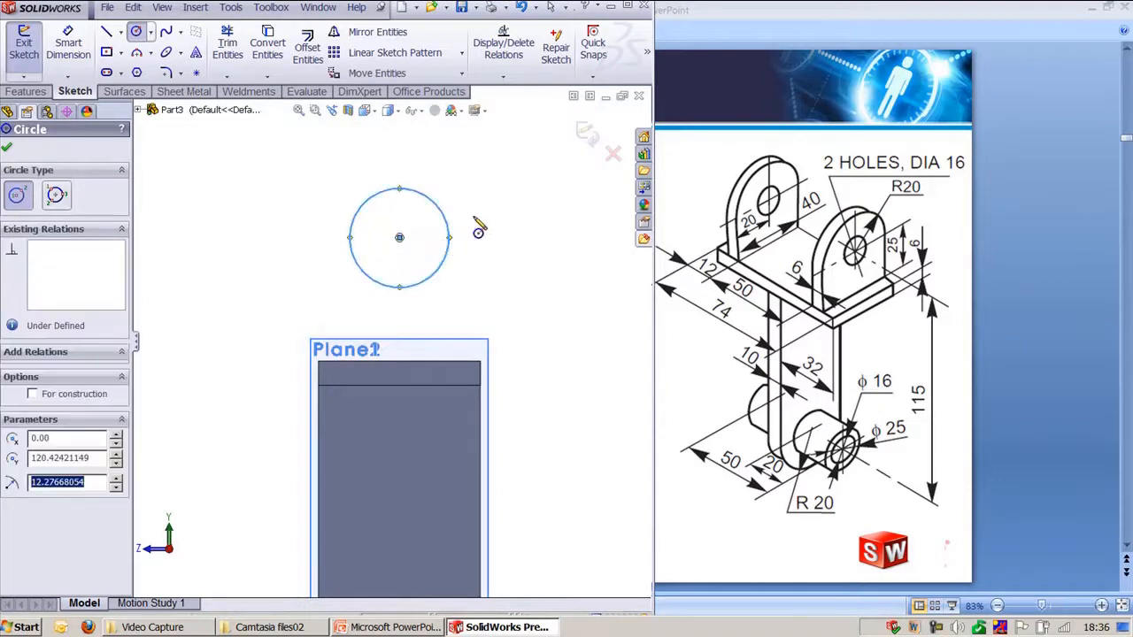
key("Escape")
- Dimension the circle's diameter to 40 mm
key("d")
left_click(359, 222)
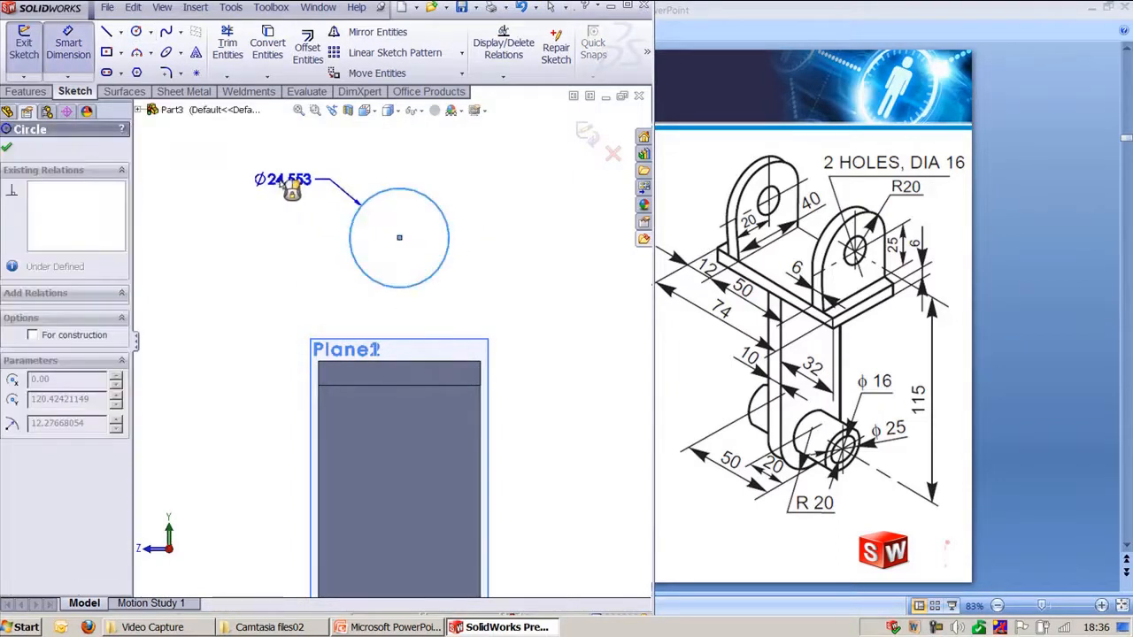
left_click(282, 187)
type("40")
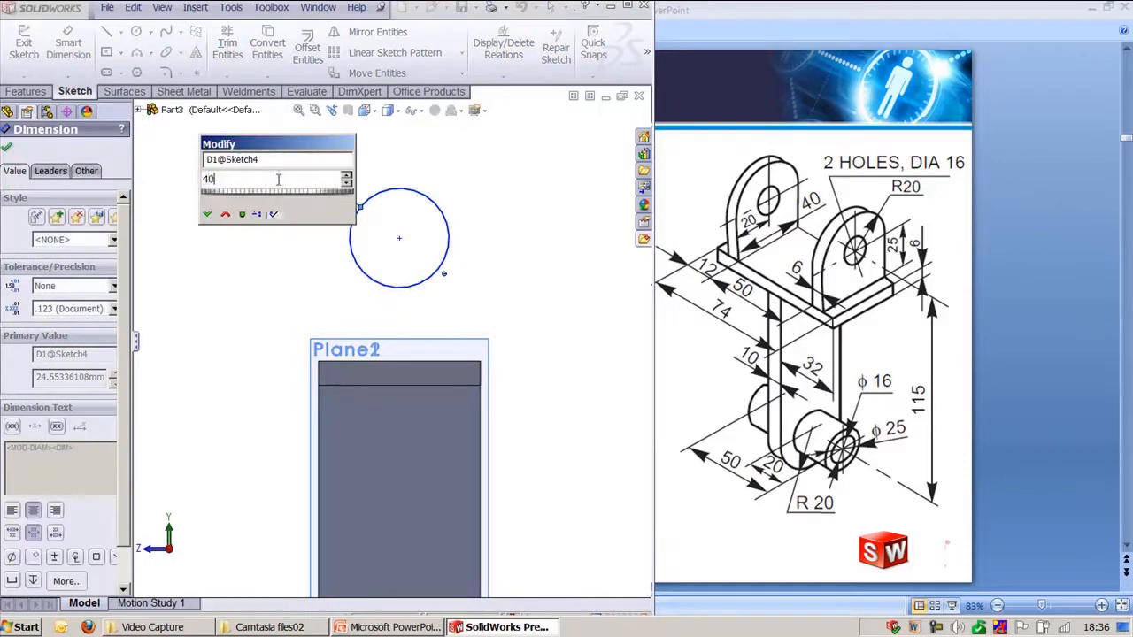
key("Return")
key("Escape")
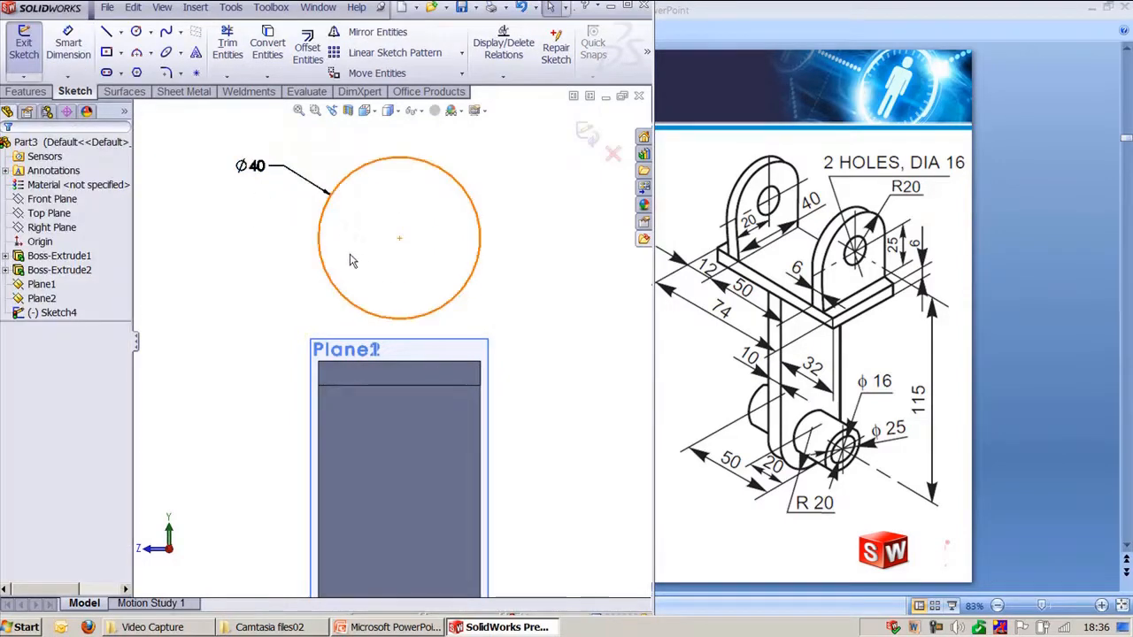
- Hide both offset reference planes, Plane1 and Plane2
left_click(44, 299)
left_click(40, 284)
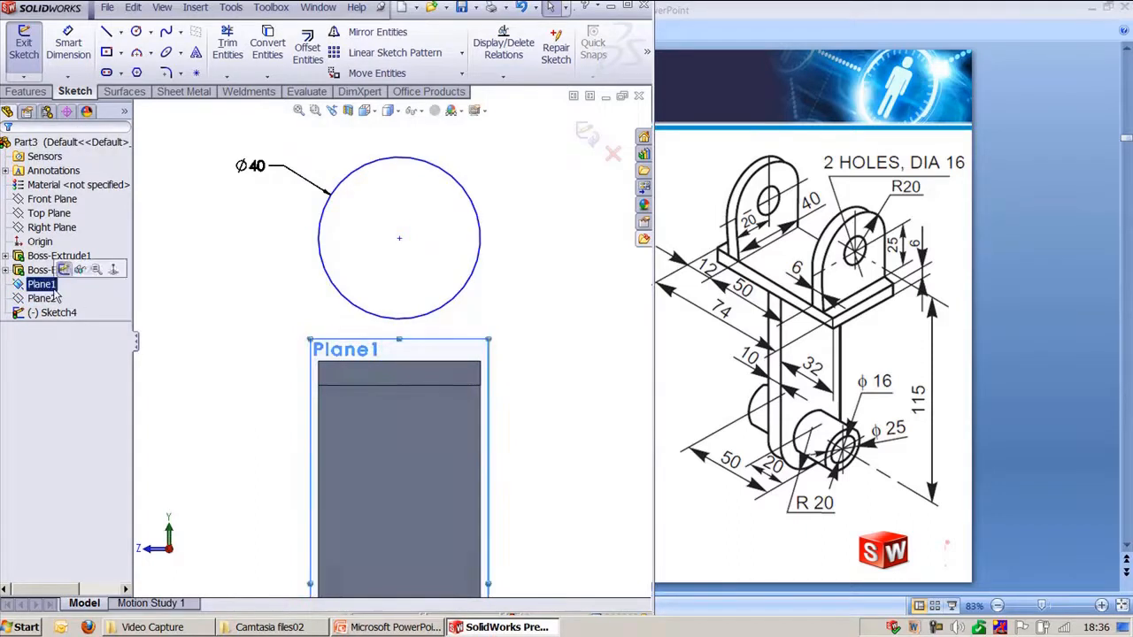
left_click(225, 223)
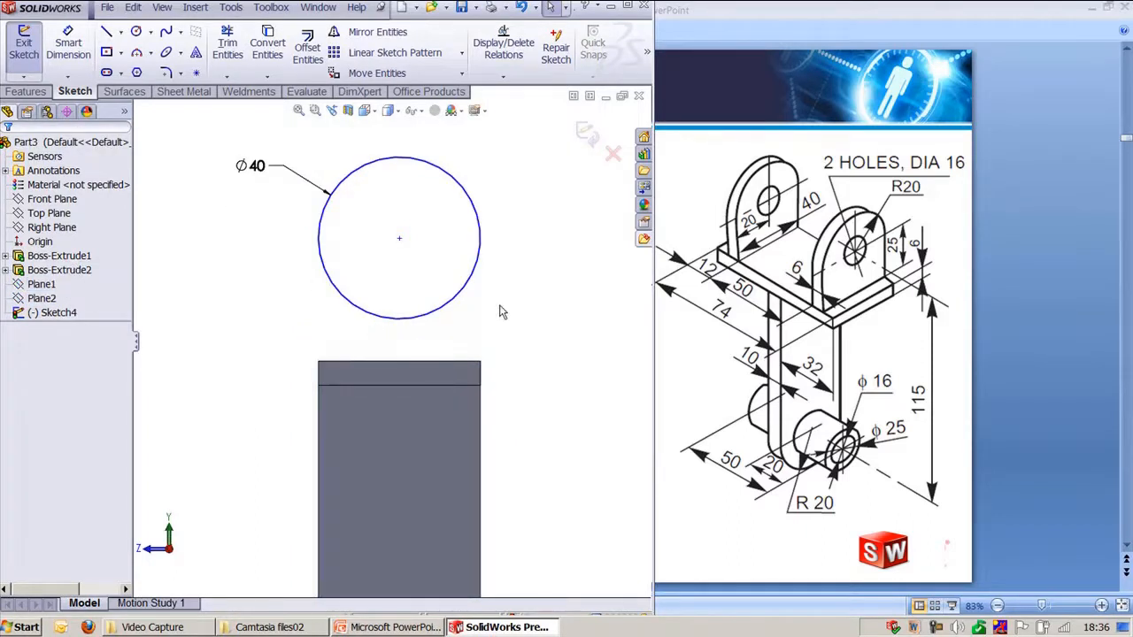
- Draw two vertical lines from the plate's upper corners to the side points of the 40 mm circle
key("l")
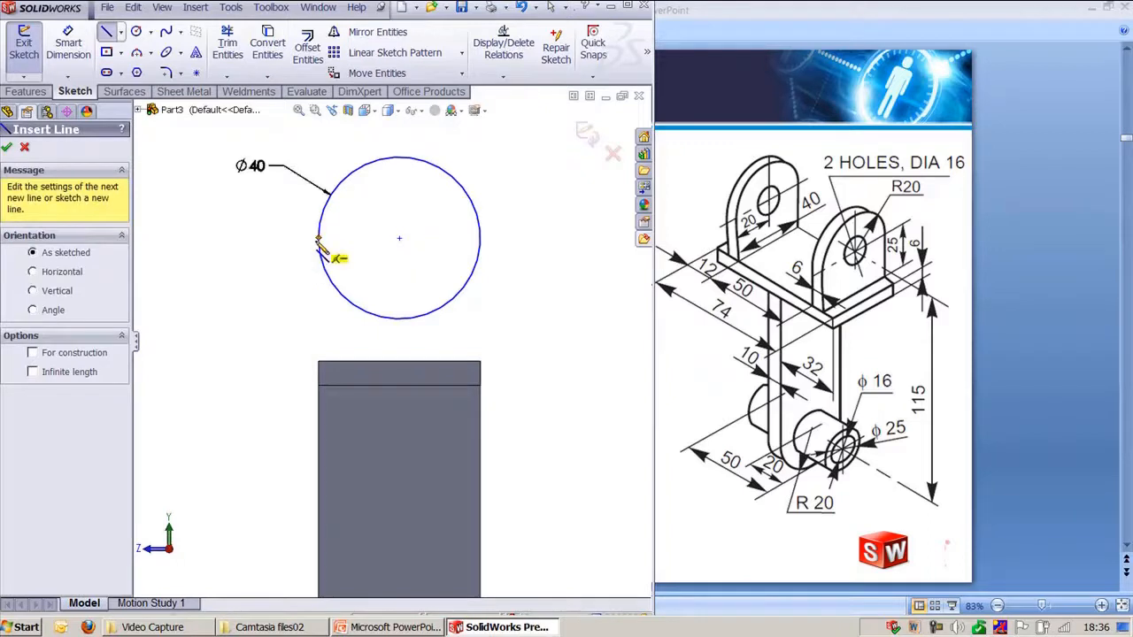
left_click(318, 362)
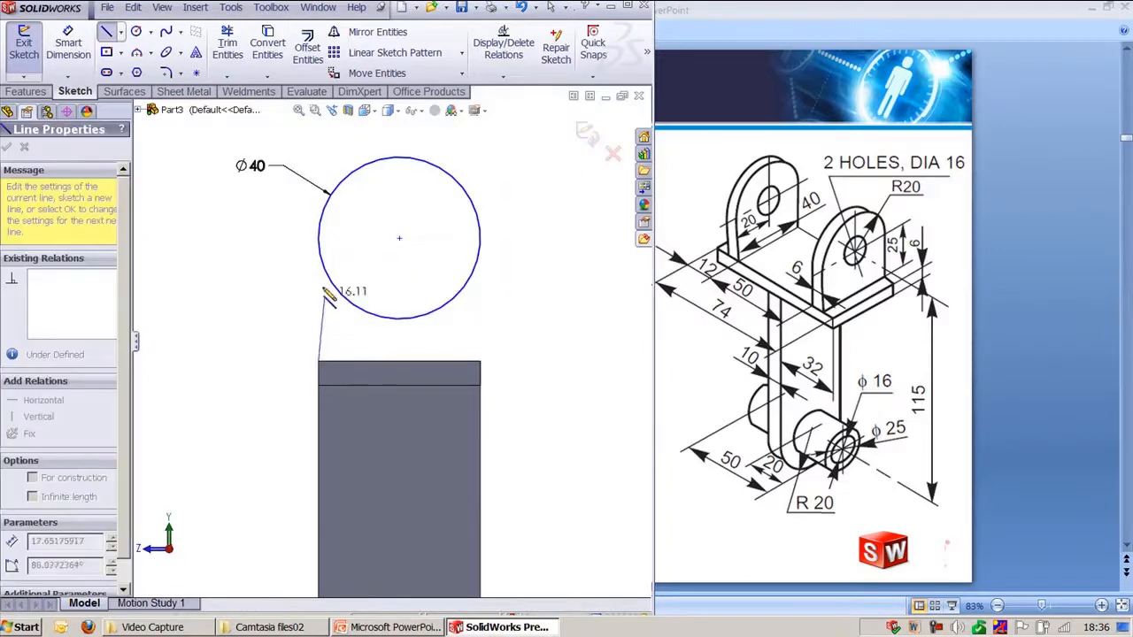
left_click(318, 239)
key("Escape")
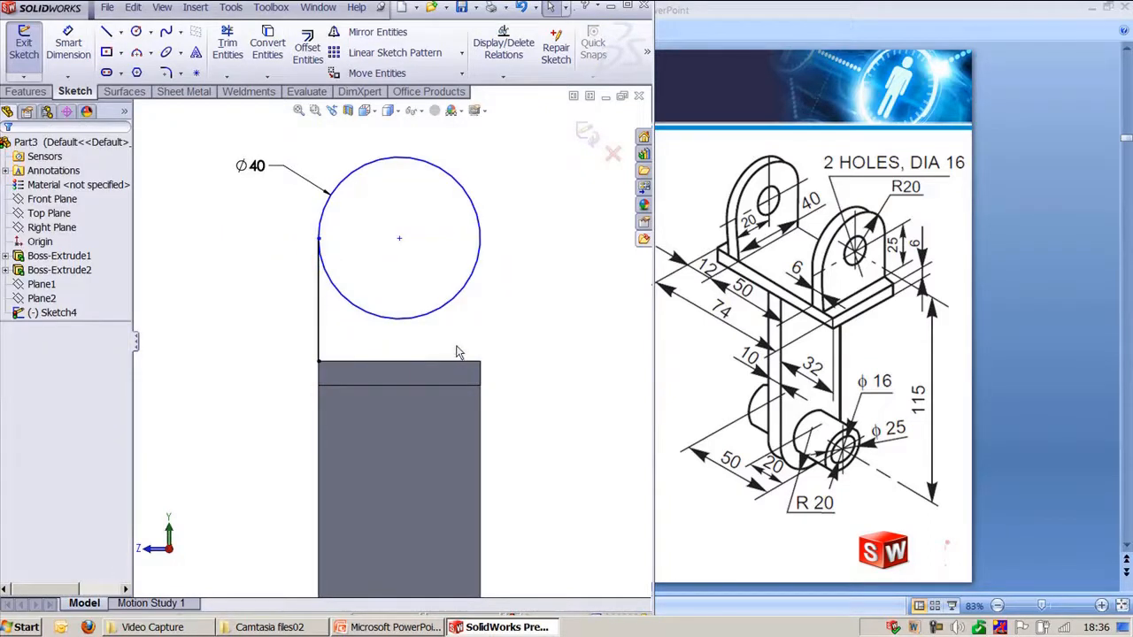
key("l")
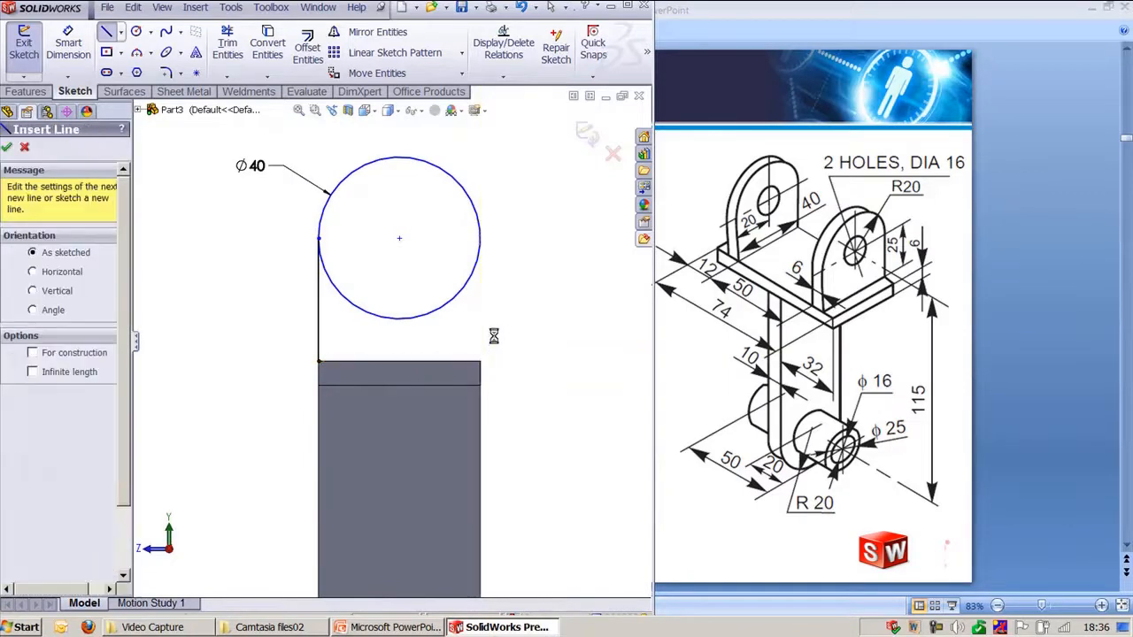
left_click(481, 361)
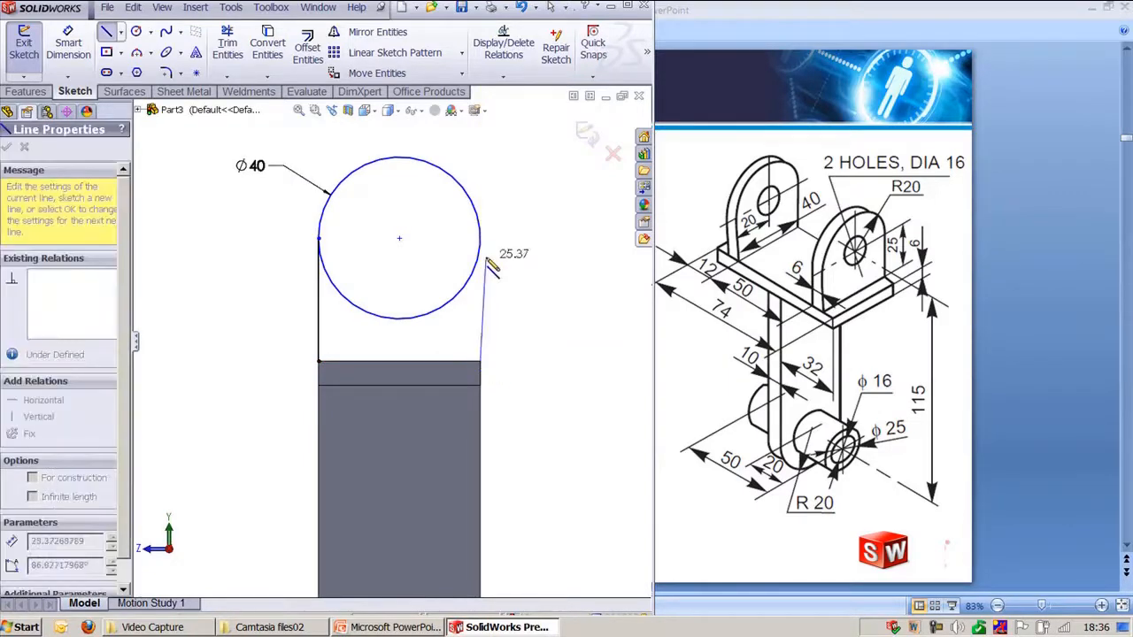
left_click(480, 237)
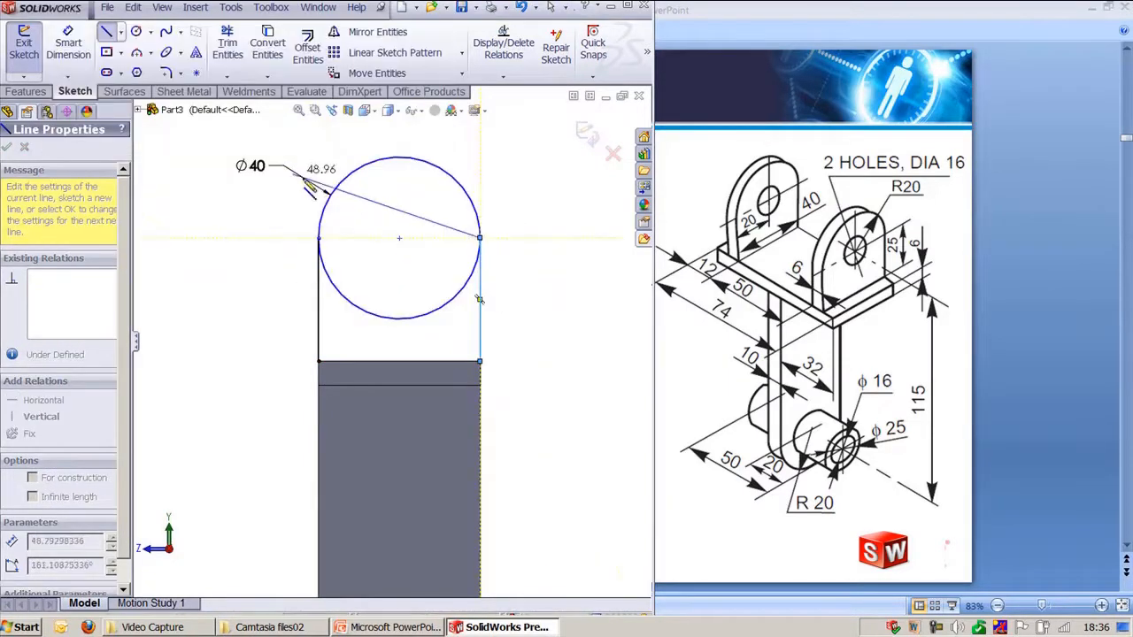
key("Escape")
- Trim away the lower half of the 40 mm circle between the two vertical lines
key("t")
left_click_drag(425, 339, 443, 311)
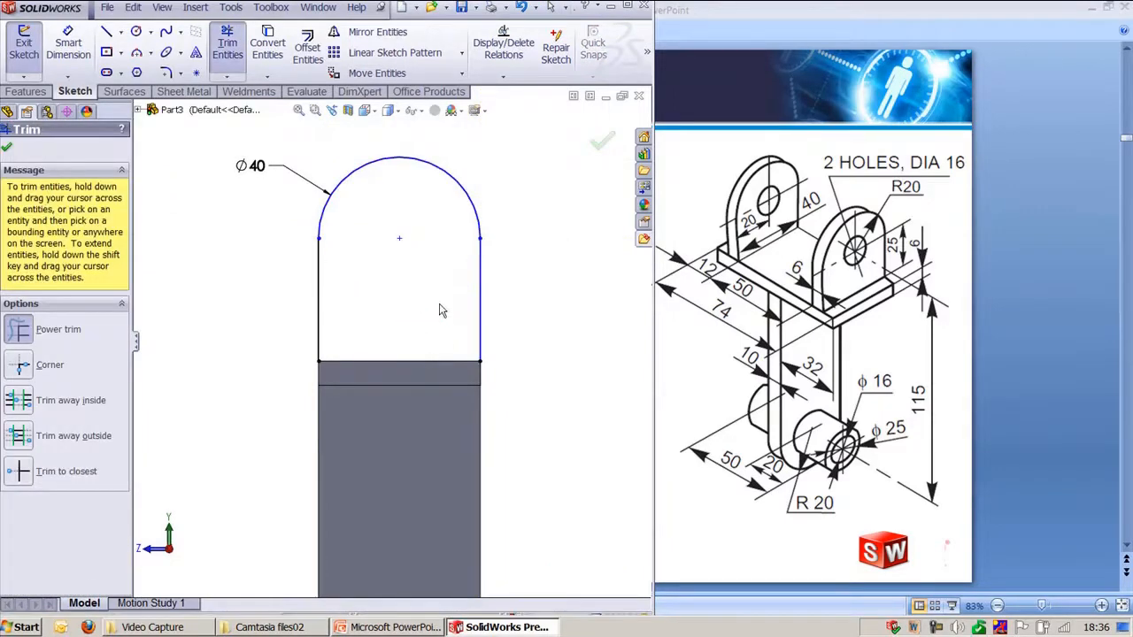
key("Escape")
- Sketch a circle about 19 mm in diameter concentric with the lug's rounded top
key("c")
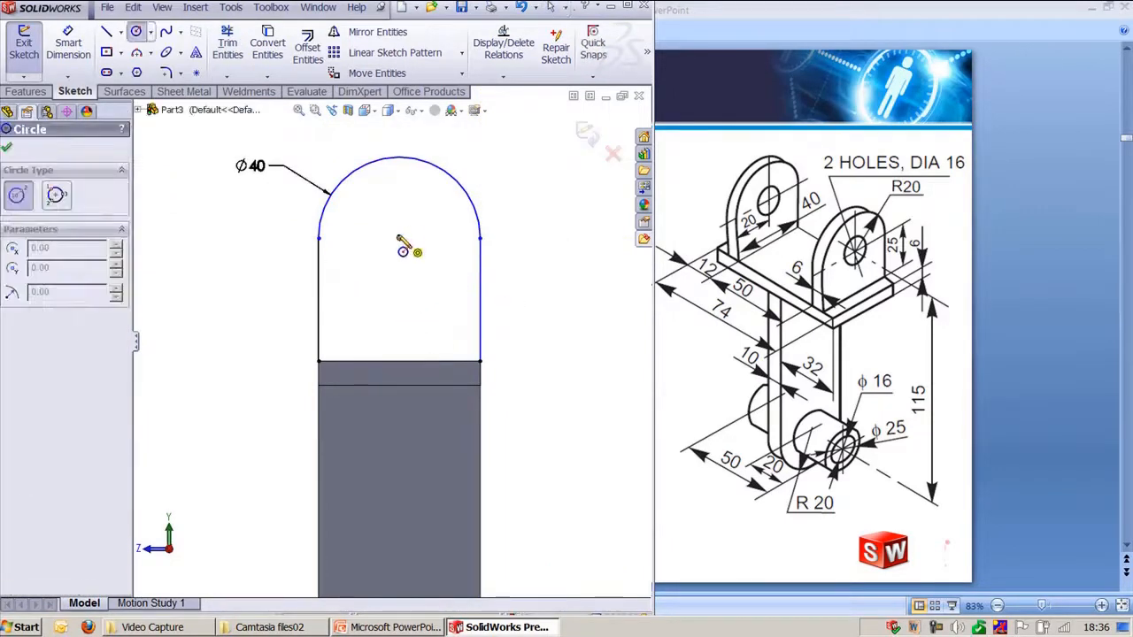
left_click(399, 237)
left_click(427, 265)
key("Escape")
- Dimension the inner hole circle's diameter to 16 mm
key("d")
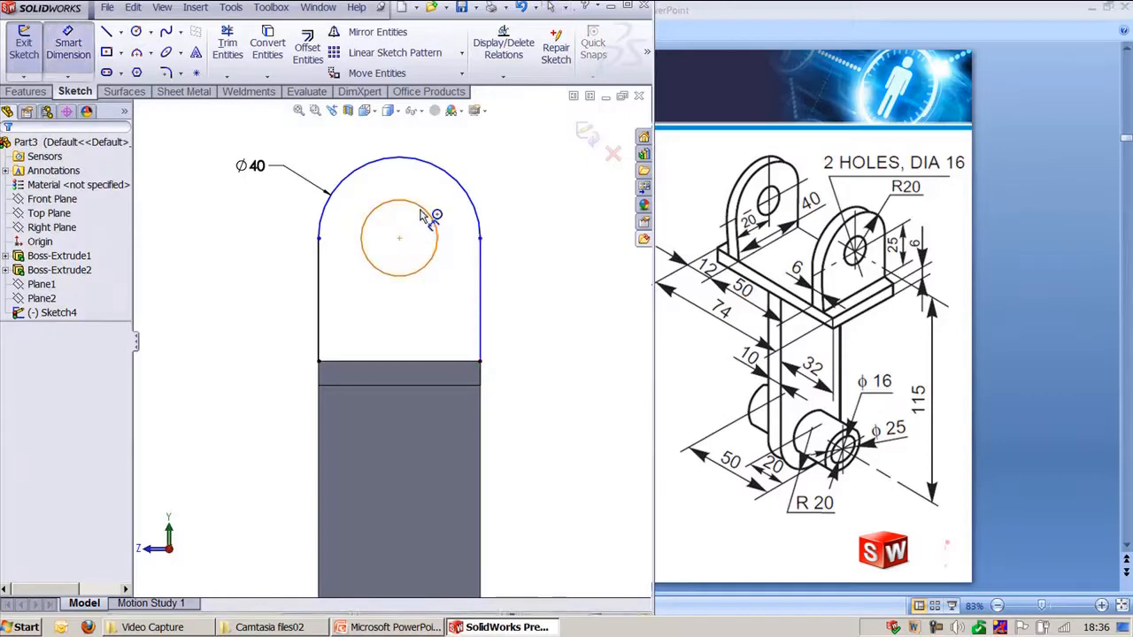
left_click(426, 211)
left_click(486, 168)
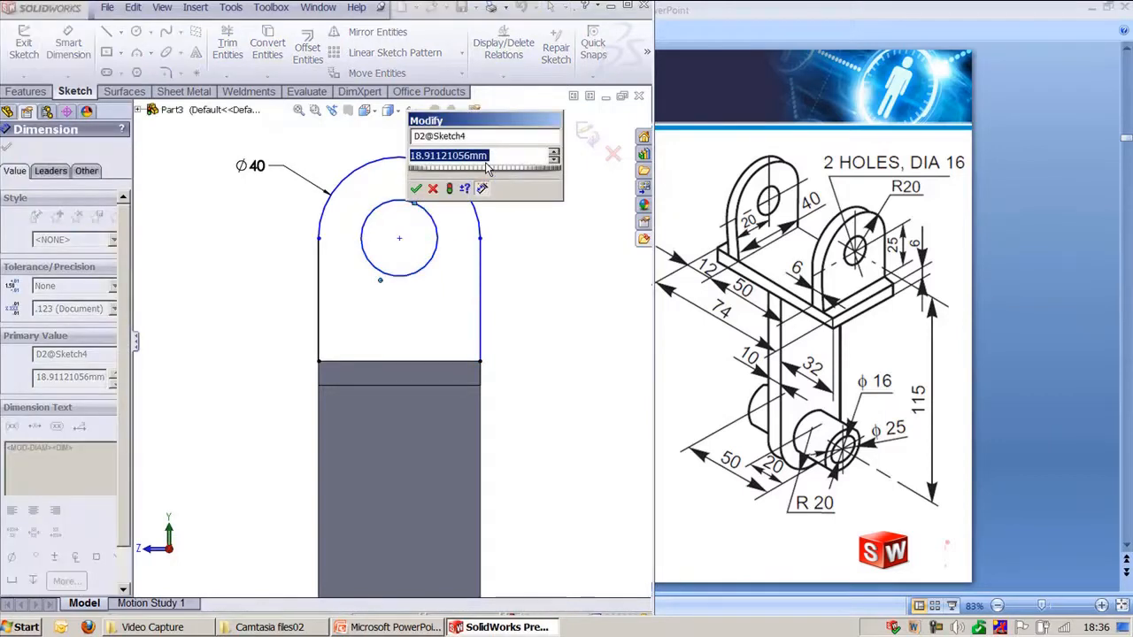
type("16")
key("Return")
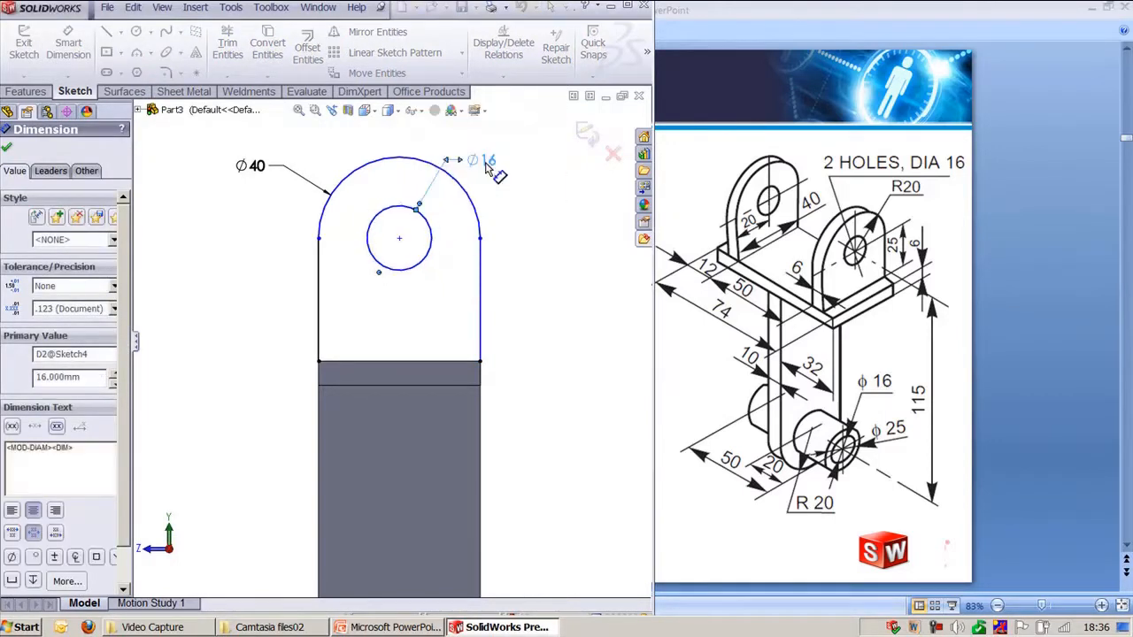
key("Escape")
- Change the 40 mm diameter dimension on the outer arc to display as a radius
left_click(246, 172)
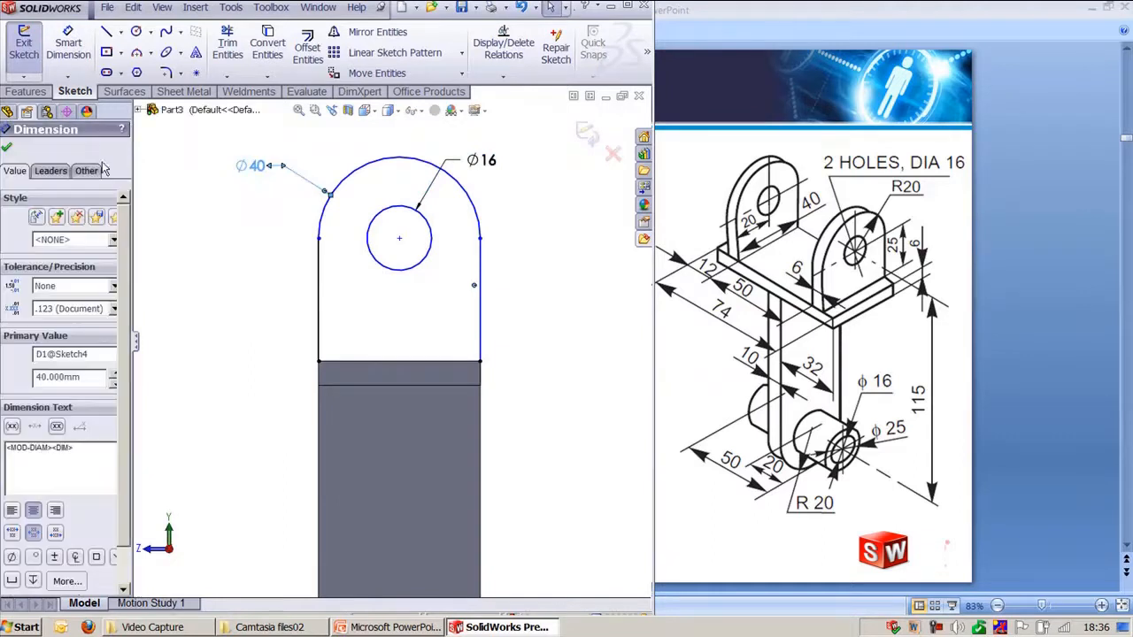
left_click(50, 170)
left_click(42, 258)
left_click(206, 278)
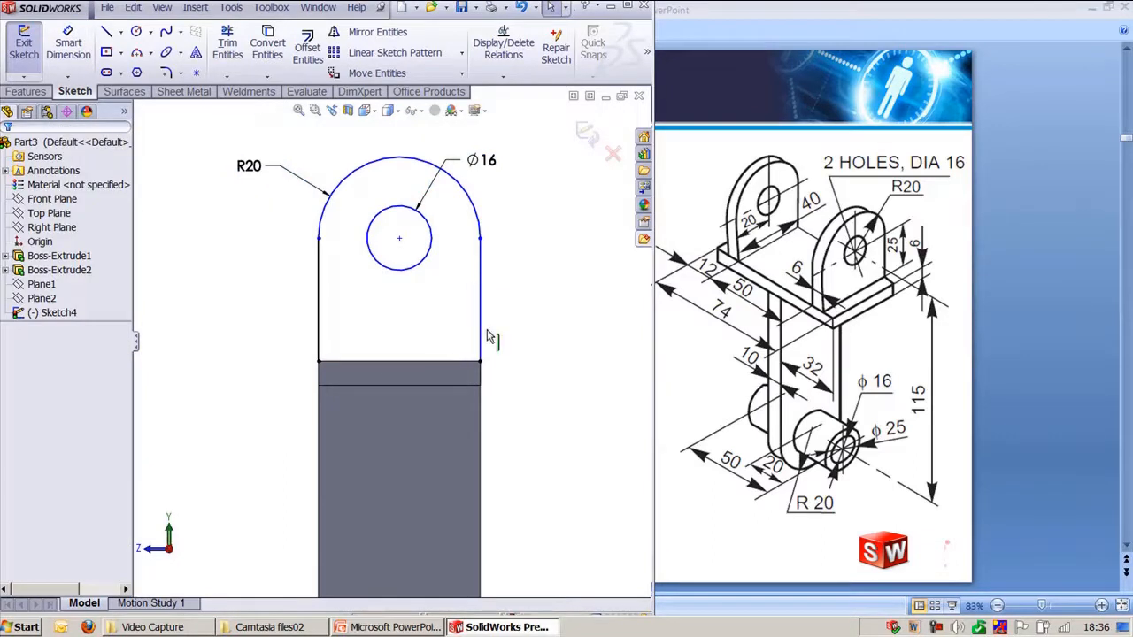
- Close the lug profile with a horizontal line along the plate's top edge between the two vertical lines
key("l")
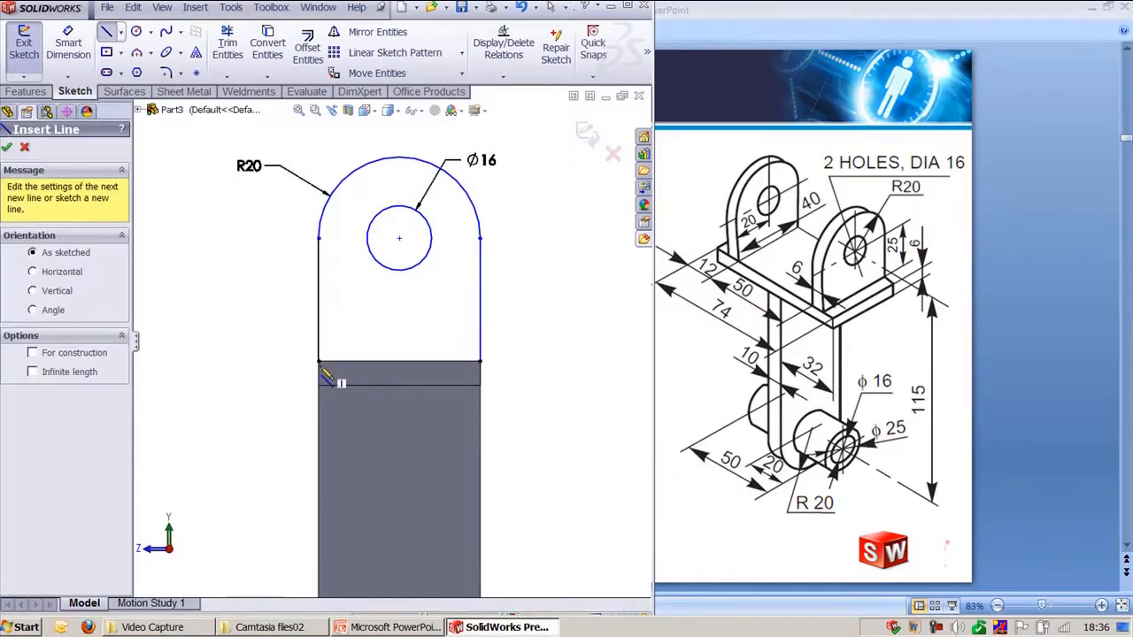
left_click(318, 361)
left_click(481, 361)
key("Escape")
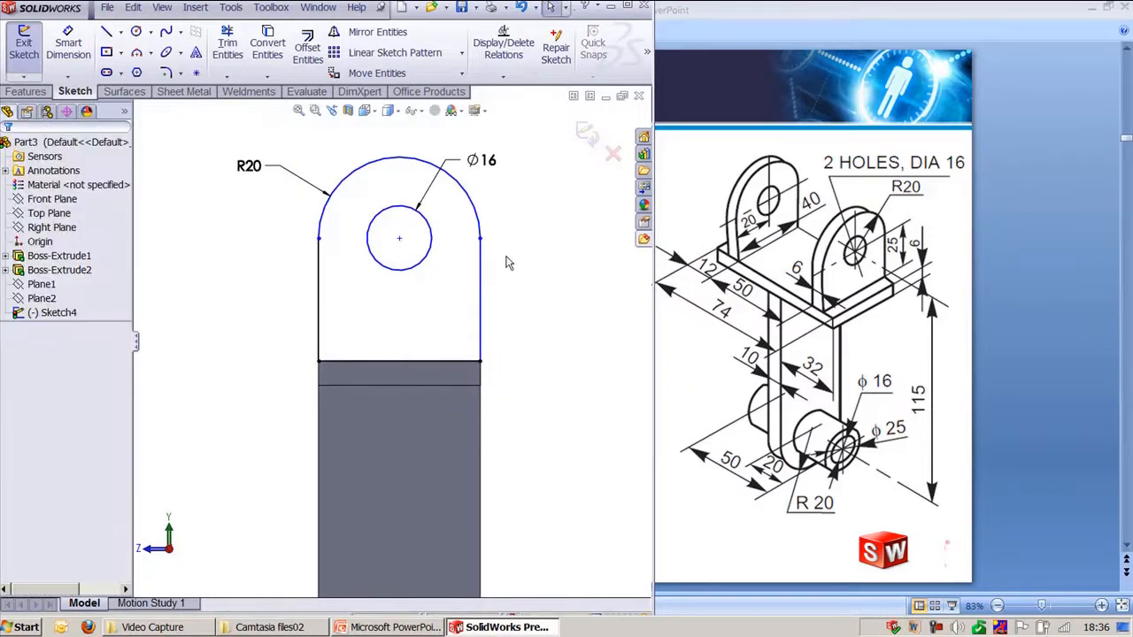
- Dimension the hole centre 25 mm above the lug's base line and exit the sketch
key("d")
left_click(400, 241)
left_click(416, 361)
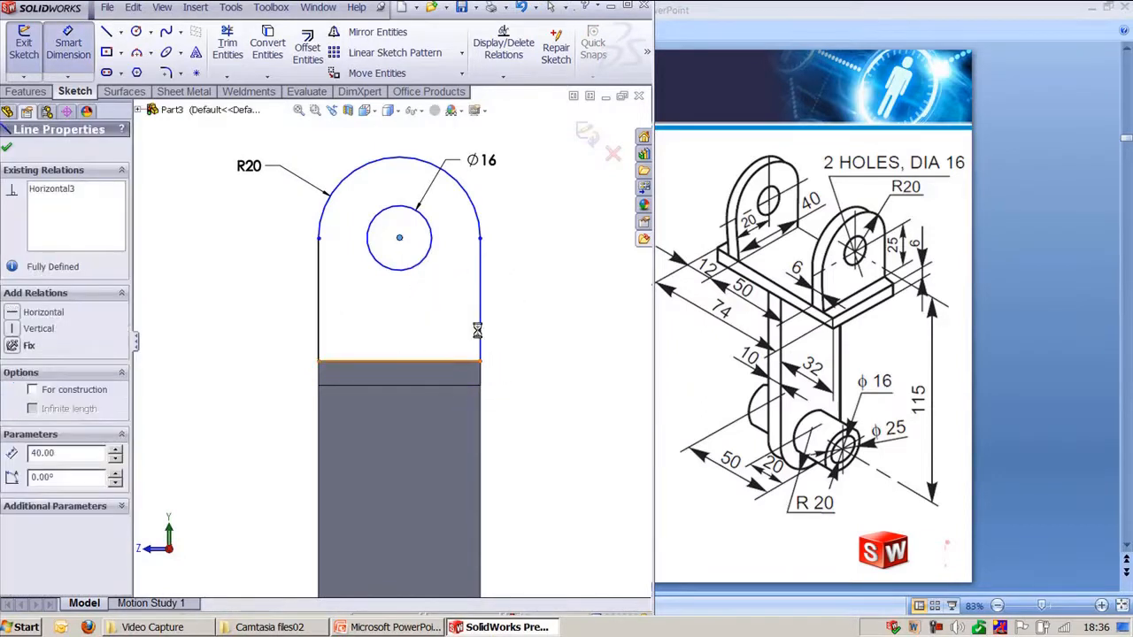
left_click(547, 305)
key("BackSpace")
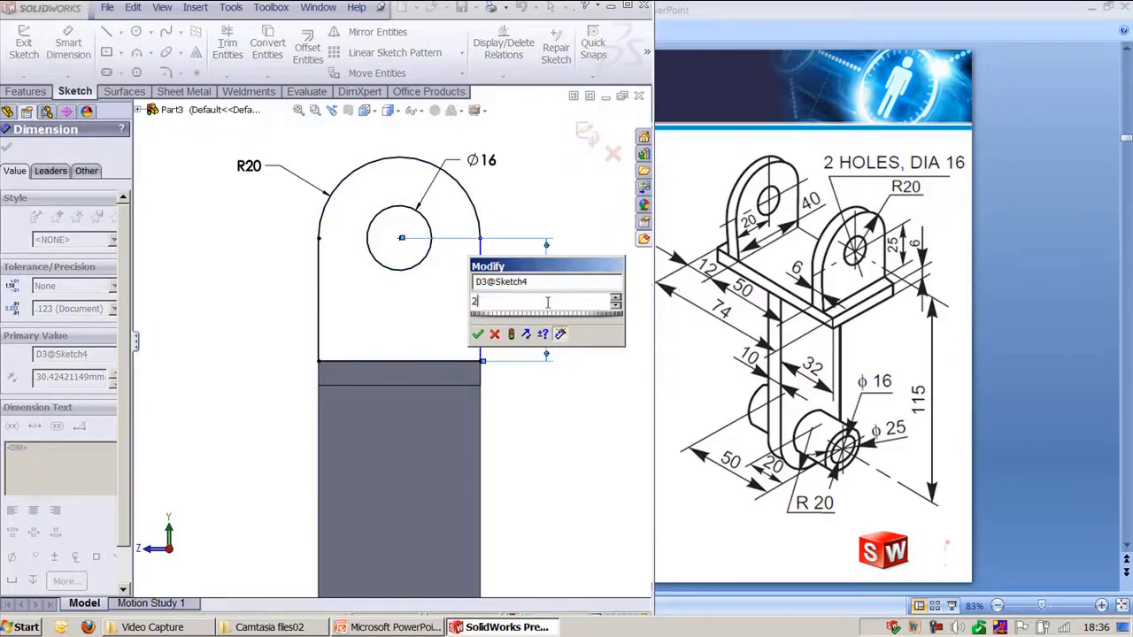
type("25")
key("Return")
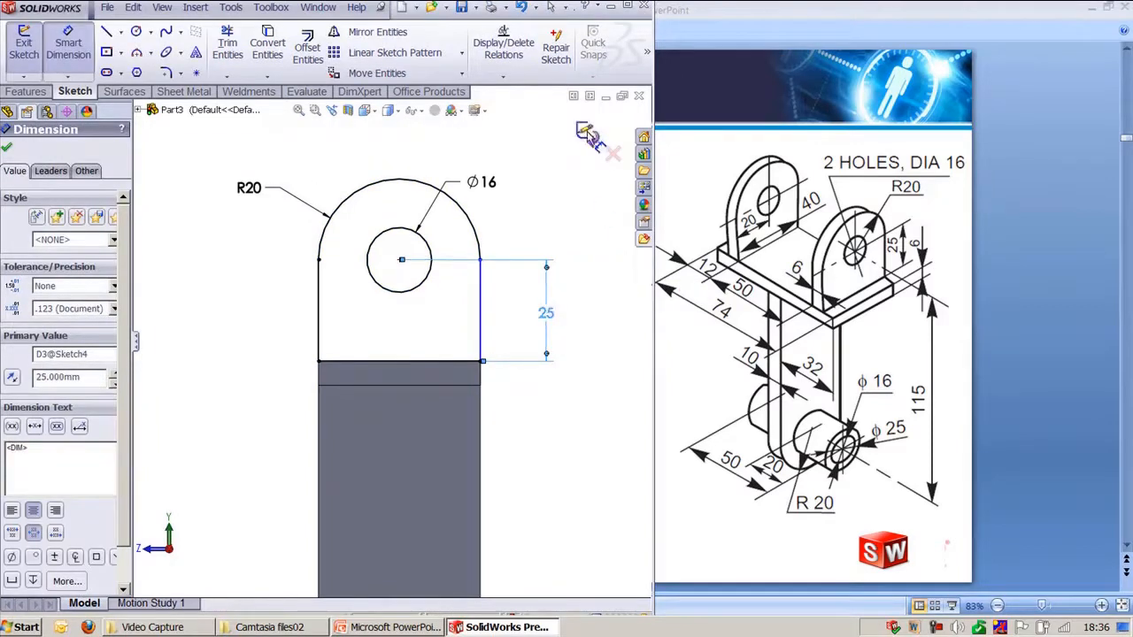
left_click(587, 134)
left_click(206, 162)
- Extrude the lug profile 6 mm towards the nearer end of the top plate
key("ctrl+7")
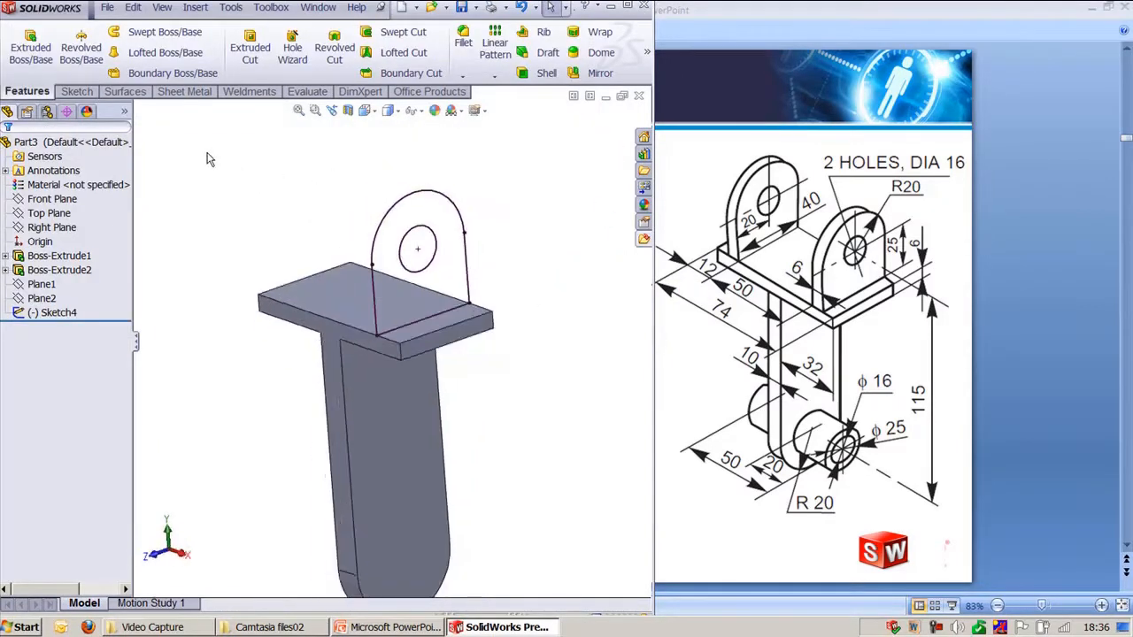
left_click(31, 49)
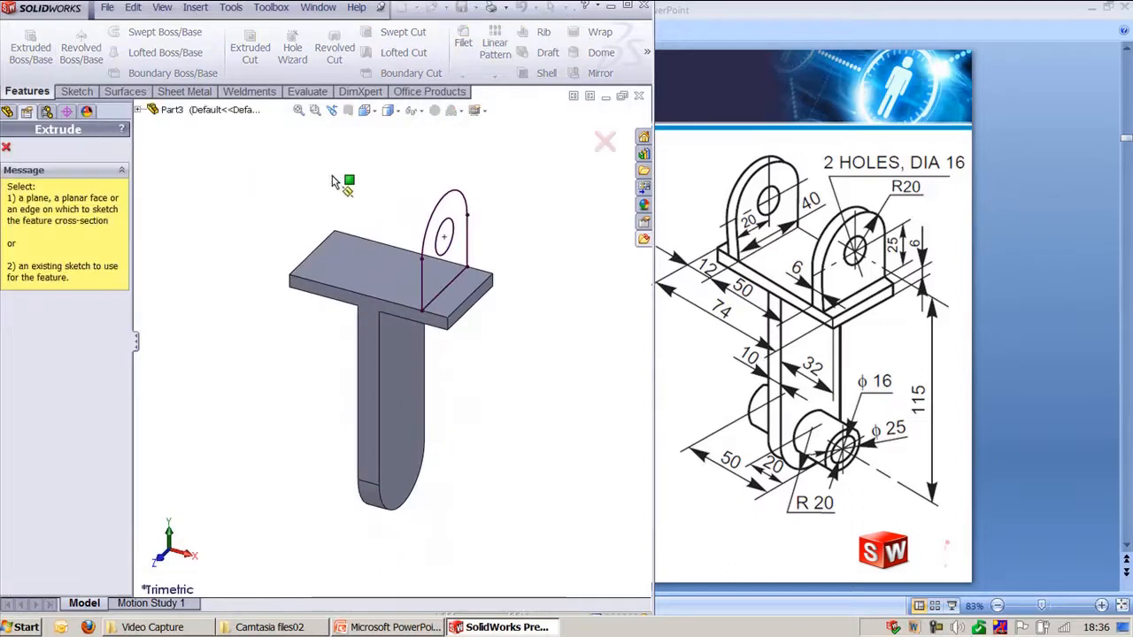
left_click(435, 211)
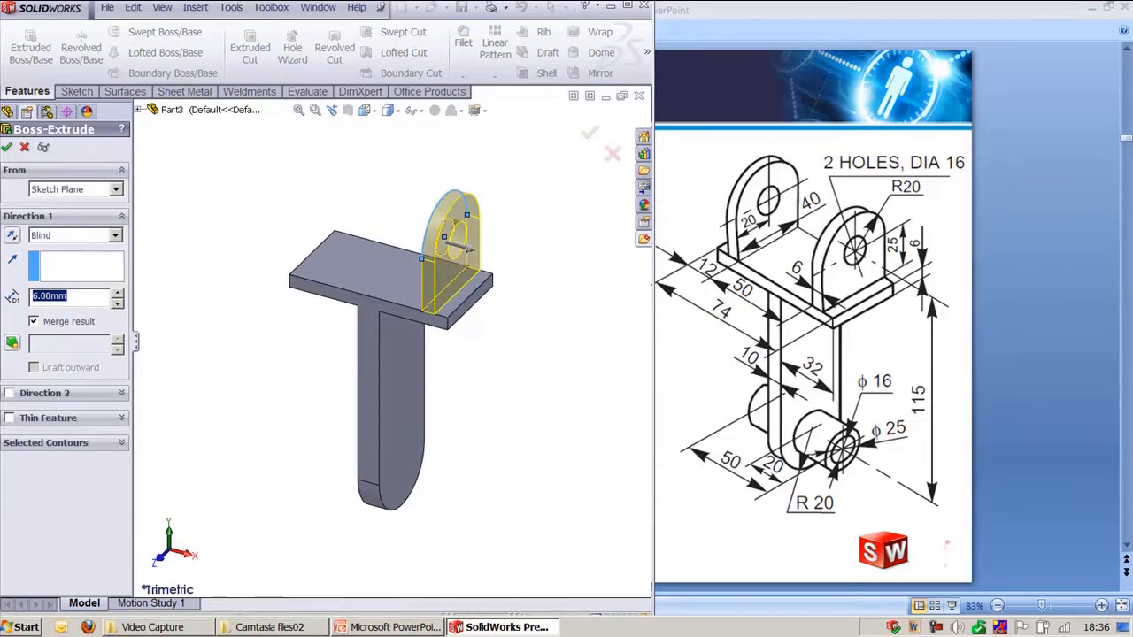
left_click(6, 147)
- Sketch the second lug on Plane2 by converting the entities of the first lug's profile, Sketch4
left_click(51, 301)
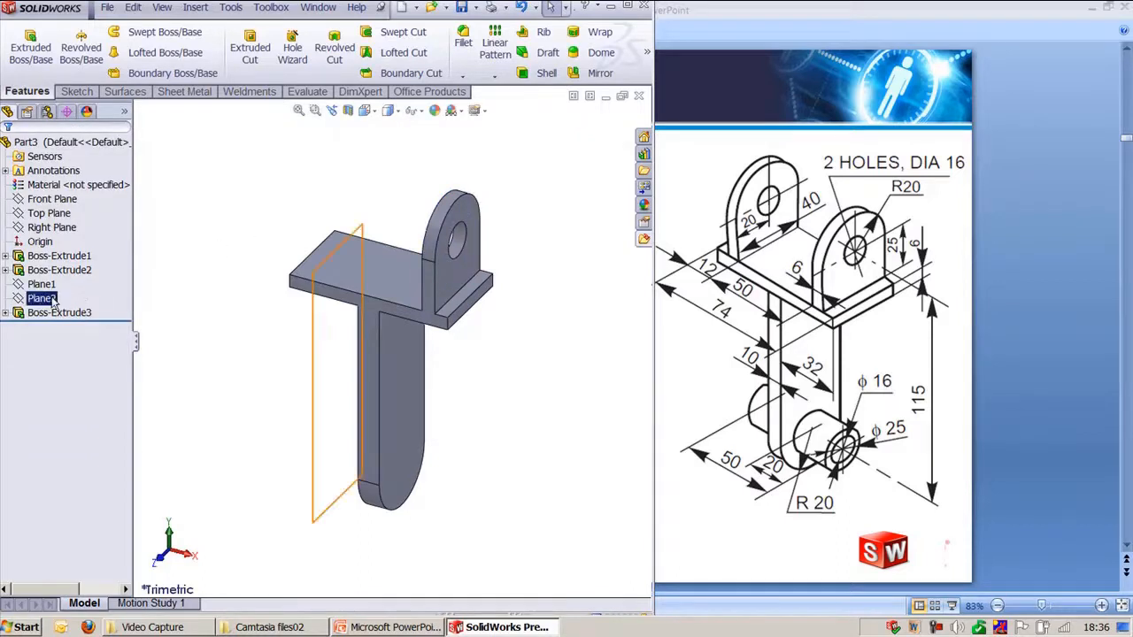
left_click(65, 285)
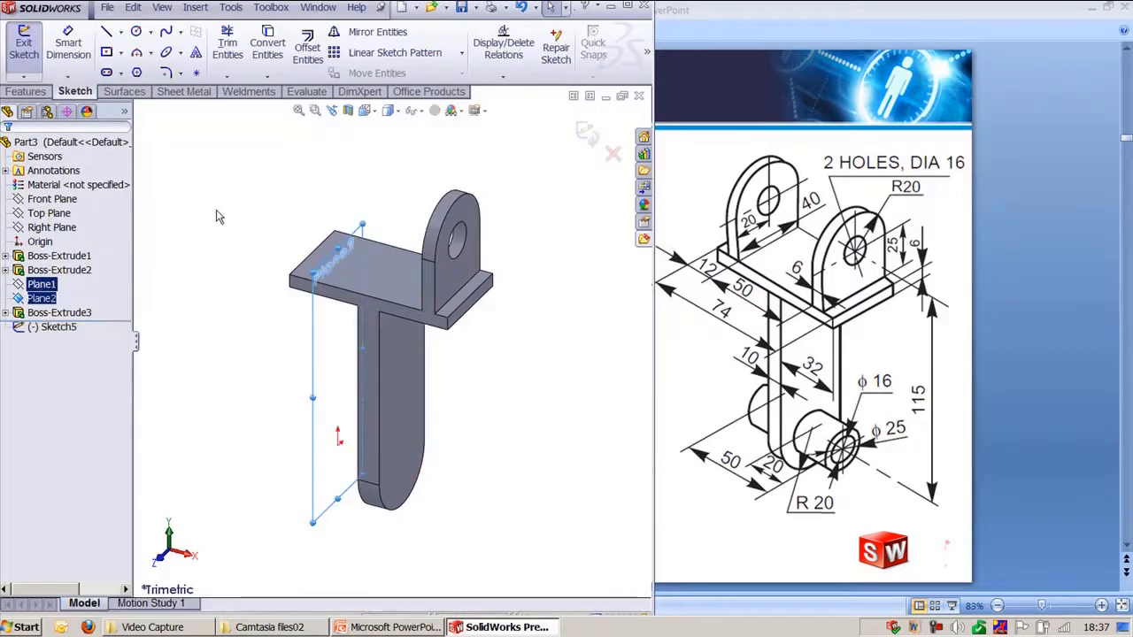
key("ctrl+8")
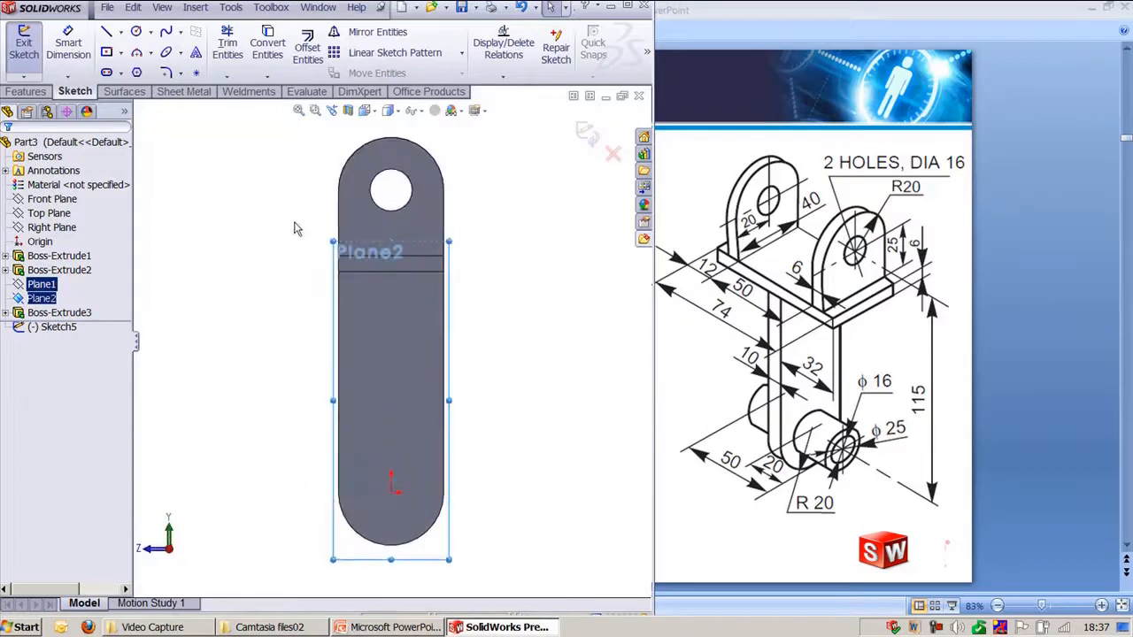
left_click(7, 312)
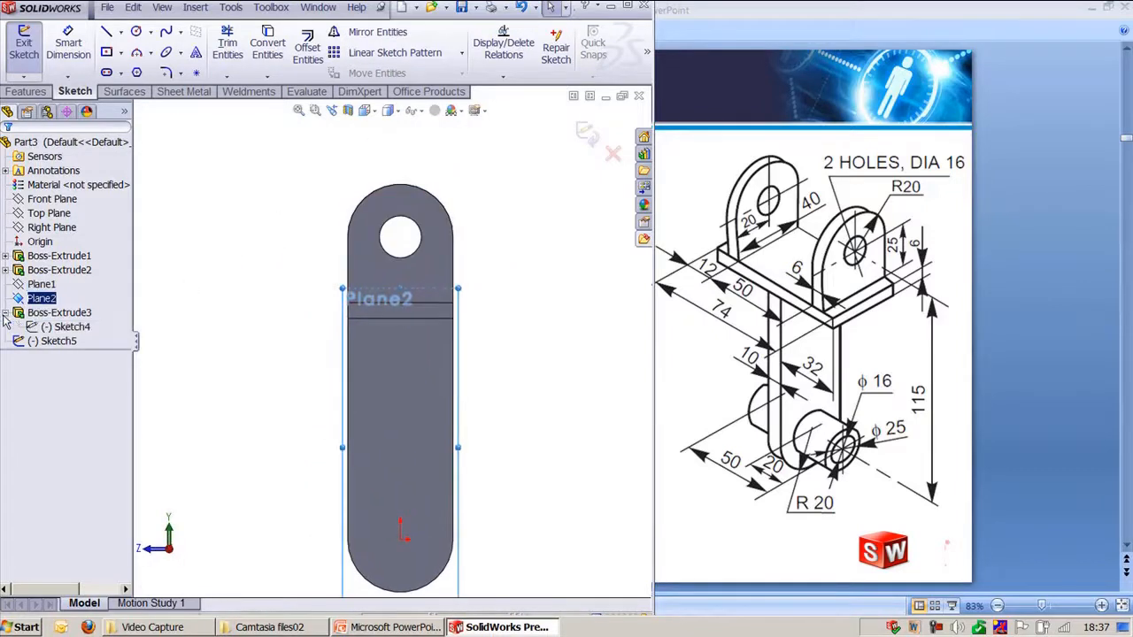
left_click(66, 327)
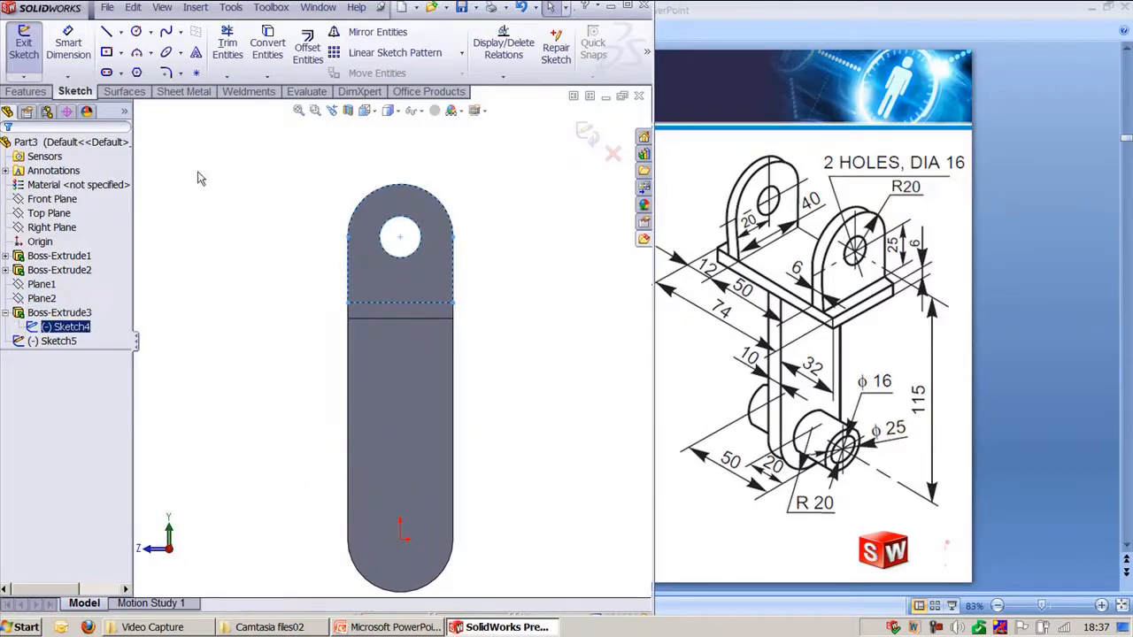
left_click(268, 44)
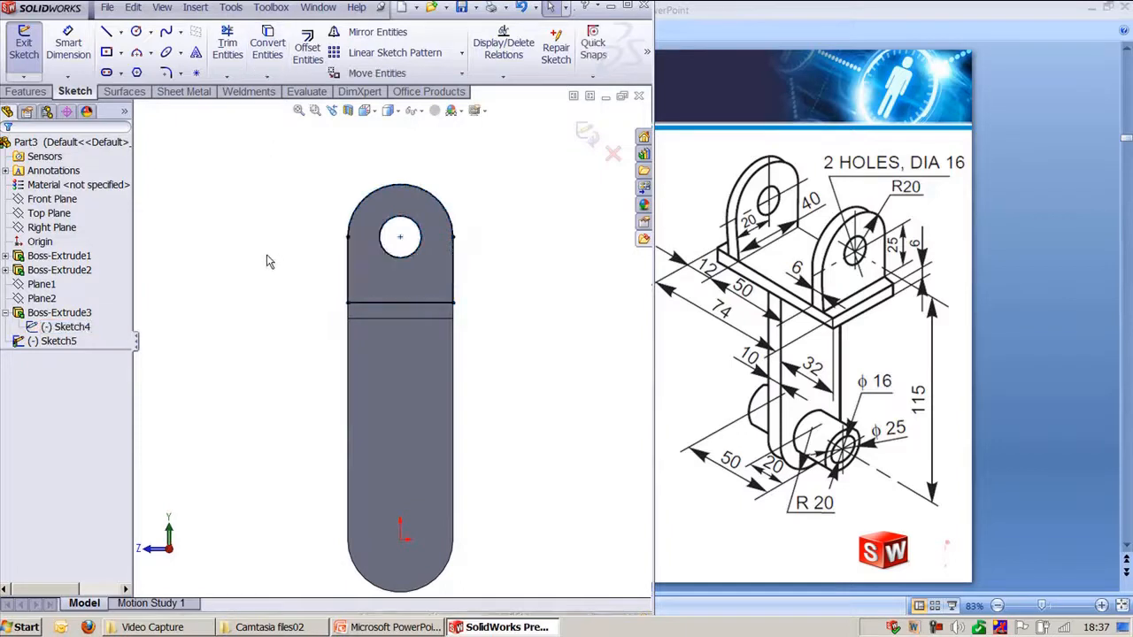
mouse_move(271, 255)
middle_mouse_down()
mouse_move(304, 308)
mouse_move(336, 321)
mouse_move(285, 354)
middle_mouse_up()
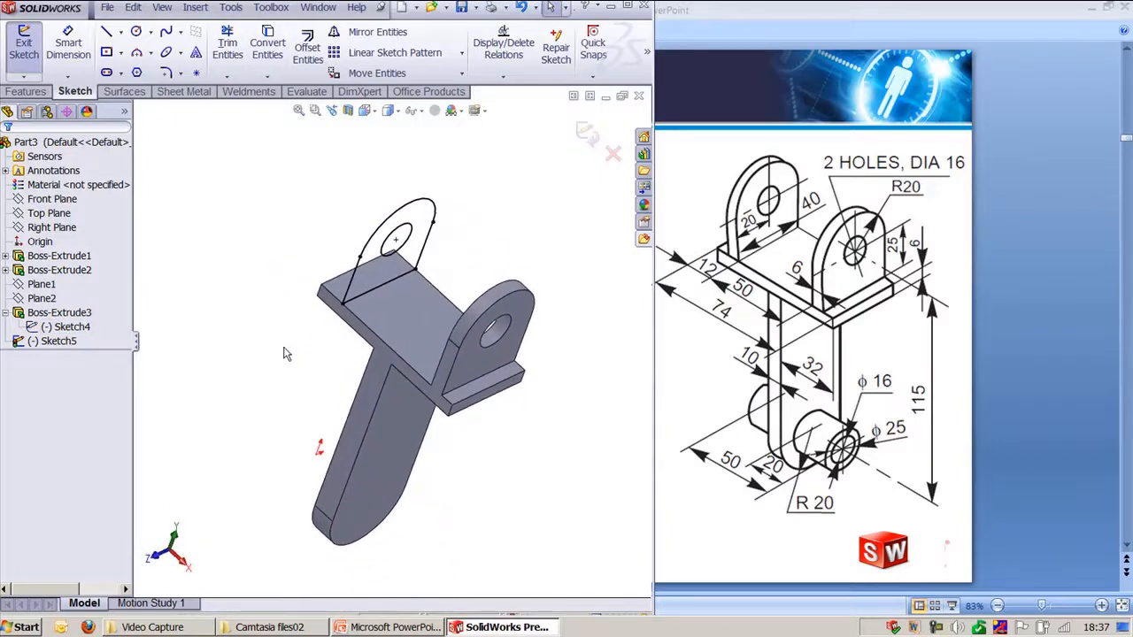
key("ctrl+7")
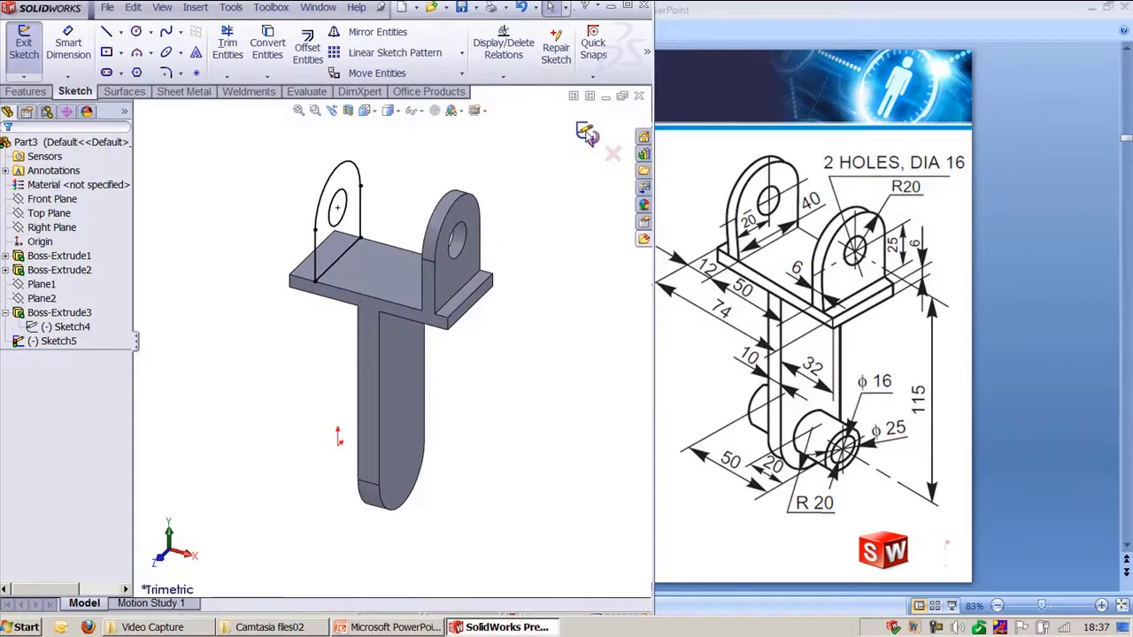
left_click(587, 132)
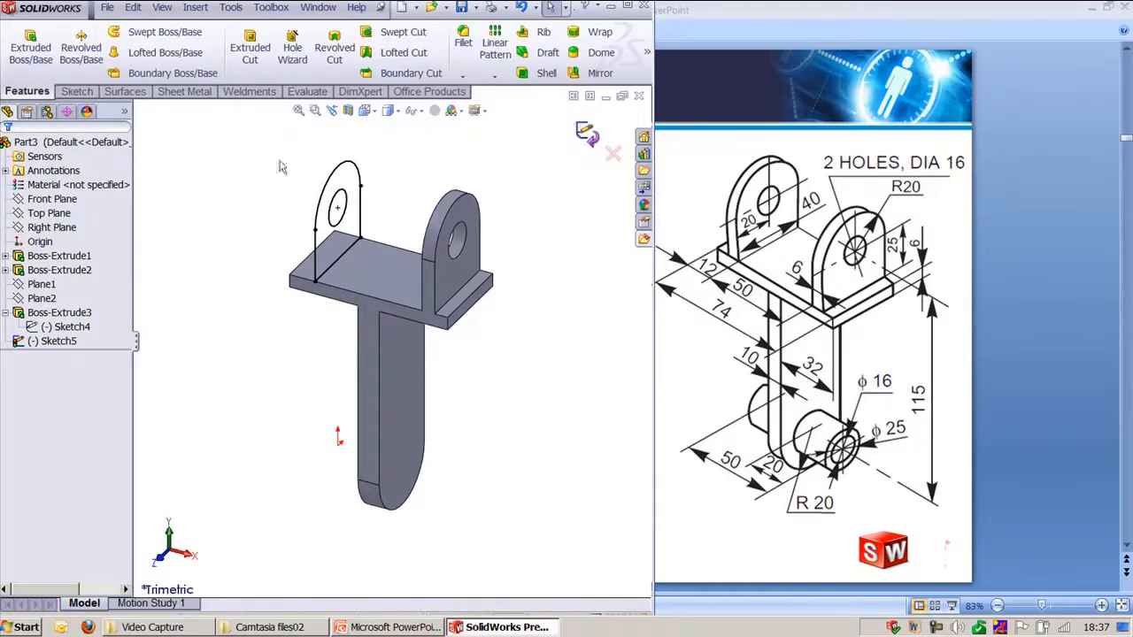
- Extrude the second lug profile 6 mm in the reversed direction, away from the first lug
left_click(30, 46)
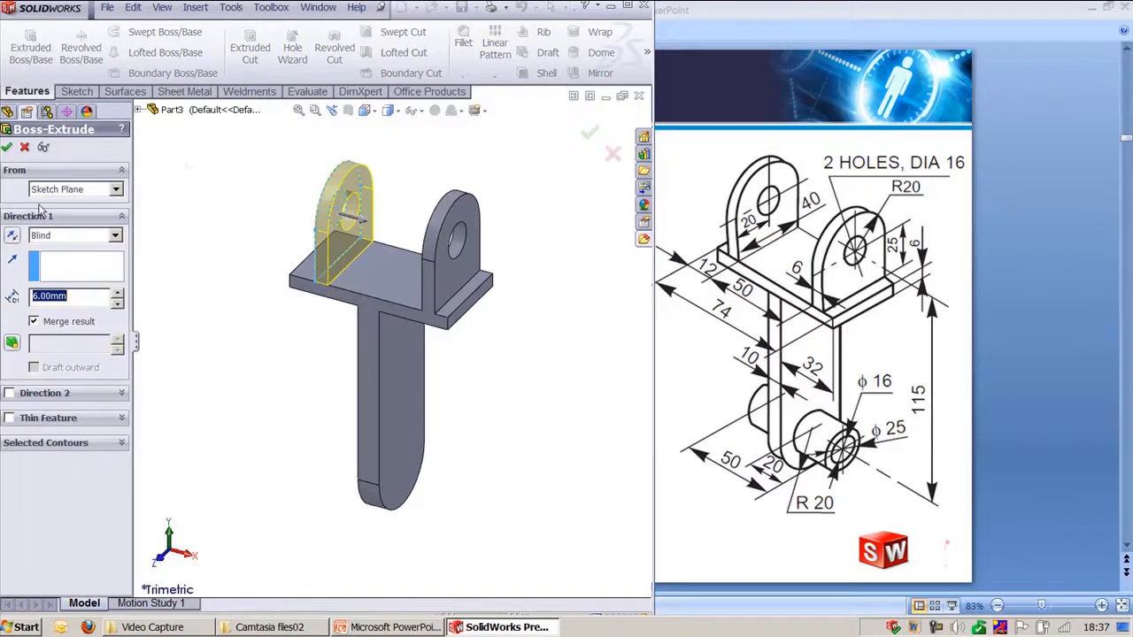
left_click(12, 235)
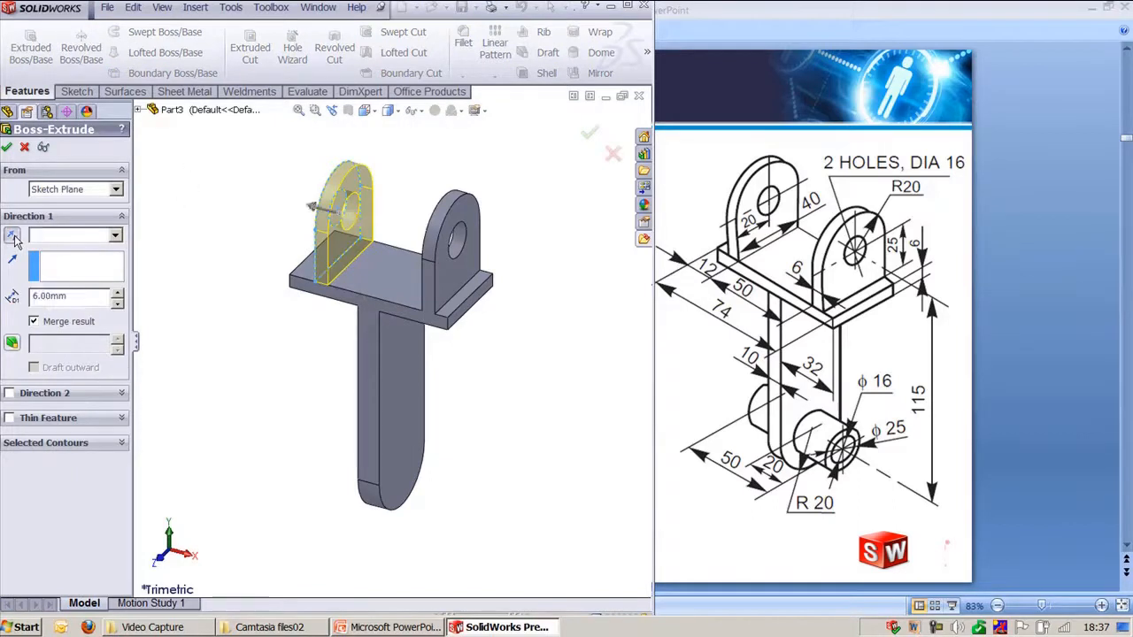
left_click(7, 149)
- Start an extruded boss on the vertical leg's wide face and sketch a circle about 24 mm in diameter centred on the origin
middle_click_drag(216, 221, 235, 263, "ctrl")
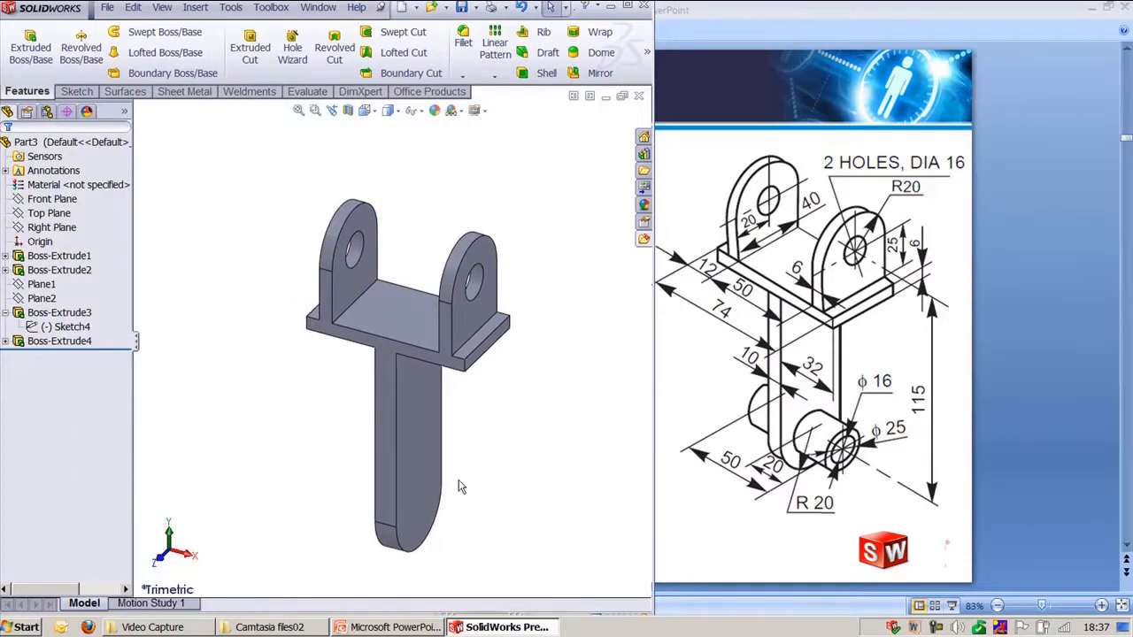
scroll(456, 491, "down", 2)
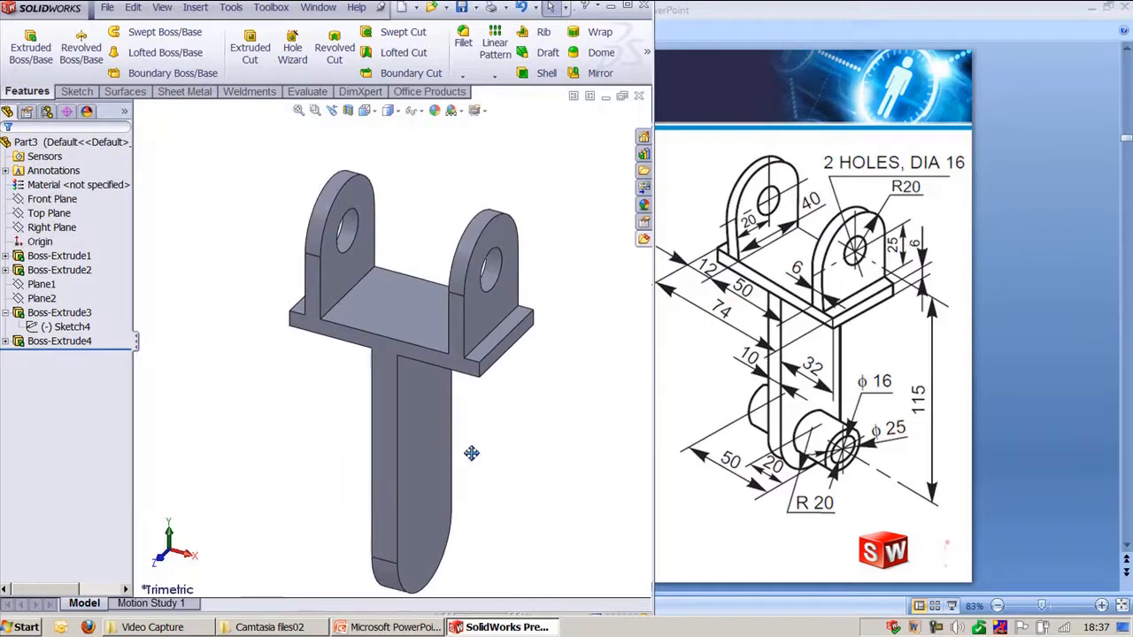
middle_click_drag(470, 452, 463, 395, "ctrl")
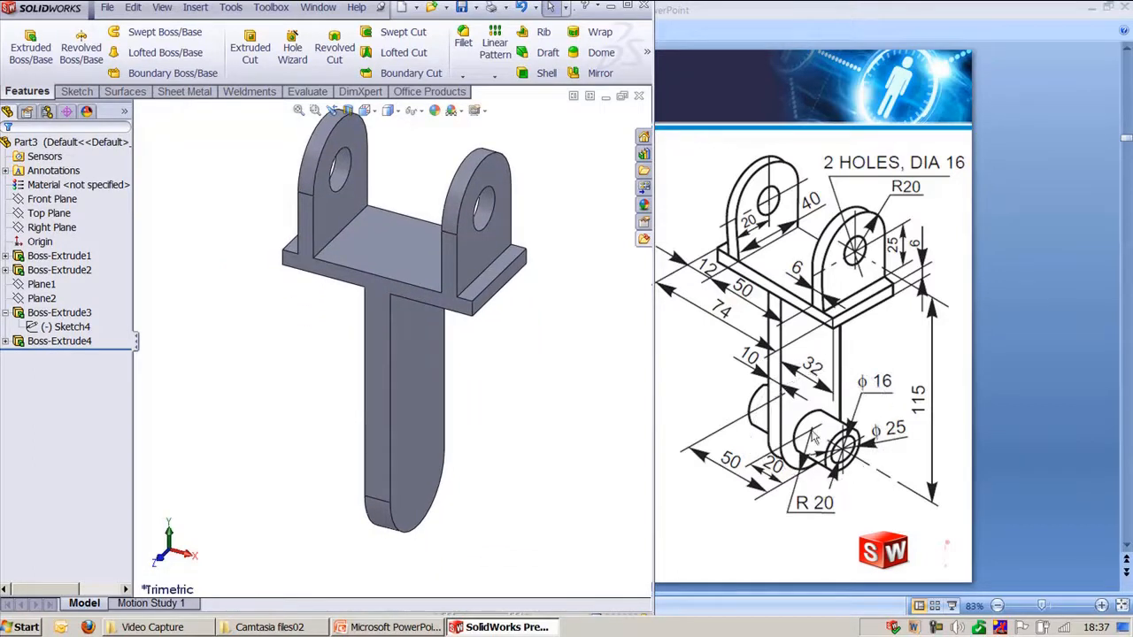
left_click(32, 46)
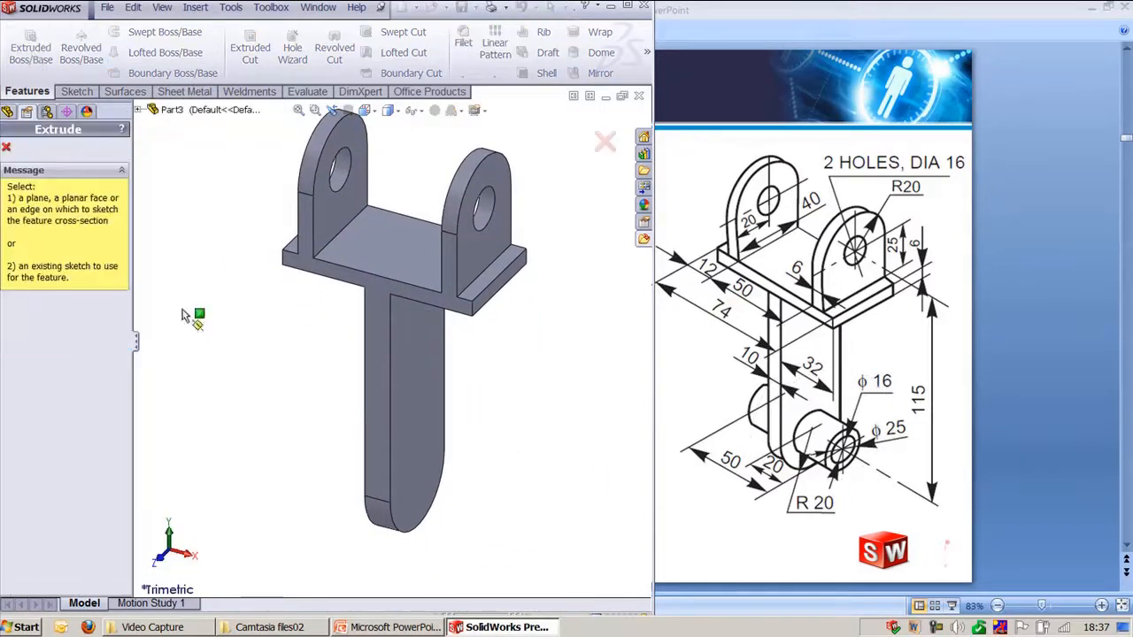
left_click(418, 460)
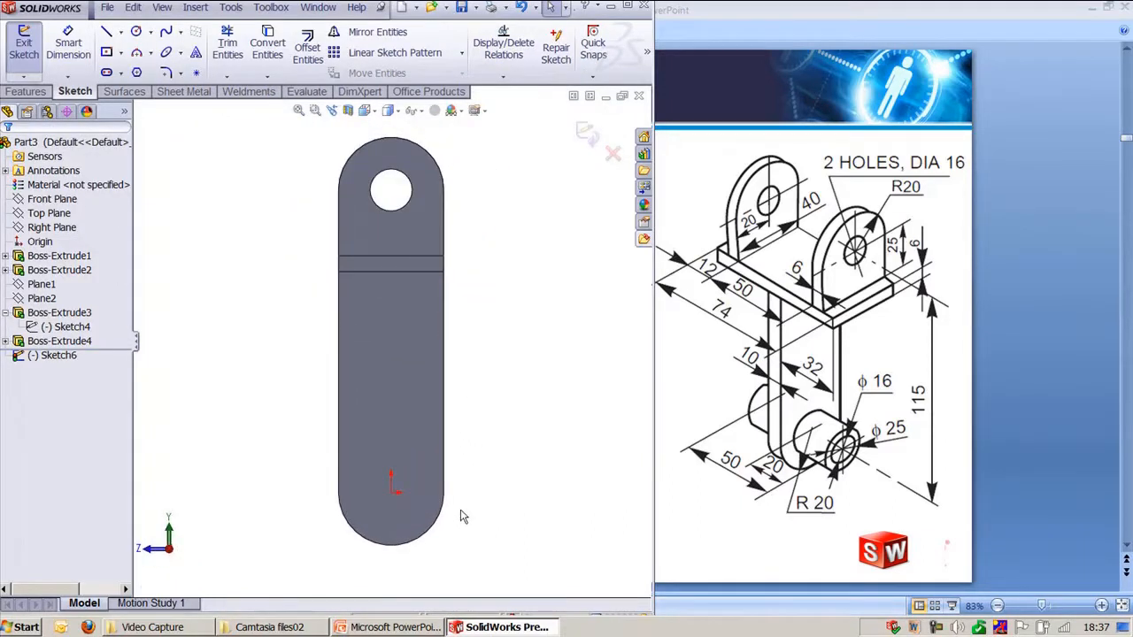
mouse_move(460, 511)
right_mouse_down()
mouse_move(410, 517)
mouse_move(480, 497)
right_mouse_up()
left_click(392, 493)
left_click(401, 523)
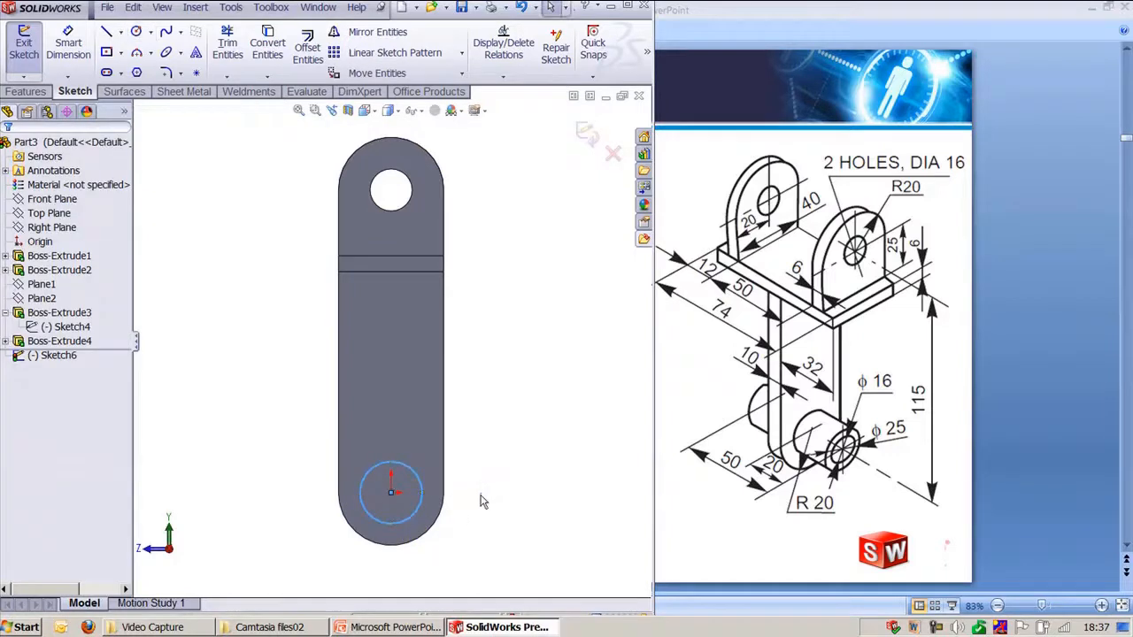
- Dimension the circle's diameter on the leg to 25 mm
left_click(431, 514)
left_click(497, 551)
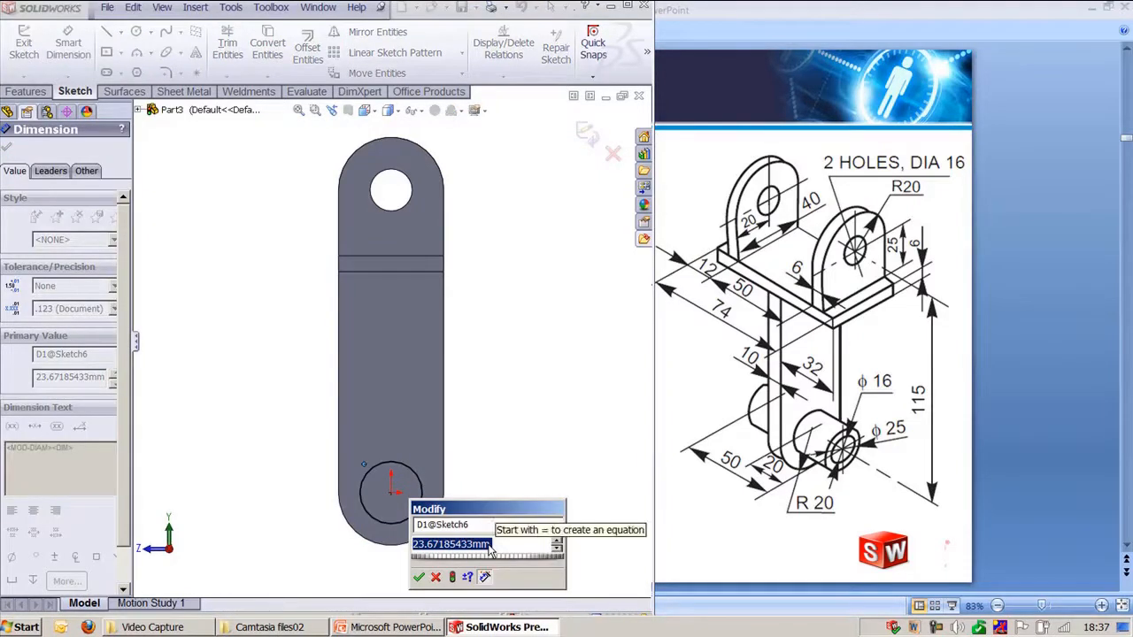
type("25")
key("Return")
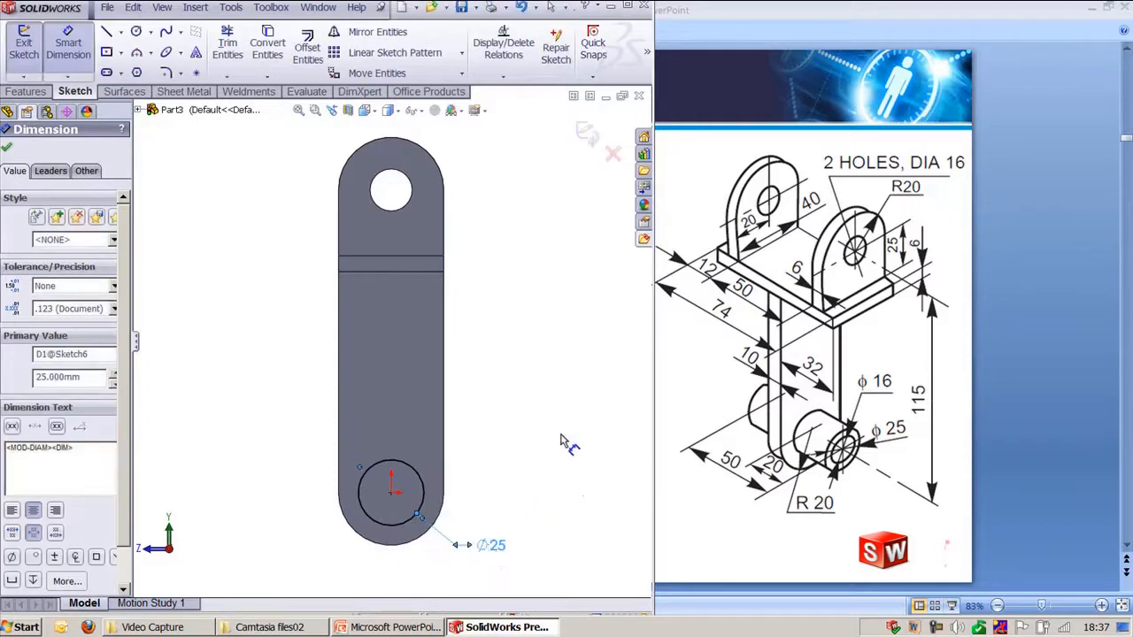
key("Escape")
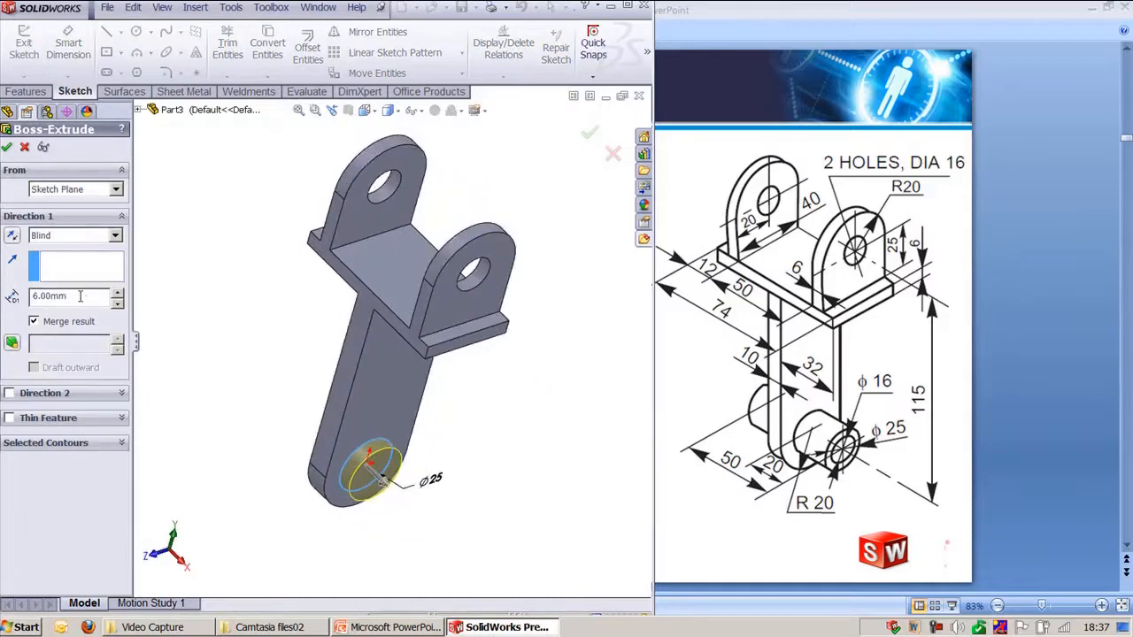
mouse_move(376, 454)
middle_mouse_down()
mouse_move(410, 470)
mouse_move(374, 471)
mouse_move(456, 479)
middle_mouse_up()
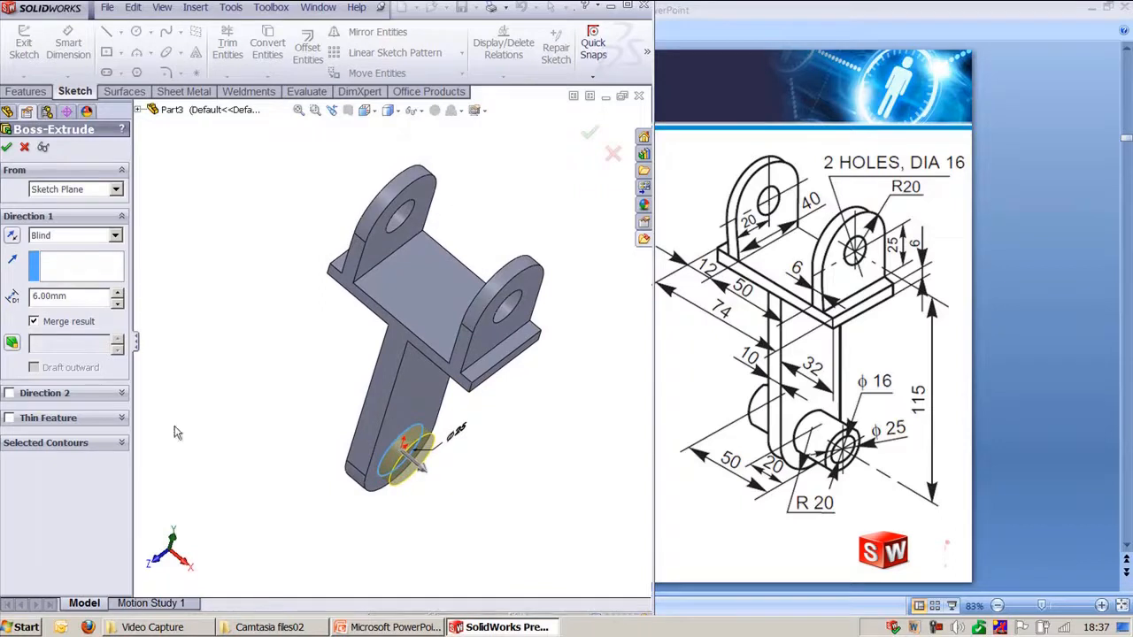
left_click(25, 148)
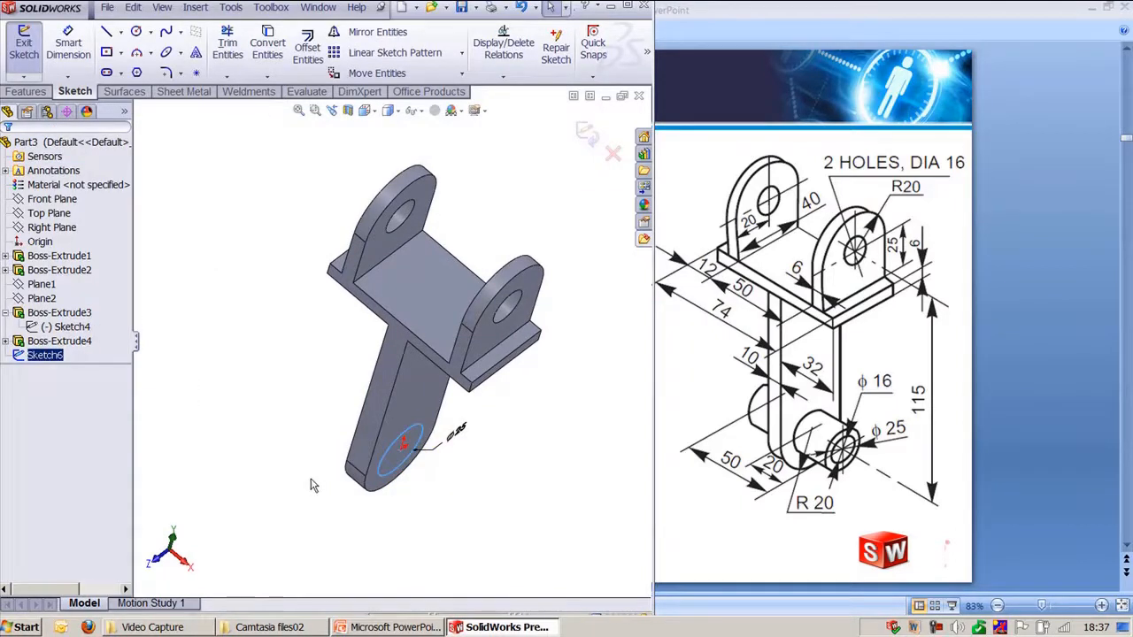
- Exit the 25 mm circle sketch and change its sketch plane from the leg's face to the Right Plane
left_click(587, 133)
left_click(62, 356)
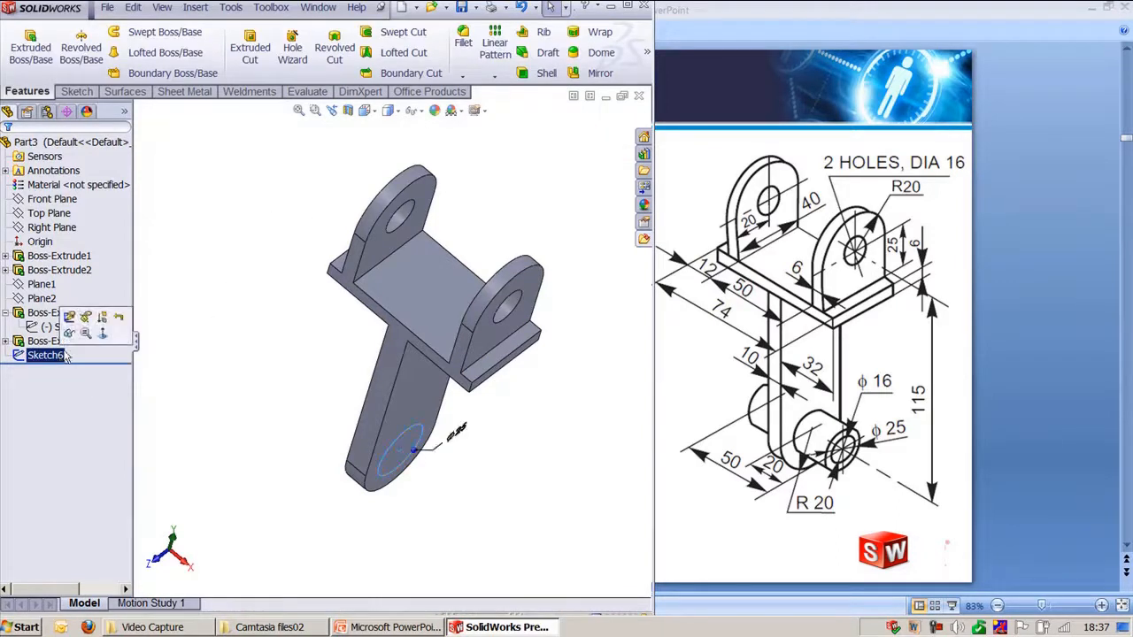
left_click(85, 319)
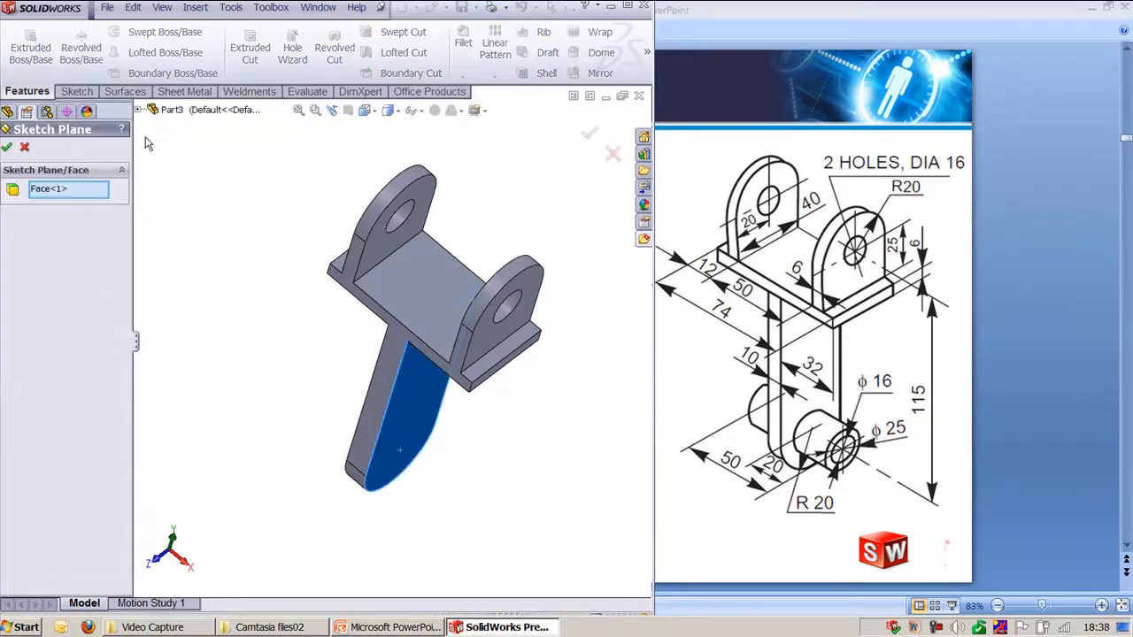
left_click(138, 110)
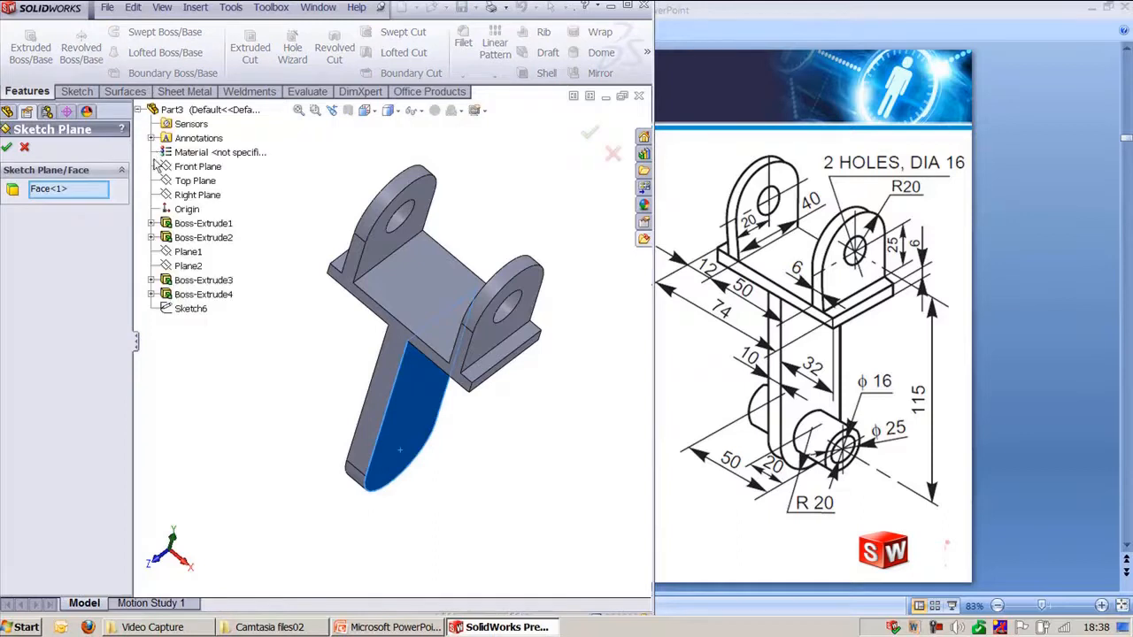
left_click(195, 195)
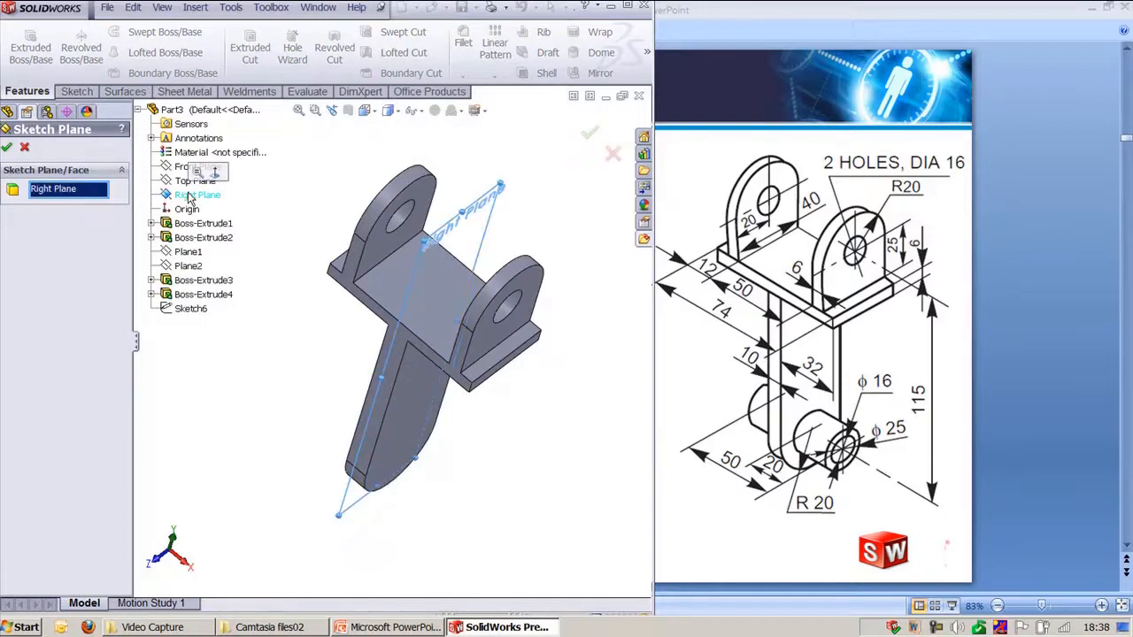
left_click(6, 148)
- Extrude the 25 mm circle sketch 50 mm with the Mid Plane end condition to form the boss through the leg
mouse_move(298, 434)
middle_mouse_down()
mouse_move(265, 372)
mouse_move(235, 382)
mouse_move(265, 416)
middle_mouse_up()
left_click(45, 355)
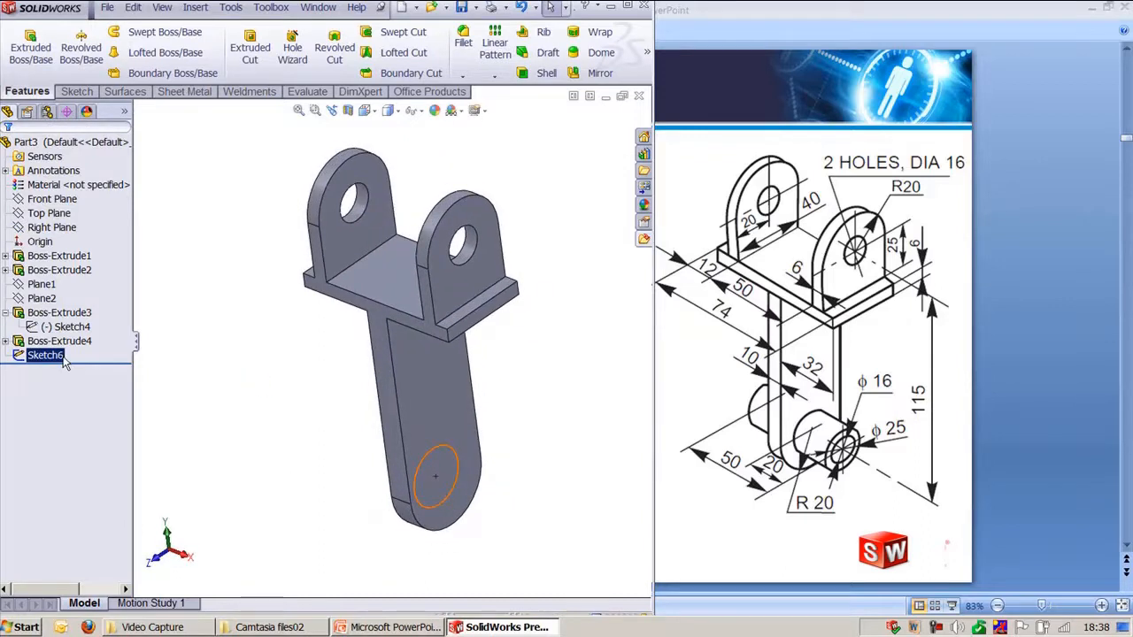
left_click(40, 62)
left_click(71, 235)
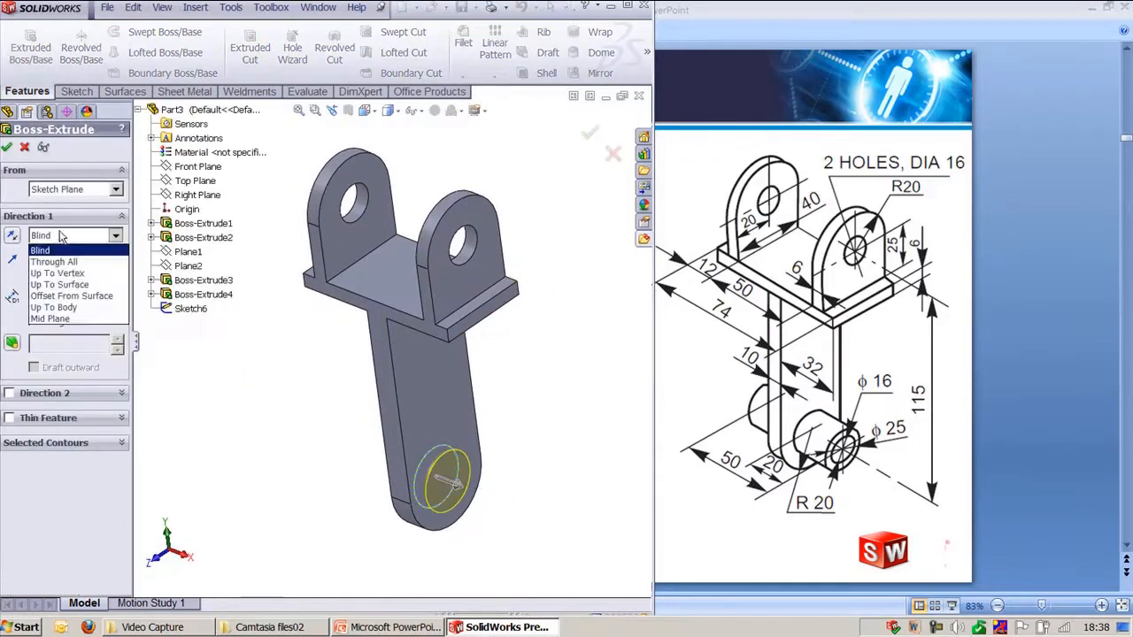
left_click(53, 319)
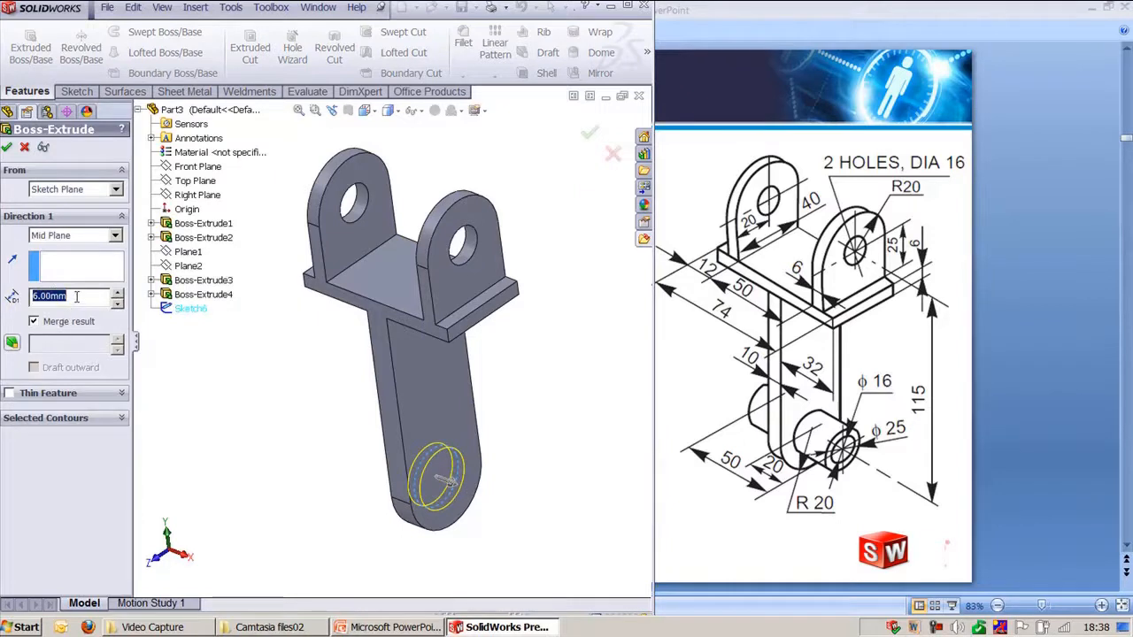
type("50")
key("Return")
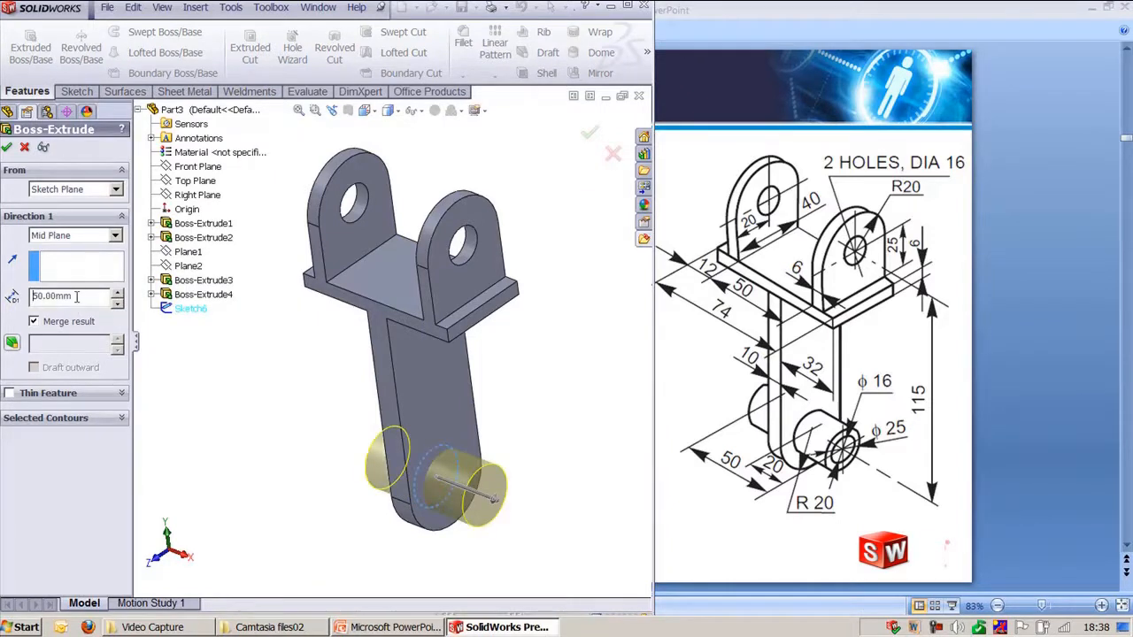
- Start an extruded cut on the boss's end face and sketch a circle about 17 mm in diameter centred on the origin
middle_click_drag(203, 501, 235, 459)
left_click(249, 48)
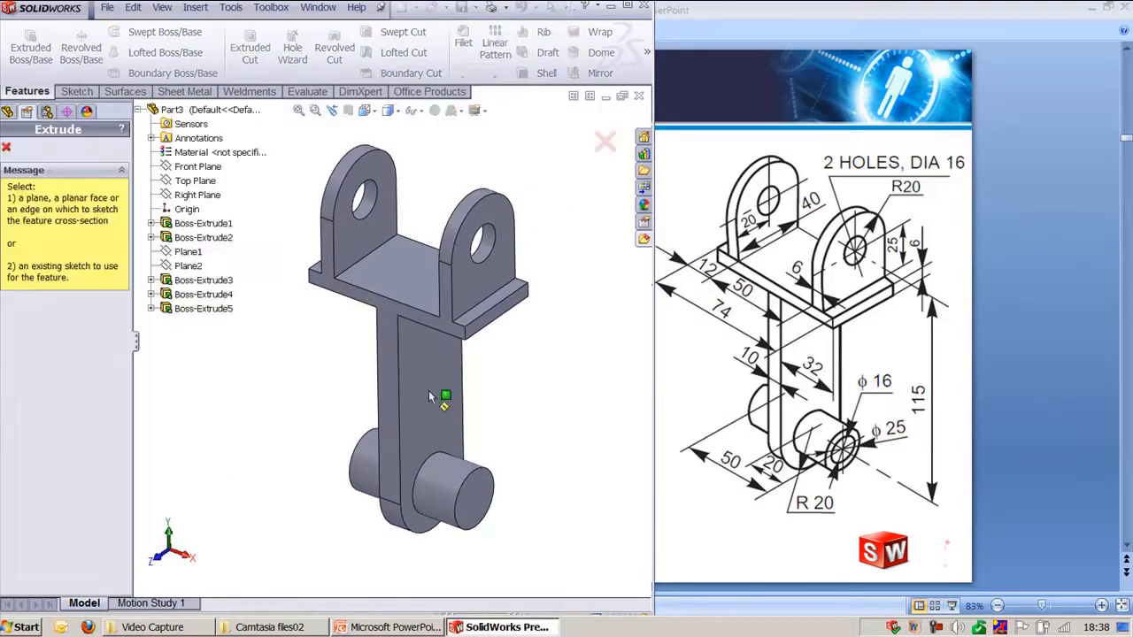
left_click(474, 490)
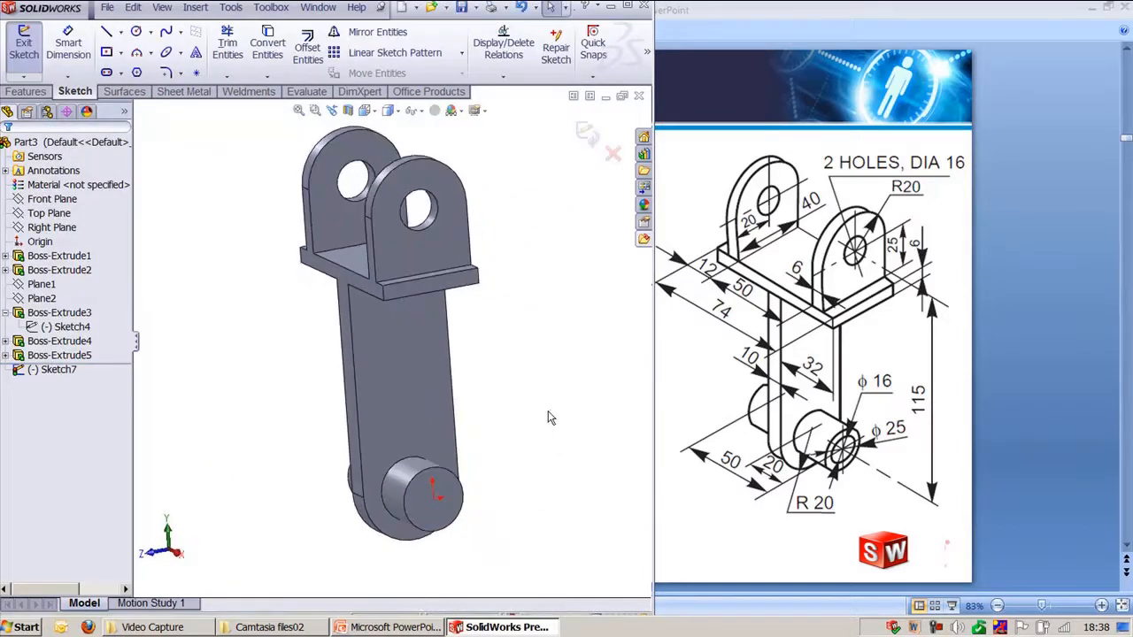
right_click_drag(497, 471, 447, 474)
left_click(391, 492)
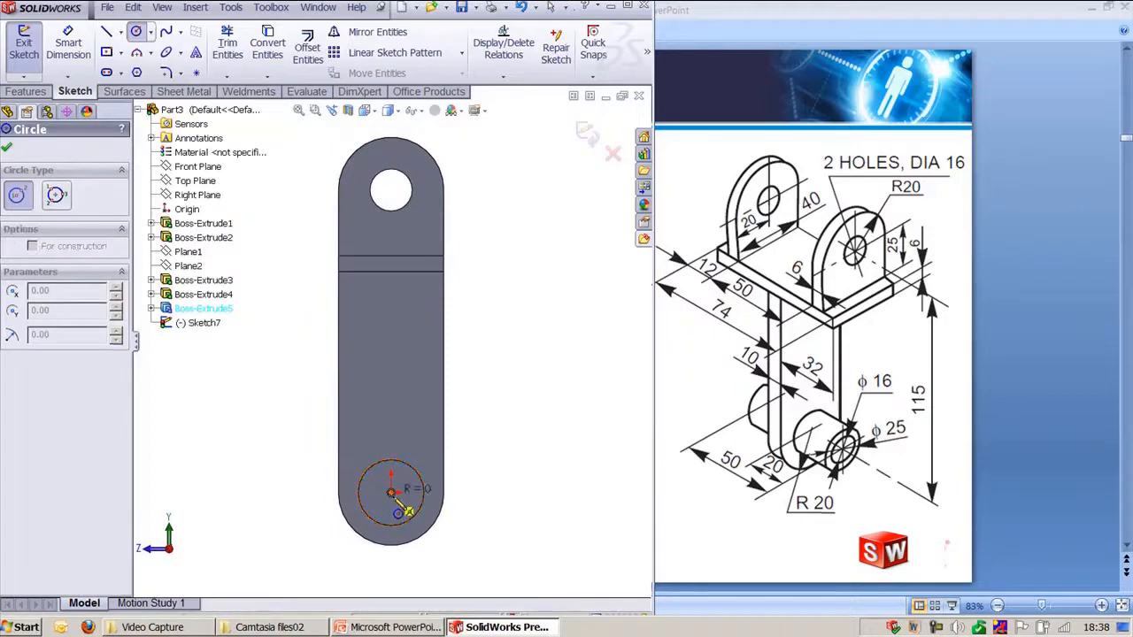
left_click(406, 510)
- Dimension the diameter of the circle on the boss's end face to 16 mm
mouse_move(447, 514)
right_mouse_down()
mouse_move(505, 517)
mouse_move(461, 474)
right_mouse_up()
left_click(418, 515)
left_click(498, 541)
type("16")
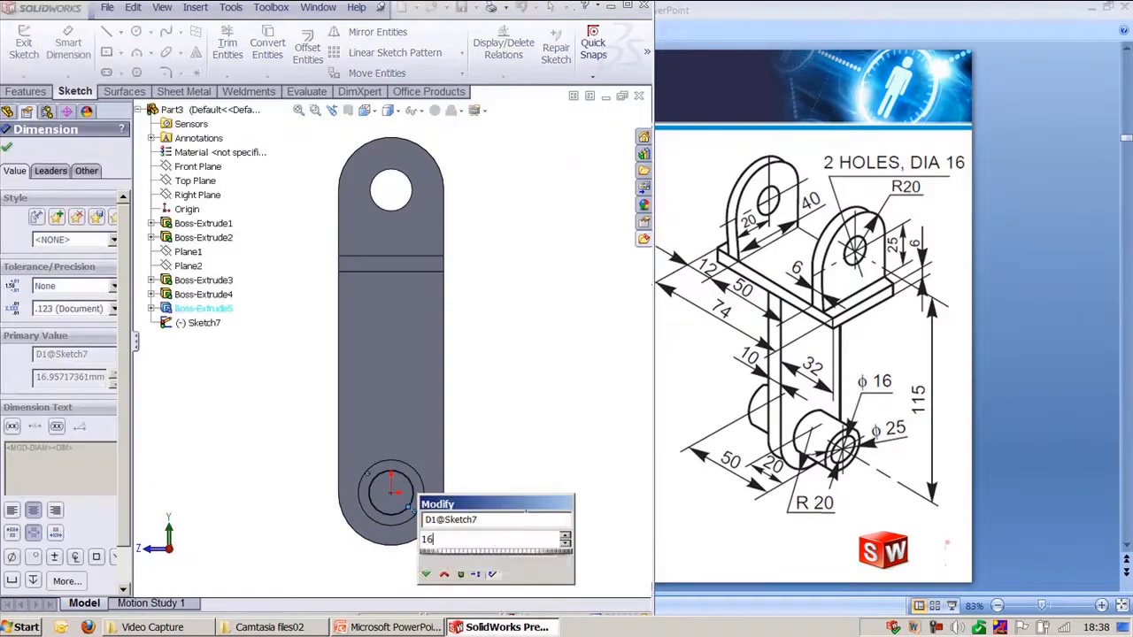
key("Return")
- Cut the 16 mm circle through the whole boss with the Through All end condition
right_click_drag(566, 163, 542, 217)
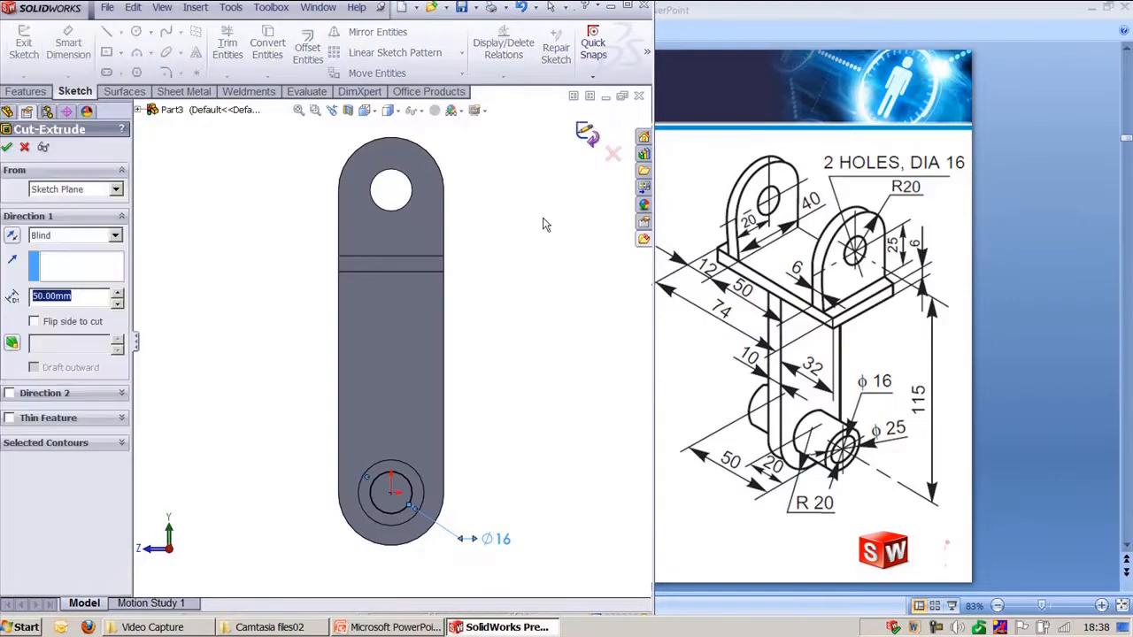
left_click(82, 236)
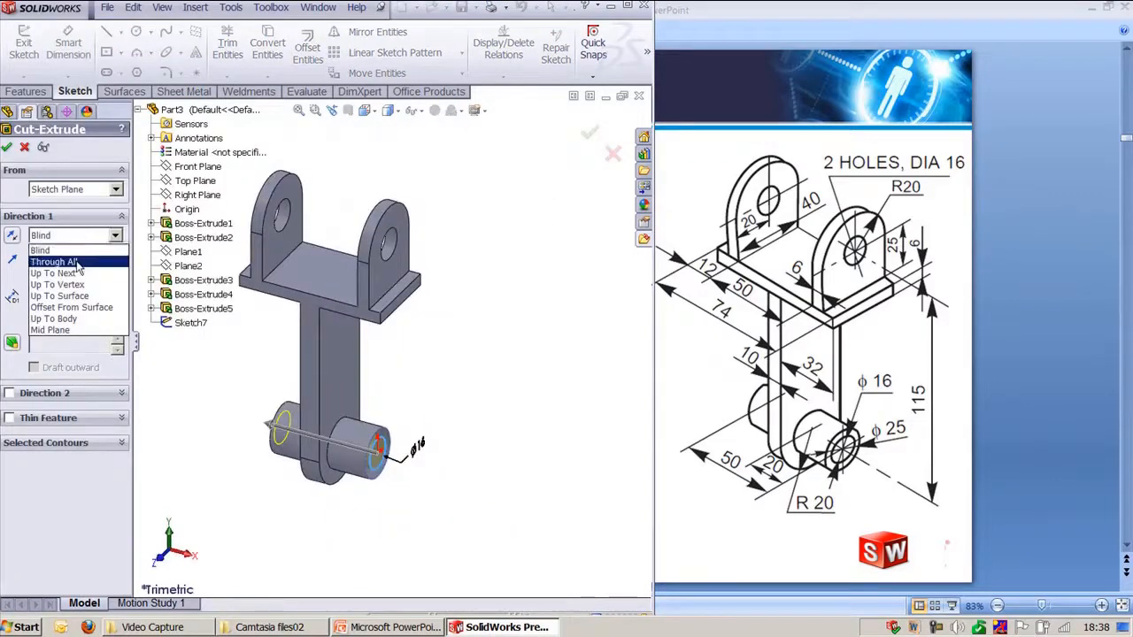
left_click(55, 252)
left_click(7, 148)
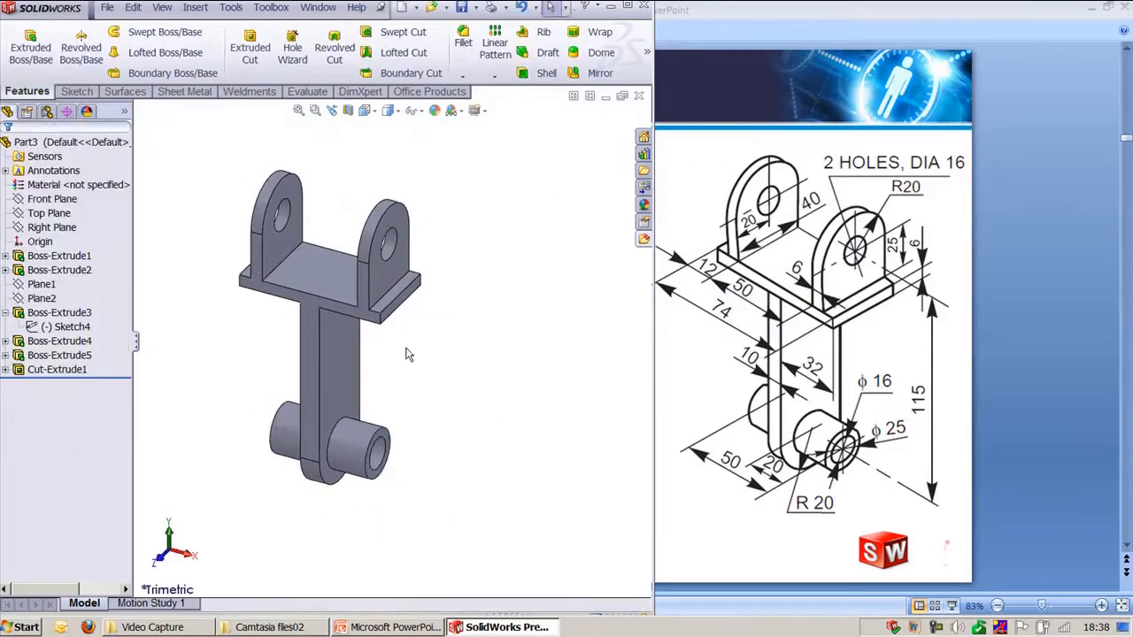
middle_click_drag(408, 352, 536, 425, "ctrl")
scroll(531, 423, "down", 3)
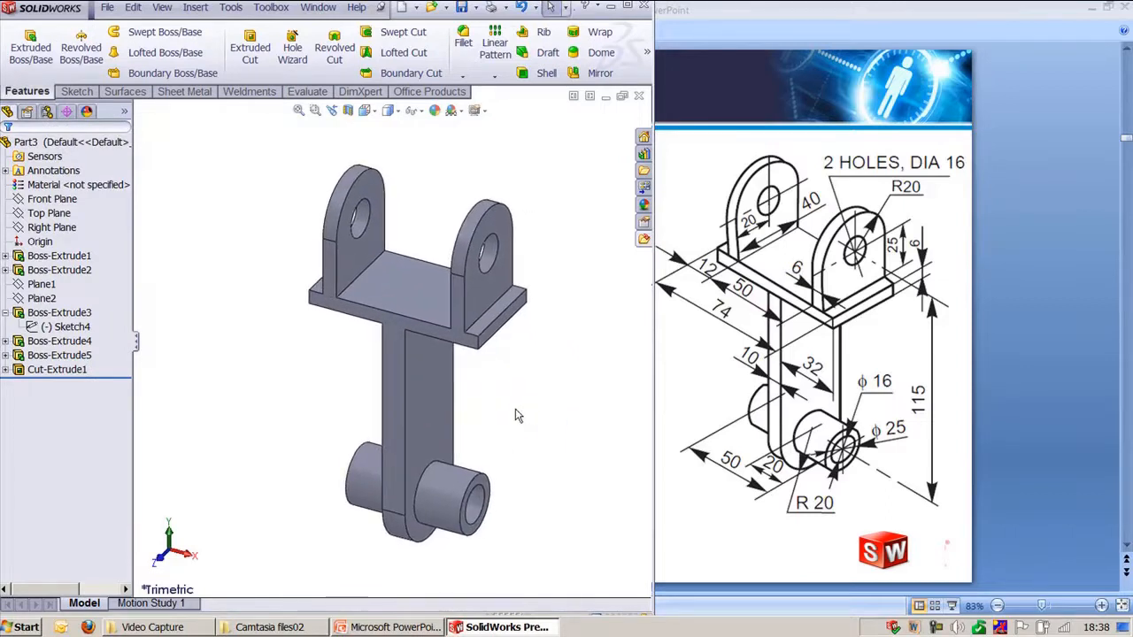
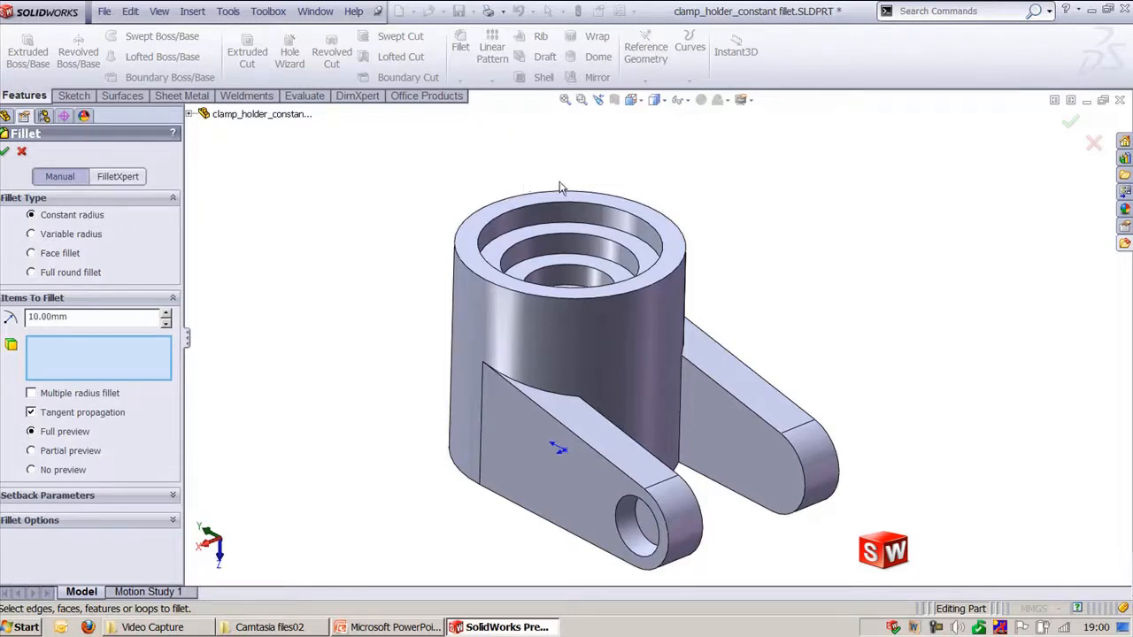
- Select the two inner circular step edges of the clamp holder's bore for a constant radius fillet and set the radius to 2 mm
left_click(591, 259)
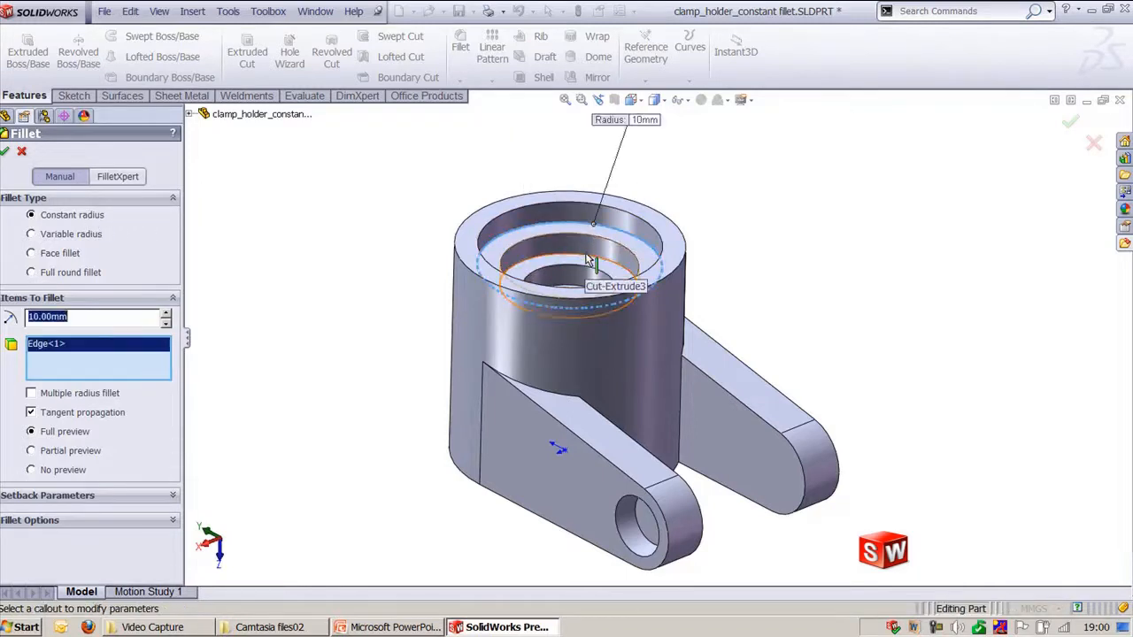
left_click(599, 262)
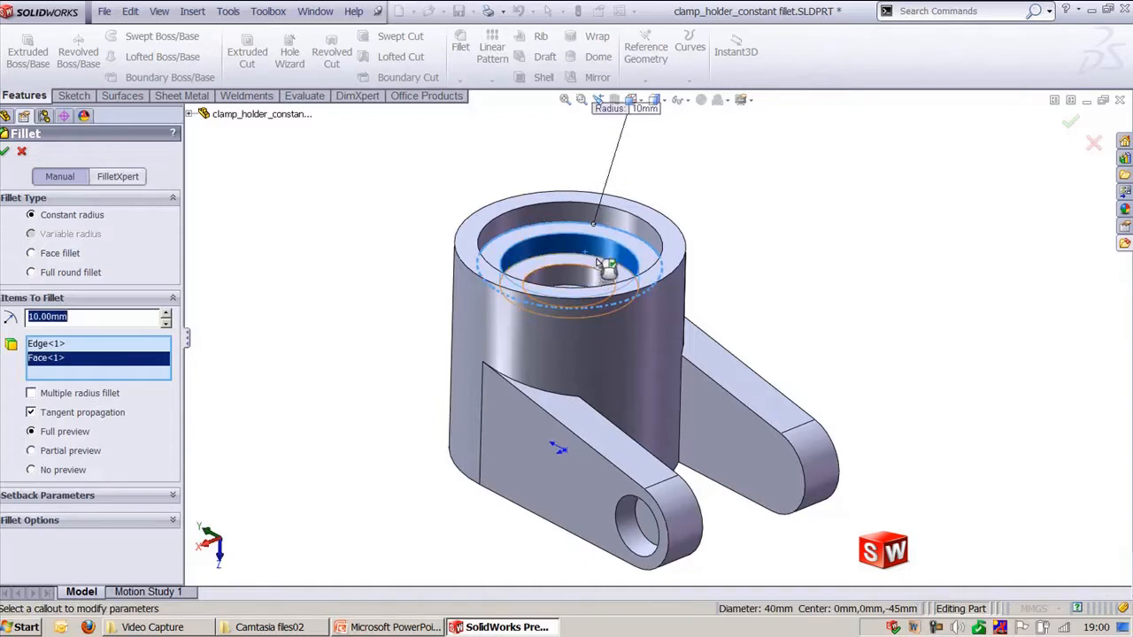
left_click(604, 259)
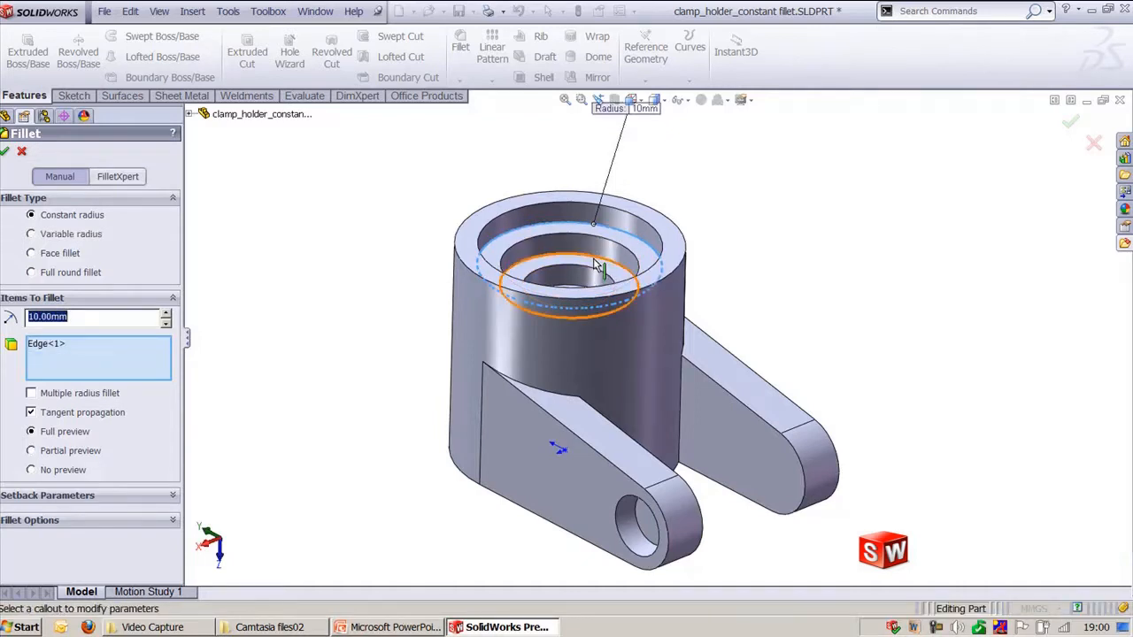
left_click(602, 269)
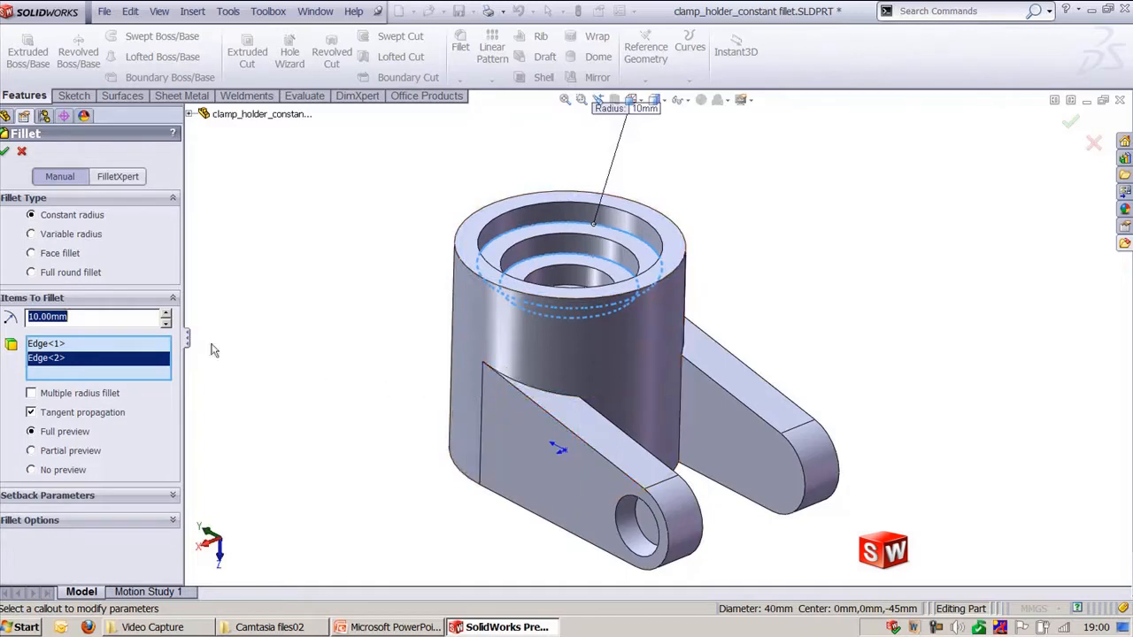
type("2")
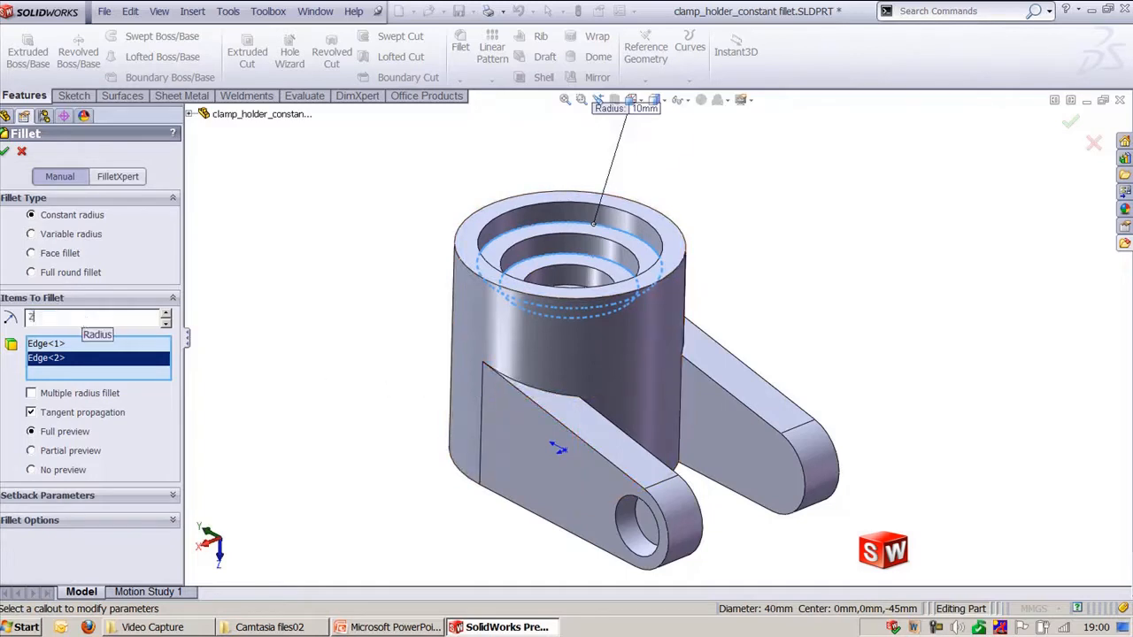
key("Return")
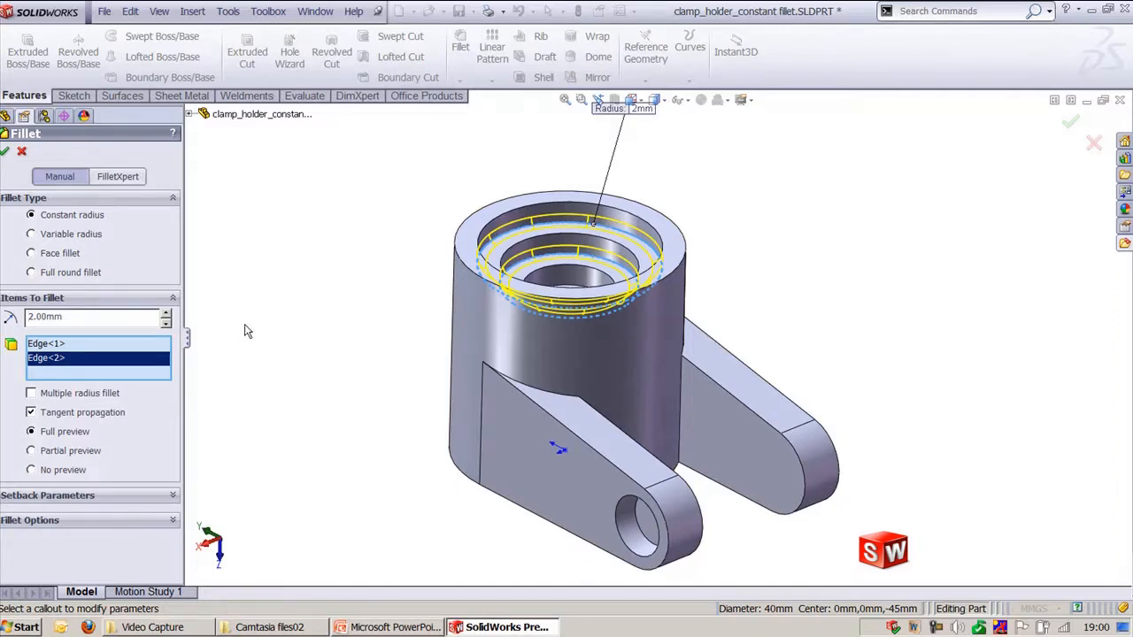
- Enable multiple radius fillet, add the front arm's outer upper edge with tangent propagation, and set its radius to 3 mm
scroll(413, 376, "up", 1)
scroll(429, 356, "down", 1)
middle_click_drag(404, 365, 400, 395, "ctrl")
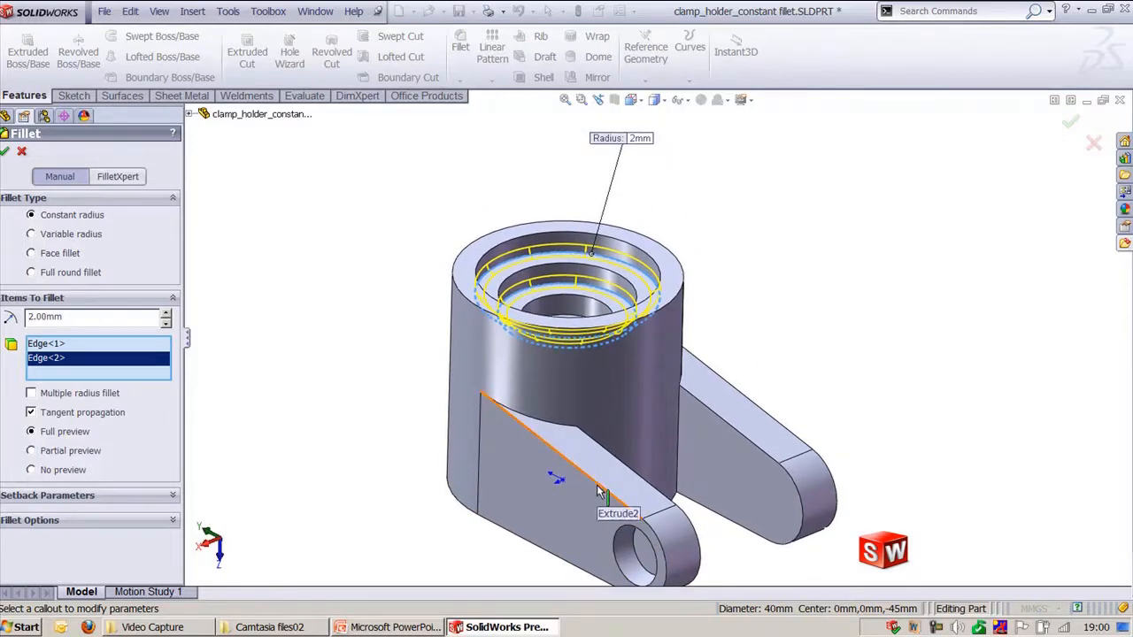
scroll(433, 389, "up", 1)
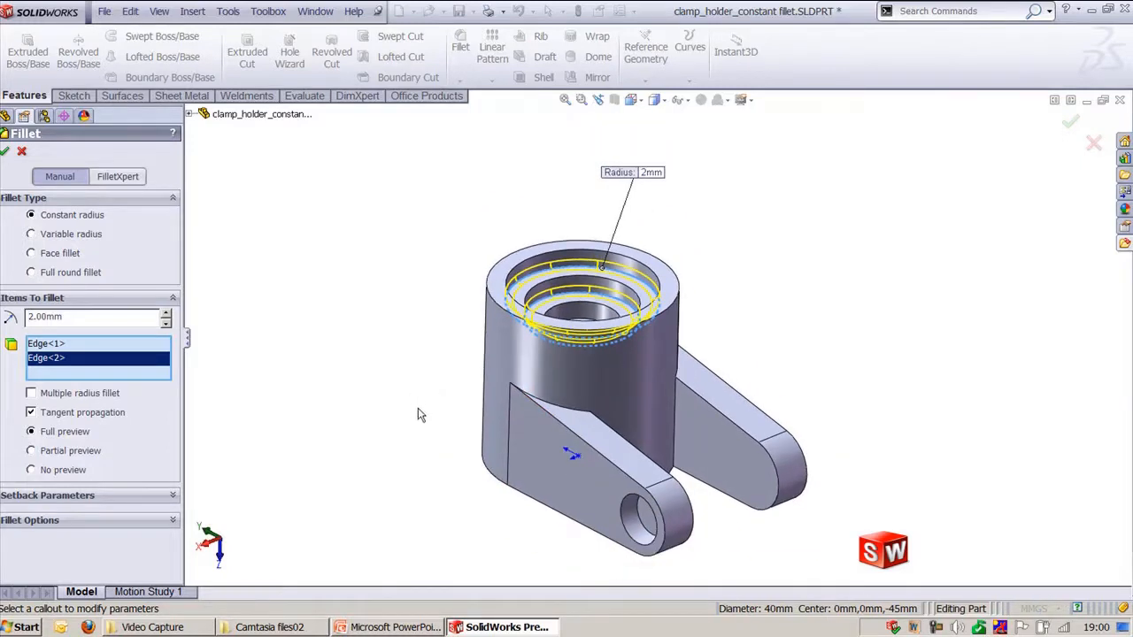
left_click(65, 394)
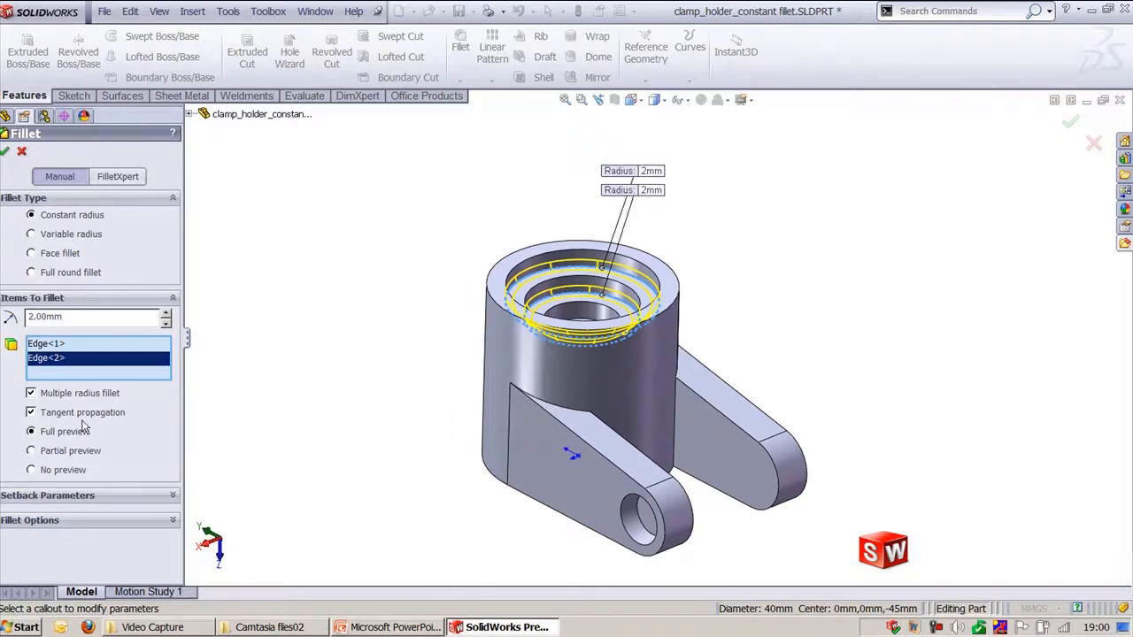
left_click(607, 467)
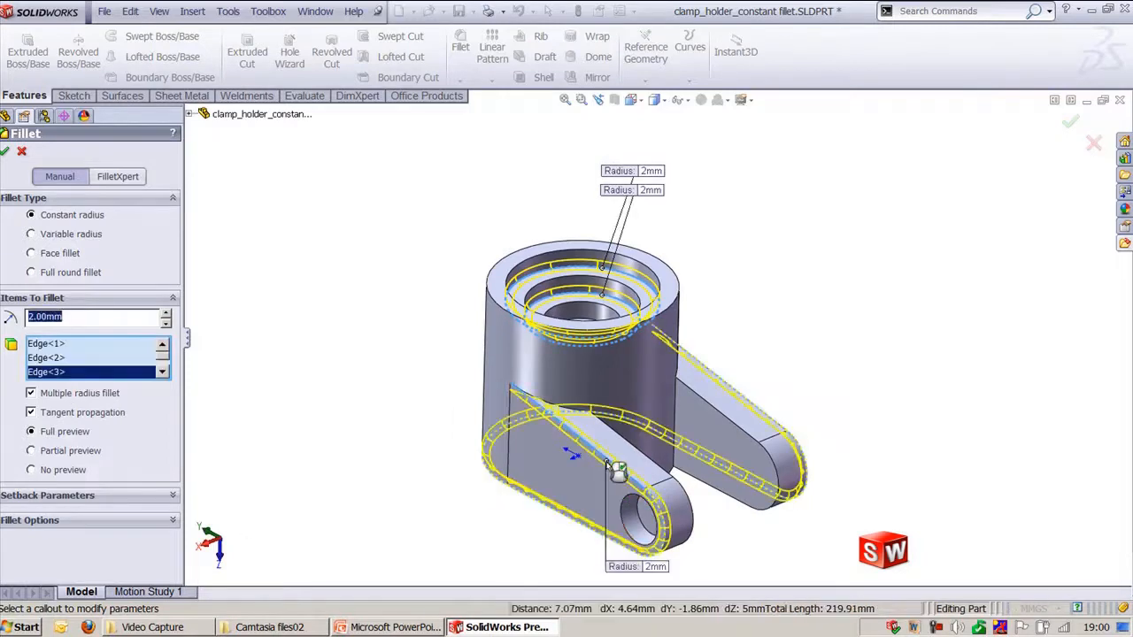
middle_click_drag(717, 531, 678, 504, "ctrl")
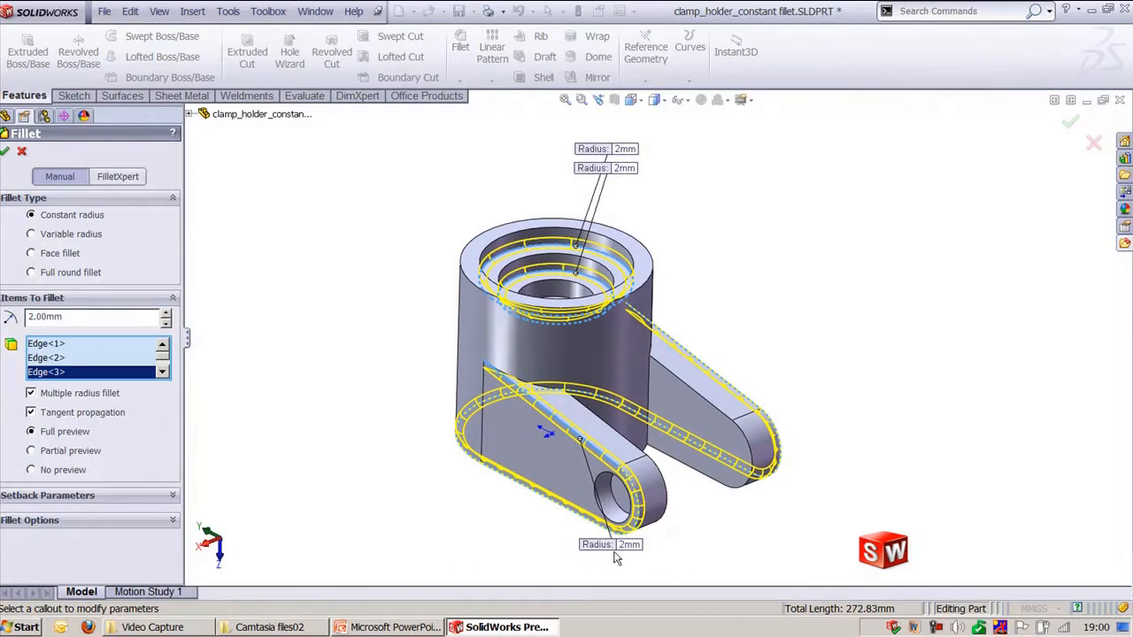
left_click(98, 321)
type("3")
key("Return")
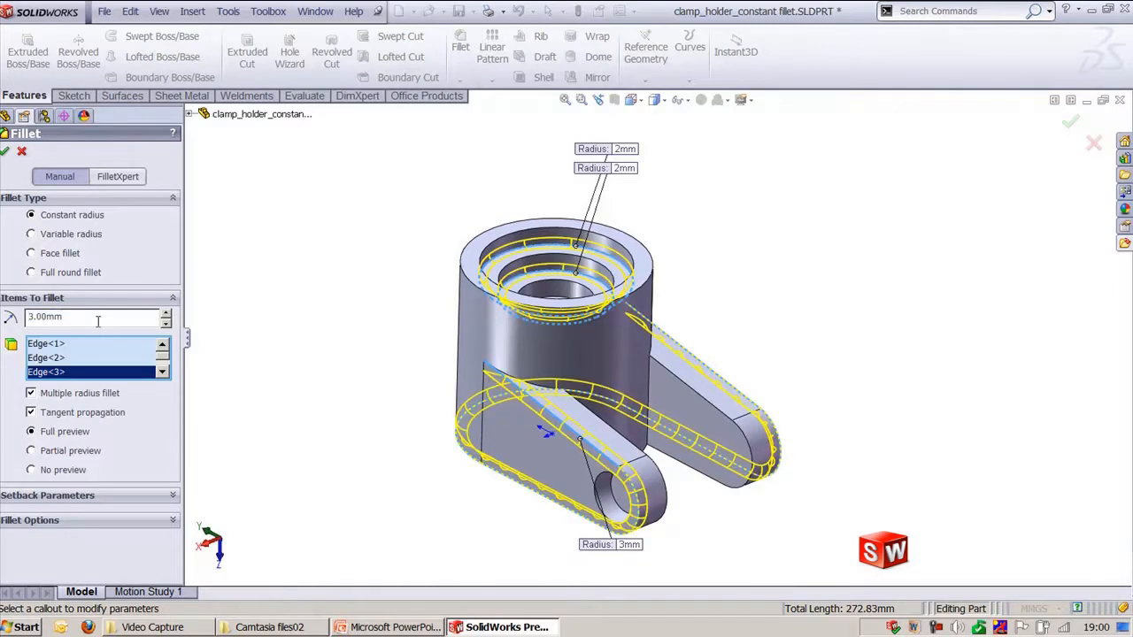
- Set the fillet radius of the lower inner bore edge to 1 mm
left_click(69, 357)
left_click(84, 323)
type("1")
key("Return")
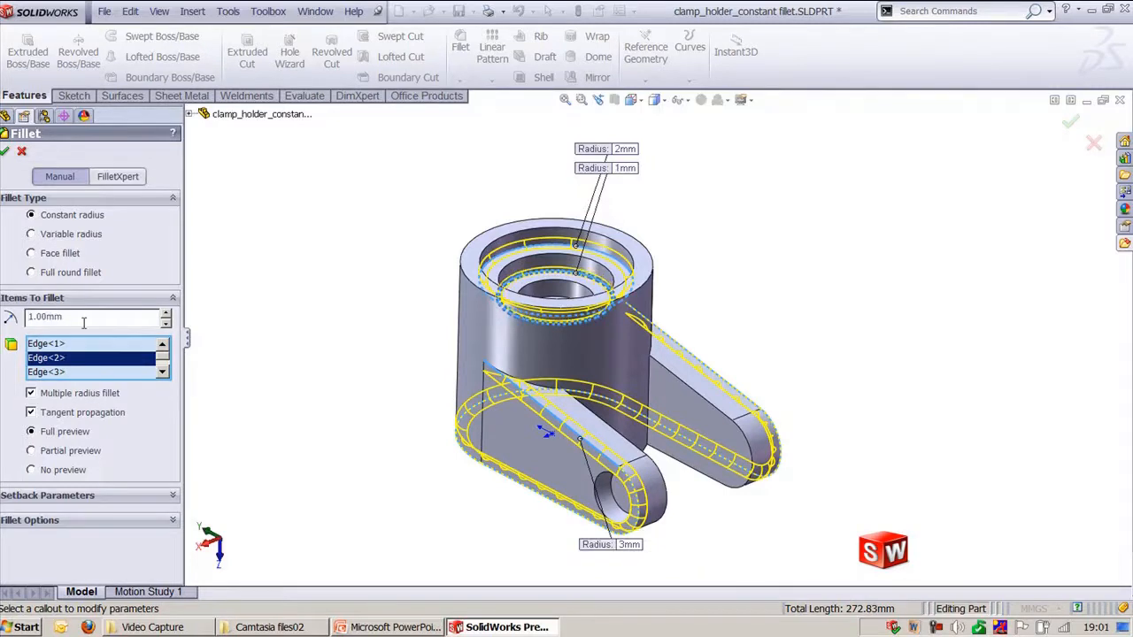
- Set the fillet radius of the upper inner bore edge to 0.5 mm and apply the multiple radius fillet
left_click(77, 345)
left_click(76, 316)
type("1")
type("5")
key("Return")
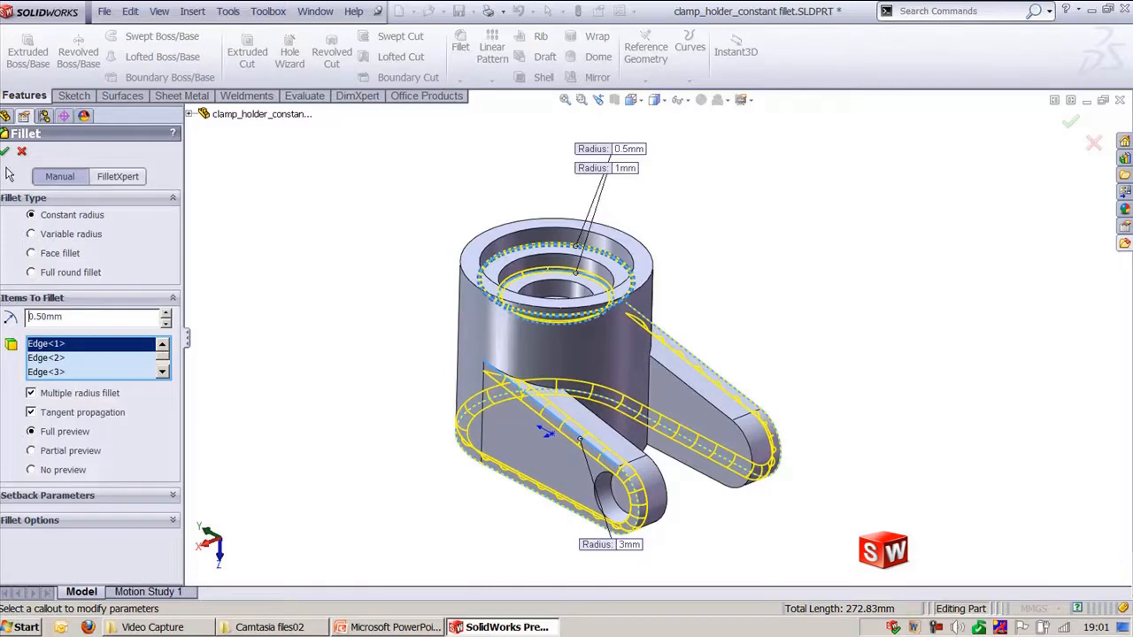
key("Return")
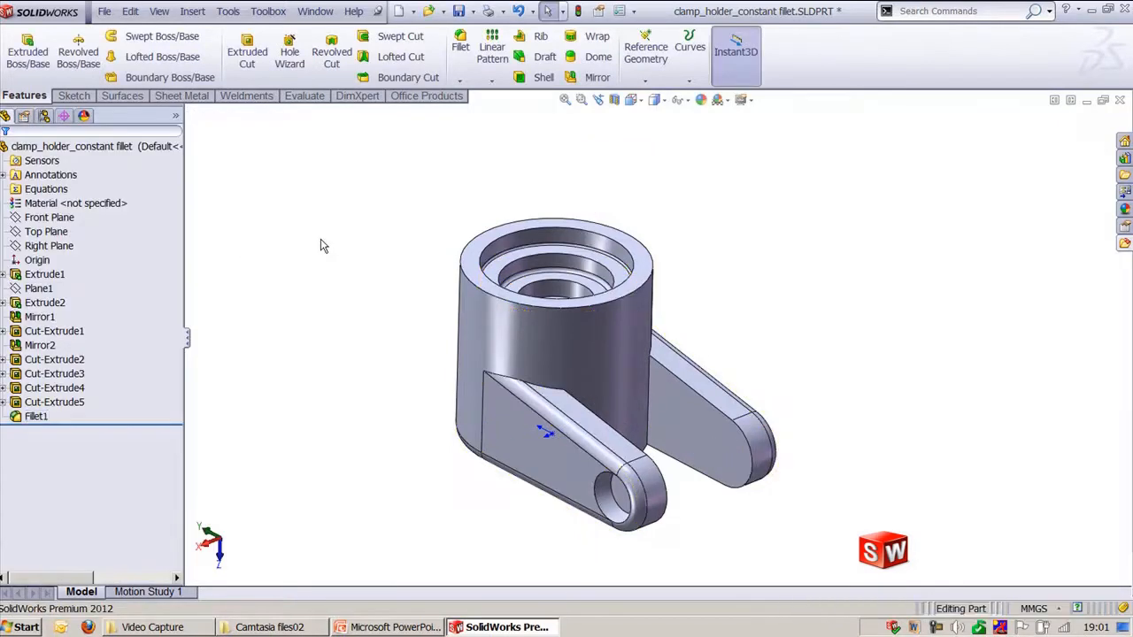
key("ctrl+7")
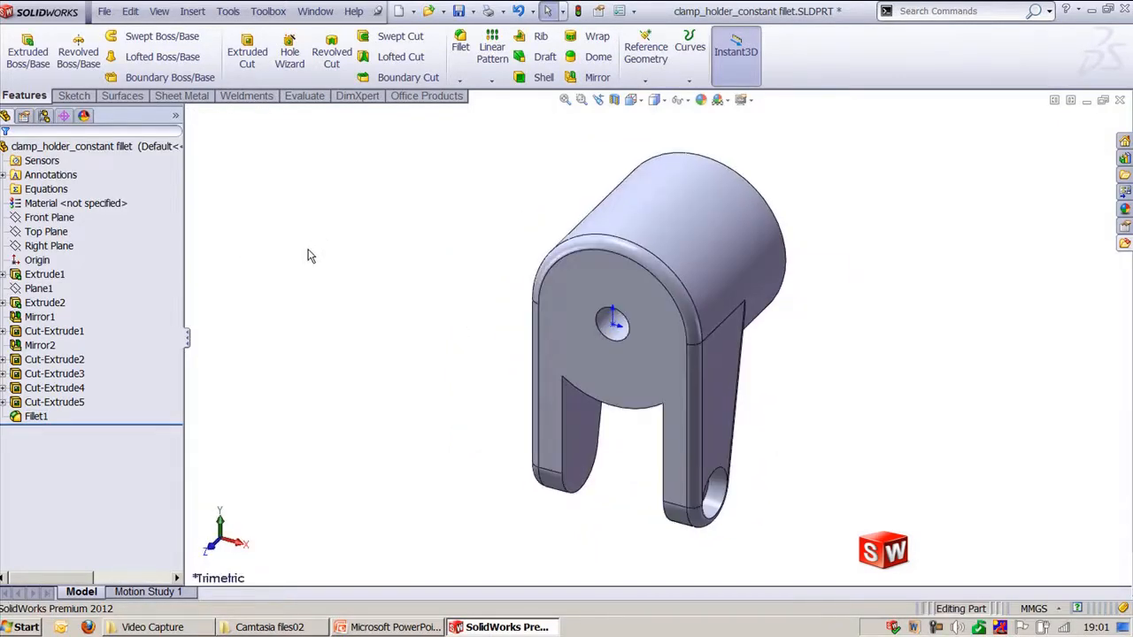
- Switch to the open Round Corners part
left_click(315, 10)
left_click(356, 180)
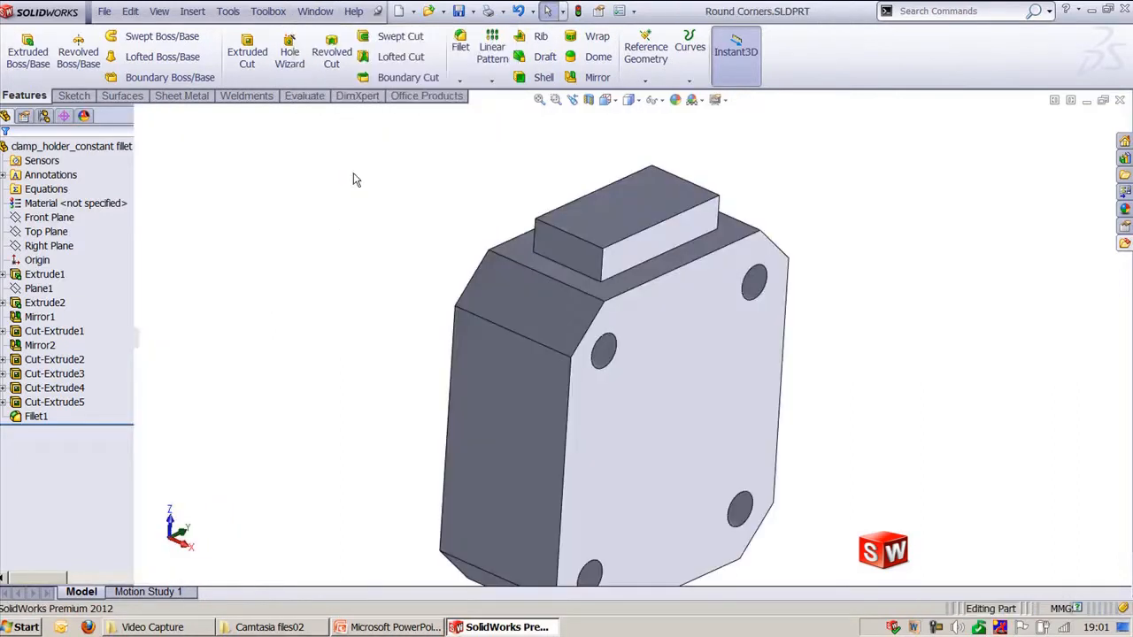
scroll(921, 232, "down", 2)
scroll(876, 195, "up", 3)
scroll(769, 252, "down", 1)
- Start a constant radius fillet on the four edges around the raised block's base and set the radius to 3 mm
left_click(462, 46)
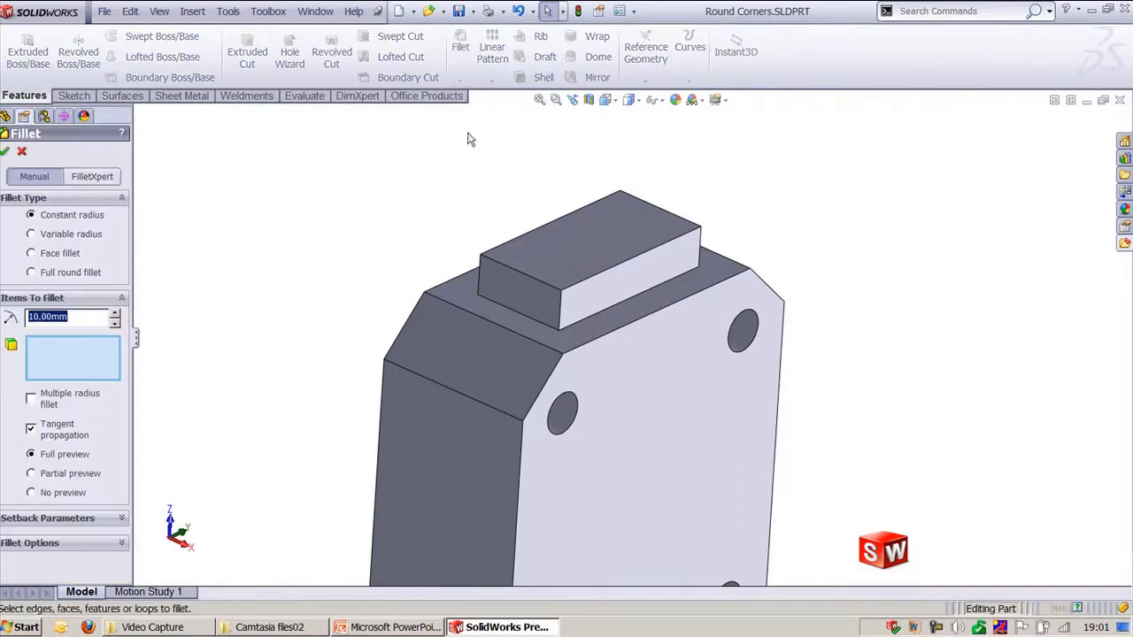
left_click(575, 351)
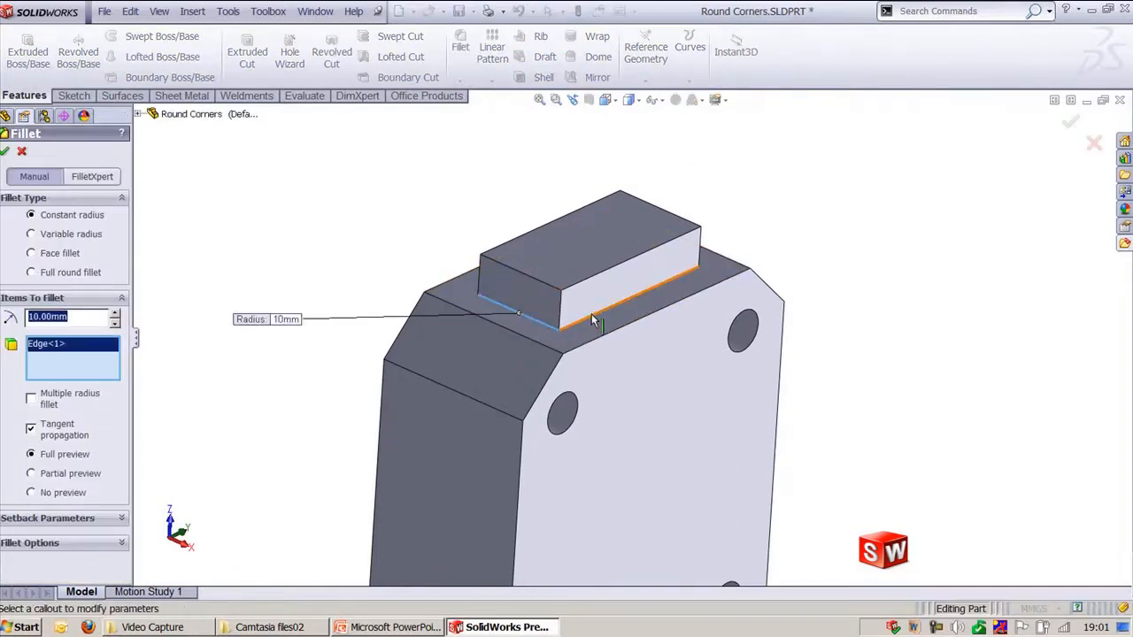
left_click(592, 315)
middle_click_drag(591, 315, 687, 315)
left_click(460, 267)
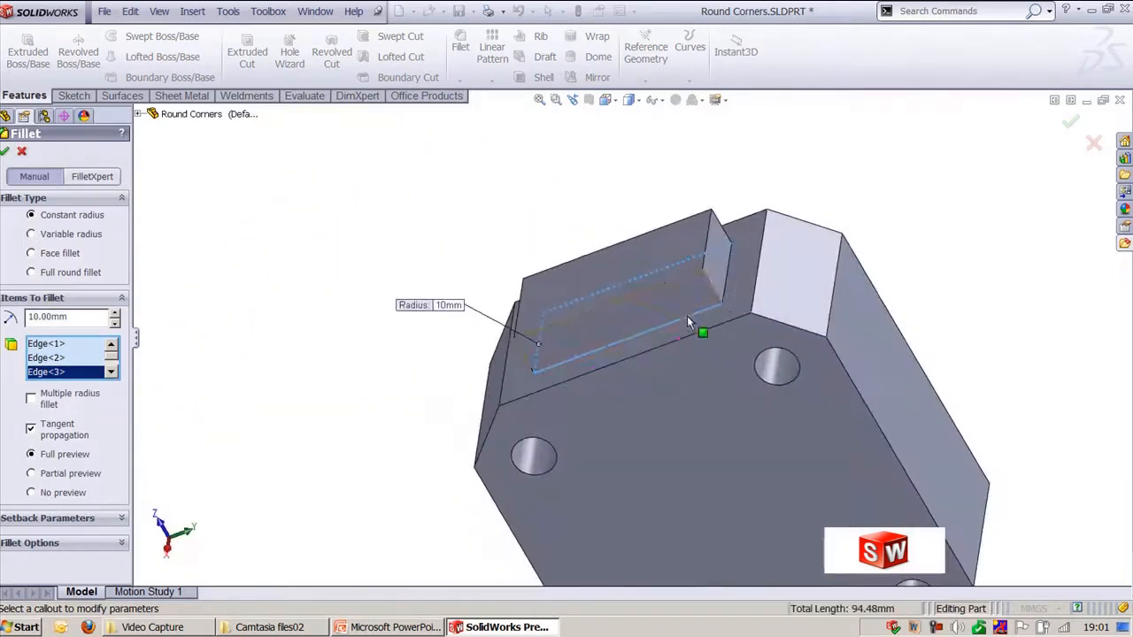
left_click(723, 273)
type("3")
key("Return")
middle_click_drag(460, 186, 569, 347)
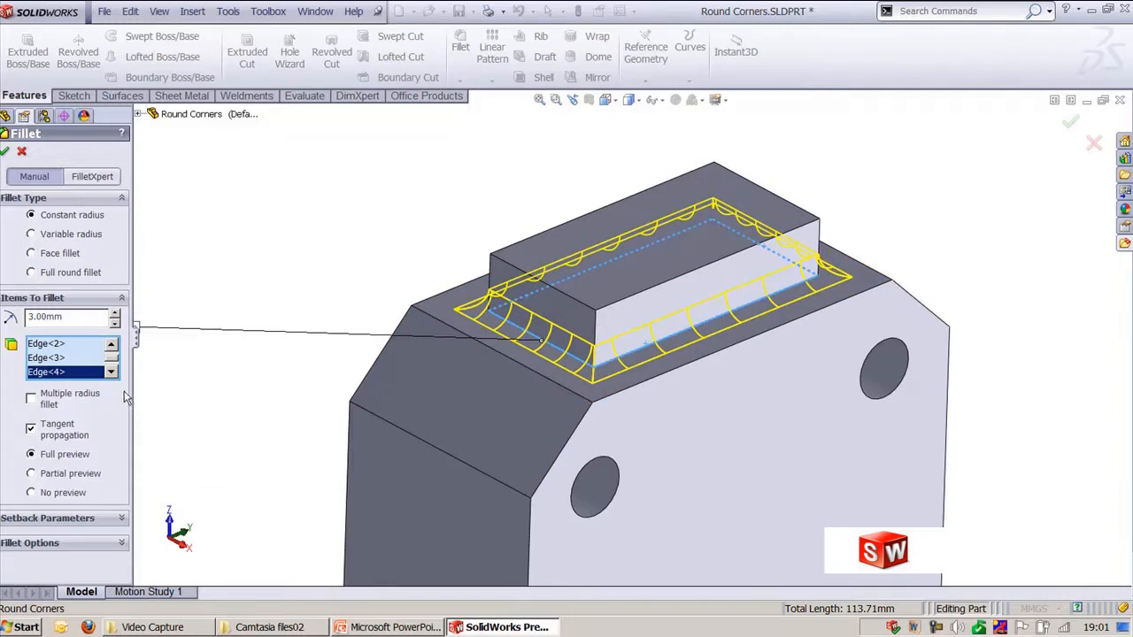
- Enable round corners in the fillet options and apply the fillet around the raised block's base
left_click_drag(132, 410, 164, 413)
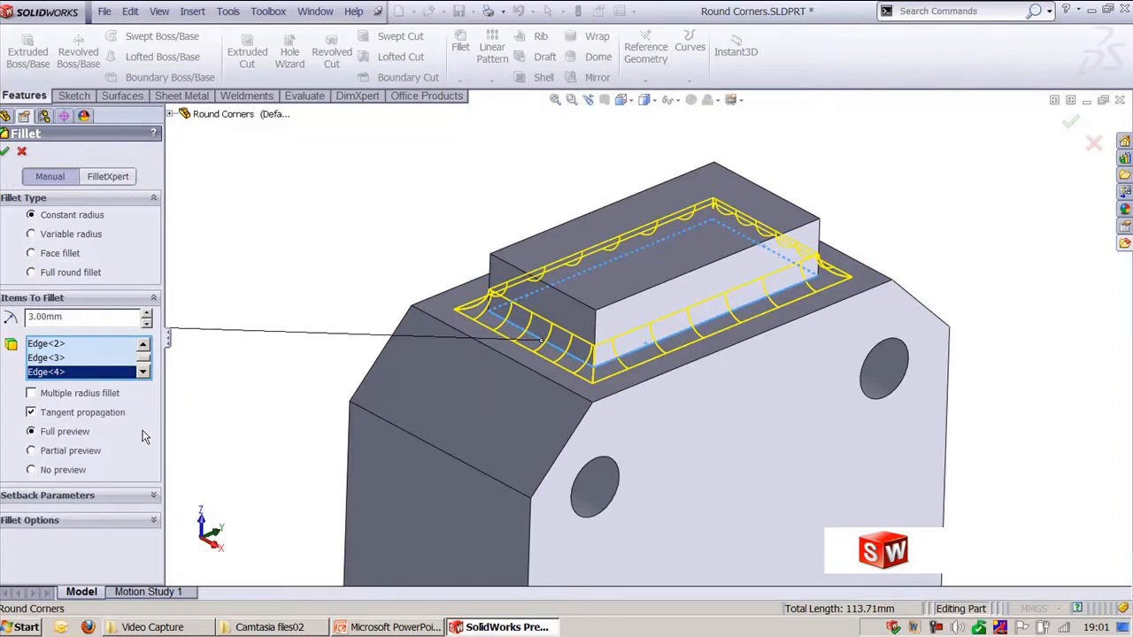
left_click(86, 522)
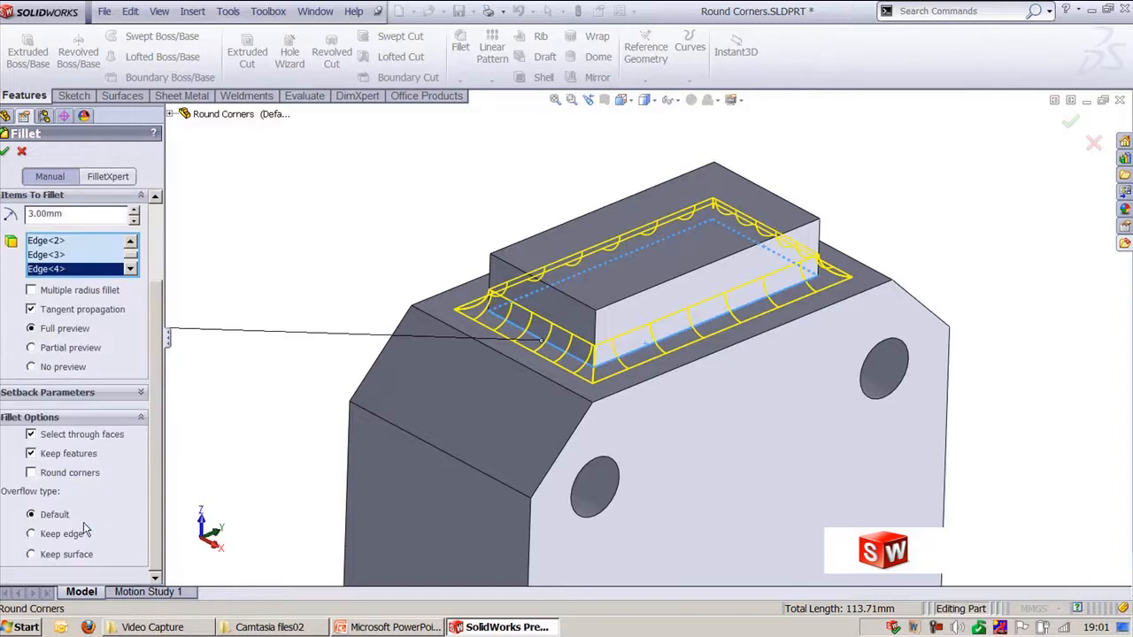
left_click(31, 473)
middle_click_drag(624, 418, 608, 408)
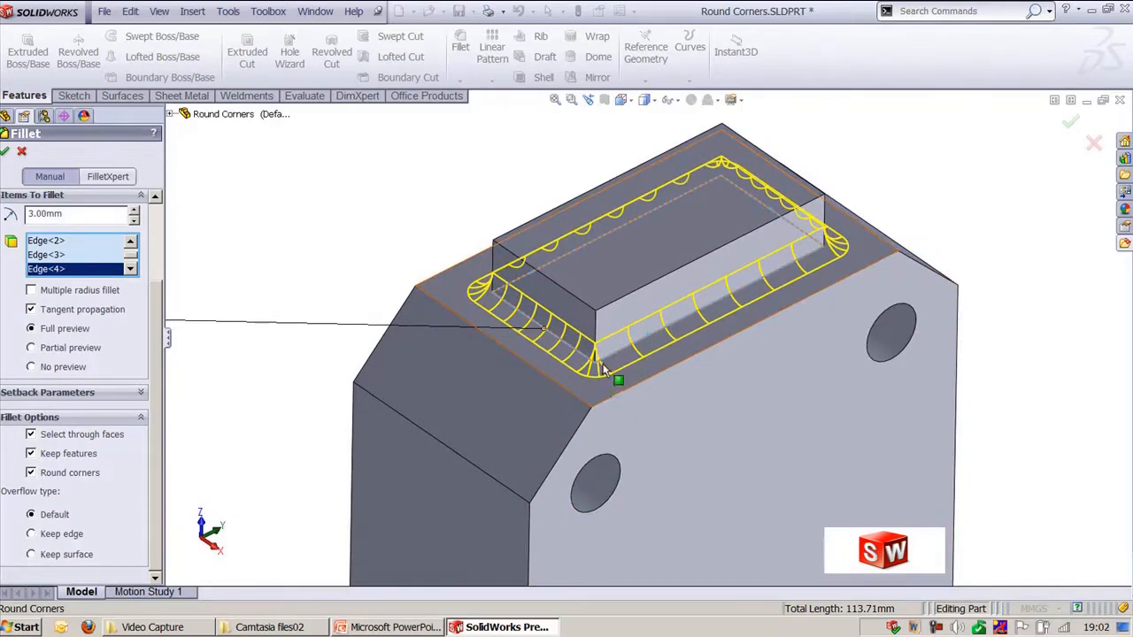
left_click(5, 151)
- Start a 3 mm constant radius fillet on the three edges meeting at one outer corner of the raised block
middle_click_drag(363, 223, 817, 396)
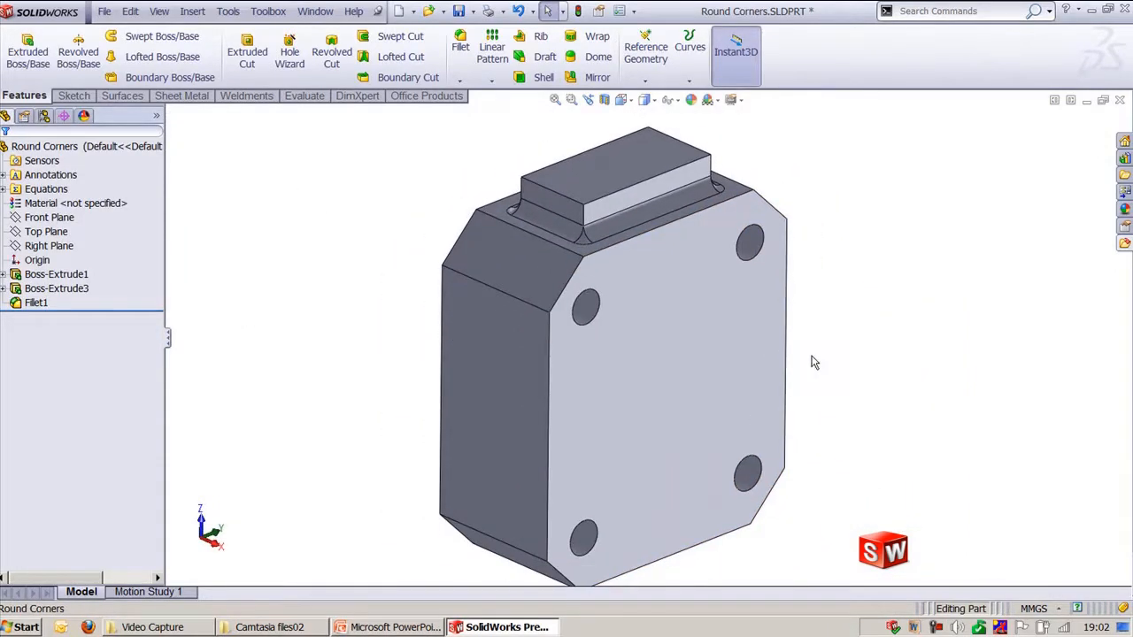
middle_click_drag(817, 342, 852, 334)
scroll(821, 398, "down", 5)
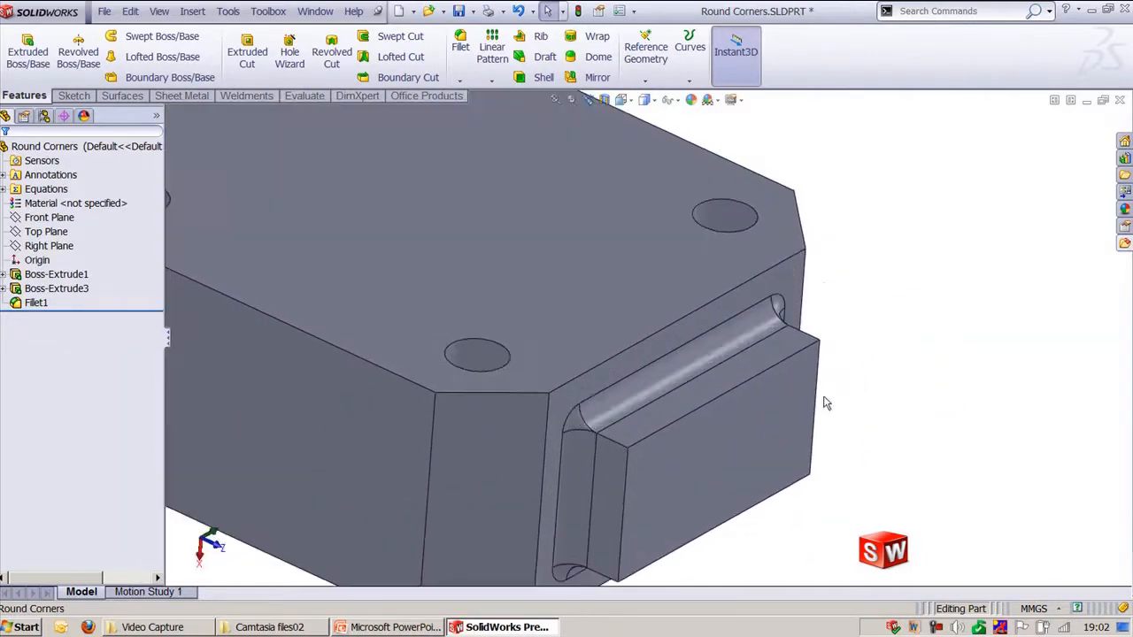
middle_click_drag(825, 402, 783, 364, "ctrl")
scroll(708, 423, "down", 2)
left_click(460, 49)
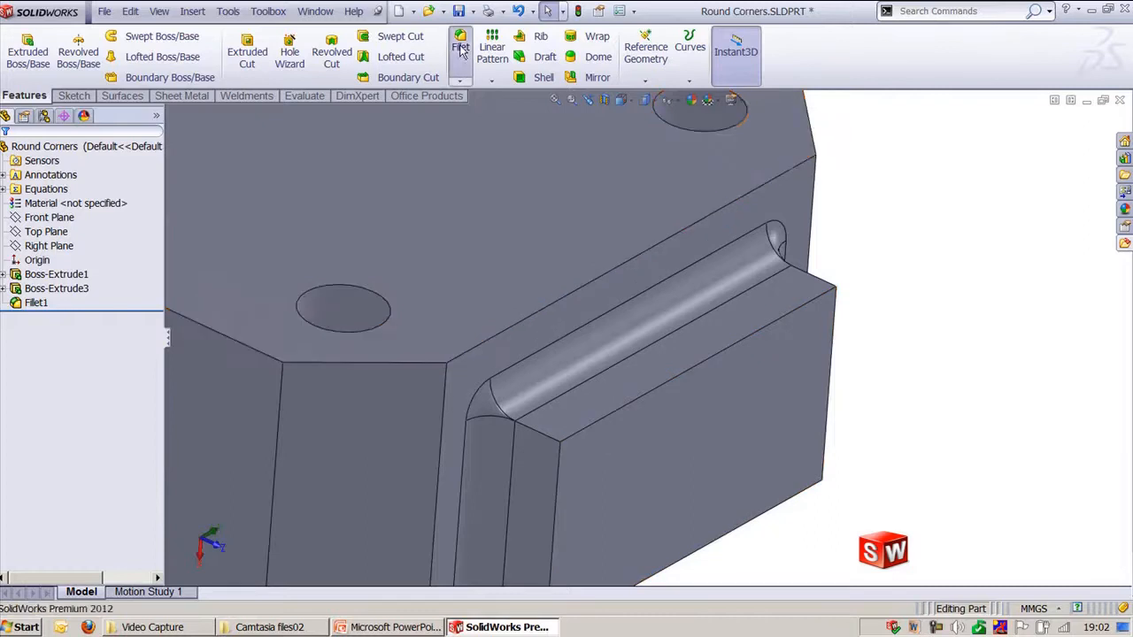
left_click(586, 432)
left_click(555, 495)
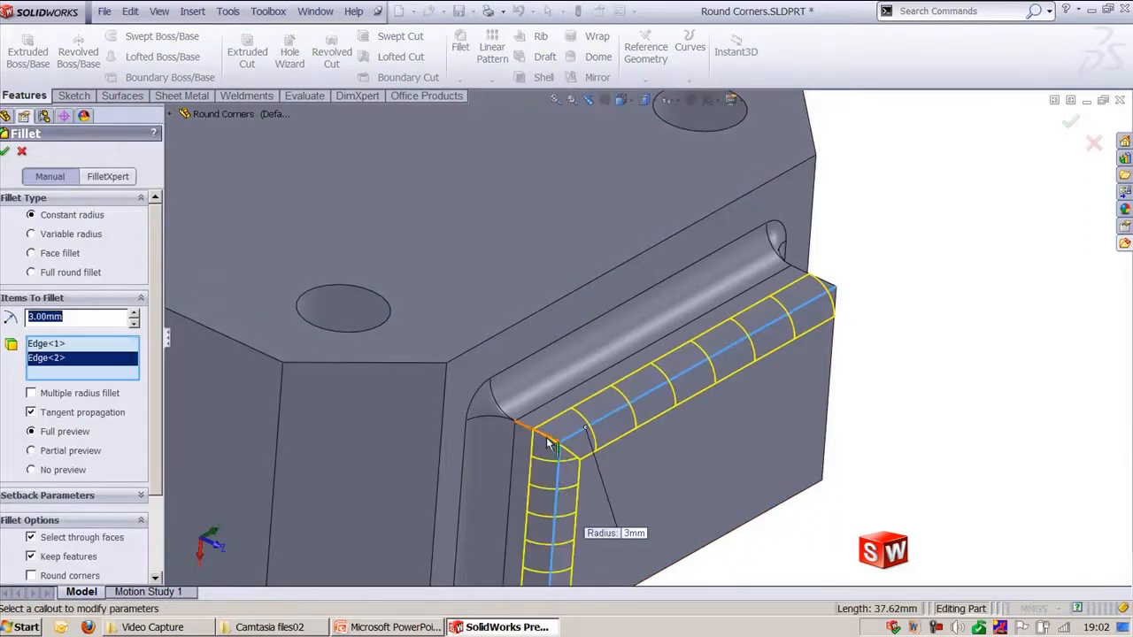
left_click(543, 435)
scroll(564, 472, "down", 2)
middle_click_drag(550, 414, 664, 412)
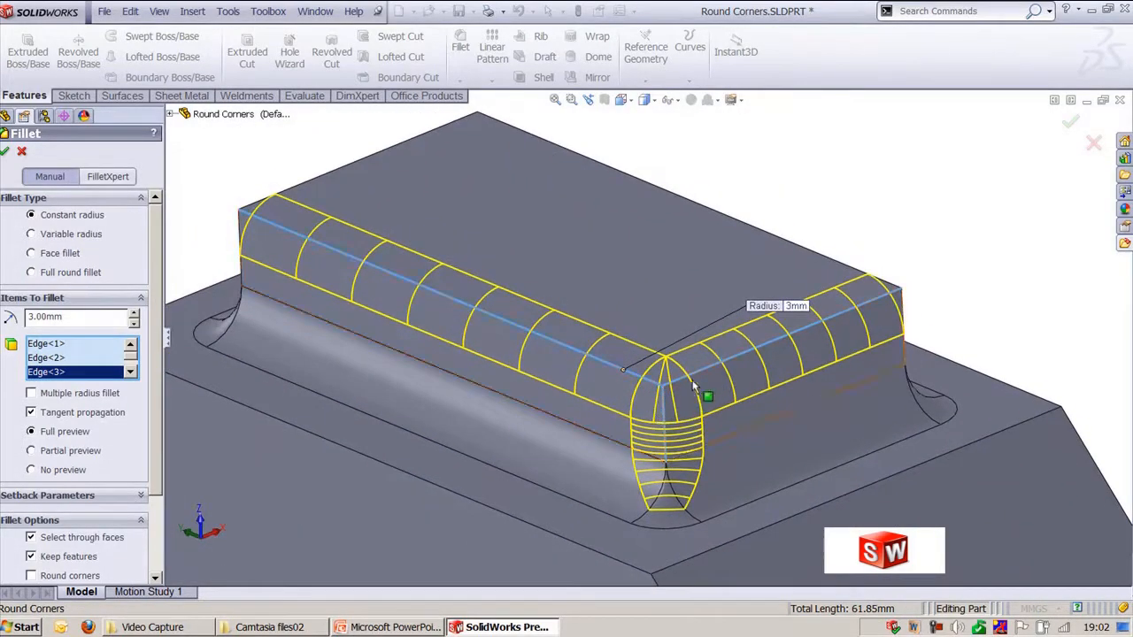
- Open the fillet's setback parameters and select the vertex where the three chosen edges meet
scroll(159, 345, "down", 3)
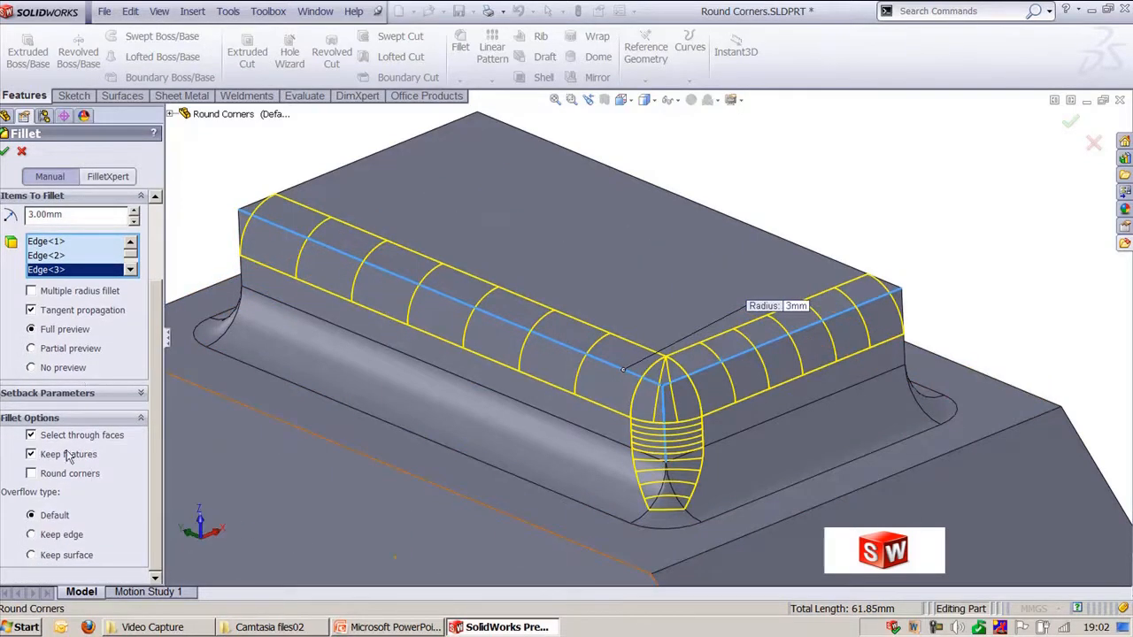
scroll(158, 277, "up", 3)
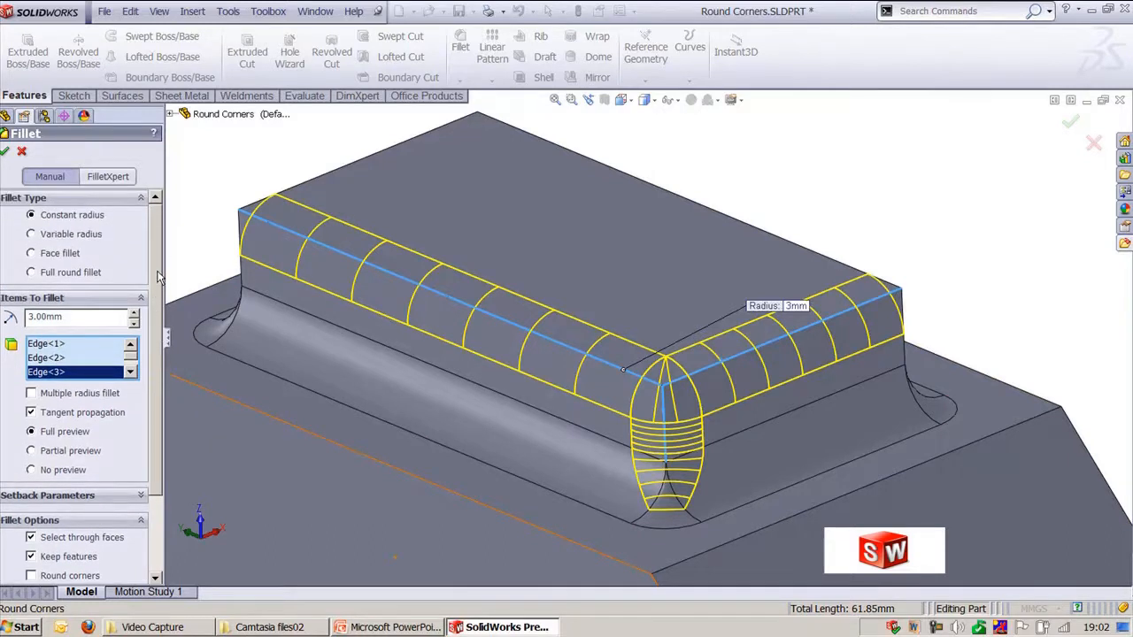
scroll(156, 301, "down", 3)
left_click(140, 395)
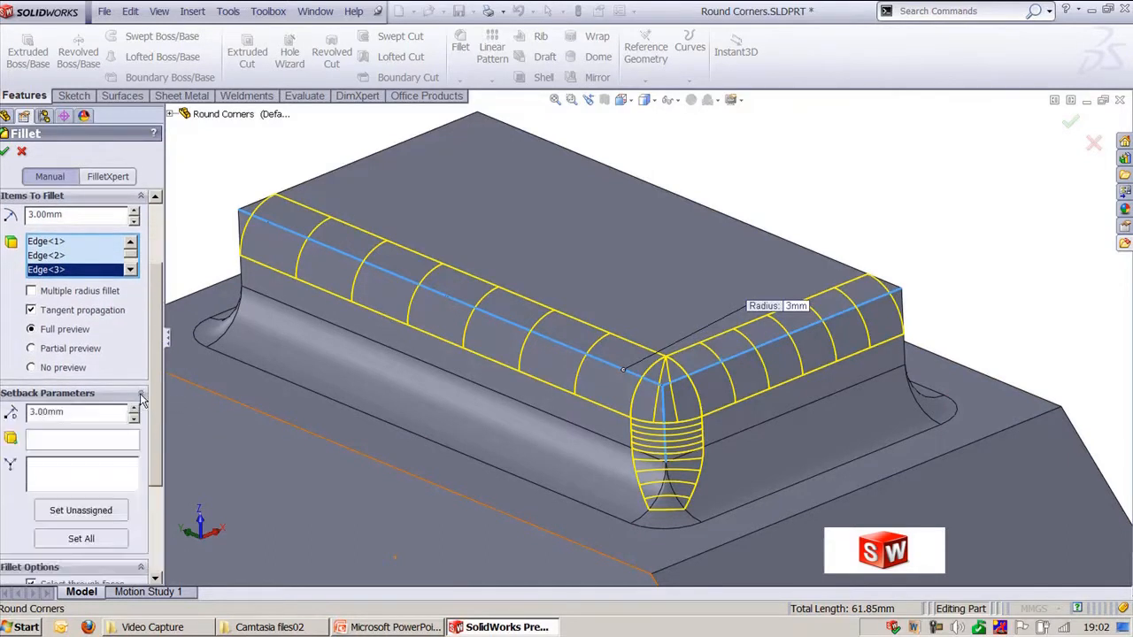
left_click(60, 440)
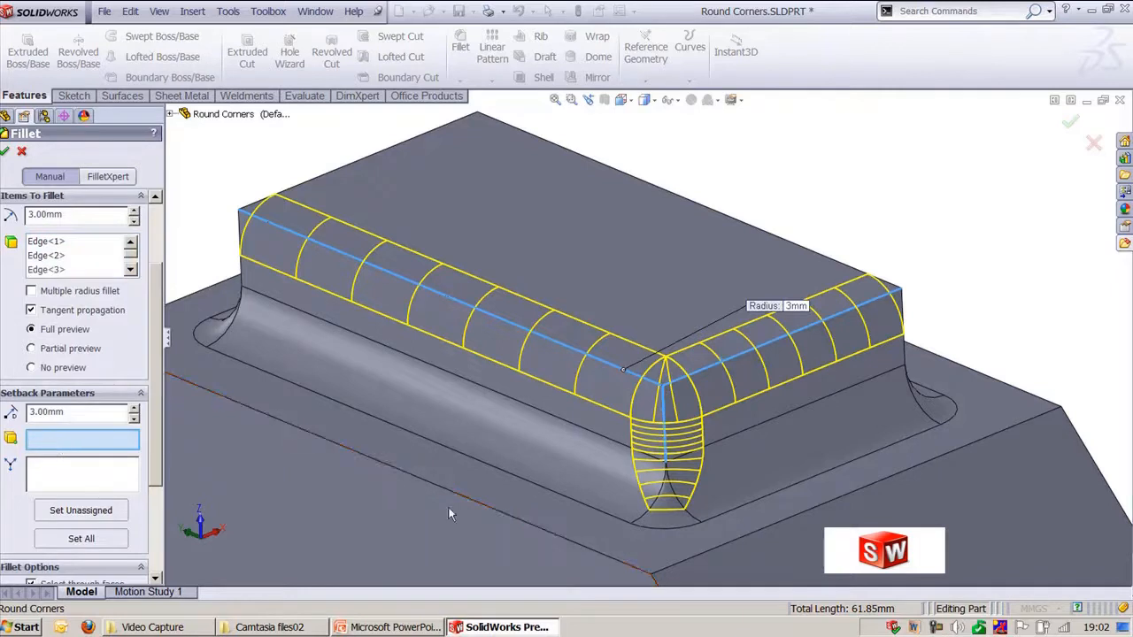
left_click(662, 387)
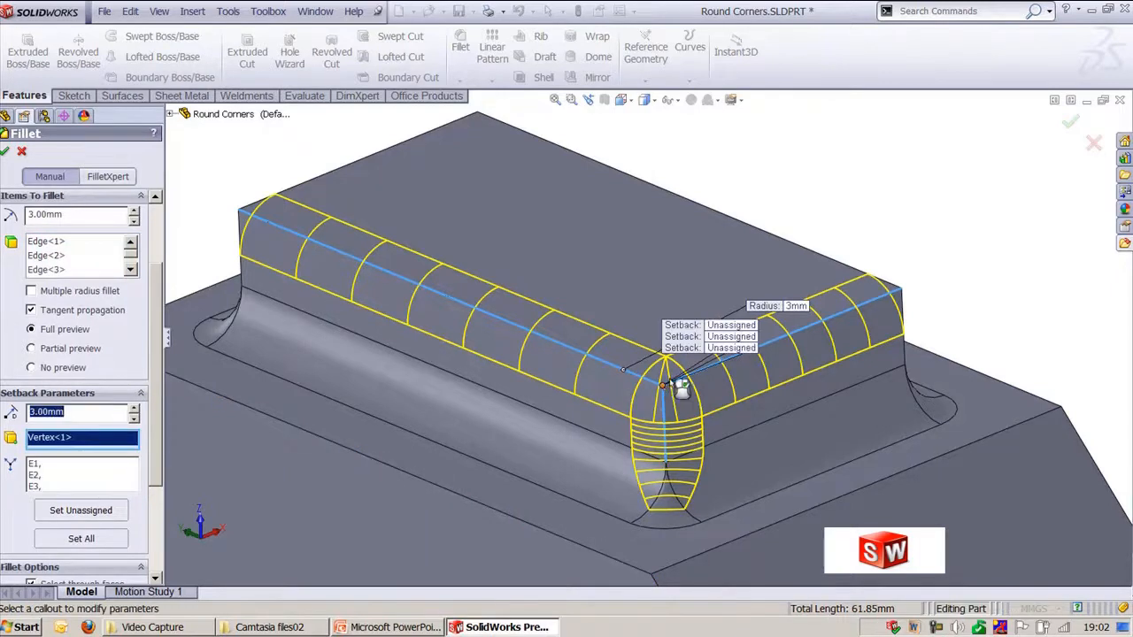
- Set the corner's setback distances to 0.5 mm for E1, 1 mm for E2 and 2 mm for E3
left_click(34, 465)
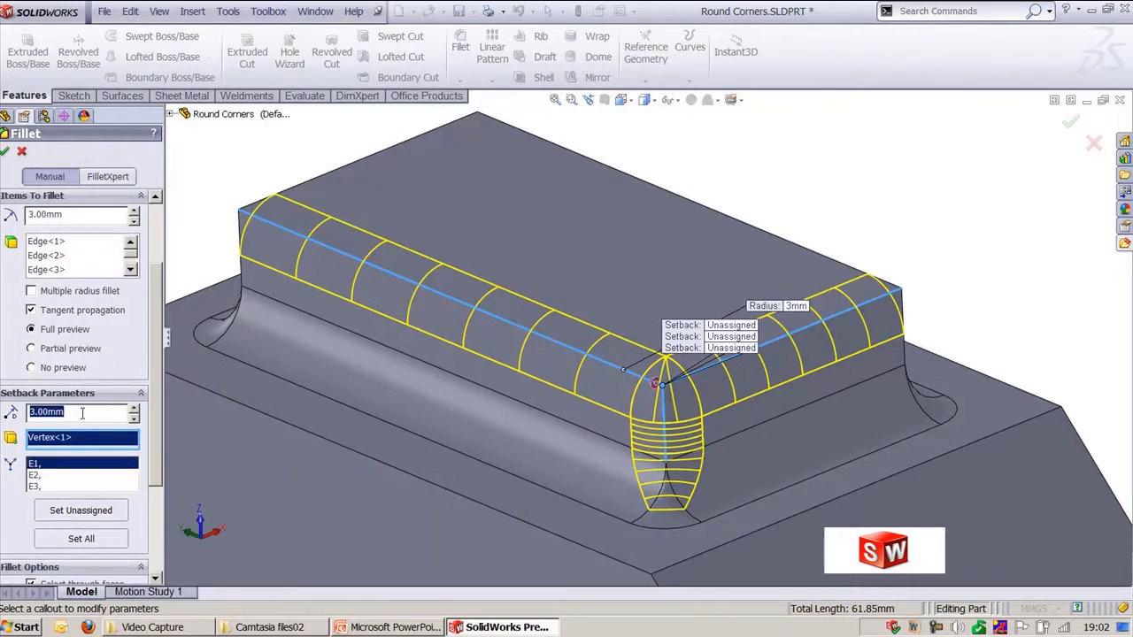
type("0.5")
key("Return")
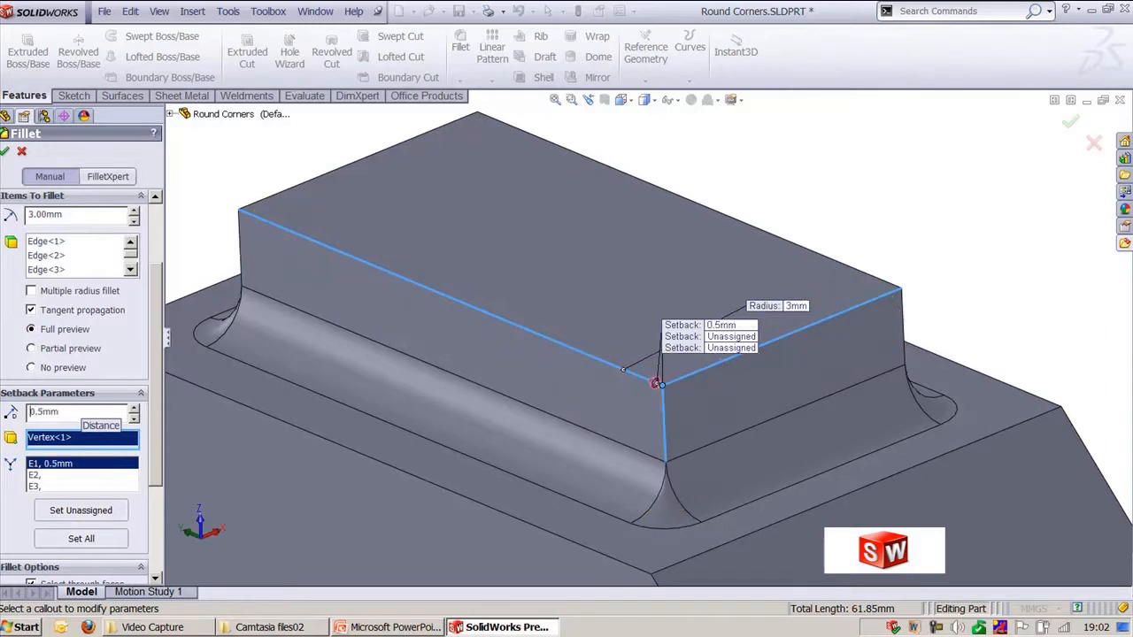
left_click(71, 479)
type("1")
key("Return")
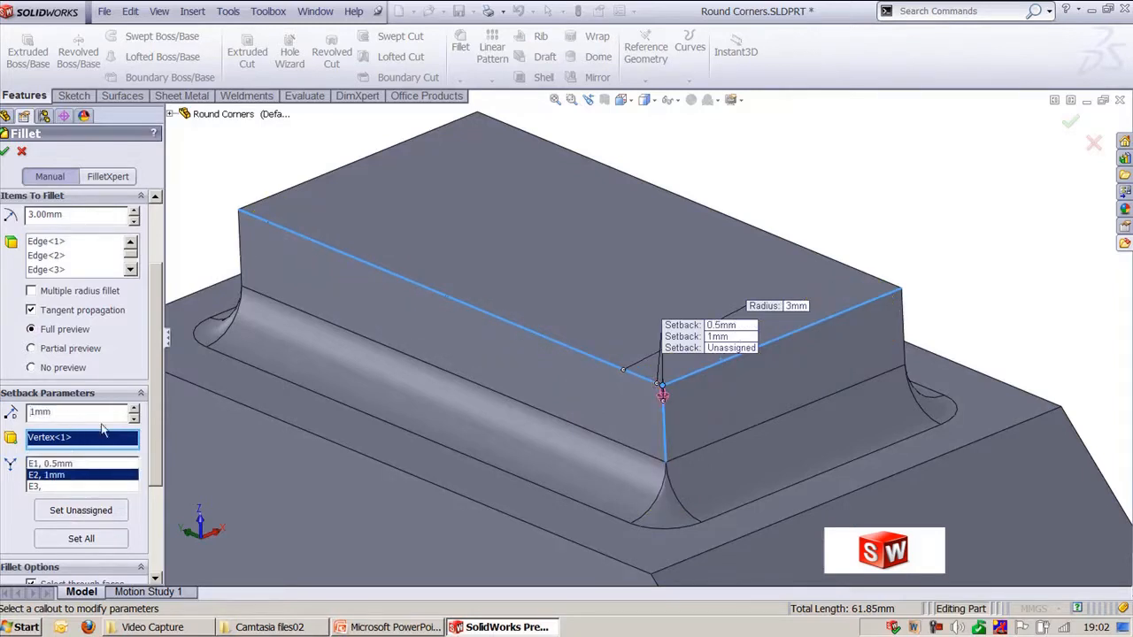
left_click(67, 486)
type("2")
key("Return")
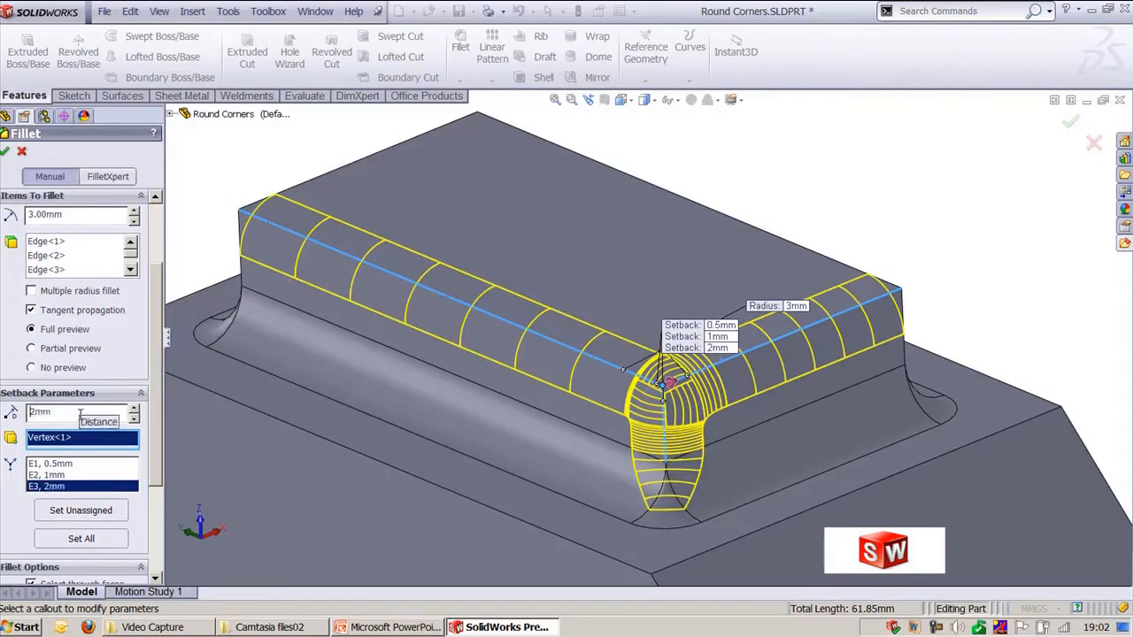
- Move the setback callout clear of the corner, apply the setback fillet and examine the blended corner
left_click_drag(689, 330, 537, 265)
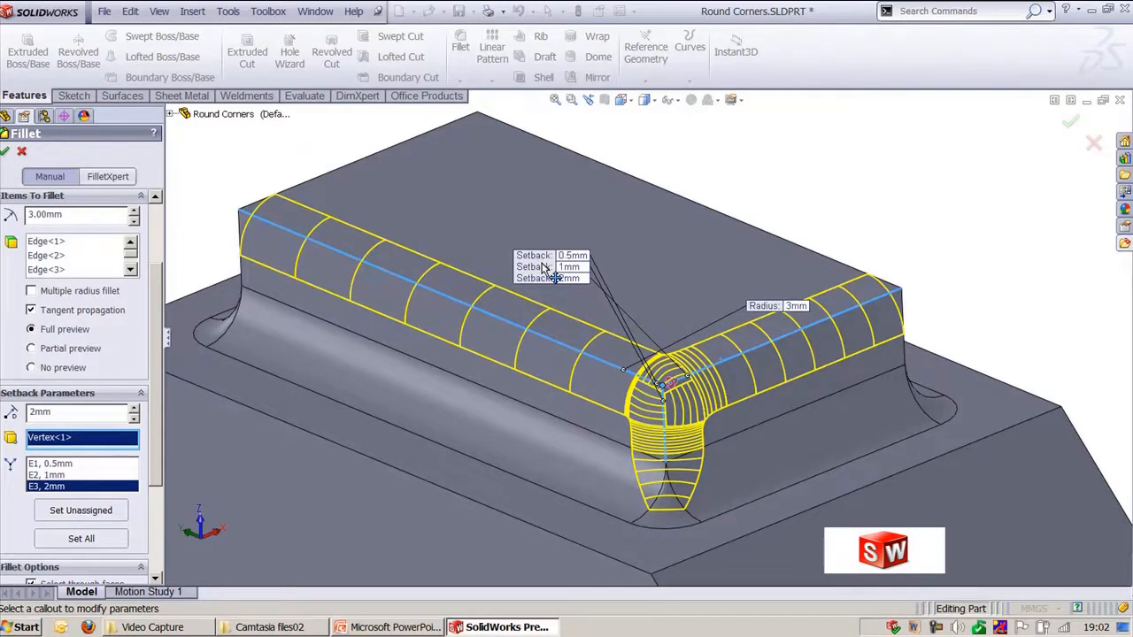
left_click(5, 151)
left_click(914, 219)
middle_click_drag(876, 297, 790, 412)
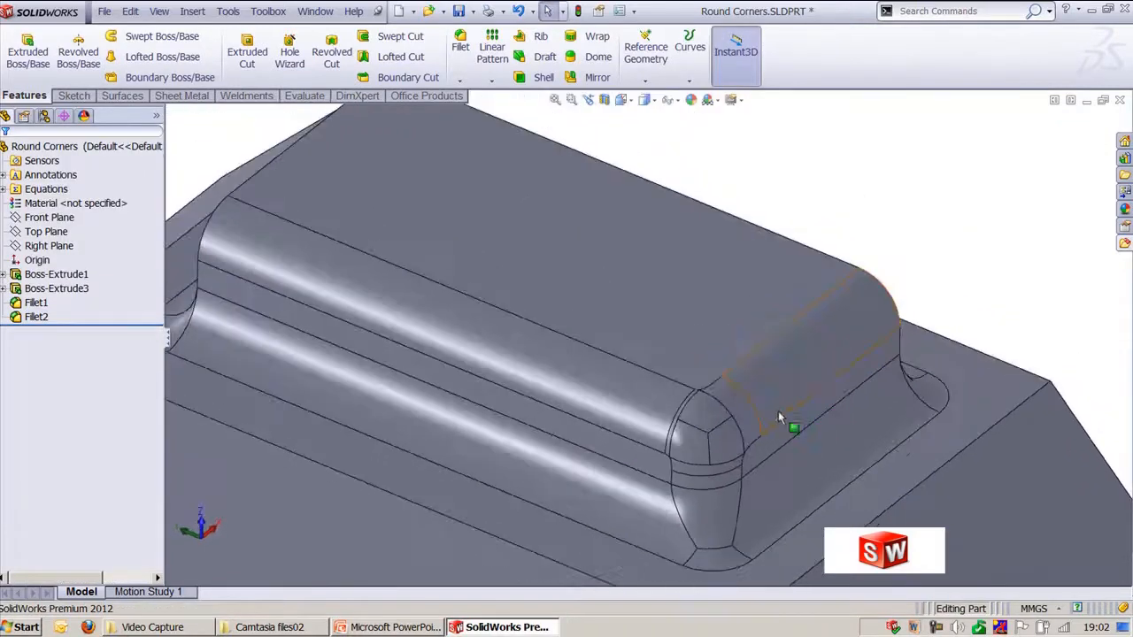
scroll(790, 413, "up", 3)
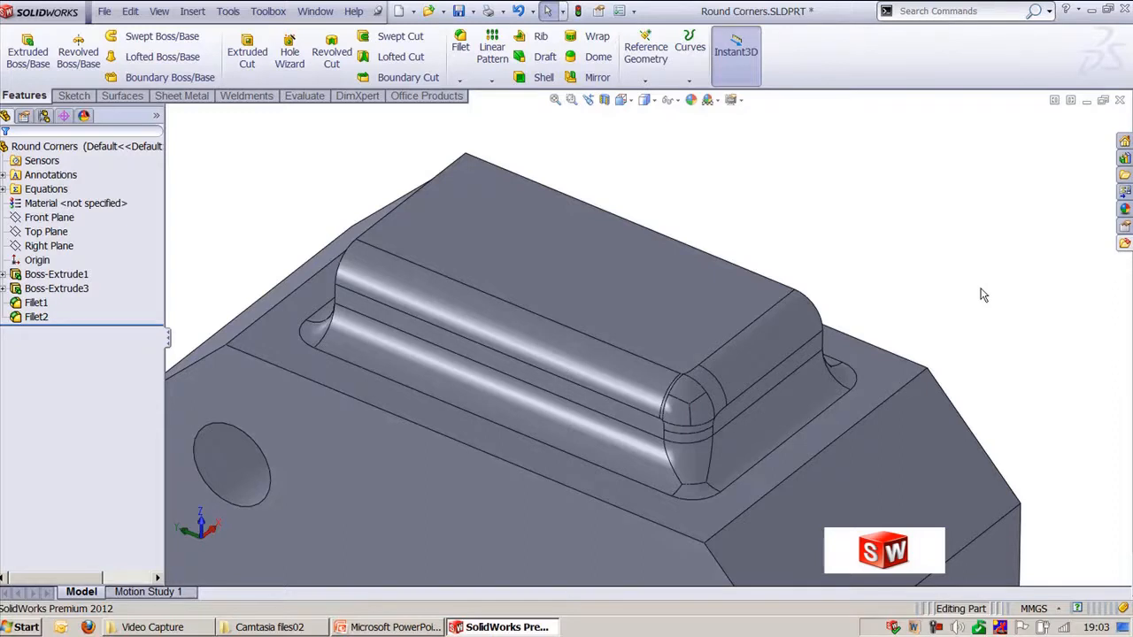
middle_click_drag(974, 299, 983, 263, "ctrl")
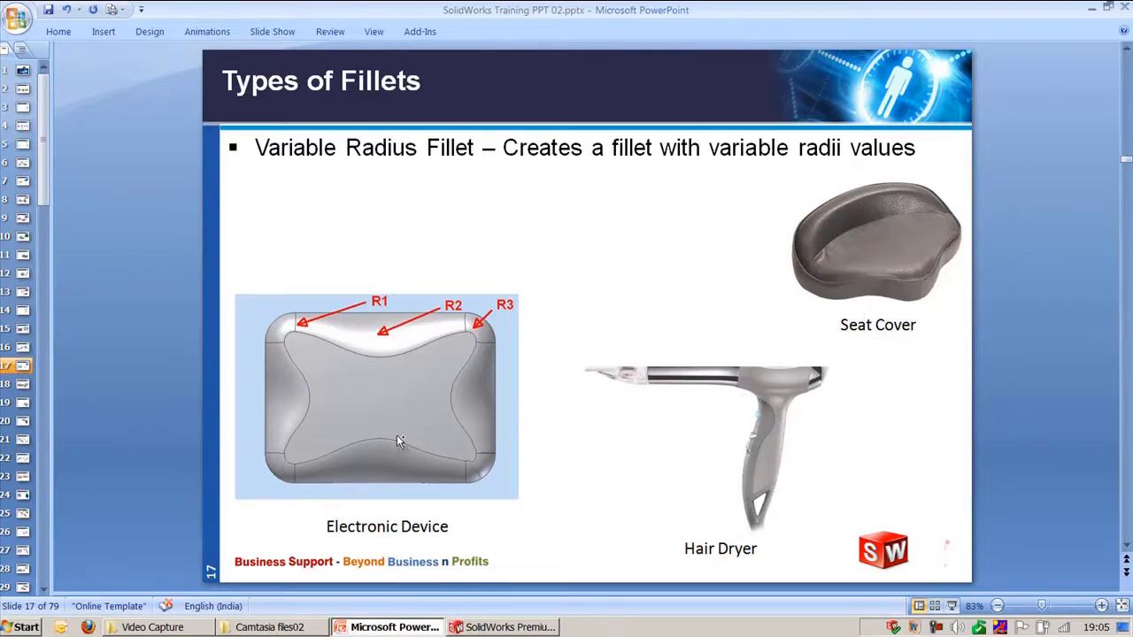
- Switch from the PowerPoint slide on variable radius fillets to SolidWorks
key("ctrl")
key("ctrl")
key("ctrl")
left_click(496, 627)
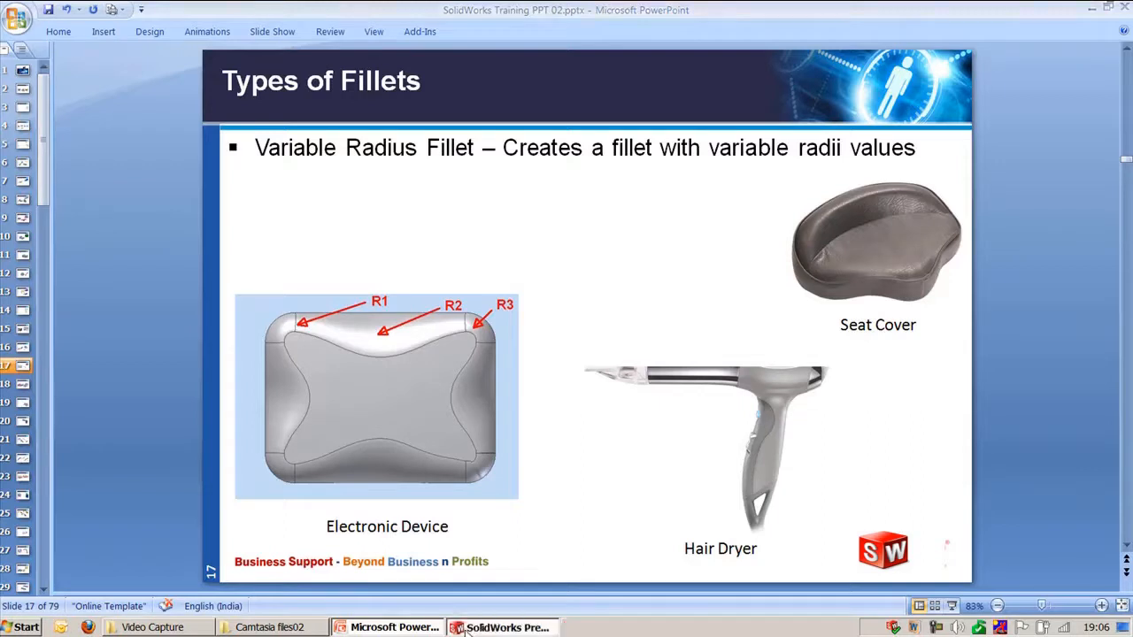
- Start a variable radius fillet on the bar's front upper long edge and move both radius callouts clear of the bar
mouse_move(367, 435)
middle_mouse_down()
mouse_move(346, 417)
mouse_move(364, 426)
middle_mouse_up()
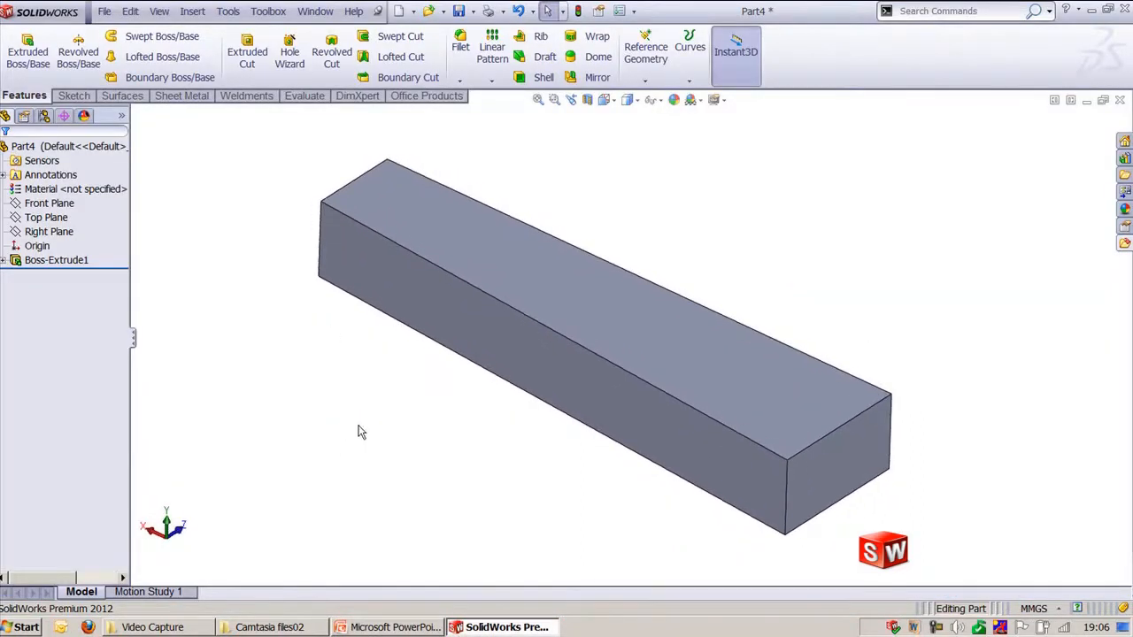
left_click(460, 44)
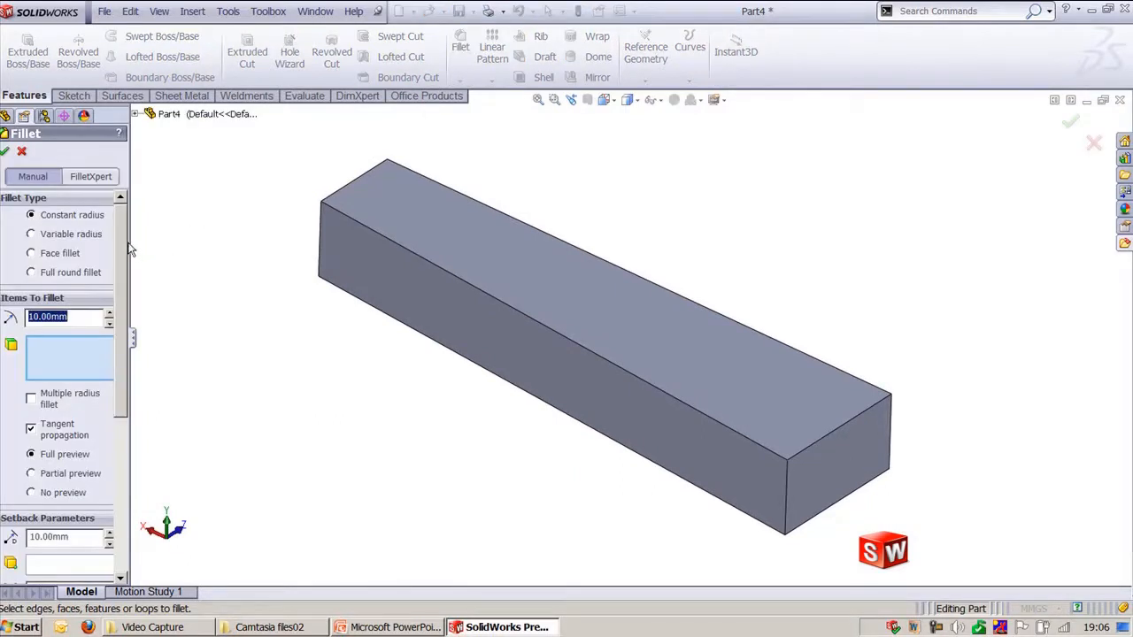
left_click_drag(130, 242, 159, 242)
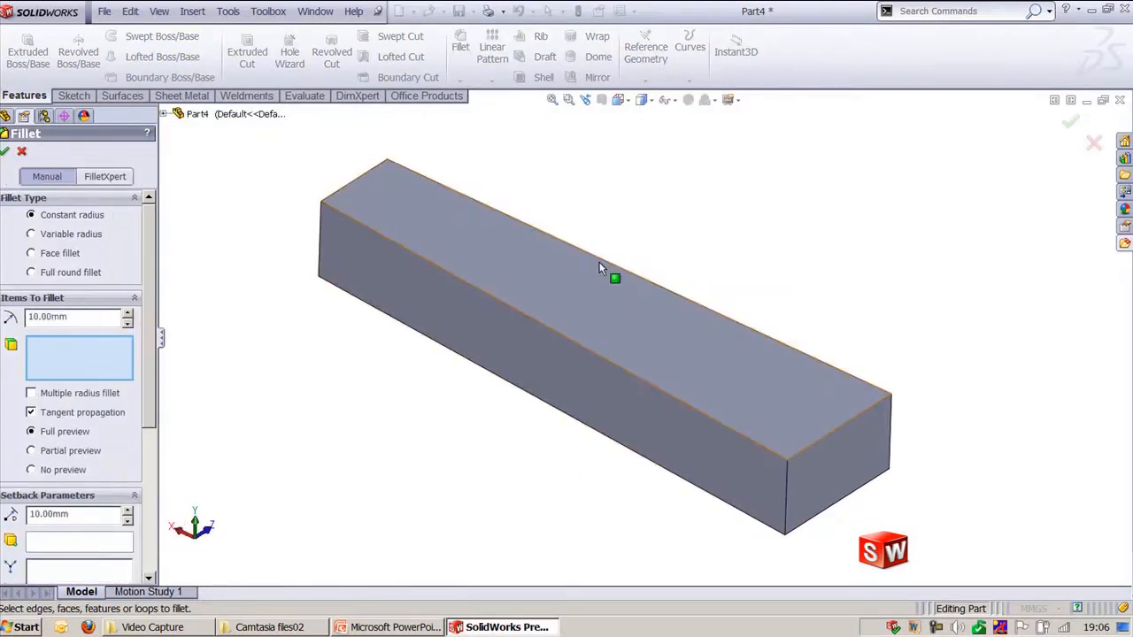
left_click(65, 235)
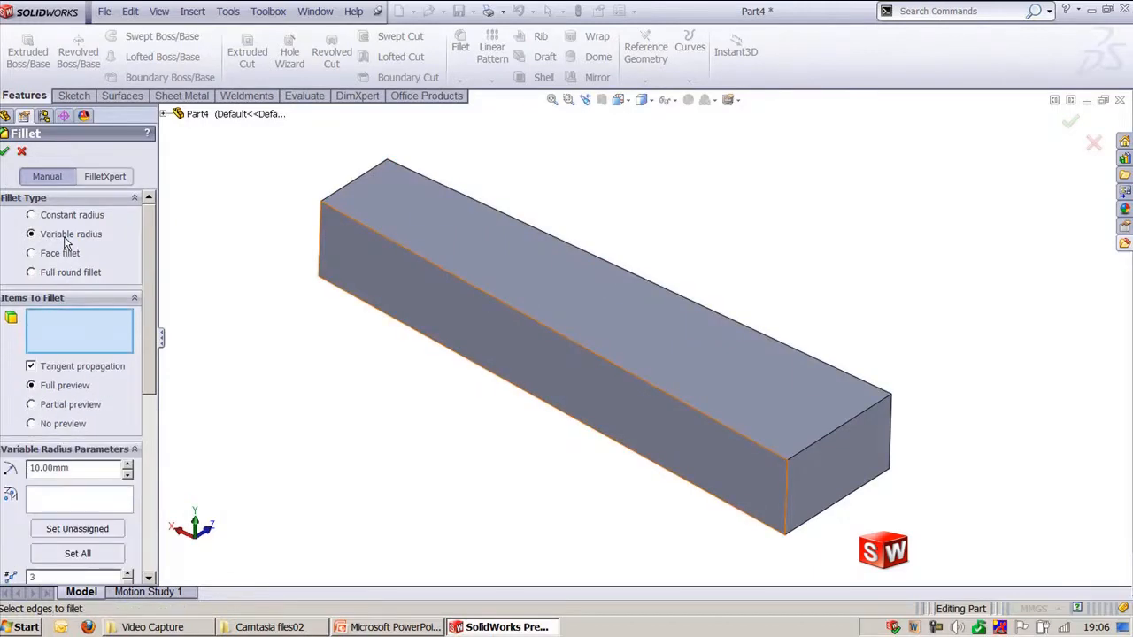
left_click(615, 370)
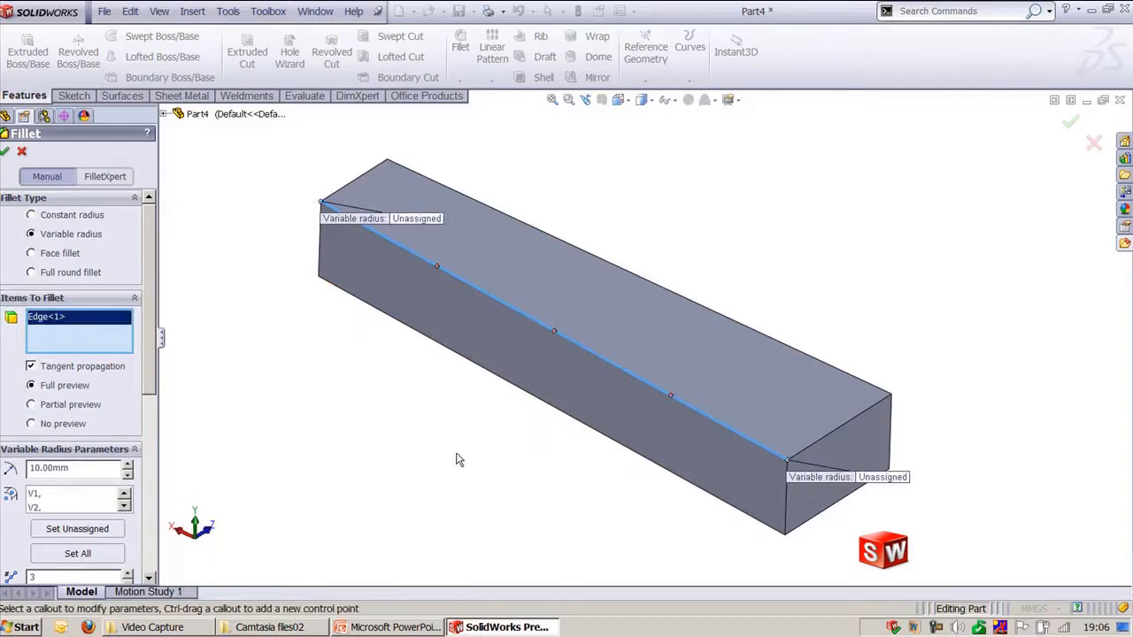
left_click_drag(339, 226, 217, 236)
left_click_drag(836, 490, 865, 543)
key("f")
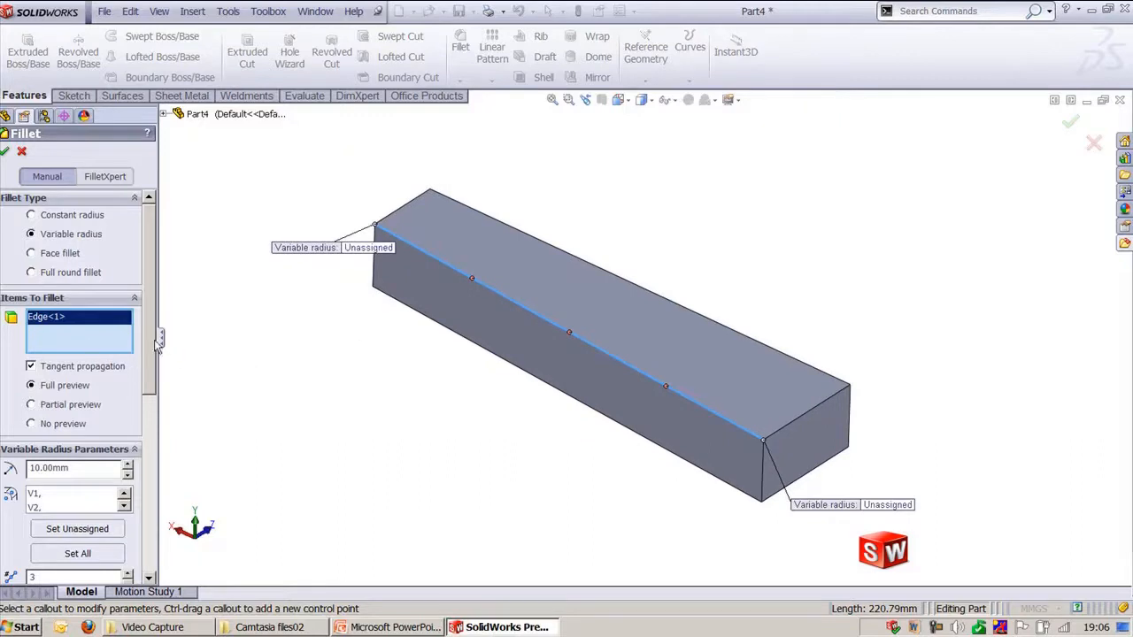
- Set the variable fillet radius to 10 mm at vertex V1 and 20 mm at vertex V2
scroll(155, 345, "down", 3)
left_click(64, 353)
left_click(92, 328)
type("10")
key("Return")
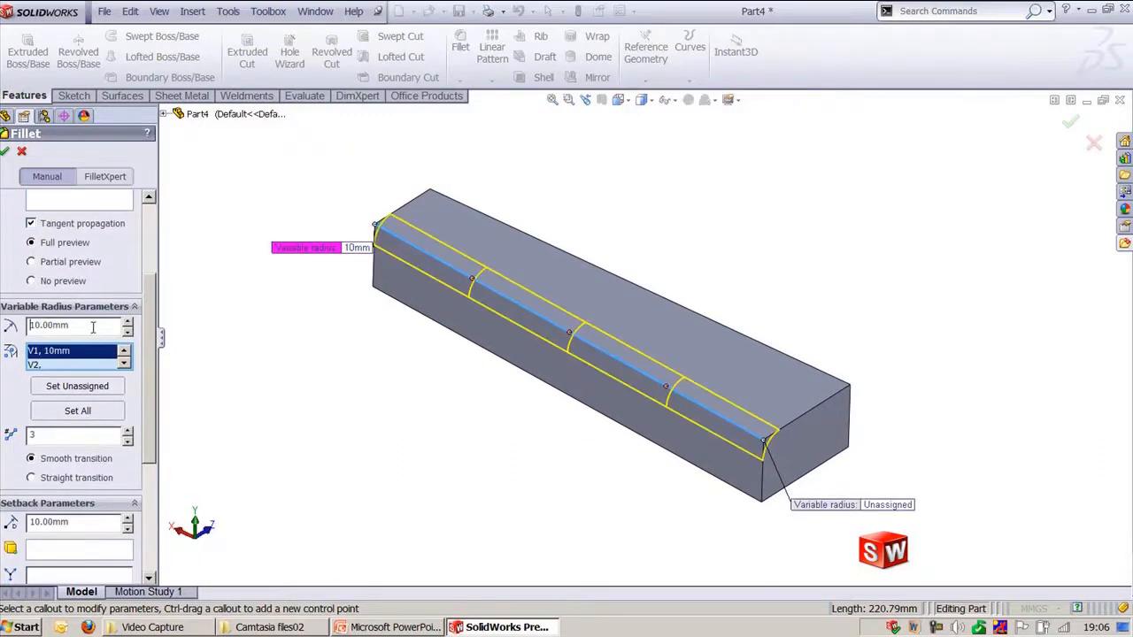
left_click(59, 362)
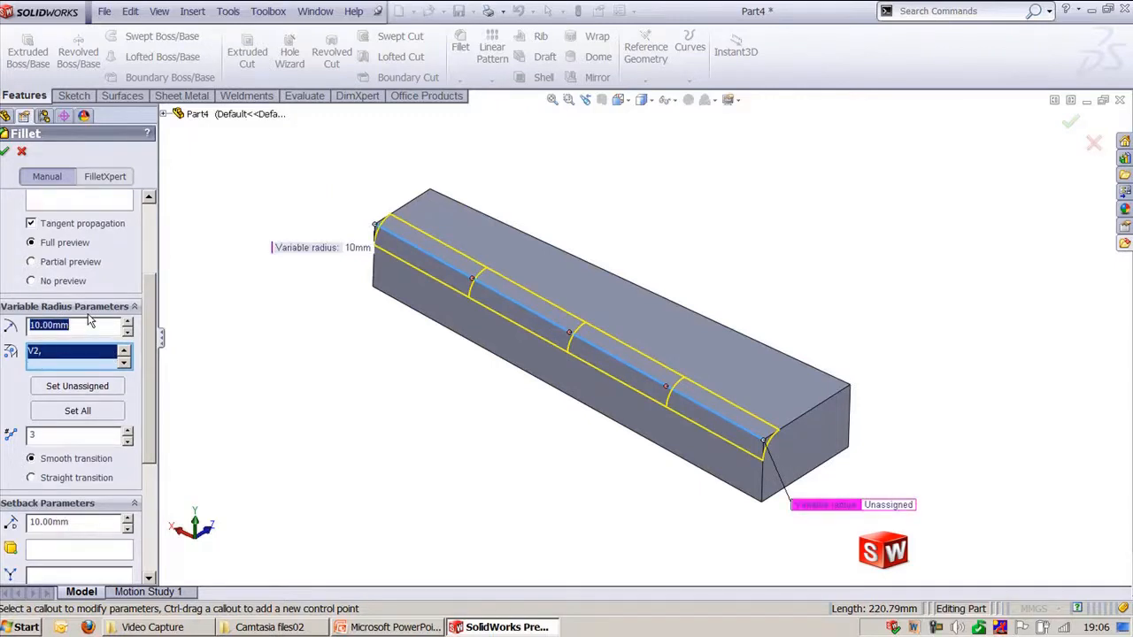
type("20")
key("Return")
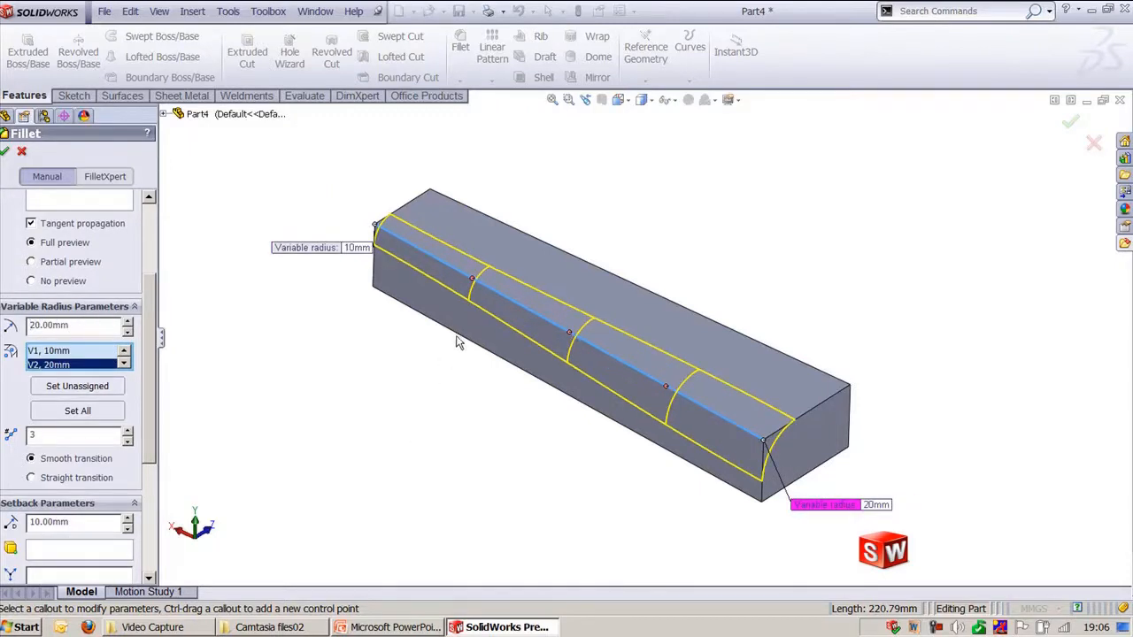
- Set the variable fillet radius to 5 mm at the 25% control point and 20 mm at the 50% control point
left_click(474, 279)
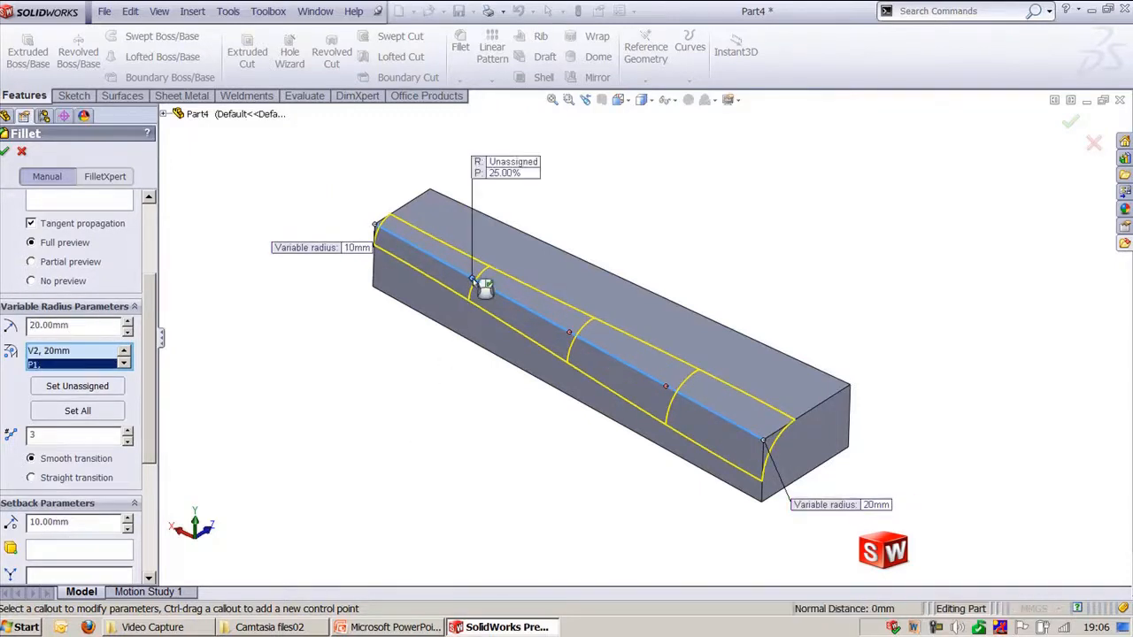
double_click(73, 324)
type("5")
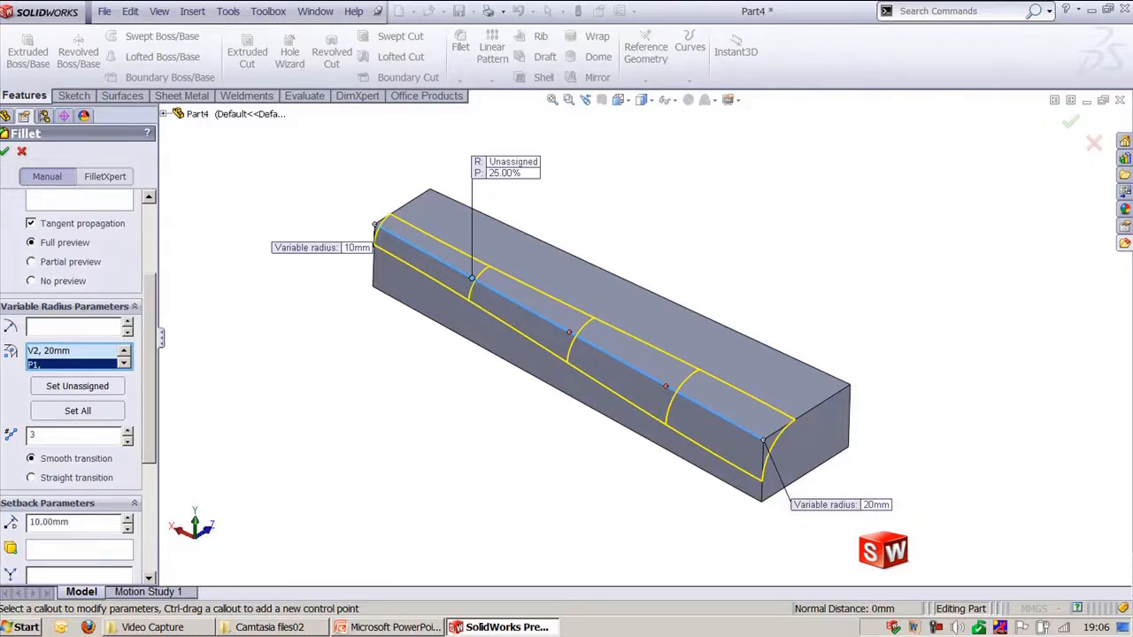
key("Return")
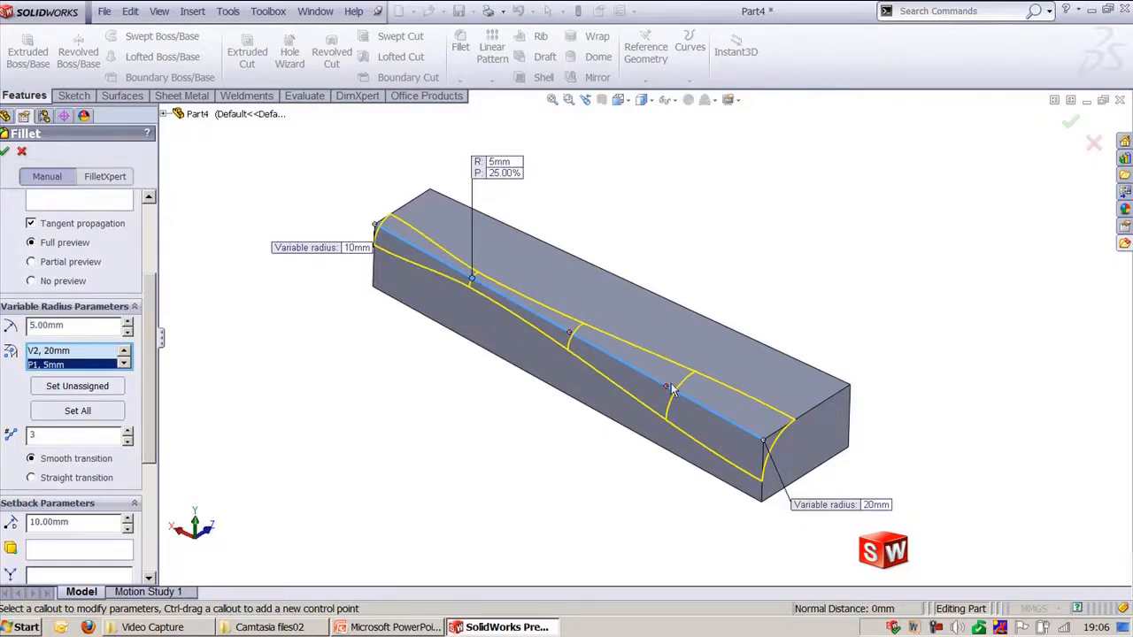
left_click(570, 335)
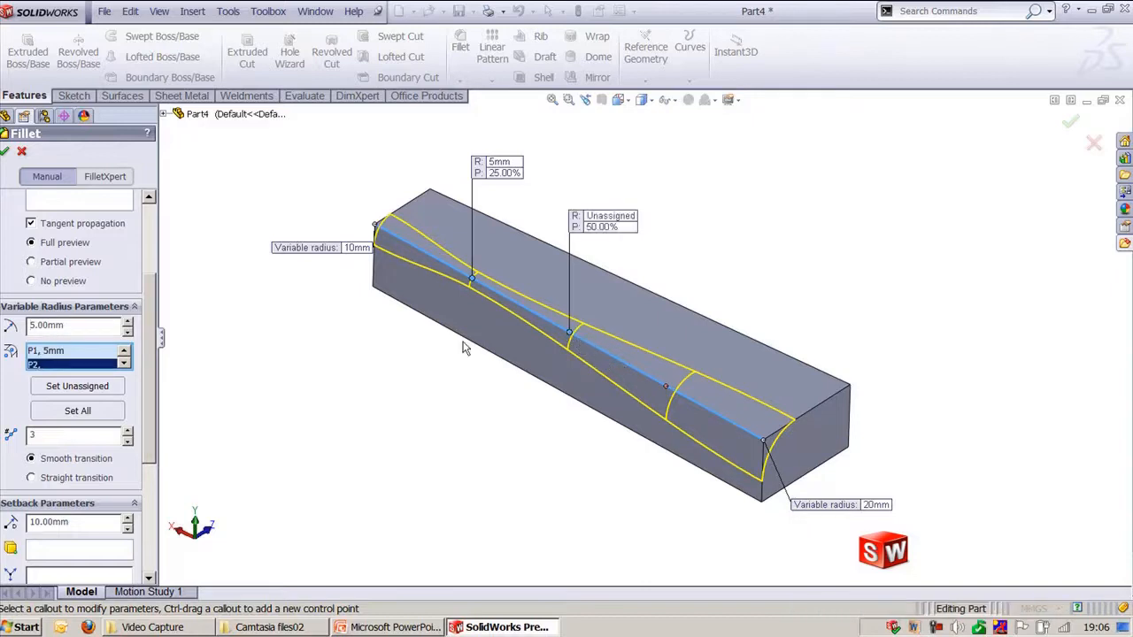
double_click(73, 326)
type("20")
key("Return")
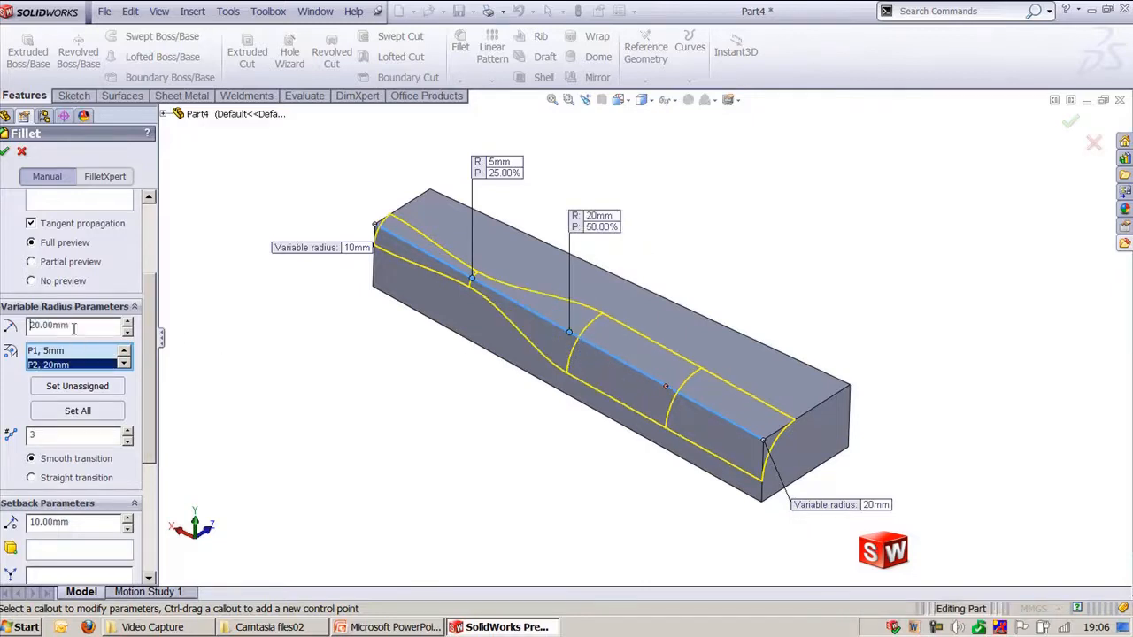
- Set the variable fillet radius to 5 mm at the 75% control point and inspect the preview along the edge
left_click(665, 390)
double_click(70, 325)
type("5")
key("Return")
middle_click_drag(402, 422, 470, 421)
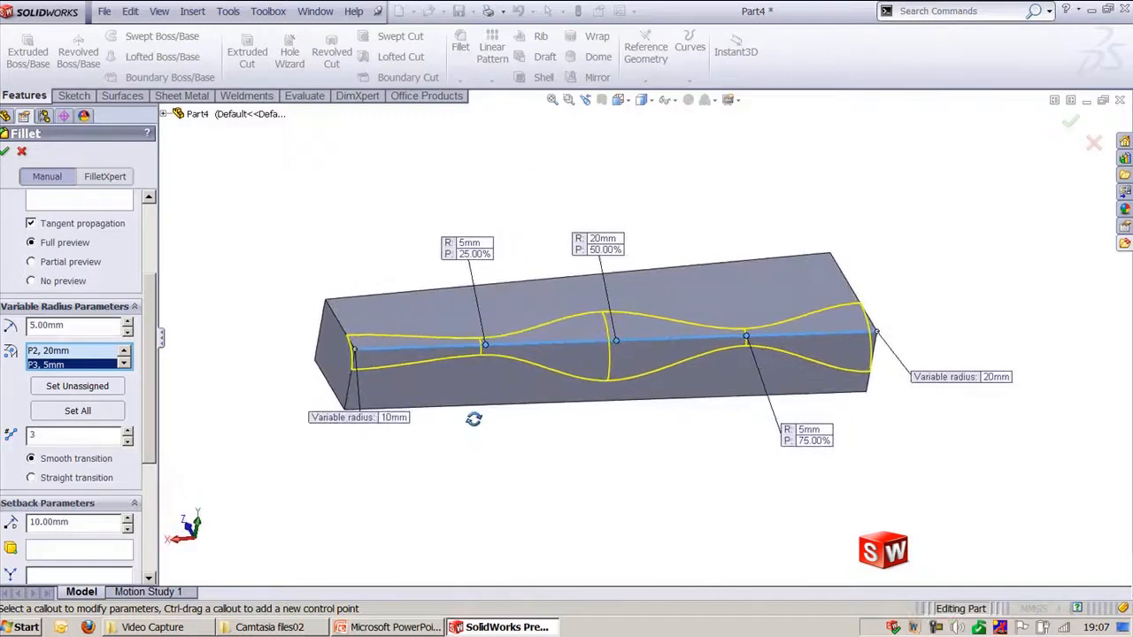
- Try four control points and the straight transition on the variable fillet, and restore three points with smooth transition
left_click(107, 435)
left_click(128, 431)
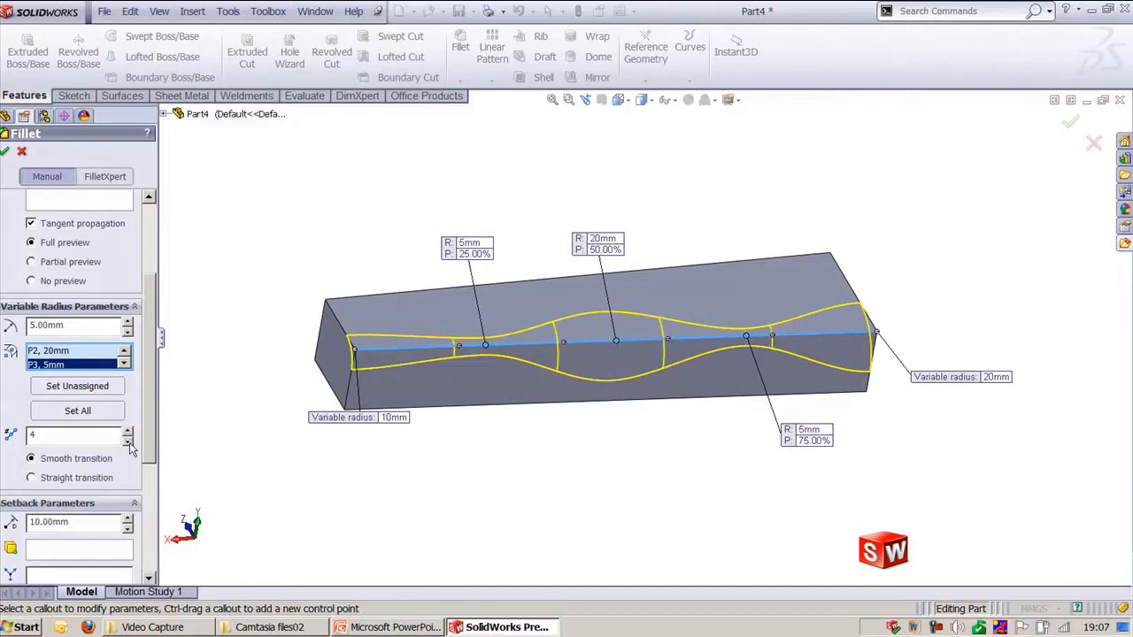
left_click(130, 443)
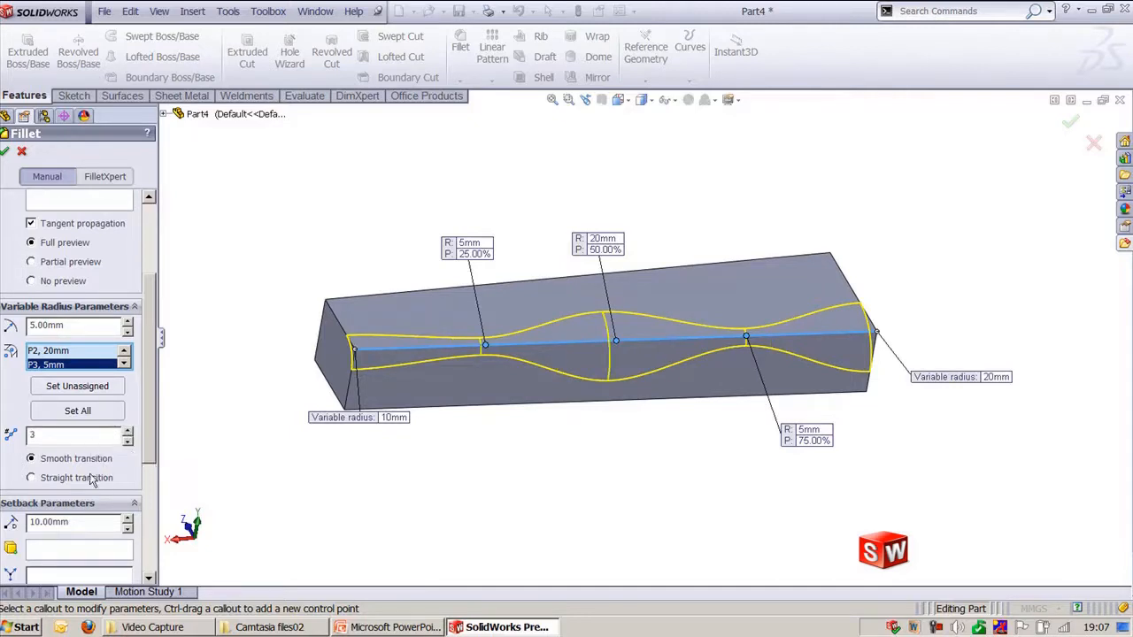
left_click(91, 478)
left_click(70, 462)
middle_click_drag(493, 456, 447, 470)
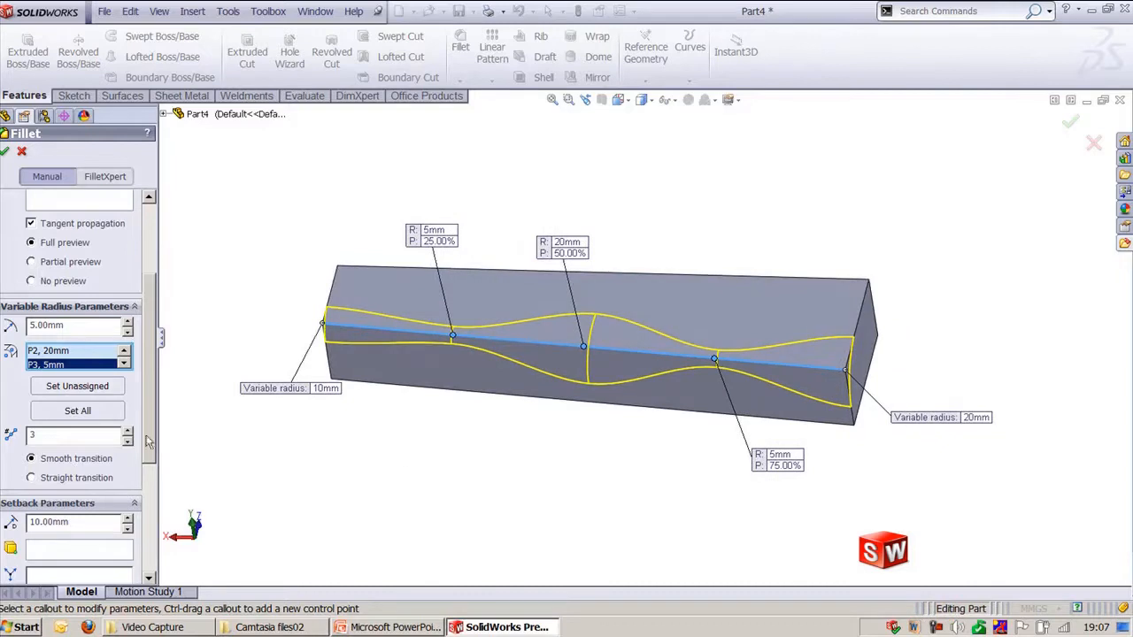
- Review the assigned radii at V1 and V2 and set the radius at the 25% control point to 1 mm
left_click(125, 352)
left_click(125, 352)
left_click(125, 352)
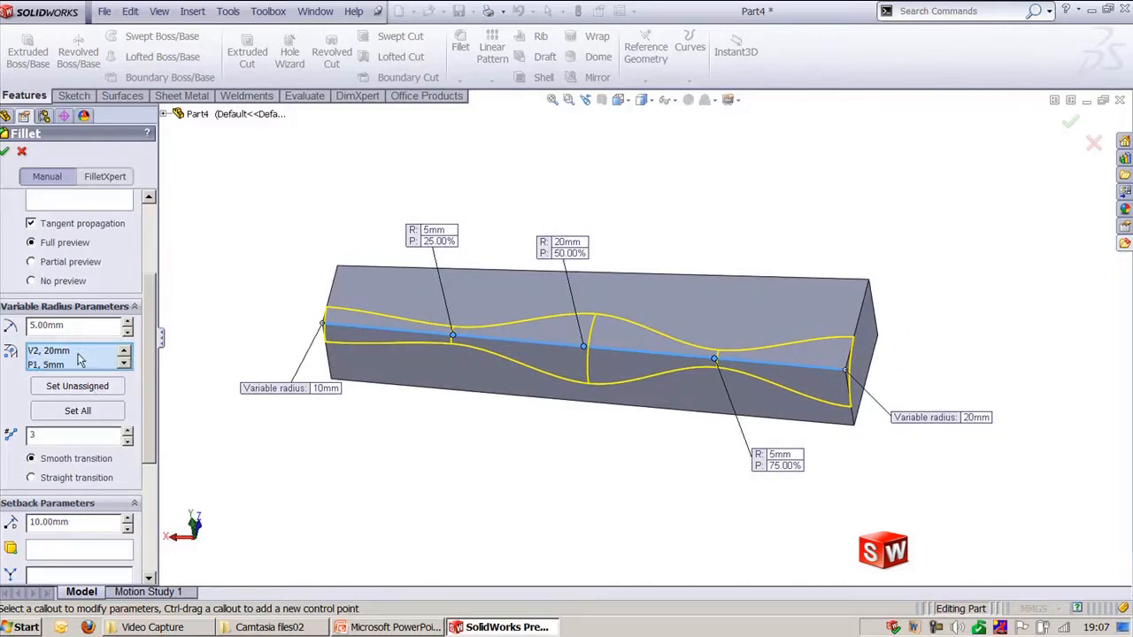
left_click(63, 354)
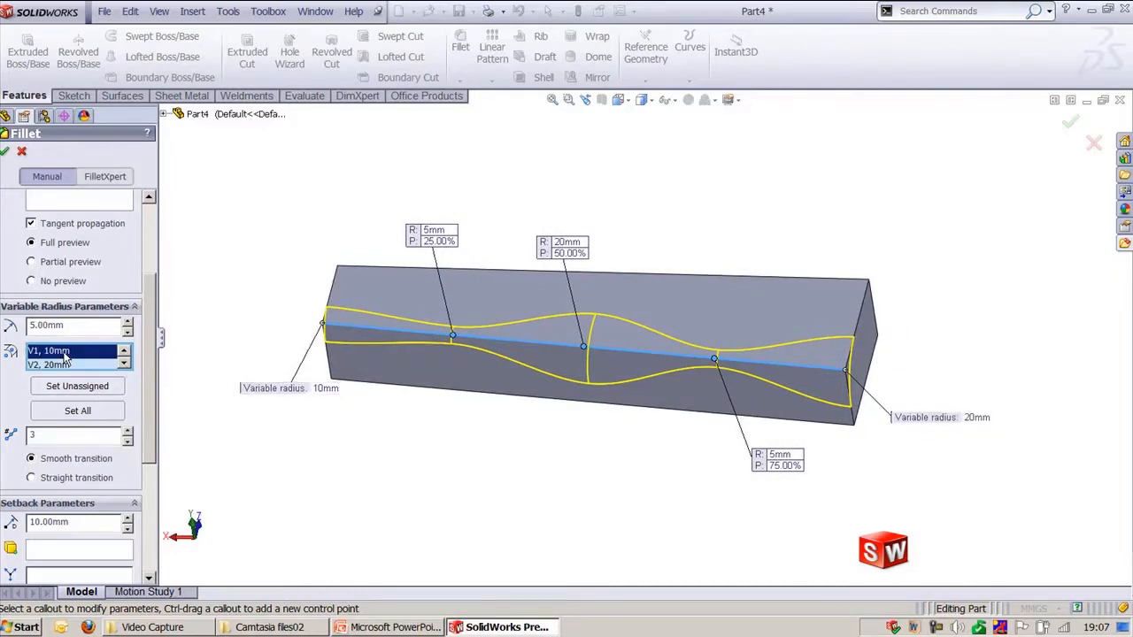
left_click(62, 365)
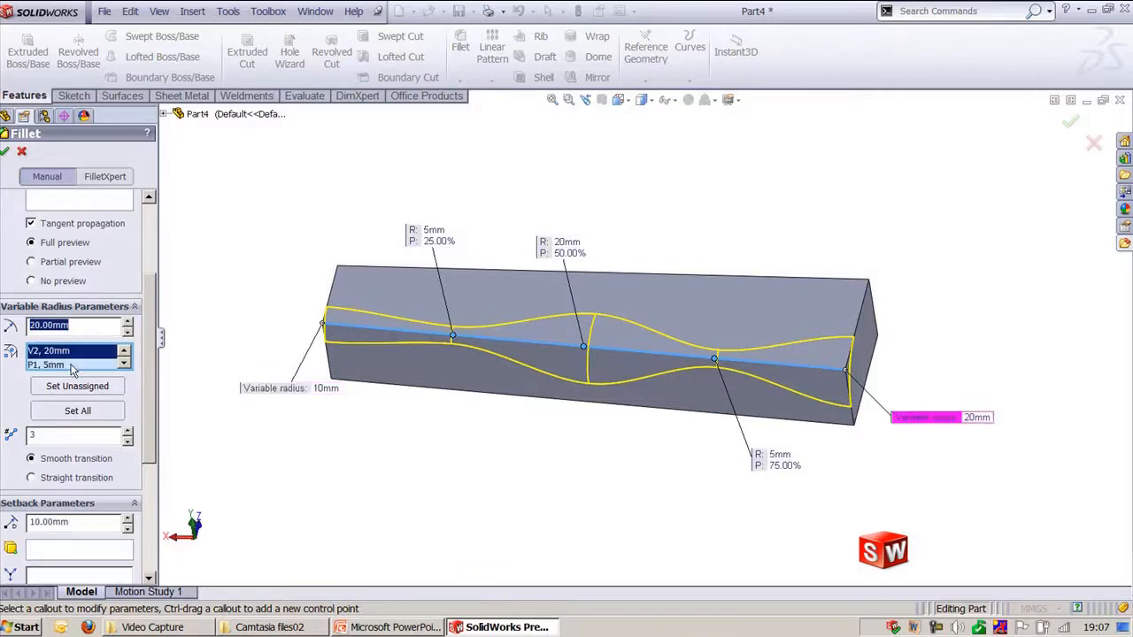
left_click(436, 231)
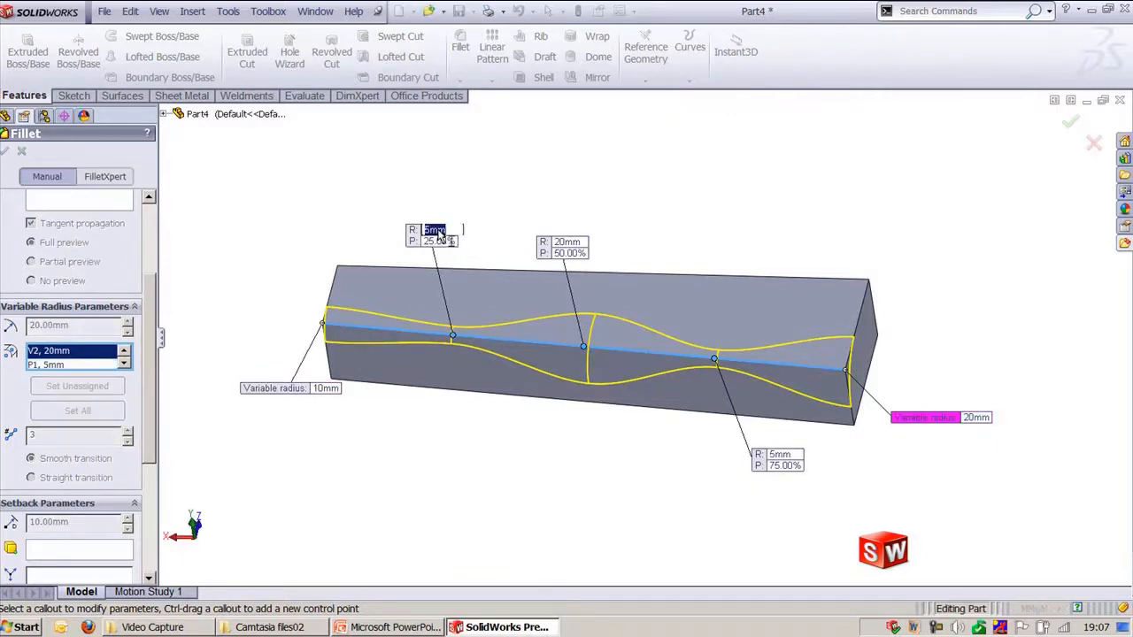
type("1")
key("Return")
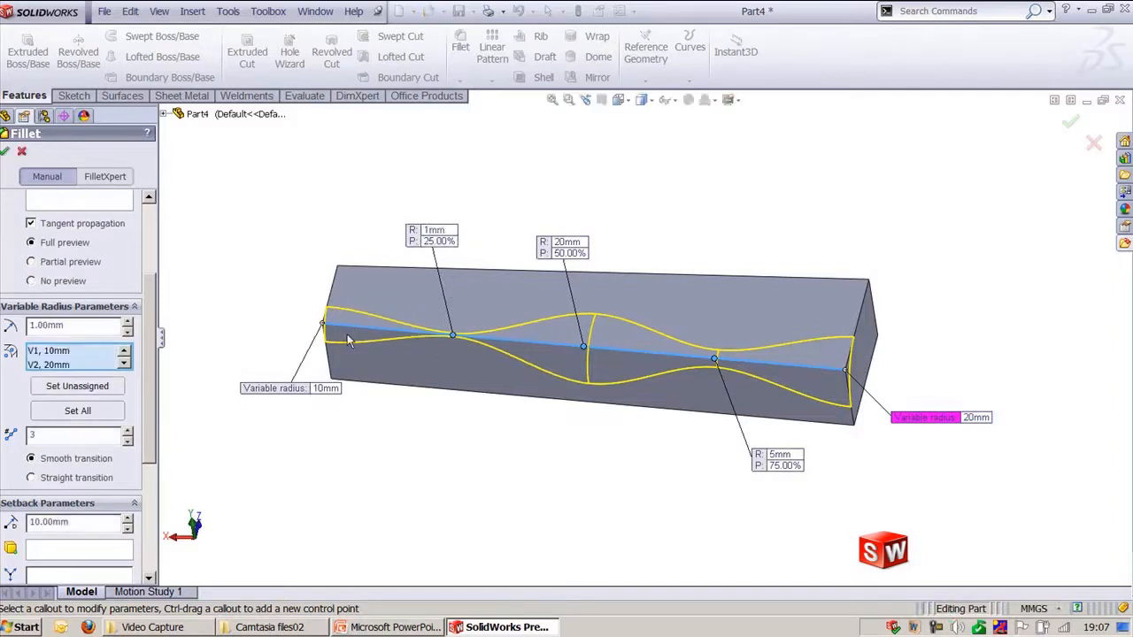
- Compare the straight transition with the smooth one close up around the 1 mm control point, and keep smooth
scroll(319, 357, "down", 3)
scroll(397, 349, "down", 3)
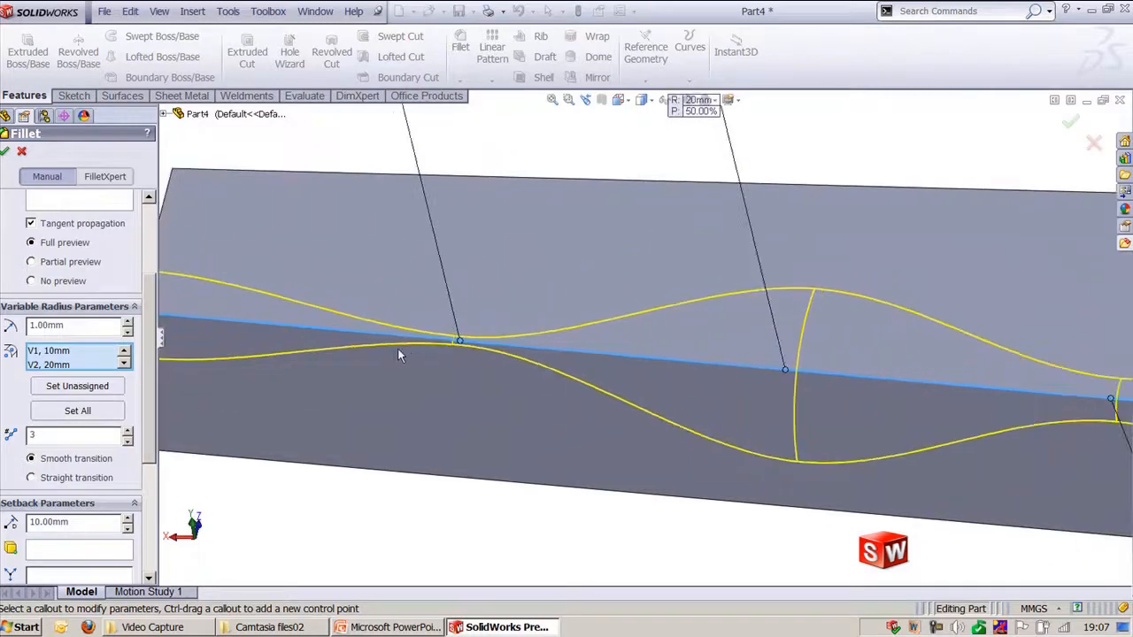
left_click(73, 479)
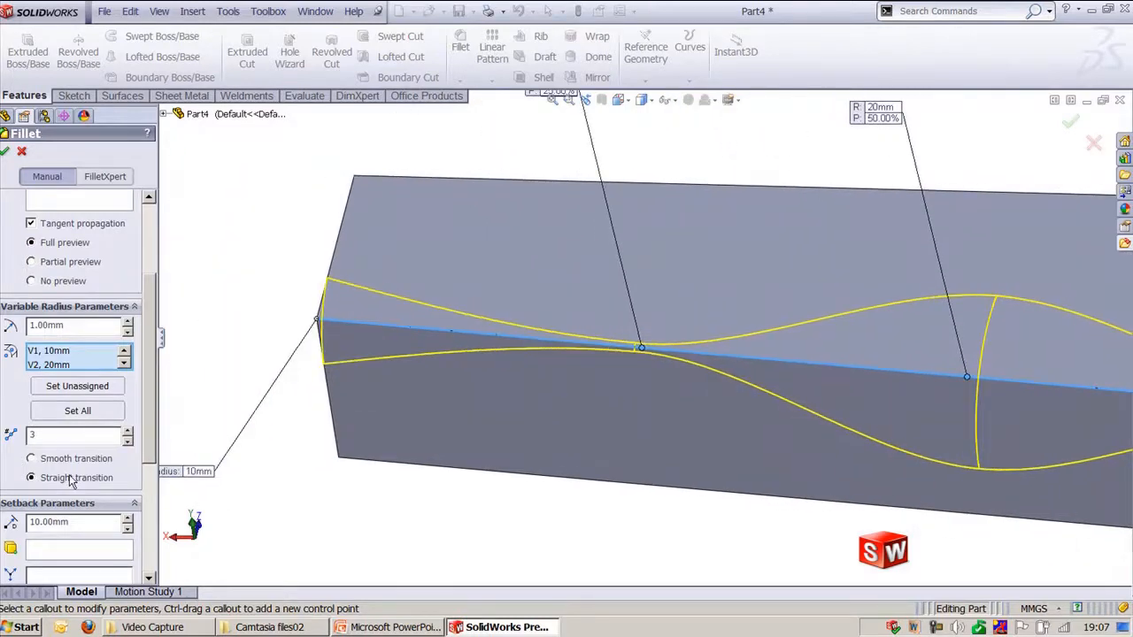
left_click(71, 461)
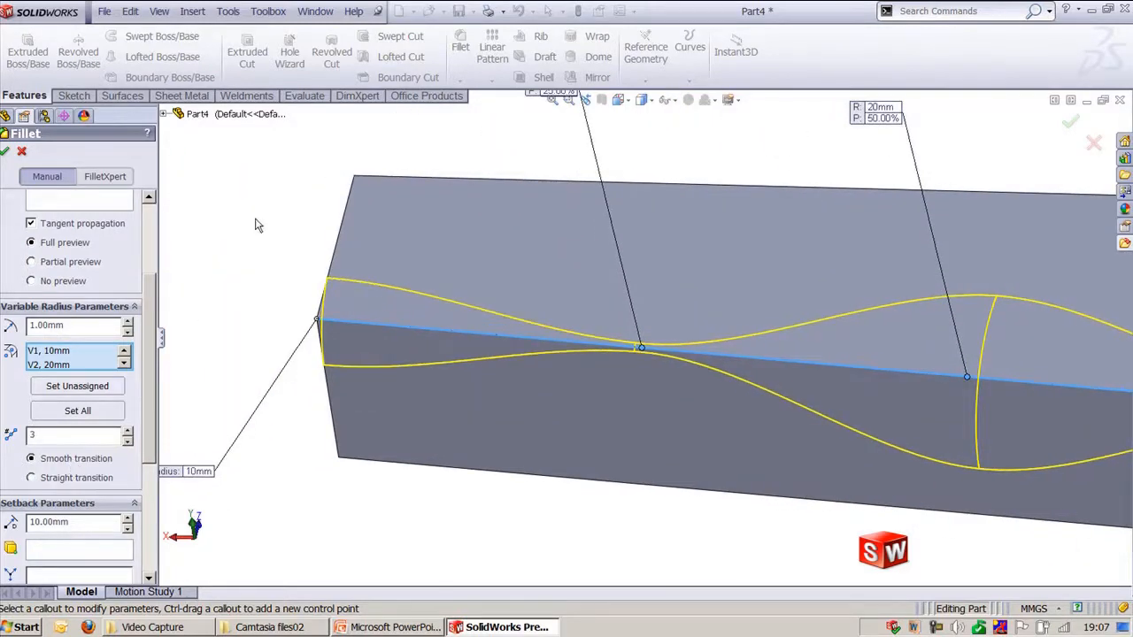
- Apply the variable radius fillet with smooth transition and examine the wavy blend along the bar
key("ctrl+7")
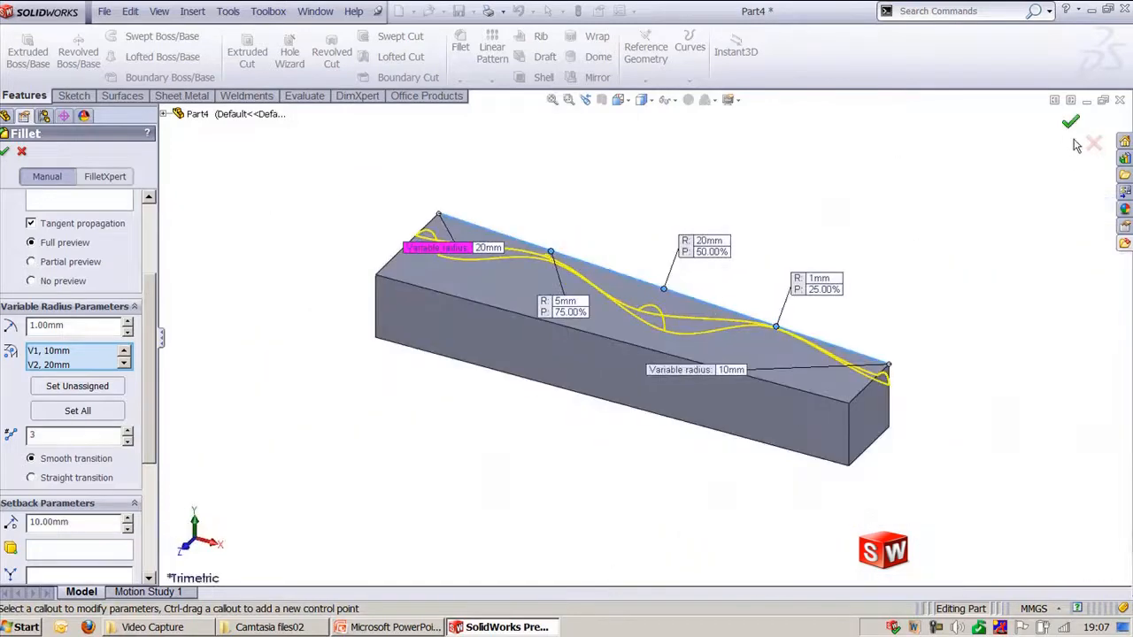
left_click(1068, 124)
middle_click_drag(947, 328, 788, 431)
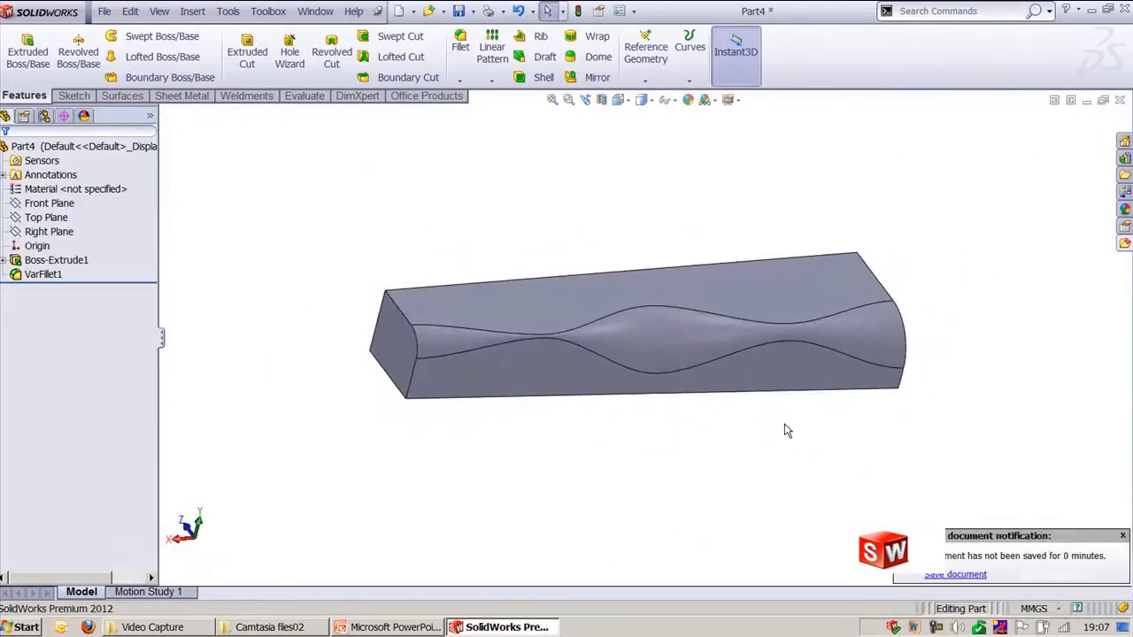
- Switch to PowerPoint, view the slide on face and full round fillets, and return to SolidWorks
left_click(354, 627)
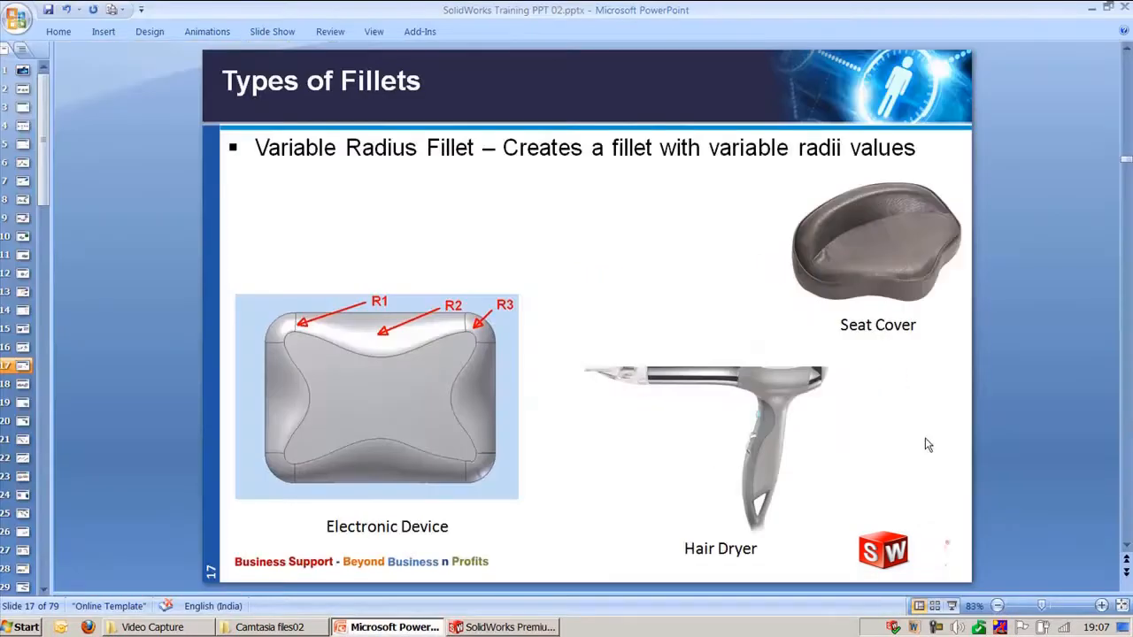
scroll(1008, 432, "down", 1)
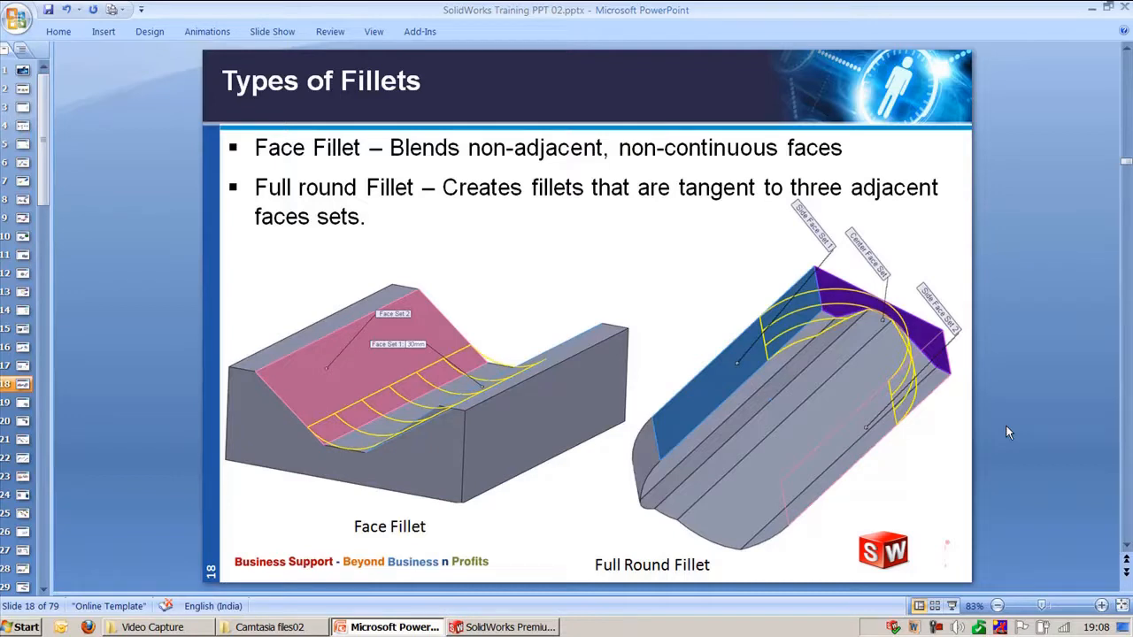
left_click(1092, 7)
- Close the bar part without saving and switch to the open Filltes_Full round part
left_click(1120, 101)
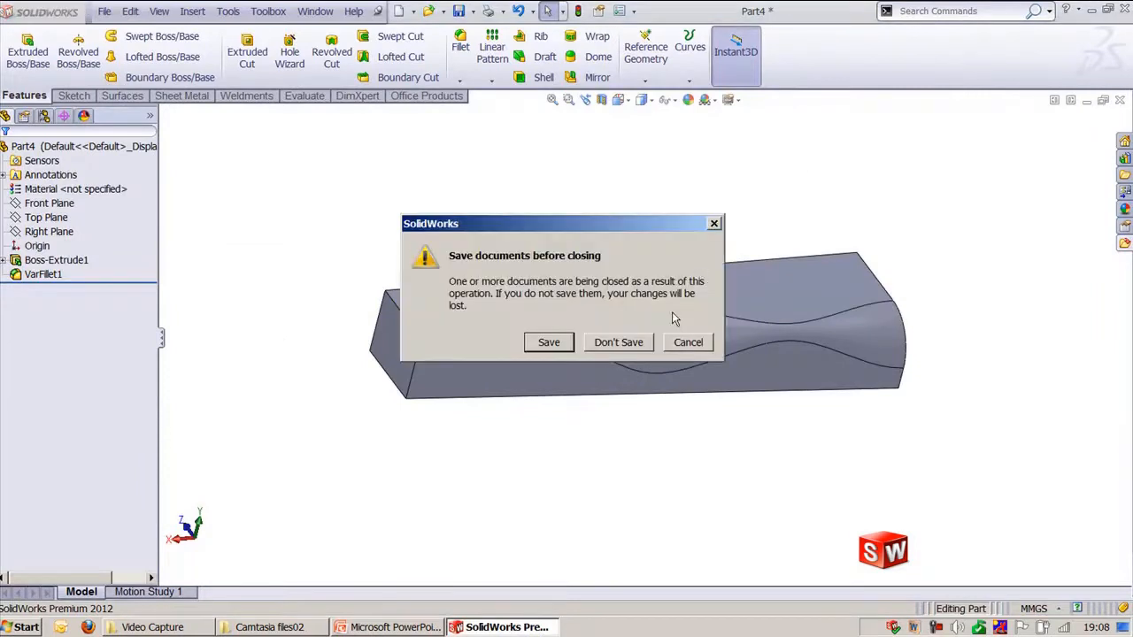
left_click(644, 345)
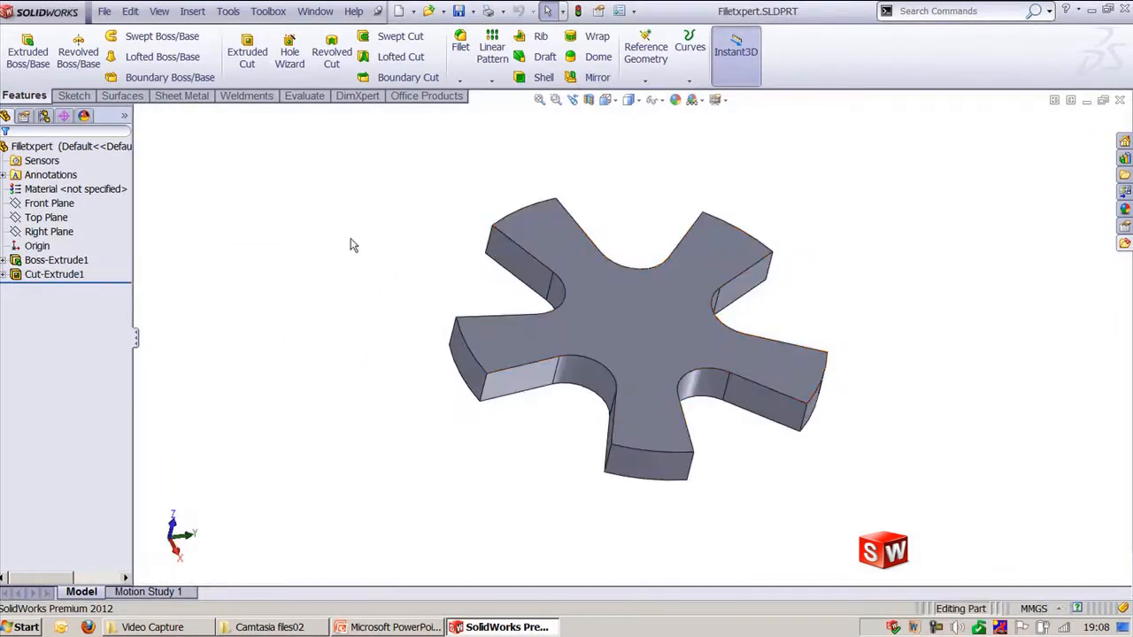
left_click(315, 11)
left_click(377, 162)
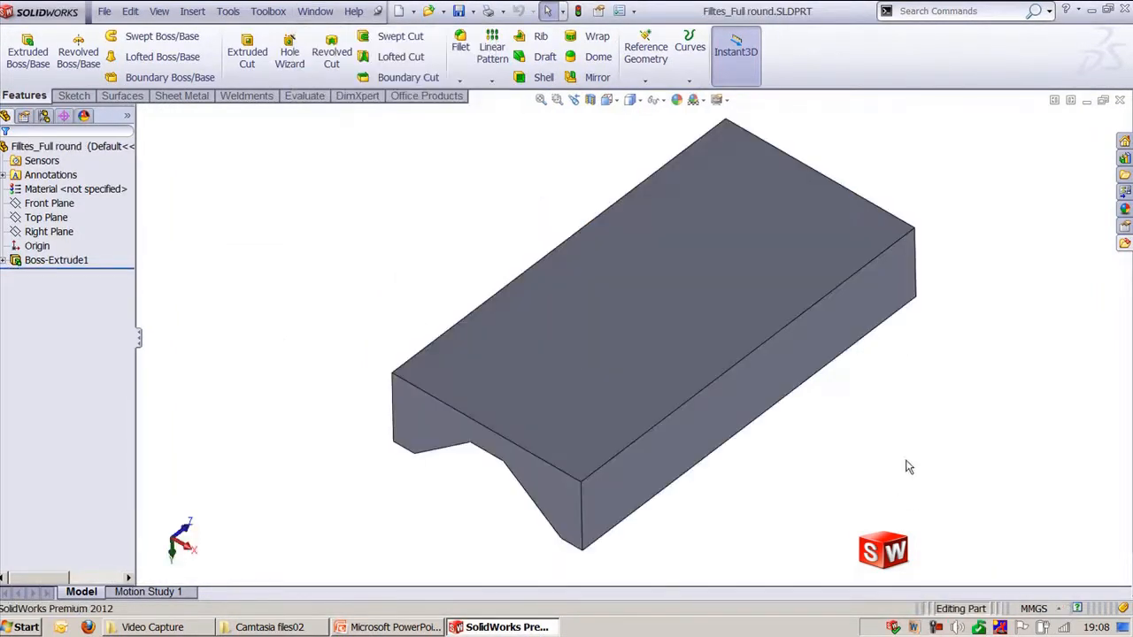
- Start a face fillet on the channel block, assigning the two opposite sloped channel faces as face sets 1 and 2
middle_click_drag(871, 475, 671, 333)
key("ctrl+7")
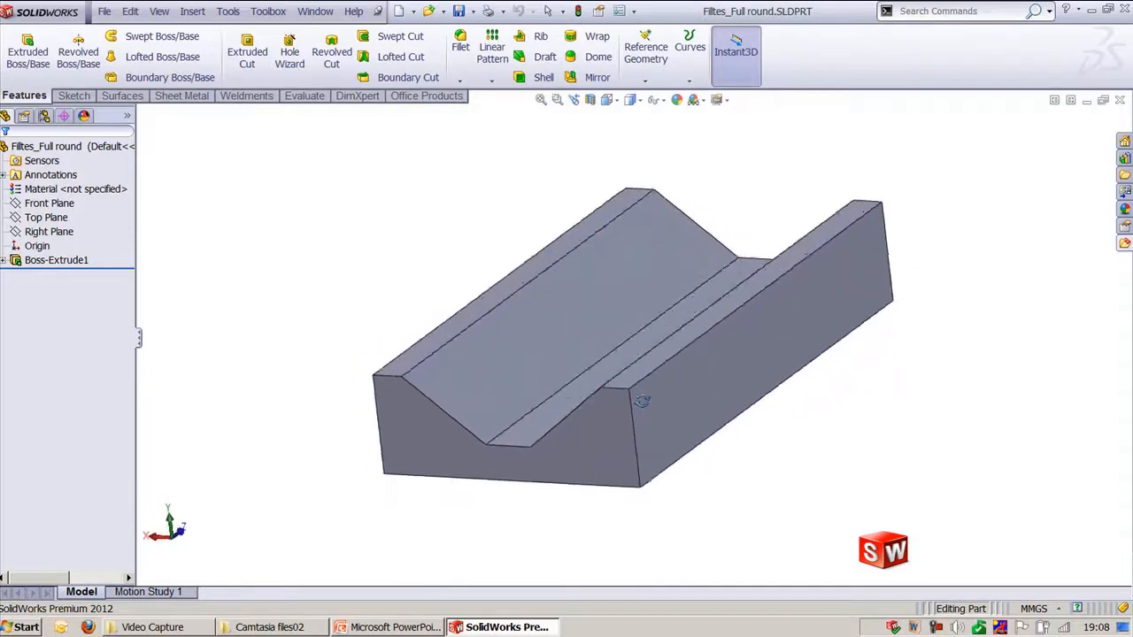
left_click(460, 48)
left_click(62, 255)
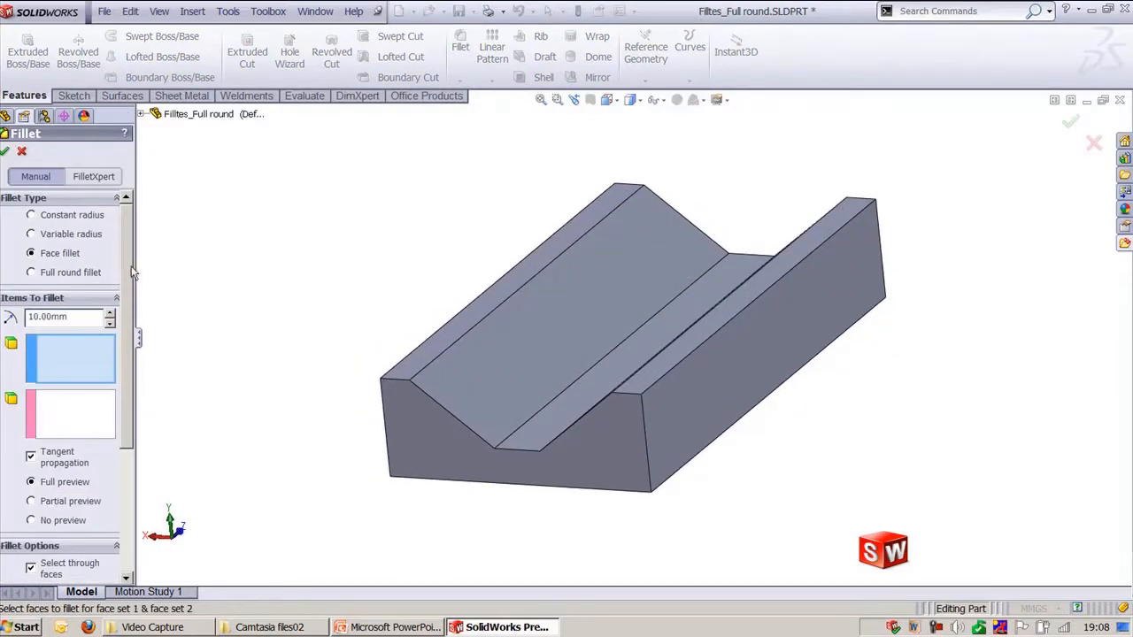
left_click_drag(135, 263, 202, 264)
left_click(614, 336)
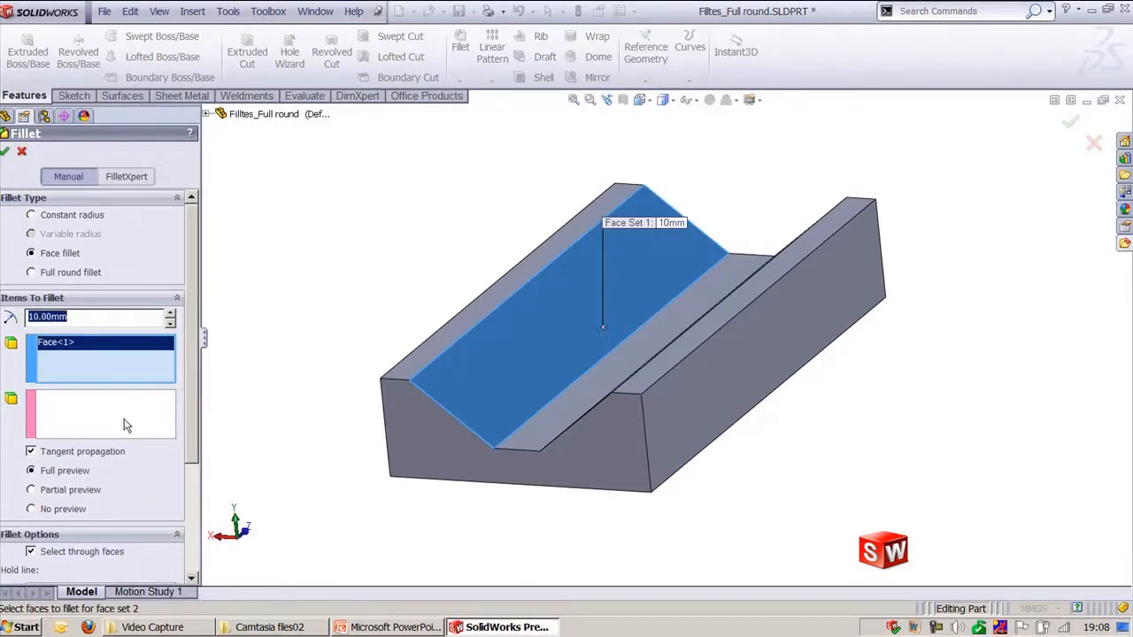
middle_click_drag(506, 362, 862, 382)
left_click(741, 362)
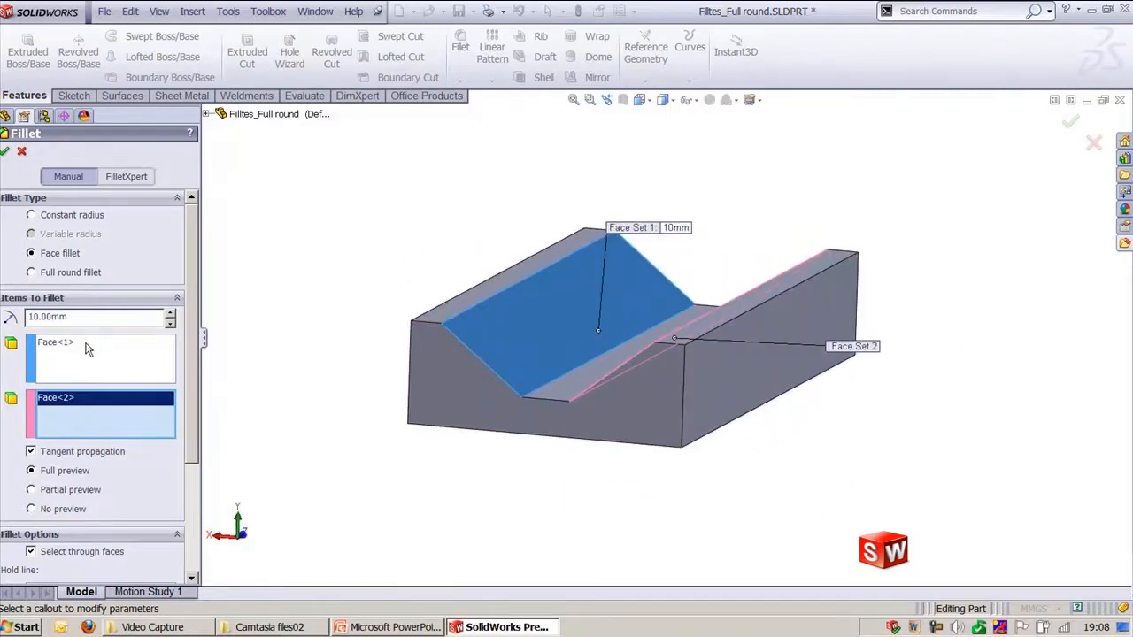
- Set the face fillet radius to 50 mm, check the preview and apply the fillet
left_click_drag(104, 319, 27, 317)
type("50")
key("Return")
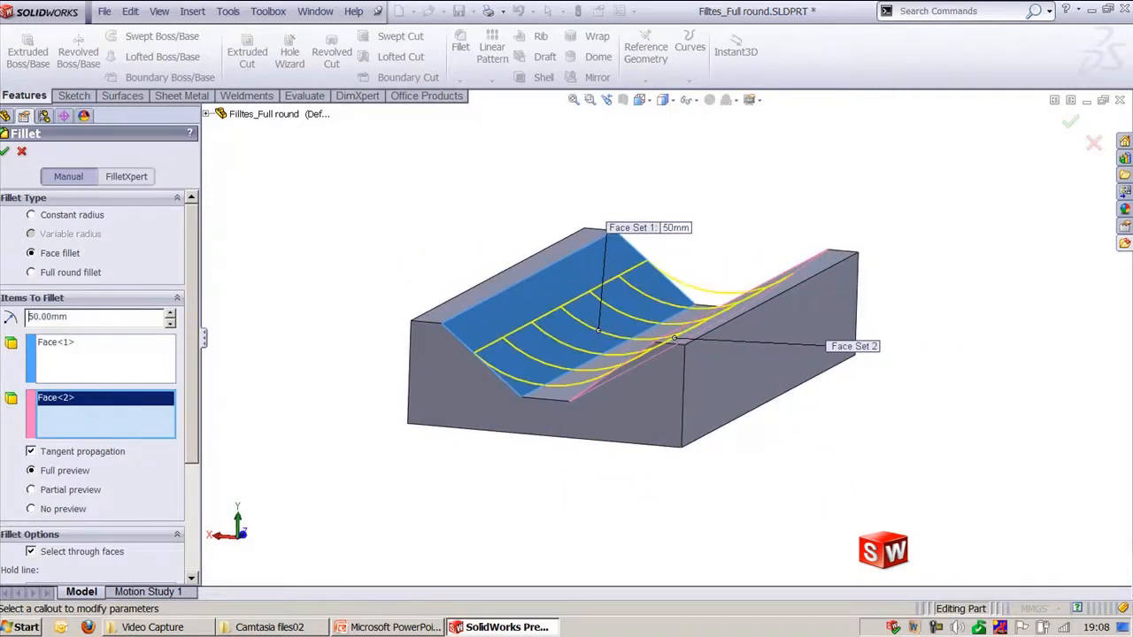
middle_click_drag(665, 520, 690, 524)
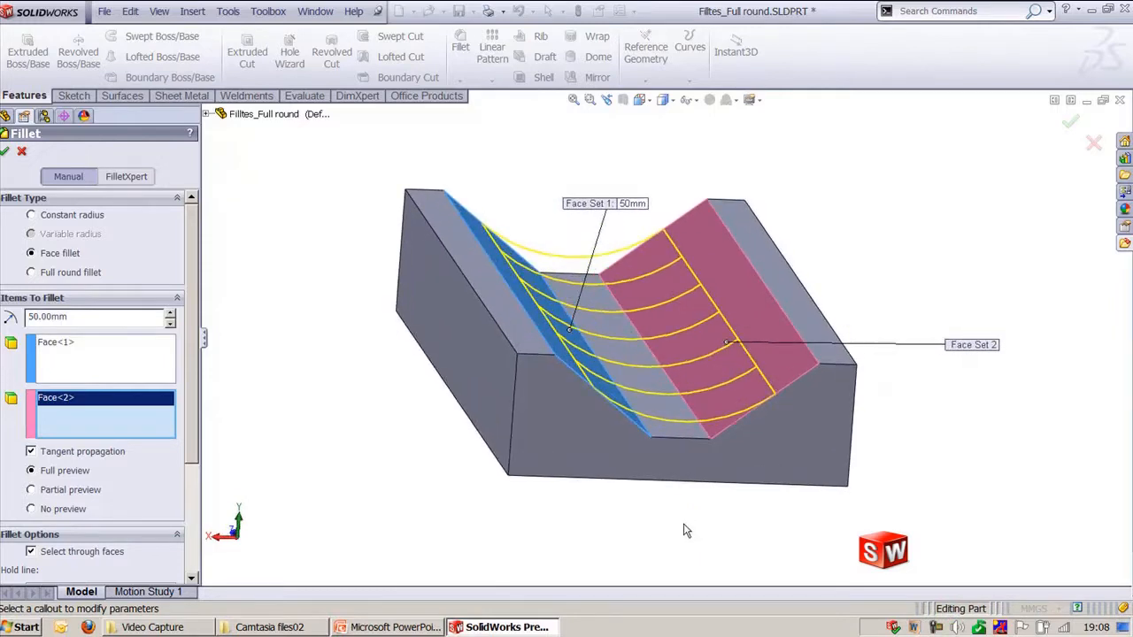
left_click(7, 153)
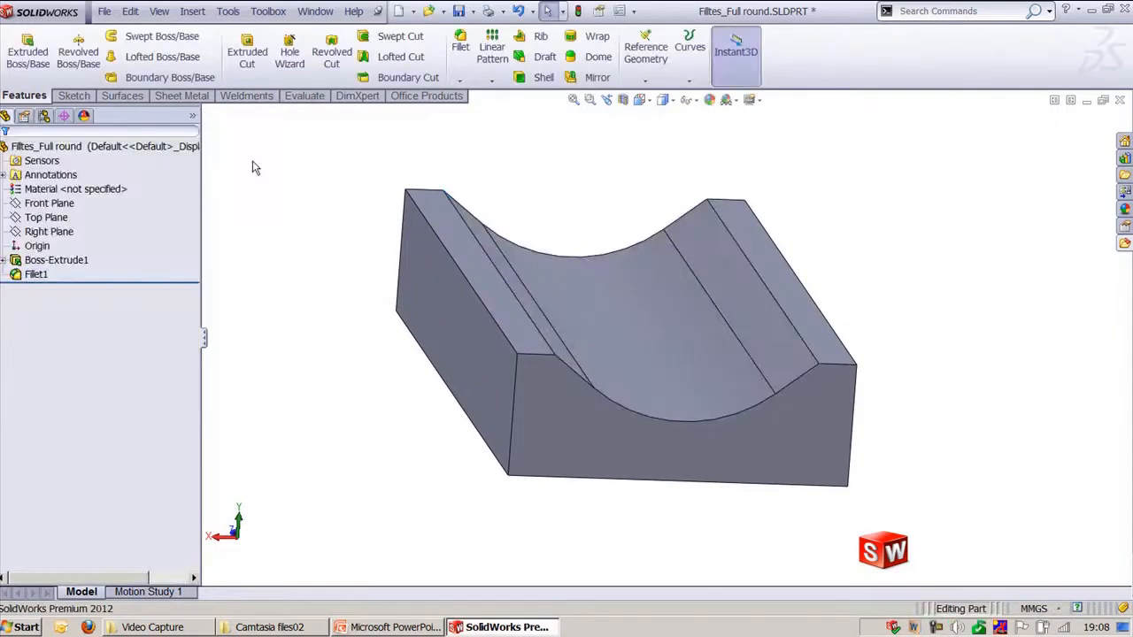
- Apply a full round fillet to one end of the channel block, with the end as centre face and both outer sides as side faces
middle_click_drag(248, 161, 823, 443)
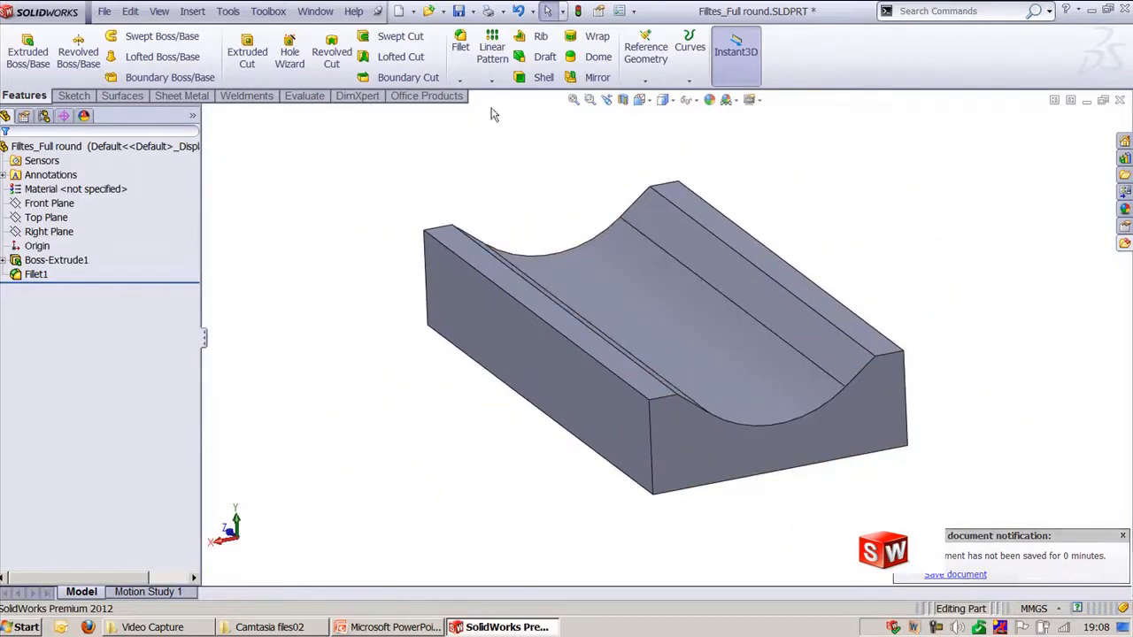
left_click(459, 80)
left_click(471, 97)
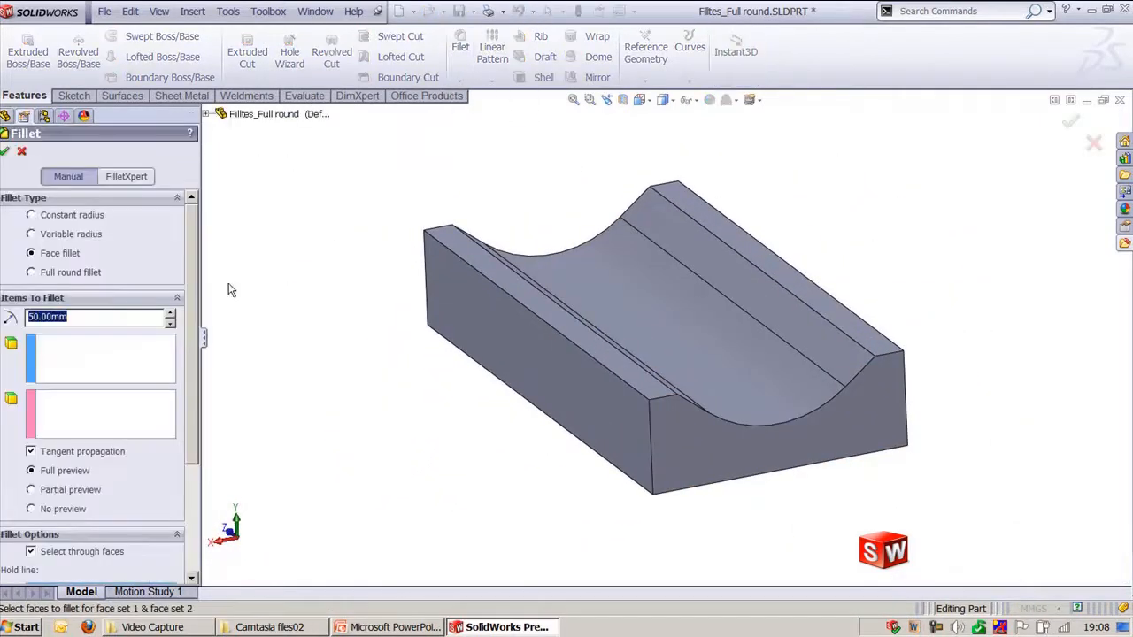
left_click(74, 273)
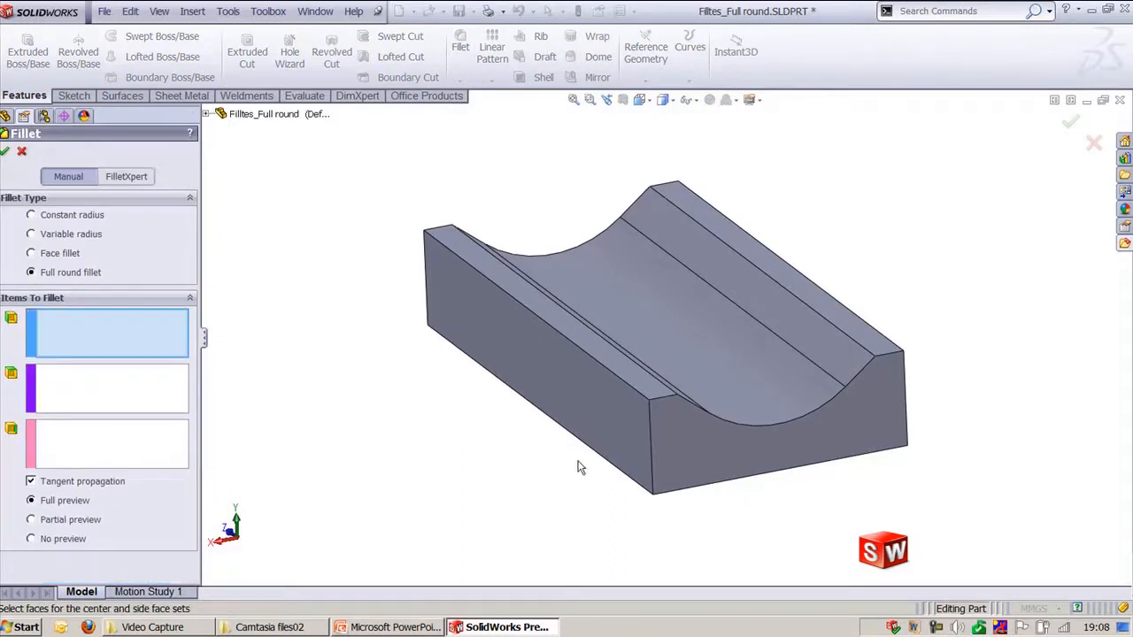
left_click(594, 429)
left_click(80, 391)
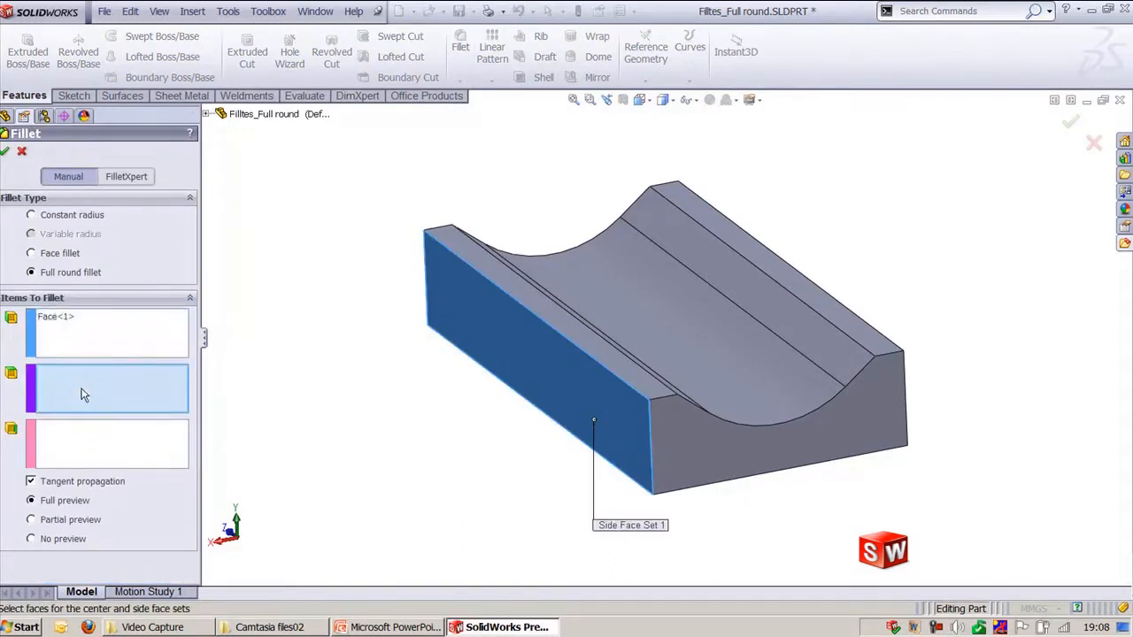
left_click(695, 469)
left_click(134, 459)
key("shift+Left")
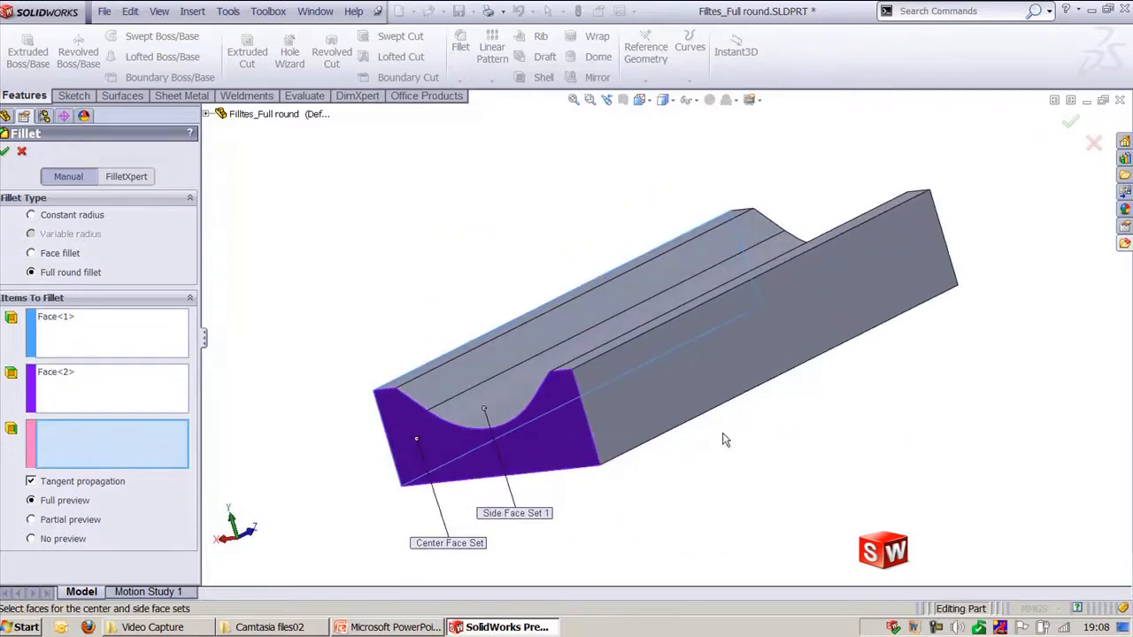
left_click(714, 385)
left_click(902, 441)
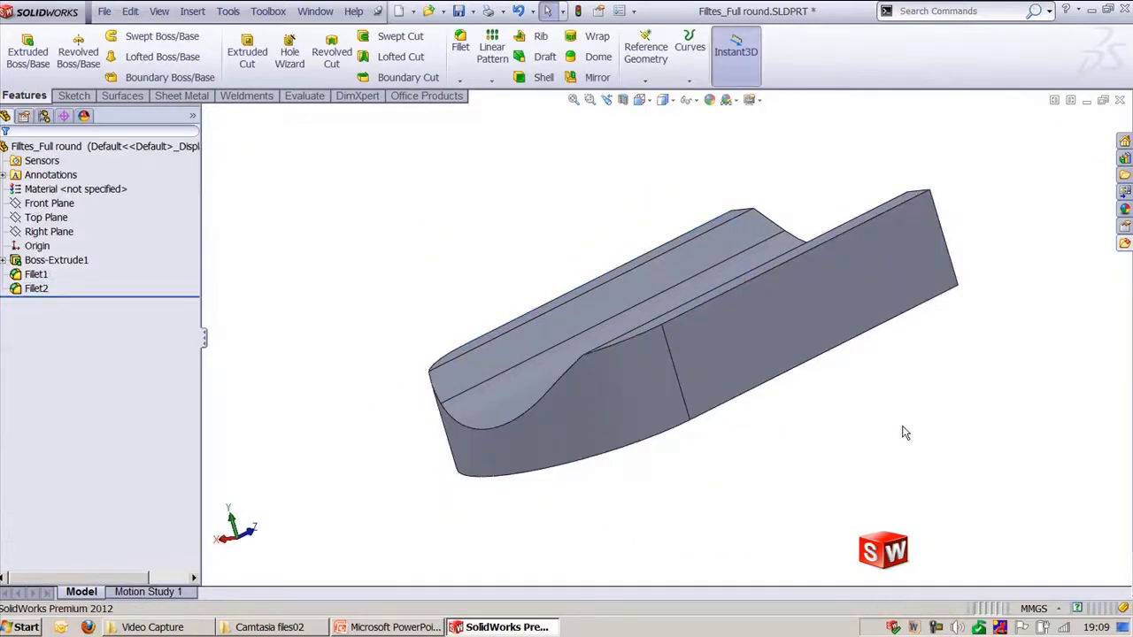
- Round the remaining flat end of the channel block with another full round fillet, using the end face between the two outer side faces
key("ctrl+7")
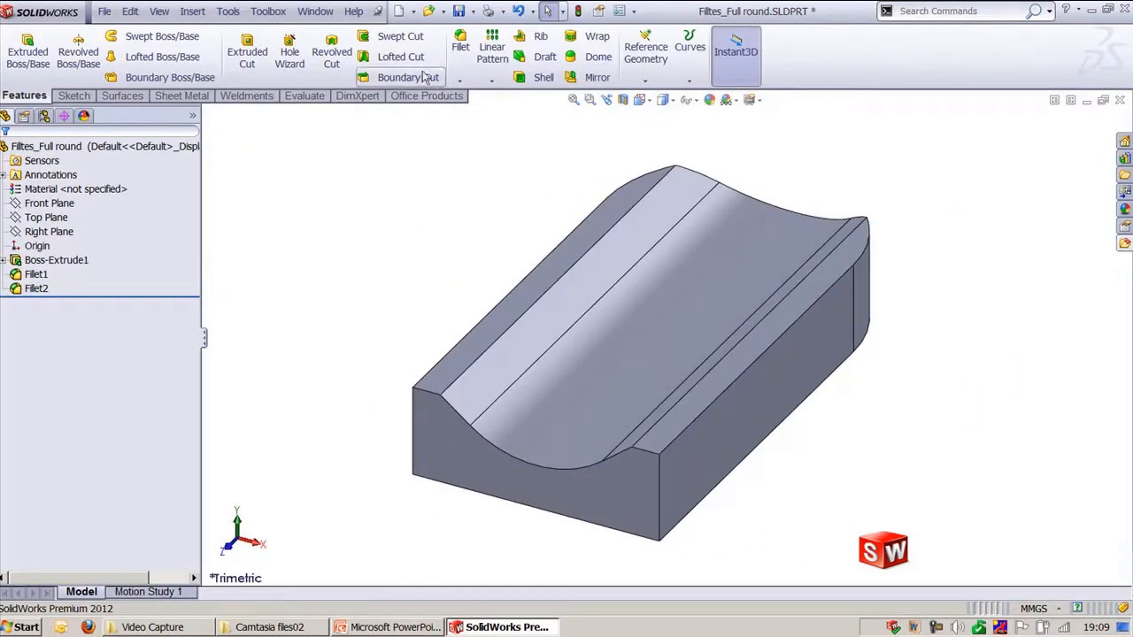
left_click(460, 42)
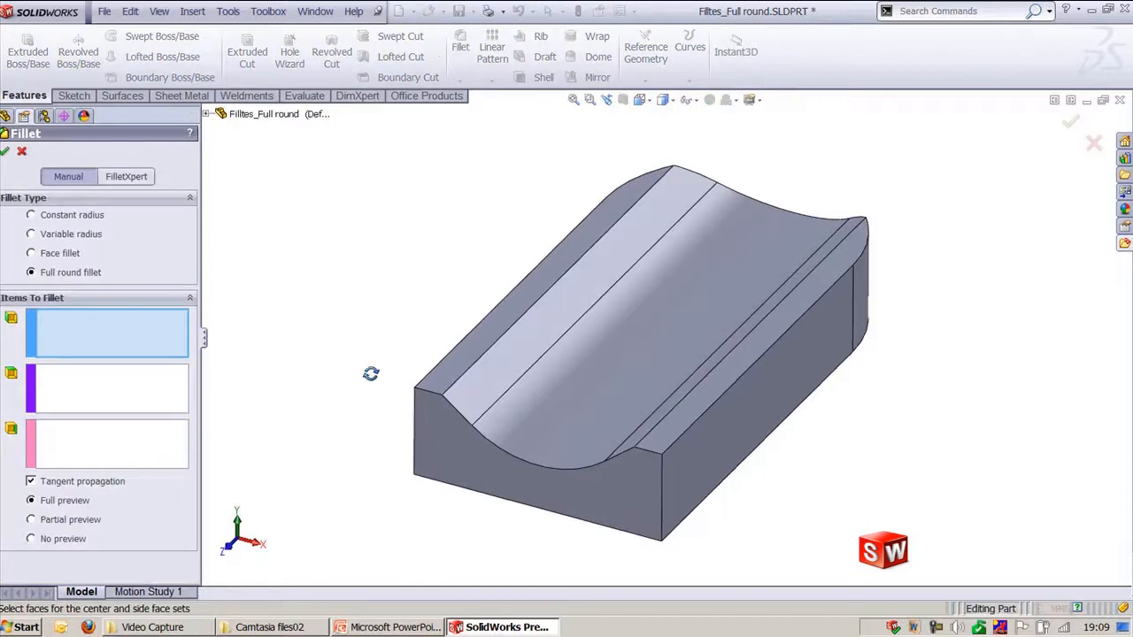
middle_click_drag(369, 371, 506, 384)
left_click(554, 363)
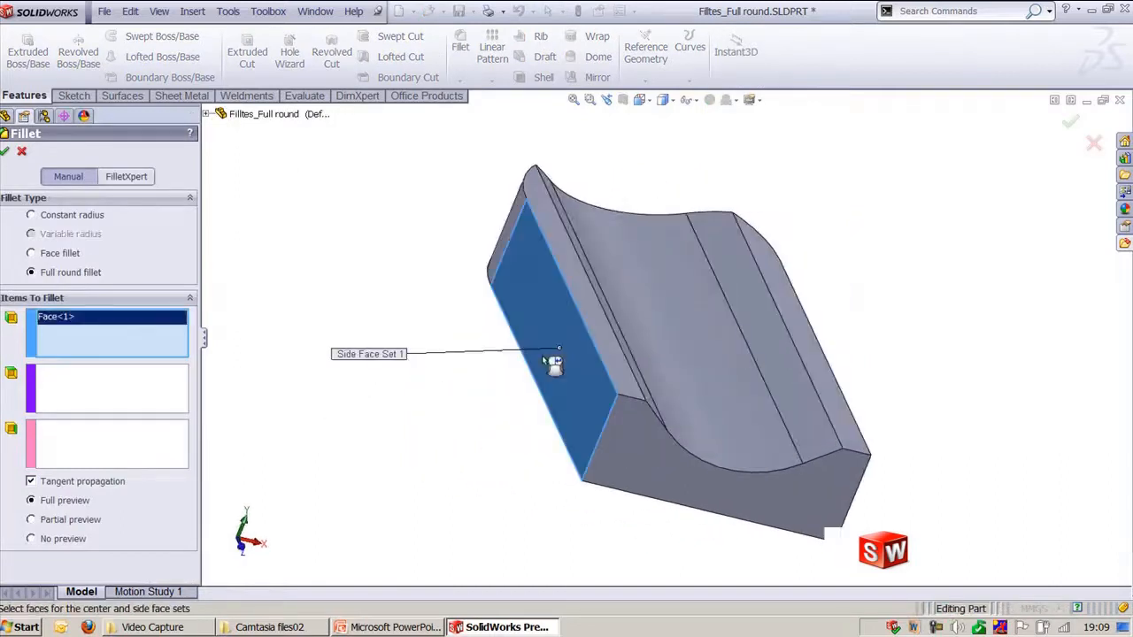
left_click(643, 462)
middle_click_drag(818, 487, 741, 458)
left_click(695, 409)
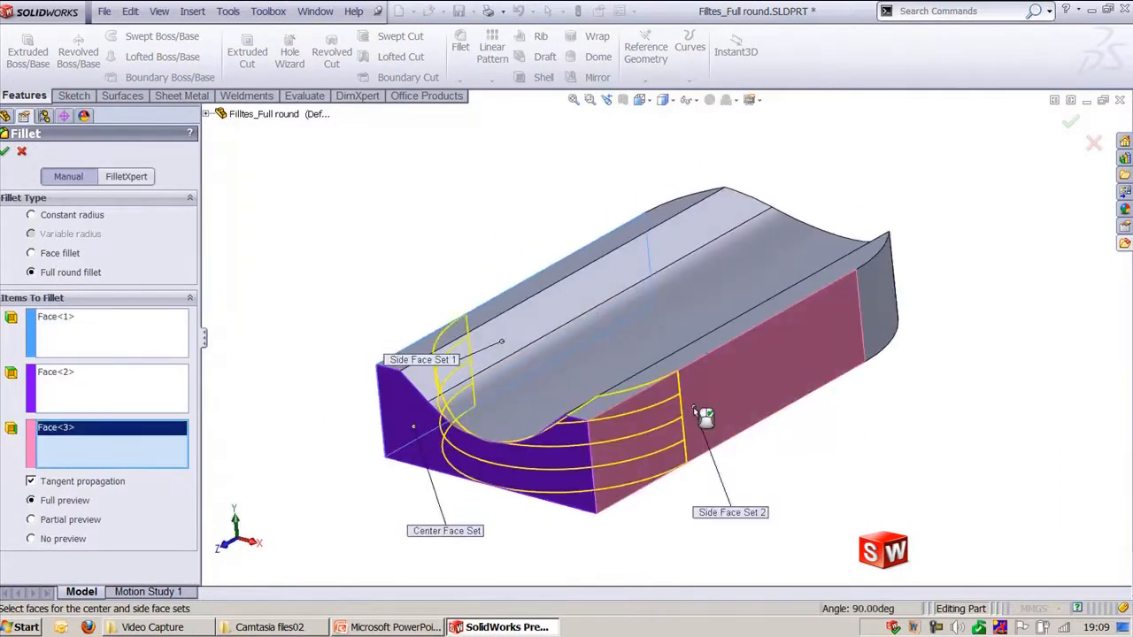
key("Return")
middle_click_drag(913, 499, 906, 514)
middle_click_drag(836, 487, 930, 493)
key("ctrl+shift+z")
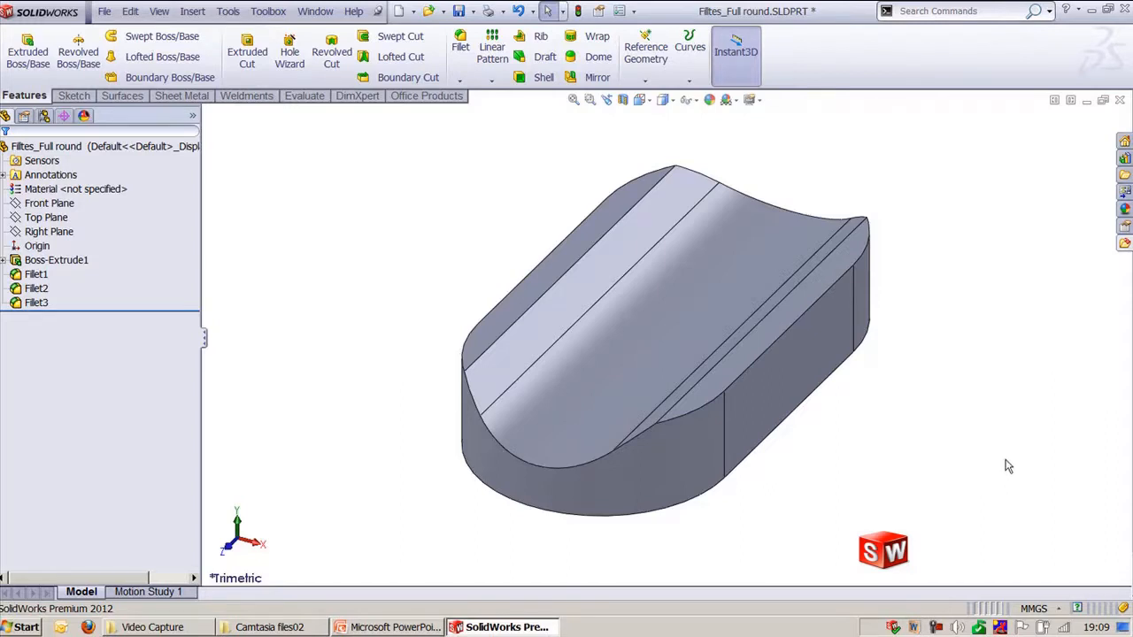
- Close the channel block part without saving and inspect the five-armed Filletxpert part
left_click(1119, 101)
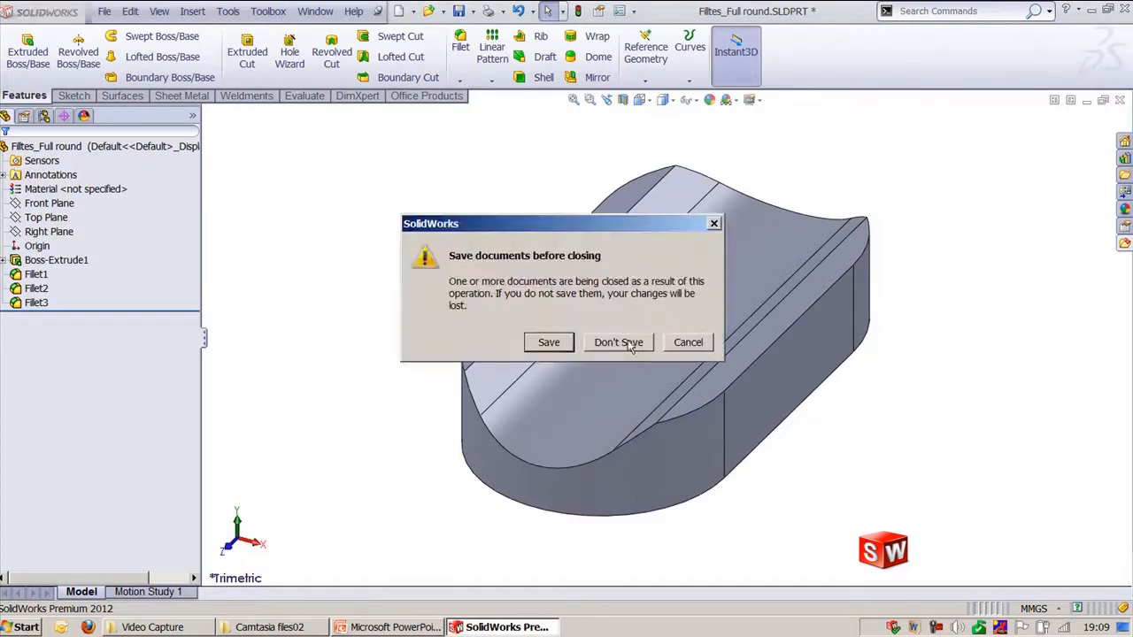
left_click(619, 339)
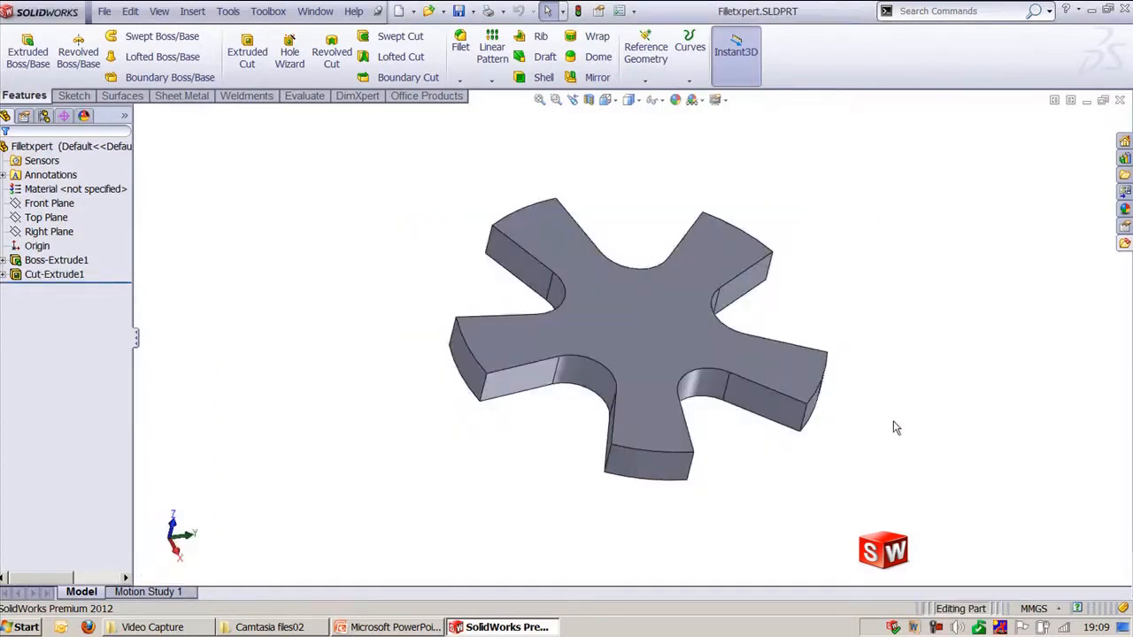
middle_click_drag(912, 448, 882, 455)
scroll(670, 217, "down", 3)
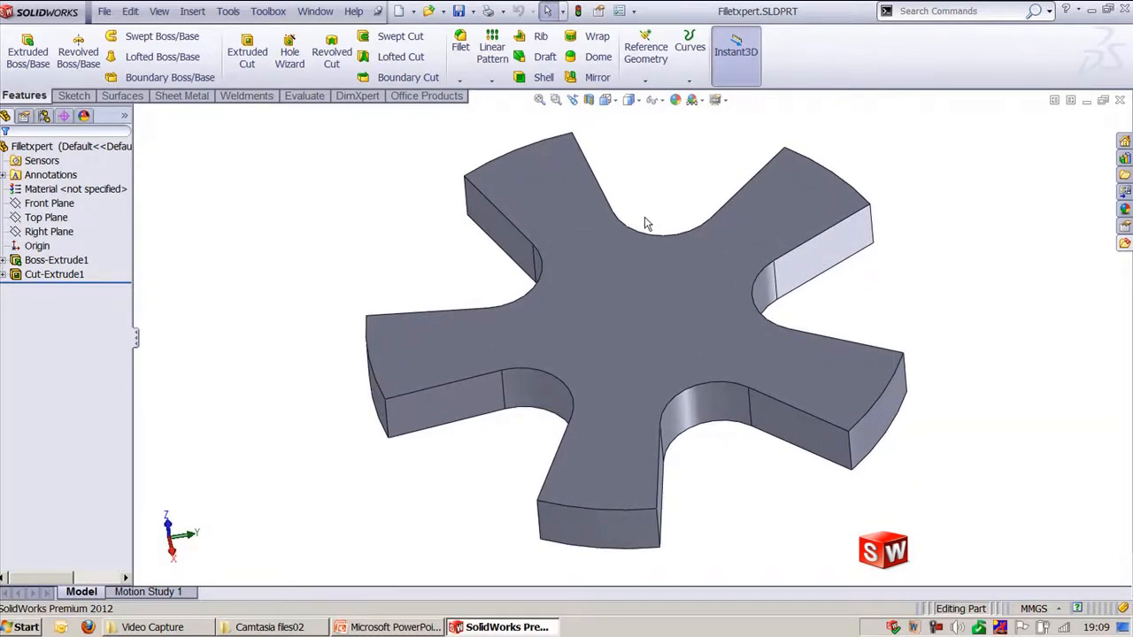
middle_click_drag(976, 317, 974, 279)
- Try a manual constant radius fillet of 10 mm on the outer corner edge of one arm
left_click(461, 40)
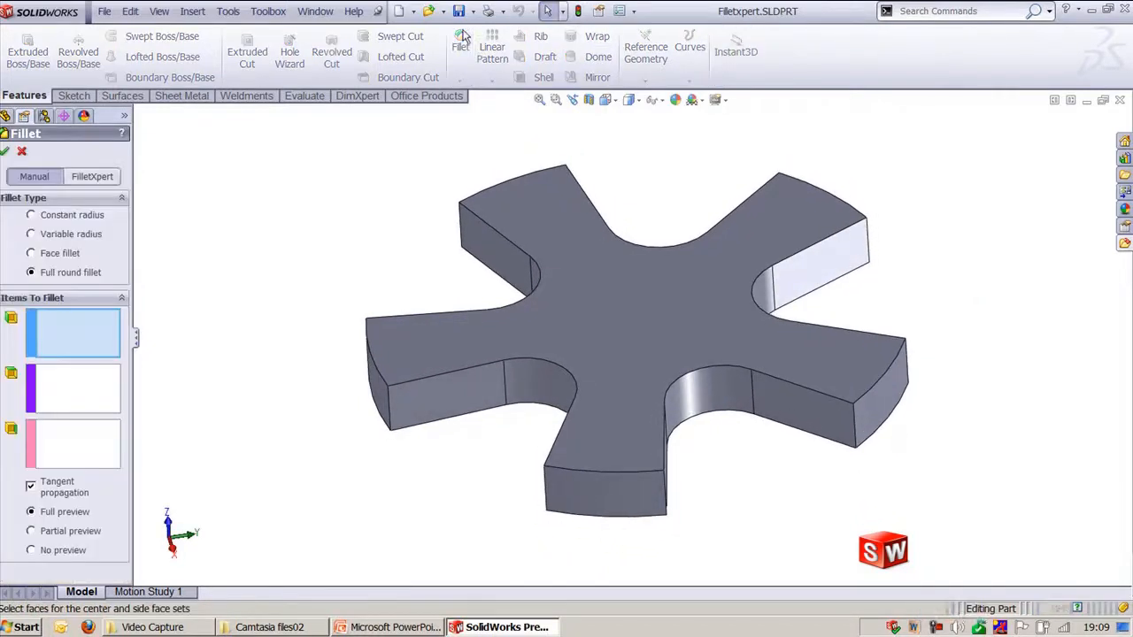
left_click(856, 428)
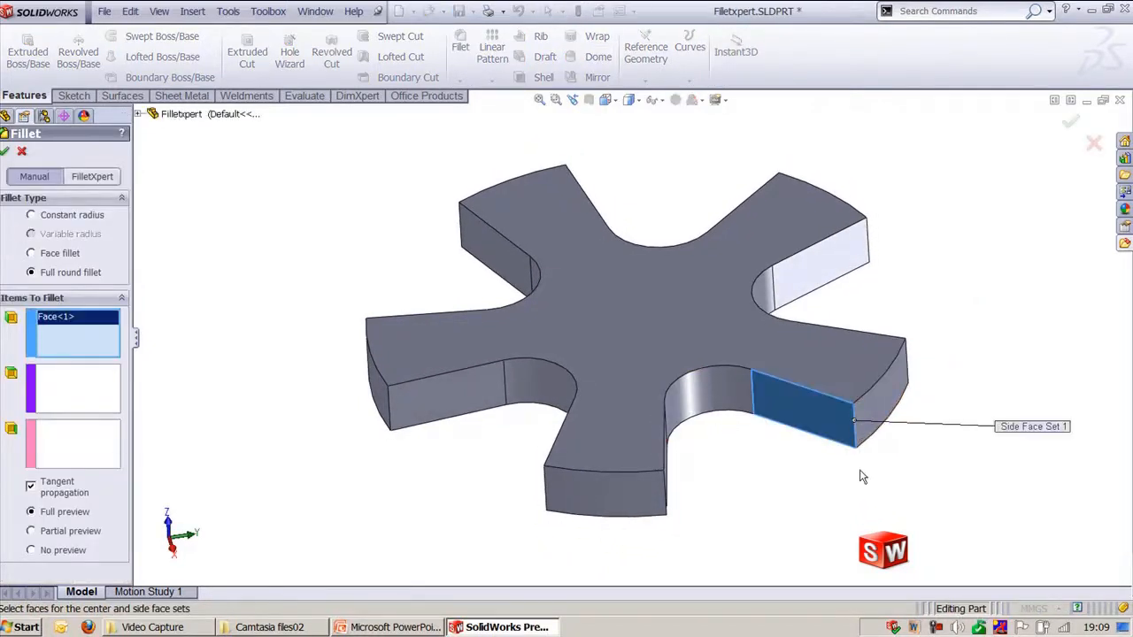
right_click(92, 325)
left_click(34, 215)
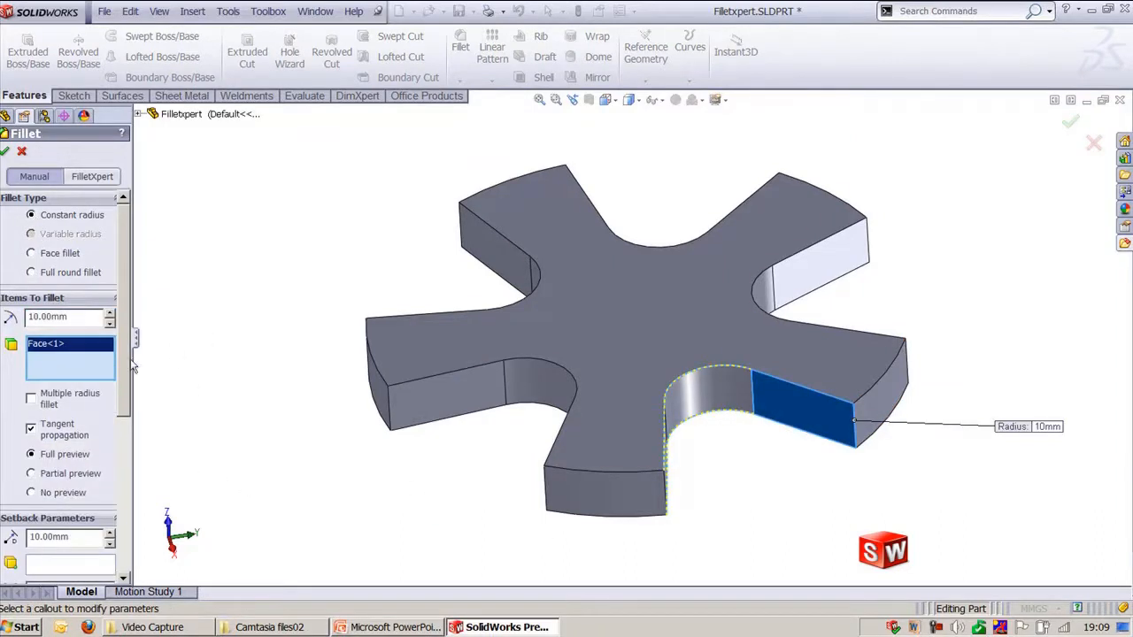
right_click(59, 375)
left_click(77, 382)
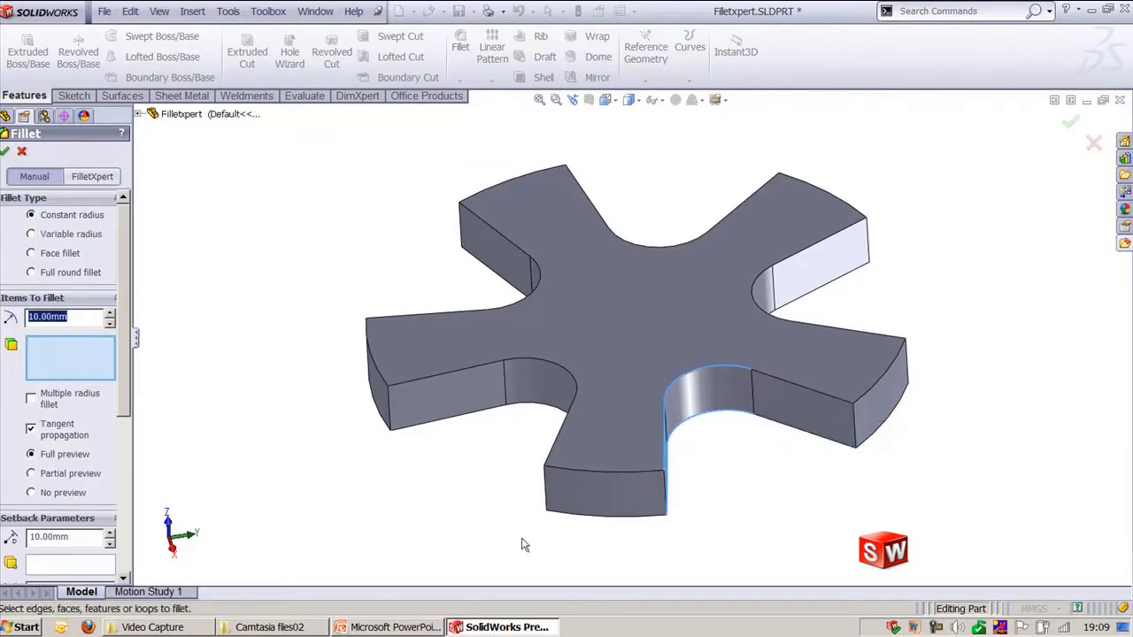
left_click(856, 448)
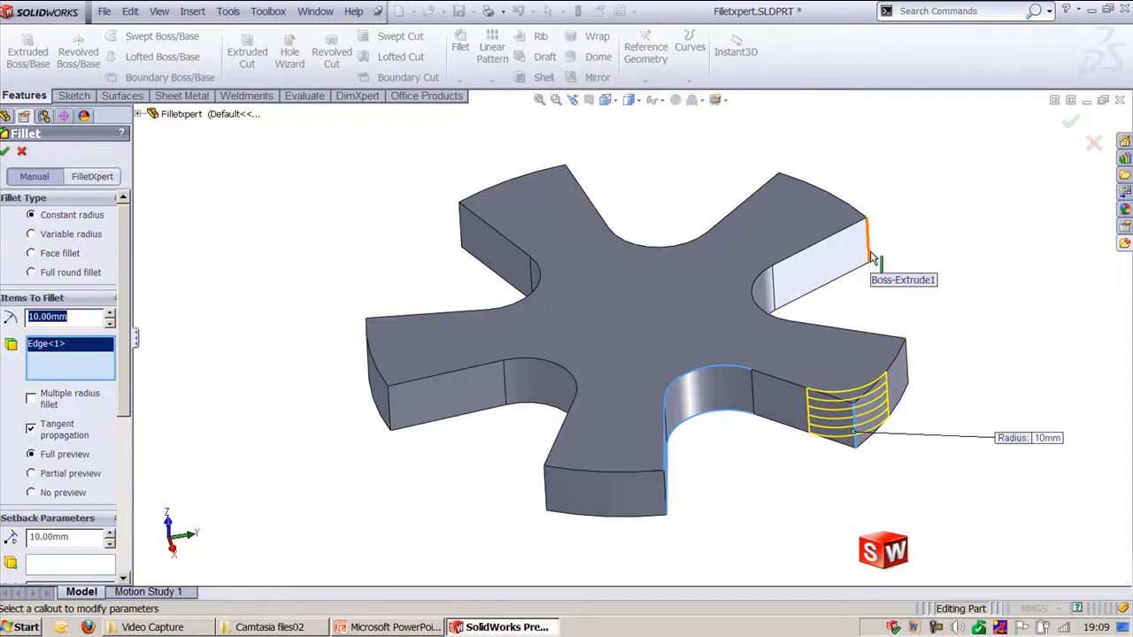
- Use FilletXpert to fillet all the arms' outer corner edges with a 2 mm radius, extending one picked edge to the nine connected edges
left_click(66, 317)
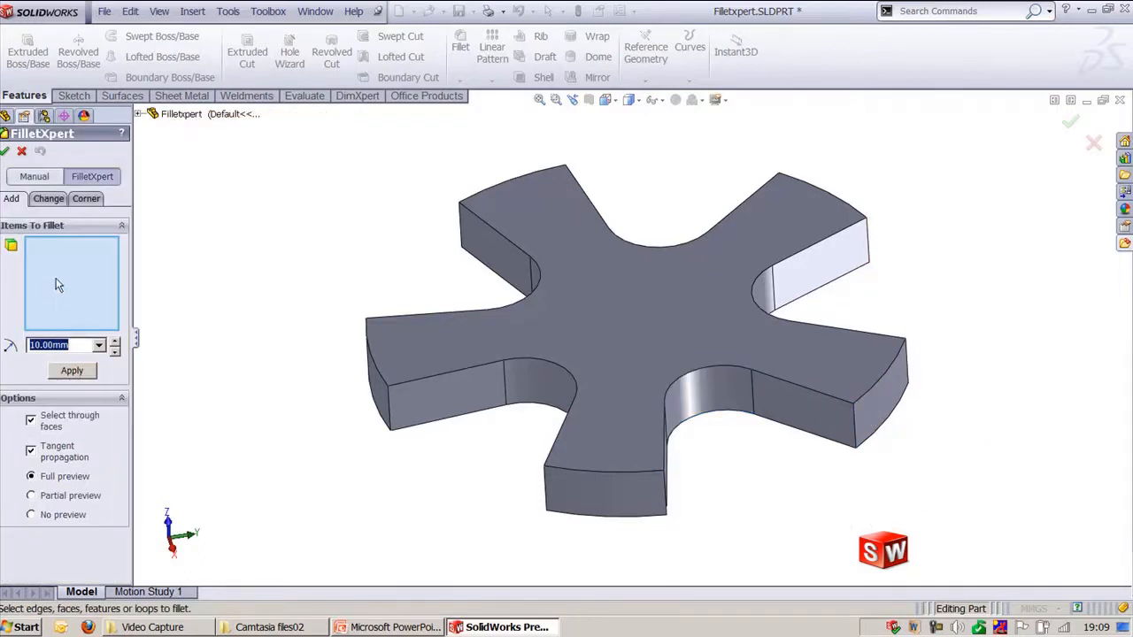
middle_click_drag(813, 527, 787, 450)
left_click(787, 455)
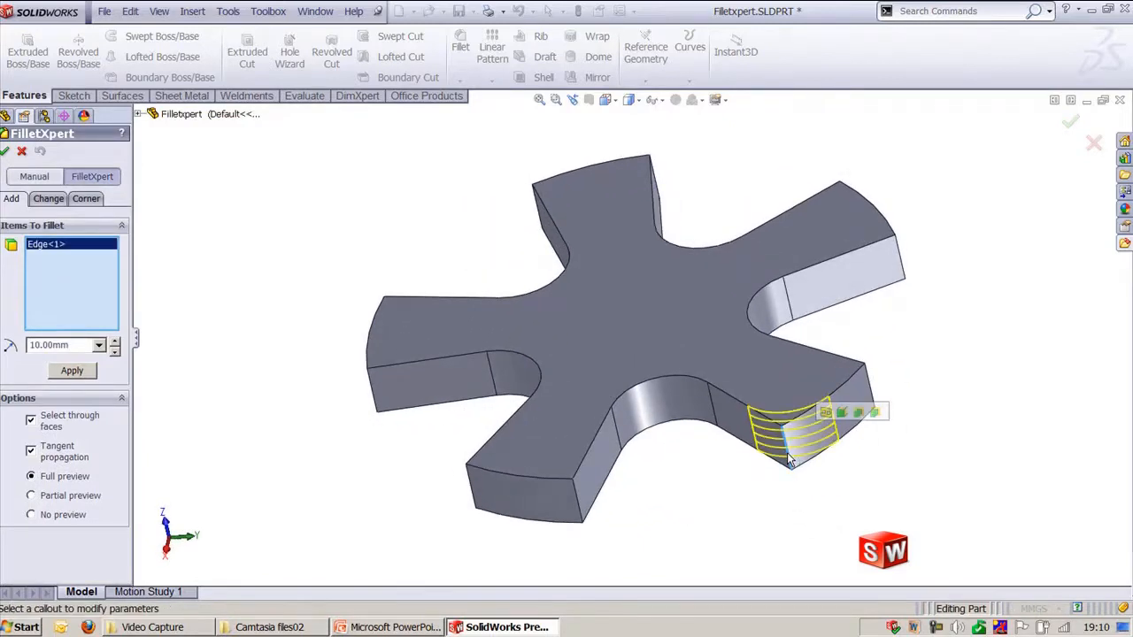
left_click(842, 414)
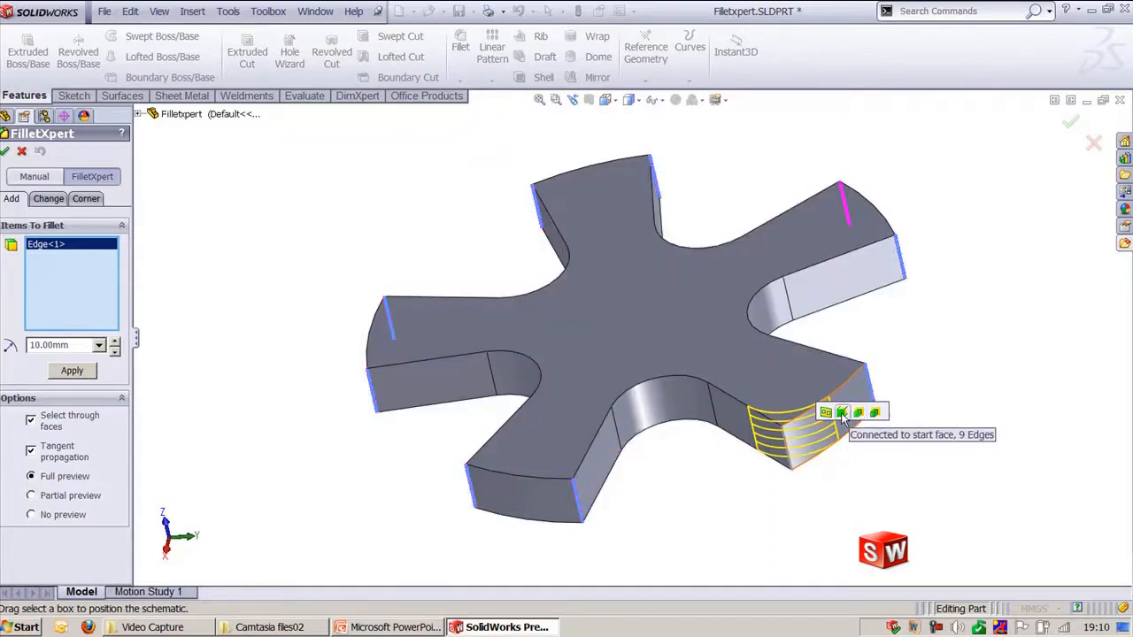
double_click(73, 350)
type("2")
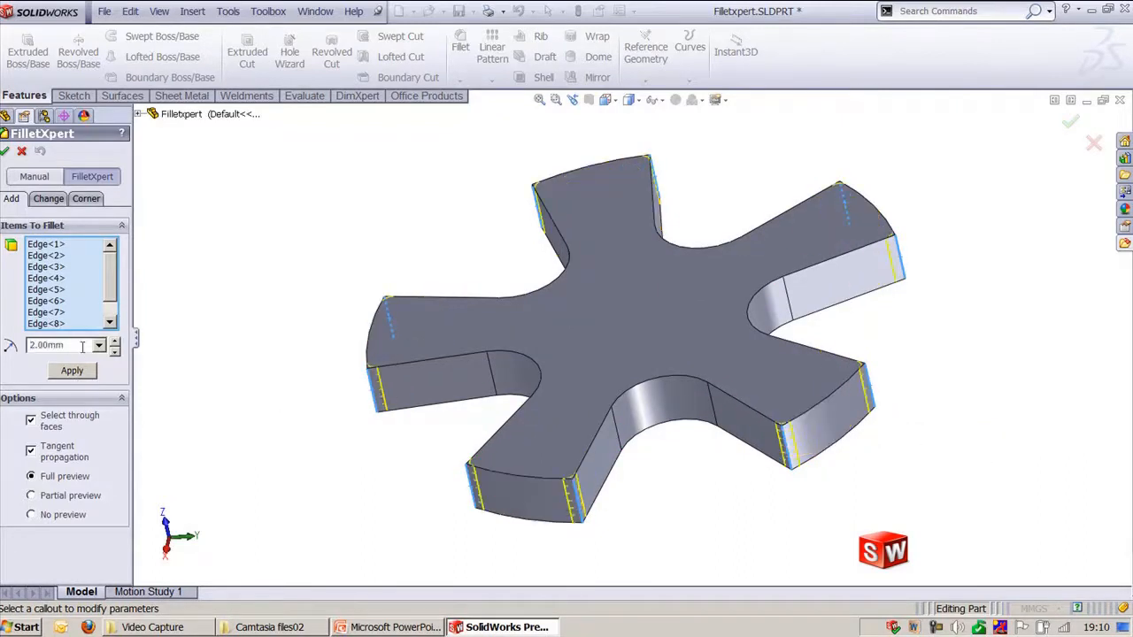
left_click(73, 371)
middle_click_drag(326, 477, 425, 500)
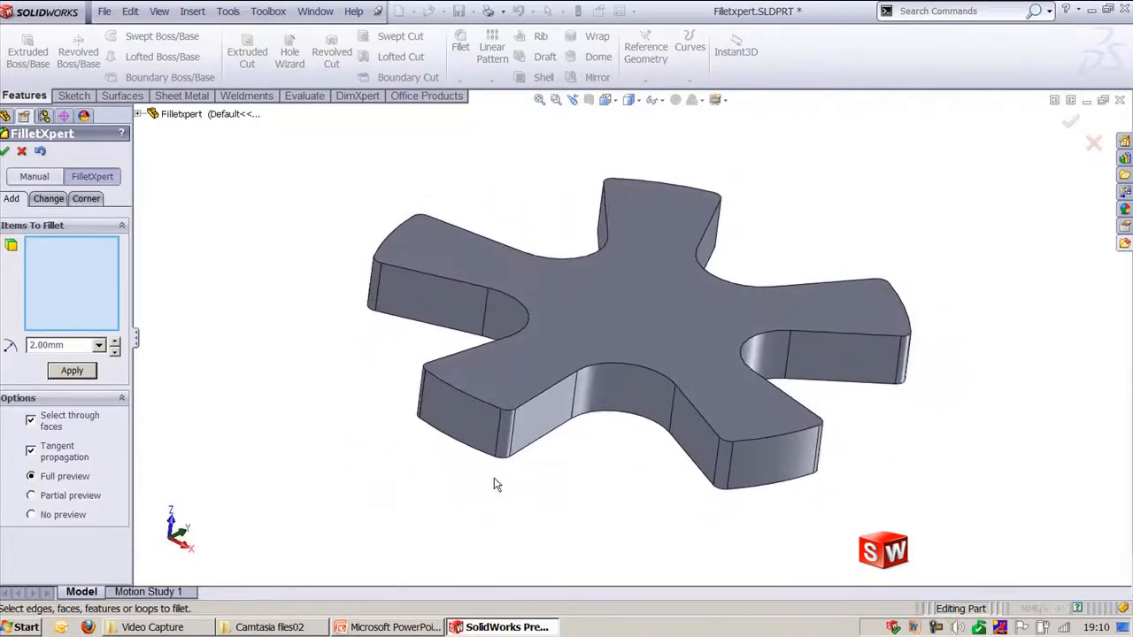
- Resize the fillet on one arm's outer corner to a 5 mm radius with FilletXpert's Change mode
left_click(48, 198)
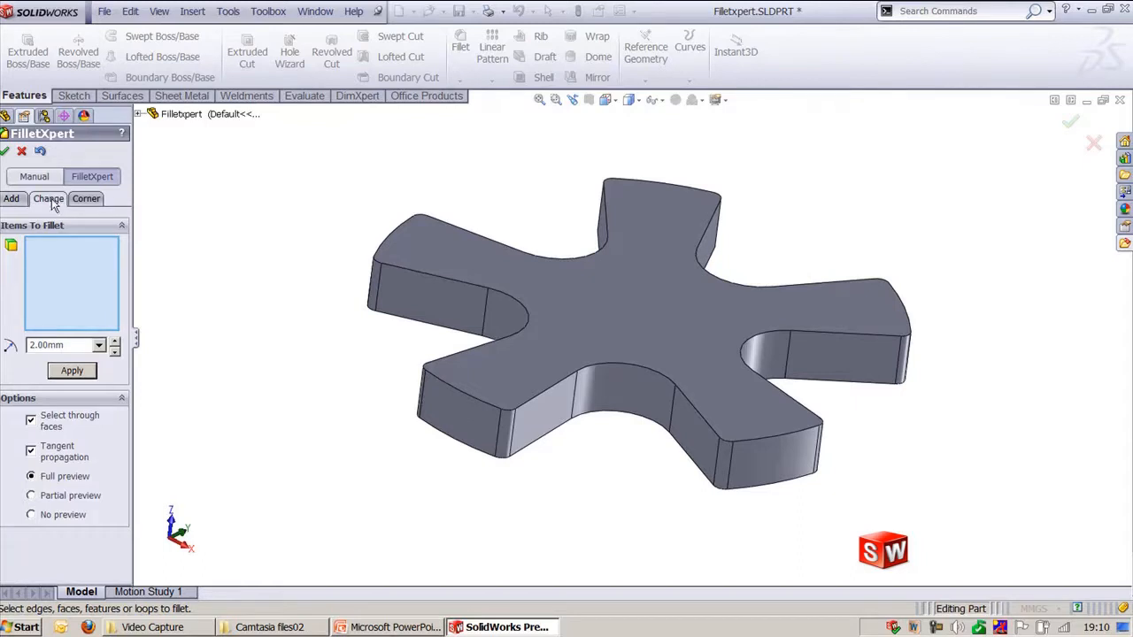
left_click(509, 437)
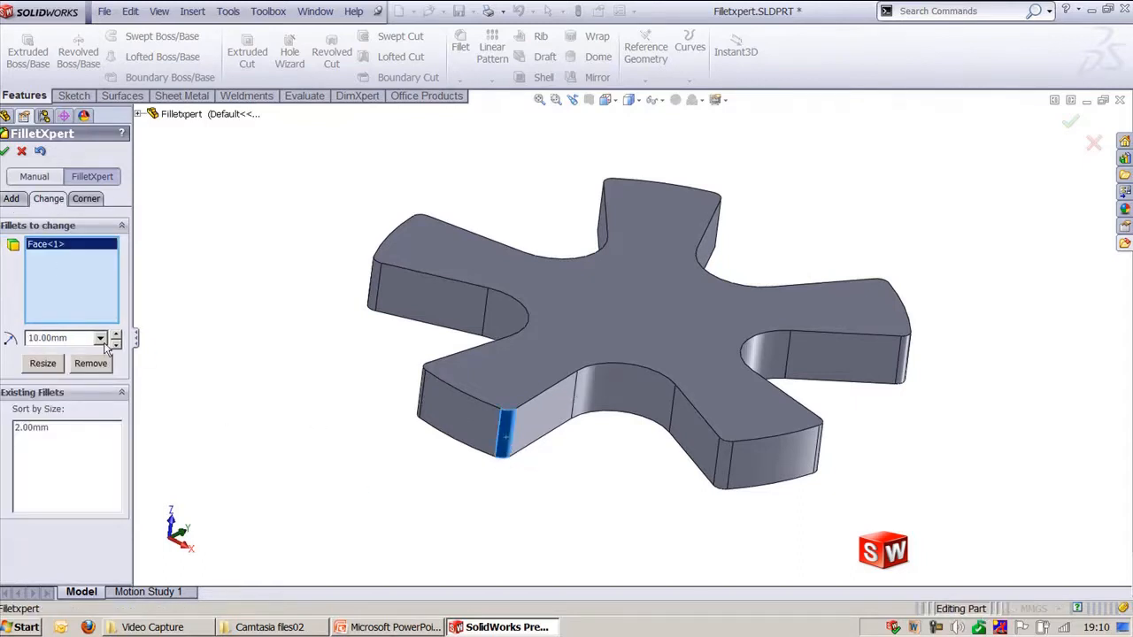
left_click(76, 339)
type("5.00mm")
left_click(46, 368)
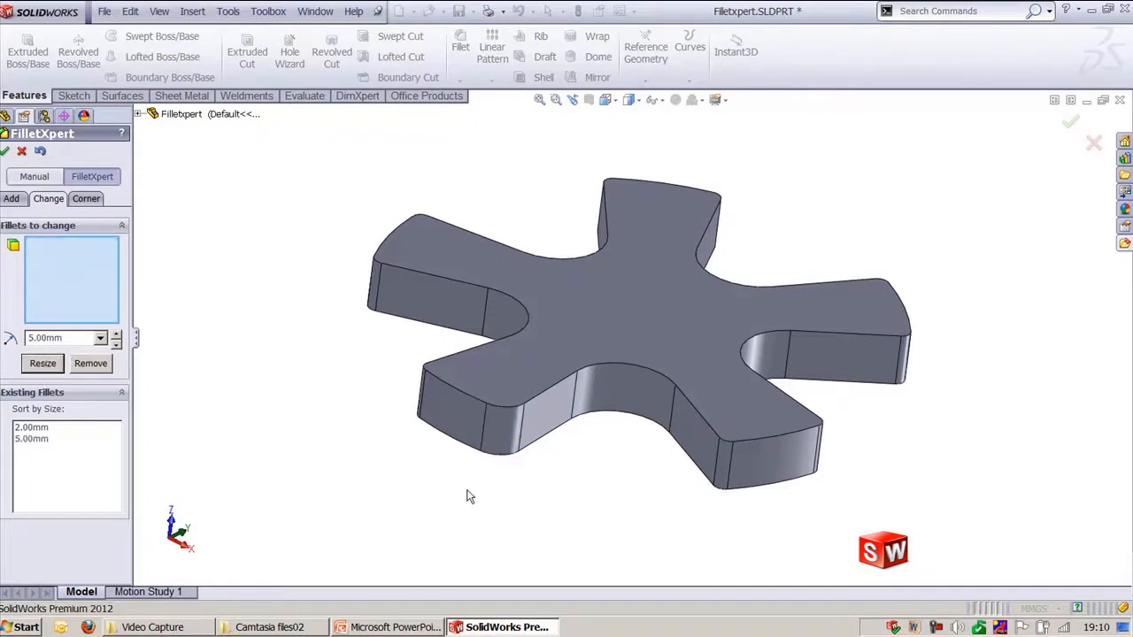
middle_click_drag(532, 476, 524, 516)
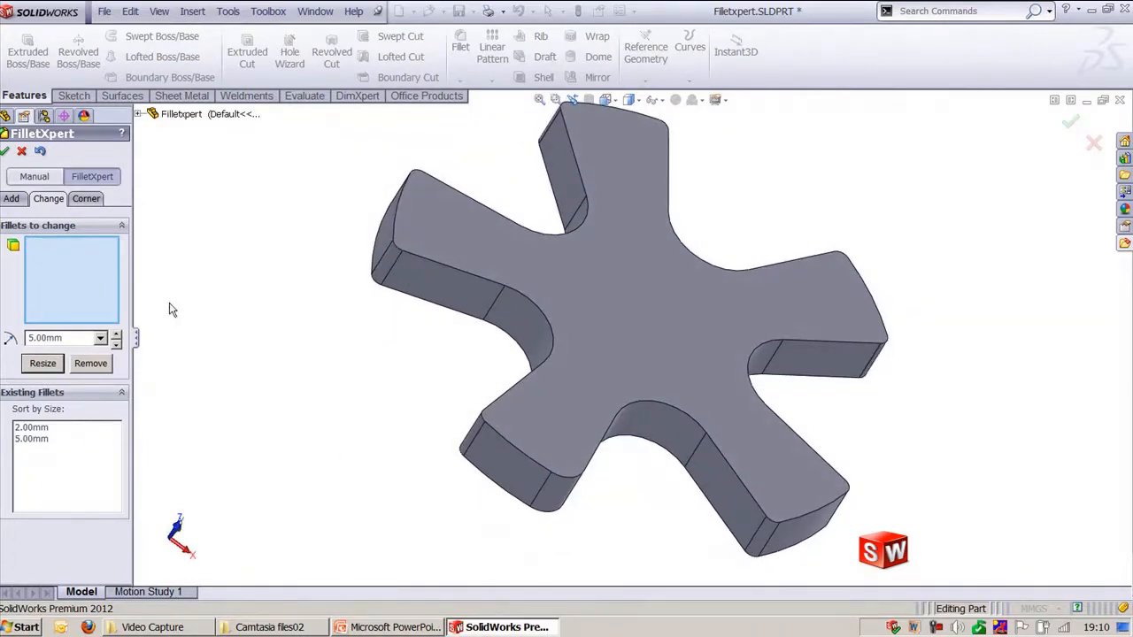
- View FilletXpert's Corner mode, return to Add mode and accept the fillets
left_click(88, 200)
middle_click_drag(309, 392, 296, 369)
left_click(11, 200)
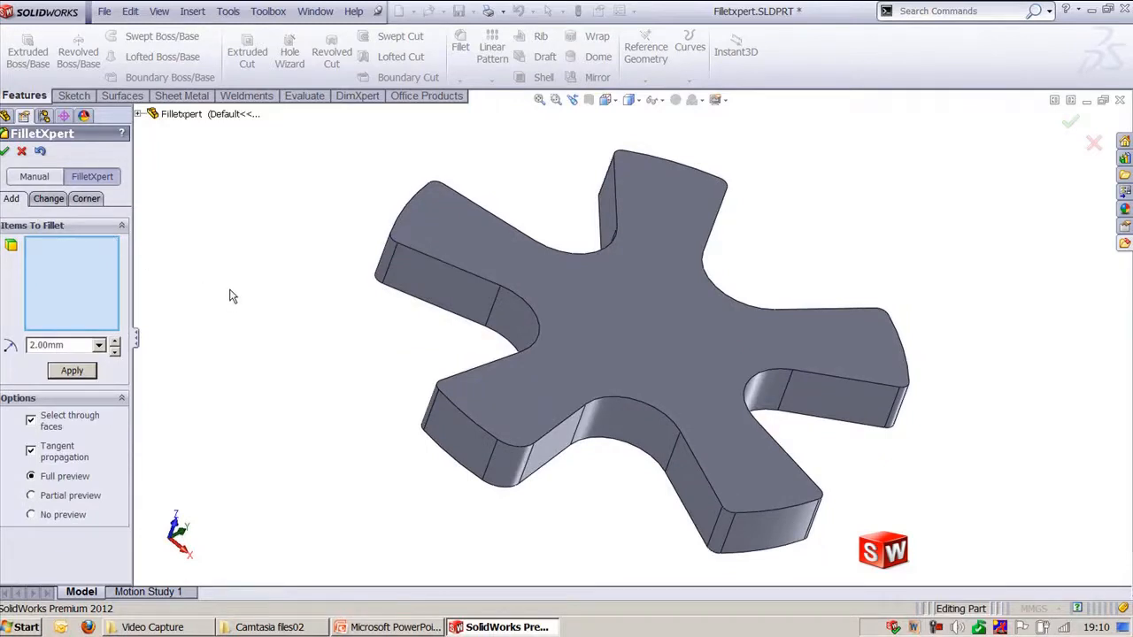
left_click(5, 152)
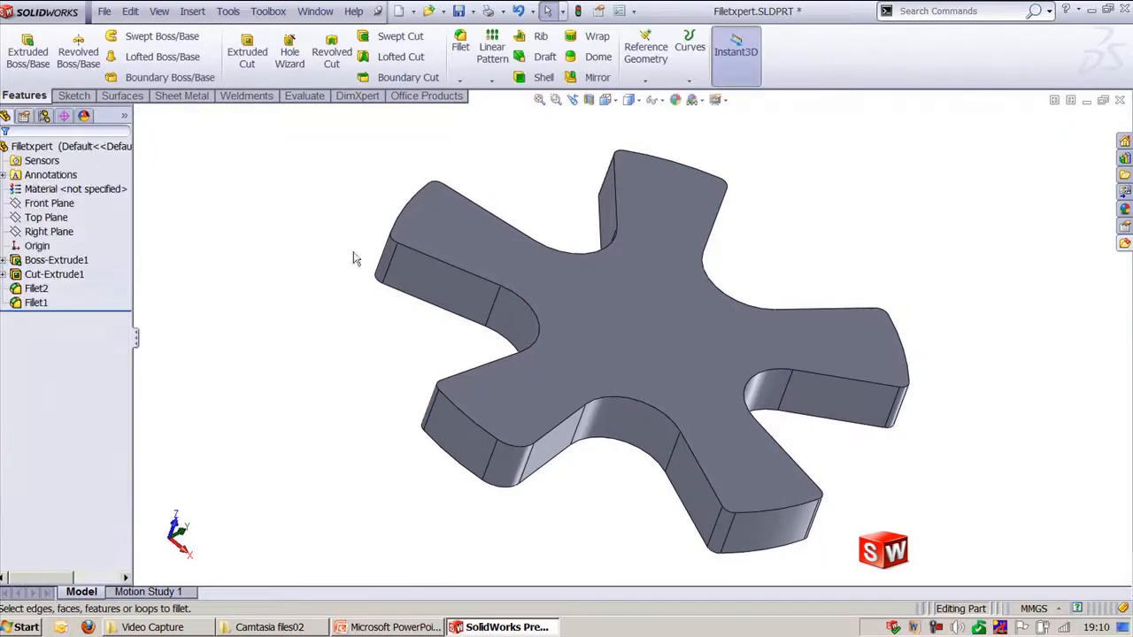
key("ctrl+7")
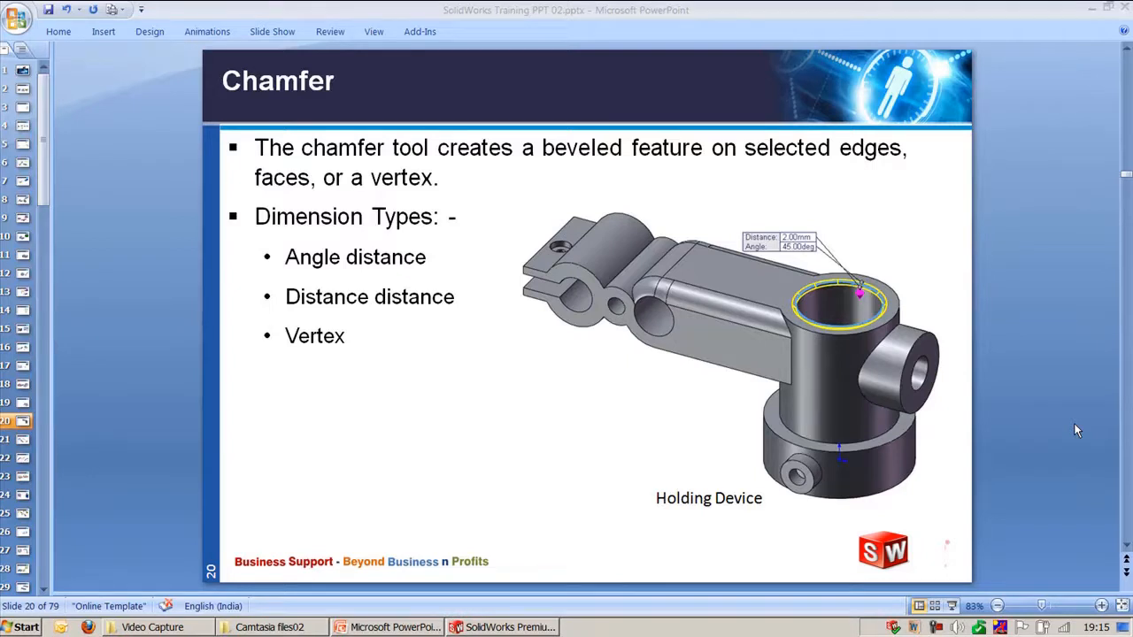
- Switch to SolidWorks and set up an angle-distance chamfer of 2 mm at 45° on the vertical cylinder's upper bore edge
left_click(530, 627)
middle_click_drag(897, 354, 986, 352)
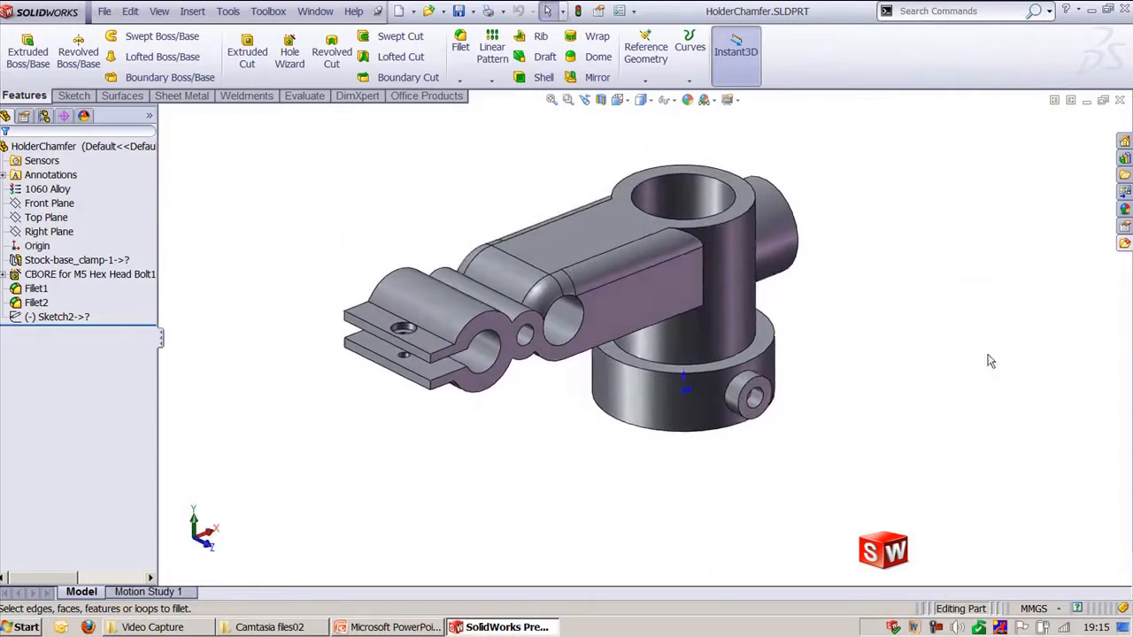
middle_click_drag(880, 235, 877, 306, "ctrl")
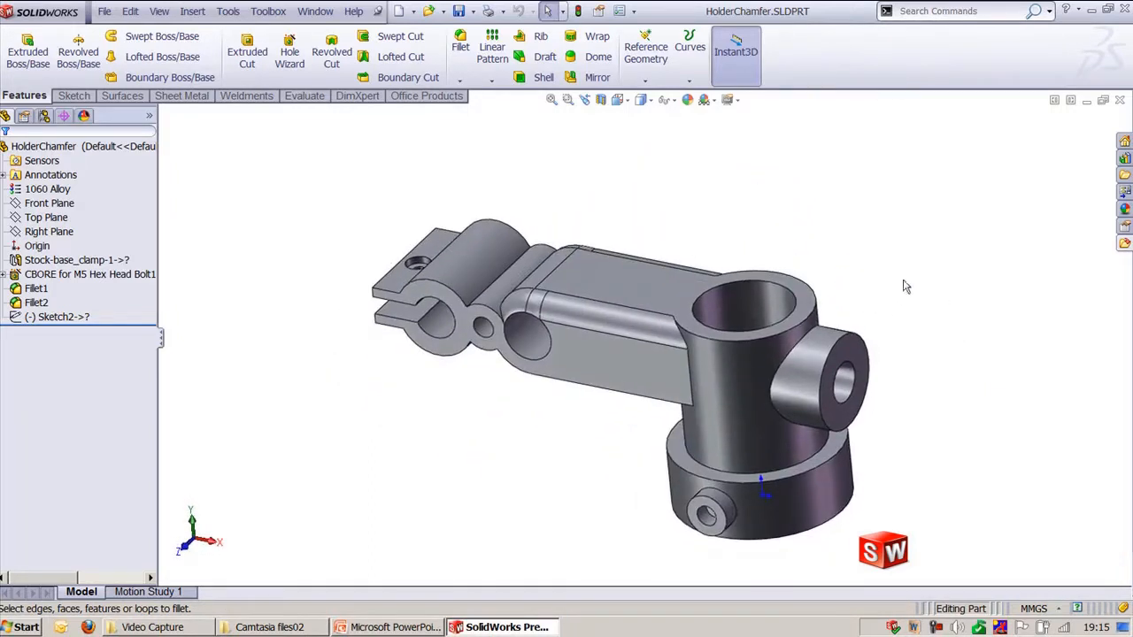
left_click(460, 82)
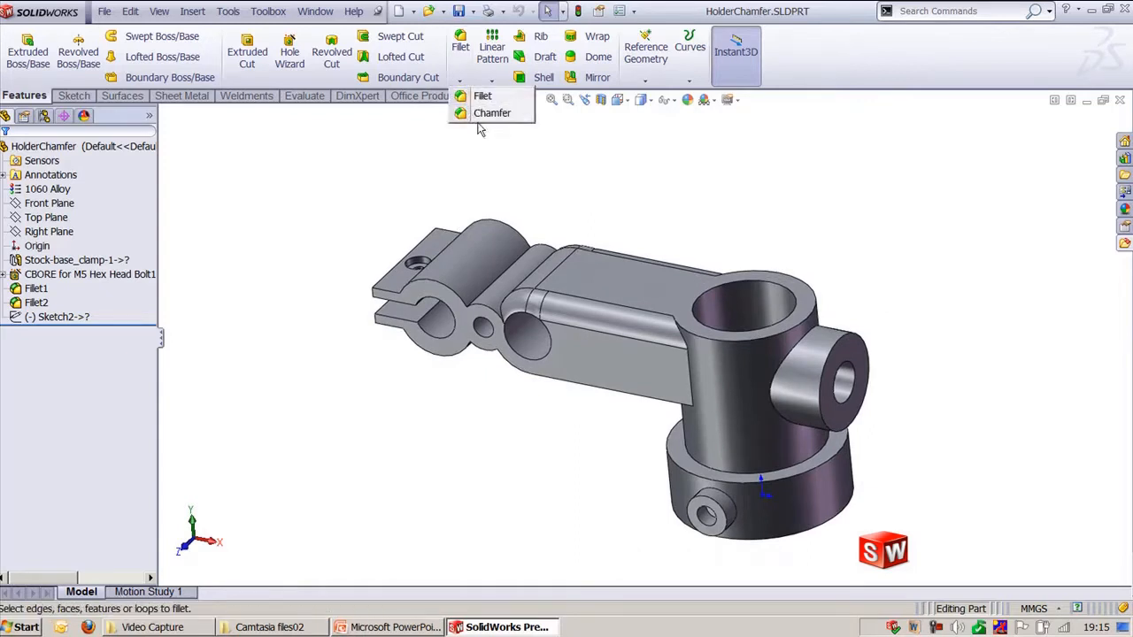
left_click(489, 112)
left_click(72, 232)
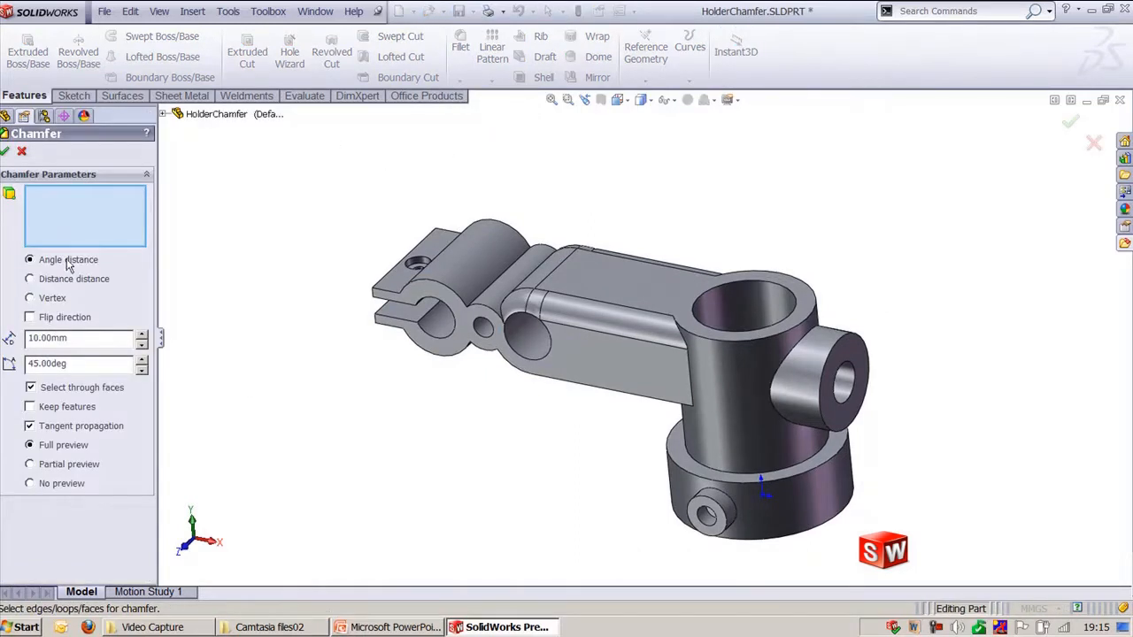
left_click(748, 284)
double_click(103, 337)
type("2")
key("Return")
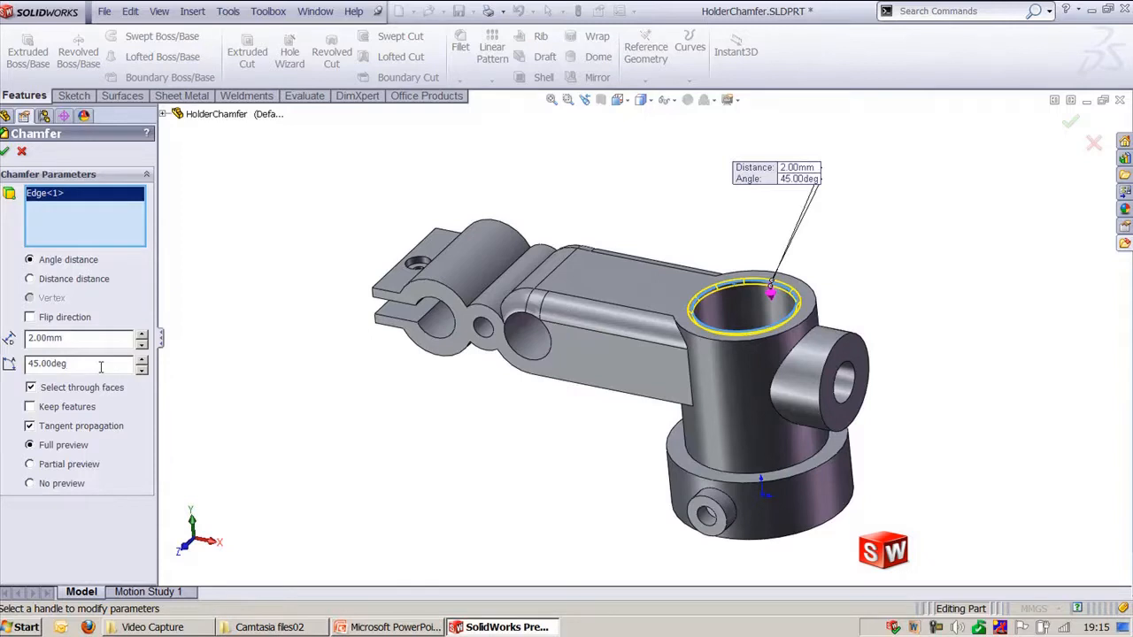
- Change the bore edge's chamfer to distance distance with a second distance of 3 mm and accept it
left_click(86, 289)
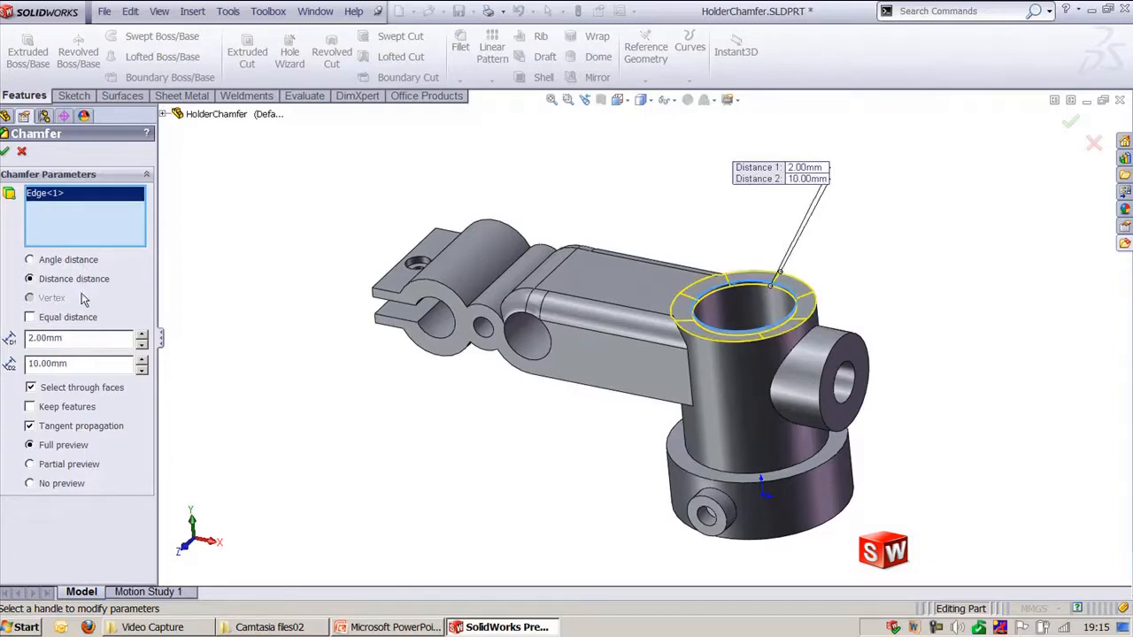
double_click(79, 364)
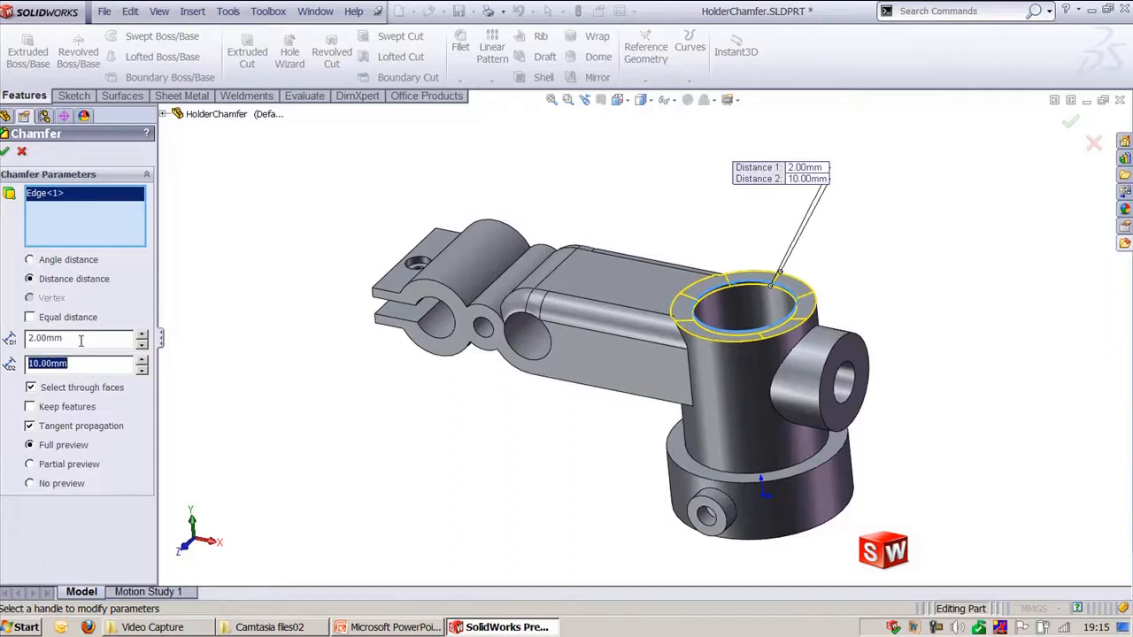
type("3")
key("Return")
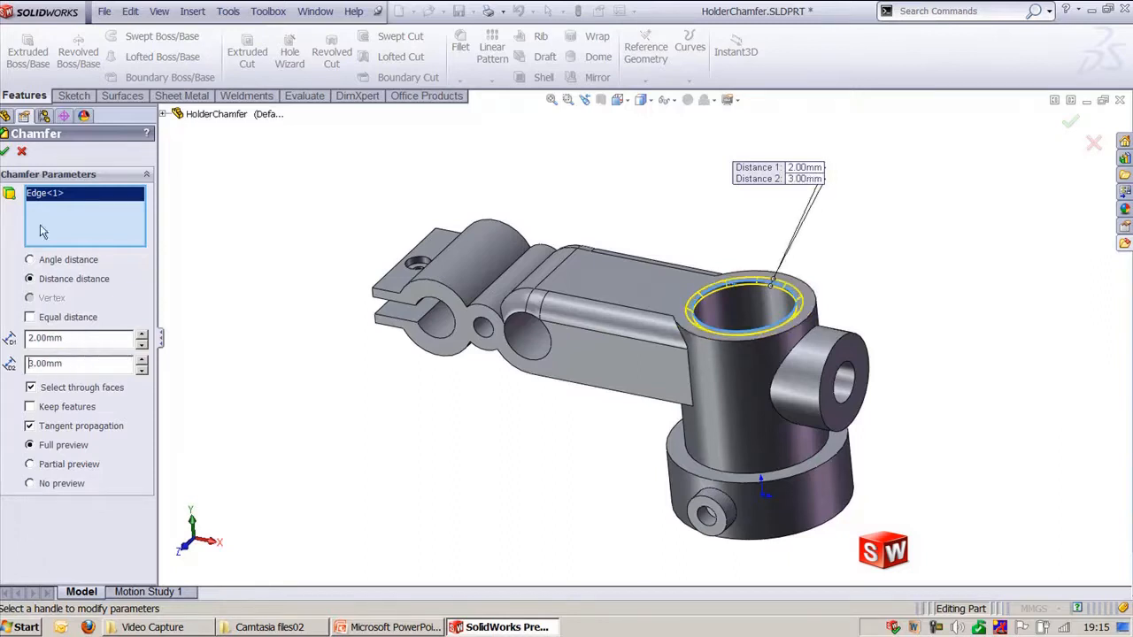
left_click(5, 151)
- Set up a vertex chamfer on the front upper corner of the clamp's upper plate
middle_click_drag(537, 234, 599, 224)
scroll(403, 366, "down", 3)
scroll(404, 367, "down", 1)
middle_click_drag(417, 222, 541, 224)
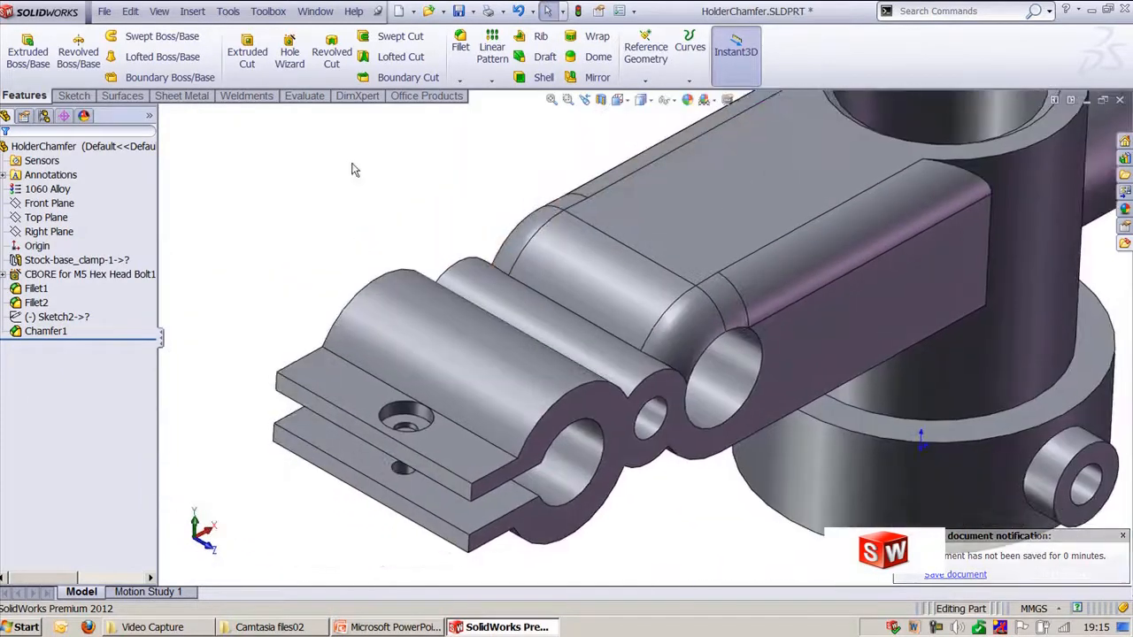
left_click(459, 80)
left_click(473, 111)
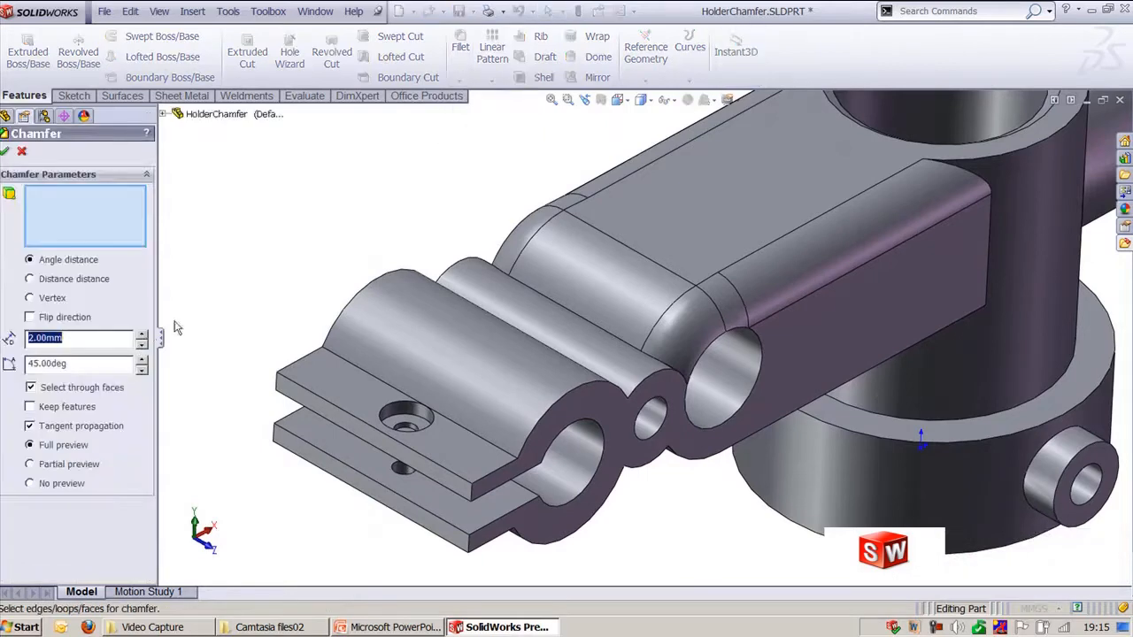
left_click(51, 300)
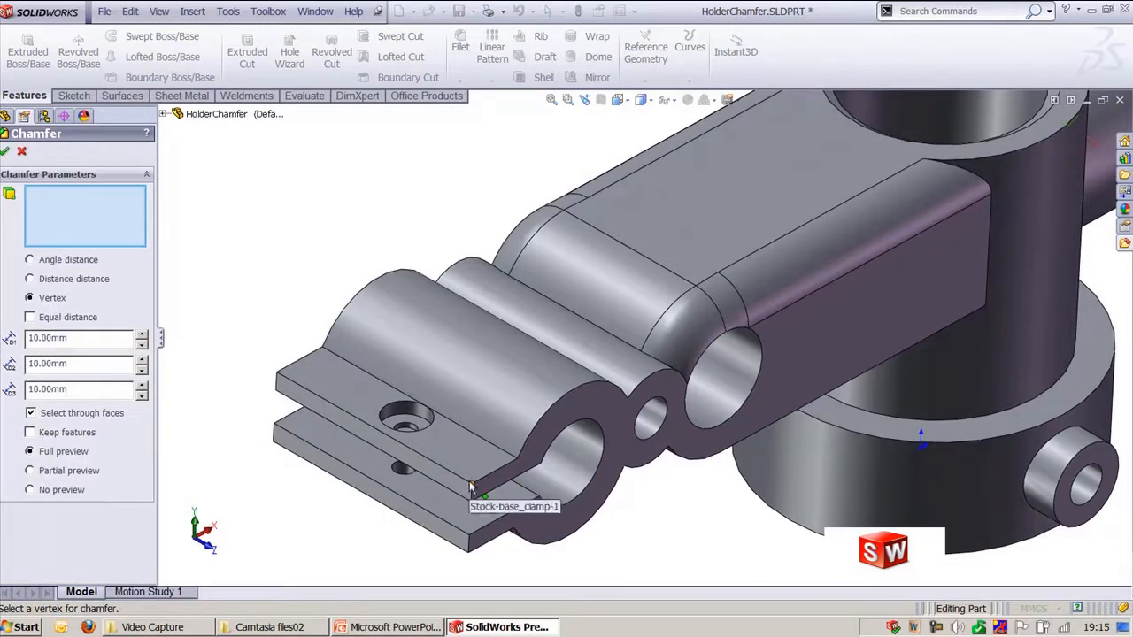
left_click(472, 486)
- Set all three distances of the vertex chamfer to 1 mm and enable equal distance
left_click(98, 341)
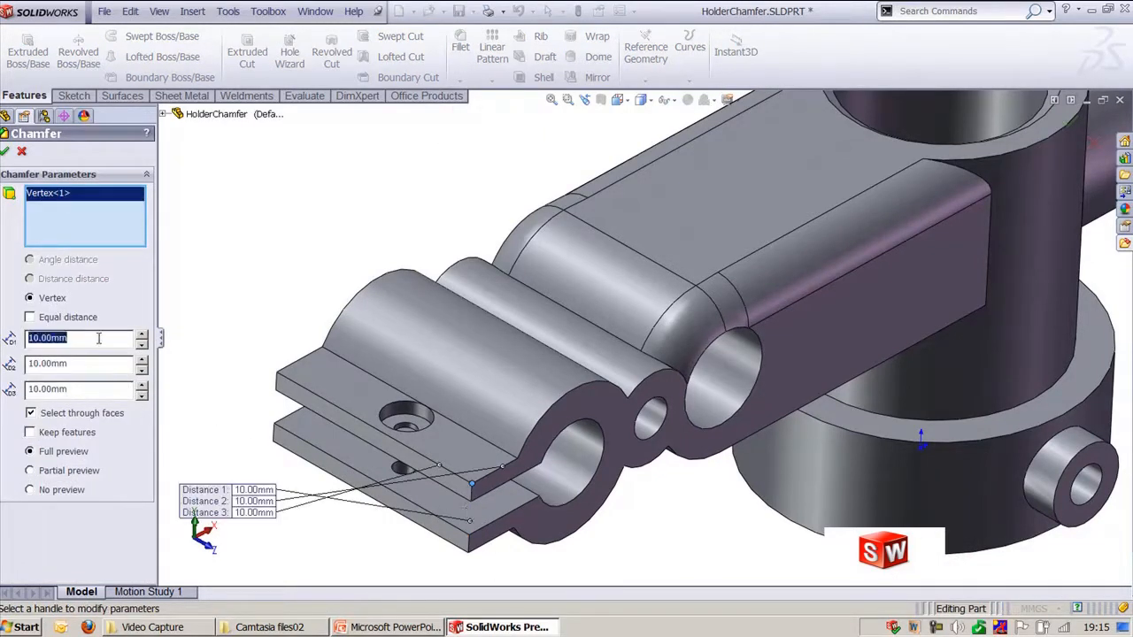
type("1")
key("Tab")
type("1")
key("Tab")
type("1")
key("Tab")
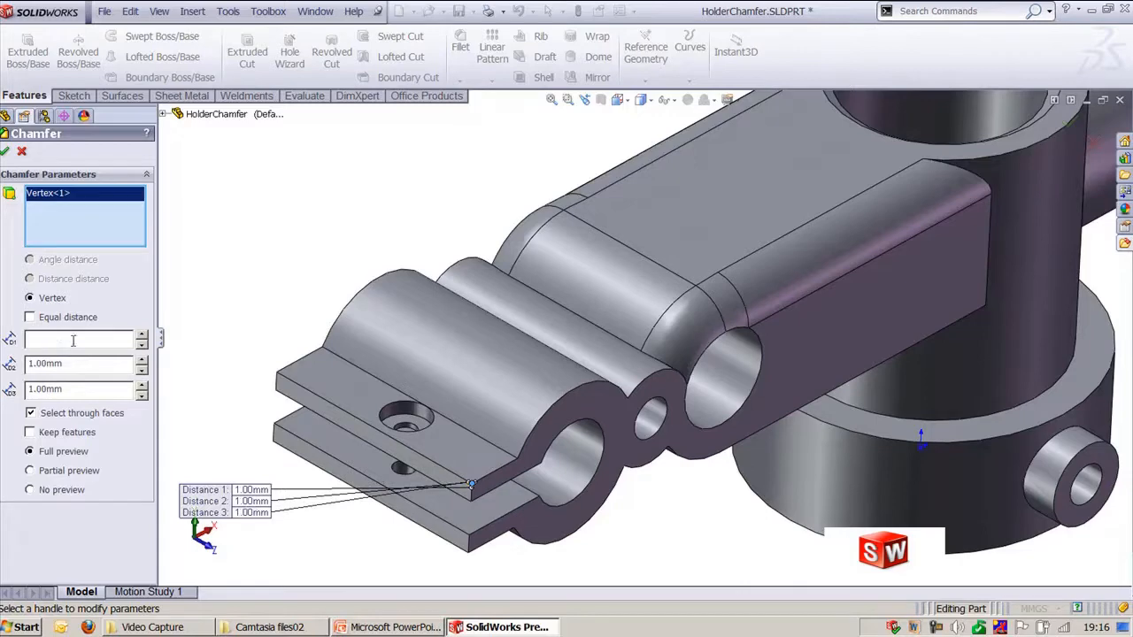
left_click(51, 321)
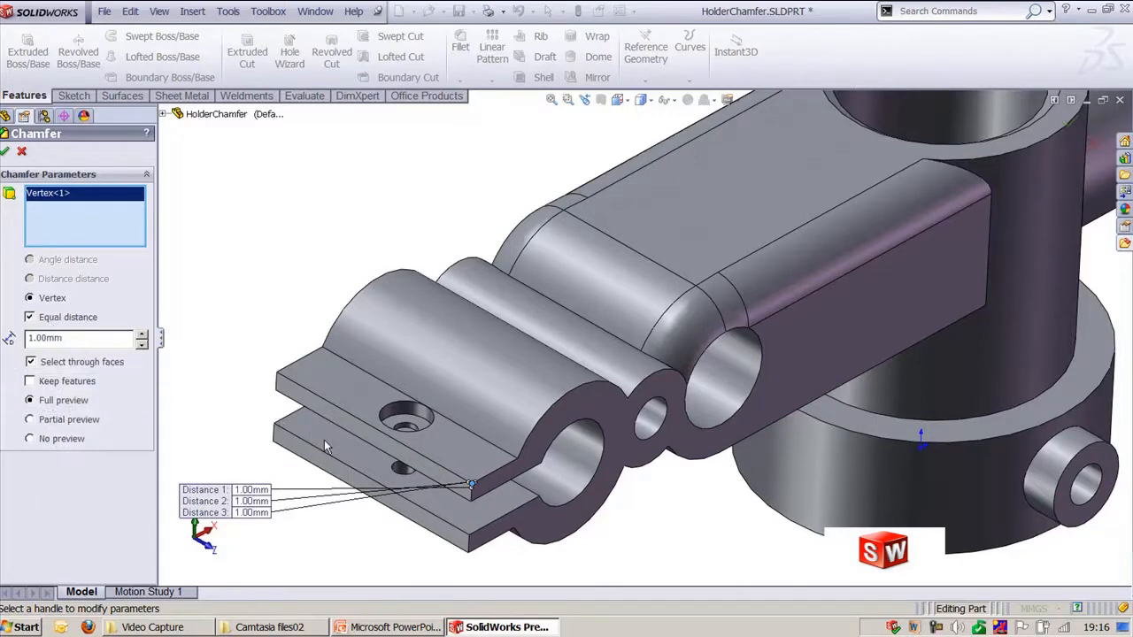
- Inspect the chamfer preview on the plate corner and try an equal distance of 5 mm
scroll(492, 465, "down", 3)
middle_click_drag(492, 465, 705, 319)
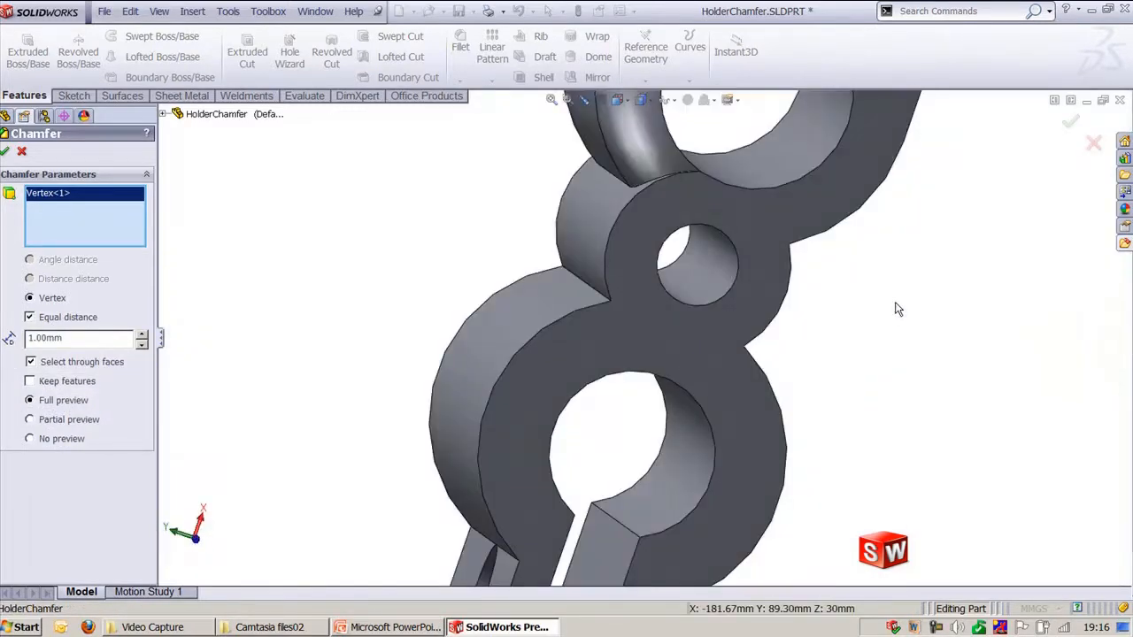
key("ctrl+7")
scroll(443, 276, "down", 2)
scroll(442, 276, "down", 1)
middle_click_drag(428, 375, 603, 440, "ctrl")
middle_click_drag(432, 237, 458, 246)
scroll(419, 275, "down", 5)
middle_click_drag(239, 170, 781, 408, "ctrl")
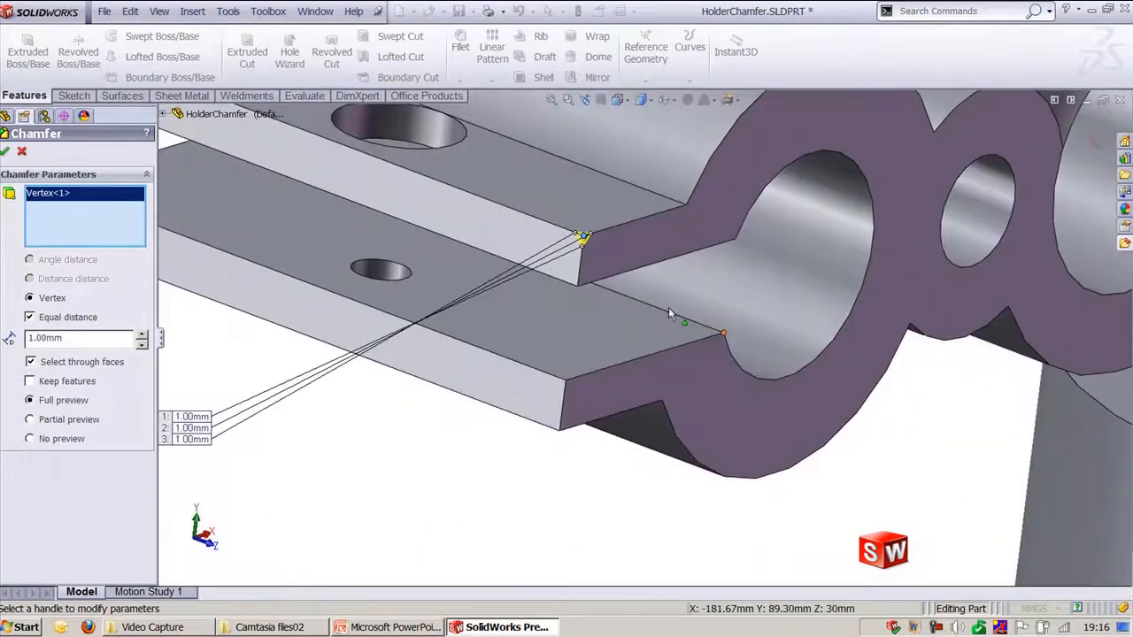
middle_click_drag(602, 266, 599, 298)
double_click(93, 341)
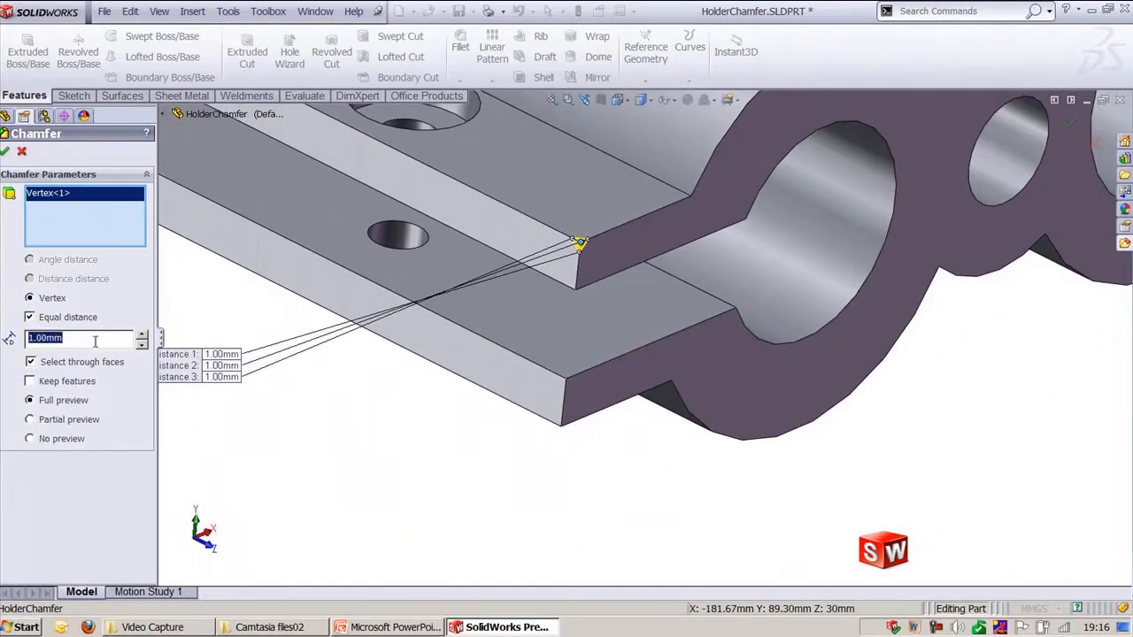
type("5")
key("Return")
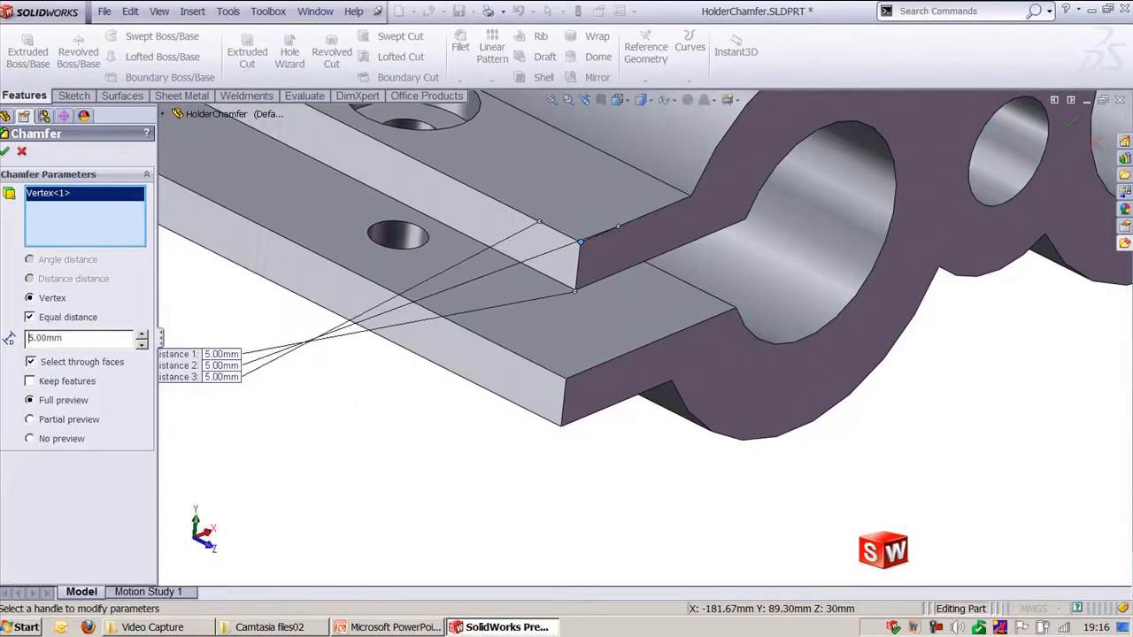
- Set the plate corner's vertex chamfer to 3 mm and accept it
double_click(86, 341)
type("3")
key("Return")
left_click(5, 151)
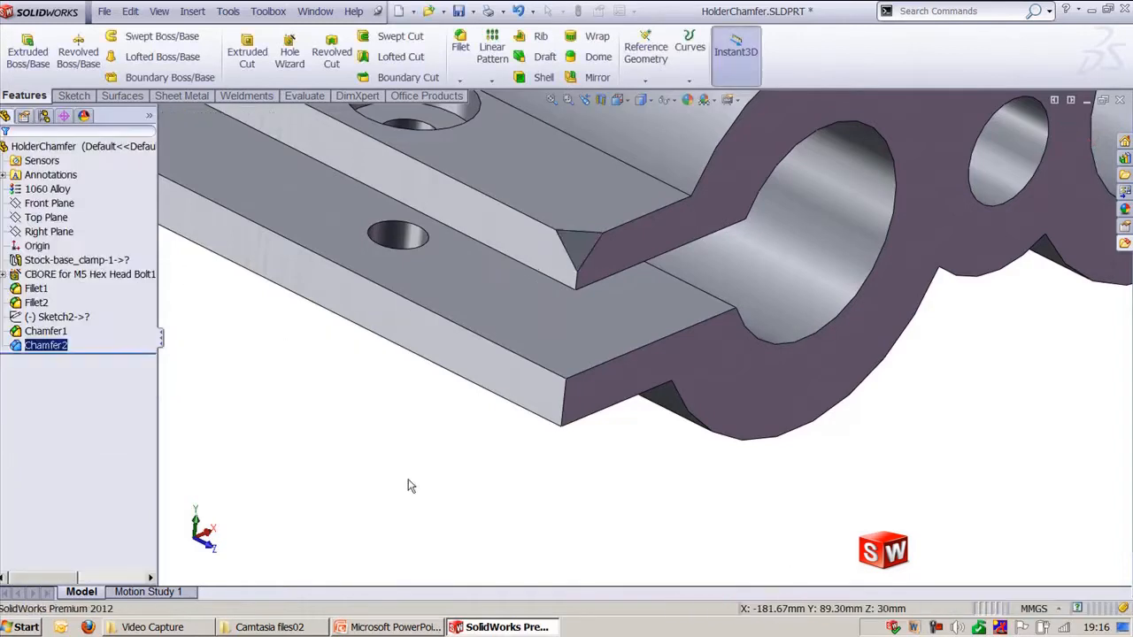
key("ctrl+7")
middle_click_drag(409, 397, 470, 404)
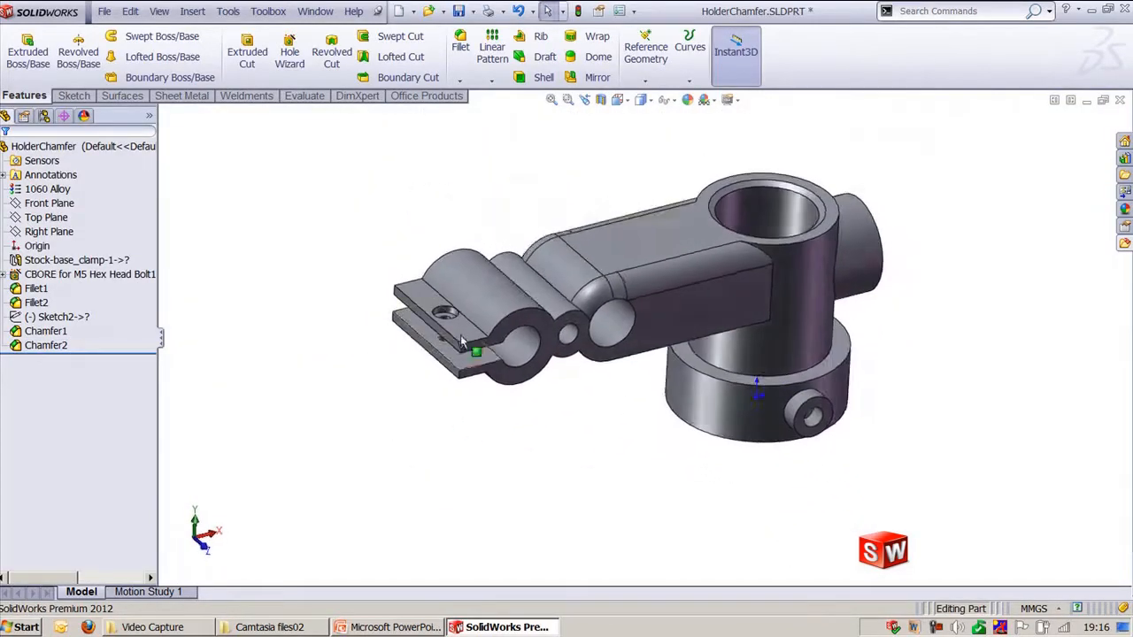
scroll(422, 242, "down", 3)
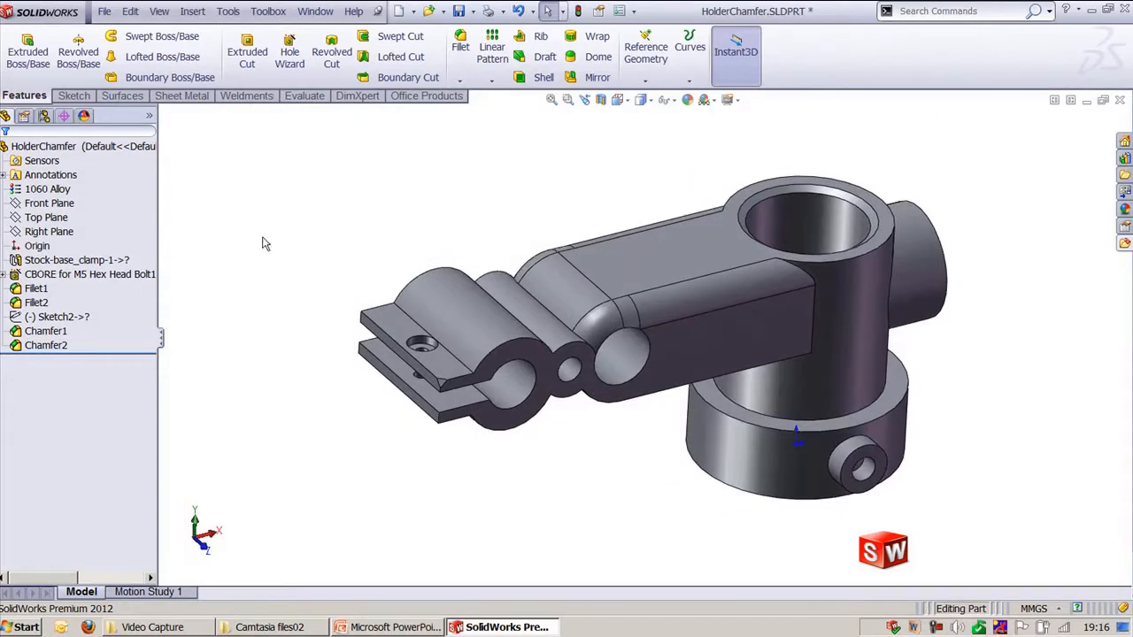
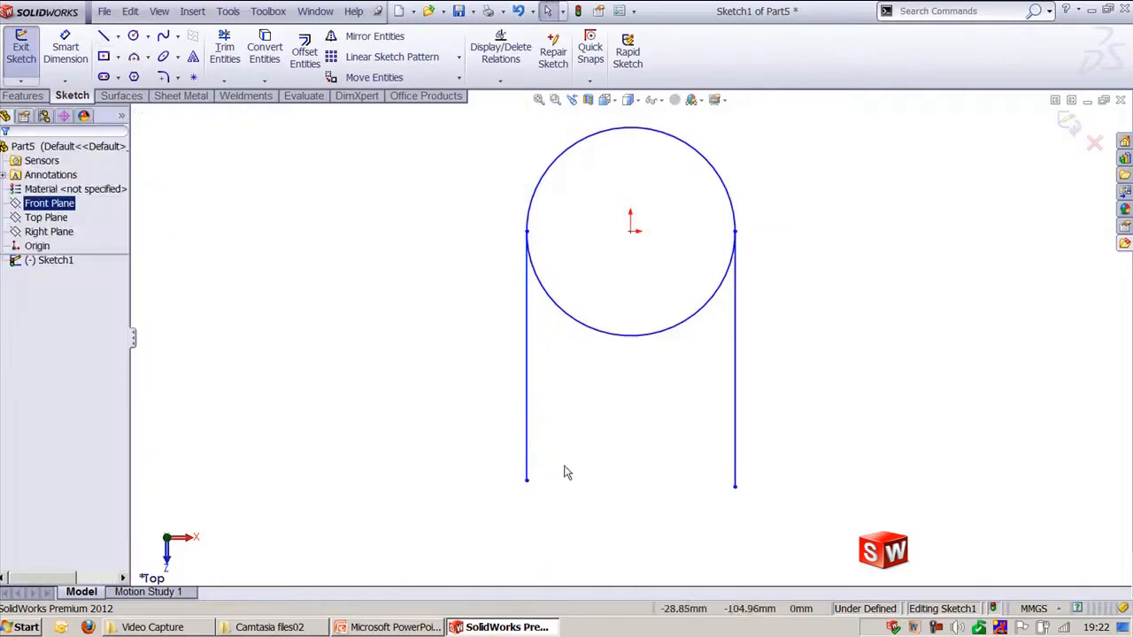
- Make the two vertical lines equal in length and trim away the lower half of the circle
left_click(529, 416)
left_click(742, 375, "ctrl")
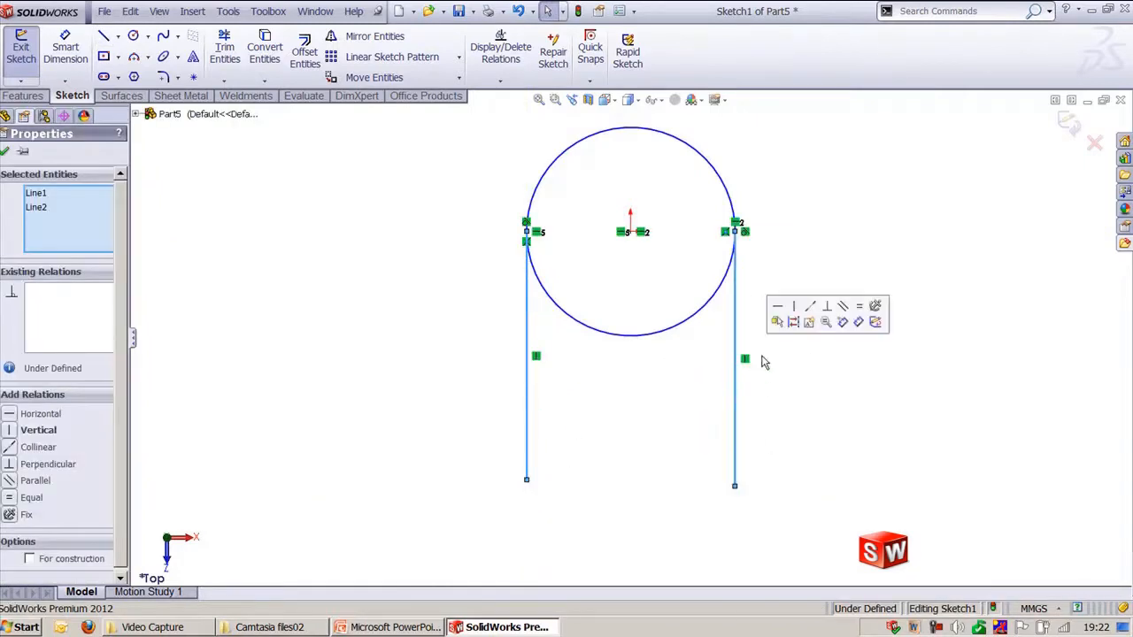
left_click(773, 306)
left_click(620, 420)
right_click_drag(600, 448, 597, 424)
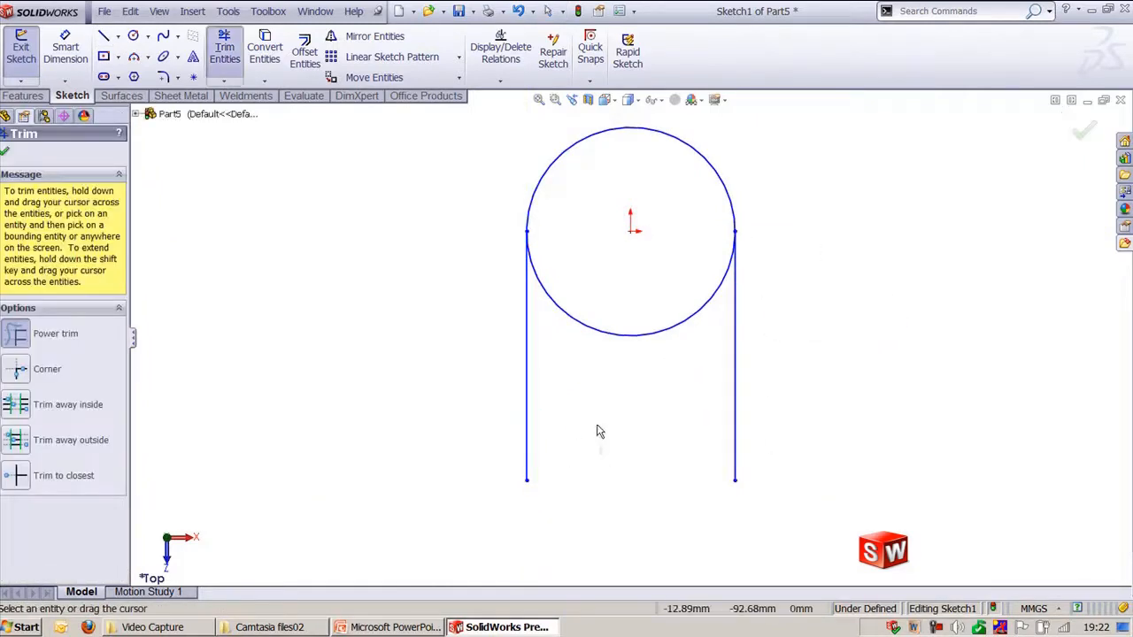
key("Escape")
- Dimension the arc with a 60 mm radius and one vertical line with a length of 80 mm
middle_click_drag(822, 321, 740, 433, "ctrl")
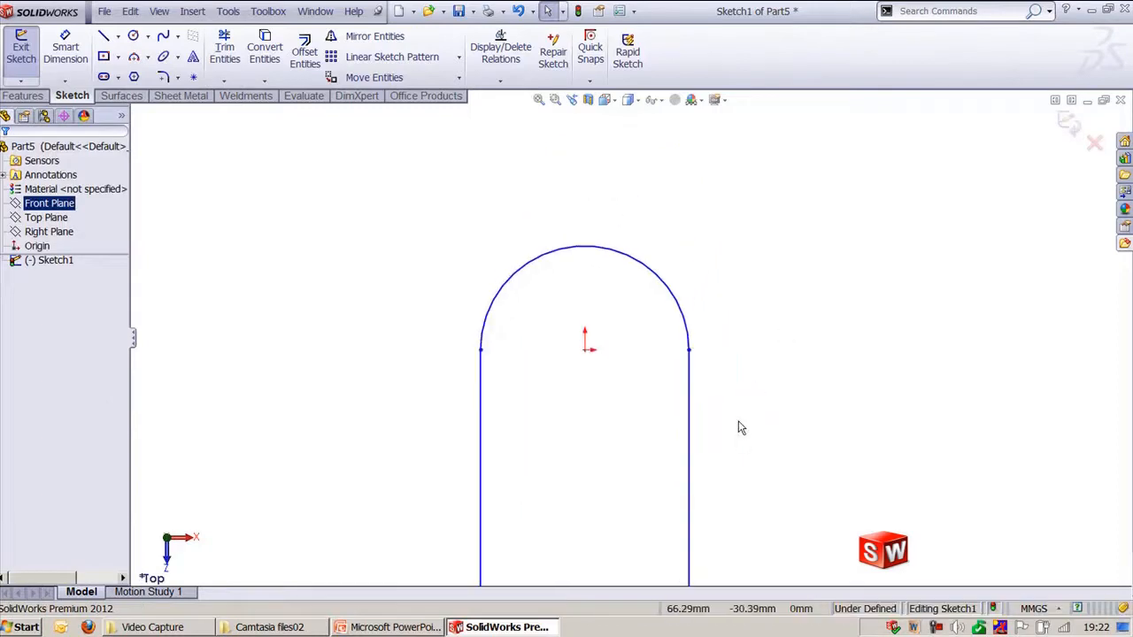
right_click_drag(741, 426, 681, 324)
left_click(680, 310)
left_click(719, 218)
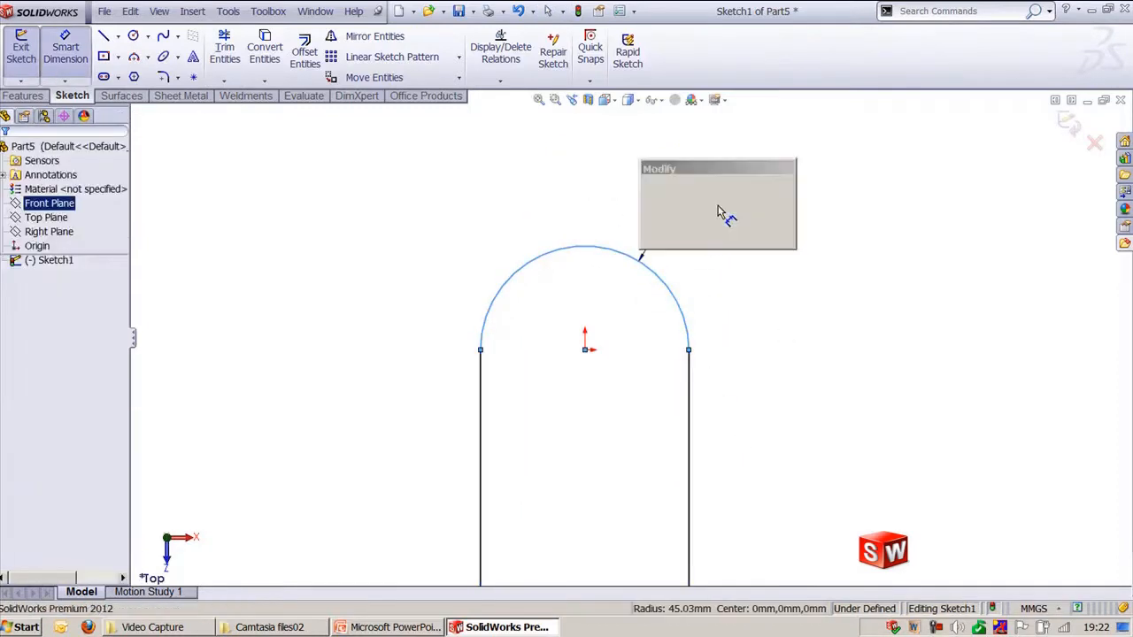
type("60")
key("Return")
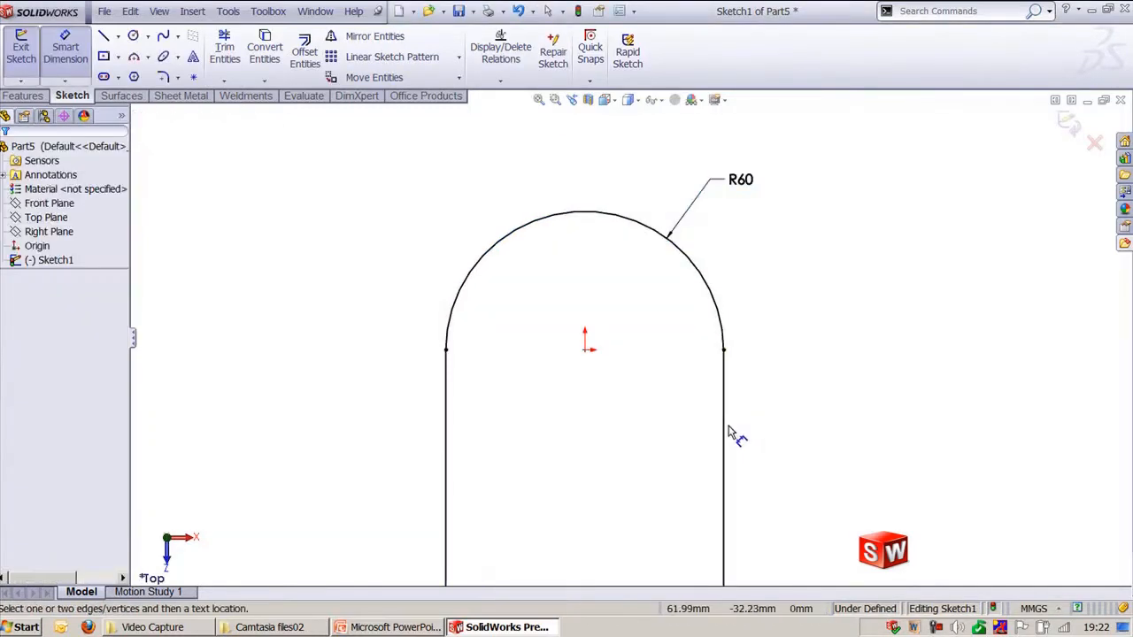
left_click(724, 433)
left_click(807, 438)
type("80")
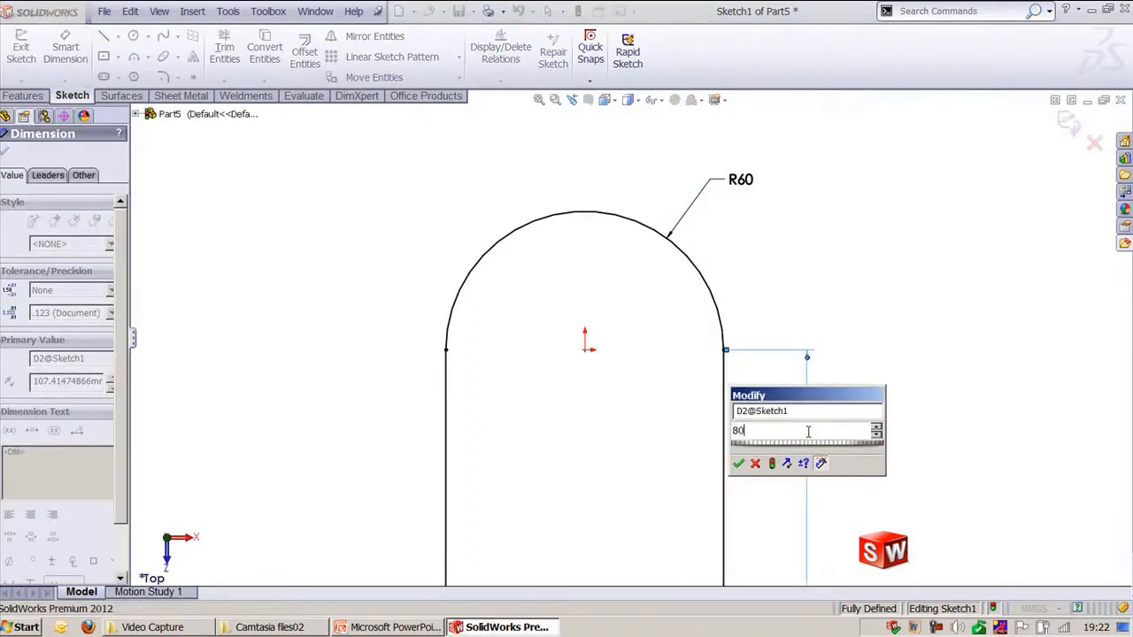
key("Return")
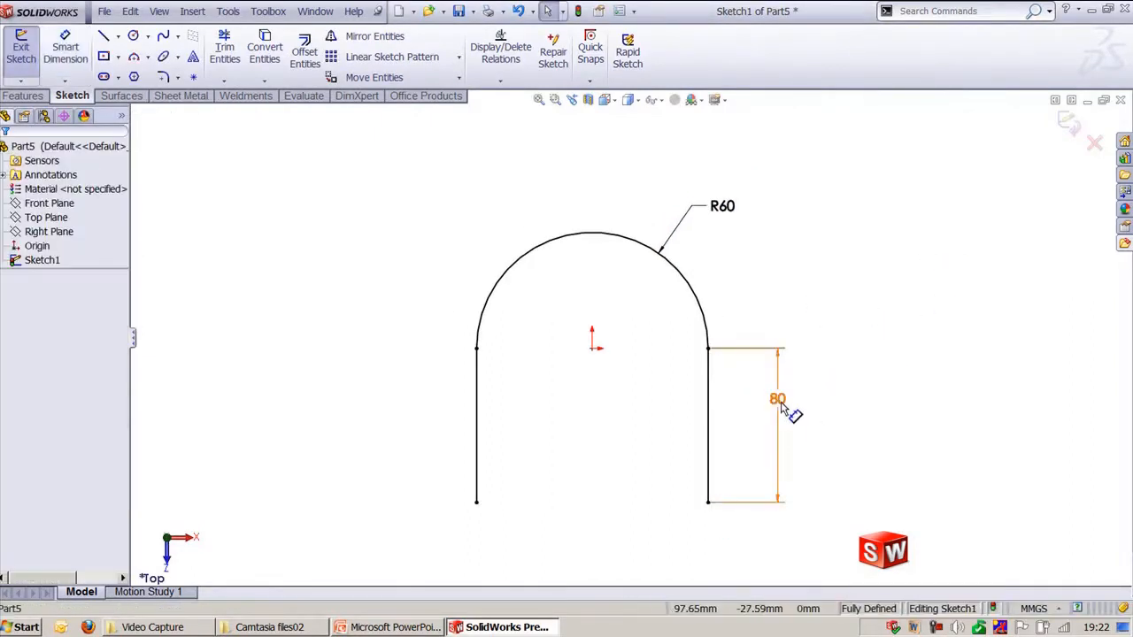
- Set the vertical line's length to 120 mm and exit the sketch
double_click(779, 403)
type("120")
key("Return")
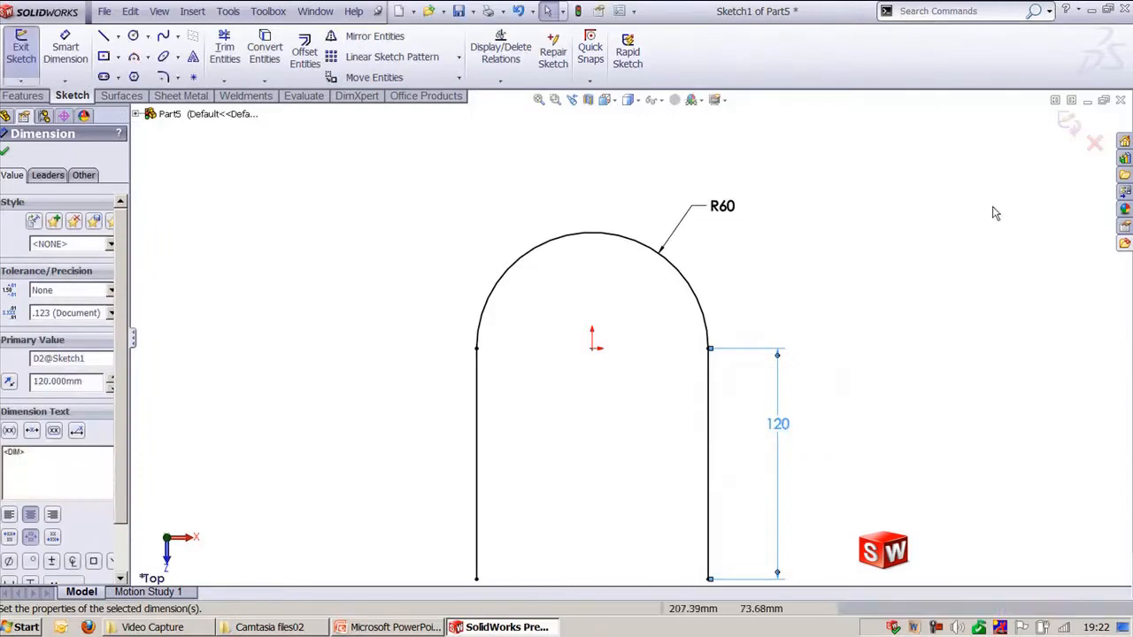
left_click(1068, 126)
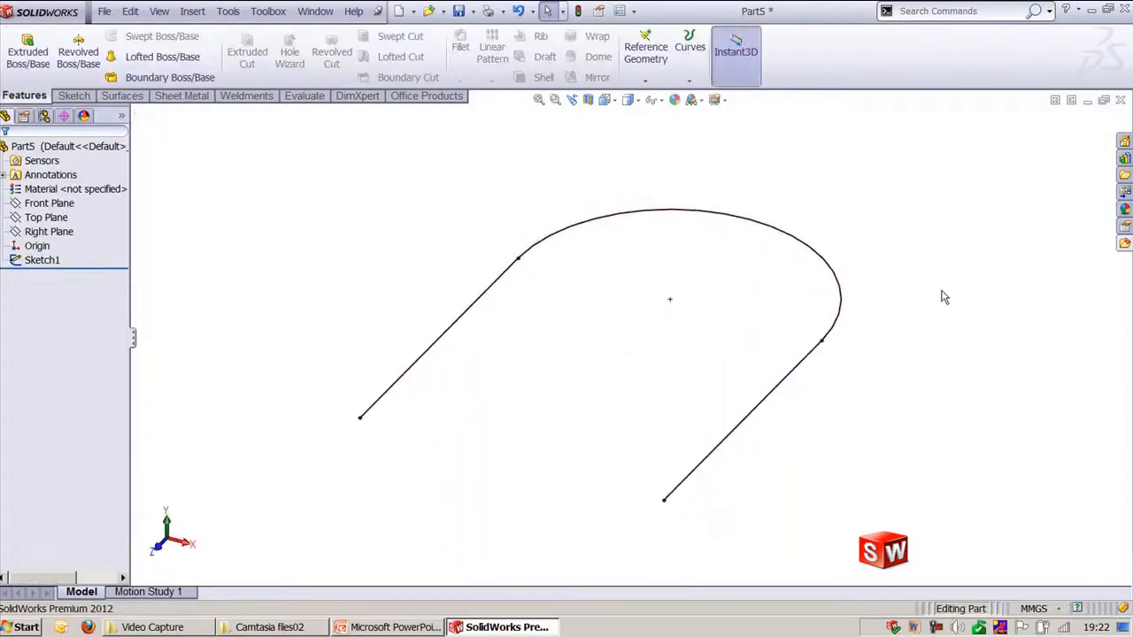
- Create a reference plane perpendicular to one straight line of the U-shaped sketch, through that line's free endpoint, and select the plane
left_click(634, 66)
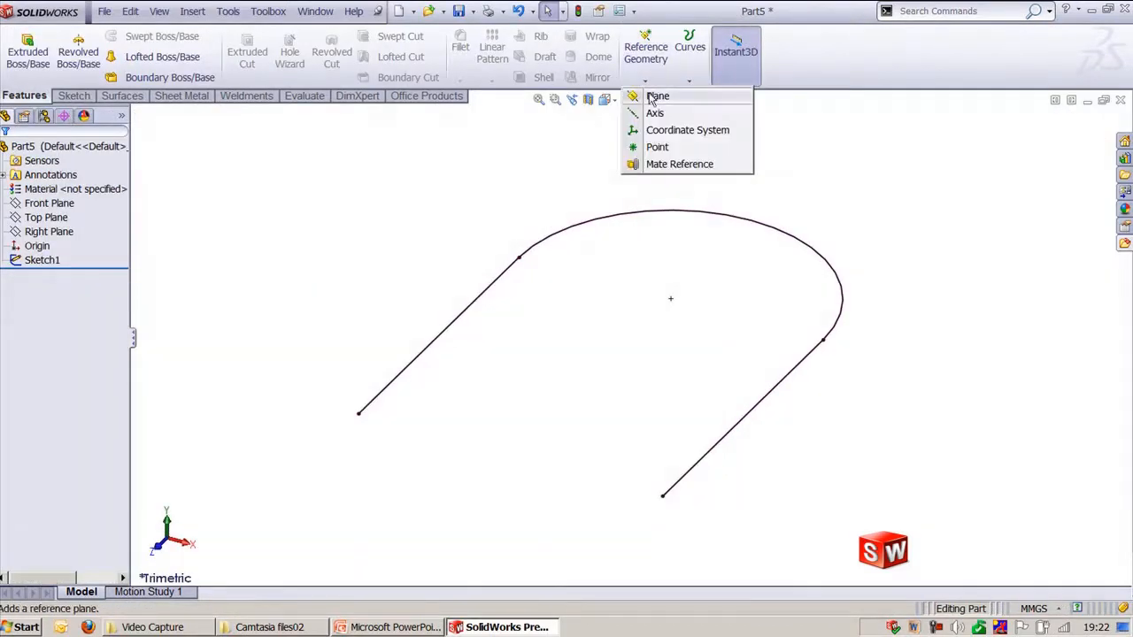
left_click(655, 95)
left_click(389, 388)
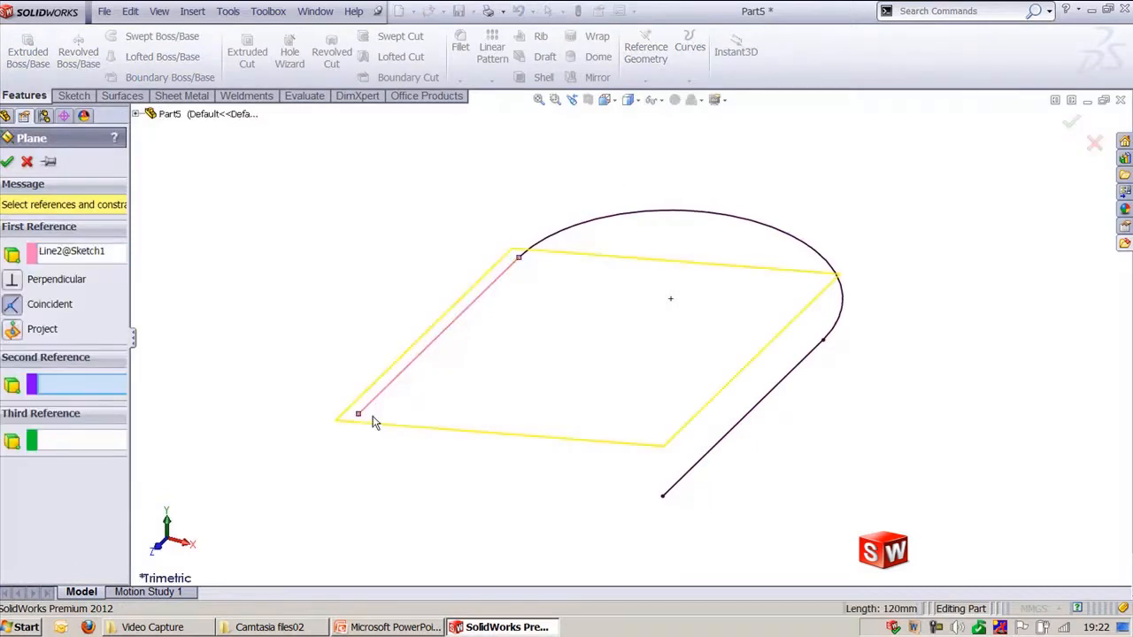
left_click(359, 416)
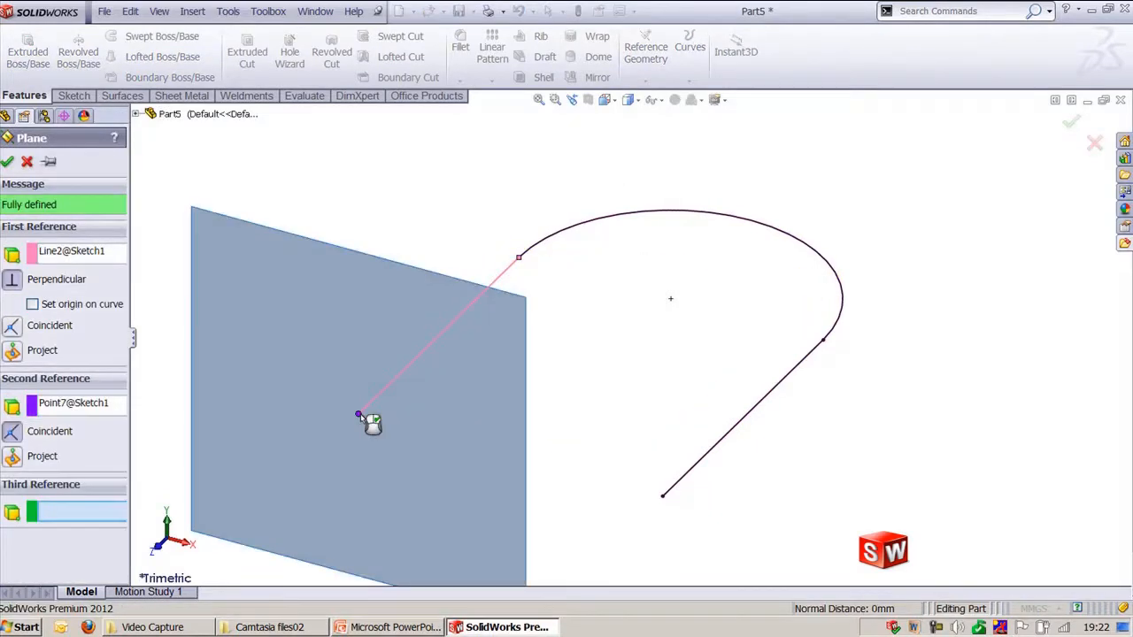
right_click(358, 416)
left_click(375, 309)
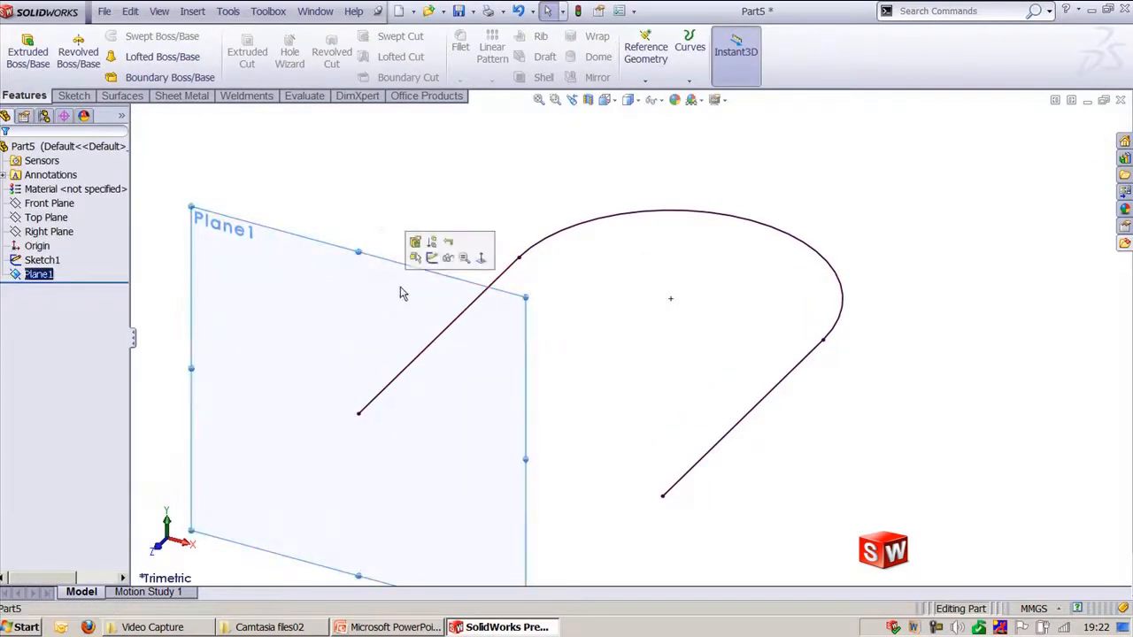
- Sketch a closed L-shaped profile on Plane1 from the origin, about 28 mm tall and 23 mm wide with 7 mm thick legs
left_click(435, 257)
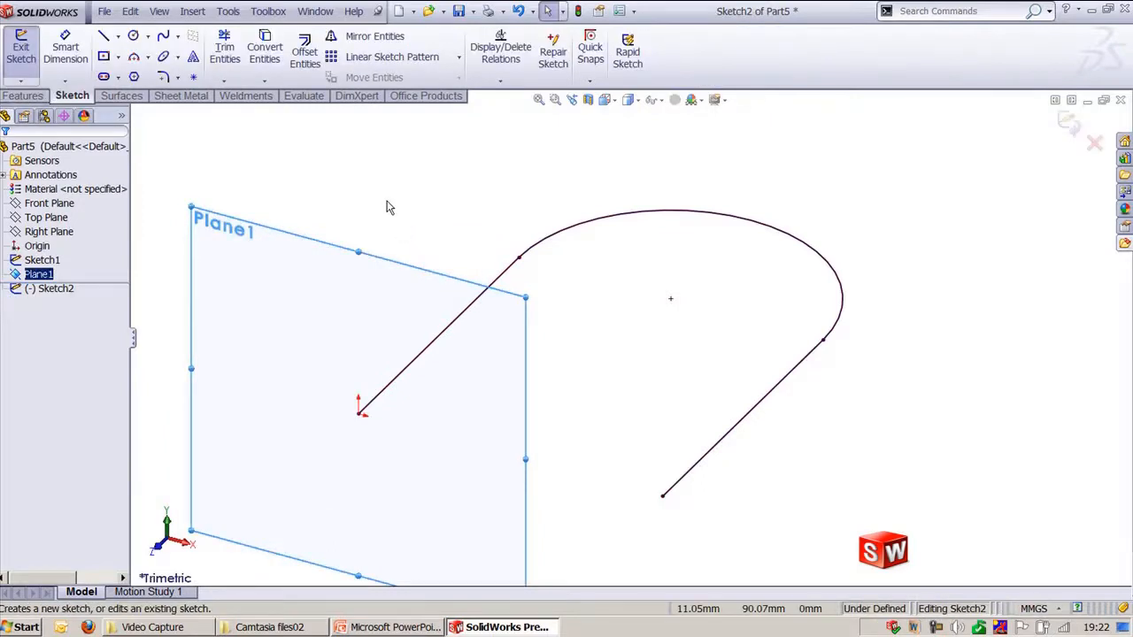
left_click(107, 38)
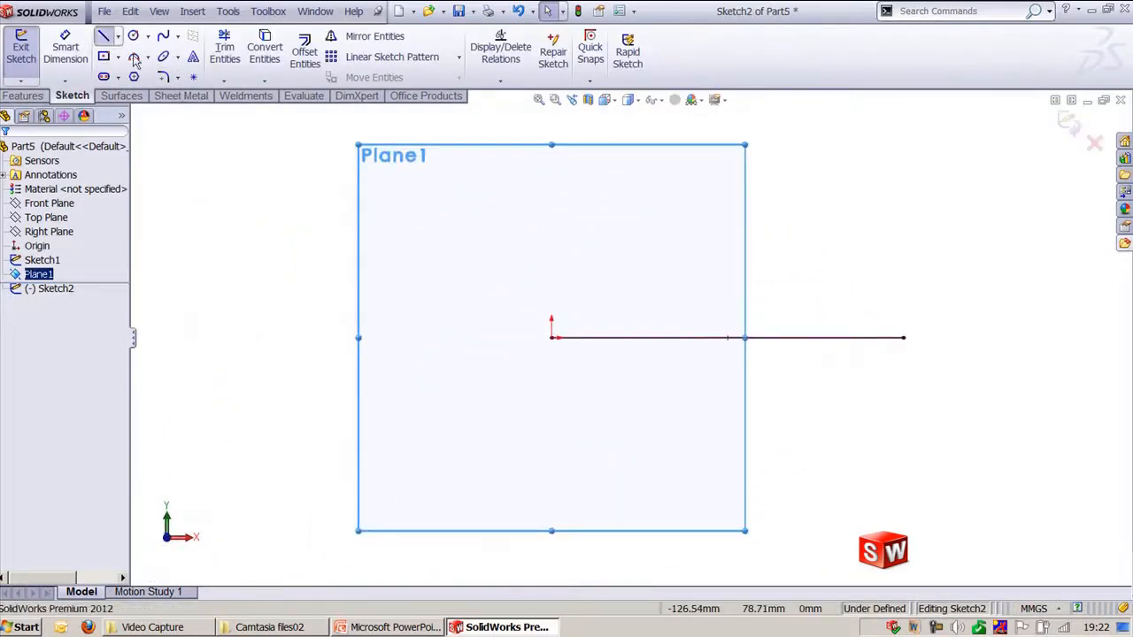
left_click(552, 337)
left_click(551, 256)
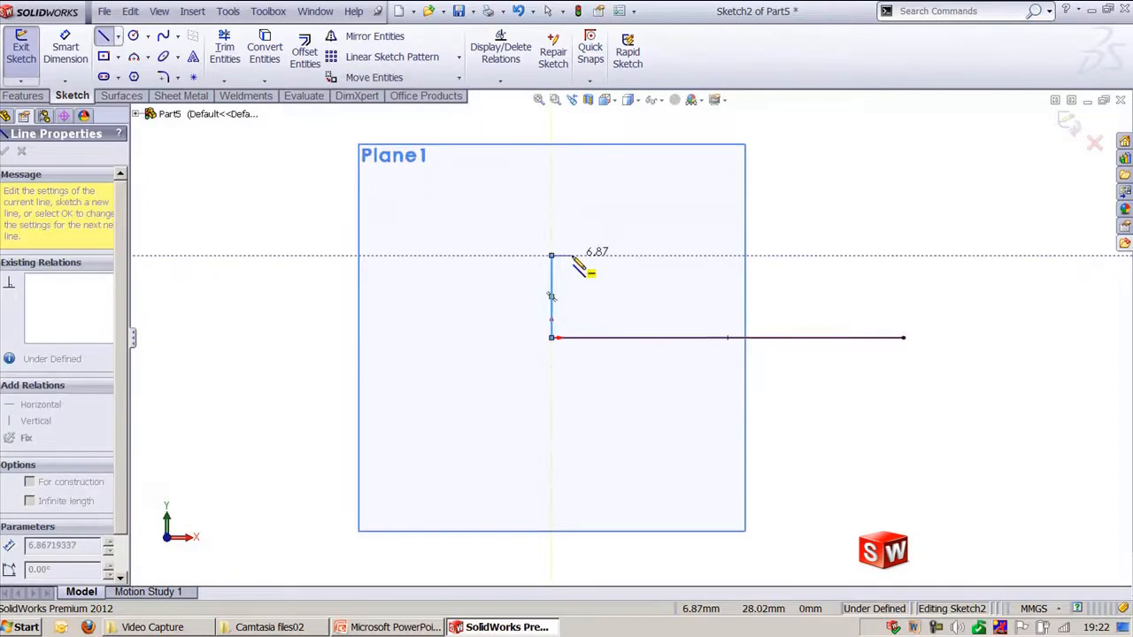
left_click(572, 256)
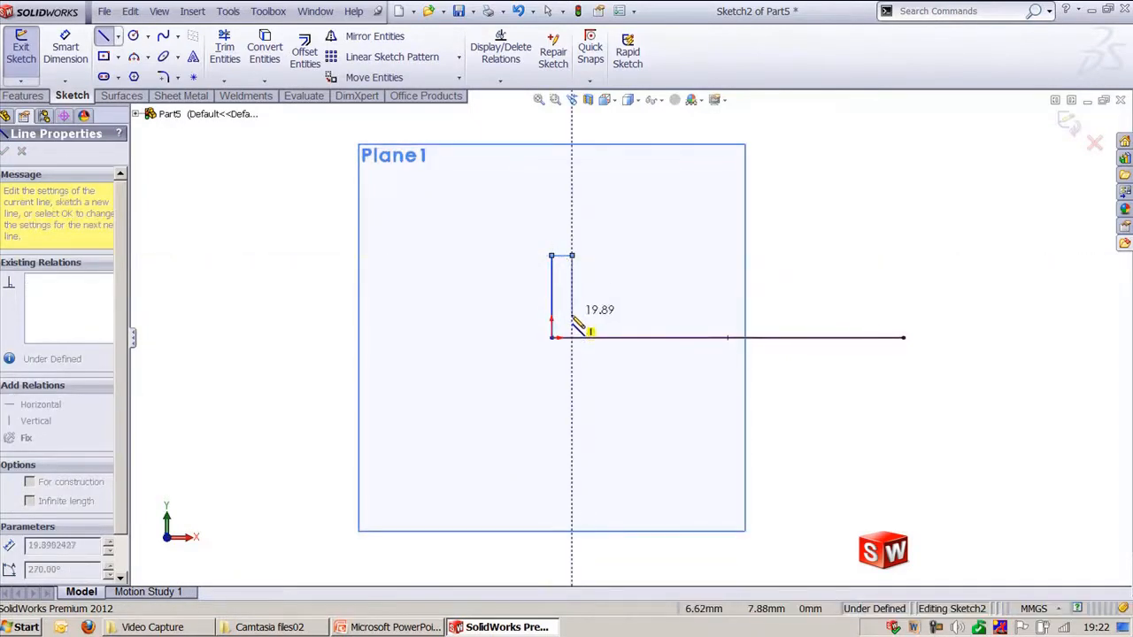
left_click(572, 316)
left_click(620, 316)
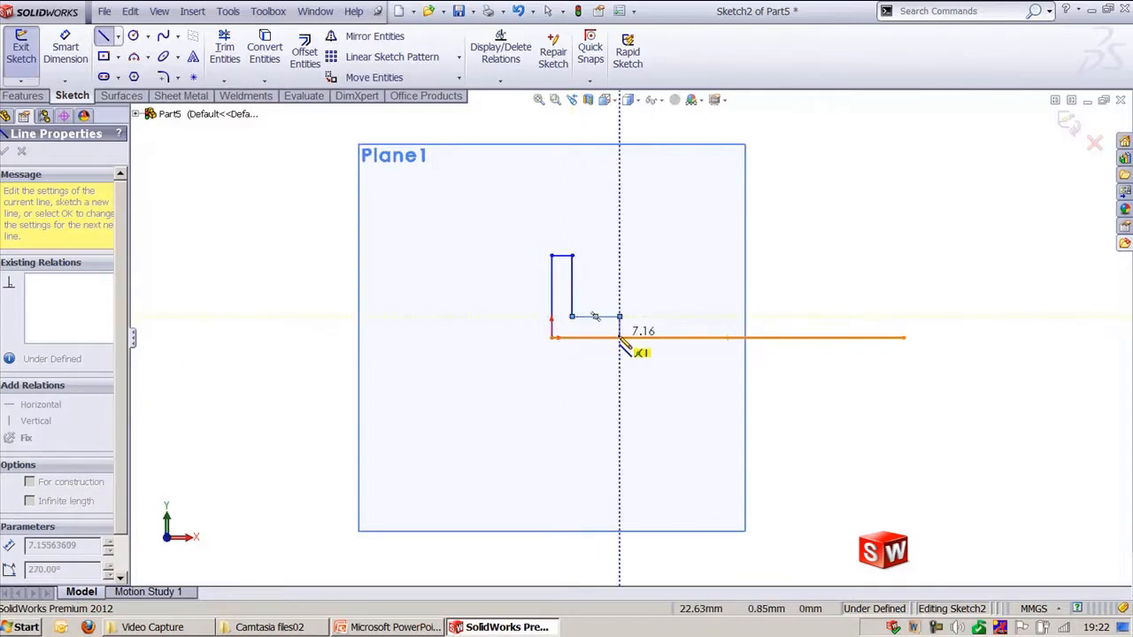
left_click(554, 338)
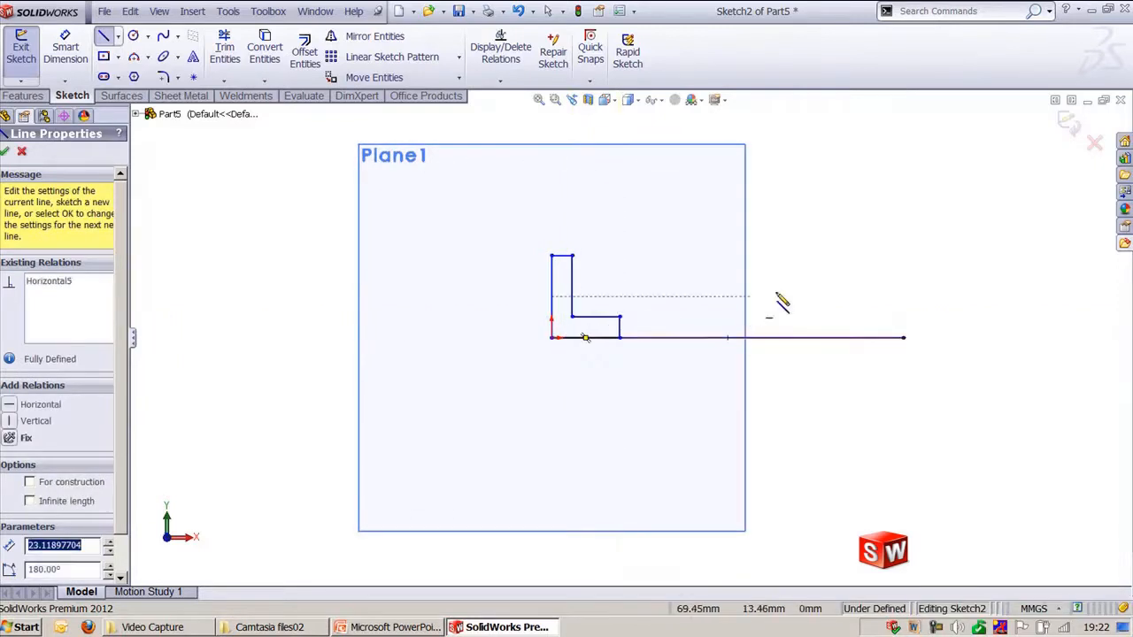
key("Escape")
- Dimension the horizontal leg's end edge as 8 mm and the vertical leg's end edge as 7 mm
middle_click_drag(832, 260, 763, 304)
scroll(635, 347, "up", 1)
middle_click_drag(616, 212, 614, 256)
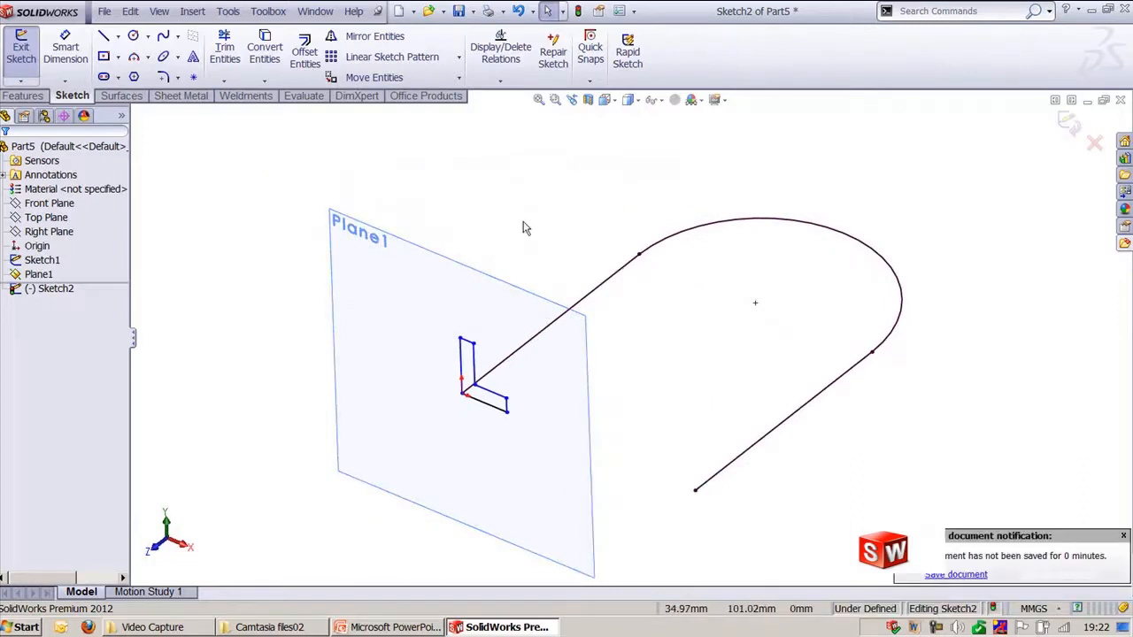
key("ctrl+8")
key("d")
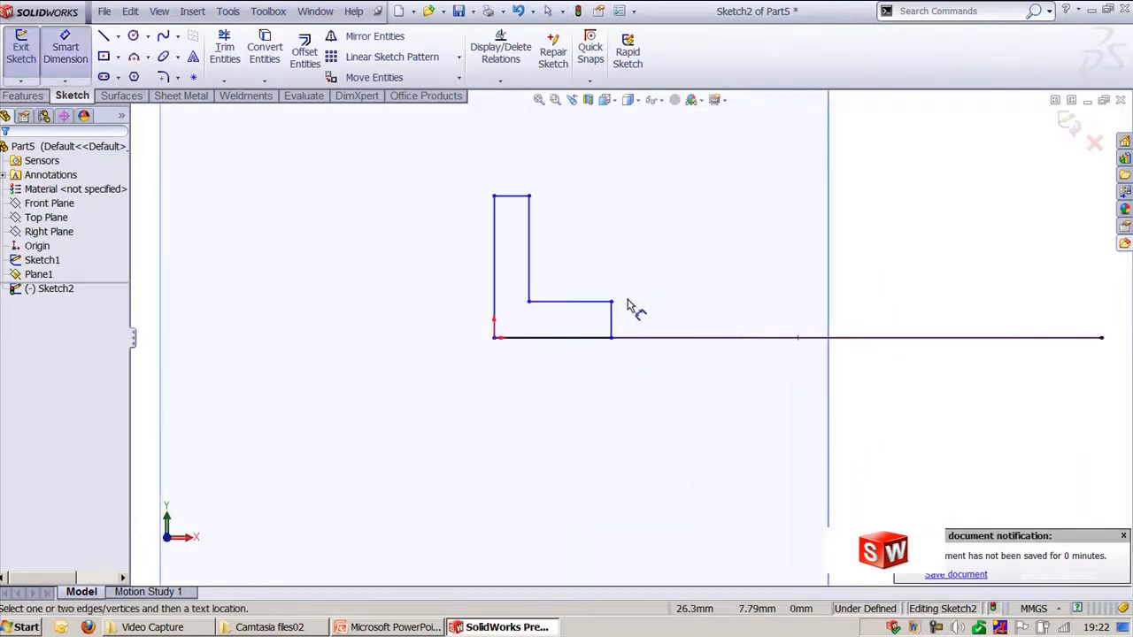
left_click(613, 320)
left_click(686, 316)
type("8")
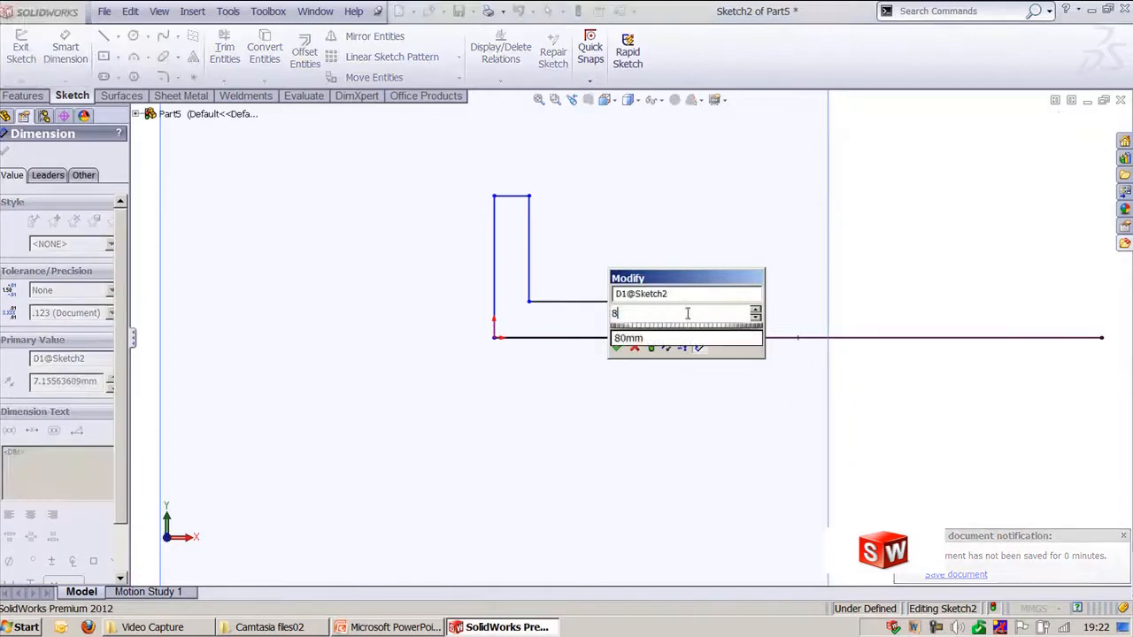
key("Return")
left_click(513, 196)
left_click(509, 149)
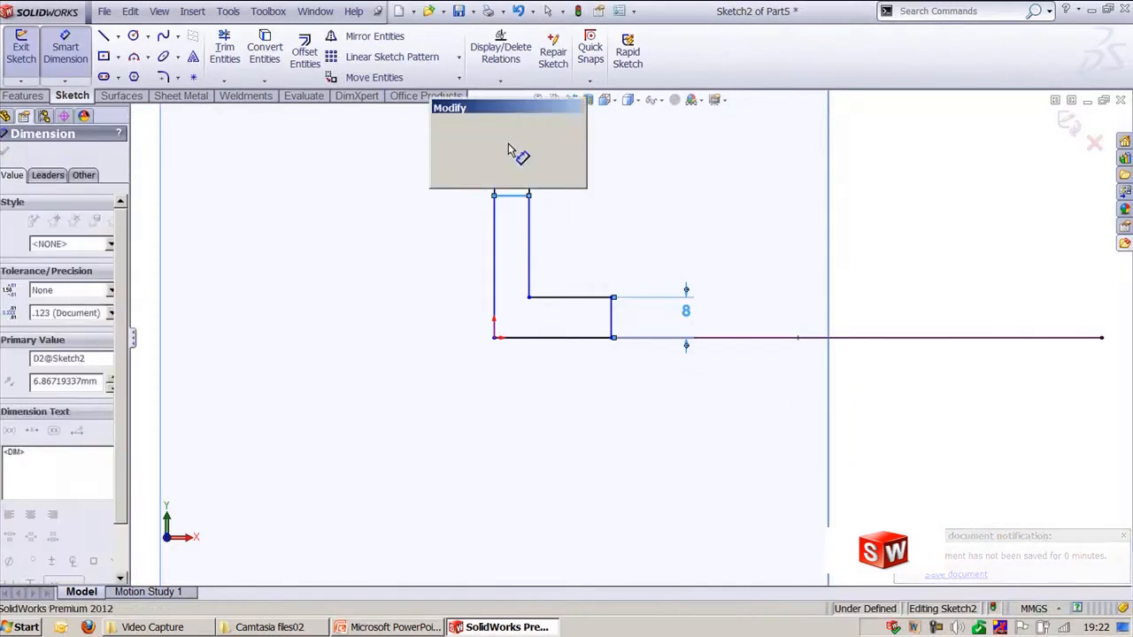
type("7")
key("Return")
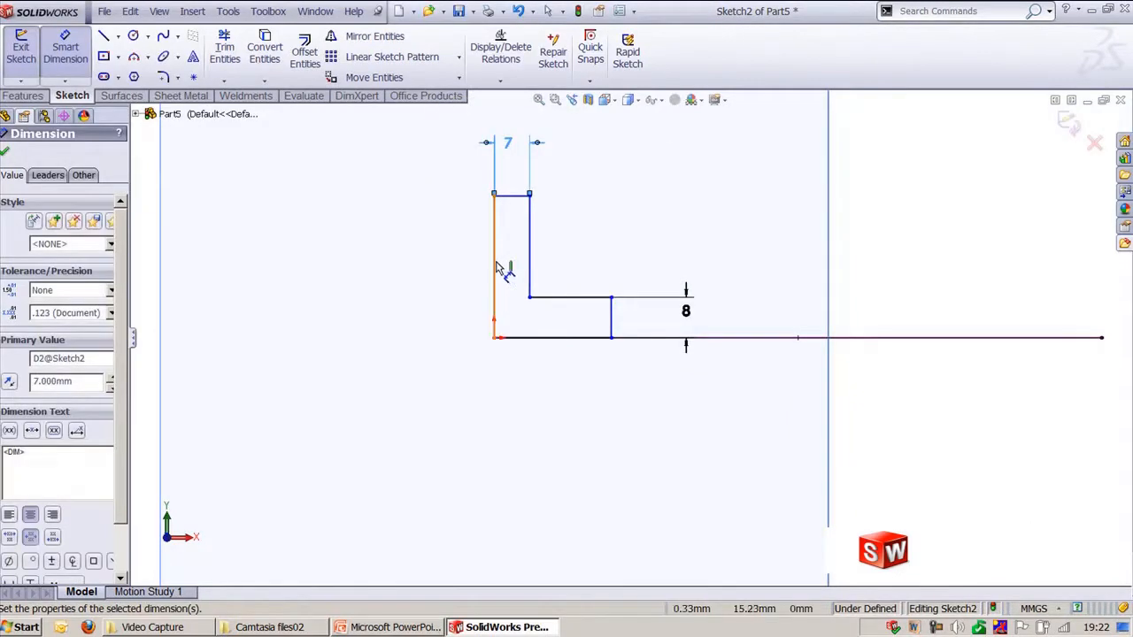
- Dimension the L-profile's overall height as 25 mm and its base width as 24 mm
left_click(496, 268)
left_click(383, 276)
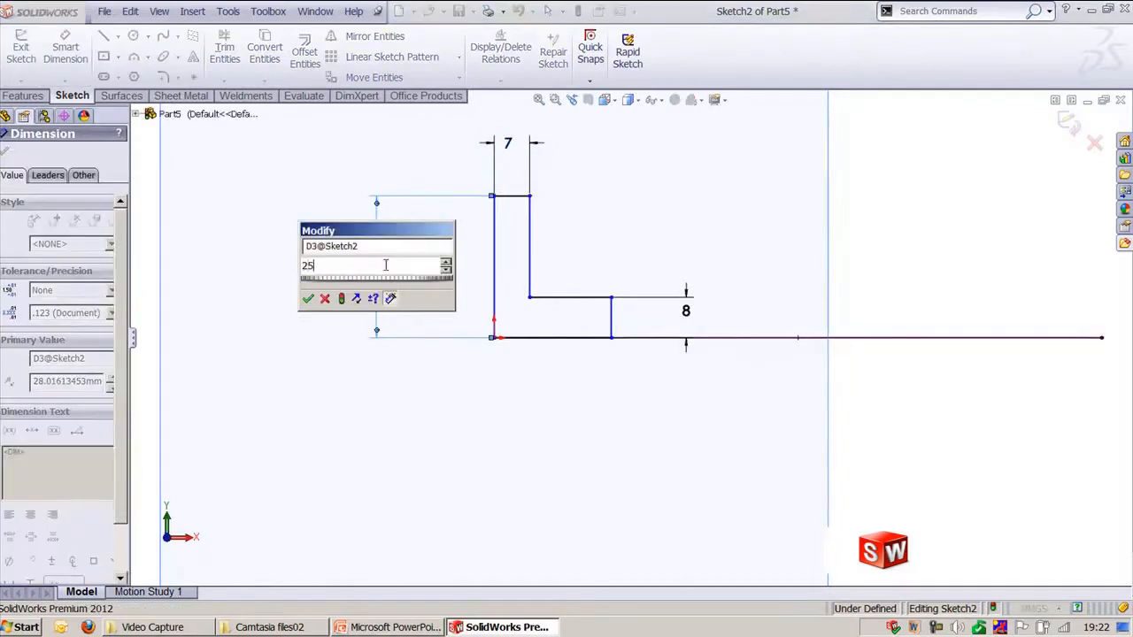
type("25")
key("Return")
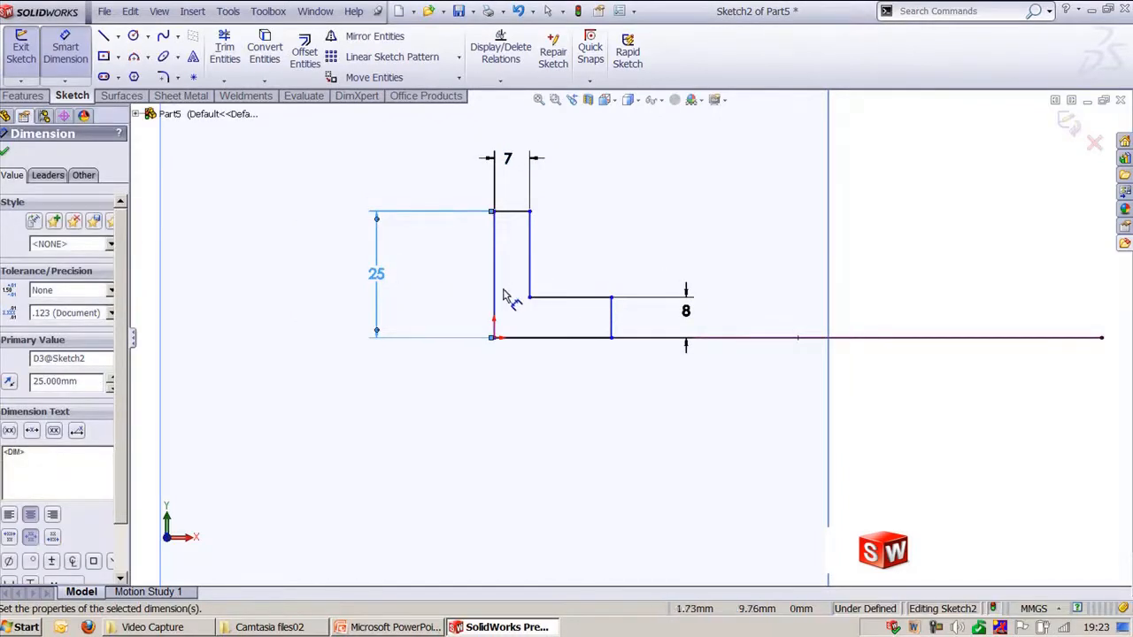
left_click(542, 345)
left_click(540, 392)
type("24")
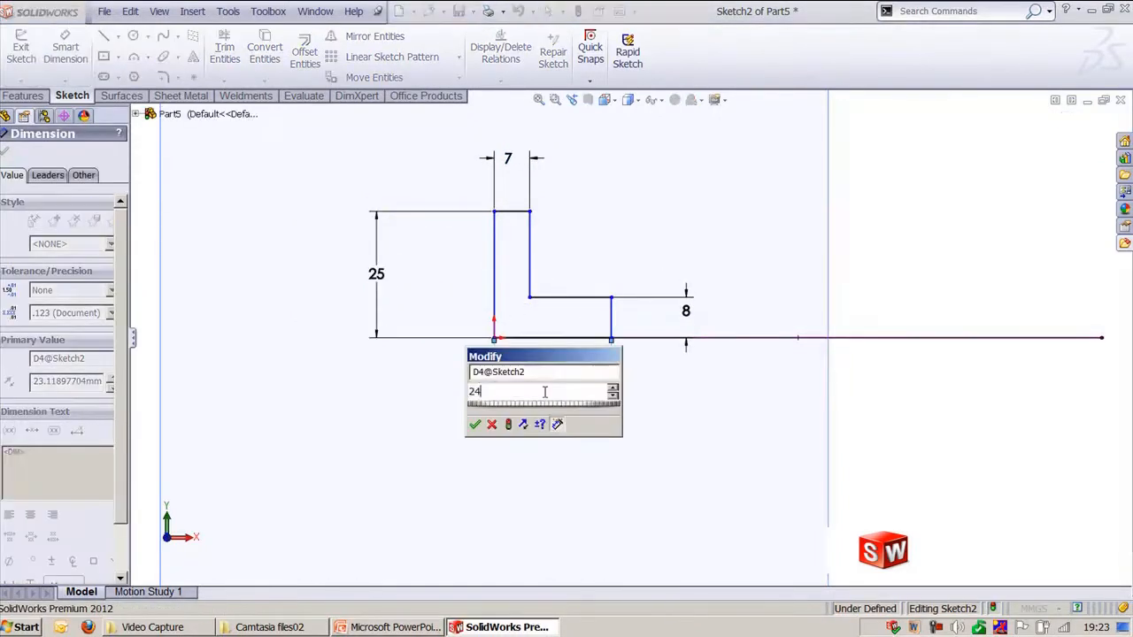
key("Return")
key("Escape")
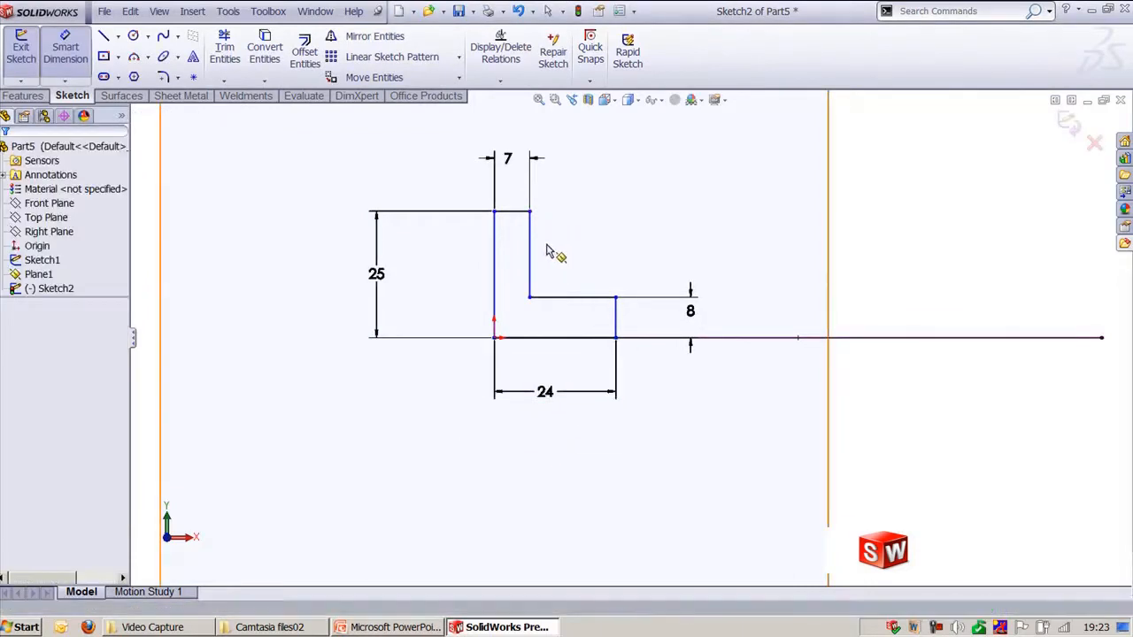
key("d")
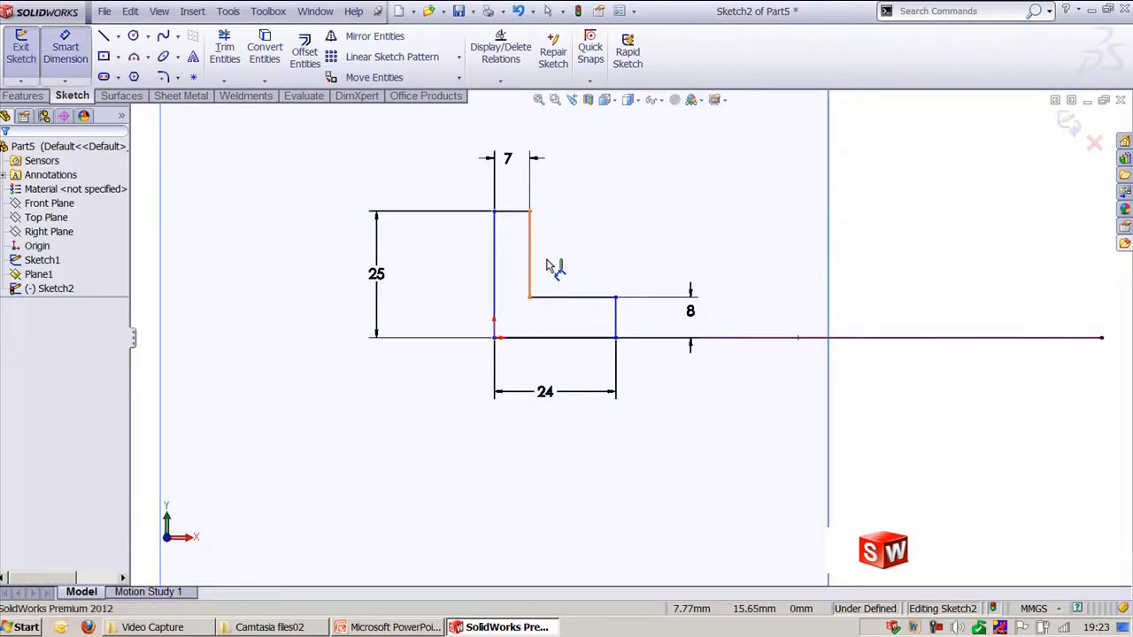
left_click(531, 261)
key("Escape")
- Pull the L-profile's outer corner off the path endpoint and attach it to the straight path line with a Pierce relation
mouse_move(652, 442)
middle_mouse_down()
mouse_move(652, 395)
mouse_move(407, 389)
middle_mouse_up()
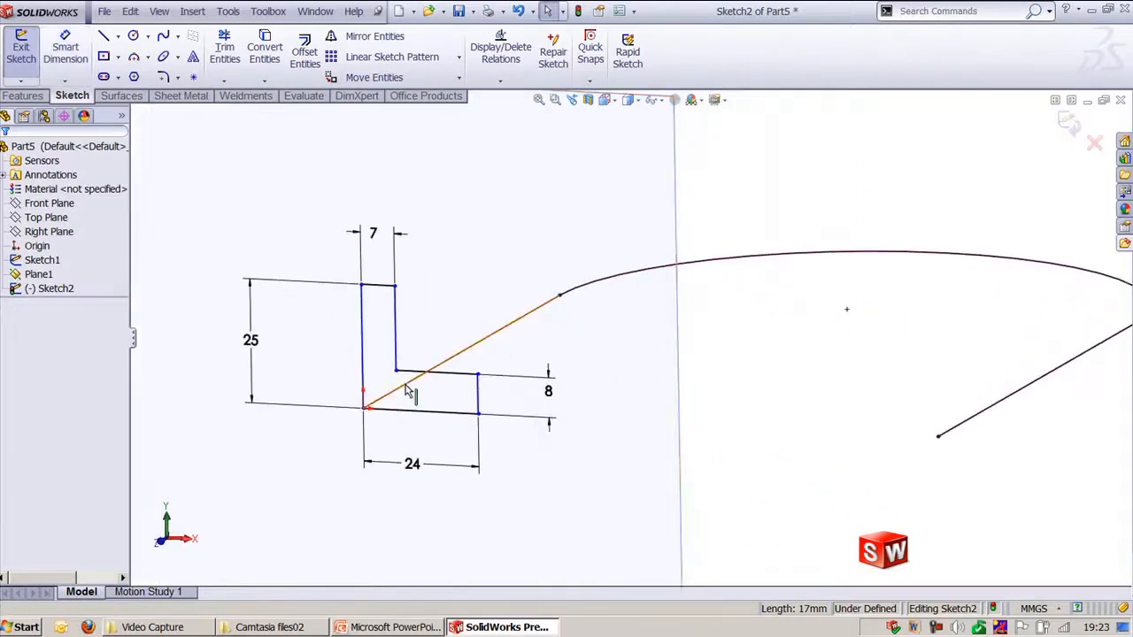
left_click(365, 412)
left_click_drag(366, 411, 394, 402)
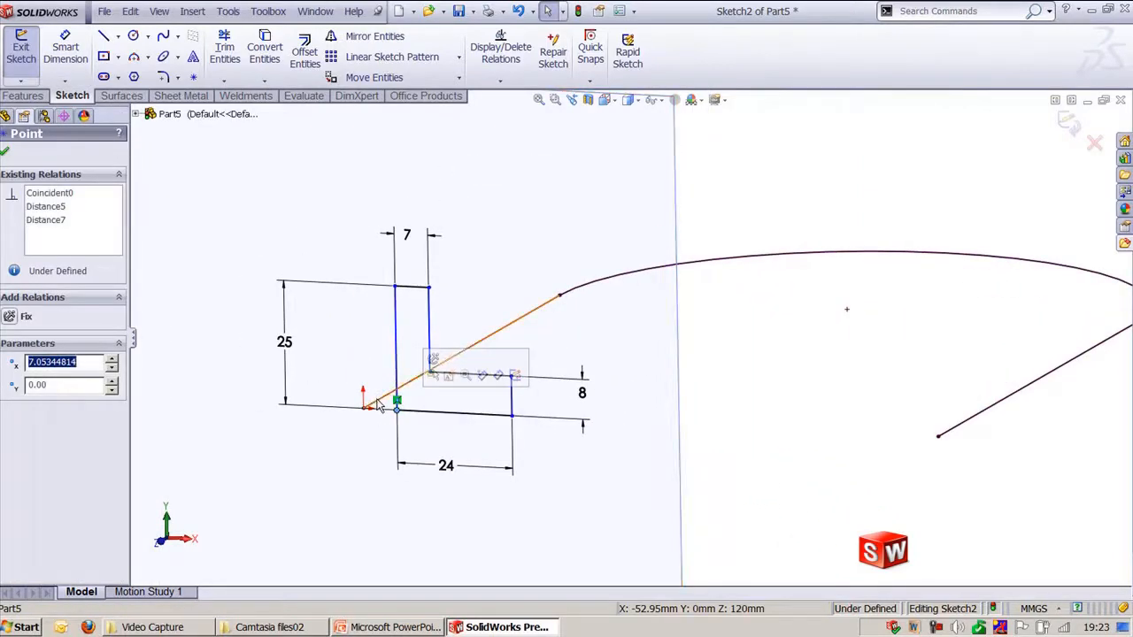
left_click(378, 405)
left_click(398, 404, "ctrl")
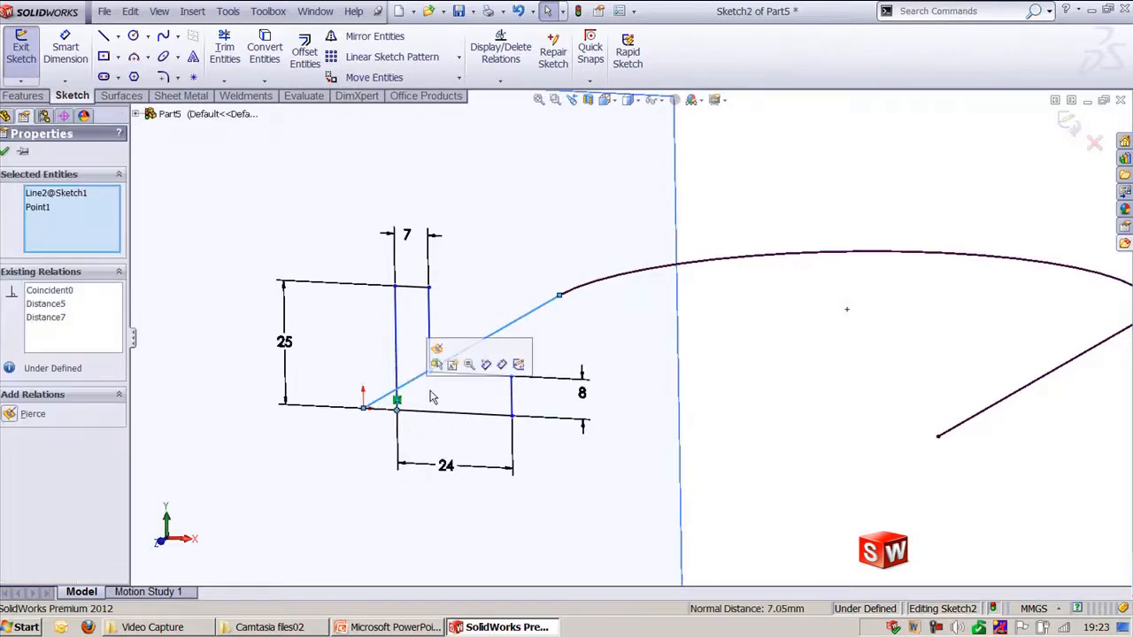
left_click(447, 352)
key("f")
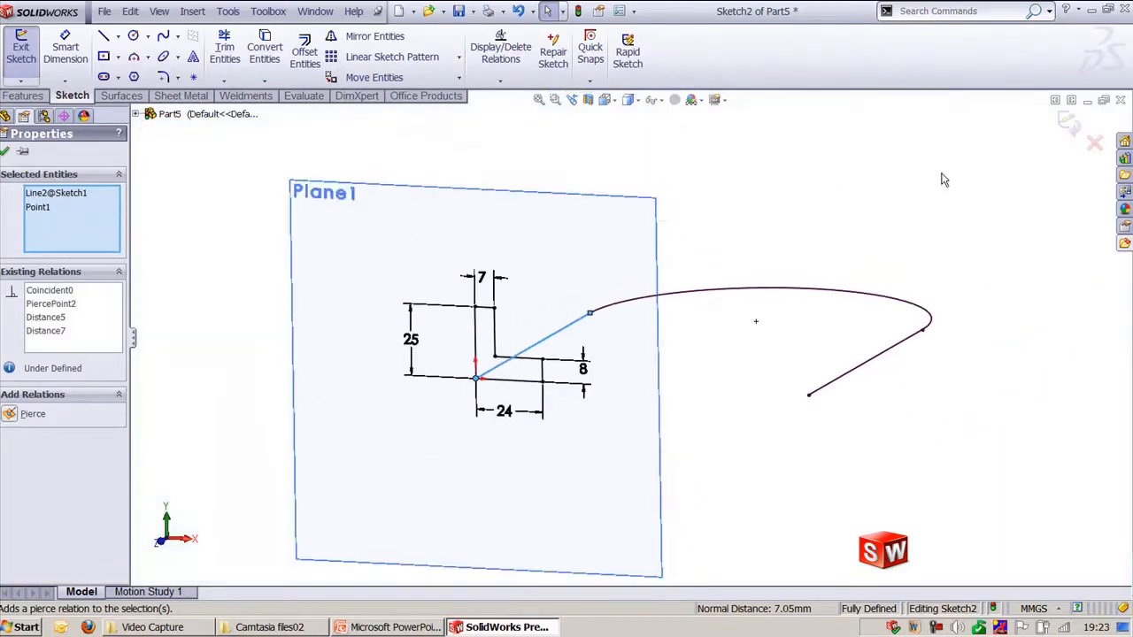
- Exit the profile sketch and hide Plane1
left_click(1065, 124)
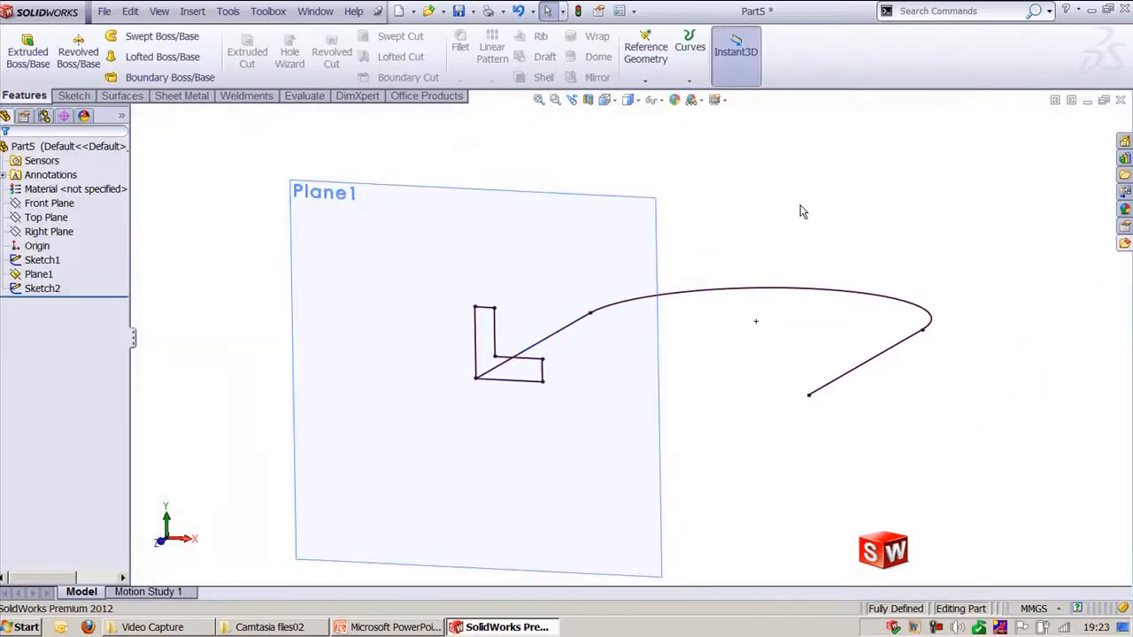
left_click(567, 304)
left_click(607, 255)
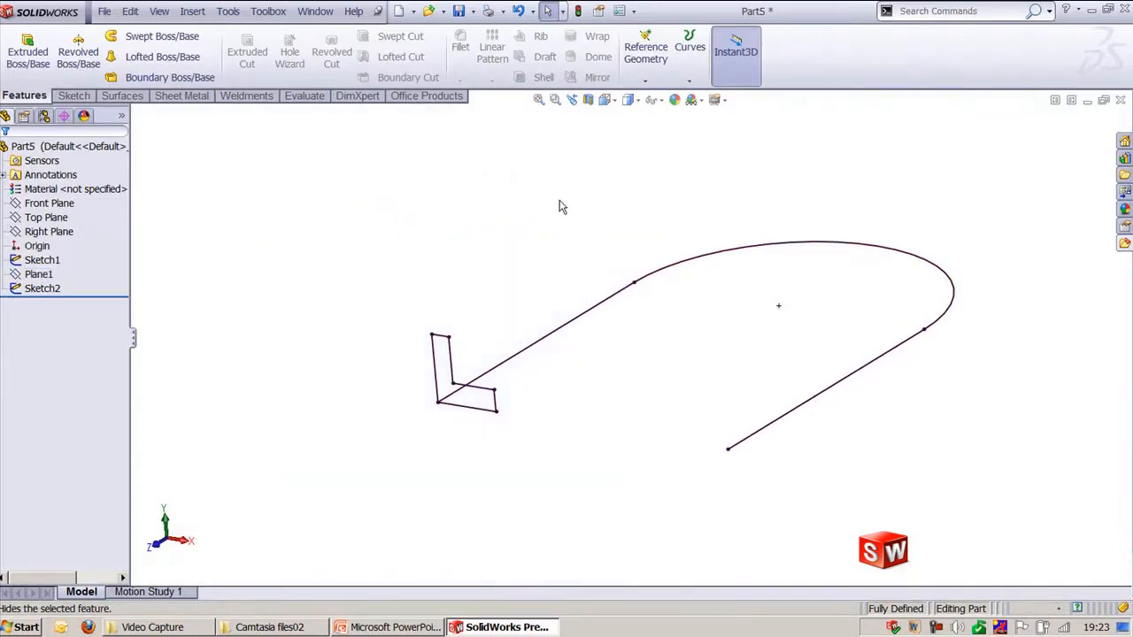
- Create a Swept Boss/Base using the L-shaped sketch as profile and the U-shaped sketch as path
left_click(159, 36)
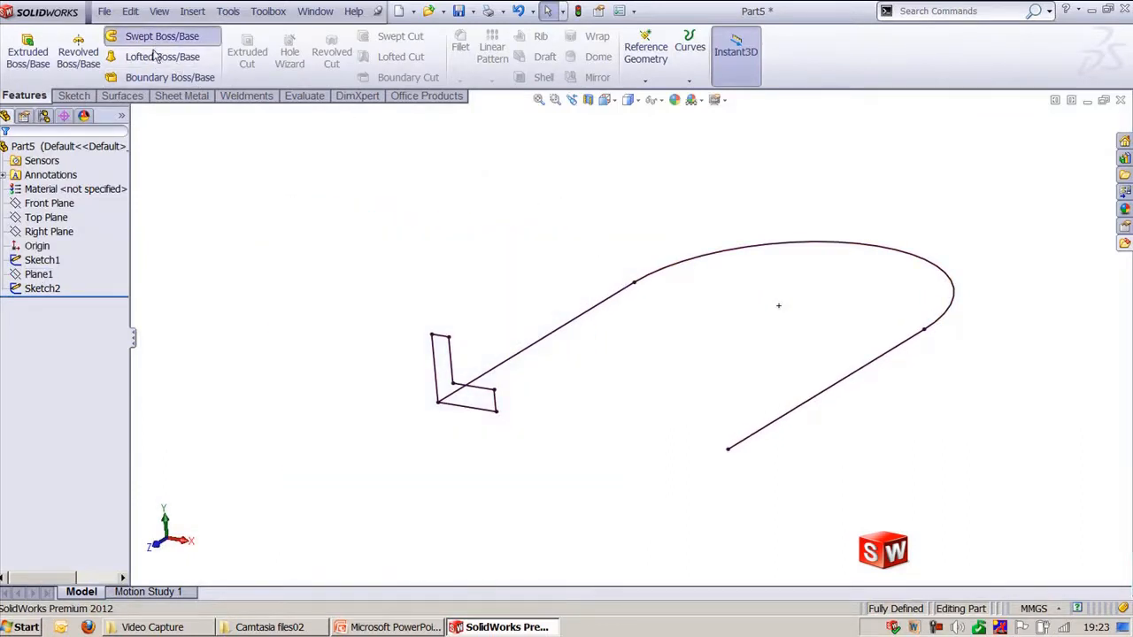
left_click(435, 358)
left_click(556, 337)
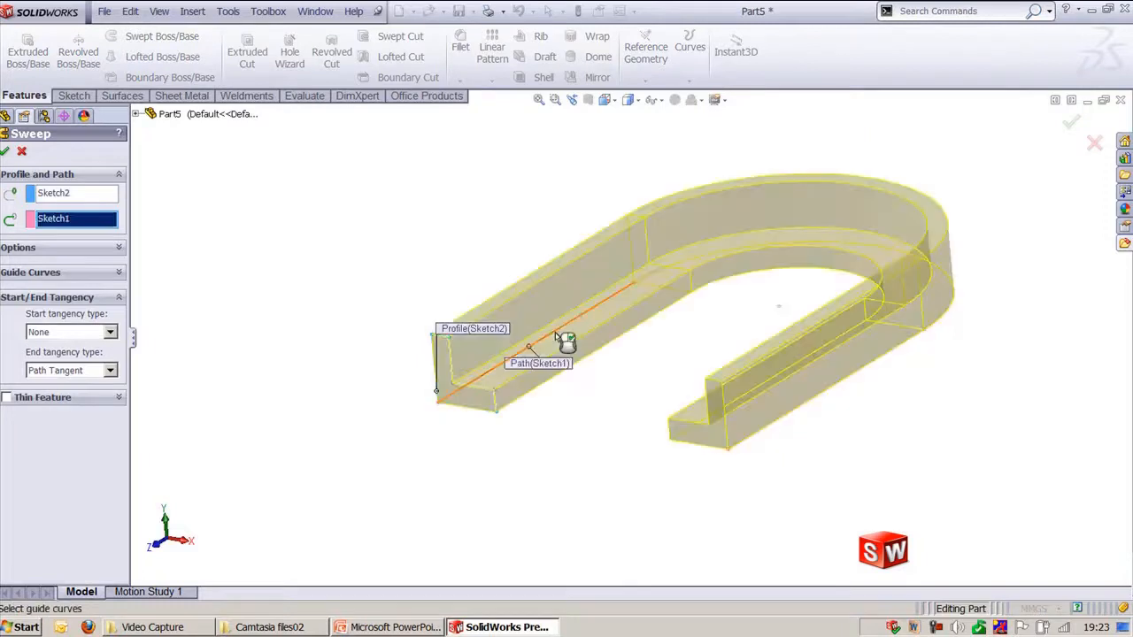
key("Return")
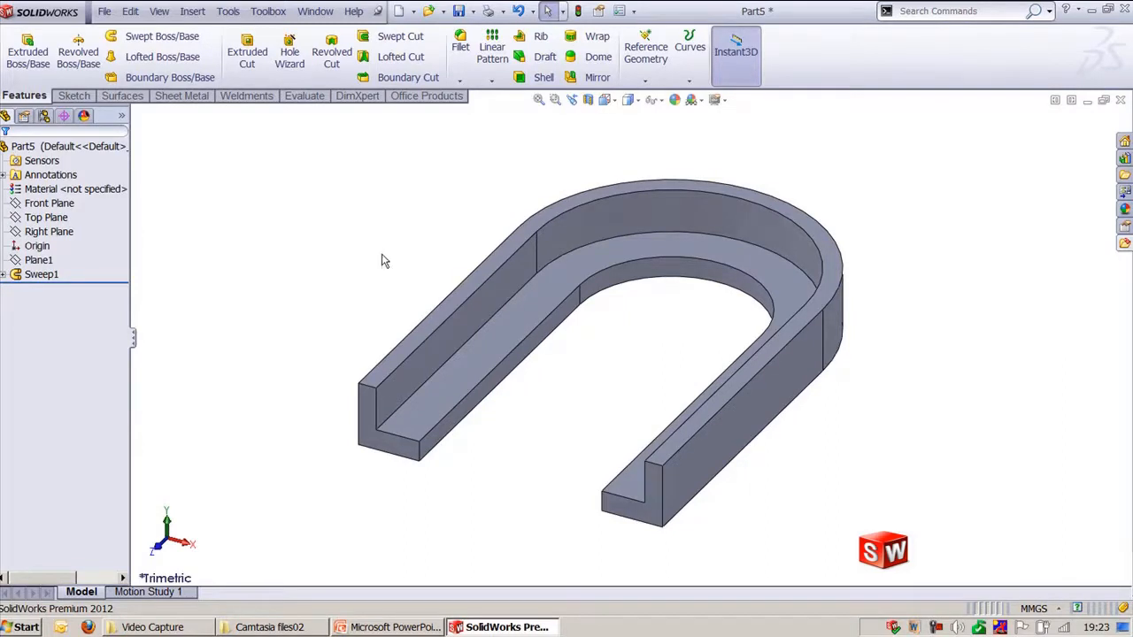
- Remove the sweep, both of its sketches and Plane1 from the part
left_click(44, 275)
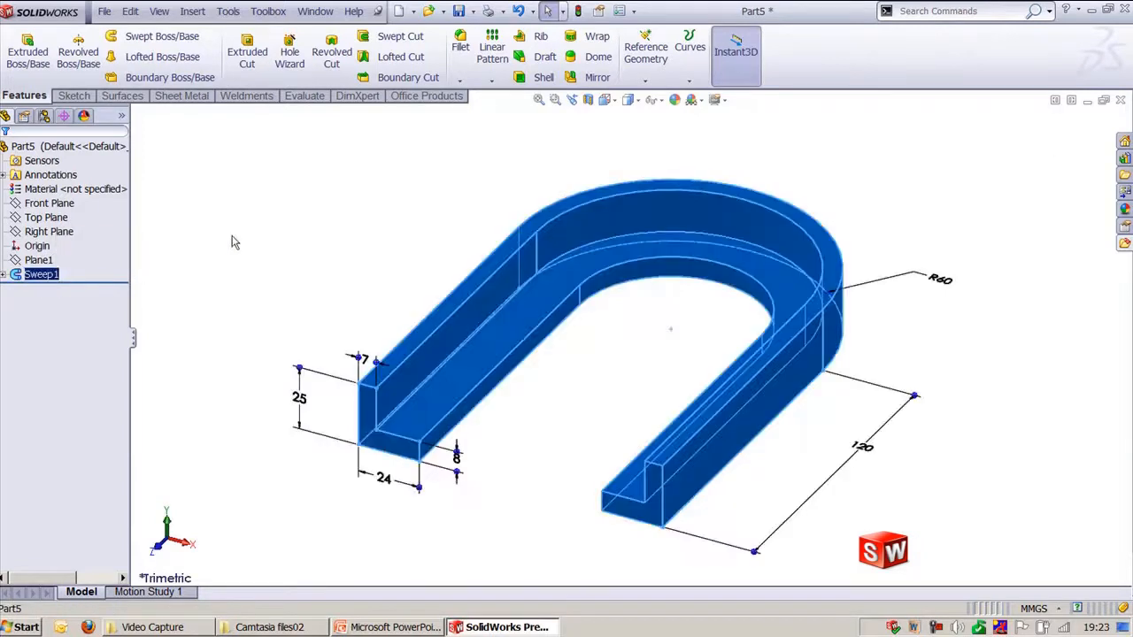
key("ctrl+z")
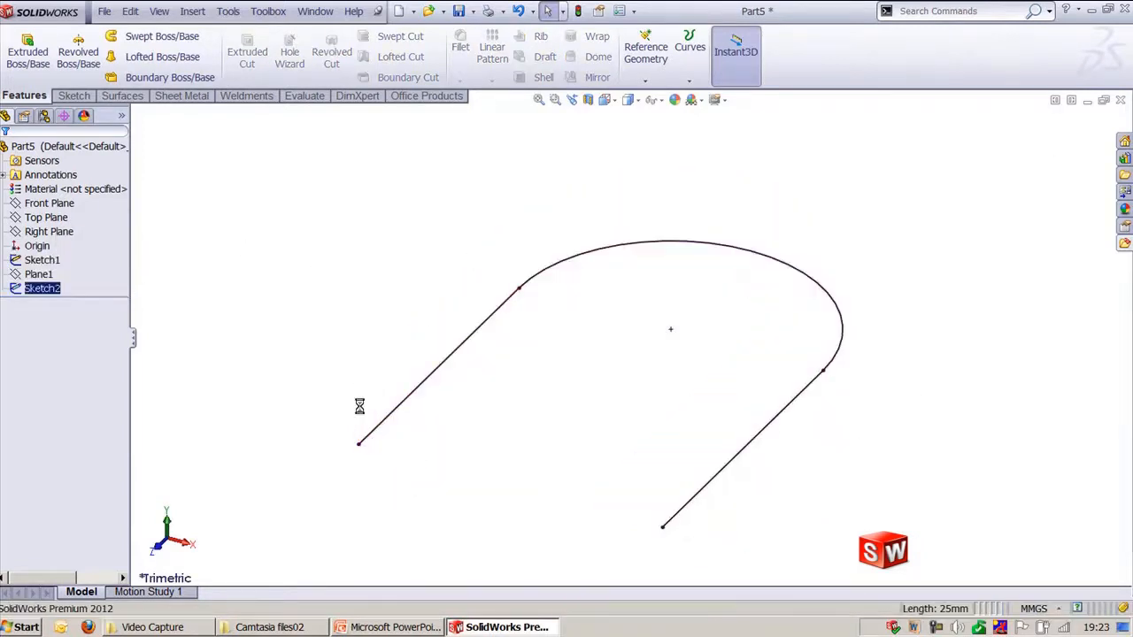
key("ctrl+z")
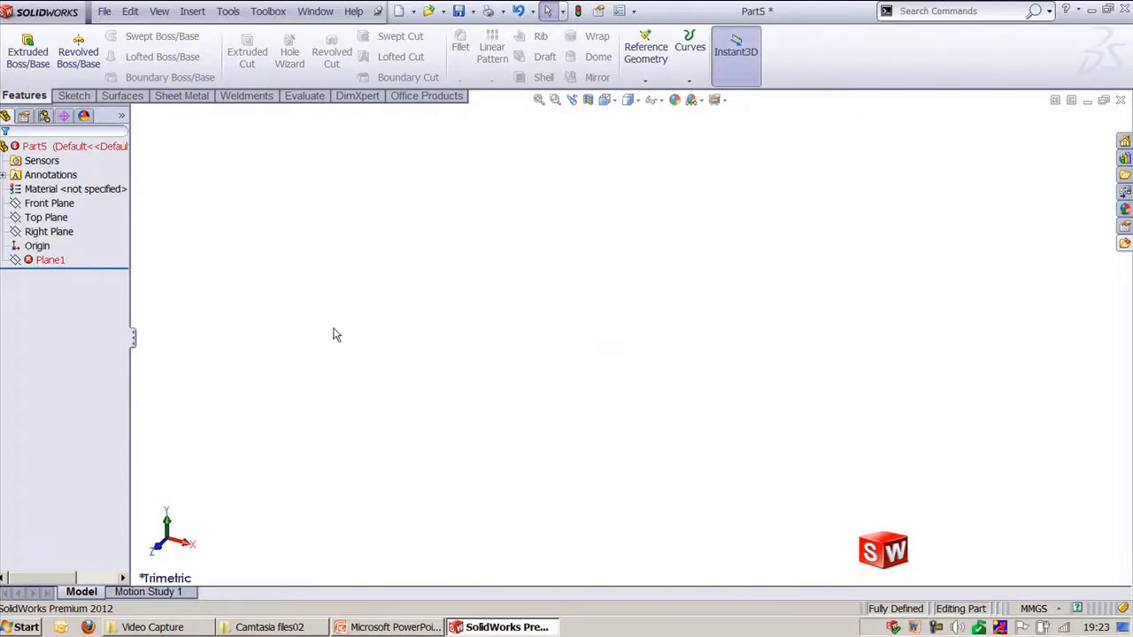
left_click(51, 259)
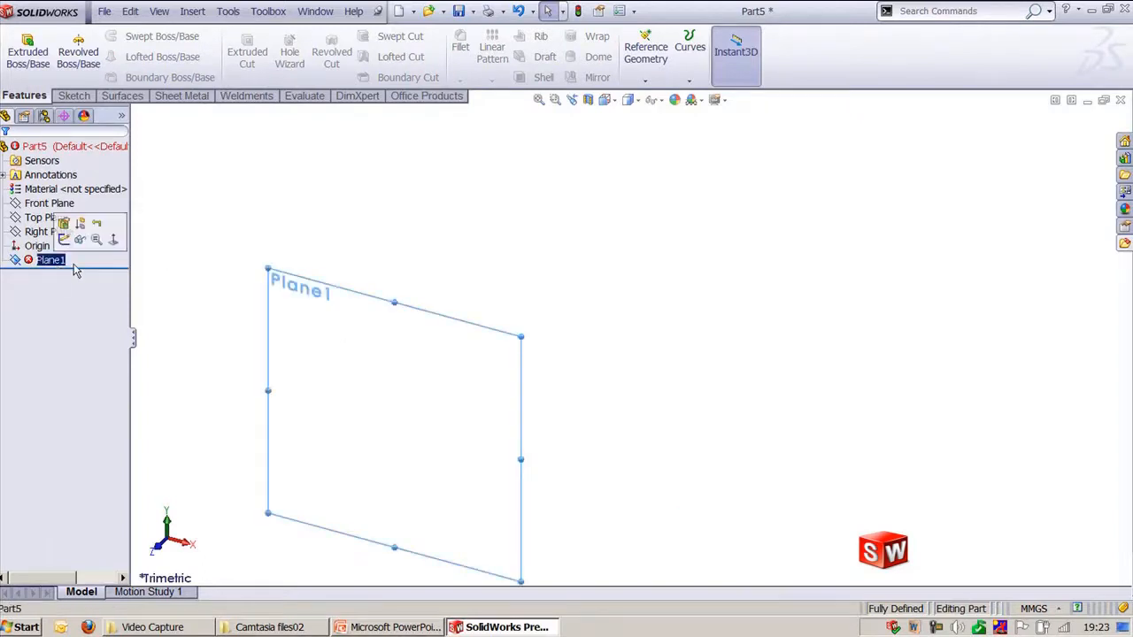
key("ctrl+z")
- Start a sketch on the Top Plane and draw a horizontal line about 163 mm long from the origin in the negative X direction
left_click(49, 231)
left_click(46, 217)
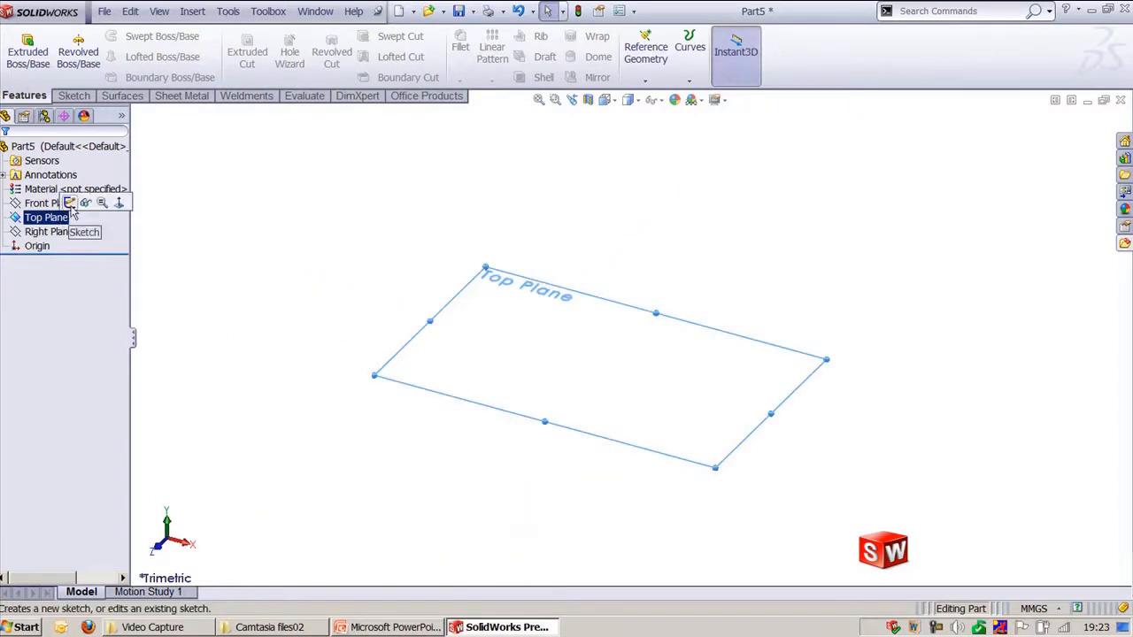
left_click(83, 203)
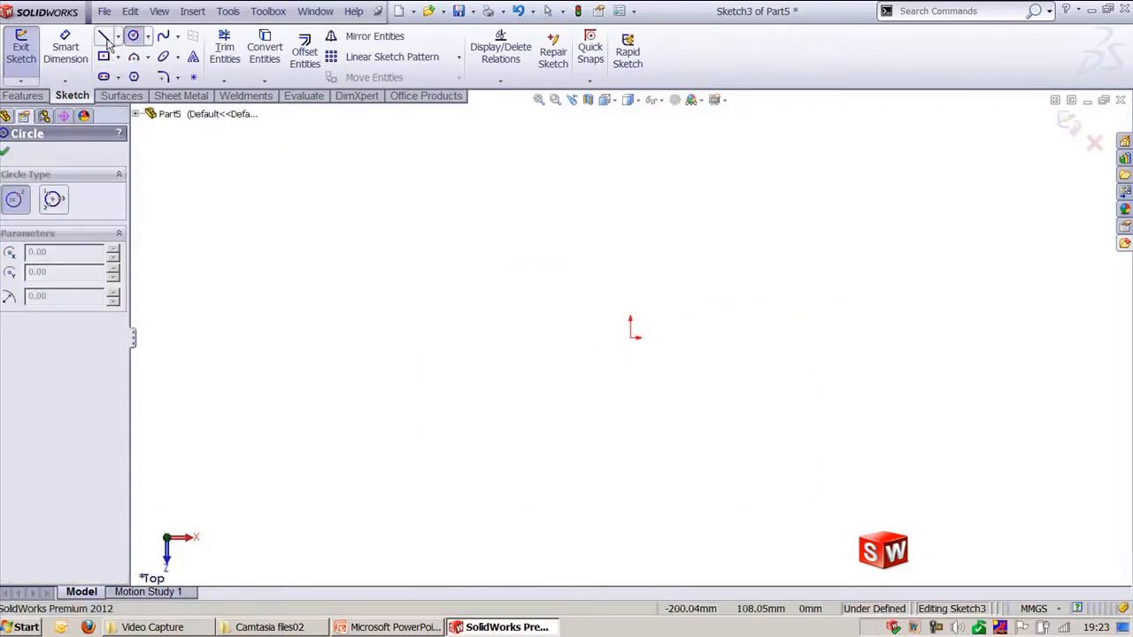
left_click(103, 37)
left_click(631, 337)
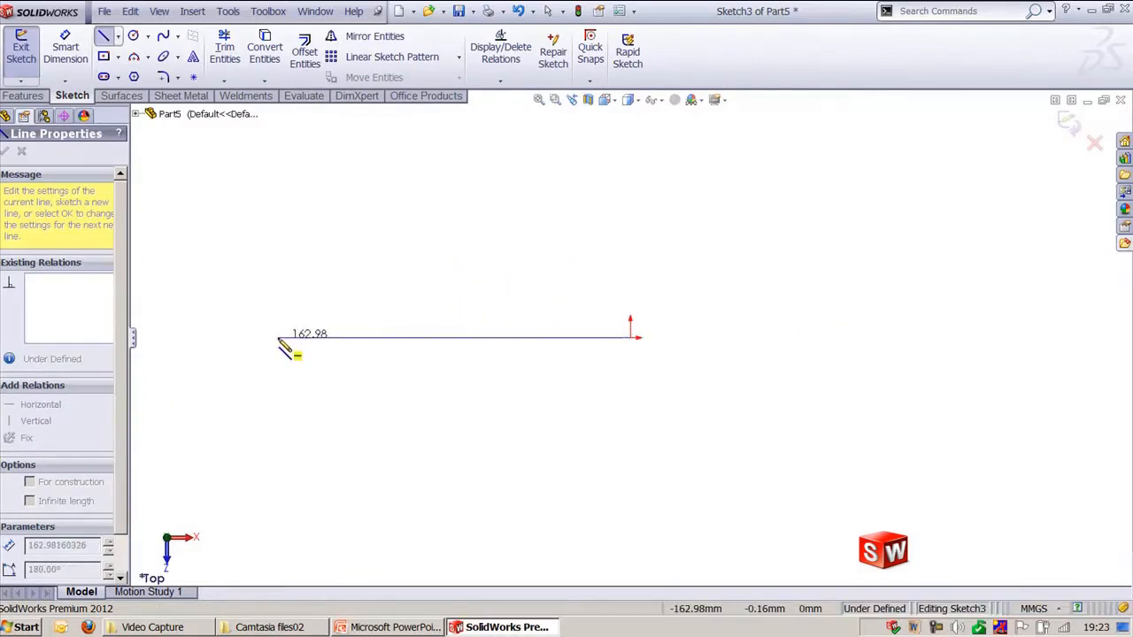
left_click(277, 337)
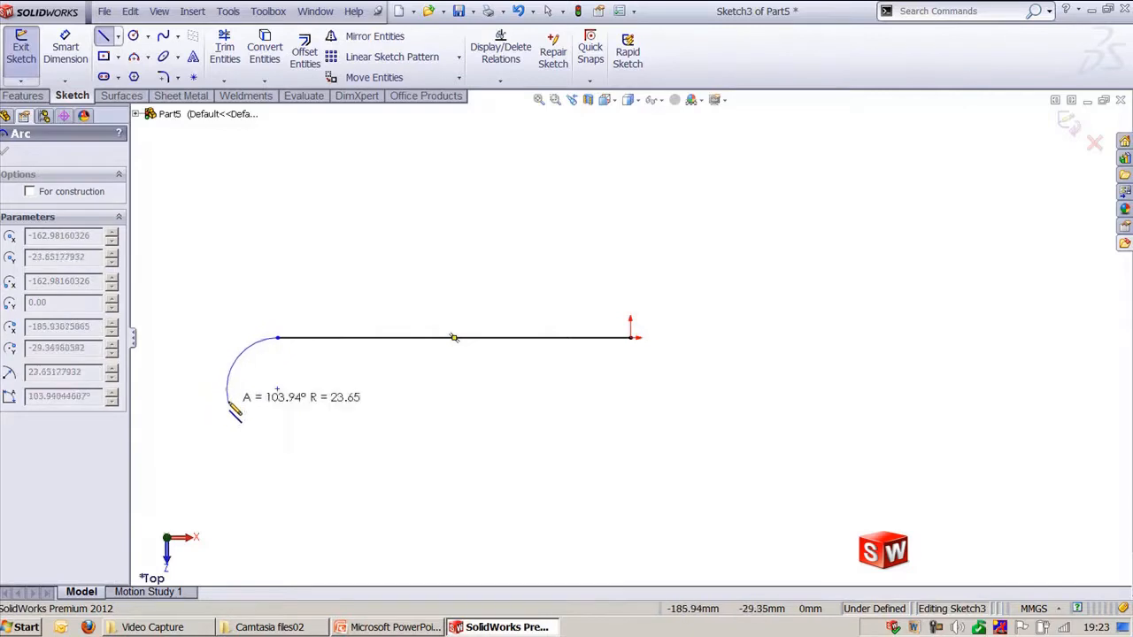
- Draw an arc of about 25 mm radius from the horizontal line's free end, followed by a short vertical line downwards
middle_click_drag(233, 405, 373, 397, "ctrl")
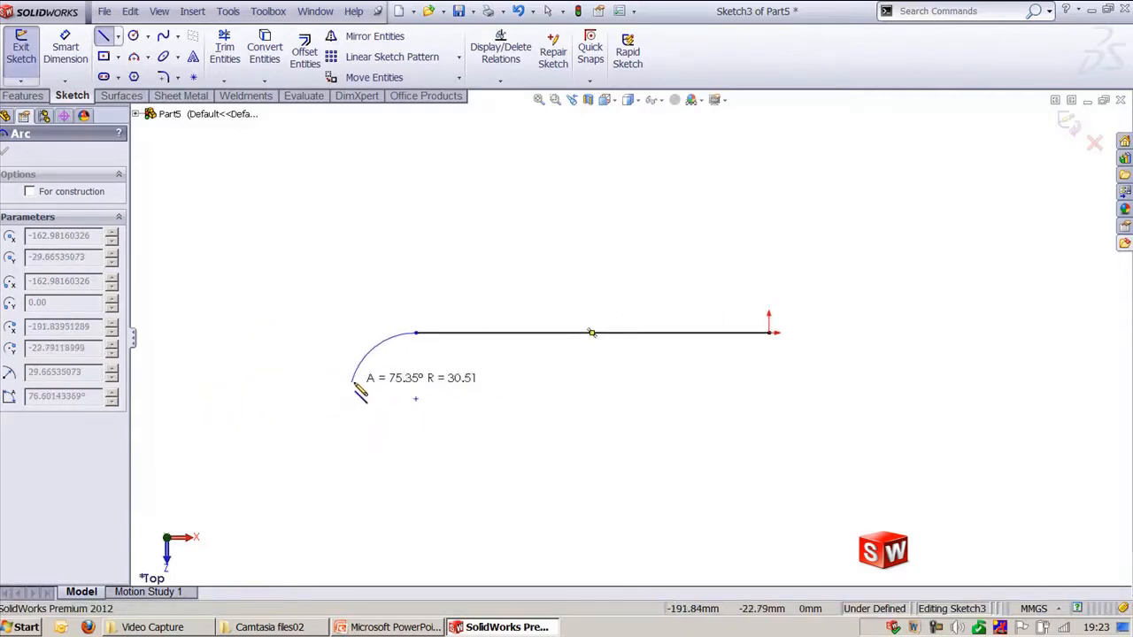
left_click(362, 375)
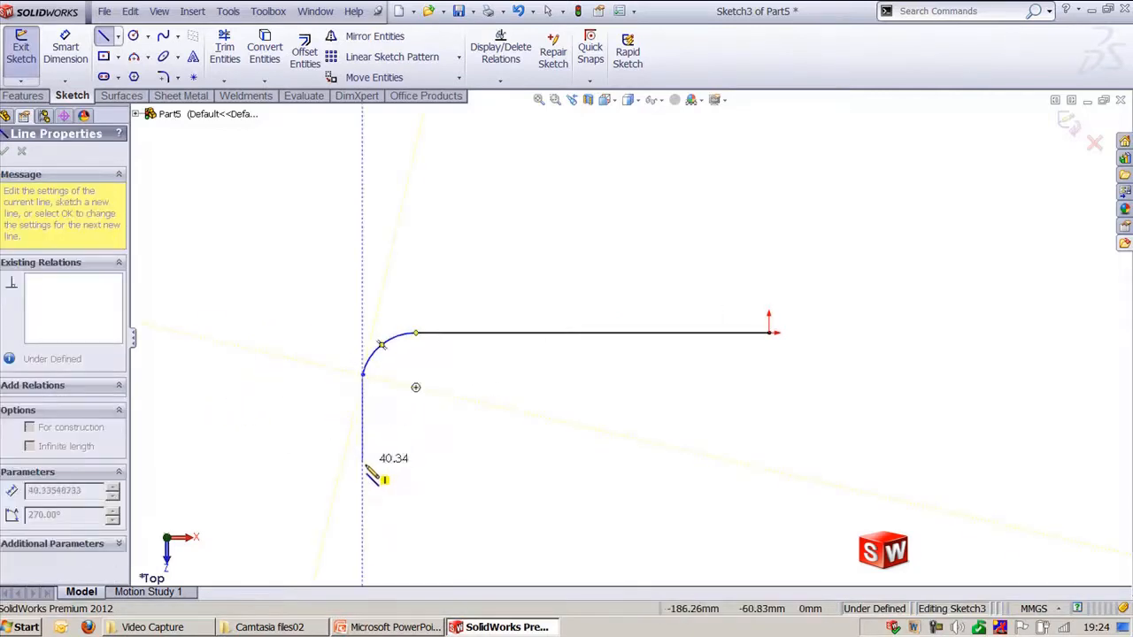
left_click(362, 431)
key("Escape")
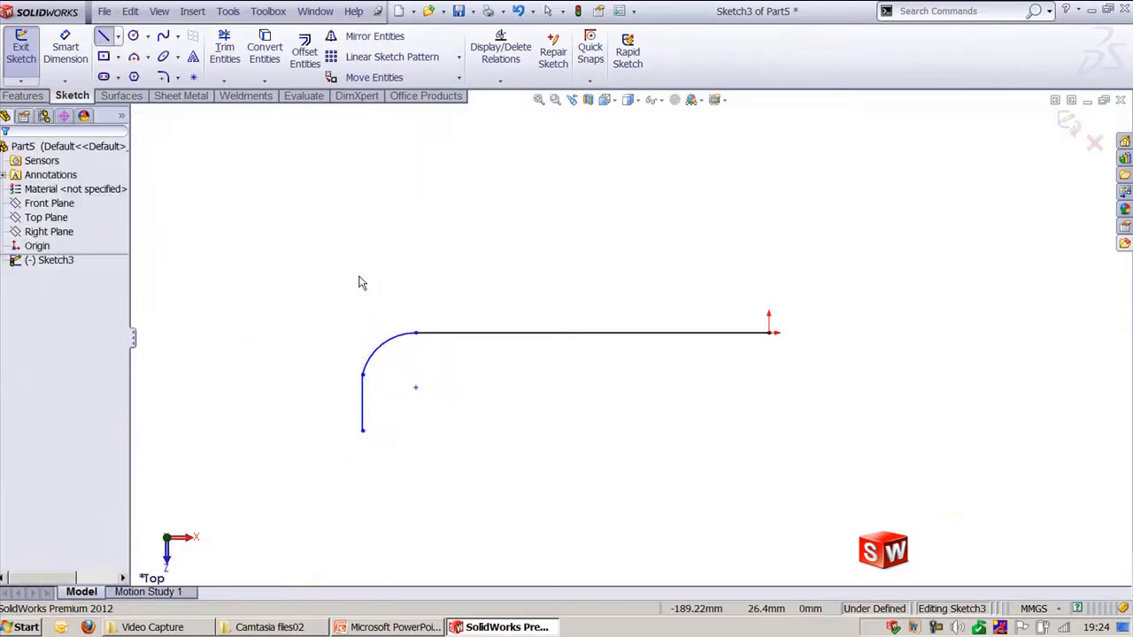
key("Escape")
- Add a Tangent relation between the arc and the short vertical line
left_click(372, 357)
left_click(364, 389)
left_click(390, 337, "ctrl")
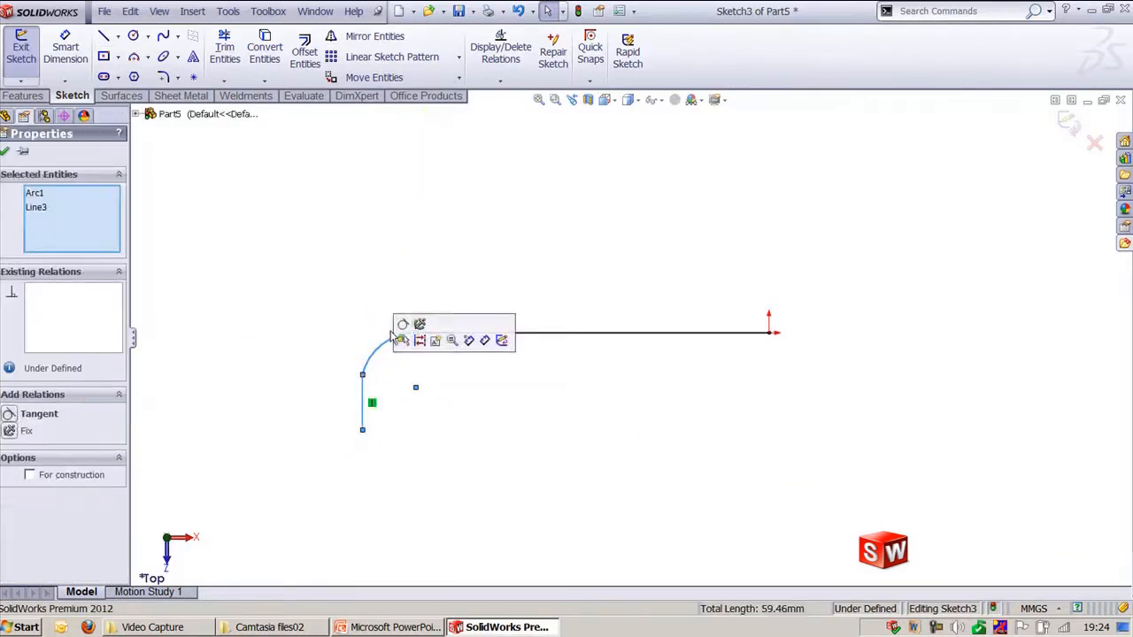
left_click(402, 323)
left_click(382, 283)
- Dimension the corner arc with a radius of 15 mm
key("d")
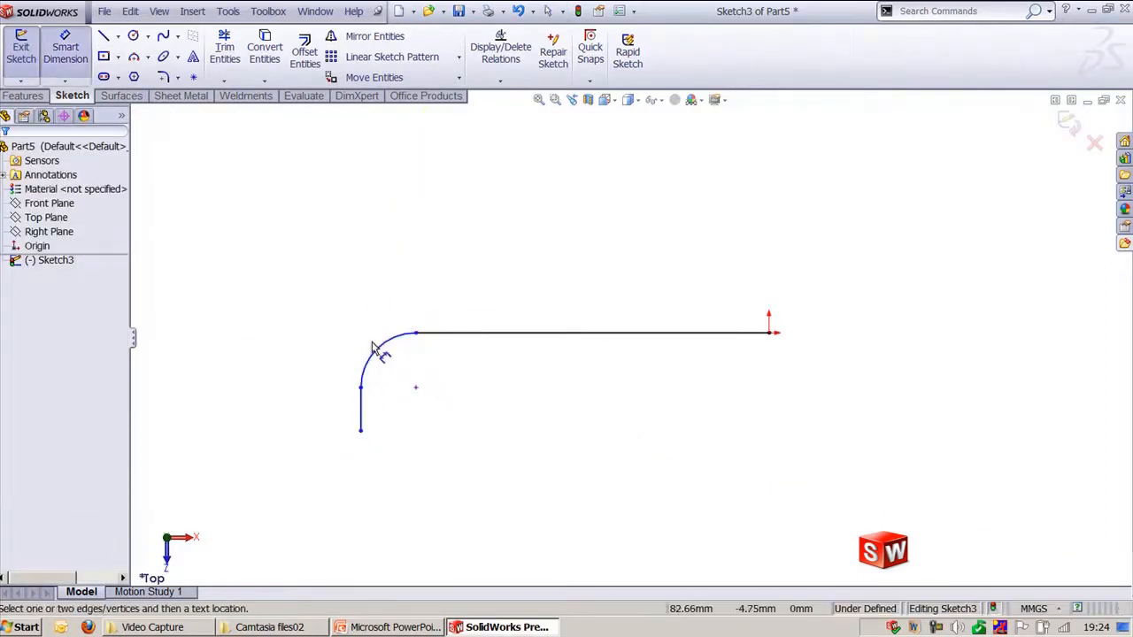
left_click(387, 351)
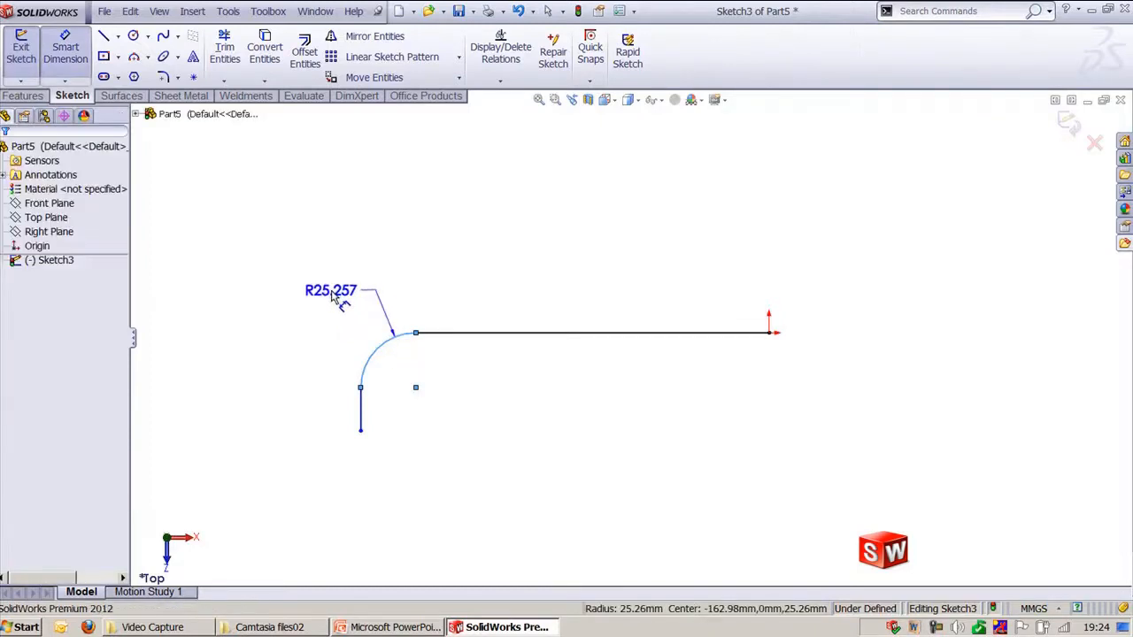
left_click(375, 309)
type("15")
key("Return")
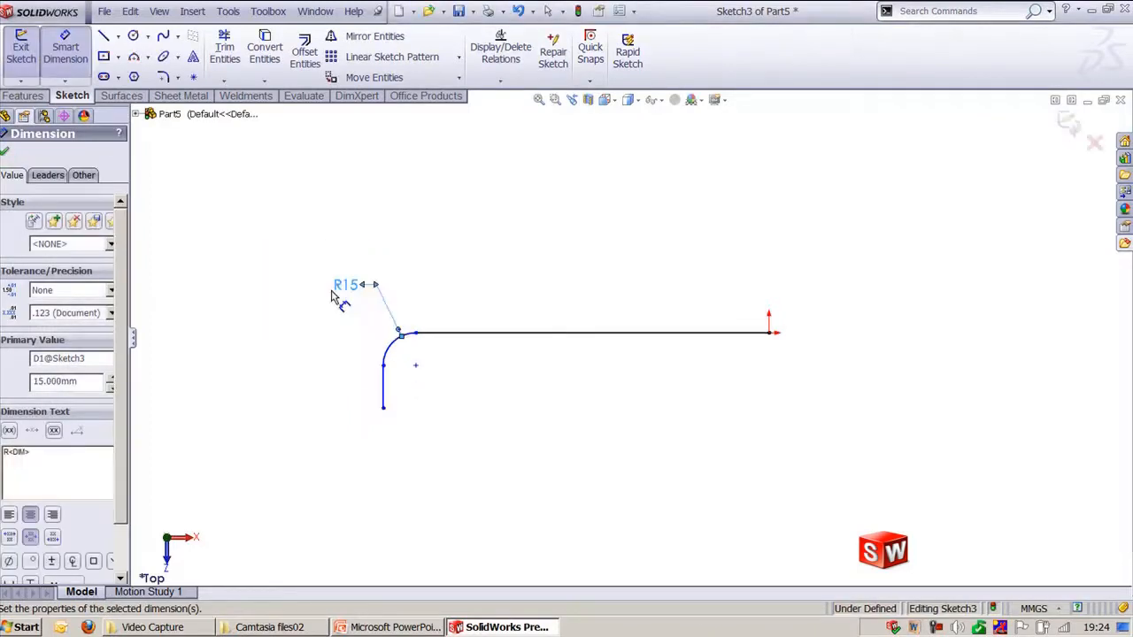
- Dimension the short vertical line to a length of 25 mm
left_click(382, 386)
left_click(338, 398)
type("25")
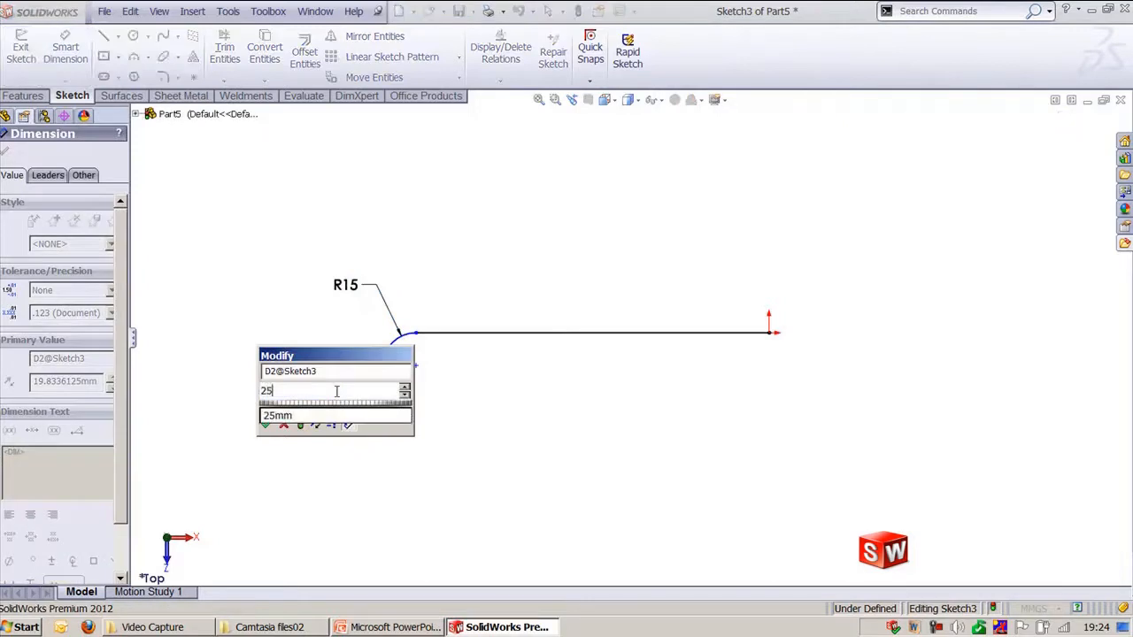
key("Return")
- Dimension the long horizontal line to 160 mm and exit the path sketch
left_click(504, 339)
left_click(506, 292)
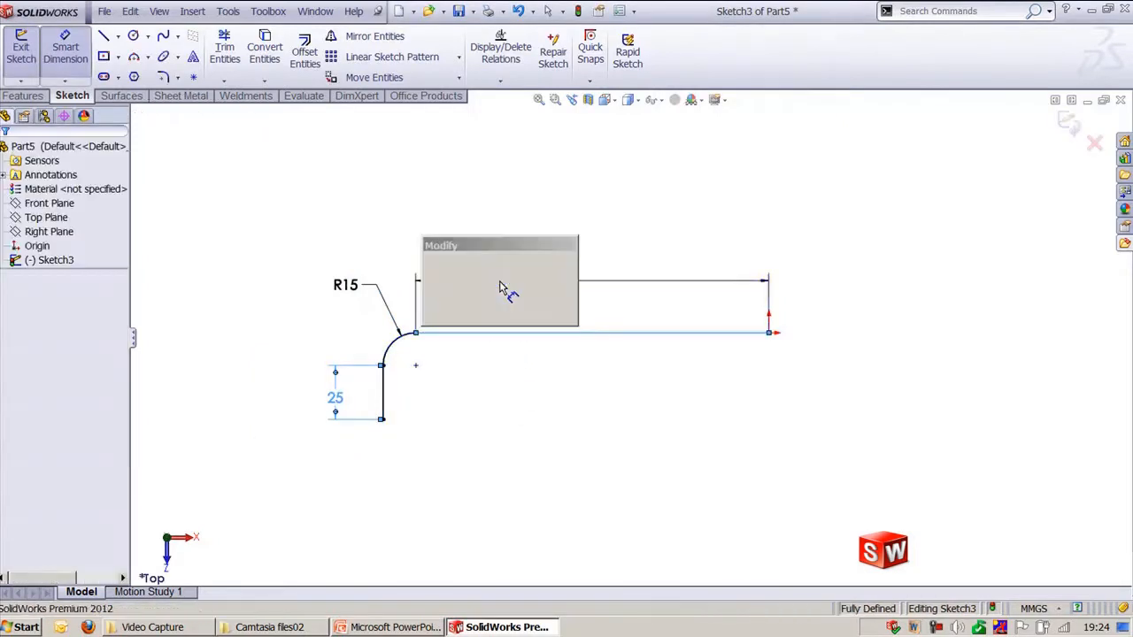
type("1630")
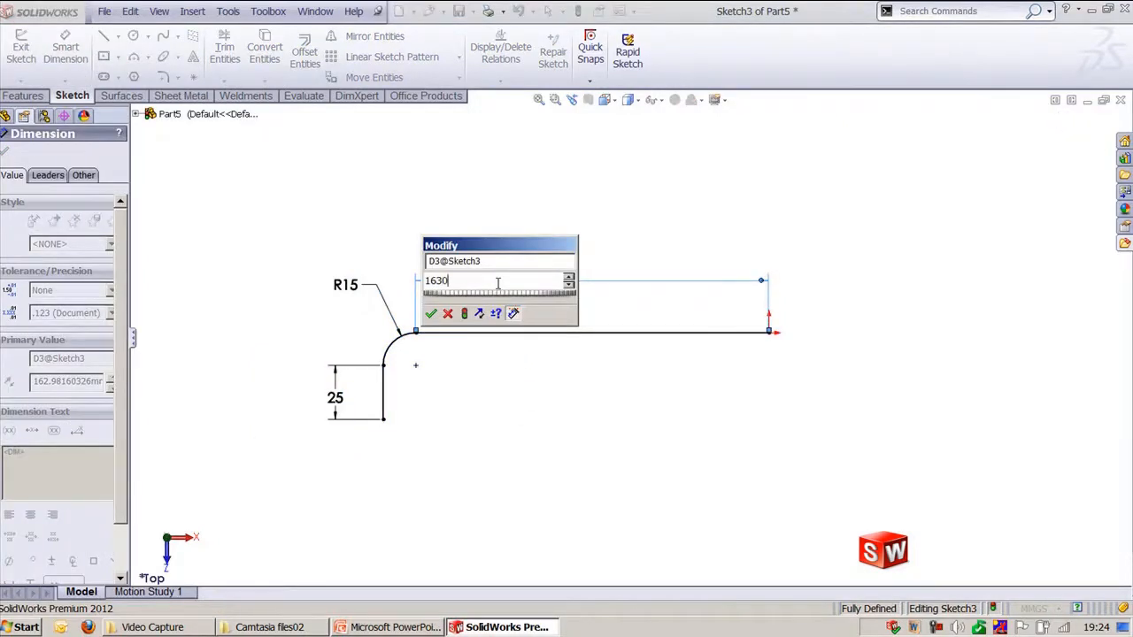
type("0")
key("Return")
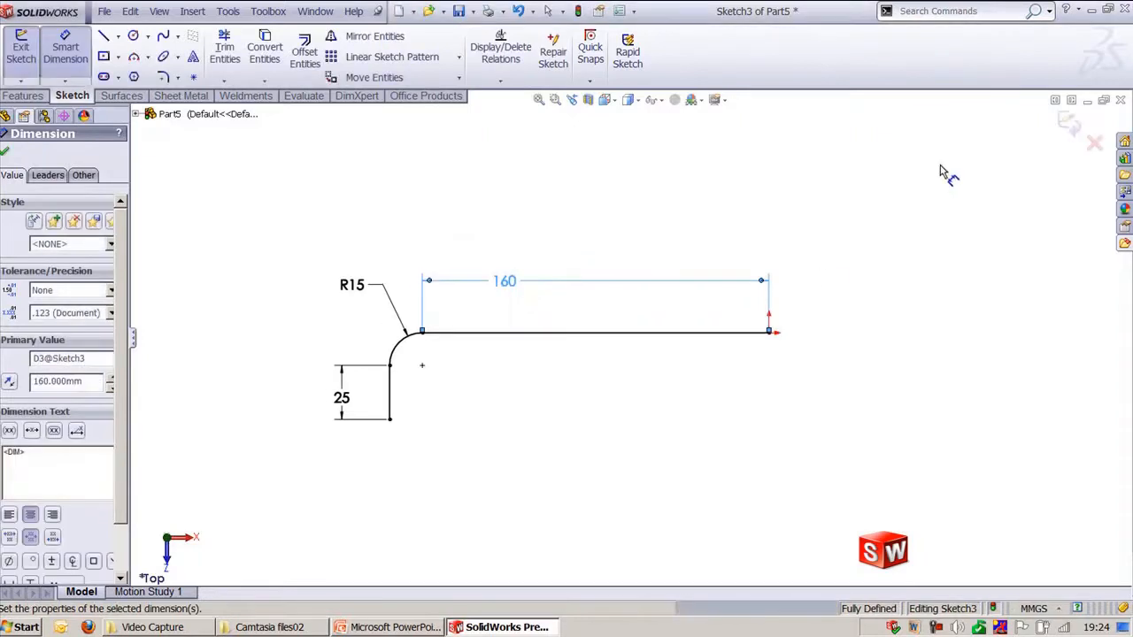
key("Escape")
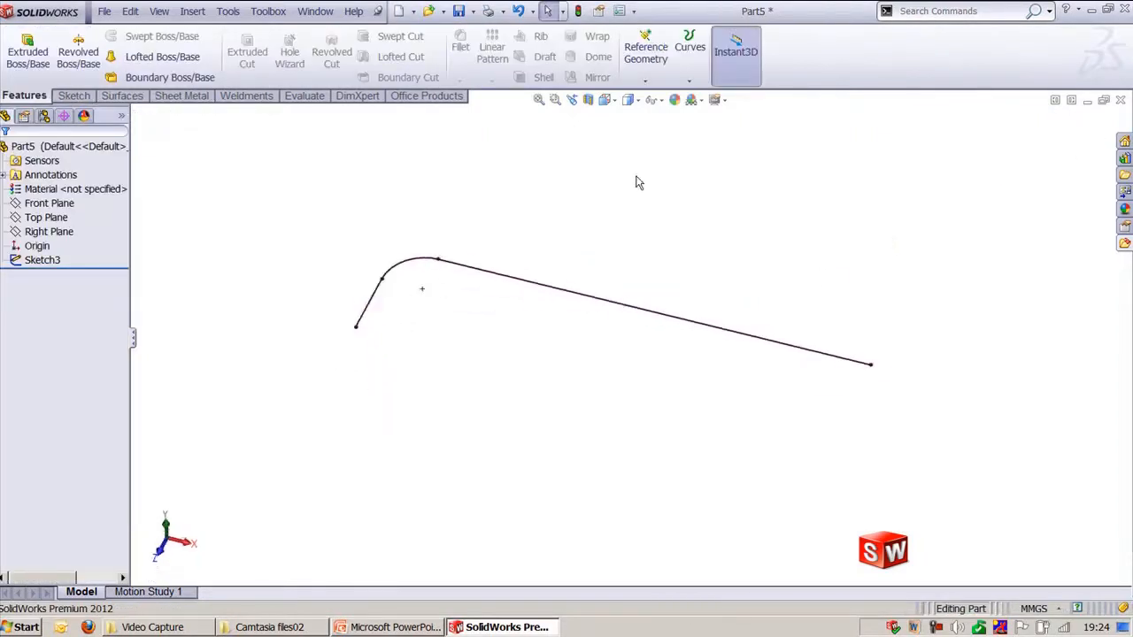
- Create a reference plane perpendicular to the 25 mm line and coincident with its free endpoint
left_click(656, 58)
left_click(655, 97)
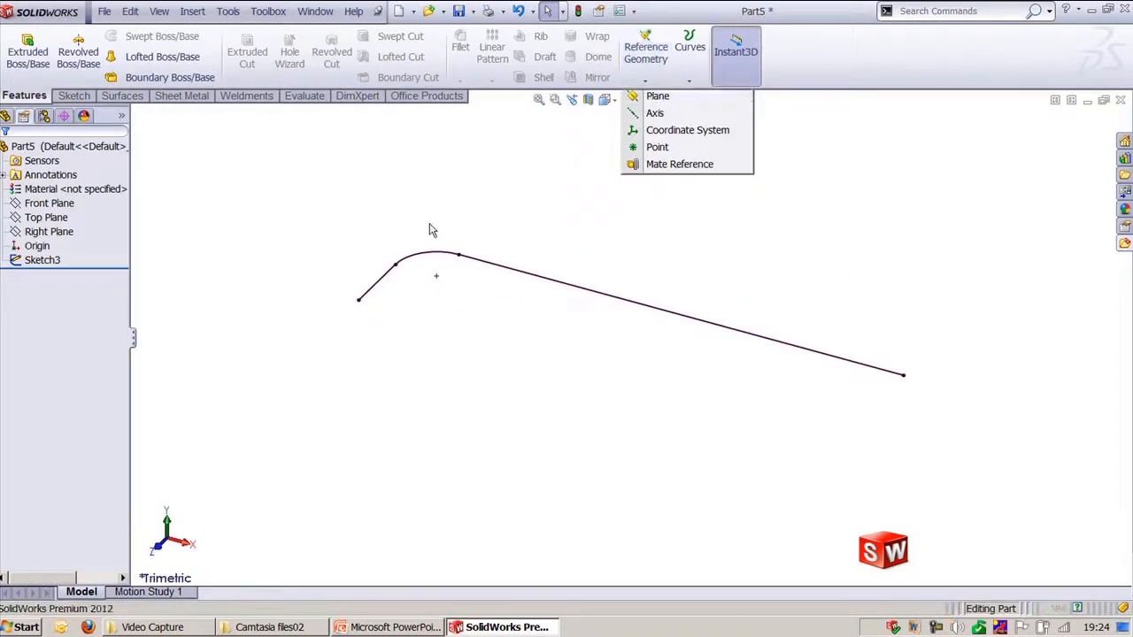
left_click(377, 281)
left_click(358, 302)
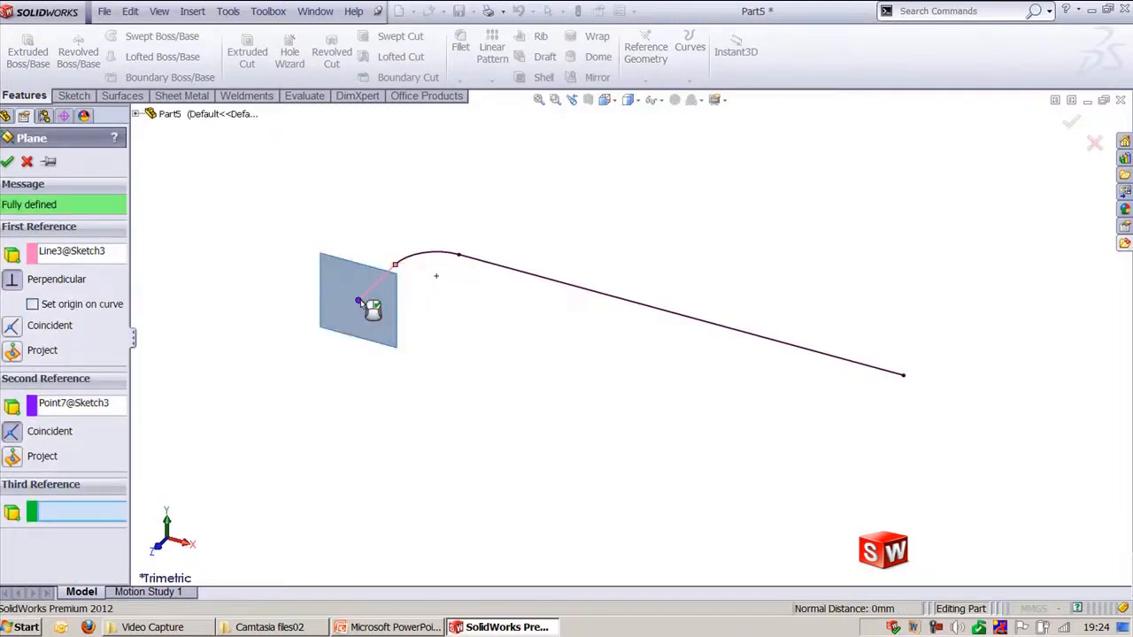
right_click(359, 302)
- On the new reference plane, sketch a six-sided inscribed-circle polygon centred on the path's endpoint
middle_click_drag(361, 227, 482, 288, "ctrl")
left_click(498, 332)
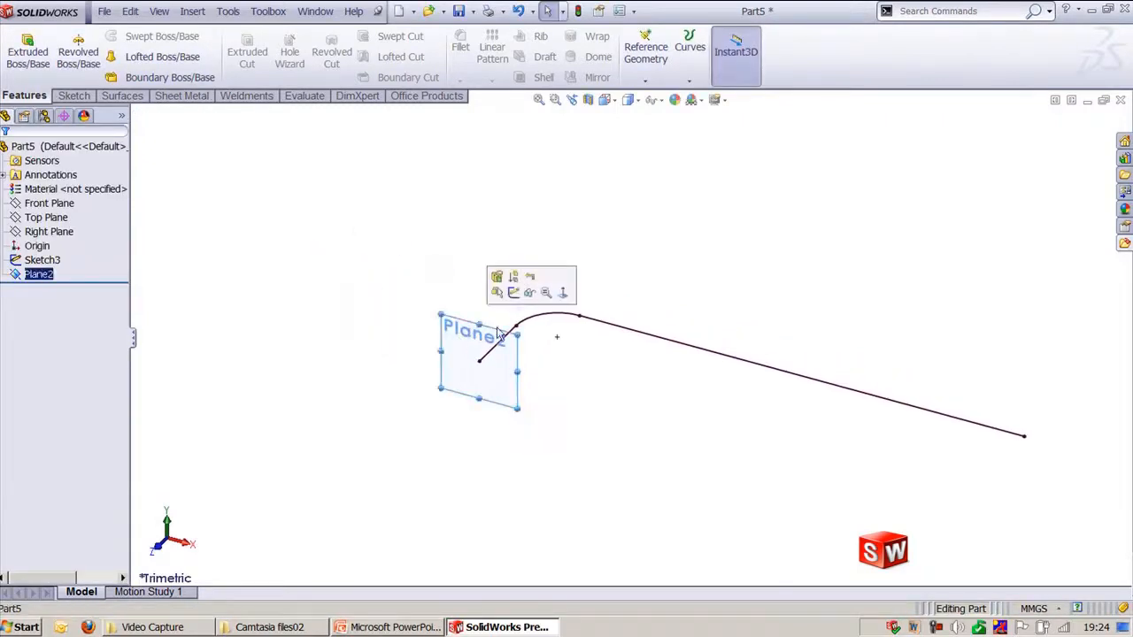
left_click(514, 292)
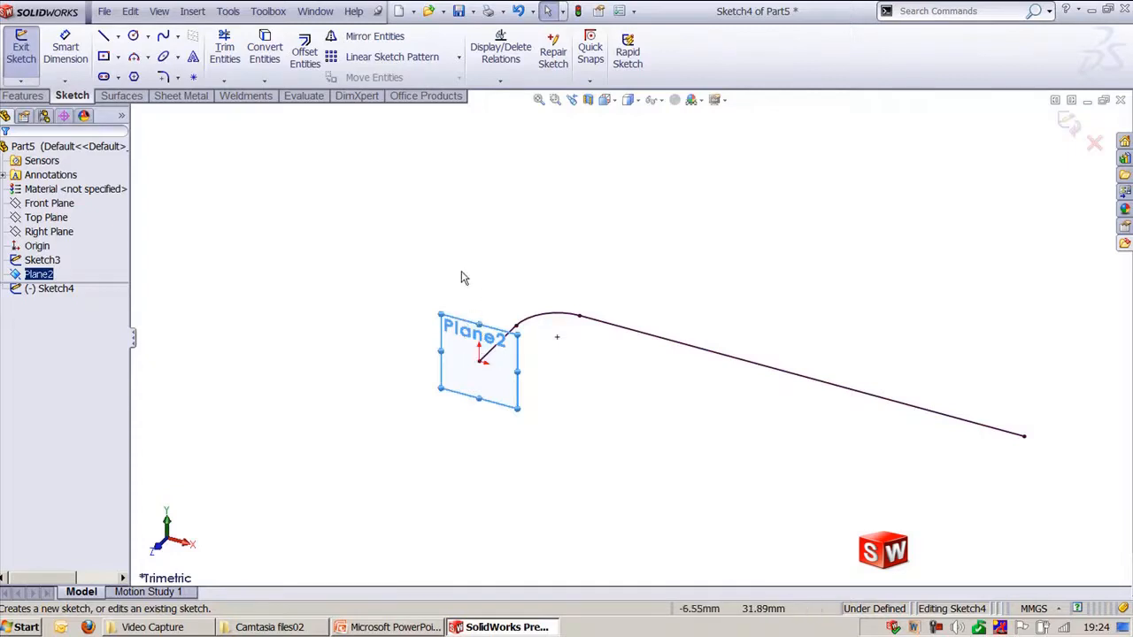
key("ctrl+8")
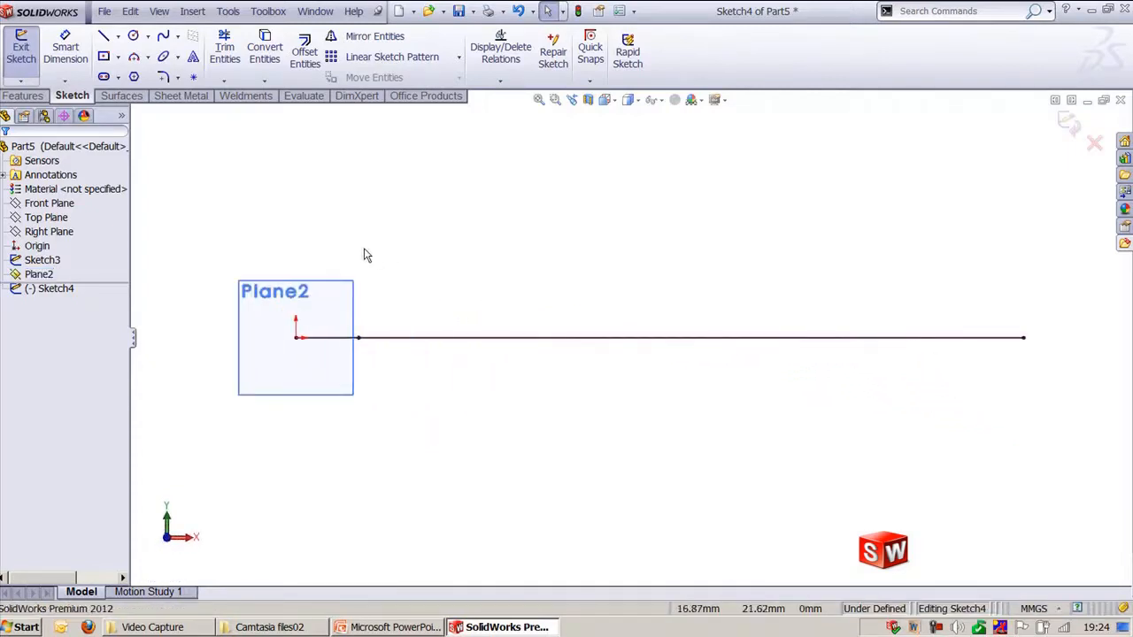
left_click(133, 77)
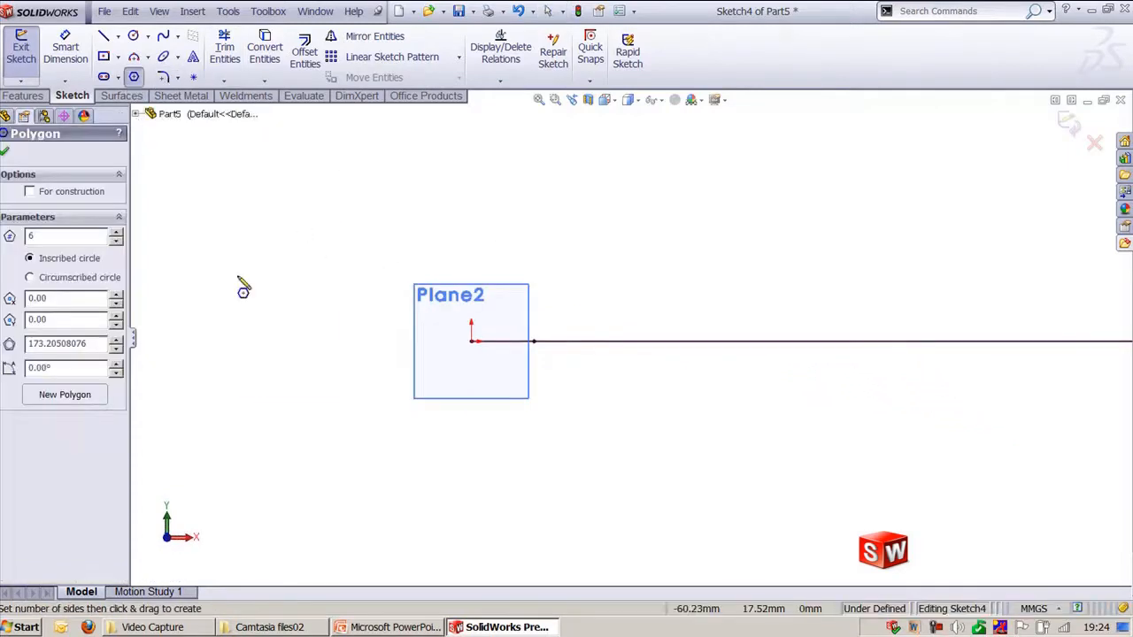
left_click_drag(471, 341, 503, 344)
key("Escape")
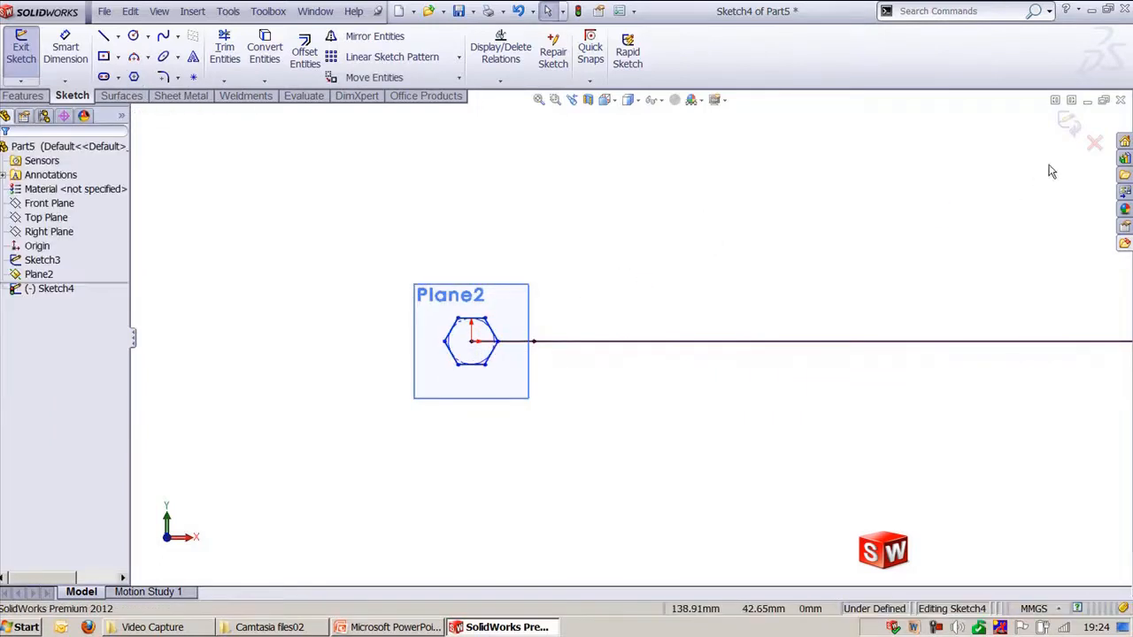
- Exit the hexagon sketch and hide the reference plane
middle_click_drag(961, 201, 596, 541)
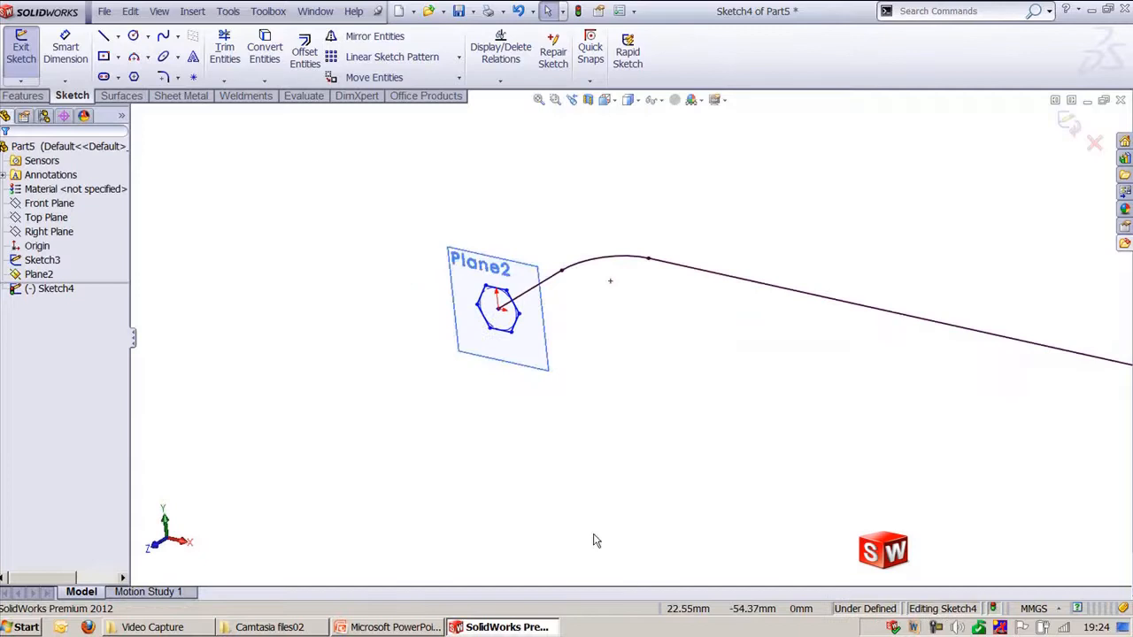
left_click(536, 373)
left_click(576, 376)
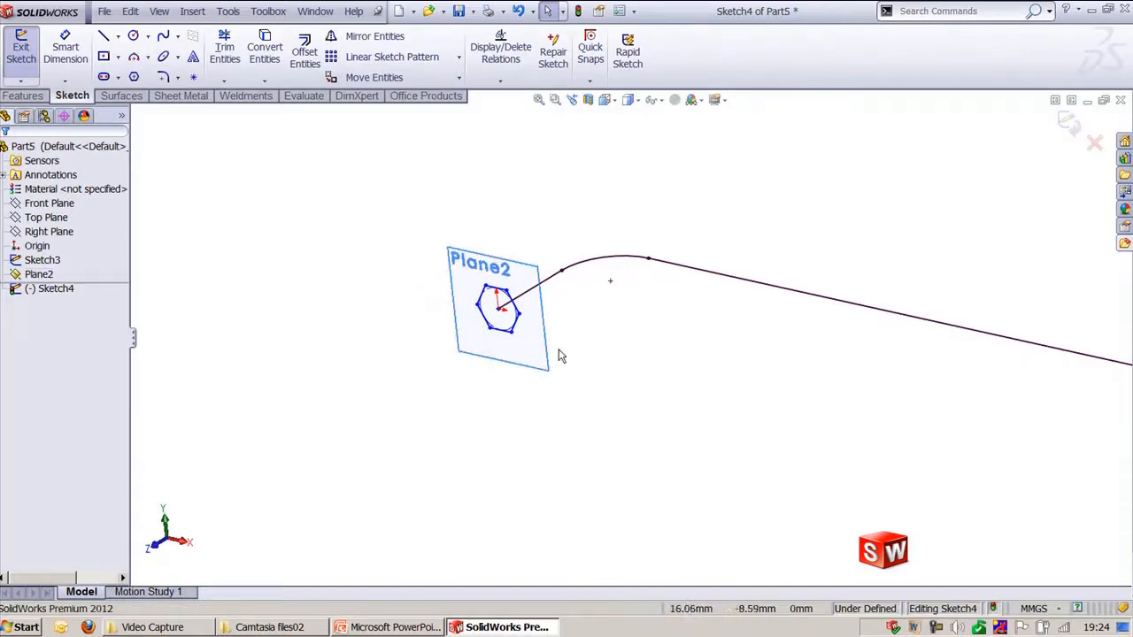
left_click(1068, 124)
left_click(528, 277)
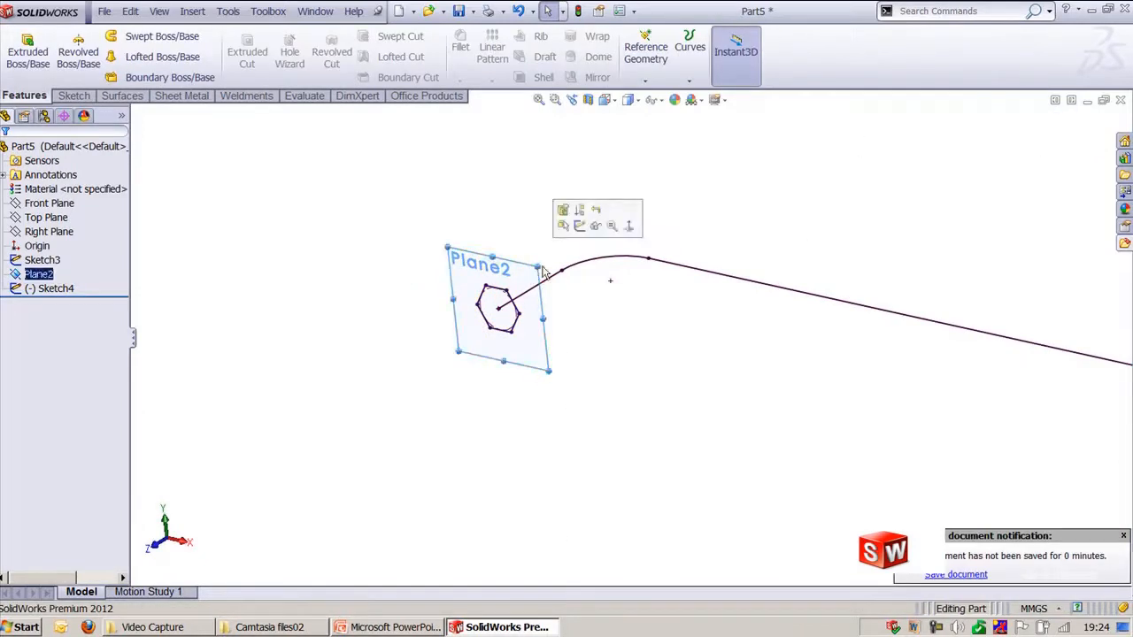
left_click(596, 227)
mouse_move(567, 283)
middle_mouse_down()
mouse_move(425, 271)
mouse_move(438, 354)
middle_mouse_up()
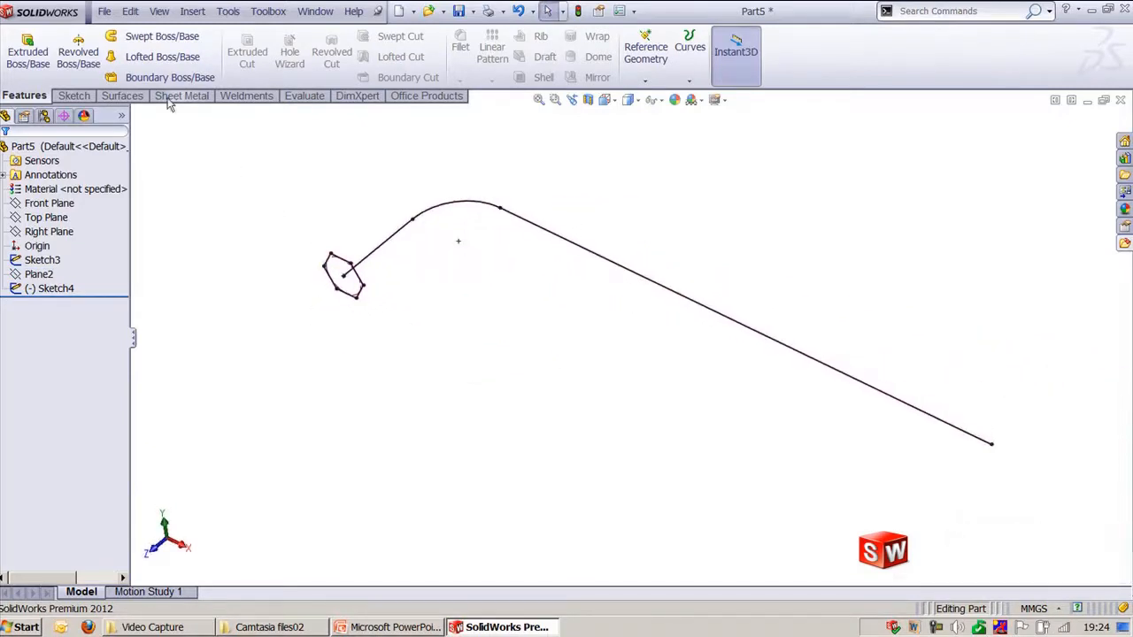
- Create a Swept Boss/Base with the hexagon as profile and the bent line sketch as path, shown in a pictorial view
left_click(172, 38)
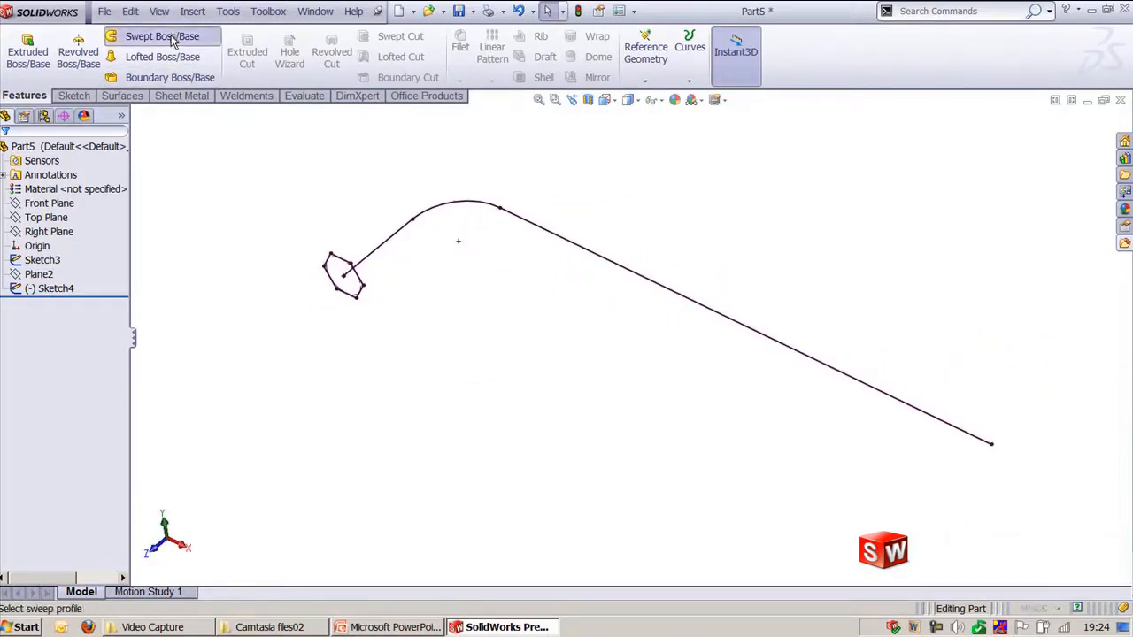
left_click(337, 264)
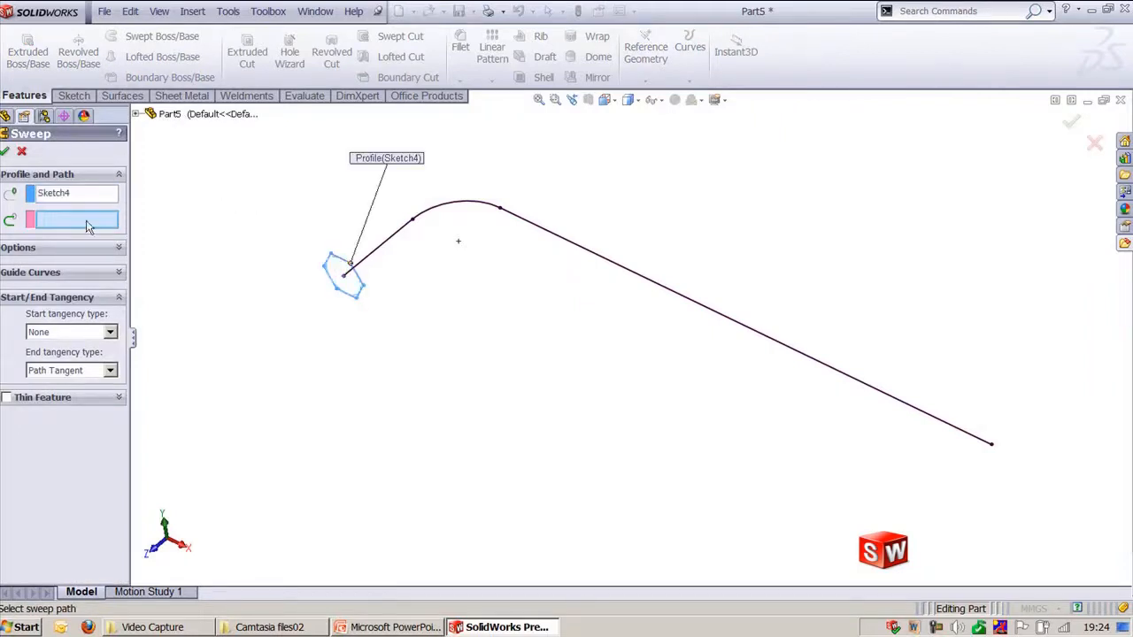
left_click(386, 242)
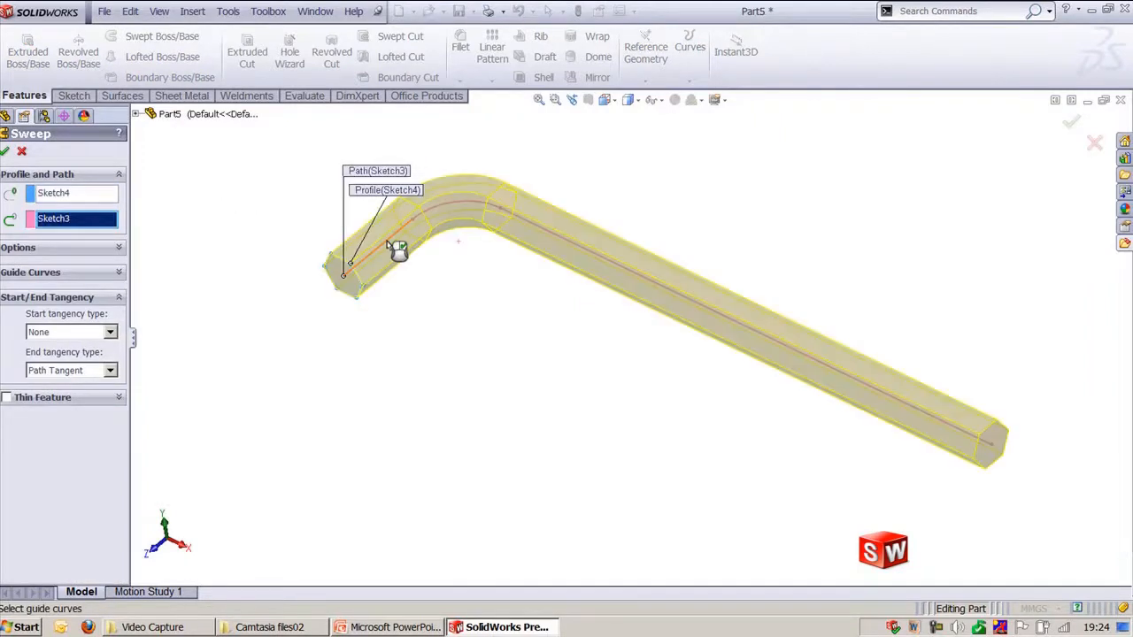
right_click(398, 254)
middle_click_drag(543, 377, 630, 280, "ctrl")
key("ctrl+7")
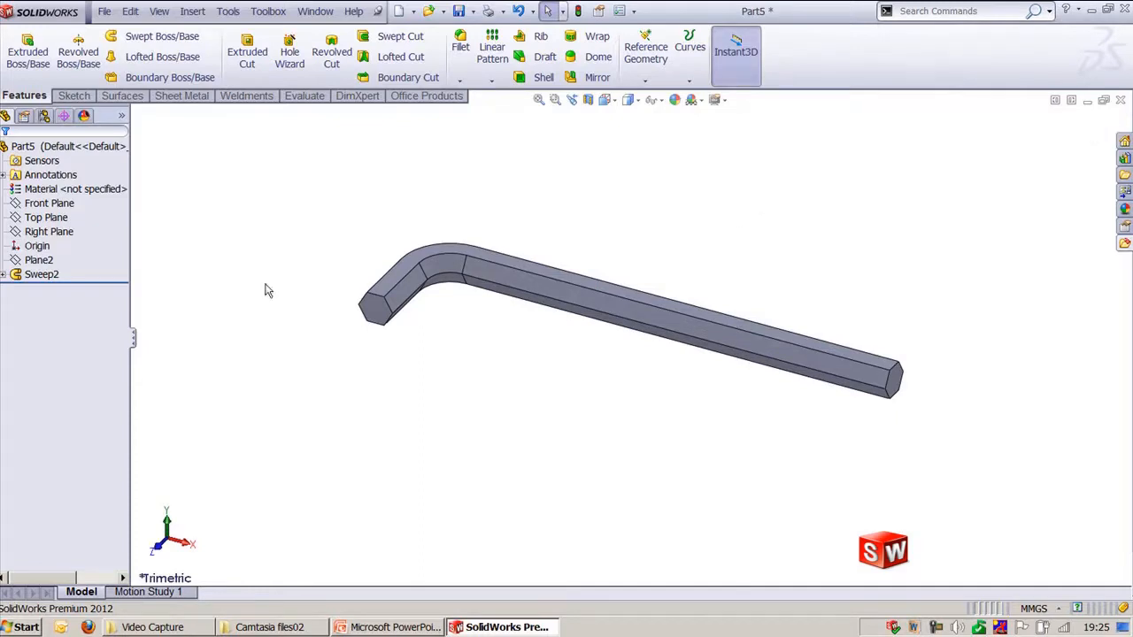
- Delete the sweep, the hexagon sketch, the path sketch and the reference plane from the part
left_click(38, 274)
key("Delete")
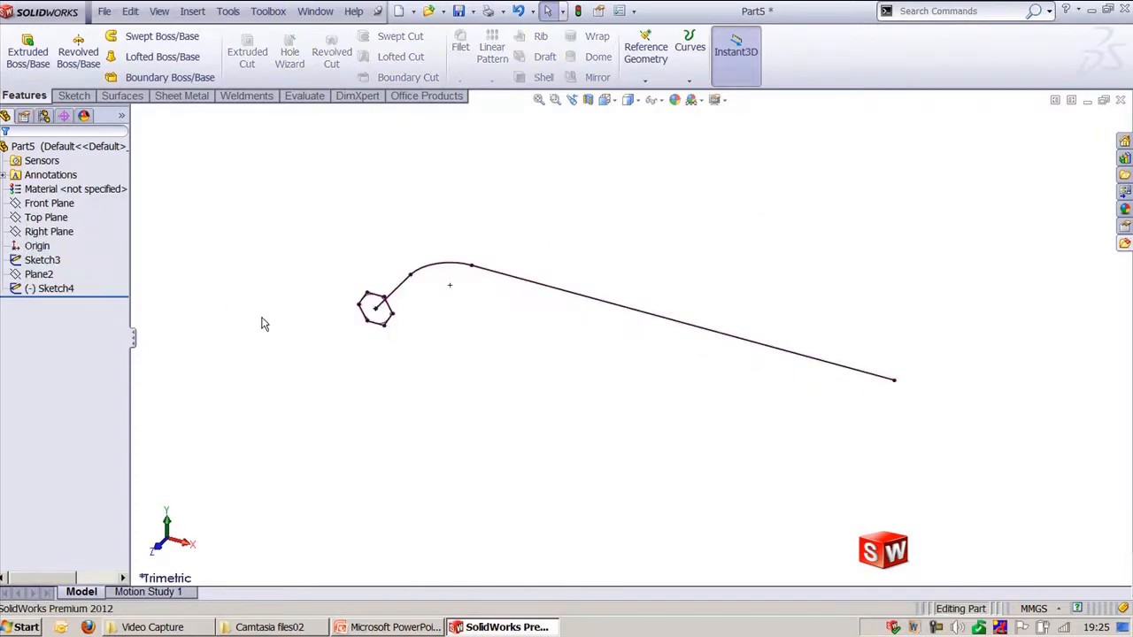
left_click(64, 290)
key("Delete")
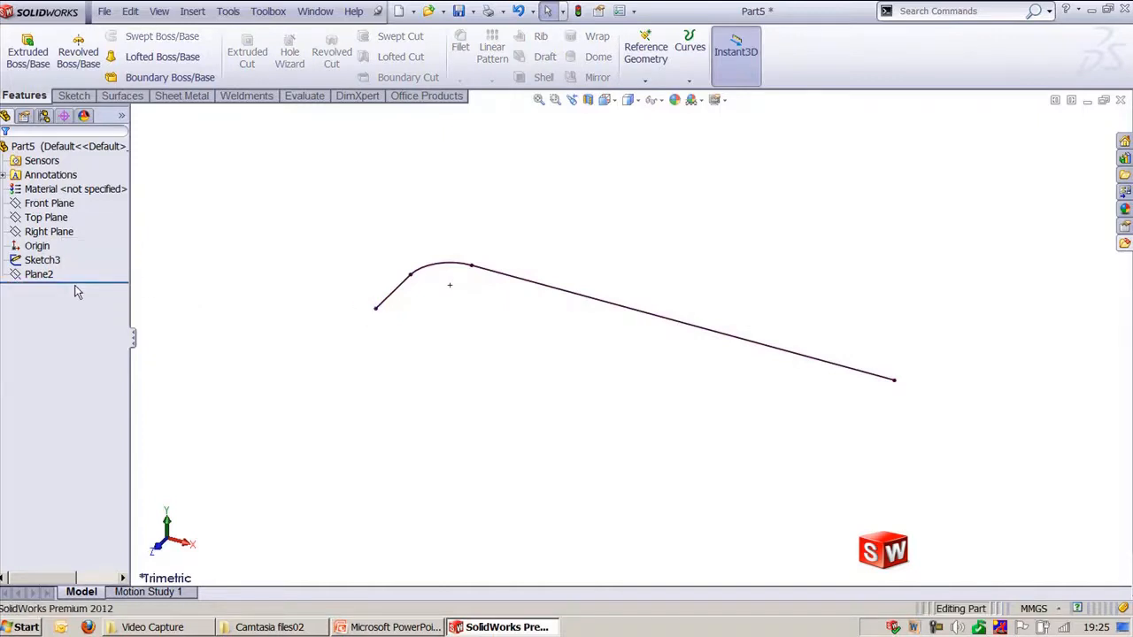
left_click(41, 259)
key("Delete")
left_click(49, 261)
key("Delete")
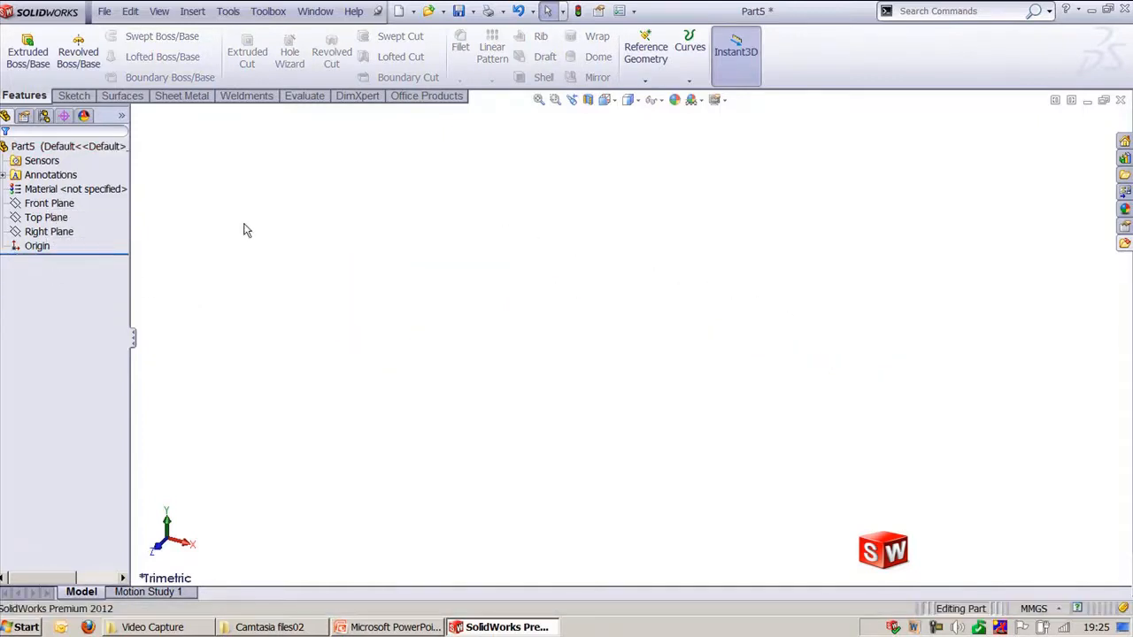
- Start a Helix/Spiral curve with the Top Plane as the sketch plane for its defining circle
left_click(193, 12)
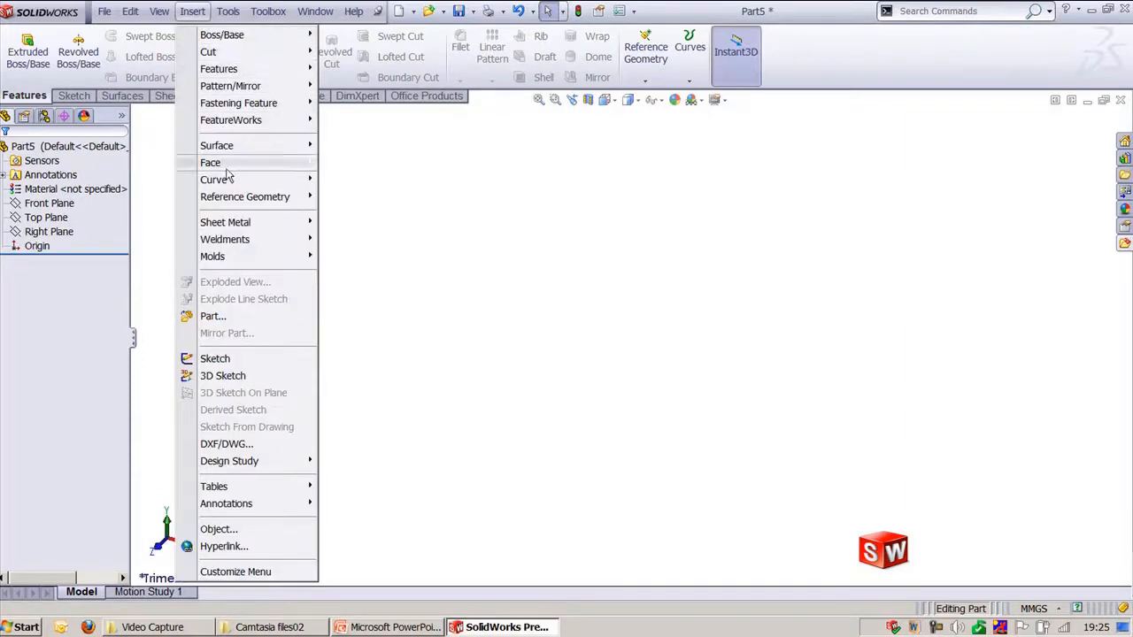
mouse_move(229, 177)
left_click(370, 272)
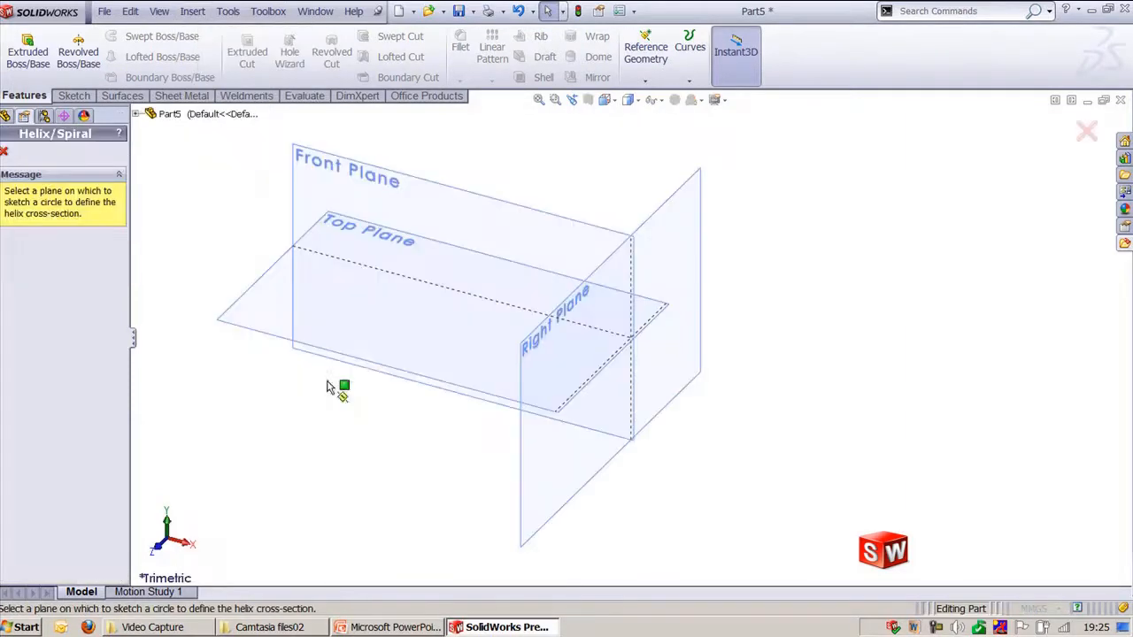
left_click(267, 304)
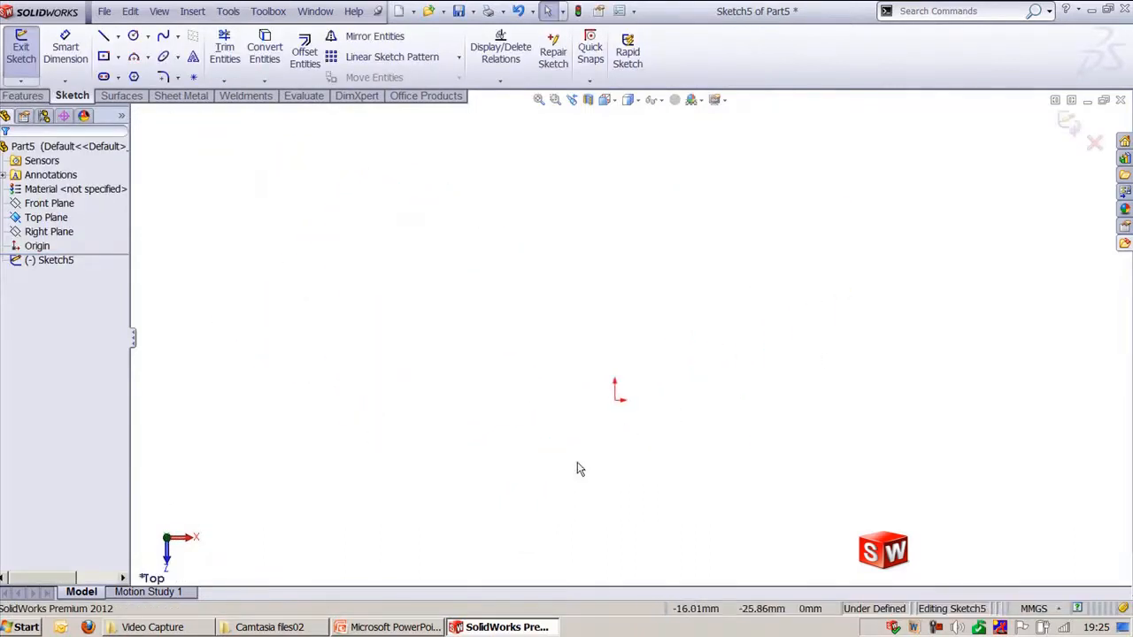
- Sketch a circle centred on the origin, dimension its diameter to 80 mm, and finish the sketch
key("c")
left_click(616, 401)
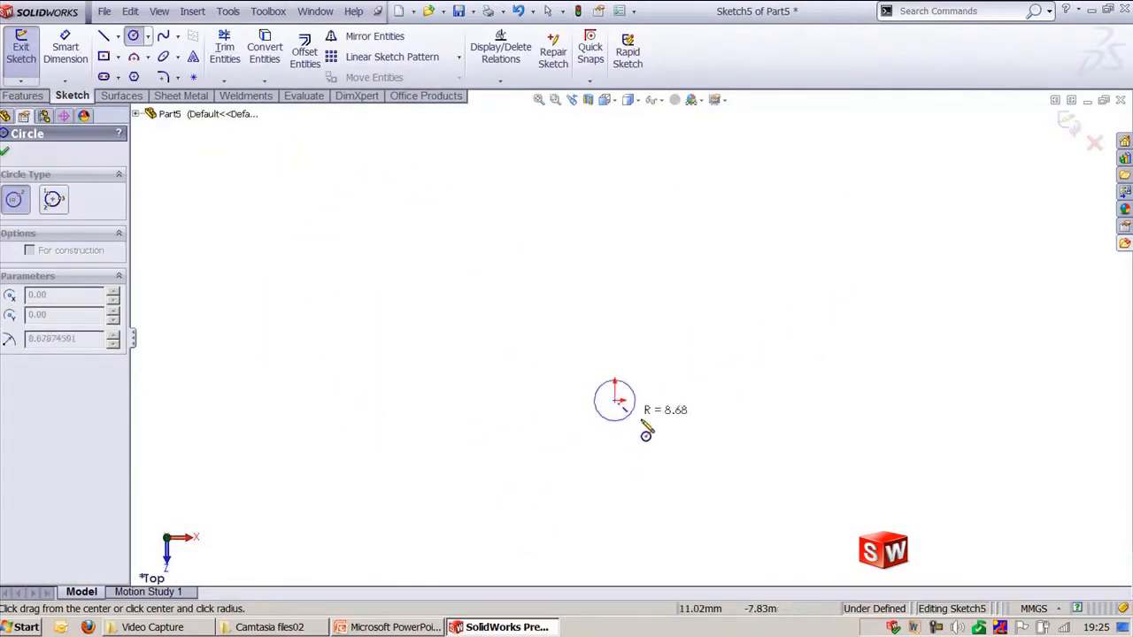
left_click(701, 456)
key("Escape")
key("d")
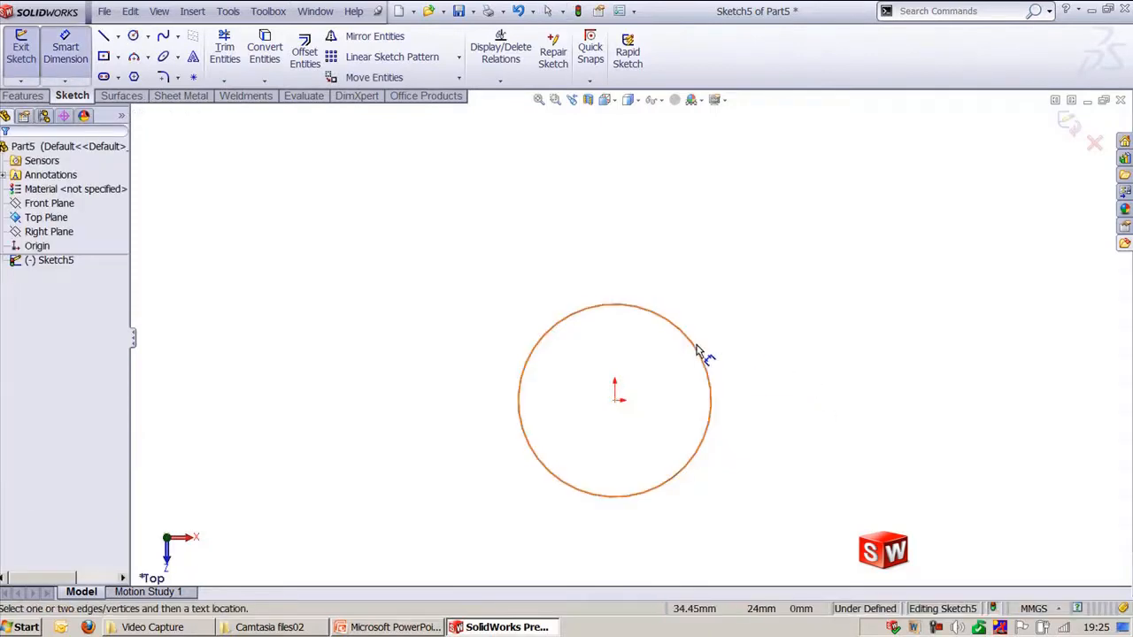
left_click(703, 354)
left_click(786, 264)
type("80")
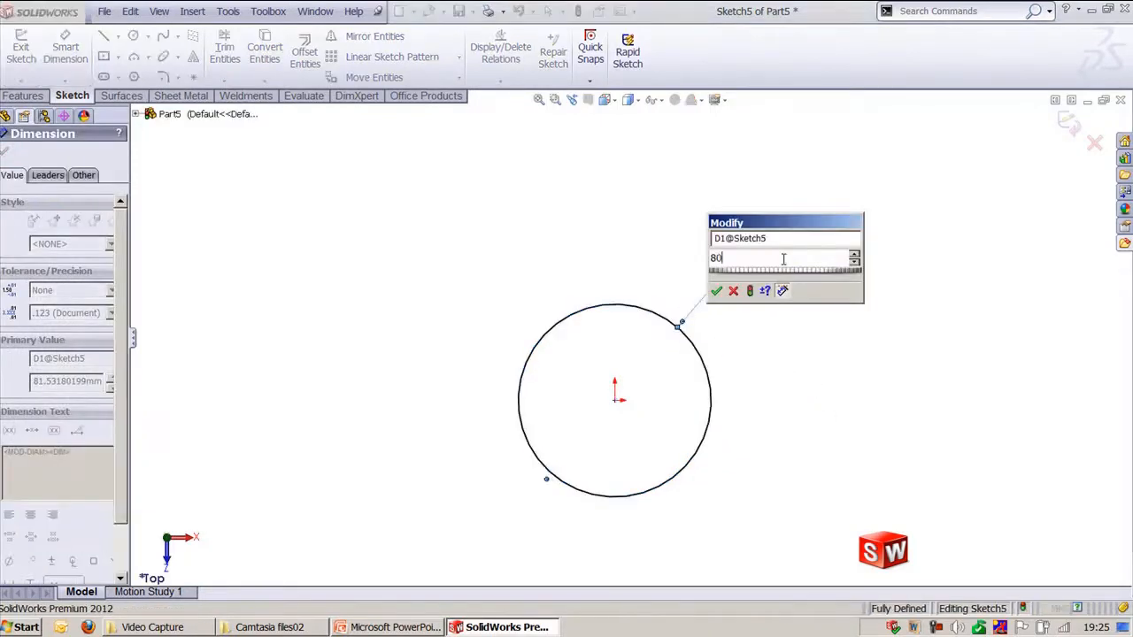
key("Return")
key("Escape")
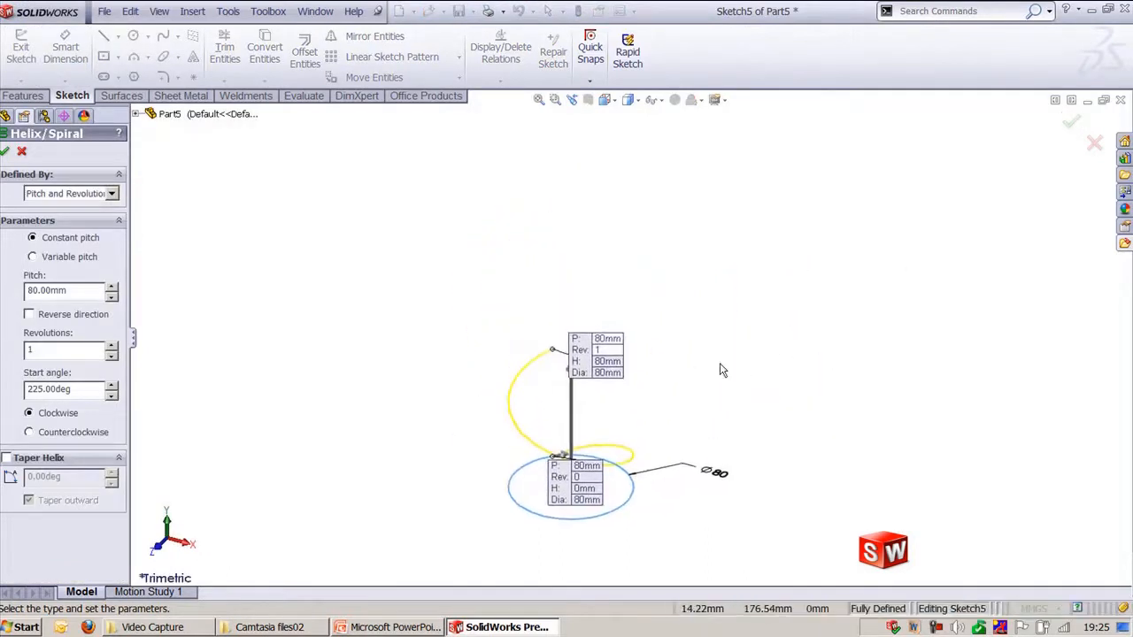
- Define the helix by Height and Revolution with a height of 250 mm and 50 revolutions
left_click(66, 194)
left_click(64, 220)
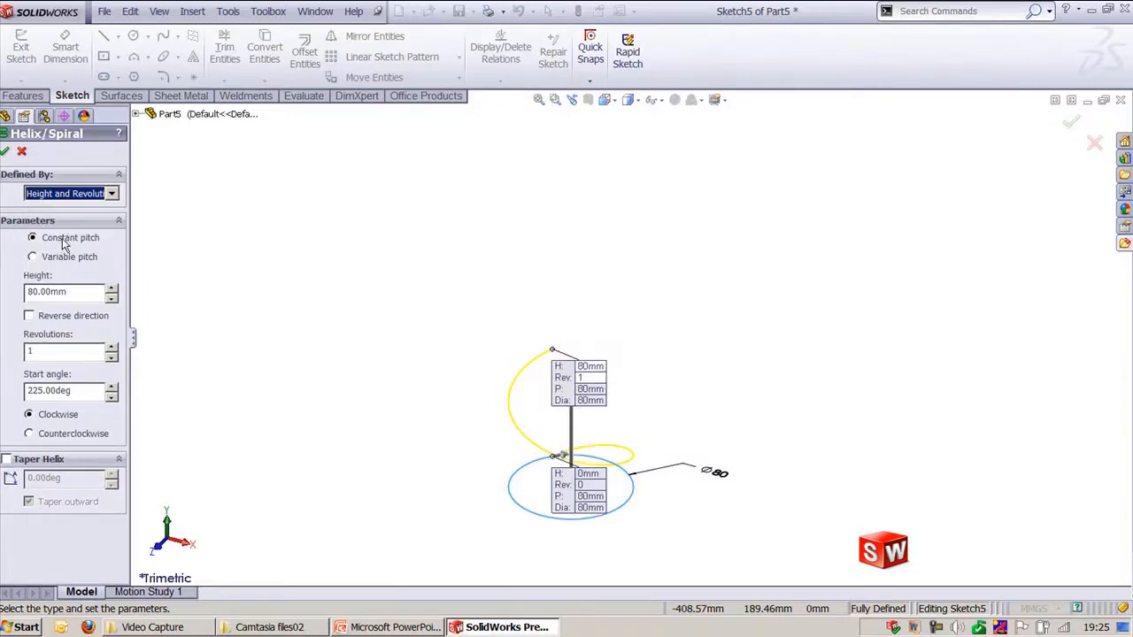
left_click(78, 297)
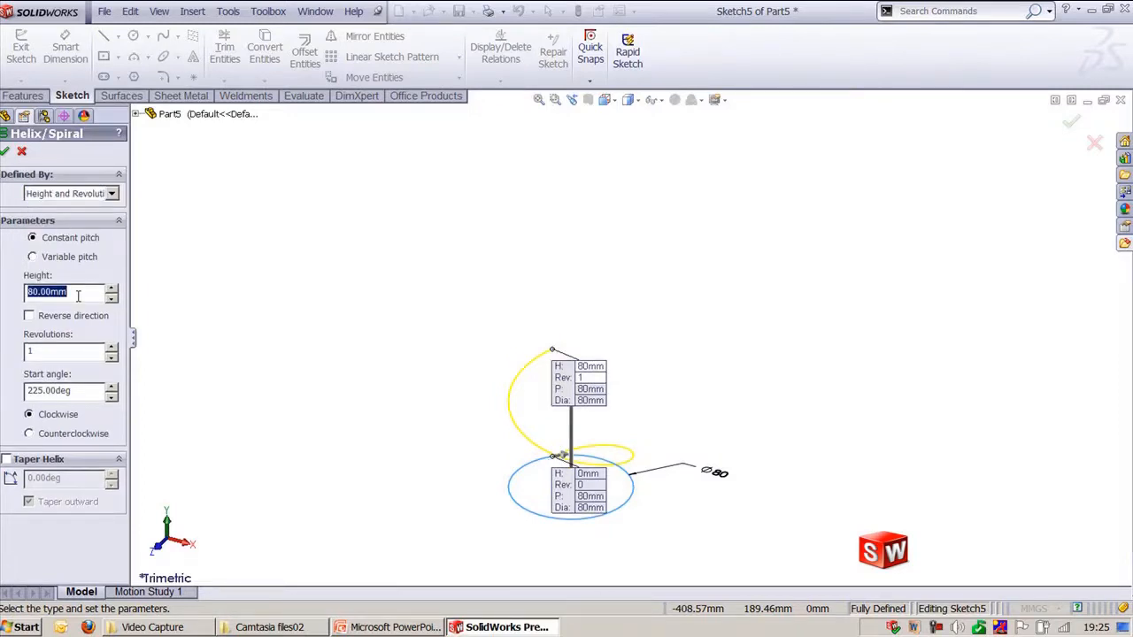
type("25")
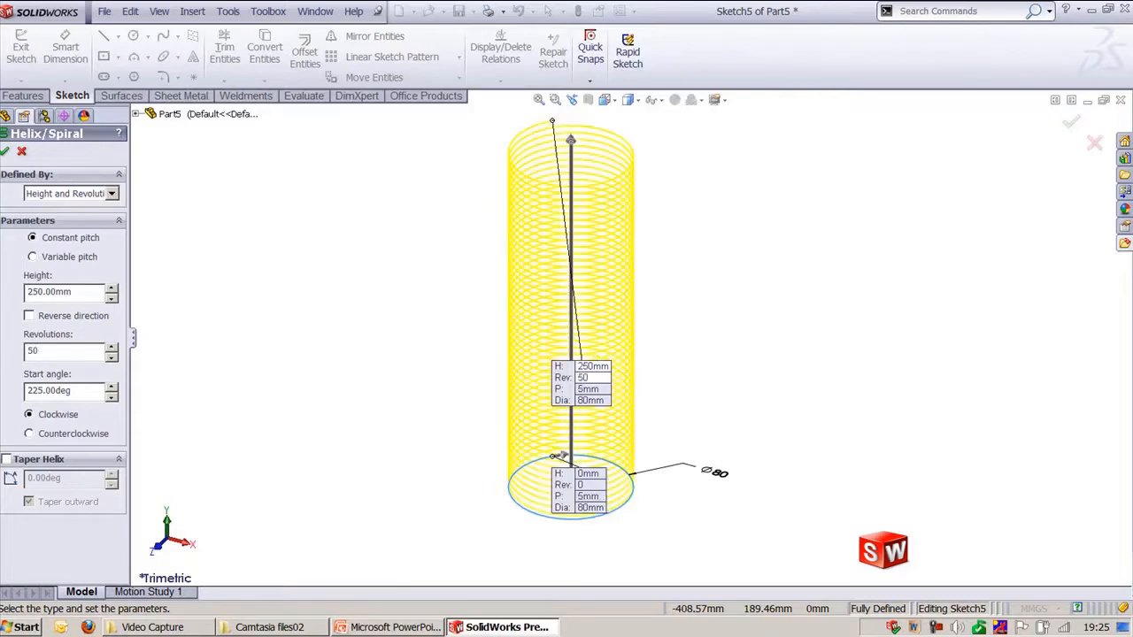
- Switch the helix definition to Height and Pitch with a pitch of 20 mm
left_click(79, 195)
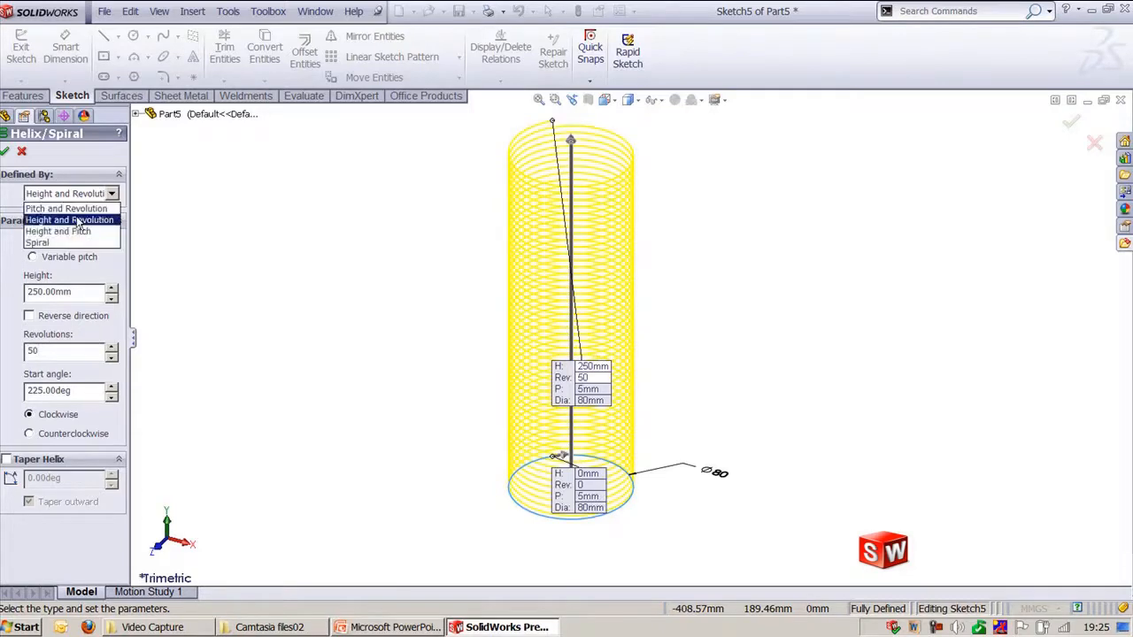
left_click(76, 229)
left_click(73, 331)
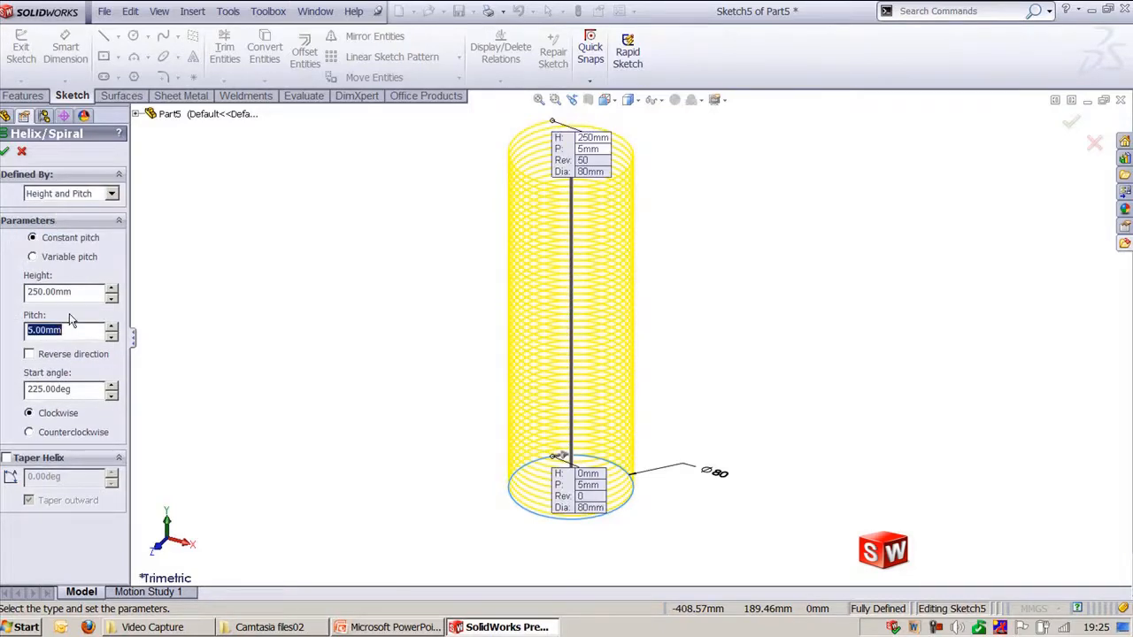
type("20")
key("Return")
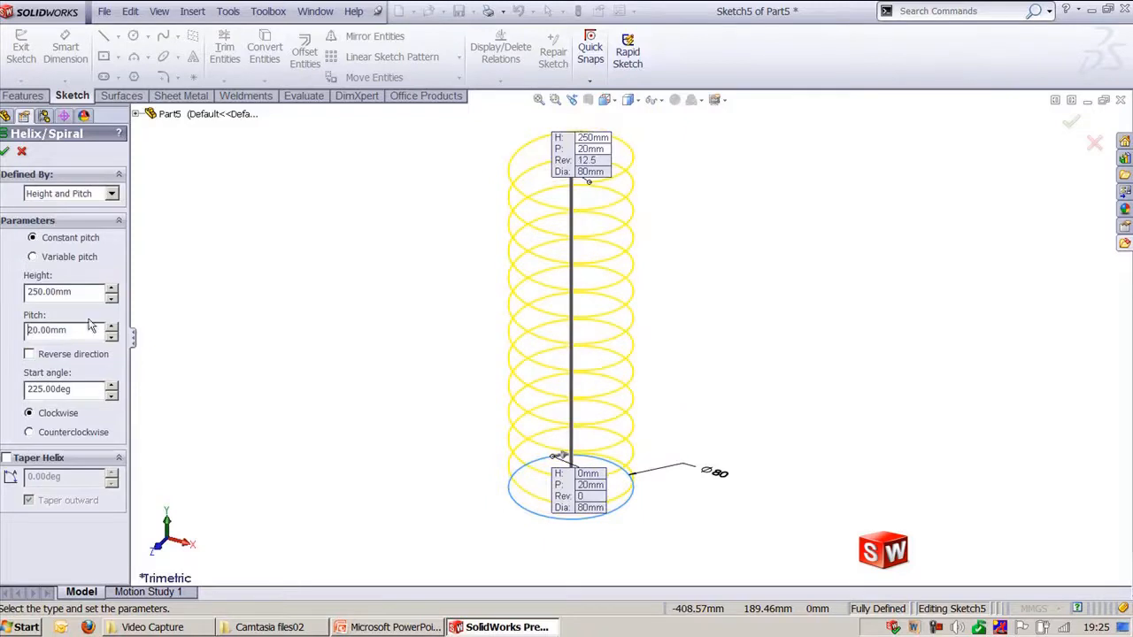
- Set the helix pitch to 50 mm and create the helix
type("50")
key("Return")
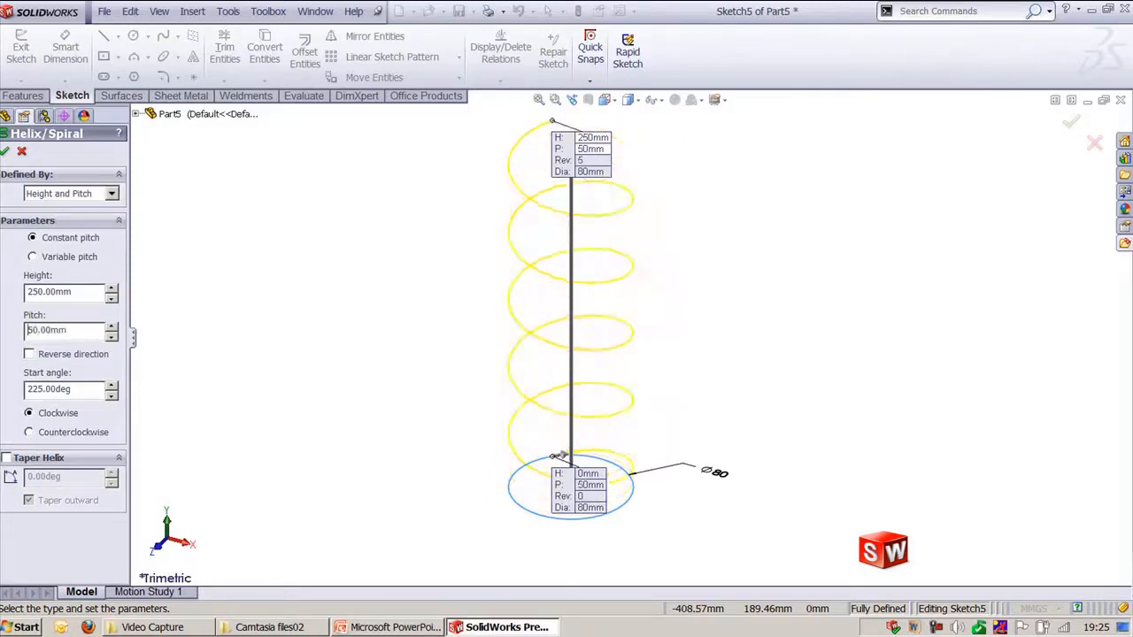
key("Return")
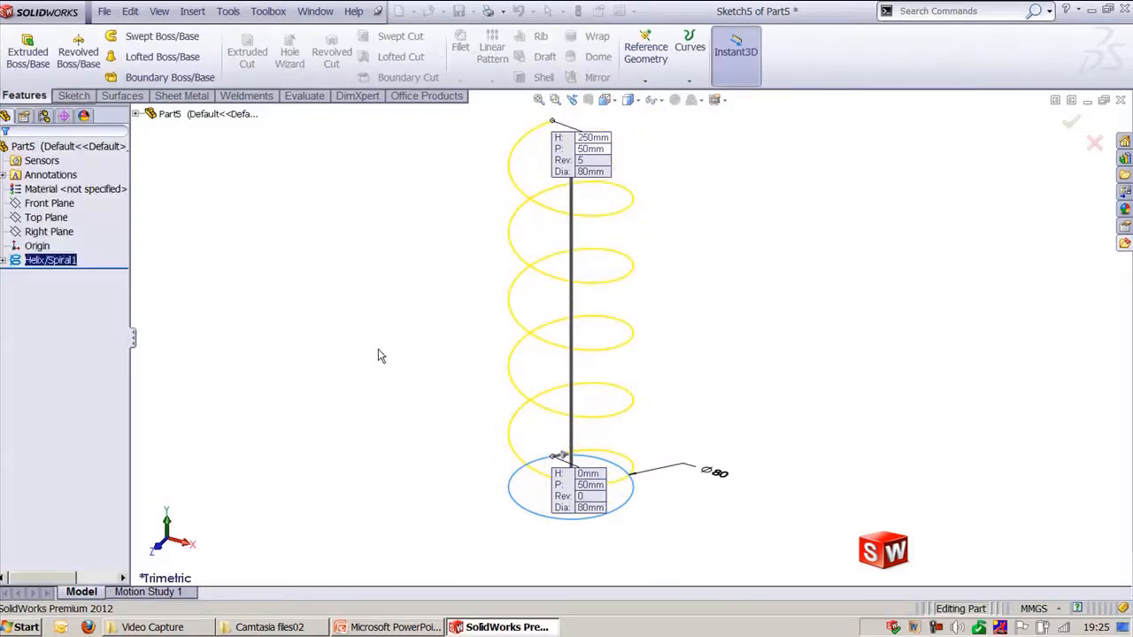
- Create a reference plane from the helix curve and its lower endpoint
left_click(645, 51)
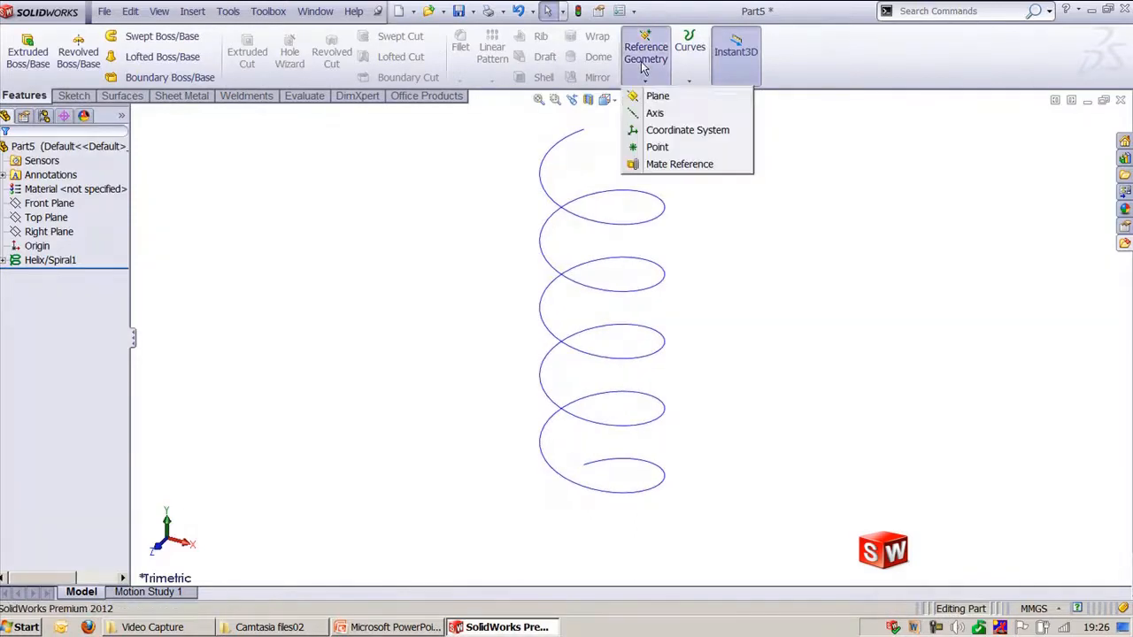
left_click(660, 94)
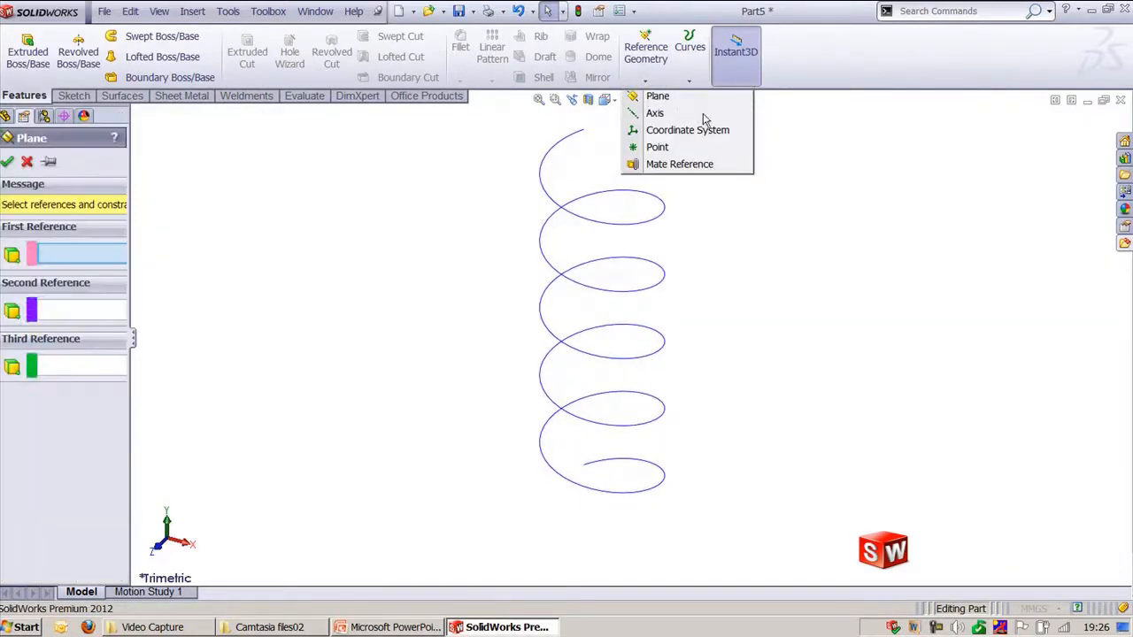
left_click(617, 466)
left_click(591, 469)
key("Return")
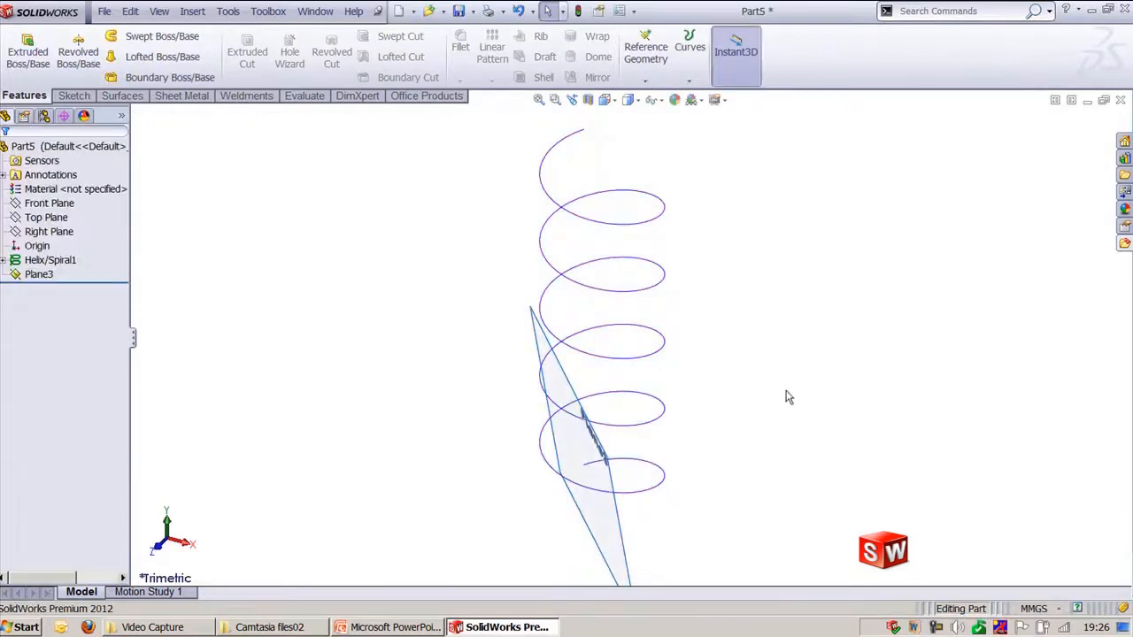
left_click(614, 529)
left_click(670, 476)
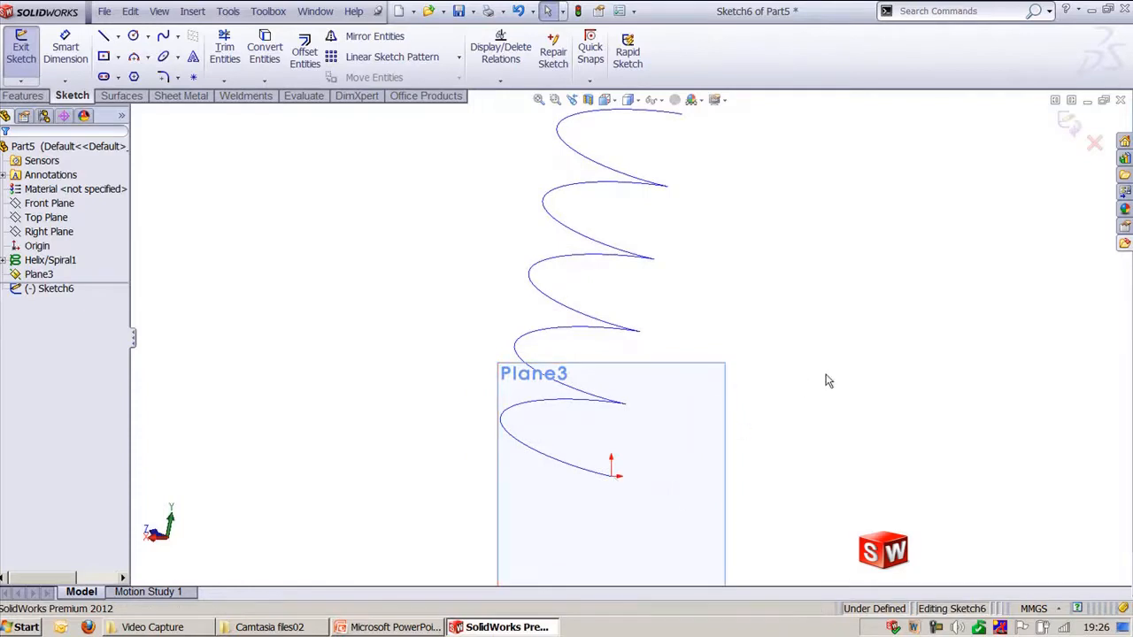
left_click(133, 37)
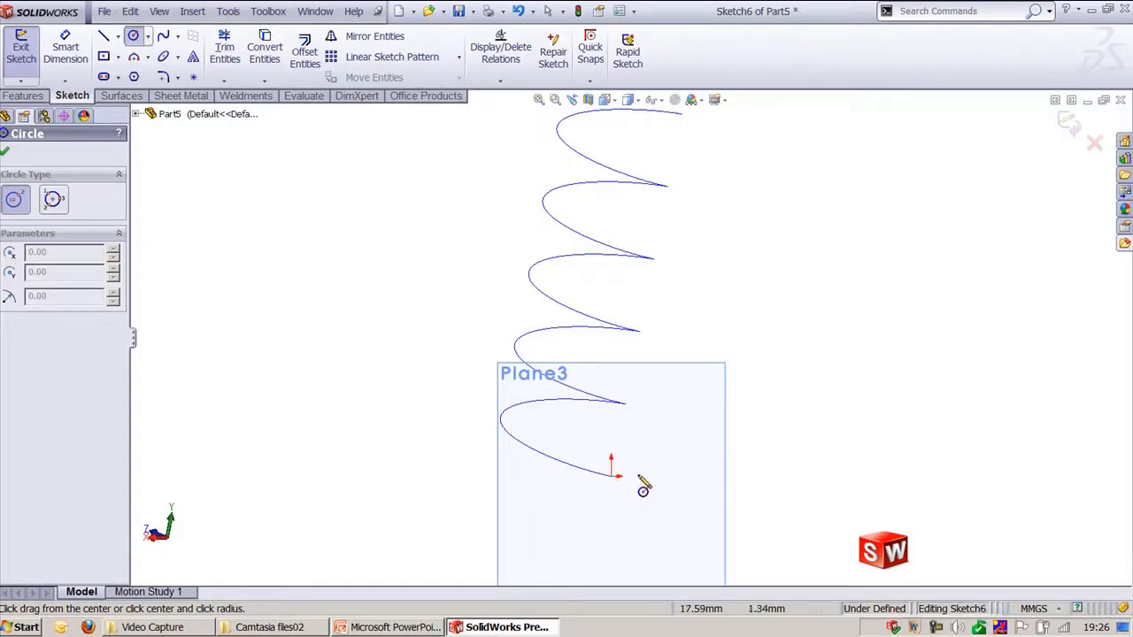
key("Escape")
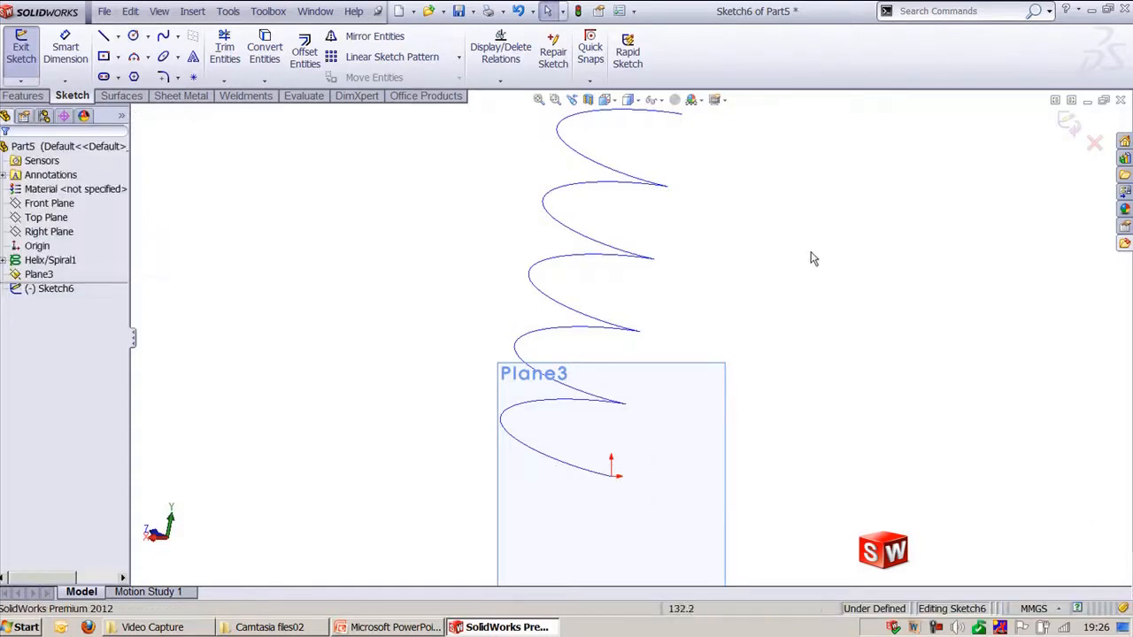
left_click(632, 260)
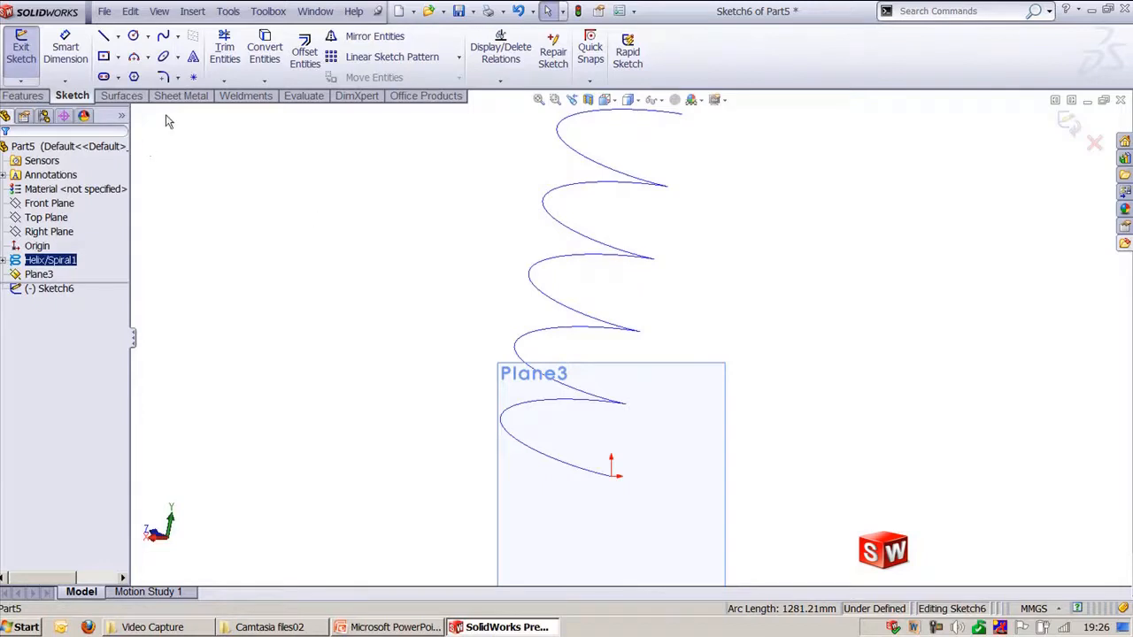
left_click(263, 49)
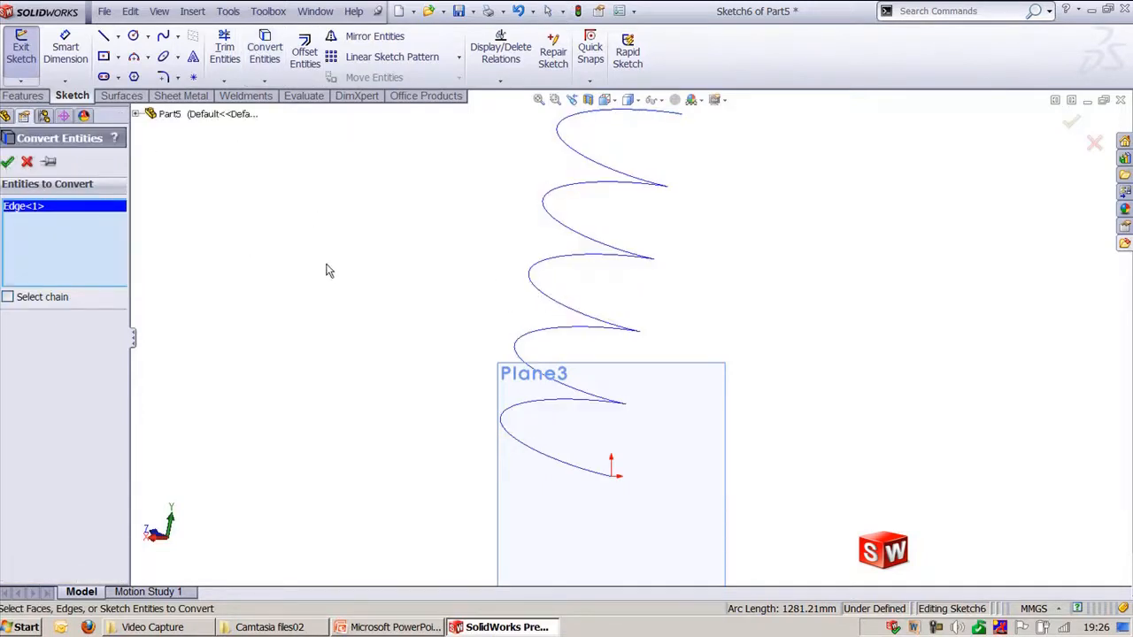
left_click(27, 163)
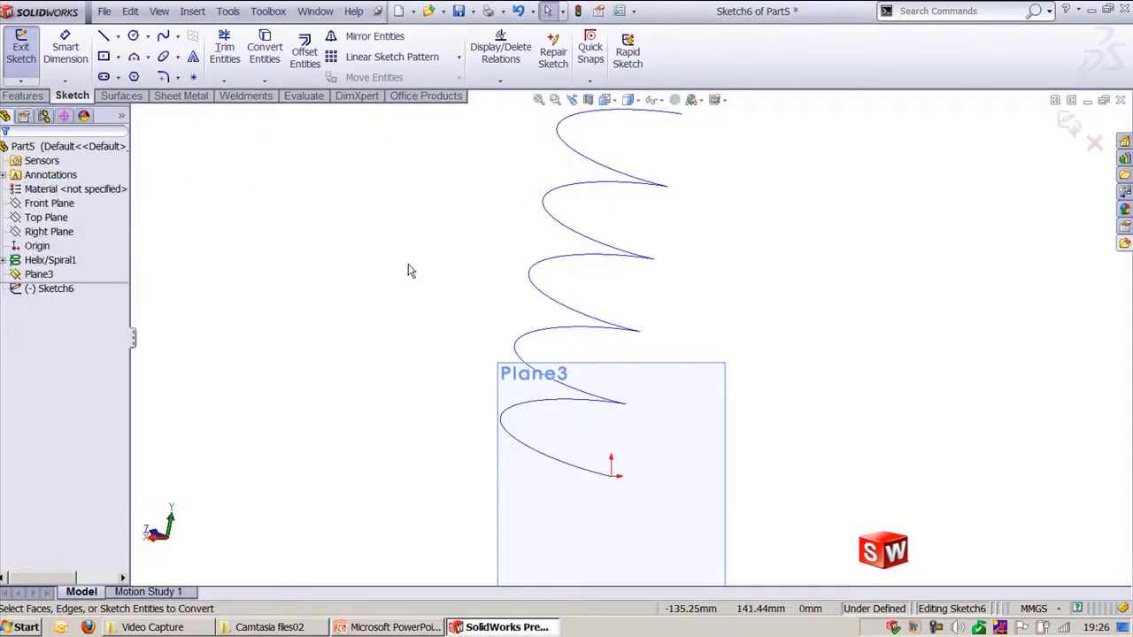
middle_click_drag(405, 271, 374, 316)
left_click(1068, 117)
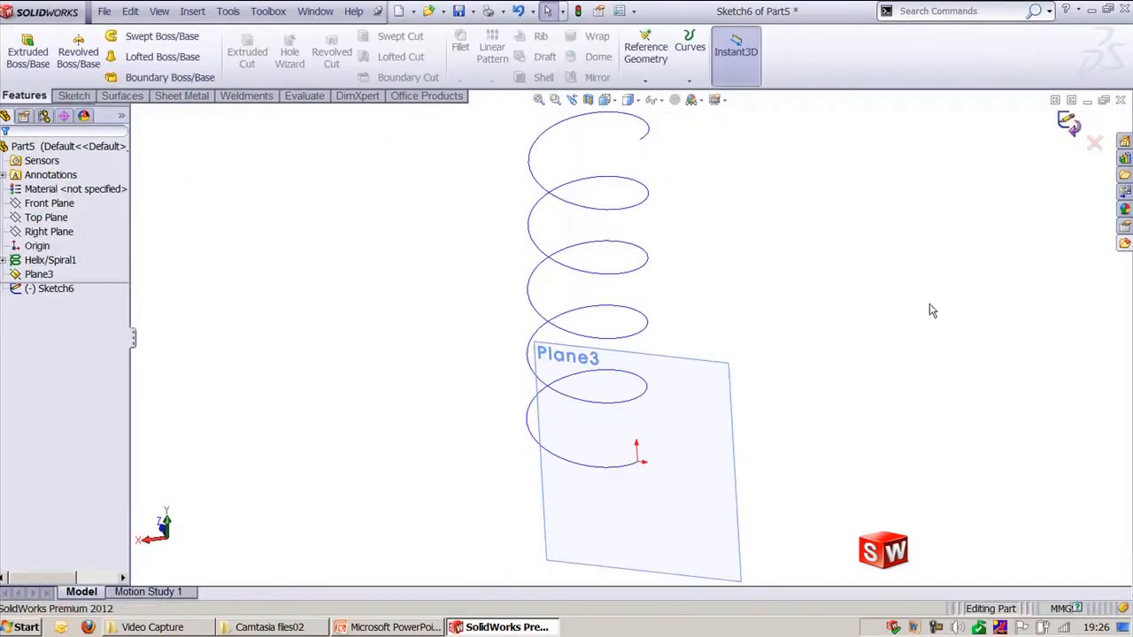
- Start a 3D sketch and draw a circle of about 10.4 mm radius on the reference plane, centred on the helix's lower endpoint
left_click(75, 96)
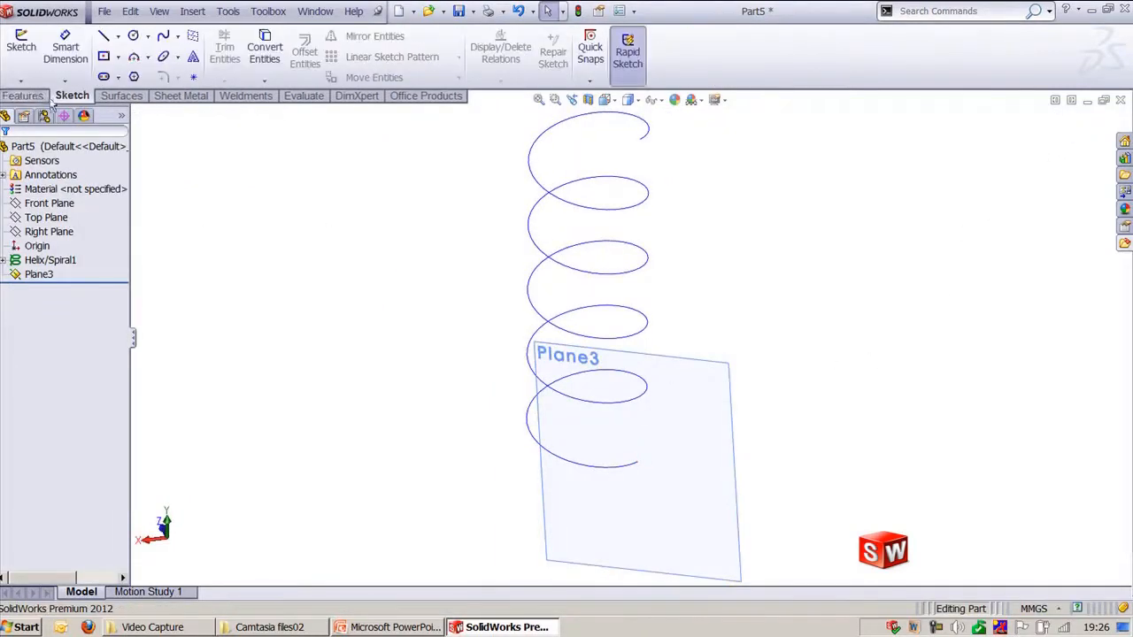
left_click(22, 80)
left_click(46, 113)
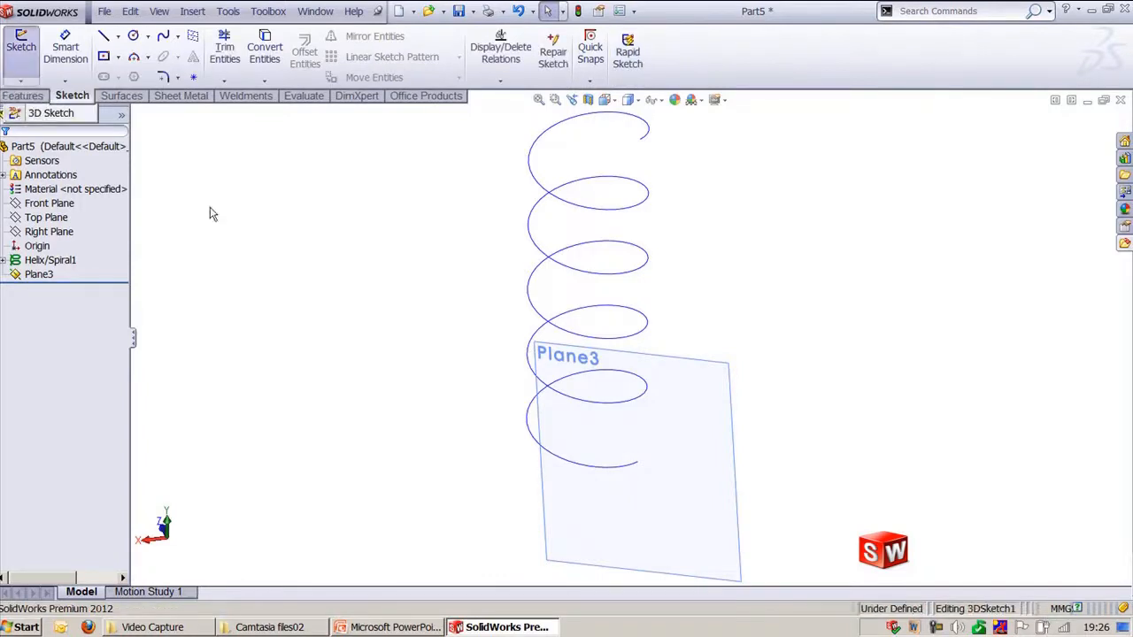
mouse_move(434, 362)
middle_mouse_down()
mouse_move(400, 362)
mouse_move(409, 363)
middle_mouse_up()
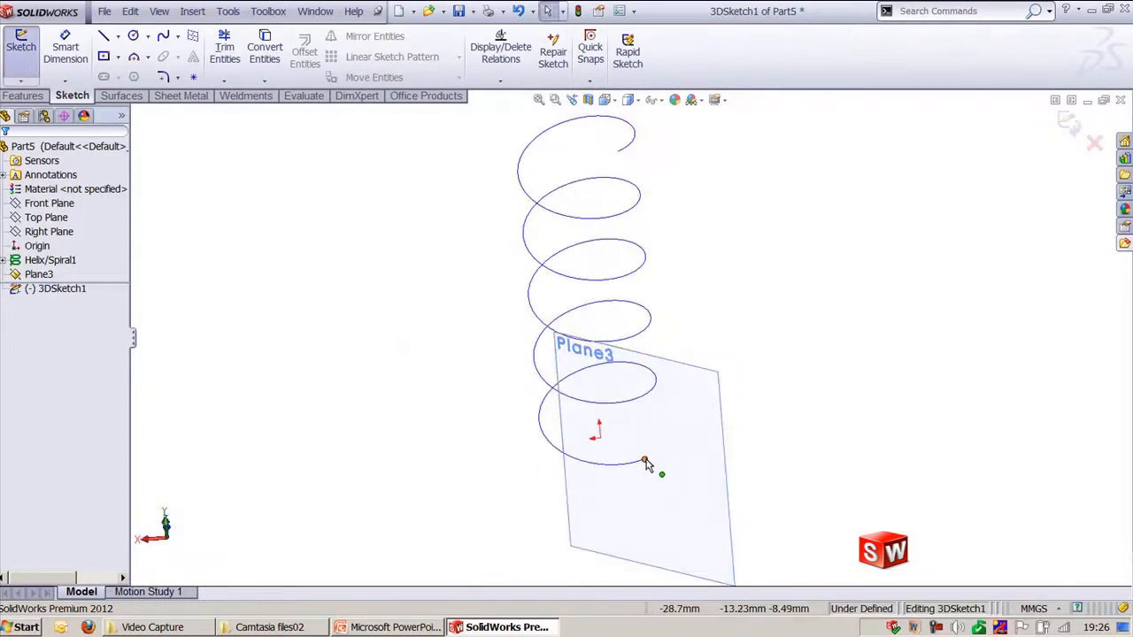
left_click(662, 447)
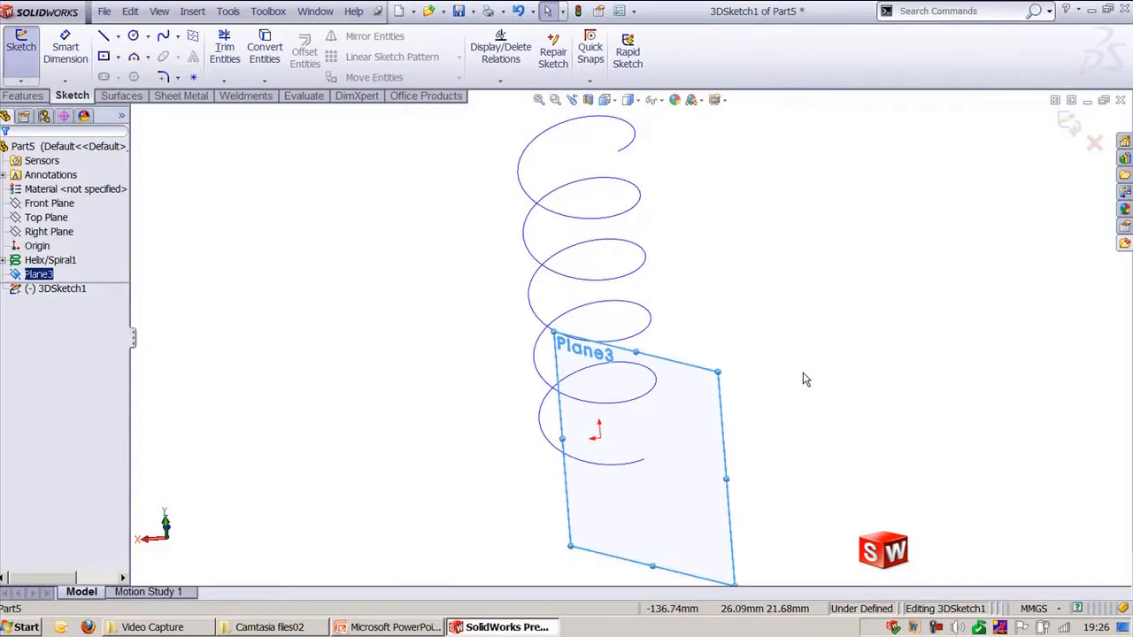
right_click_drag(805, 379, 743, 433)
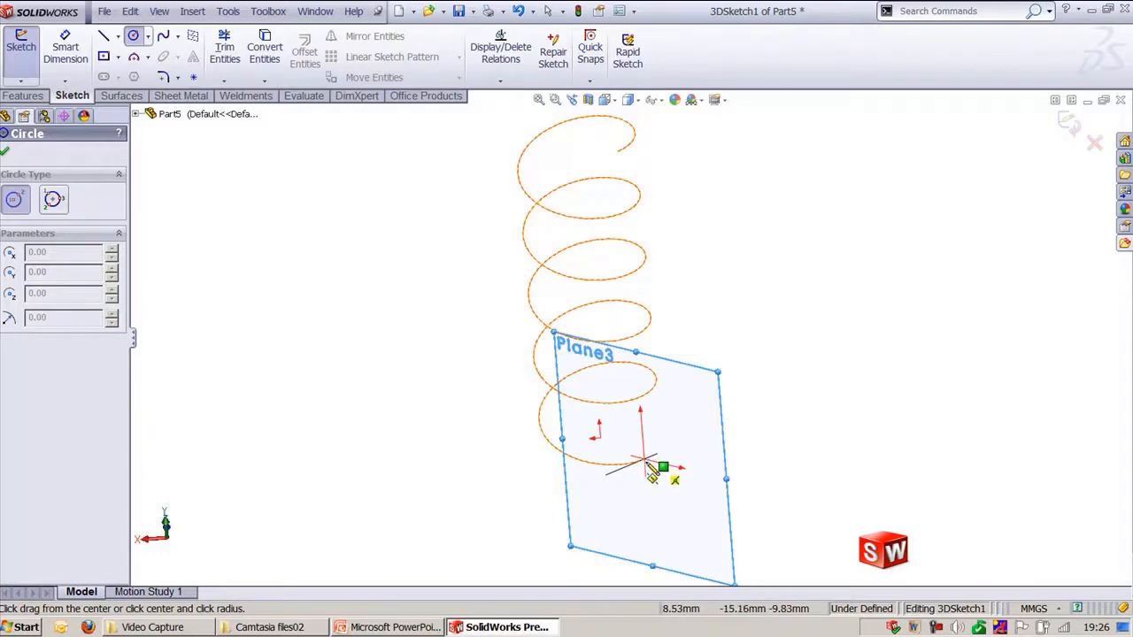
left_click(652, 472)
left_click(633, 469)
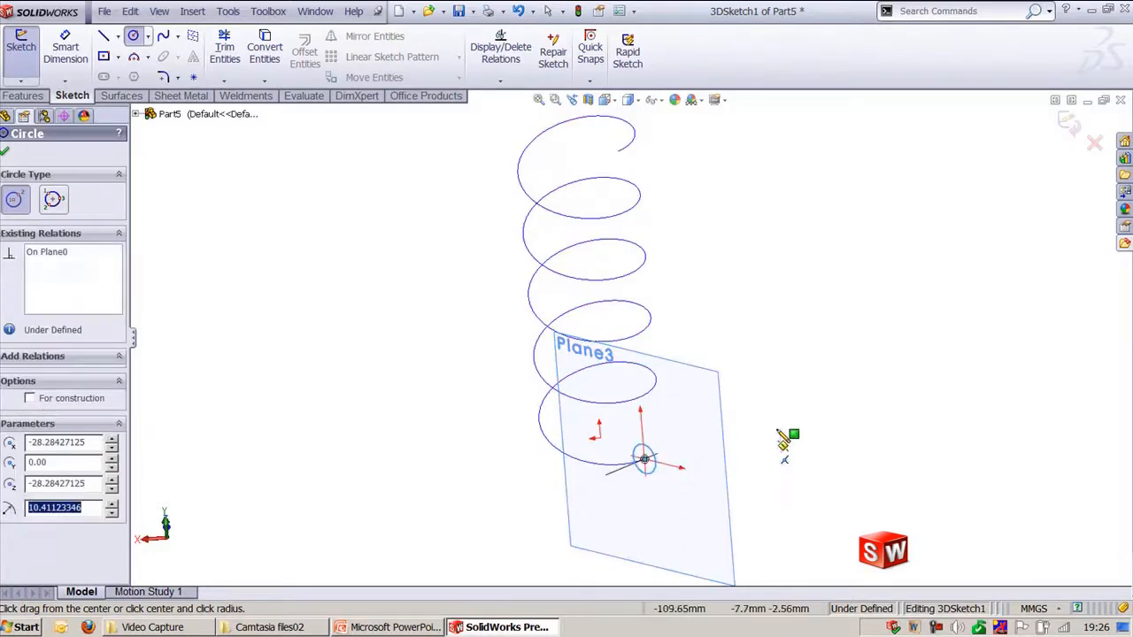
key("Escape")
- Dimension the circle at the helix's lower end to a 20 mm diameter and exit the 3D sketch
scroll(633, 390, "down", 2)
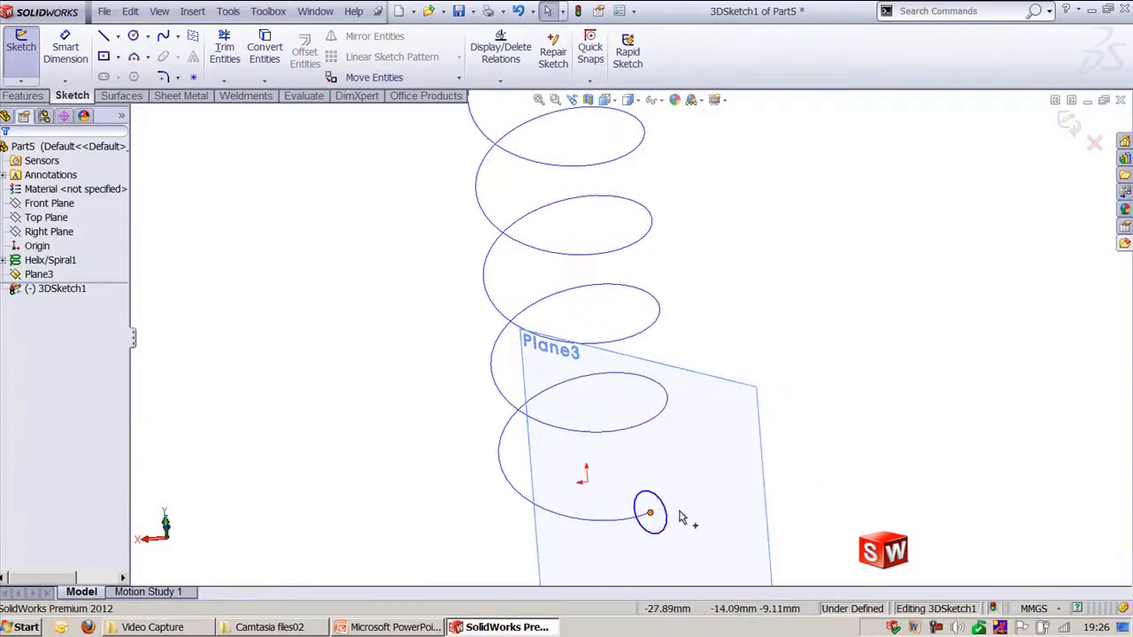
left_click(651, 512)
key("Escape")
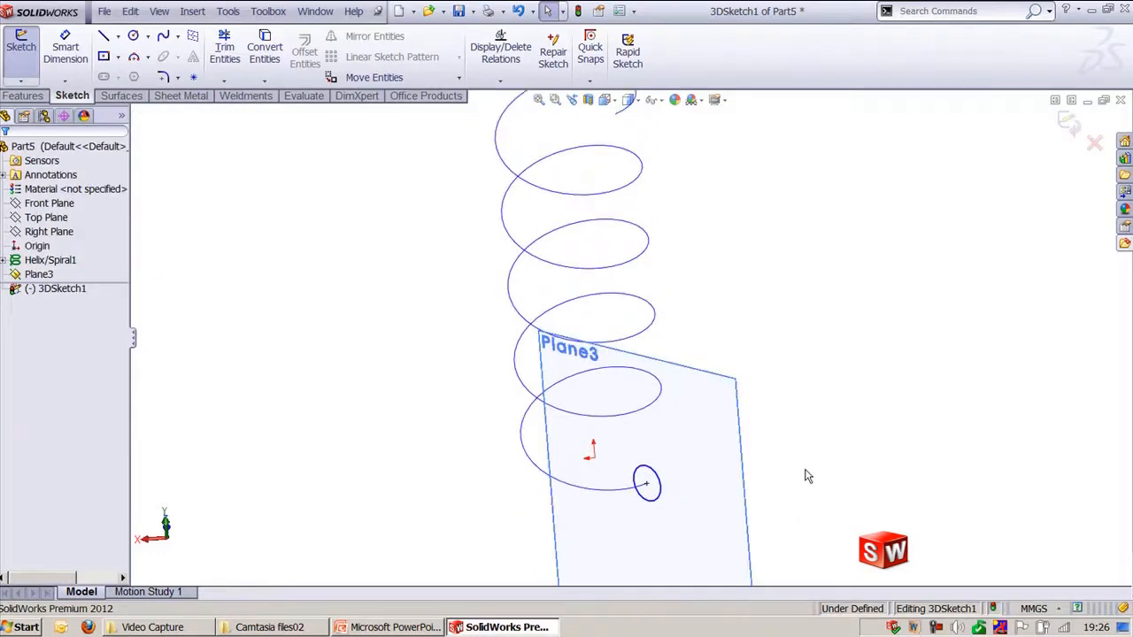
scroll(651, 487, "up", 1)
right_click_drag(691, 539, 690, 511)
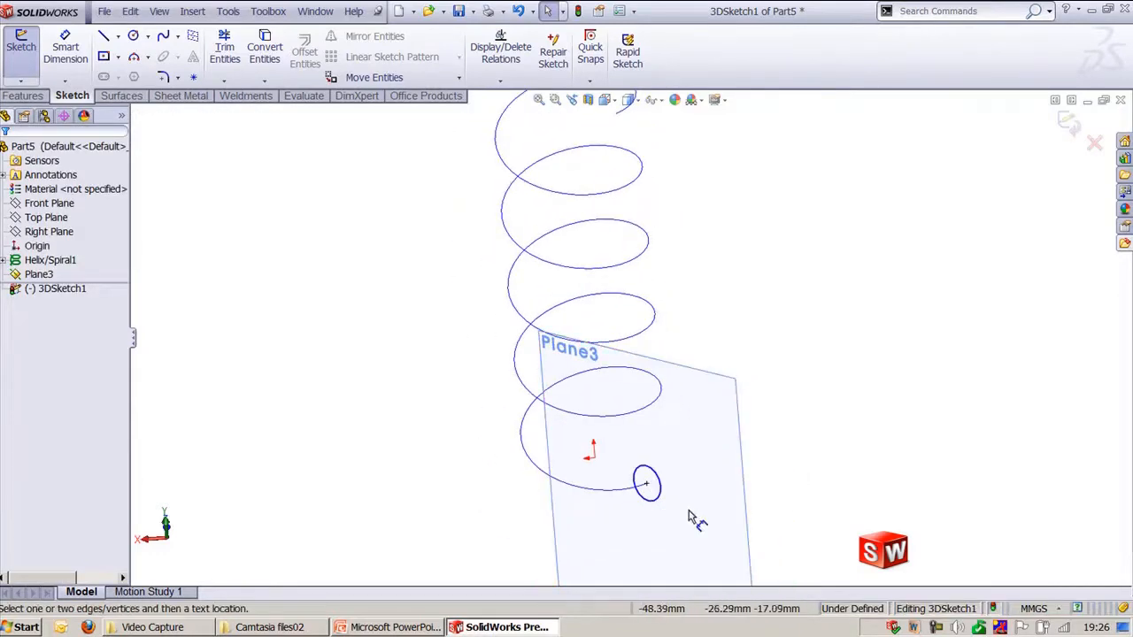
left_click(656, 473)
left_click(693, 448)
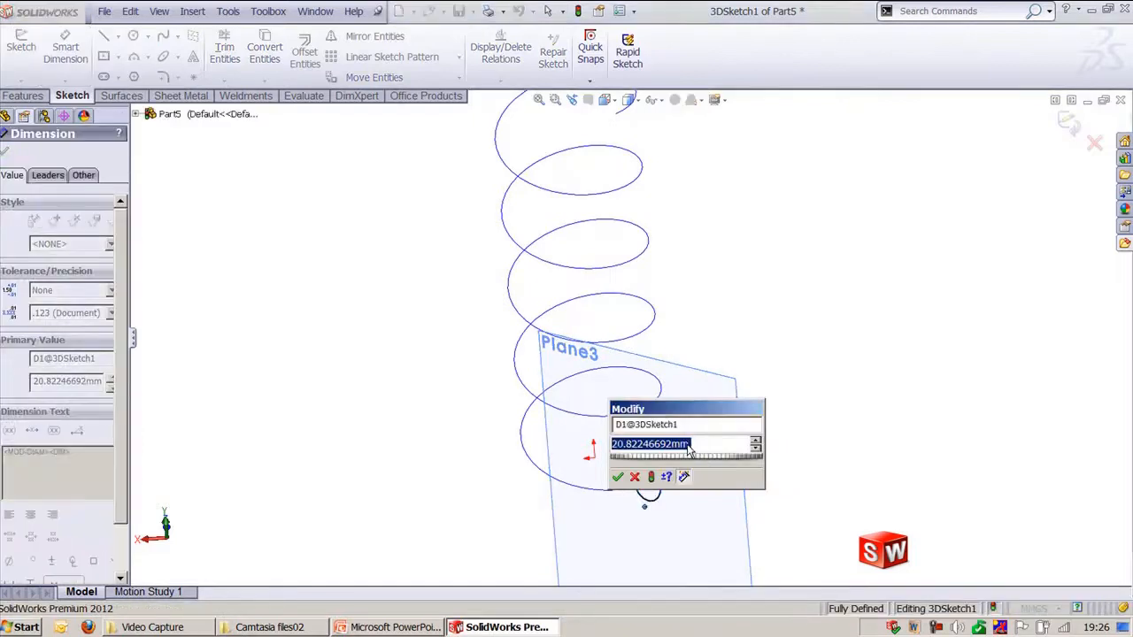
type("20")
key("Return")
left_click(1070, 124)
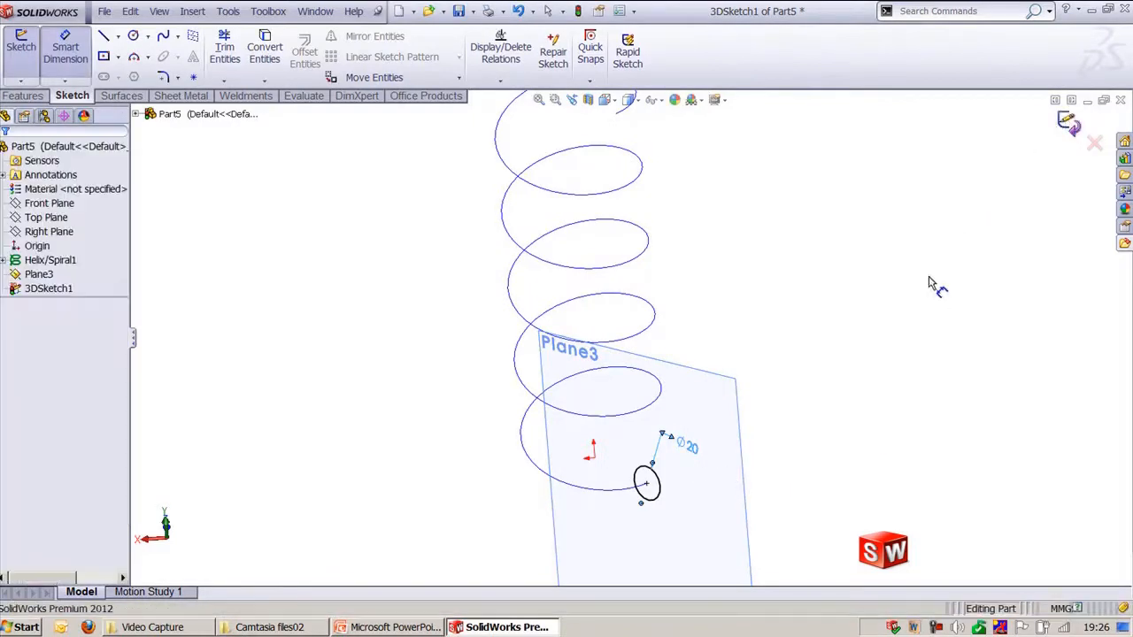
- Show the part in a trimetric view and hide the reference plane at the helix's lower end
middle_click_drag(925, 278, 927, 279)
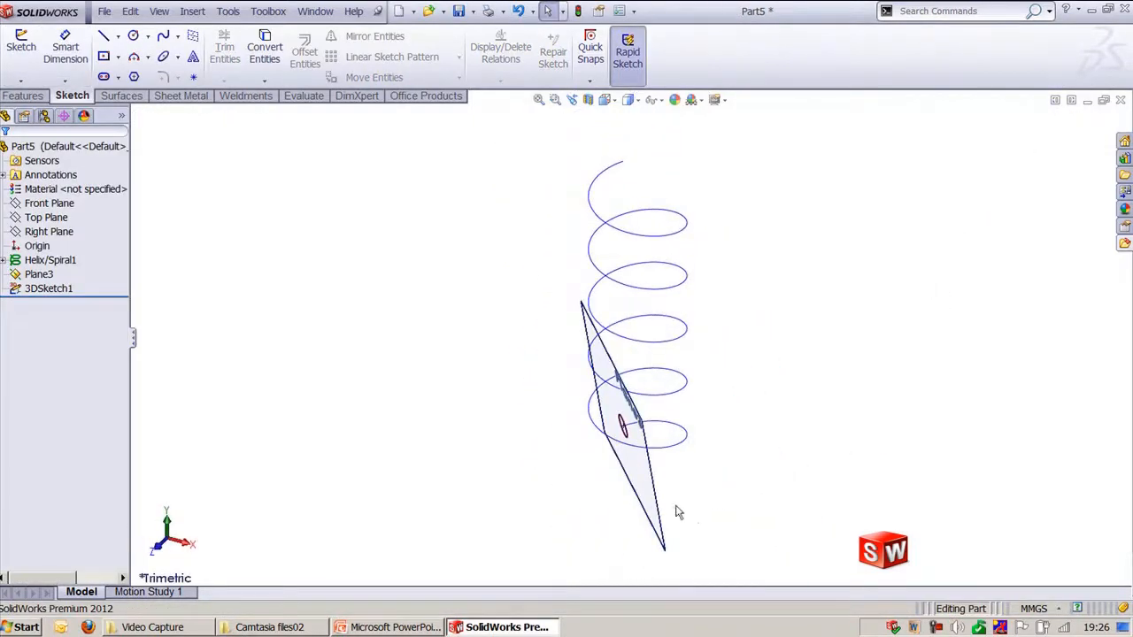
left_click(662, 513)
left_click(728, 464)
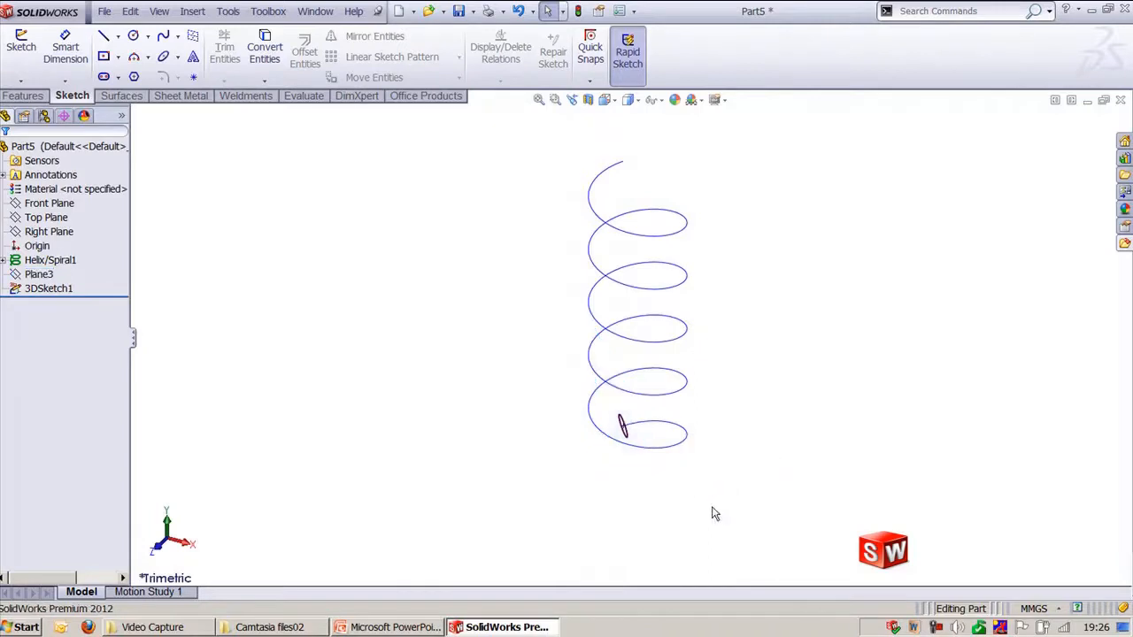
- Sweep the 20 mm circle along the helix to form the coil spring and show it in a trimetric view
middle_click_drag(715, 513, 752, 443)
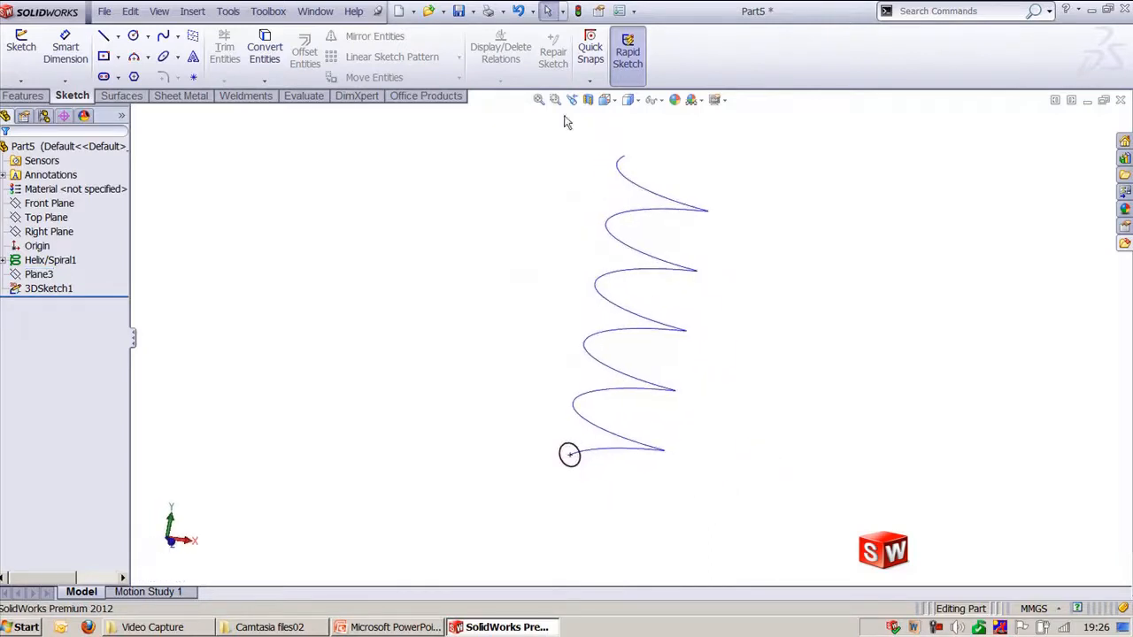
left_click(18, 97)
left_click(158, 39)
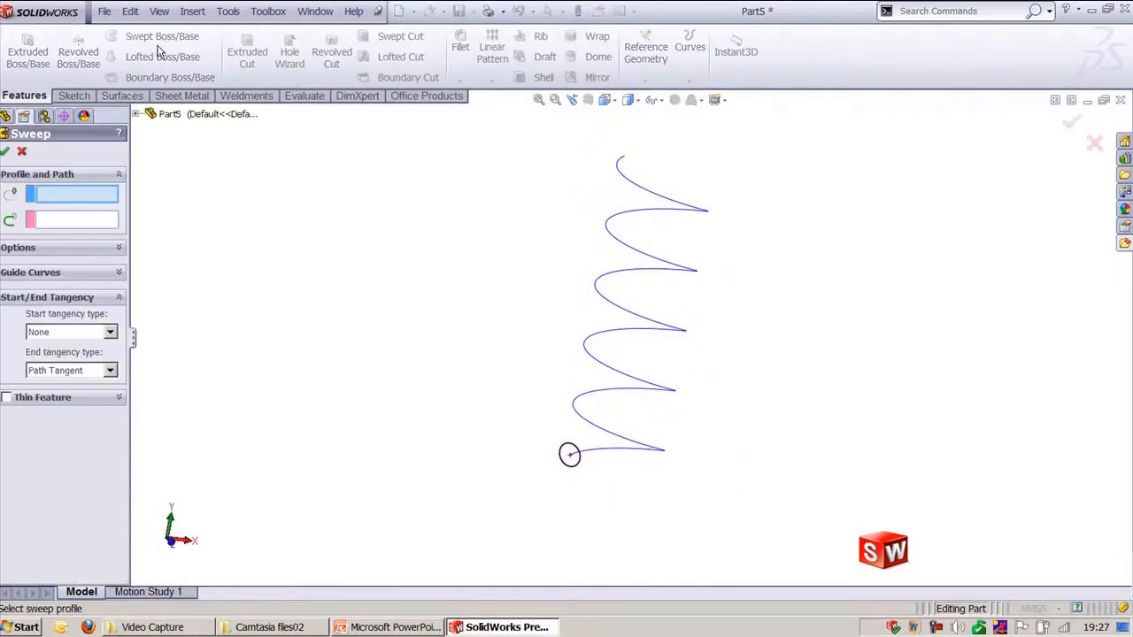
left_click(570, 462)
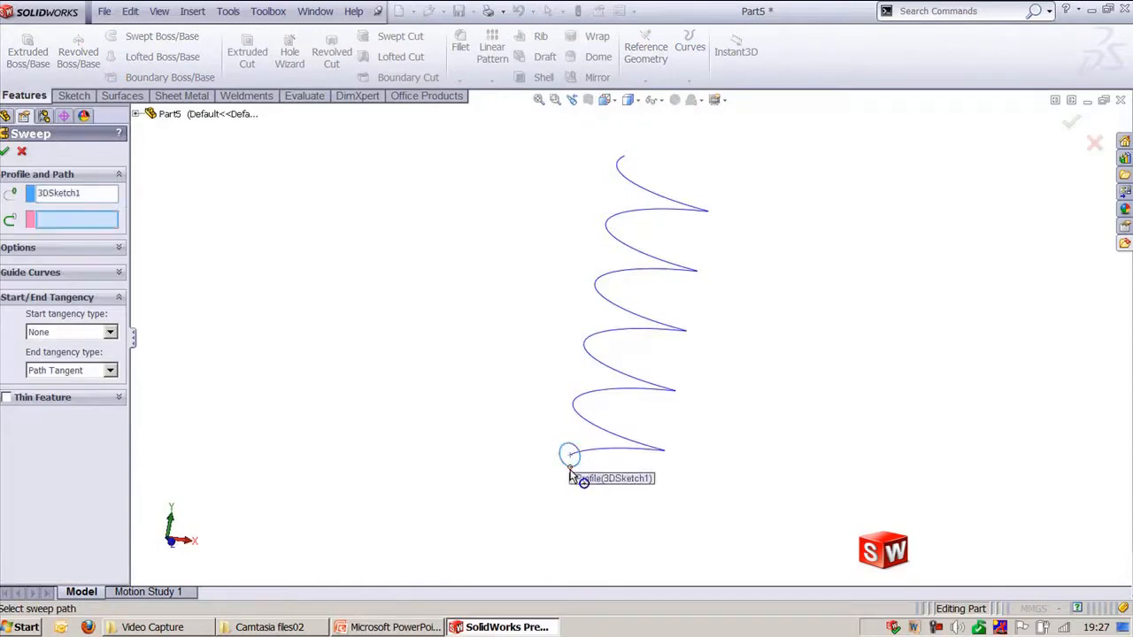
left_click(608, 452)
key("Return")
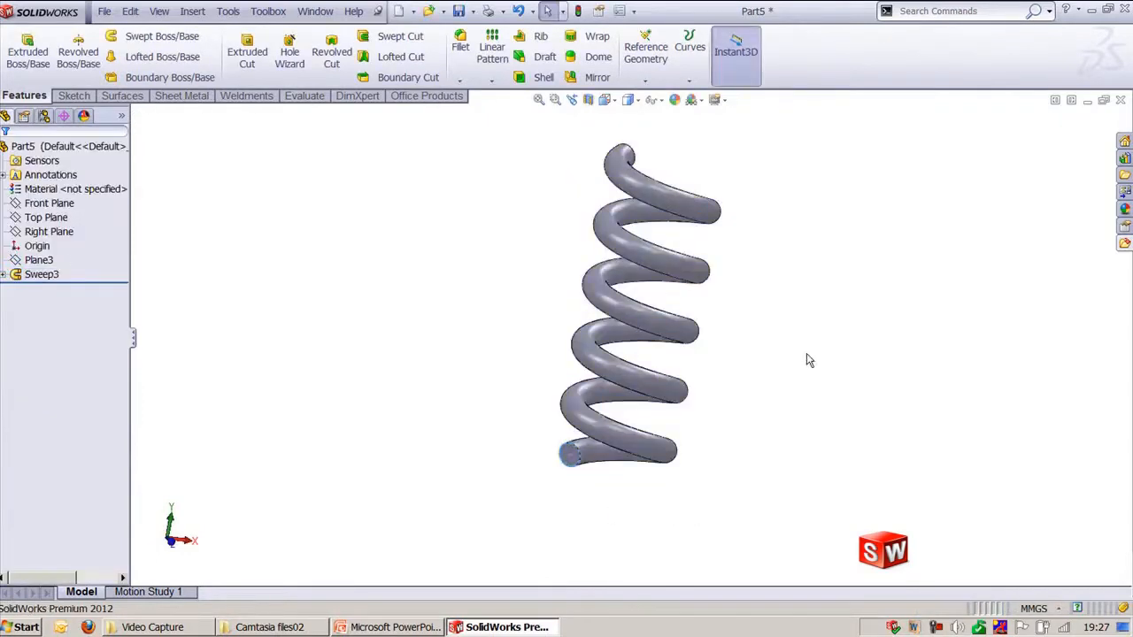
key("ctrl+7")
scroll(729, 184, "down", 2)
middle_click_drag(778, 220, 772, 254, "ctrl")
scroll(771, 251, "up", 2)
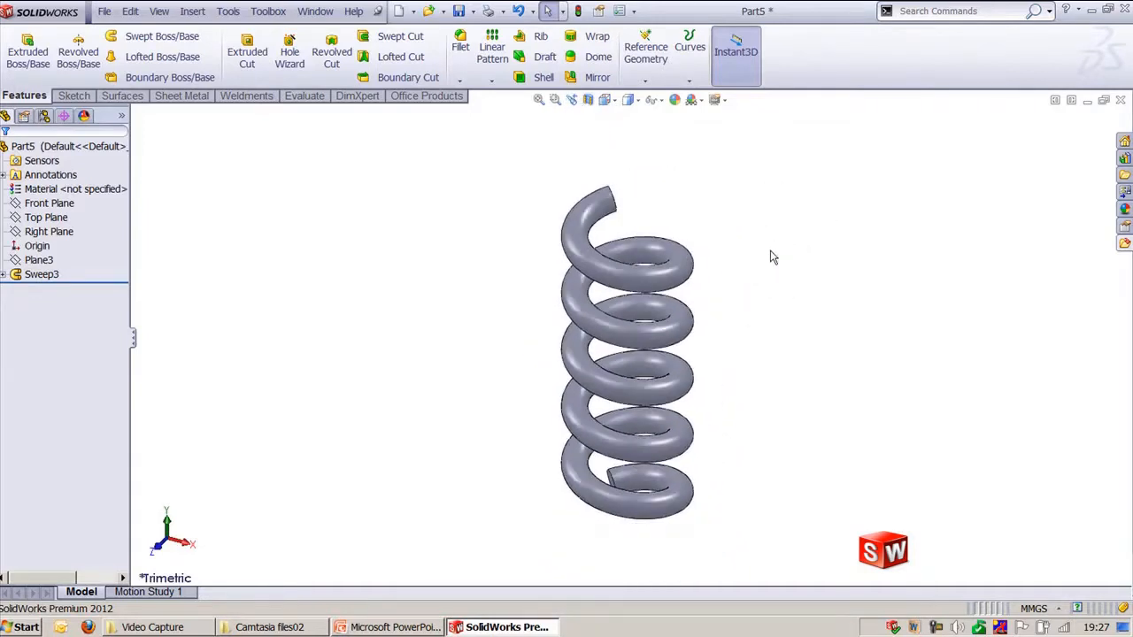
scroll(773, 258, "down", 1)
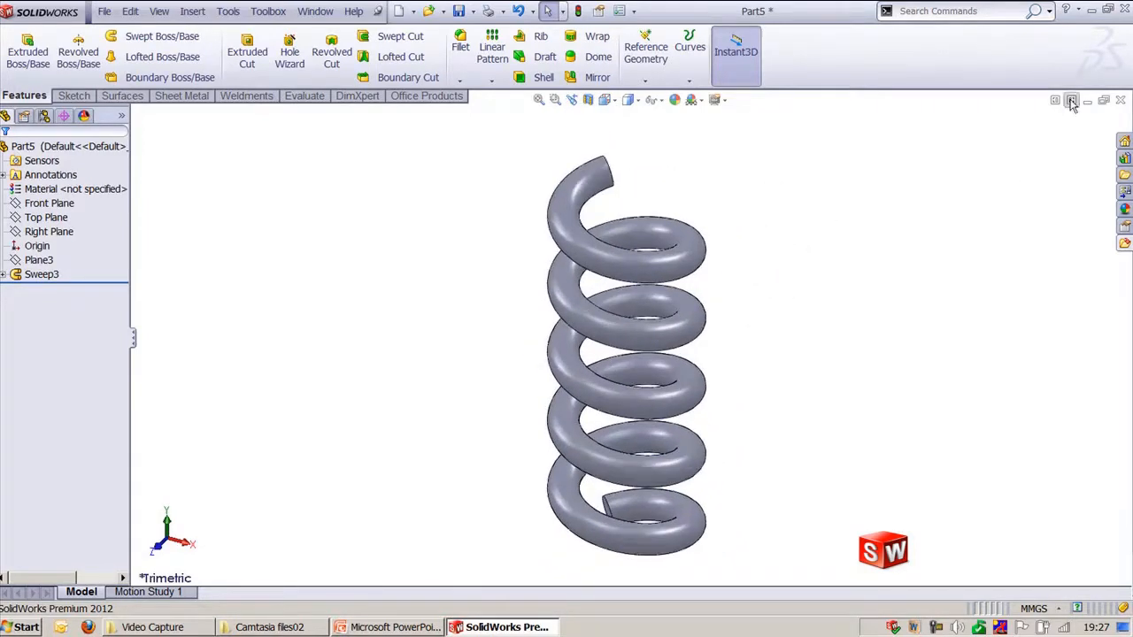
- Close the spring part and cut the thread on the stud's shank by sweeping the small circle along its helix
left_click(1121, 100)
left_click(620, 343)
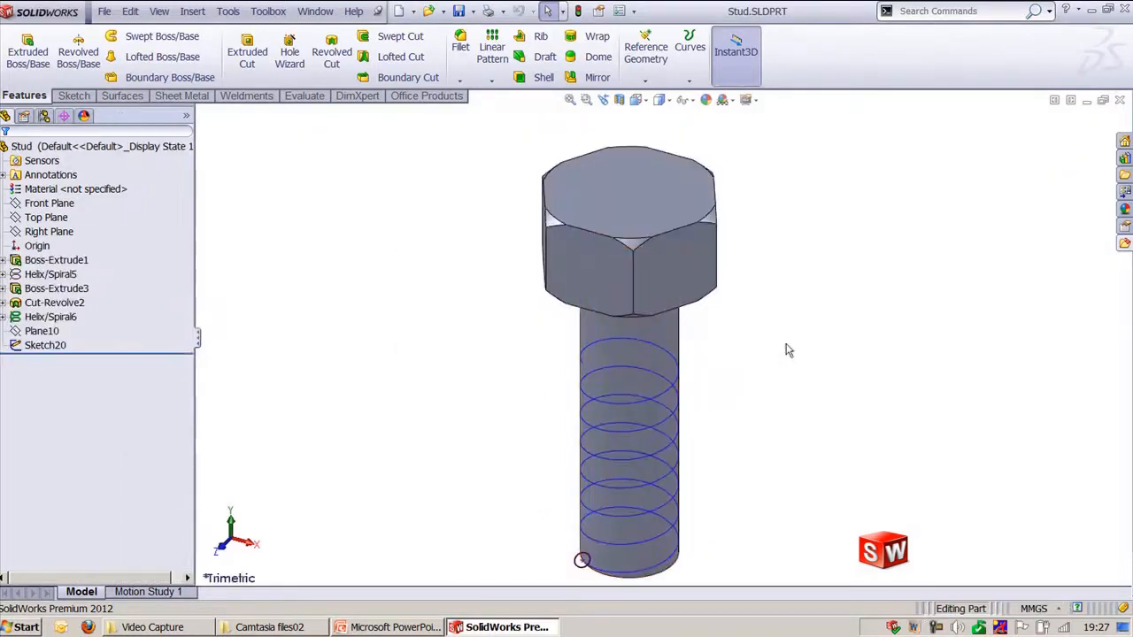
middle_click_drag(782, 449, 691, 403)
middle_click_drag(380, 380, 422, 349, "ctrl")
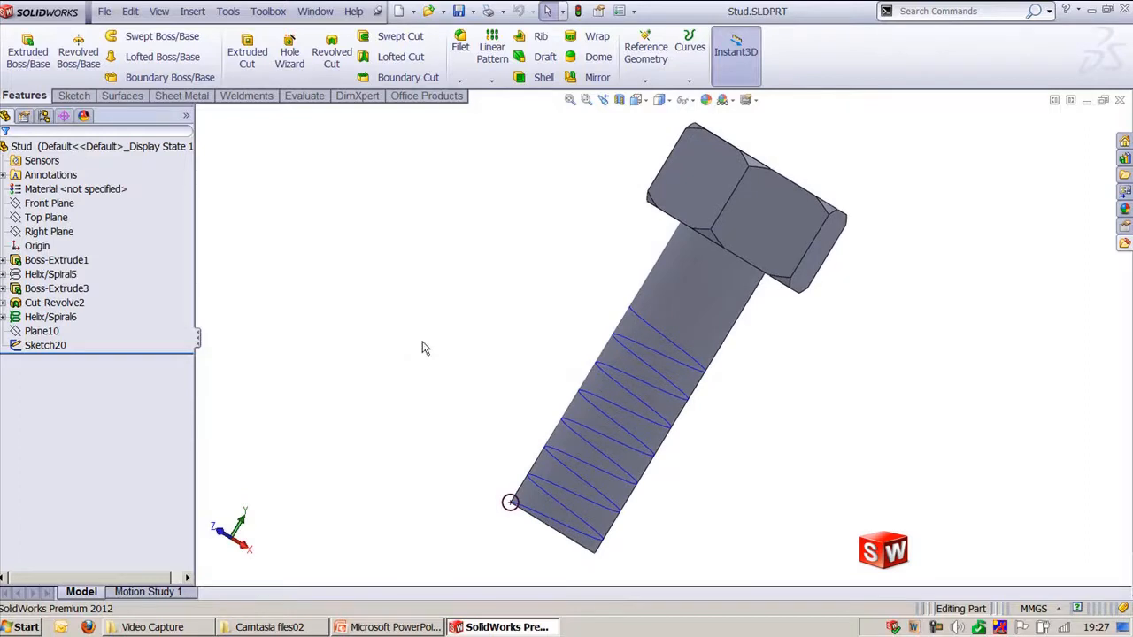
left_click(400, 39)
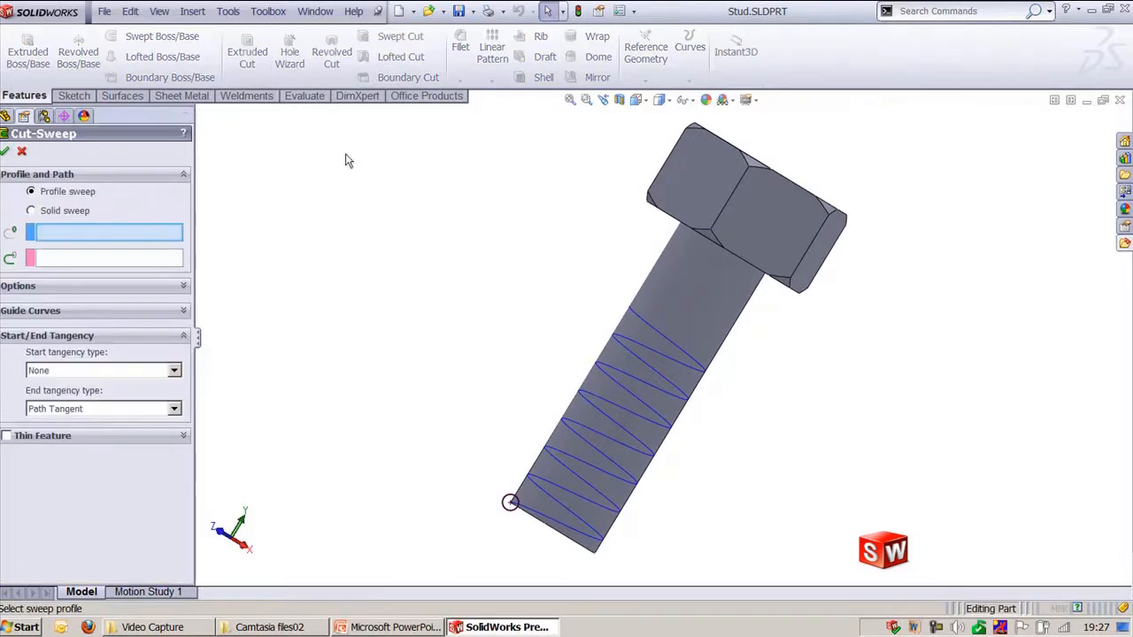
left_click(511, 515)
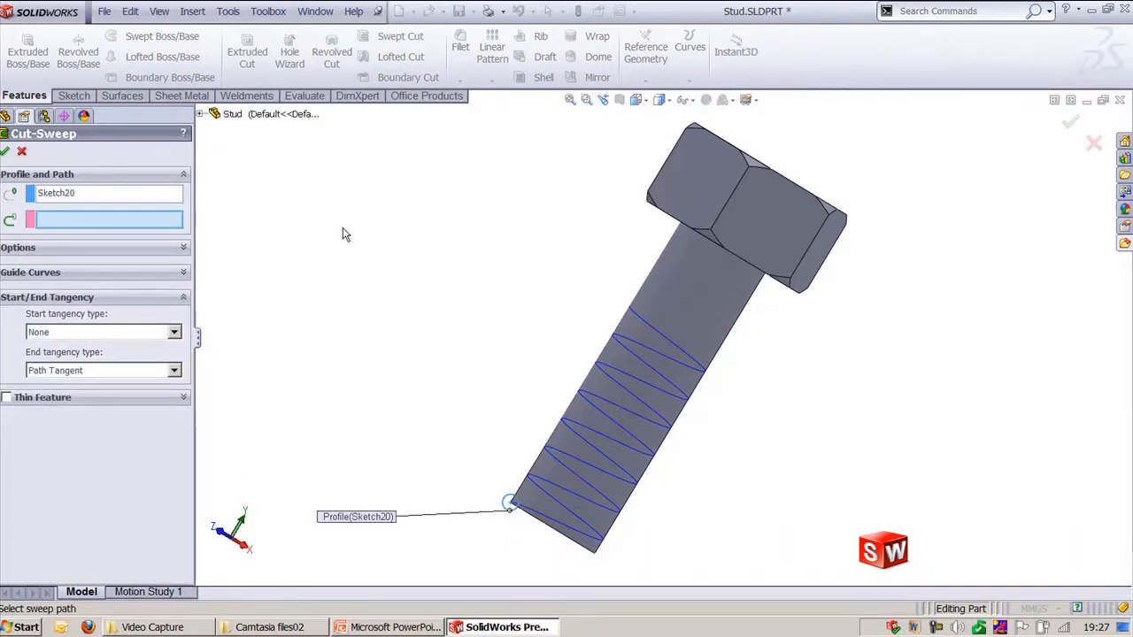
left_click(562, 488)
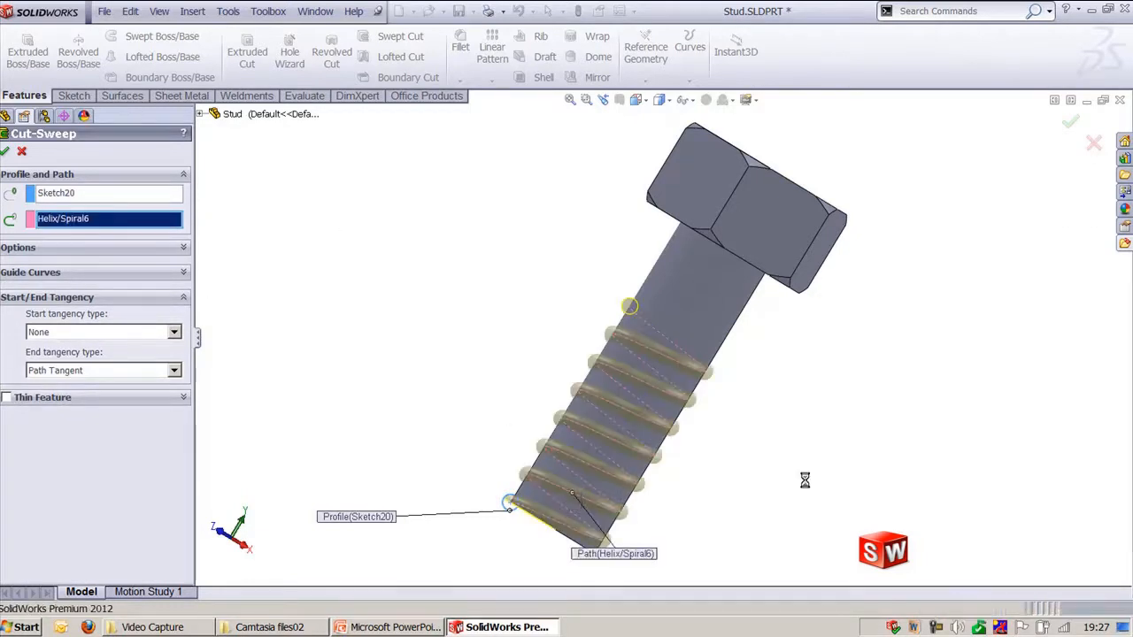
left_click(844, 455)
key("ctrl+7")
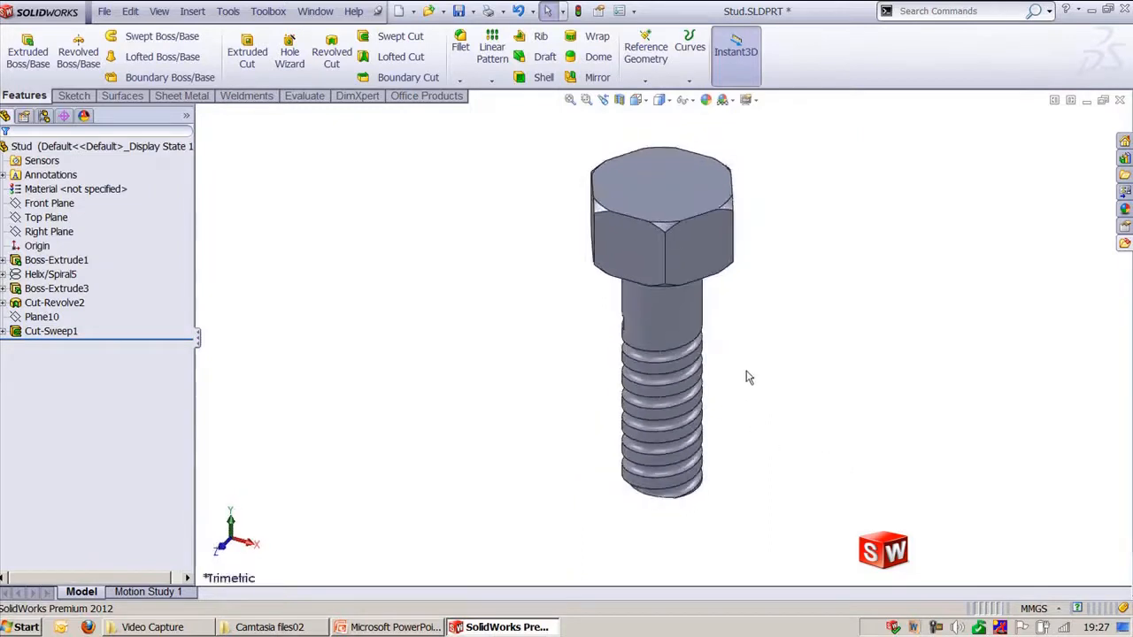
middle_click_drag(771, 460, 795, 338)
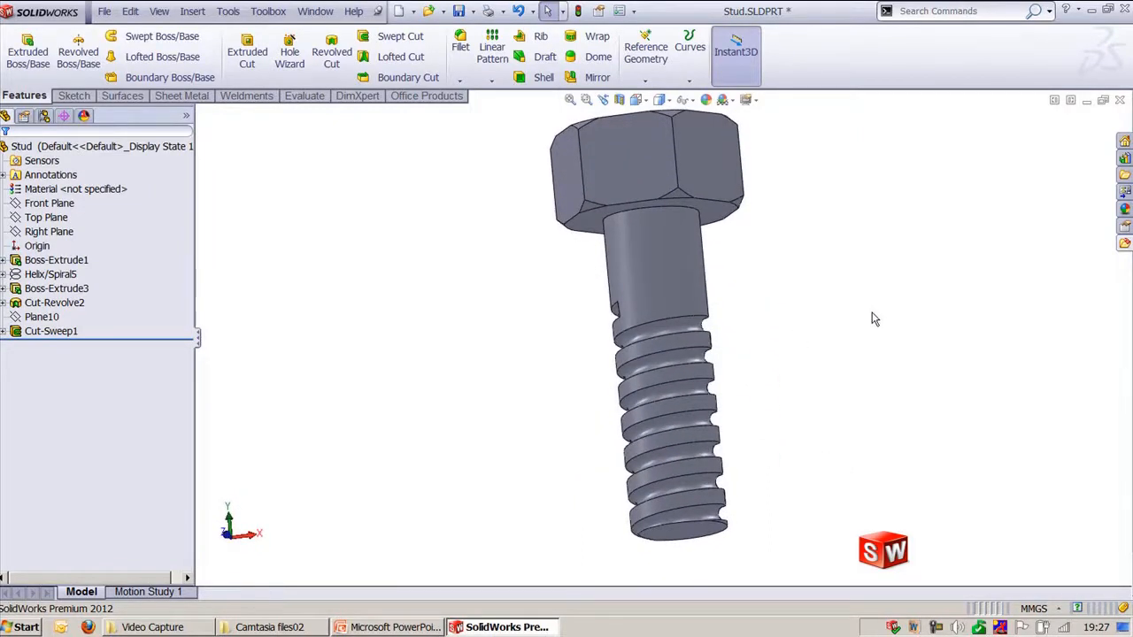
key("ctrl+7")
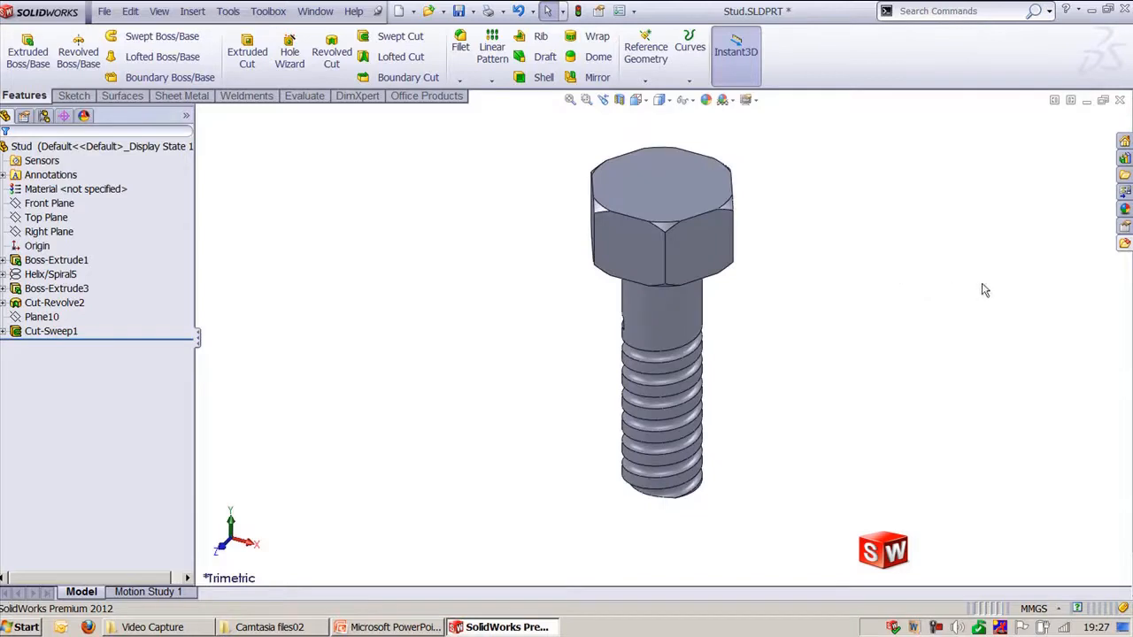
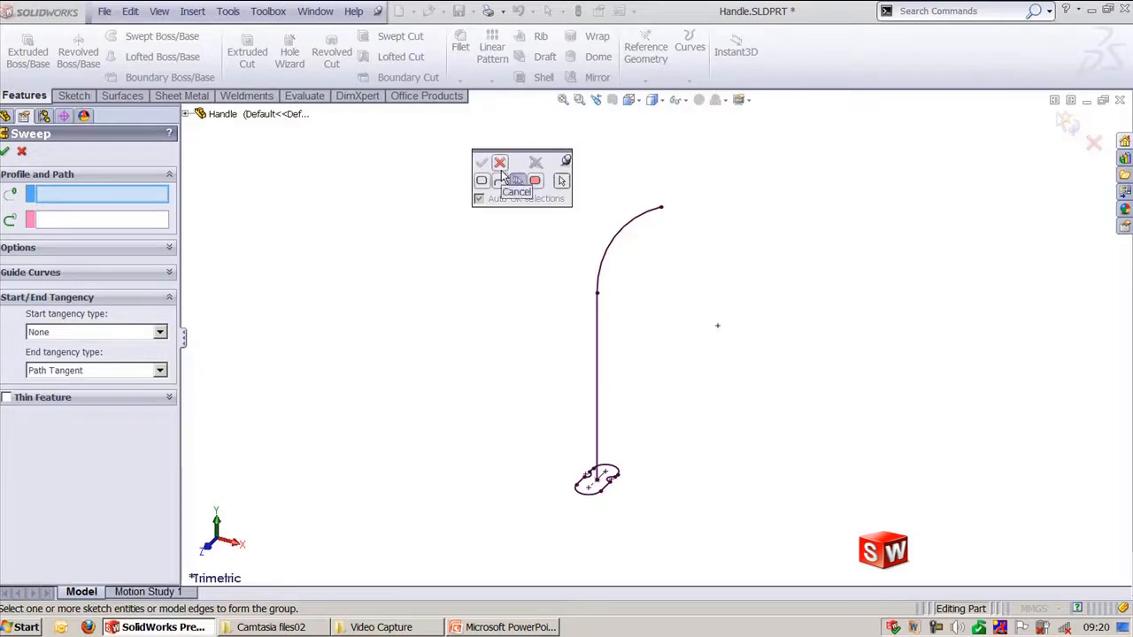
- Assign the notched slot sketch as the handle sweep's profile and the line-and-arc sketch as its path
left_click(500, 163)
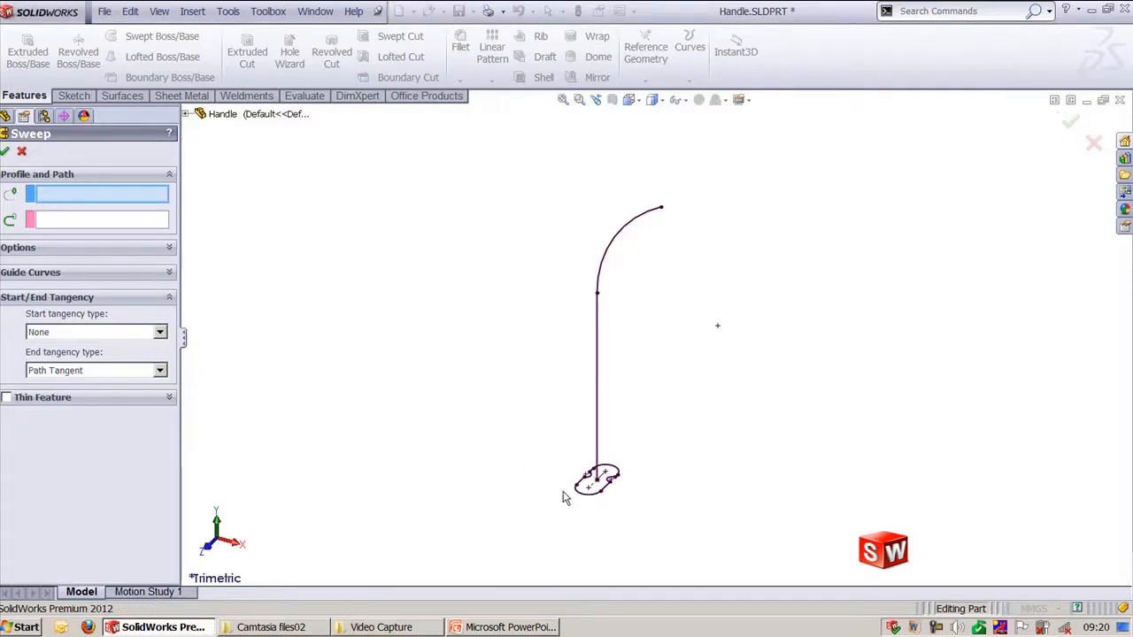
scroll(613, 537, "down", 6)
middle_click_drag(615, 479, 667, 316, "ctrl")
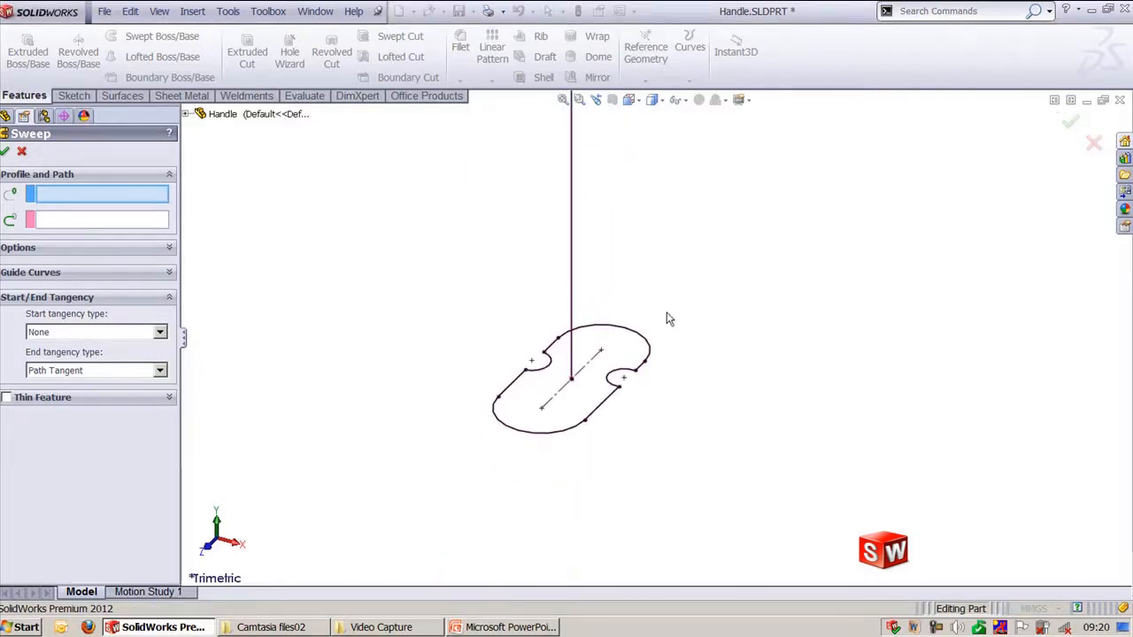
left_click(605, 412)
scroll(732, 399, "up", 2)
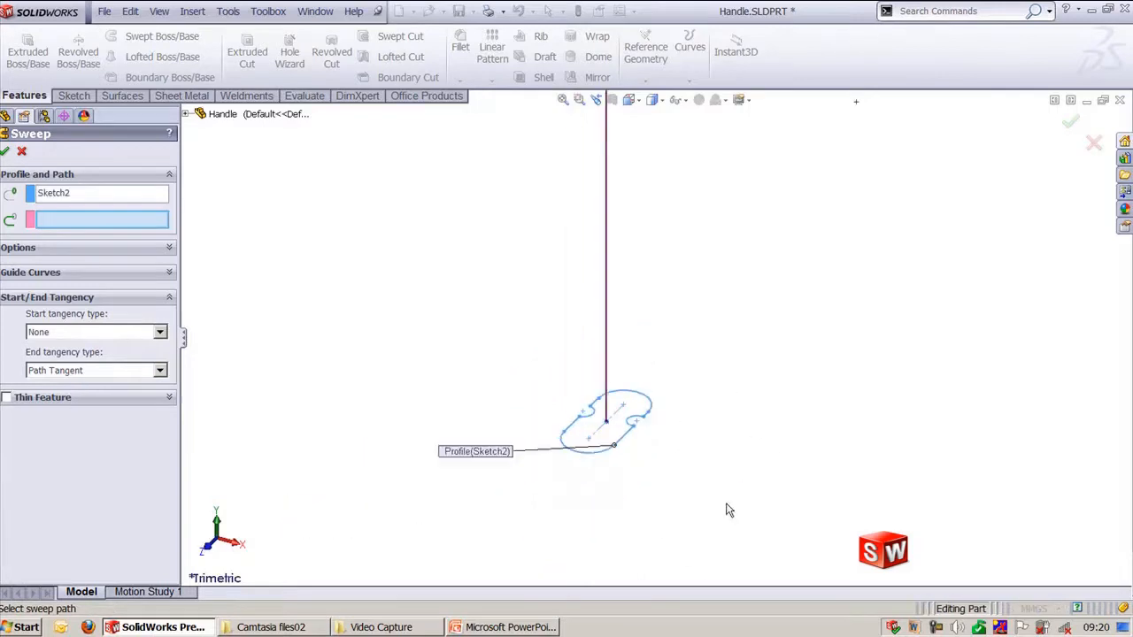
left_click(622, 244)
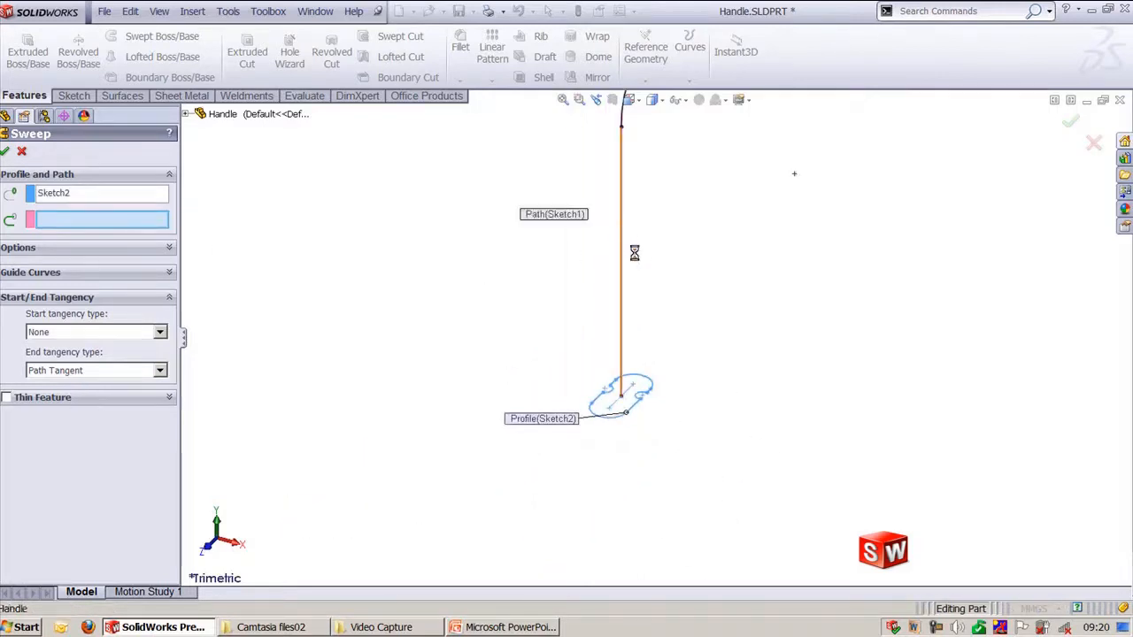
mouse_move(733, 309)
middle_mouse_down("ctrl")
mouse_move(676, 464)
mouse_move(670, 395)
mouse_move(701, 349)
mouse_move(696, 379)
mouse_move(628, 351)
mouse_move(637, 460)
mouse_move(668, 478)
middle_mouse_up("ctrl")
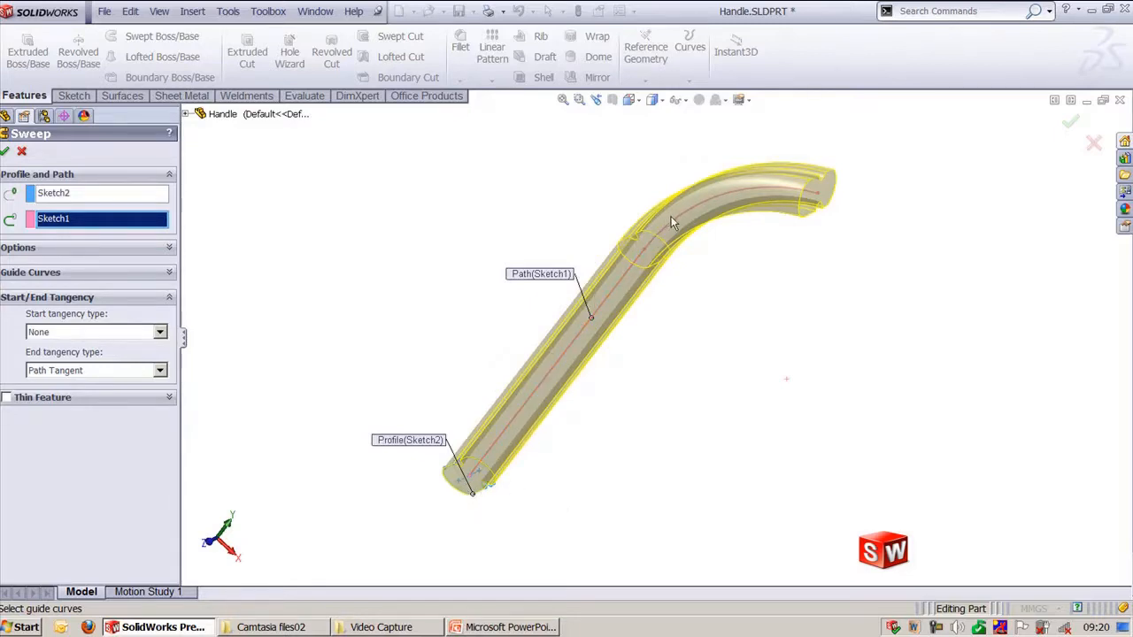
middle_click_drag(725, 202, 696, 240)
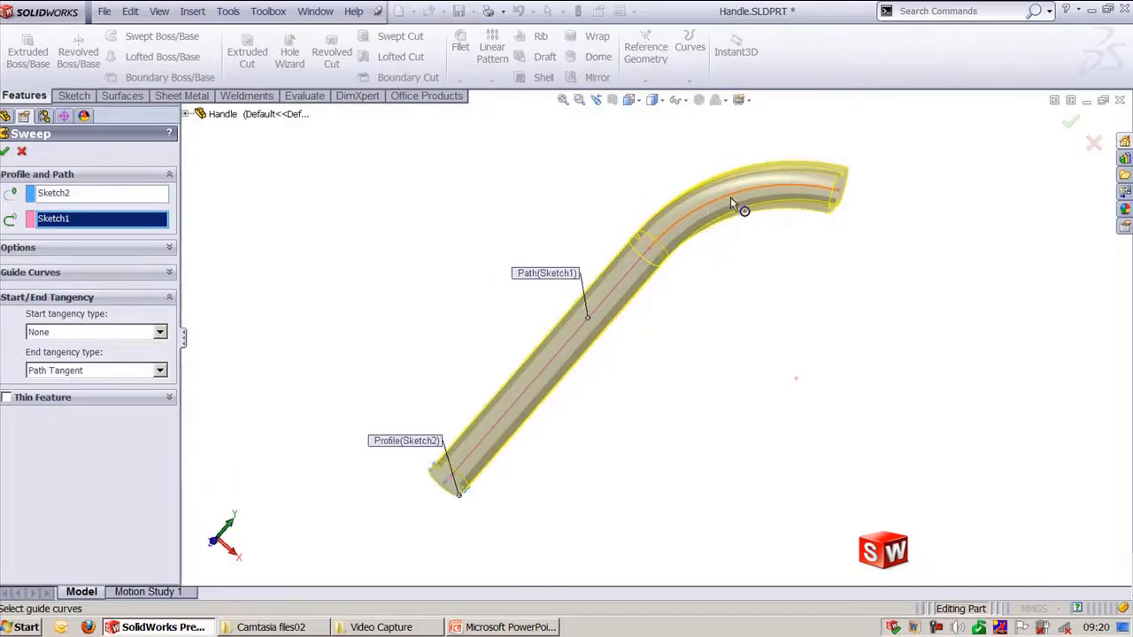
- Set the handle sweep's orientation/twist type to Keep normal constant
left_click(157, 249)
left_click(147, 280)
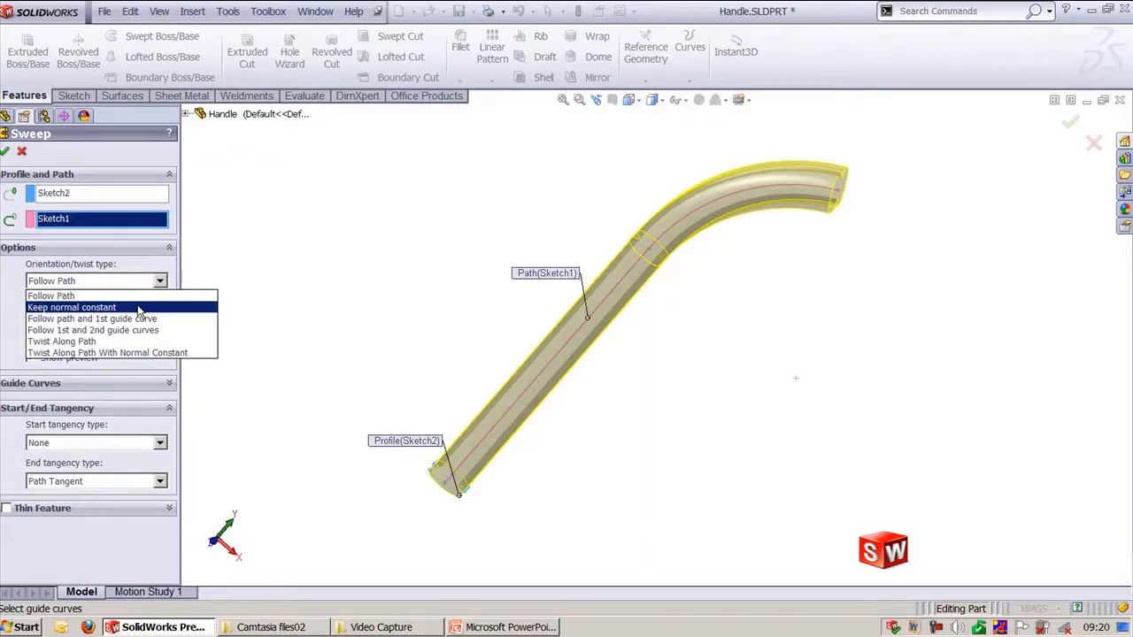
left_click(137, 307)
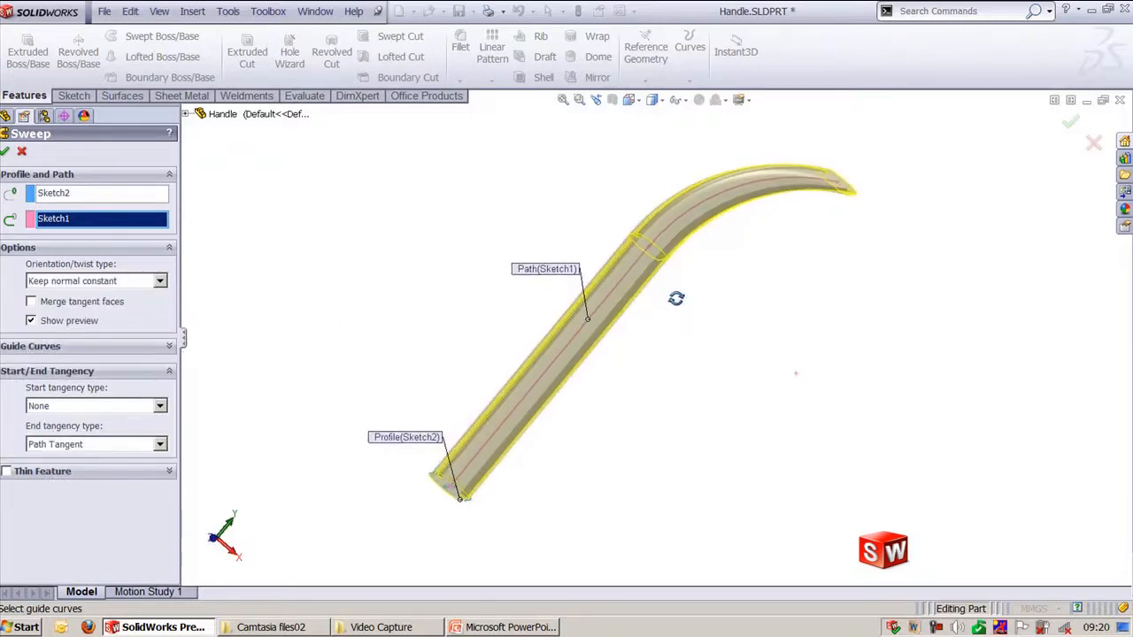
- Examine the orientation of the handle preview's upper end face against the starting profile, beginning from the front view
key("ctrl+1")
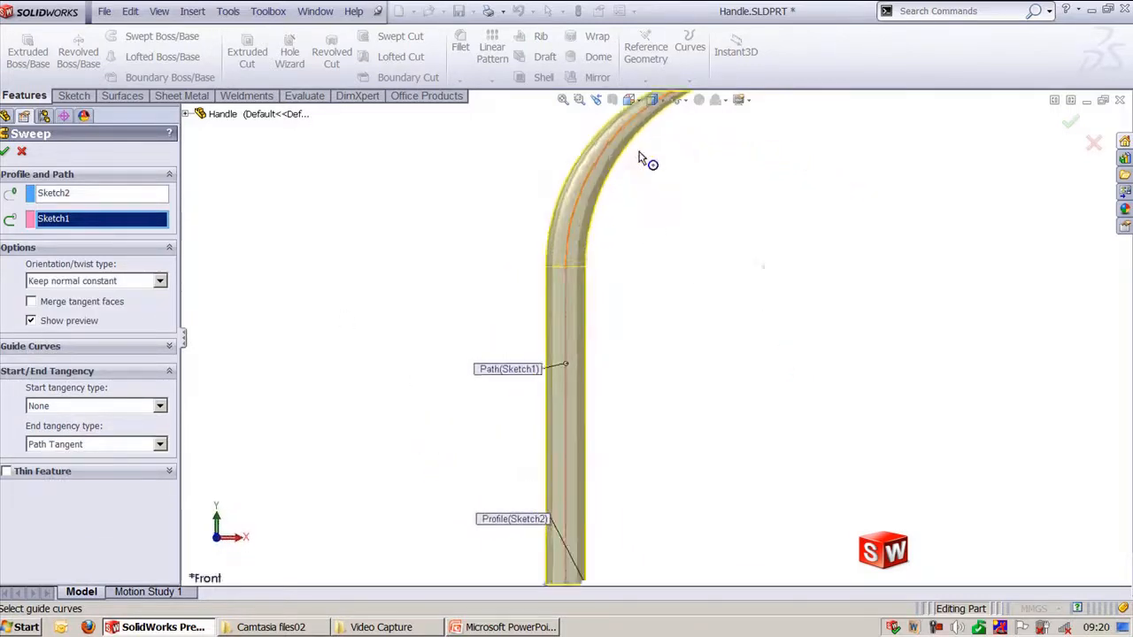
scroll(652, 192, "down", 5)
scroll(646, 232, "down", 2)
middle_click_drag(649, 228, 667, 358, "ctrl")
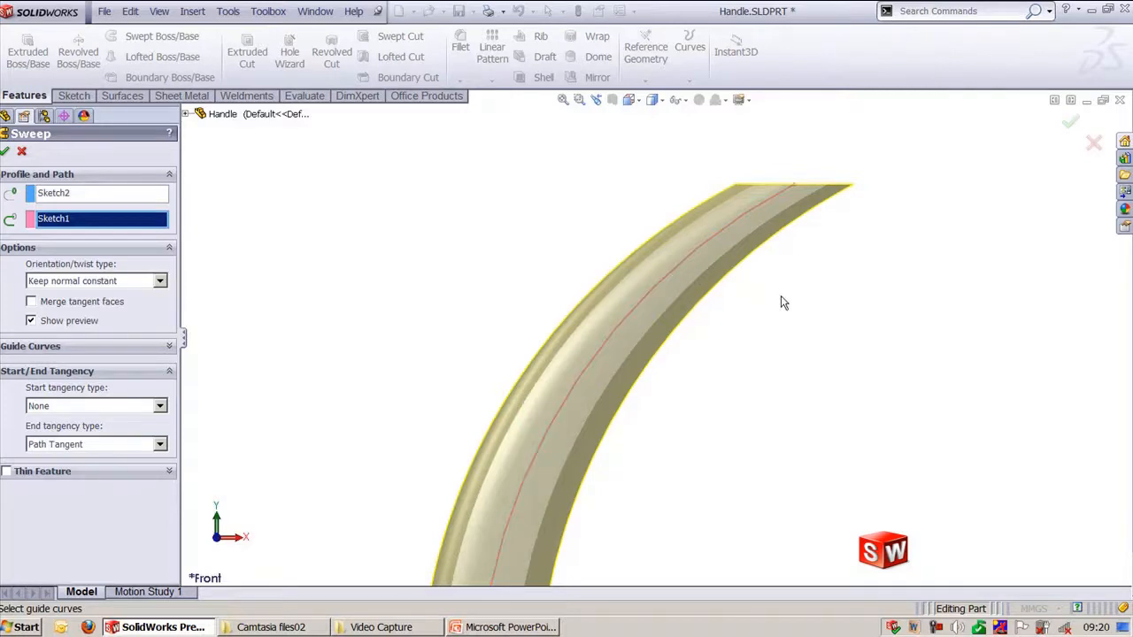
scroll(761, 310, "up", 5)
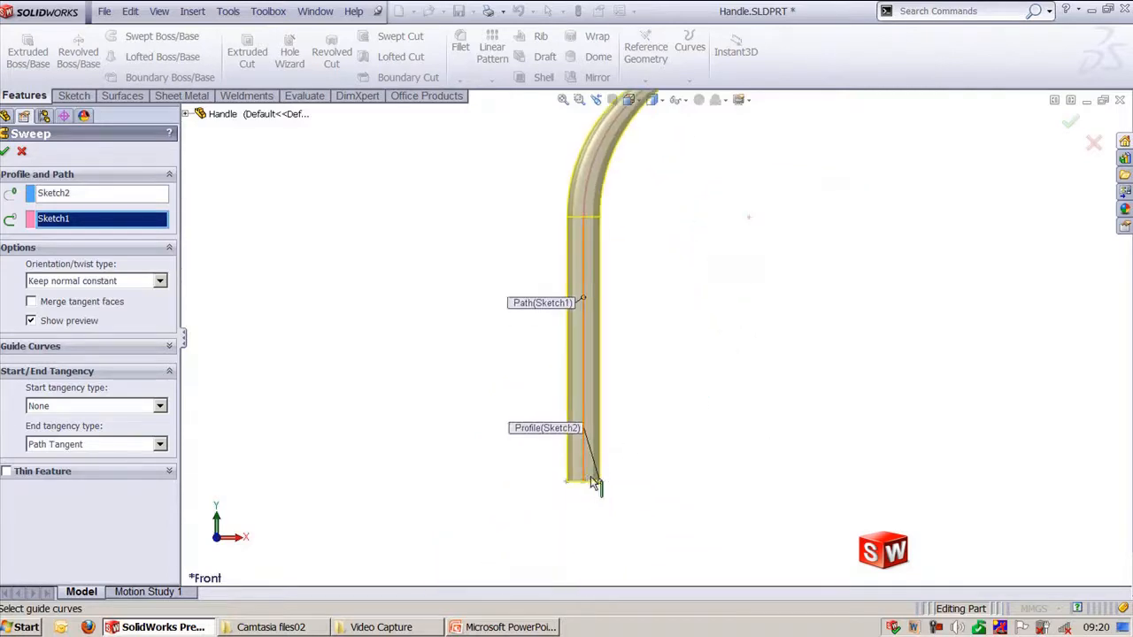
scroll(648, 466, "down", 5)
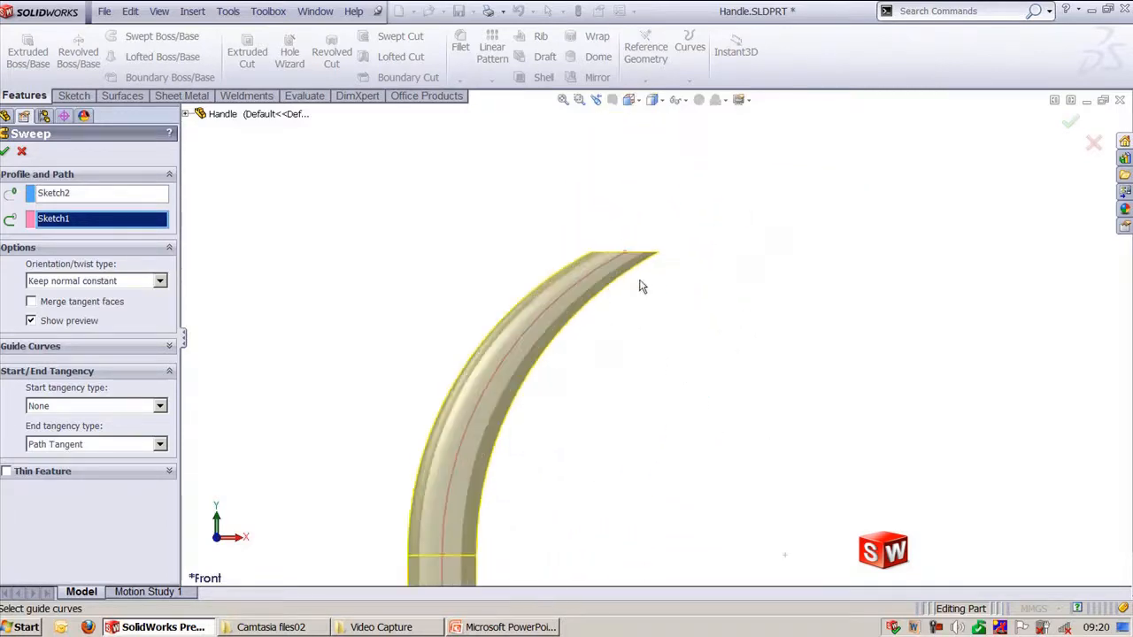
scroll(643, 287, "down", 2)
middle_click_drag(714, 266, 703, 359)
- Set the handle sweep's orientation/twist type to Follow Path and complete the sweep
left_click(137, 281)
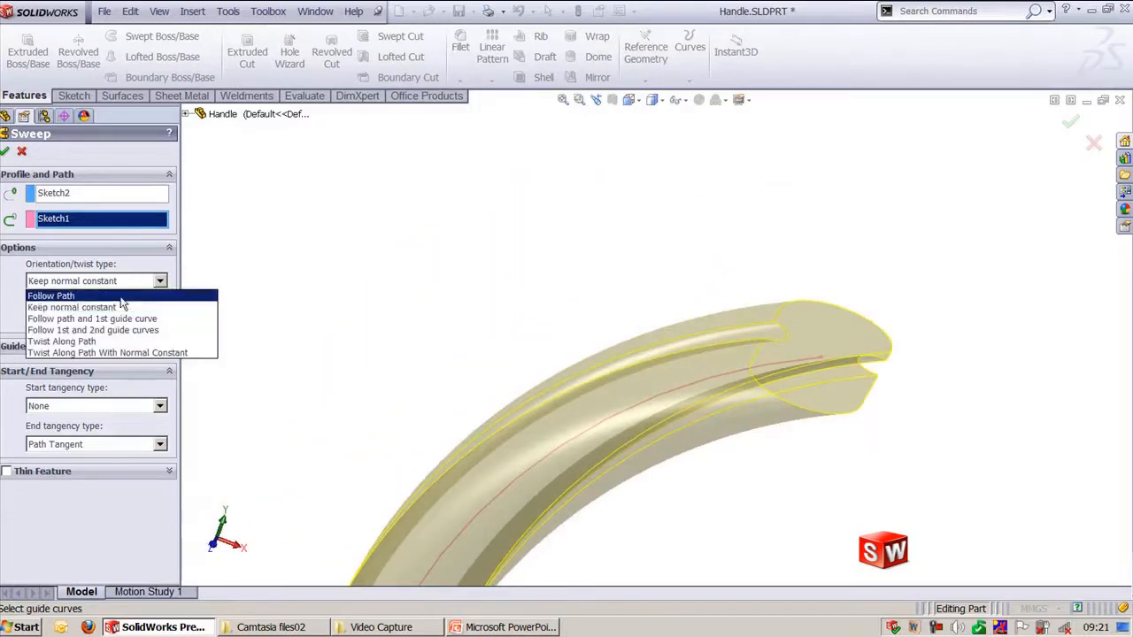
left_click(122, 297)
scroll(663, 273, "up", 3)
middle_click_drag(682, 295, 728, 316)
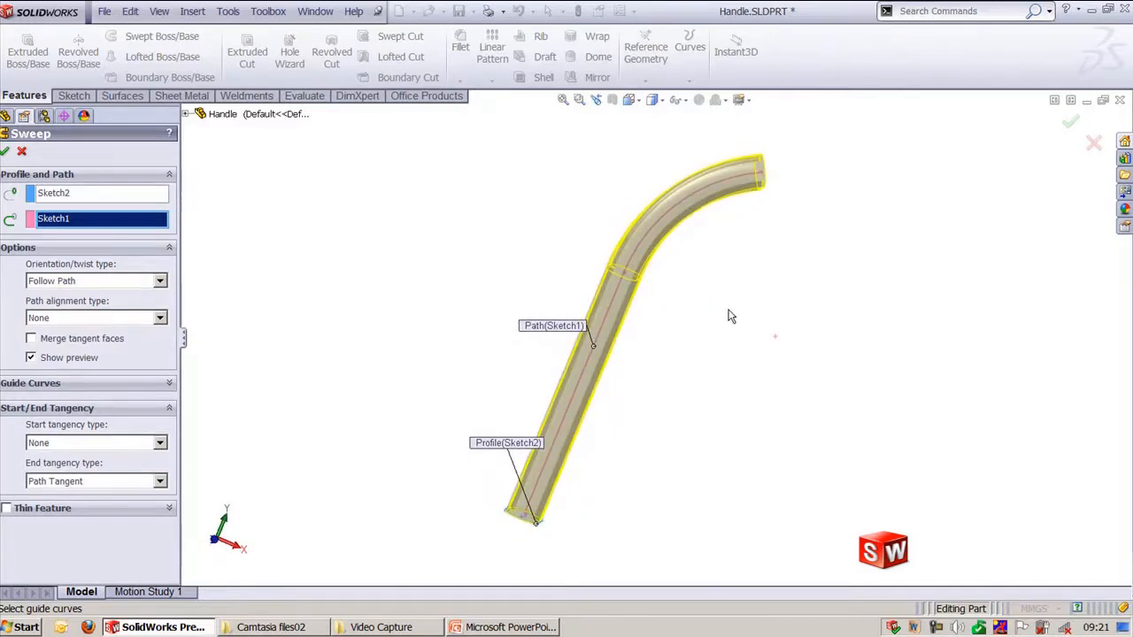
scroll(645, 434, "down", 6)
mouse_move(700, 392)
middle_mouse_down()
mouse_move(741, 422)
mouse_move(713, 392)
mouse_move(670, 405)
middle_mouse_up()
middle_click_drag(698, 440, 731, 360, "ctrl")
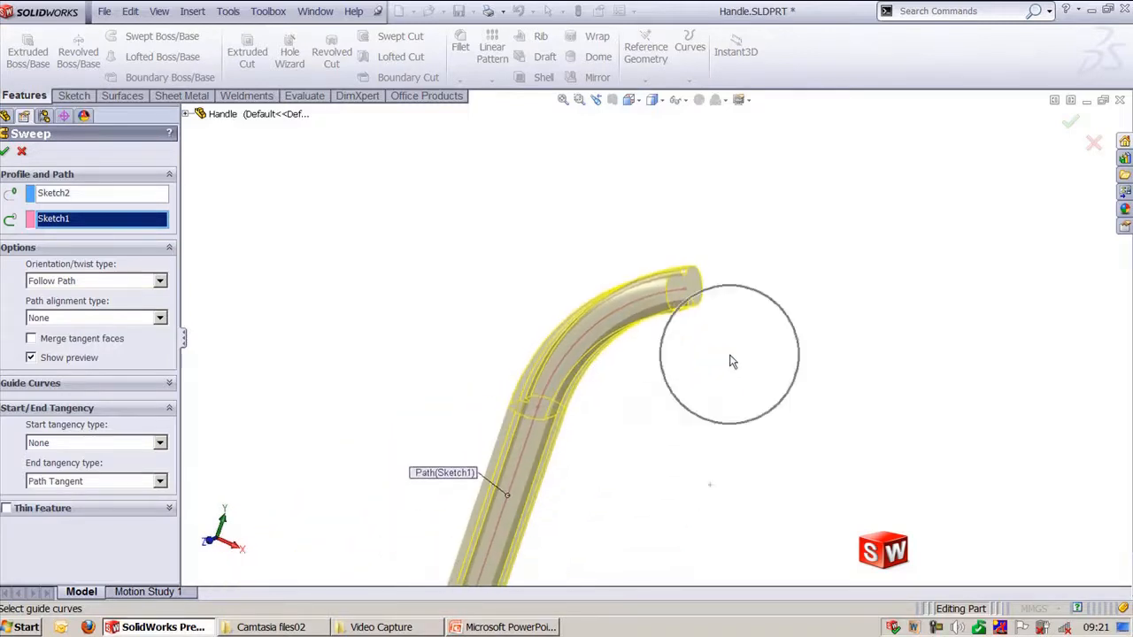
key("ctrl+7")
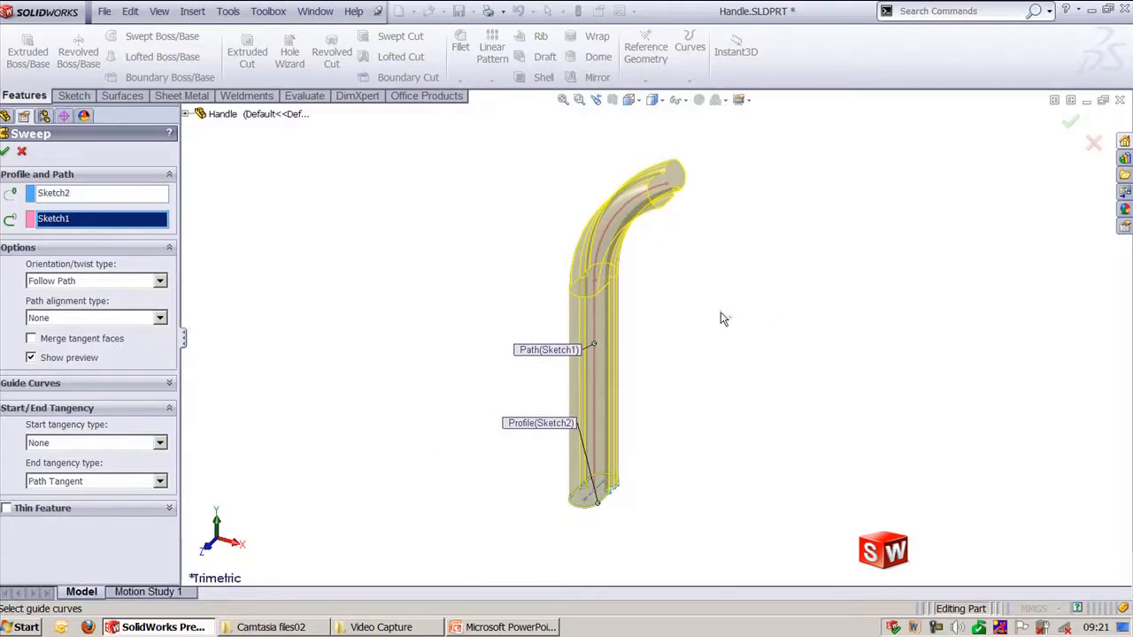
left_click(1070, 121)
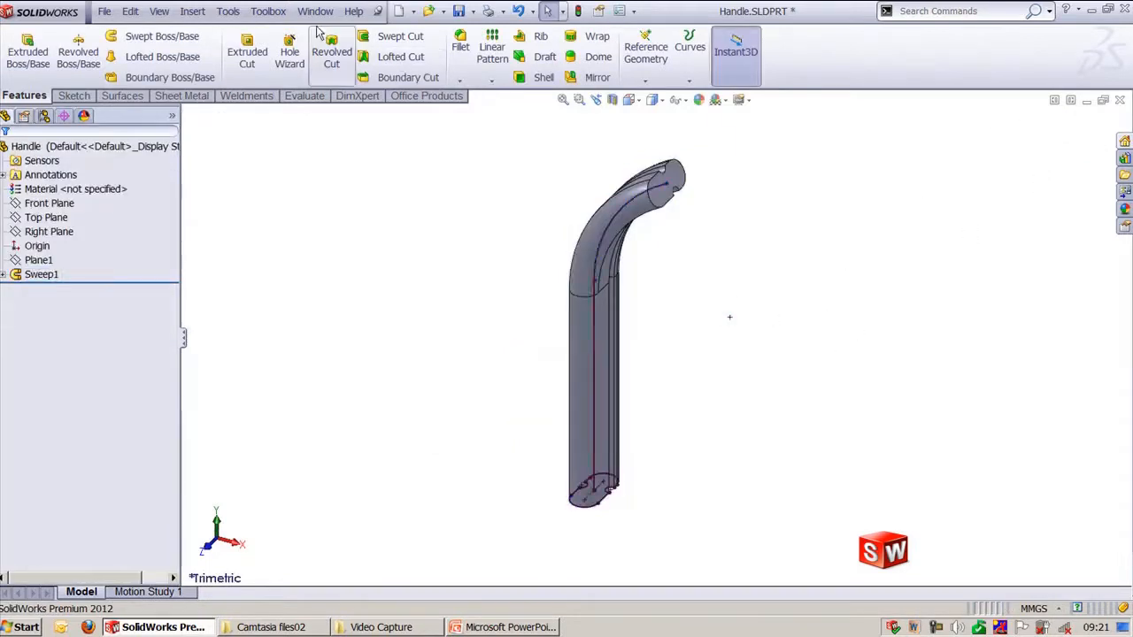
- Switch to the Phone Cord part document
left_click(315, 10)
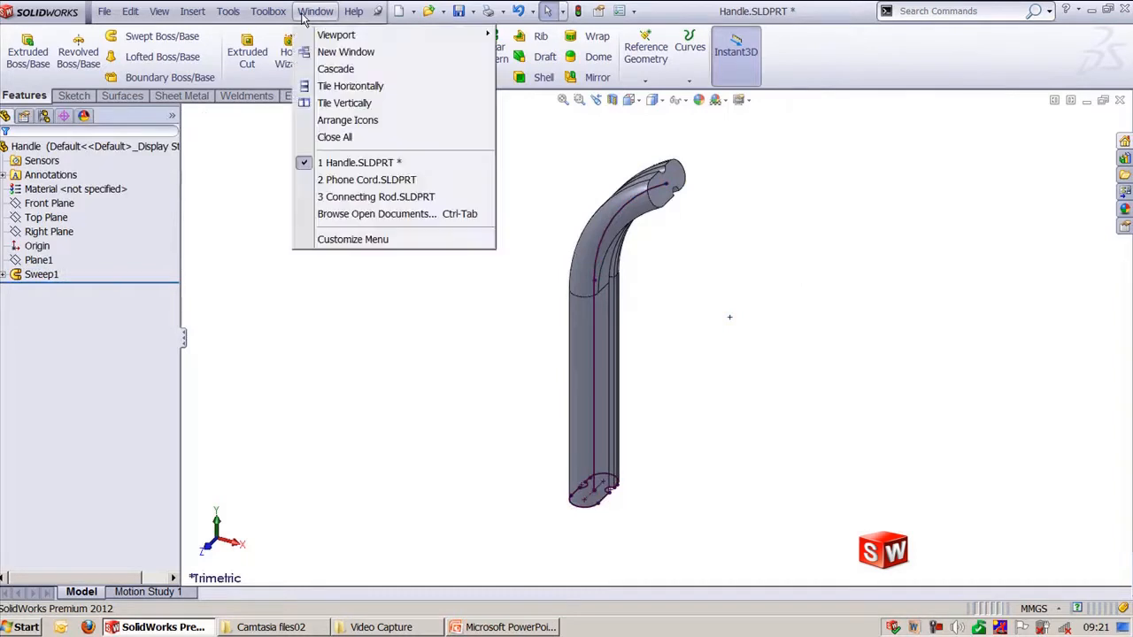
left_click(379, 180)
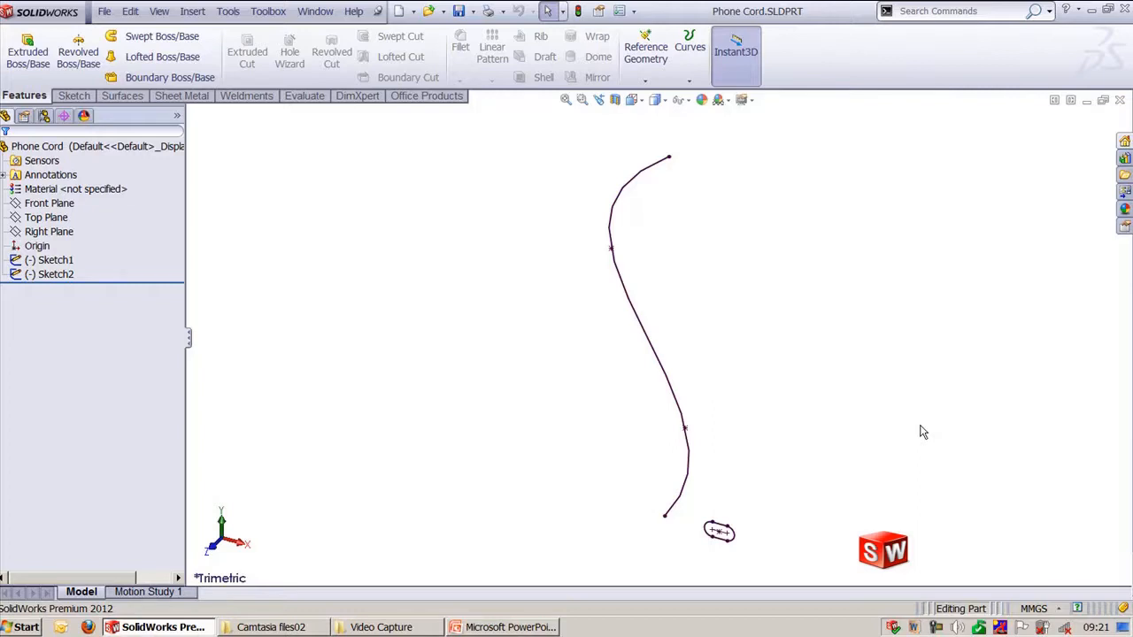
left_click(159, 39)
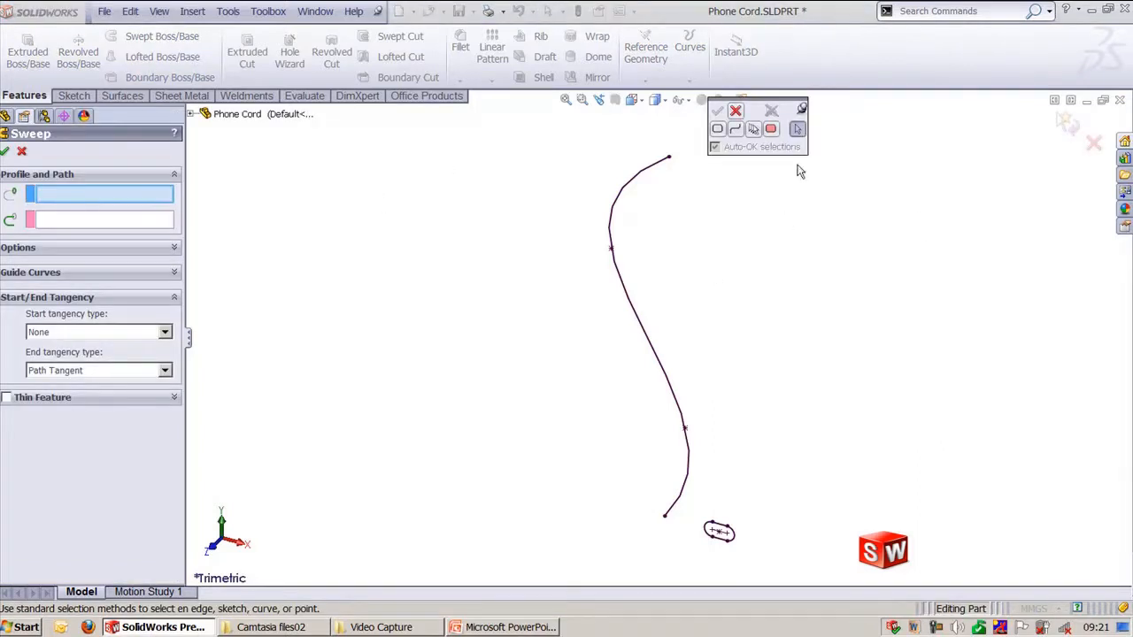
left_click(740, 112)
left_click(1094, 144)
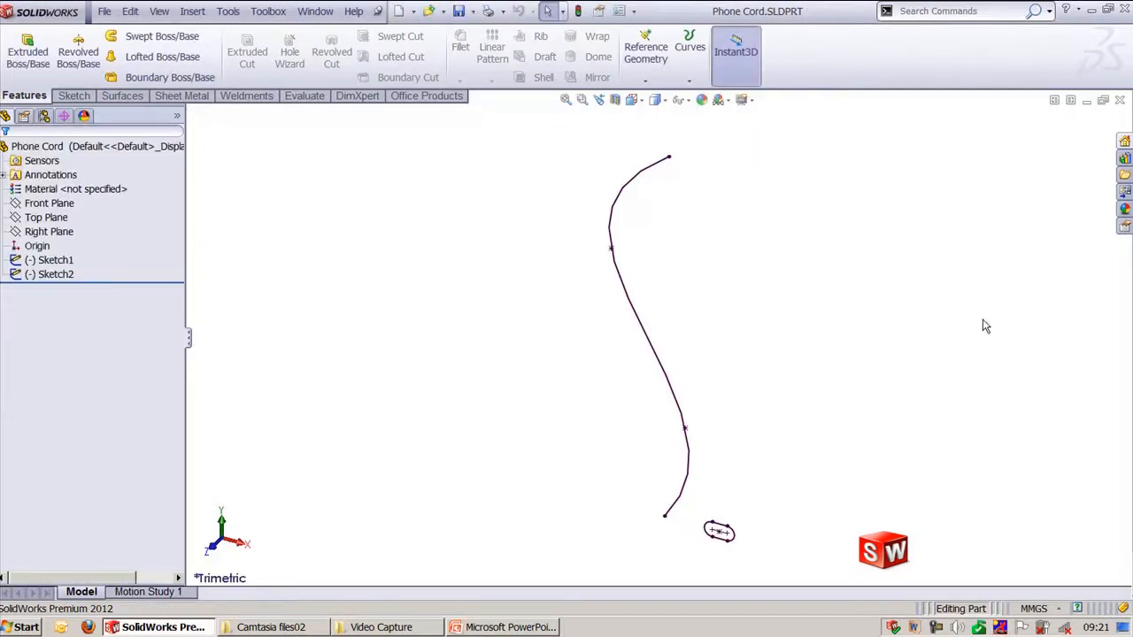
double_click(655, 359)
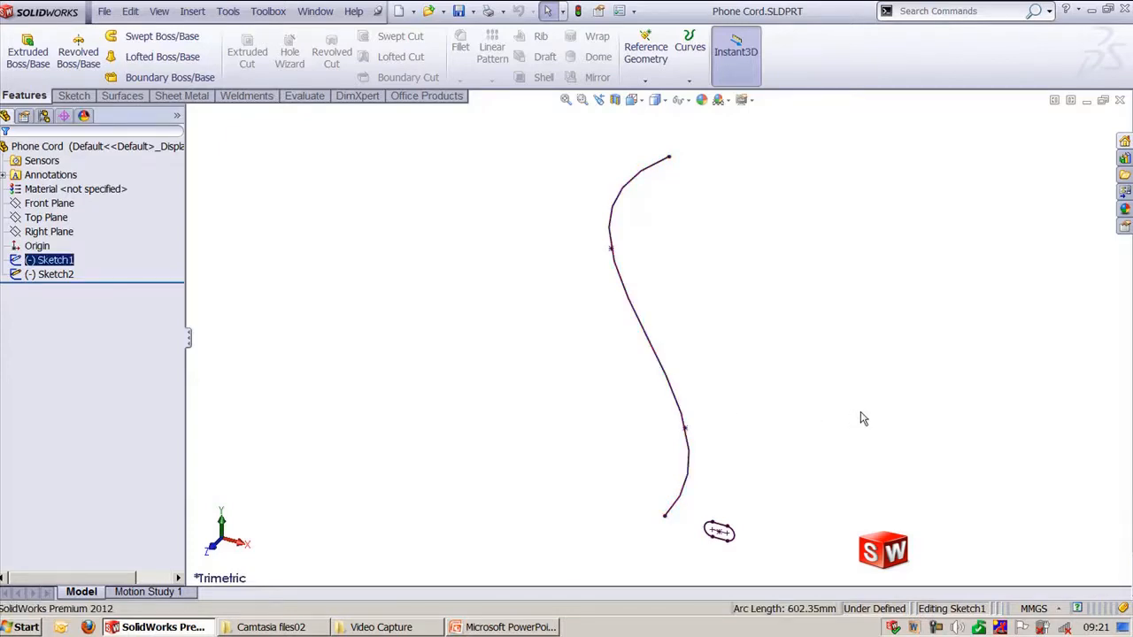
left_click(69, 261)
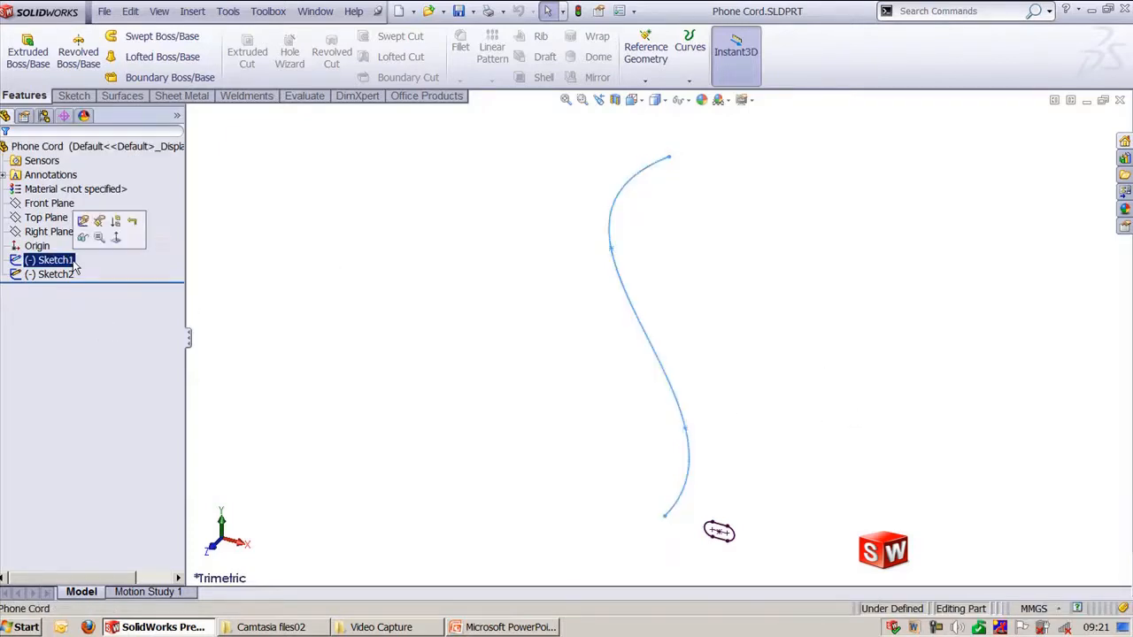
left_click(77, 275, "ctrl")
left_click(324, 324)
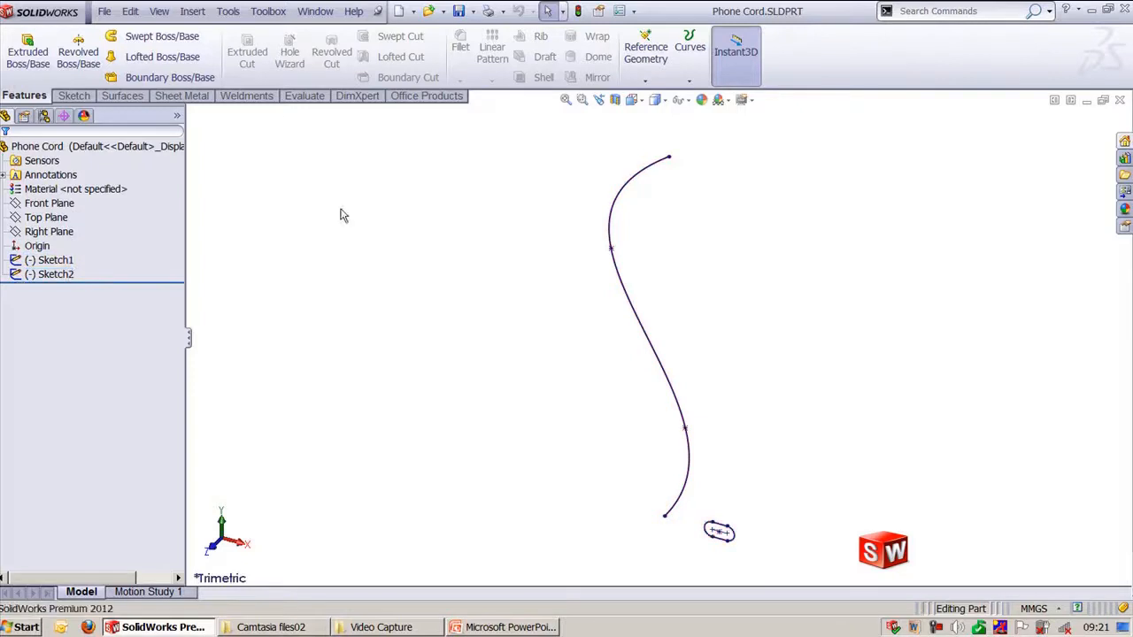
- Start a swept boss with the small slot sketch as the profile and the S-shaped spline sketch as the path
left_click(159, 37)
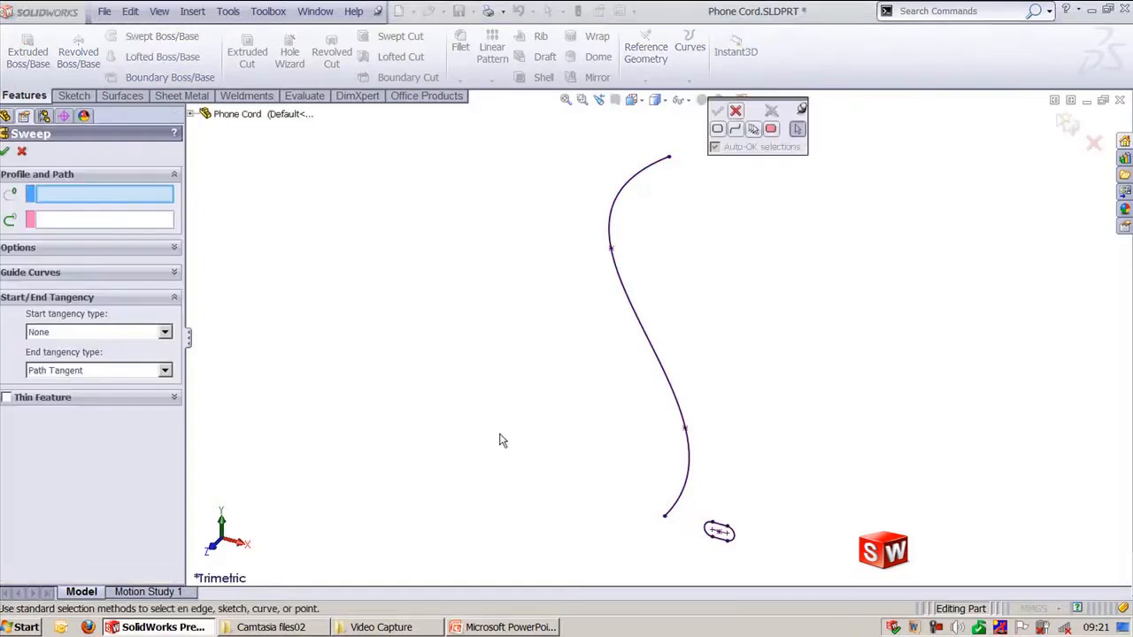
left_click(718, 530)
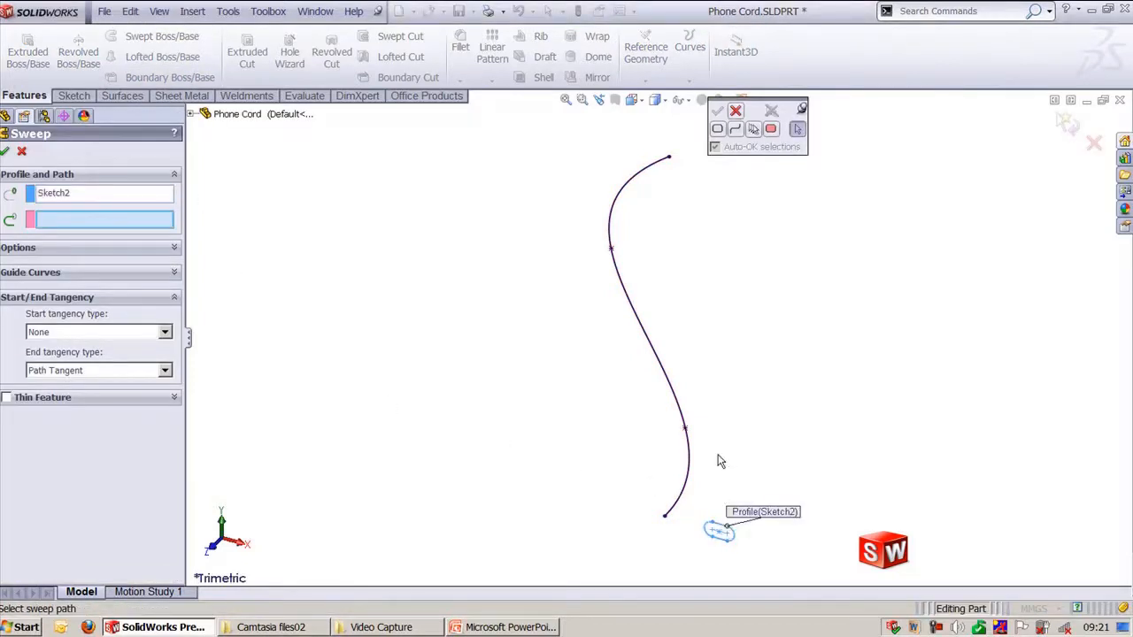
left_click(677, 403)
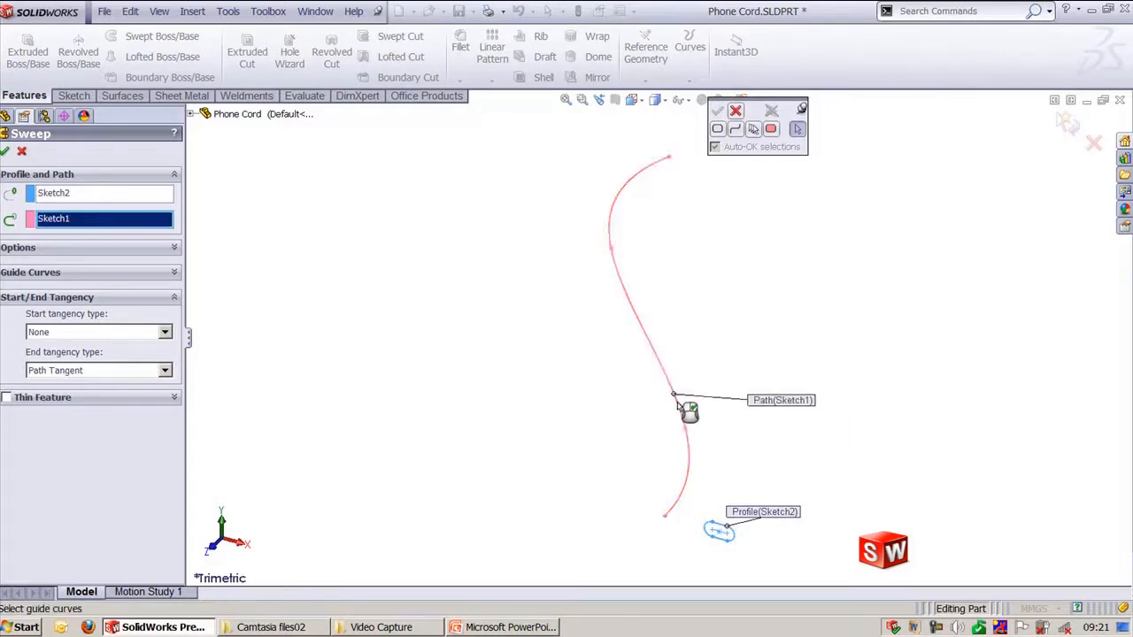
- Set the phone cord sweep's orientation/twist type to Twist Along Path, defined by turns, with 10 turns
left_click(76, 250)
left_click(78, 282)
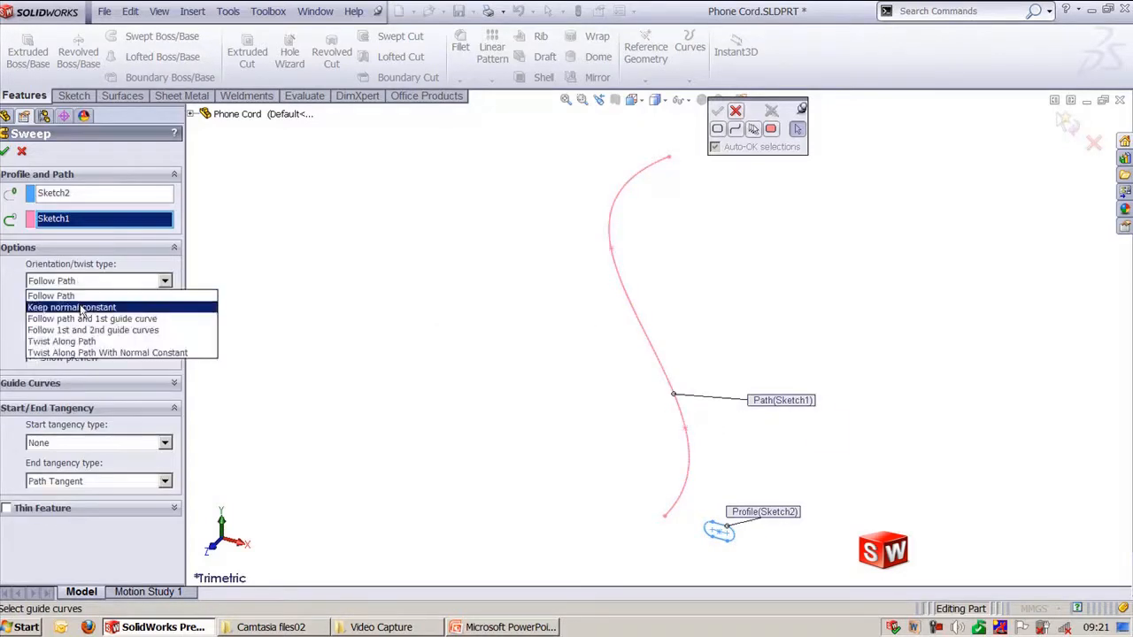
left_click(86, 341)
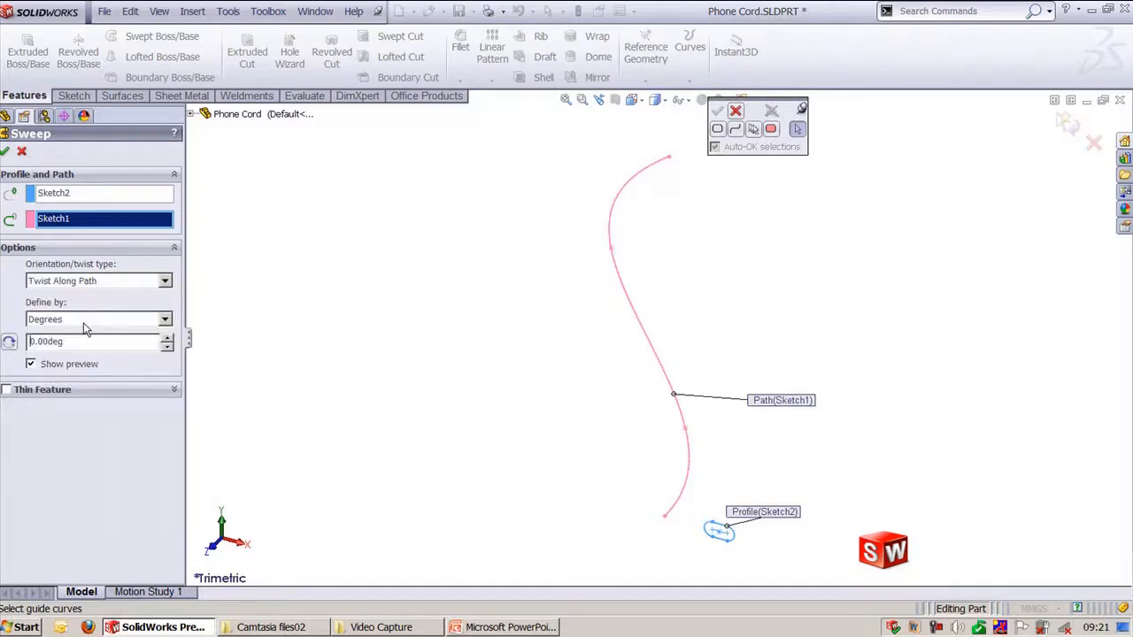
left_click(84, 324)
left_click(75, 355)
left_click(81, 340)
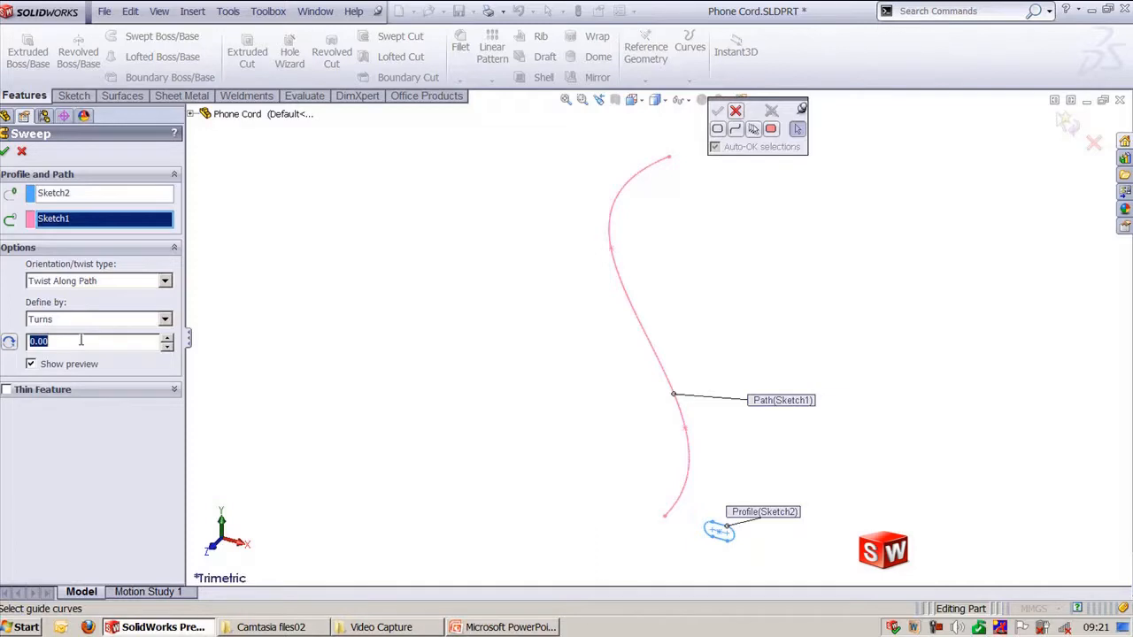
type("10")
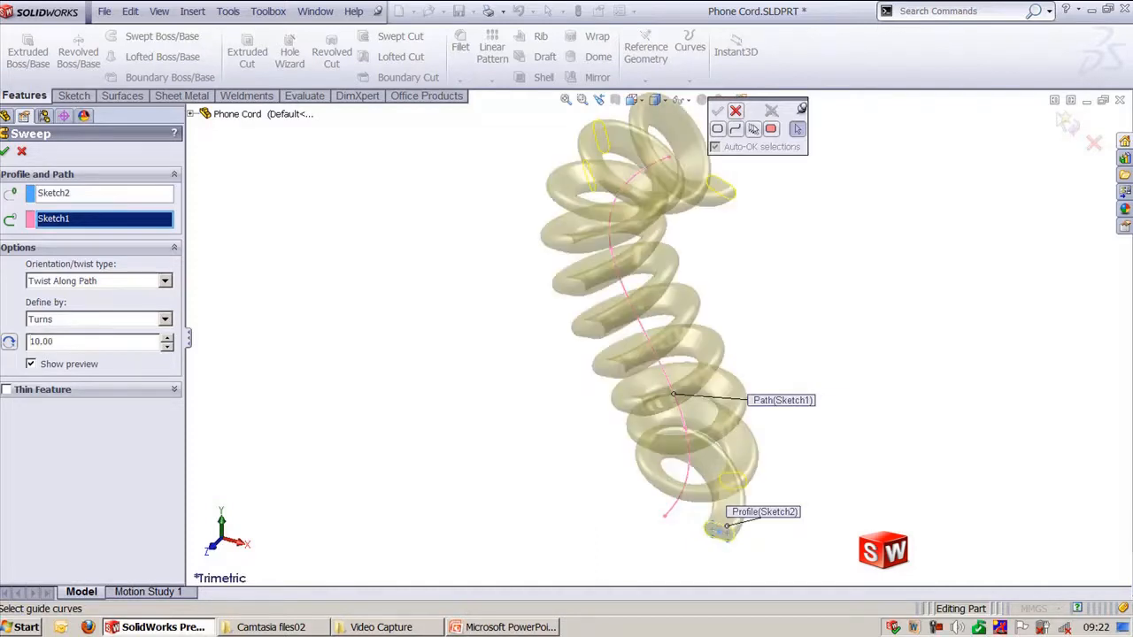
- Set the phone cord sweep's twist to 5 turns and complete the sweep
mouse_move(357, 455)
middle_mouse_down()
mouse_move(407, 424)
mouse_move(404, 390)
mouse_move(457, 384)
mouse_move(473, 407)
mouse_move(460, 362)
middle_mouse_up()
scroll(460, 356, "up", 1)
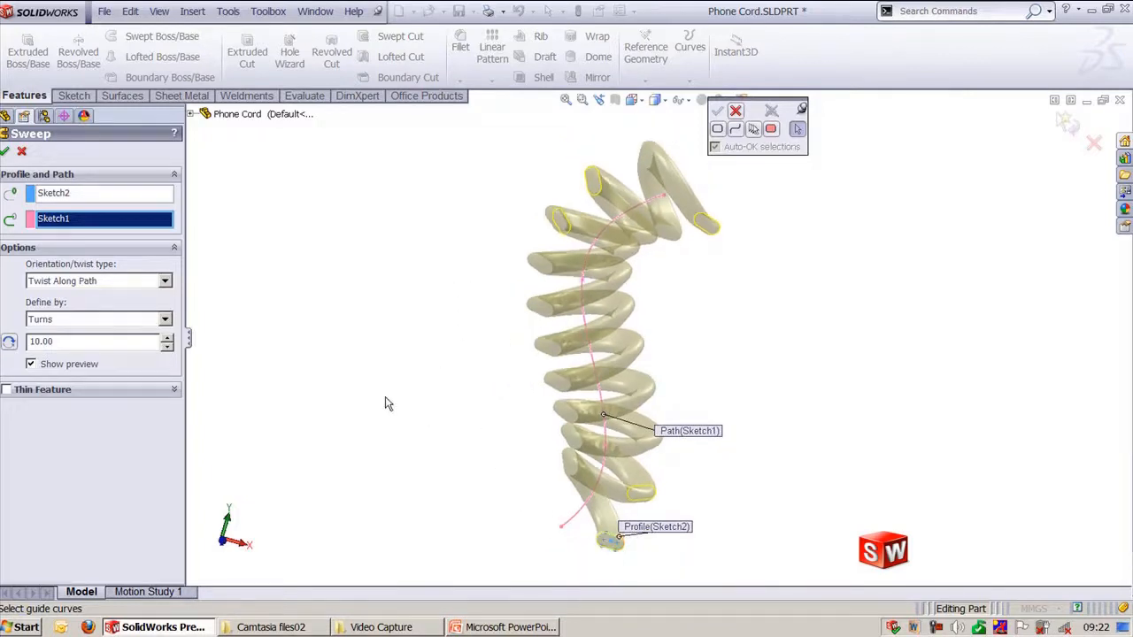
double_click(82, 348)
type("5")
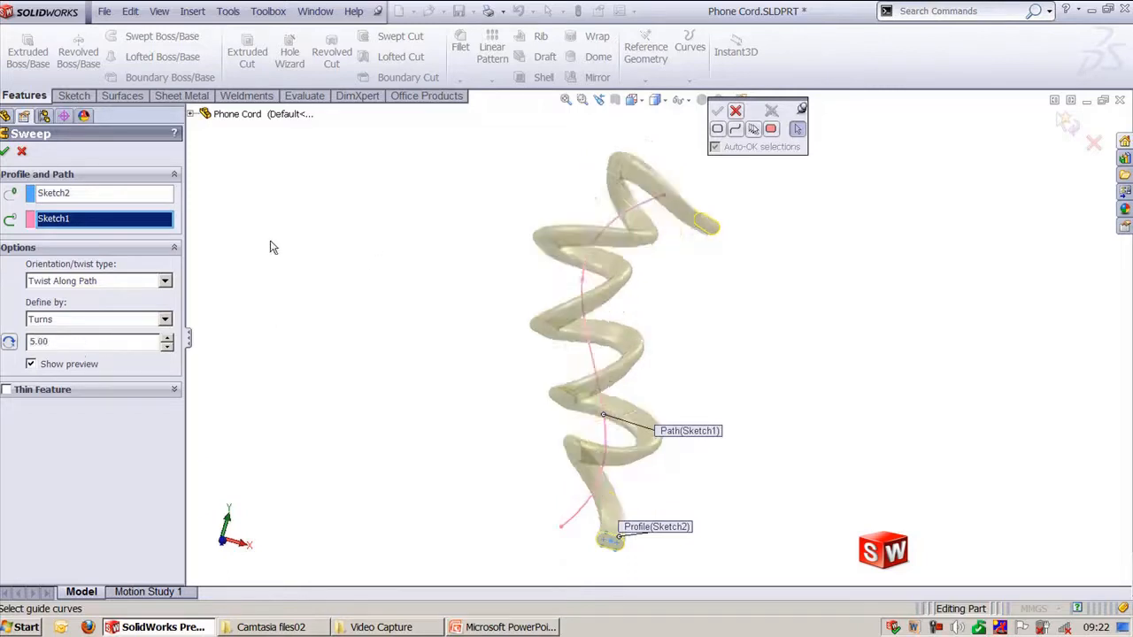
left_click(5, 152)
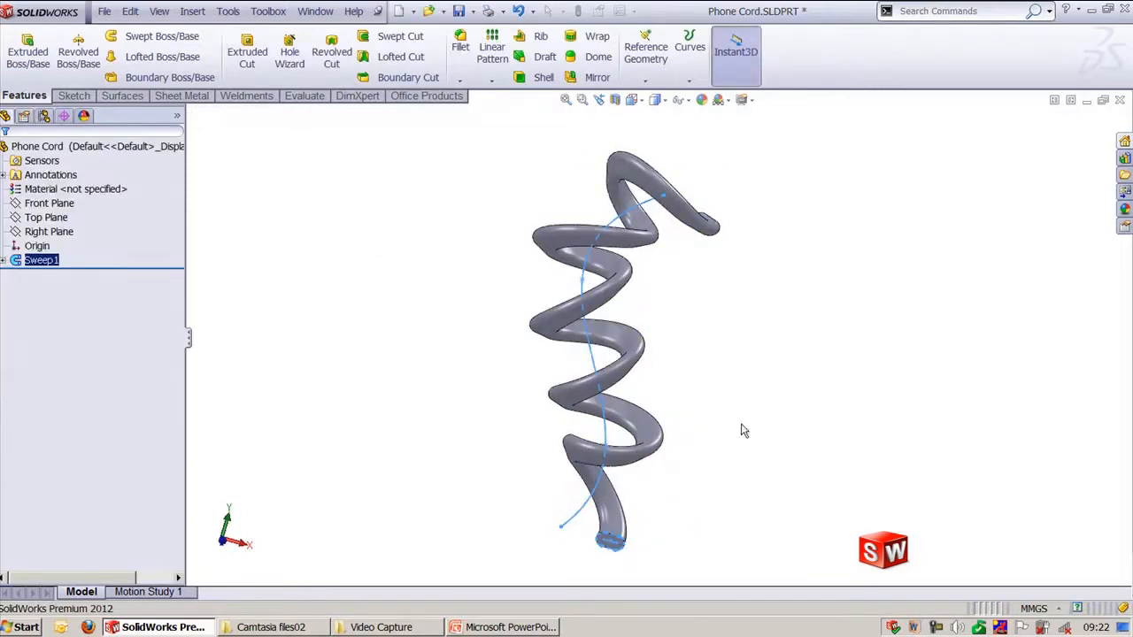
middle_click_drag(899, 434, 766, 390)
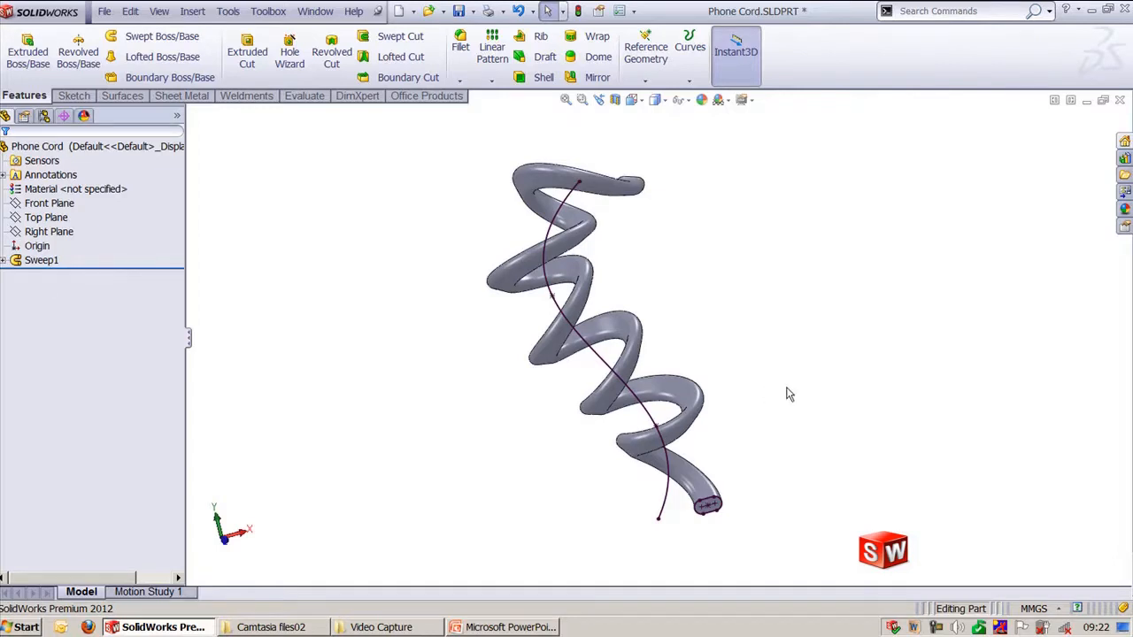
- Edit the phone cord sweep and try the Twist Along Path With Normal Constant orientation/twist type
left_click(41, 260)
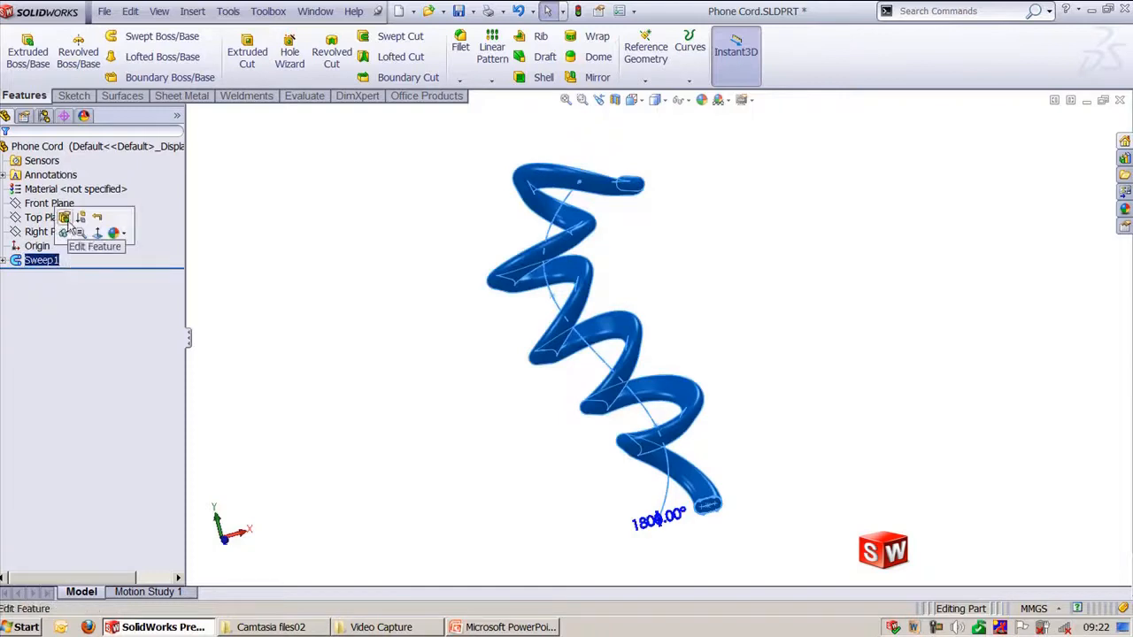
left_click(64, 219)
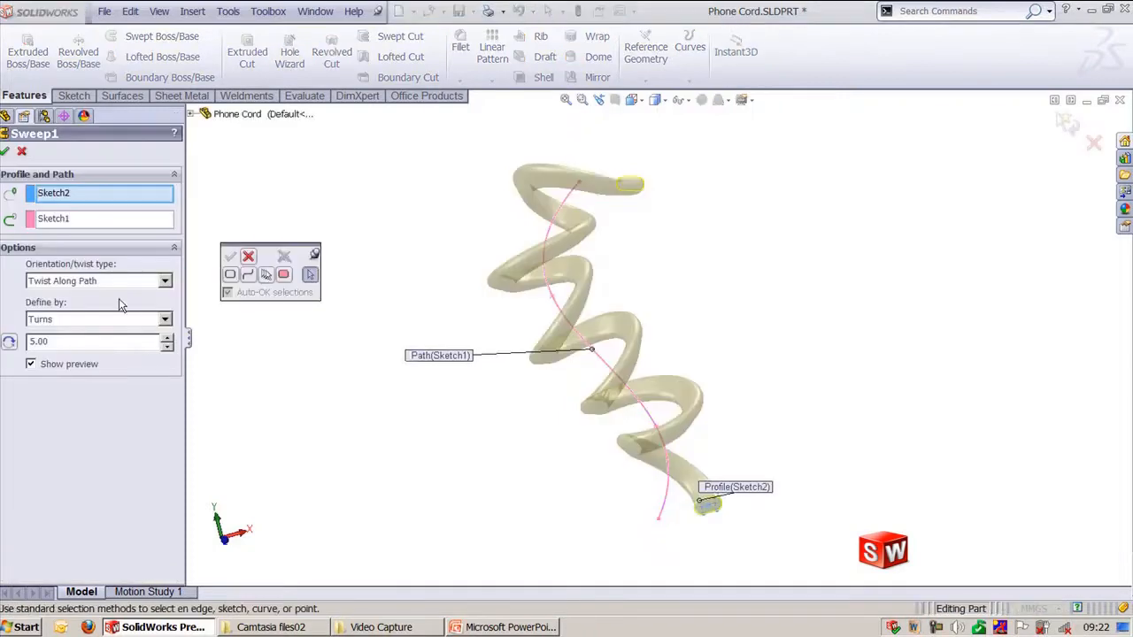
left_click(153, 281)
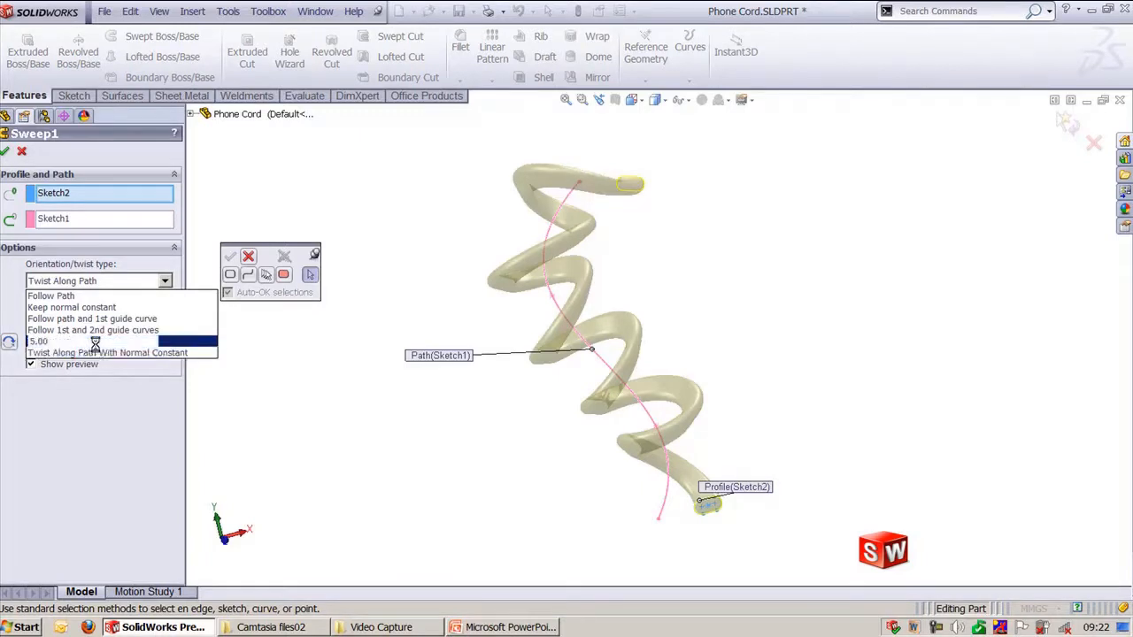
left_click(88, 341)
scroll(699, 310, "down", 2)
middle_click_drag(699, 310, 694, 340)
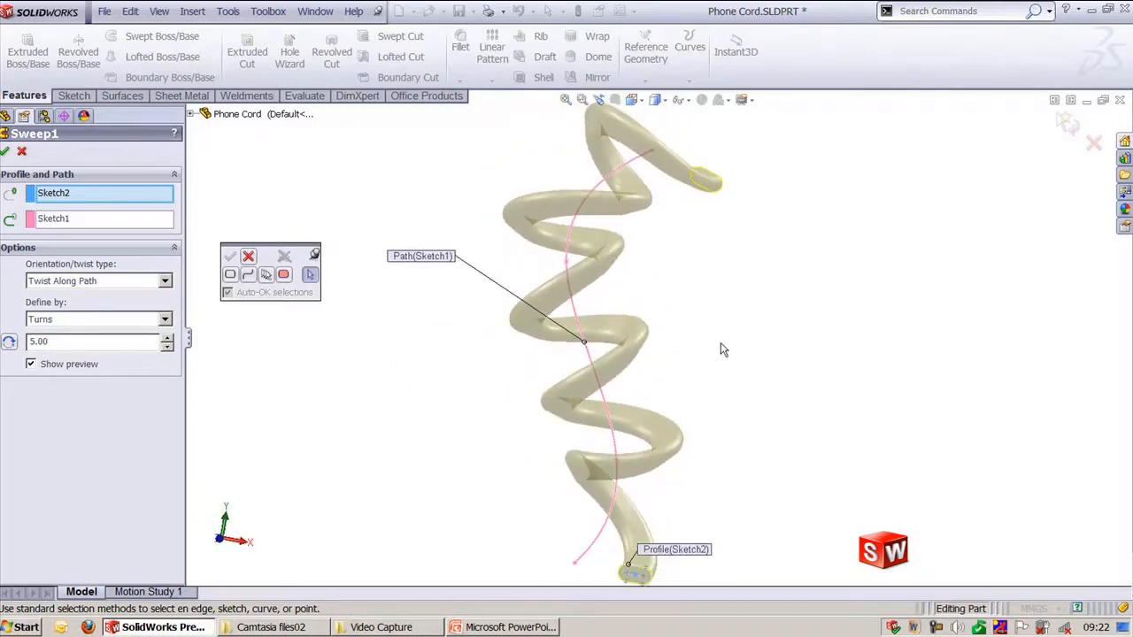
left_click(121, 281)
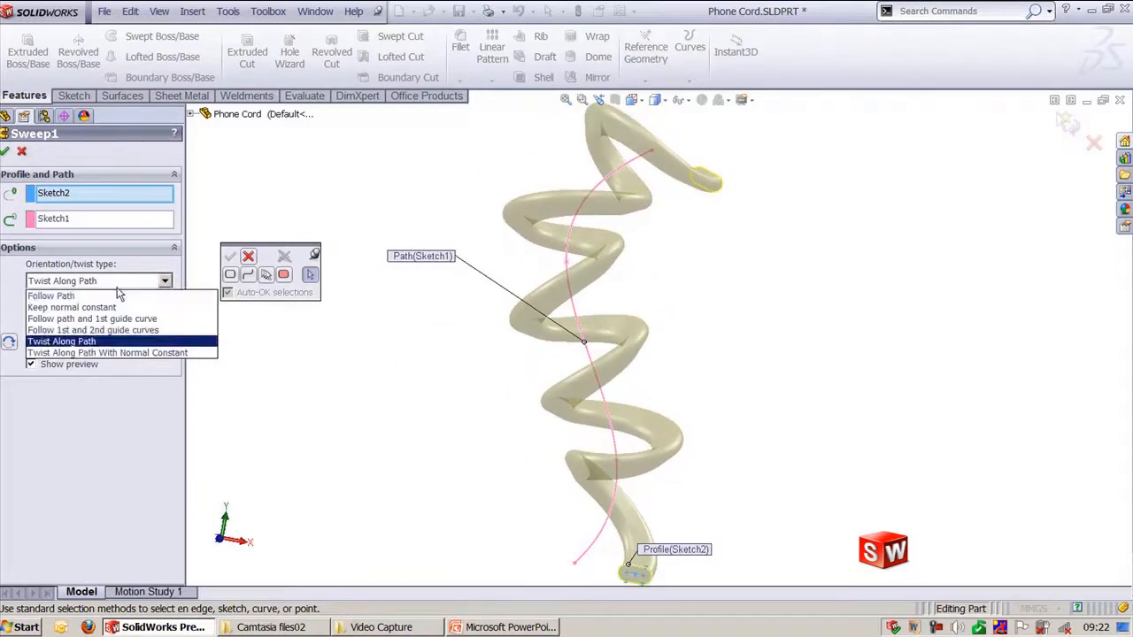
left_click(123, 352)
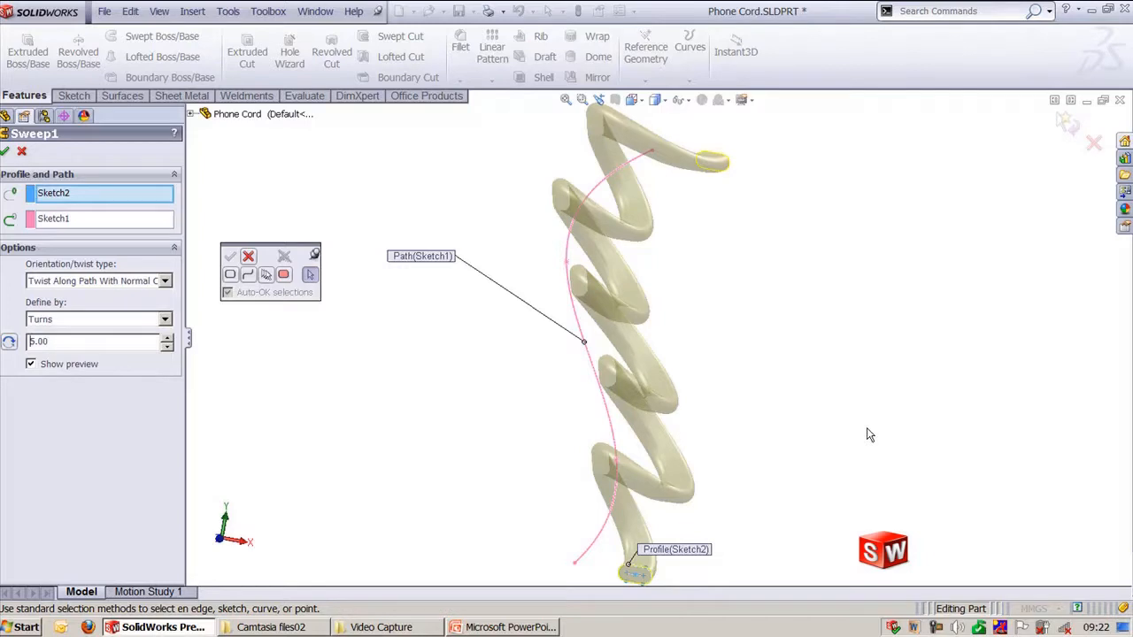
- Review the available orientation/twist types and discard the edit of the phone cord sweep
left_click(164, 281)
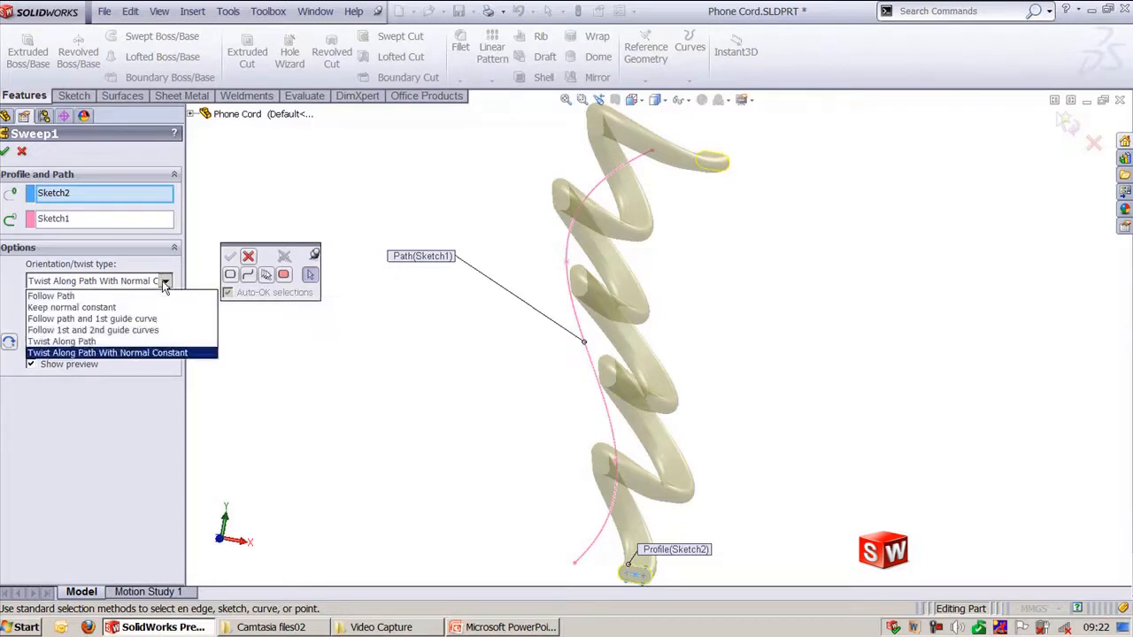
left_click(164, 282)
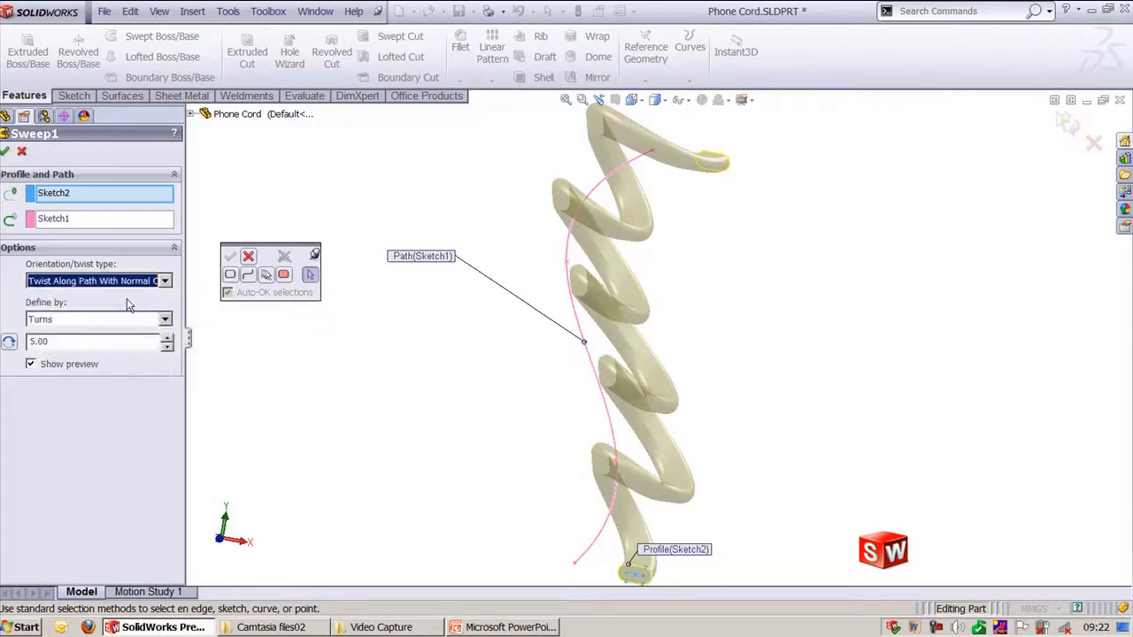
left_click(157, 281)
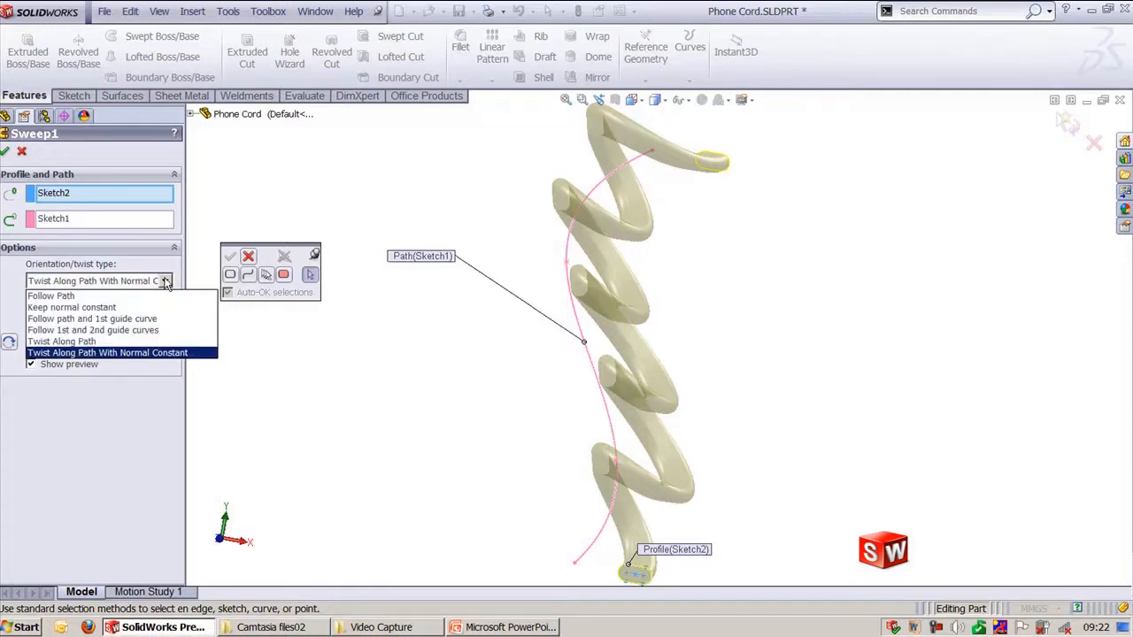
left_click(165, 281)
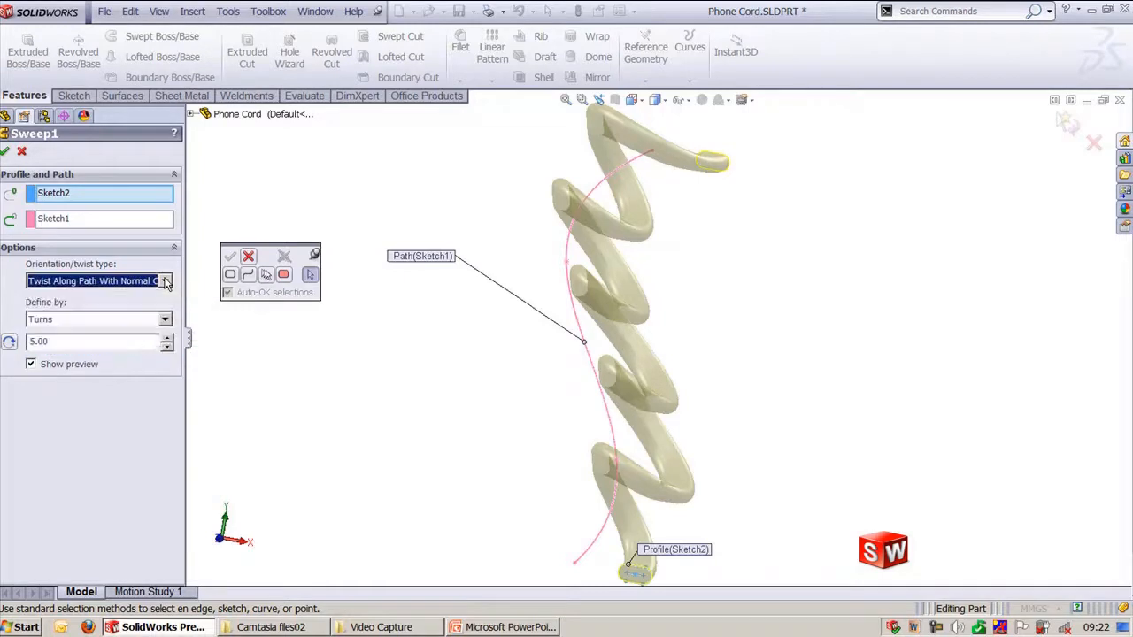
left_click(249, 257)
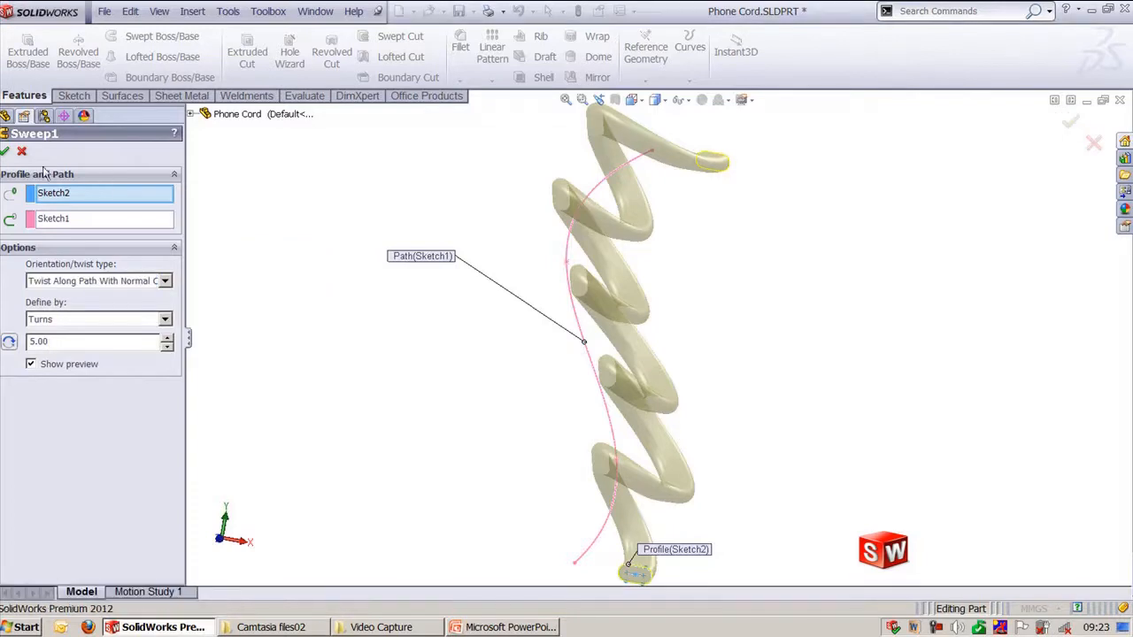
left_click(5, 151)
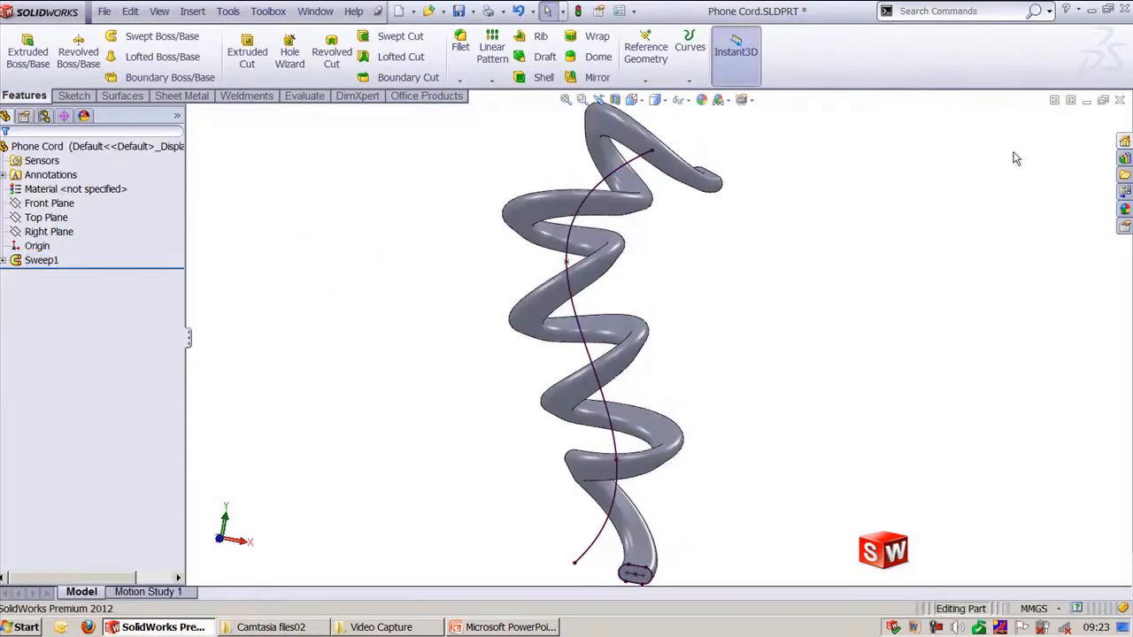
- Switch to the Connecting Rod part document and view its notched profile and three line sketches from another angle
left_click(319, 13)
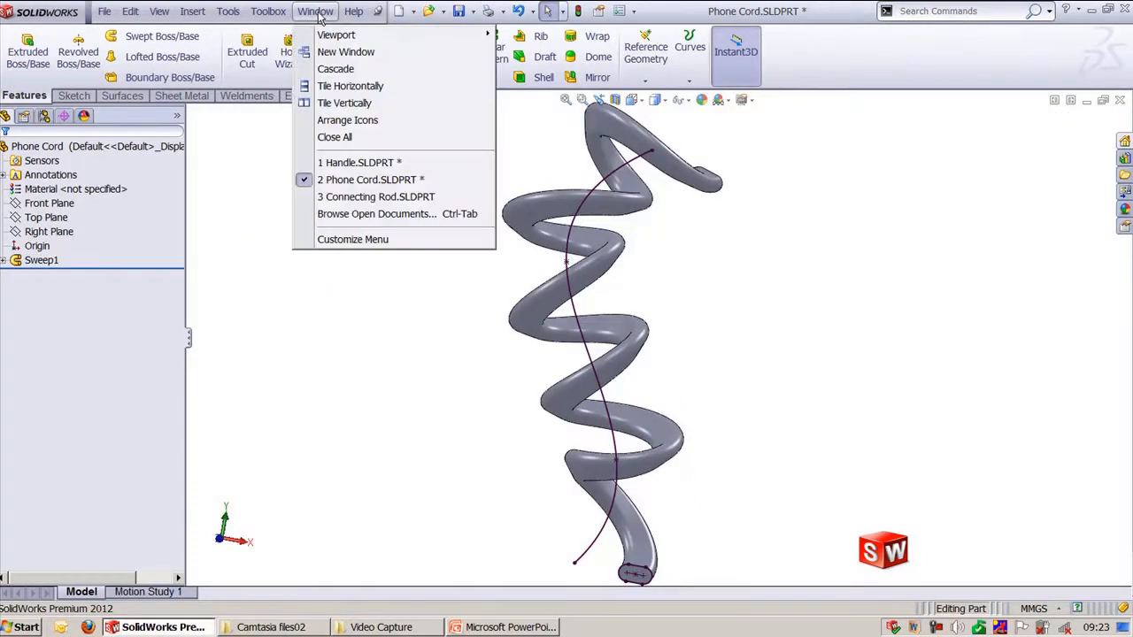
left_click(385, 196)
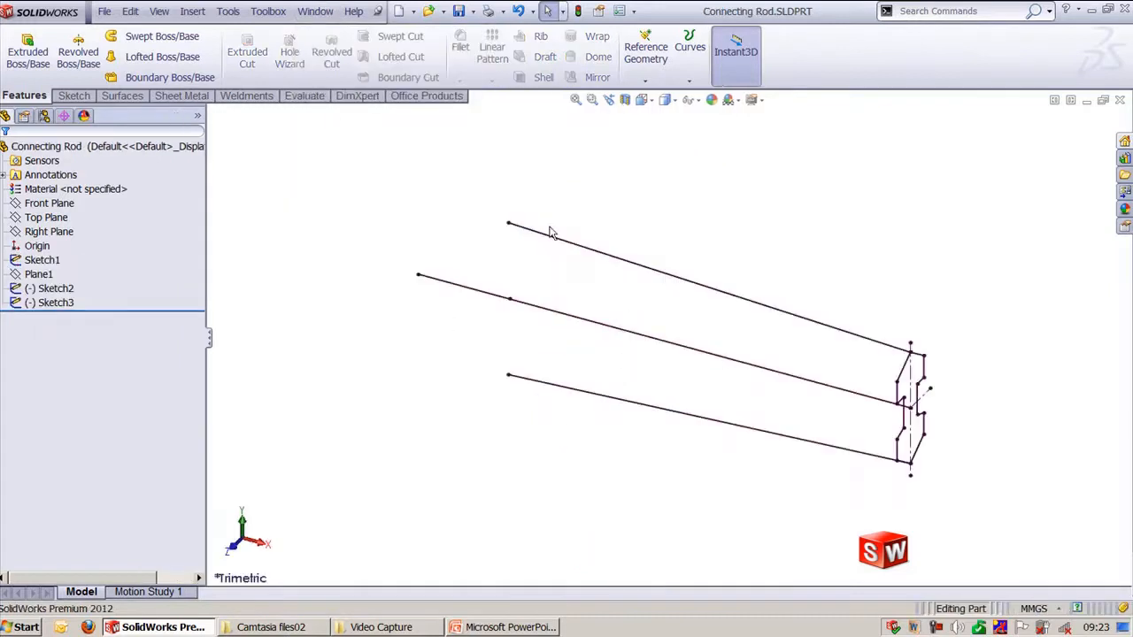
mouse_move(359, 421)
middle_mouse_down()
mouse_move(442, 331)
mouse_move(501, 369)
mouse_move(461, 413)
mouse_move(463, 430)
middle_mouse_up()
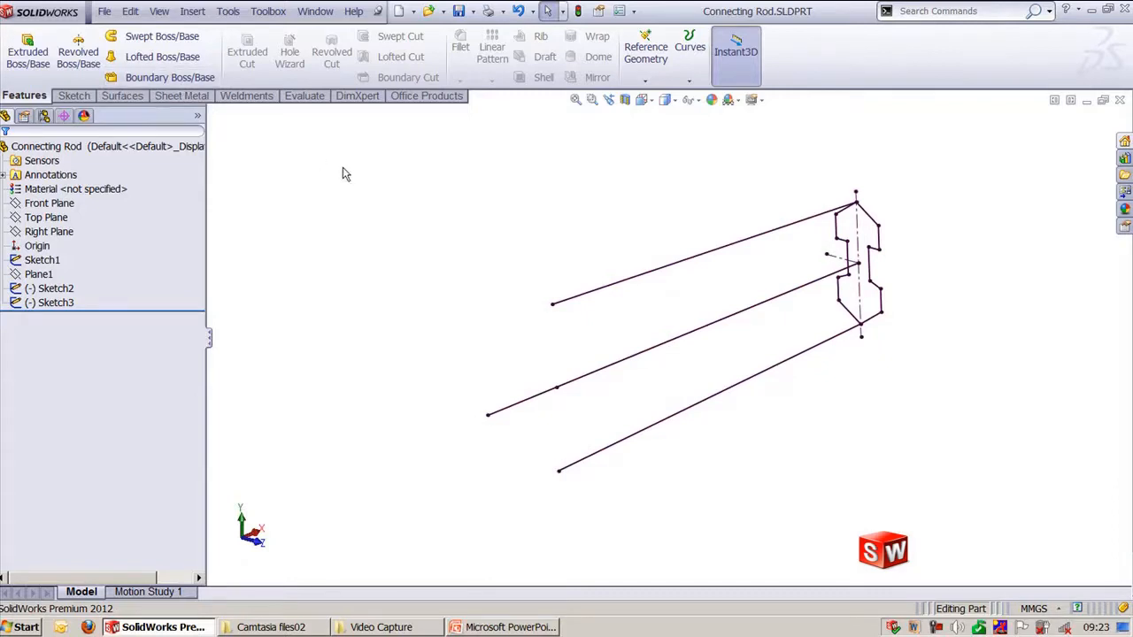
- Start a swept boss and select the region inside the notched closed outline as the profile
left_click(164, 37)
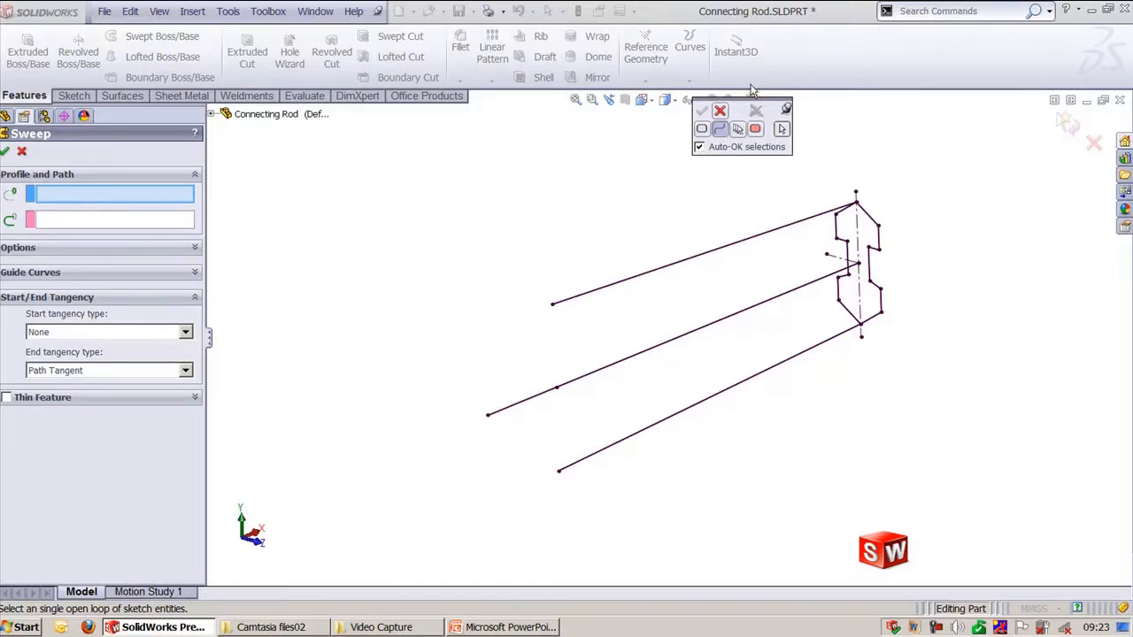
left_click_drag(736, 106, 585, 154)
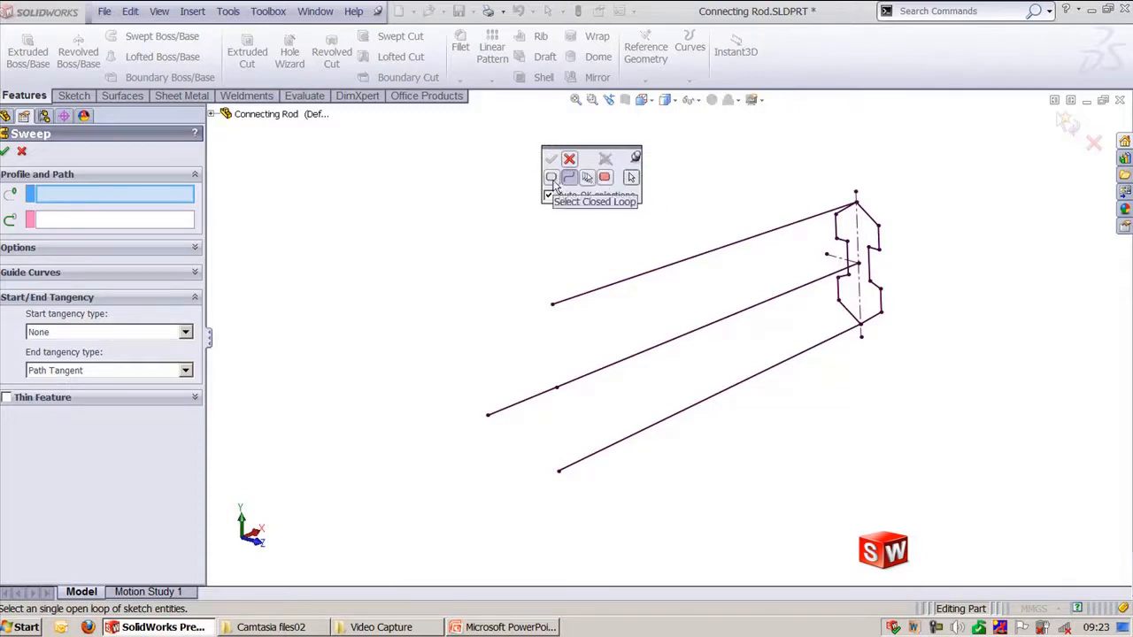
left_click(604, 177)
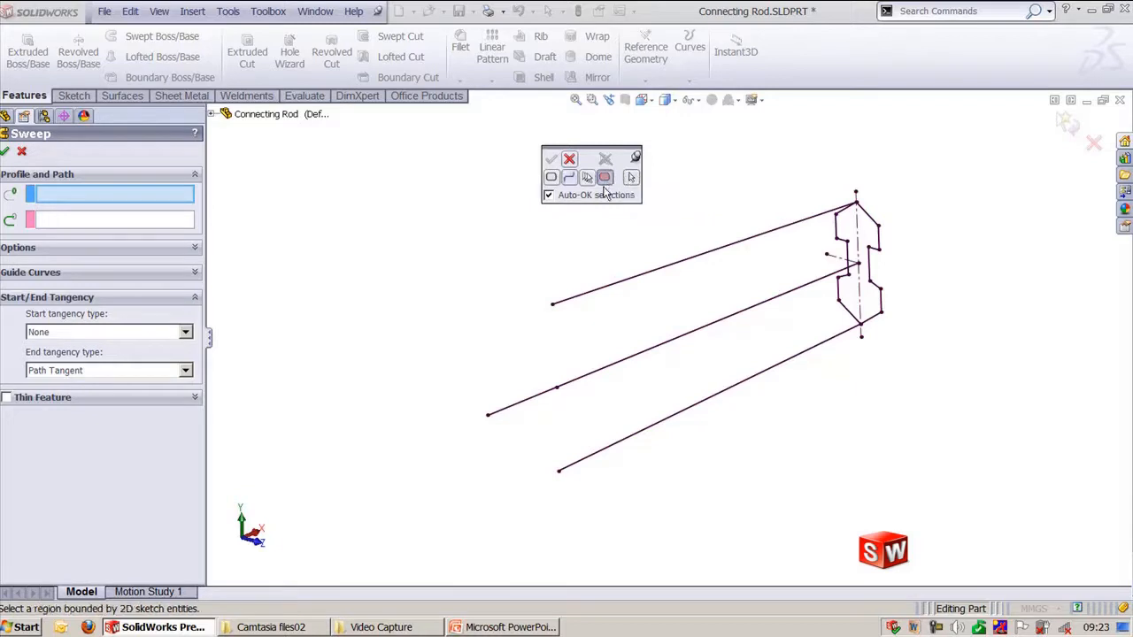
left_click(845, 232)
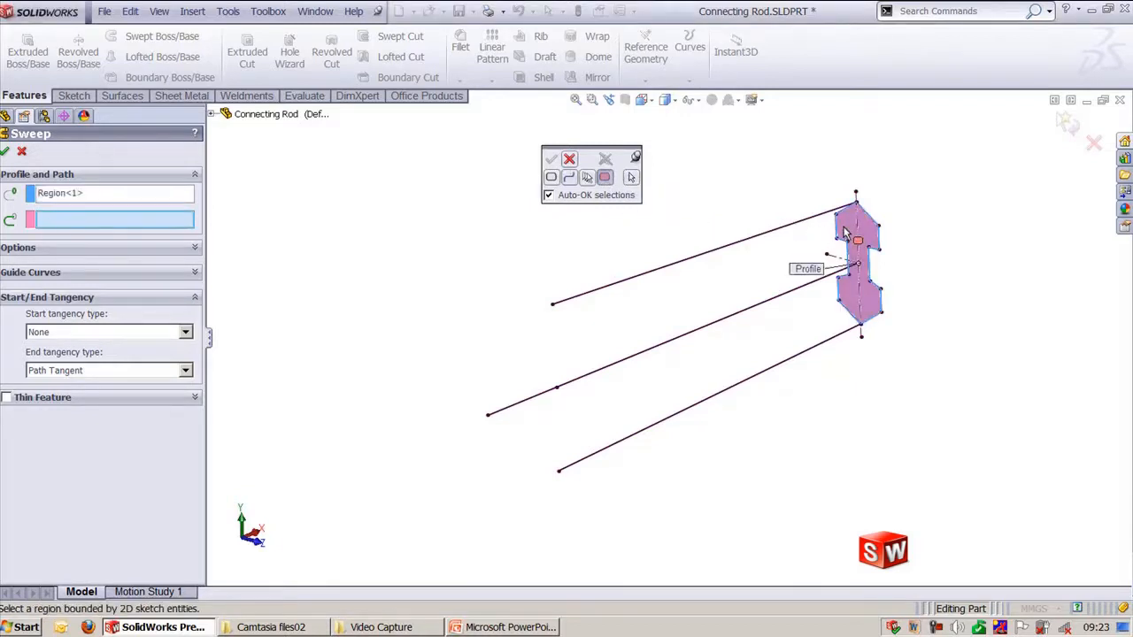
- Select the middle line as an open loop for the sweep path
left_click(587, 177)
left_click(571, 181)
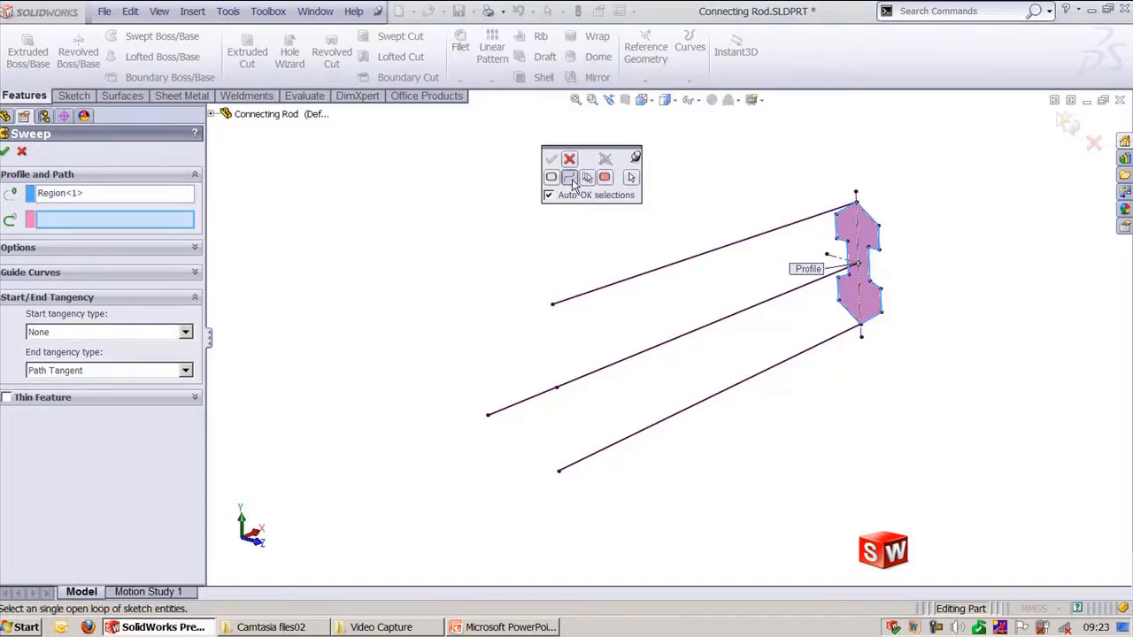
left_click(630, 180)
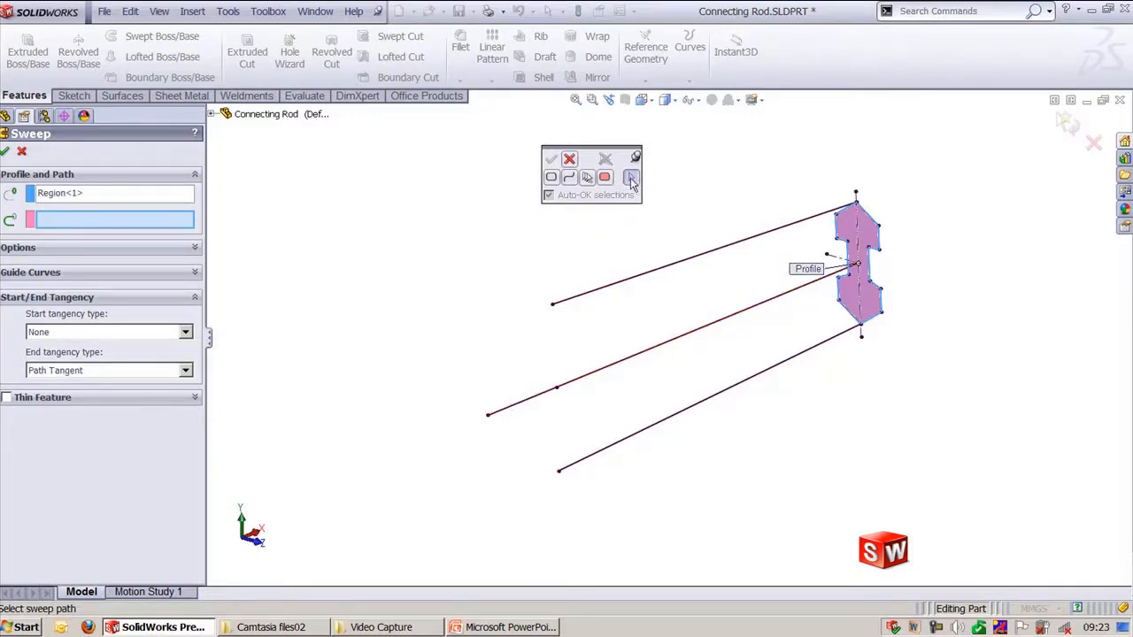
left_click(571, 178)
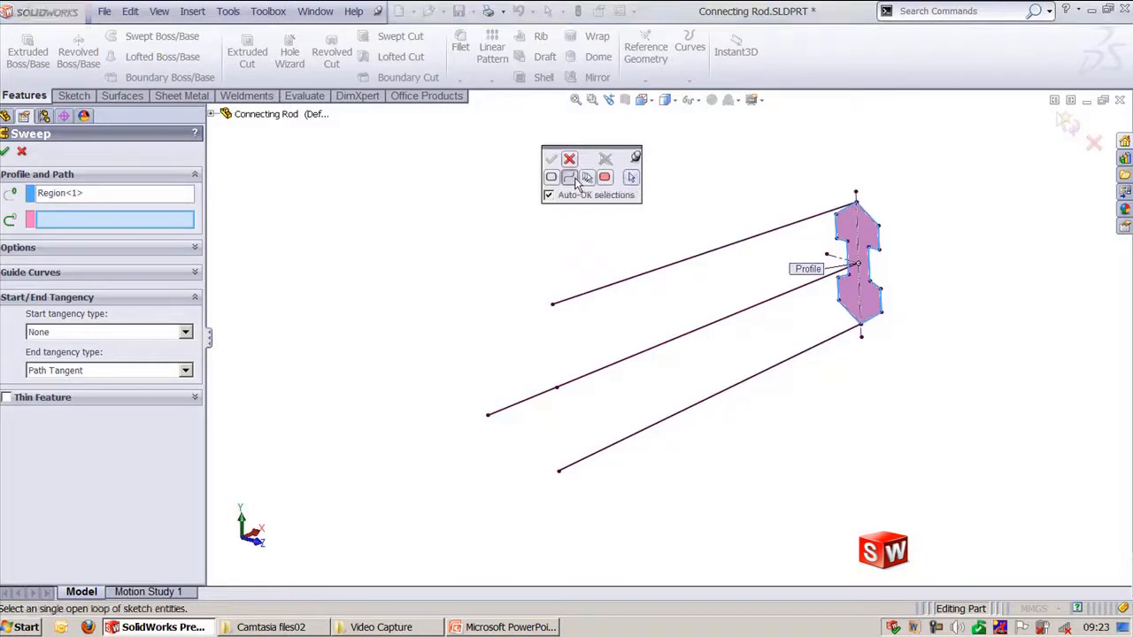
left_click(522, 407)
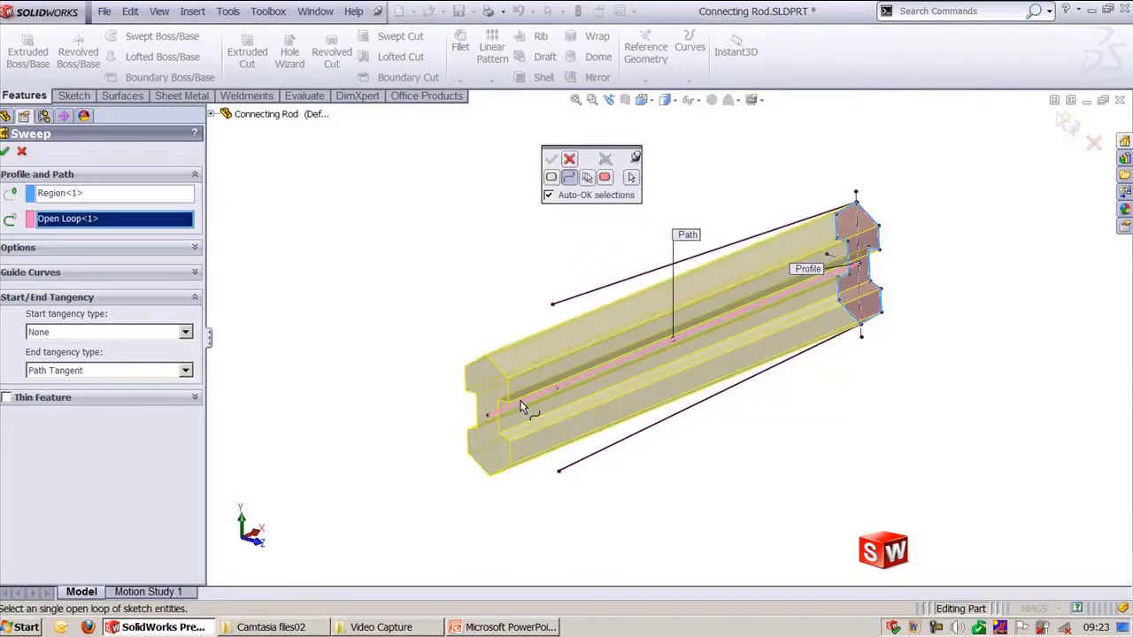
middle_click_drag(789, 468, 771, 449)
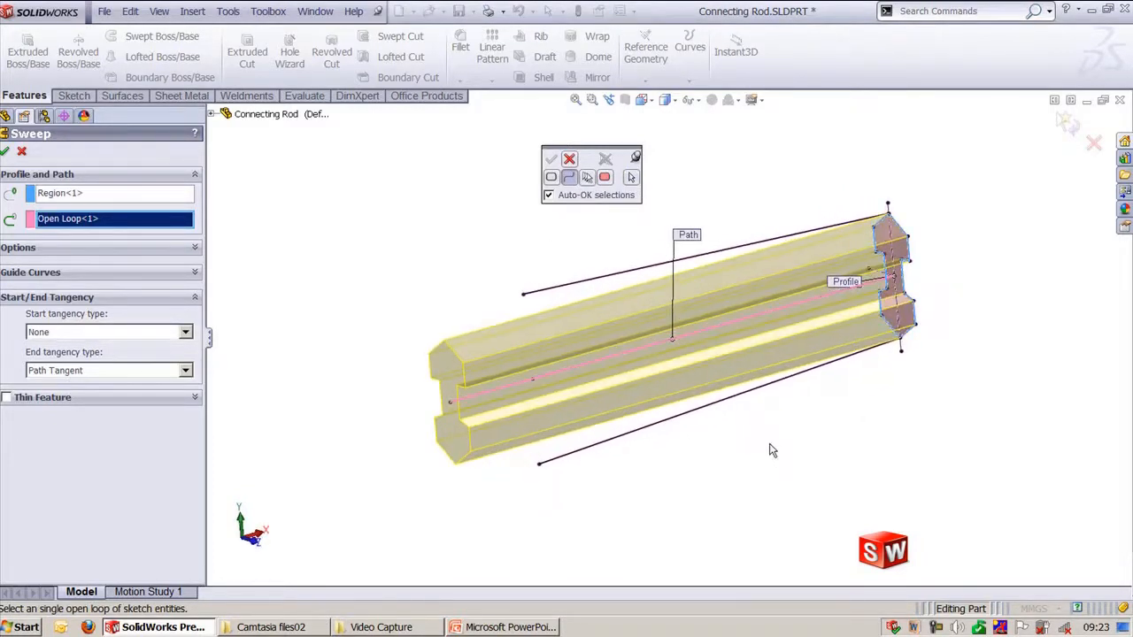
- Set the orientation/twist type to Follow path and 1st guide curve, with the upper line as an open-loop guide curve
left_click(173, 256)
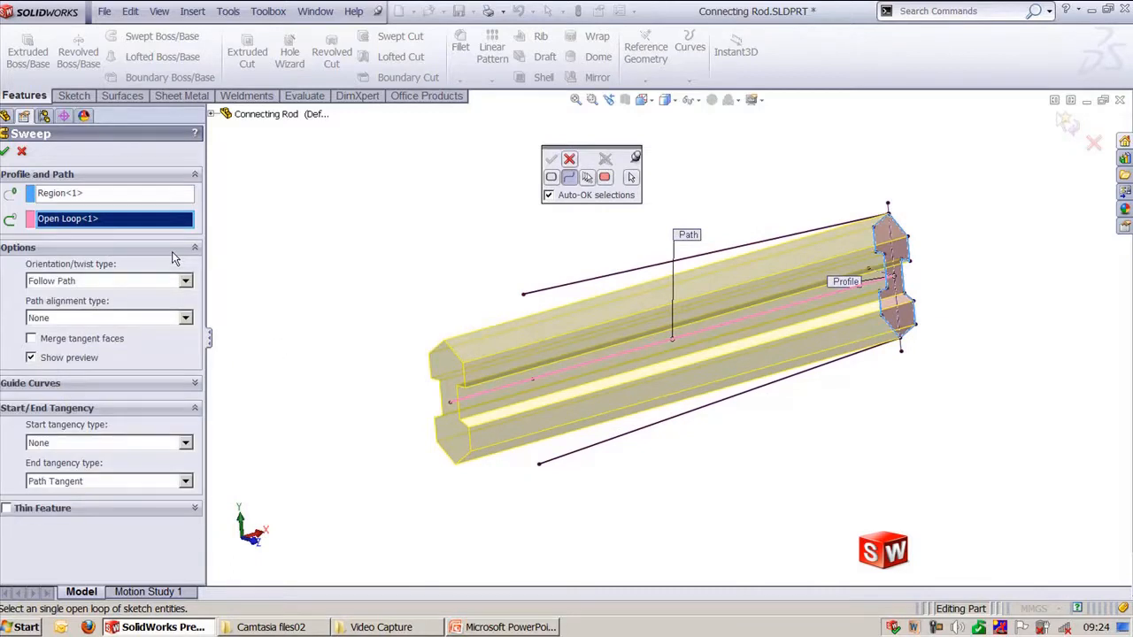
left_click(124, 281)
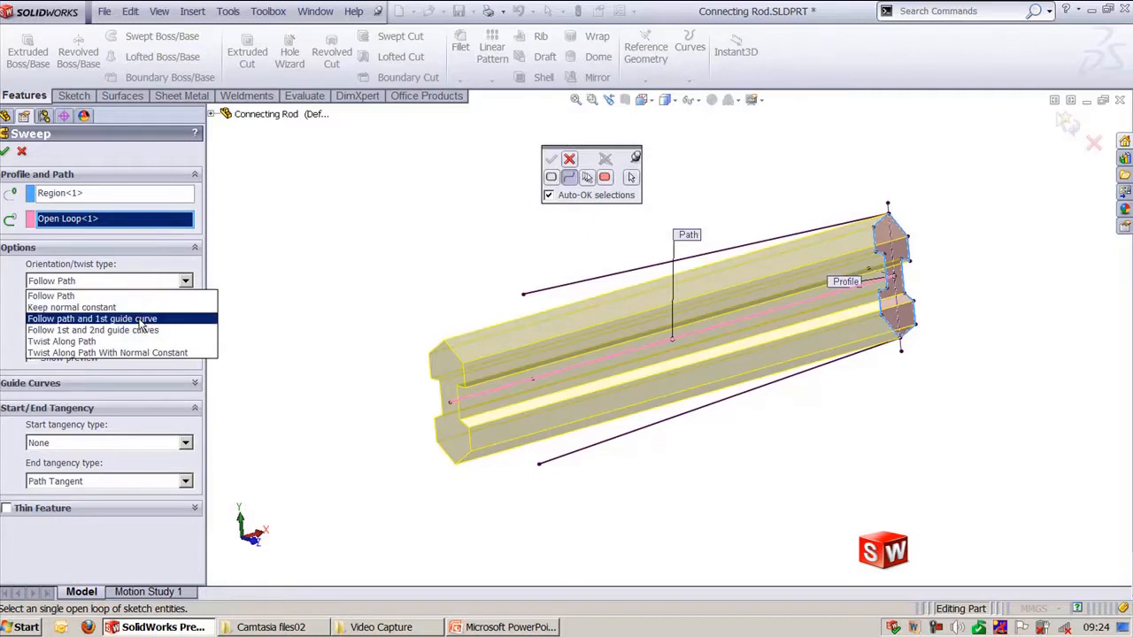
left_click(140, 320)
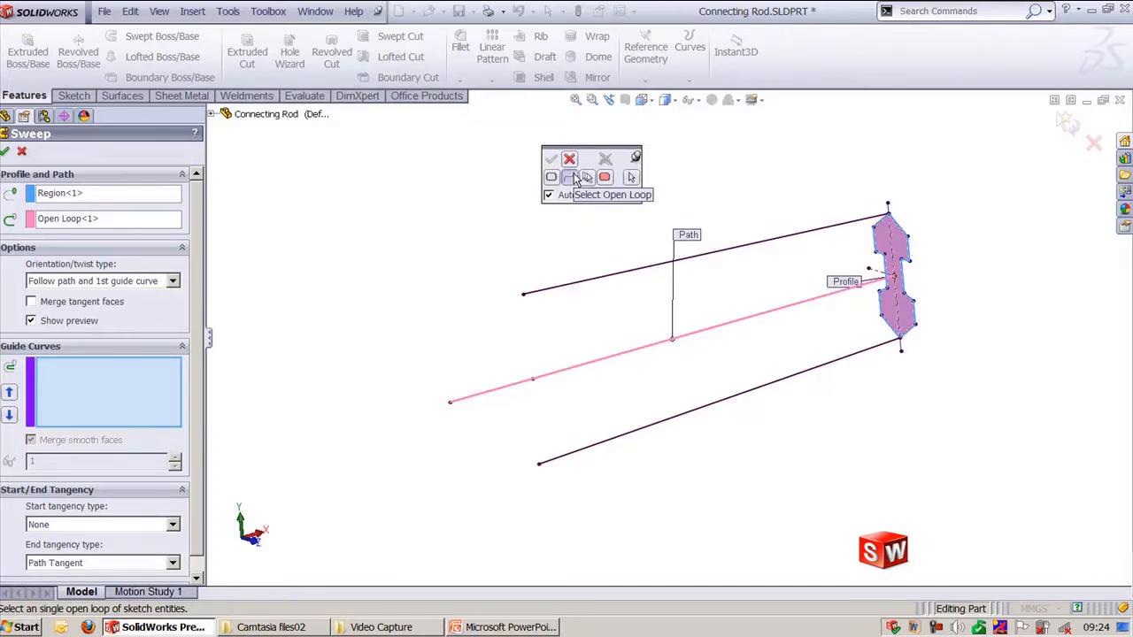
left_click(833, 227)
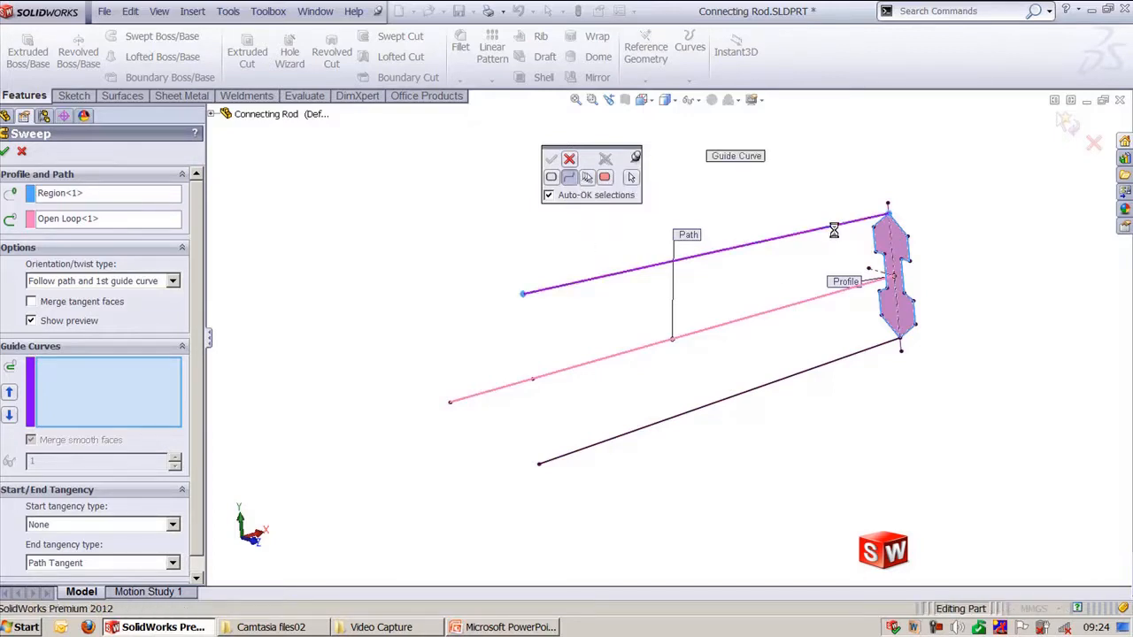
middle_click_drag(782, 414, 652, 467)
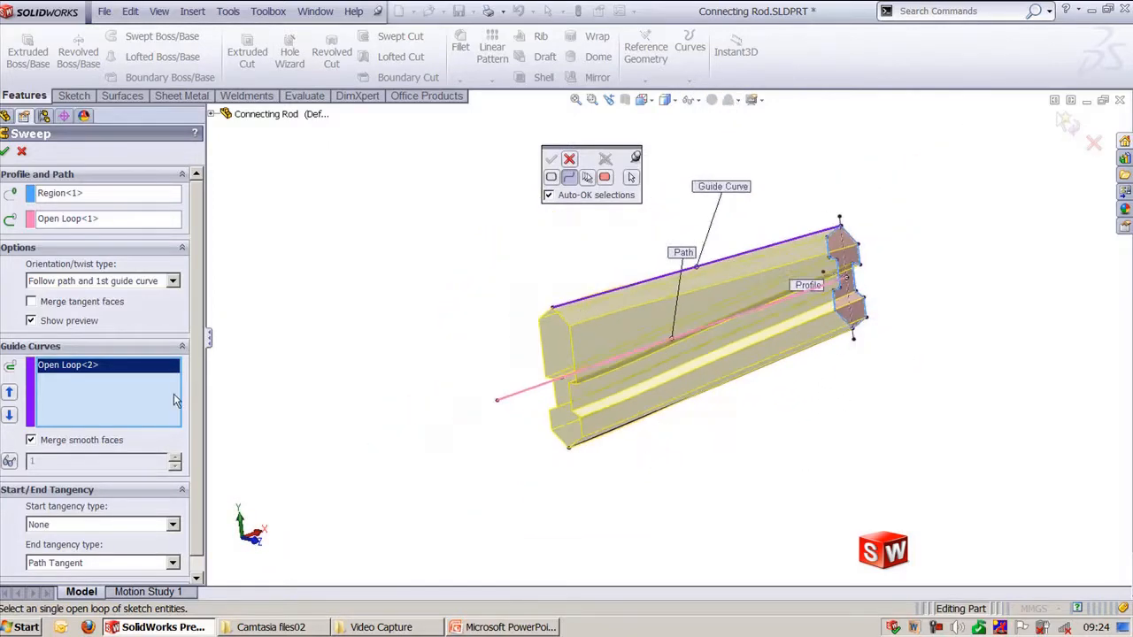
- Set the orientation/twist type to Follow 1st and 2nd guide curves, add the lower line as second guide curve, and complete the sweep
left_click(118, 281)
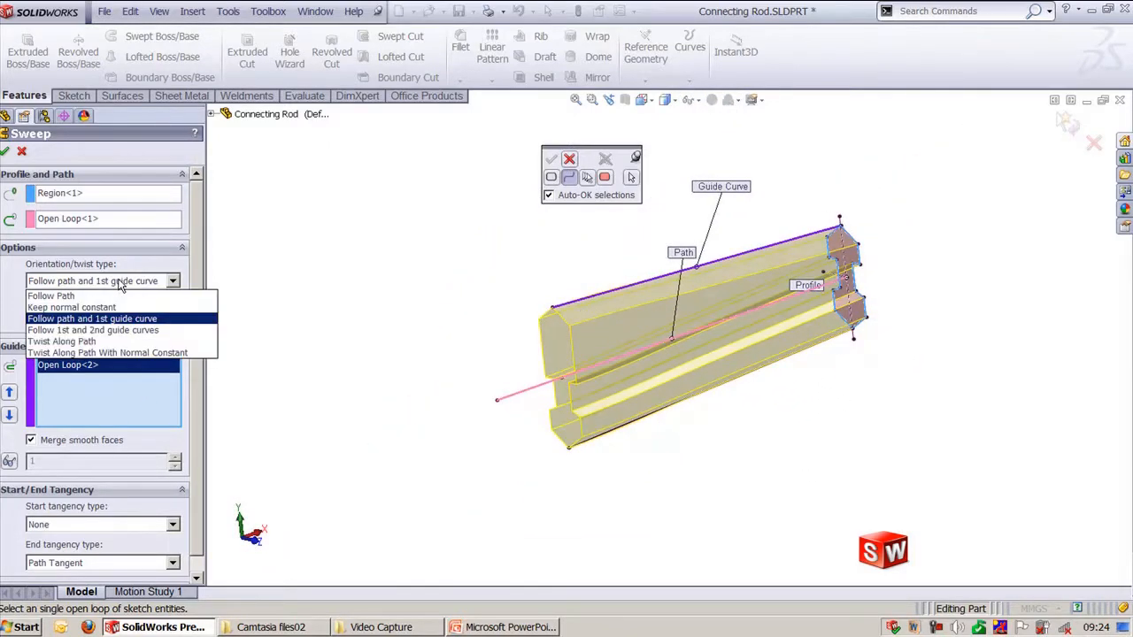
left_click(114, 330)
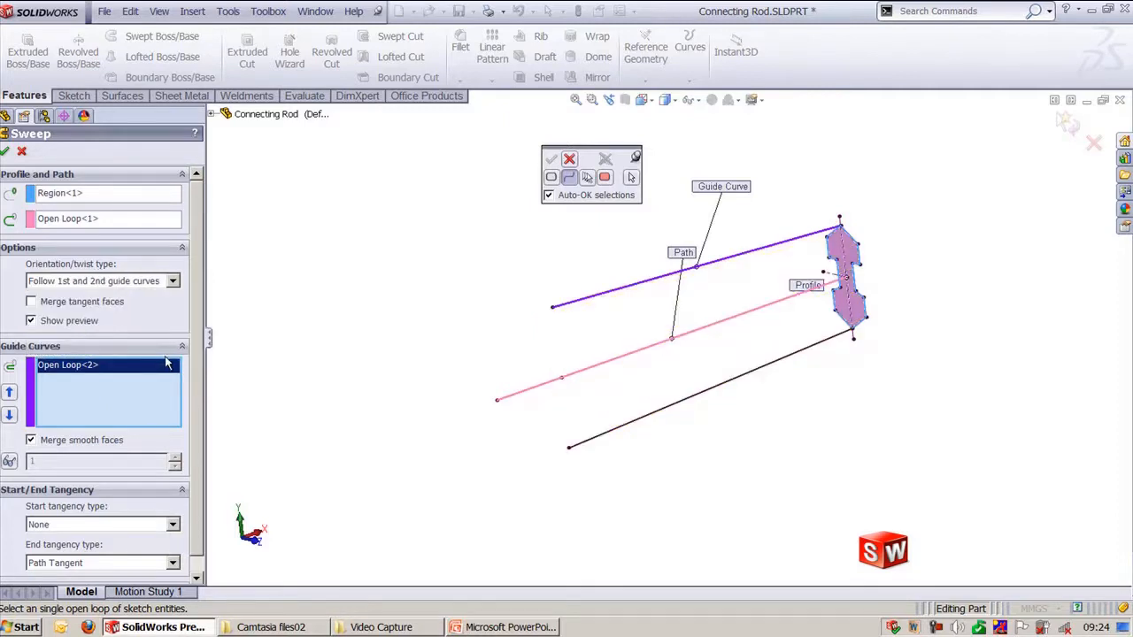
left_click(598, 443)
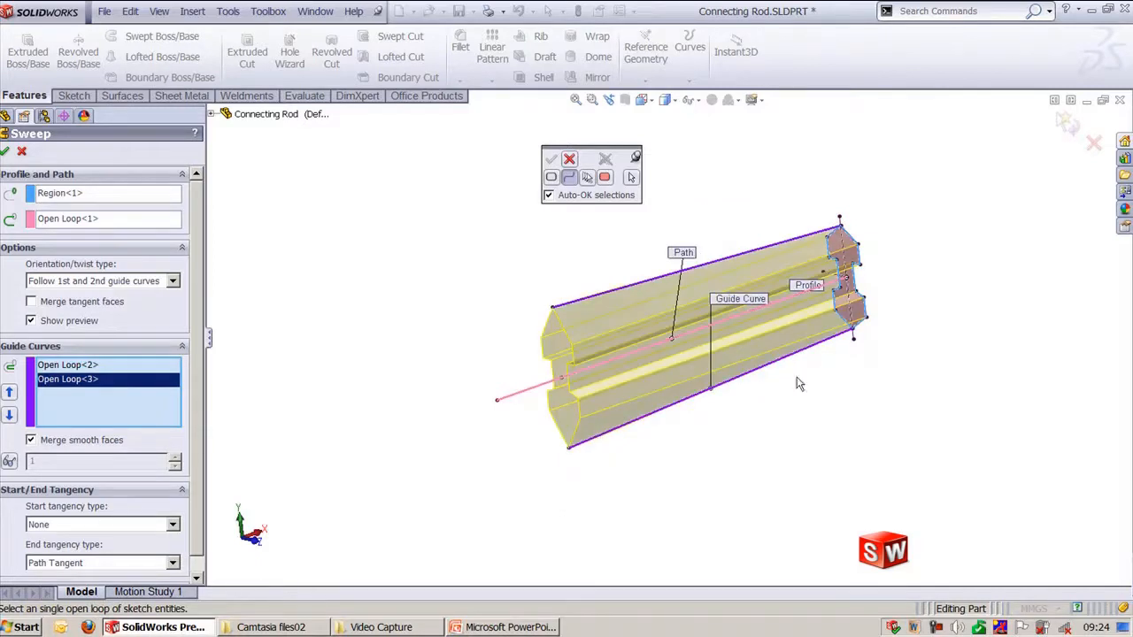
middle_click_drag(823, 199, 792, 187)
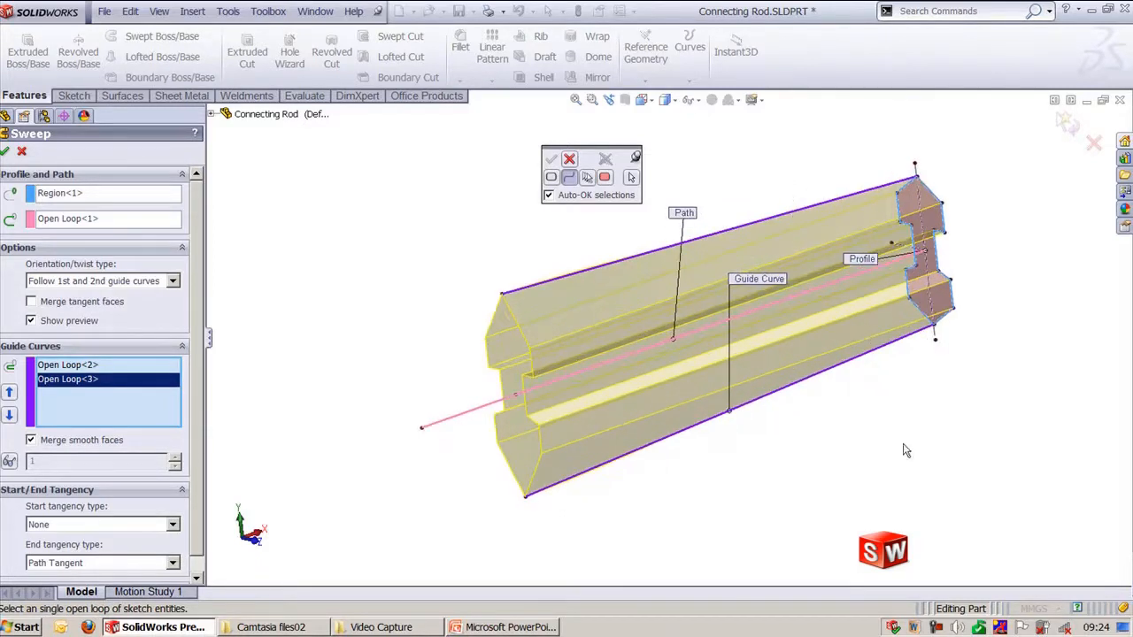
middle_click_drag(907, 451, 810, 445)
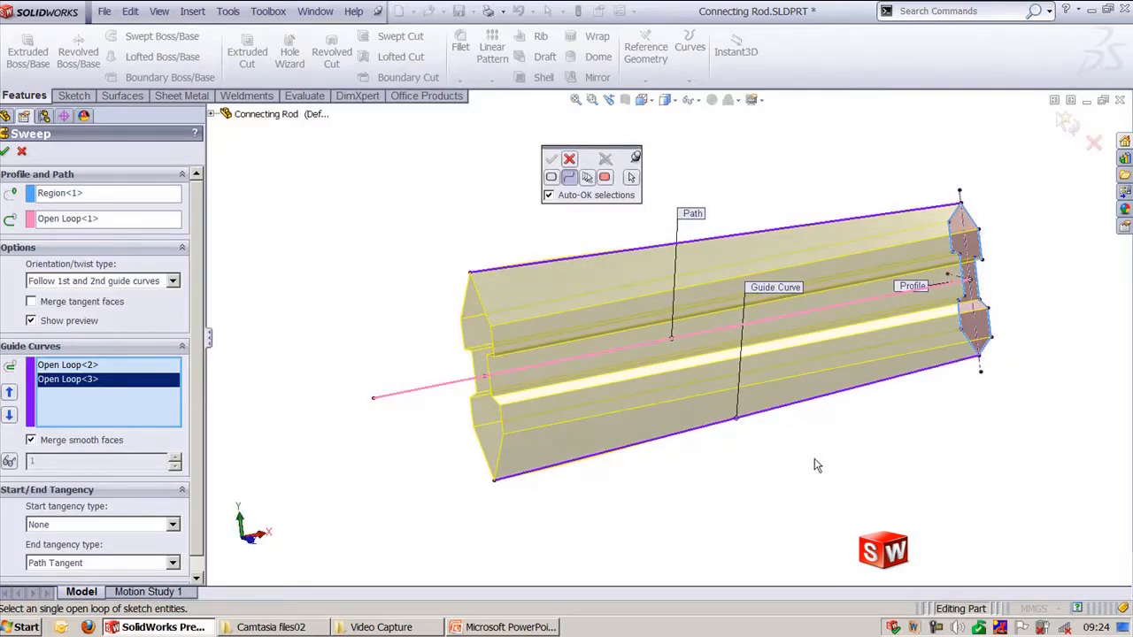
left_click(5, 151)
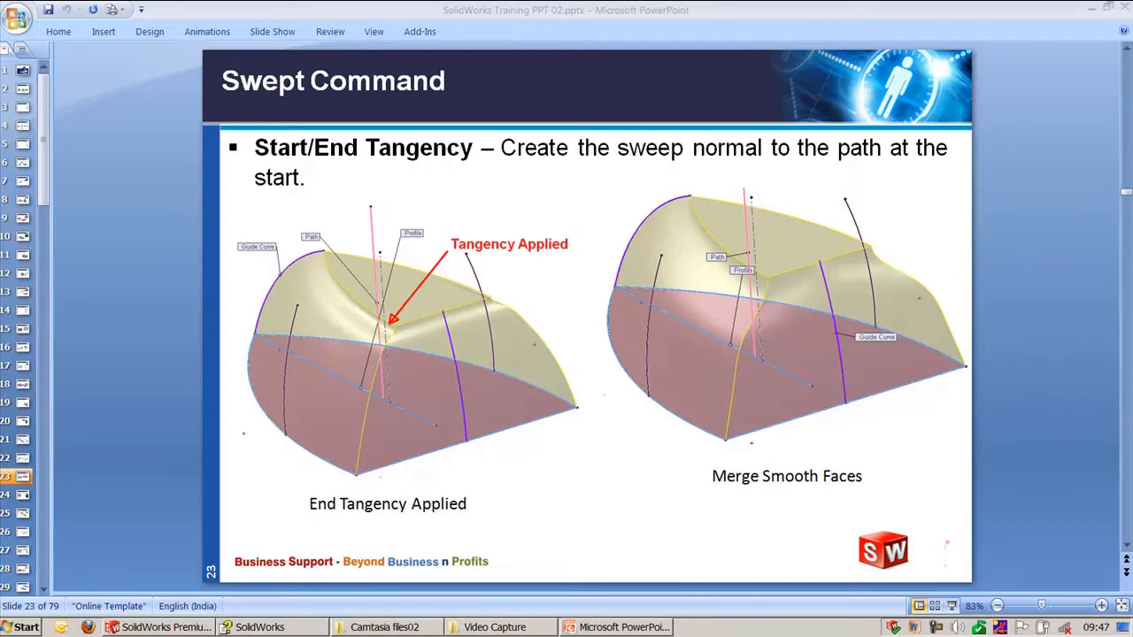
- Switch to the Align With End Faces part in SolidWorks and examine its cylinder, helix and small circle sketch from other angles
left_click(144, 629)
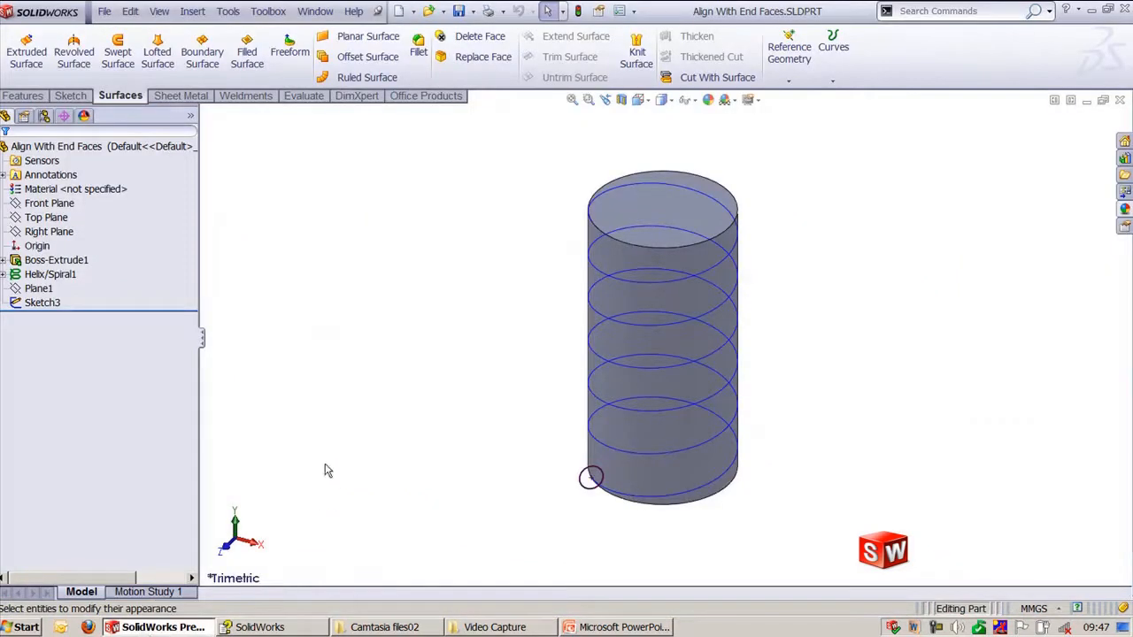
mouse_move(407, 507)
middle_mouse_down()
mouse_move(440, 390)
mouse_move(392, 366)
mouse_move(363, 405)
middle_mouse_up()
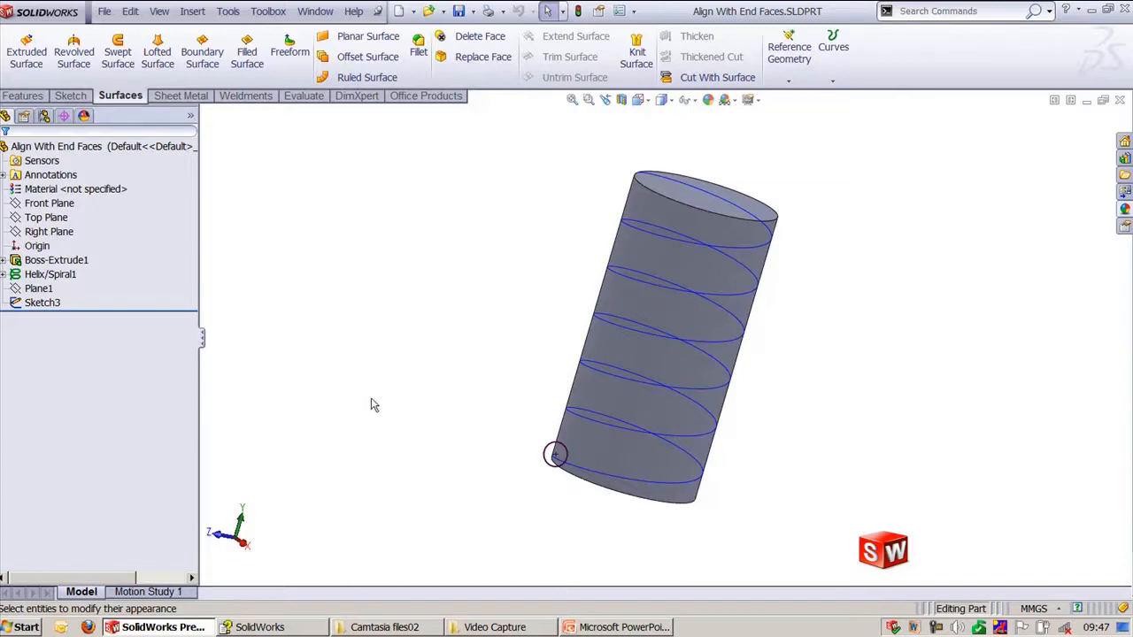
middle_click_drag(417, 460, 461, 500)
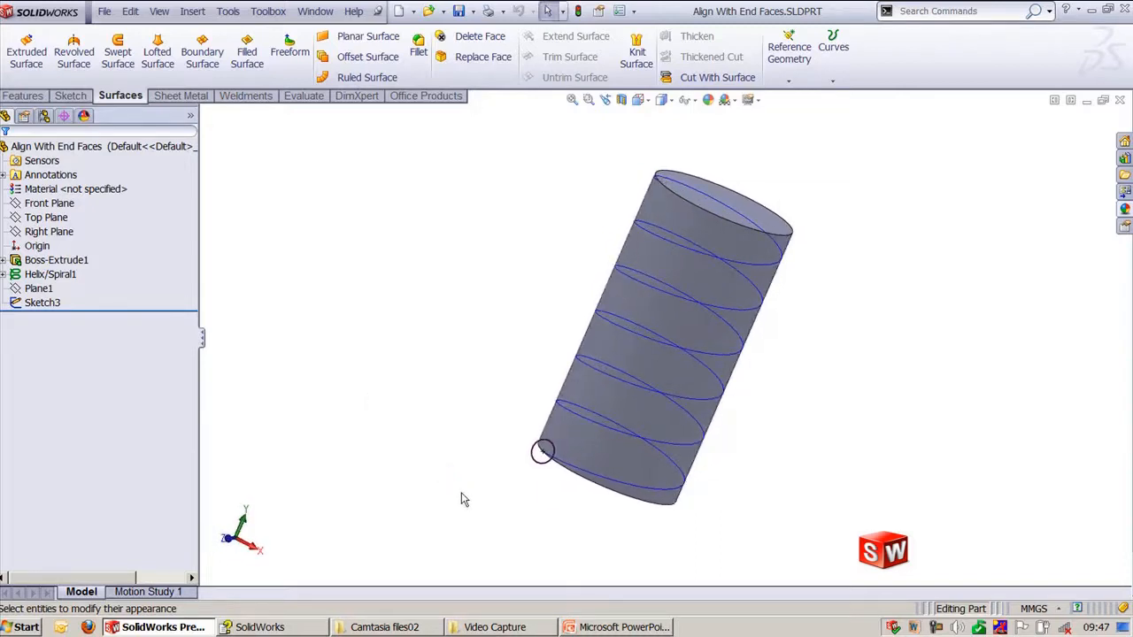
left_click(537, 454)
- Start a swept cut with the small circle sketch as the profile and the helix around the cylinder as the path
left_click(26, 96)
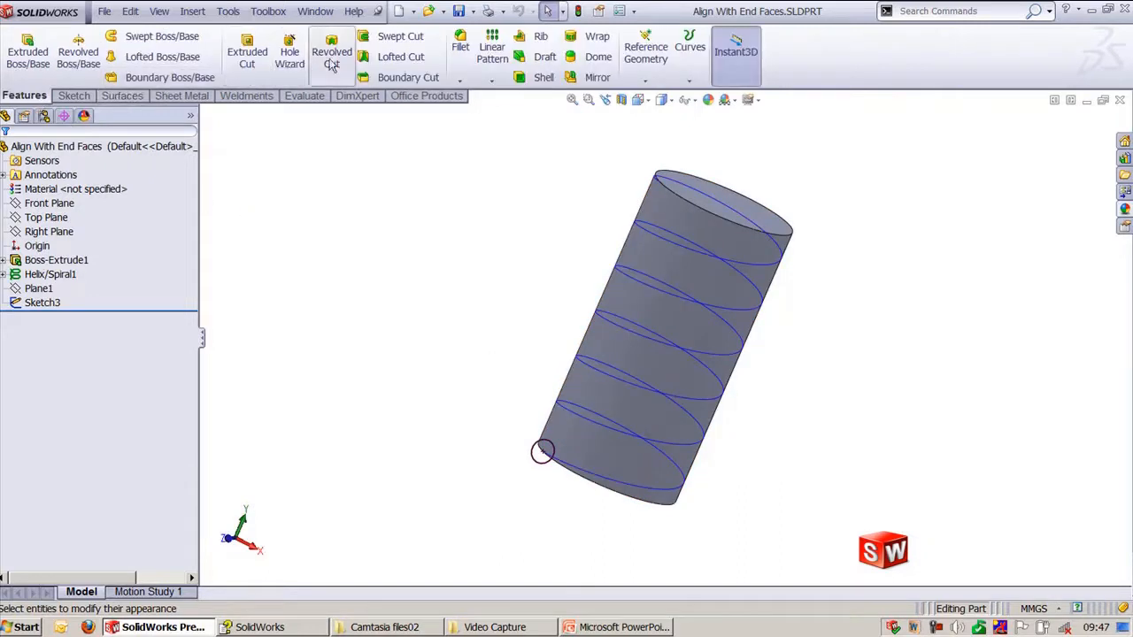
left_click(394, 36)
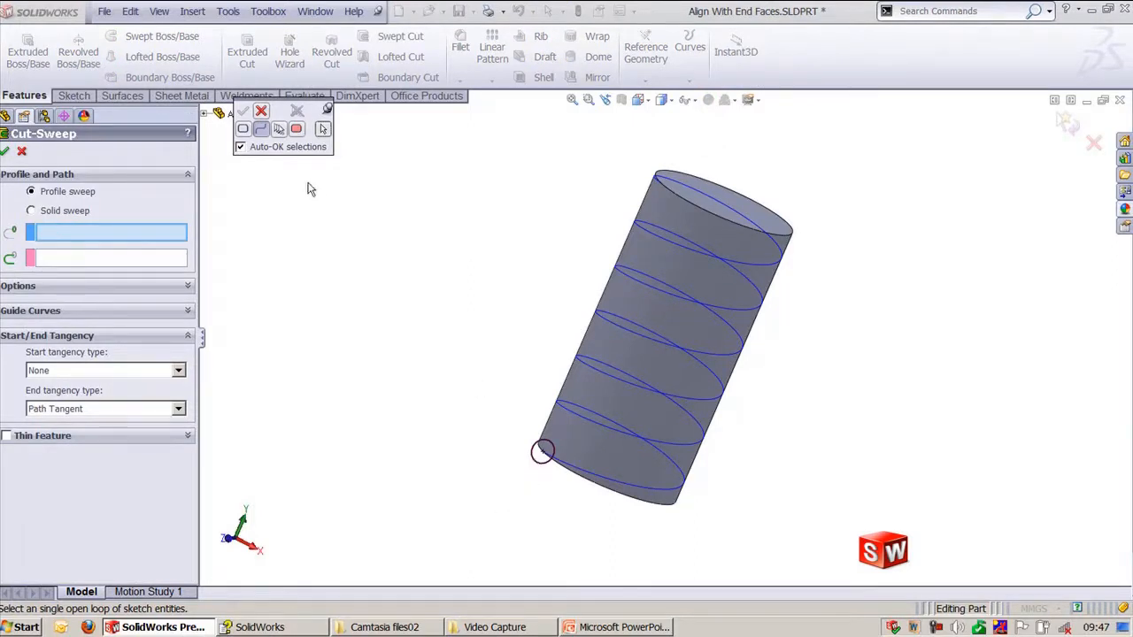
left_click_drag(291, 112, 327, 144)
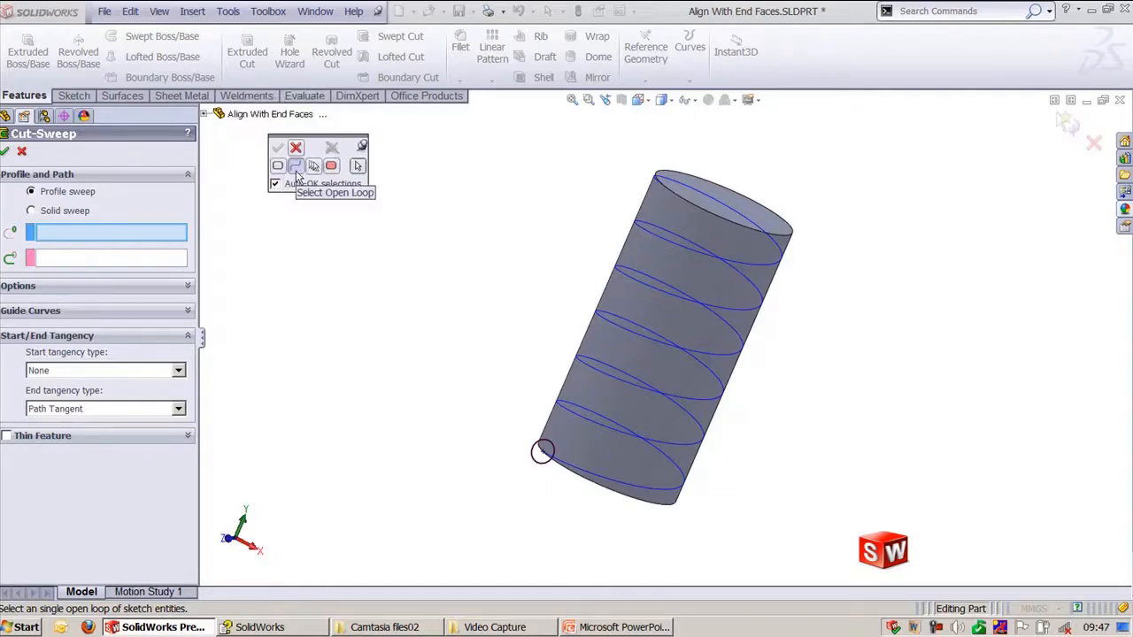
left_click(358, 166)
left_click(536, 459)
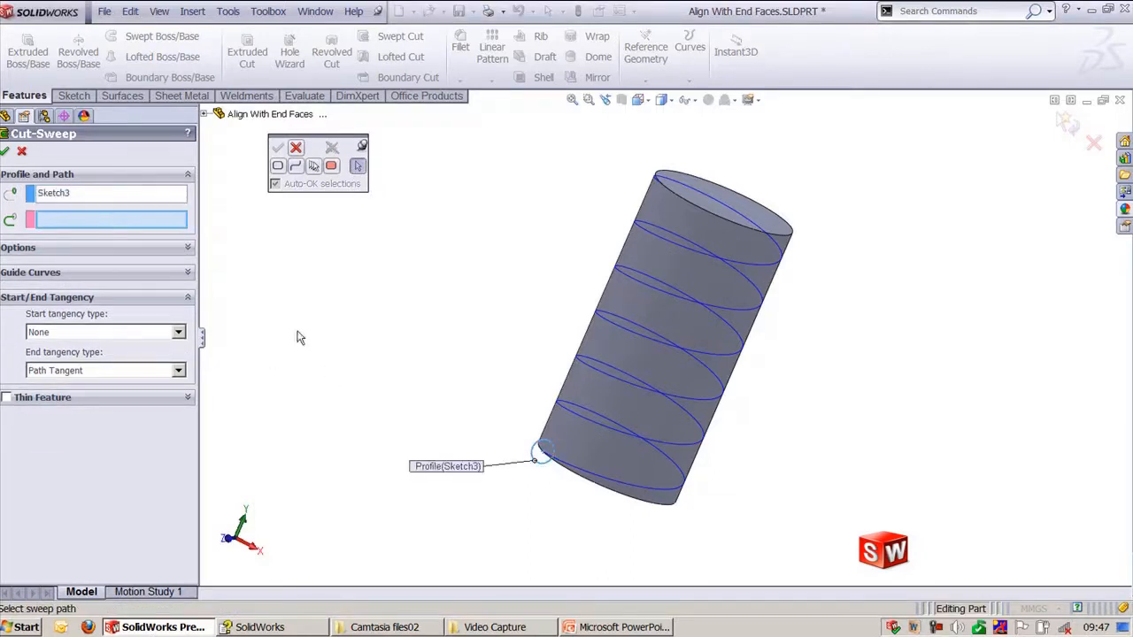
left_click(565, 462)
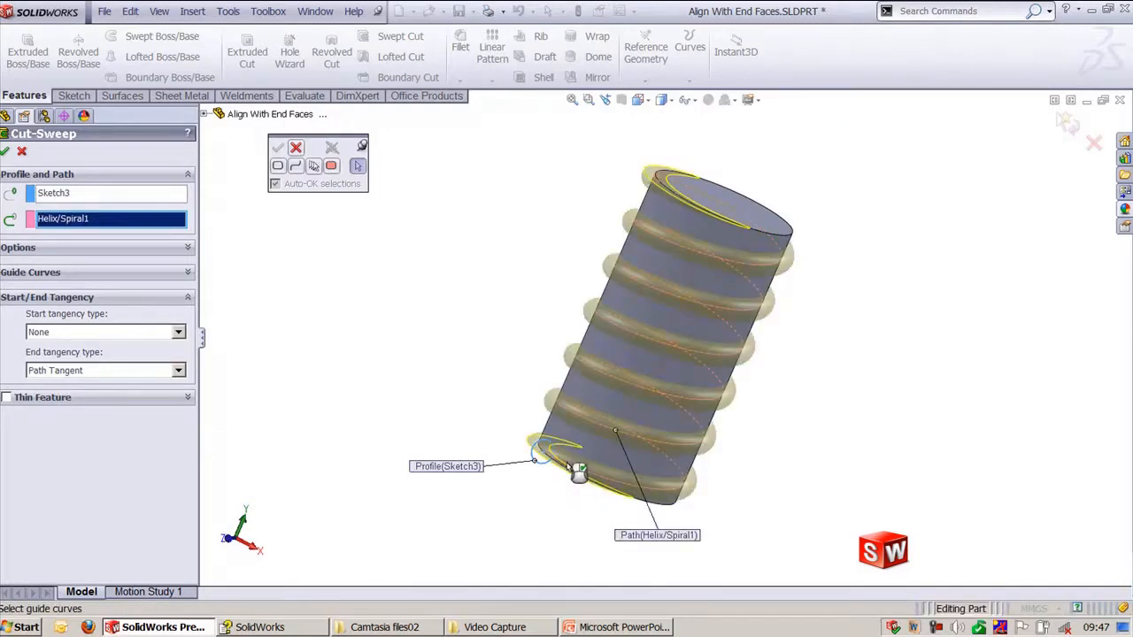
left_click(296, 148)
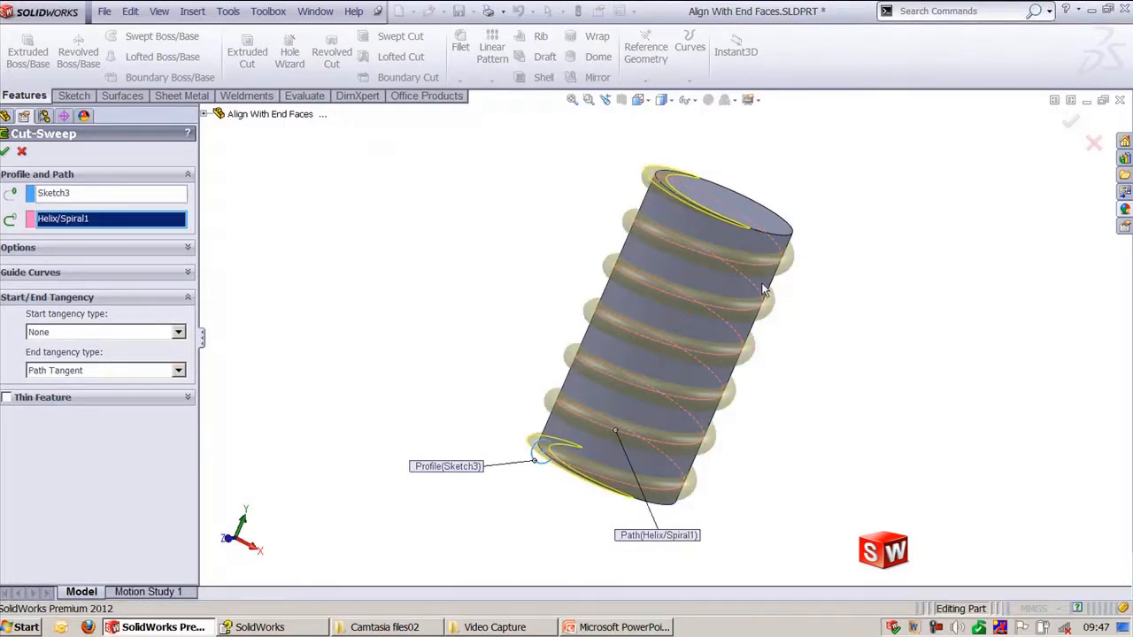
- Turn off Align with end faces for the swept cut and inspect the preview at the cylinder's upper end
middle_click_drag(763, 295, 650, 314)
scroll(690, 146, "down", 1)
middle_click_drag(625, 255, 831, 326)
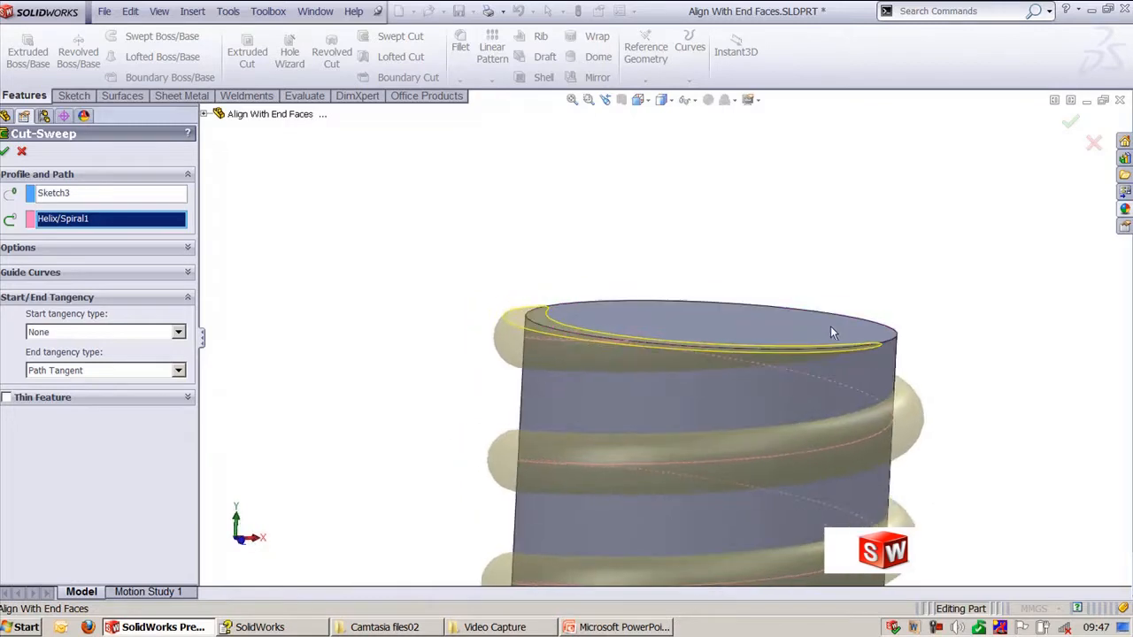
left_click(156, 249)
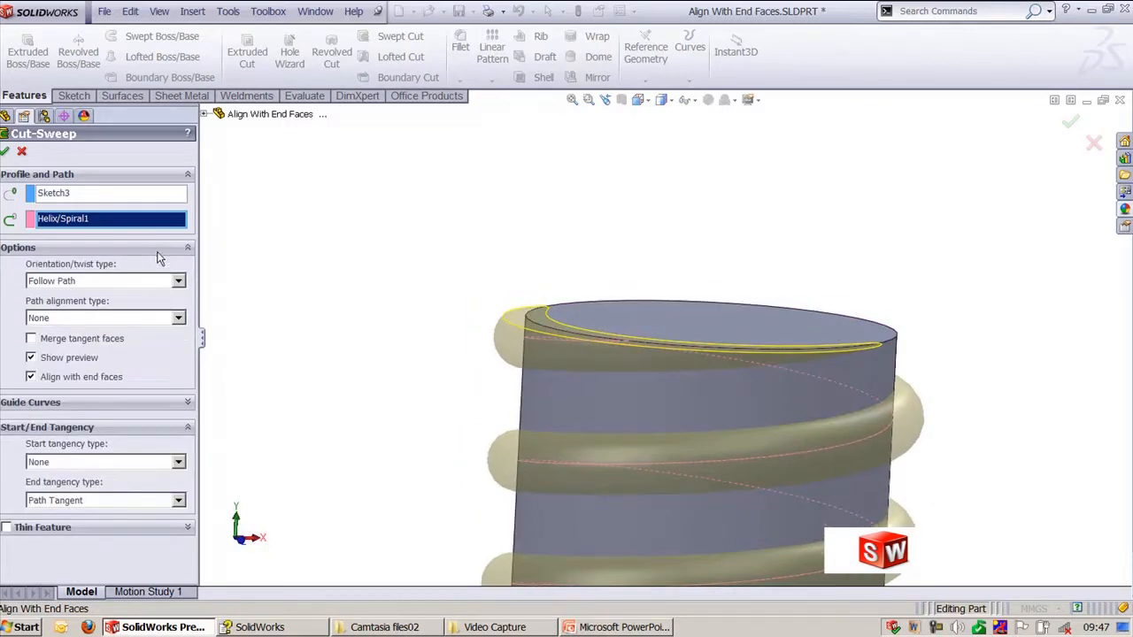
left_click(80, 382)
middle_click_drag(490, 309, 579, 350)
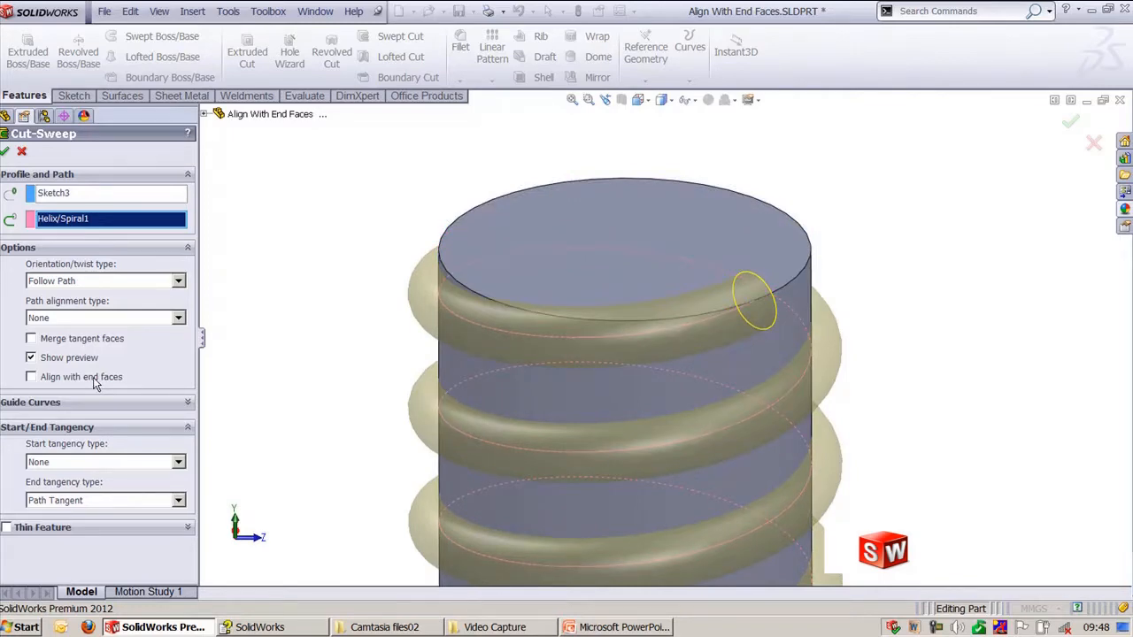
- Review the path alignment types, keep None, and complete the swept cut
left_click(91, 322)
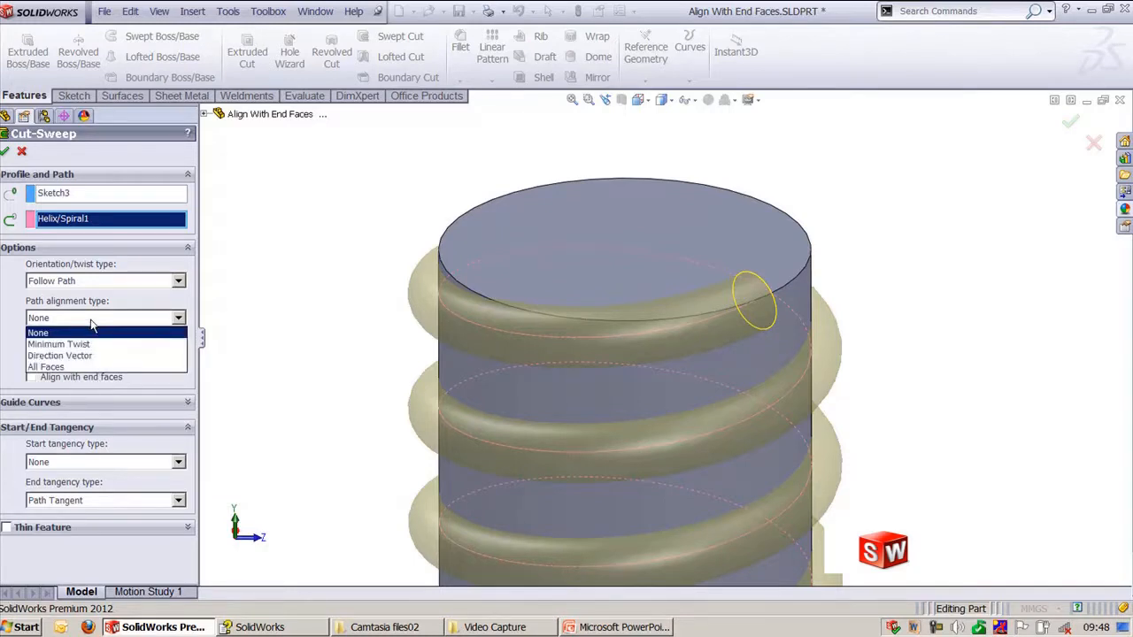
left_click(92, 324)
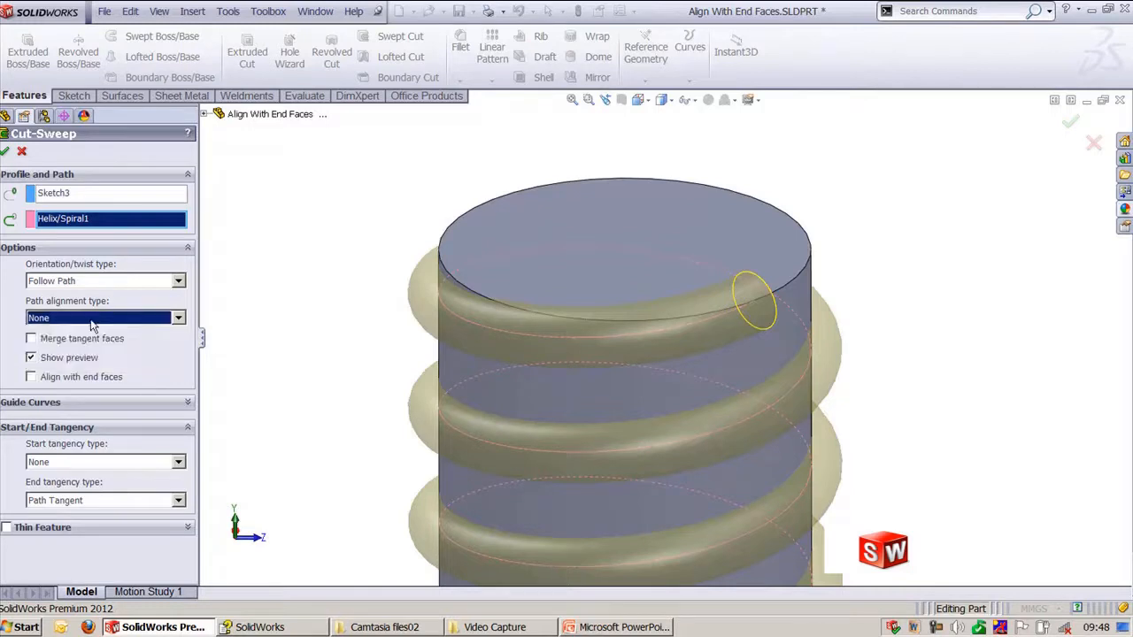
left_click(5, 150)
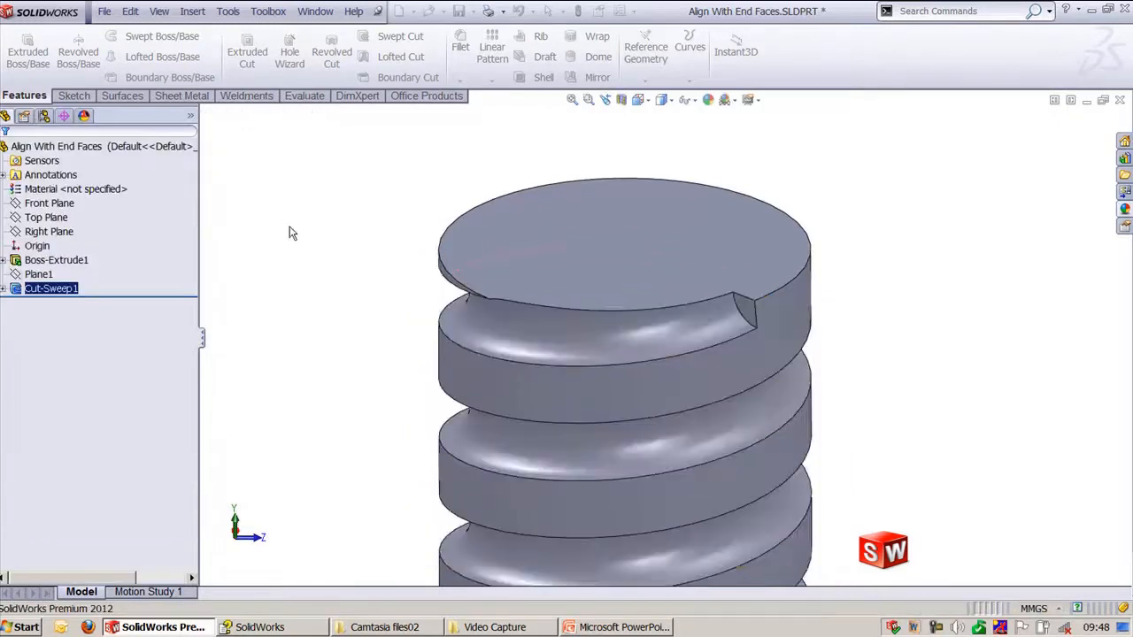
- Switch to the Path Alignment part and examine its split face and short sketch line from another angle
key("ctrl+7")
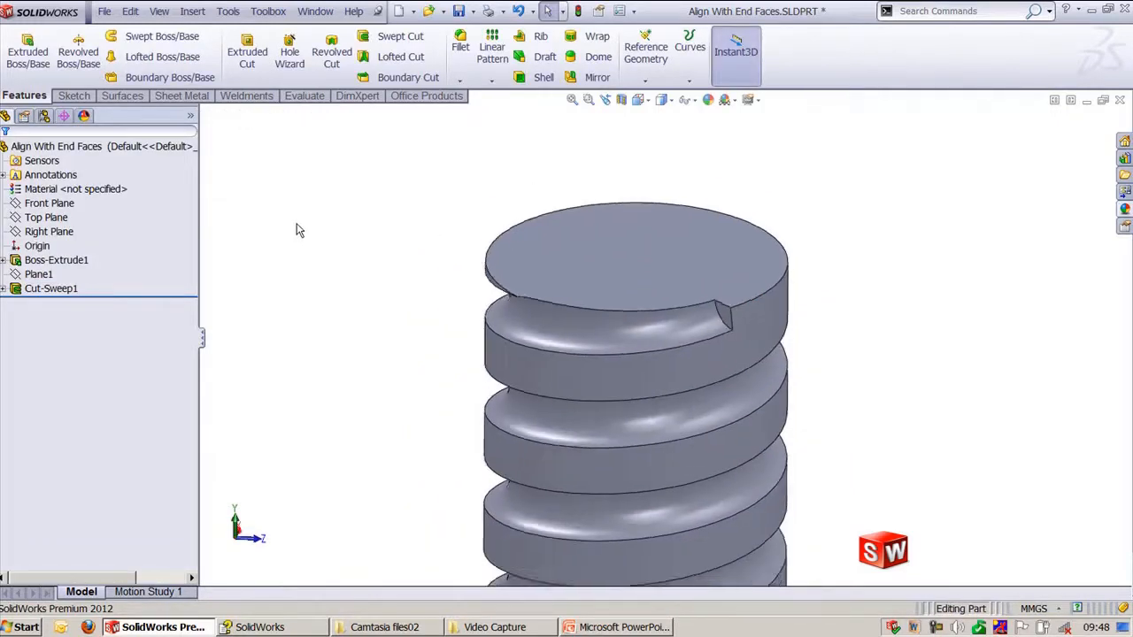
left_click(318, 17)
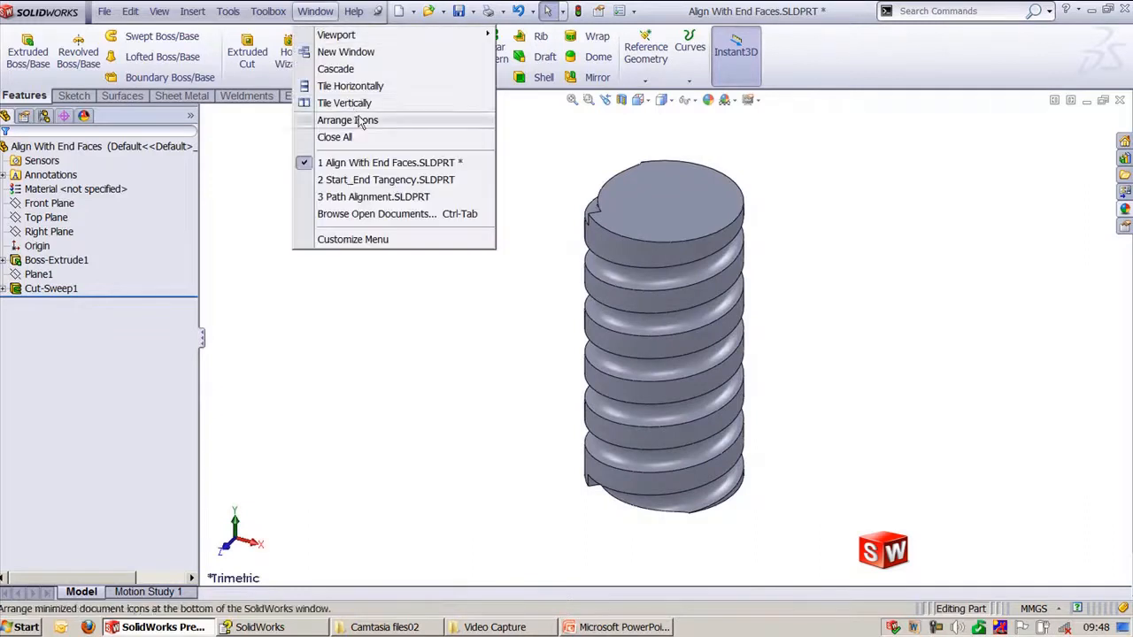
left_click(381, 198)
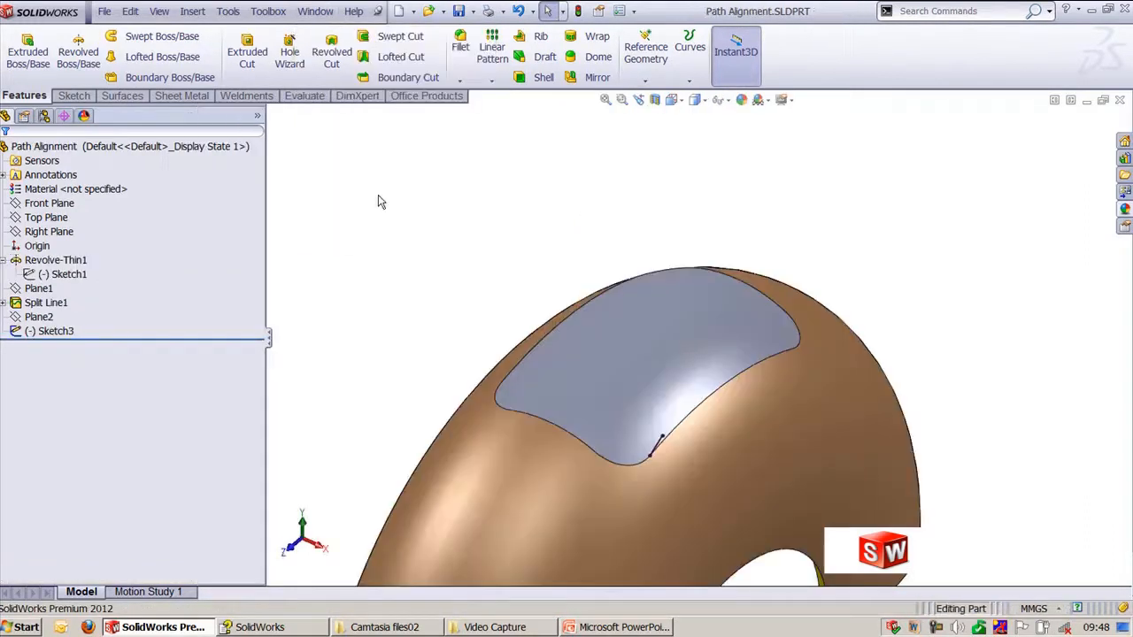
middle_click_drag(471, 282, 524, 280)
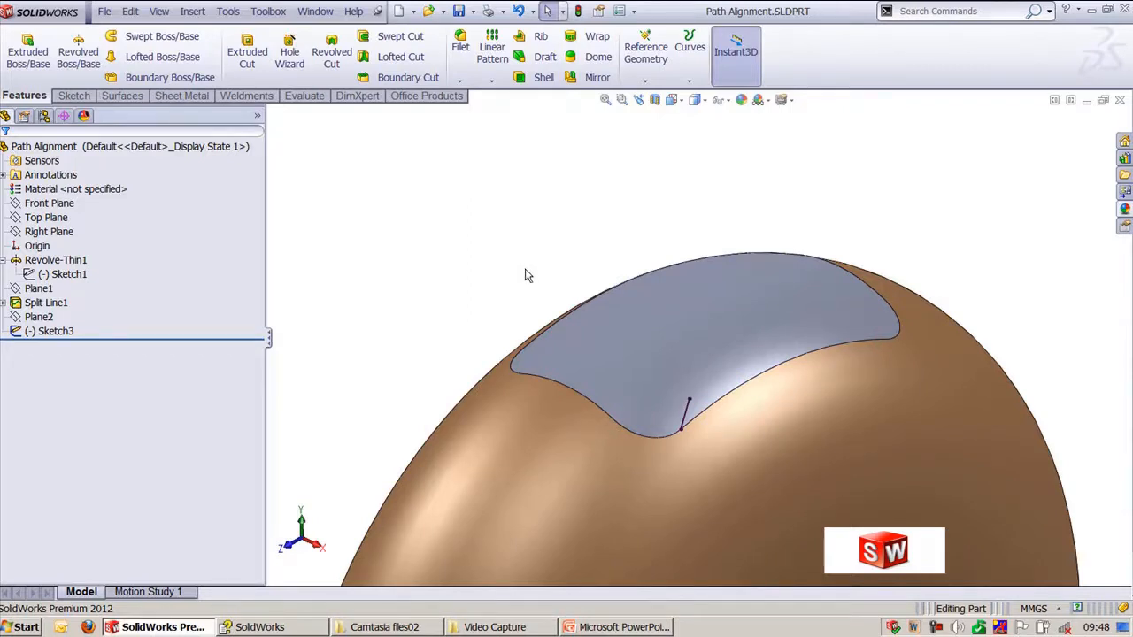
- Start a swept surface with the short sketch line as the profile and the split face's closed edge loop as the path
left_click(138, 100)
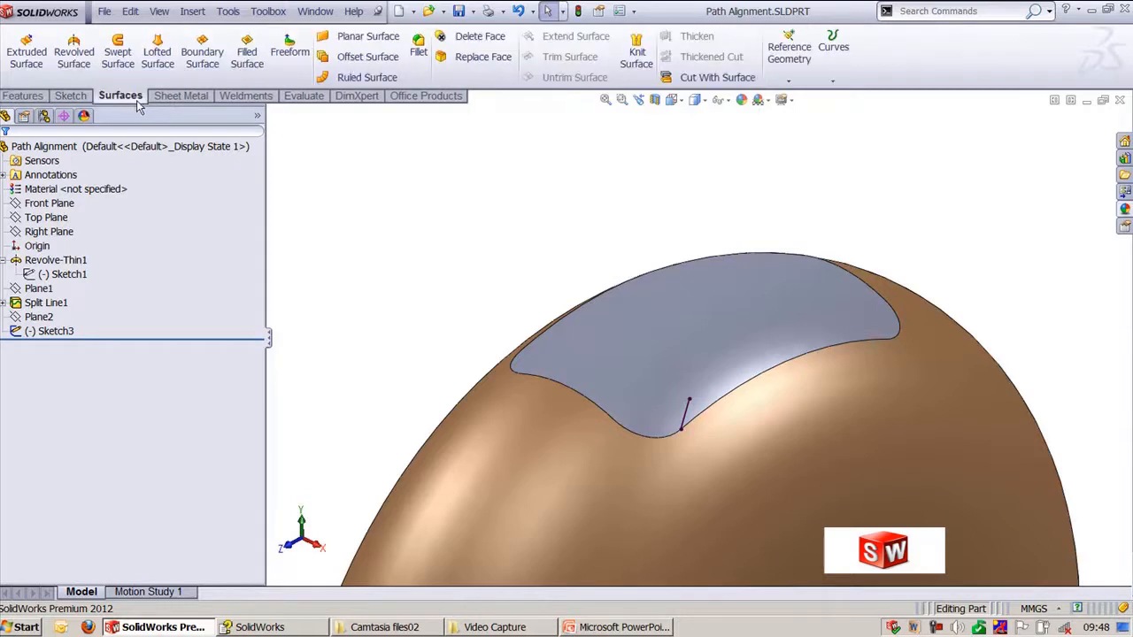
left_click(119, 57)
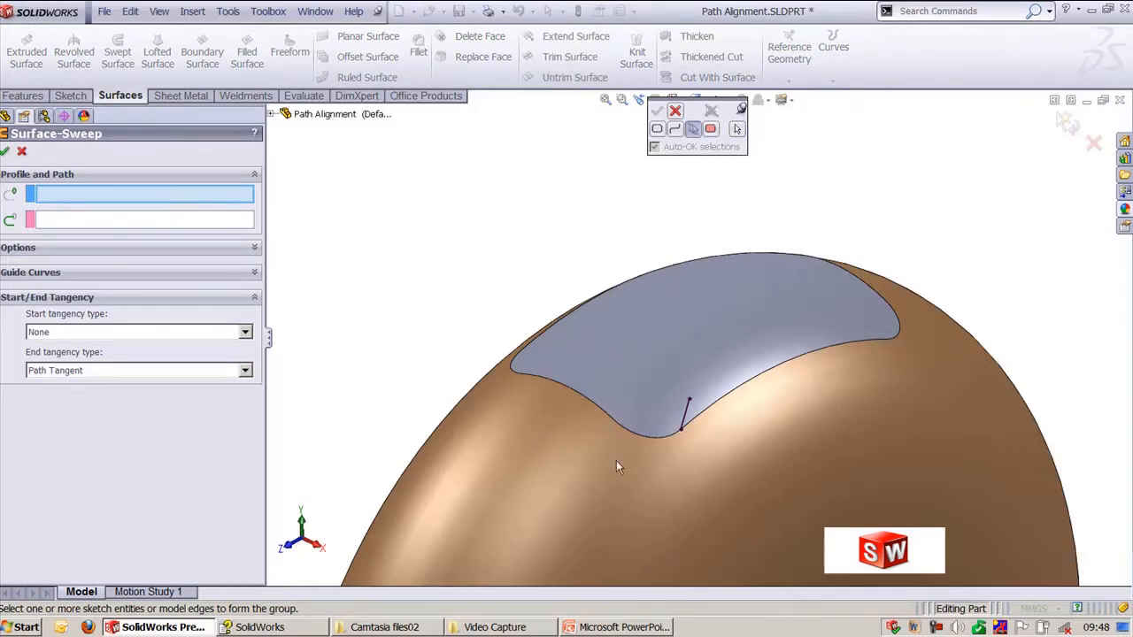
left_click(687, 418)
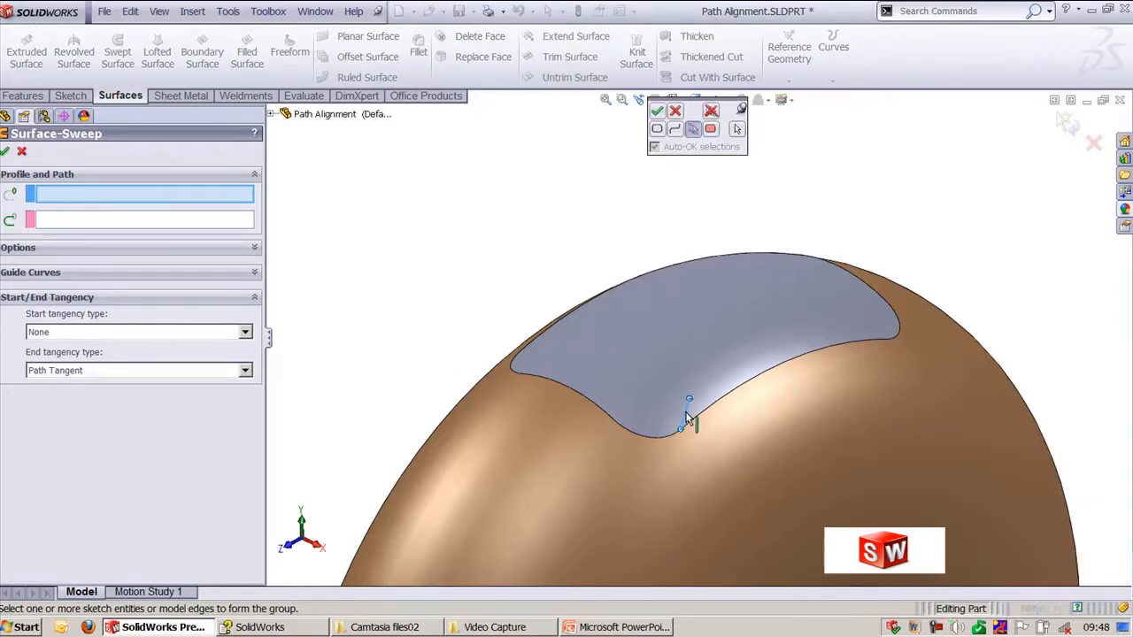
right_click(517, 322)
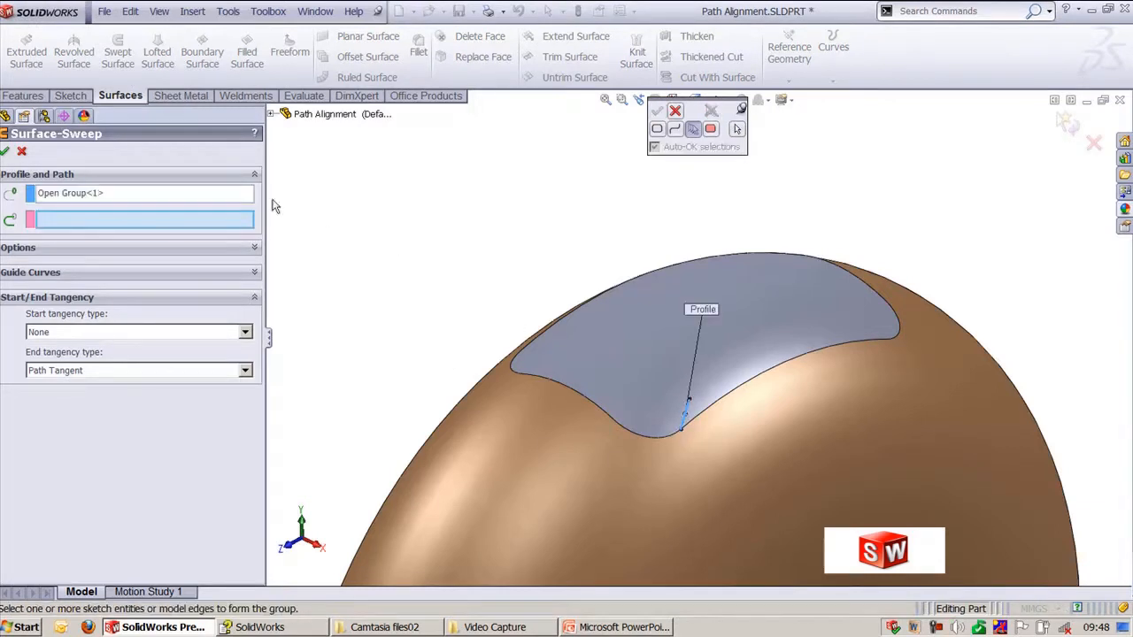
left_click(686, 431)
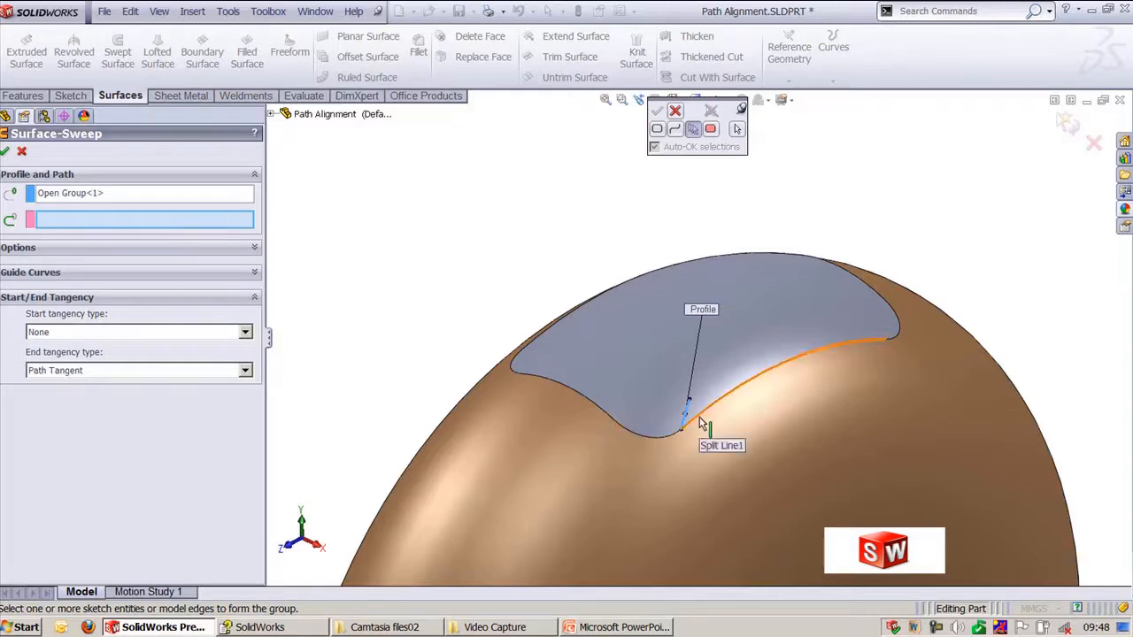
left_click(904, 317)
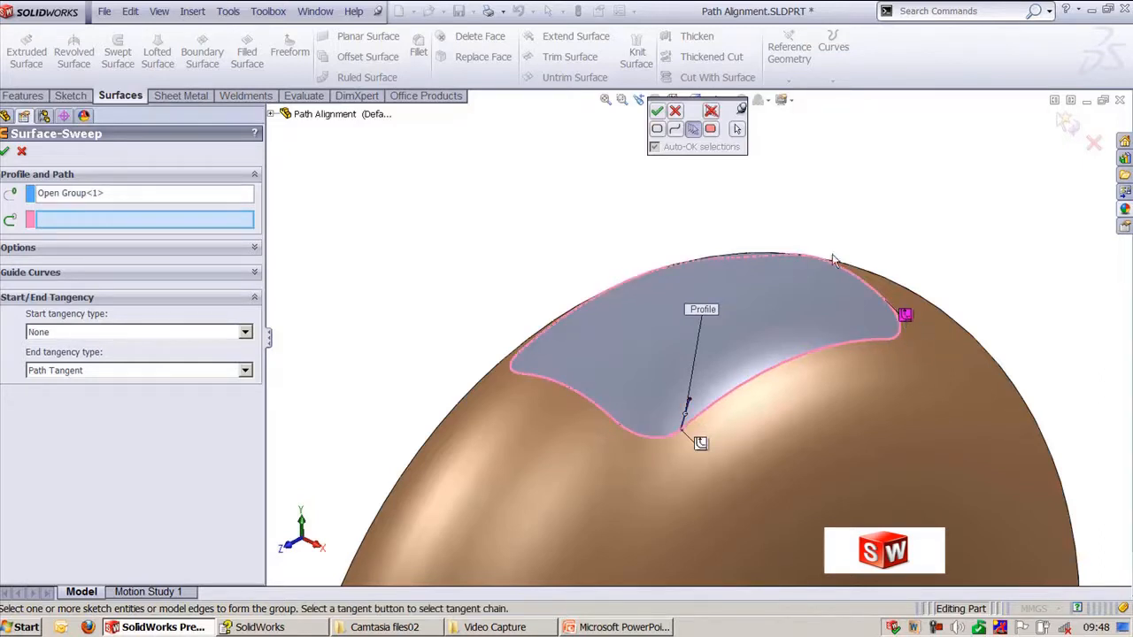
left_click(657, 111)
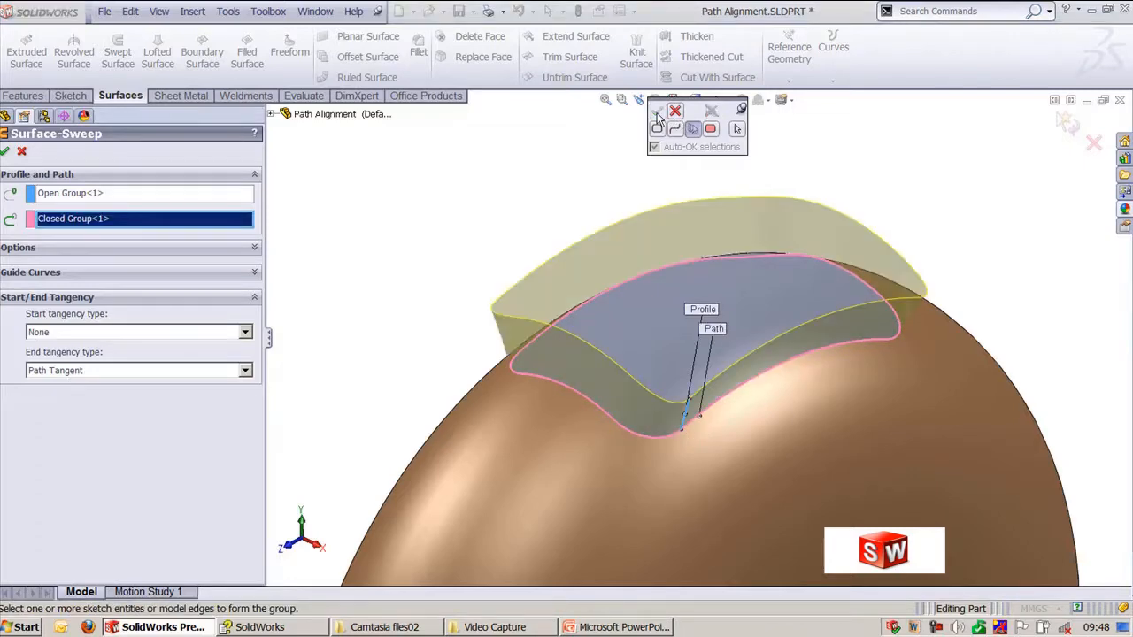
- Examine the surface sweep preview from the front and left views, and dismiss the selection manager
middle_click_drag(958, 282, 768, 298)
key("ctrl+1")
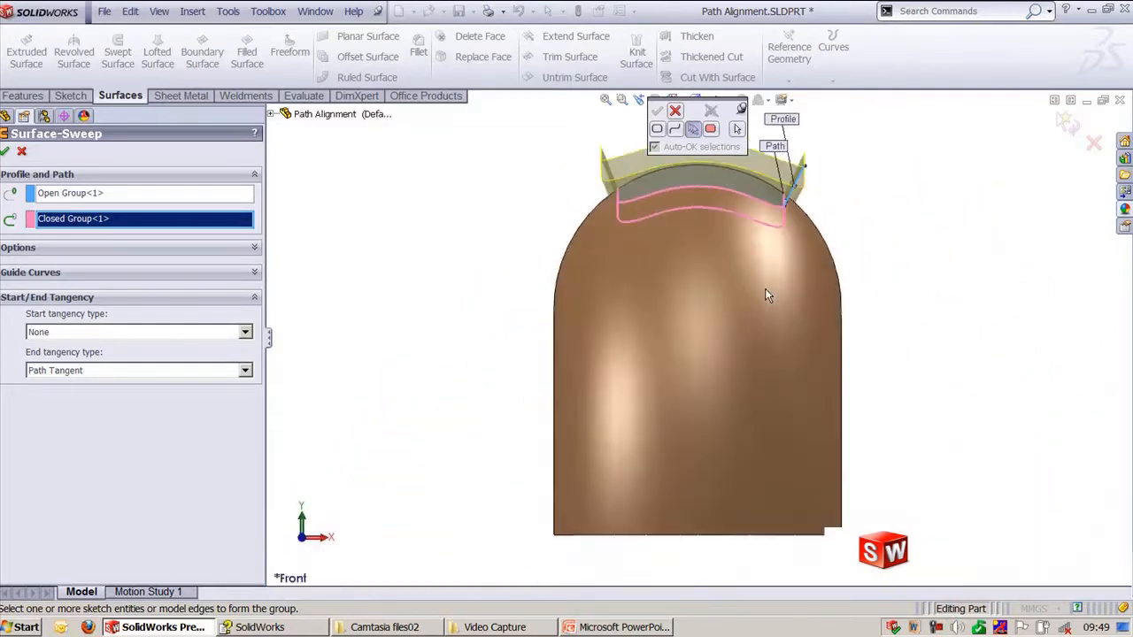
key("ctrl+2")
key("ctrl+3")
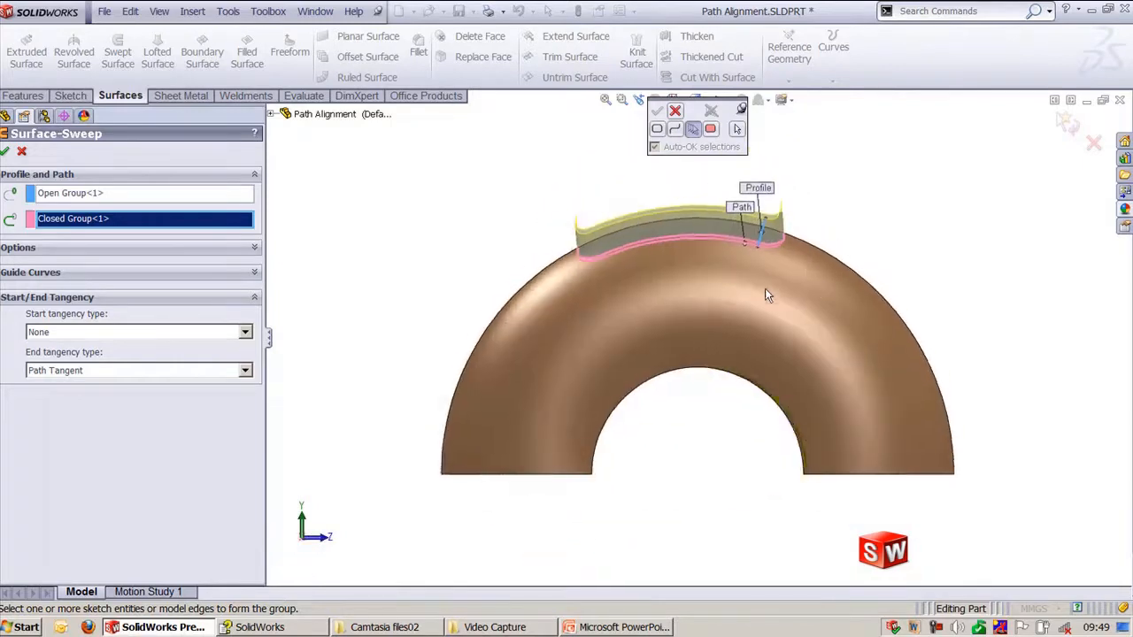
scroll(711, 301, "down", 5)
middle_click_drag(696, 297, 738, 359, "ctrl")
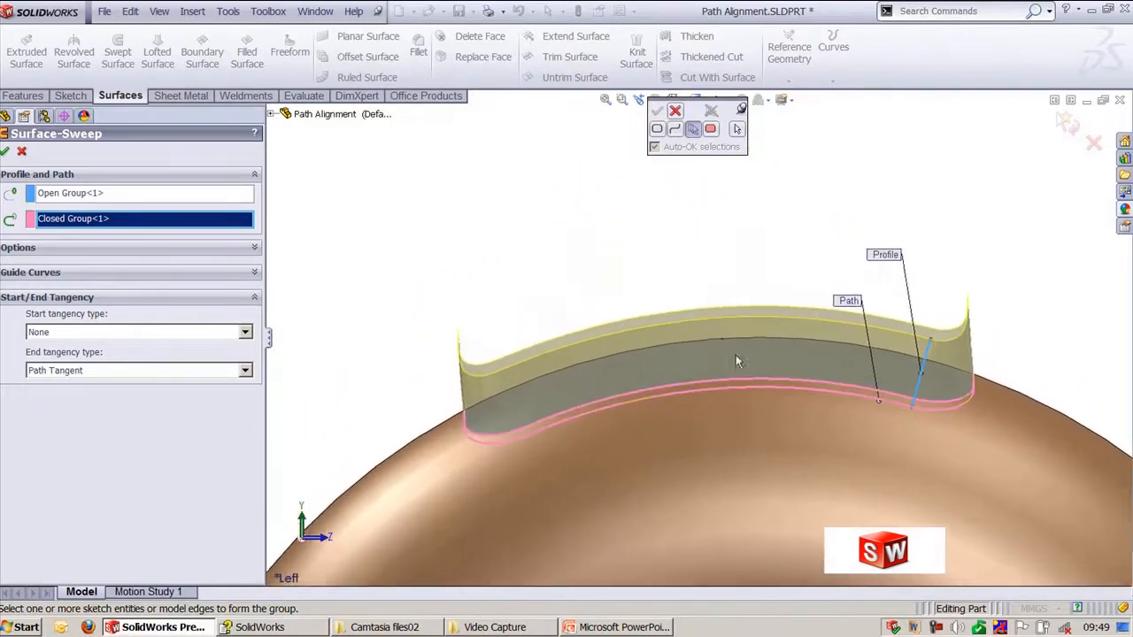
left_click(675, 111)
- Split the graphics area into two viewports, top and front, and inspect the sweep preview up close
left_click(673, 101)
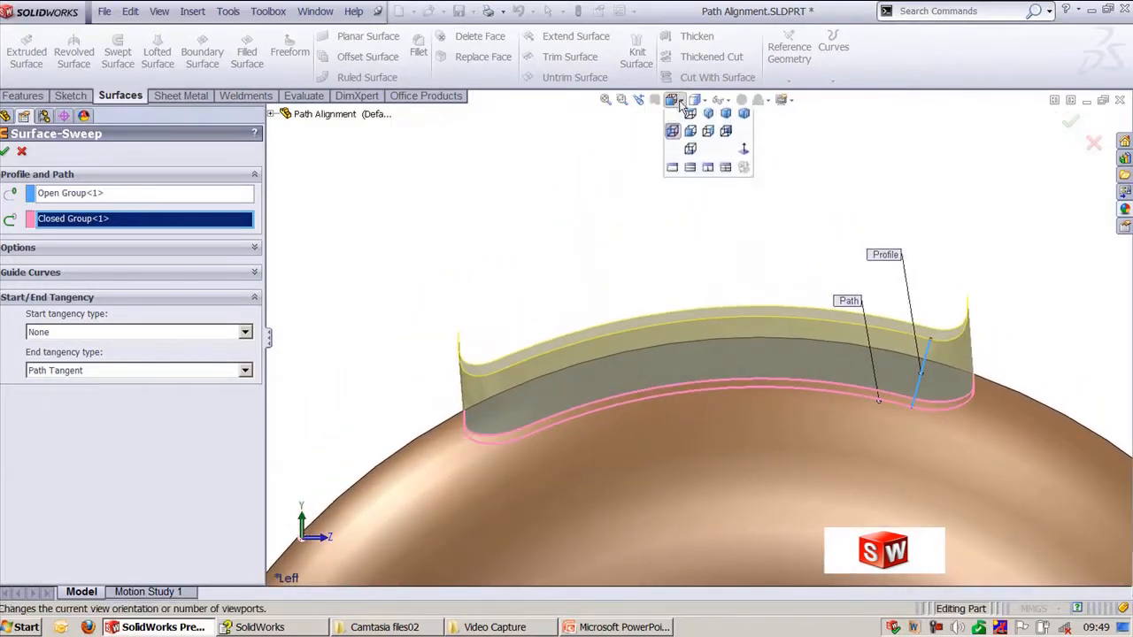
left_click(694, 175)
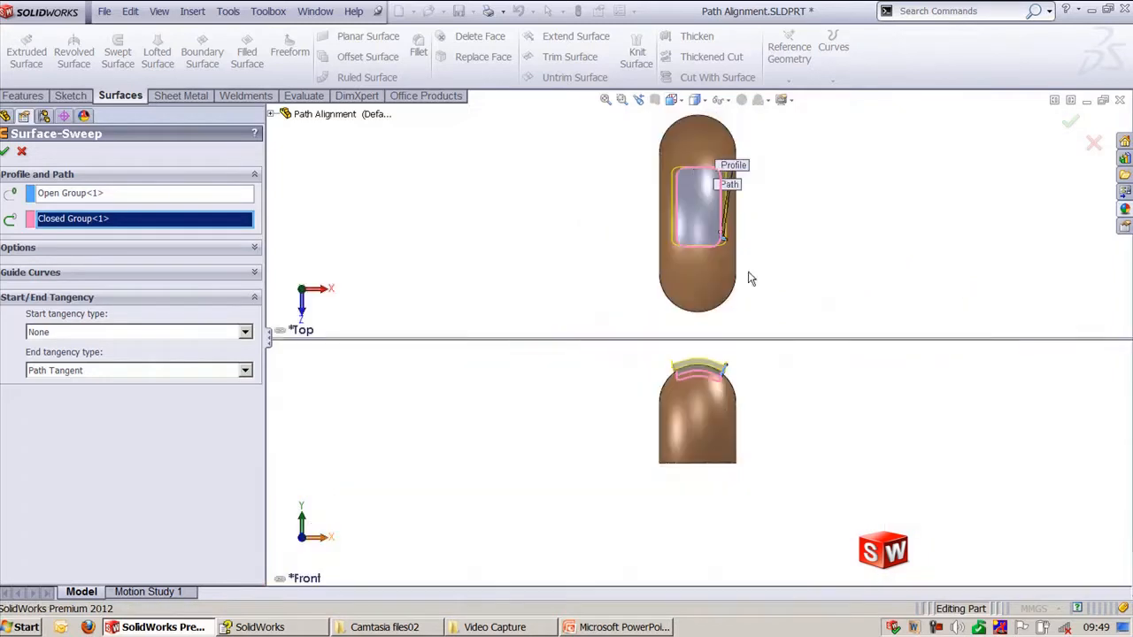
key("f")
key("shift+z")
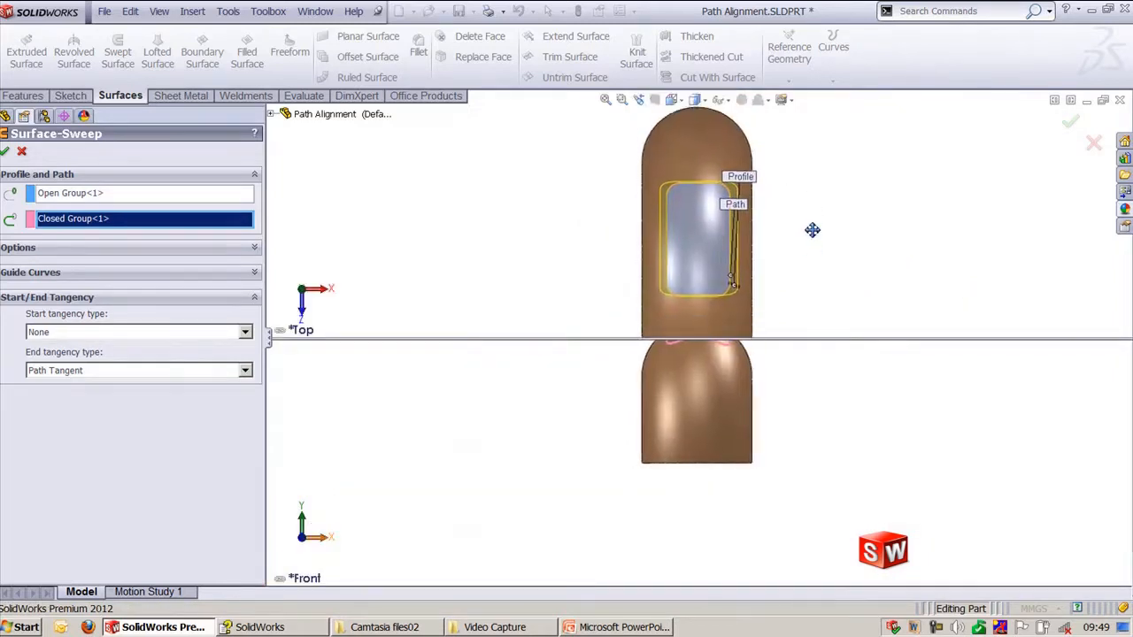
key("shift+z")
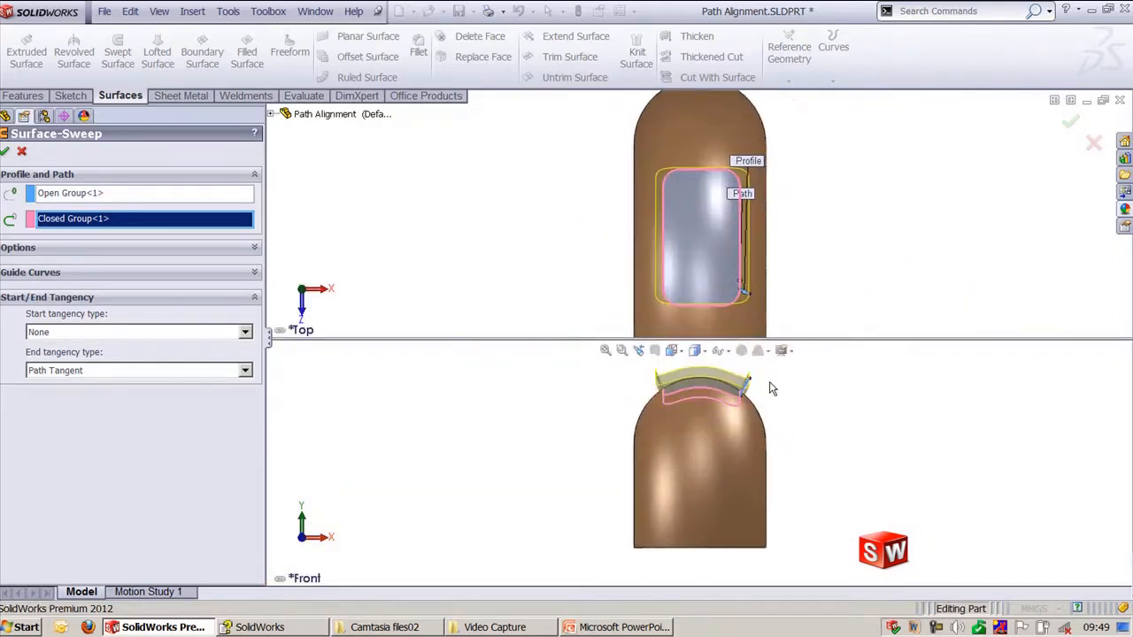
scroll(768, 379, "down", 2)
scroll(768, 379, "up", 2)
key("shift+z")
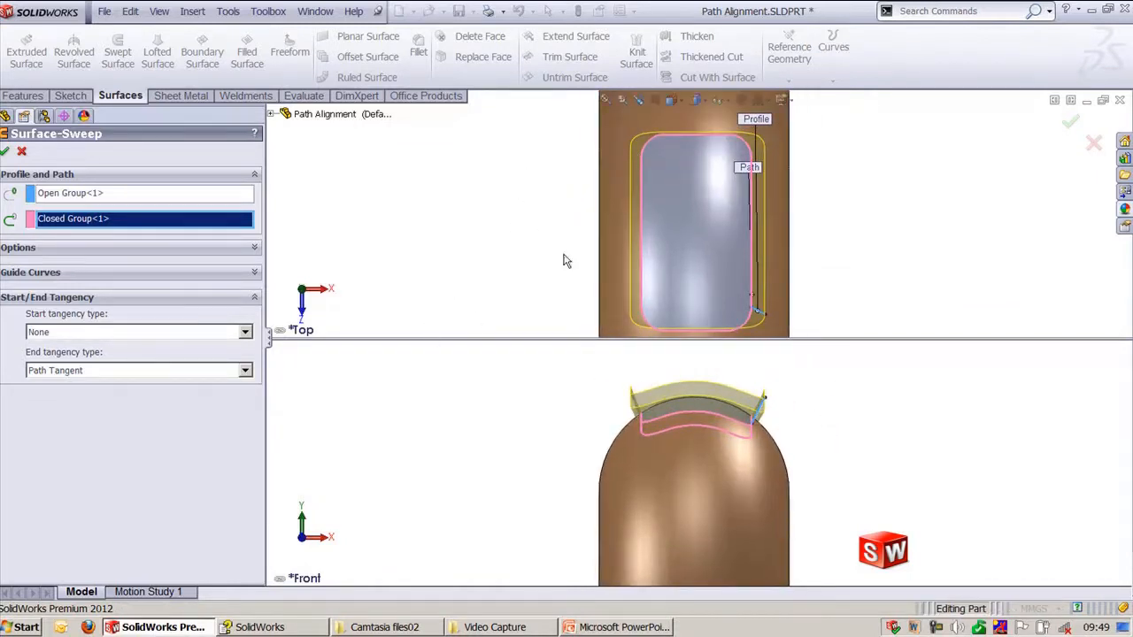
- Show the model in four viewports and enlarge the sweep preview around the split face in each
left_click(676, 100)
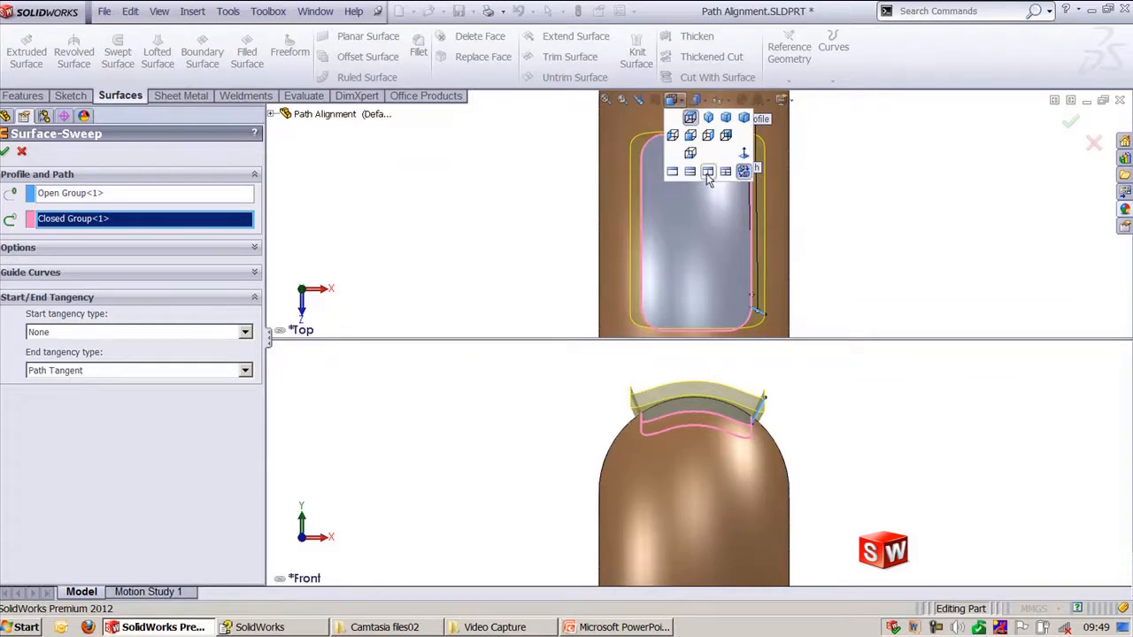
left_click(742, 170)
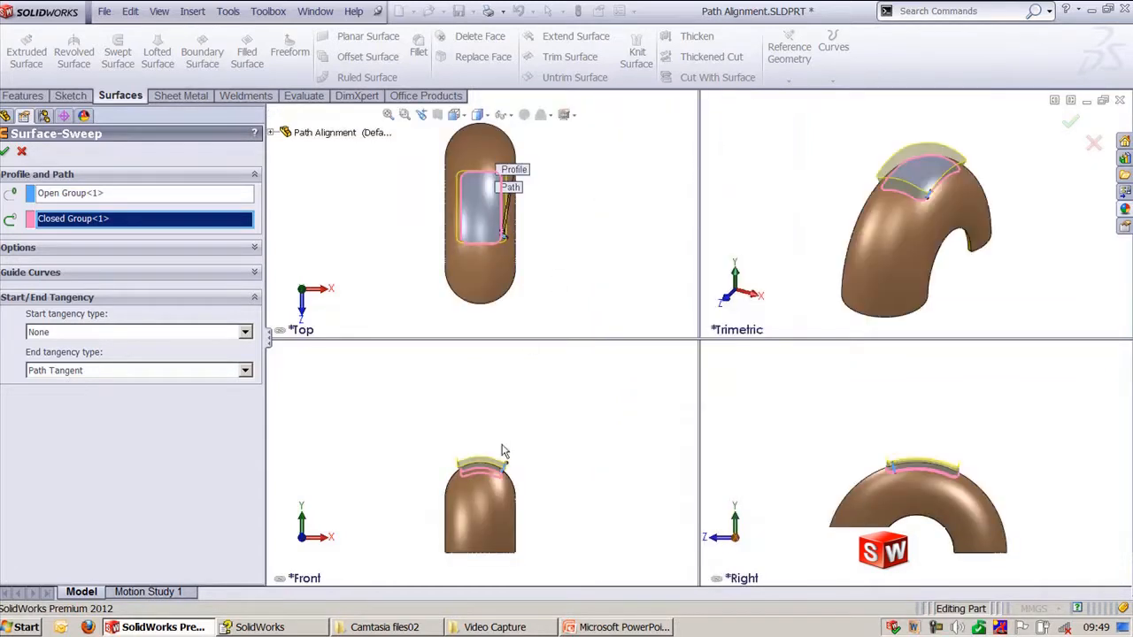
key("shift+z")
key("shift+z")
key("shift+z")
key("shift+z")
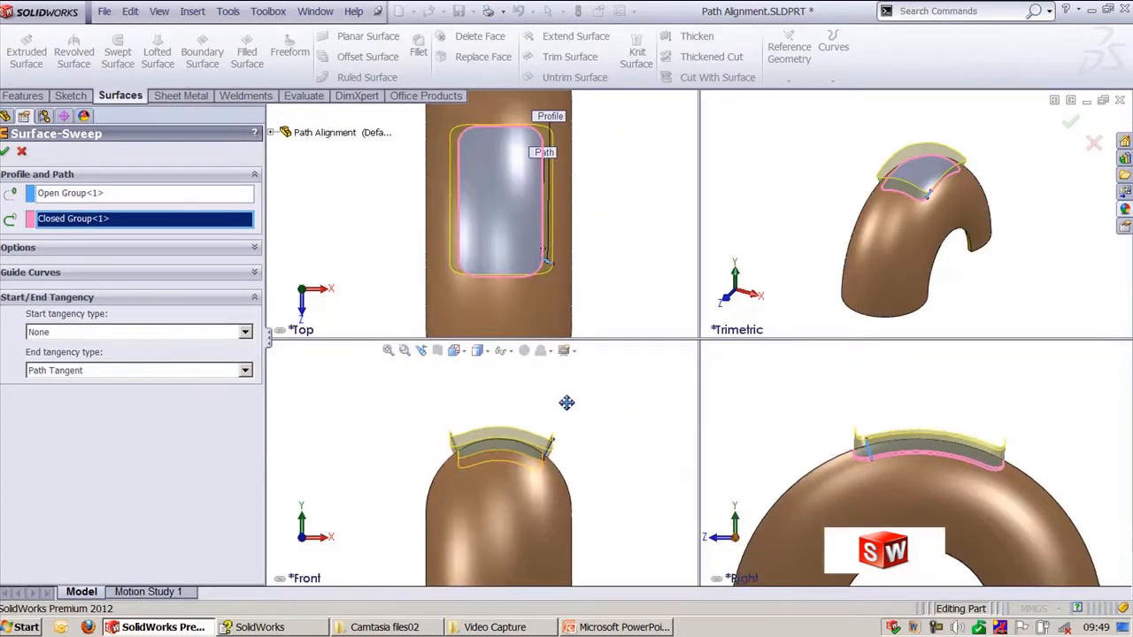
key("ctrl+Down")
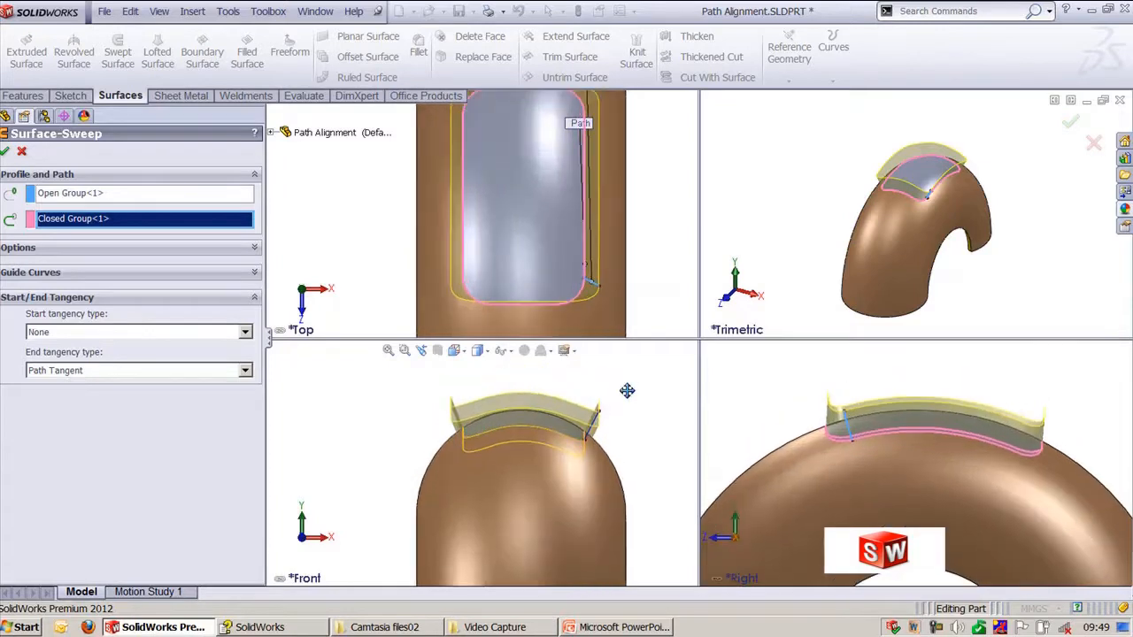
middle_click_drag(643, 387, 645, 391, "ctrl")
mouse_move(663, 182)
middle_mouse_down("shift")
mouse_move(667, 202)
mouse_move(658, 177)
middle_mouse_up("shift")
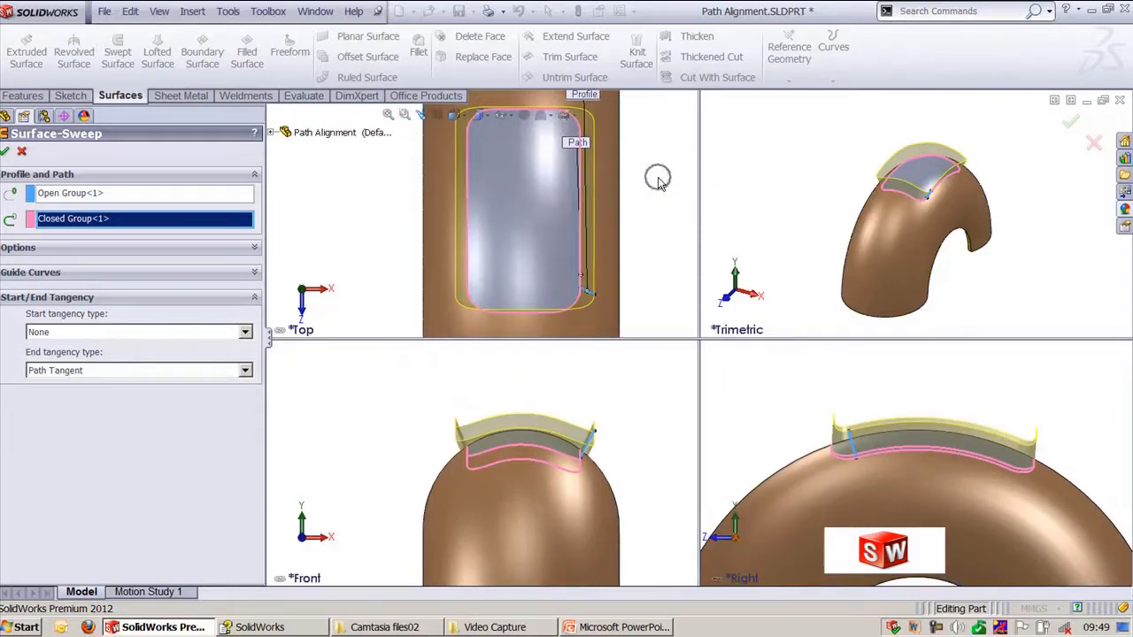
scroll(981, 151, "down", 6)
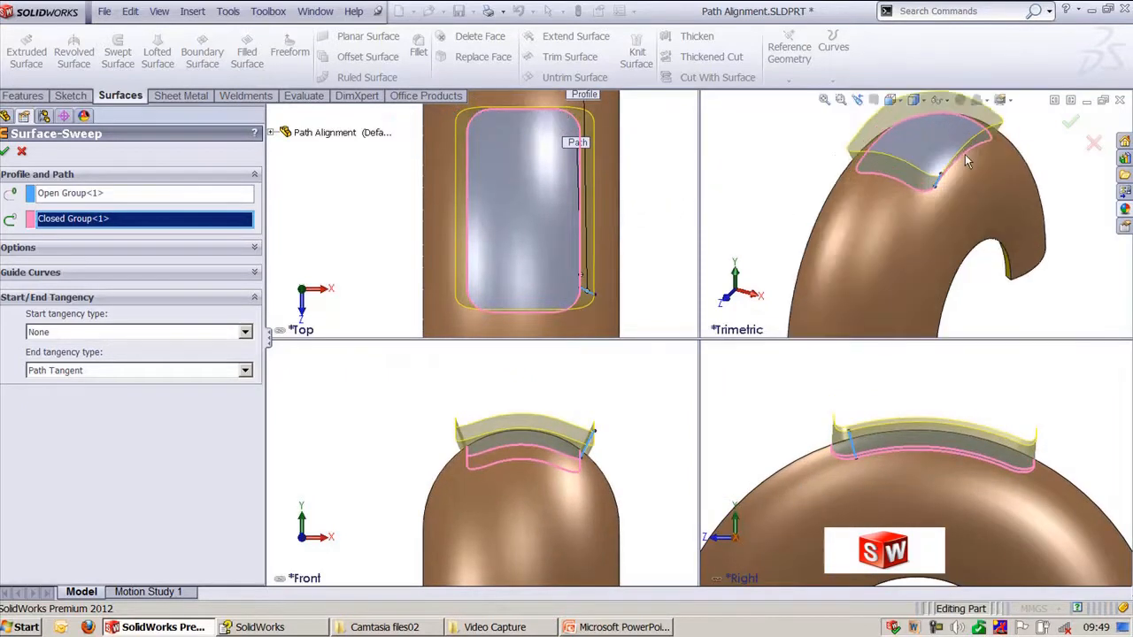
- Try the Minimum Twist path alignment type for the surface sweep with Follow Path orientation
left_click(120, 249)
left_click(112, 319)
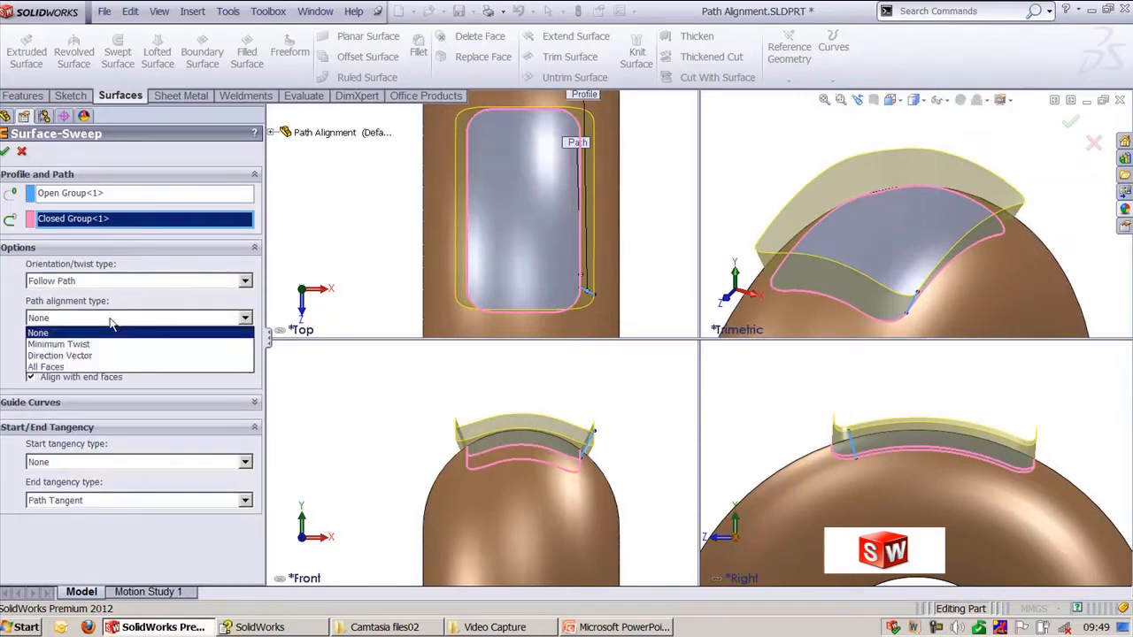
left_click(107, 344)
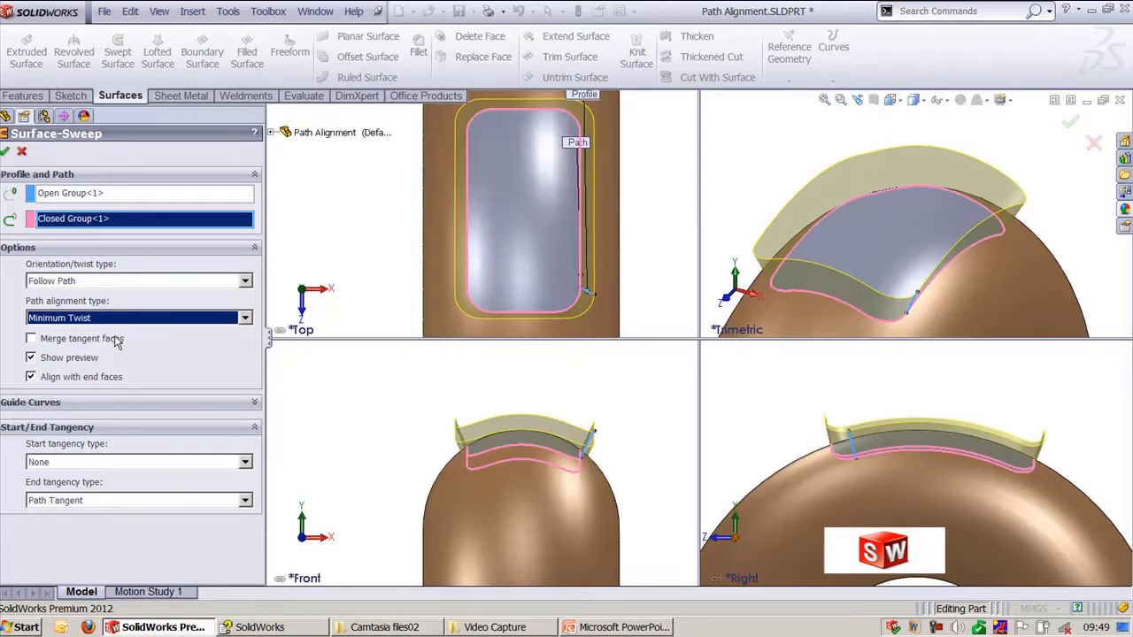
- Try the Direction Vector path alignment type with the Top Plane as the direction
left_click(124, 320)
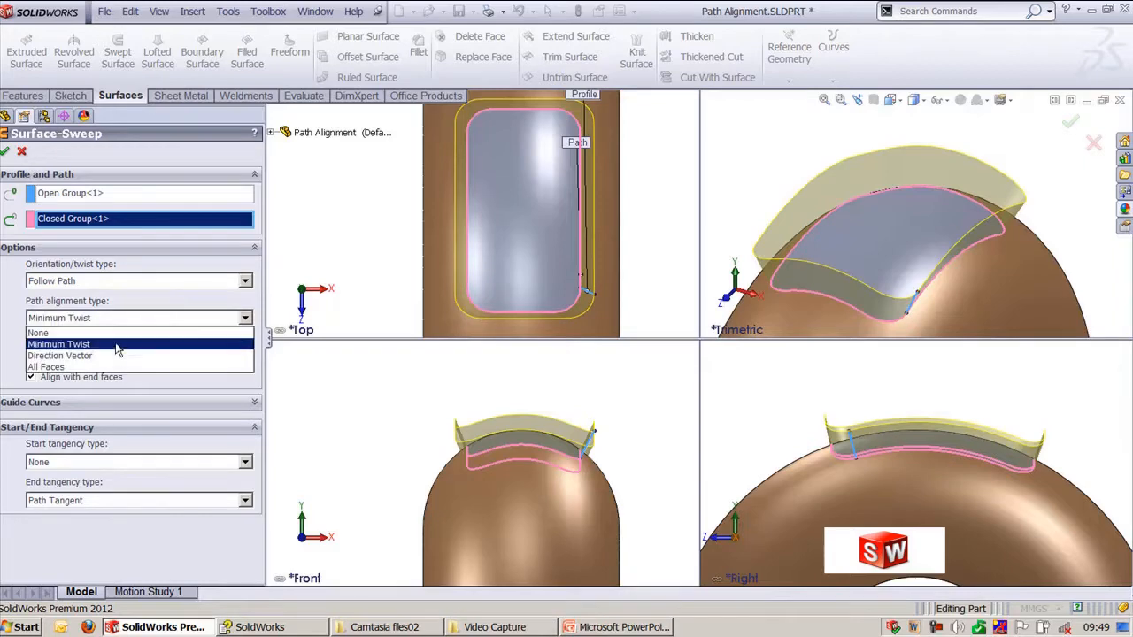
left_click(62, 355)
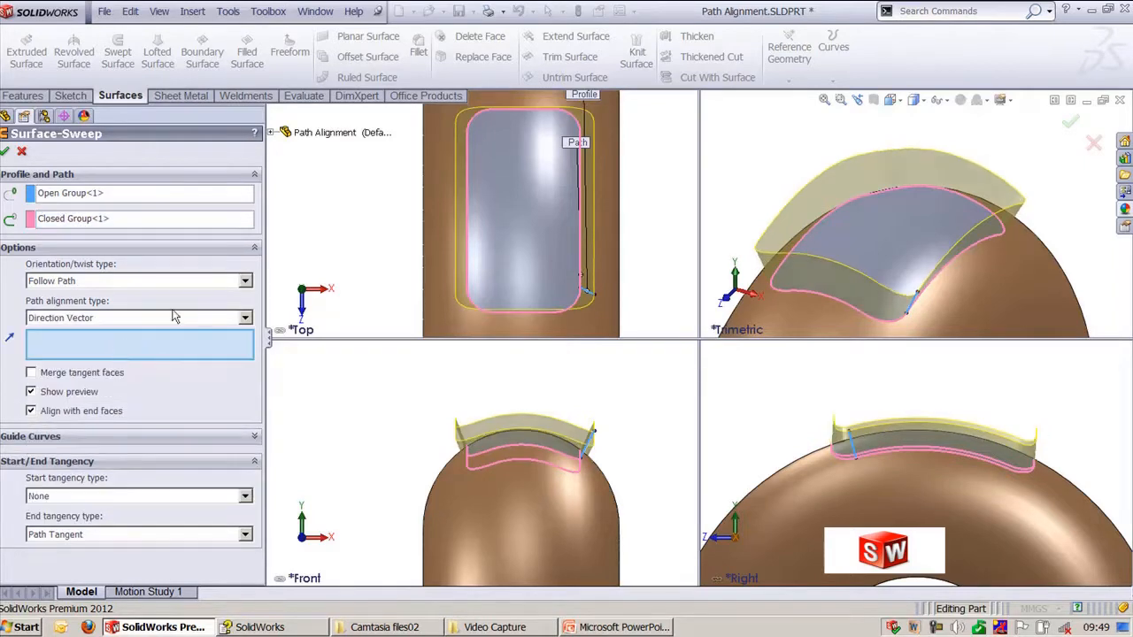
left_click(272, 134)
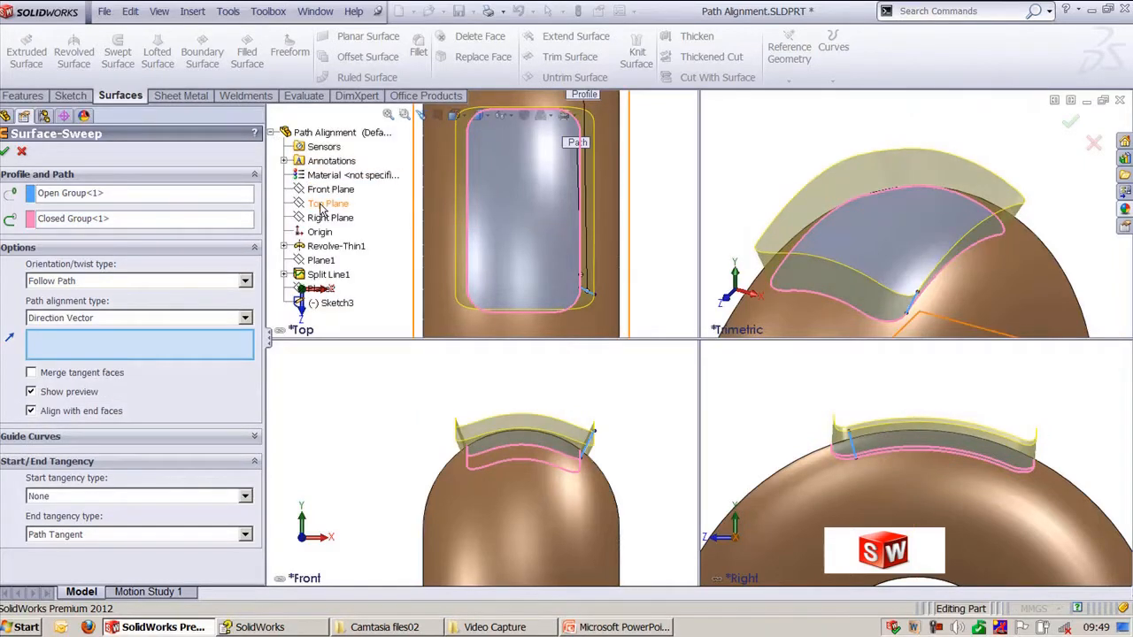
left_click(322, 207)
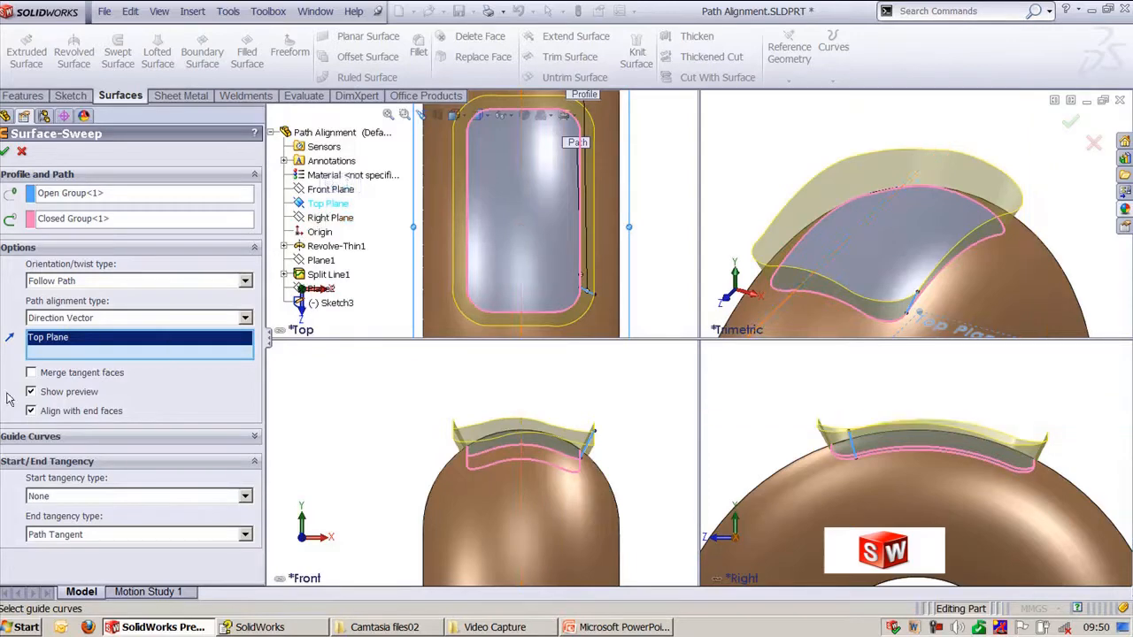
- Set the path alignment type to All Faces and inspect the surface sweep preview
left_click(113, 319)
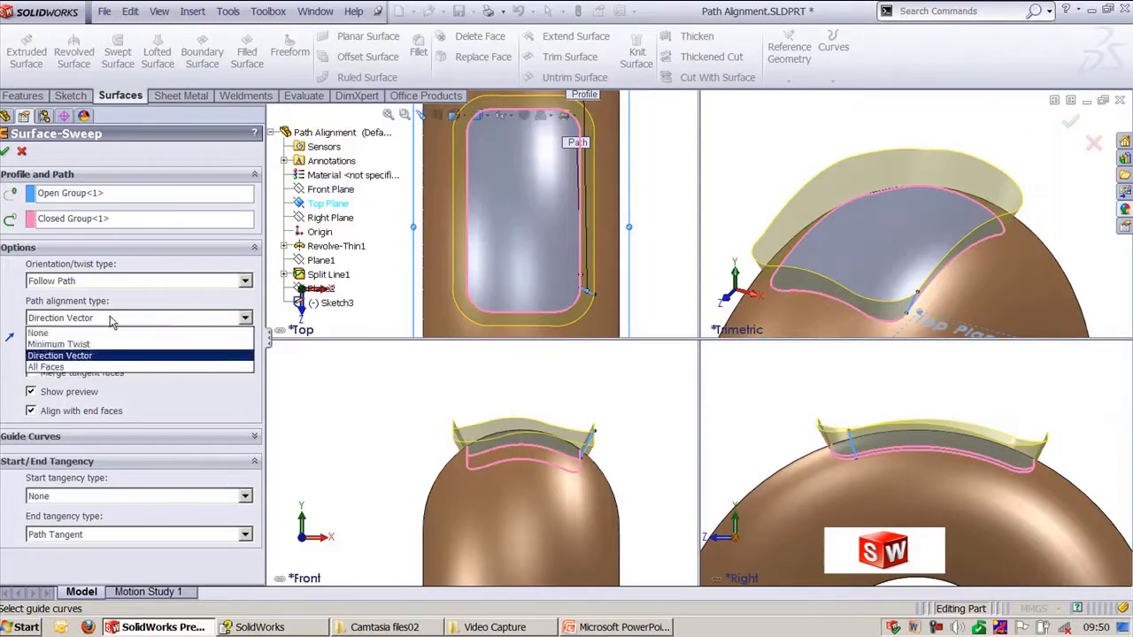
left_click(86, 366)
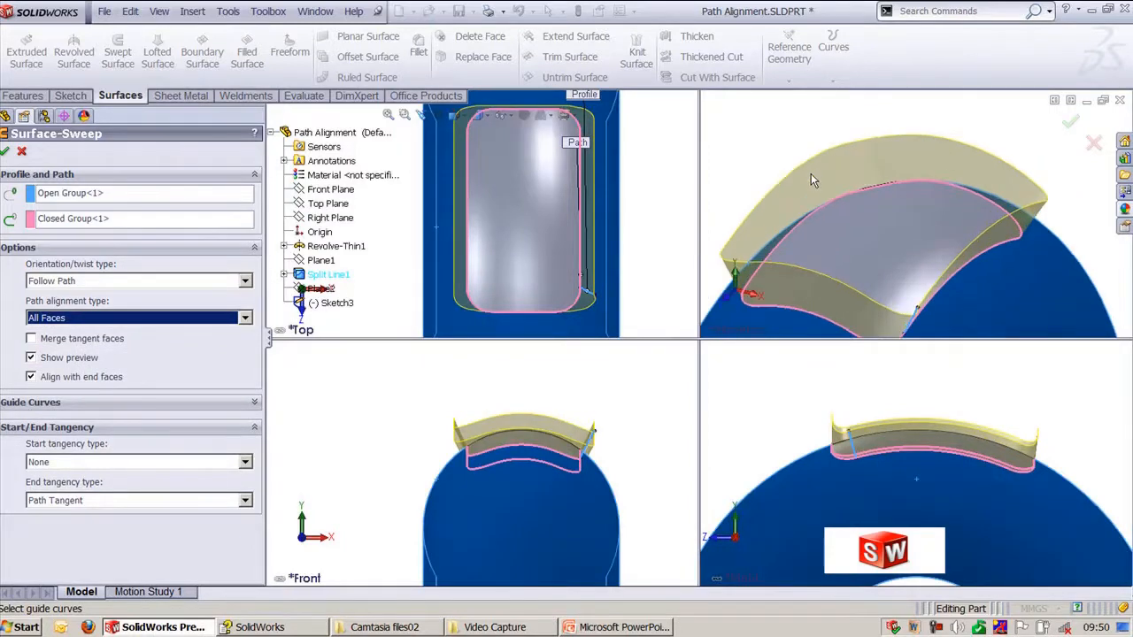
key("ctrl")
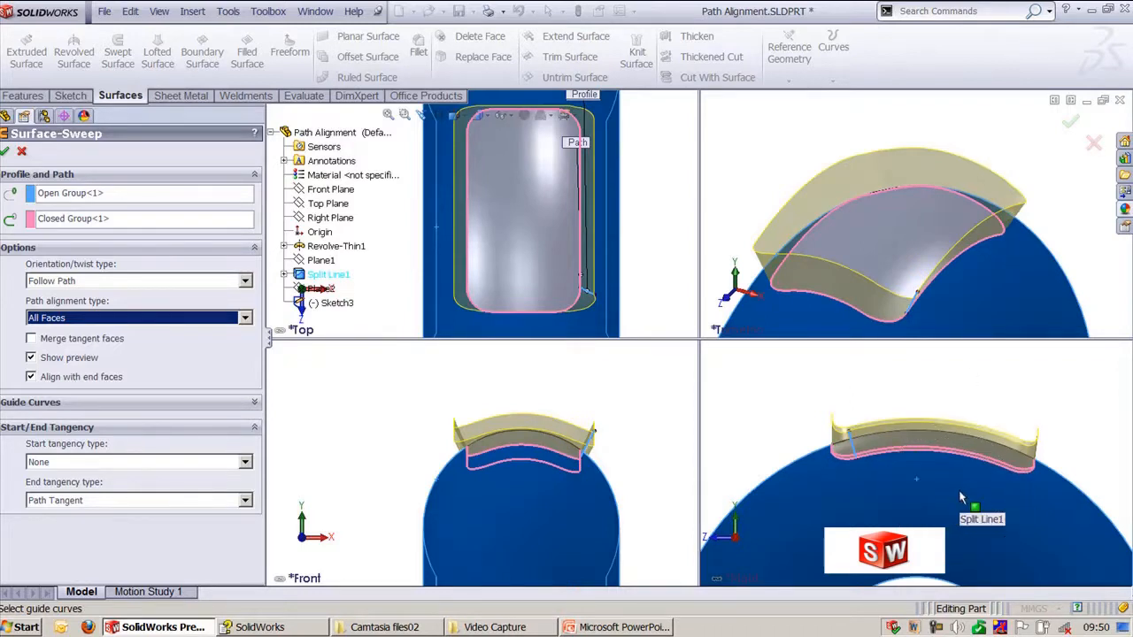
- Try the Minimum Twist and Direction Vector path alignment types once more, then leave the surface sweep without creating it
left_click(122, 326)
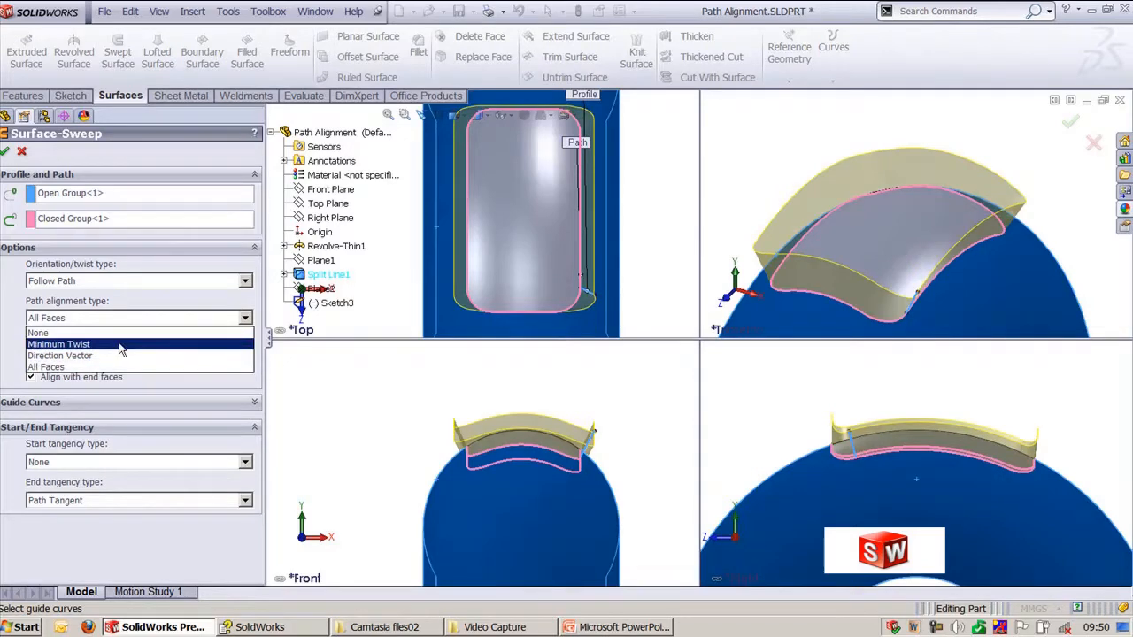
left_click(122, 344)
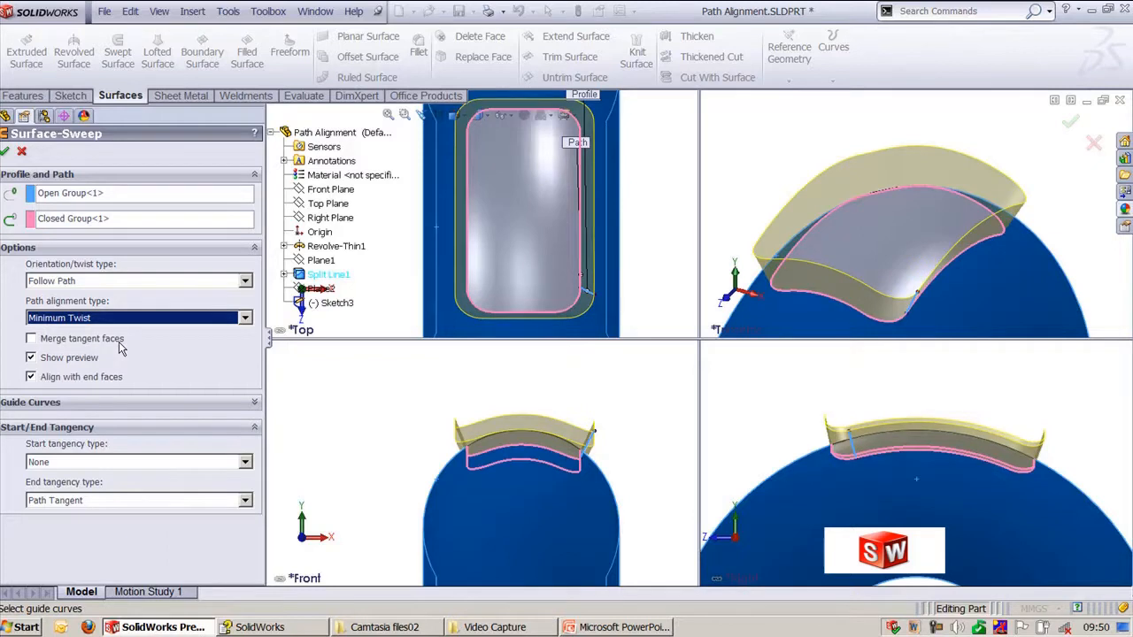
left_click(113, 316)
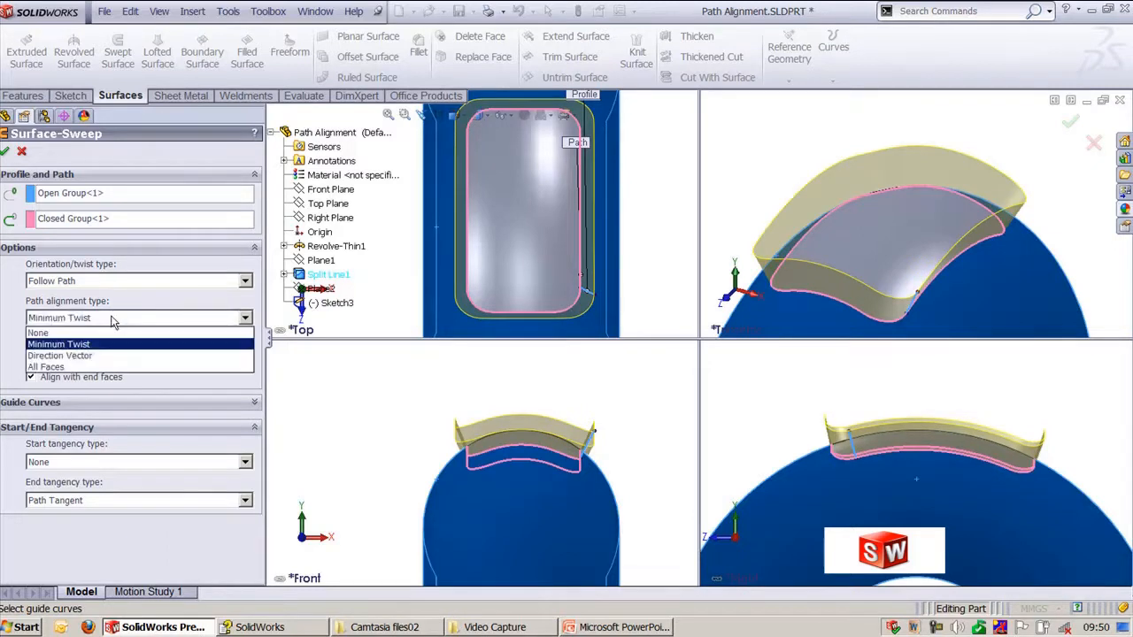
left_click(105, 356)
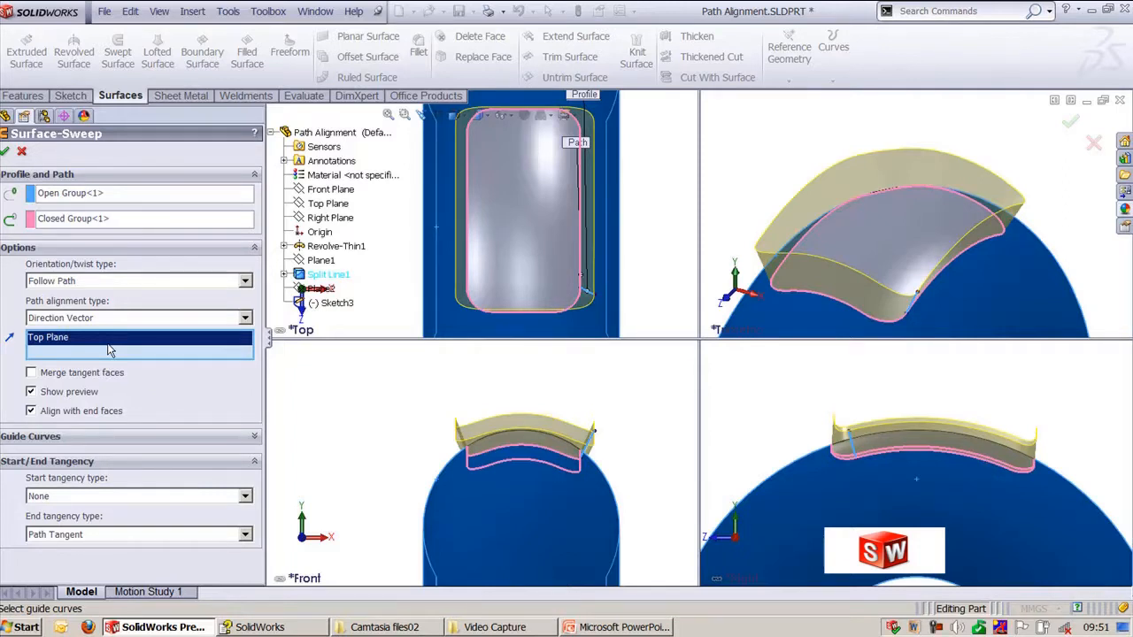
left_click(5, 151)
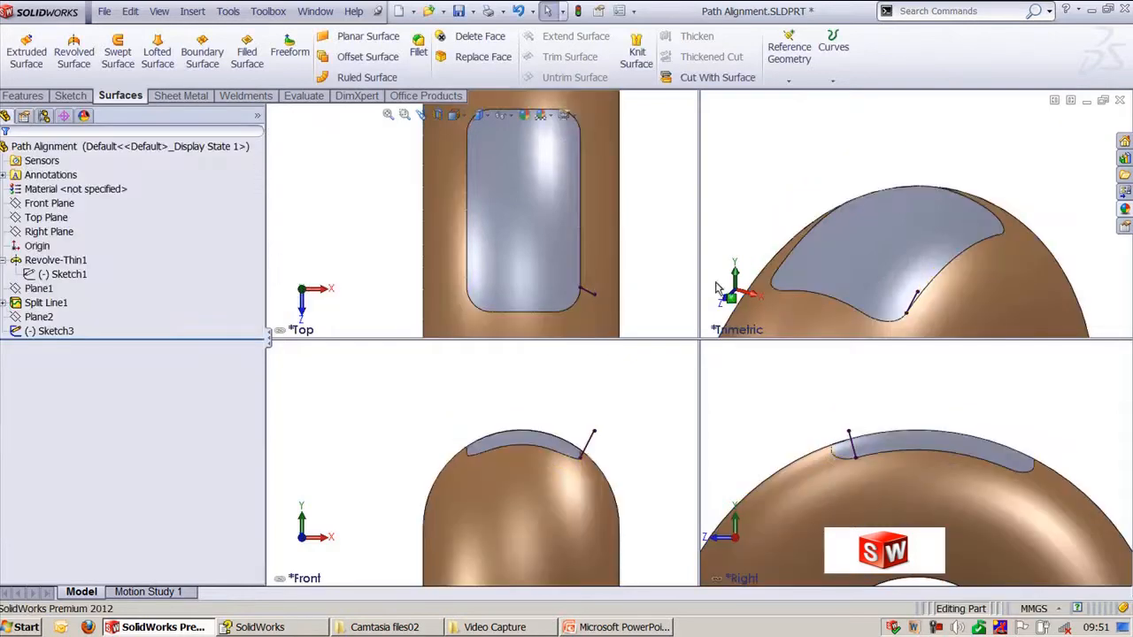
- Return the Path Alignment model to a single viewport and switch to the Start_End Tangency part
left_click(478, 116)
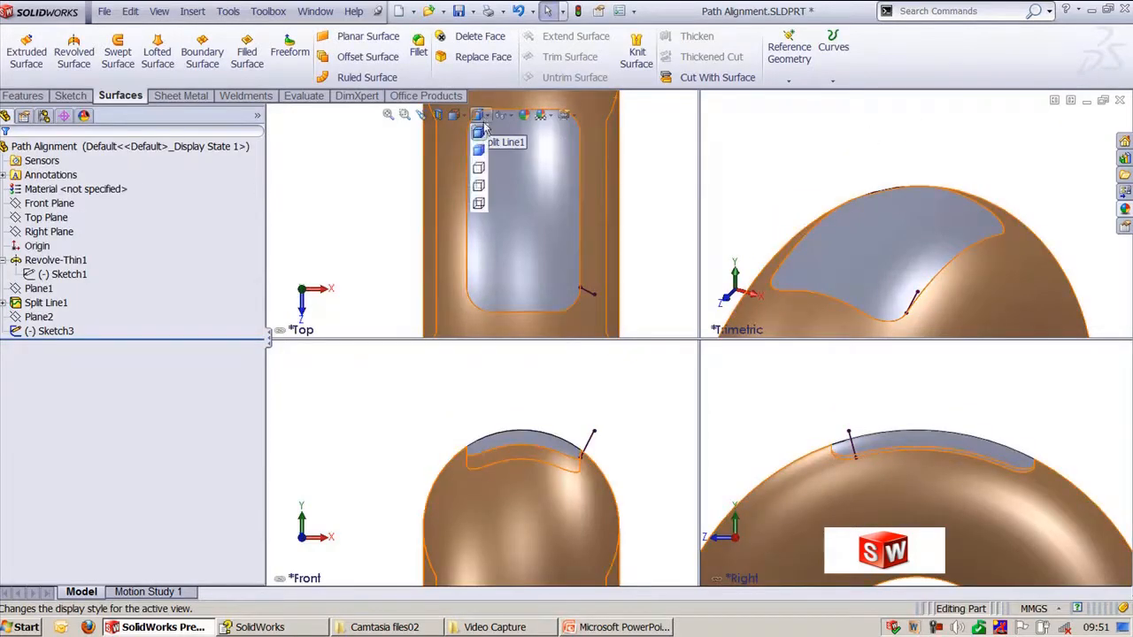
left_click(457, 115)
left_click(455, 186)
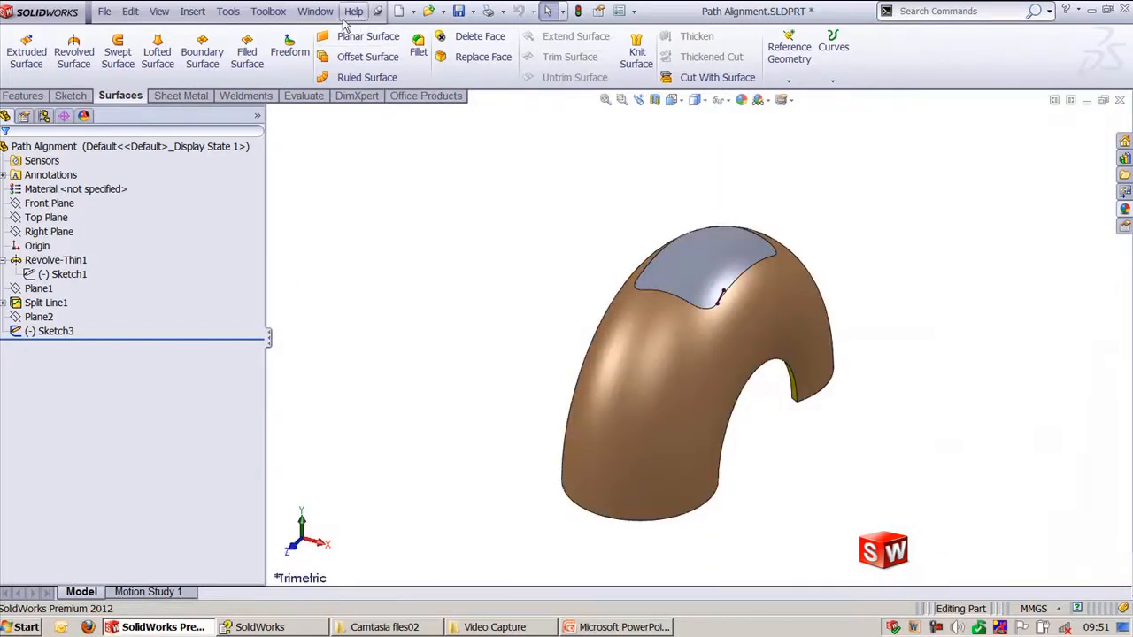
left_click(318, 13)
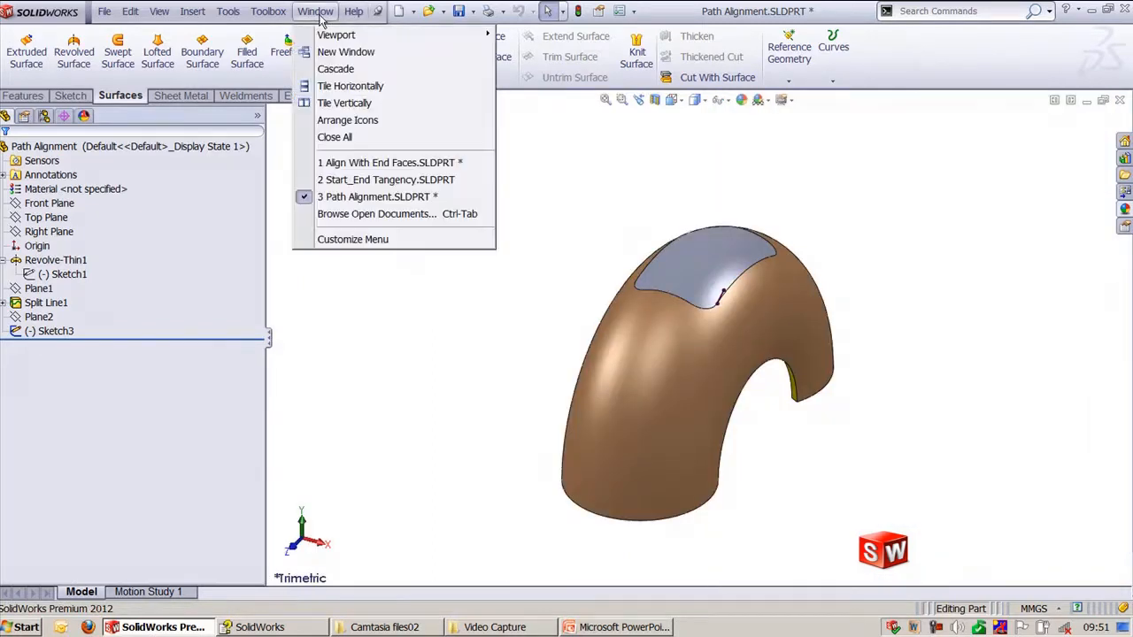
left_click(367, 180)
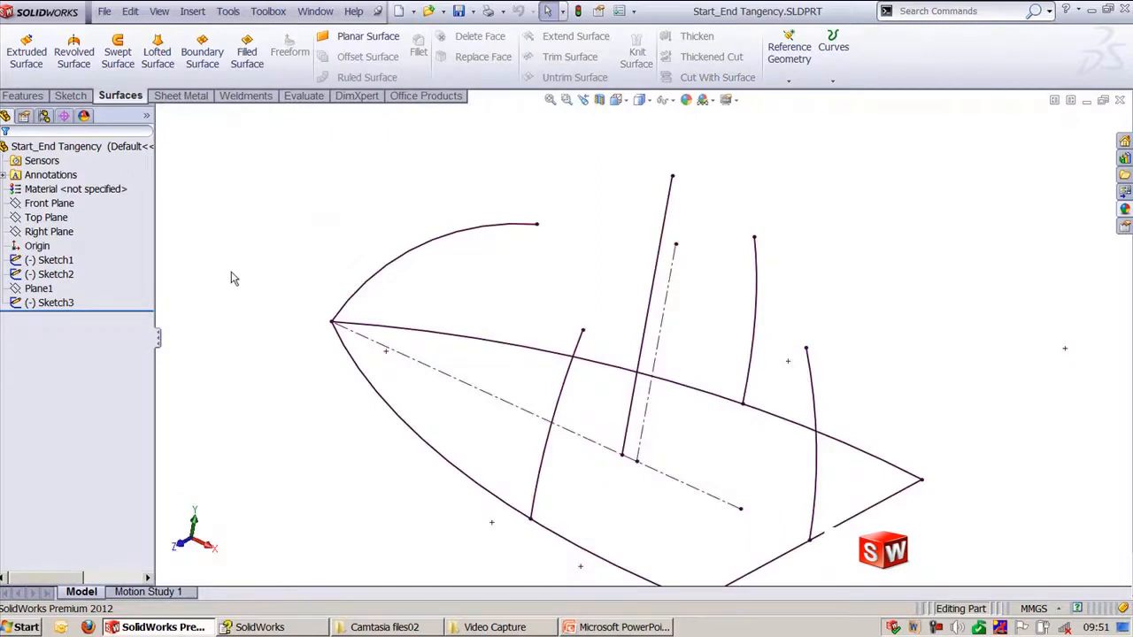
- Start a swept boss with the closed boat-shaped region as profile and the solid upright line as path
left_click(39, 98)
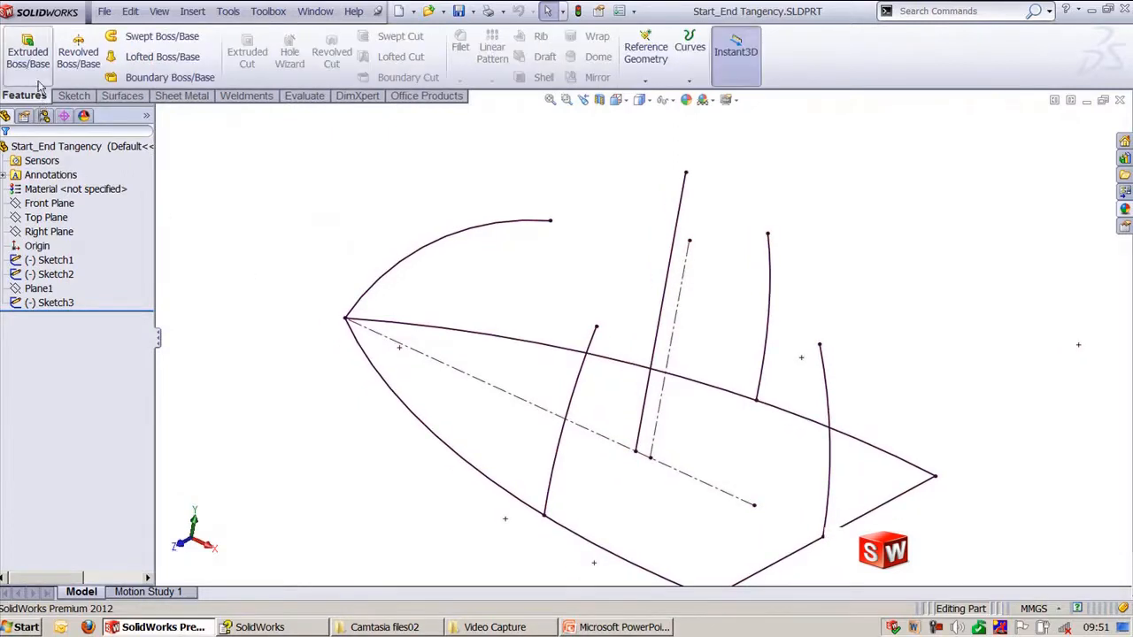
left_click(152, 35)
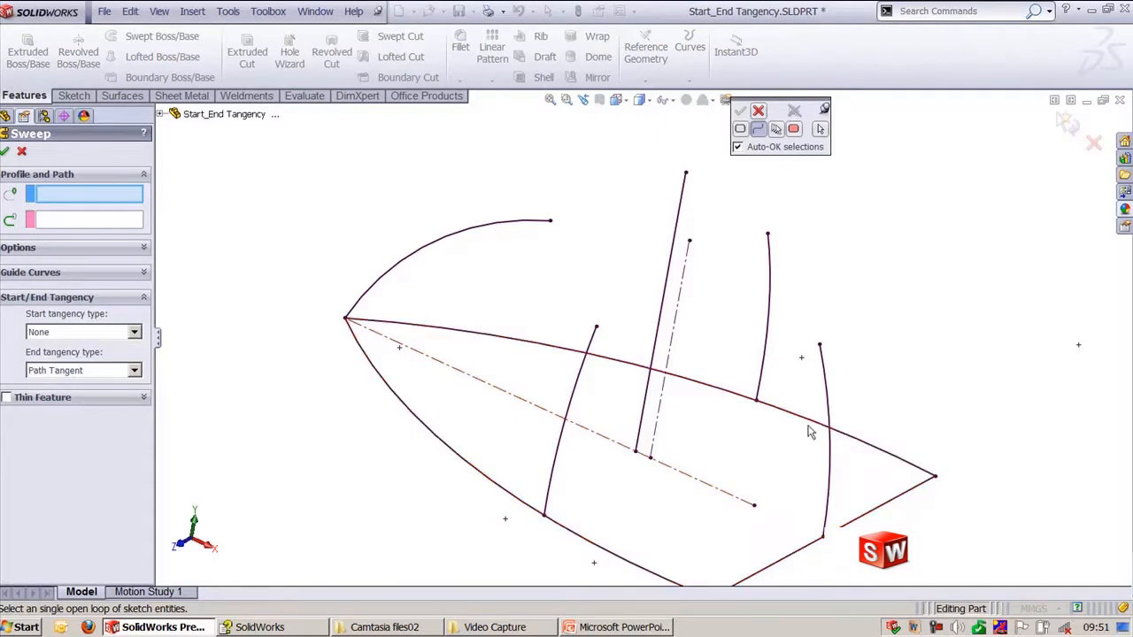
left_click(792, 129)
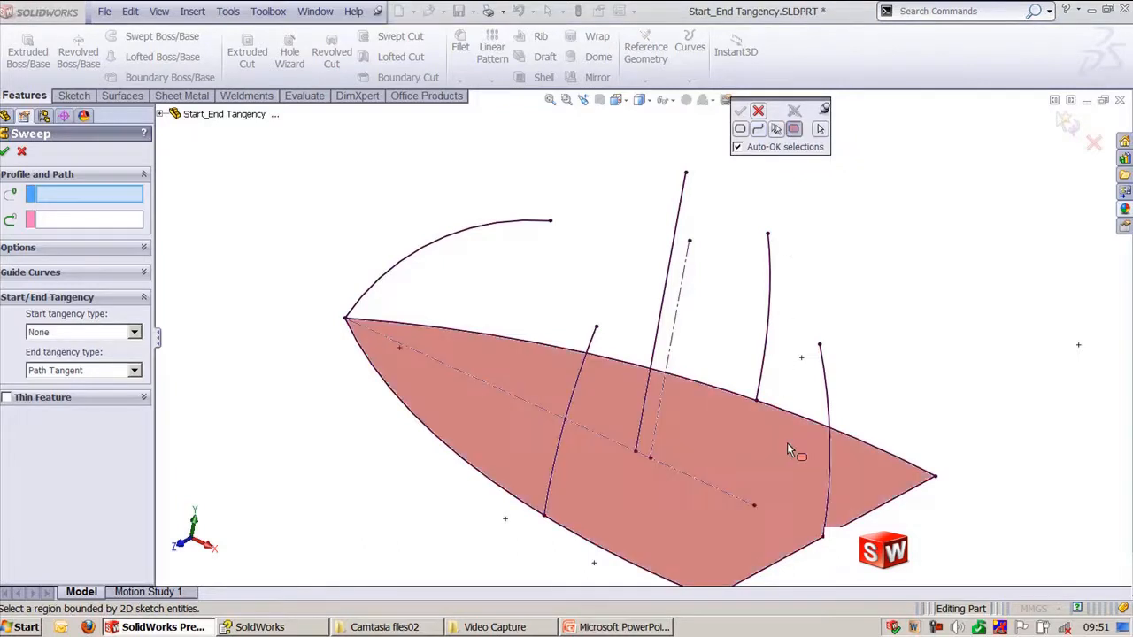
left_click(786, 447)
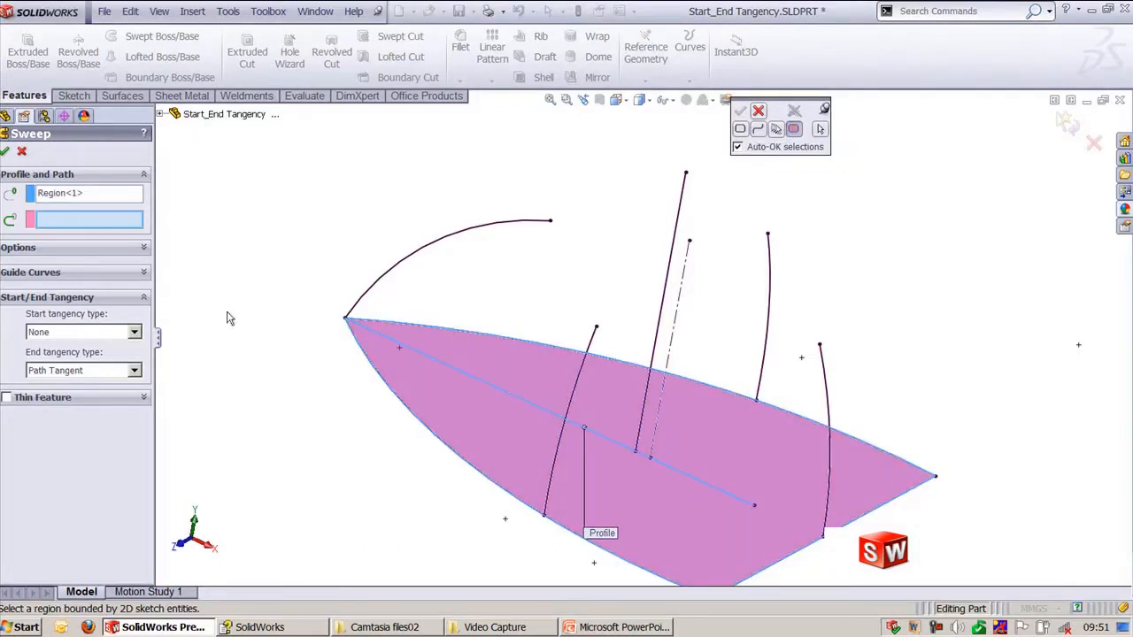
left_click(758, 130)
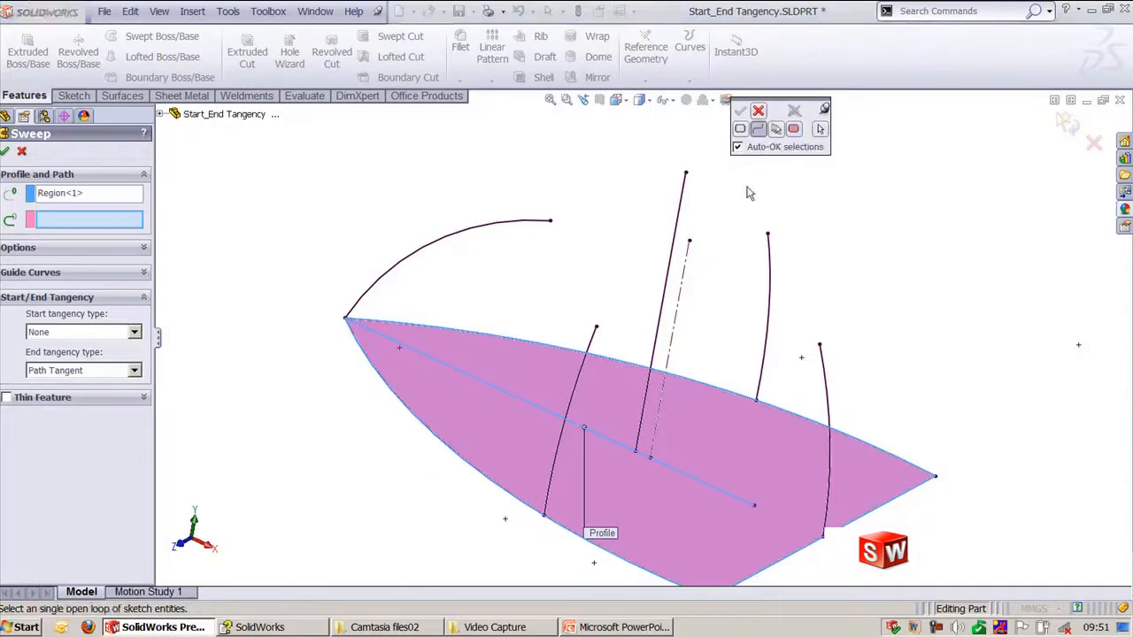
left_click(665, 328)
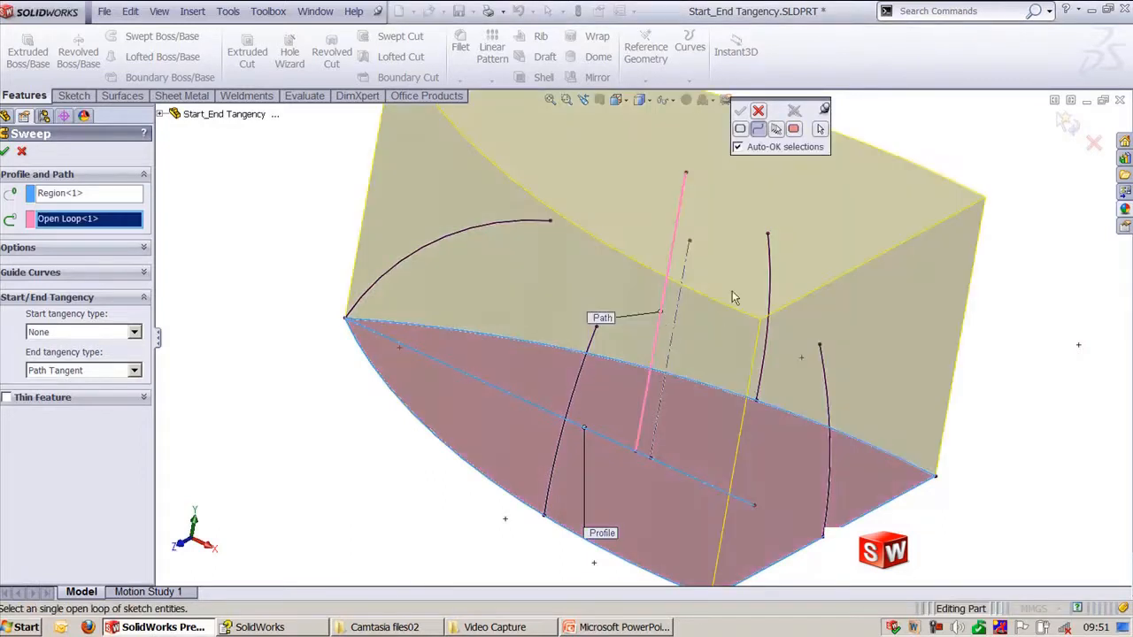
- Add the bow arc, both side arcs and the stern arc as the sweep's four guide curves
left_click(44, 273)
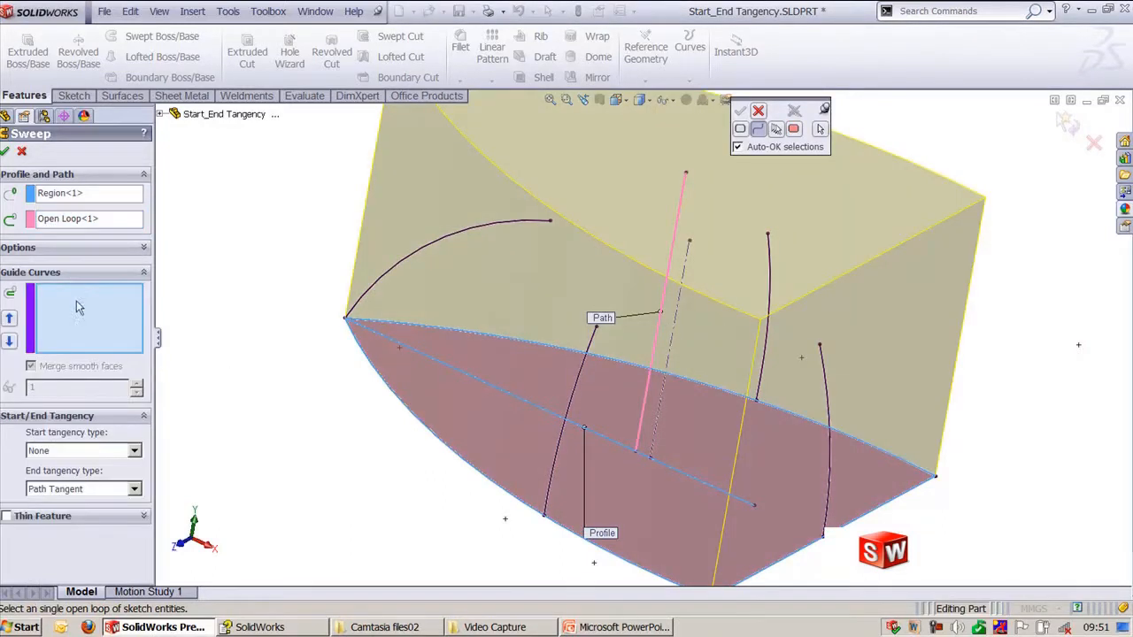
left_click(406, 259)
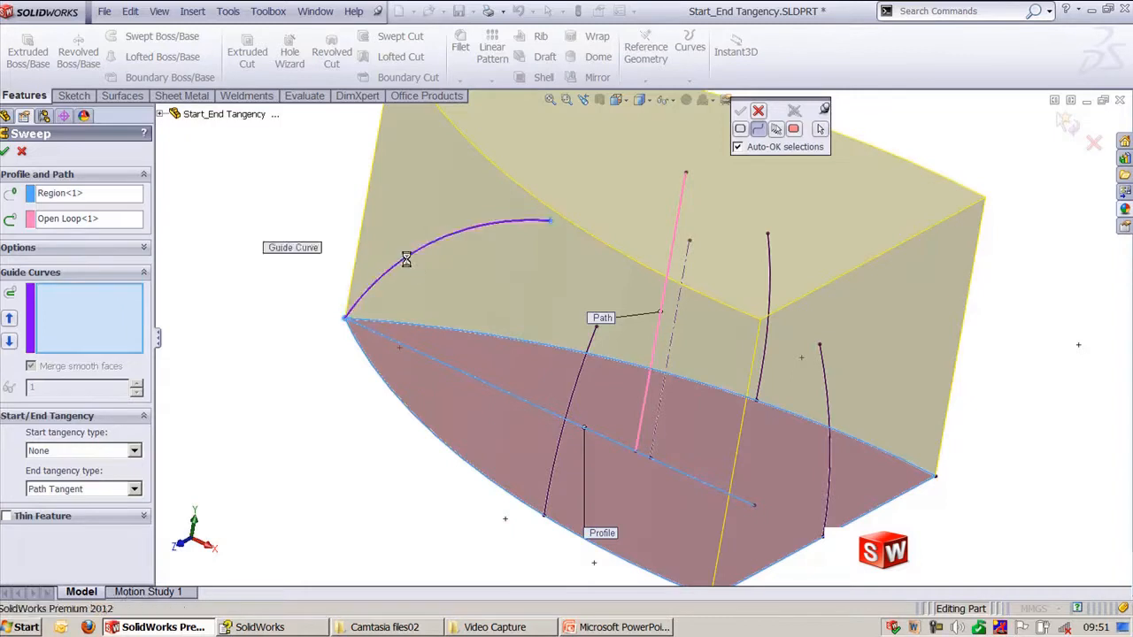
left_click(571, 397)
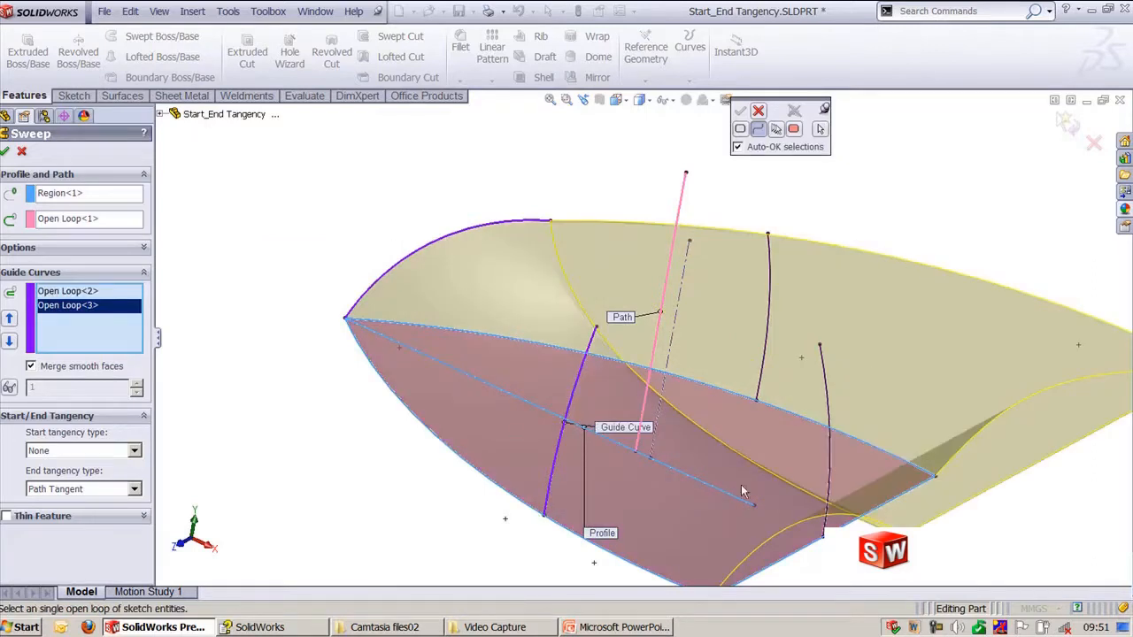
left_click(830, 441)
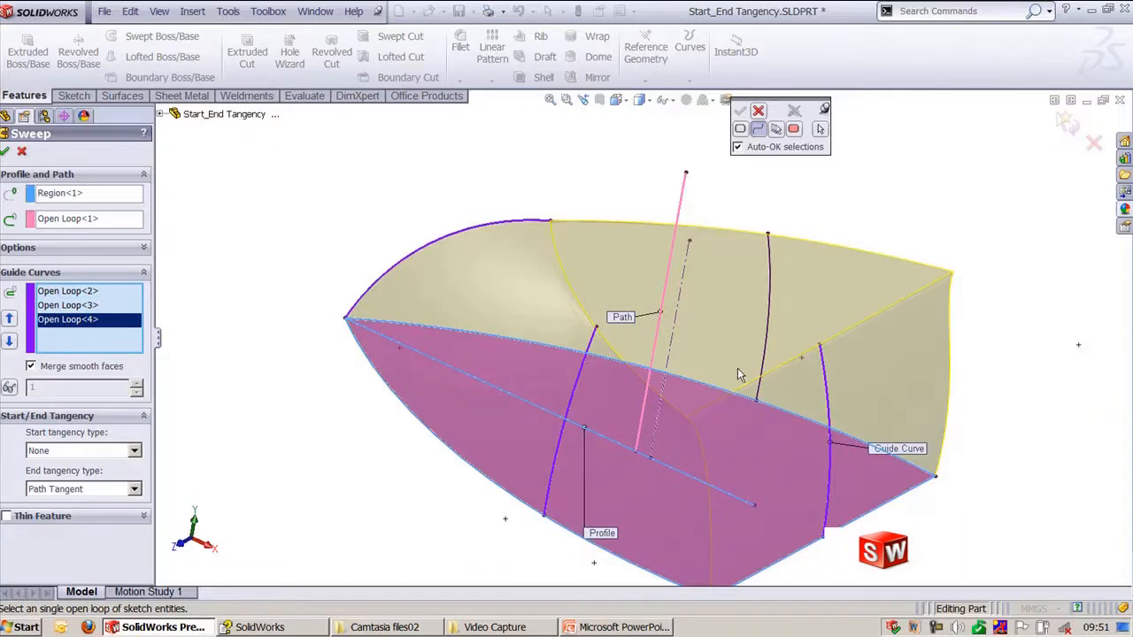
middle_click_drag(740, 376, 703, 299)
scroll(504, 235, "down", 3)
middle_click_drag(505, 234, 602, 275)
scroll(597, 284, "down", 2)
scroll(603, 274, "up", 4)
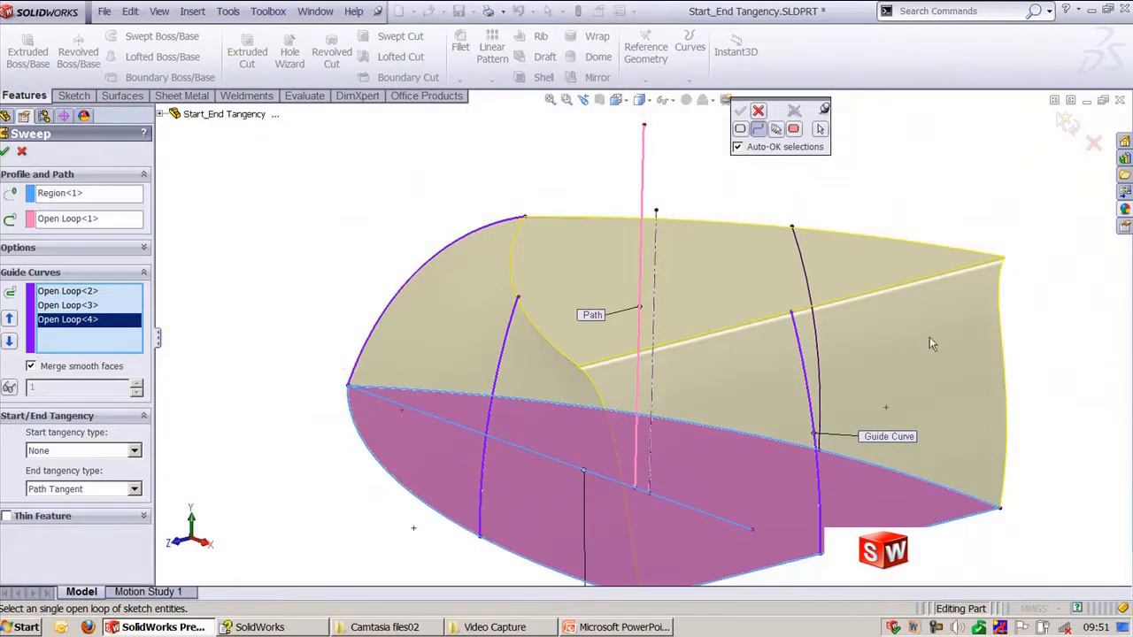
left_click(818, 343)
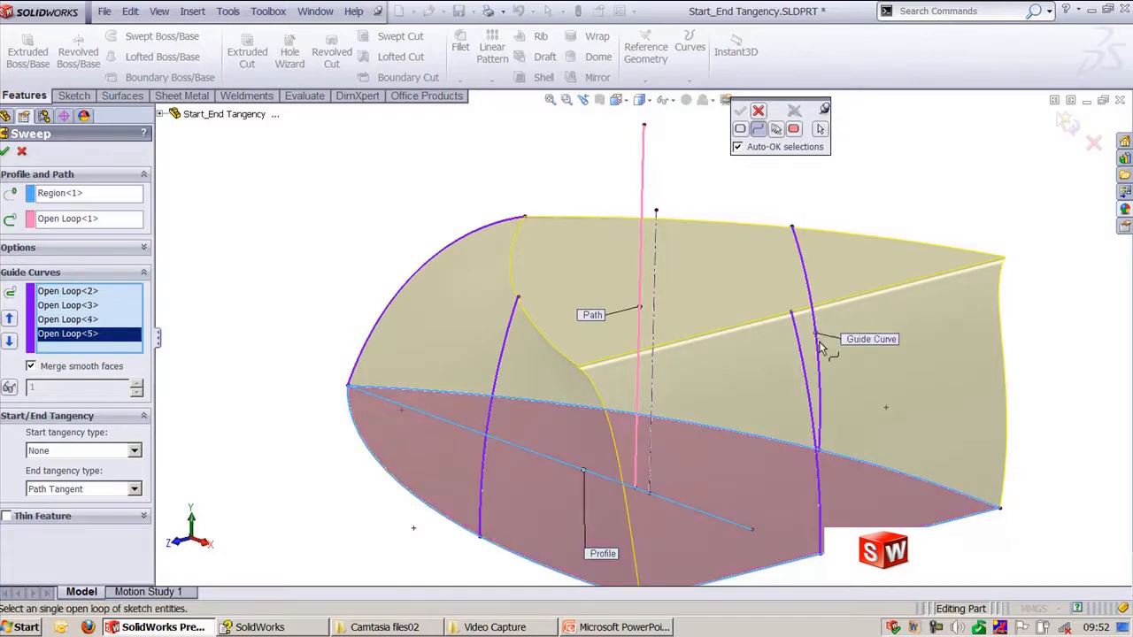
- Set the sweep's end tangency type to None and create the solid hull
middle_click_drag(868, 459, 863, 423)
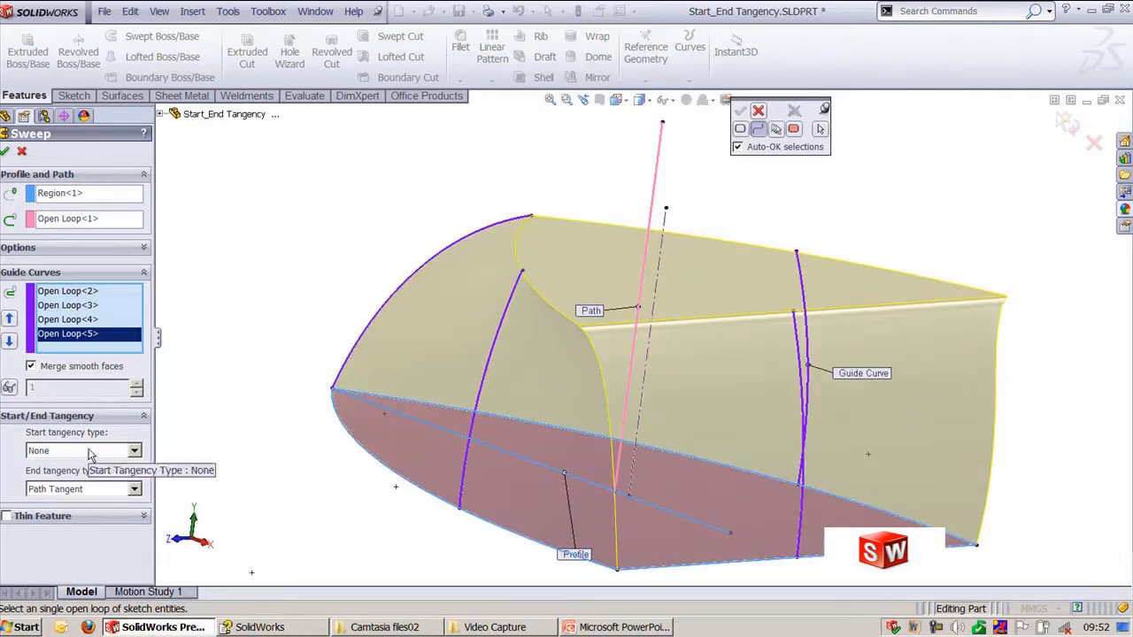
middle_click_drag(335, 524, 314, 472)
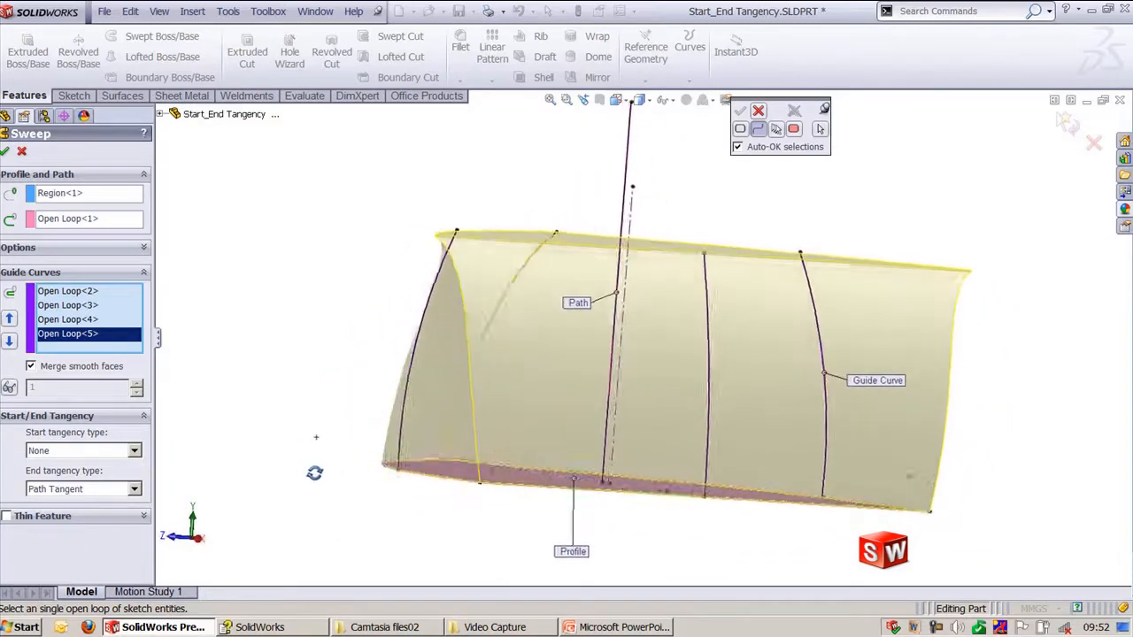
left_click(71, 489)
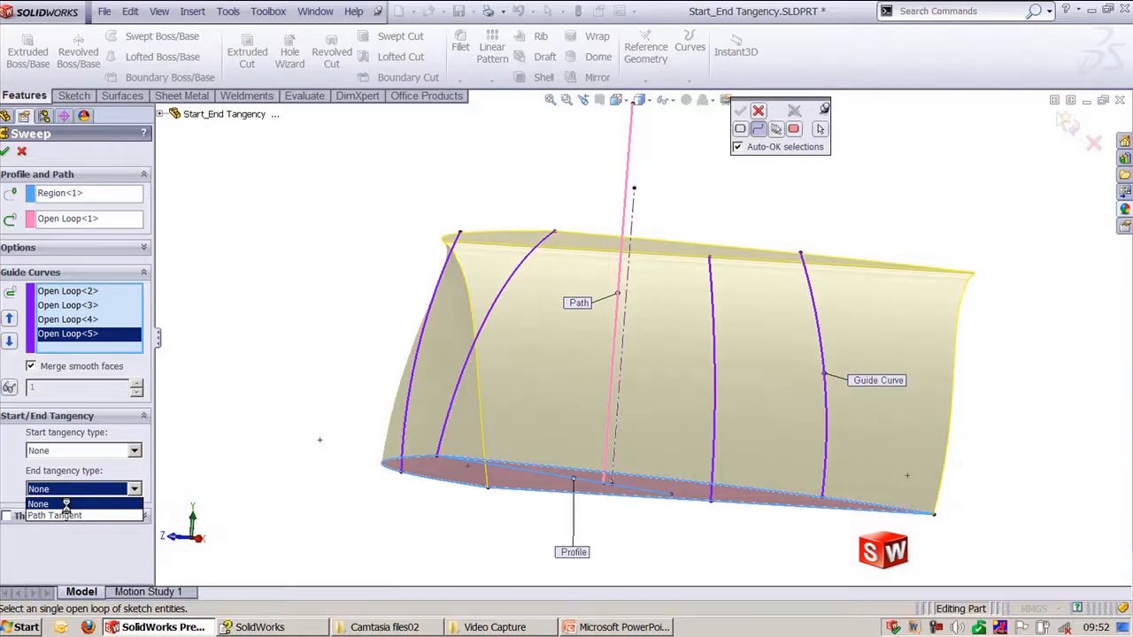
left_click(66, 505)
scroll(397, 219, "up", 2)
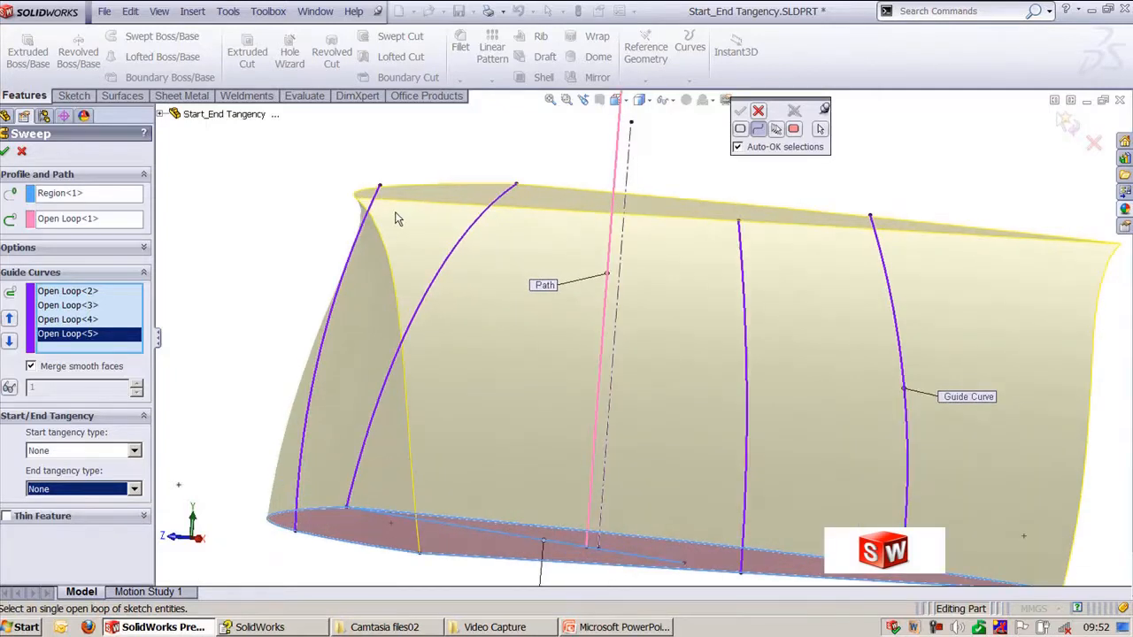
middle_click_drag(397, 219, 416, 275)
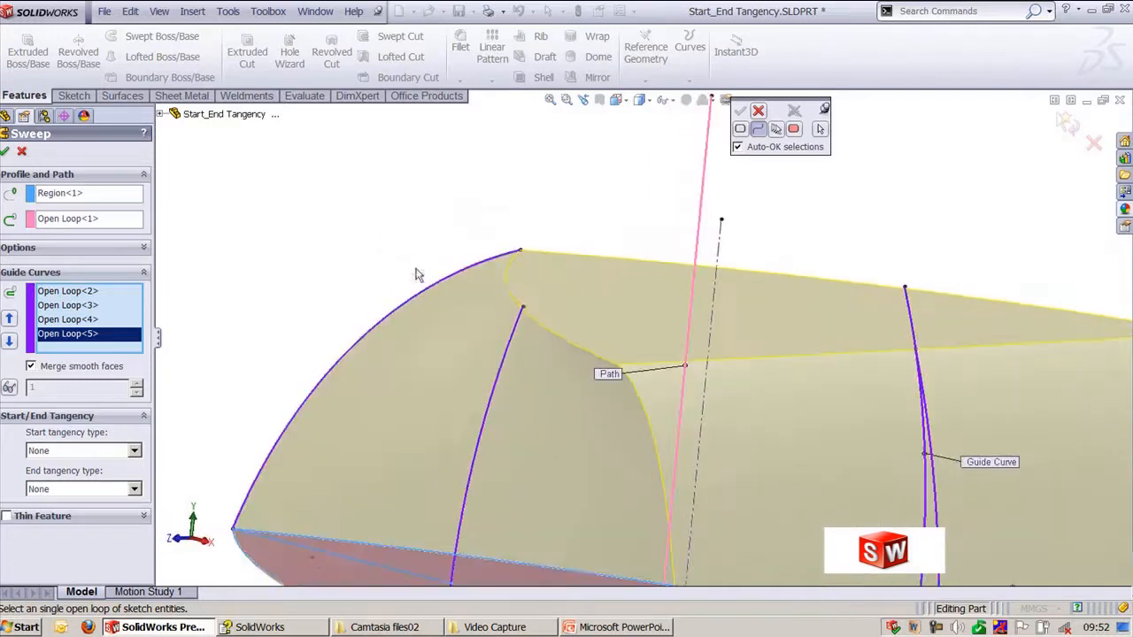
left_click(758, 111)
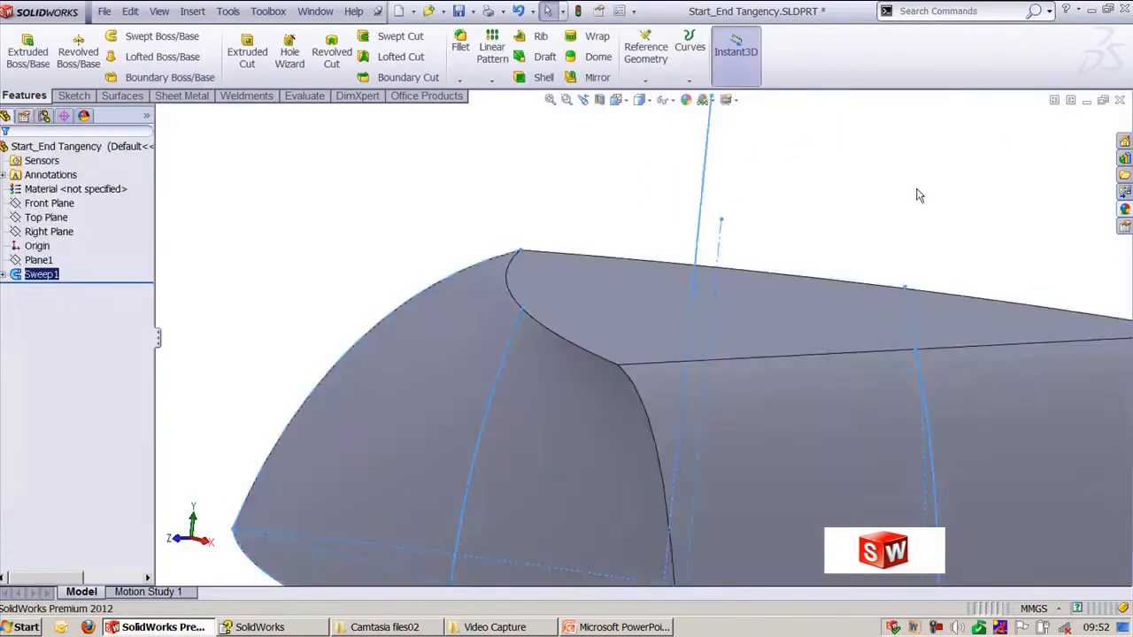
- Edit the hull sweep and set both its end and start tangency types to Path Tangent
middle_click_drag(918, 195, 829, 248)
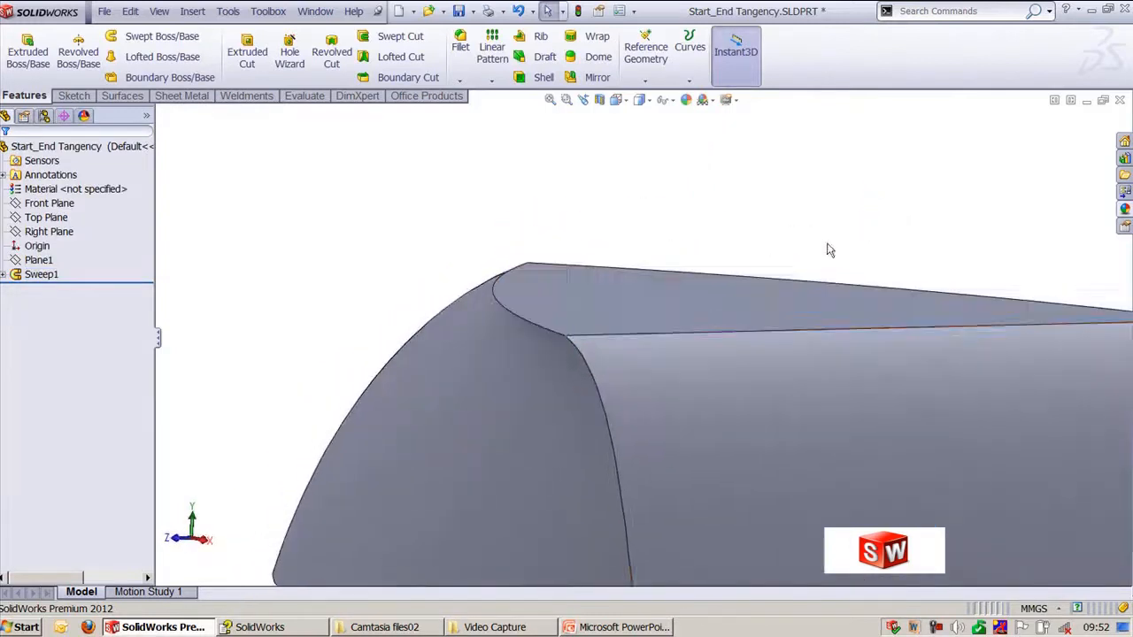
left_click(40, 275)
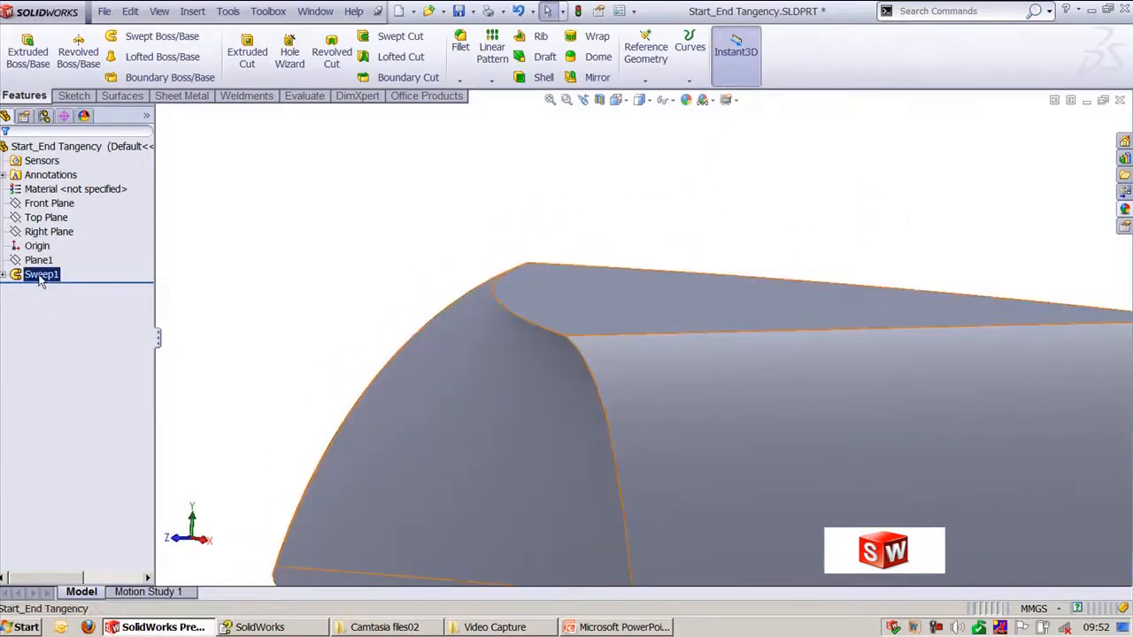
left_click(49, 236)
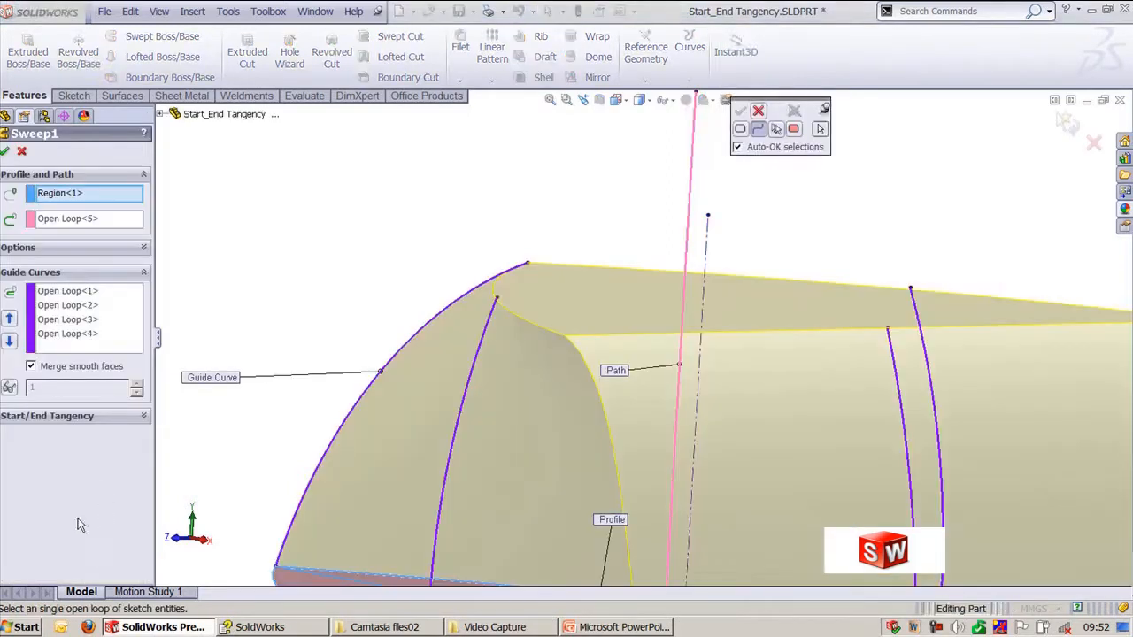
left_click(36, 417)
left_click(62, 489)
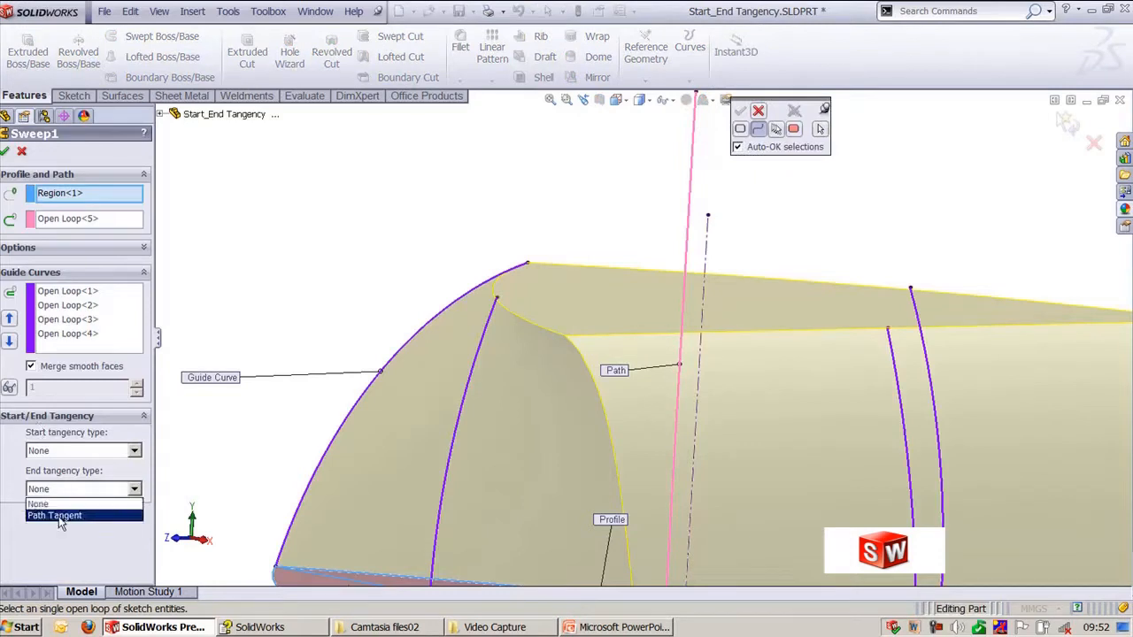
left_click(58, 516)
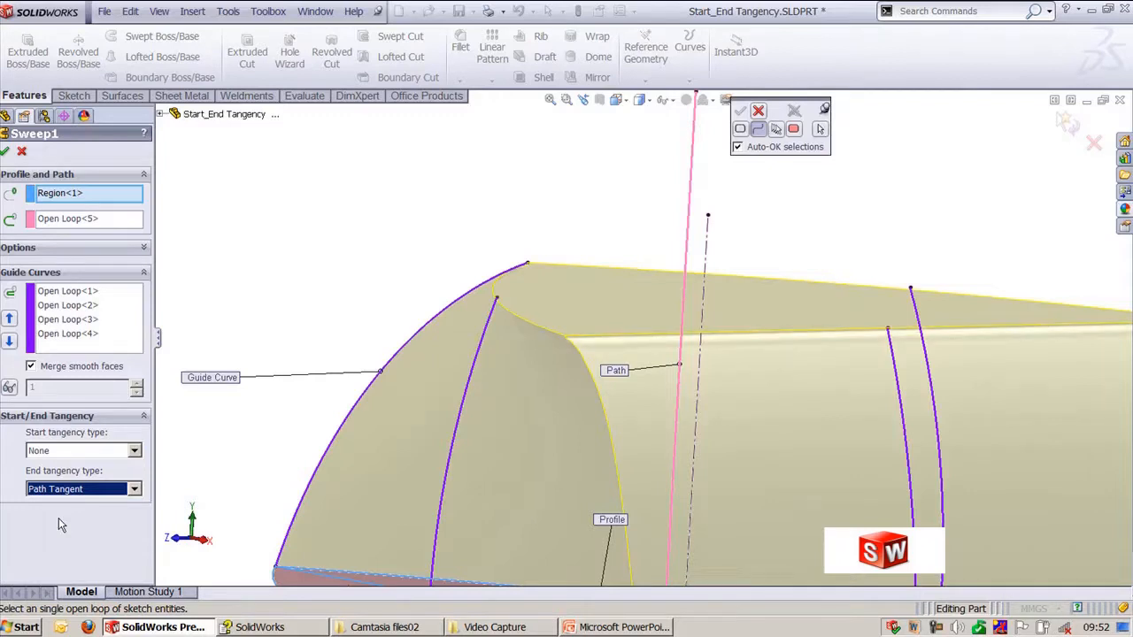
left_click(68, 452)
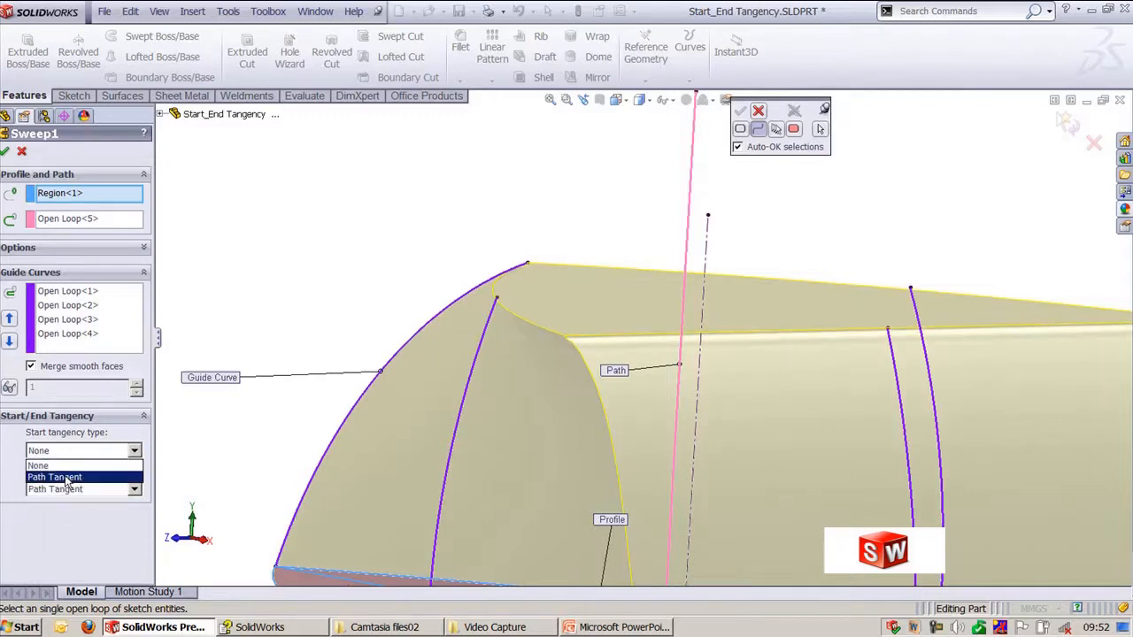
left_click(66, 478)
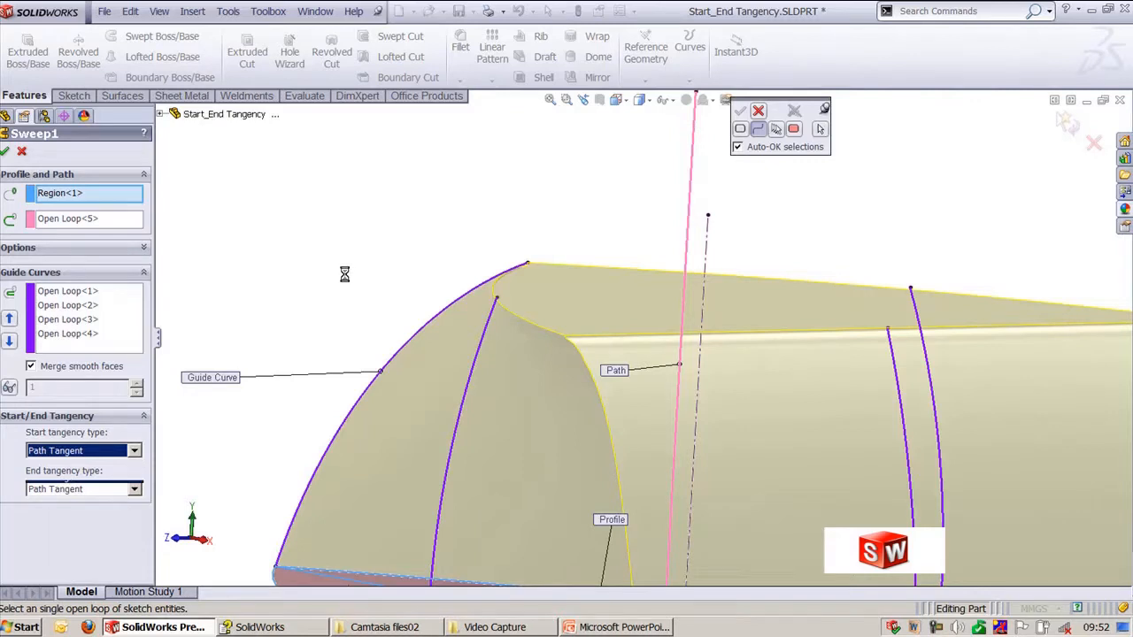
key("f")
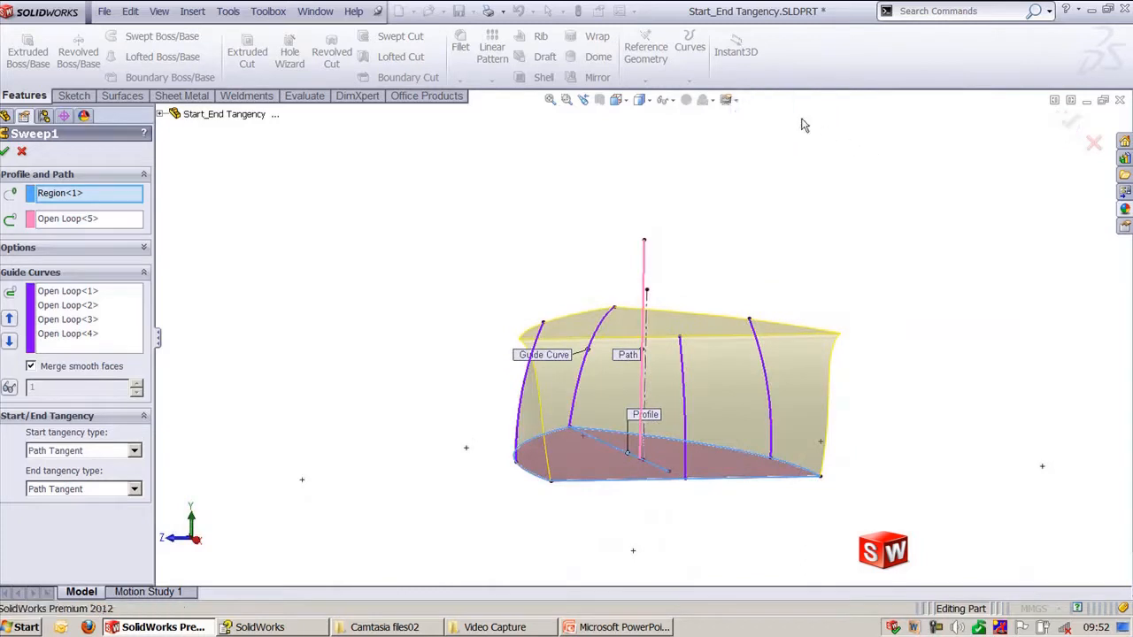
- Apply the path-tangent changes to the hull sweep and inspect the hull's flared upper edge from several angles
left_click(1073, 120)
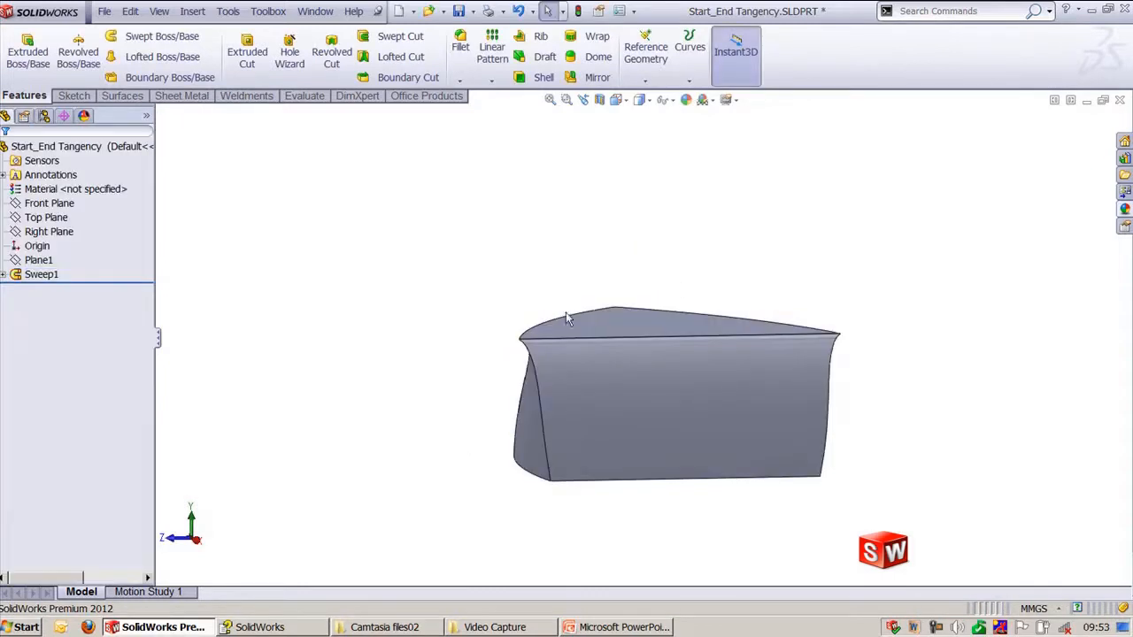
scroll(423, 393, "down", 5)
middle_click_drag(457, 374, 868, 316)
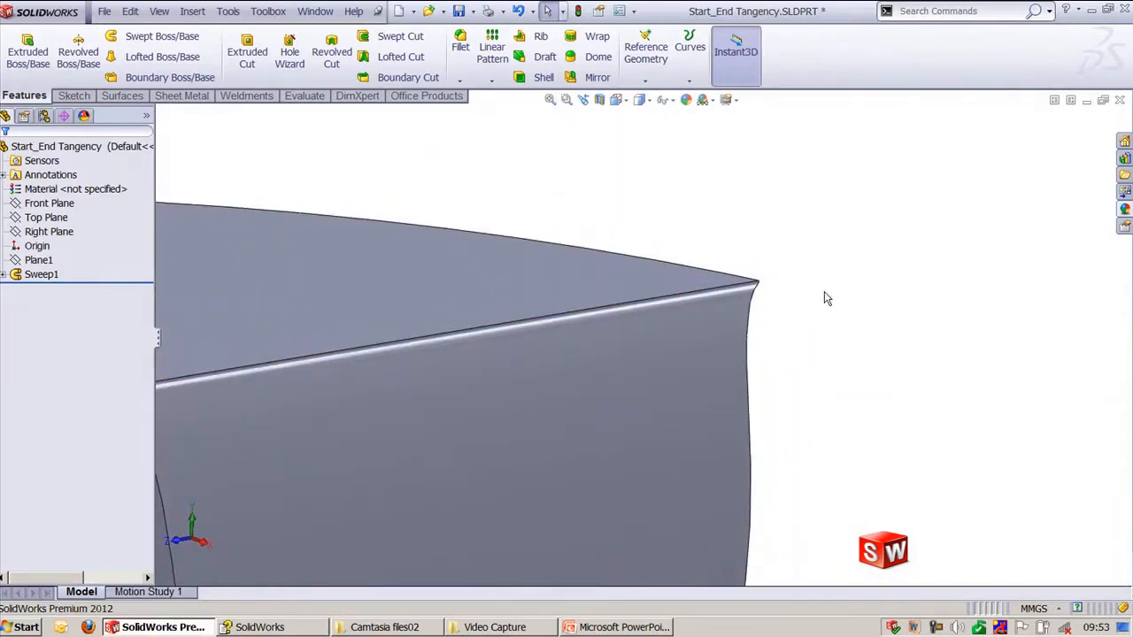
key("ctrl+7")
scroll(833, 349, "down", 2)
middle_click_drag(833, 355, 398, 229)
- Edit the hull sweep, turn off Merge smooth faces and accept the change so the hull rebuilds
left_click(40, 274)
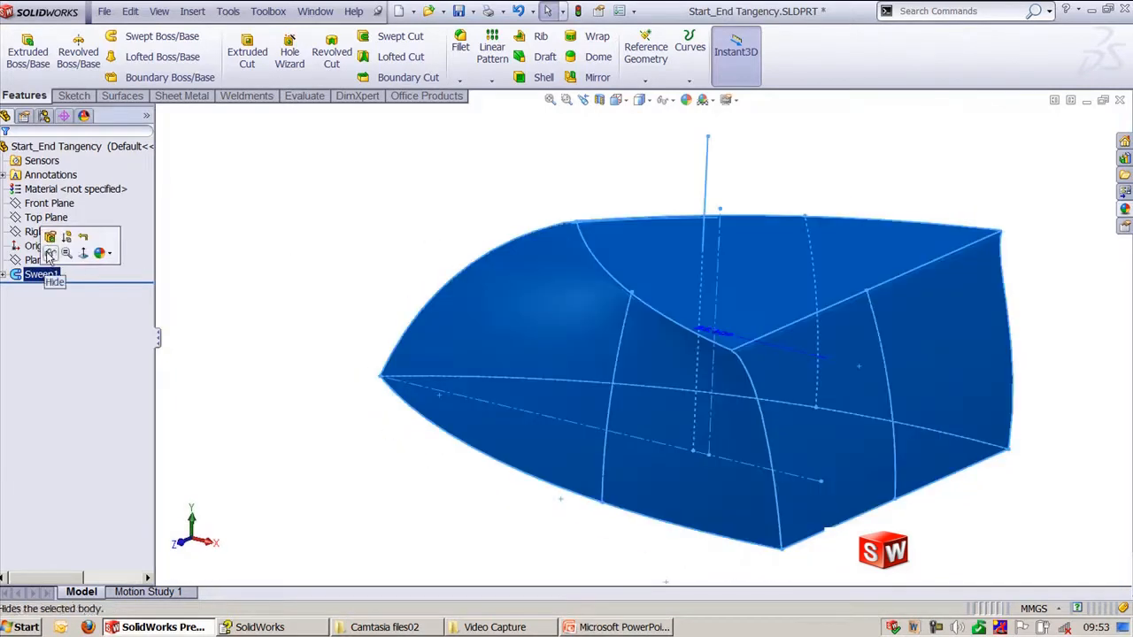
left_click(62, 251)
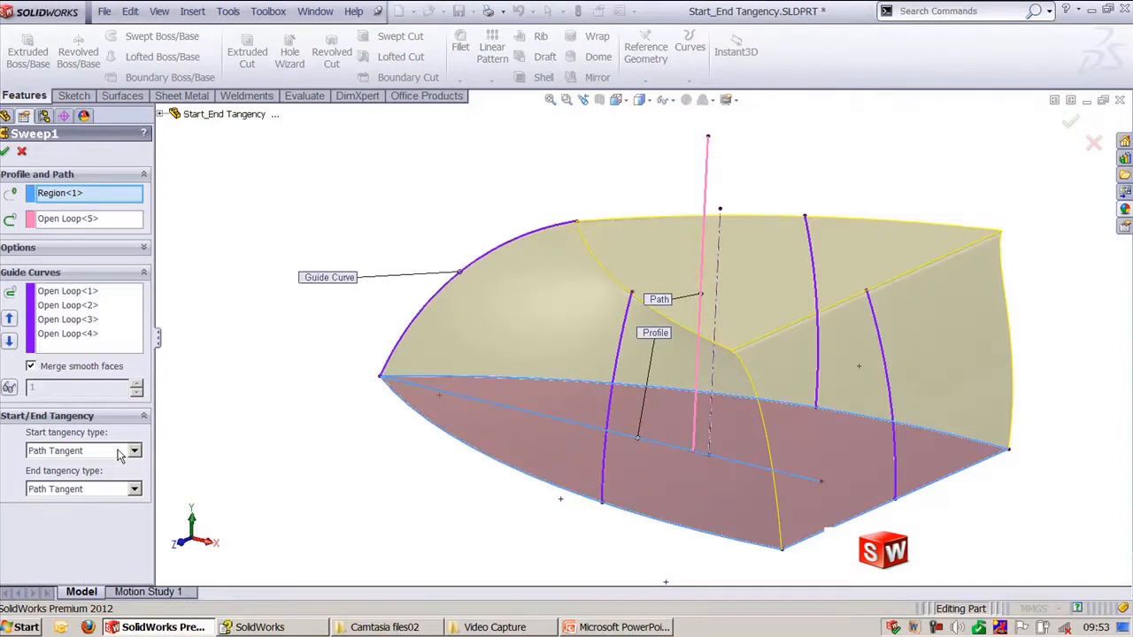
left_click(55, 367)
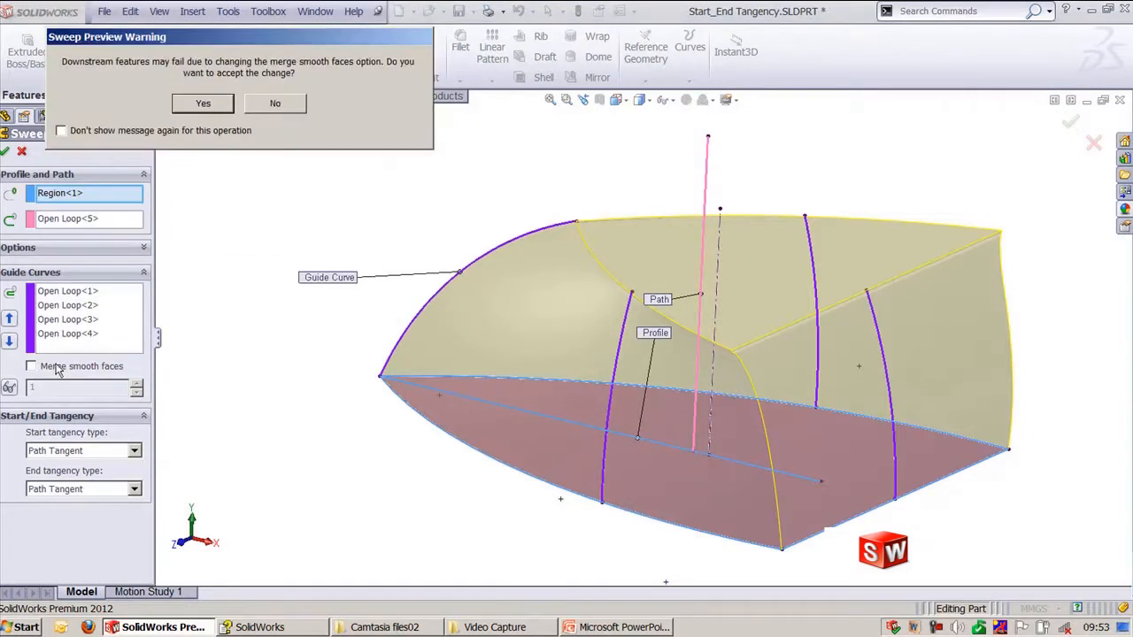
left_click(202, 105)
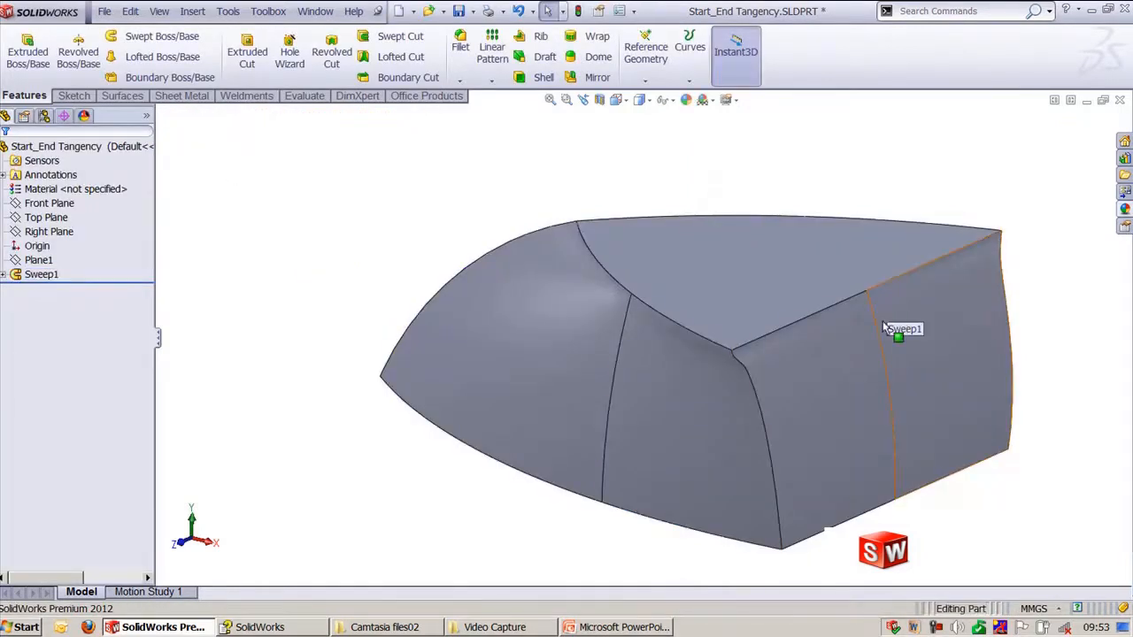
- Reopen the hull sweep for editing, turn Merge smooth faces back on and accept the change
left_click(42, 275)
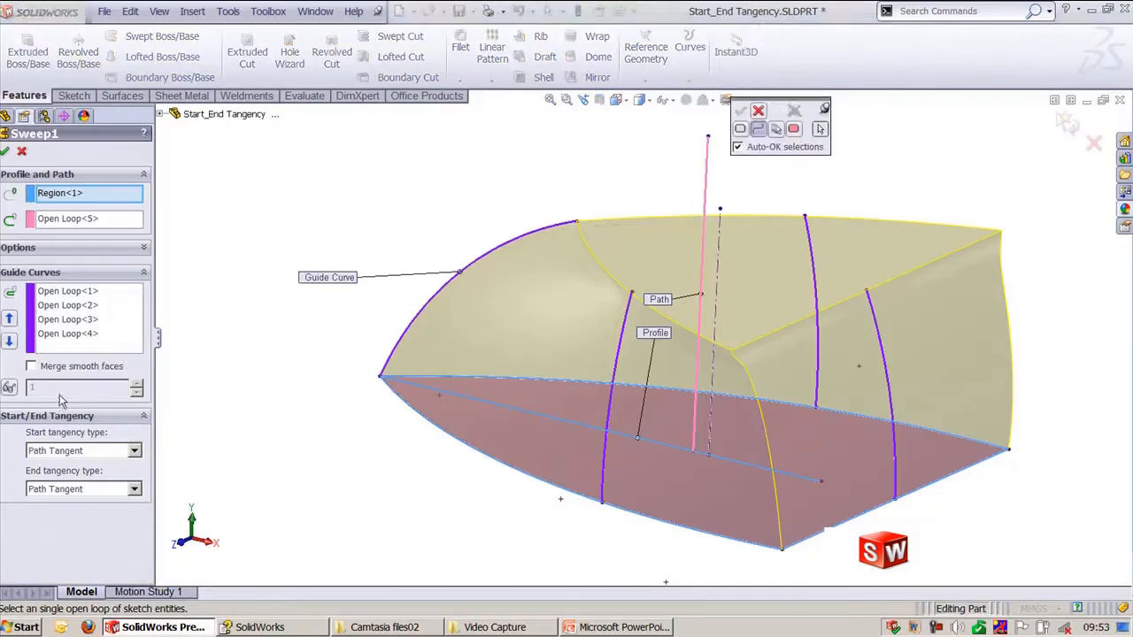
left_click(61, 368)
left_click(204, 104)
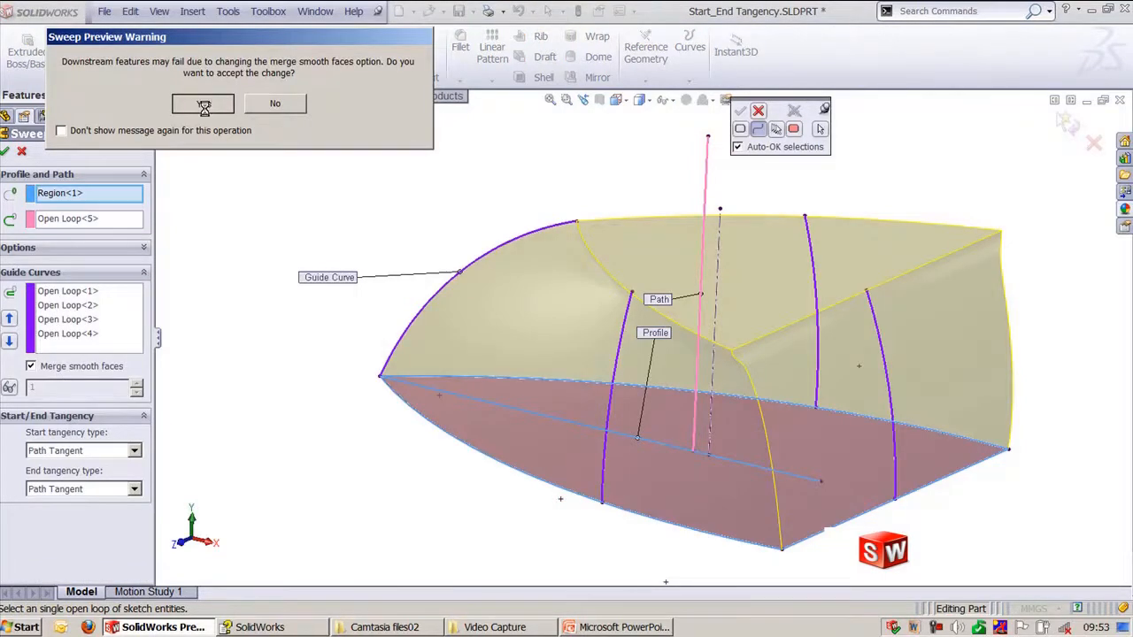
- Show the sweep's intermediate sections and step through them along the path from section 1 to 47
left_click(10, 390)
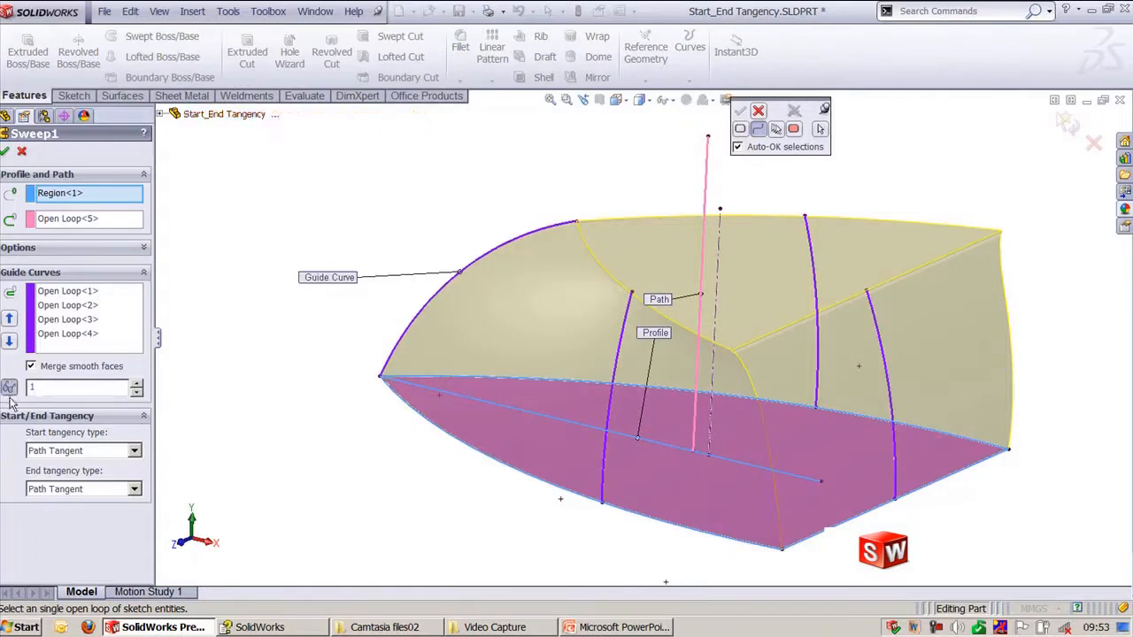
left_click(137, 387)
left_click(138, 387)
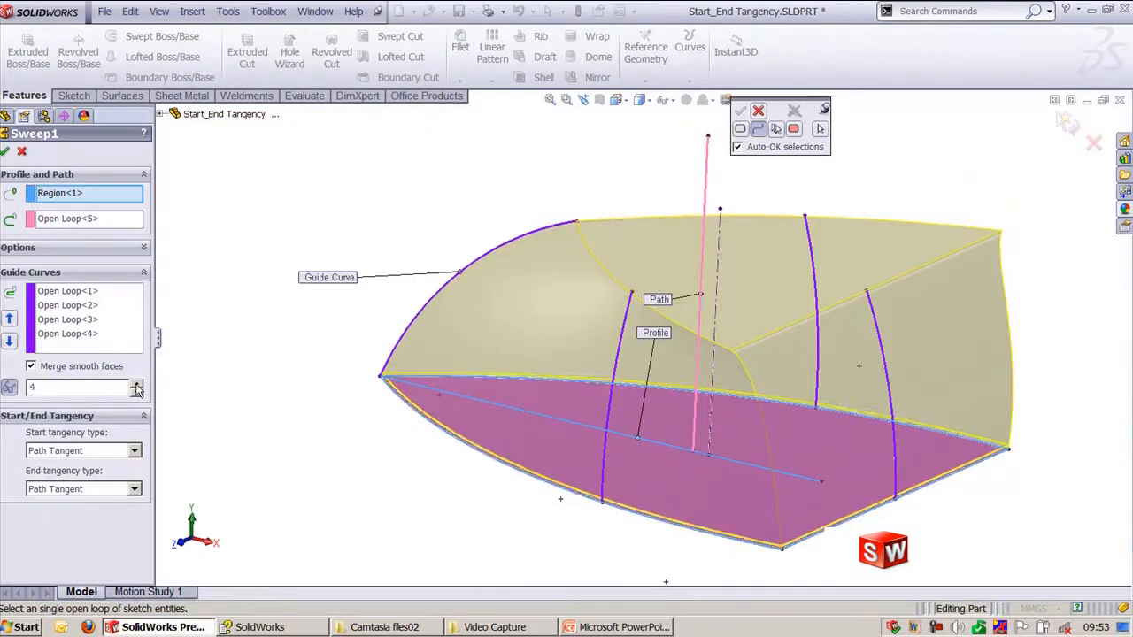
left_click(137, 387)
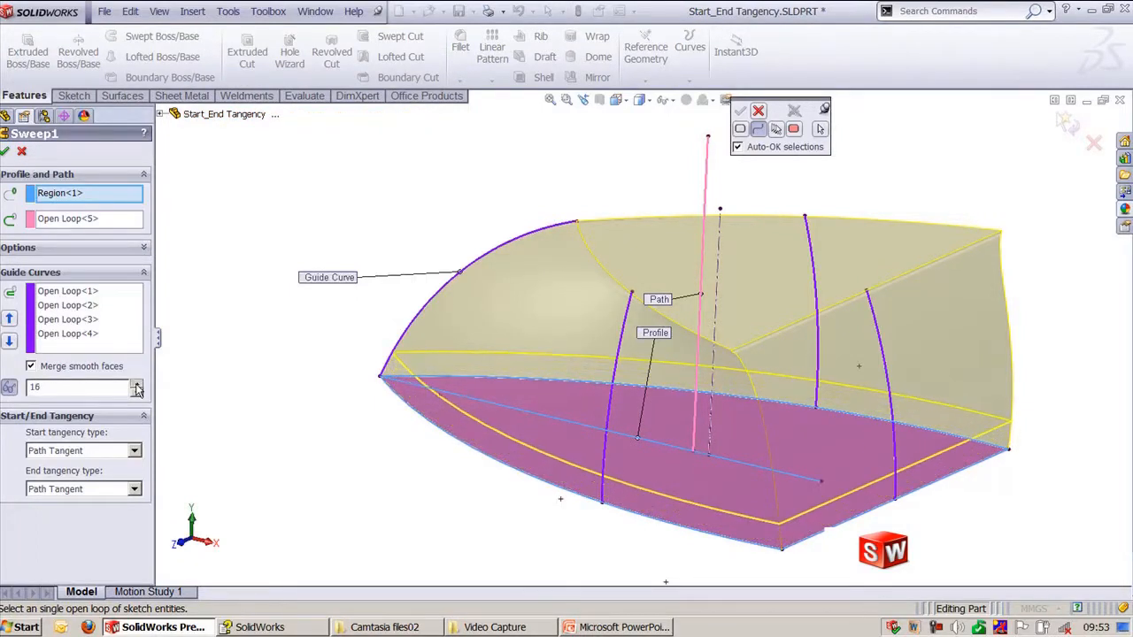
left_click(137, 387)
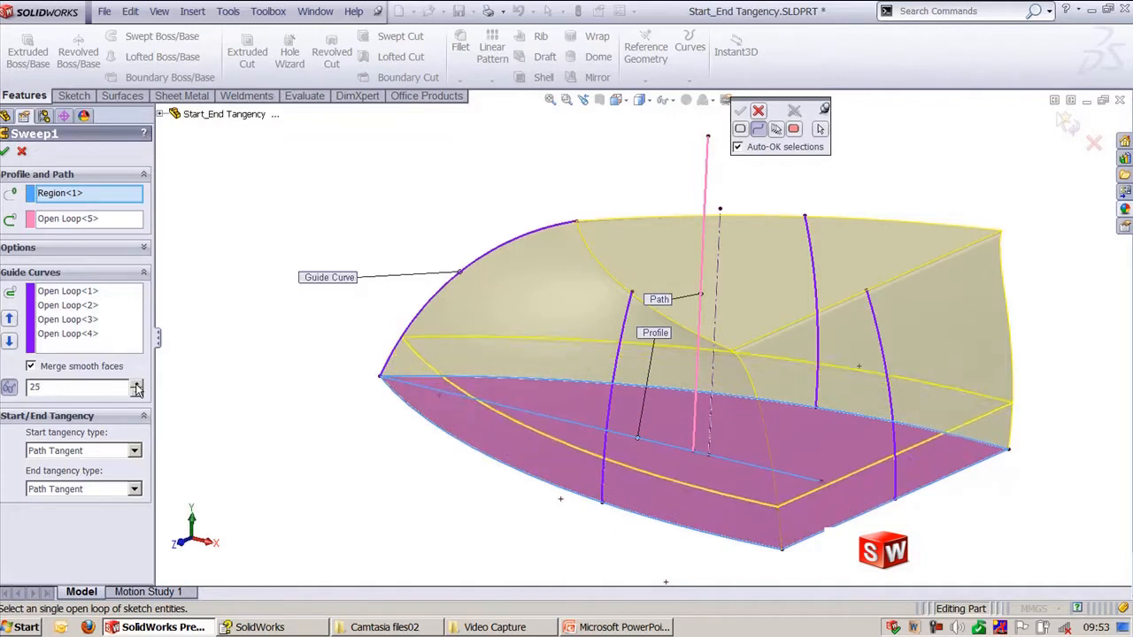
left_click(137, 386)
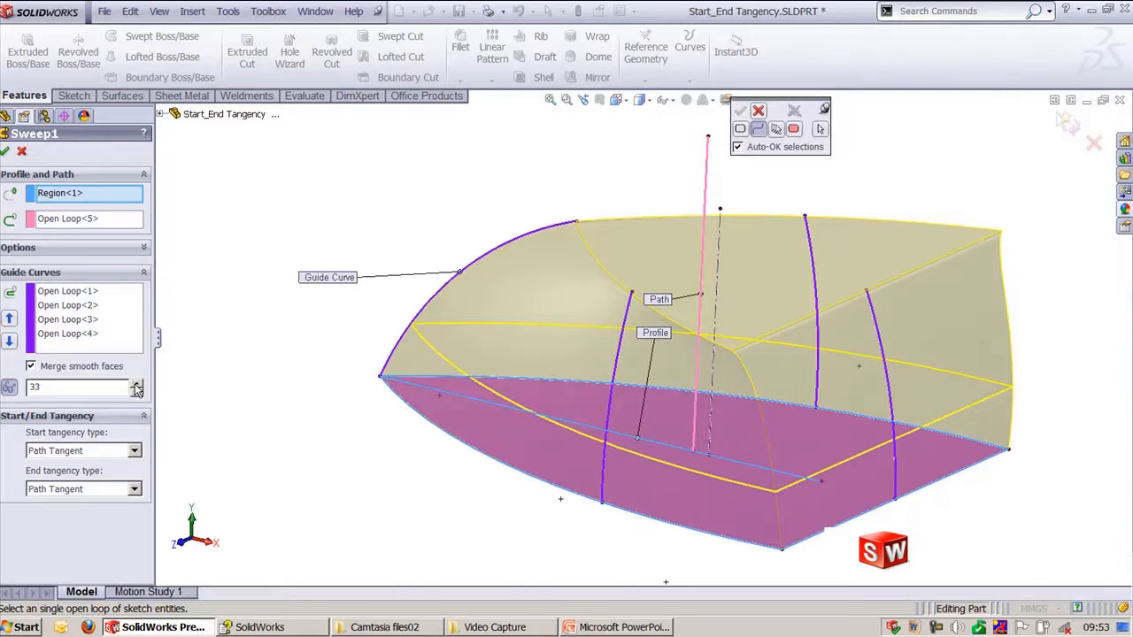
left_click(137, 386)
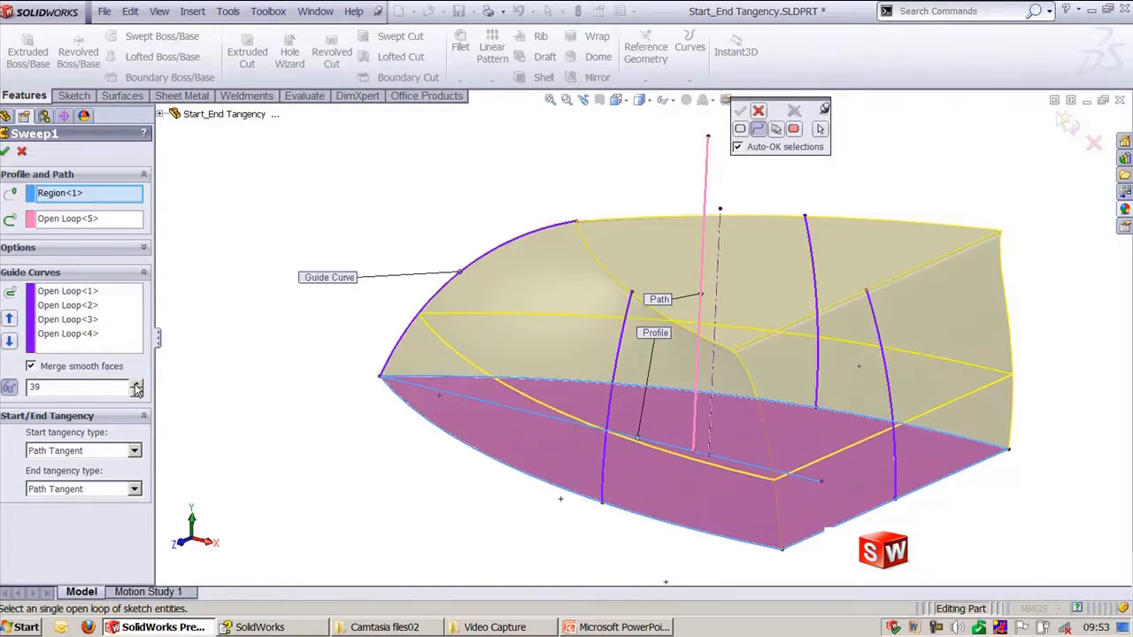
left_click(137, 387)
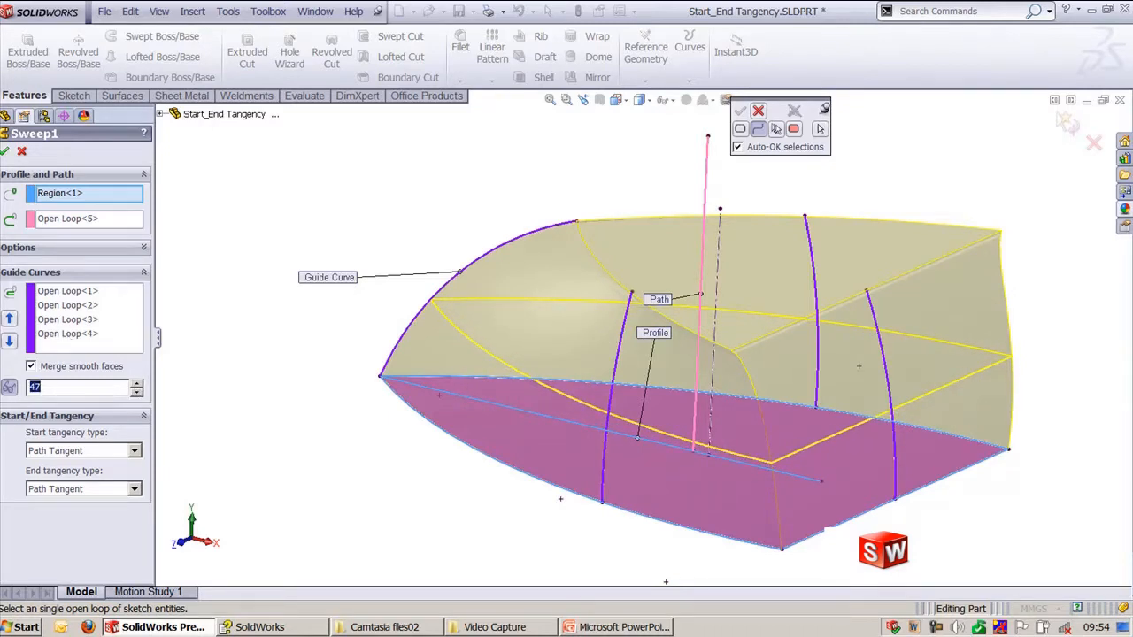
- Apply the edited hull sweep and display the finished hull in the trimetric view
left_click(4, 150)
left_click(4, 151)
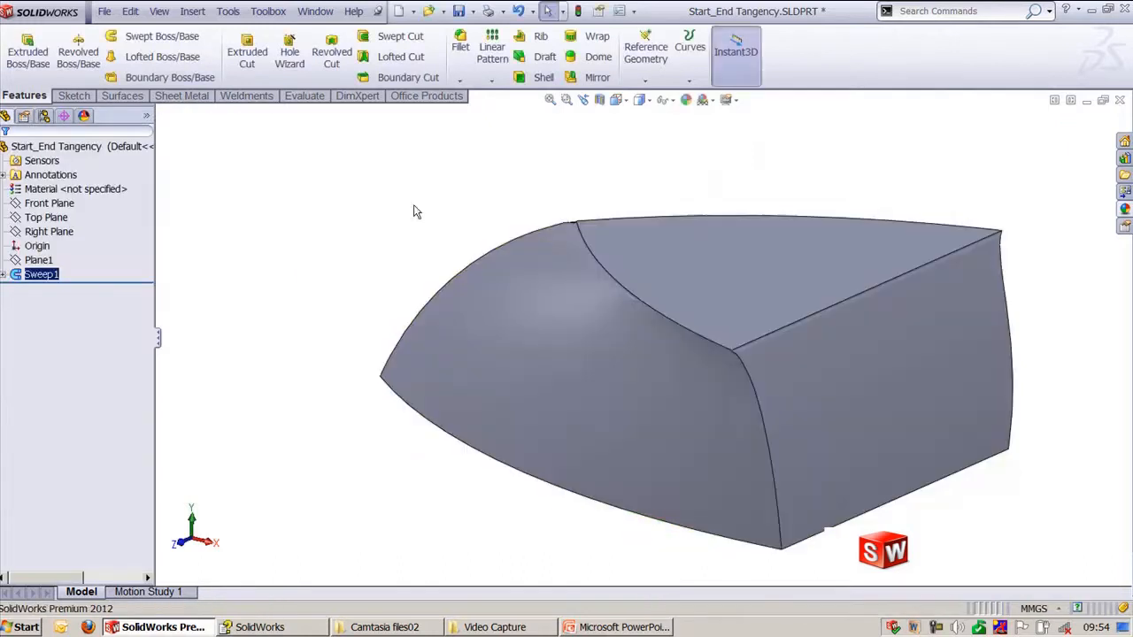
middle_click_drag(385, 357, 369, 313)
key("ctrl+7")
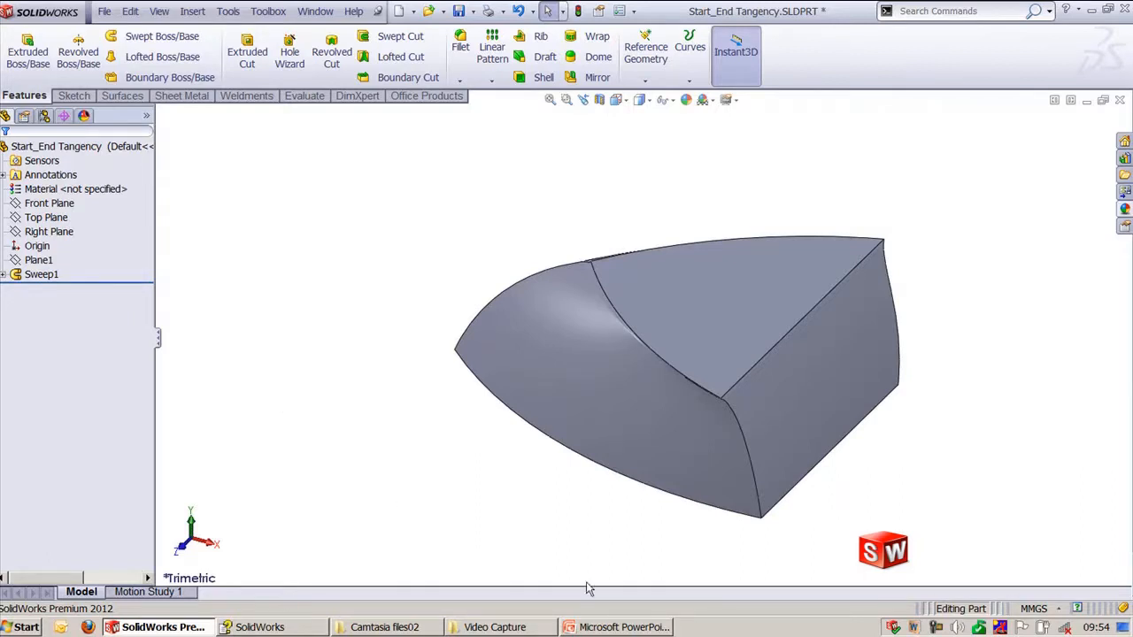
- Switch to the PowerPoint training presentation and go back to slide 22 on sweep Orientation/Twist type
left_click(628, 627)
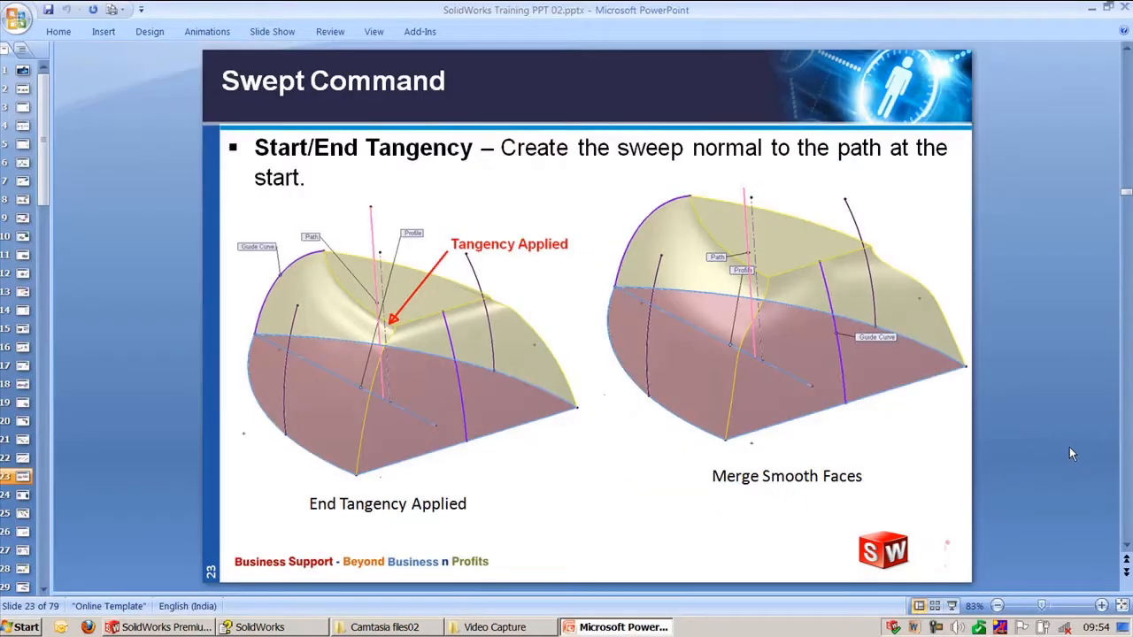
key("Page_Up")
key("Page_Up")
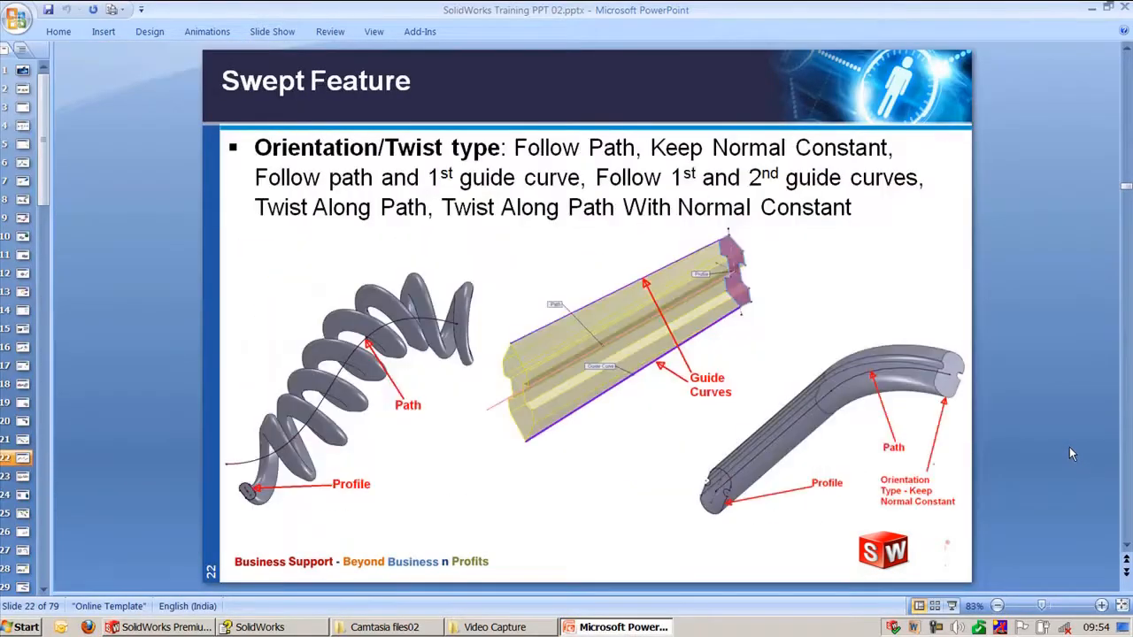
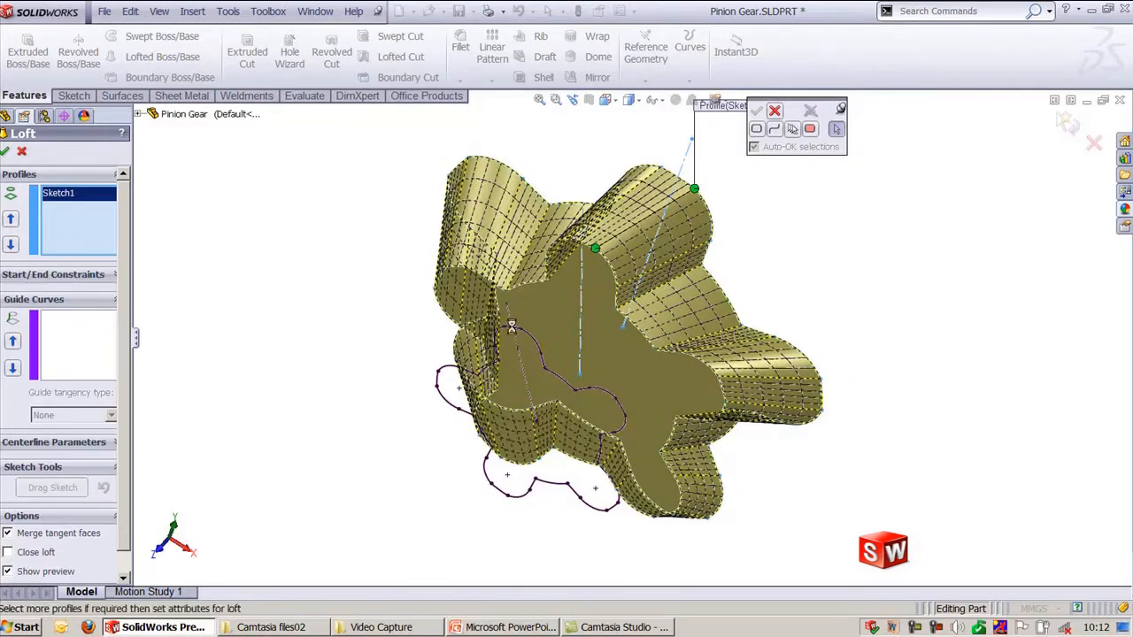
- Add the middle and smallest gear outlines, Sketch2 and Sketch3, as loft profiles and move the profile callout beside the largest outline
left_click(522, 332)
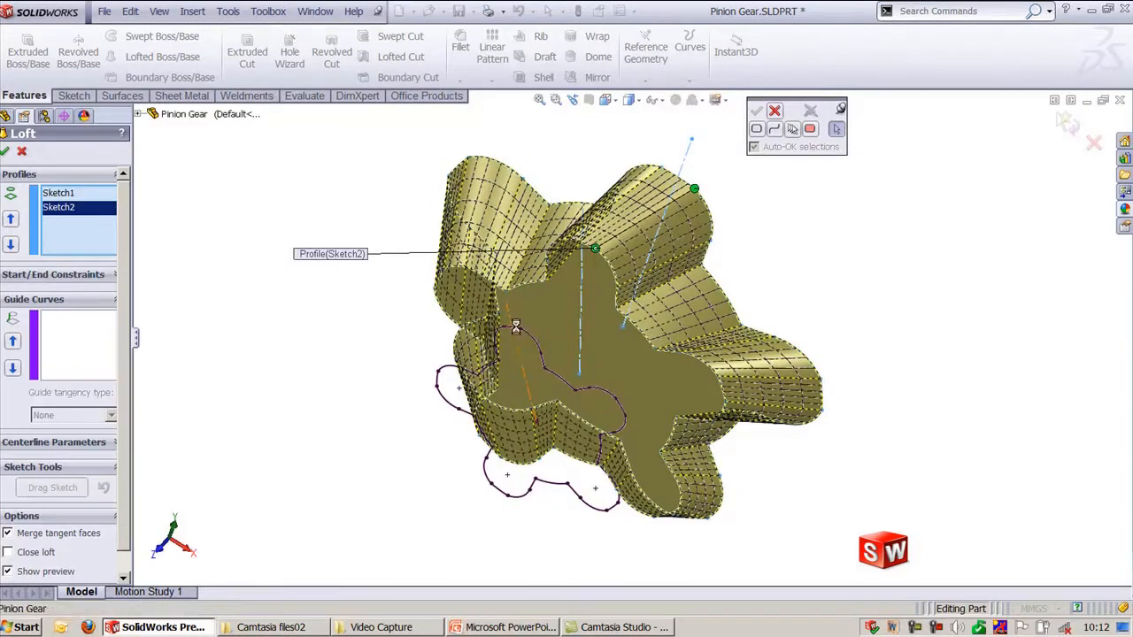
left_click(521, 332)
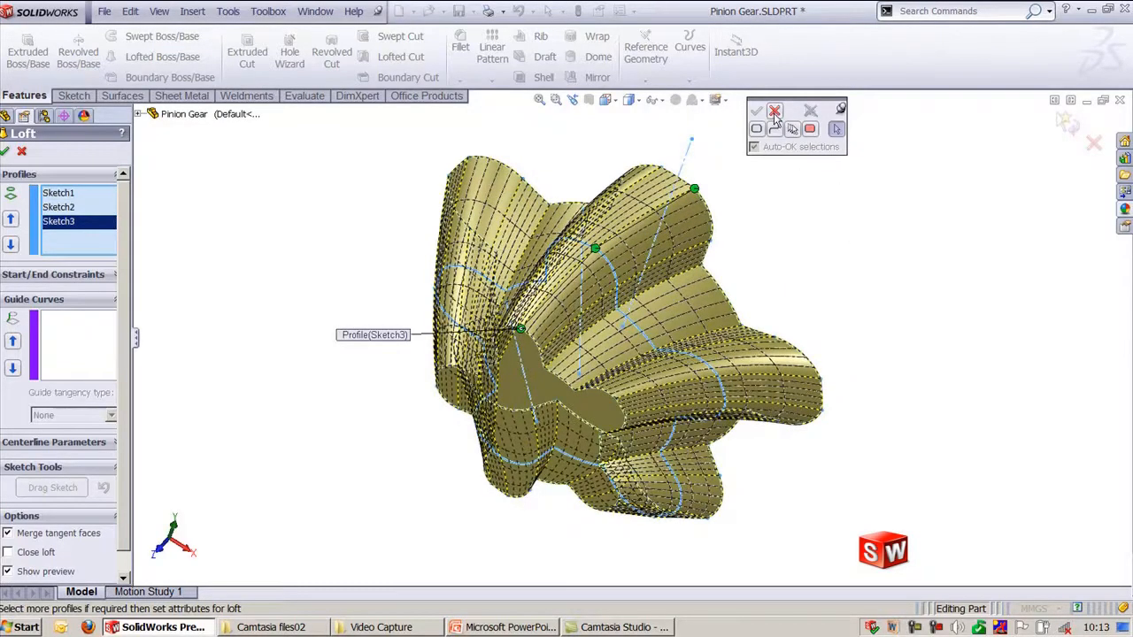
middle_click_drag(767, 276, 758, 325, "ctrl")
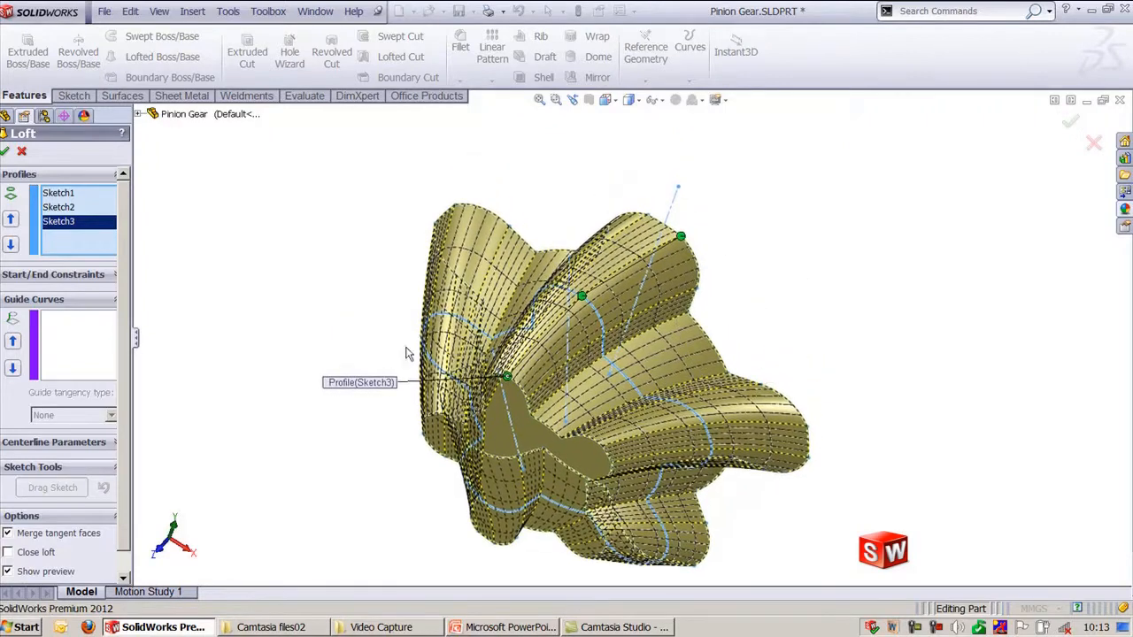
mouse_move(384, 391)
left_mouse_down()
mouse_move(511, 308)
mouse_move(796, 268)
mouse_move(784, 266)
left_mouse_up()
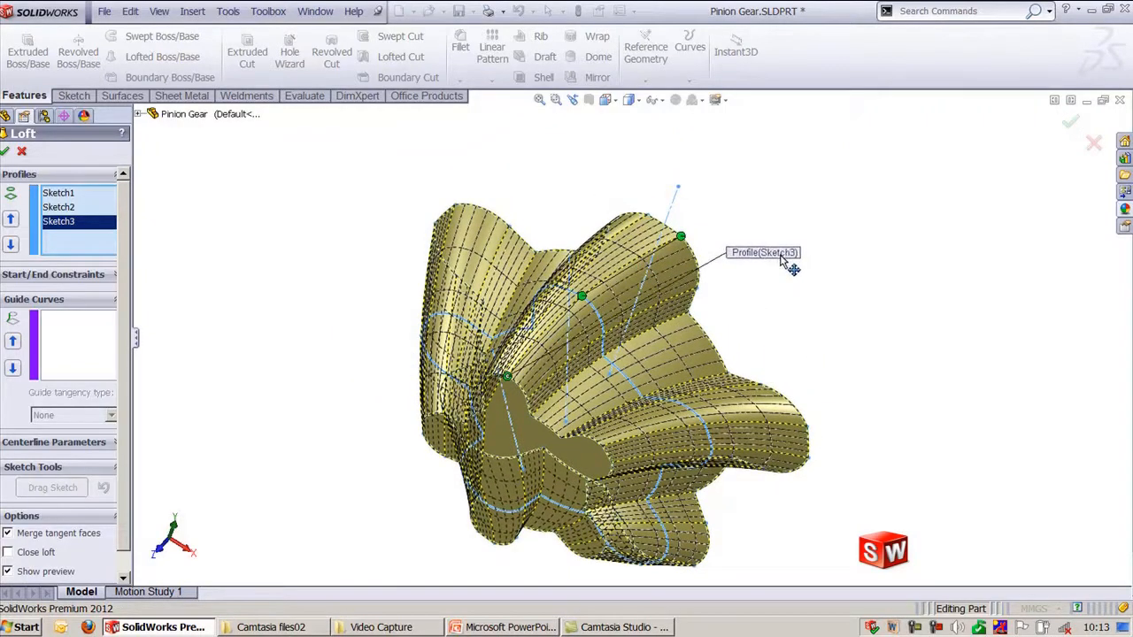
mouse_move(775, 332)
middle_mouse_down("ctrl")
mouse_move(787, 308)
mouse_move(779, 197)
mouse_move(764, 233)
mouse_move(774, 274)
middle_mouse_up("ctrl")
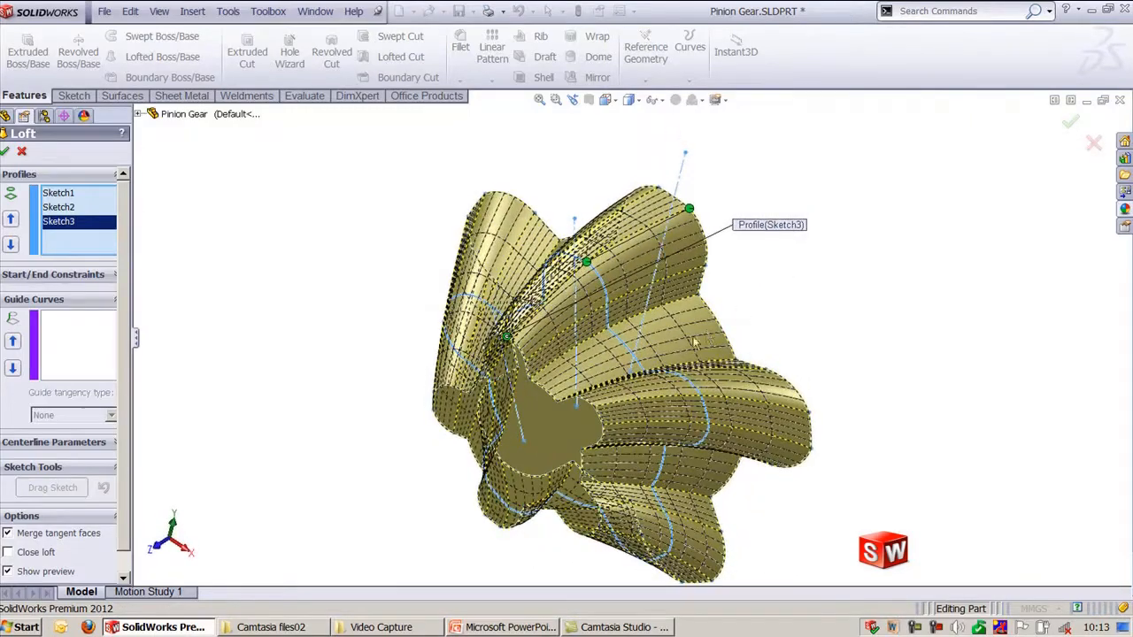
- Widen the loft settings area, then turn the loft's Show preview option off and on again
scroll(665, 355, "down", 6)
scroll(525, 281, "up", 6)
middle_click_drag(751, 326, 743, 281)
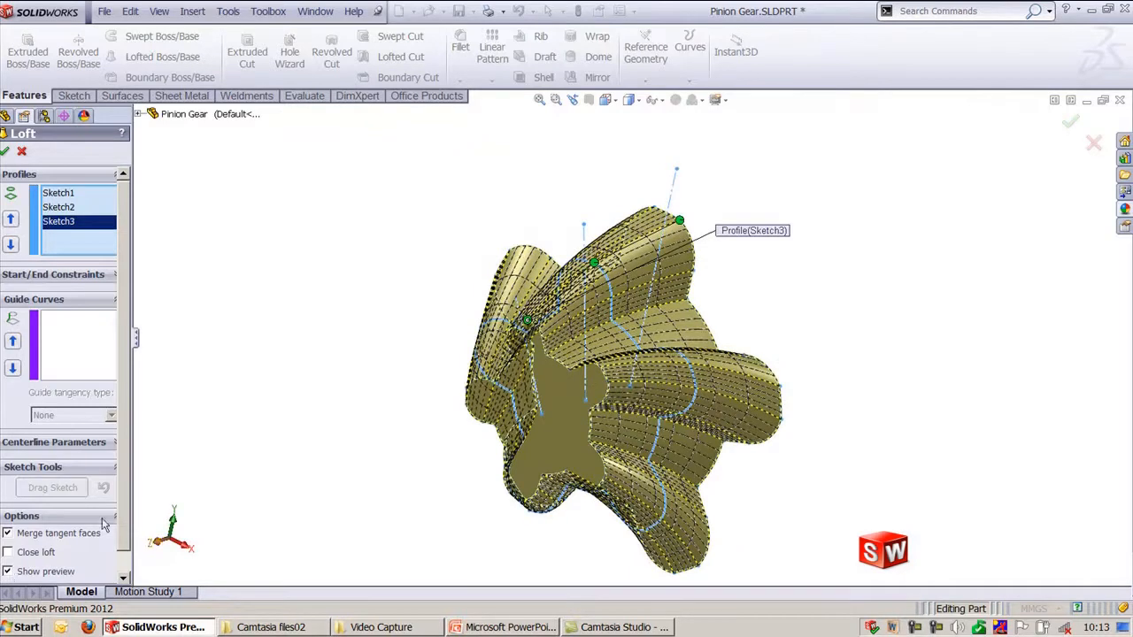
left_click_drag(131, 498, 181, 496)
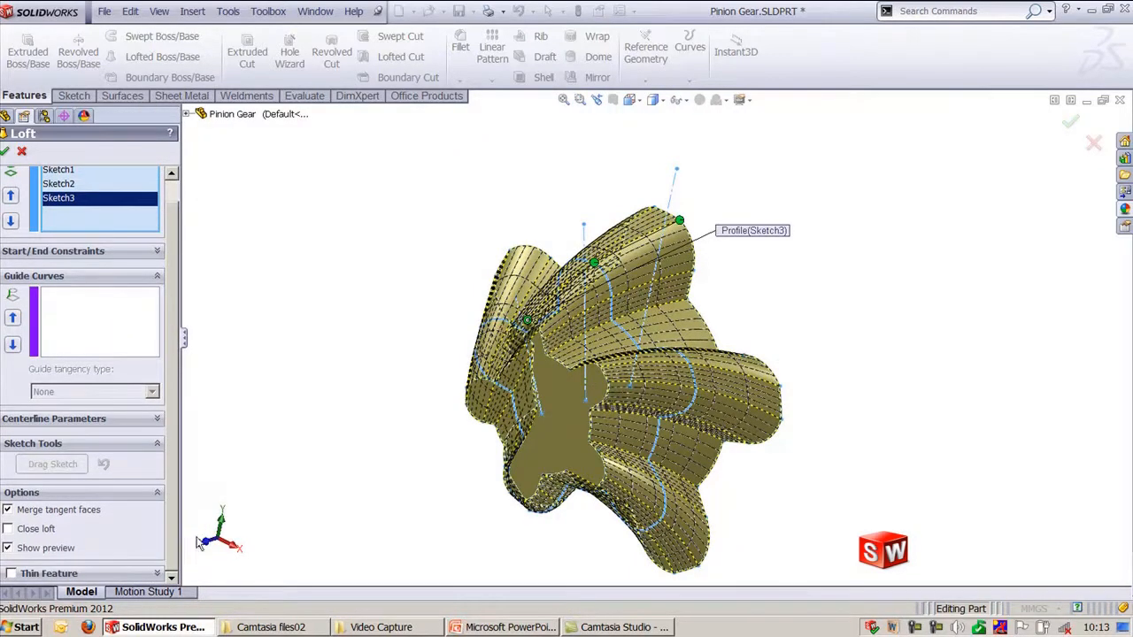
left_click(39, 551)
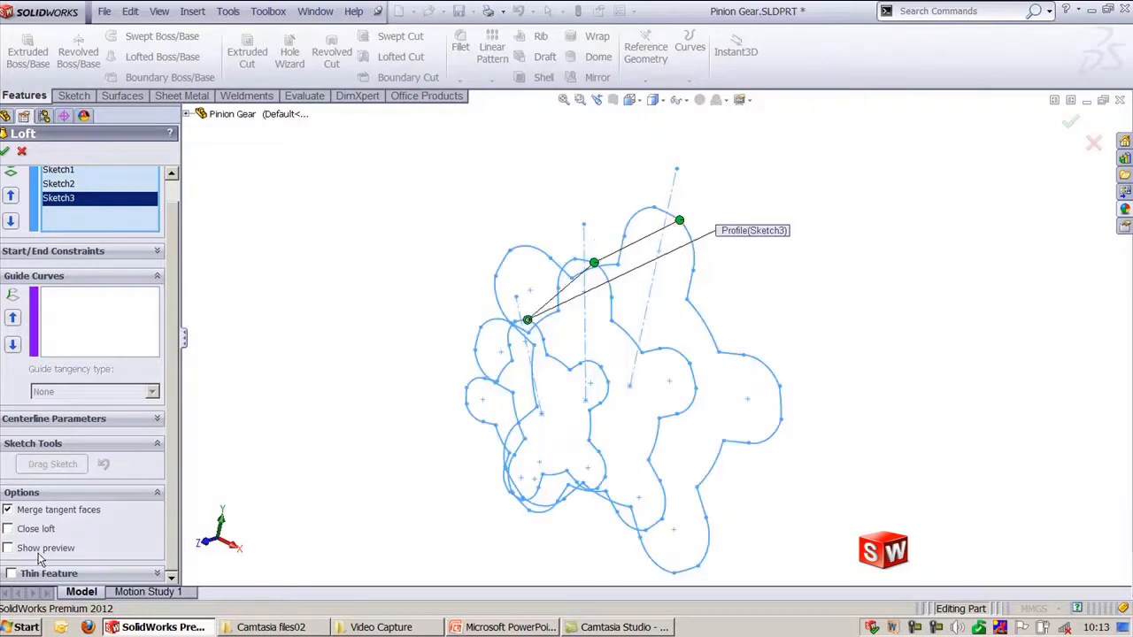
left_click(37, 549)
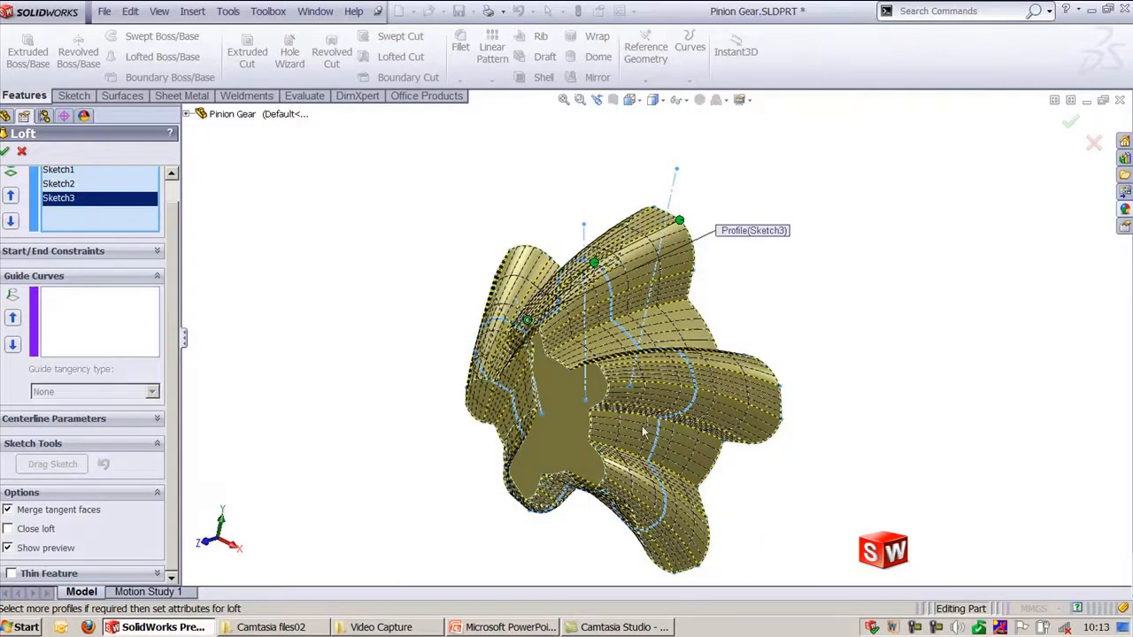
- Clear all meshed faces from the pinion gear's loft preview and view the loft connectors up close
scroll(704, 252, "down", 3)
middle_click_drag(759, 251, 740, 304, "ctrl")
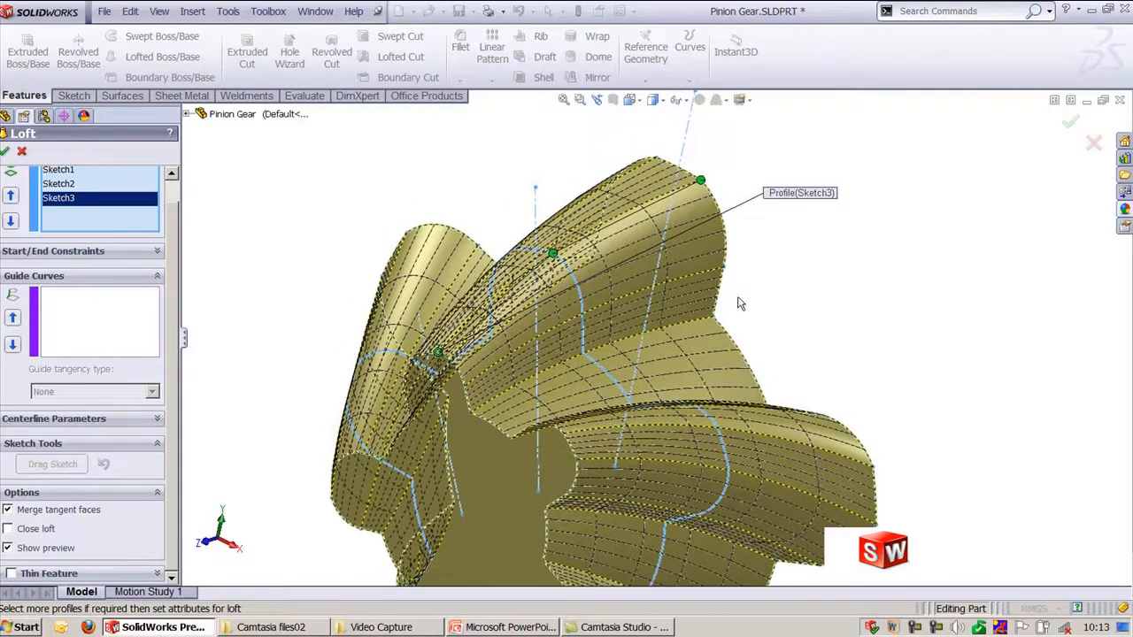
right_click(898, 224)
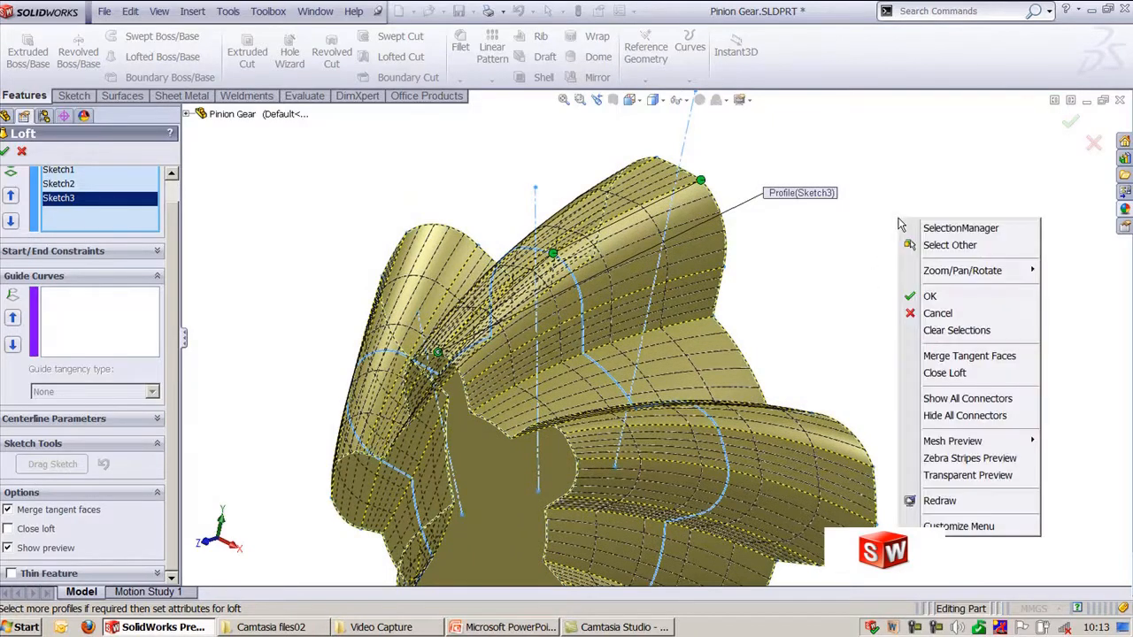
mouse_move(989, 440)
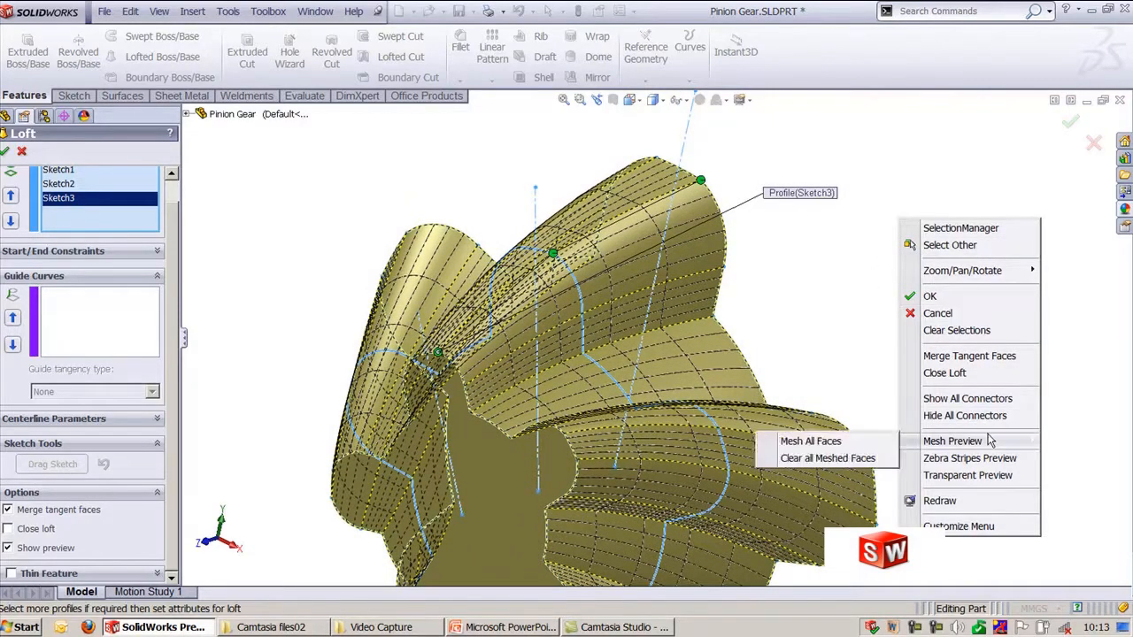
left_click(870, 459)
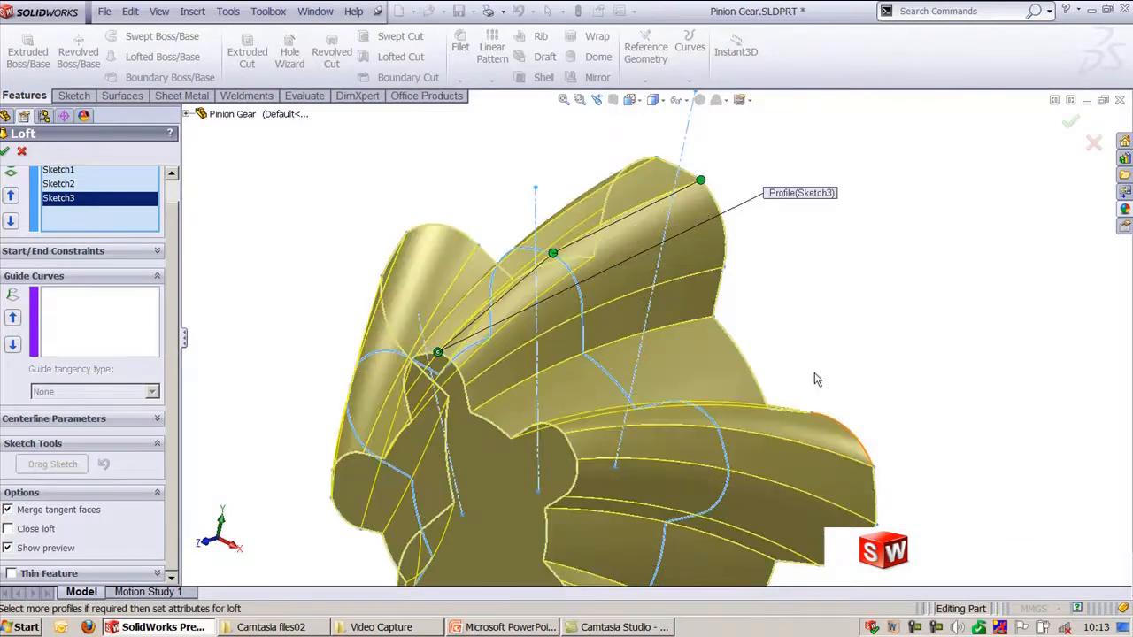
middle_click_drag(817, 379, 534, 183)
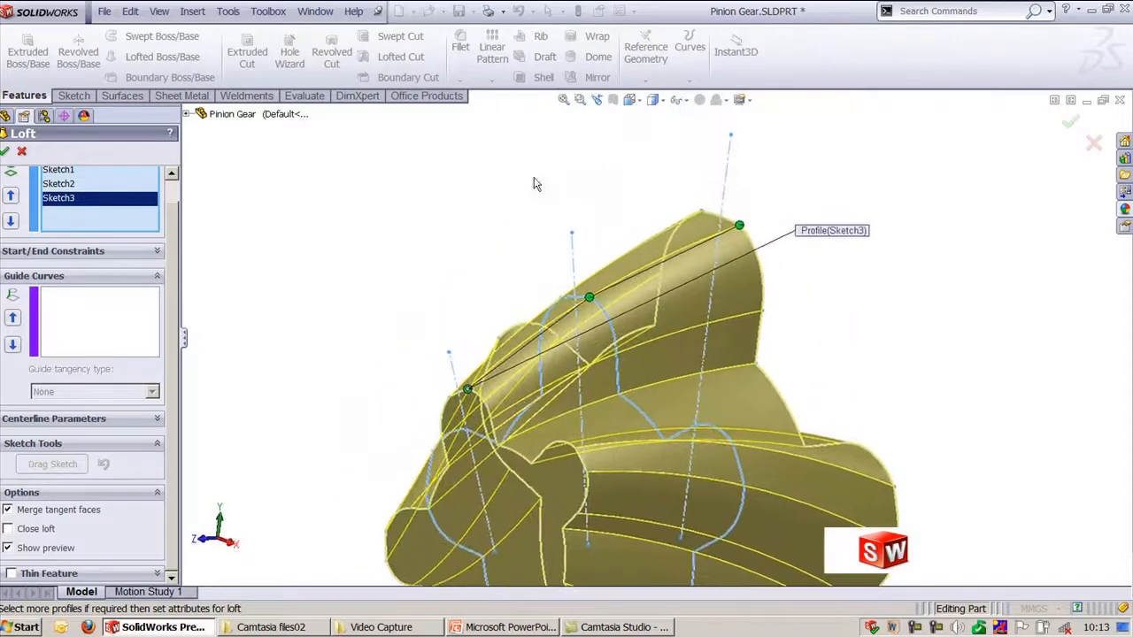
scroll(602, 301, "down", 5)
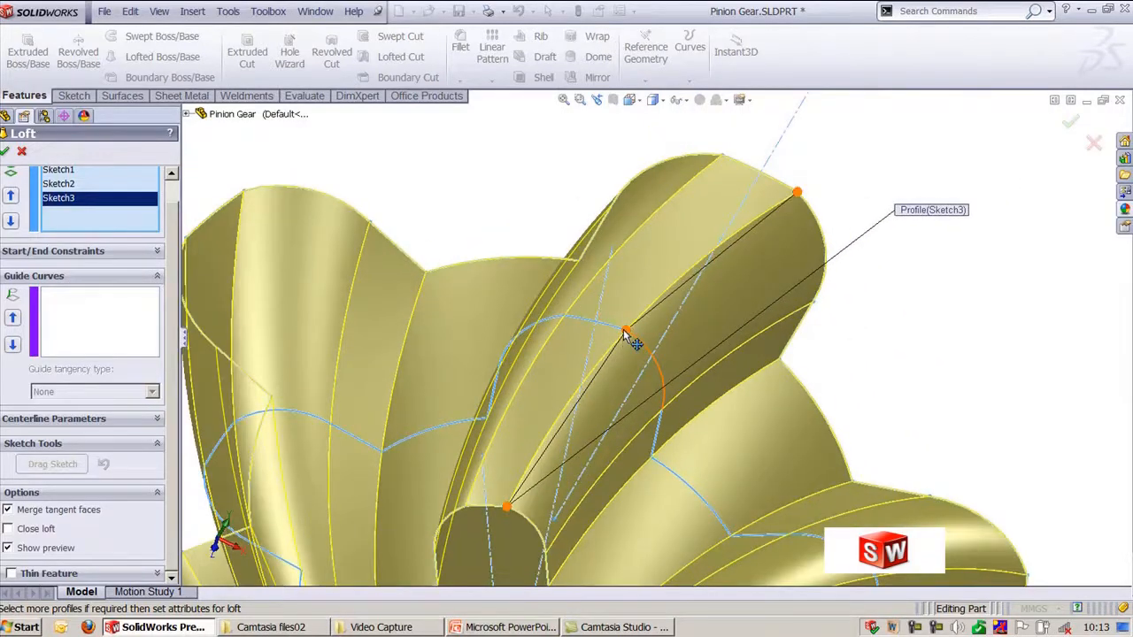
- Create the pinion gear loft through the three gear outlines Sketch1, Sketch2 and Sketch3
left_click_drag(634, 343, 655, 409)
scroll(696, 274, "up", 5)
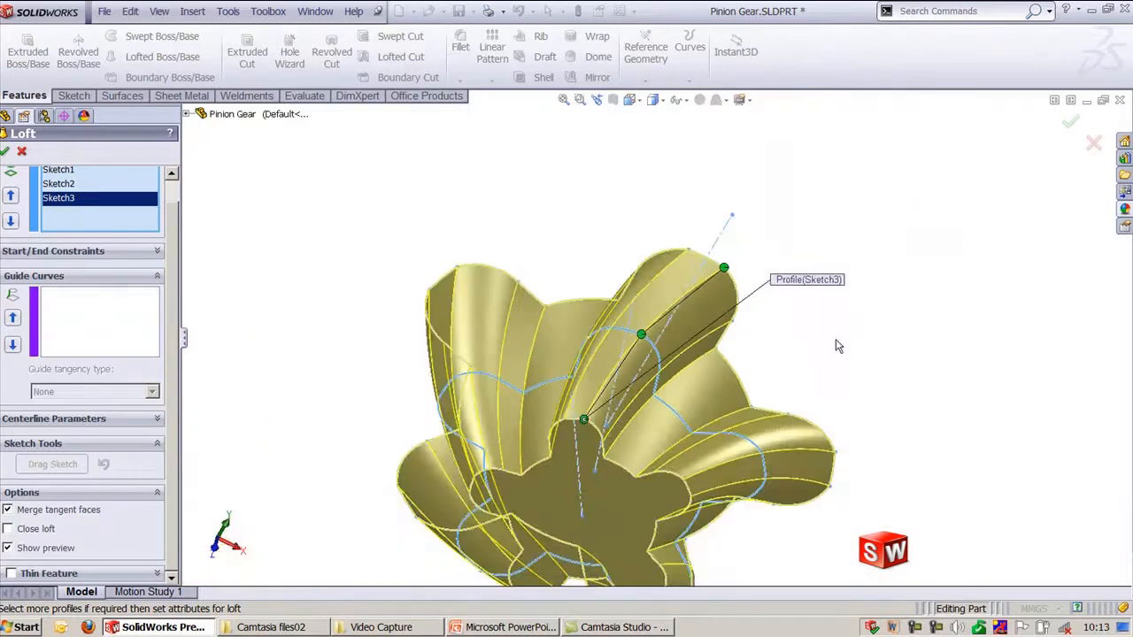
key("ctrl+7")
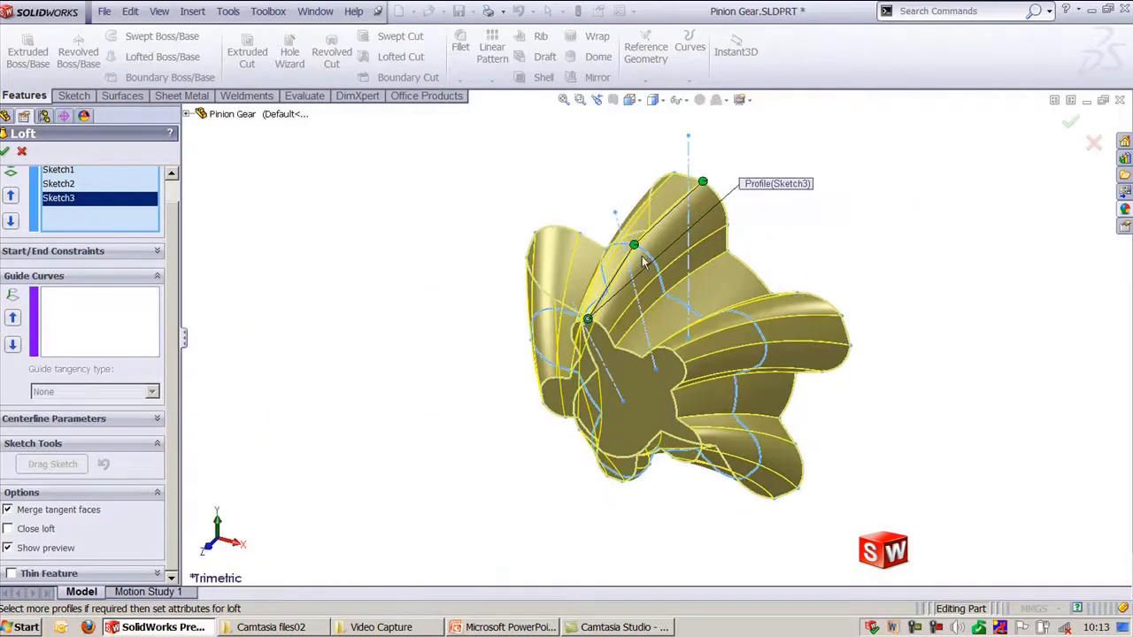
left_click(5, 152)
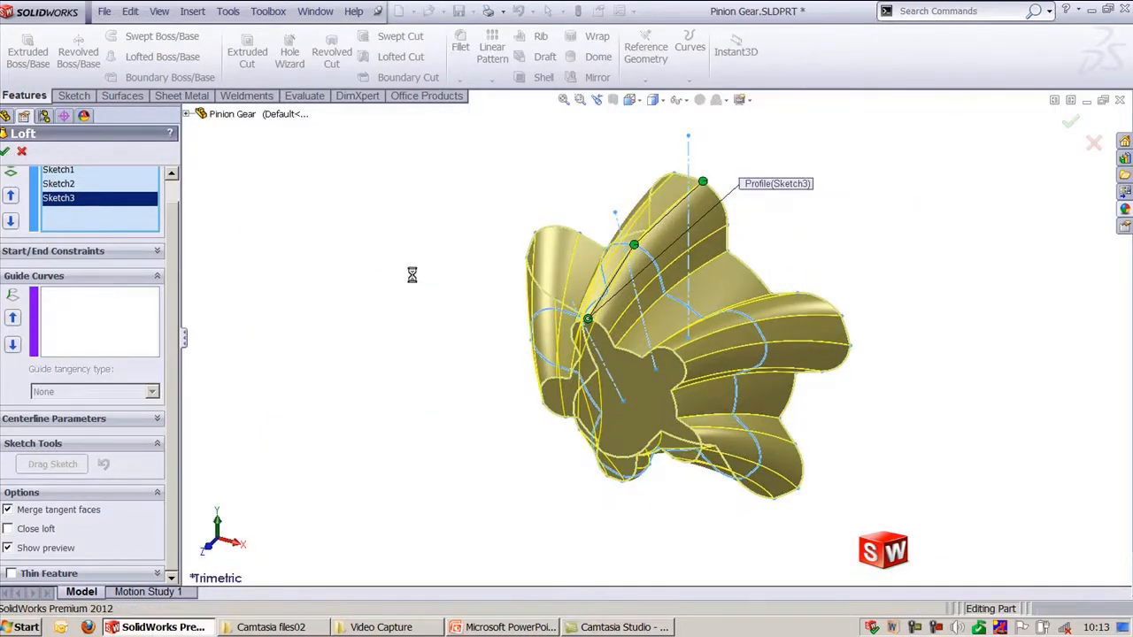
scroll(783, 208, "down", 4)
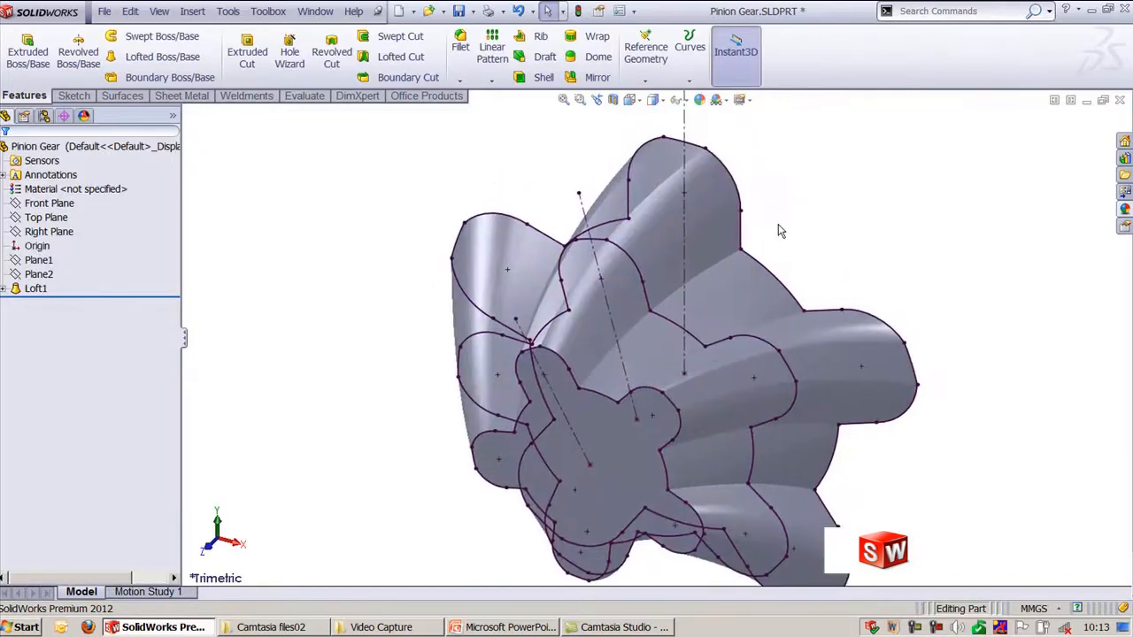
middle_click_drag(941, 481, 968, 318)
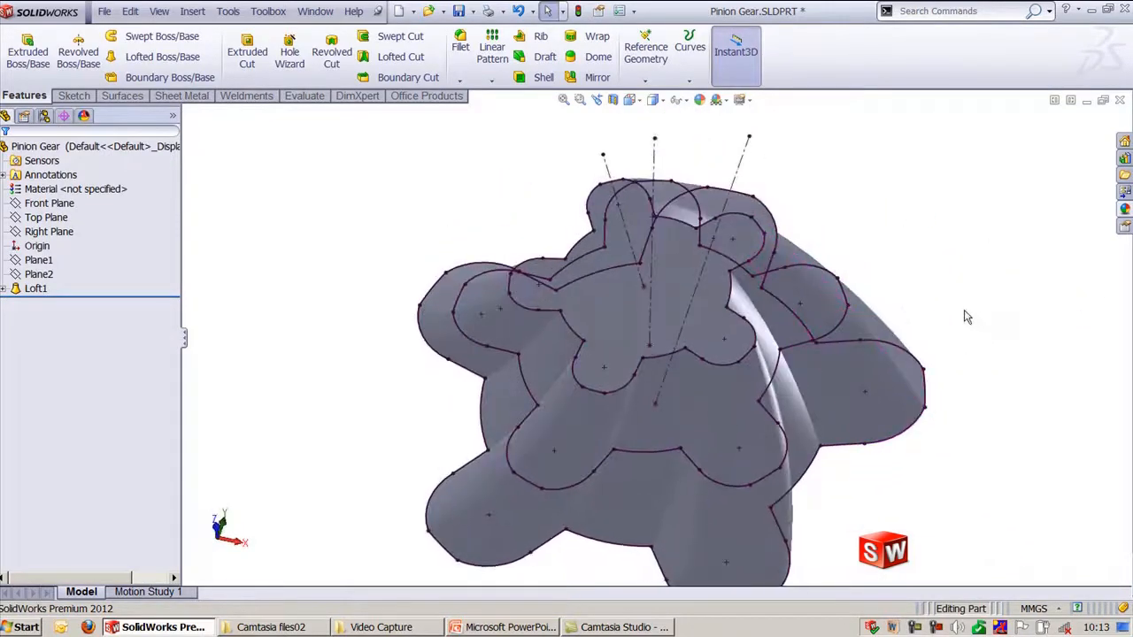
key("ctrl+shift+z")
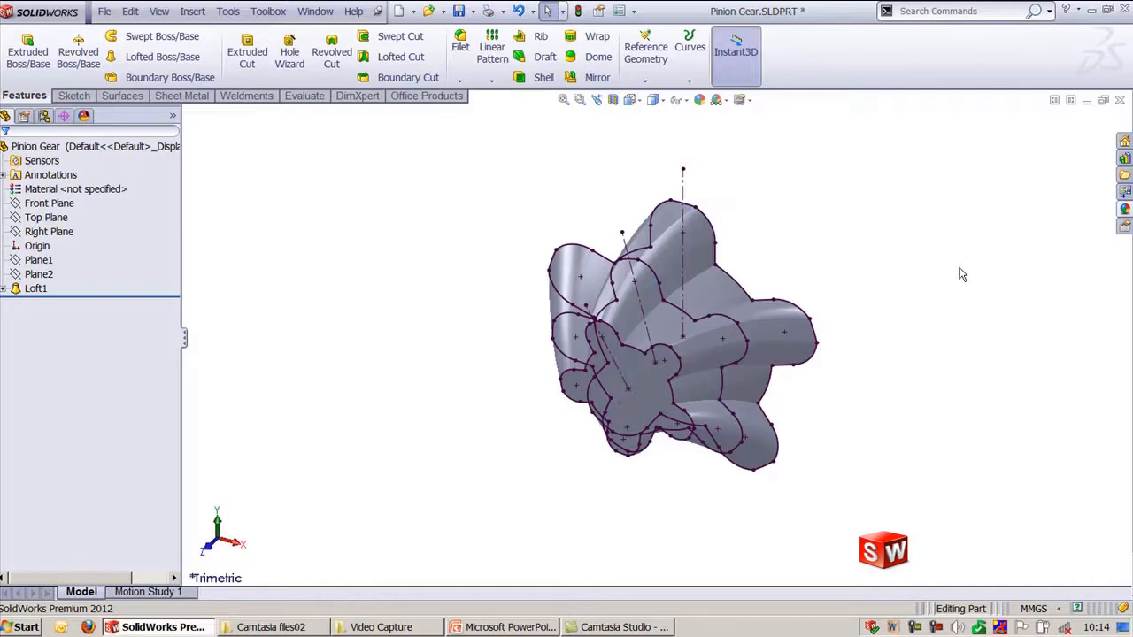
- Switch to the Oil Cane.SLDPRT part and delete the existing loft between the container body and the neck
left_click(315, 10)
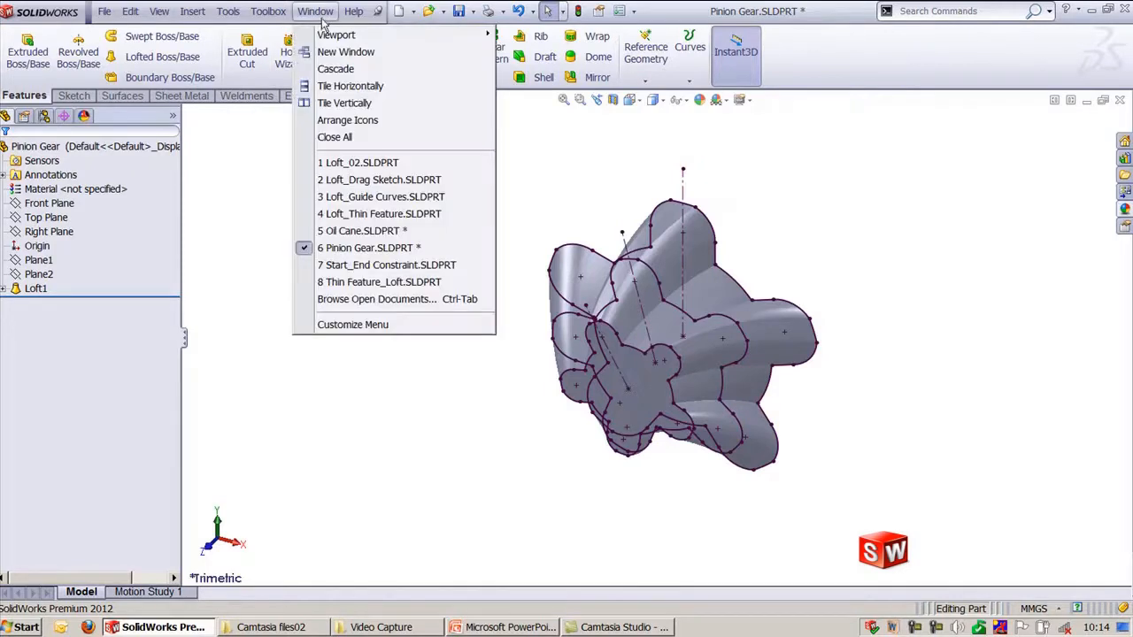
left_click(384, 234)
mouse_move(394, 321)
middle_mouse_down()
mouse_move(372, 319)
mouse_move(389, 328)
middle_mouse_up()
scroll(398, 294, "up", 3)
left_click(650, 410)
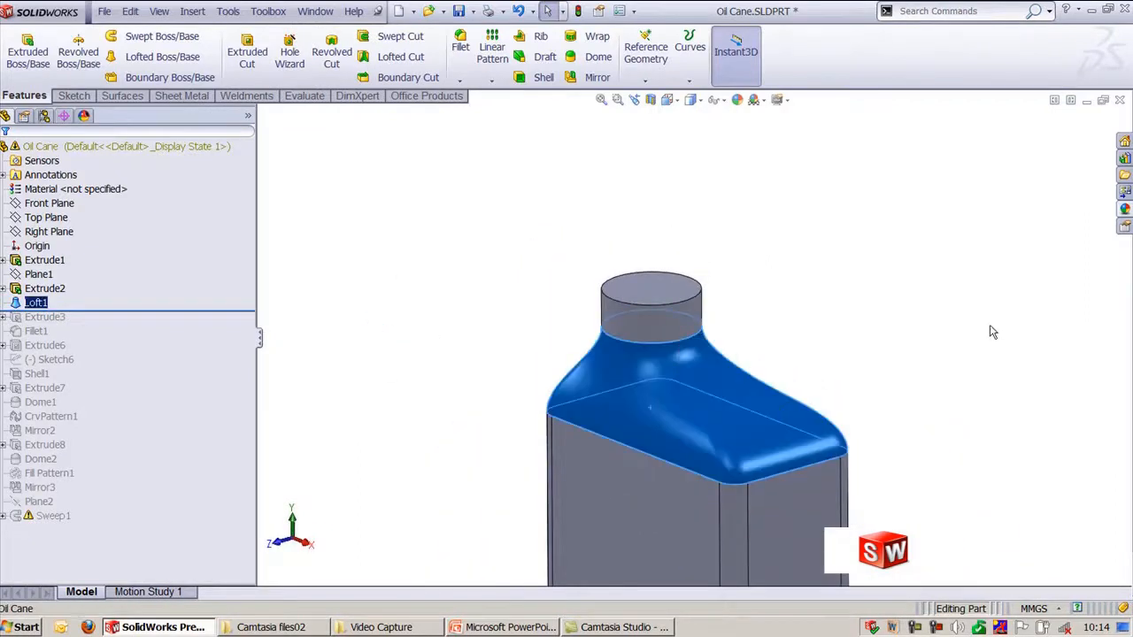
key("Delete")
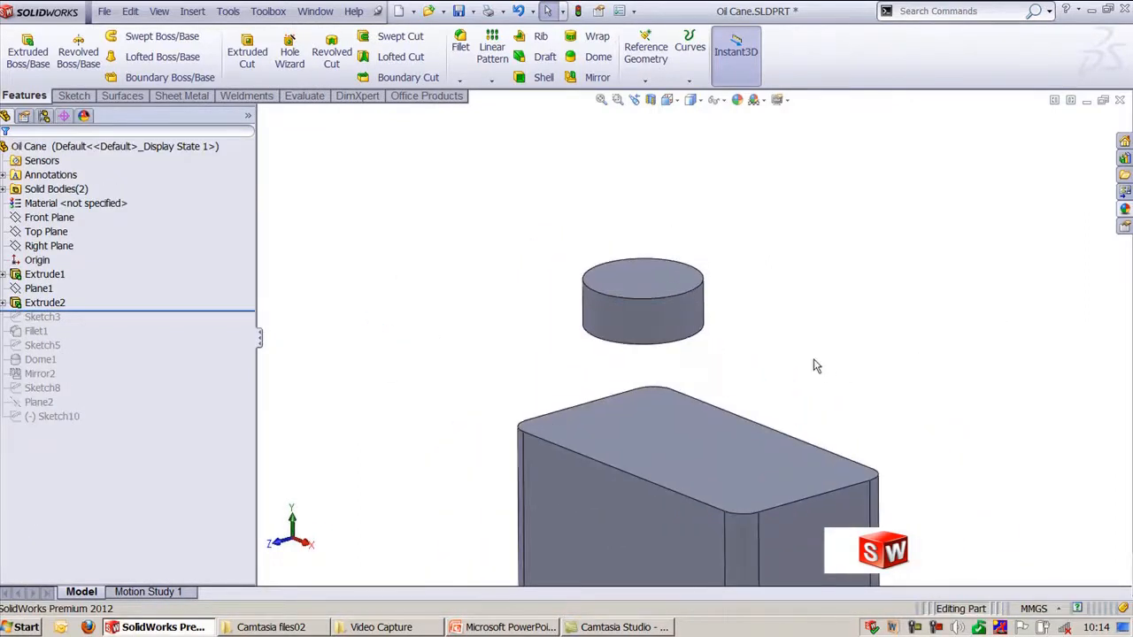
middle_click_drag(814, 364, 782, 283, "ctrl")
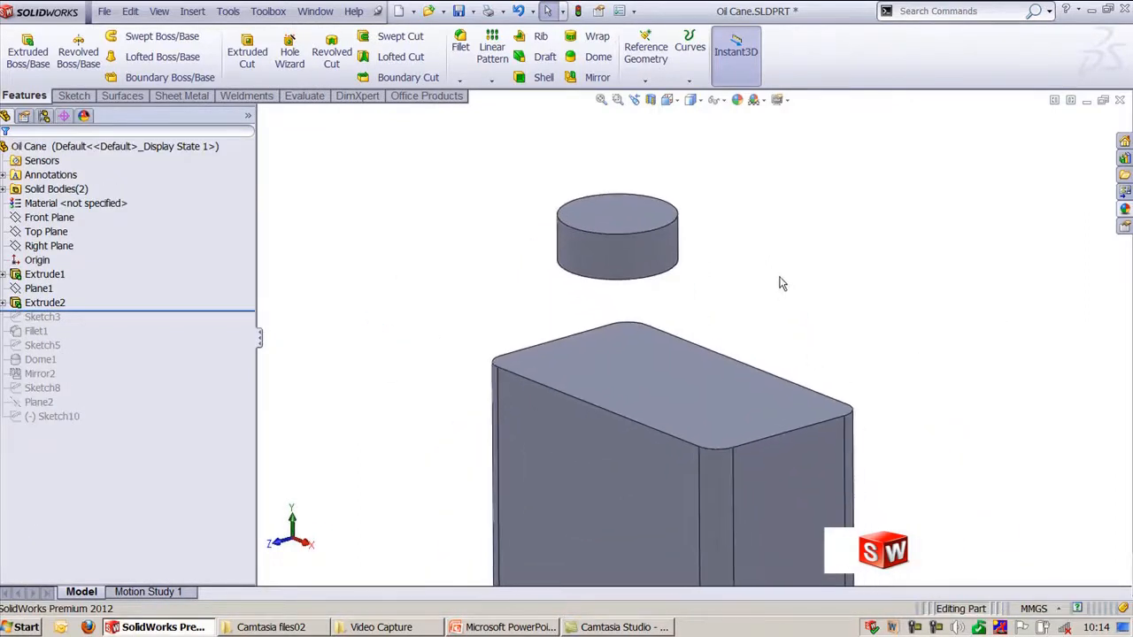
- Start a boss loft using the container body's top face and the cylindrical neck's underside as profiles
left_click(164, 56)
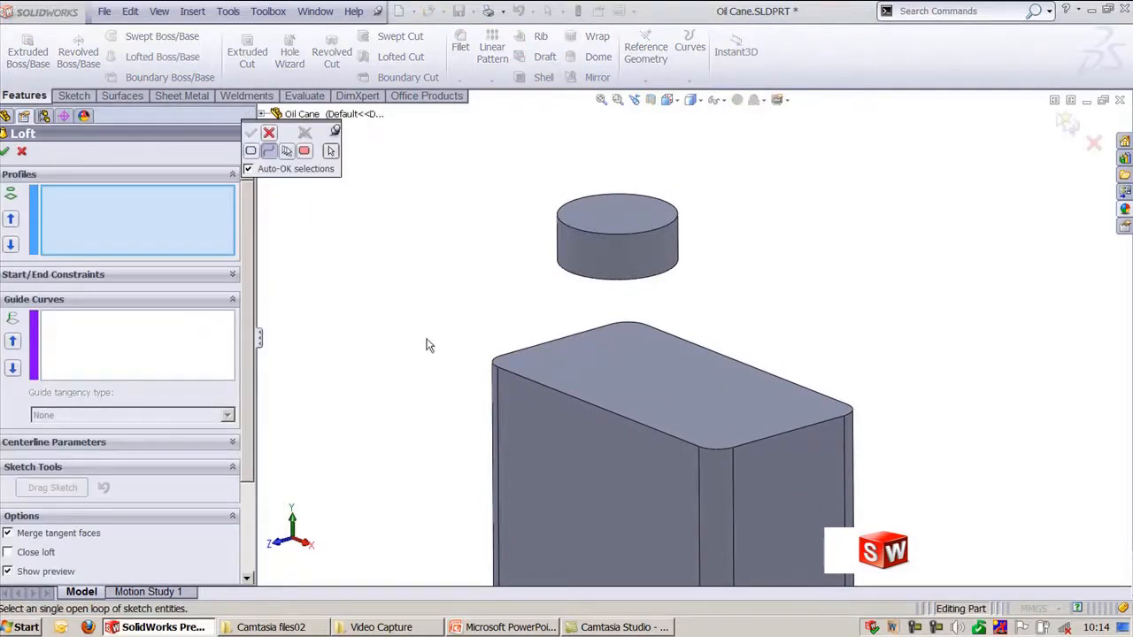
middle_click_drag(426, 337, 447, 289, "ctrl")
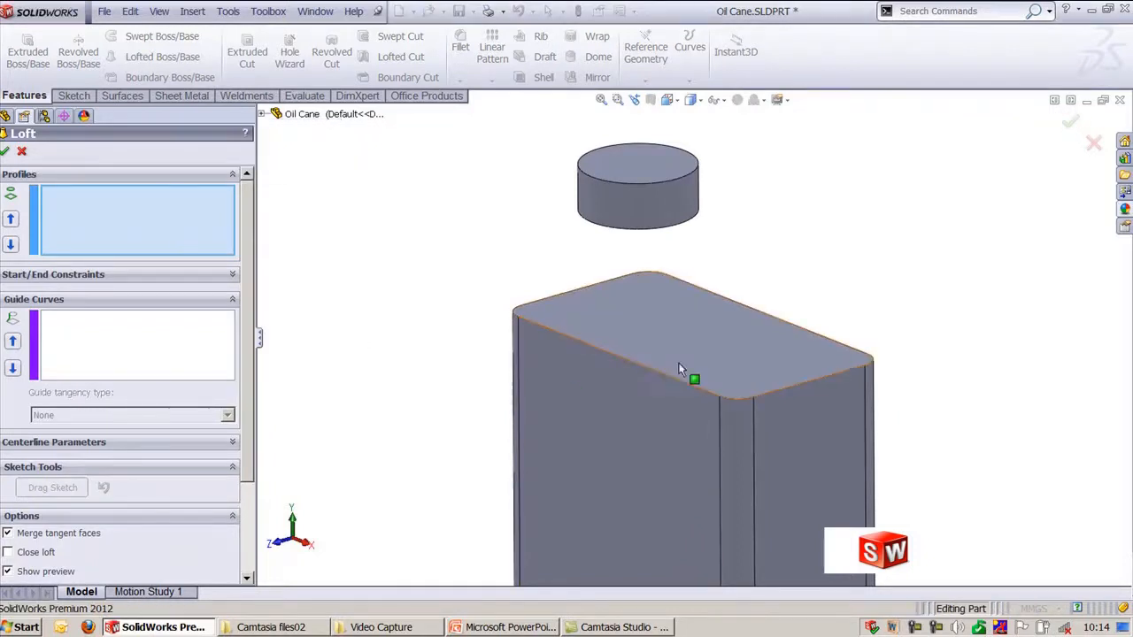
left_click(671, 335)
middle_click_drag(481, 239, 483, 121)
left_click(664, 203)
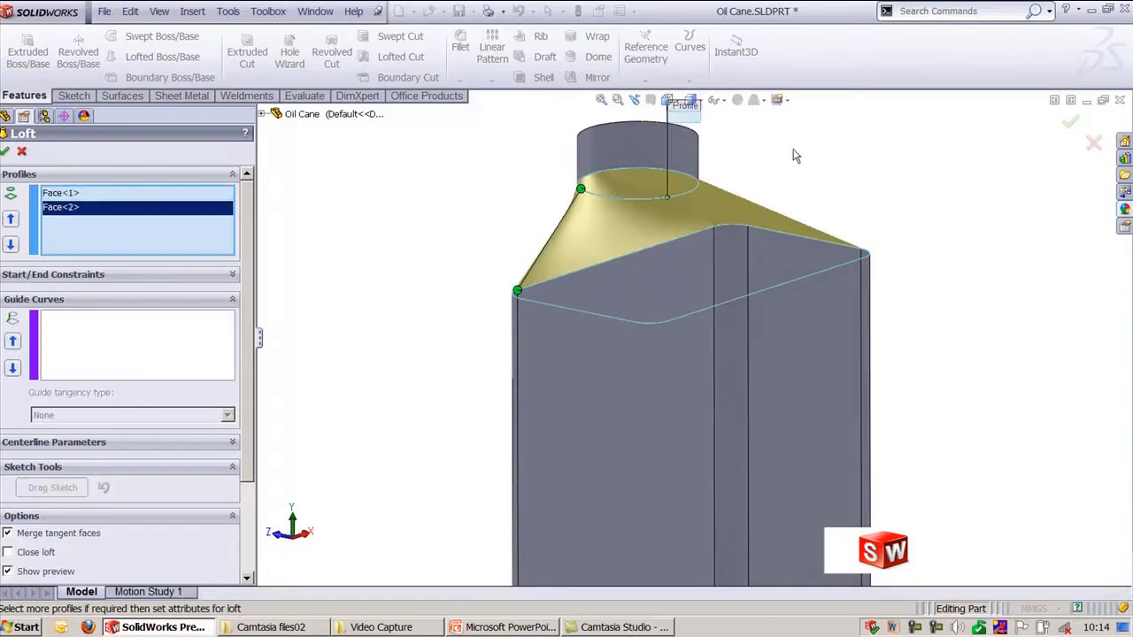
middle_click_drag(797, 156, 801, 282)
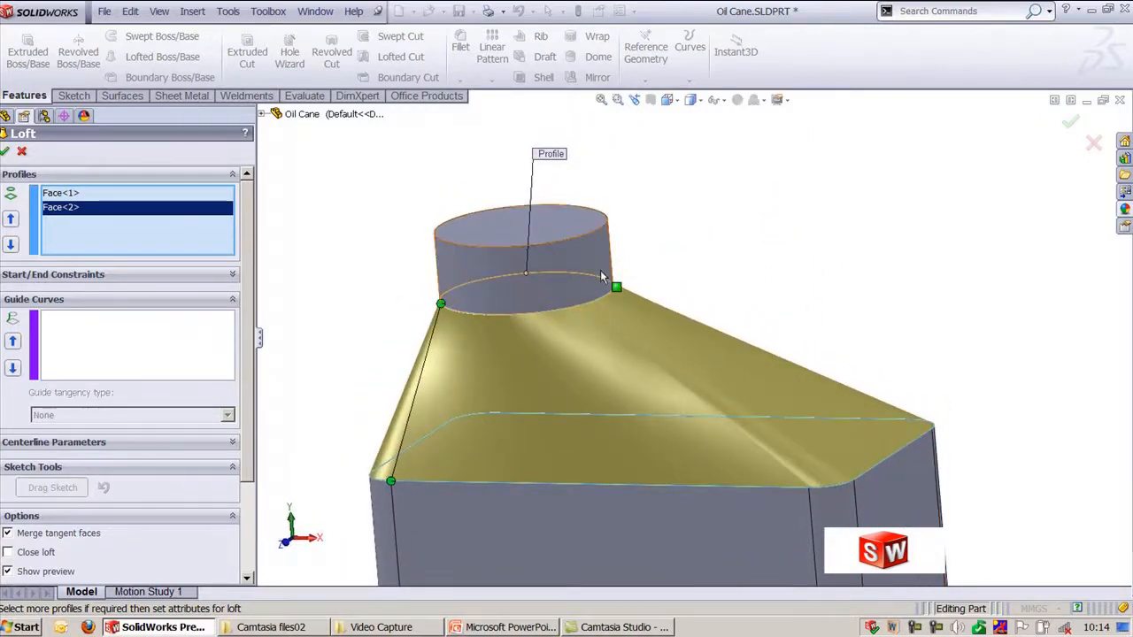
- Set the loft's start and end constraints both to Tangency To Face and create the shoulder loft
left_click_drag(260, 257, 298, 256)
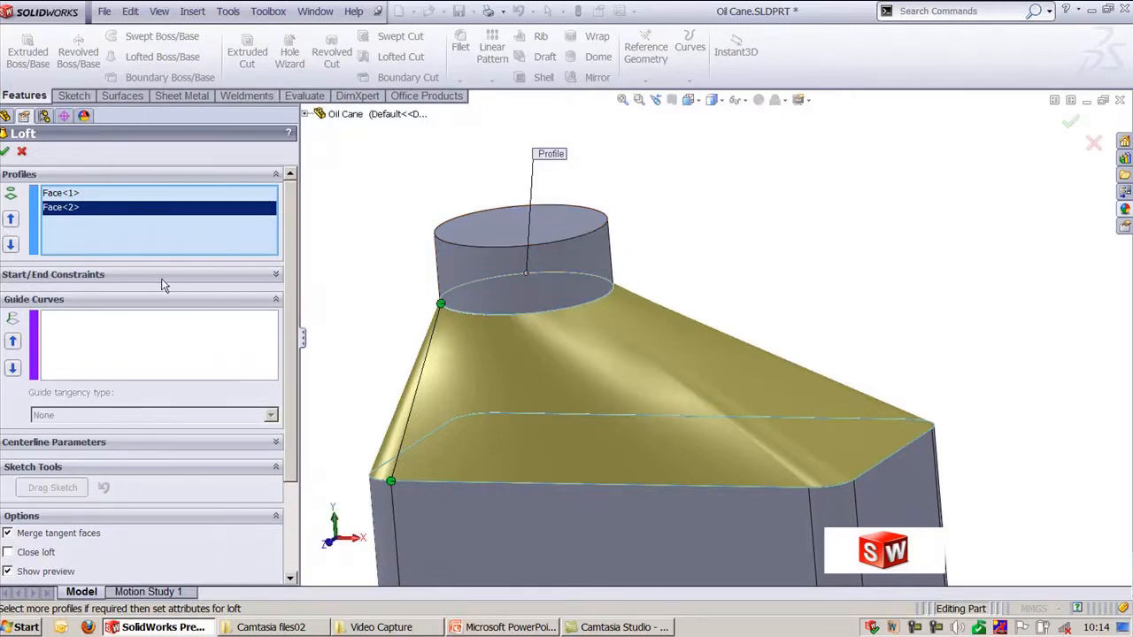
left_click(165, 276)
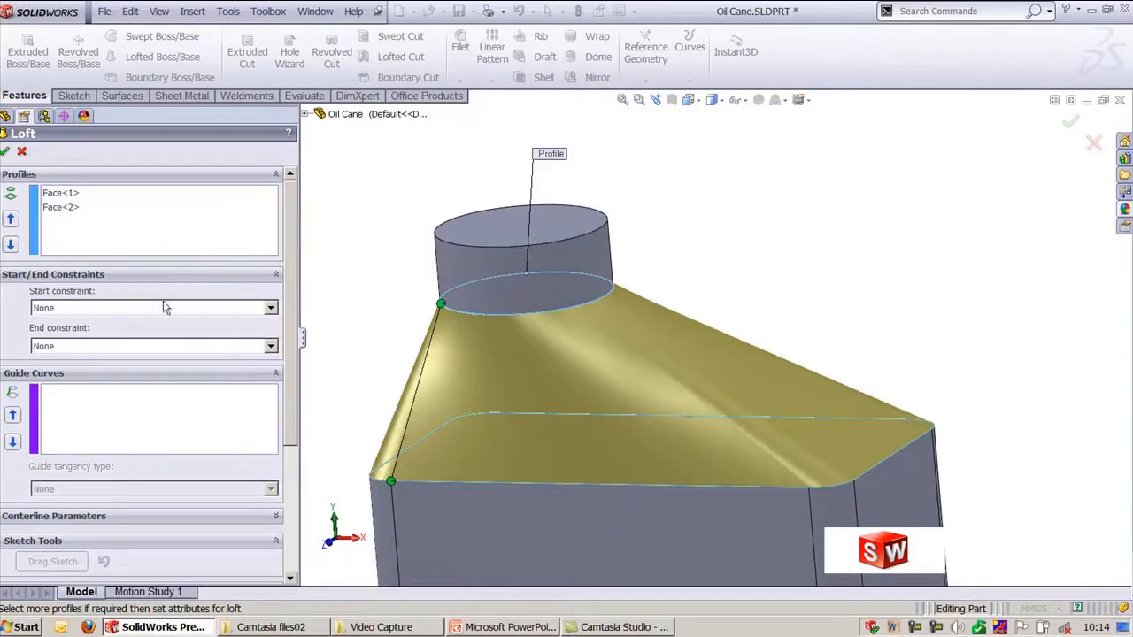
left_click(165, 308)
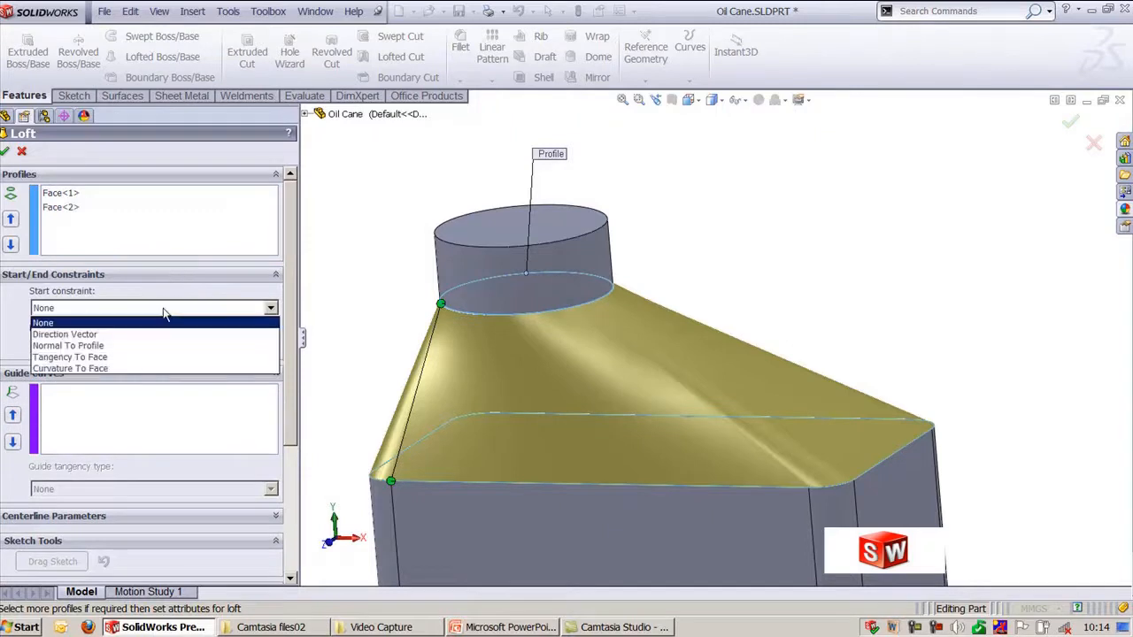
left_click(122, 358)
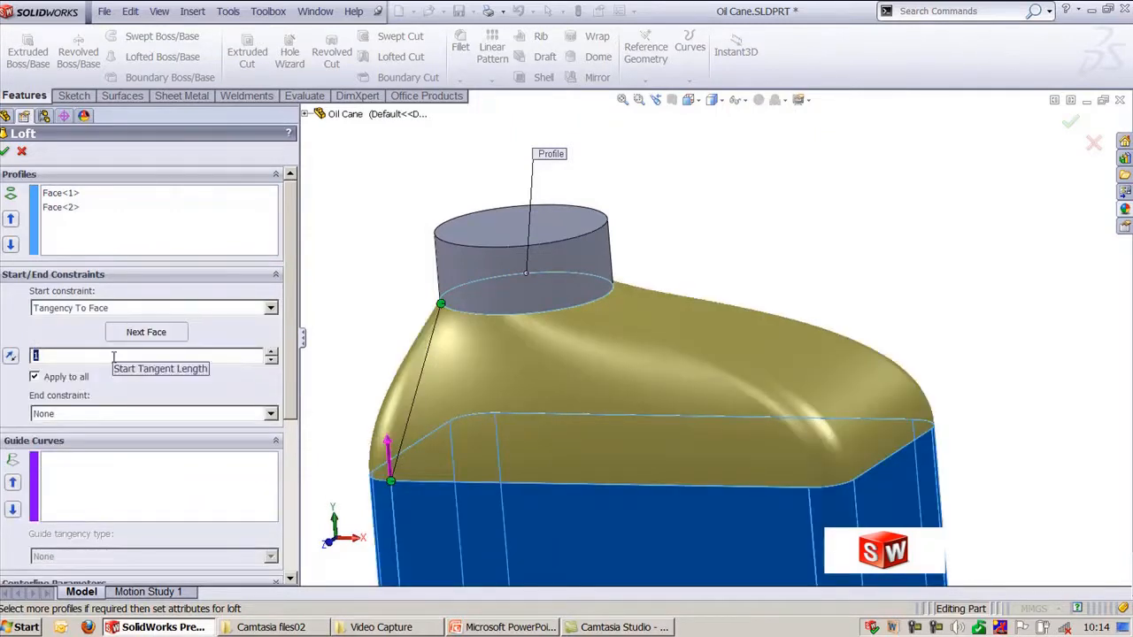
left_click(124, 418)
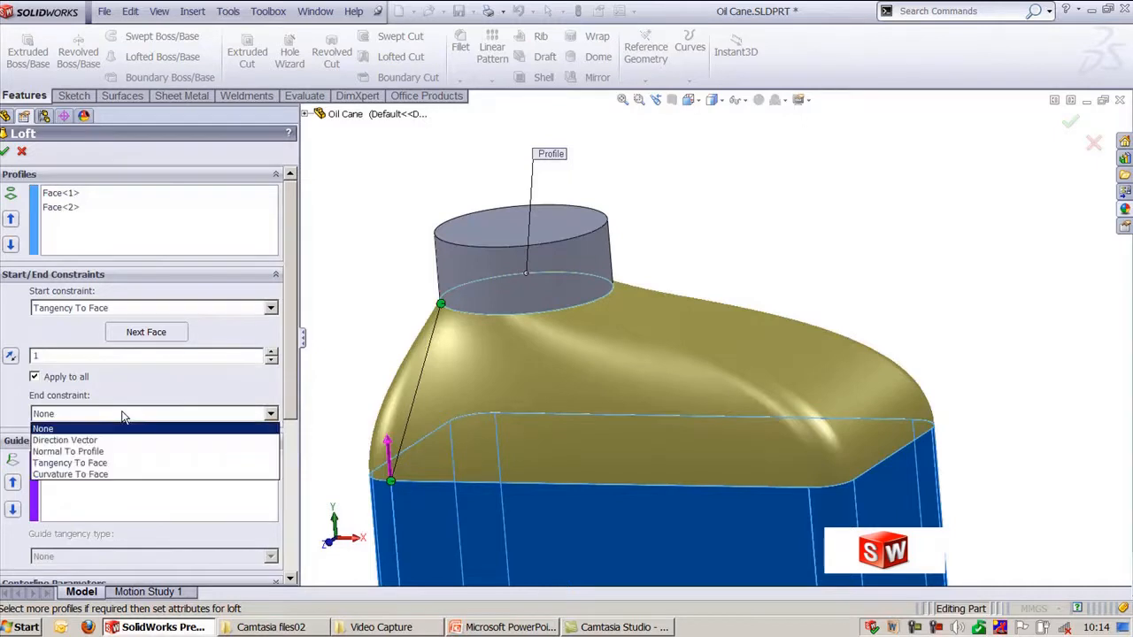
left_click(125, 463)
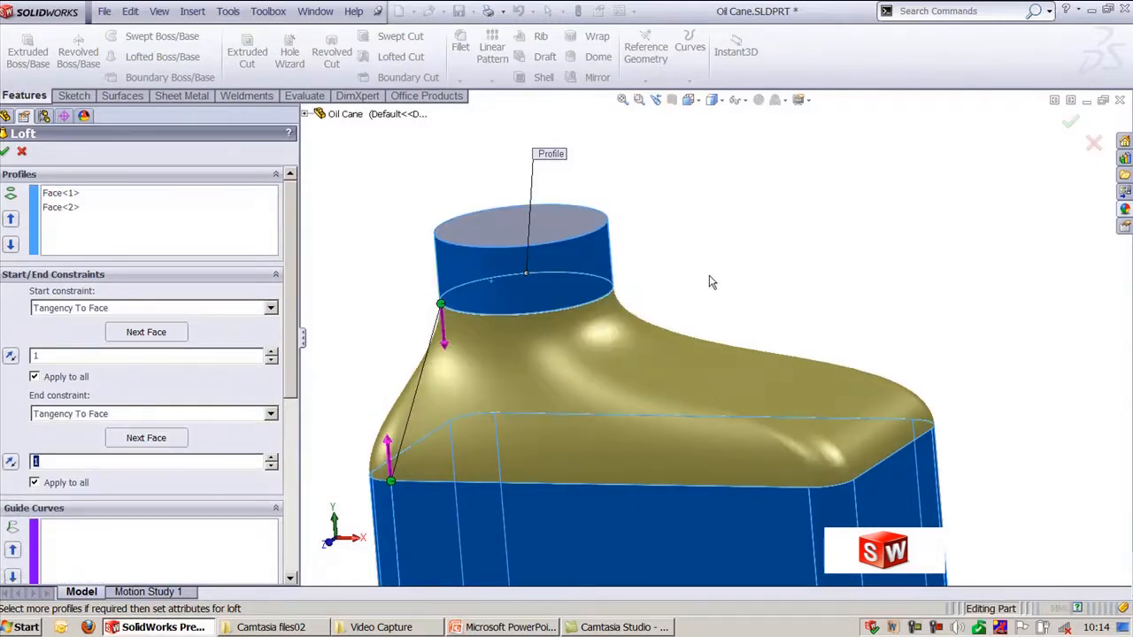
middle_click_drag(714, 284, 805, 224)
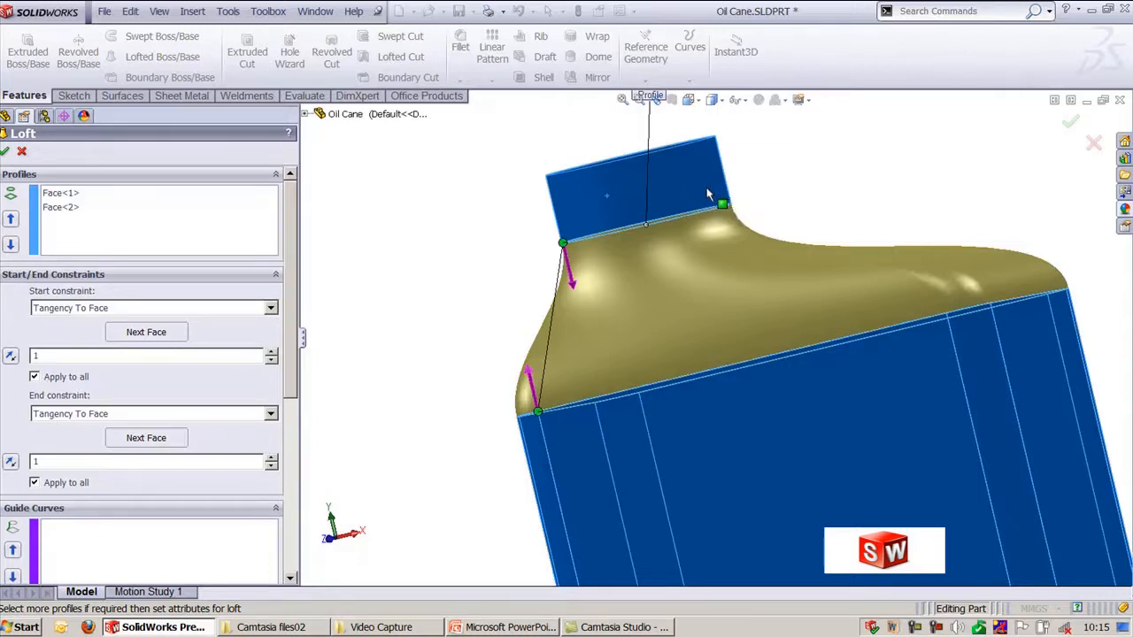
left_click(5, 151)
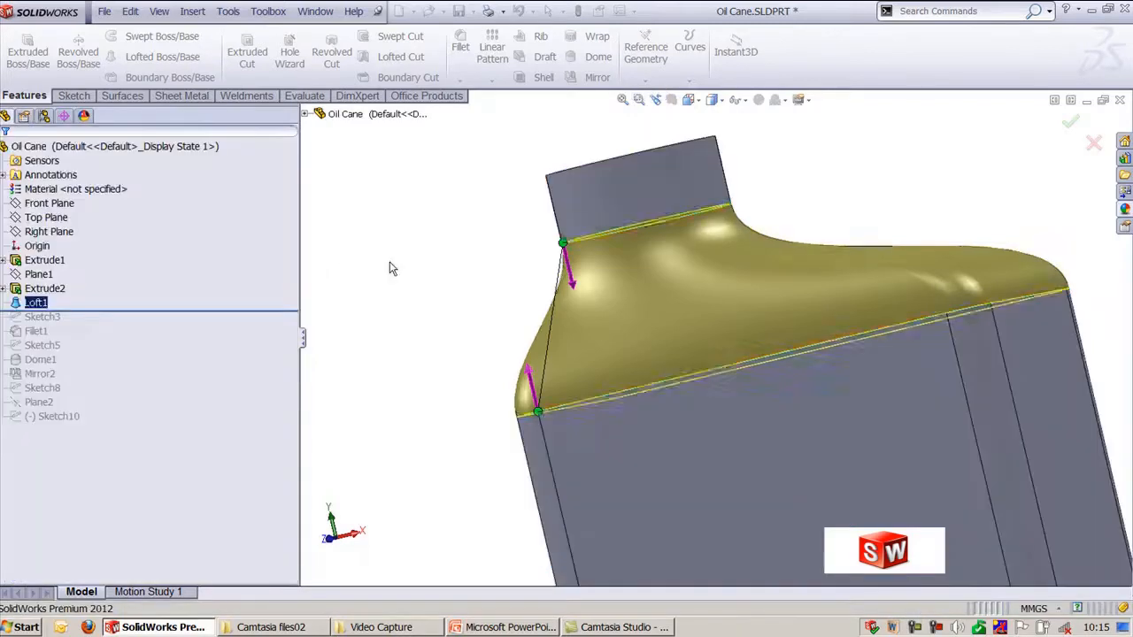
- Switch to the PowerPoint training presentation, advance to slide 25 on loft Start/End Constraints, and return to SolidWorks
left_click(505, 628)
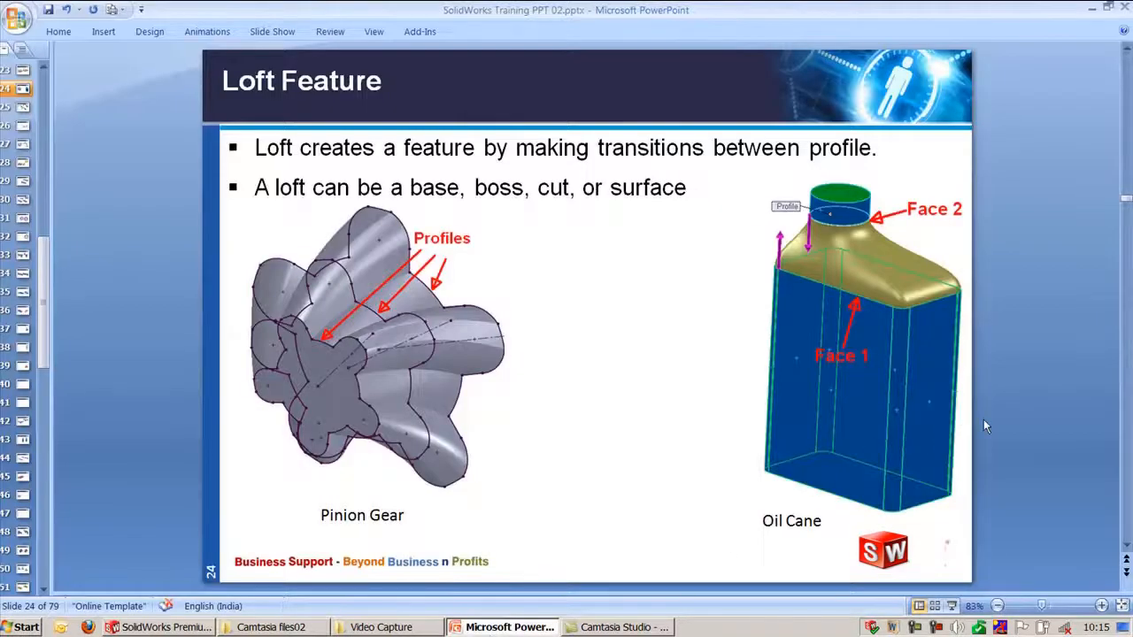
scroll(1001, 418, "down", 1)
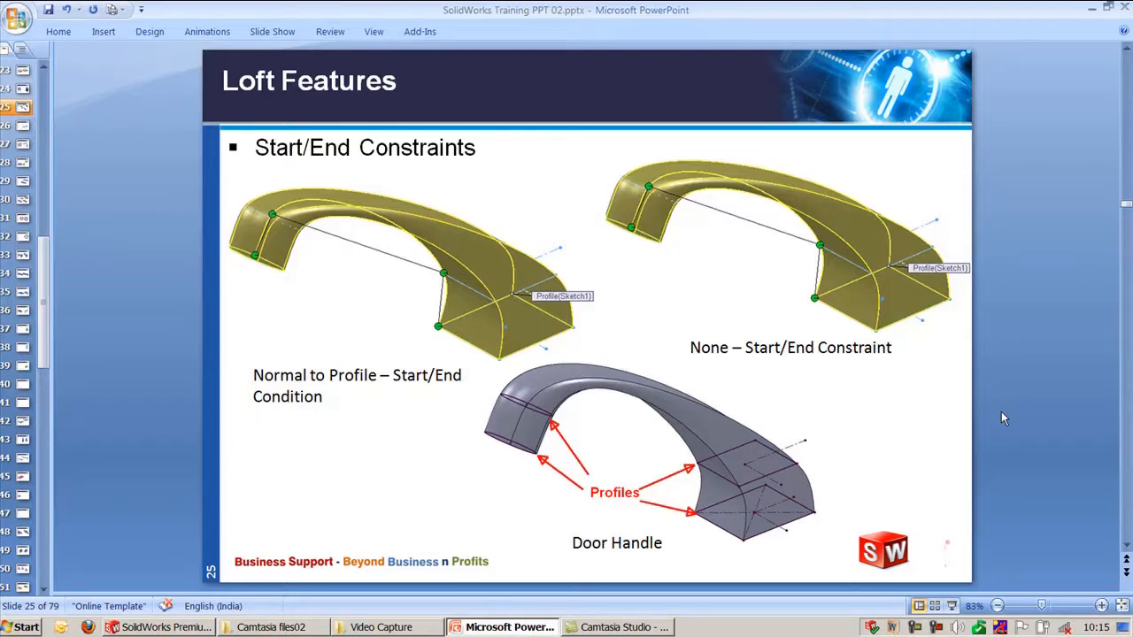
left_click(1091, 8)
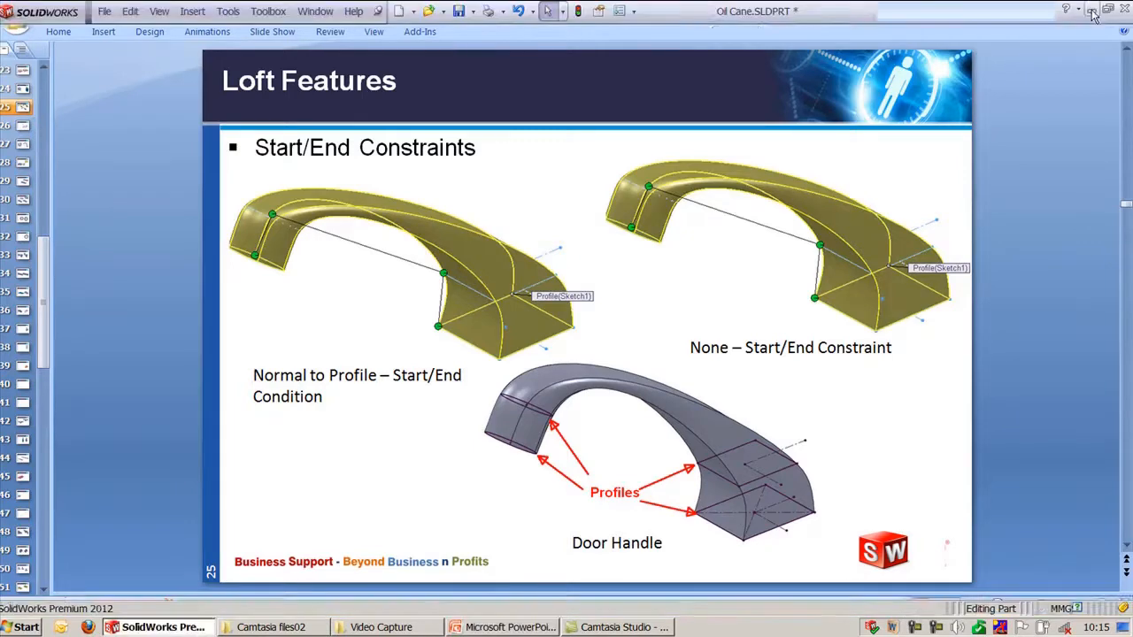
- Switch to the Start_End Constraint.SLDPRT part and view its rectangular and circular profile sketches from the side
left_click(316, 11)
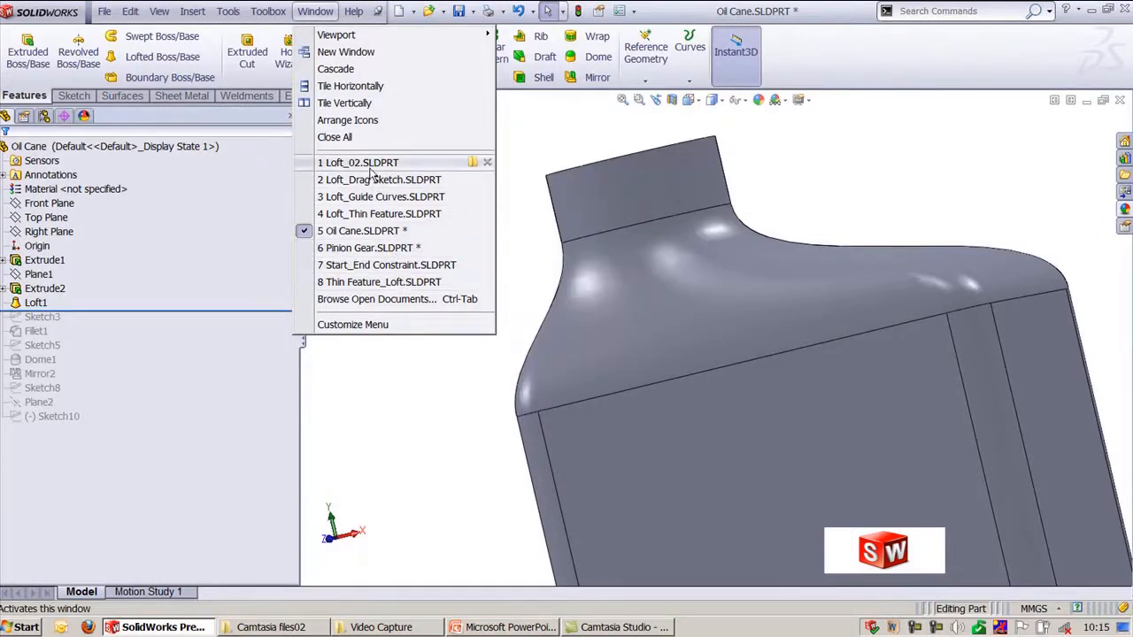
mouse_move(375, 184)
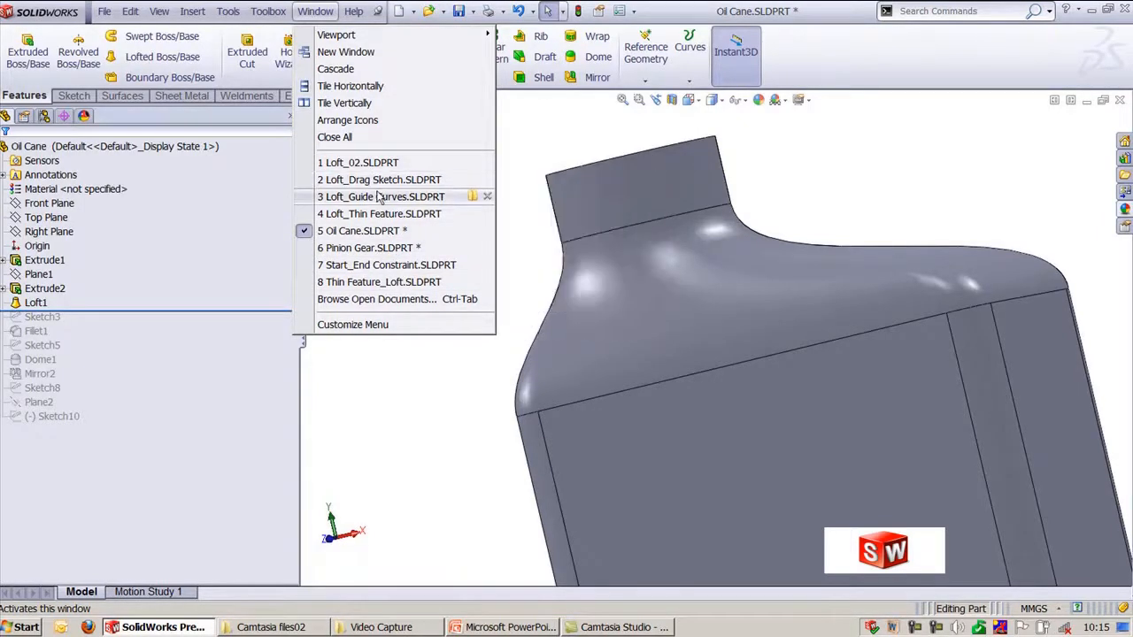
mouse_move(376, 207)
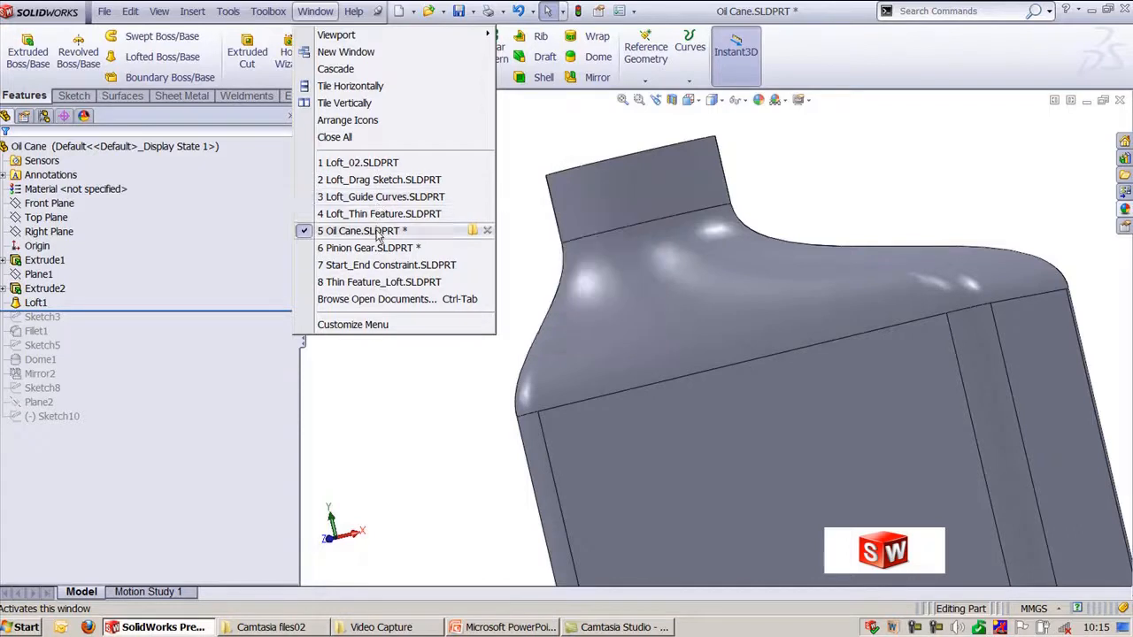
mouse_move(379, 285)
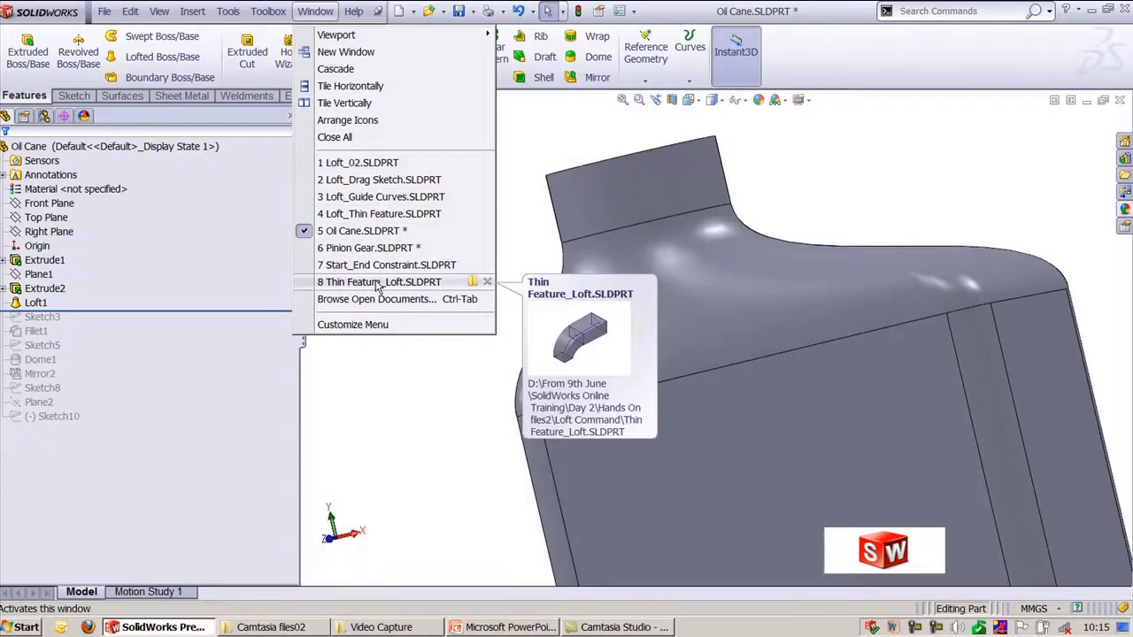
left_click(383, 267)
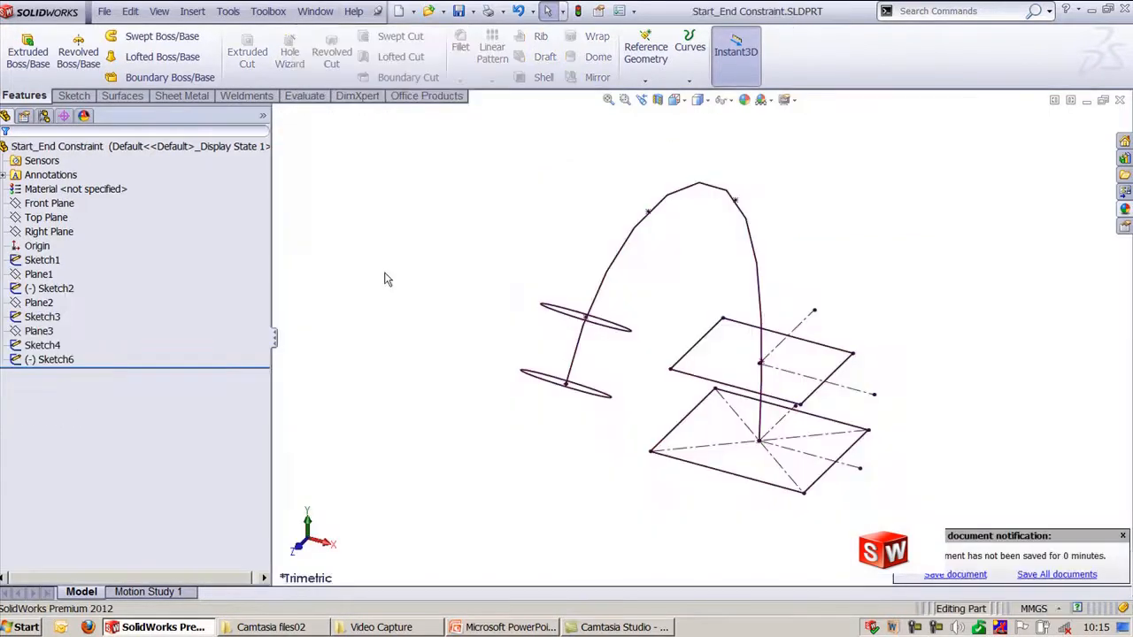
scroll(421, 278, "up", 3)
scroll(839, 356, "down", 5)
mouse_move(848, 314)
middle_mouse_down()
mouse_move(817, 288)
mouse_move(713, 333)
middle_mouse_up()
scroll(524, 364, "up", 3)
mouse_move(522, 365)
middle_mouse_down()
mouse_move(627, 352)
mouse_move(617, 384)
mouse_move(326, 362)
middle_mouse_up()
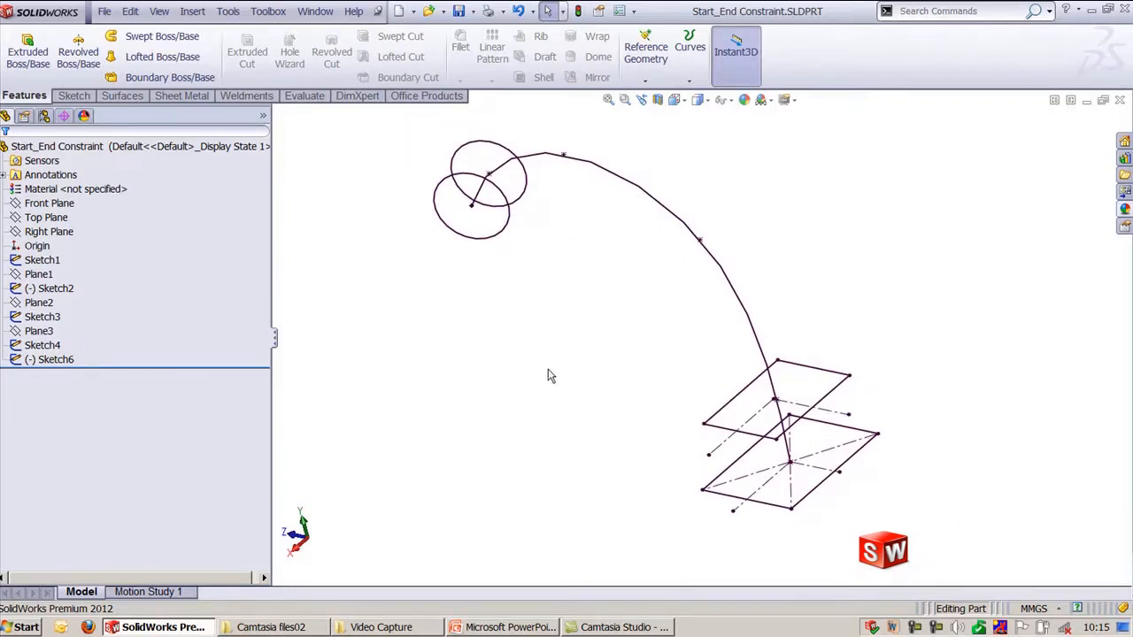
- Start a boss loft using the two rectangular sketches and the first circle, Sketch3, as profiles
left_click(160, 58)
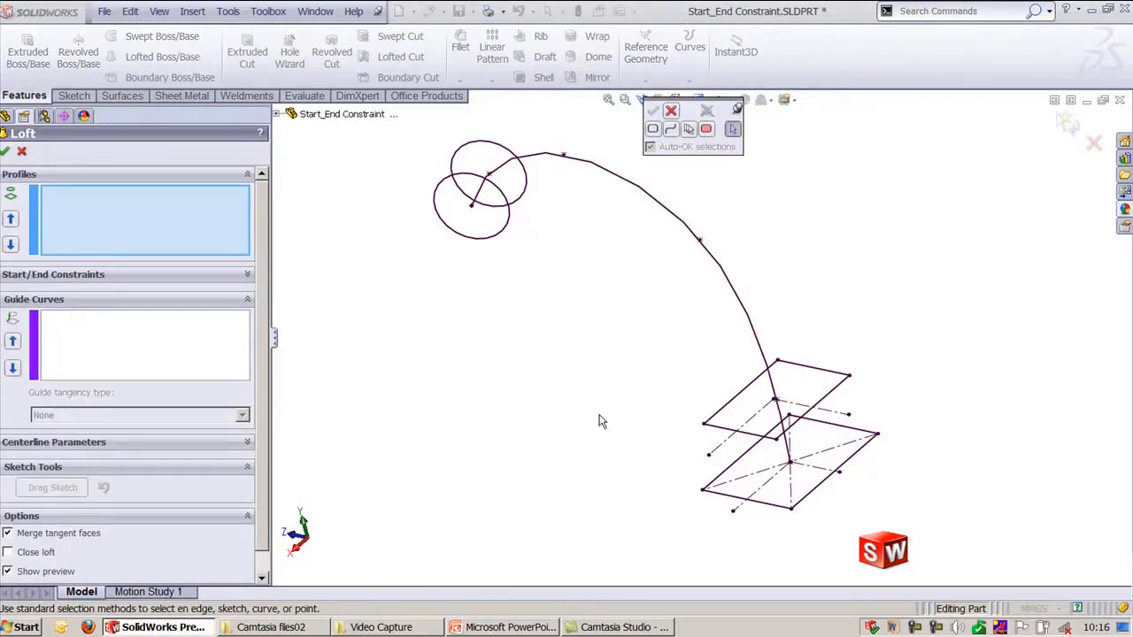
middle_click_drag(598, 444, 590, 397)
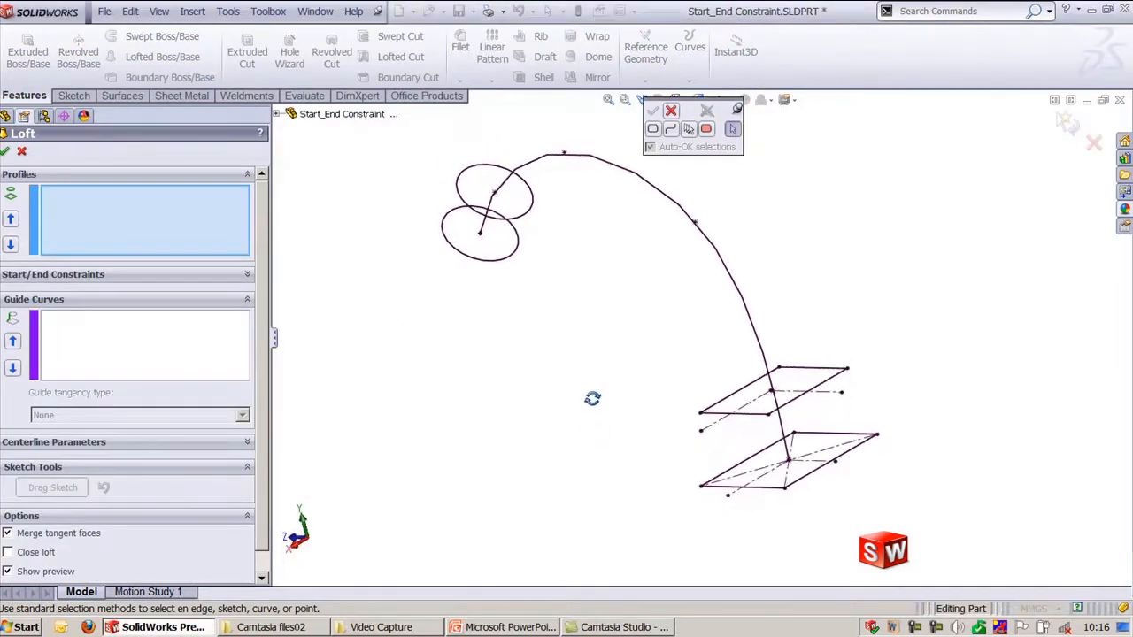
left_click(808, 485)
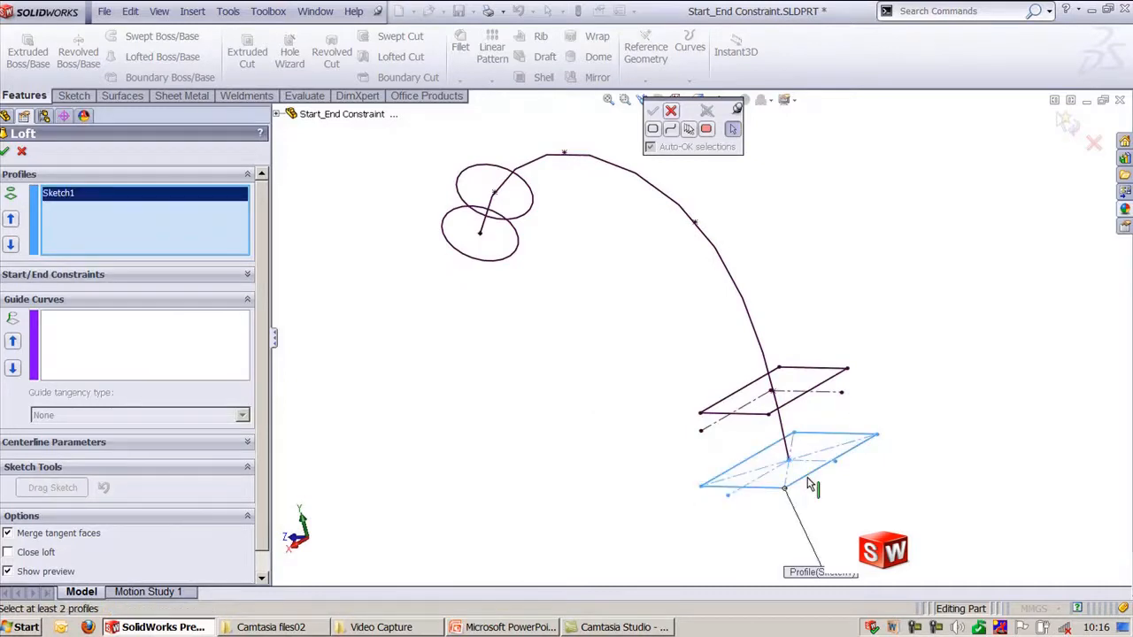
left_click(741, 393)
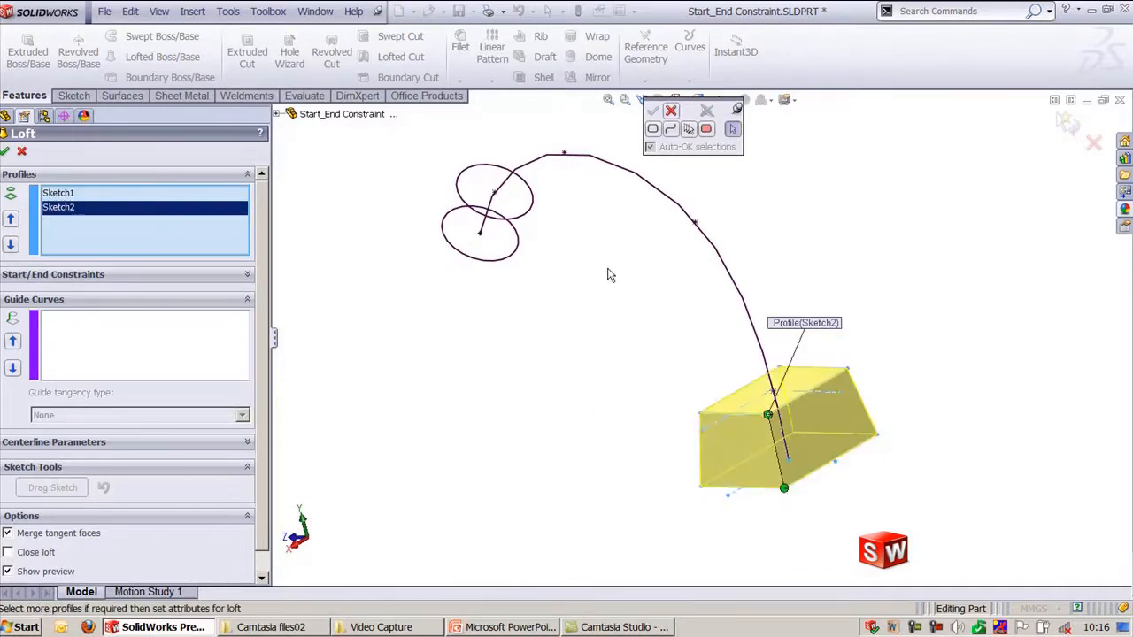
left_click(459, 185)
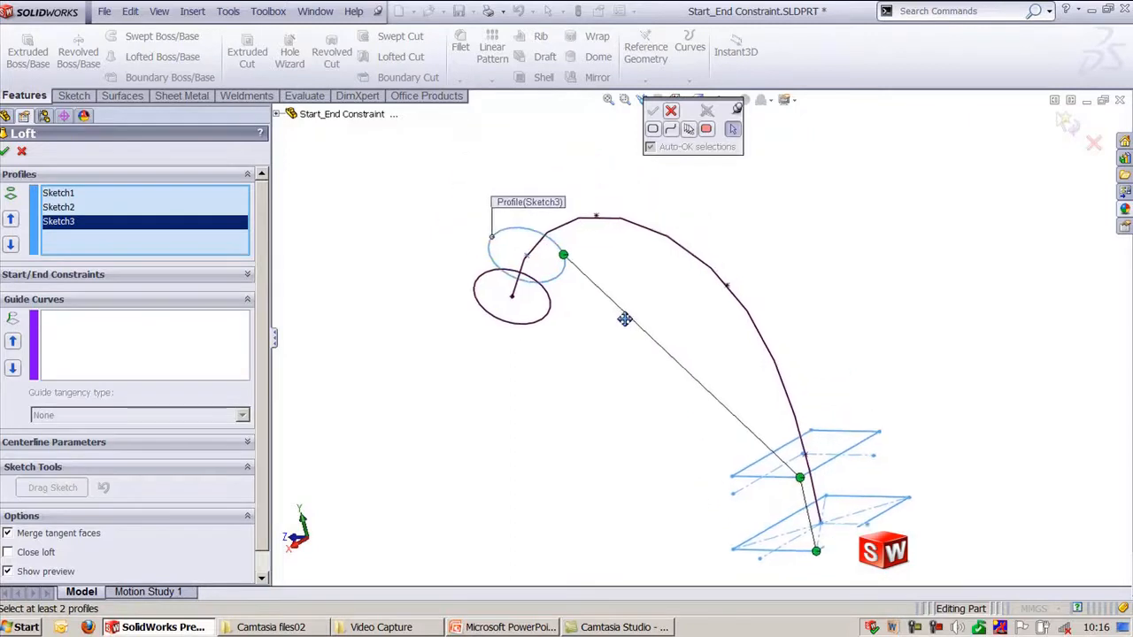
- Move the loft connector to the opposite side of the Sketch3 circle and add the end circle, Sketch4, as the fourth profile
left_click_drag(591, 279, 523, 294)
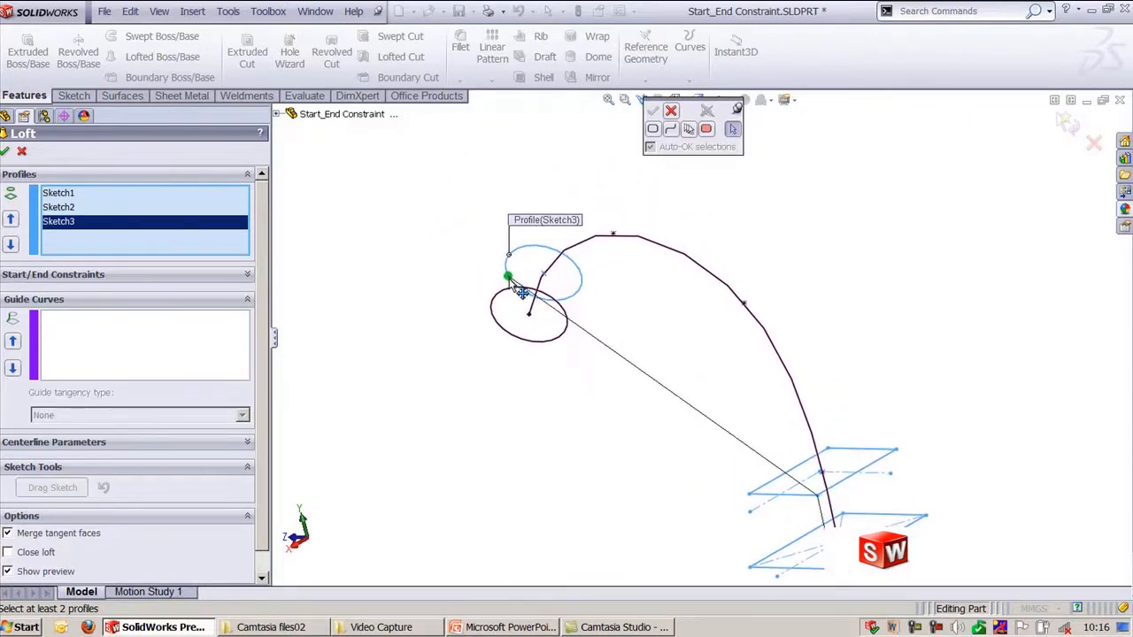
middle_click_drag(664, 337, 619, 377)
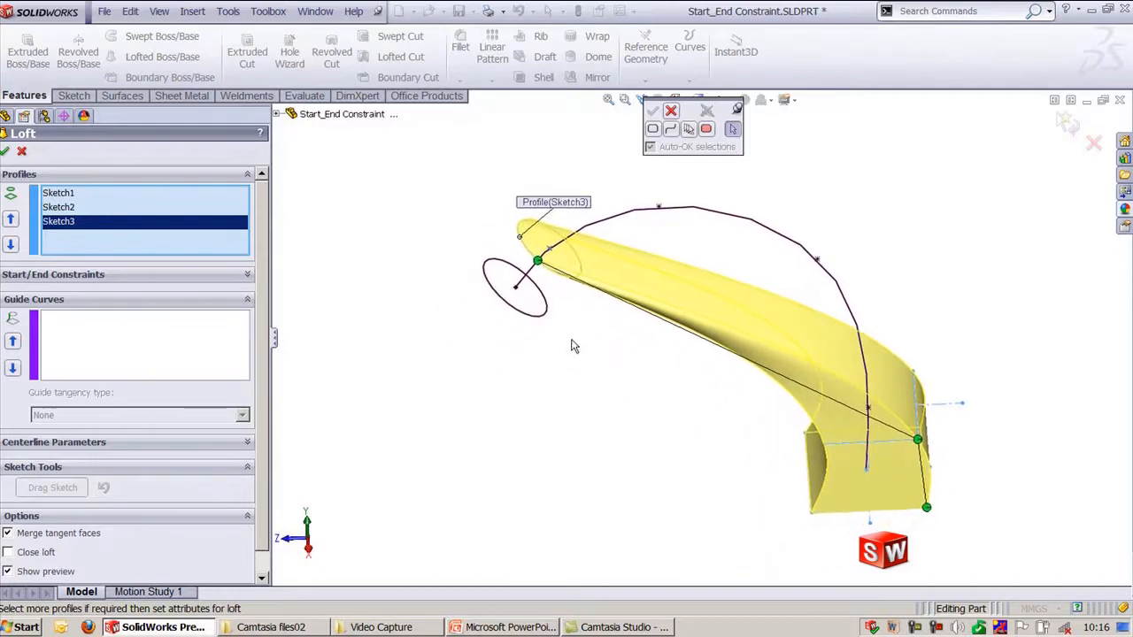
middle_click_drag(572, 346, 541, 335)
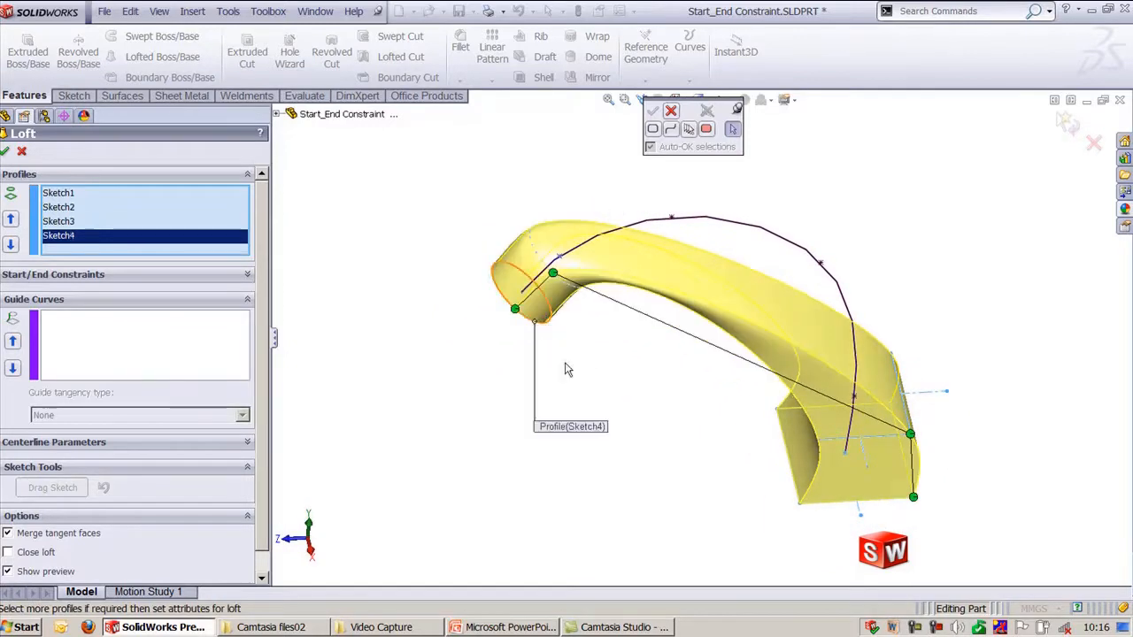
mouse_move(568, 370)
middle_mouse_down()
mouse_move(614, 392)
mouse_move(597, 328)
mouse_move(619, 348)
mouse_move(596, 380)
mouse_move(614, 377)
mouse_move(620, 403)
mouse_move(336, 375)
middle_mouse_up()
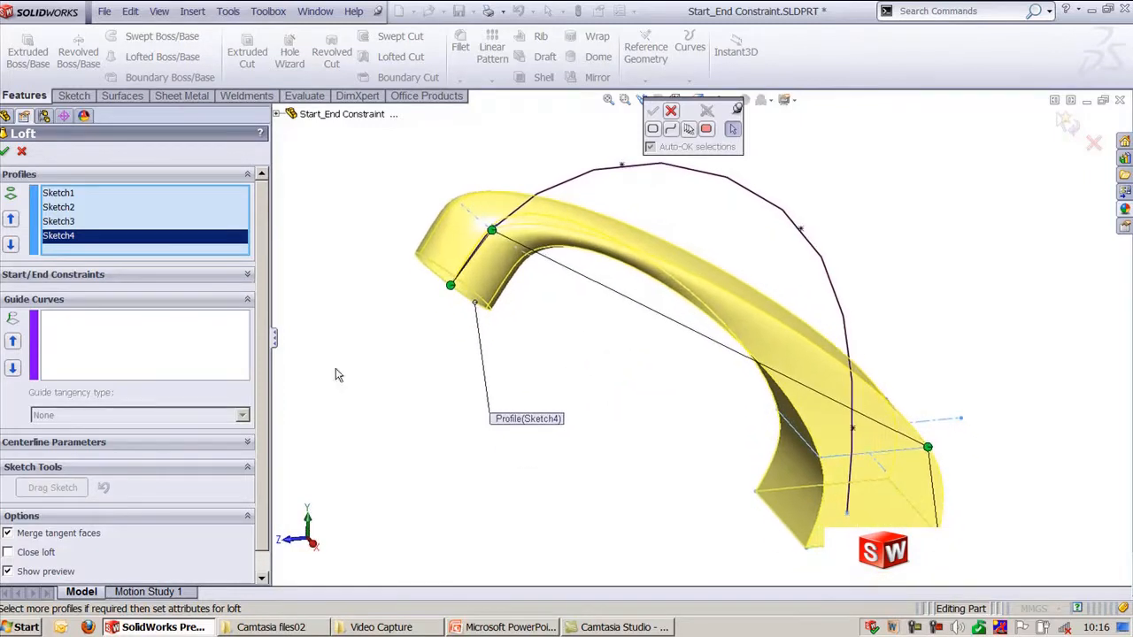
- Set the loft's start constraint to None and examine the preview from the left and right side views
left_click(174, 275)
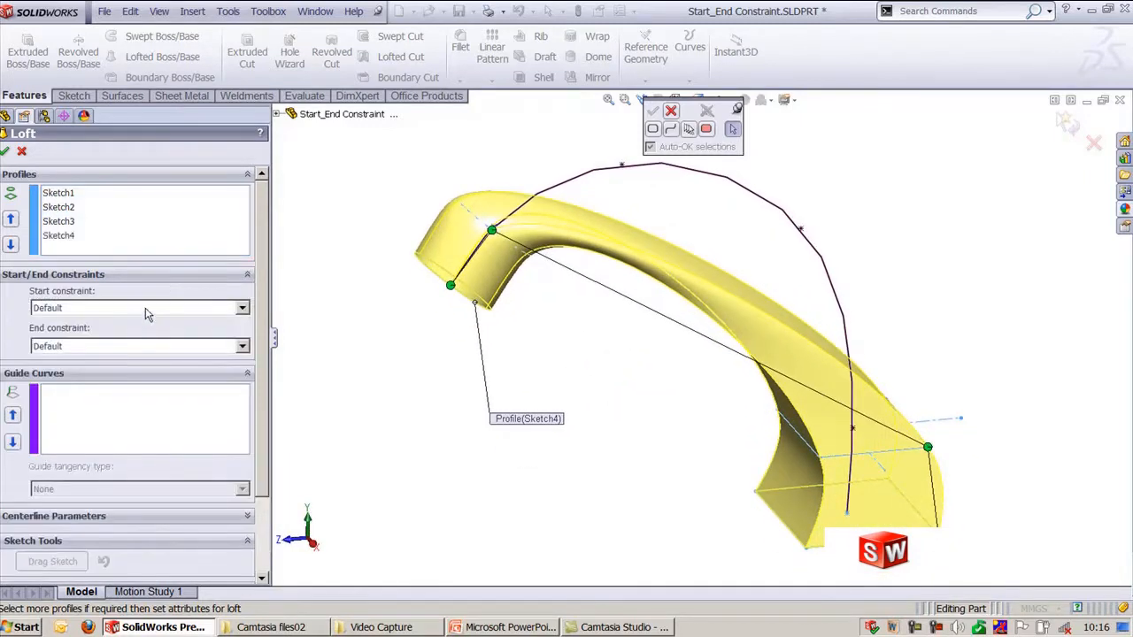
left_click(144, 373)
left_click(146, 310)
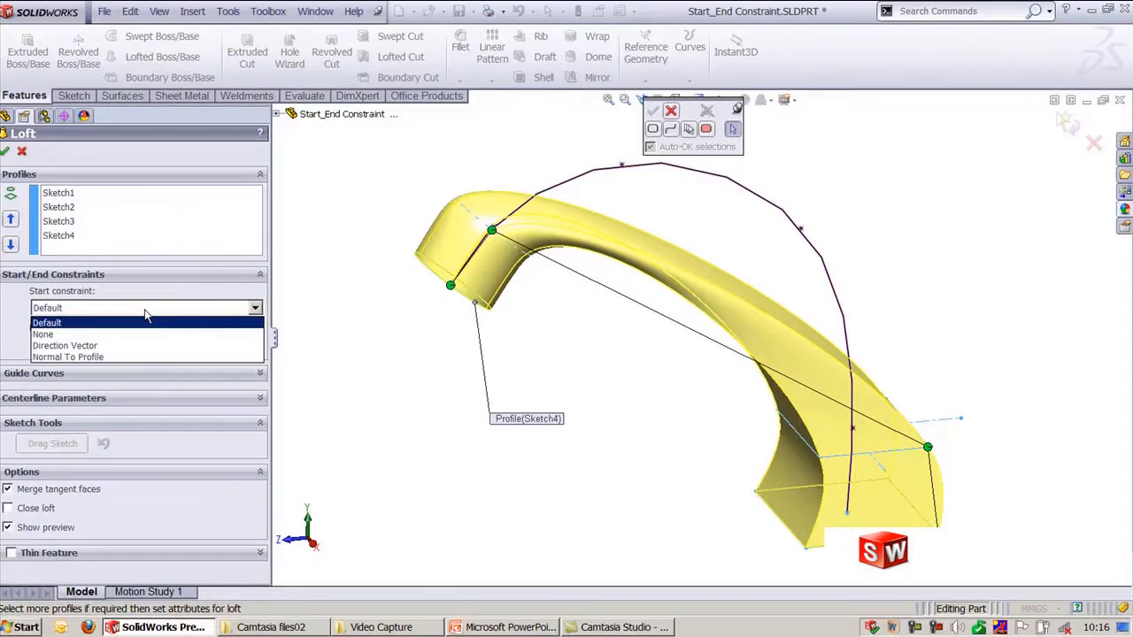
left_click(142, 334)
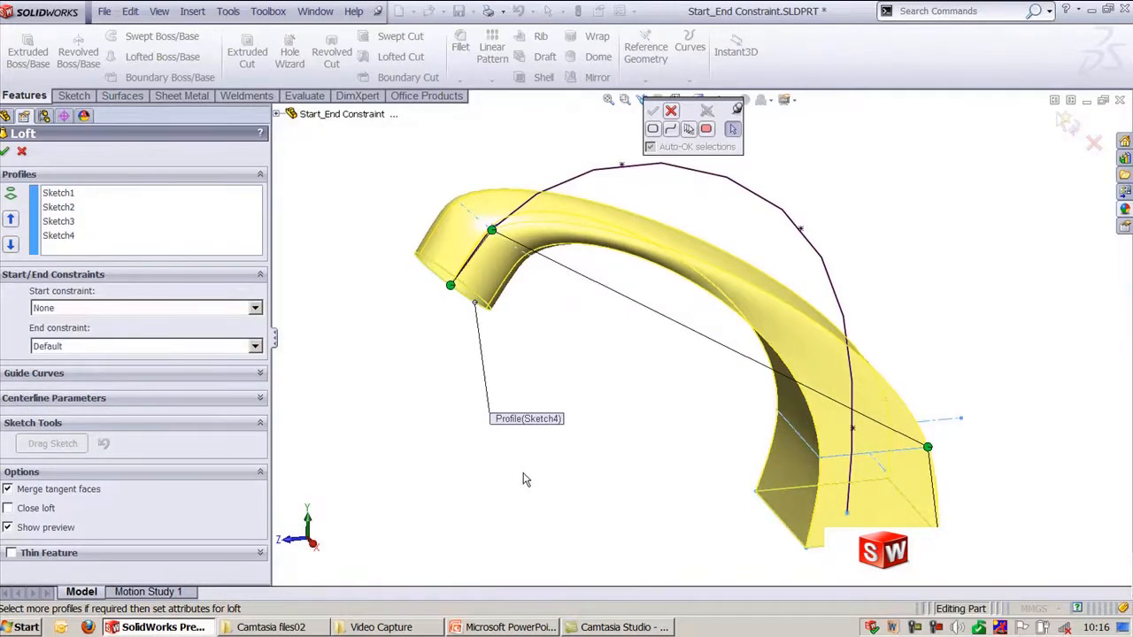
key("ctrl+1")
key("ctrl+3")
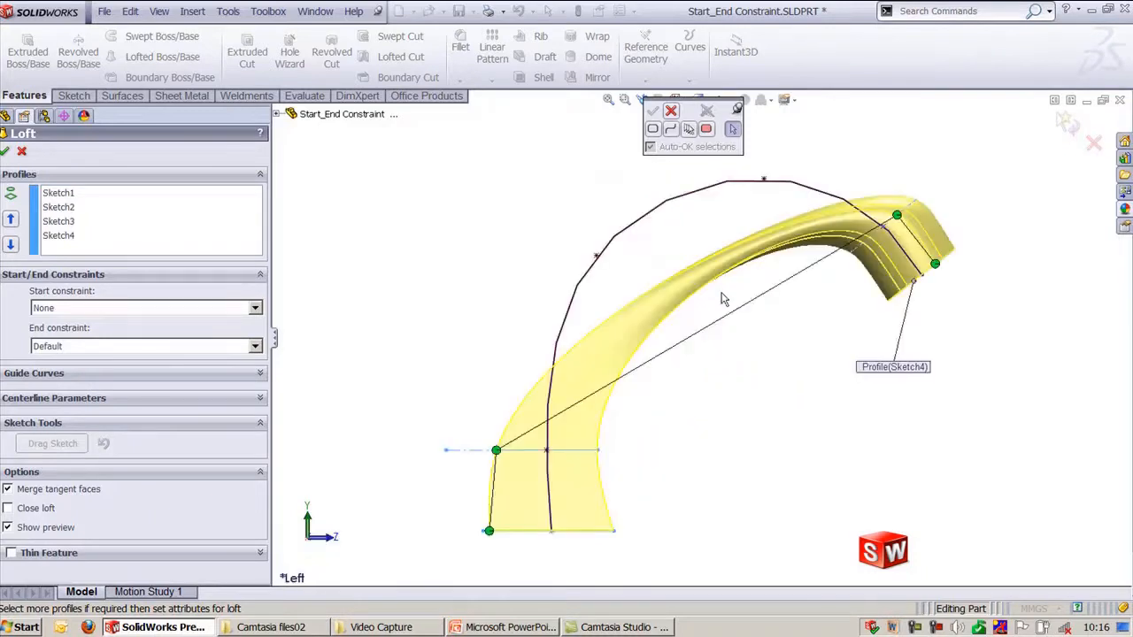
key("ctrl+4")
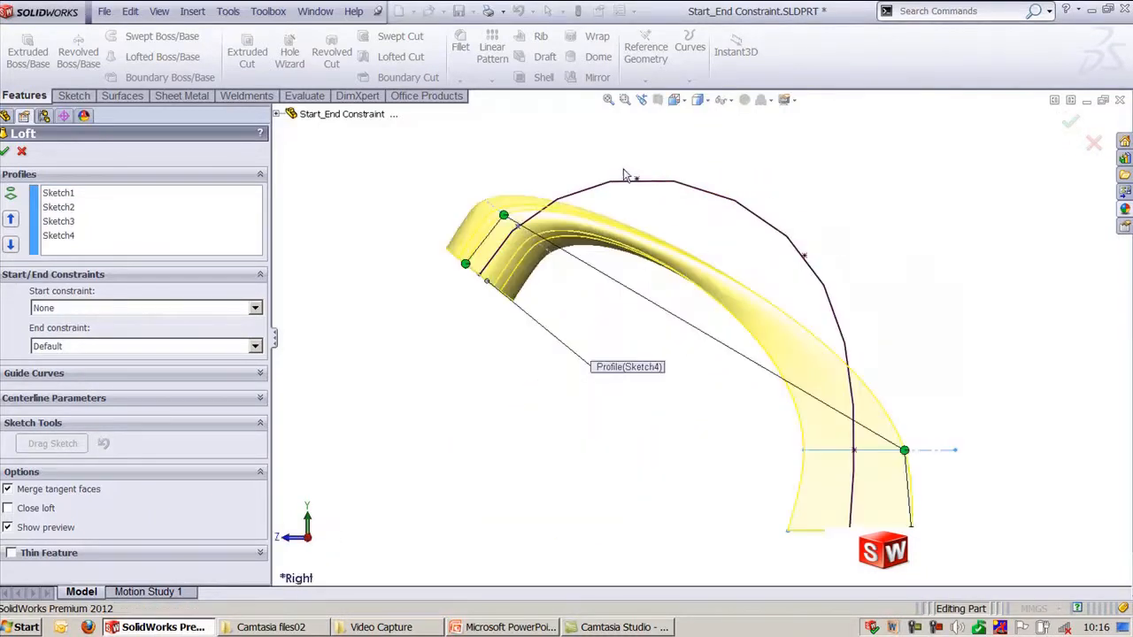
- Try Direction Vector as the end constraint, and set the end constraint back to Default
left_click(130, 311)
left_click(129, 309)
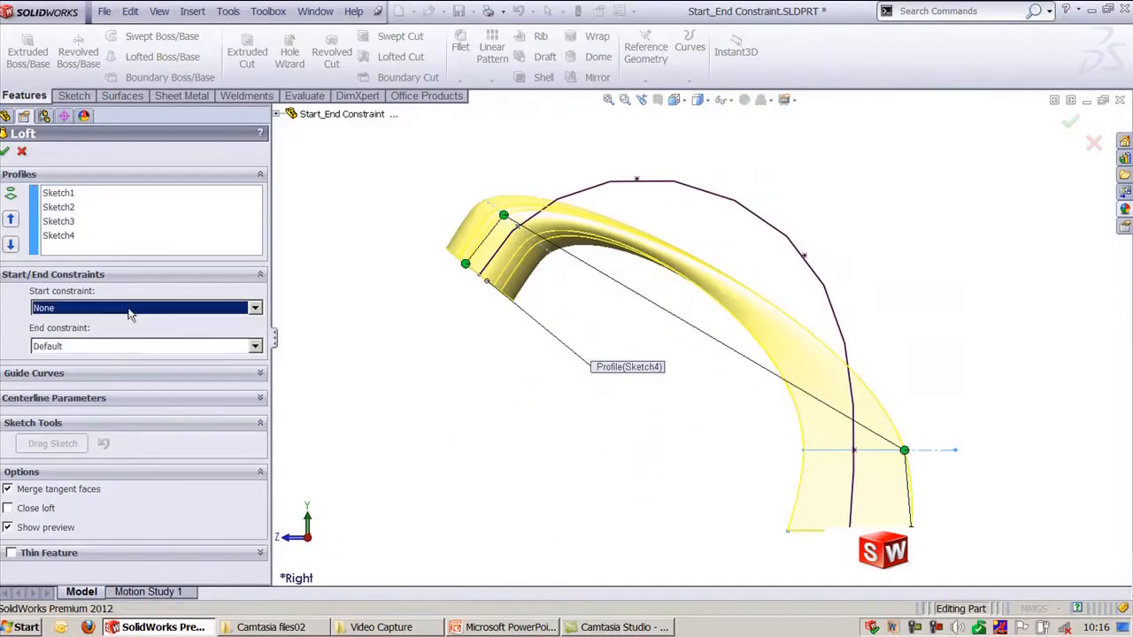
left_click(125, 348)
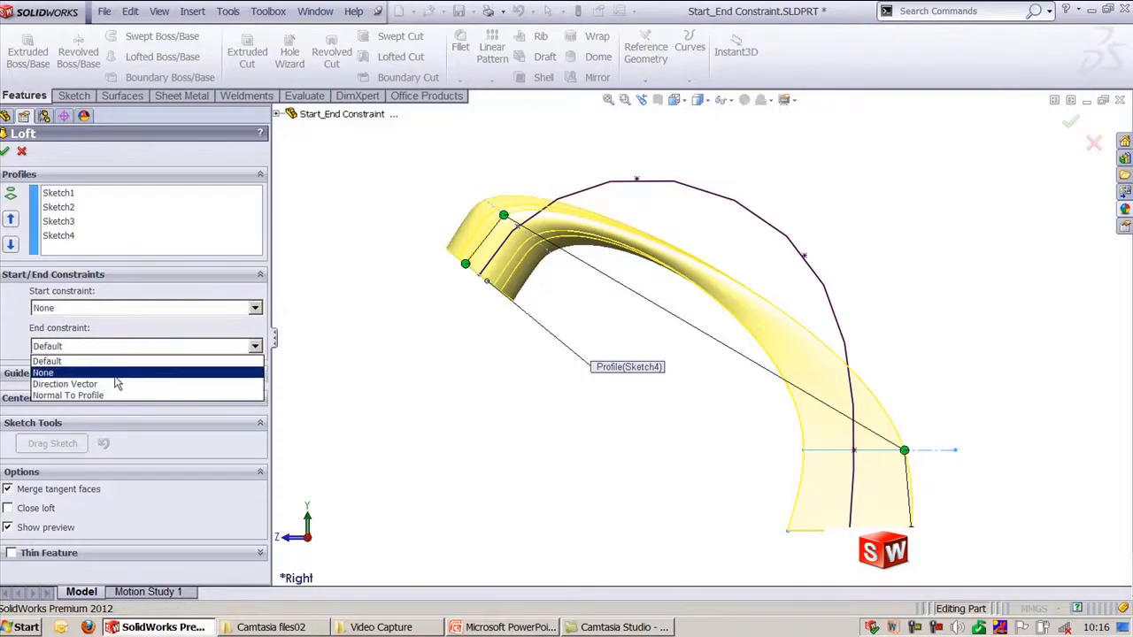
left_click(115, 384)
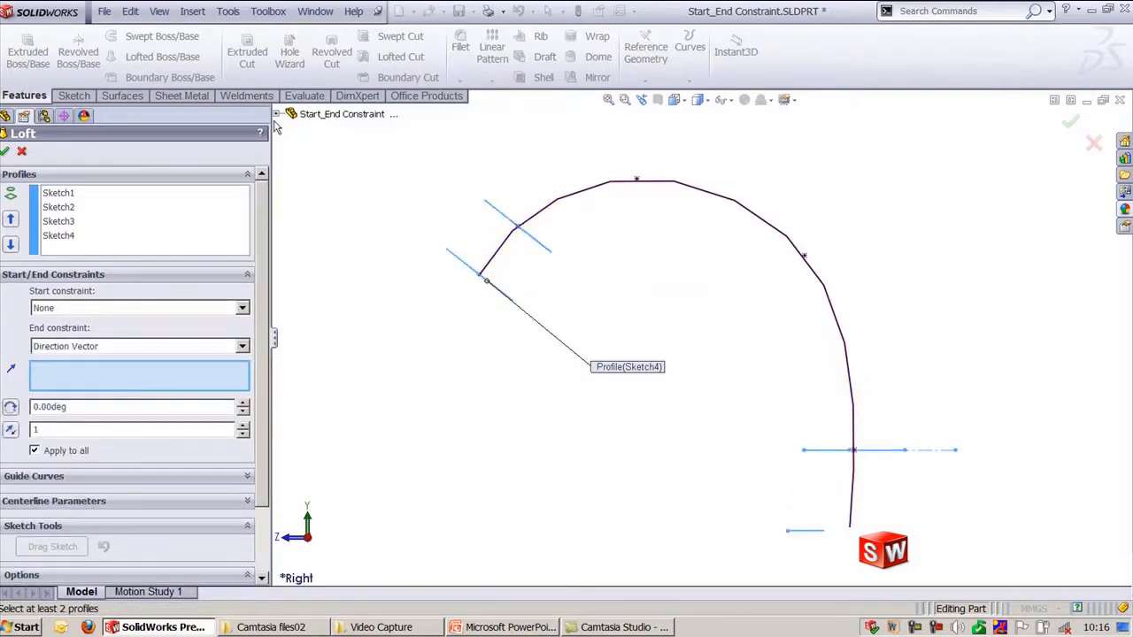
left_click(112, 347)
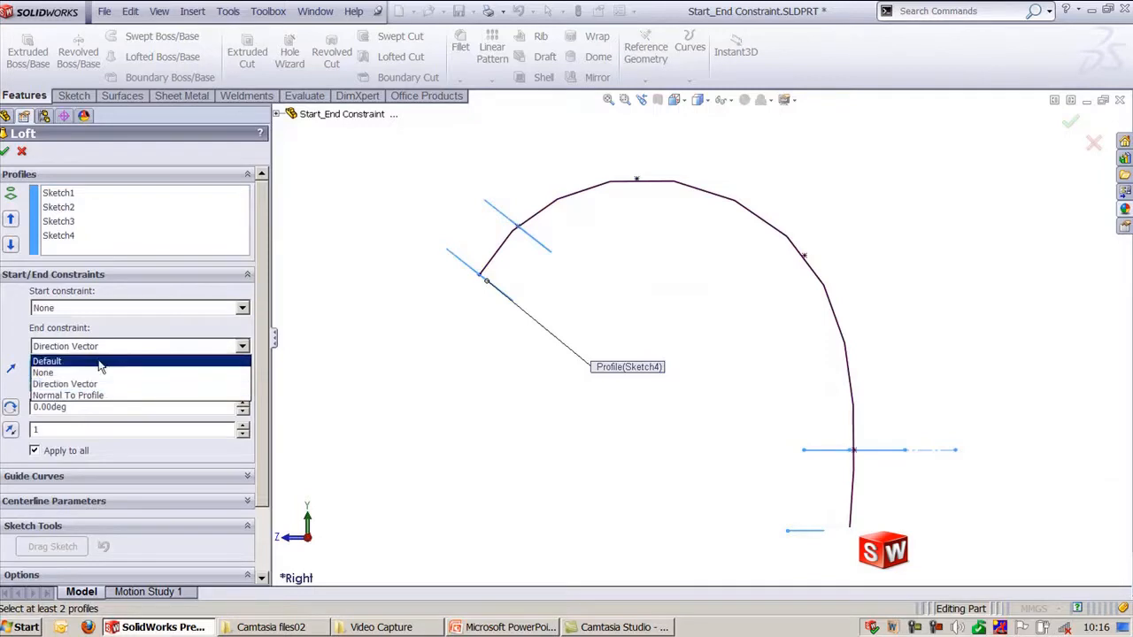
left_click(110, 360)
- Set the start constraint to Direction Vector with the Top Plane as its direction reference
left_click(113, 307)
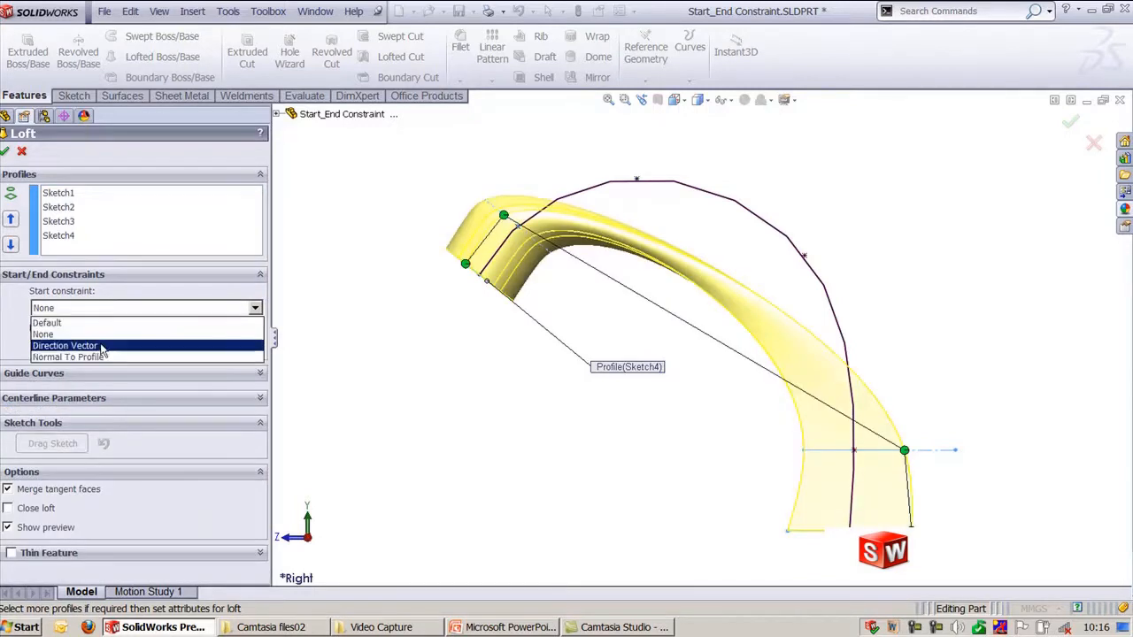
left_click(102, 350)
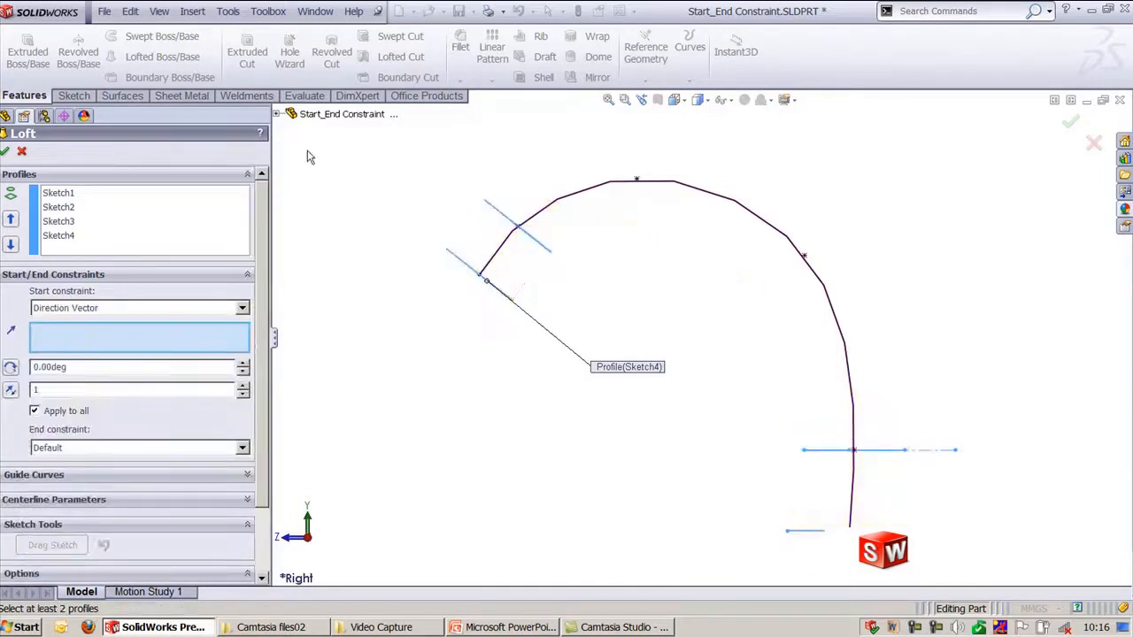
left_click(288, 115)
left_click(321, 187)
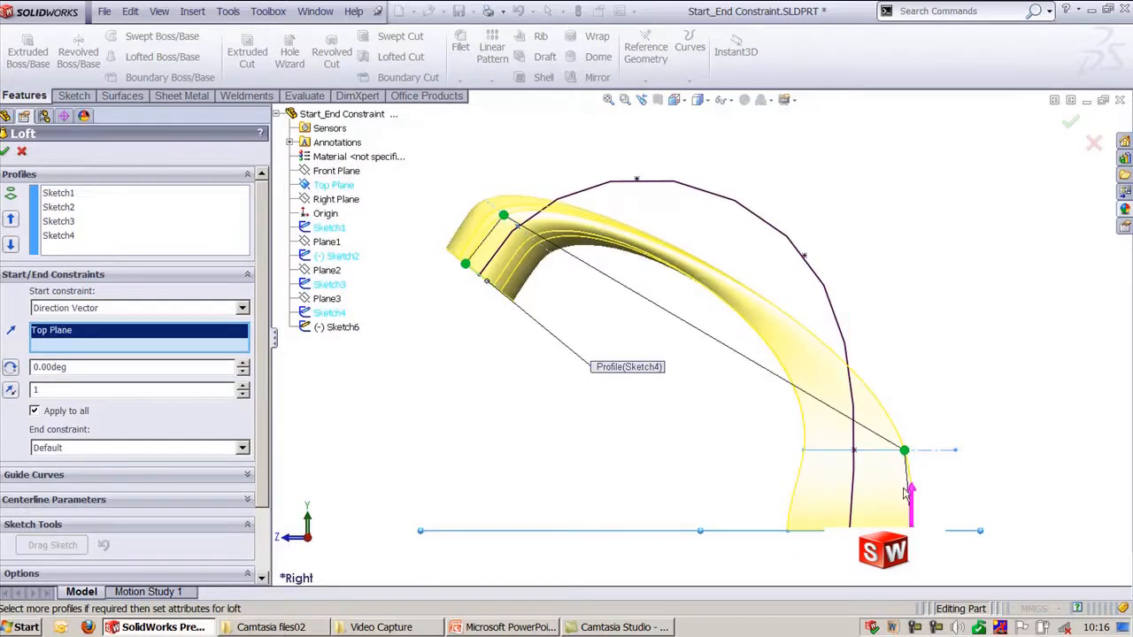
- Stretch the start tangent arrow to a length of 1.45, and reset the start tangent length to 1
left_click(122, 366)
left_click(130, 388)
mouse_move(913, 486)
left_mouse_down()
mouse_move(913, 464)
mouse_move(916, 487)
left_mouse_up()
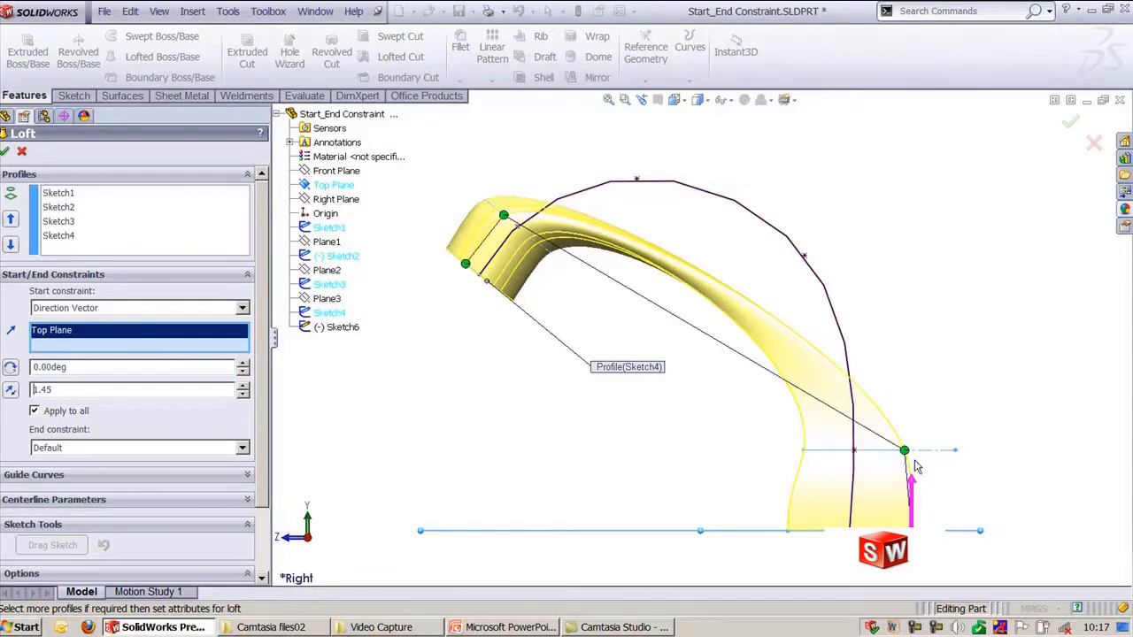
double_click(73, 390)
type("1")
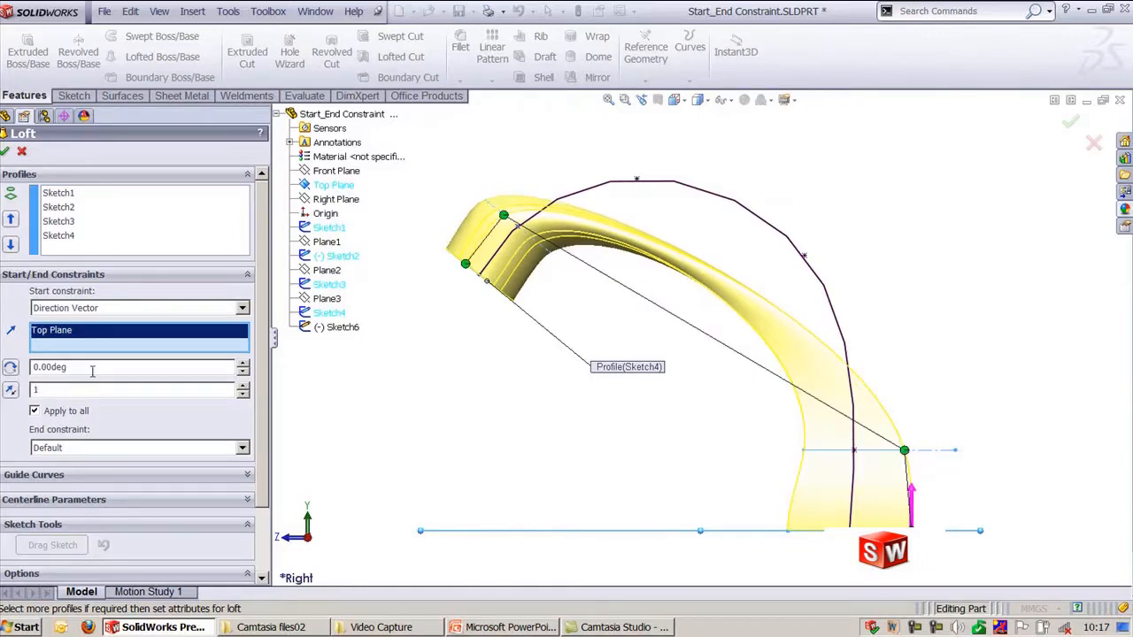
- Try start constraint draft angles of 5 and 10 degrees and inspect the effect on the rectangular end
middle_click_drag(802, 438, 872, 335)
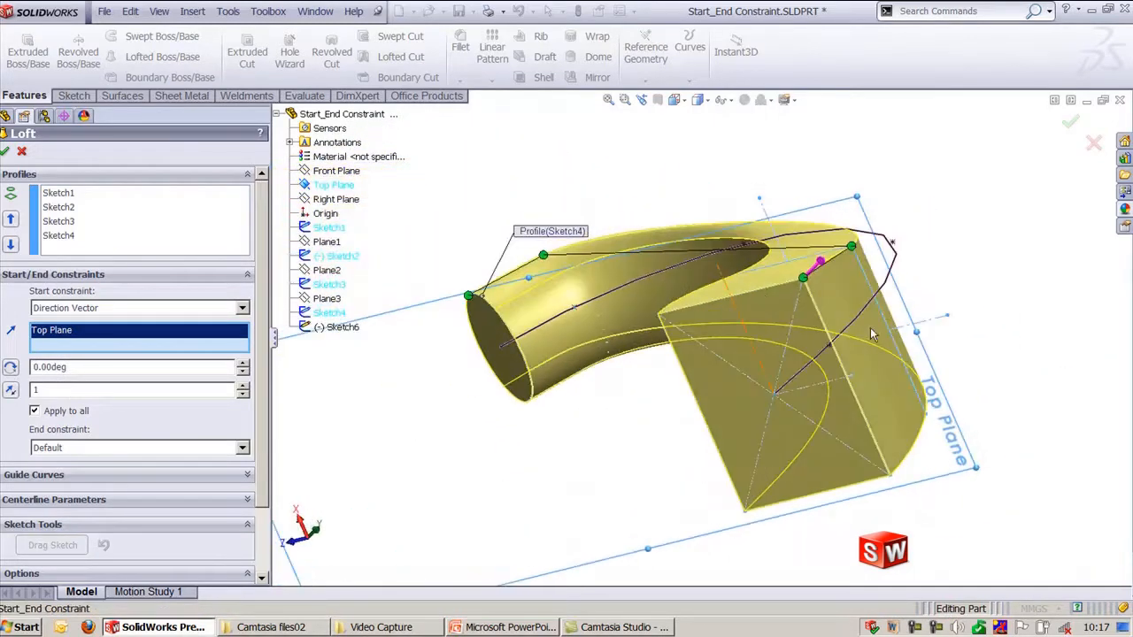
double_click(120, 365)
type("5")
key("Return")
middle_click_drag(727, 395, 753, 386)
double_click(111, 367)
type("10")
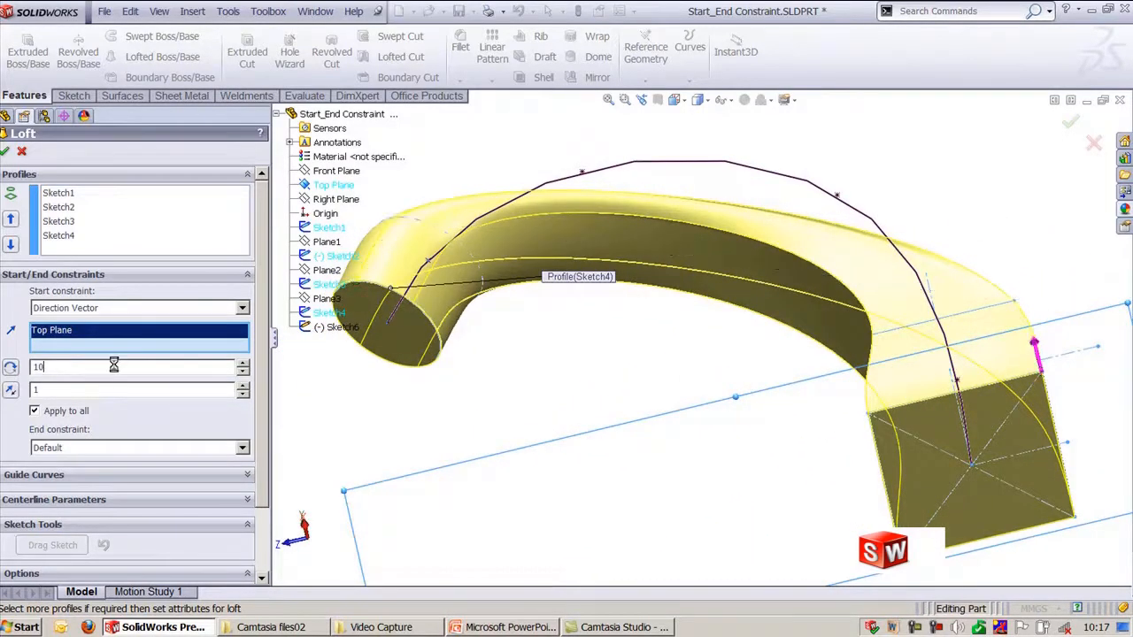
key("Return")
middle_click_drag(637, 286, 599, 381)
- Set the start constraint's draft angle to 0 degrees and view the whole handle preview
double_click(110, 365)
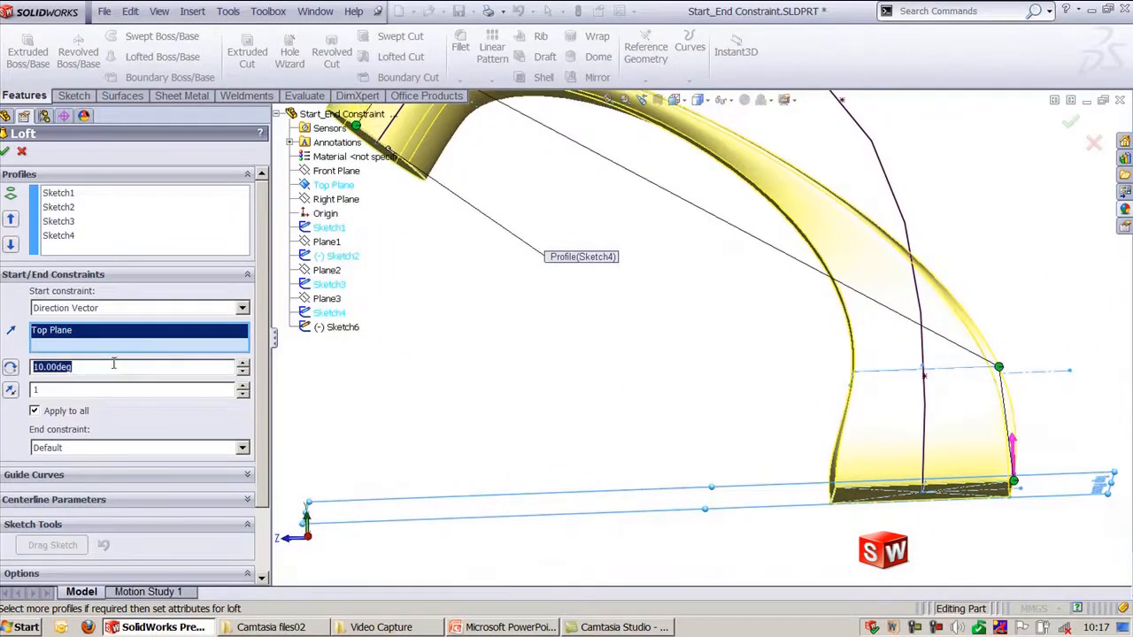
type("0")
key("Return")
middle_click_drag(843, 406, 800, 433)
scroll(741, 463, "up", 3)
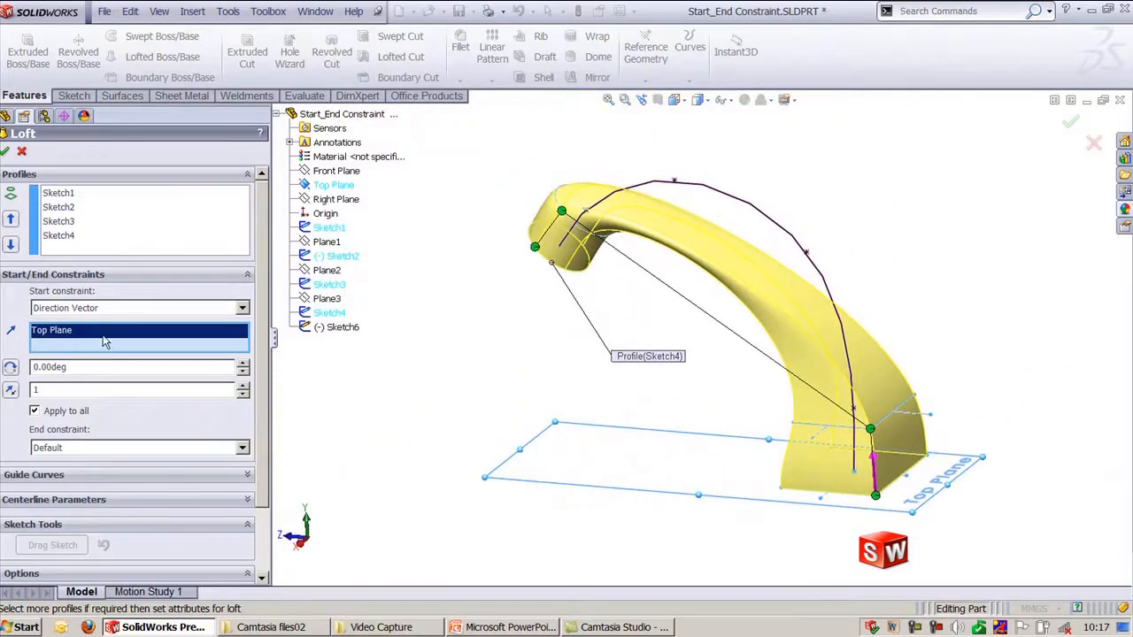
- Set both the start and end constraints to Normal To Profile, inspect the handle preview, and cancel the loft
left_click(110, 308)
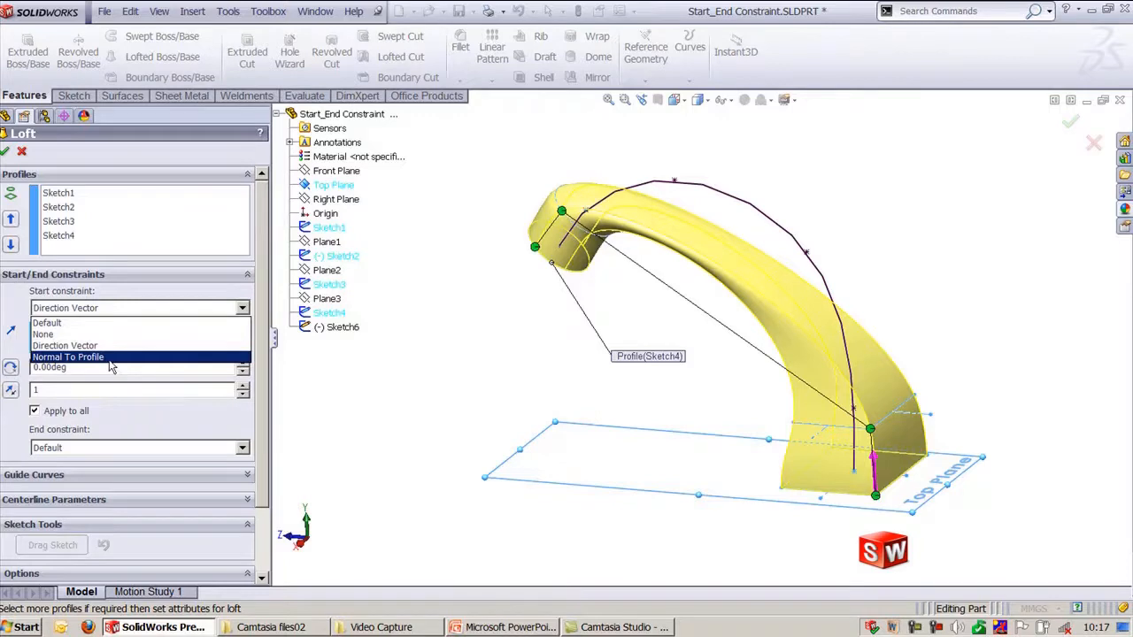
left_click(110, 358)
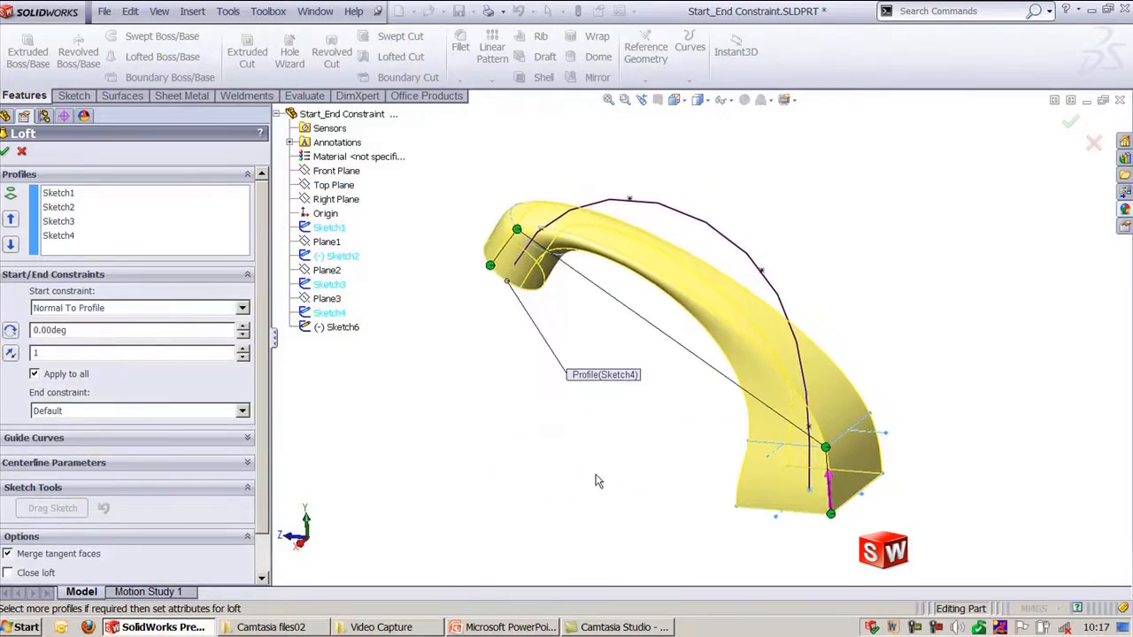
left_click(92, 409)
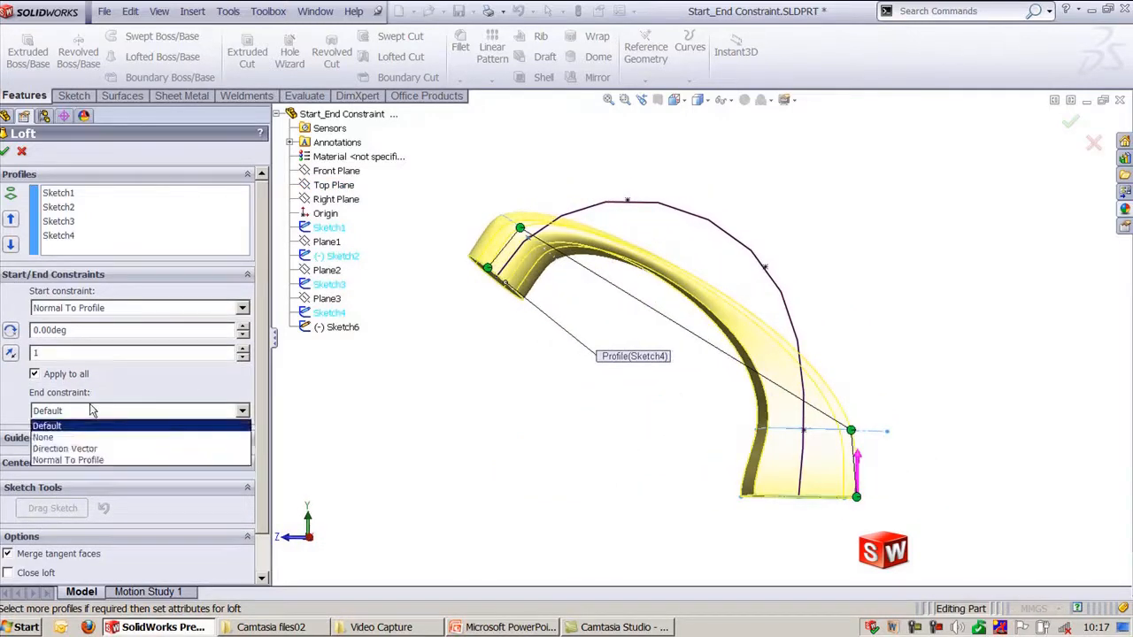
left_click(80, 460)
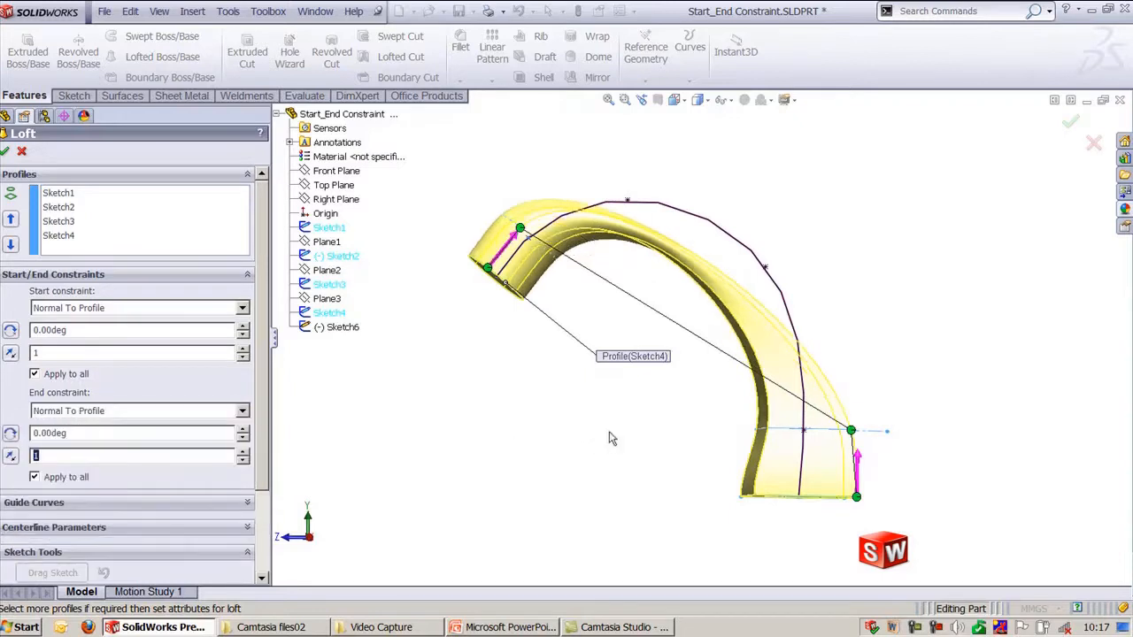
middle_click_drag(609, 433, 560, 467, "ctrl")
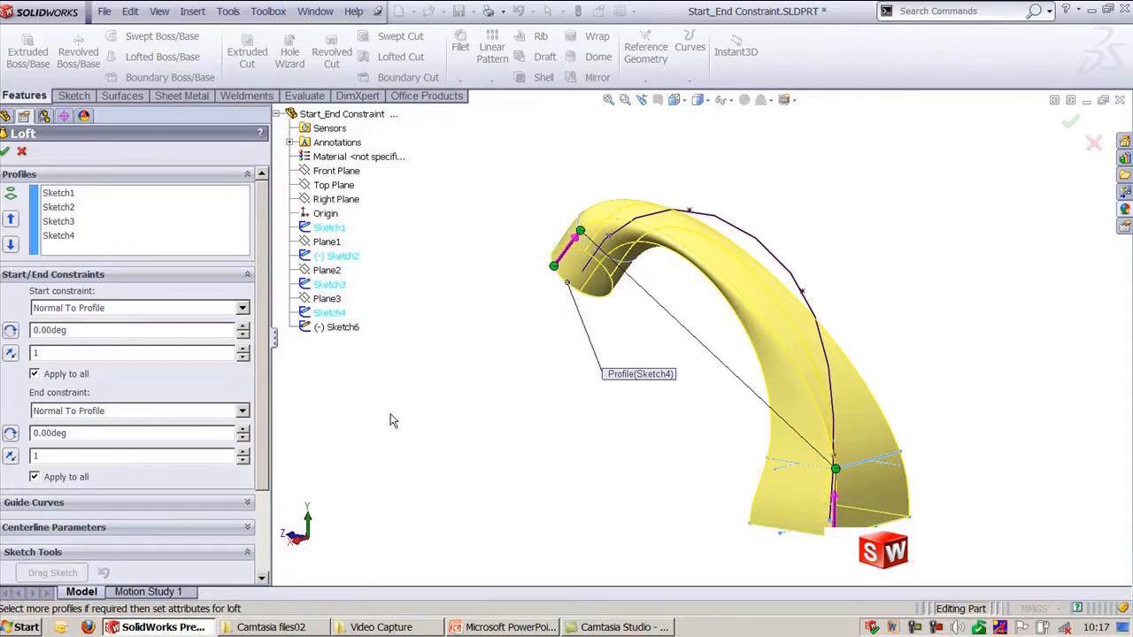
left_click(22, 152)
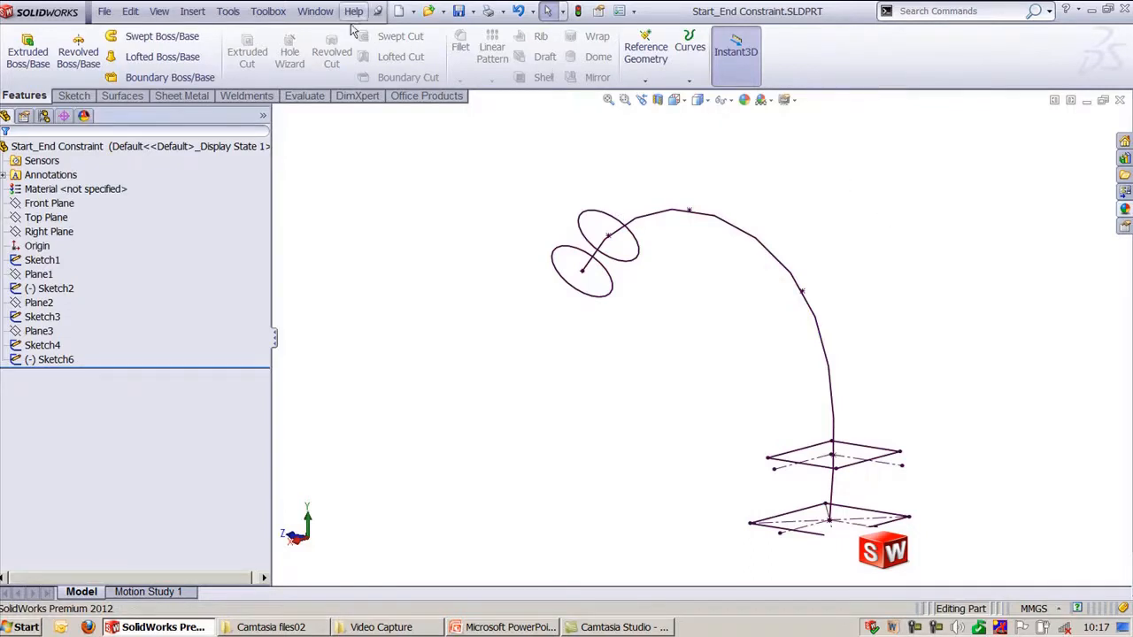
- Switch to the open Loft_Drag Sketch.SLDPRT part
left_click(313, 12)
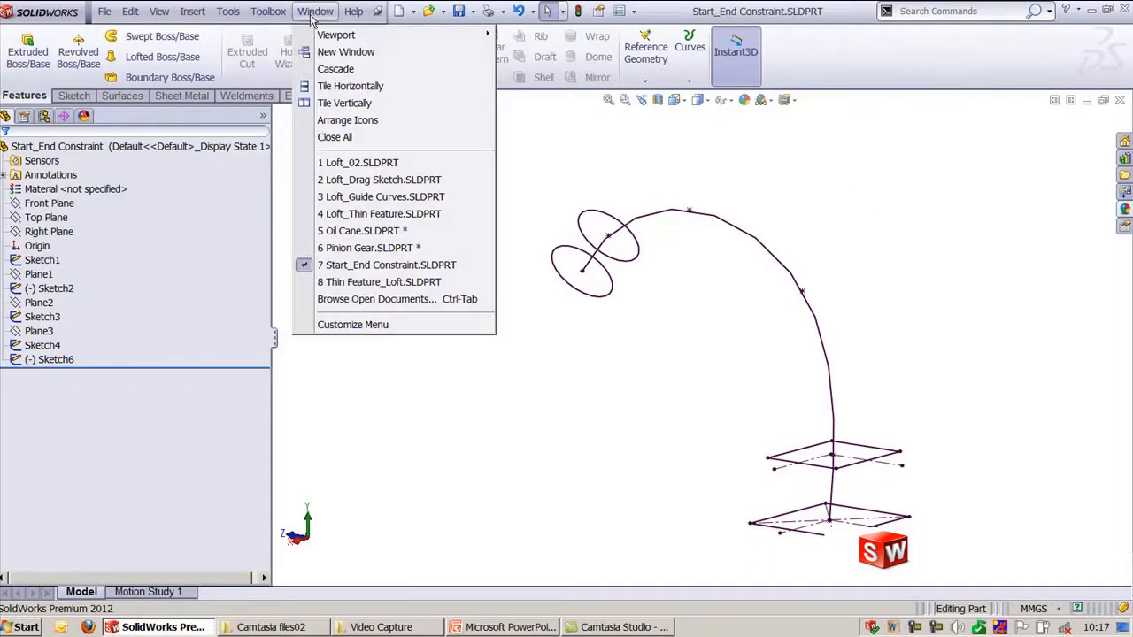
left_click(381, 180)
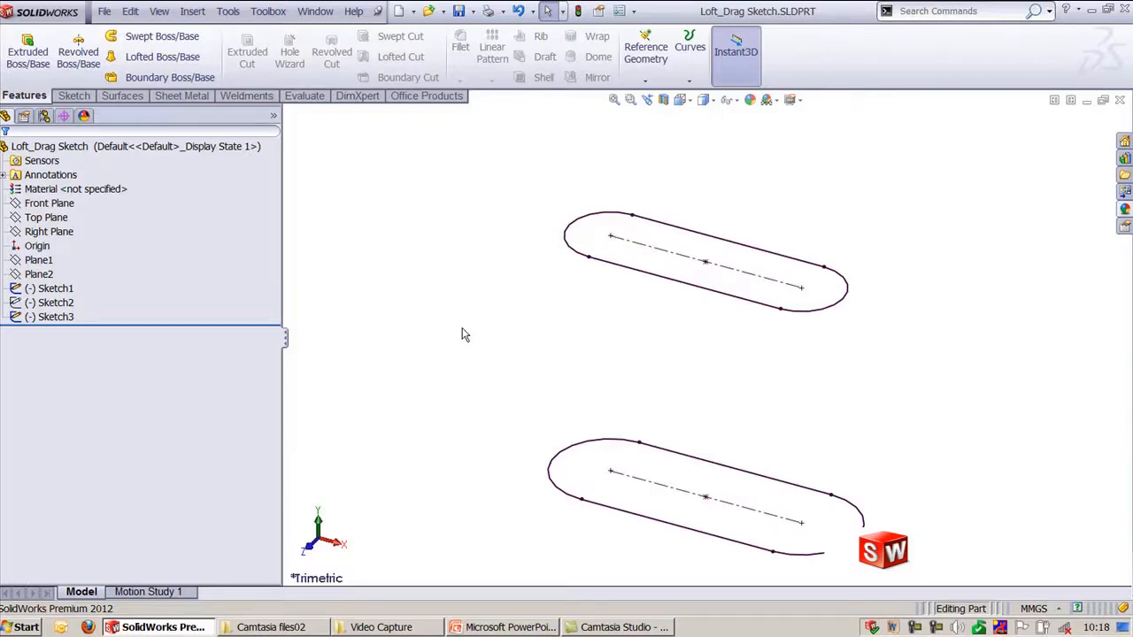
mouse_move(465, 342)
middle_mouse_down()
mouse_move(473, 246)
mouse_move(468, 328)
middle_mouse_up()
key("Escape")
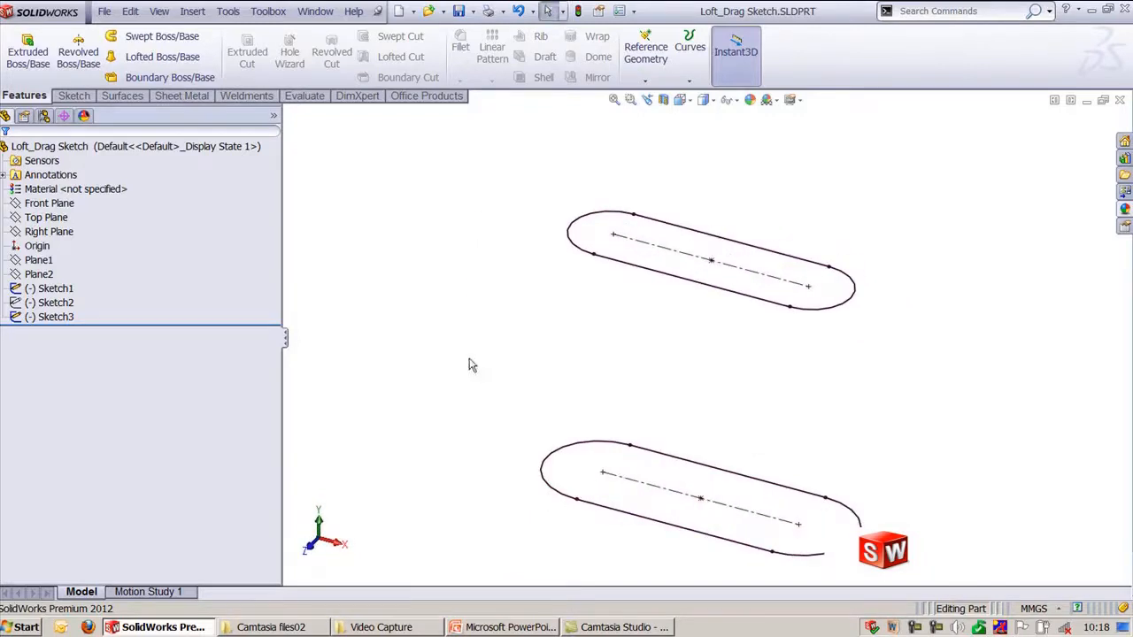
left_click(547, 470)
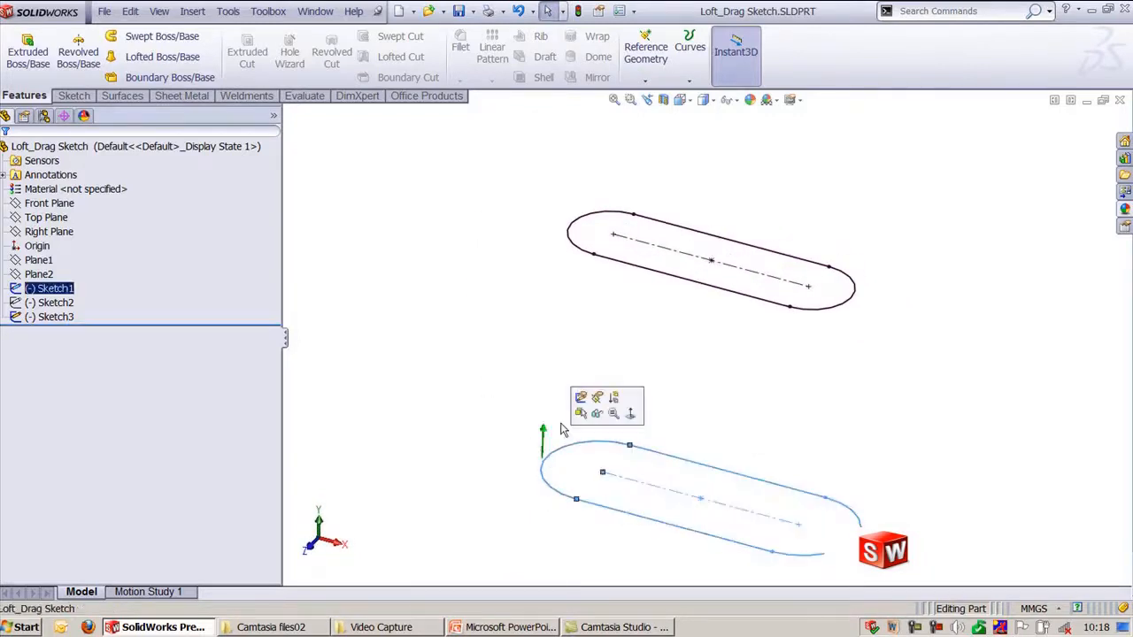
left_click(567, 238)
left_click(470, 254)
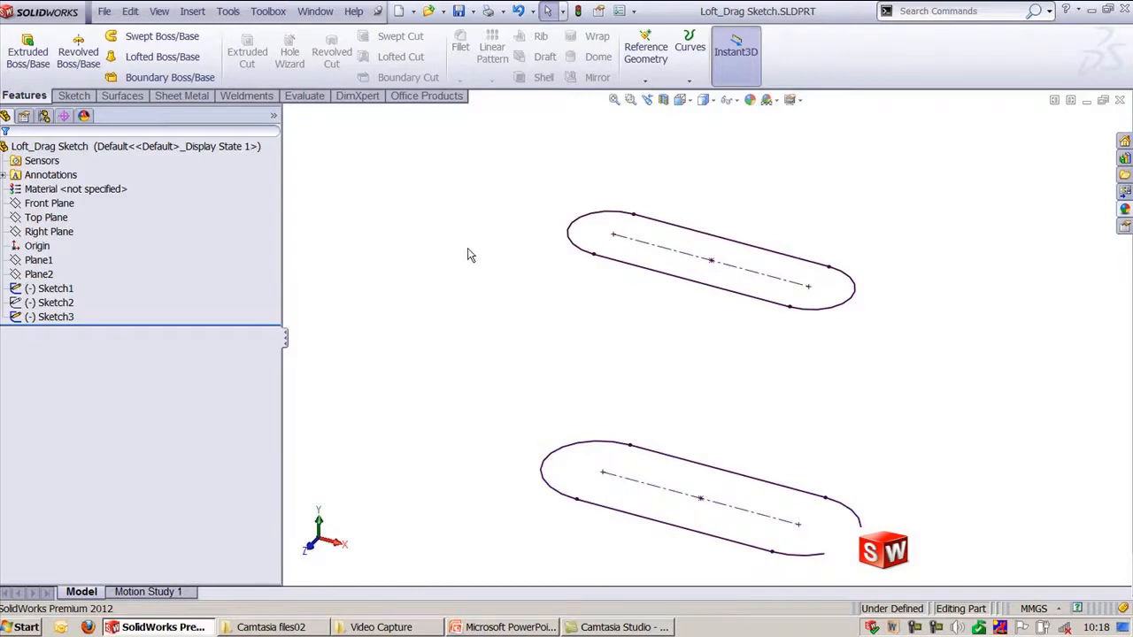
- Start a 3D sketch and draw a spline with two intermediate points from the lower slot's left arc to the upper slot's left arc
left_click(74, 96)
left_click(20, 79)
left_click(41, 112)
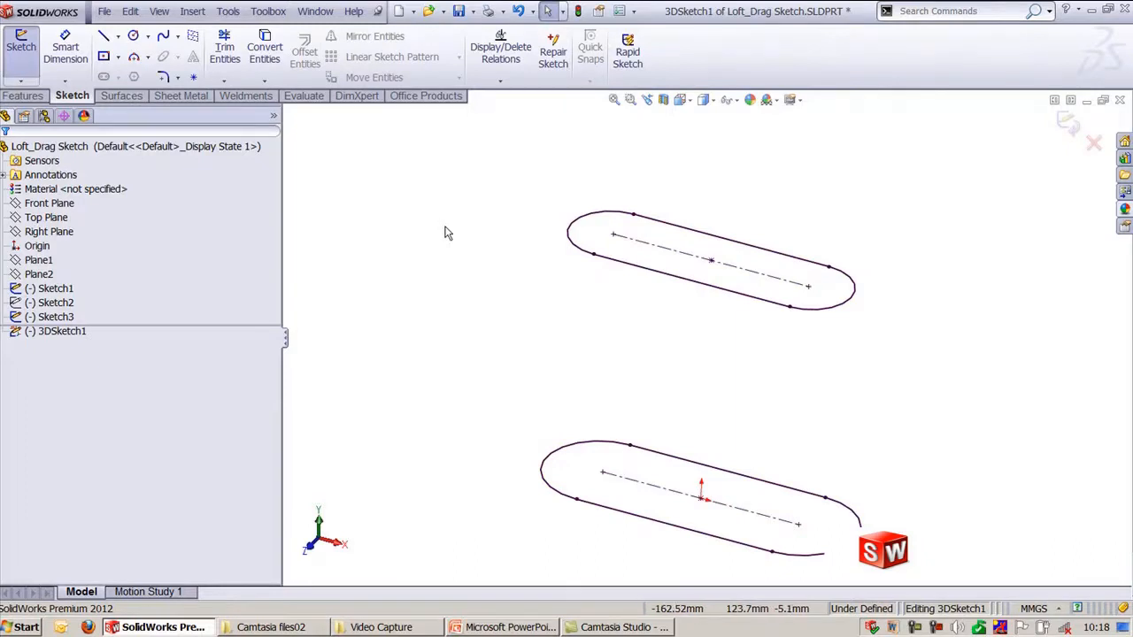
key("s")
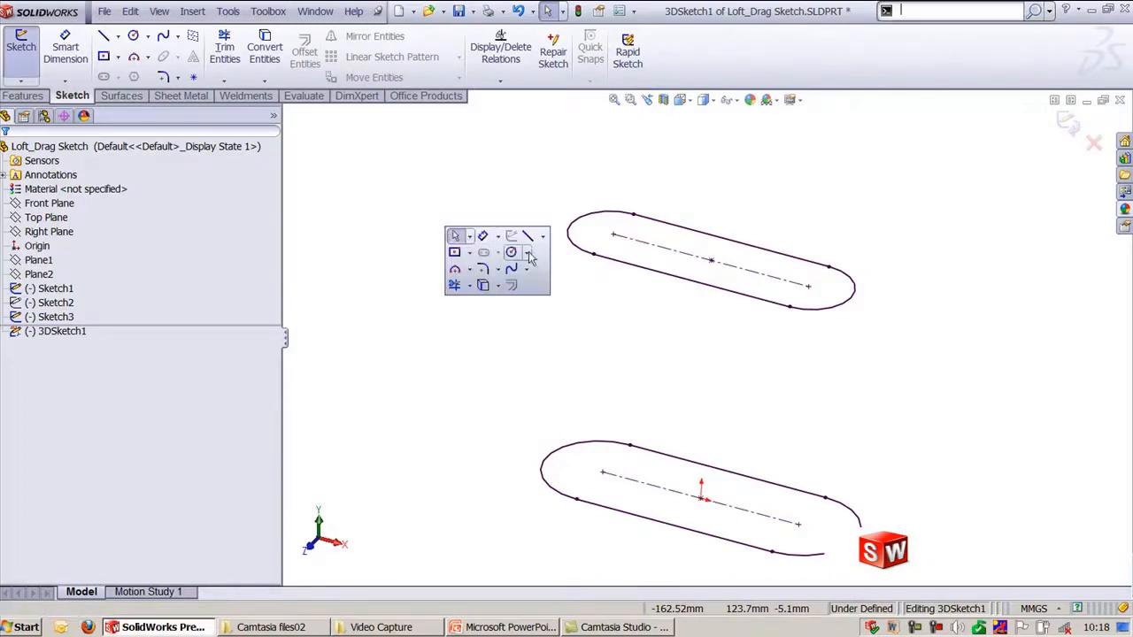
left_click(511, 270)
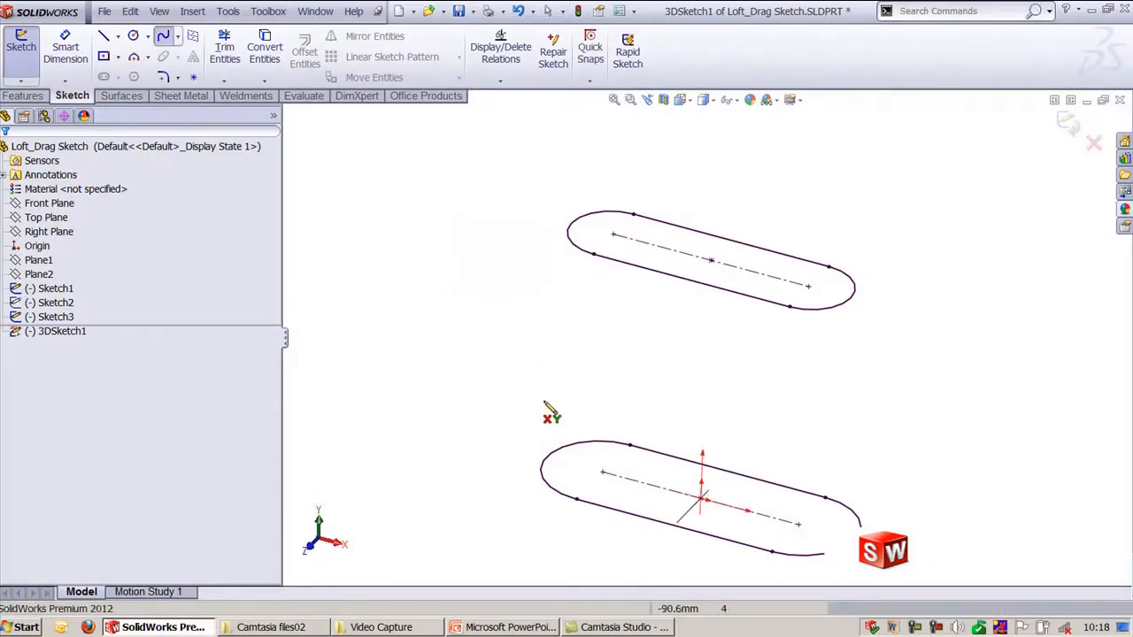
left_click(546, 457)
left_click(544, 364)
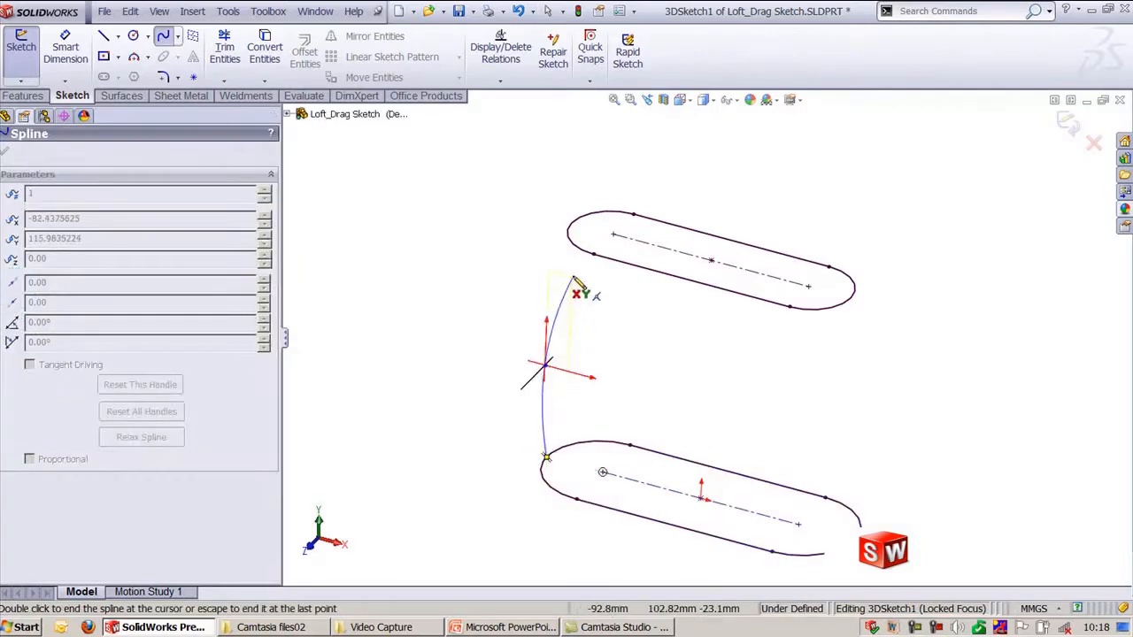
left_click(576, 224)
key("Escape")
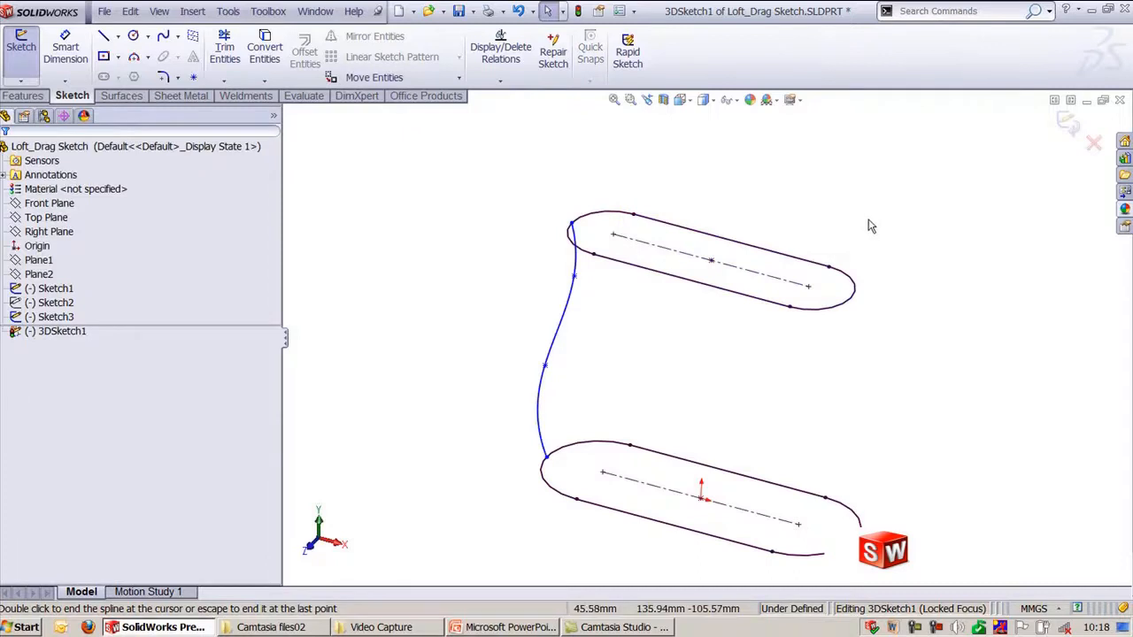
- Draw a second spline with two intermediate points from the lower slot's right arc to the upper slot's right arc
key("s")
left_click(936, 261)
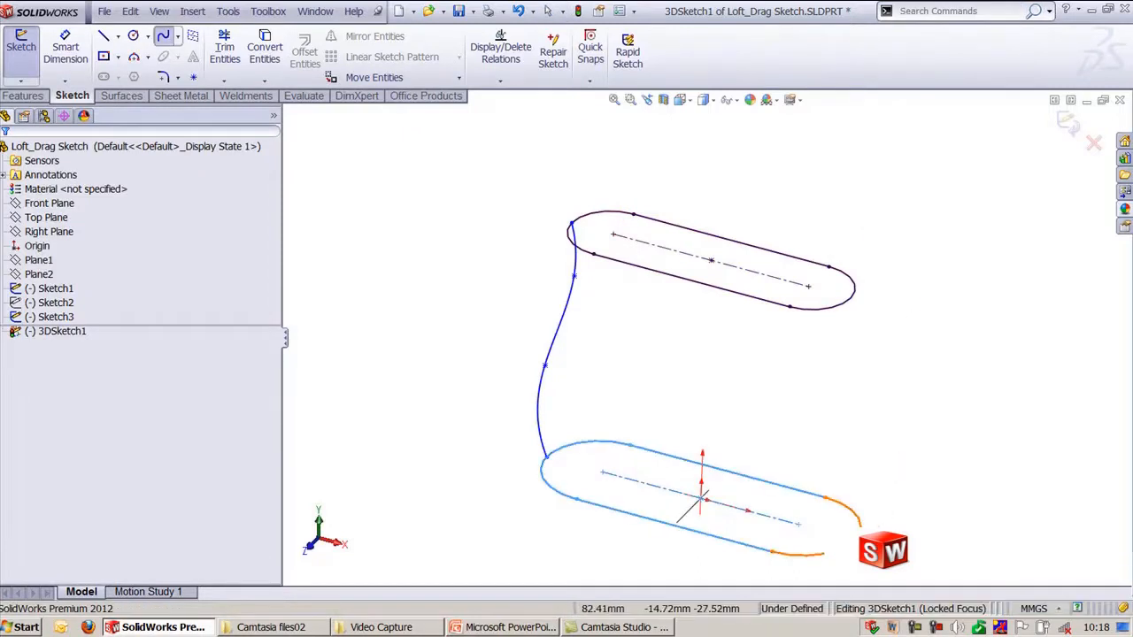
left_click(857, 538)
left_click(854, 391)
left_click(866, 328)
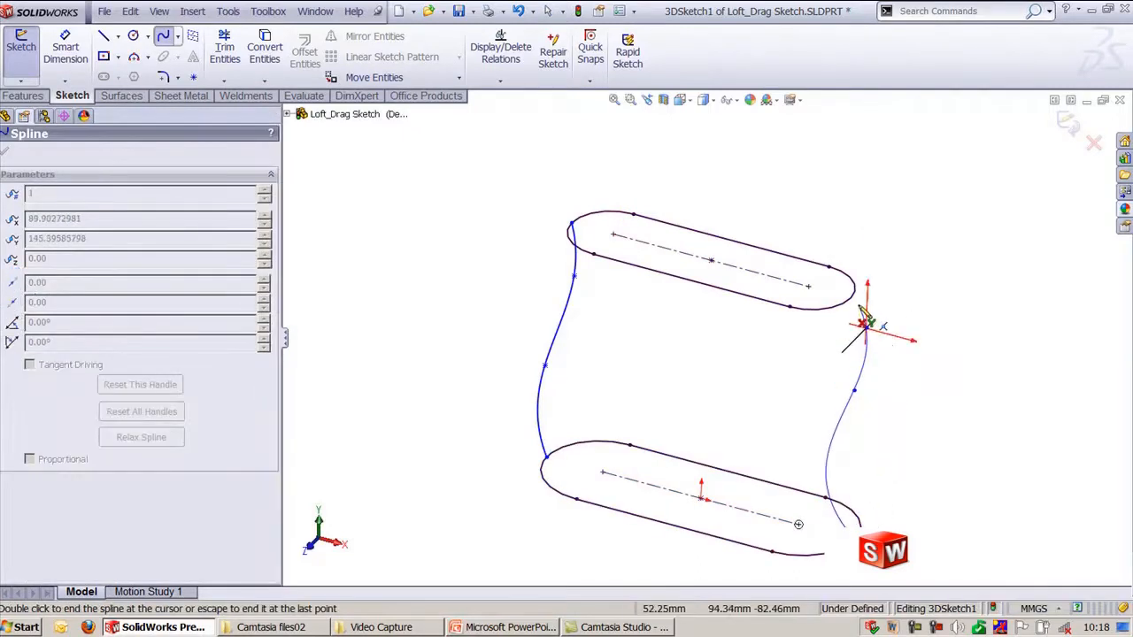
double_click(852, 299)
key("Escape")
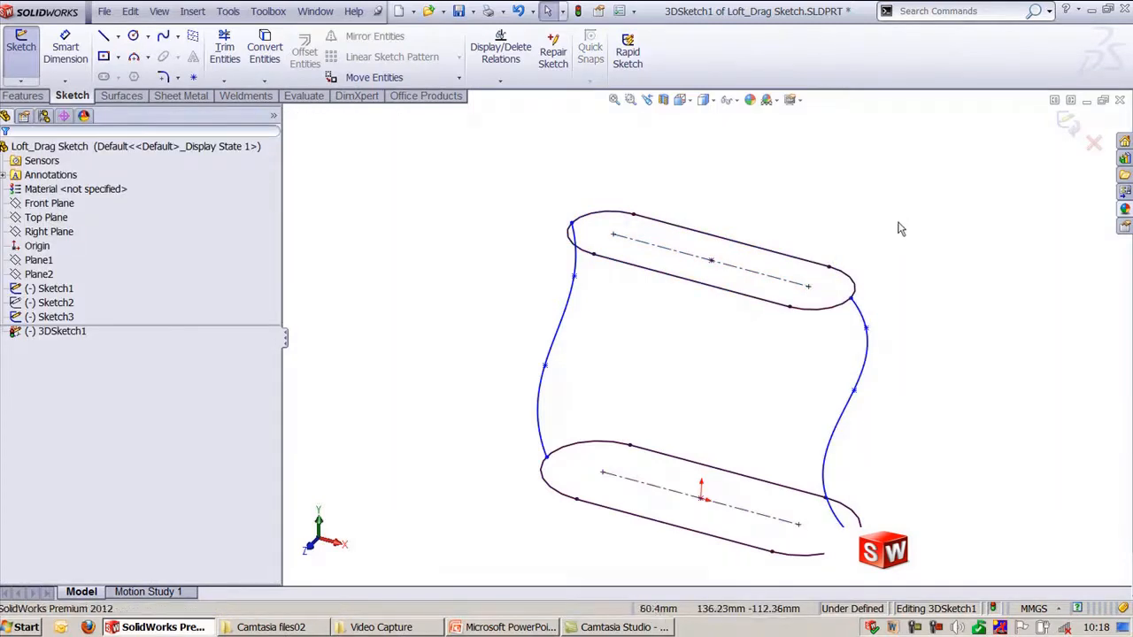
- Check the existing relations between the right spline's upper endpoint and the upper slot's right arc
left_click(854, 308)
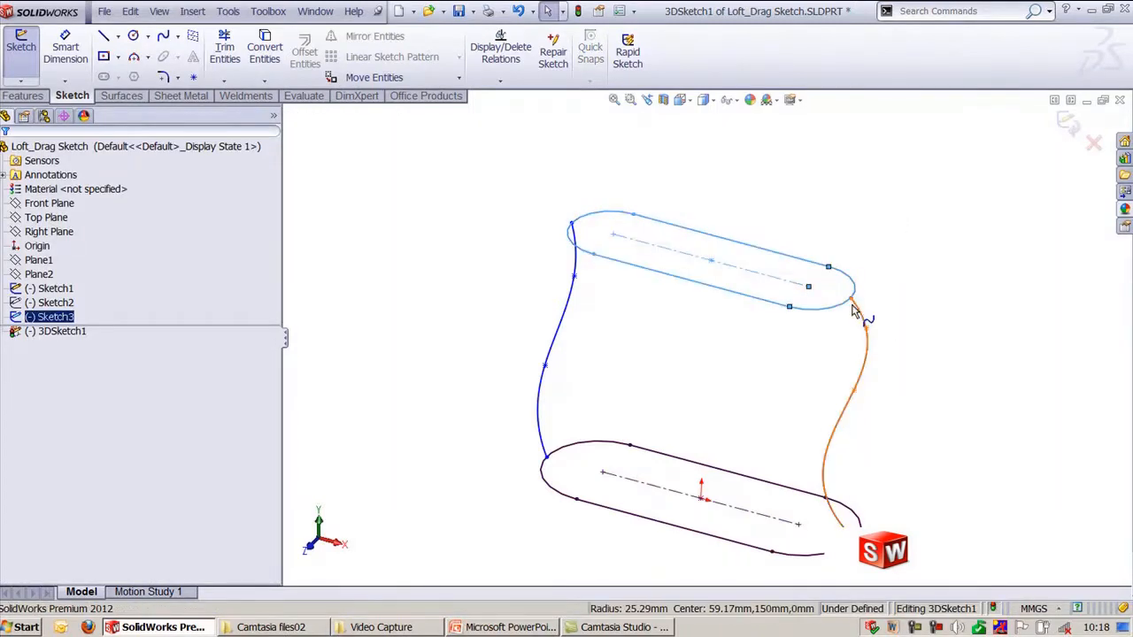
left_click(851, 298)
left_click(855, 287, "ctrl")
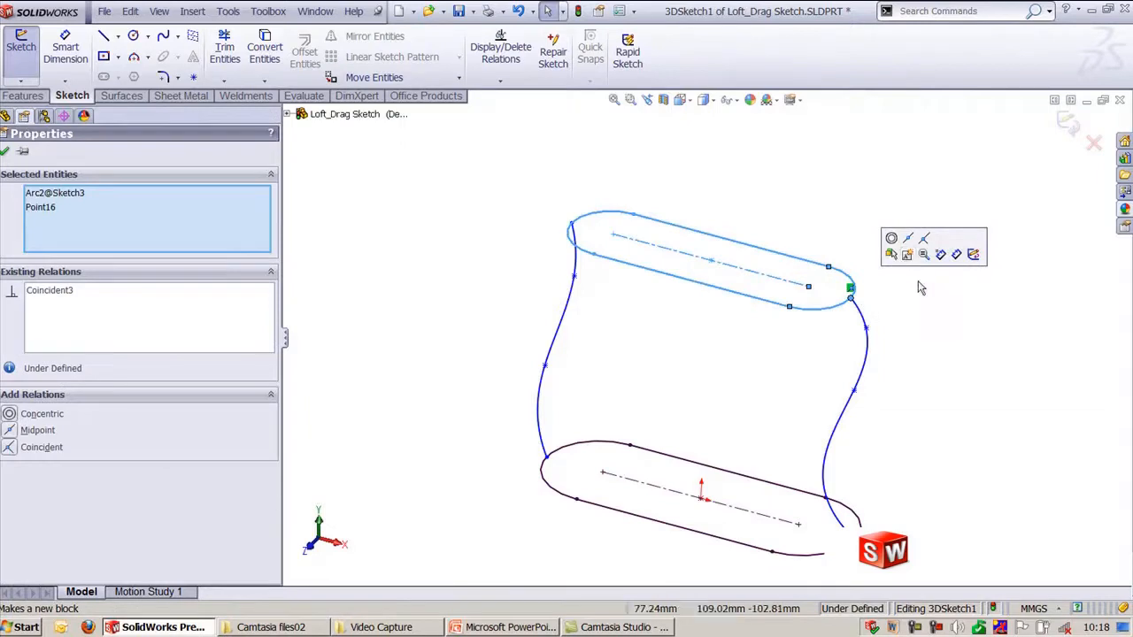
left_click(920, 287)
left_click(851, 298)
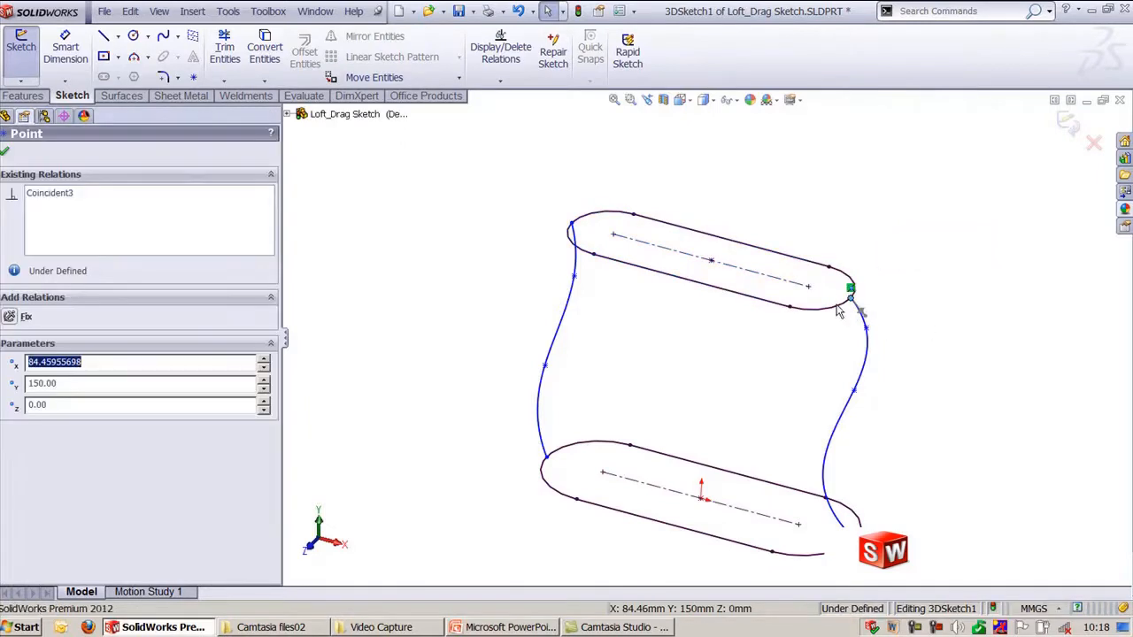
left_click(848, 310, "ctrl")
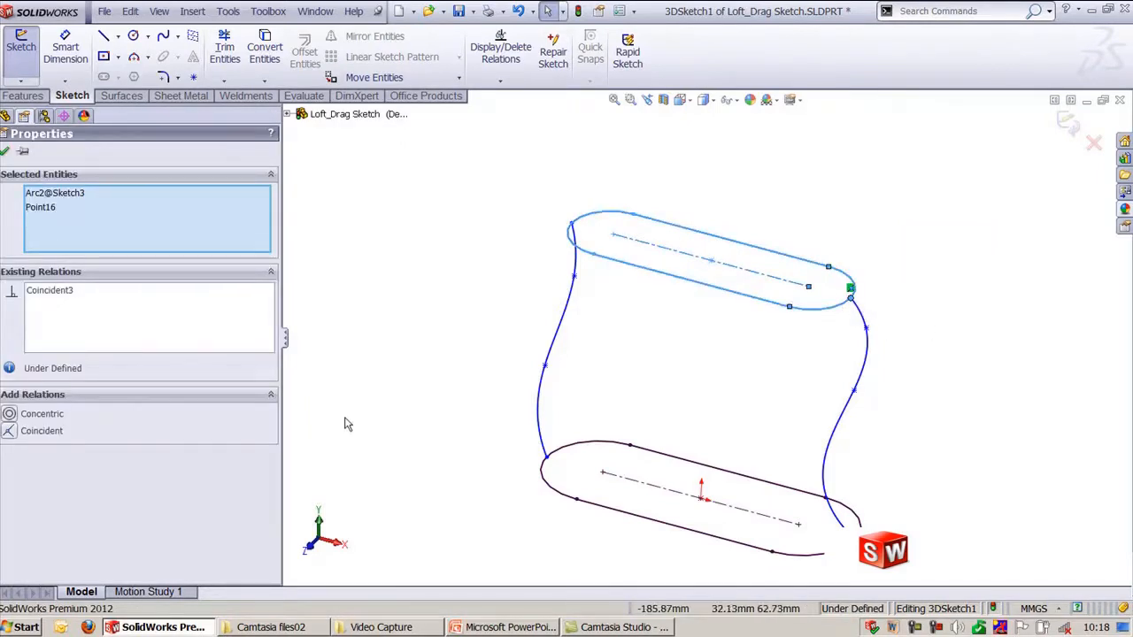
left_click(396, 371)
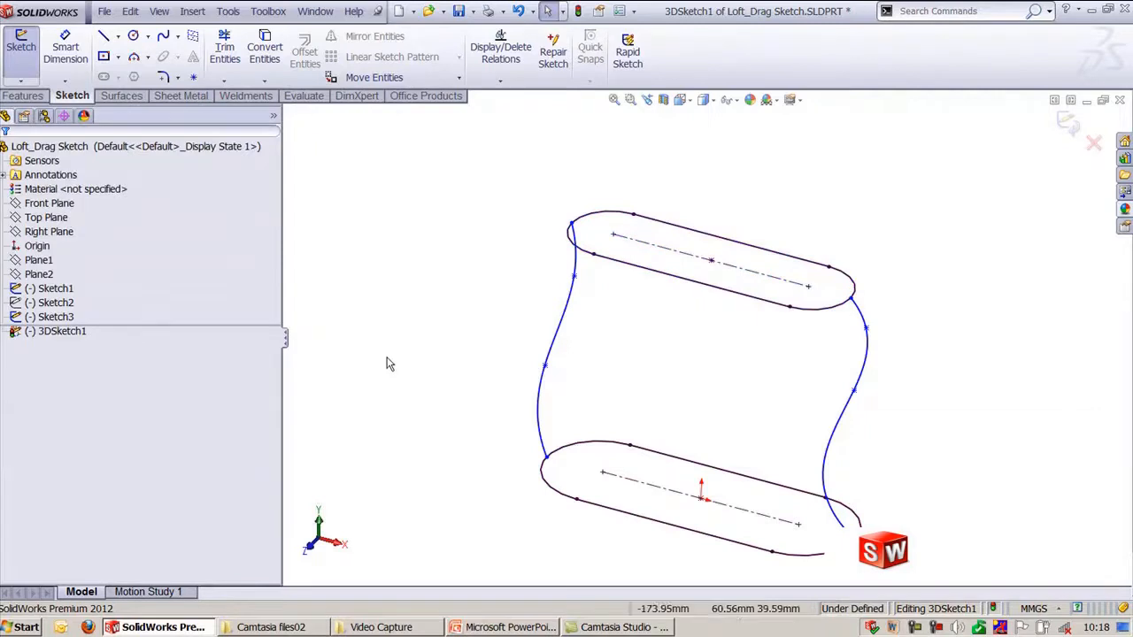
- Exit the 3D sketch and start a Lofted Boss/Base with the lower and upper slot regions as profiles
left_click(1068, 128)
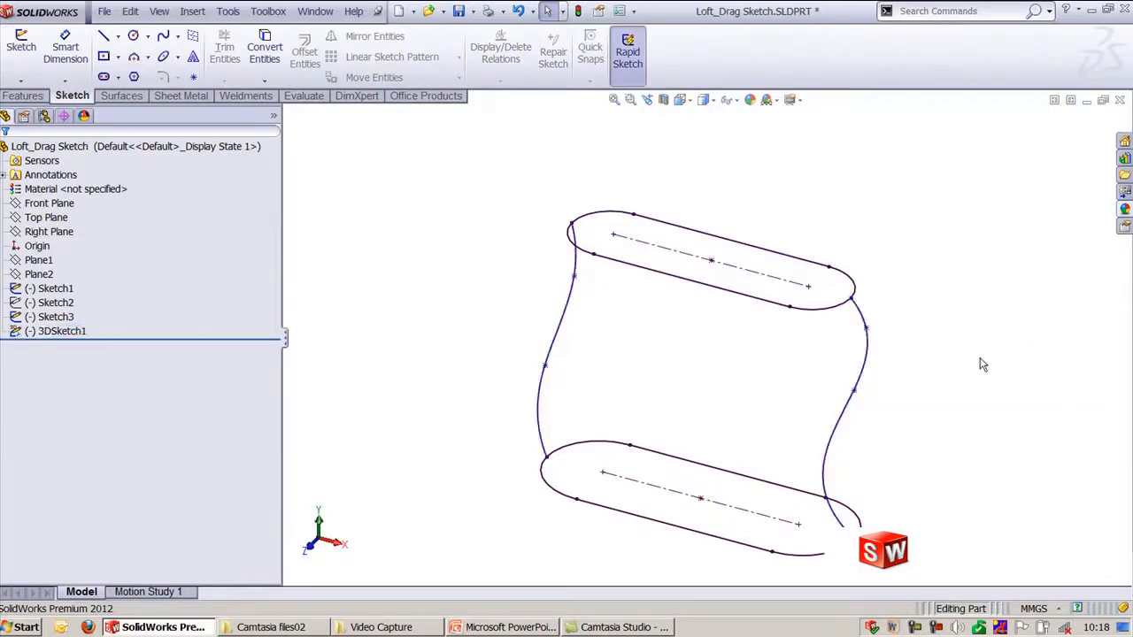
left_click(22, 96)
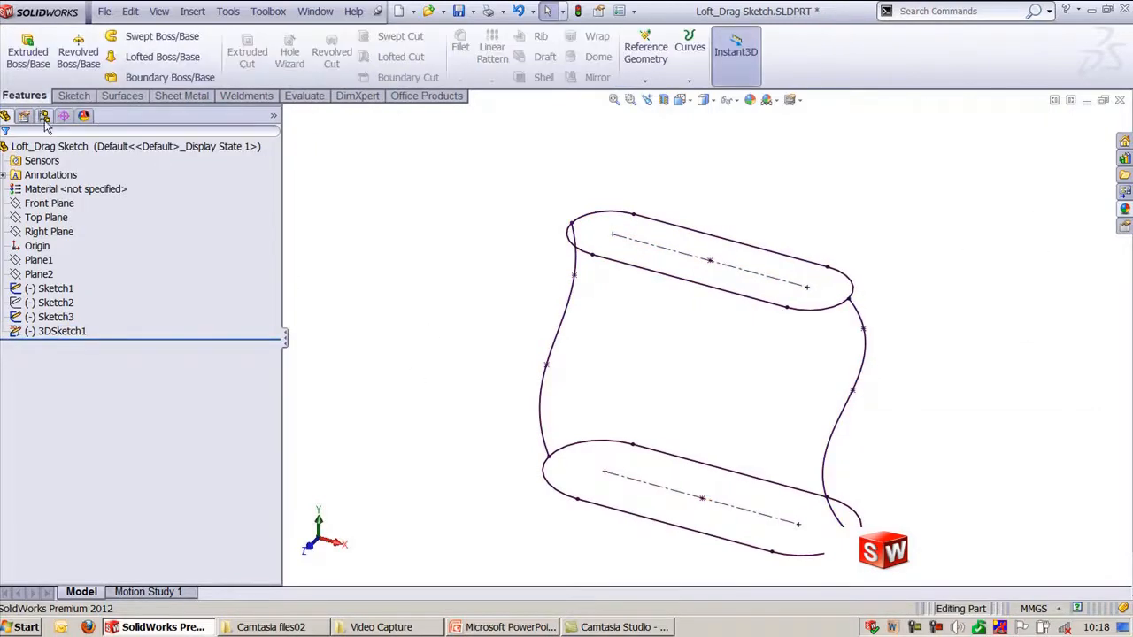
left_click(157, 59)
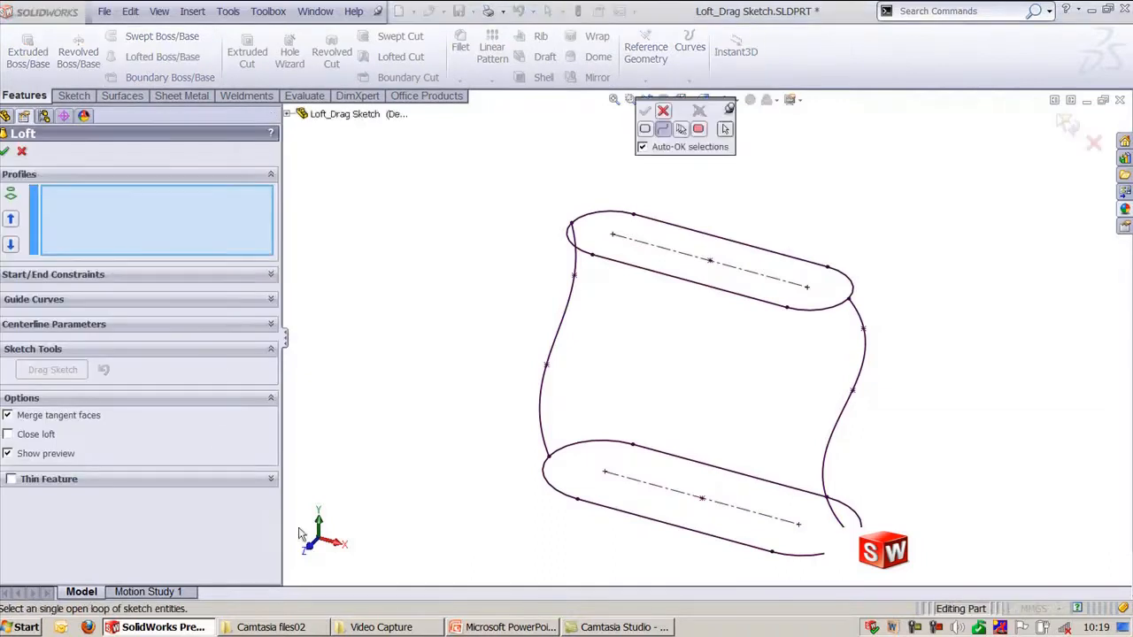
left_click(698, 129)
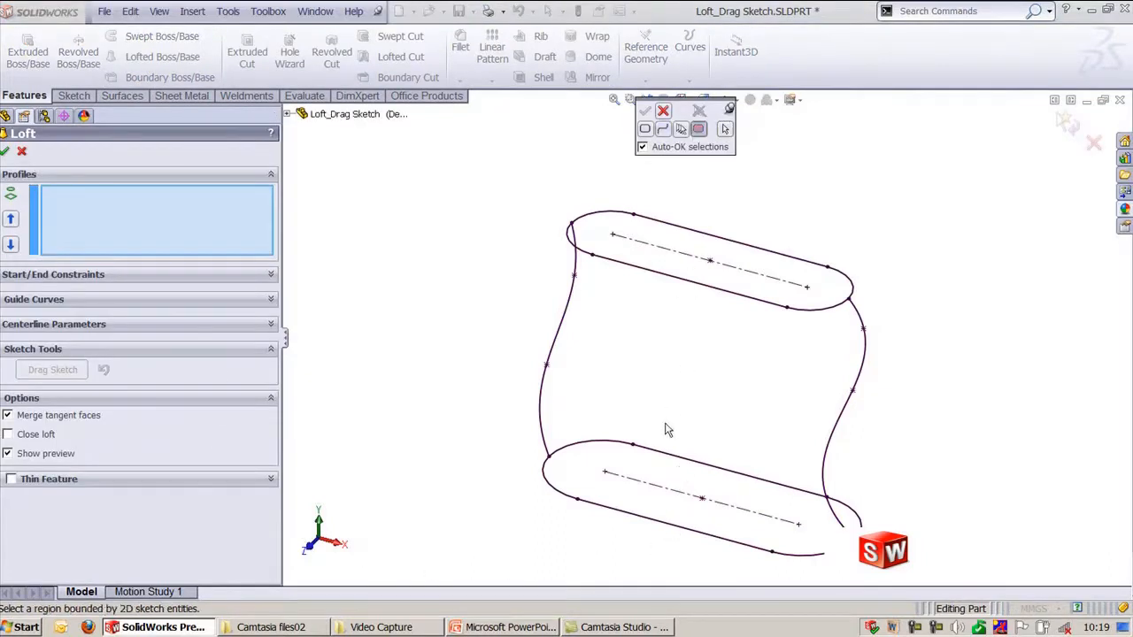
left_click(667, 476)
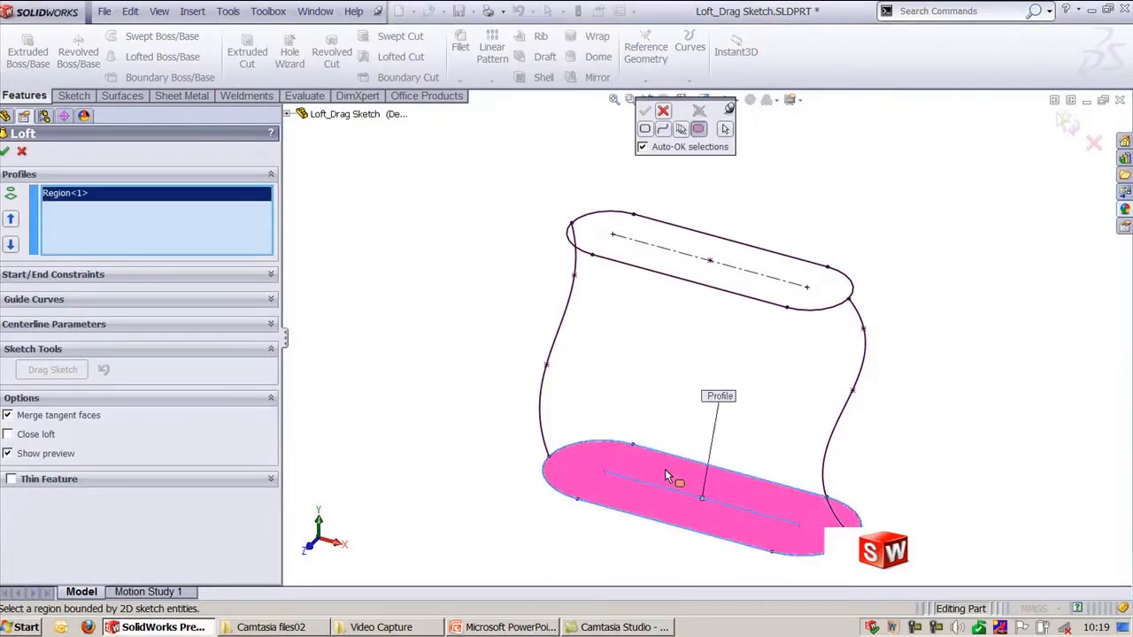
left_click(674, 267)
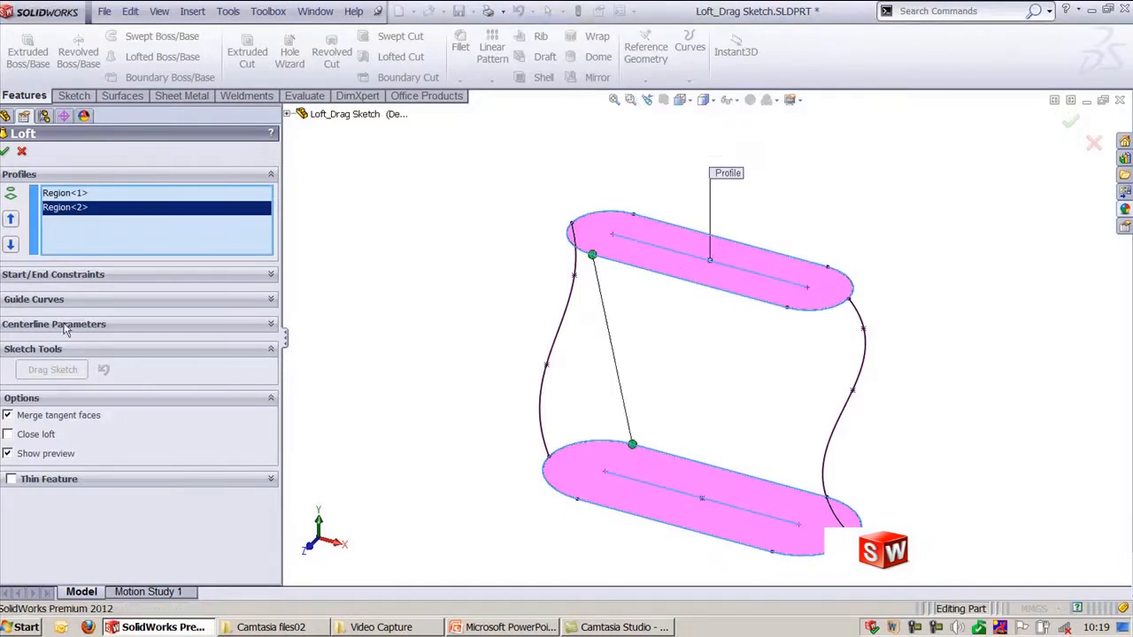
- Add the left and right splines of the 3D sketch as separate guide curve groups for the loft
left_click(69, 300)
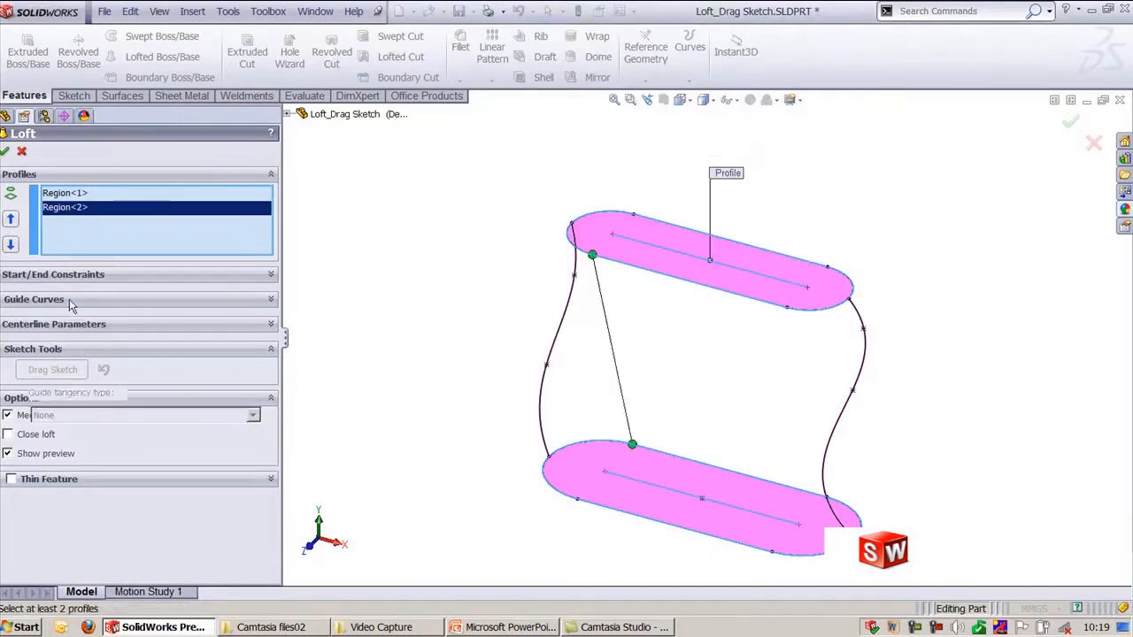
left_click(543, 421)
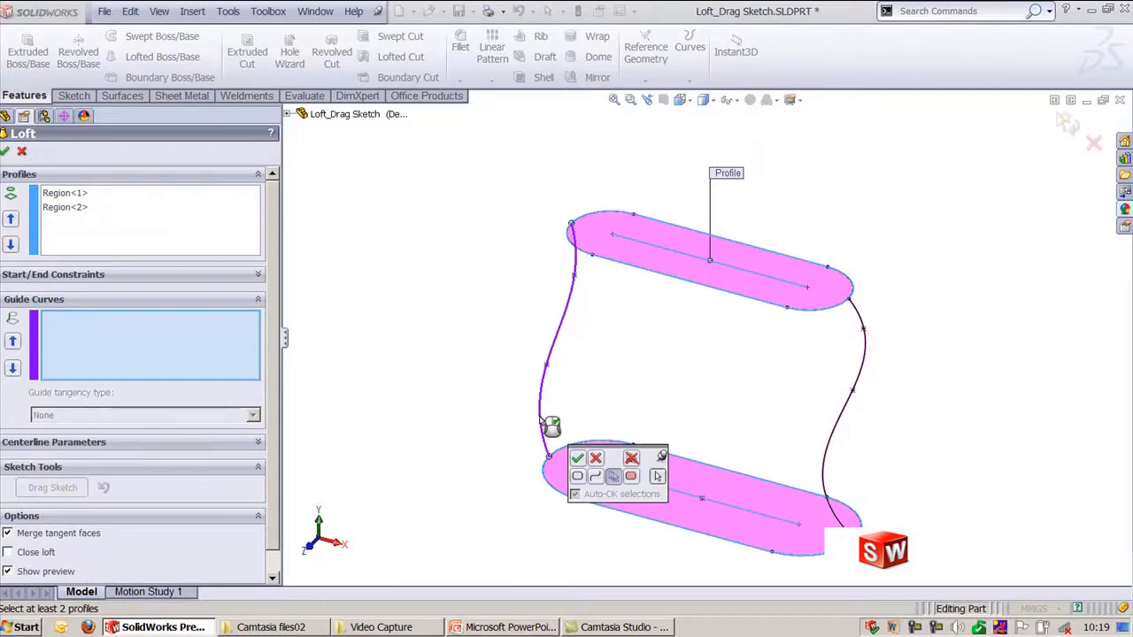
right_click(541, 418)
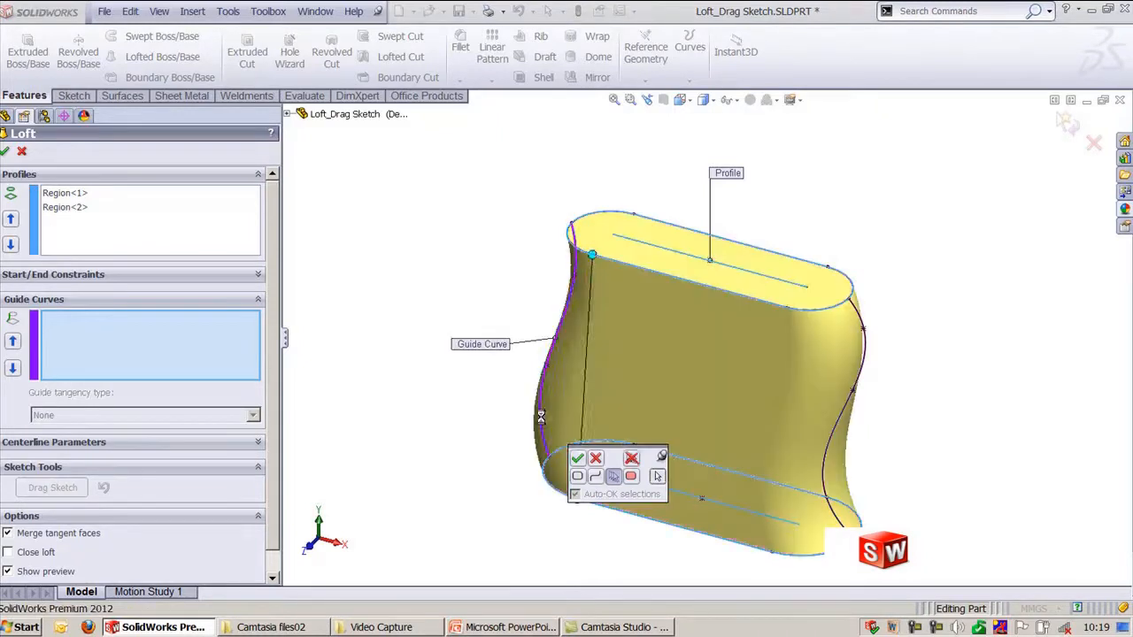
left_click(613, 469)
left_click(823, 482)
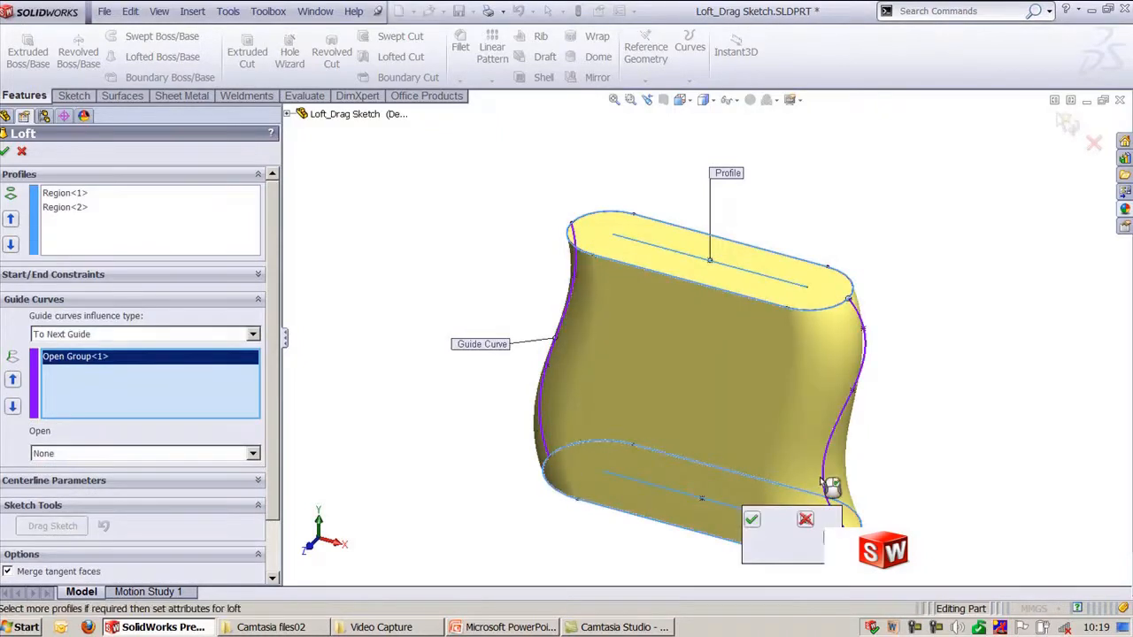
right_click(822, 479)
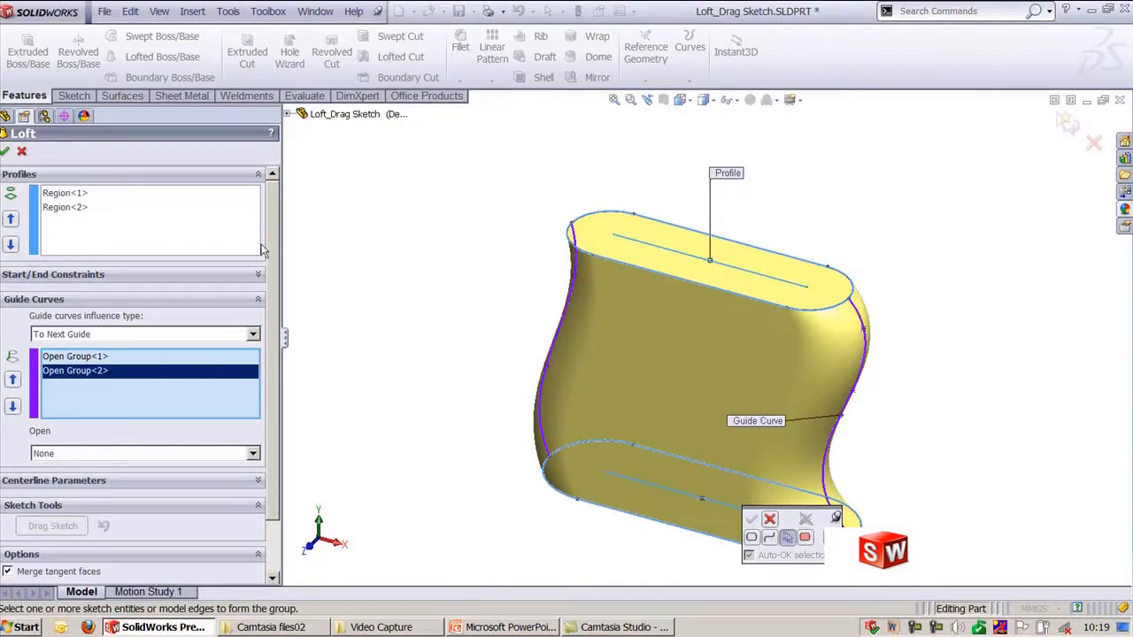
- Finish the loft between the two slot regions with both guide curves and reopen it for editing in Drag Sketch mode
left_click(4, 151)
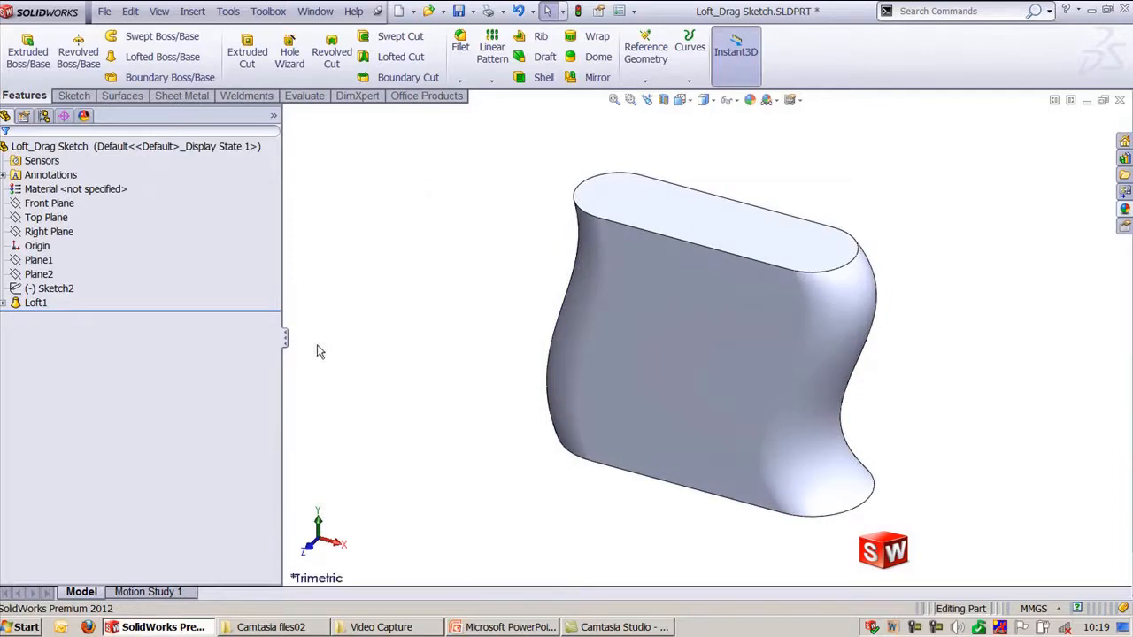
left_click(5, 304)
left_click(36, 303)
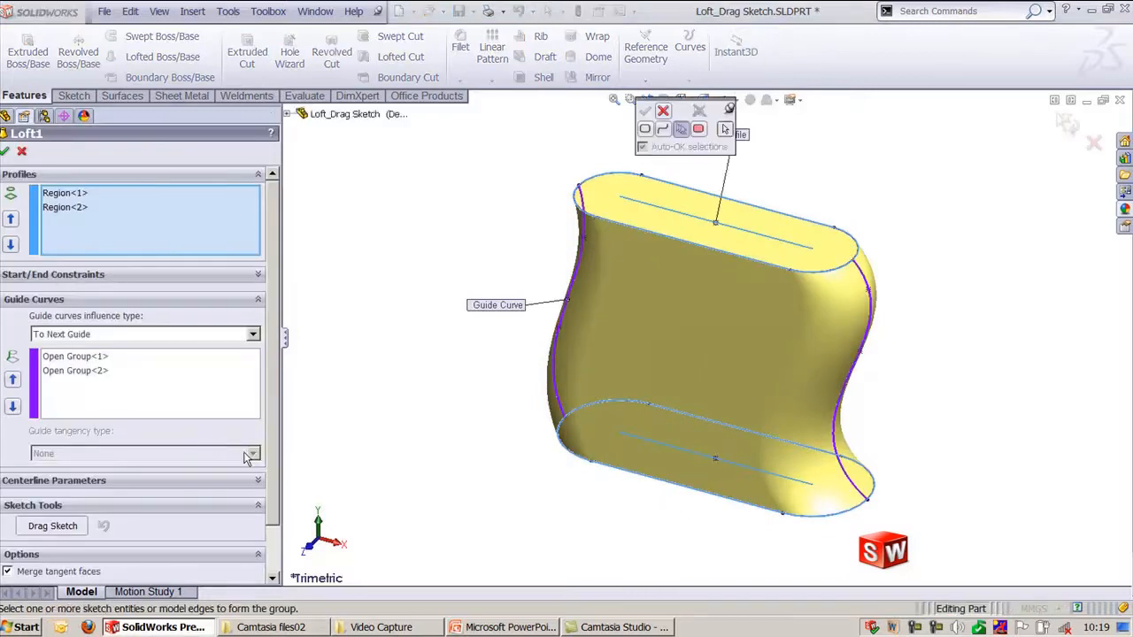
scroll(276, 453, "down", 2)
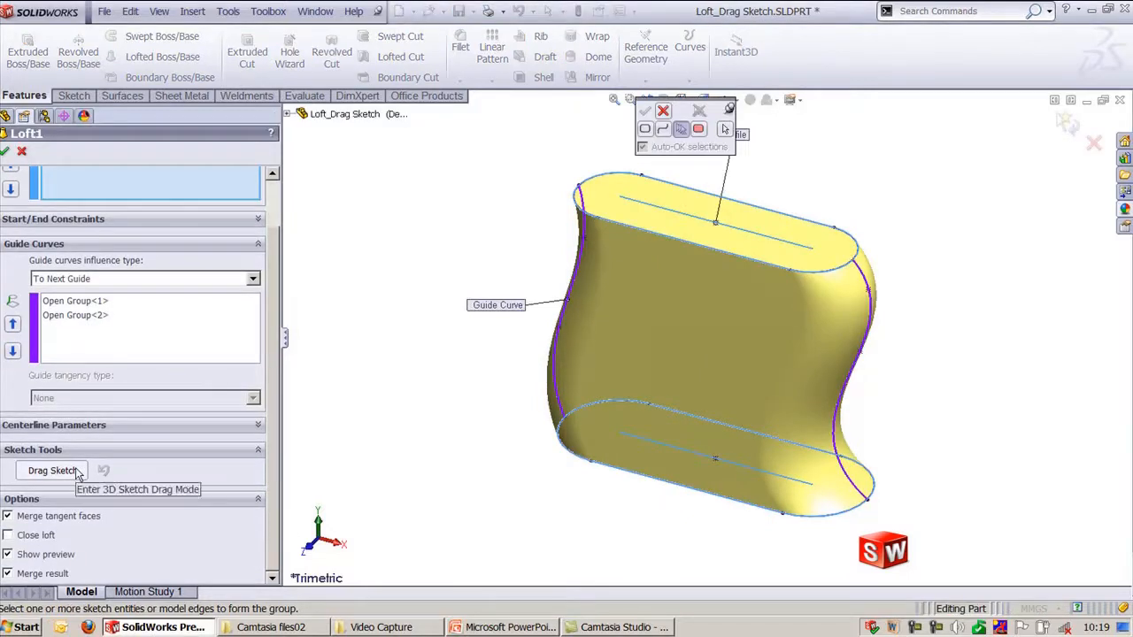
left_click(53, 470)
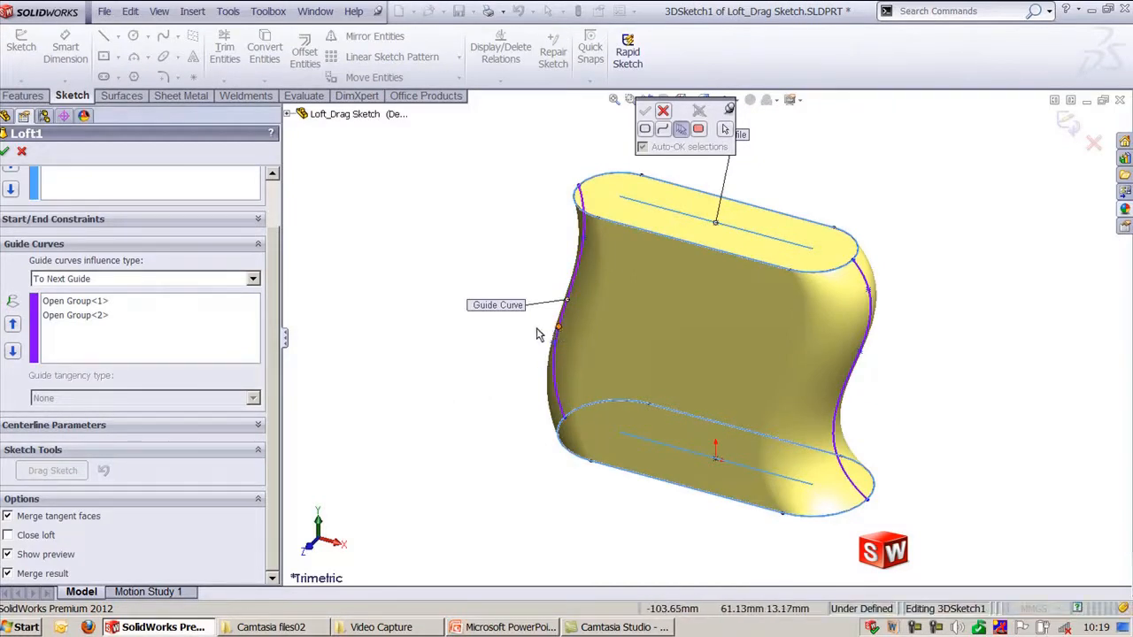
- Reshape the loft in Drag Sketch mode by moving spline points on both guide curves, and leave the loft edit
left_click(552, 362)
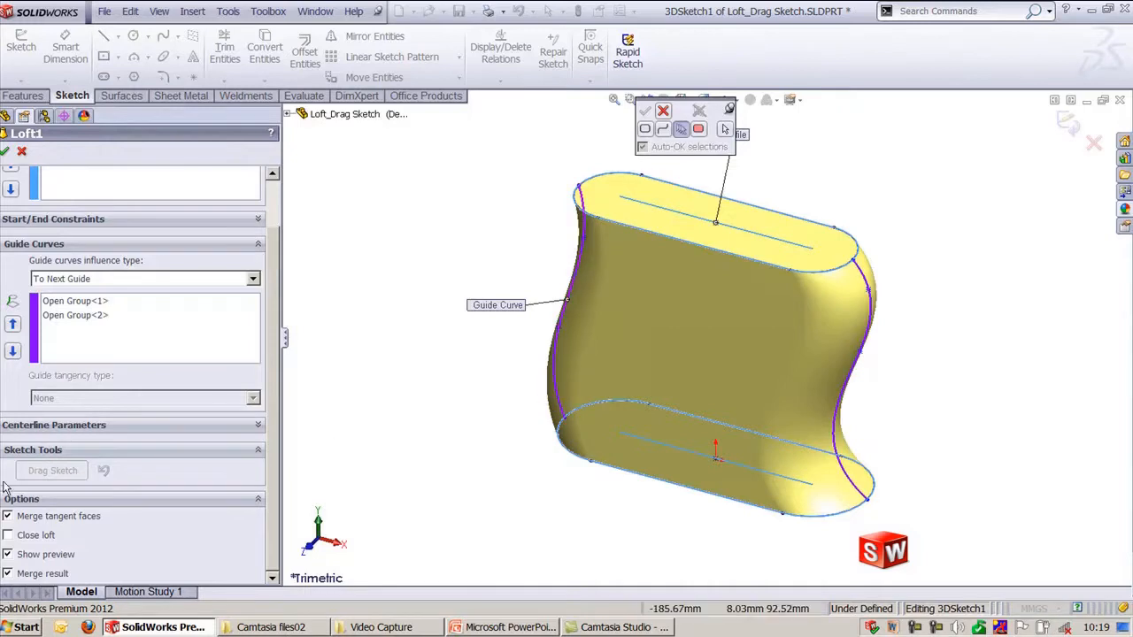
right_click(580, 332)
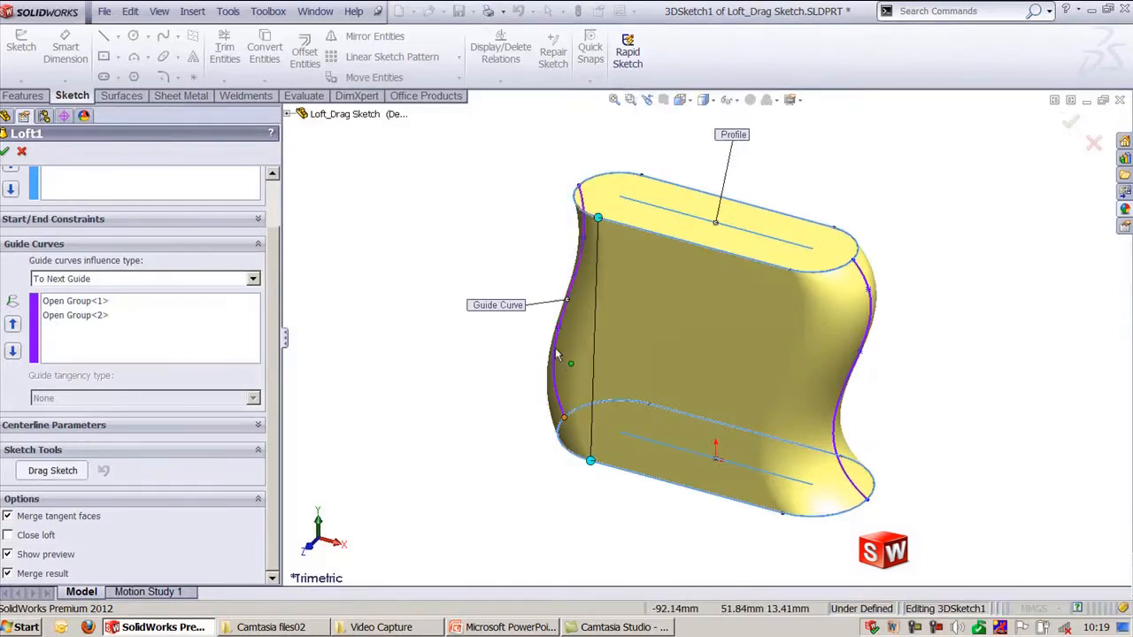
left_click(53, 471)
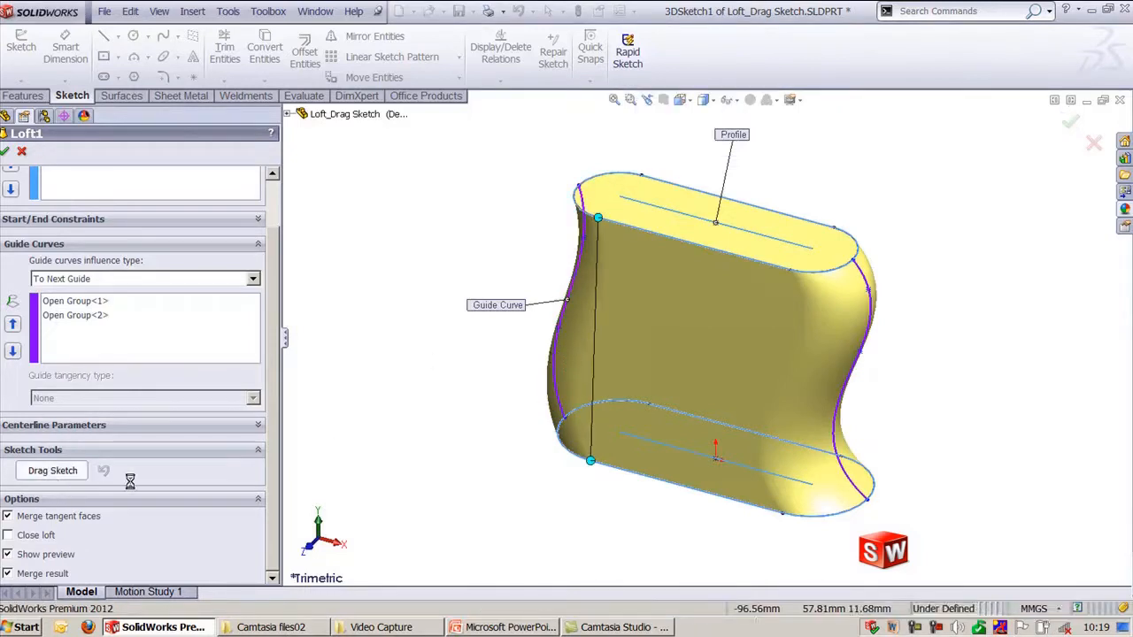
mouse_move(558, 332)
left_mouse_down()
mouse_move(540, 341)
mouse_move(541, 363)
left_mouse_up()
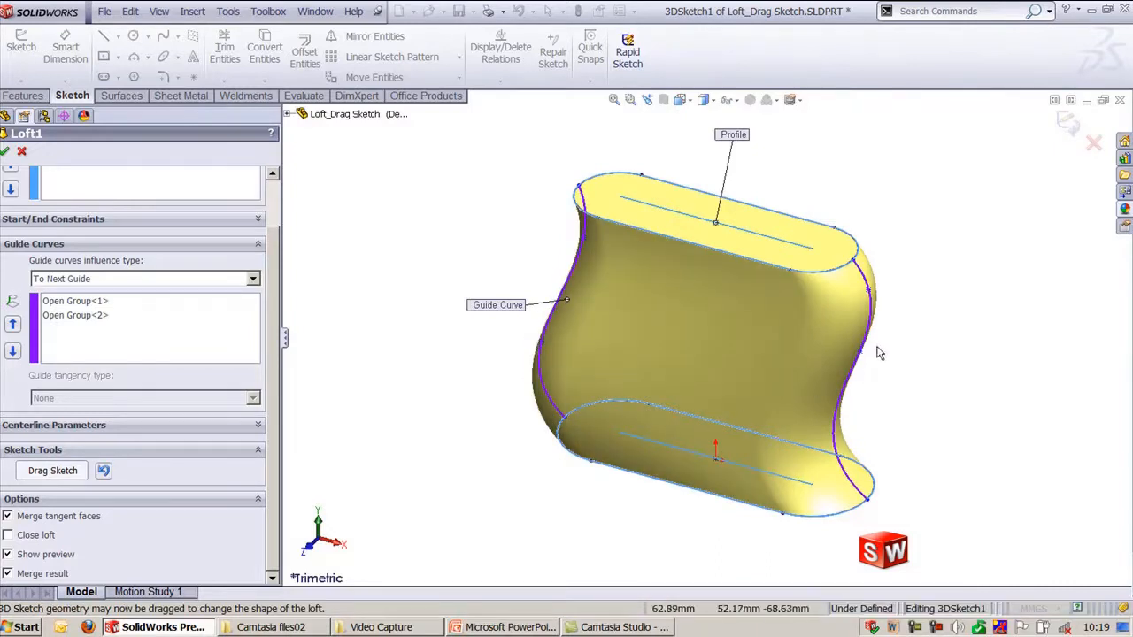
left_click_drag(862, 358, 851, 385)
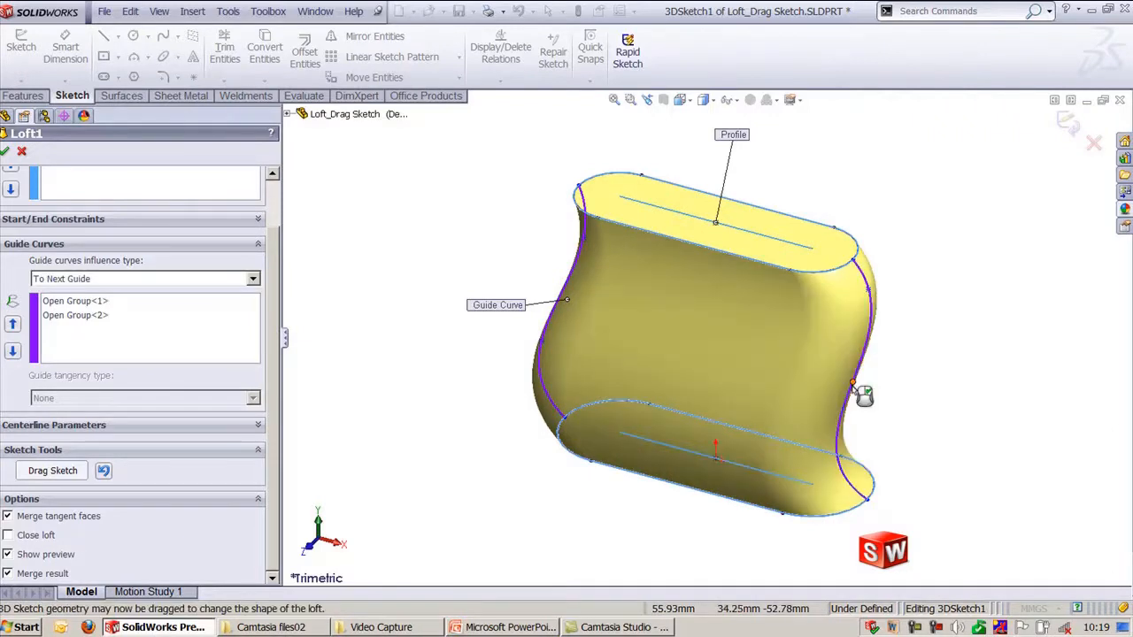
left_click_drag(557, 365, 524, 375)
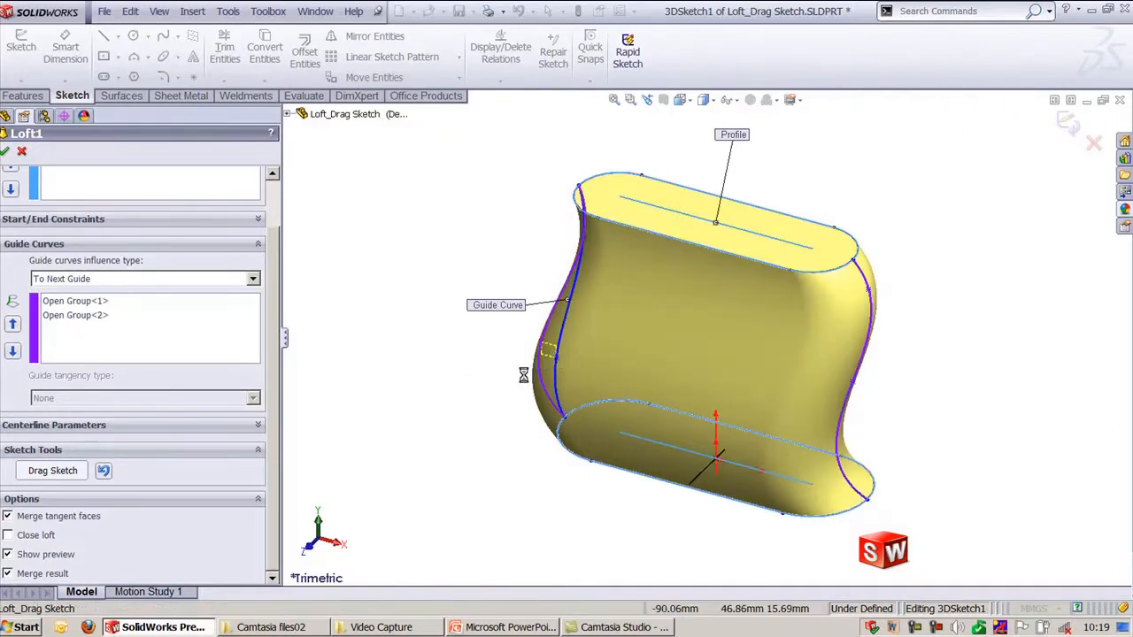
right_click(407, 452)
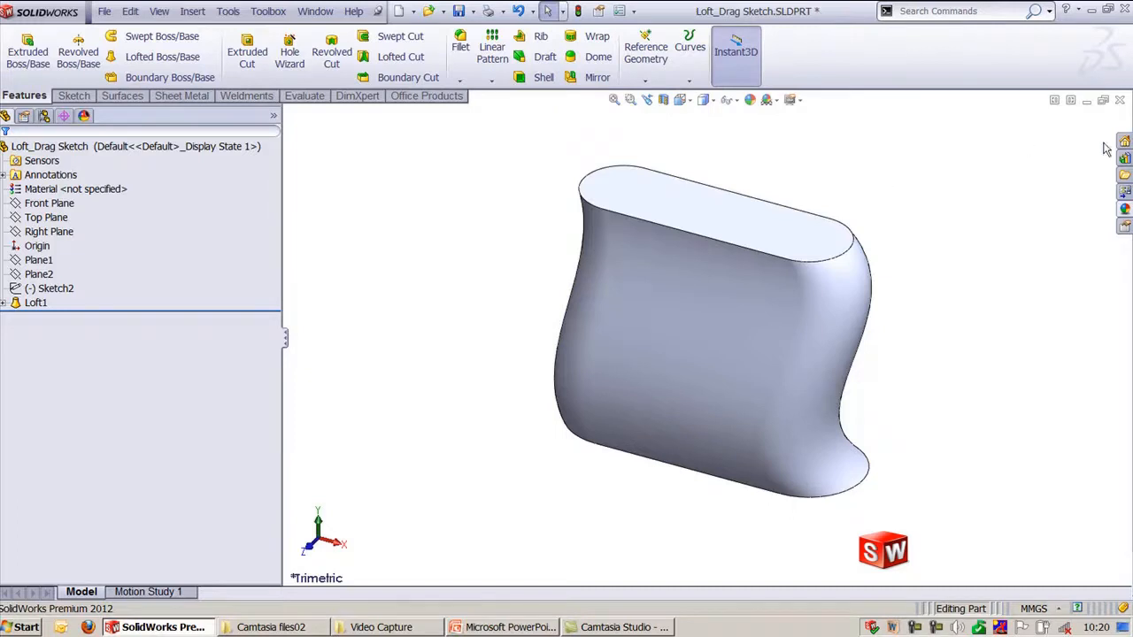
- Close the Loft_Drag Sketch part without saving and switch to the open part Loft_Guide Curves
left_click(1121, 103)
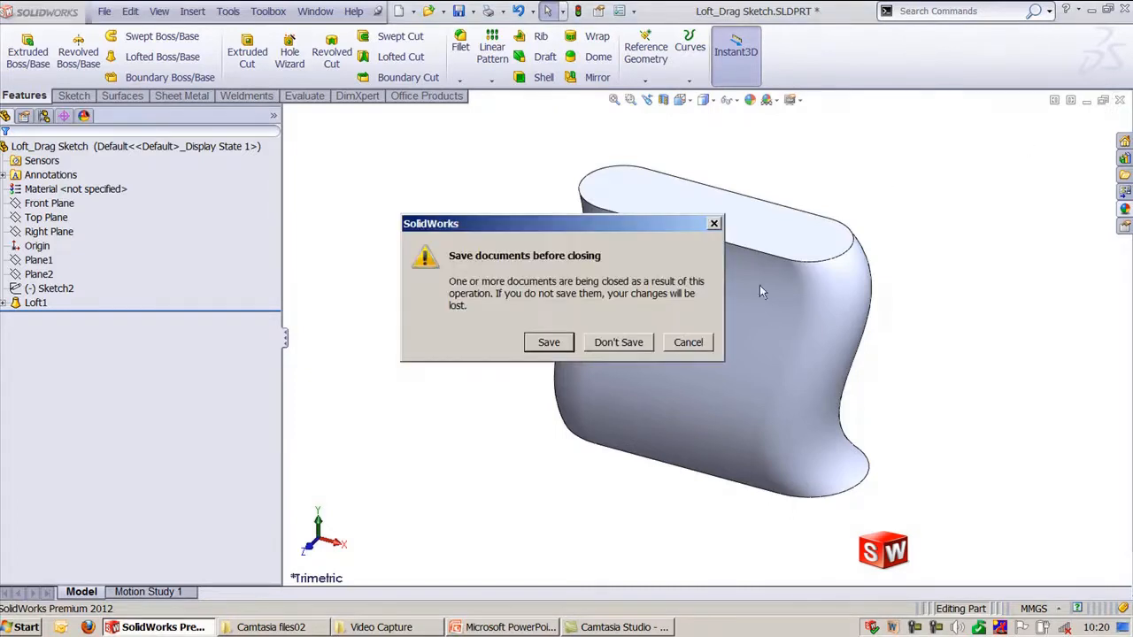
left_click(617, 343)
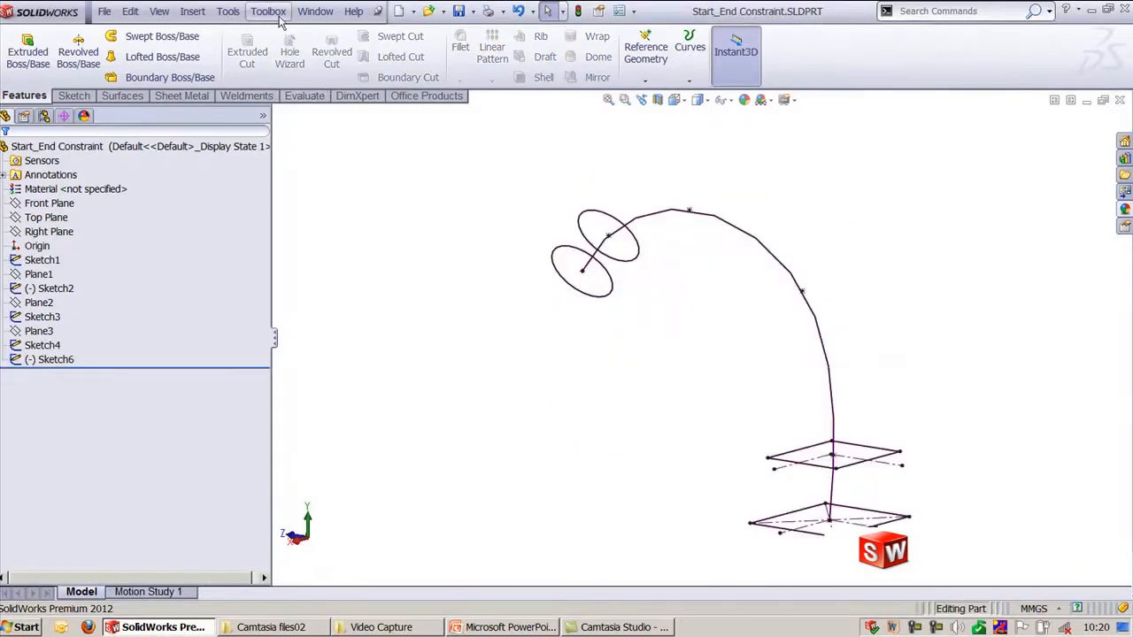
left_click(316, 10)
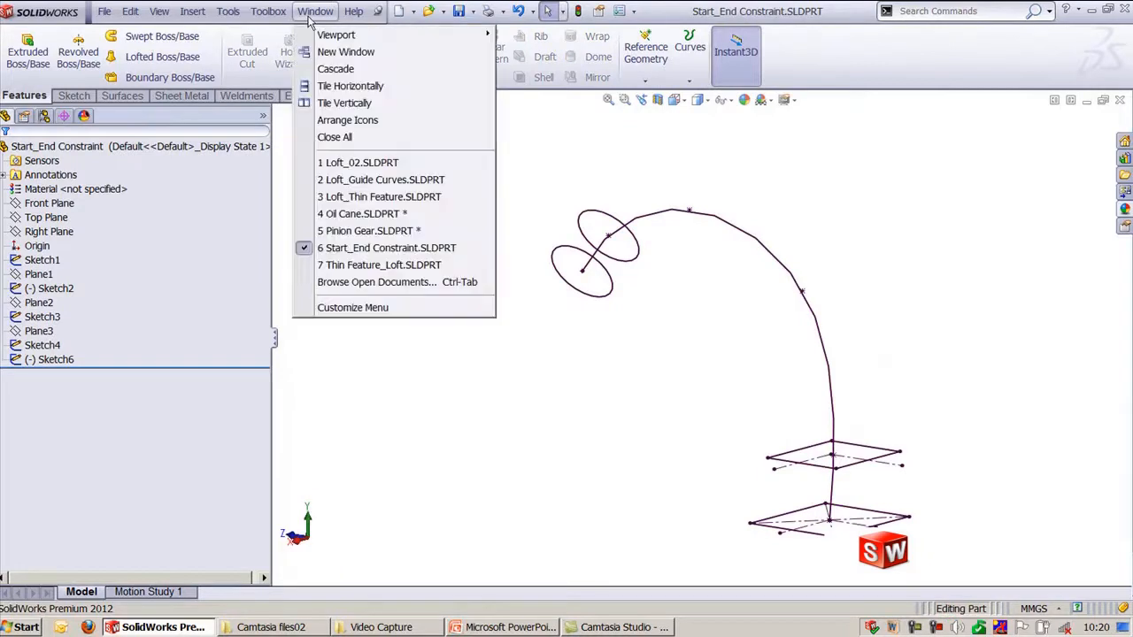
left_click(403, 181)
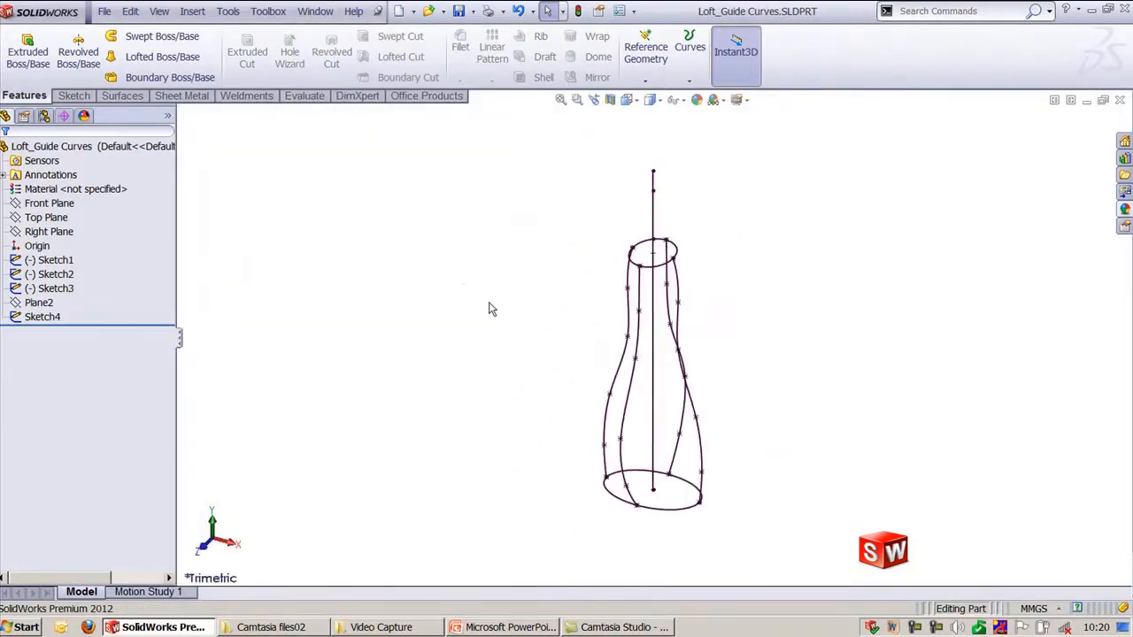
- Start a Lofted Boss/Base with the bottom circle region and the top circle sketch of the bottle as profiles
middle_click_drag(847, 366, 783, 376)
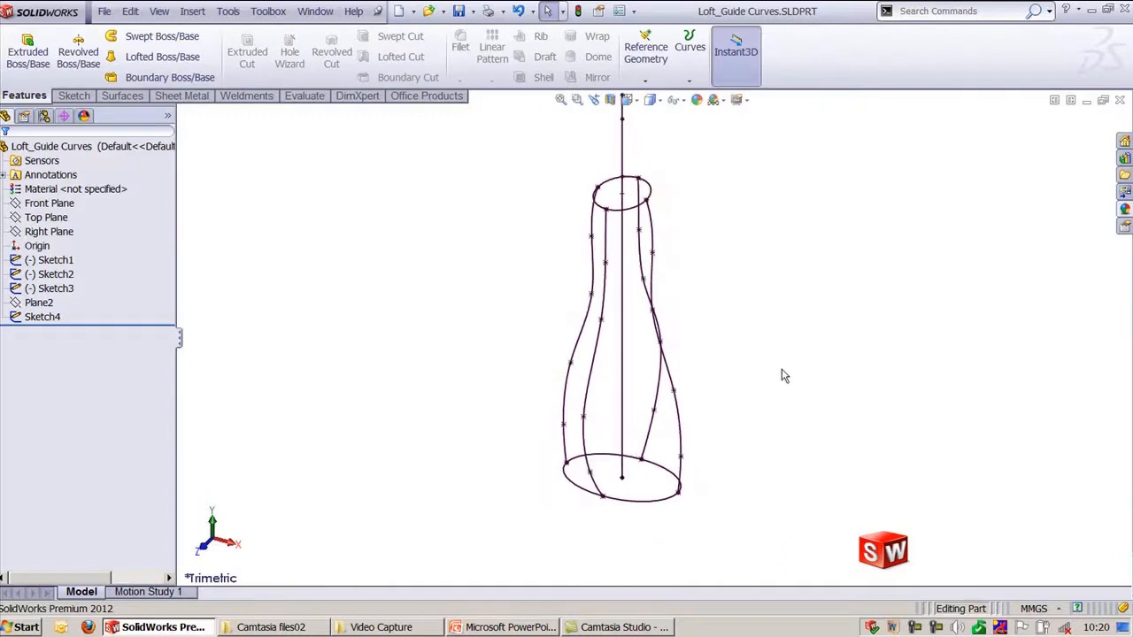
left_click(157, 60)
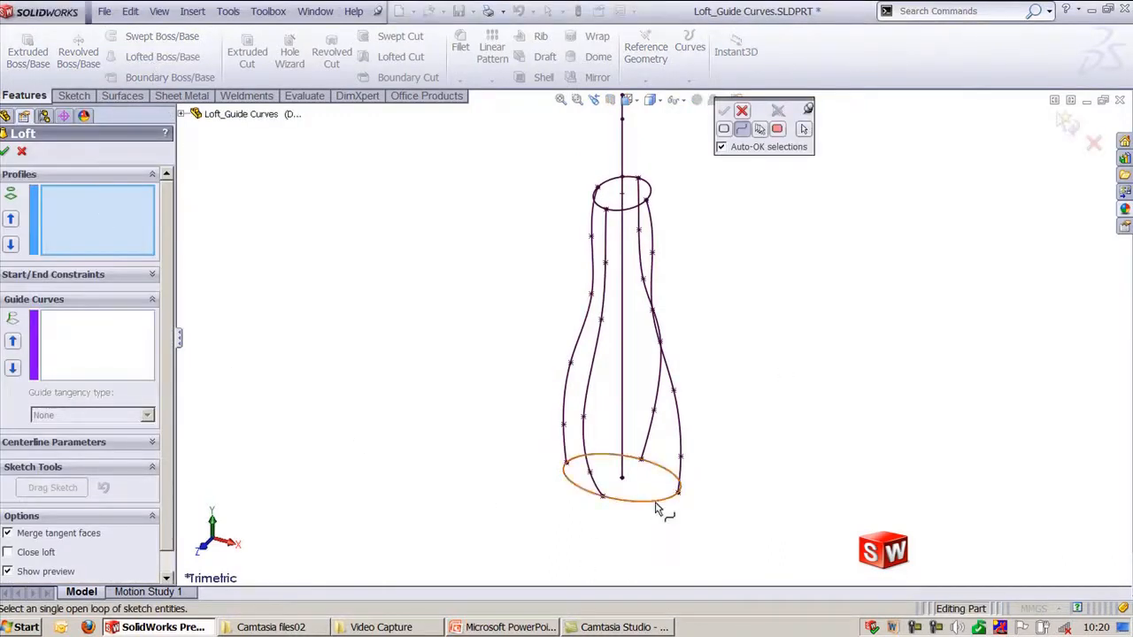
left_click(777, 128)
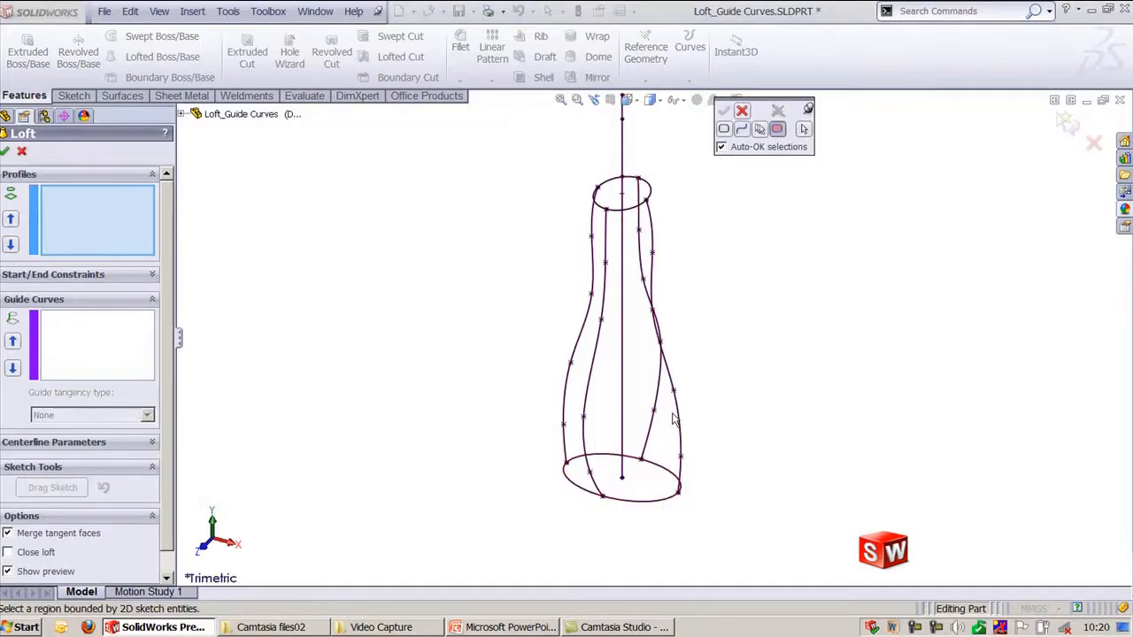
left_click(668, 501)
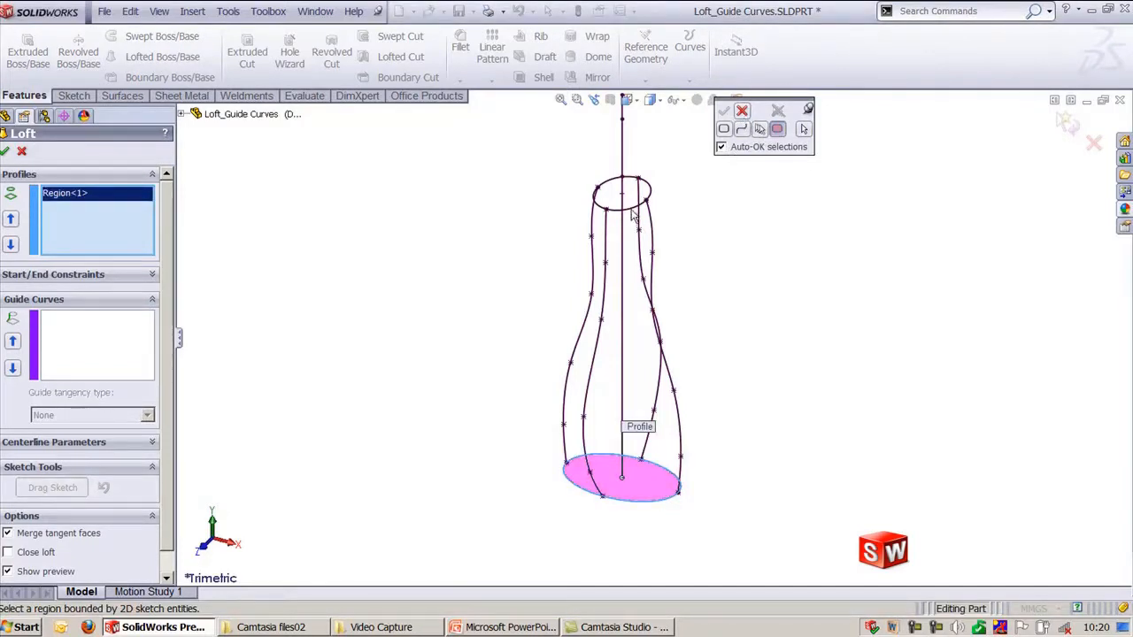
left_click(742, 111)
left_click(626, 209)
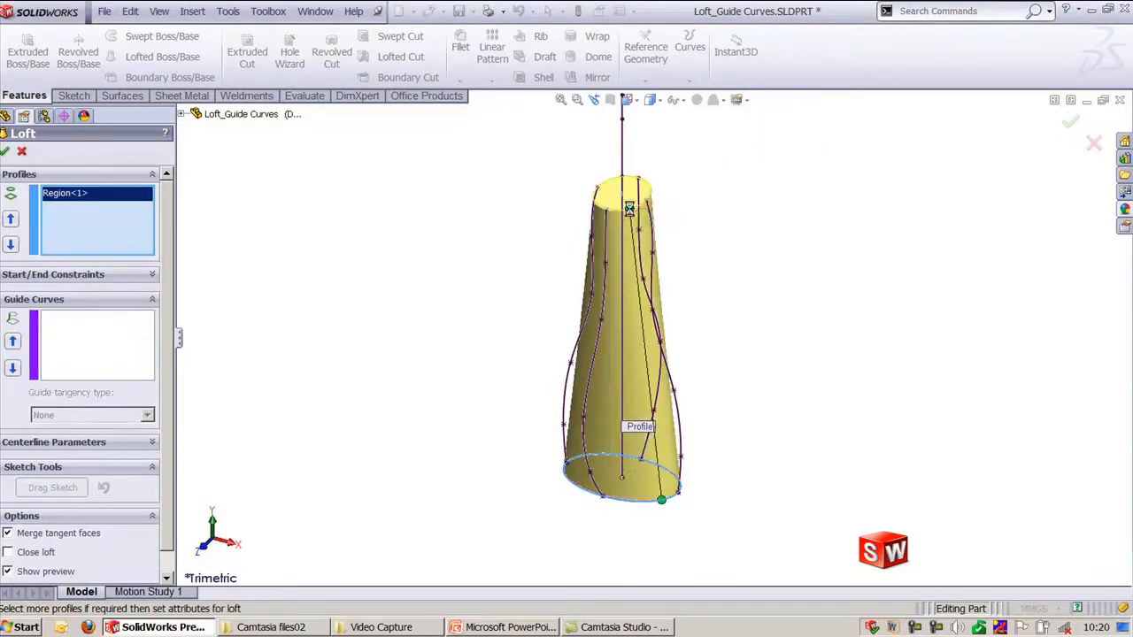
- Add the four side splines of the bottle to the loft as open-loop guide curves
left_click(111, 342)
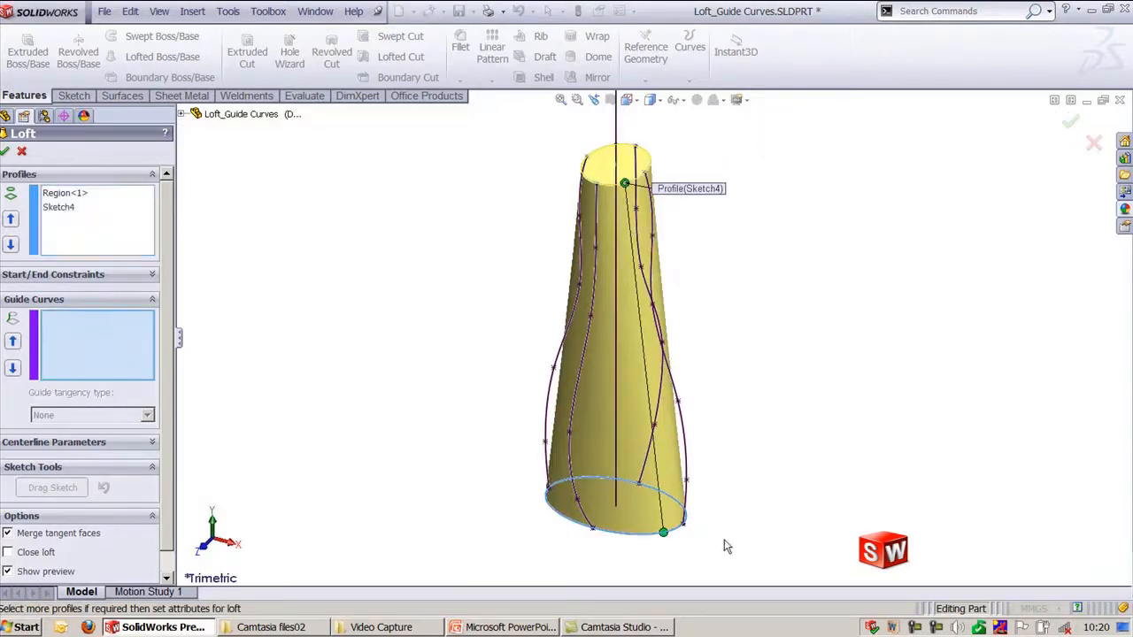
left_click(689, 489)
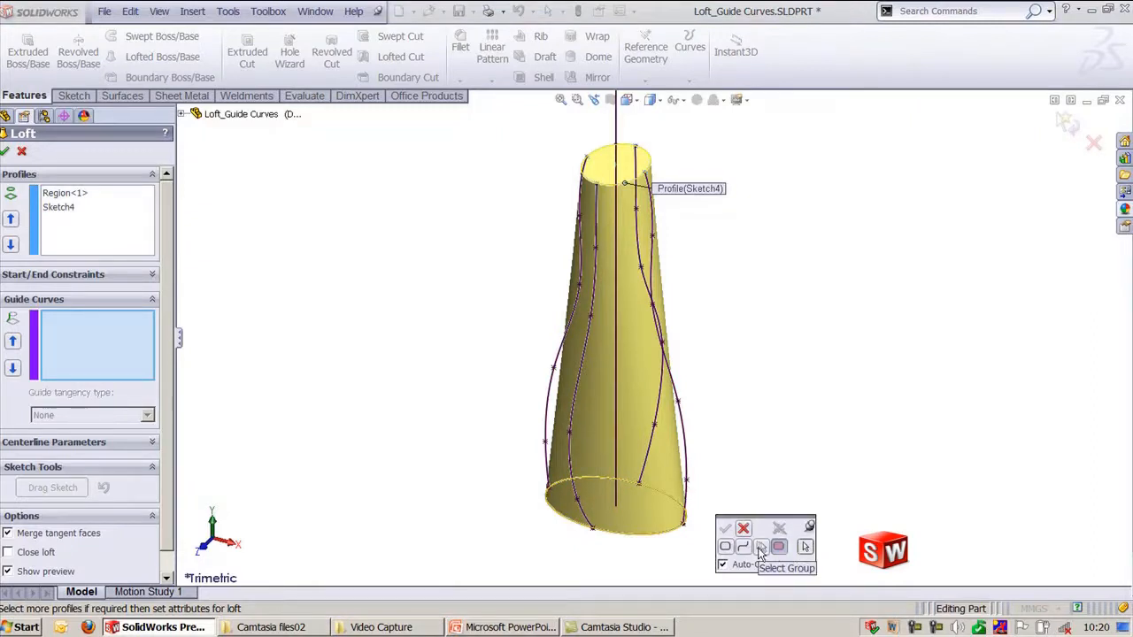
left_click(743, 546)
left_click(690, 497)
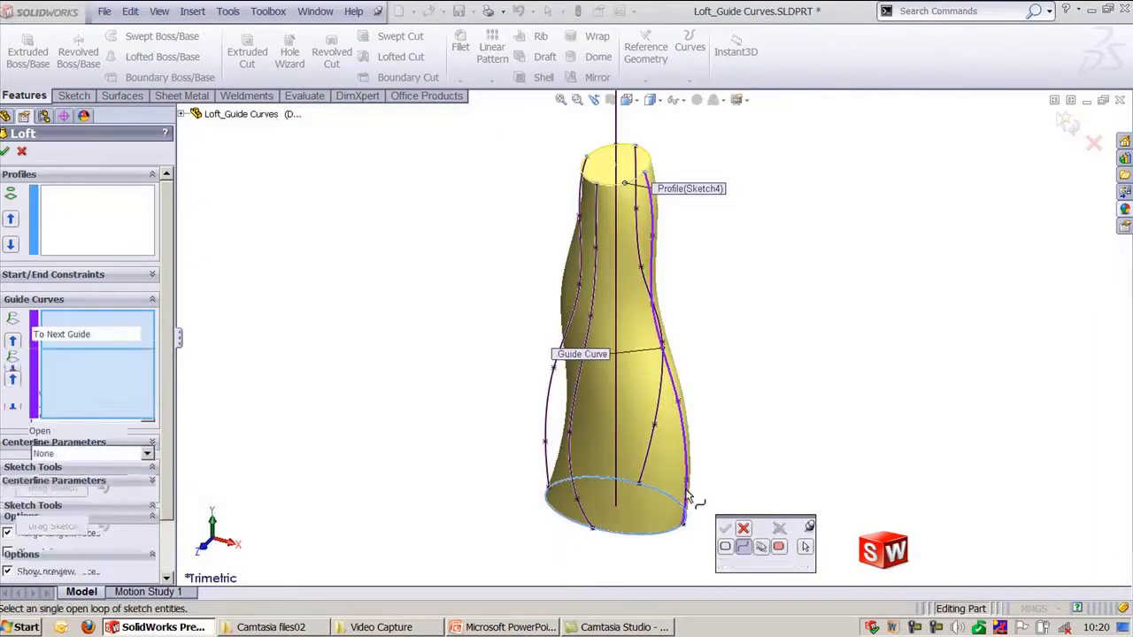
left_click(580, 526)
left_click(549, 478)
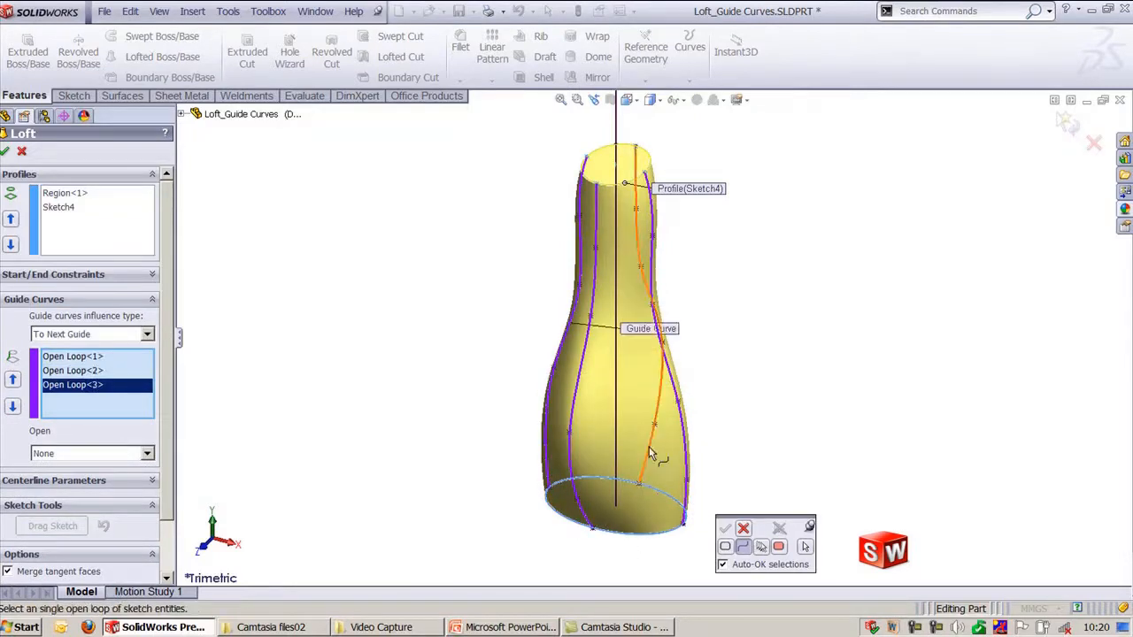
left_click(652, 455)
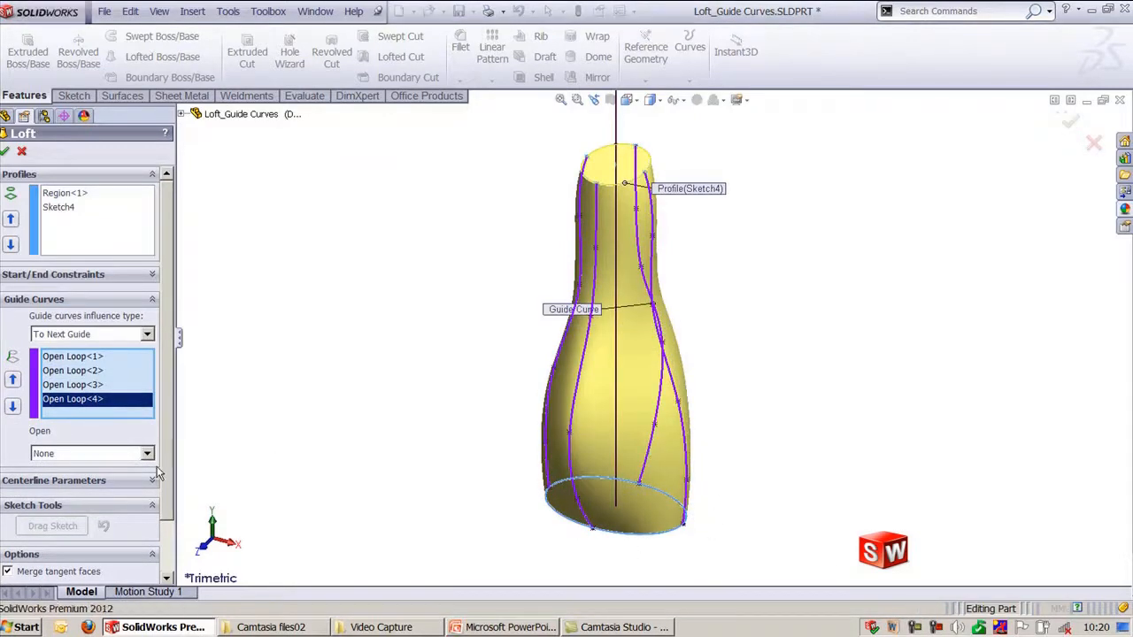
- Set the vertical line through the bottle as the loft's centerline and finish the loft
left_click(119, 486)
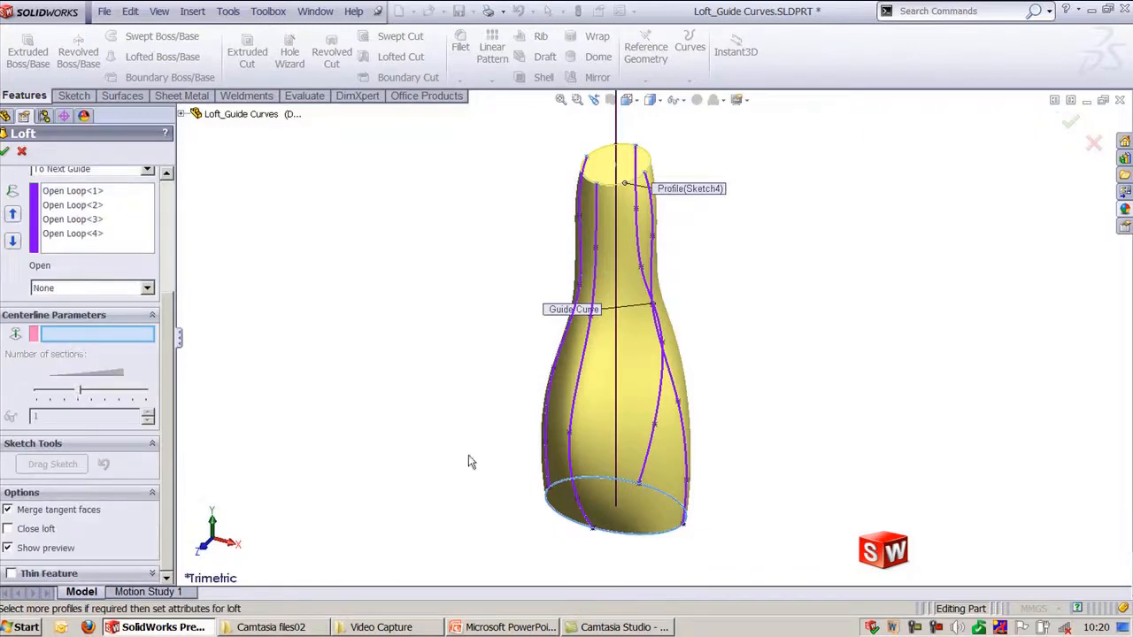
left_click(613, 406)
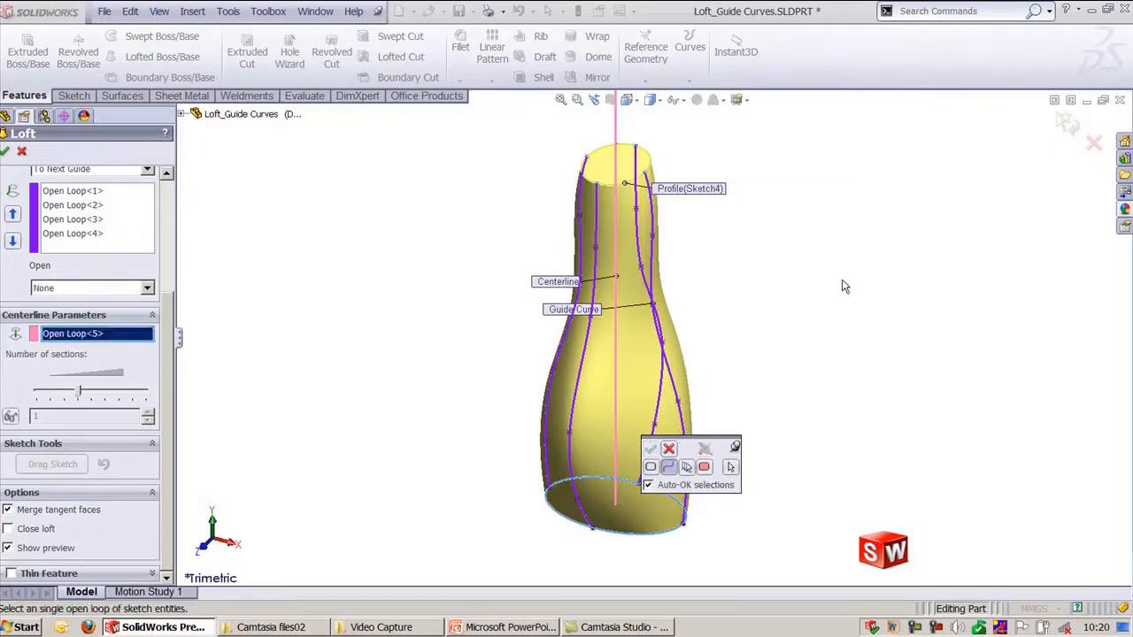
left_click(669, 449)
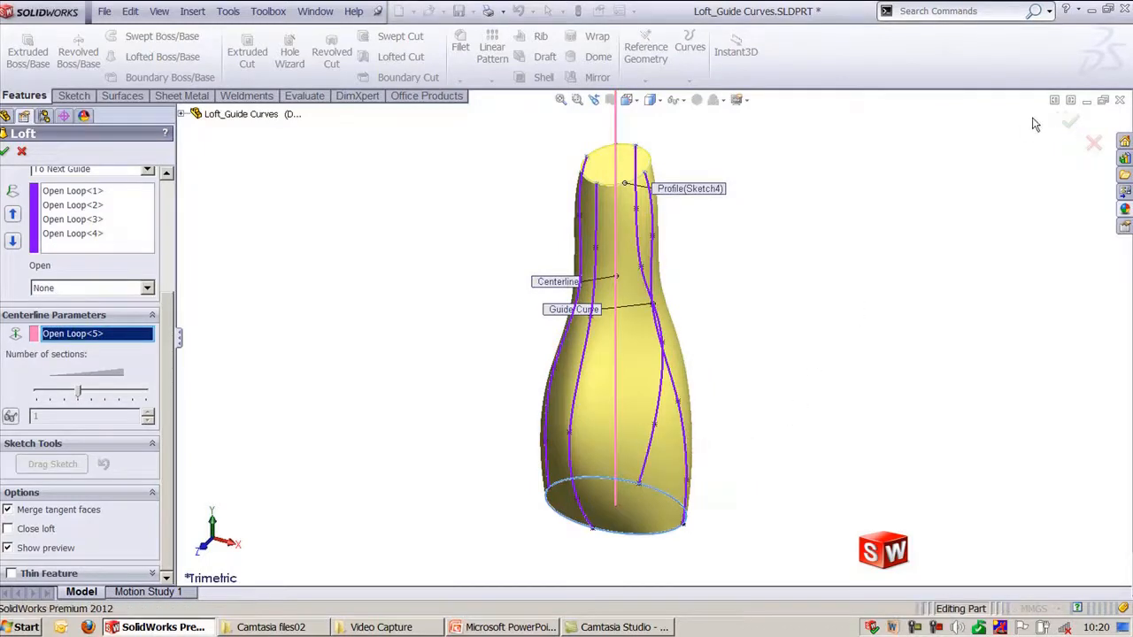
left_click(1065, 121)
- Shorten the vertical centre line in Sketch2 so its upper end lies below the bottle's top profile, and exit the sketch
middle_click_drag(824, 347, 682, 215)
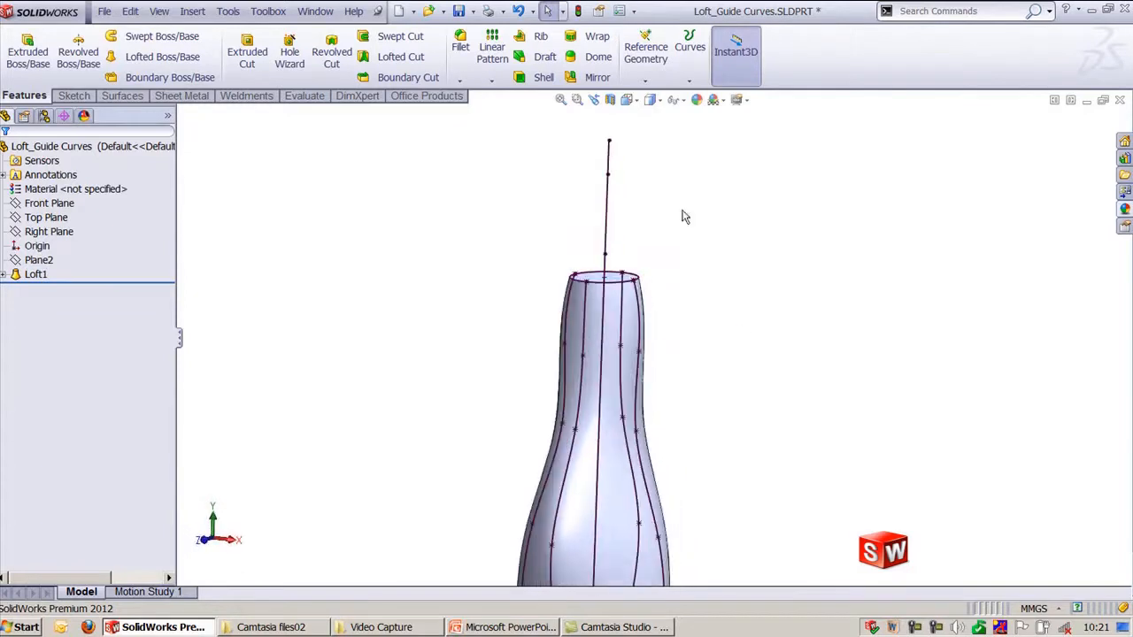
left_click(609, 169)
left_click(650, 105)
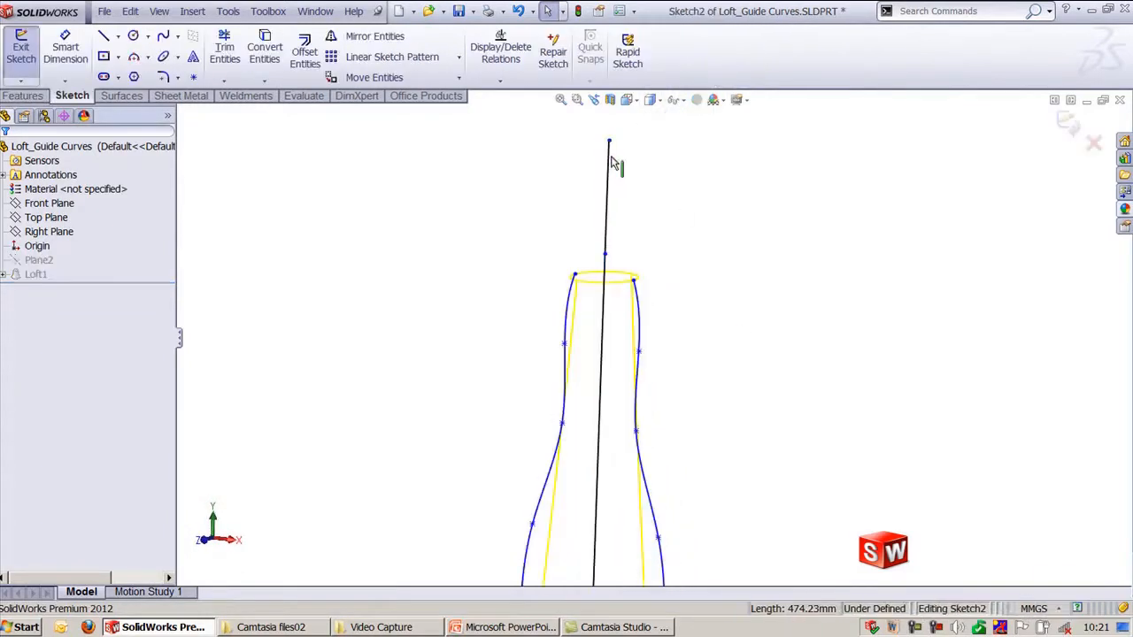
left_click_drag(609, 141, 603, 329)
left_click(1069, 124)
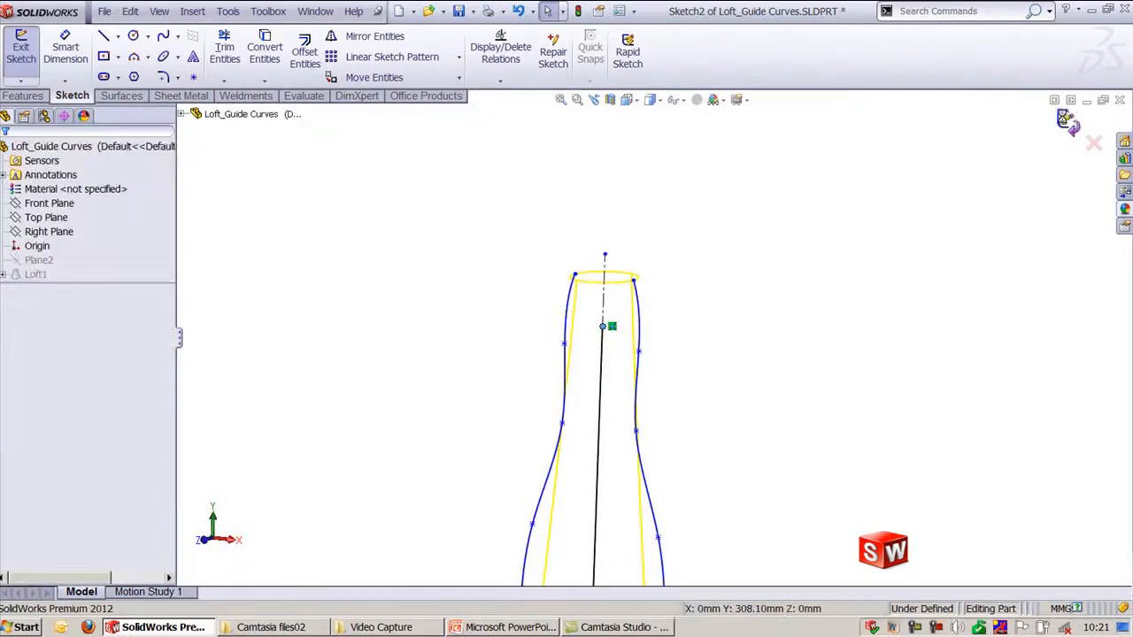
- Edit Sketch2 again, extend the vertical centre line to slightly above the bottle's top profile, and exit the sketch
mouse_move(754, 265)
middle_mouse_down()
mouse_move(731, 246)
mouse_move(721, 324)
mouse_move(726, 227)
mouse_move(748, 285)
middle_mouse_up()
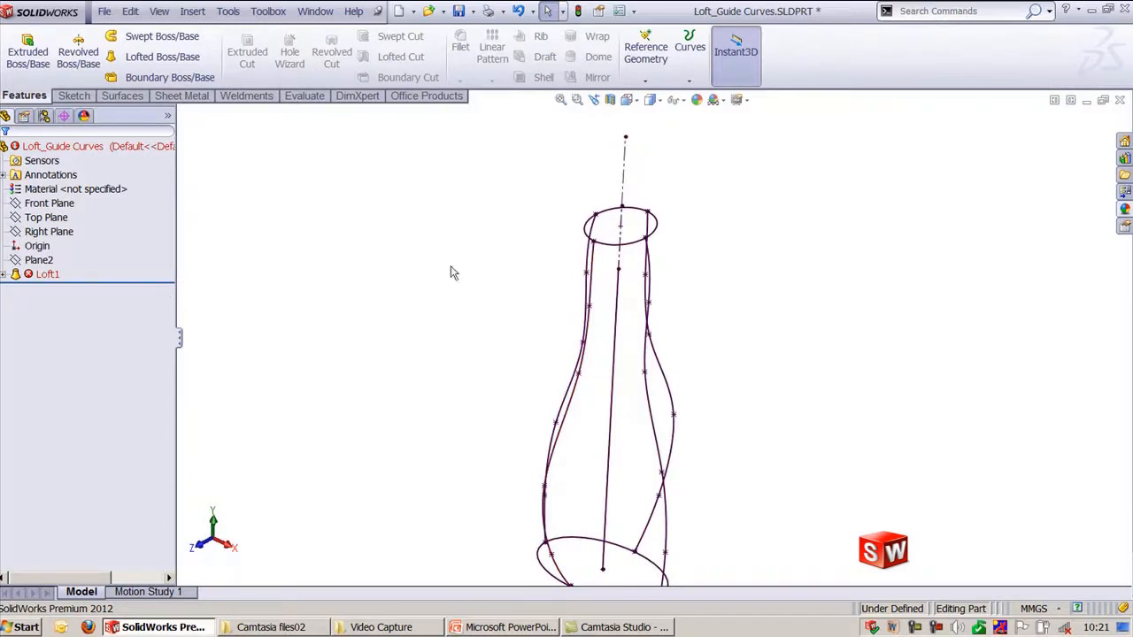
left_click(621, 286)
left_click(660, 223)
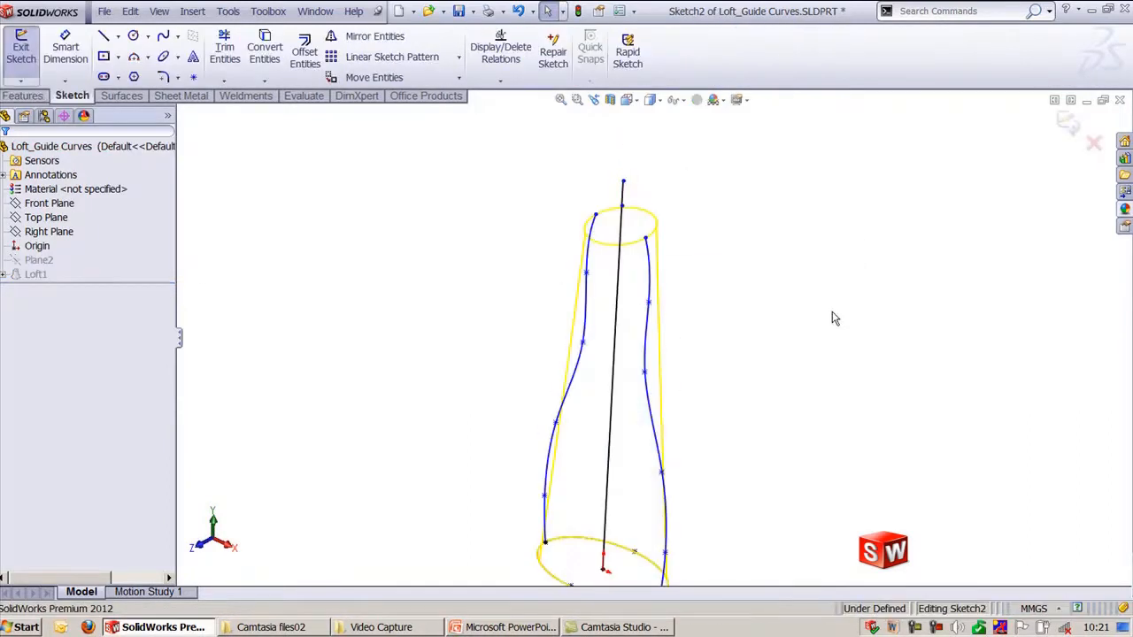
left_click(1065, 124)
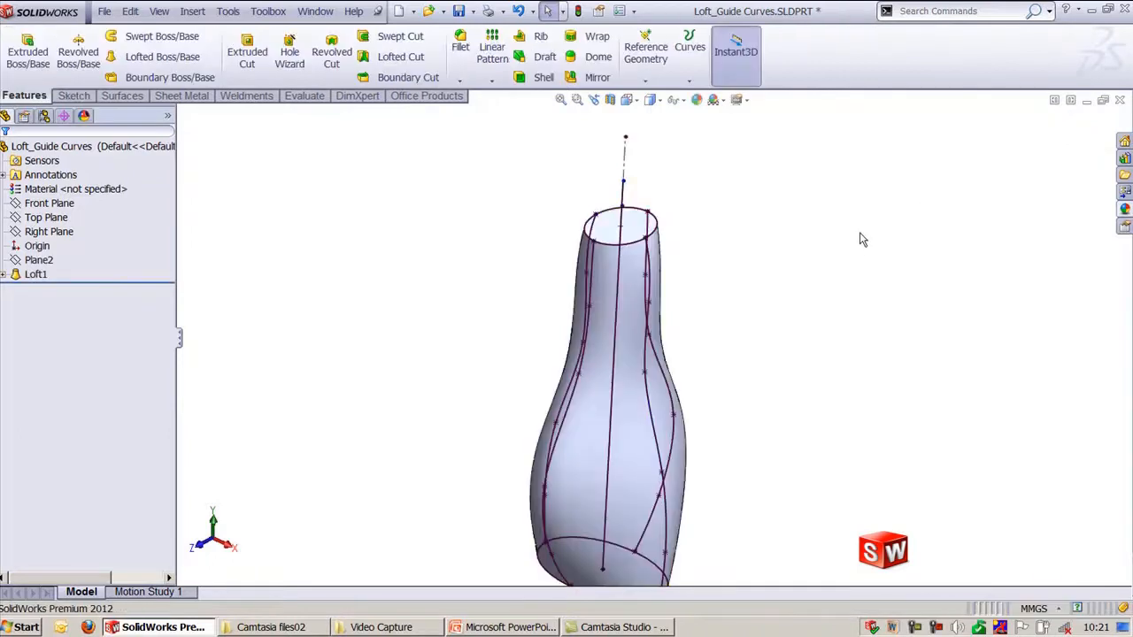
- Open the bottle's loft for editing and review its profiles, guide curves and centerline parameters
left_click(49, 276)
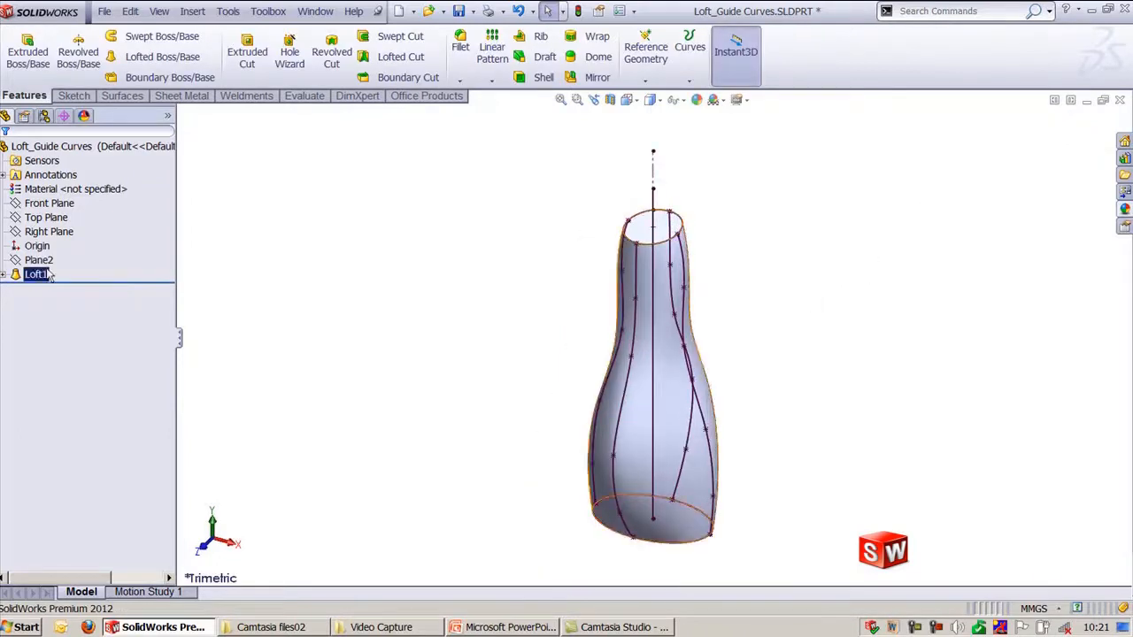
left_click(46, 236)
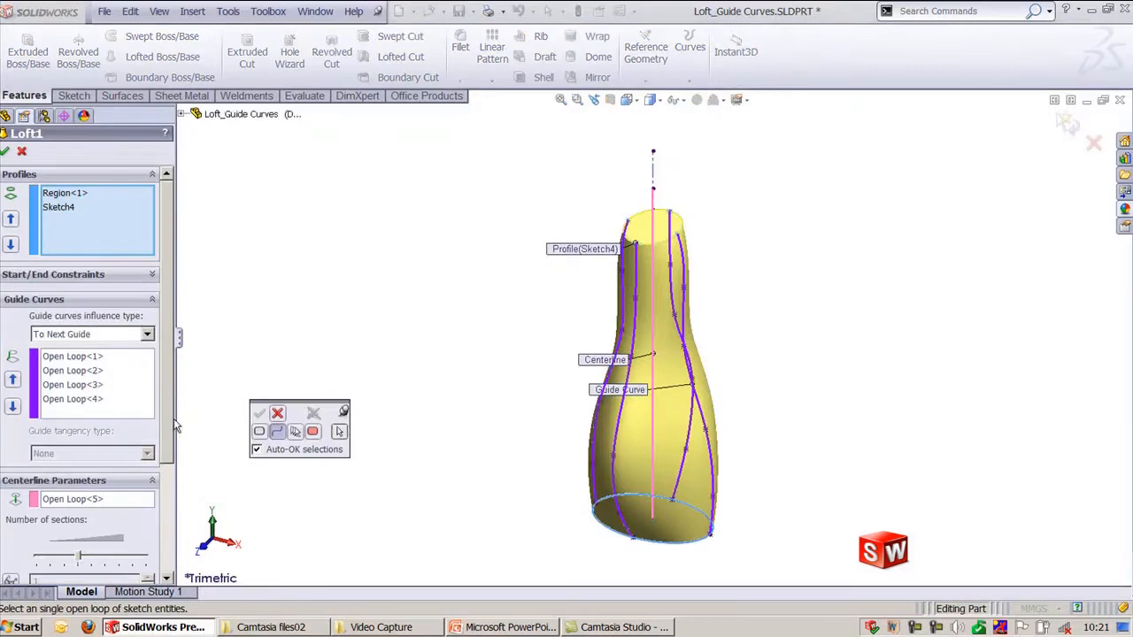
left_click(278, 415)
left_click_drag(176, 376, 244, 381)
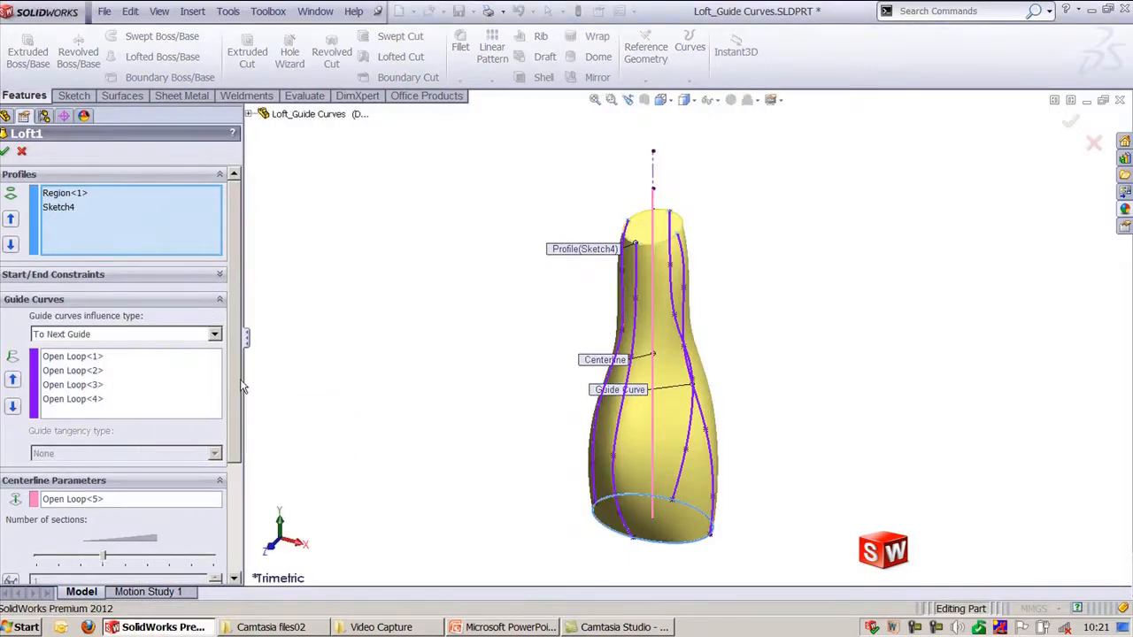
scroll(234, 461, "down", 3)
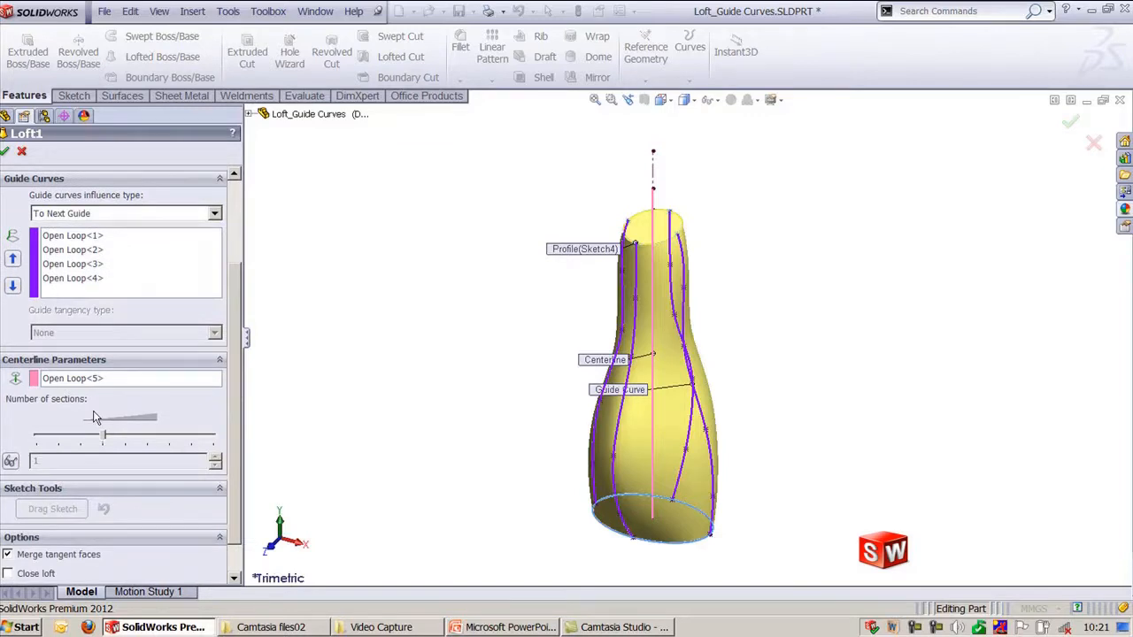
scroll(239, 381, "up", 3)
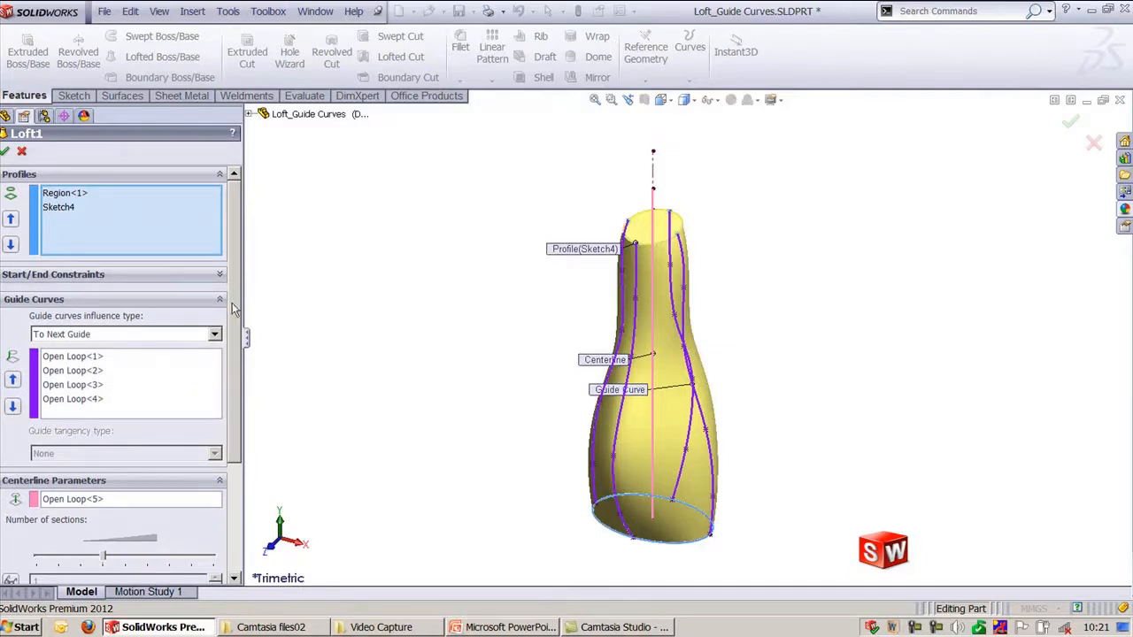
- Switch to the PowerPoint presentation and review the loft slides on start/end constraints, guide curves and centreline parameters
left_click(501, 628)
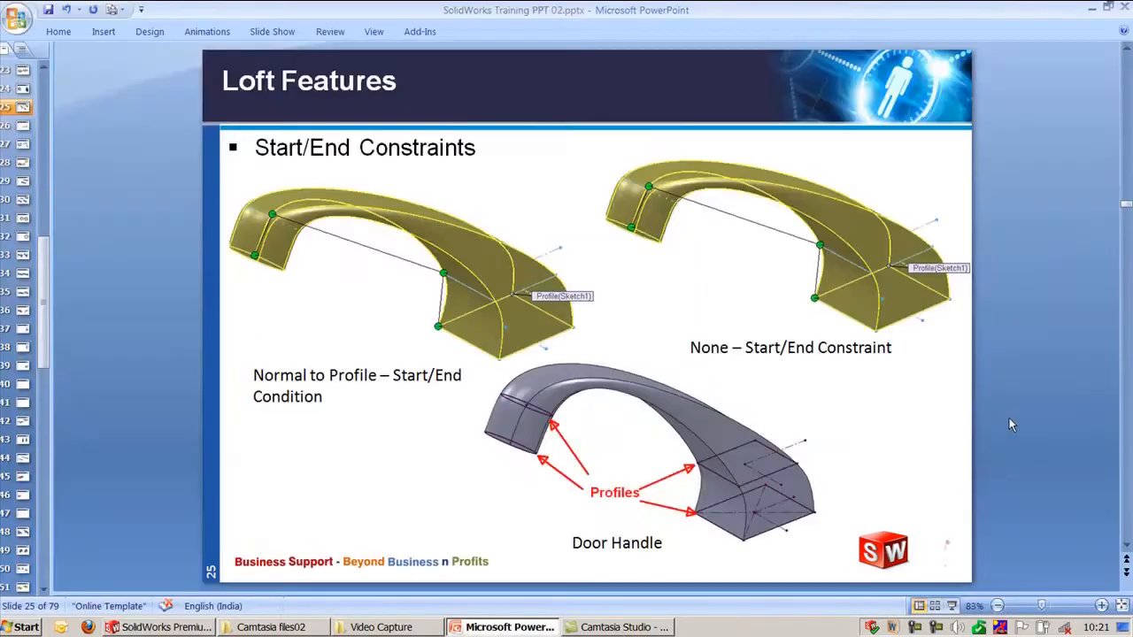
scroll(1011, 422, "up", 1)
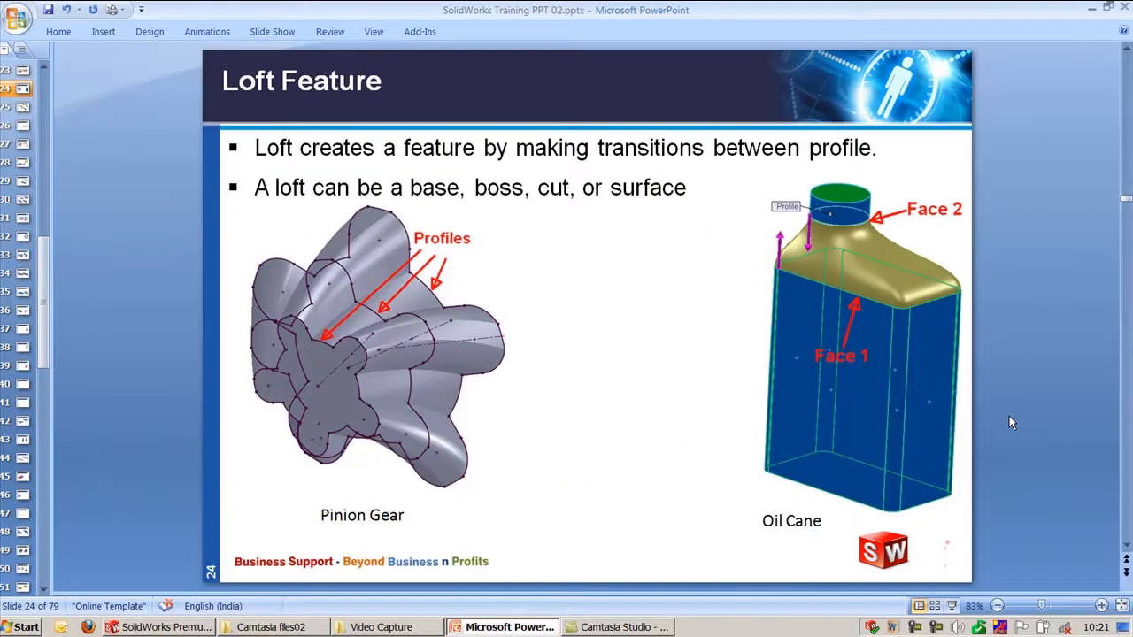
scroll(1012, 423, "down", 1)
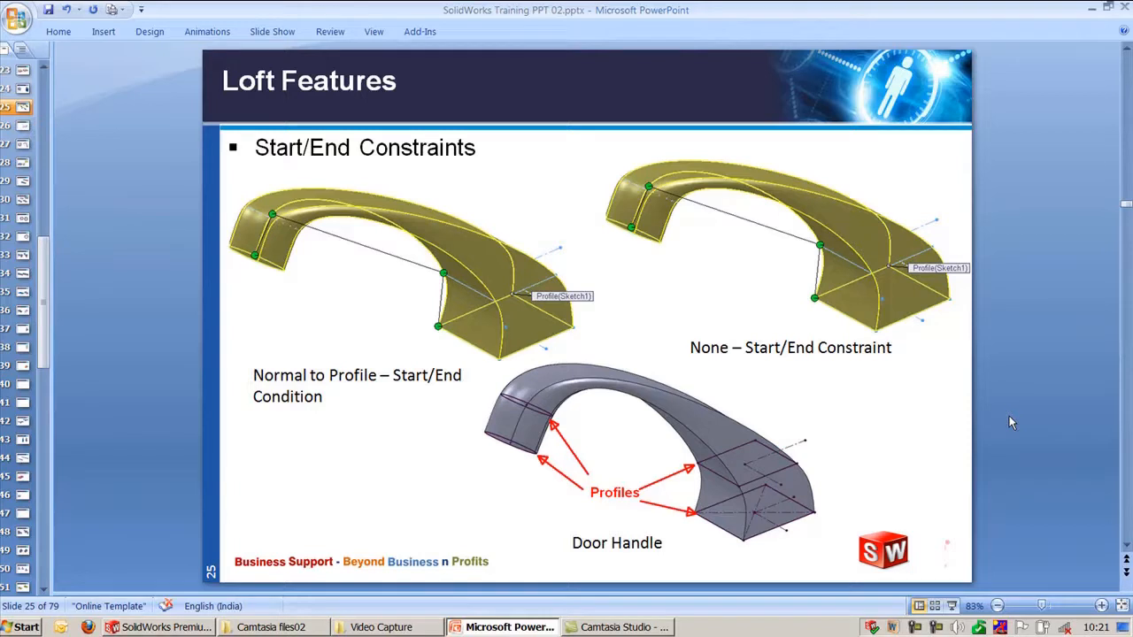
scroll(1012, 422, "down", 1)
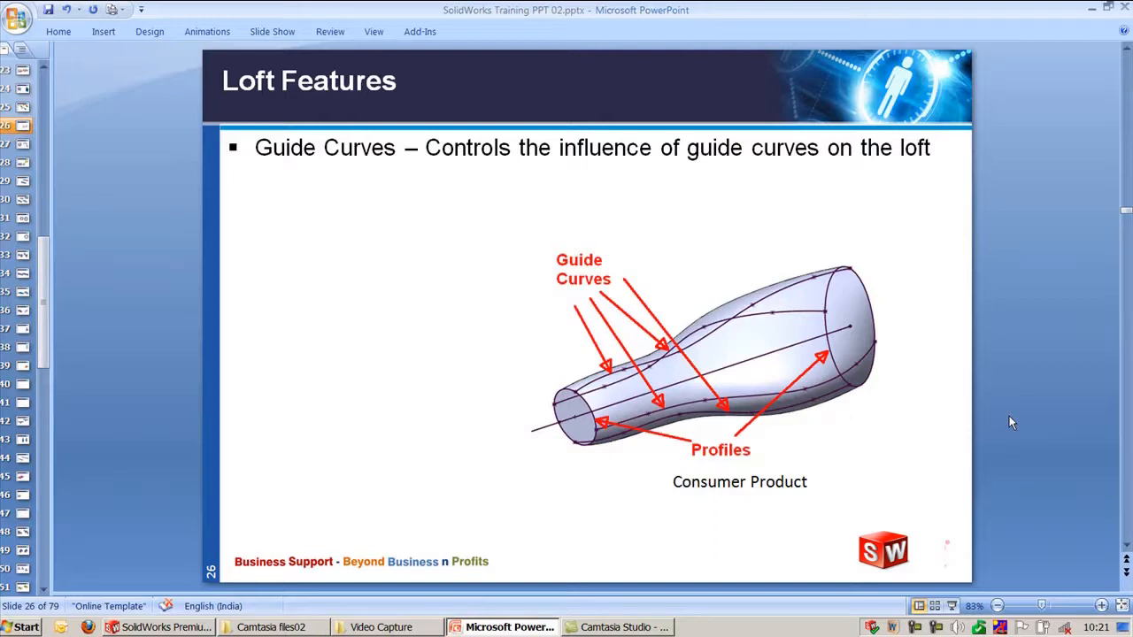
scroll(1012, 422, "down", 1)
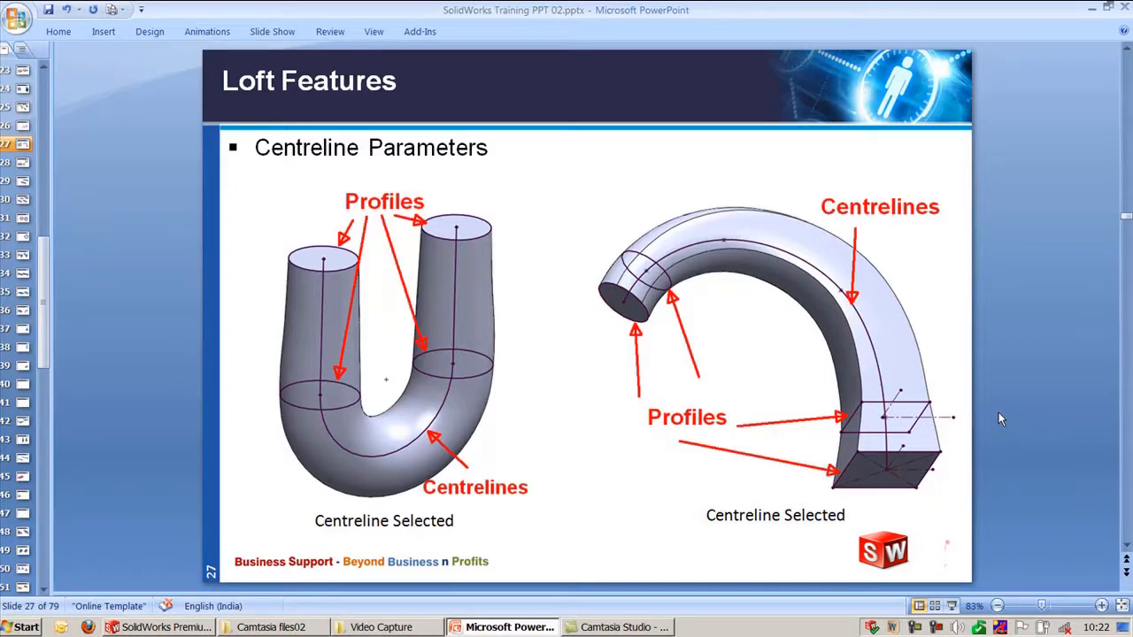
- Return to SolidWorks, cancel the bottle loft edit, and switch to the Loft_02 part
left_click(163, 626)
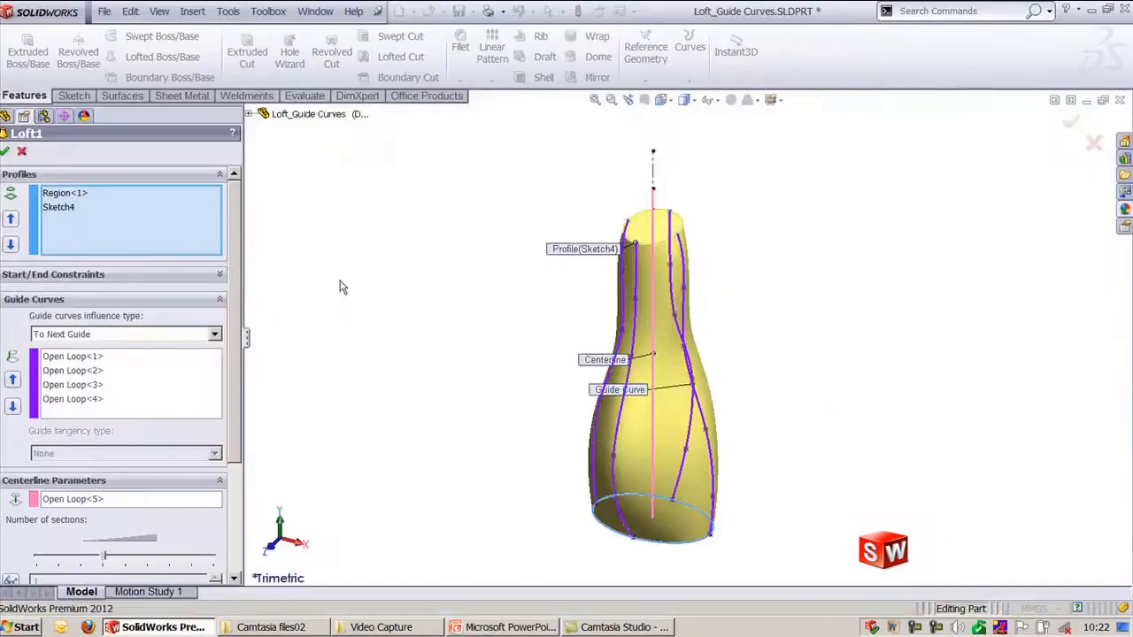
left_click(22, 152)
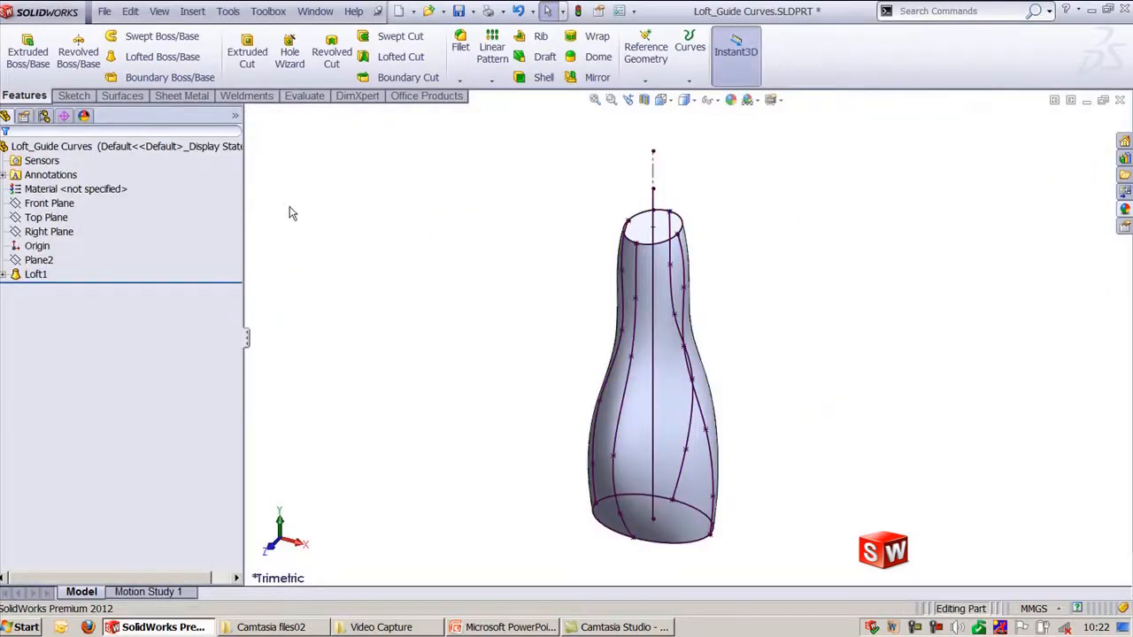
left_click(329, 14)
left_click(372, 163)
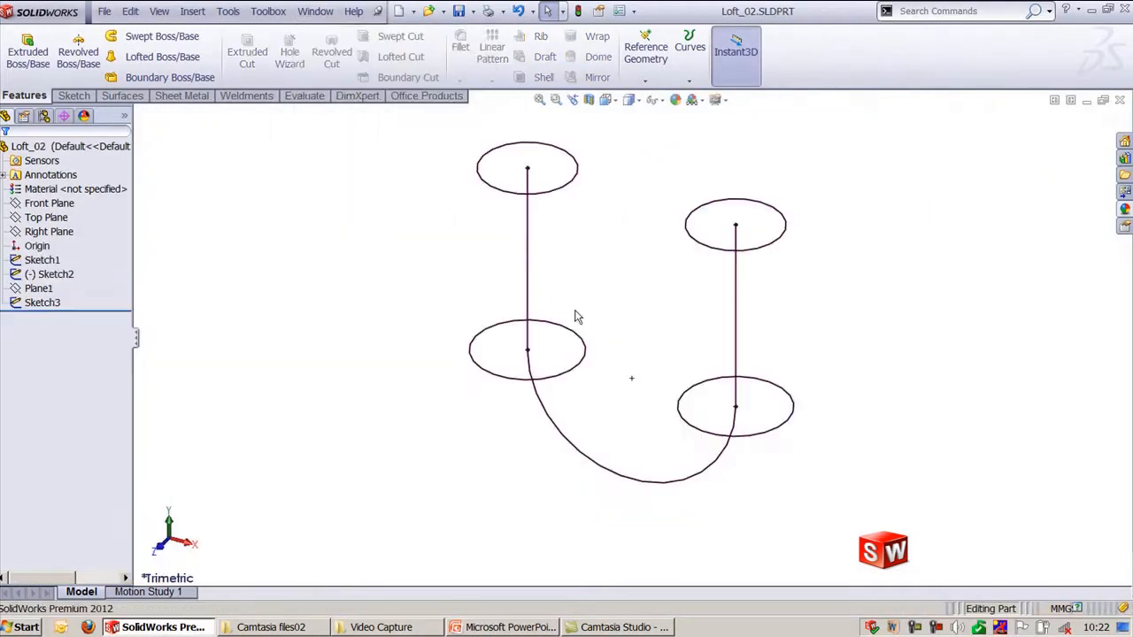
- Start a boss loft through the four circles as region profiles and move the first circle's connector into line with the second's
middle_click_drag(610, 230, 615, 254, "ctrl")
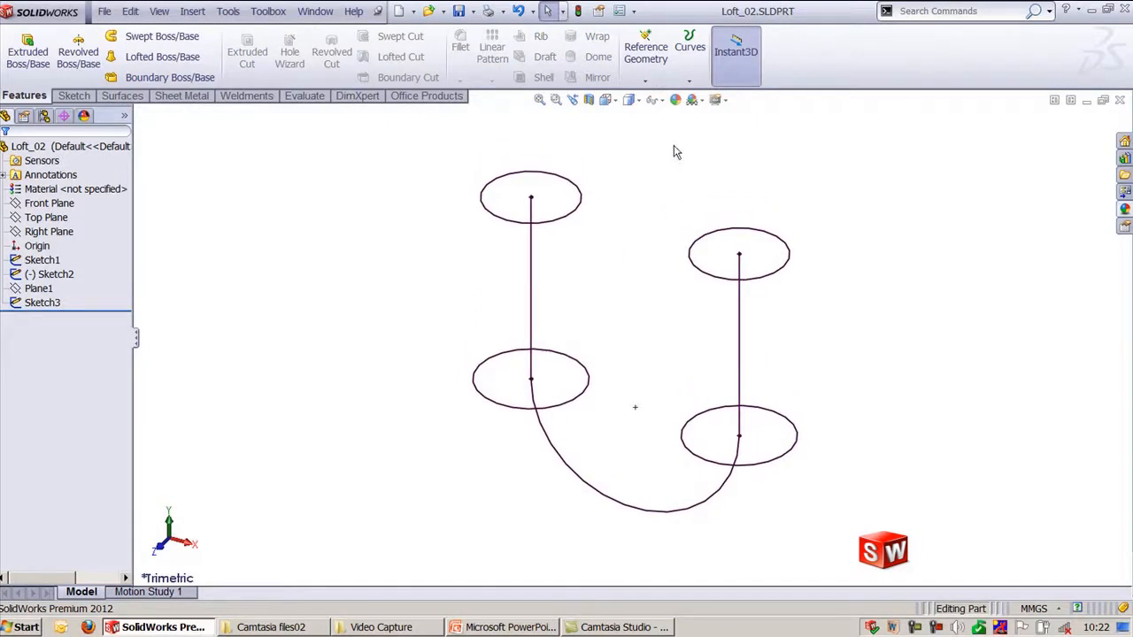
left_click(164, 57)
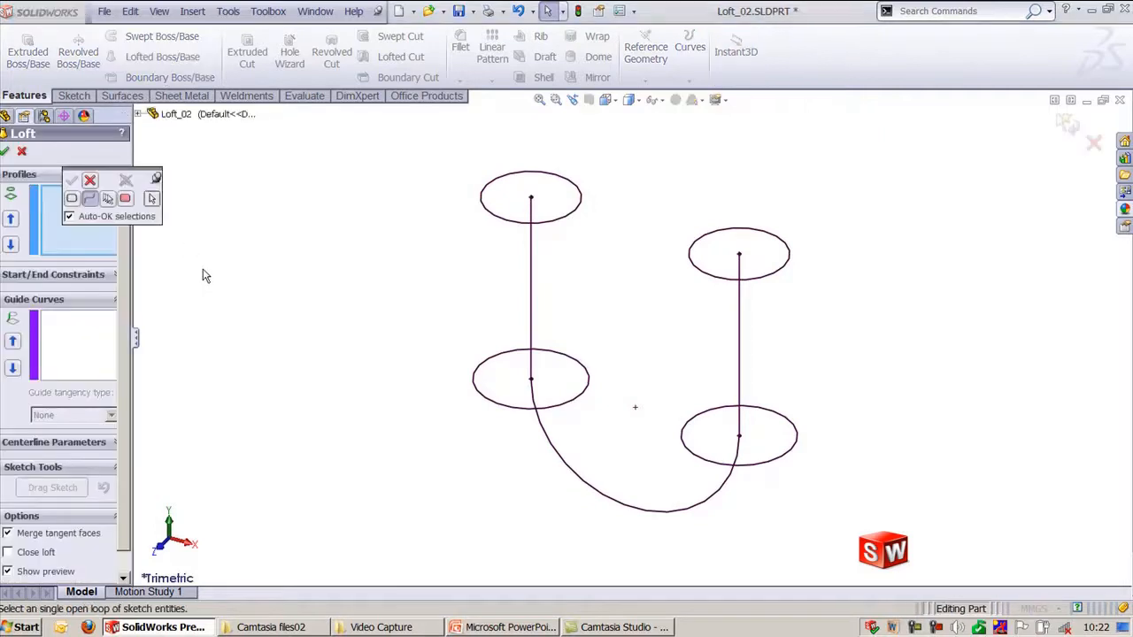
left_click(125, 199)
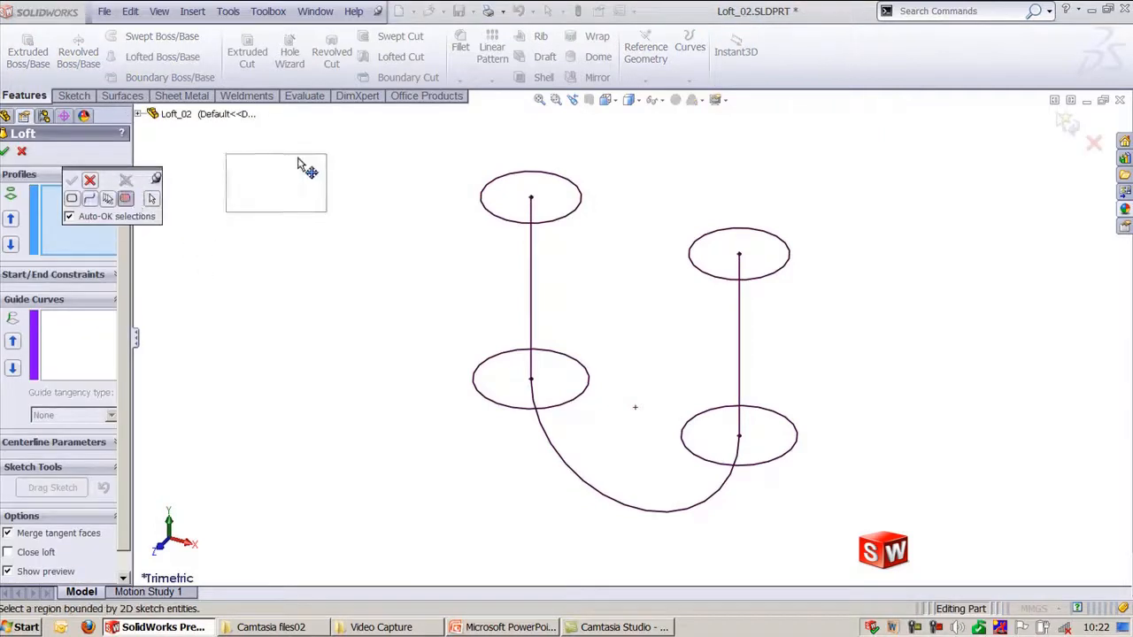
left_click_drag(301, 169, 298, 160)
left_click(743, 237)
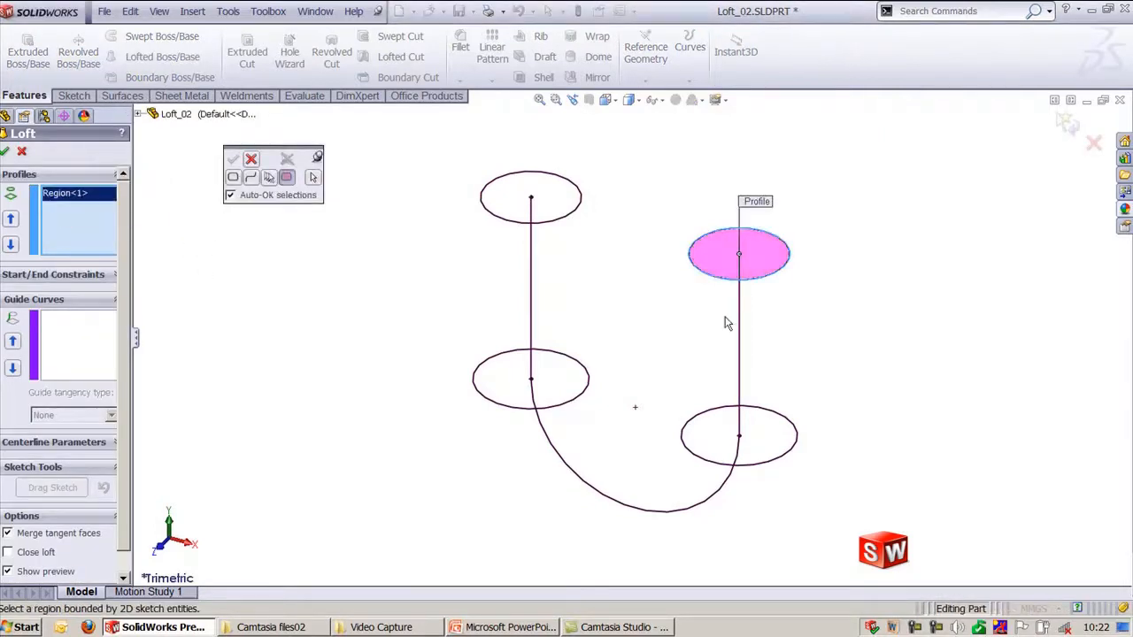
left_click(719, 416)
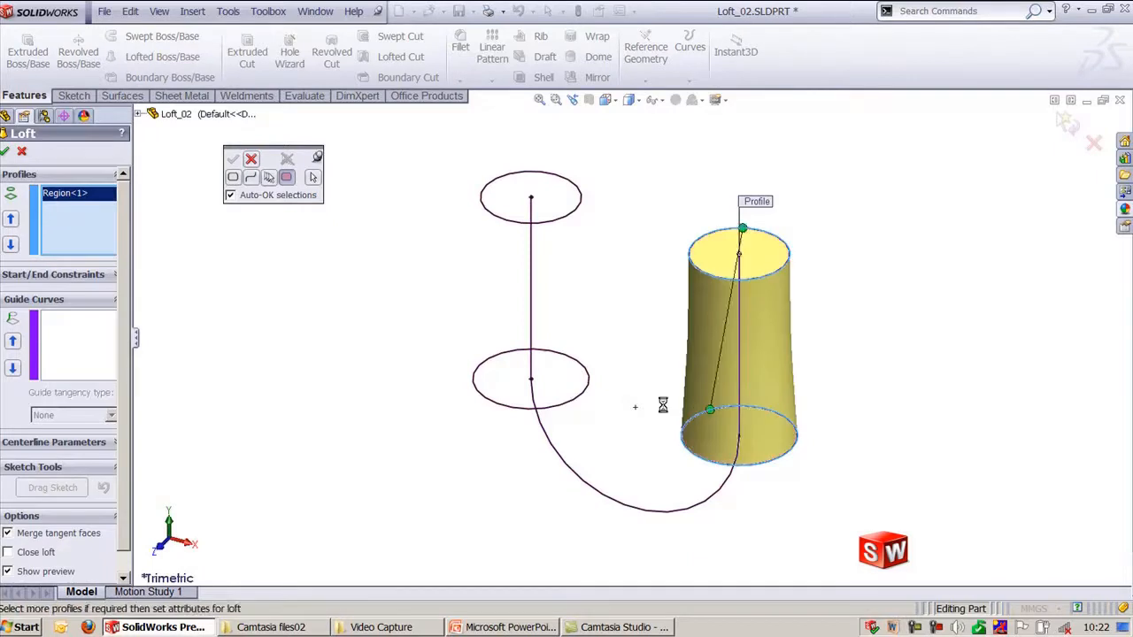
left_click(586, 379)
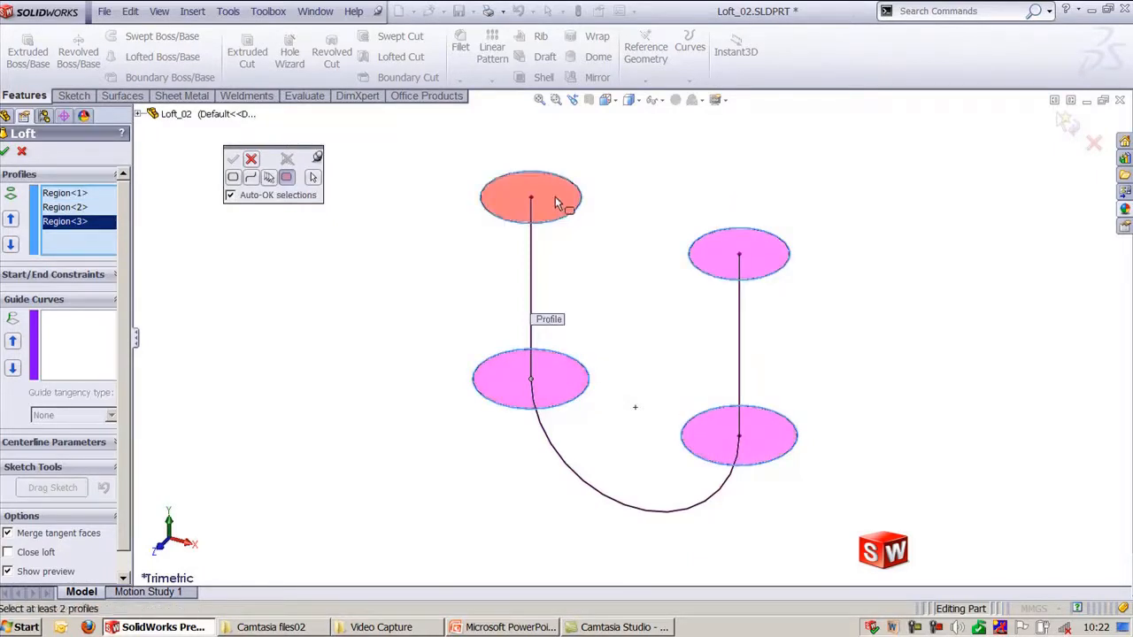
left_click(556, 204)
left_click(252, 158)
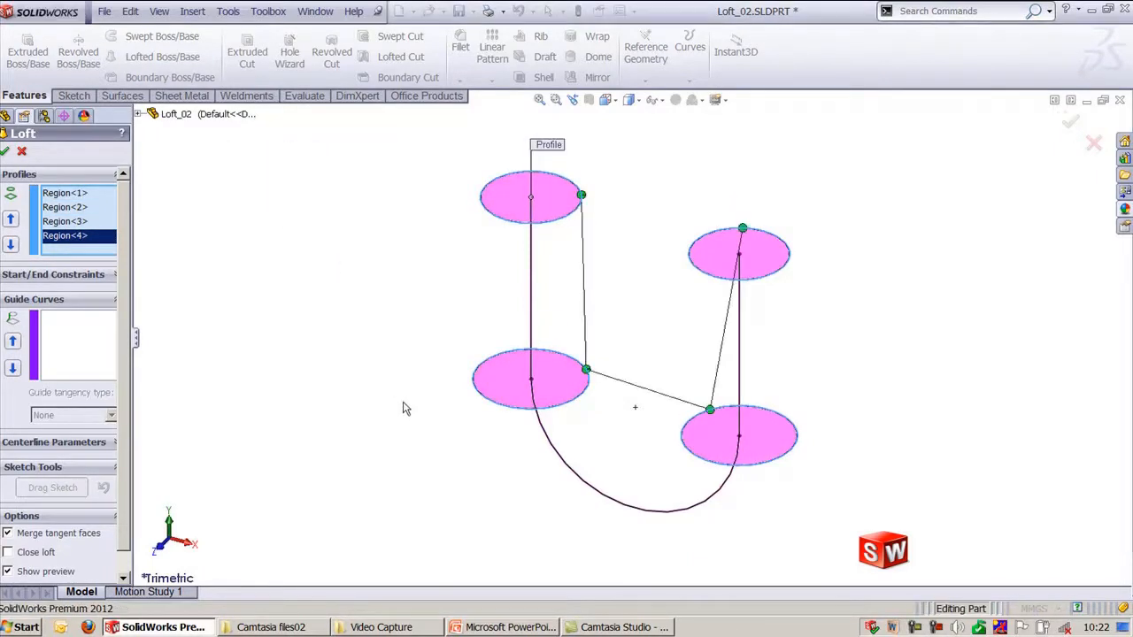
middle_click_drag(363, 333, 756, 314)
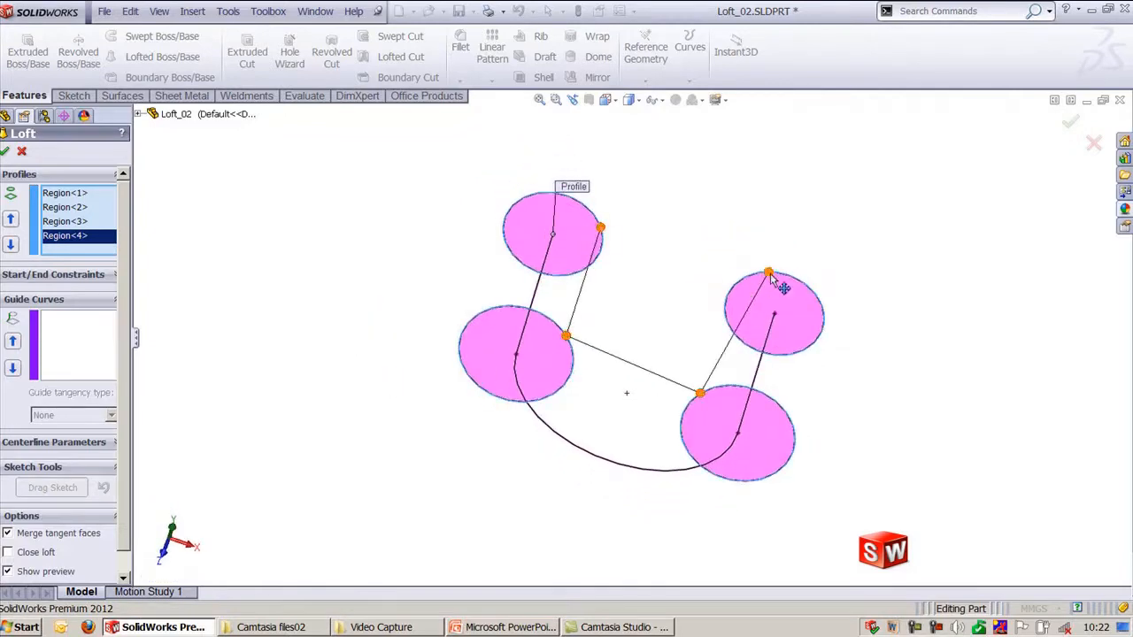
left_click_drag(773, 278, 737, 286)
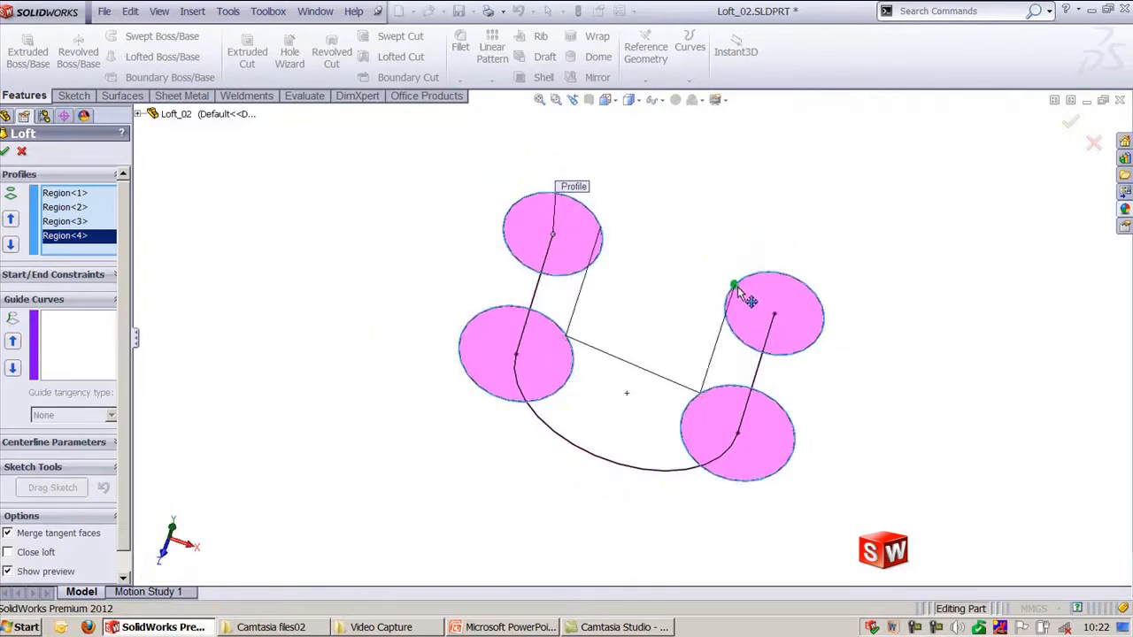
- Set the U-shaped path in Sketch1 as the loft's centerline, finish the loft, and show it in trimetric view
left_click(89, 443)
left_click(760, 365)
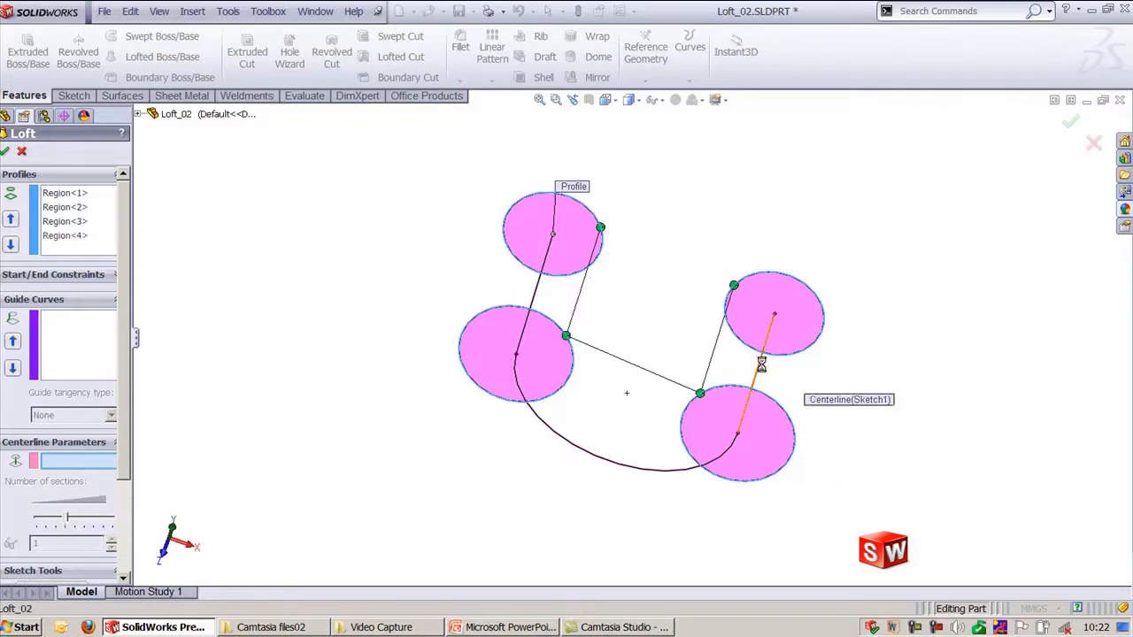
right_click(761, 364)
middle_click_drag(916, 396, 893, 340)
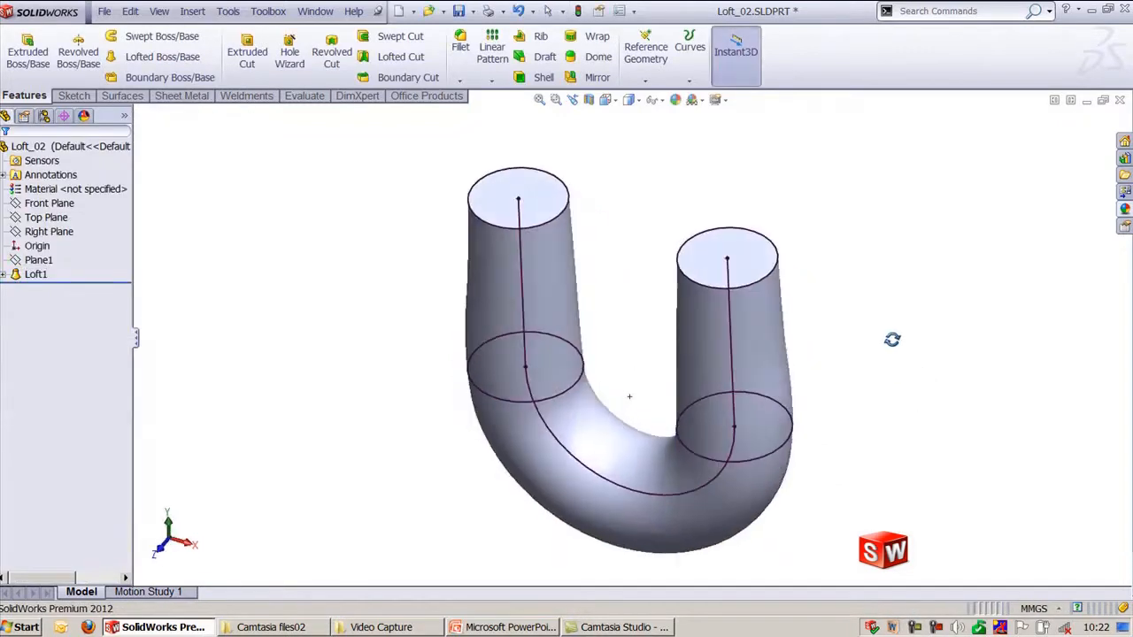
key("ctrl+7")
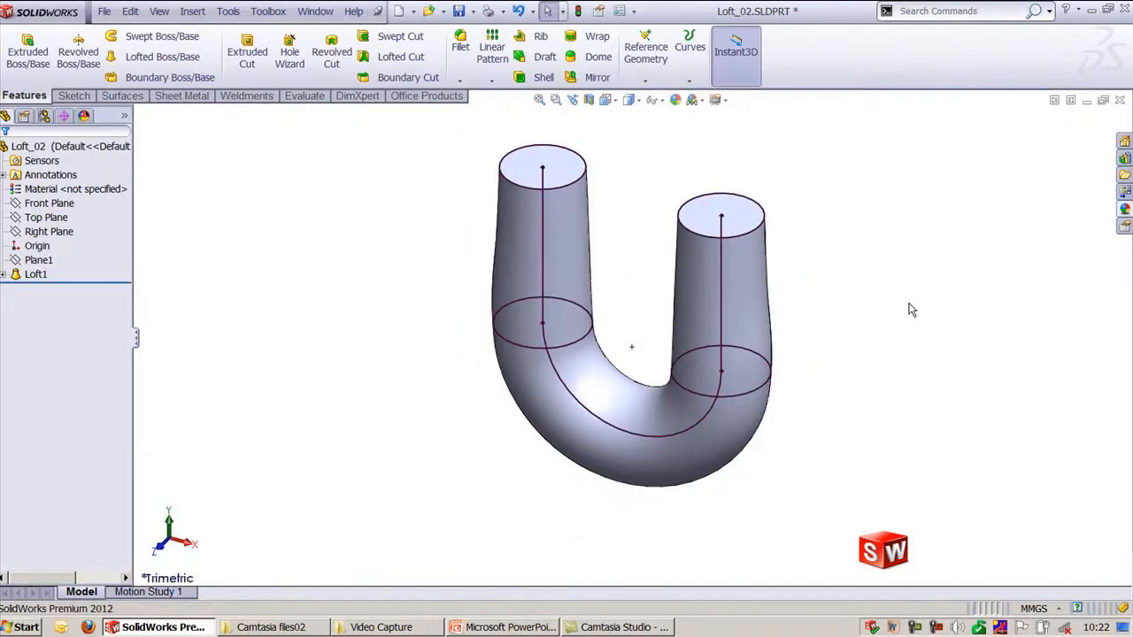
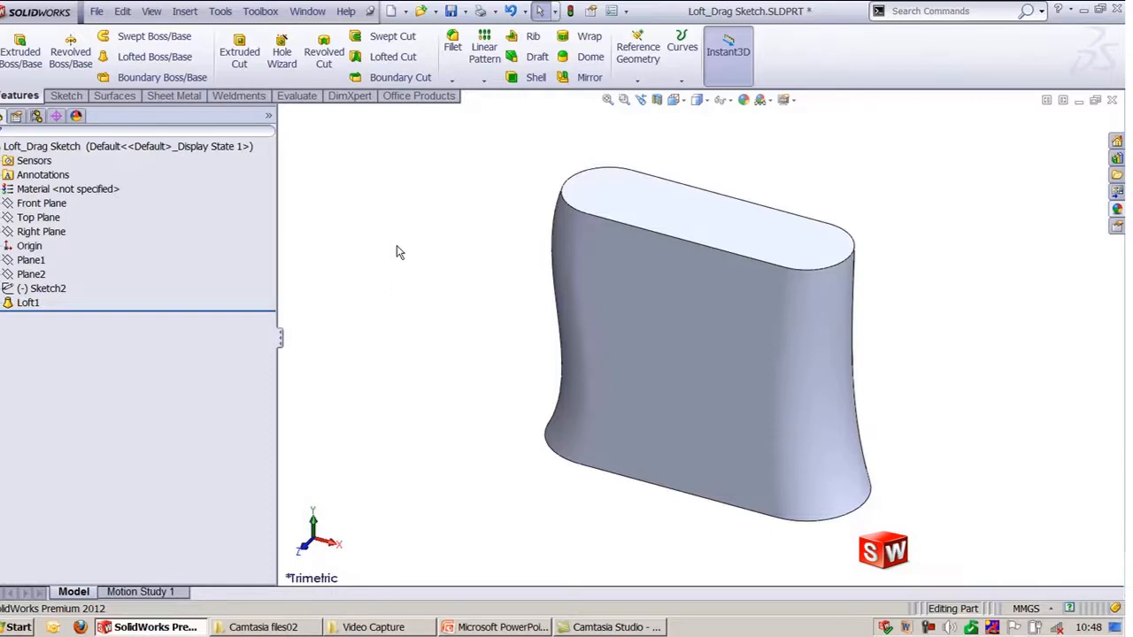
- Add a loft section to Loft1 of the Loft_Drag Sketch part, placing its plane at about mid-height
right_click(27, 303)
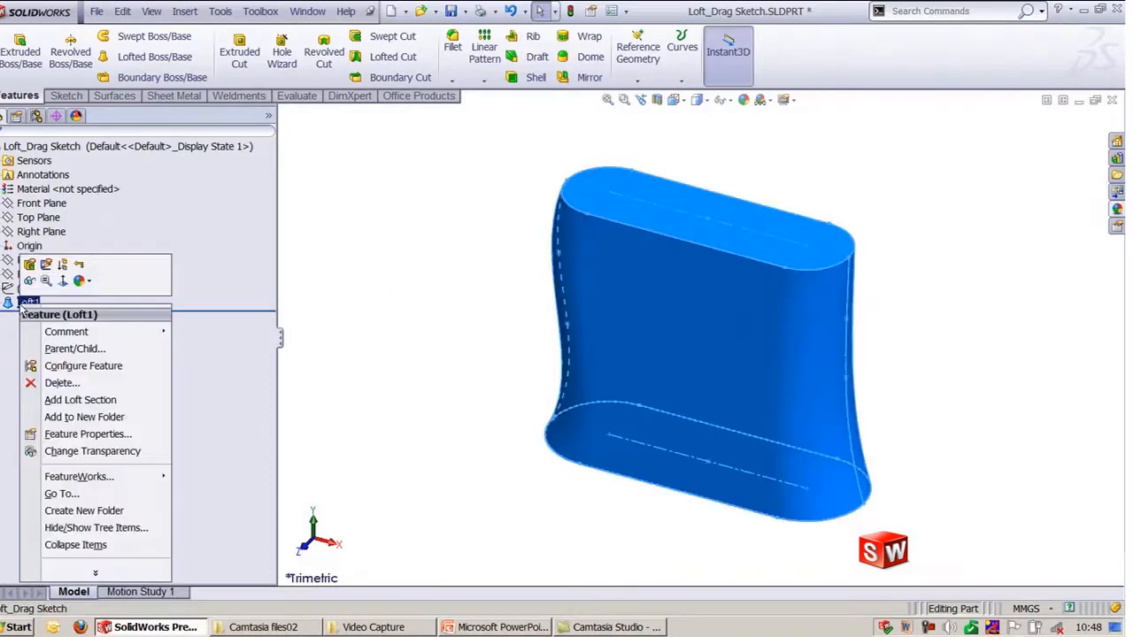
left_click(81, 403)
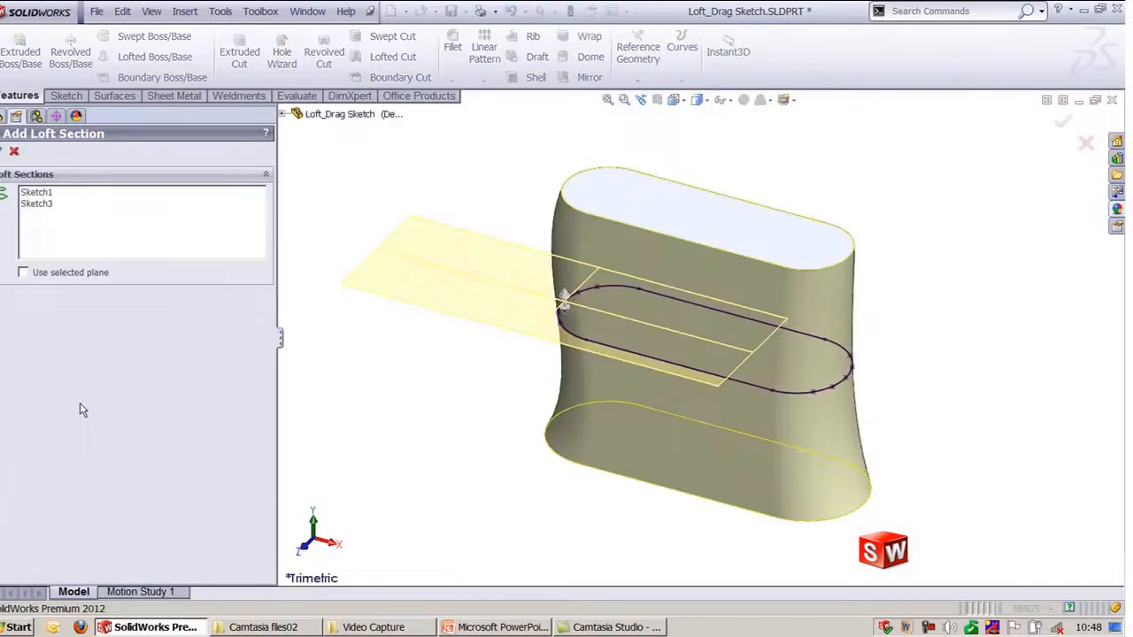
mouse_move(564, 299)
left_mouse_down()
mouse_move(564, 280)
mouse_move(565, 291)
left_mouse_up()
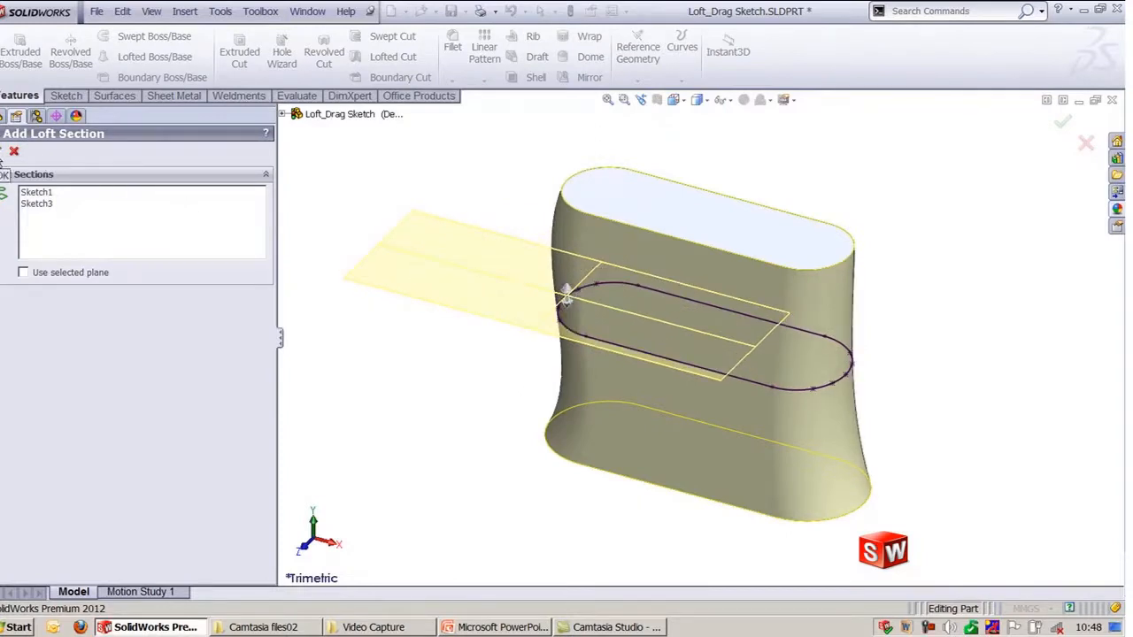
left_click(3, 154)
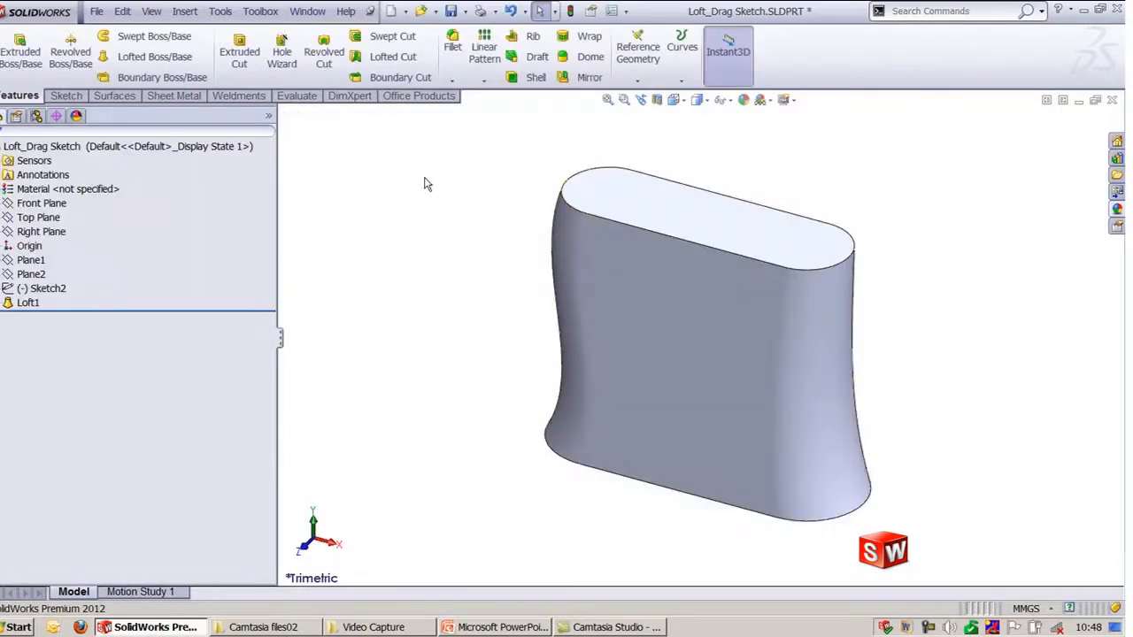
- Examine the sketches contained in Loft1, including the added section, and view the loft from the side
left_click(0, 303)
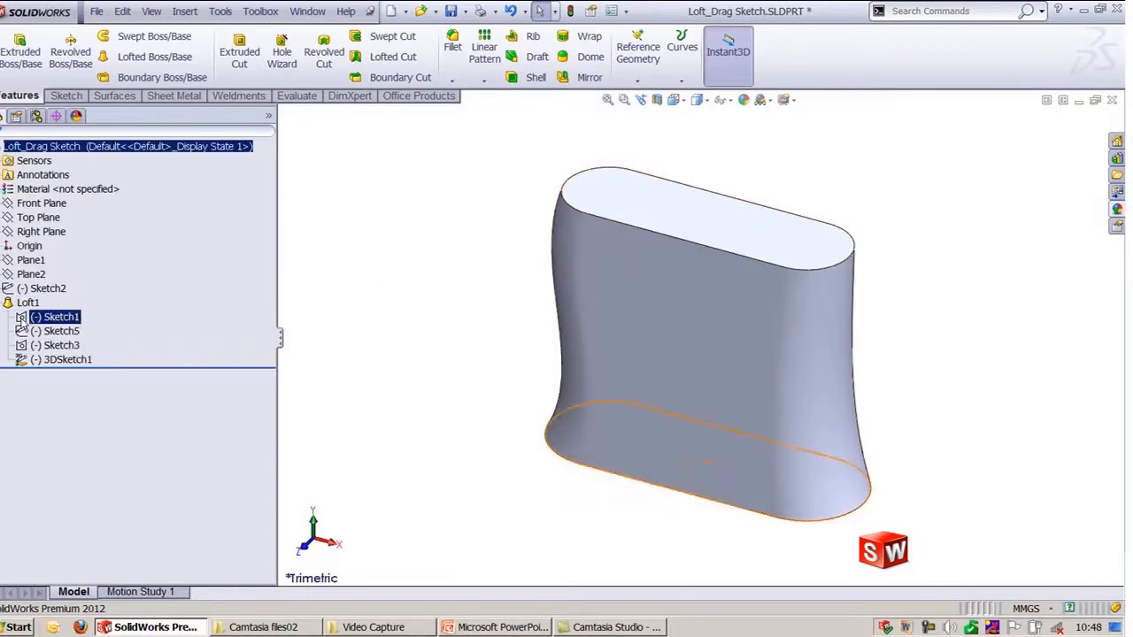
left_click(46, 289)
middle_click_drag(430, 429, 468, 357)
left_click(19, 317, "ctrl")
left_click(8, 303)
- Add another loft section to Loft1, moving its plane up to between the middle section and the top profile
right_click(27, 302)
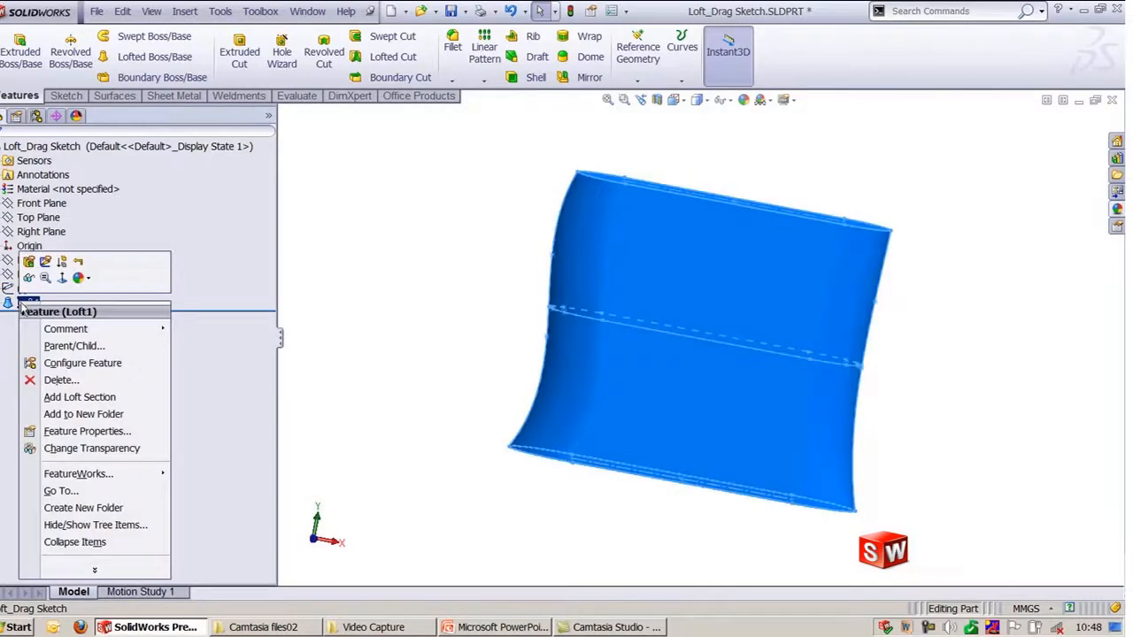
left_click(111, 400)
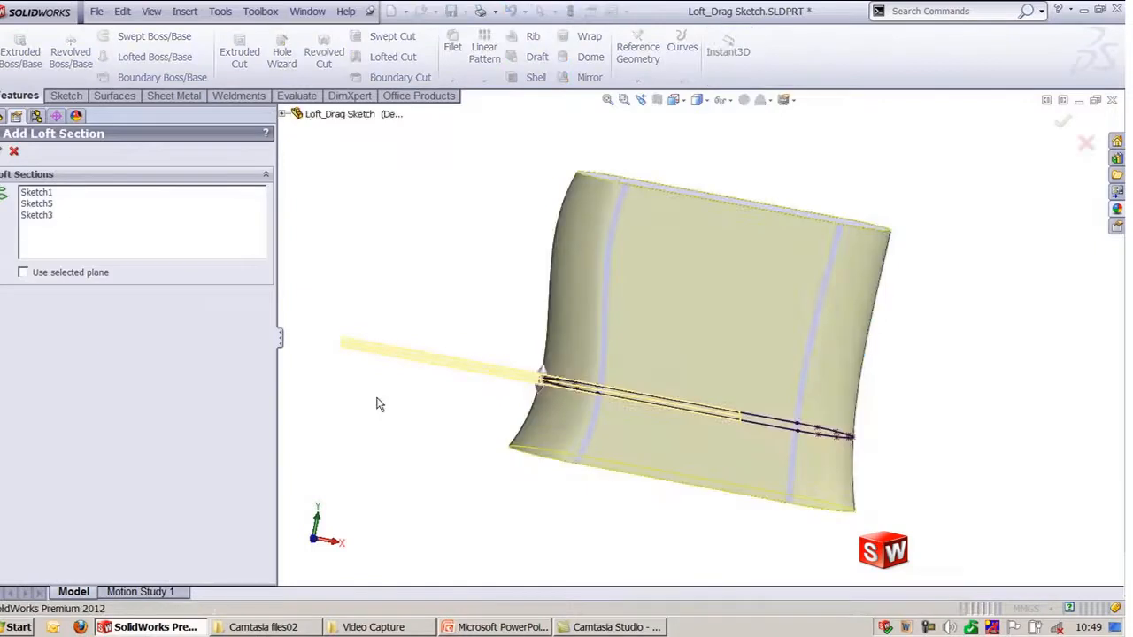
left_click_drag(543, 367, 564, 255)
middle_click_drag(540, 190, 481, 260)
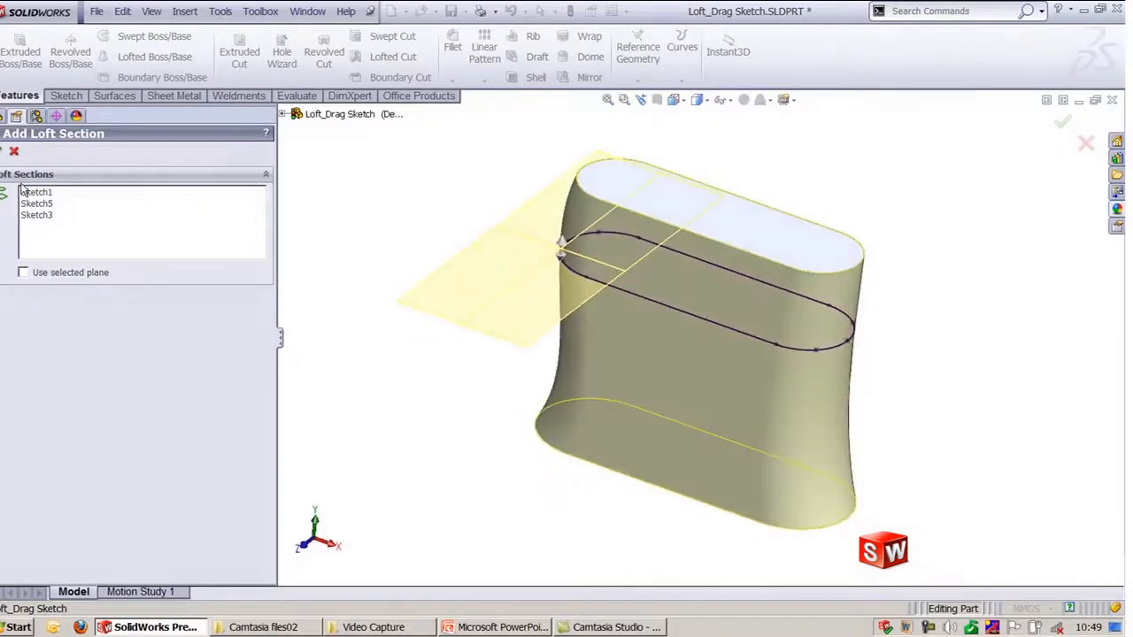
left_click(2, 152)
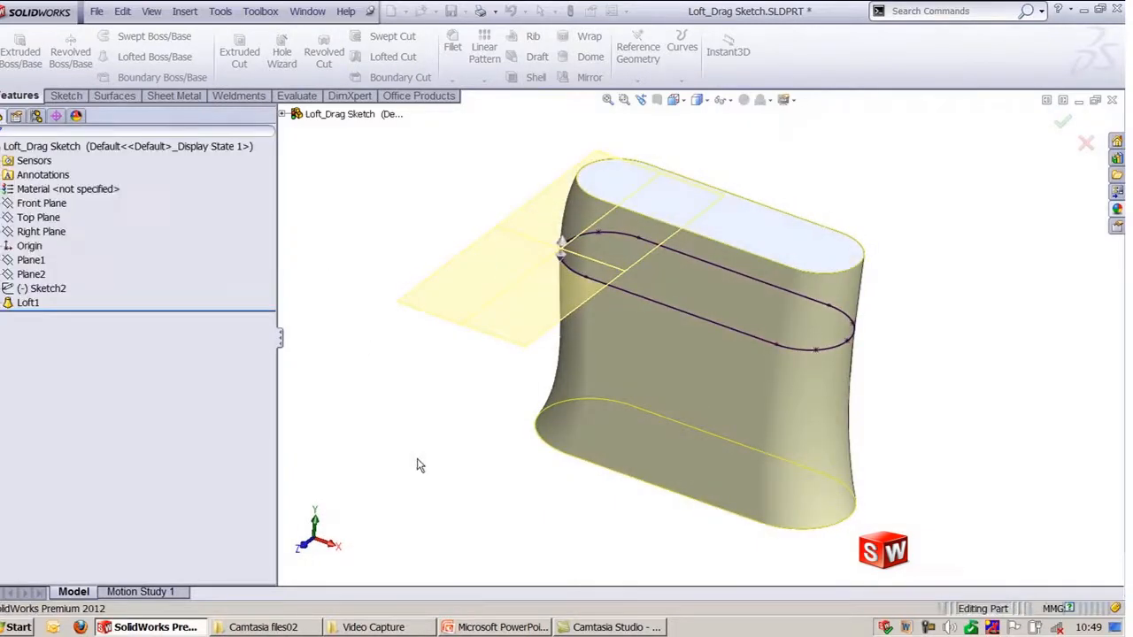
- Examine Loft1's profile sketches, both added section sketches and the 3D guide curve sketch, along with Sketch2, one after another
left_click(28, 302)
left_click(7, 302)
left_click(62, 374)
left_click(59, 345)
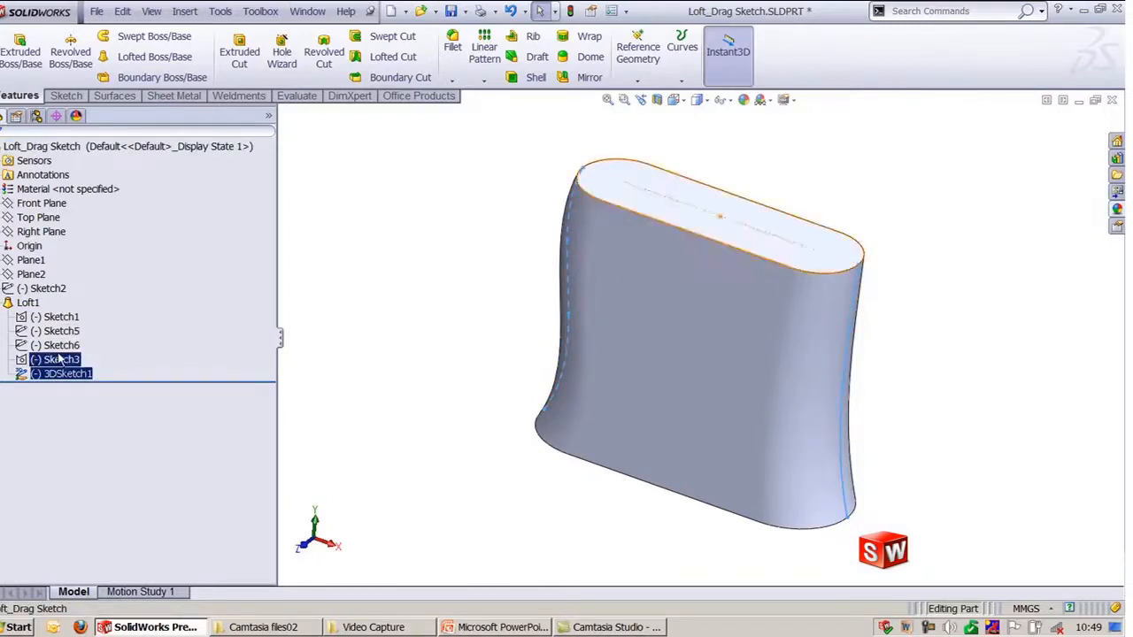
left_click(62, 357, "ctrl")
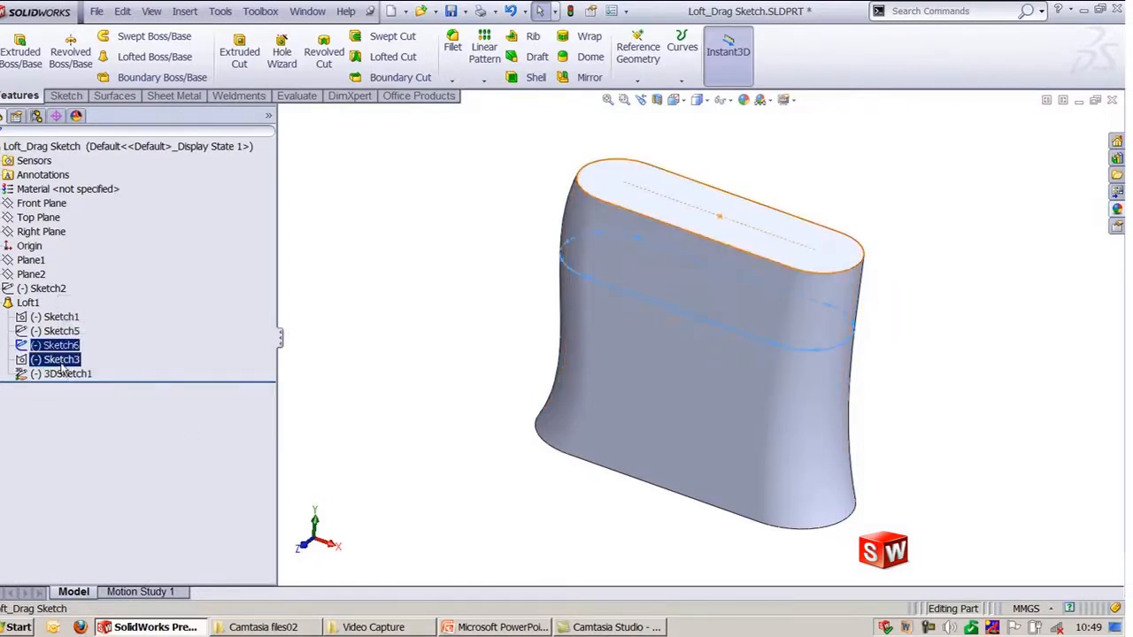
left_click(59, 345, "ctrl")
left_click(55, 316)
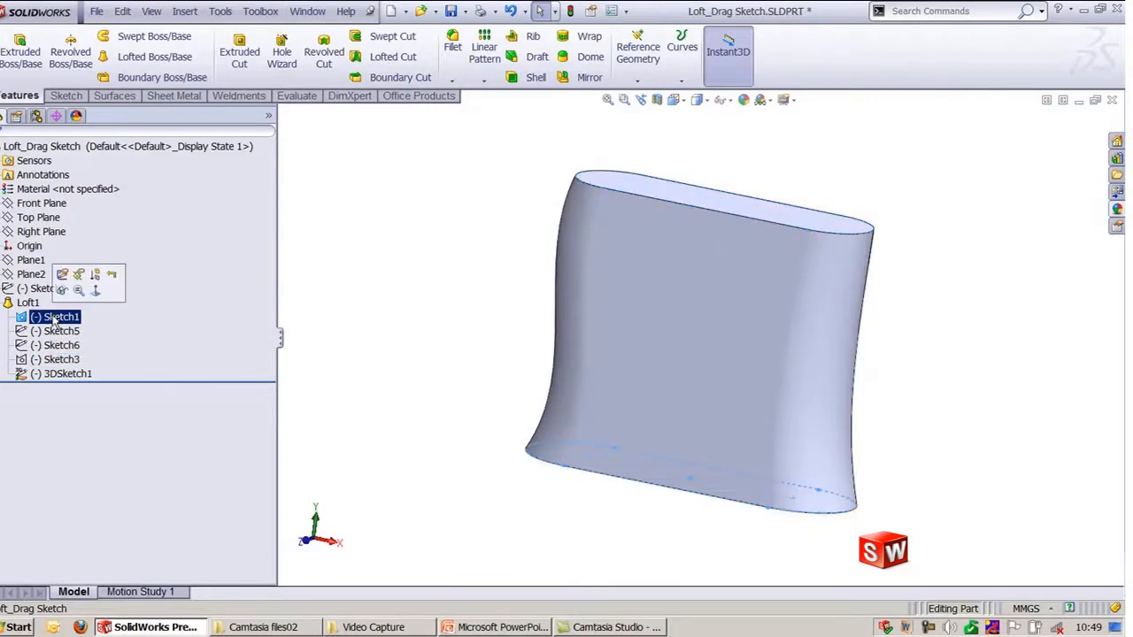
left_click(55, 331)
left_click(59, 346)
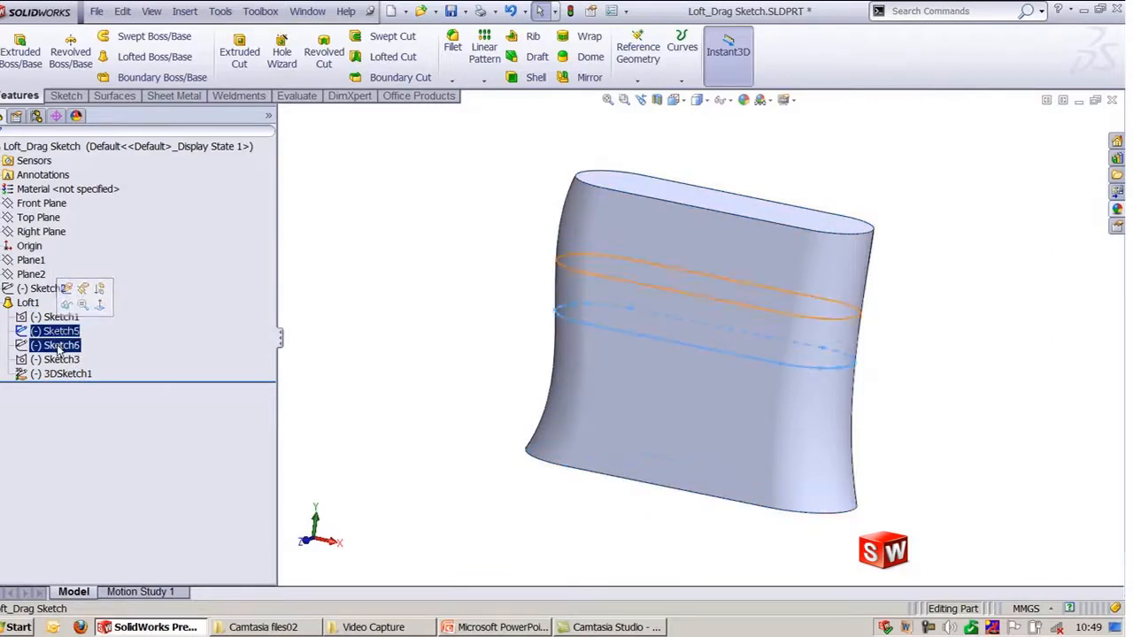
left_click(59, 360)
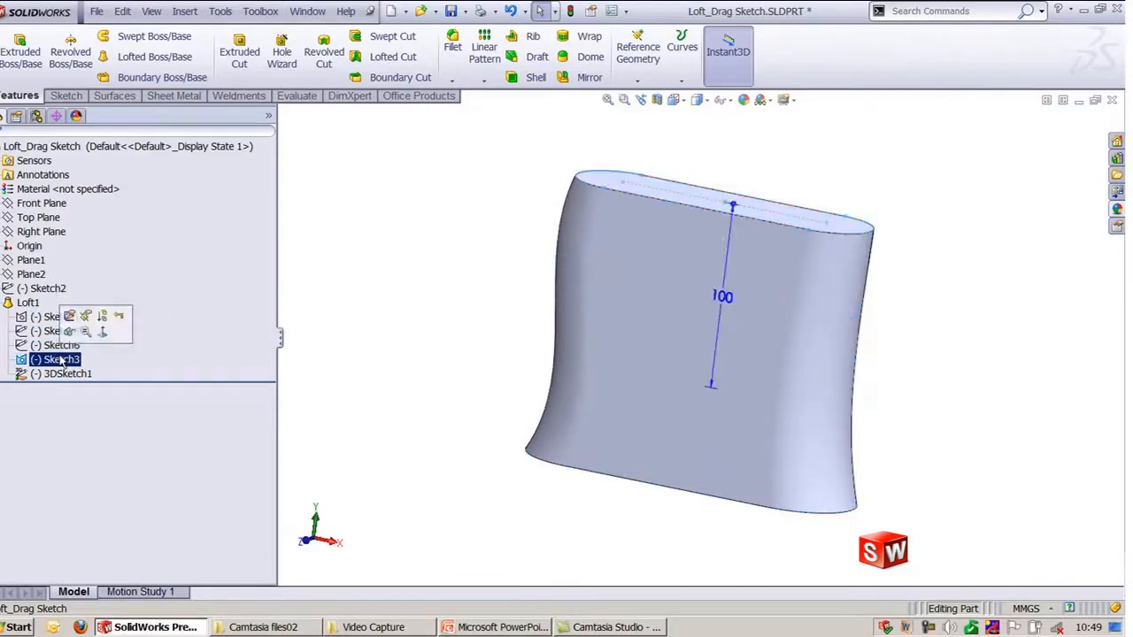
left_click(70, 374)
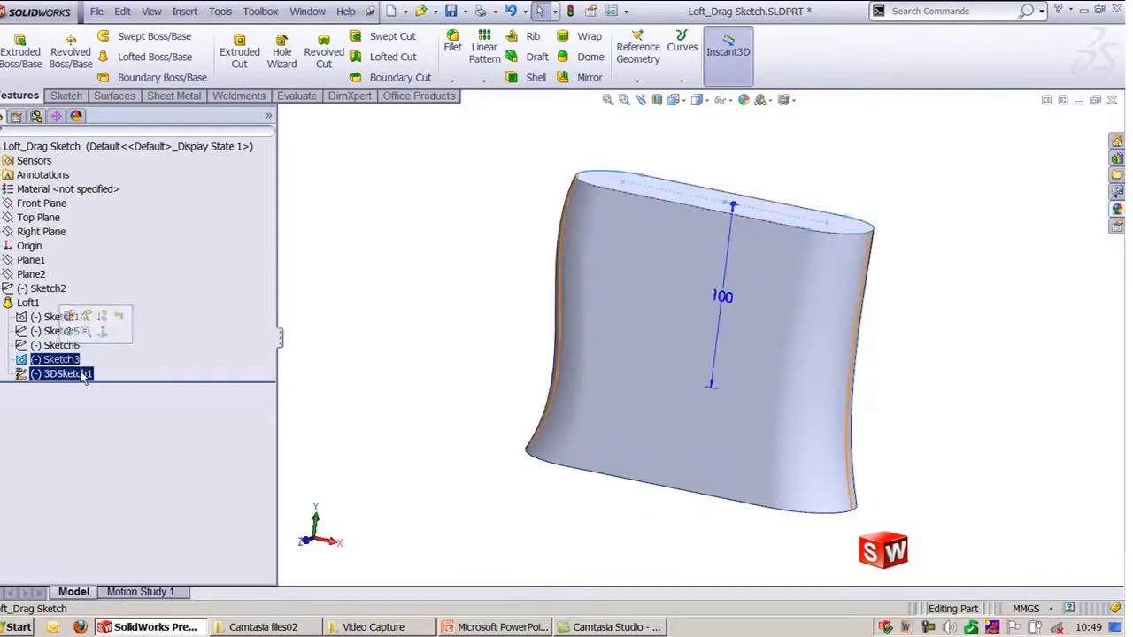
left_click(45, 289)
left_click(51, 318, "ctrl")
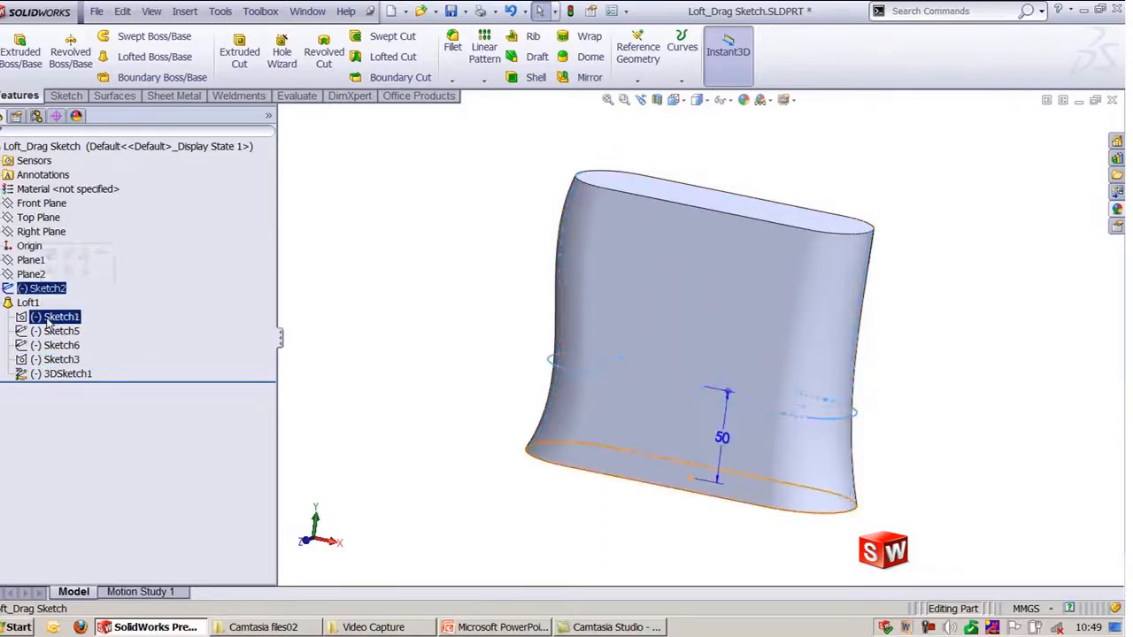
- Collapse Loft1 and locate its Add Loft Section command without running it
left_click(4, 306)
left_click(25, 306)
right_click(23, 310)
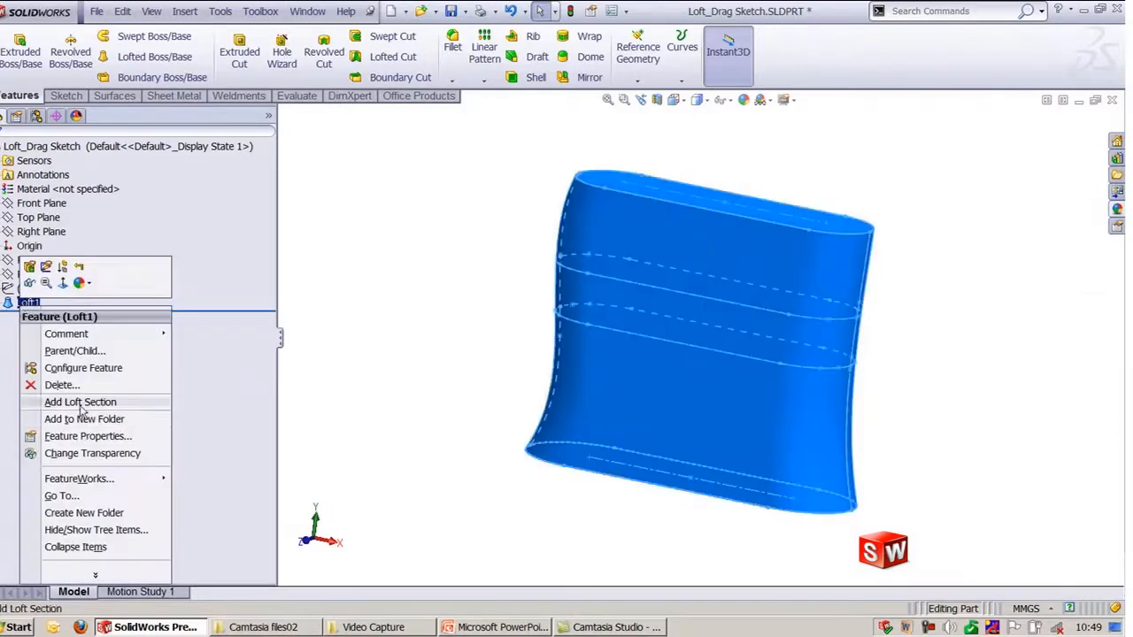
left_click(324, 333)
- Show the loft in trimetric view and close the Loft_Drag Sketch part
key("ctrl+7")
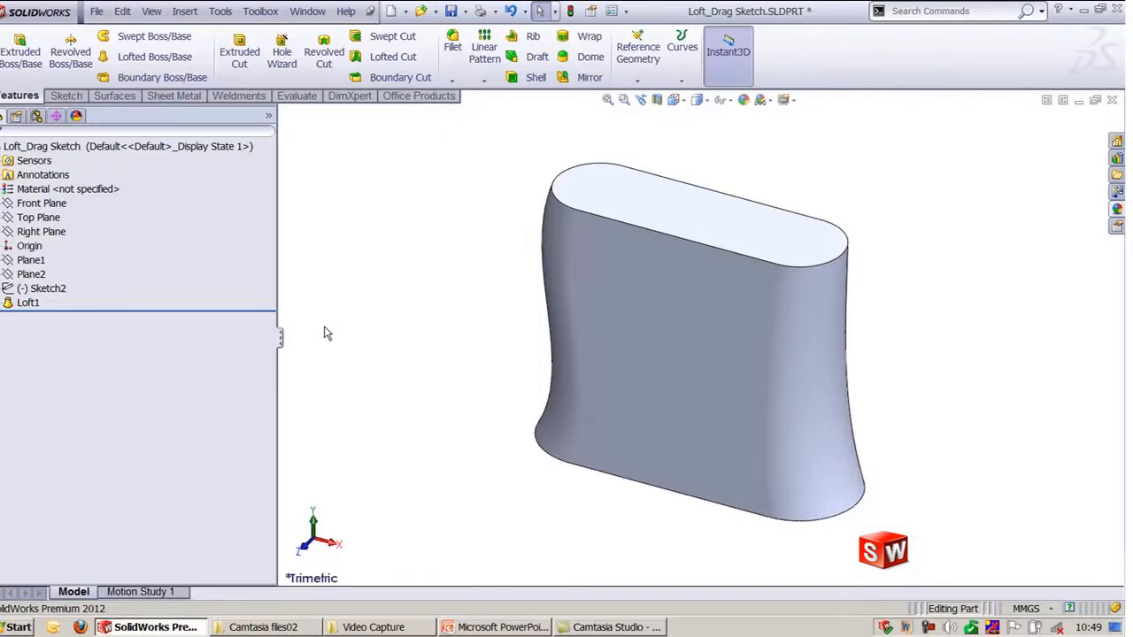
left_click(1111, 100)
left_click(624, 344)
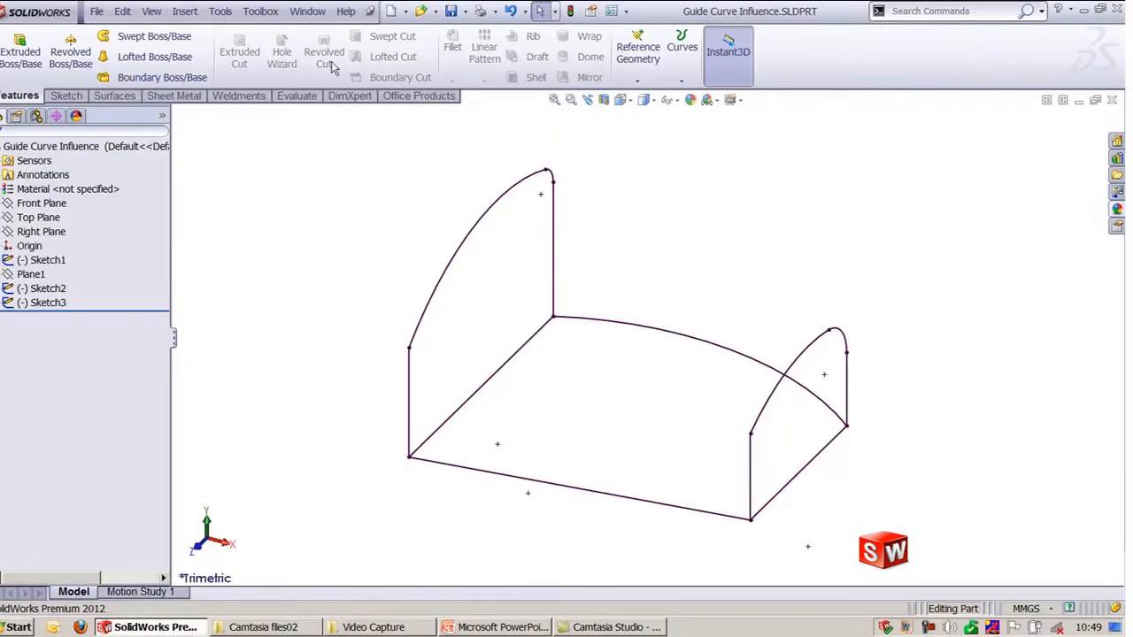
- Start a Lofted Boss/Base in Guide Curve Influence and select the small and large closed regions as its profiles
left_click(159, 56)
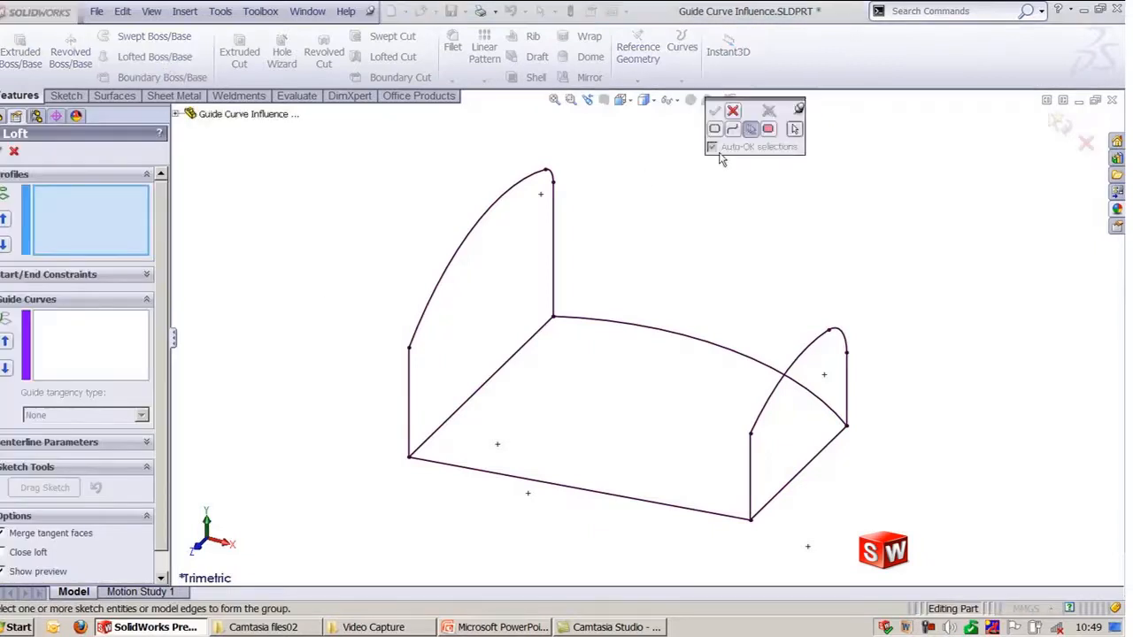
left_click(768, 129)
left_click(832, 359)
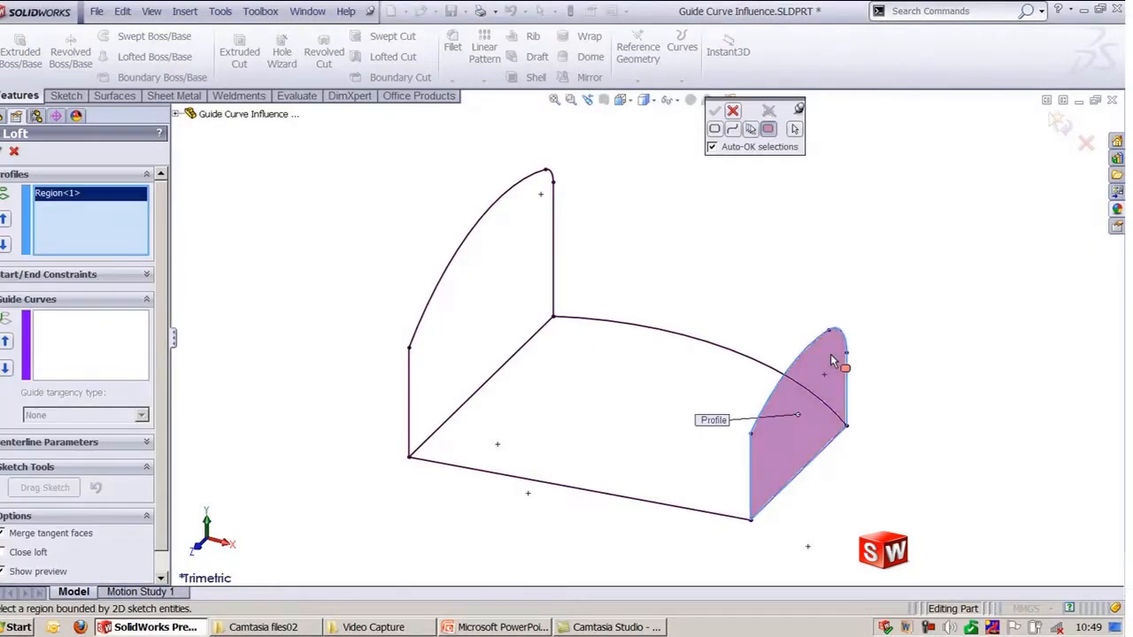
left_click(524, 221)
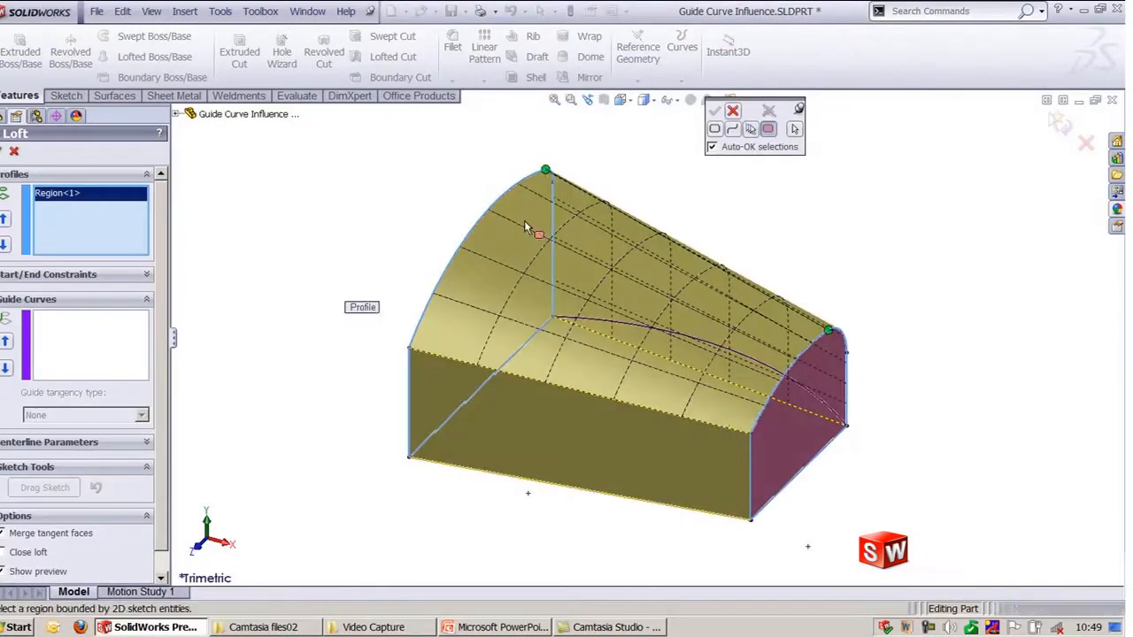
left_click(733, 110)
- Add the base sketch's curved line and its opposite straight line as two open-loop guide curves
left_click(108, 328)
mouse_move(527, 546)
middle_mouse_down()
mouse_move(572, 506)
mouse_move(531, 487)
mouse_move(540, 531)
middle_mouse_up()
middle_click_drag(797, 405, 792, 482)
left_click(792, 483)
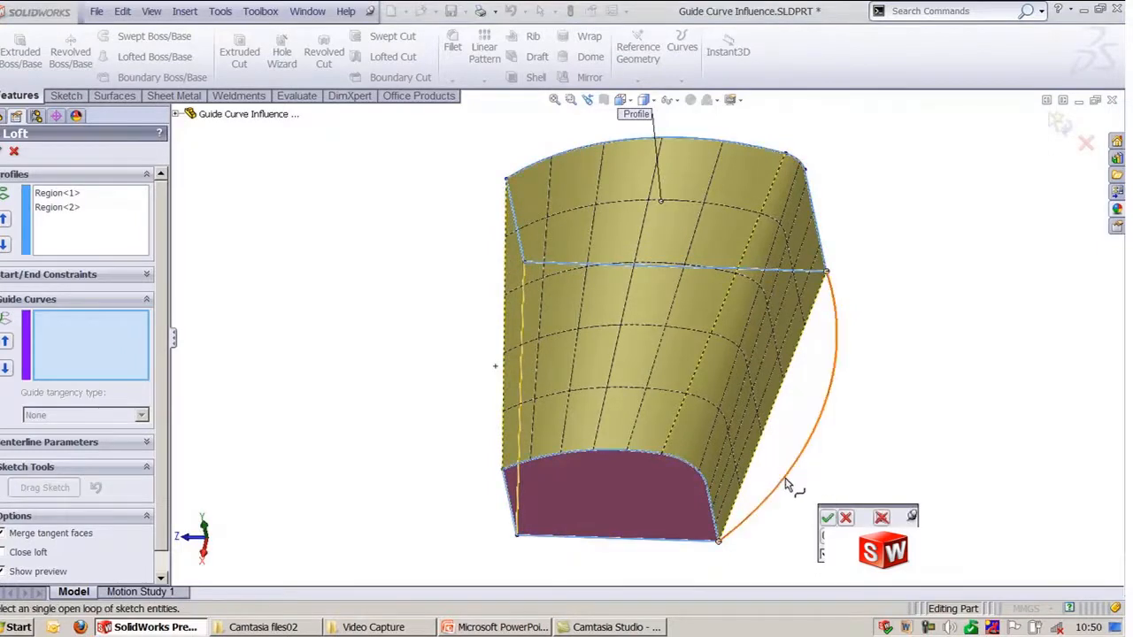
left_click(826, 518)
middle_click_drag(519, 523, 557, 514)
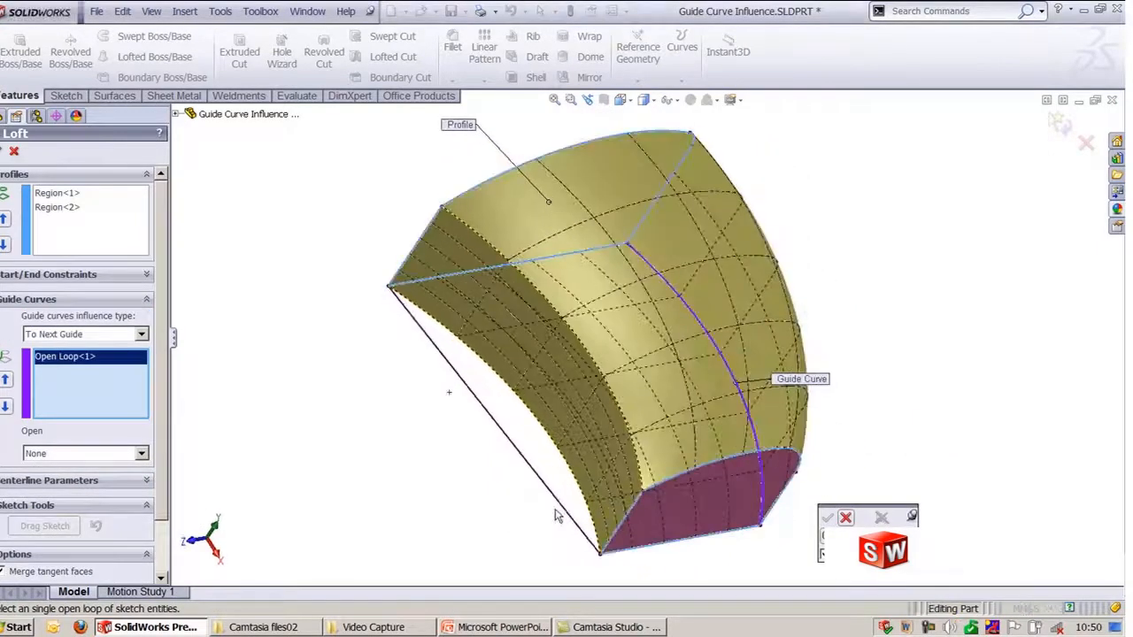
left_click(557, 509)
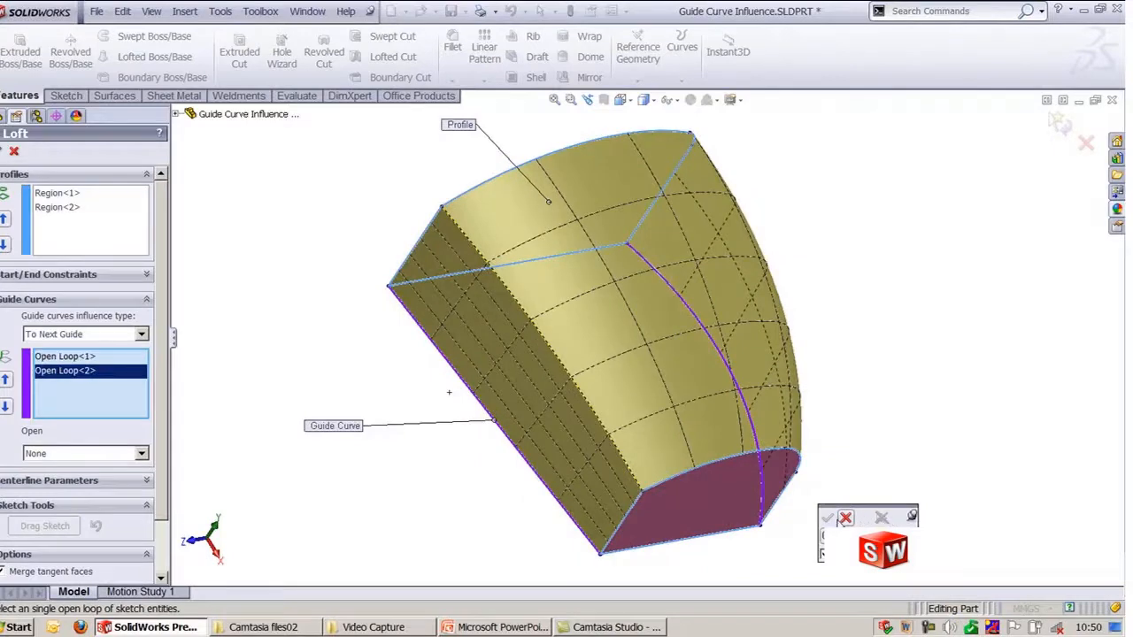
left_click(830, 519)
- Examine the loft preview around the curved guide with the guide curves influence type kept at To Next Guide
middle_click_drag(861, 482, 829, 400)
left_click_drag(359, 509, 414, 445)
left_click_drag(469, 241, 435, 229)
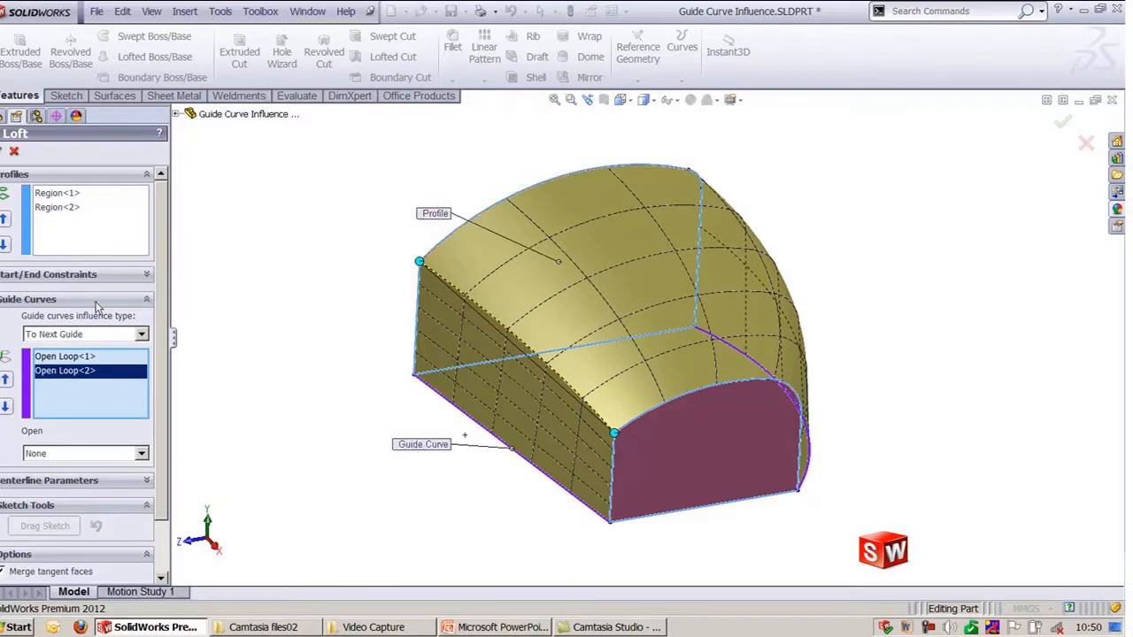
left_click(95, 355)
left_click(93, 338)
left_click(93, 340)
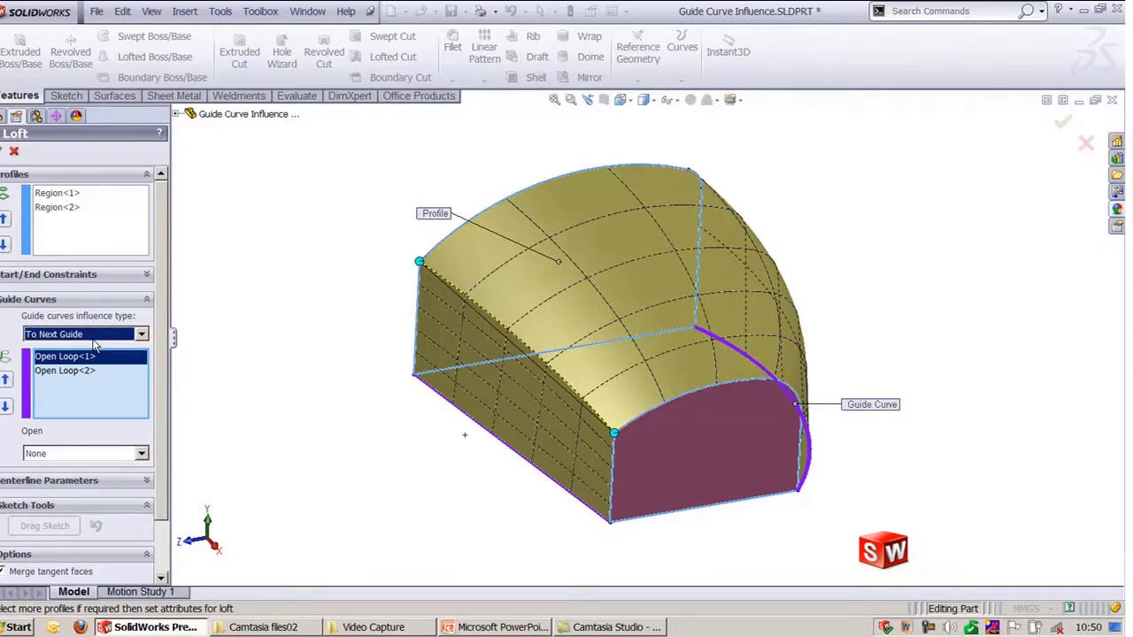
middle_click_drag(857, 301, 819, 306)
left_click(74, 338)
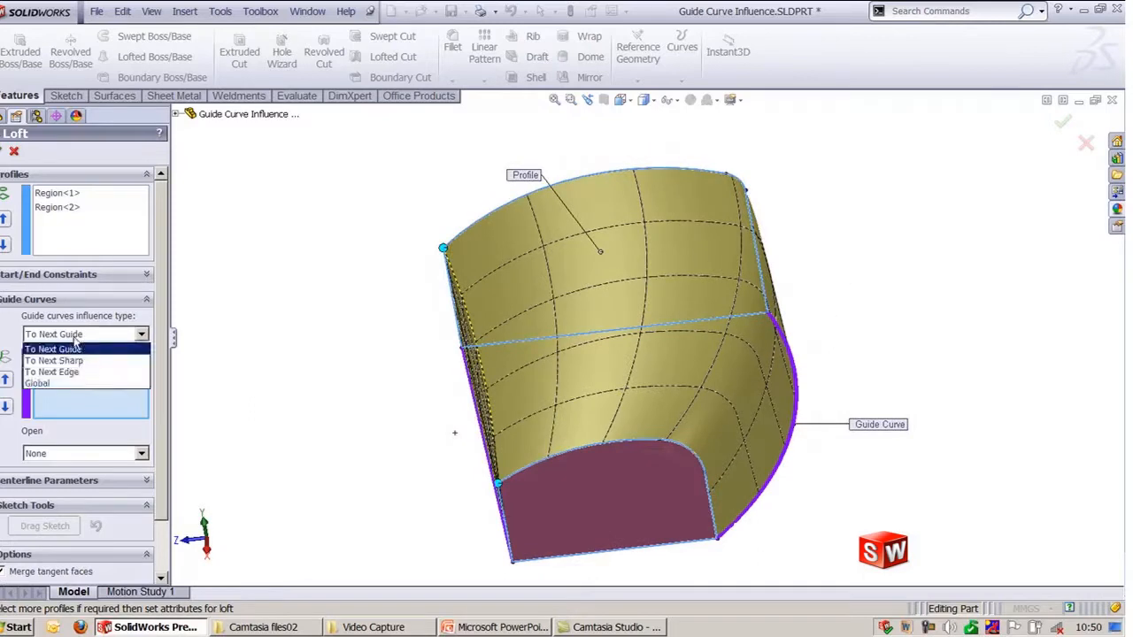
left_click(75, 348)
- Compare the To Next Sharp and To Next Guide influence types on the loft preview, ending on To Next Guide
scroll(75, 343, "down", 1)
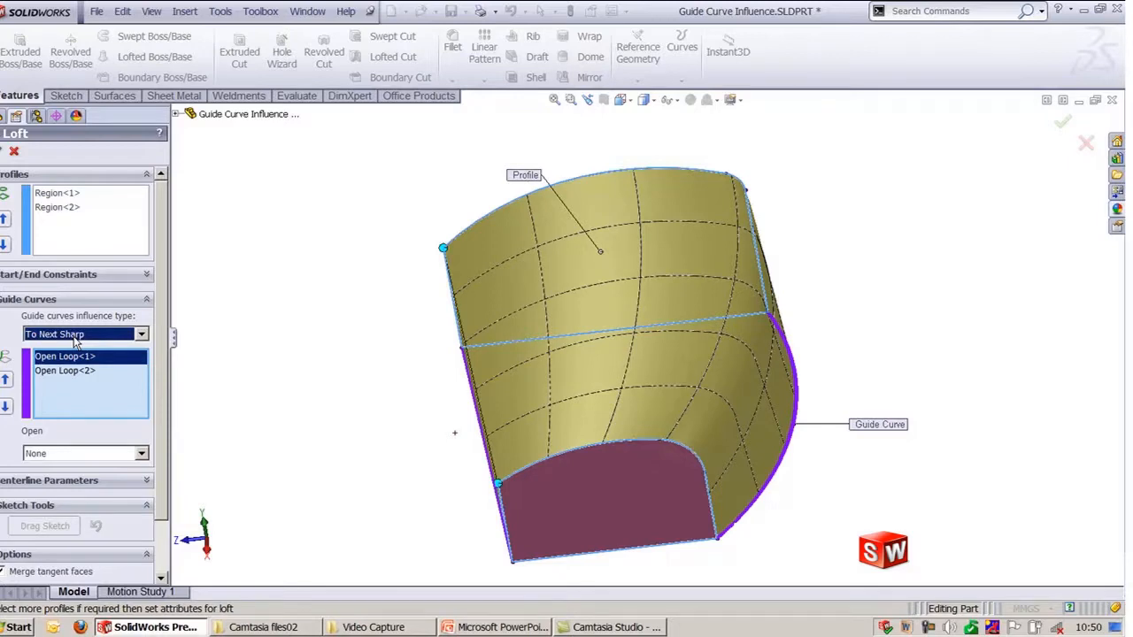
scroll(75, 343, "up", 1)
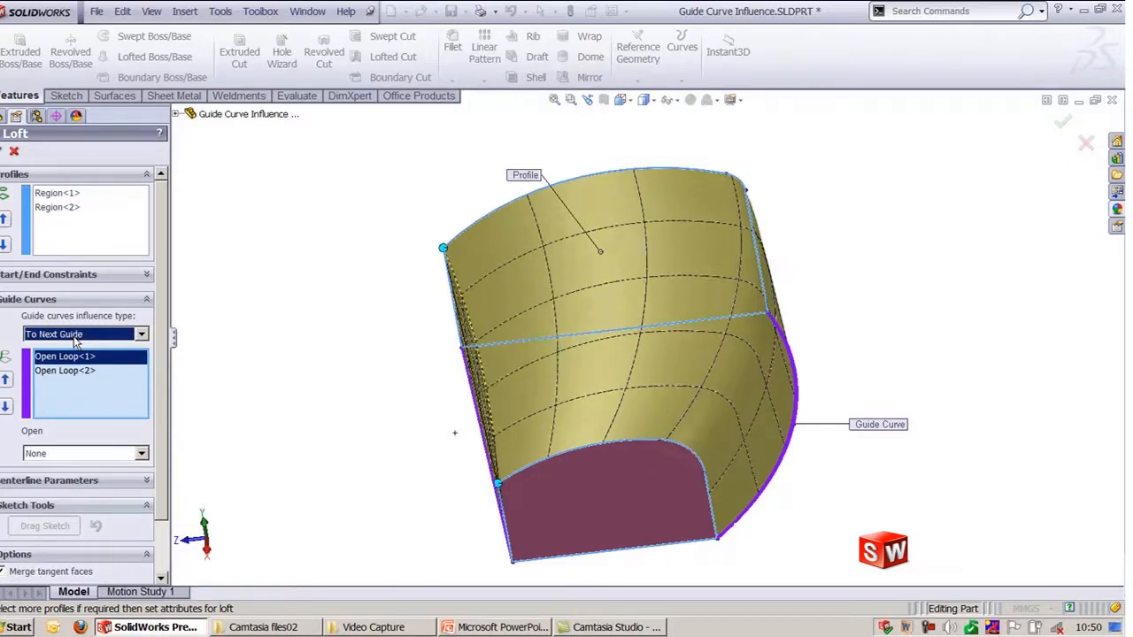
scroll(75, 342, "down", 1)
scroll(75, 342, "up", 1)
middle_click_drag(357, 320, 393, 281)
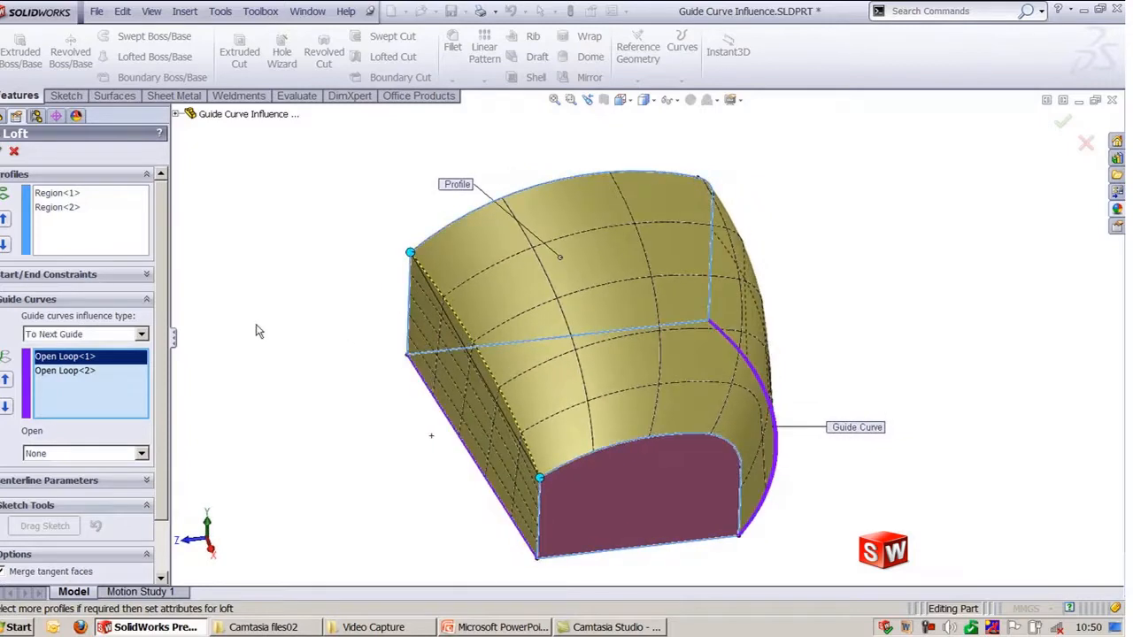
left_click(93, 338)
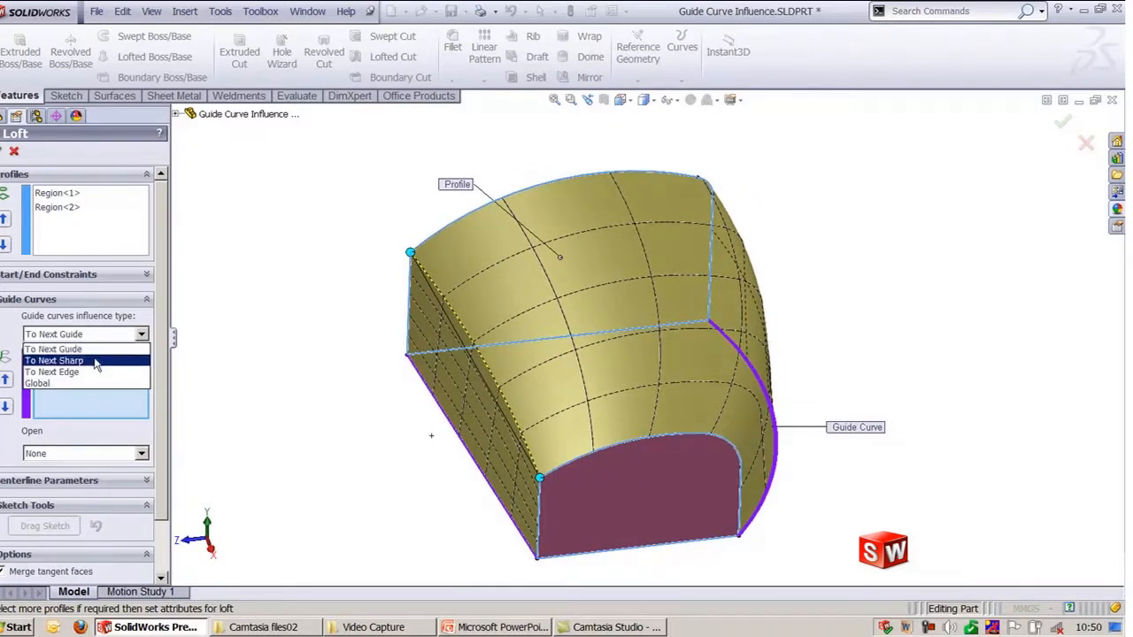
left_click(94, 358)
left_click(93, 337)
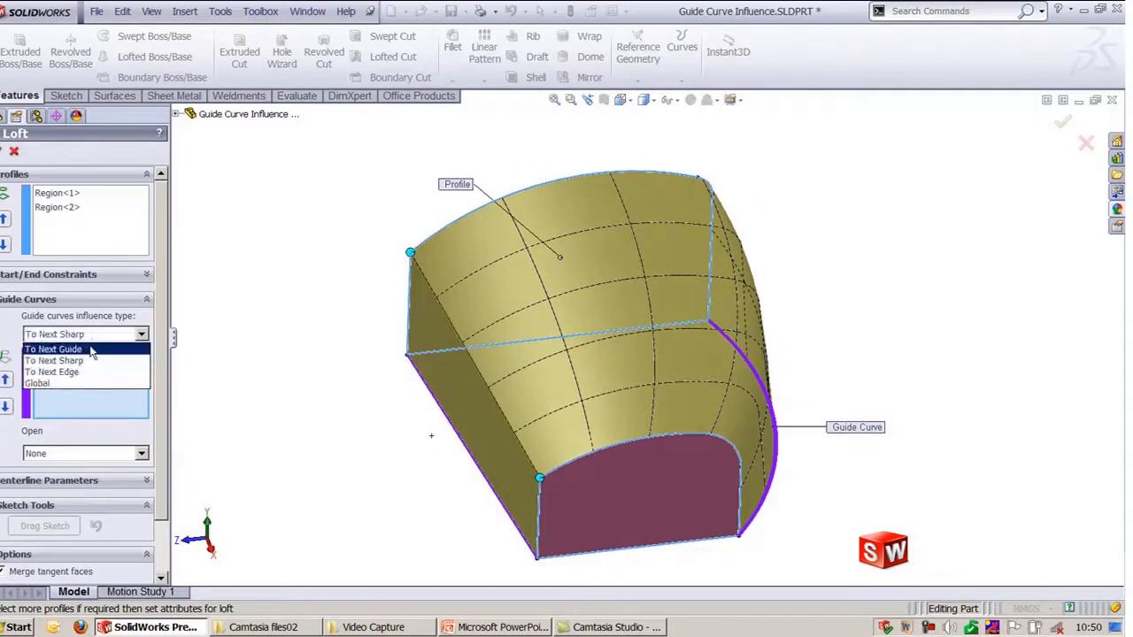
left_click(88, 346)
- Try the To Next Edge guide curves influence type and compare it with To Next Sharp on the loft preview
left_click(141, 333)
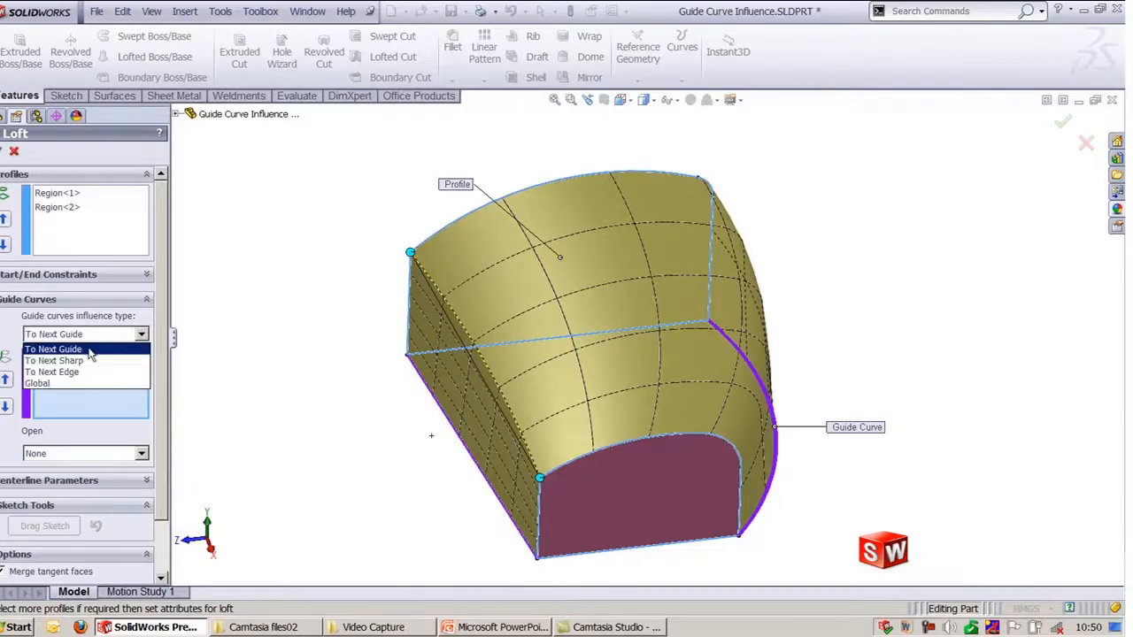
left_click(87, 373)
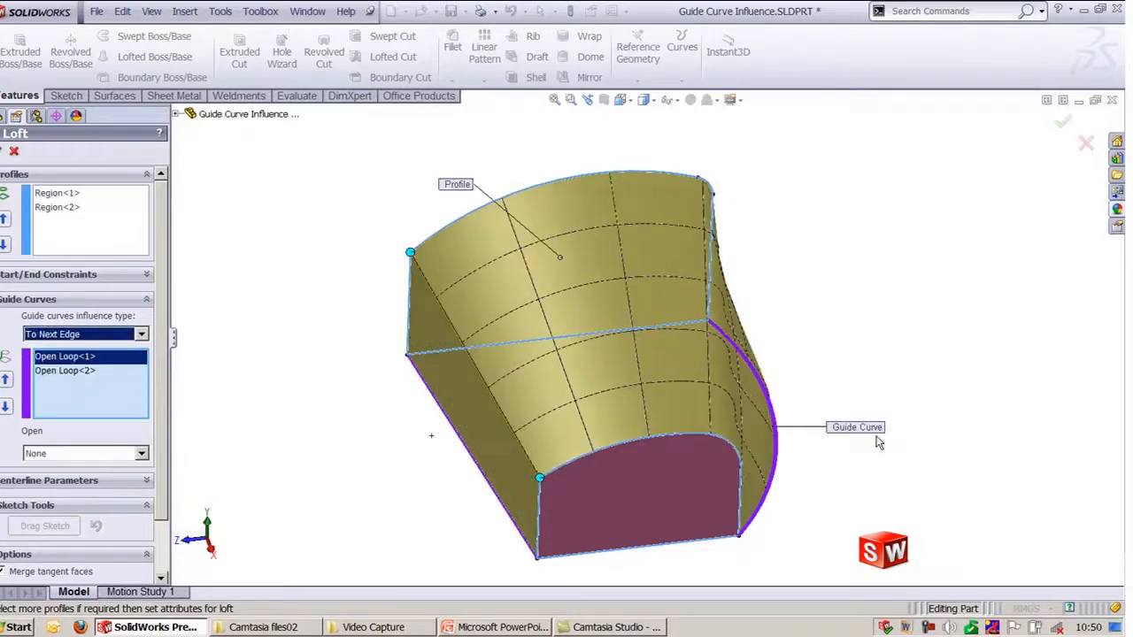
middle_click_drag(836, 354, 793, 303)
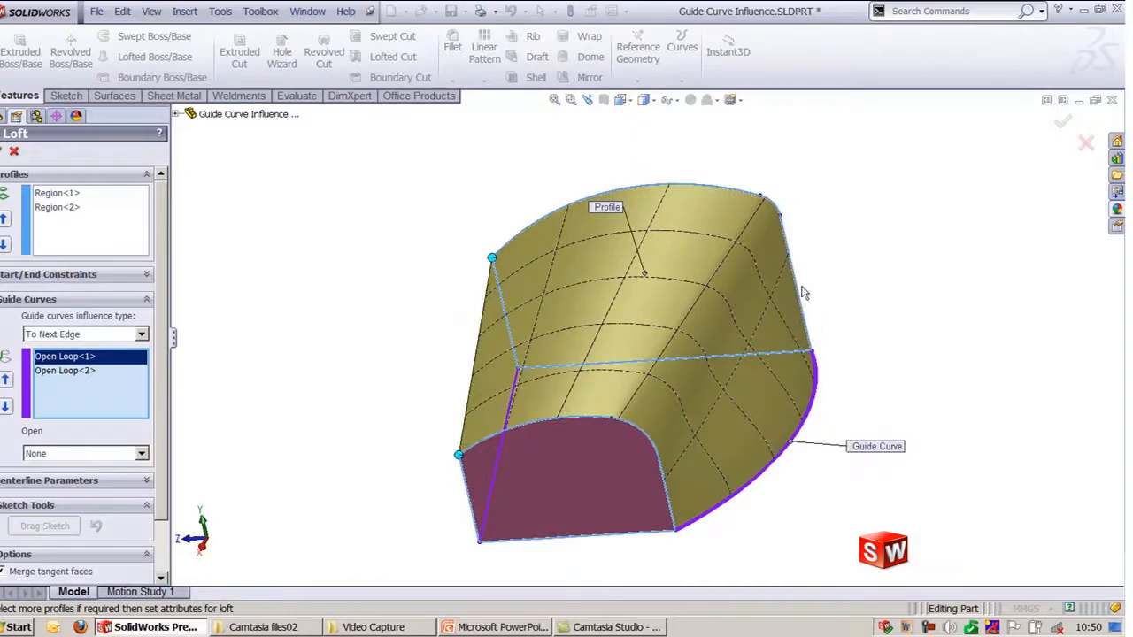
left_click(112, 335)
left_click(89, 361)
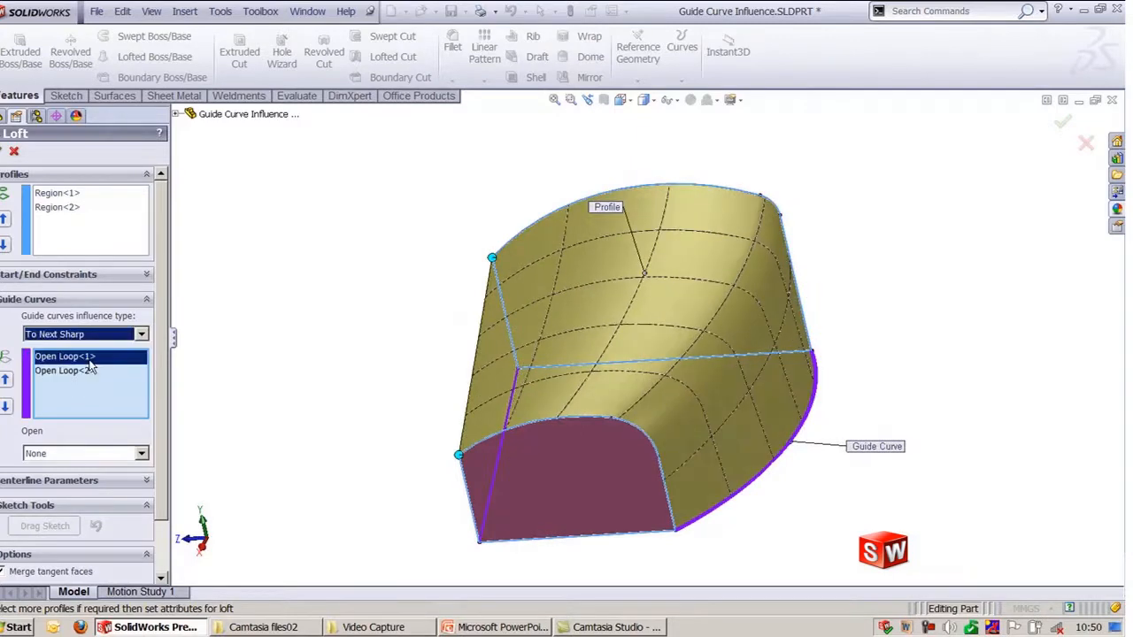
left_click(85, 340)
left_click(87, 373)
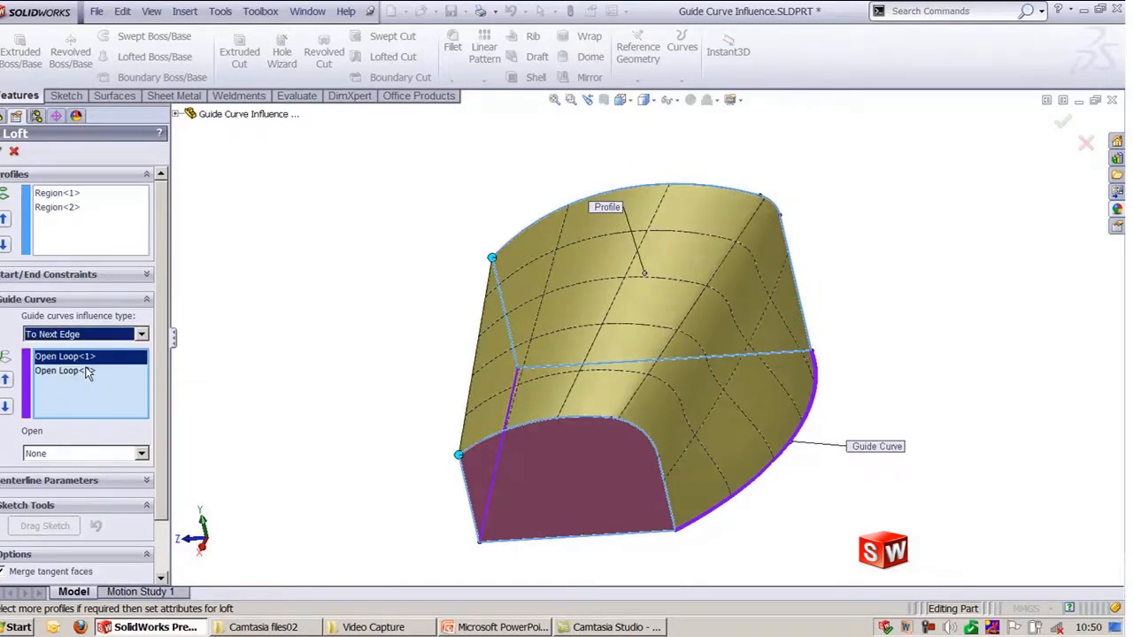
- Try the Global guide curves influence type and return the setting to To Next Guide
left_click(90, 336)
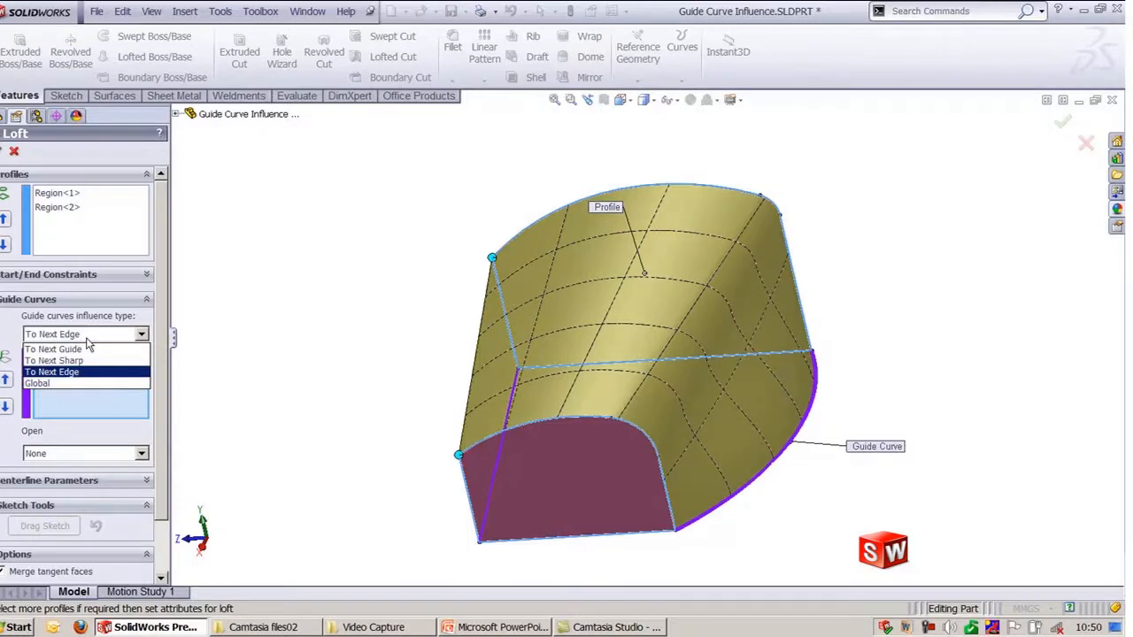
left_click(73, 384)
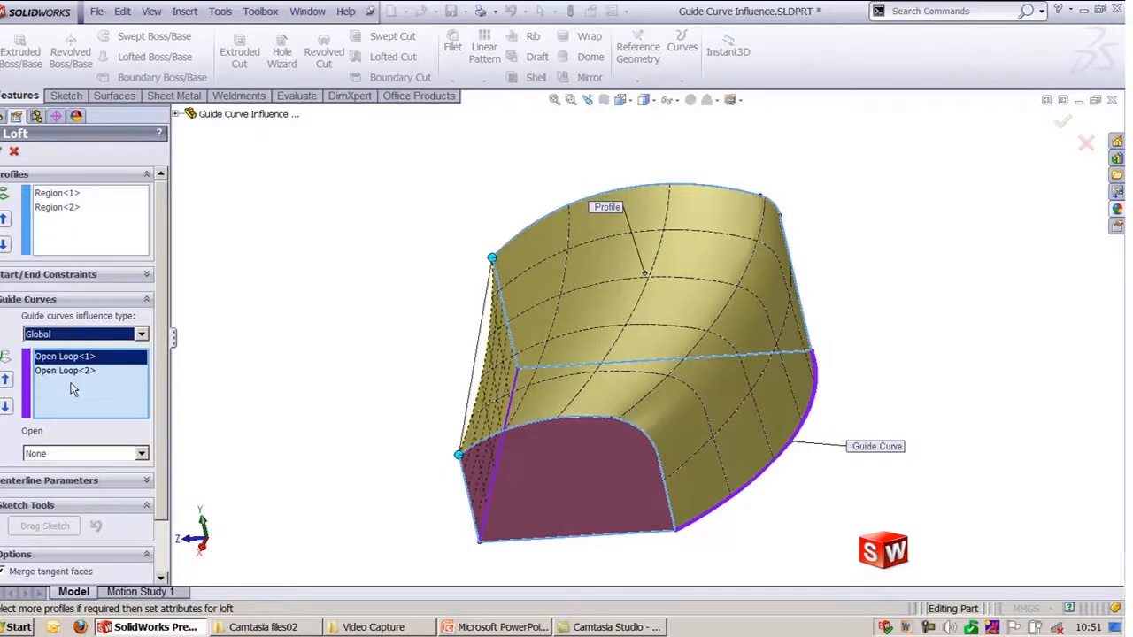
left_click(115, 339)
left_click(115, 339)
left_click(115, 339)
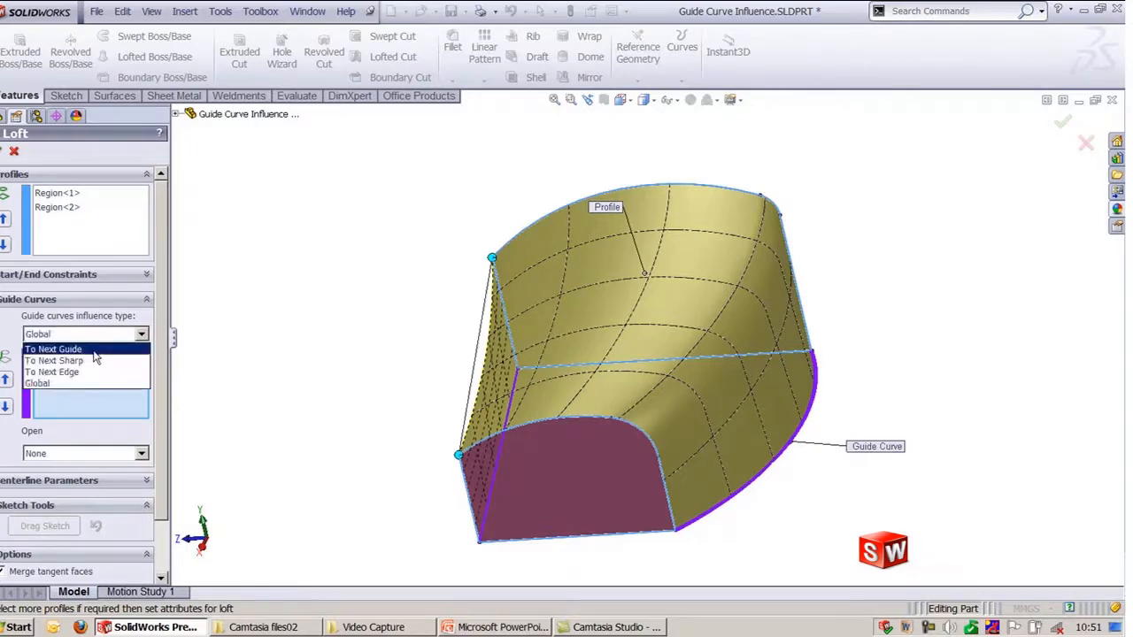
left_click(93, 351)
- View the loft preview from the front and the right side, keeping the To Next Guide influence type
middle_click_drag(426, 352, 456, 341)
key("ctrl+1")
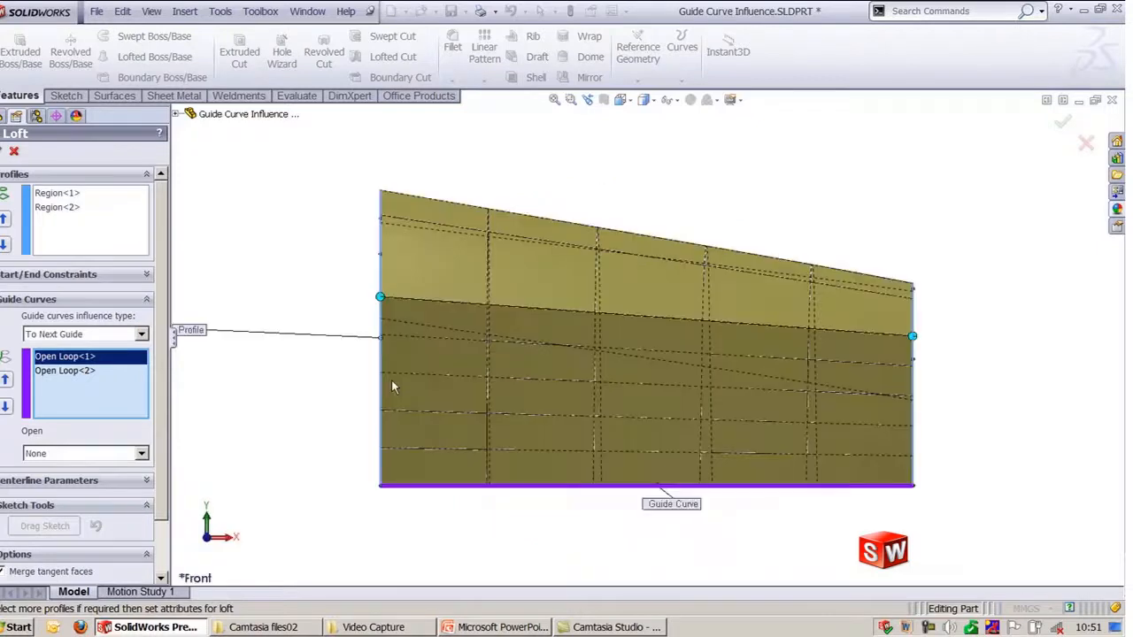
key("ctrl+4")
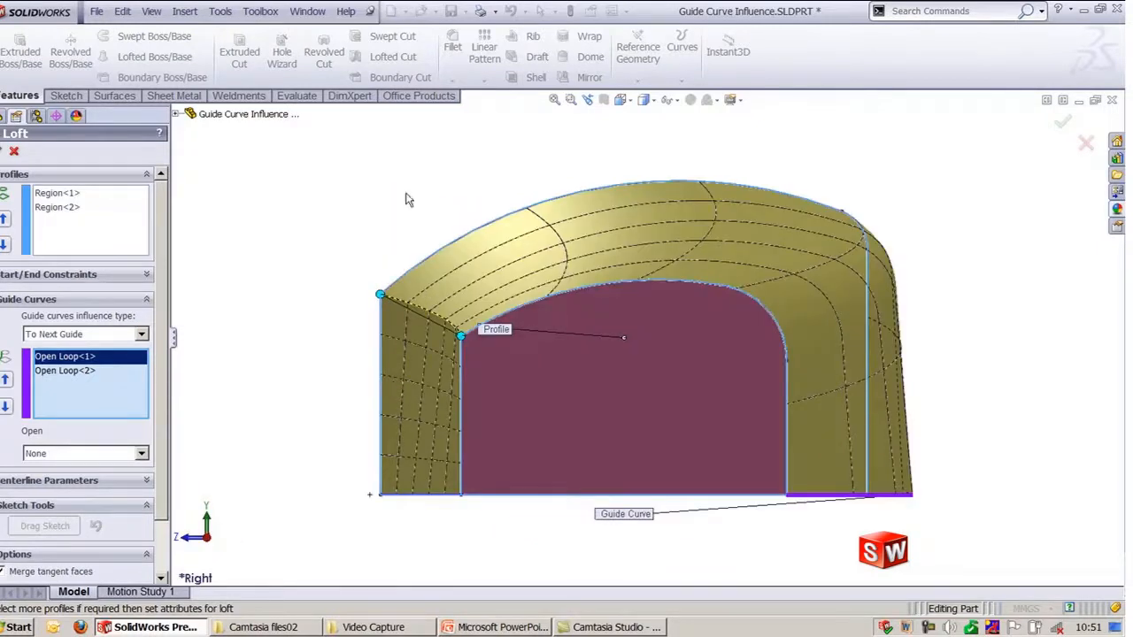
left_click(63, 338)
left_click(62, 346)
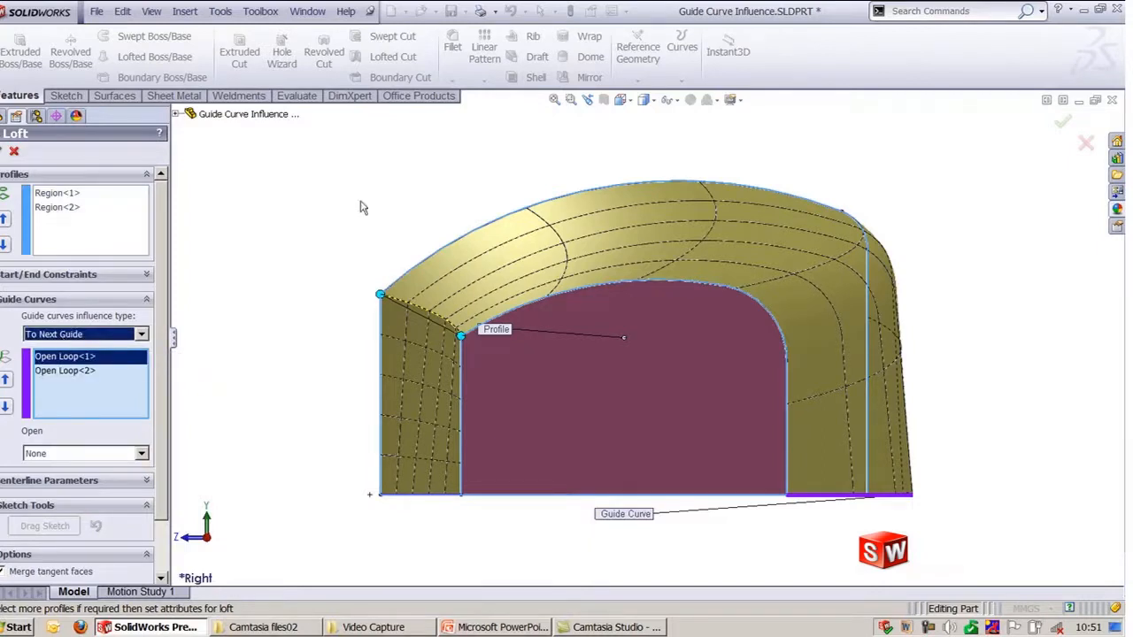
- Compare the To Next Guide, To Next Sharp and Global influence types on the side view of the loft preview, and cancel the loft
key("Down")
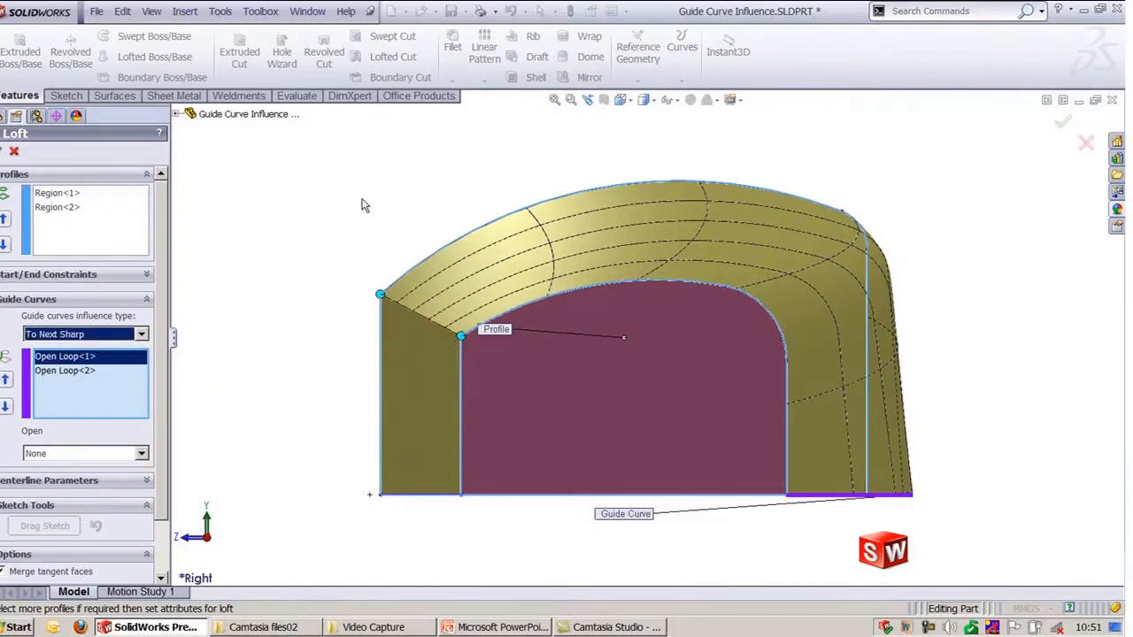
key("Up")
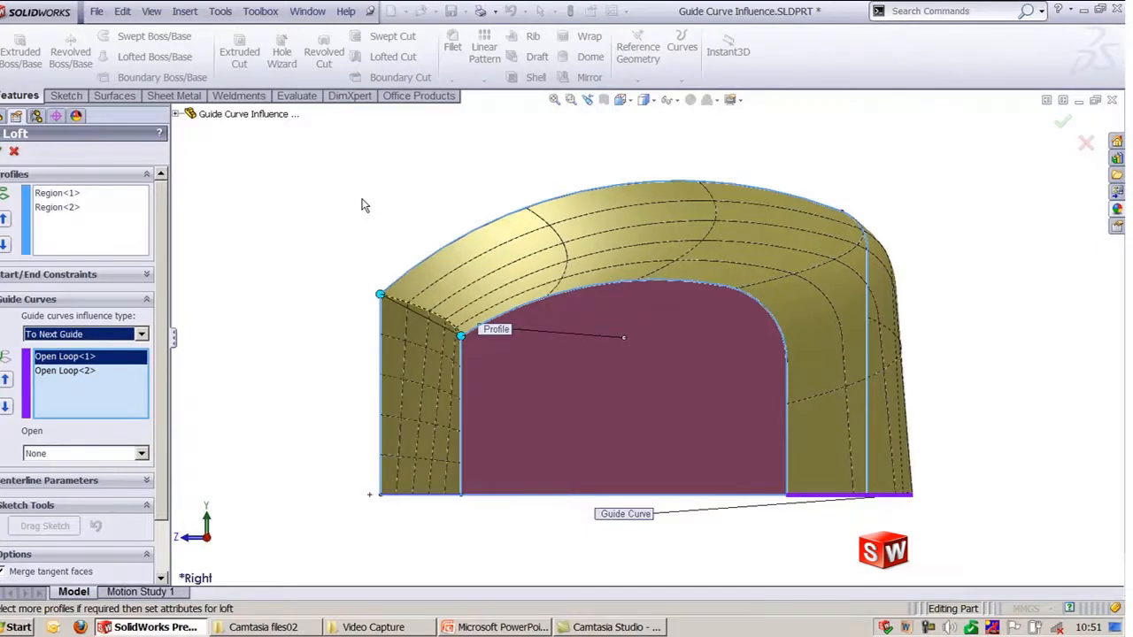
key("Down")
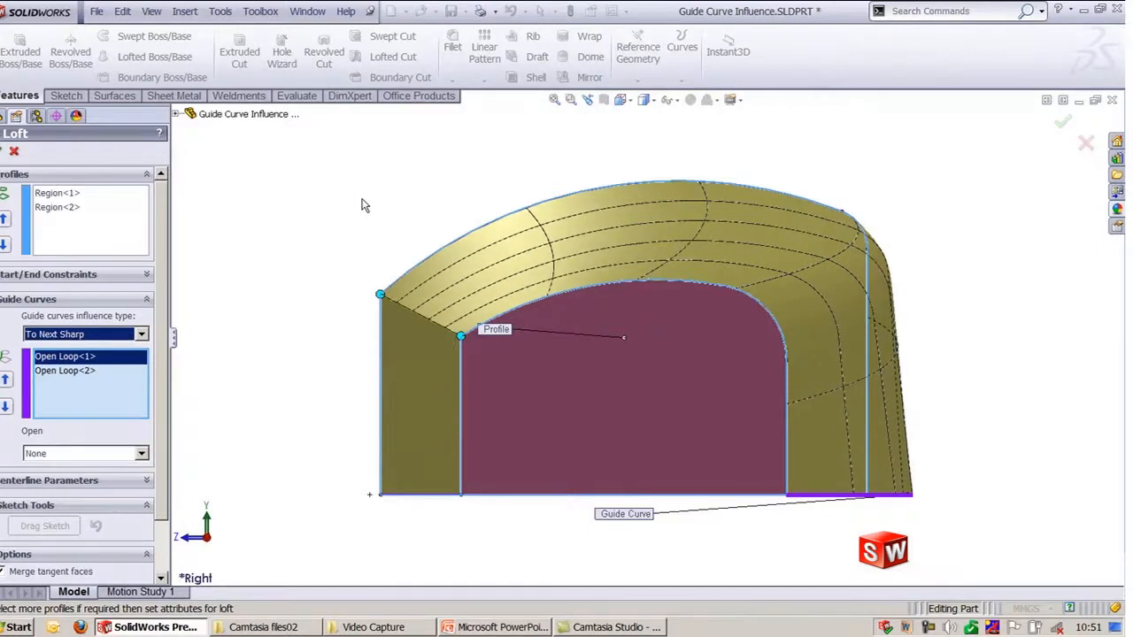
key("Down")
key("Up")
key("Down")
key("Down")
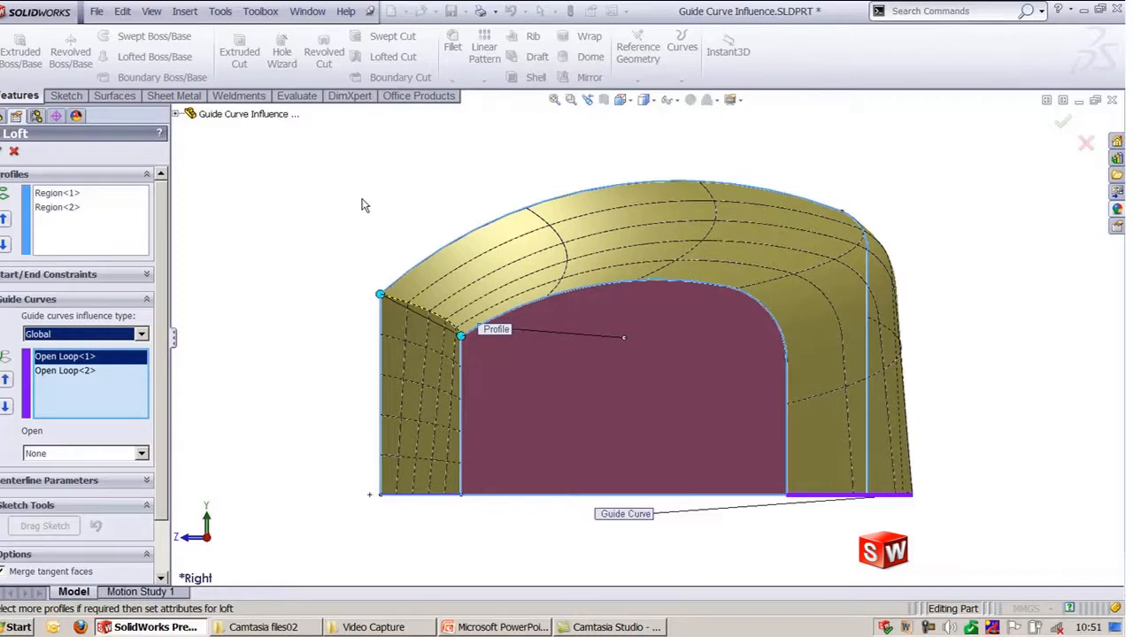
left_click(14, 154)
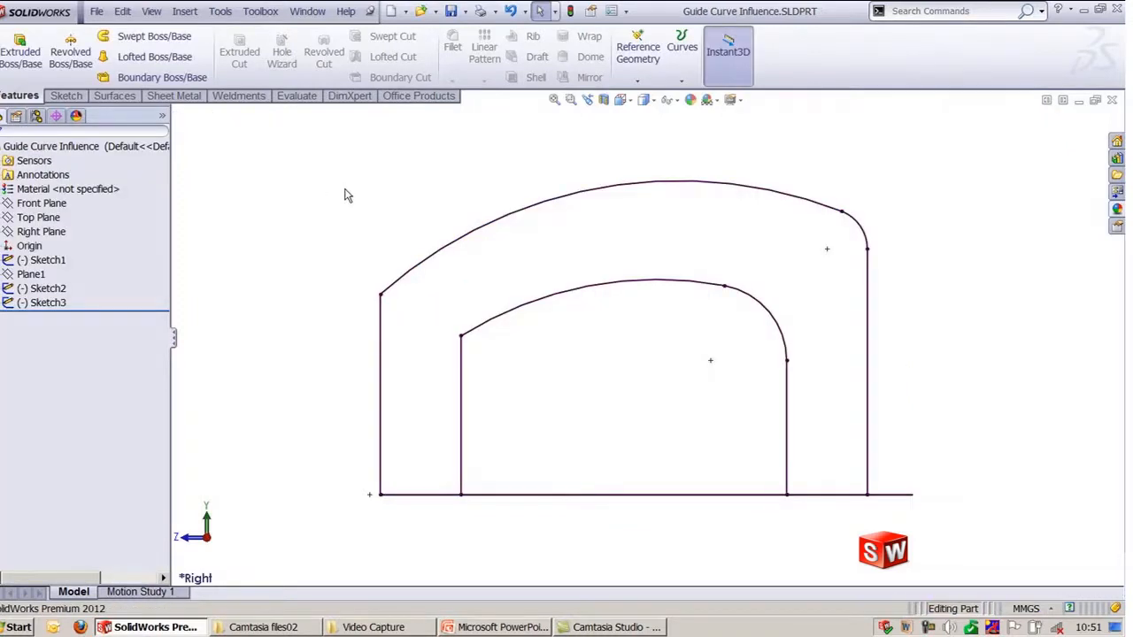
- Switch to the open part Thin Feature_Loft.SLDPRT and orient its profile sketches for lofting
key("ctrl+7")
left_click(299, 17)
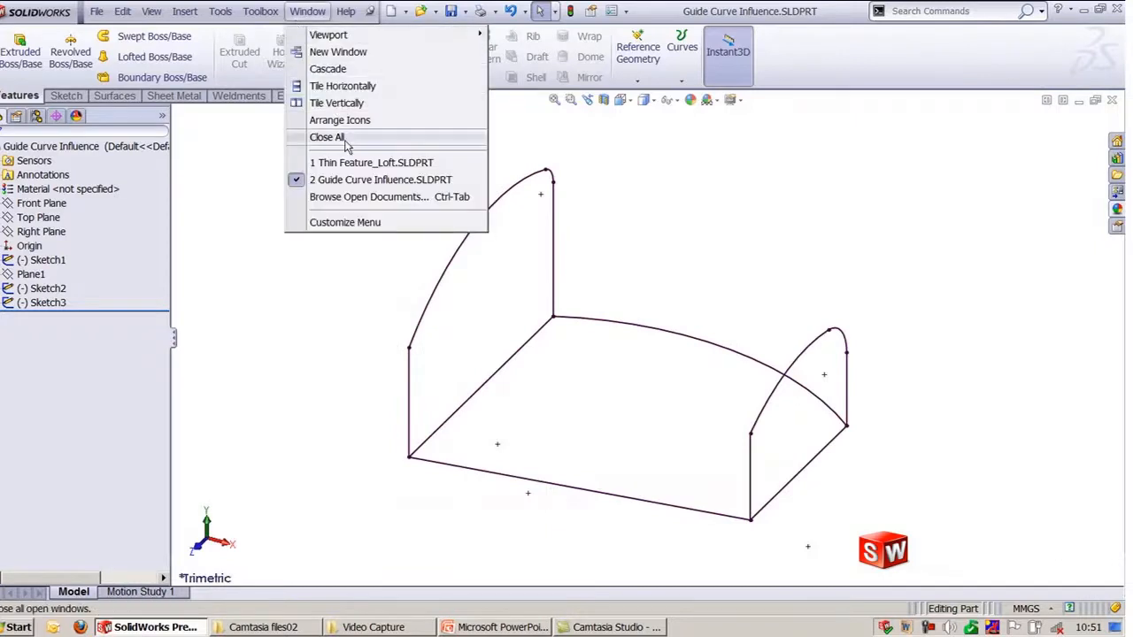
left_click(371, 163)
mouse_move(626, 438)
middle_mouse_down()
mouse_move(664, 437)
mouse_move(653, 443)
middle_mouse_up()
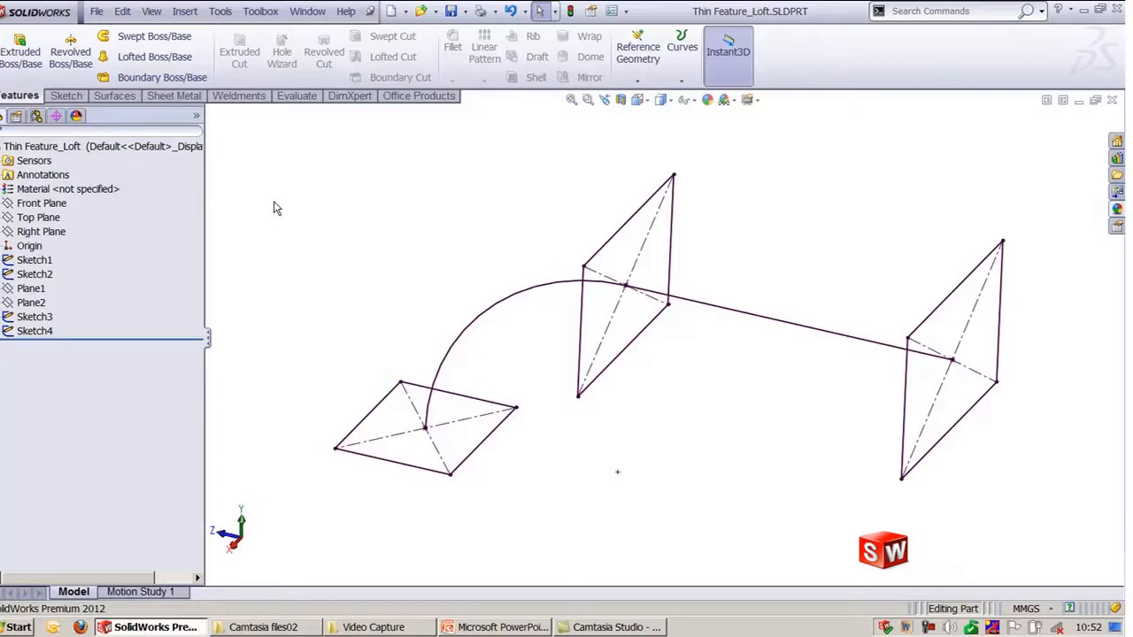
- Start a lofted boss using the three rectangular sketch regions as profiles, in order from the straight end to the horizontal one
left_click(157, 58)
left_click(742, 130)
left_click(947, 391)
left_click(623, 349)
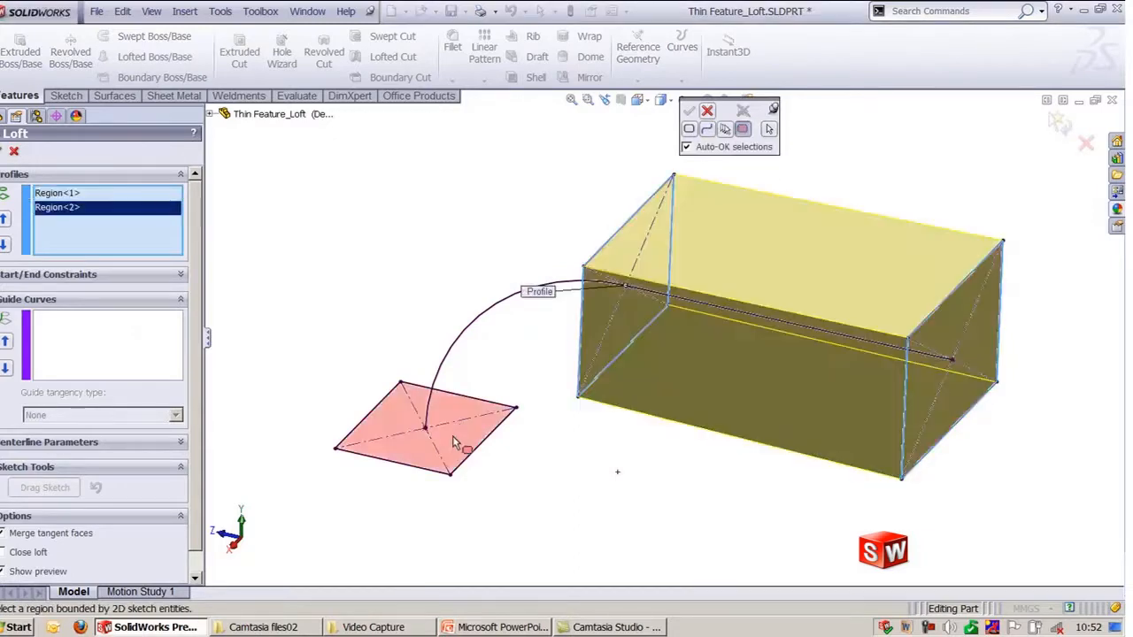
left_click(452, 435)
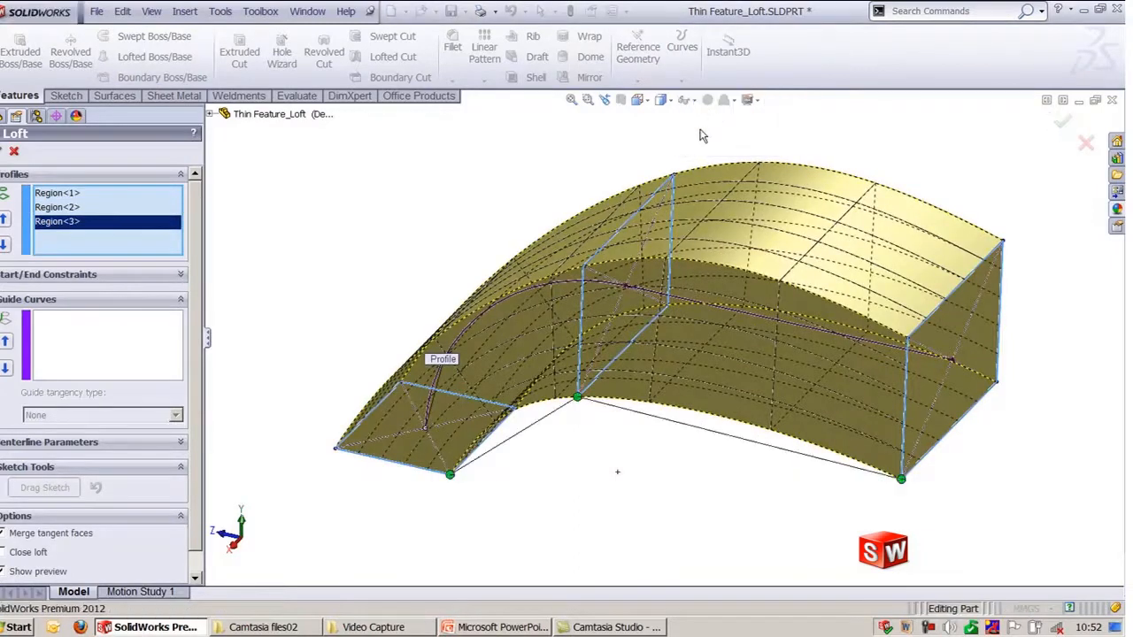
- Use the path sketch running through the profile centres, Sketch1, as the loft's centerline
mouse_move(628, 489)
middle_mouse_down()
mouse_move(666, 412)
mouse_move(688, 457)
mouse_move(637, 470)
middle_mouse_up()
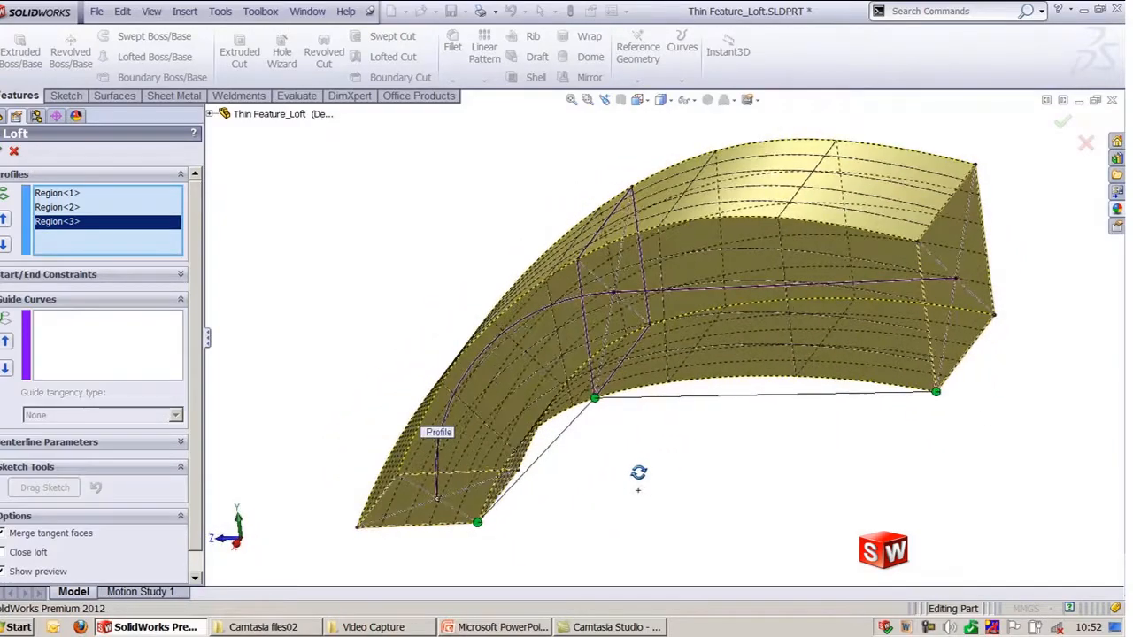
left_click(142, 363)
left_click(129, 443)
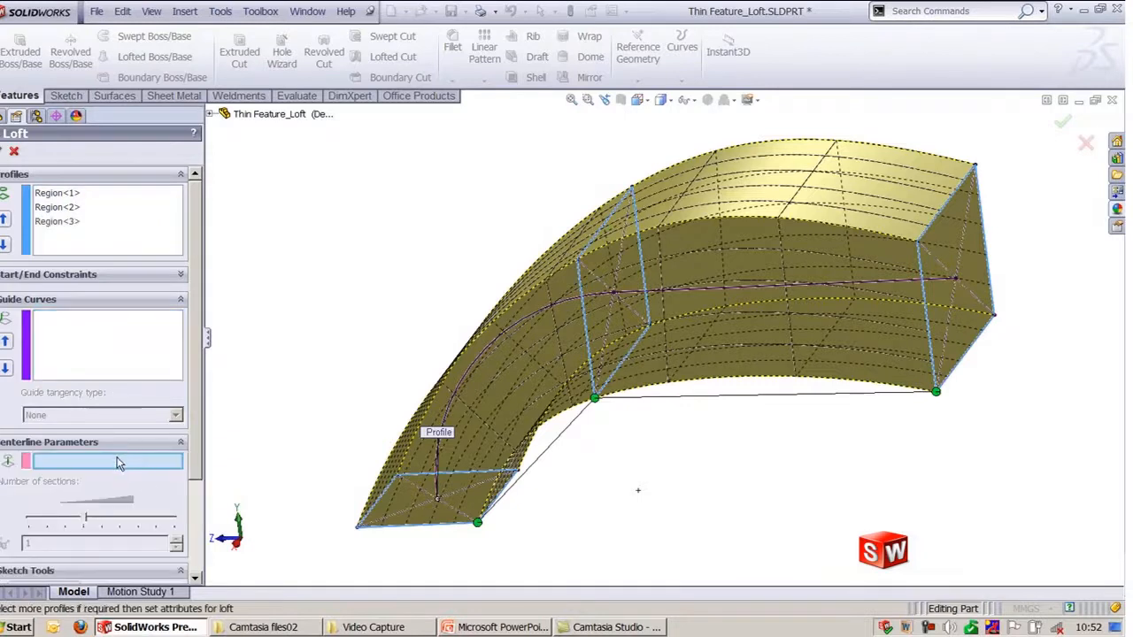
left_click(467, 392)
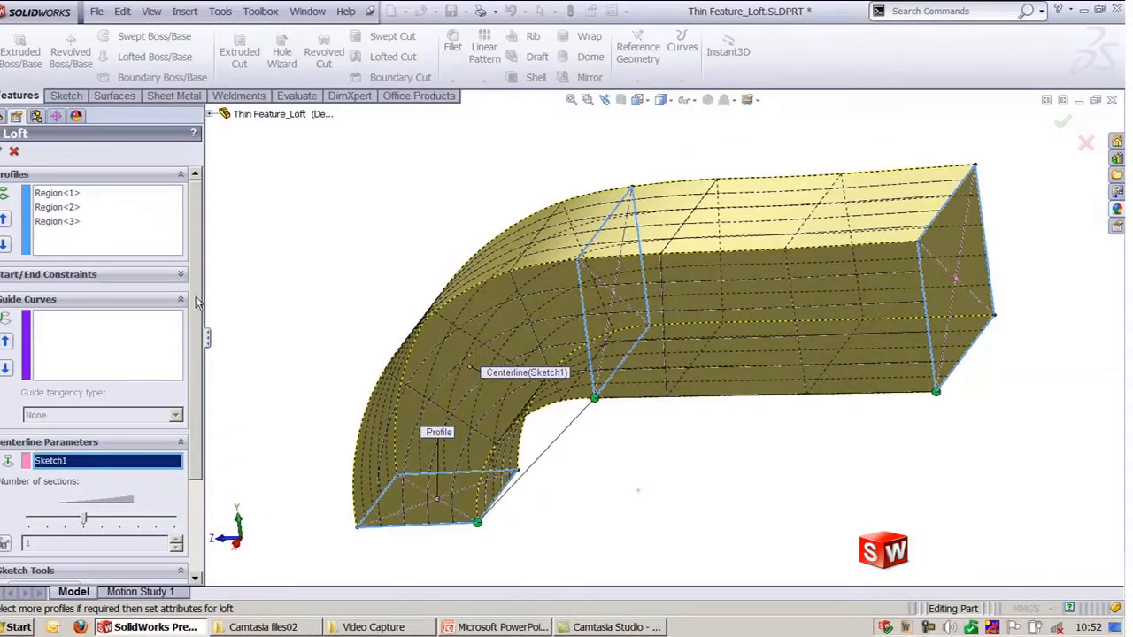
- Make the loft a one-direction thin feature with 1.00 mm wall thickness and create it
scroll(199, 302, "down", 3)
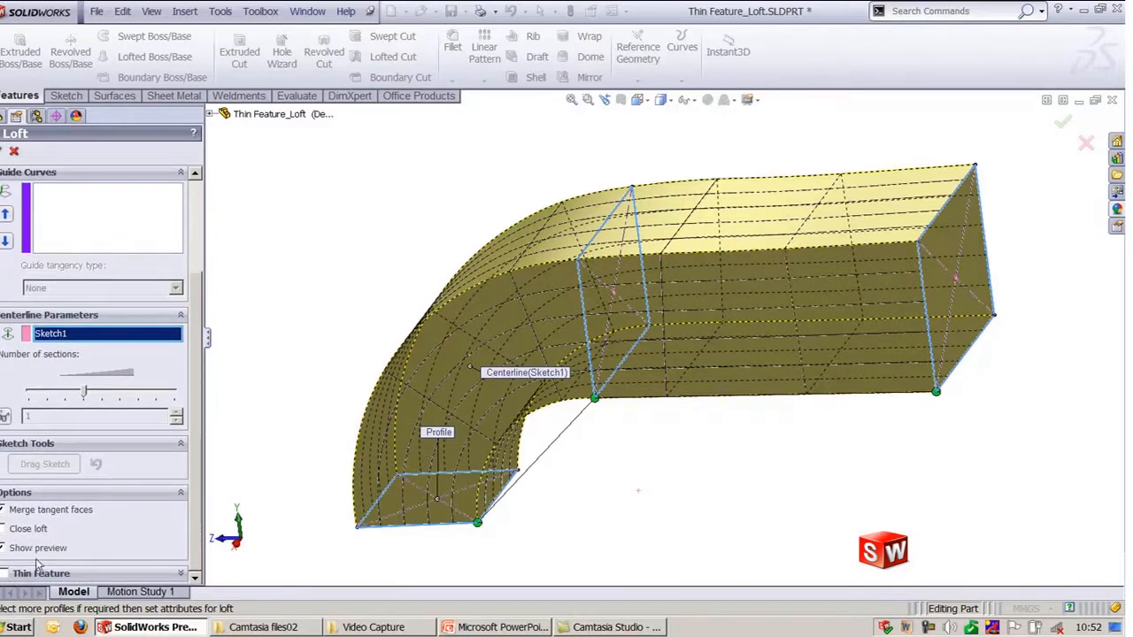
left_click(37, 575)
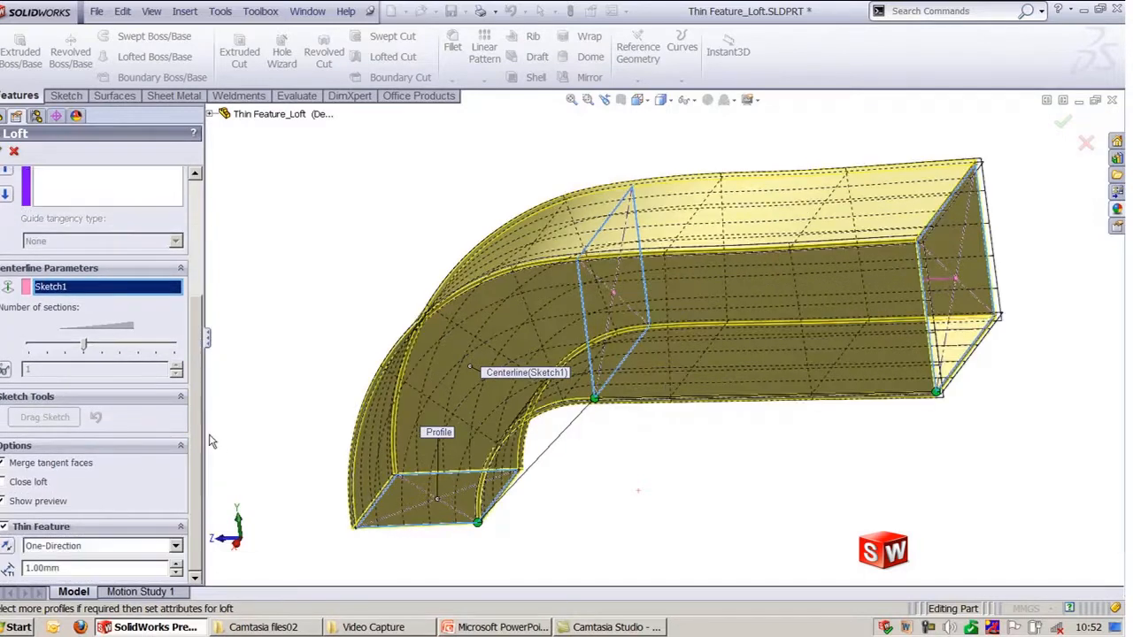
middle_click_drag(903, 370, 844, 379)
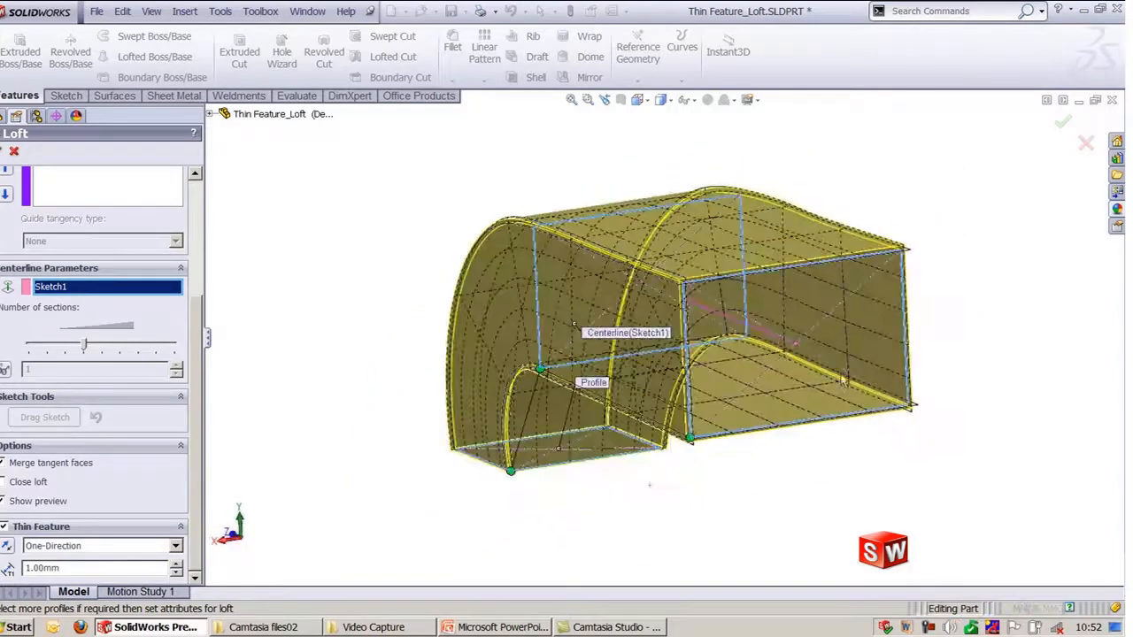
left_click(1063, 122)
left_click(991, 205)
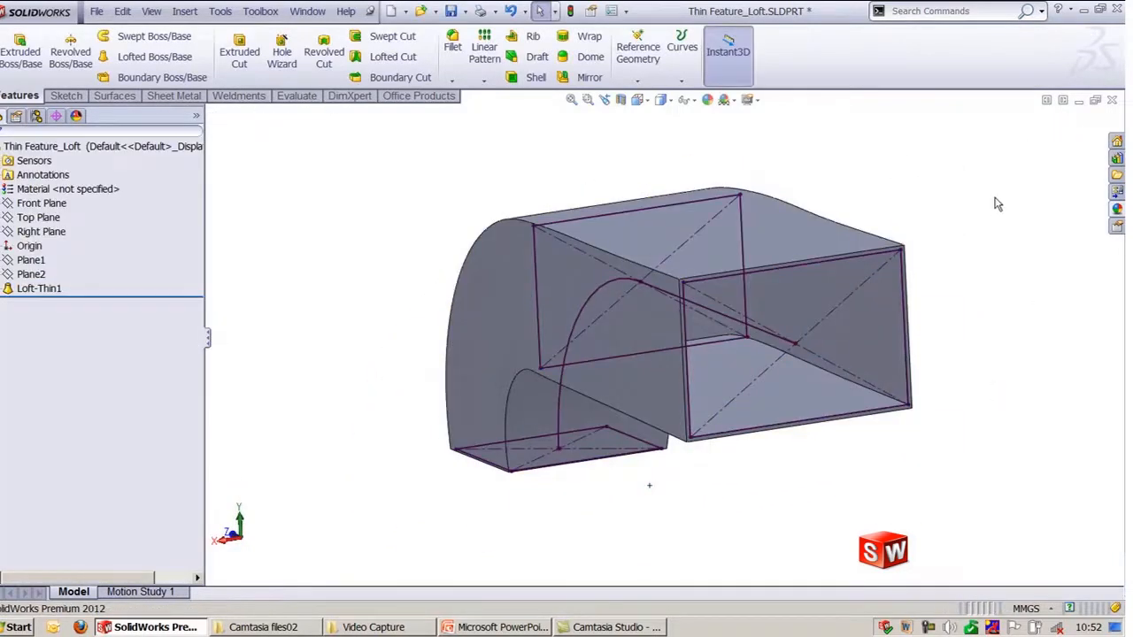
key("ctrl+7")
middle_click_drag(868, 431, 794, 279)
scroll(801, 270, "down", 3)
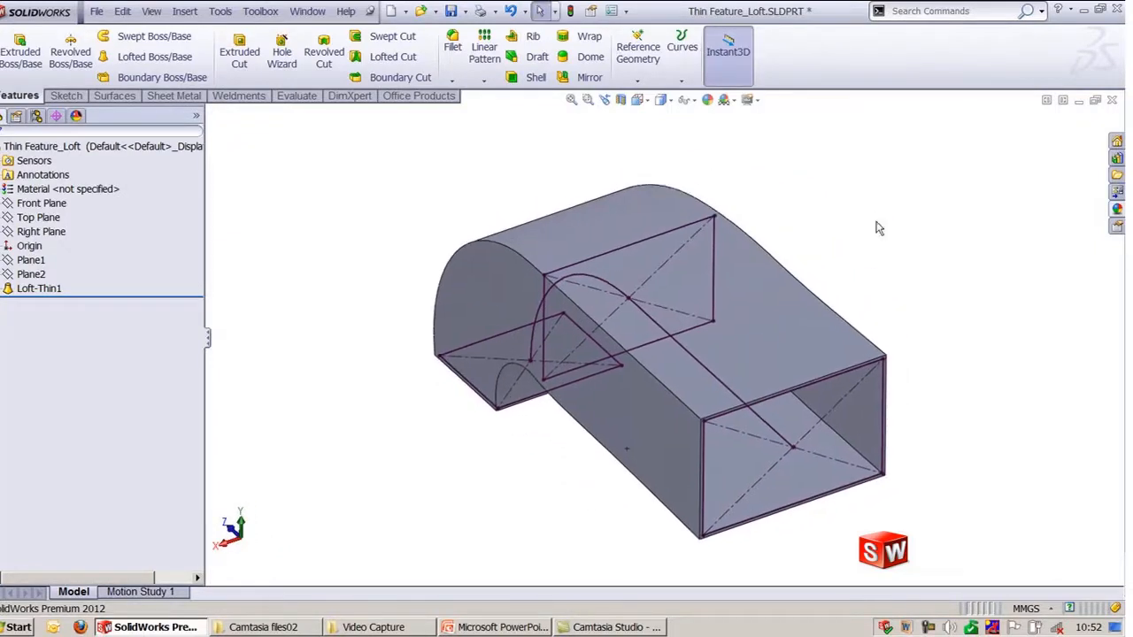
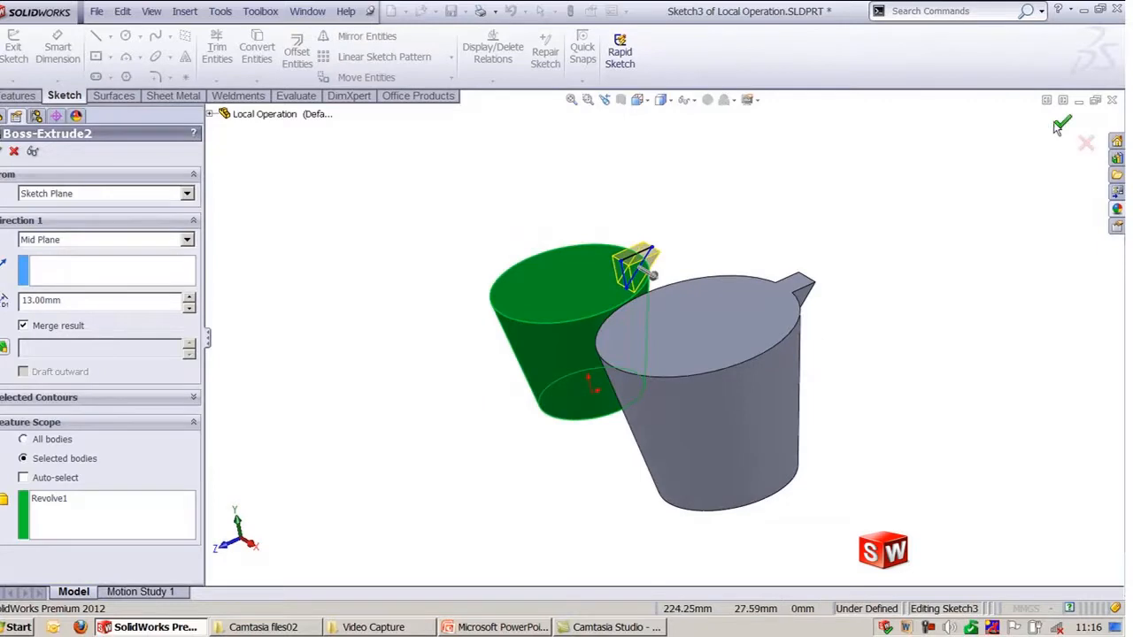
- Highlight the Boss-Extrude1, Boss-Extrude2 and Boss-Extrude3 features in the Local Operation part to see which geometry each one makes
middle_click_drag(784, 225, 868, 317)
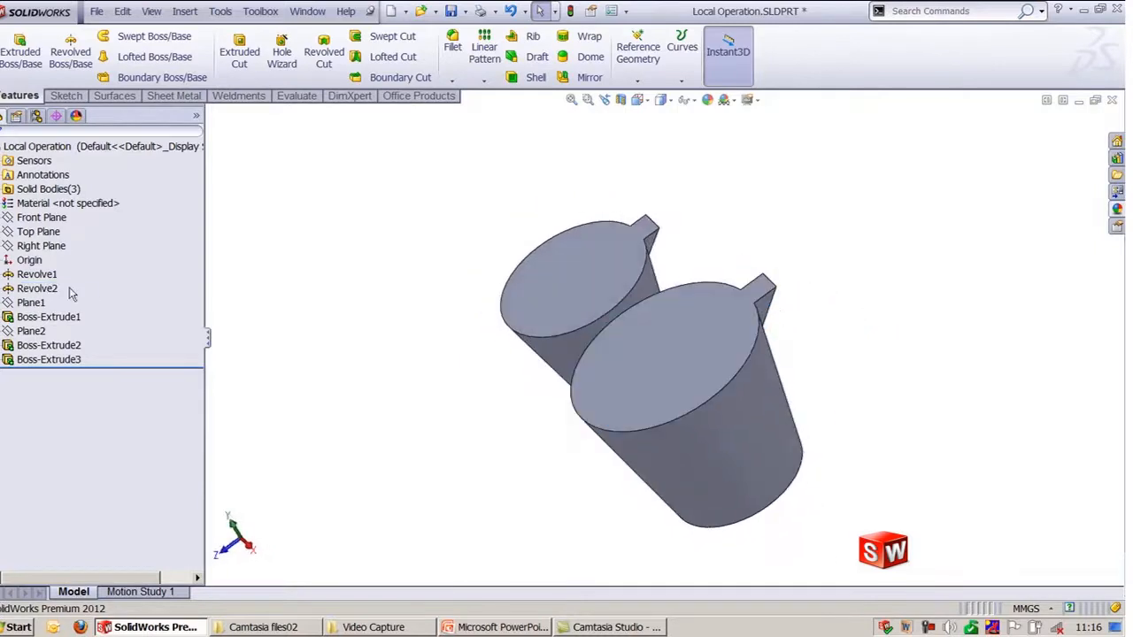
left_click(51, 346)
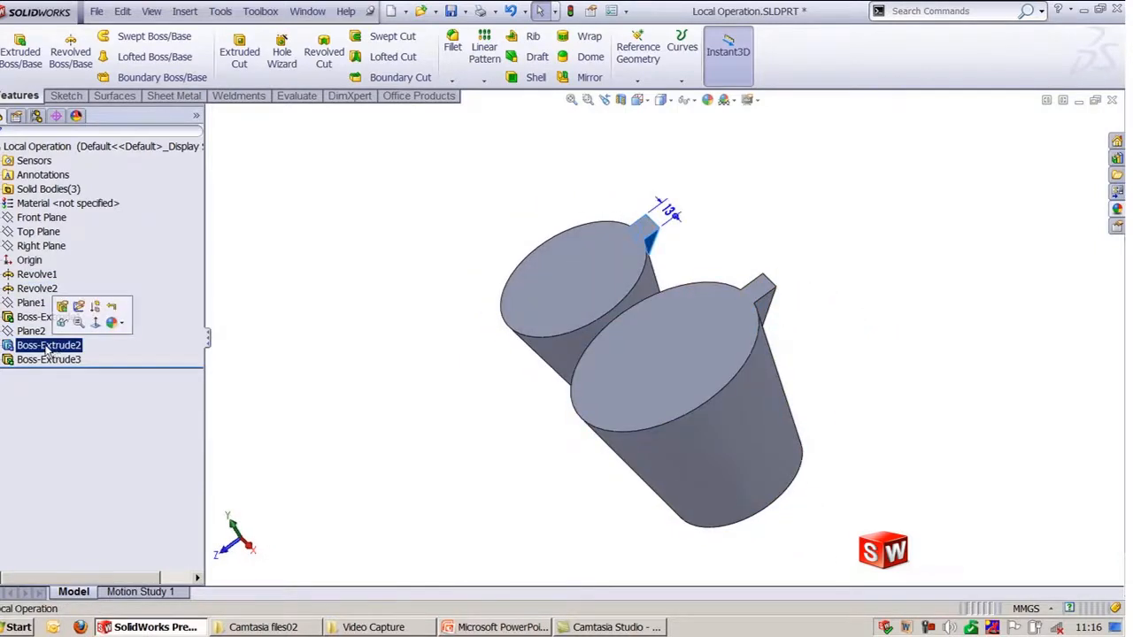
left_click(42, 317)
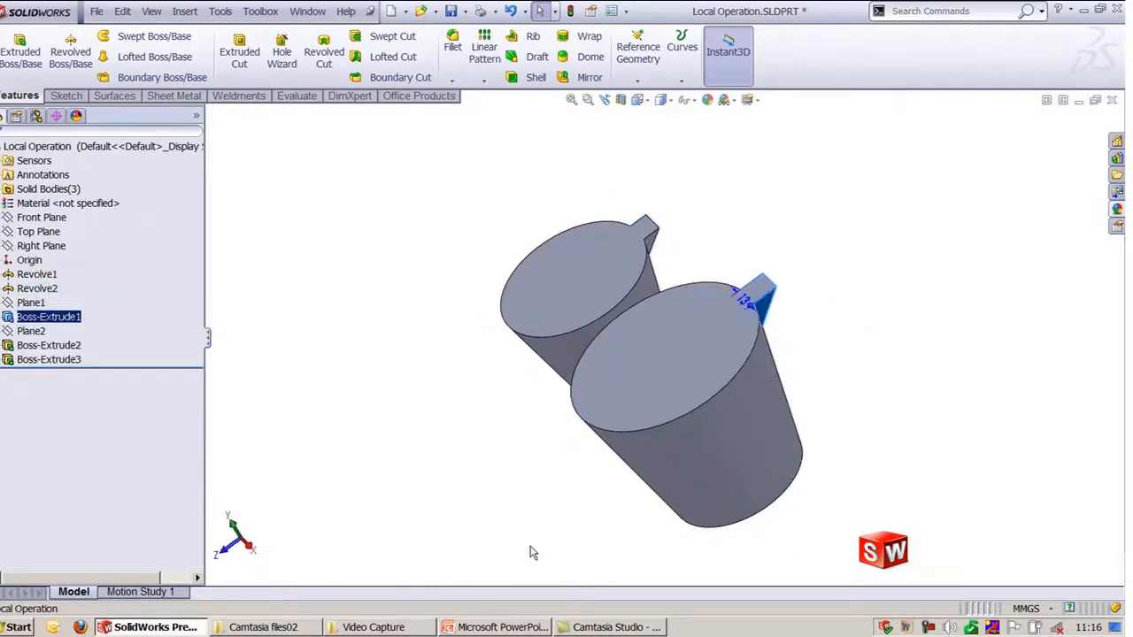
left_click(547, 482)
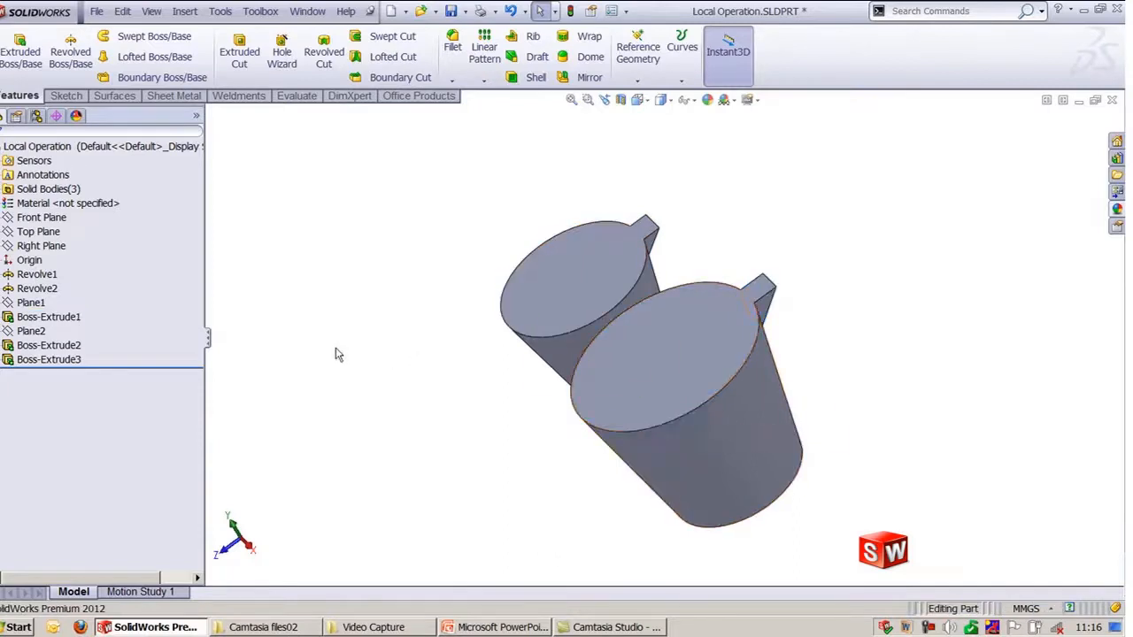
left_click(51, 346)
left_click(48, 359)
- Check the Merge result option in the definition of Boss-Extrude3, the connecting bar, close it, and list the part's solid bodies
middle_click_drag(248, 480, 297, 469)
left_click(0, 360)
left_click(54, 362)
left_click(49, 359)
left_click(99, 320)
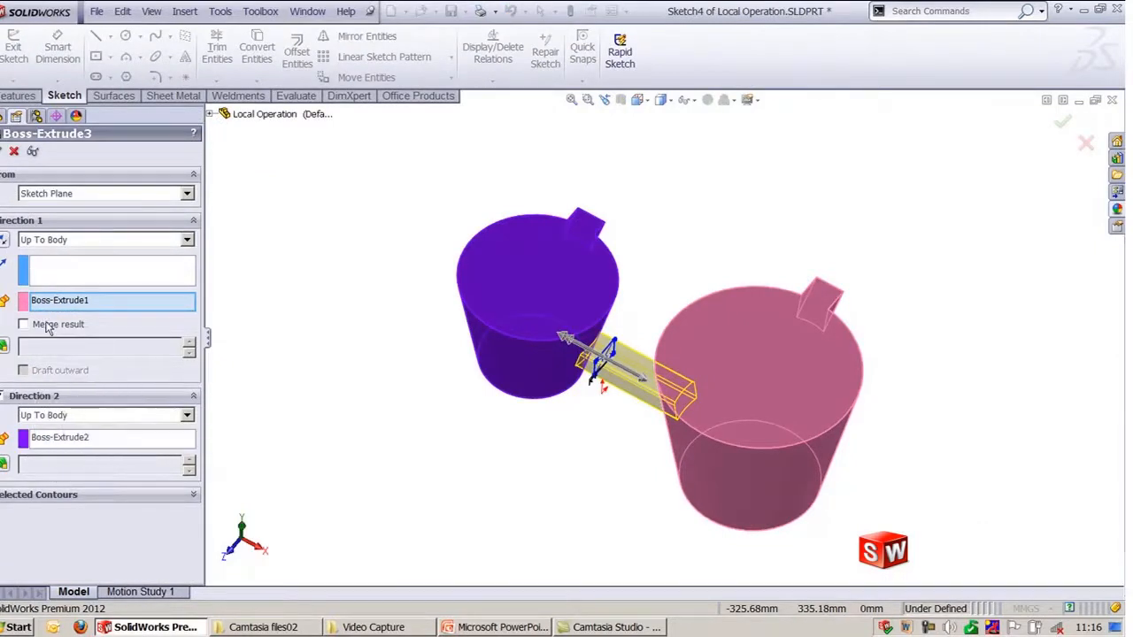
left_click(9, 147)
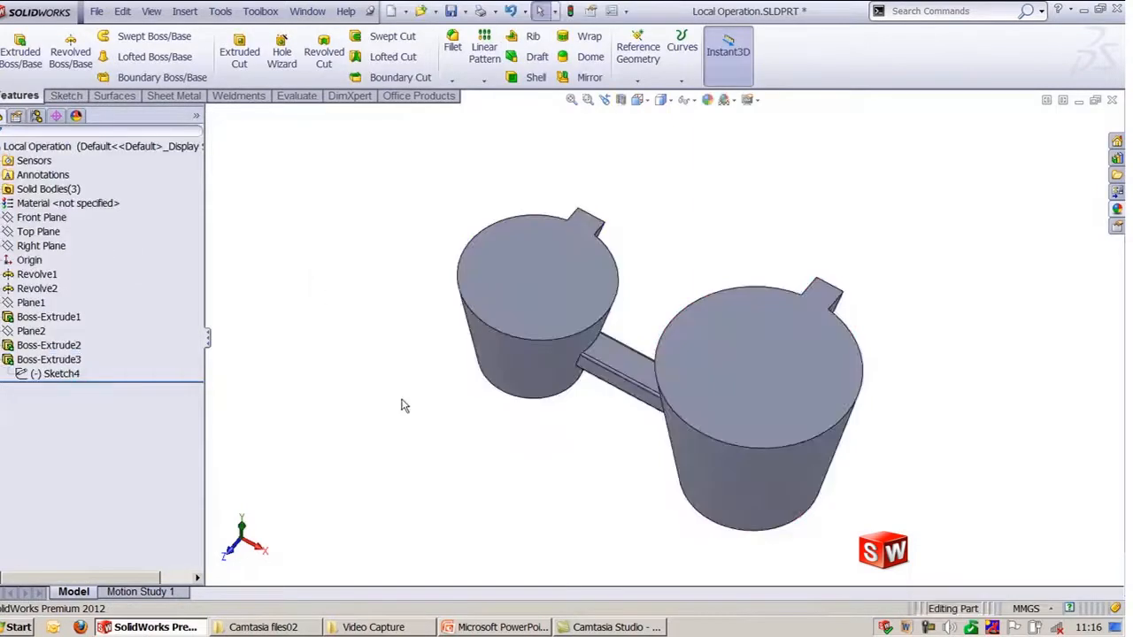
left_click(3, 188)
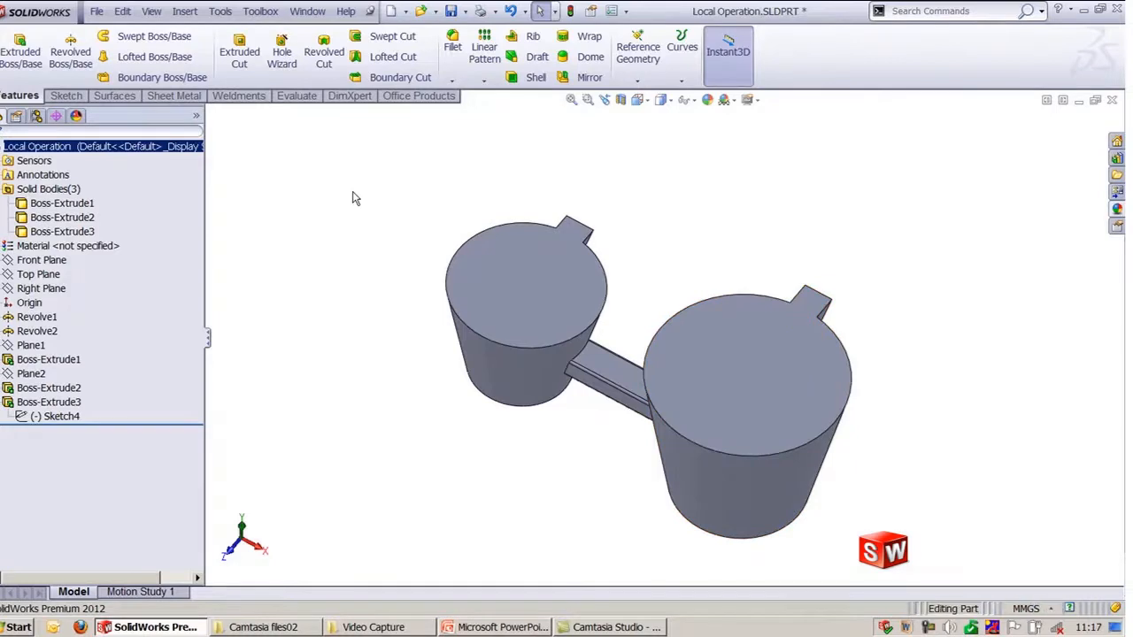
- Shell the larger cup with 2 mm walls, removing its top face and showing the preview
key("ctrl+7")
middle_click_drag(691, 155, 677, 184)
left_click(537, 77)
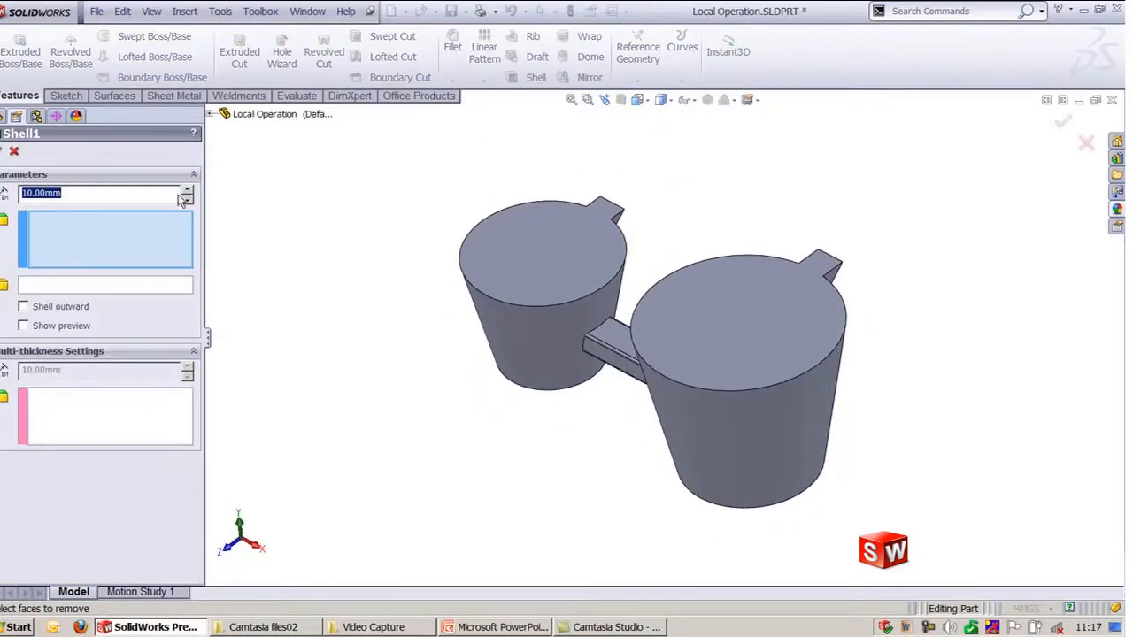
left_click(695, 329)
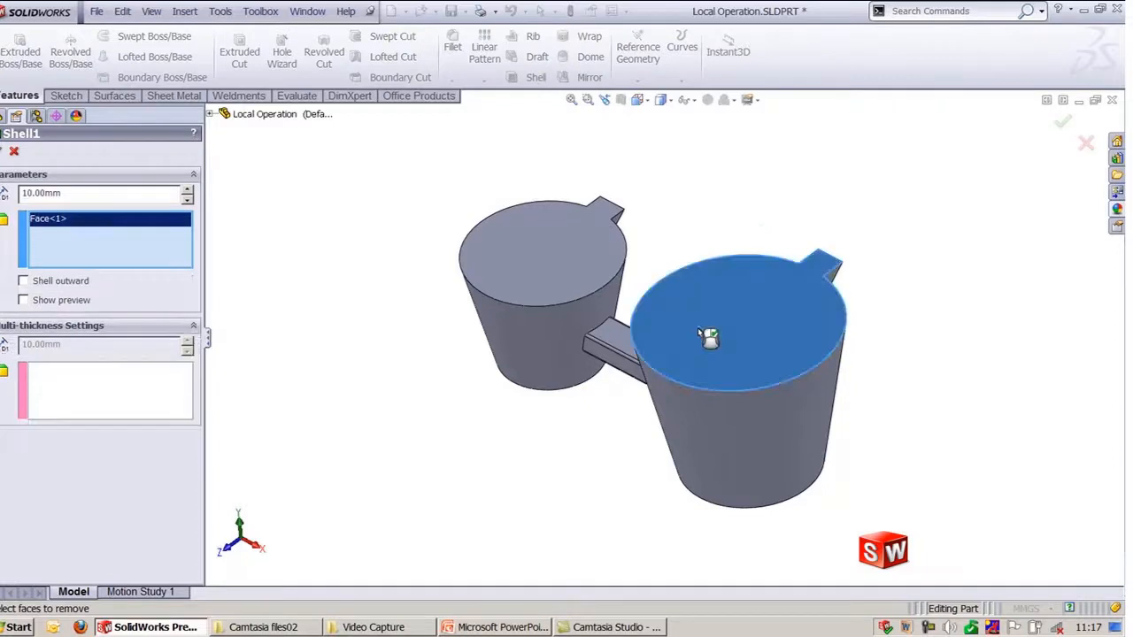
left_click(90, 195)
type("2")
key("Return")
left_click(24, 300)
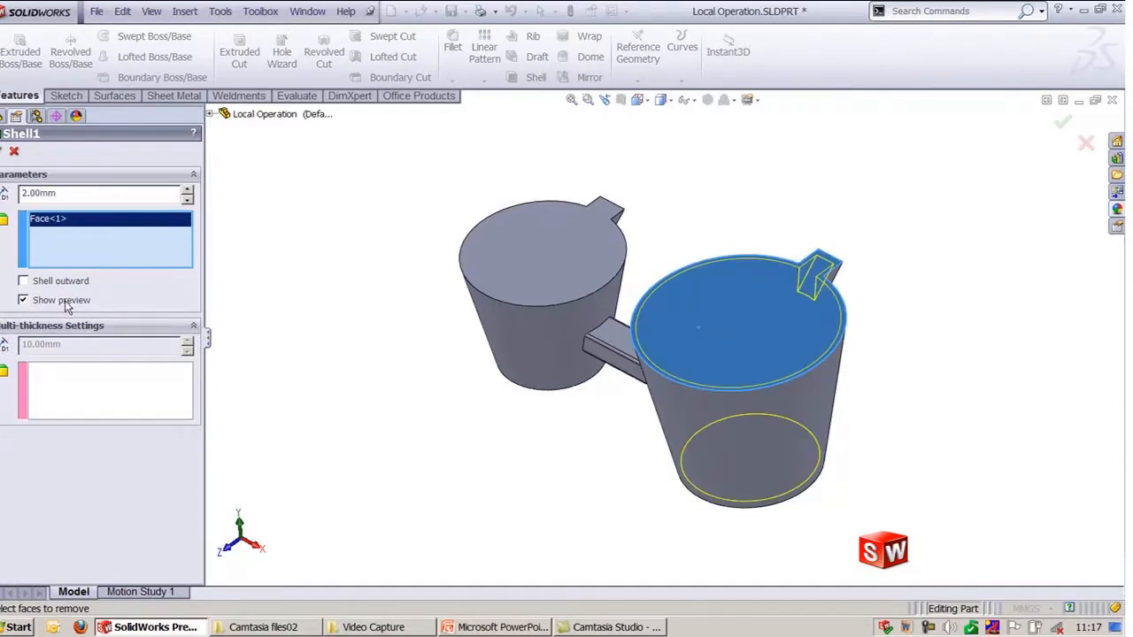
left_click(3, 153)
- Shell the smaller cup with 2 mm walls, removing its top face, and view both hollow cups from above
middle_click_drag(399, 227, 395, 320, "ctrl")
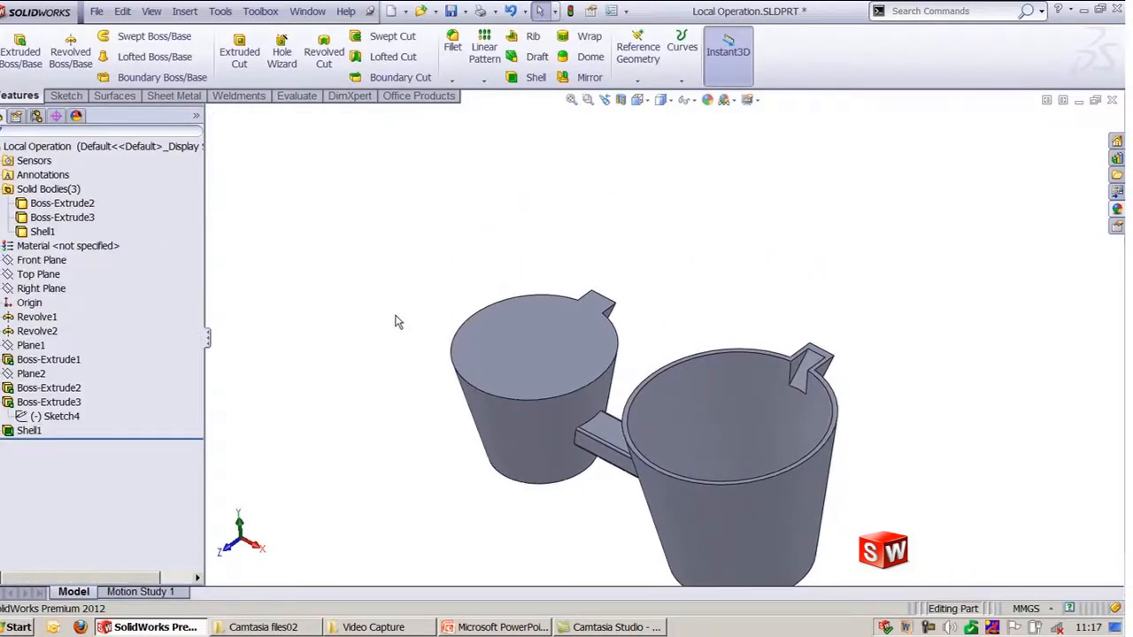
left_click(527, 77)
left_click(516, 345)
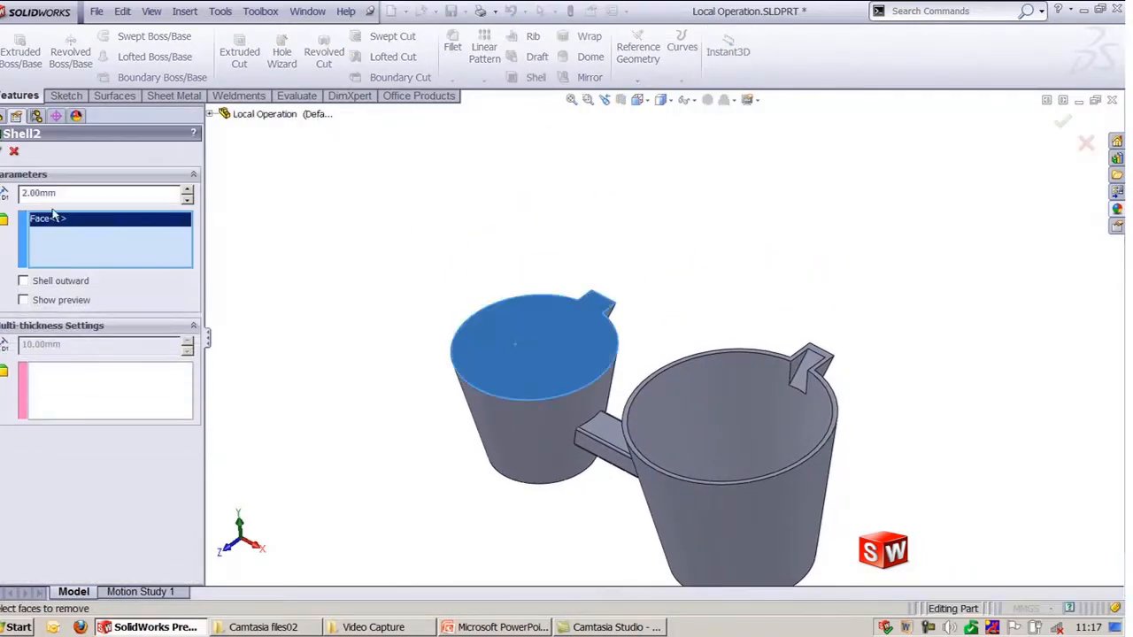
left_click(3, 152)
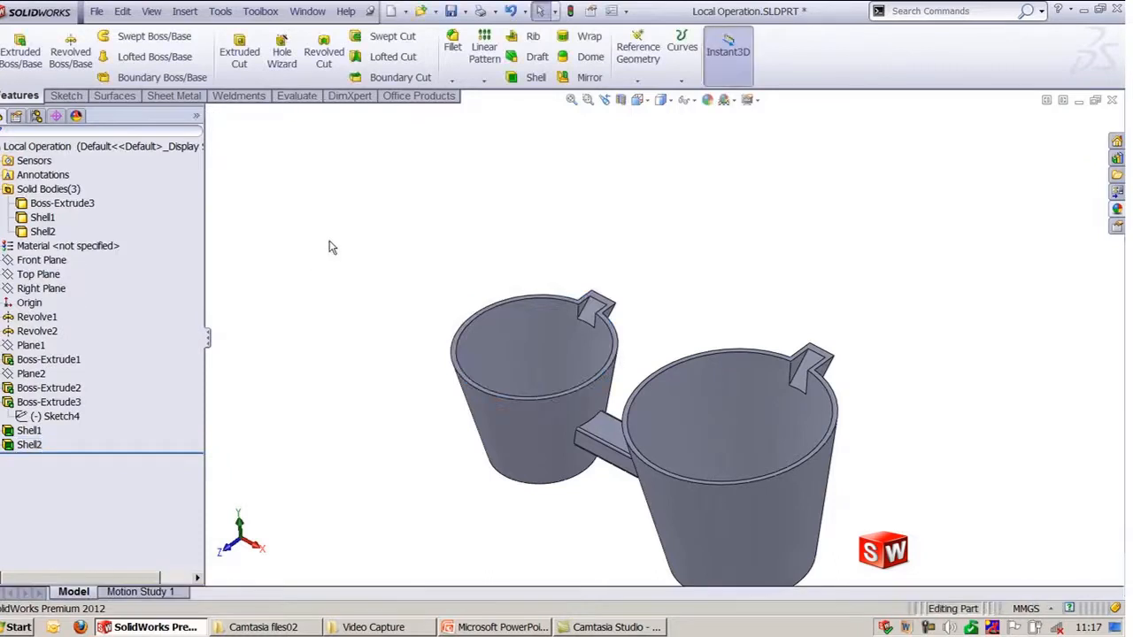
key("ctrl+7")
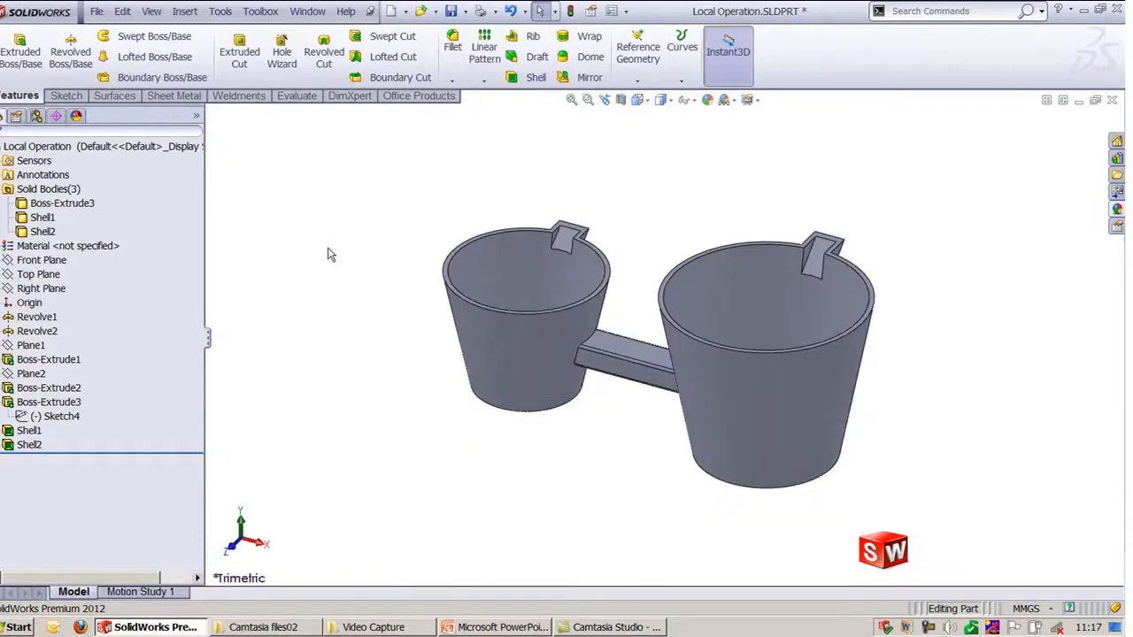
middle_click_drag(329, 259, 317, 370)
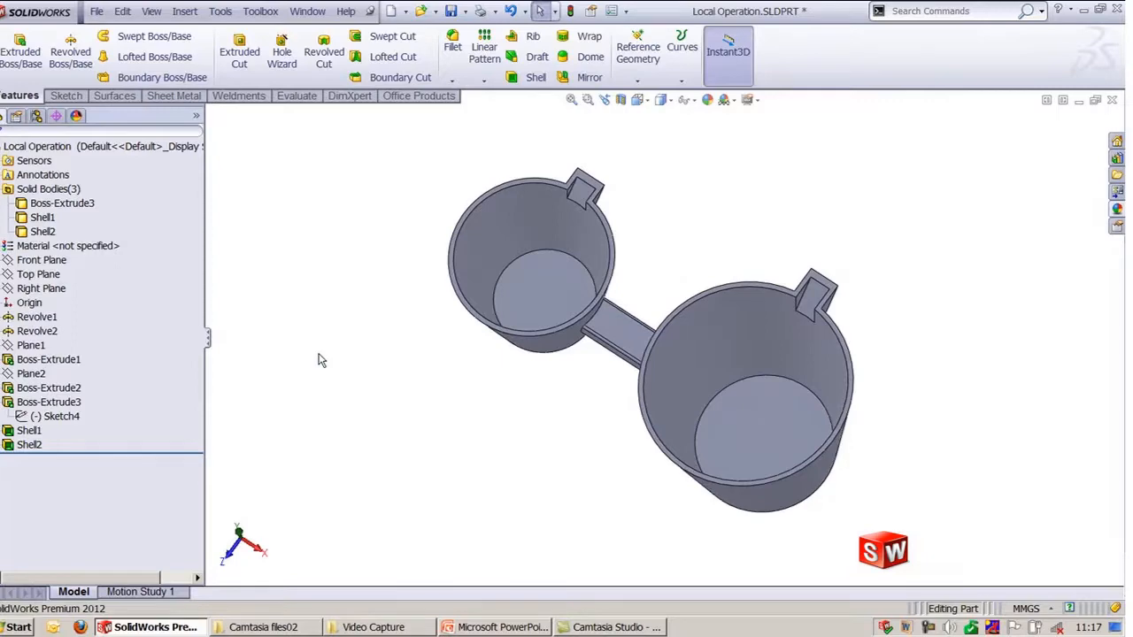
- Switch to the training presentation in PowerPoint and advance to the Symmetry Modeling slide
left_click(503, 627)
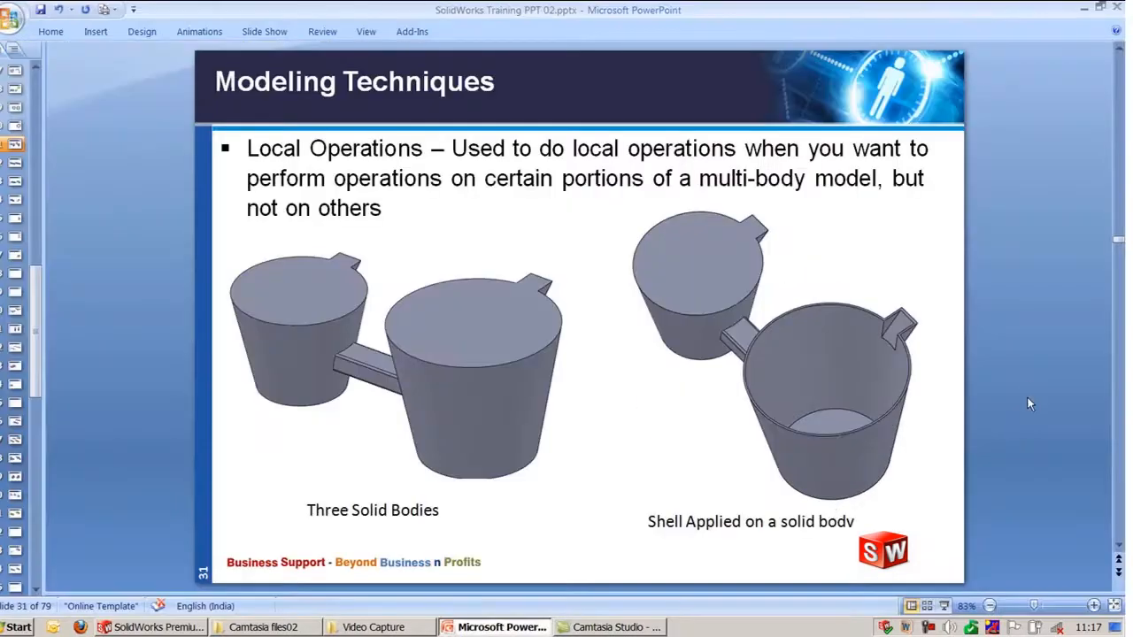
scroll(1030, 383, "down", 1)
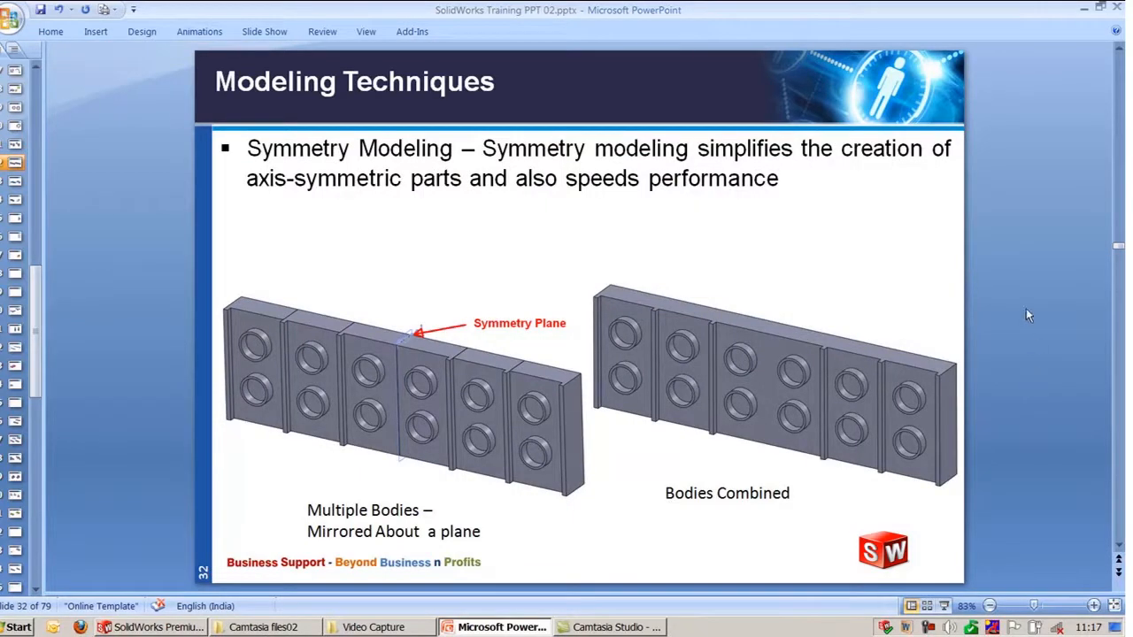
- Return to SolidWorks and close the Local Operation part without saving the changes
left_click(1085, 8)
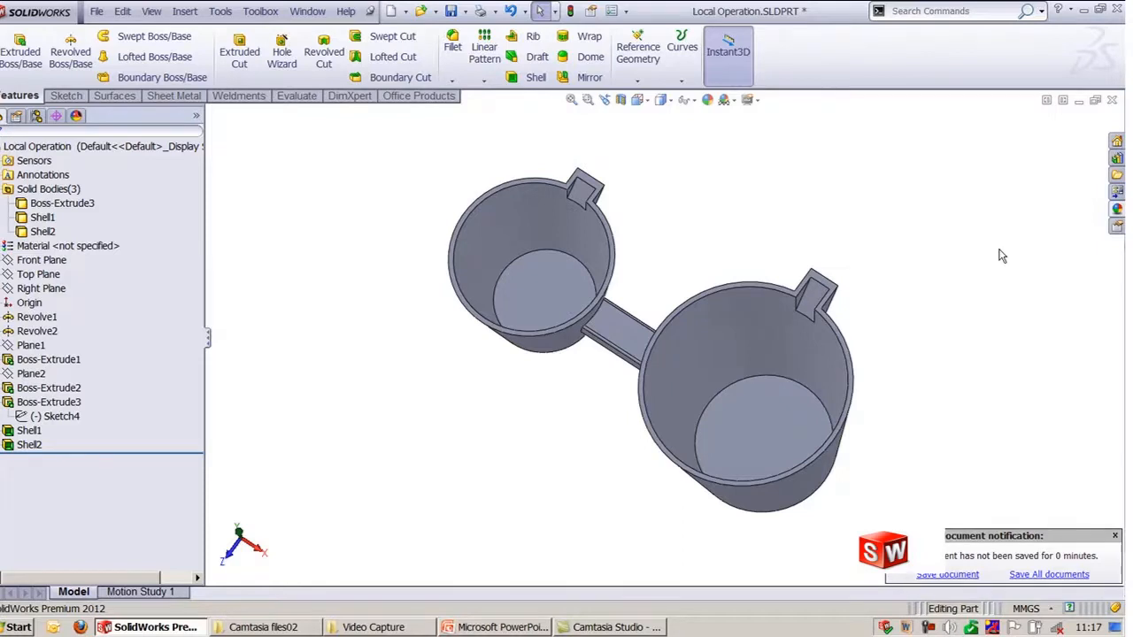
left_click(1112, 100)
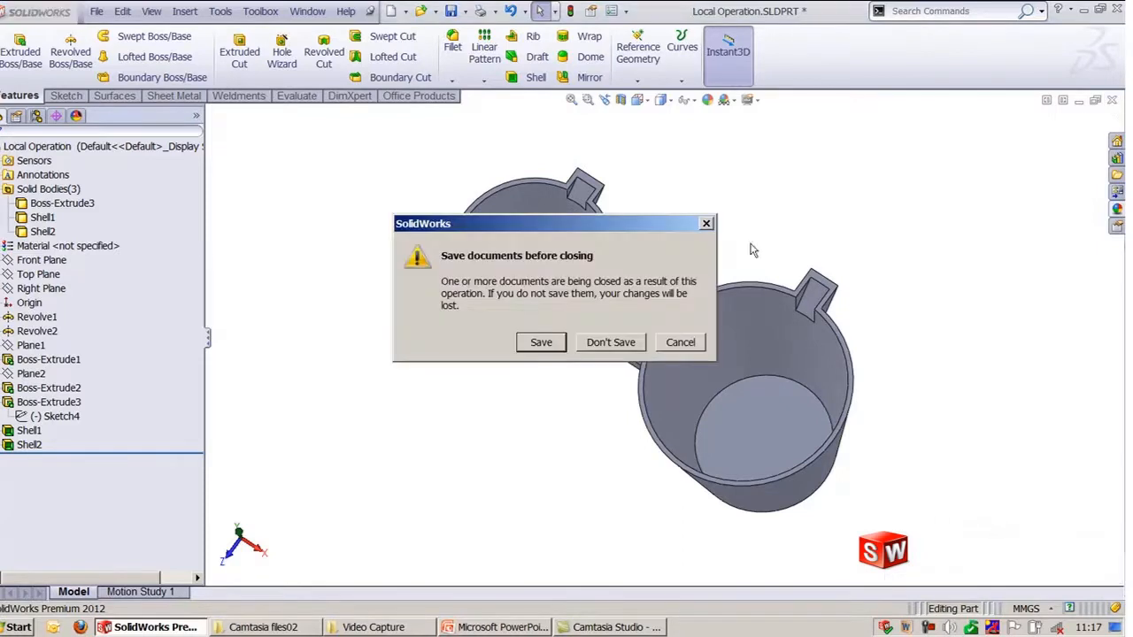
left_click(610, 342)
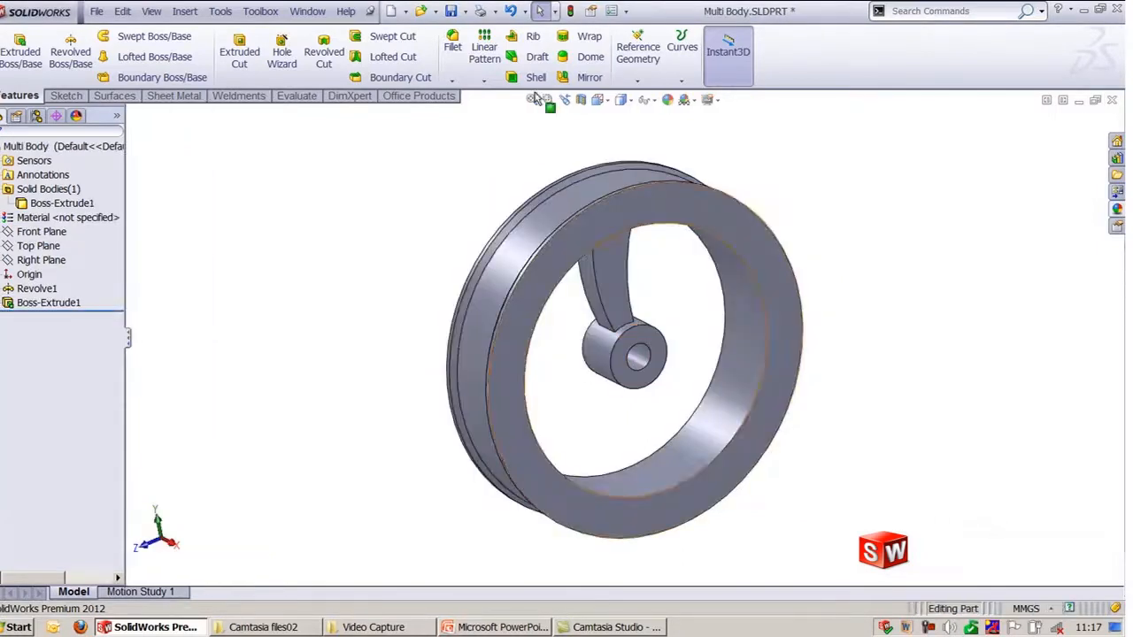
- Switch to the open SymmetryModeling part and highlight its single solid body in the feature tree
left_click(307, 11)
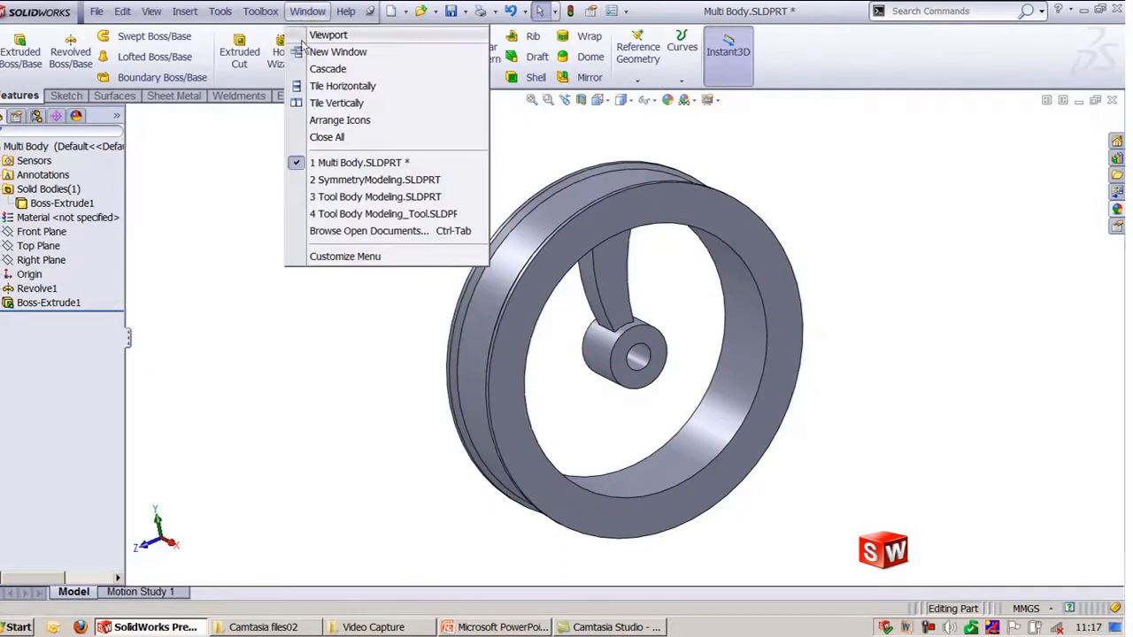
left_click(345, 181)
scroll(395, 331, "up", 2)
middle_click_drag(425, 324, 241, 290, "ctrl")
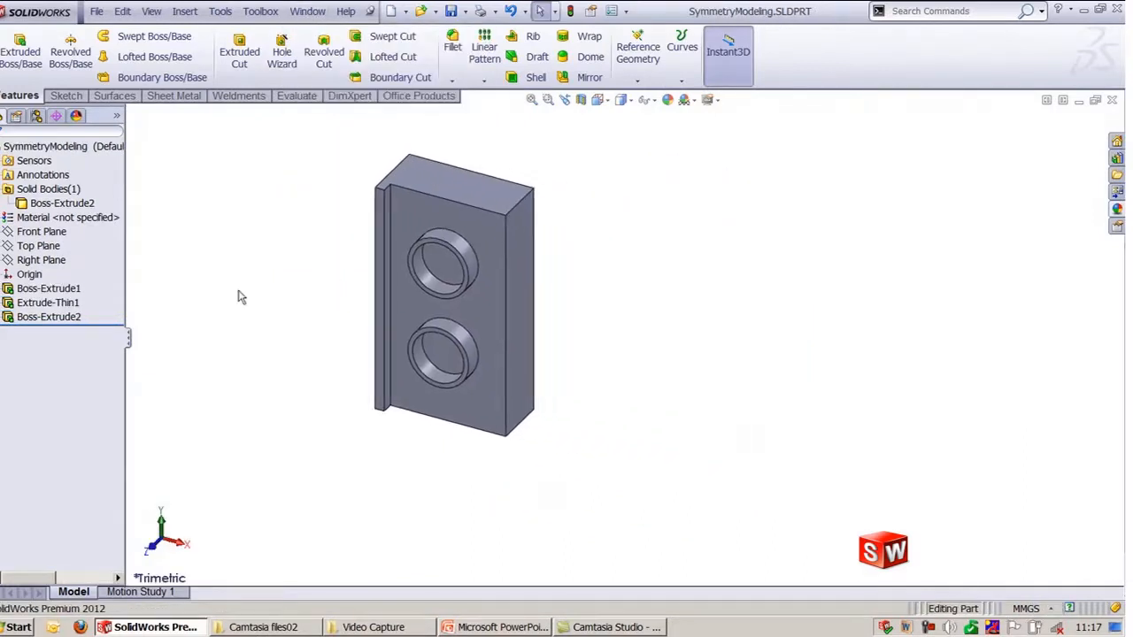
left_click(49, 203)
left_click(202, 276)
- Linear-pattern the block as a body along its lower front edge, with 3 instances spaced 54 mm apart
left_click(484, 80)
left_click(489, 97)
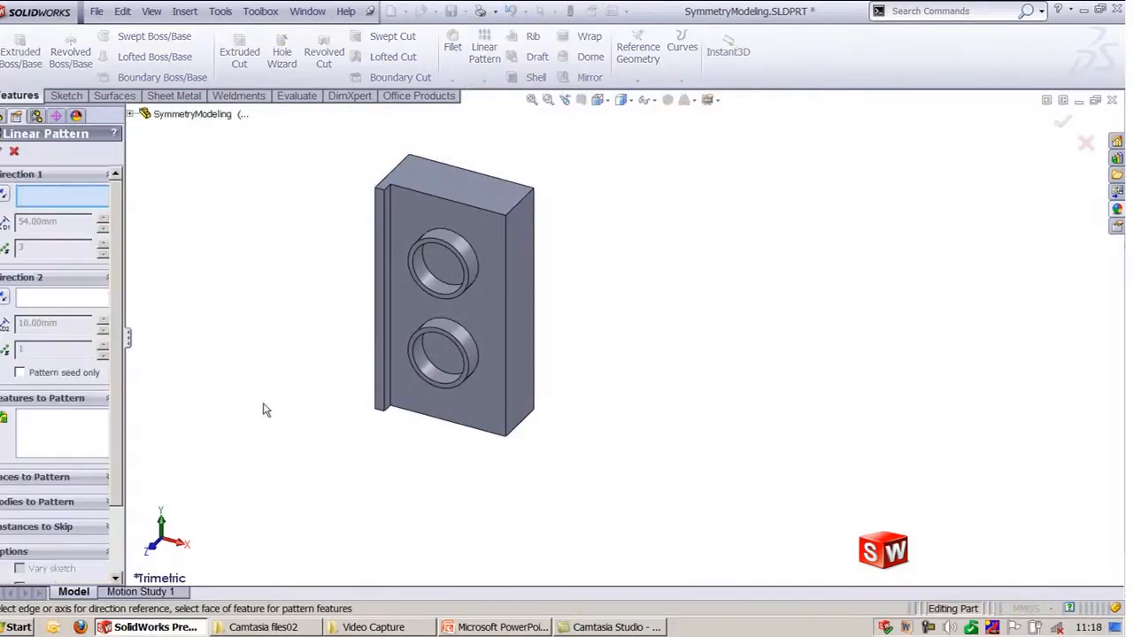
left_click(429, 419)
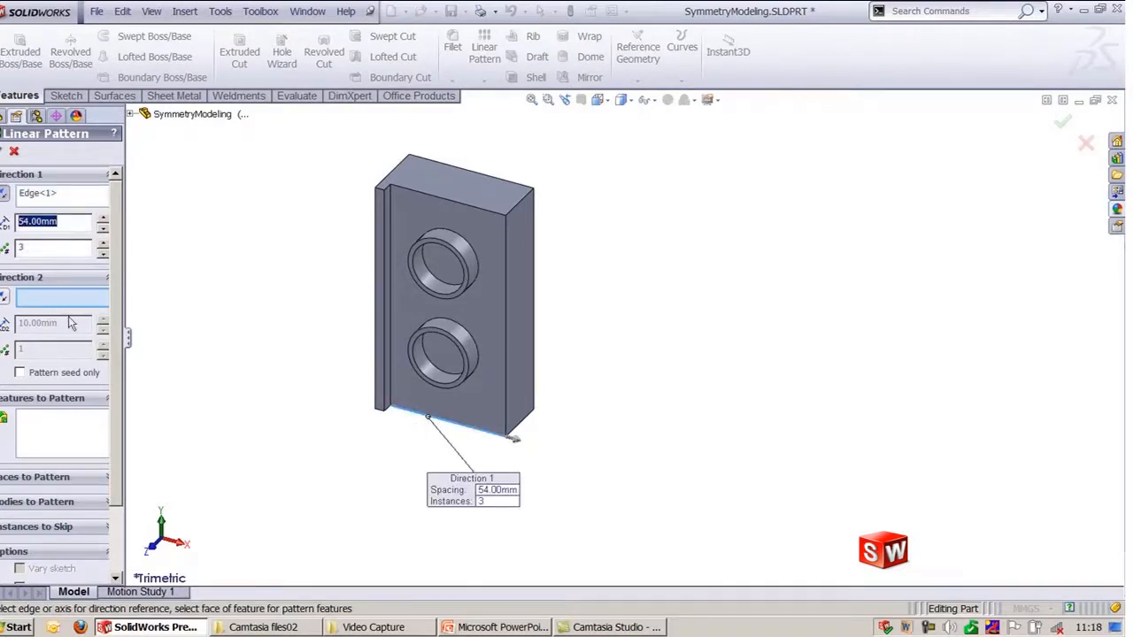
double_click(36, 248)
left_click_drag(125, 238, 166, 233)
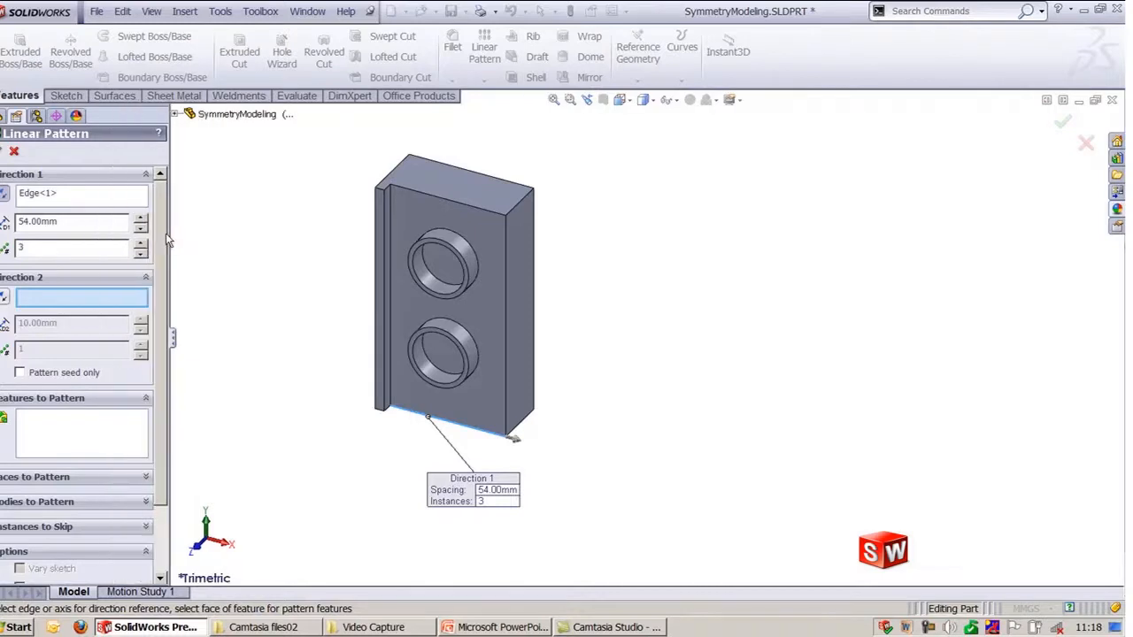
scroll(86, 358, "down", 3)
left_click(63, 362)
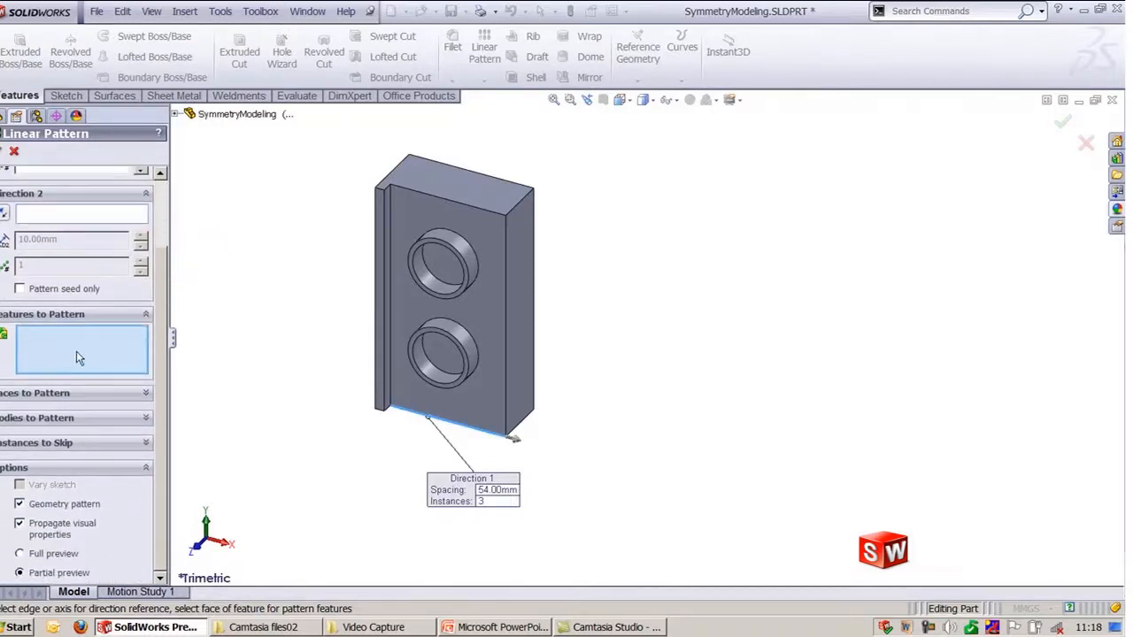
left_click(95, 417)
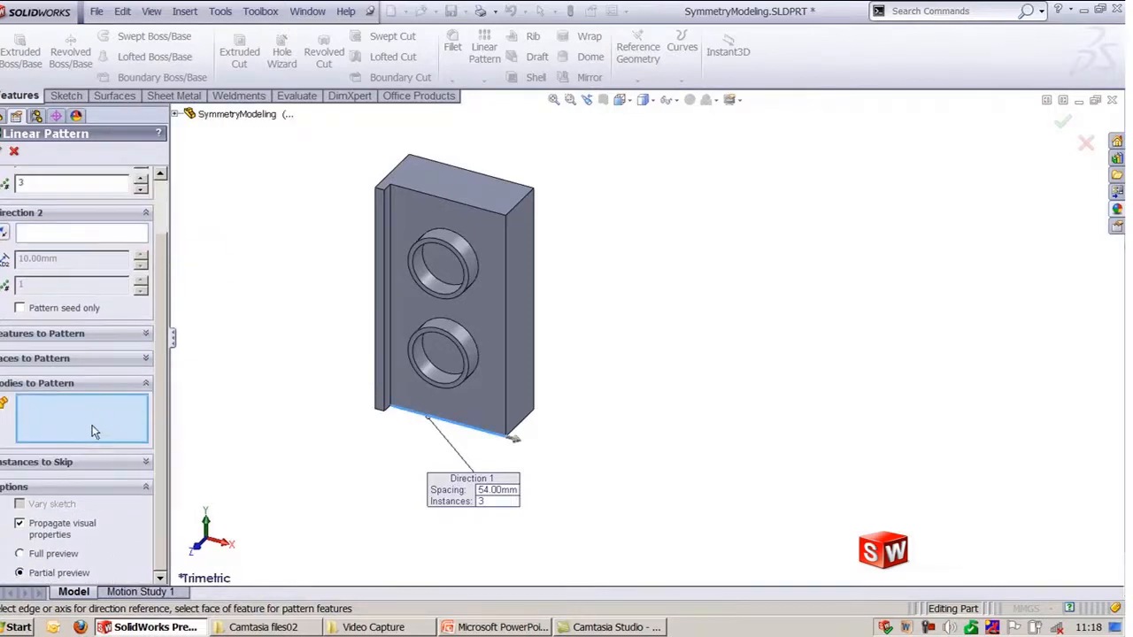
left_click(478, 333)
middle_click_drag(554, 354, 586, 336)
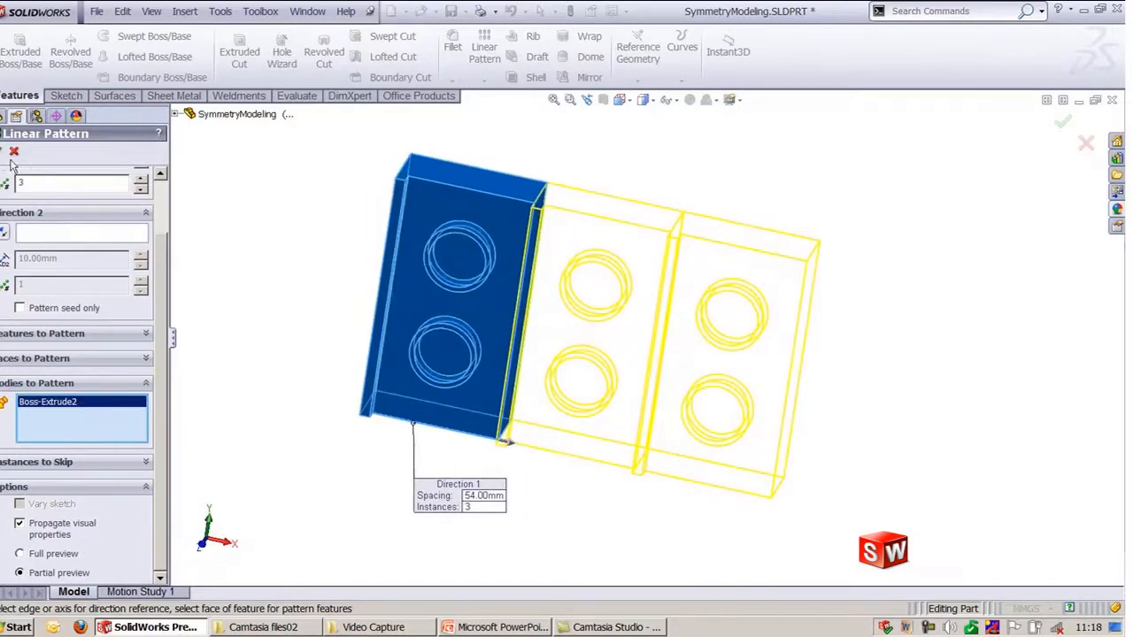
left_click(3, 156)
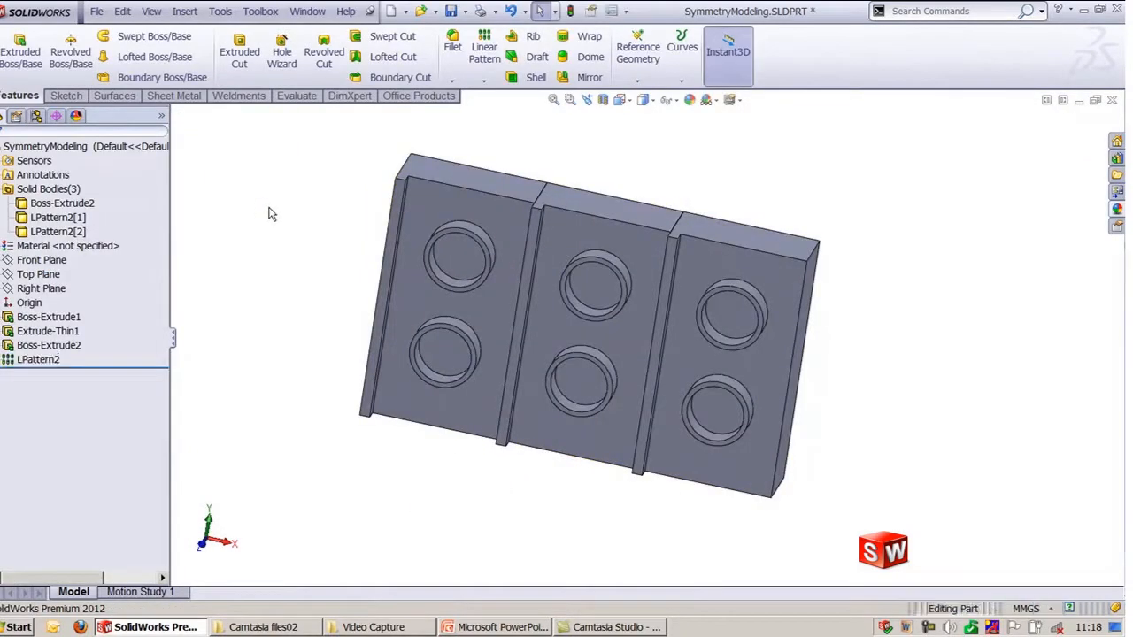
- Mirror all three block bodies about the exposed end face of the last block, leaving Merge solids off
key("ctrl+7")
scroll(357, 417, "up", 3)
middle_click_drag(386, 380, 241, 369, "ctrl")
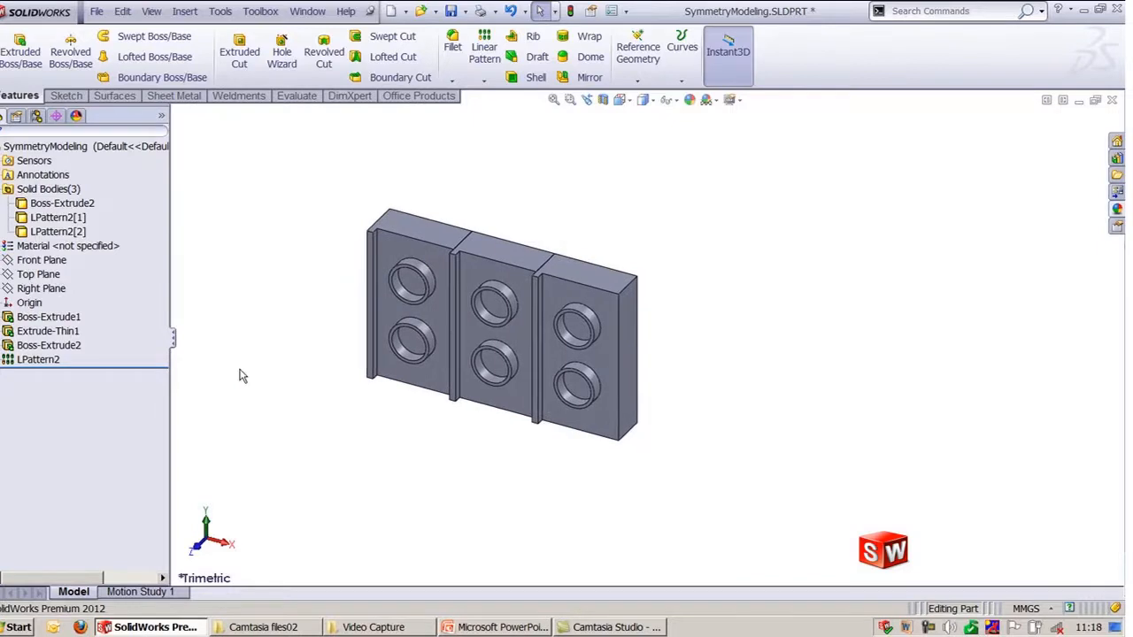
left_click(588, 77)
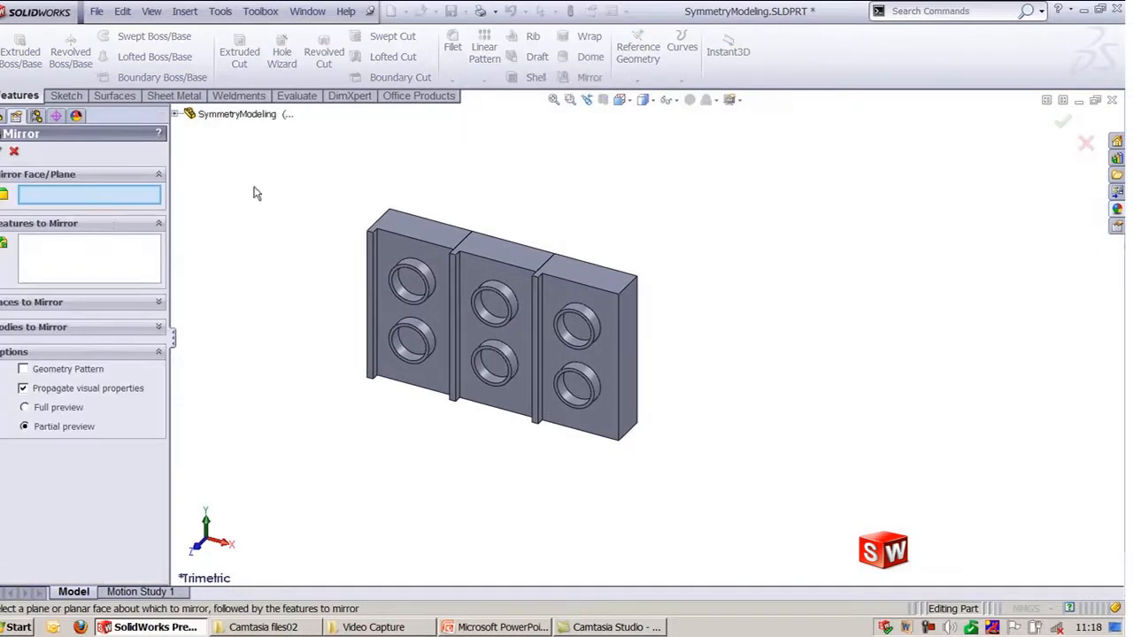
left_click(630, 372)
left_click(71, 326)
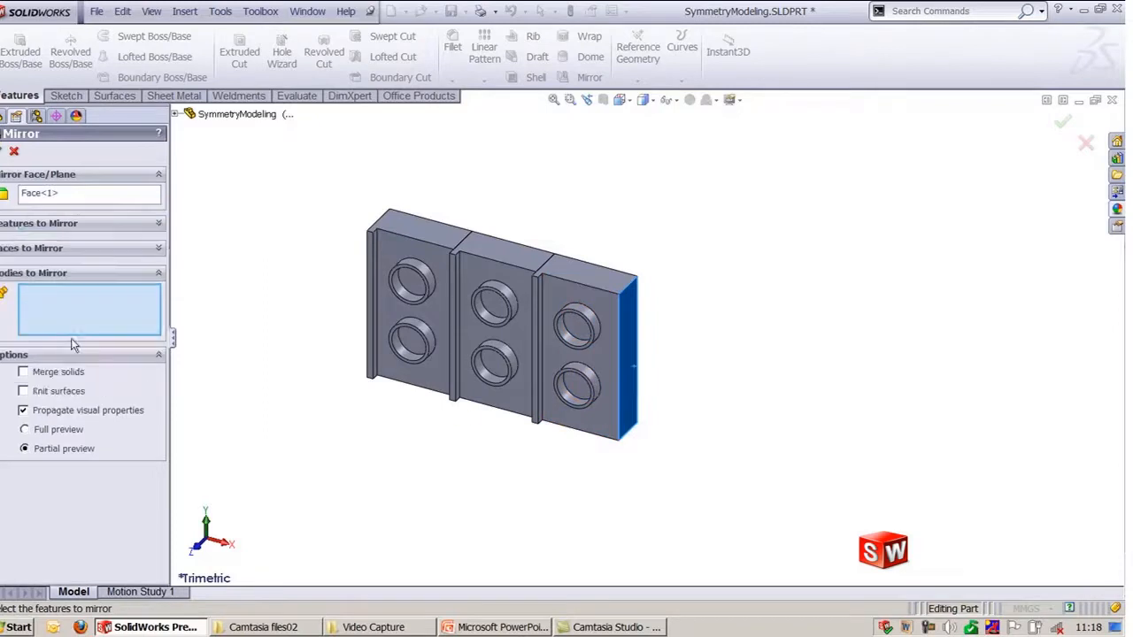
left_click(443, 284)
left_click(505, 295)
left_click(587, 309)
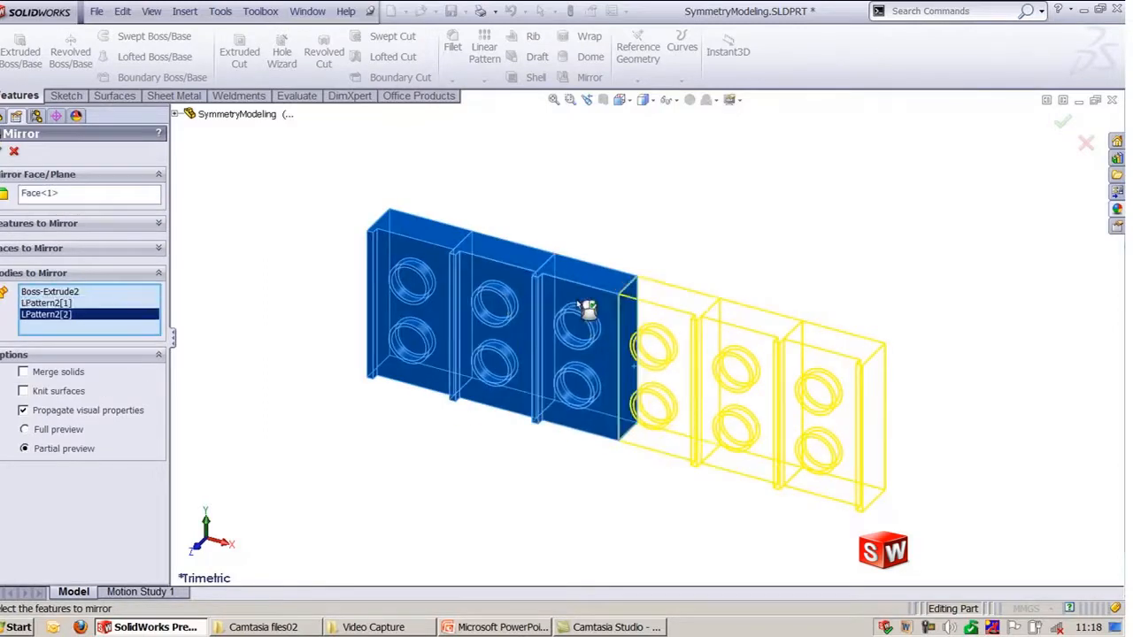
key("Return")
- View the six-block row in trimetric and select individual top faces to examine the separation between the bodies
mouse_move(280, 527)
middle_mouse_down()
mouse_move(244, 452)
mouse_move(268, 509)
middle_mouse_up()
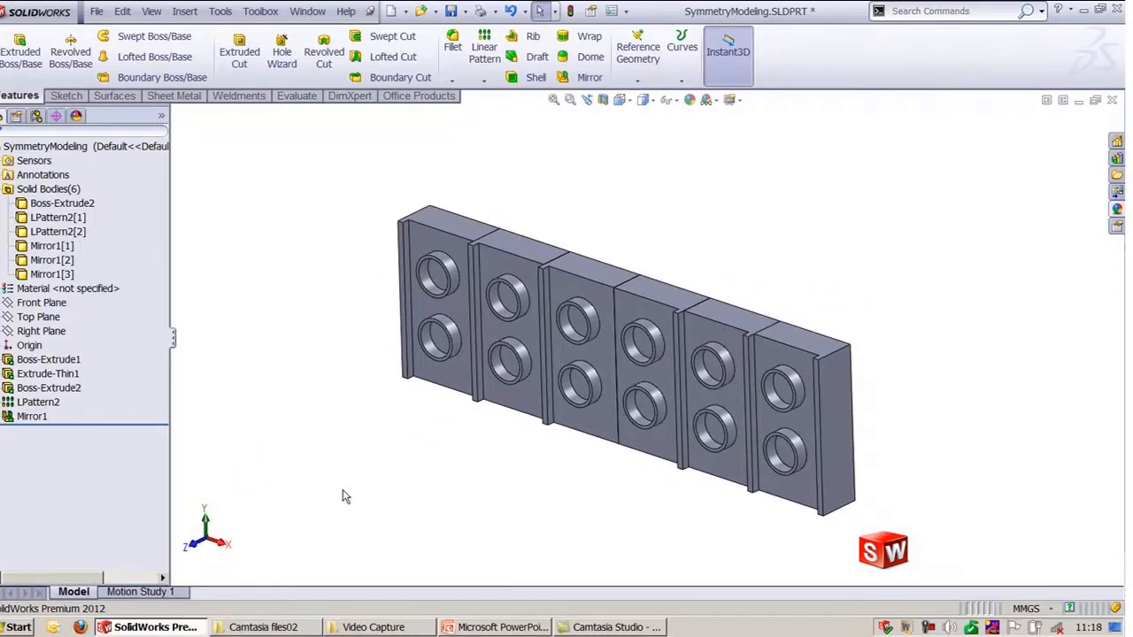
key("ctrl+7")
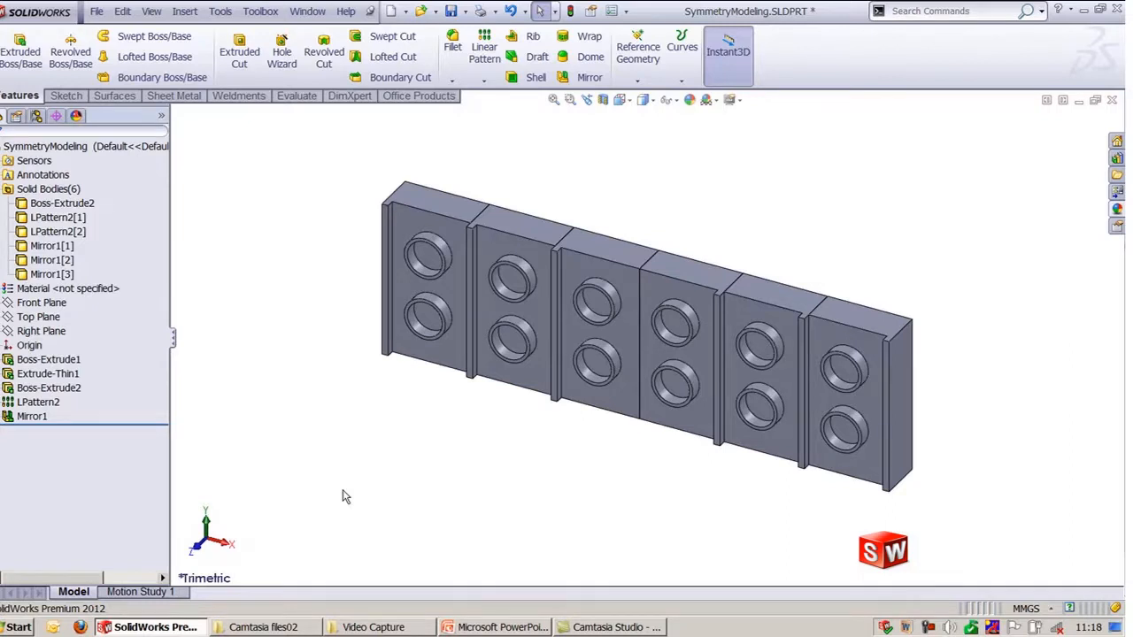
left_click(846, 310)
left_click(784, 299)
left_click(710, 278)
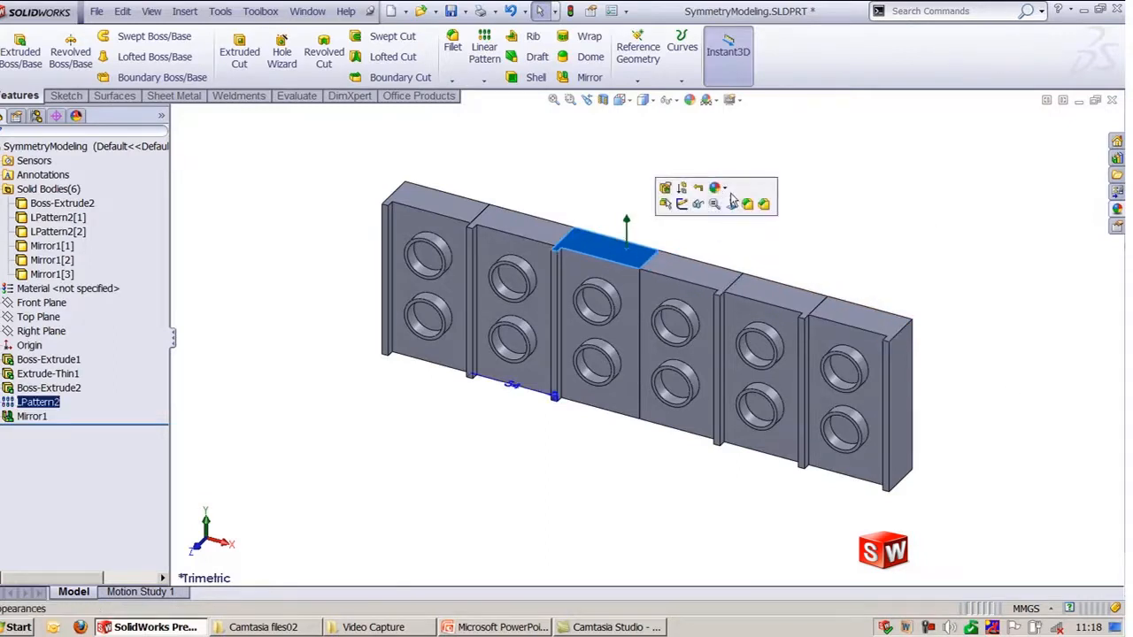
left_click(776, 216)
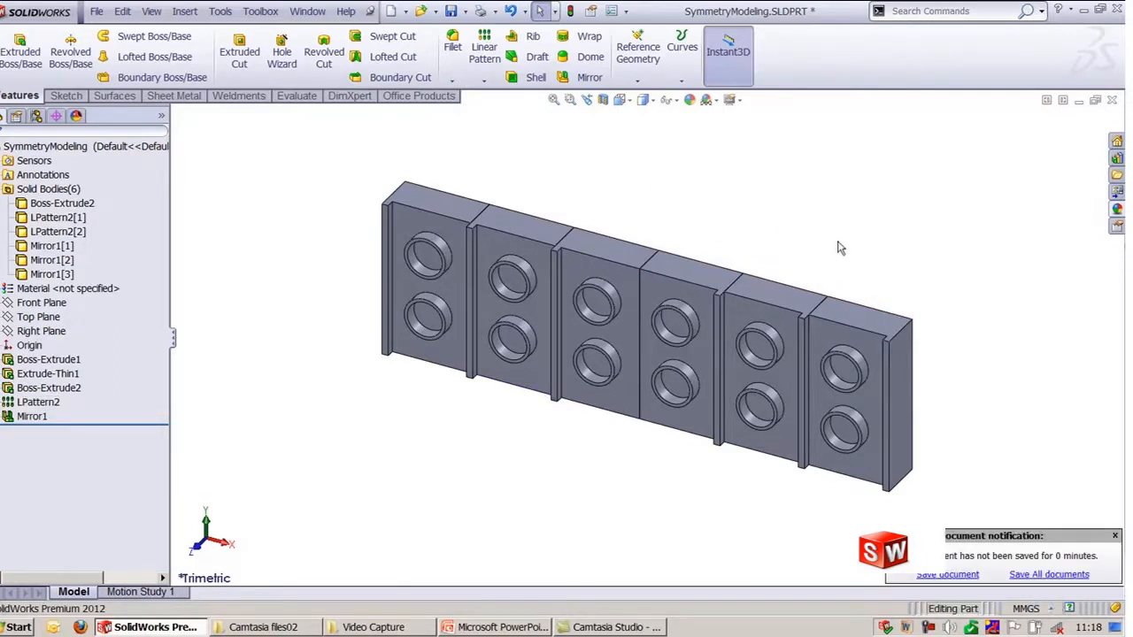
- Move the end body of the mirrored half about 48 mm along X and about 71 mm along Z with Move/Copy Body
left_click(184, 10)
mouse_move(257, 69)
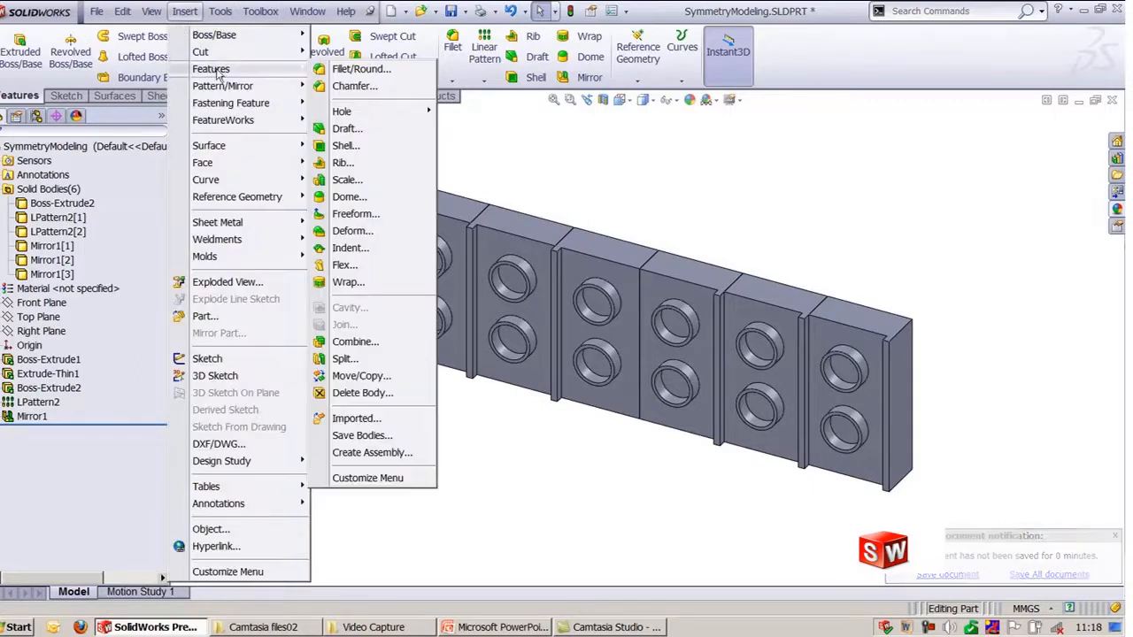
left_click(359, 375)
left_click(862, 334)
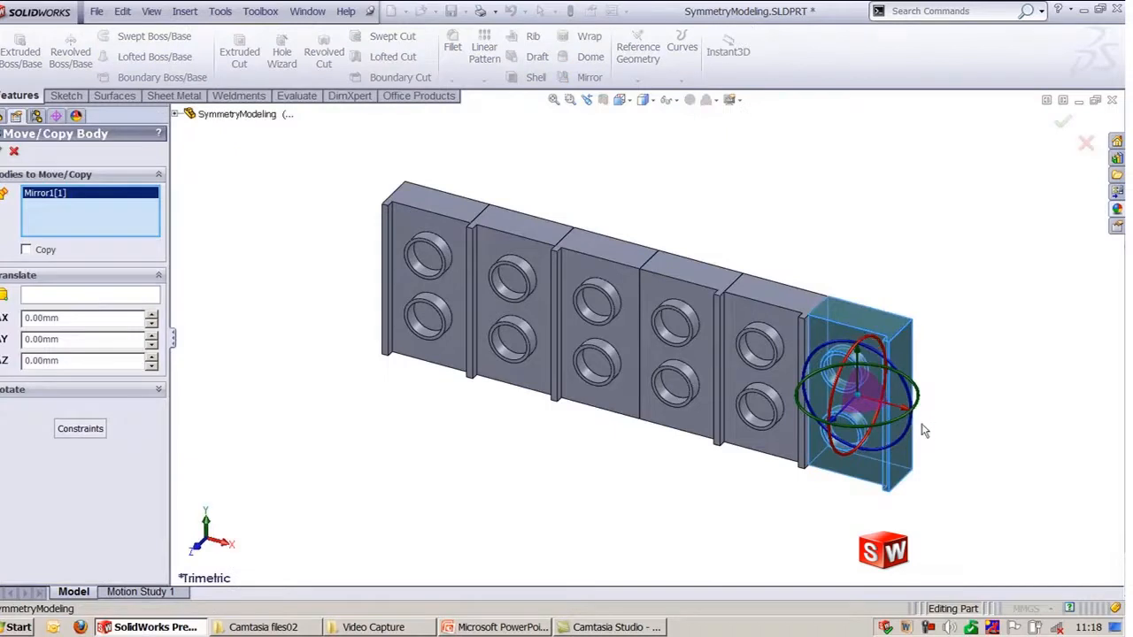
left_click_drag(905, 414, 971, 434)
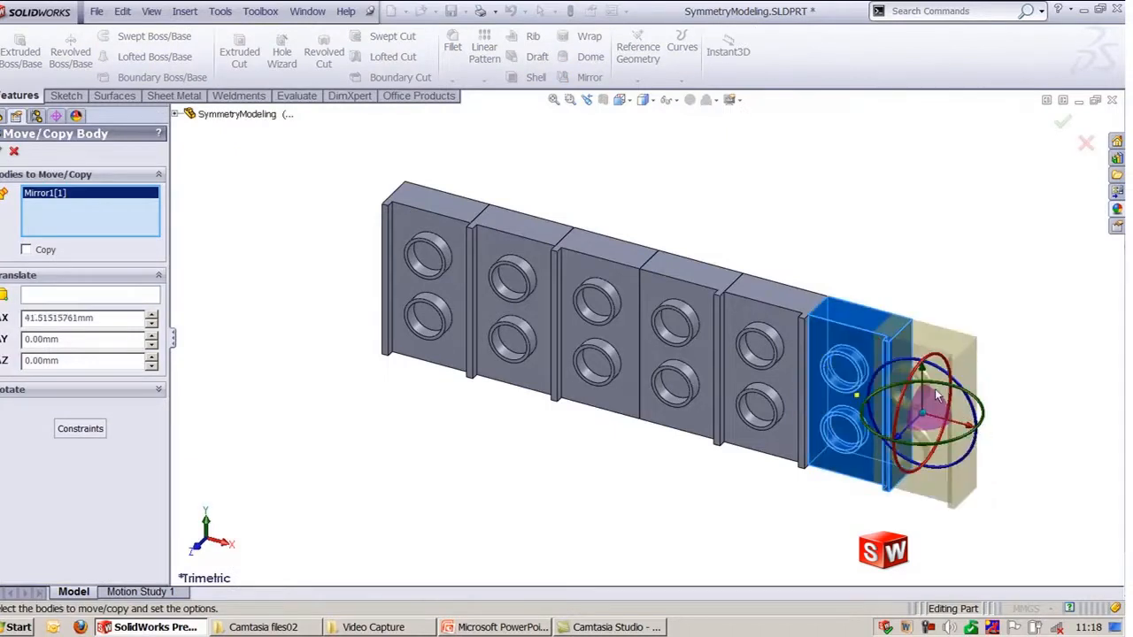
left_click(912, 443)
left_click(867, 486)
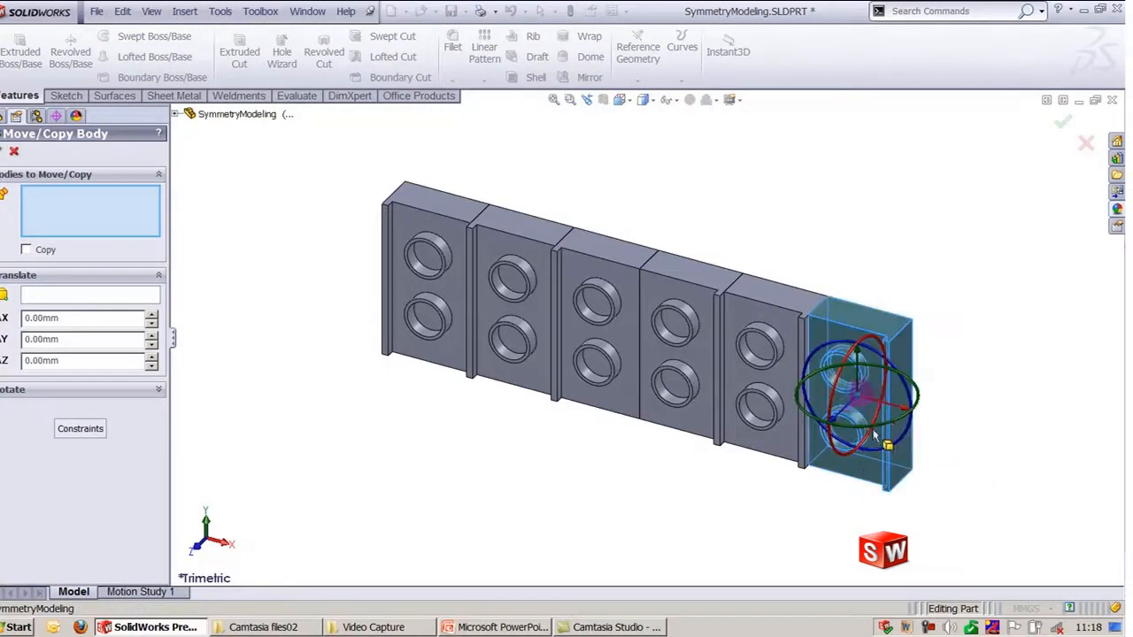
left_click_drag(903, 414, 981, 443)
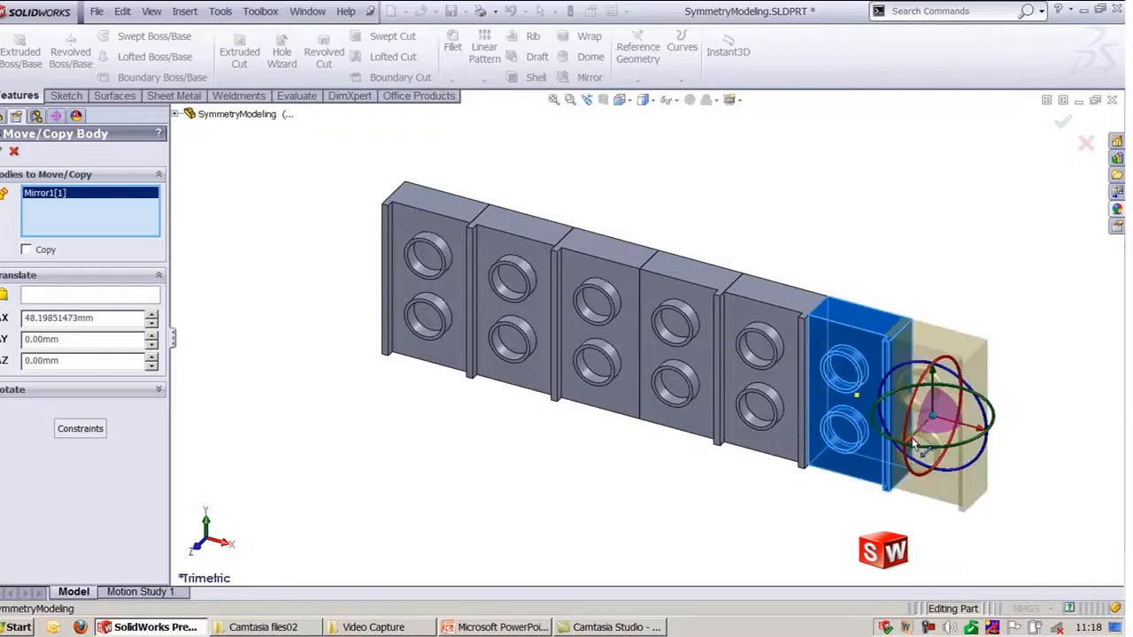
left_click_drag(888, 473, 824, 504)
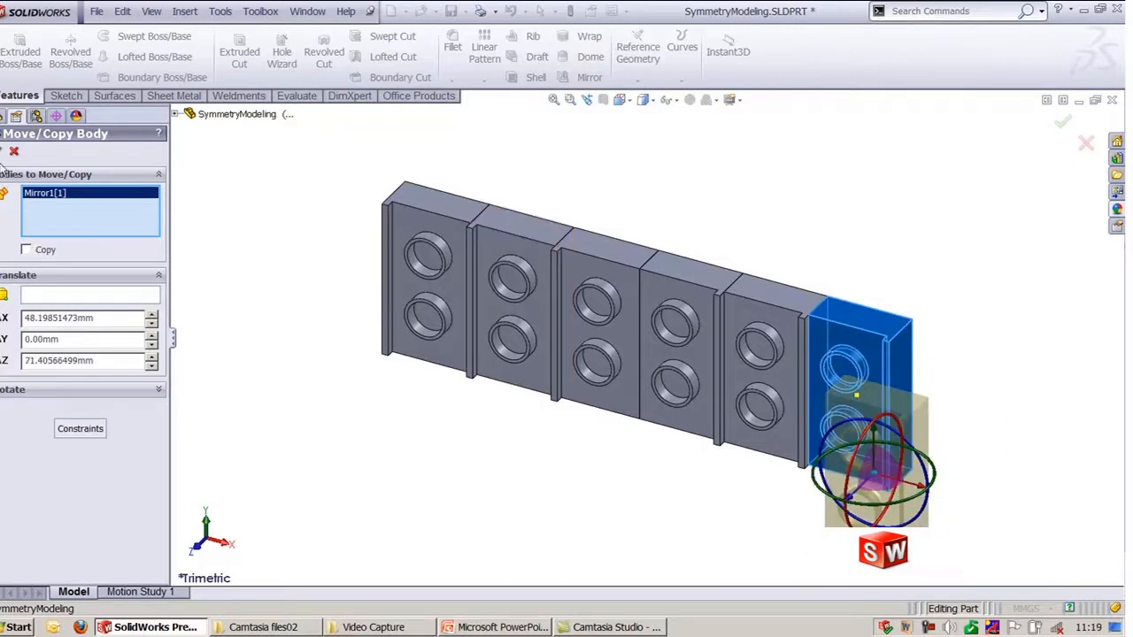
left_click(3, 152)
middle_click_drag(832, 286, 851, 232)
key("ctrl+7")
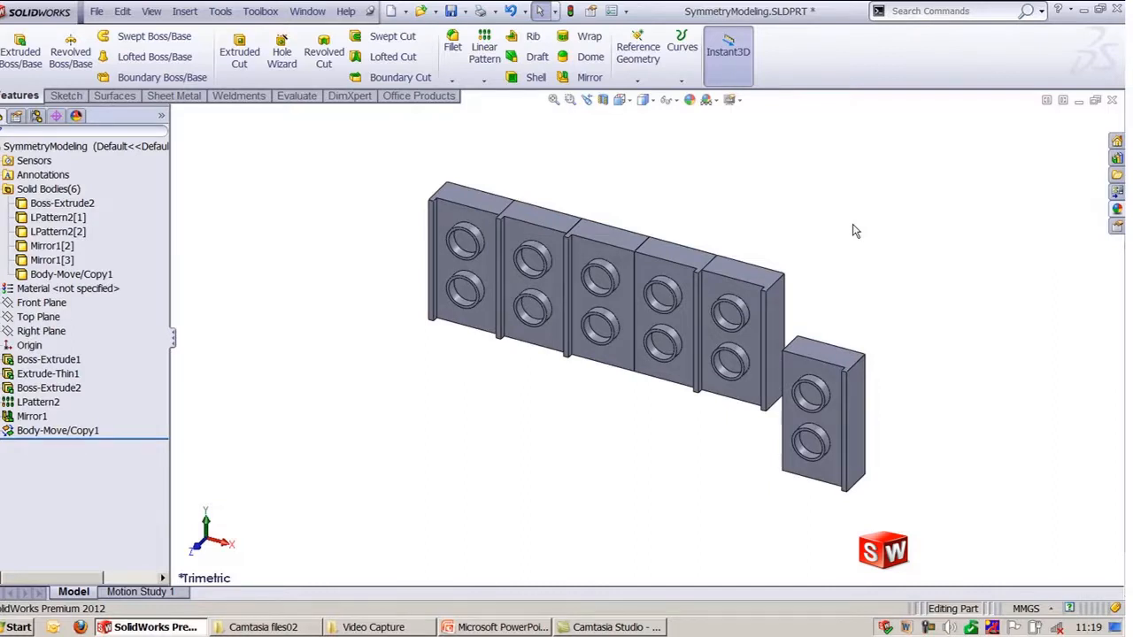
- Switch to the PowerPoint training presentation, advance to the Body Intersection slide, and point out its common-geometry illustration
left_click(511, 623)
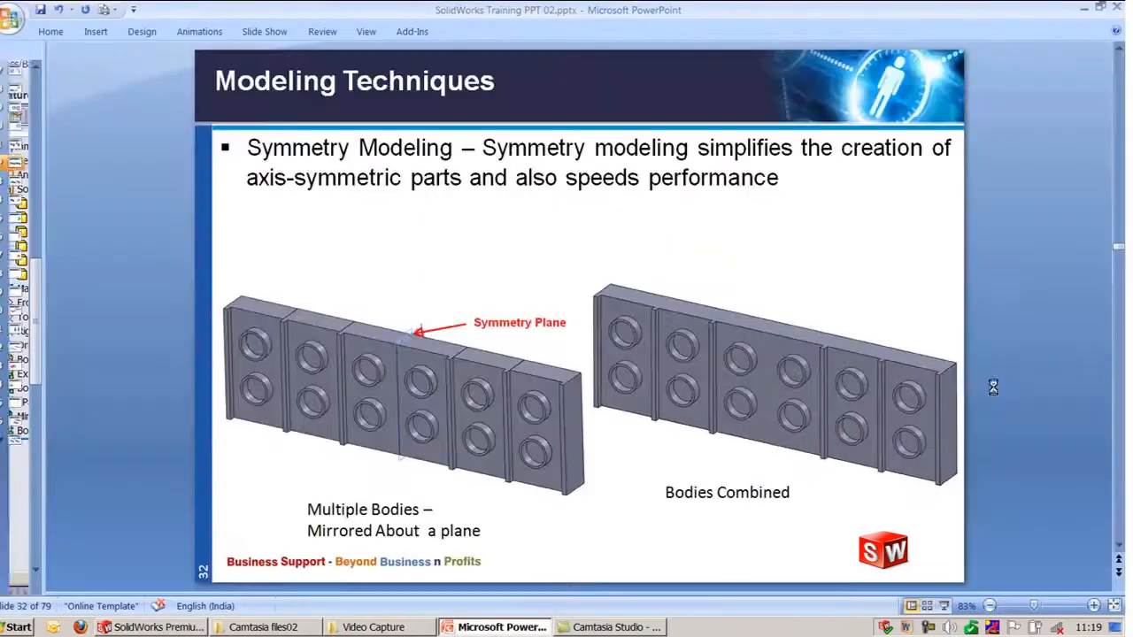
scroll(1016, 369, "down", 1)
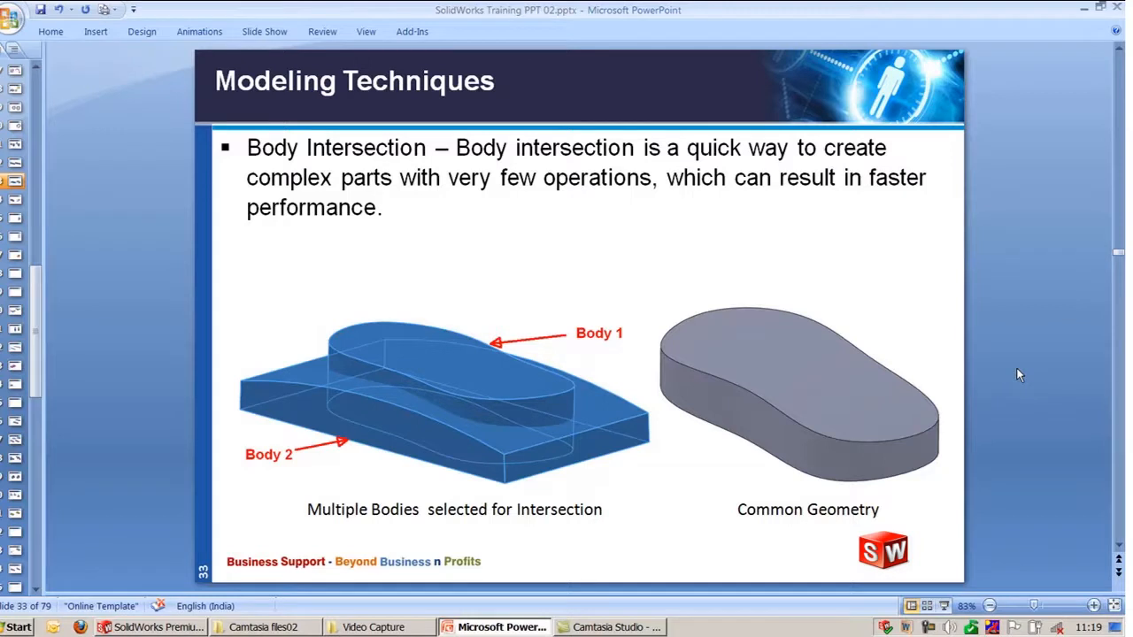
key("ctrl")
key("ctrl")
key("ctrl")
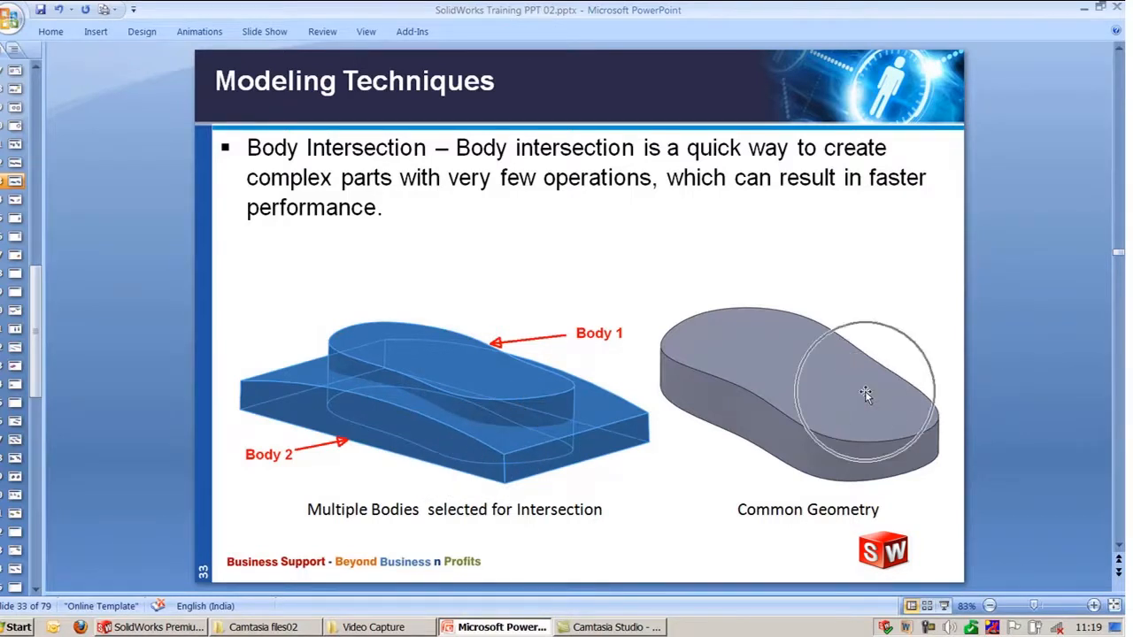
- Switch back to SolidWorks and look through the list of open documents
left_click(184, 626)
left_click(307, 11)
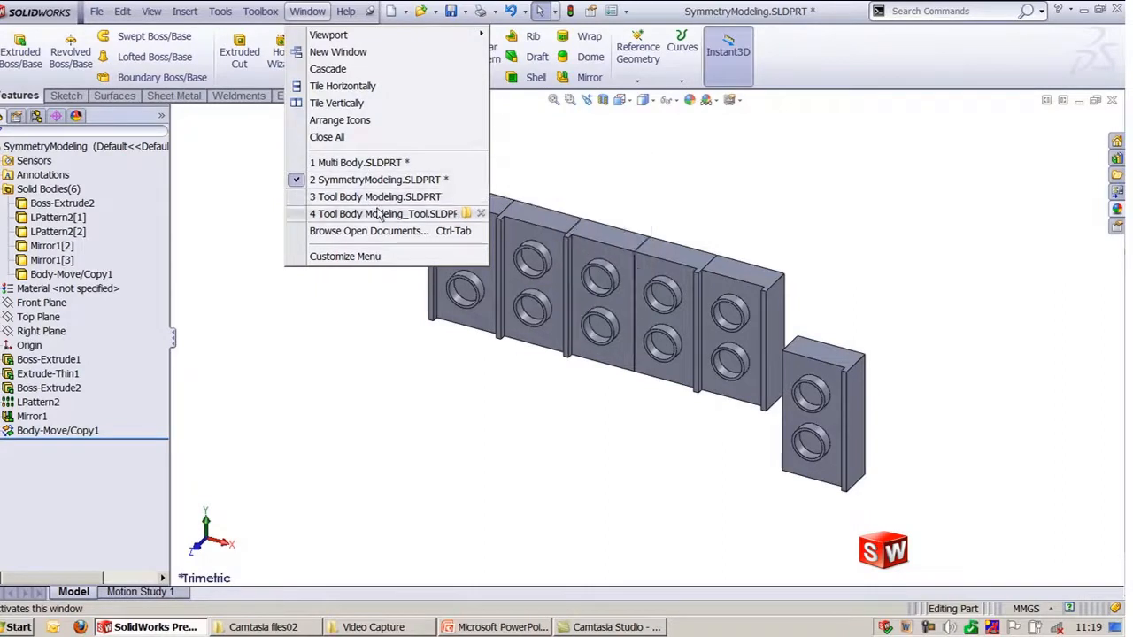
mouse_move(379, 214)
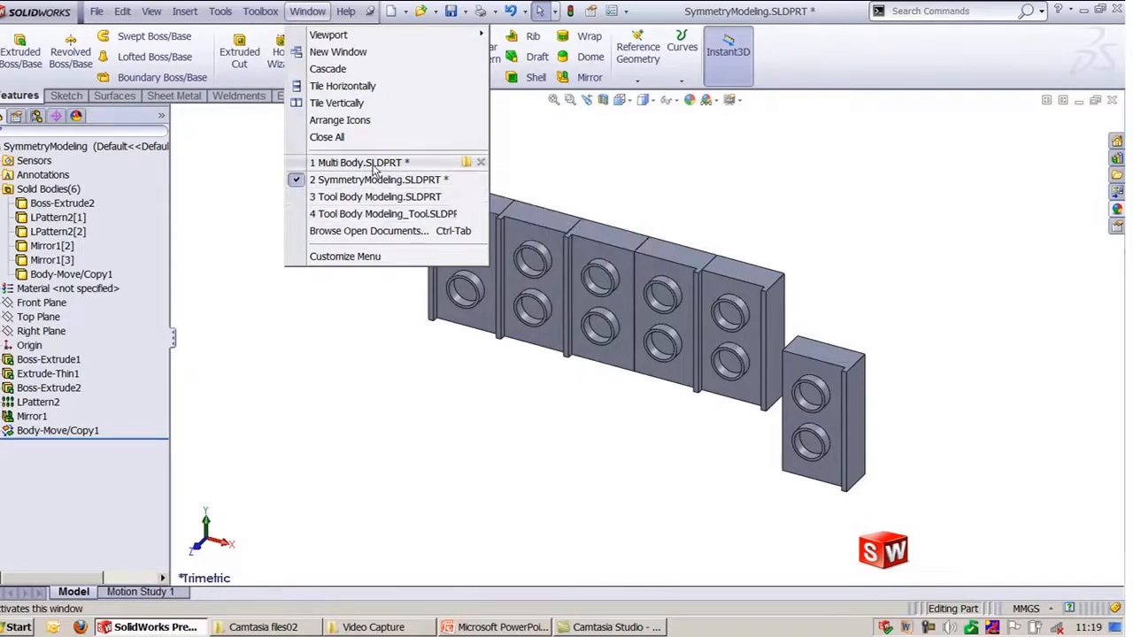
left_click(668, 168)
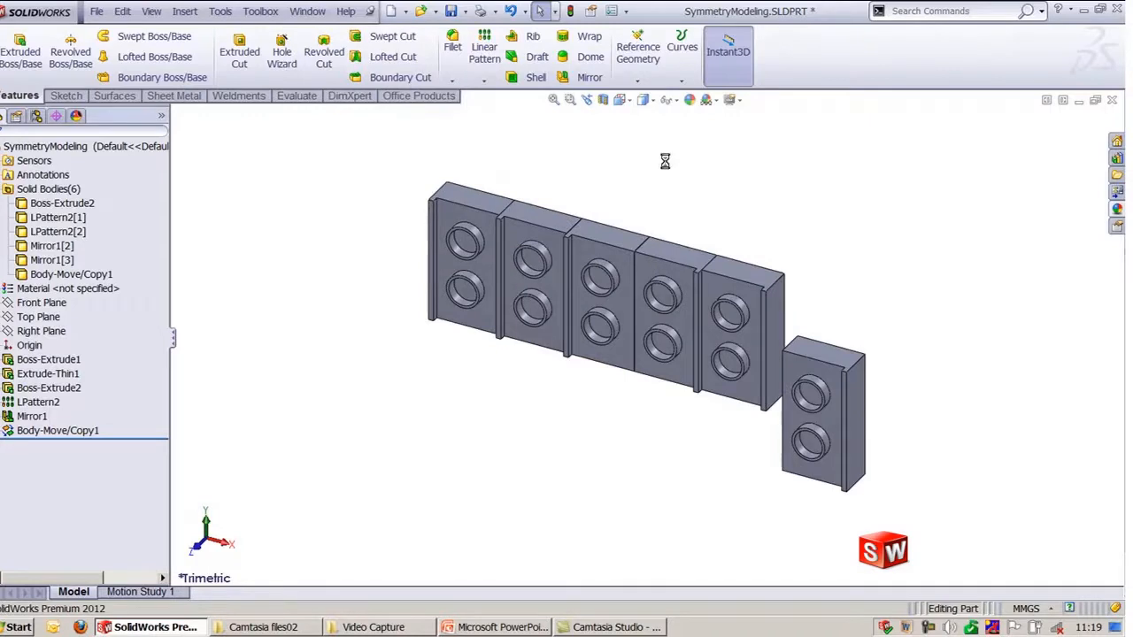
key("ctrl+o")
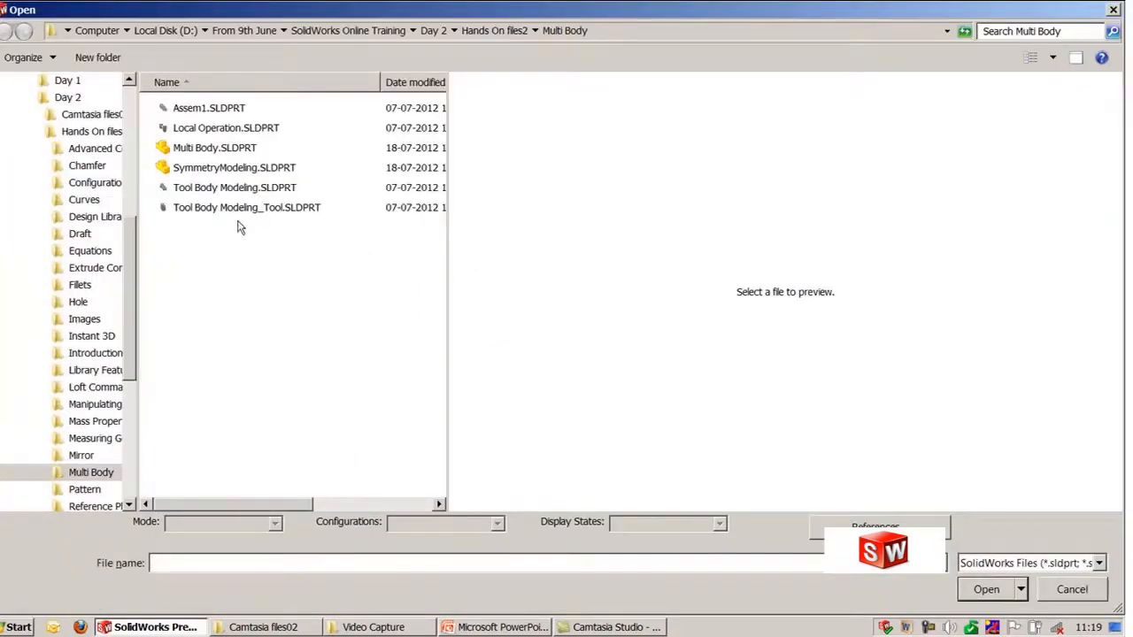
left_click(202, 129)
left_click(211, 151)
left_click(225, 188)
left_click(239, 211)
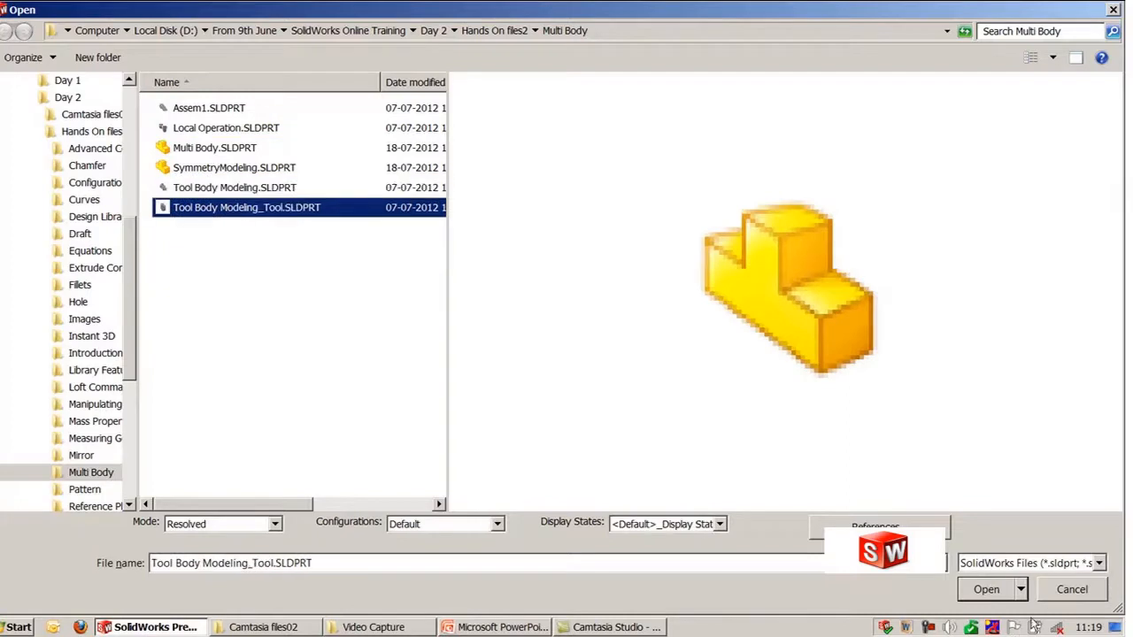
left_click(1067, 590)
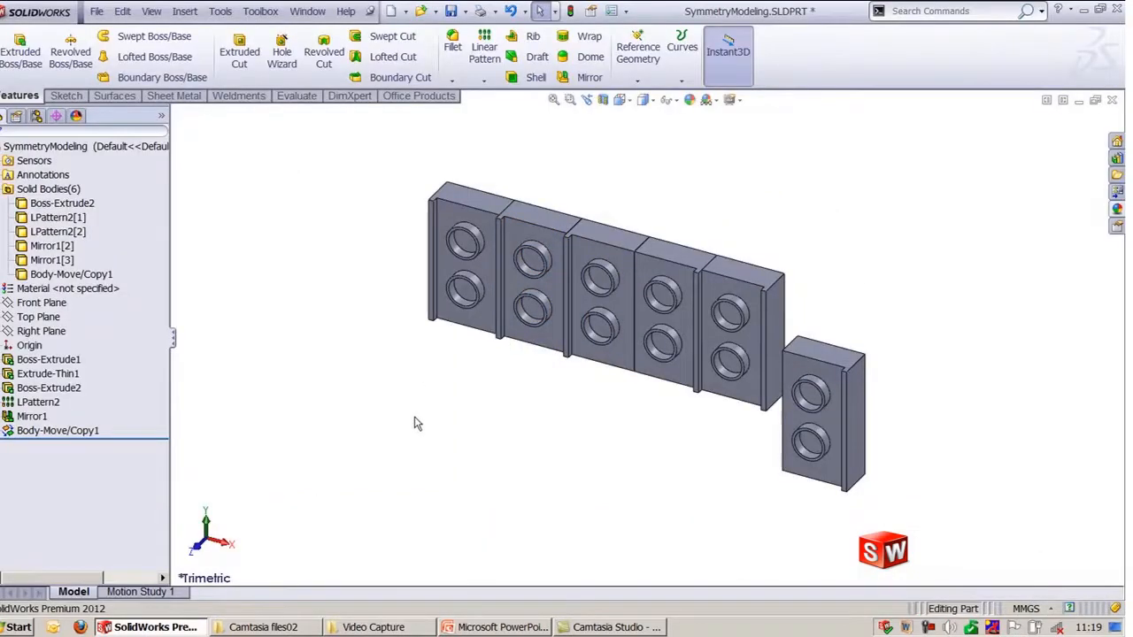
- Create a new part and start an extruded boss with its sketch on the Top Plane
key("ctrl+n")
double_click(379, 191)
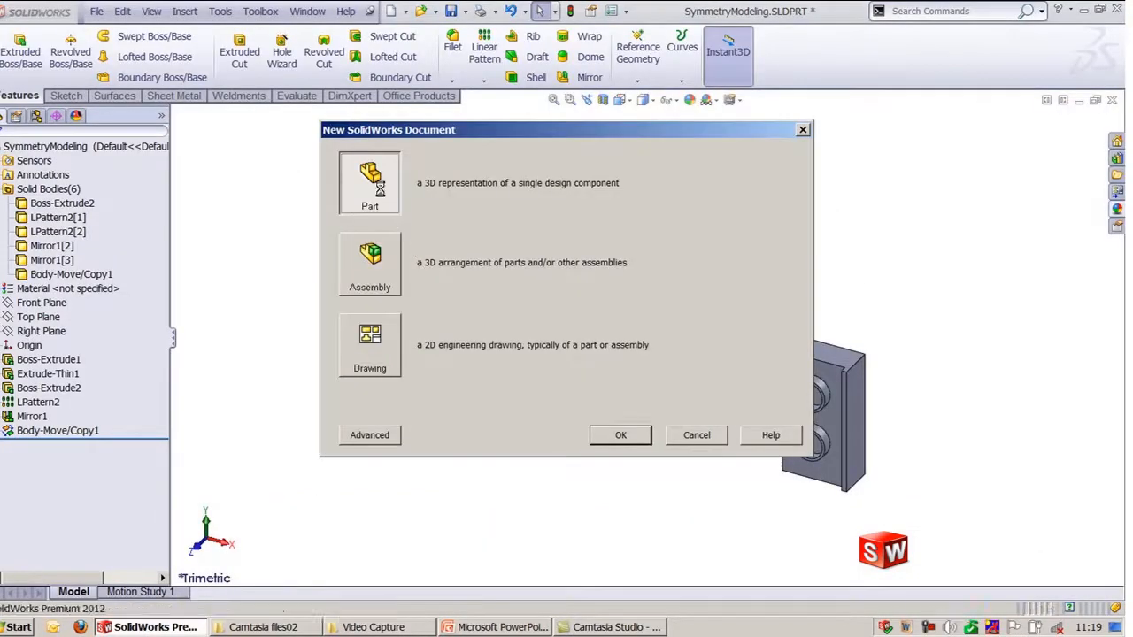
left_click(14, 59)
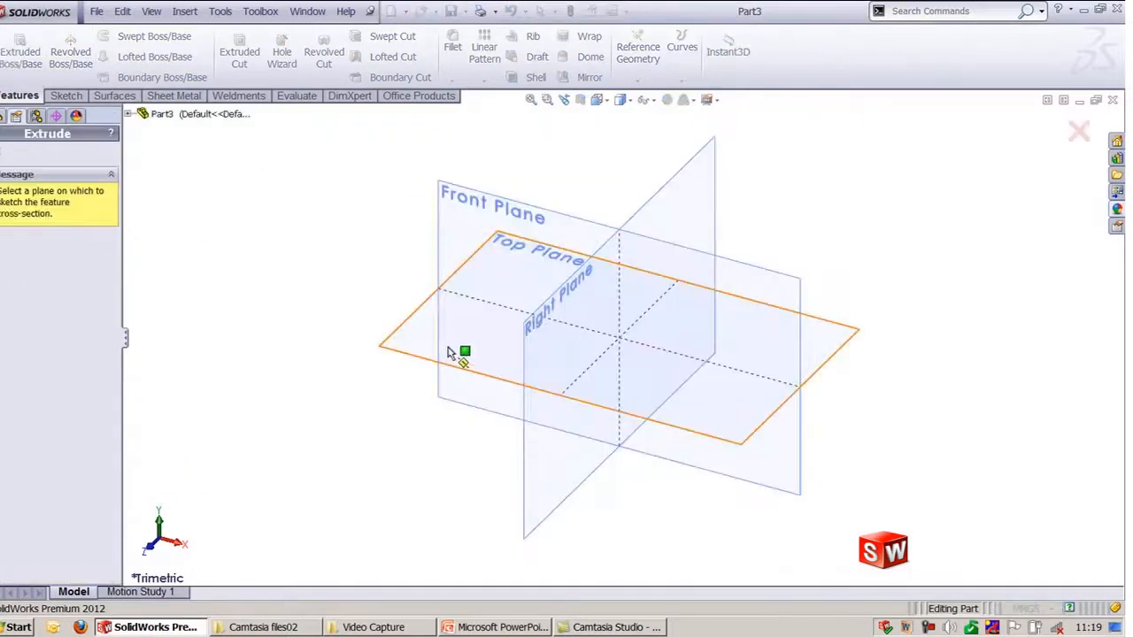
left_click(401, 346)
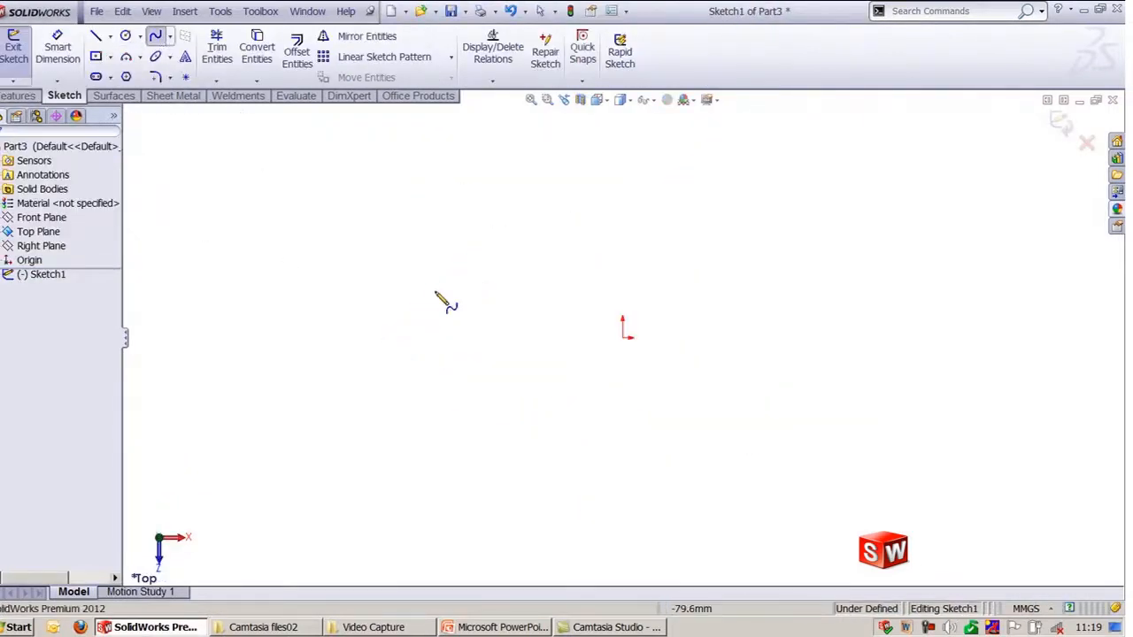
- Sketch a closed, rounded six-point spline around the origin
left_click(430, 280)
left_click(690, 216)
left_click(931, 298)
left_click(969, 417)
left_click(799, 473)
left_click(518, 469)
left_click(430, 281)
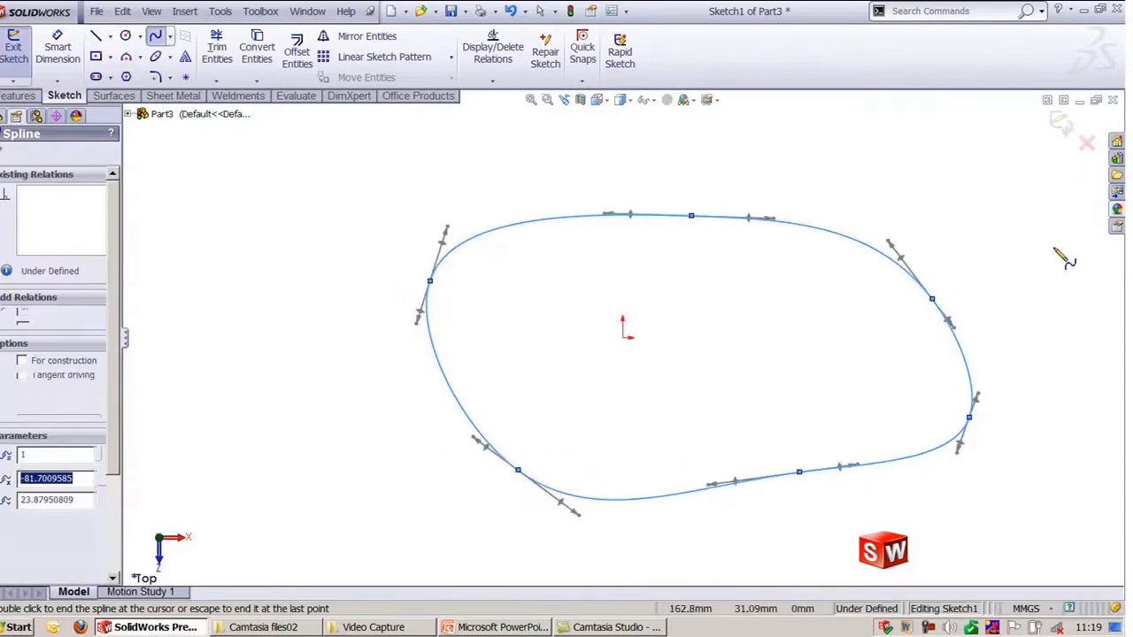
- Finish the spline sketch and extrude the profile upward about 33 mm
left_click(1061, 122)
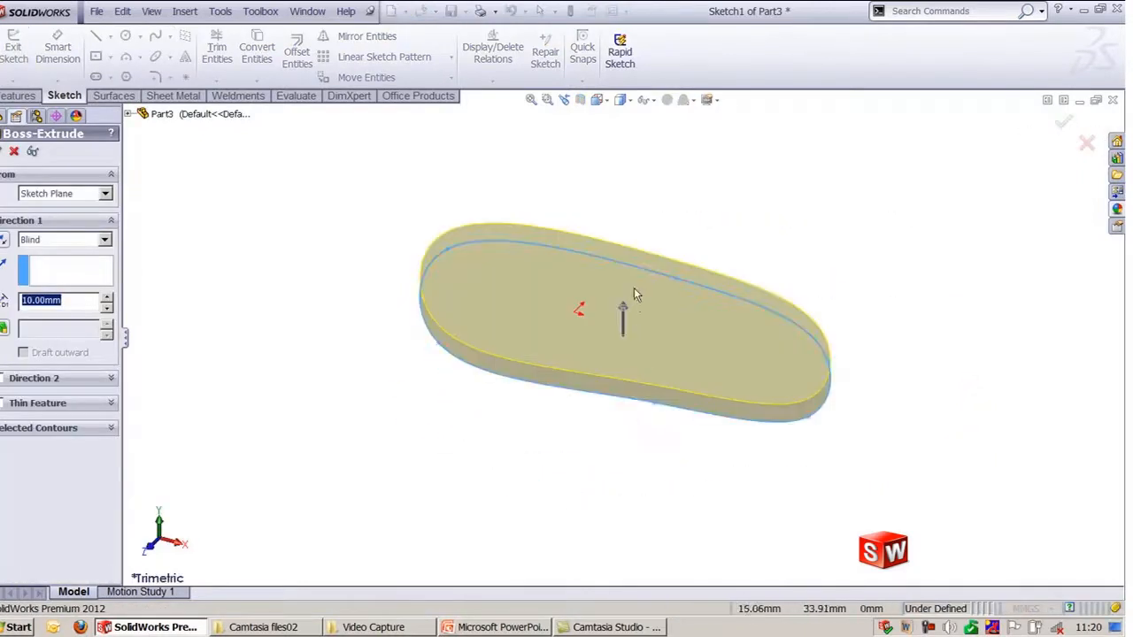
left_click_drag(635, 312, 638, 286)
key("Return")
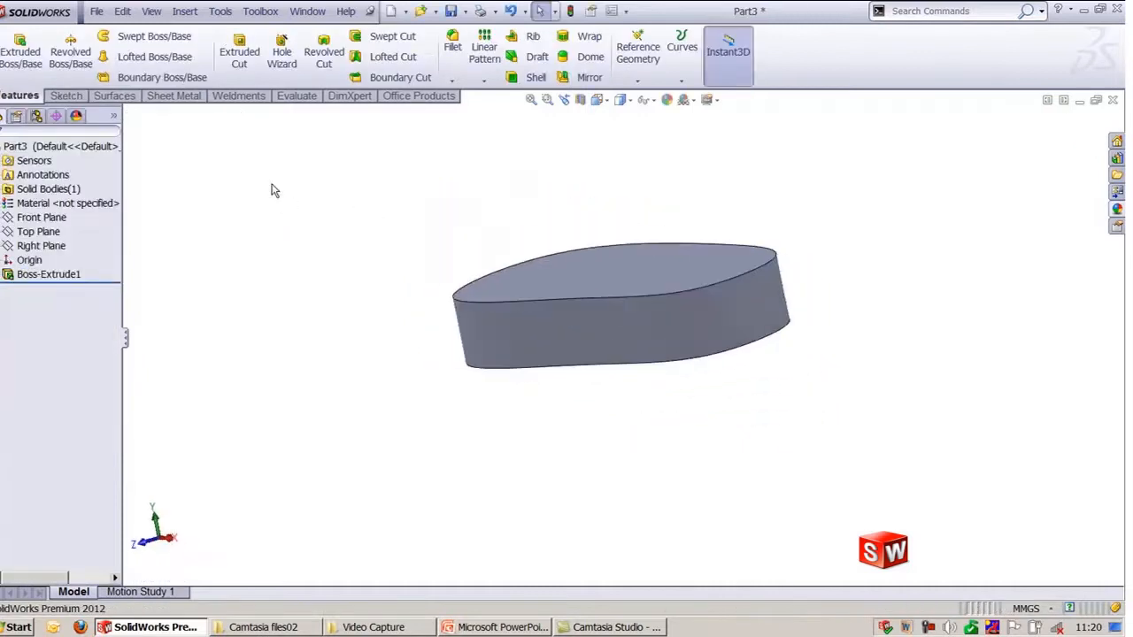
- Start a second extruded boss on the Front Plane and sketch a center rectangle about 296 mm by 17 mm across the first body
left_click(22, 55)
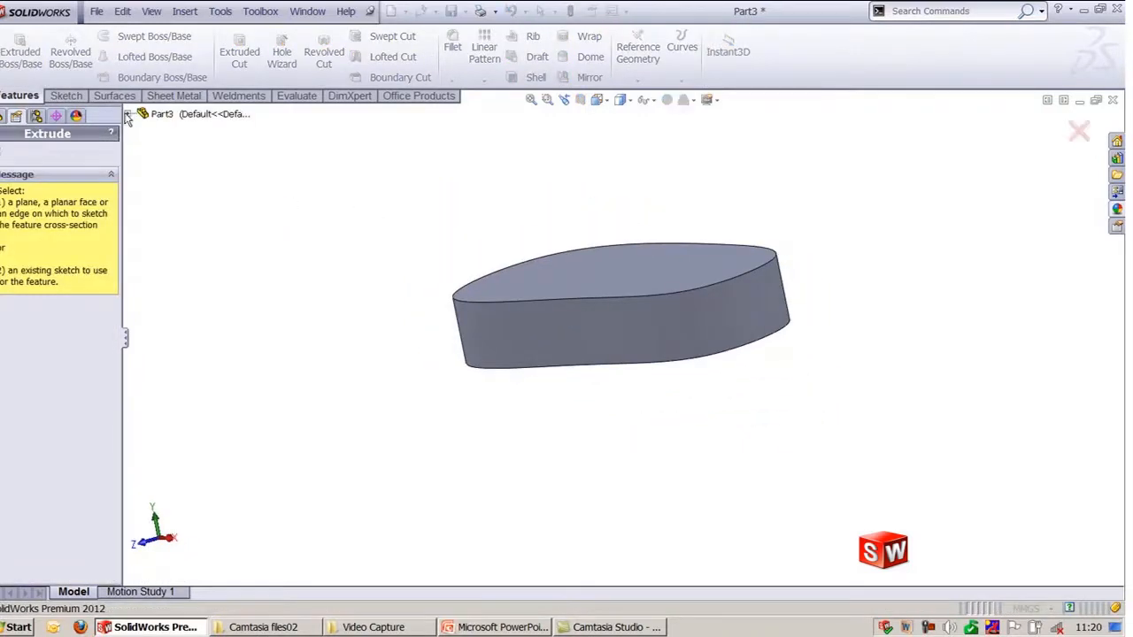
left_click(180, 200)
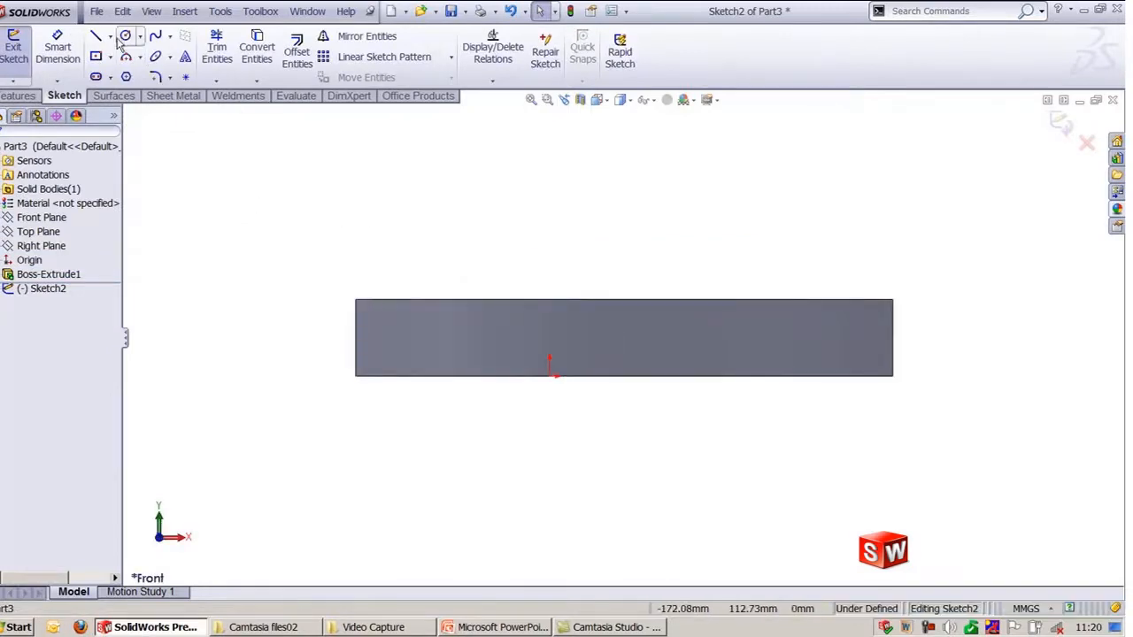
left_click(96, 56)
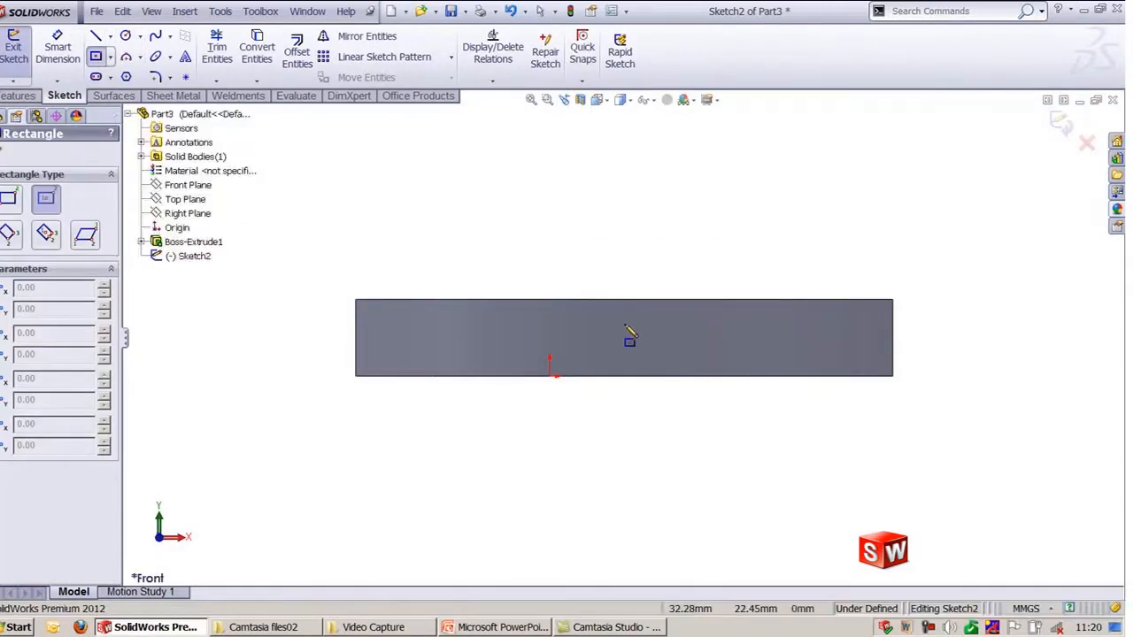
left_click_drag(610, 336, 955, 355)
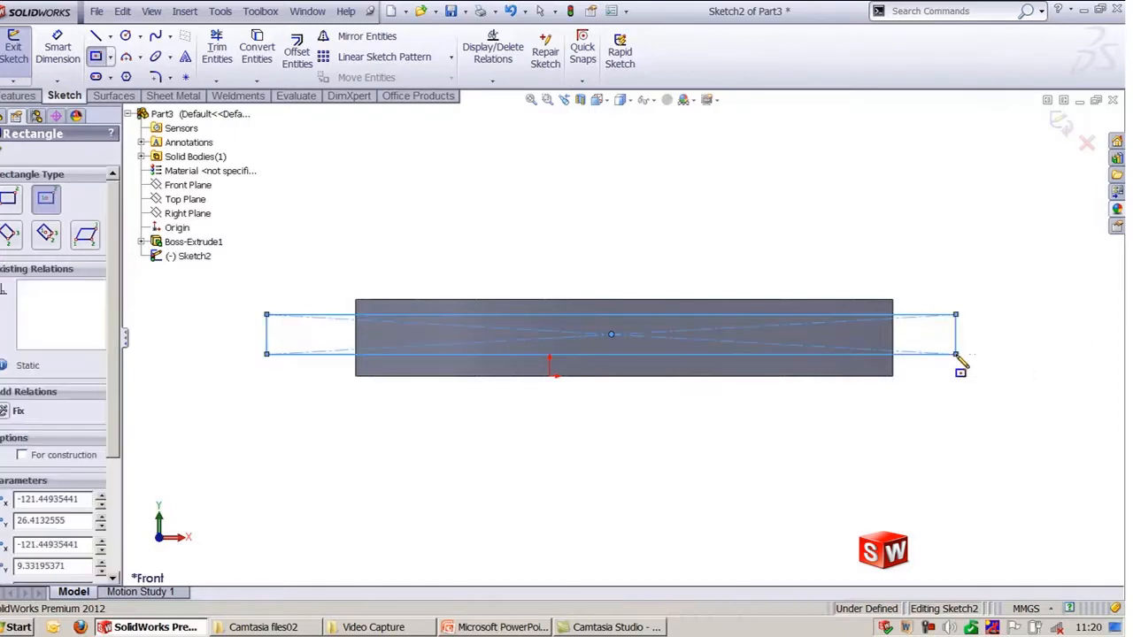
- Extrude the rectangle 221 mm as Mid Plane, keeping it as a separate solid body without merging
left_click(1059, 124)
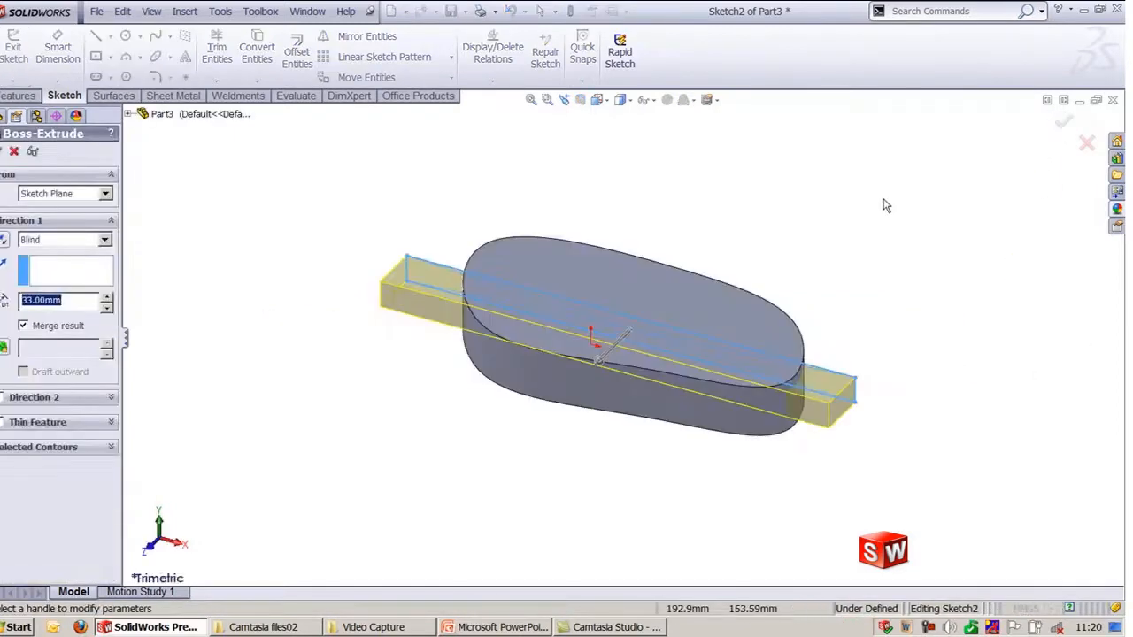
left_click(64, 239)
left_click(52, 325)
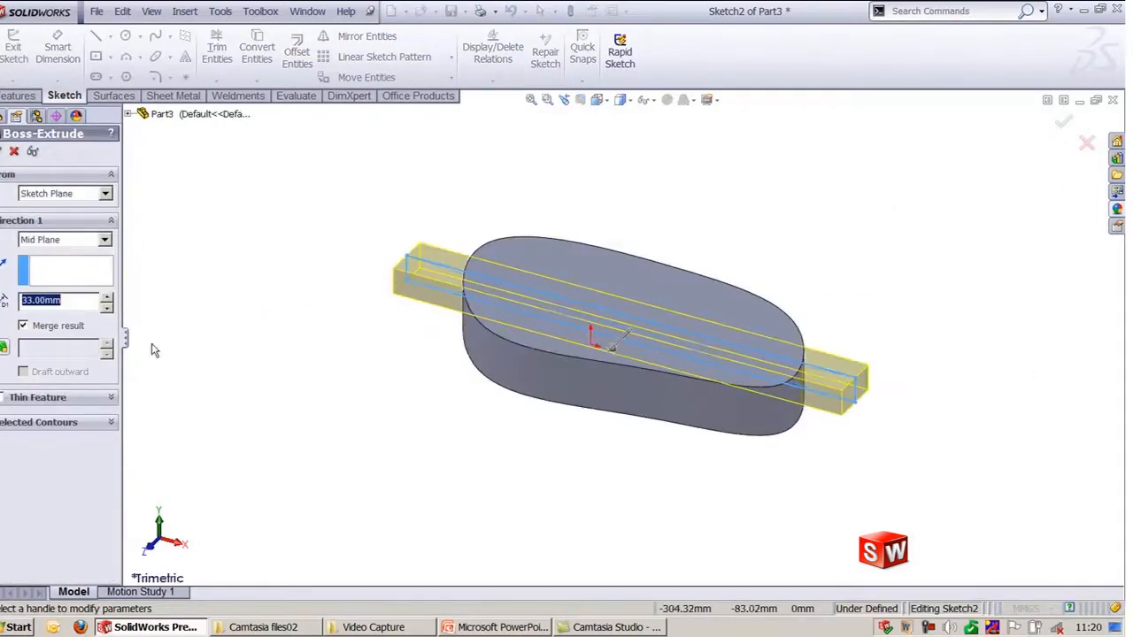
left_click_drag(615, 345, 579, 432)
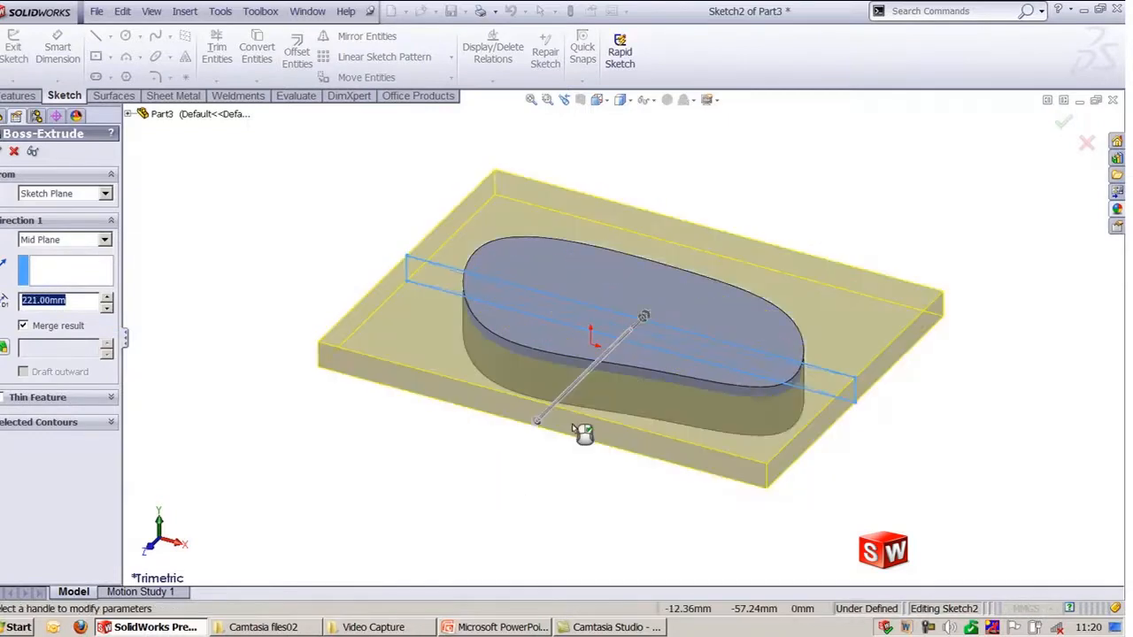
left_click(3, 153)
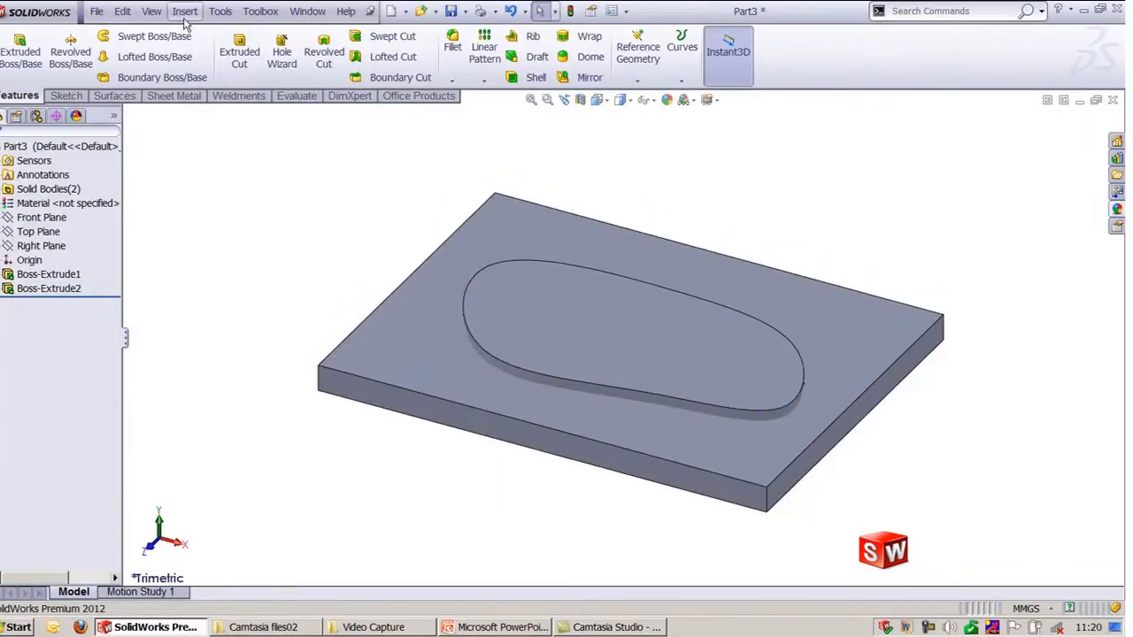
- Start the Combine feature, look at the Subtract operation type, and set the operation to Common
left_click(185, 11)
mouse_move(212, 69)
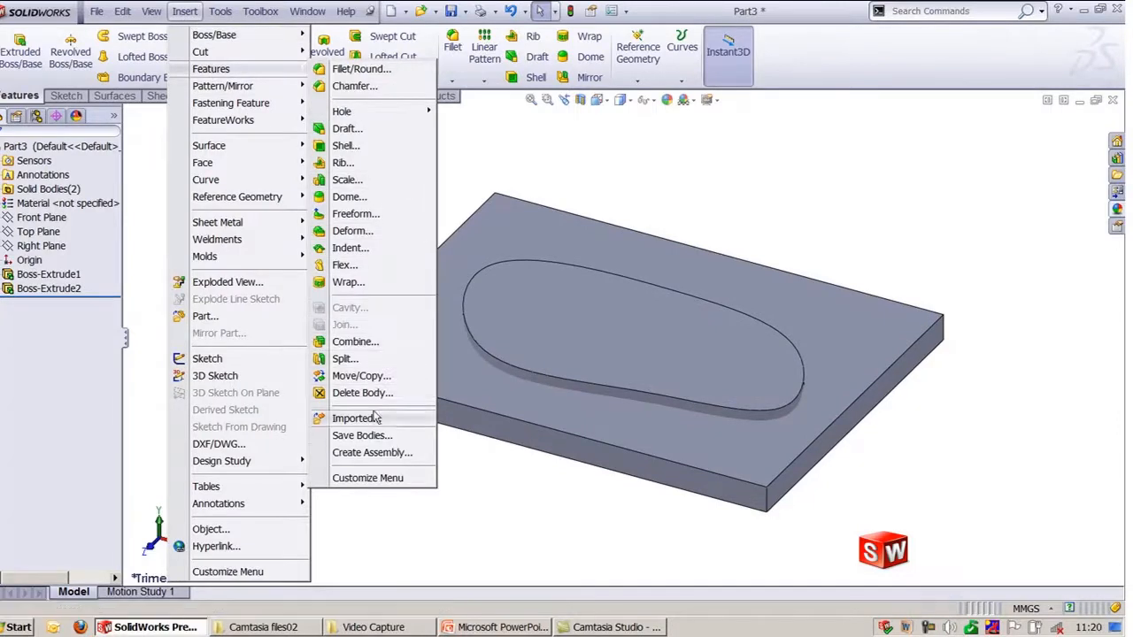
left_click(364, 342)
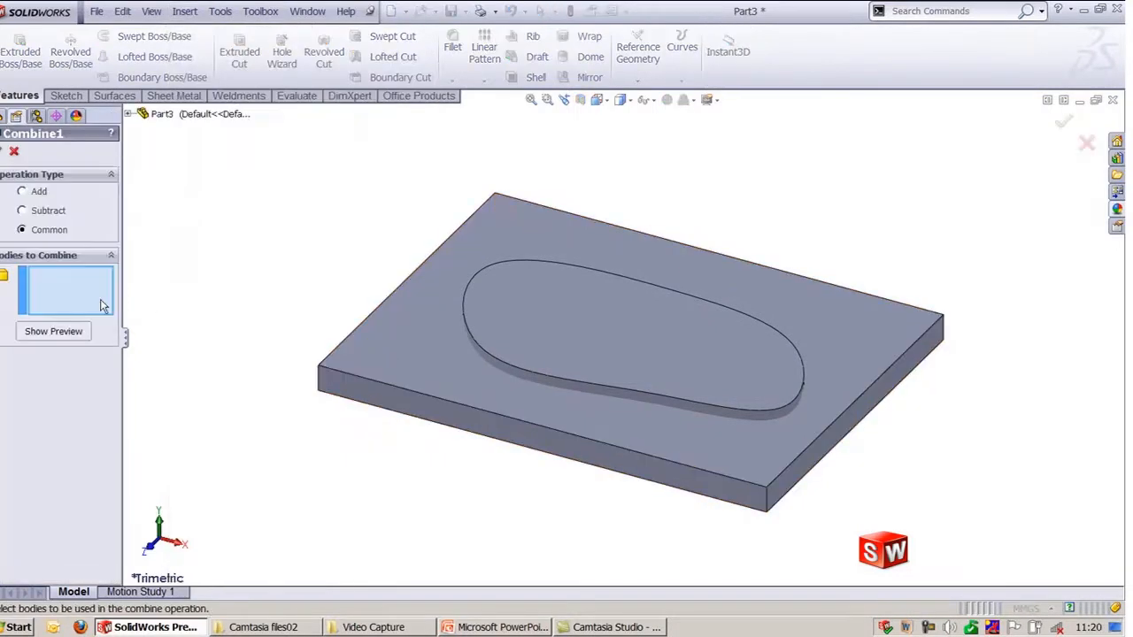
left_click(24, 210)
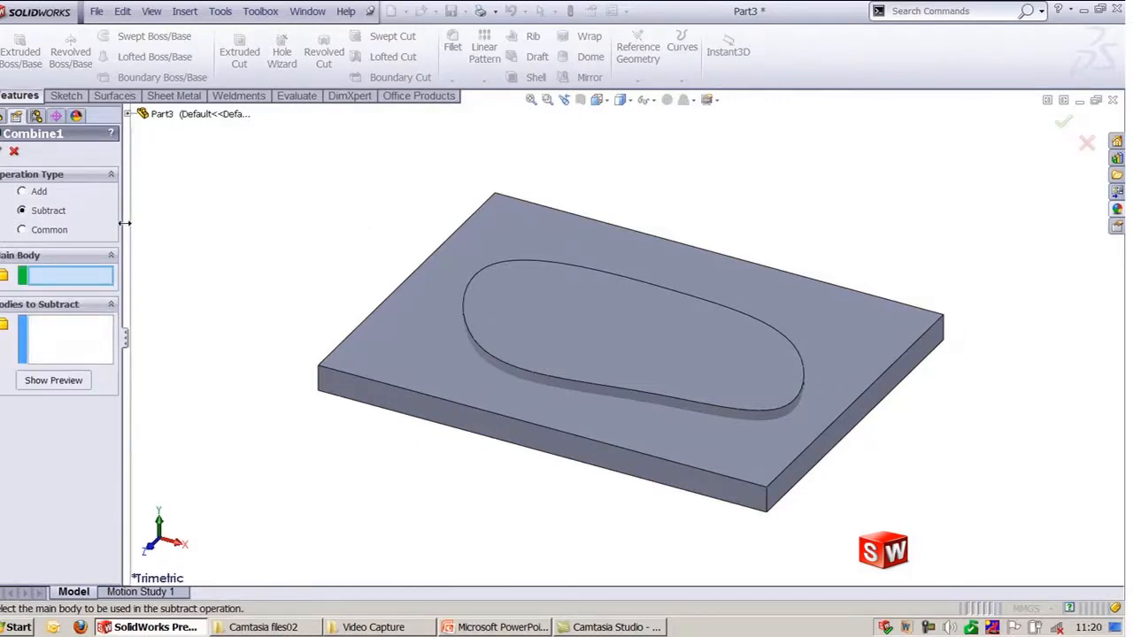
left_click_drag(124, 224, 142, 225)
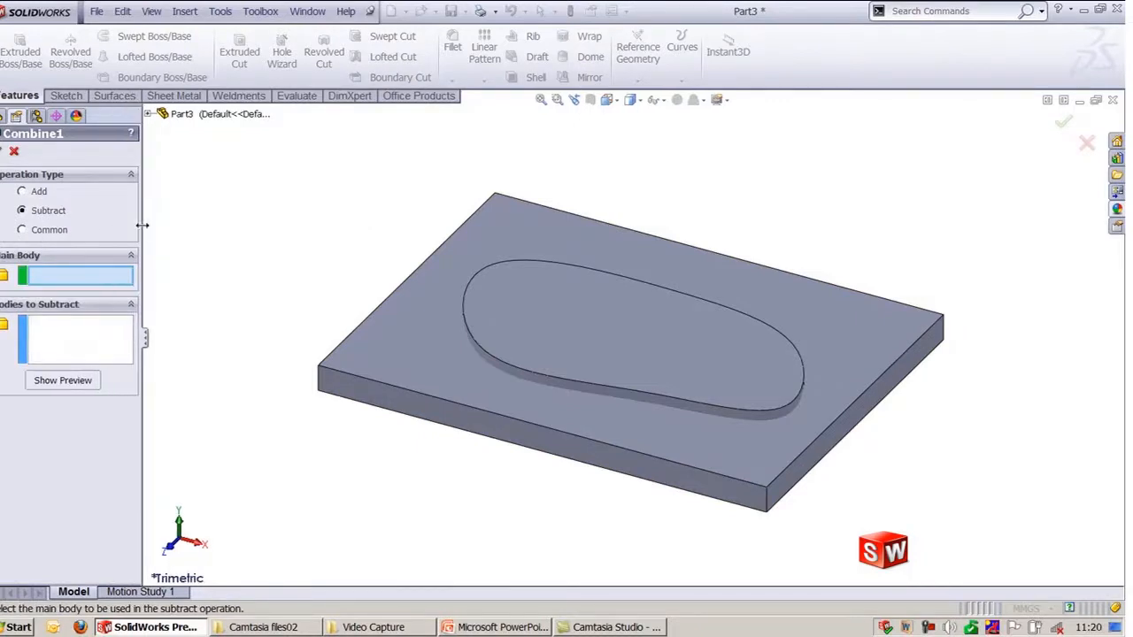
left_click(39, 232)
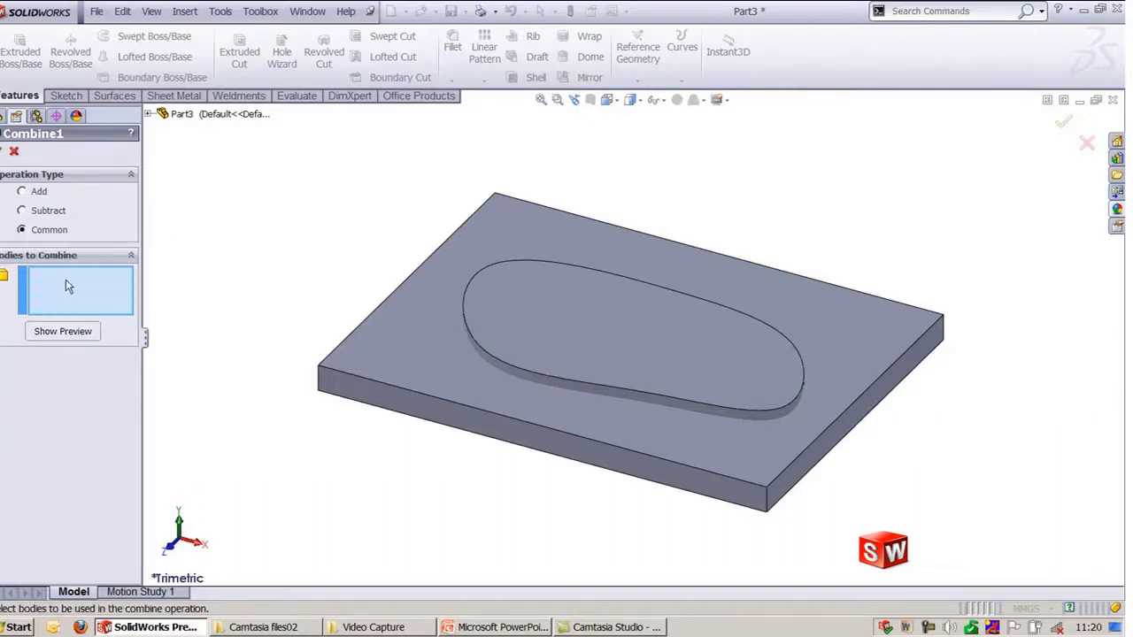
- Preview the common geometry of the plate and the rounded body, inspect it, and cancel Combine
left_click(504, 382)
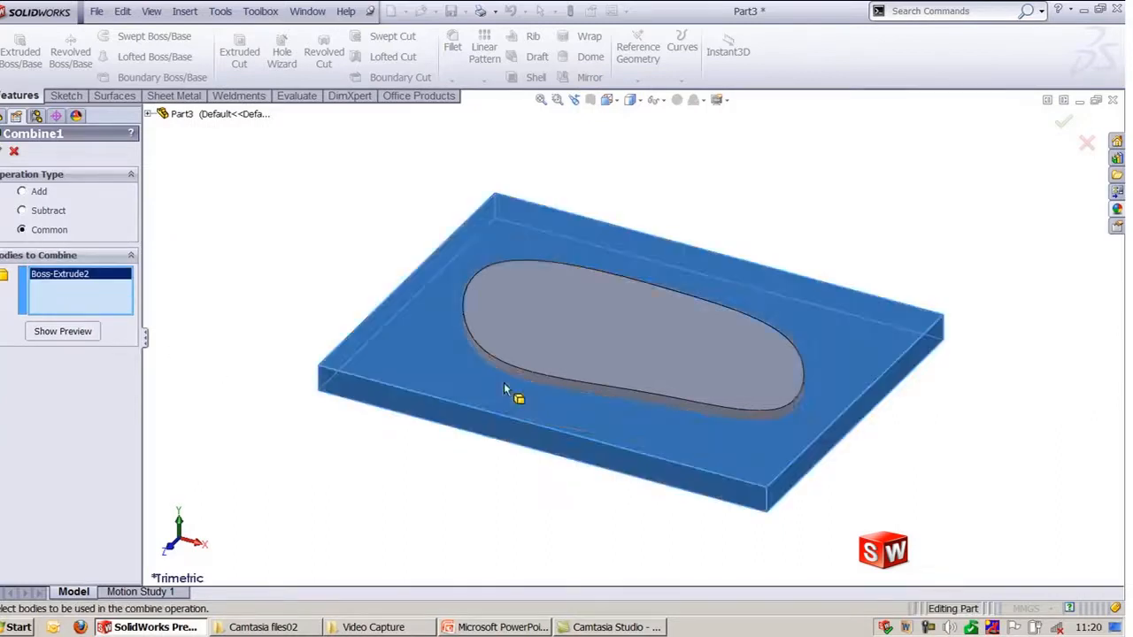
left_click(586, 327)
left_click(93, 335)
mouse_move(452, 401)
middle_mouse_down()
mouse_move(470, 313)
mouse_move(510, 307)
mouse_move(533, 355)
mouse_move(557, 468)
mouse_move(536, 463)
mouse_move(483, 328)
mouse_move(458, 395)
middle_mouse_up()
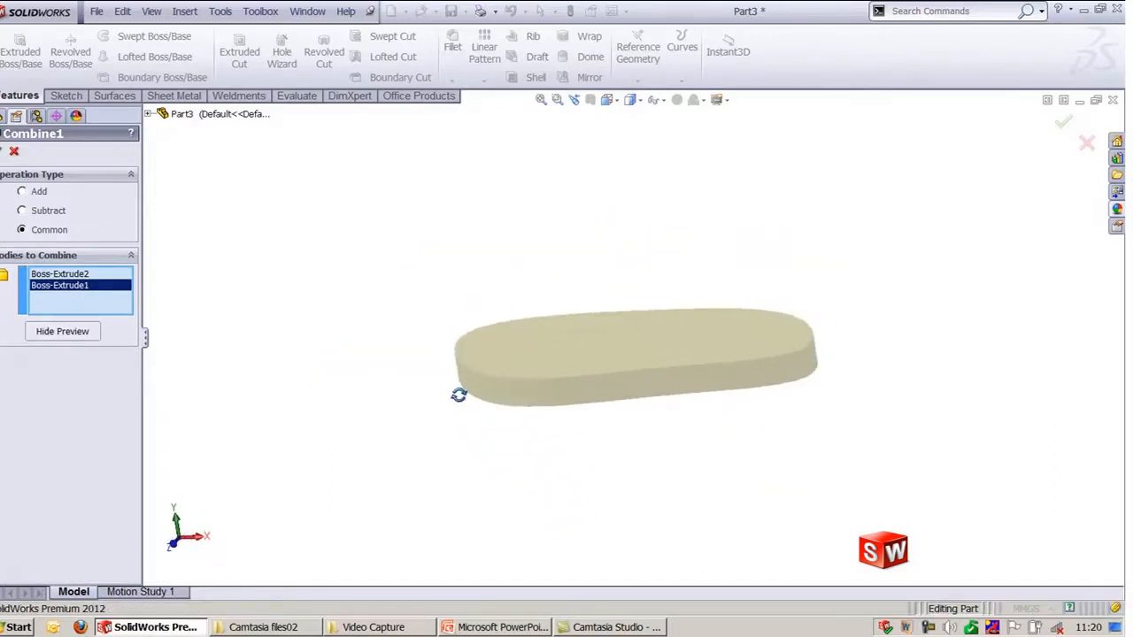
left_click(76, 332)
middle_click_drag(628, 330, 501, 335)
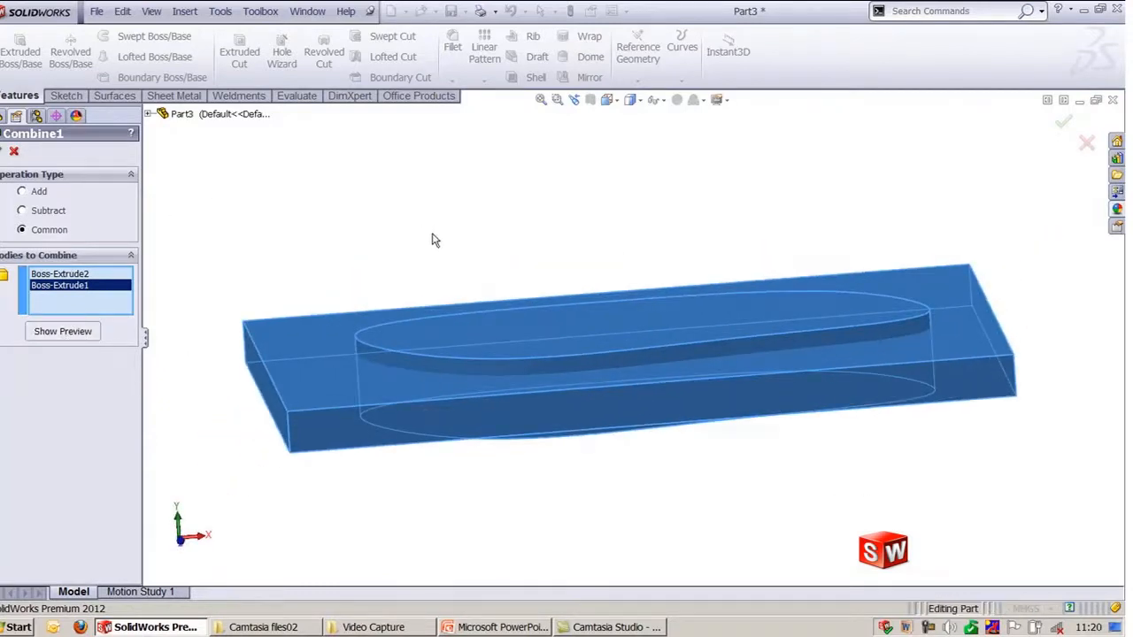
left_click(14, 152)
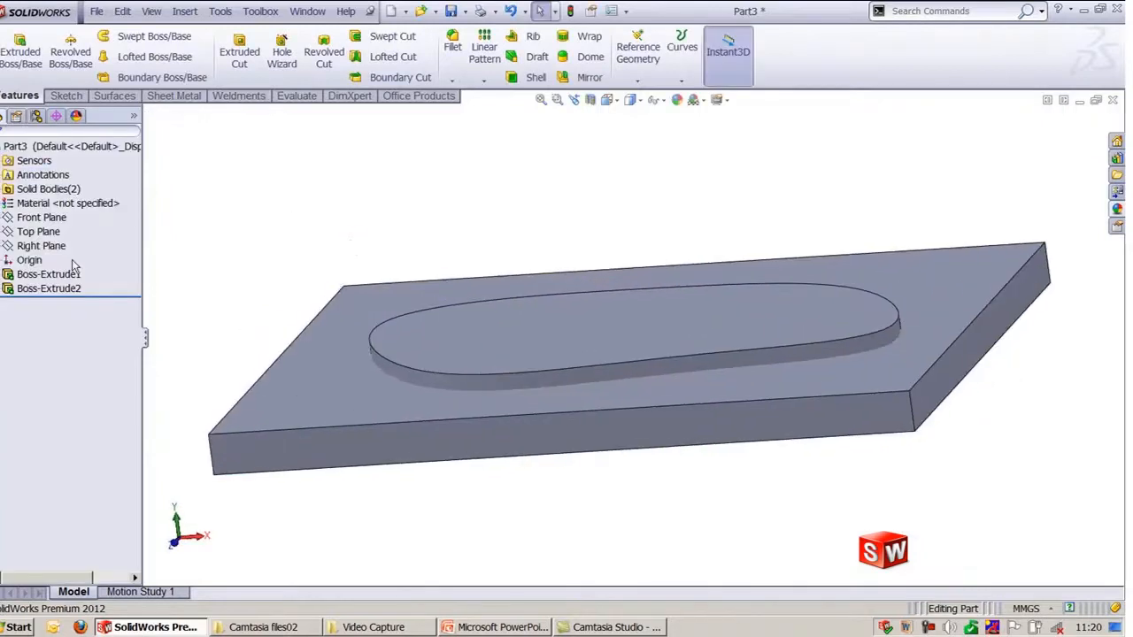
- Edit the plate's rectangle sketch, lower its bottom edge, and delete the two long horizontal lines
left_click(2, 289)
left_click(60, 304)
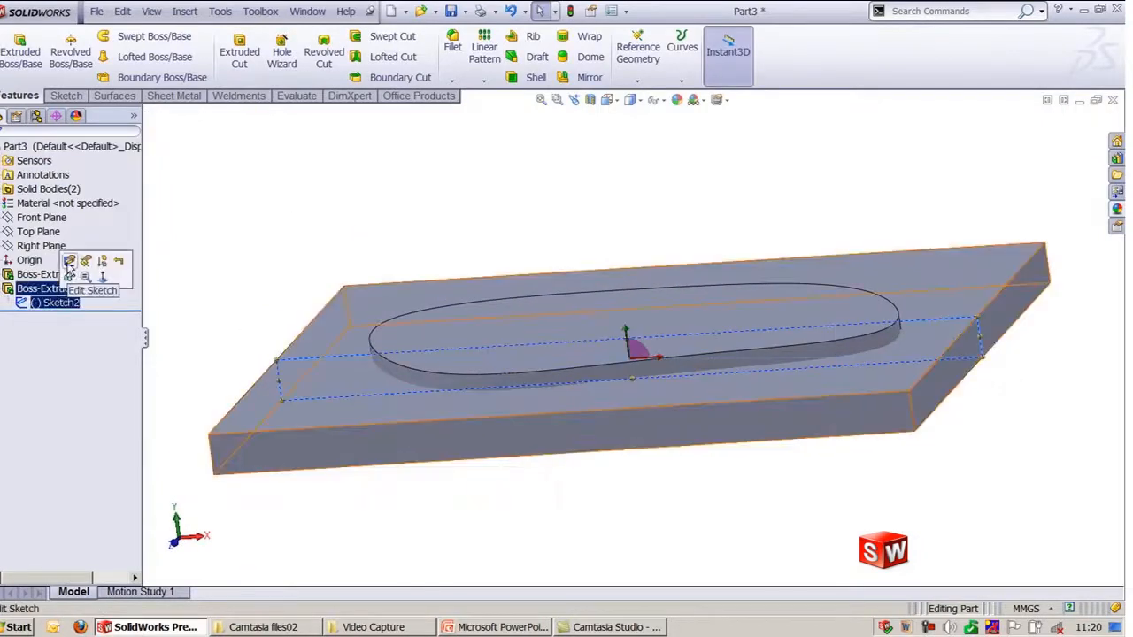
left_click(69, 262)
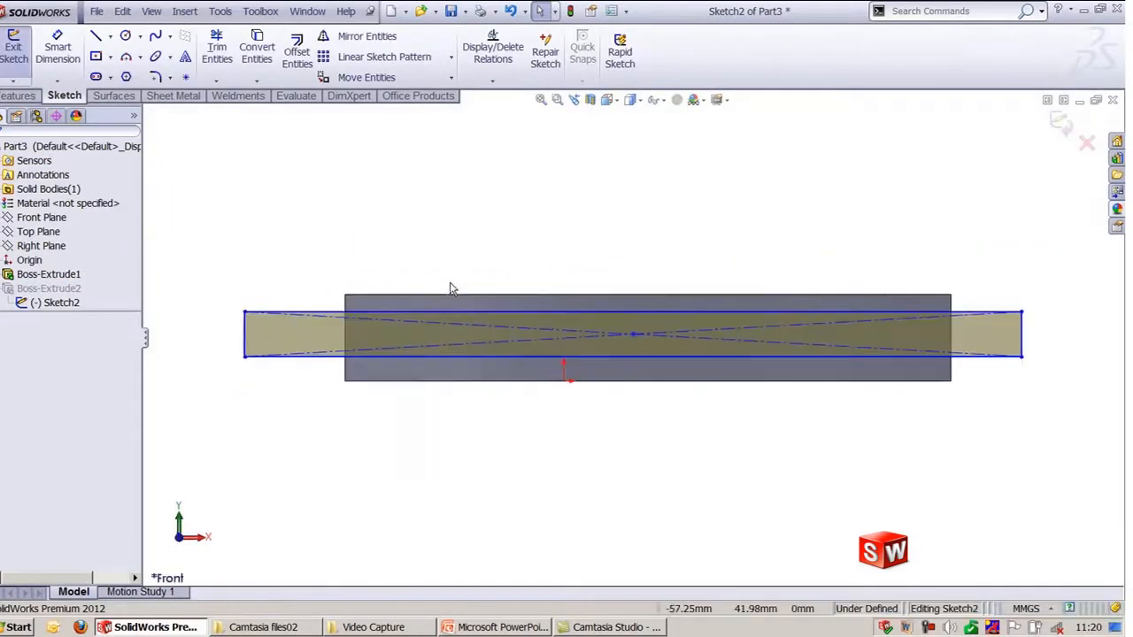
left_click_drag(328, 365, 331, 381)
left_click(316, 313)
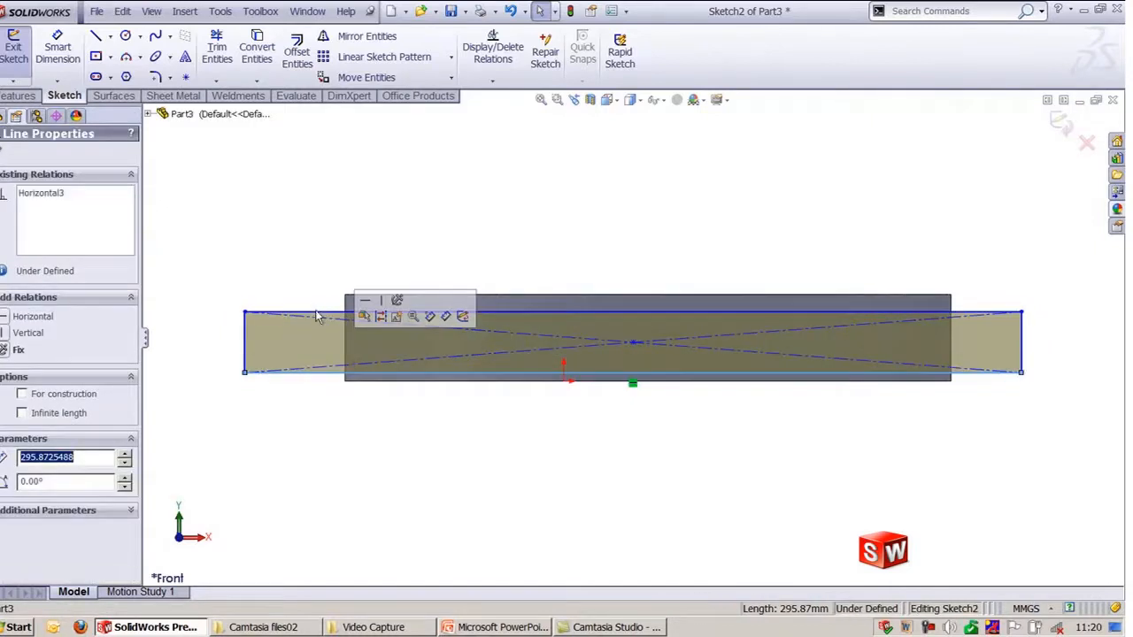
left_click(299, 268)
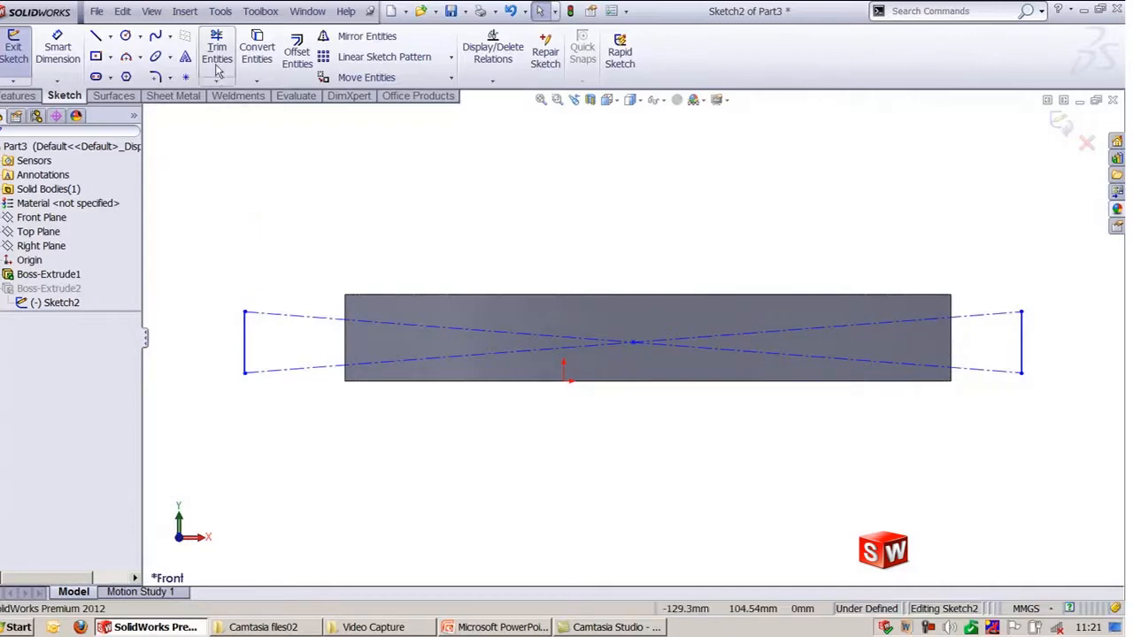
left_click(127, 58)
left_click(245, 372)
left_click(1021, 372)
left_click(751, 309)
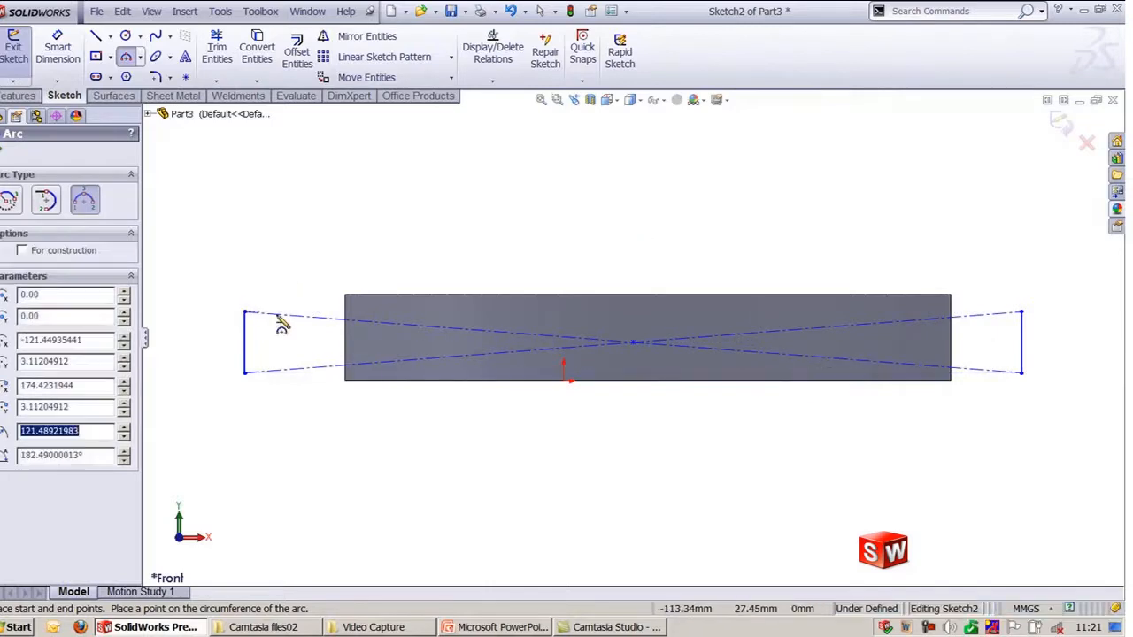
- Join the lower and upper ends of the two vertical lines with shallow three-point arcs, the lower one about 6573 mm in radius
left_click(246, 373)
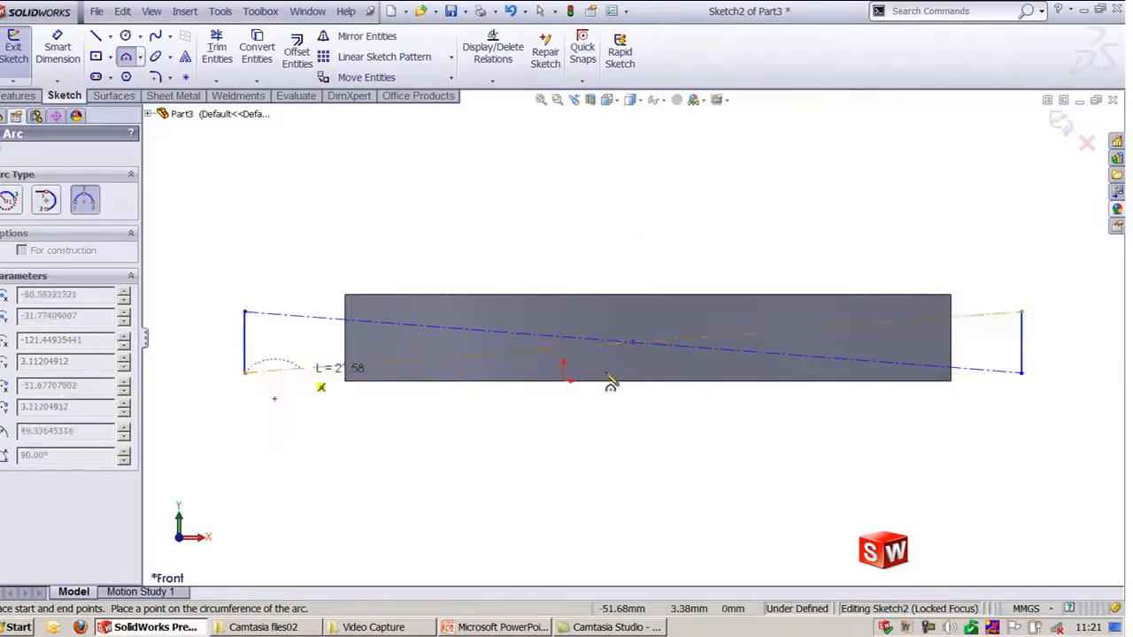
left_click(1022, 373)
left_click(703, 373)
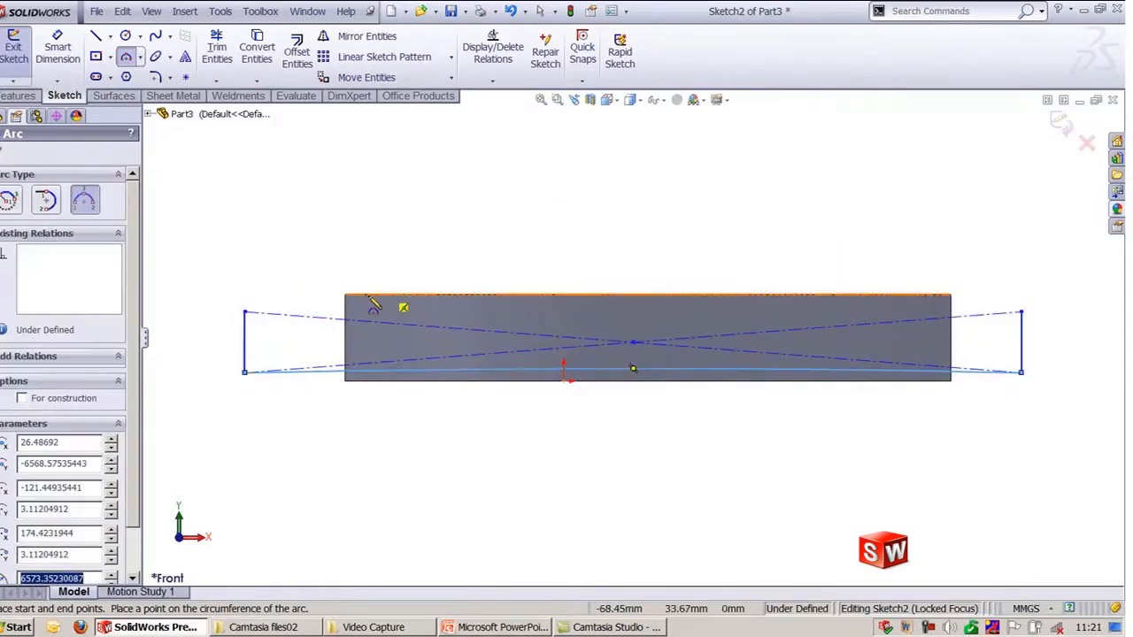
left_click(246, 313)
left_click(1023, 314)
left_click(745, 314)
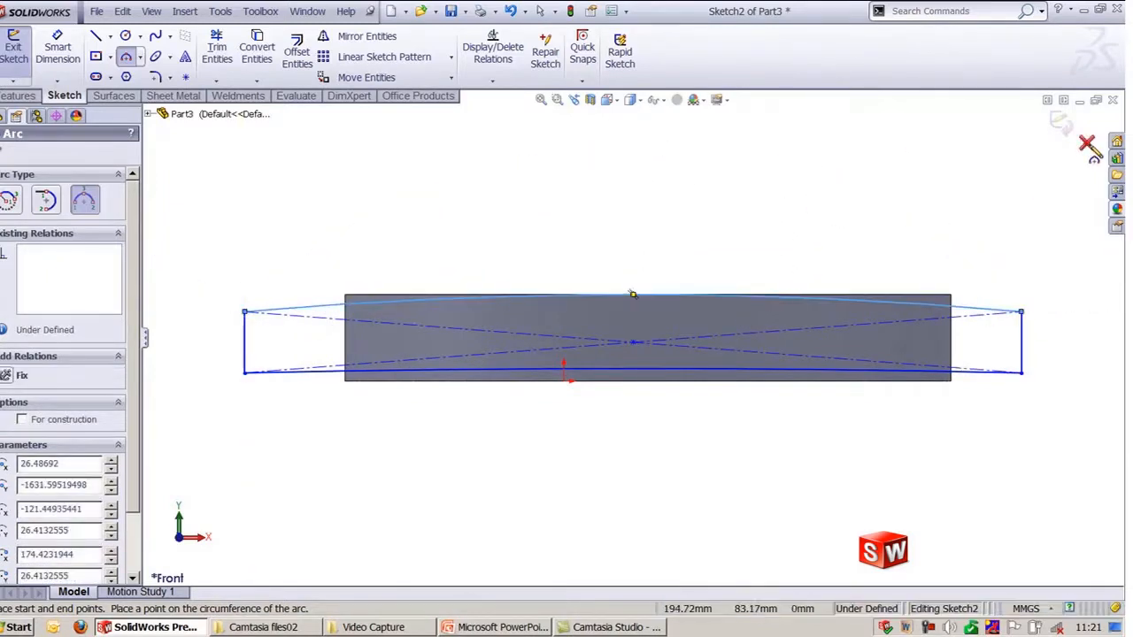
- Flatten the upper arc to a radius of about 2923 mm and exit the sketch to rebuild the plate
key("Escape")
left_click(625, 296)
left_click_drag(625, 317, 629, 302)
left_click(1063, 124)
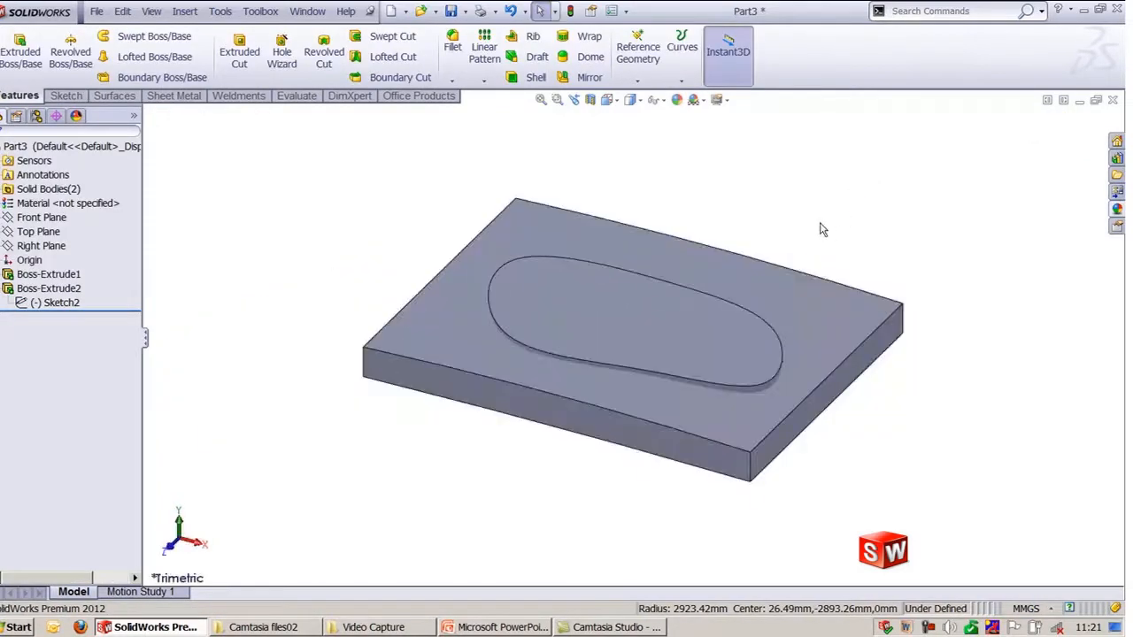
- Combine the plate and the rounded body with the Common operation, previewing the shared geometry before accepting
middle_click_drag(664, 199, 412, 155)
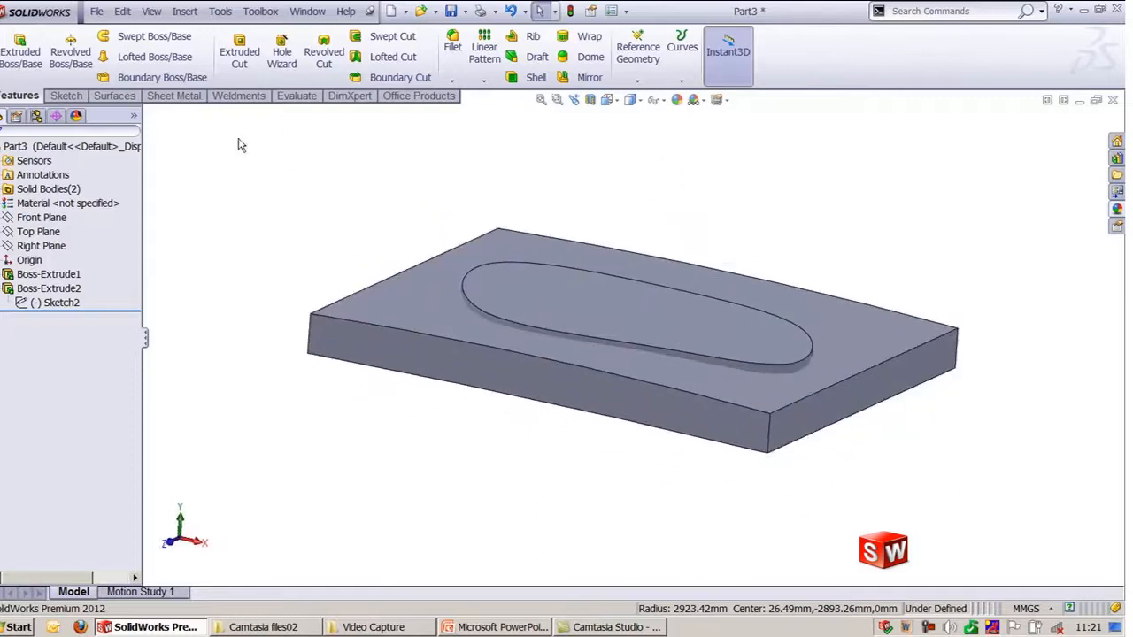
left_click(189, 14)
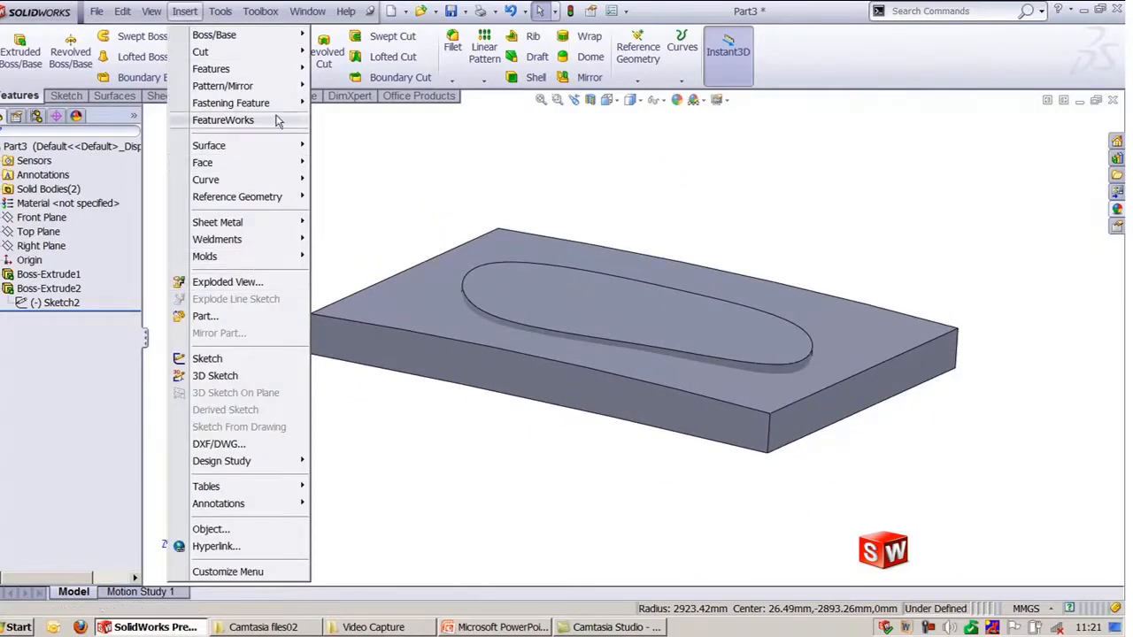
mouse_move(259, 74)
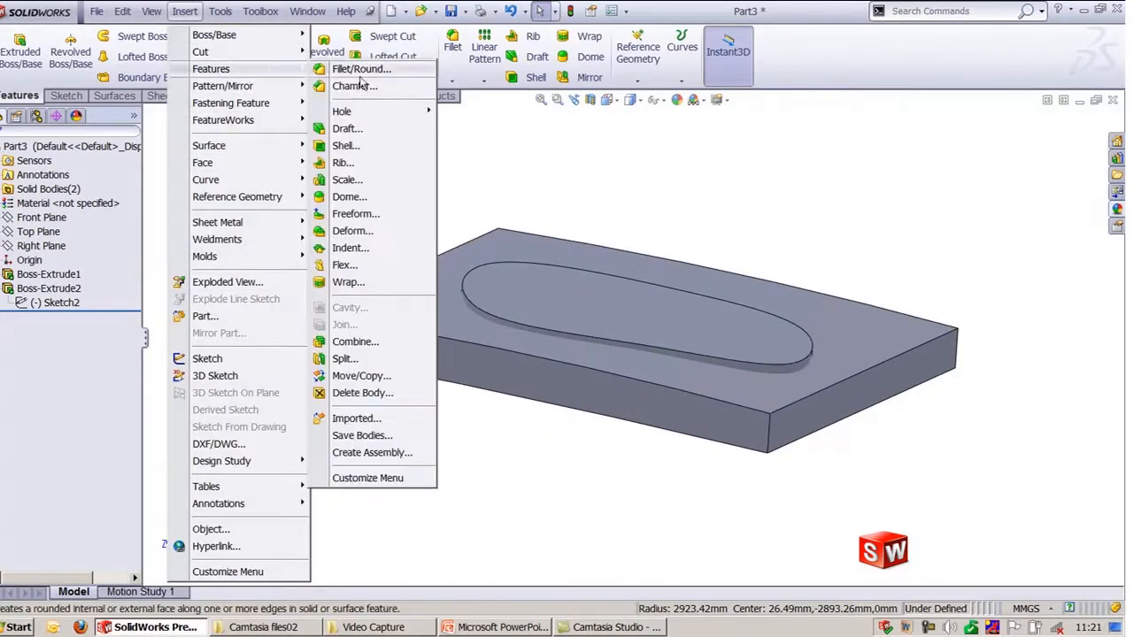
left_click(355, 341)
left_click(534, 315)
left_click(297, 332)
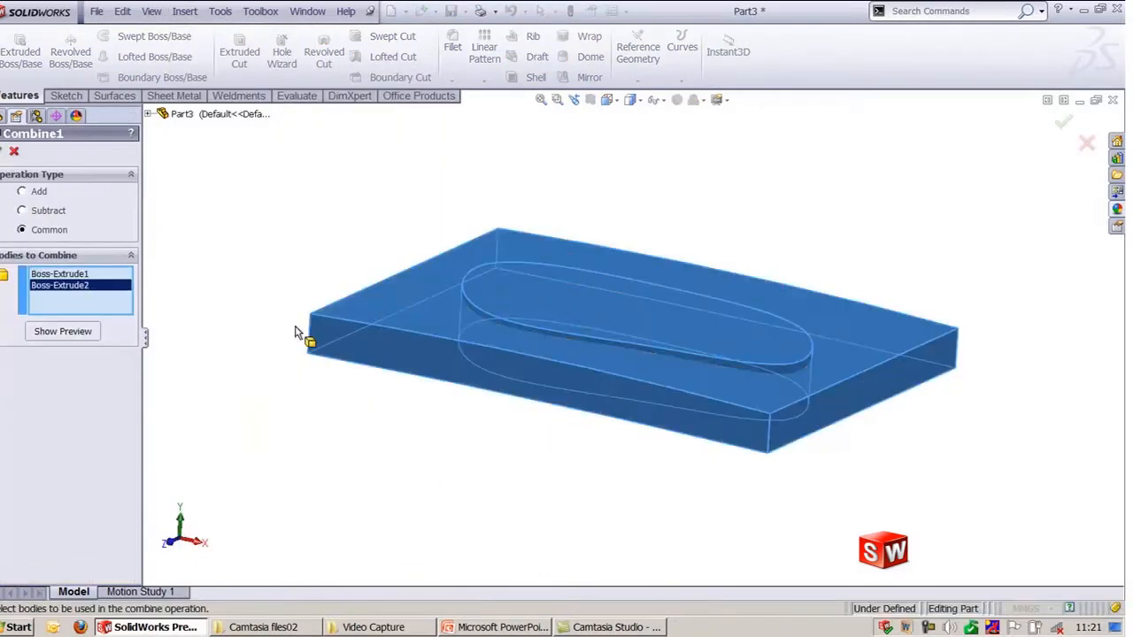
left_click(60, 332)
middle_click_drag(632, 481, 678, 431)
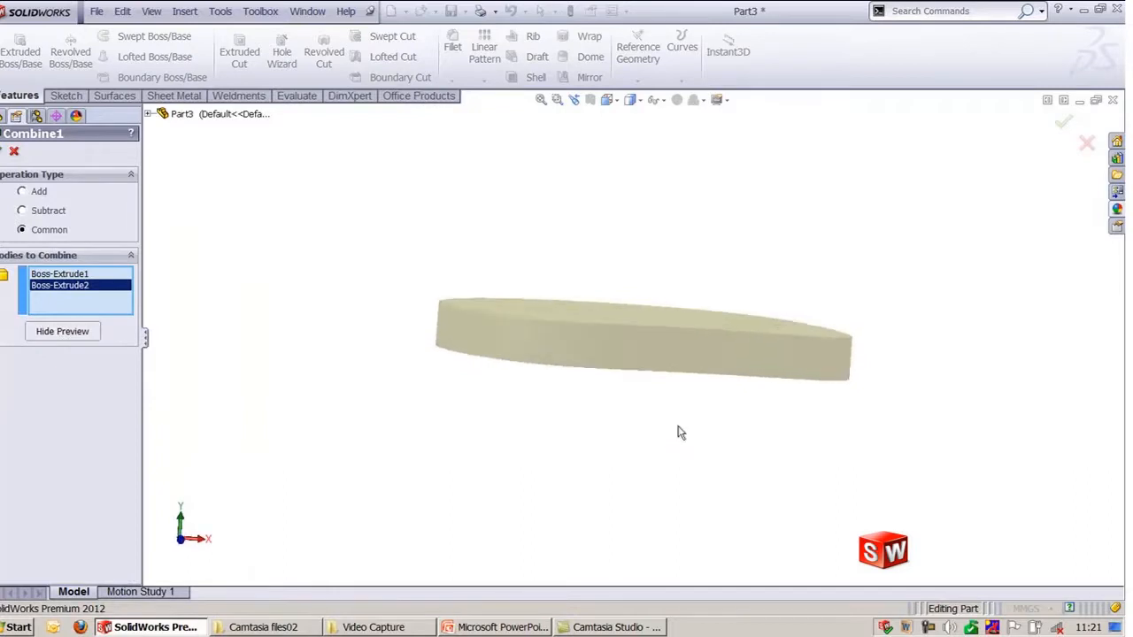
scroll(595, 279, "down", 3)
middle_click_drag(595, 279, 607, 253)
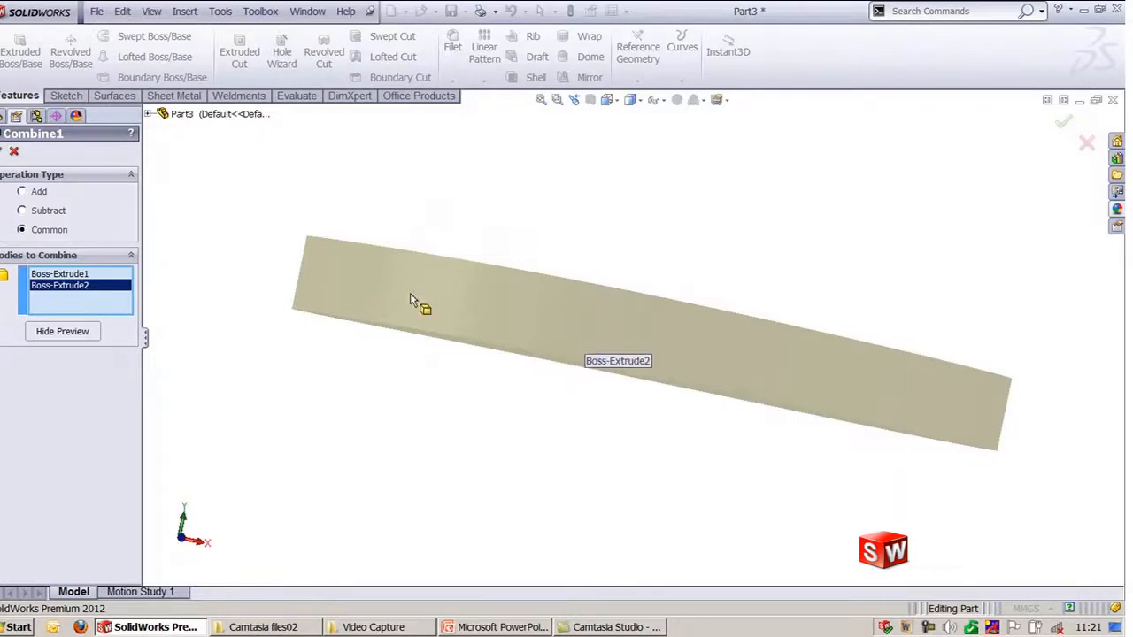
key("Return")
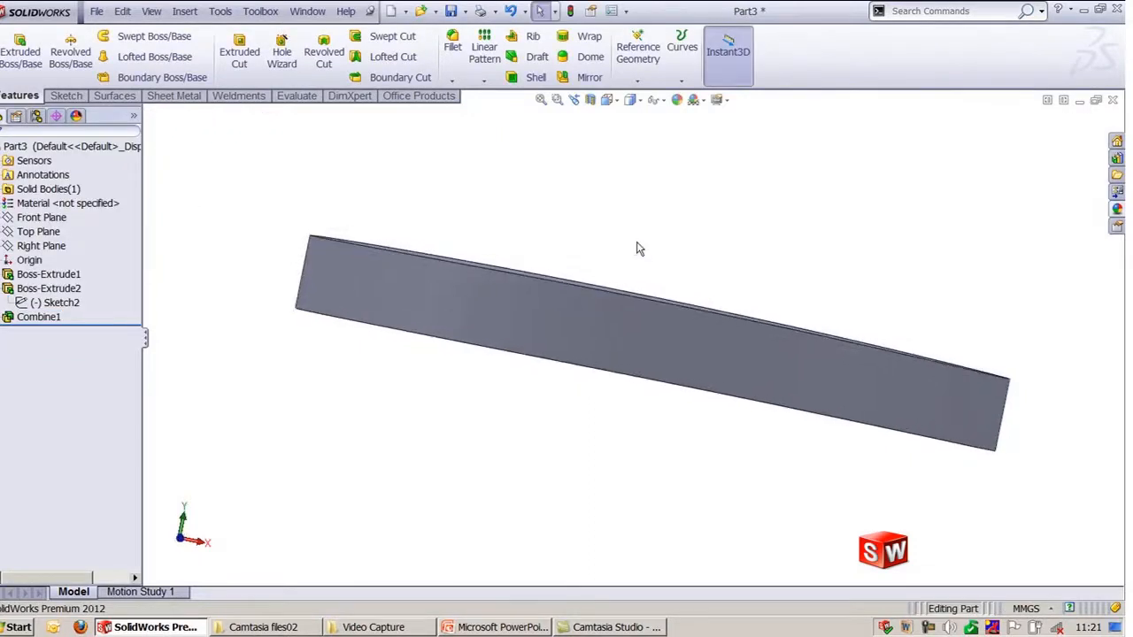
- Examine the combined body in front, top and trimetric views and reveal the sketch under Boss-Extrude1
key("ctrl+1")
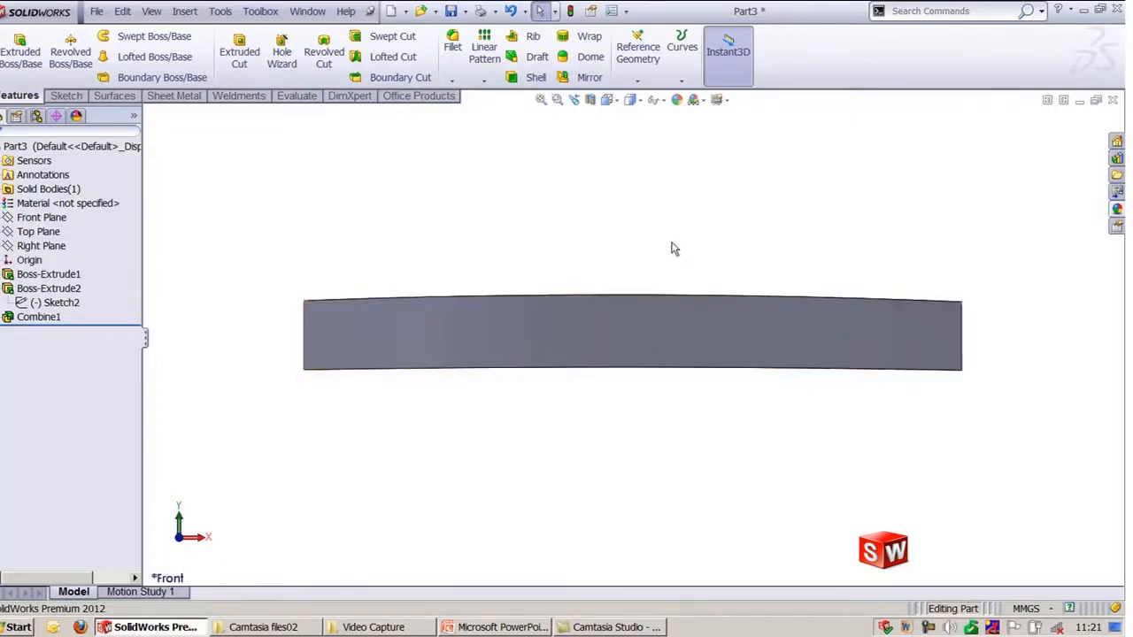
key("ctrl+5")
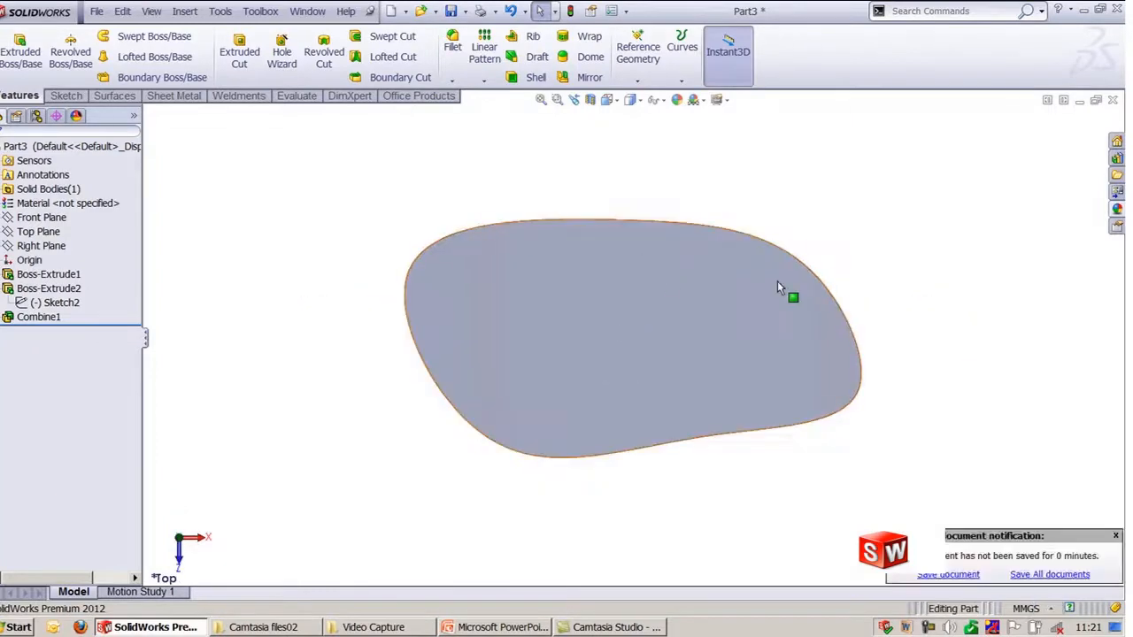
left_click(4, 274)
left_click(55, 289)
middle_click_drag(342, 369, 299, 341)
left_click(289, 282)
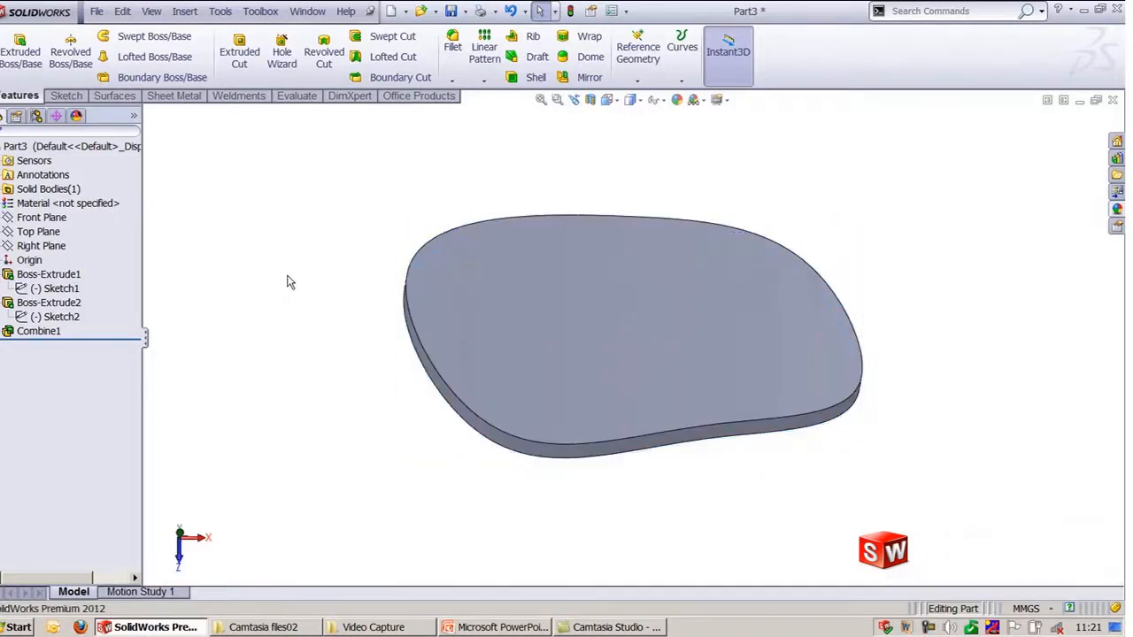
key("ctrl+7")
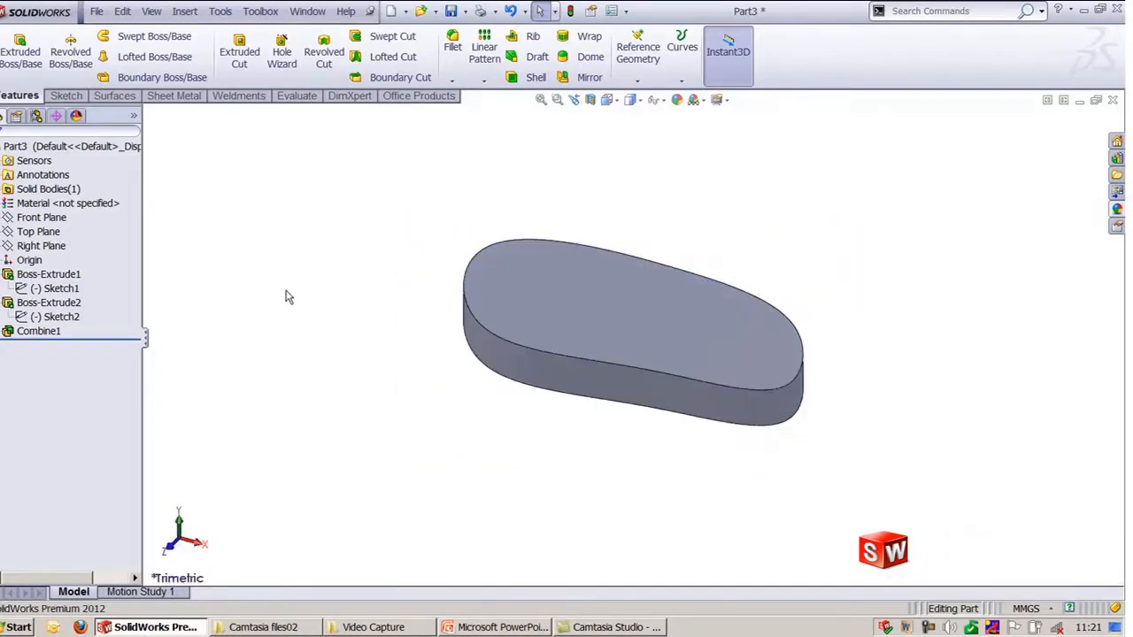
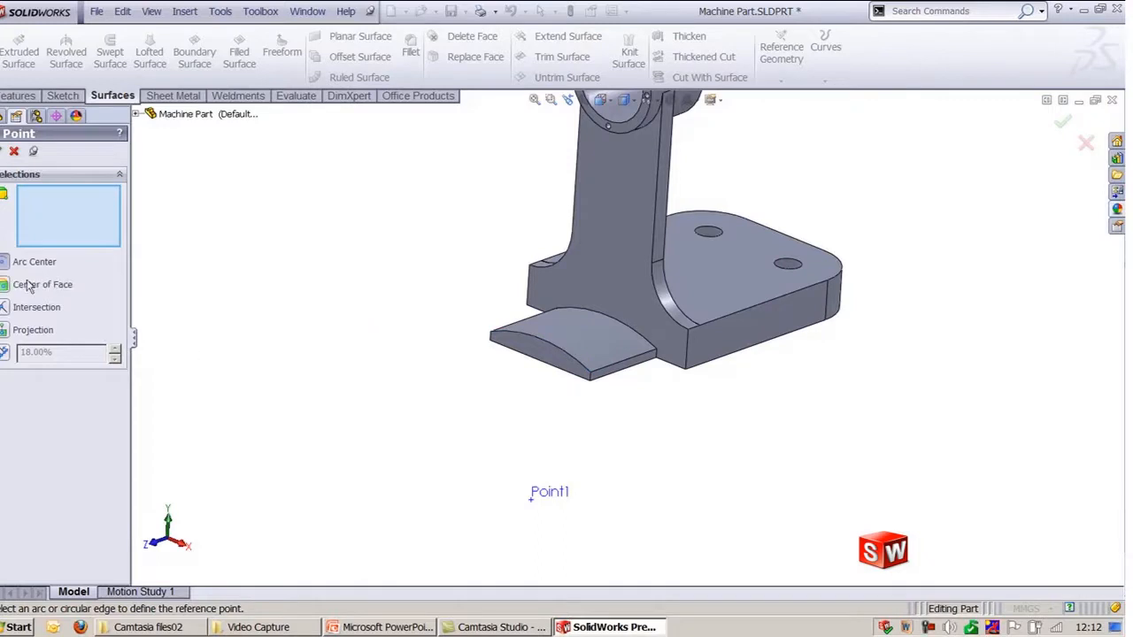
- Create a reference point at the center of the curved tab's upper face on the machine part
left_click(6, 291)
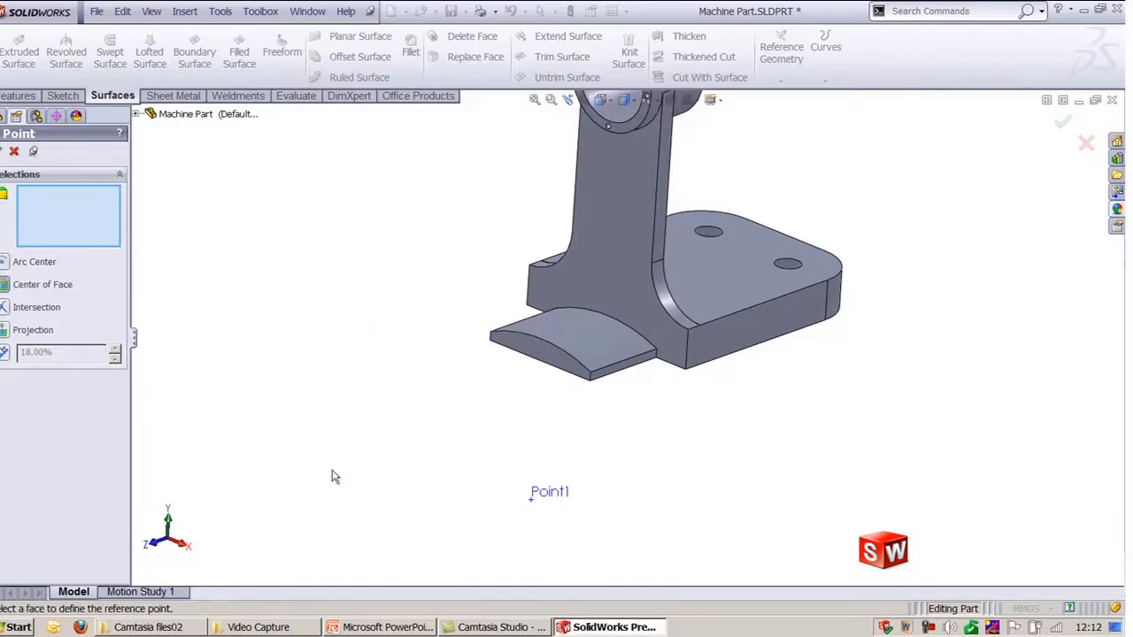
left_click(616, 353)
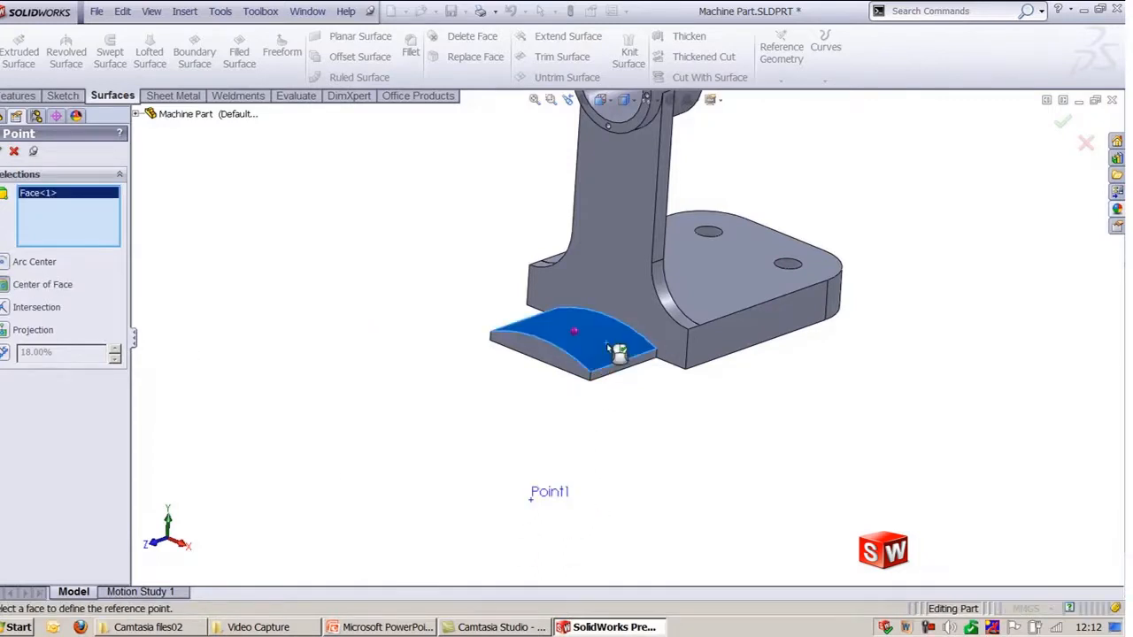
right_click(616, 351)
middle_click_drag(663, 404, 522, 405)
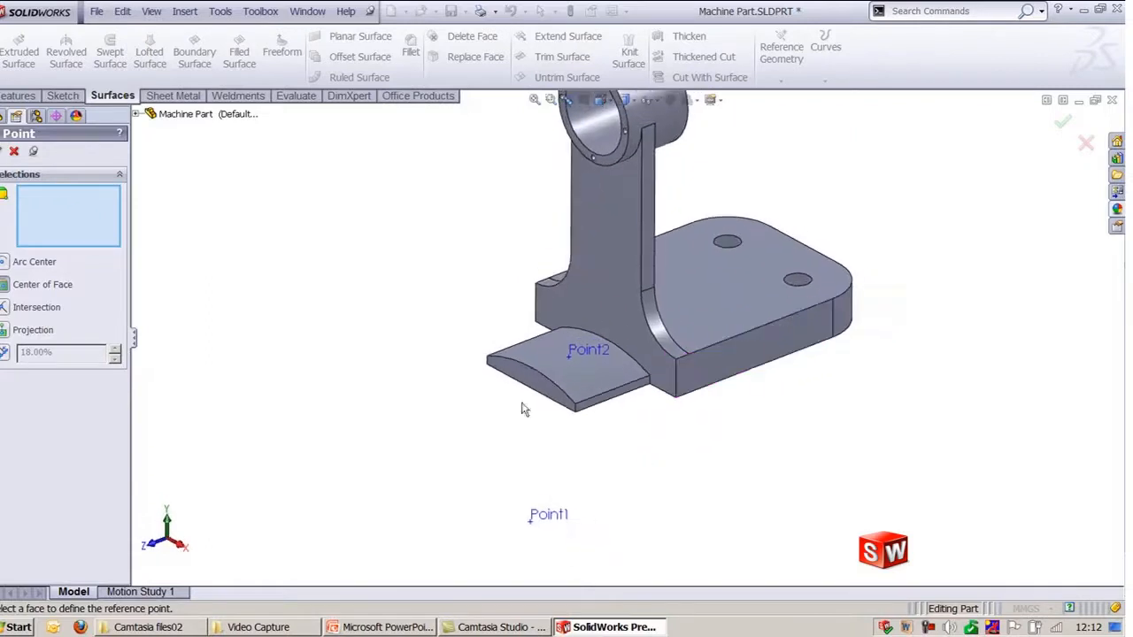
- Create an intersection reference point from the upright's long side edge and the adjoining base plate edge
left_click(6, 307)
middle_click_drag(719, 476, 646, 478)
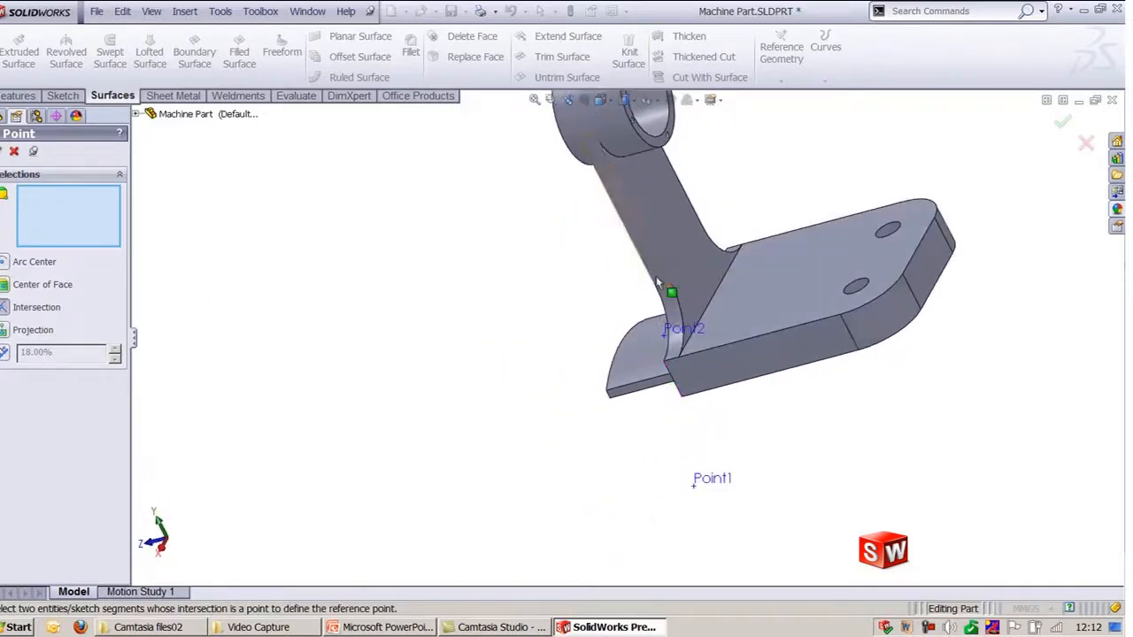
left_click(659, 266)
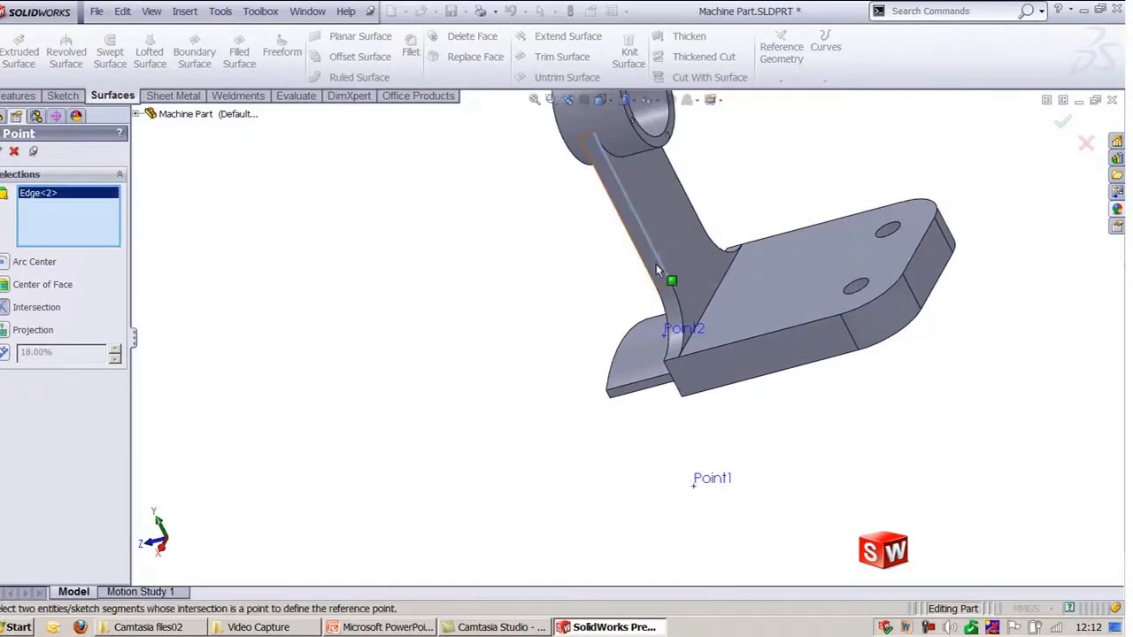
left_click(706, 296)
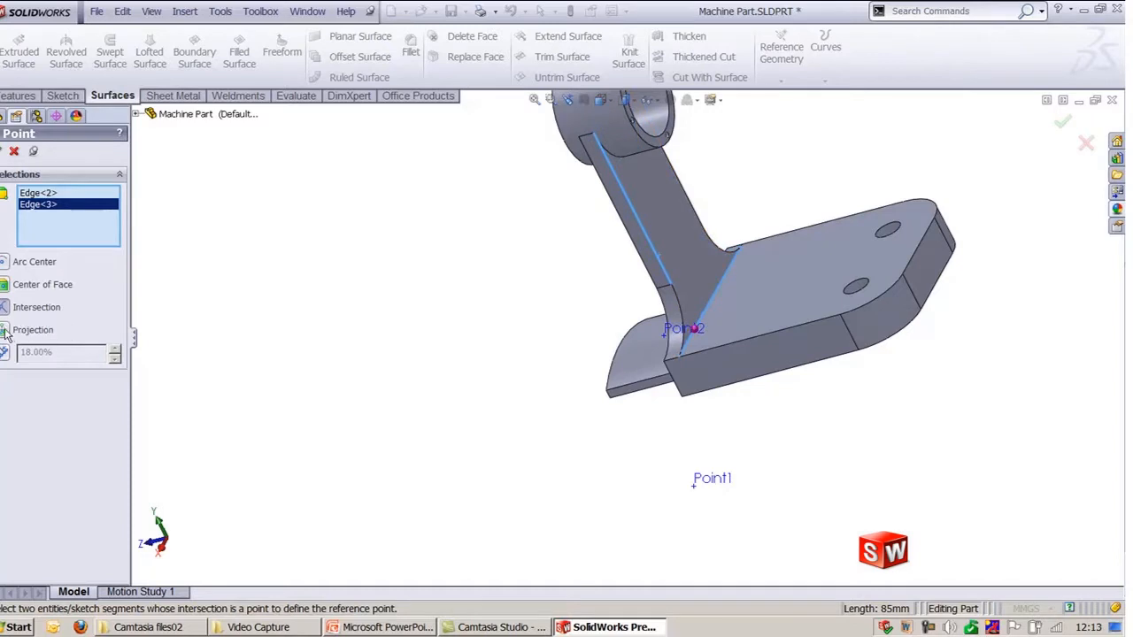
middle_click_drag(485, 390, 437, 467, "ctrl")
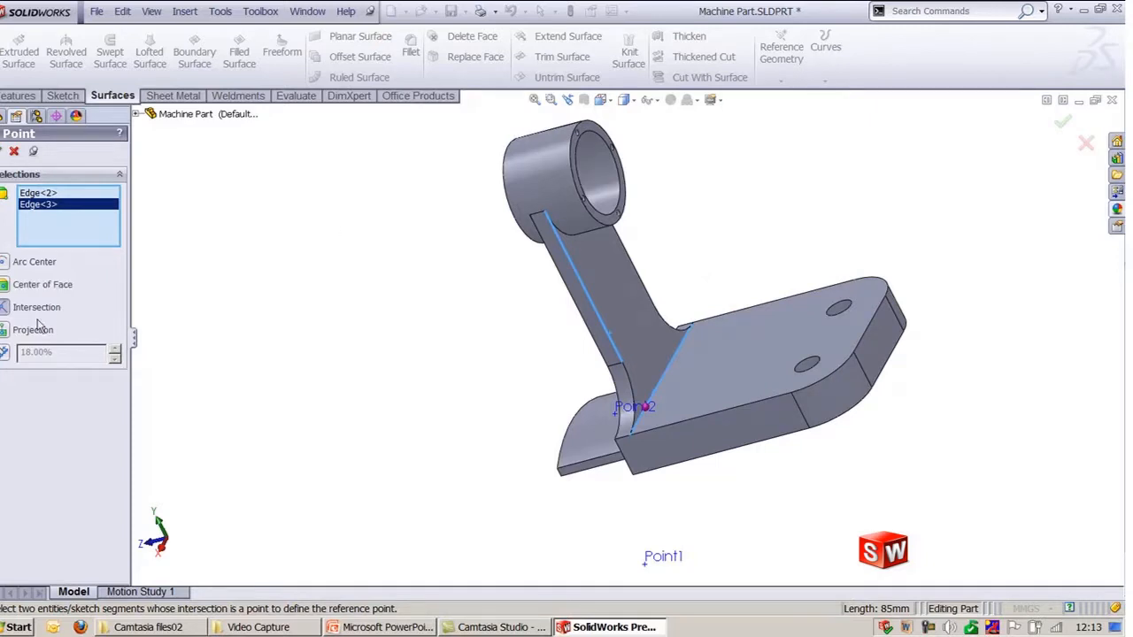
- Place eight reference points along the base plate's lower long edge at 11% spacing and leave the Point command
left_click(4, 354)
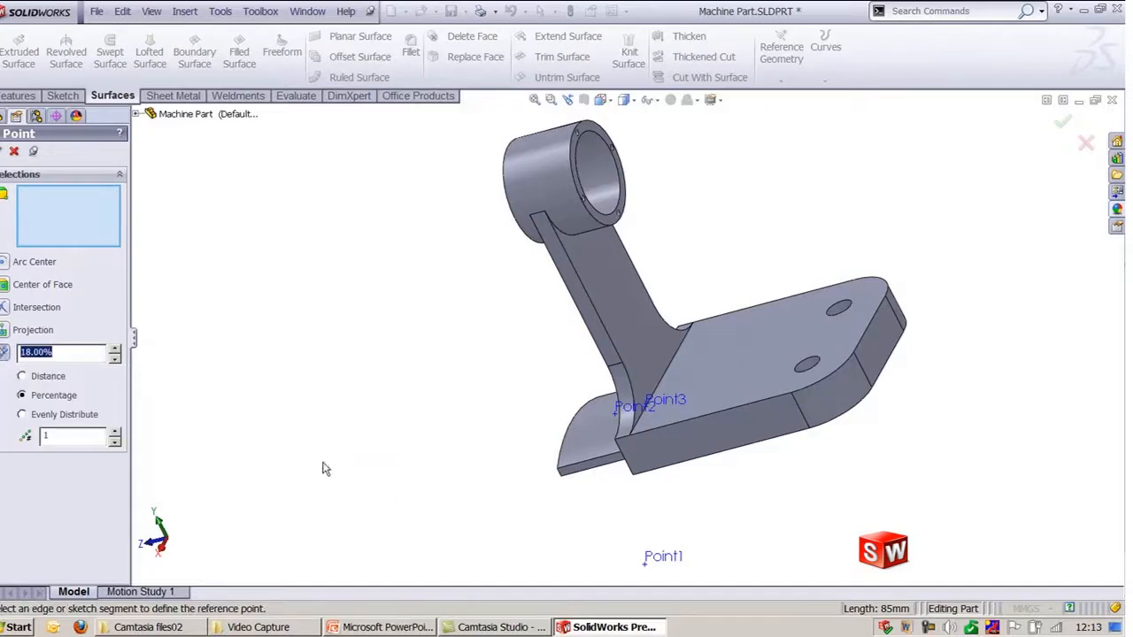
middle_click_drag(329, 469, 425, 447)
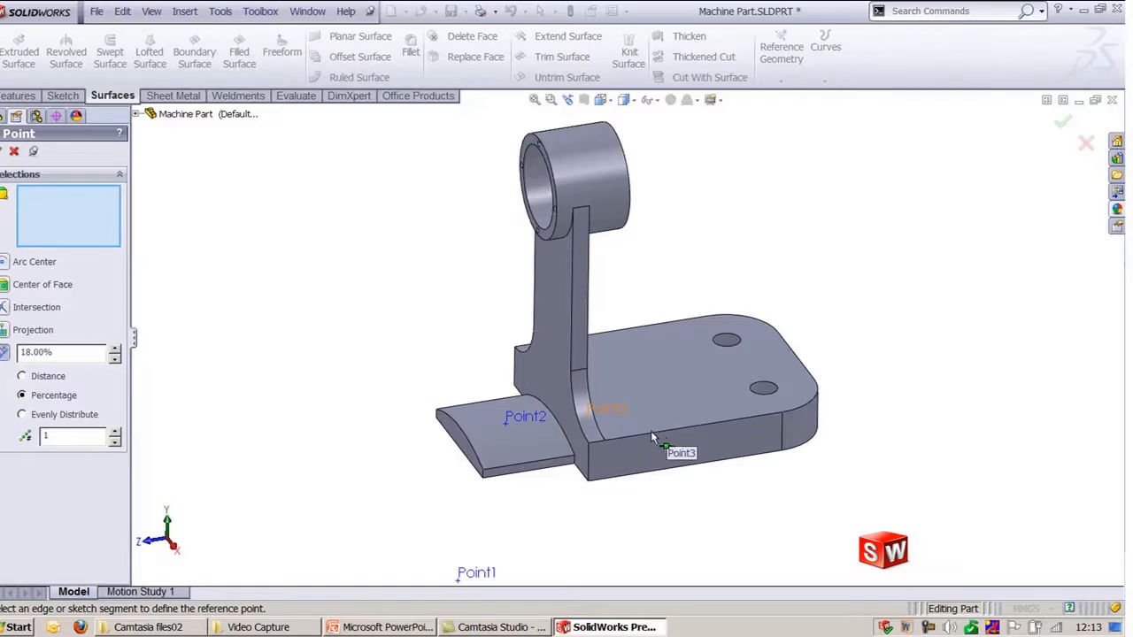
left_click(649, 479)
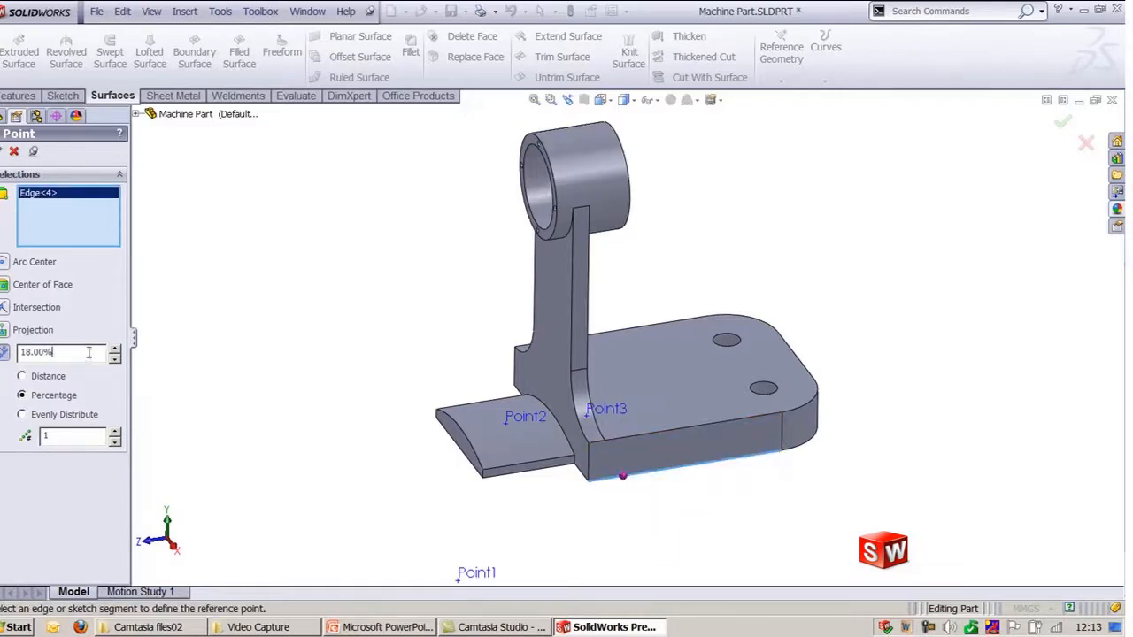
left_click(22, 377)
left_click(55, 396)
left_click(115, 435)
left_click(115, 432)
left_click(114, 432)
left_click(114, 432)
left_click(115, 348)
left_click(296, 260)
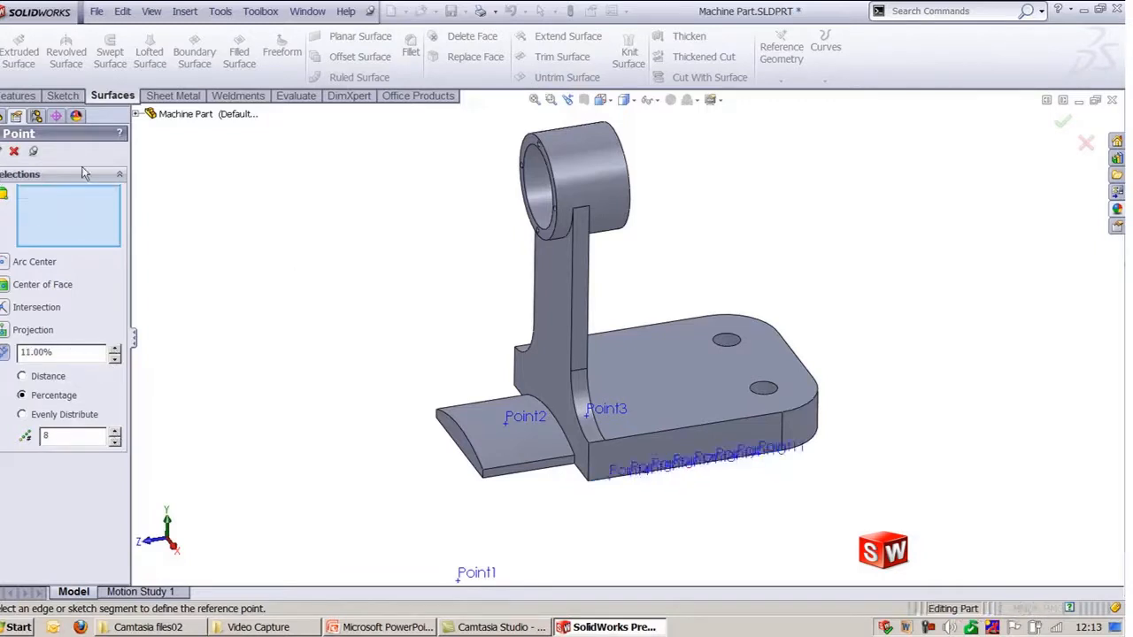
left_click(6, 150)
- Undo all the reference points added to the machine part
key("ctrl+z")
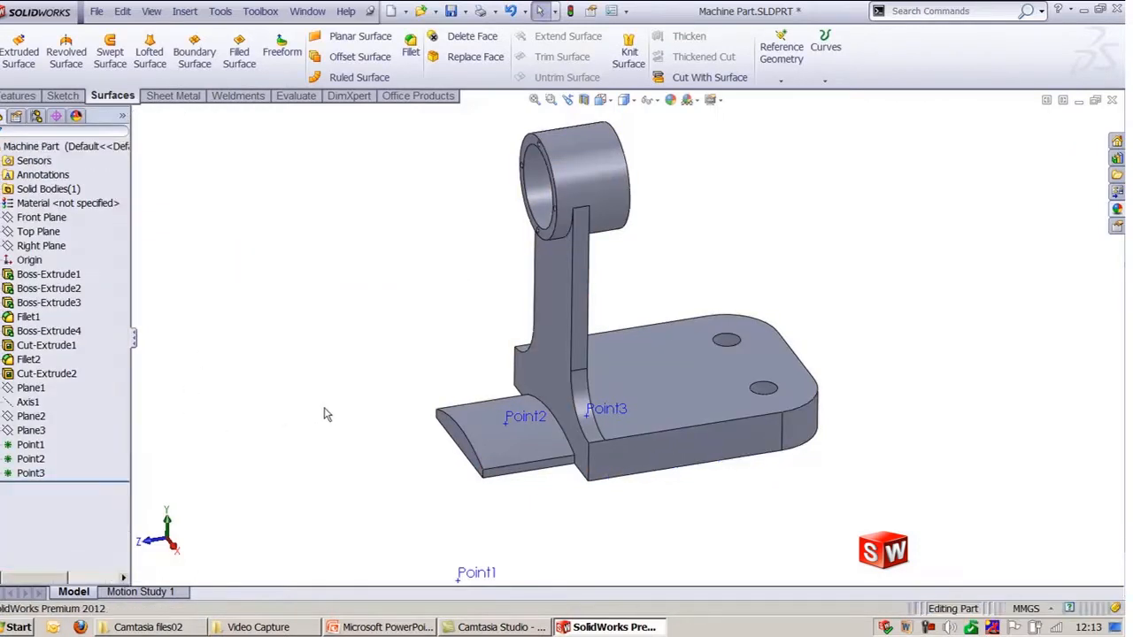
key("ctrl+z")
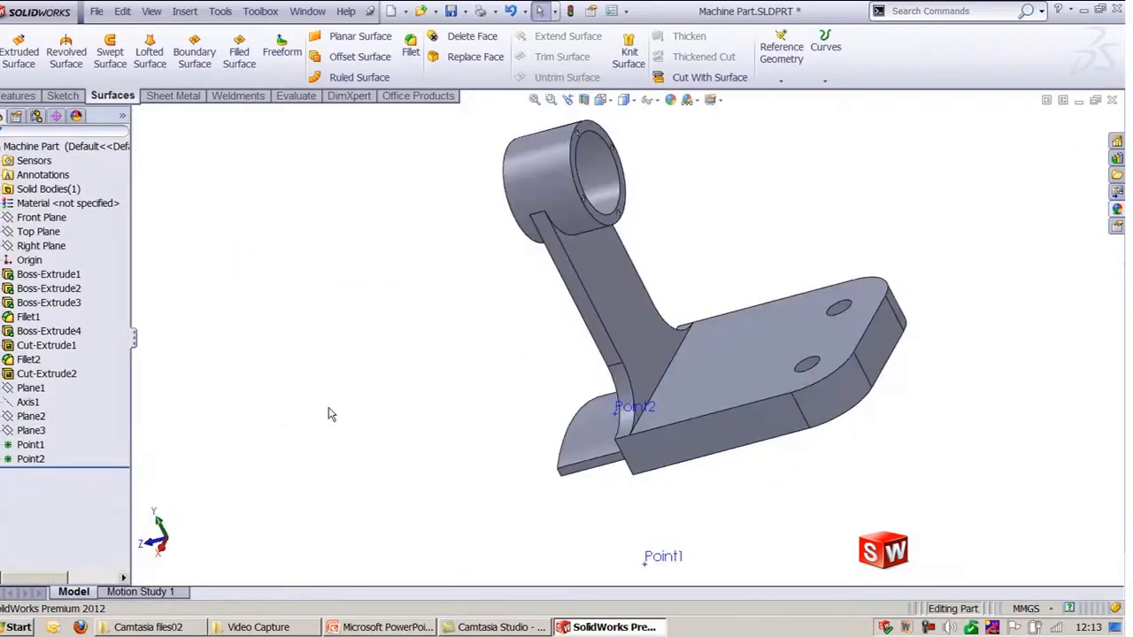
key("ctrl+z")
key("ctrl+z")
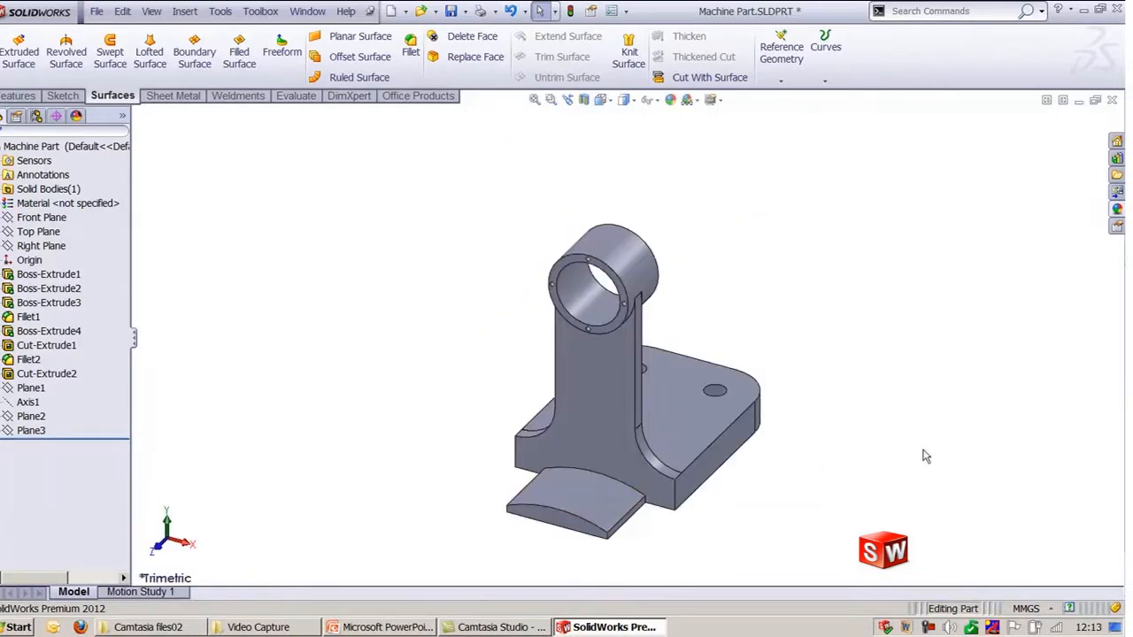
- Switch to PowerPoint, advance to the Creating Reference – Axis slide, and return to SolidWorks
left_click(402, 627)
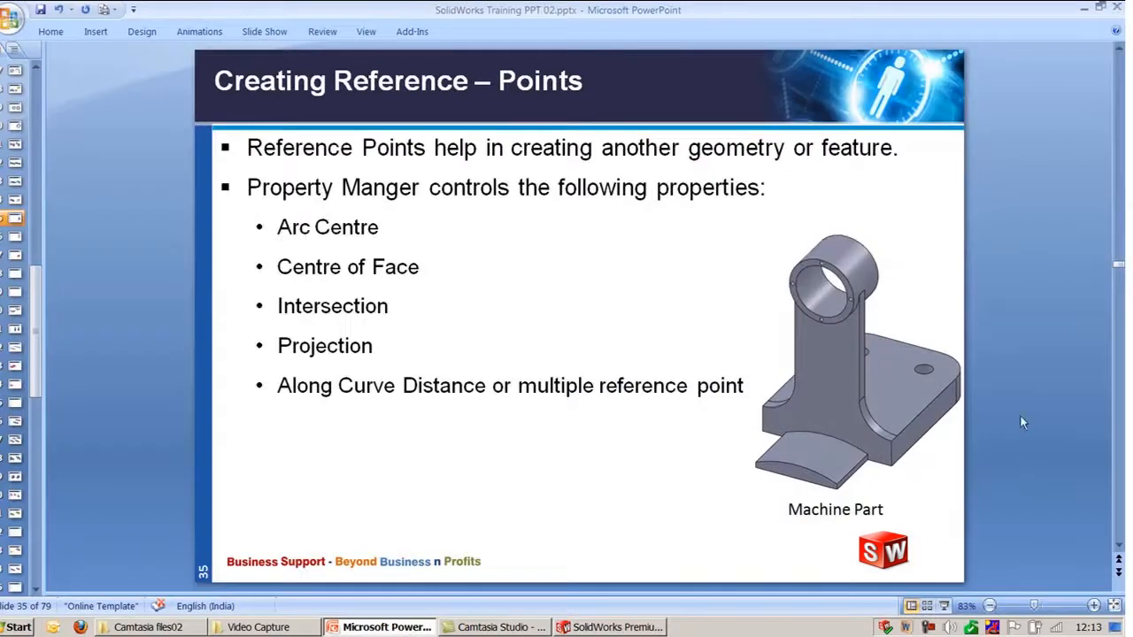
scroll(1022, 422, "down", 1)
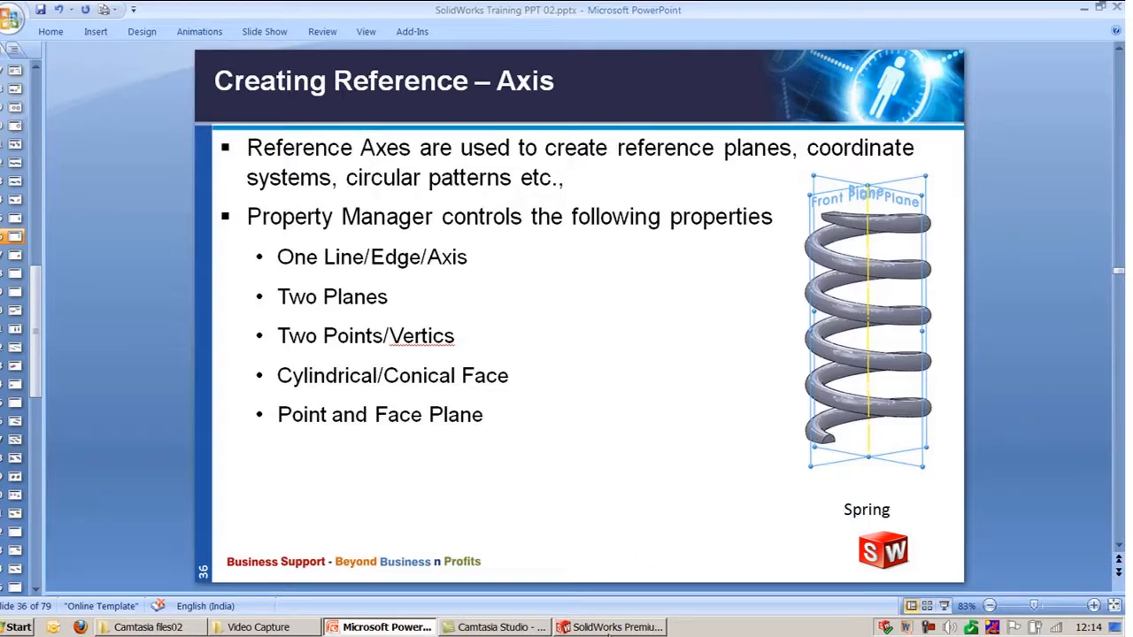
left_click(609, 626)
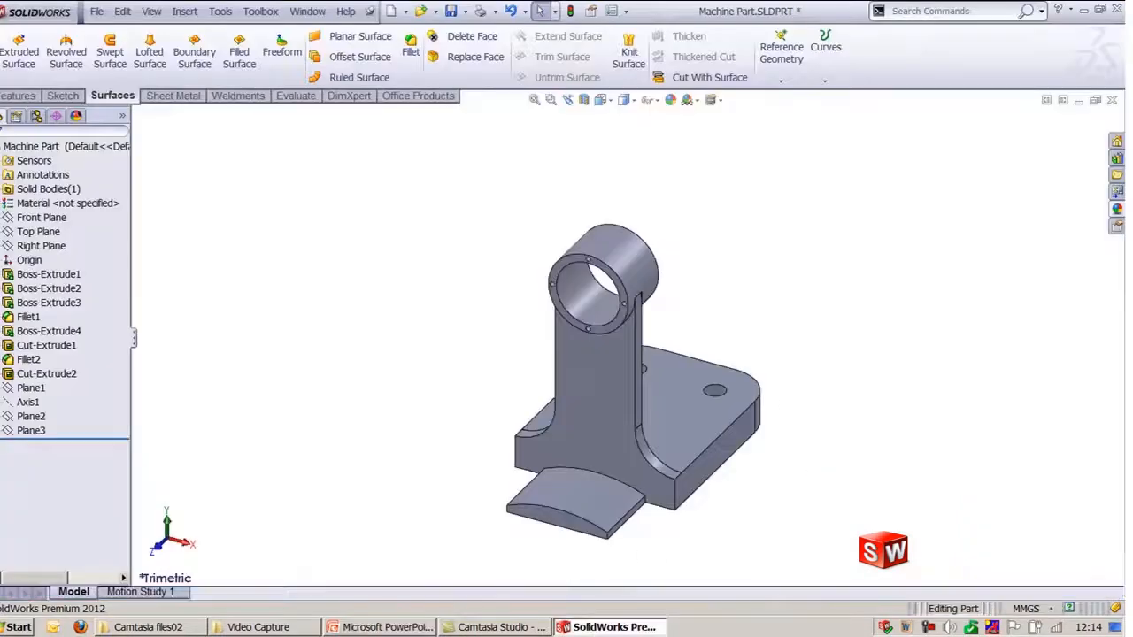
- Open Spring_Ref Axis.SLDPRT from the Reference Points folder and accept the educational version warning
left_click(307, 11)
left_click(539, 178)
key("ctrl+o")
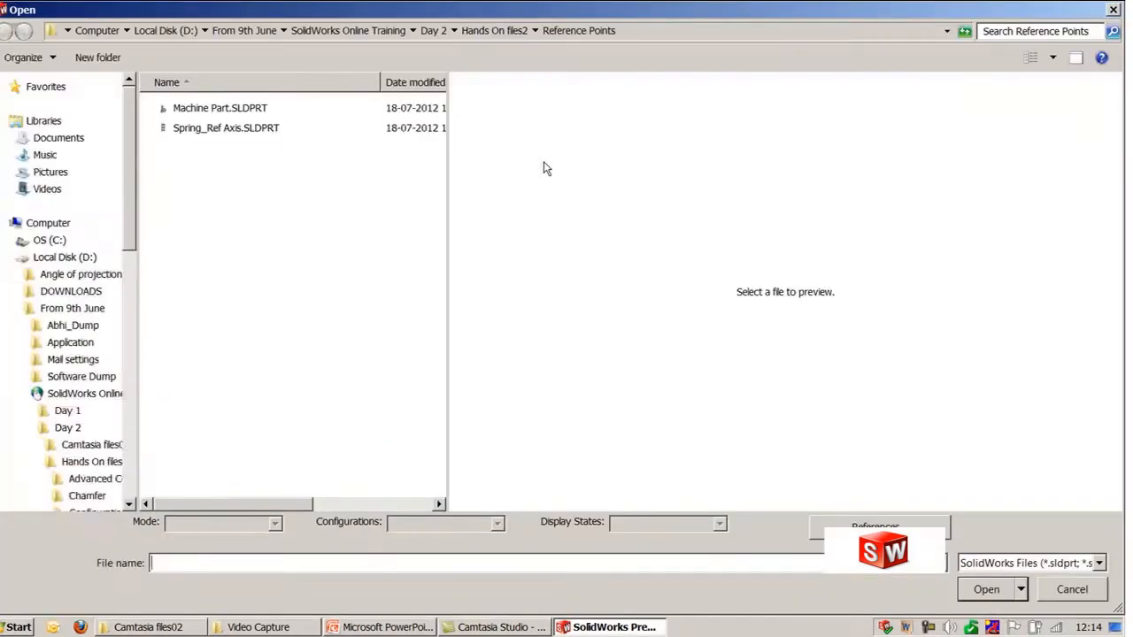
left_click(257, 132)
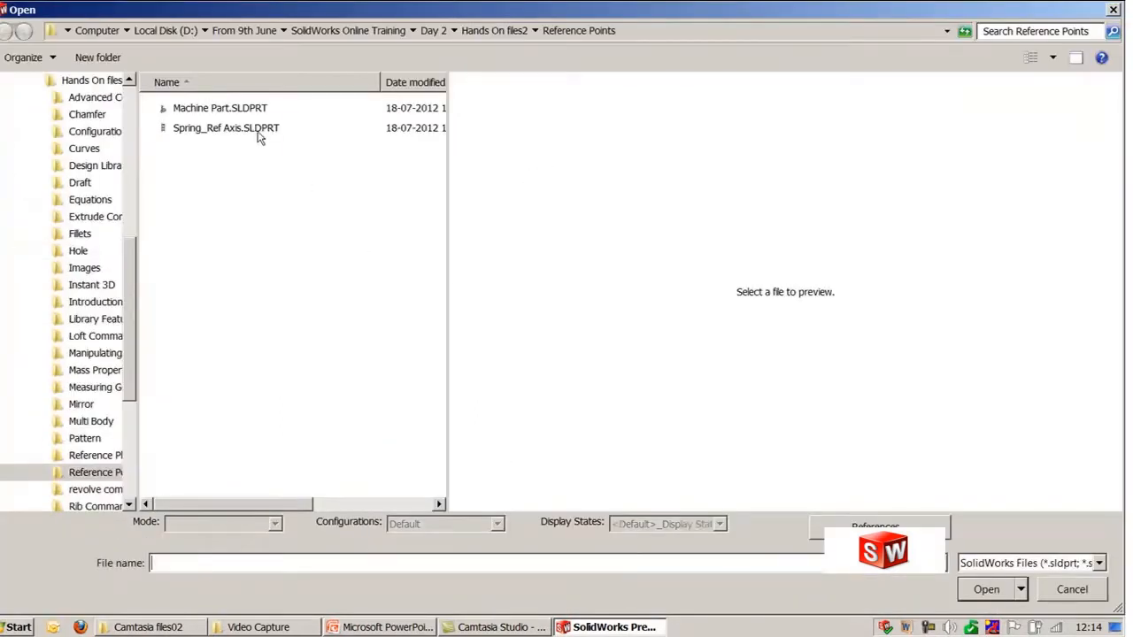
left_click(983, 590)
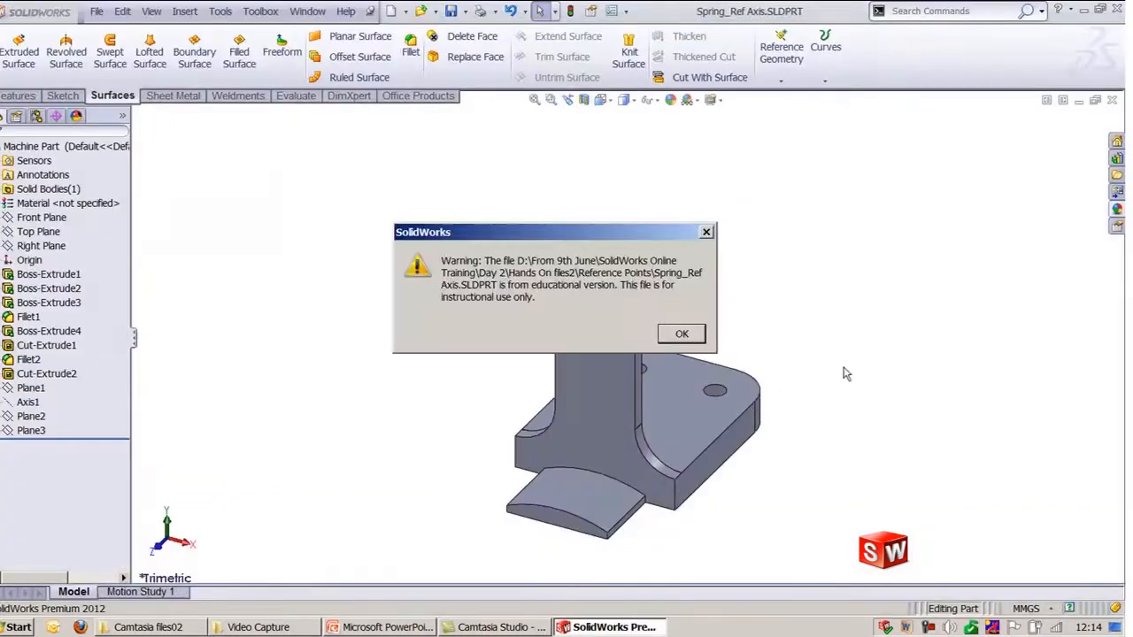
left_click(683, 335)
middle_click_drag(897, 431, 758, 389)
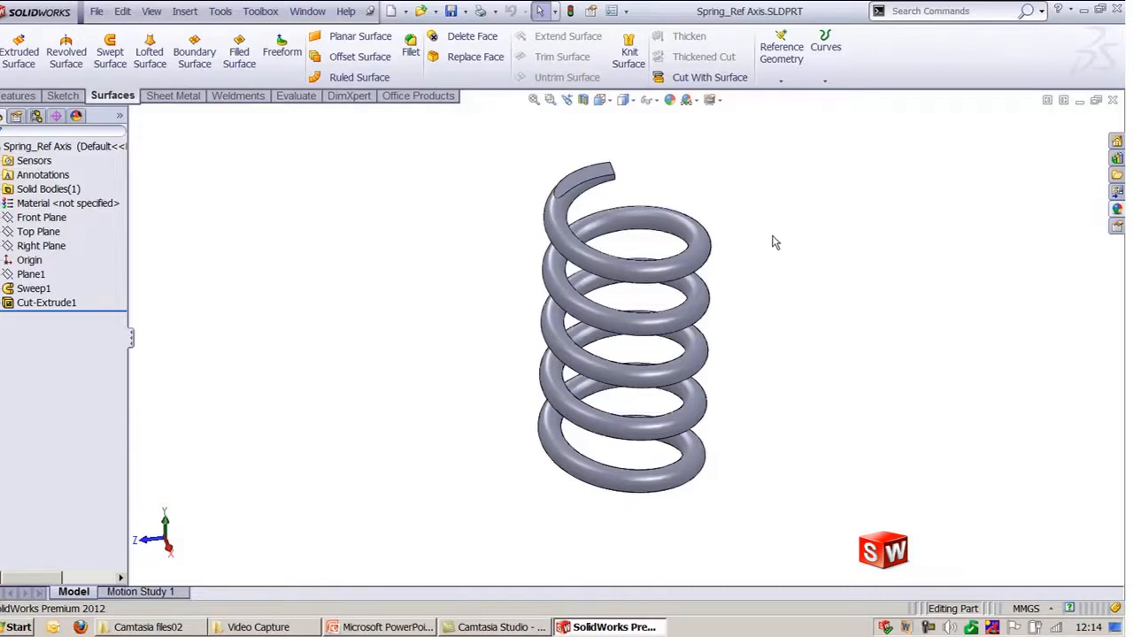
- Try defining a reference axis on the spring from the Front Plane and Top Plane, and clear the selected planes
left_click(780, 79)
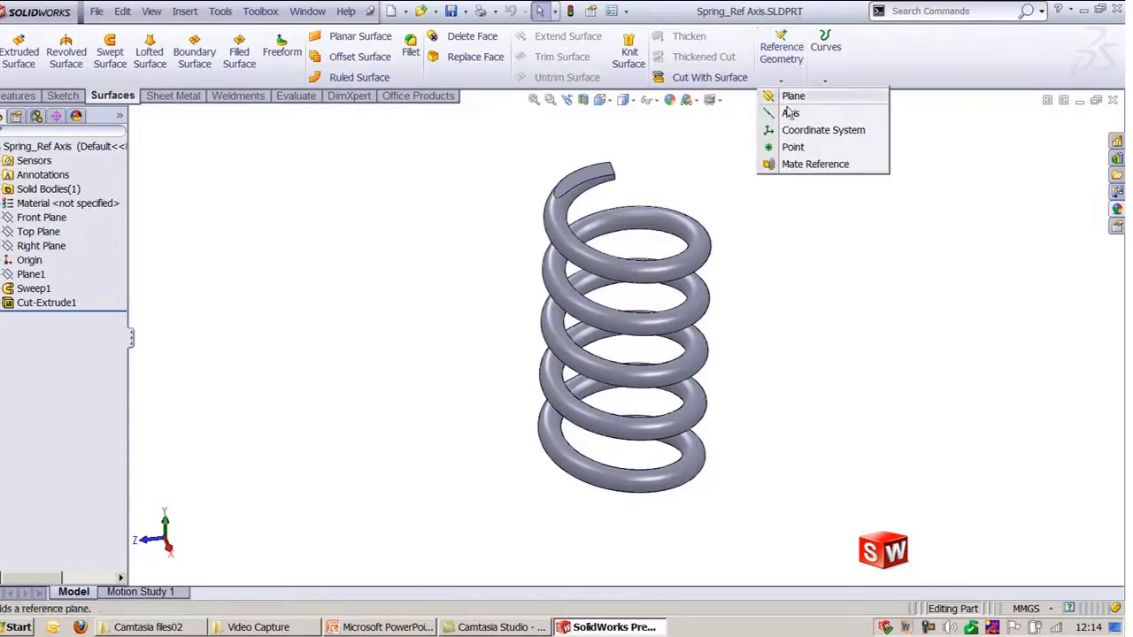
left_click(790, 114)
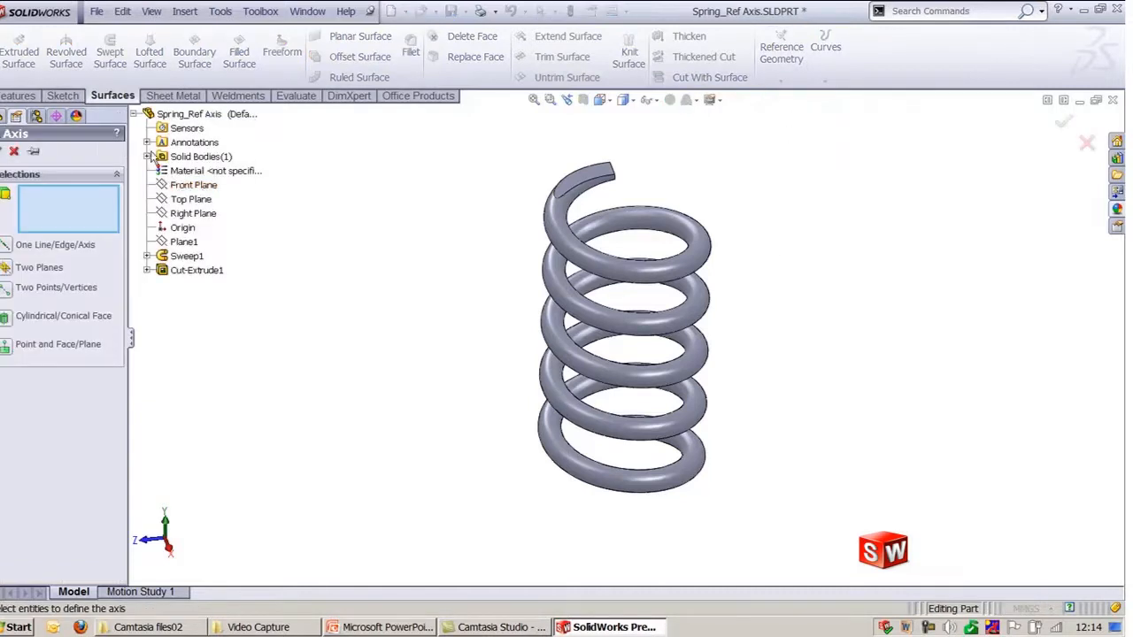
left_click(195, 187)
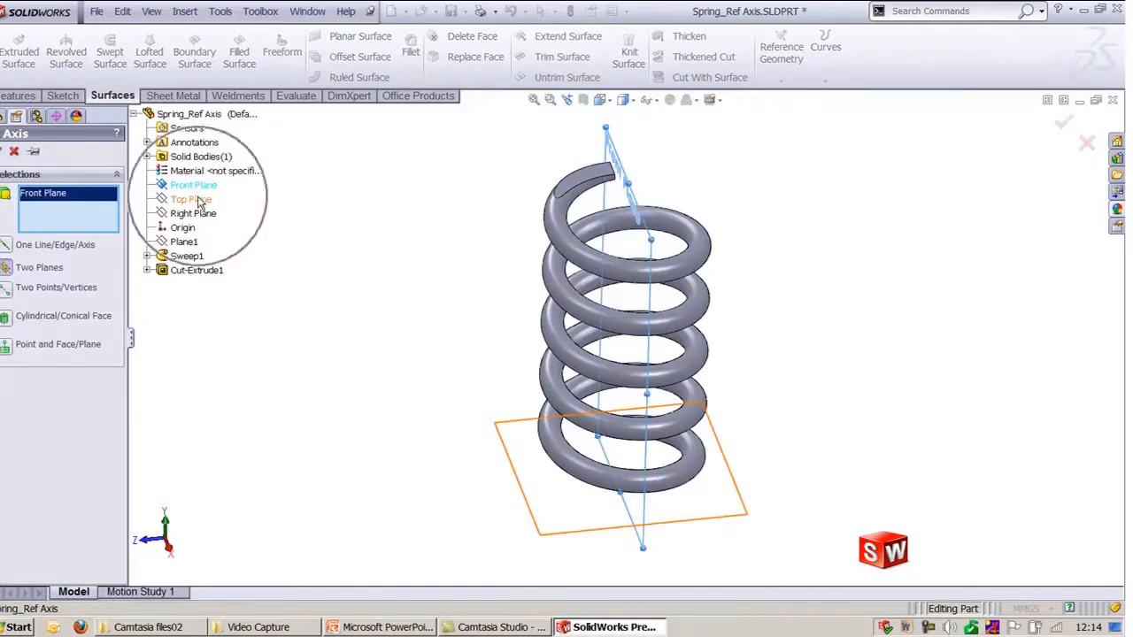
left_click(200, 202)
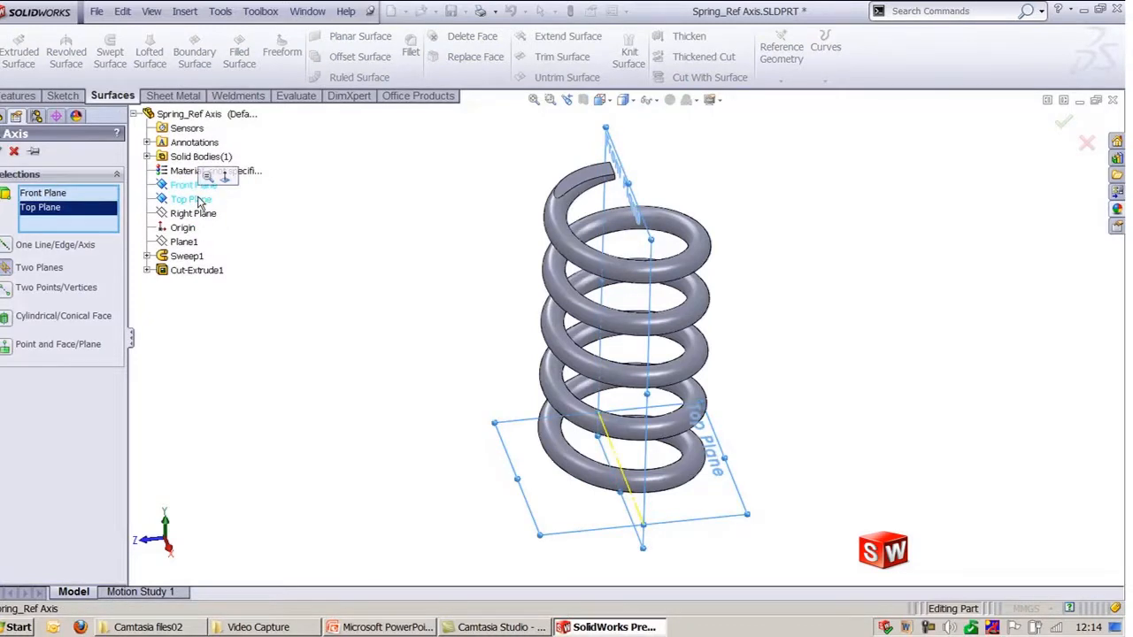
middle_click_drag(387, 404, 384, 334)
right_click(68, 210)
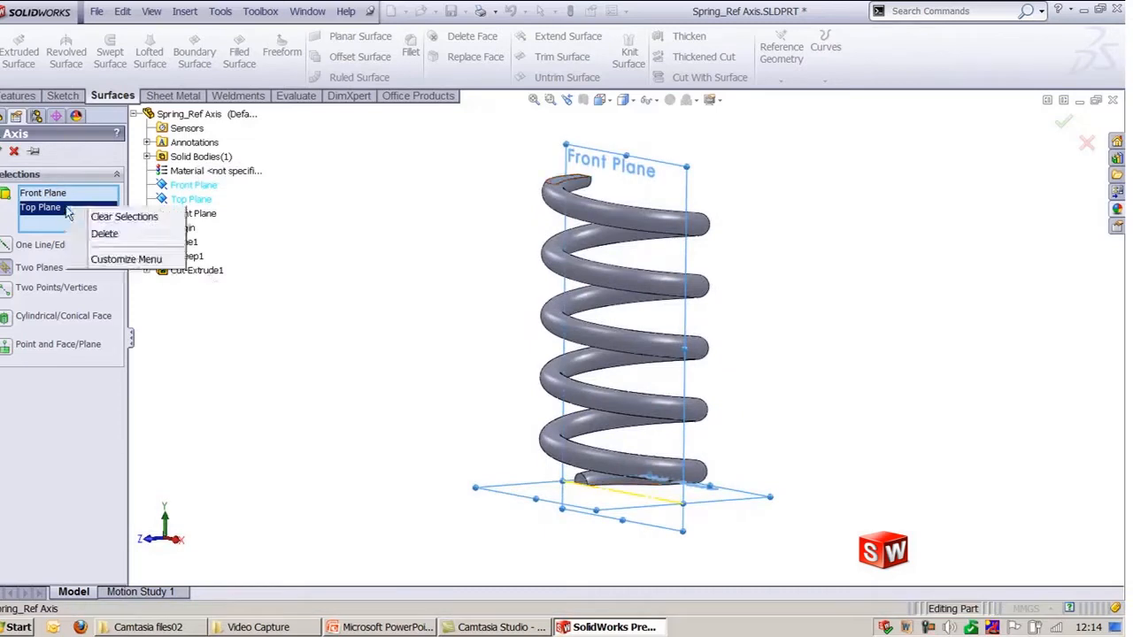
left_click(124, 216)
- Create the spring's vertical central reference axis at the intersection of the Right Plane and Front Plane
left_click(187, 202)
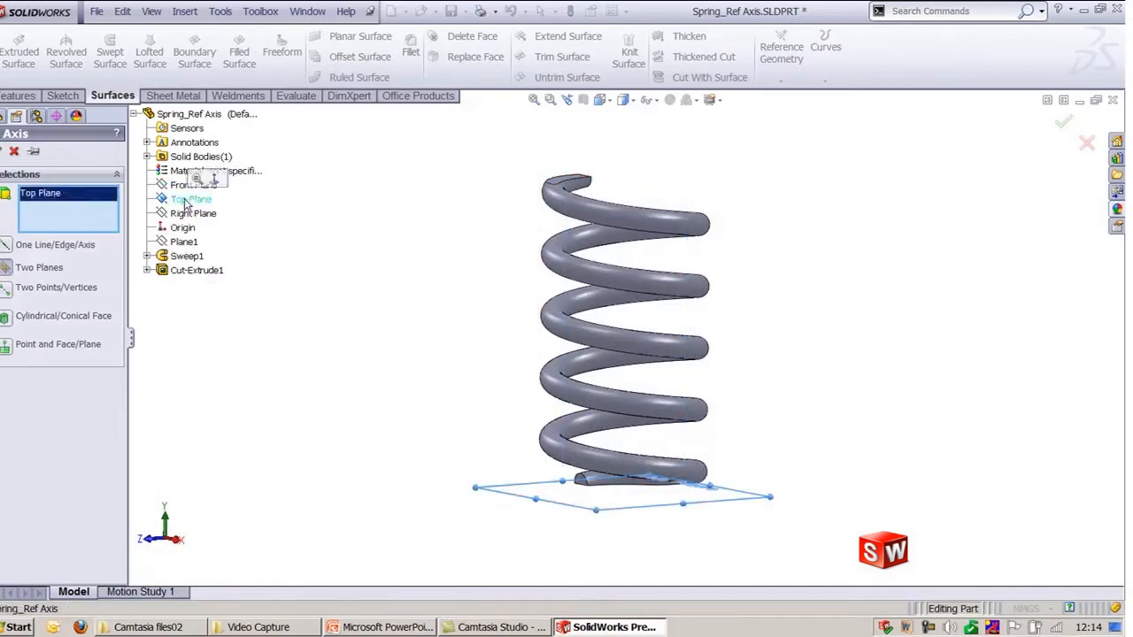
right_click(69, 204)
left_click(106, 210)
left_click(188, 215)
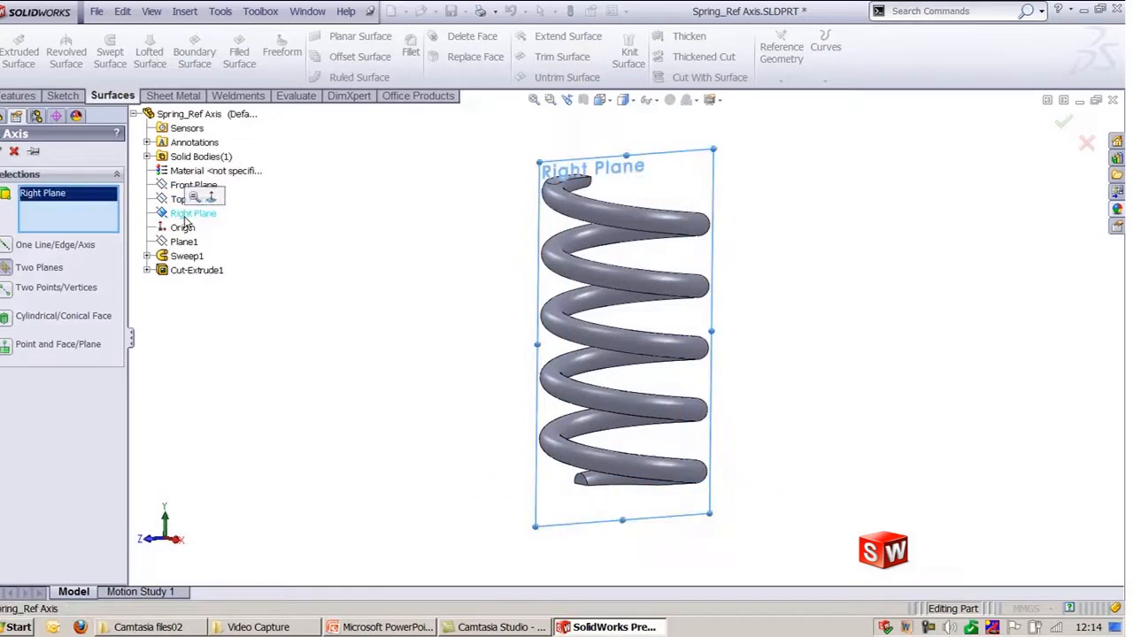
left_click(193, 184)
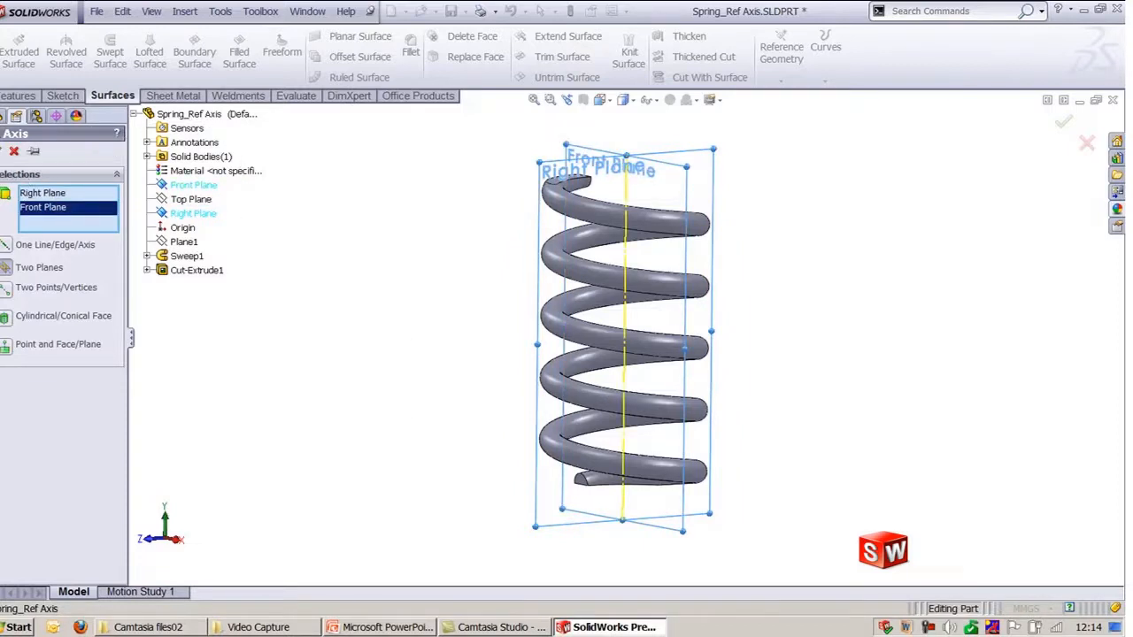
key("Return")
middle_click_drag(468, 400, 508, 434)
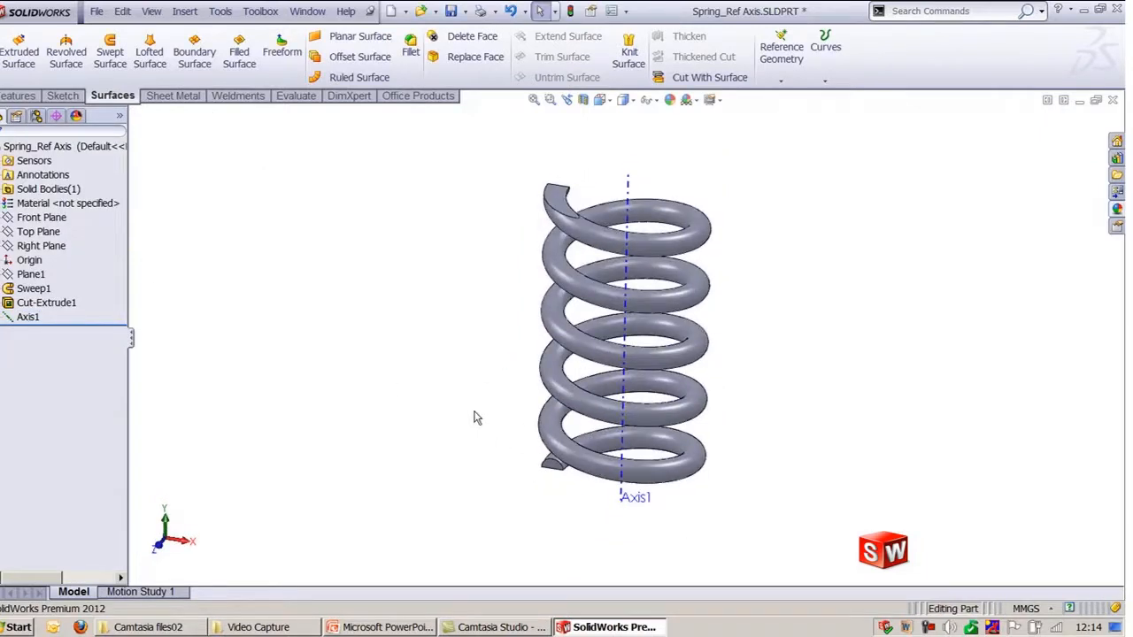
- Switch to the Machine Part document and create a reference axis along the base plate's upper long edge
left_click(308, 11)
left_click(338, 163)
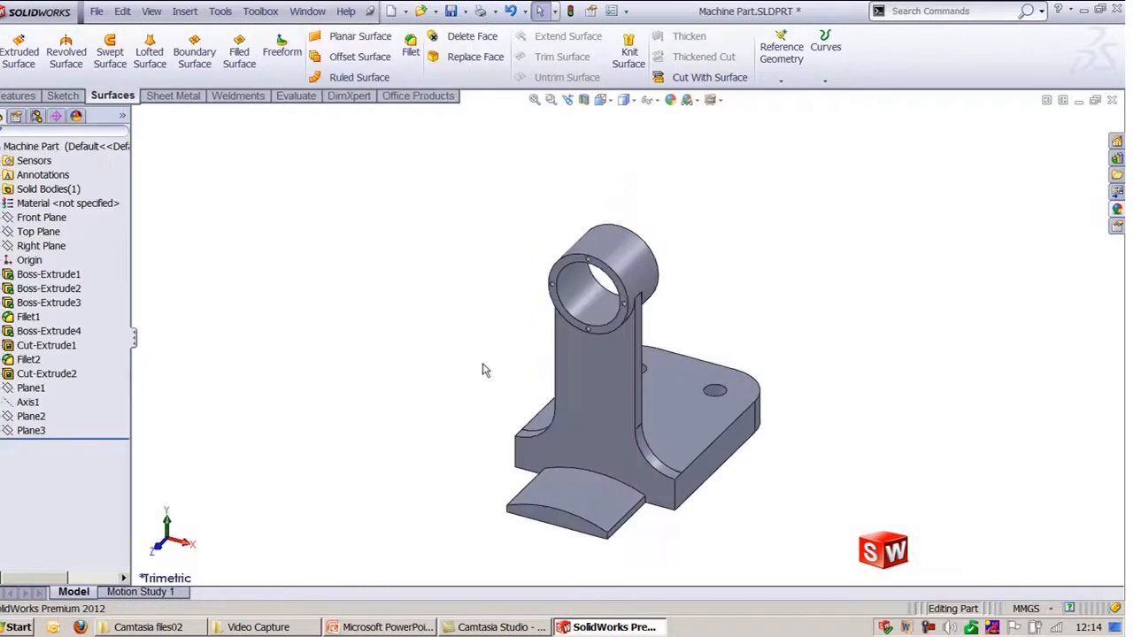
left_click(782, 81)
left_click(790, 113)
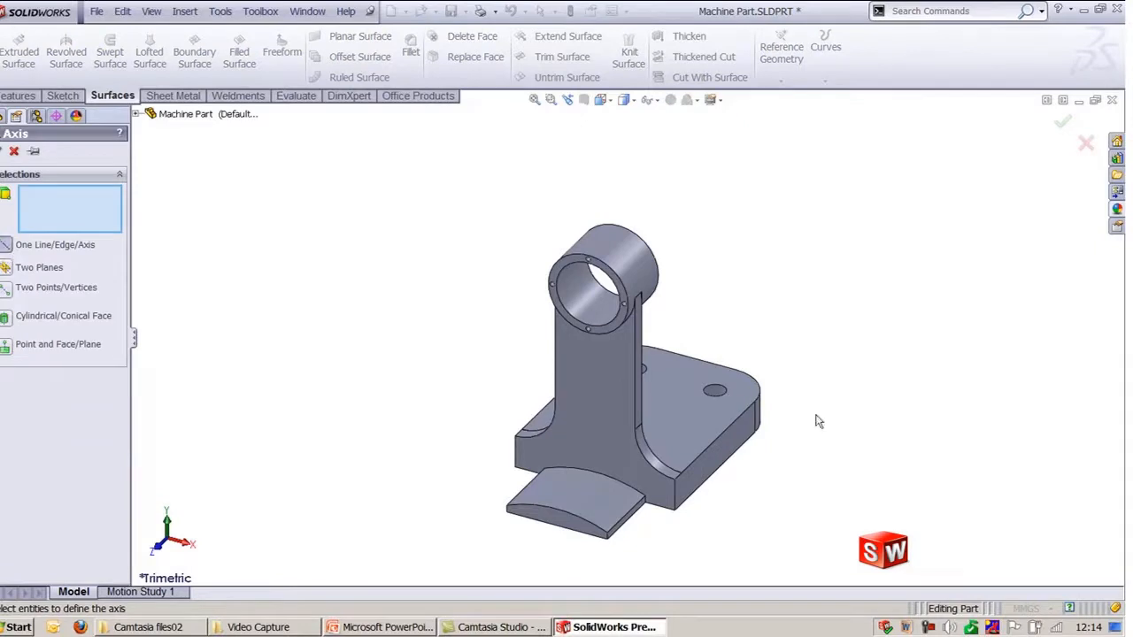
mouse_move(856, 427)
middle_mouse_down("ctrl")
mouse_move(865, 394)
mouse_move(838, 412)
mouse_move(841, 423)
middle_mouse_up("ctrl")
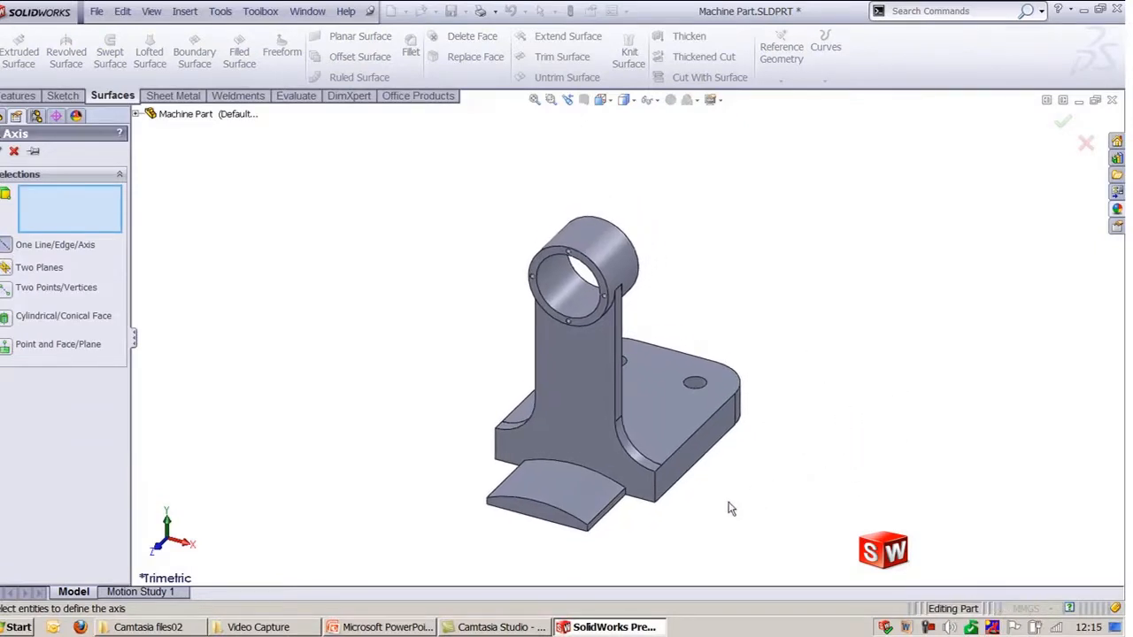
left_click(696, 440)
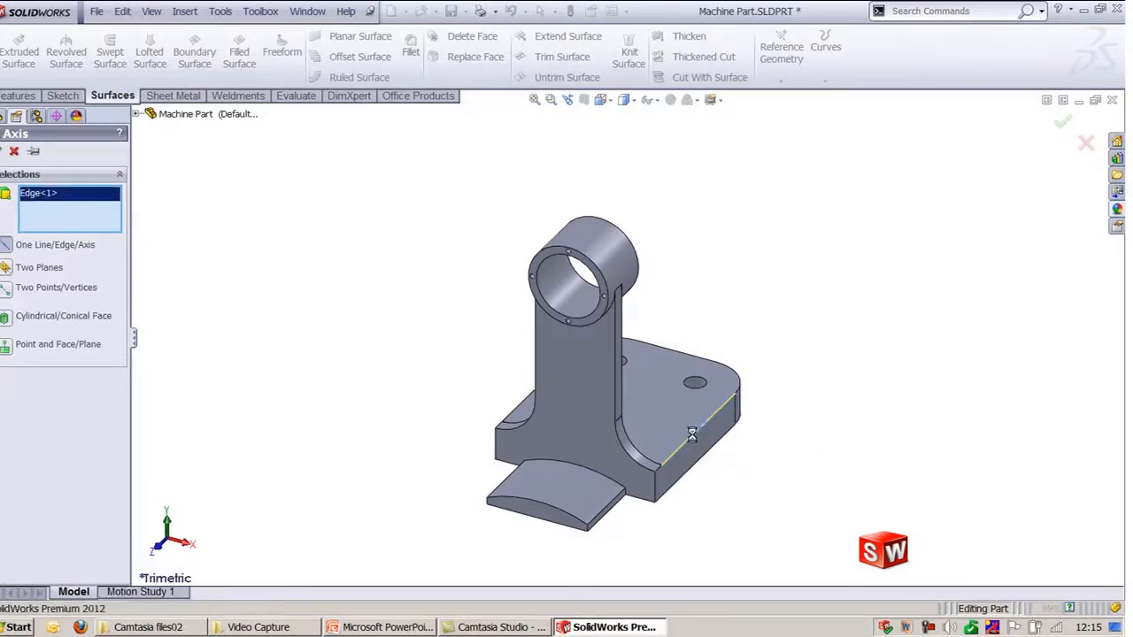
key("Return")
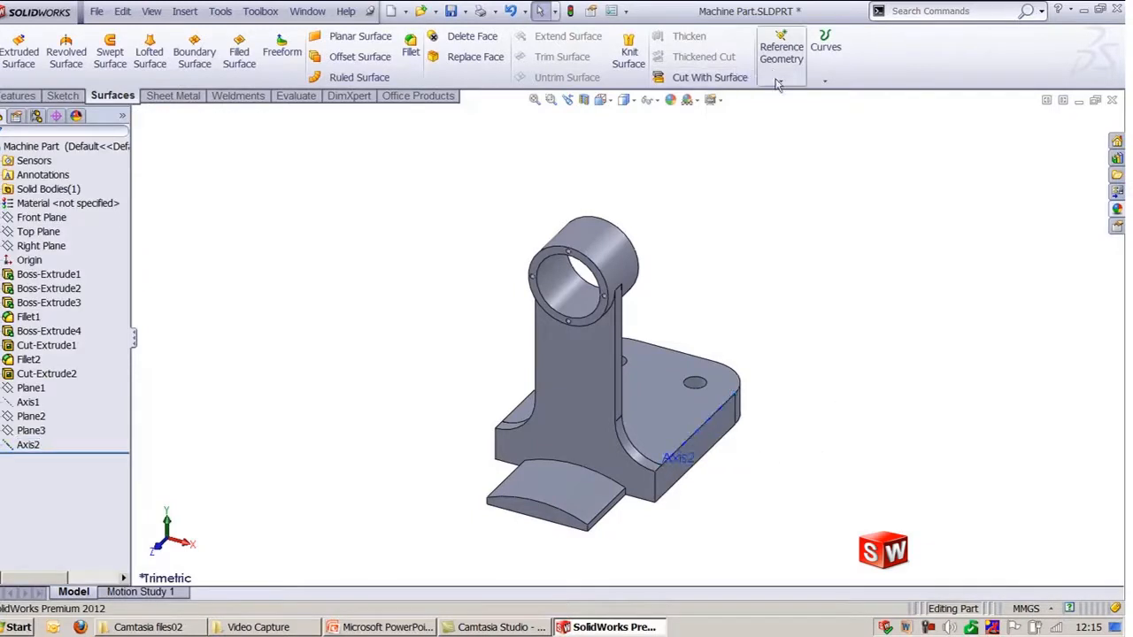
- Create a Two Points/Vertices reference axis running diagonally between opposite corner vertices of the curved front tab
key("Return")
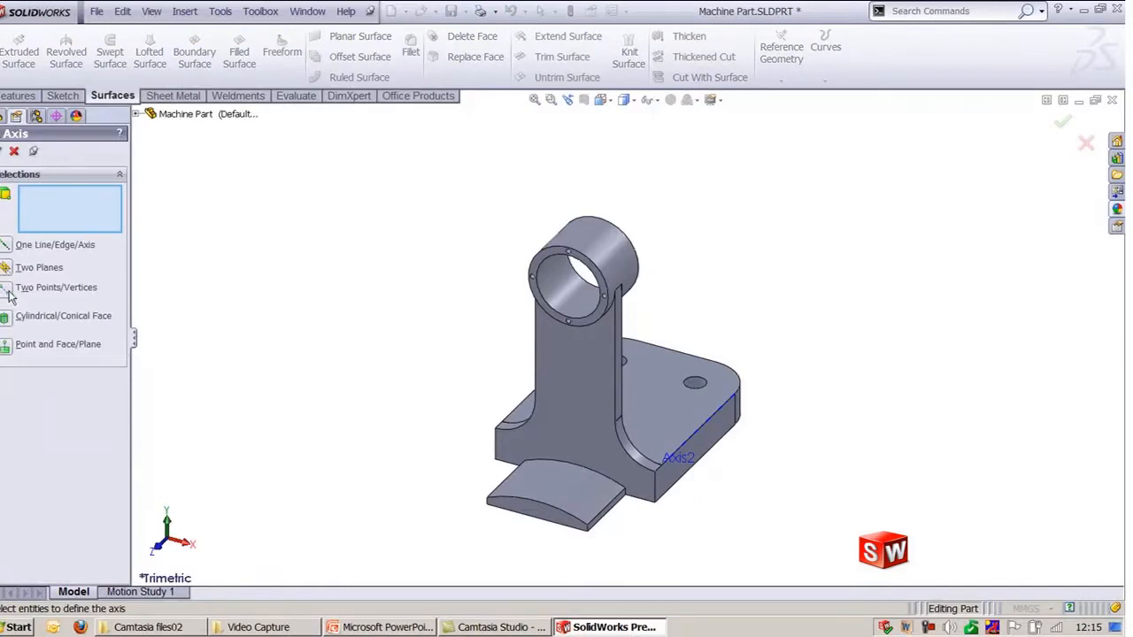
middle_click_drag(341, 399, 288, 570)
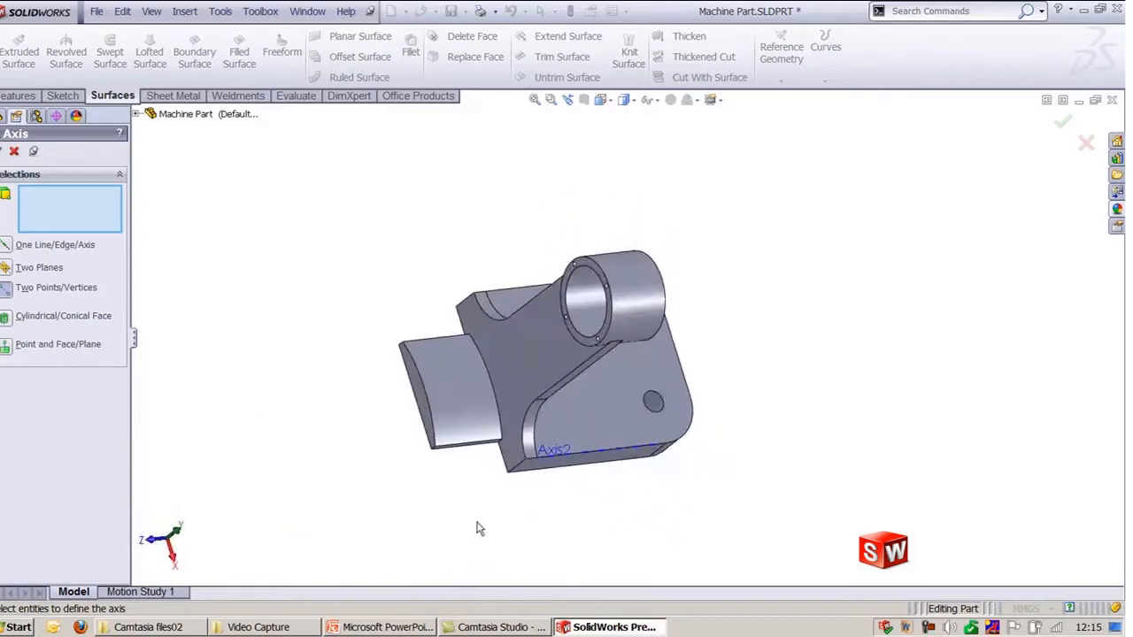
left_click(501, 443)
middle_click_drag(501, 444, 443, 358)
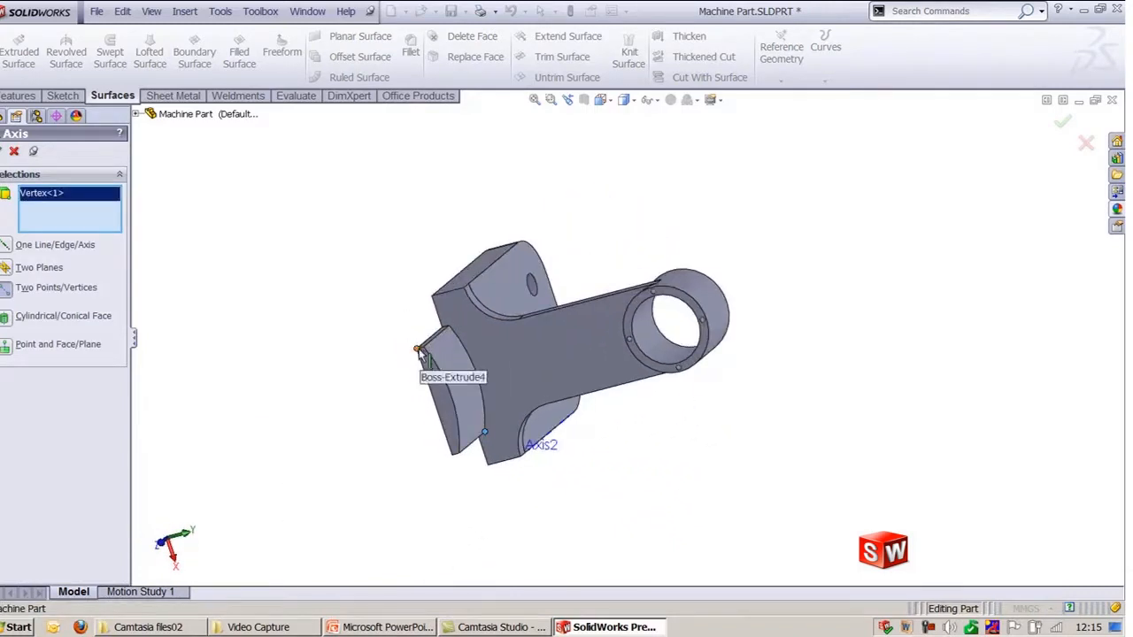
left_click(422, 353)
middle_click_drag(497, 466, 370, 372)
key("Return")
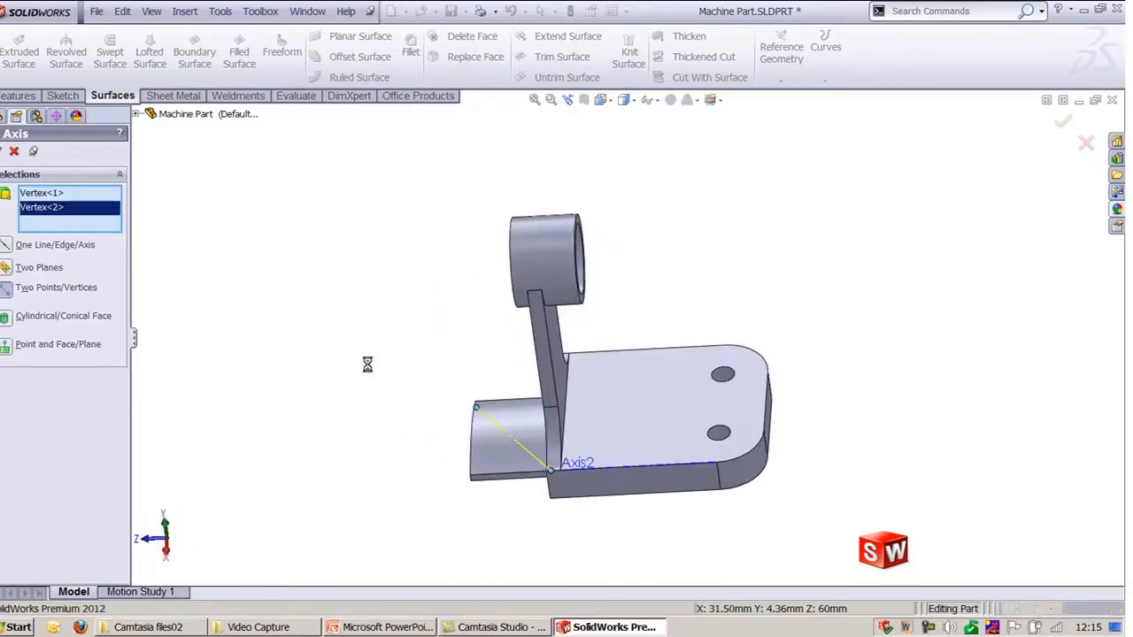
- Create Cylindrical/Conical Face reference axes from the ring's bore and from the front tab's curved top face
middle_click_drag(367, 429, 461, 397)
left_click(7, 323)
middle_click_drag(559, 443, 659, 442)
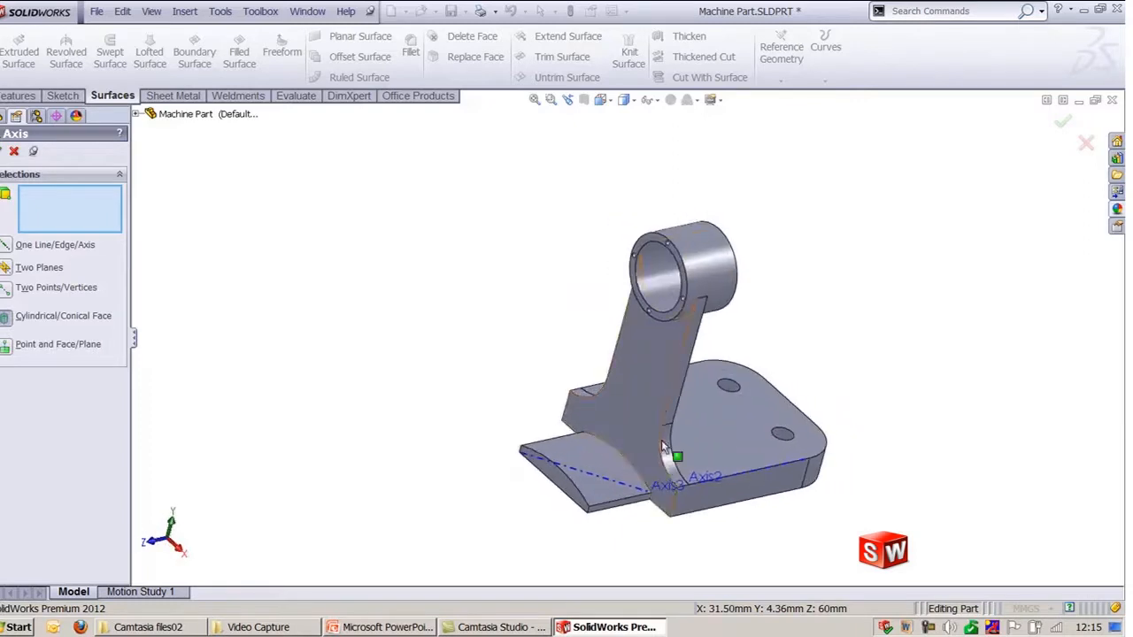
left_click(663, 306)
key("Return")
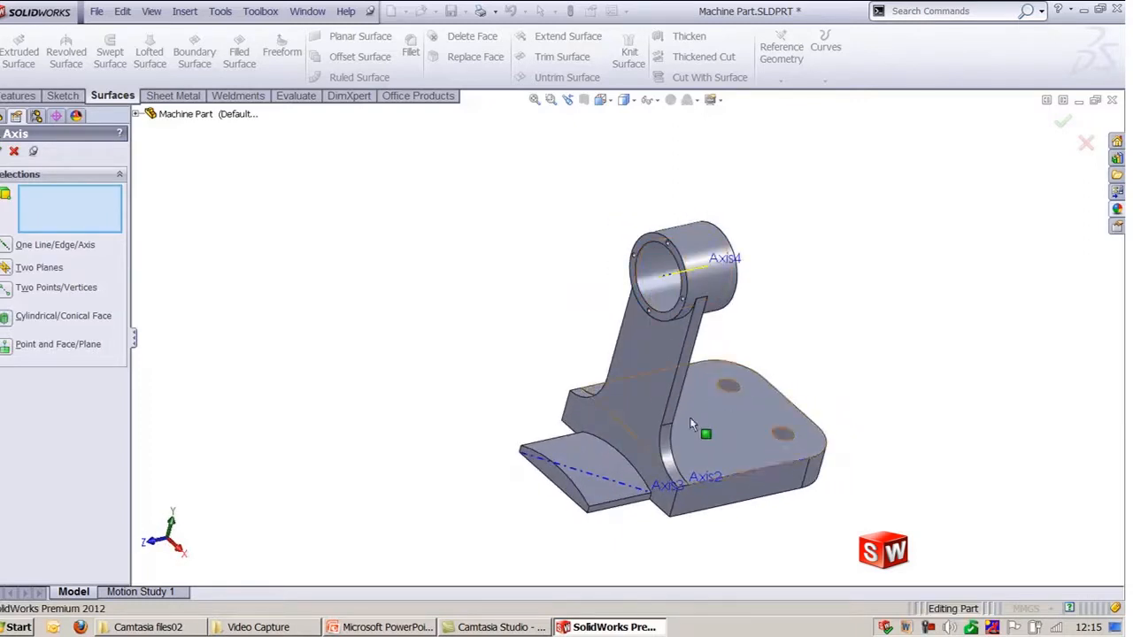
left_click(594, 449)
middle_click_drag(531, 385, 485, 266, "ctrl")
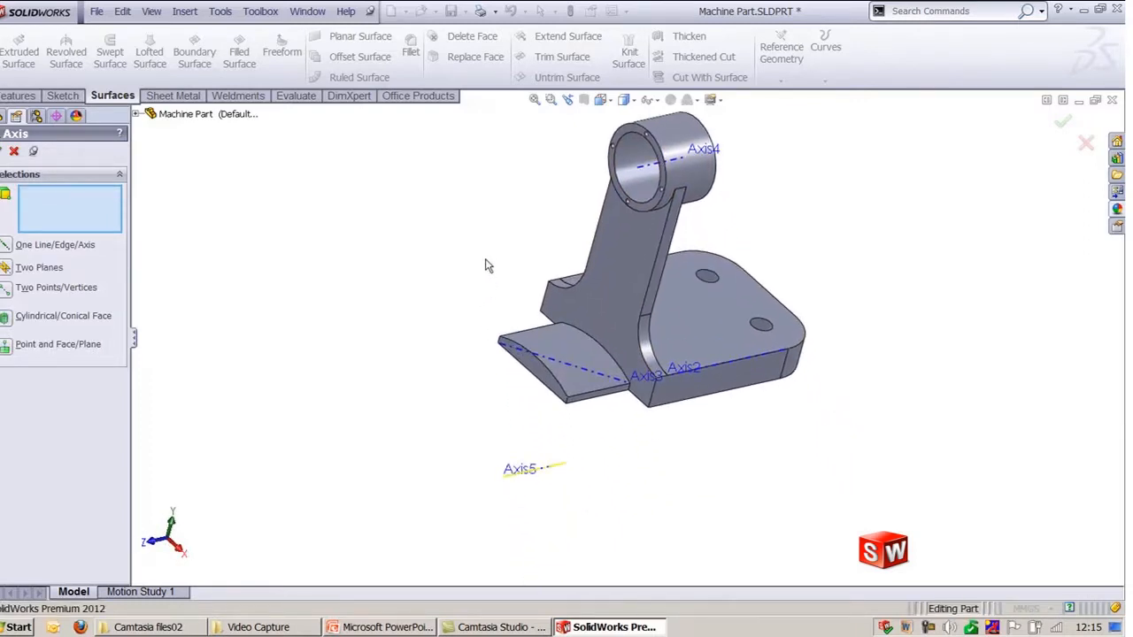
- Create a Point and Face/Plane axis through the upright's lower corner vertex, perpendicular to the base plate's top face, and leave the Axis command
mouse_move(649, 440)
middle_mouse_down("ctrl")
mouse_move(652, 457)
mouse_move(637, 303)
mouse_move(680, 293)
mouse_move(664, 347)
mouse_move(693, 381)
mouse_move(620, 442)
mouse_move(639, 447)
middle_mouse_up("ctrl")
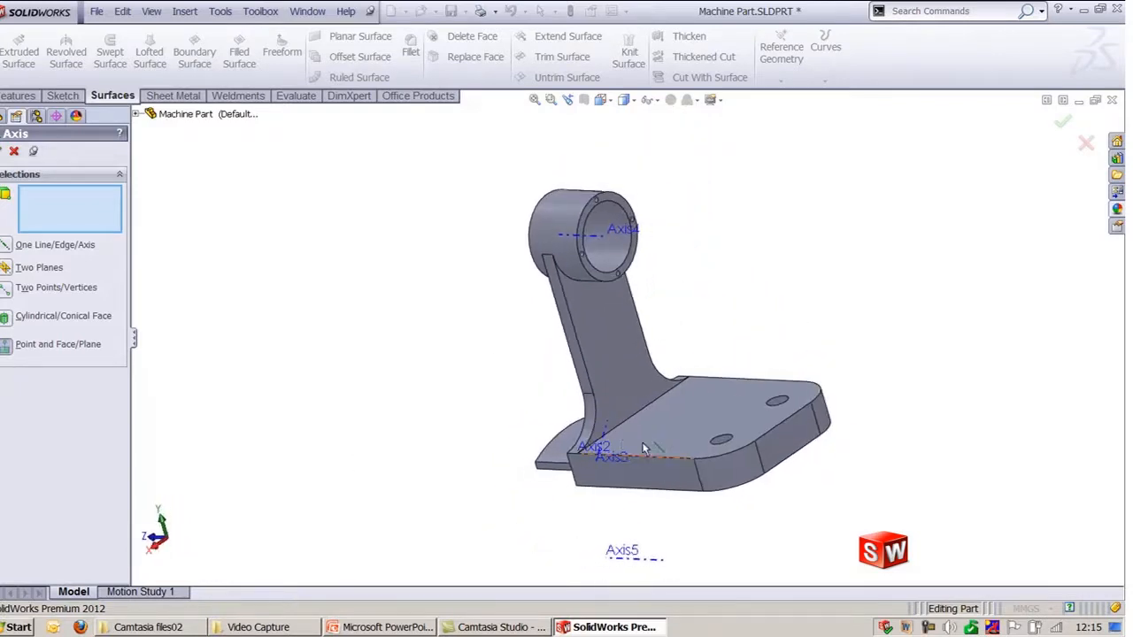
left_click(593, 397)
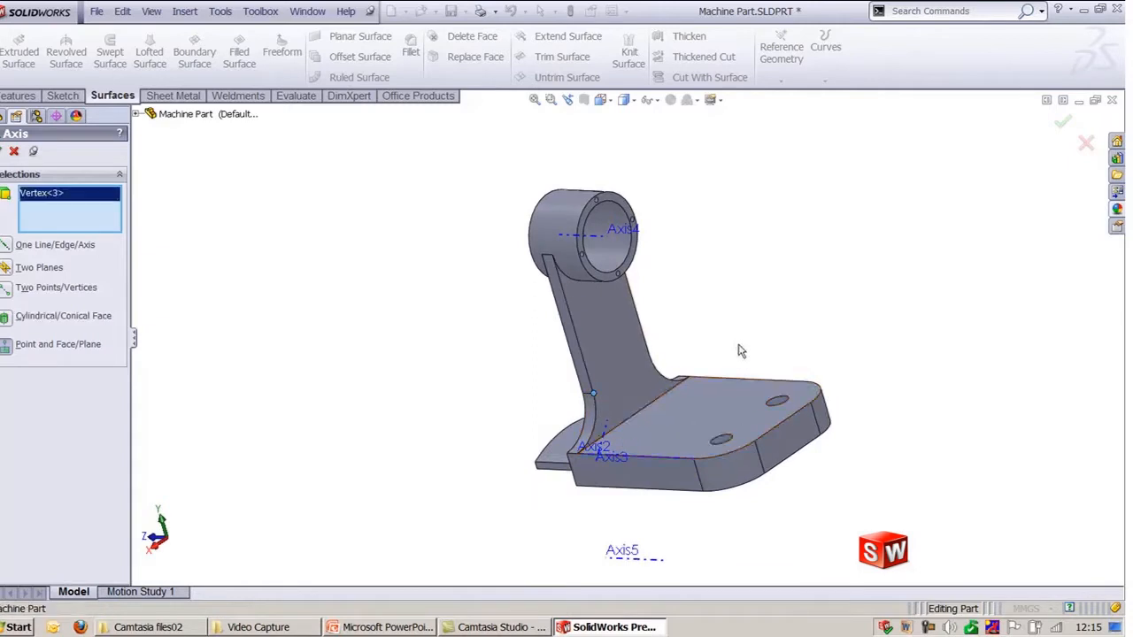
middle_click_drag(738, 351, 772, 431)
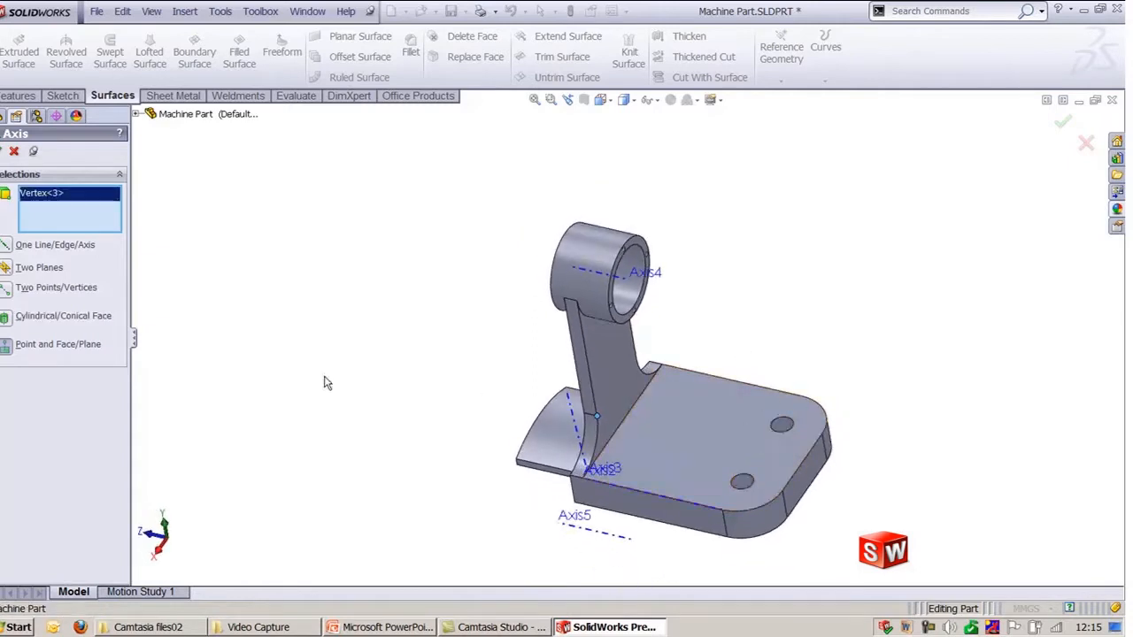
left_click(751, 440)
middle_click_drag(751, 487, 655, 407)
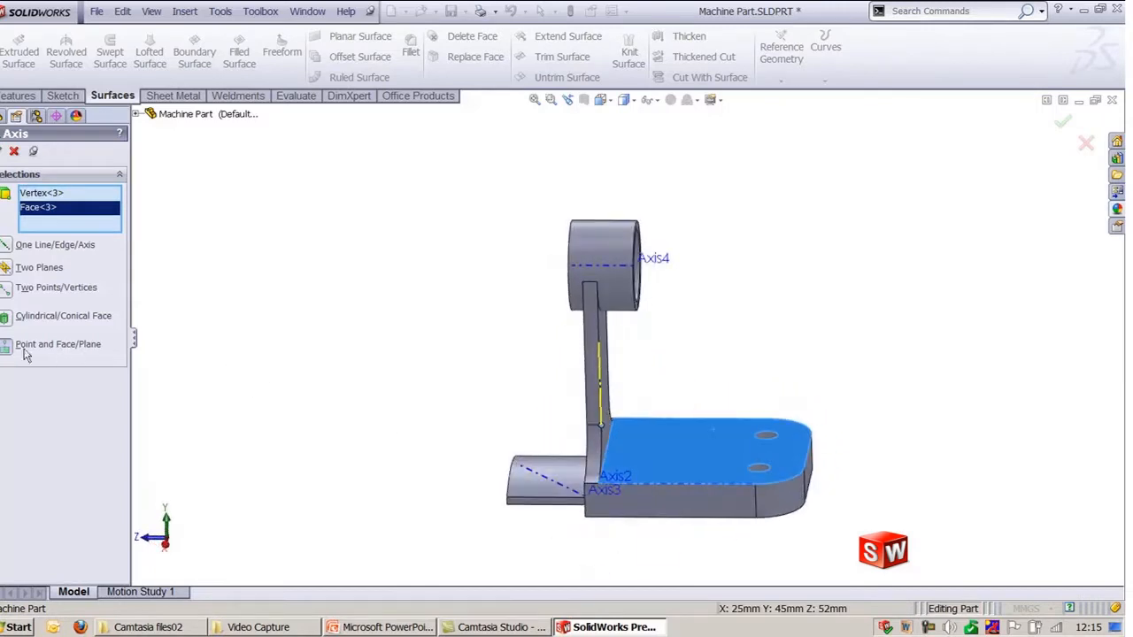
middle_click_drag(313, 397, 686, 487)
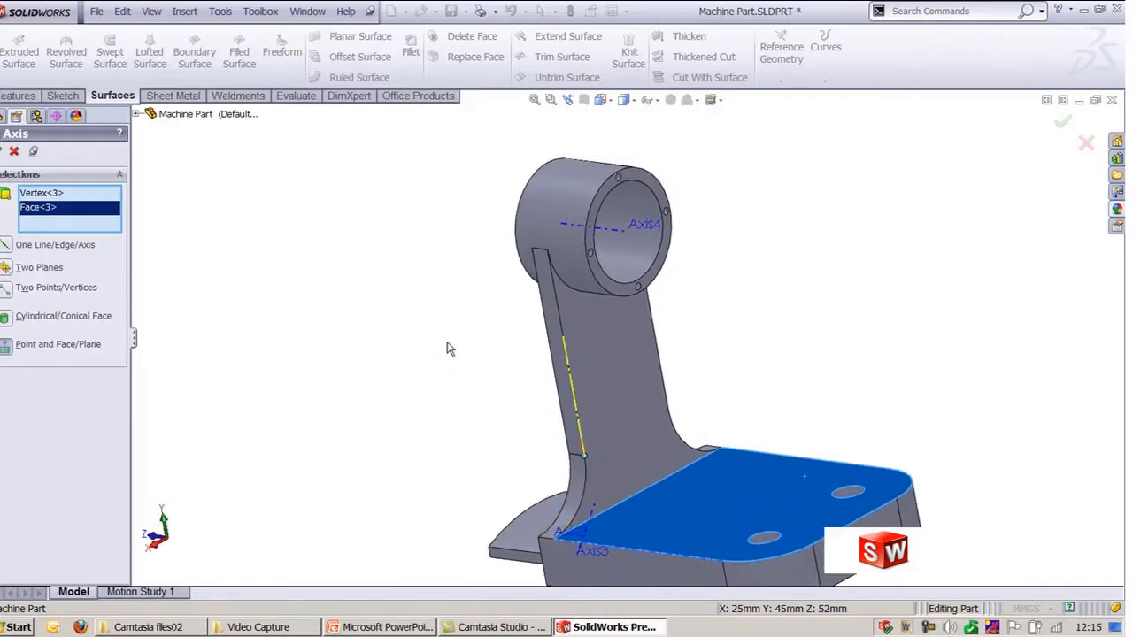
left_click(3, 151)
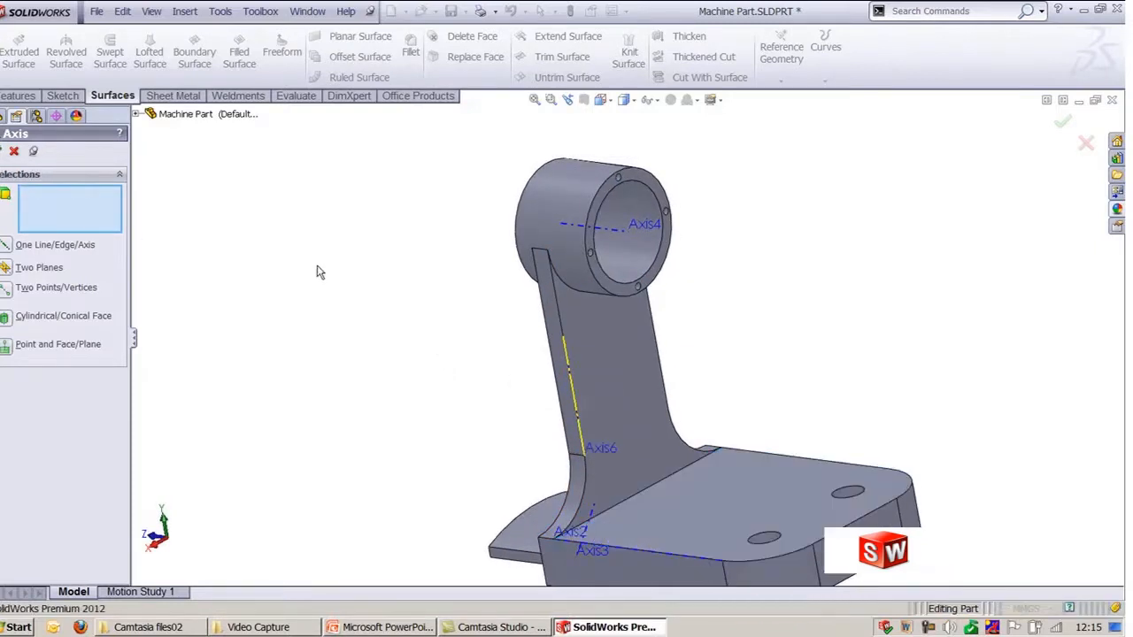
key("ctrl+7")
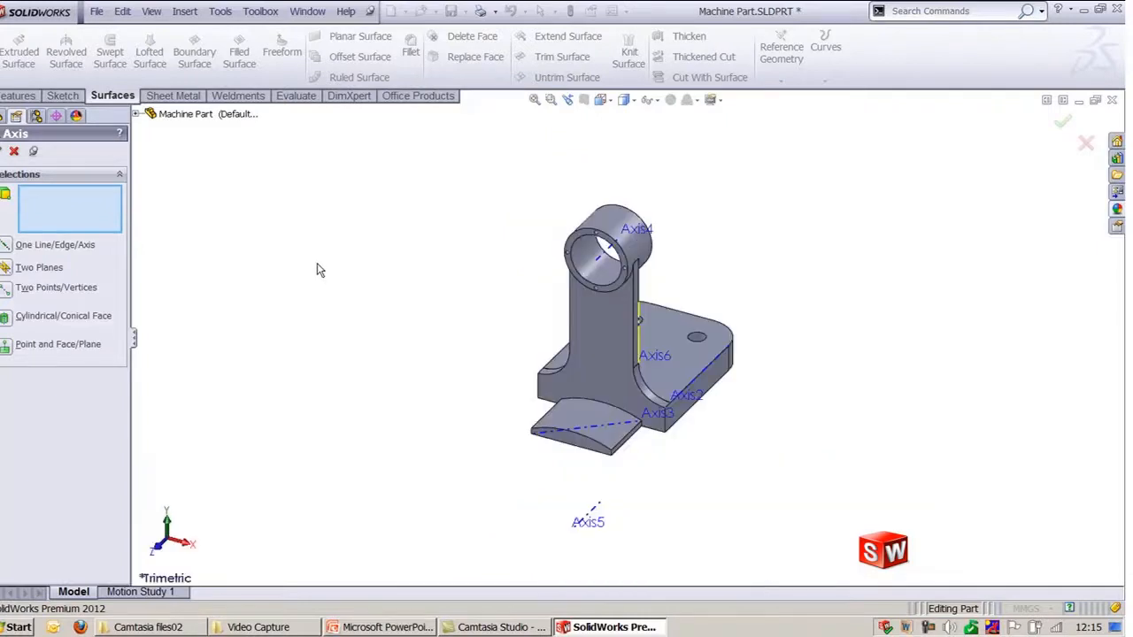
left_click(15, 152)
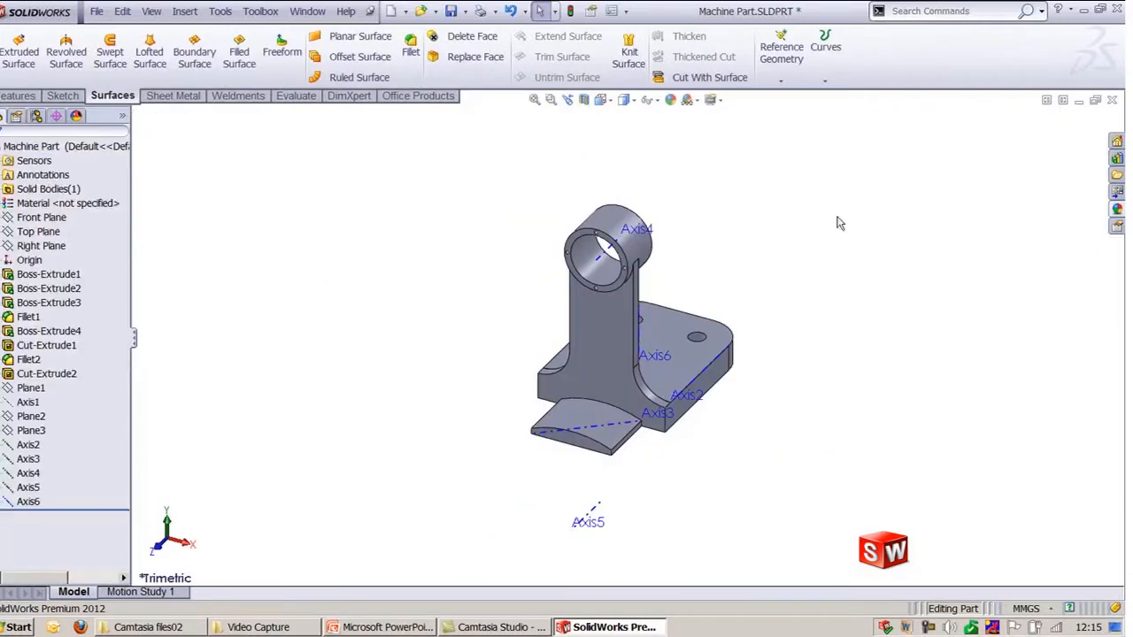
key("f")
- Switch to PowerPoint and go back to the Creating Reference – Points slide
left_click(403, 628)
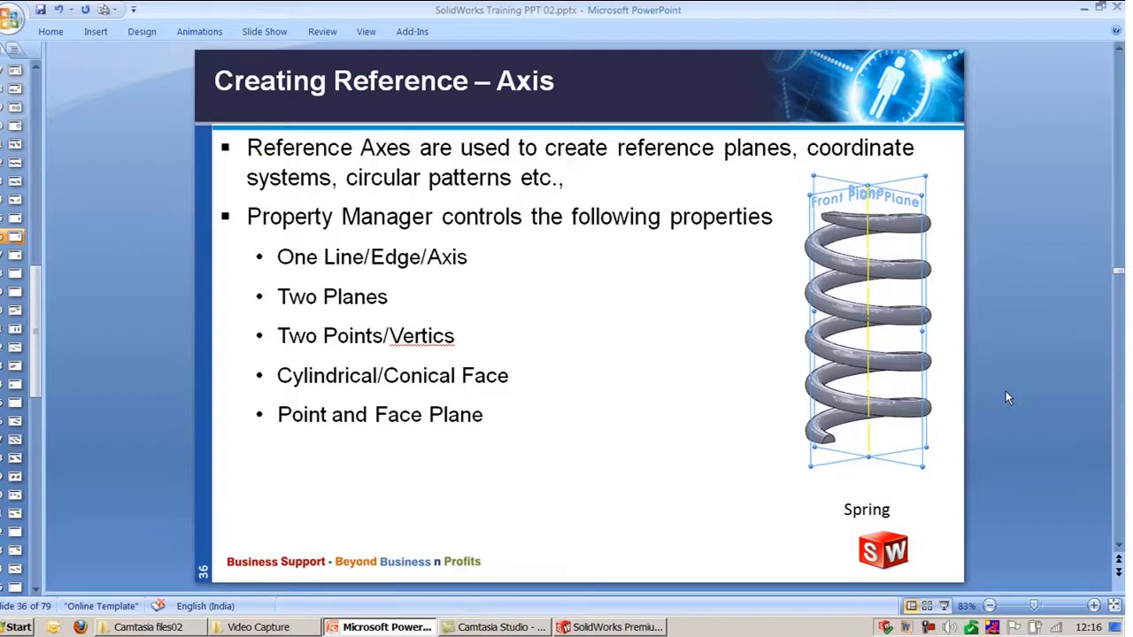
scroll(1005, 398, "up", 1)
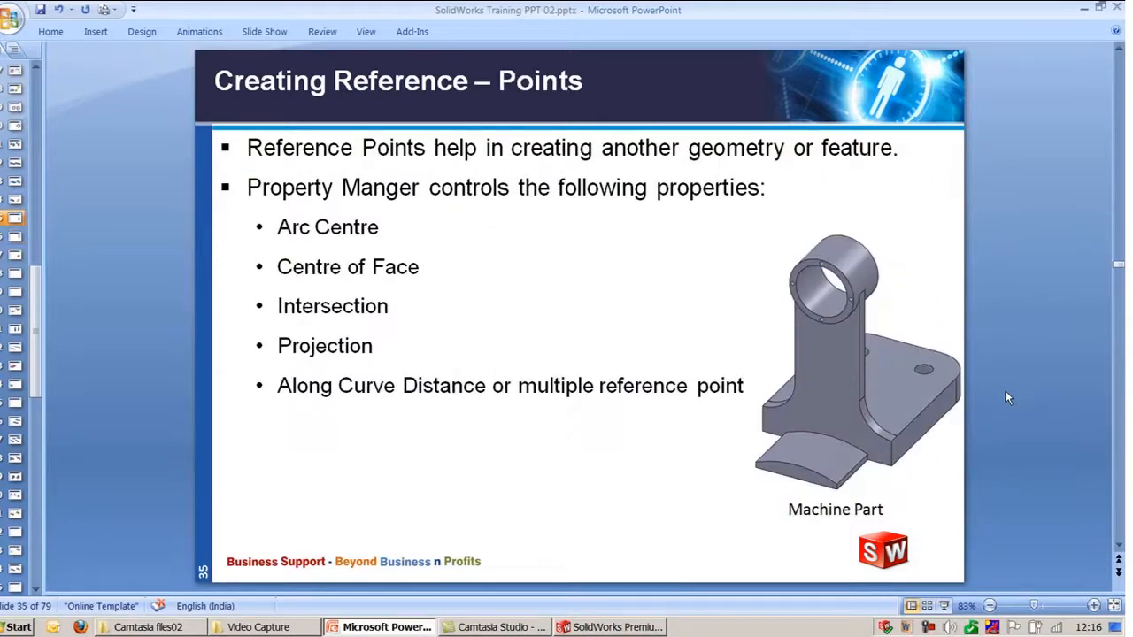
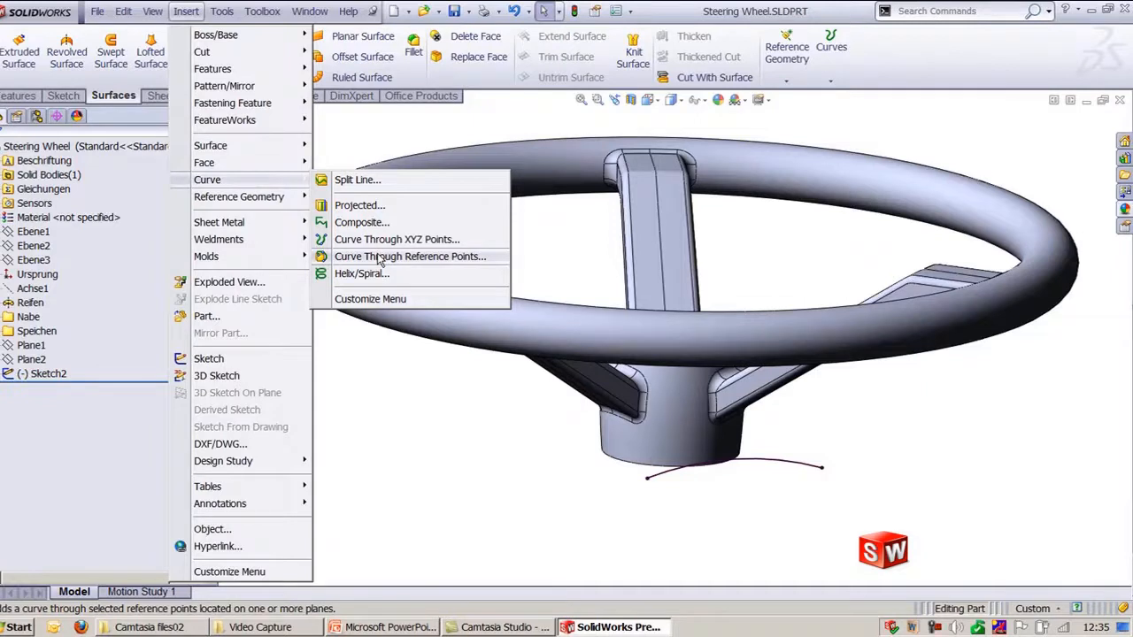
- Set up a Projection split line that projects the arc sketch below the steering wheel onto the hub's outer face
left_click(827, 71)
left_click(827, 71)
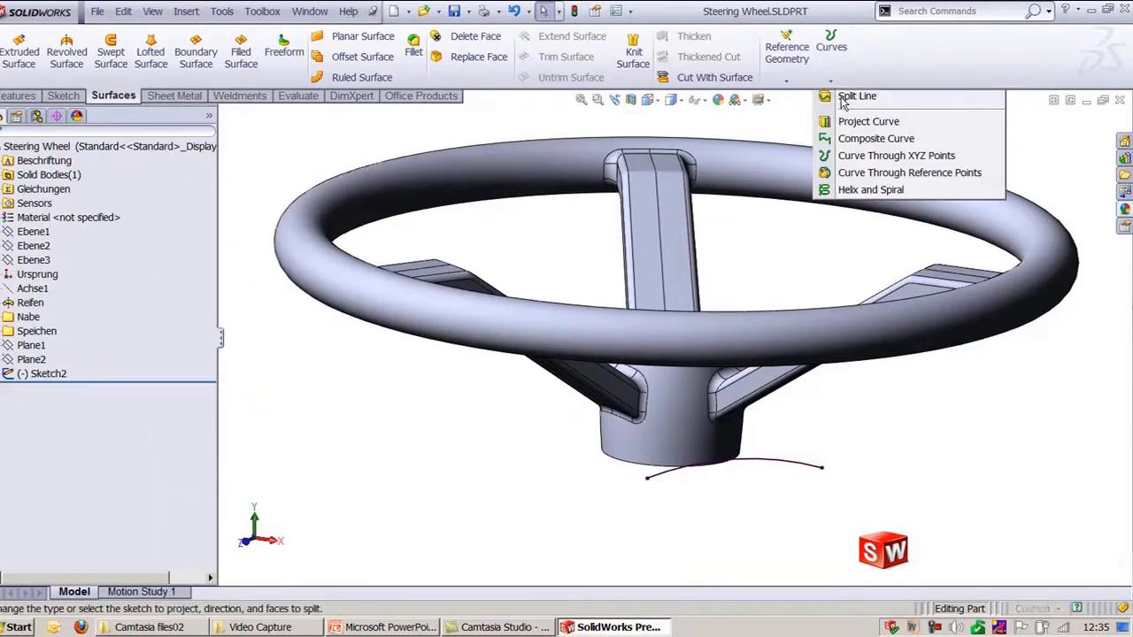
left_click(845, 98)
left_click(75, 197)
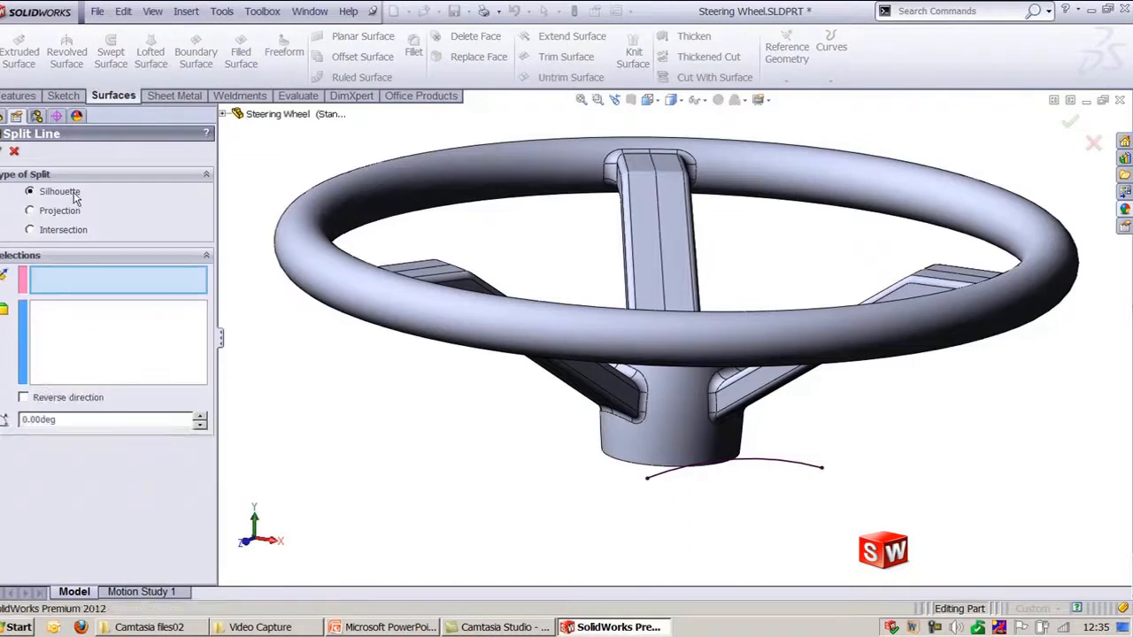
left_click(70, 213)
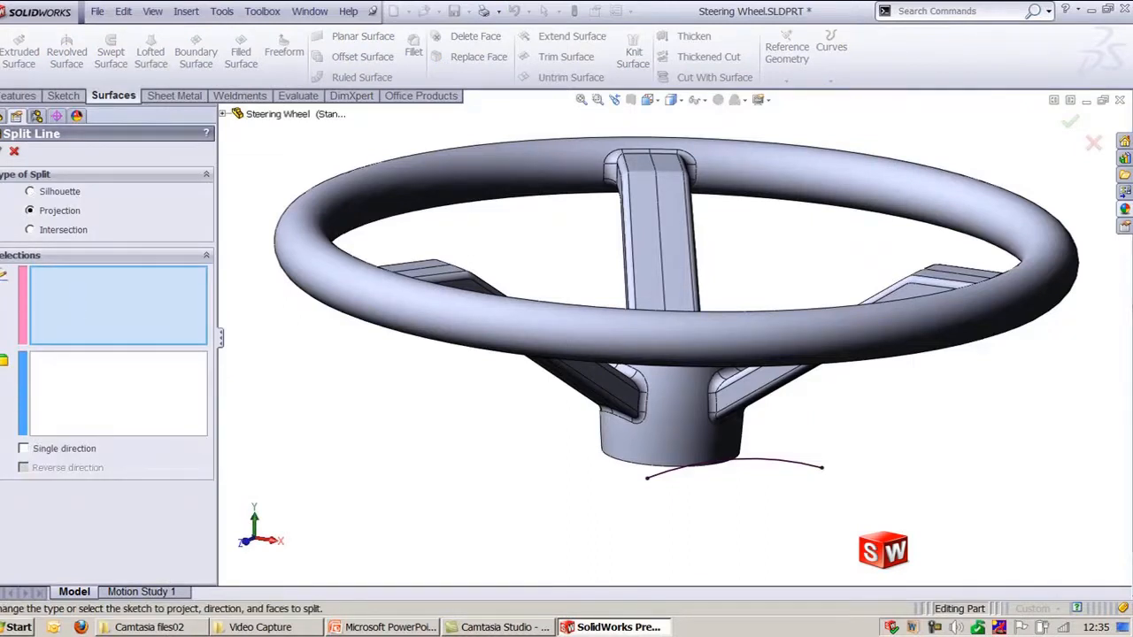
left_click(795, 464)
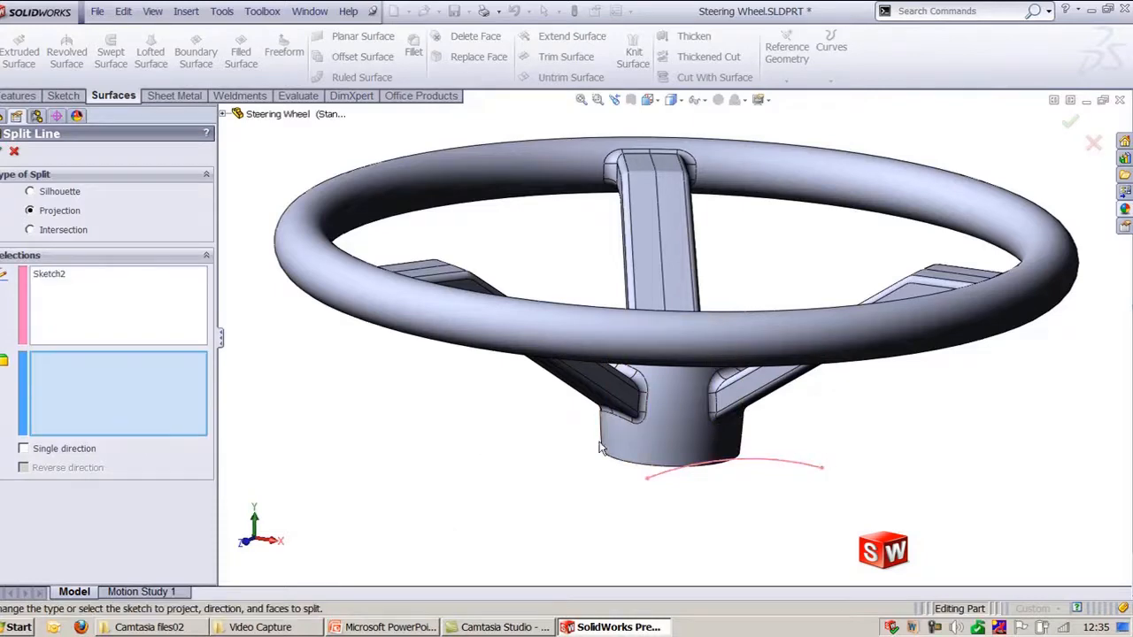
left_click(671, 445)
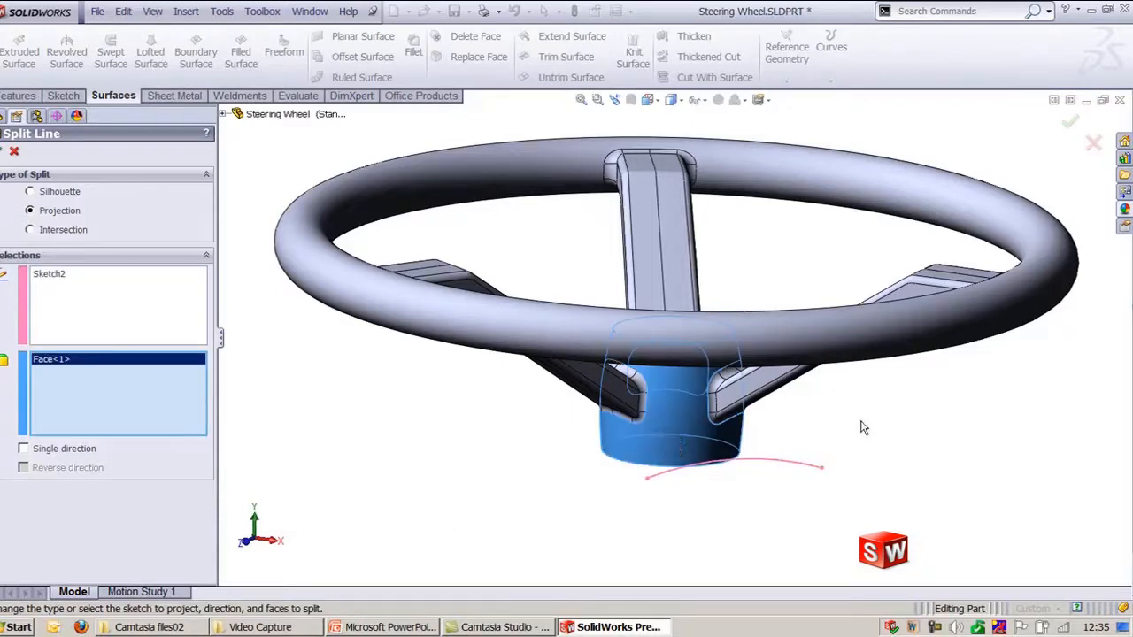
- Restrict the split line projection to a single, reversed direction and create it on the hub
mouse_move(862, 427)
middle_mouse_down()
mouse_move(867, 444)
mouse_move(845, 432)
middle_mouse_up()
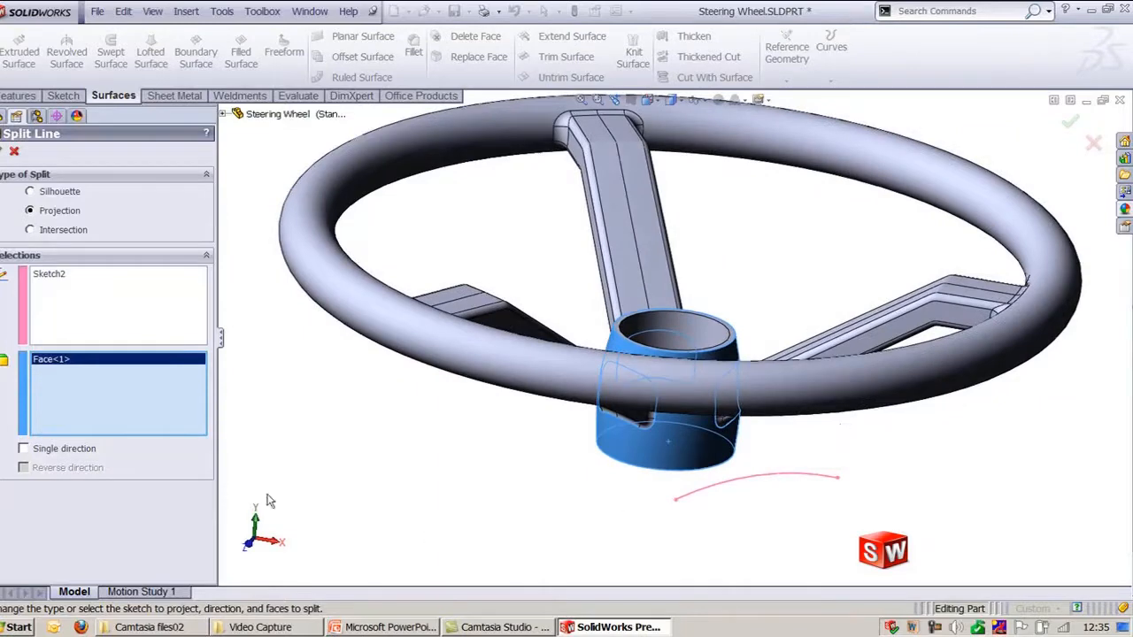
left_click(55, 453)
left_click(37, 471)
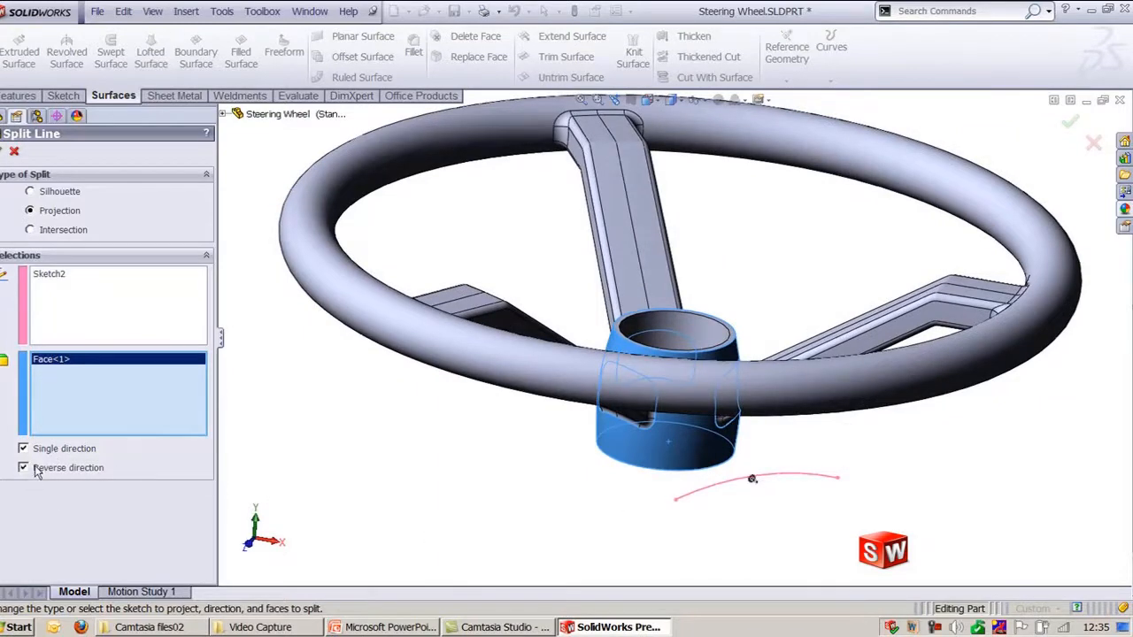
left_click(5, 153)
mouse_move(418, 507)
middle_mouse_down()
mouse_move(455, 435)
mouse_move(635, 544)
mouse_move(670, 380)
middle_mouse_up()
scroll(656, 402, "down", 3)
middle_click_drag(607, 412, 665, 399)
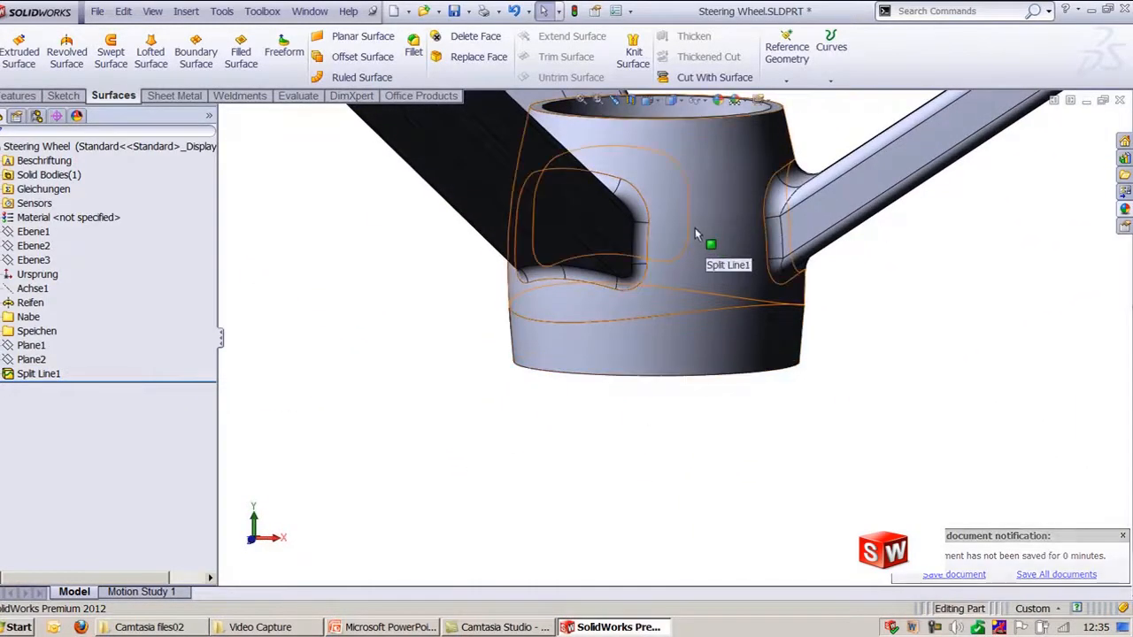
middle_click_drag(752, 392, 678, 399)
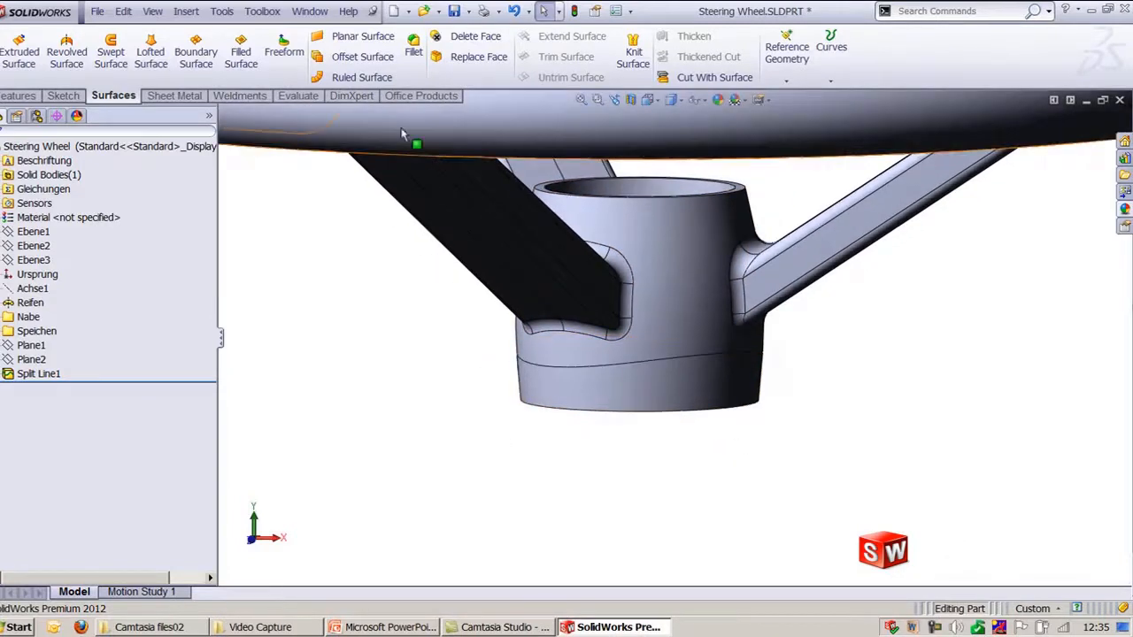
- Create a 10 mm Offset Surface outward from the hub's lower split face
left_click(370, 66)
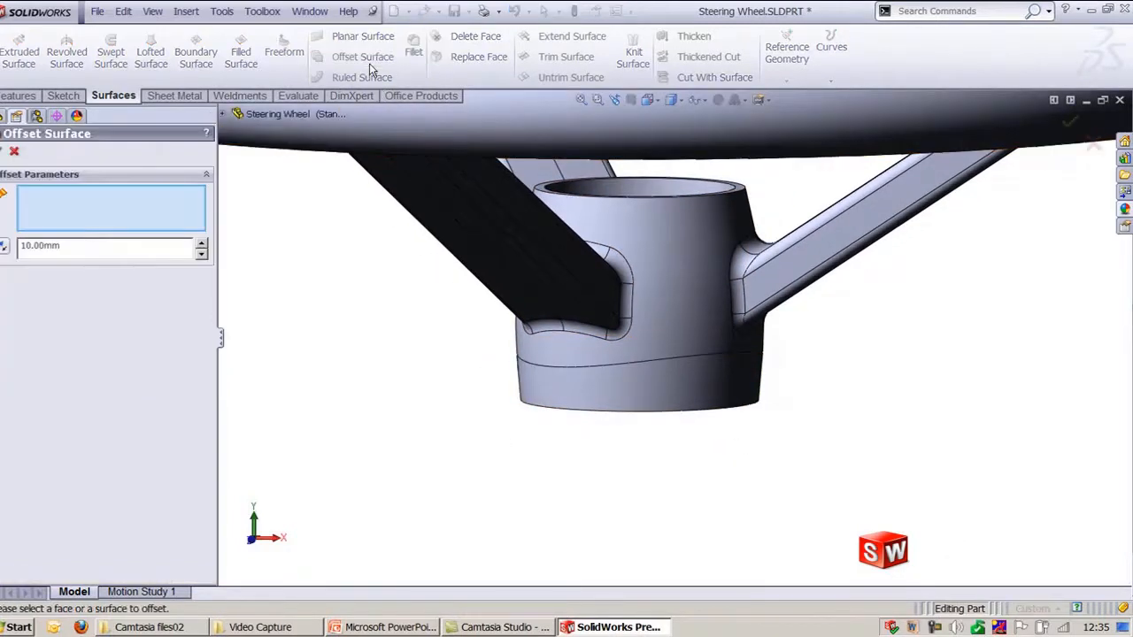
left_click(690, 392)
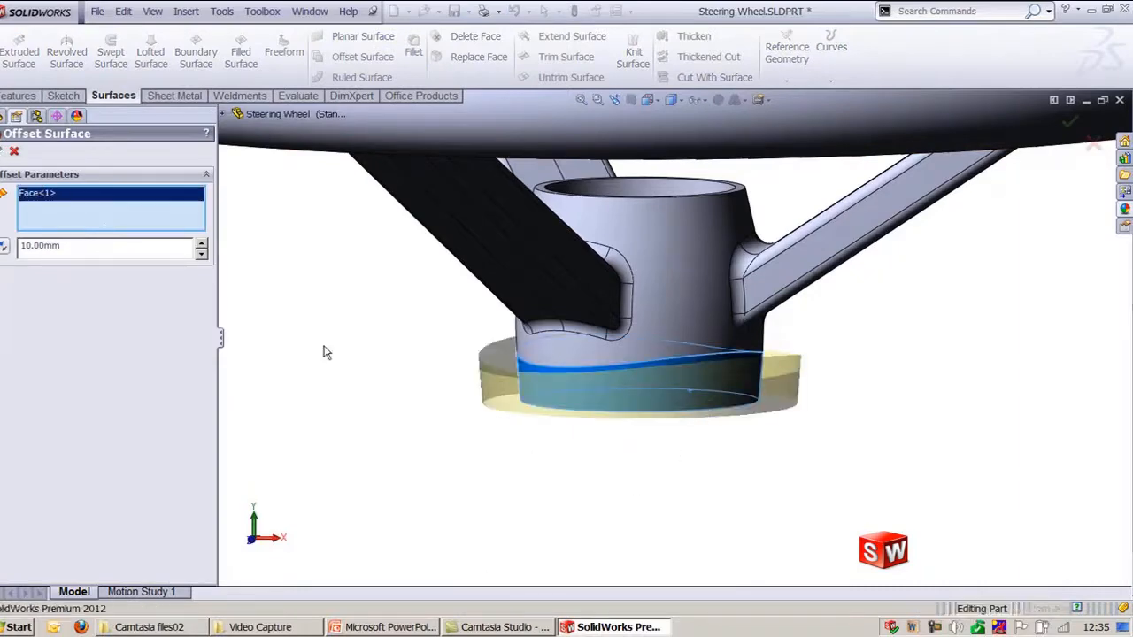
key("Return")
middle_click_drag(345, 352, 572, 430)
key("f")
scroll(694, 419, "down", 5)
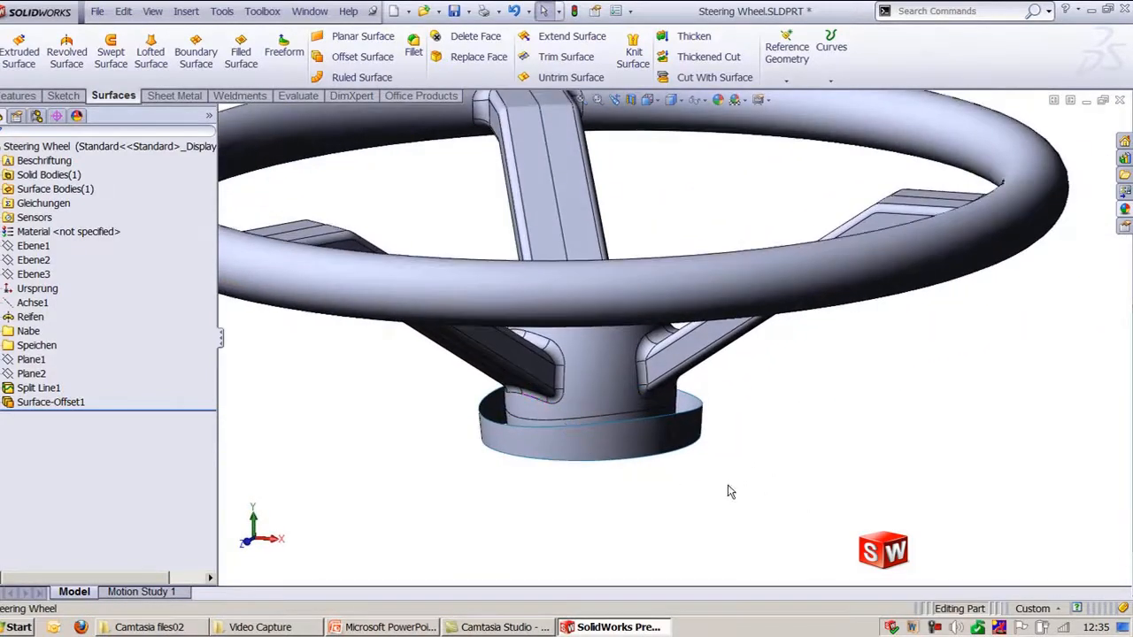
- Remove the offset surface around the lower hub
left_click(684, 427)
left_click(727, 368)
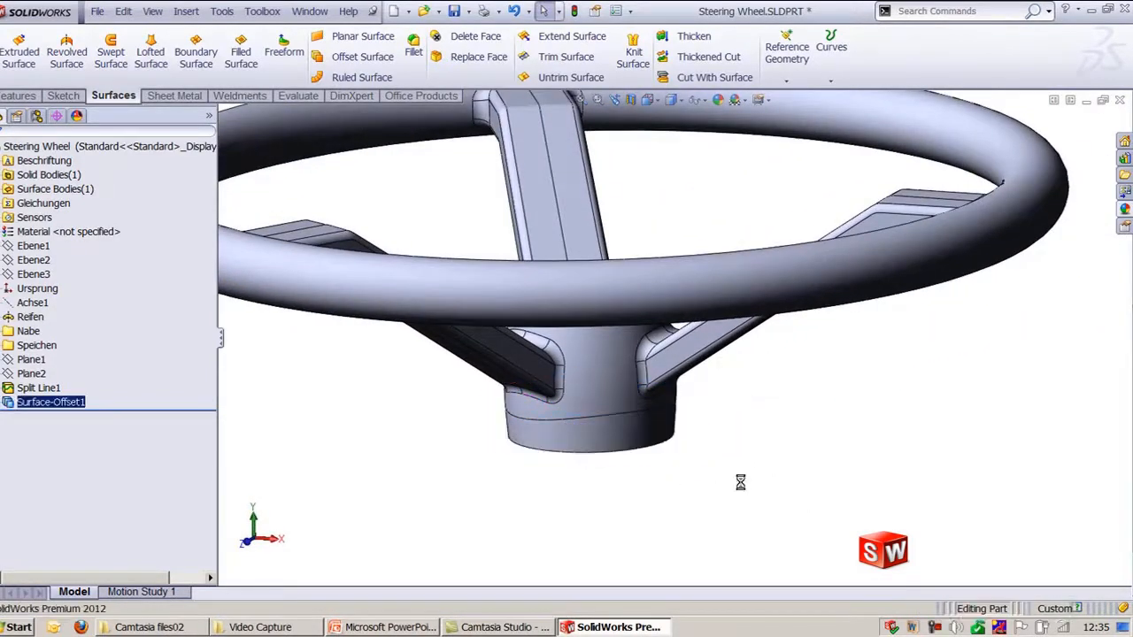
middle_click_drag(741, 482, 843, 469)
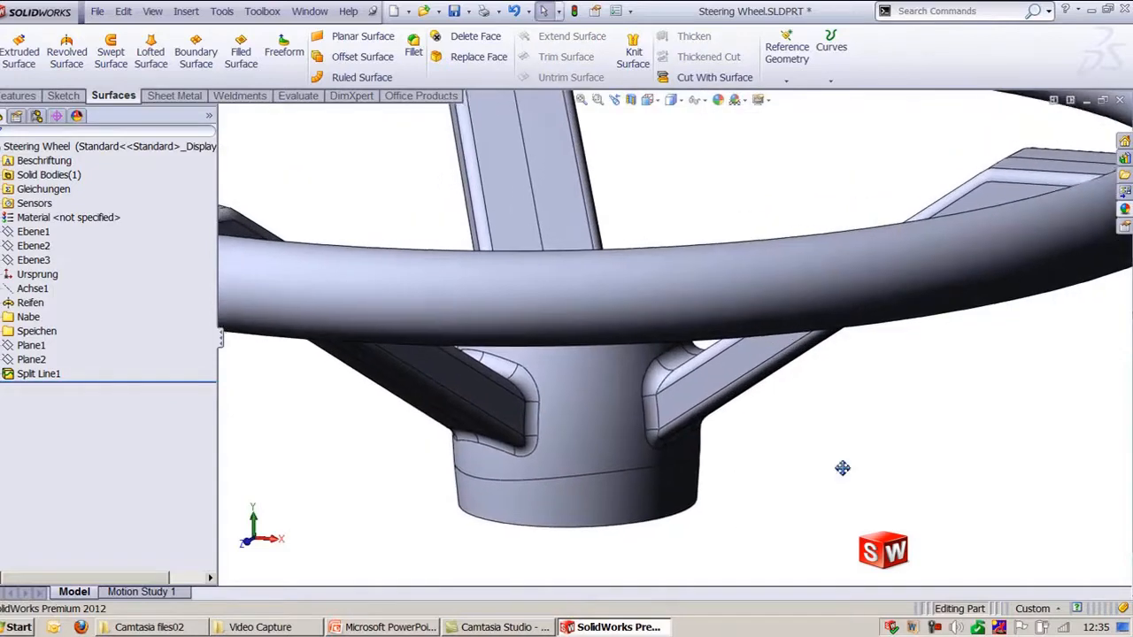
left_click(742, 496)
middle_click_drag(742, 496, 890, 472)
key("ctrl+7")
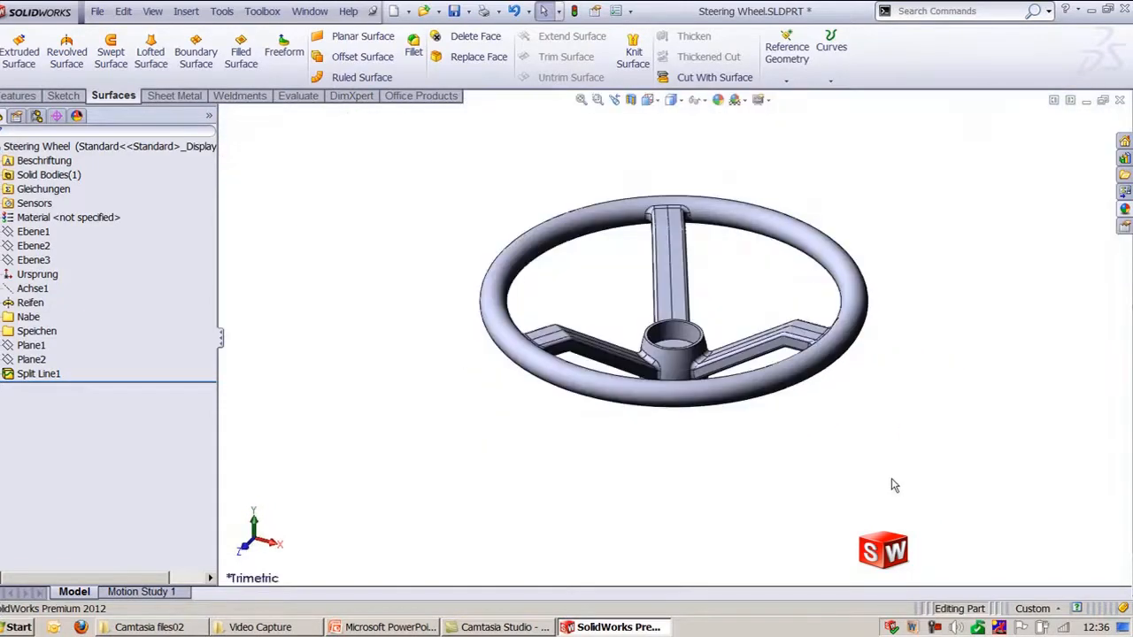
middle_click_drag(761, 475, 637, 463)
scroll(638, 463, "down", 3)
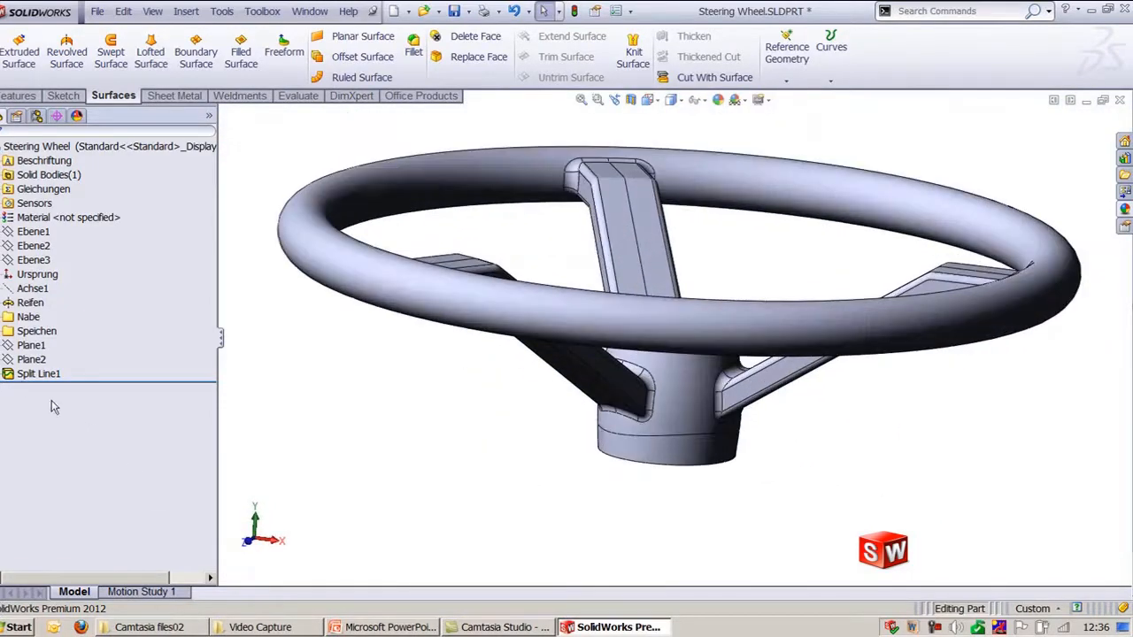
- Examine the split line's source sketch against the hub from the front and back views, ending in the trimetric view
left_click(5, 375)
left_click(53, 388)
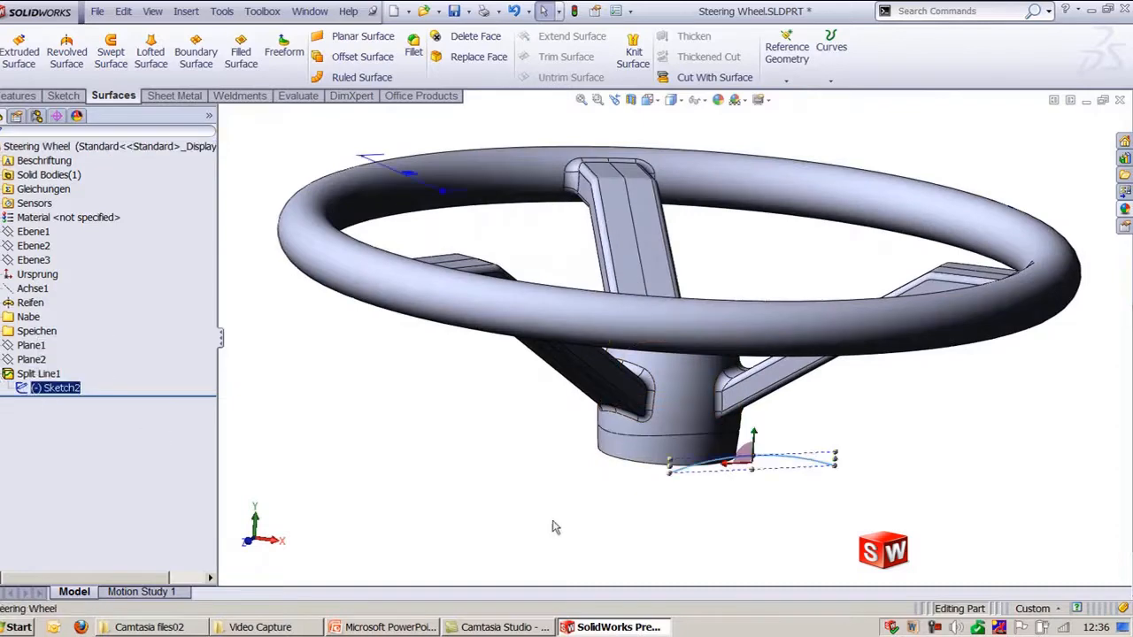
key("ctrl+1")
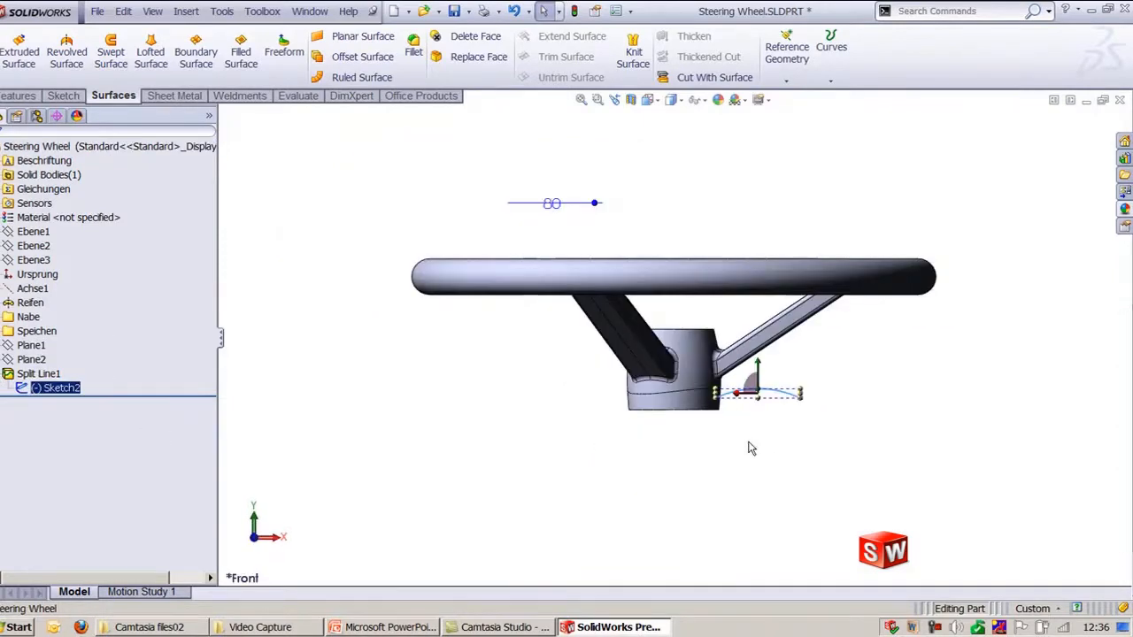
key("ctrl+2")
middle_click_drag(618, 430, 745, 460)
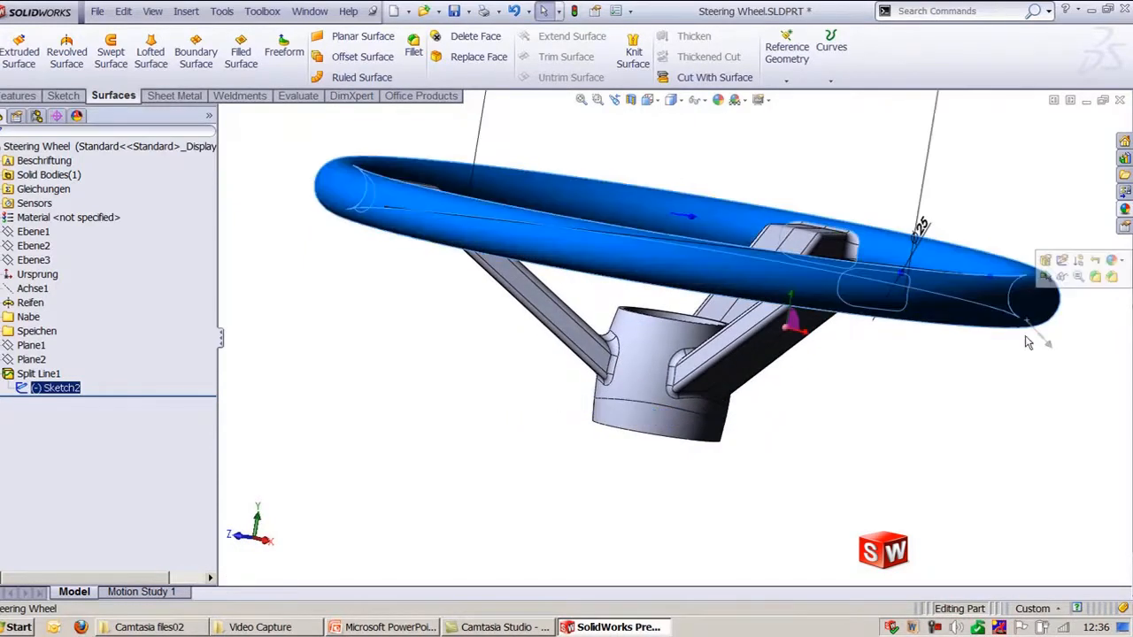
left_click(979, 418)
key("ctrl+7")
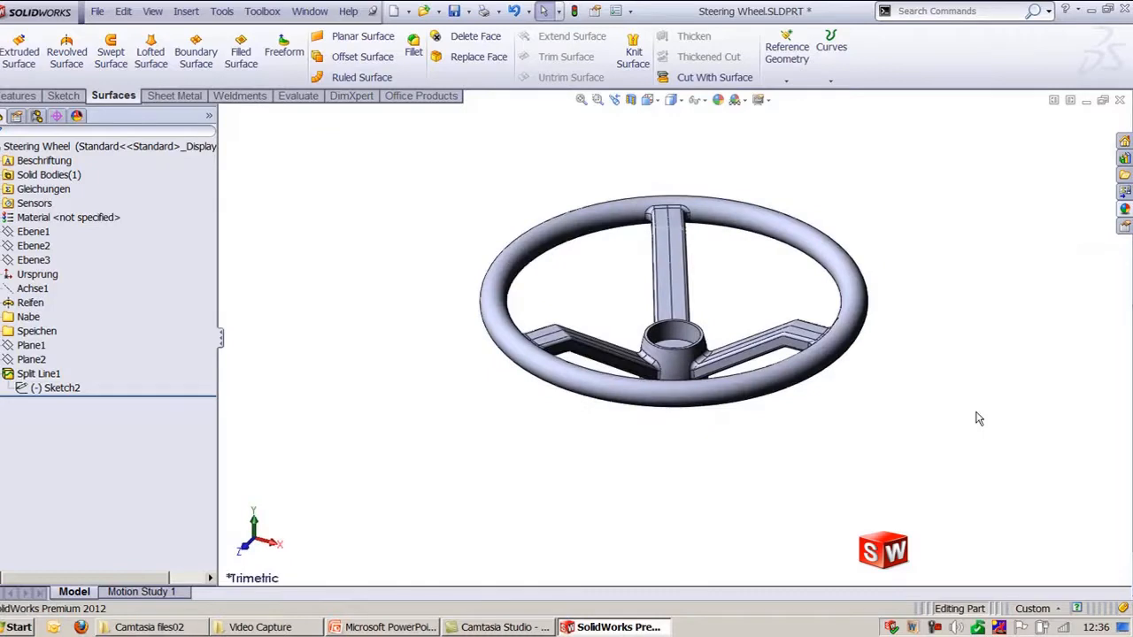
- Close the steering wheel part without saving and switch to the Silhouette.SLDPRT bottle part
left_click(1119, 100)
left_click(615, 342)
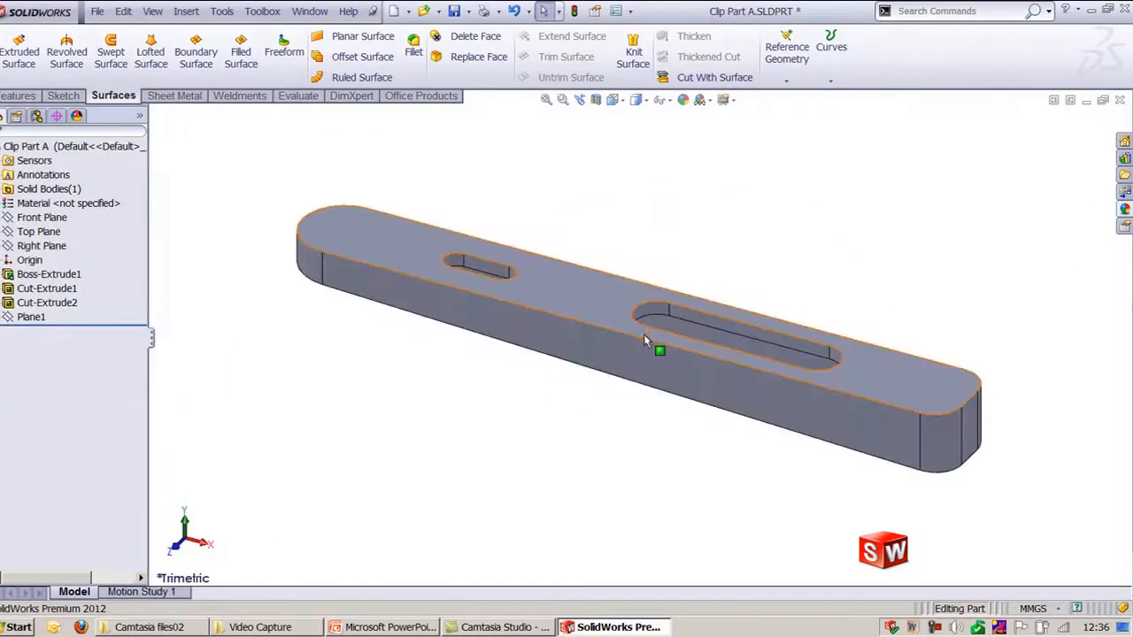
left_click(310, 11)
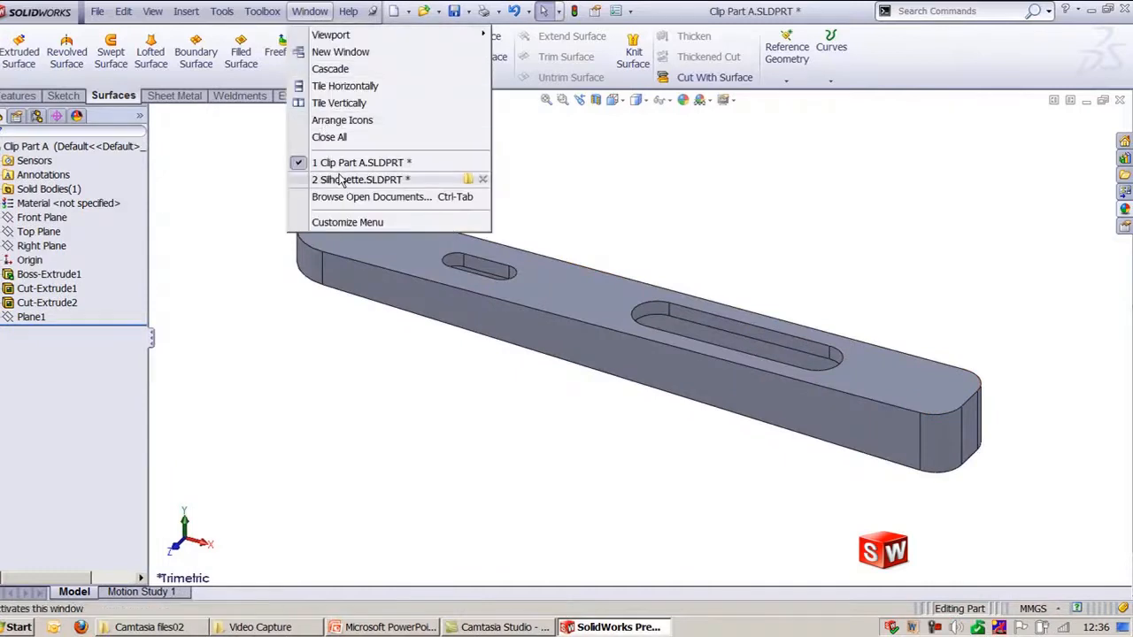
left_click(380, 181)
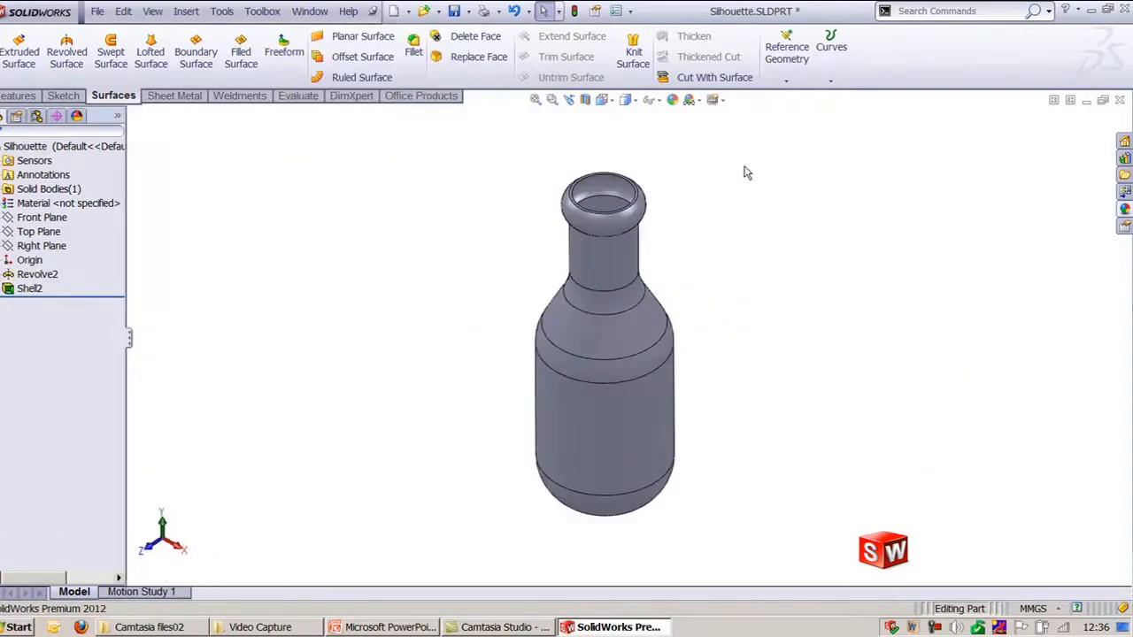
- Start a Silhouette split line on the bottle with the Front Plane as the direction of pull
left_click(786, 80)
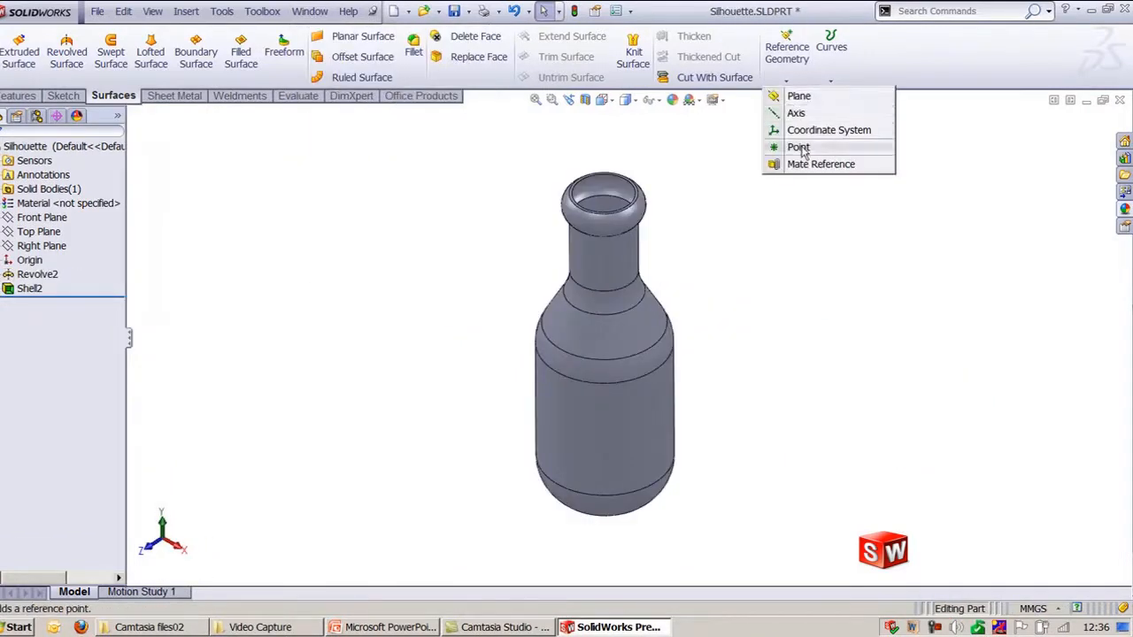
left_click(831, 78)
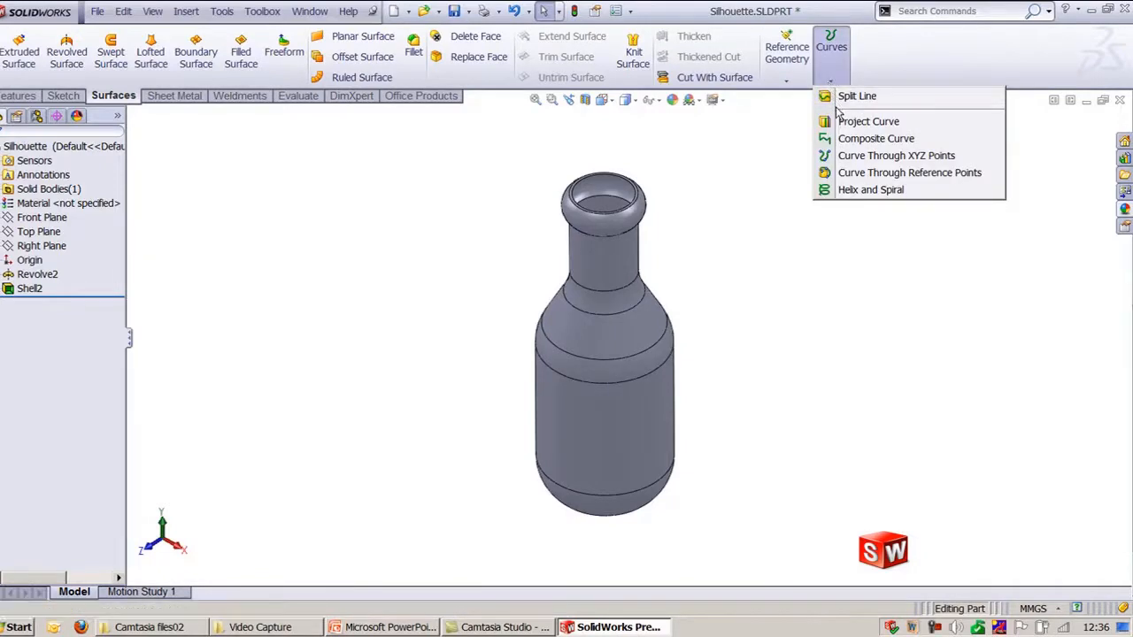
left_click(855, 96)
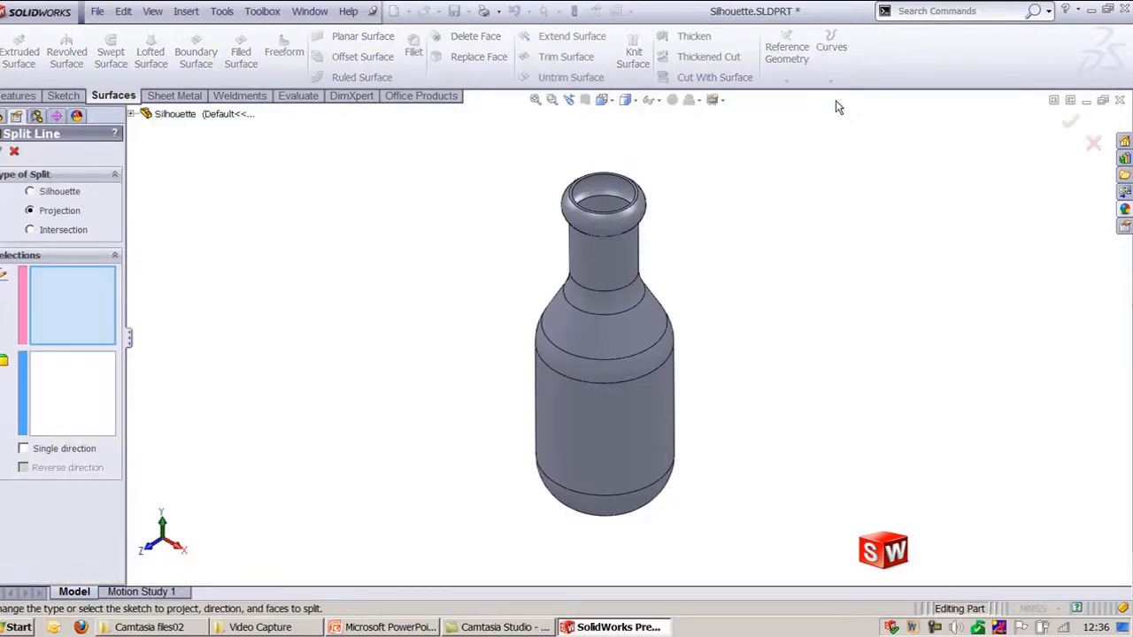
left_click(52, 192)
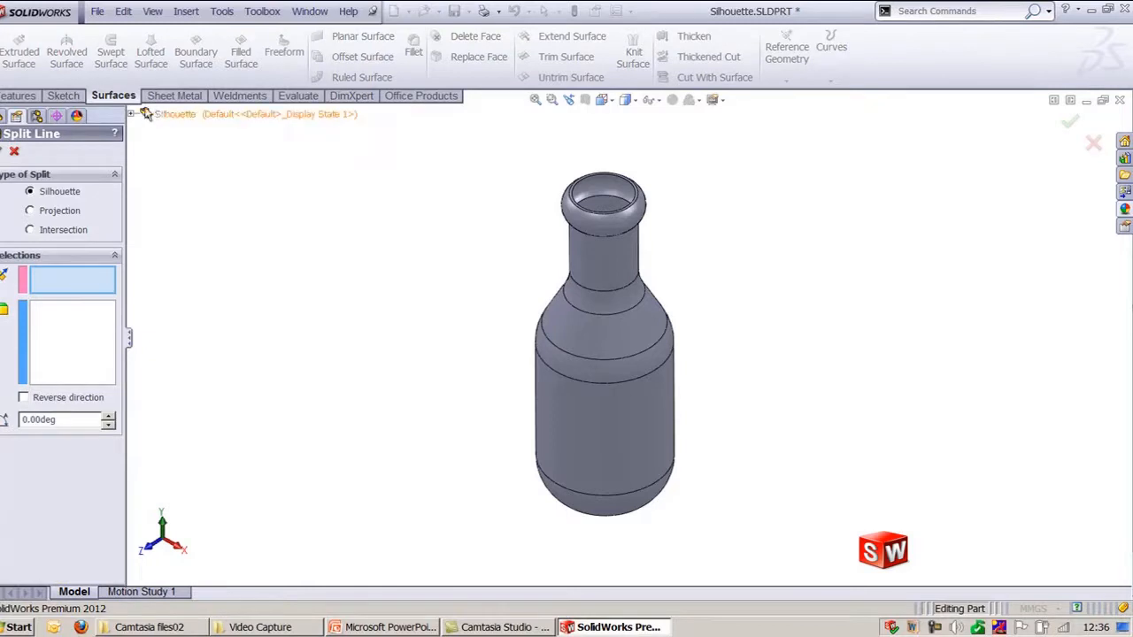
left_click(132, 114)
left_click(176, 185)
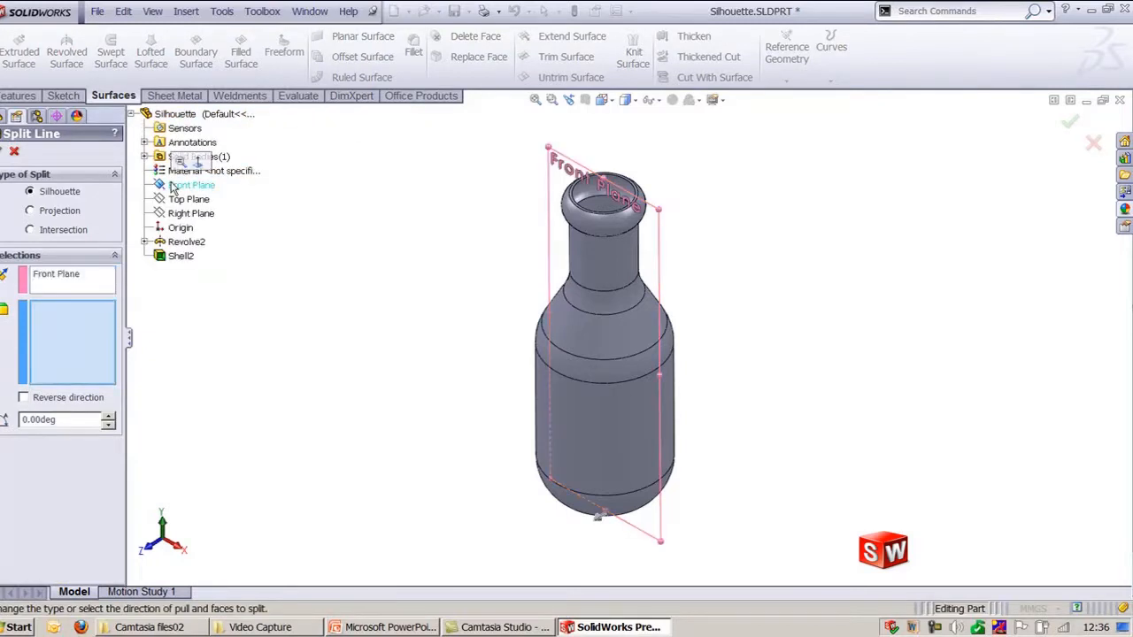
- Choose the bottle's cylindrical body, rounded shoulder and tapered shoulder as the faces to split, and create the split line
left_click(602, 399)
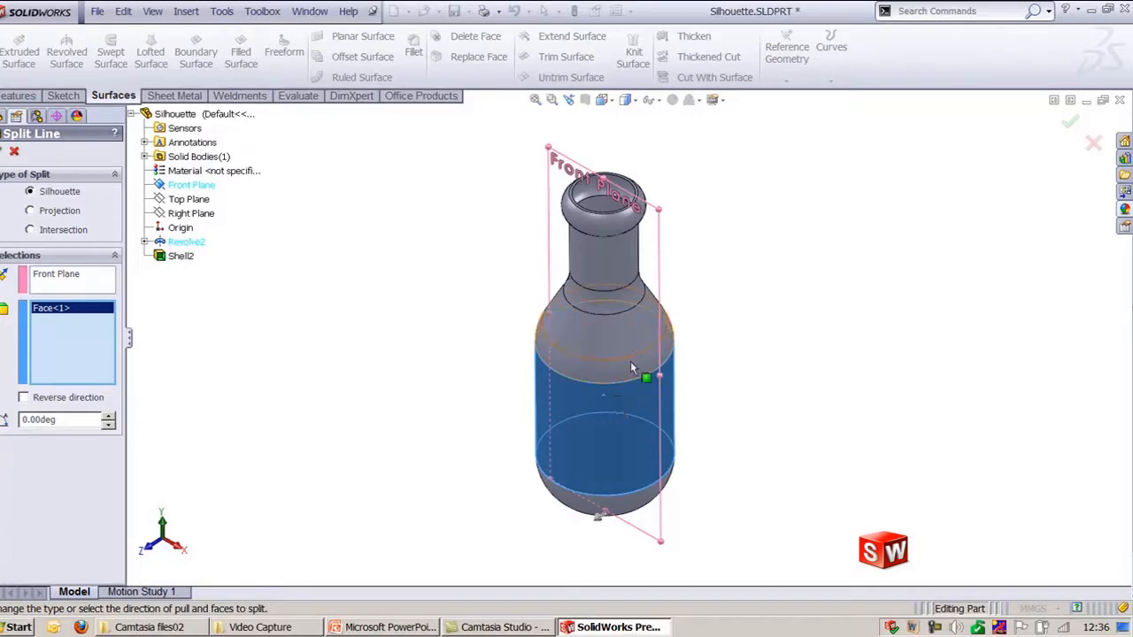
left_click(630, 362)
left_click(625, 328)
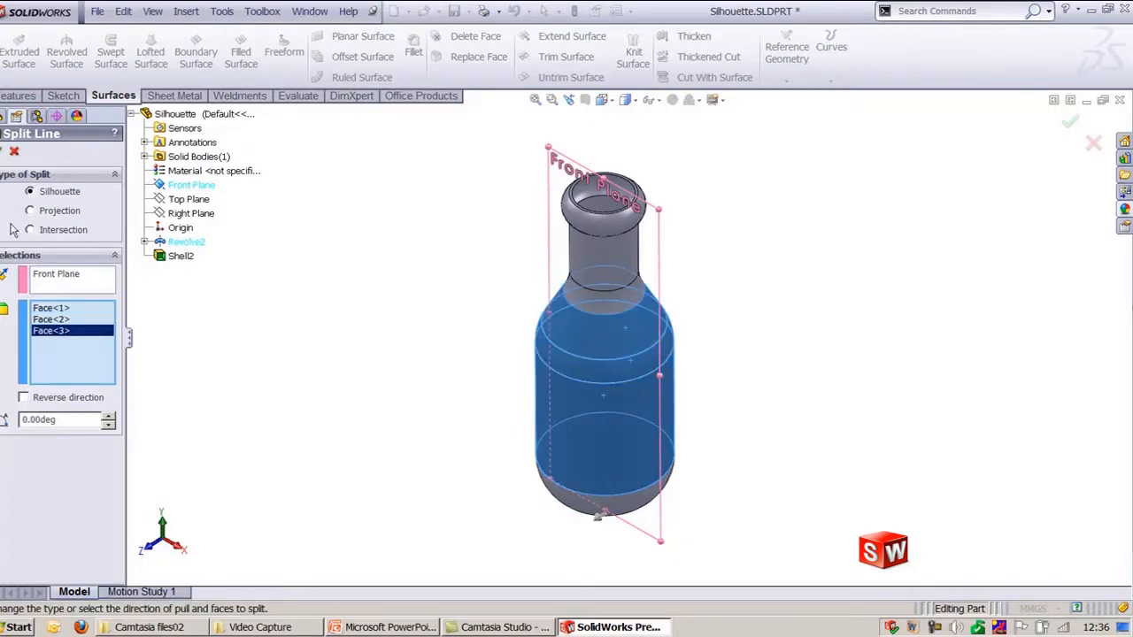
left_click(2, 152)
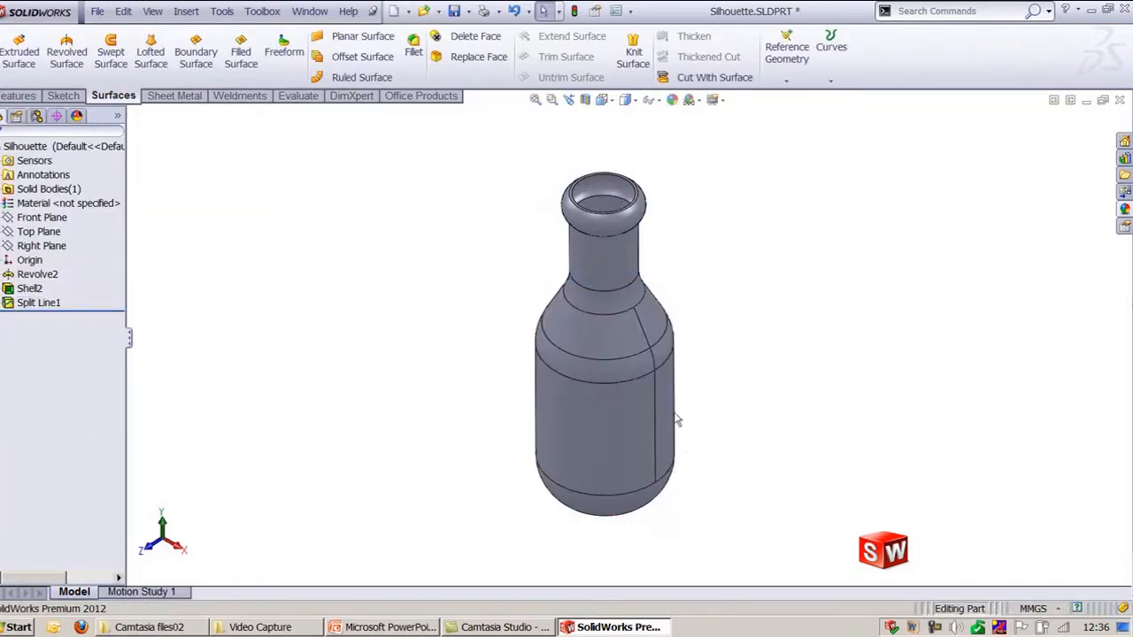
- Check the silhouette split on the bottle up close and close the part without saving
scroll(656, 382, "down", 2)
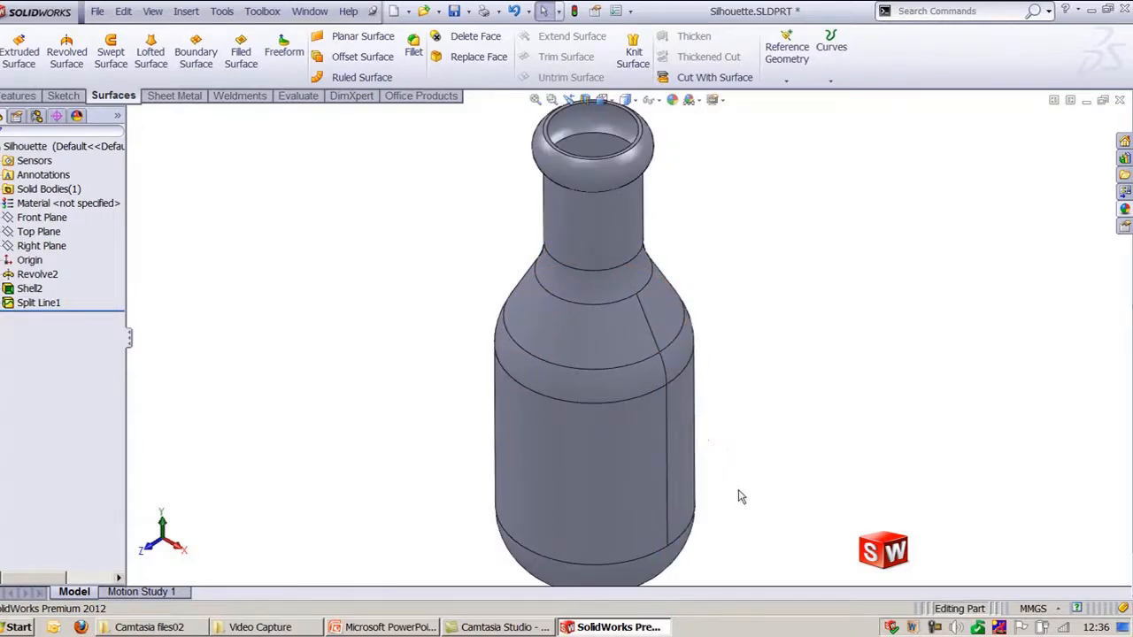
middle_click_drag(741, 493, 725, 446, "ctrl")
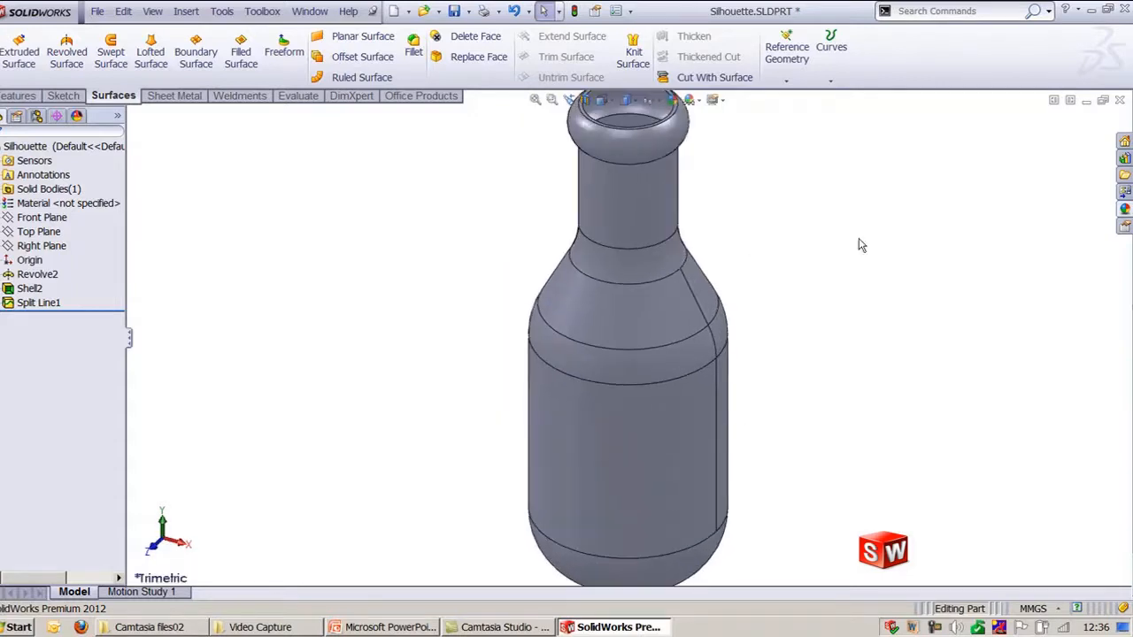
left_click(1120, 99)
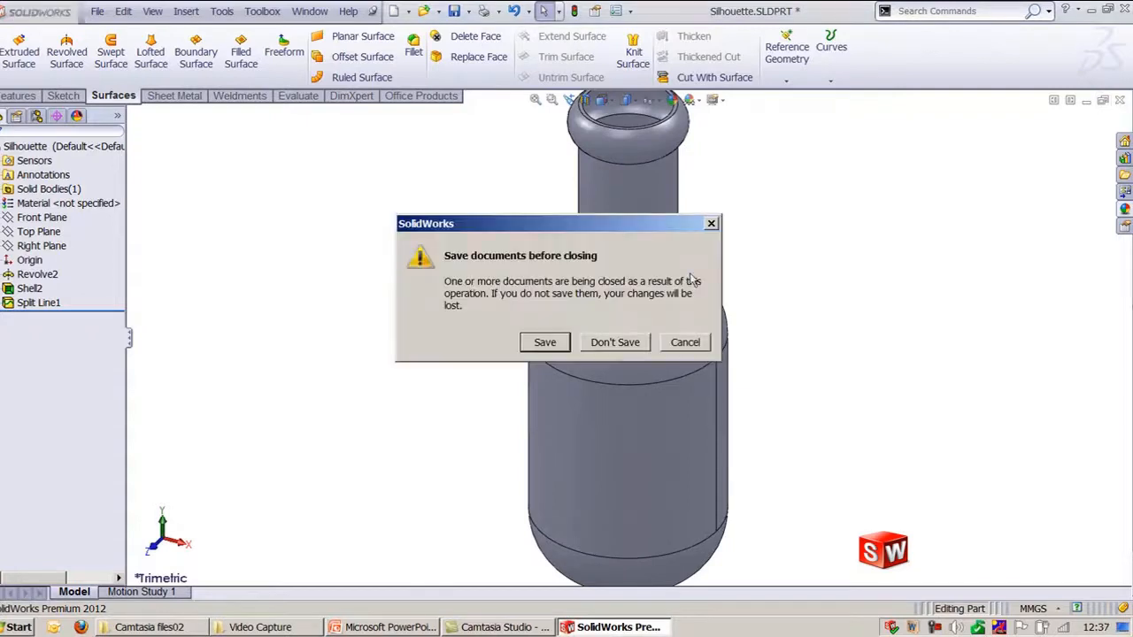
left_click(614, 346)
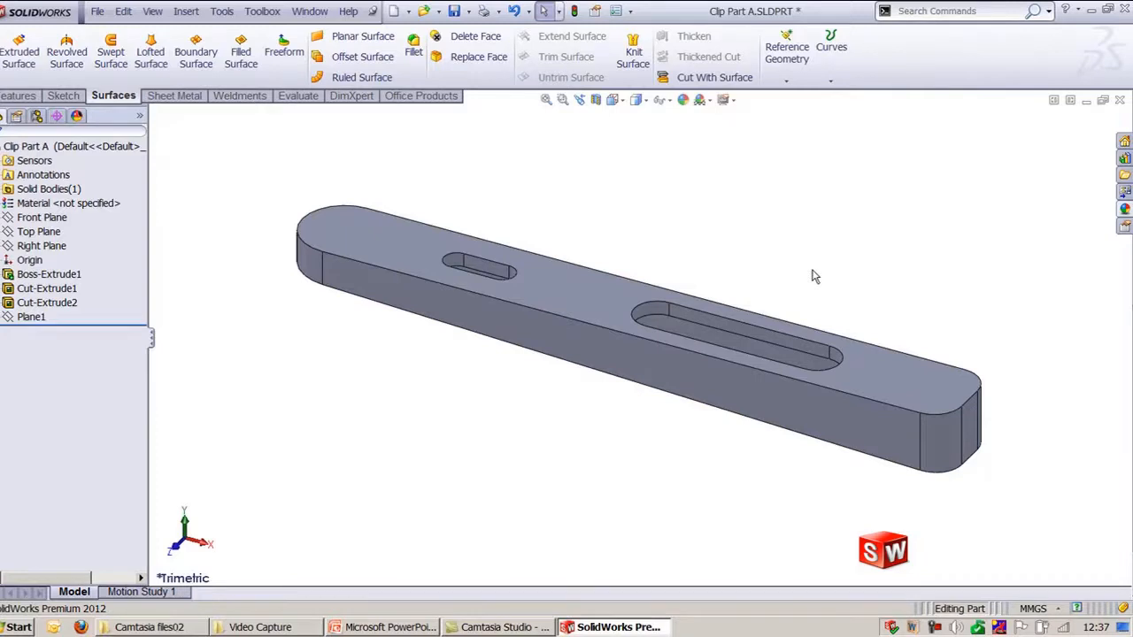
- Start an Intersection split line on the clip part with Plane1 as the splitting plane
left_click(785, 81)
left_click(824, 80)
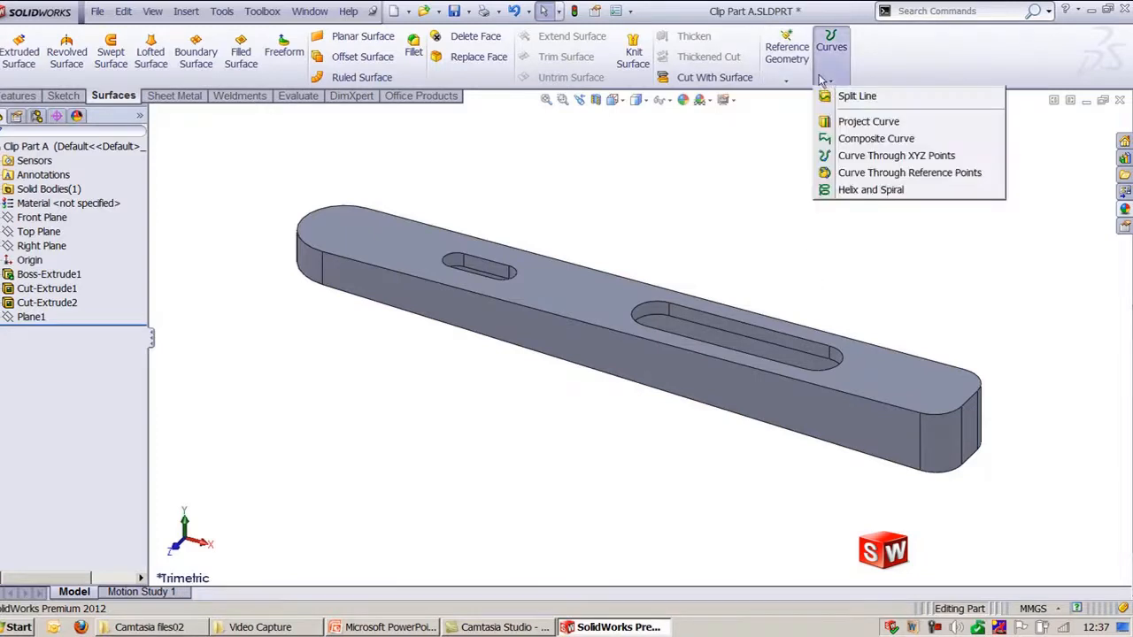
left_click(856, 97)
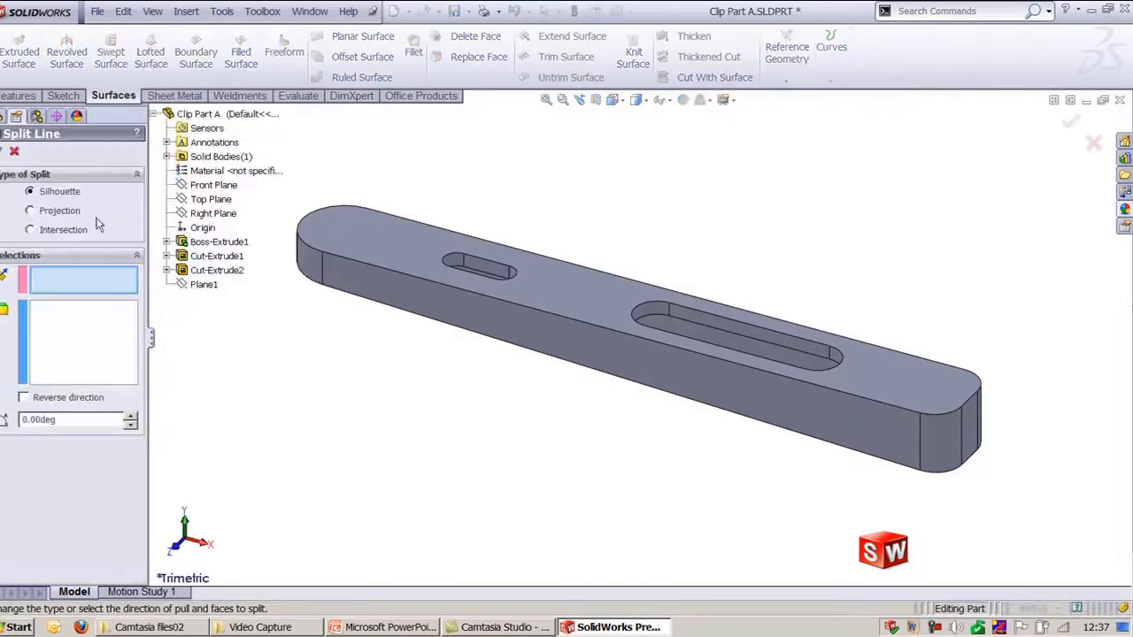
left_click(66, 230)
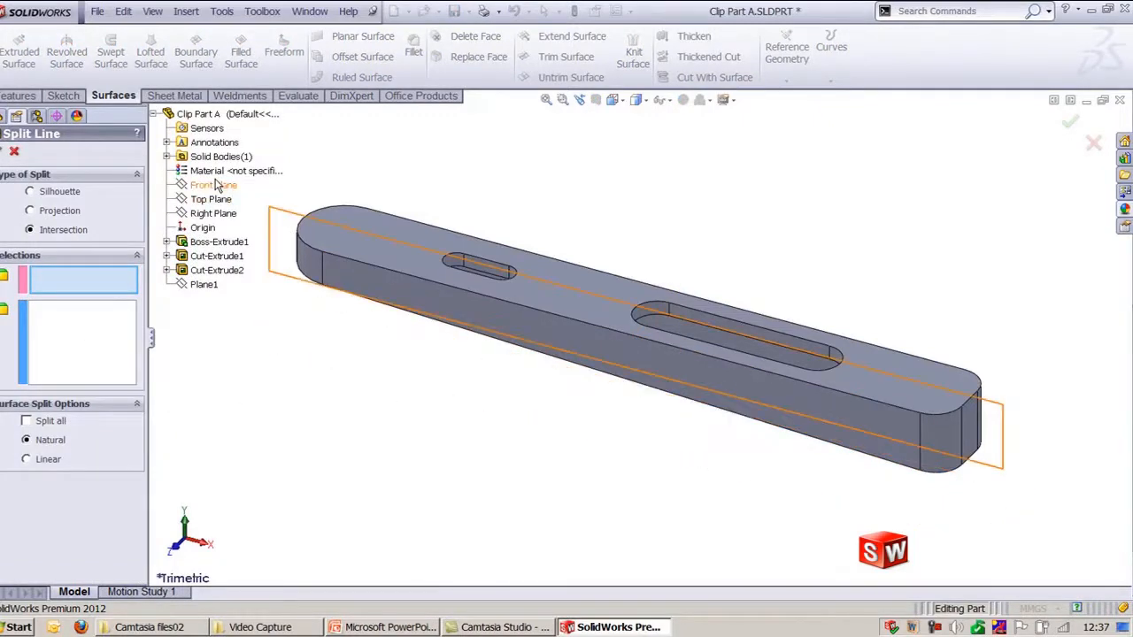
left_click(202, 285)
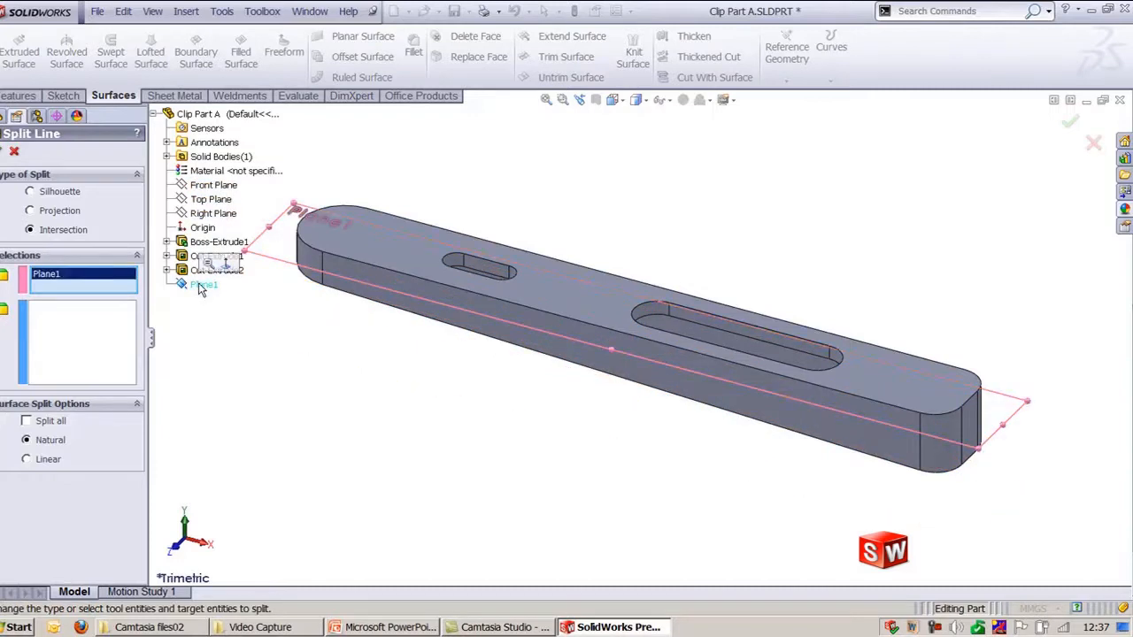
- Choose the clip's long front side face, the adjoining rounded corner and the end face as the faces to split, and create the split line
left_click(86, 350)
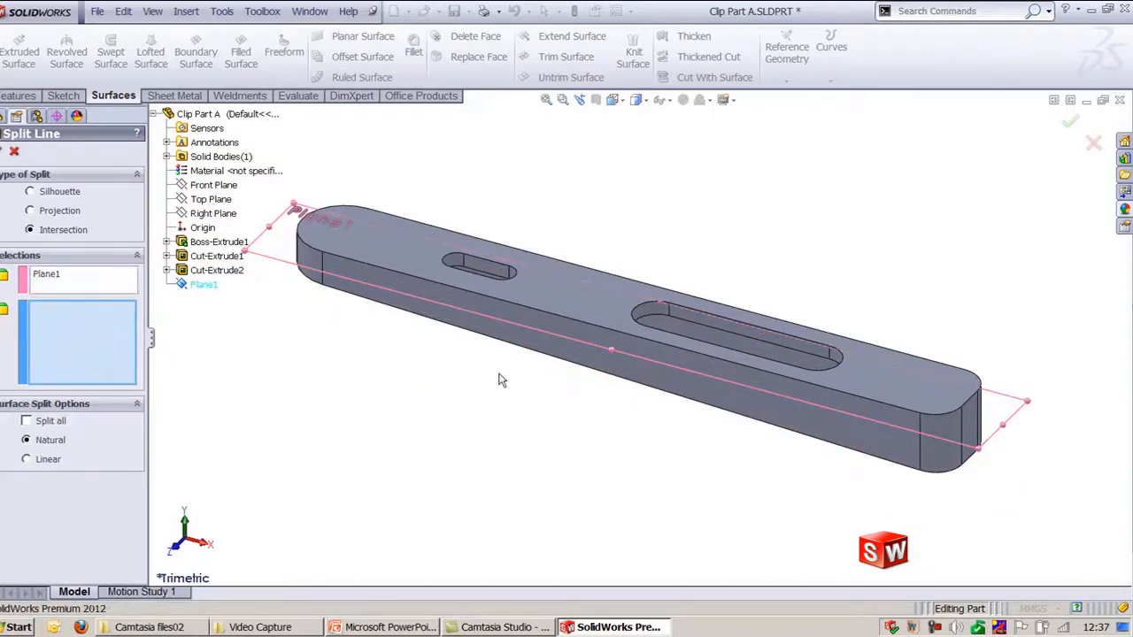
left_click(528, 345)
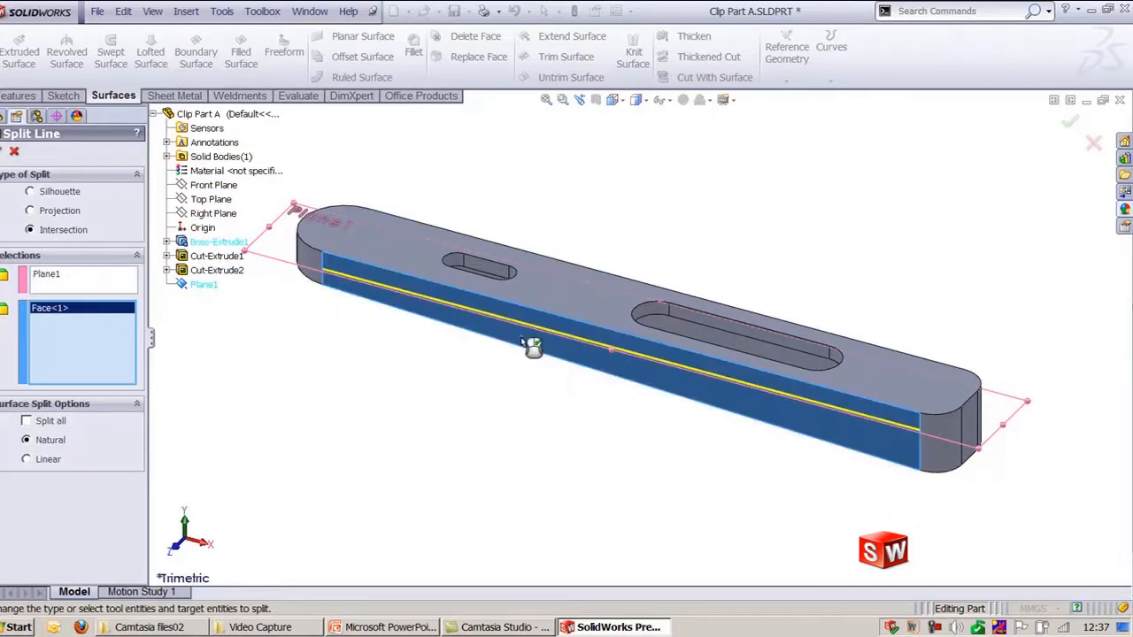
left_click(954, 447)
left_click(972, 430)
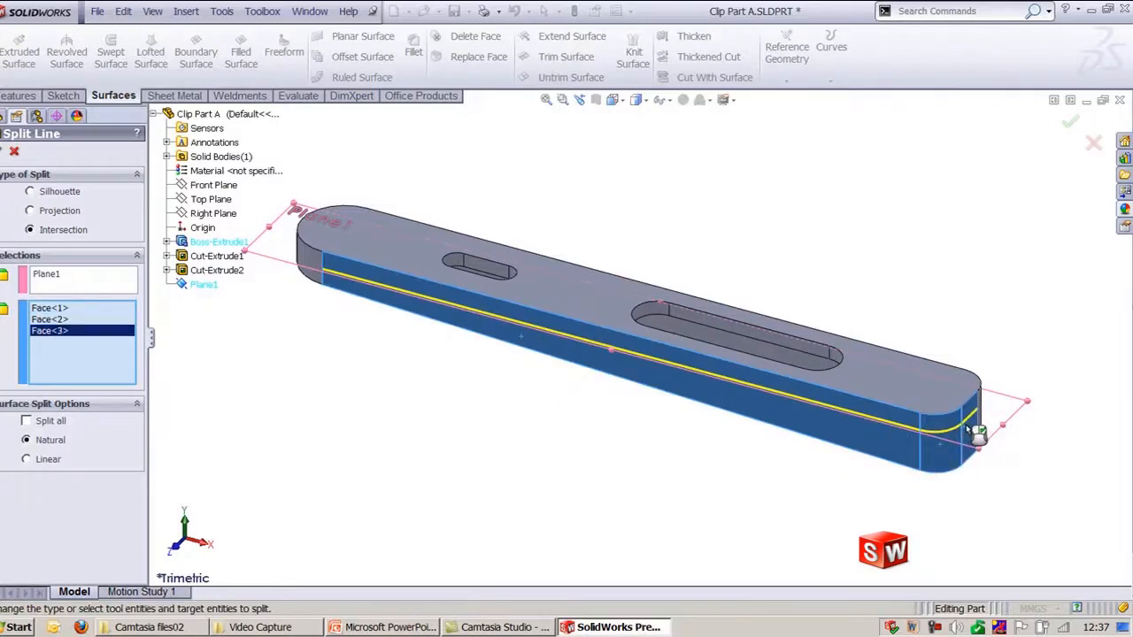
right_click(974, 428)
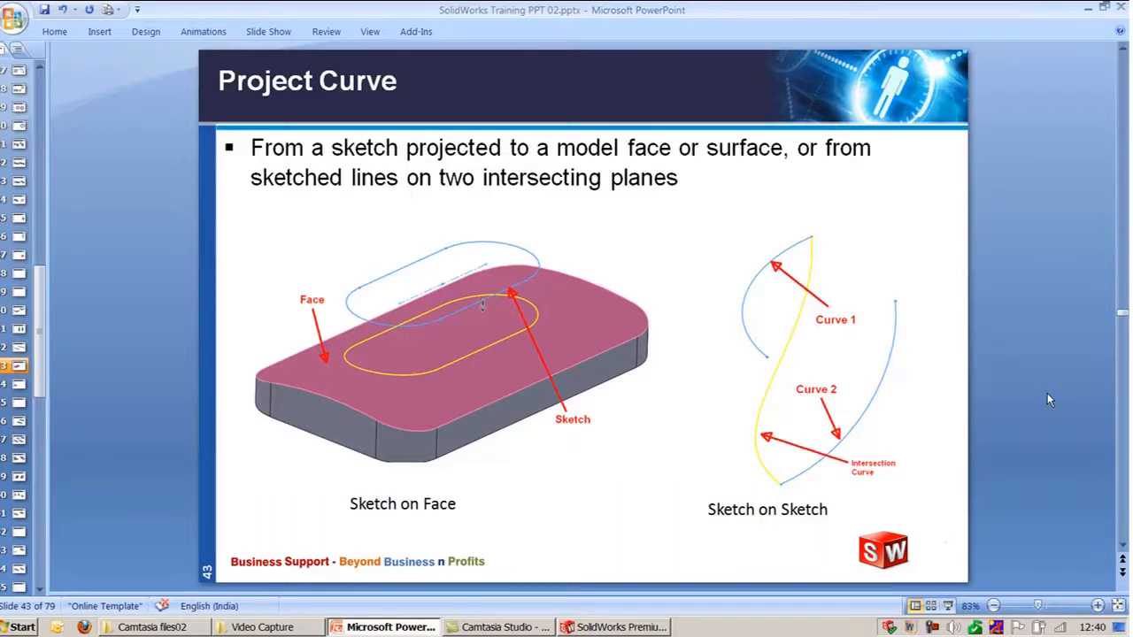
- Switch from the Project Curve slide to SolidWorks with the Project Curve_Sketch on faces.SLDPRT part
left_click(512, 340)
left_click(806, 401)
left_click(597, 627)
middle_click_drag(525, 212, 514, 176, "ctrl")
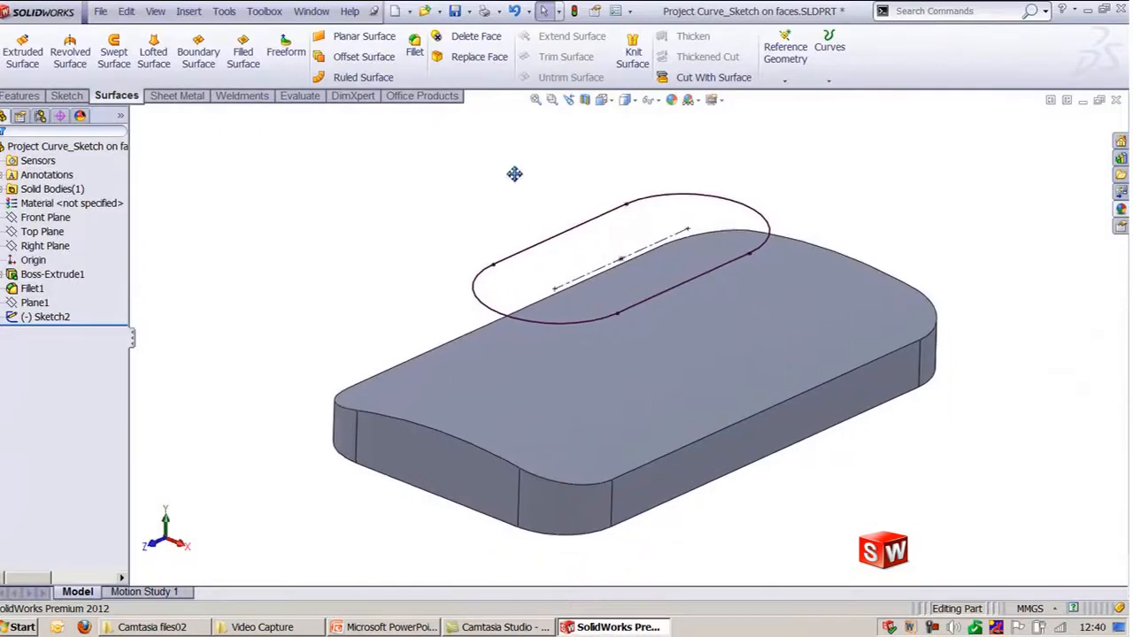
left_click(829, 78)
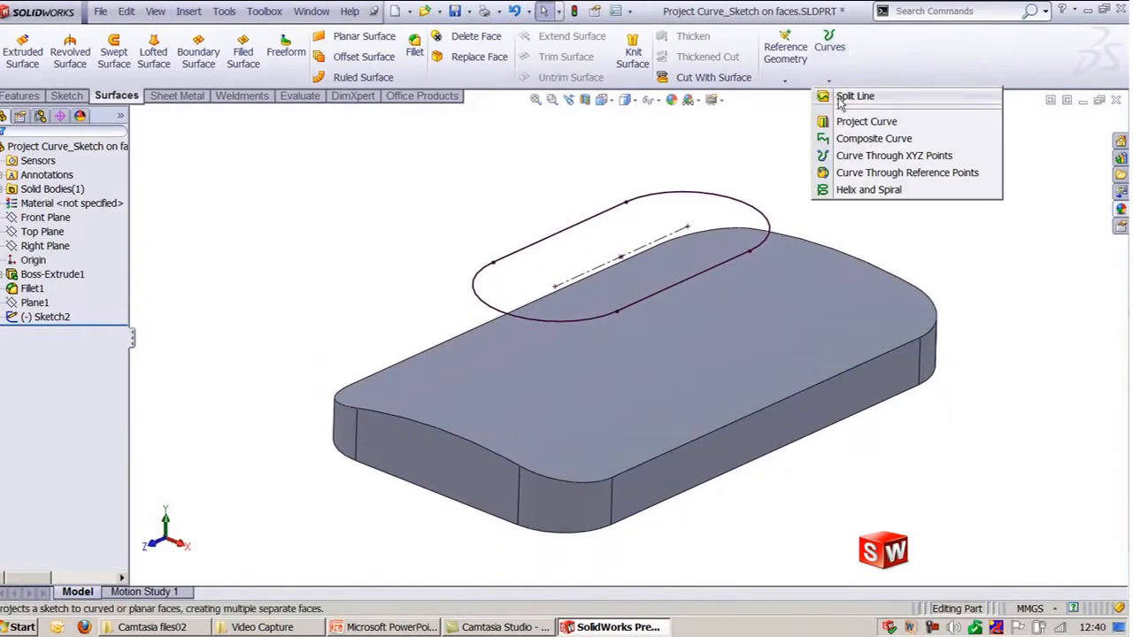
left_click(841, 121)
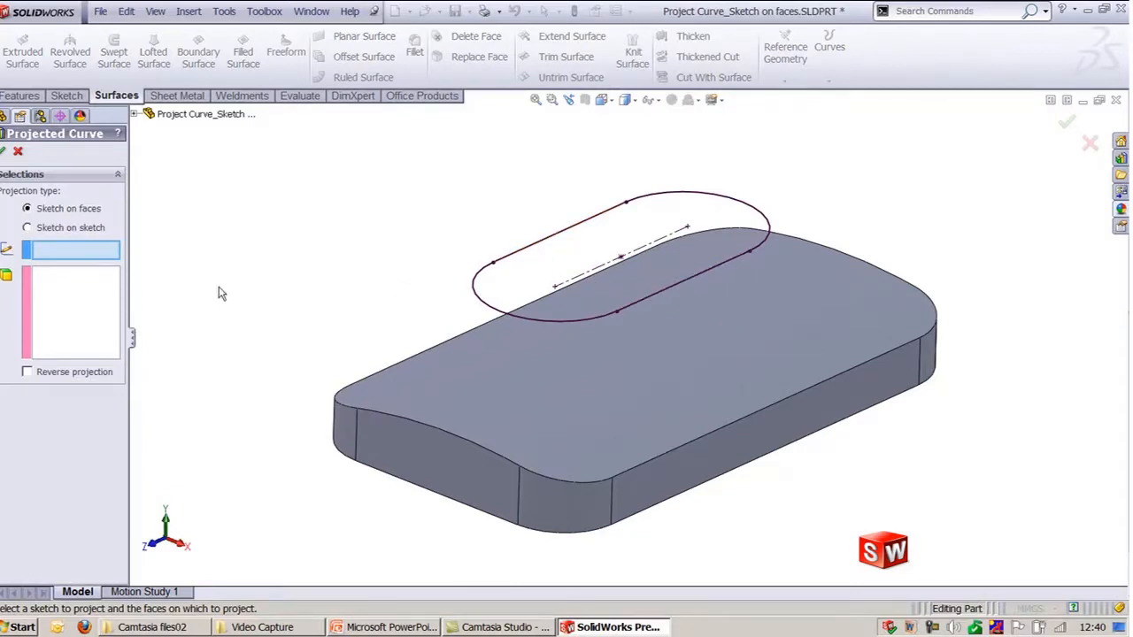
middle_click_drag(262, 317, 256, 263)
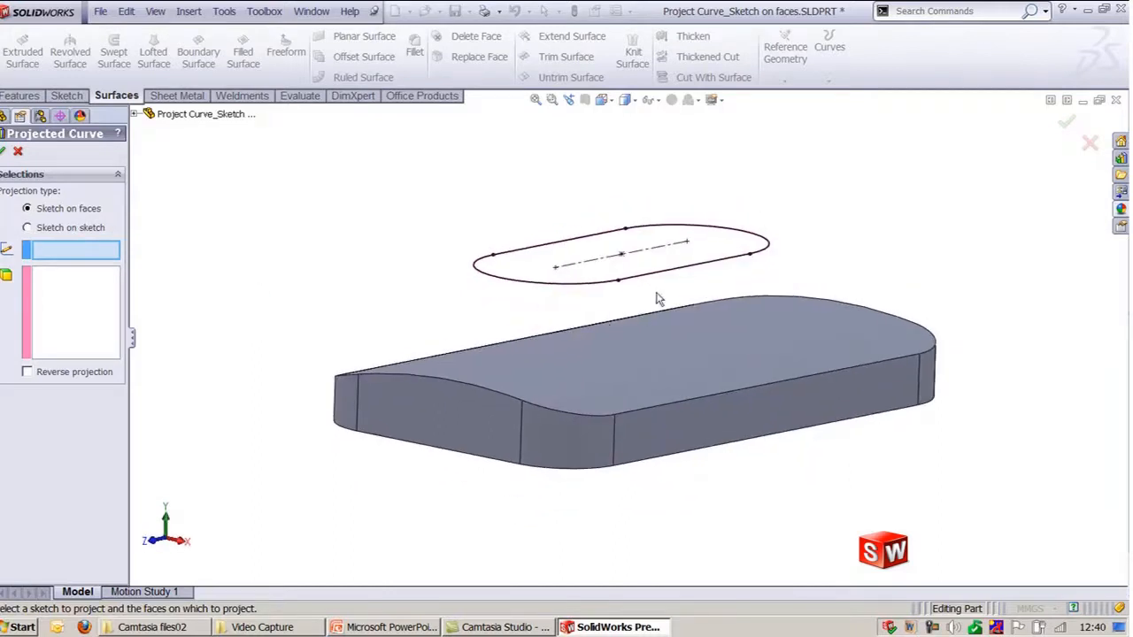
left_click(18, 151)
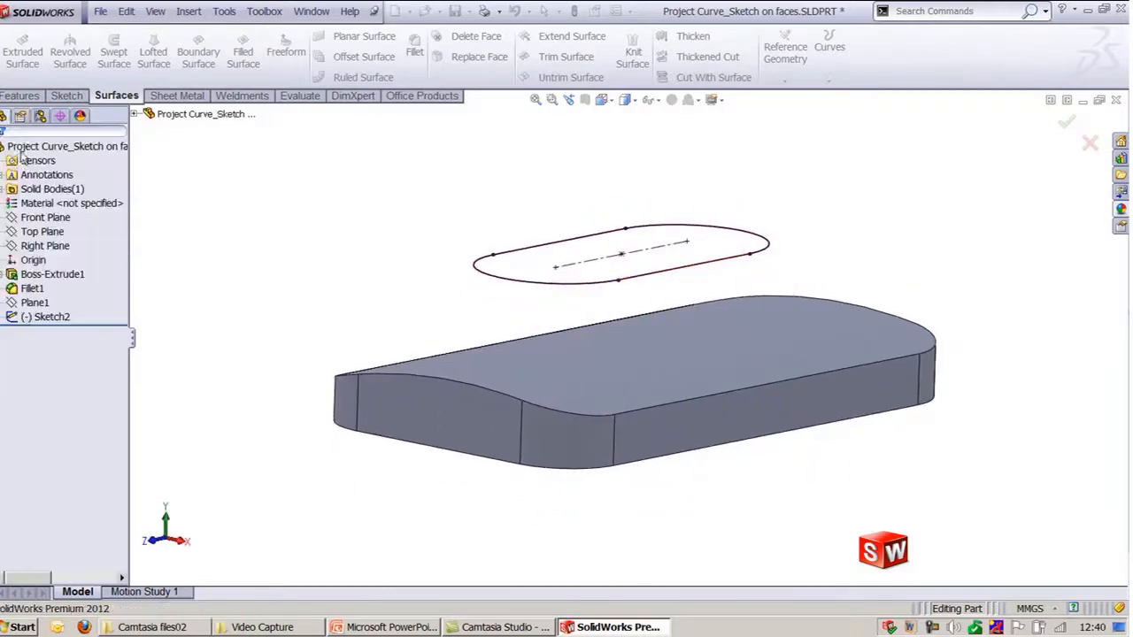
- Project the slot-shaped Sketch2 onto the plate's curved upper face with the projection reversed, and check the resulting curve
left_click(46, 316)
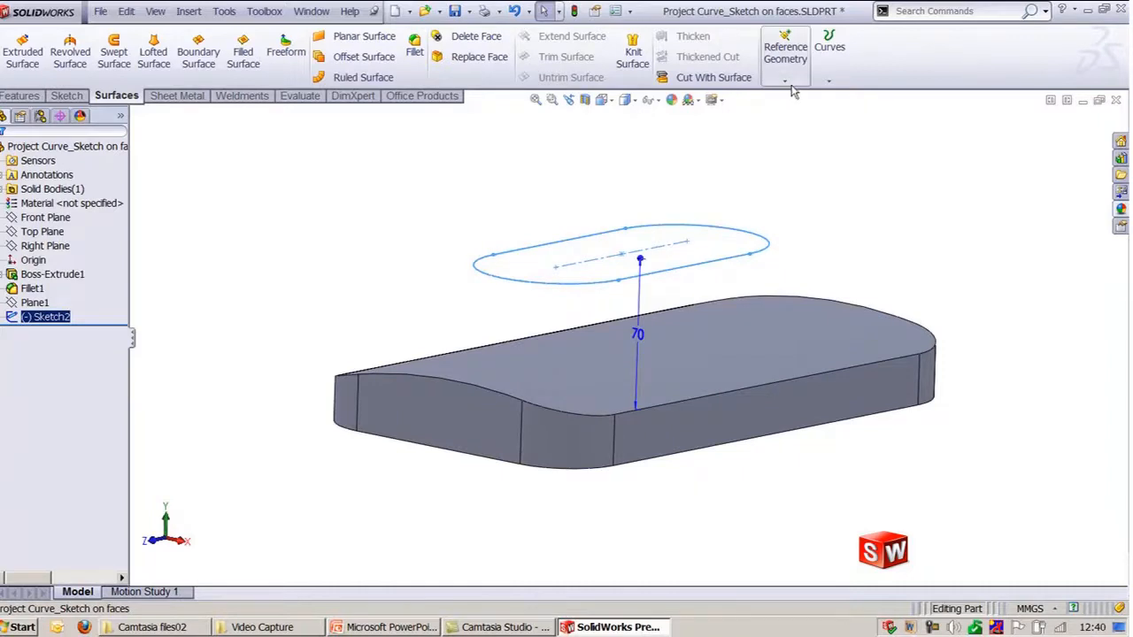
left_click(785, 55)
left_click(829, 80)
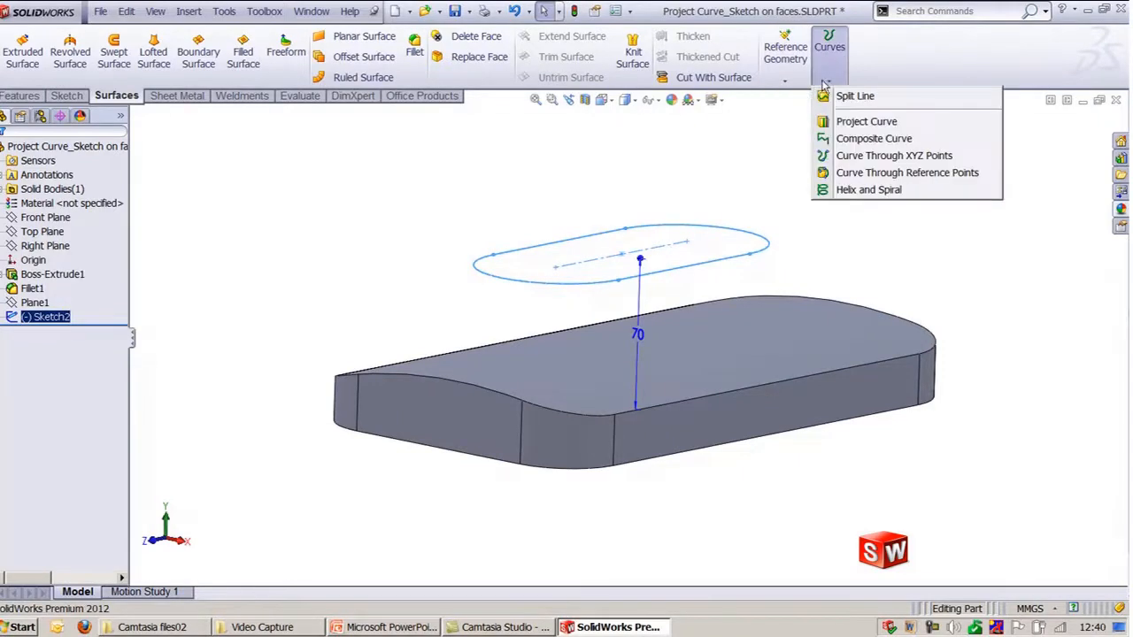
left_click(848, 121)
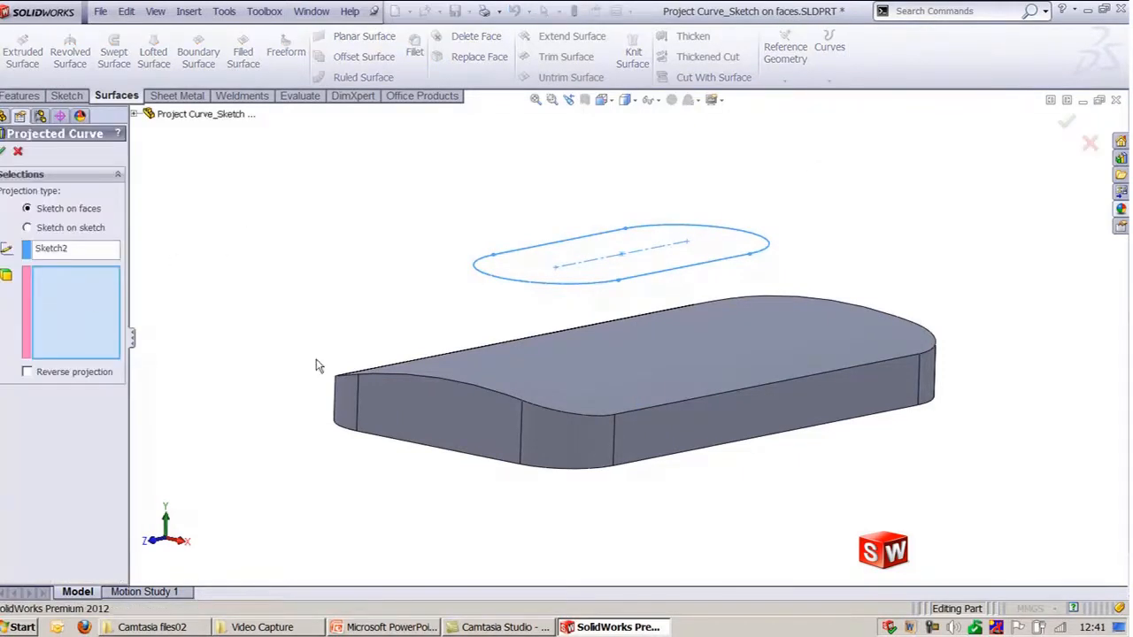
left_click(632, 370)
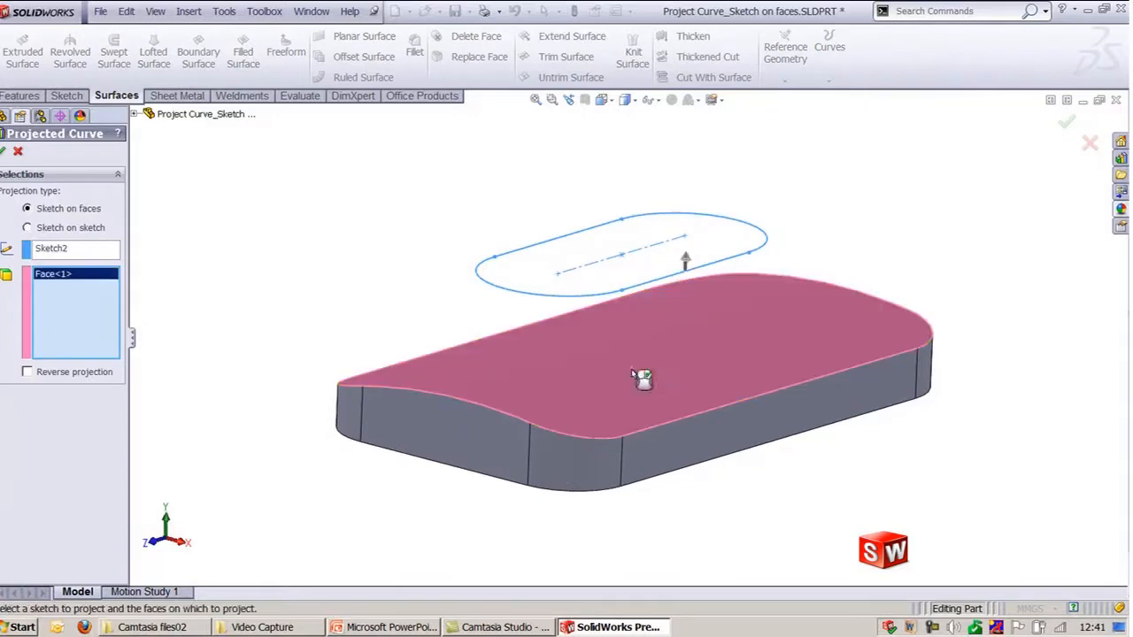
left_click(27, 372)
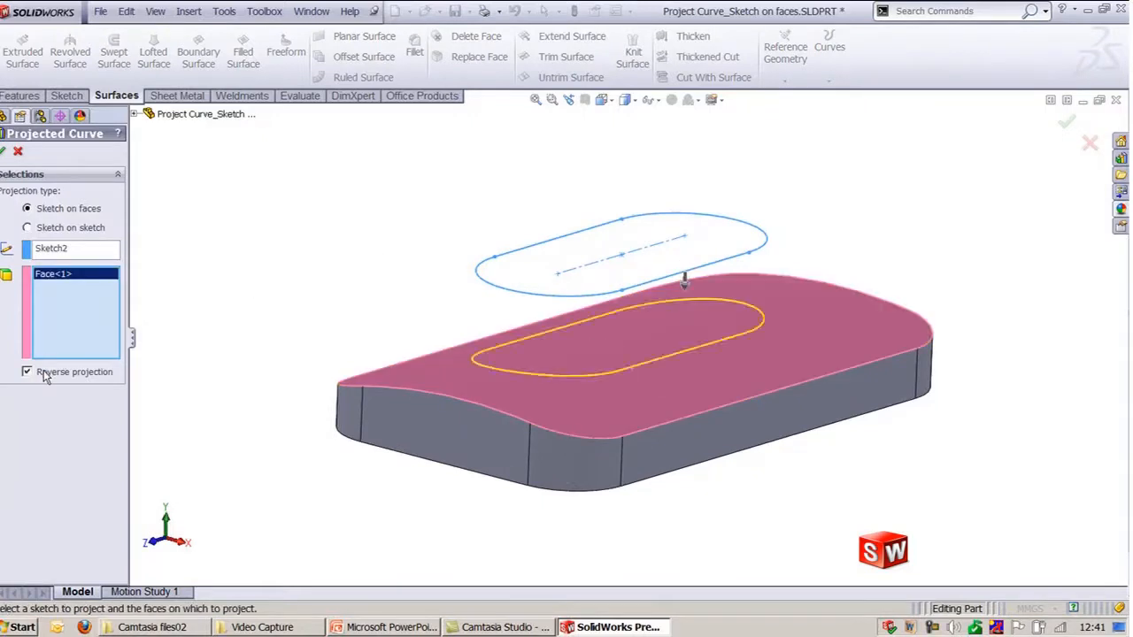
left_click(4, 151)
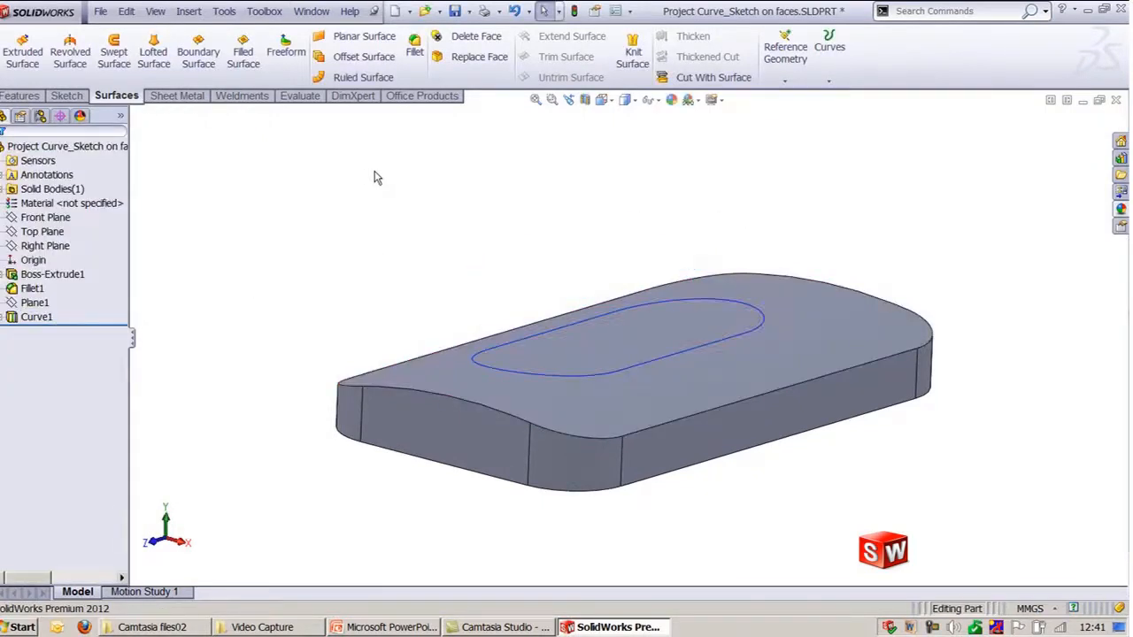
key("ctrl+7")
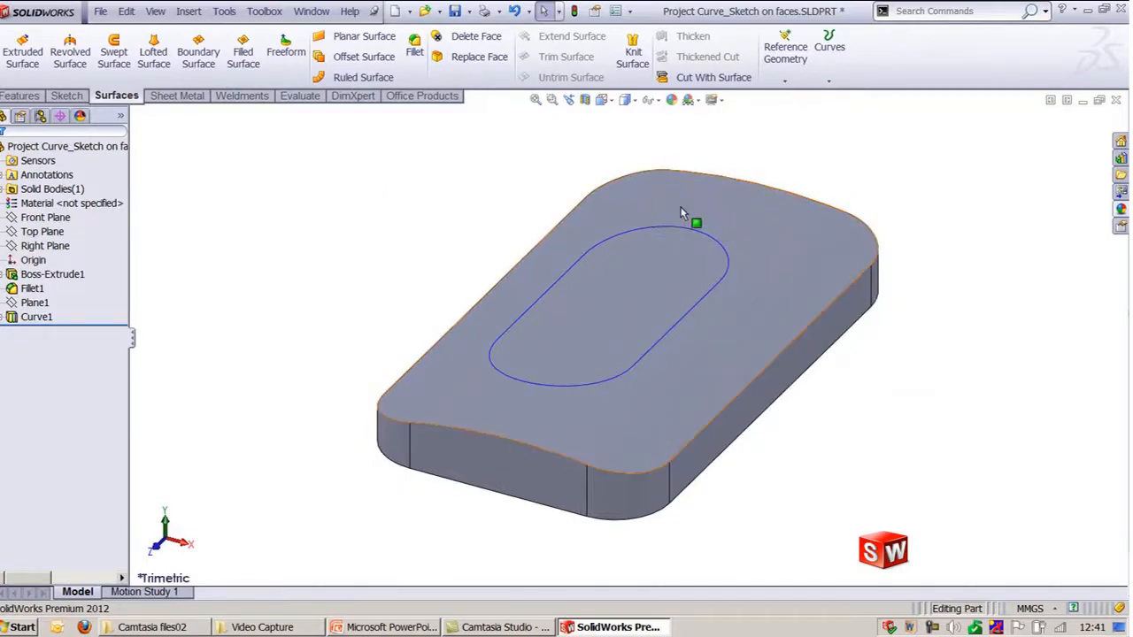
left_click(581, 263)
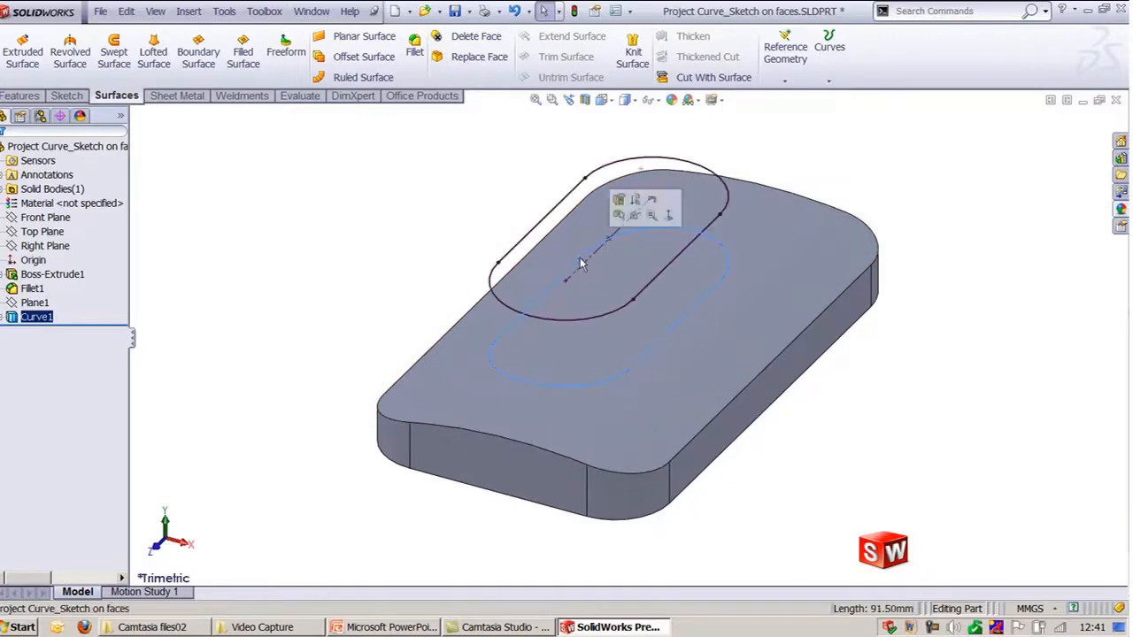
left_click(429, 225)
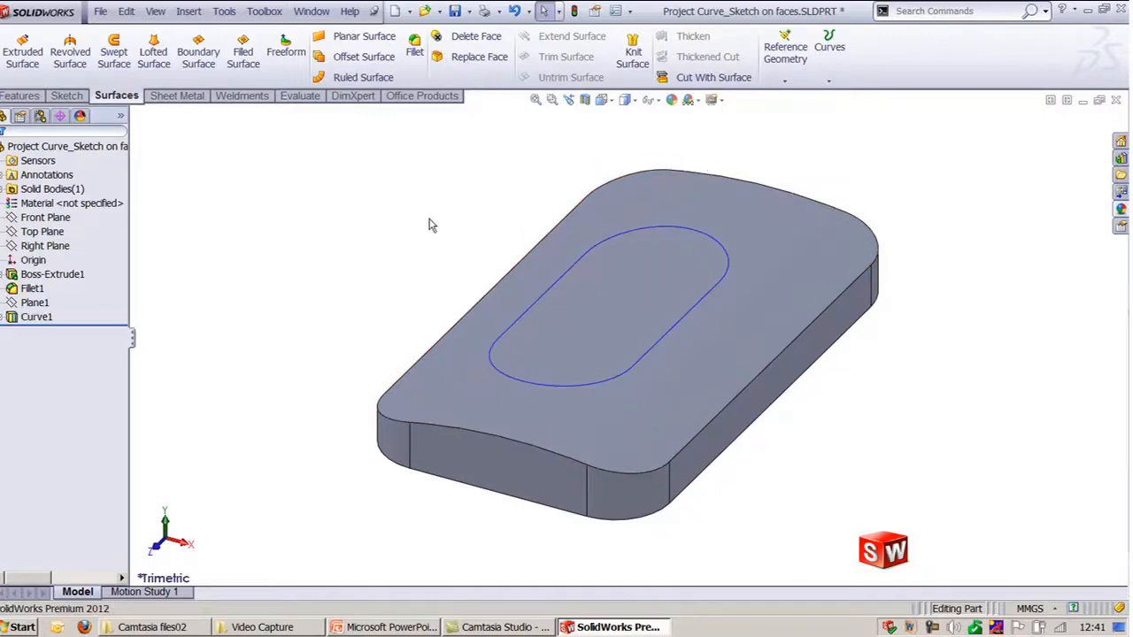
- Switch to the Project Curve_Sketch on Sketch.SLDPRT part and bring the two arc sketches above the helix into view
left_click(311, 10)
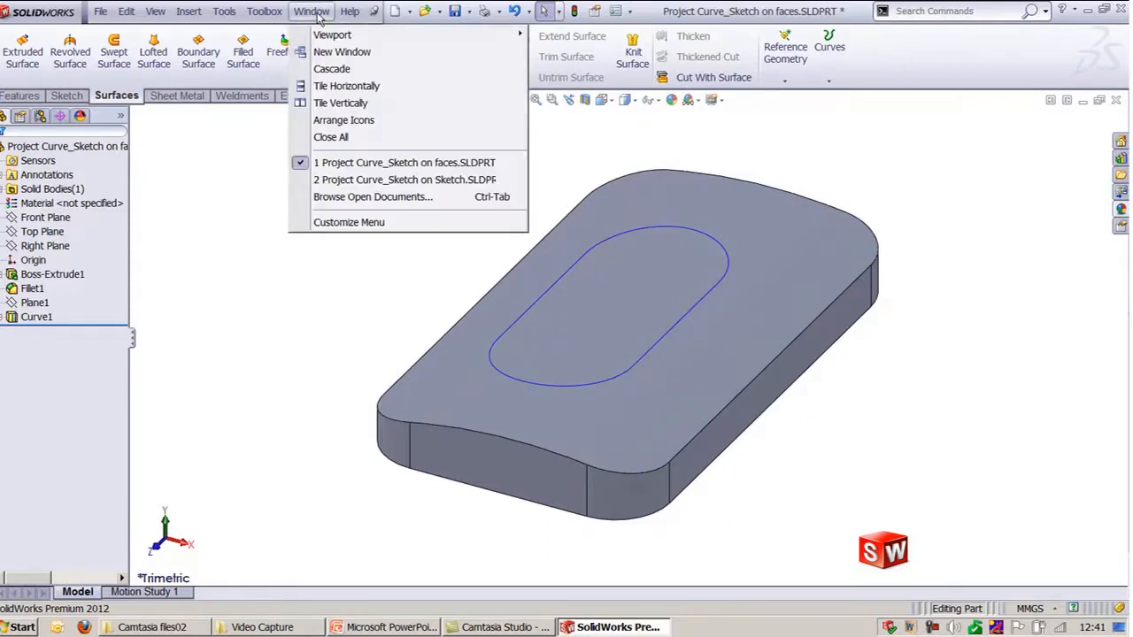
left_click(350, 180)
middle_click_drag(397, 359, 469, 285)
scroll(486, 218, "down", 2)
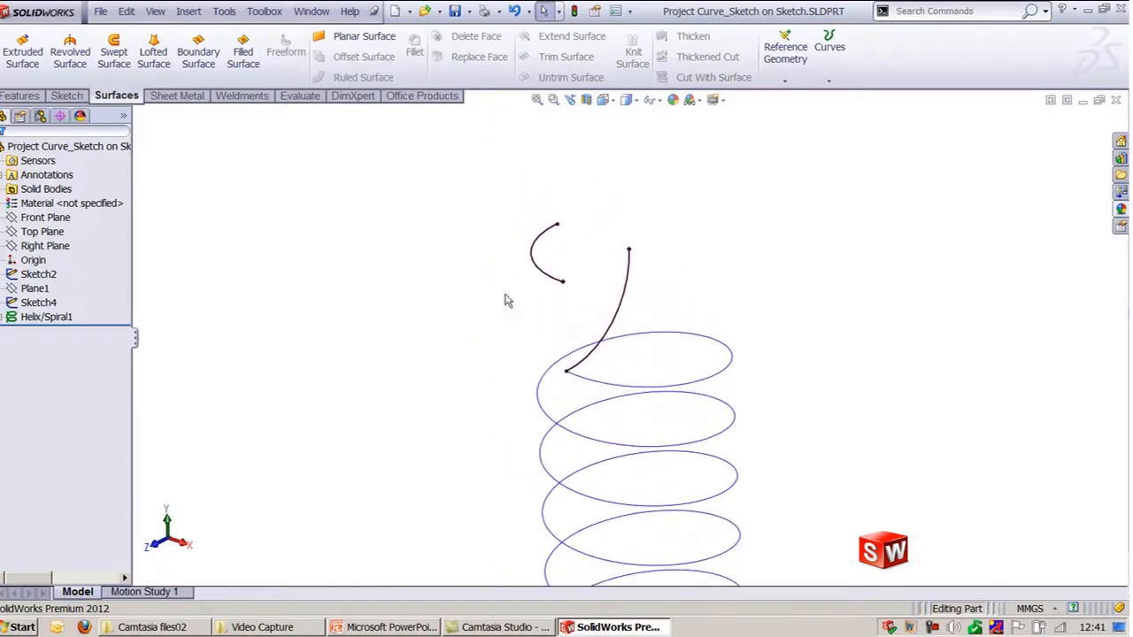
middle_click_drag(738, 399, 736, 336, "ctrl")
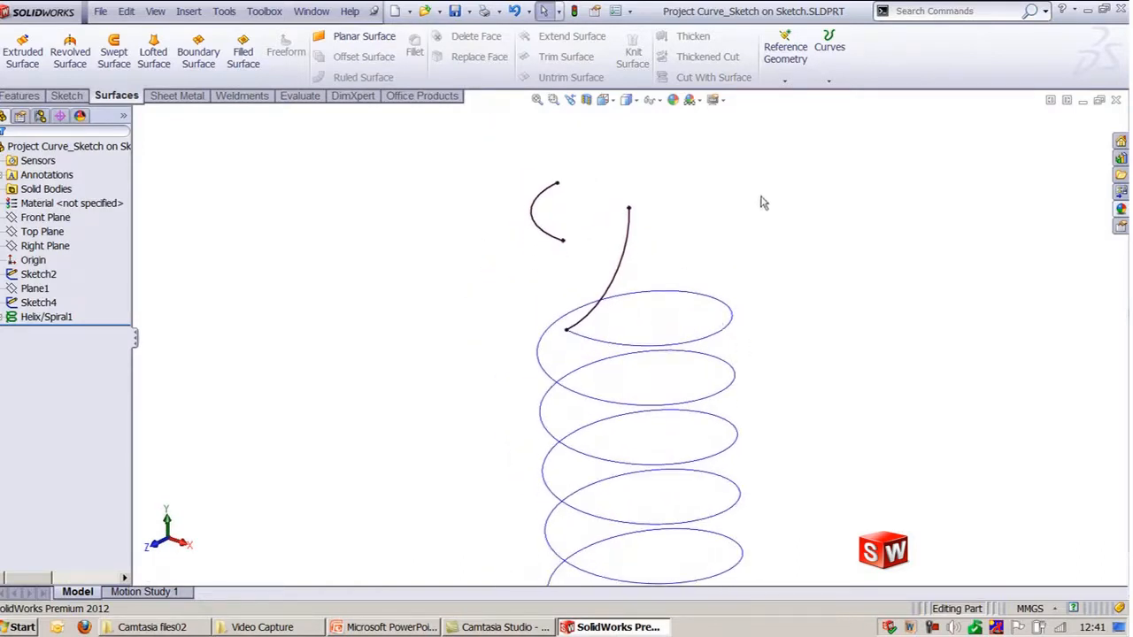
- Create a Sketch on sketch projected curve from the two arc sketches at the upper end of the helix
left_click(822, 84)
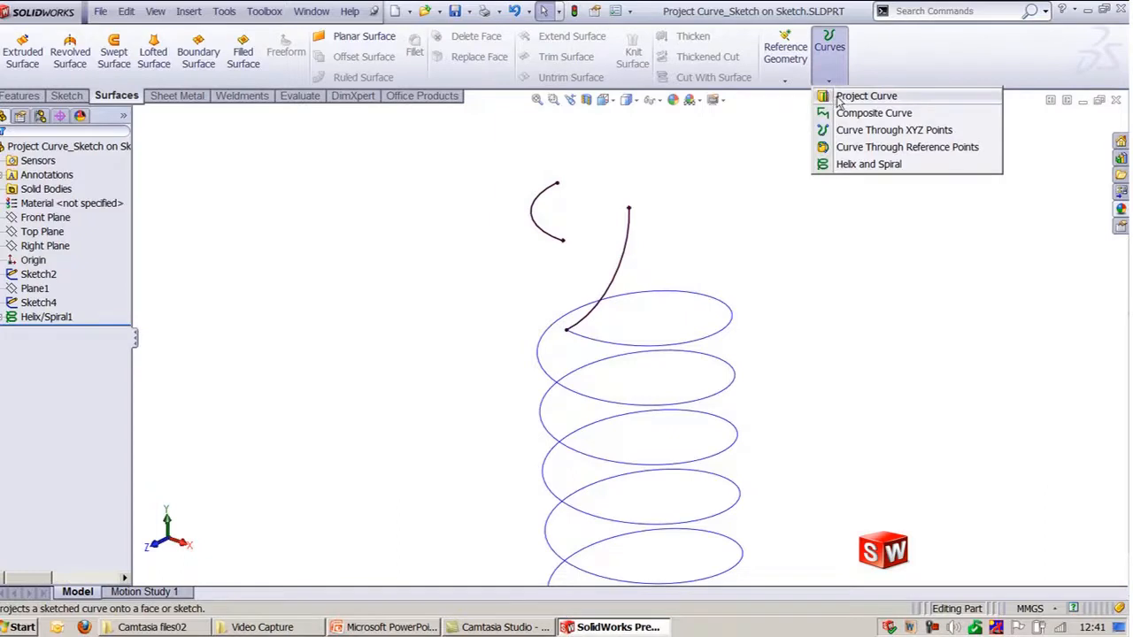
left_click(836, 96)
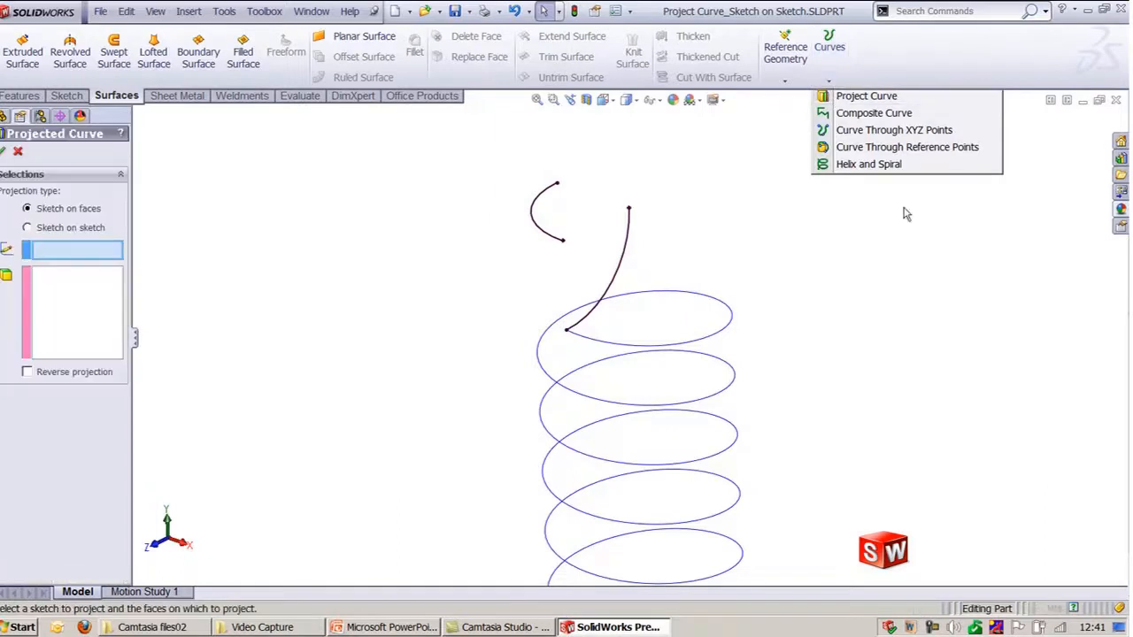
left_click(80, 230)
left_click(623, 267)
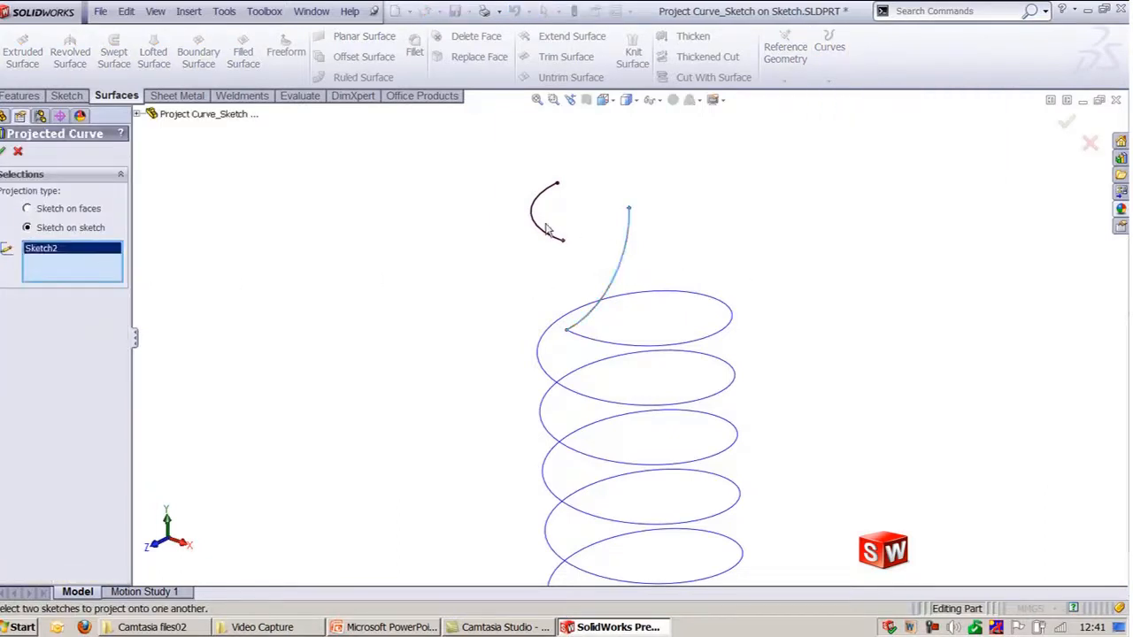
left_click(546, 230)
right_click(537, 227)
left_click(444, 273)
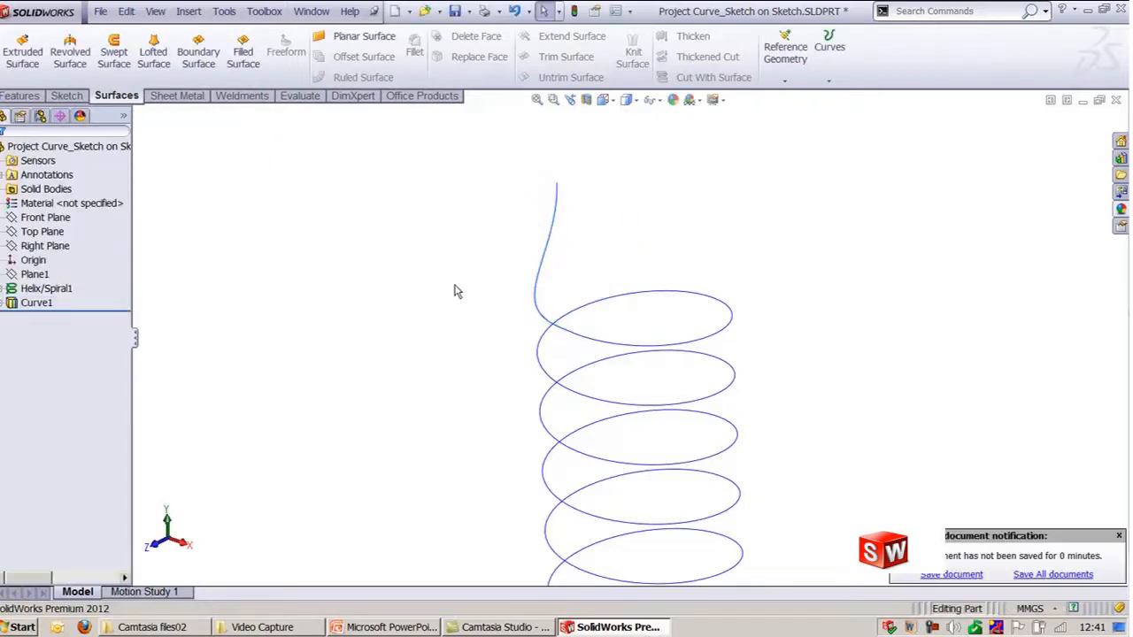
middle_click_drag(454, 281, 427, 222, "ctrl")
key("f")
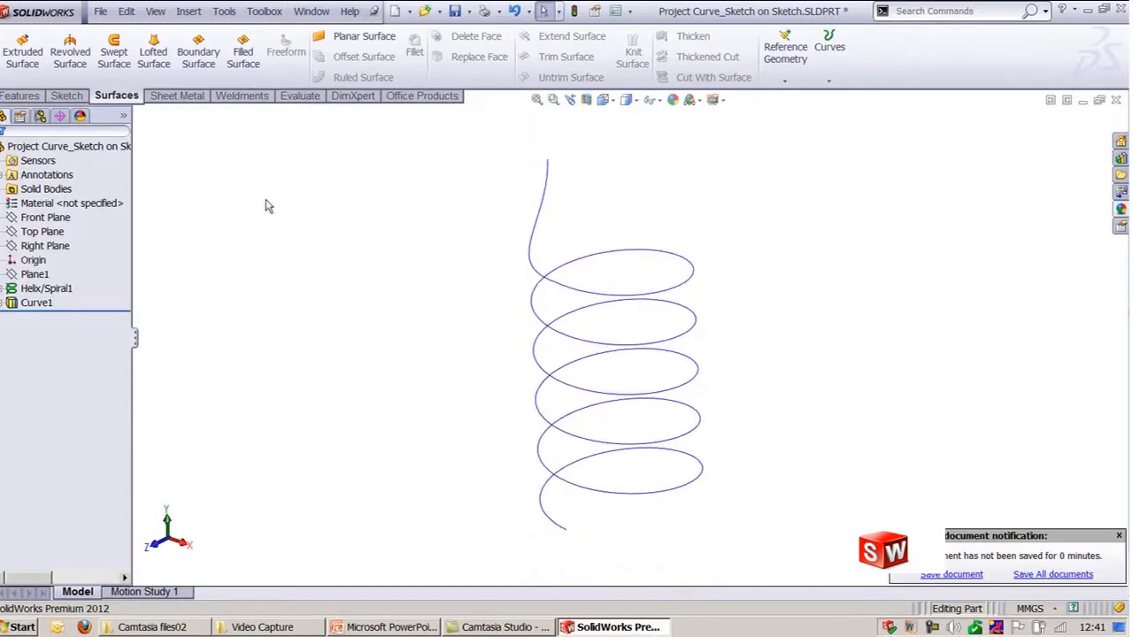
- Join the helix and the projected curve at its upper end into one composite curve
left_click(20, 96)
middle_click_drag(371, 338, 374, 274, "ctrl")
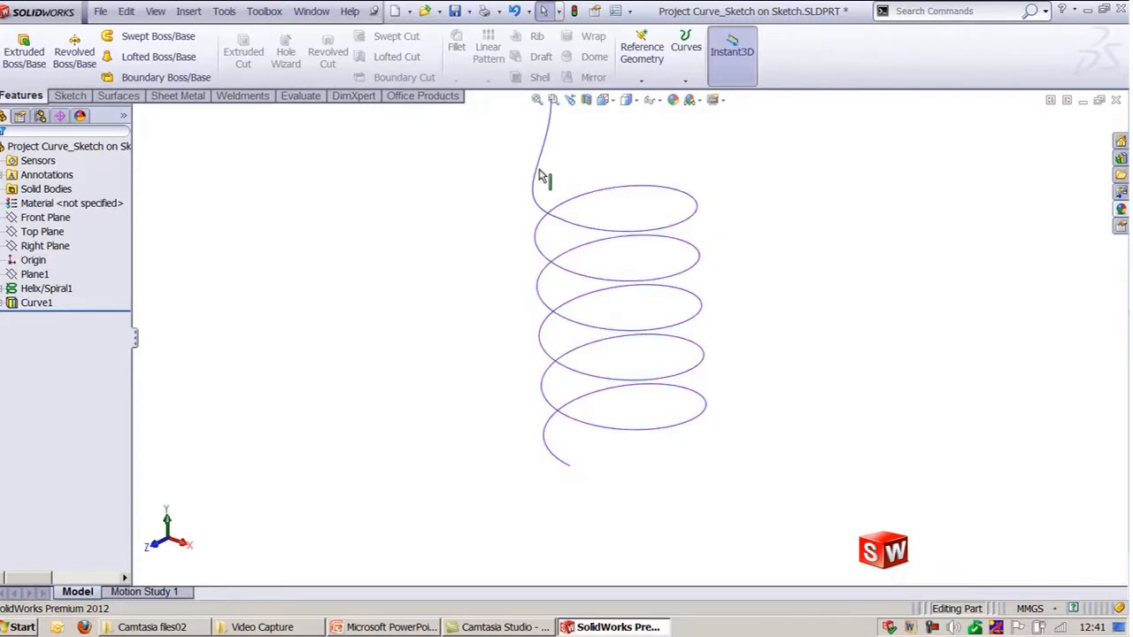
middle_click_drag(660, 167, 653, 207, "ctrl")
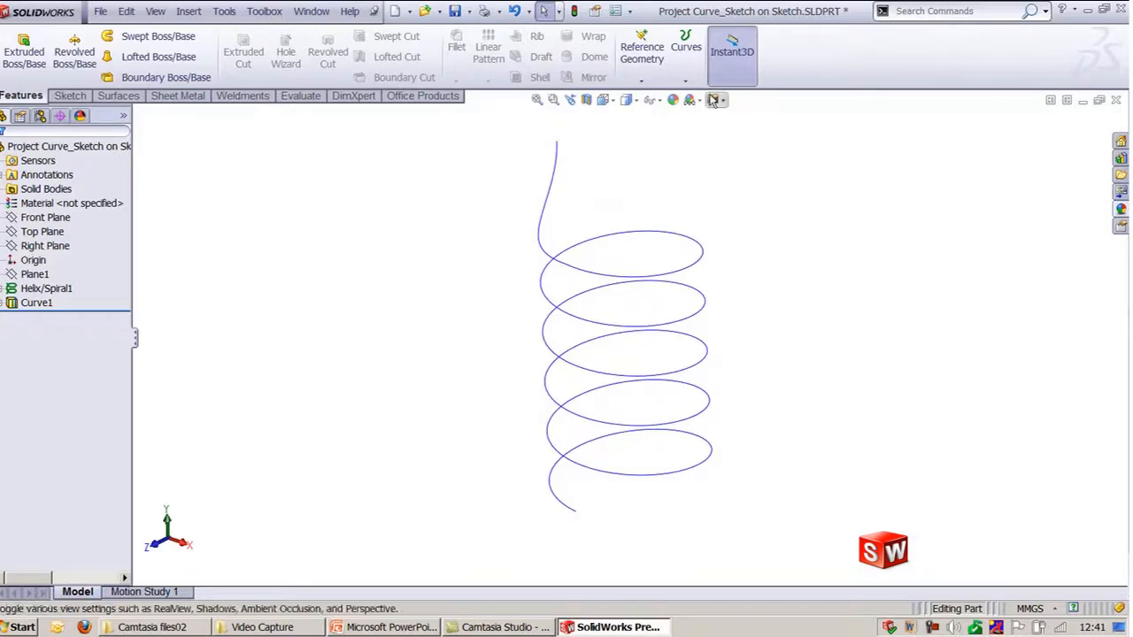
left_click(683, 81)
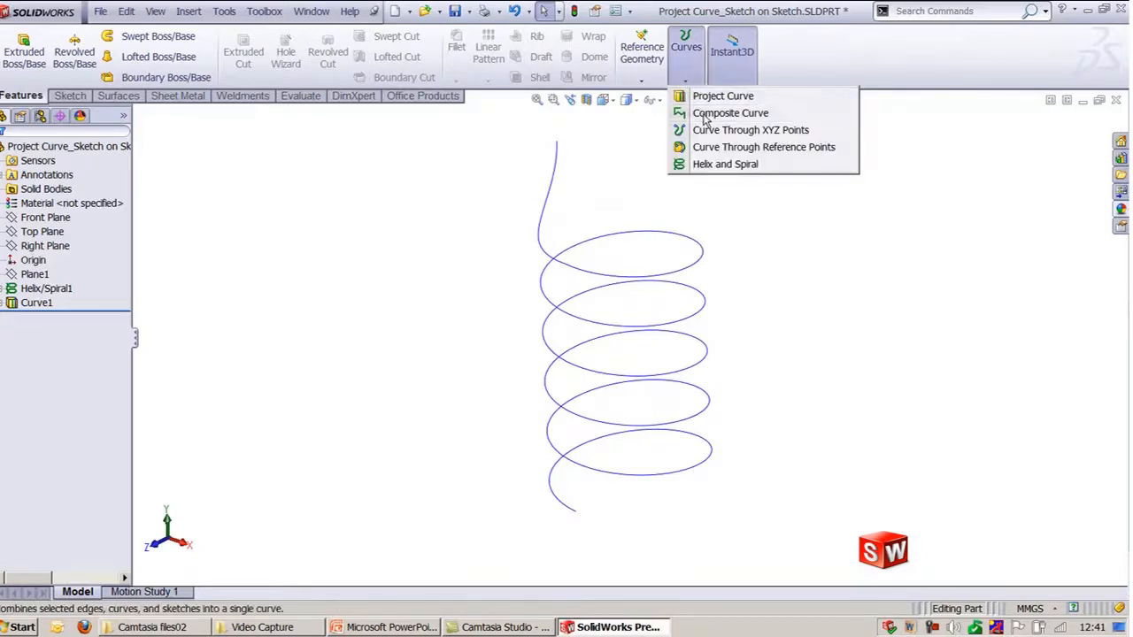
left_click(703, 115)
left_click(695, 239)
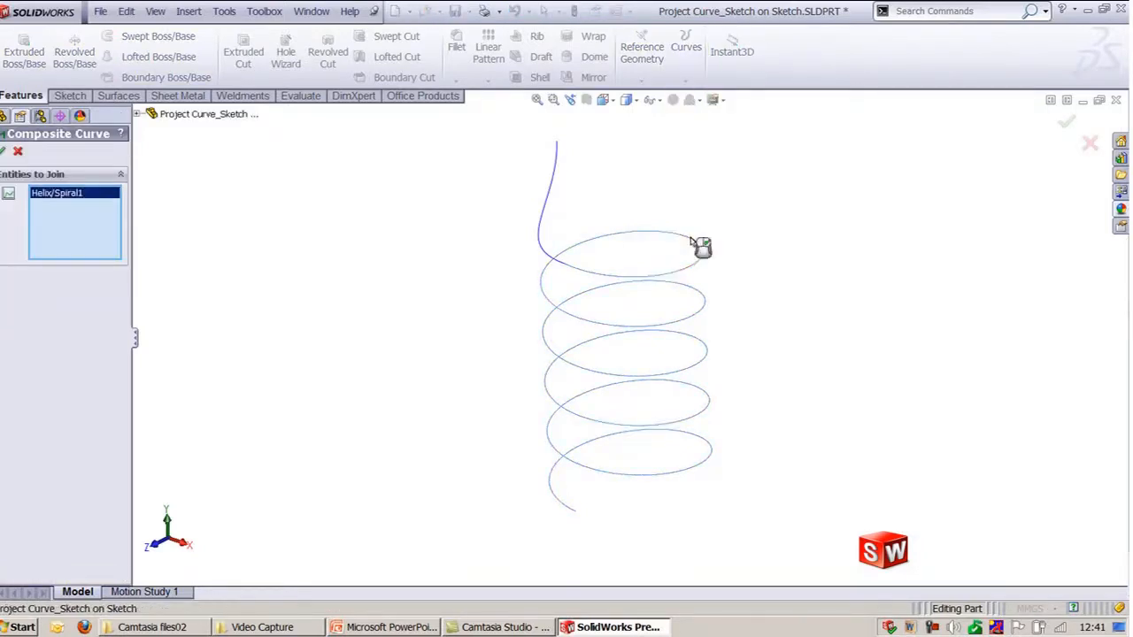
left_click(538, 221)
key("Return")
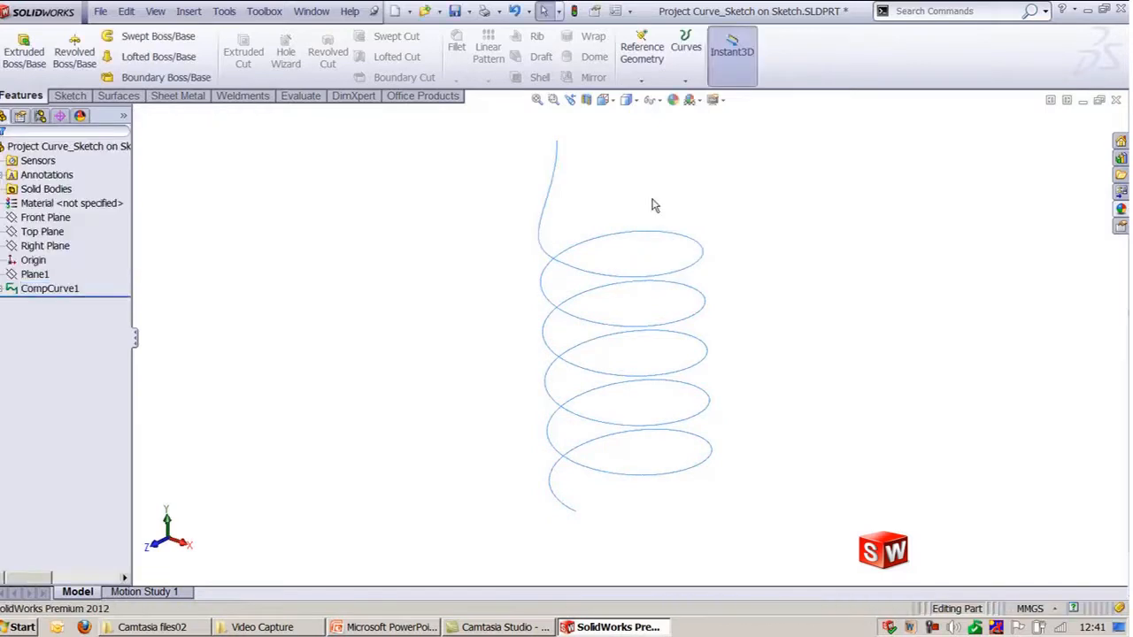
- Switch to the PowerPoint training slides and view the Composite Curve & Curve Through Points slide
left_click(85, 289)
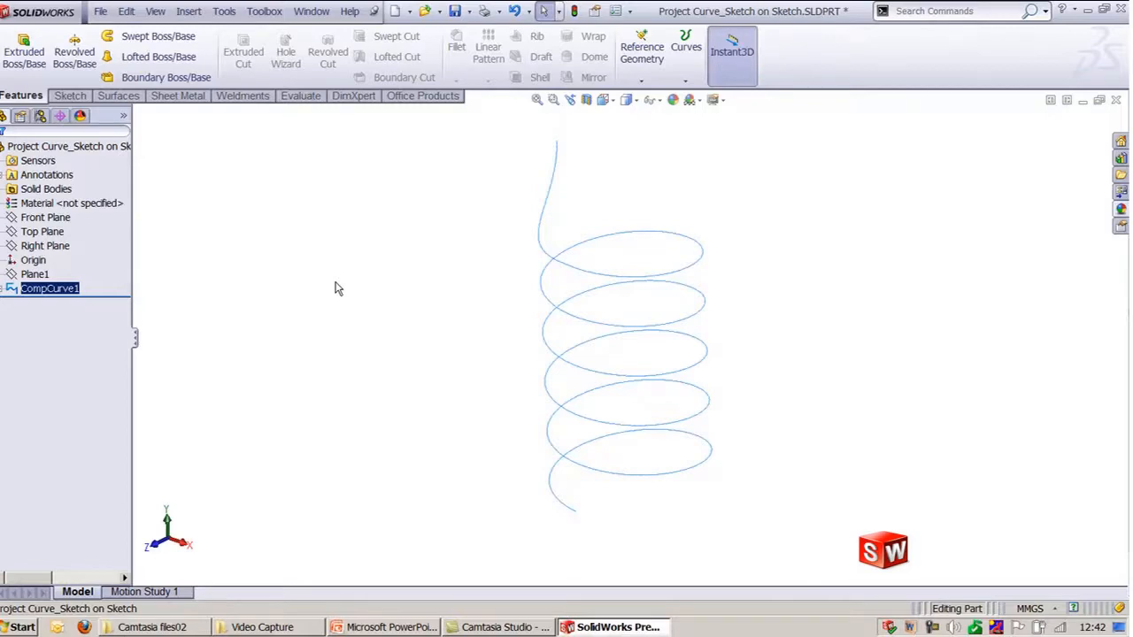
left_click(382, 626)
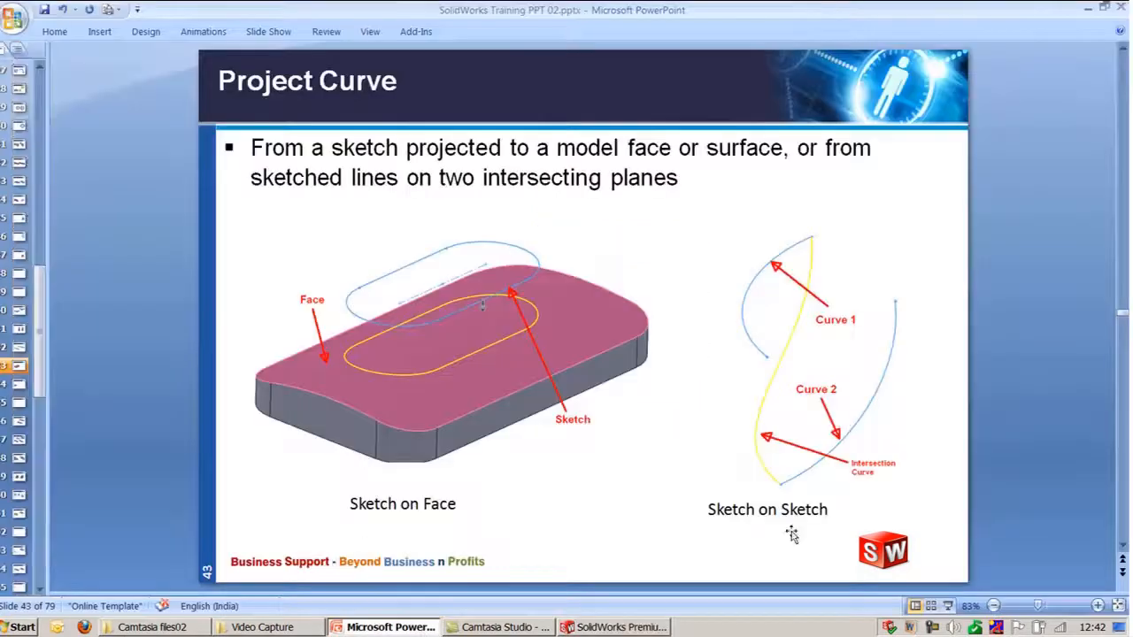
scroll(1009, 396, "down", 1)
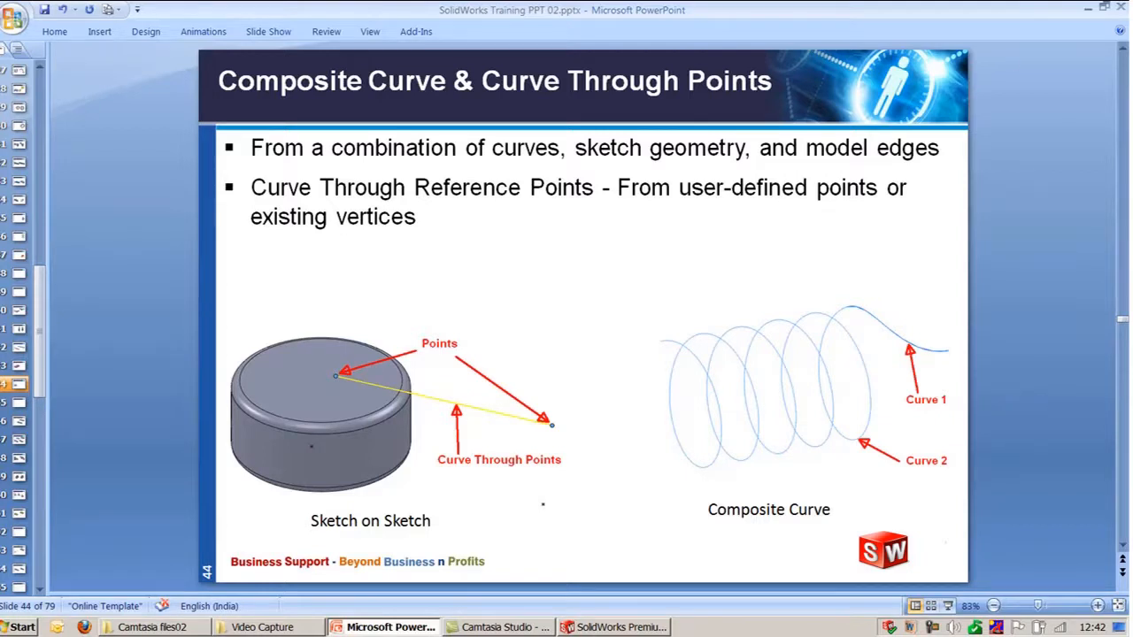
left_click(1088, 7)
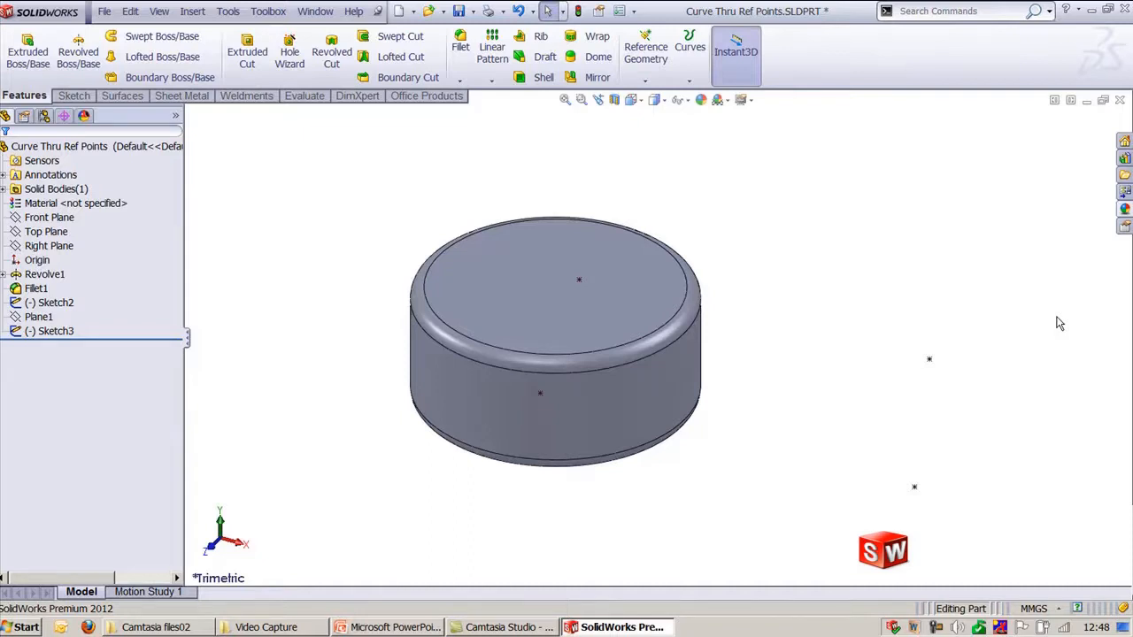
- Create a Curve Through Reference Points joining the upper outlying Sketch3 point to the sketch point on the cylinder's top face
left_click(583, 281)
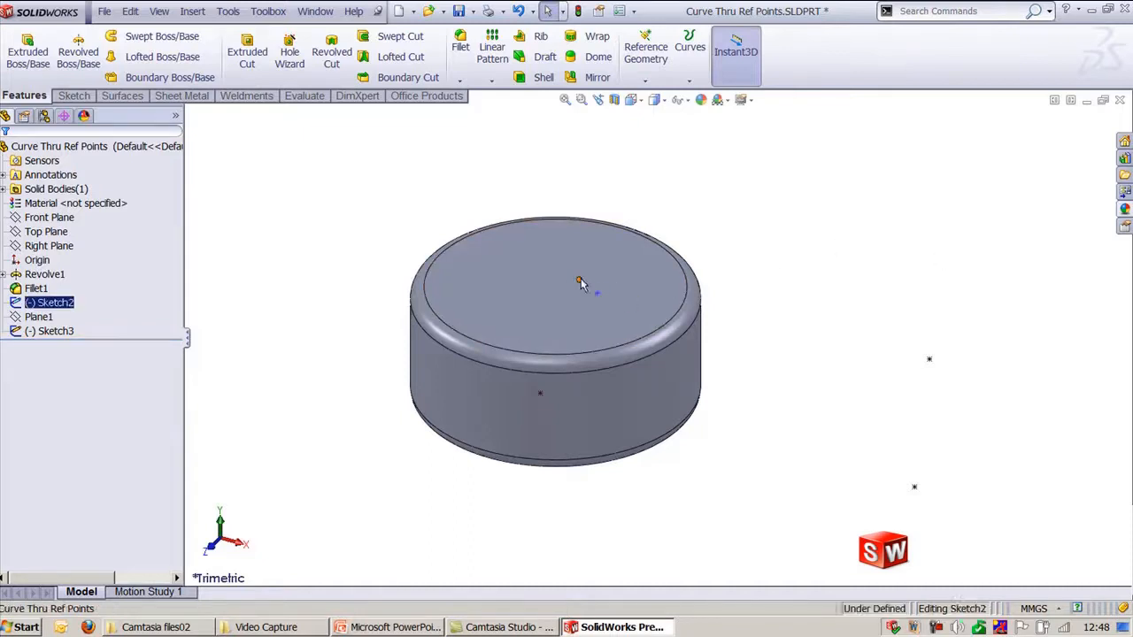
left_click(927, 363)
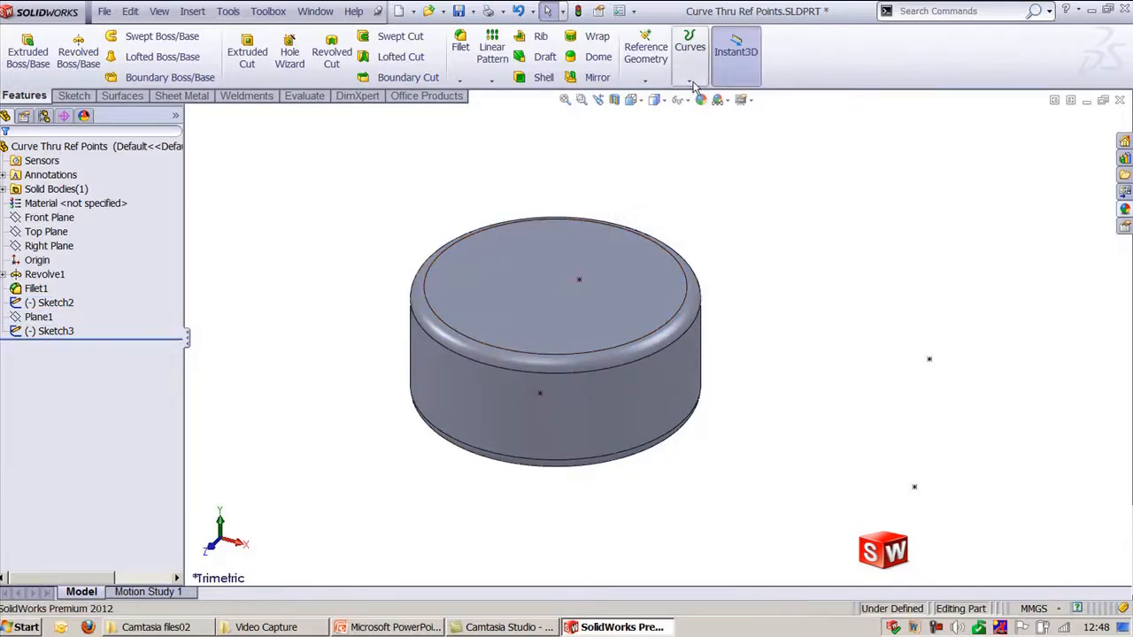
left_click(689, 49)
left_click(737, 173)
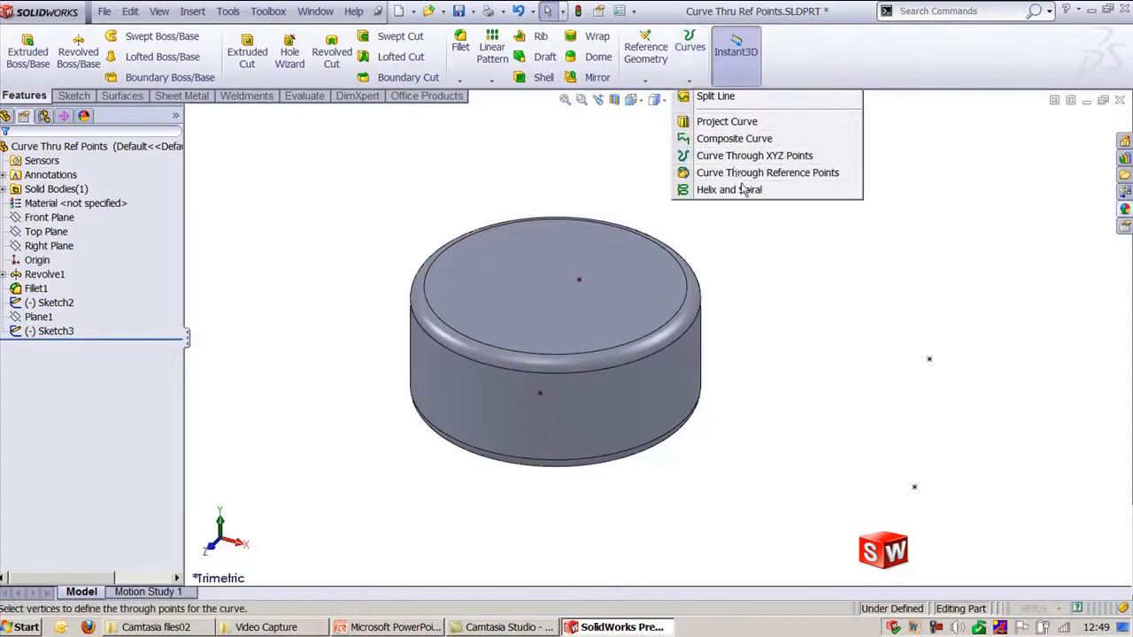
left_click(929, 359)
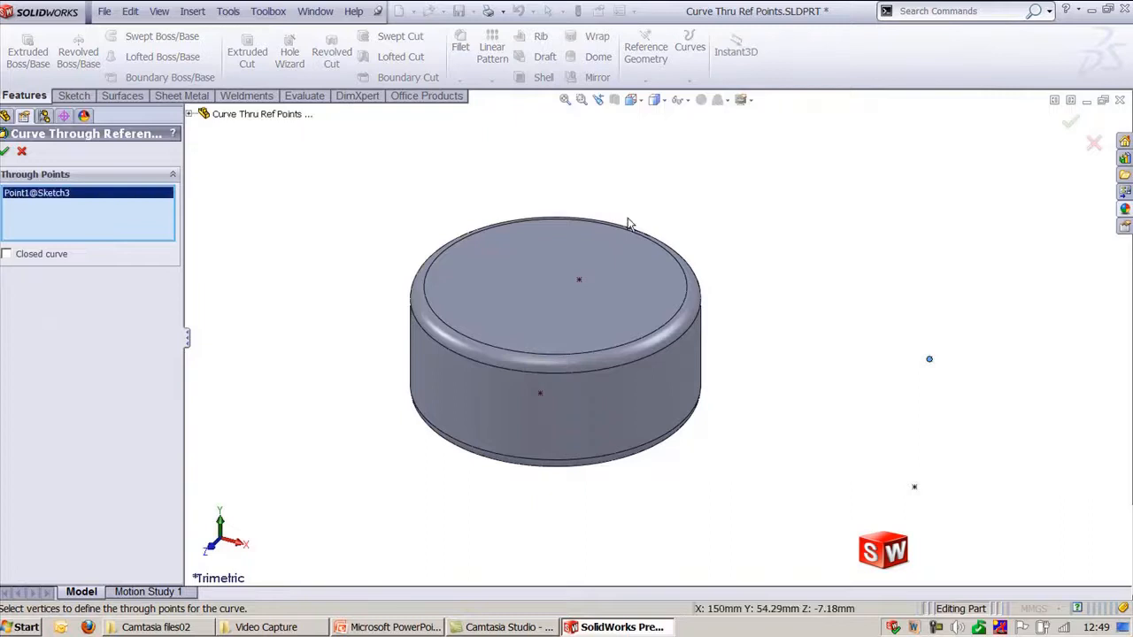
left_click(579, 279)
key("Return")
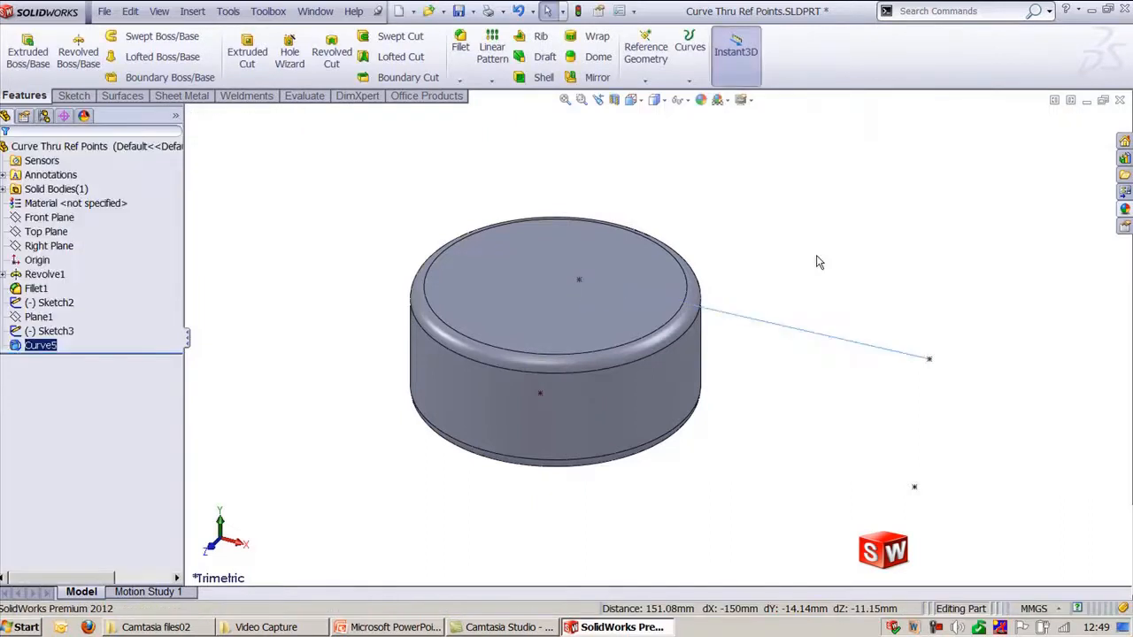
- Repeat Curve Through Reference Points using the lower outlying point and the point at the front of the cylinder
key("Return")
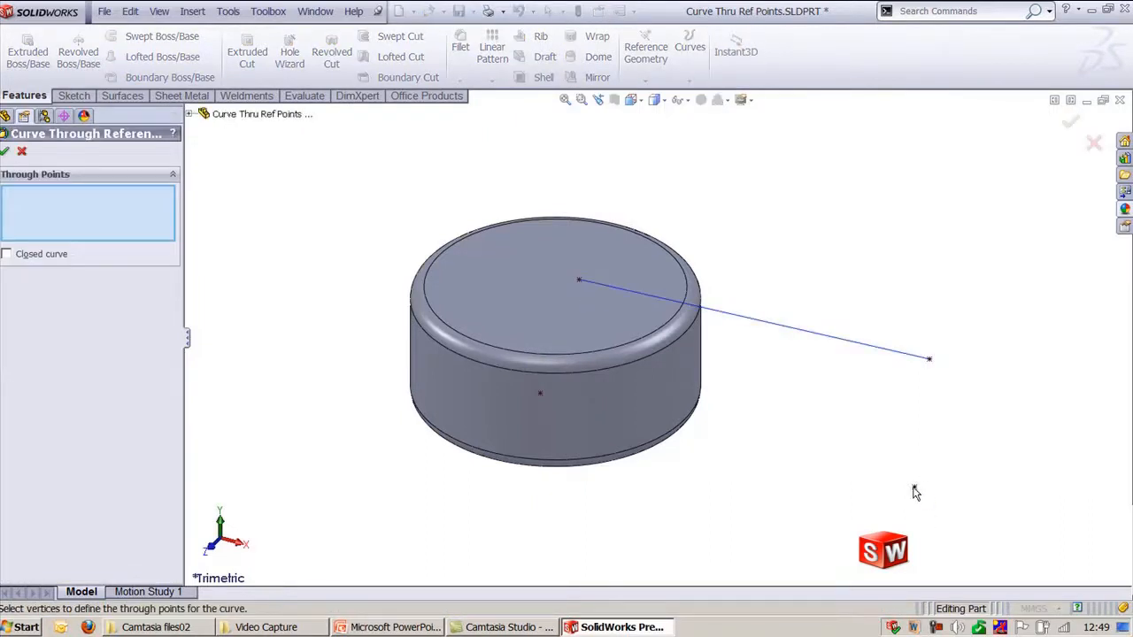
left_click(915, 488)
left_click(541, 393)
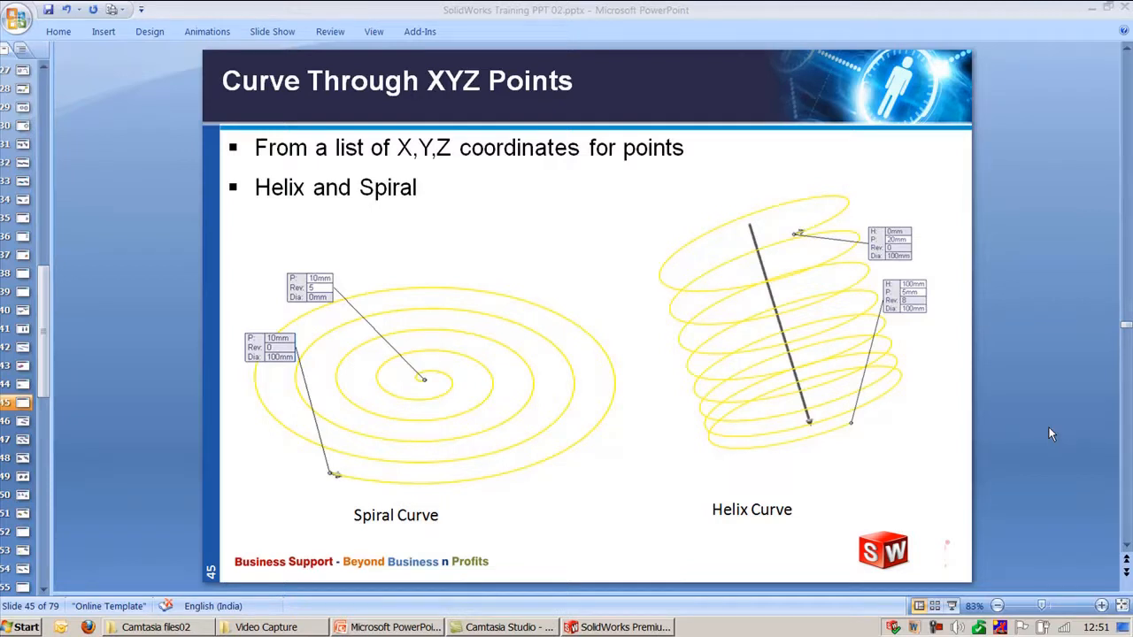
- Switch to SolidWorks with the empty Part2 and start a Helix and Spiral with its base sketch on the Top Plane
left_click(649, 627)
left_click_drag(381, 243, 609, 434)
left_click_drag(584, 345, 493, 422)
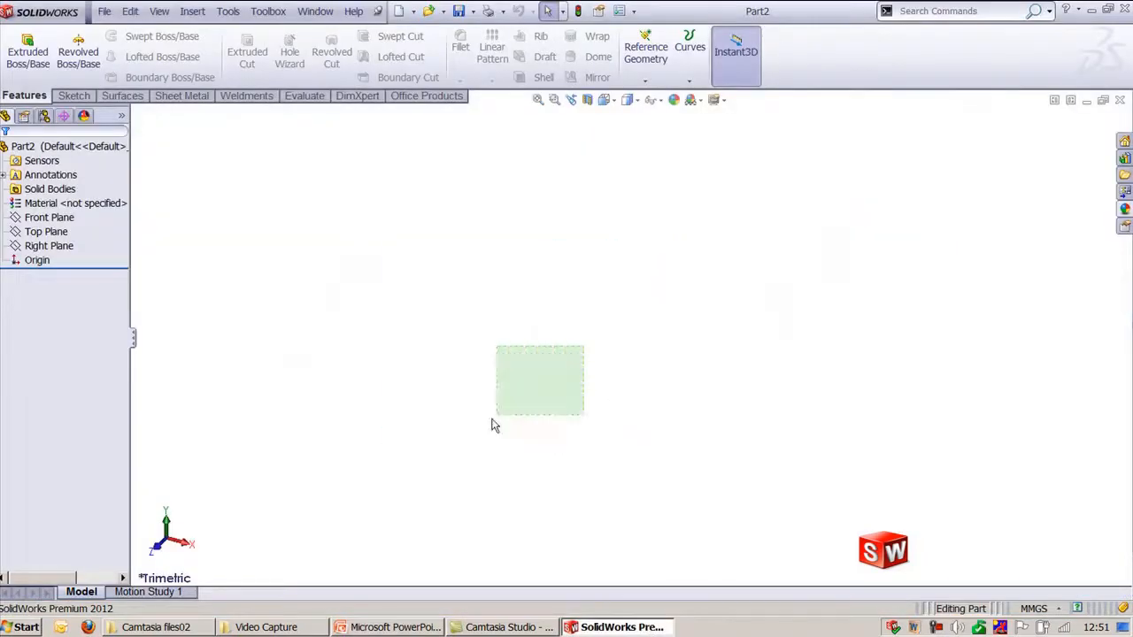
left_click(695, 79)
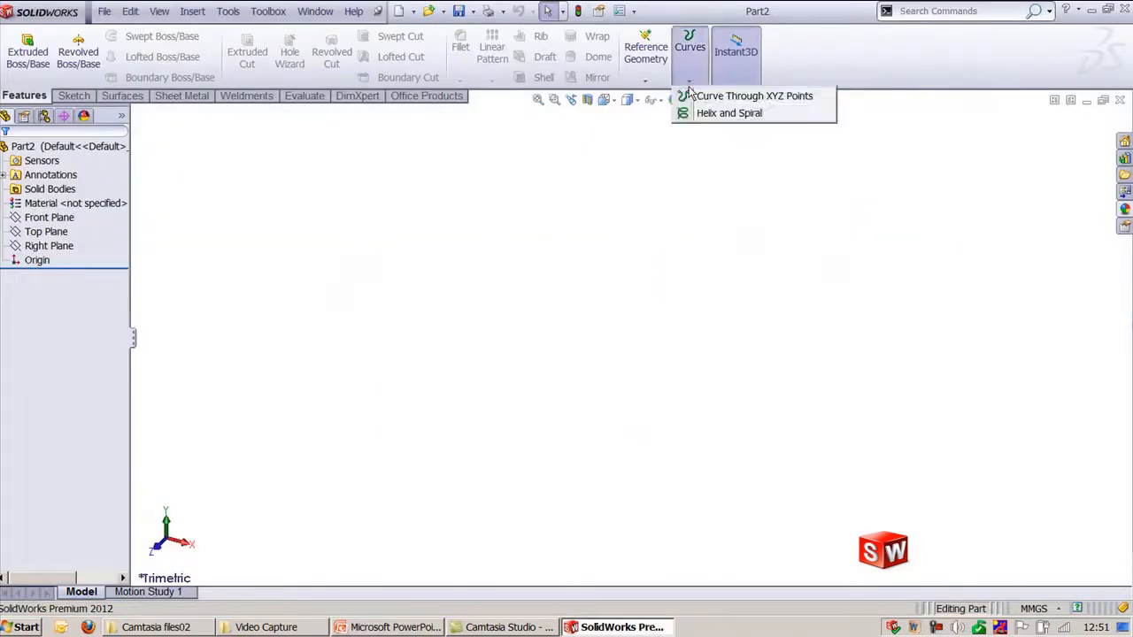
left_click(713, 113)
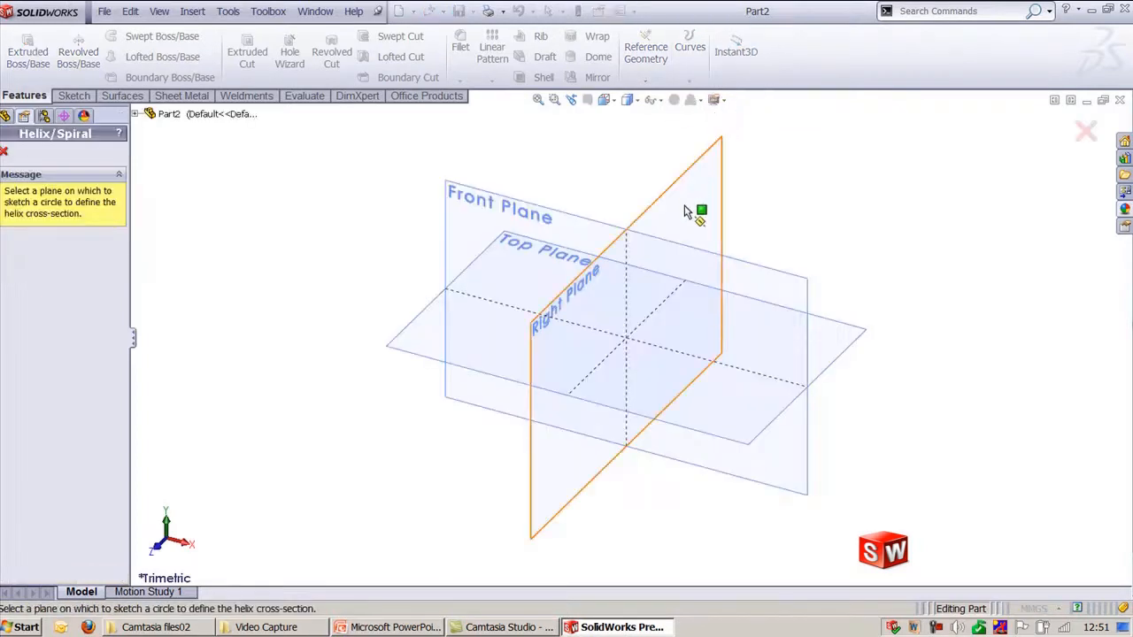
left_click(418, 332)
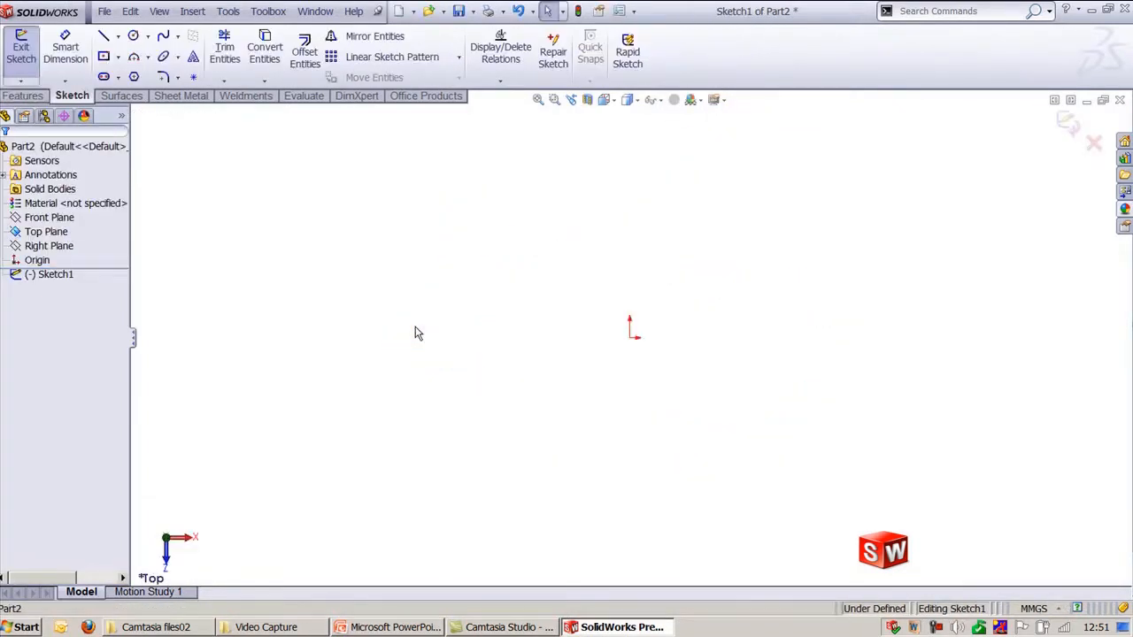
- Sketch a circle centred on the origin, dimension its diameter to 30 mm, and accept it as the helix base
left_click(631, 337)
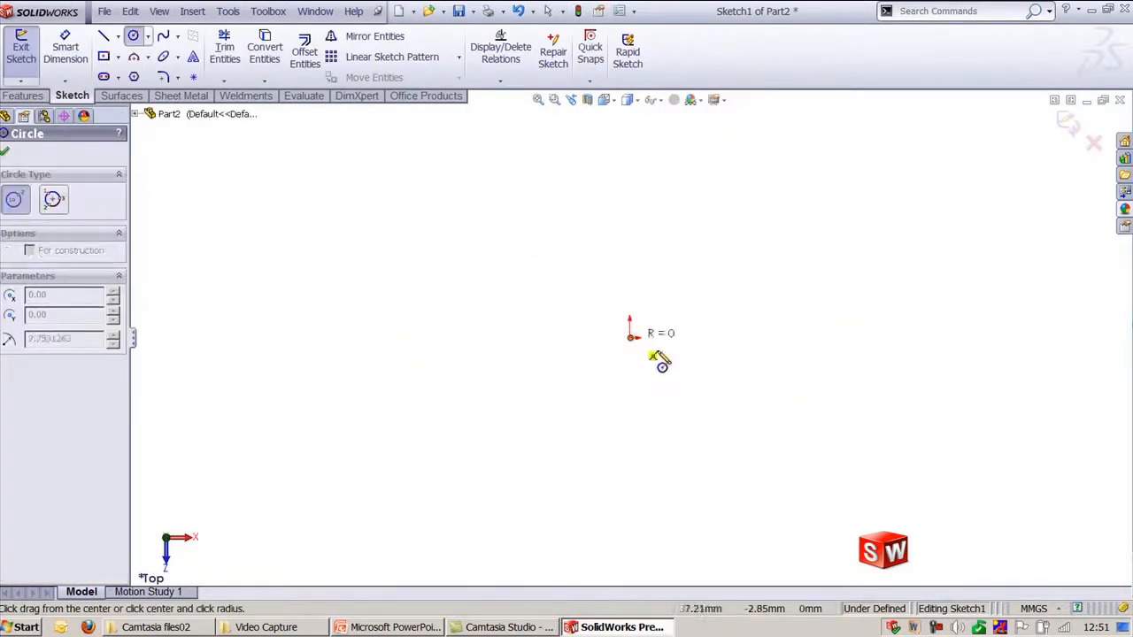
left_click(757, 383)
key("Escape")
key("d")
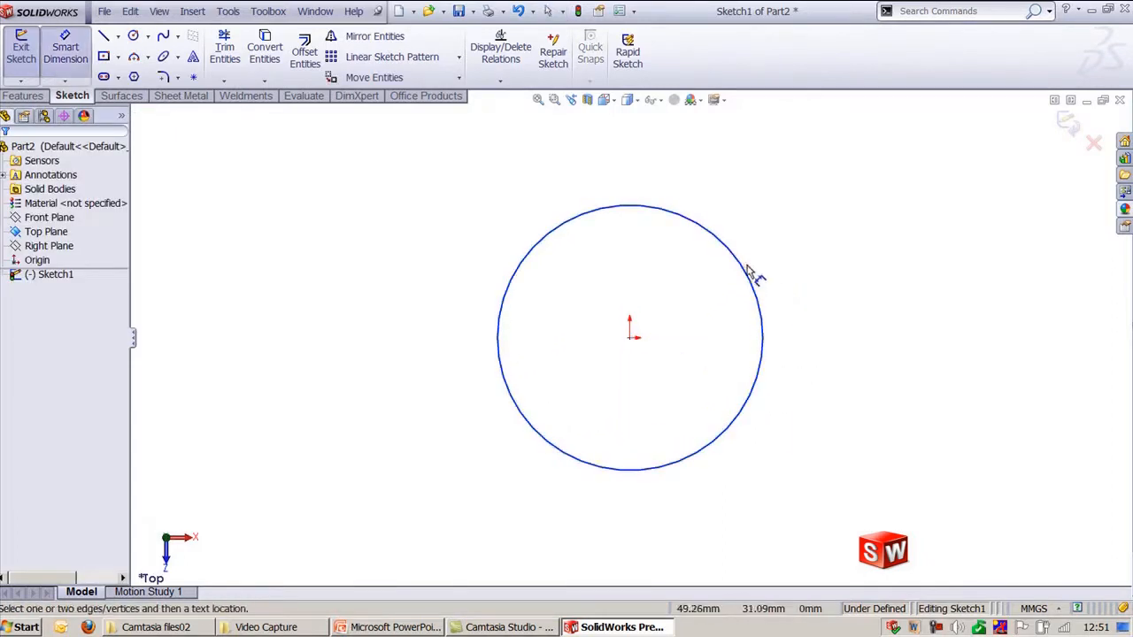
left_click(744, 268)
left_click(854, 184)
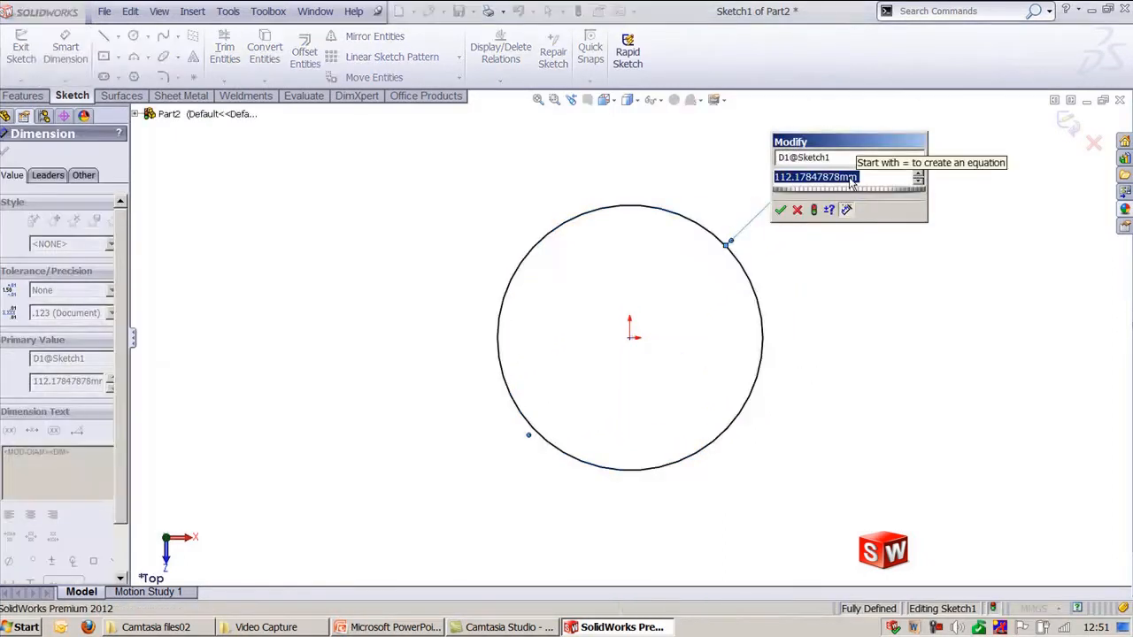
type("30")
key("Return")
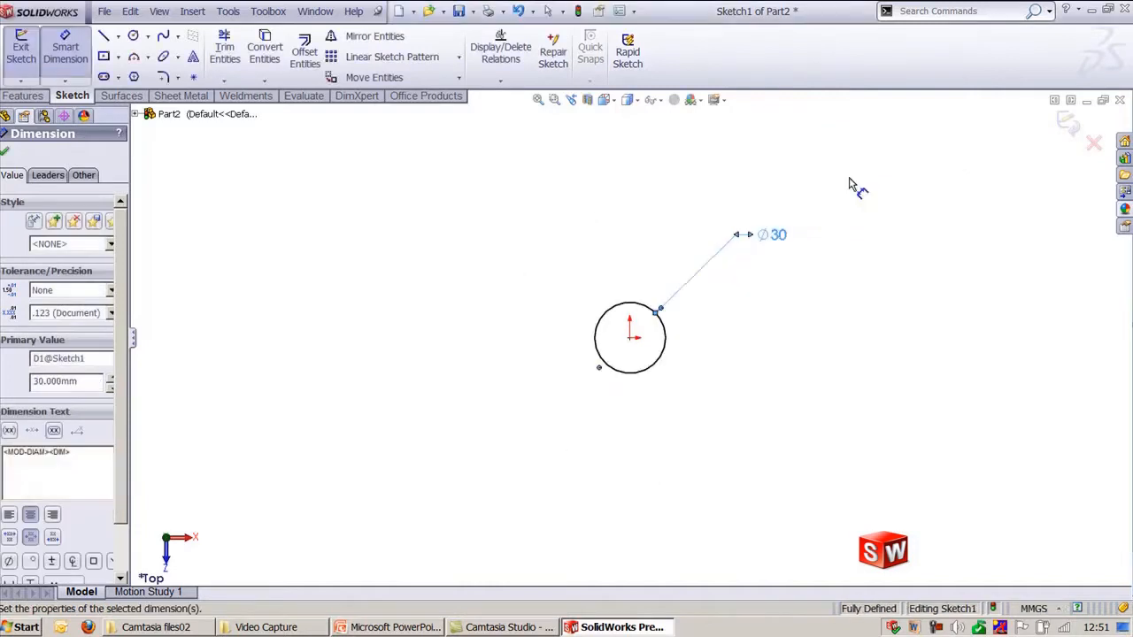
left_click(1071, 122)
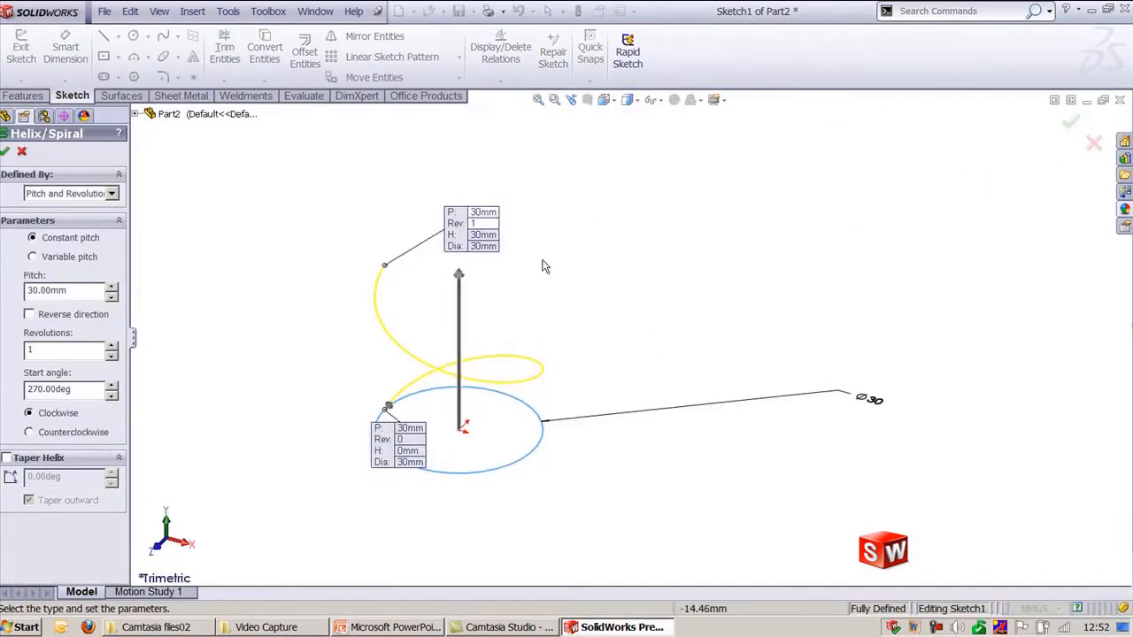
- Move both helix callouts clear of the curve and define the helix by Pitch and Revolution with 5 revolutions
left_click_drag(471, 241, 511, 218)
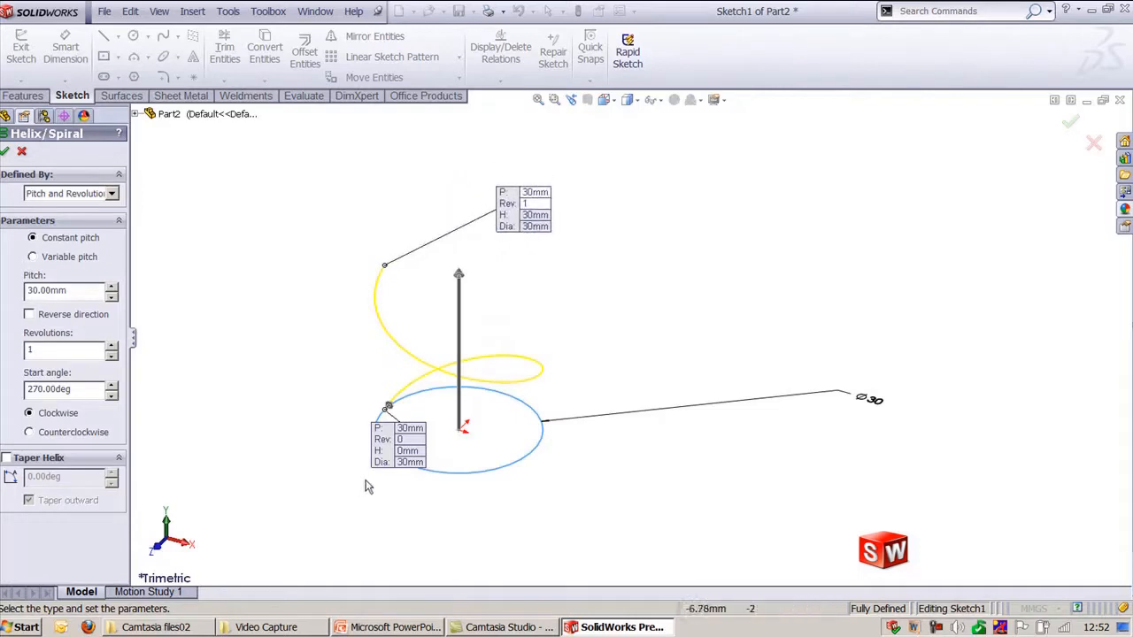
left_click_drag(395, 461, 310, 376)
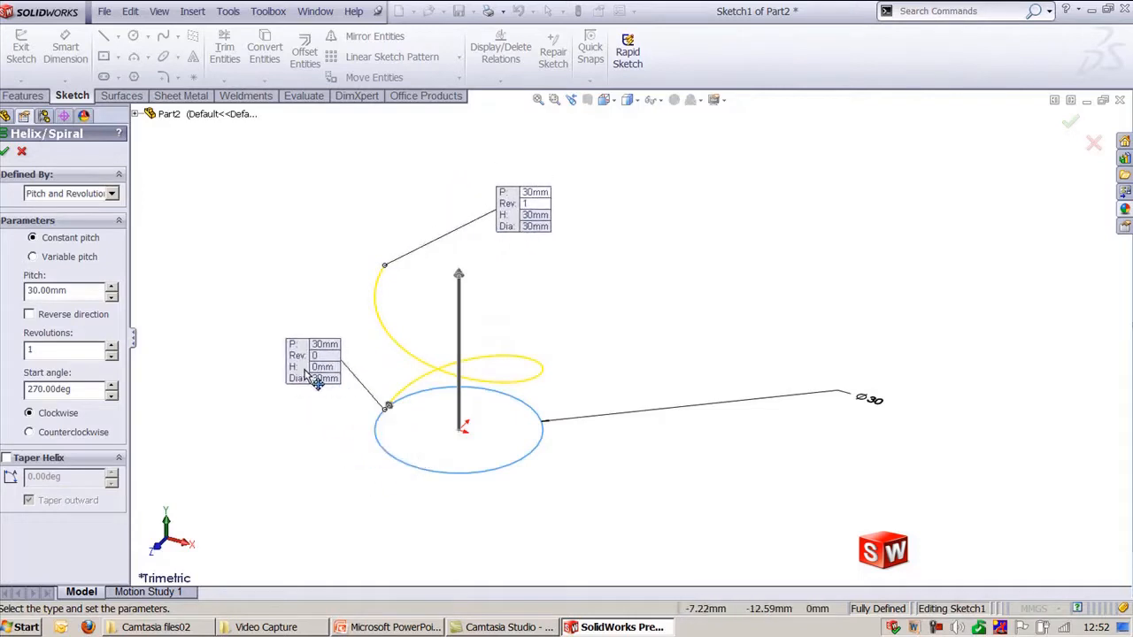
left_click(112, 193)
left_click(66, 208)
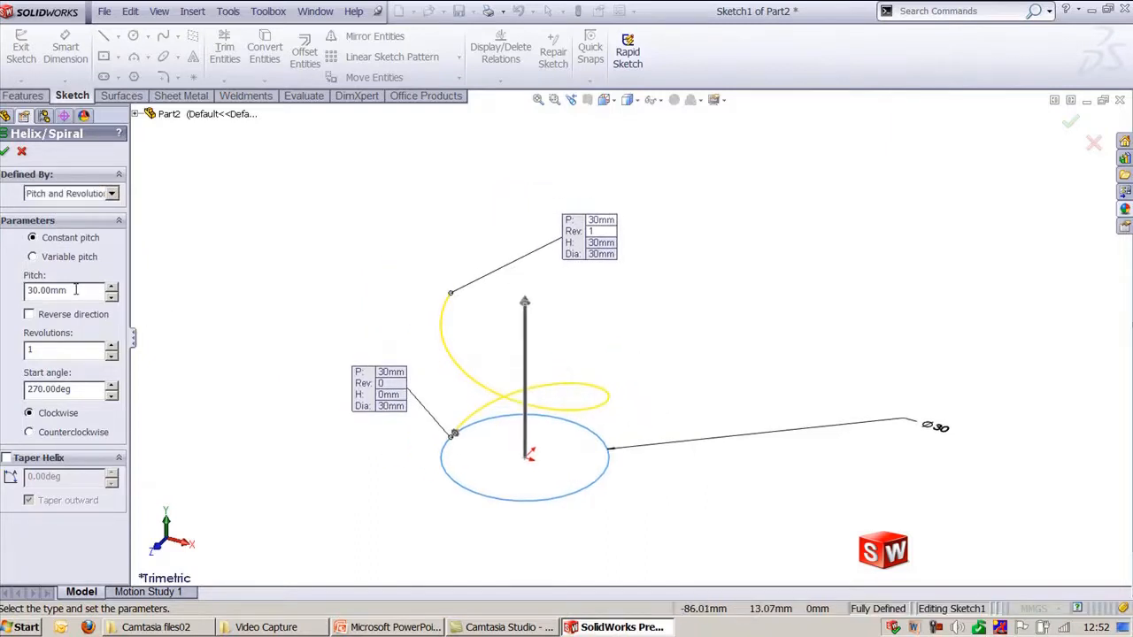
double_click(91, 348)
type("5")
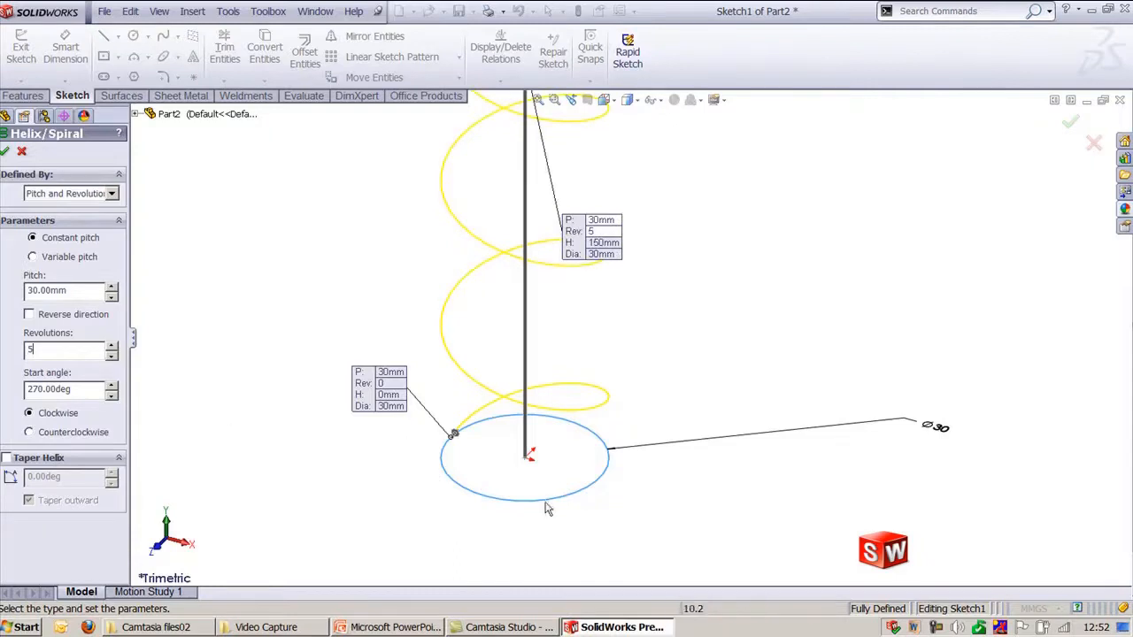
- Define the helix by Height and Revolution, then try the counterclockwise direction and restore clockwise
scroll(670, 435, "up", 3)
middle_click_drag(661, 362, 678, 440, "ctrl")
scroll(677, 447, "up", 3)
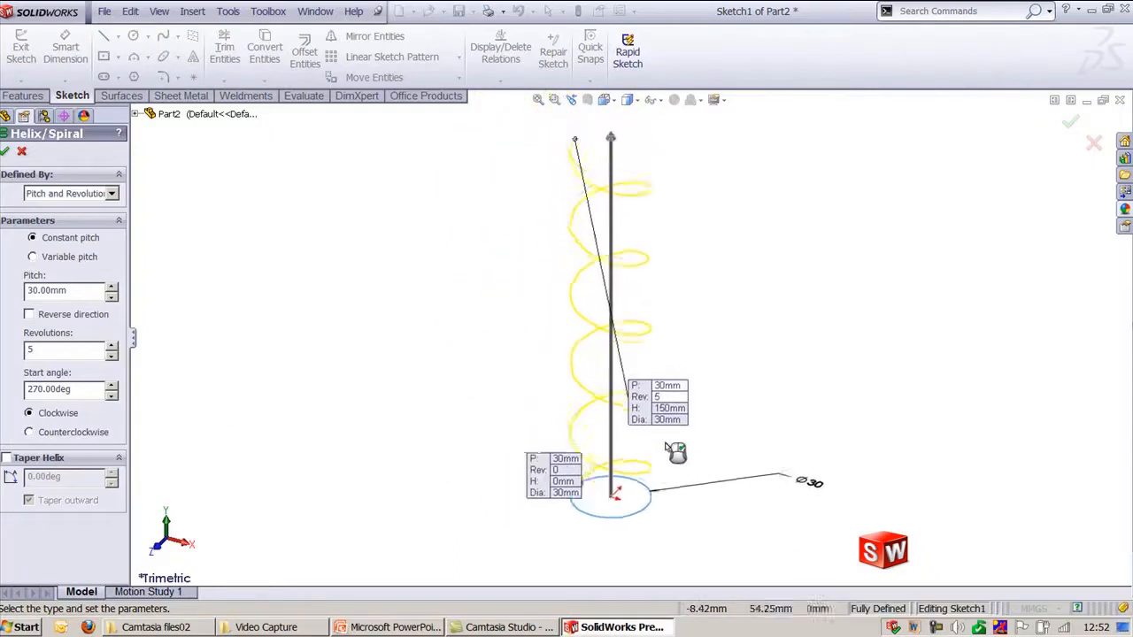
scroll(641, 478, "down", 1)
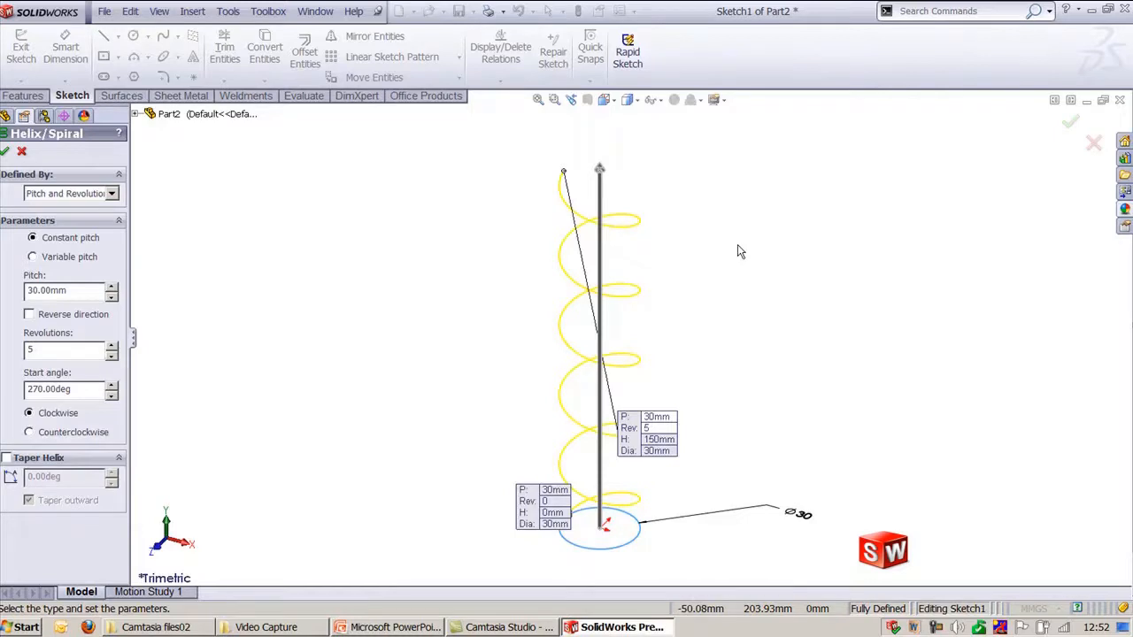
left_click(60, 195)
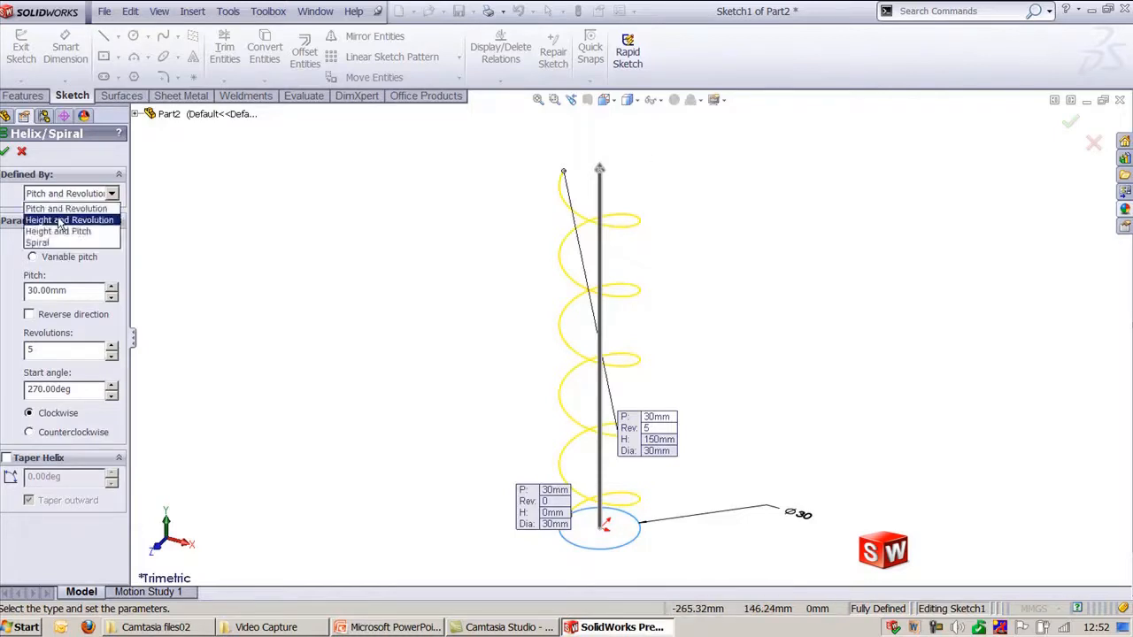
left_click(64, 219)
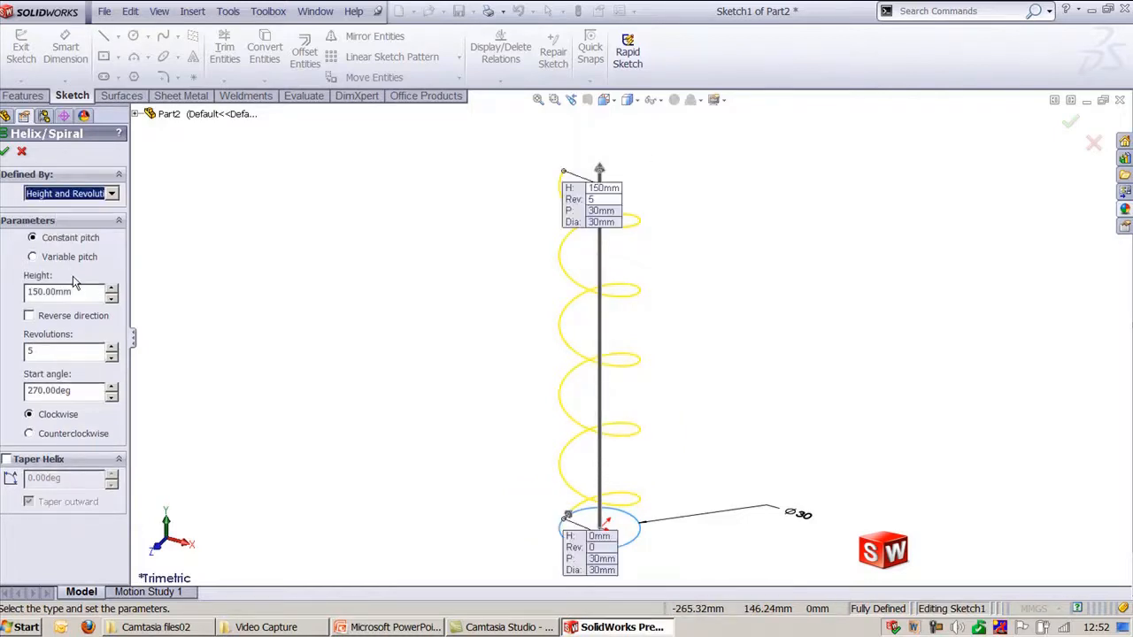
double_click(79, 295)
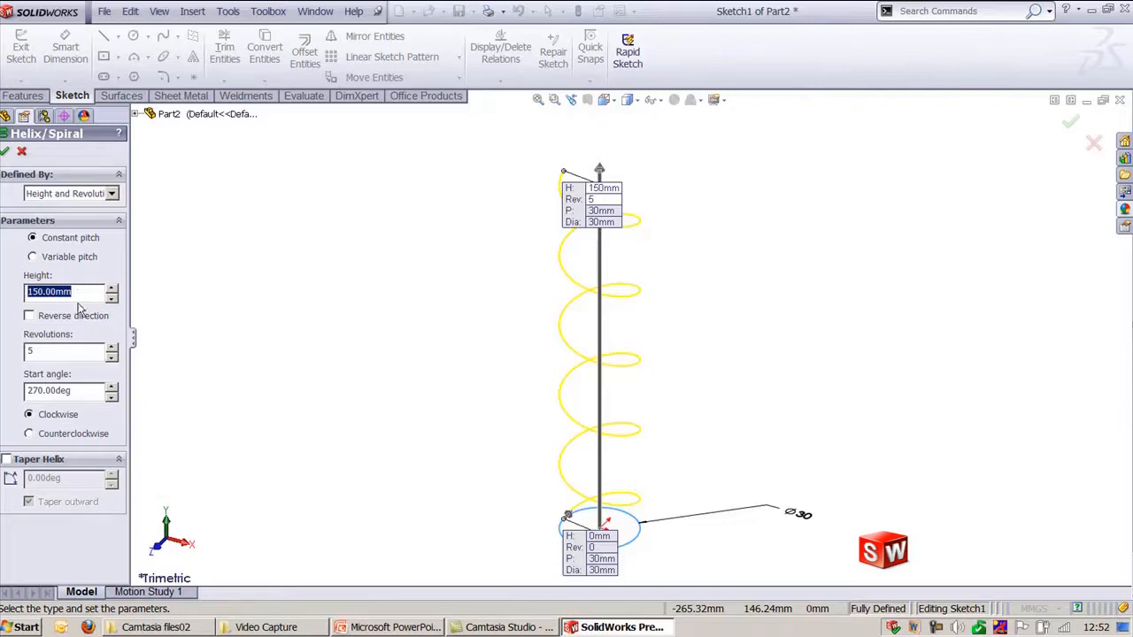
left_click(69, 435)
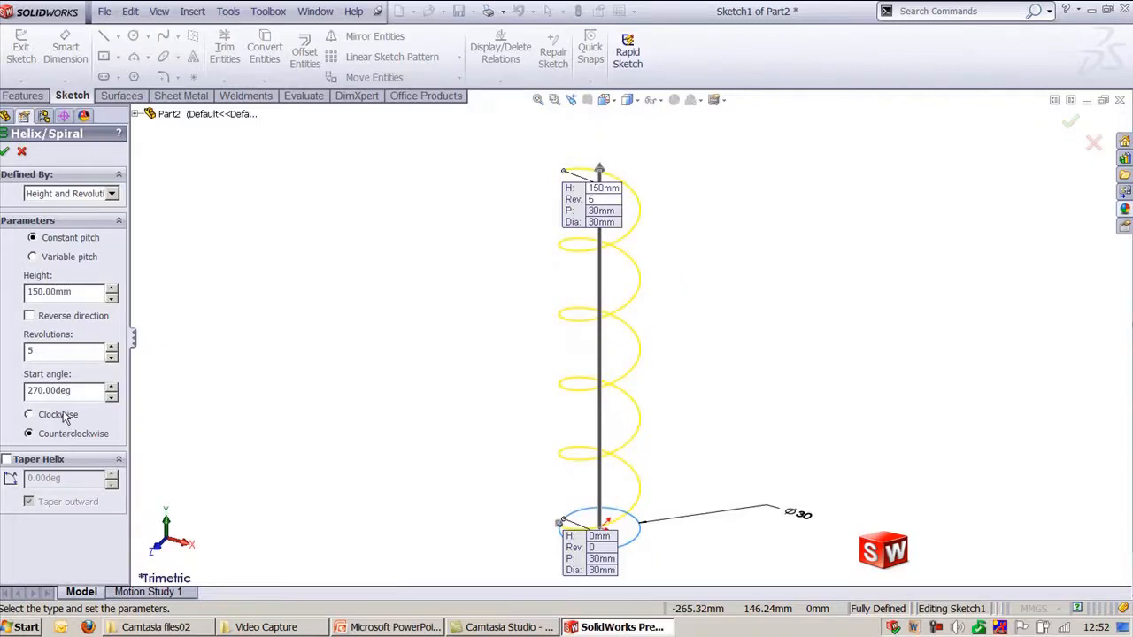
left_click(63, 415)
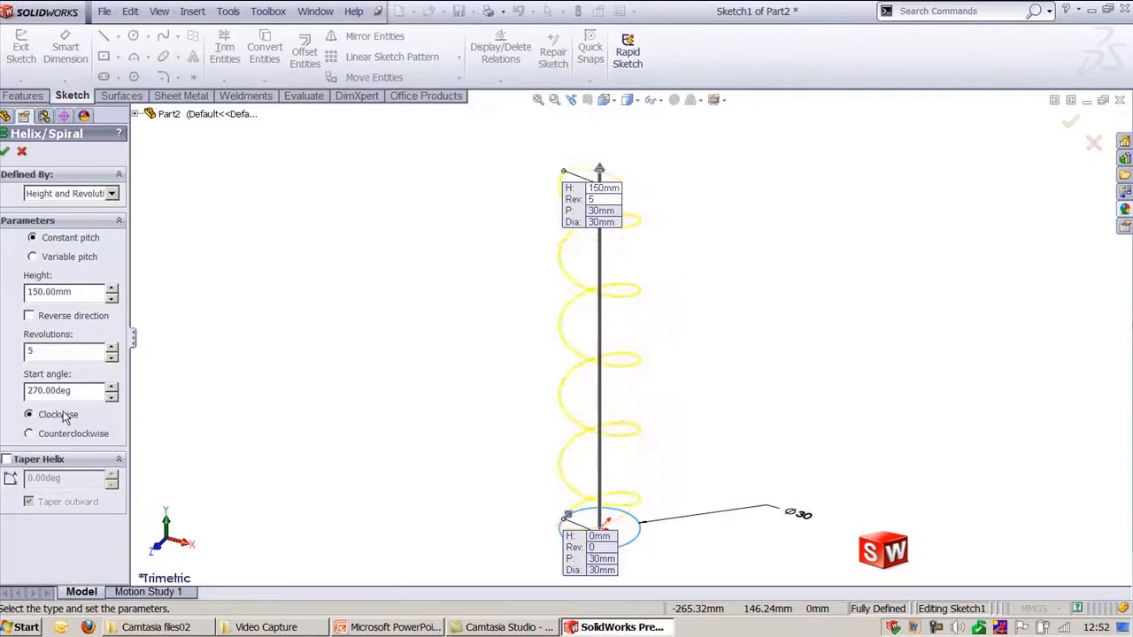
- Enable an outward taper on the helix with a taper angle of 45 degrees
left_click(36, 461)
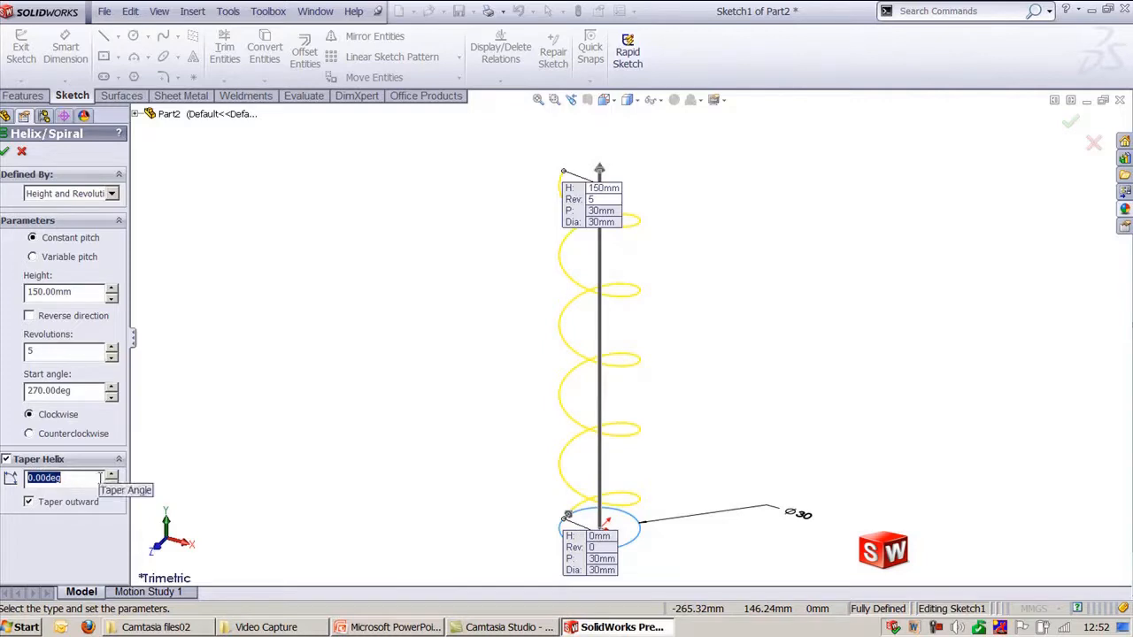
type("45")
key("Return")
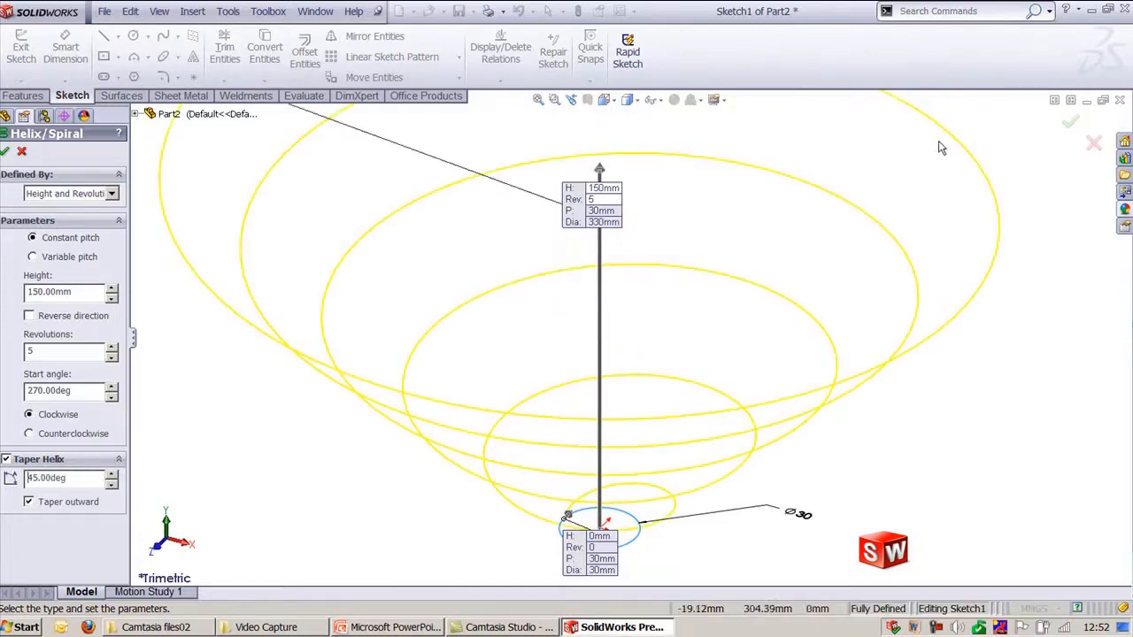
scroll(813, 400, "up", 2)
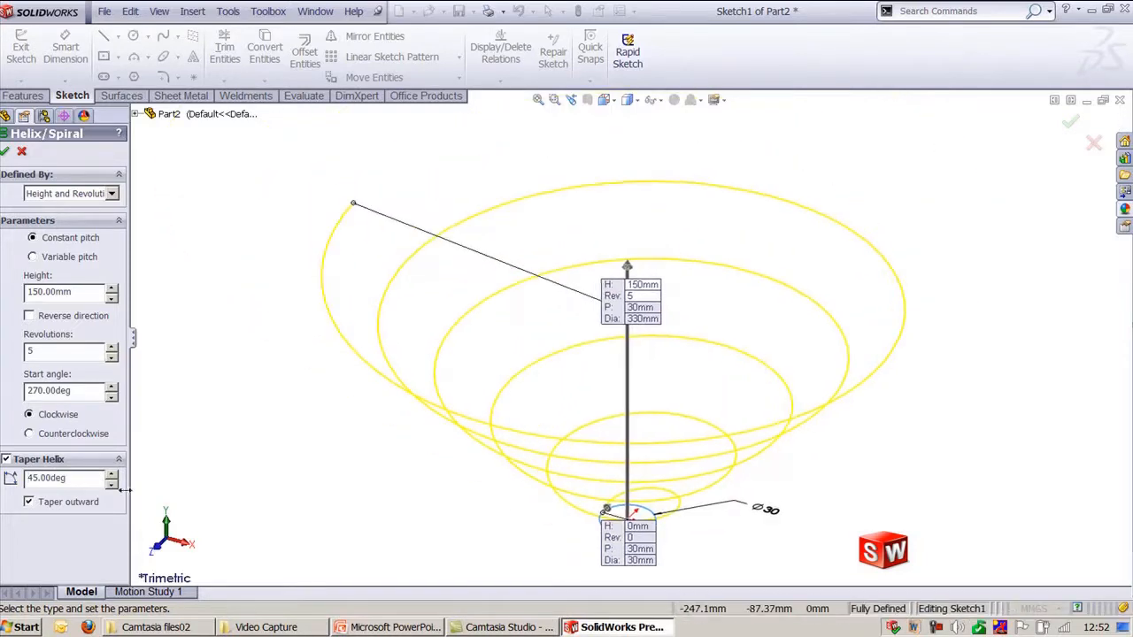
- Set the helix taper angle to 20 degrees
double_click(80, 485)
type("20")
key("Return")
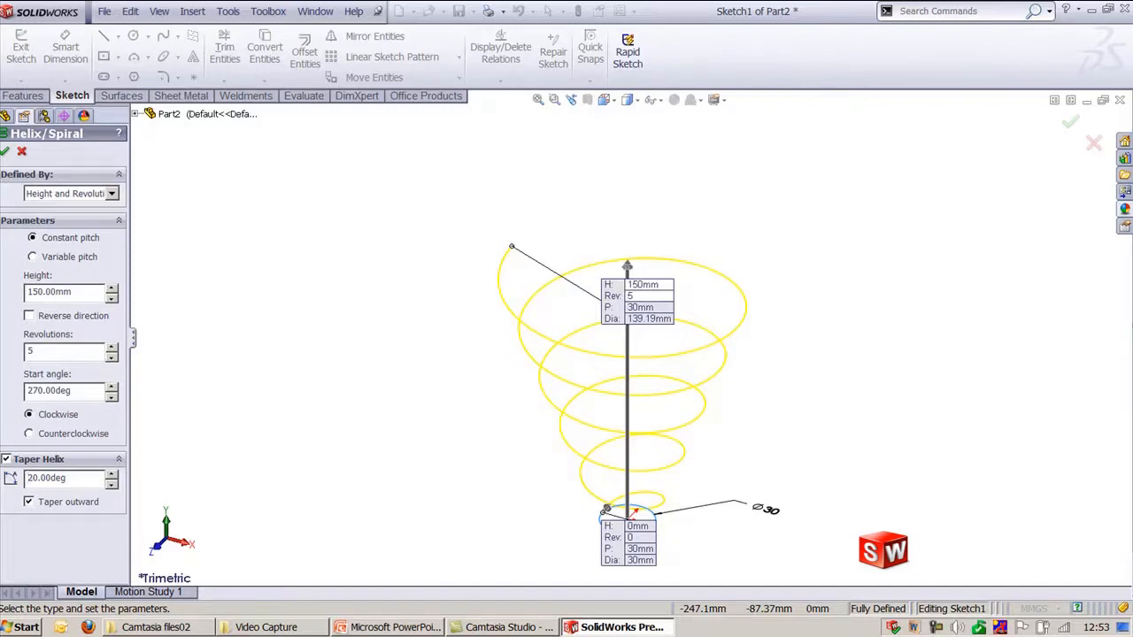
- Switch the helix to variable pitch, move the upper end's callout away from the coil, and widen the parameter area
left_click(36, 259)
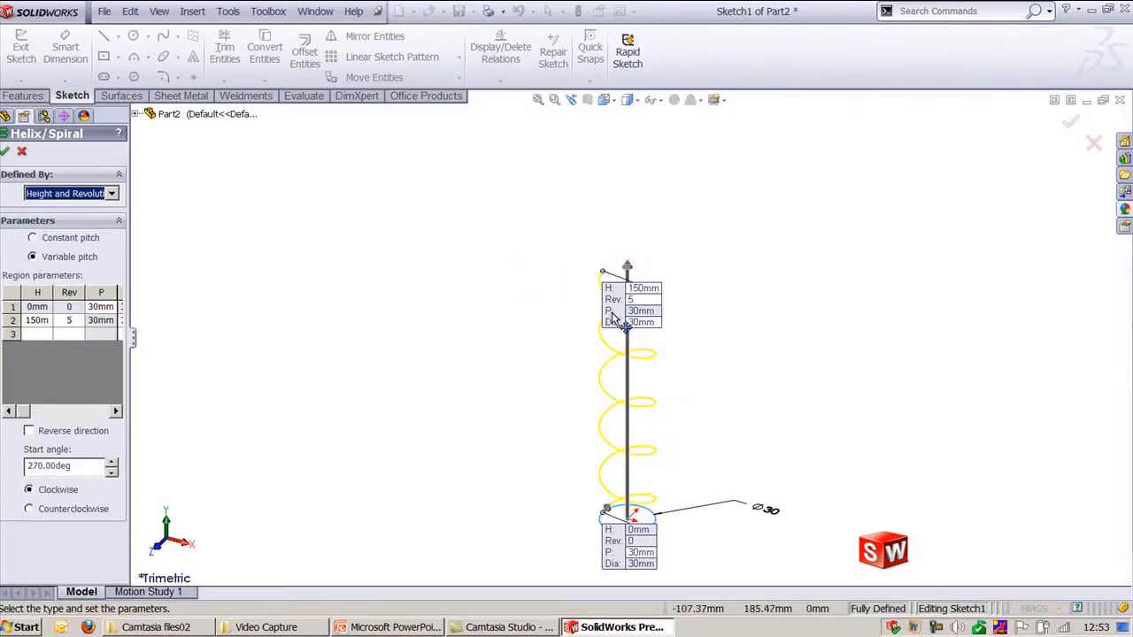
left_click_drag(619, 310, 367, 379)
scroll(559, 431, "down", 2)
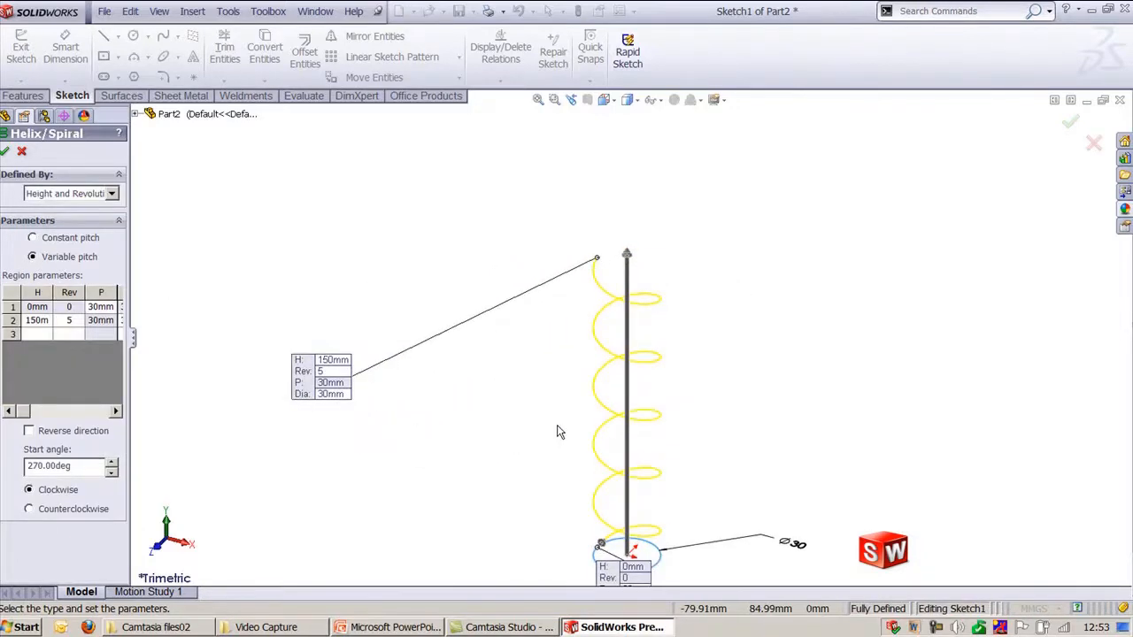
middle_click_drag(518, 384, 550, 289, "ctrl")
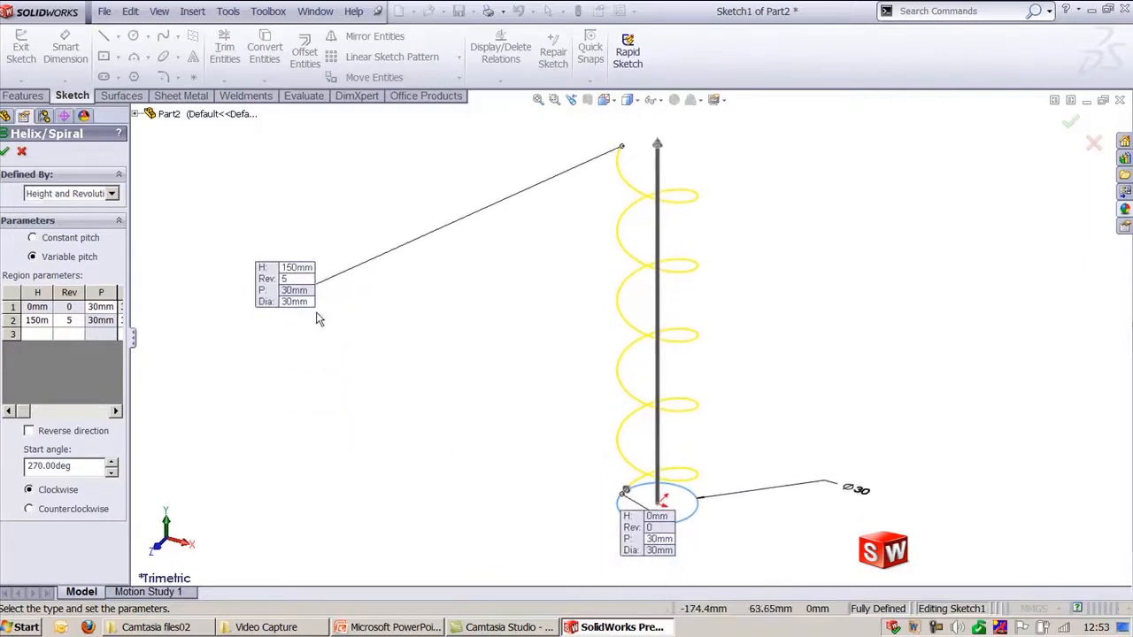
left_click_drag(278, 292, 444, 345)
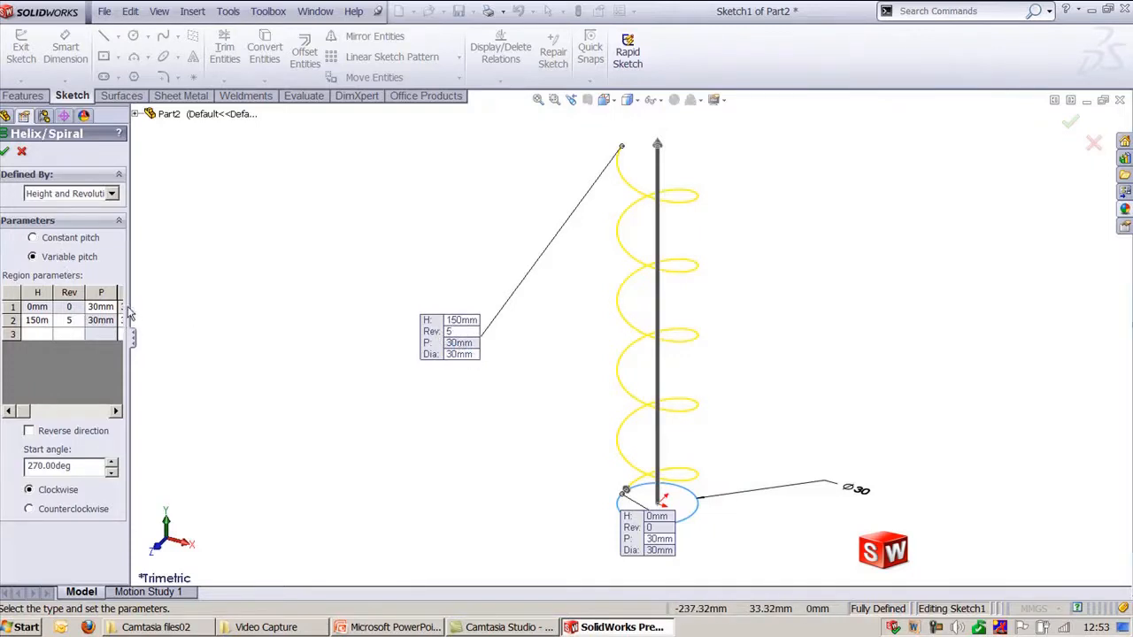
left_click_drag(131, 316, 210, 320)
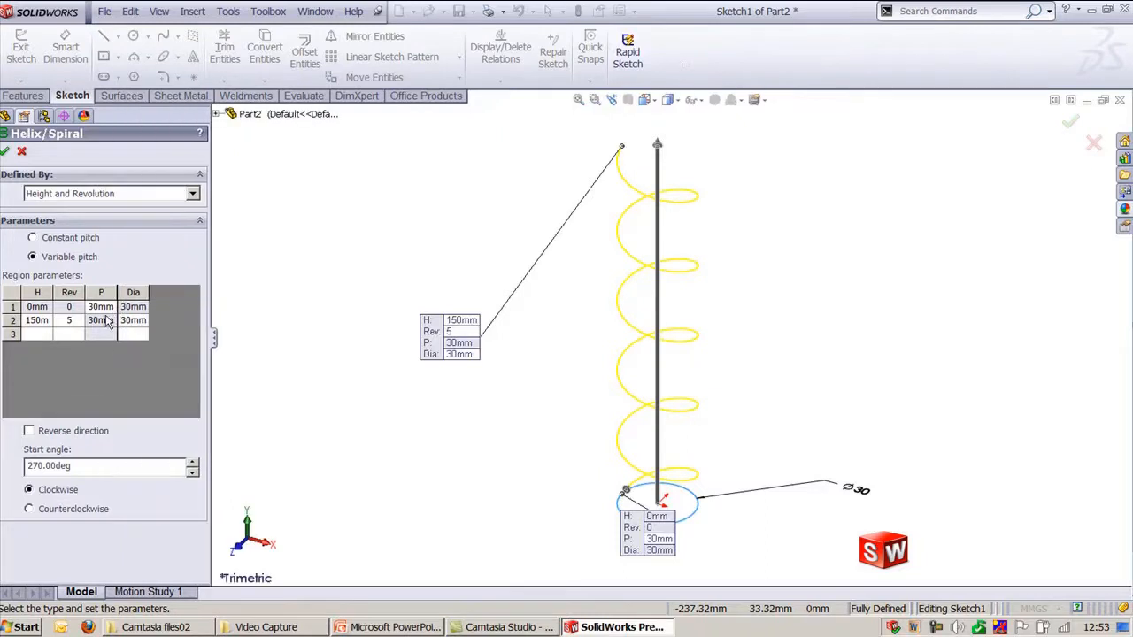
- Try to add a third region with 10 revolutions to the variable-pitch table
left_click(32, 337)
left_click(72, 333)
type("10")
key("shift+Tab")
- Define the variable-pitch helix by Height and Pitch and move both end callouts away from the coil
left_click(69, 195)
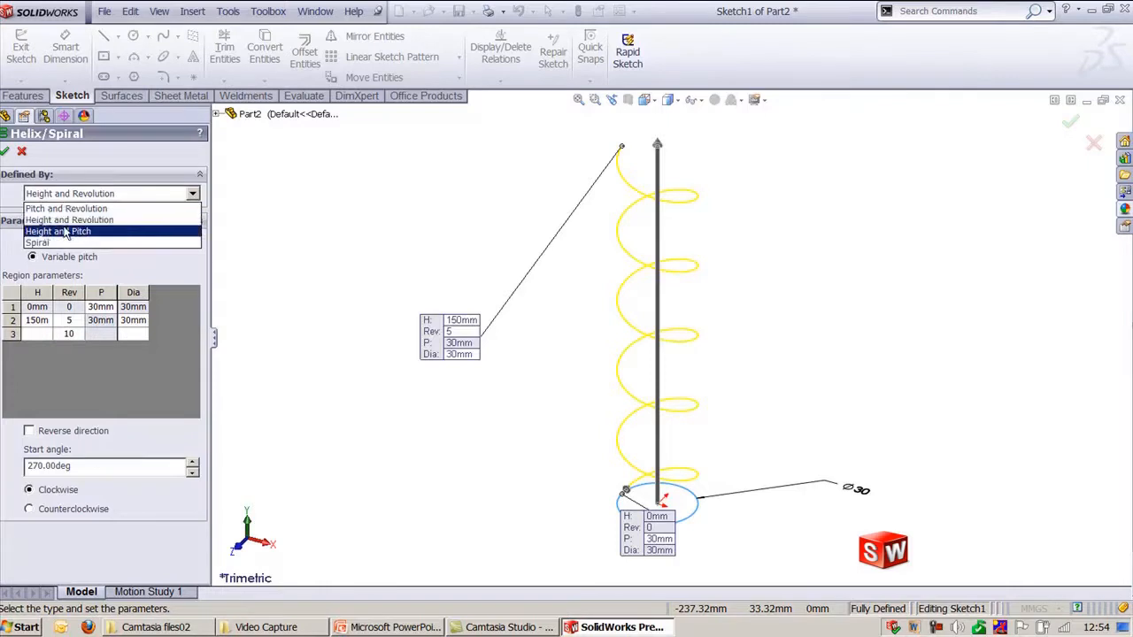
left_click(64, 232)
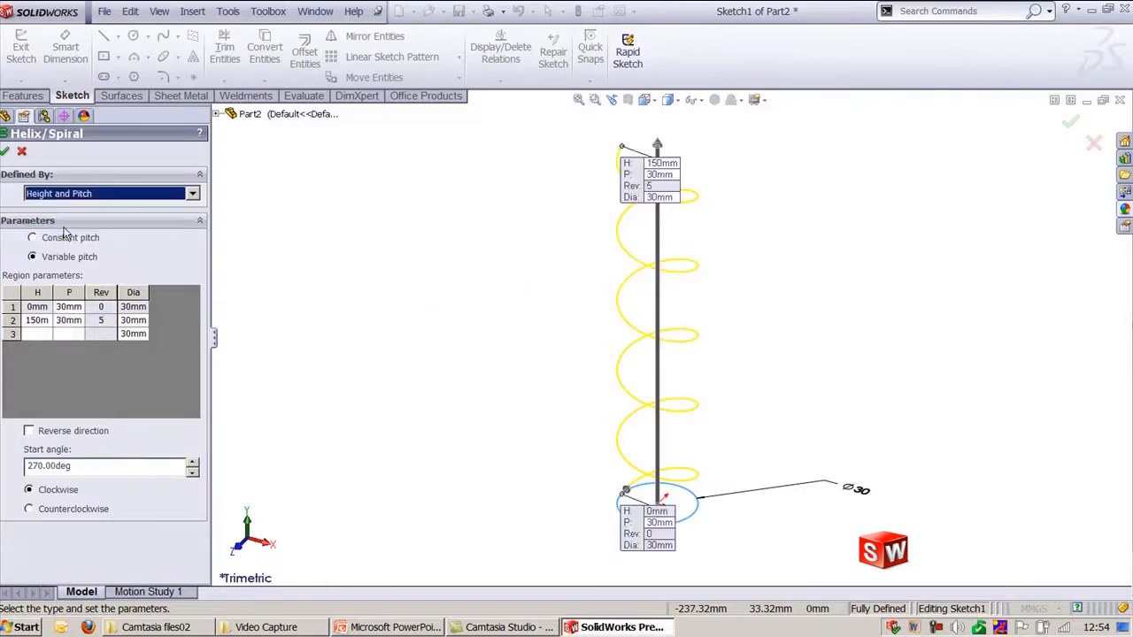
left_click_drag(639, 182, 501, 324)
left_click_drag(634, 545, 507, 416)
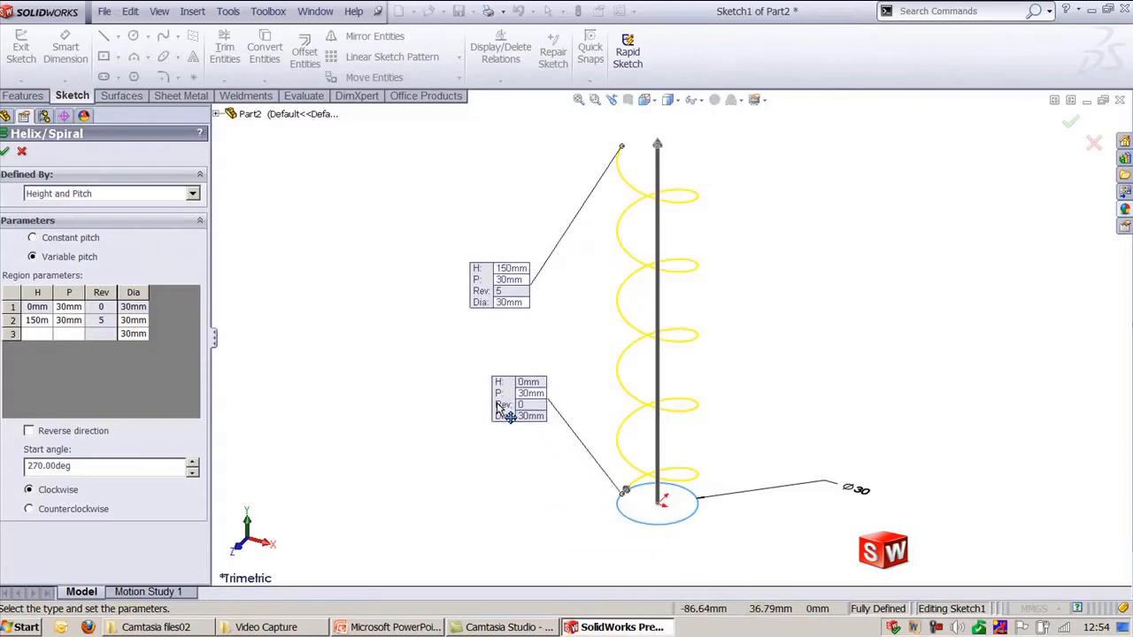
- Add a third helix region with a 20 mm pitch and a height of 200 mm
left_click(75, 336)
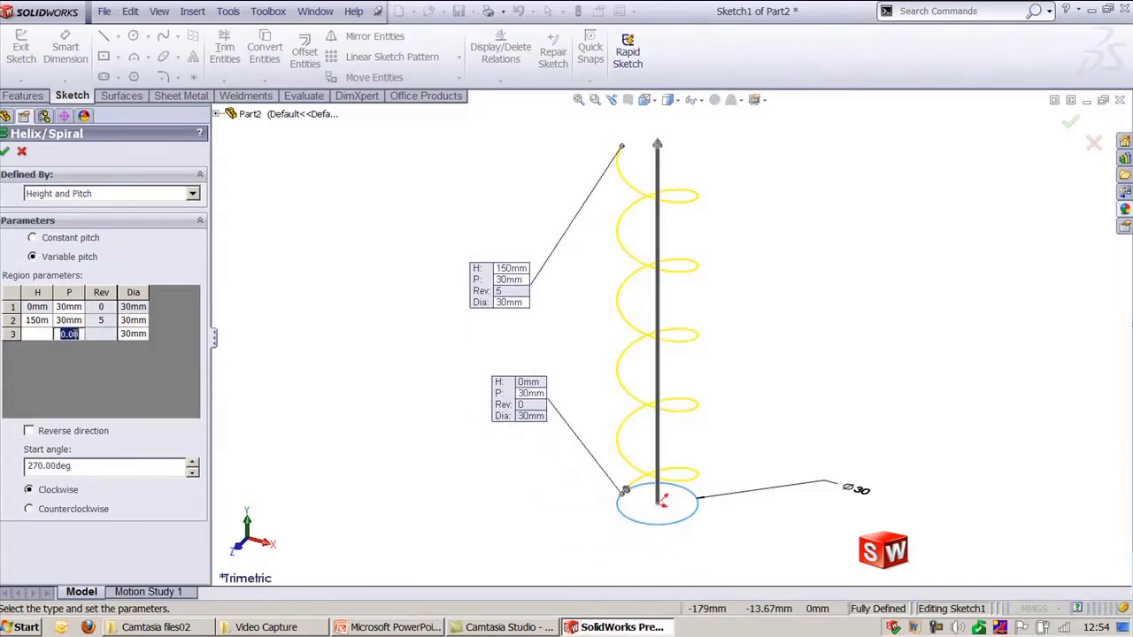
left_click(49, 334)
left_click(65, 335)
type("20")
key("shift+Tab")
left_click(67, 333)
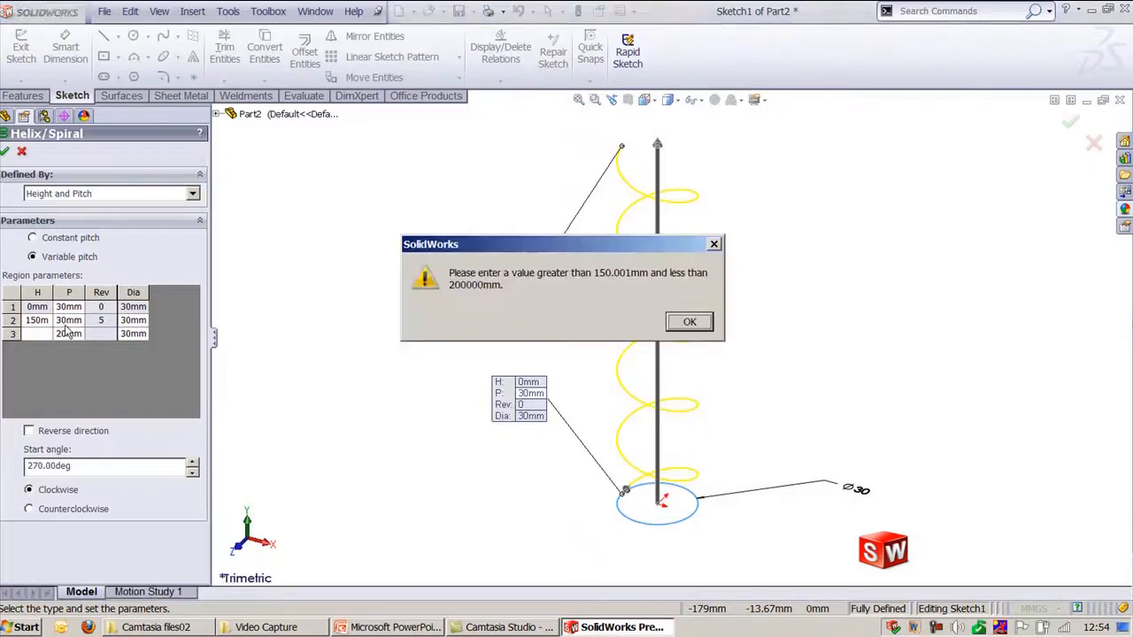
left_click(689, 322)
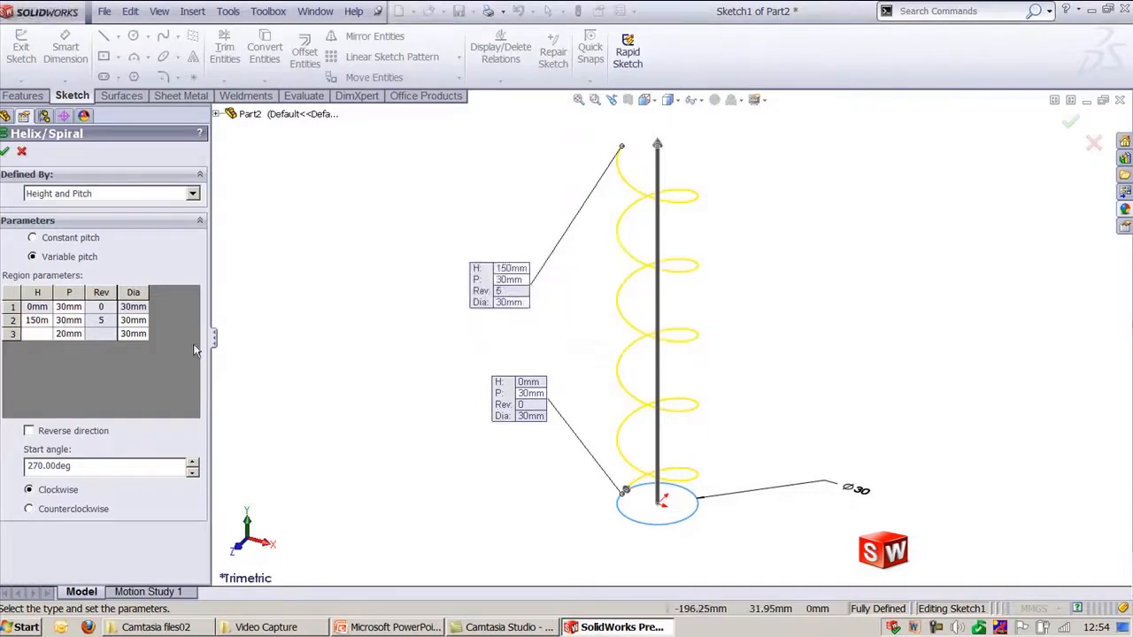
left_click(34, 332)
type("200")
key("Return")
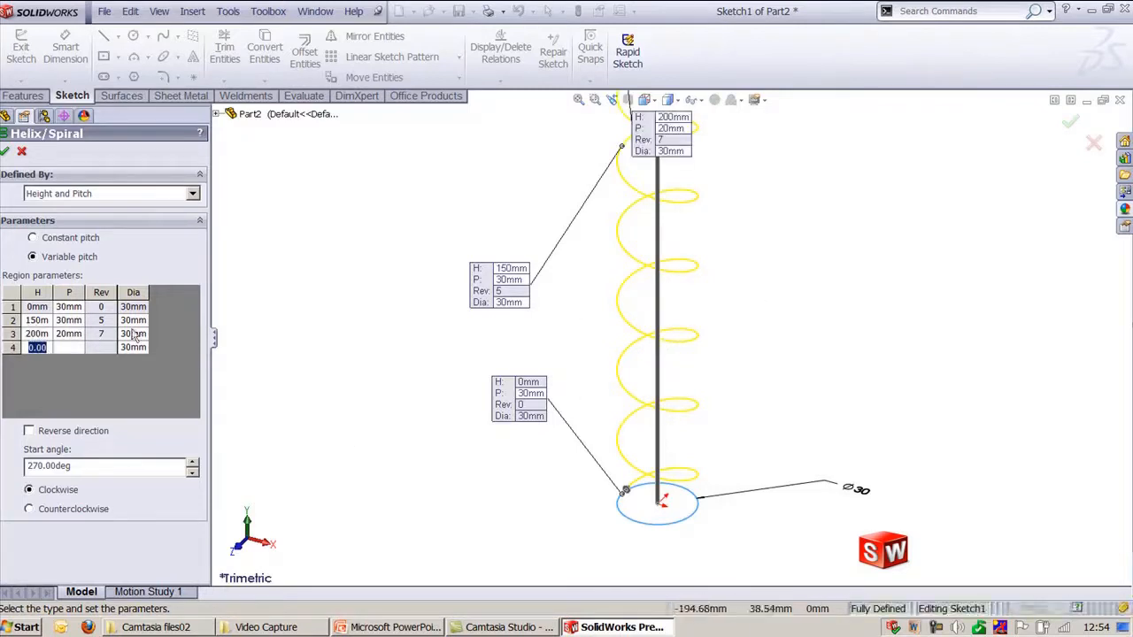
- Move the callout of the helix's new 200 mm region away from the coil
scroll(763, 336, "up", 2)
middle_click_drag(759, 283, 735, 365, "ctrl")
scroll(677, 310, "down", 2)
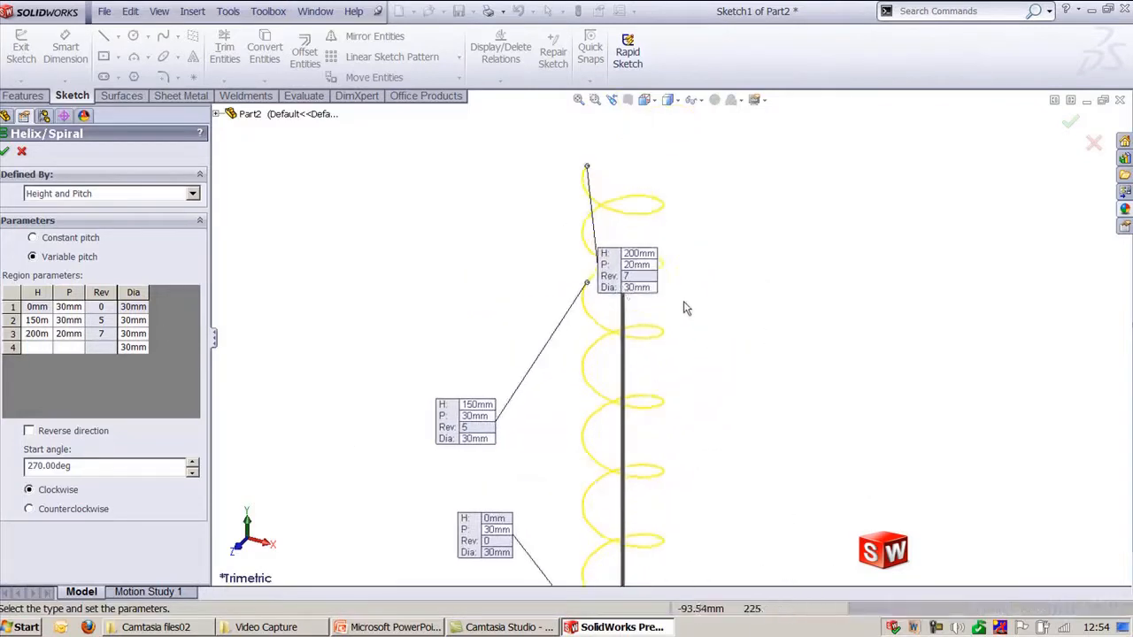
left_click_drag(612, 278, 787, 235)
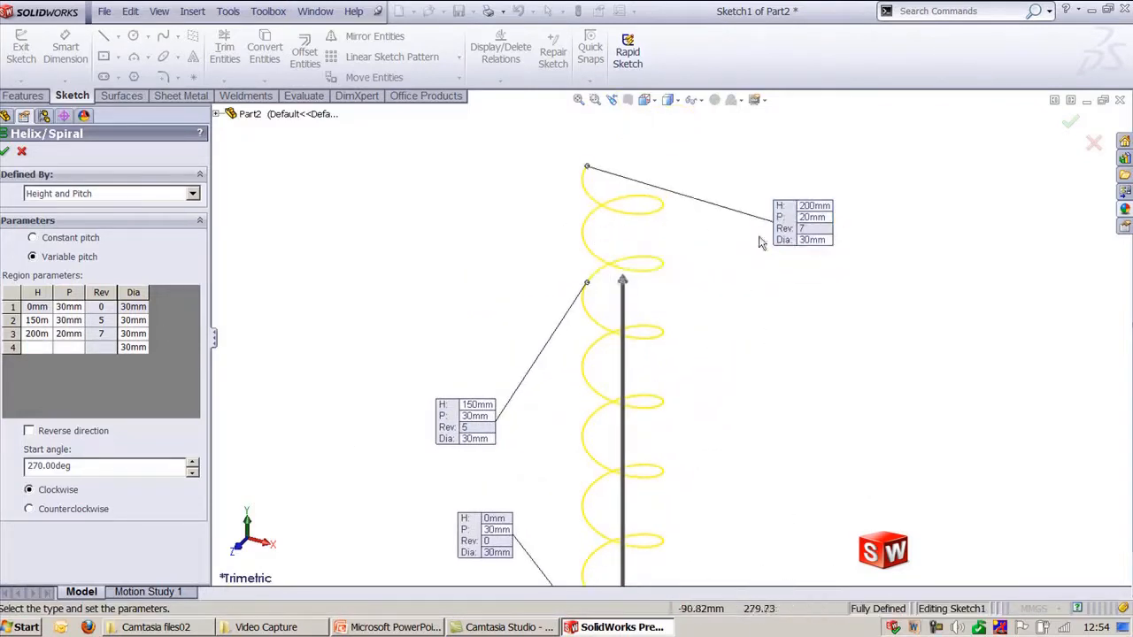
- Set the third region's diameter to 50 mm to widen the upper end of the helix
left_click(108, 335)
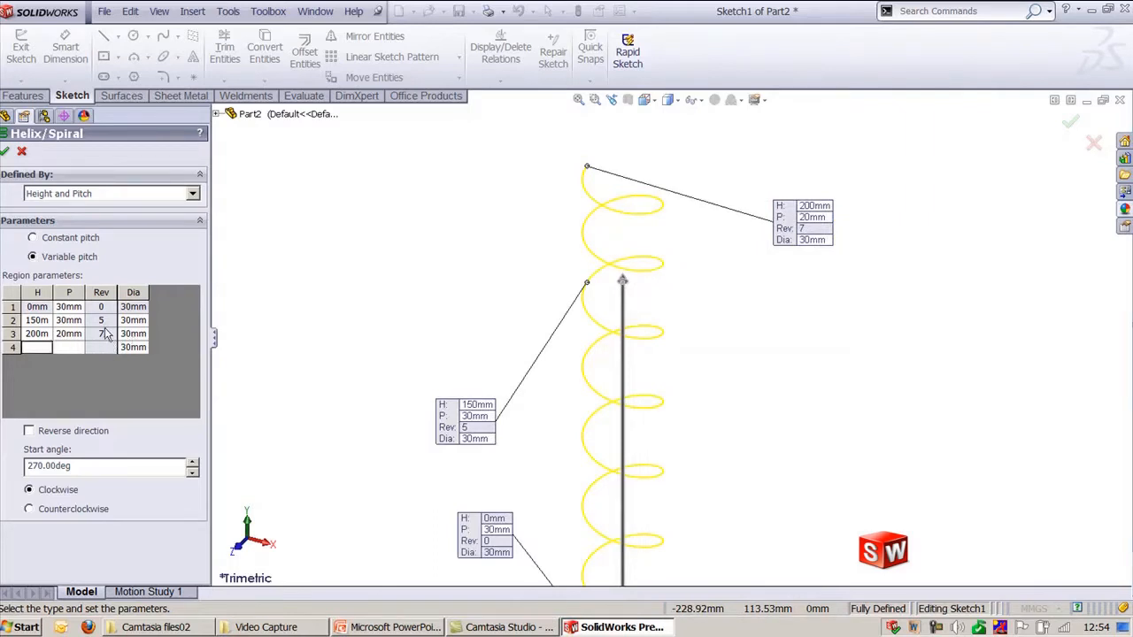
left_click(131, 335)
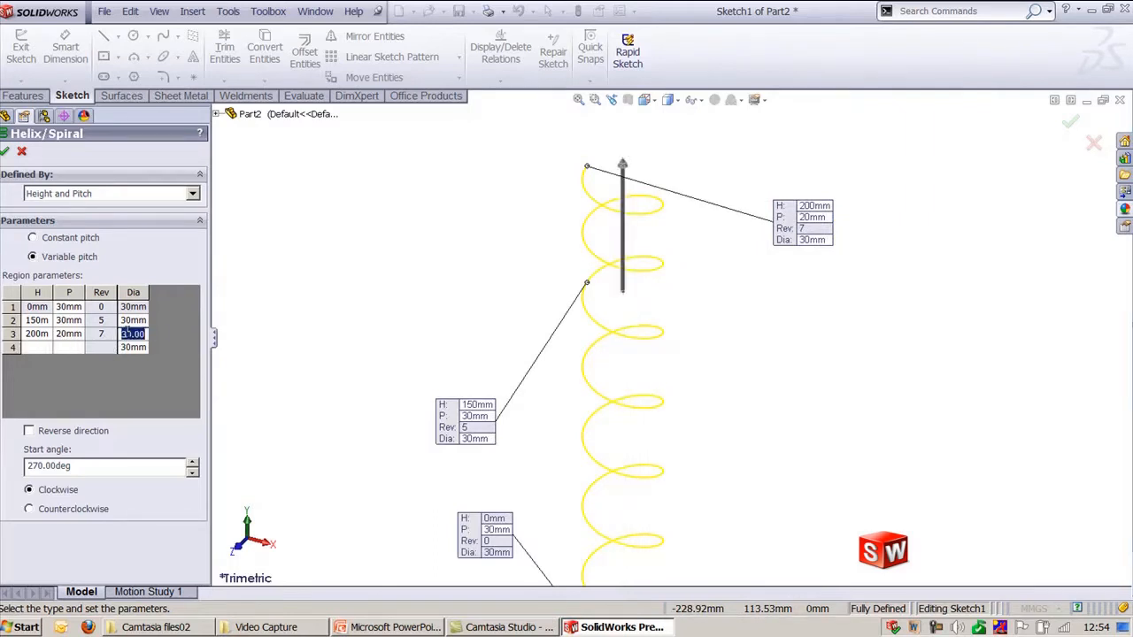
left_click(61, 334)
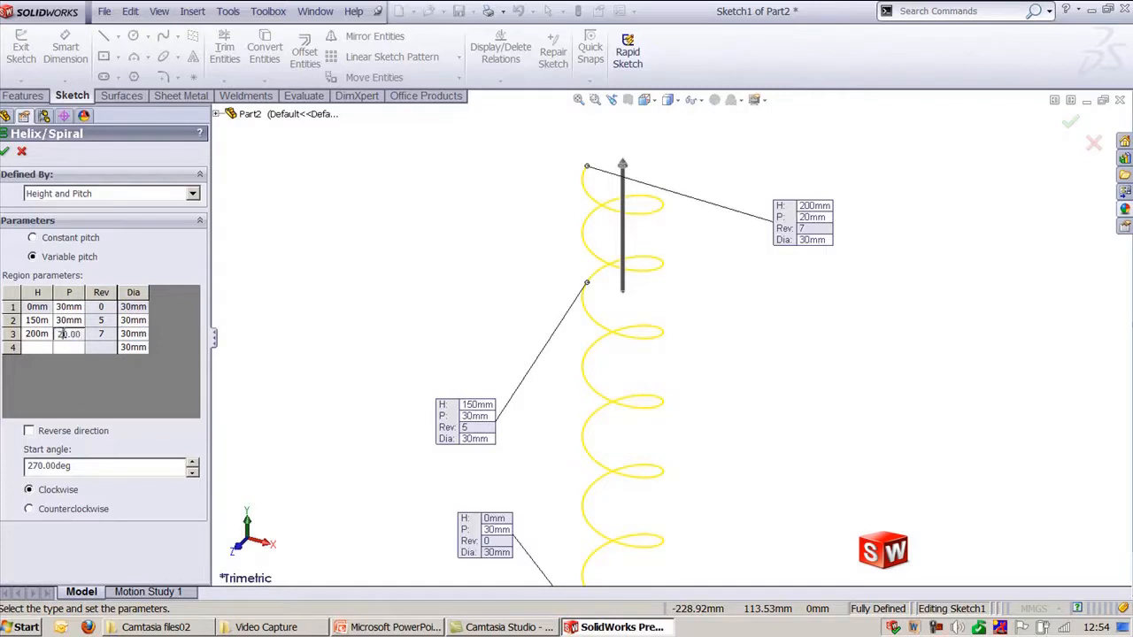
left_click(144, 334)
type("50")
key("Tab")
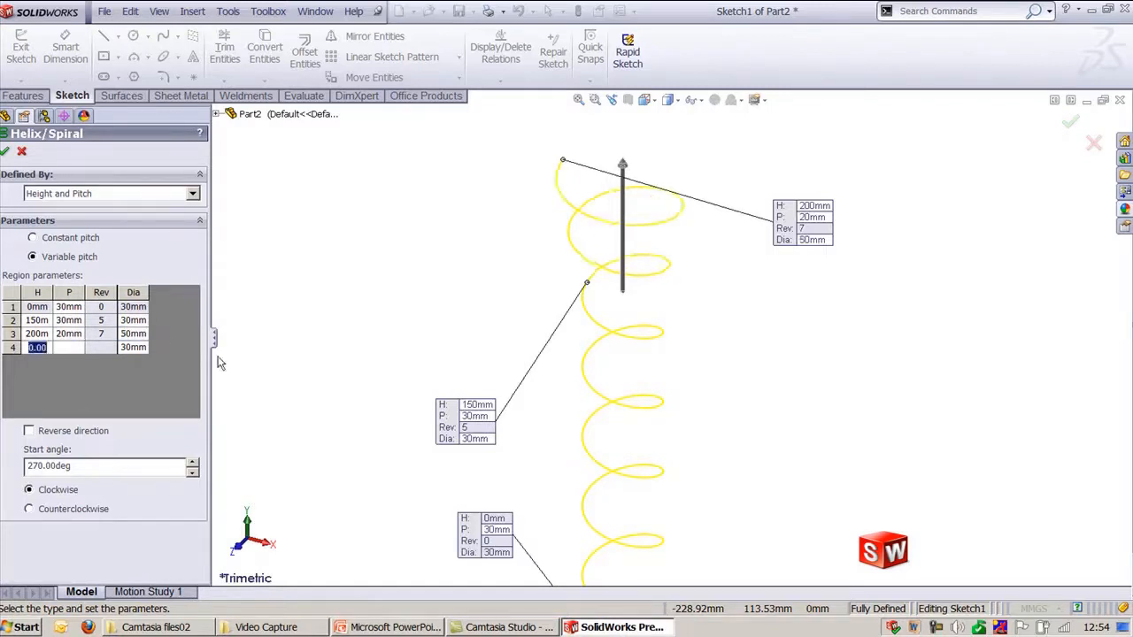
scroll(725, 405, "up", 3)
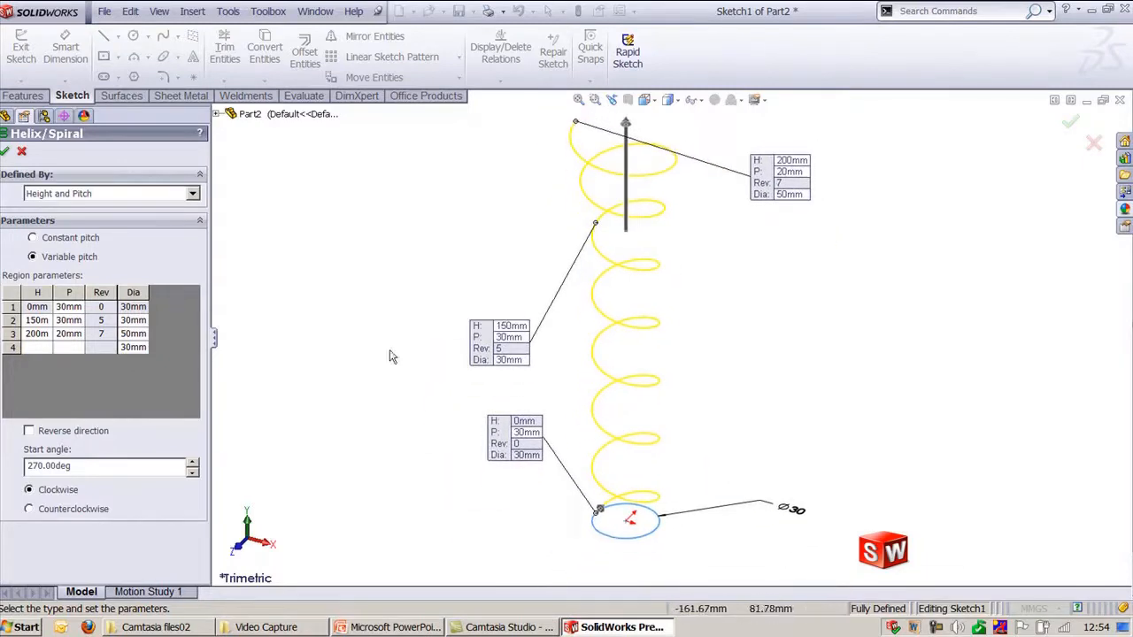
middle_click_drag(726, 351, 732, 384, "ctrl")
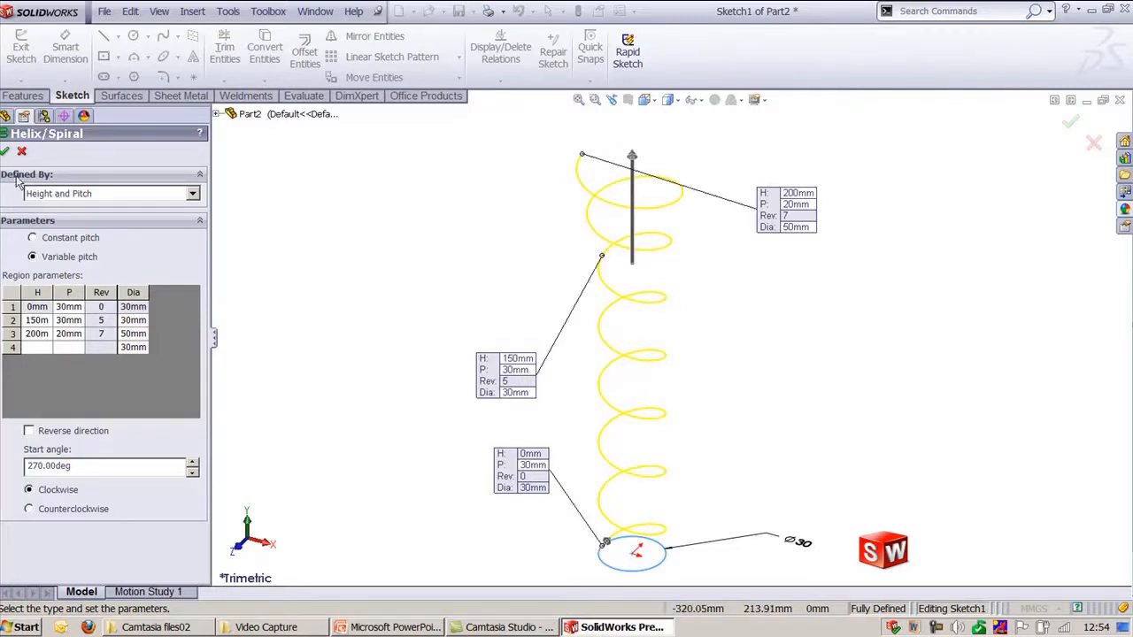
- Redefine the helix as a flat Spiral
left_click(76, 194)
left_click(60, 241)
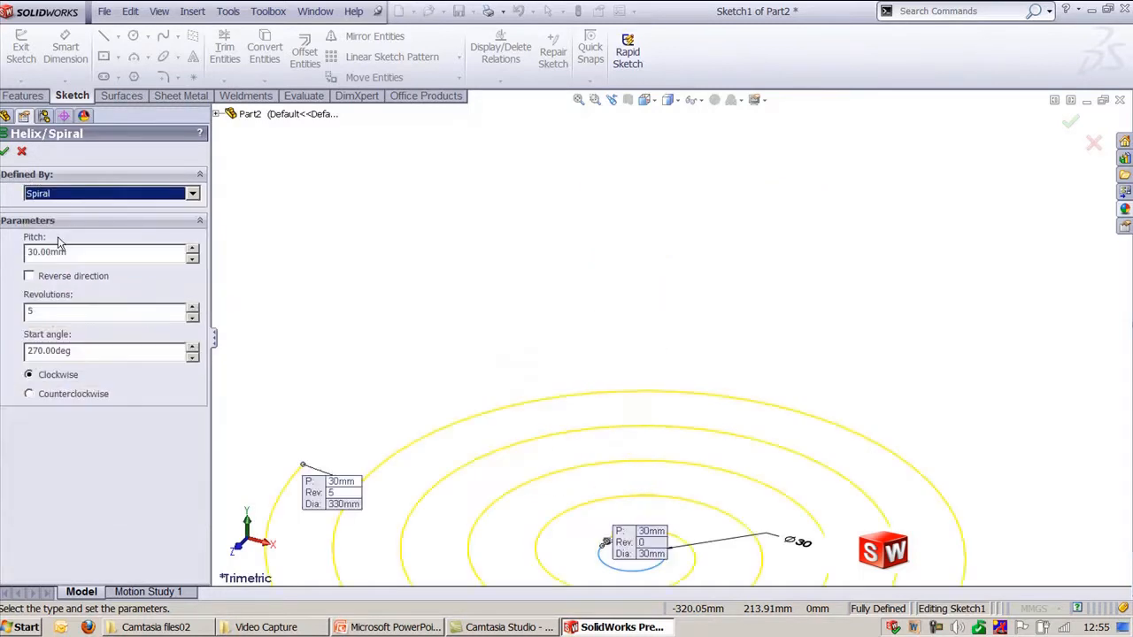
scroll(597, 212, "up", 3)
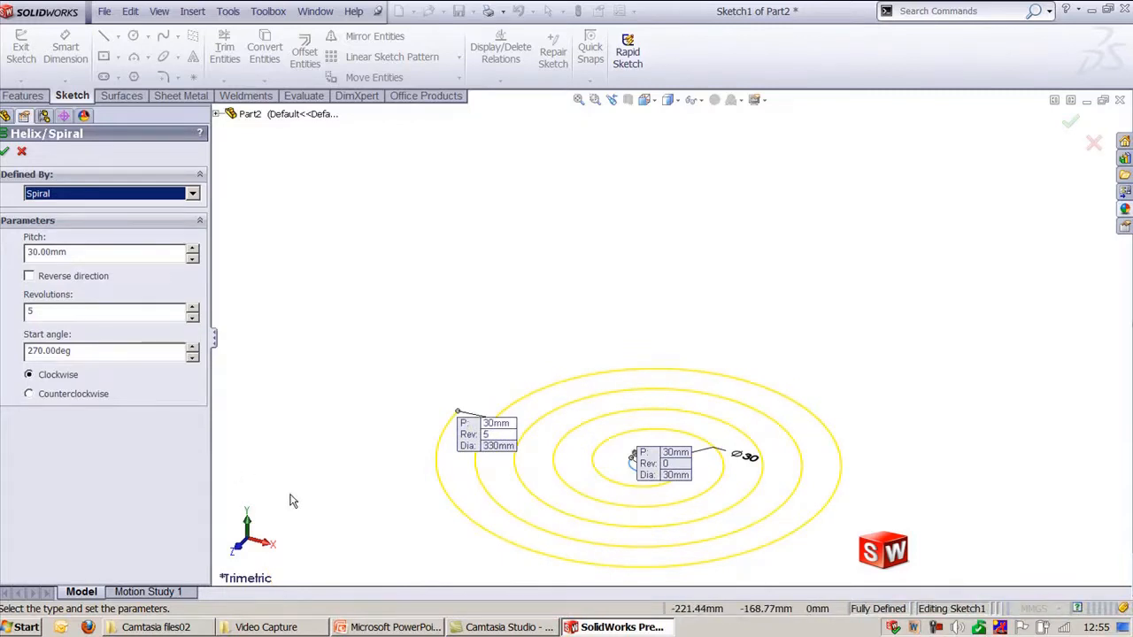
left_click(119, 252)
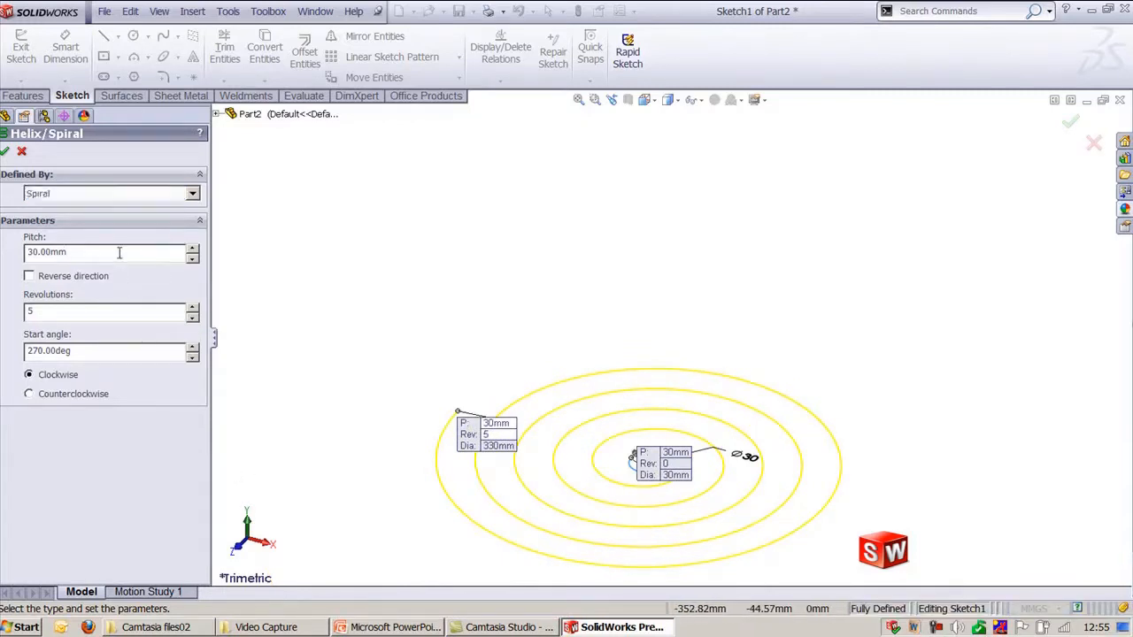
left_click(115, 350)
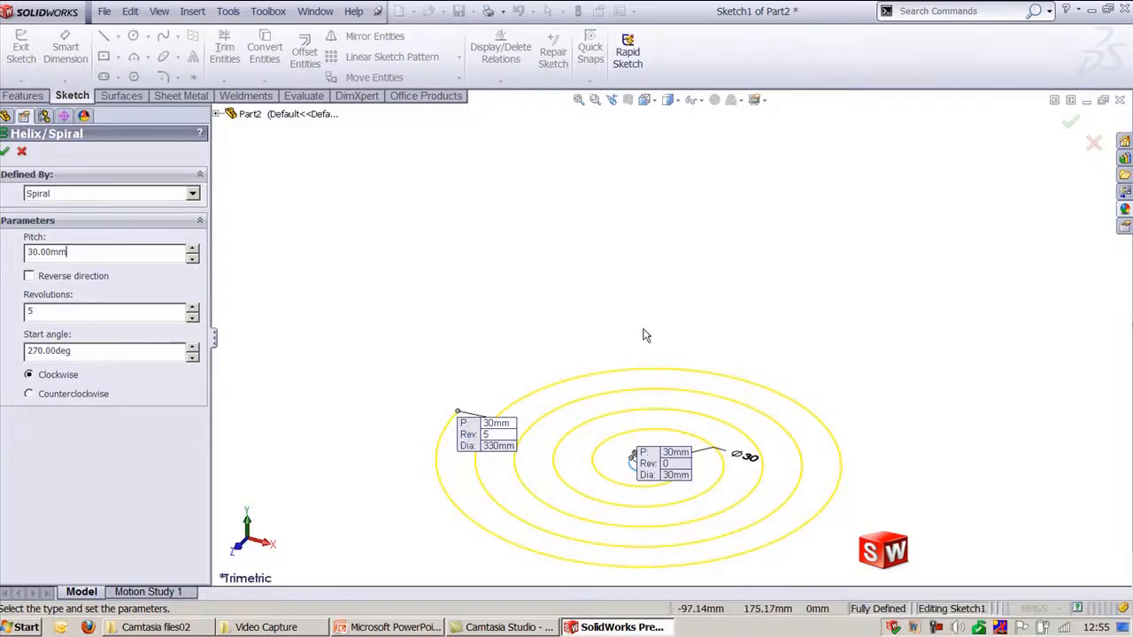
- Examine how the flat spiral starts on the 30 mm circle, moving its start callout clear of the curve's beginning
middle_click_drag(646, 336, 643, 387)
scroll(661, 478, "down", 3)
middle_click_drag(661, 453, 827, 116, "ctrl")
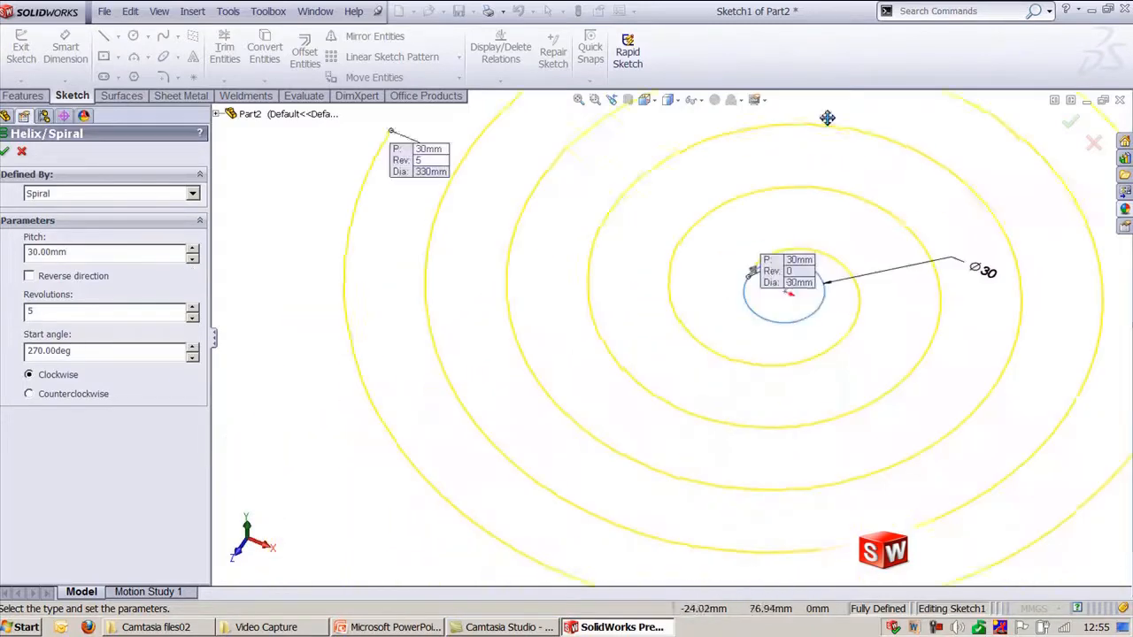
scroll(803, 286, "down", 3)
scroll(804, 286, "down", 2)
middle_click_drag(742, 281, 453, 458, "ctrl")
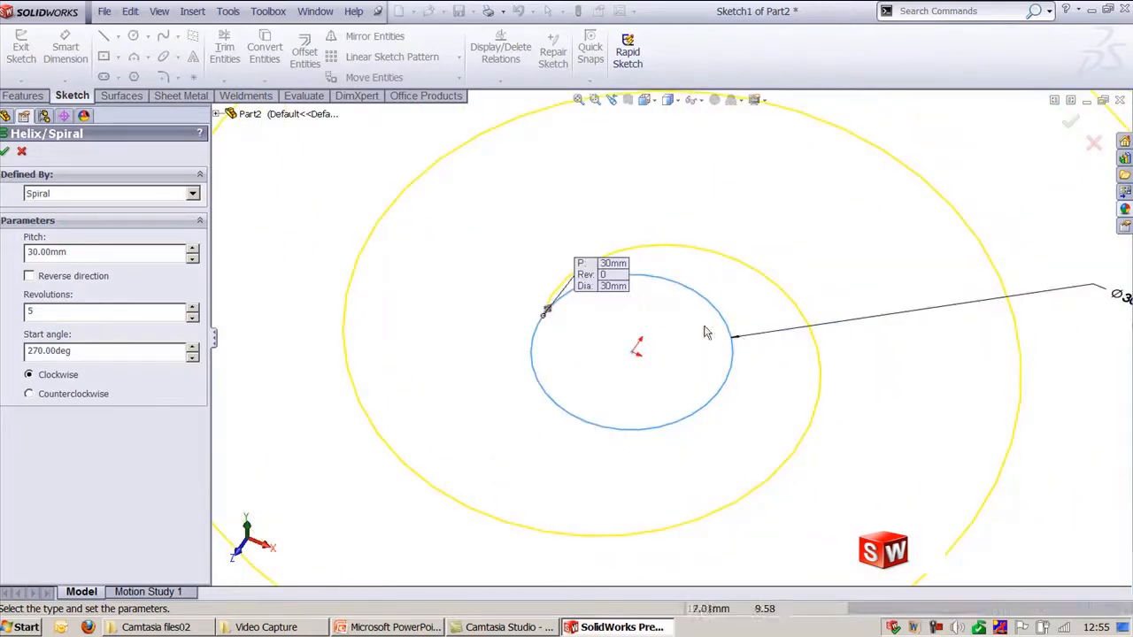
left_click_drag(606, 290, 692, 416)
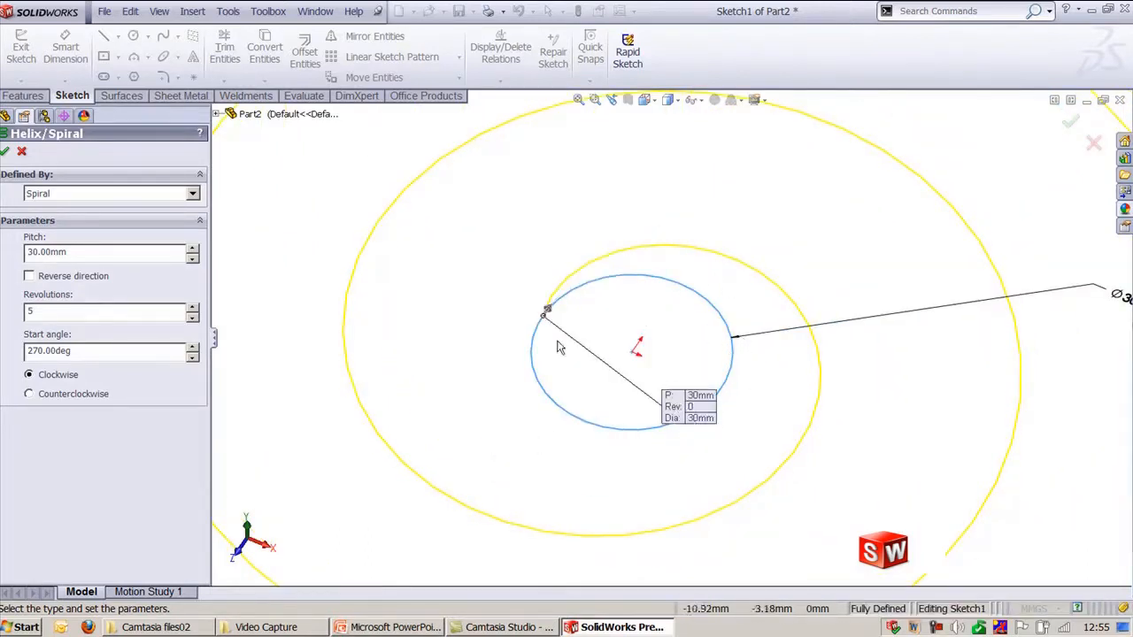
scroll(559, 351, "up", 3)
scroll(620, 354, "down", 5)
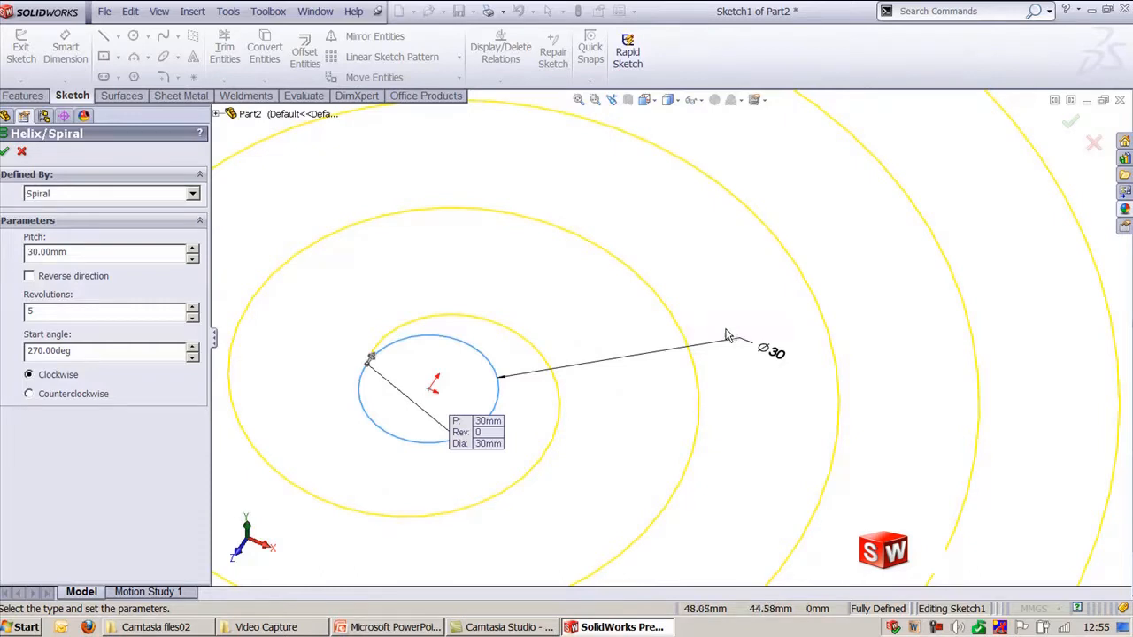
scroll(708, 328, "up", 4)
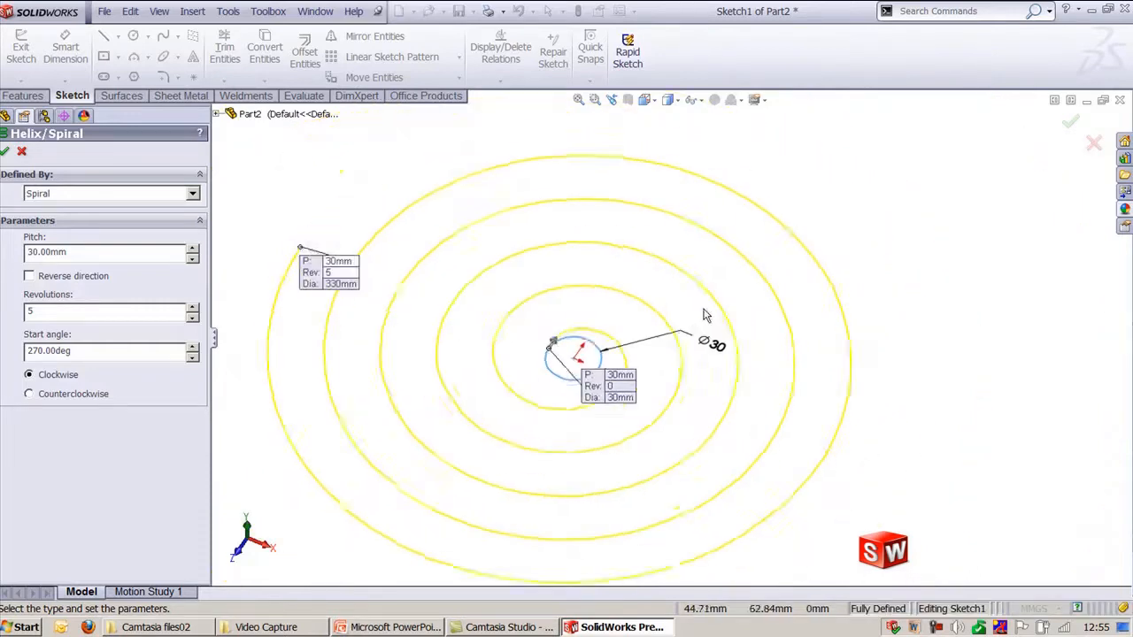
- Create the flat spiral with a 30 mm pitch and 5 revolutions, and undo it
left_click(5, 151)
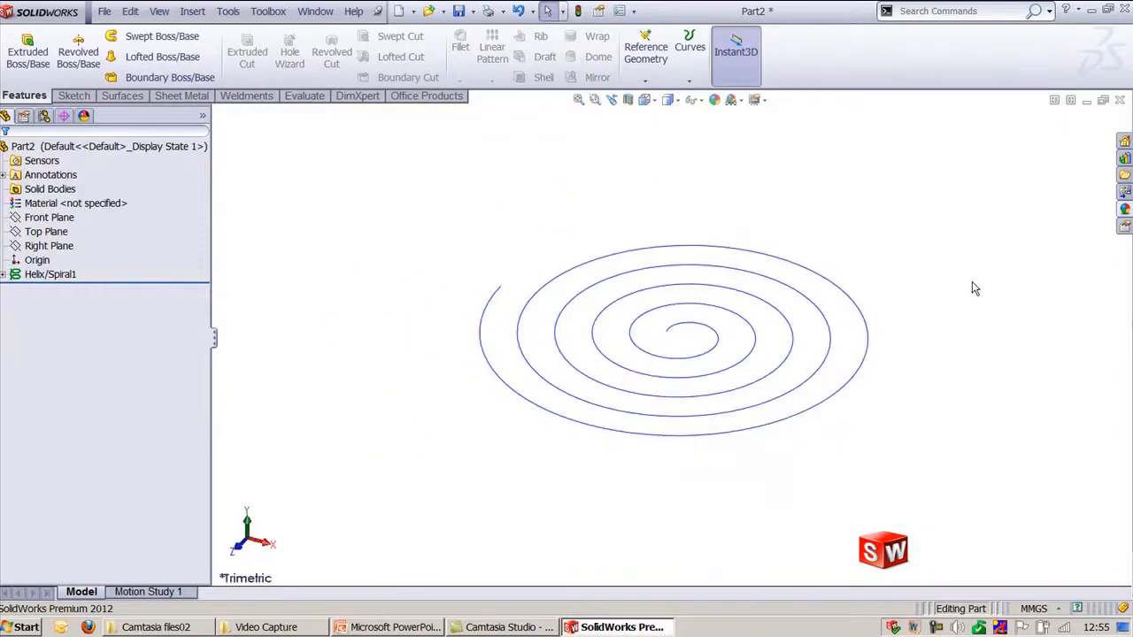
left_click(668, 268)
key("ctrl+z")
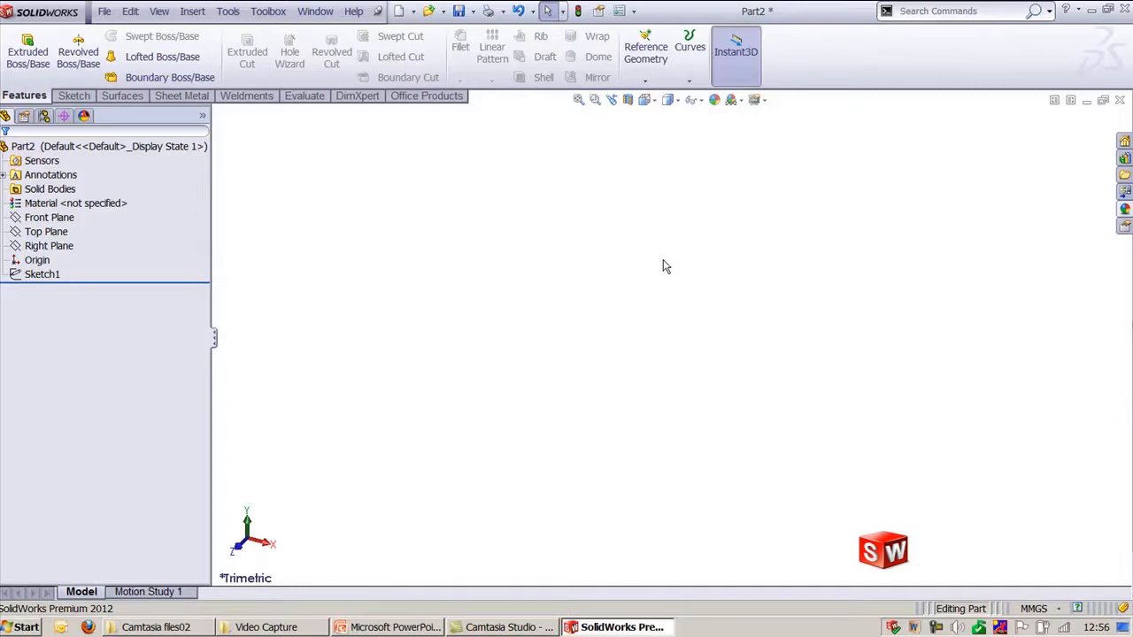
- Start a curve through XYZ points with its first point at X 0, Y 0, Z 0 mm
left_click(691, 81)
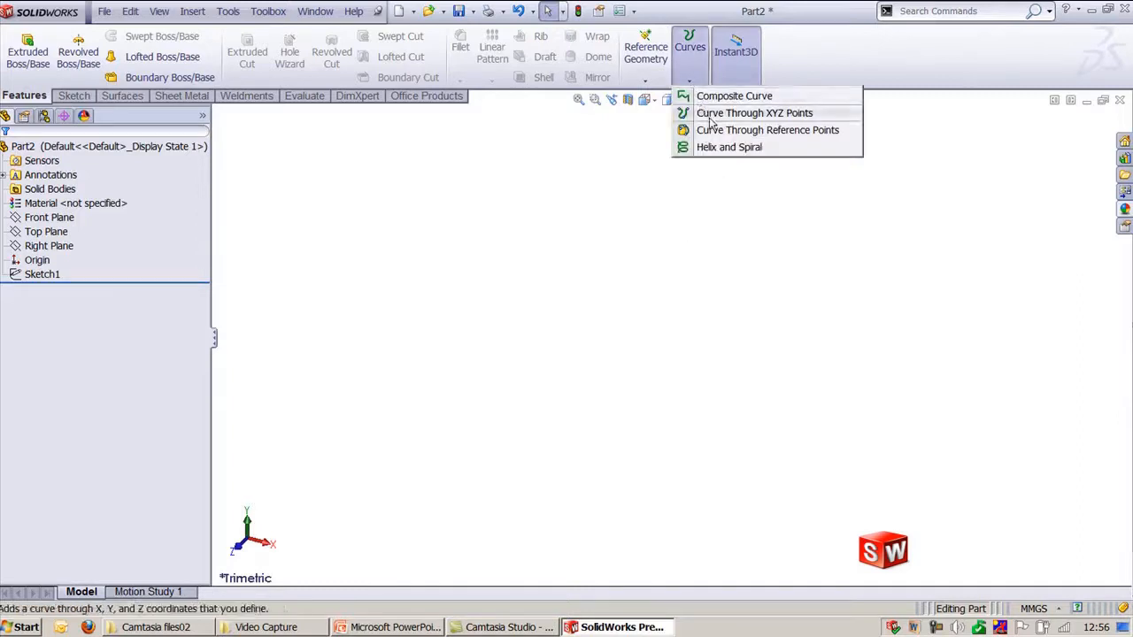
left_click(713, 115)
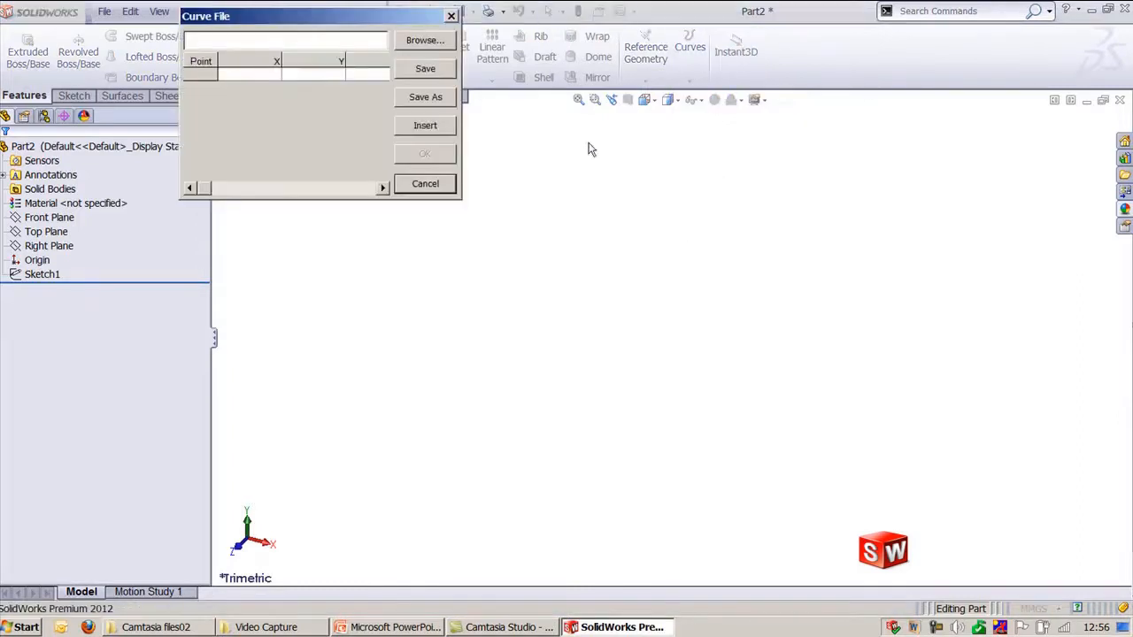
left_click_drag(324, 20, 433, 119)
left_click(350, 175)
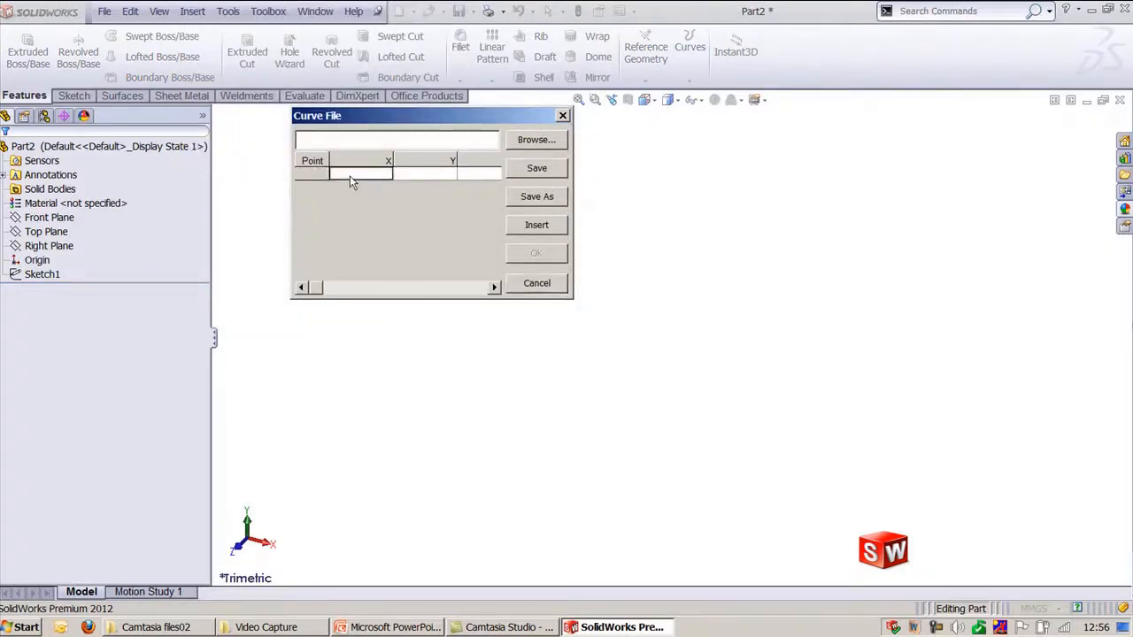
left_click(350, 175)
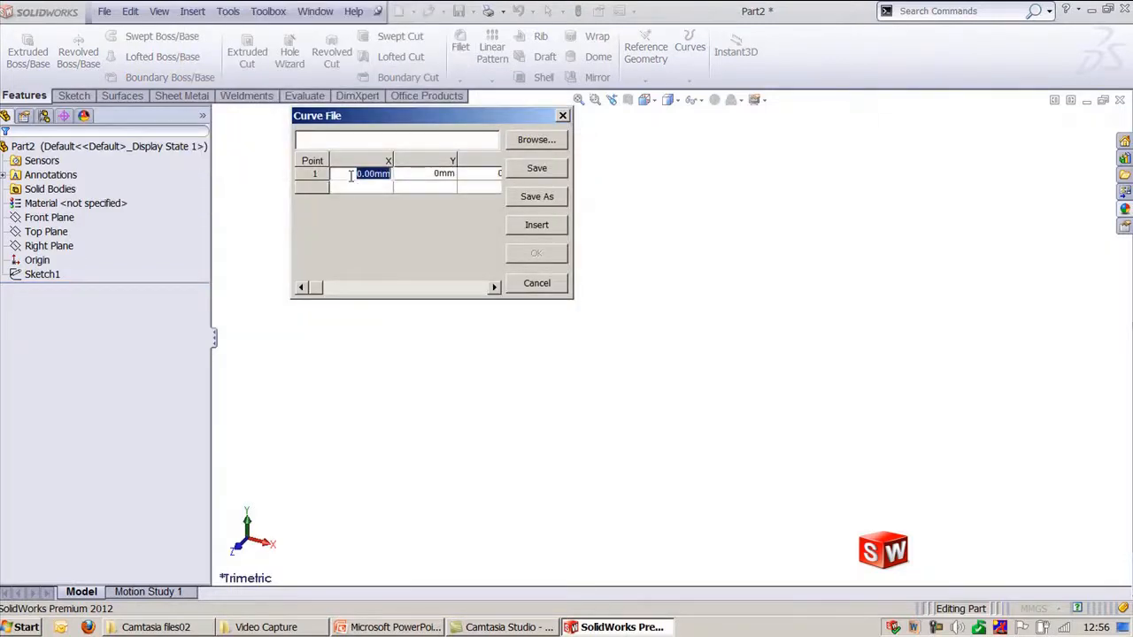
- Add a second curve point at X 20 mm, Y 30 mm, Z 50 mm
left_click(348, 188)
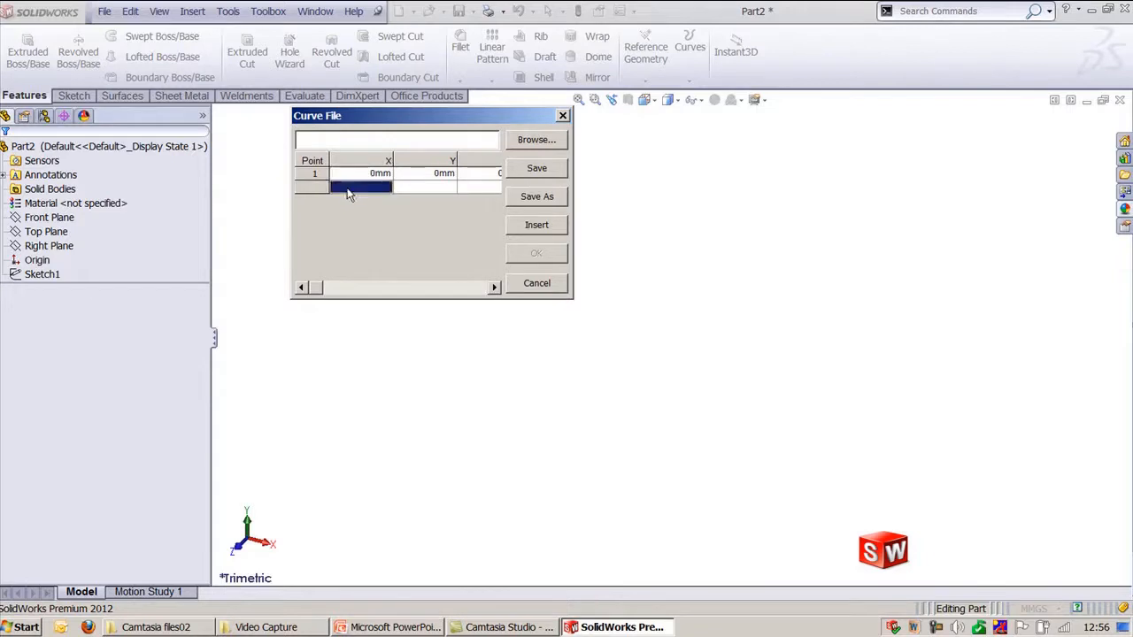
type("30")
key("Tab")
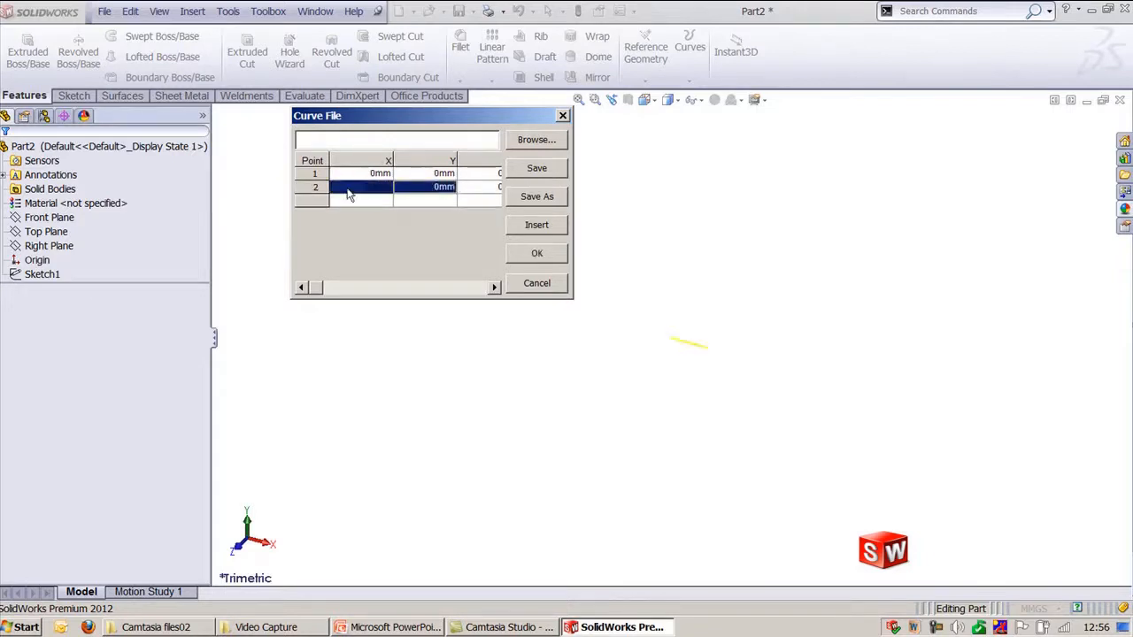
type("30")
key("Tab")
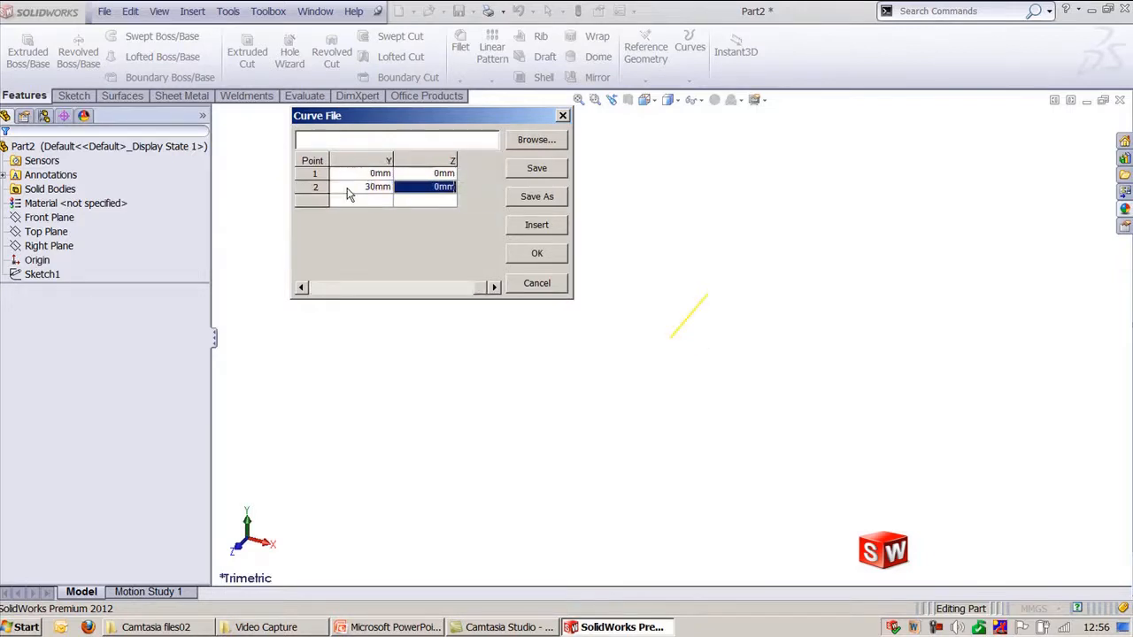
type("50")
key("Return")
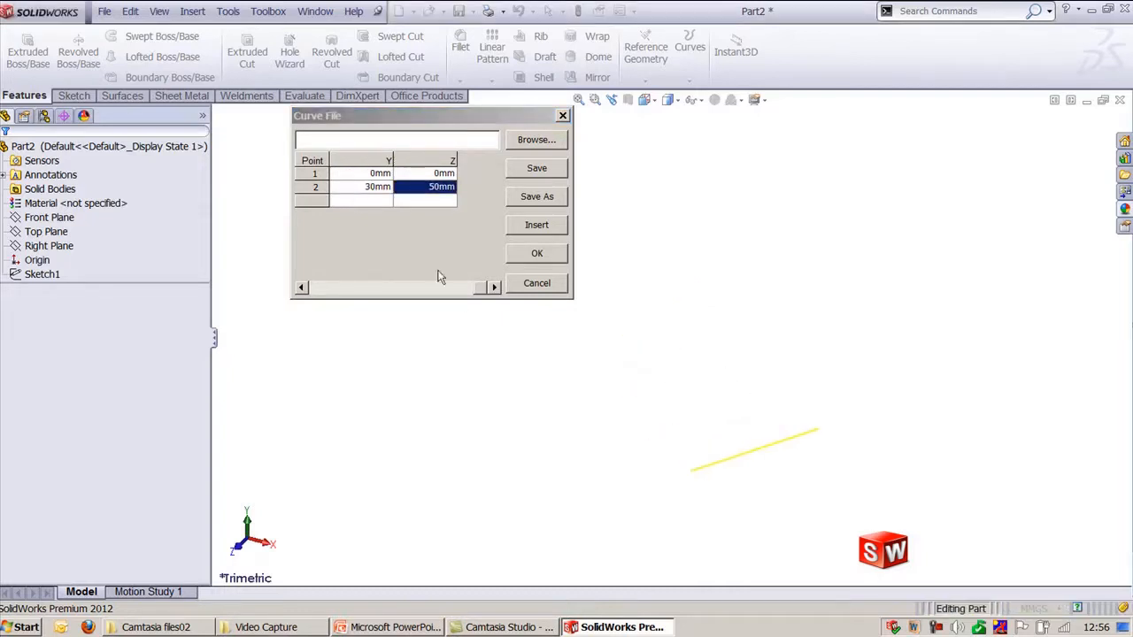
- Add a third curve point at X 5 mm, Y 10 mm, Z 80 mm
left_click_drag(487, 291, 348, 306)
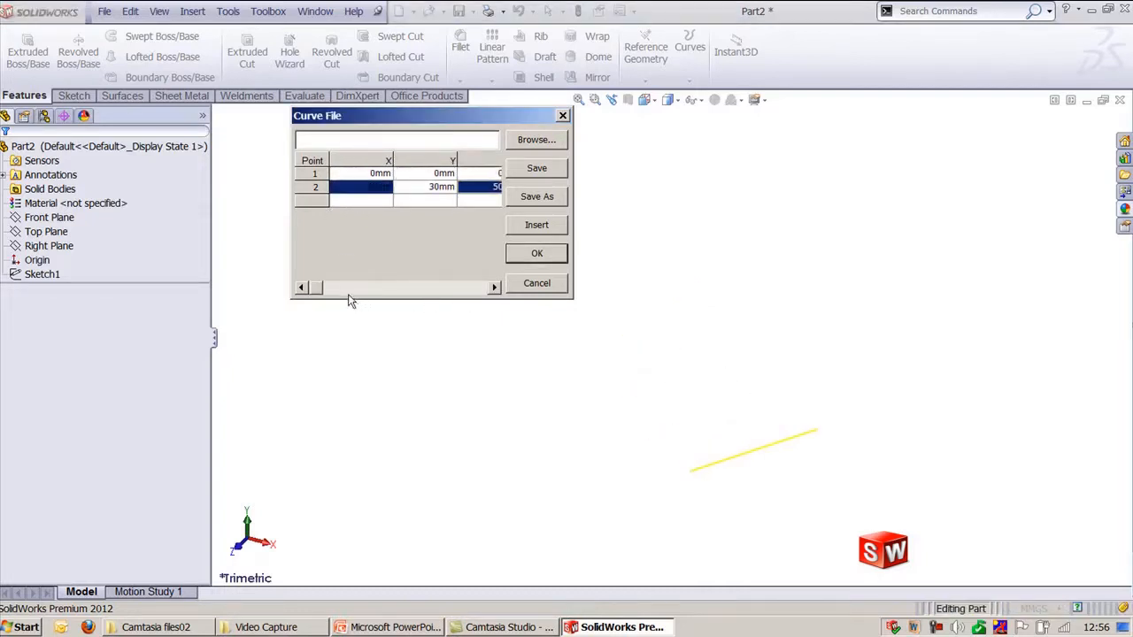
left_click(379, 201)
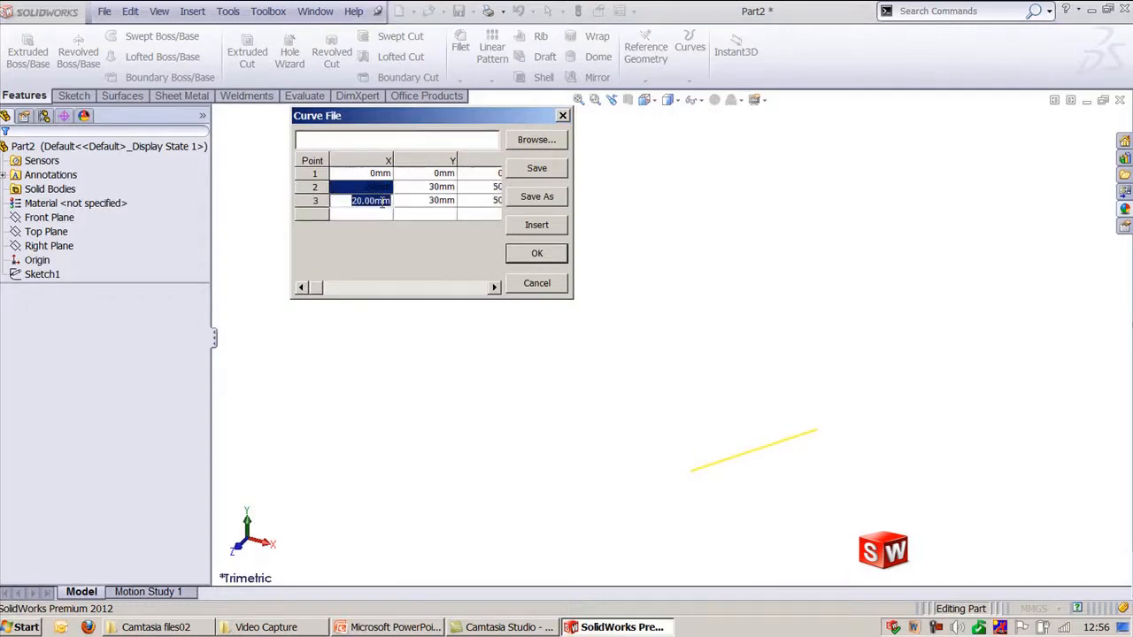
type("5")
key("Tab")
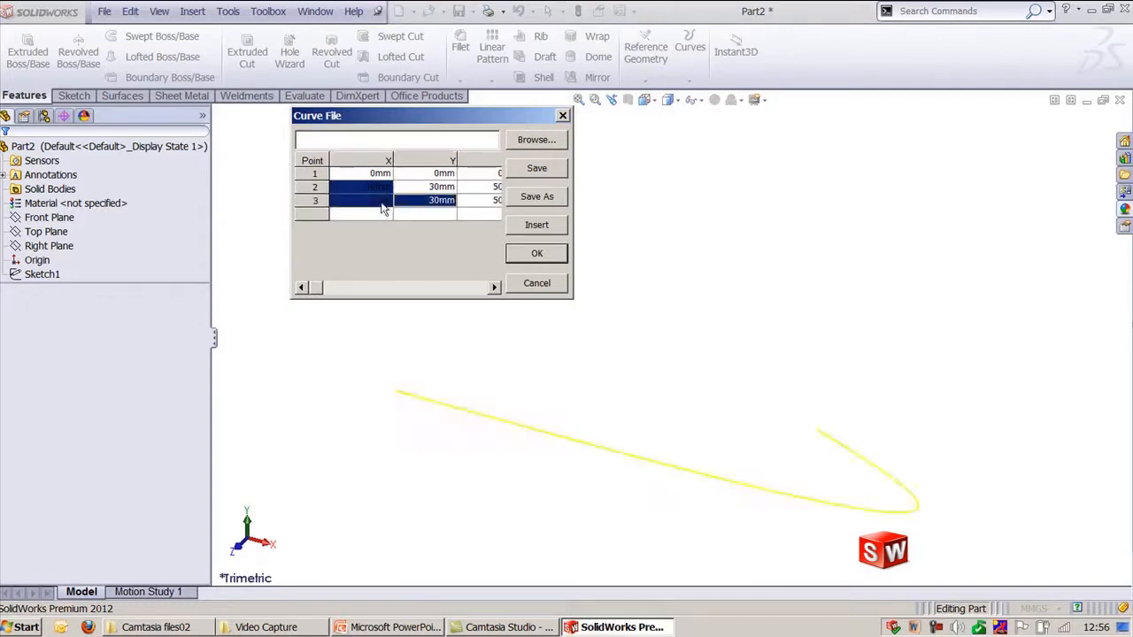
type("10")
key("Tab")
type("80")
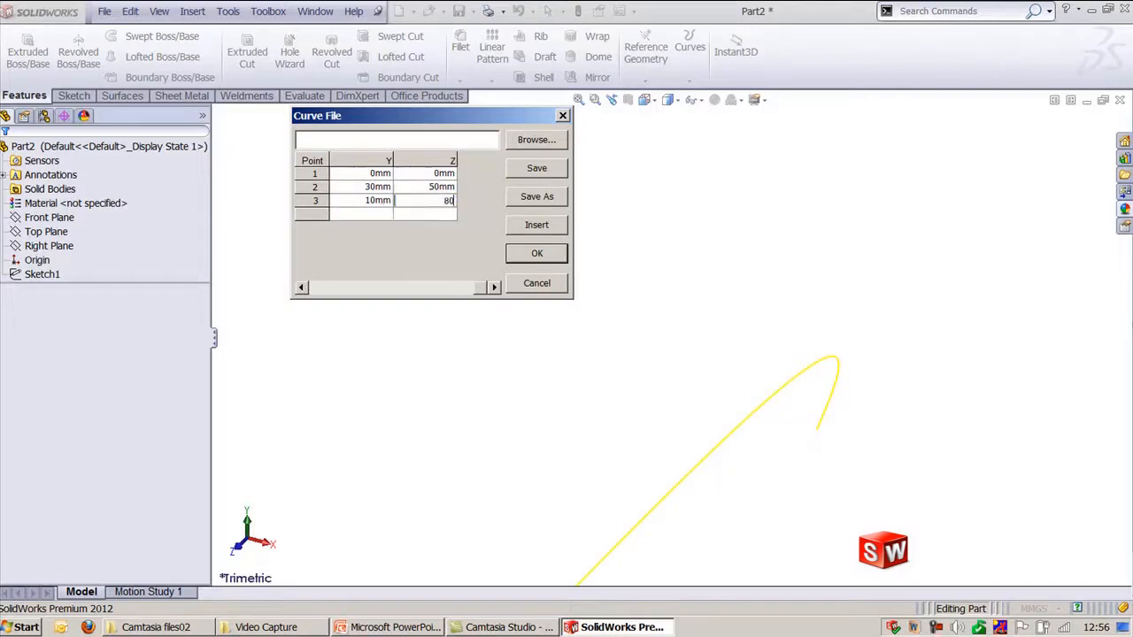
key("Return")
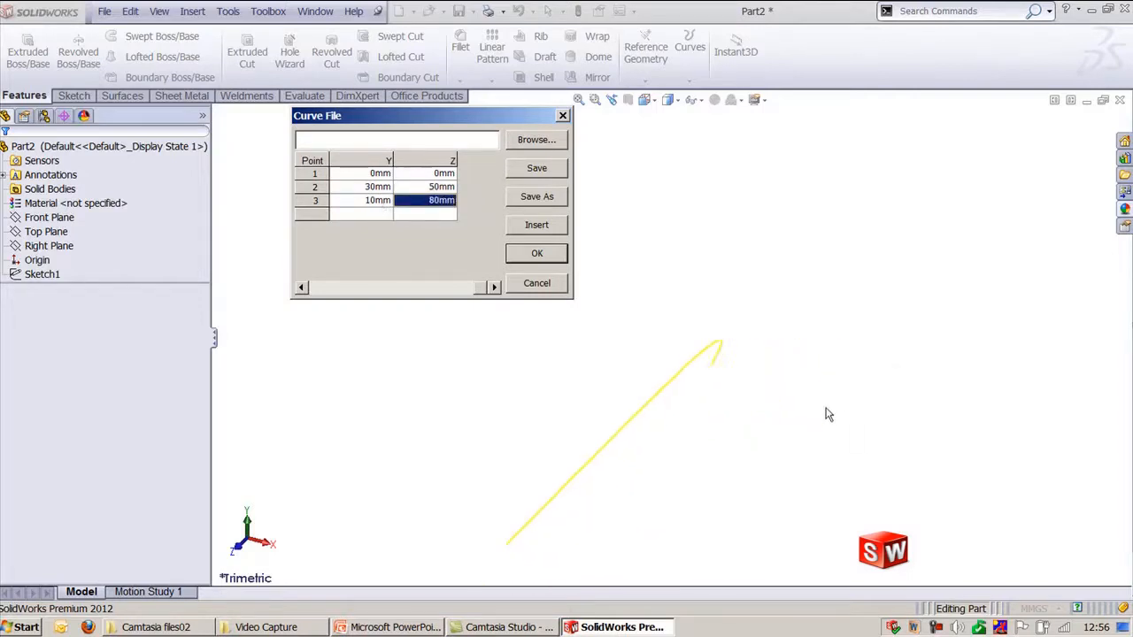
- Check which file types can be imported as curve points, comparing Text Files (*.txt) with Curves (*.sldcrv), without loading a file
middle_click_drag(682, 445, 782, 440, "ctrl")
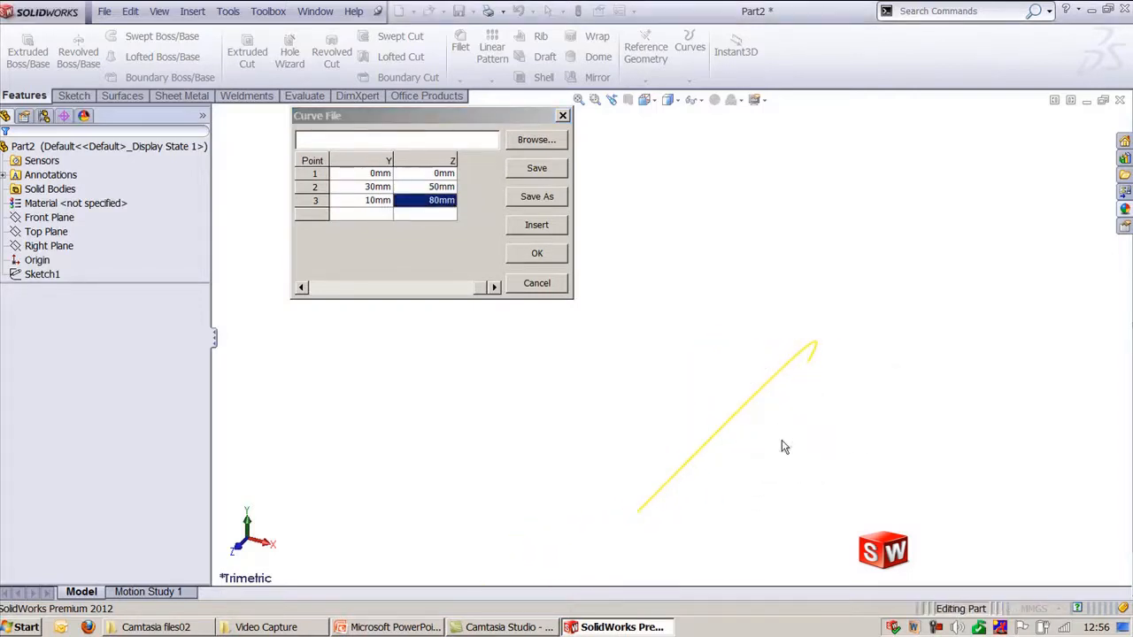
left_click_drag(507, 119, 511, 176)
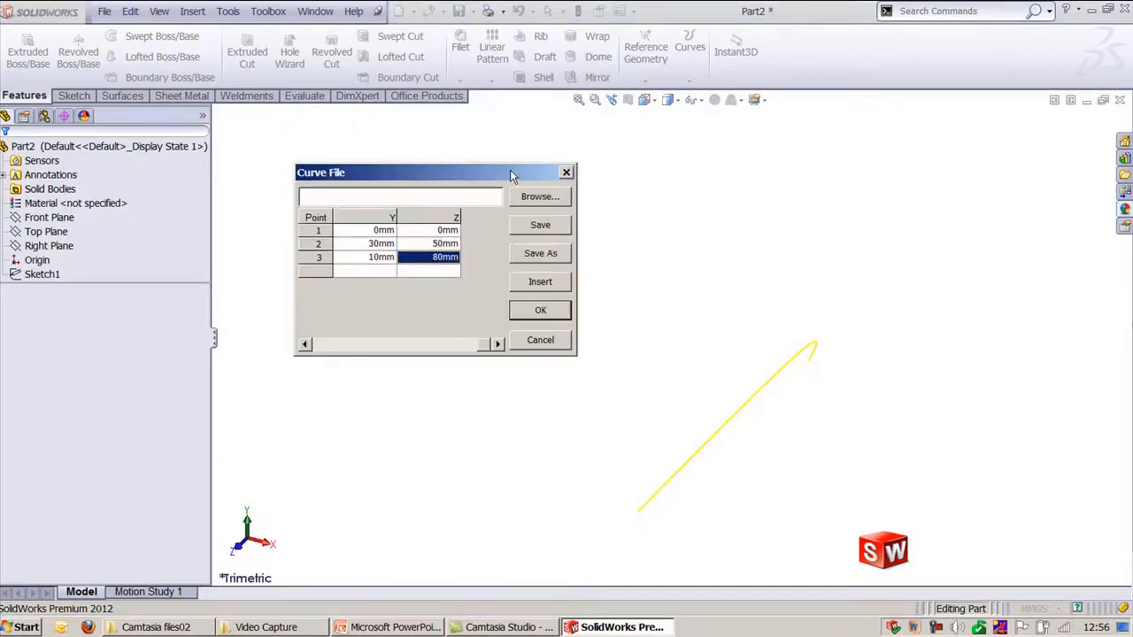
left_click(539, 200)
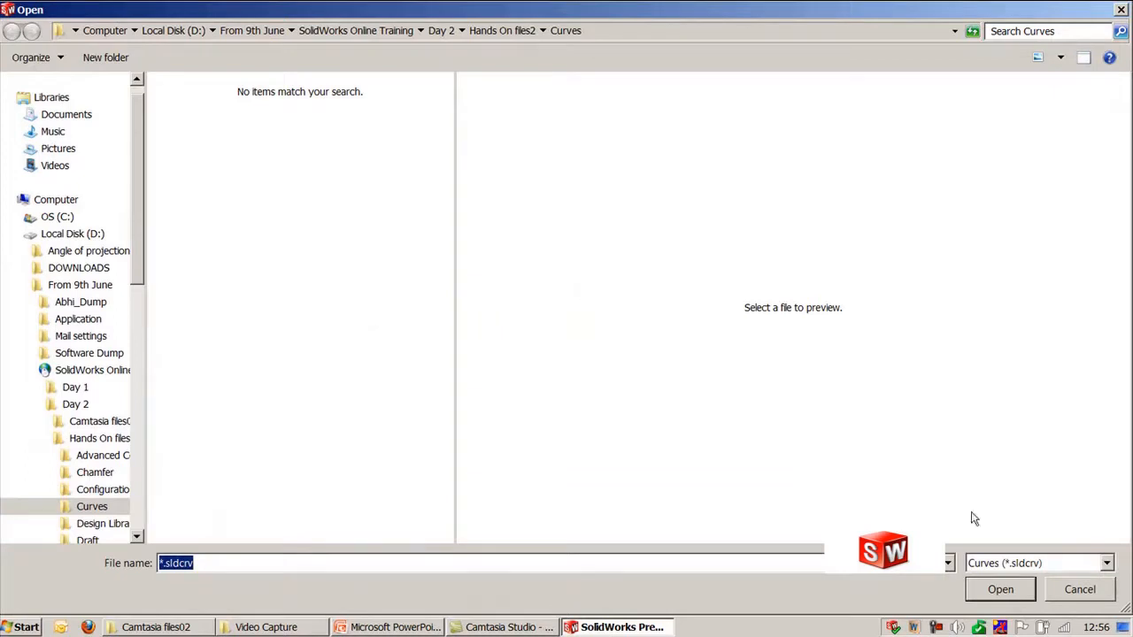
left_click(1022, 565)
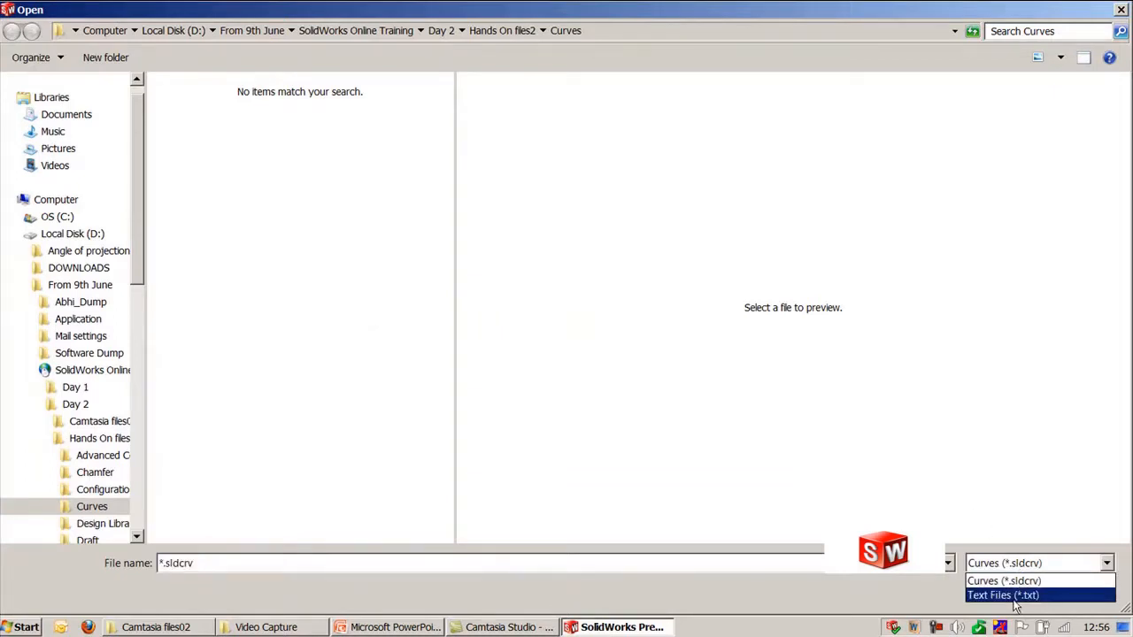
left_click(1009, 596)
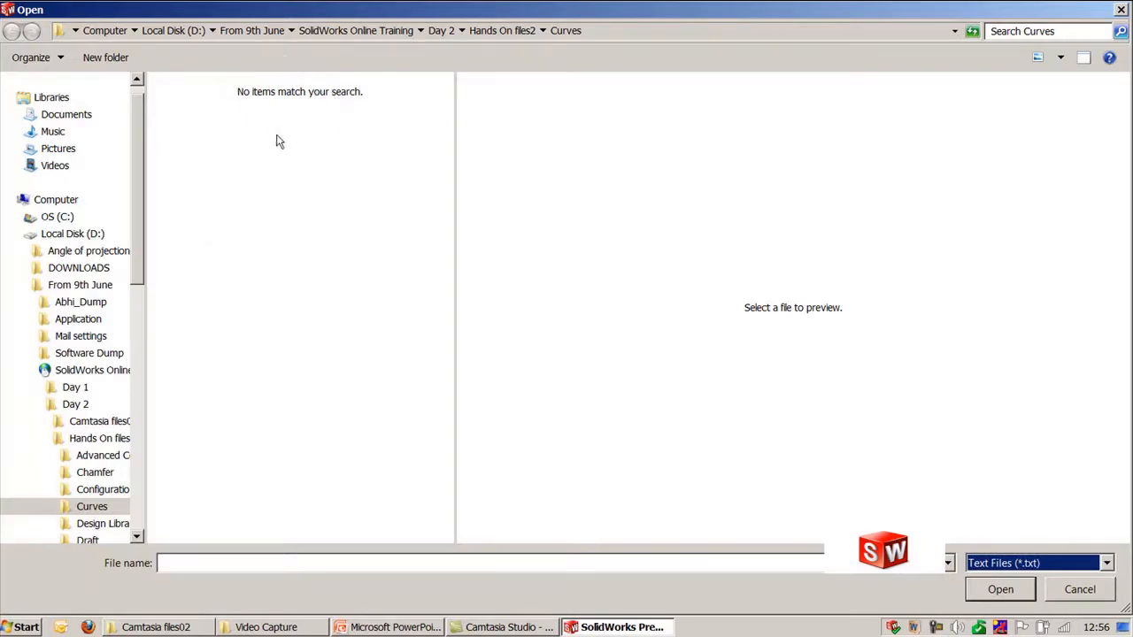
left_click(1066, 565)
left_click(1043, 578)
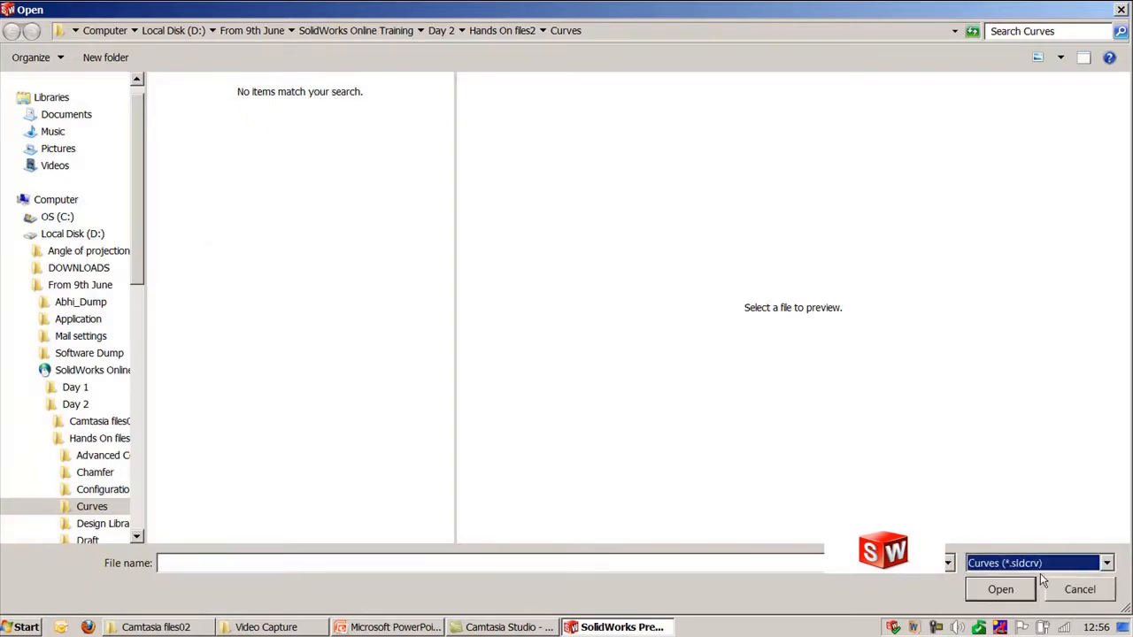
left_click(1077, 591)
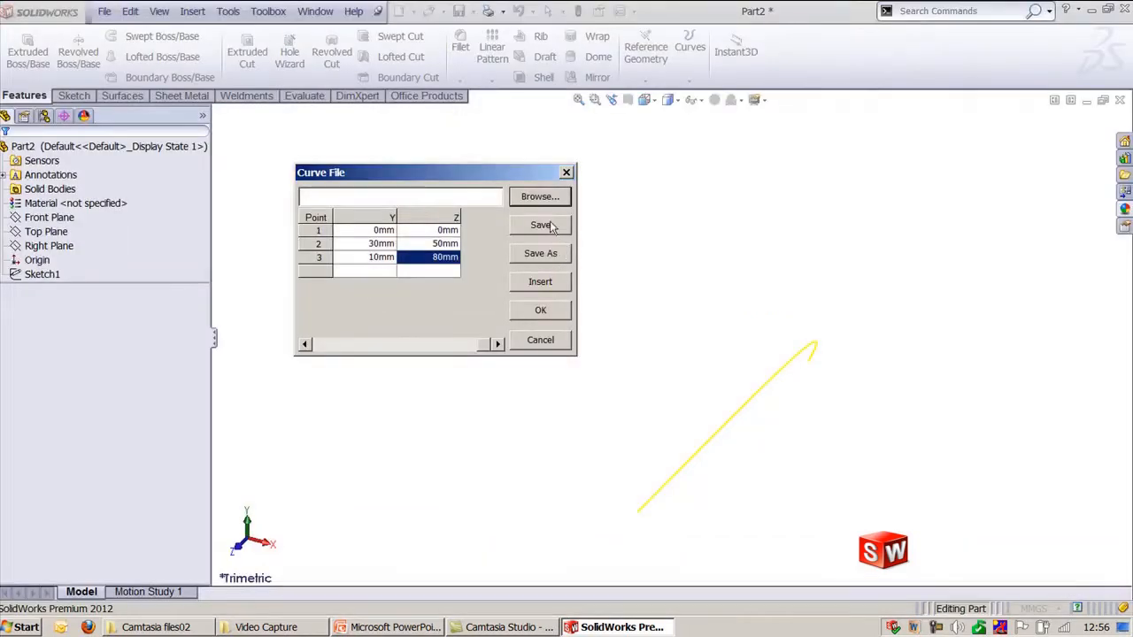
left_click(543, 198)
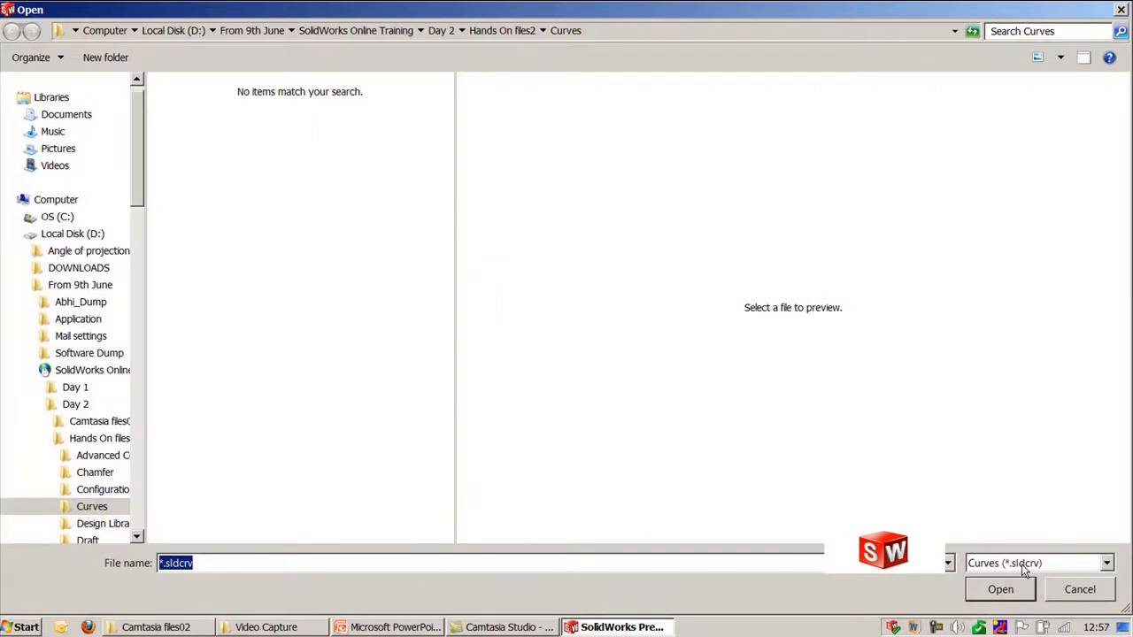
left_click(1078, 589)
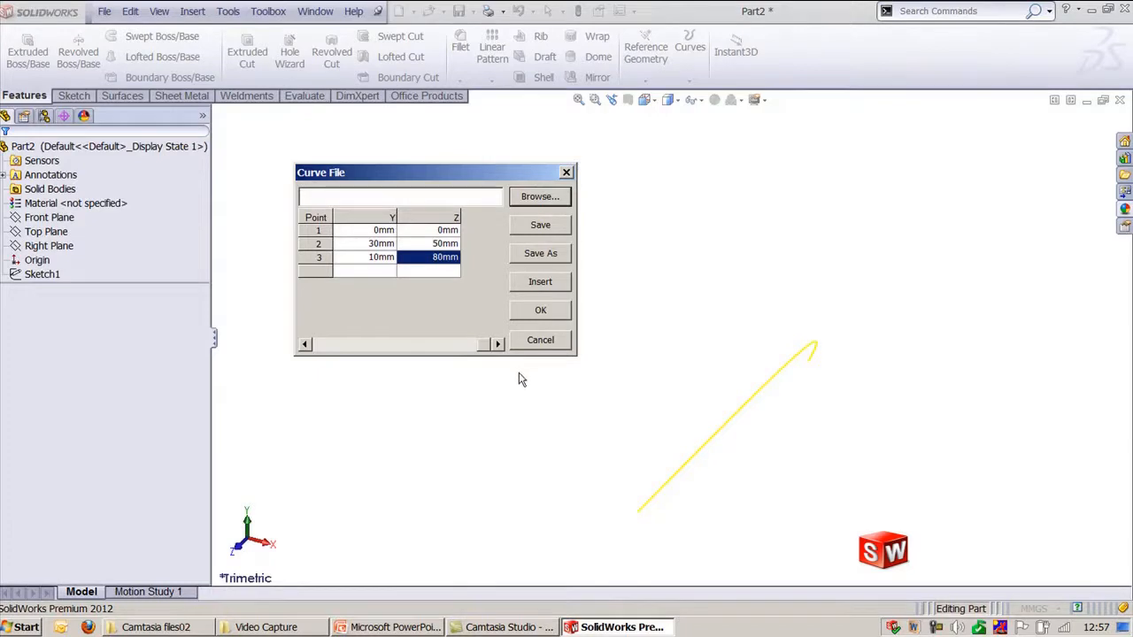
- Create the curve from the three entered XYZ points
left_click(537, 312)
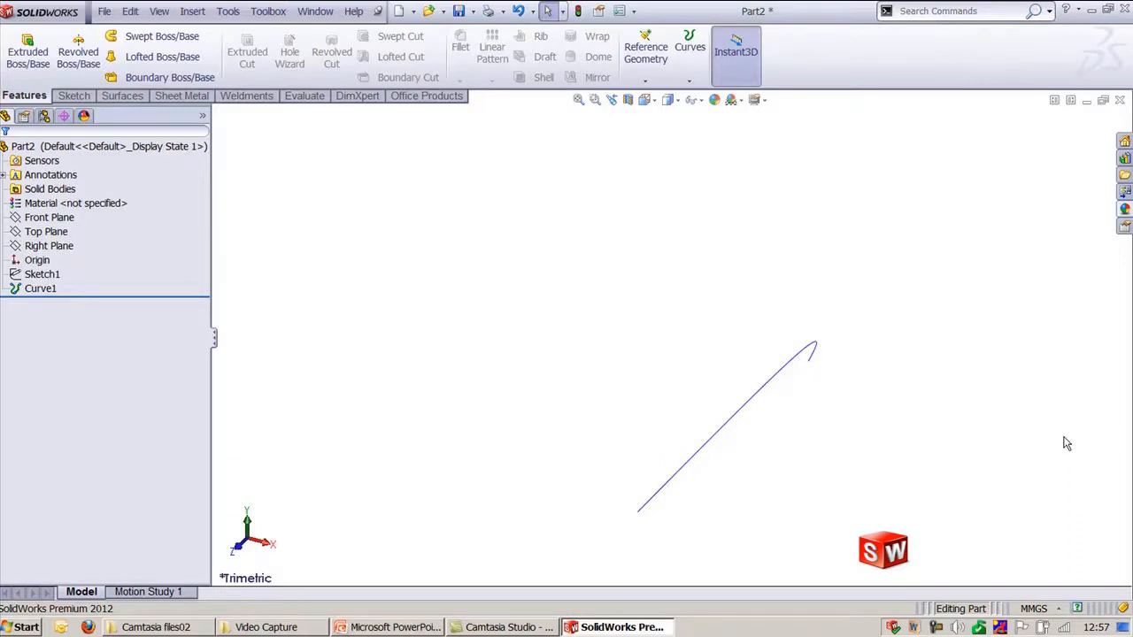
left_click(689, 81)
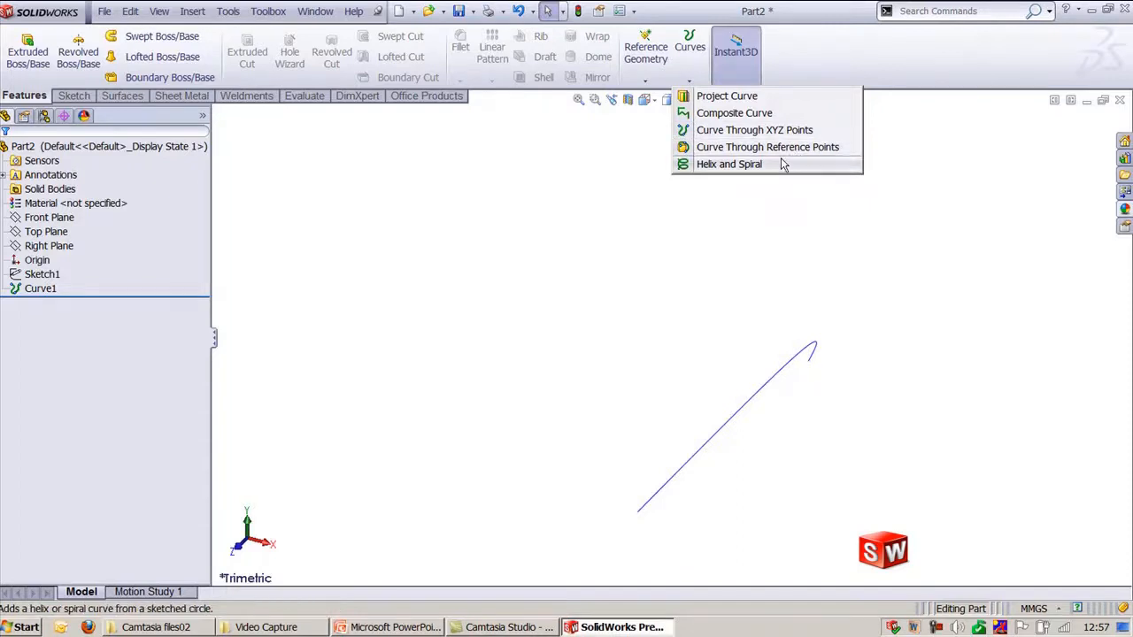
left_click(974, 341)
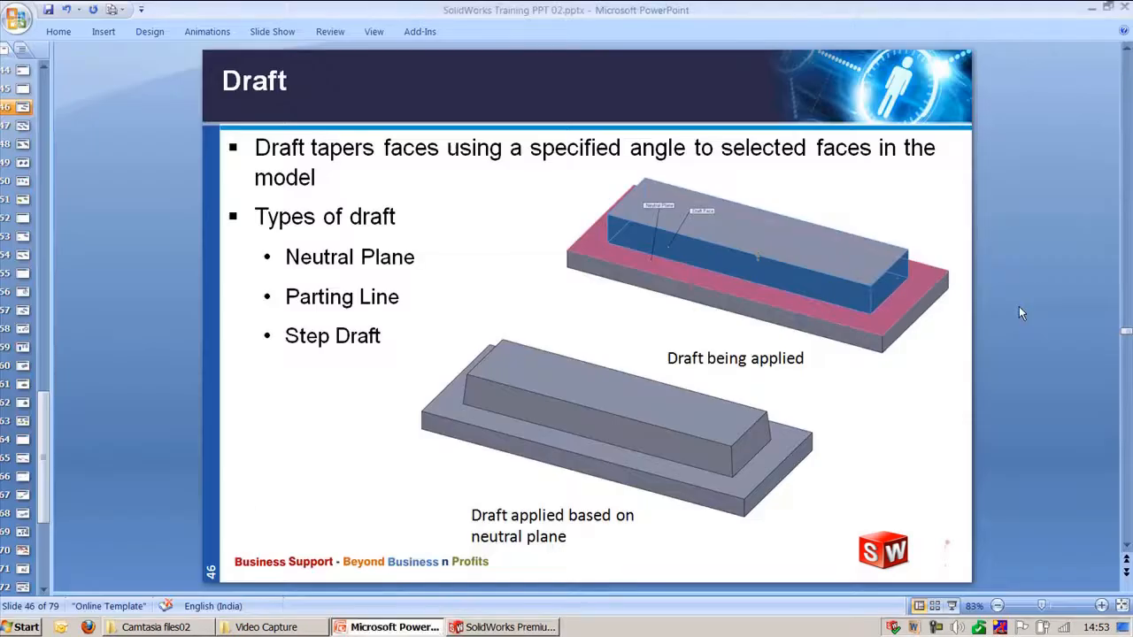
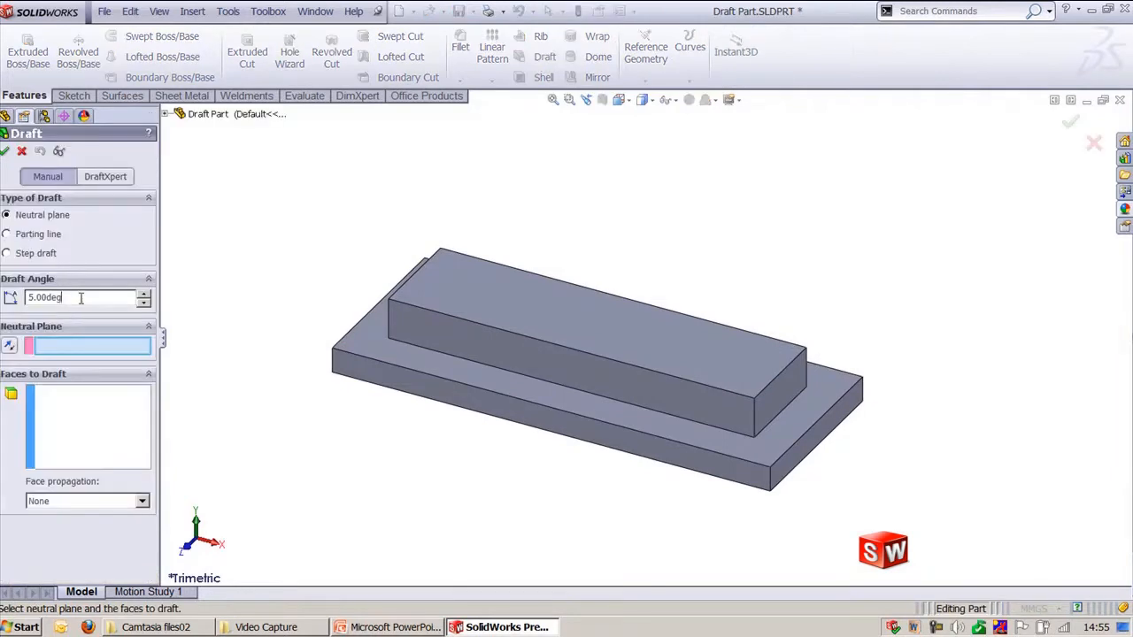
- Set the top face of the base plate as the draft's neutral plane and move its callout closer to the block
left_click(368, 352)
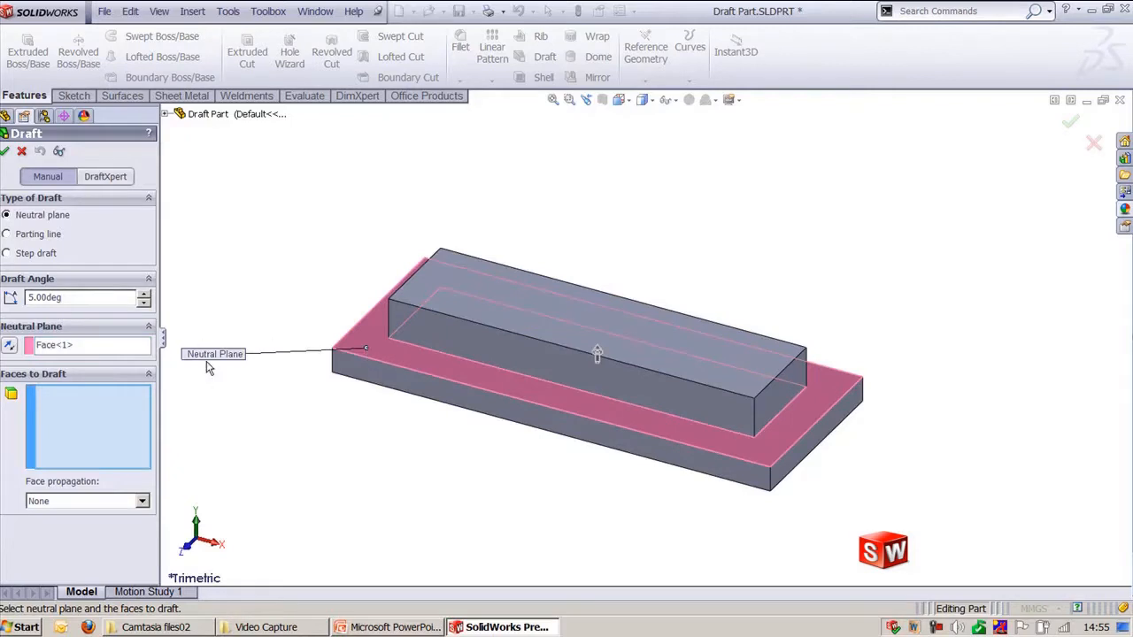
left_click_drag(206, 363, 302, 278)
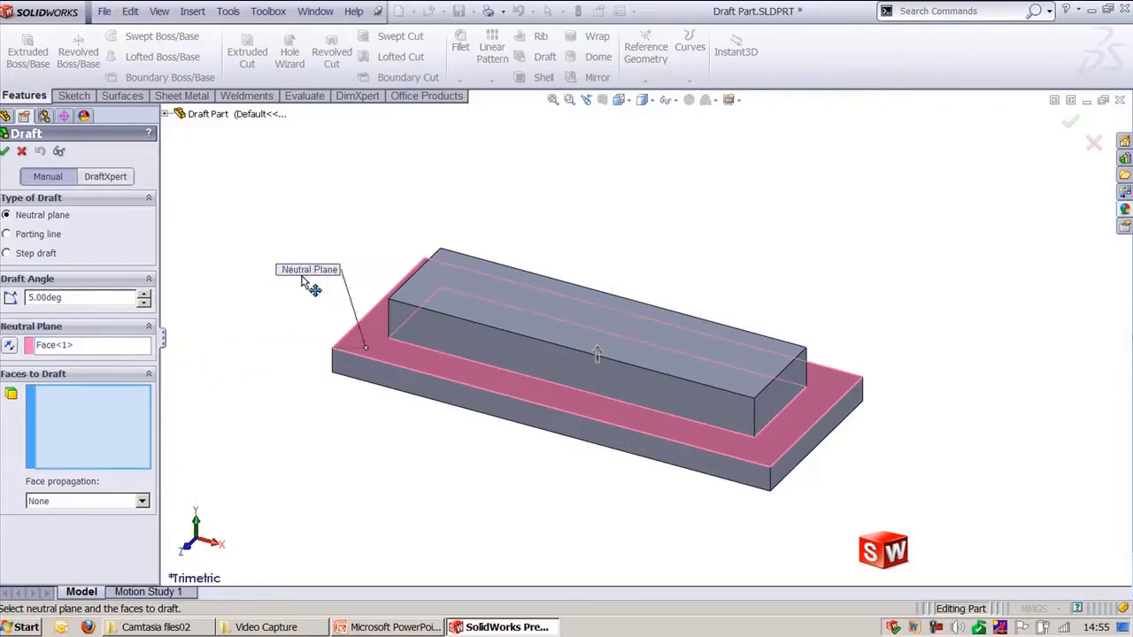
- Draft the upper block's long front face from the base plate's top face at 5 degrees and create the feature
left_click(531, 359)
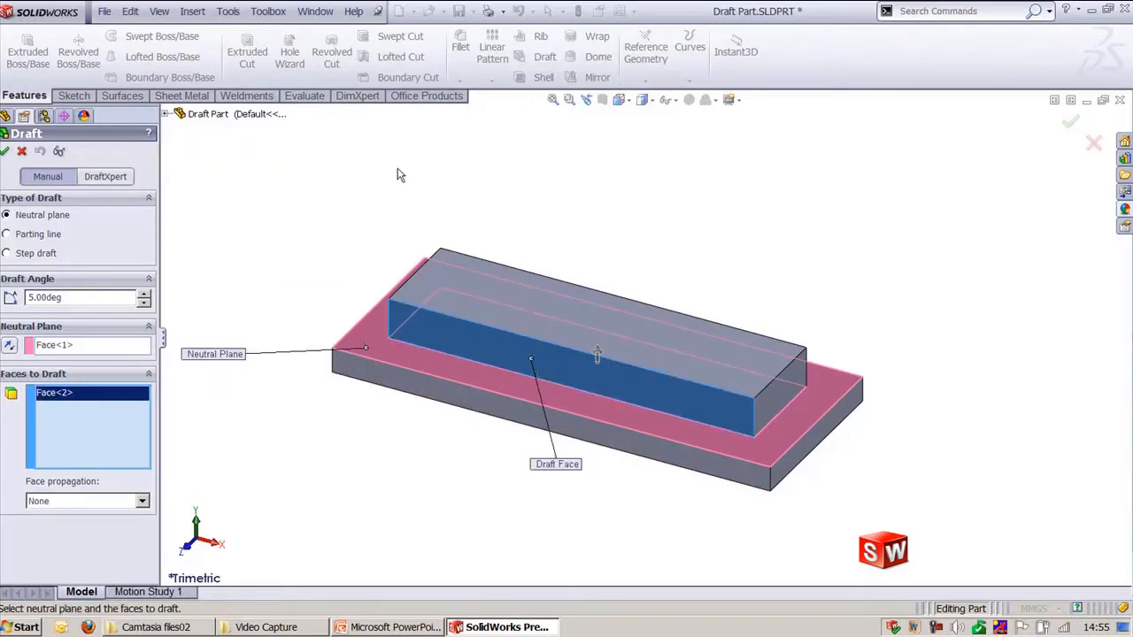
left_click(4, 150)
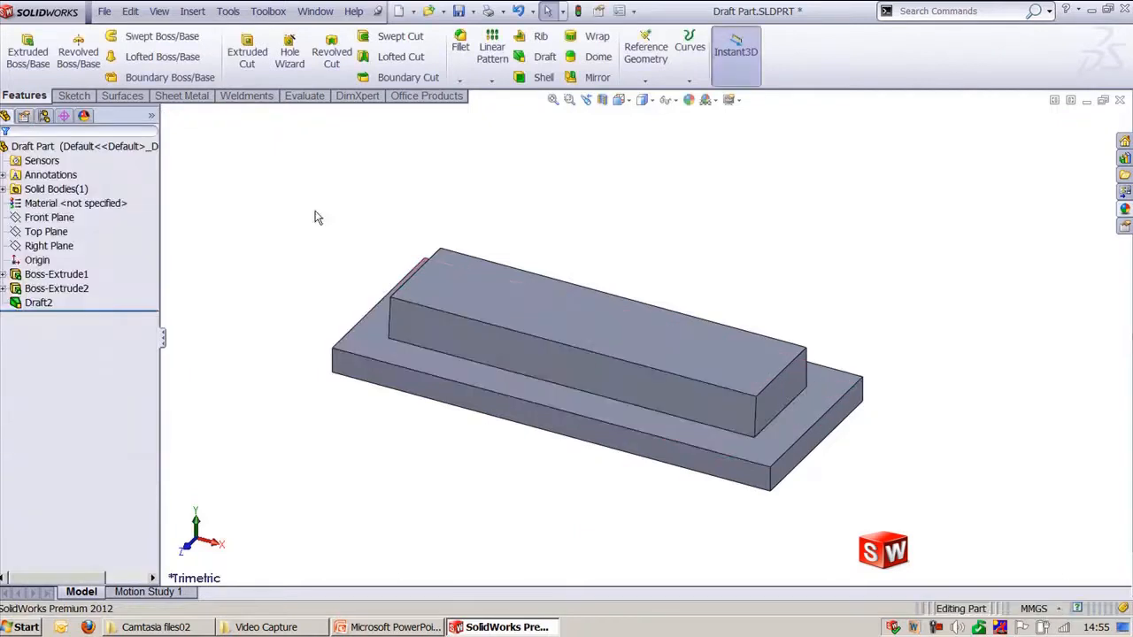
middle_click_drag(978, 416, 928, 374)
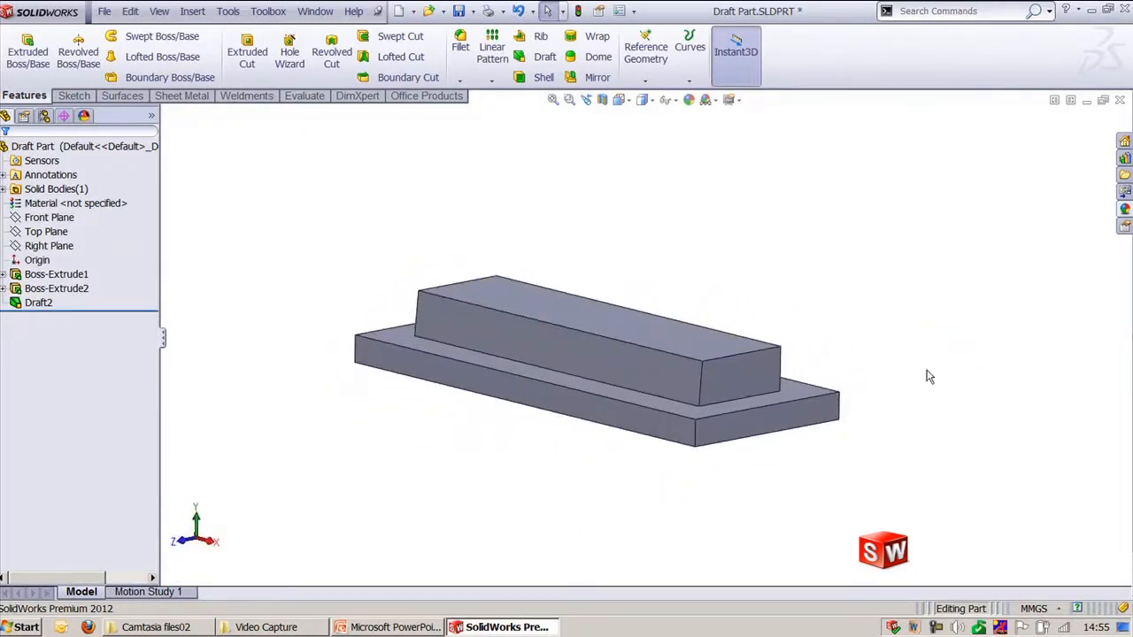
- Edit the draft to clear its selected face and use Inner Faces propagation, and check the resulting taper from the front
left_click(44, 306)
left_click(78, 280)
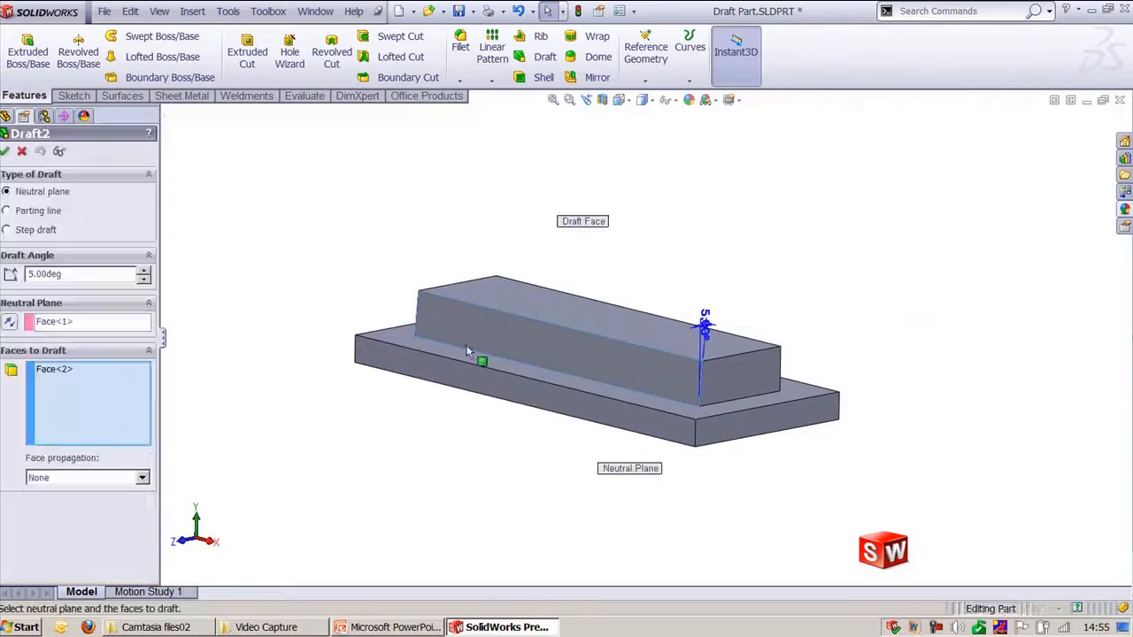
middle_click_drag(280, 320, 276, 354)
right_click(89, 392)
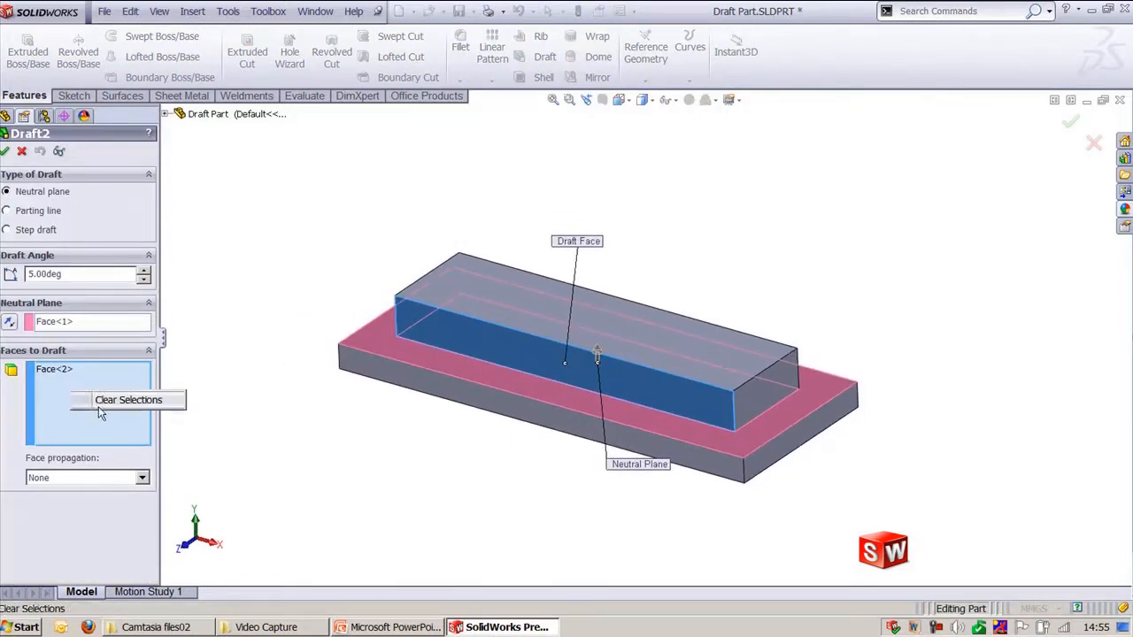
left_click(99, 400)
left_click(99, 478)
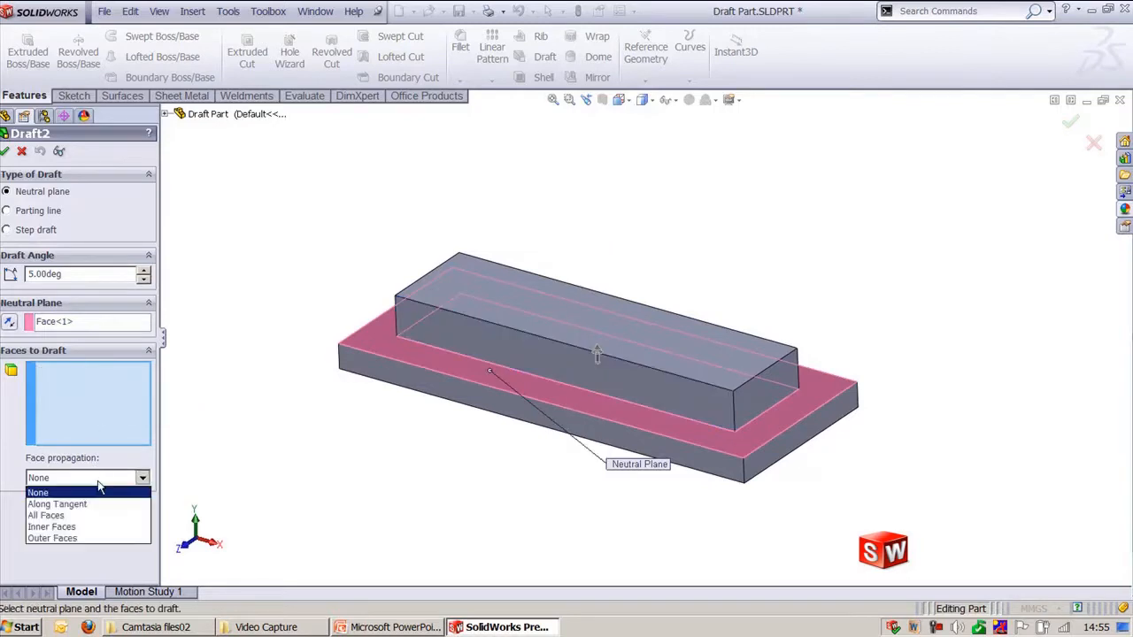
left_click(55, 526)
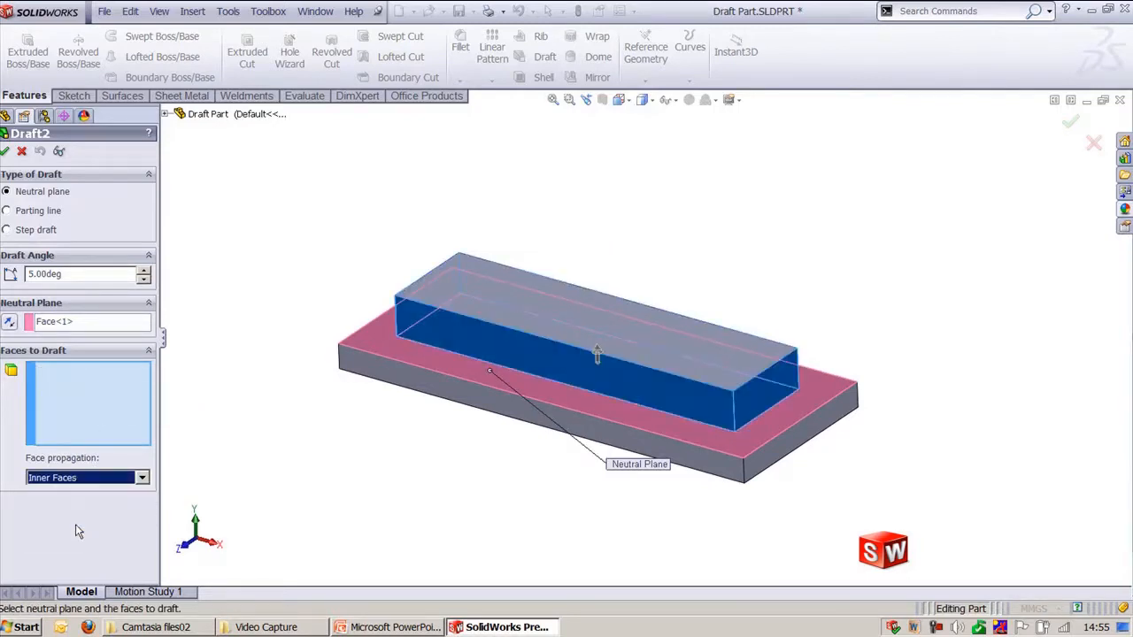
left_click(5, 150)
middle_click_drag(387, 470, 313, 413)
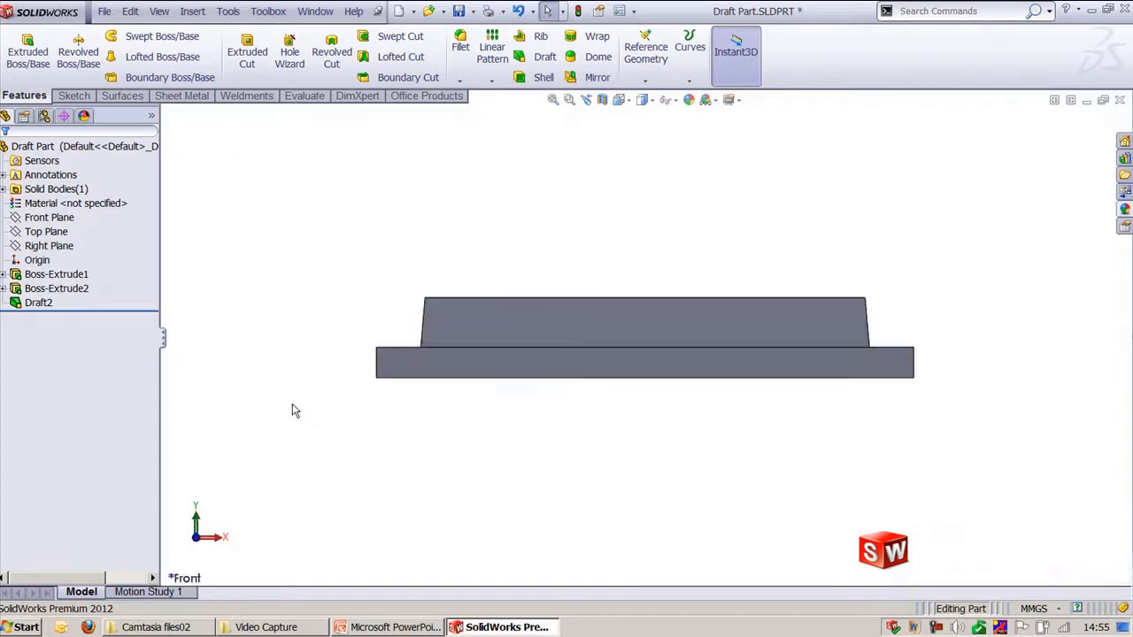
key("ctrl+1")
- Edit the draft again and change its face propagation to Outer Faces
left_click(38, 303)
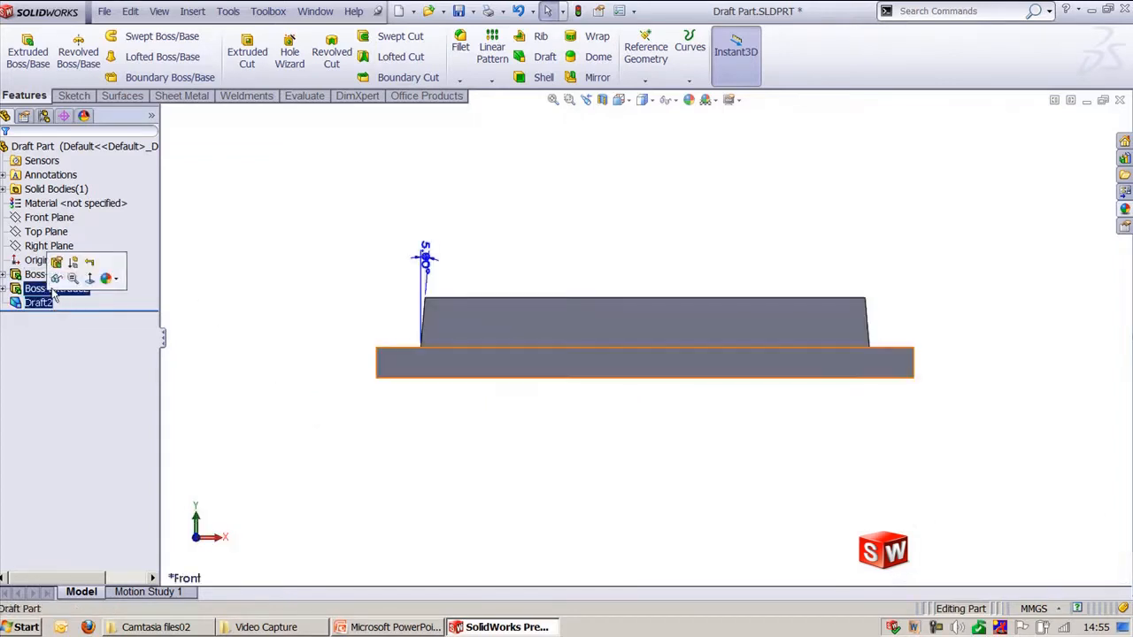
left_click(56, 277)
left_click(106, 477)
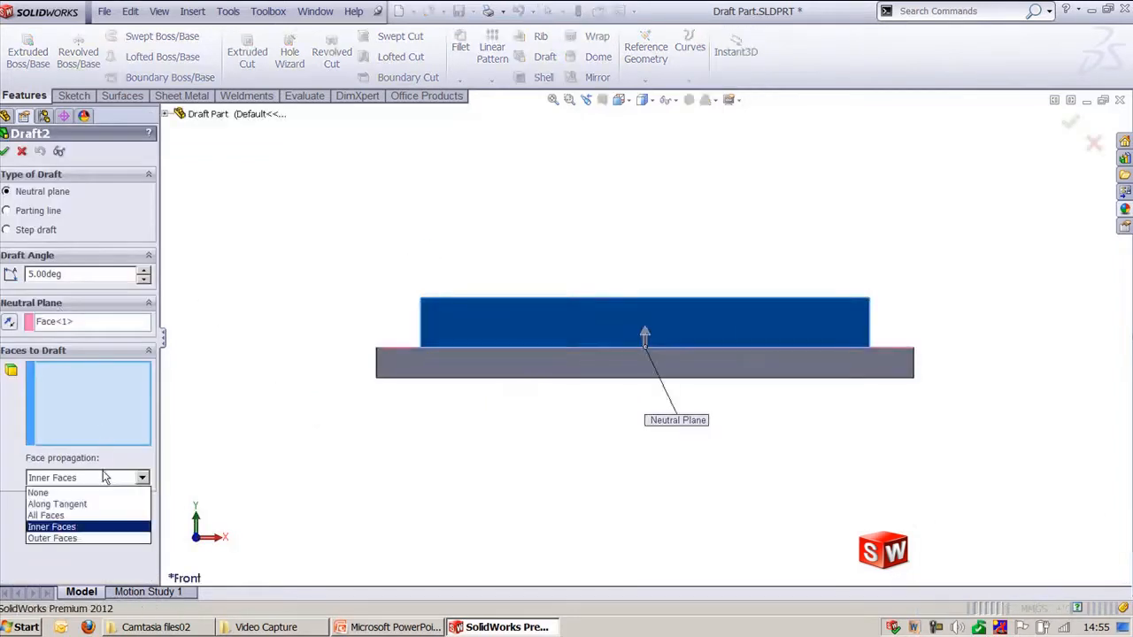
left_click(89, 541)
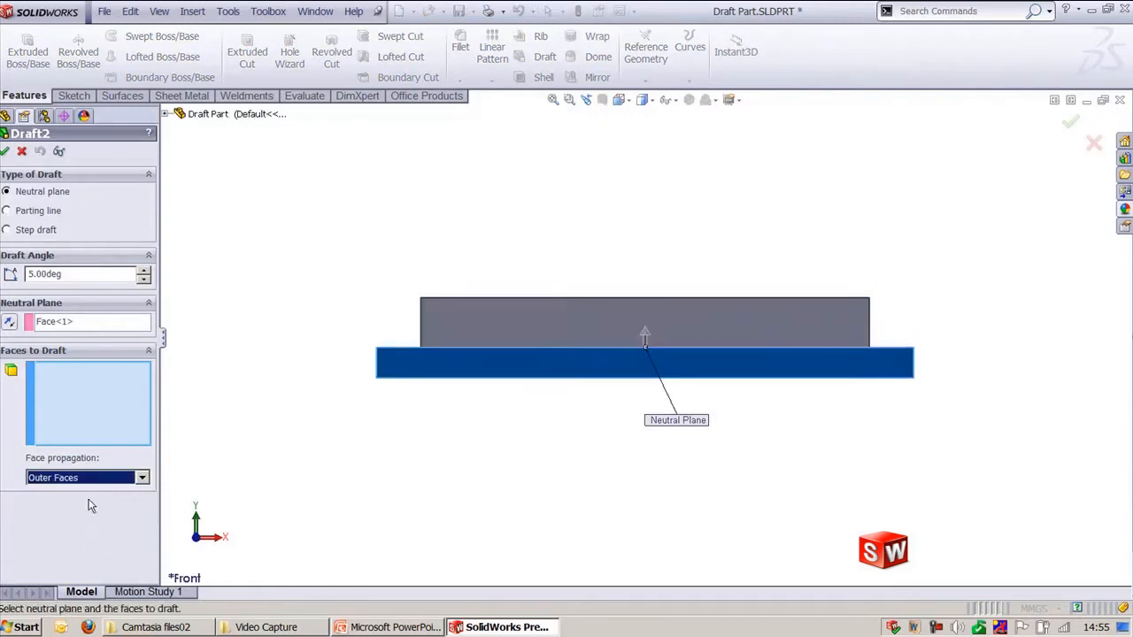
left_click(6, 150)
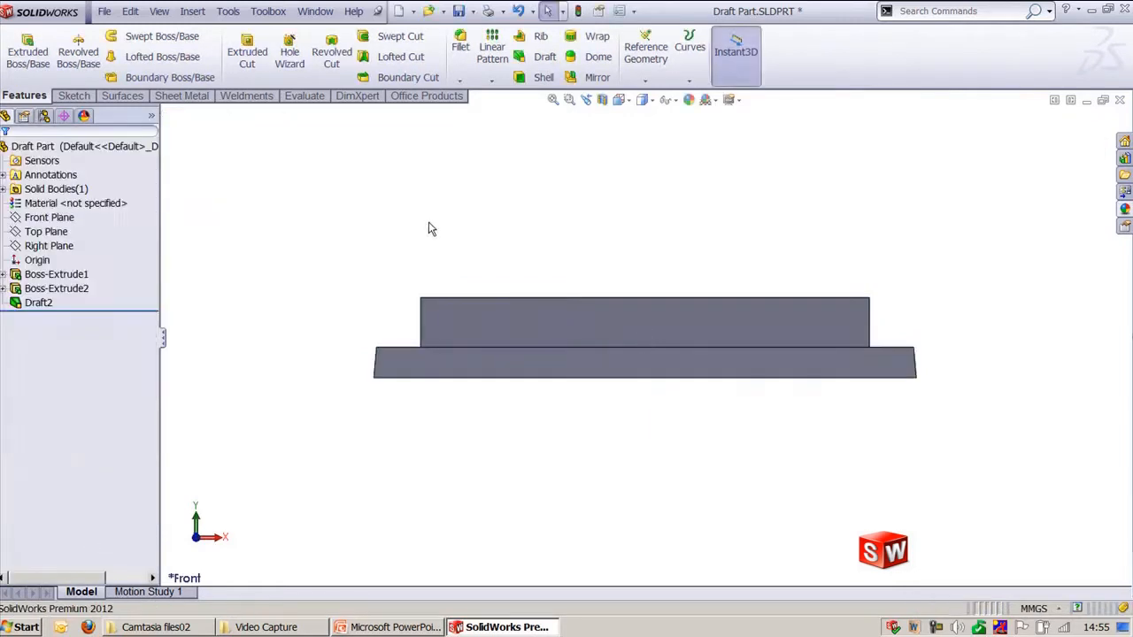
- Remove the draft feature from the stepped block
left_click(39, 302)
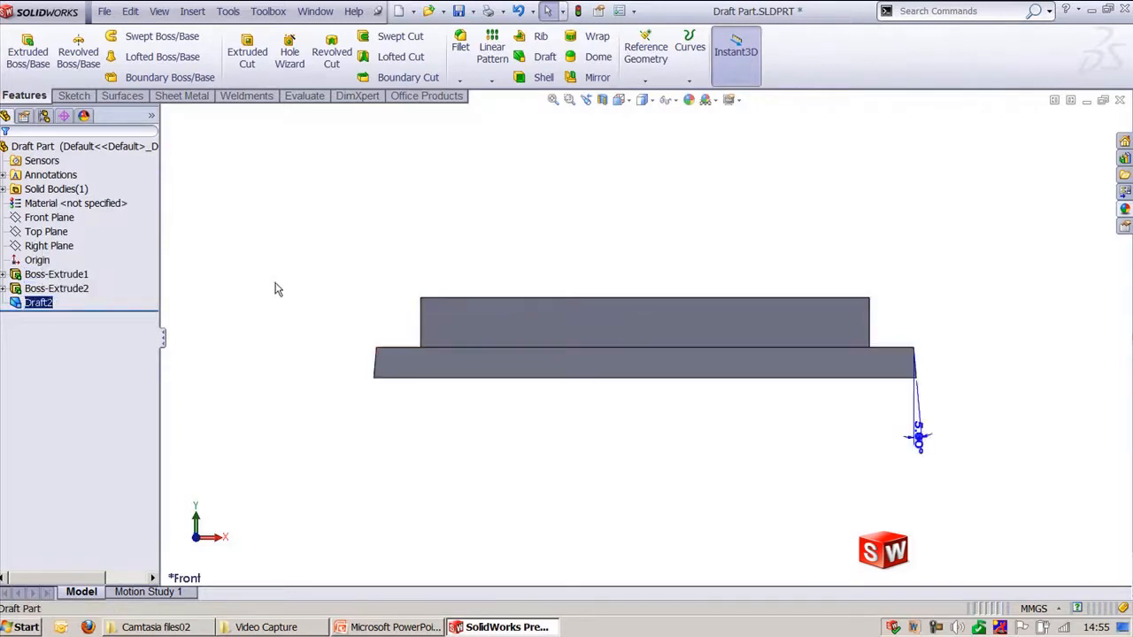
key("ctrl+7")
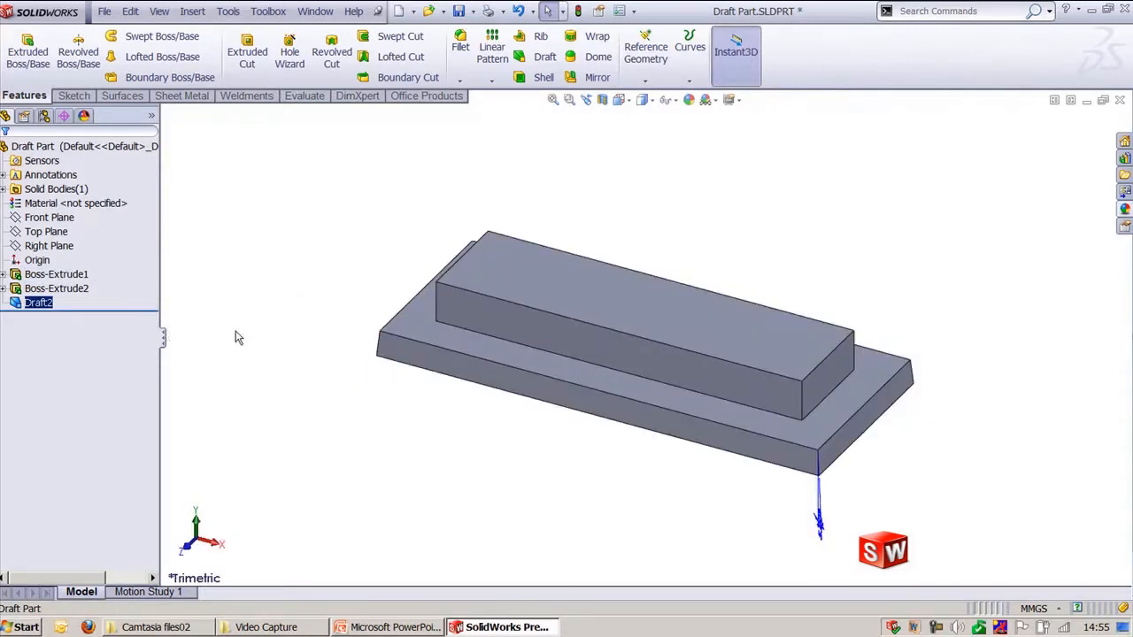
key("ctrl+z")
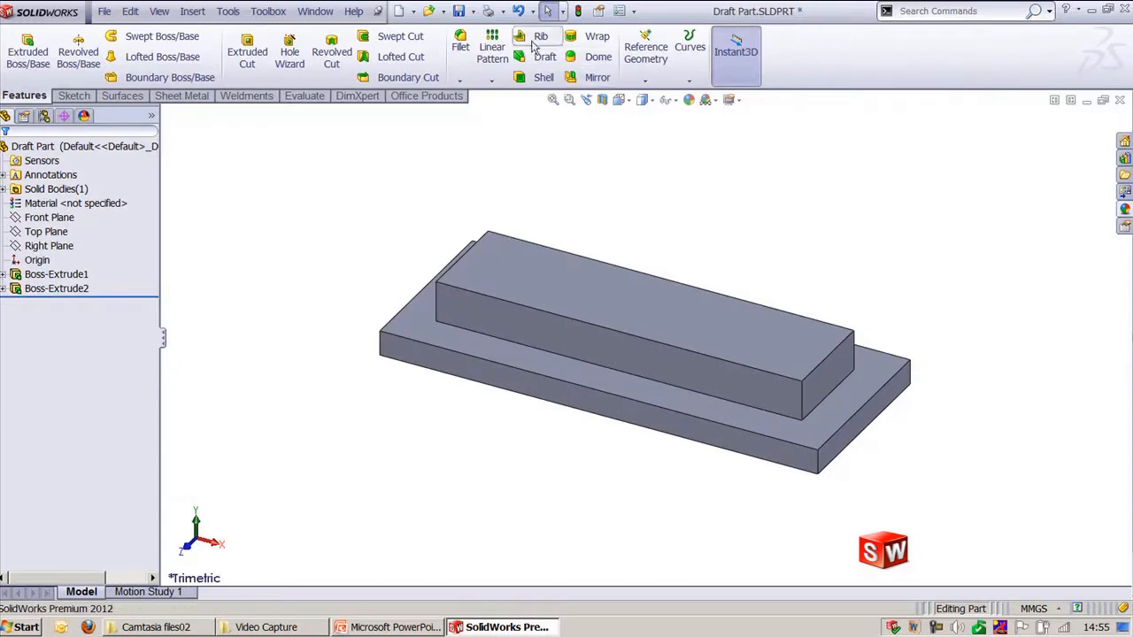
- Fillet the four vertical corner edges of the base plate with a 10 mm radius
left_click(460, 39)
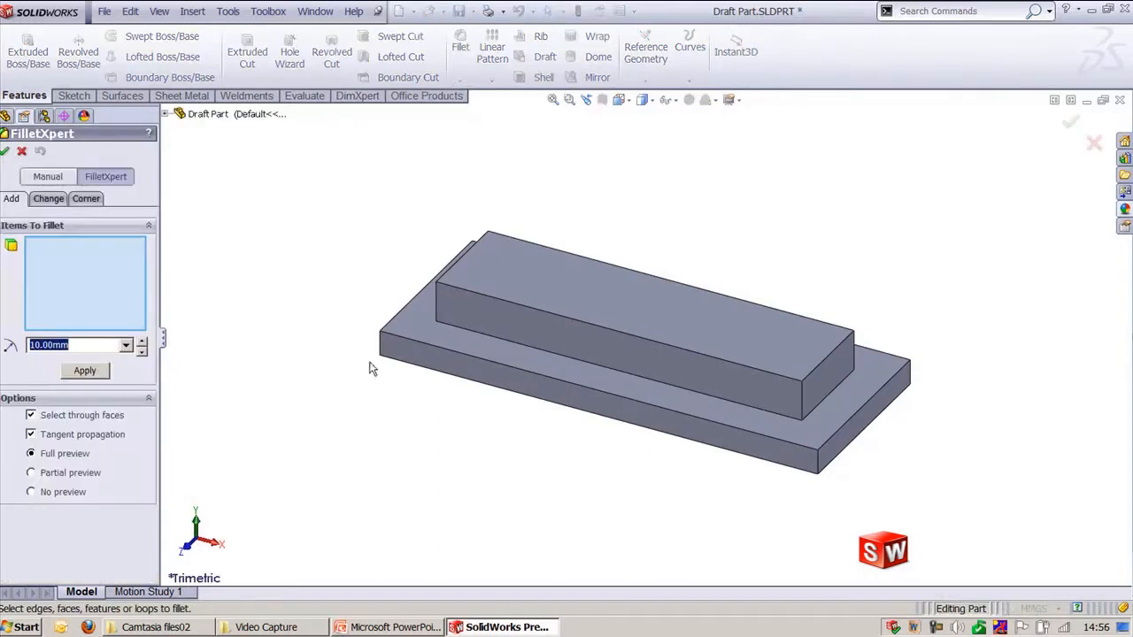
left_click(386, 343)
left_click(421, 306)
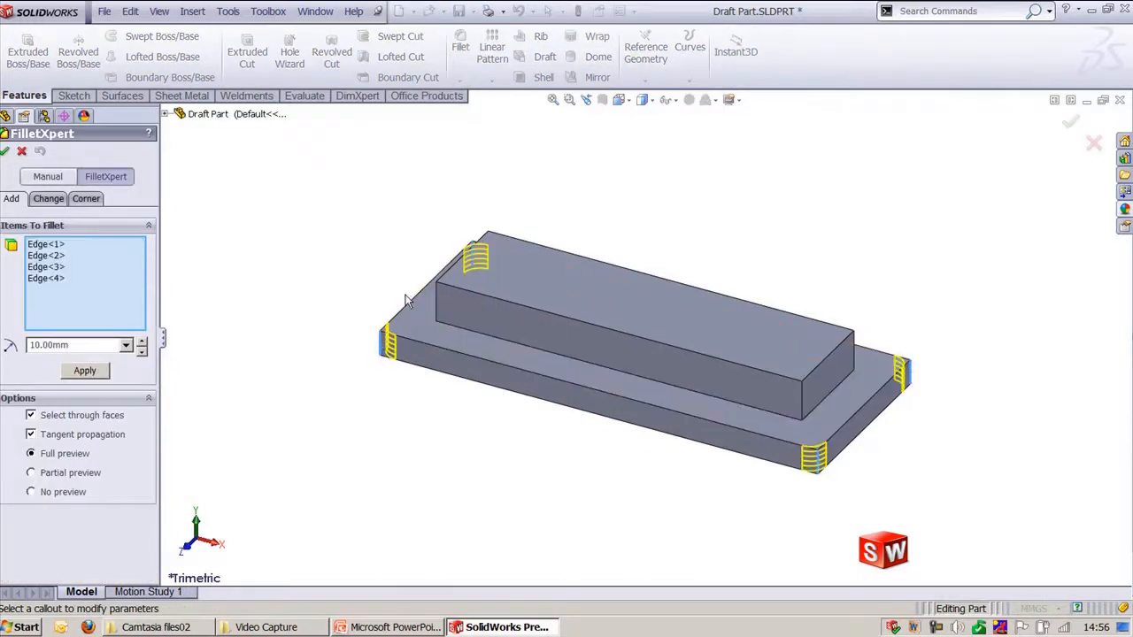
key("Return")
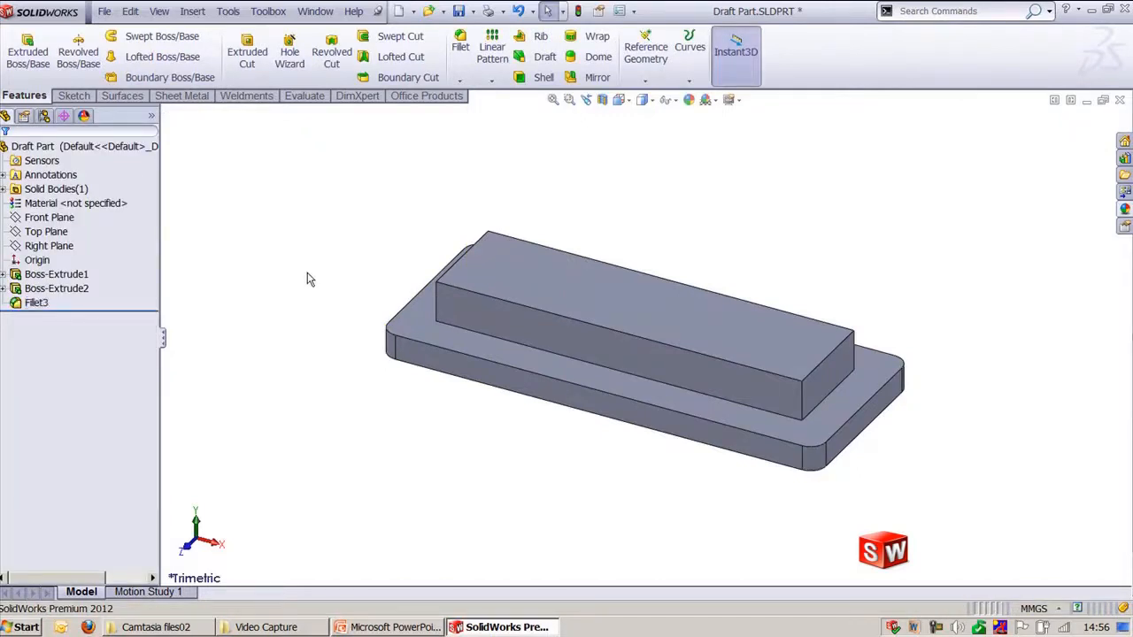
- Draft the base plate's side faces 5 degrees from its top face, selecting the long front side with Along Tangent propagation
left_click(536, 60)
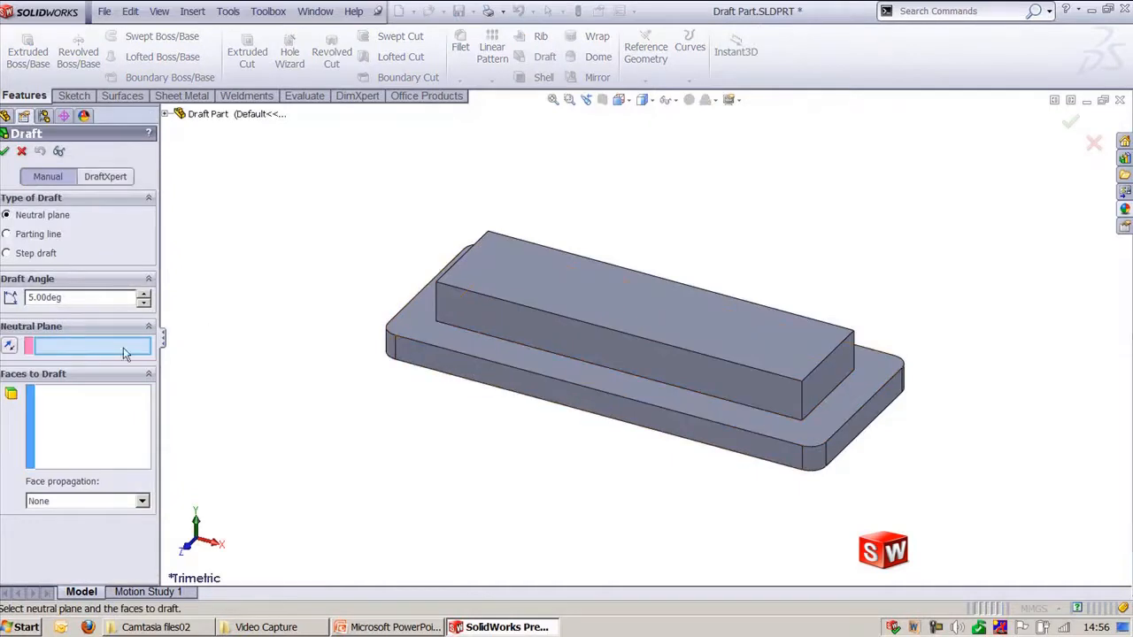
left_click(436, 329)
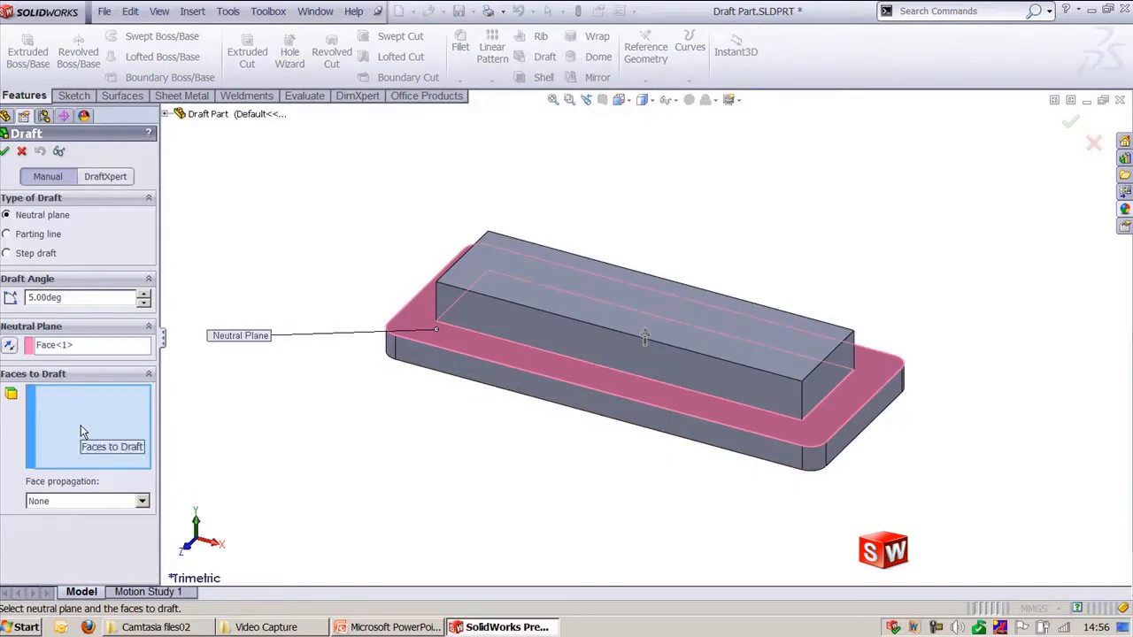
left_click(100, 502)
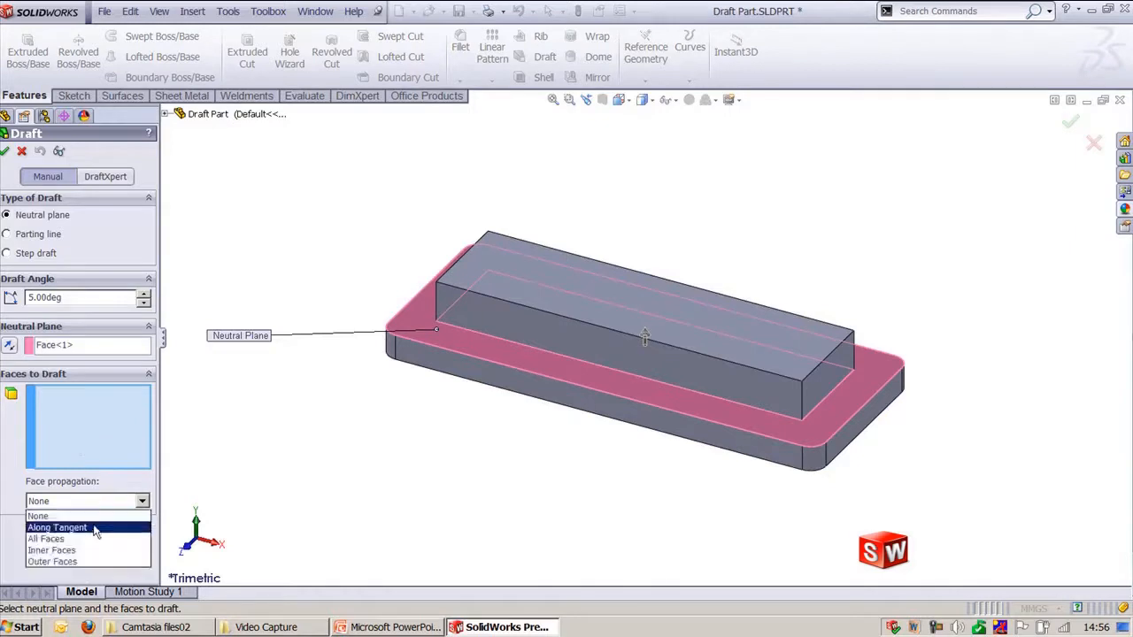
left_click(92, 528)
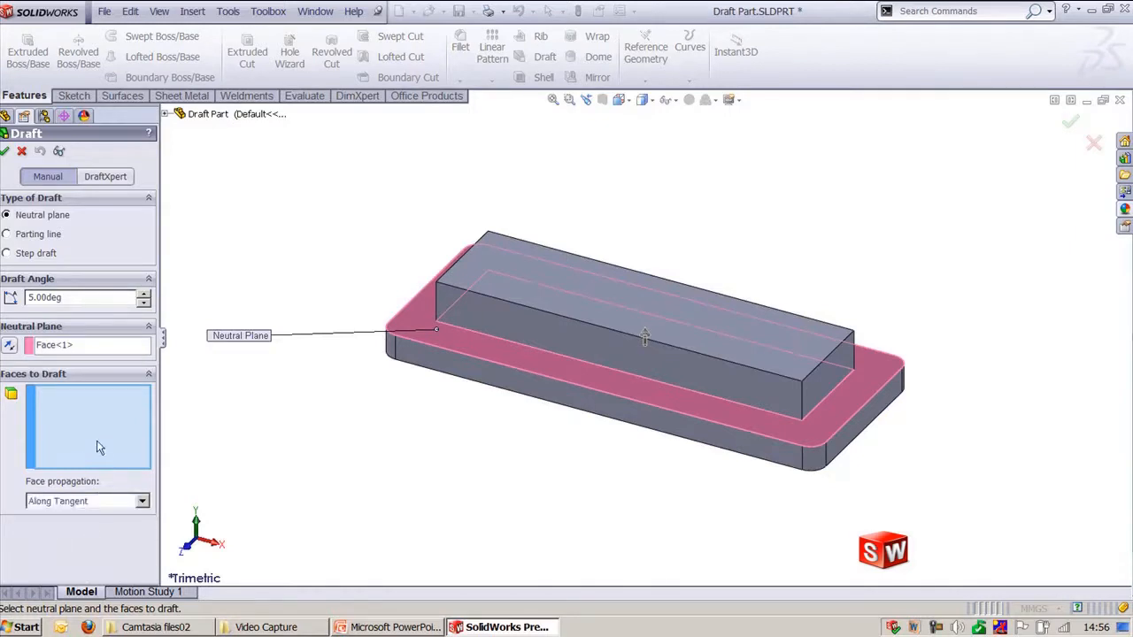
left_click(543, 398)
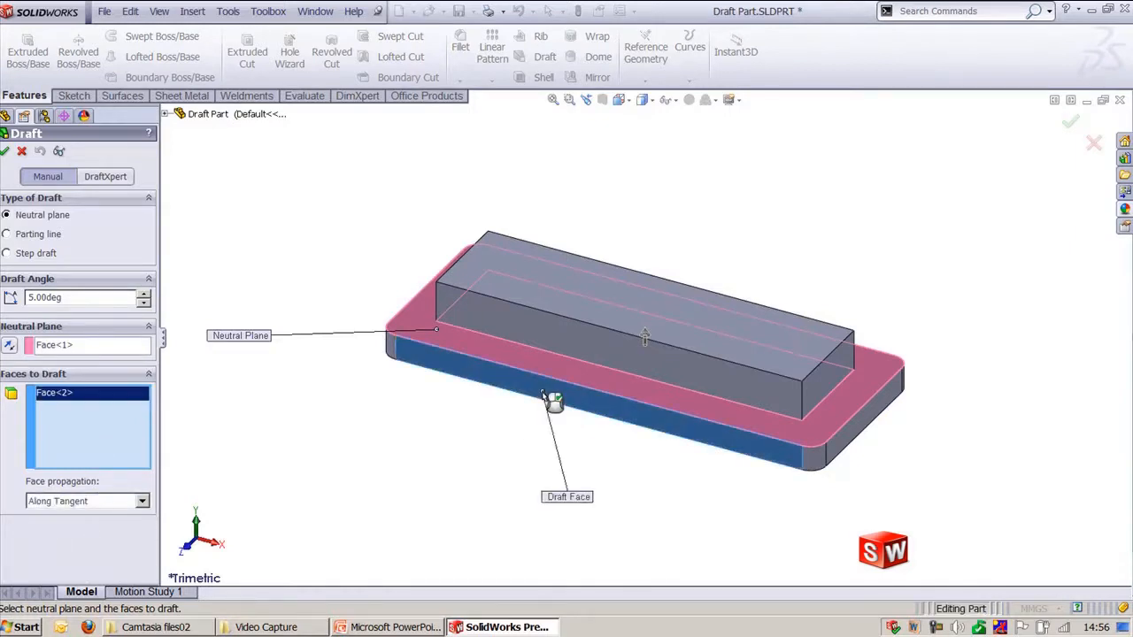
key("Return")
middle_click_drag(829, 513, 782, 460)
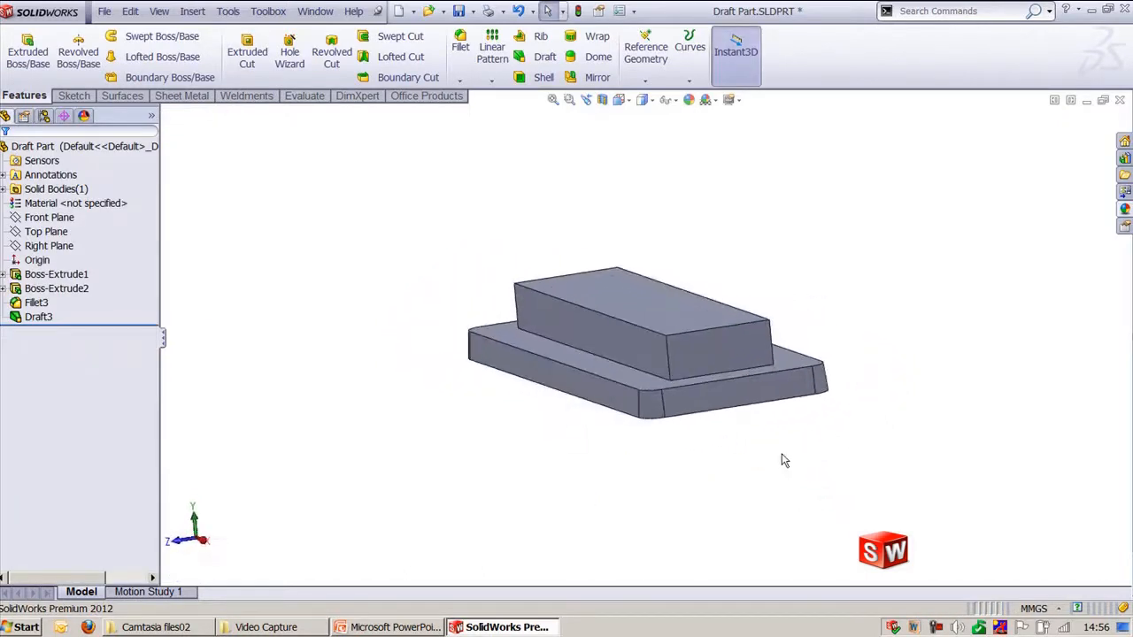
key("ctrl+7")
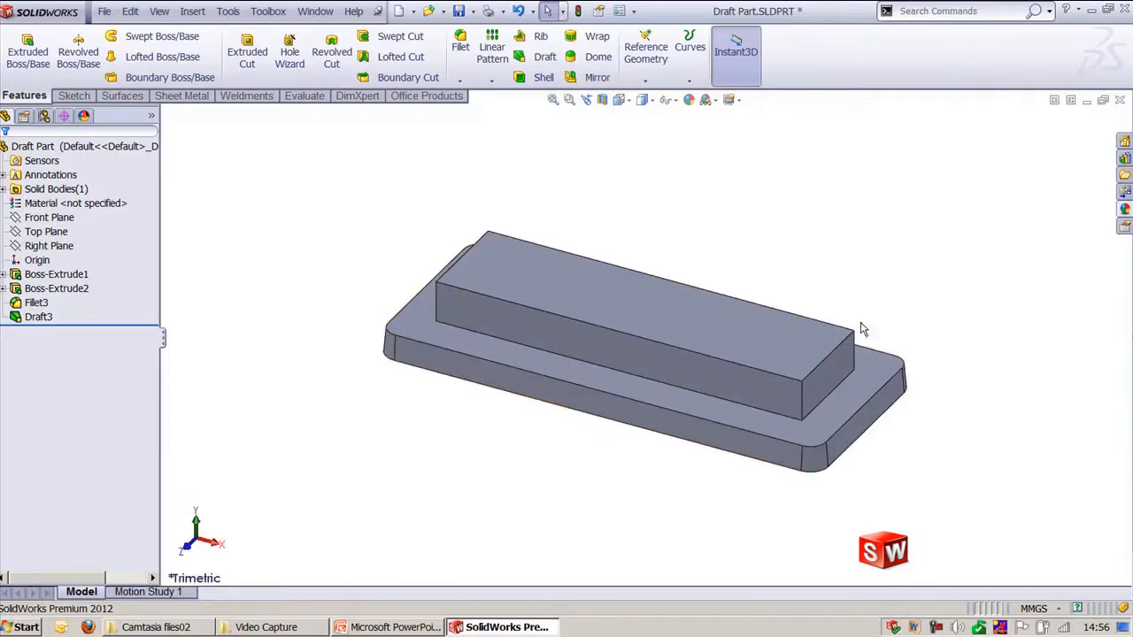
- Switch to the Parting Line.SLDPRT document and examine the split line around the body's side faces
left_click(324, 13)
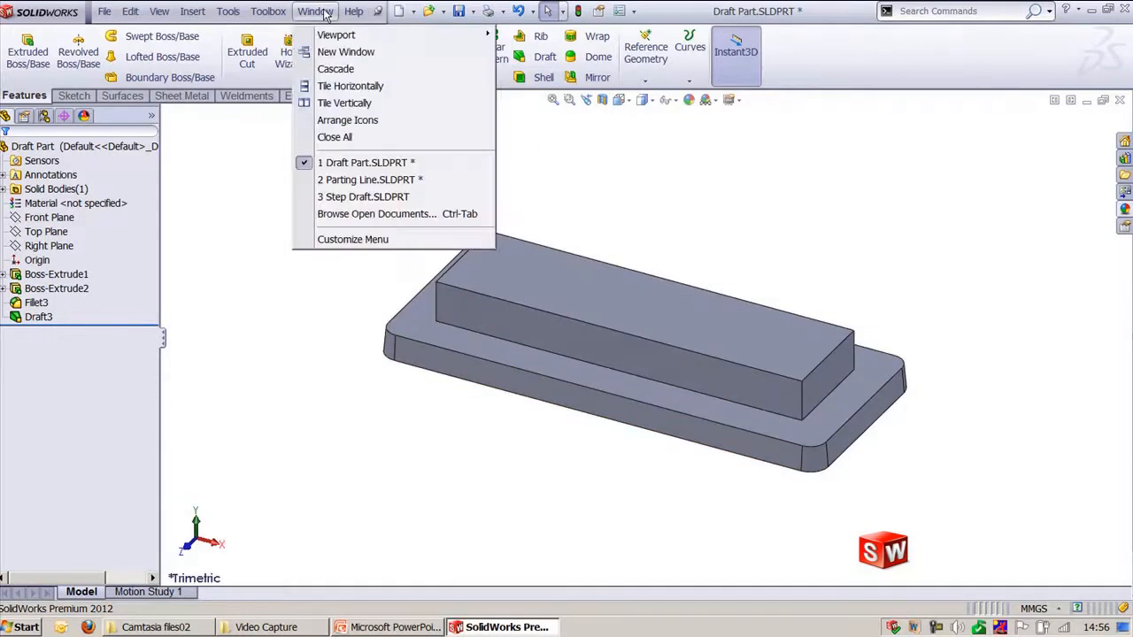
left_click(365, 180)
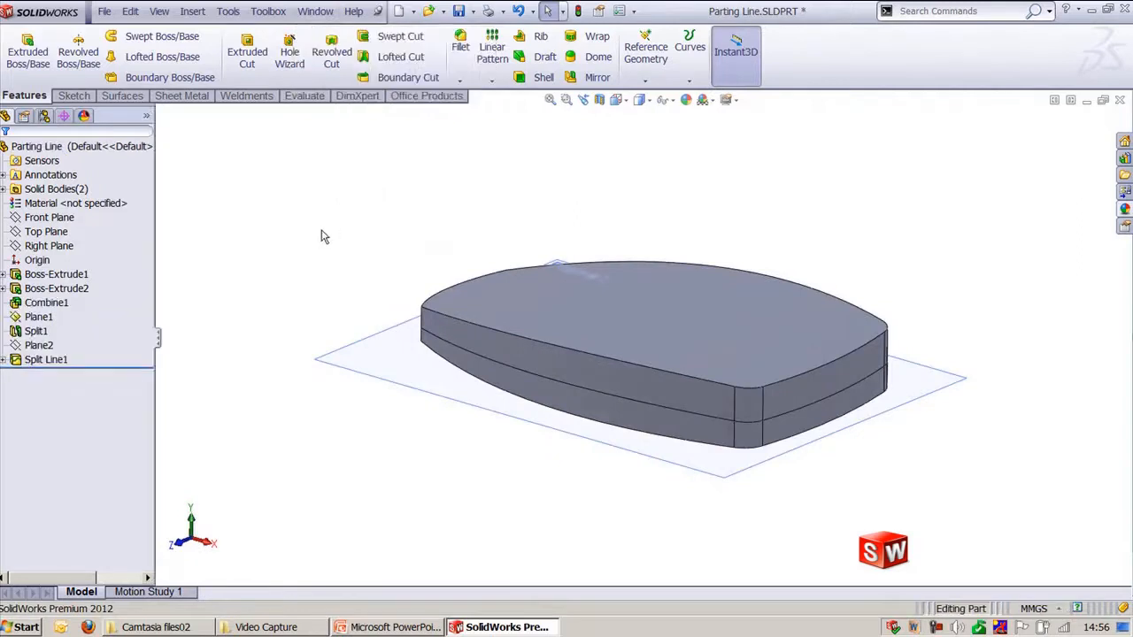
middle_click_drag(324, 236, 366, 242)
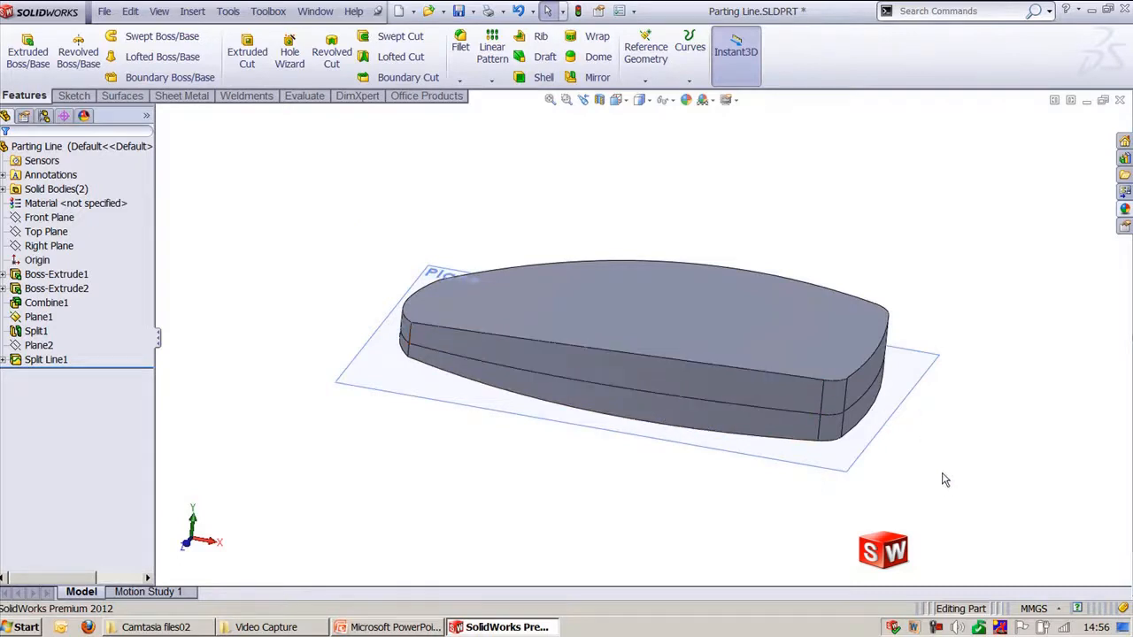
middle_click_drag(936, 470, 903, 470)
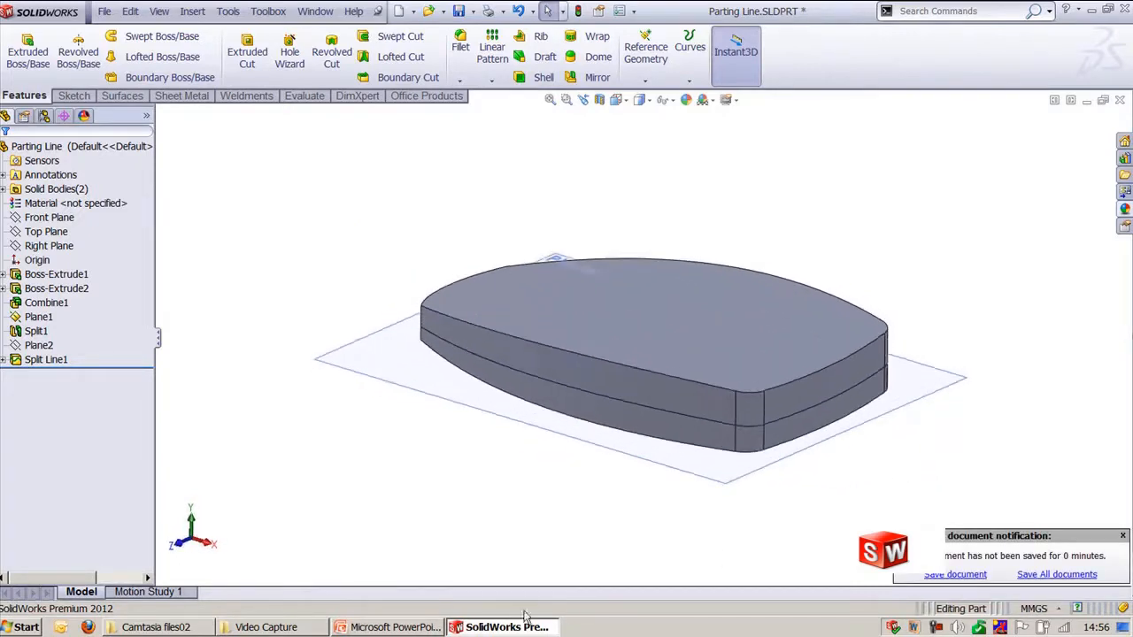
left_click(46, 360)
mouse_move(423, 478)
middle_mouse_down()
mouse_move(437, 508)
mouse_move(409, 425)
mouse_move(440, 417)
mouse_move(526, 455)
mouse_move(430, 470)
middle_mouse_up()
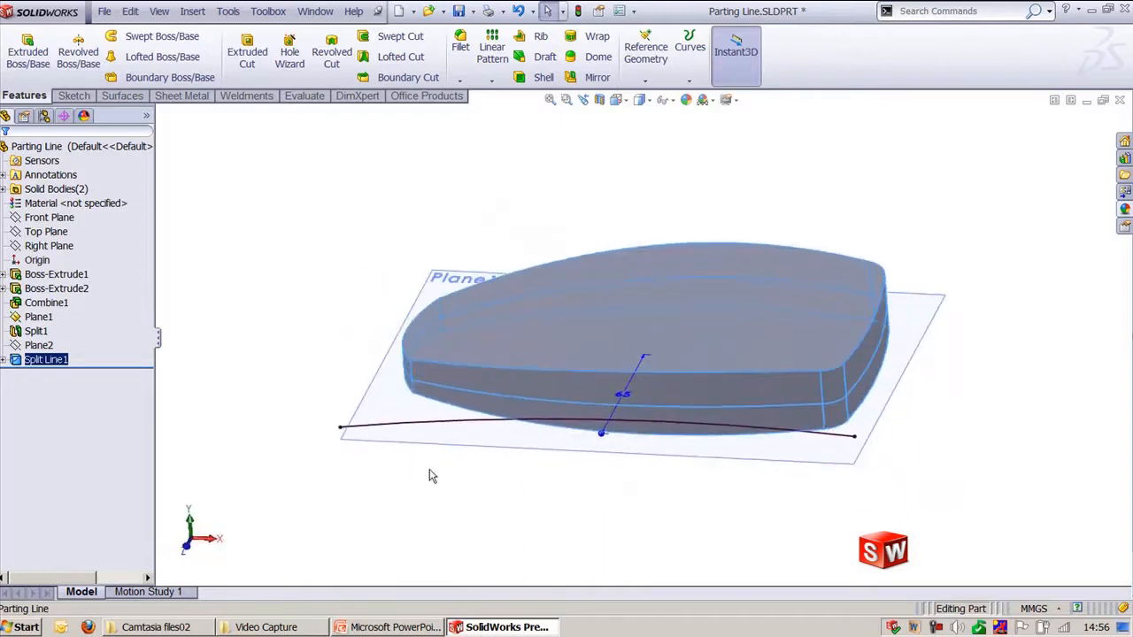
left_click(843, 470)
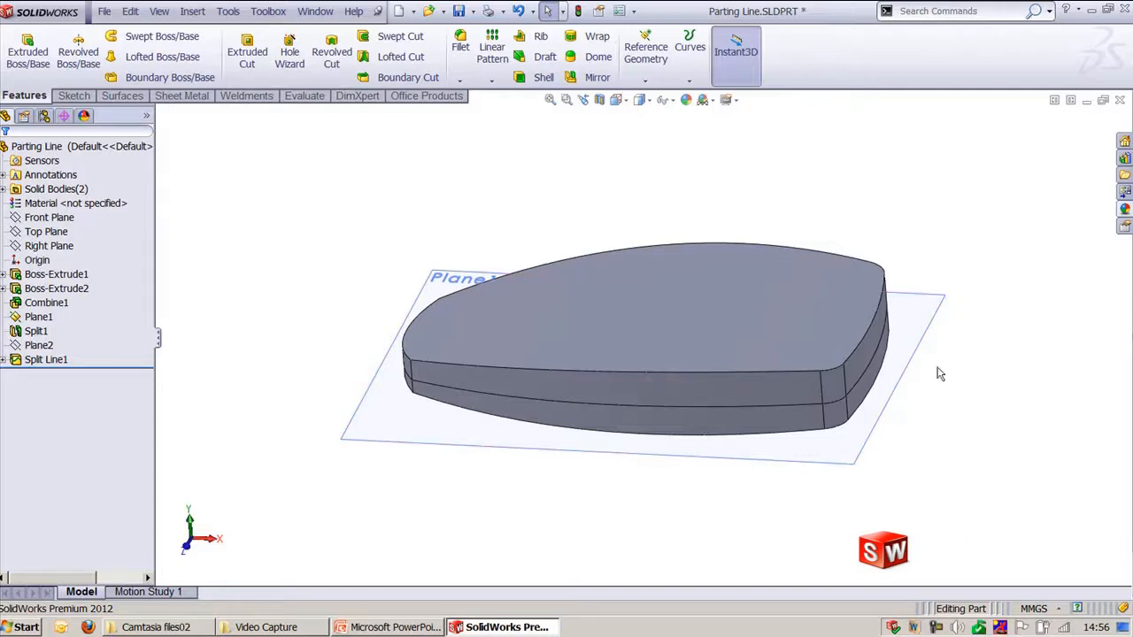
- Set up a 5-degree parting line draft with Plane1 as direction of pull and the long front split-line edge as parting line
left_click(538, 56)
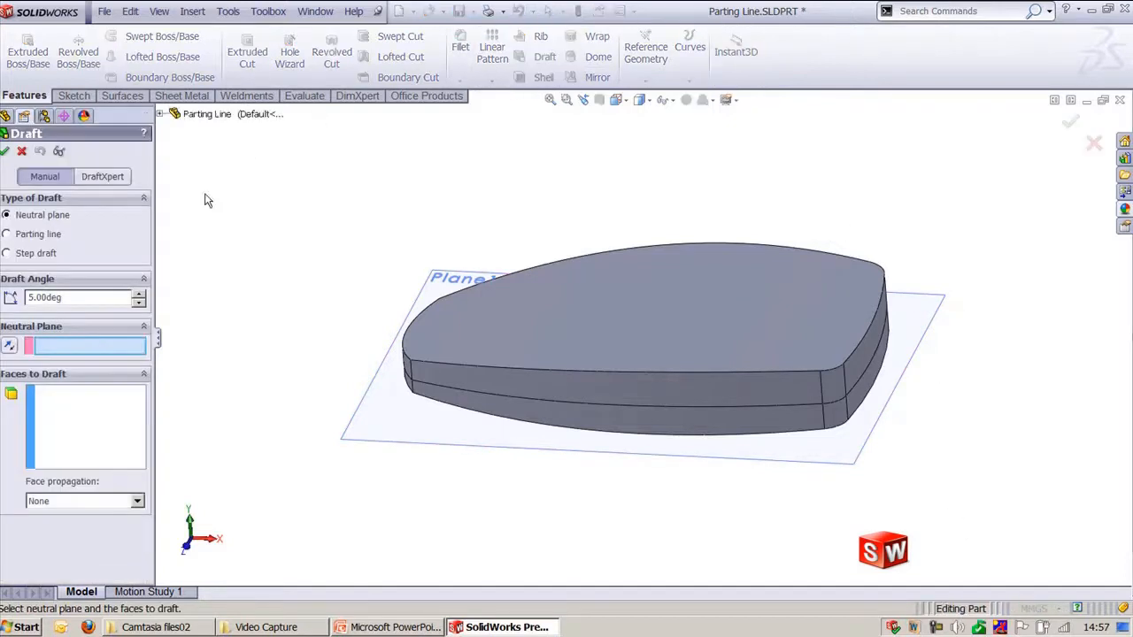
left_click(7, 234)
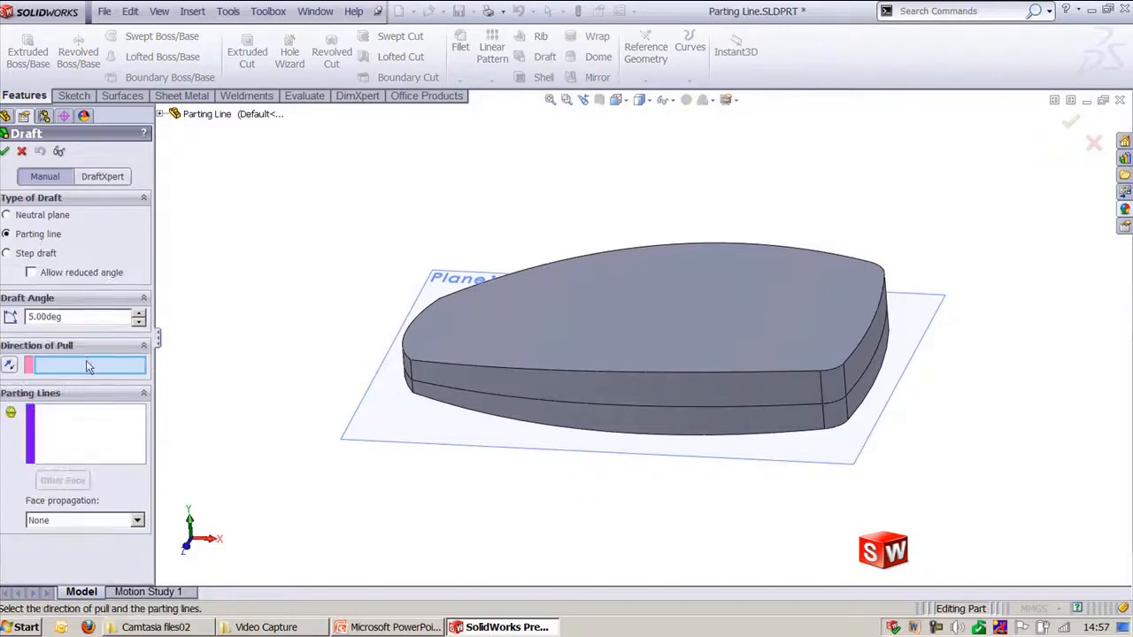
left_click(359, 441)
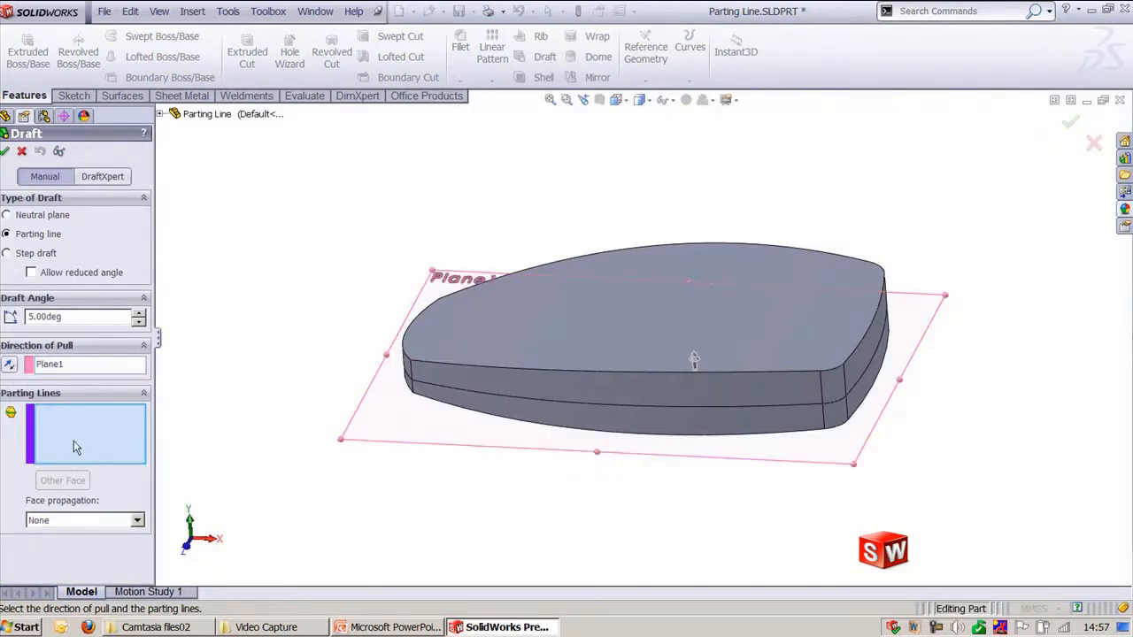
left_click(739, 405)
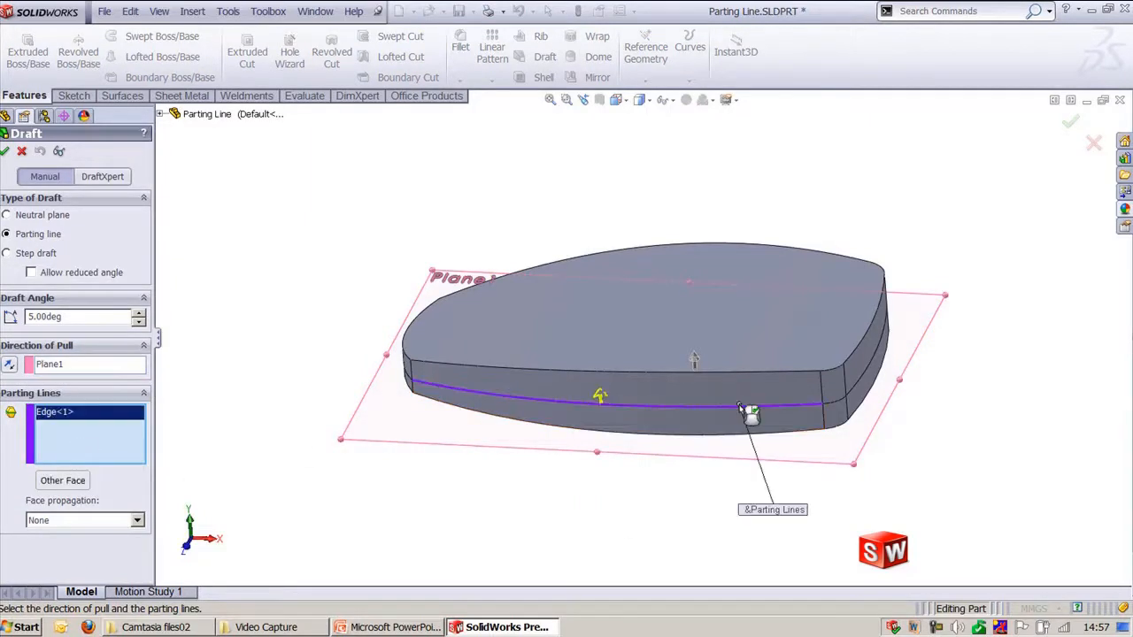
left_click(105, 522)
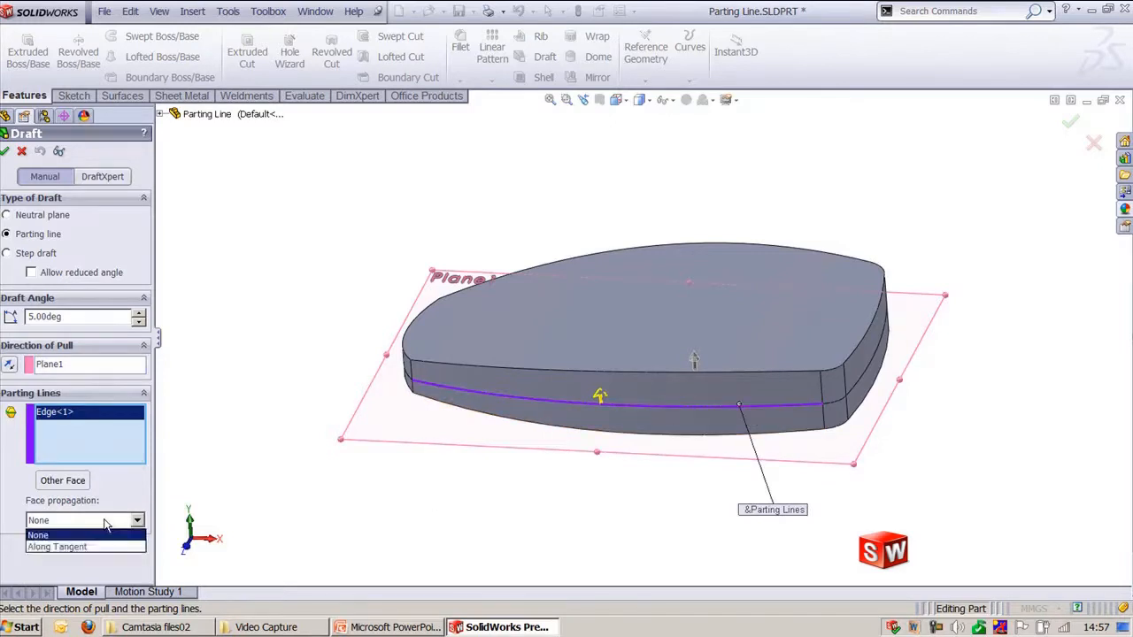
left_click(104, 524)
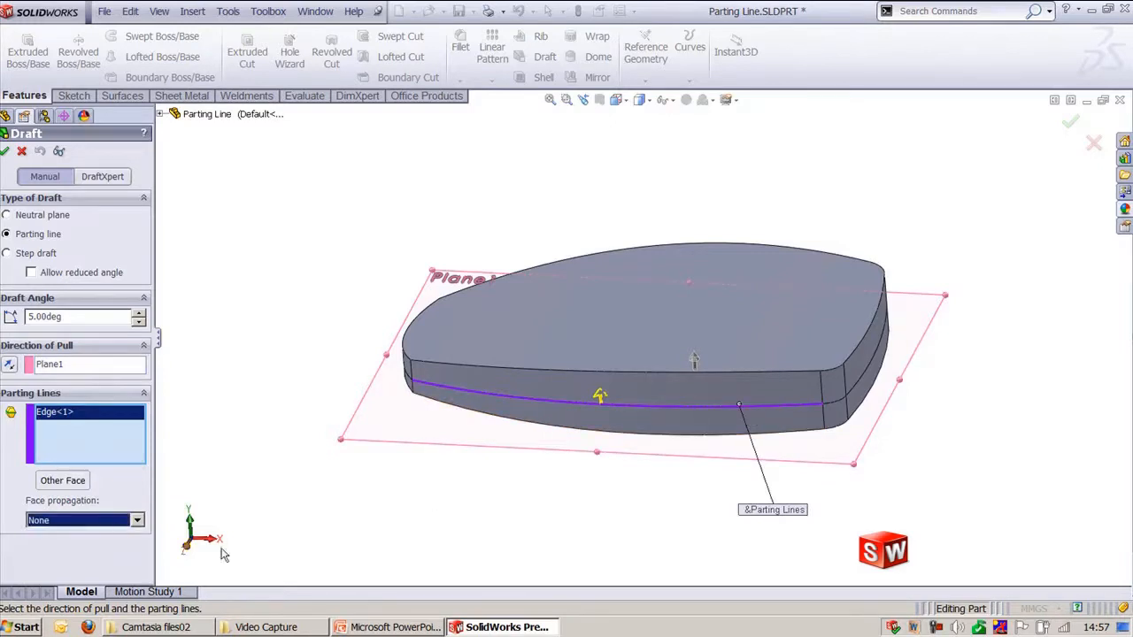
- Add the remaining five split-line edges around the body to the draft's parting lines
left_click(847, 418)
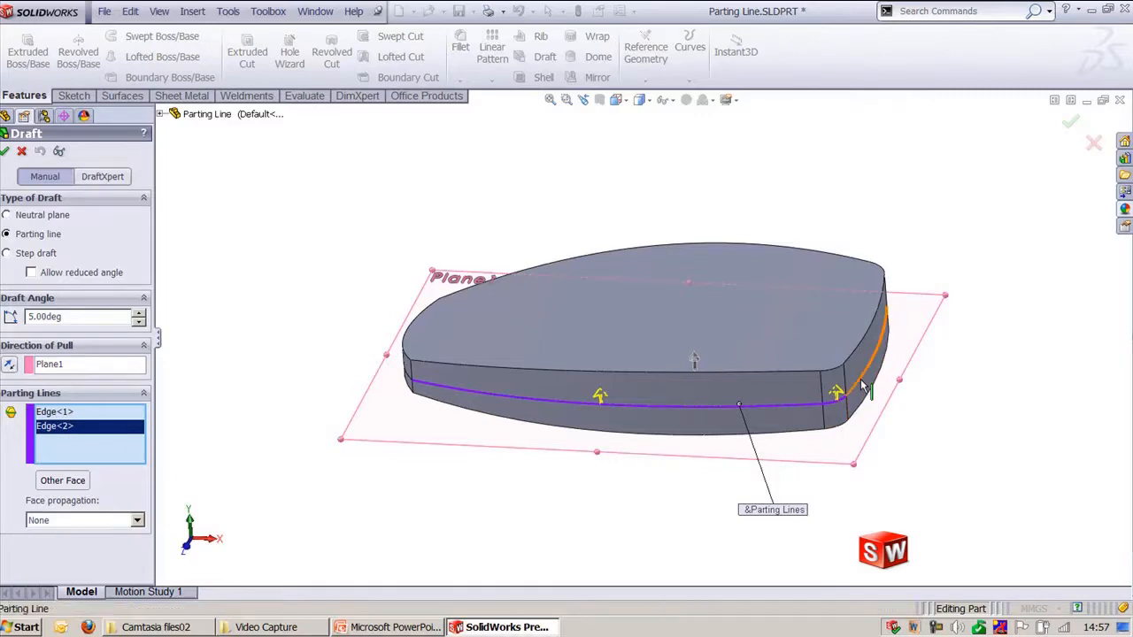
left_click(872, 398)
middle_click_drag(376, 495, 432, 525)
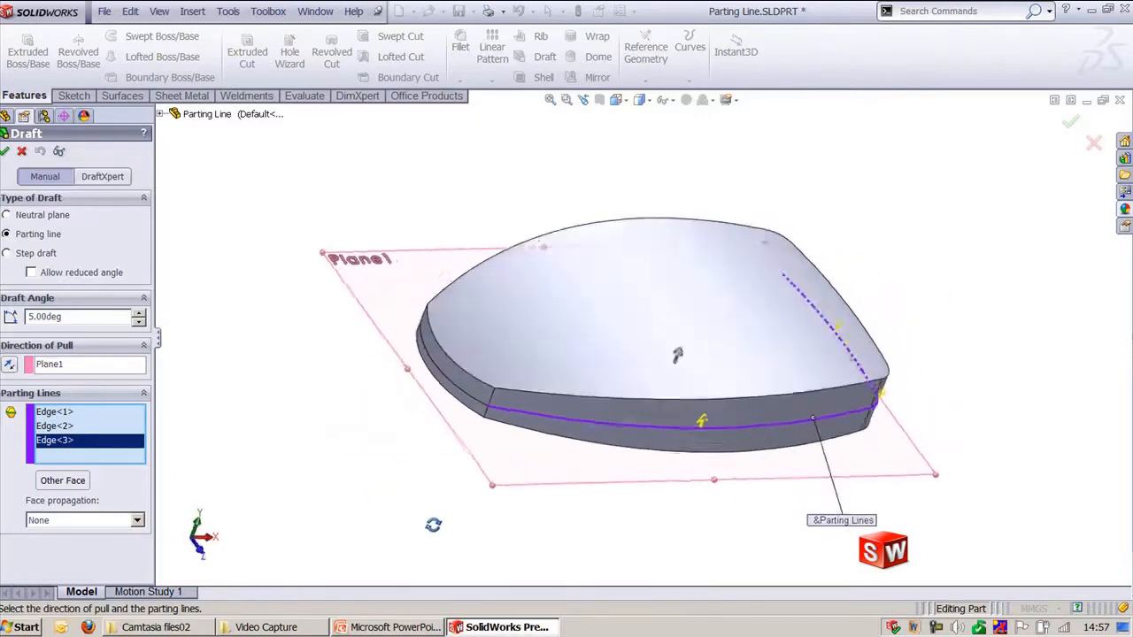
left_click(485, 418)
middle_click_drag(486, 418, 501, 455)
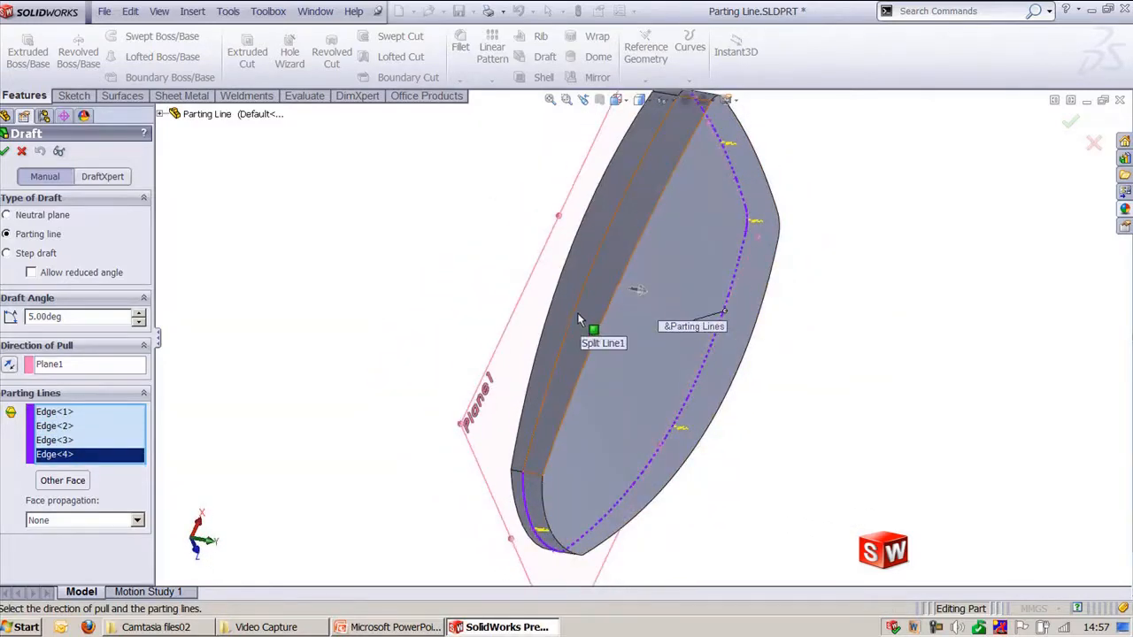
left_click(577, 314)
middle_click_drag(577, 314, 764, 288)
left_click(767, 212)
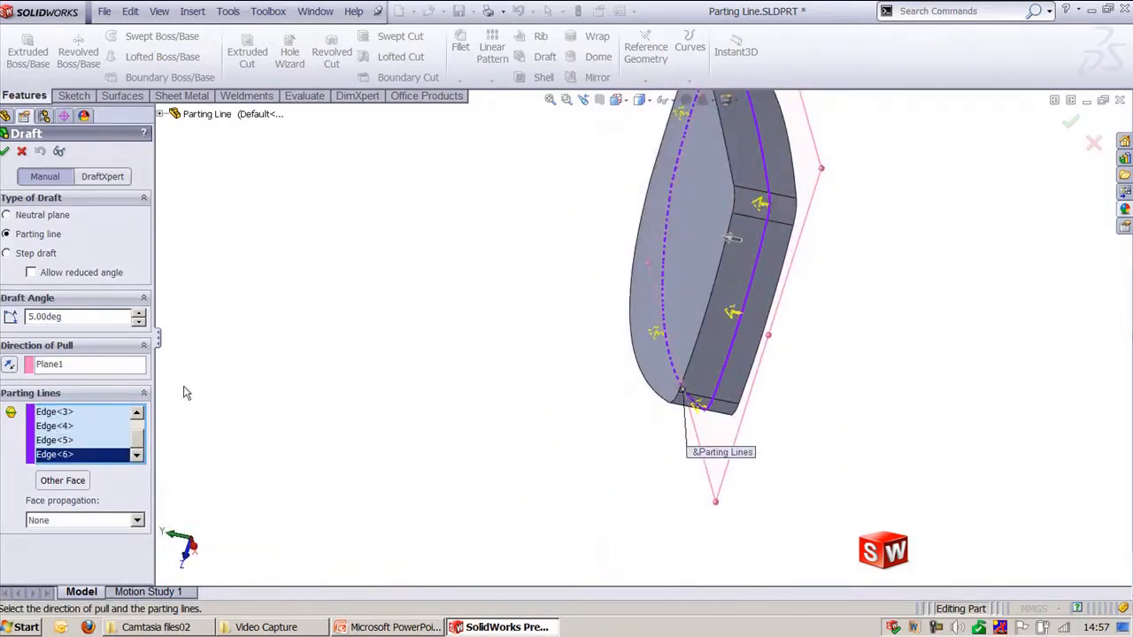
- Inspect the detailed preview of the 5-degree parting line draft in the front and left views
left_click(58, 152)
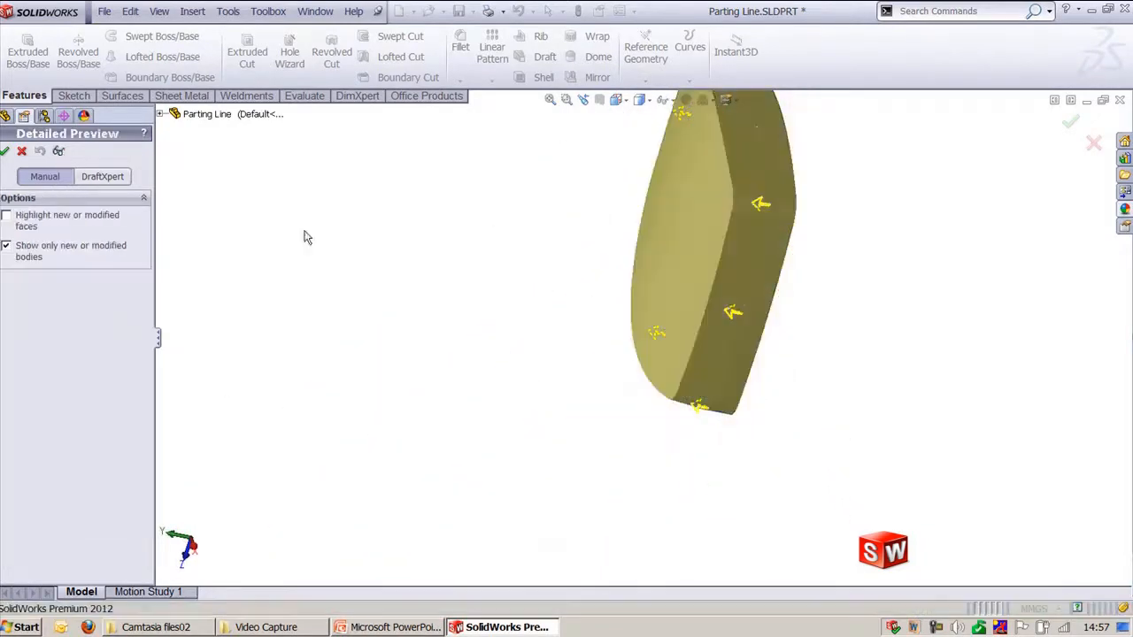
middle_click_drag(566, 424, 670, 274)
key("ctrl+1")
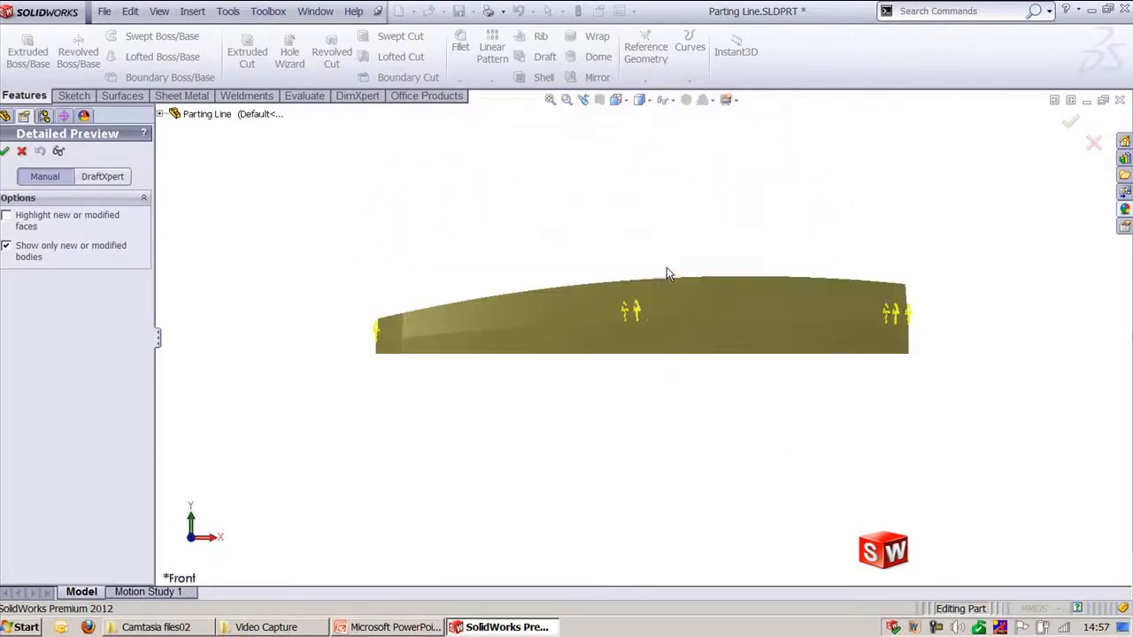
scroll(458, 328, "down", 4)
scroll(475, 362, "up", 3)
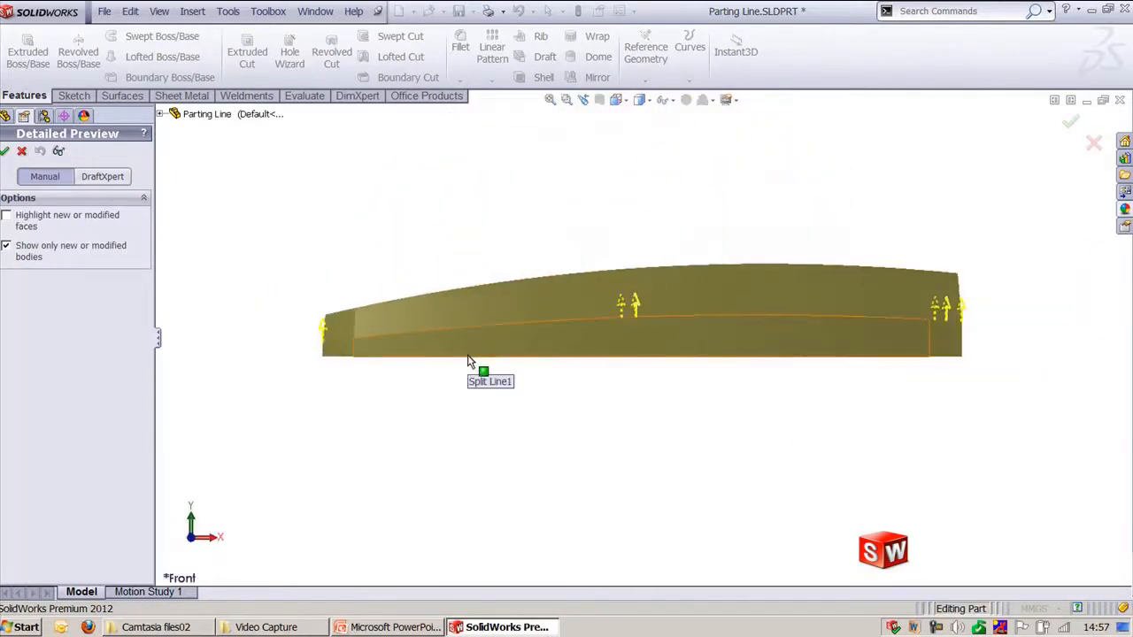
key("ctrl+3")
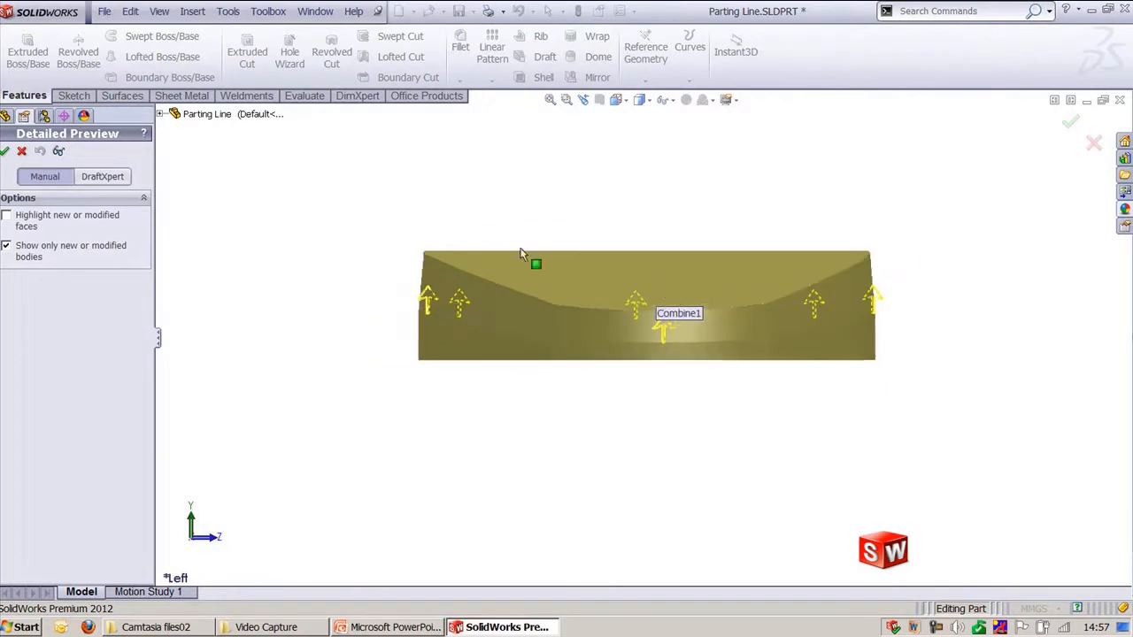
left_click(58, 150)
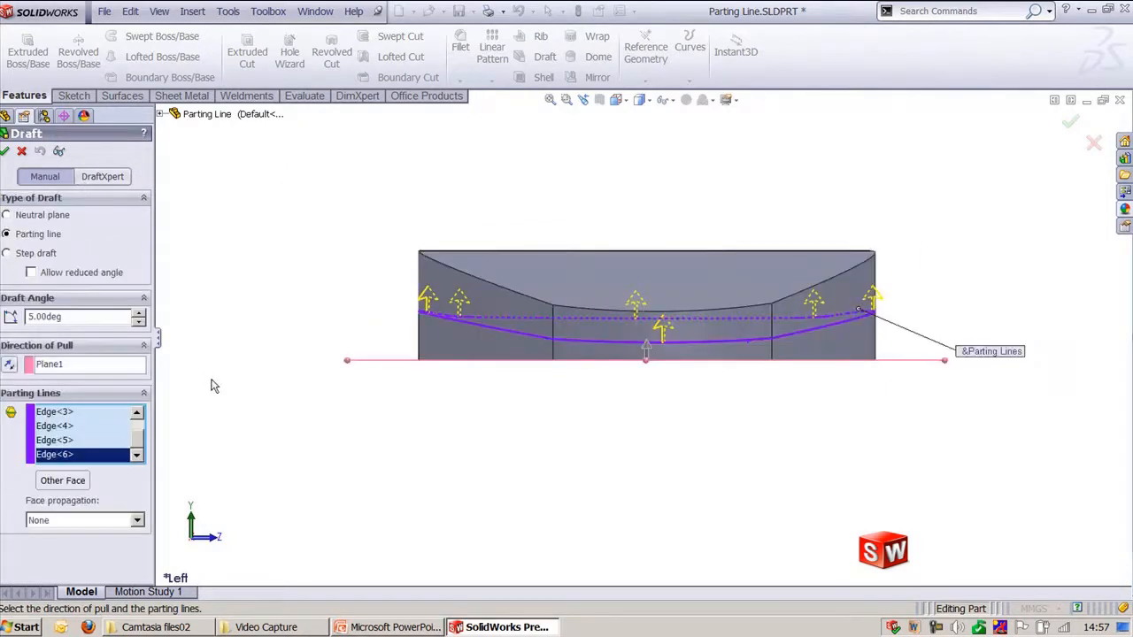
- Set the parting line draft angle to 10 degrees and inspect its detailed preview from the left side
double_click(92, 313)
type("10")
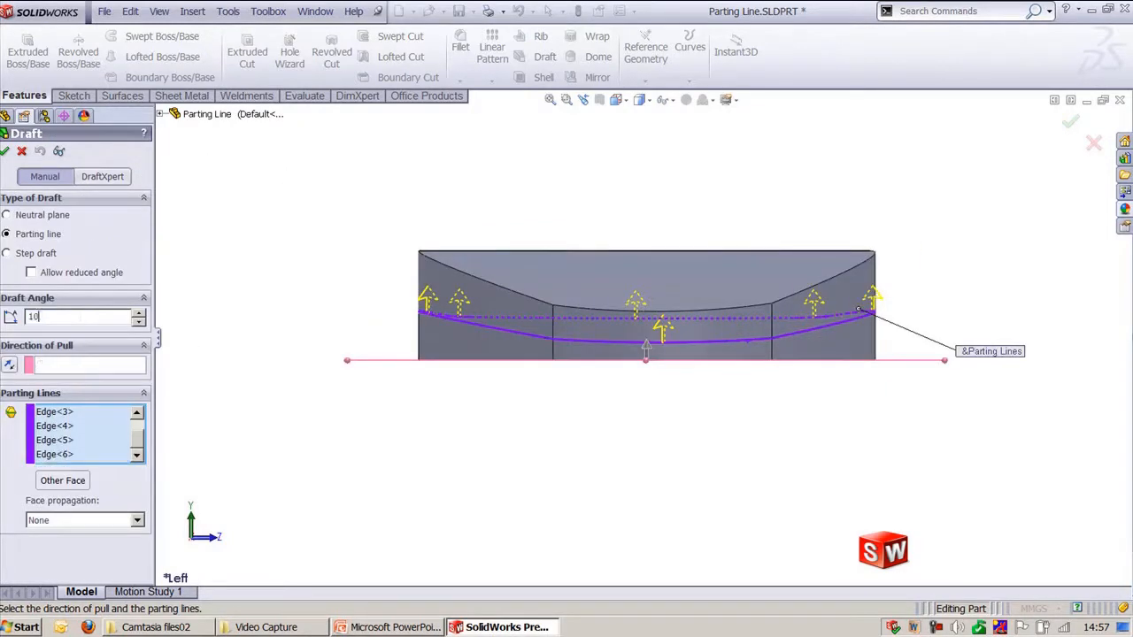
key("Return")
left_click(57, 148)
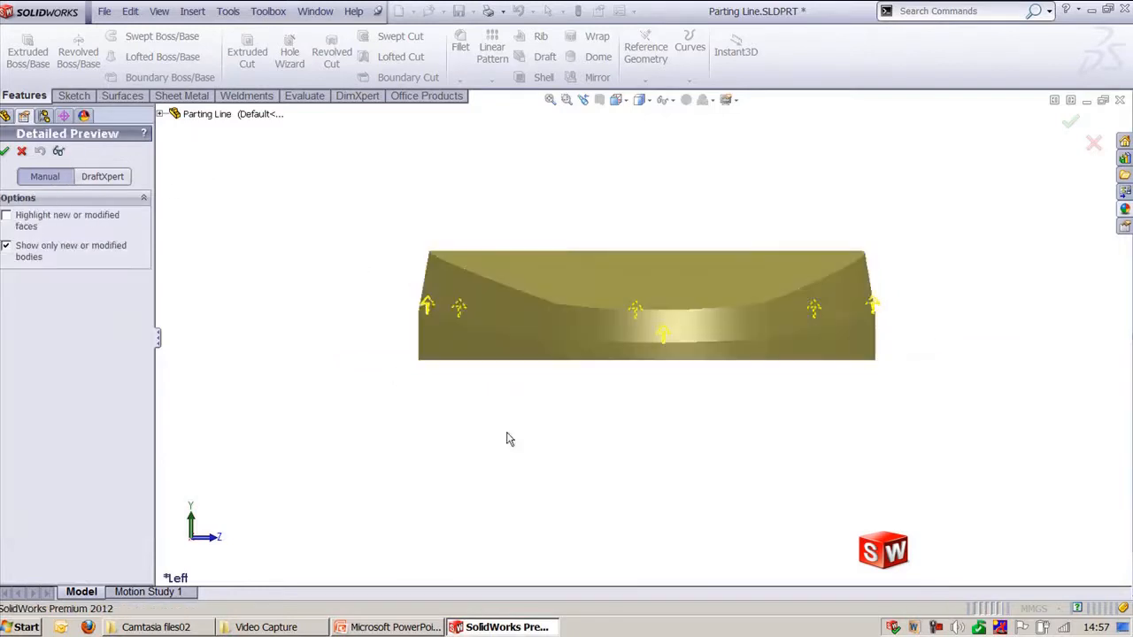
scroll(855, 268, "down", 2)
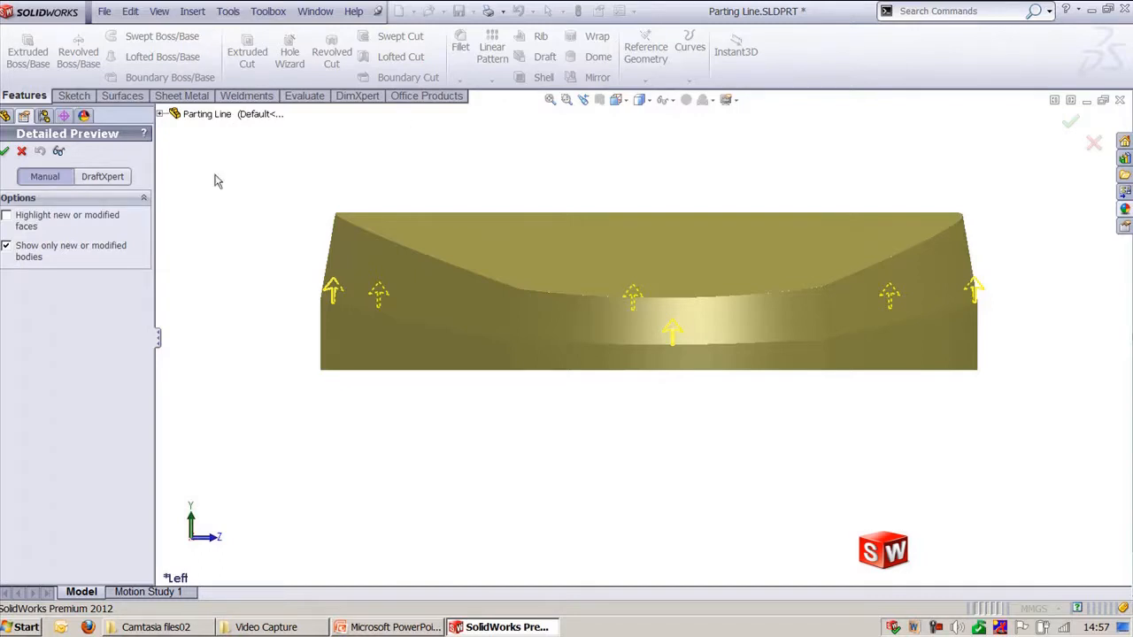
left_click(57, 150)
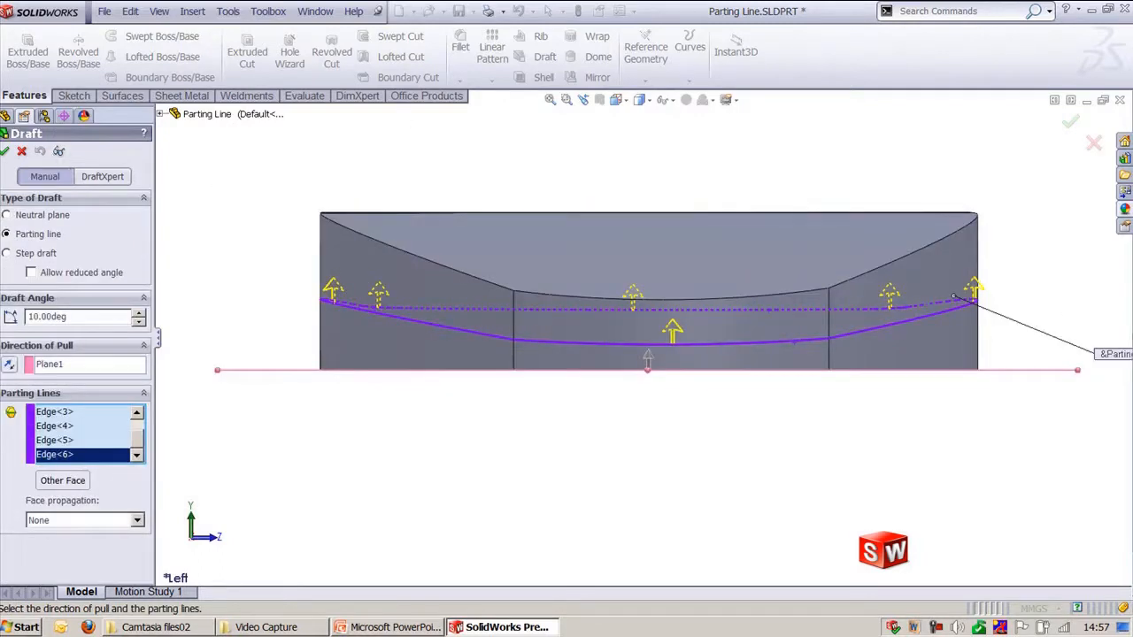
- Preview the 10-degree parting line draft with the direction of pull reversed, and cancel the draft
left_click(58, 150)
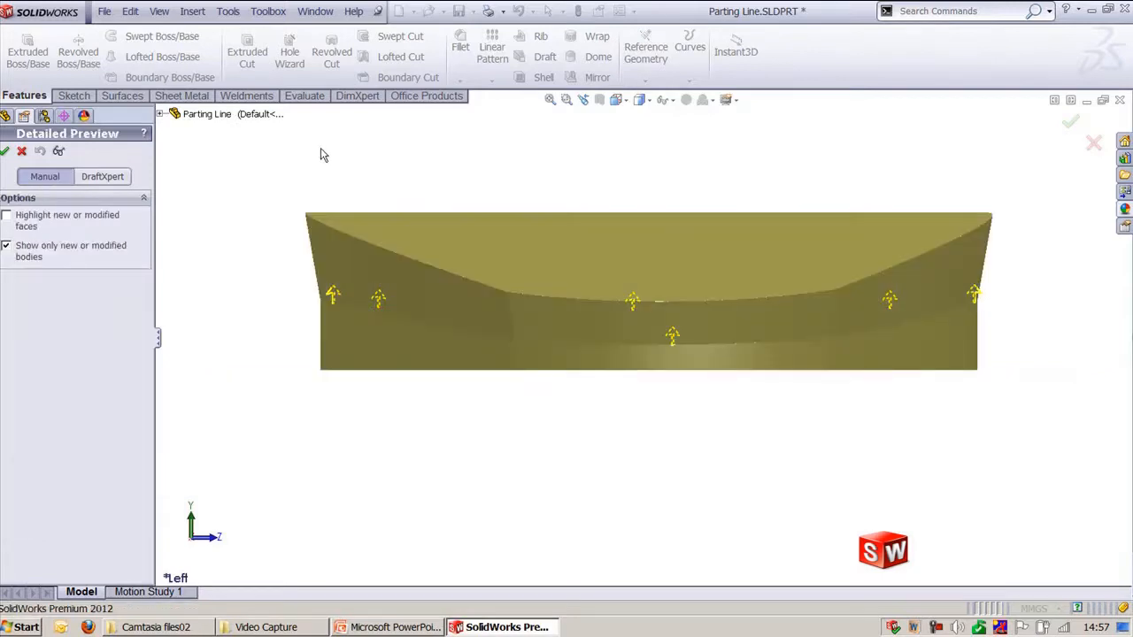
left_click(59, 151)
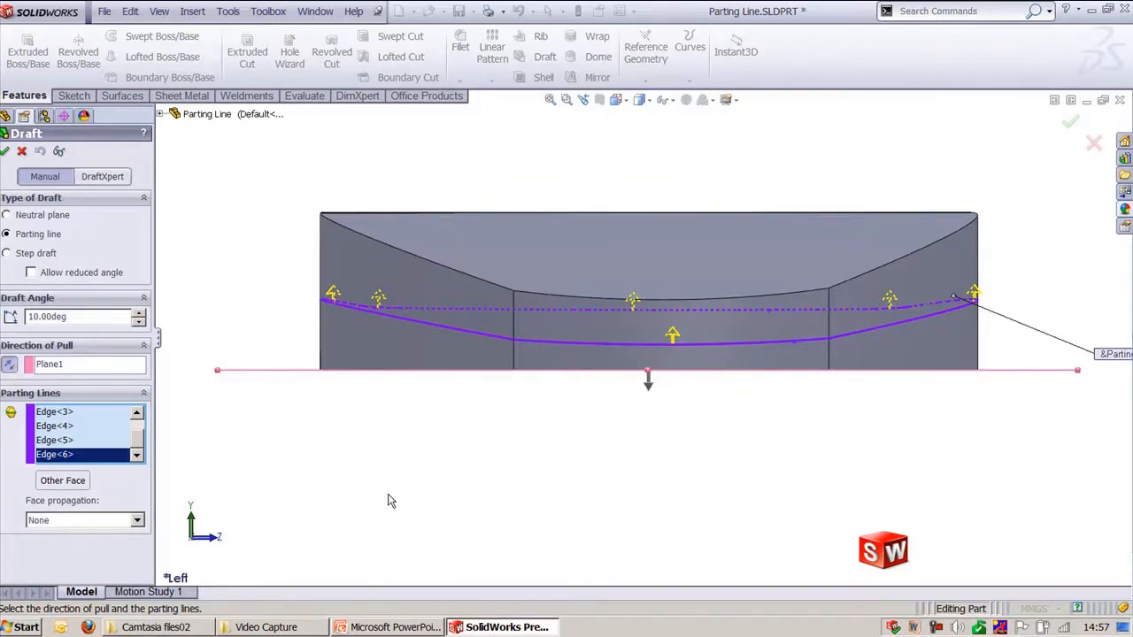
key("ctrl+7")
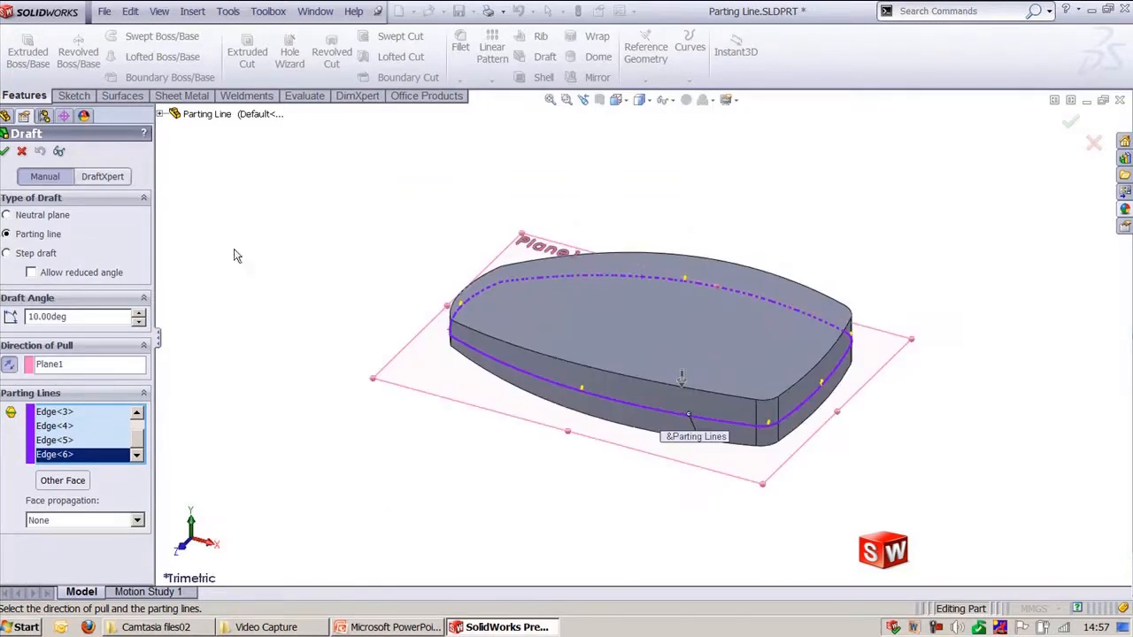
left_click(21, 150)
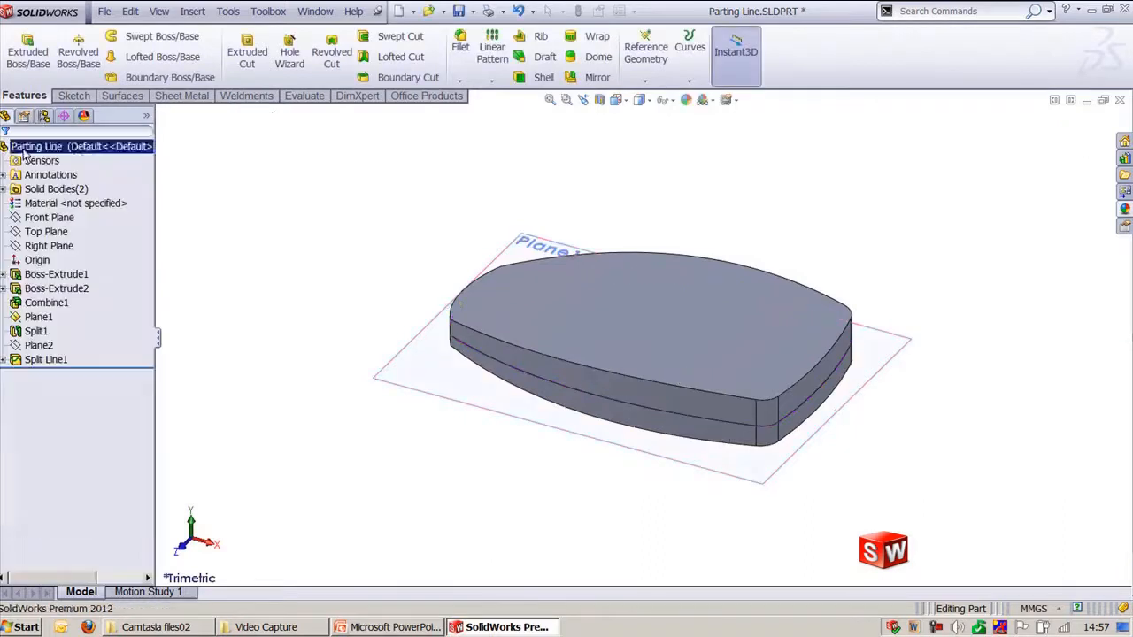
- Switch to the Step Draft.SLDPRT document and examine the stepped split line and its sketch on the block's long side face
left_click(316, 11)
left_click(357, 201)
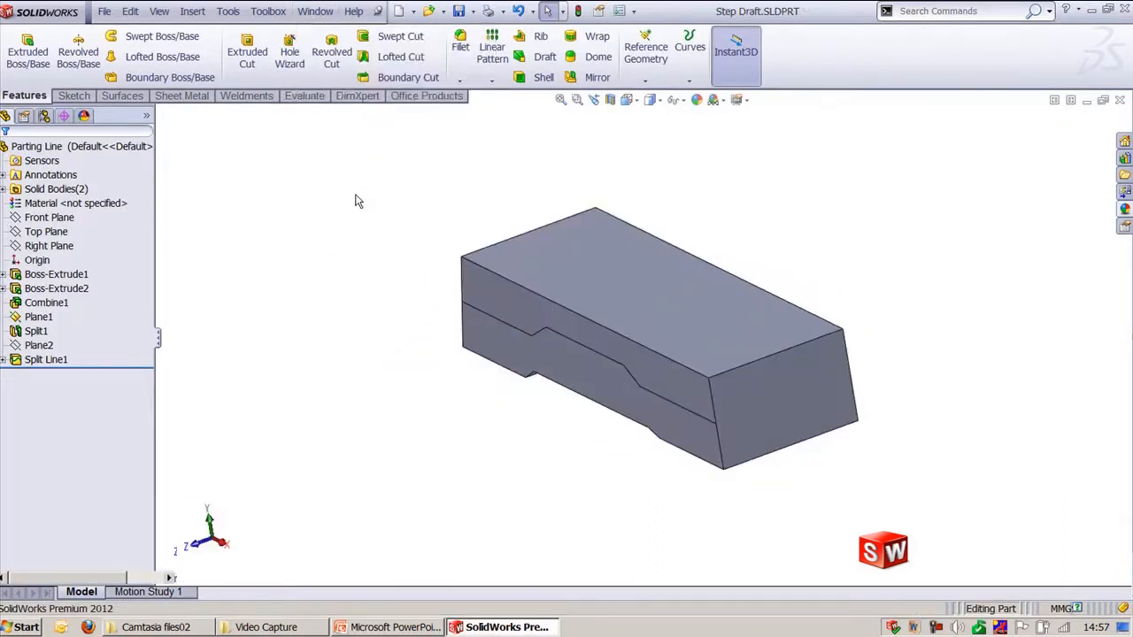
middle_click_drag(417, 425, 451, 434)
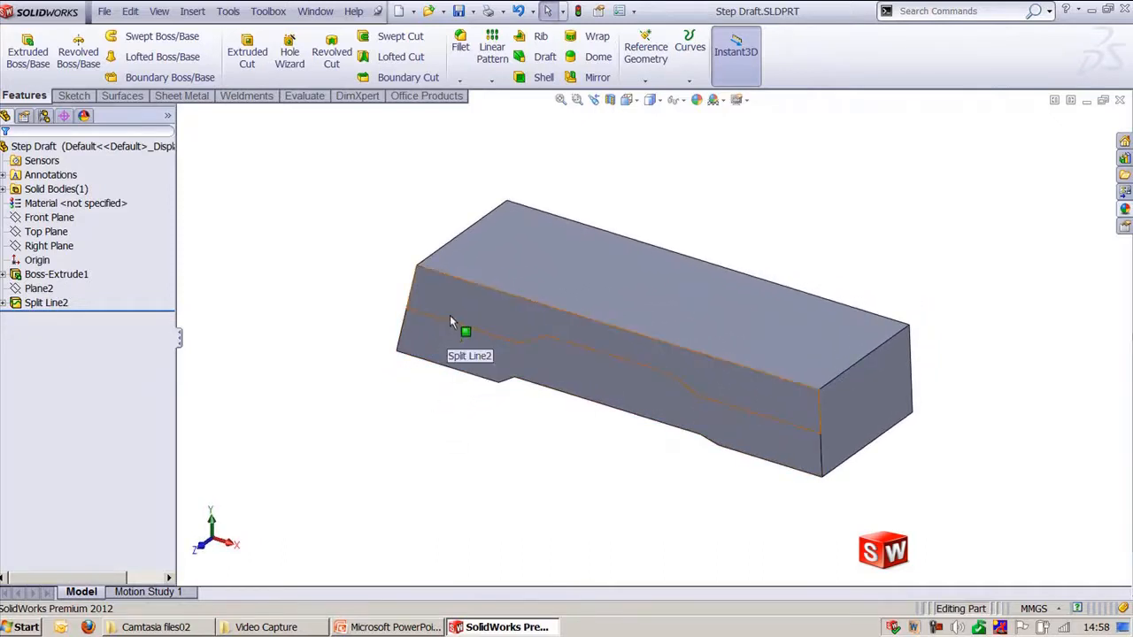
left_click(53, 304)
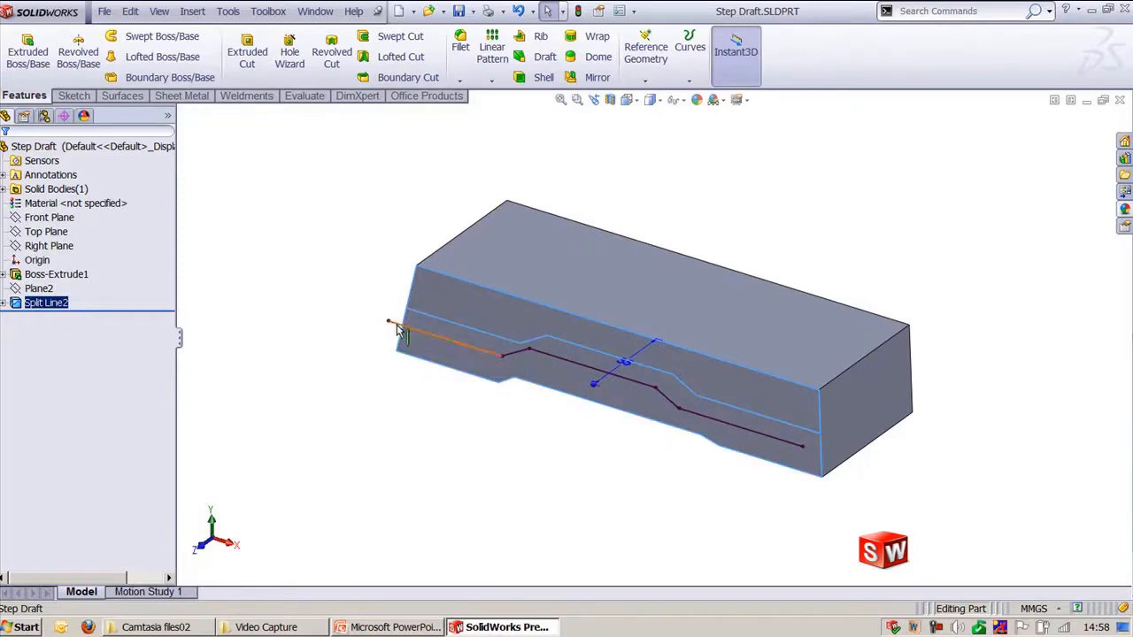
left_click(457, 492)
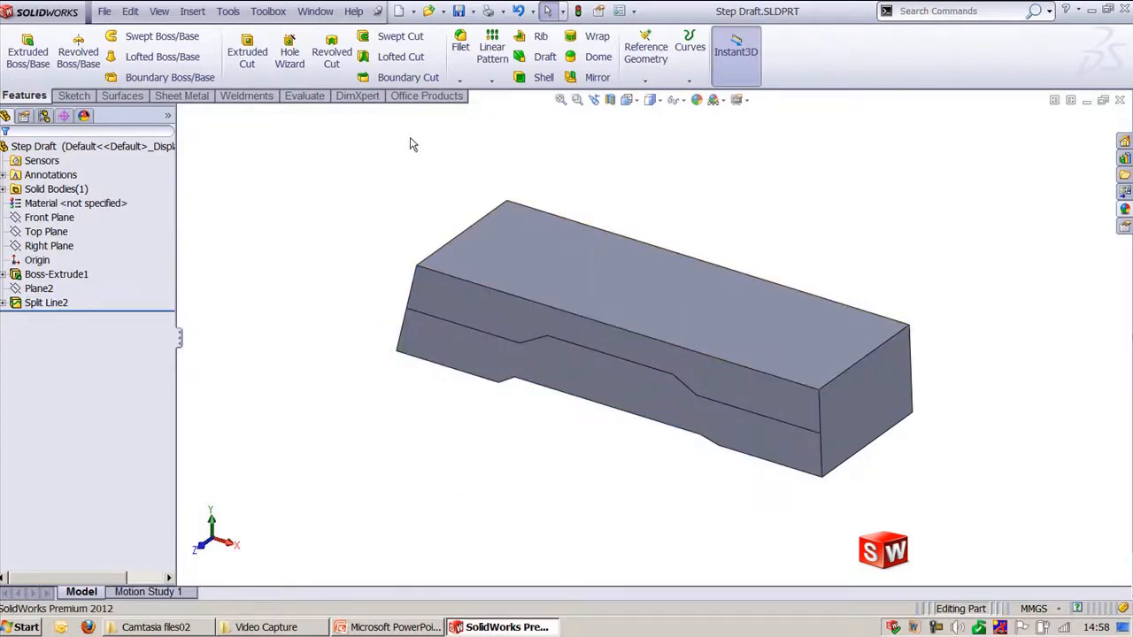
- Set up a 5-degree step draft with tapered steps, using the Top Plane as direction of pull
left_click(531, 59)
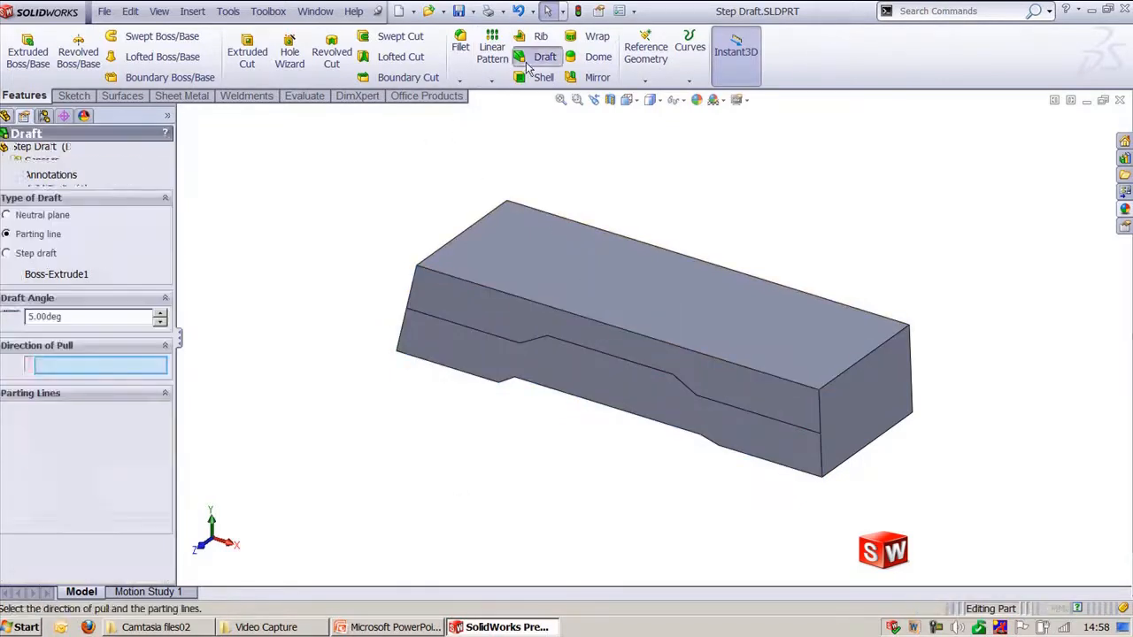
left_click(36, 254)
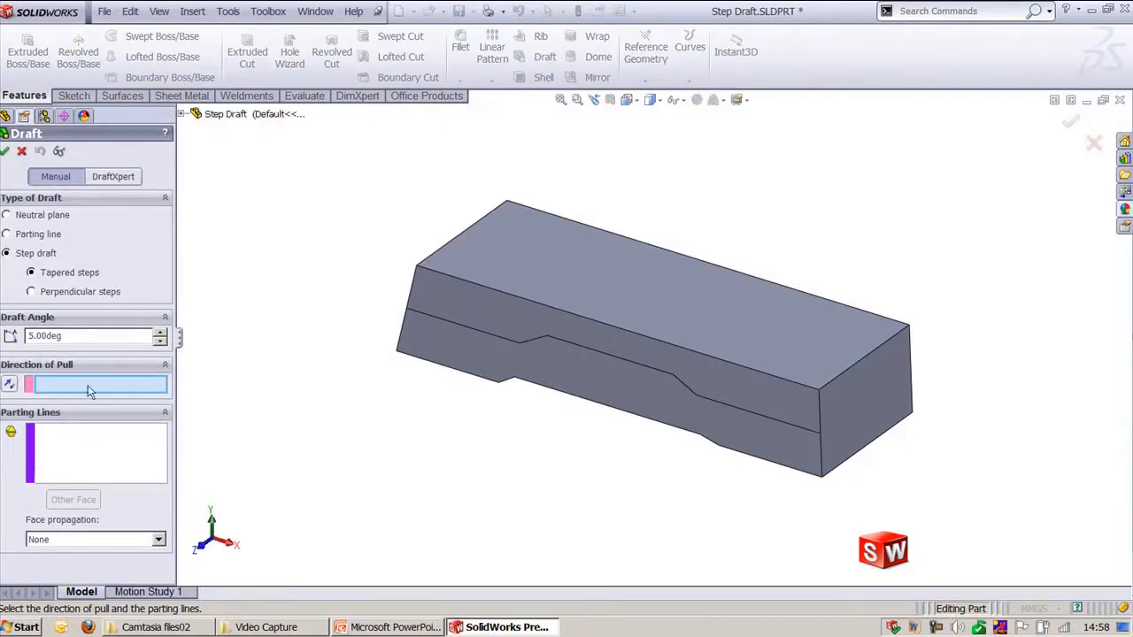
left_click(181, 114)
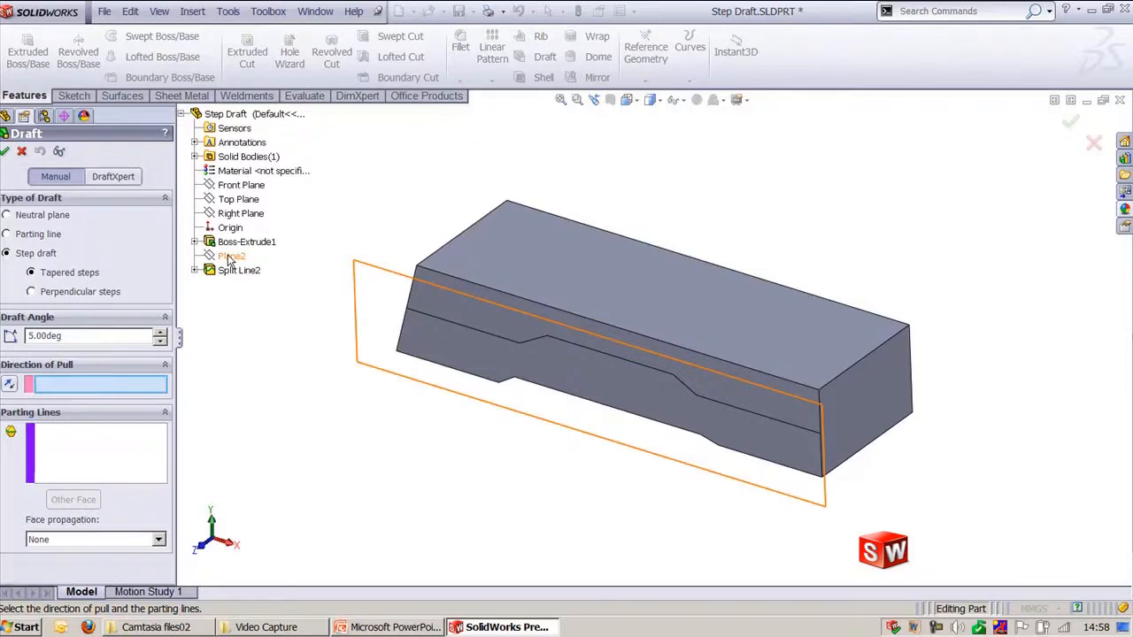
left_click(235, 200)
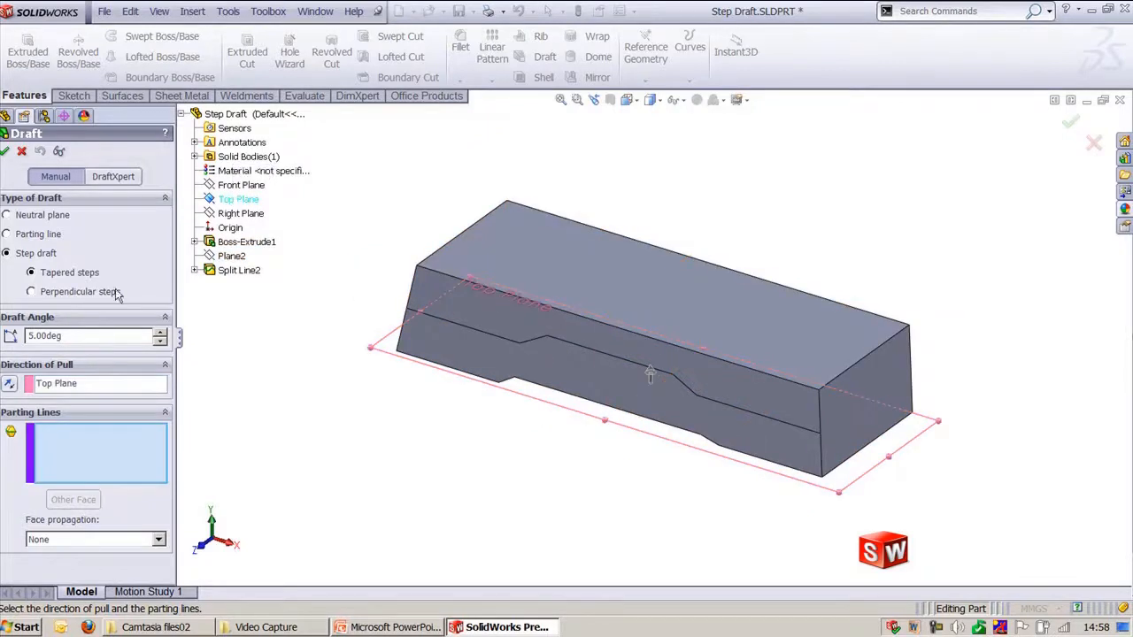
- Choose the five stepped split-line edges on the long side face as parting lines and inspect the step draft's detailed preview
left_click(477, 335)
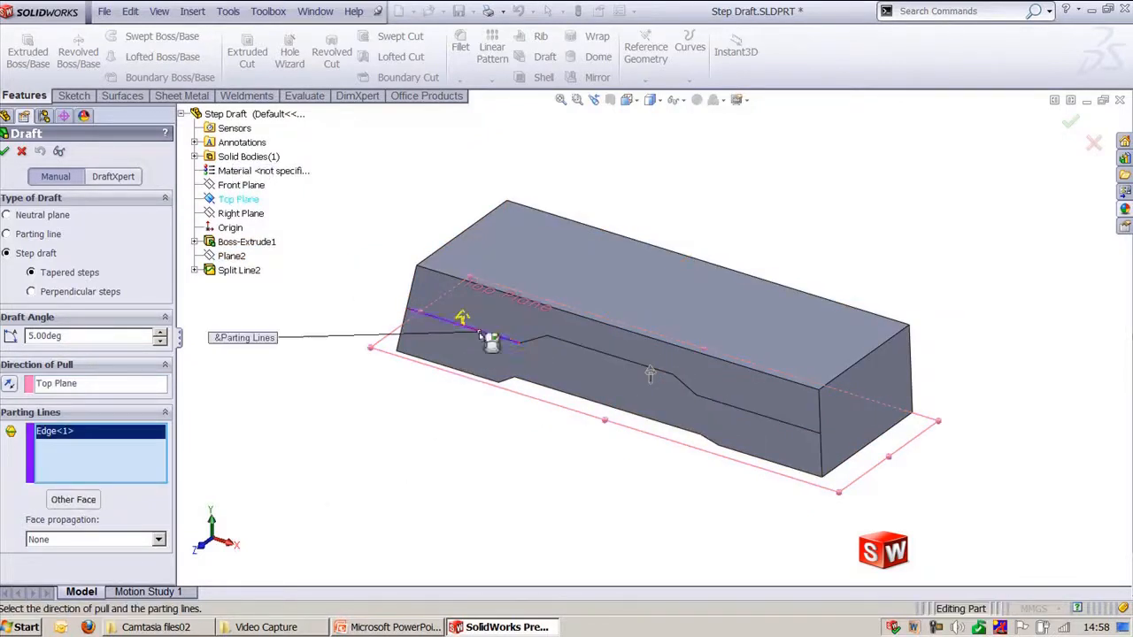
left_click(542, 341)
left_click(589, 349)
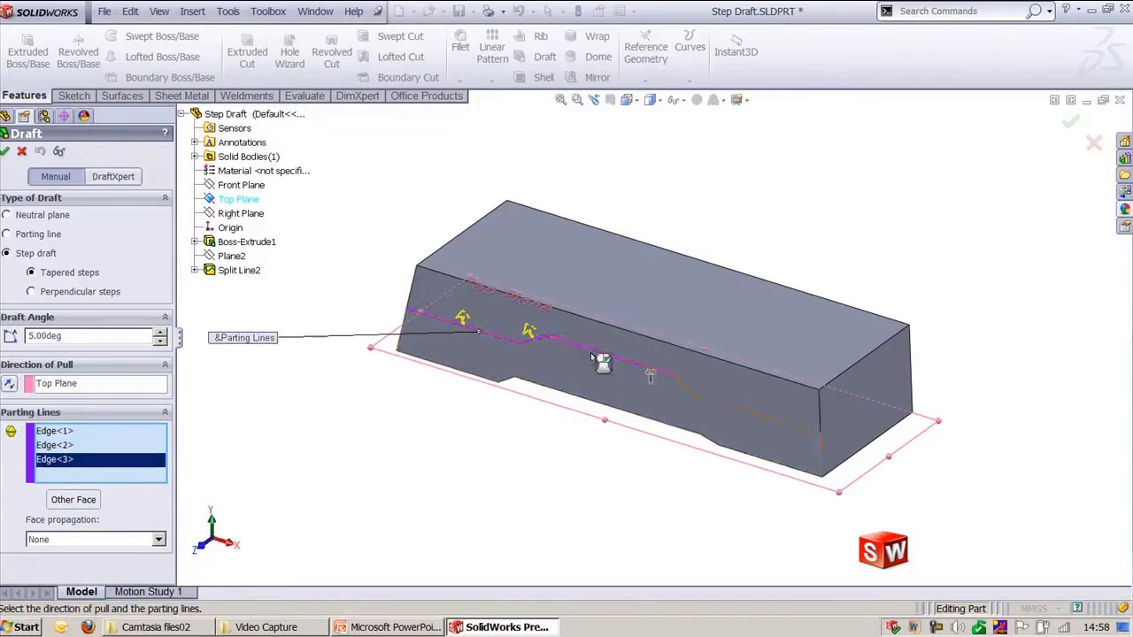
left_click(702, 396)
left_click(740, 416)
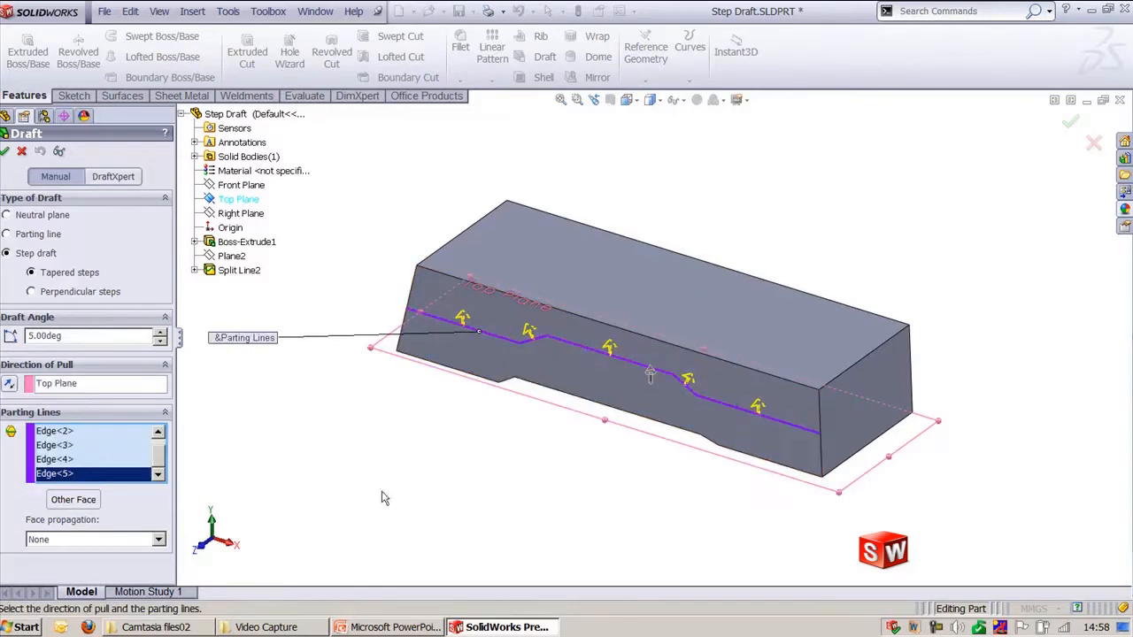
left_click(58, 151)
middle_click_drag(457, 400, 455, 468)
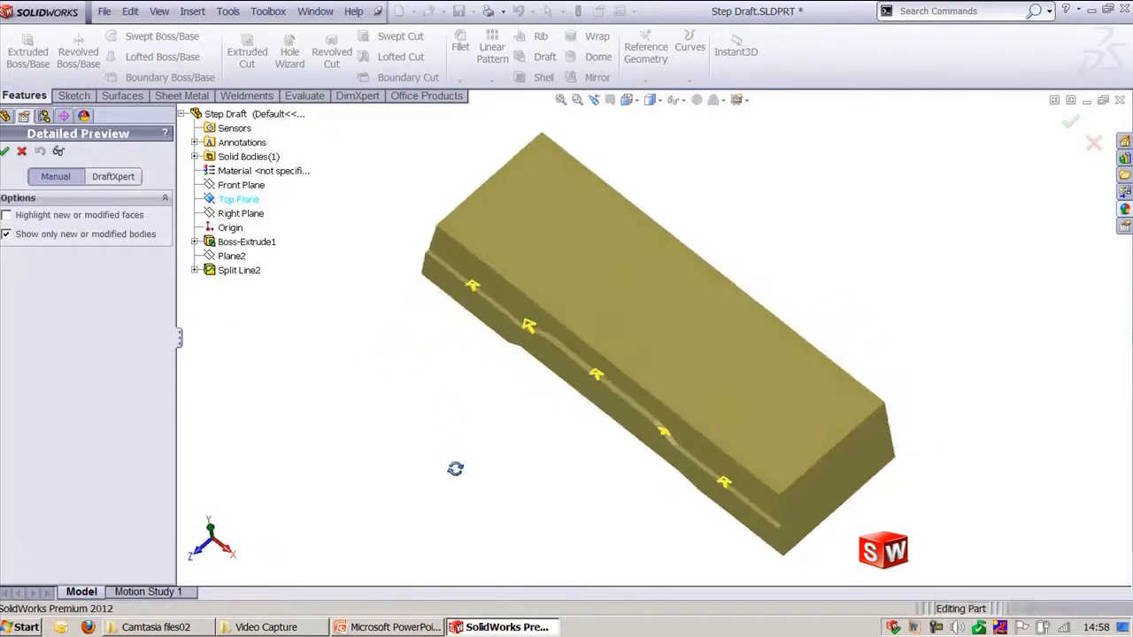
- Set the step draft's angle to 10 degrees and inspect the detailed preview of the tapered steps
left_click(58, 152)
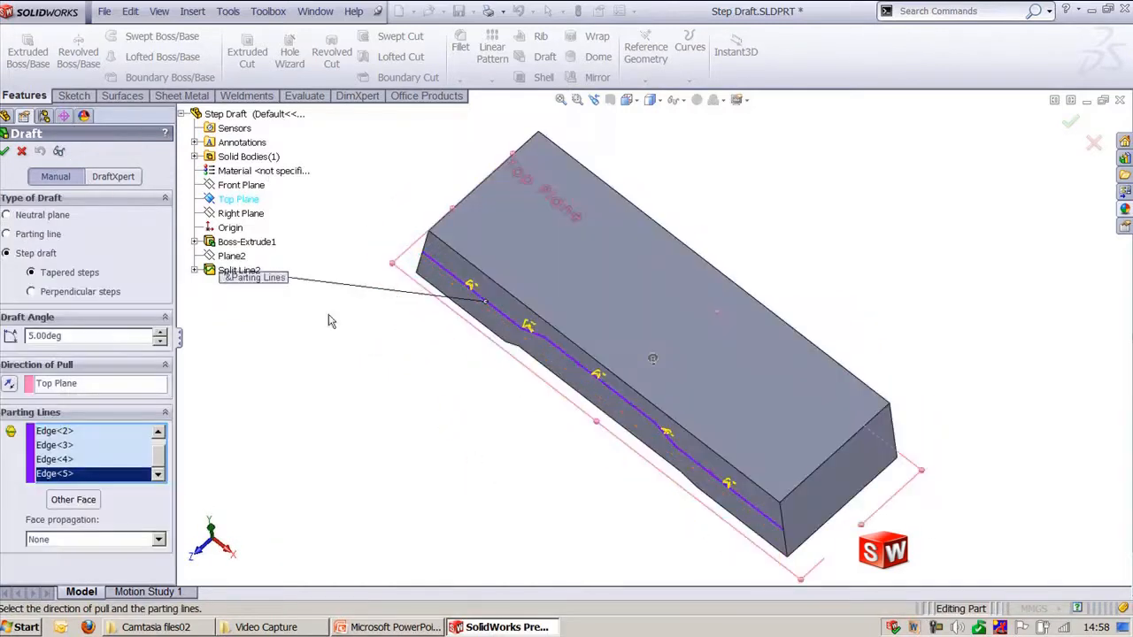
middle_click_drag(426, 422, 265, 381)
double_click(106, 337)
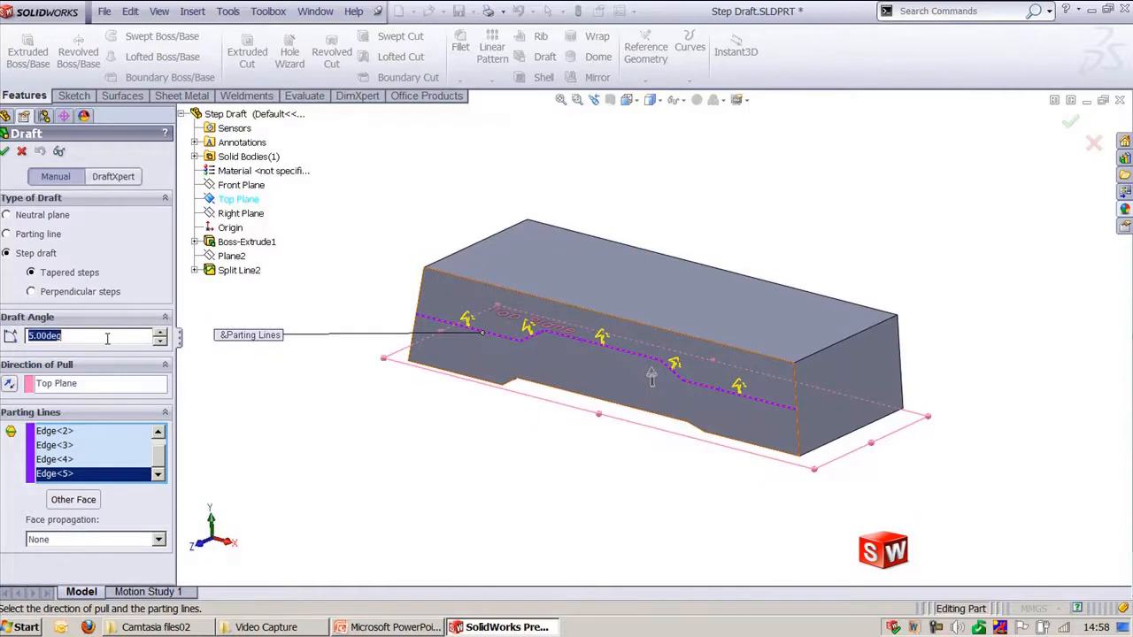
type("10")
key("Return")
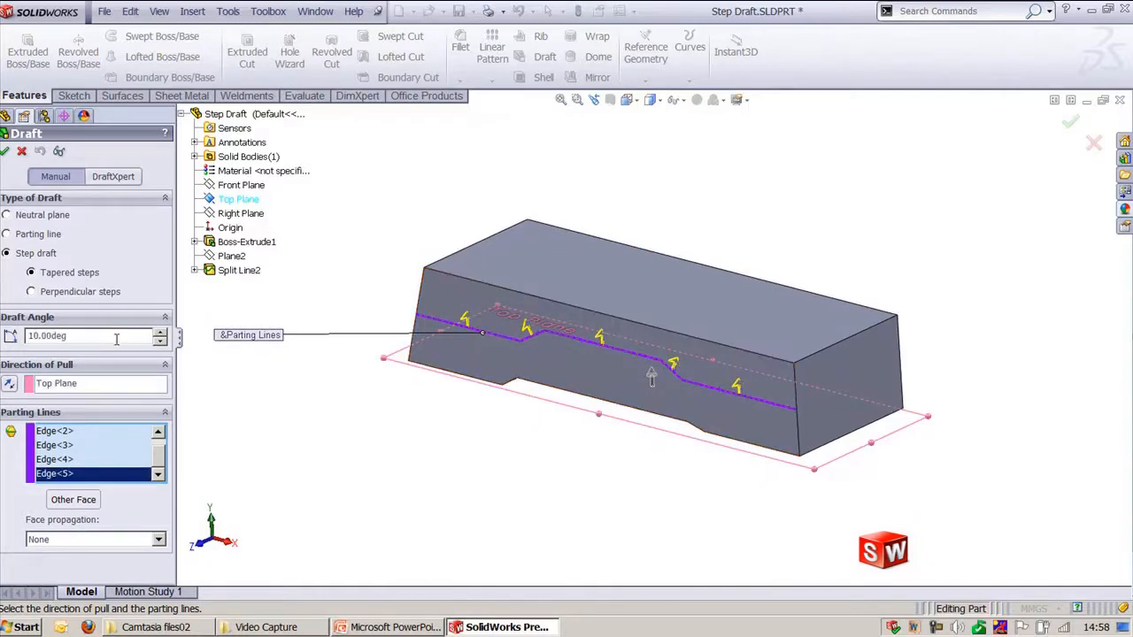
left_click(59, 152)
middle_click_drag(439, 263, 450, 349)
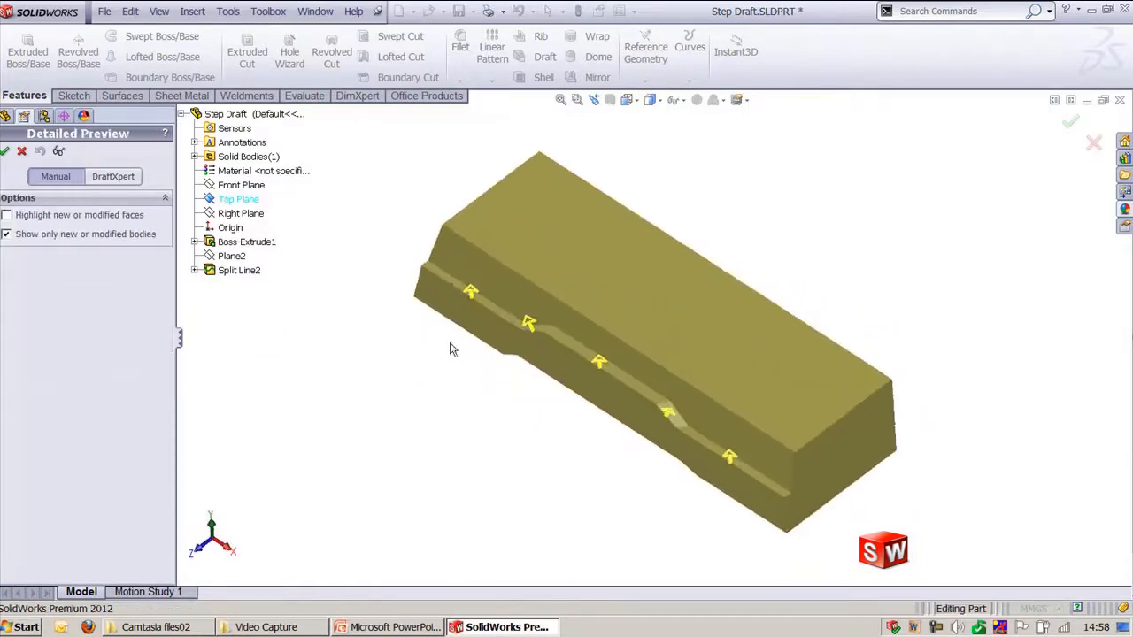
scroll(533, 338, "down", 3)
left_click(58, 152)
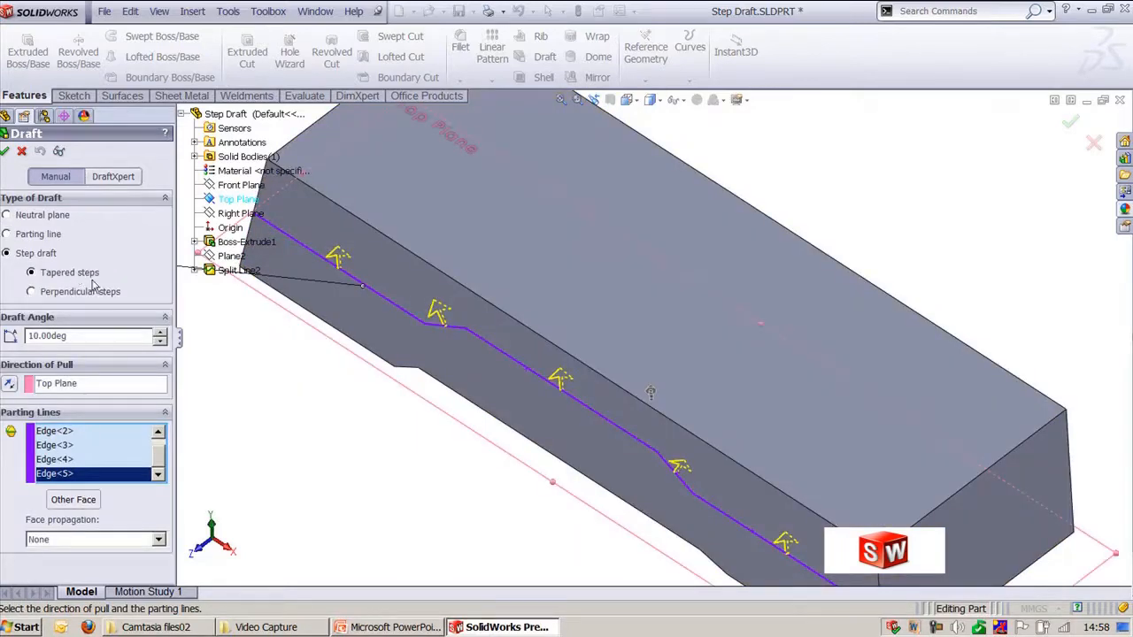
- Examine the draft's standard views and inspect the tapered step faces from the top in the detailed preview
middle_click_drag(374, 376, 426, 501)
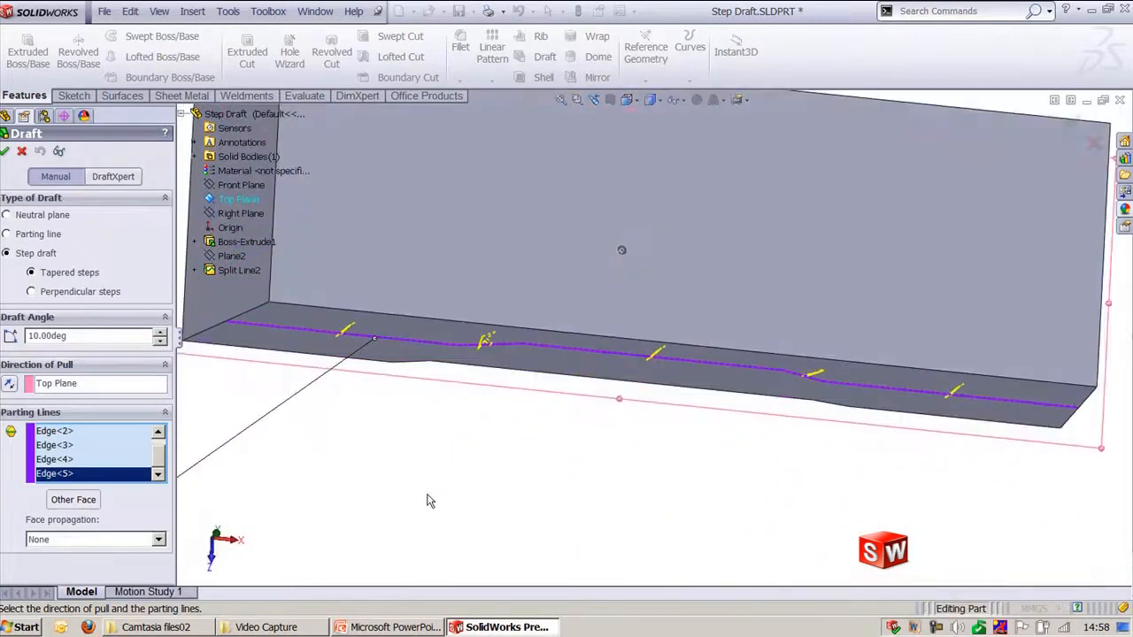
key("ctrl+1")
key("ctrl+4")
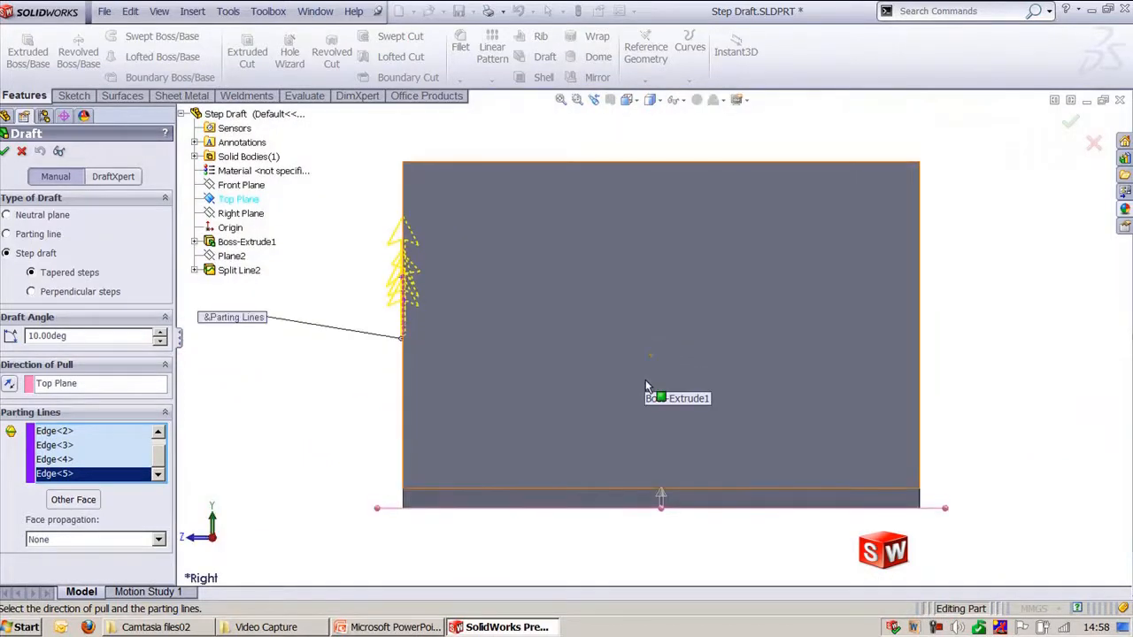
key("ctrl+2")
key("ctrl+5")
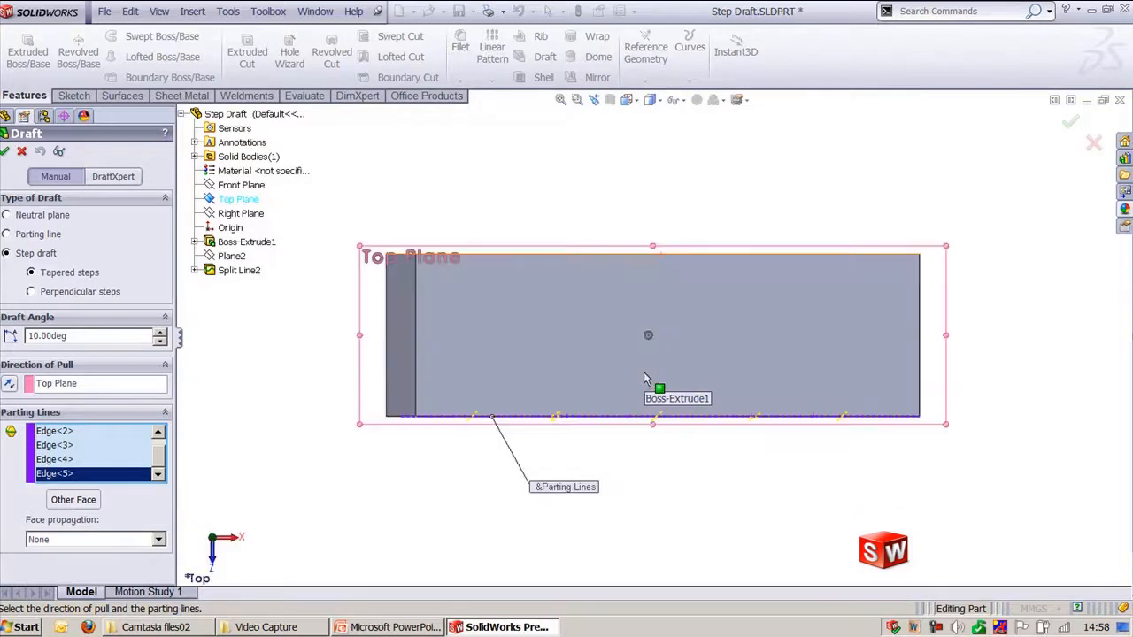
scroll(687, 432, "down", 3)
scroll(646, 441, "up", 2)
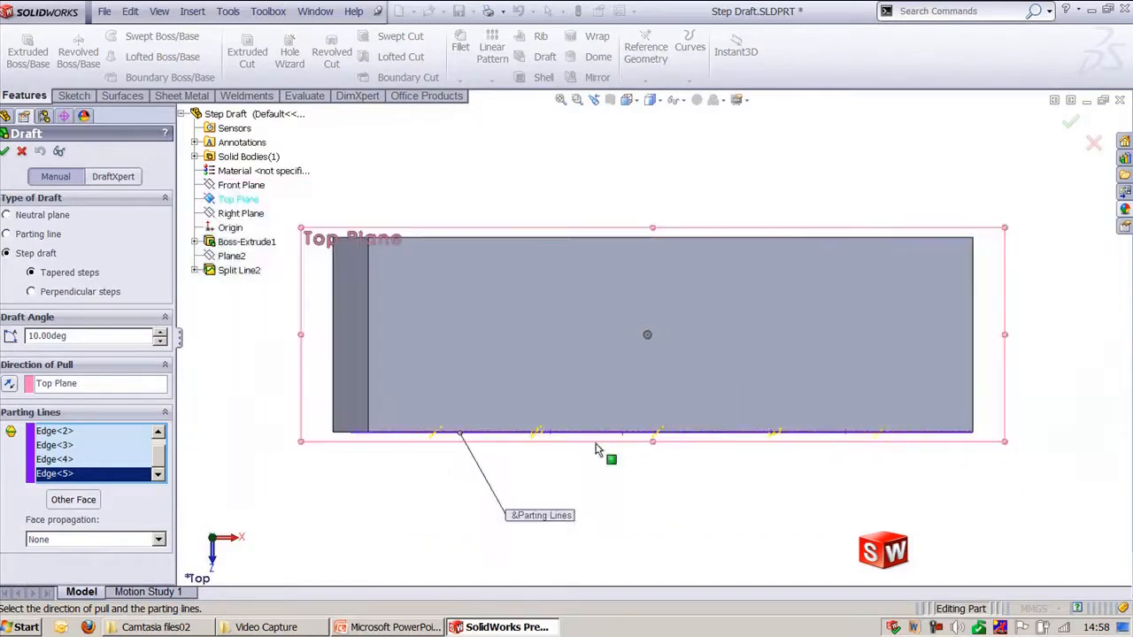
left_click(59, 151)
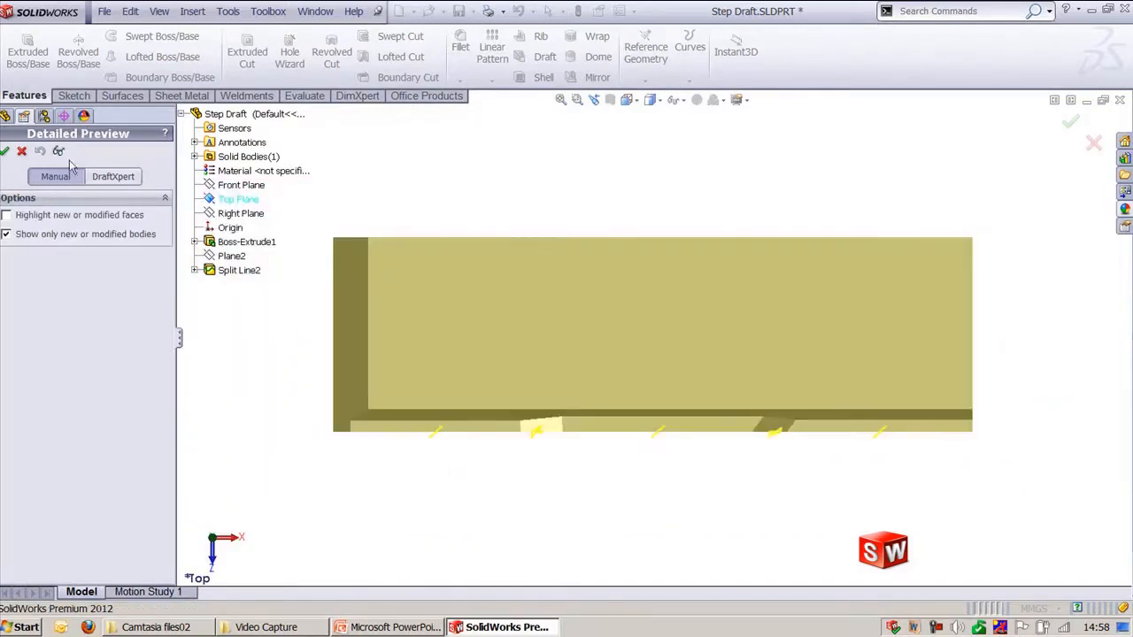
scroll(620, 437, "down", 2)
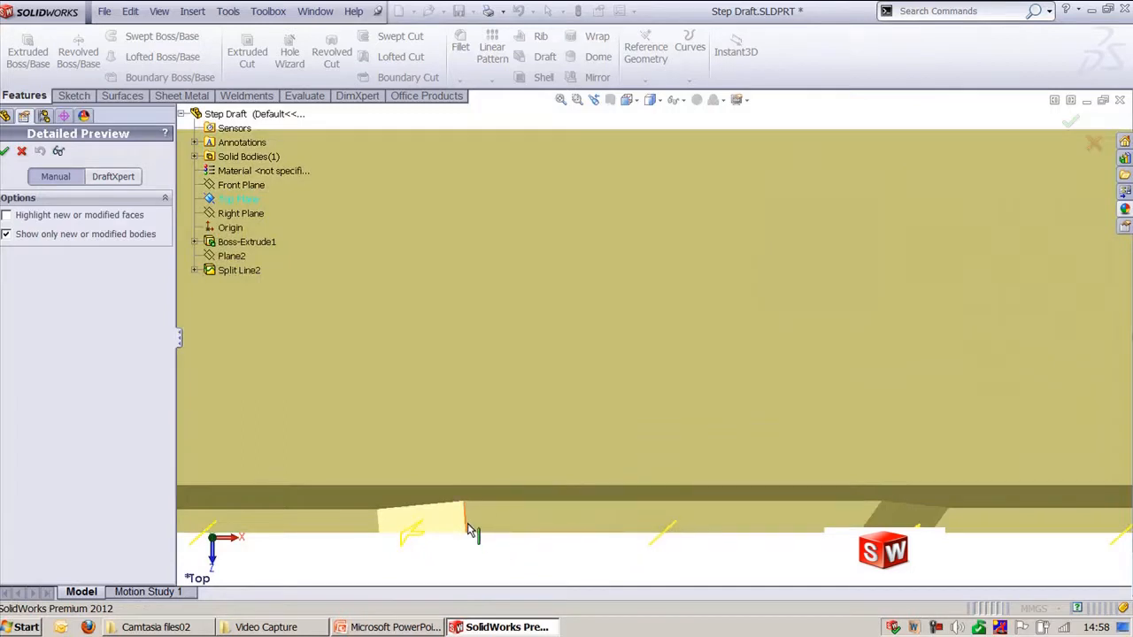
left_click(469, 529)
left_click(59, 152)
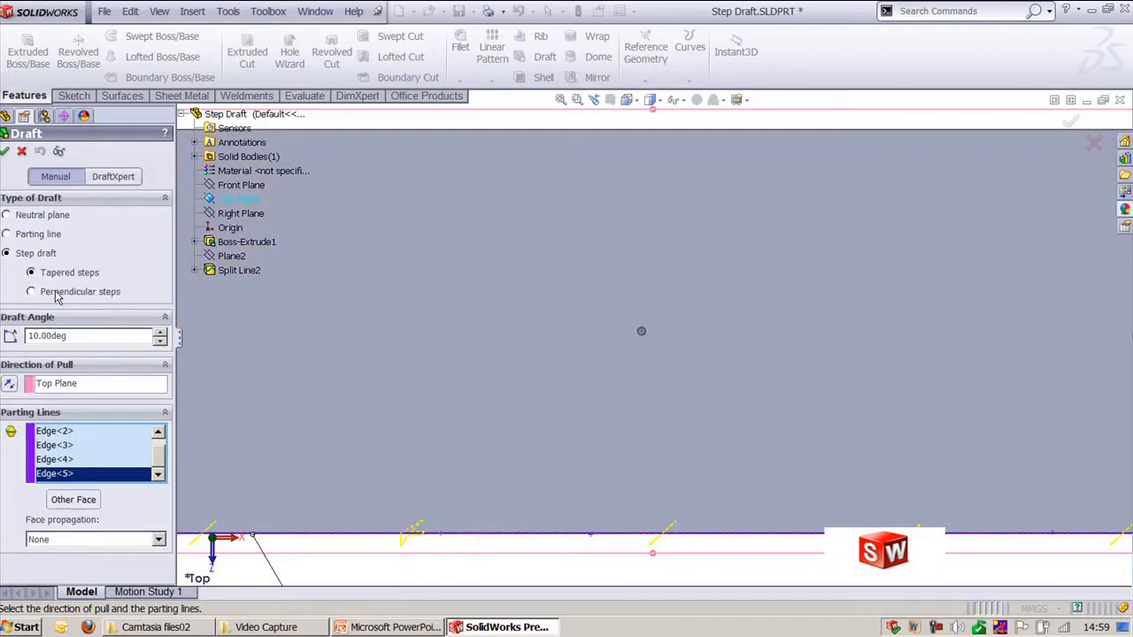
- Change the step draft to perpendicular steps, preview it in detail, and create the 10-degree draft
left_click(59, 152)
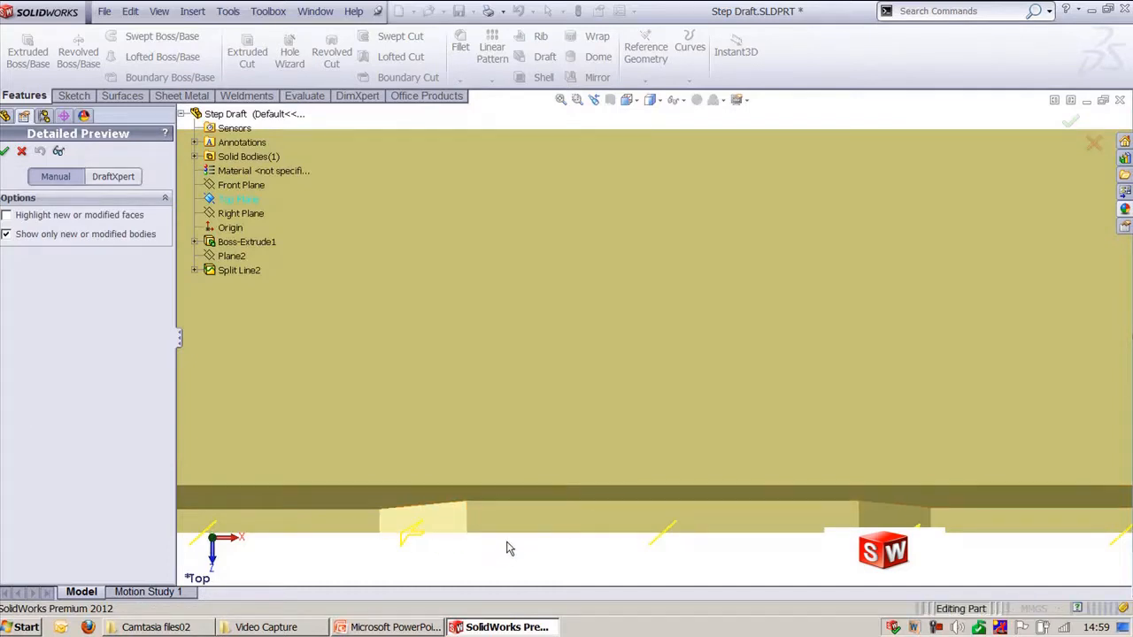
key("ctrl+7")
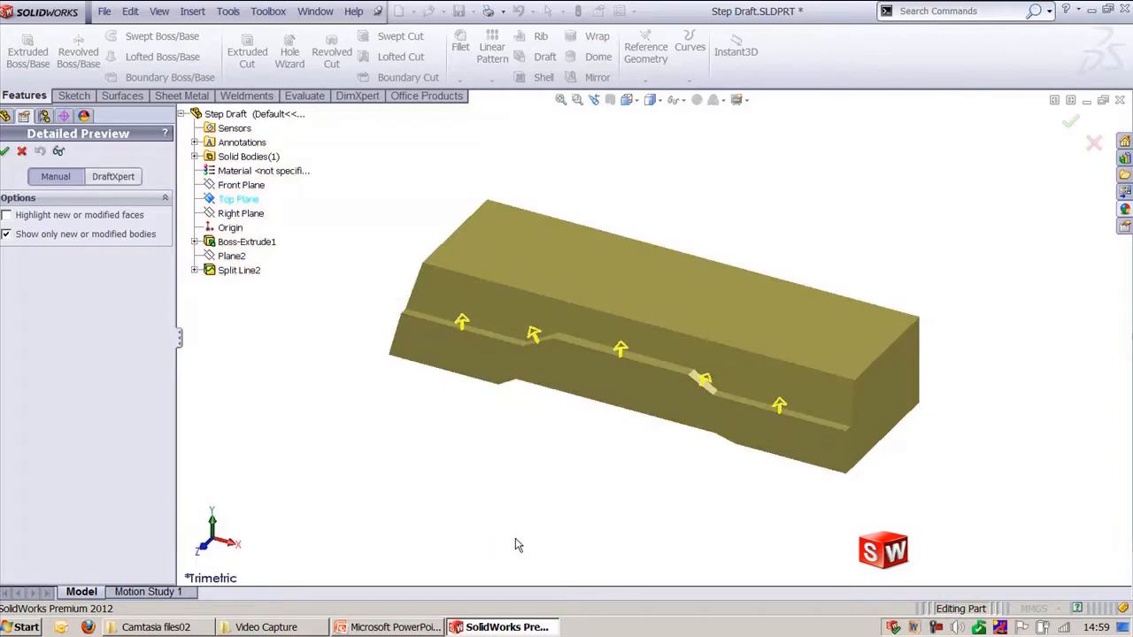
left_click(4, 151)
middle_click_drag(387, 201, 488, 356)
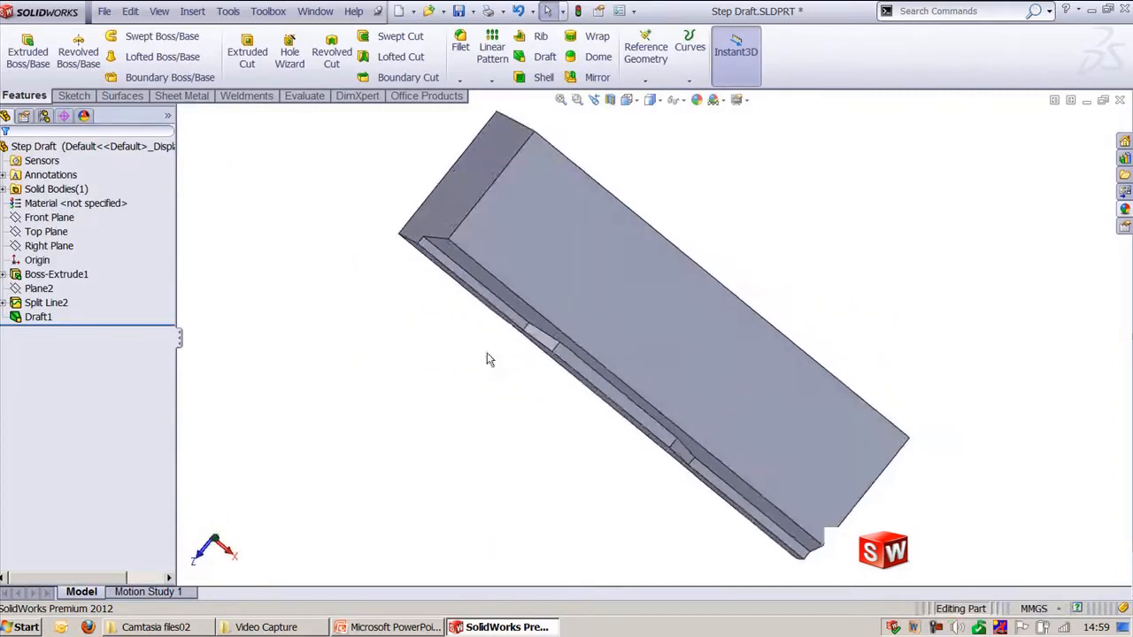
scroll(539, 354, "down", 3)
middle_click_drag(459, 468, 296, 455)
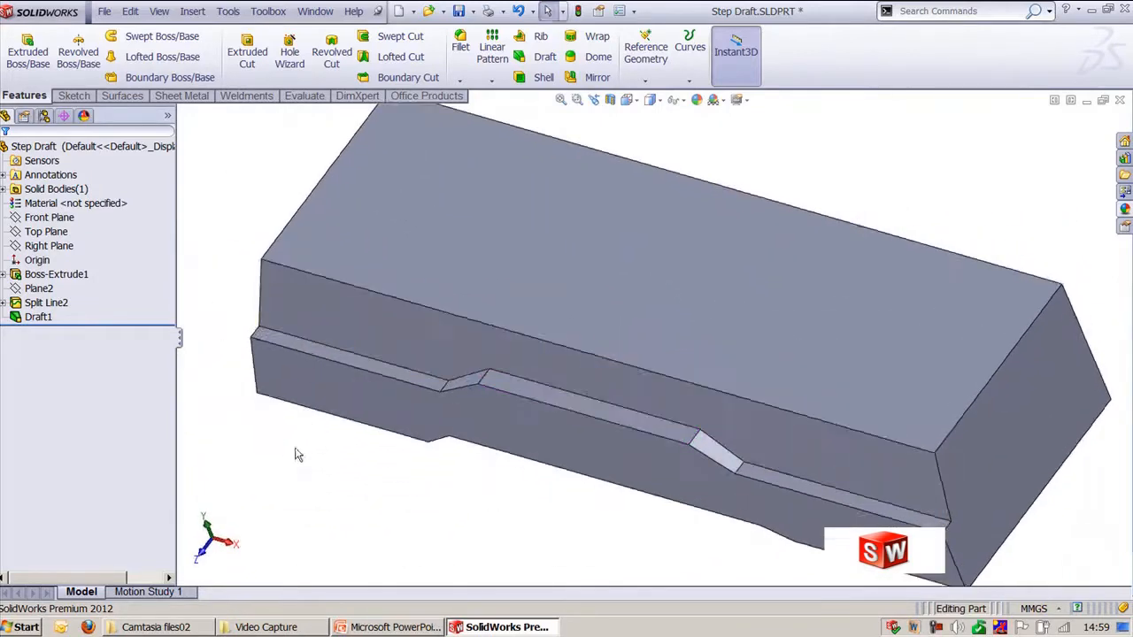
- Edit the finished draft to use tapered steps and inspect the angled transition faces along the split line
left_click(40, 317)
left_click(55, 290)
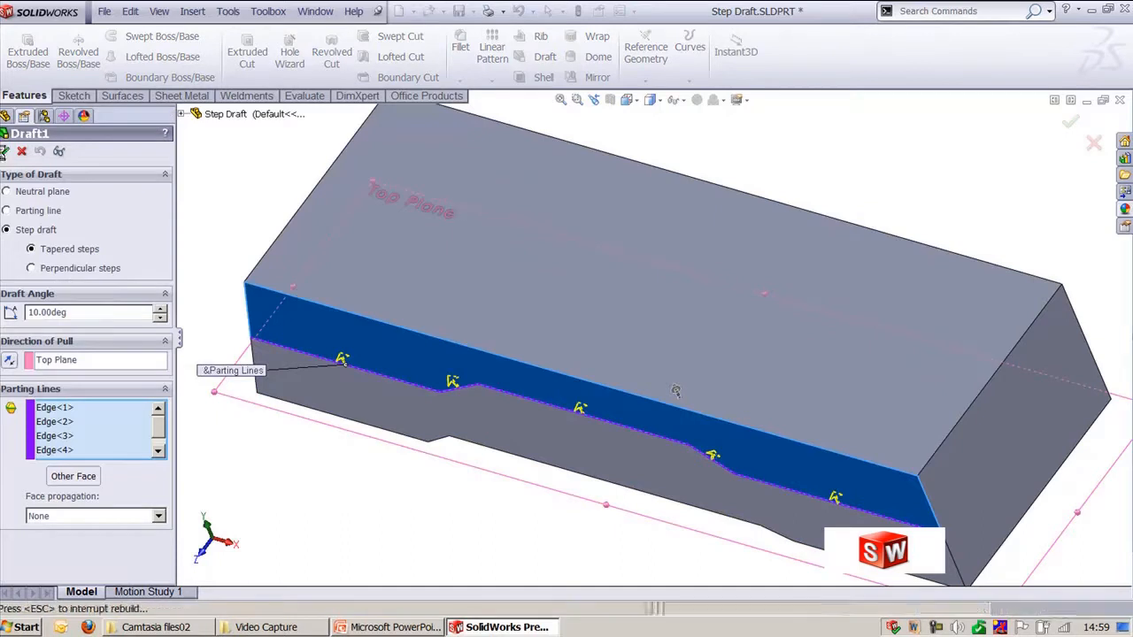
left_click(6, 151)
middle_click_drag(448, 473, 549, 572)
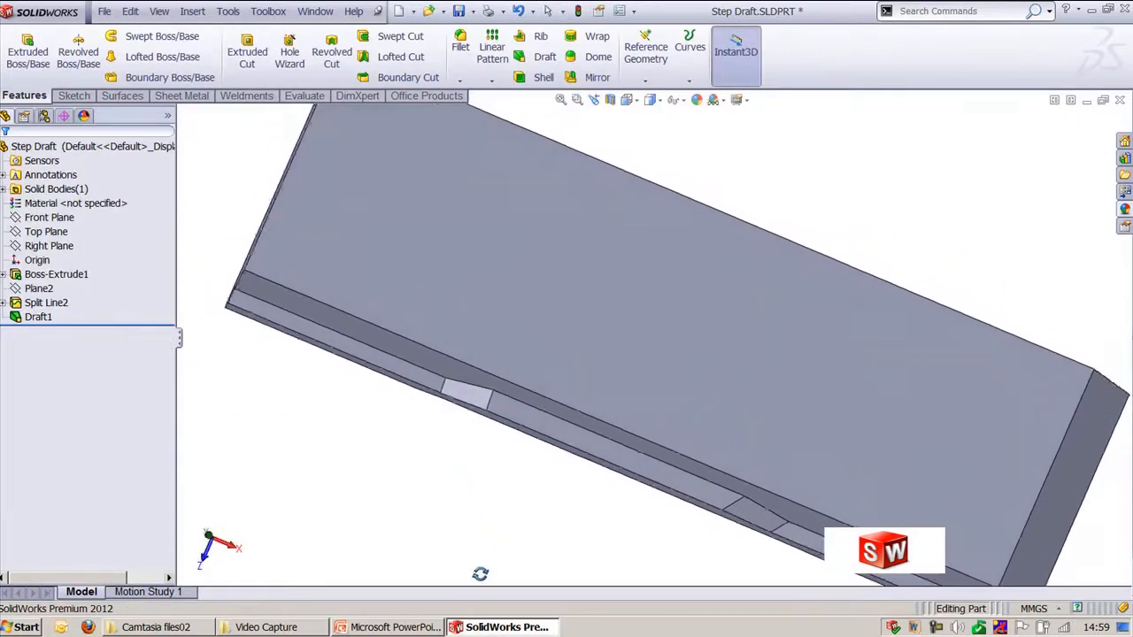
scroll(716, 429, "down", 5)
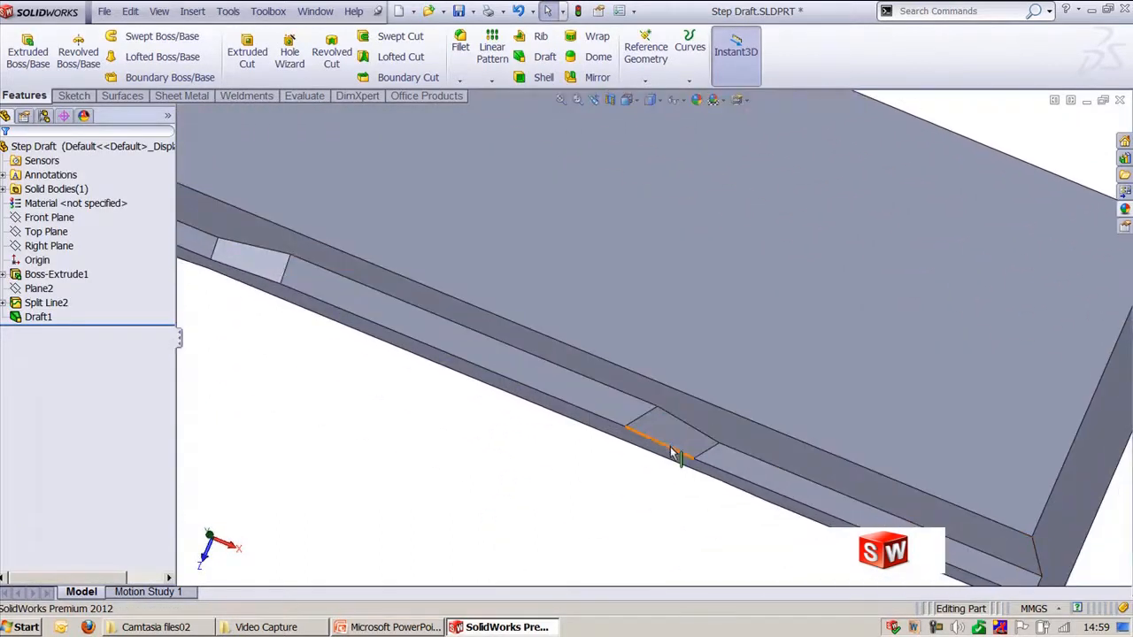
middle_click_drag(468, 481, 814, 281)
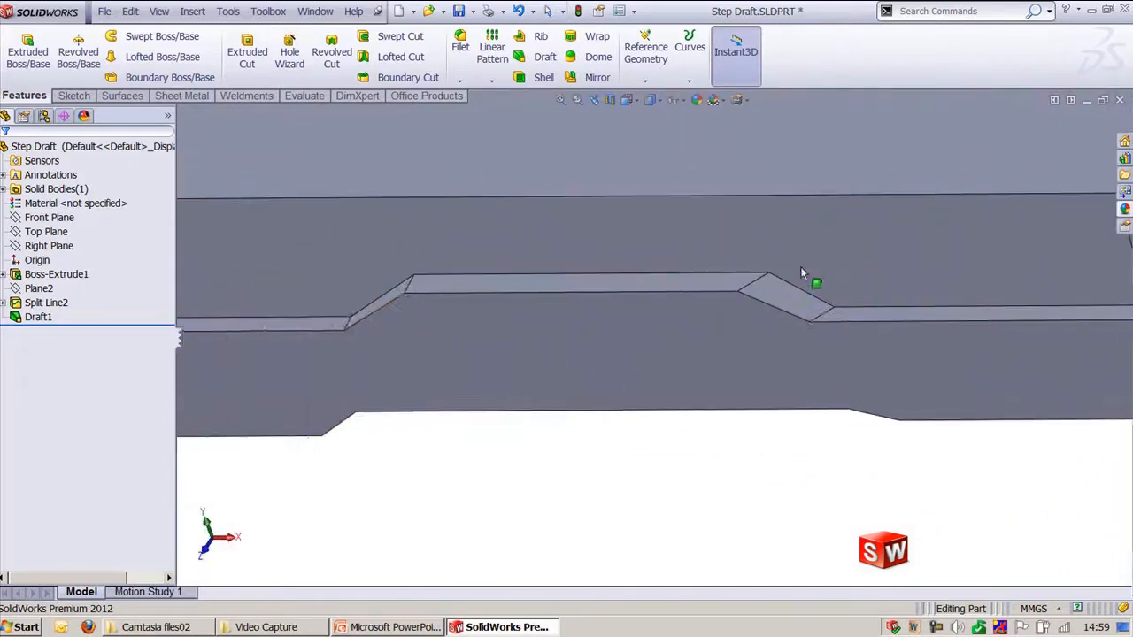
- Edit the draft back to perpendicular steps and inspect the transition faces along the split line
left_click(63, 319)
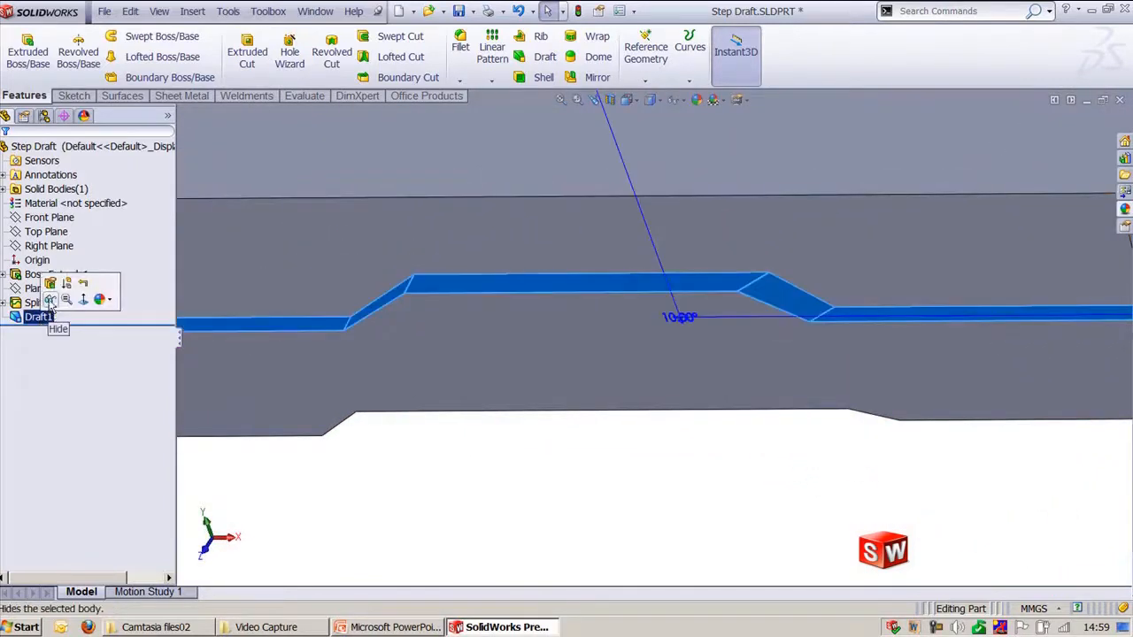
left_click(41, 286)
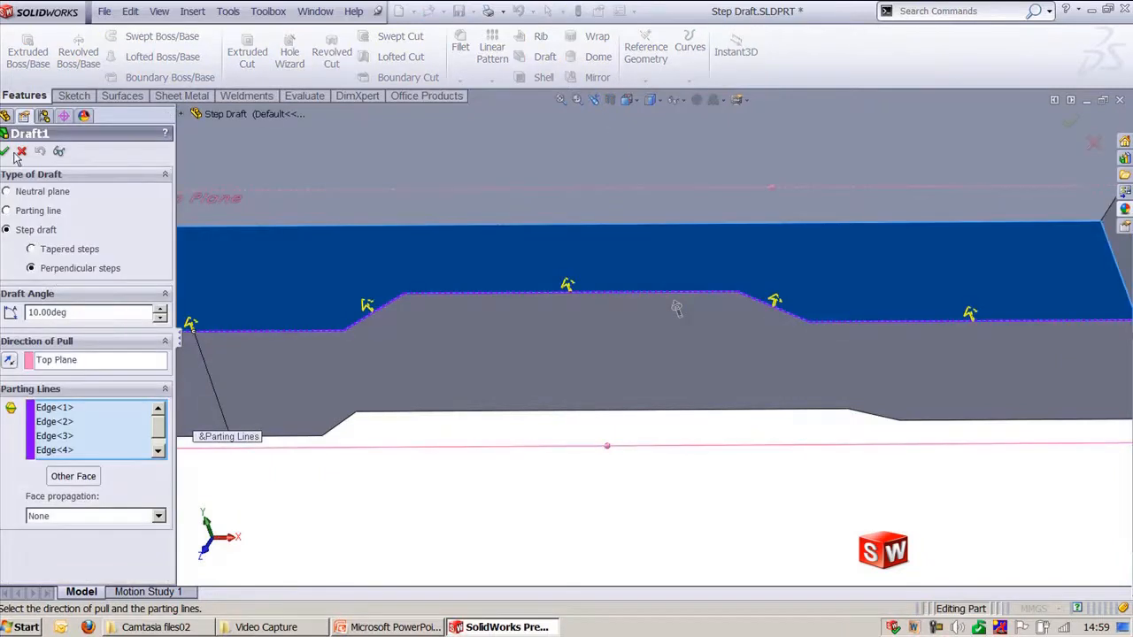
left_click(5, 151)
middle_click_drag(714, 437, 746, 463)
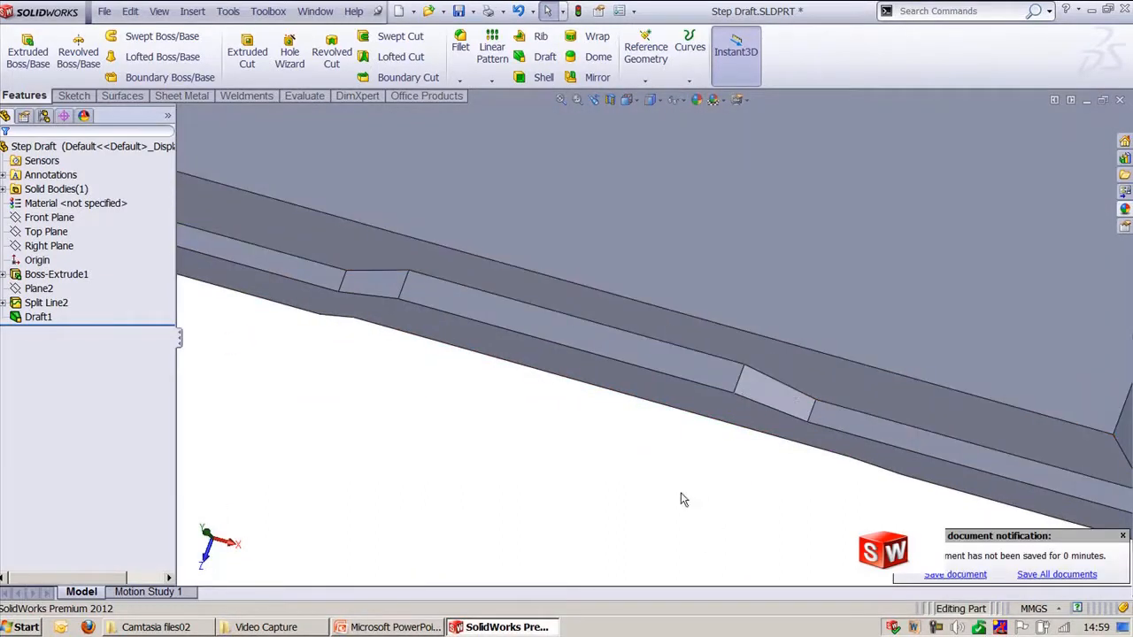
key("ctrl+7")
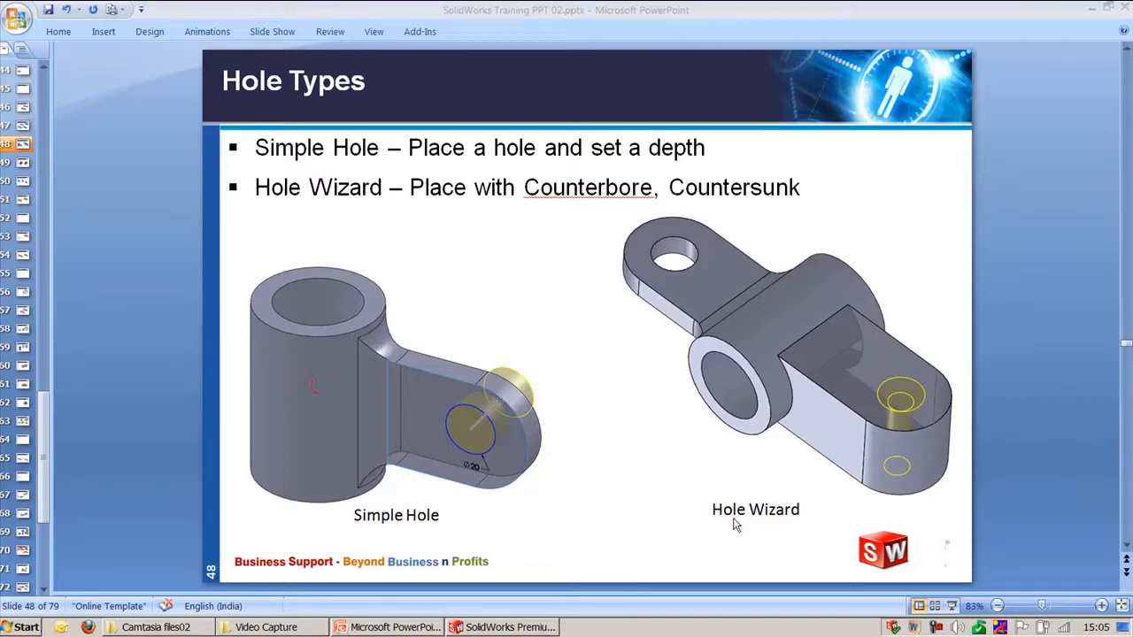
- Switch to SolidWorks and create a simple blind hole, 10 mm deep and 10 mm in diameter, on the narrower arm's flat face
left_click(531, 627)
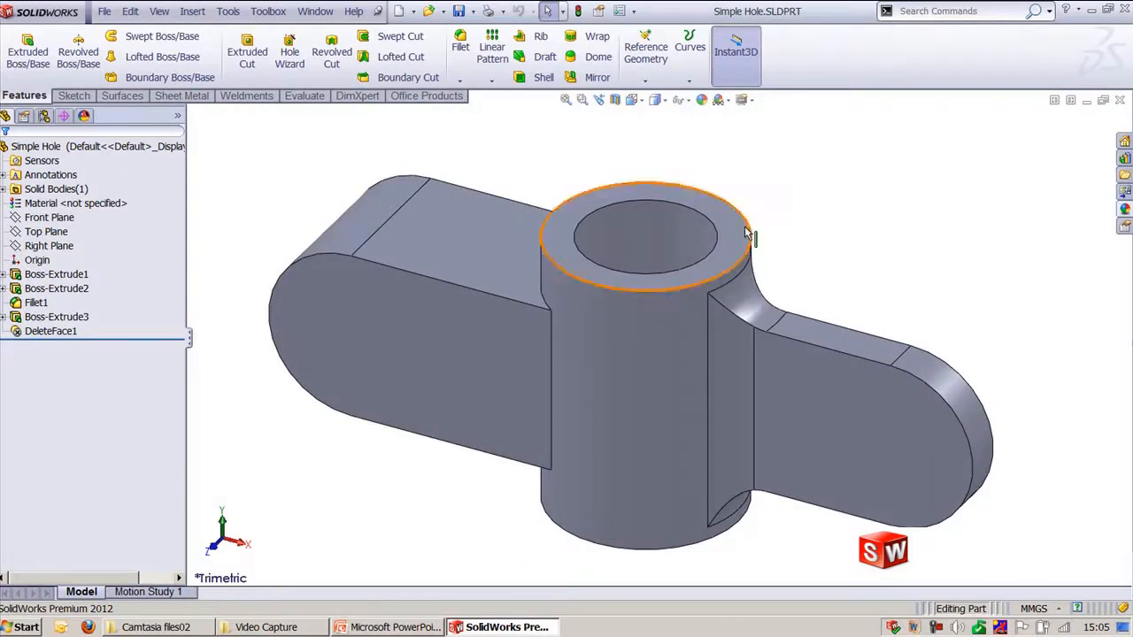
left_click(203, 15)
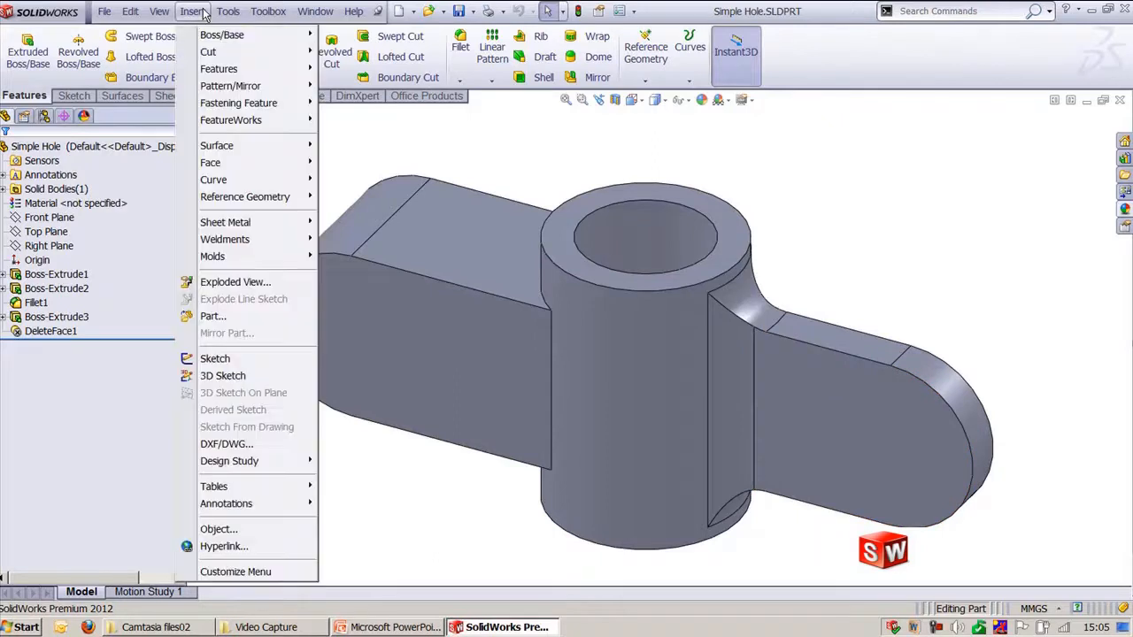
mouse_move(221, 69)
mouse_move(438, 114)
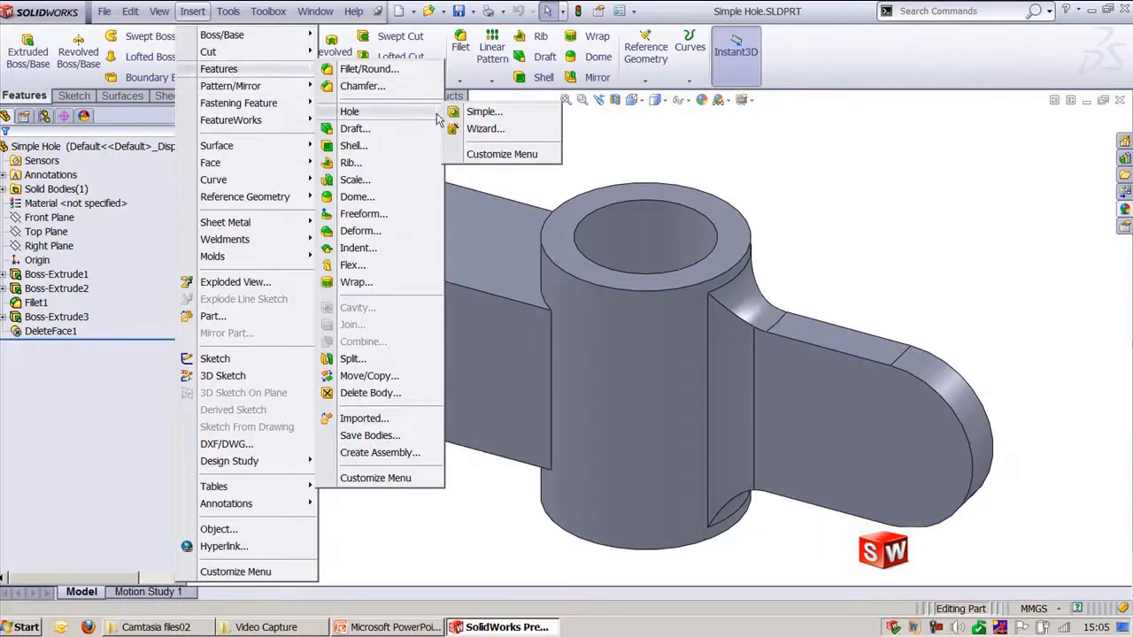
left_click(476, 112)
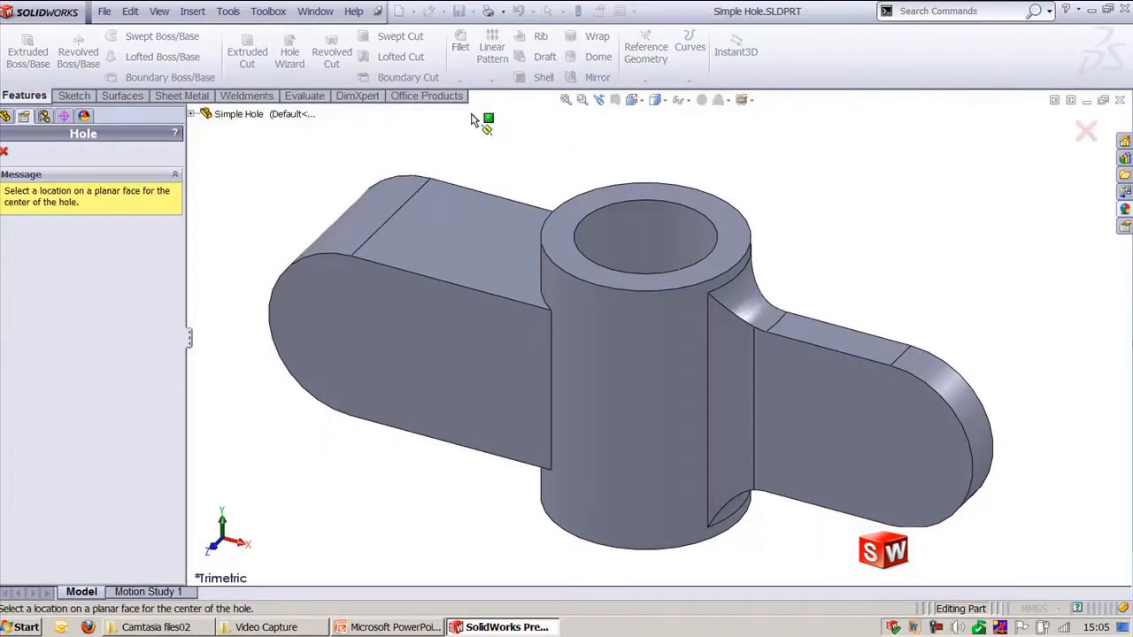
left_click(896, 480)
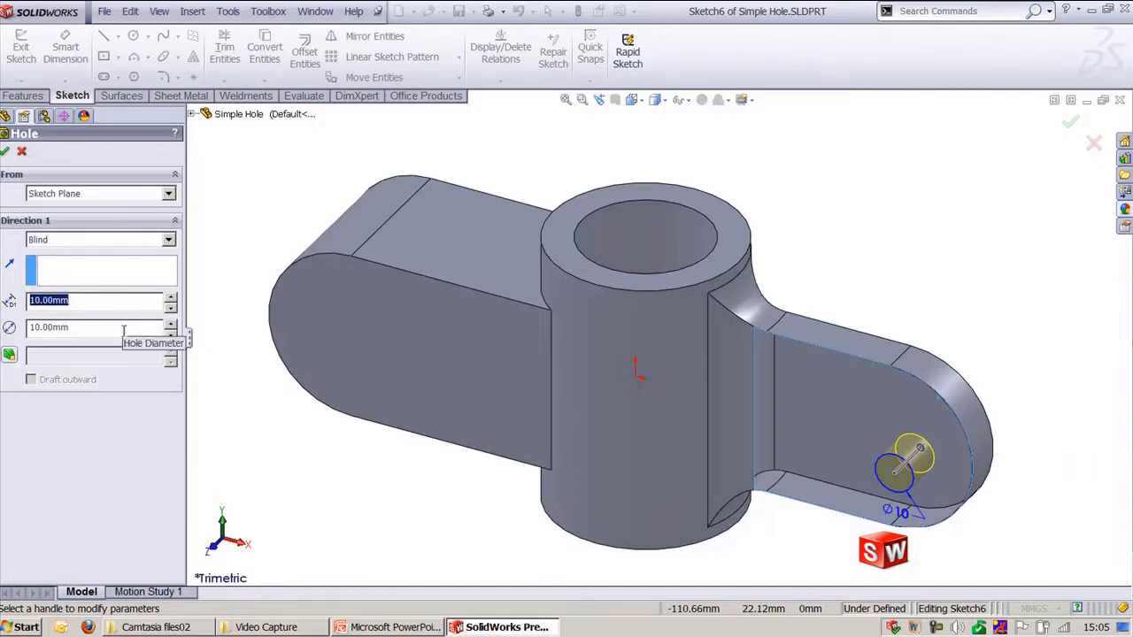
left_click(112, 305)
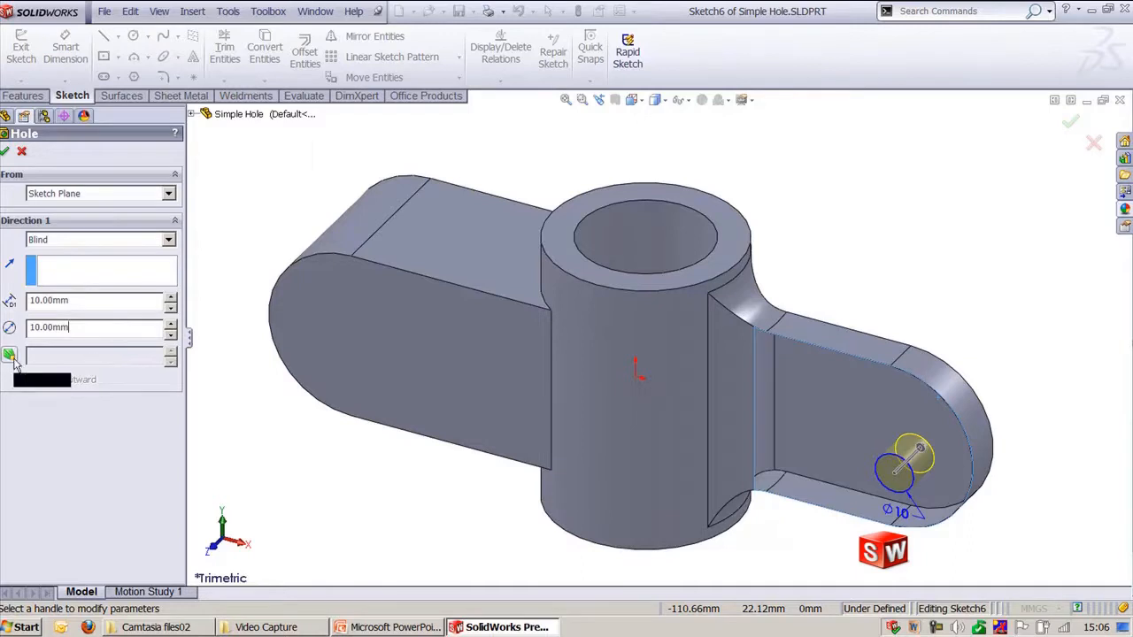
left_click(5, 151)
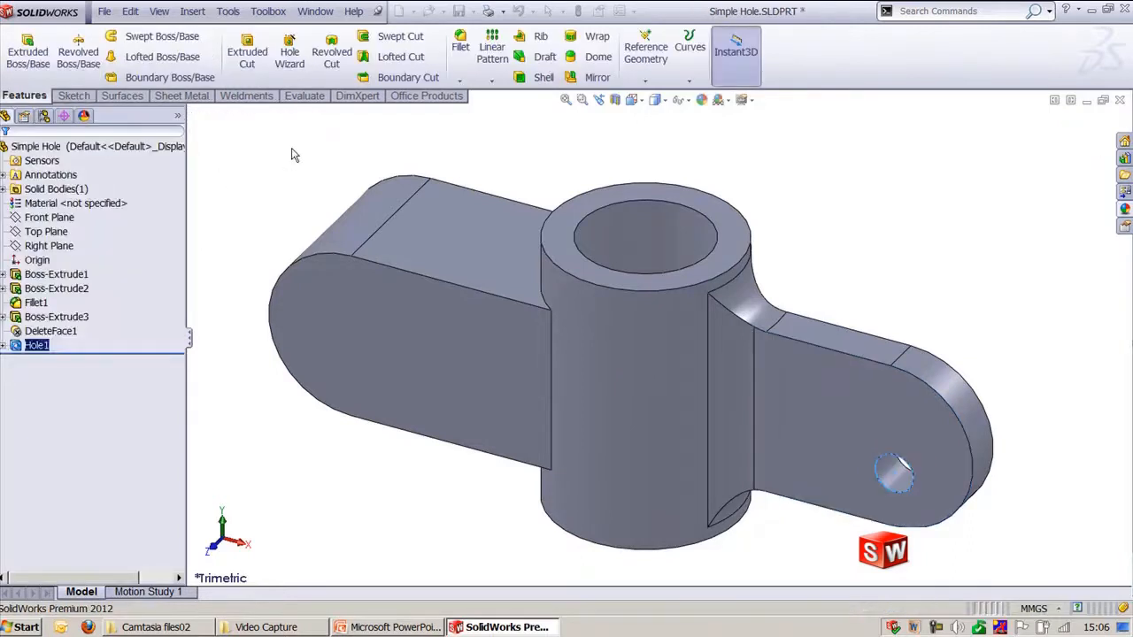
- Edit the simple hole's sketch and make the circle's centre concentric with the rounded end edge of the narrower arm
left_click(4, 345)
left_click(71, 359)
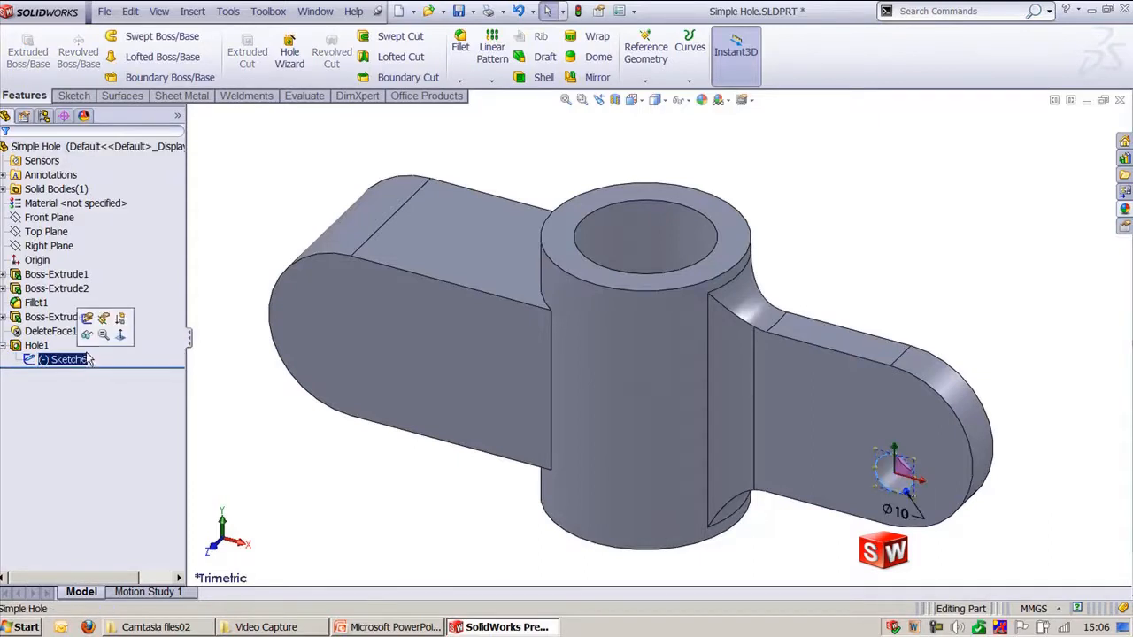
left_click(87, 320)
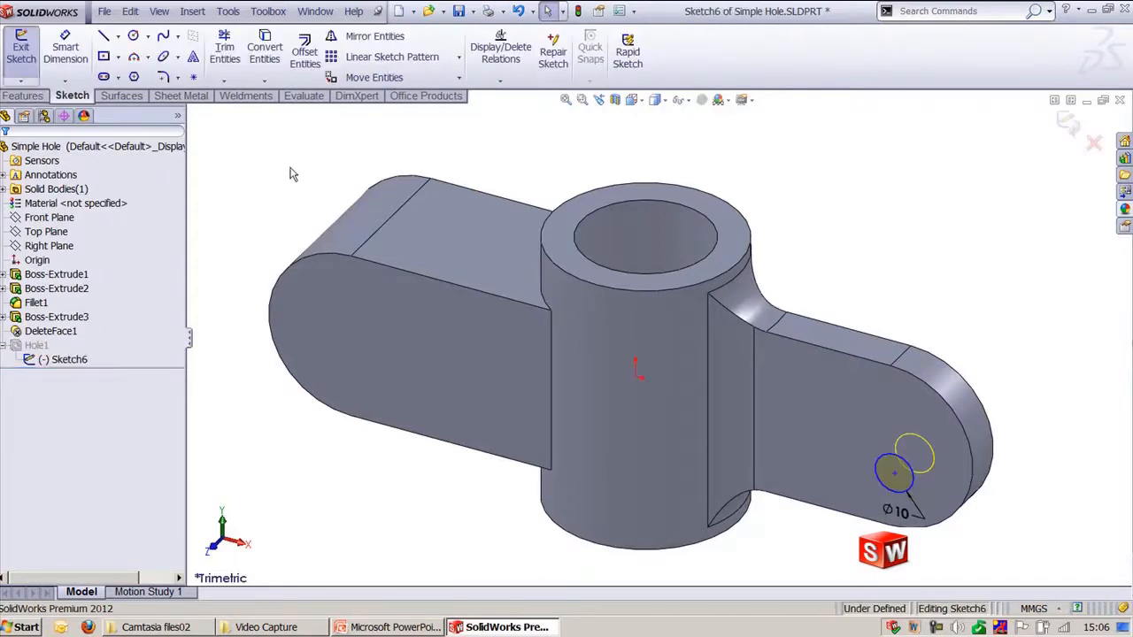
left_click(894, 474)
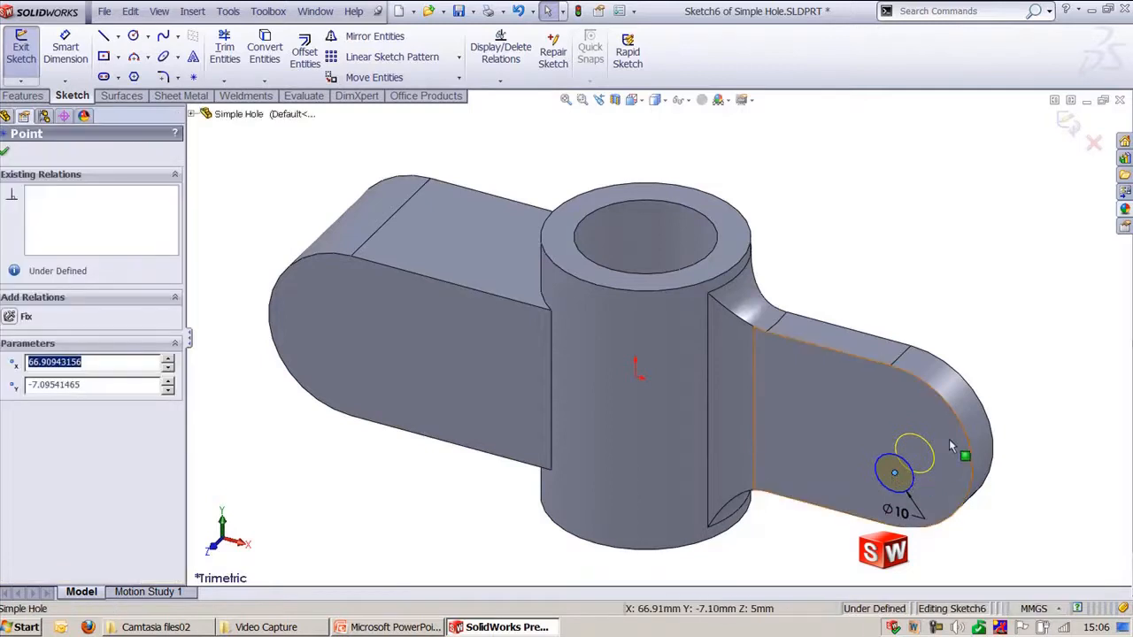
left_click(963, 433, "ctrl")
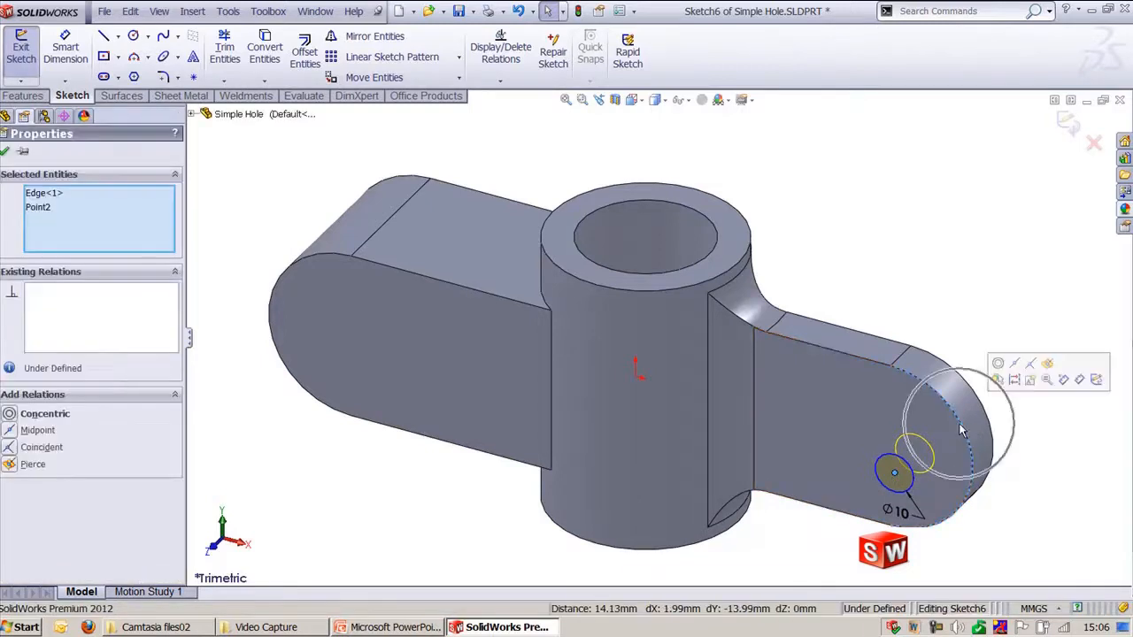
left_click(1003, 363)
left_click(995, 274)
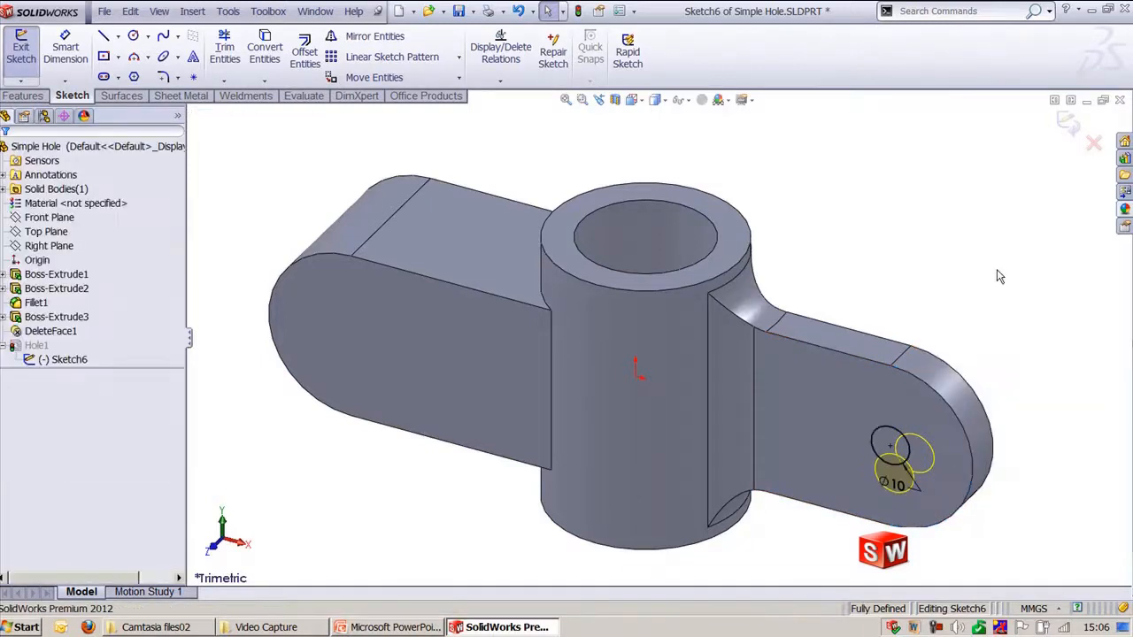
left_click(1069, 125)
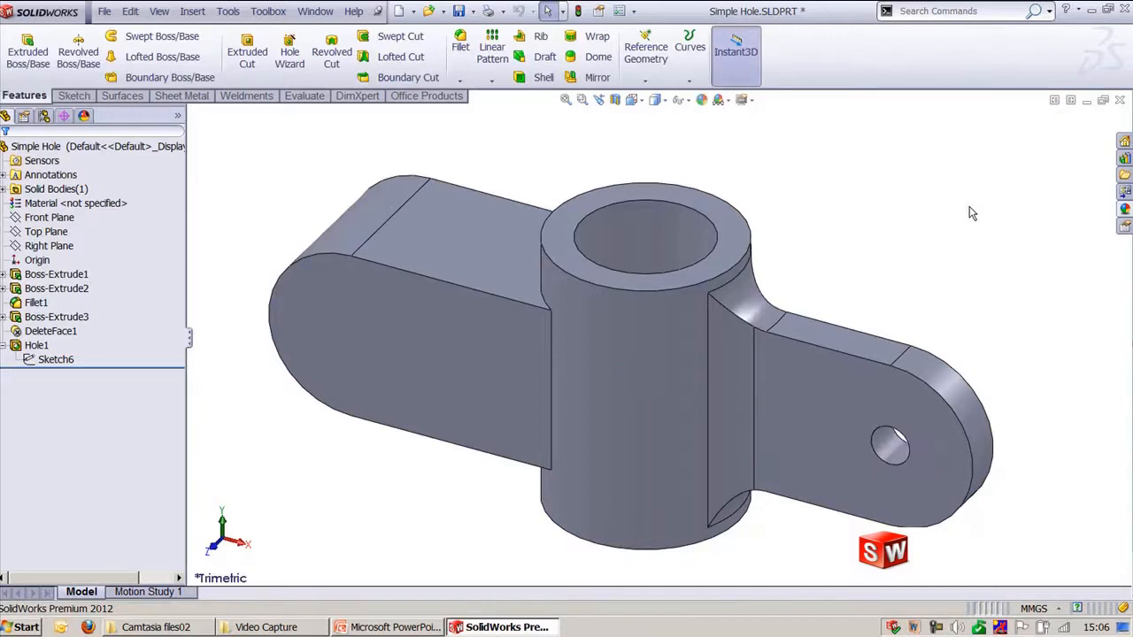
- Start a Hole Wizard hole and look over its position and type settings
scroll(969, 217, "up", 2)
scroll(620, 166, "down", 2)
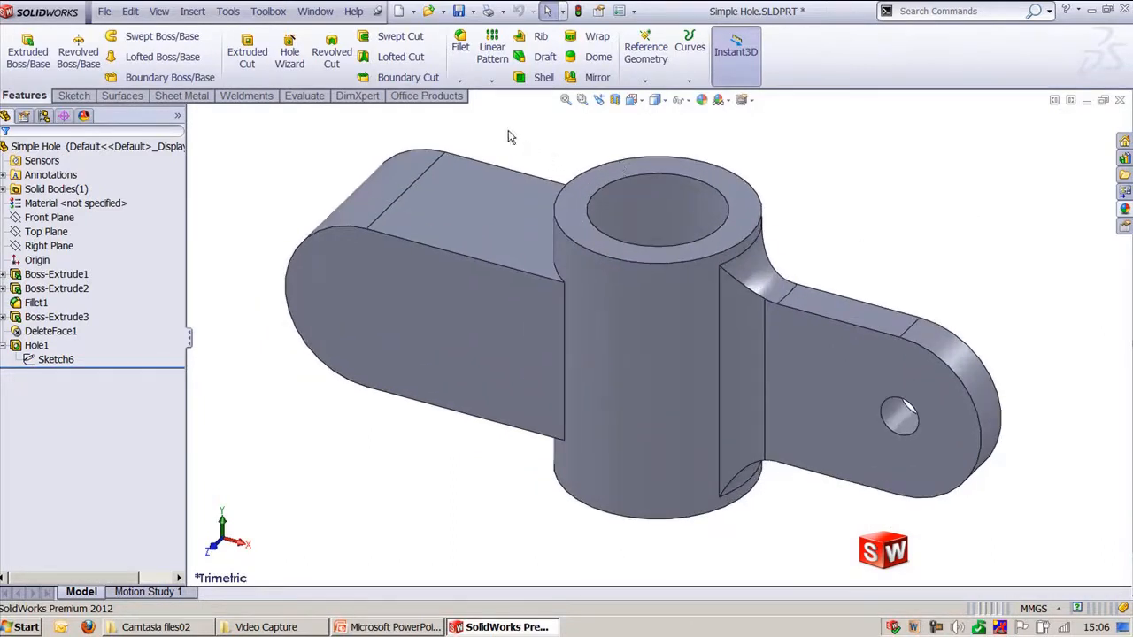
middle_click_drag(477, 139, 490, 191, "ctrl")
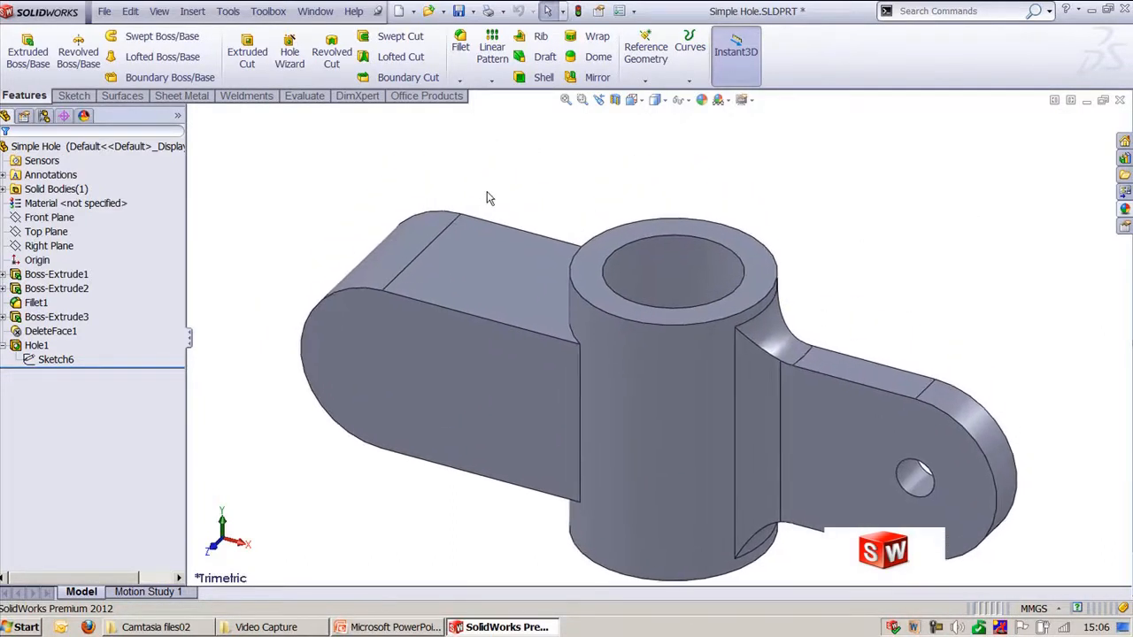
left_click(202, 18)
mouse_move(261, 69)
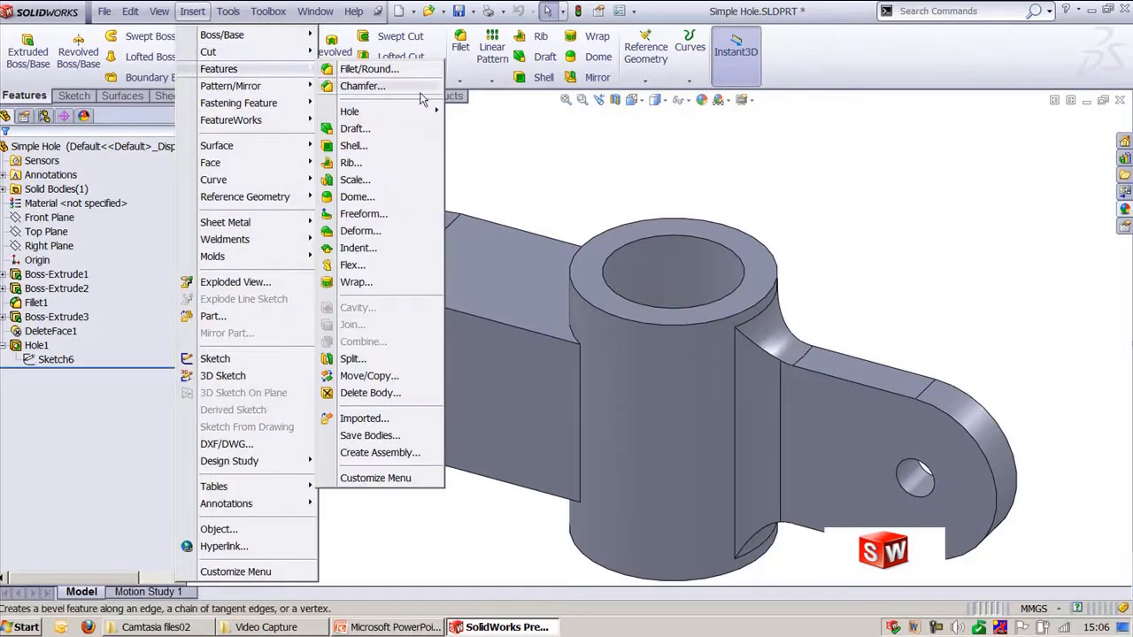
mouse_move(423, 115)
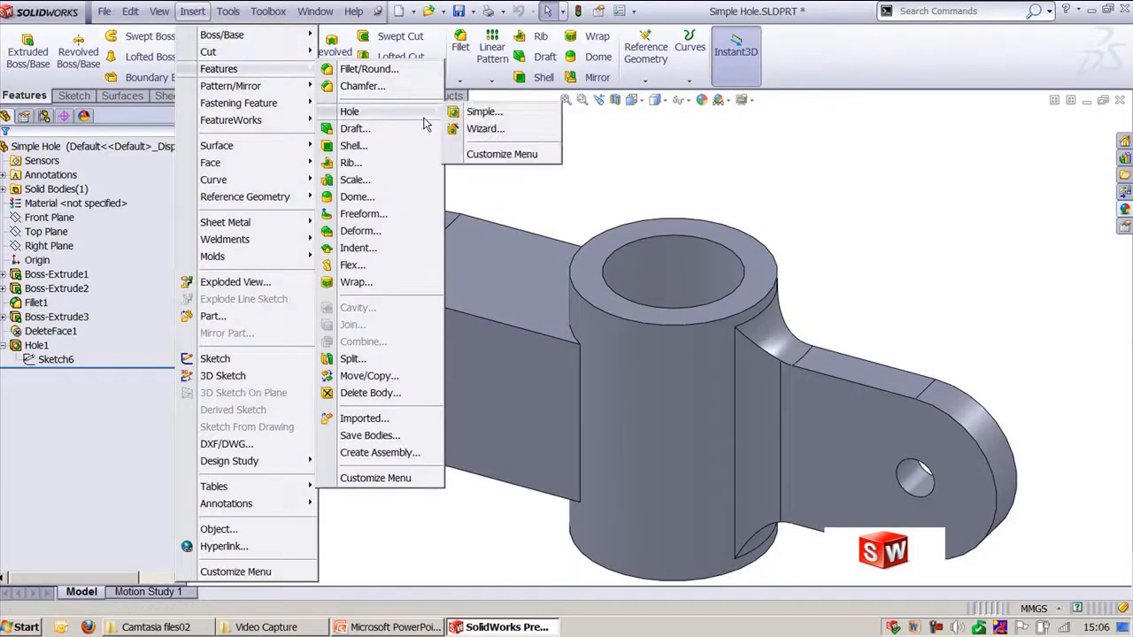
left_click(521, 129)
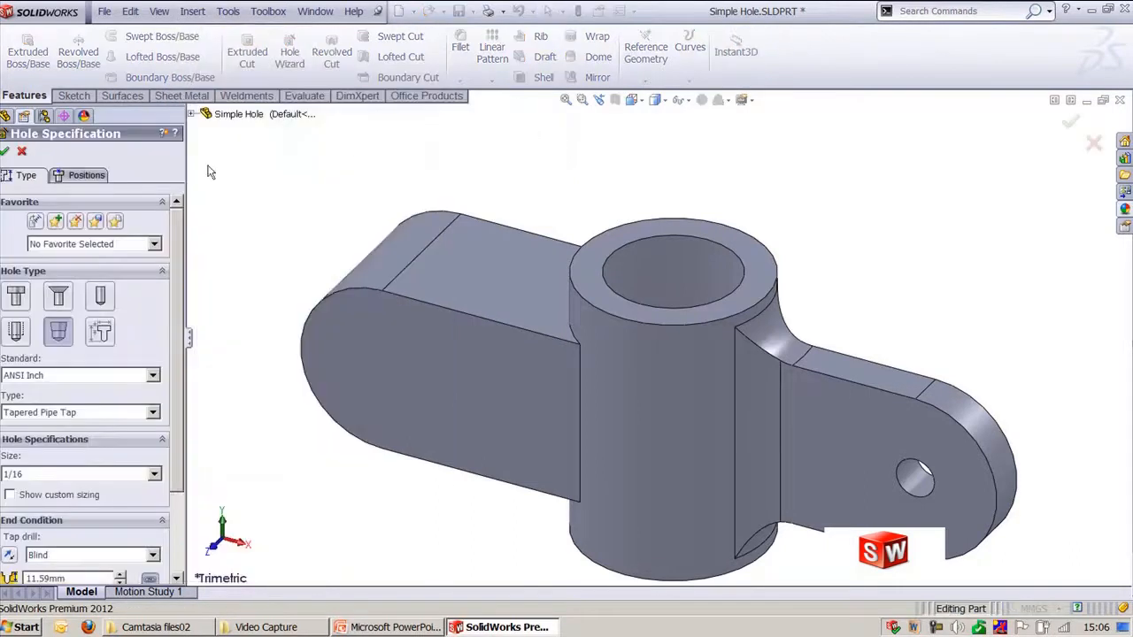
left_click_drag(186, 228, 227, 228)
left_click(82, 180)
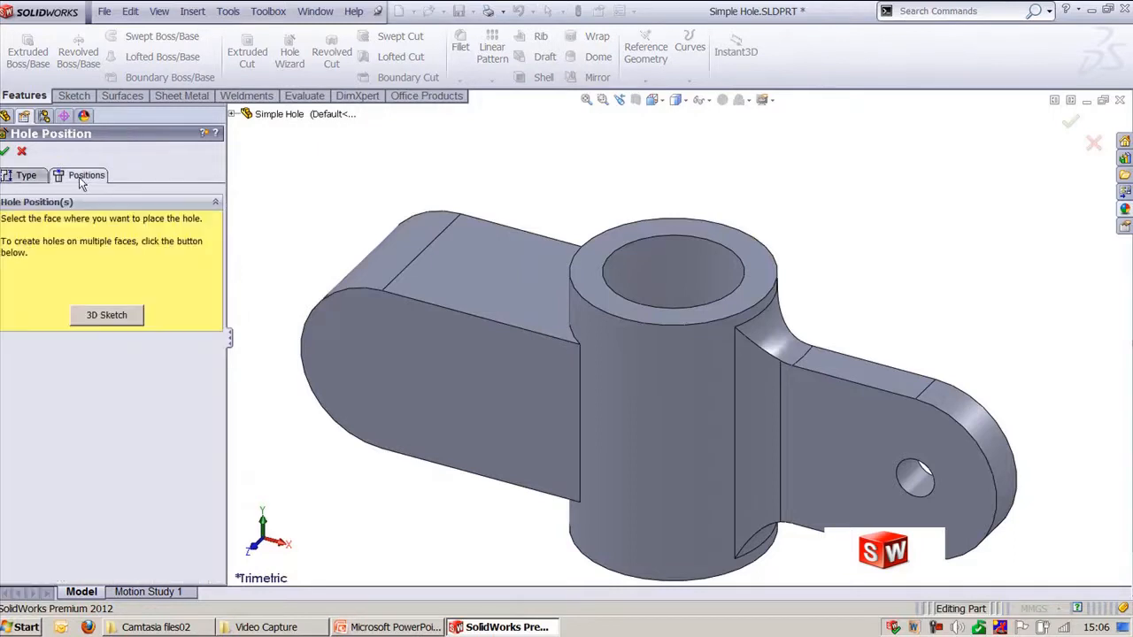
left_click(24, 178)
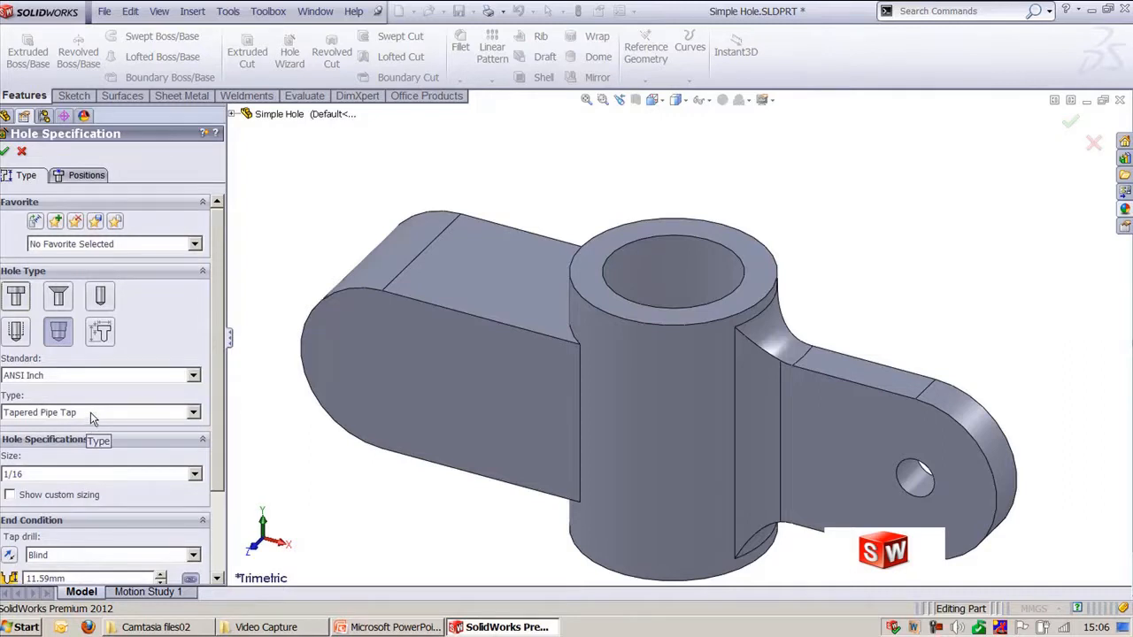
- Examine the counterbore hole type's settings, including the available standards, screw types and countersink options
left_click(17, 332)
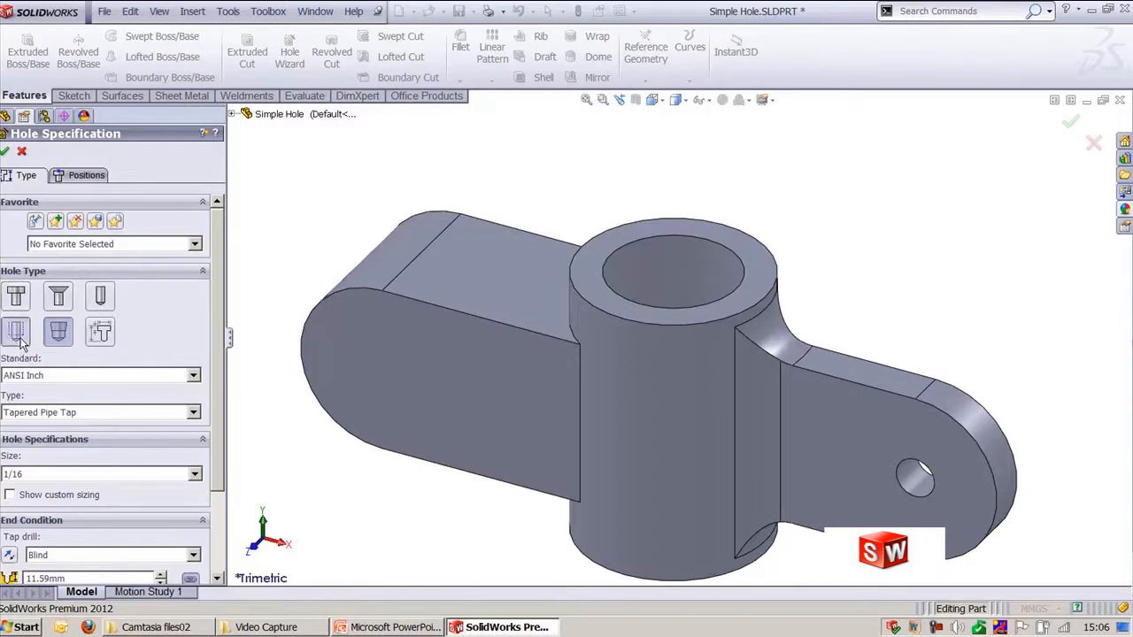
left_click(16, 295)
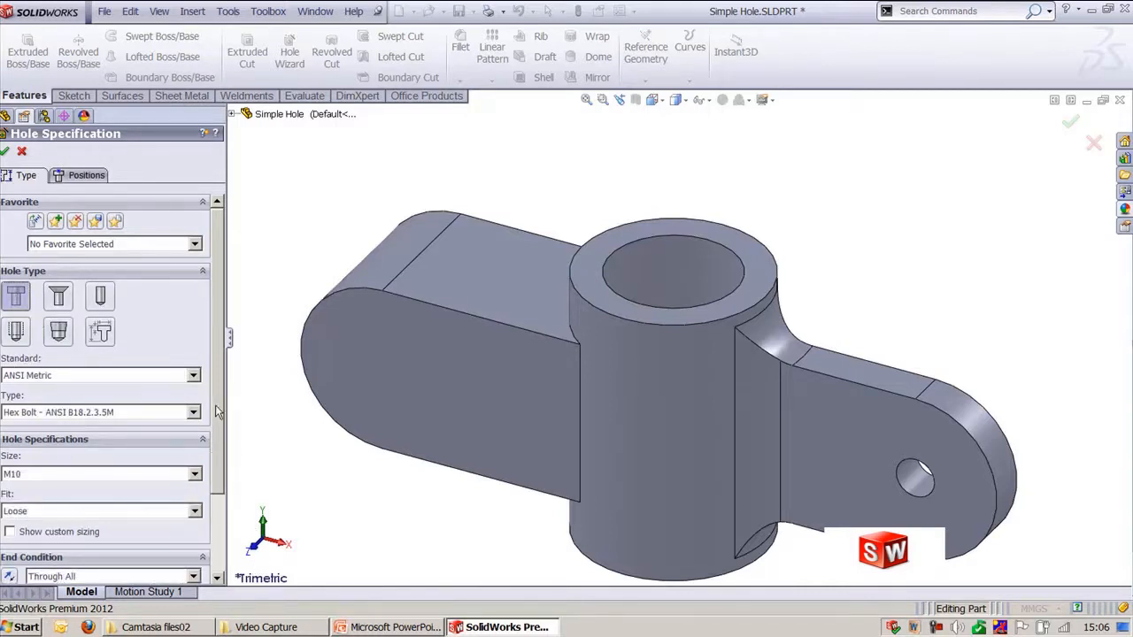
scroll(207, 486, "down", 3)
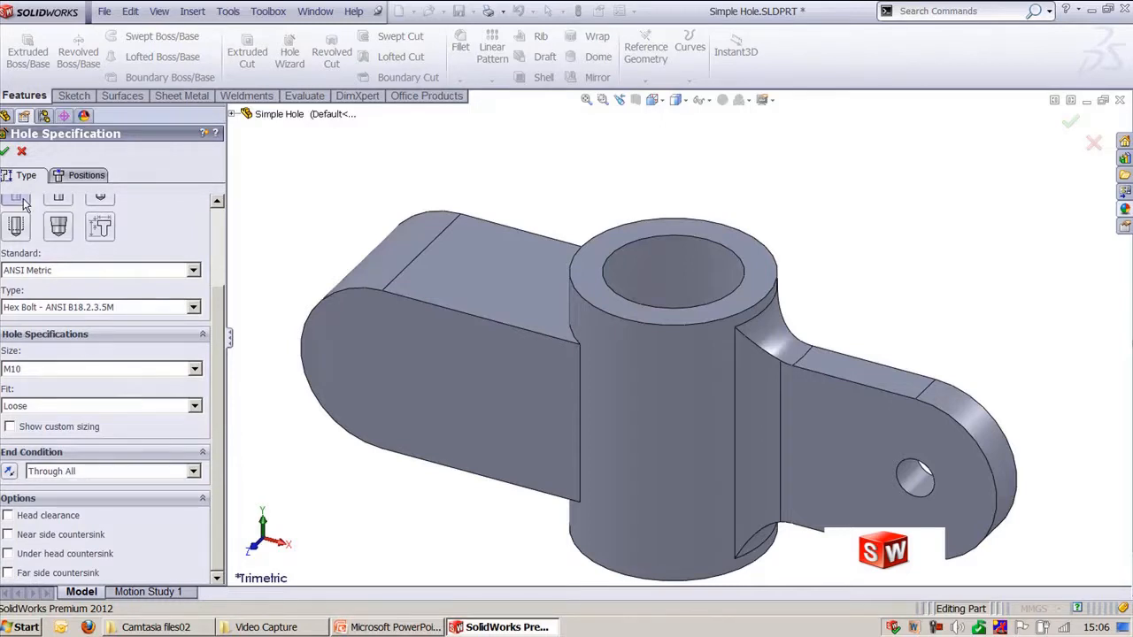
left_click(194, 271)
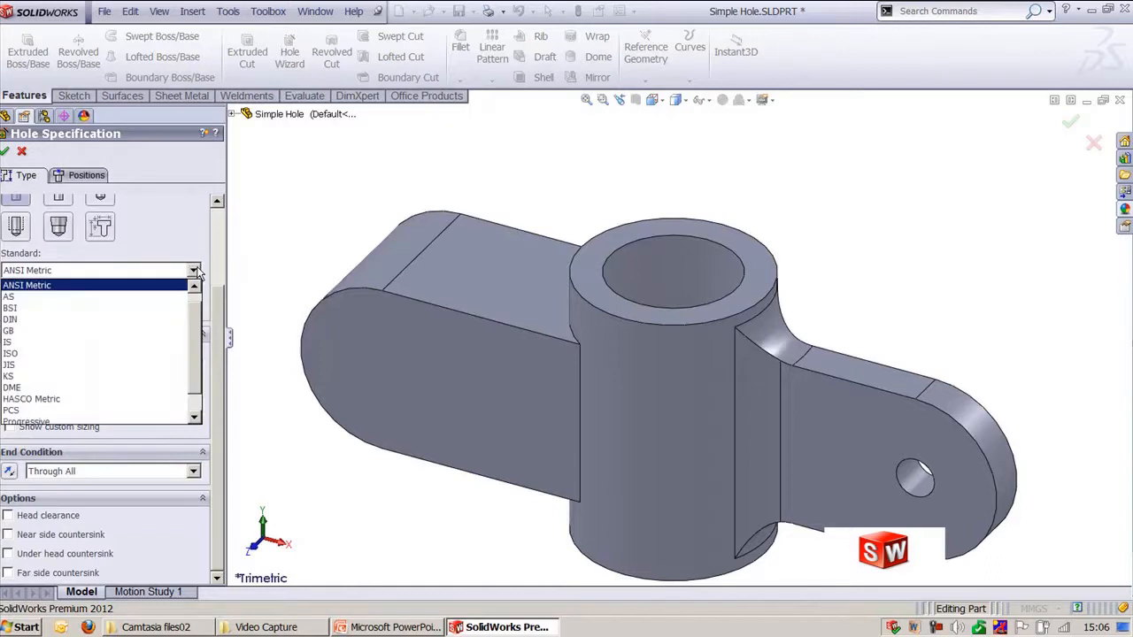
left_click(195, 272)
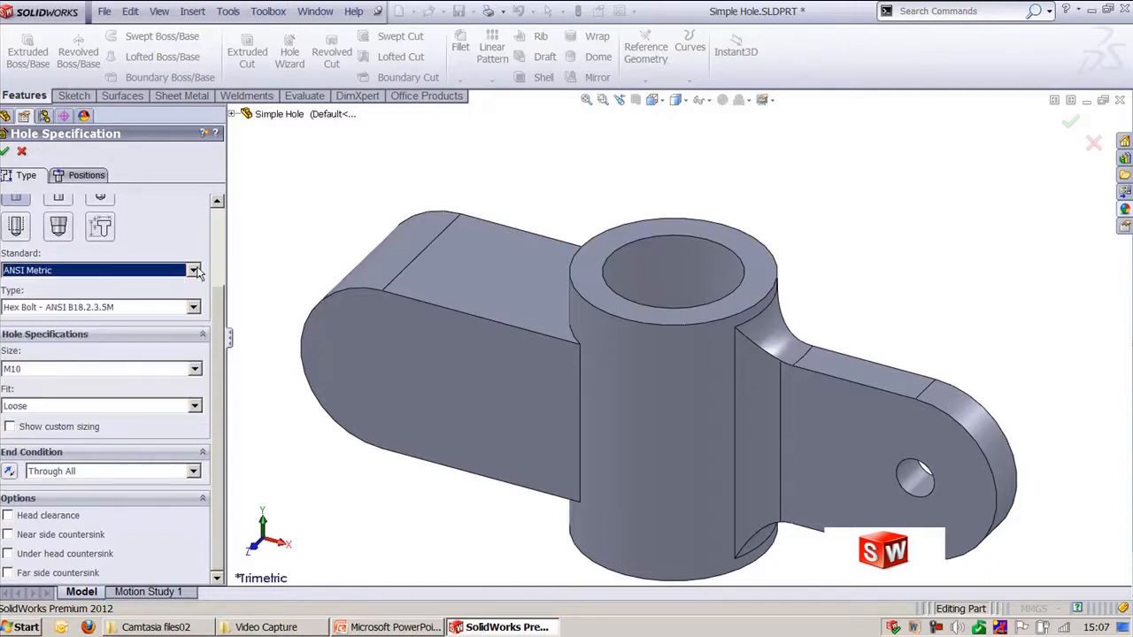
left_click(194, 307)
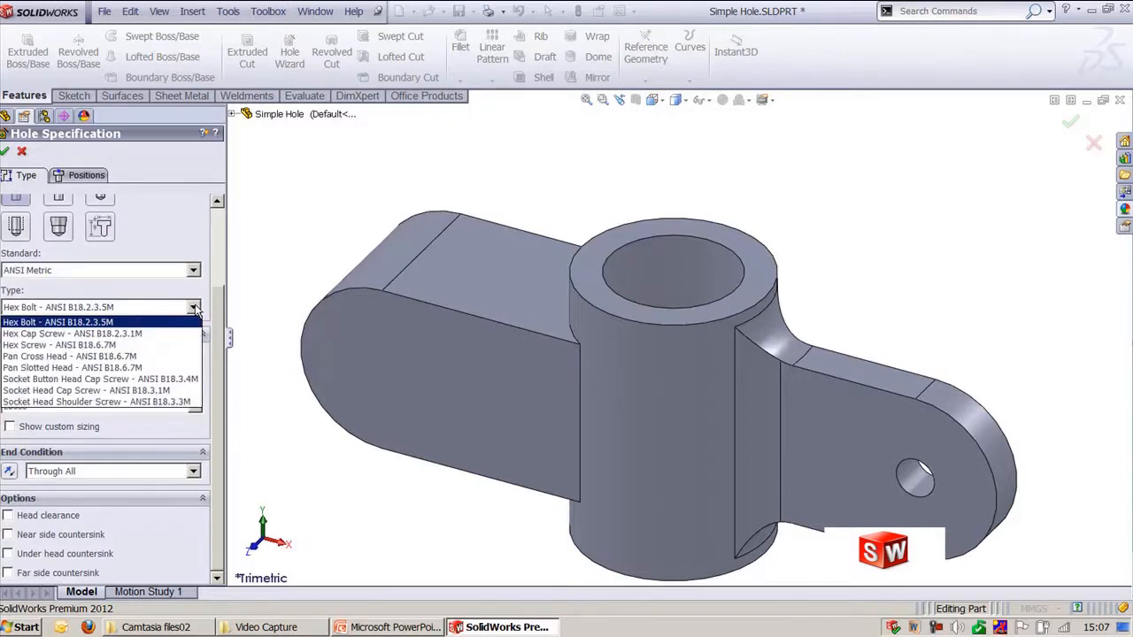
left_click(194, 307)
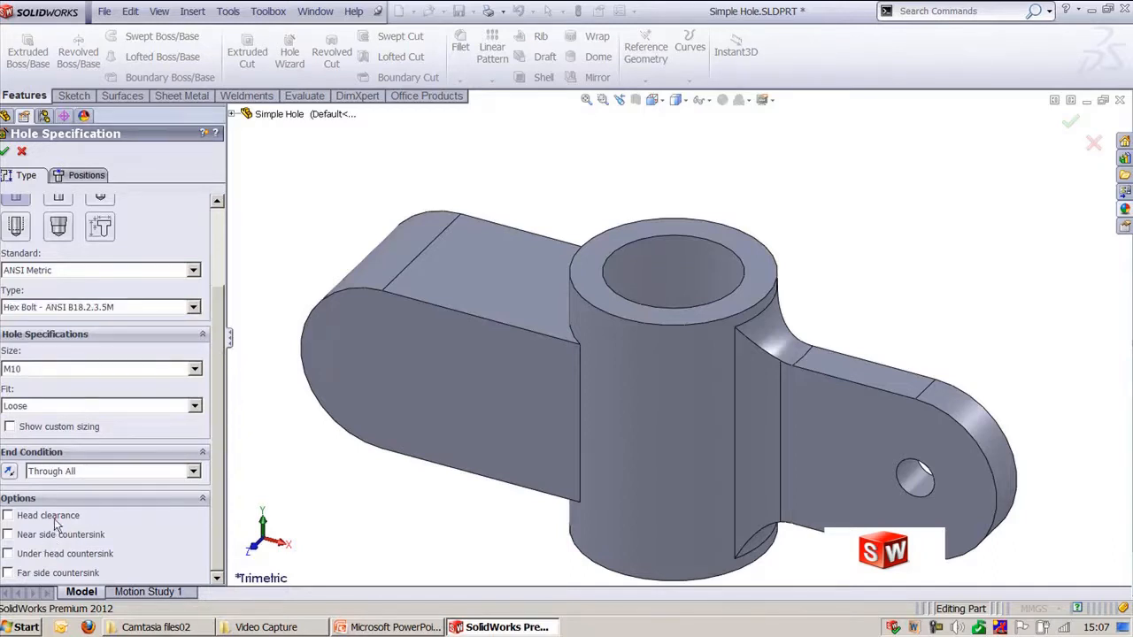
- Set the hole type to straight tap, using the ANSI Metric tapped hole in size M12x1.25, and review its depth and thread options
left_click(16, 228)
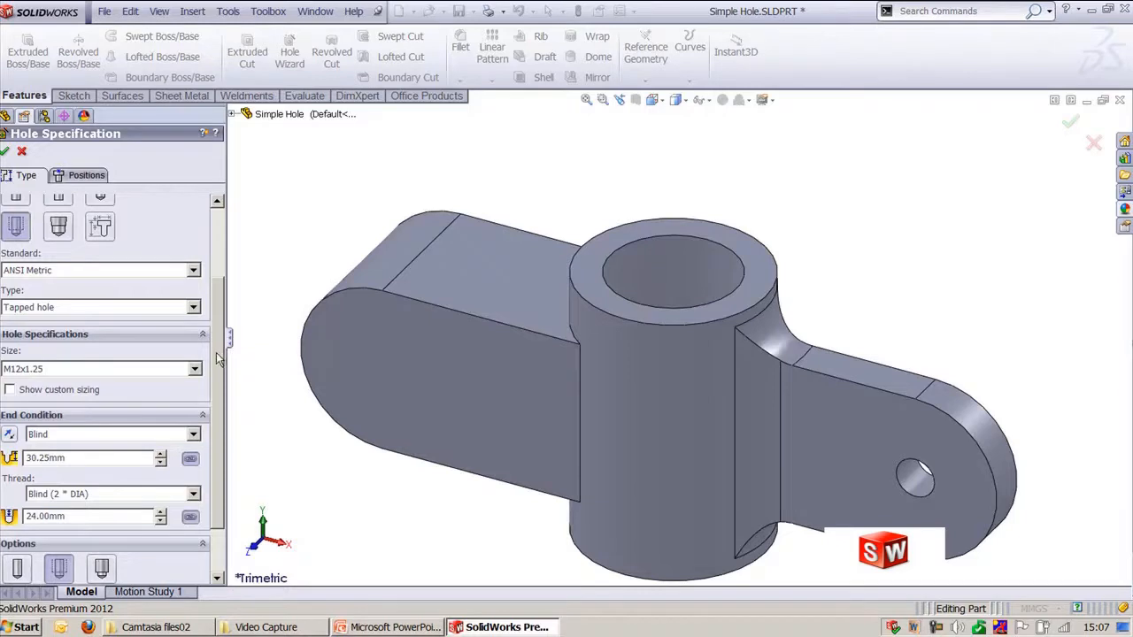
scroll(223, 359, "down", 2)
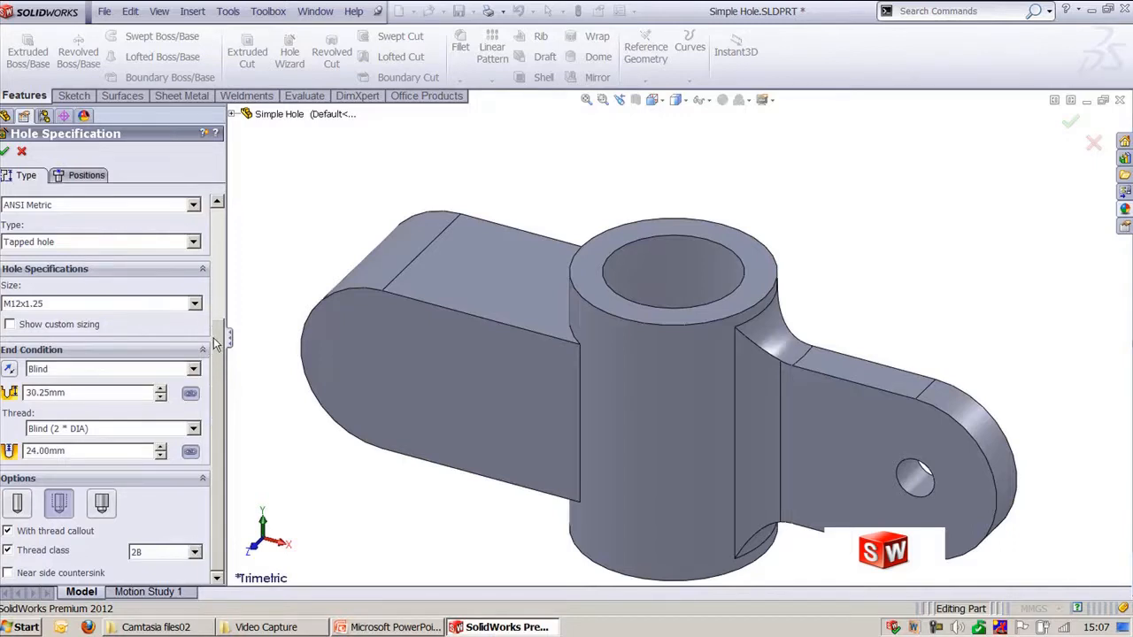
scroll(213, 337, "up", 3)
- In a 3D sketch, place hole centres at the wider arm's rounded-end centre and about 23 mm from it towards the cylinder on the same face
left_click(85, 175)
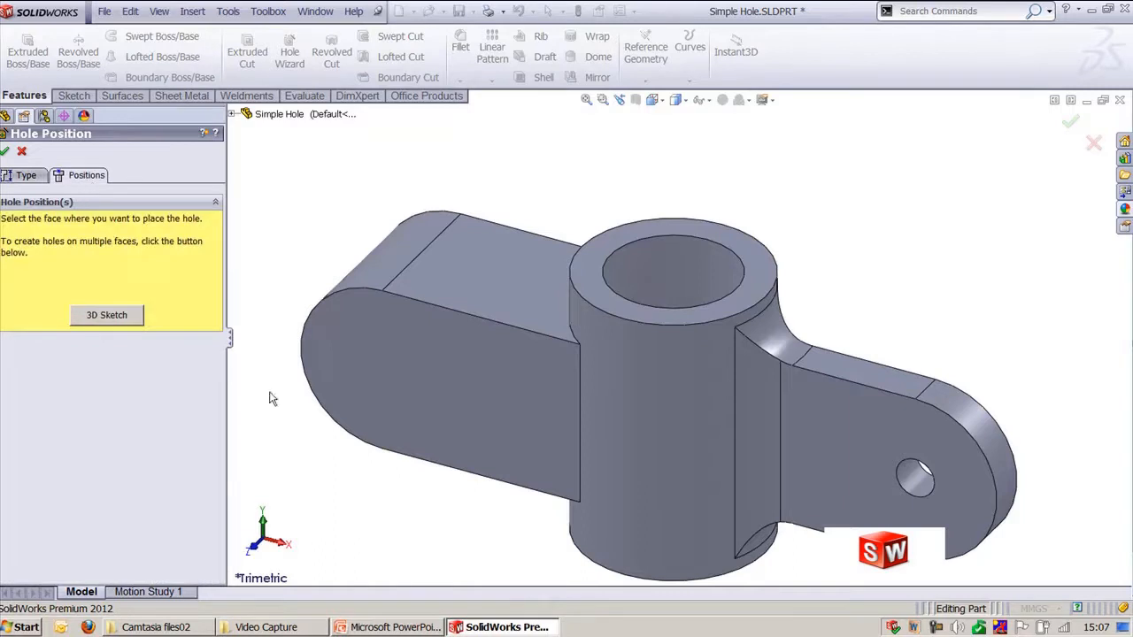
left_click(131, 319)
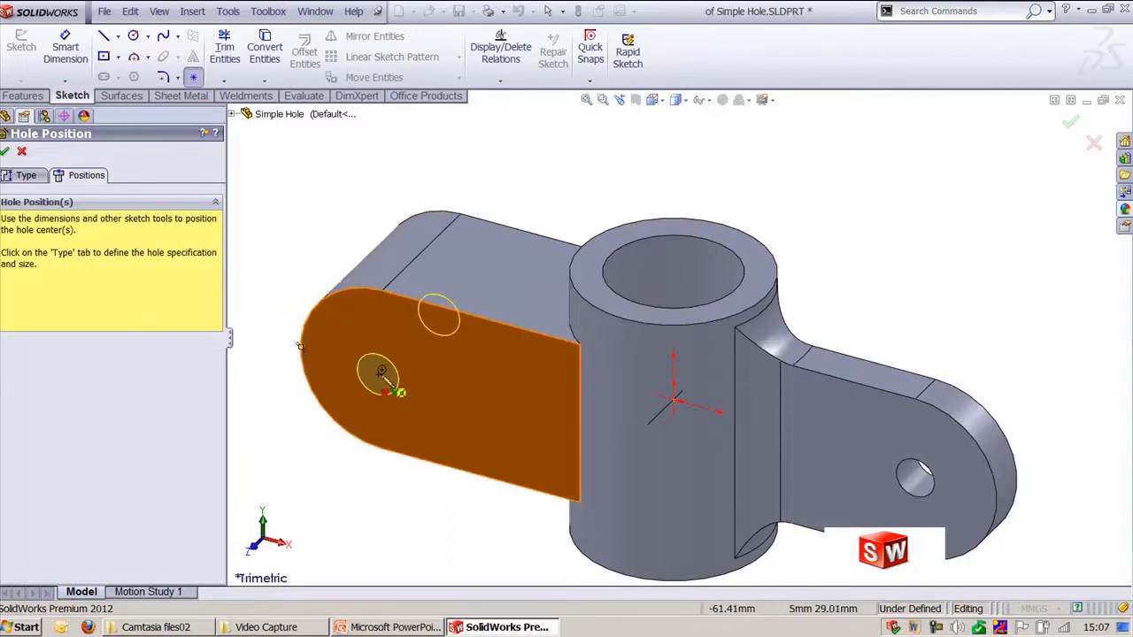
left_click(380, 372)
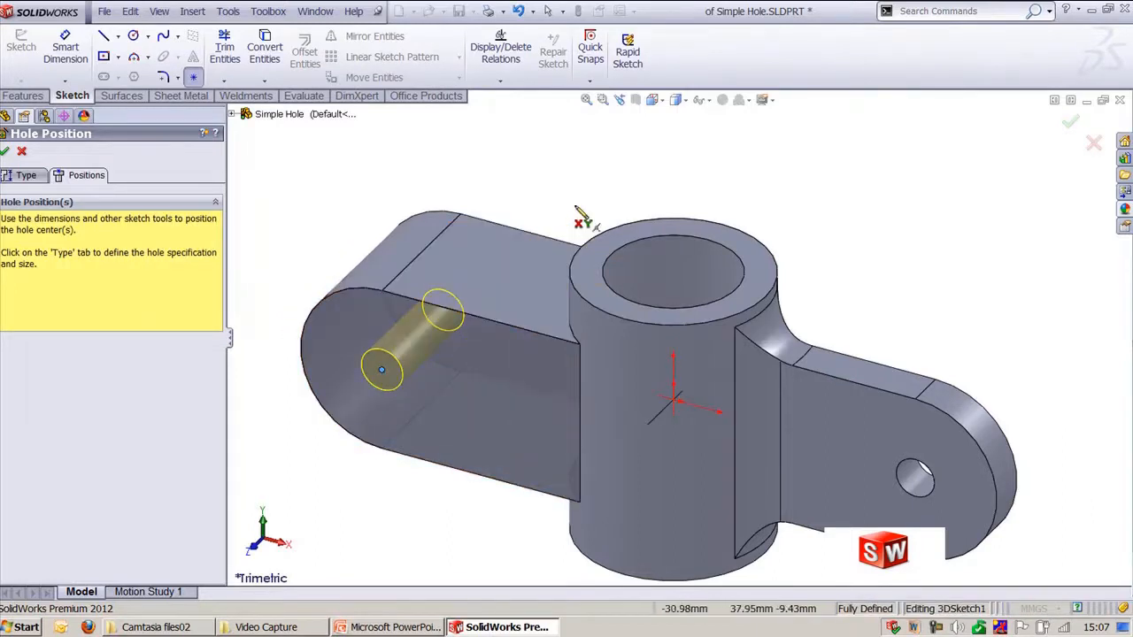
middle_click_drag(582, 182, 640, 182, "ctrl")
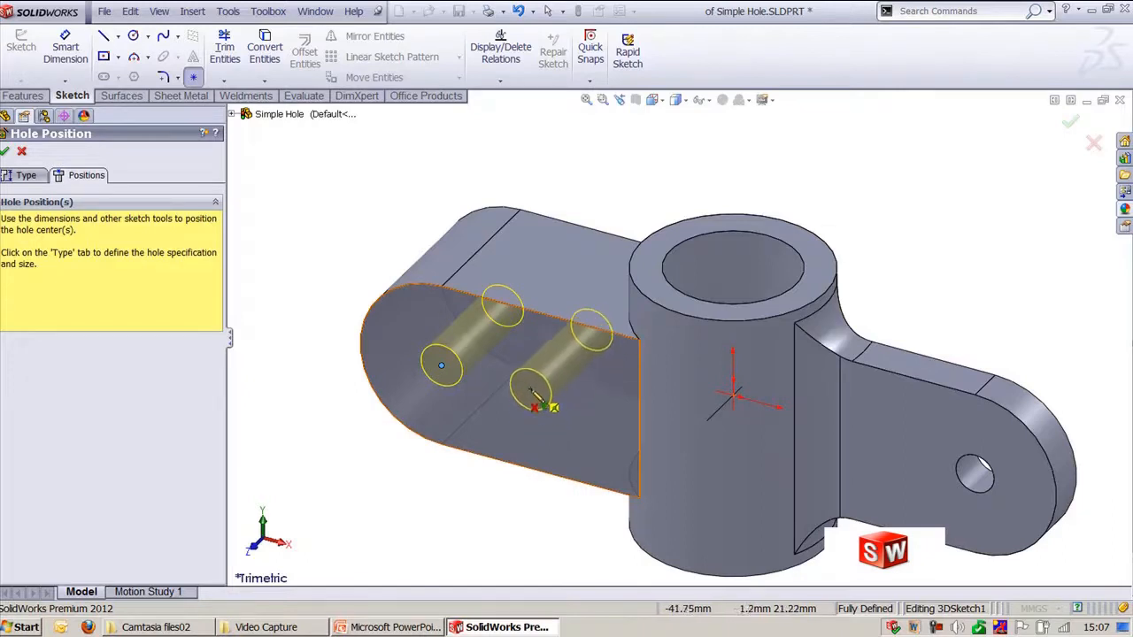
left_click(531, 389)
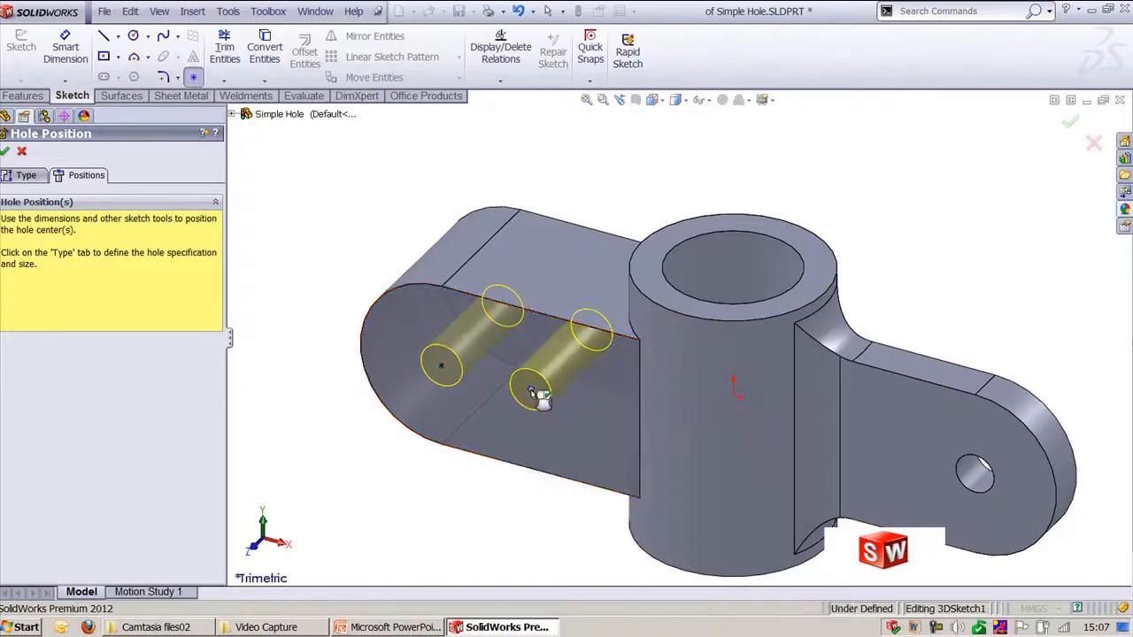
- Dimension the spacing between the two hole centres and set it to 25 mm
right_click(619, 144)
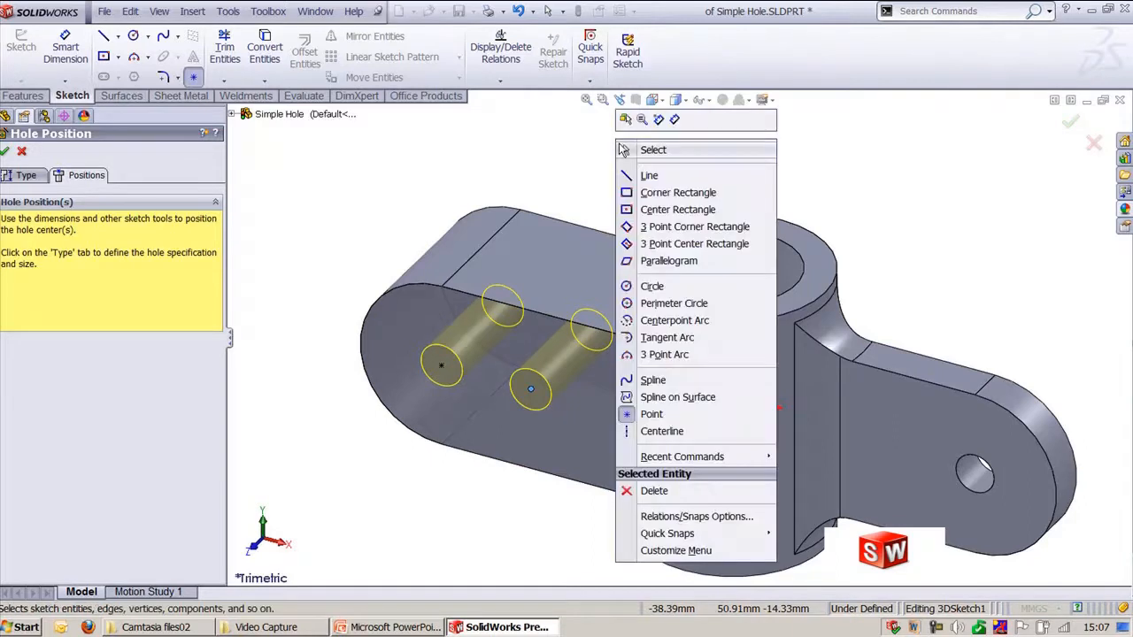
left_click(663, 116)
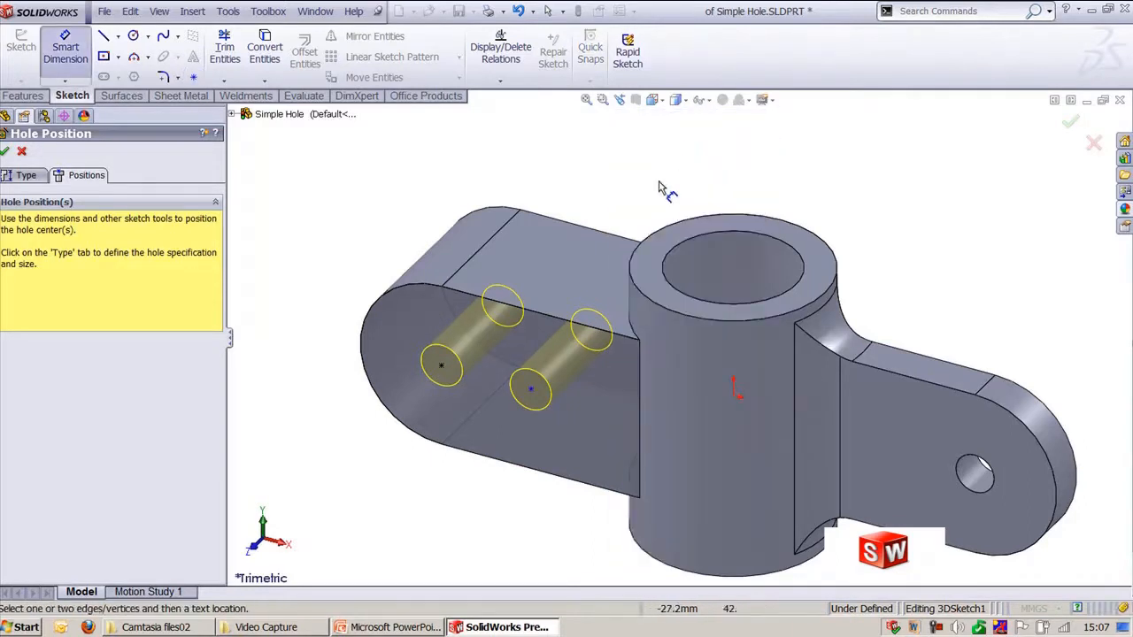
left_click(531, 389)
left_click(441, 365)
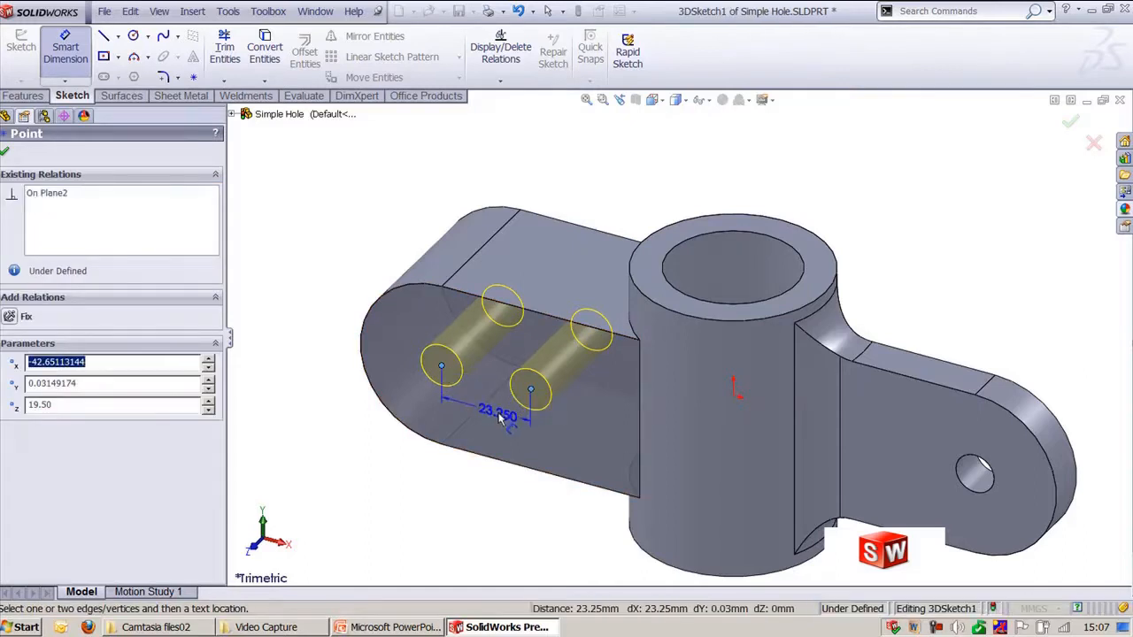
left_click(469, 407)
type("25")
key("Return")
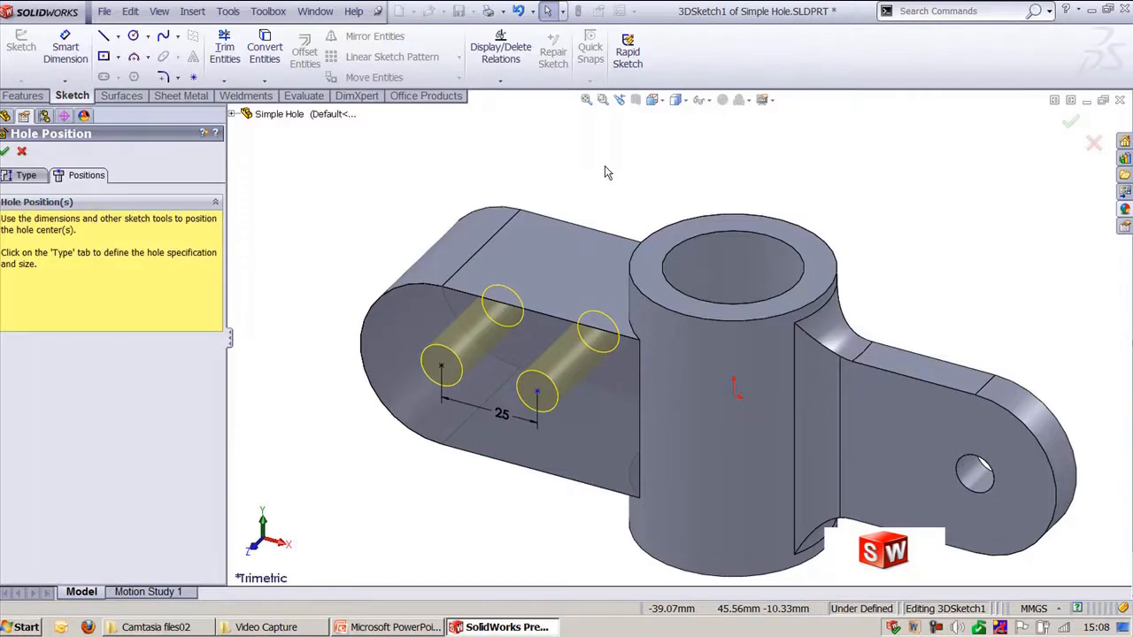
- Align the two hole centres with an Along X relation and create the tapped holes
left_click(442, 367)
left_click(538, 395, "ctrl")
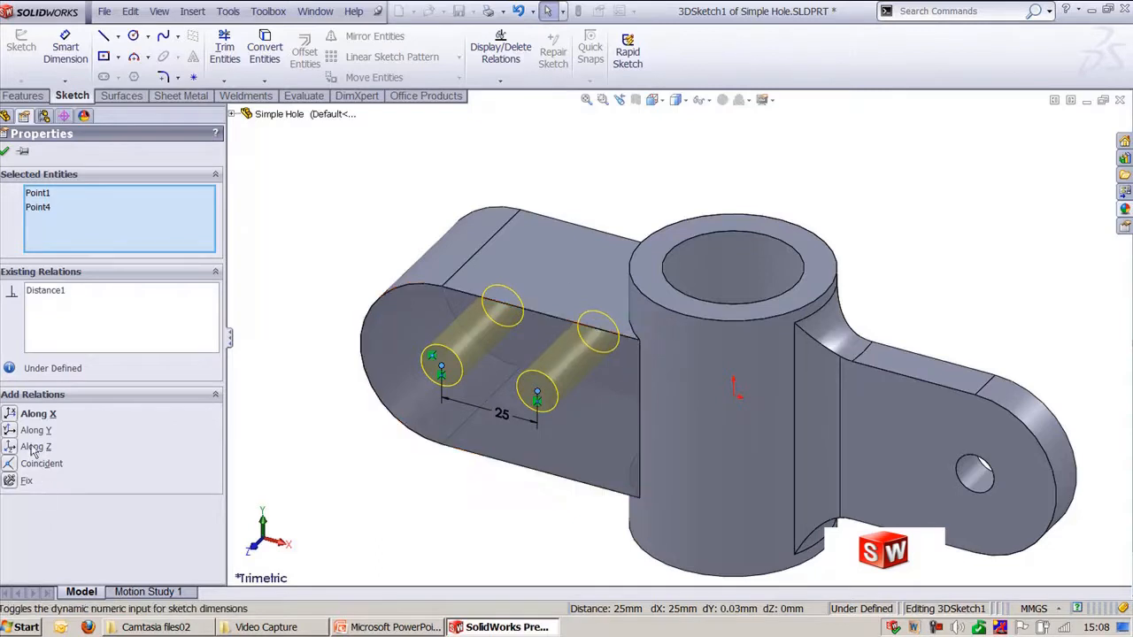
left_click(18, 413)
left_click(423, 225)
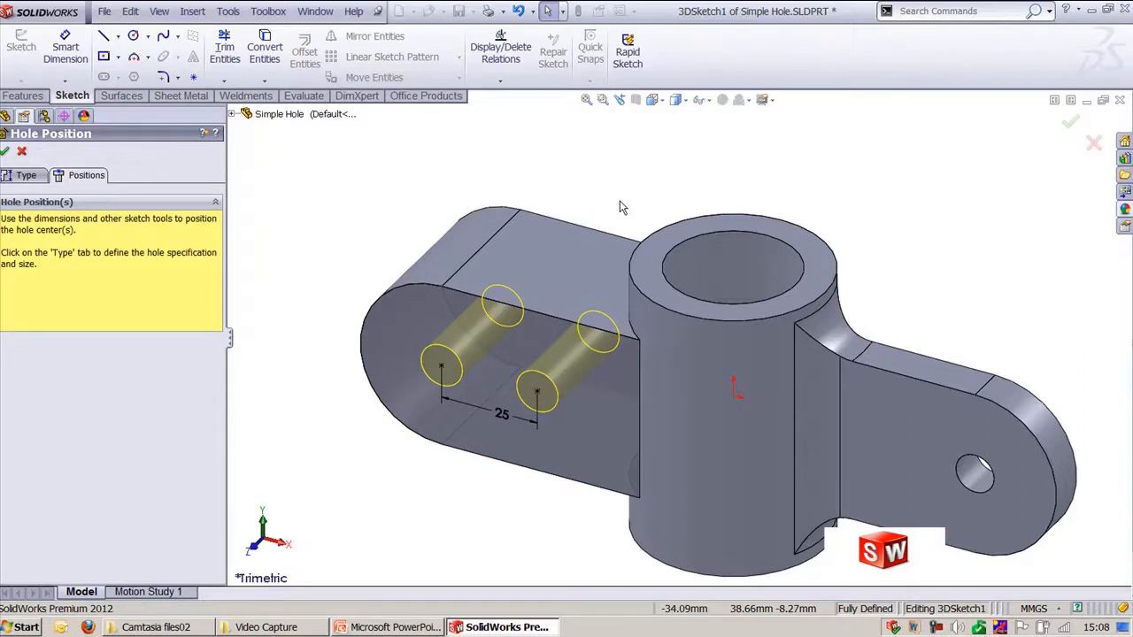
left_click(1070, 121)
left_click(1034, 218)
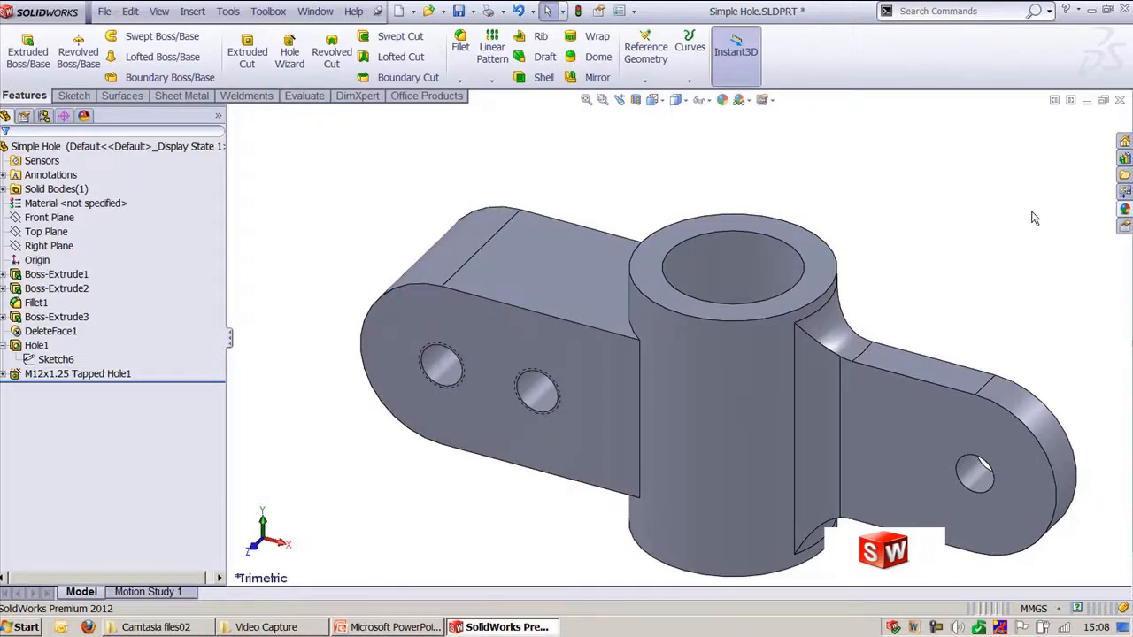
key("f")
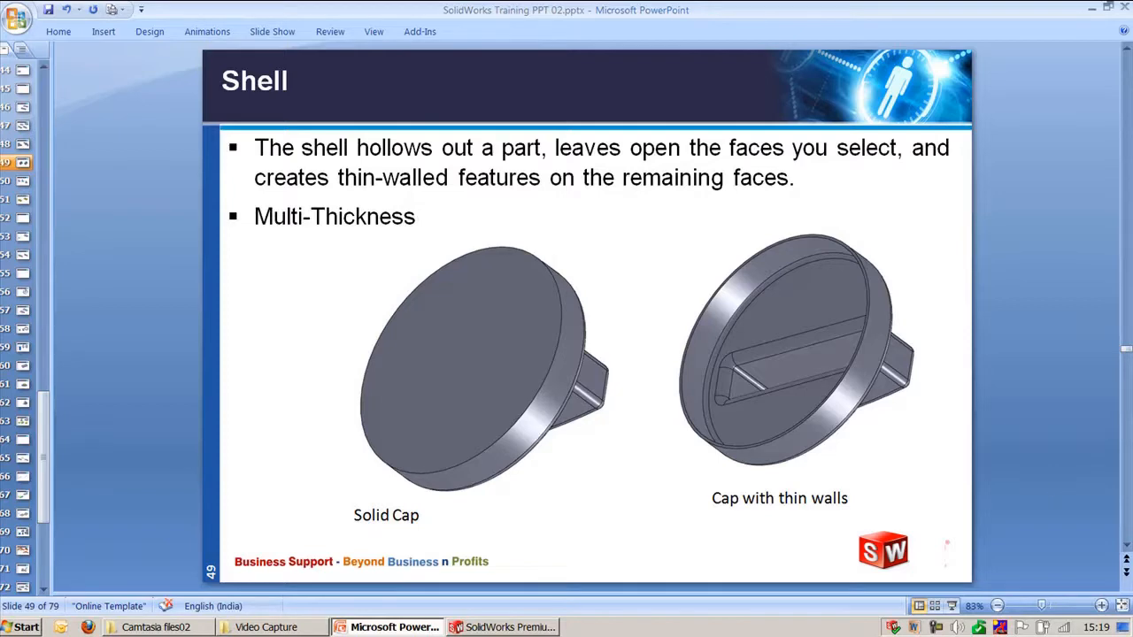
- Switch to SolidWorks and shell the solid cap with 2 mm walls, previewing it and removing no faces
left_click(533, 630)
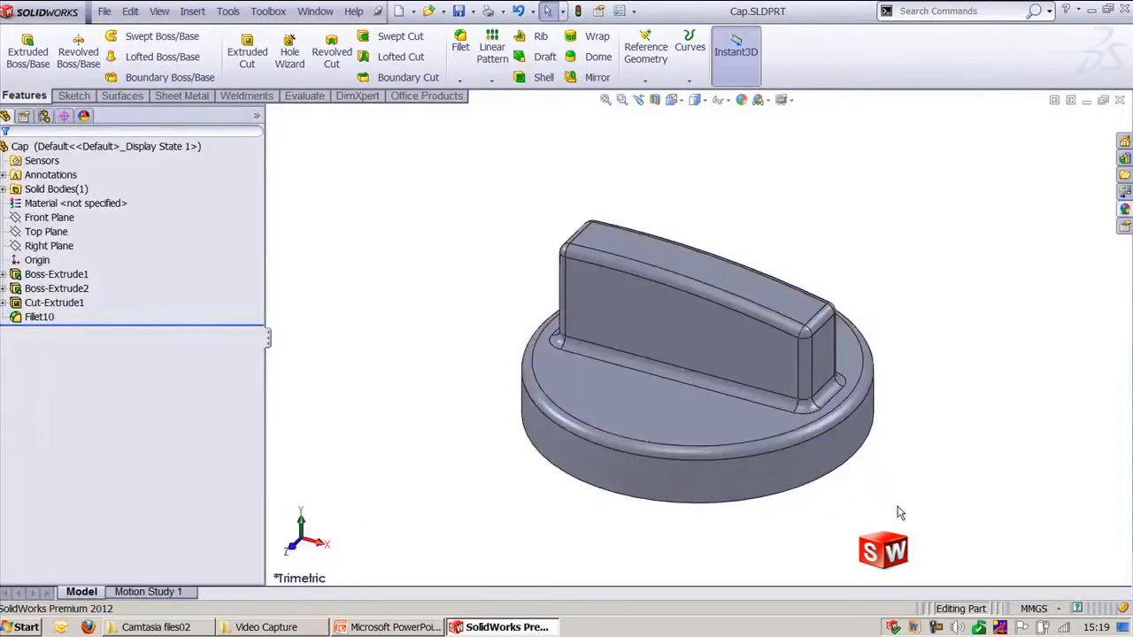
middle_click_drag(900, 514, 918, 256)
left_click(532, 78)
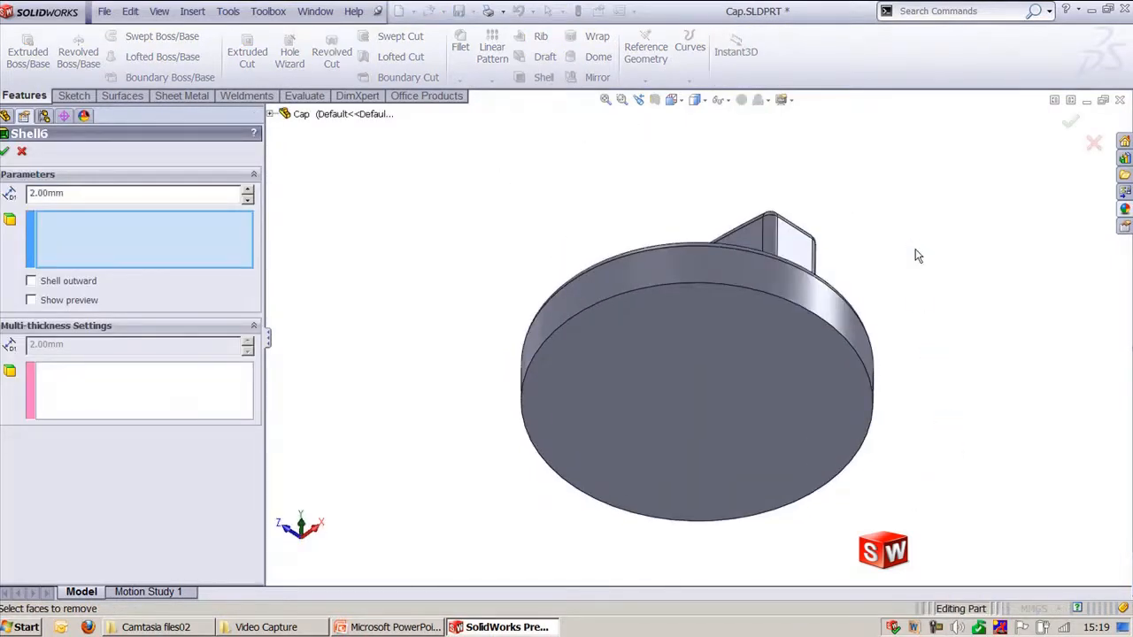
middle_click_drag(880, 213, 673, 126)
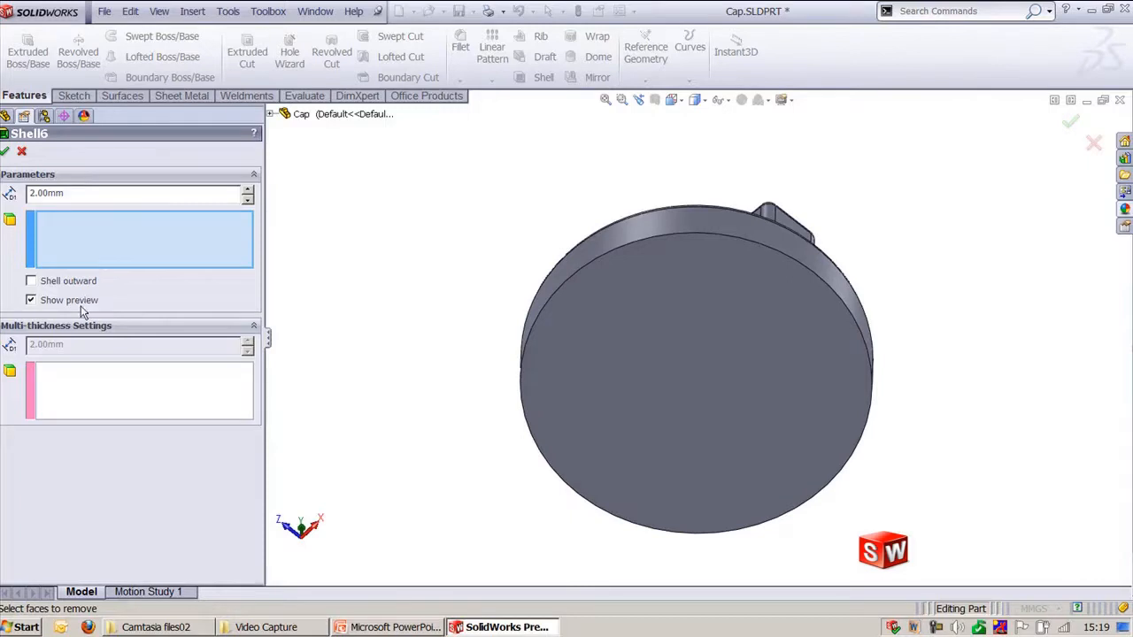
left_click(5, 151)
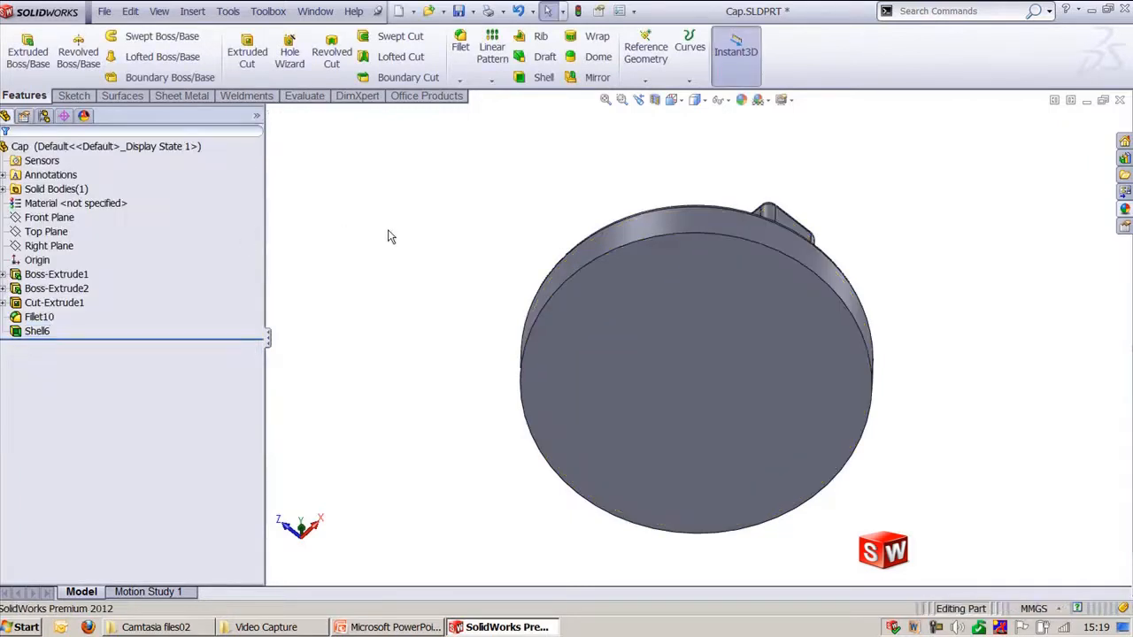
- Inspect the closed shell's interior with a Front Plane section, cancel the section and delete the shell feature
middle_click_drag(392, 236, 400, 452)
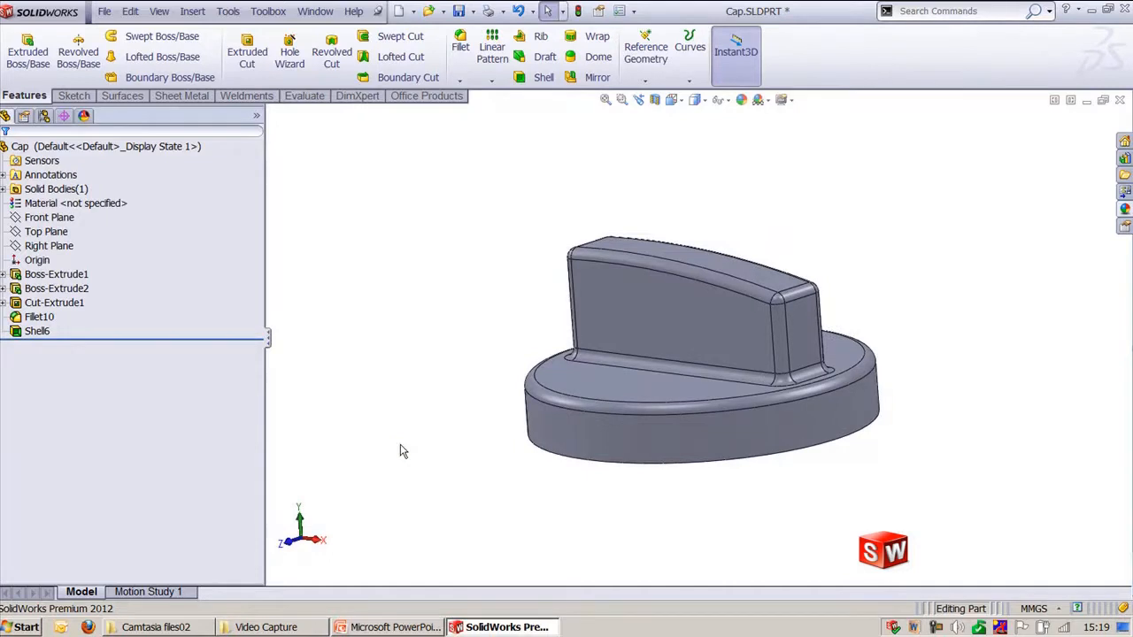
left_click(655, 100)
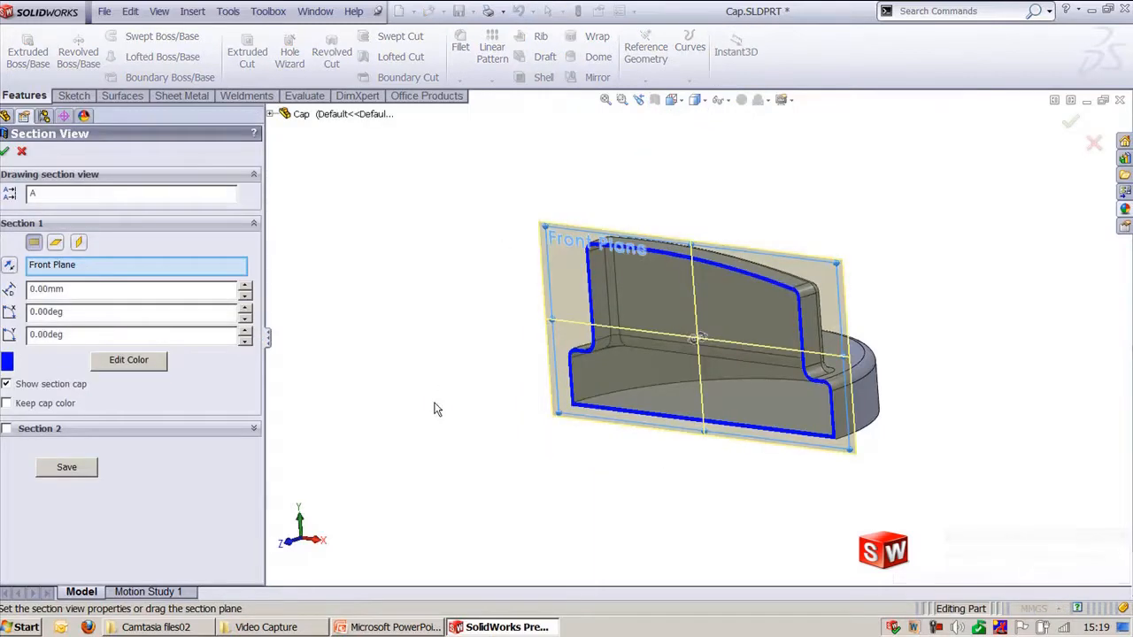
middle_click_drag(434, 409, 469, 443)
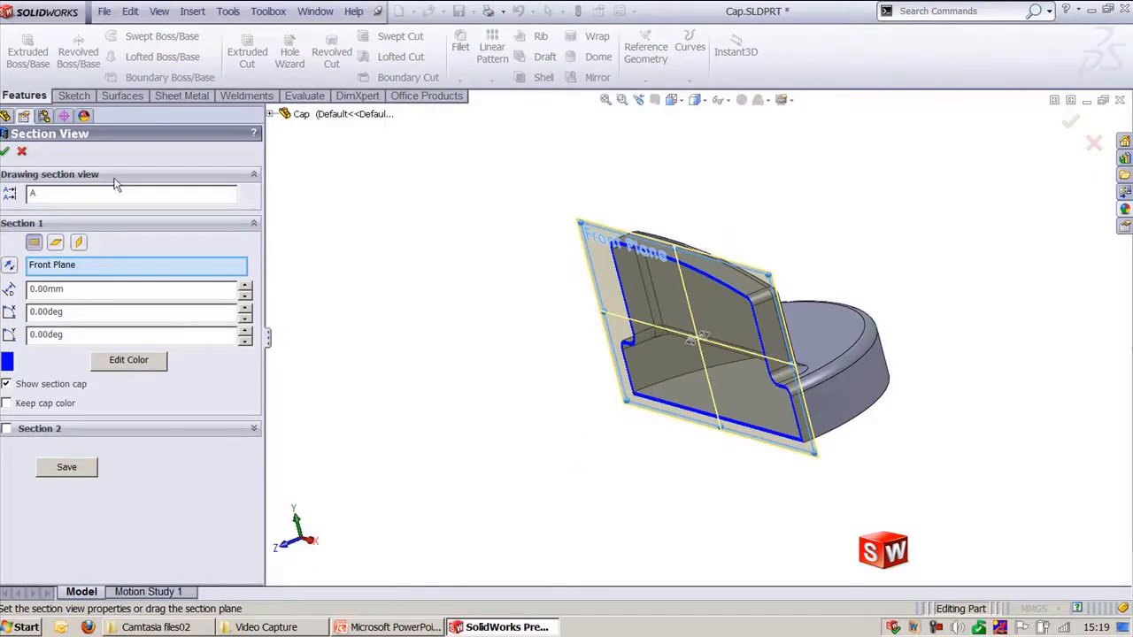
left_click(21, 151)
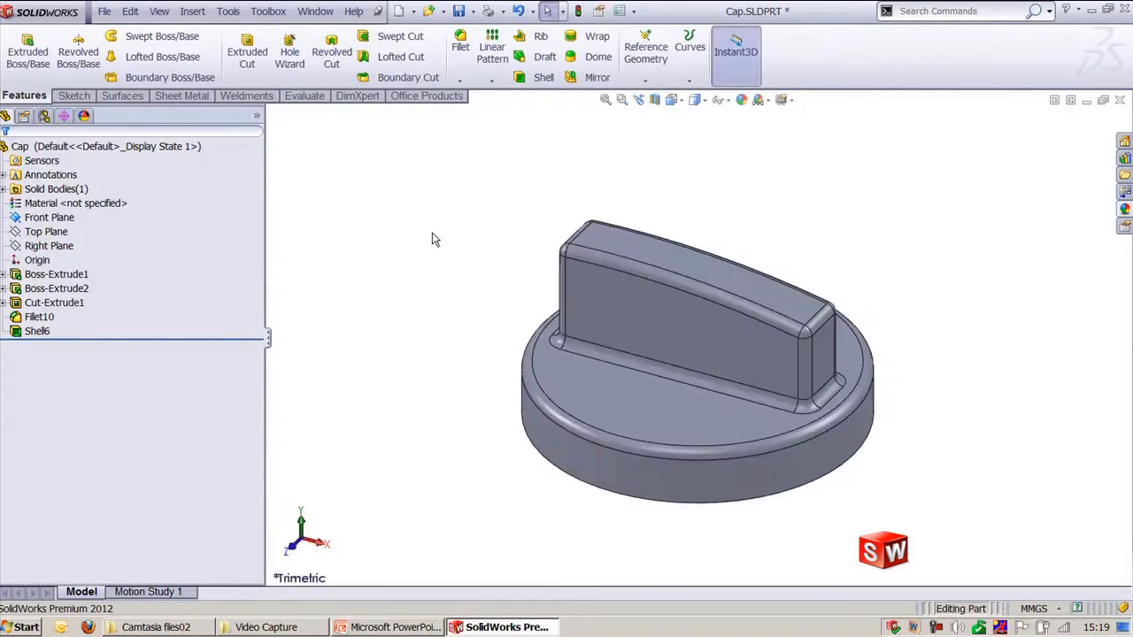
left_click(39, 331)
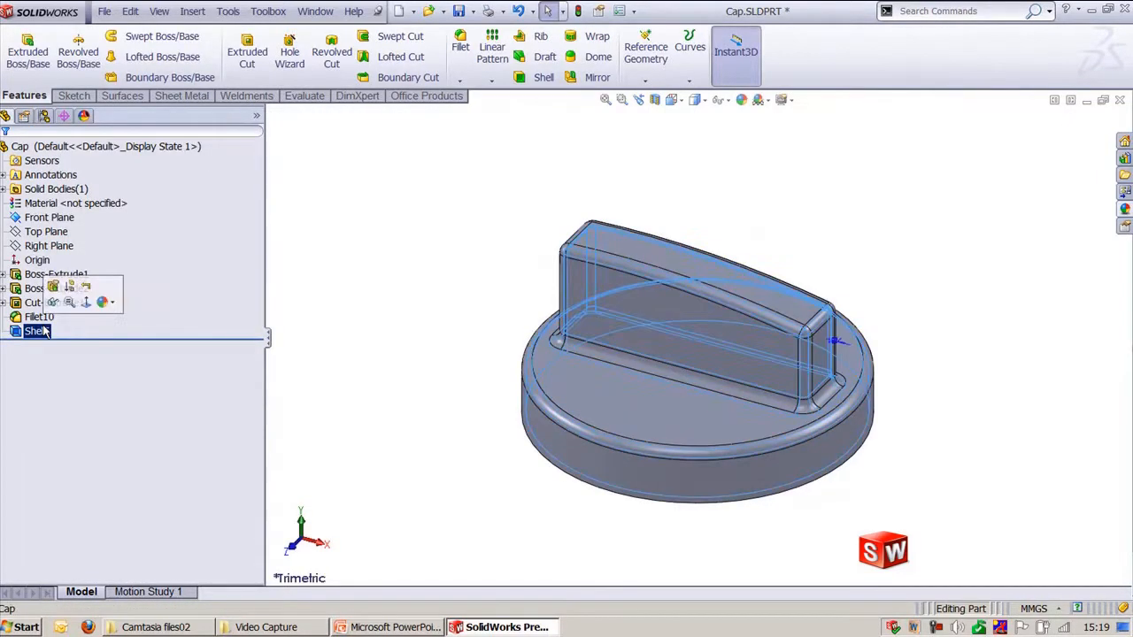
key("Delete")
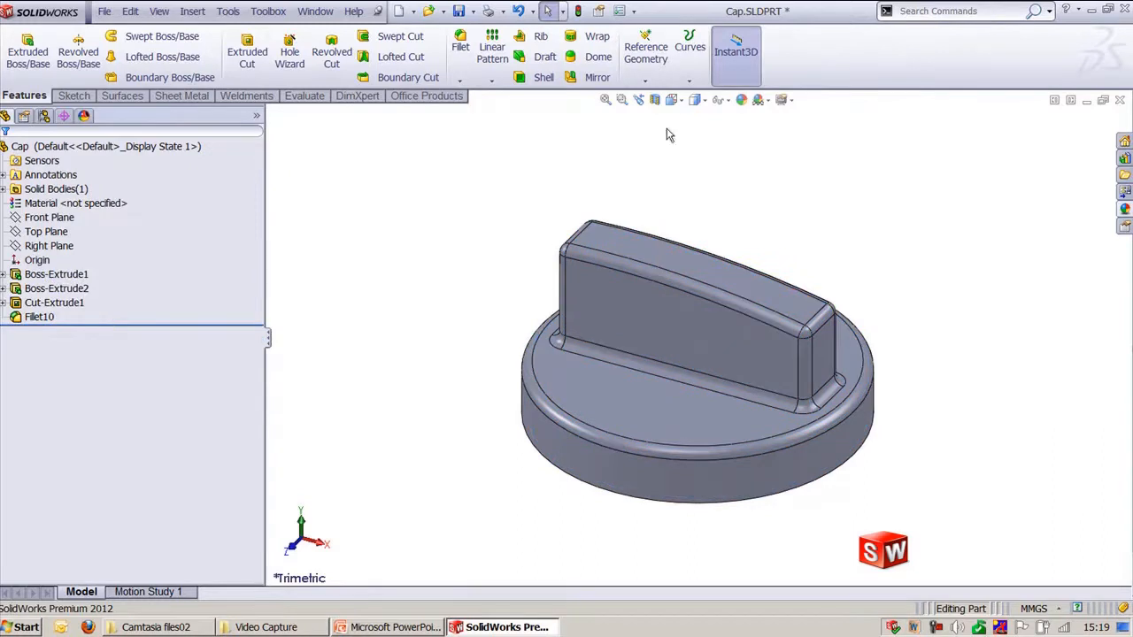
- Shell the cap to a 2 mm wall thickness with the preview shown, removing its flat circular bottom face
left_click(539, 80)
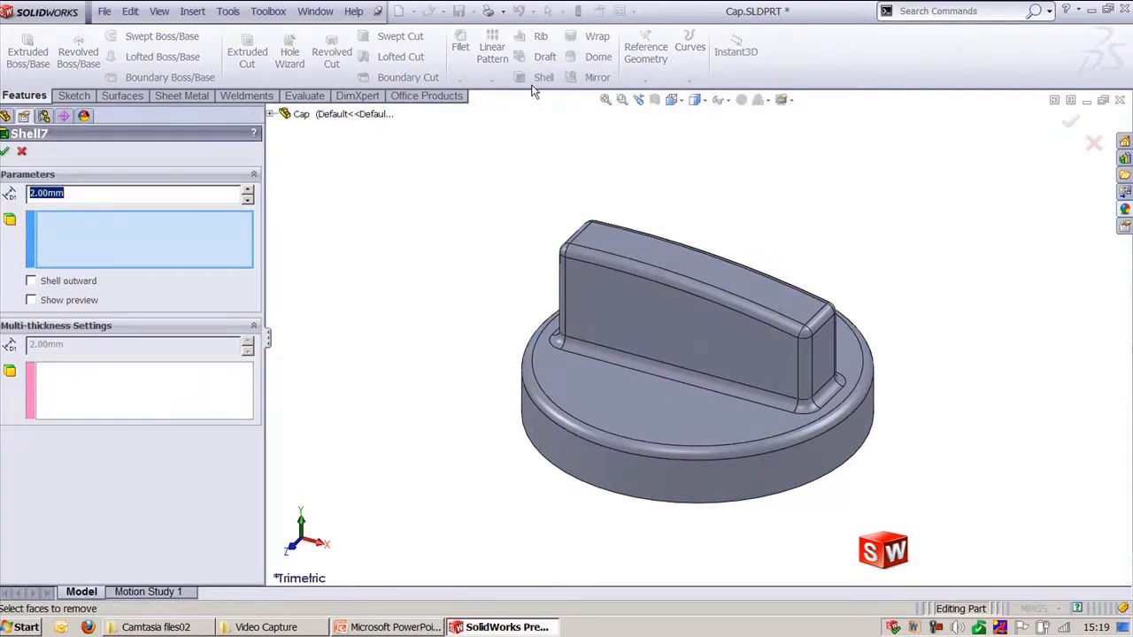
left_click(67, 302)
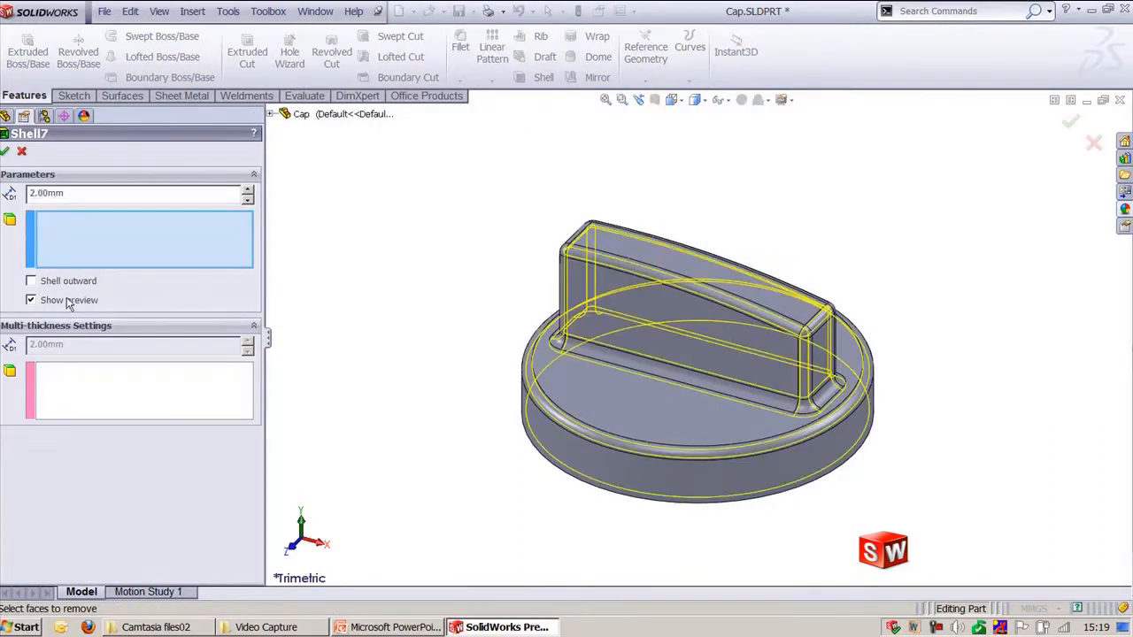
middle_click_drag(394, 405, 626, 327)
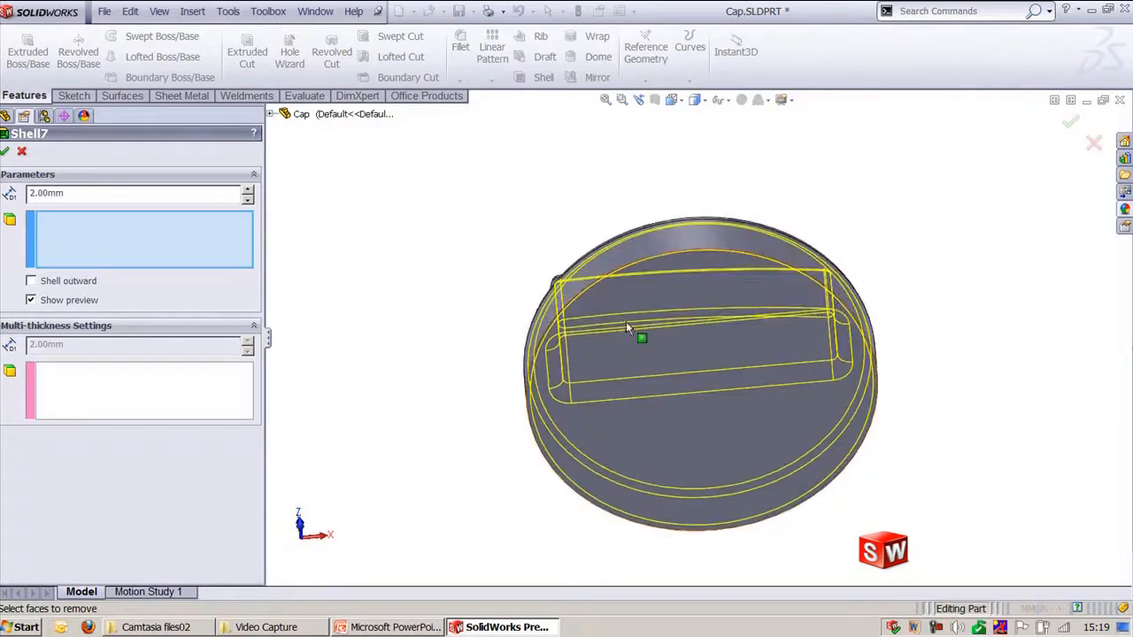
left_click(720, 427)
middle_click_drag(930, 260, 894, 447)
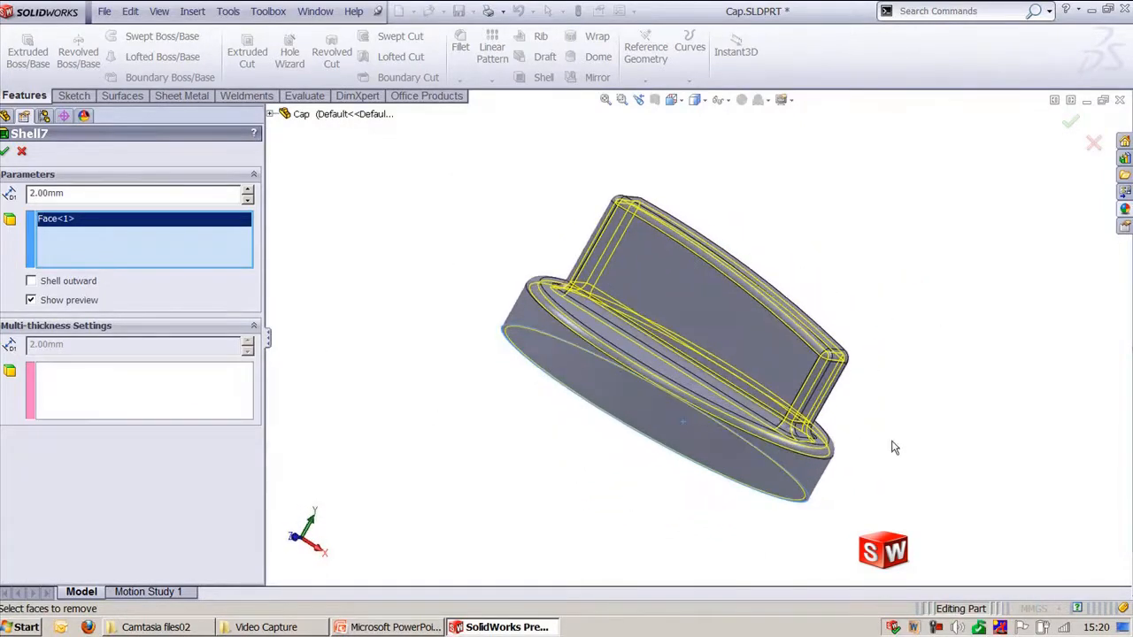
key("Return")
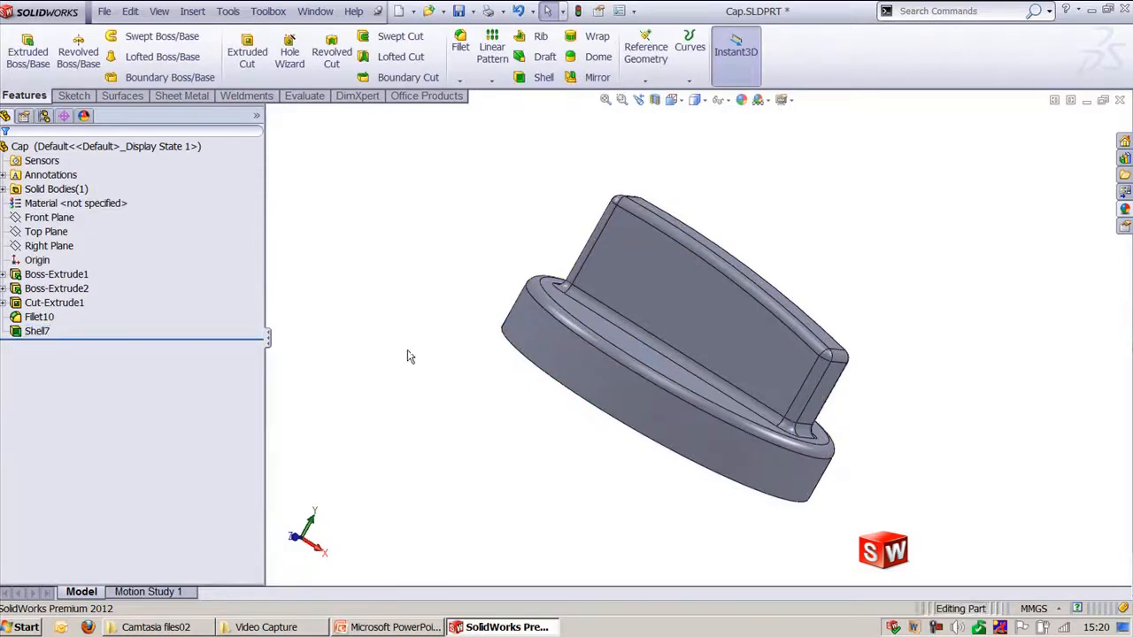
middle_click_drag(409, 356, 567, 538)
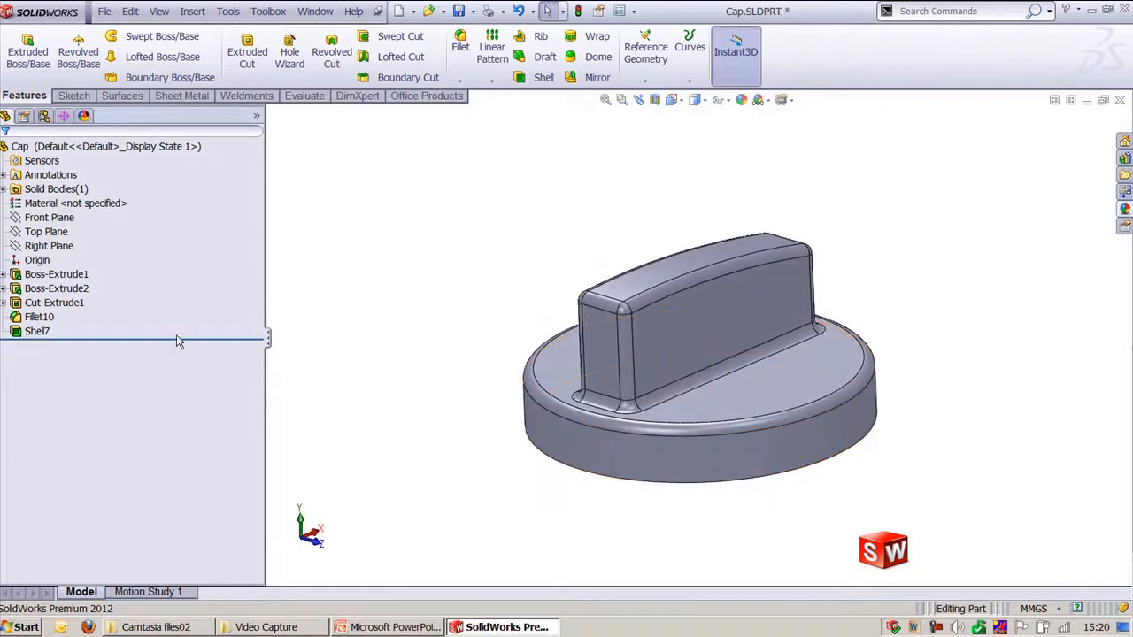
- Edit the cap's shell to give the outer cylindrical rim face a separate wall thickness of 5 mm
left_click(37, 331)
left_click(40, 316, "ctrl")
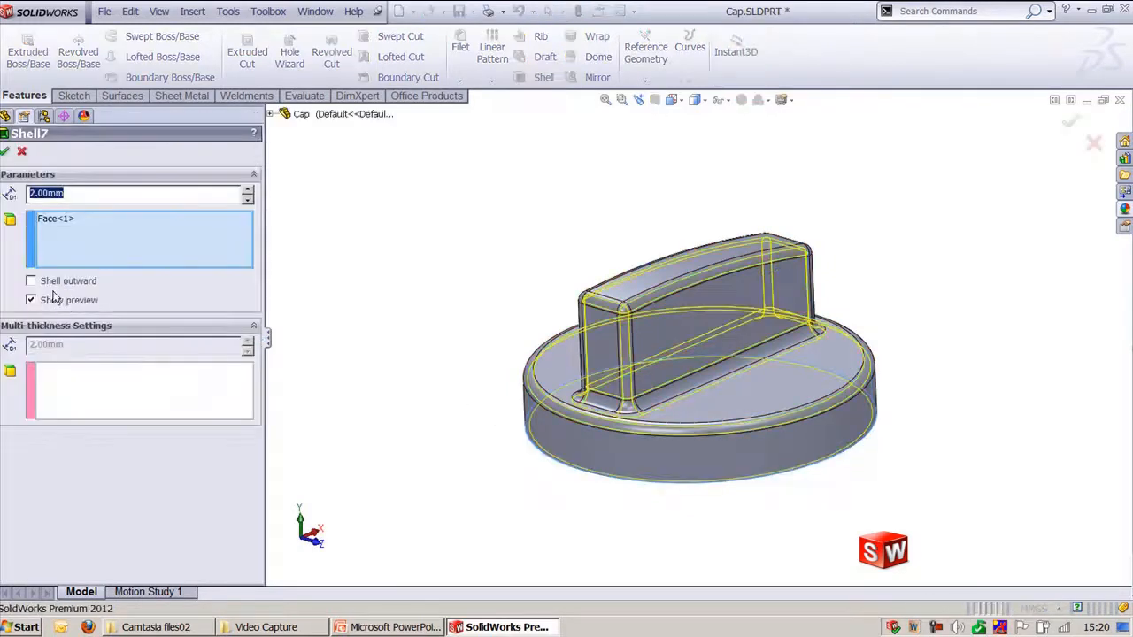
left_click(79, 380)
left_click(105, 348)
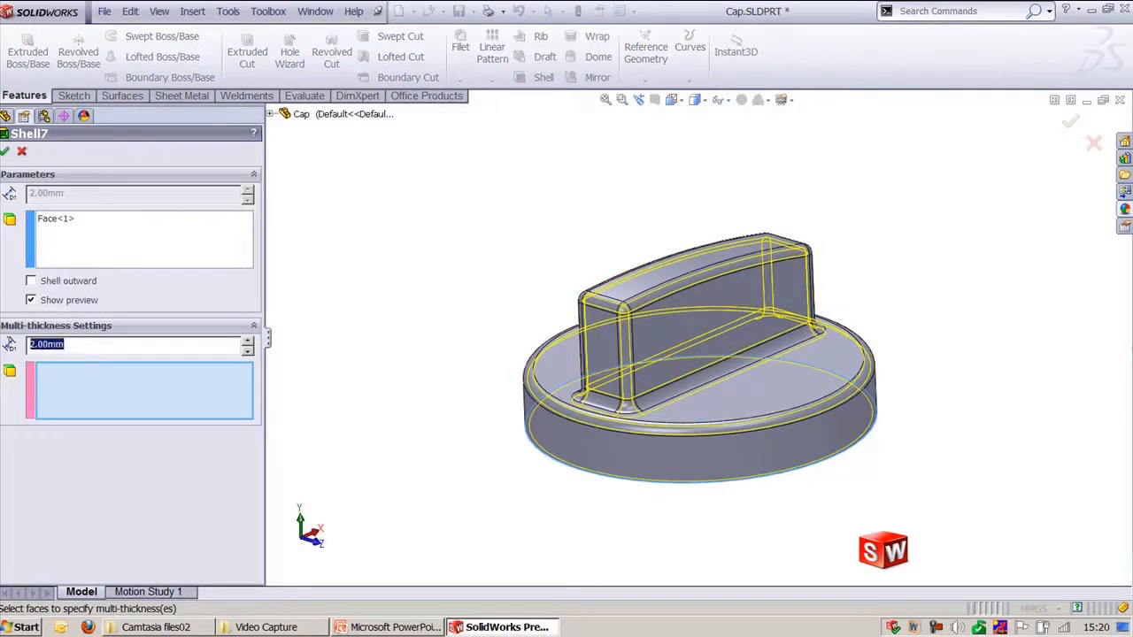
type("5")
left_click(748, 451)
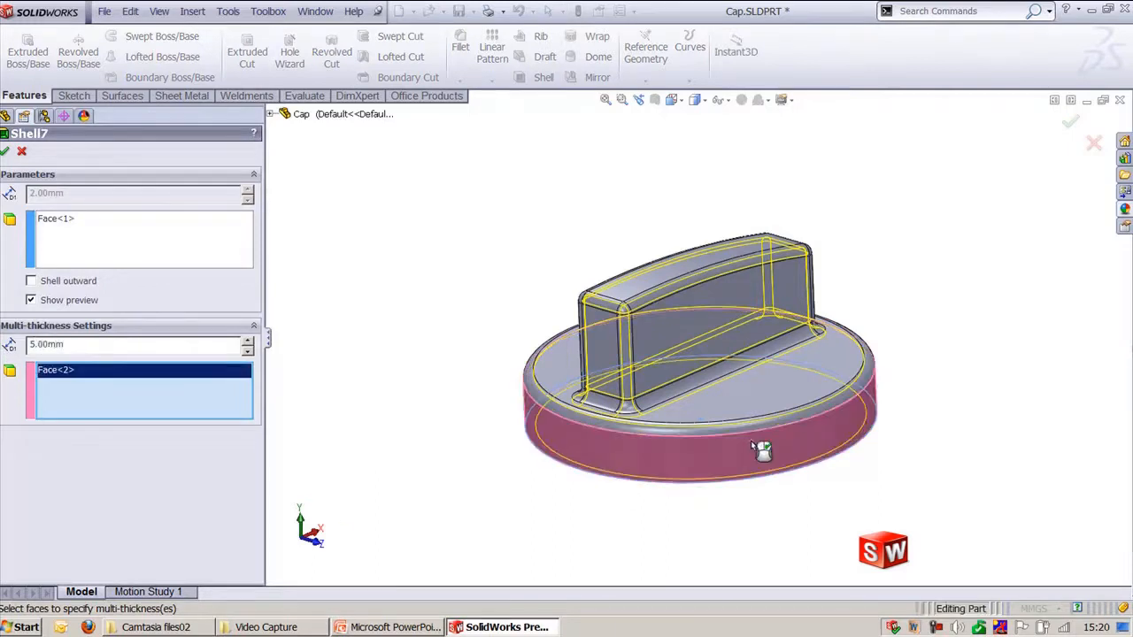
right_click(753, 443)
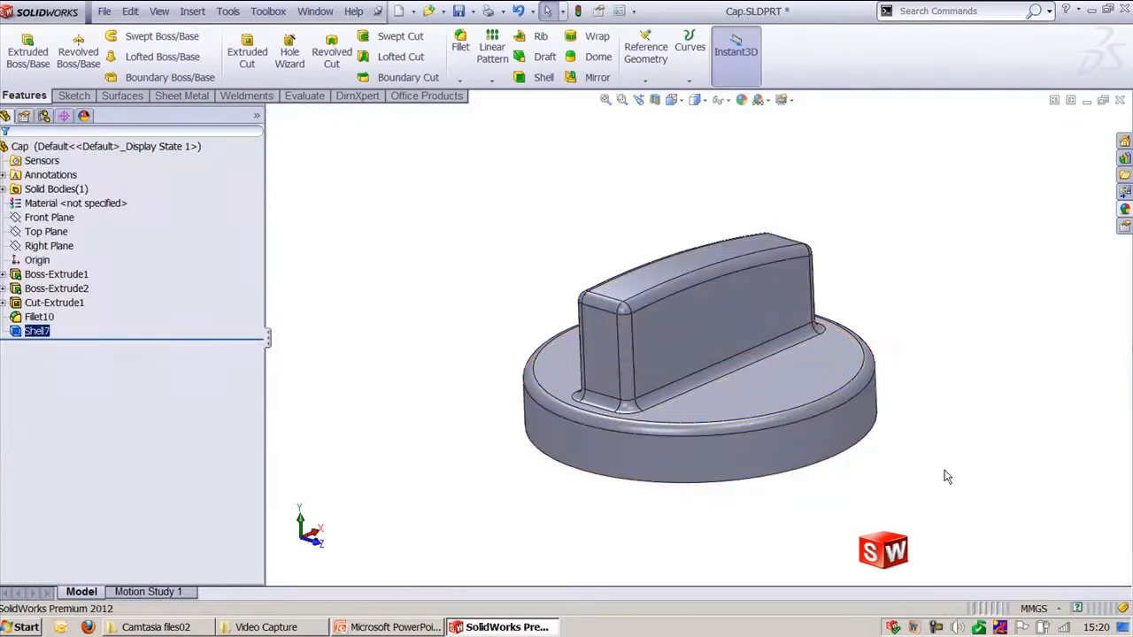
- Apply a Front Plane section view to the cap and examine the thicker rim wall against the remaining walls
left_click(656, 100)
middle_click_drag(933, 372, 642, 307)
scroll(898, 383, "down", 5)
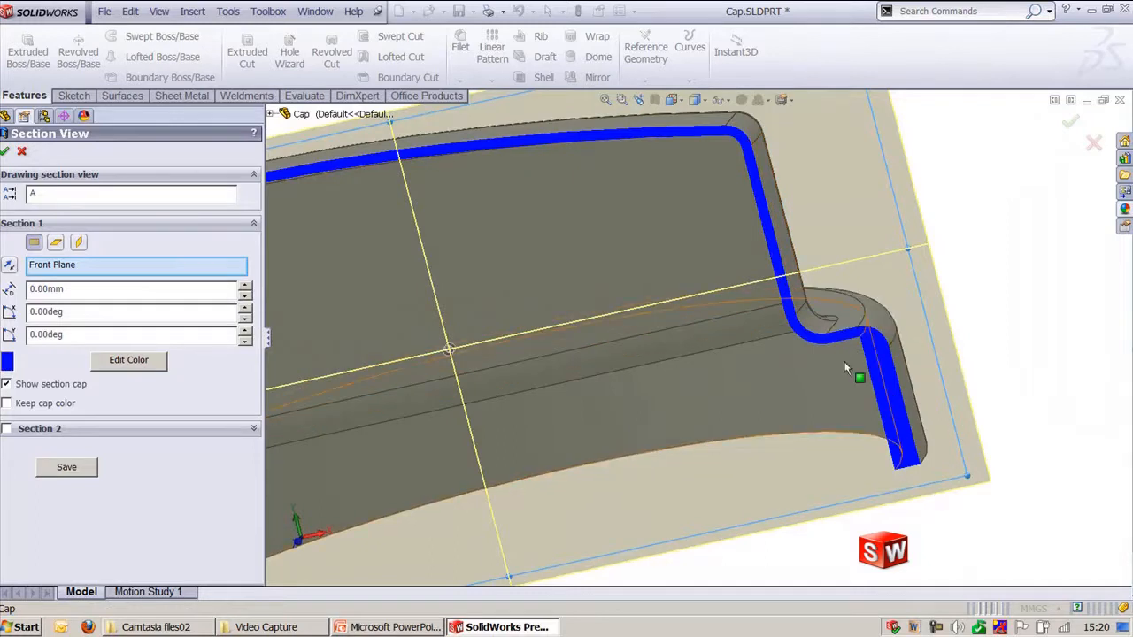
key("ctrl")
key("ctrl")
key("ctrl")
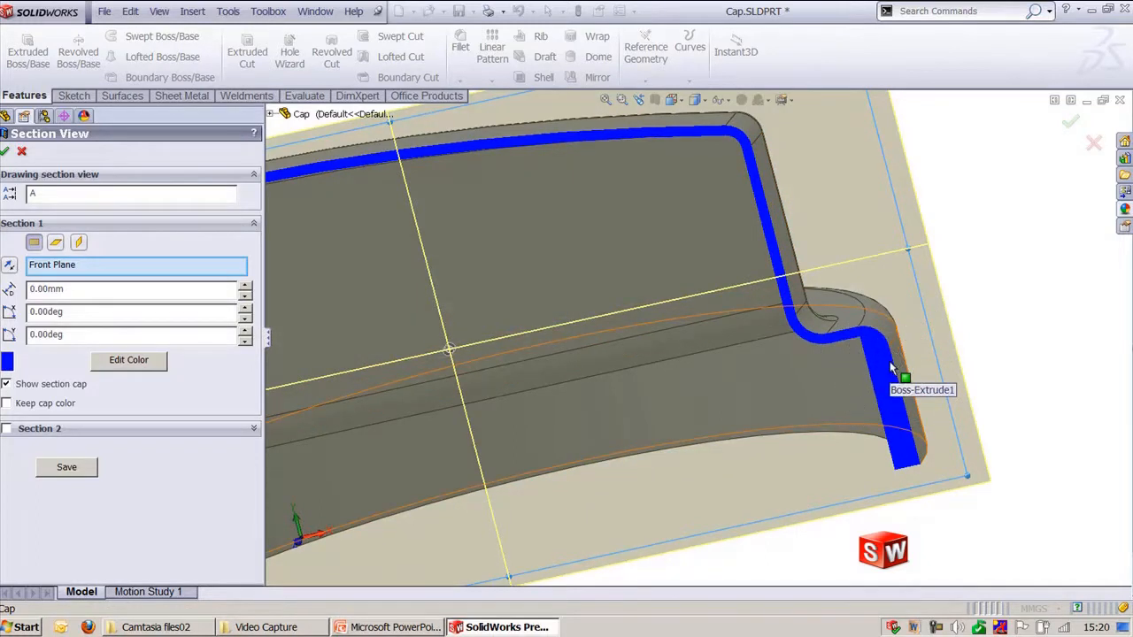
left_click(1069, 125)
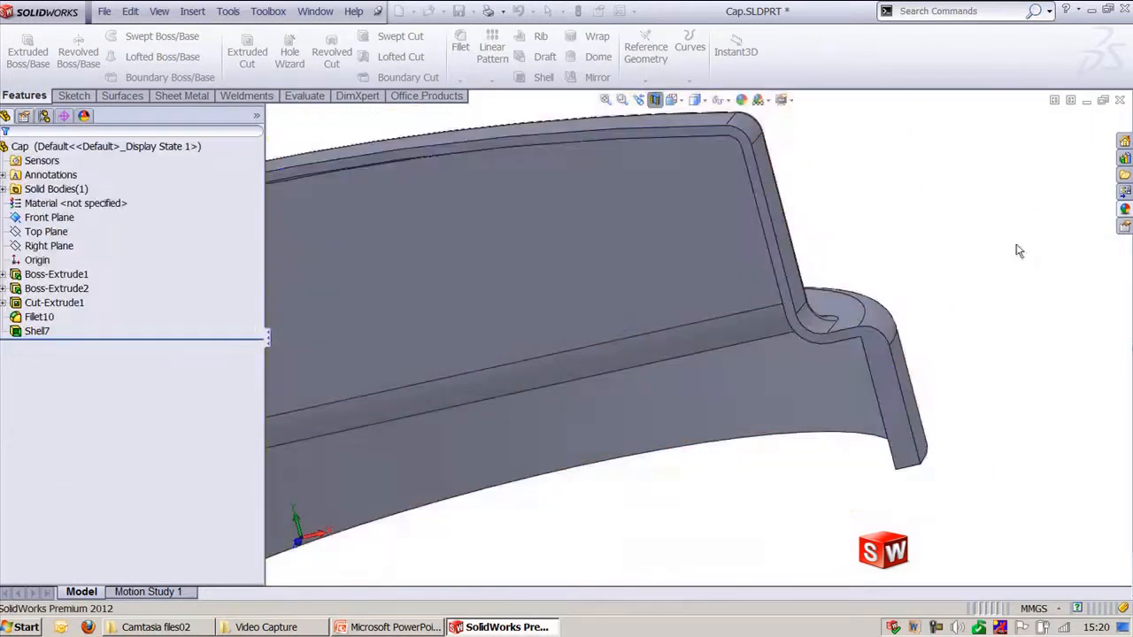
key("ctrl+7")
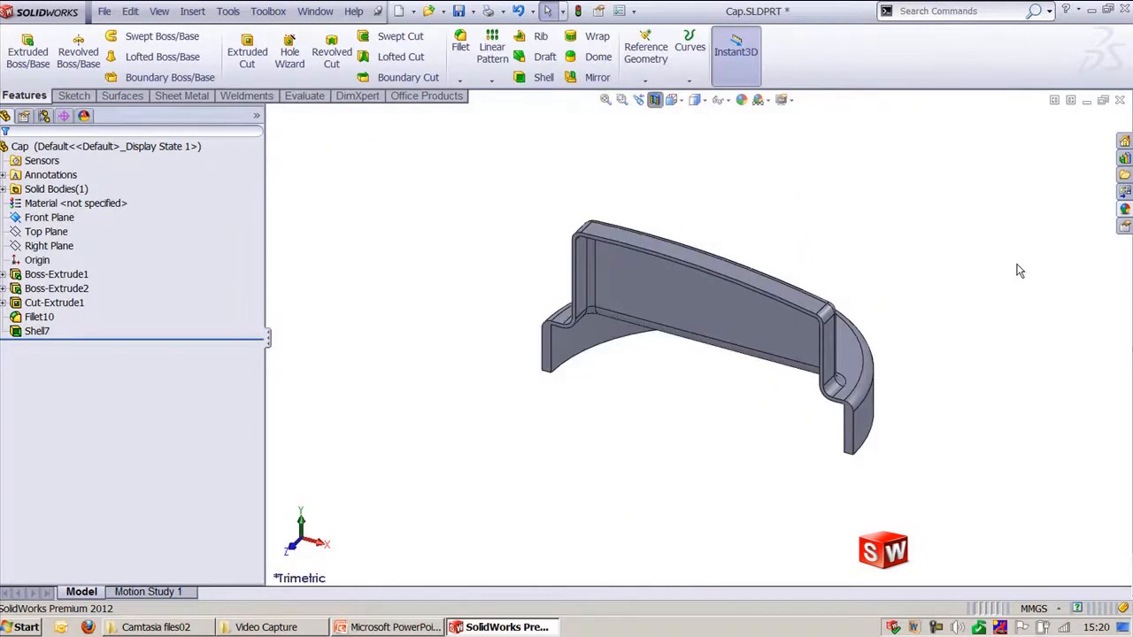
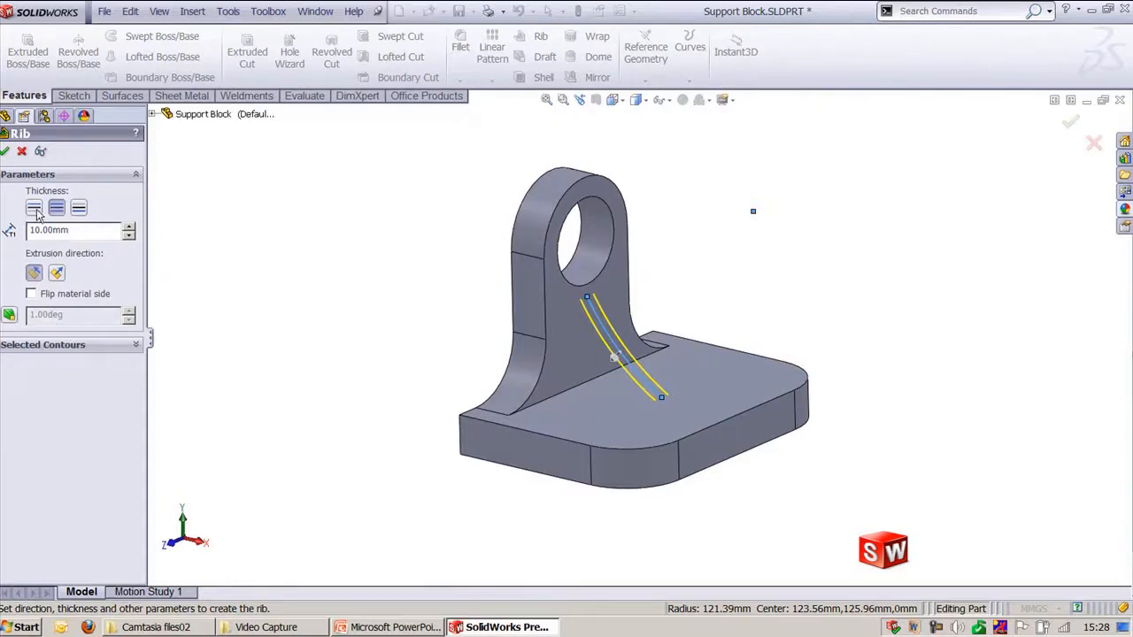
- Compare the rib's 10 mm thickness on the first side and second side from above, and return it to both sides
key("ctrl+1")
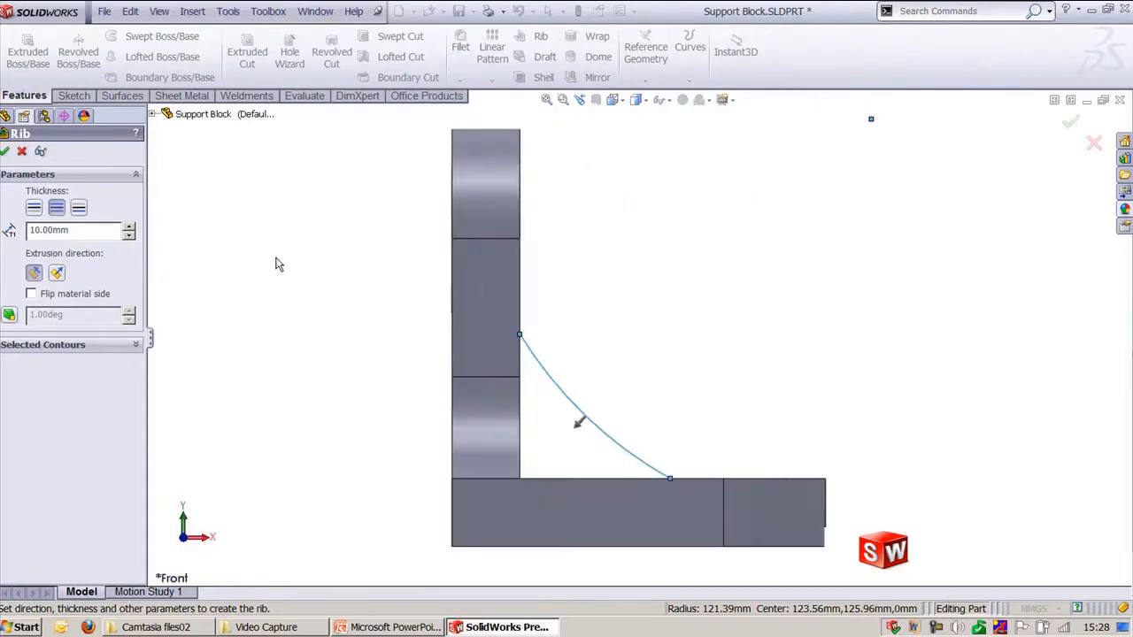
key("ctrl+5")
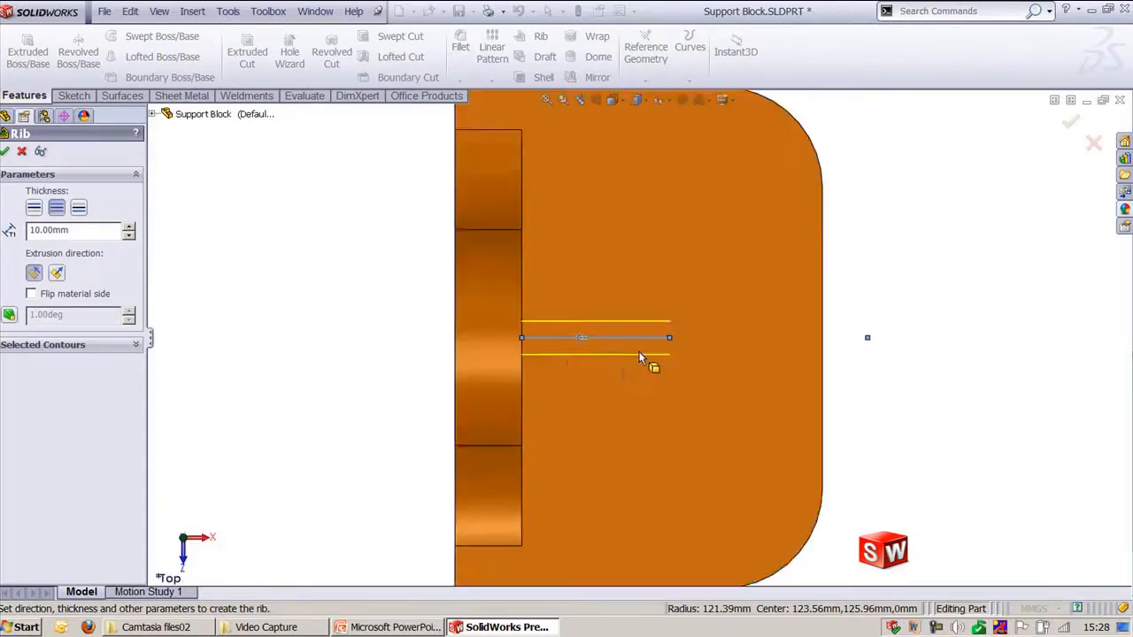
left_click(34, 211)
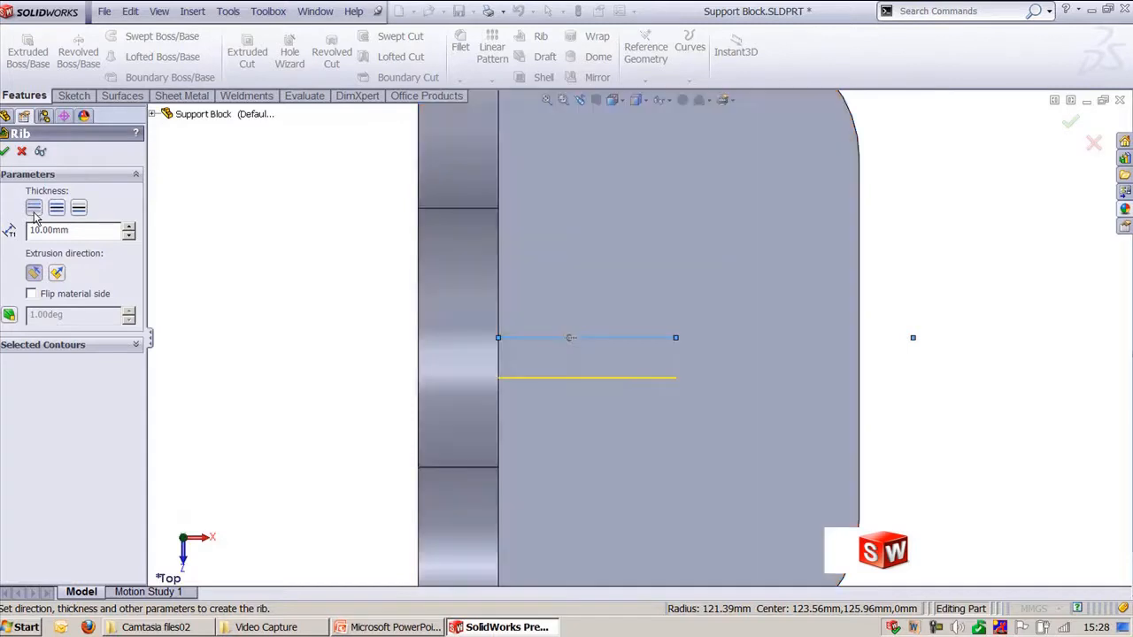
left_click(79, 209)
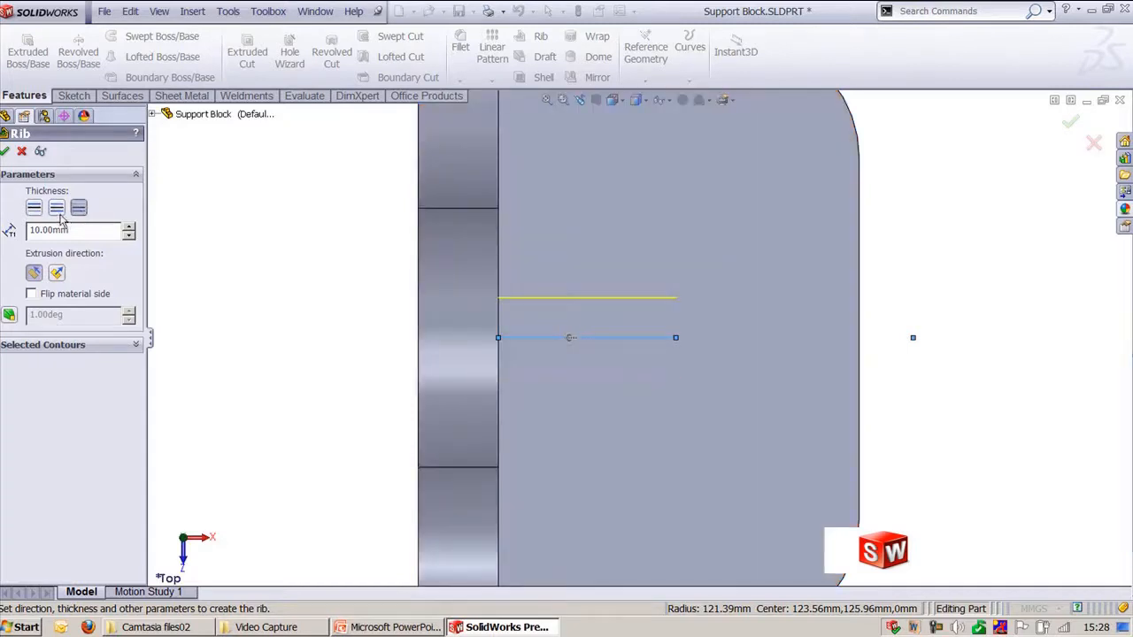
left_click(56, 209)
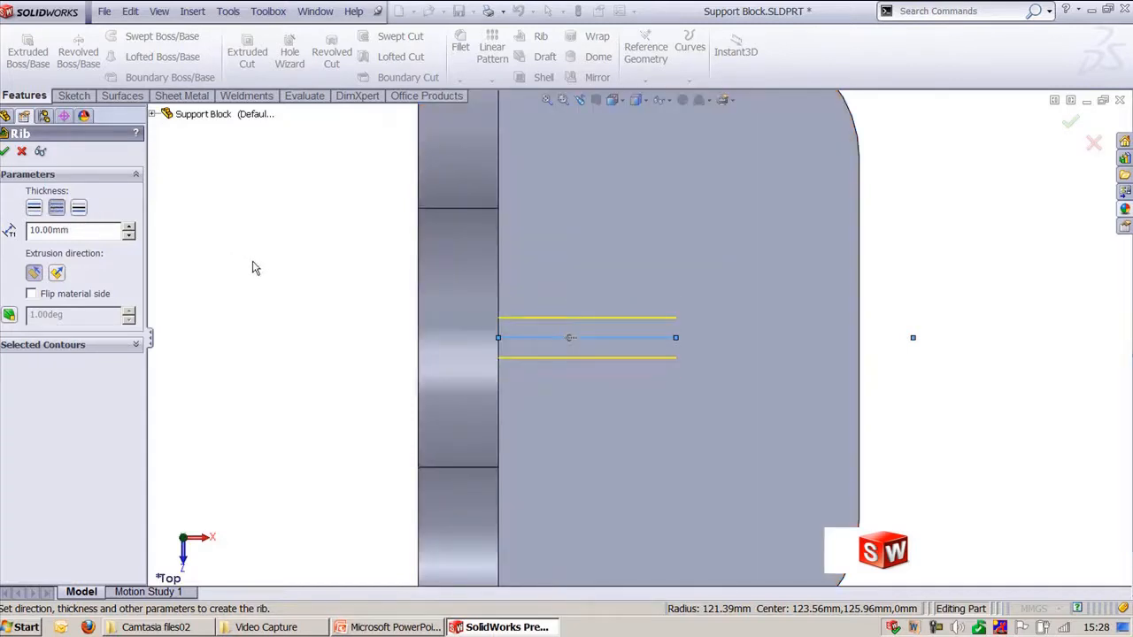
key("ctrl+7")
scroll(659, 321, "down", 1)
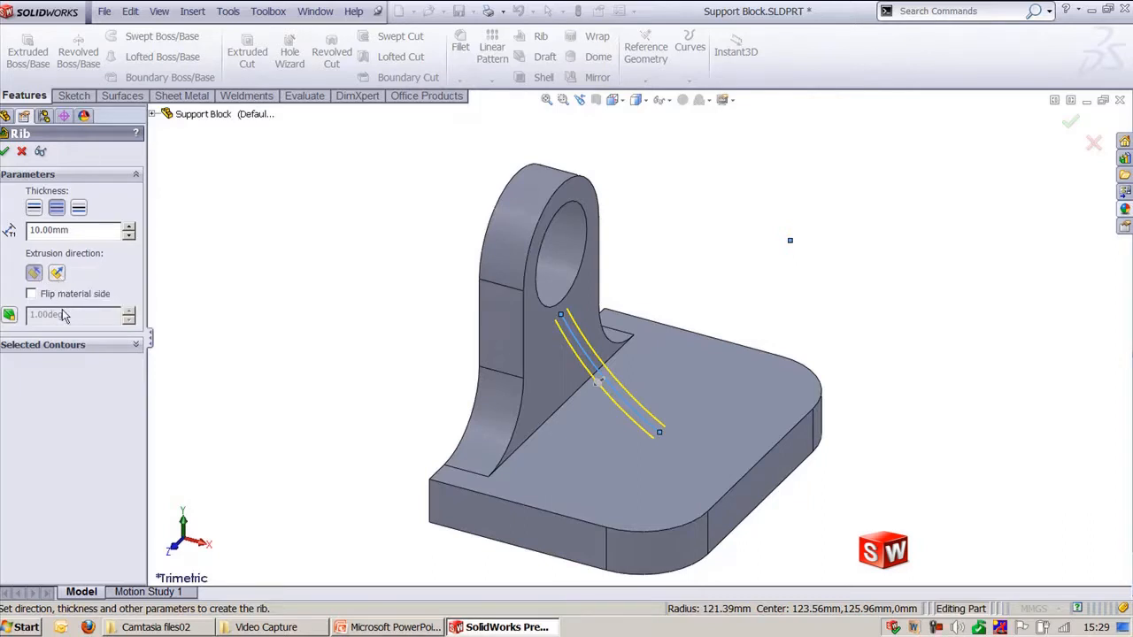
- Enable outward draft at the sketch plane for the 10 mm rib, raise the draft angle and create the rib
left_click(9, 316)
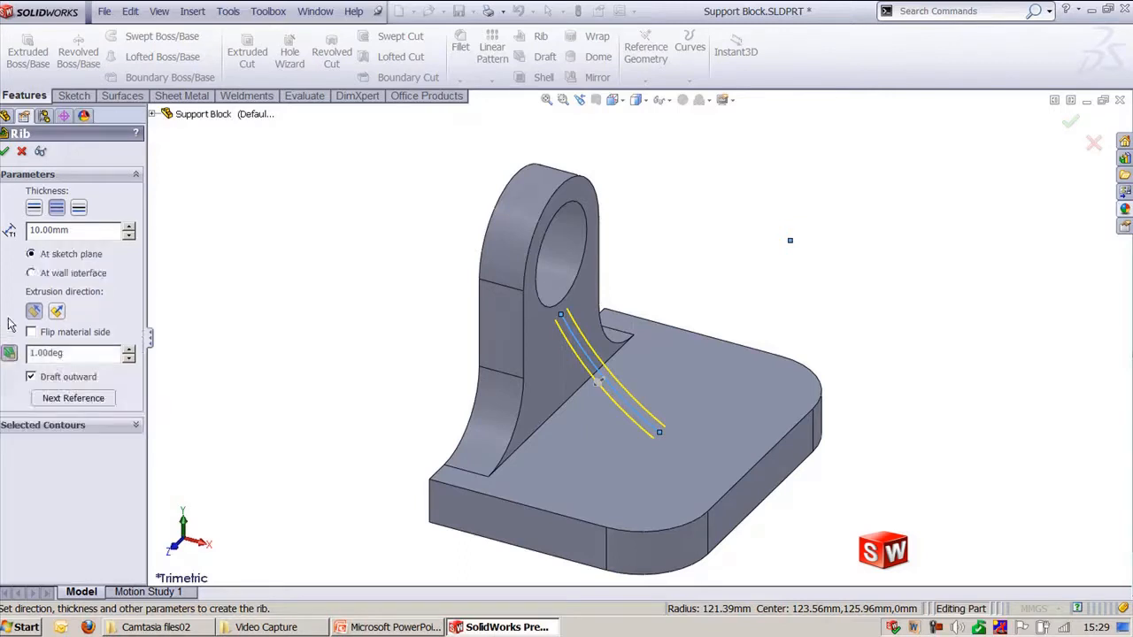
double_click(81, 353)
key("Up")
left_click(5, 151)
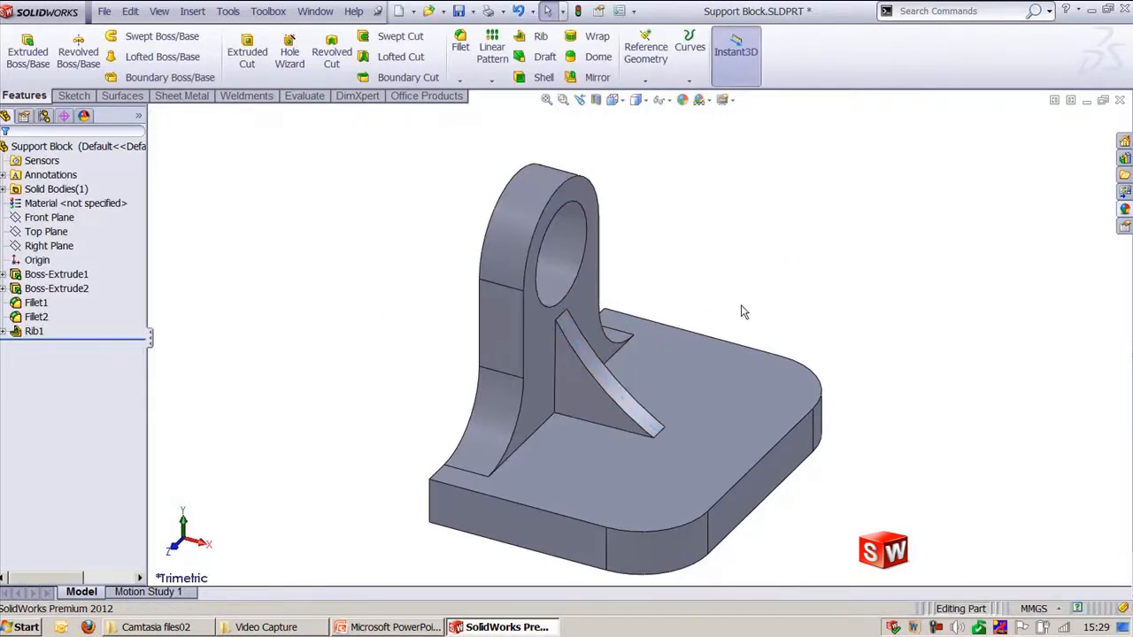
middle_click_drag(744, 312, 698, 354)
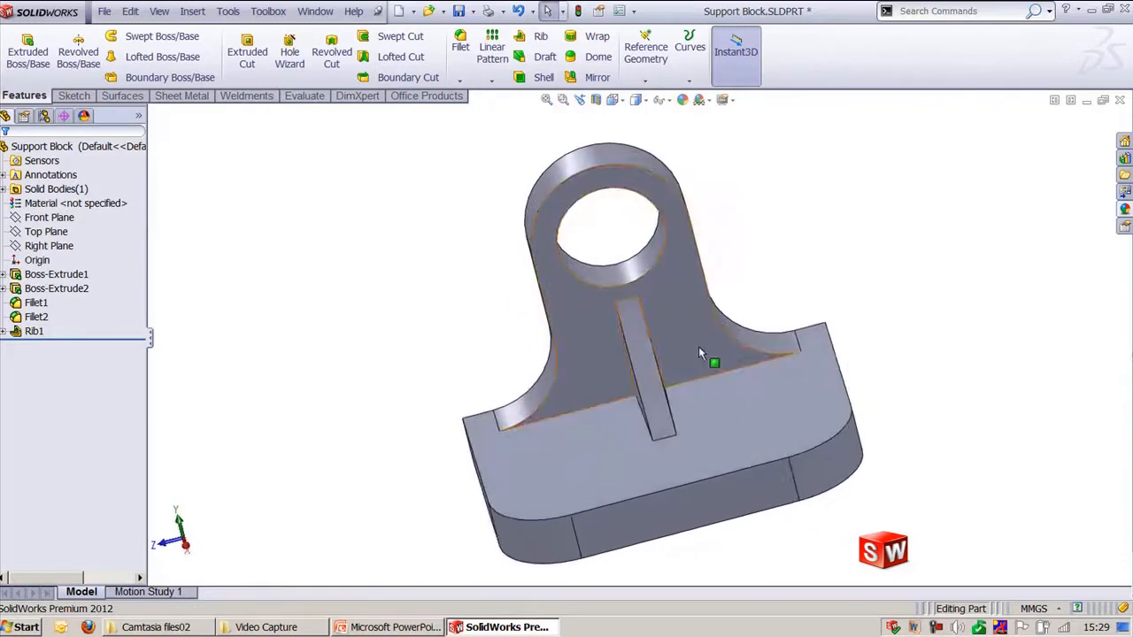
key("ctrl+1")
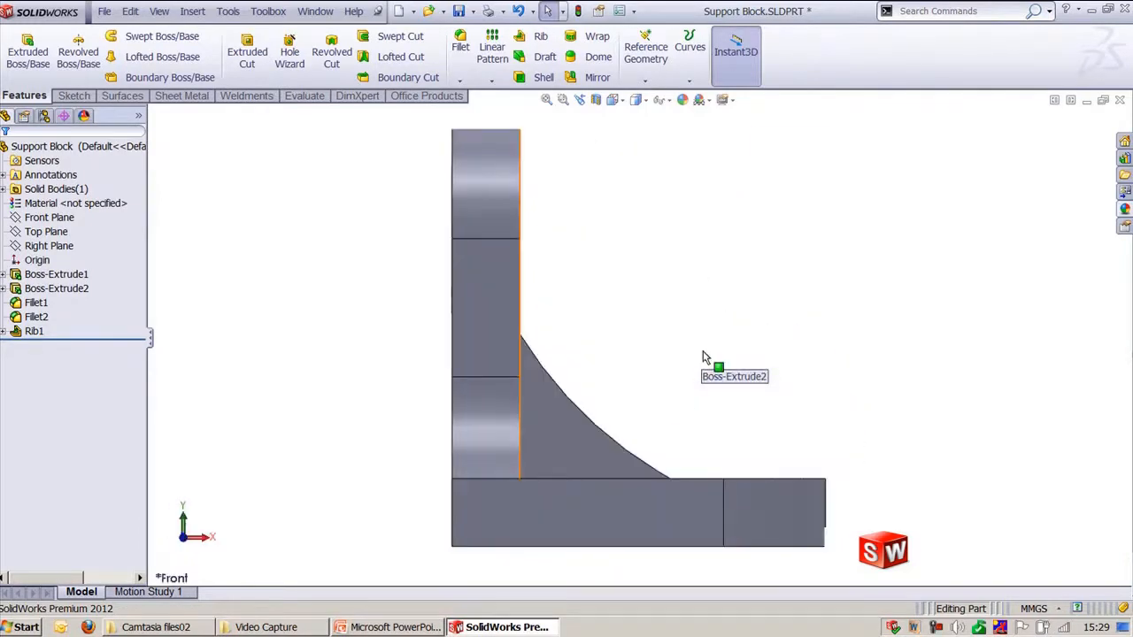
- Examine the drafted rib's taper at its base from the right side, and restore the trimetric view
key("ctrl+2")
key("ctrl+4")
scroll(674, 471, "down", 6)
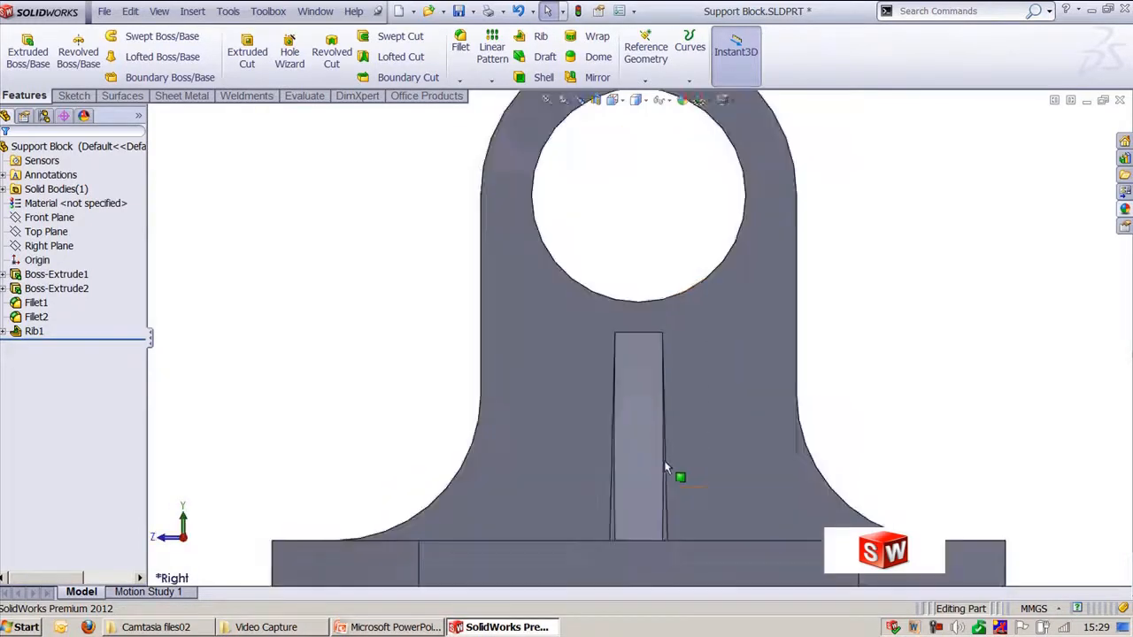
scroll(596, 406, "down", 4)
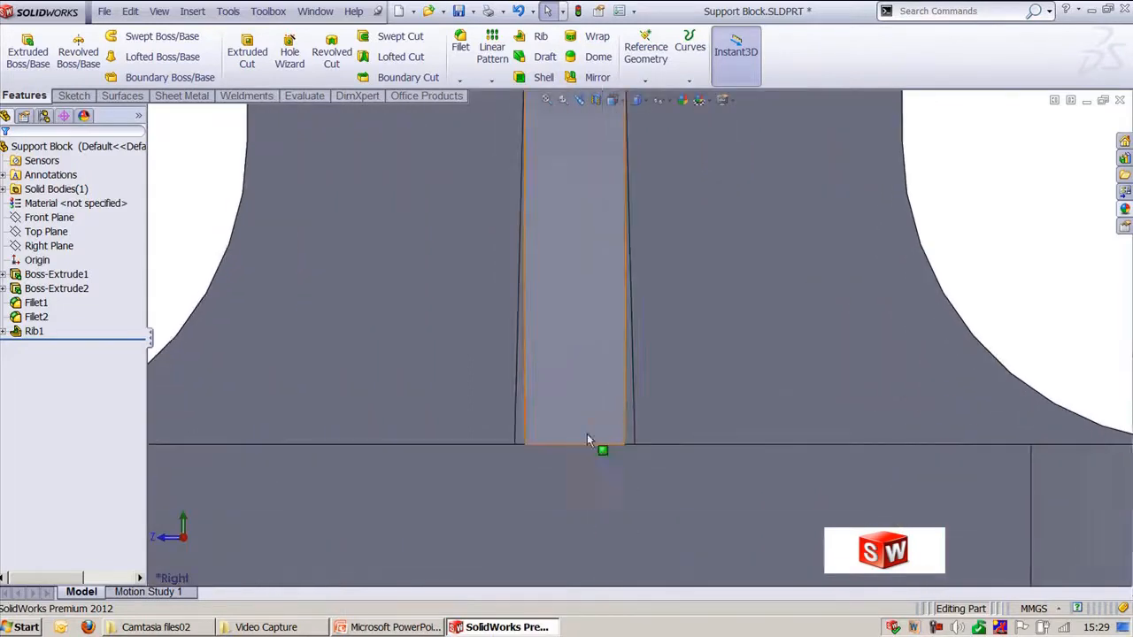
scroll(460, 493, "down", 3)
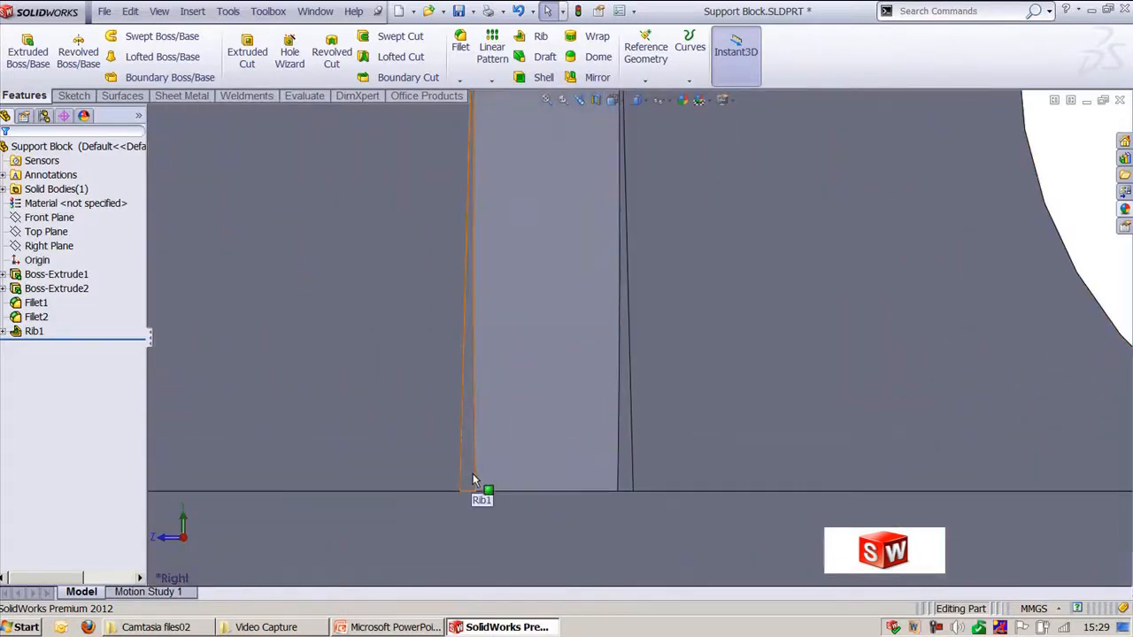
key("ctrl+7")
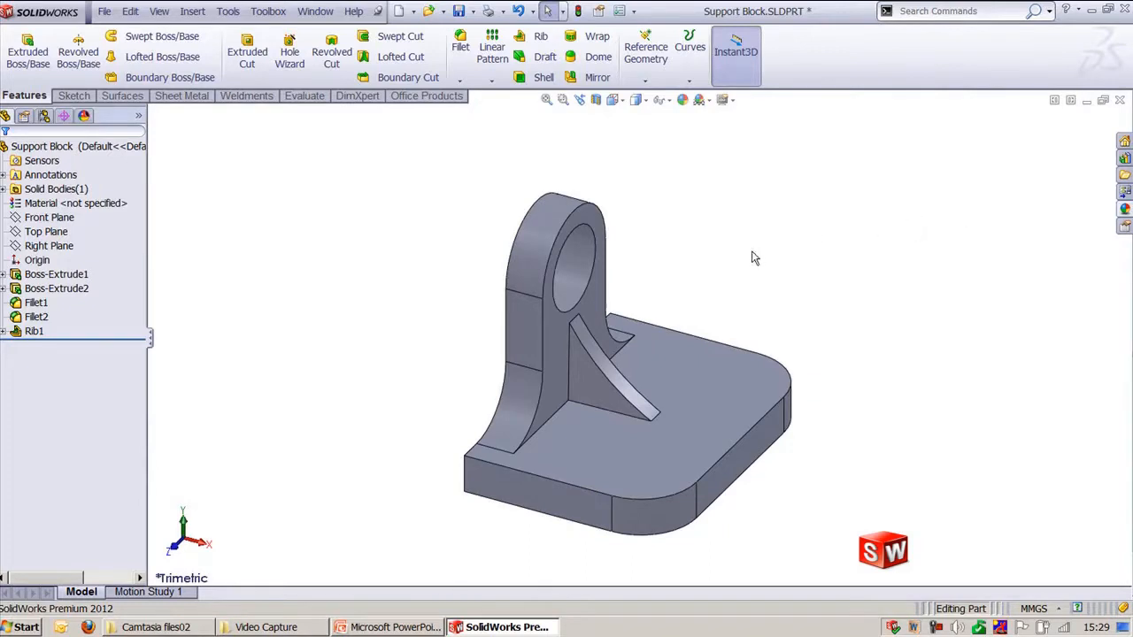
- Switch to the PowerPoint presentation and review the Rib slide on extrusion direction, draft and Linear or Natural type
left_click(313, 11)
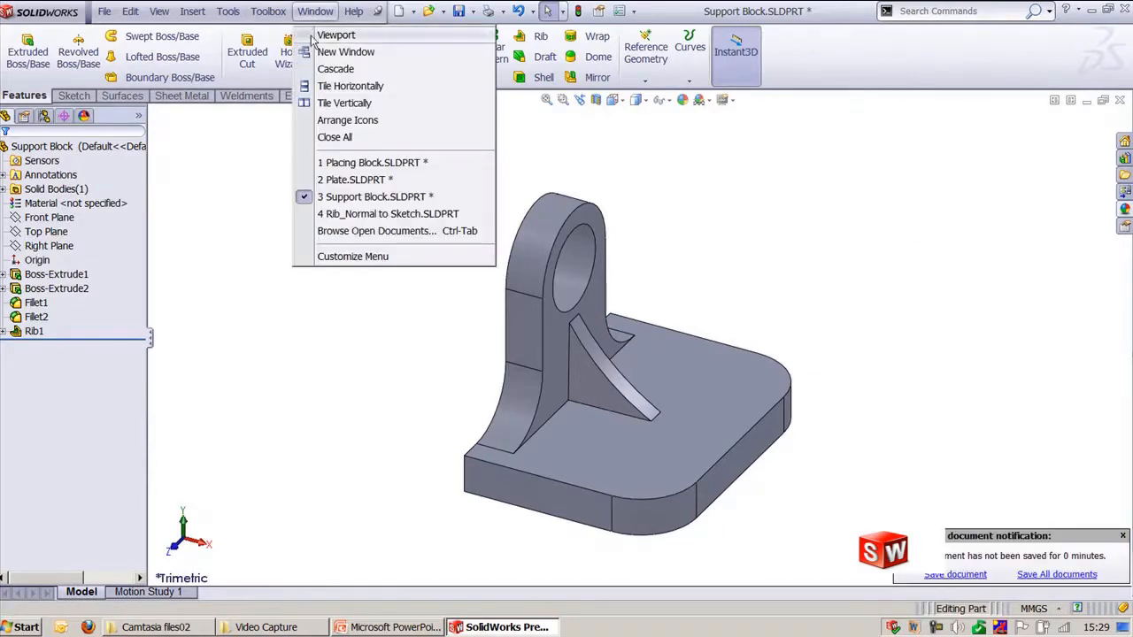
mouse_move(351, 182)
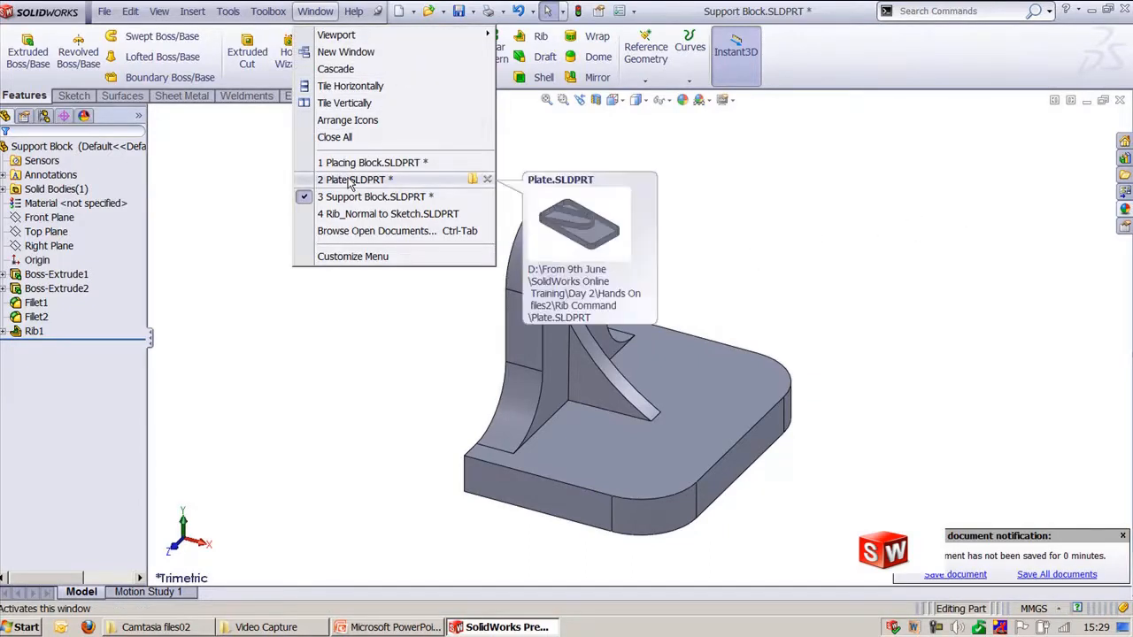
key("Escape")
key("alt+Tab")
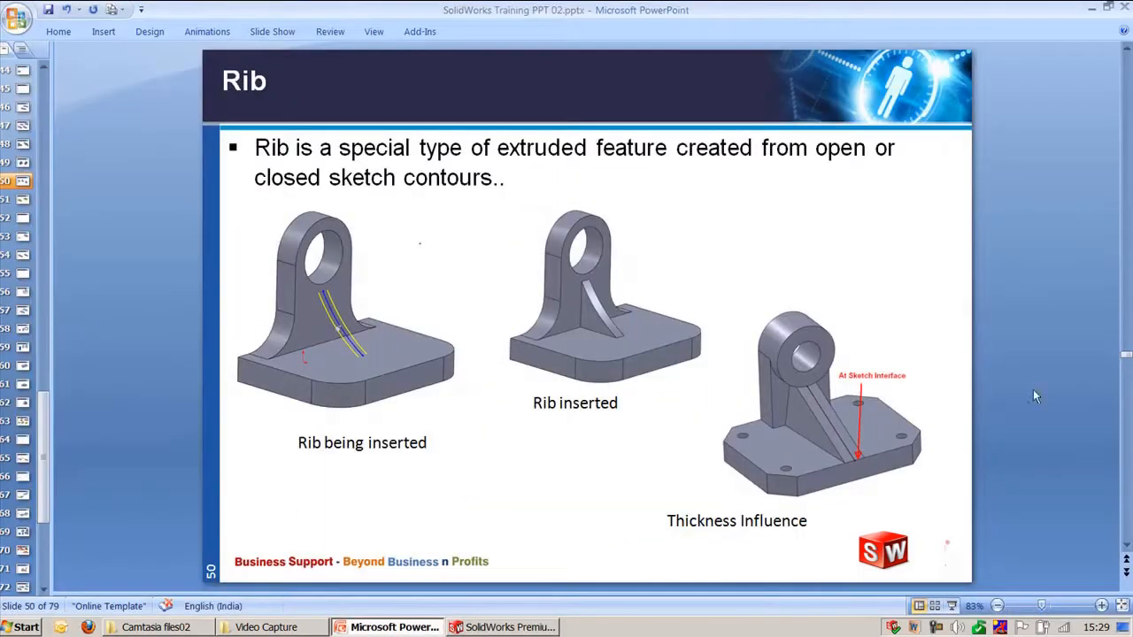
scroll(1033, 390, "down", 1)
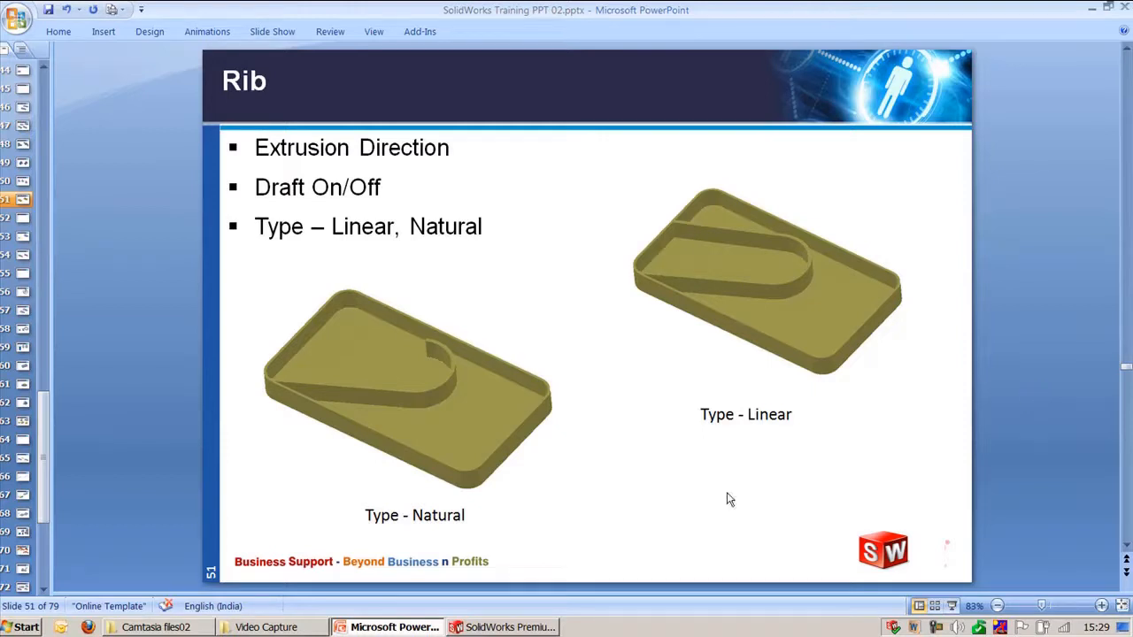
- Switch back to SolidWorks, activate Plate.SLDPRT and start a rib from the open line-and-arc sketch
left_click(501, 626)
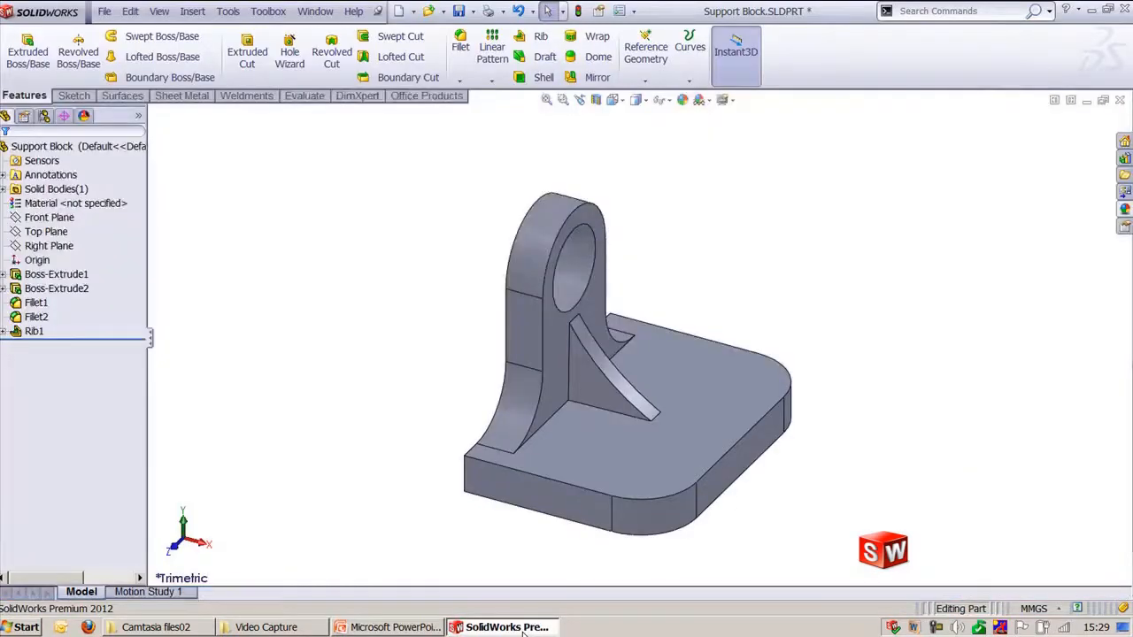
left_click(324, 19)
left_click(336, 179)
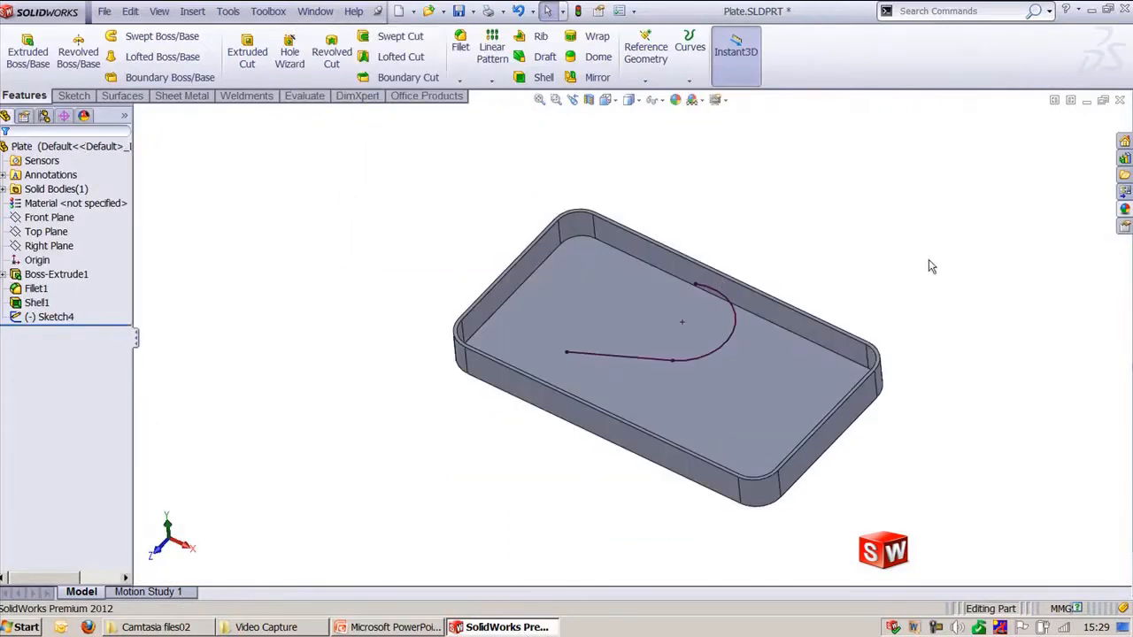
right_click_drag(929, 266, 890, 266)
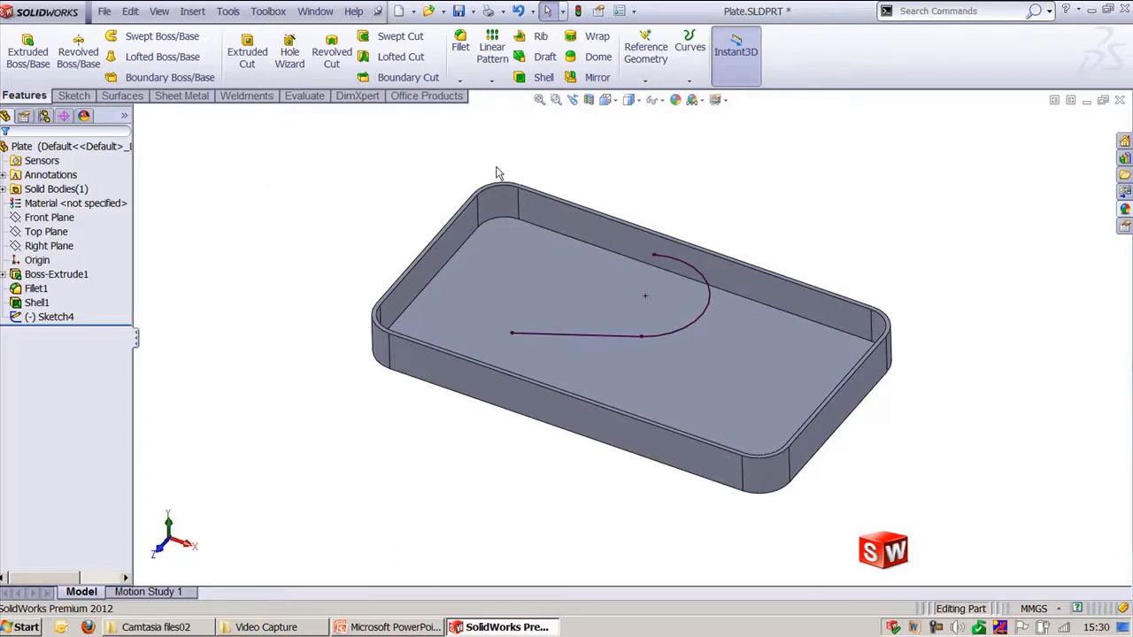
left_click(538, 44)
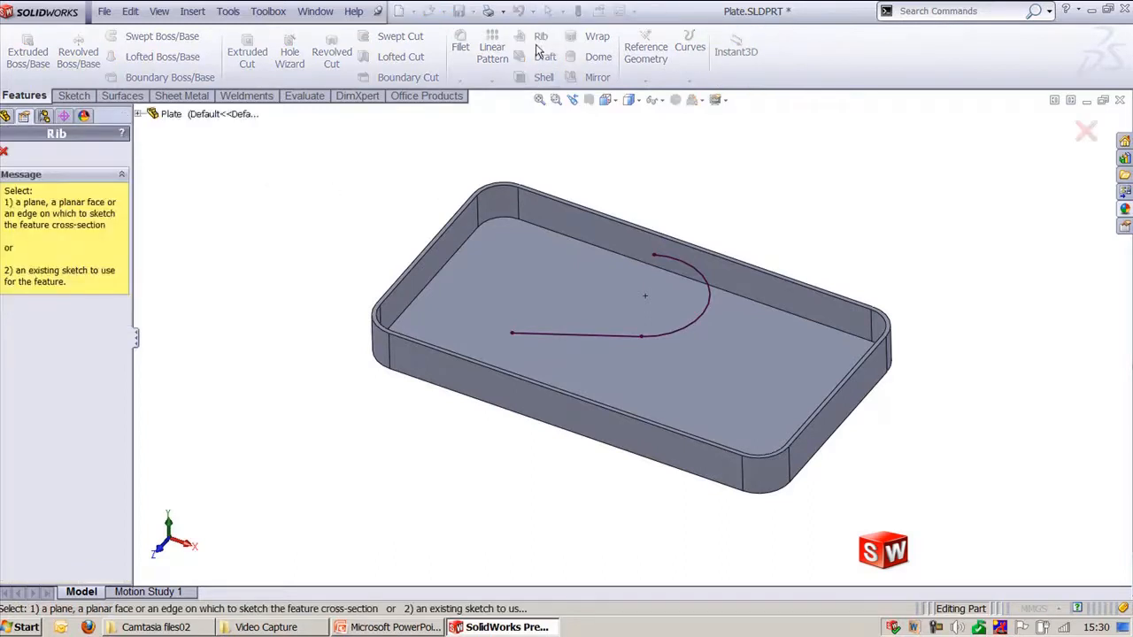
left_click(588, 334)
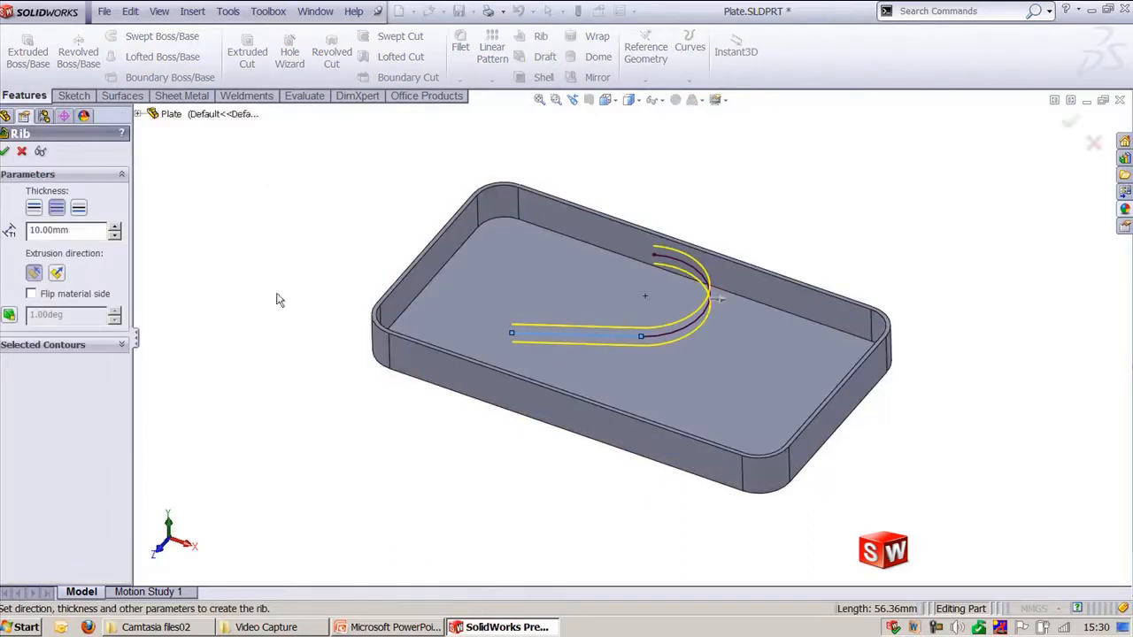
- Set the plate rib's thickness to 2 mm
middle_click_drag(814, 222, 433, 203)
double_click(69, 233)
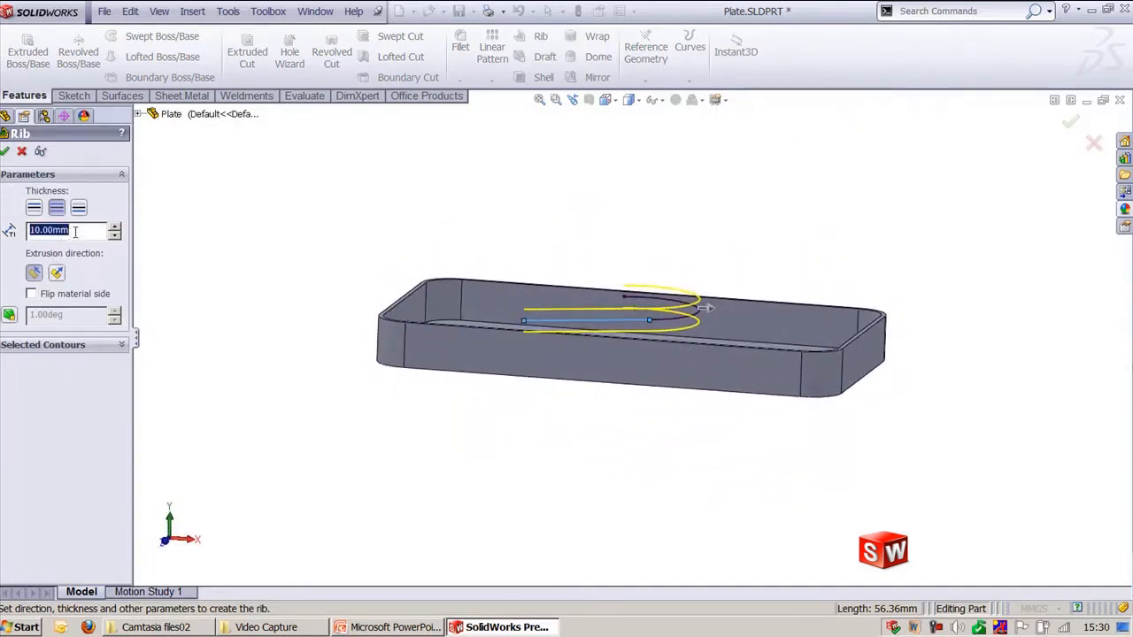
type("2")
key("Return")
- Apply the plate rib's thickness to the first side, and compare it with the second side
middle_click_drag(429, 309, 349, 274)
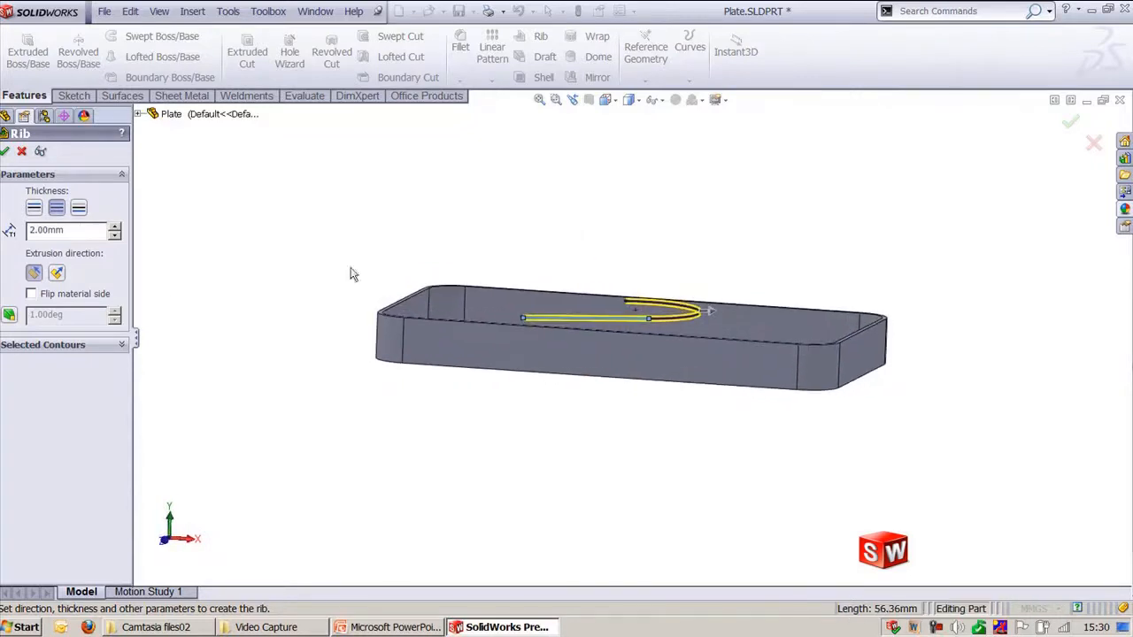
left_click(33, 207)
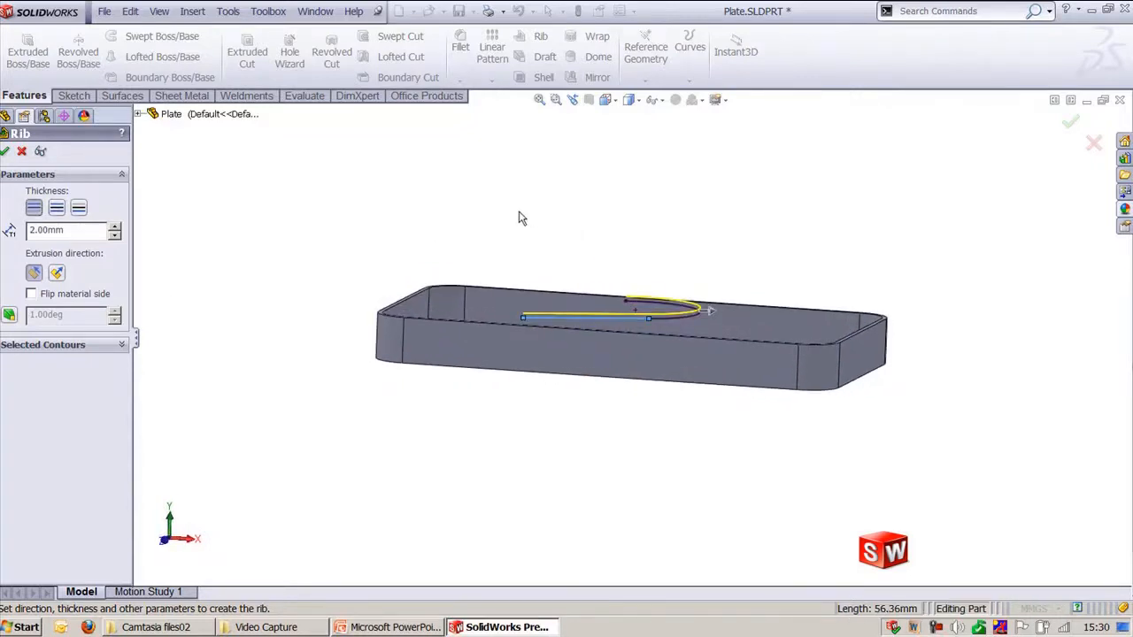
key("ctrl+2")
scroll(617, 323, "down", 3)
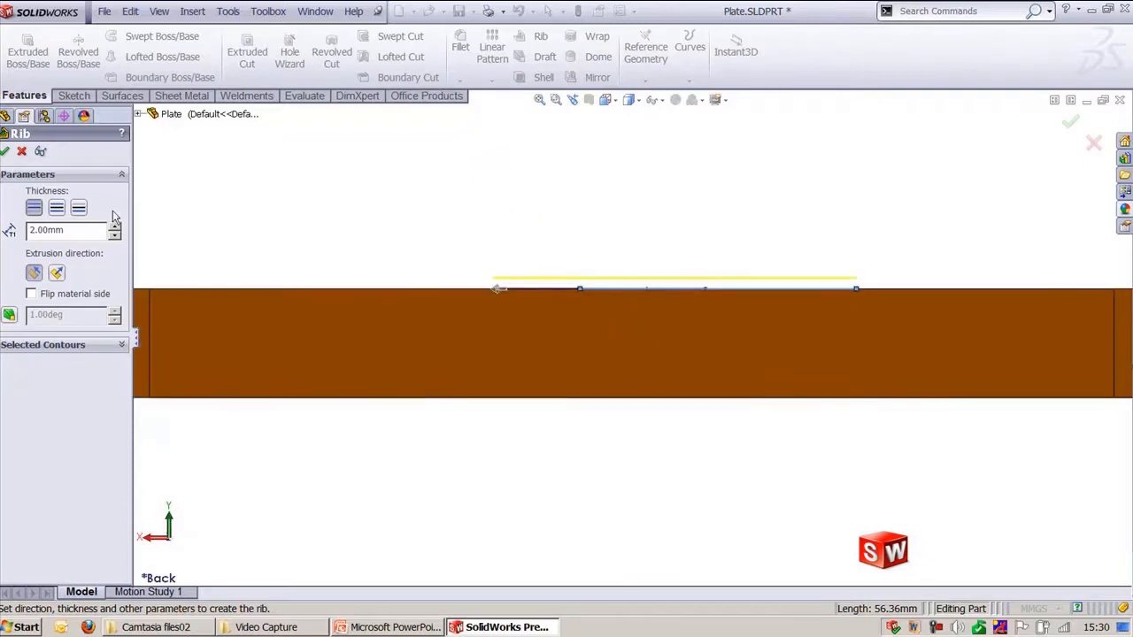
left_click(78, 207)
mouse_move(670, 189)
middle_mouse_down()
mouse_move(627, 197)
mouse_move(615, 295)
middle_mouse_up()
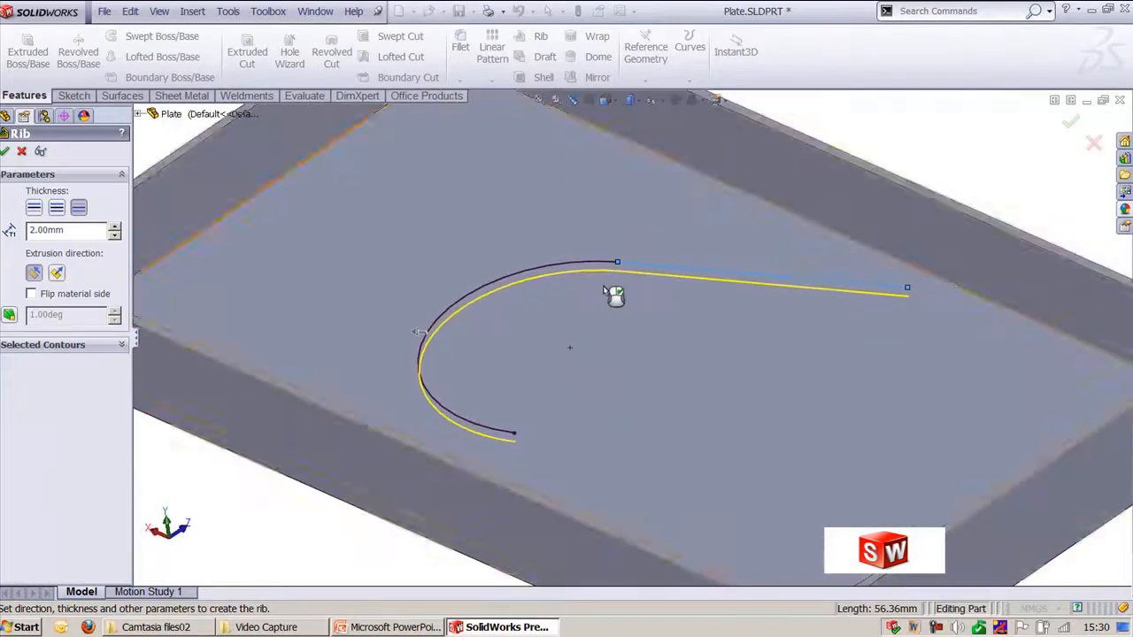
- Examine a detailed preview of the plate rib extruded parallel to the sketch, and return to its parameters
key("f")
left_click(40, 150)
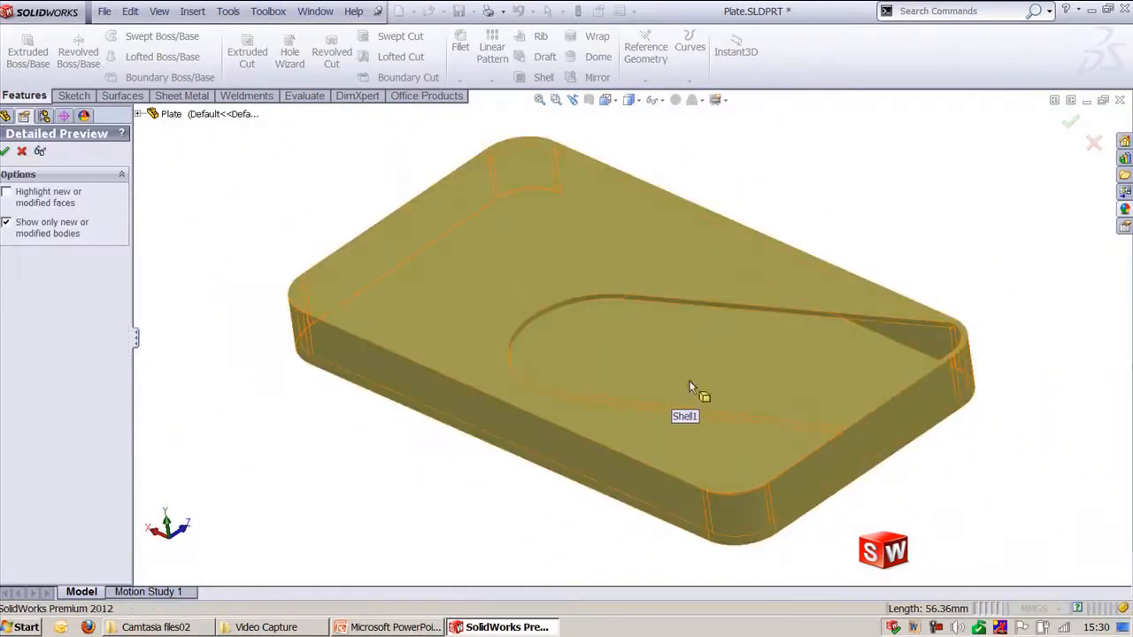
mouse_move(885, 195)
middle_mouse_down()
mouse_move(824, 136)
mouse_move(861, 248)
mouse_move(890, 248)
middle_mouse_up()
left_click(40, 151)
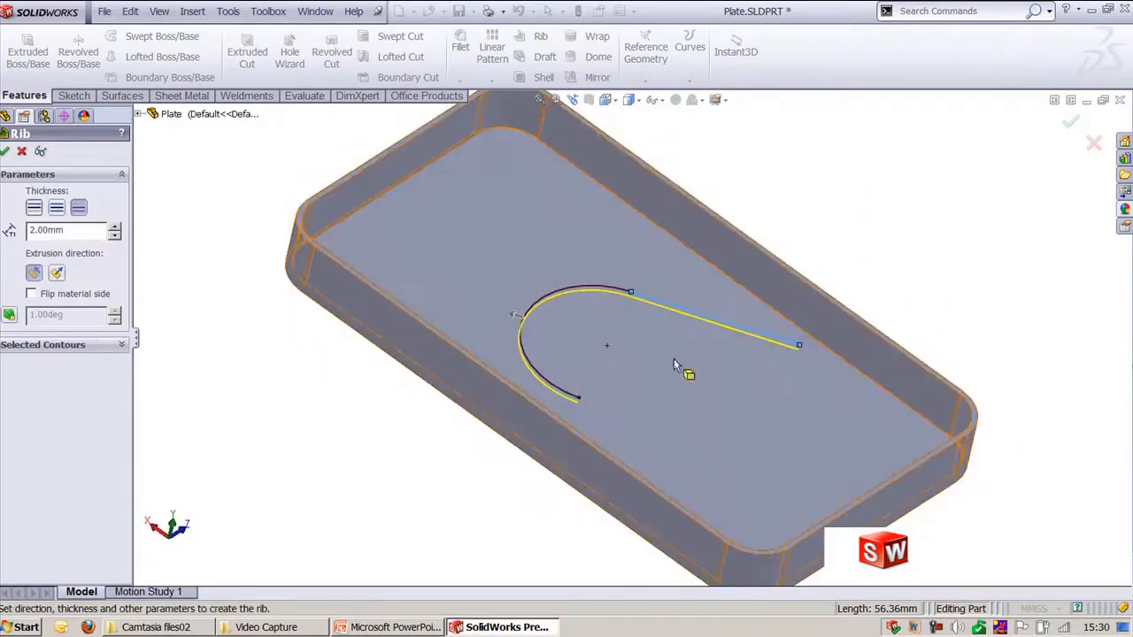
key("f")
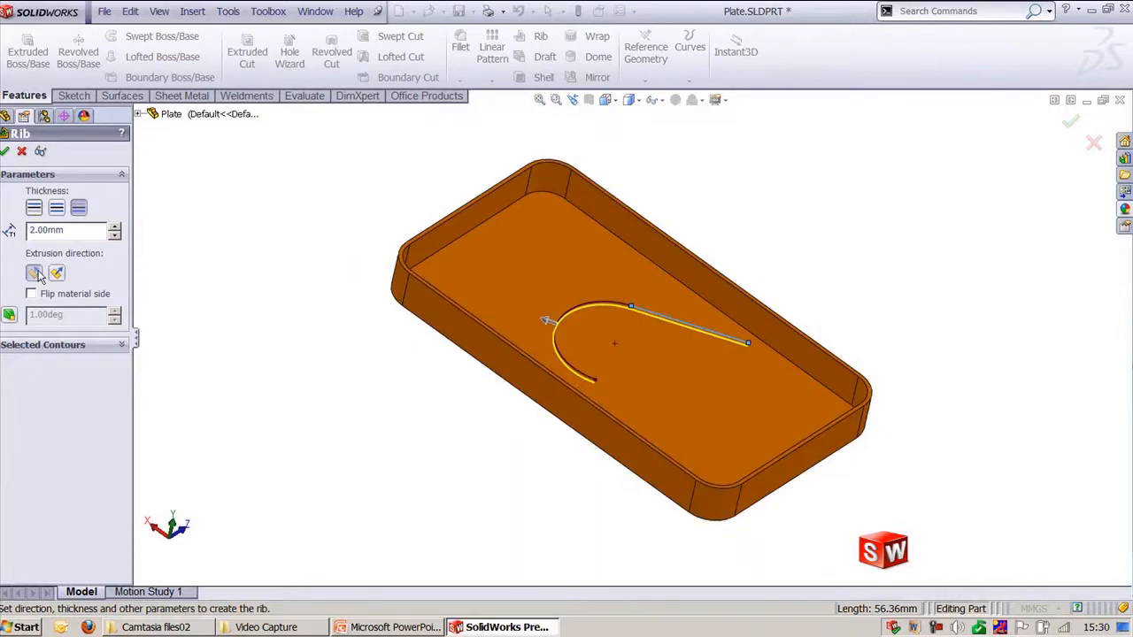
- Set the plate rib's extrusion direction normal to the sketch and inspect the Linear type in a detailed preview
left_click(57, 274)
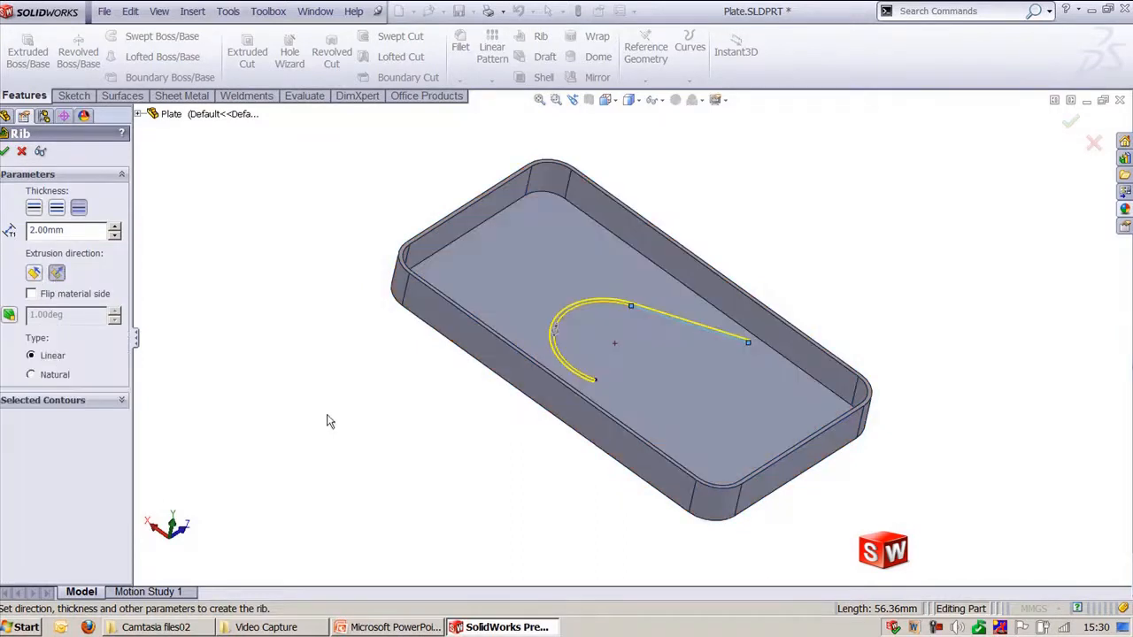
mouse_move(326, 420)
middle_mouse_down()
mouse_move(293, 331)
mouse_move(337, 402)
middle_mouse_up()
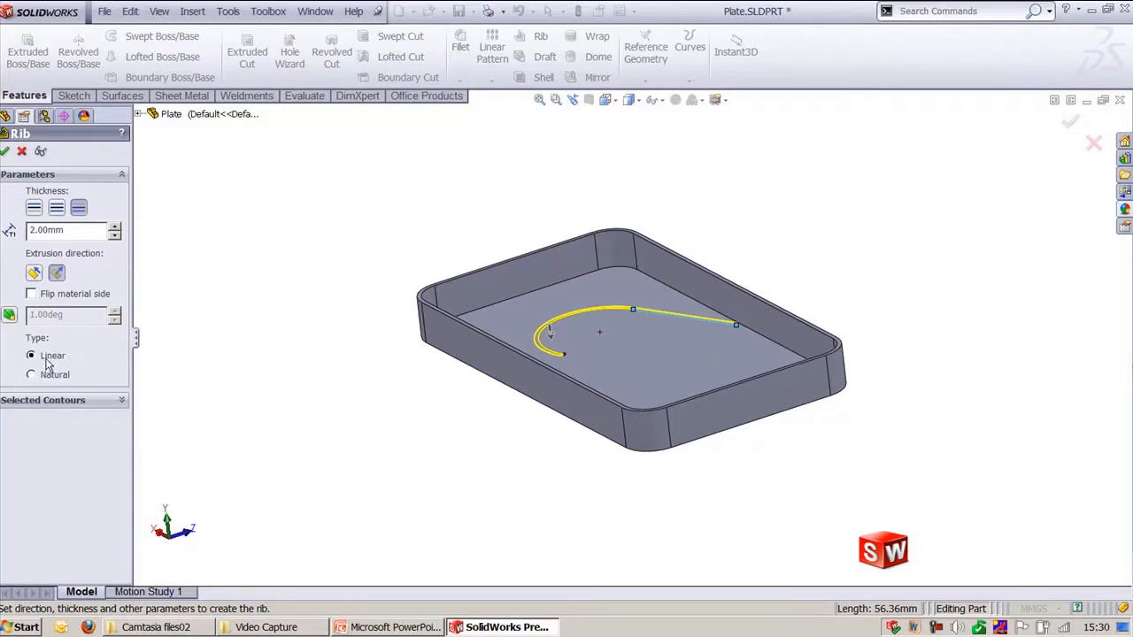
left_click(40, 151)
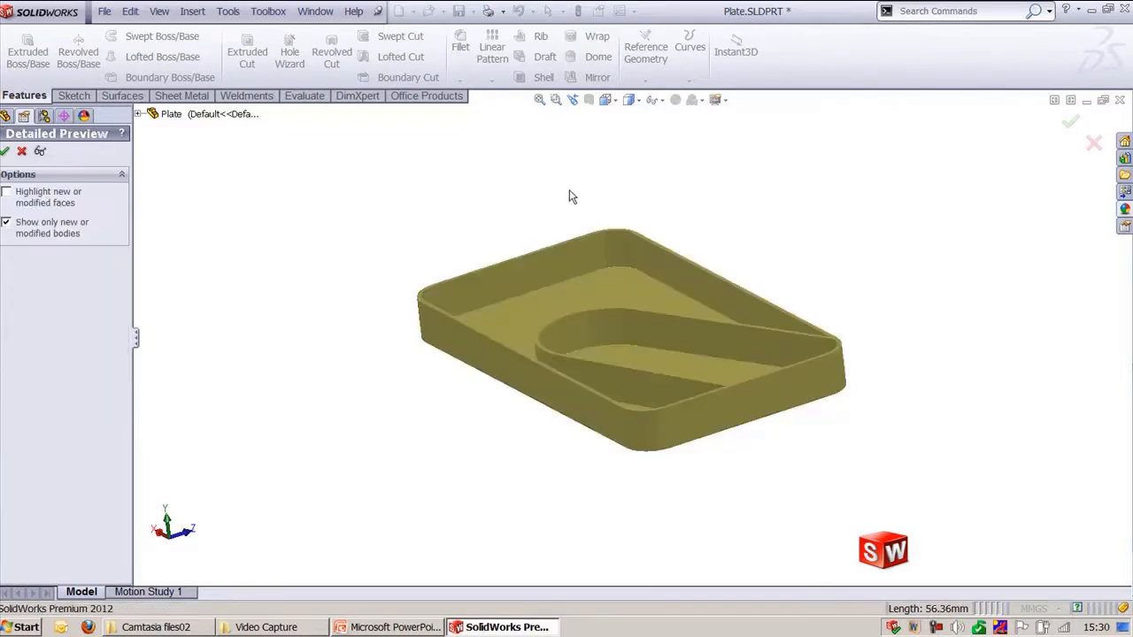
middle_click_drag(569, 193, 572, 286)
left_click(40, 151)
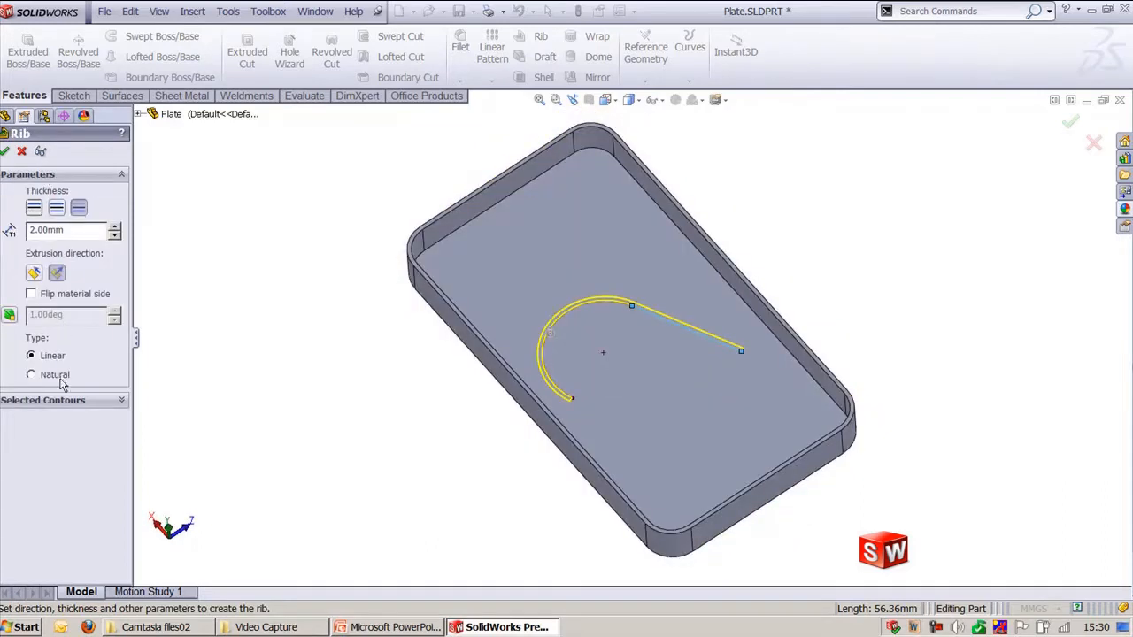
- Change the plate rib's type to Natural, inspect its detailed preview and cancel the rib
left_click(40, 151)
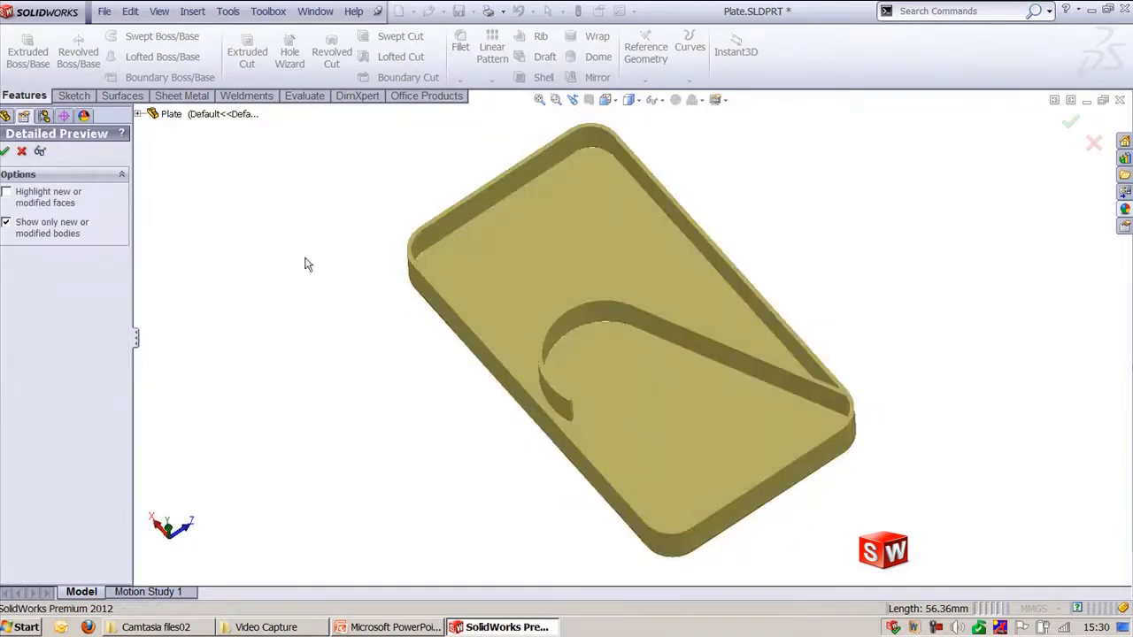
mouse_move(672, 425)
middle_mouse_down()
mouse_move(666, 476)
mouse_move(665, 420)
middle_mouse_up()
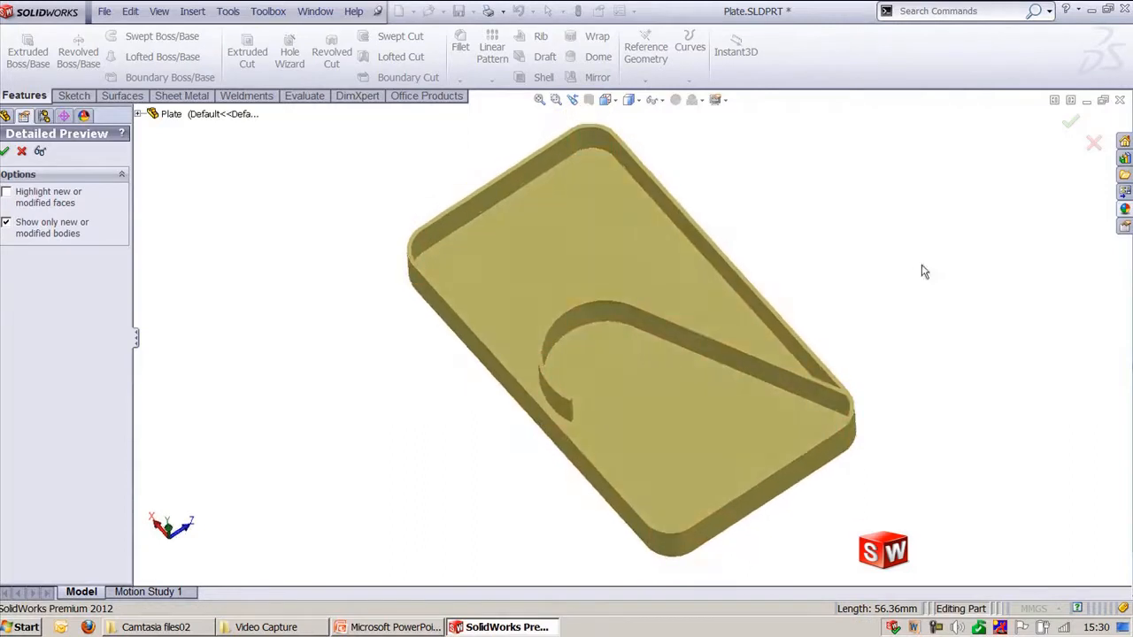
key("ctrl+shift+z")
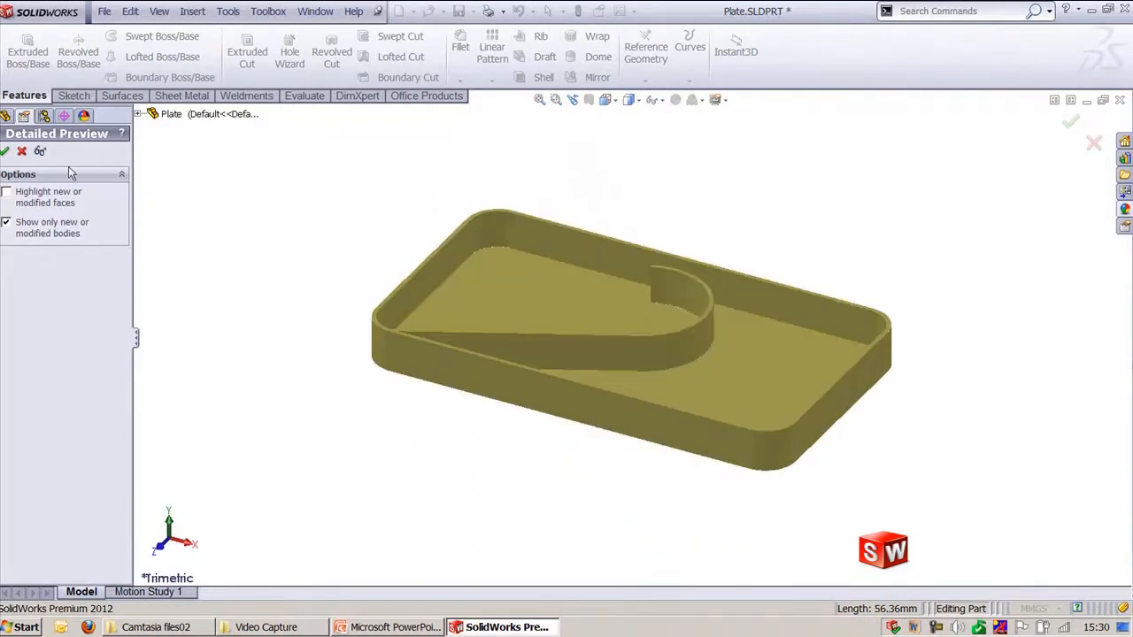
left_click(40, 151)
middle_click_drag(653, 331, 670, 316)
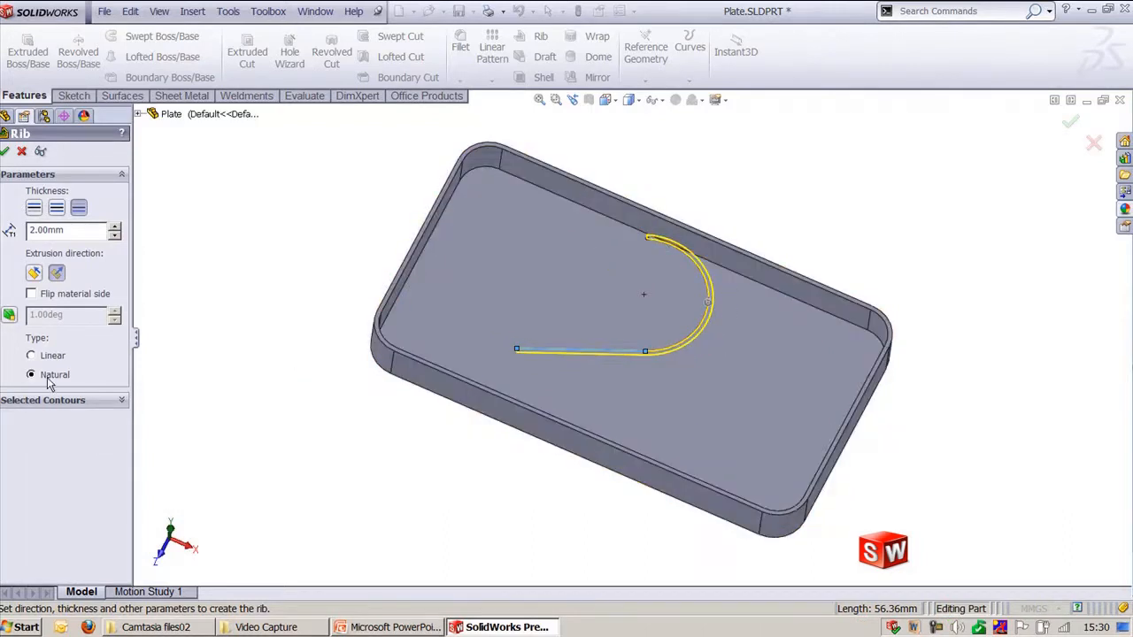
left_click(22, 151)
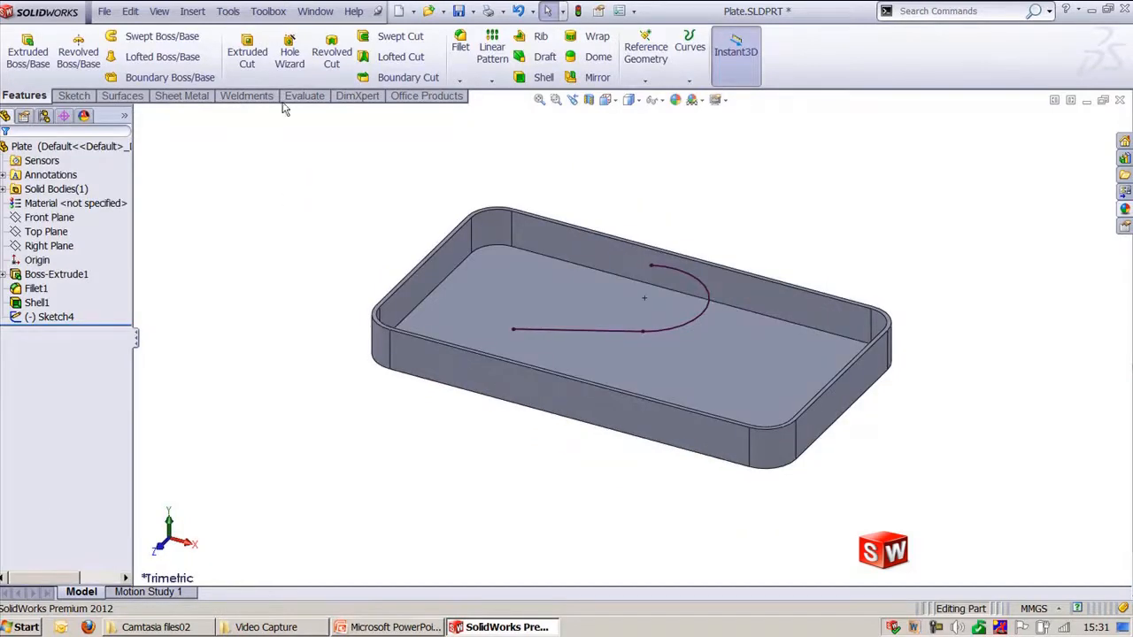
- Switch to the Rib_Normal to Sketch part and look at its grid and ellipse sketch from above
left_click(315, 11)
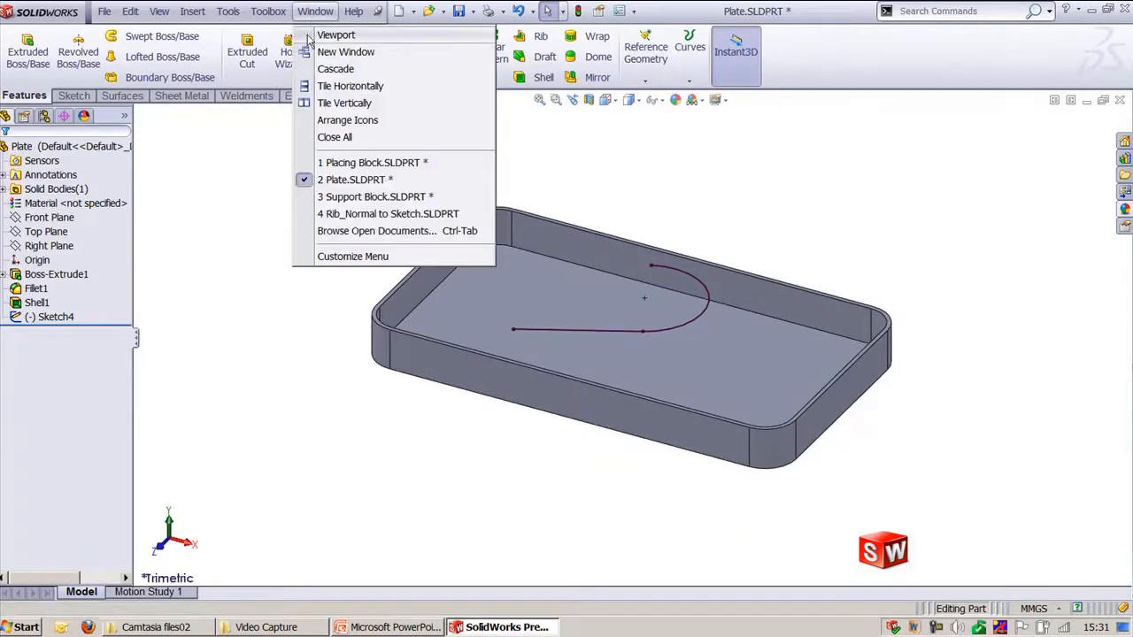
left_click(342, 214)
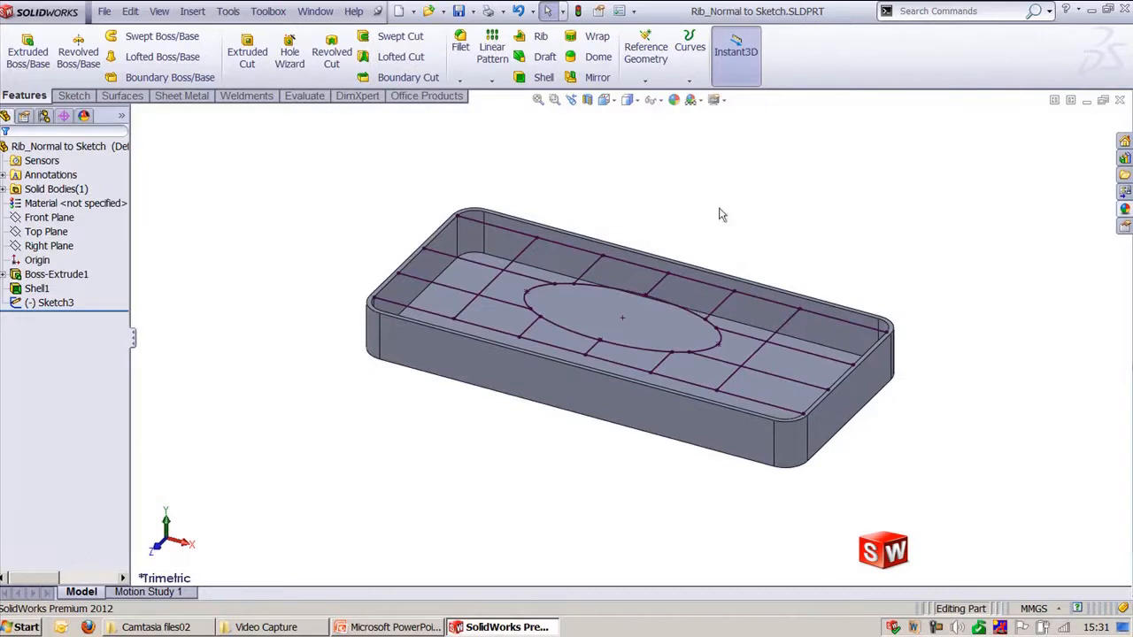
middle_click_drag(720, 213, 708, 324)
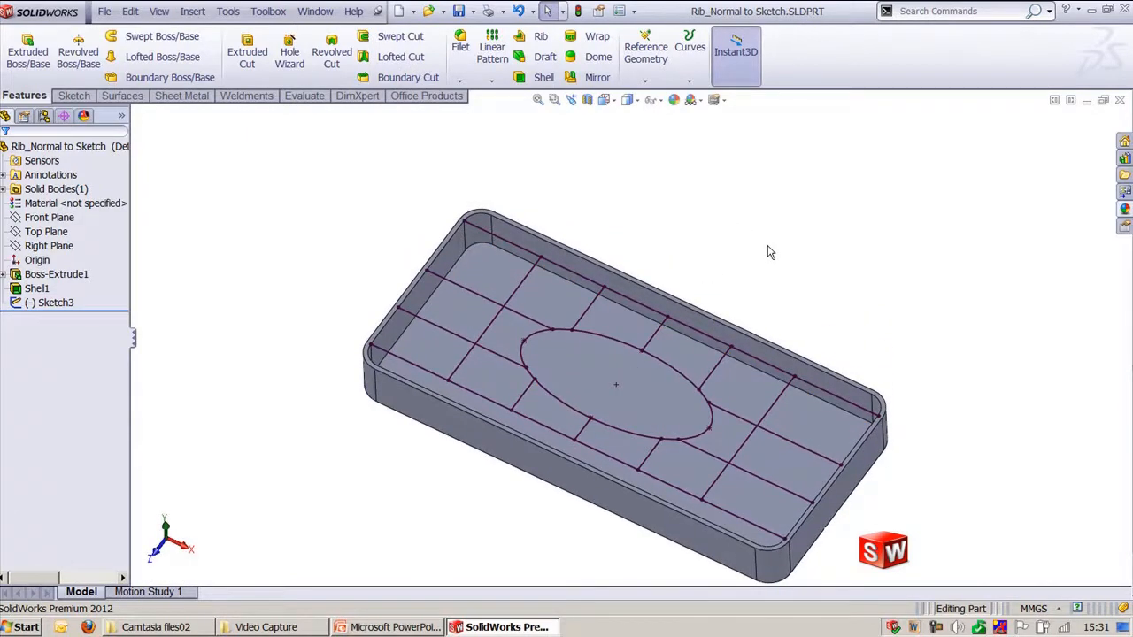
- Create a 2 mm thick rib from the grid and ellipse sketch, extruded normal to the sketch with the Natural type
left_click(540, 39)
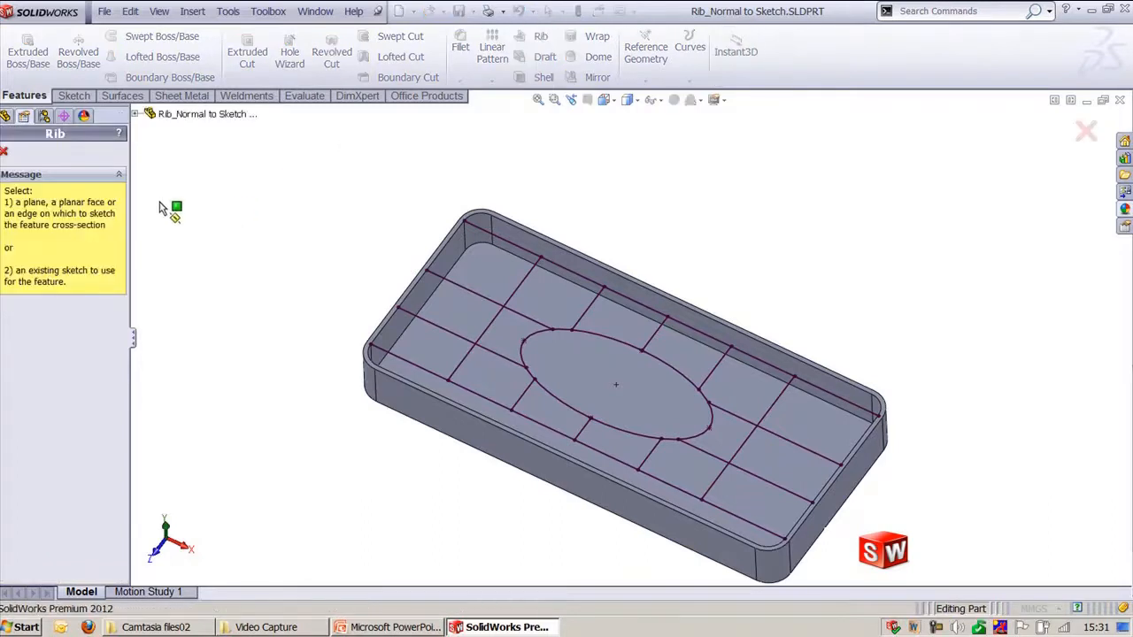
left_click(493, 308)
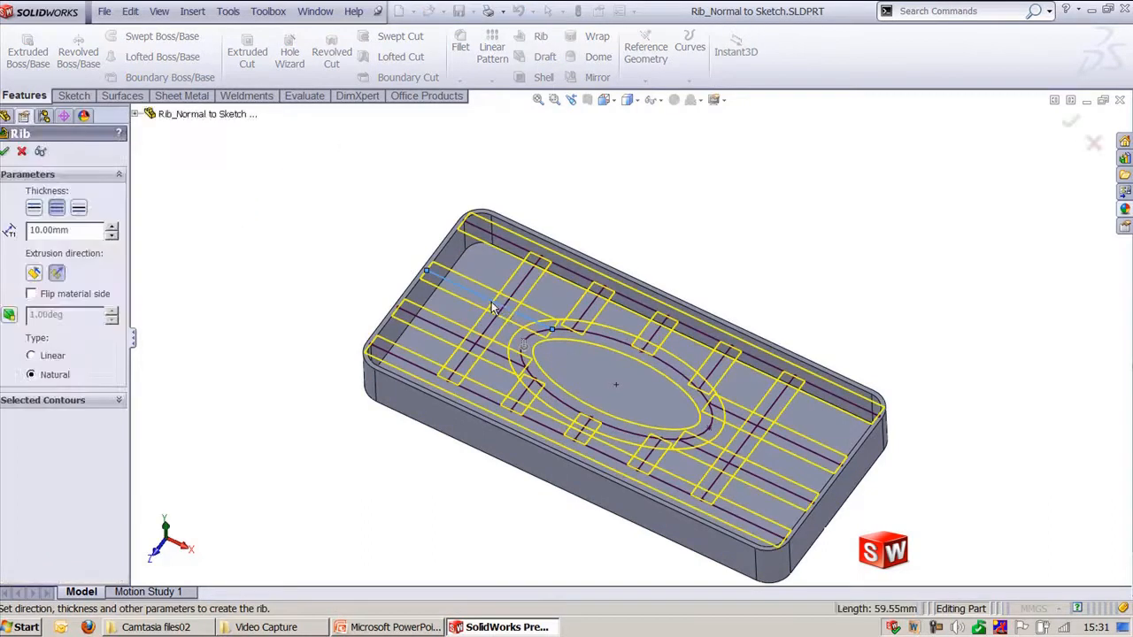
double_click(79, 230)
type("2")
key("Return")
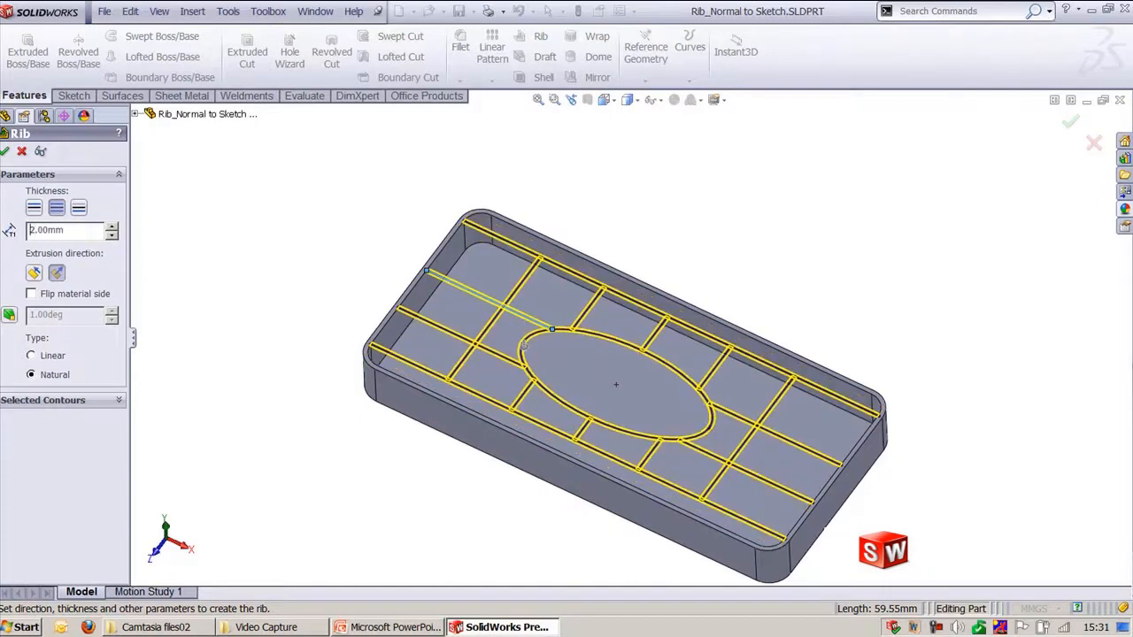
left_click(58, 275)
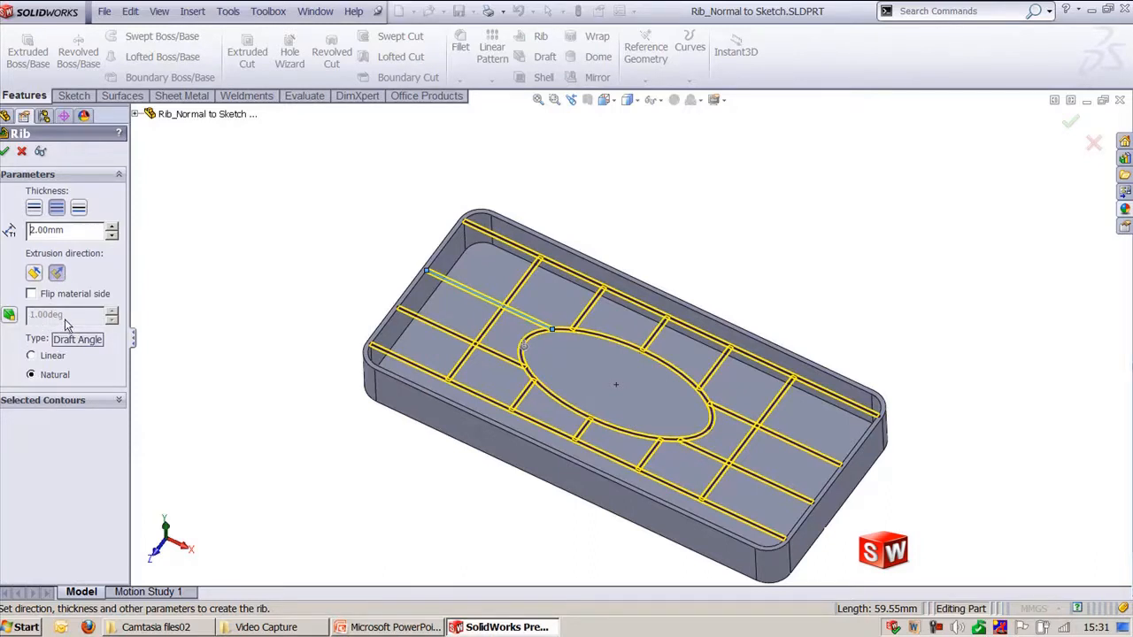
left_click(4, 151)
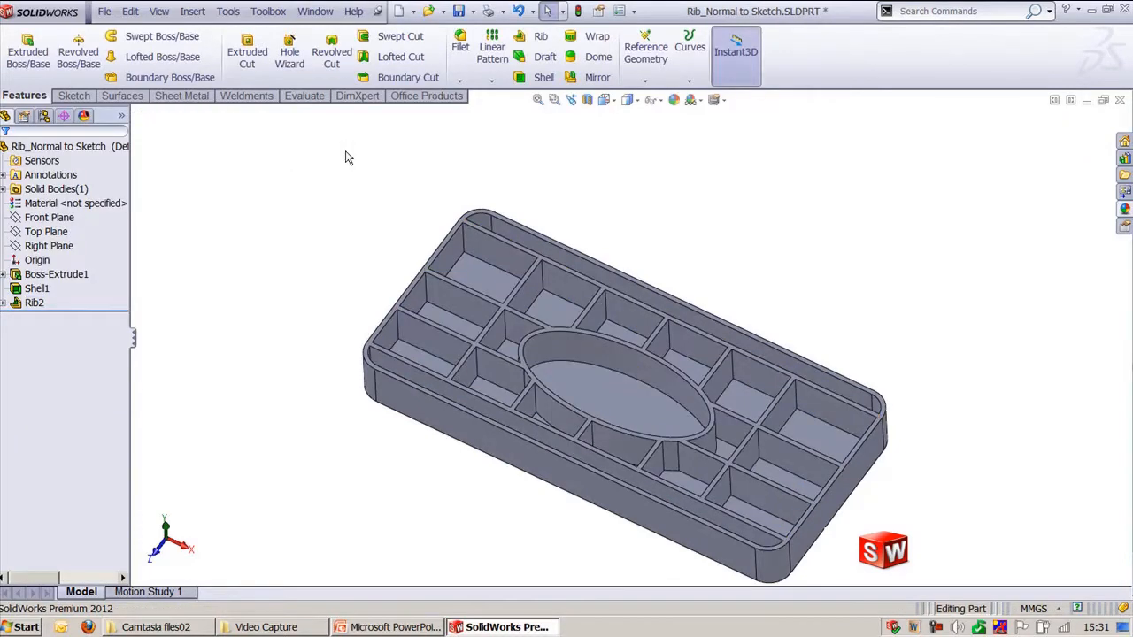
middle_click_drag(348, 157, 747, 336)
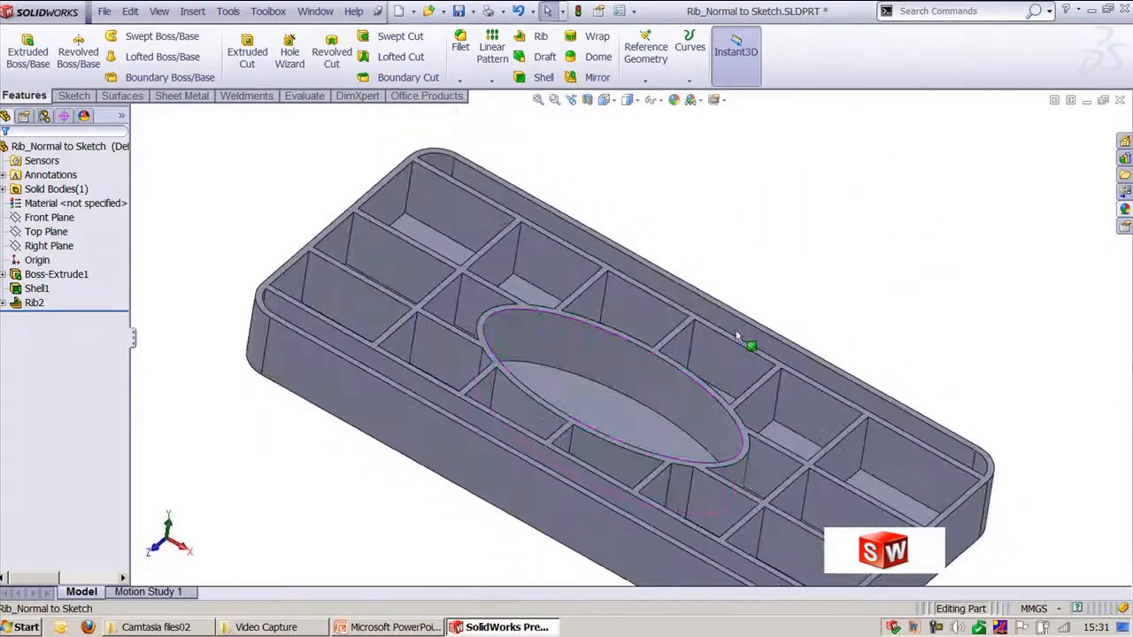
- Switch to the Placing Block part, passing through the Support Block part
left_click(315, 11)
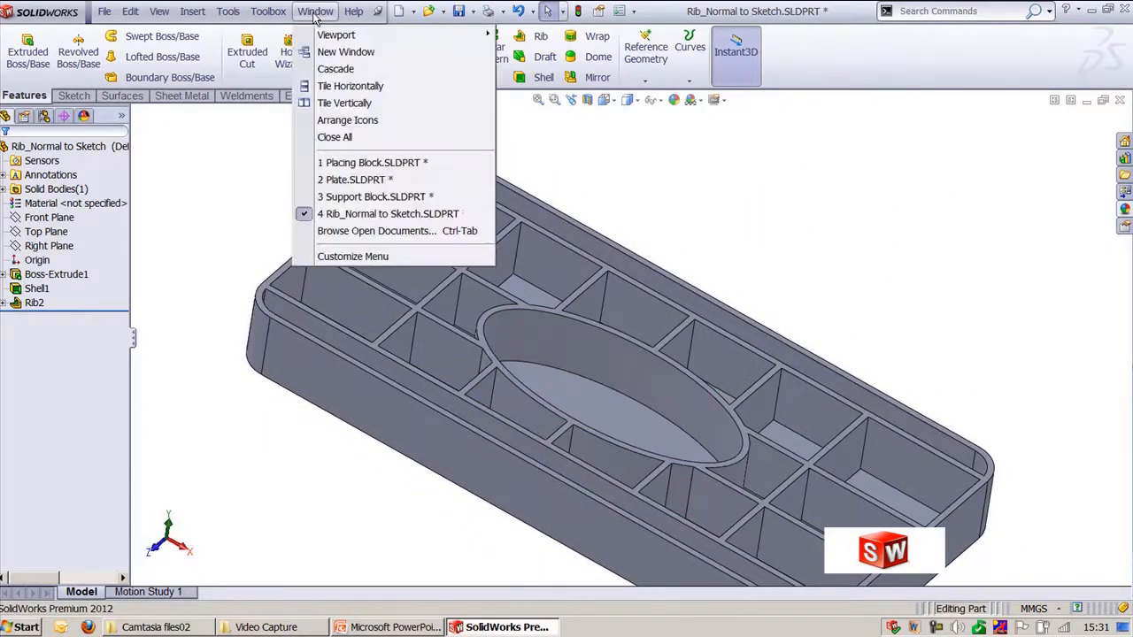
left_click(360, 198)
left_click(315, 12)
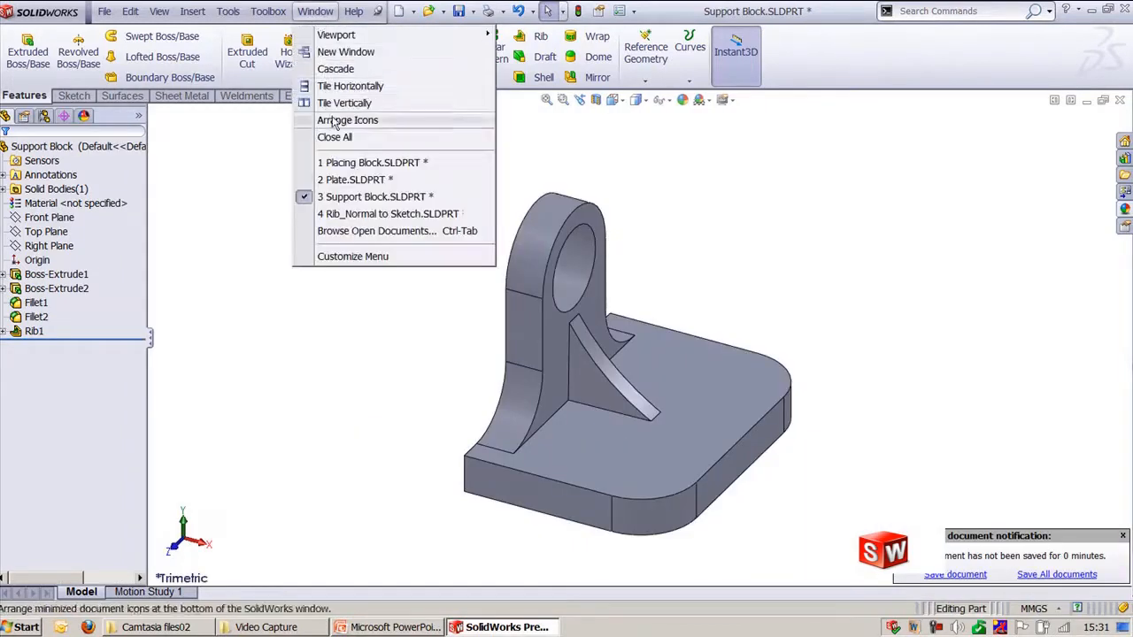
left_click(332, 162)
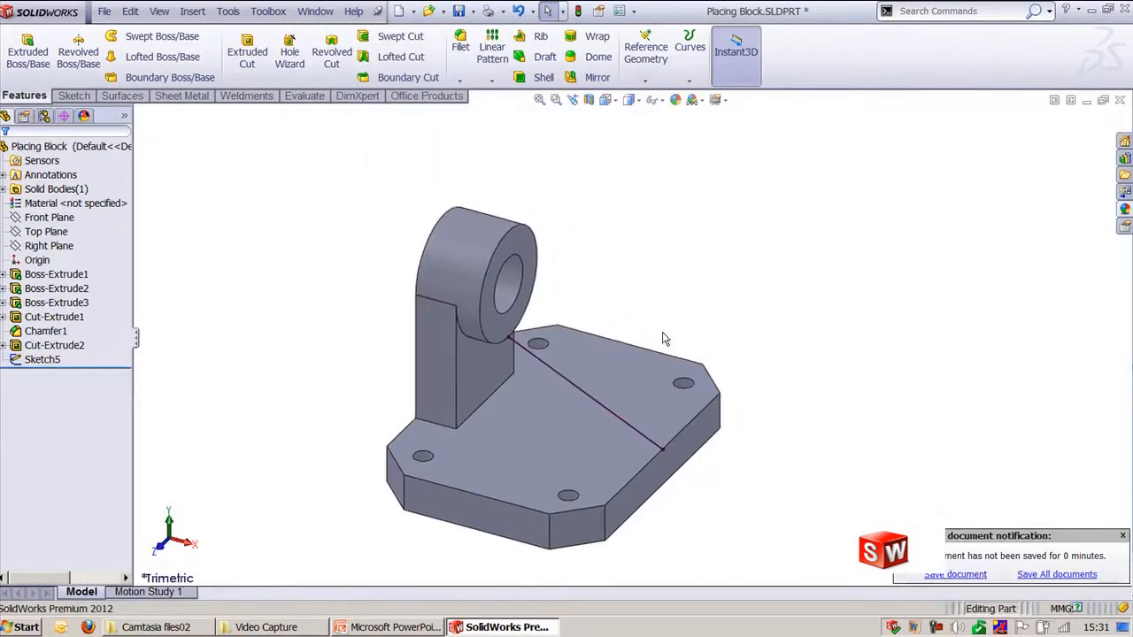
middle_click_drag(666, 339, 650, 300)
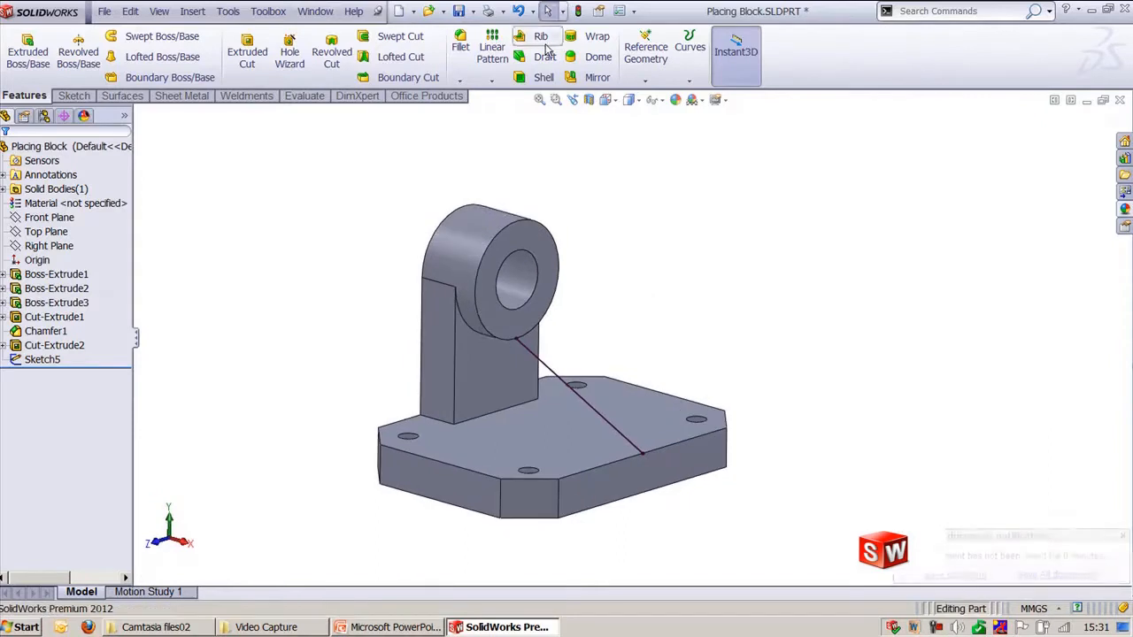
- Start a 10 mm rib from the diagonal sketch line and enable a 1° outward draft with thickness at the sketch plane
left_click(542, 40)
left_click(547, 372)
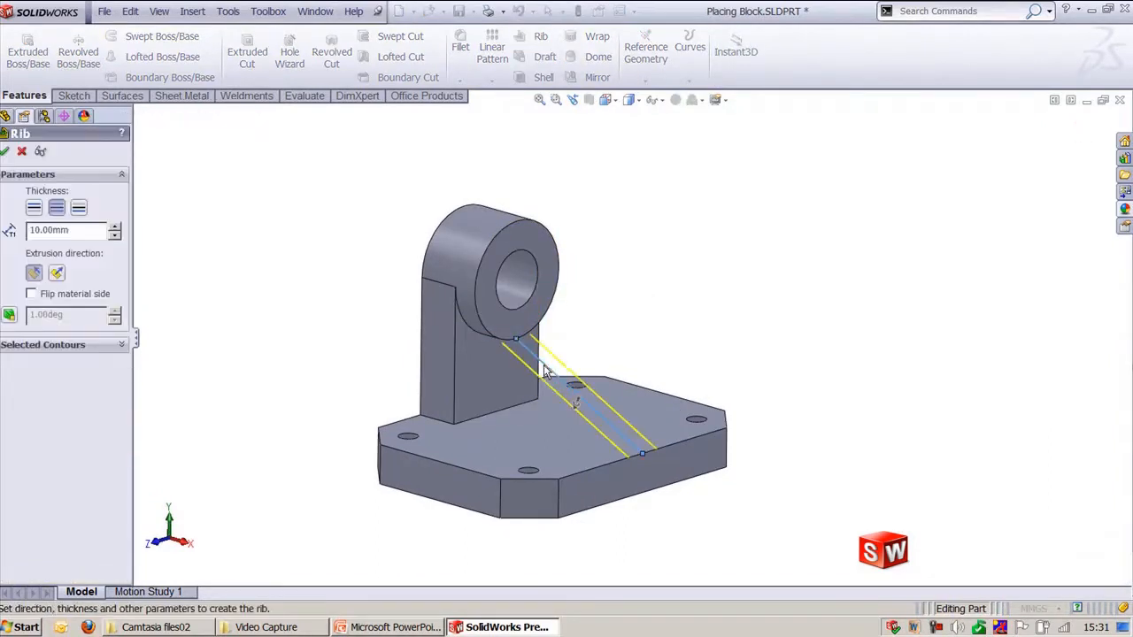
left_click(10, 315)
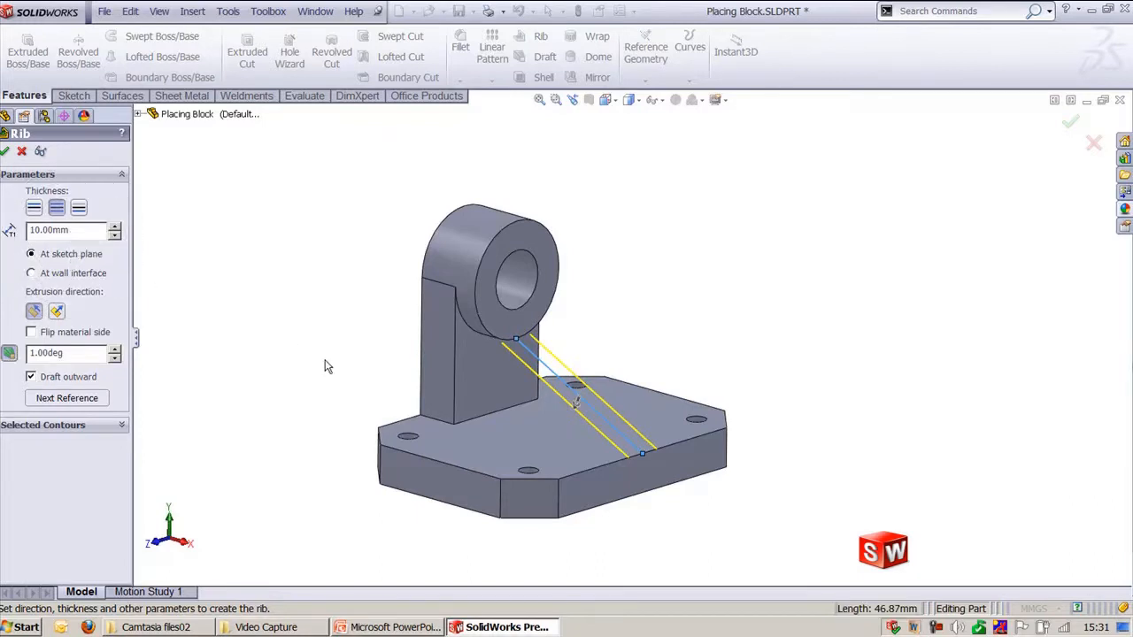
- Examine the drafted rib in the left view with a detailed preview and return to its parameters
key("ctrl+1")
key("ctrl+3")
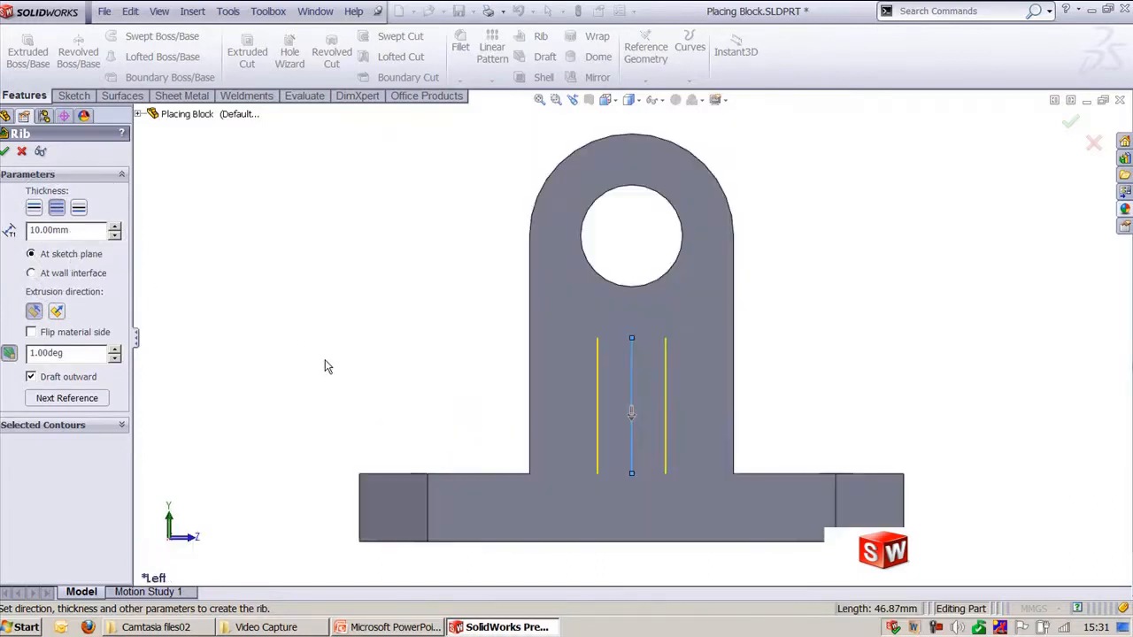
scroll(609, 328, "down", 4)
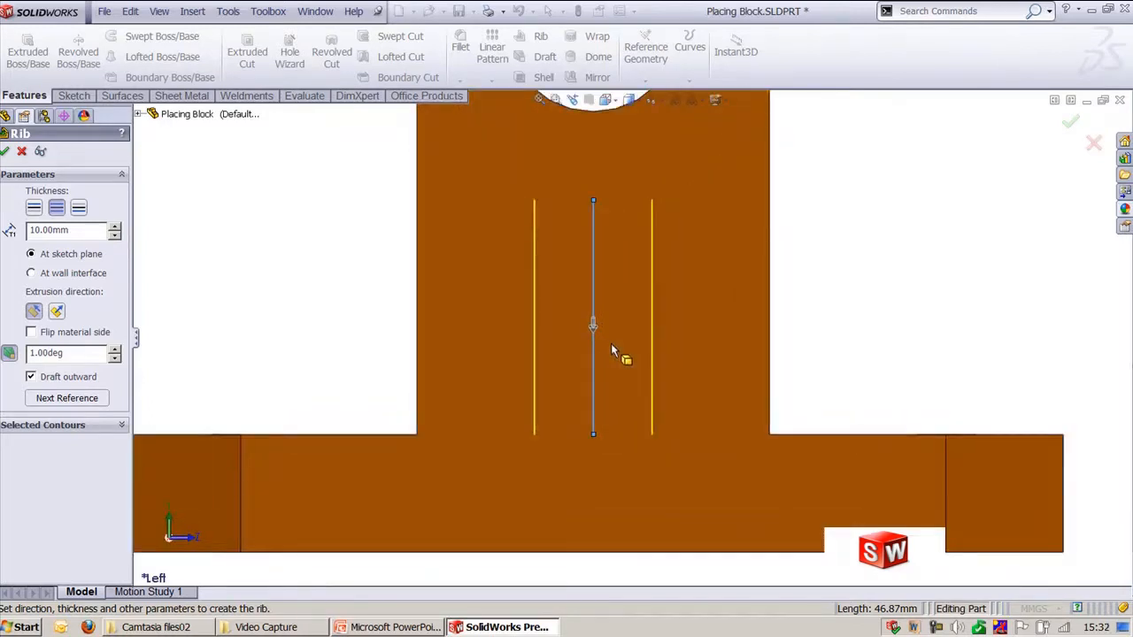
double_click(83, 231)
left_click(40, 151)
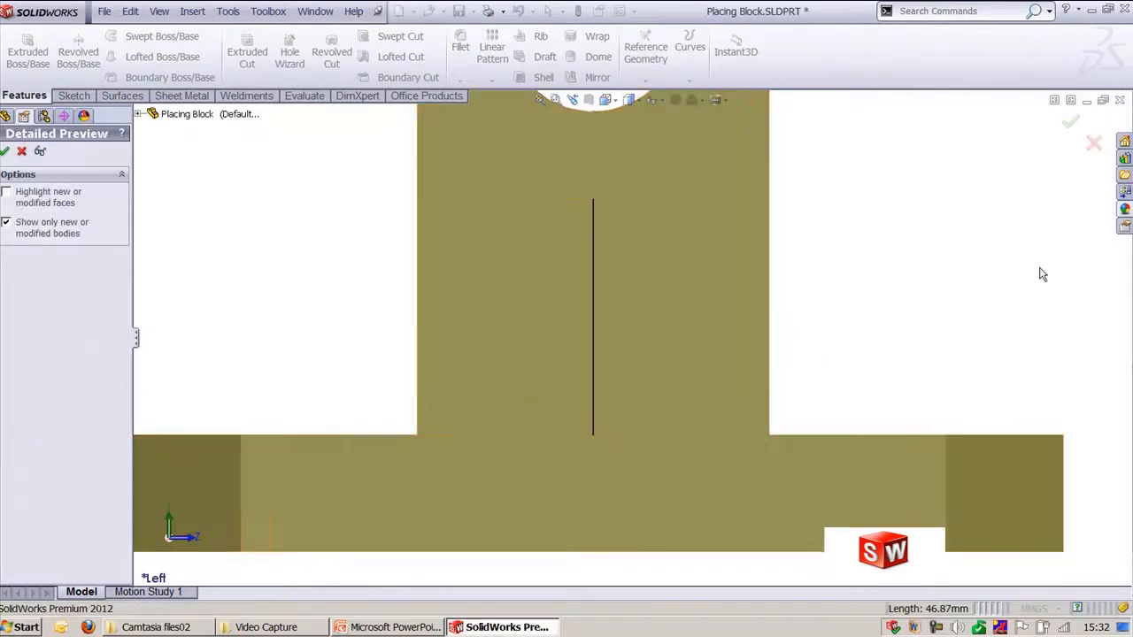
left_click(41, 153)
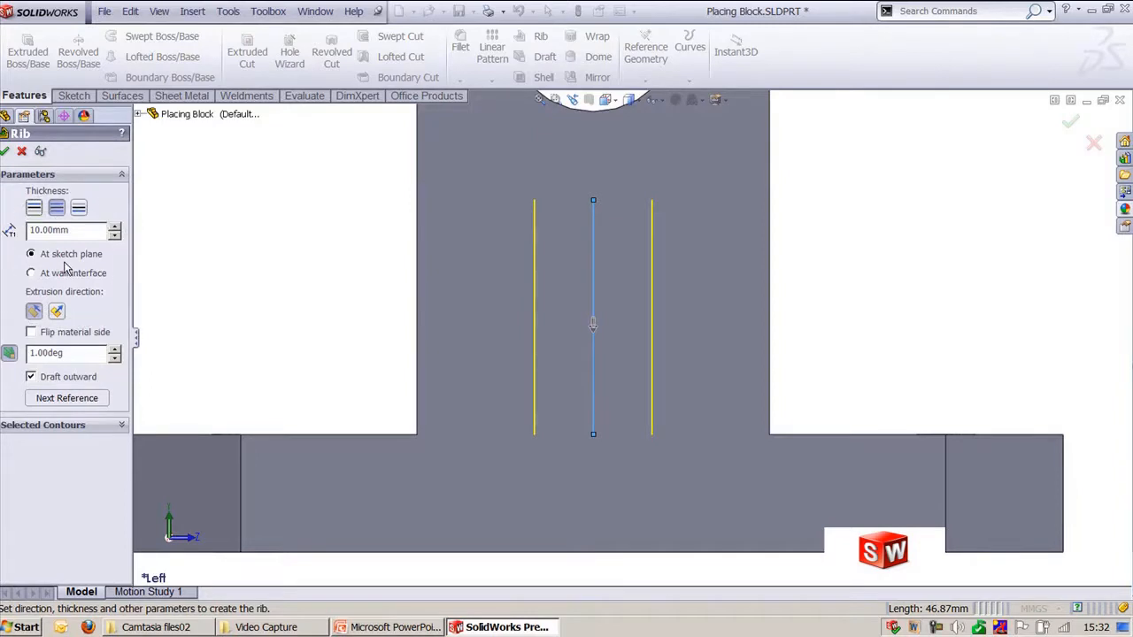
- Accept the drafted rib and examine its tapered sides in the right view
left_click(6, 152)
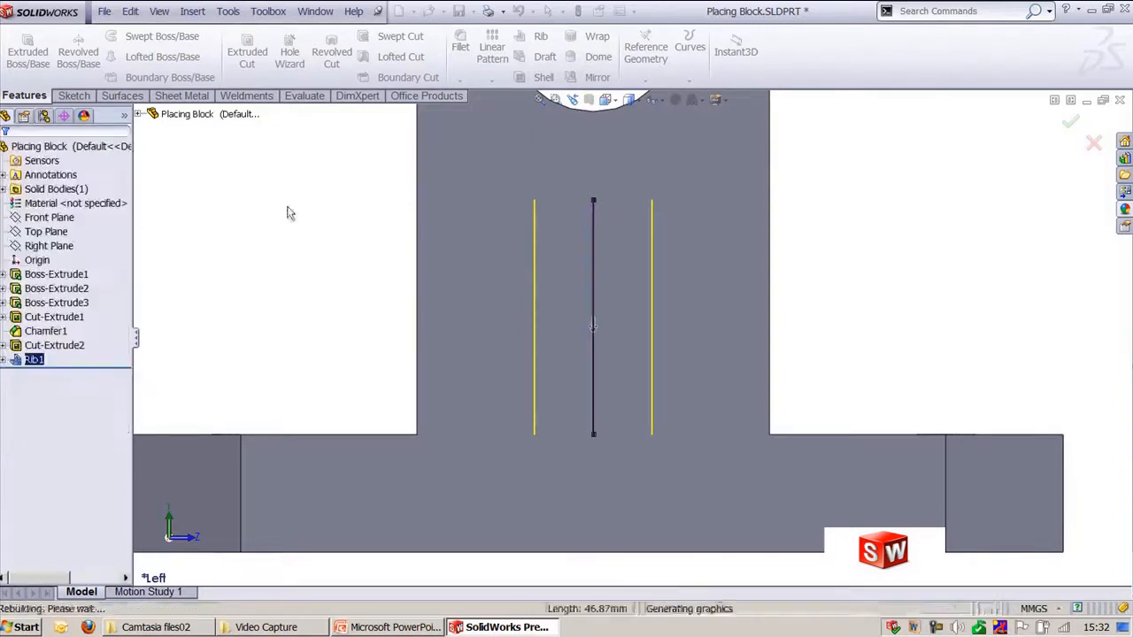
middle_click_drag(306, 232, 687, 252)
key("ctrl+4")
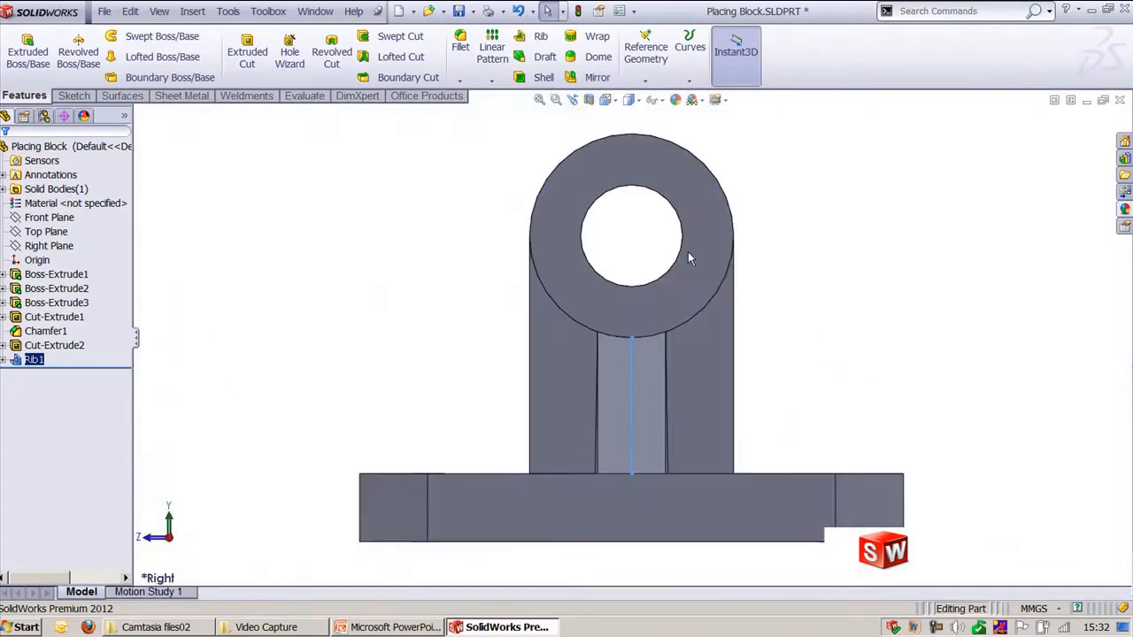
scroll(675, 356, "down", 3)
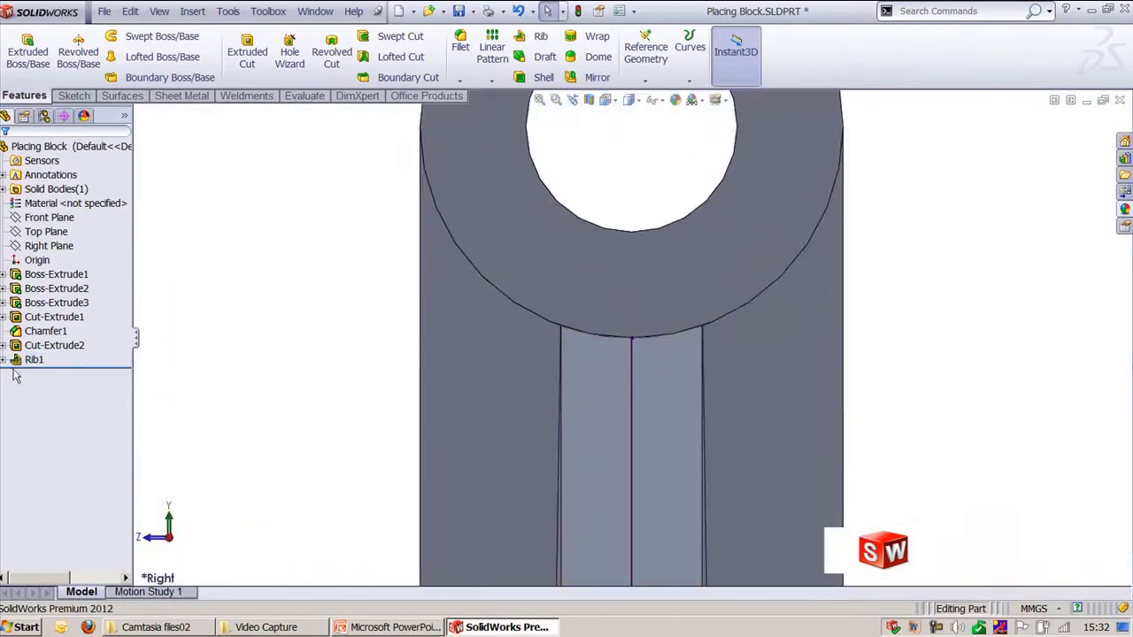
- Reopen the block's rib for editing and examine its detailed preview from the right and top views
left_click(34, 359)
left_click(36, 323)
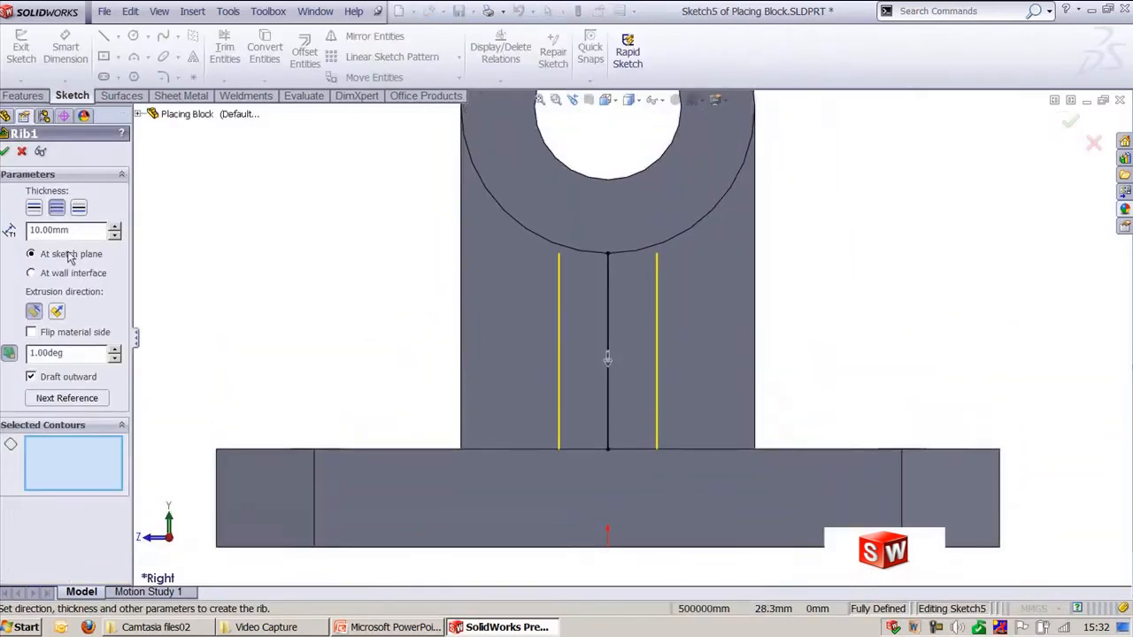
left_click(40, 152)
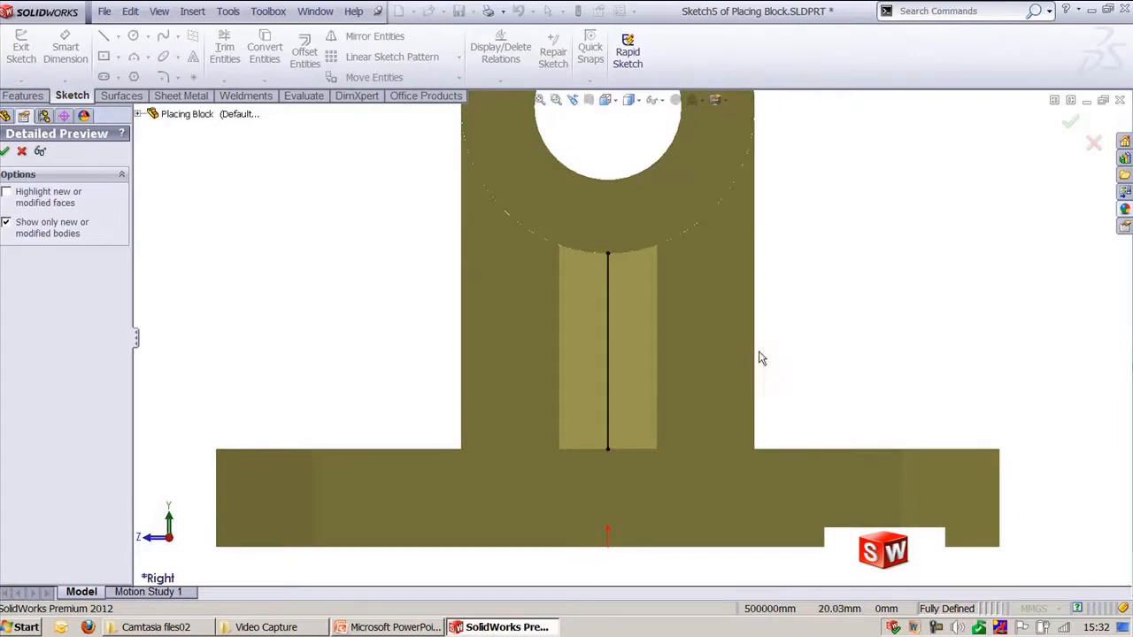
scroll(717, 368, "down", 1)
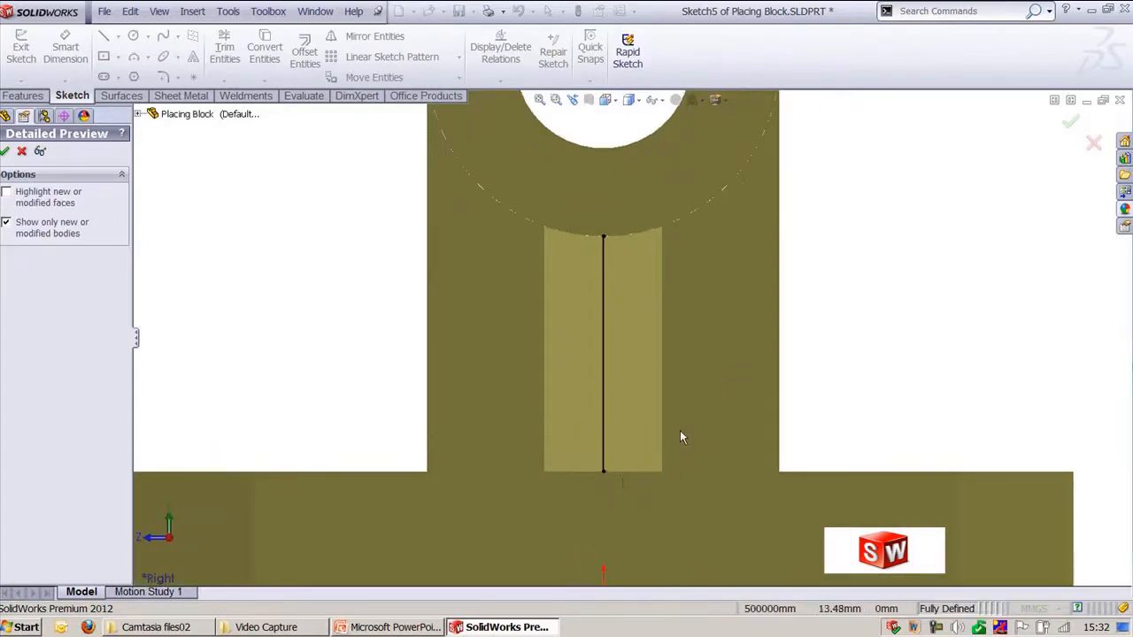
middle_click_drag(678, 435, 658, 457)
key("ctrl+5")
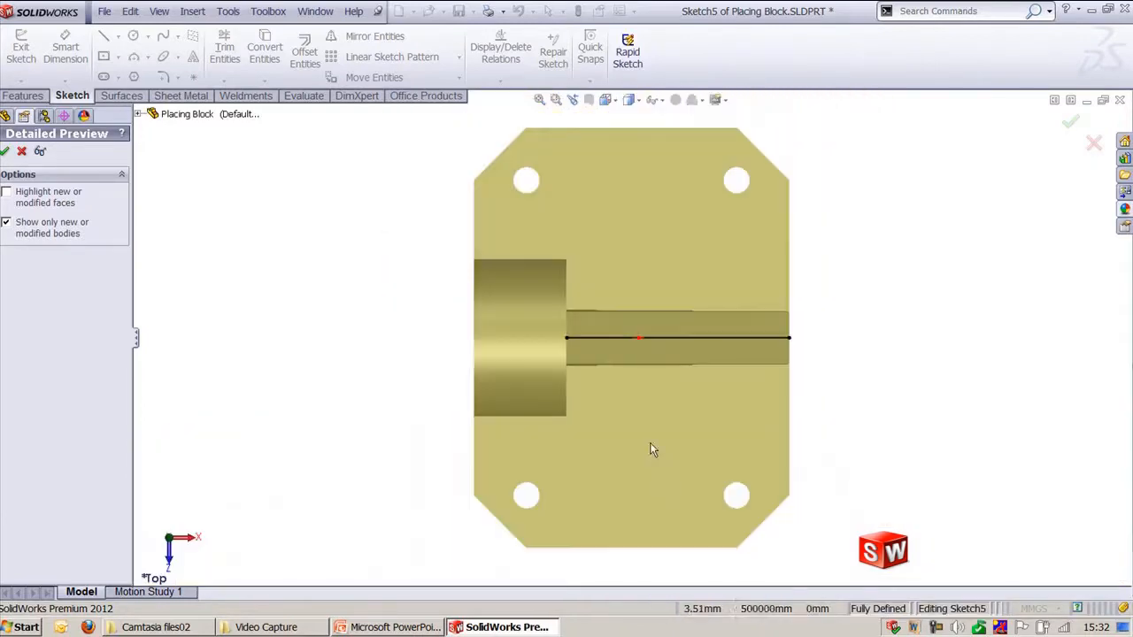
key("ctrl+4")
scroll(668, 412, "down", 3)
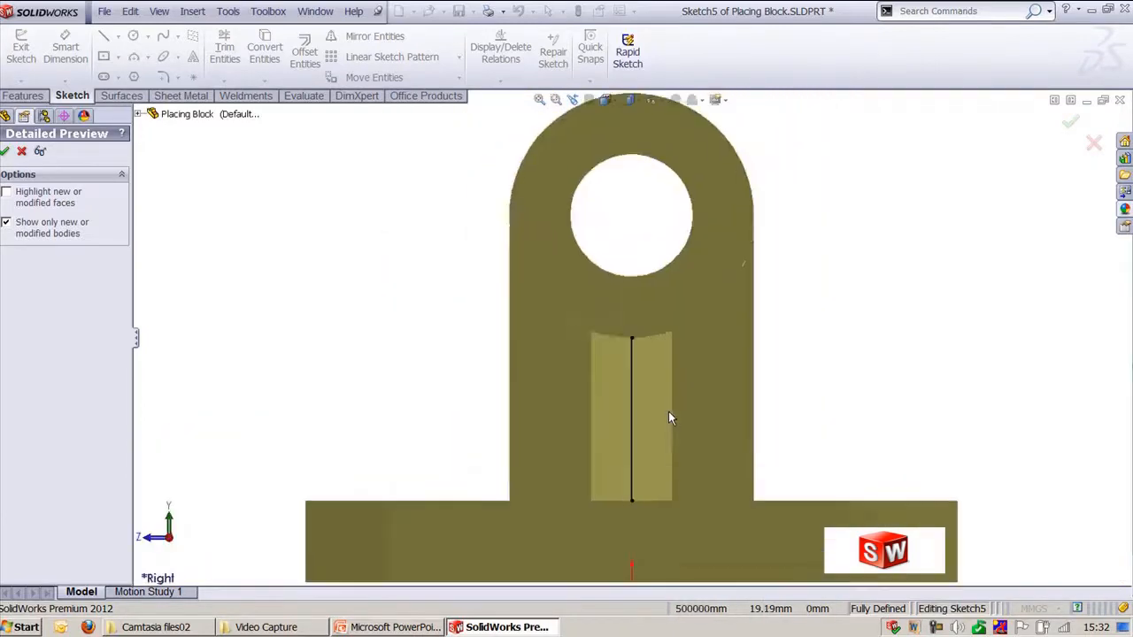
- Apply the rib's 10 mm thickness at the wall interface, check the detailed preview and accept the change
left_click(40, 152)
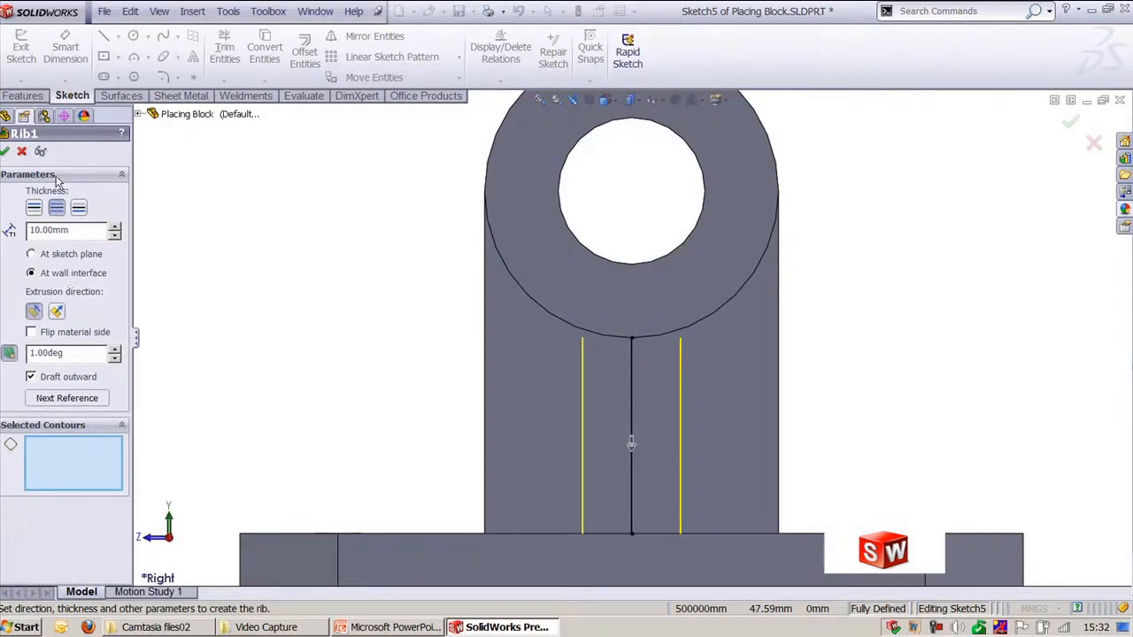
left_click(41, 152)
mouse_move(690, 454)
middle_mouse_down()
mouse_move(678, 450)
mouse_move(683, 504)
mouse_move(681, 470)
mouse_move(702, 418)
middle_mouse_up()
key("Return")
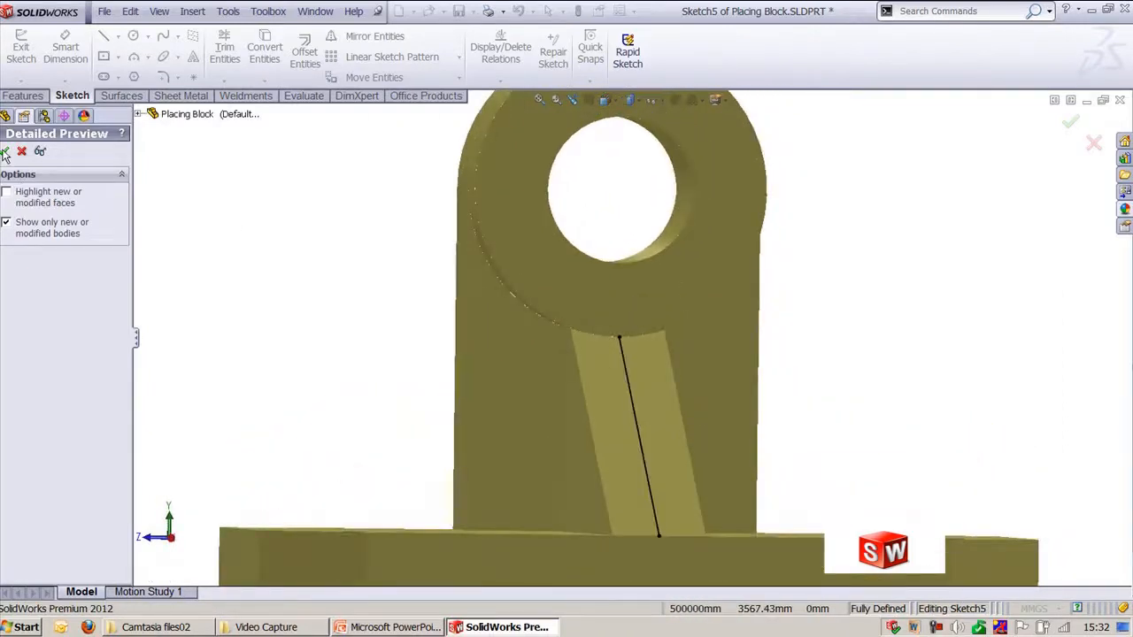
- Examine the edited rib's tapered sides where it meets the base, in the right view and at an angle
middle_click_drag(310, 277, 337, 312)
key("ctrl+7")
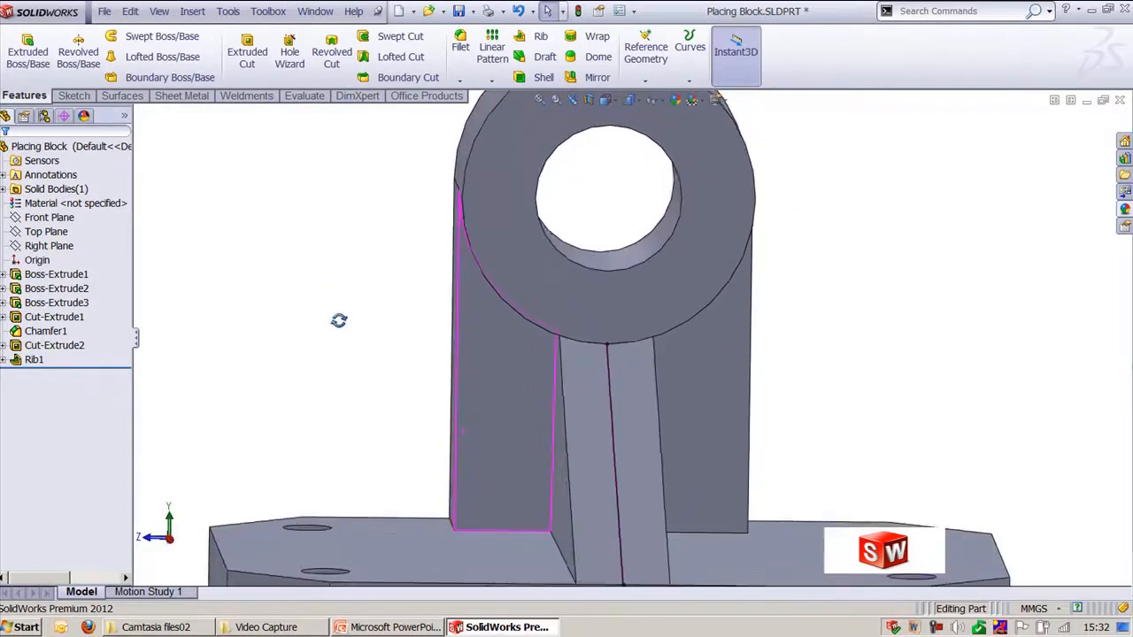
key("ctrl+4")
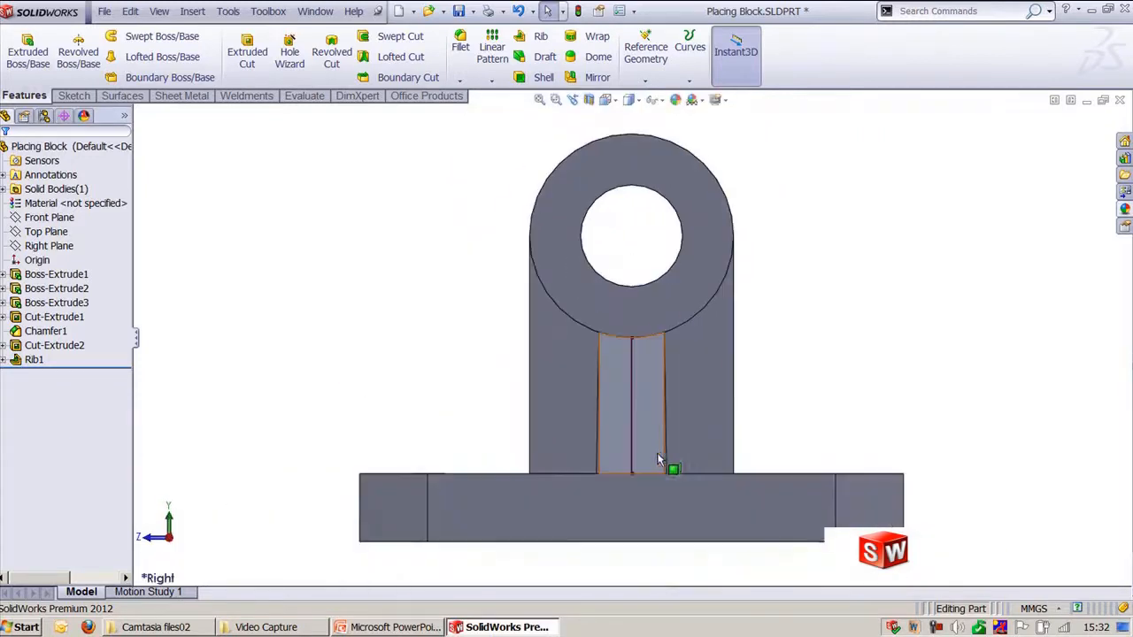
scroll(686, 469, "down", 5)
scroll(569, 405, "down", 3)
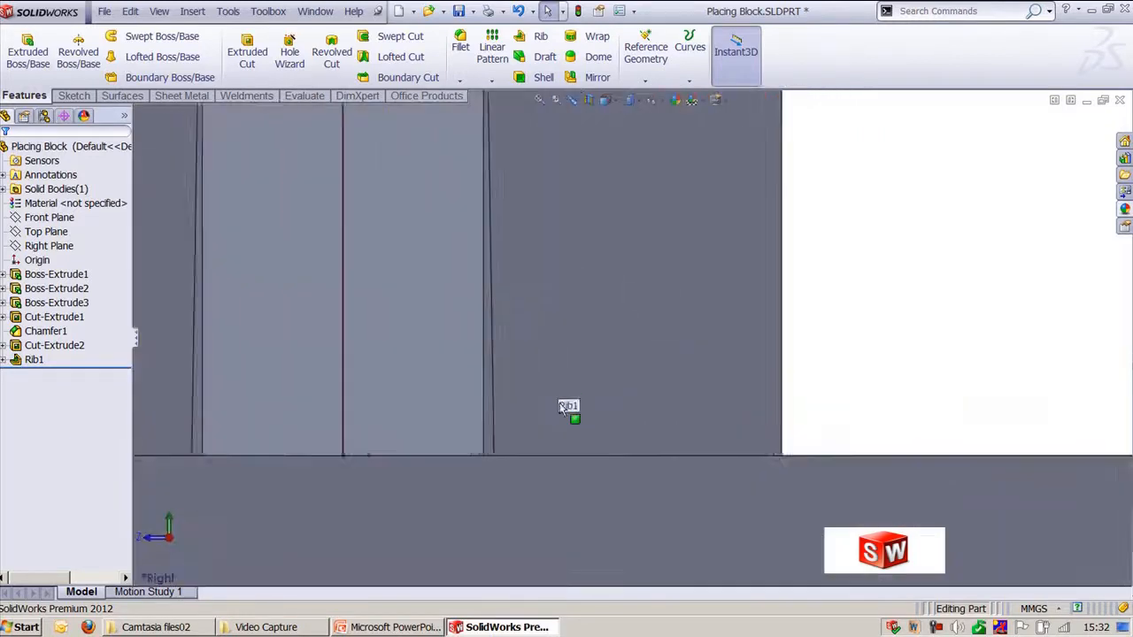
left_click(469, 463)
middle_click_drag(469, 463, 740, 308)
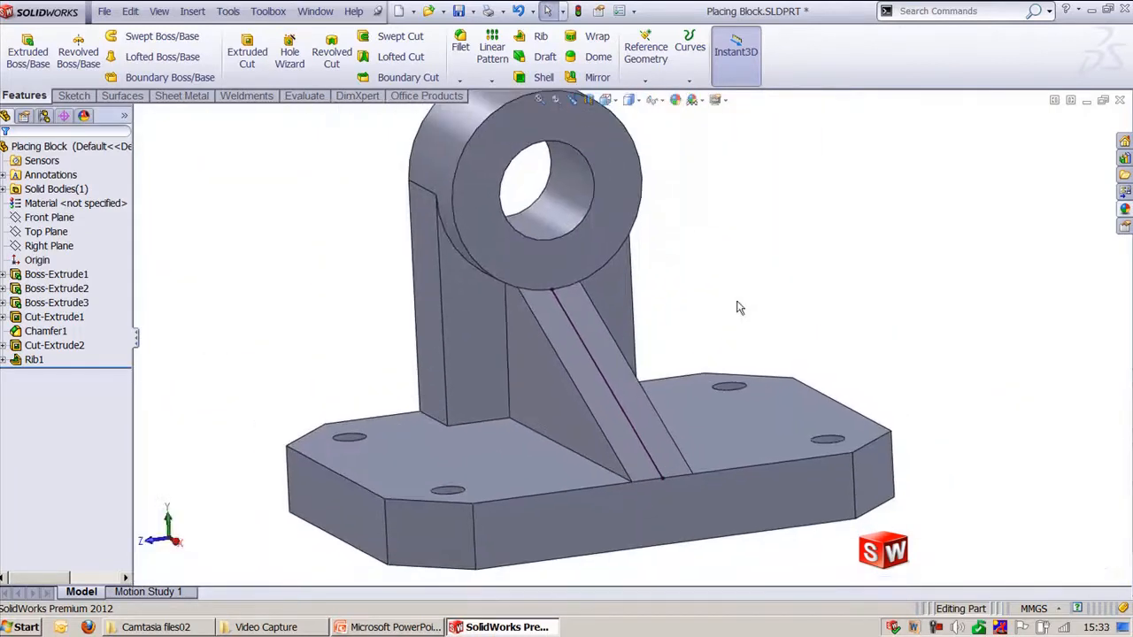
- Measure the rib's thickness between its two lower corners at the base's outer edge
left_click(303, 95)
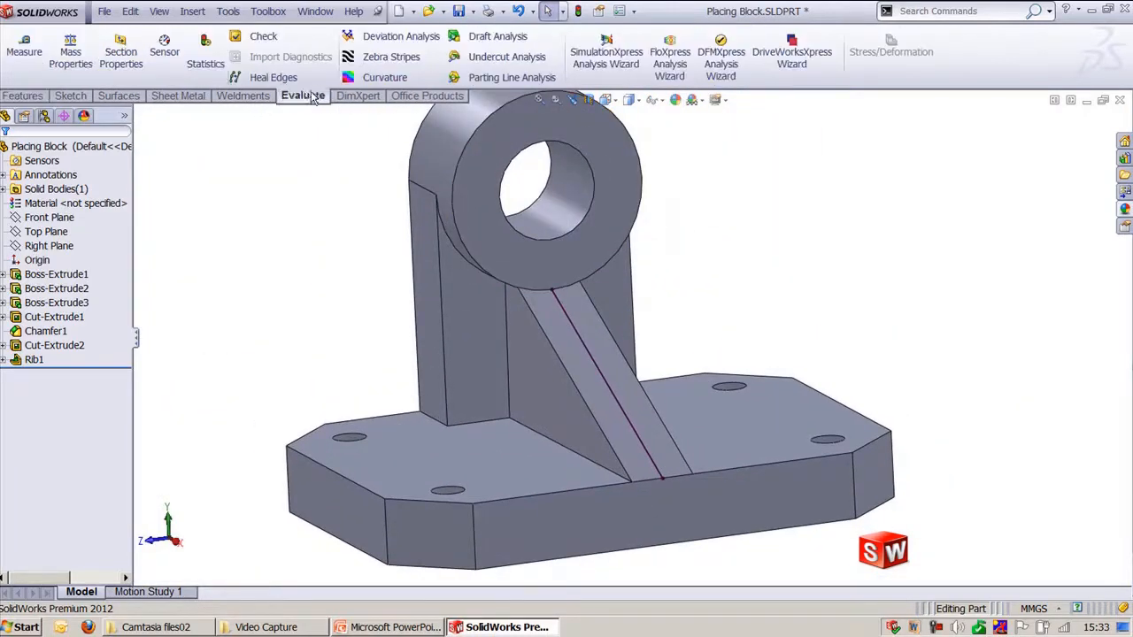
left_click(24, 46)
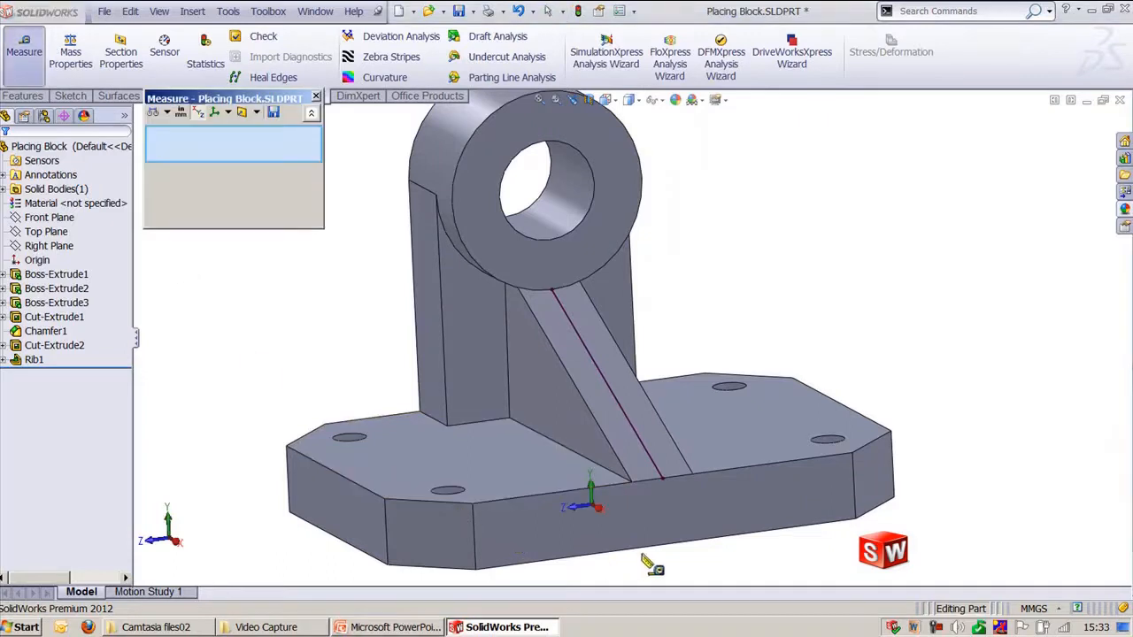
left_click(633, 485)
left_click(692, 475)
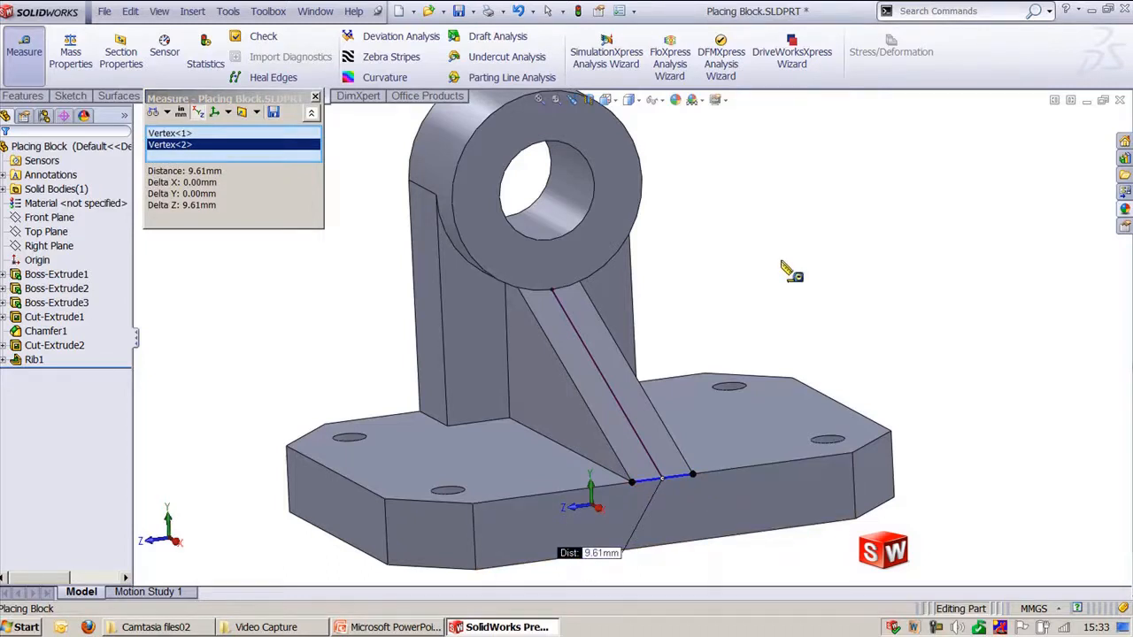
key("Escape")
- Measure the rib's thickness between the two corners where it meets the base and the upright wall
middle_click_drag(731, 317, 705, 376)
left_click(24, 46)
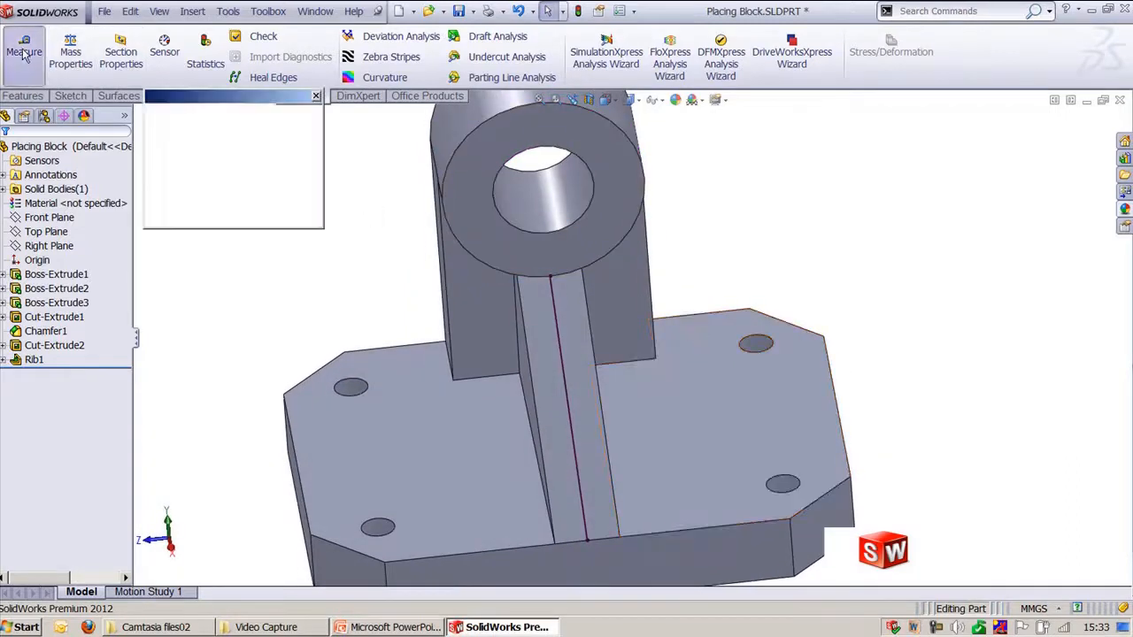
left_click(524, 382)
middle_click_drag(524, 382, 614, 392)
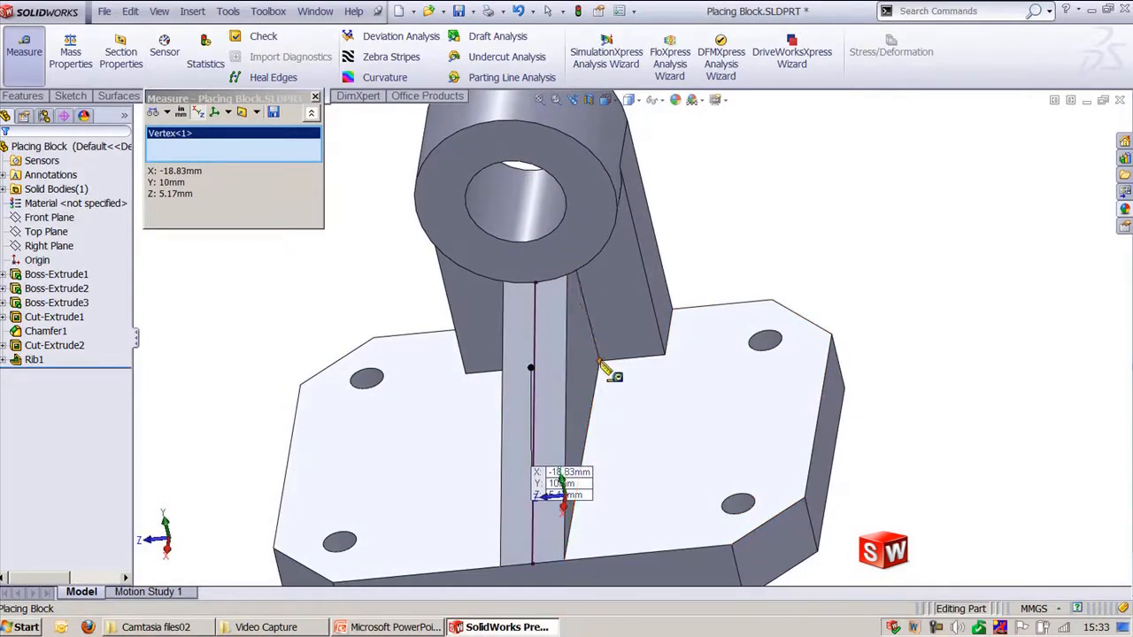
left_click(599, 363)
middle_click_drag(781, 250, 812, 241)
key("Escape")
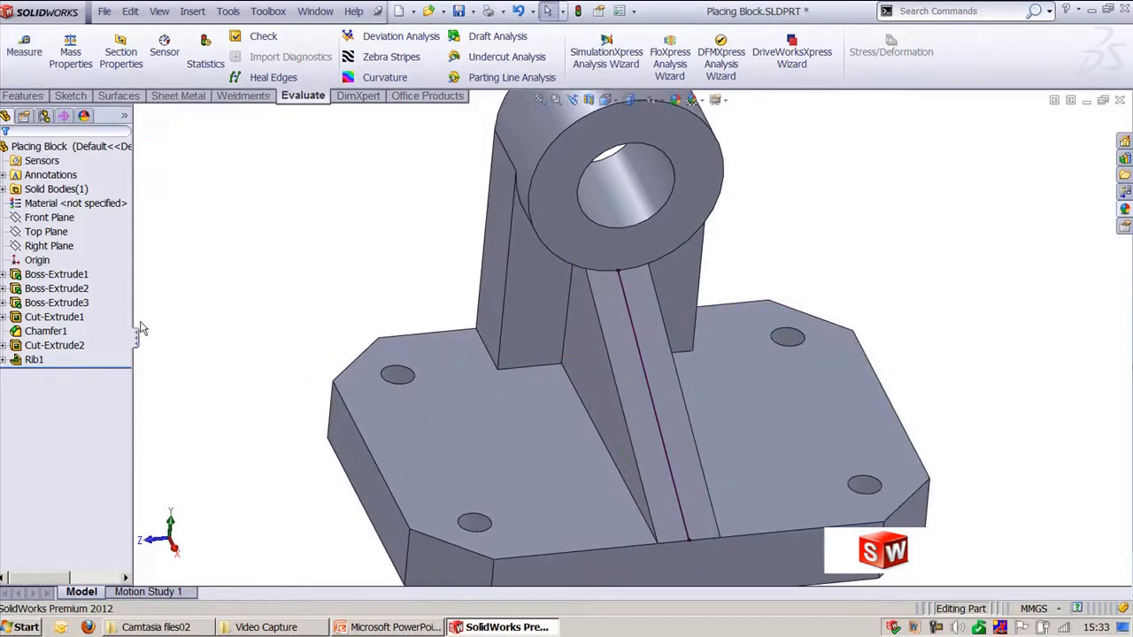
- Edit the rib so its 10 mm thickness applies at the sketch plane, and accept the change
left_click(34, 359)
left_click(51, 320)
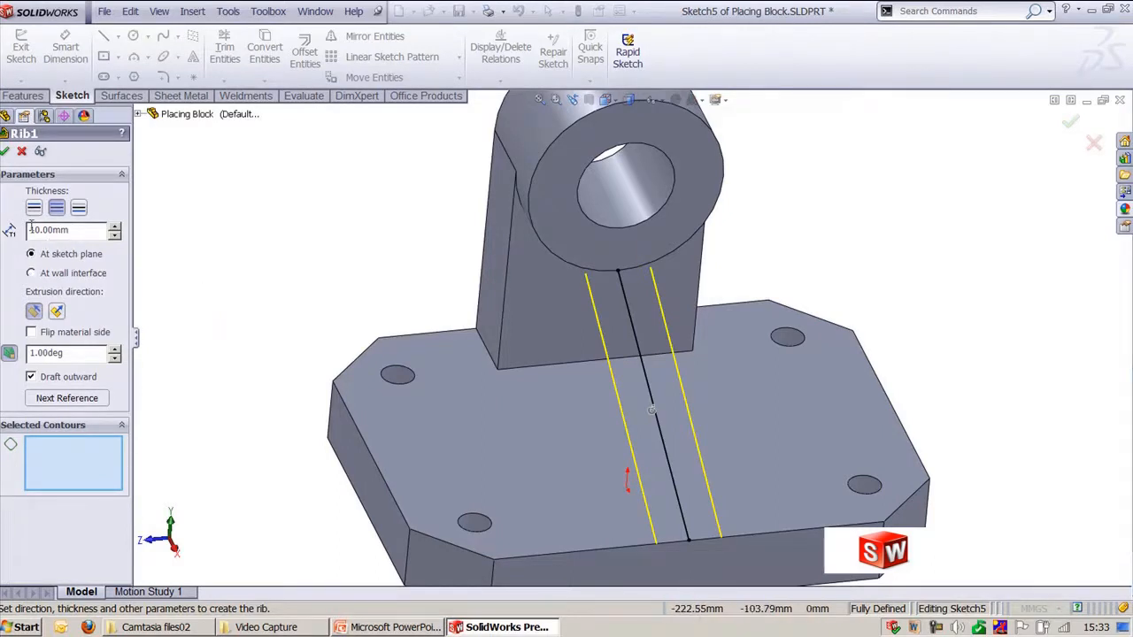
left_click(5, 152)
- Measure the edited rib's thickness again between its lower corners at the base's outer edge
left_click(304, 95)
left_click(24, 46)
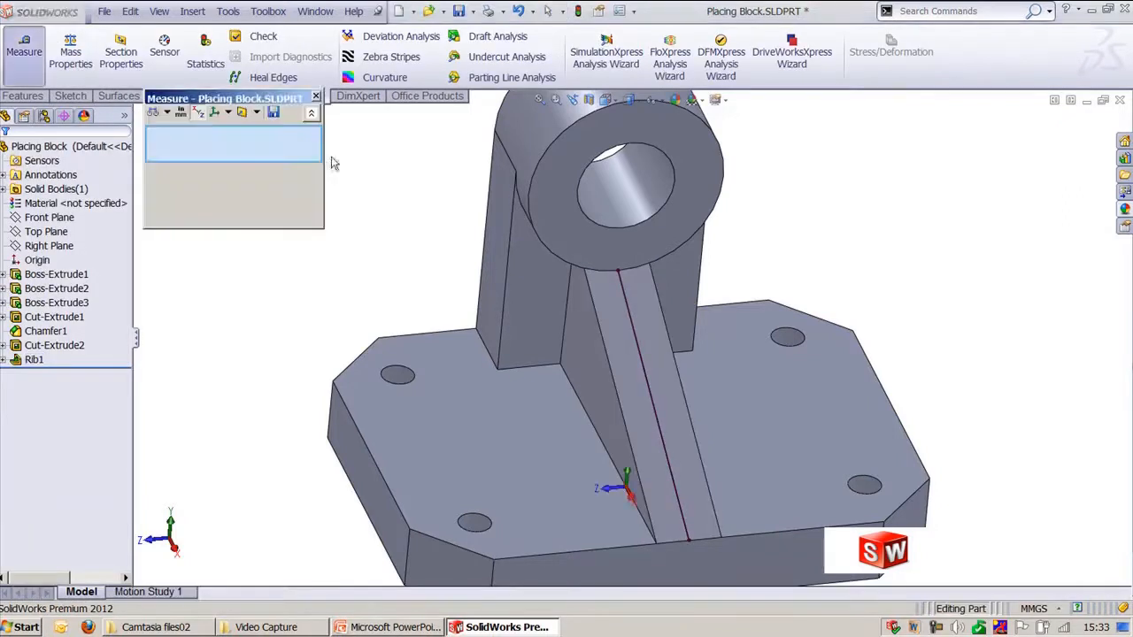
left_click(655, 543)
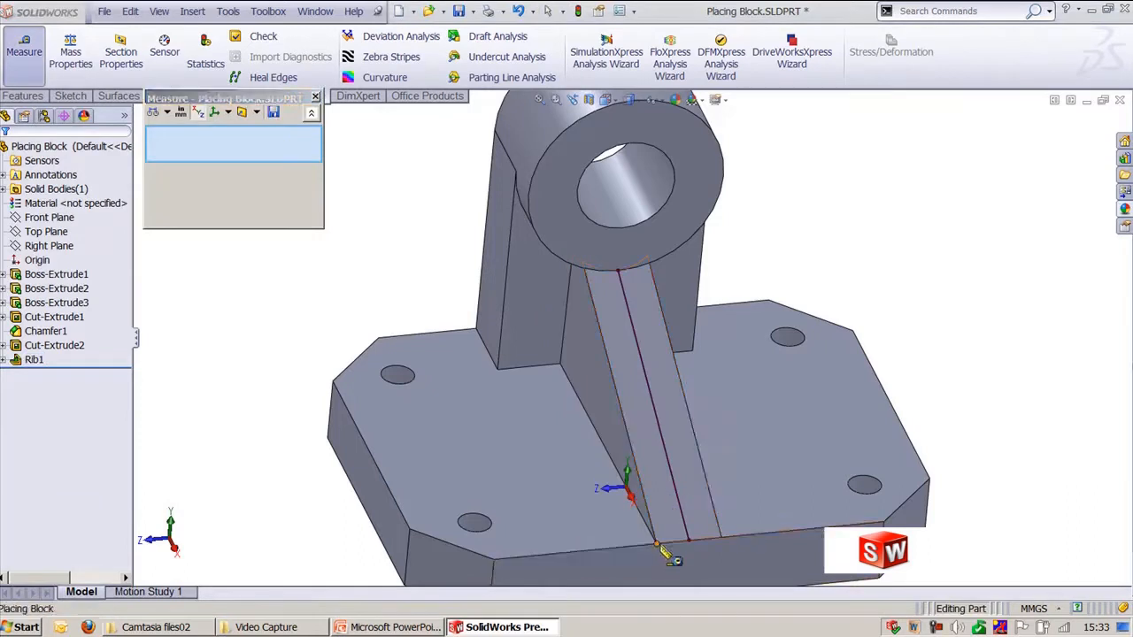
left_click(721, 537)
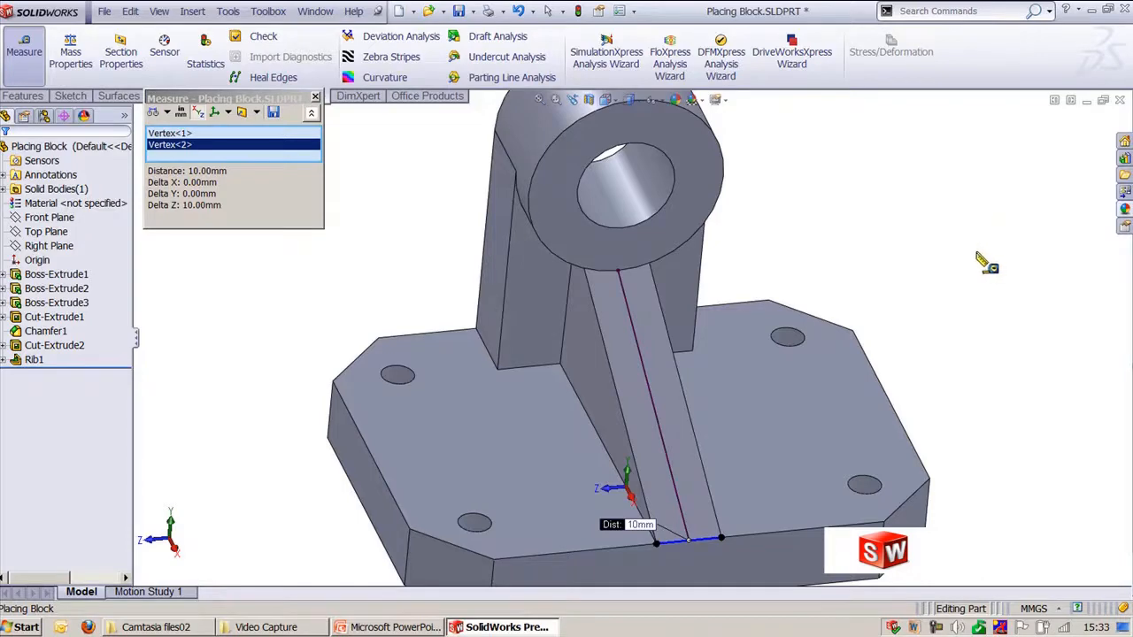
- Measure the edited rib's thickness between its corners at the upright wall, and return to the trimetric view
left_click(321, 272)
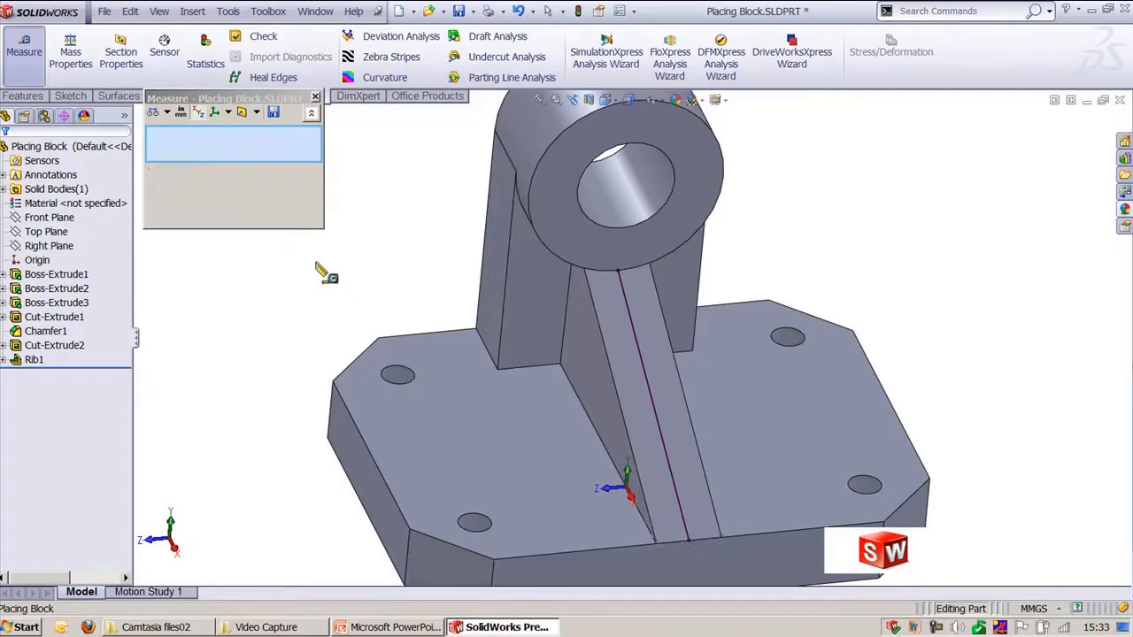
left_click(571, 378)
middle_click_drag(571, 378, 668, 363)
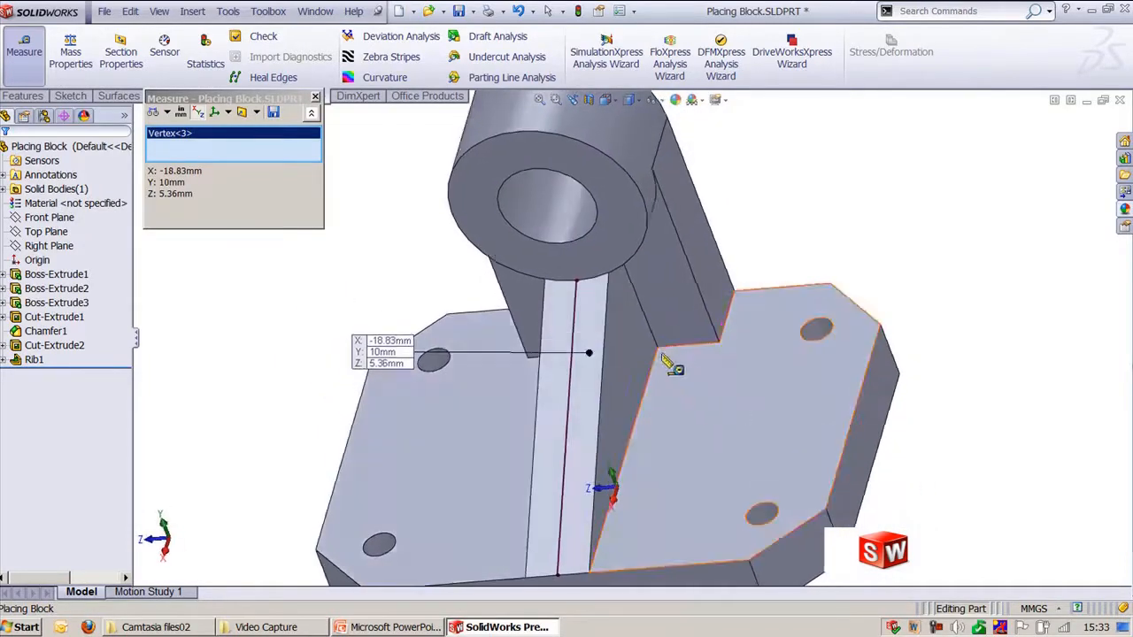
left_click(662, 357)
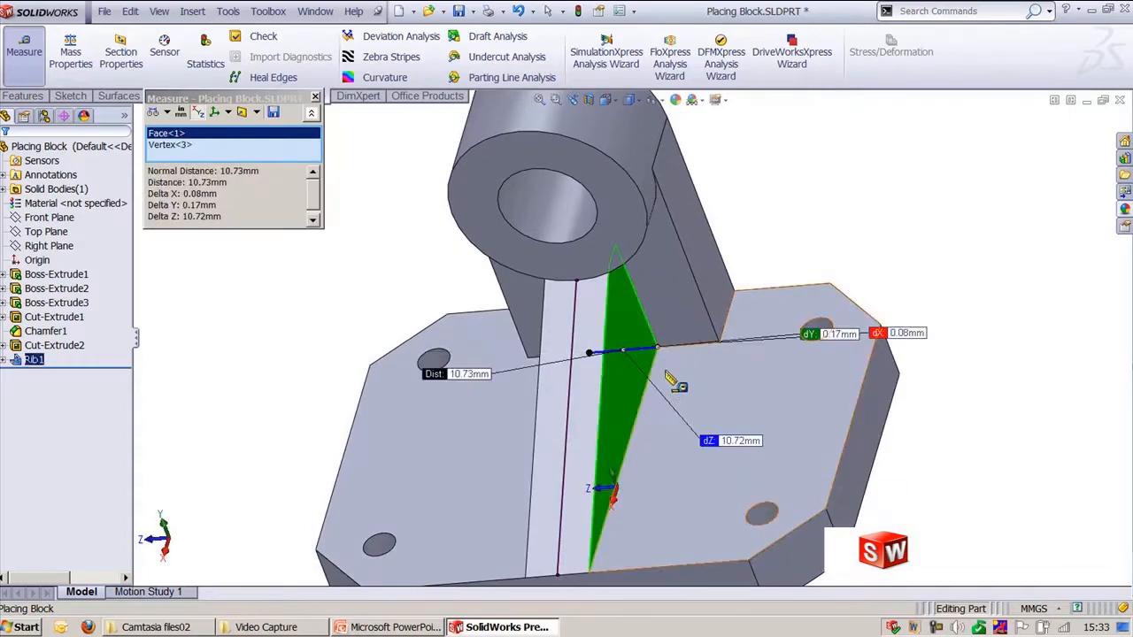
left_click(387, 266)
middle_click_drag(557, 370, 634, 359)
left_click(474, 329)
left_click(621, 348)
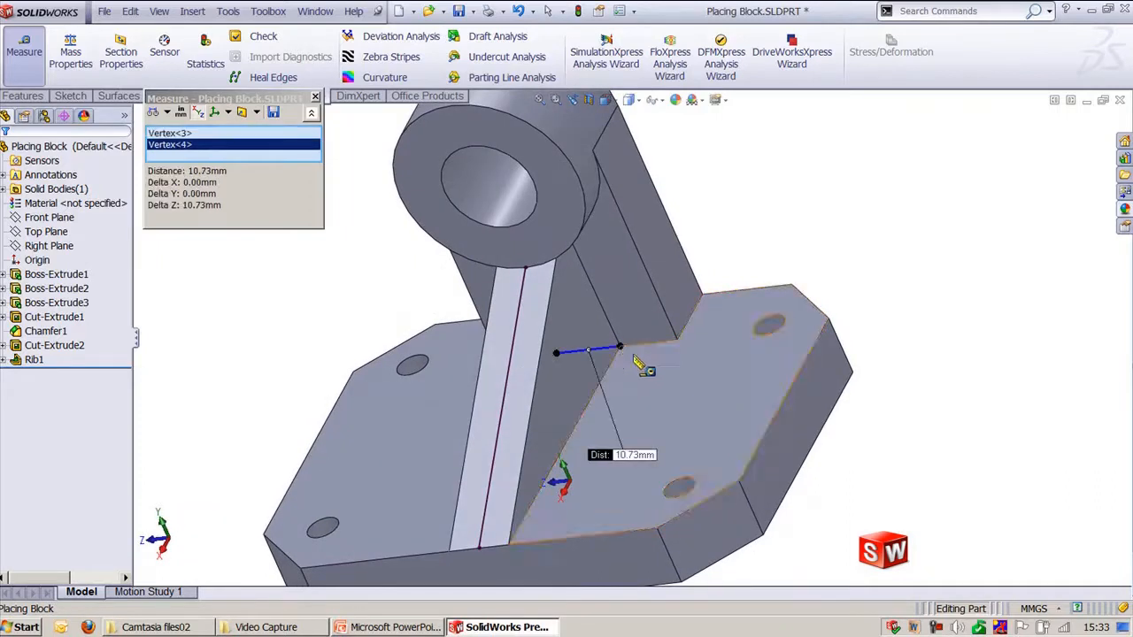
left_click(315, 96)
key("ctrl+7")
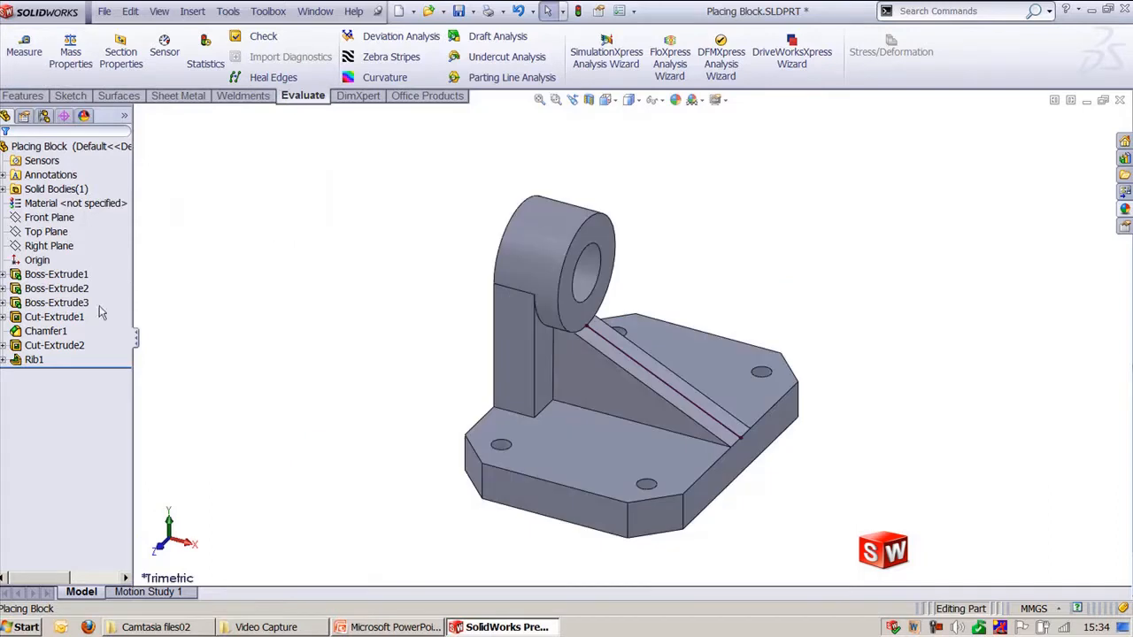
- Edit the rib so its 10 mm thickness applies at the wall interface, and accept the change
left_click(37, 360)
left_click(52, 319)
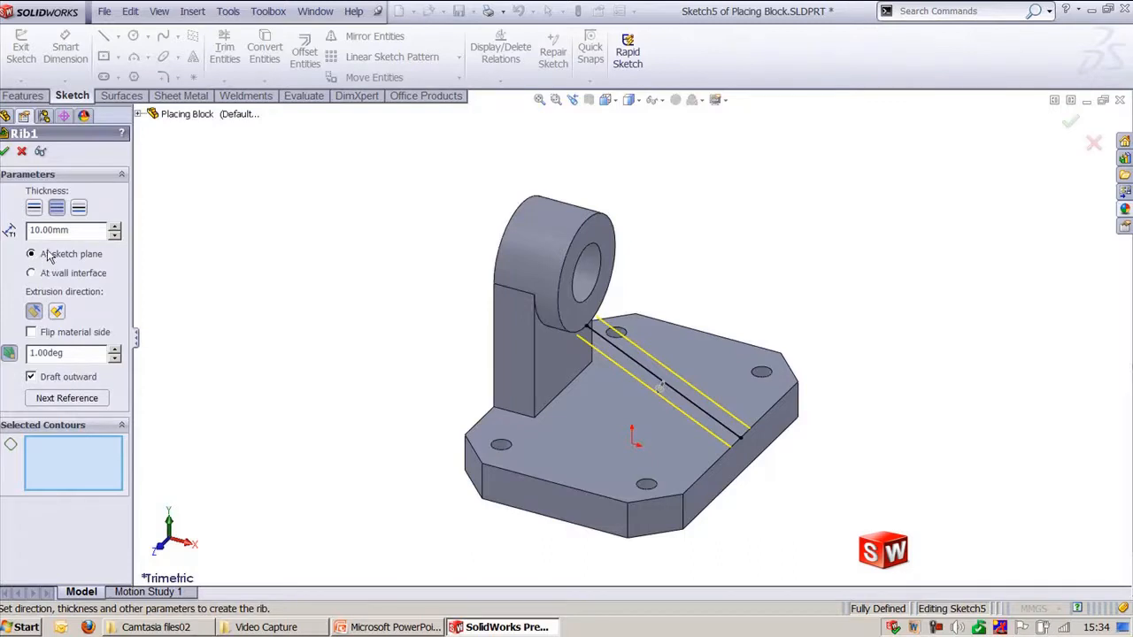
scroll(754, 464, "down", 3)
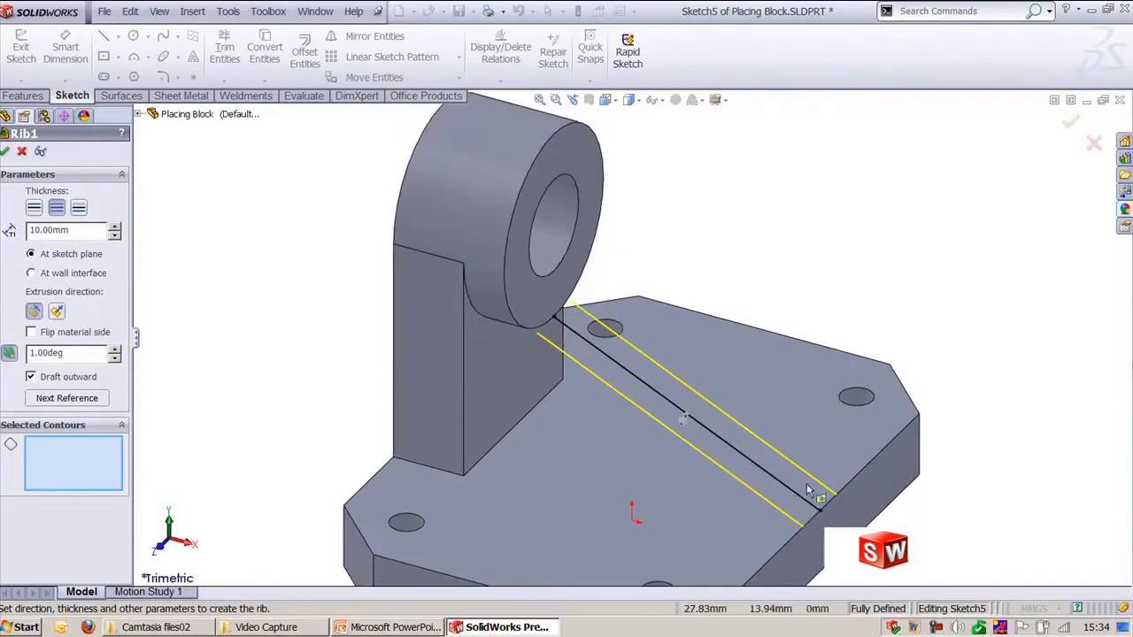
middle_click_drag(809, 484, 620, 385, "ctrl")
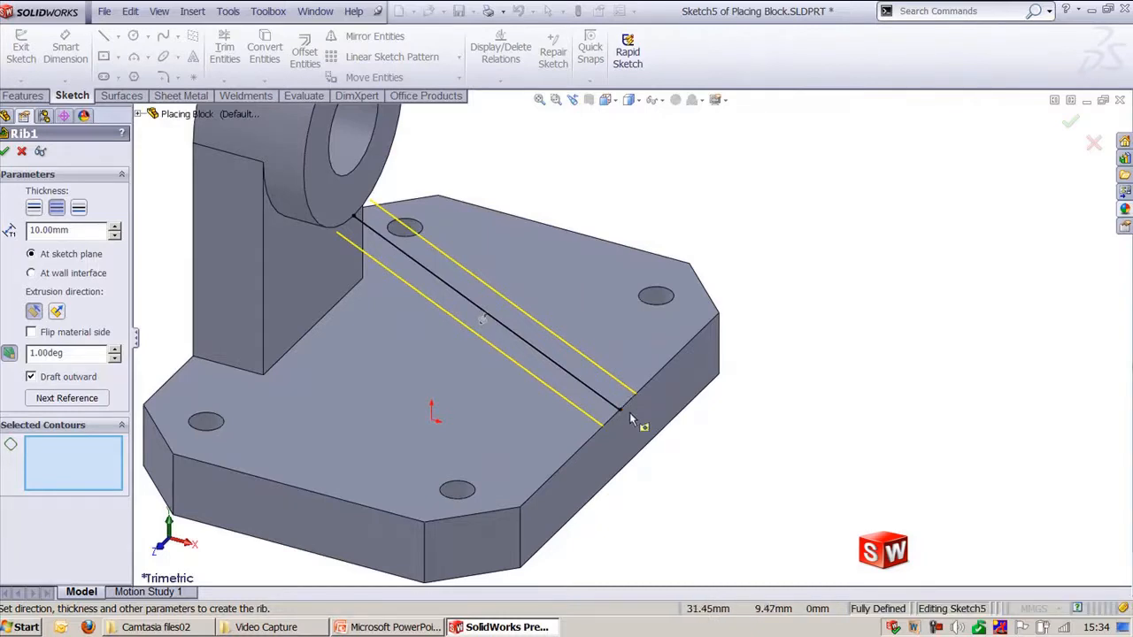
left_click(71, 275)
middle_click_drag(328, 357, 468, 392, "ctrl")
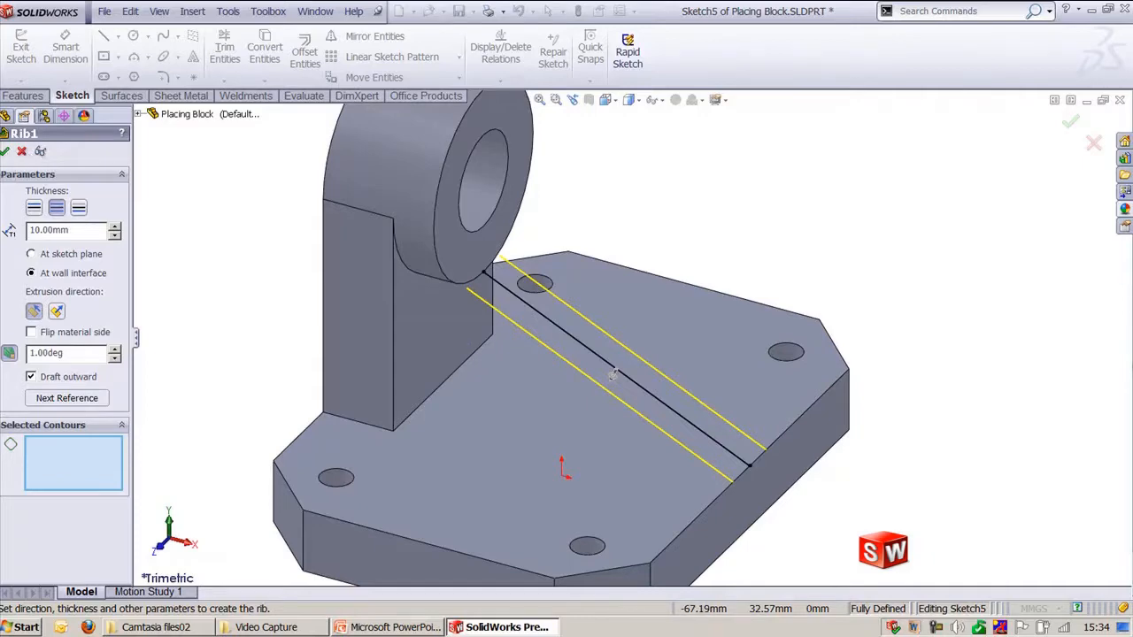
key("Return")
scroll(1015, 371, "up", 2)
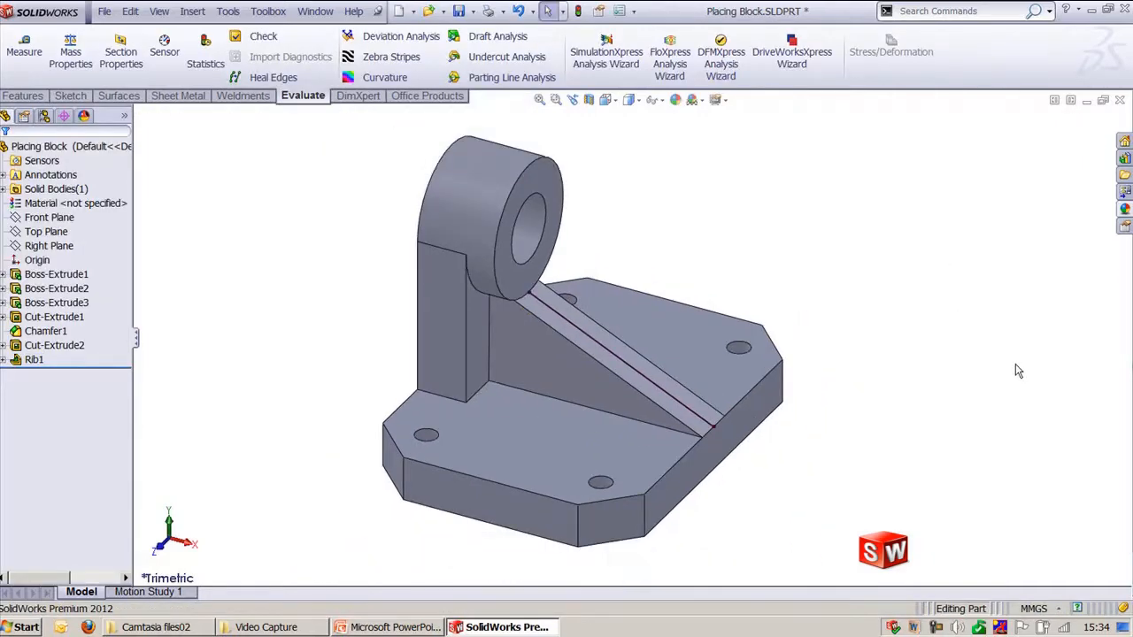
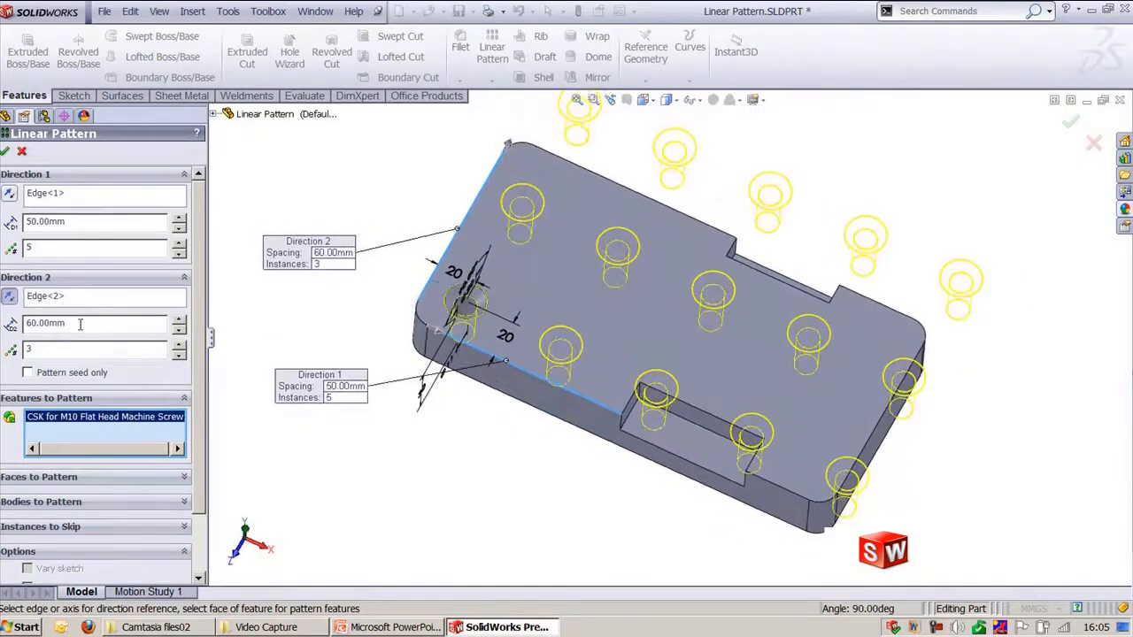
- Set the linear pattern's spacing to 30 mm in Direction 2 and 45 mm in Direction 1
left_click_drag(82, 324, 29, 326)
type("30")
key("Return")
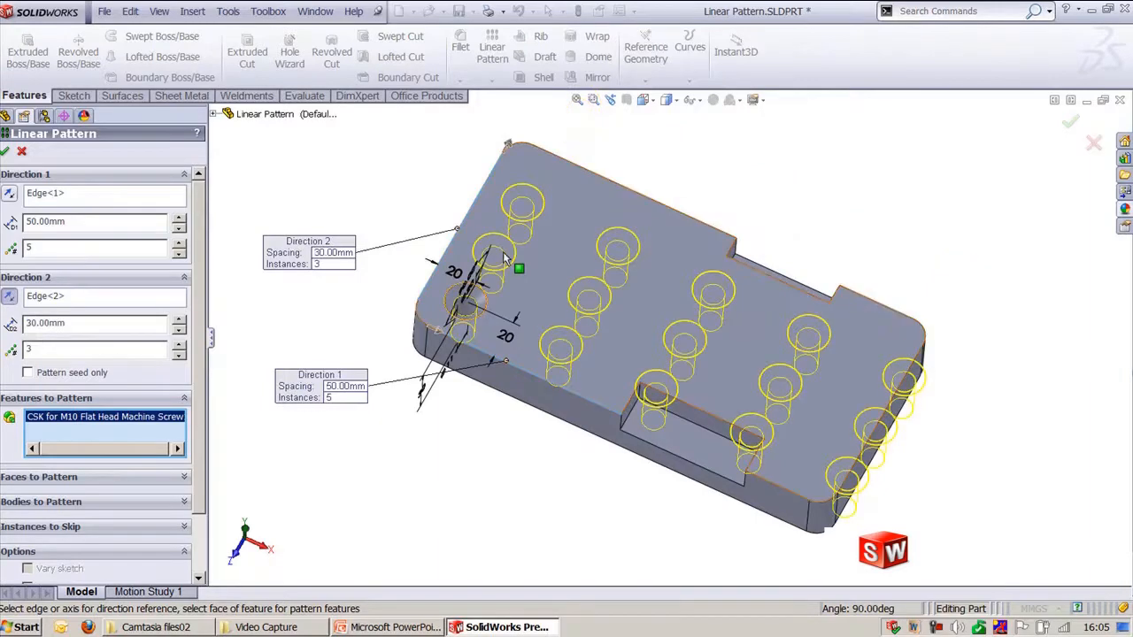
double_click(92, 225)
type("45")
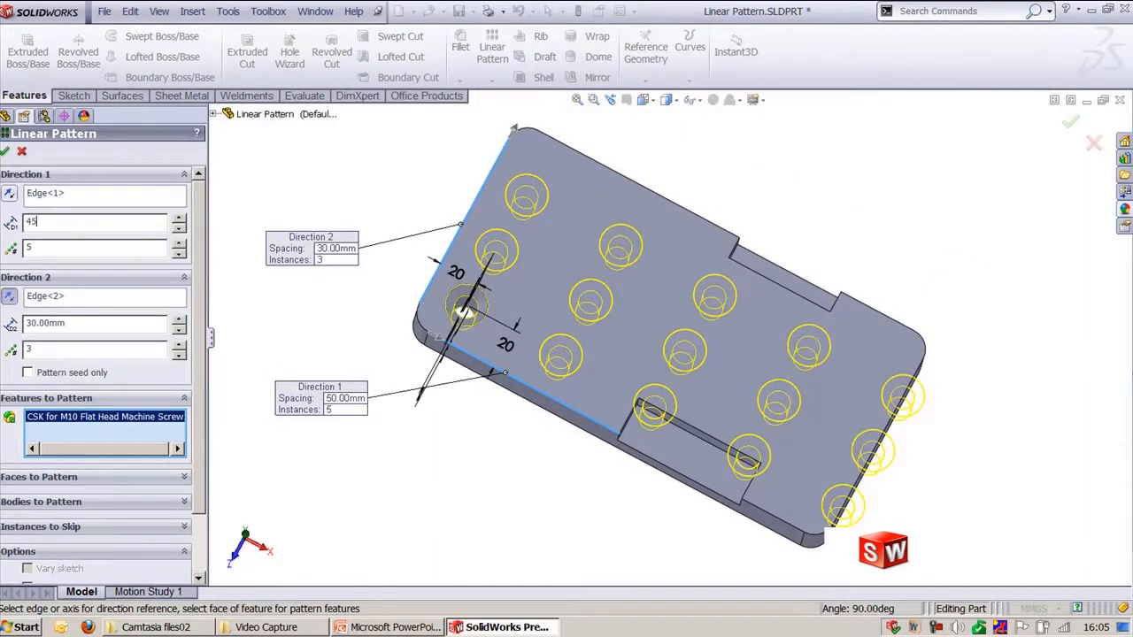
key("Return")
- Skip pattern instances (4, 1), (3, 1) and (2, 2), and accept the countersunk hole pattern
middle_click_drag(951, 408, 916, 287)
scroll(819, 347, "down", 1)
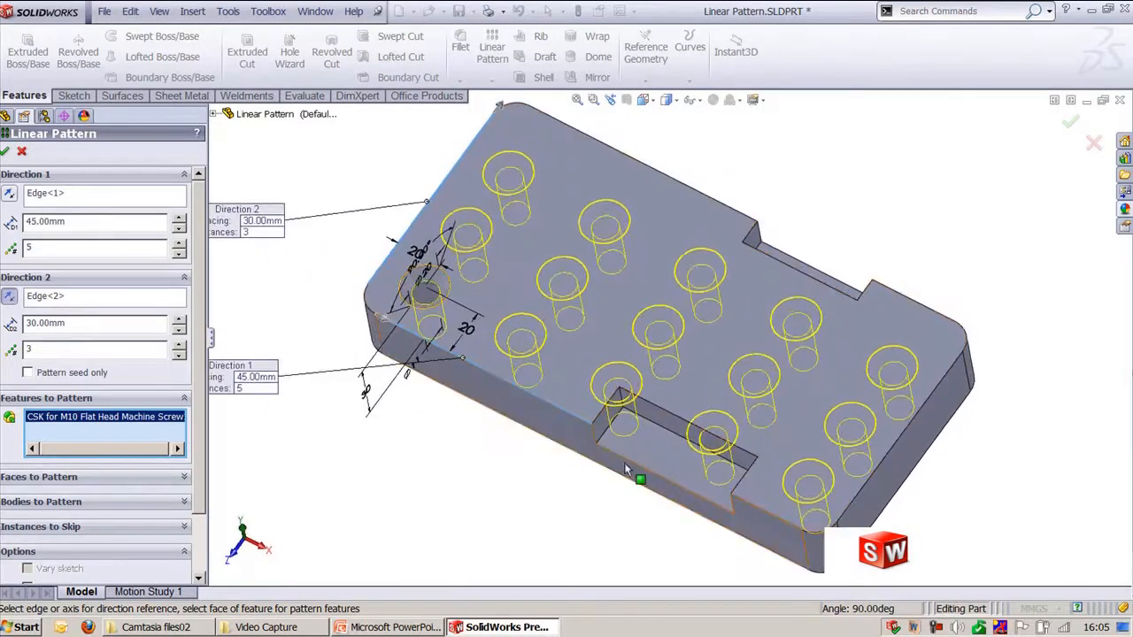
middle_click_drag(638, 473, 670, 446, "ctrl")
middle_click_drag(646, 370, 669, 428)
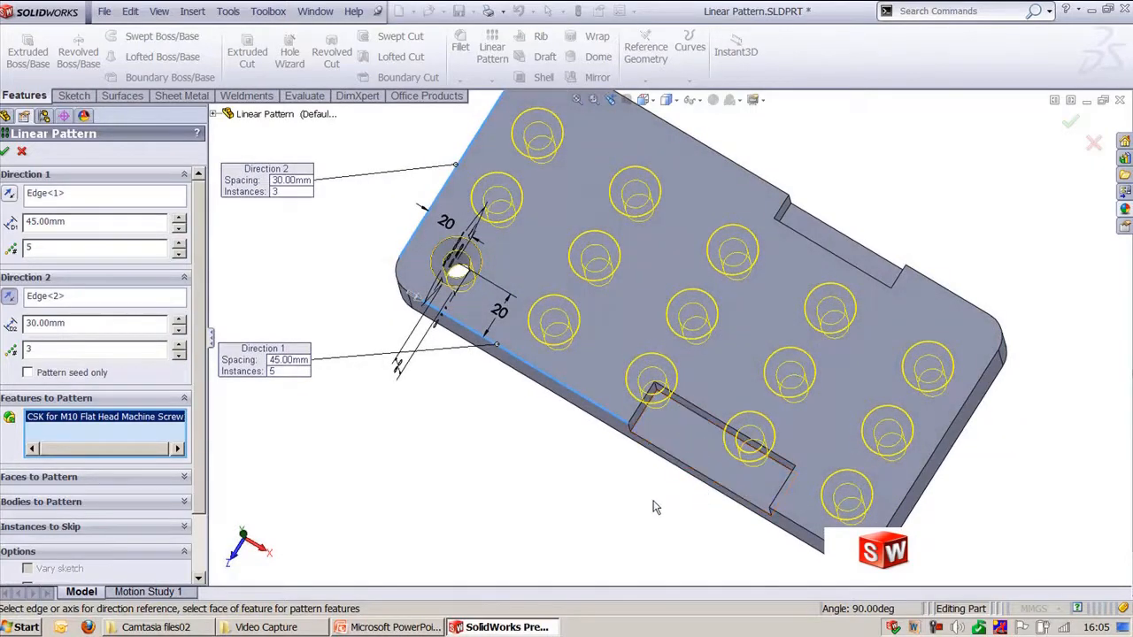
middle_click_drag(655, 511, 669, 434)
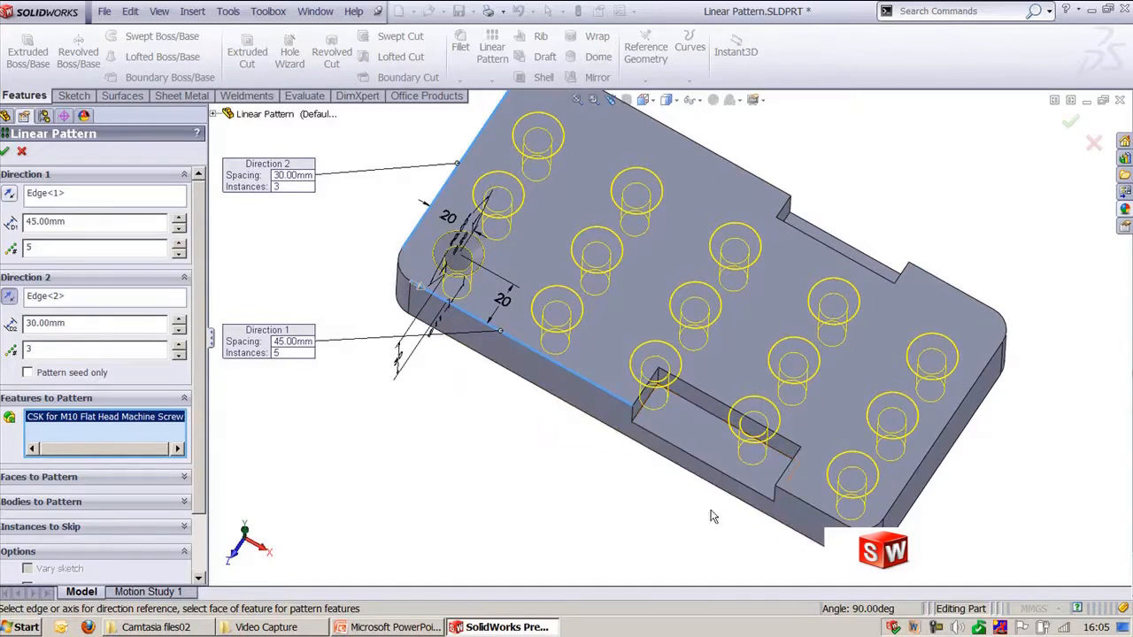
scroll(190, 472, "down", 3)
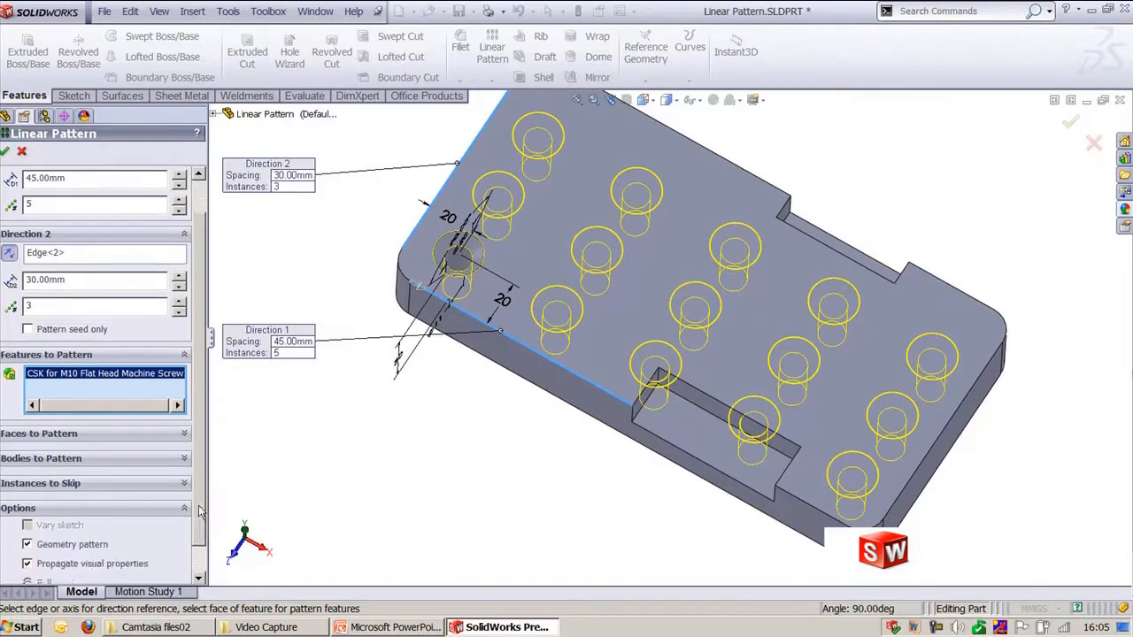
left_click(128, 476)
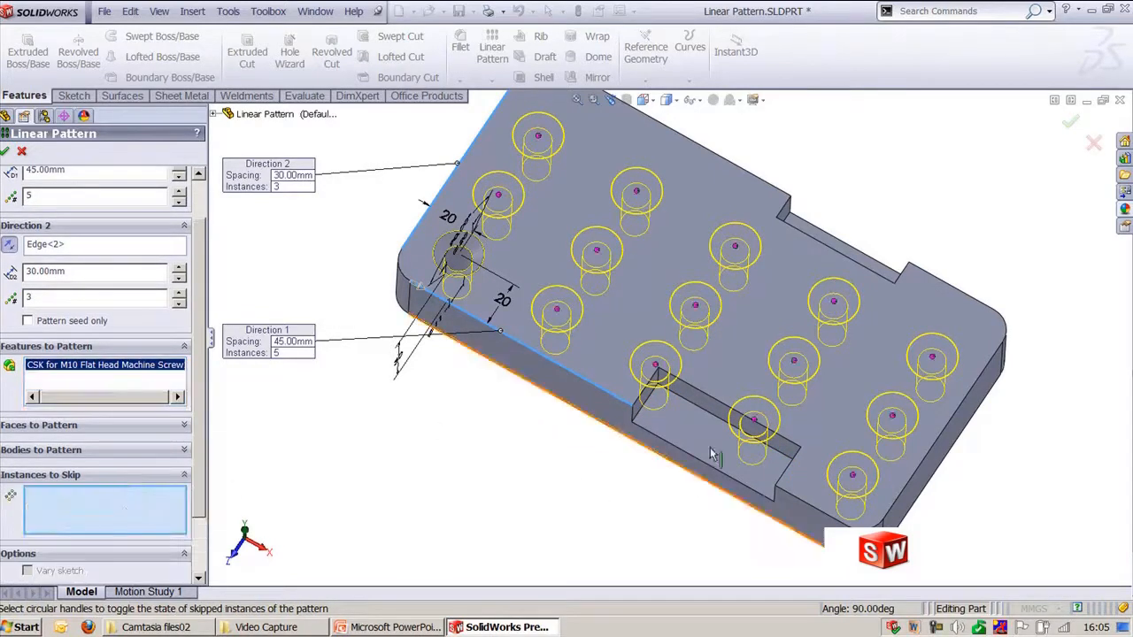
left_click(754, 422)
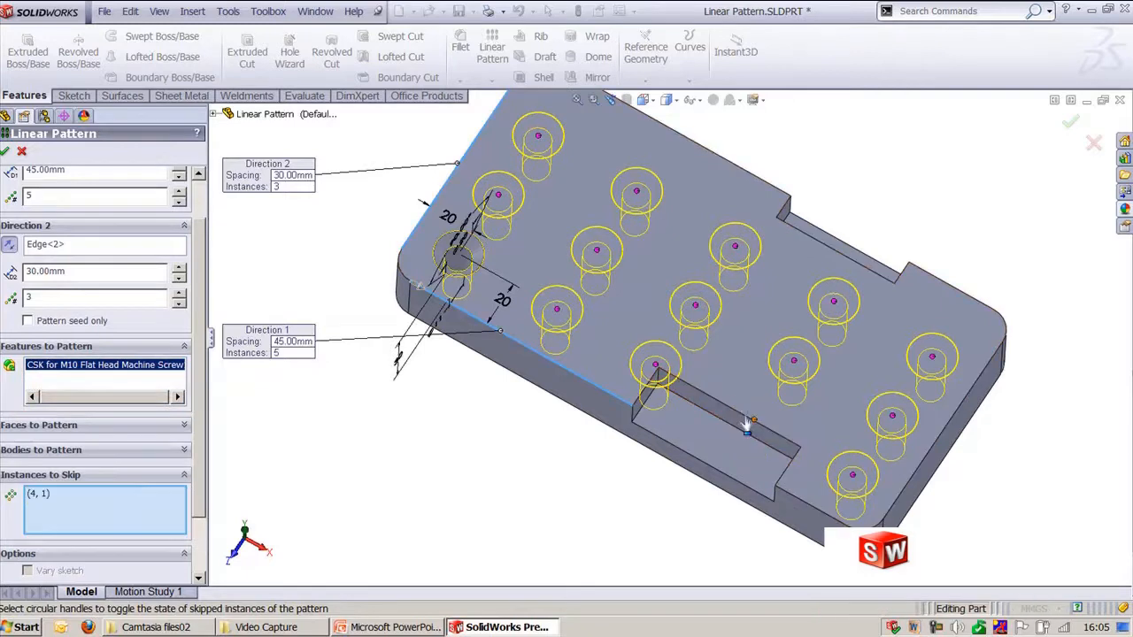
left_click(655, 365)
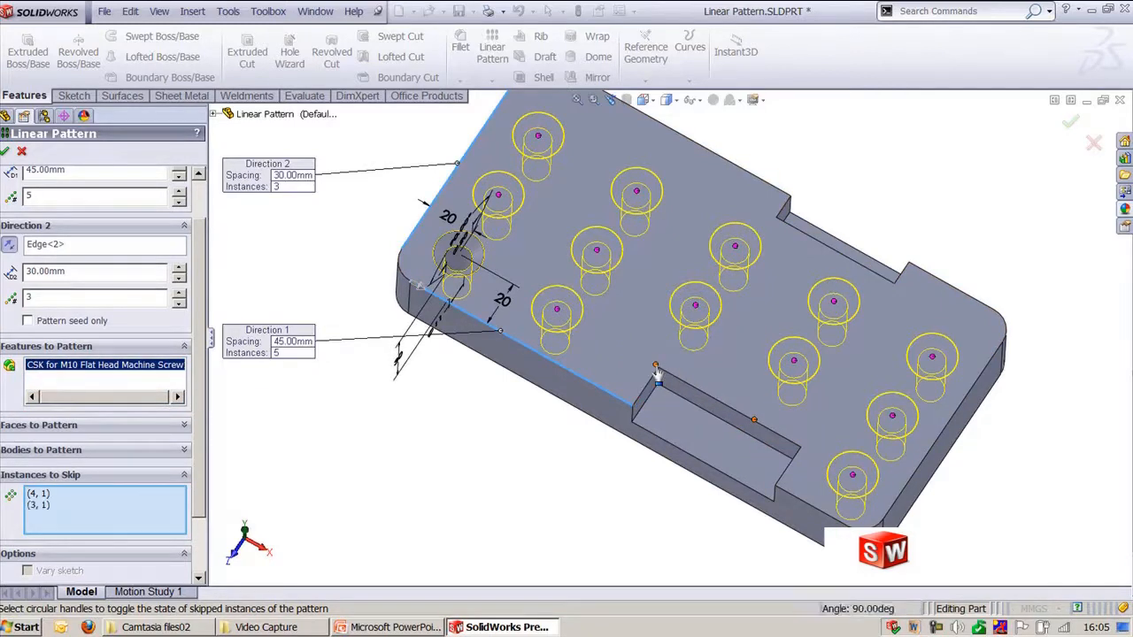
left_click(597, 251)
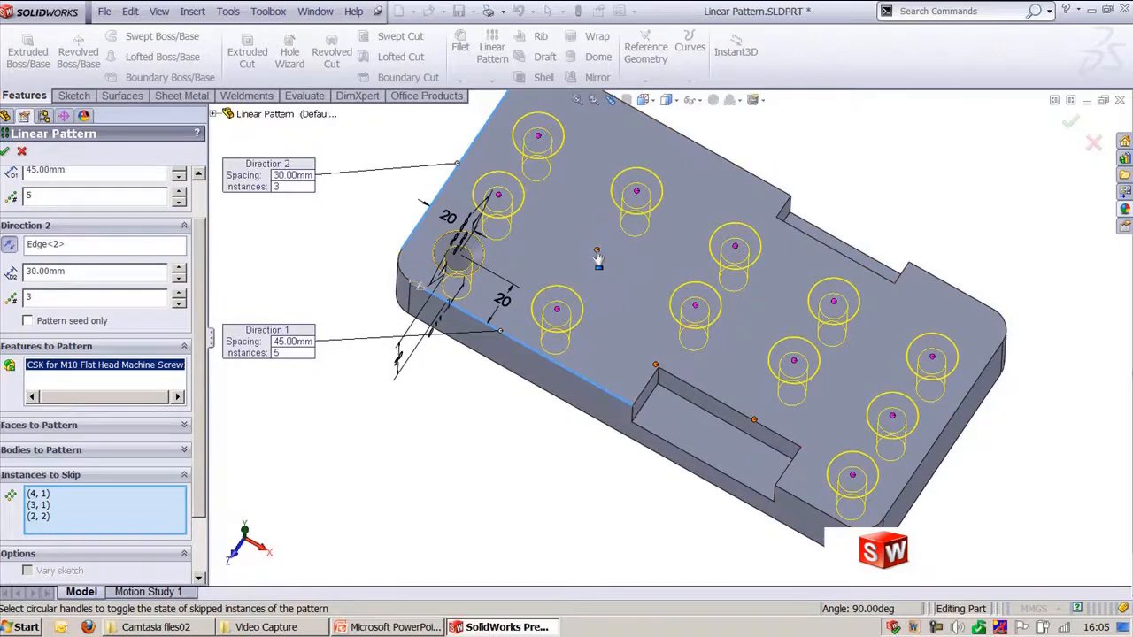
left_click(5, 150)
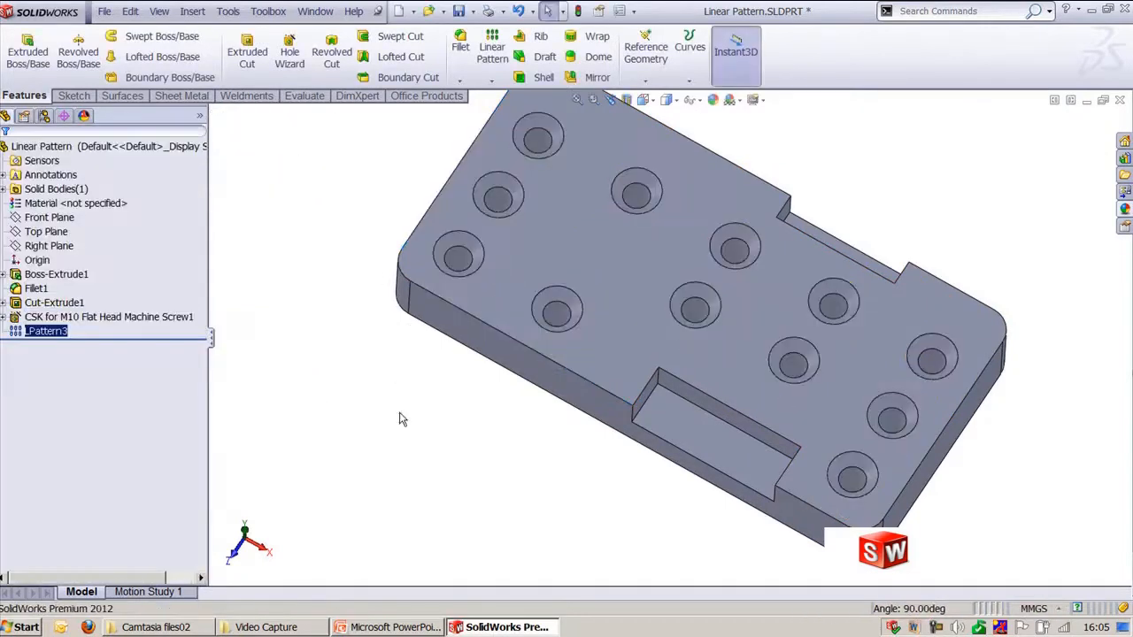
- Edit the linear pattern of countersunk holes and clear all its skipped instances
left_click(423, 427)
key("ctrl+7")
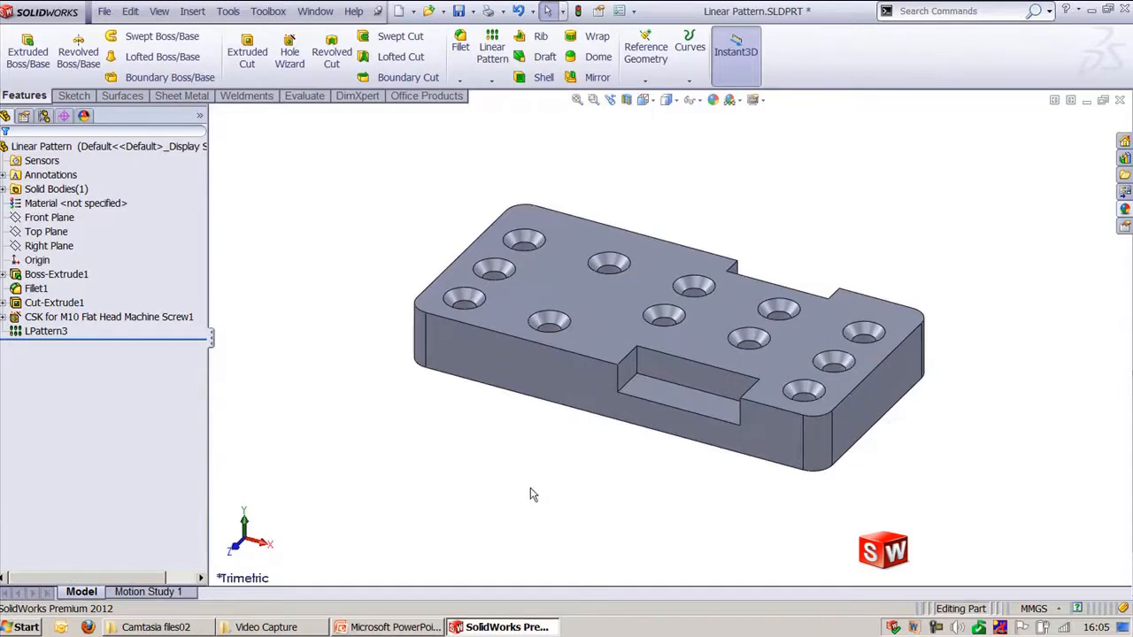
middle_click_drag(532, 489, 303, 380)
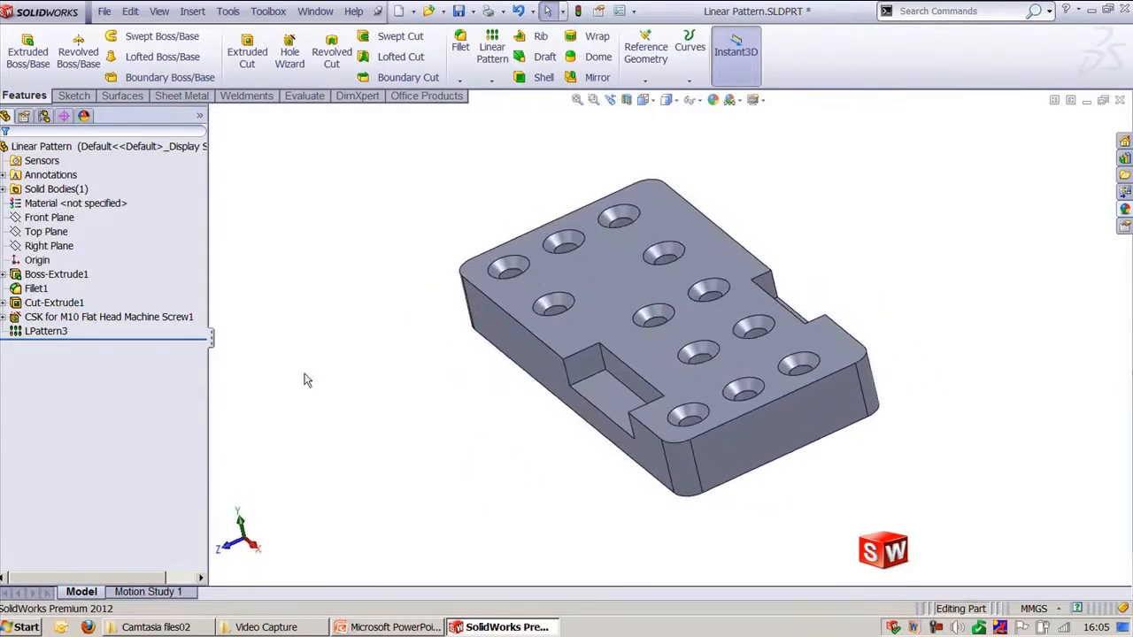
left_click(44, 331)
left_click(44, 286)
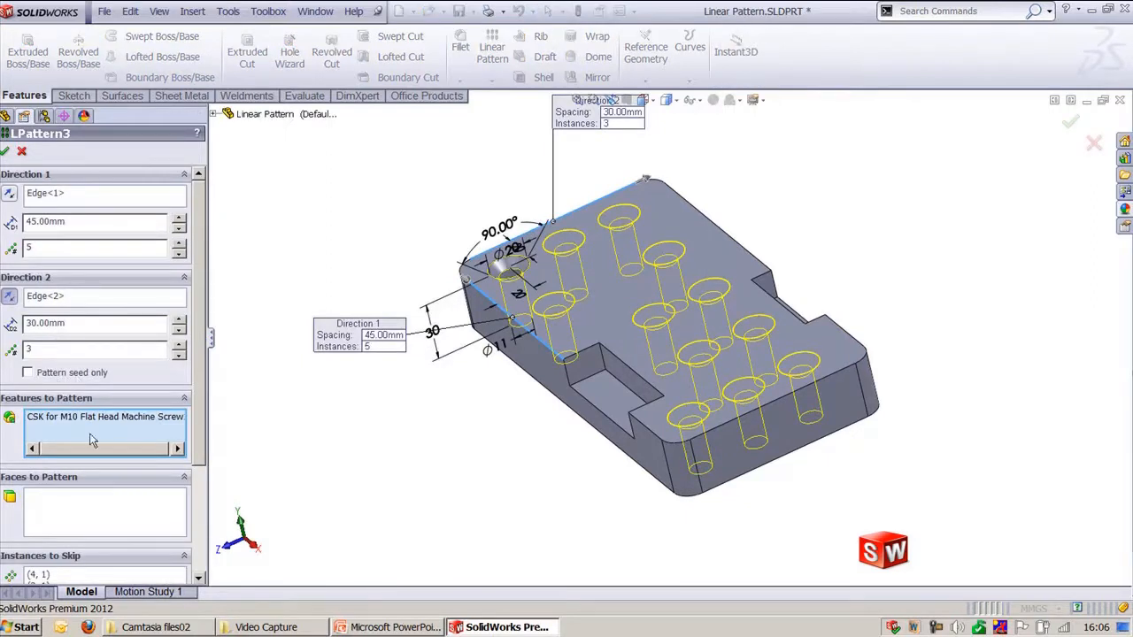
left_click_drag(201, 397, 206, 483)
left_click(118, 459)
right_click(117, 458)
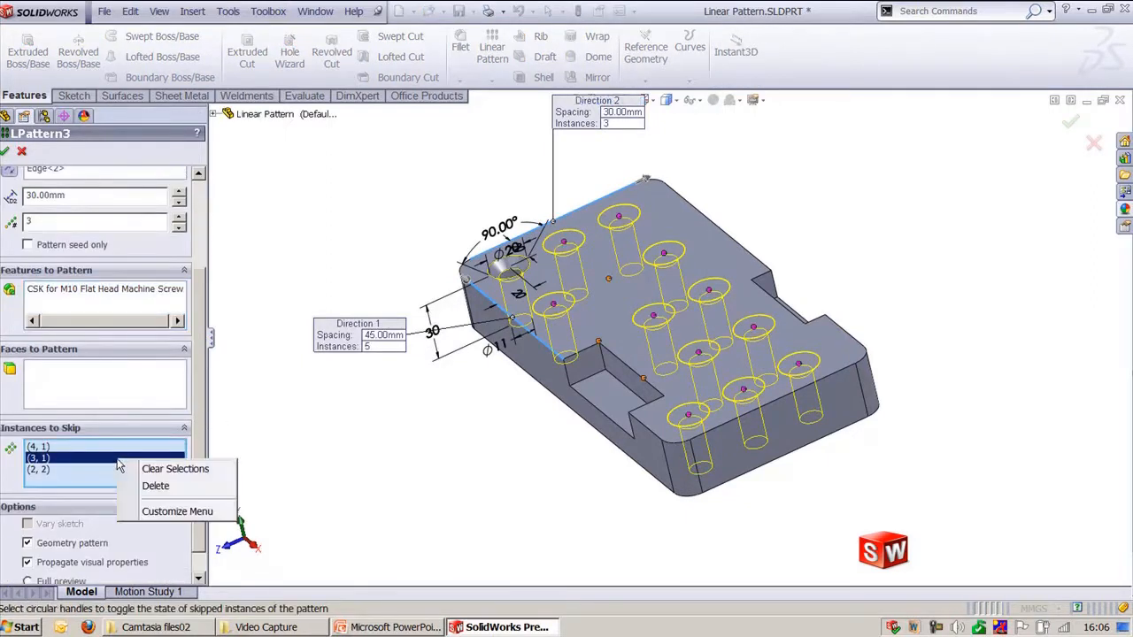
left_click(139, 469)
- Restrict Direction 2 of the countersunk hole pattern to the pattern seed only, and accept the edit
middle_click_drag(457, 425, 494, 461)
scroll(551, 464, "down", 2)
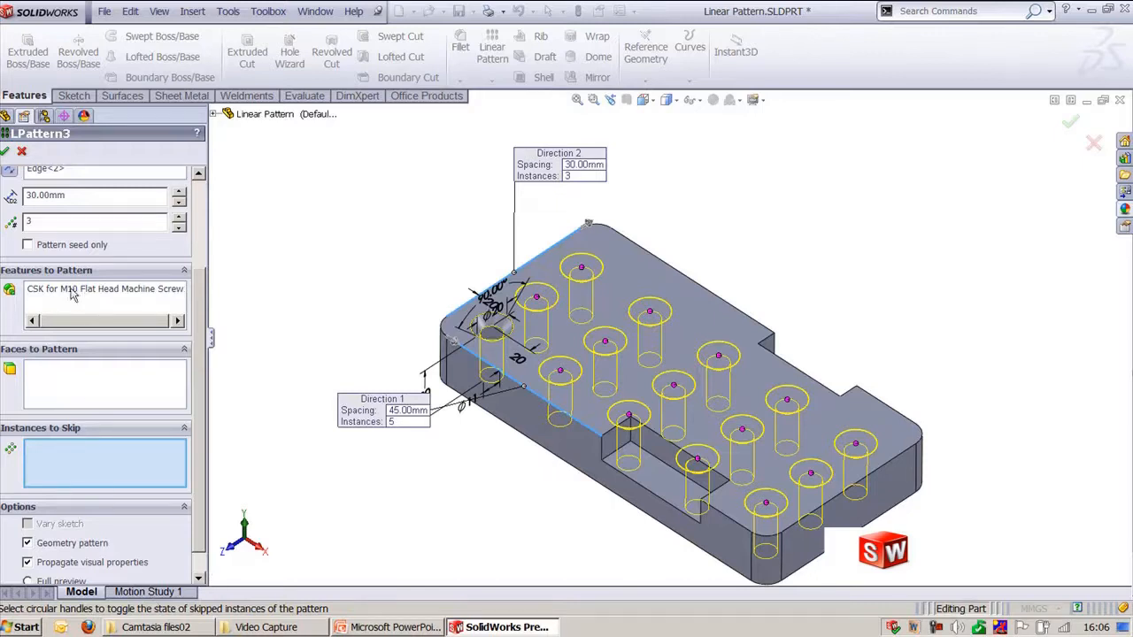
left_click(42, 247)
left_click(5, 152)
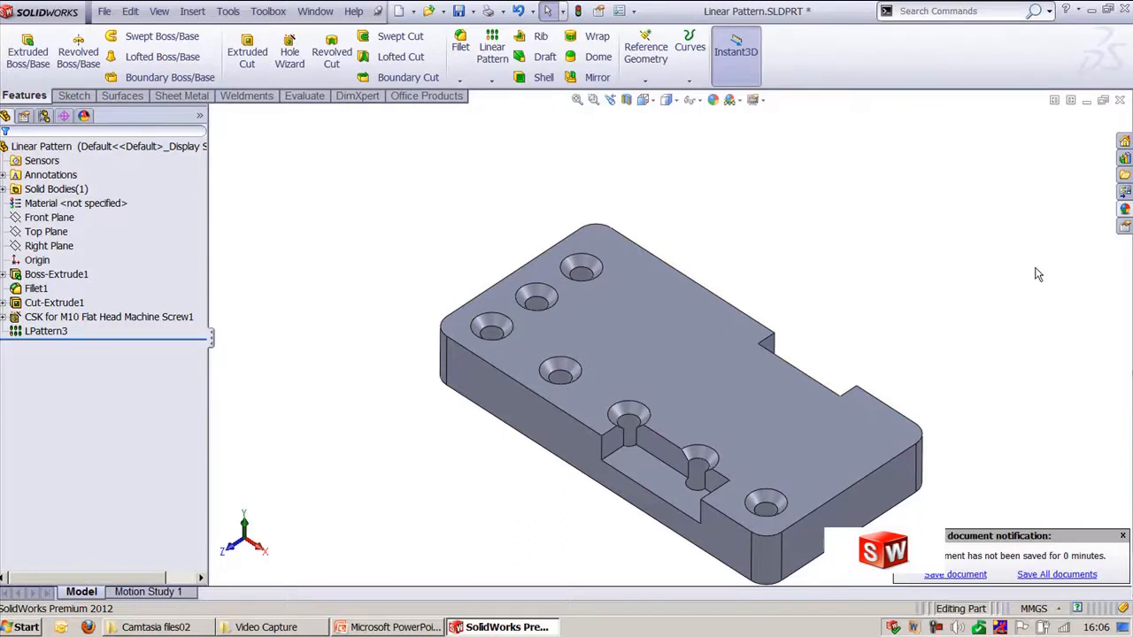
- View the Linear Pattern slide on Vary Sketch in PowerPoint, and switch back to SolidWorks
key("alt+Tab")
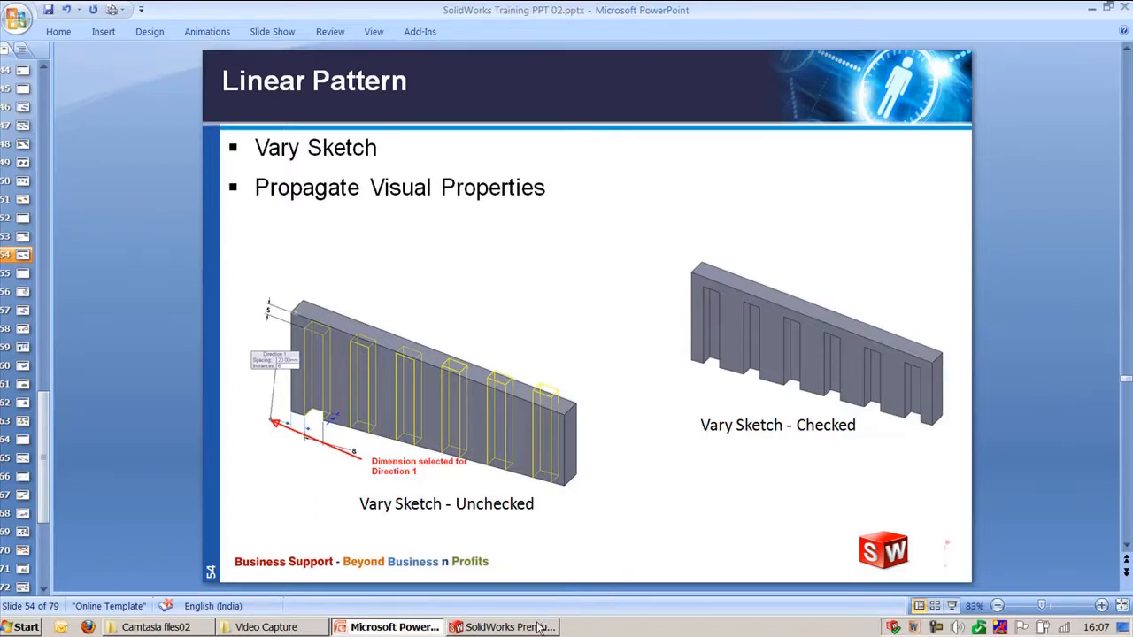
left_click(509, 627)
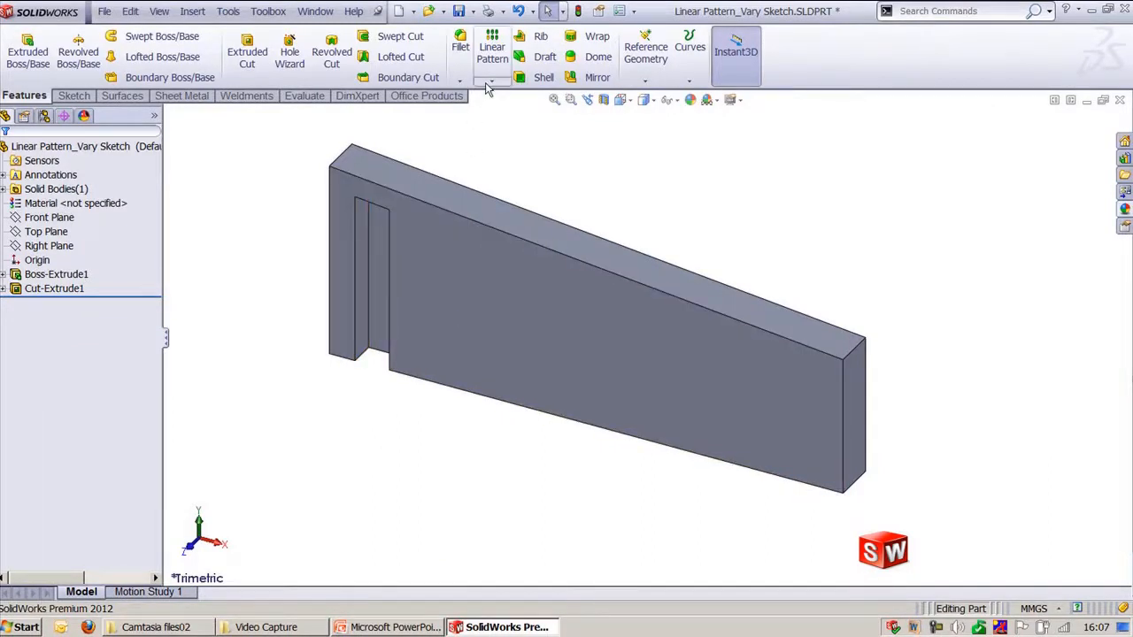
- Set up a linear pattern of the slot cut along its 6 mm offset dimension, with 6 instances spaced 20 mm apart
left_click(492, 49)
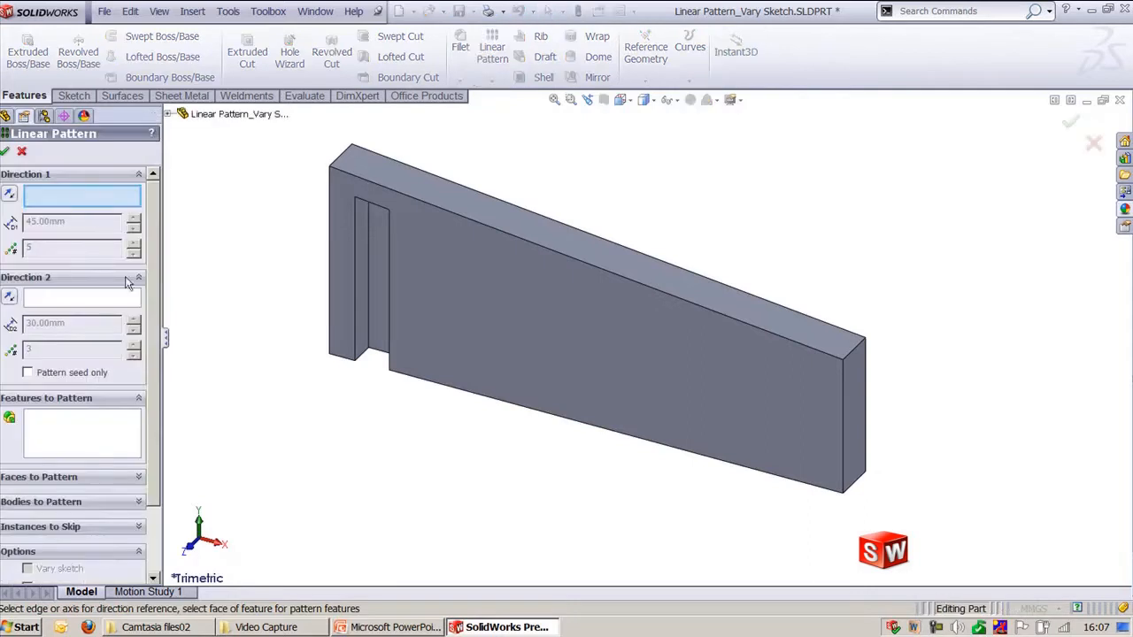
left_click(109, 434)
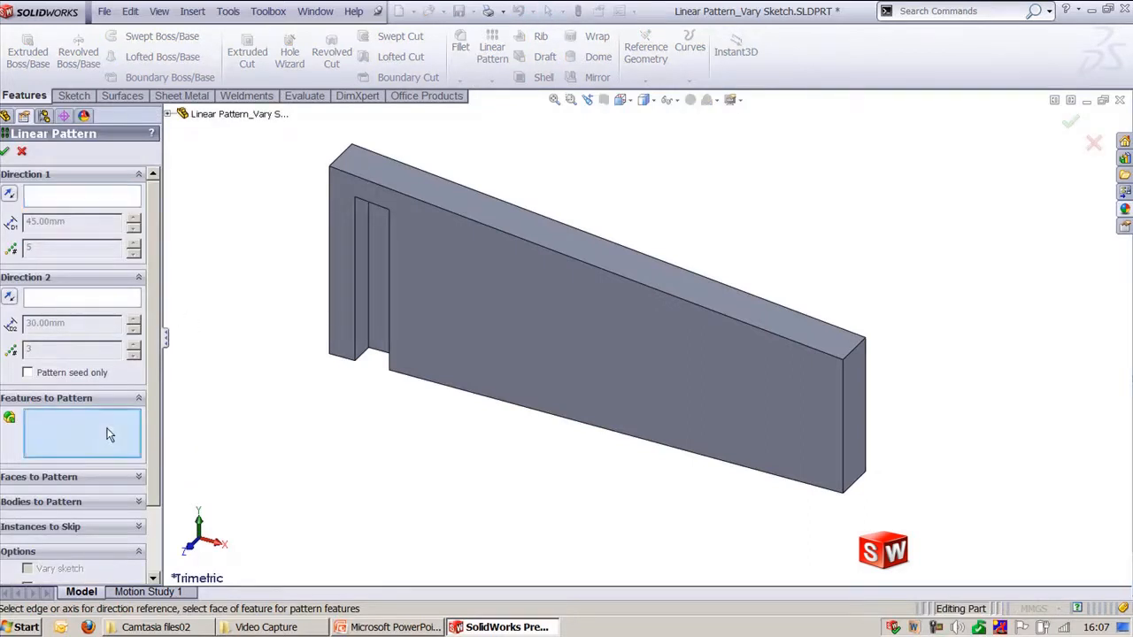
left_click(360, 316)
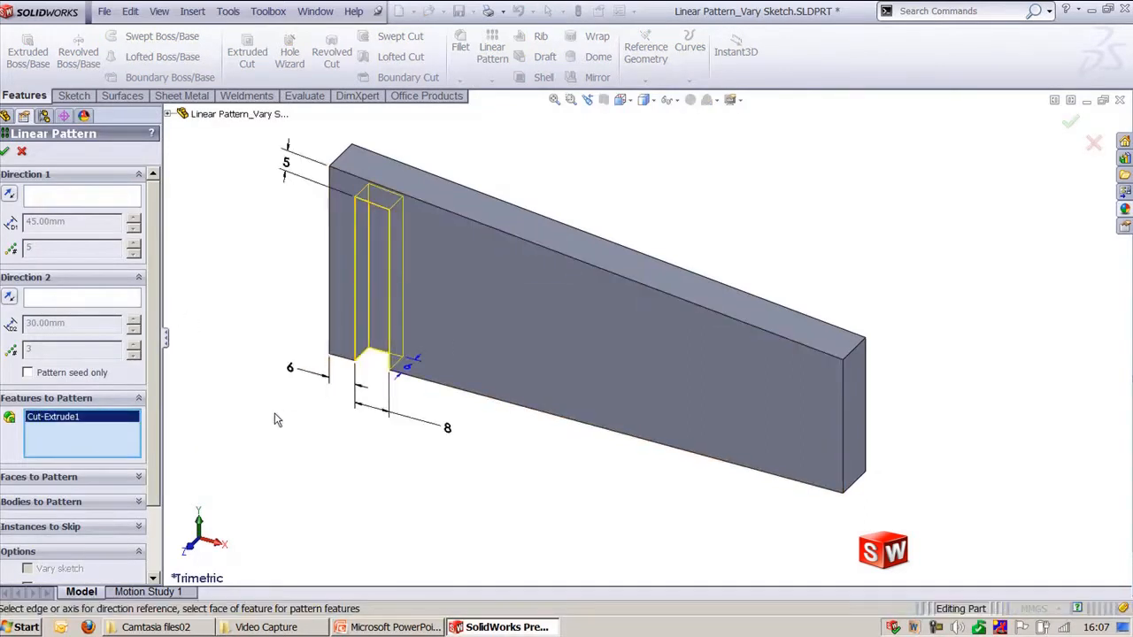
left_click(83, 197)
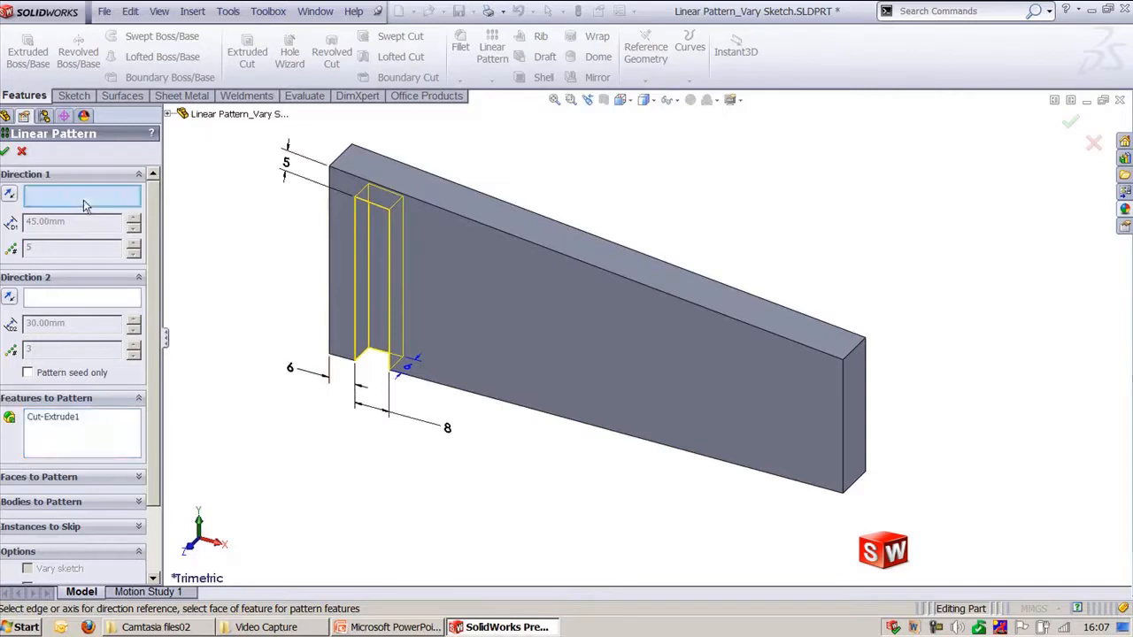
left_click(291, 370)
left_click(81, 251)
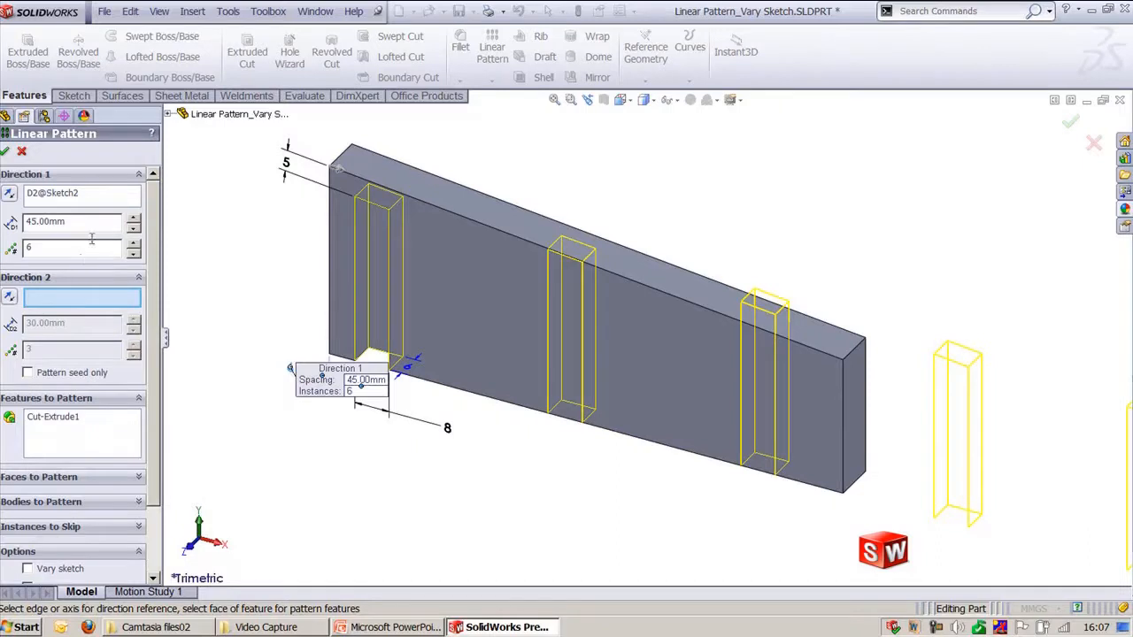
double_click(103, 228)
type("20")
key("Return")
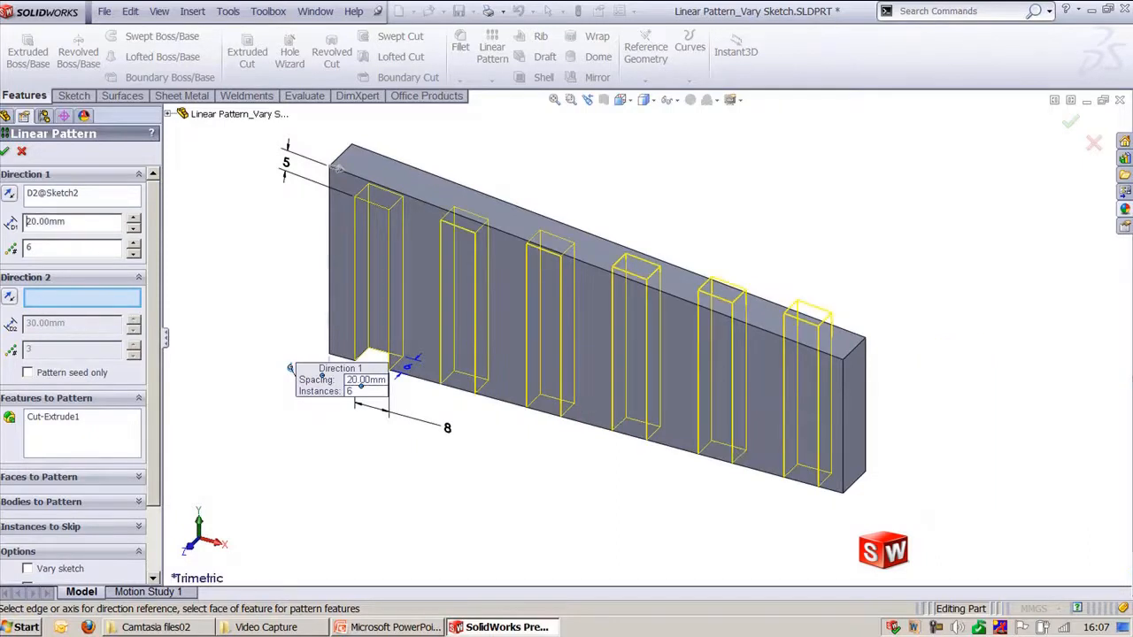
- Turn off the Geometry pattern option and accept the slot pattern
scroll(153, 251, "down", 3)
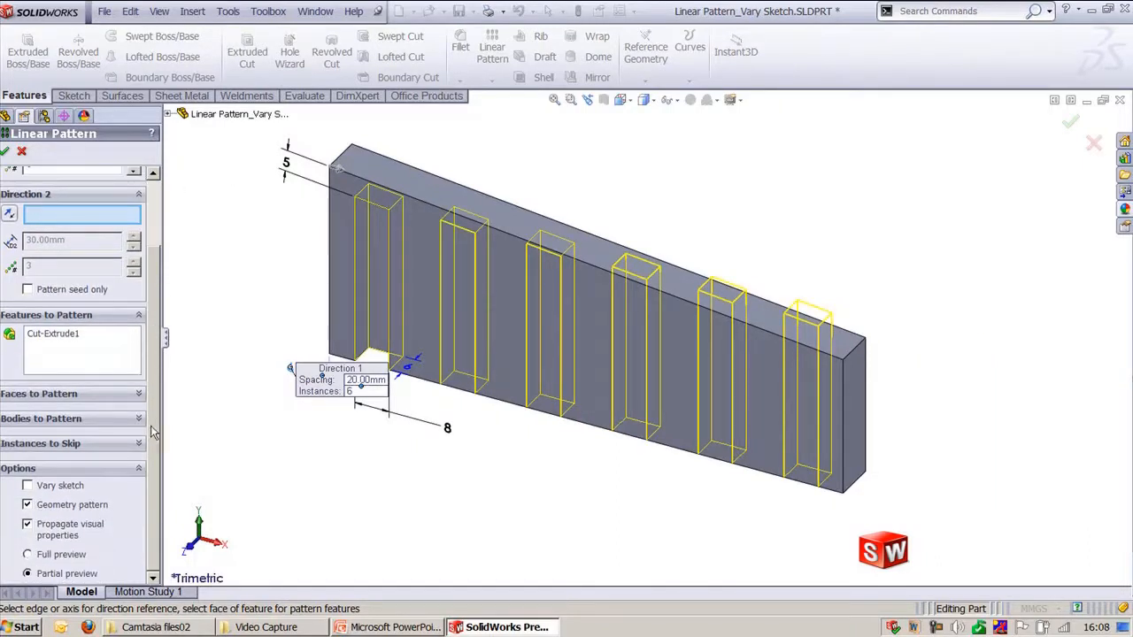
left_click(29, 504)
left_click(5, 150)
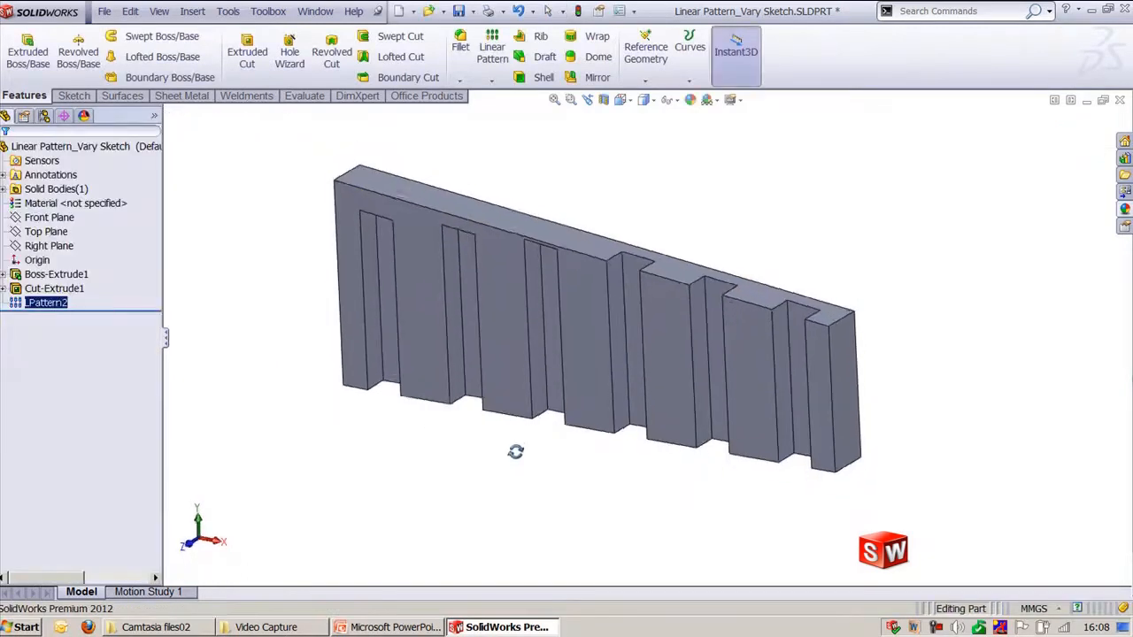
mouse_move(516, 452)
middle_mouse_down()
mouse_move(529, 426)
mouse_move(576, 405)
mouse_move(519, 437)
mouse_move(524, 463)
middle_mouse_up()
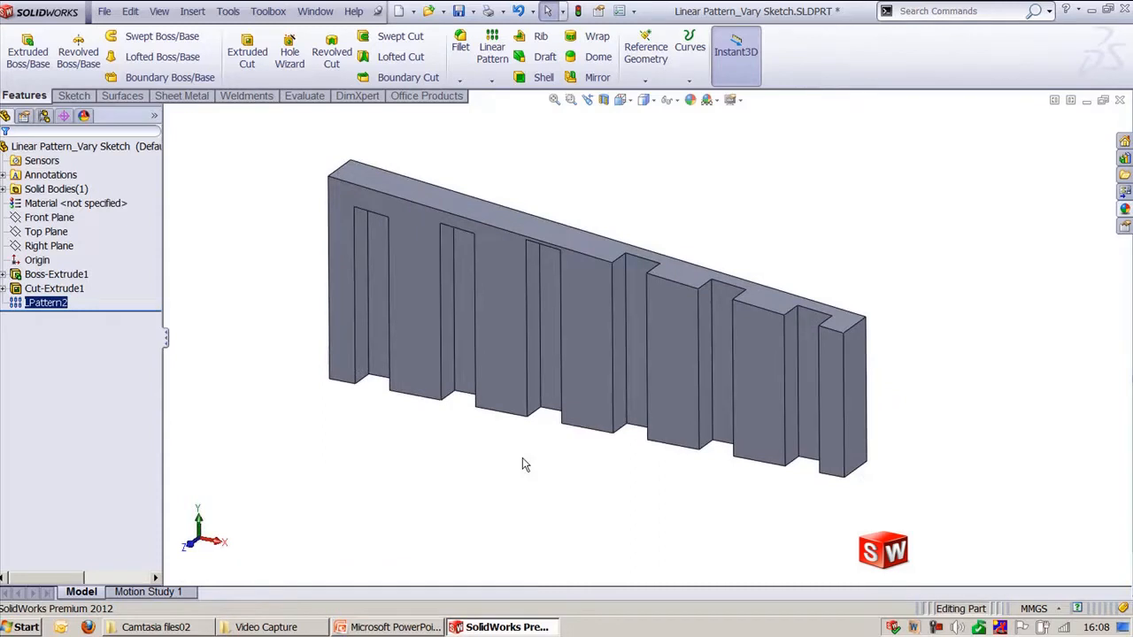
- Edit the slot's linear pattern to enable Vary sketch, and accept the change
left_click(302, 469)
left_click(59, 303)
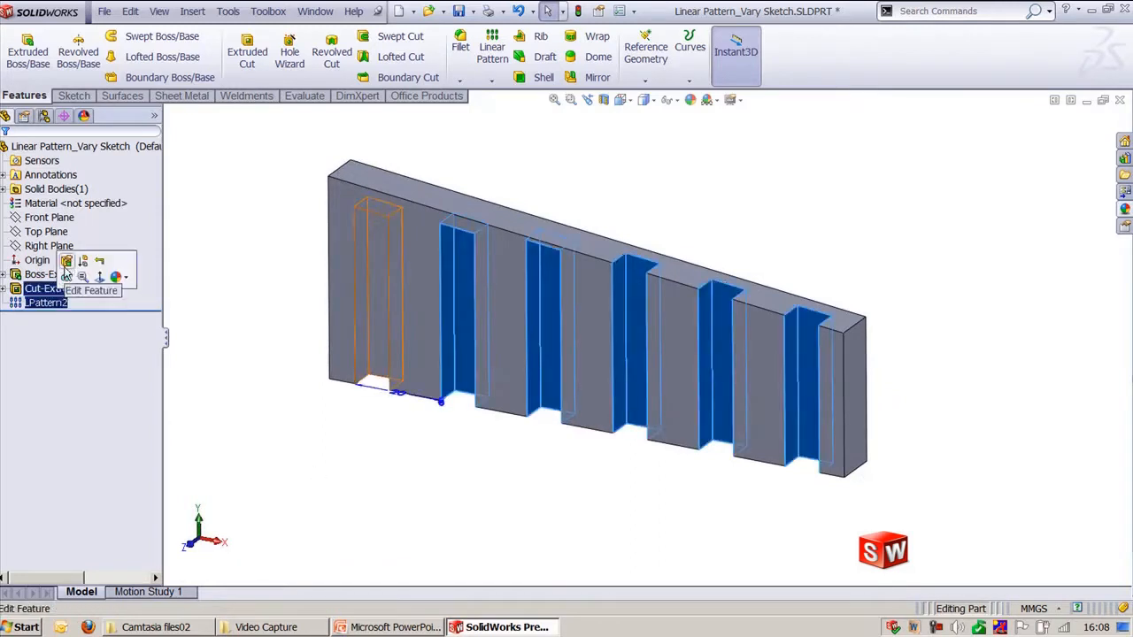
left_click(65, 269)
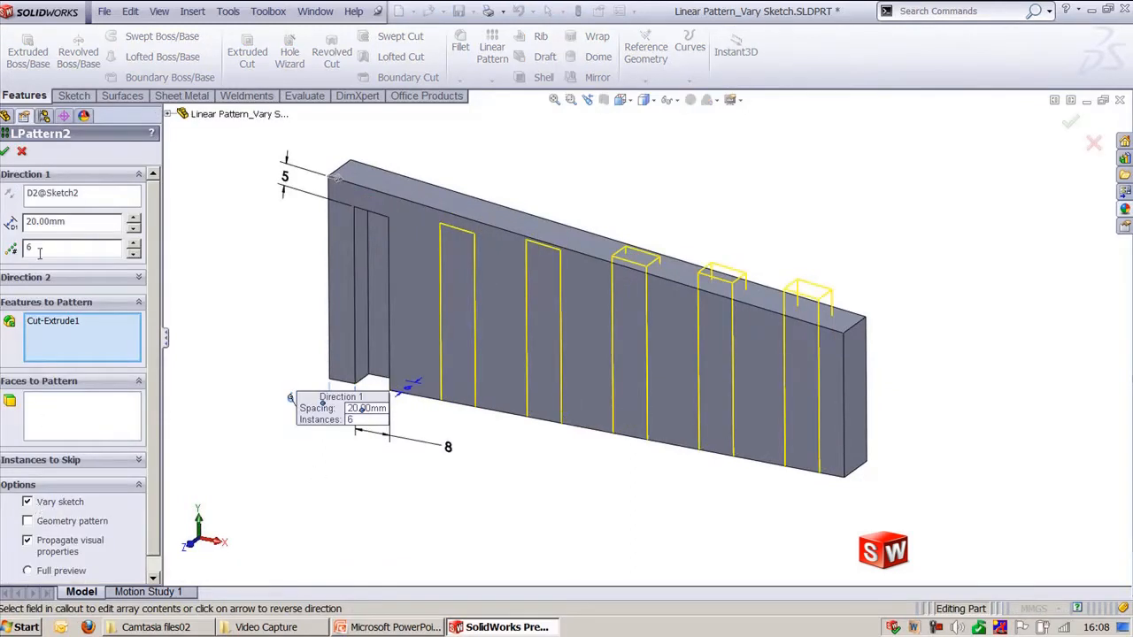
left_click(5, 152)
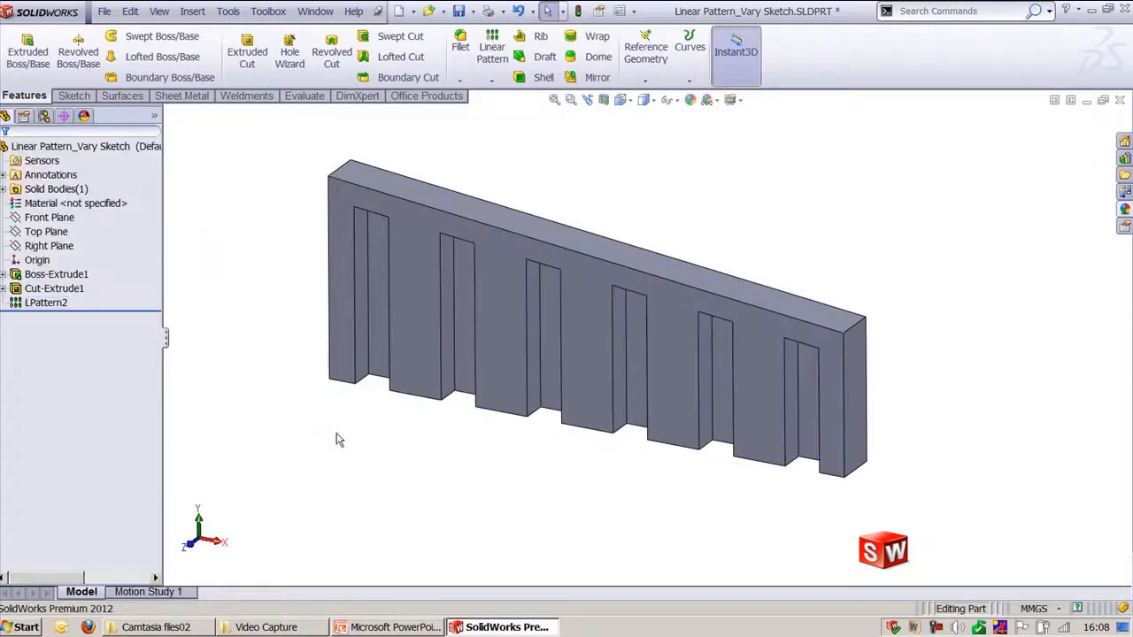
middle_click_drag(337, 440, 368, 478)
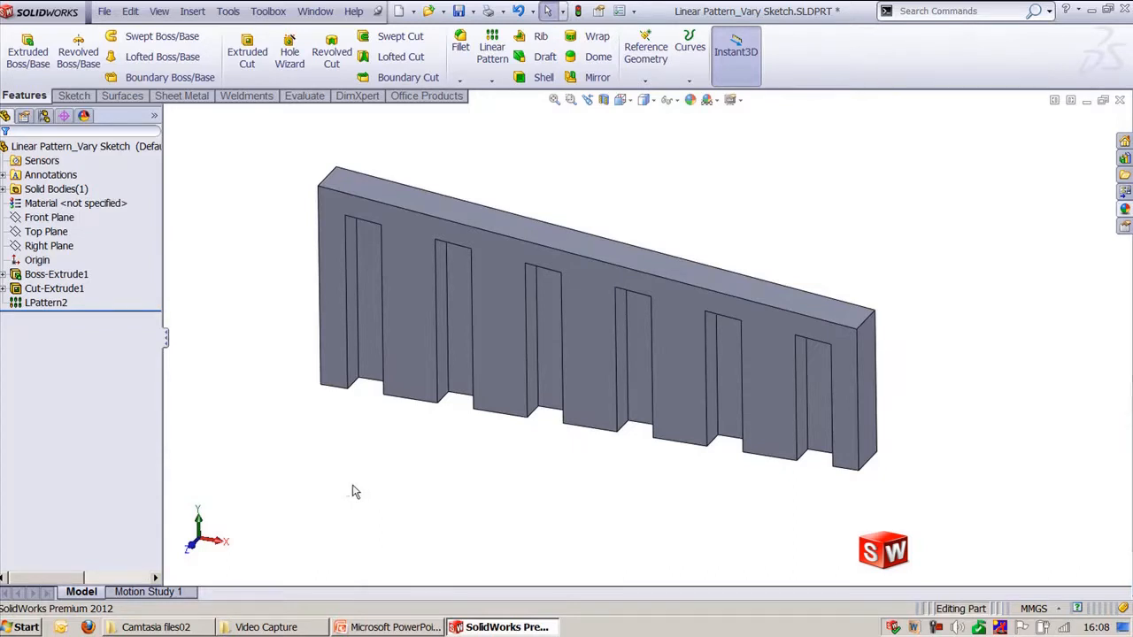
- Open the slot cut's sketch for editing and place the 8 mm width dimension text closer to the slot
left_click(5, 289)
left_click(50, 302)
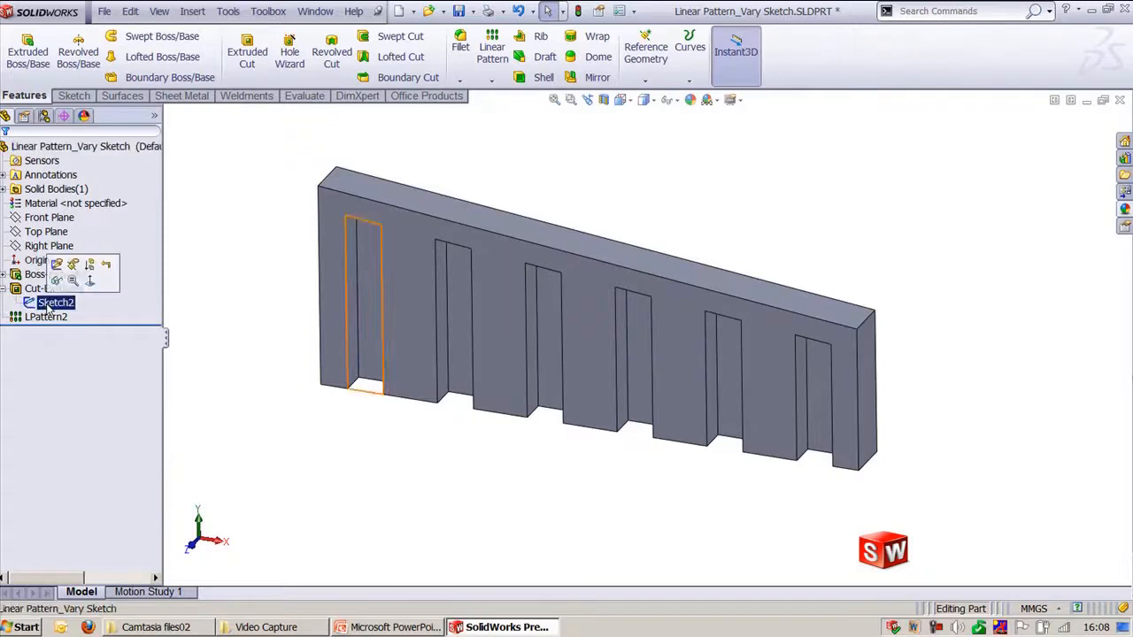
left_click(58, 266)
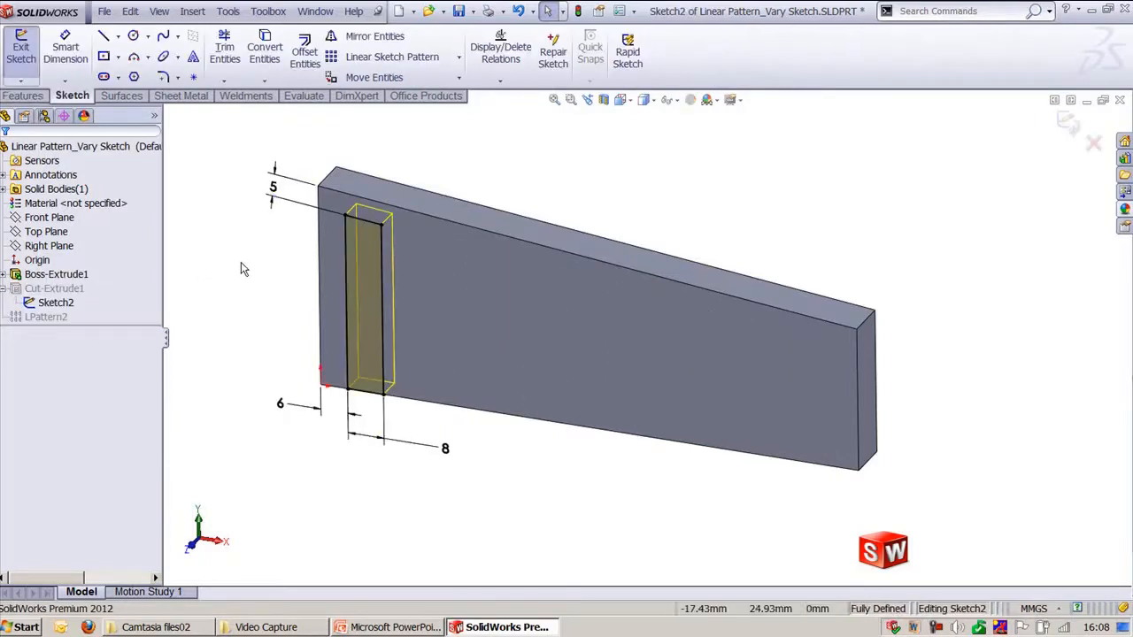
middle_click_drag(252, 310, 296, 337, "ctrl")
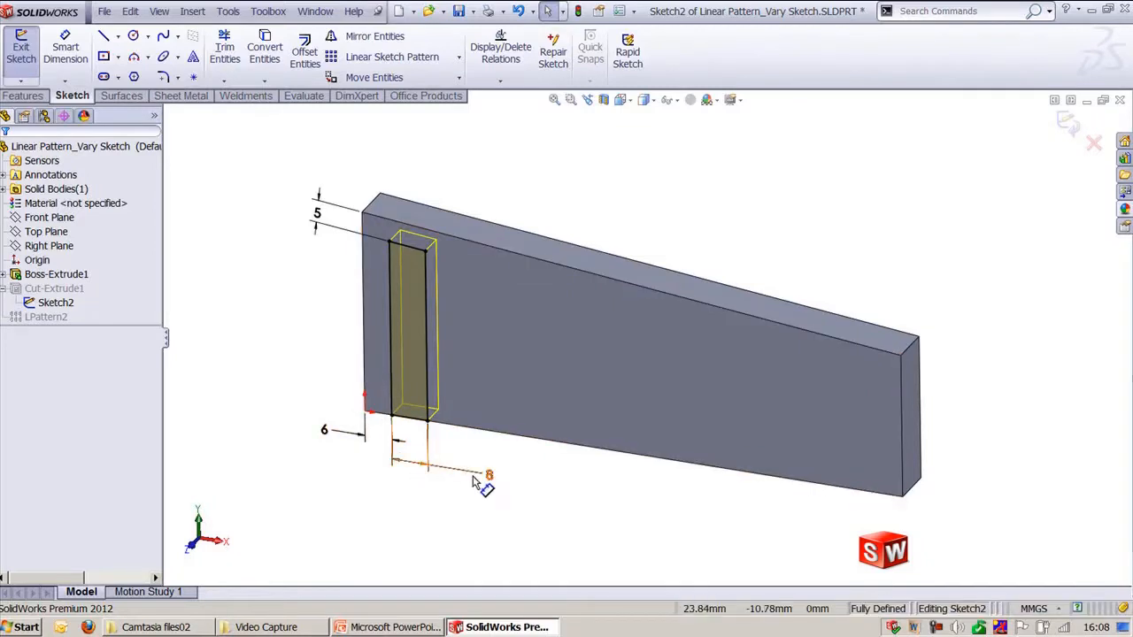
left_click_drag(489, 476, 455, 470)
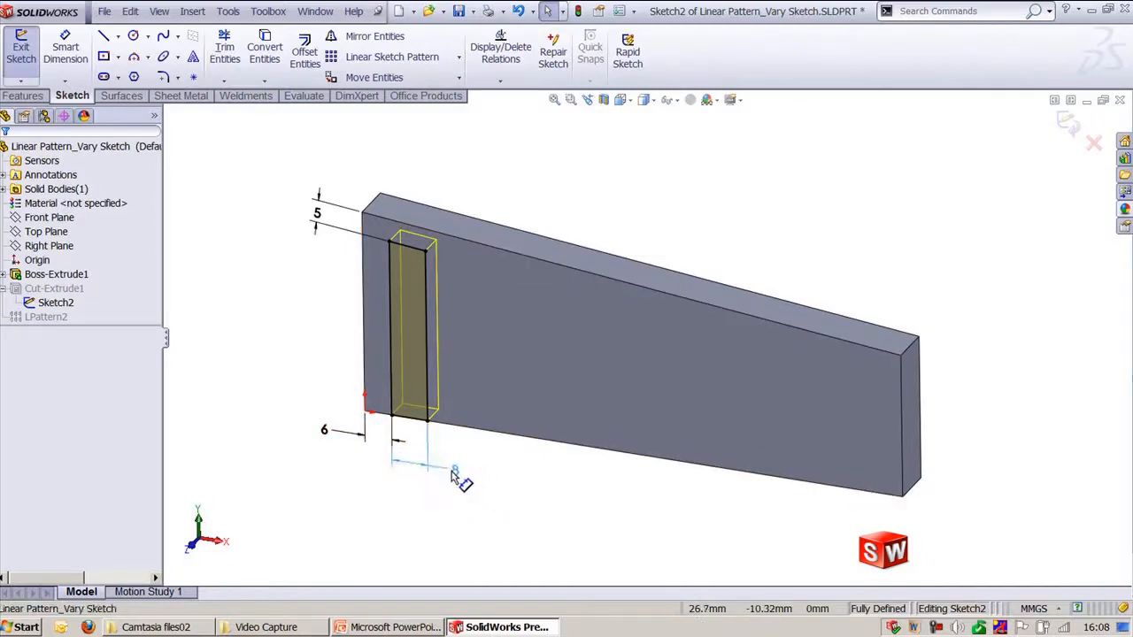
- Examine the relation between the slot's top line and the part's sloped upper edge, and exit the sketch
left_click(412, 228)
left_click(413, 255, "ctrl")
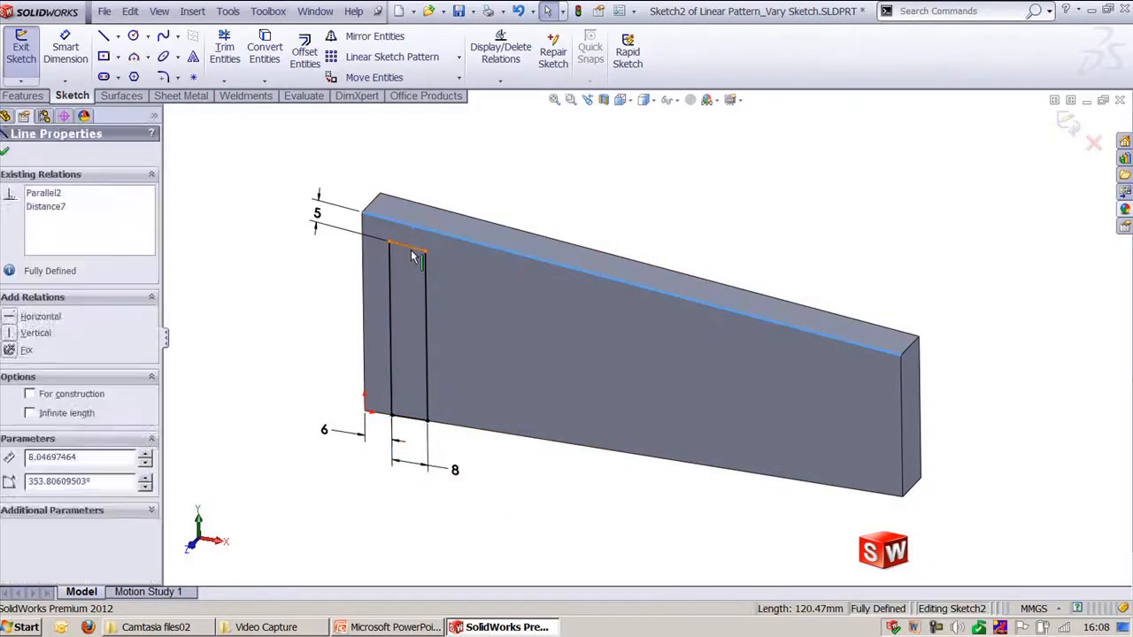
key("Escape")
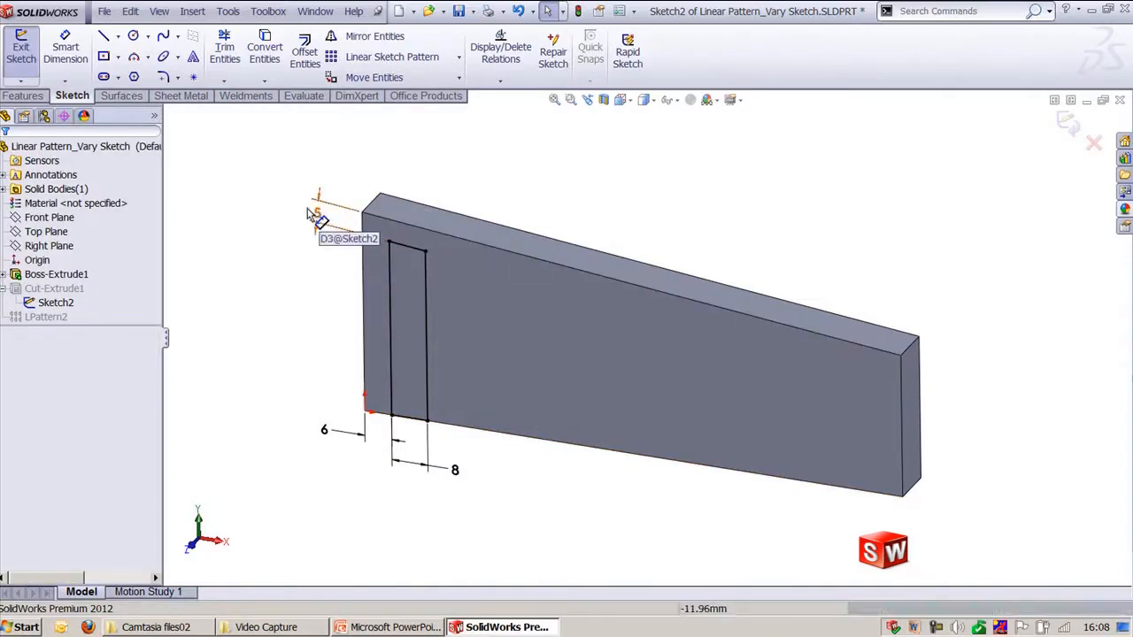
left_click(1069, 125)
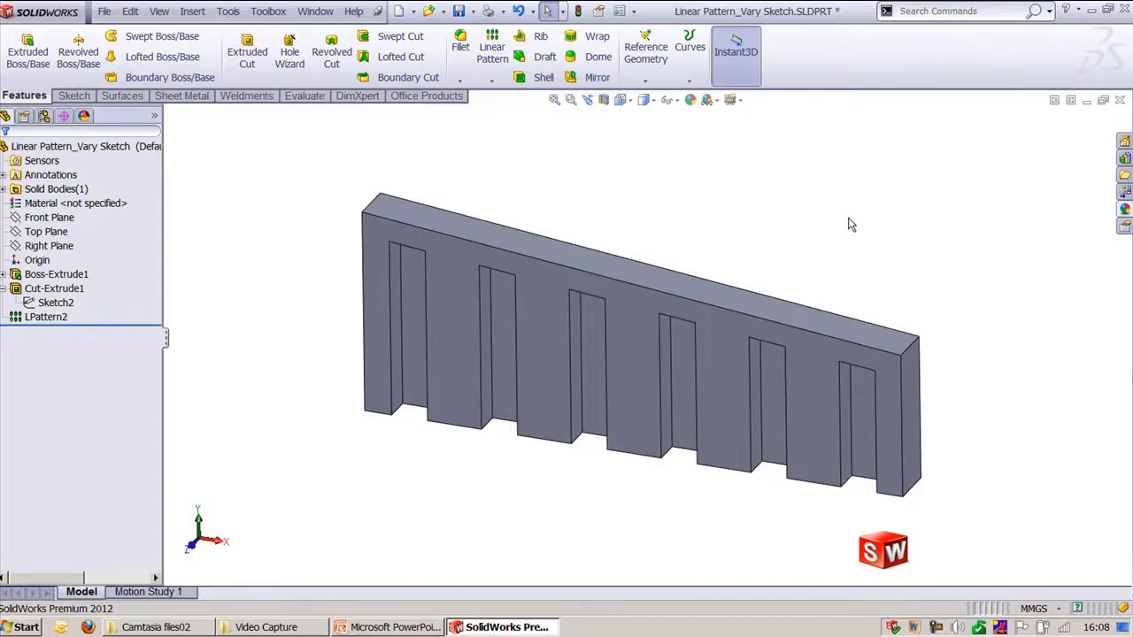
- Close the Linear Pattern_Vary Sketch part and switch to the open Propagate Visual Properties part
left_click(1122, 102)
left_click(586, 342)
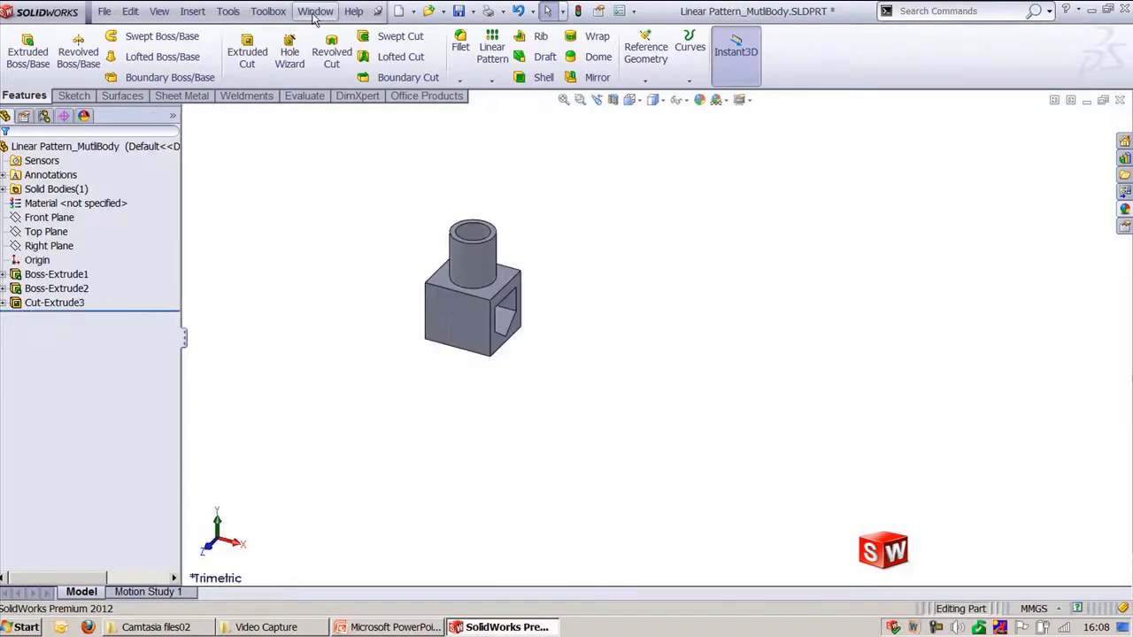
left_click(315, 11)
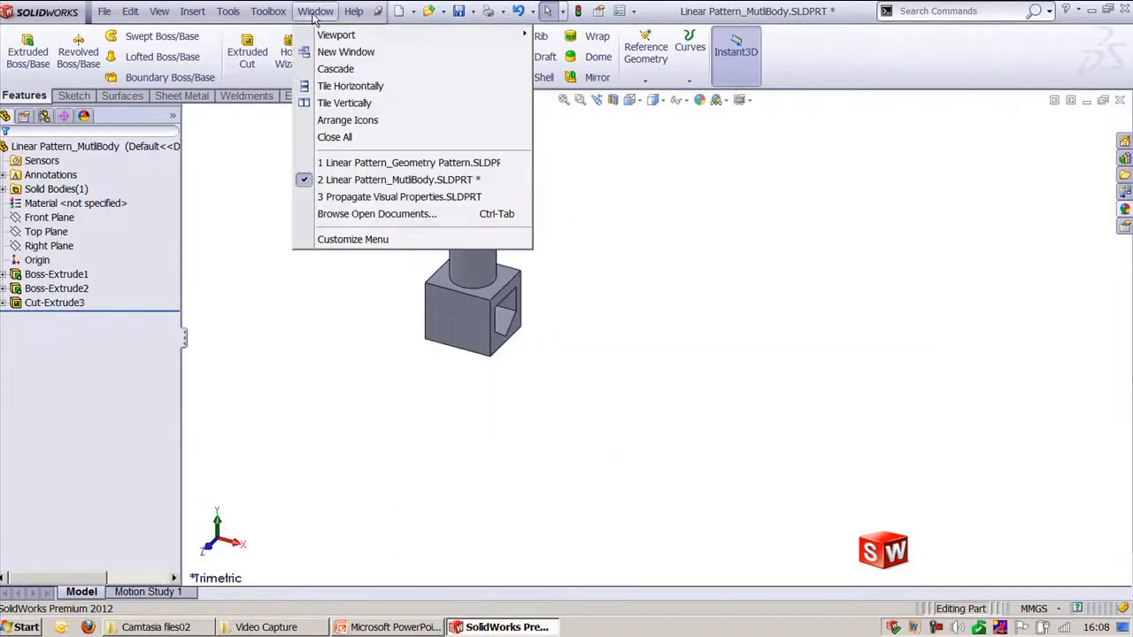
left_click(379, 198)
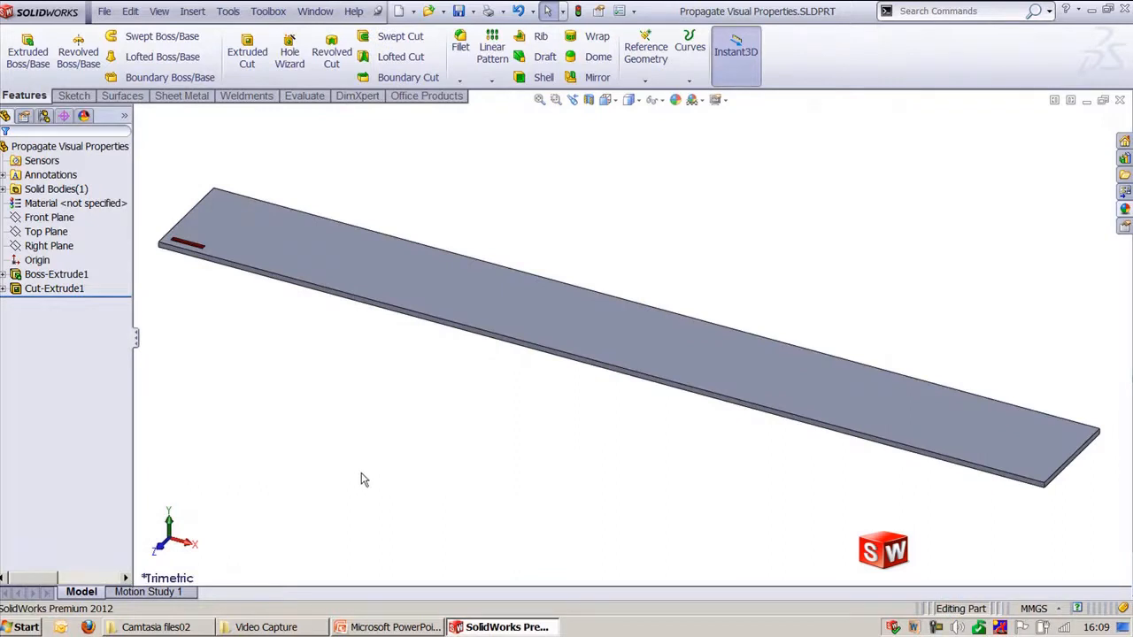
middle_click_drag(361, 479, 443, 460)
scroll(375, 502, "down", 4)
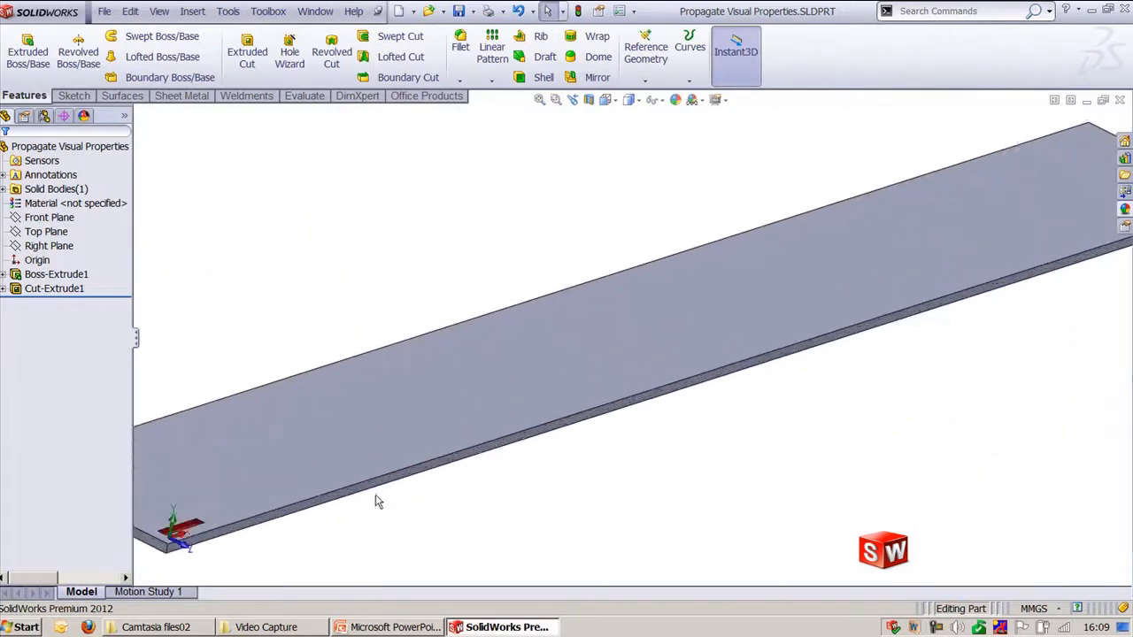
middle_click_drag(366, 498, 684, 318, "ctrl")
scroll(411, 384, "down", 2)
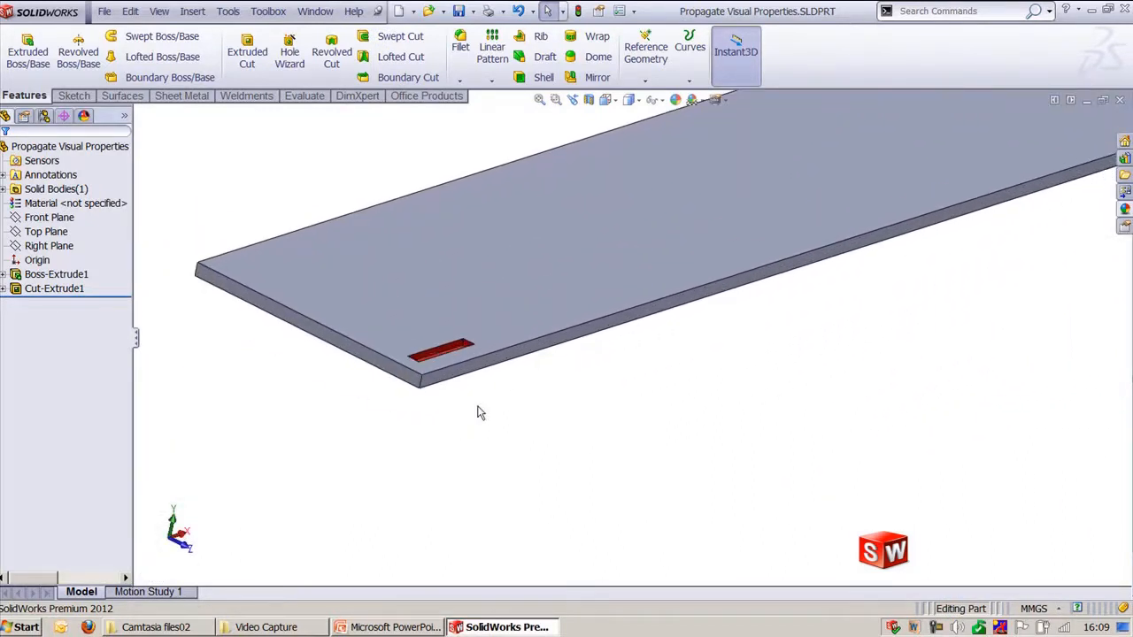
- Start a linear pattern of the red slot cut, using the plate's long edge and short edge as the two directions
scroll(540, 416, "down", 6)
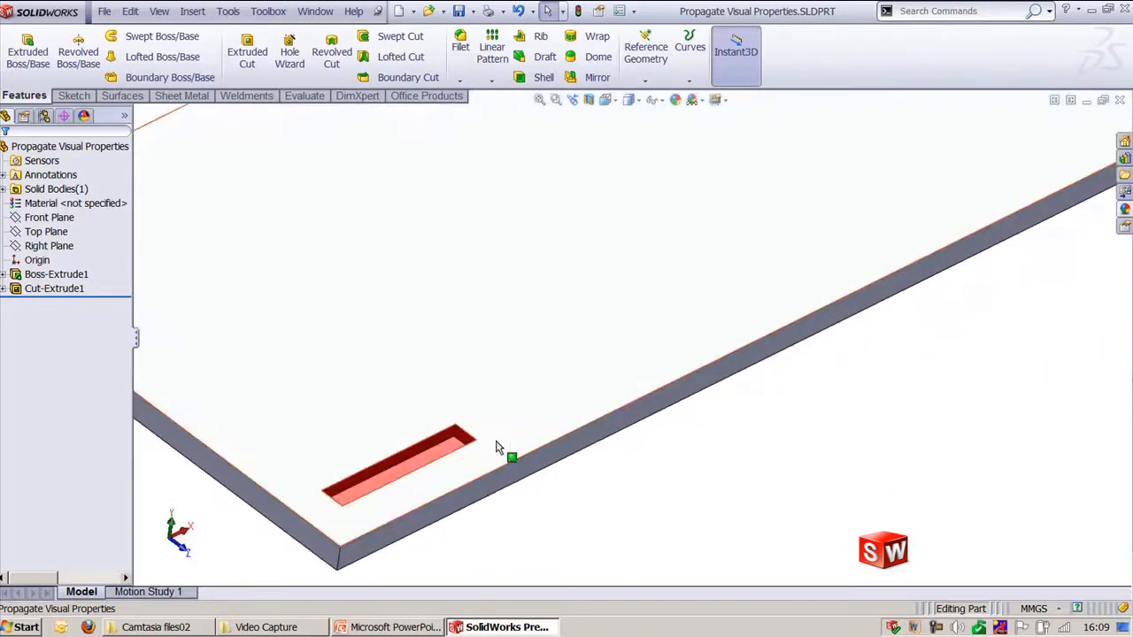
middle_click_drag(497, 441, 581, 430, "ctrl")
middle_click_drag(710, 423, 574, 458)
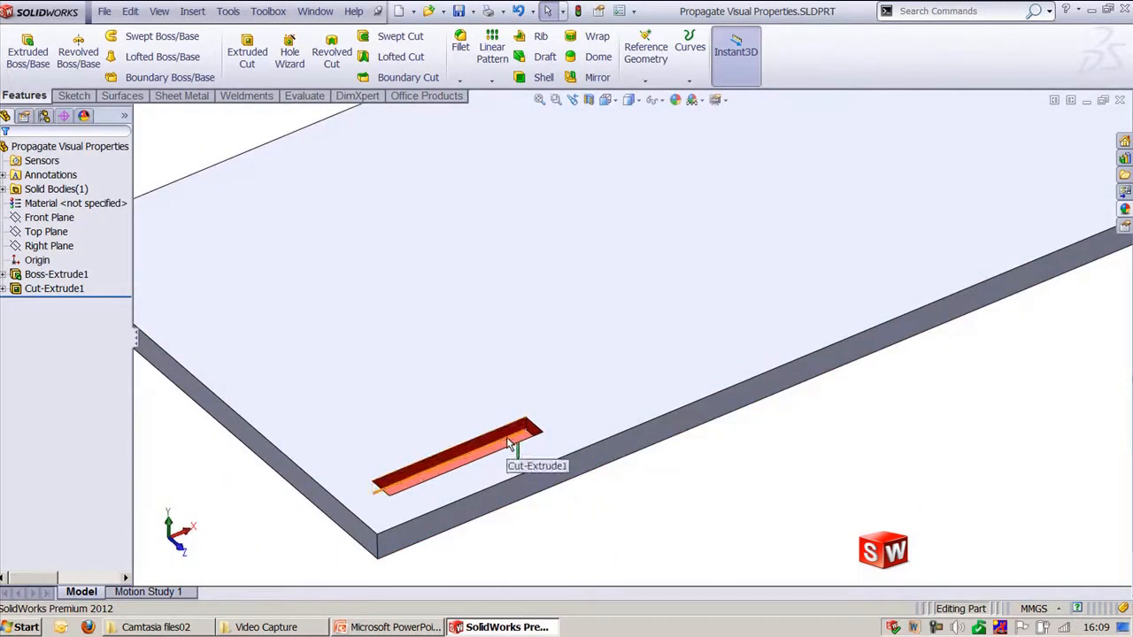
left_click(493, 53)
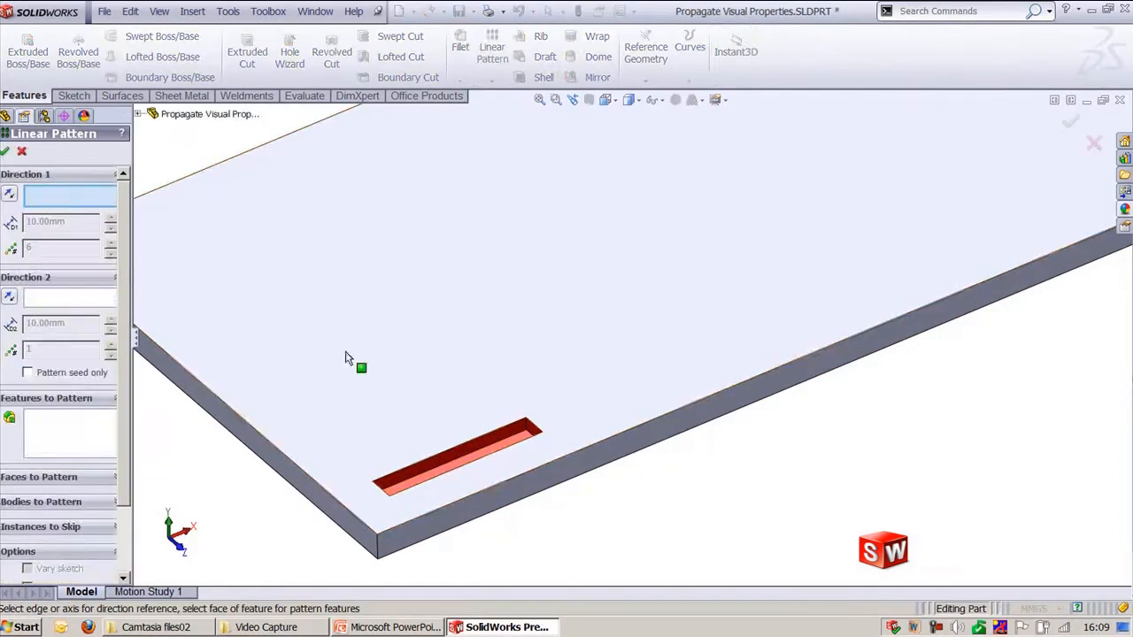
left_click(507, 489)
left_click(48, 299)
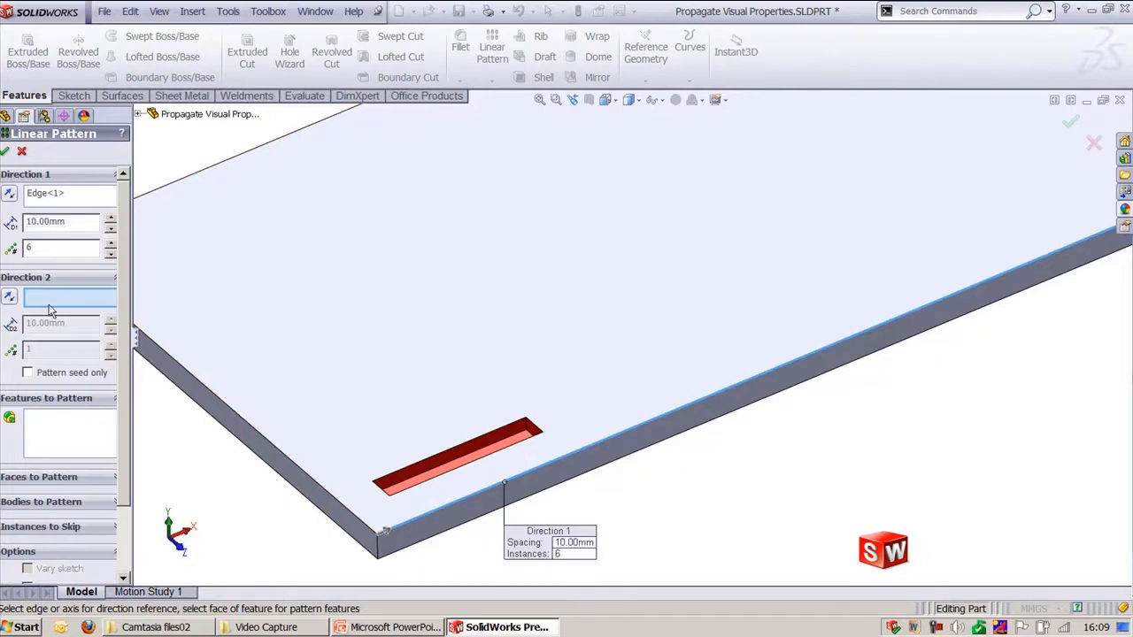
left_click(302, 483)
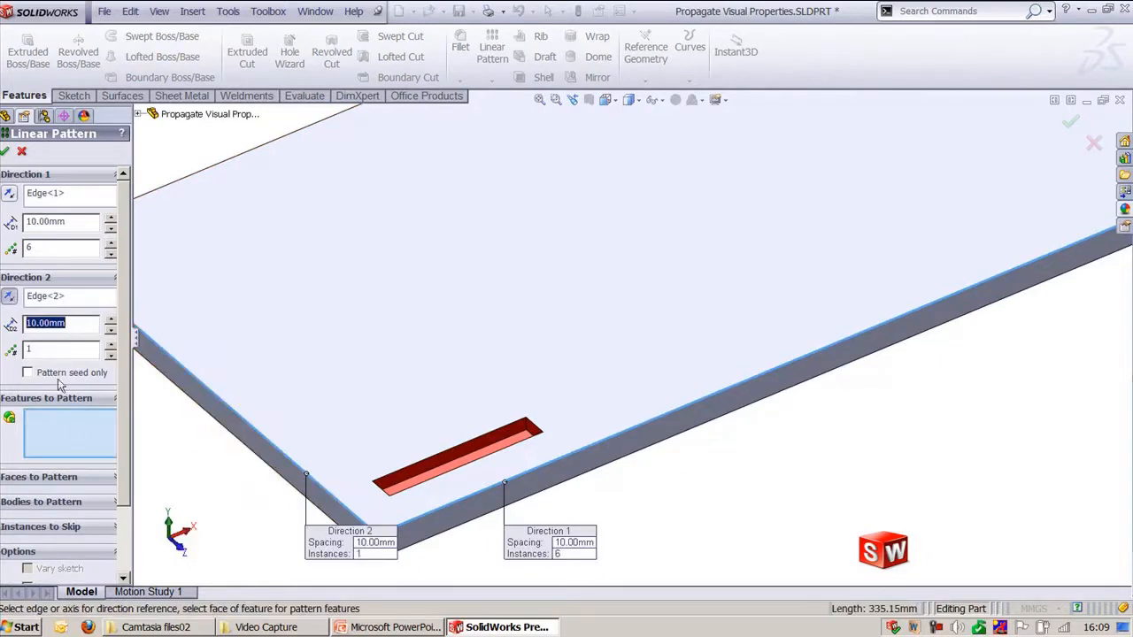
left_click(61, 449)
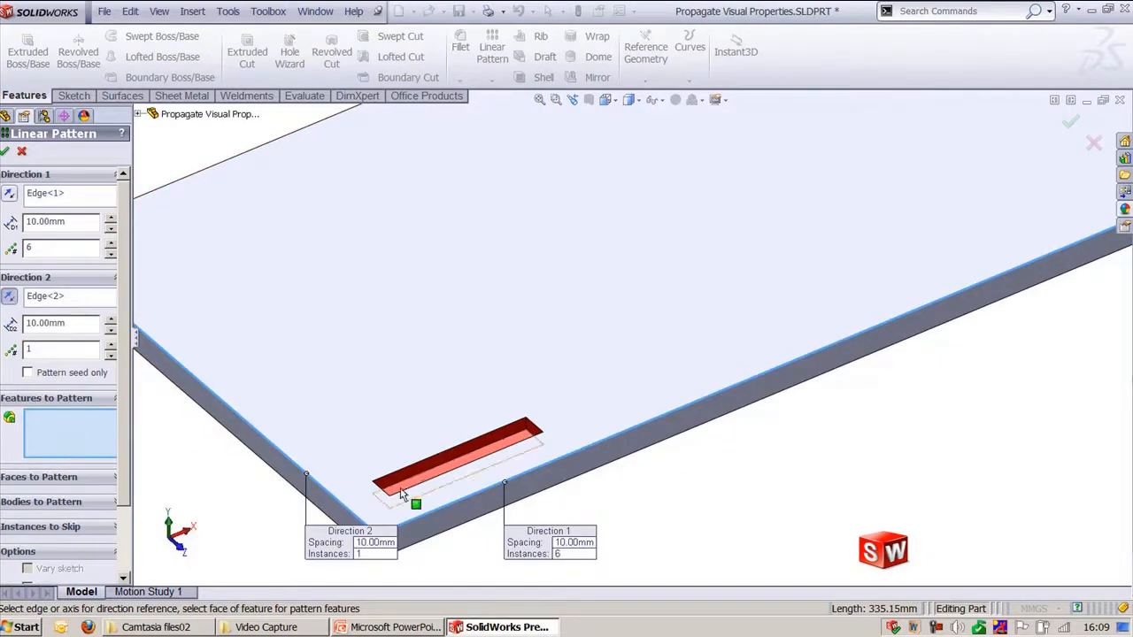
left_click(435, 475)
- Set Direction 1 spacing to 20 mm and Direction 2 instances to 4, and create the pattern with Propagate visual properties off
scroll(565, 254, "up", 3)
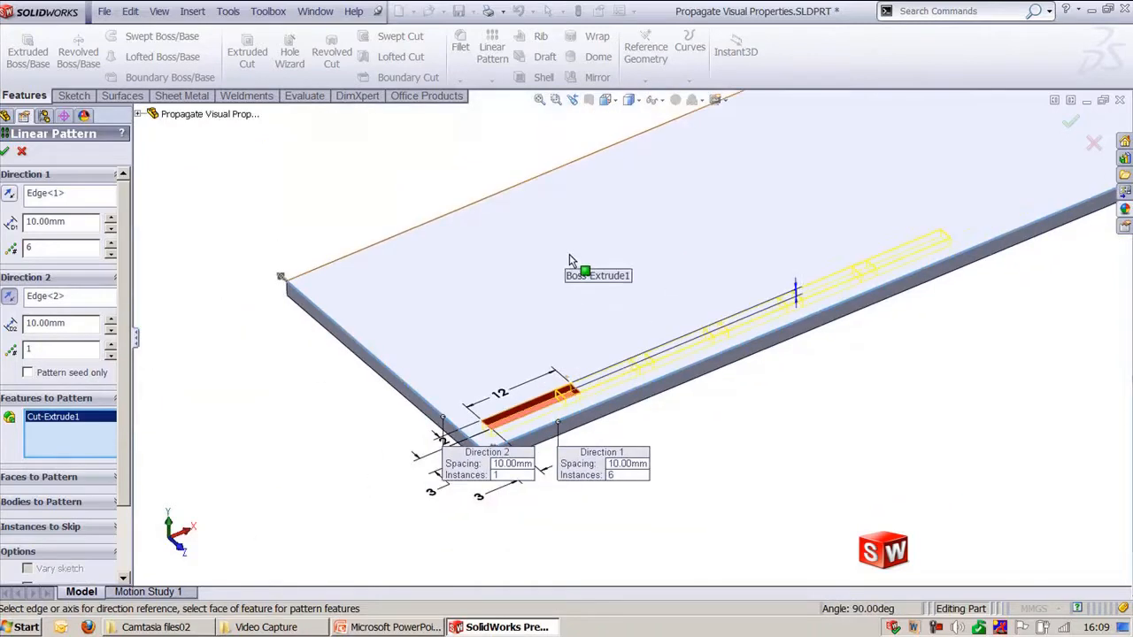
scroll(568, 256, "down", 2)
left_click(111, 219)
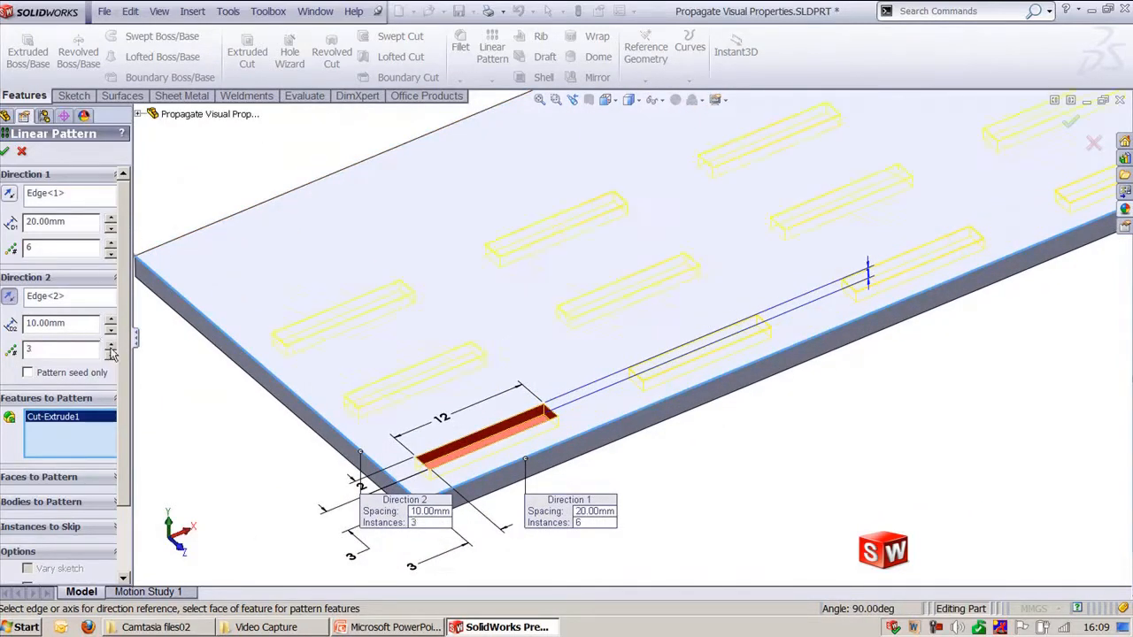
scroll(112, 353, "down", 3)
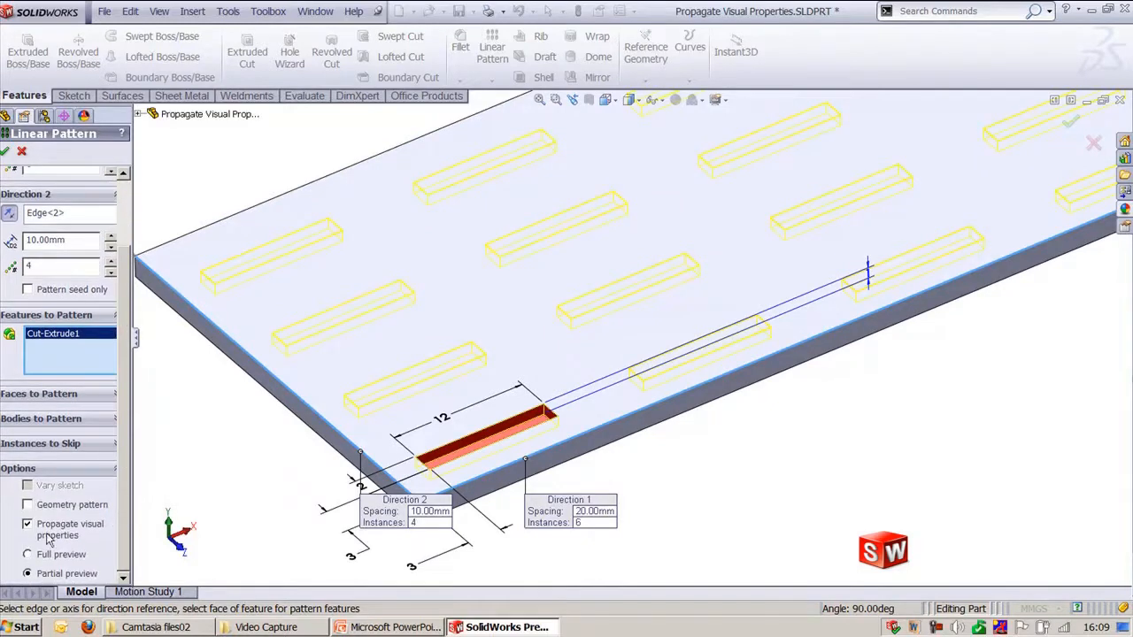
left_click(27, 525)
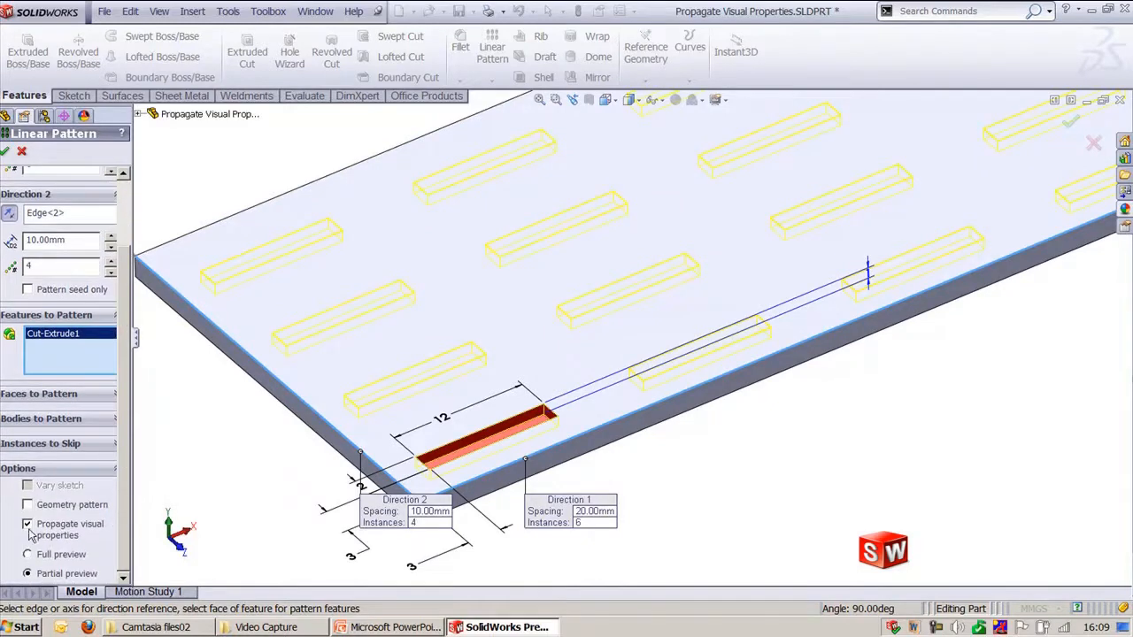
left_click(5, 152)
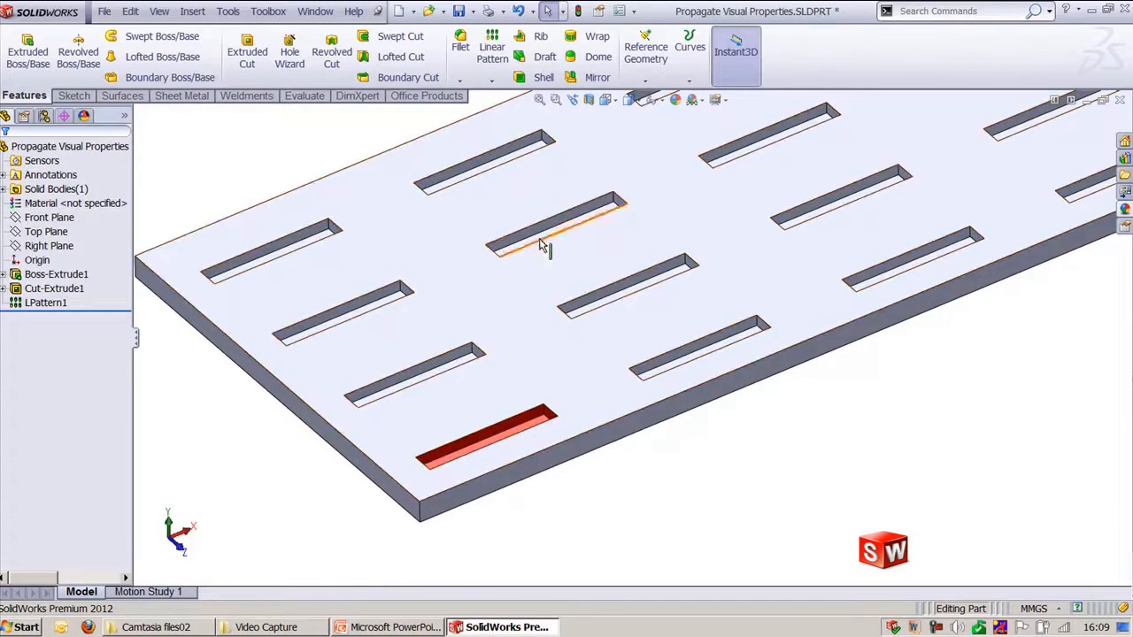
- Edit the slot pattern to enable Propagate visual properties so the copies take the seed slot's red colour
scroll(797, 425, "up", 4)
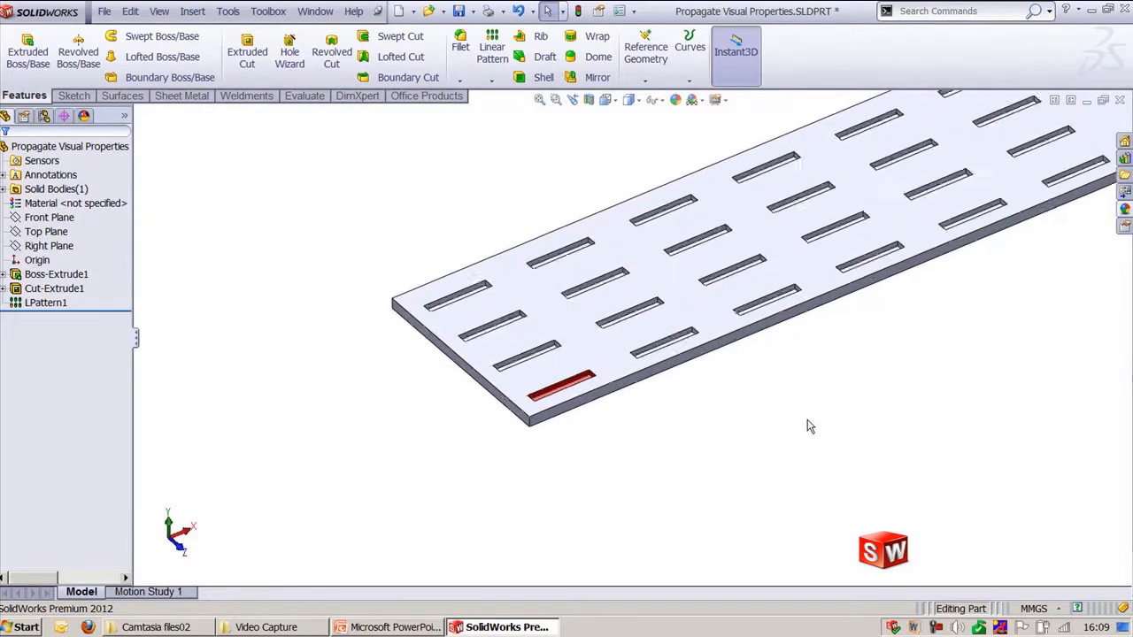
scroll(576, 354, "down", 2)
scroll(300, 492, "down", 1)
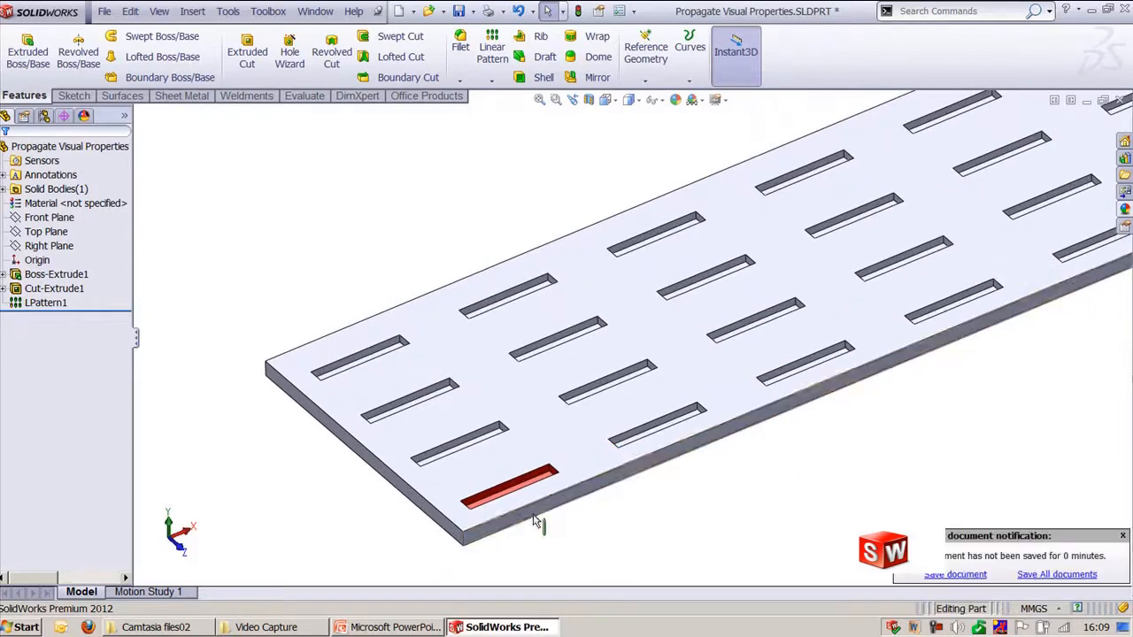
scroll(536, 522, "down", 2)
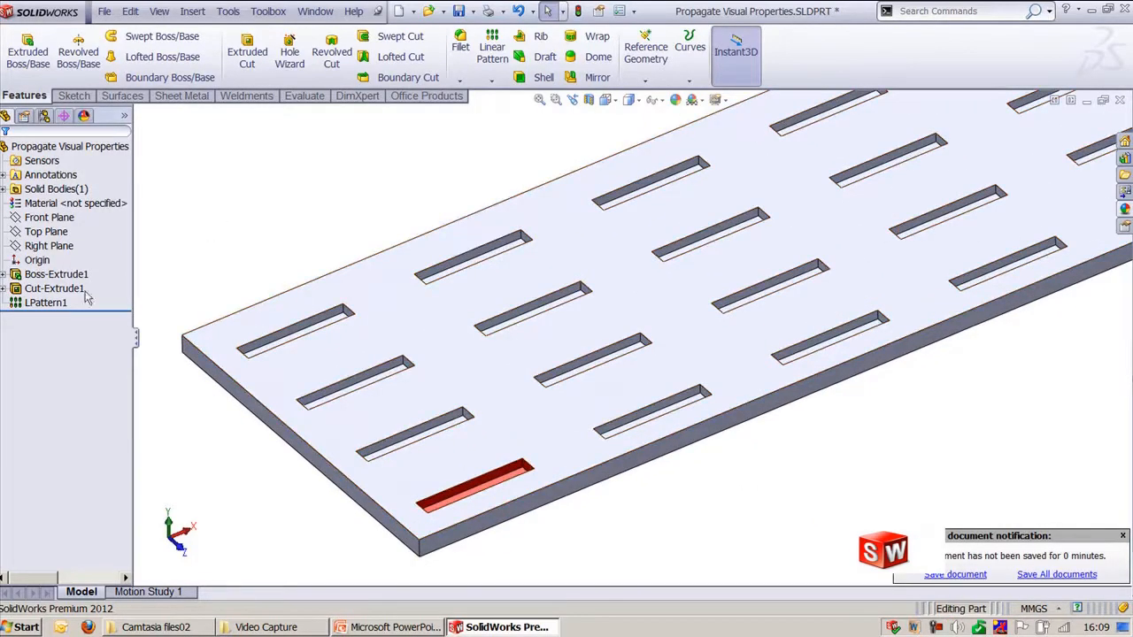
left_click(46, 301)
left_click(71, 265)
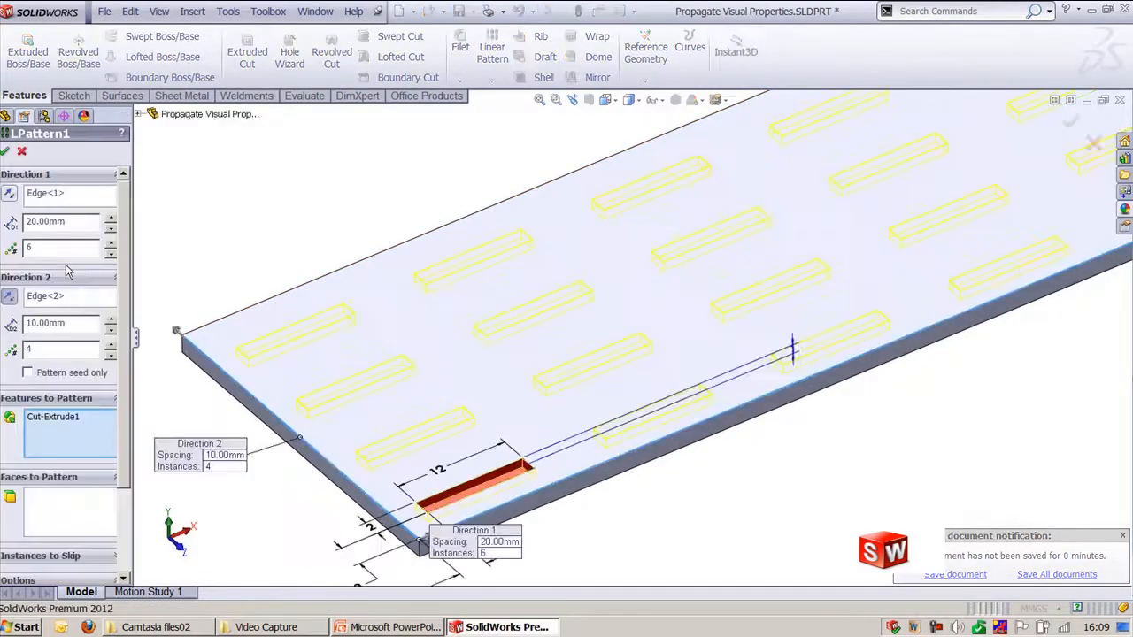
scroll(62, 513, "down", 3)
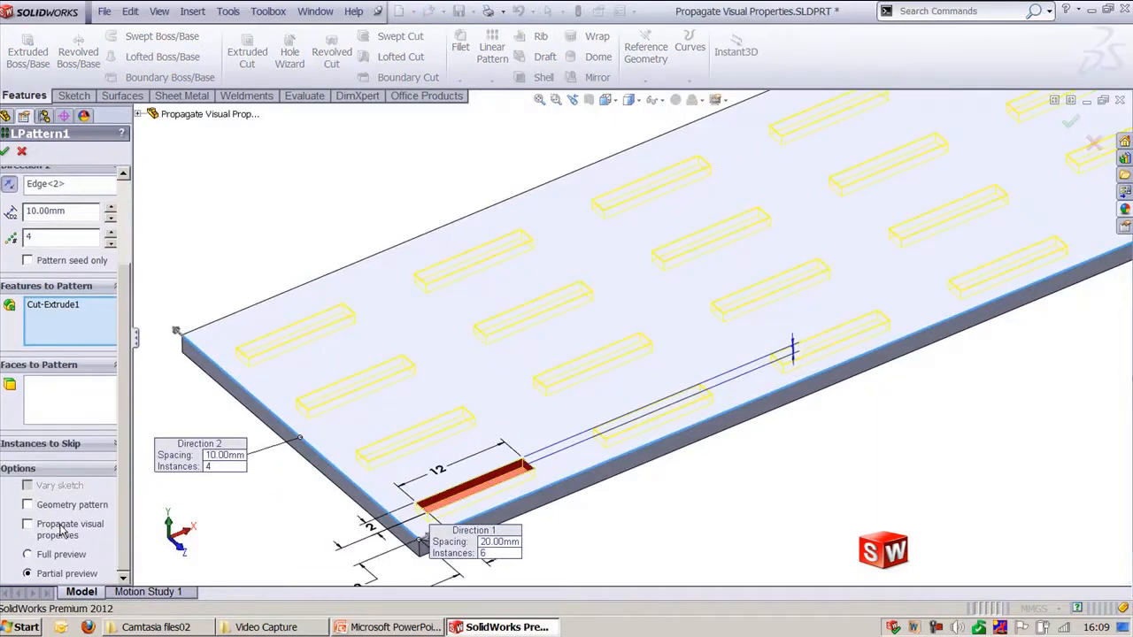
left_click(5, 151)
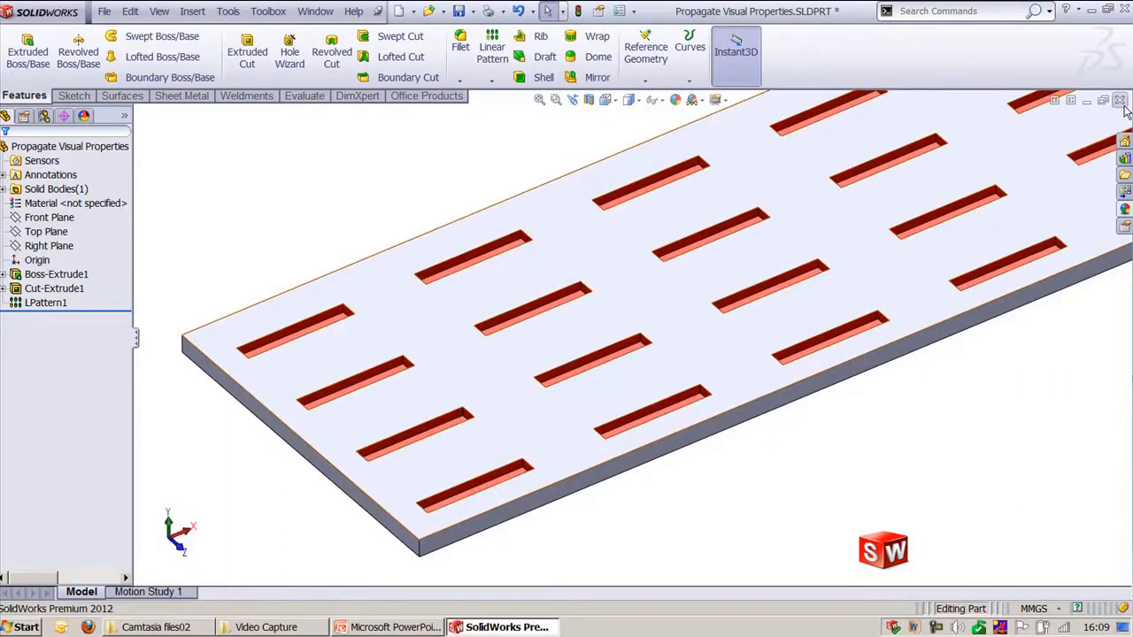
- Close the Propagate Visual Properties part and return to the Linear Pattern_MutiBody part
key("ctrl+w")
left_click(619, 342)
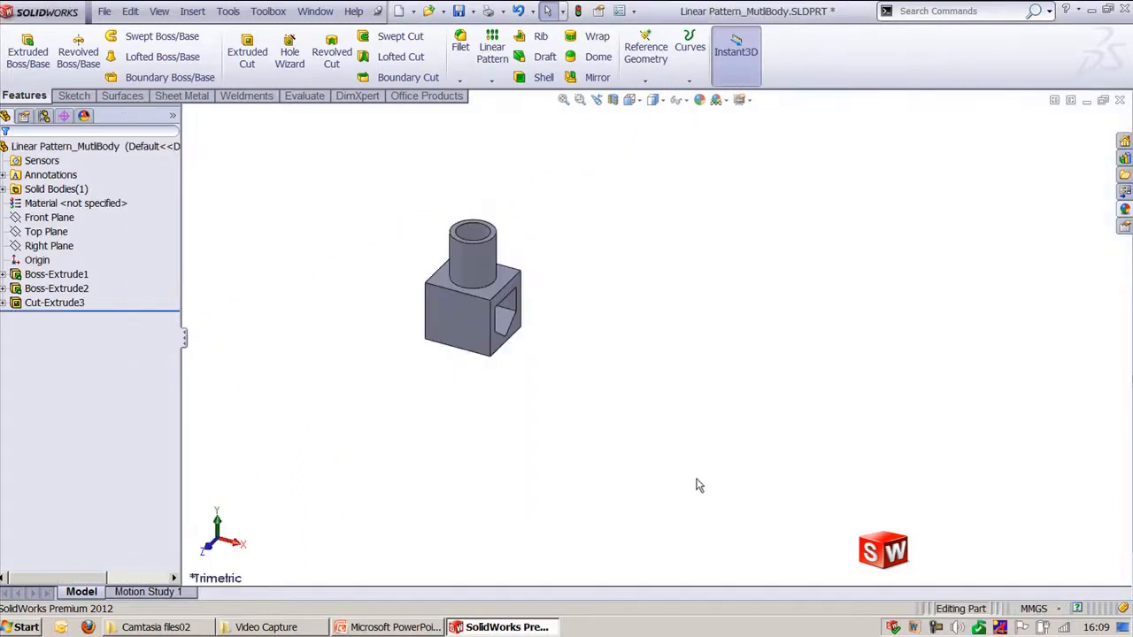
scroll(689, 463, "down", 3)
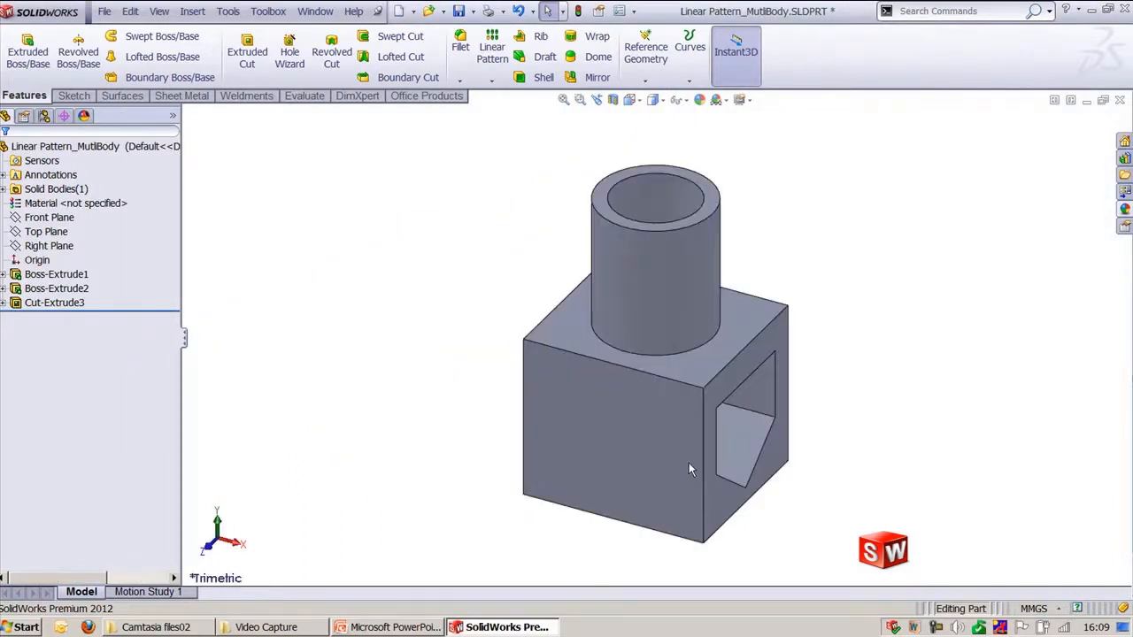
scroll(689, 463, "up", 2)
middle_click_drag(723, 463, 635, 453, "ctrl")
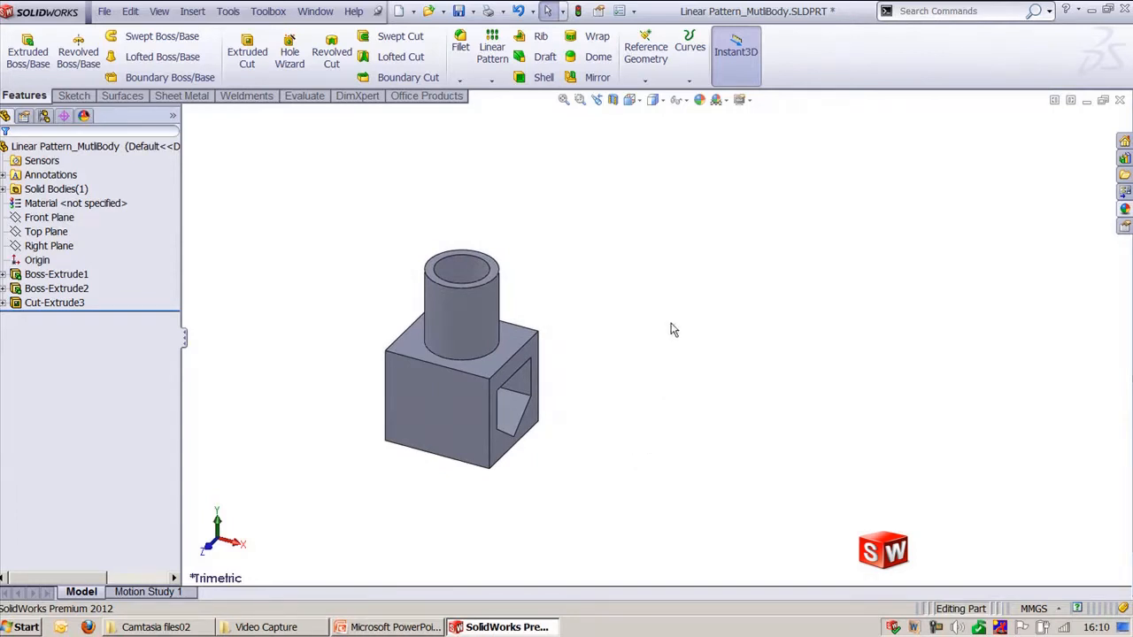
- Start a linear pattern of the whole solid body along the block's lower front edge and lower side edge
left_click(493, 49)
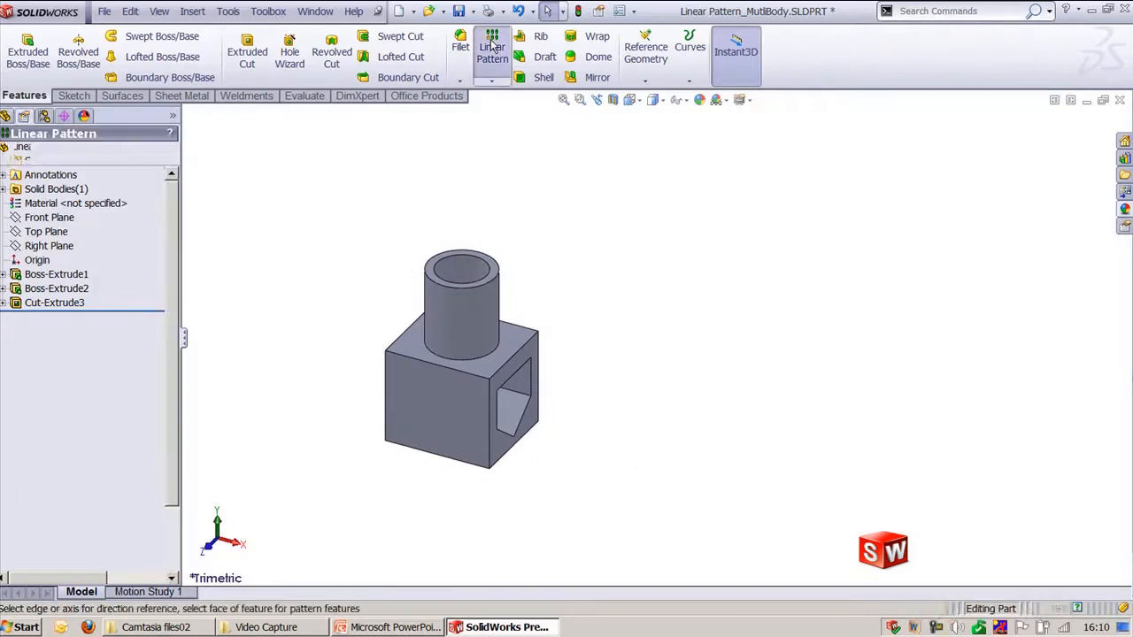
left_click(430, 453)
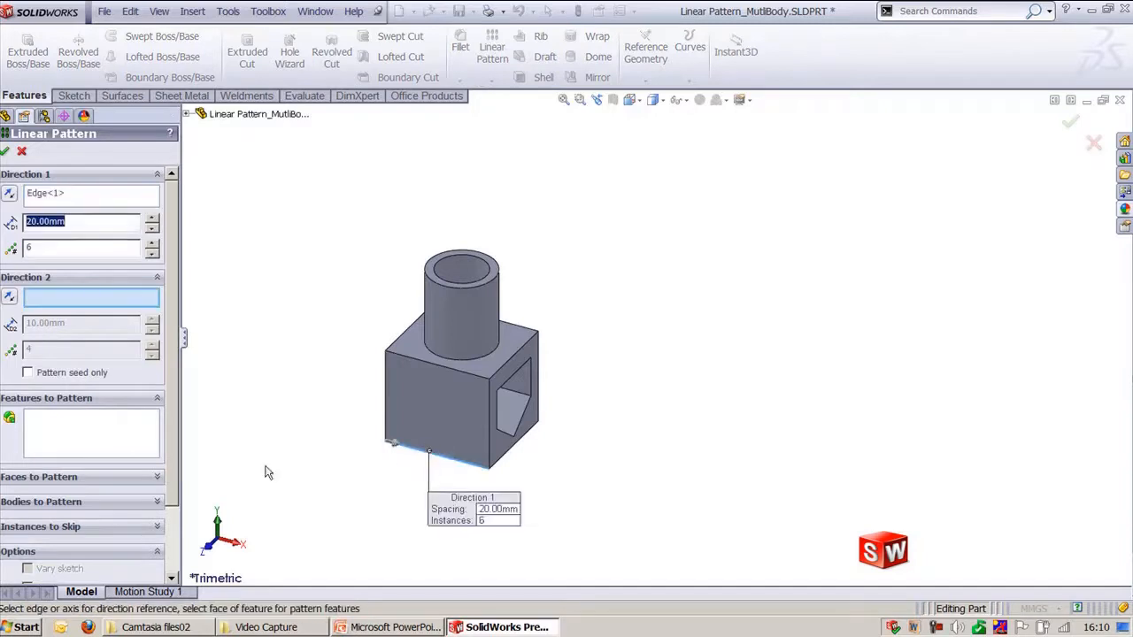
left_click(512, 452)
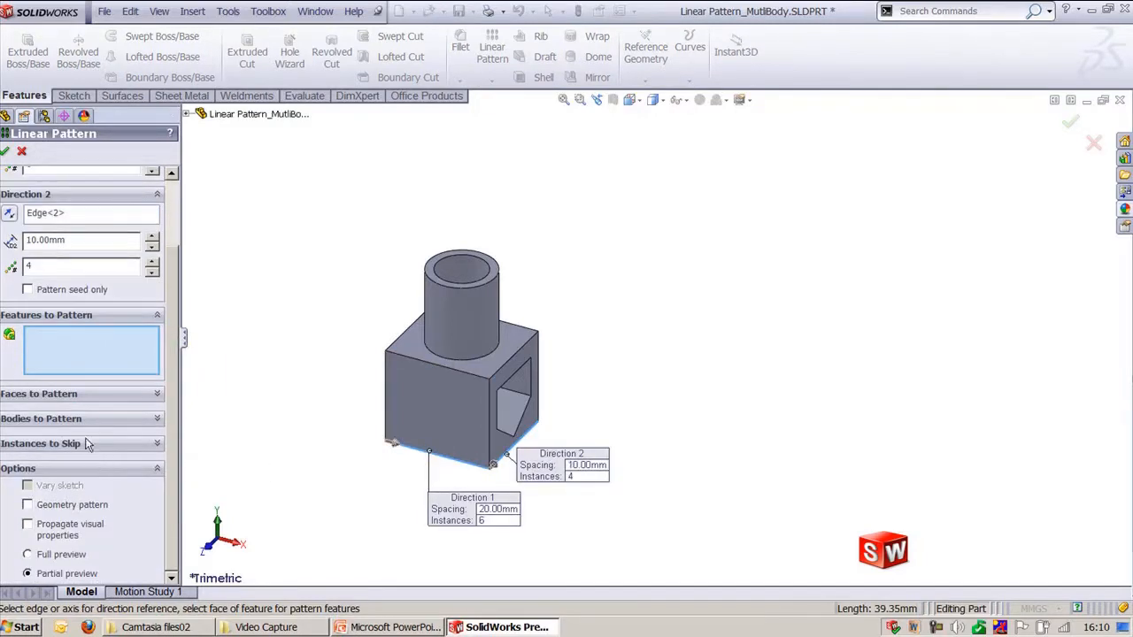
left_click(84, 419)
left_click(438, 423)
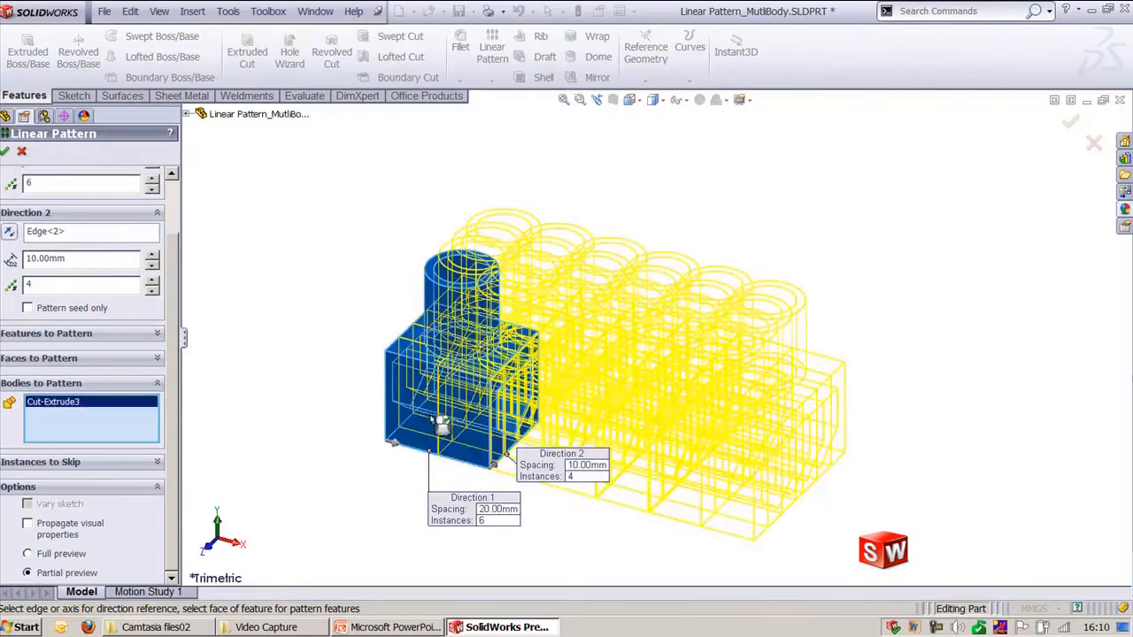
- Set the body pattern's Direction 1 spacing to 70 mm
scroll(162, 281, "up", 2)
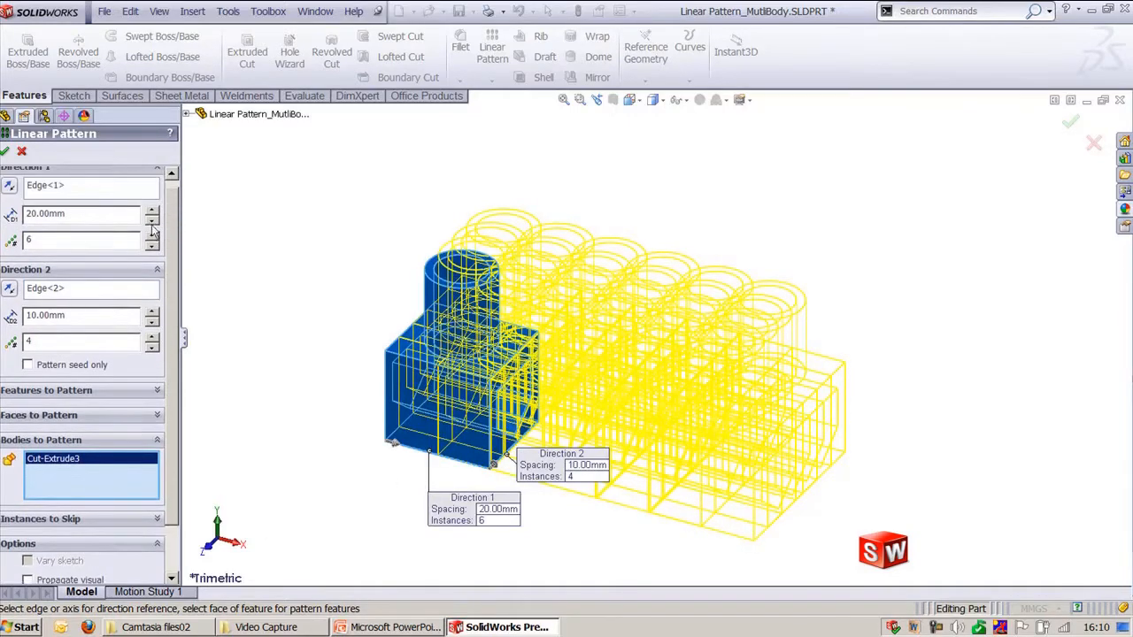
left_click(152, 212)
left_click(152, 213)
left_click(152, 213)
left_click(152, 212)
left_click(152, 212)
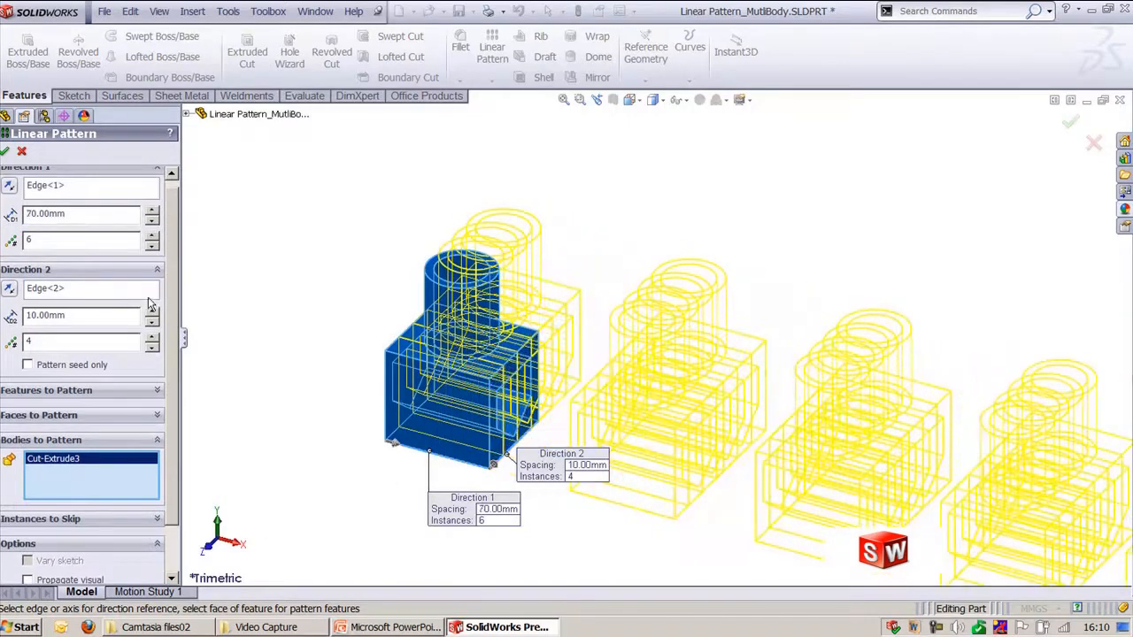
- Set the body pattern's Direction 2 spacing to 70 mm and create the pattern
left_click(152, 312)
left_click(151, 313)
left_click(151, 313)
left_click(151, 312)
left_click(151, 313)
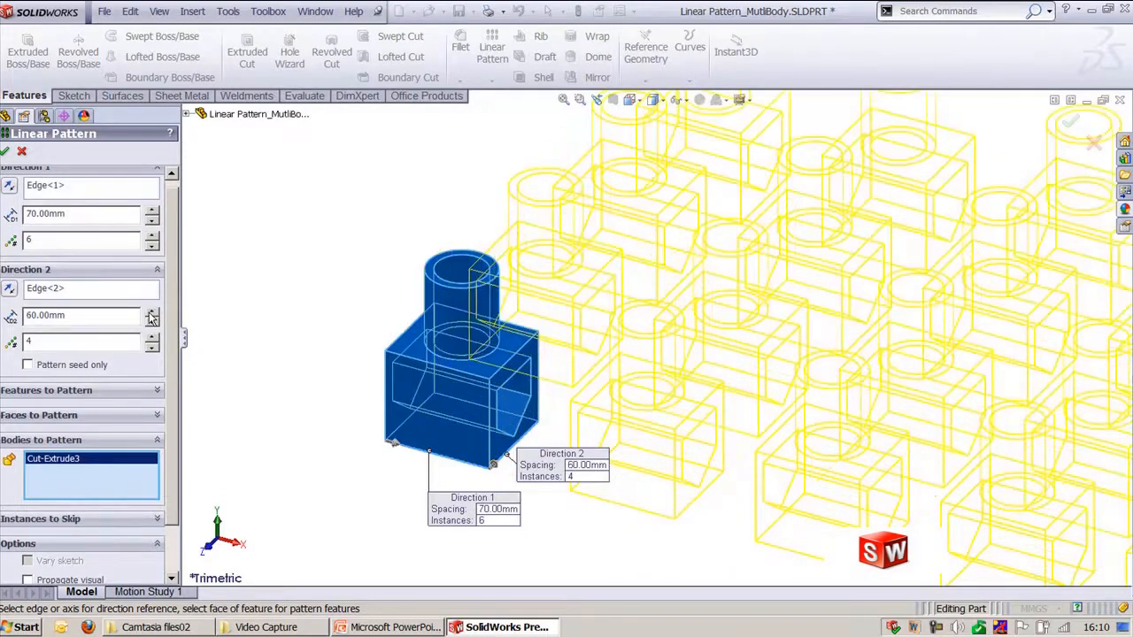
left_click(151, 312)
left_click(6, 152)
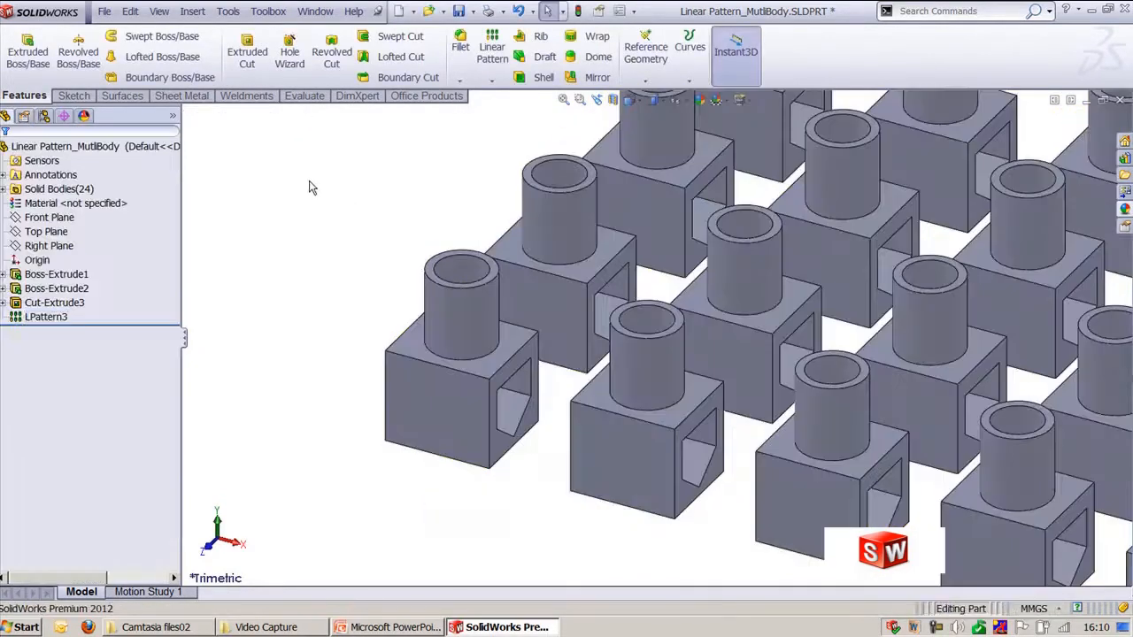
key("f")
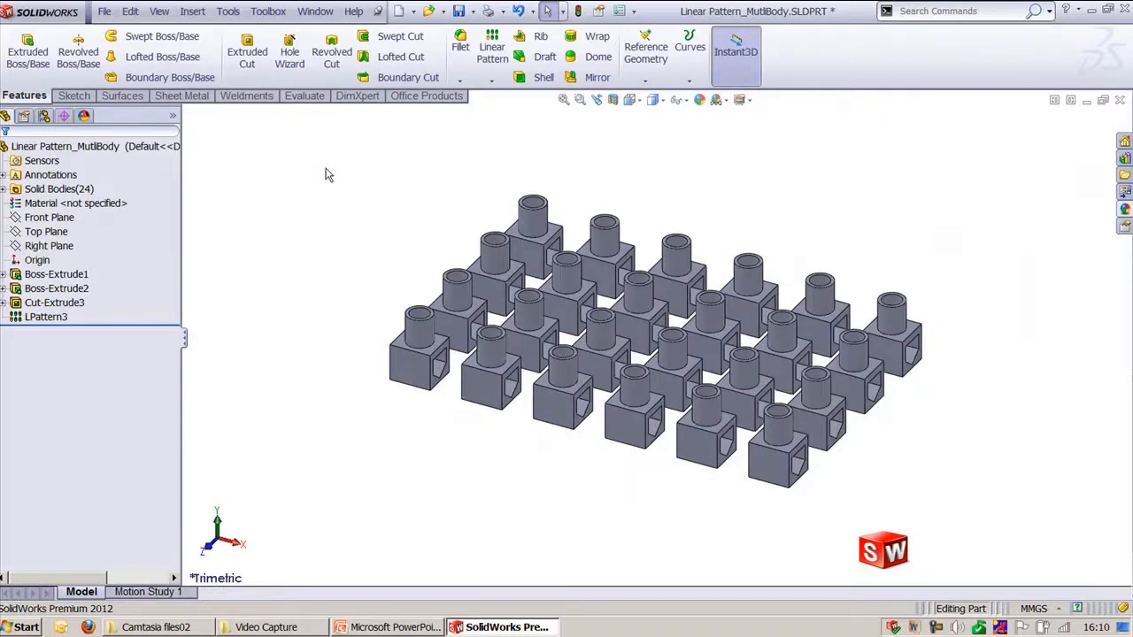
middle_click_drag(328, 174, 310, 169)
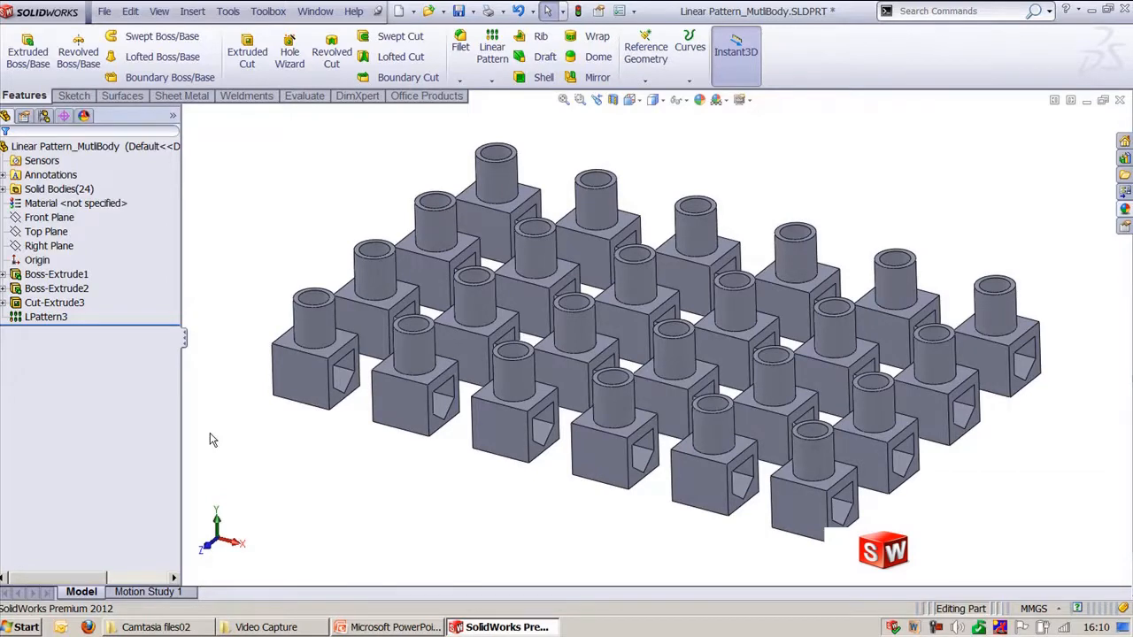
- Switch to PowerPoint, examine slide 55's comparison of the Geometry Pattern option checked and unchecked, and switch back to SolidWorks
left_click(395, 626)
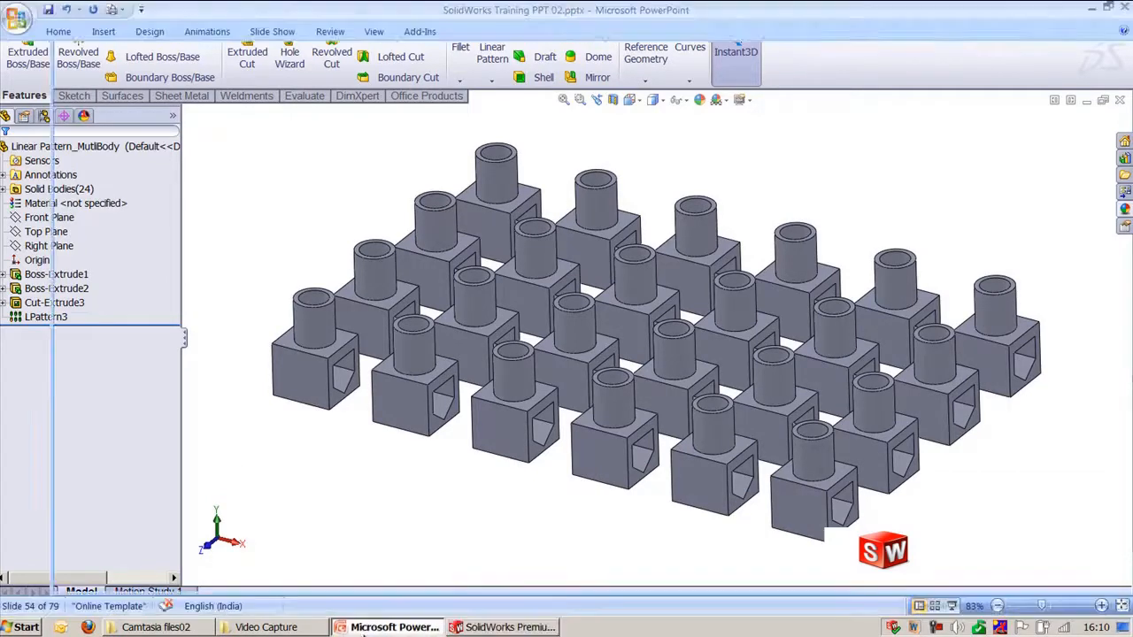
scroll(1019, 440, "down", 1)
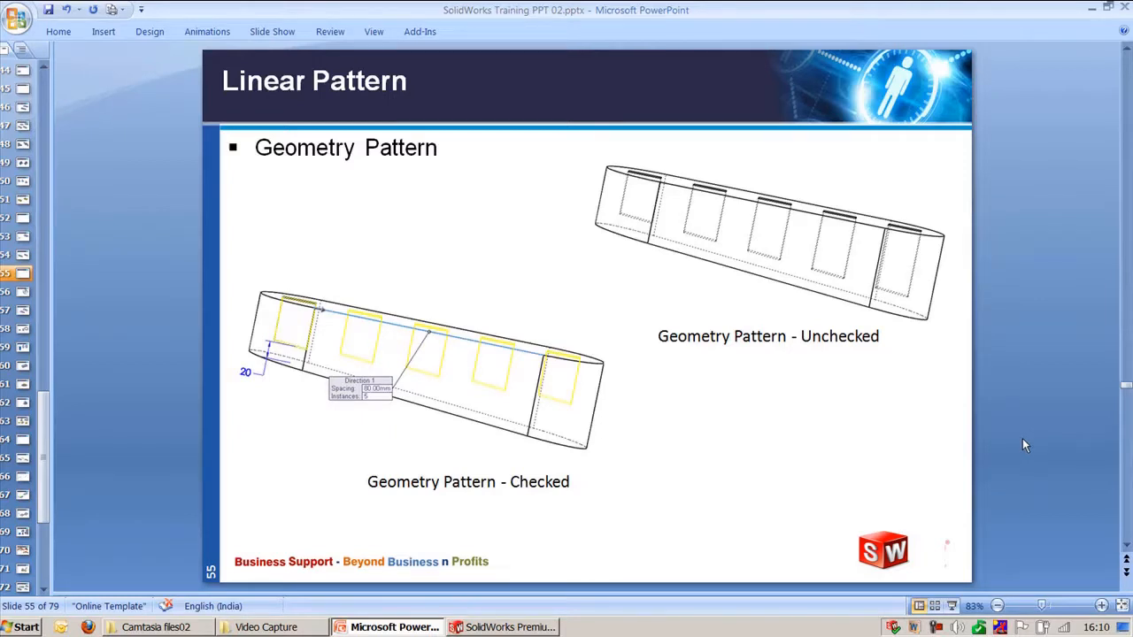
left_click(678, 232)
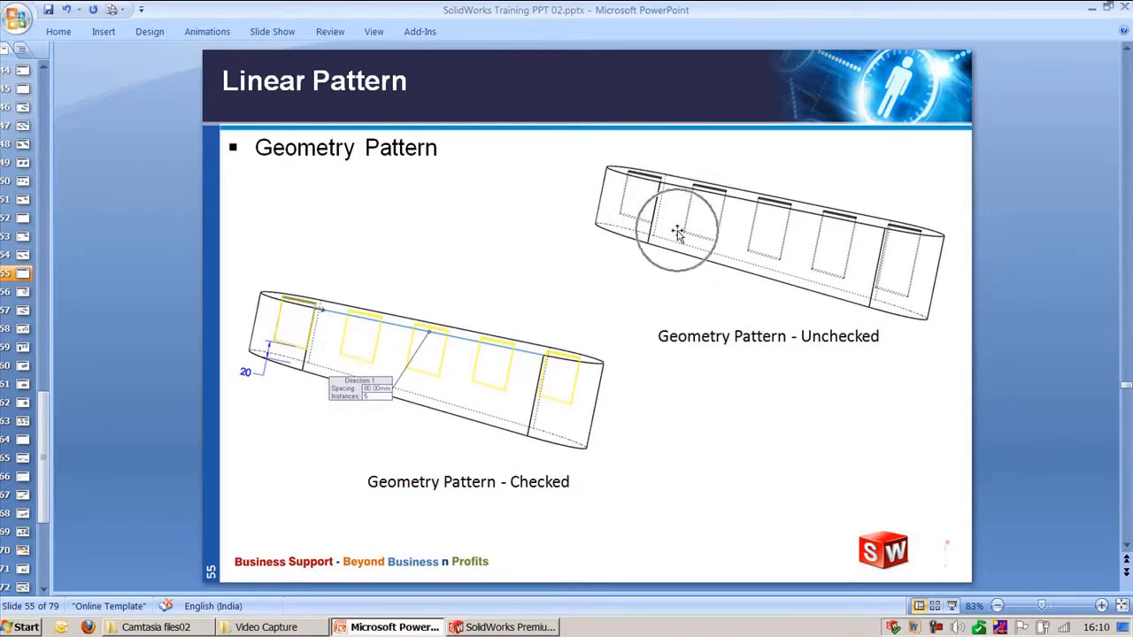
left_click(632, 209)
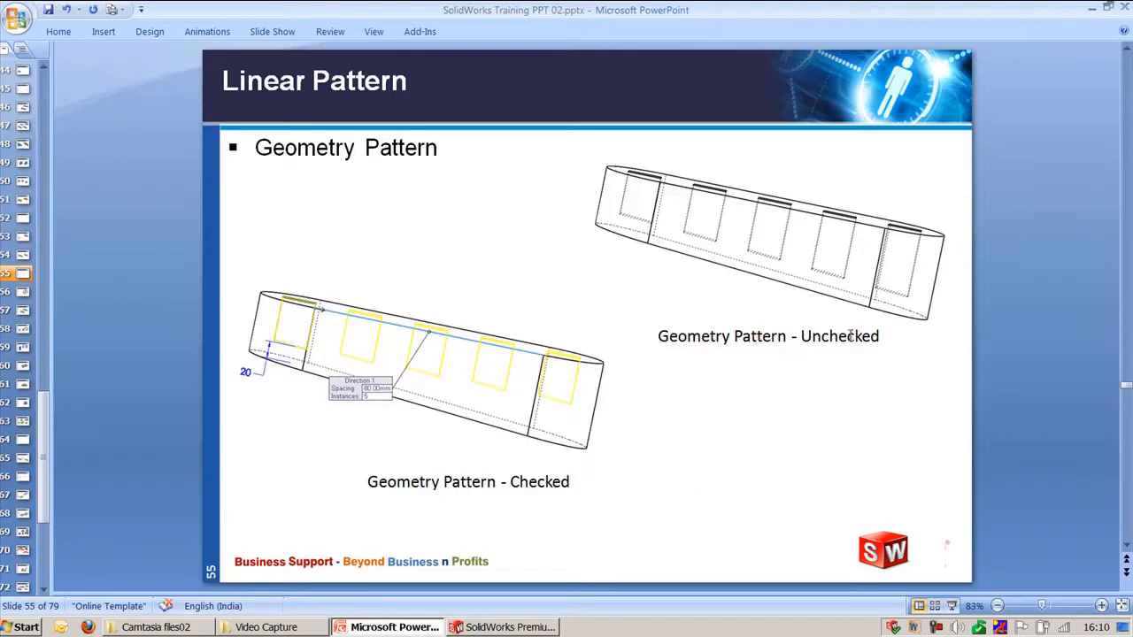
left_click_drag(851, 337, 880, 336)
left_click(1015, 256)
left_click(502, 627)
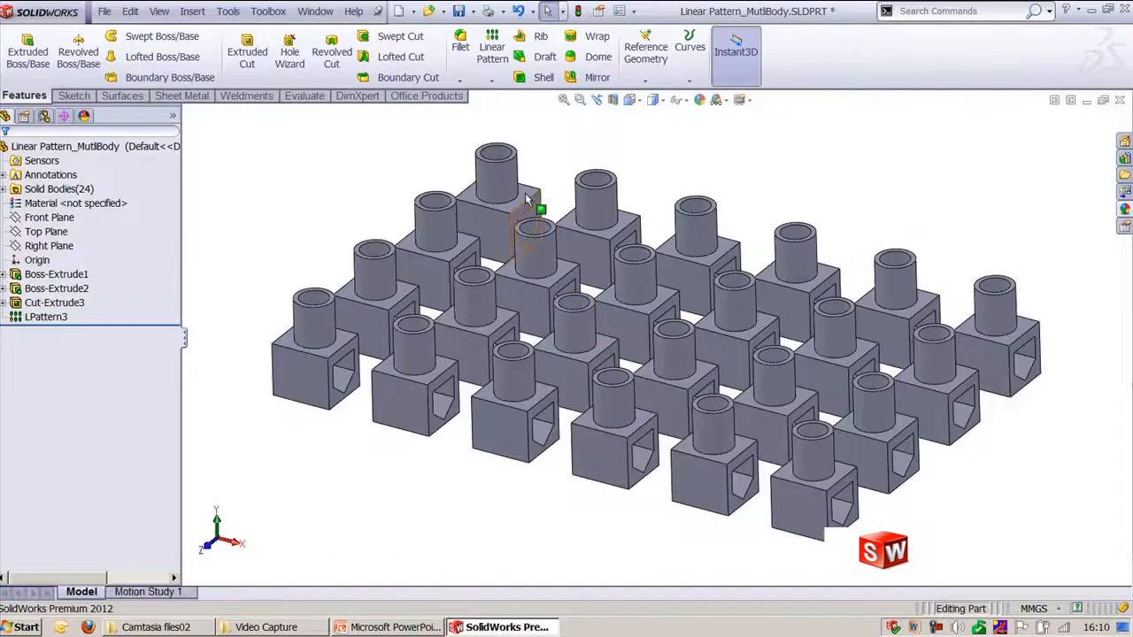
- Switch to the open part Linear Pattern_Geometry Pattern and inspect its rounded block with the rectangular cut
left_click(316, 13)
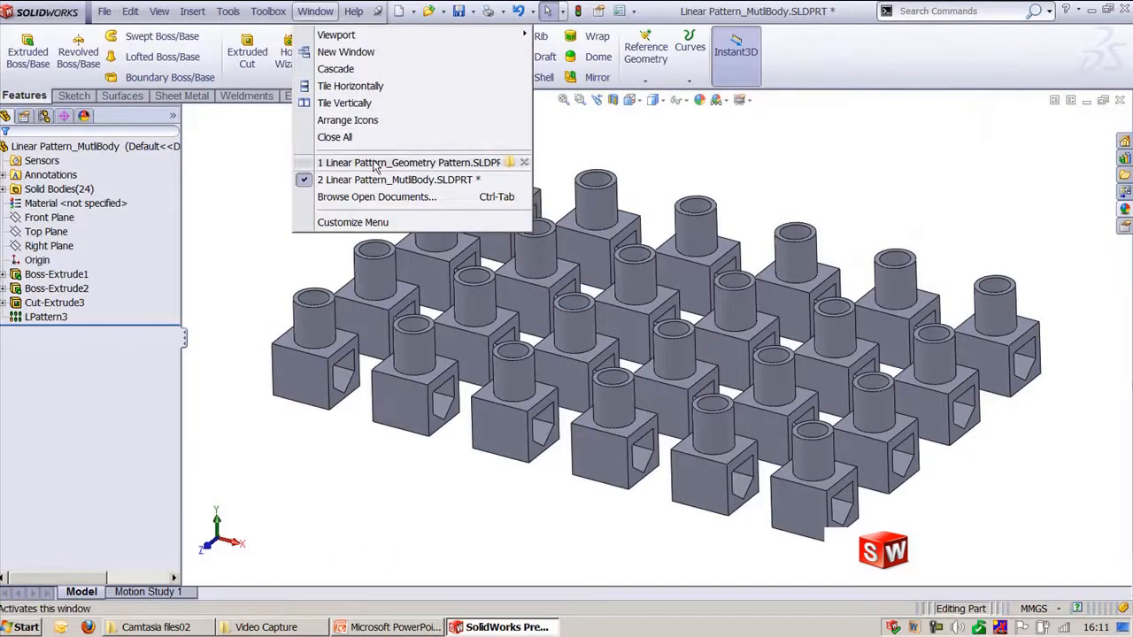
left_click(375, 160)
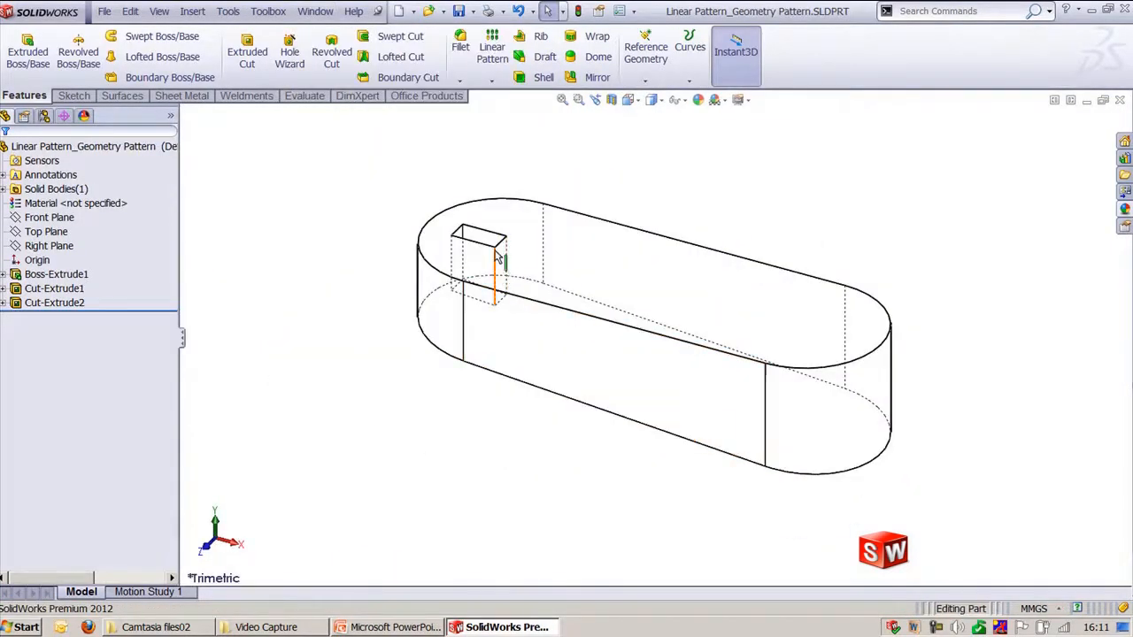
middle_click_drag(423, 458, 523, 314)
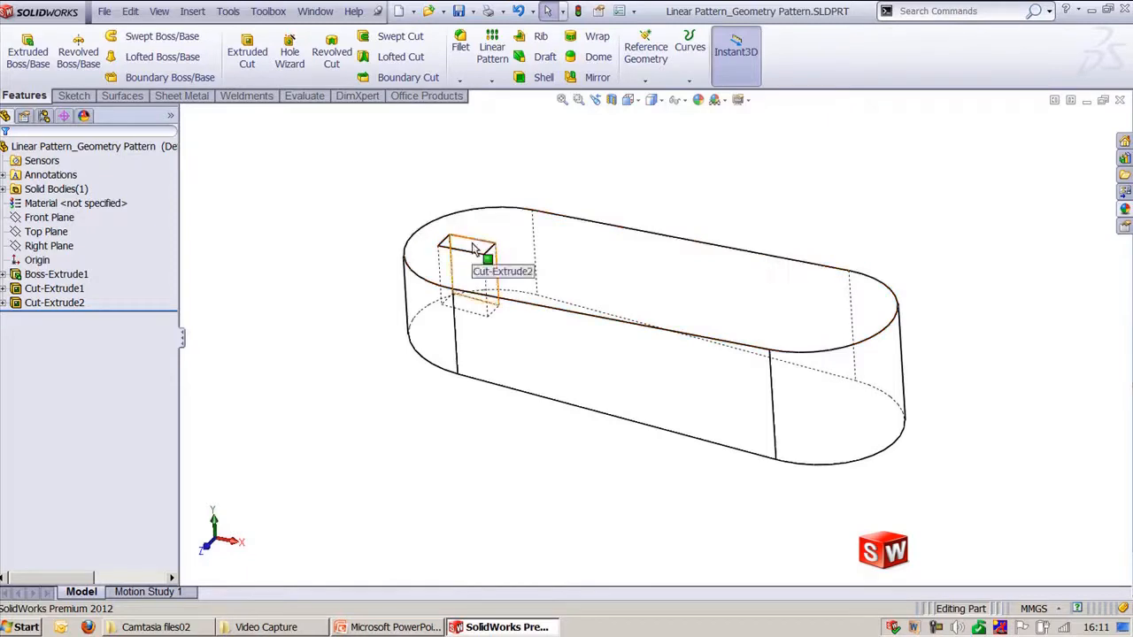
- Examine the Offset From Surface end condition and reference face of Cut-Extrude2 in its feature definition
left_click(78, 303)
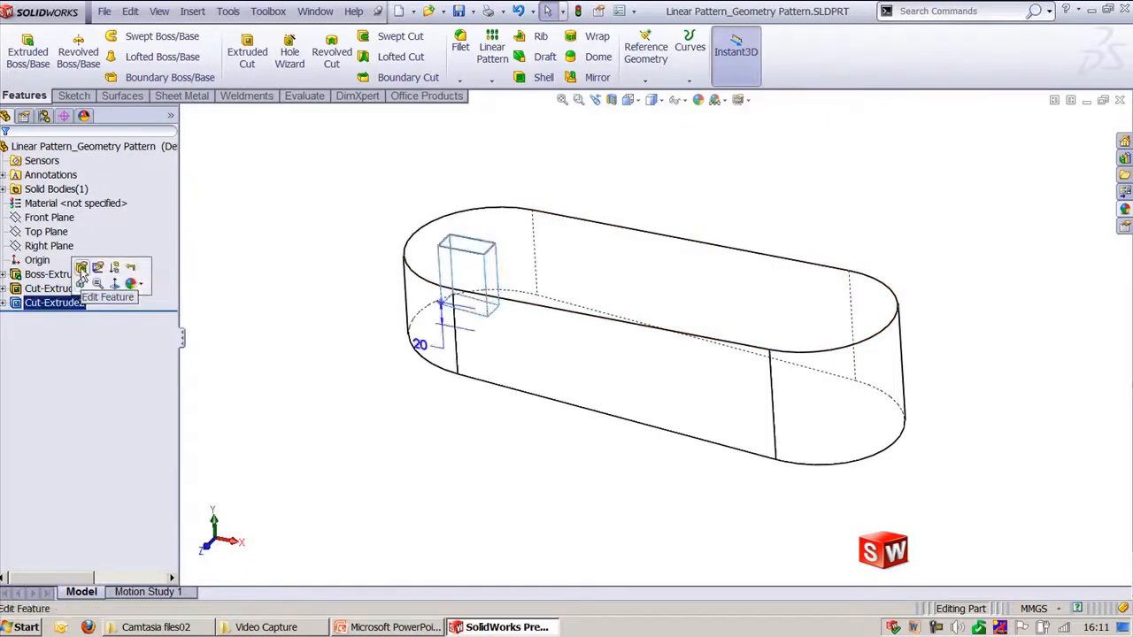
left_click(80, 268)
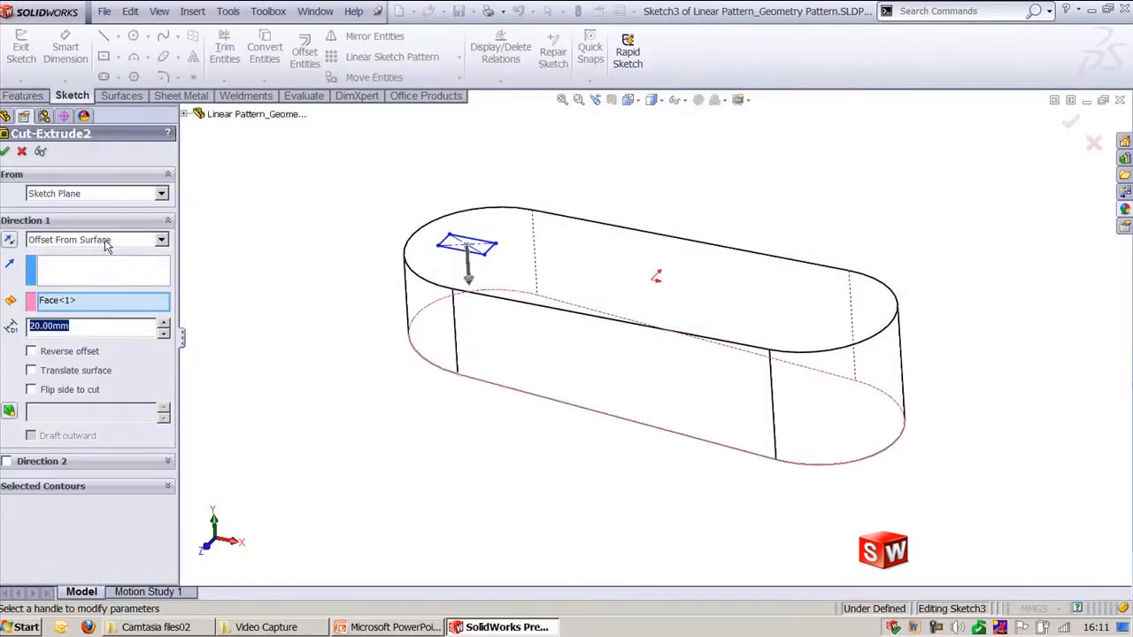
left_click(100, 304)
middle_click_drag(397, 470, 463, 519)
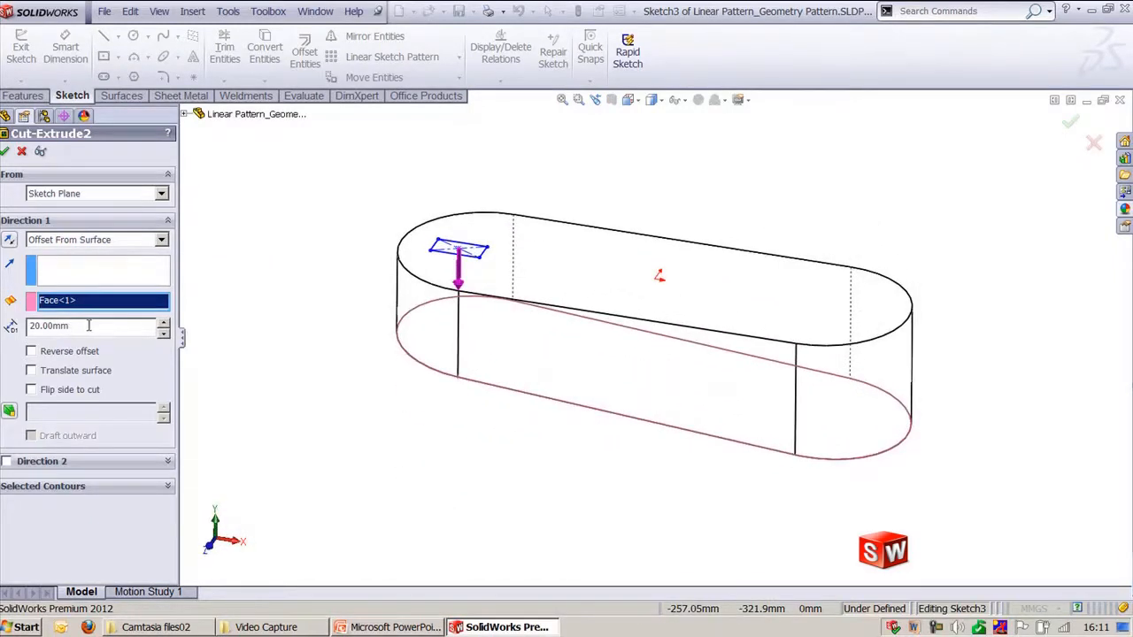
left_click(5, 151)
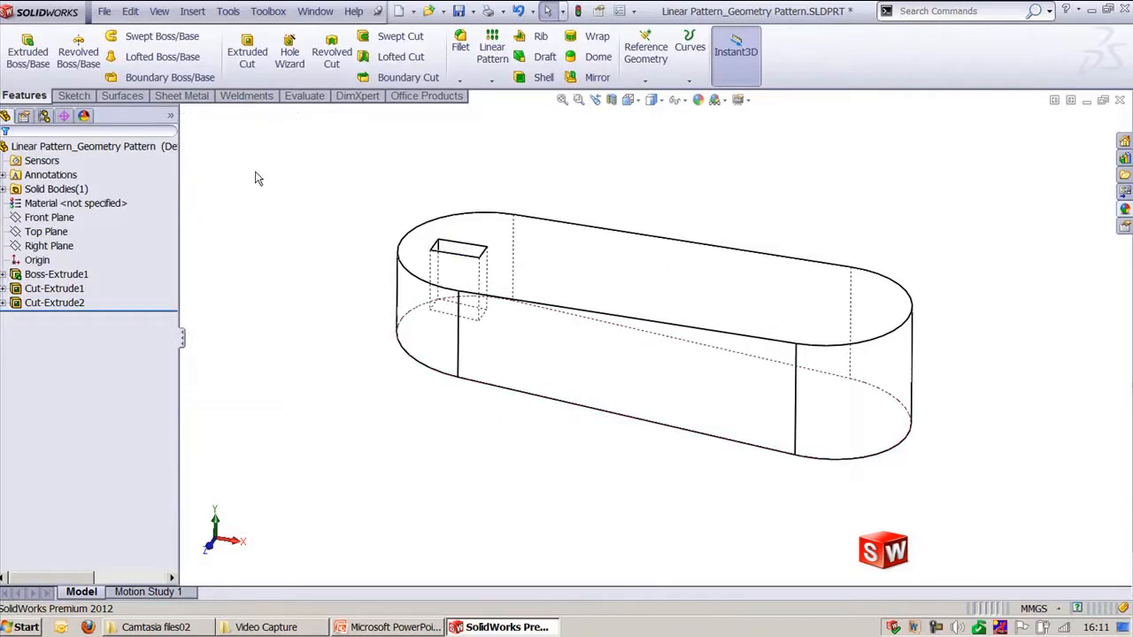
- Start a linear pattern of the rectangular cut along the block's straight upper front edge
left_click(492, 53)
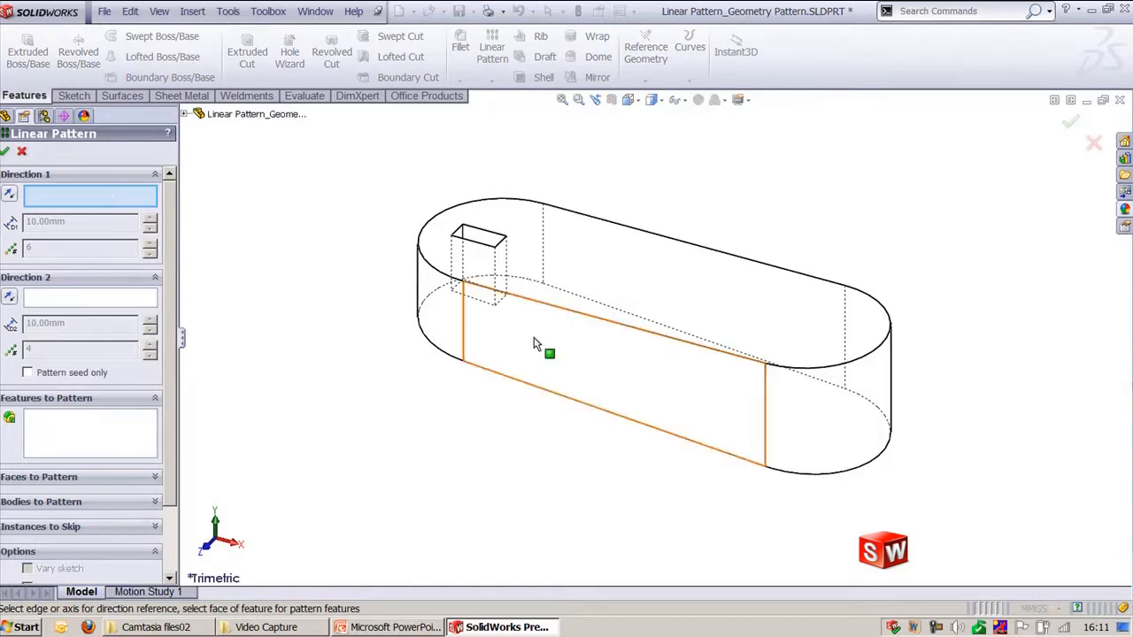
left_click(549, 304)
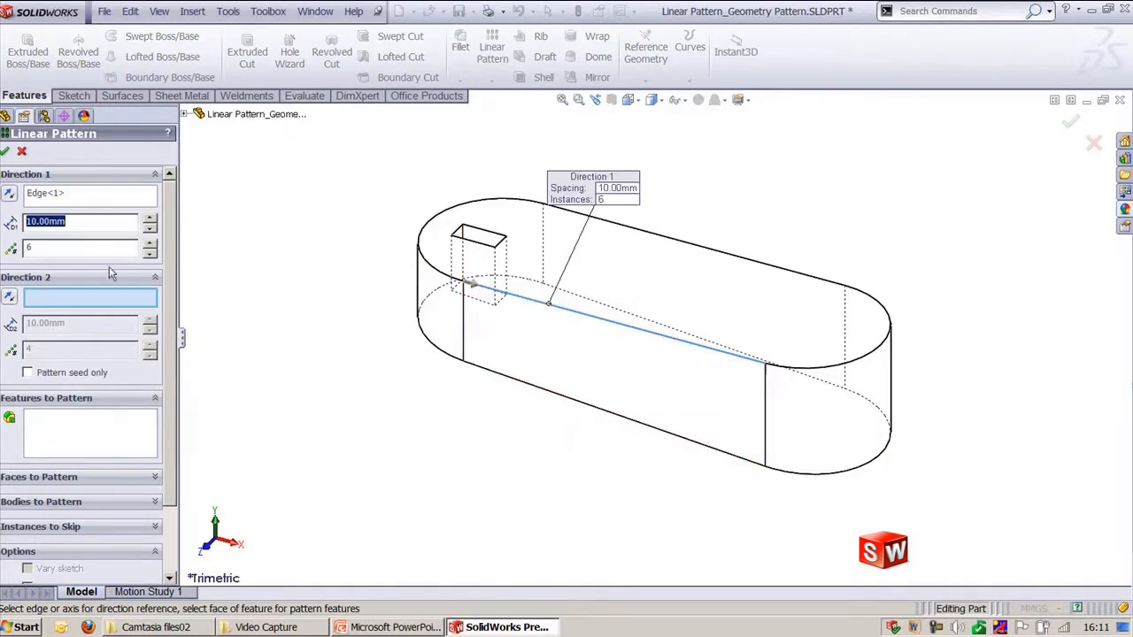
left_click(89, 440)
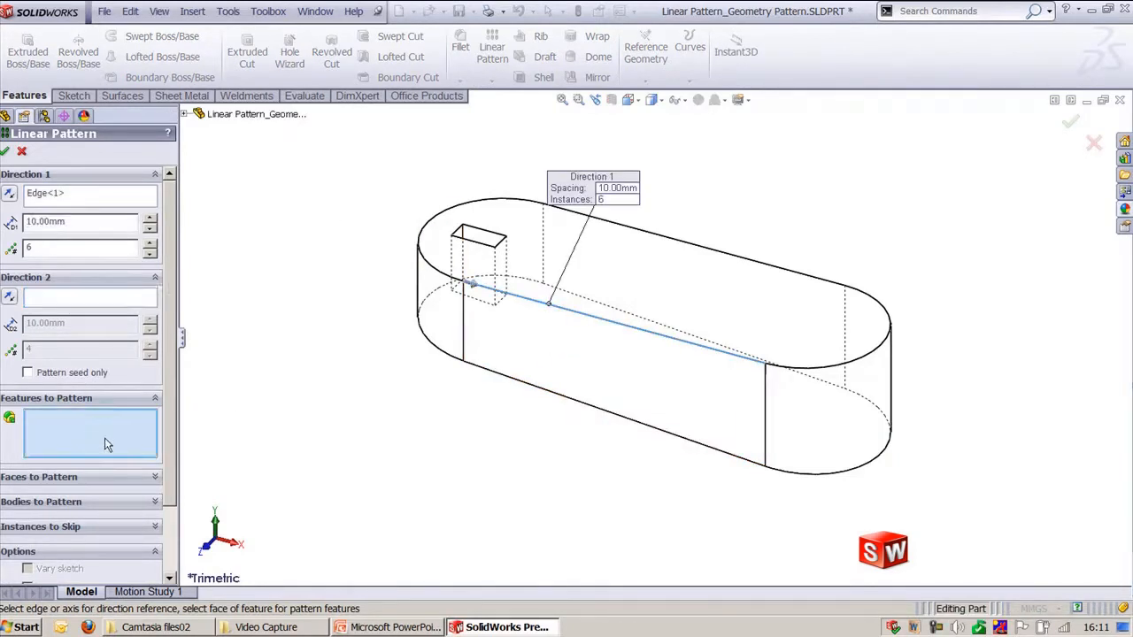
left_click(489, 250)
- Set the cut pattern's Direction 1 spacing to 60 mm
left_click(151, 218)
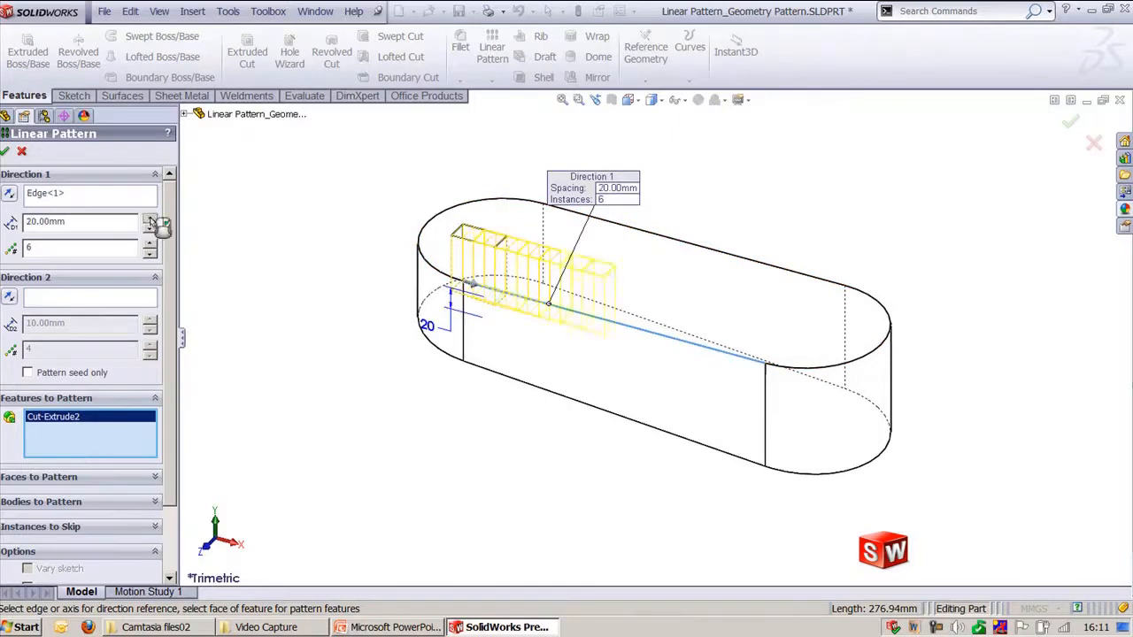
left_click(151, 219)
left_click(151, 219)
left_click(151, 219)
left_click(151, 220)
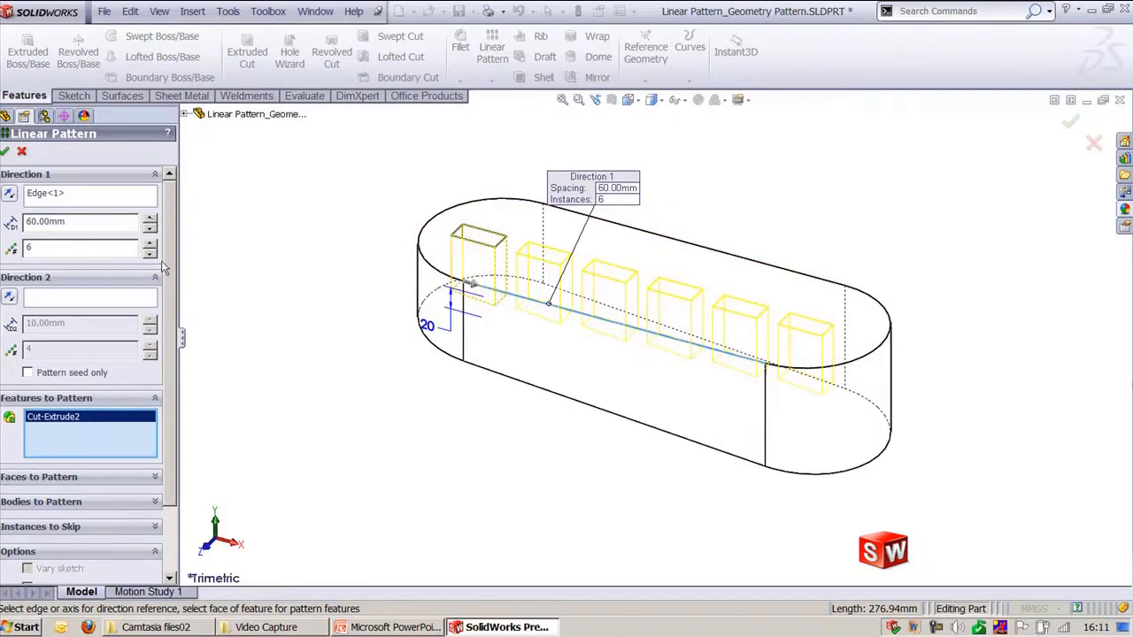
- Enable the Geometry pattern option for the cut pattern and create the pattern
scroll(170, 271, "down", 3)
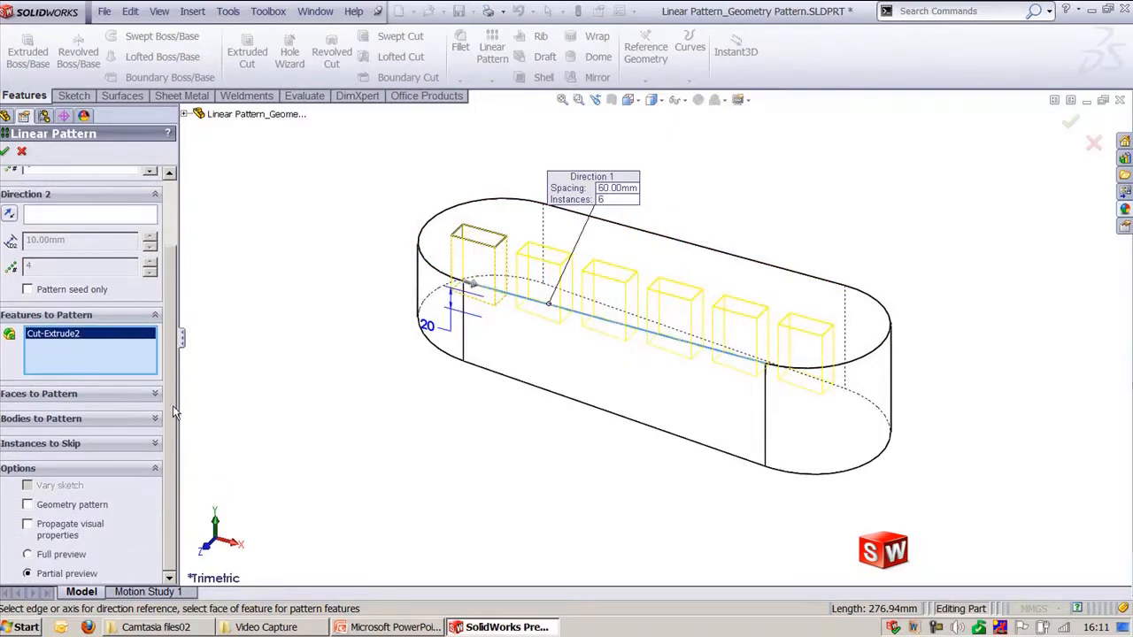
left_click(55, 506)
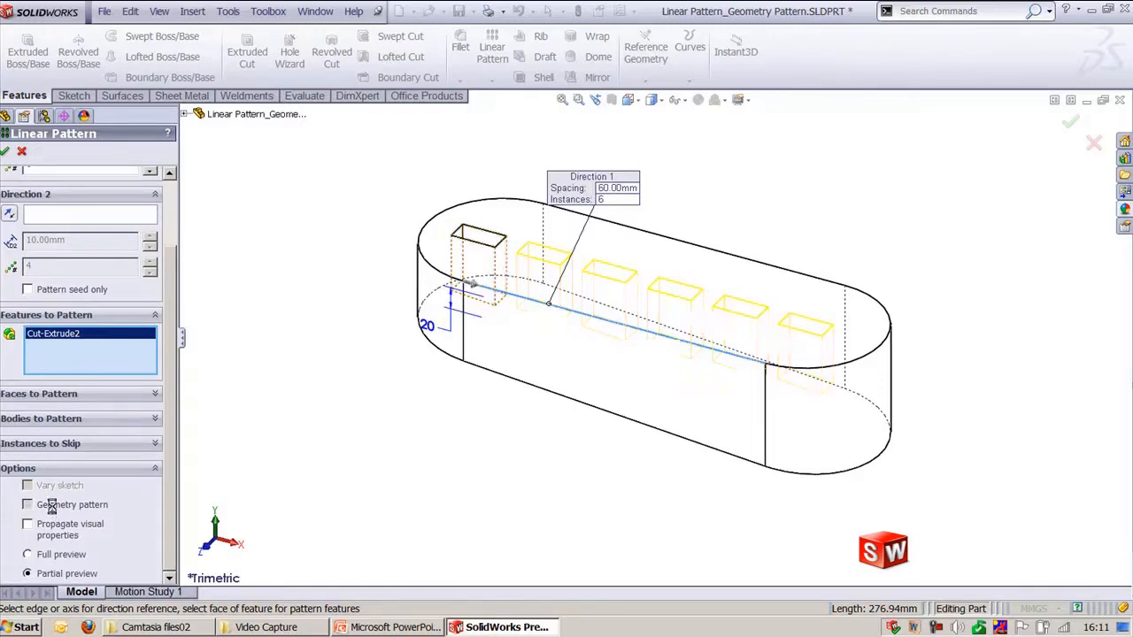
left_click(5, 152)
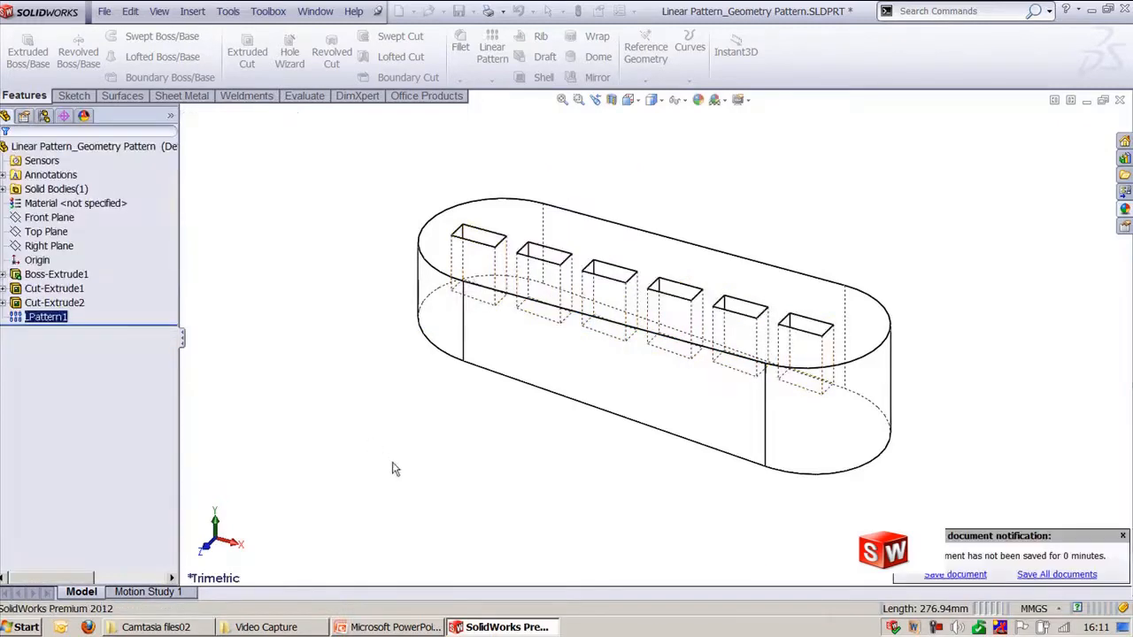
middle_click_drag(392, 468, 395, 514)
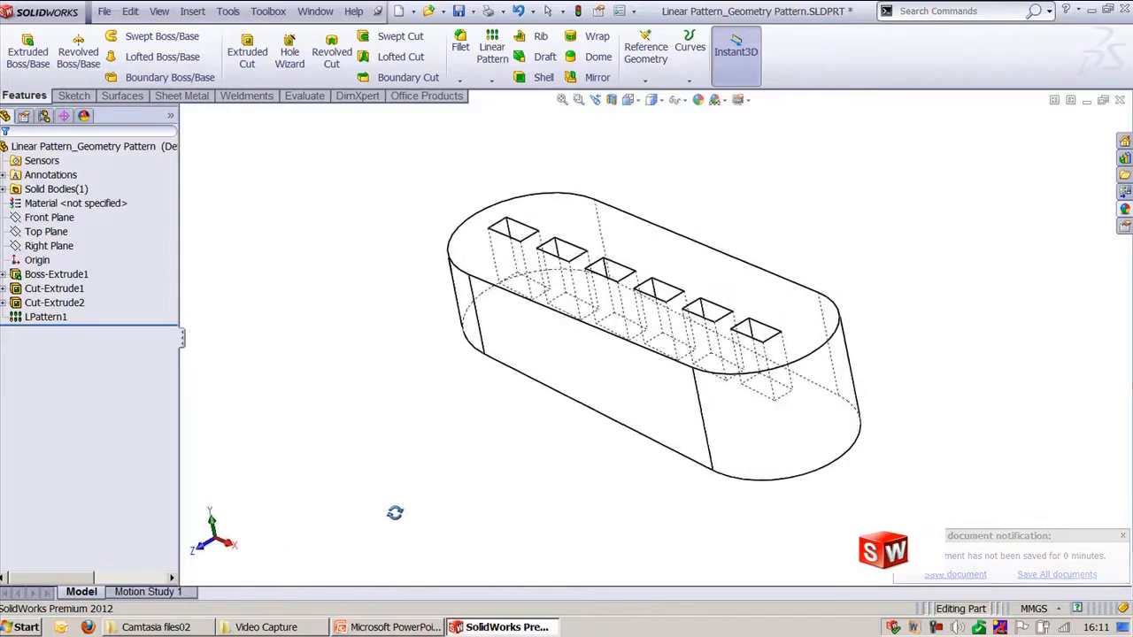
- Edit the rectangular cut's linear pattern to turn off the Geometry pattern option, and inspect the pocket depths
left_click(46, 317)
left_click(55, 303)
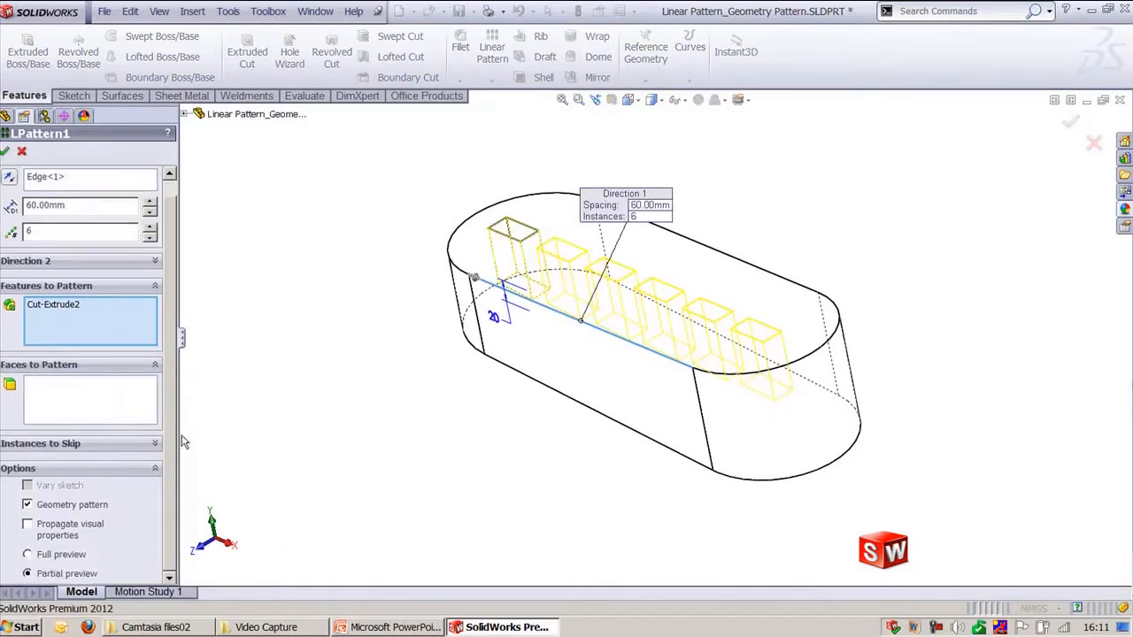
left_click(5, 151)
middle_click_drag(382, 403, 405, 469)
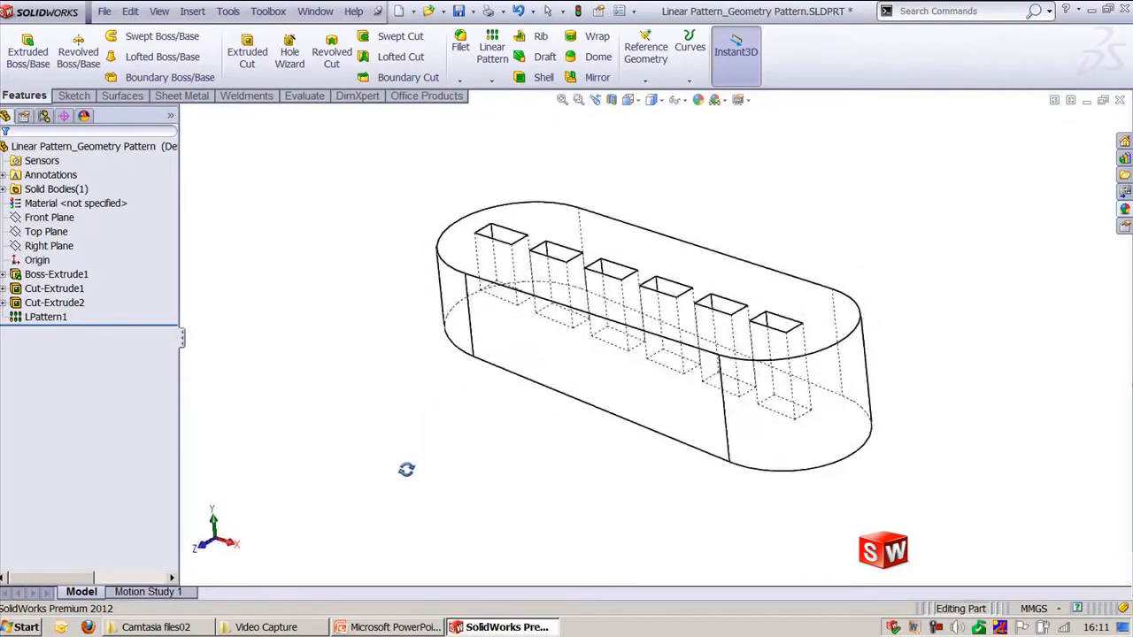
key("ctrl+shift+z")
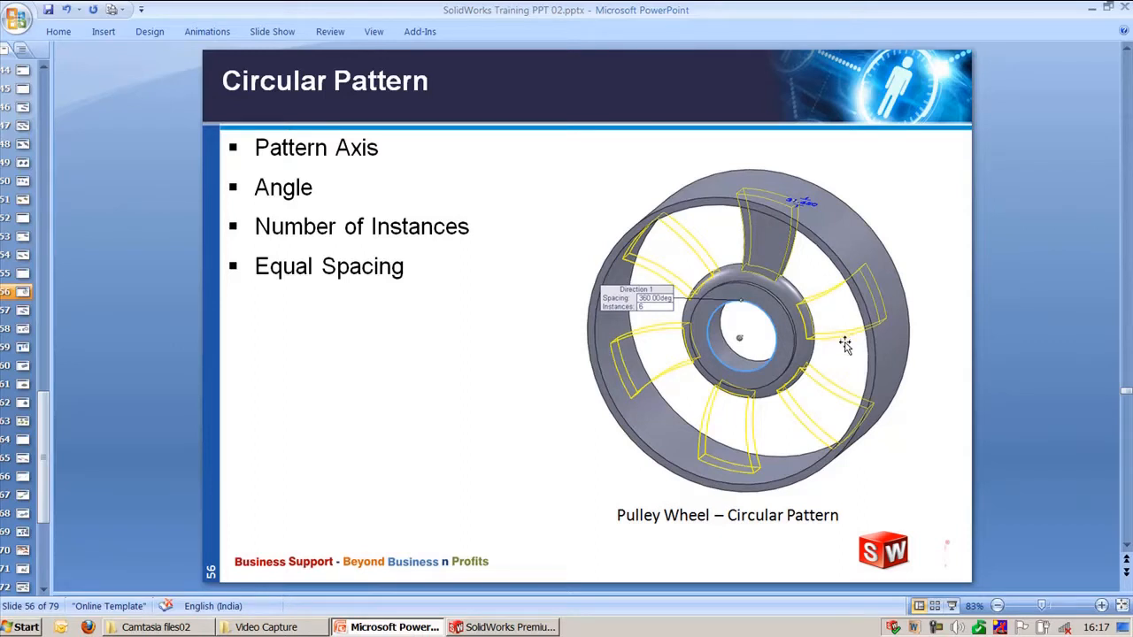
- Switch from PowerPoint to SolidWorks and start a circular pattern of the pulley wheel's spoke about the hub bore's circular edge
left_click(534, 627)
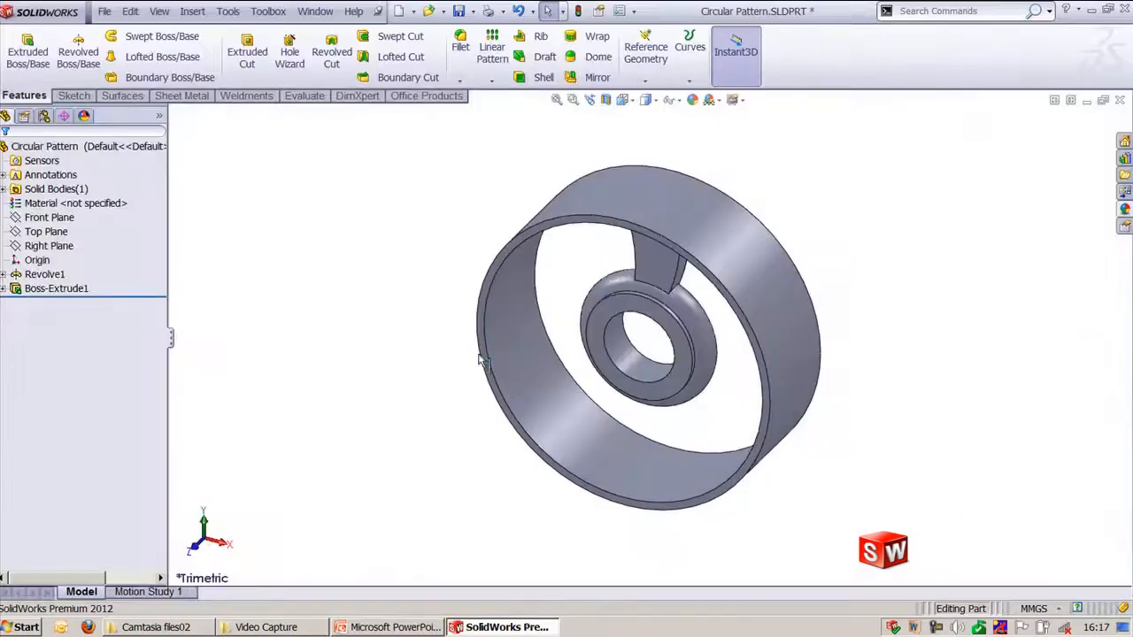
left_click(491, 82)
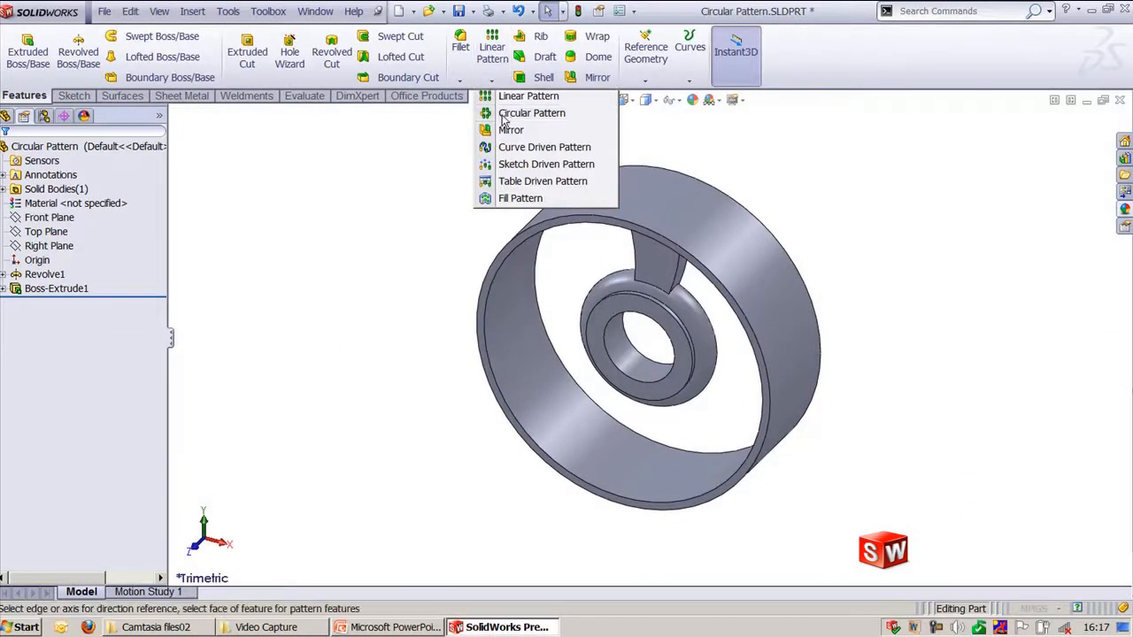
left_click(529, 113)
middle_click_drag(359, 396, 384, 364)
left_click(613, 366)
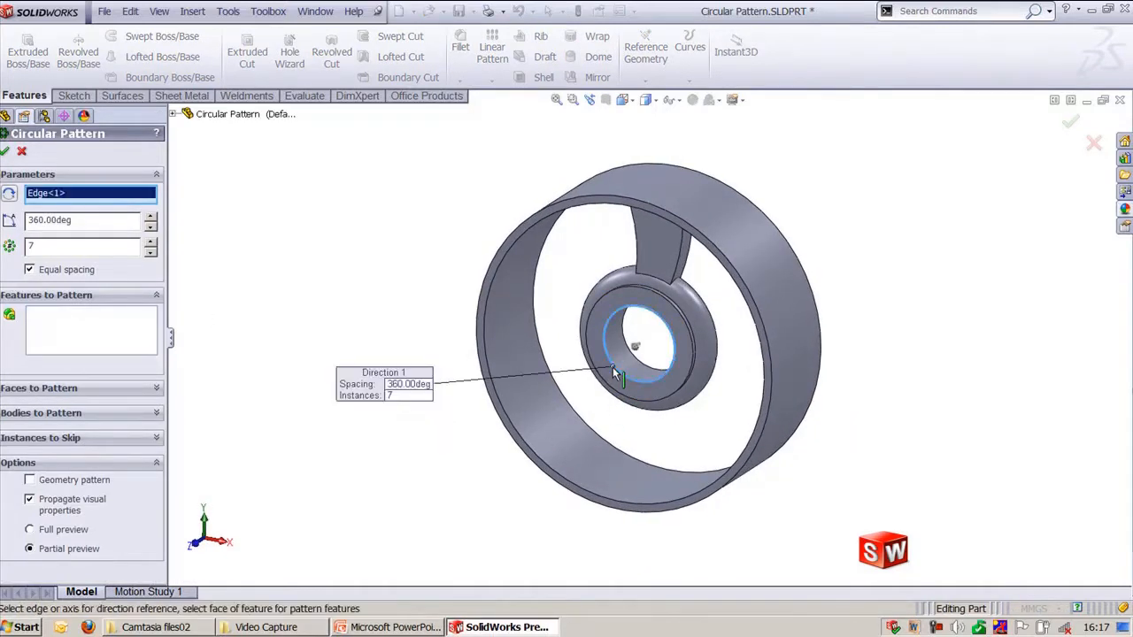
left_click(656, 256)
- Clear the edge reference, show temporary axes, and use the hub's central temporary axis as the circular pattern axis
right_click(49, 197)
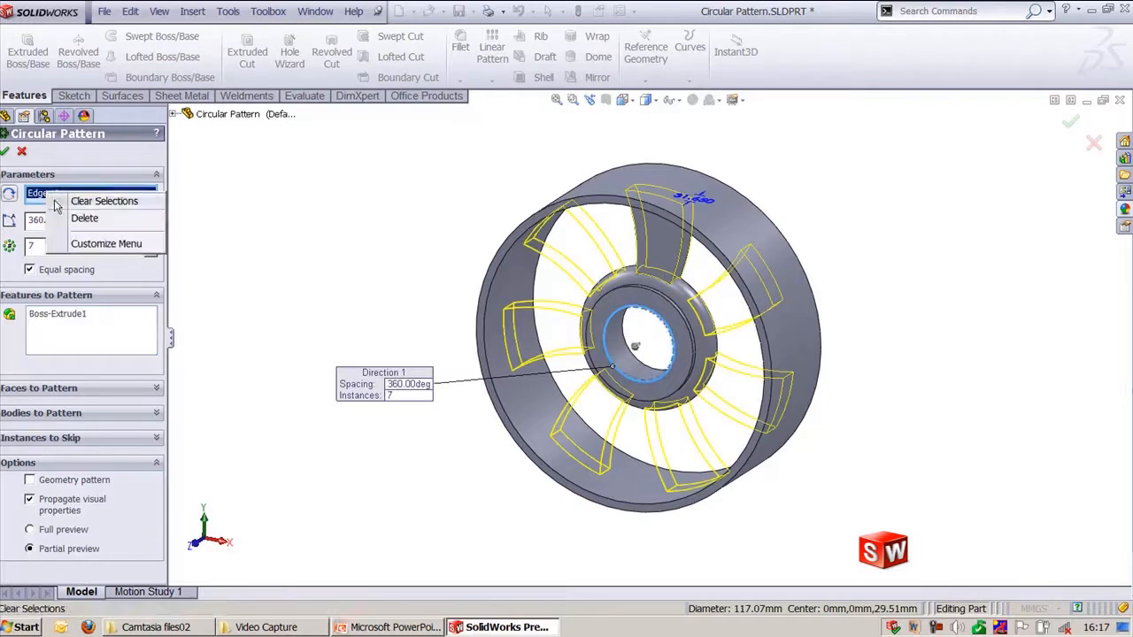
left_click(59, 200)
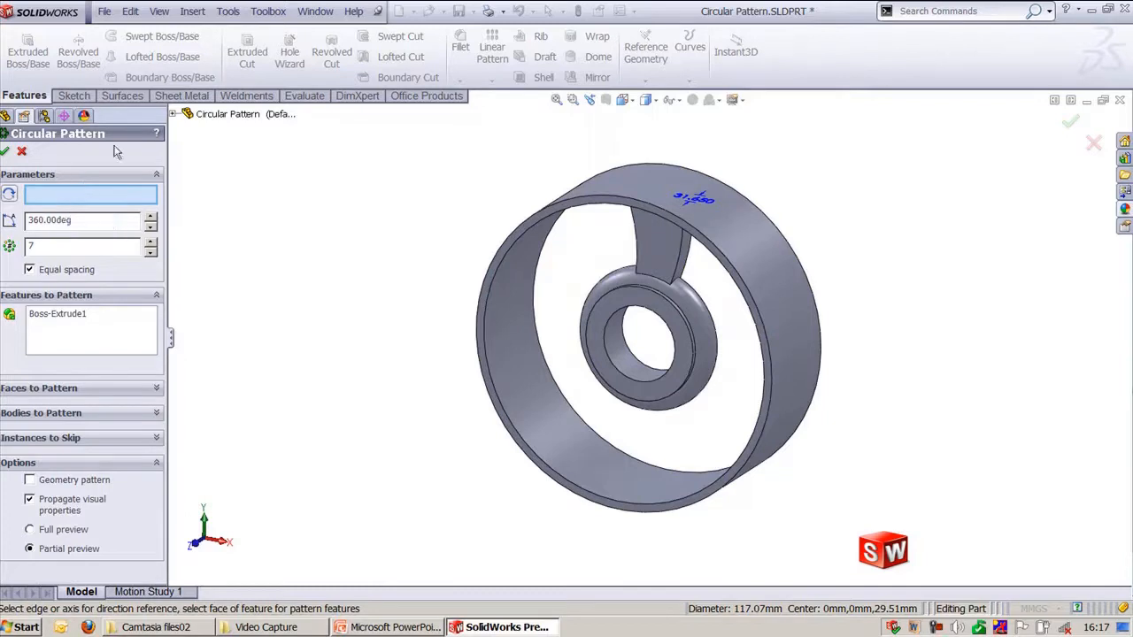
left_click(159, 10)
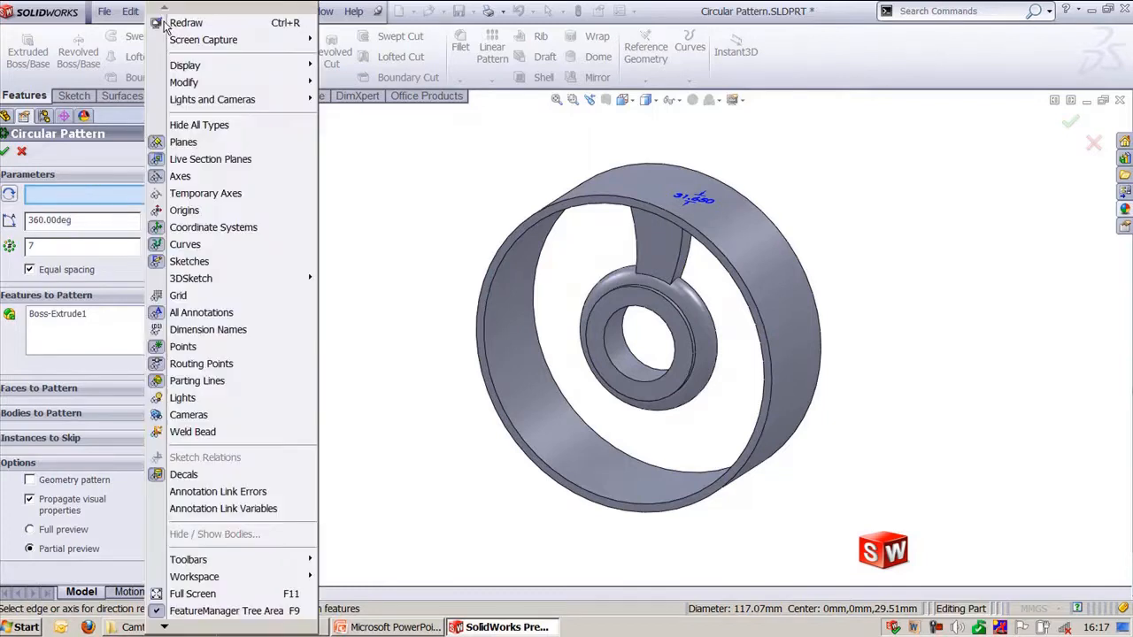
left_click(217, 194)
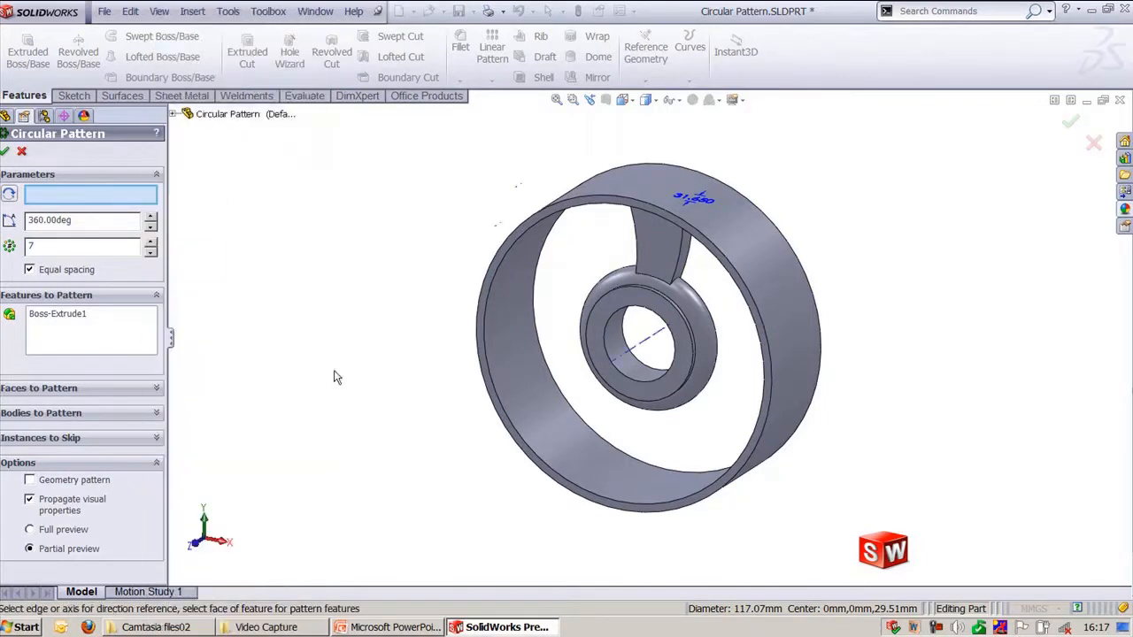
left_click(643, 344)
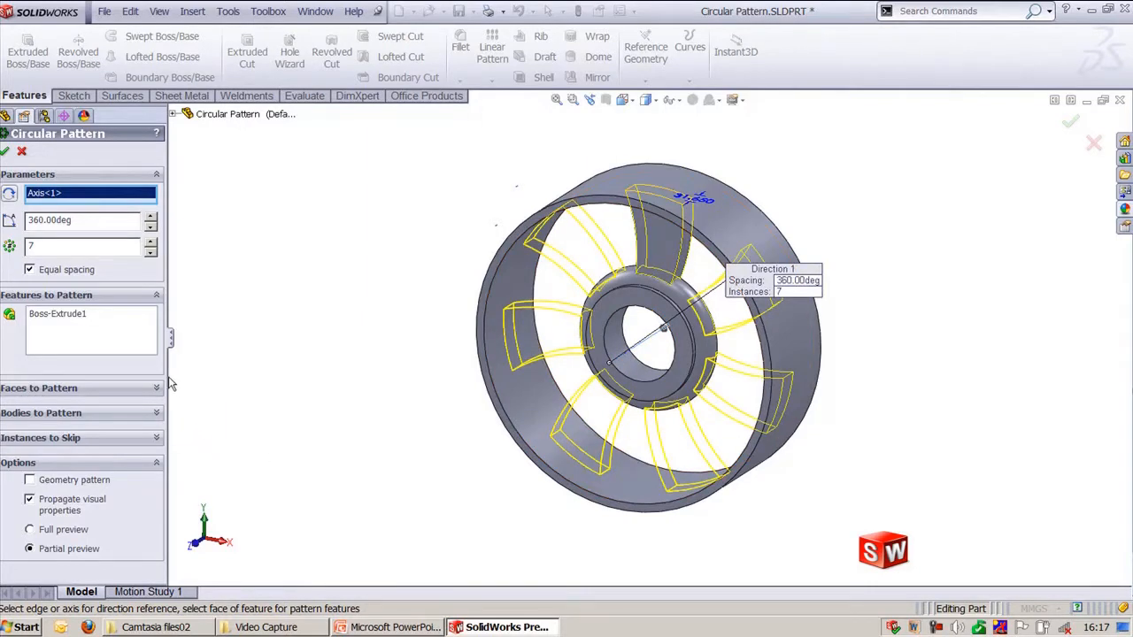
- Turn off equal spacing, set the spoke pattern's angle to 41 degrees, and create the circular pattern
left_click_drag(169, 376, 197, 382)
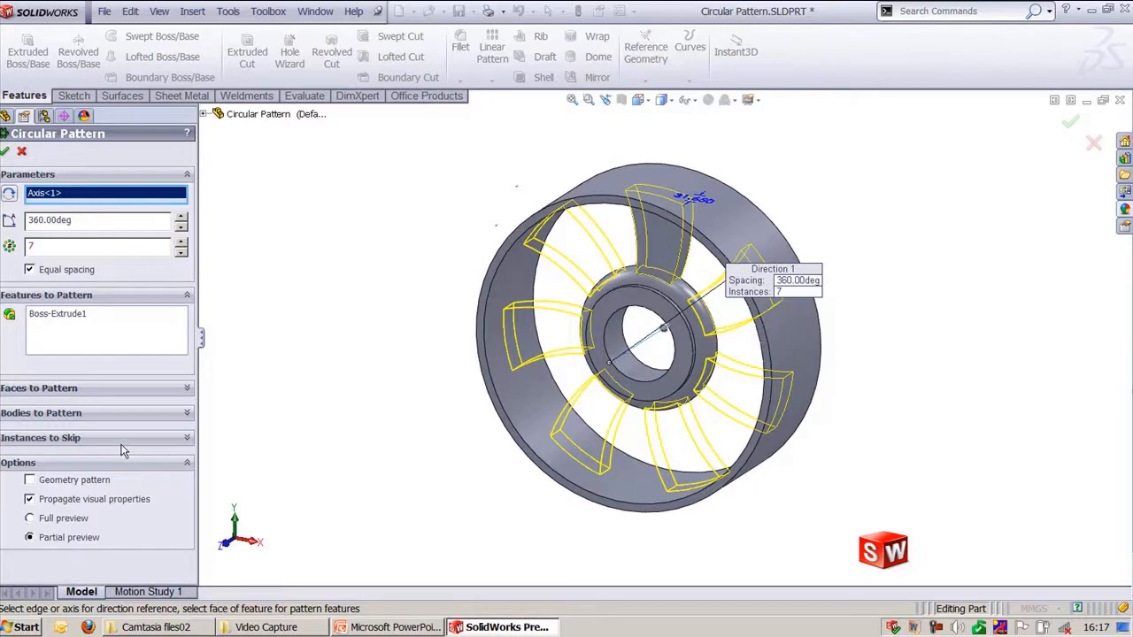
left_click(74, 275)
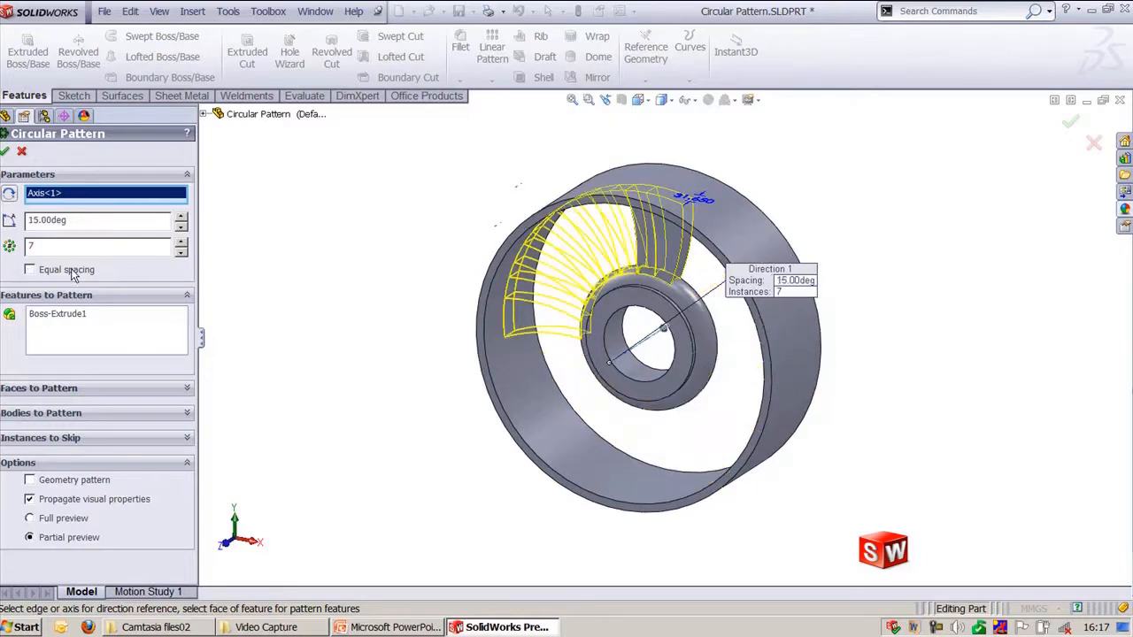
left_click(181, 218)
left_click(181, 218)
left_click(181, 218)
left_click(180, 218)
left_click(181, 218)
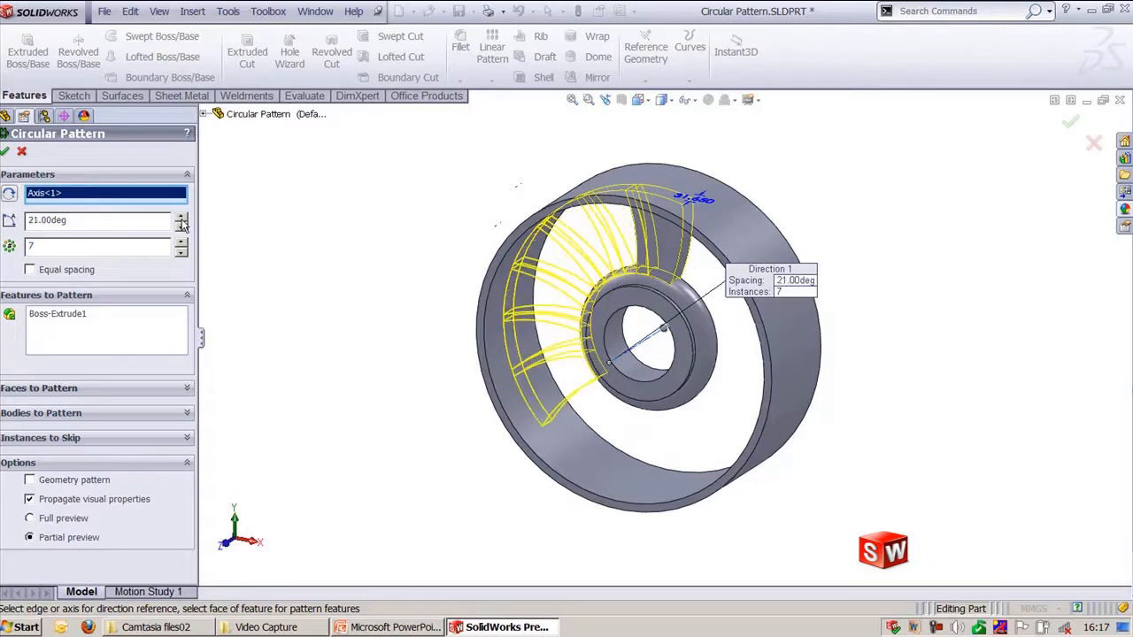
left_click(181, 219)
left_click(181, 219)
left_click(180, 219)
left_click(180, 219)
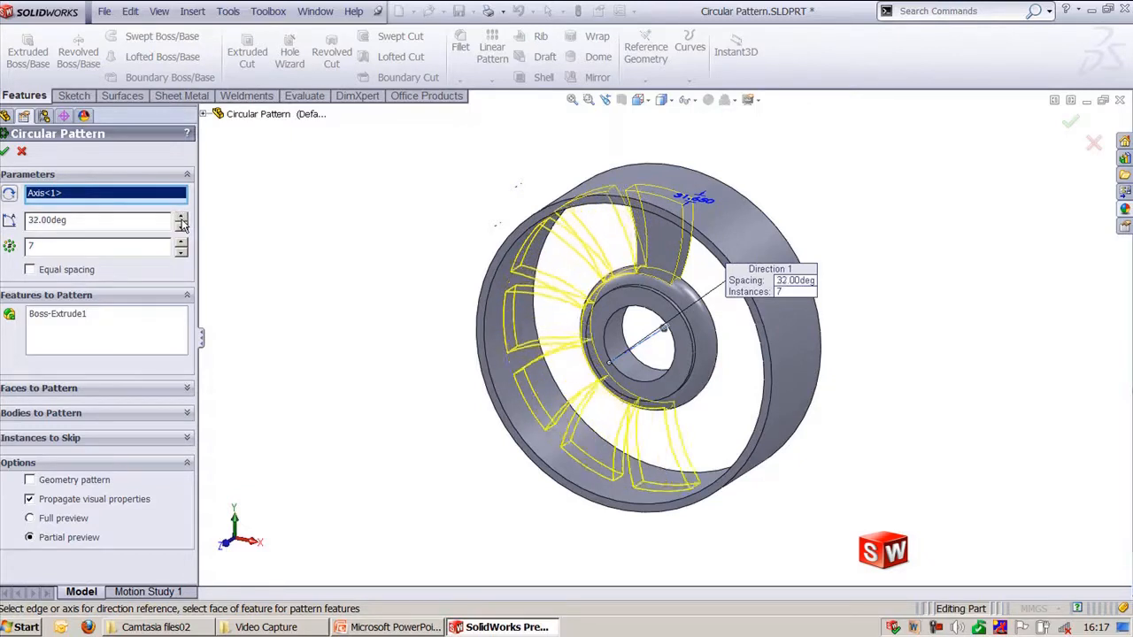
left_click(180, 219)
left_click(181, 219)
left_click(180, 219)
left_click(180, 219)
left_click(180, 219)
left_click(181, 219)
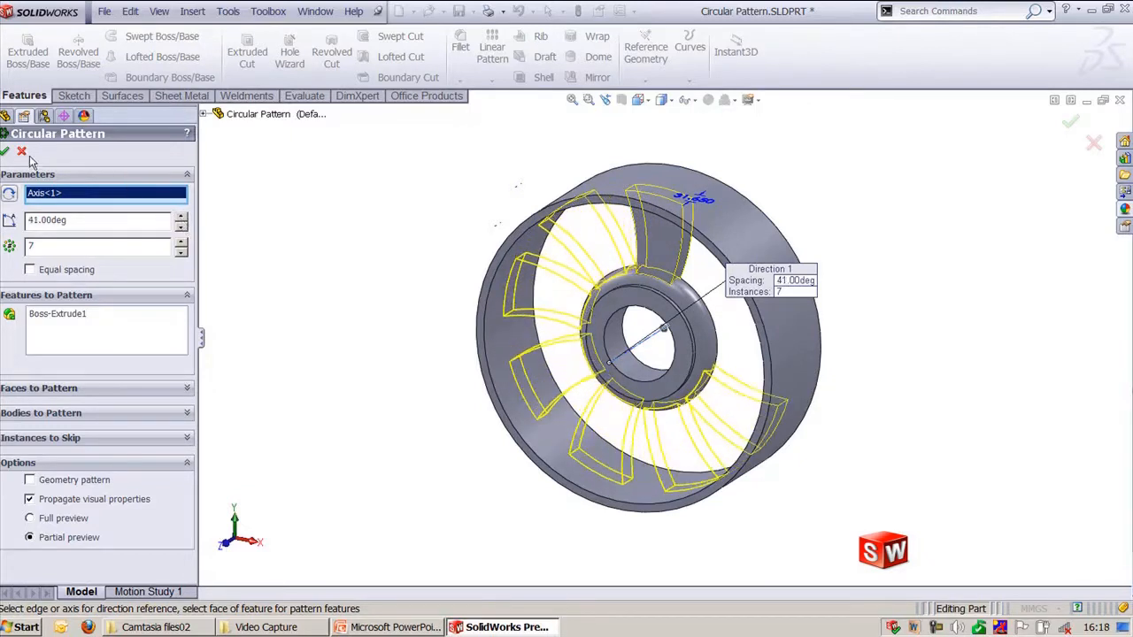
left_click(6, 152)
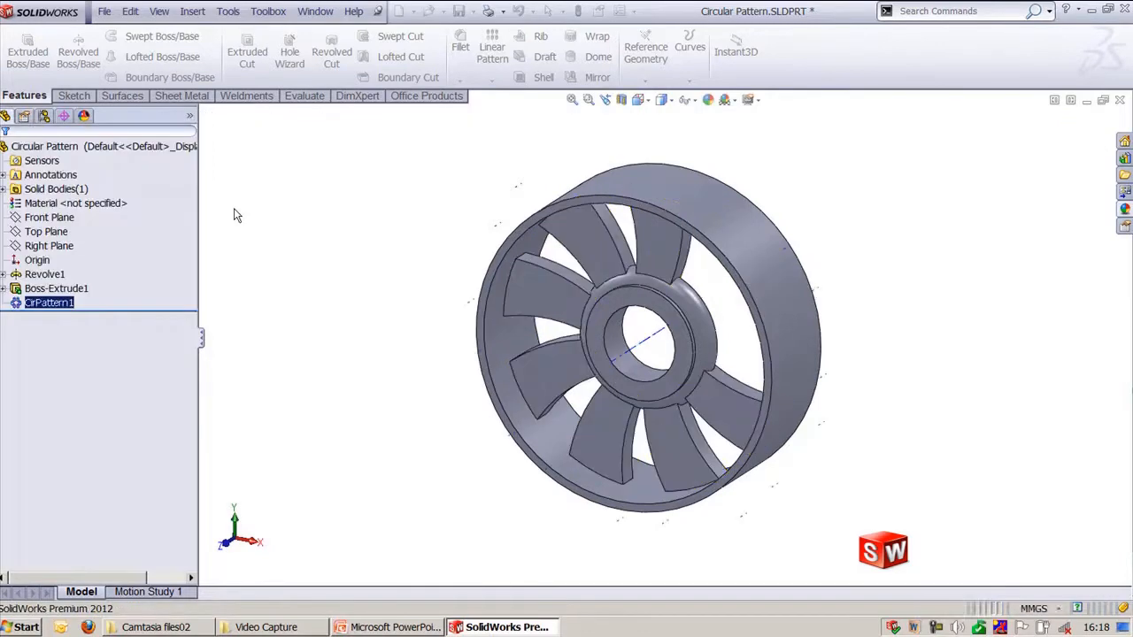
- Switch to PowerPoint and examine the Centroid and Use another point options on the Sketch Driven Pattern slide
key("ctrl+shift+z")
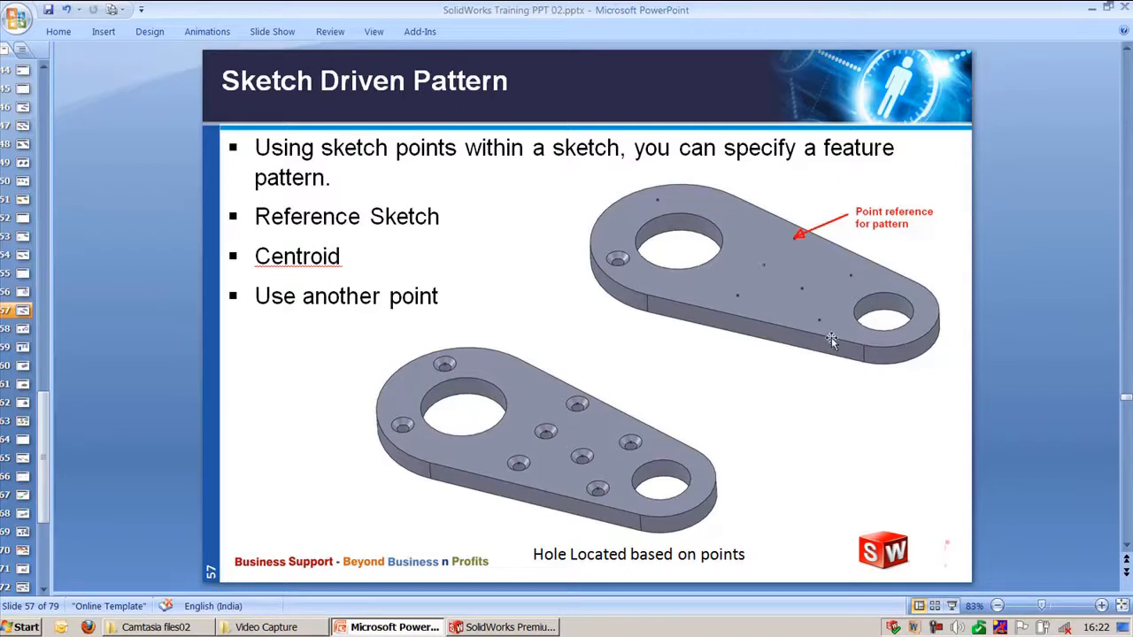
left_click(340, 260)
left_click(367, 299)
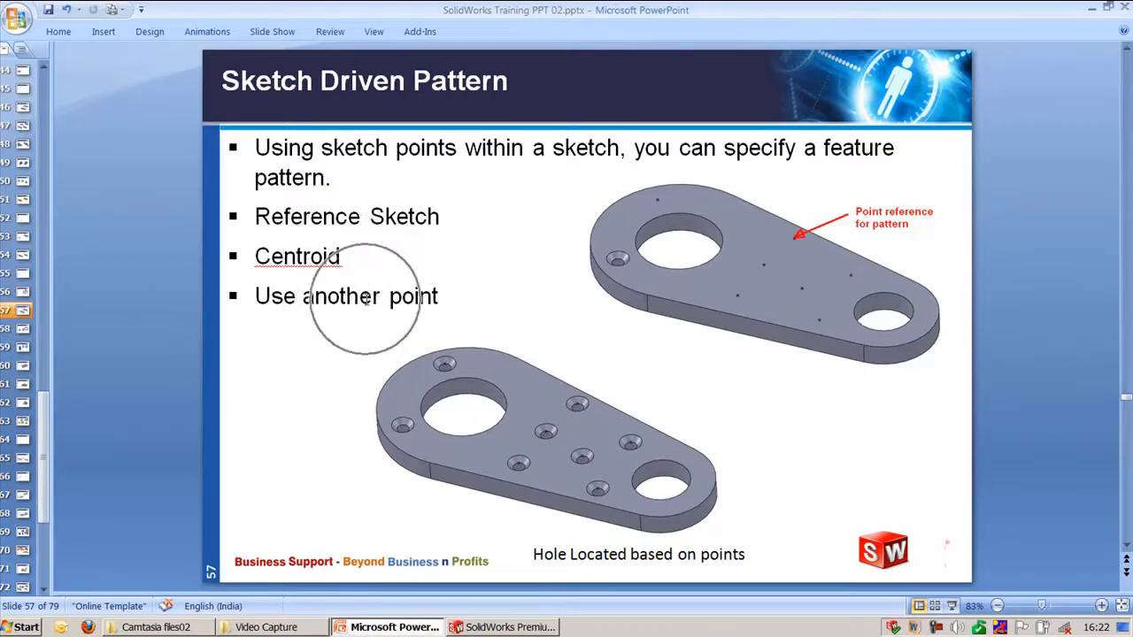
- Highlight the Centroid and Use another point bullets on the slide, and switch to SolidWorks to view the Sketch Driven Pattern part
left_click_drag(442, 299, 257, 256)
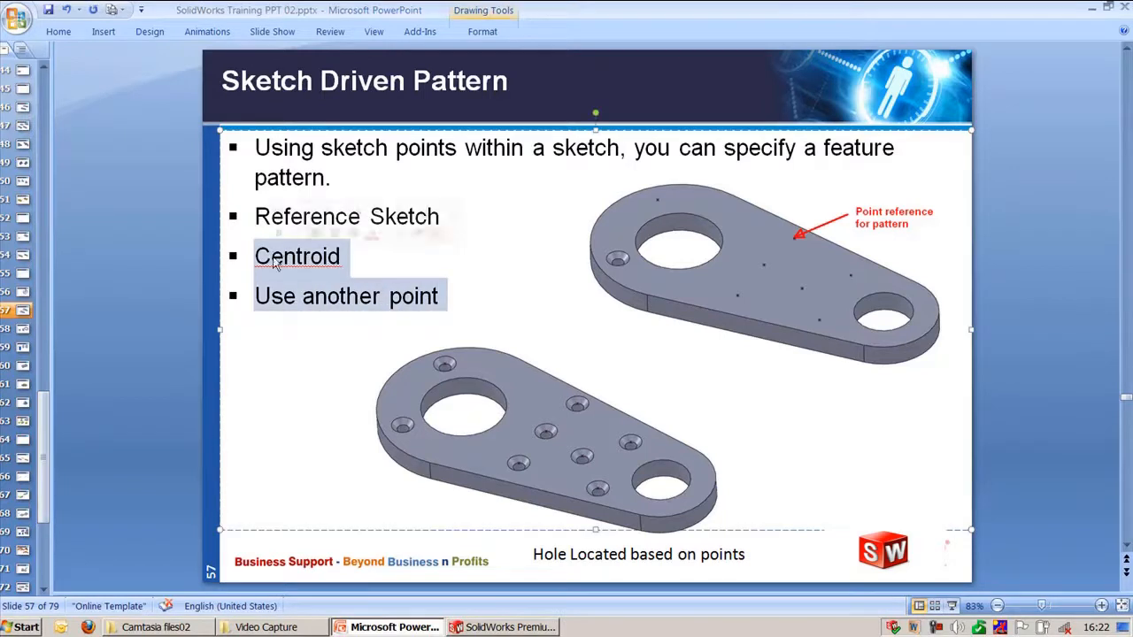
left_click(1026, 334)
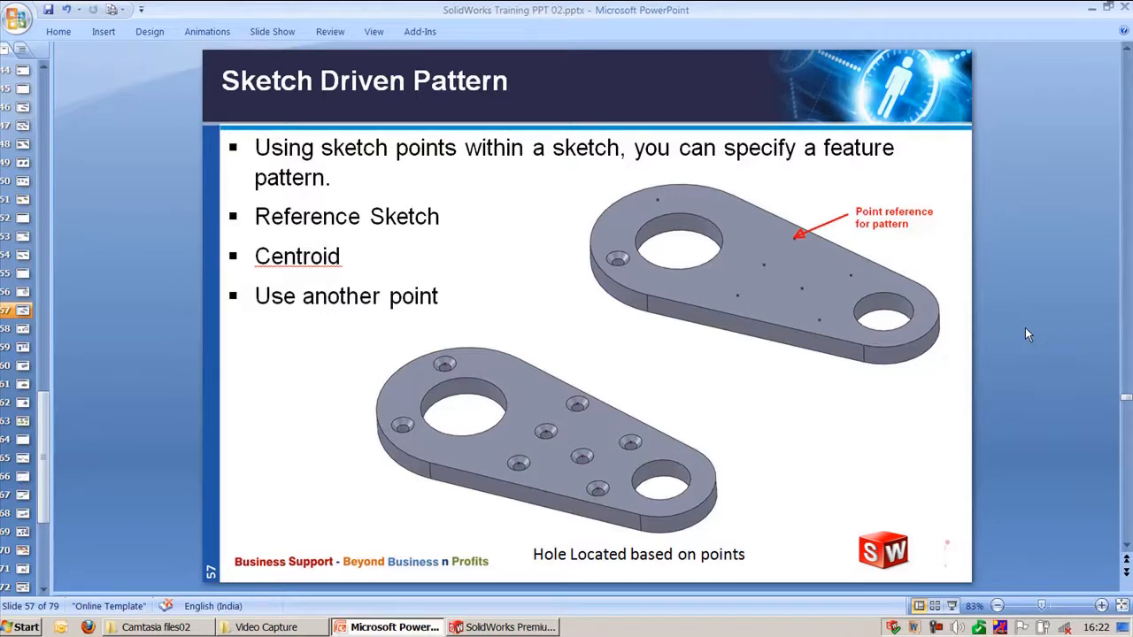
left_click(505, 627)
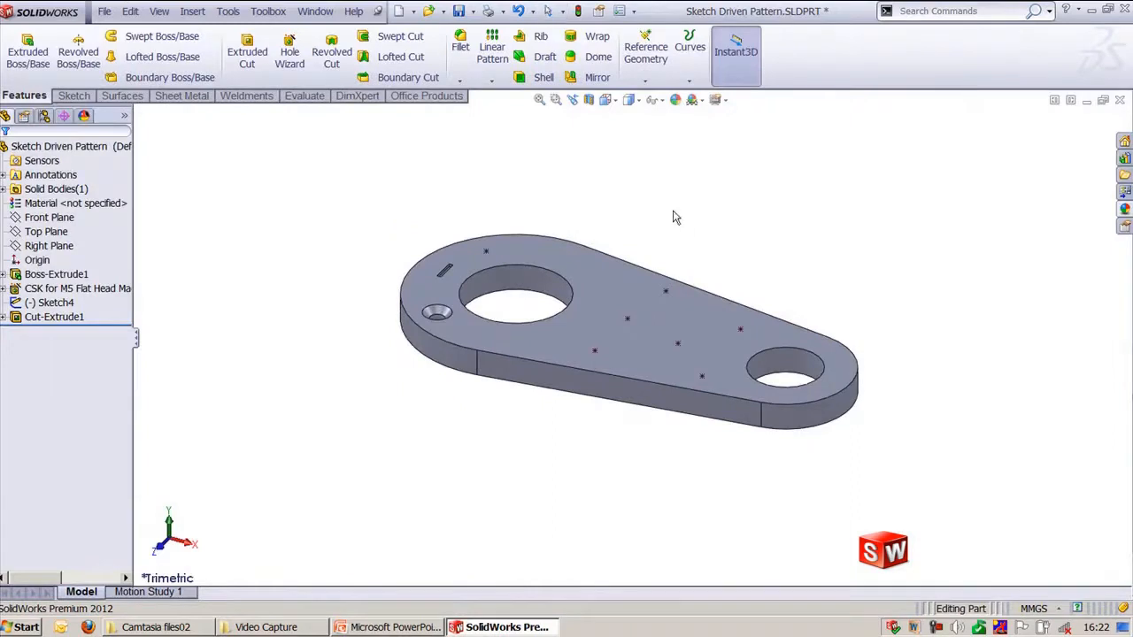
scroll(673, 217, "down", 3)
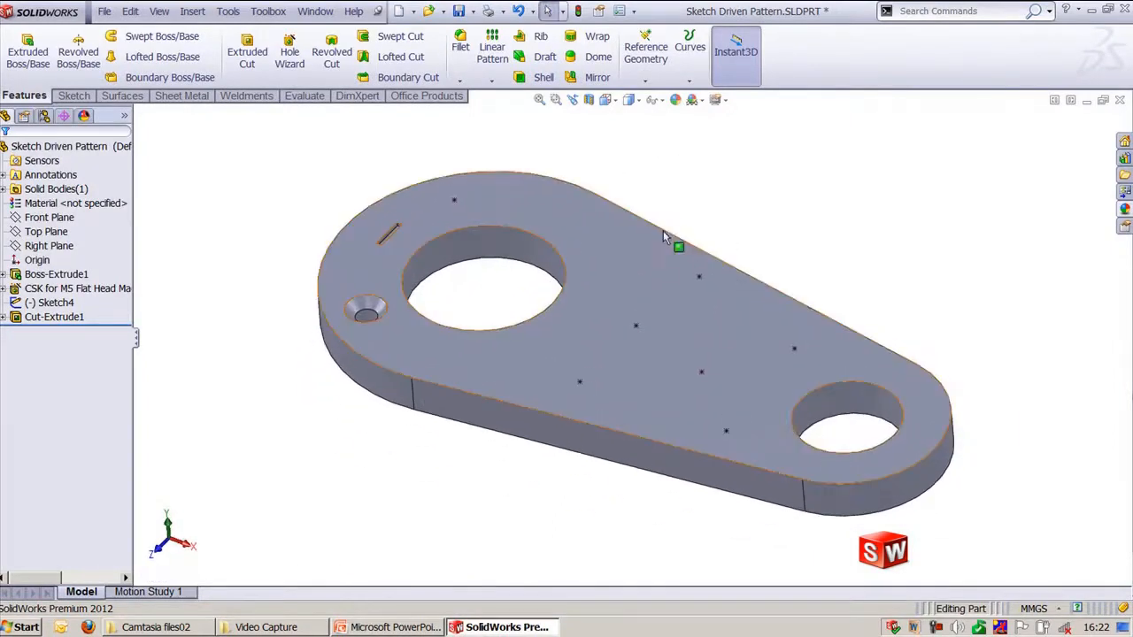
left_click(54, 317)
left_click(219, 454)
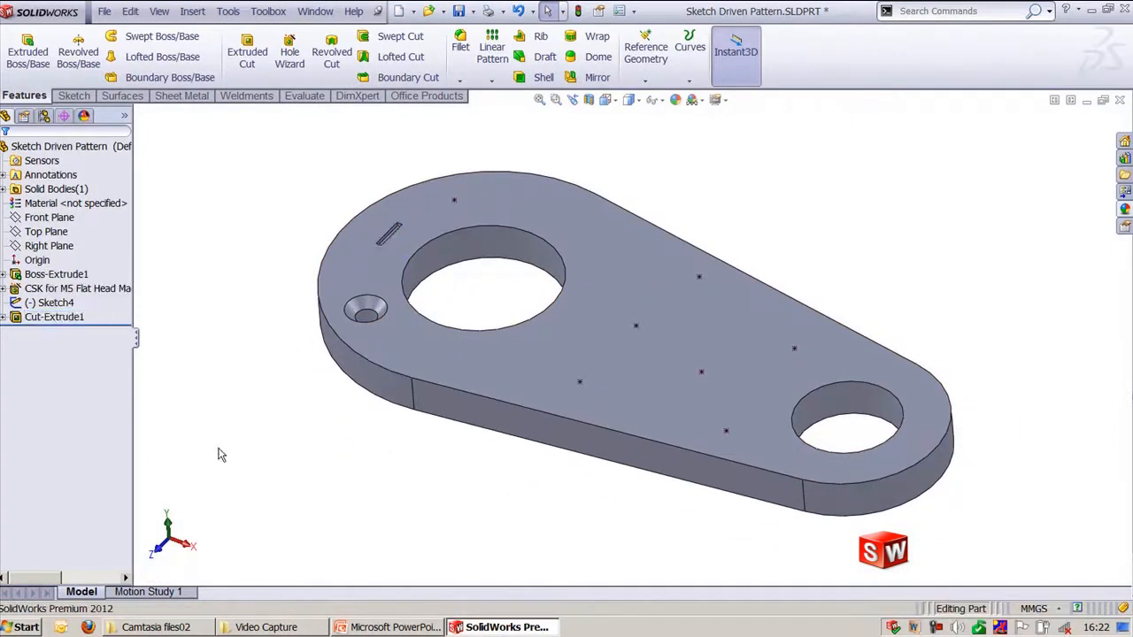
- Try a sketch driven pattern of the slot cut Cut-Extrude1 at the points of Sketch4, using the centroid as reference point
left_click(55, 317)
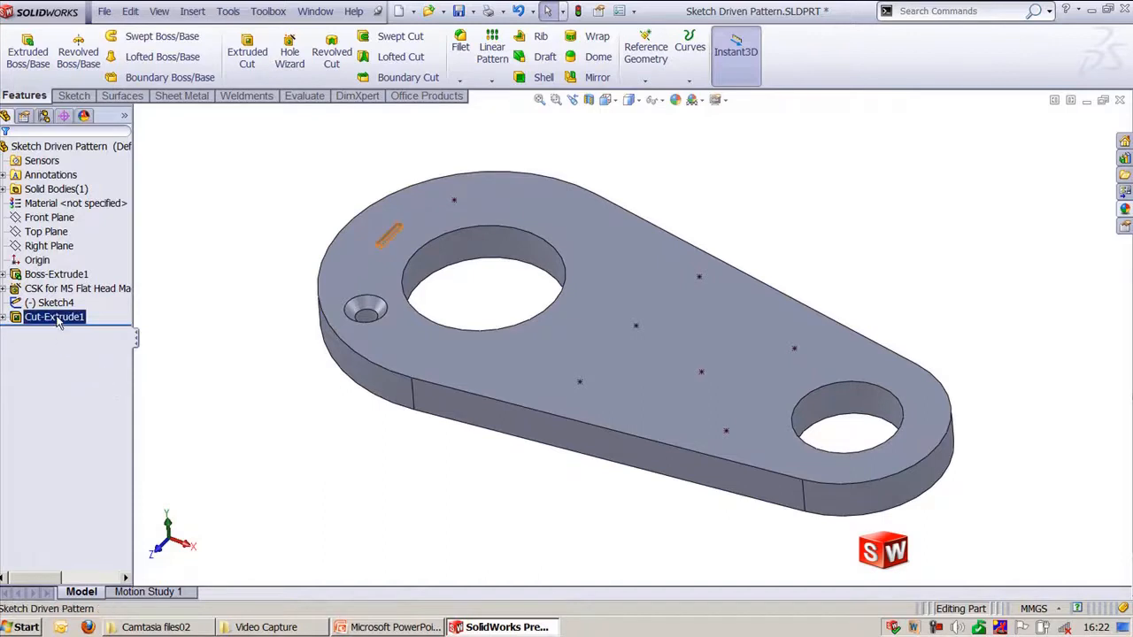
left_click(492, 80)
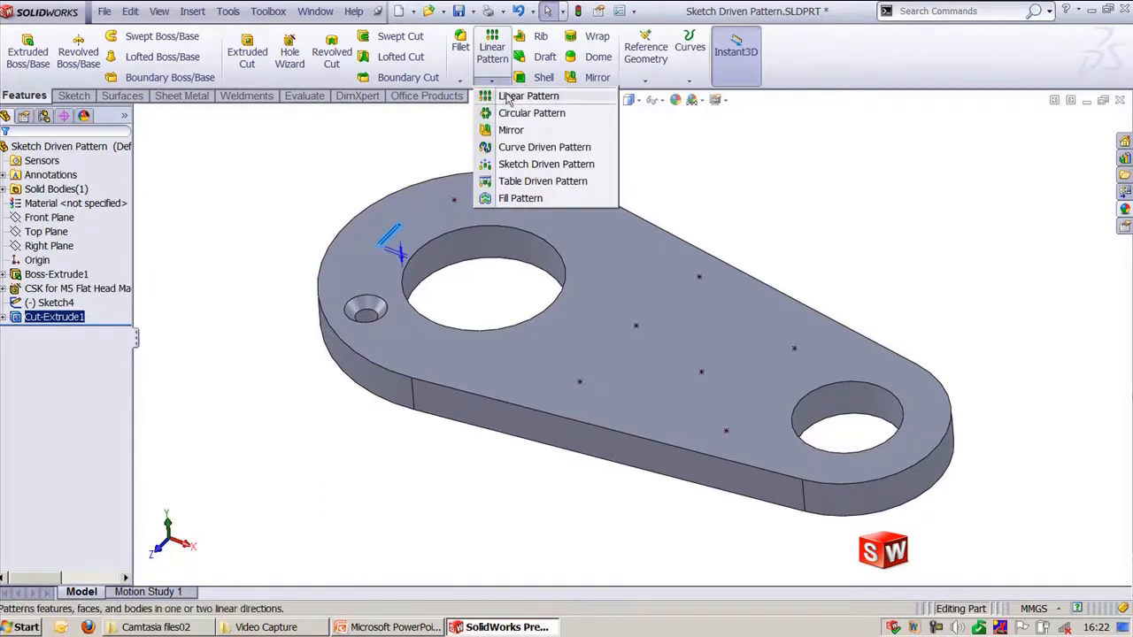
left_click(531, 164)
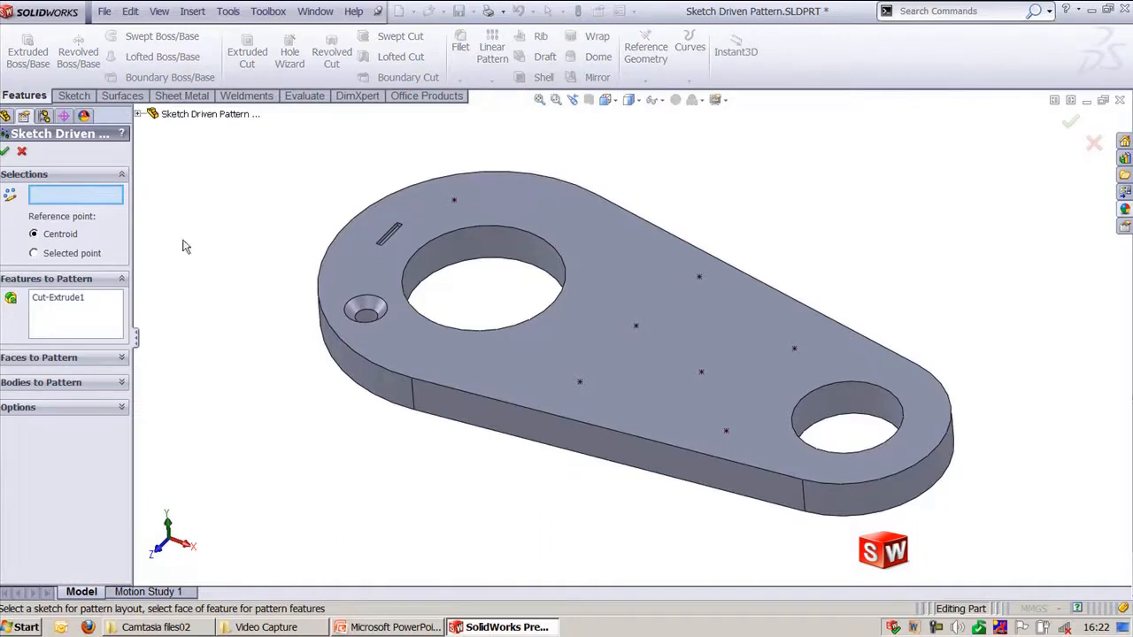
left_click(453, 200)
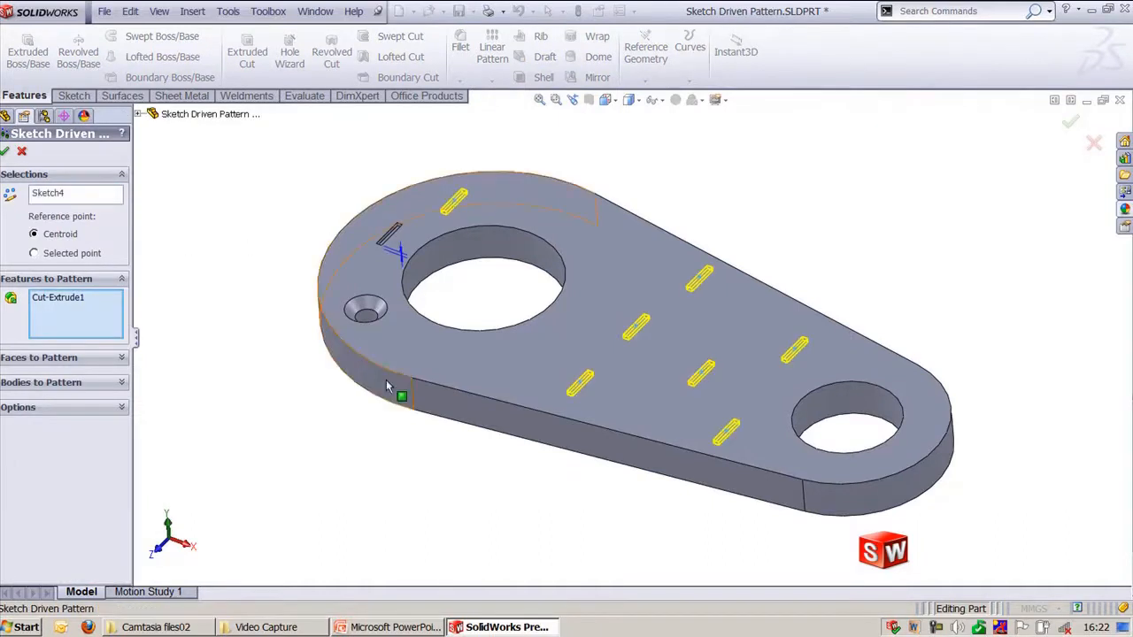
- Examine how the previewed slots sit on the sketch points with the centroid as reference point
scroll(720, 281, "down", 5)
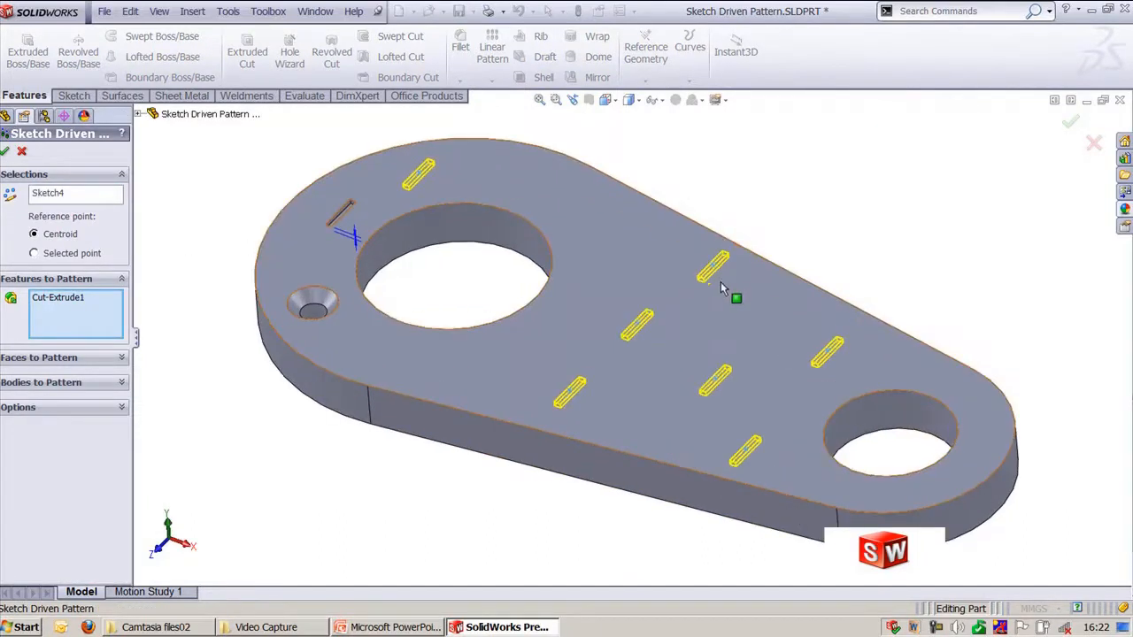
scroll(670, 323, "down", 2)
key("f")
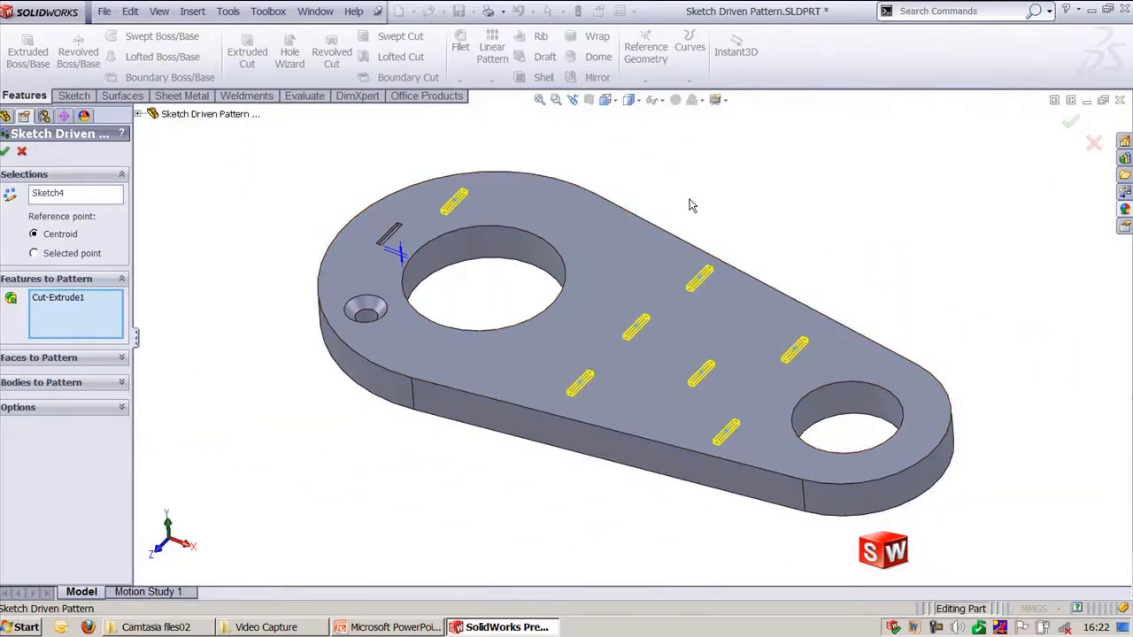
scroll(708, 265, "down", 3)
scroll(626, 324, "down", 2)
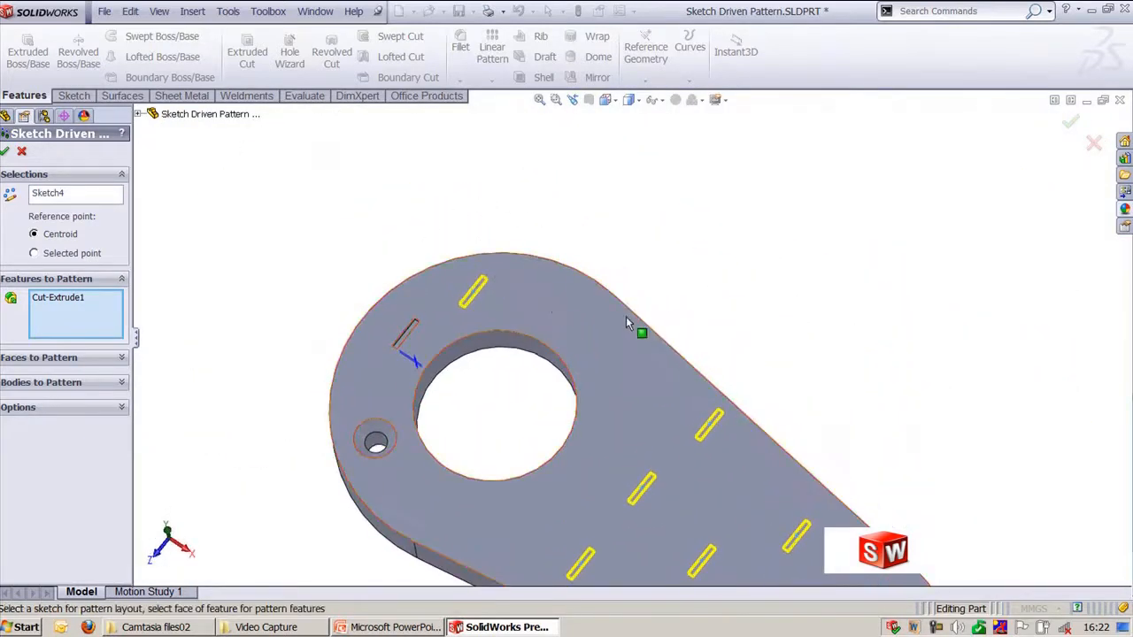
left_click_drag(534, 278, 608, 183, "ctrl")
scroll(496, 185, "down", 4)
left_click_drag(462, 197, 556, 474, "ctrl")
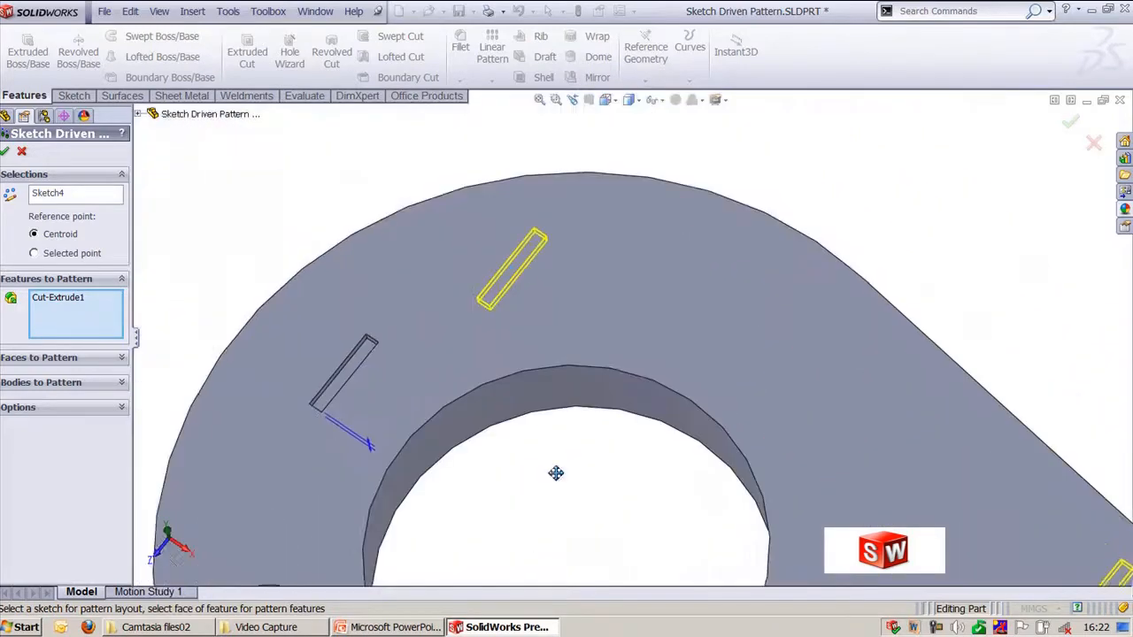
middle_click_drag(556, 473, 570, 513, "ctrl")
scroll(263, 337, "down", 3)
scroll(265, 306, "down", 2)
middle_click_drag(266, 304, 581, 324, "ctrl")
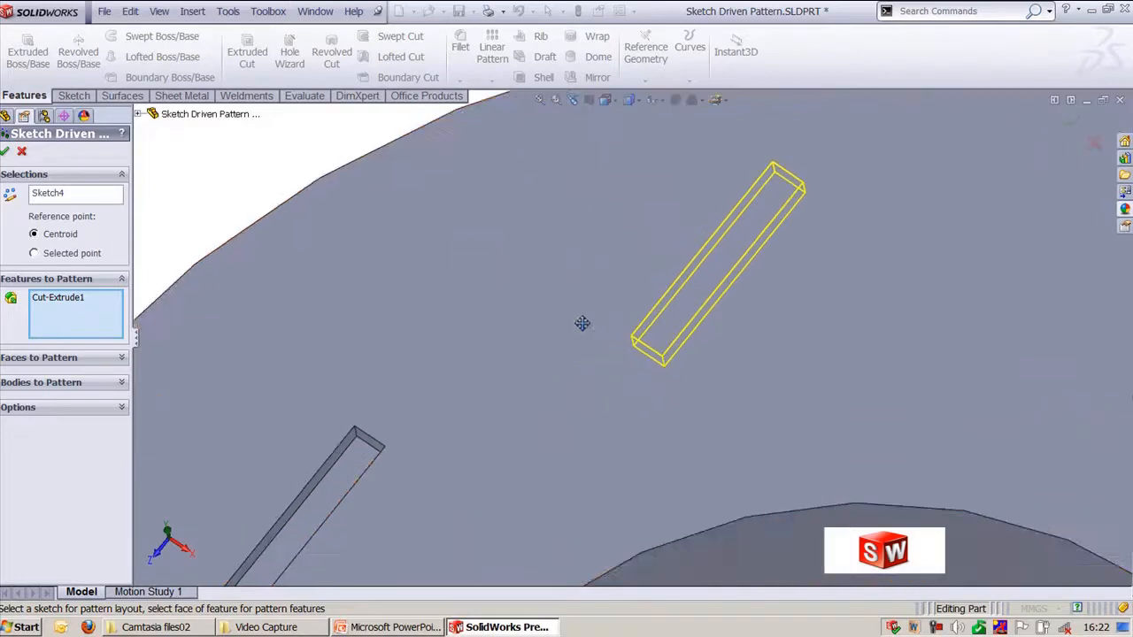
- Try the slot's corner vertex as the selected reference point, inspect the previewed instances, and leave the slot pattern
left_click(35, 253)
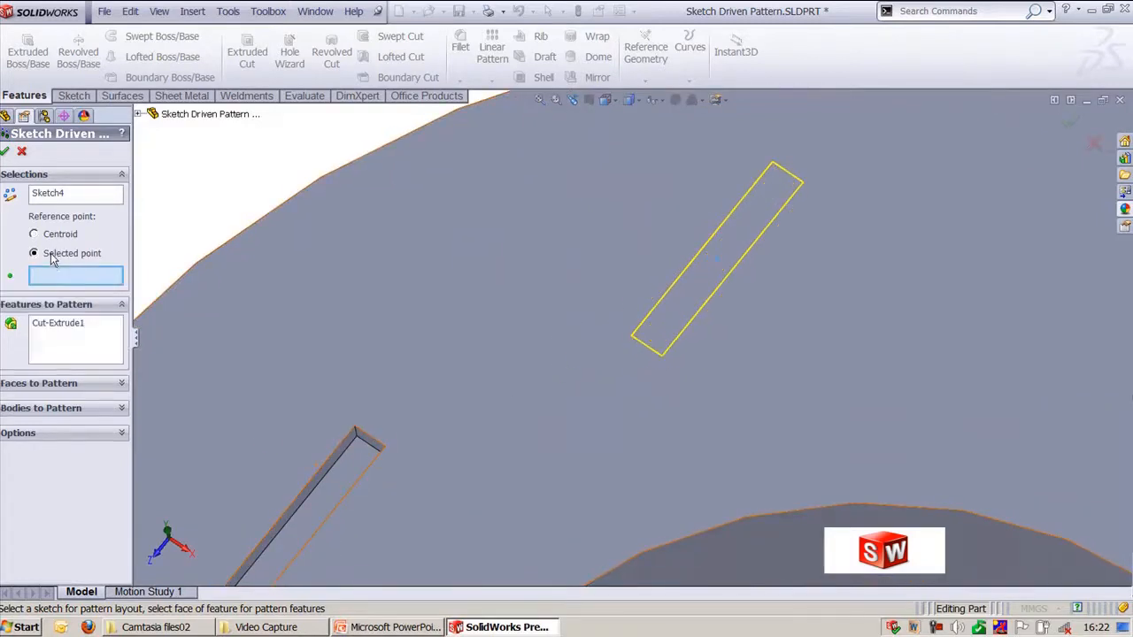
left_click(354, 430)
scroll(620, 297, "up", 5)
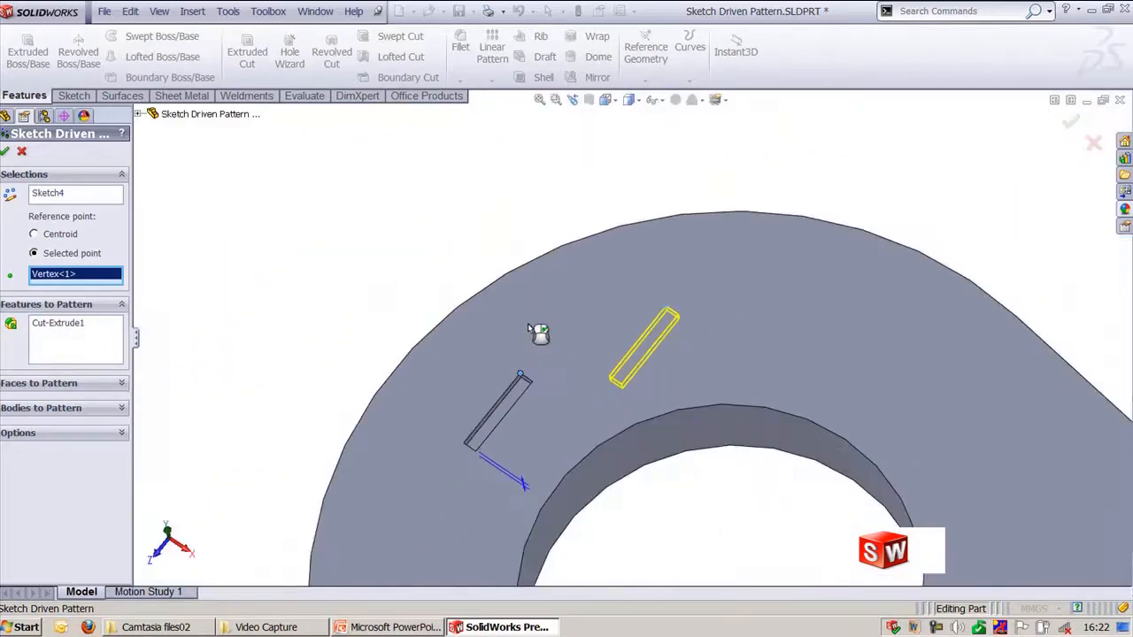
scroll(572, 299, "down", 6)
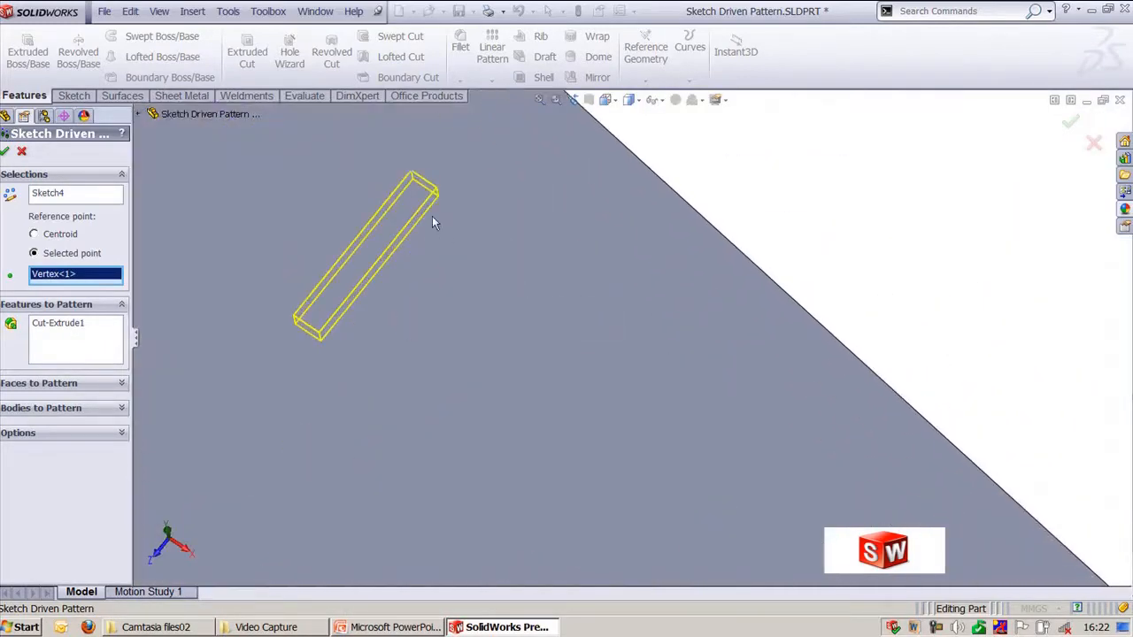
scroll(484, 201, "up", 4)
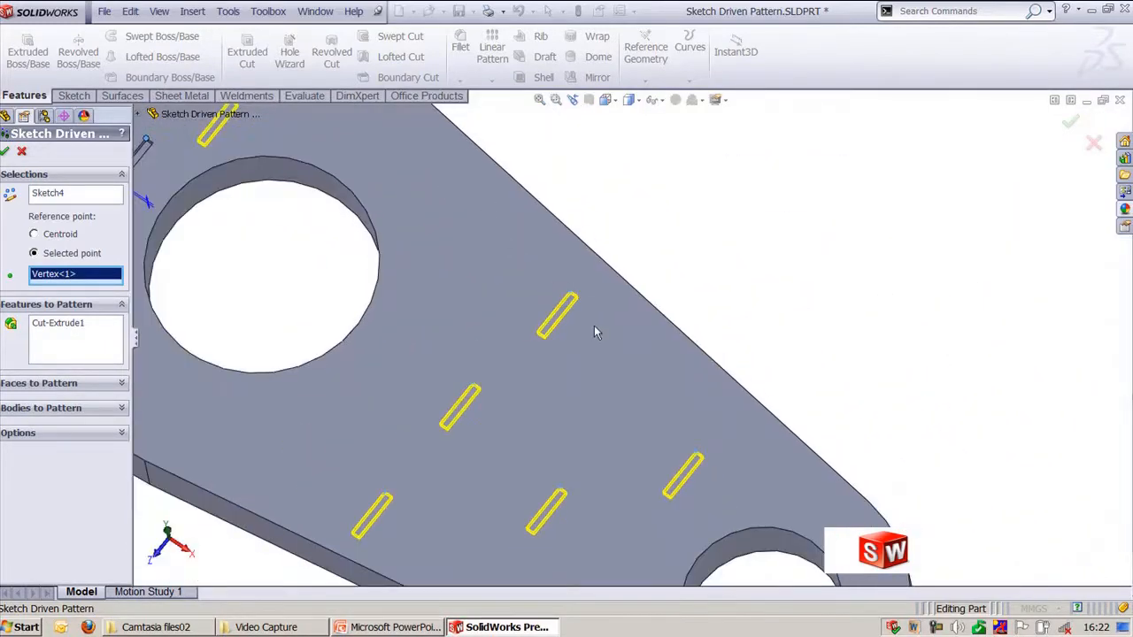
scroll(558, 305, "down", 6)
middle_click_drag(286, 238, 654, 442, "ctrl")
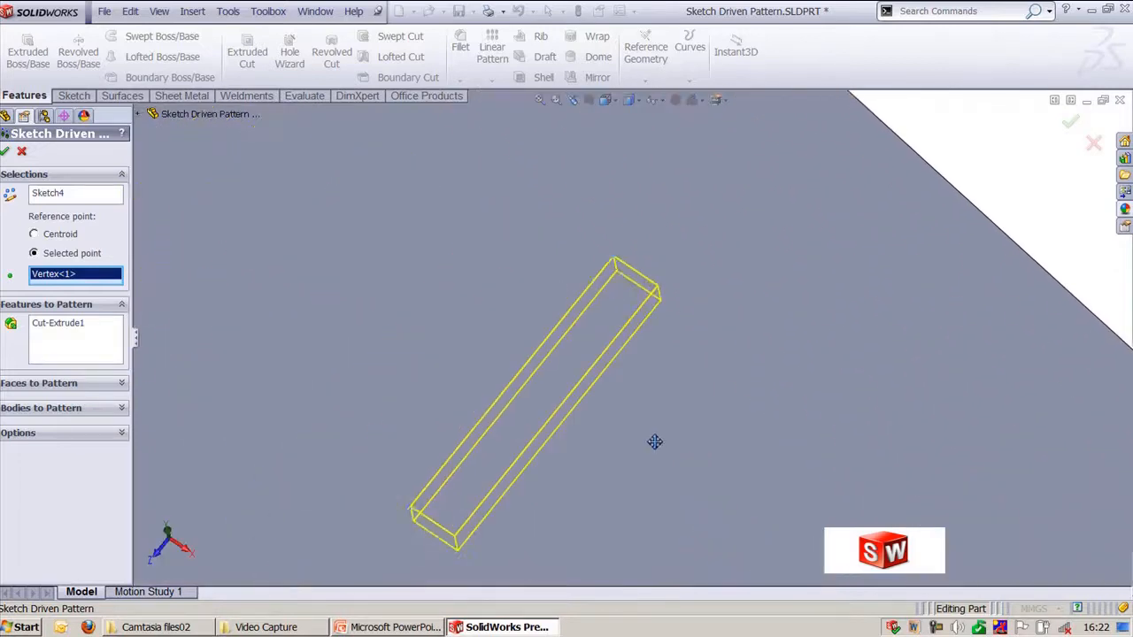
scroll(654, 442, "up", 8)
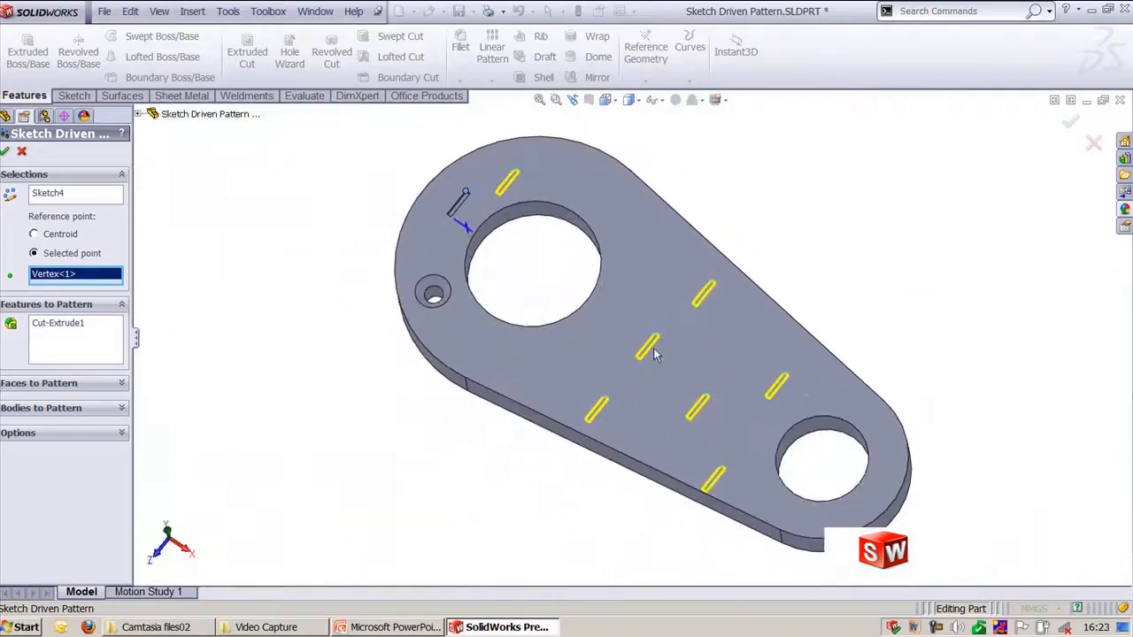
left_click(5, 153)
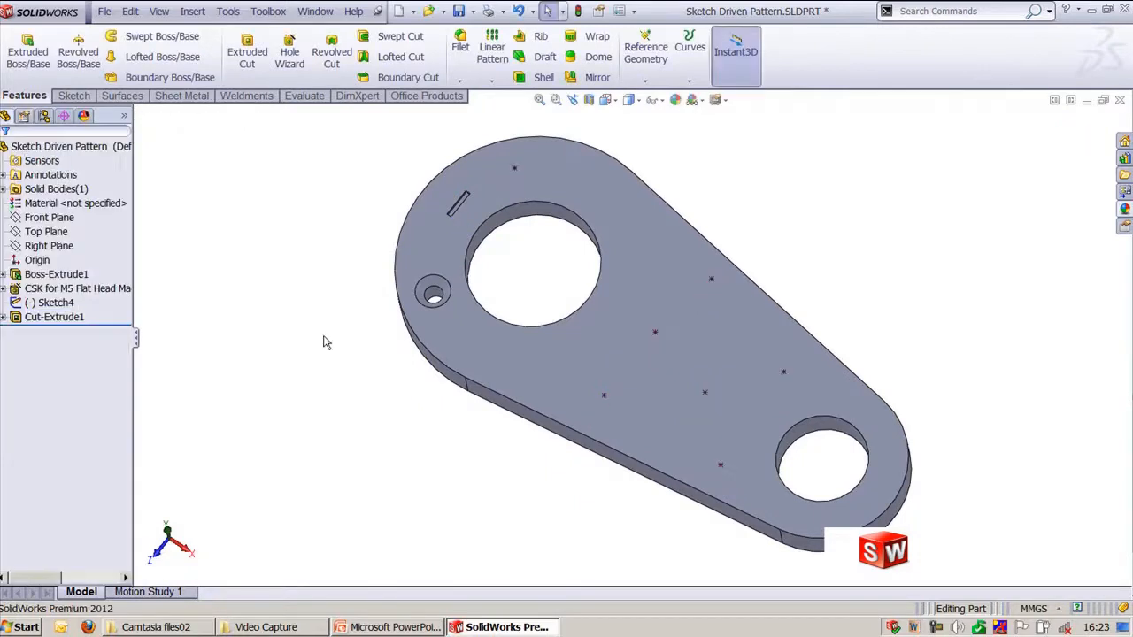
- Create a sketch driven pattern of the M5 flat head countersunk hole at the Sketch4 points, using the centroid as reference point
left_click(57, 303)
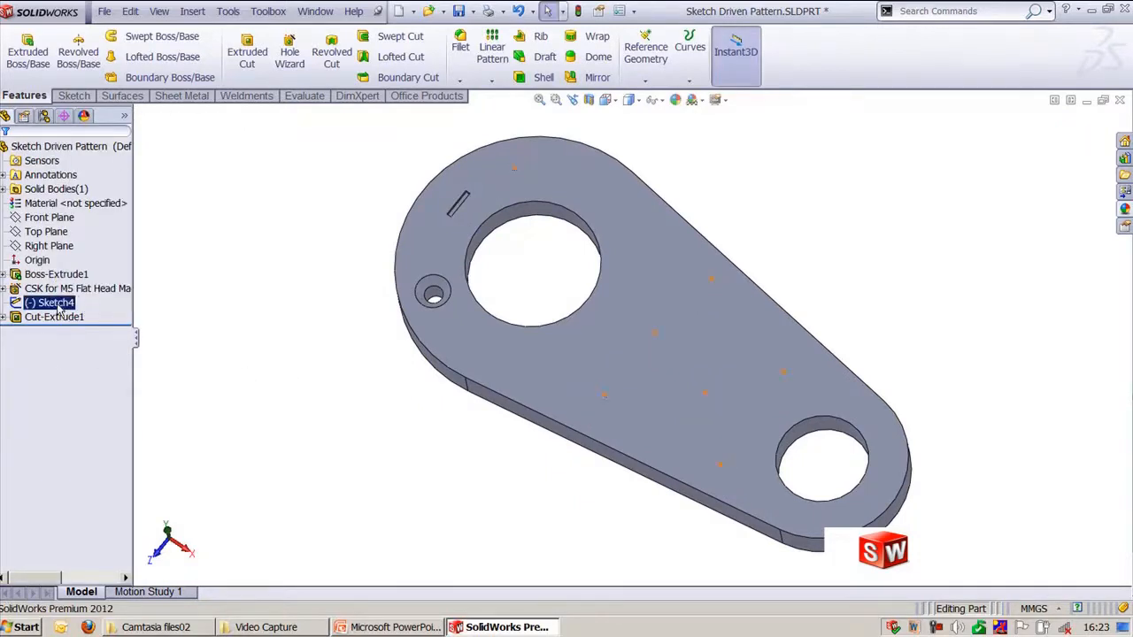
left_click(62, 289)
left_click(487, 81)
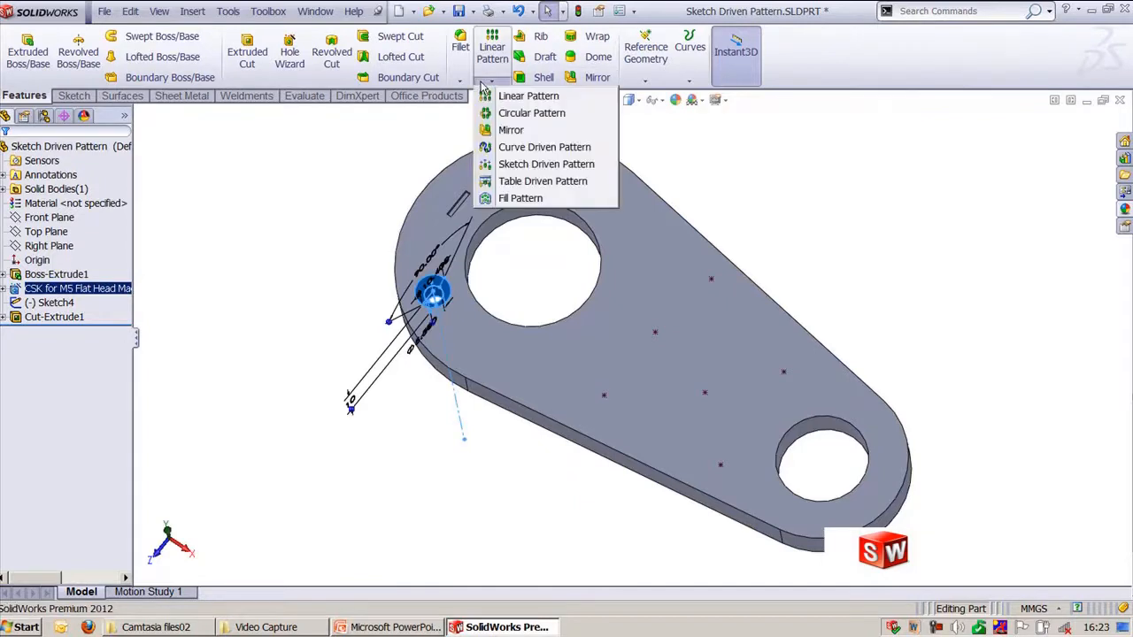
left_click(522, 165)
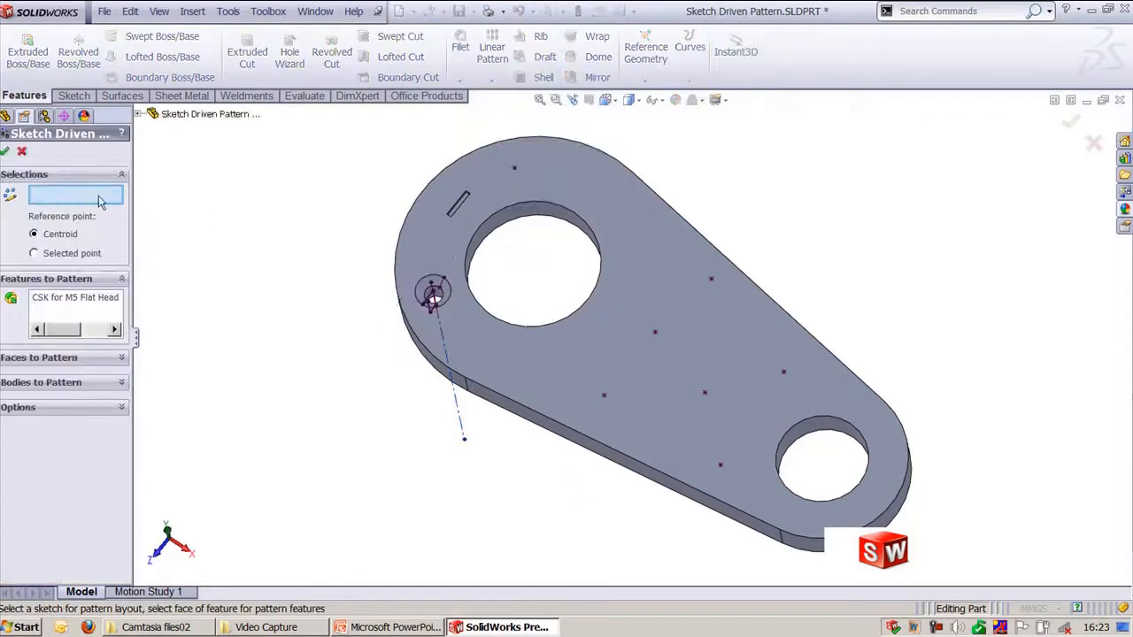
left_click(519, 168)
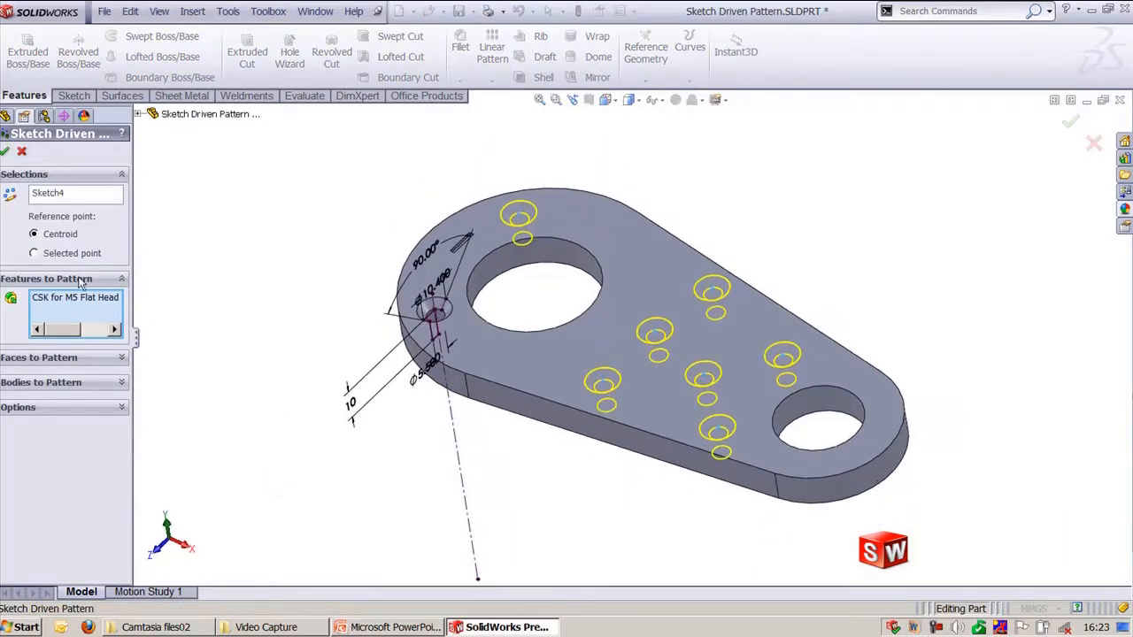
left_click(6, 152)
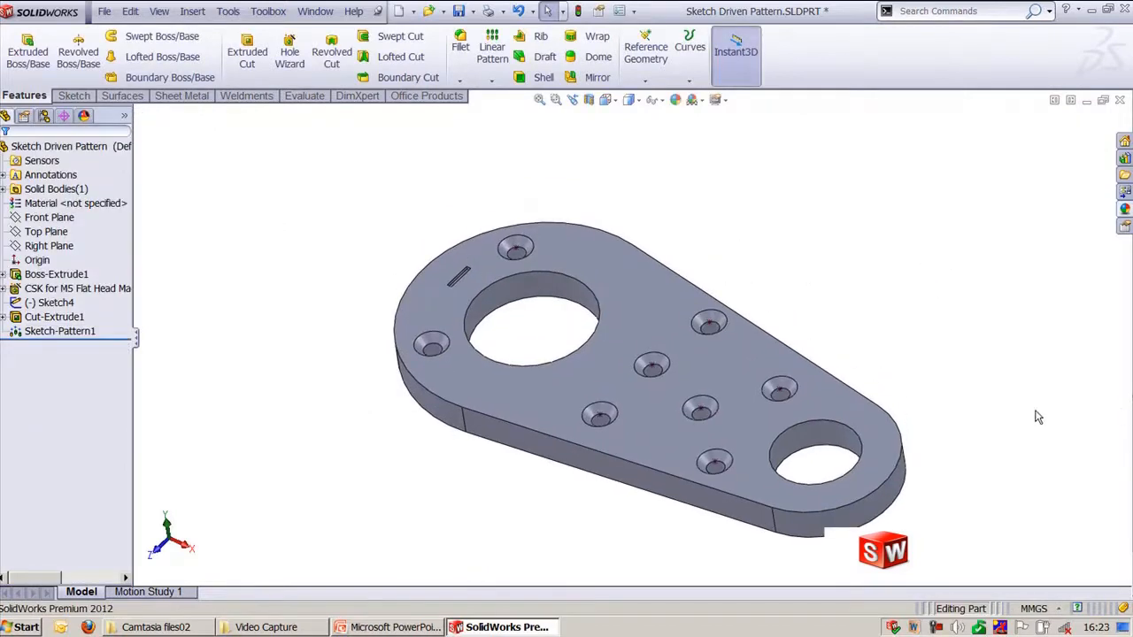
key("ctrl+7")
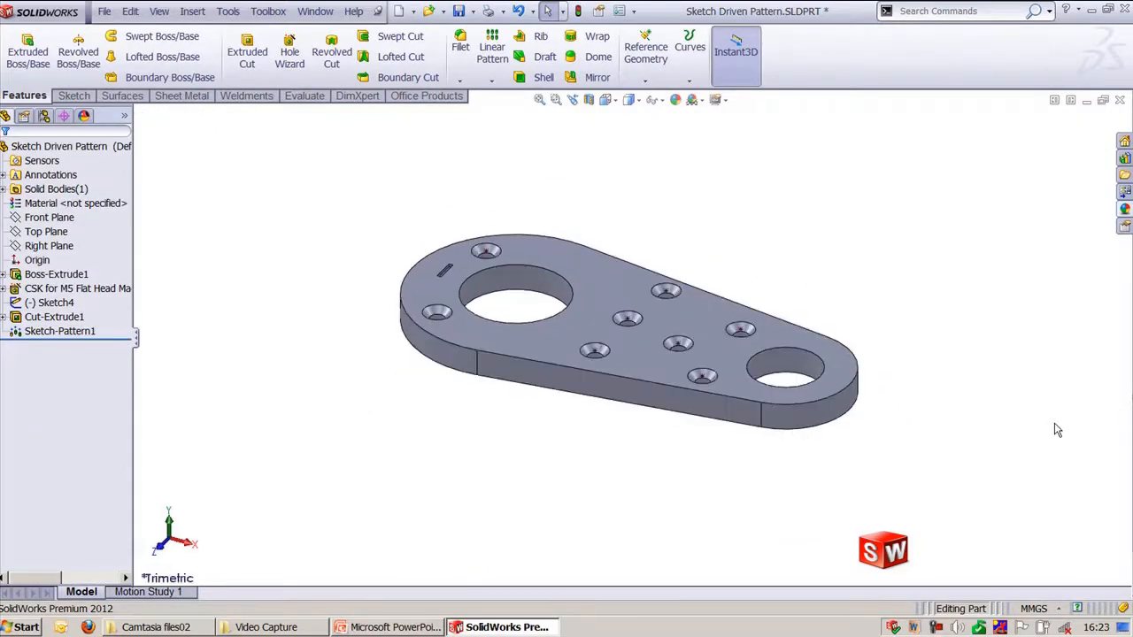
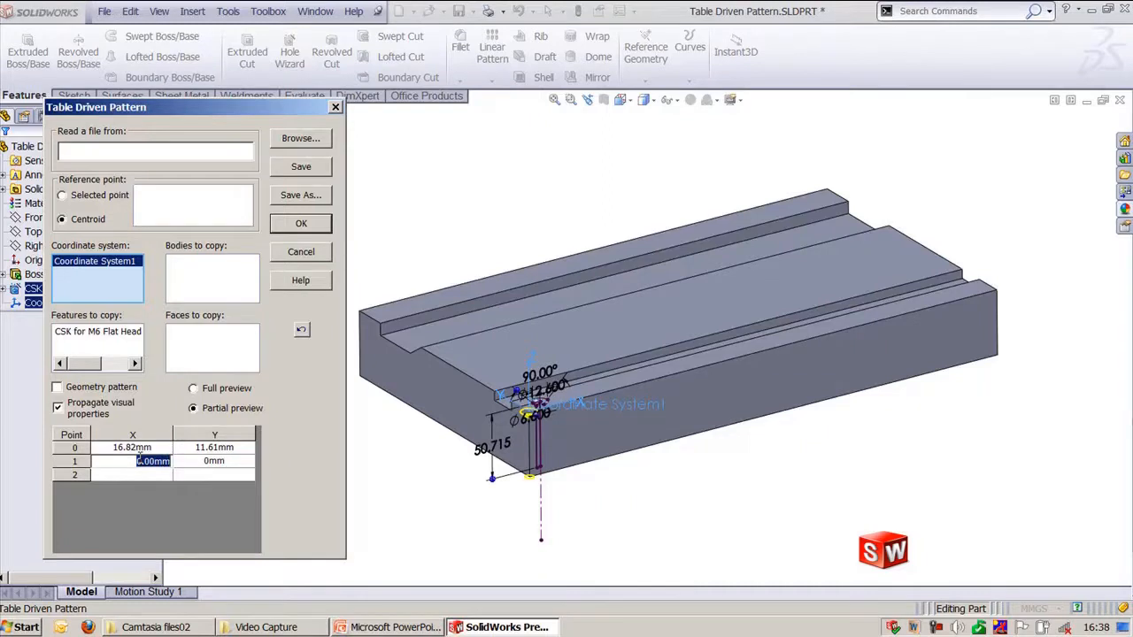
- Set point 1 of the table driven pattern to X 50 mm and Y 60 mm
type("50")
left_click(139, 461)
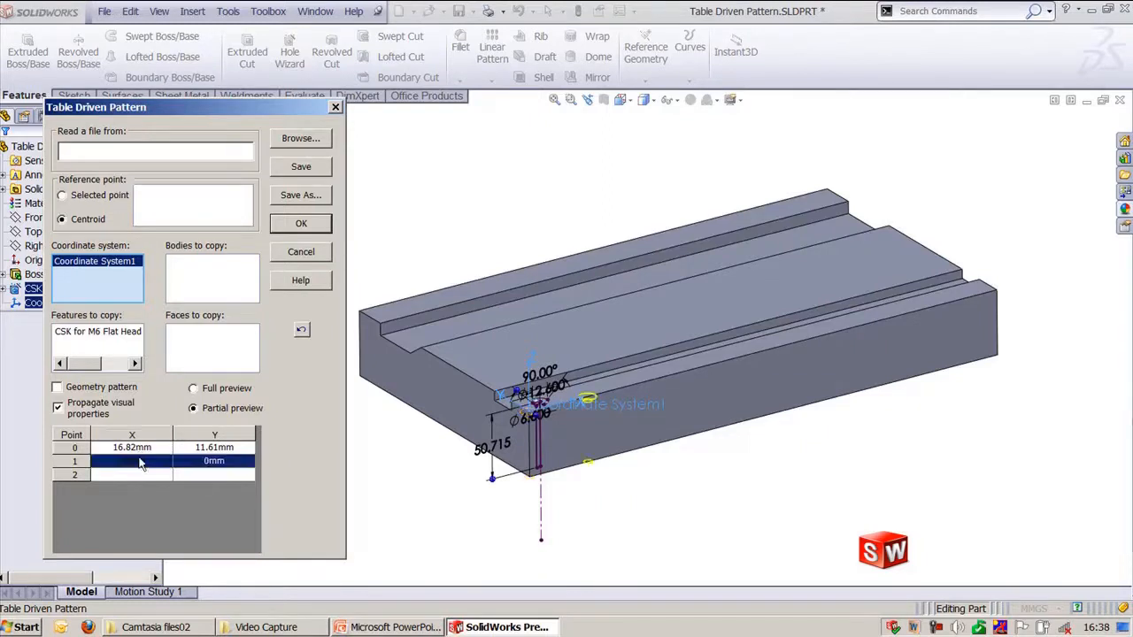
type("60")
key("Return")
- Set point 2 of the table to X 150 mm, try 250 mm for Y, and correct Y to 100 mm
middle_click_drag(539, 256, 541, 312)
left_click(138, 474)
left_click(138, 474)
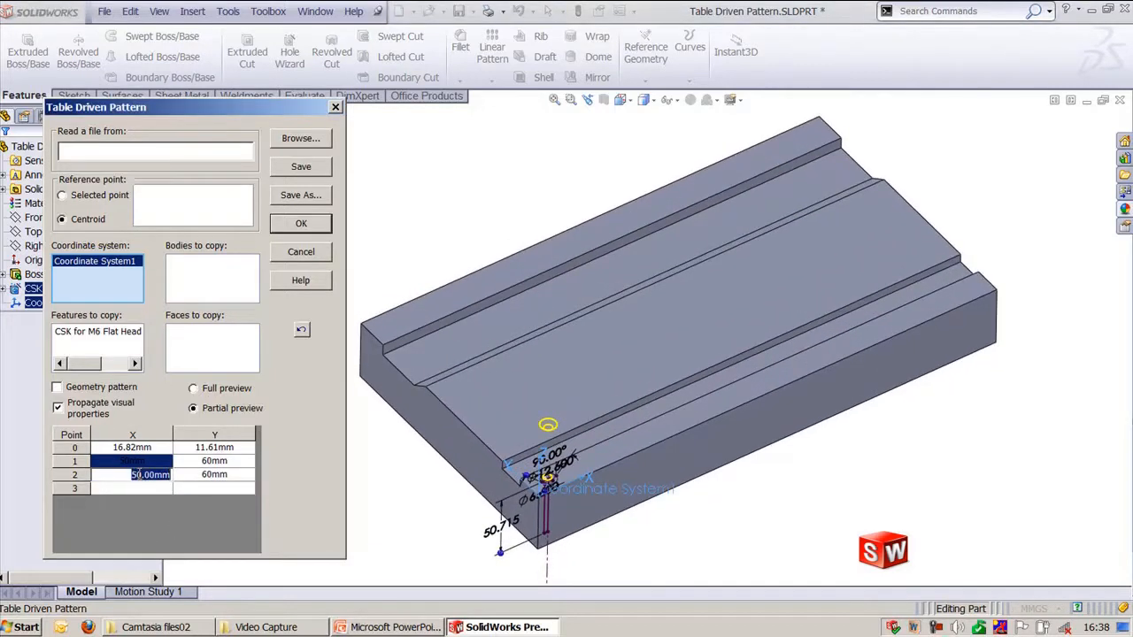
type("100")
key("Return")
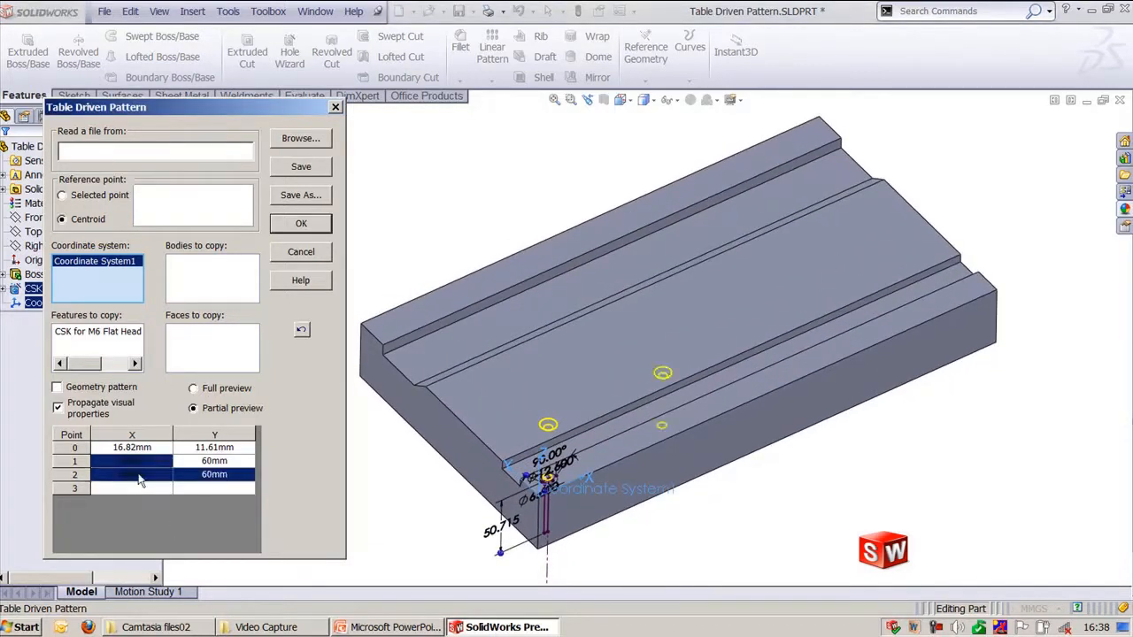
type("250")
key("Return")
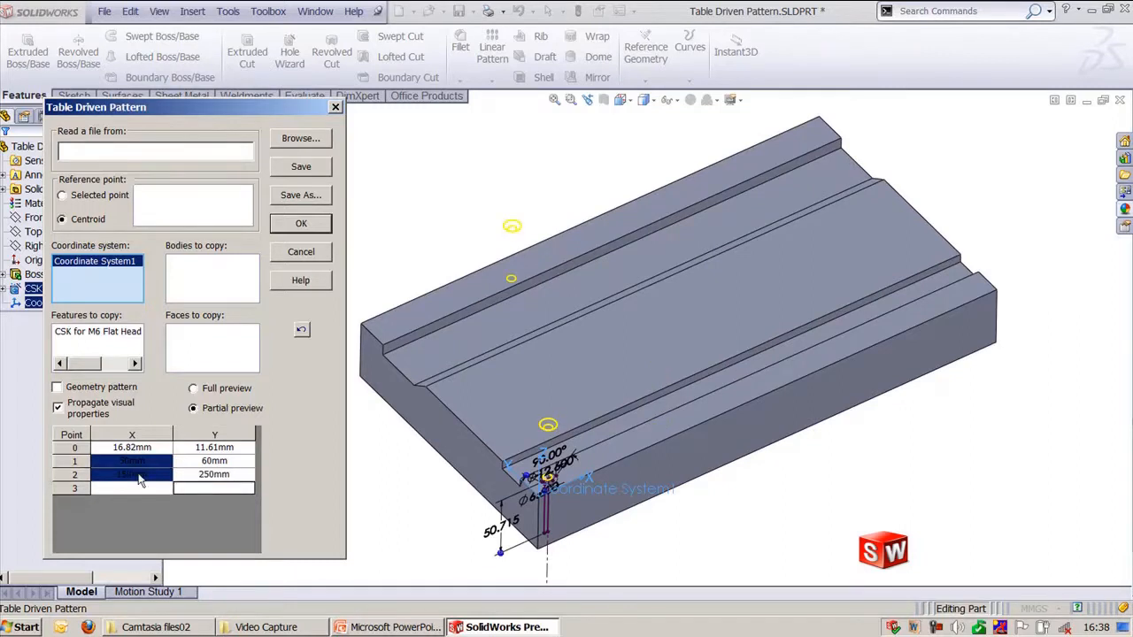
left_click(188, 479)
left_click(188, 475)
type("150")
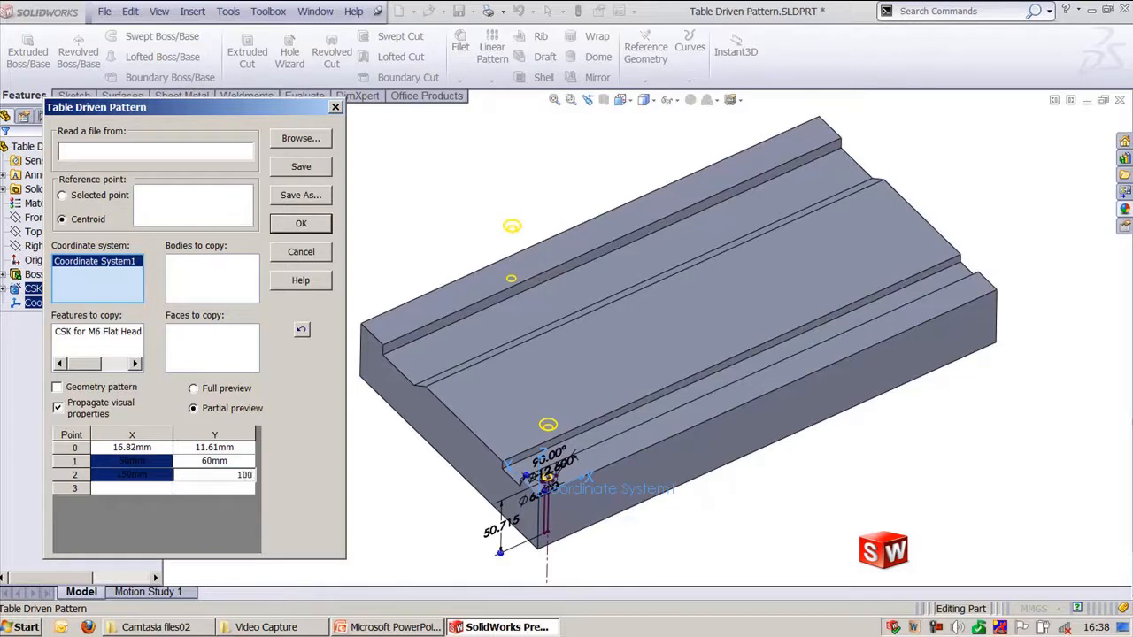
key("Return")
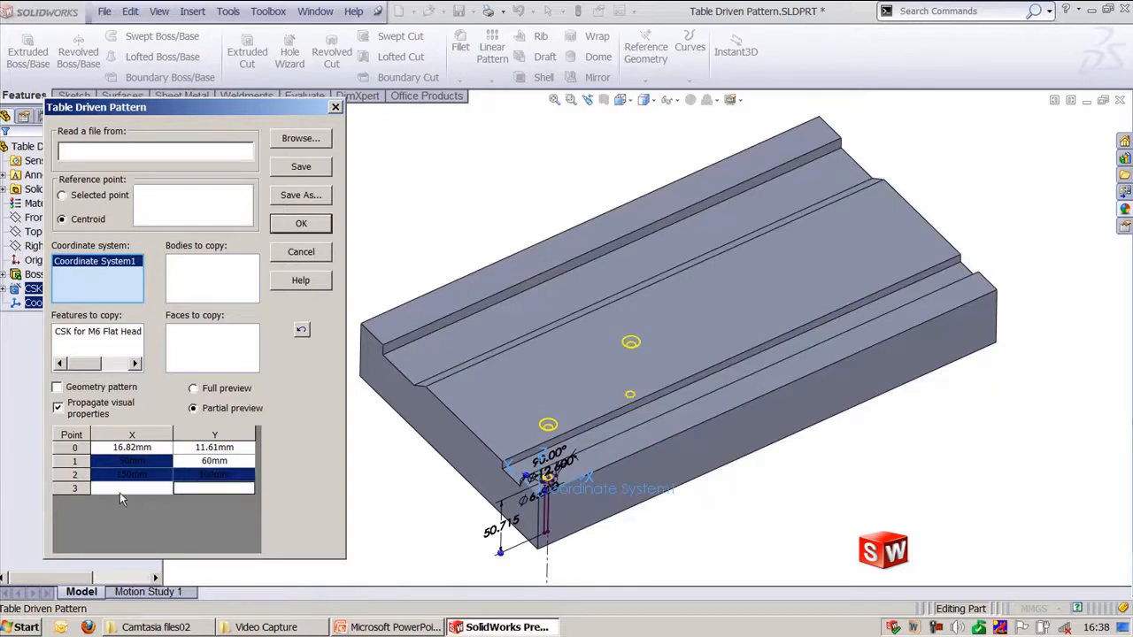
- Look at the dialogs for saving and browsing pattern table files without saving or loading a file
left_click(119, 492)
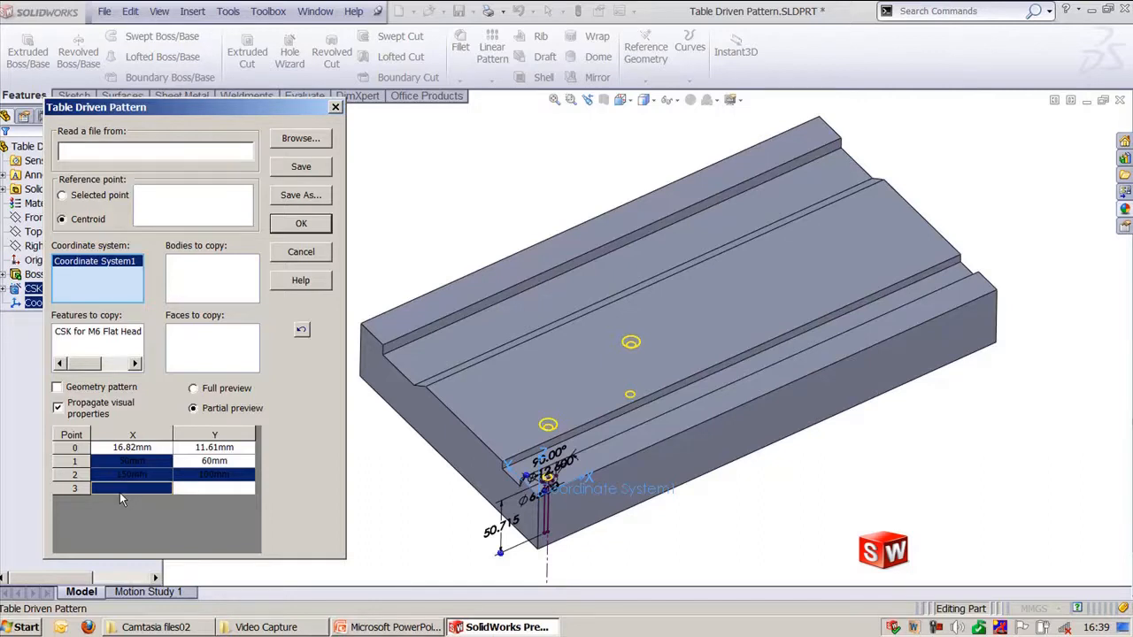
left_click(296, 198)
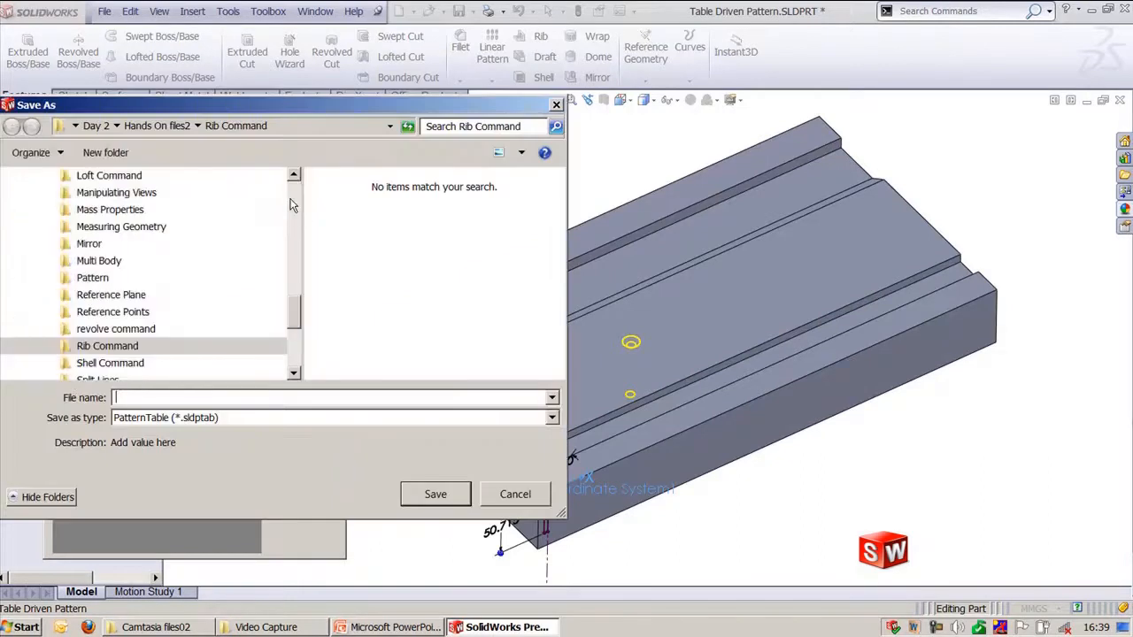
left_click(514, 496)
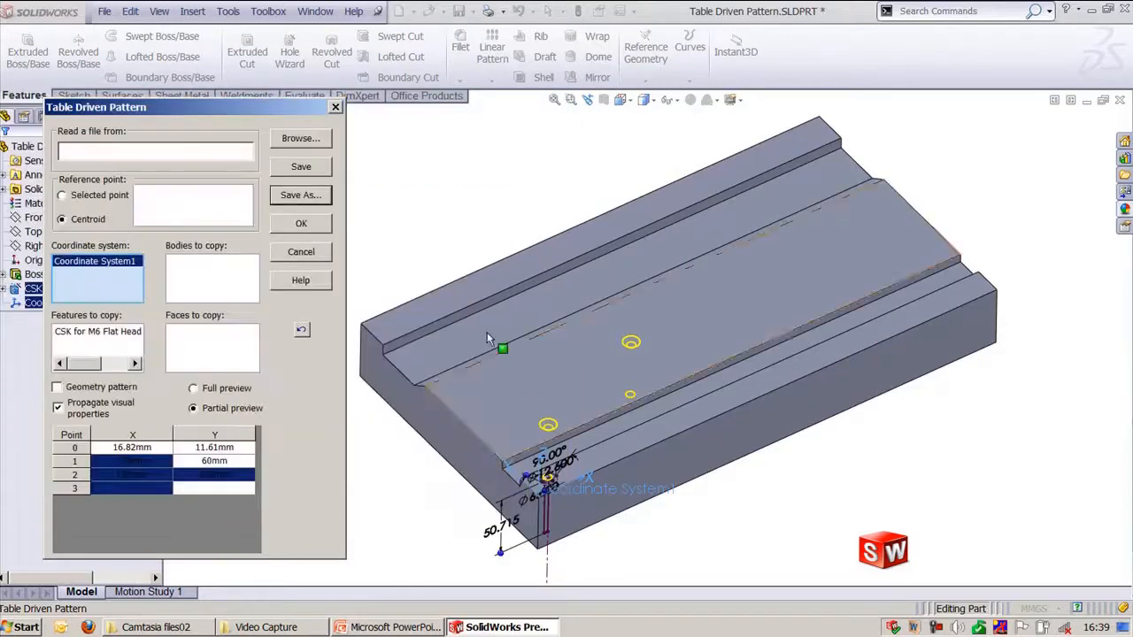
left_click(314, 142)
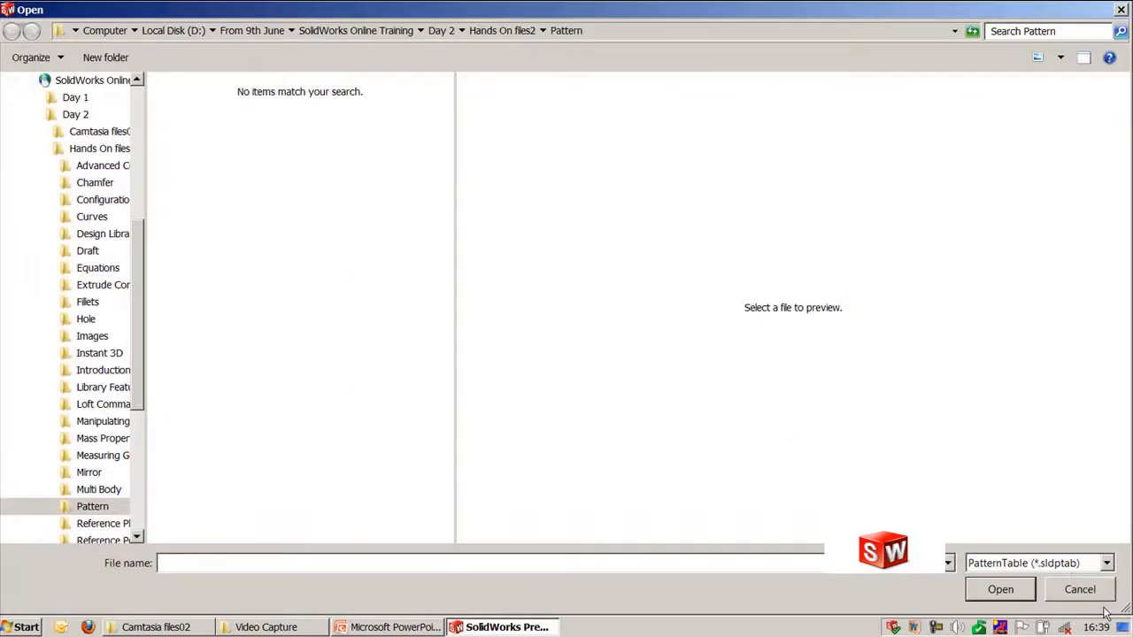
left_click(1084, 590)
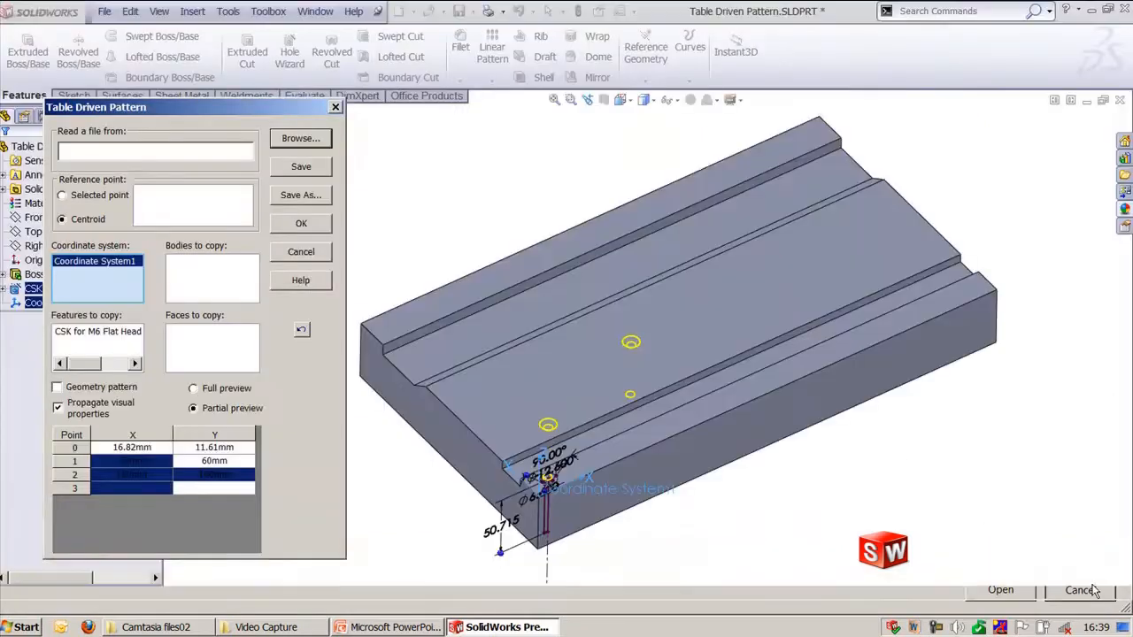
- Create the table driven pattern of the M6 flat head countersunk hole and show the plate in trimetric view
left_click(302, 225)
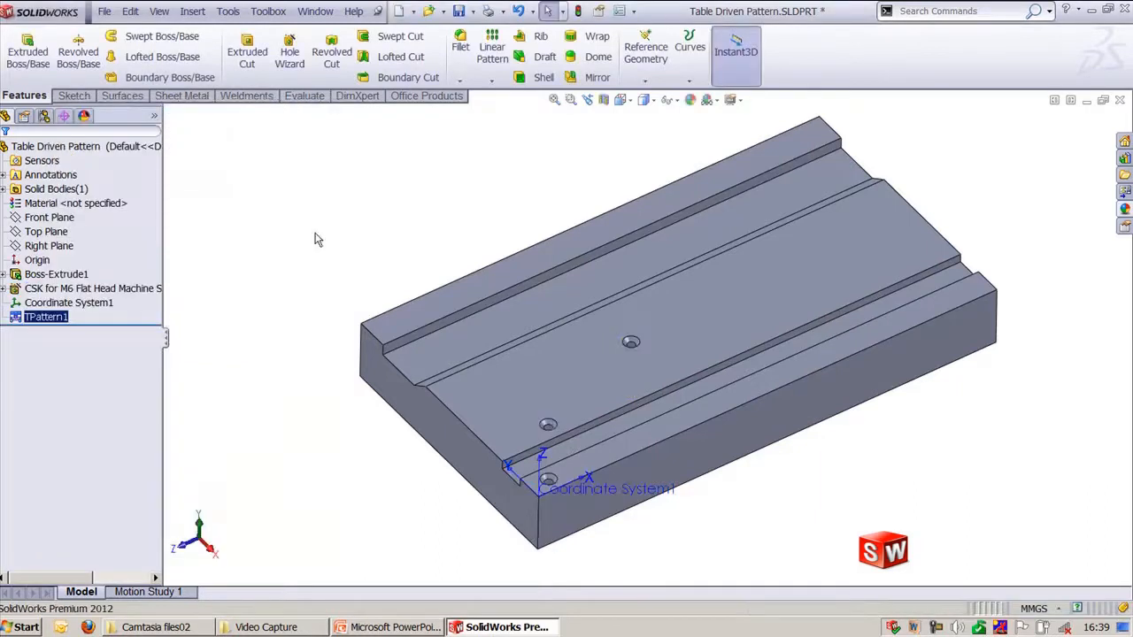
key("ctrl+7")
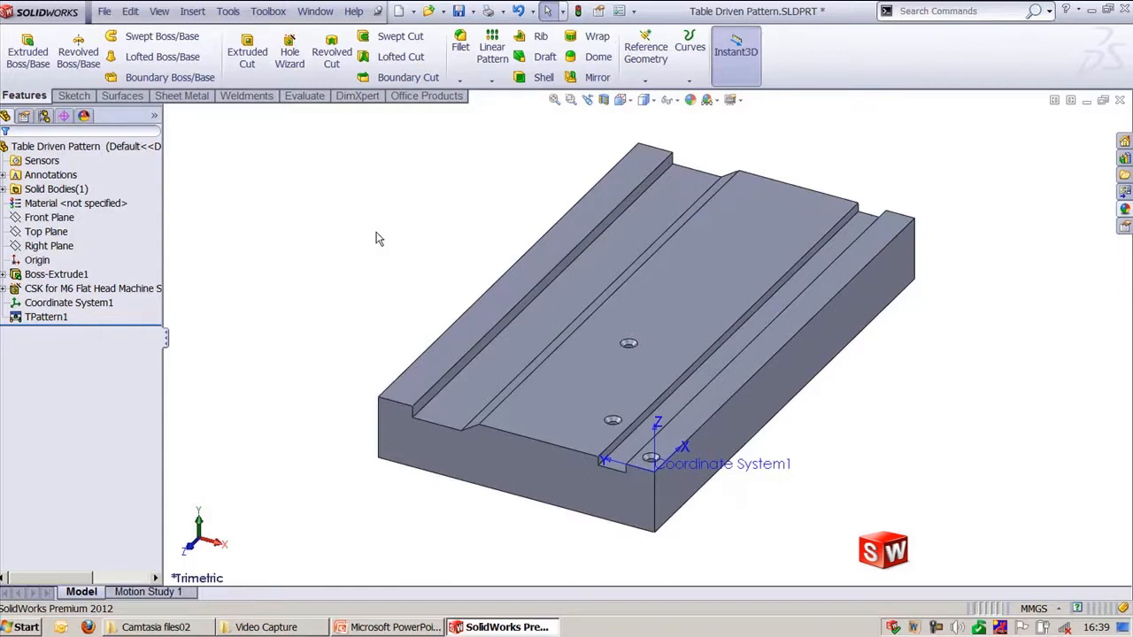
- Switch to the Fill Pattern part and start a fill pattern with the flat circular face as fill boundary
left_click(315, 11)
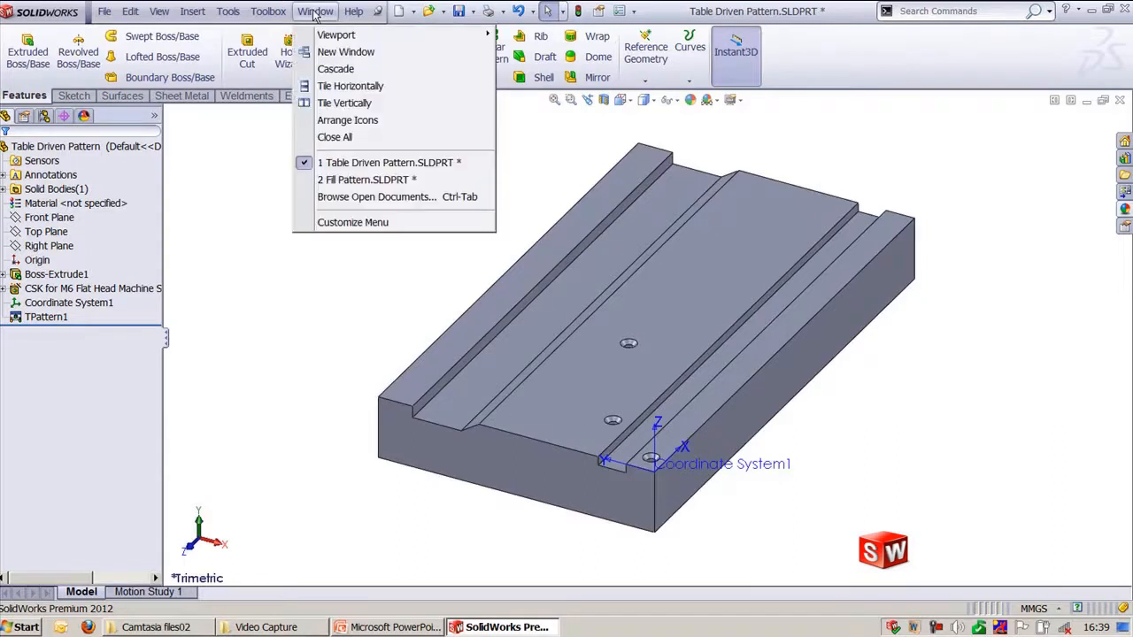
left_click(366, 179)
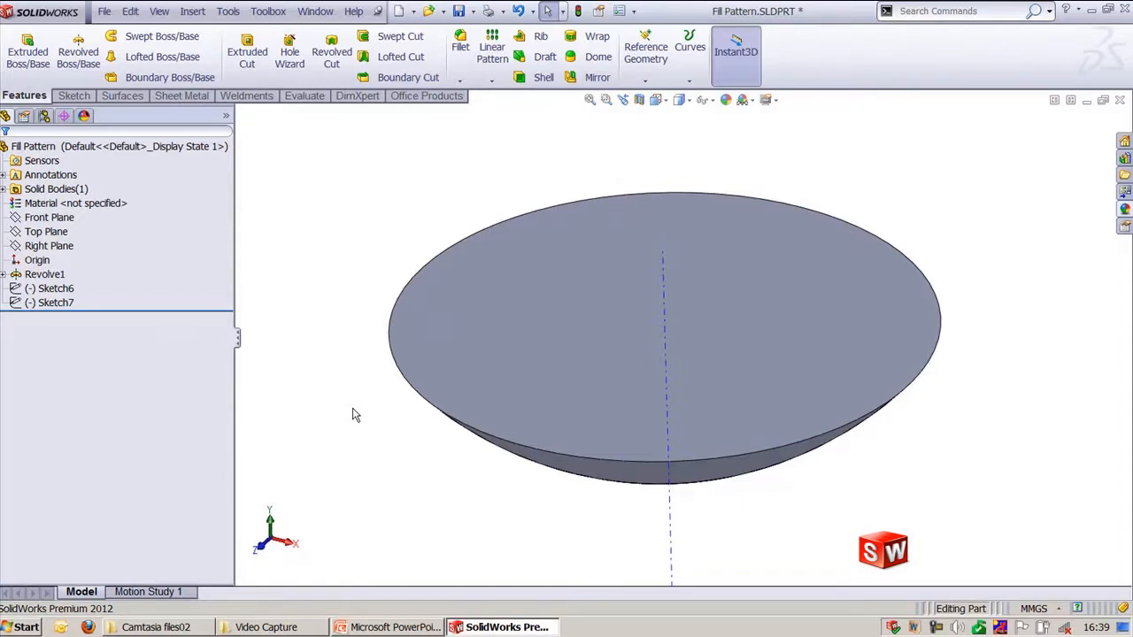
left_click(485, 82)
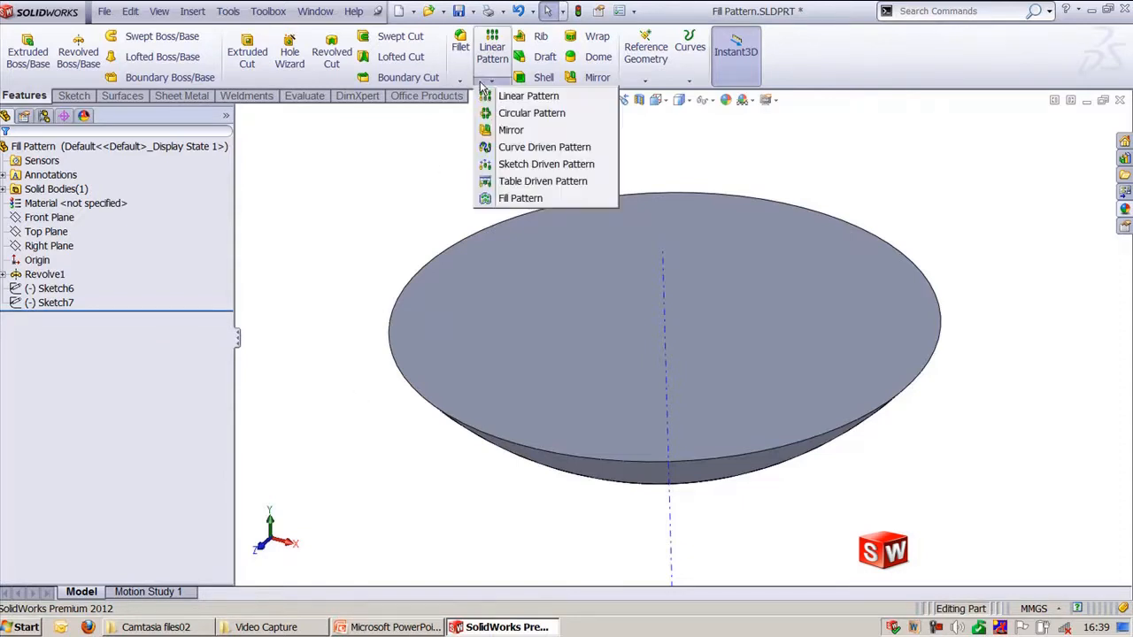
left_click(519, 198)
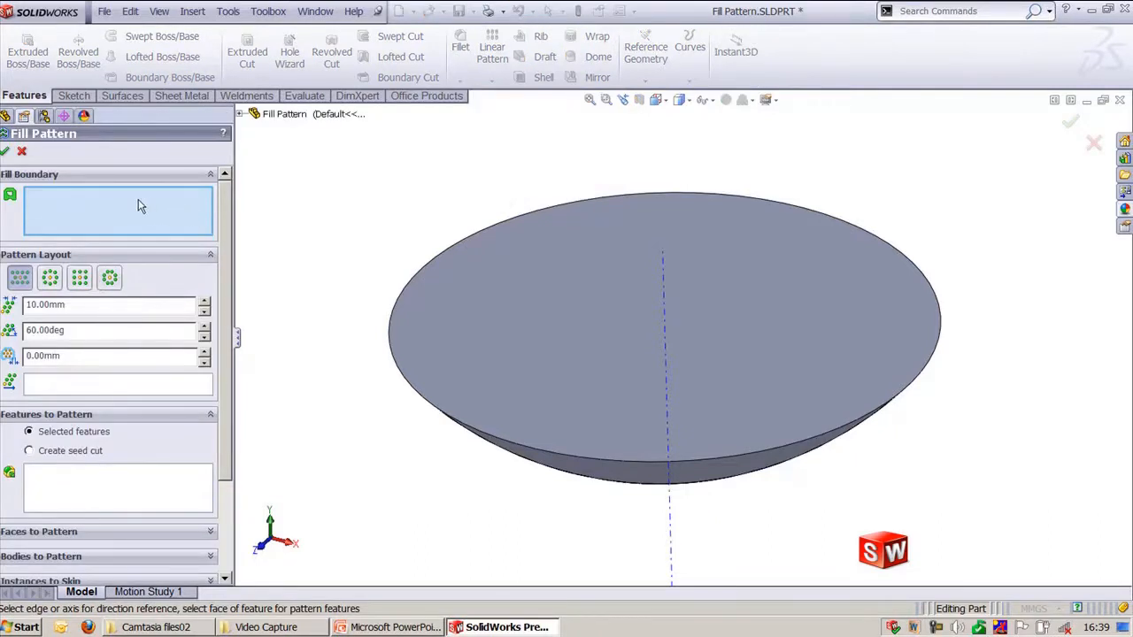
left_click(437, 297)
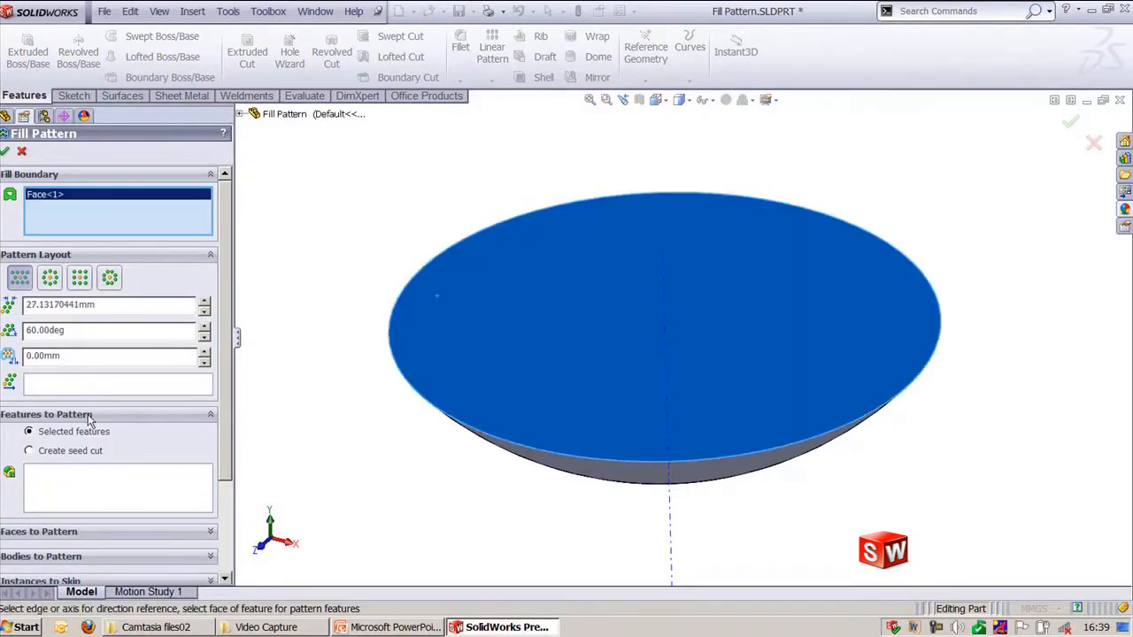
- Try the vertical centre axis as pattern direction and set the features to pattern to a created seed cut
left_click(80, 386)
left_click(670, 519)
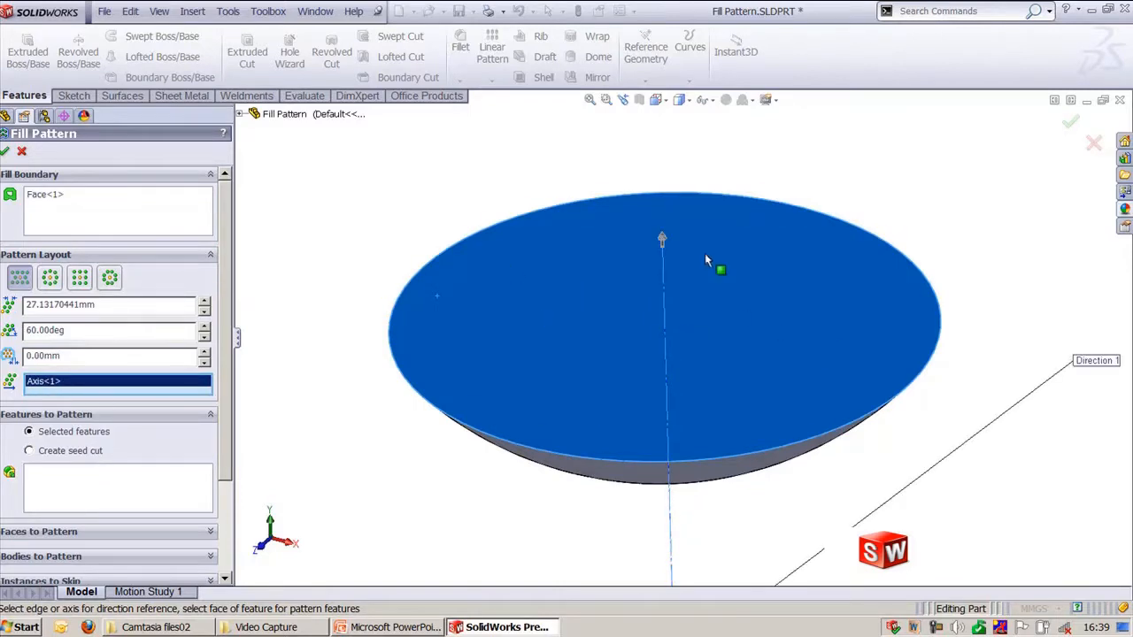
scroll(115, 398, "down", 3)
left_click(32, 373)
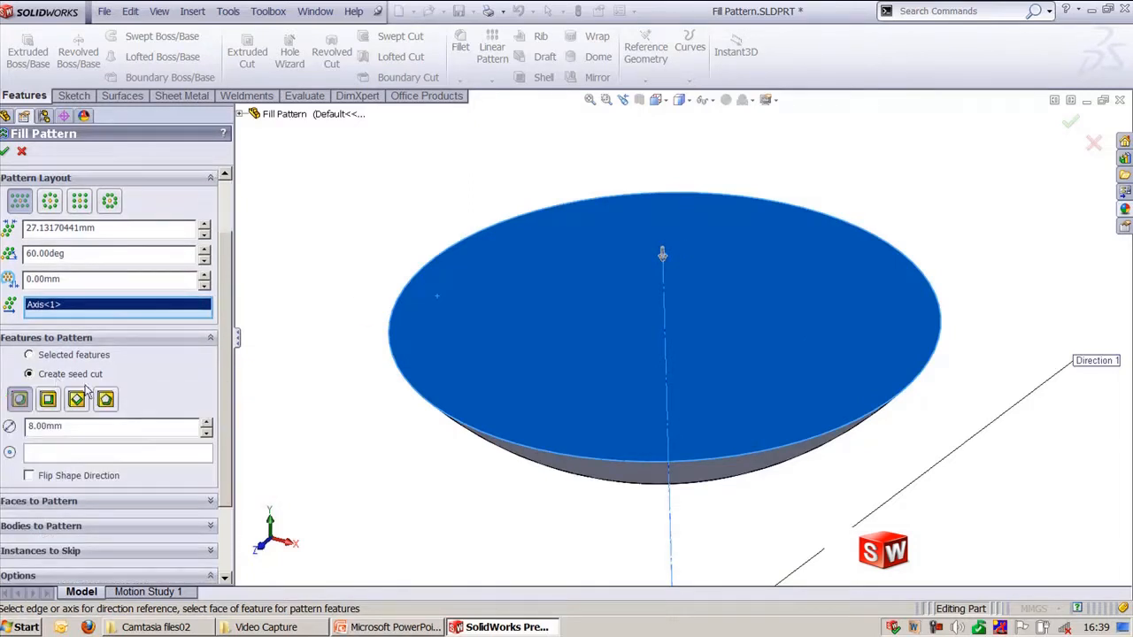
scroll(209, 460, "down", 3)
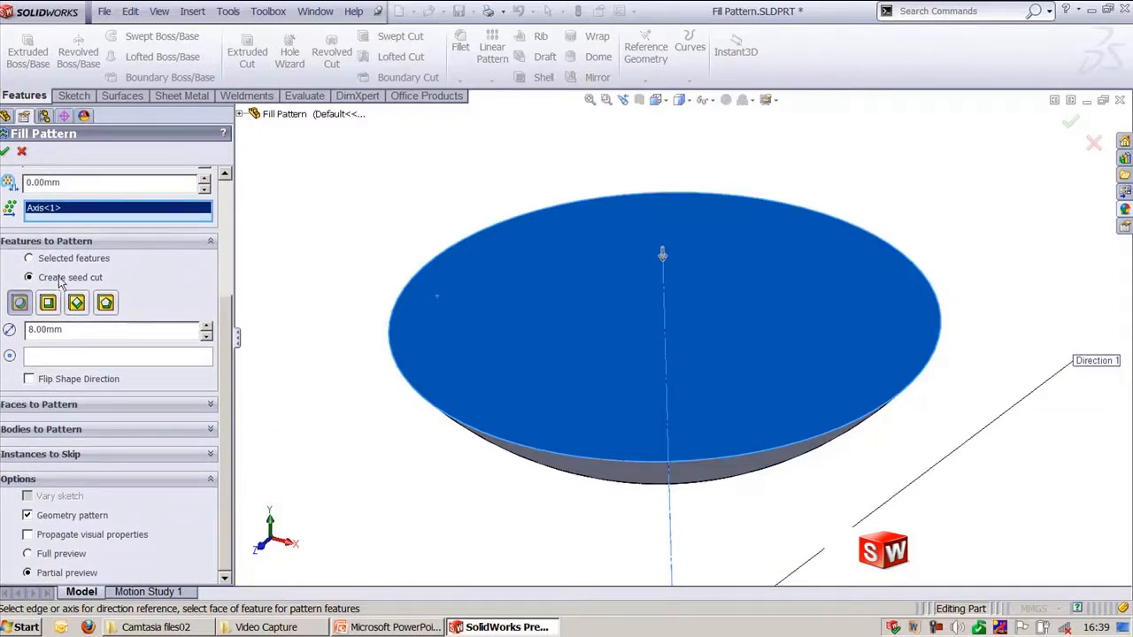
scroll(222, 406, "up", 5)
- Clear the axis from the pattern direction, show Sketch7 and use its line as the direction instead
left_click(62, 207)
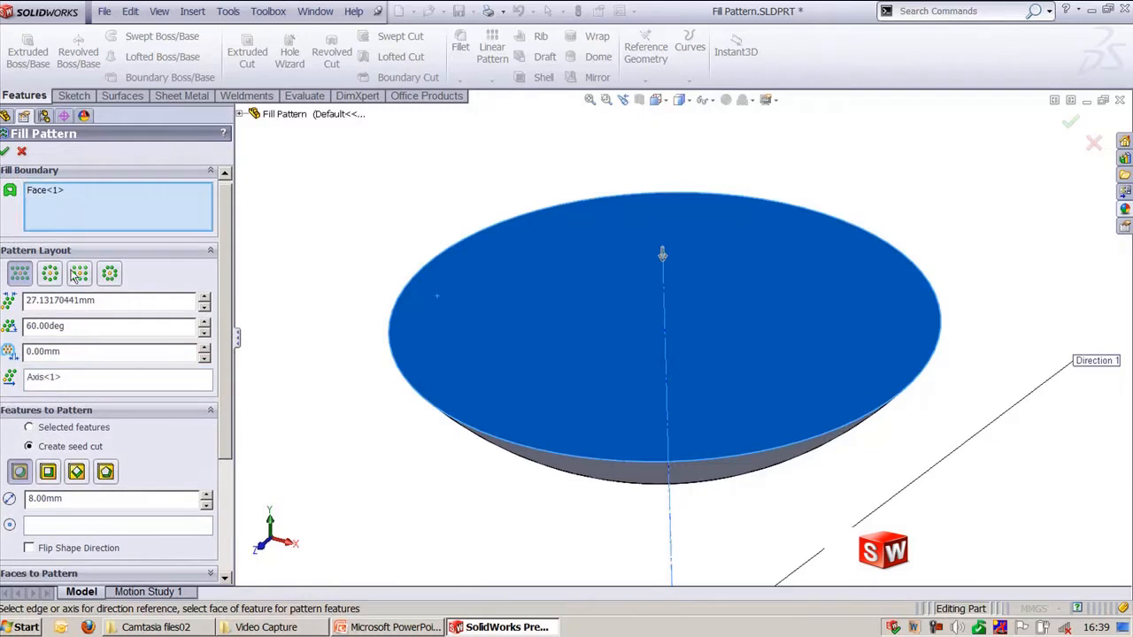
left_click(93, 384)
left_click(239, 114)
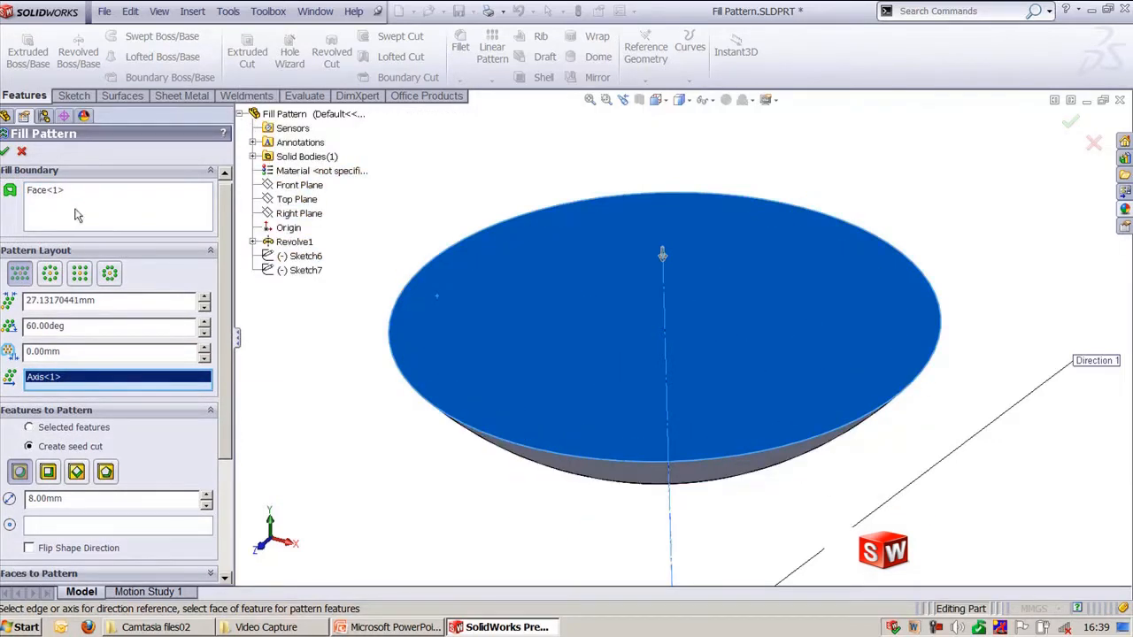
right_click(97, 383)
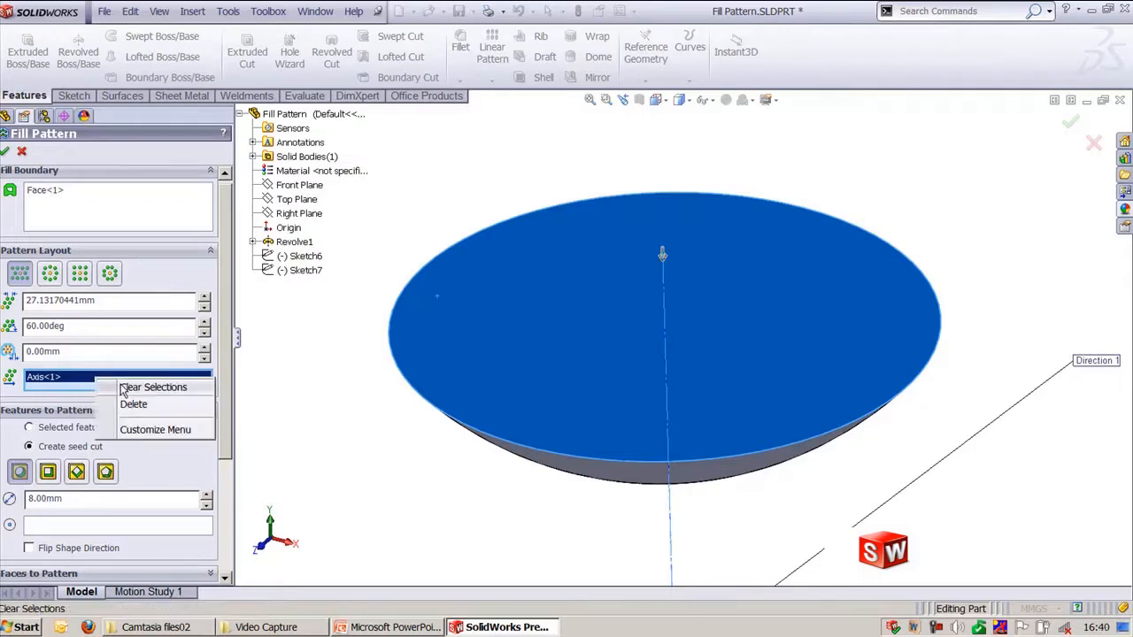
left_click(124, 386)
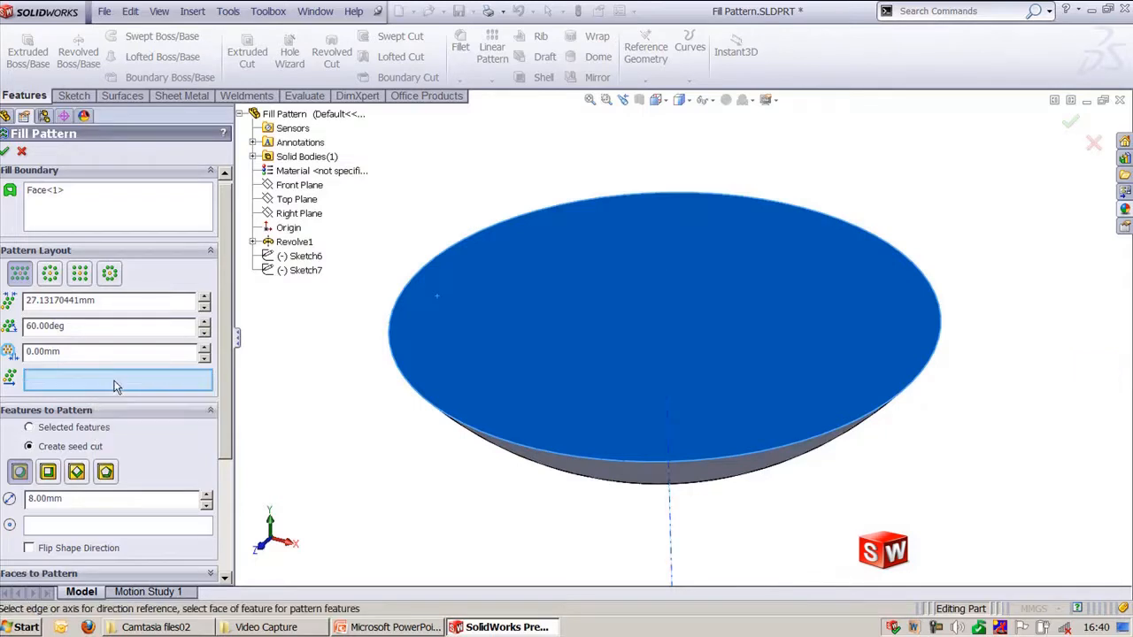
right_click(301, 276)
left_click(329, 301)
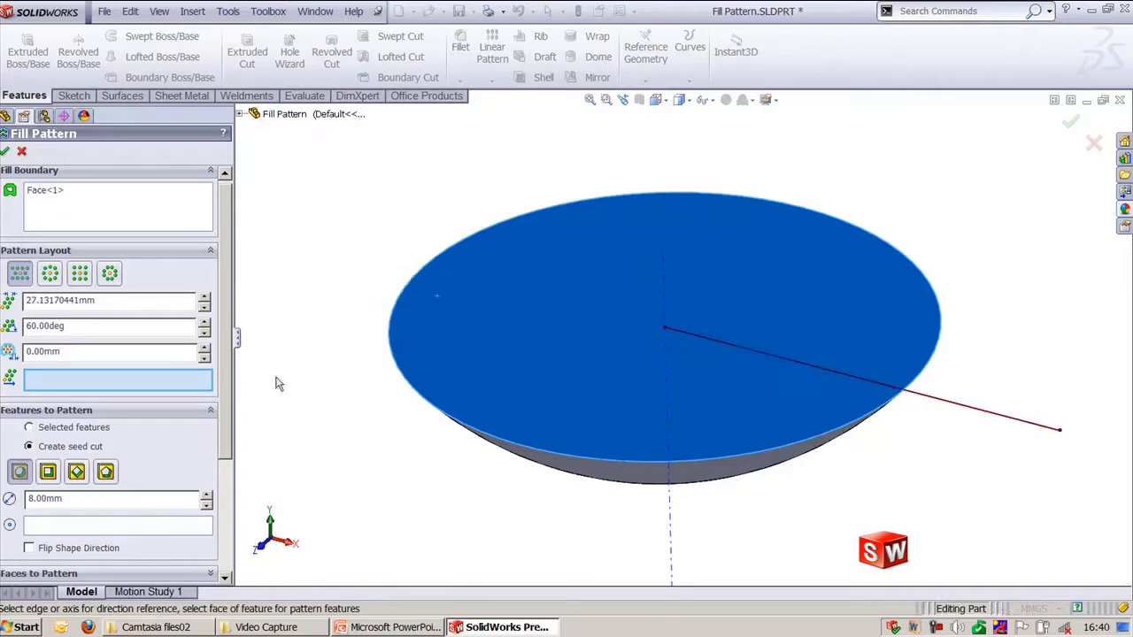
left_click(949, 403)
middle_click_drag(370, 509, 398, 470)
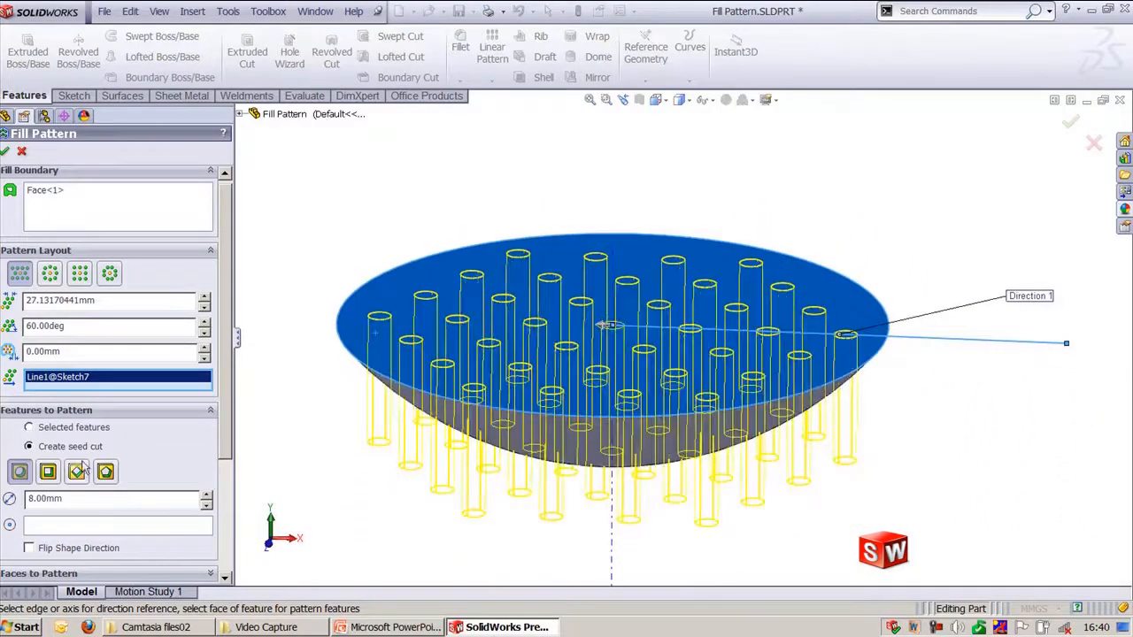
- Try the square and diamond seed cut shapes and choose the polygon seed cut for the fill pattern
left_click(49, 474)
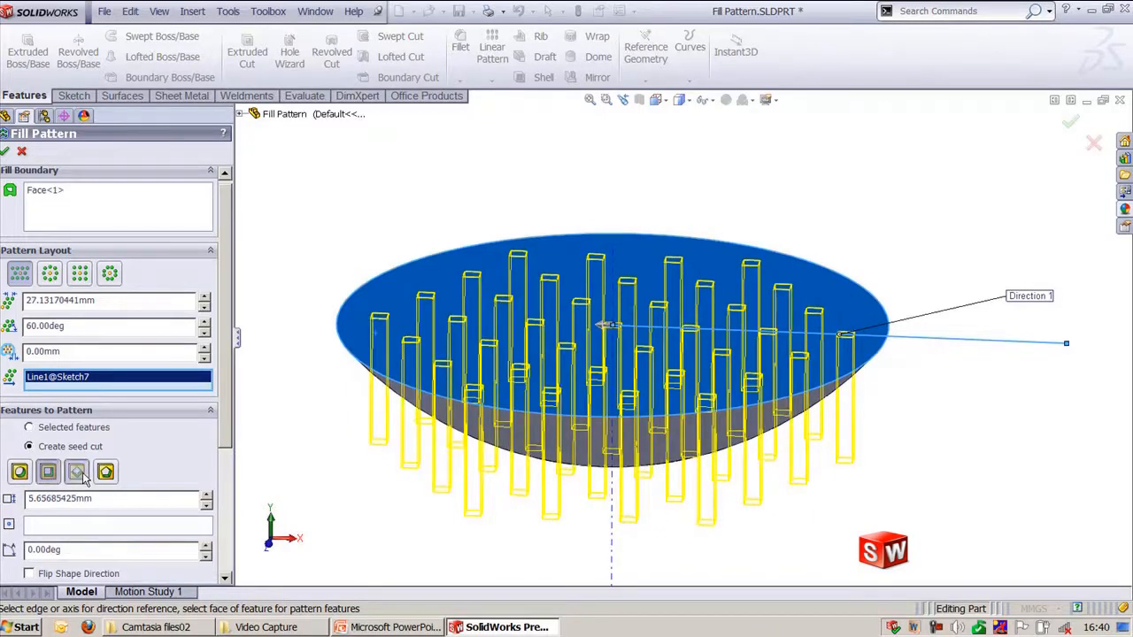
left_click(77, 474)
left_click(105, 472)
middle_click_drag(413, 189, 480, 376)
left_click_drag(226, 397, 226, 484)
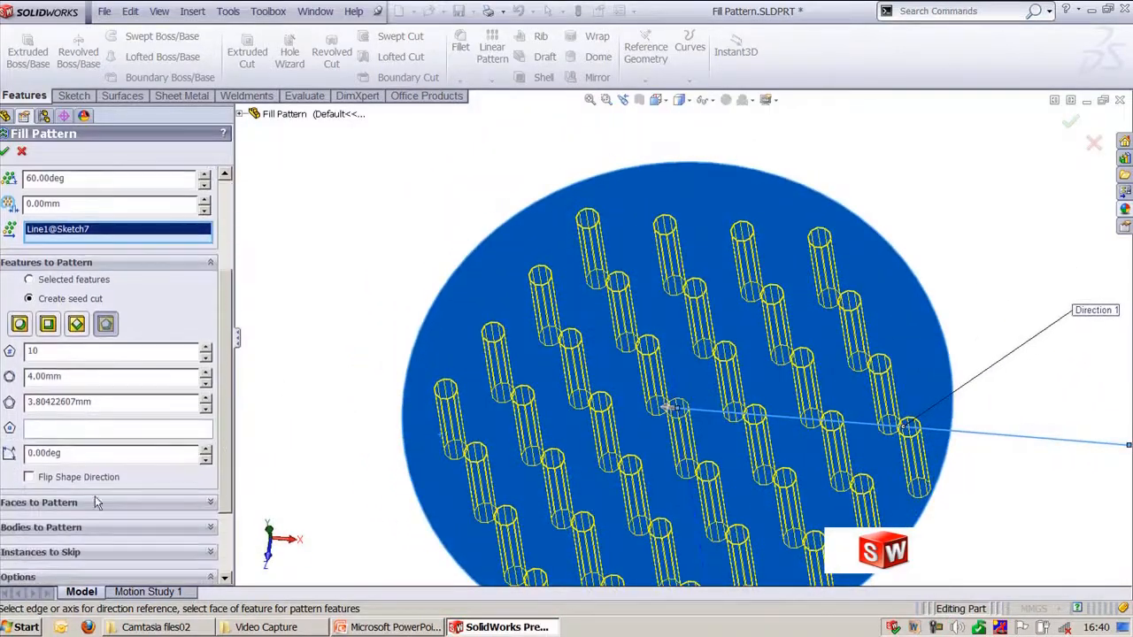
left_click_drag(225, 437, 224, 340)
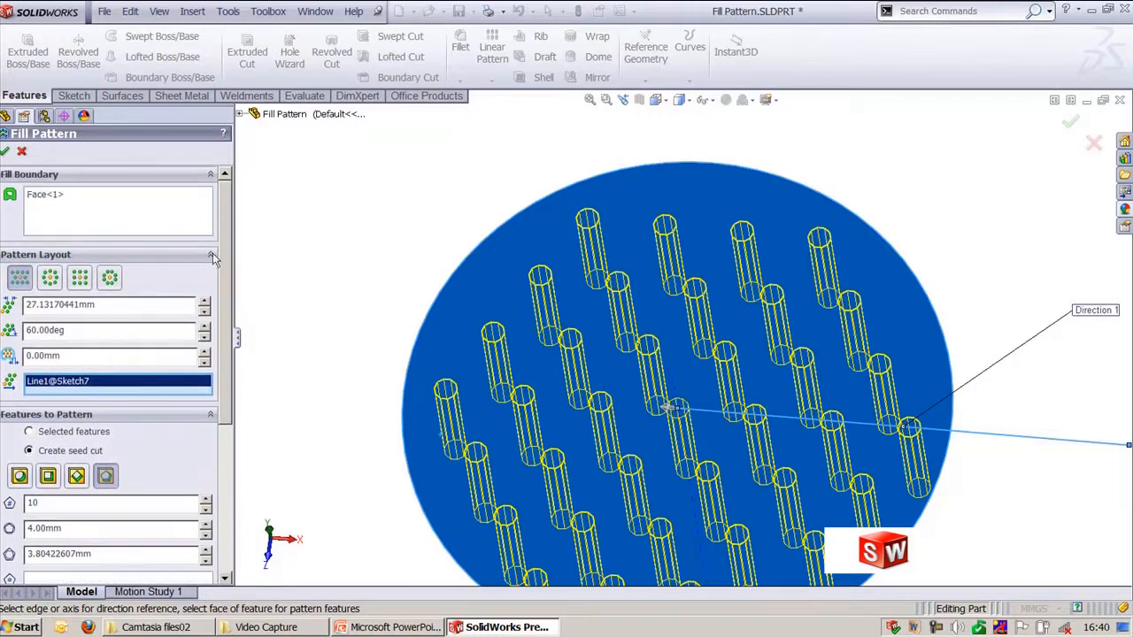
- Compare the circular, square, polygon and perforation pattern layouts and choose the circular layout
left_click(44, 282)
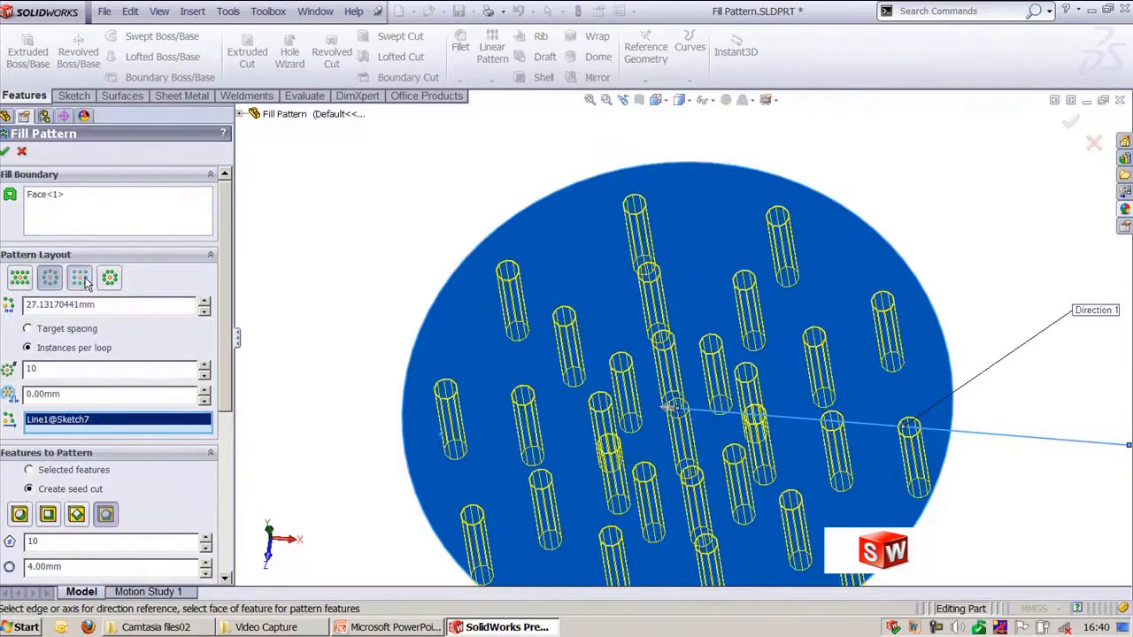
left_click(79, 280)
left_click(110, 278)
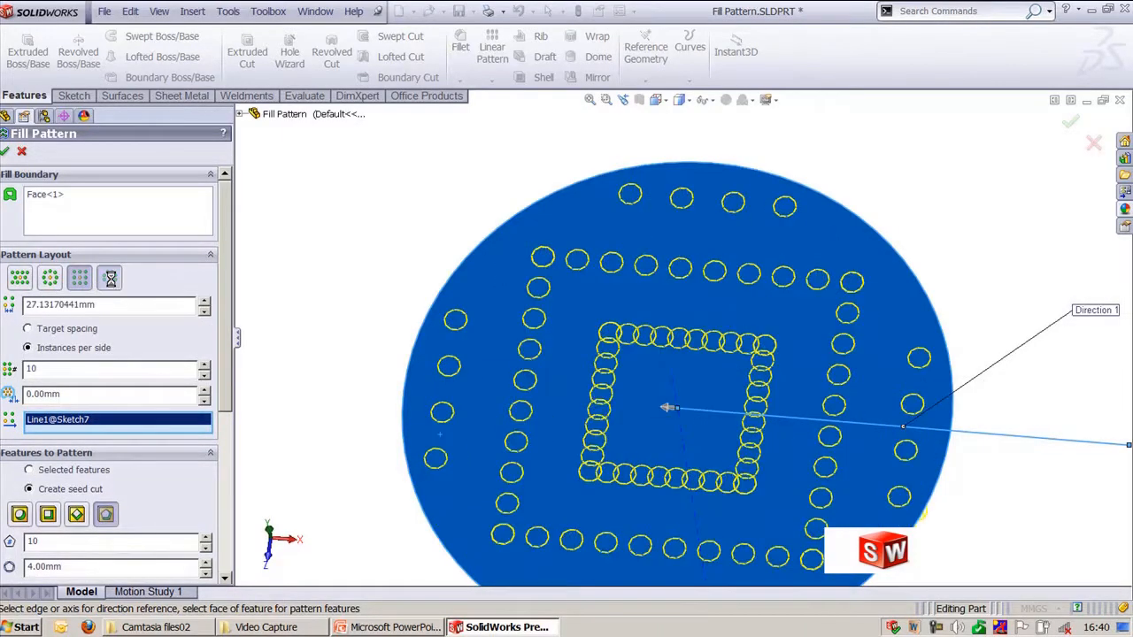
left_click(21, 280)
middle_click_drag(442, 330, 425, 363)
left_click(55, 273)
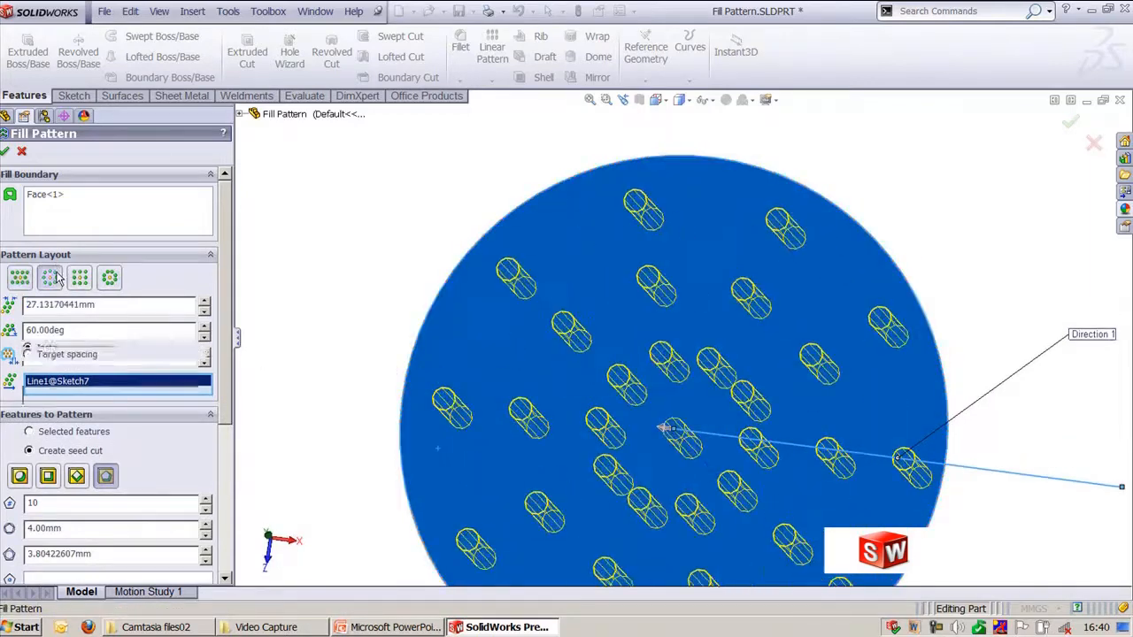
key("ctrl")
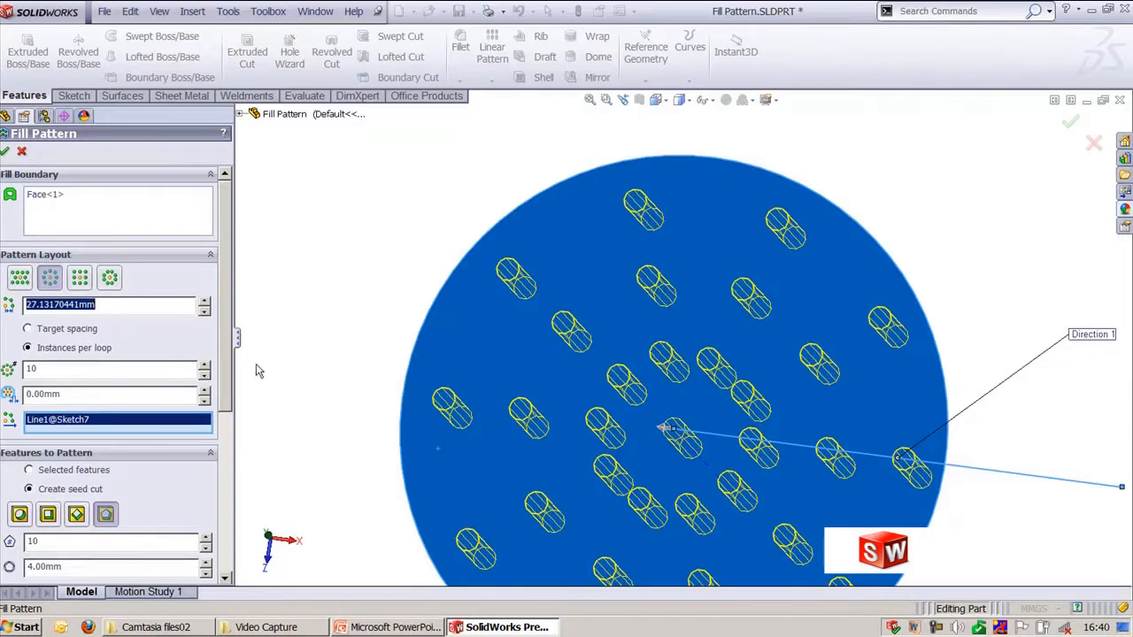
- Try patterning selected features, return to the created seed cut, and create the fill pattern on the circular face
scroll(211, 442, "down", 5)
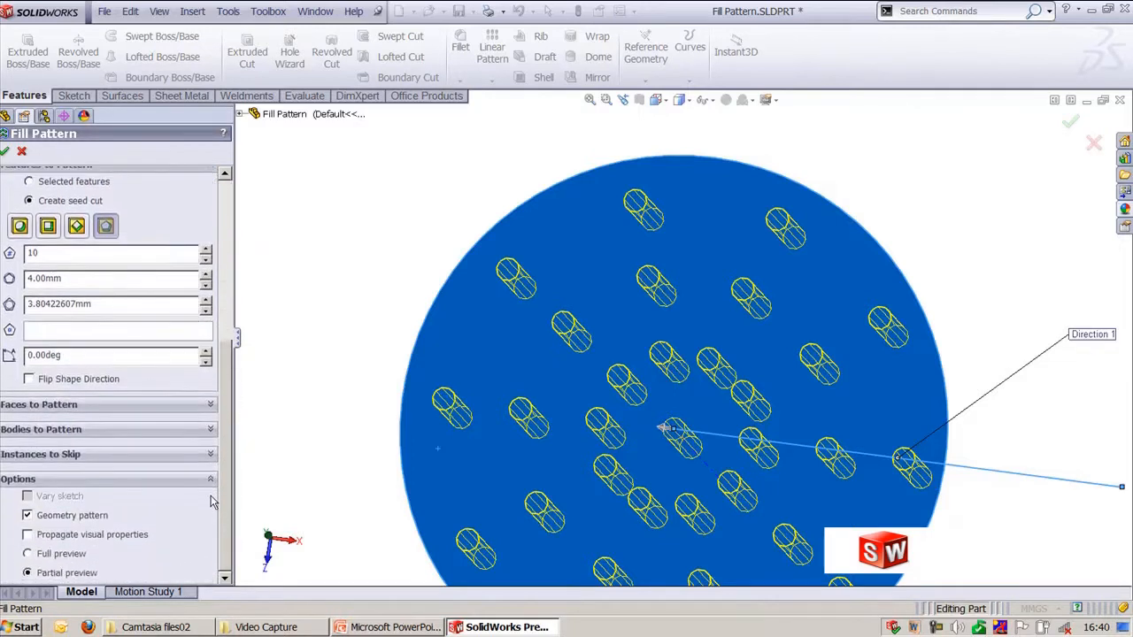
scroll(211, 478, "up", 5)
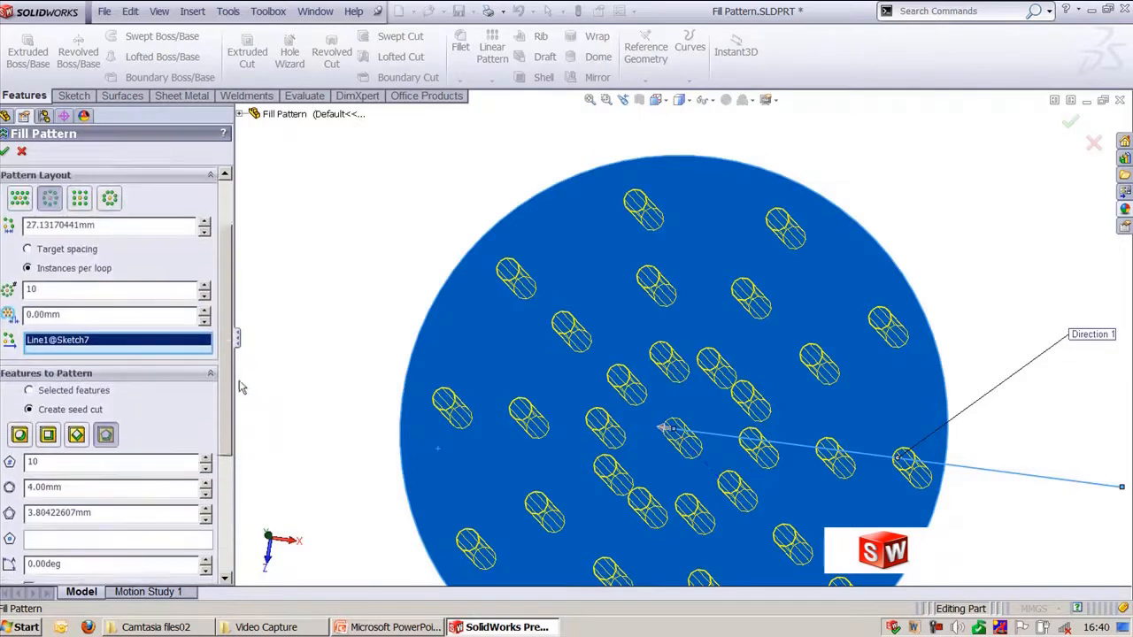
left_click(87, 398)
middle_click_drag(286, 361, 390, 389)
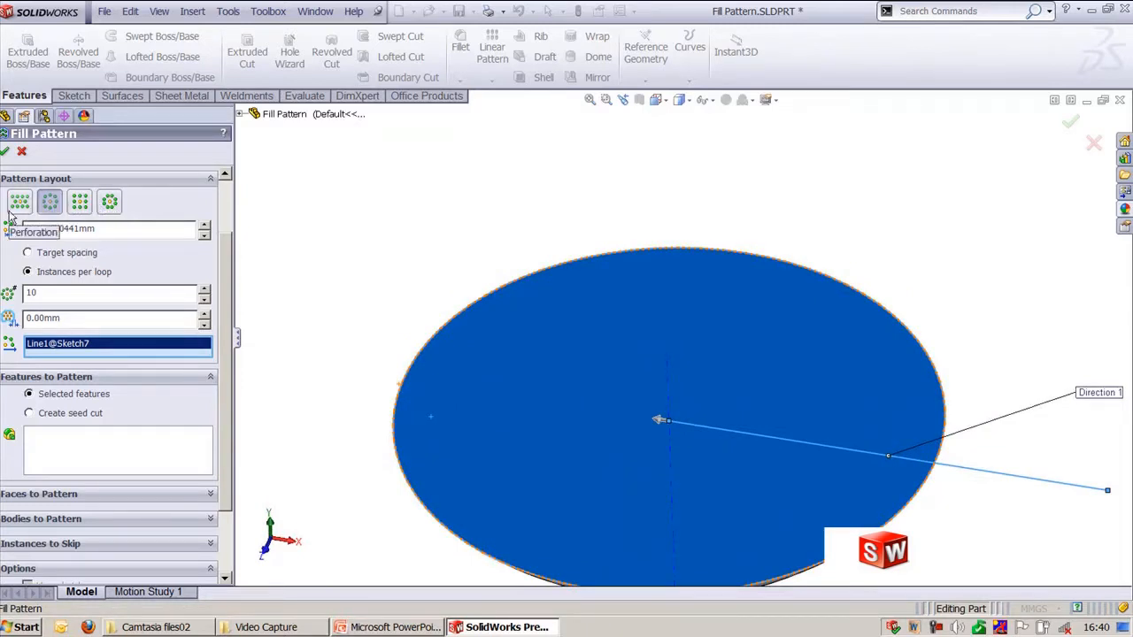
left_click(73, 414)
left_click(6, 152)
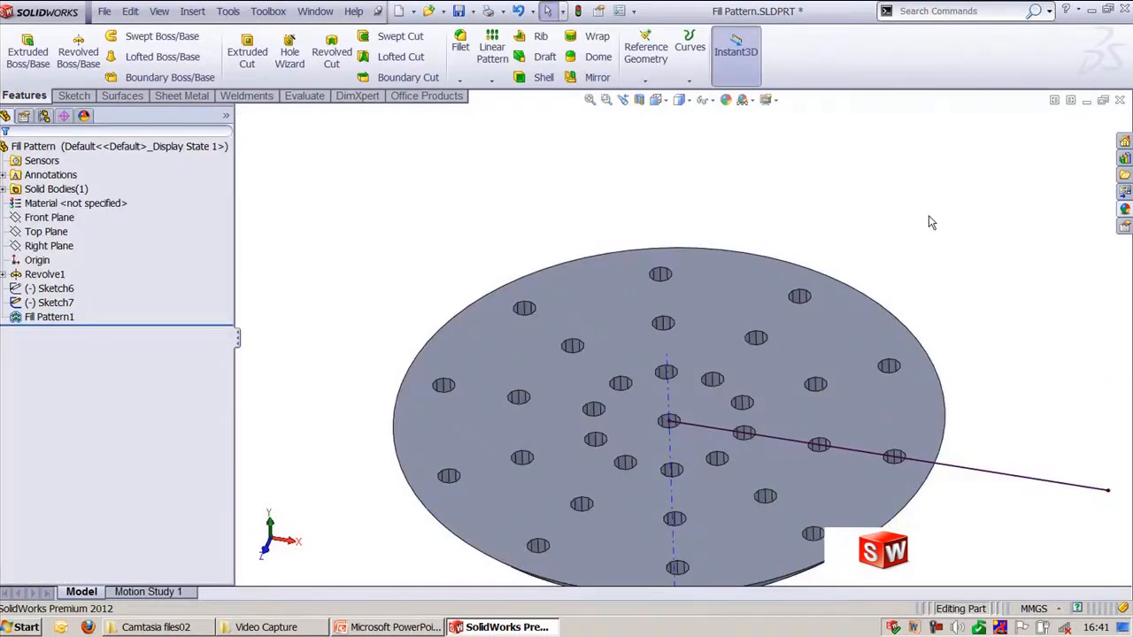
key("ctrl+7")
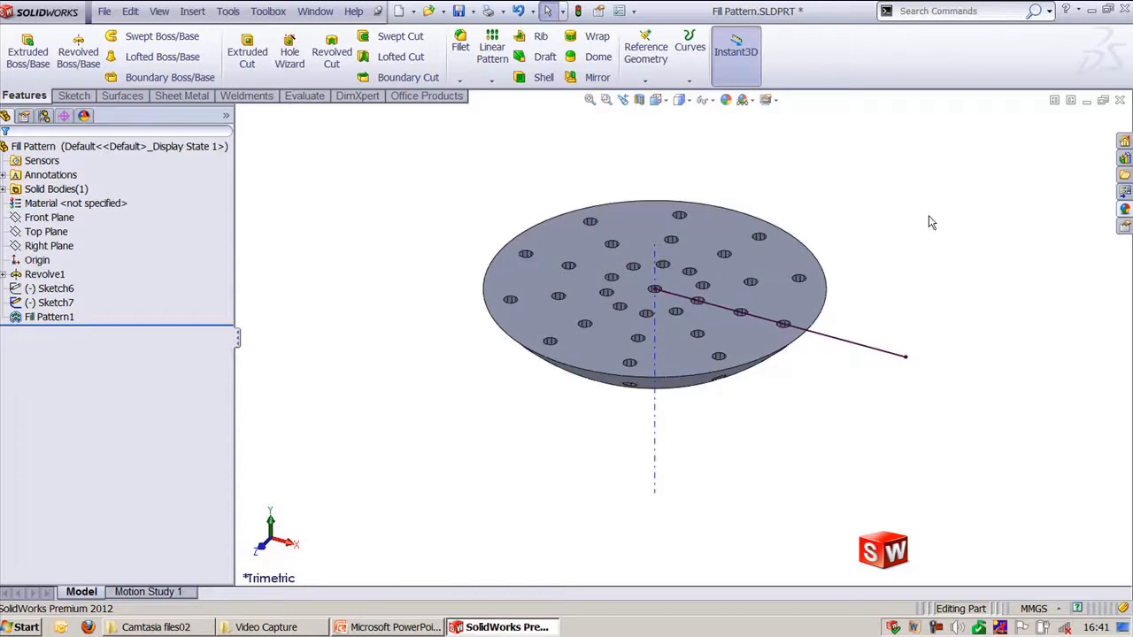
left_click(492, 81)
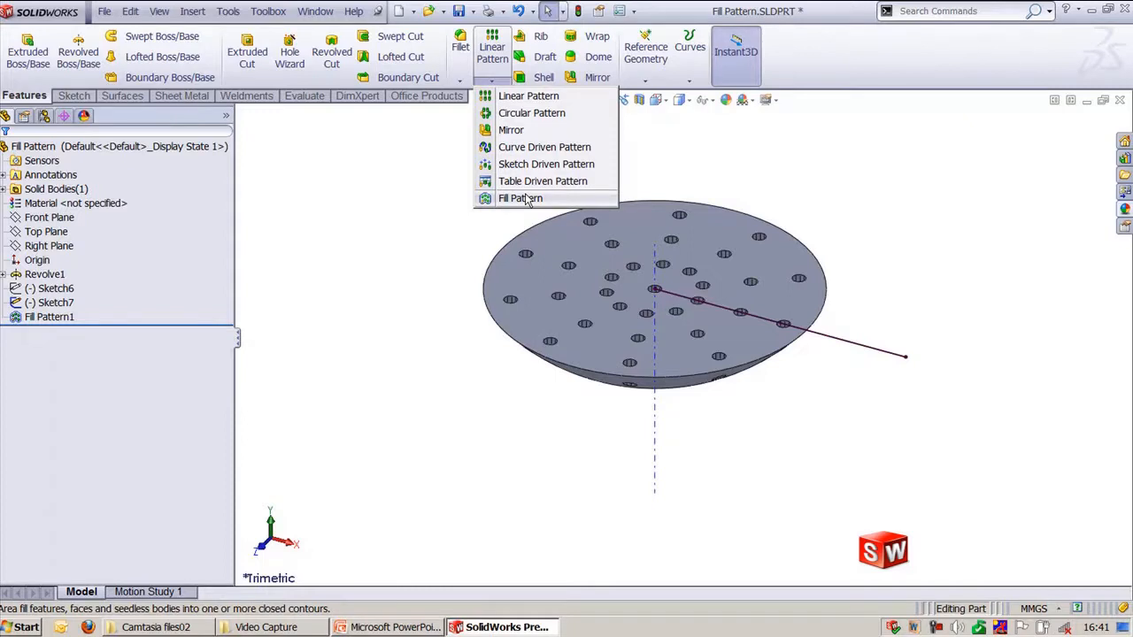
left_click(1027, 301)
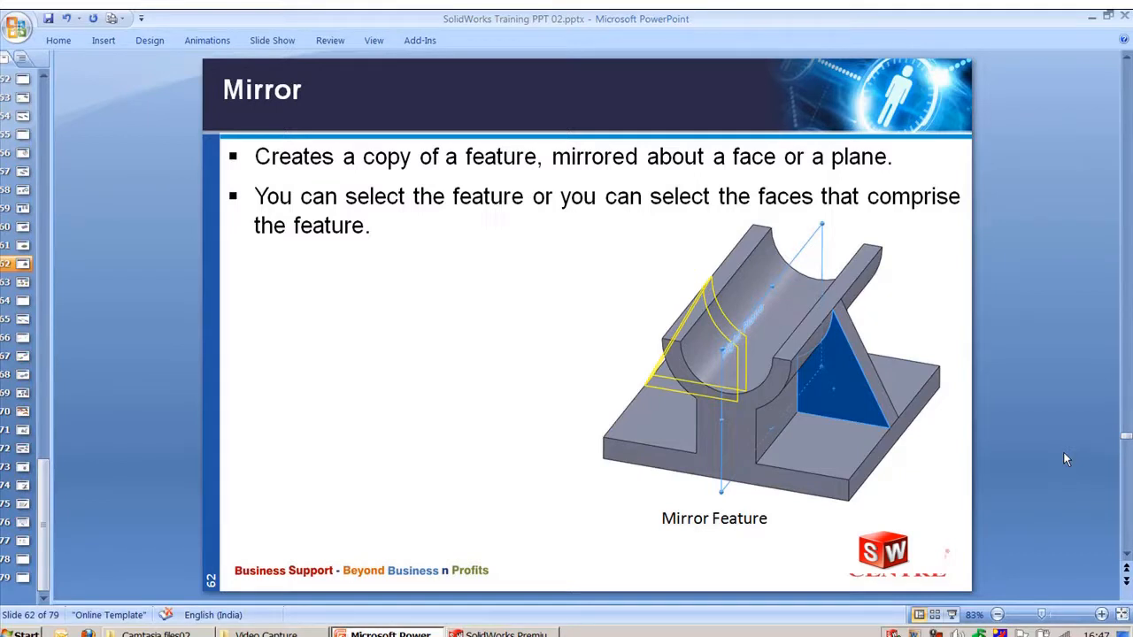
- Switch to SolidWorks and mirror the rib about the Right Plane to the opposite side of the bracket
left_click(522, 634)
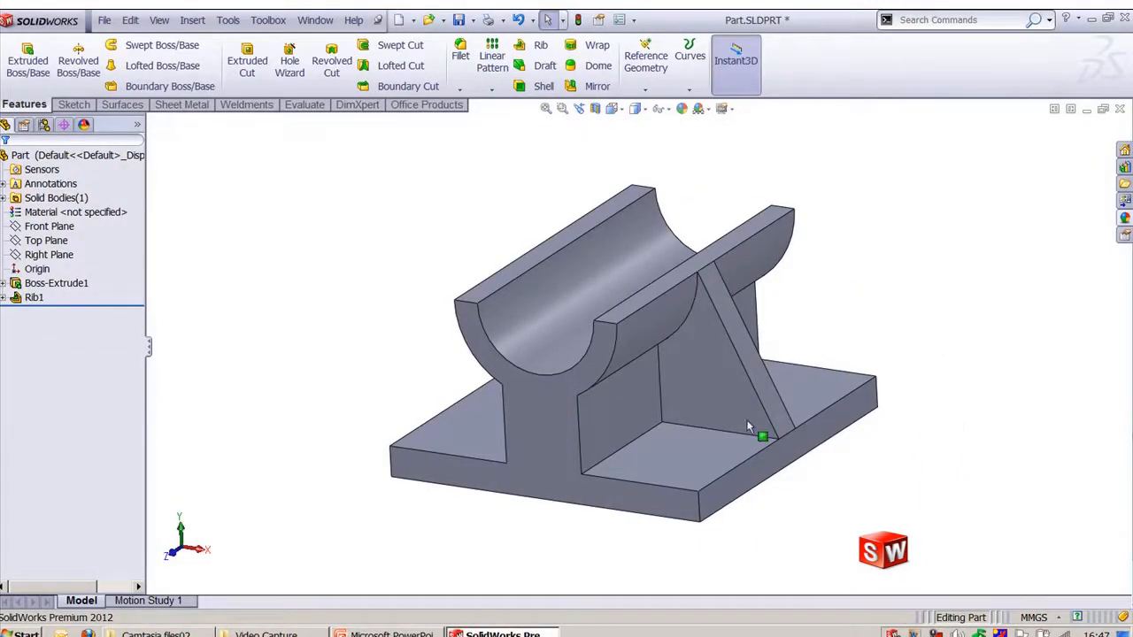
left_click(585, 86)
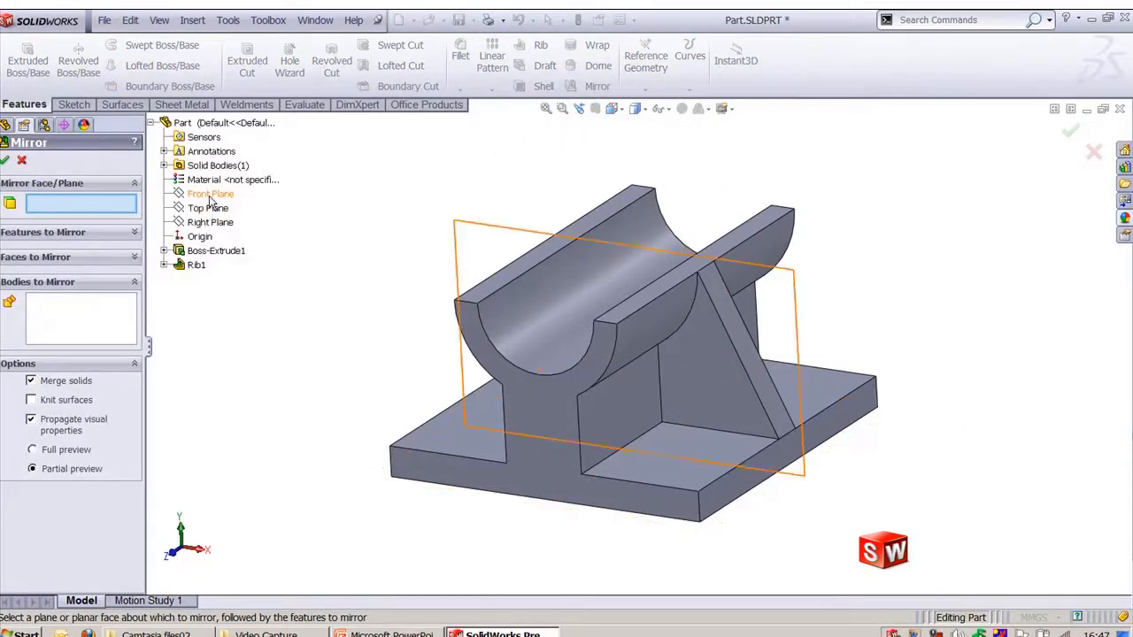
left_click(210, 223)
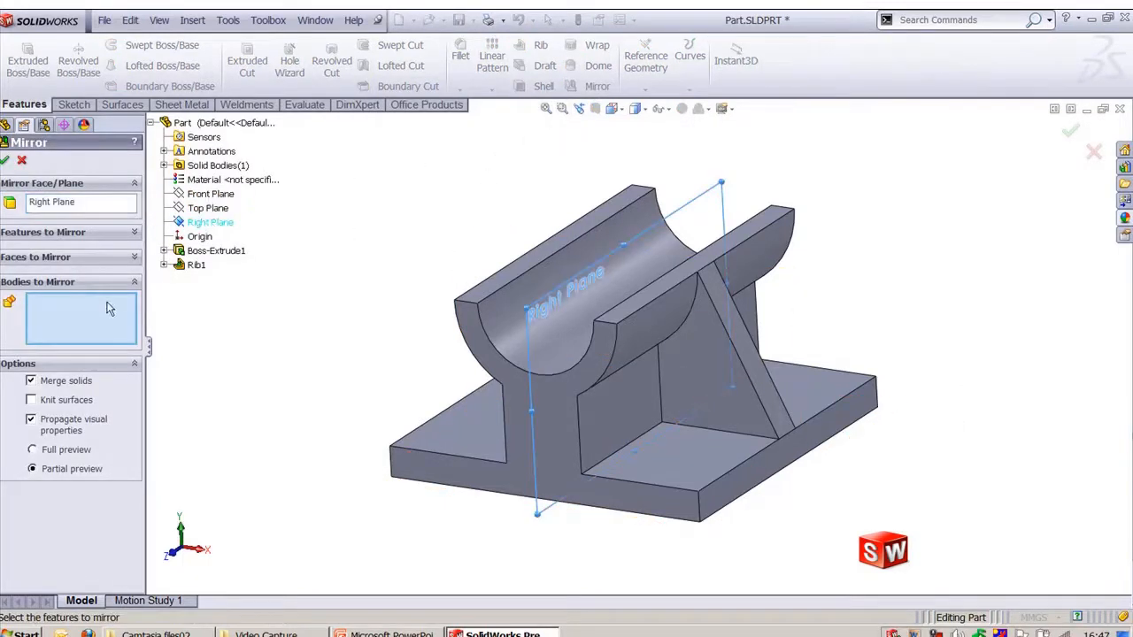
left_click(81, 234)
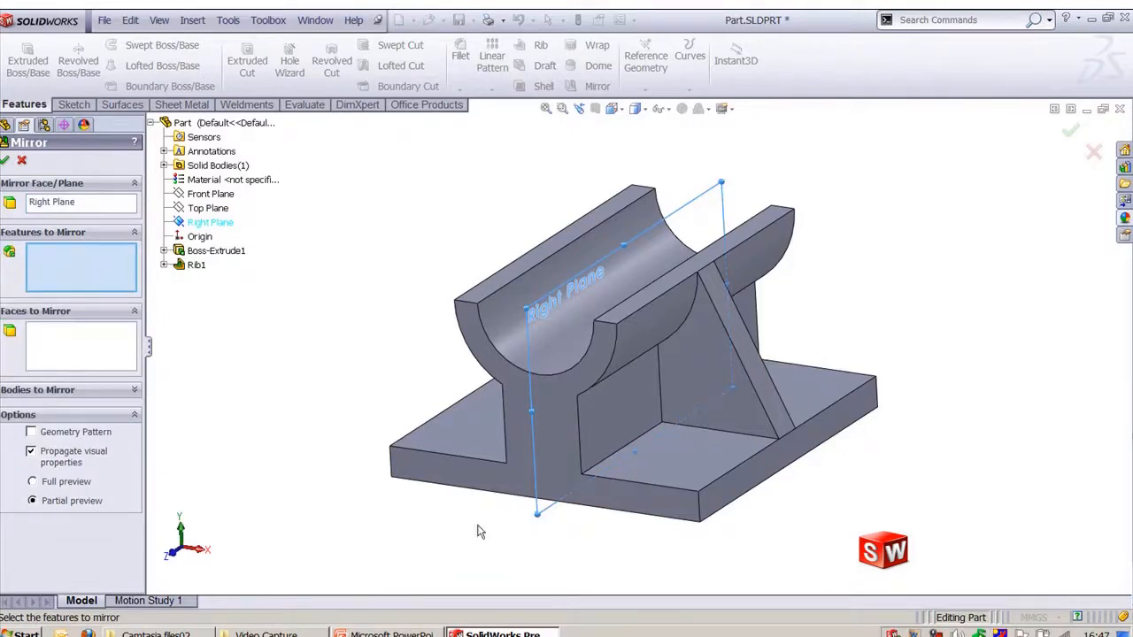
left_click(748, 418)
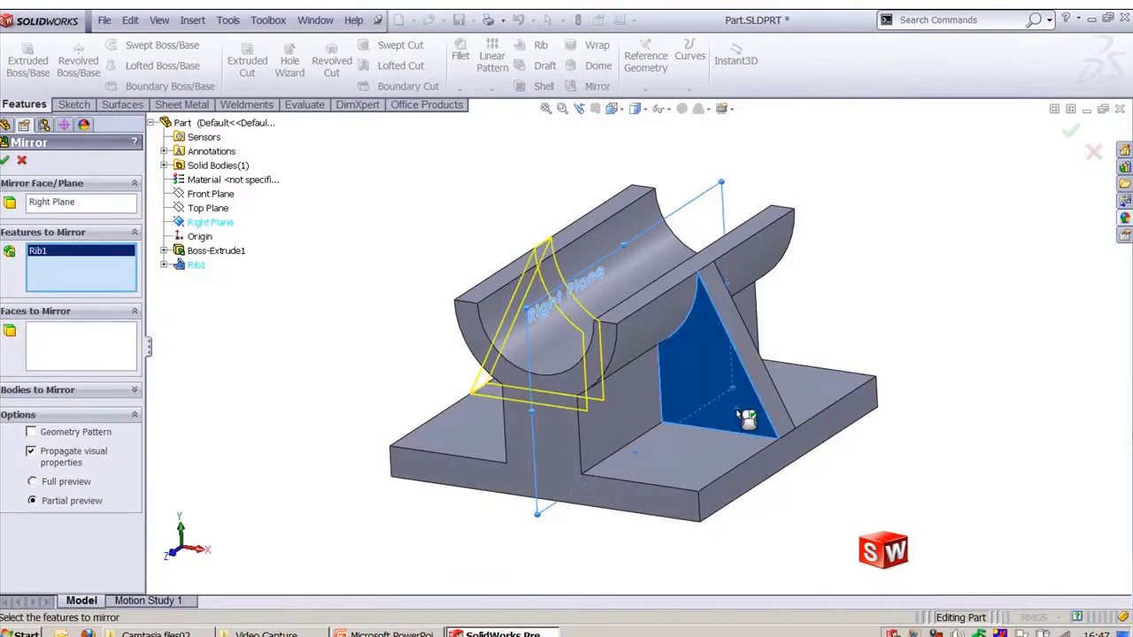
left_click(5, 159)
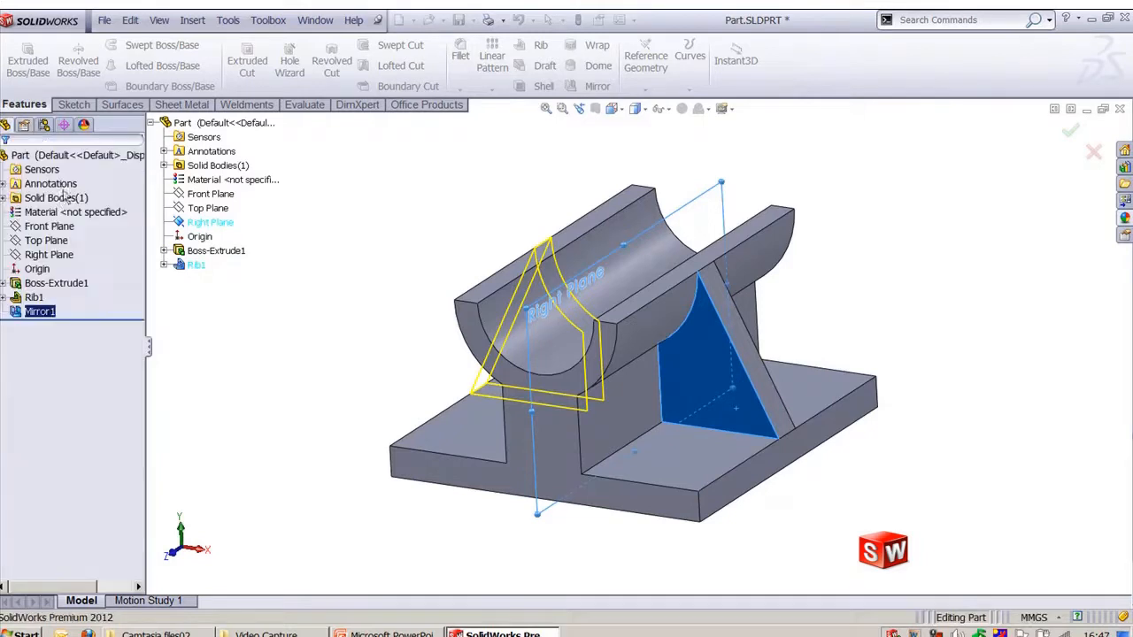
middle_click_drag(749, 552, 690, 380)
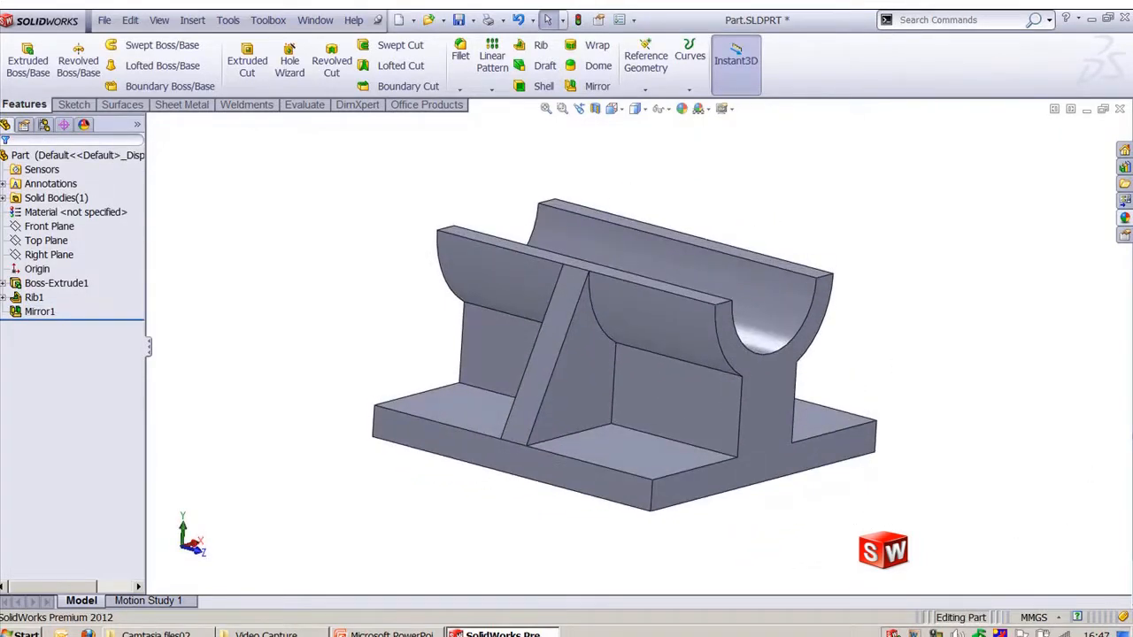
- Expand the solid bodies folder to check the mirrored part's bodies, and restore the trimetric view
left_click(4, 199)
left_click(48, 212)
left_click(313, 247)
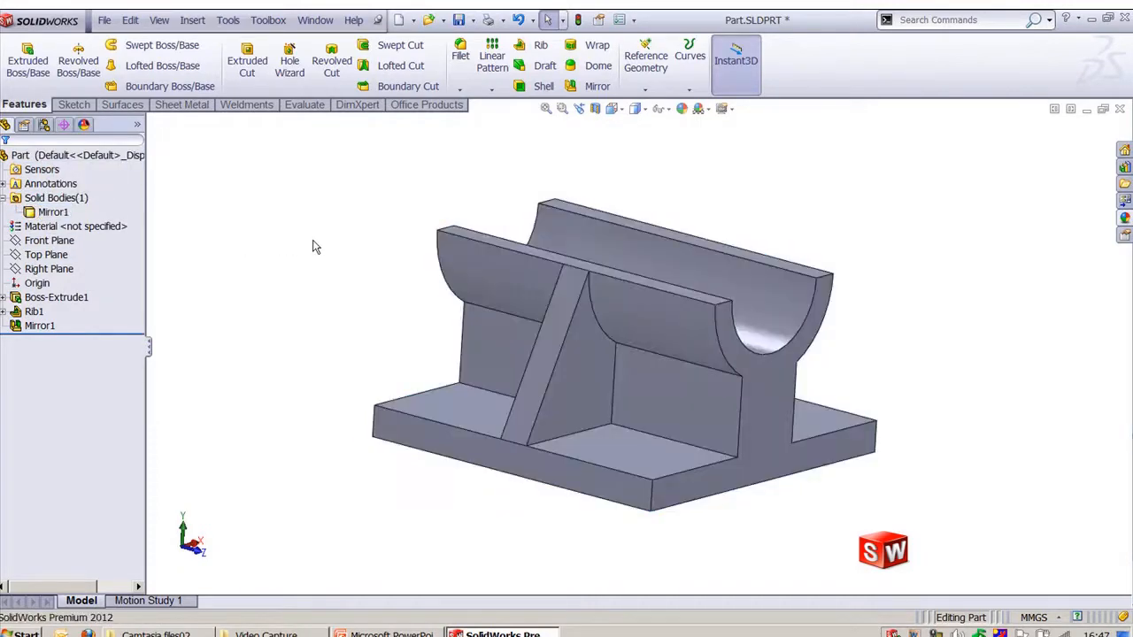
middle_click_drag(312, 247, 270, 253)
key("ctrl+7")
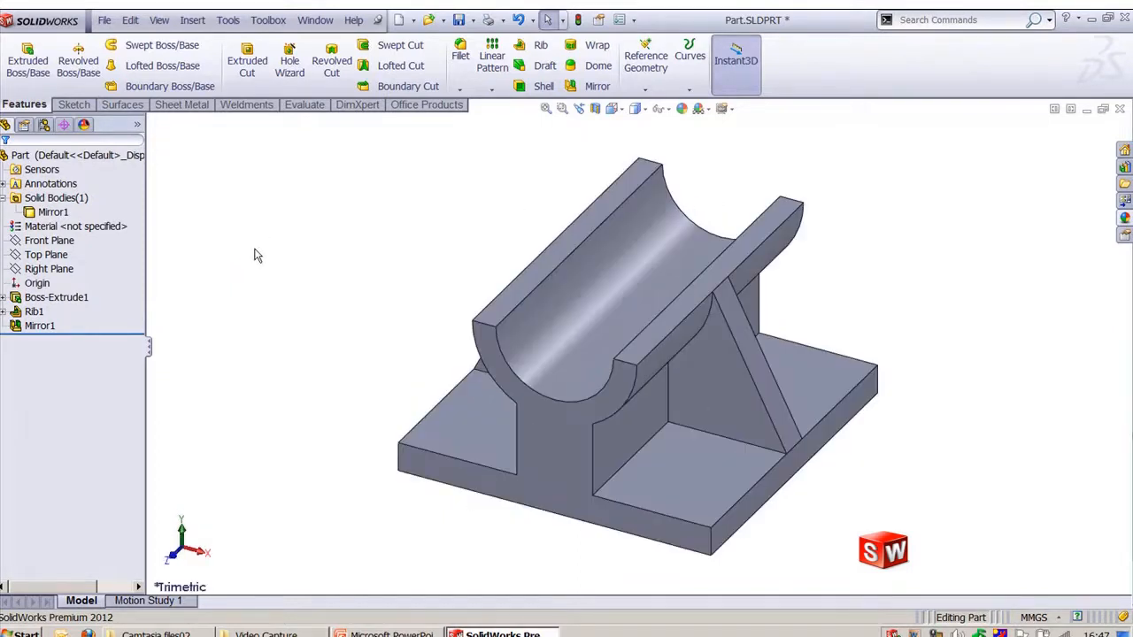
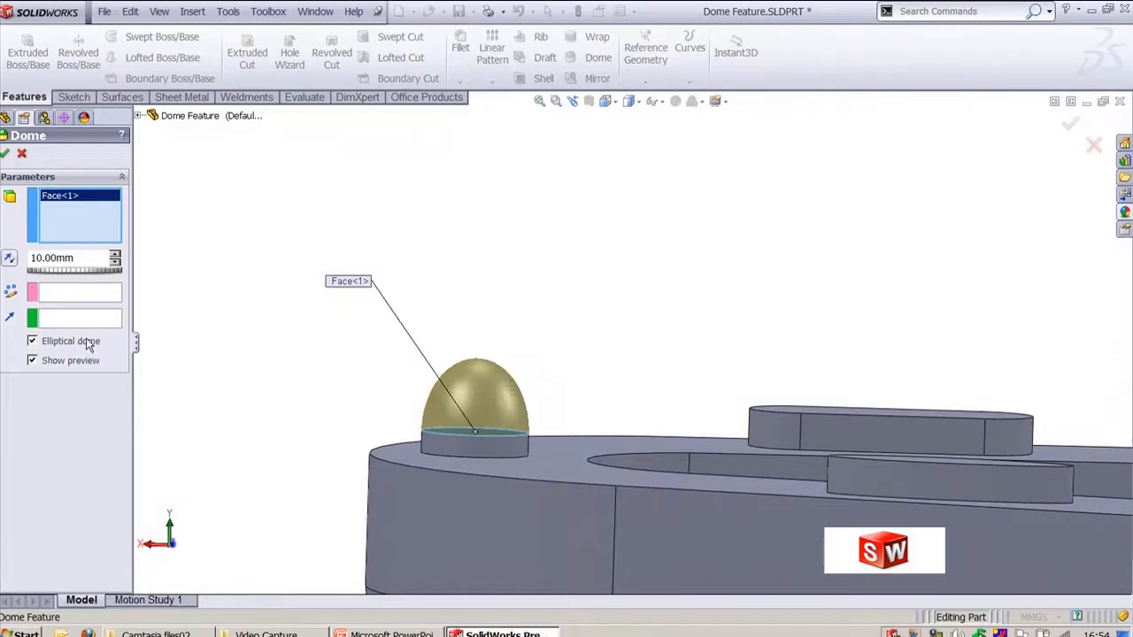
- Inspect the elliptical dome preview and create the 10 mm dome on the round boss's top face
middle_click_drag(527, 460, 627, 326)
scroll(585, 310, "up", 3)
left_click_drag(381, 261, 469, 341)
left_click(5, 153)
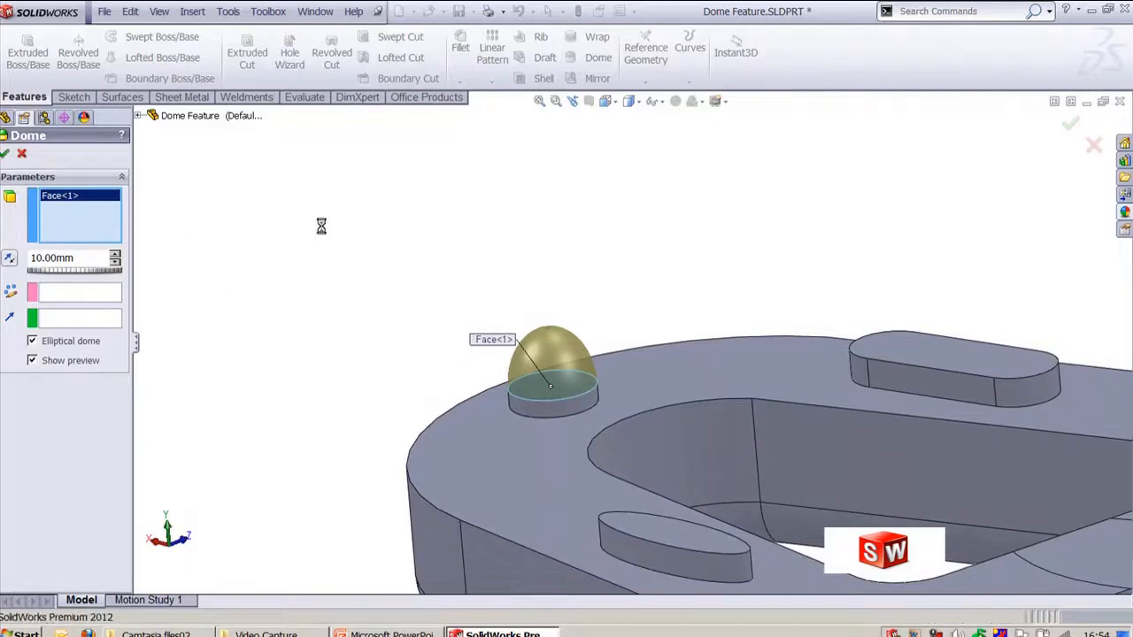
- Create a 2 mm dome on the slot-shaped boss, the elliptical boss and the split face together
key("Return")
middle_click_drag(591, 269, 683, 291)
left_click(683, 290)
left_click(399, 478)
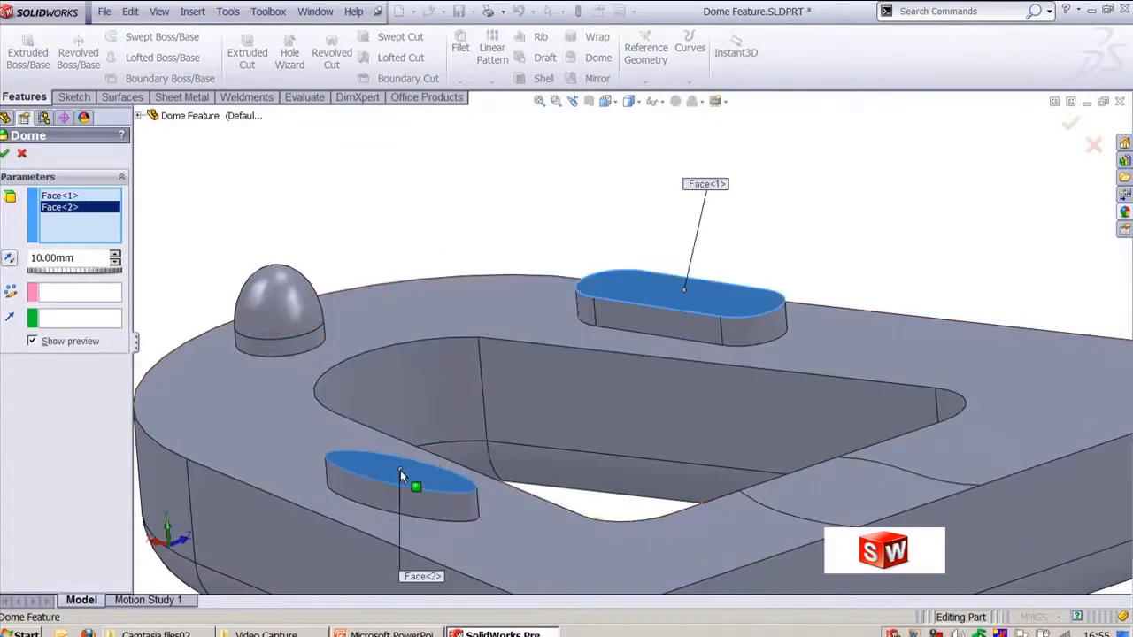
left_click(847, 495)
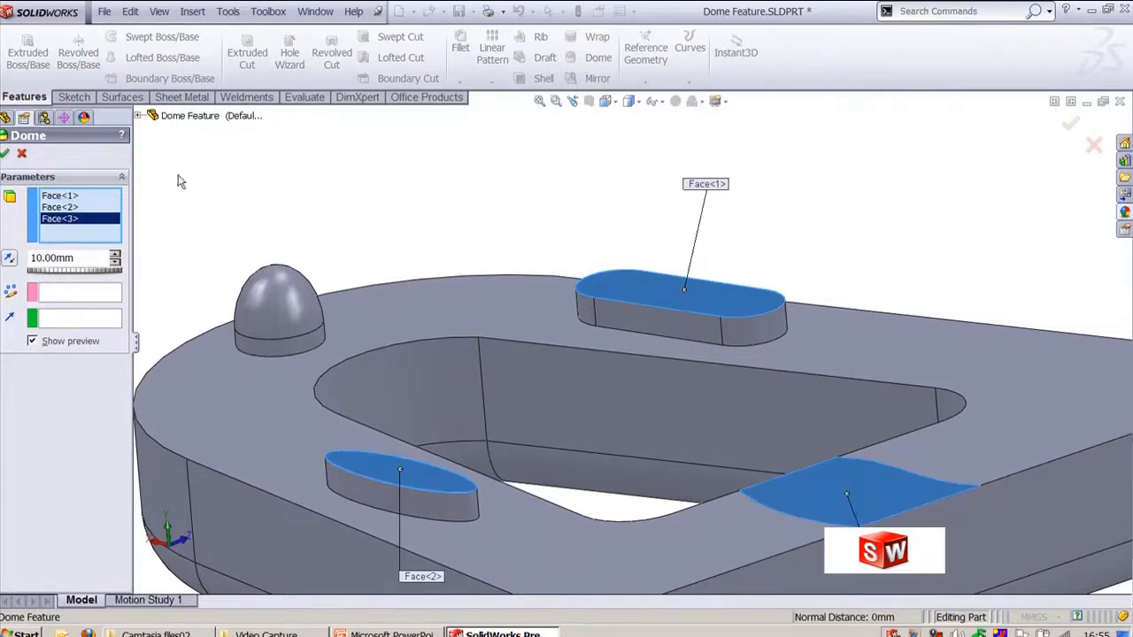
left_click(87, 257)
type("2")
key("Return")
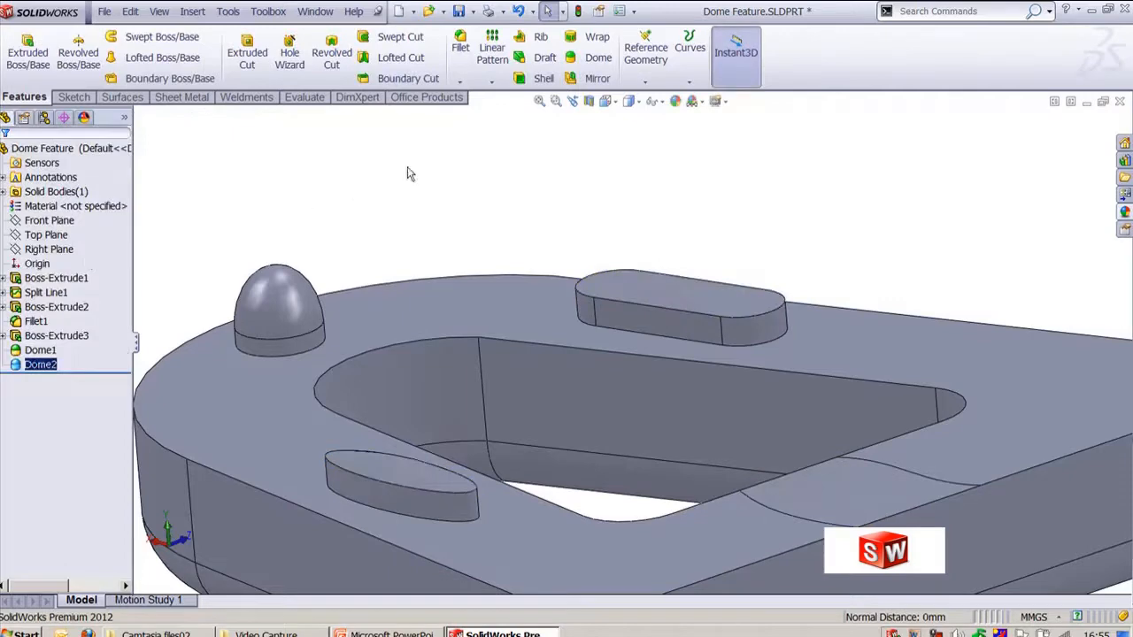
- Reopen the three-face dome's definition to examine its preview, close it, and return to the trimetric view
middle_click_drag(566, 398, 549, 381)
left_click(39, 365)
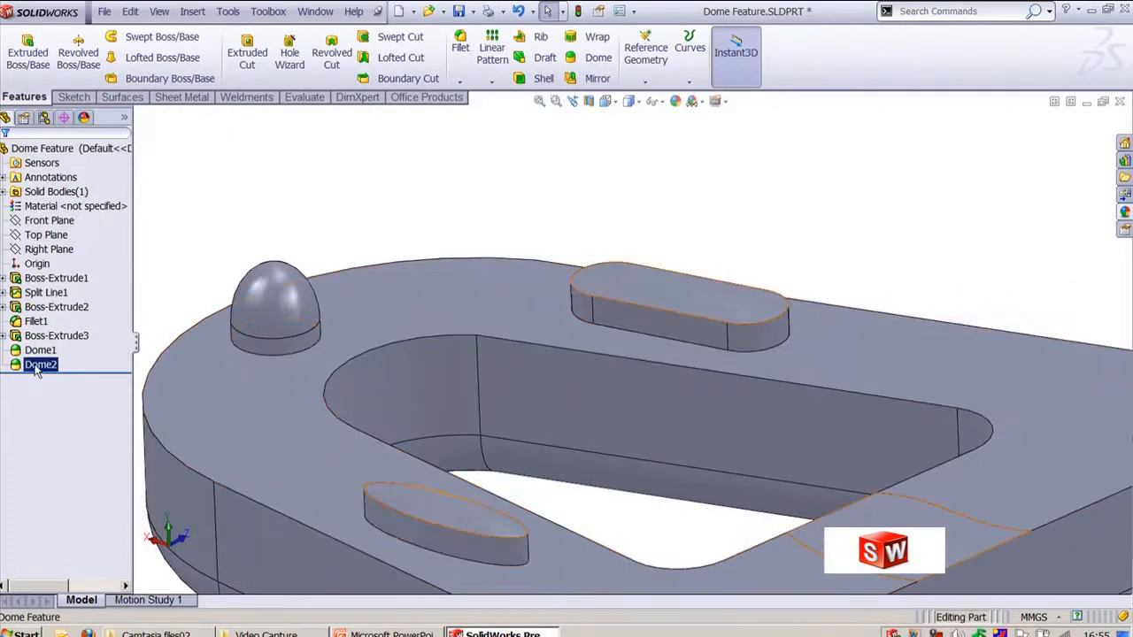
left_click(48, 327)
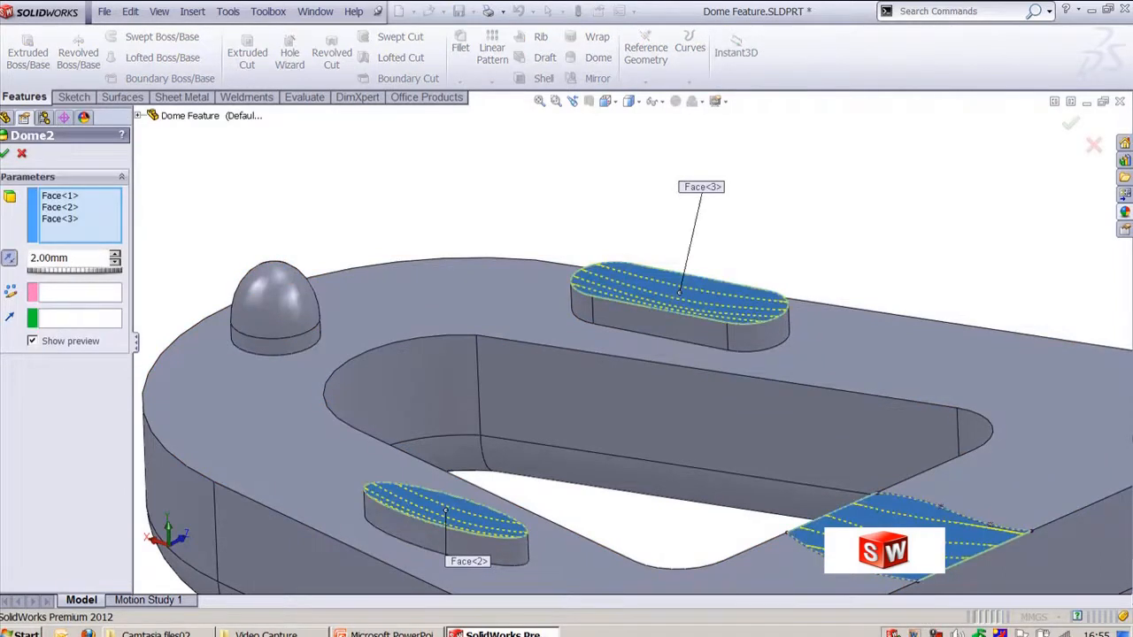
key("Return")
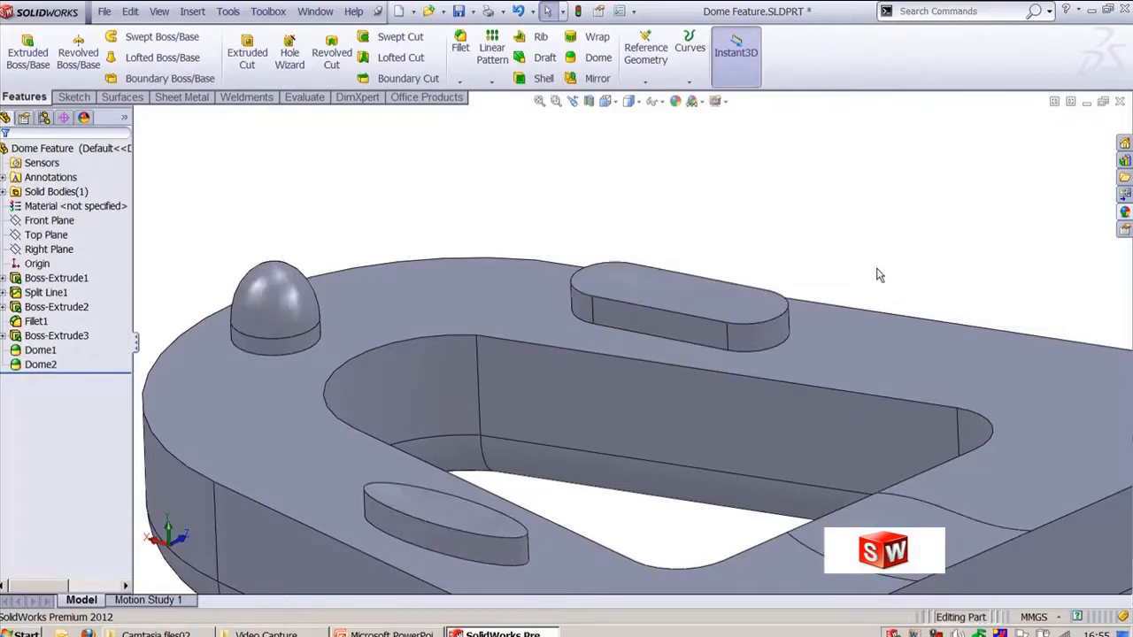
middle_click_drag(813, 275, 909, 239)
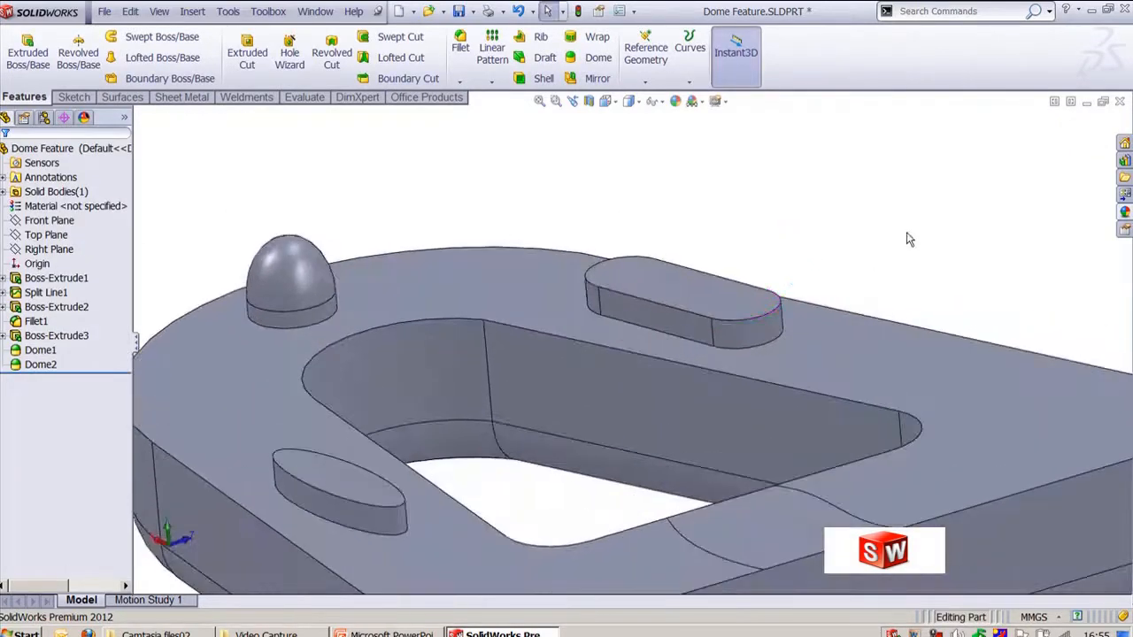
key("ctrl+7")
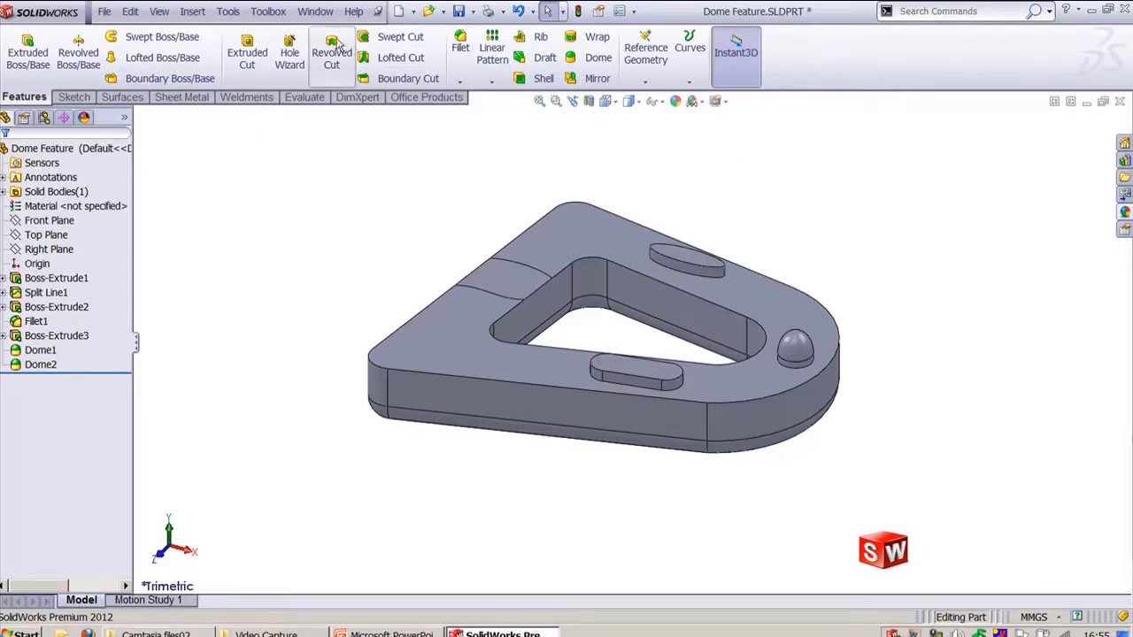
- Switch to the Lamp_Freeform part and examine the lamp's neck and its split face
left_click(316, 10)
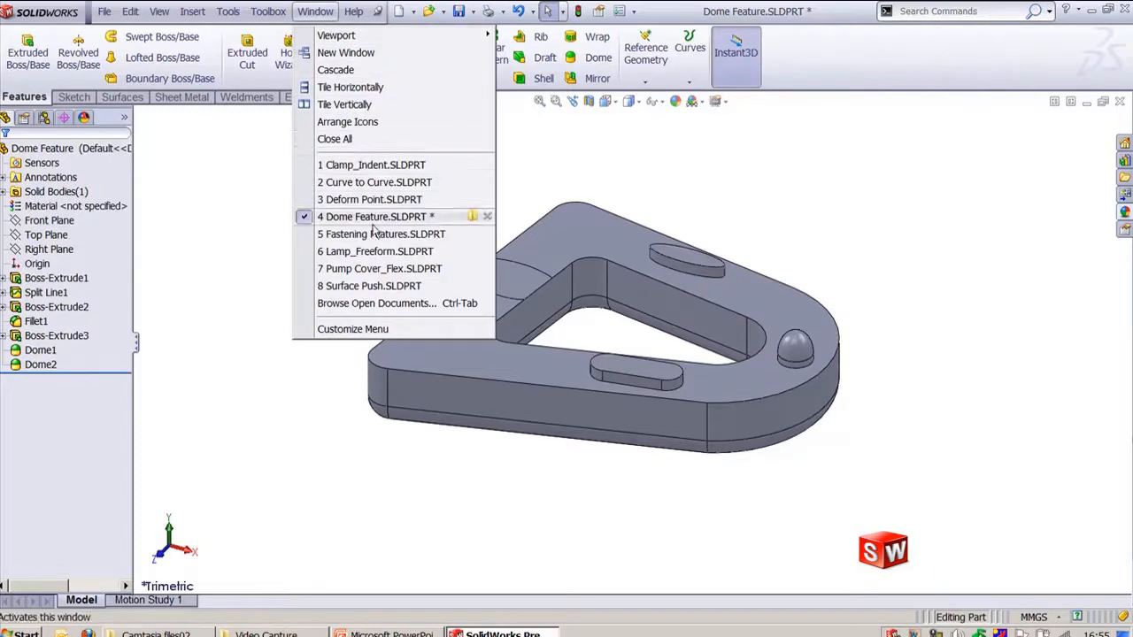
left_click(377, 251)
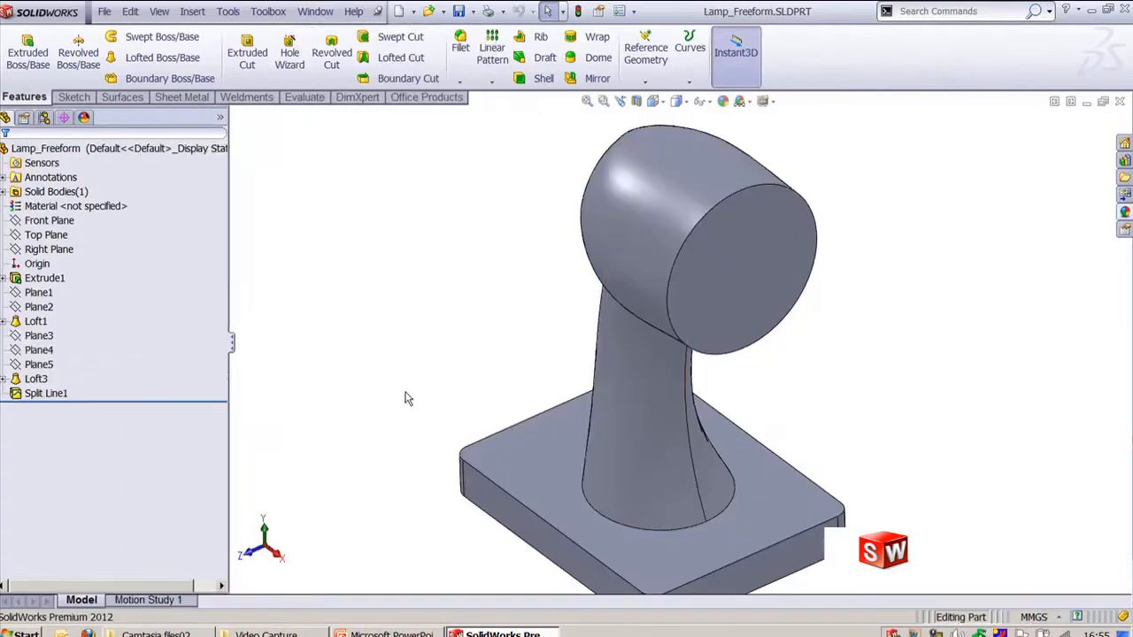
middle_click_drag(421, 440, 408, 411)
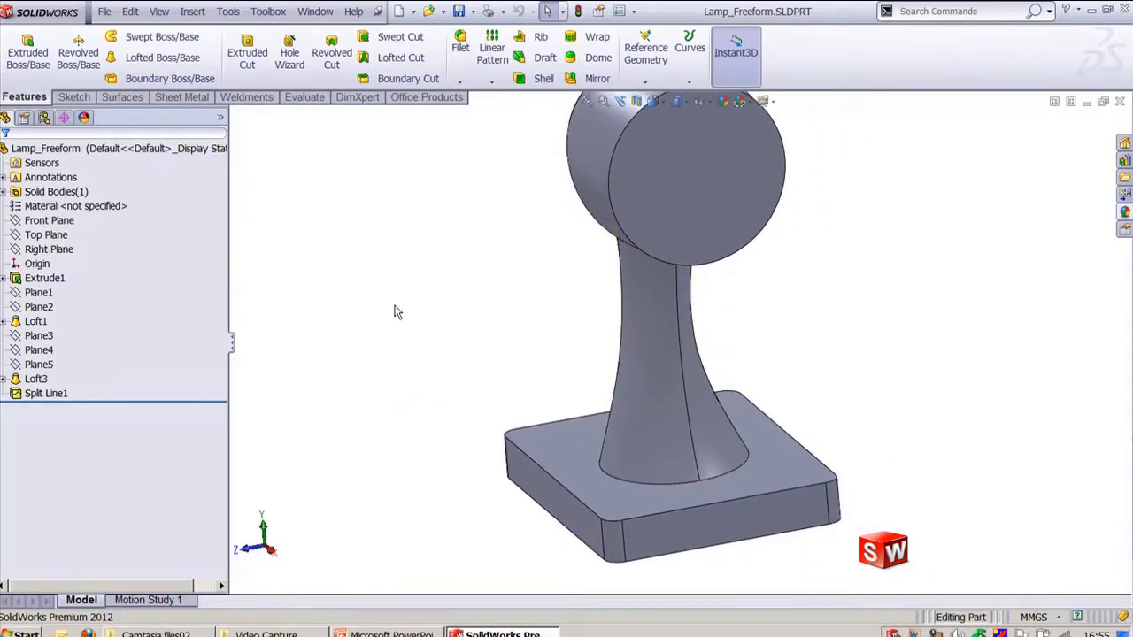
middle_click_drag(400, 313, 417, 331)
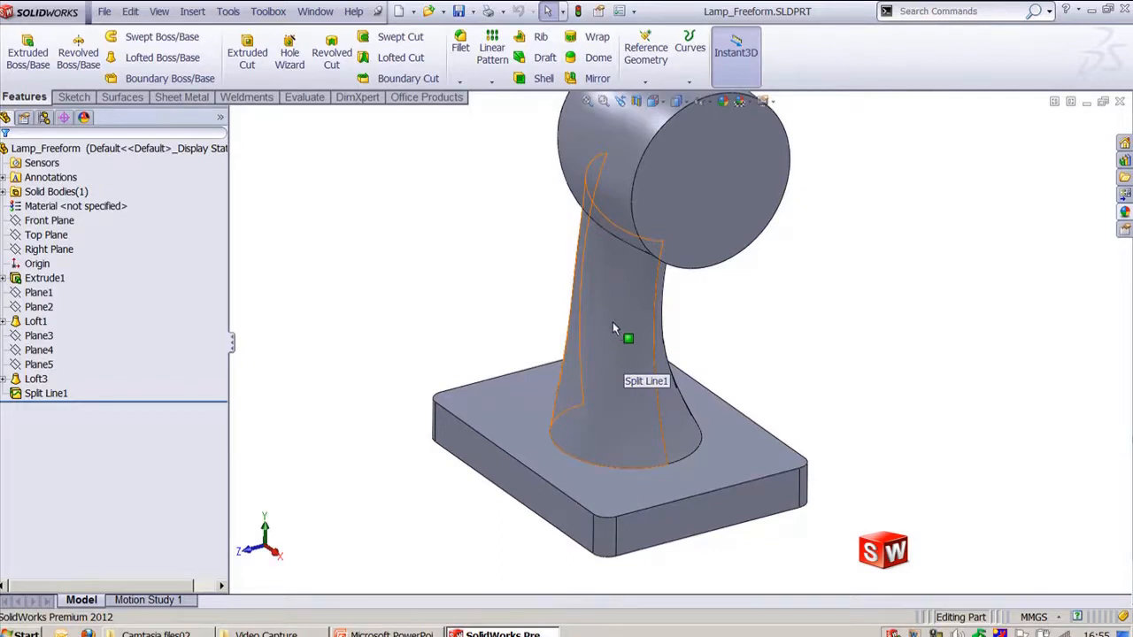
middle_click_drag(814, 360, 839, 391)
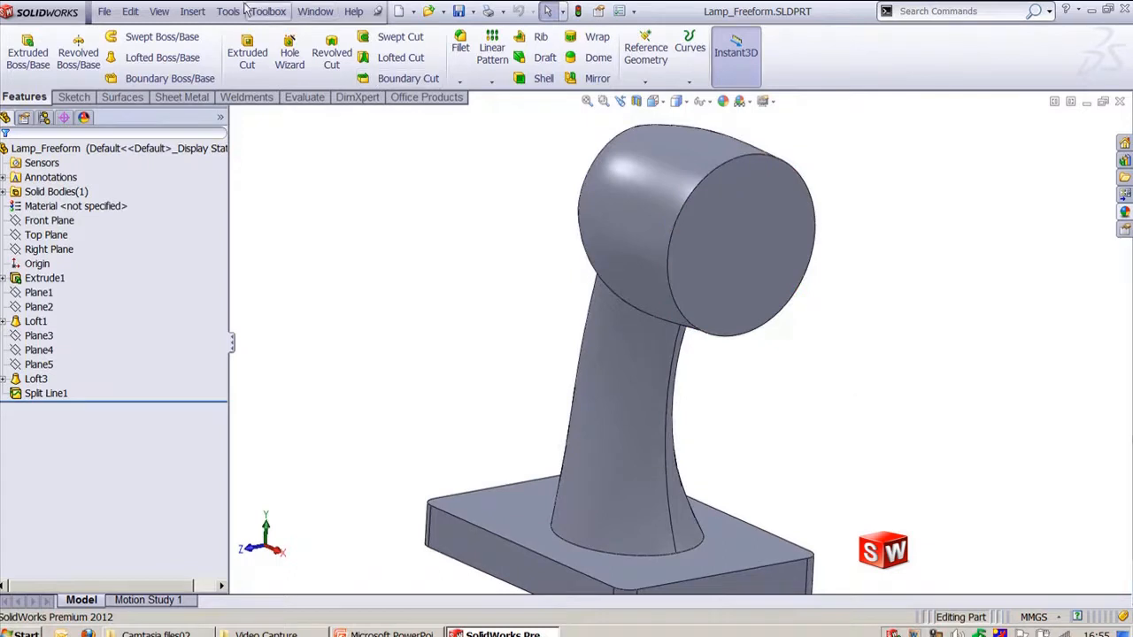
- Start a Freeform feature on the split face of the lamp's neck
left_click(192, 11)
mouse_move(220, 77)
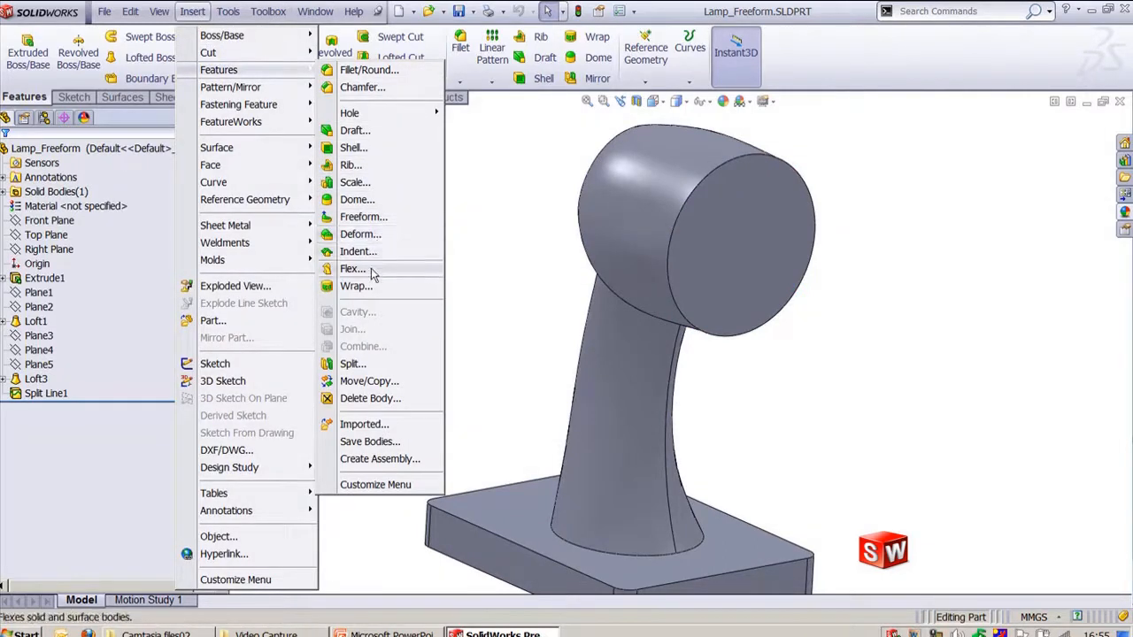
left_click(373, 223)
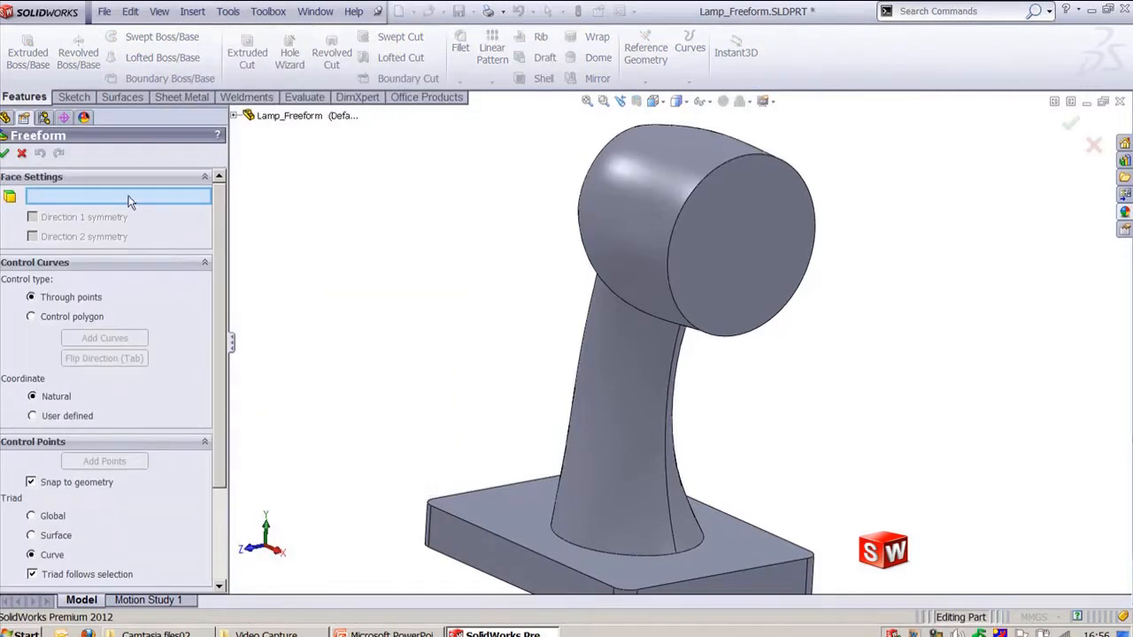
left_click(602, 404)
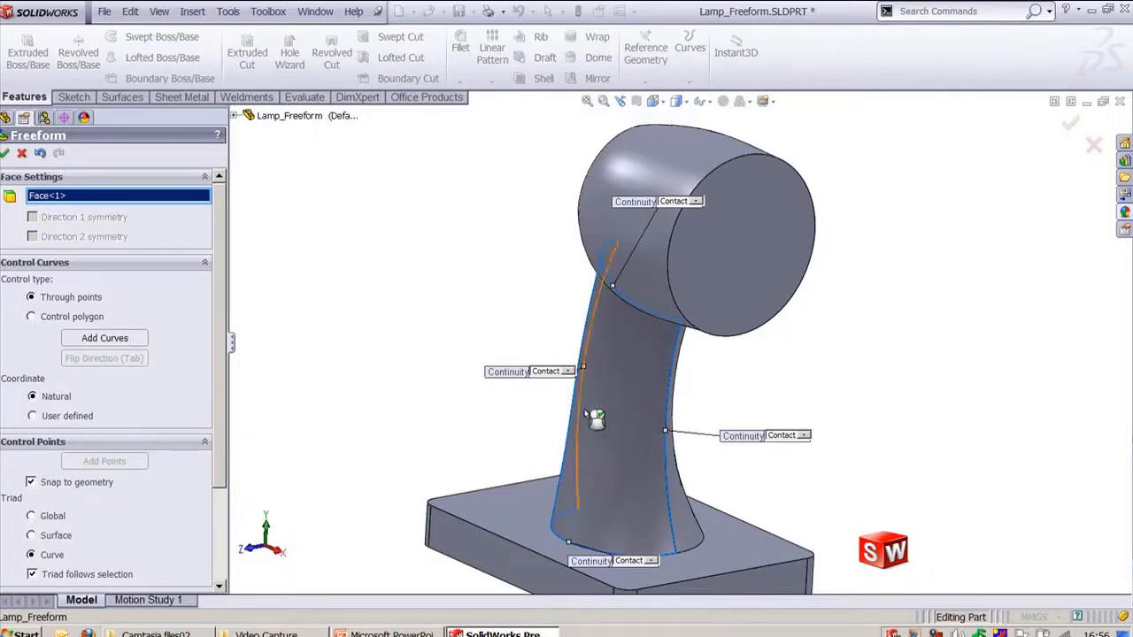
- Add four control curves across the neck face and, with the direction flipped, three control curves along it
left_click(126, 341)
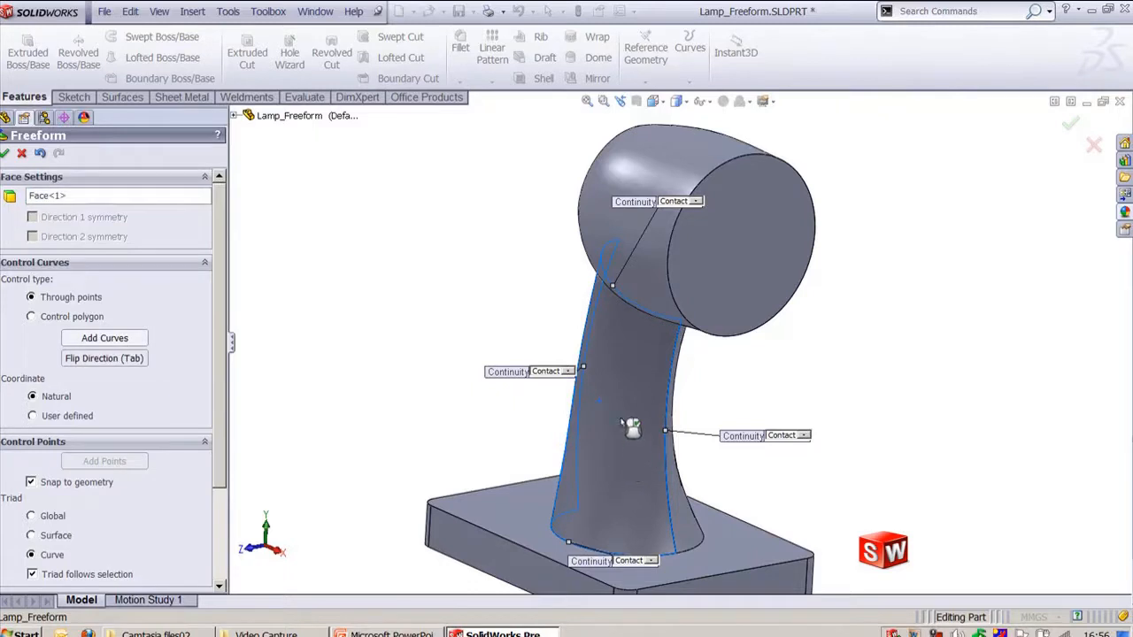
left_click(638, 354)
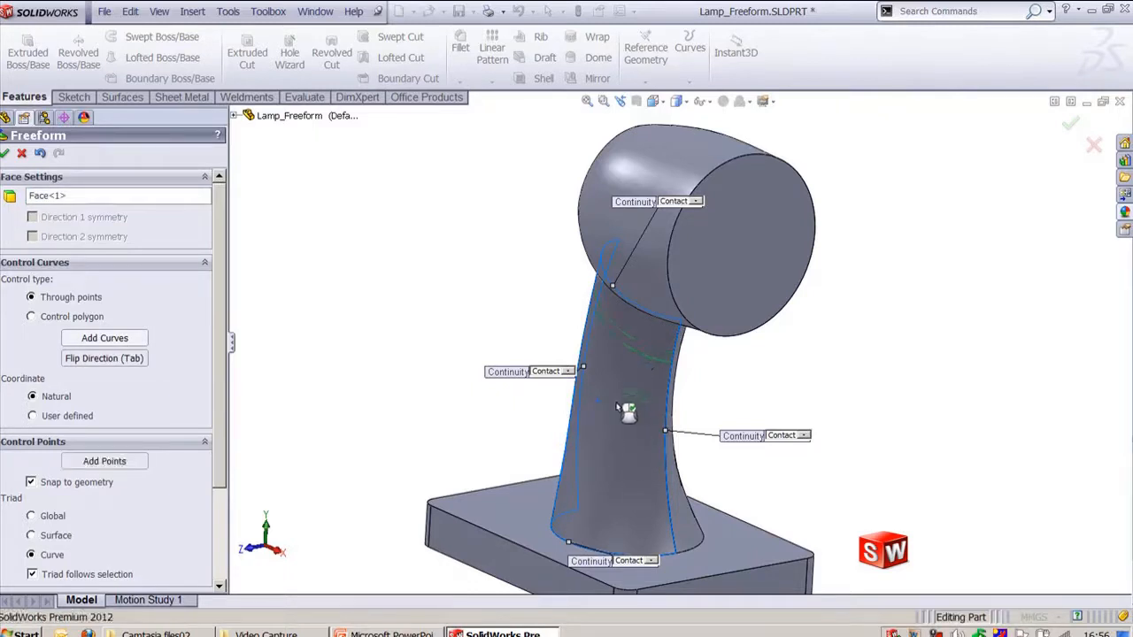
left_click(608, 470)
key("Tab")
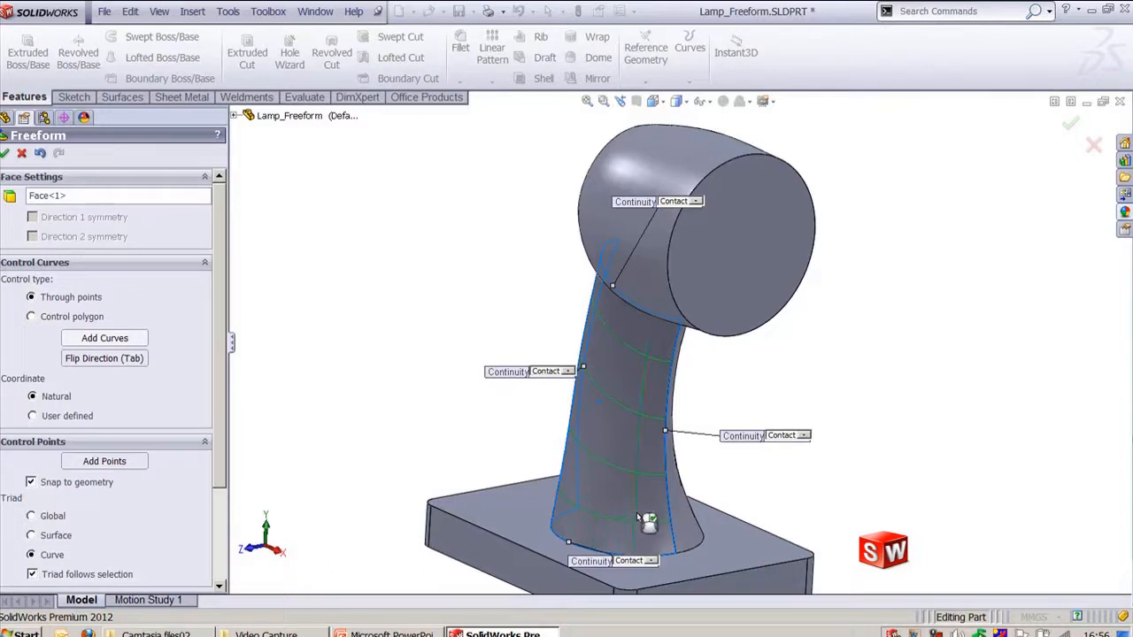
left_click(612, 512)
middle_click_drag(569, 492, 604, 478)
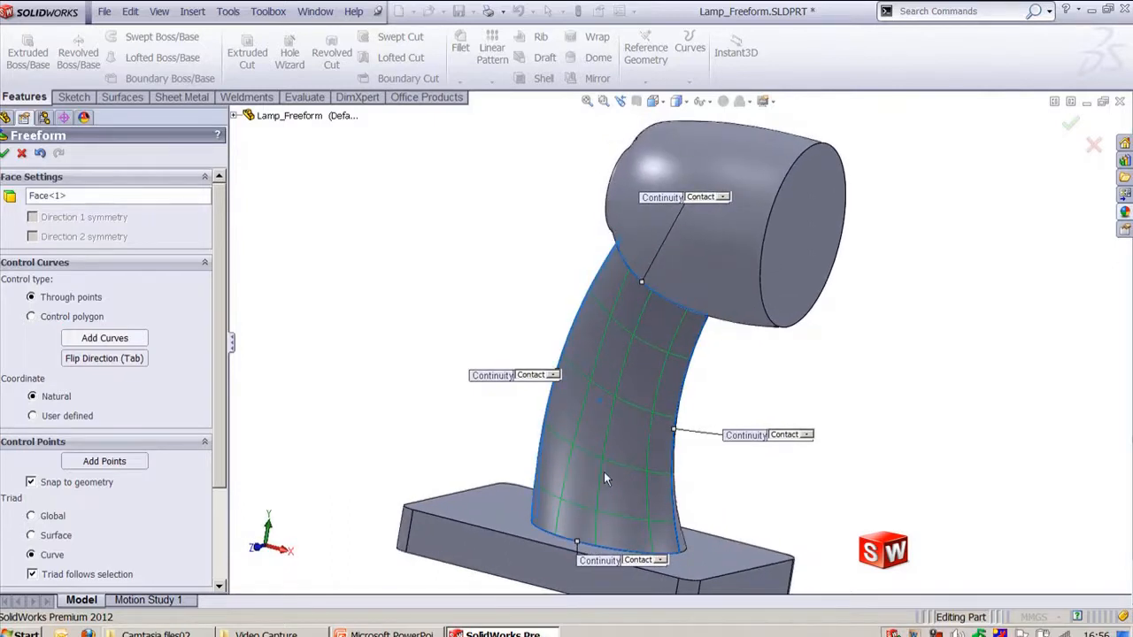
- Add a control point to the neck's middle lengthwise control curve, between the two uppermost cross curves
left_click(106, 461)
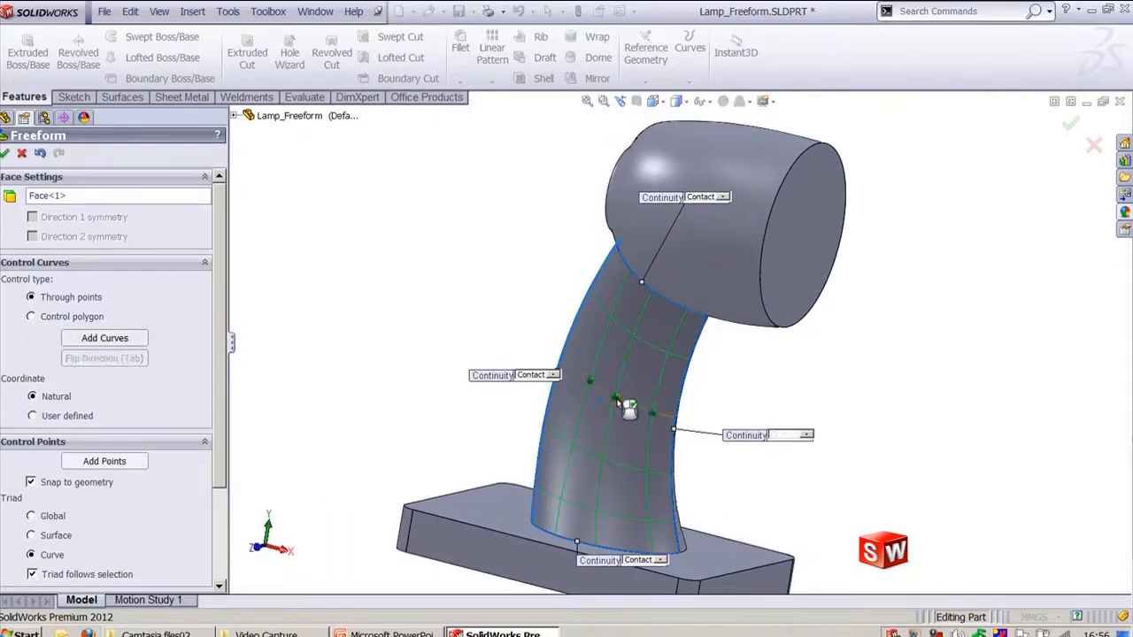
middle_click_drag(637, 412, 678, 334)
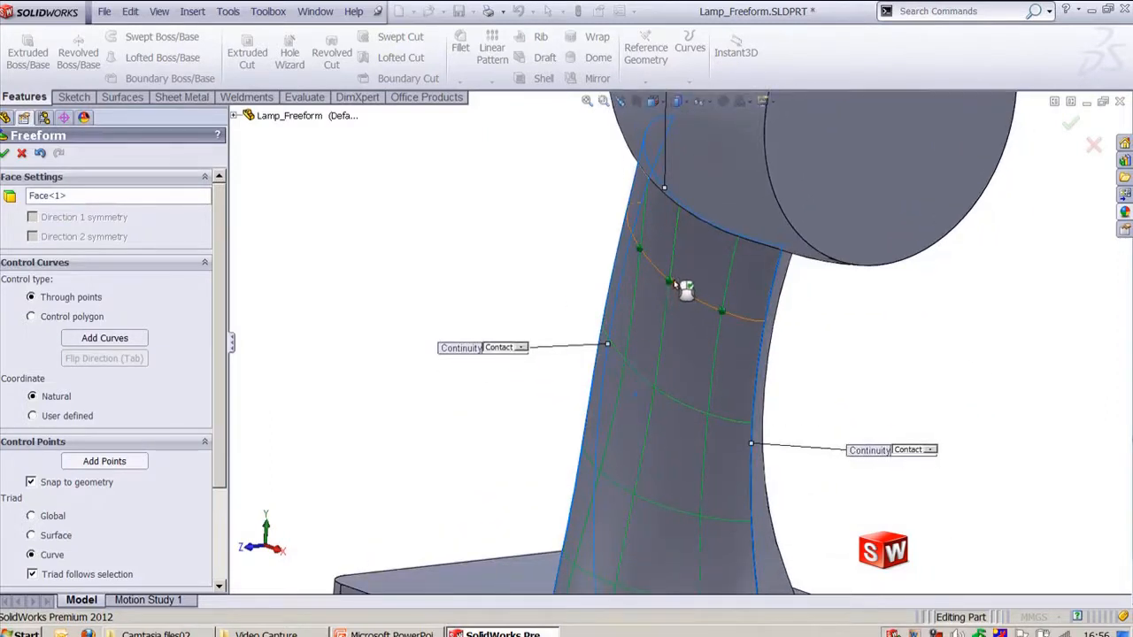
left_click(671, 286)
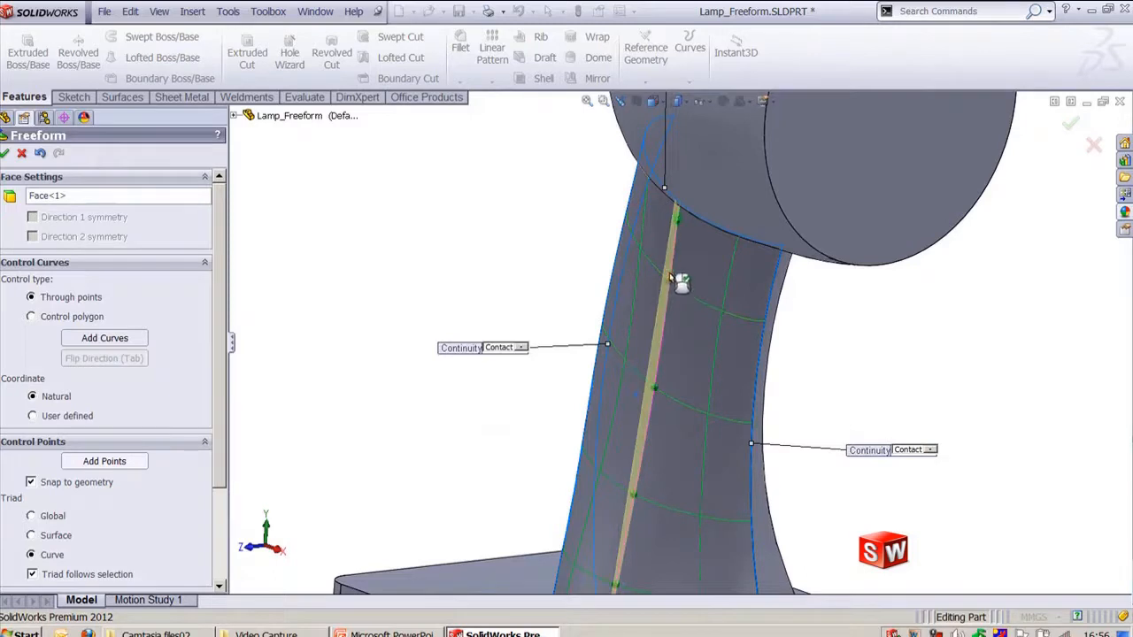
scroll(675, 283, "down", 5)
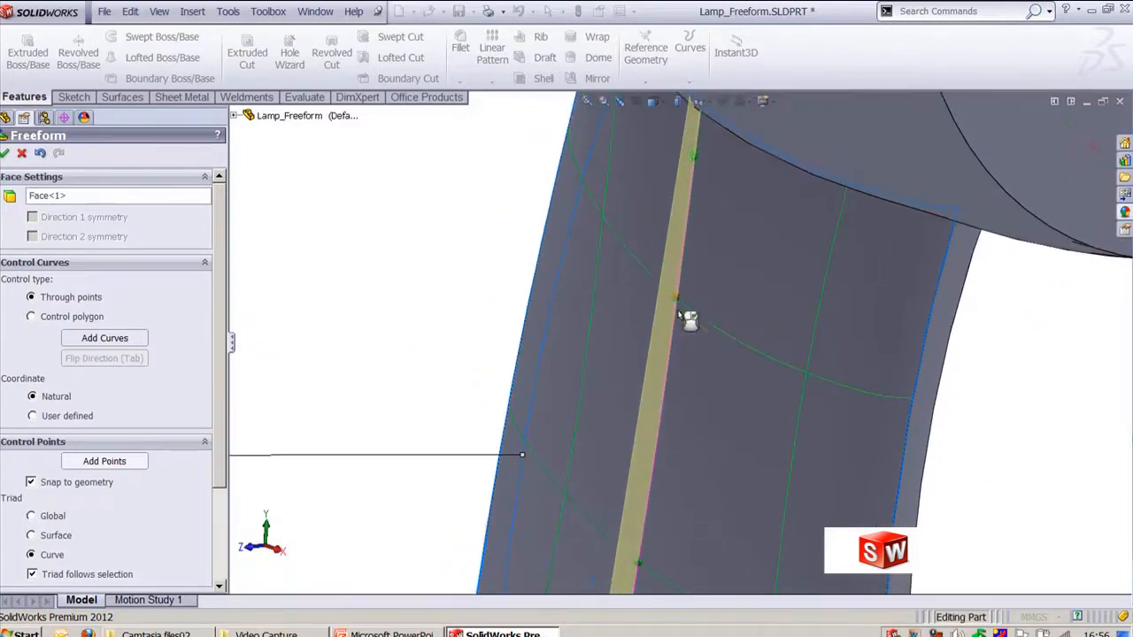
left_click(119, 343)
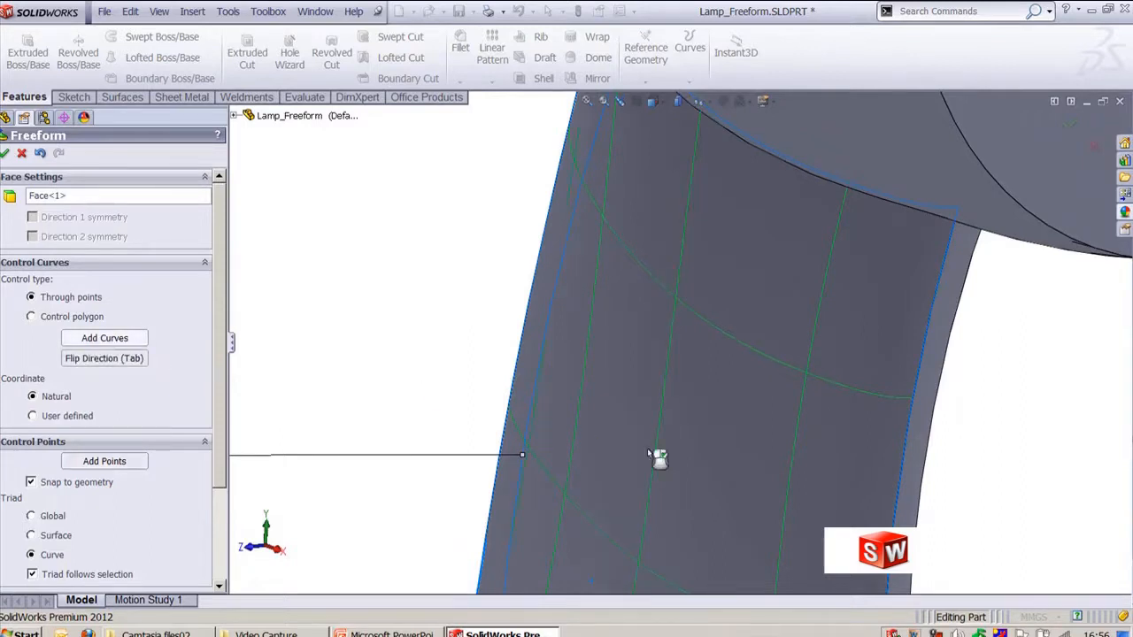
left_click(131, 464)
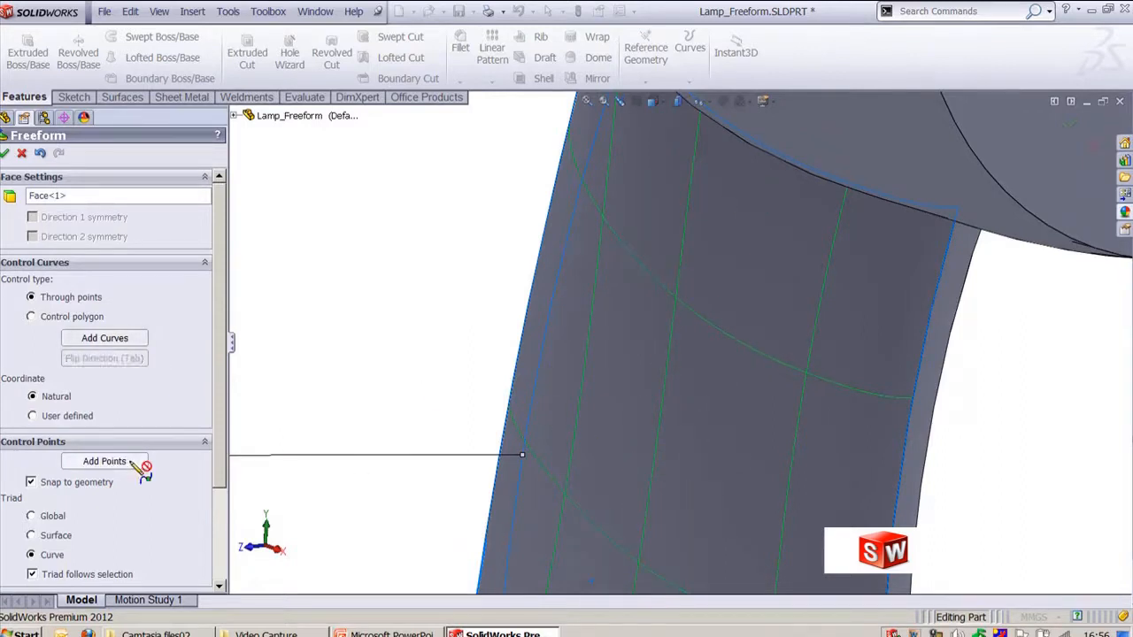
left_click(675, 299)
left_click(671, 361)
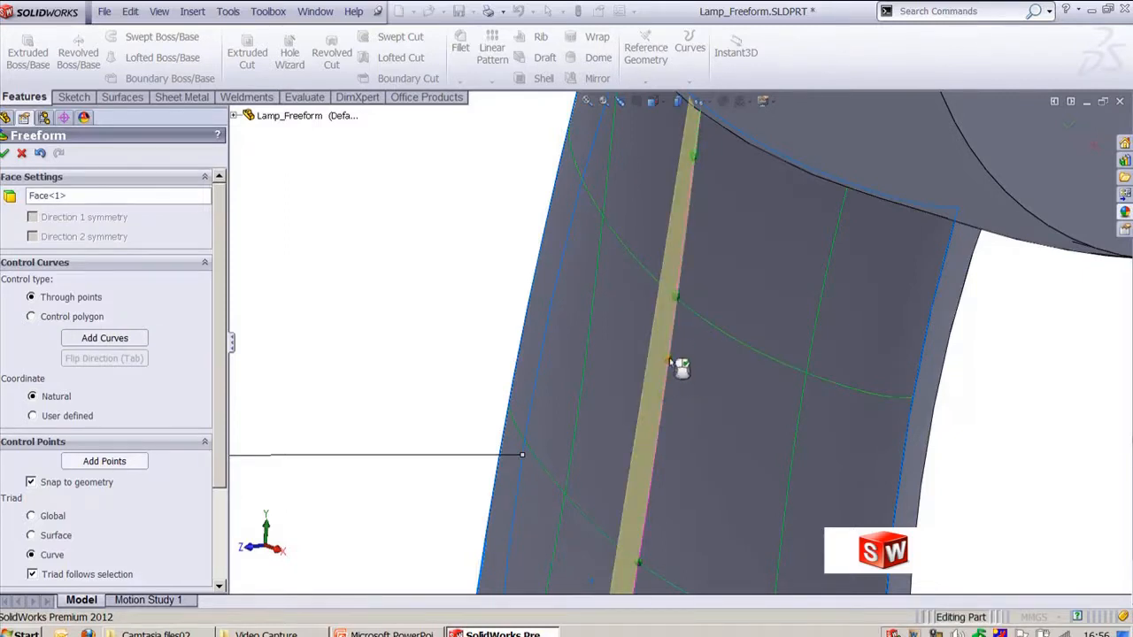
right_click(670, 356)
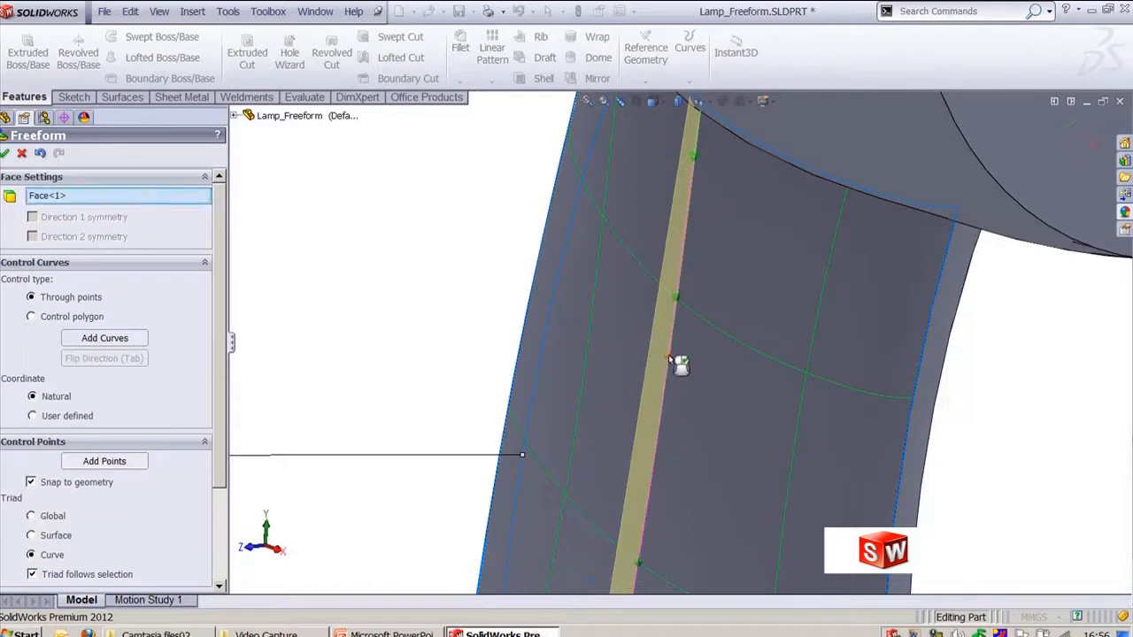
- Pull the added control point well out from the neck, then move it back close to the original surface
left_click_drag(671, 362, 631, 356)
scroll(632, 365, "up", 5)
mouse_move(633, 365)
middle_mouse_down()
mouse_move(646, 375)
mouse_move(614, 371)
mouse_move(628, 379)
mouse_move(614, 354)
middle_mouse_up()
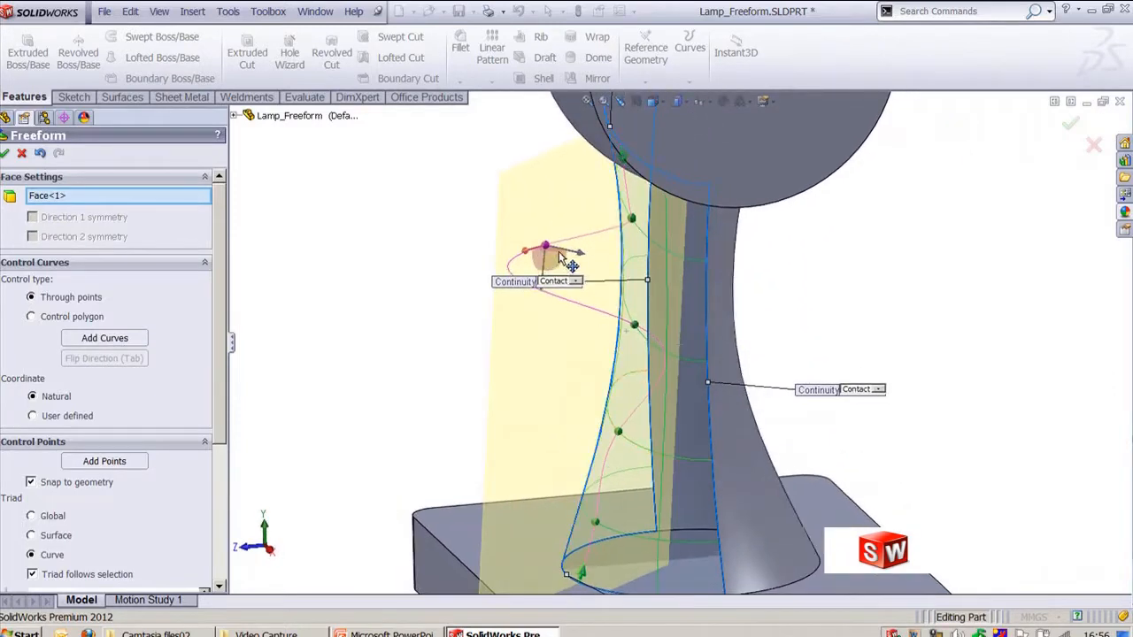
middle_click_drag(566, 257, 679, 316)
left_click_drag(680, 316, 686, 292)
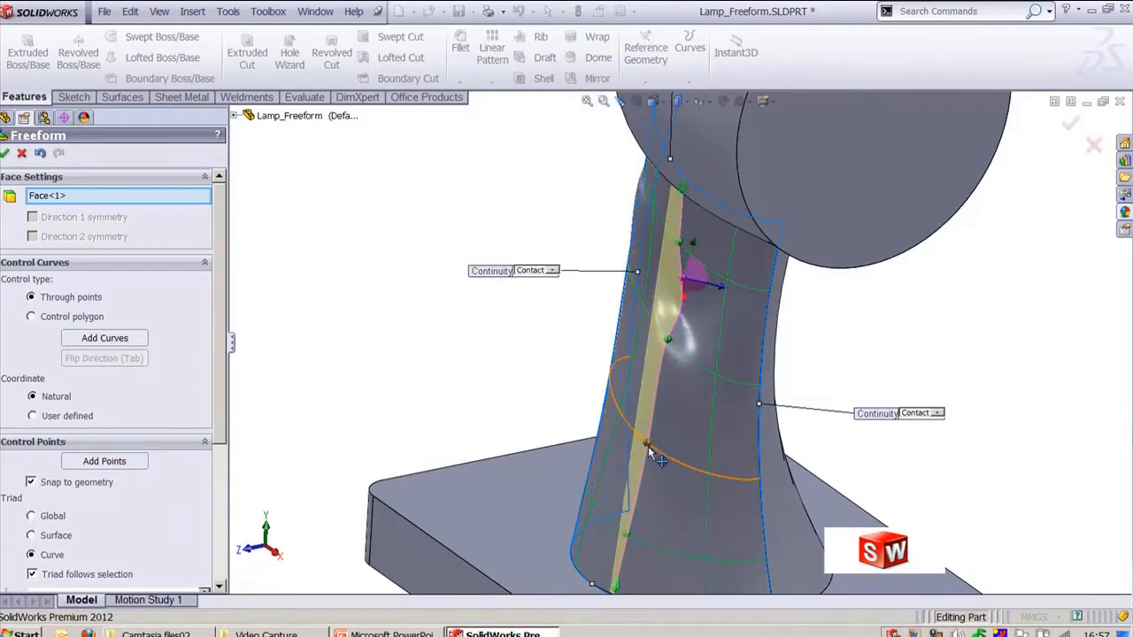
- Bulge the neck outwards at the middle curve's control point on the third cross curve, then ease it back in
left_click_drag(650, 449, 633, 446)
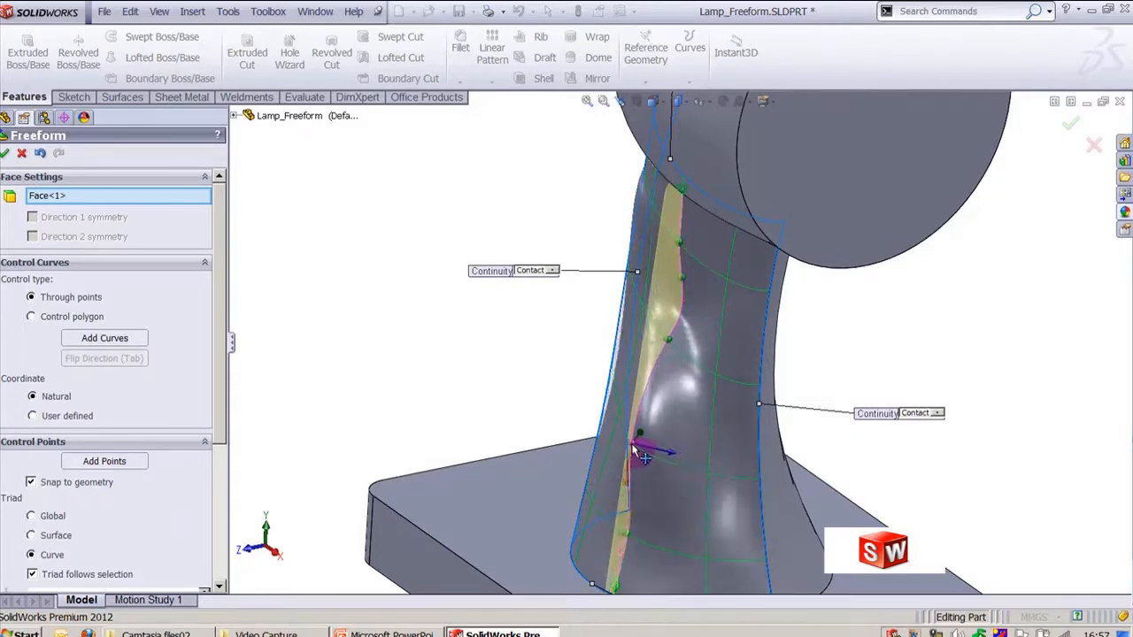
middle_click_drag(814, 402, 760, 355)
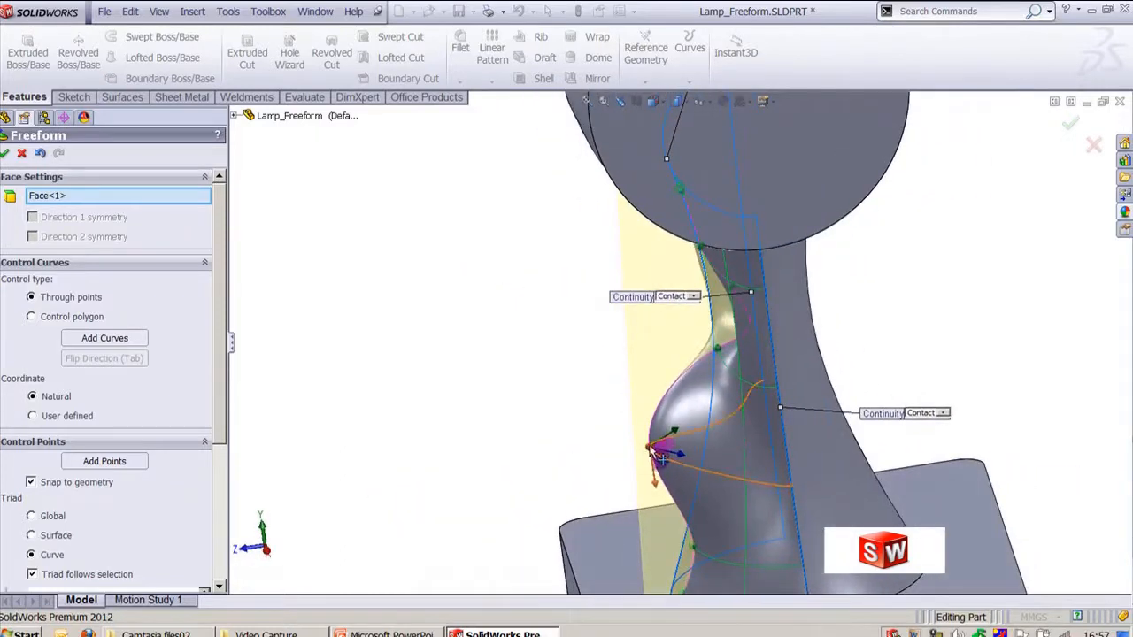
left_click_drag(659, 453, 715, 463)
- Reposition the added upper control point to smooth out the bump in the neck
middle_click_drag(628, 437, 696, 311)
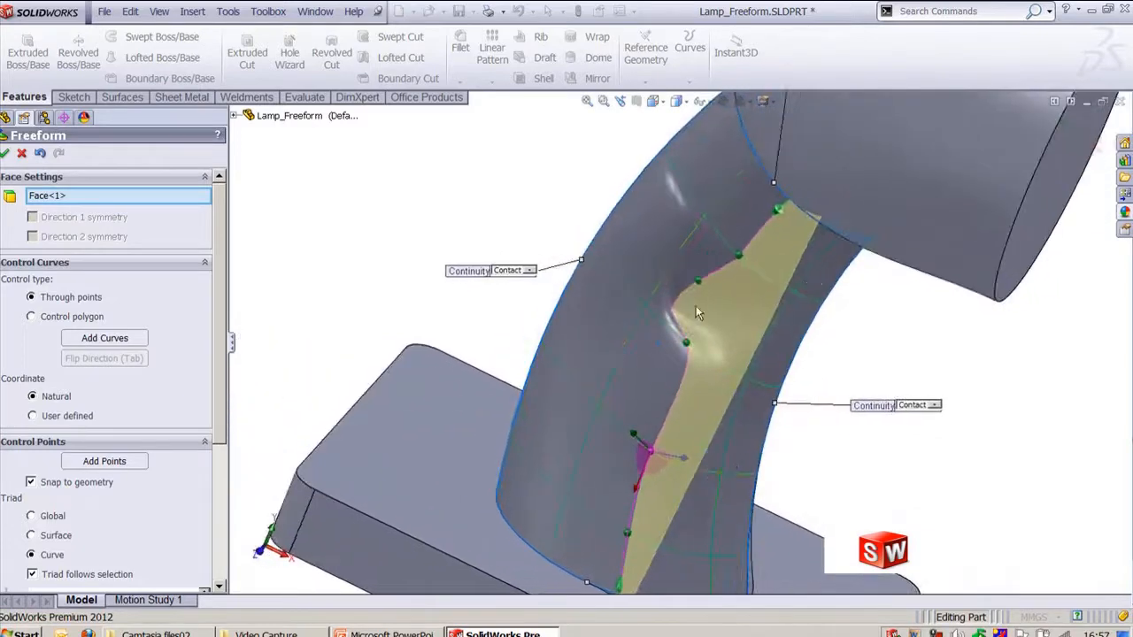
left_click_drag(704, 280, 725, 306)
middle_click_drag(732, 336, 365, 462)
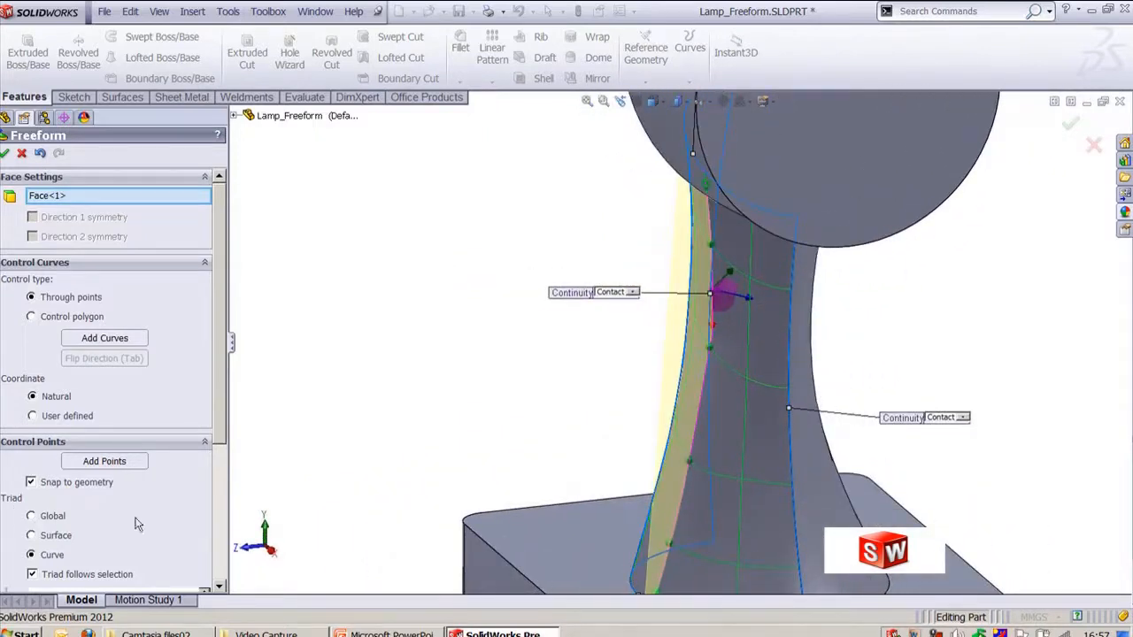
- Compare the triad orientations, set the triad to Surface, and shift the added control point outwards with it
scroll(53, 478, "down", 2)
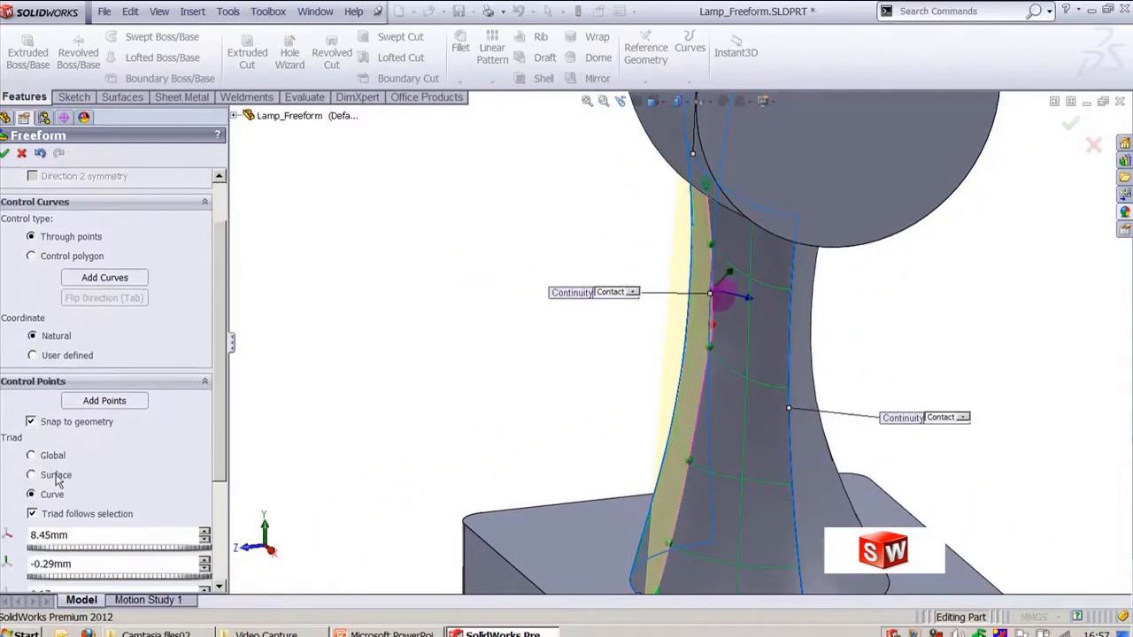
left_click(32, 476)
left_click(35, 457)
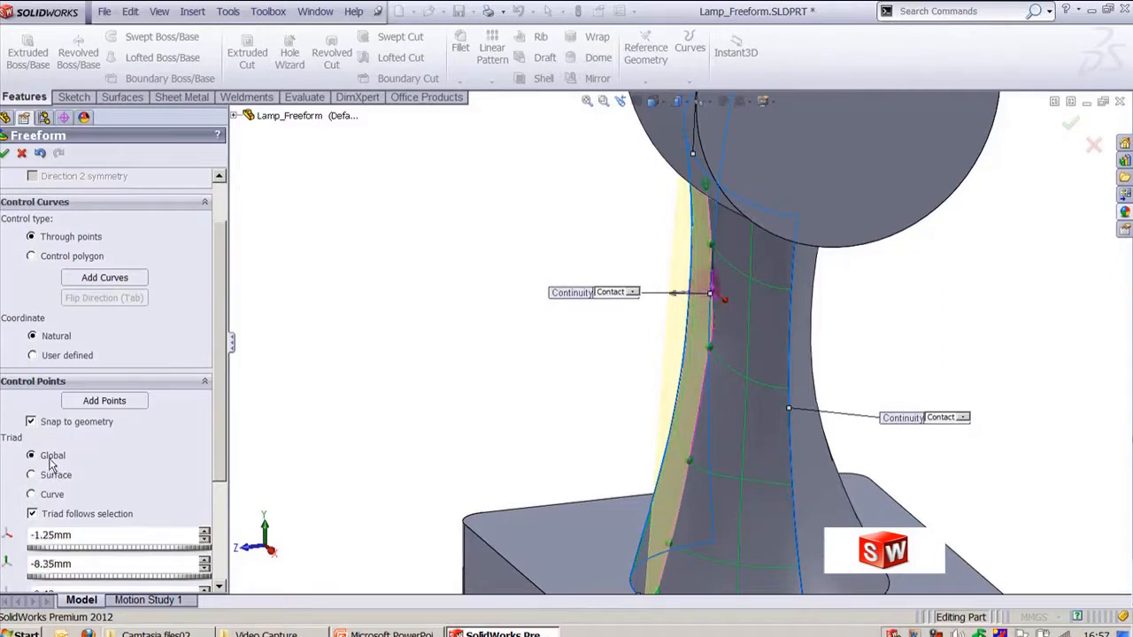
left_click(33, 475)
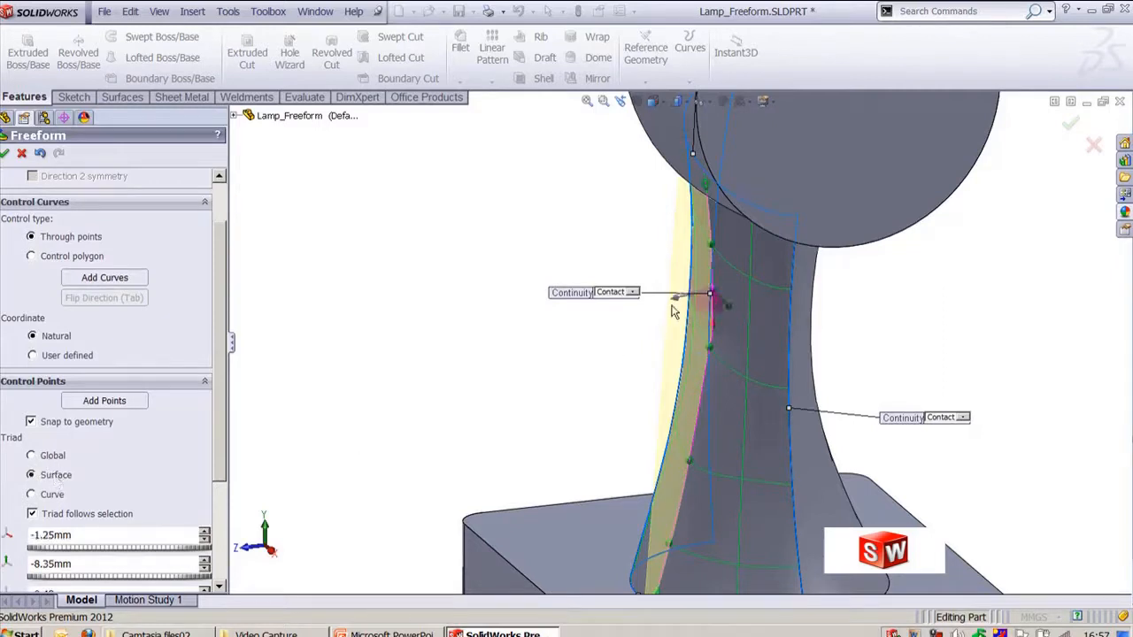
mouse_move(673, 311)
left_mouse_down()
mouse_move(695, 314)
mouse_move(670, 316)
left_mouse_up()
middle_click_drag(894, 363, 877, 312)
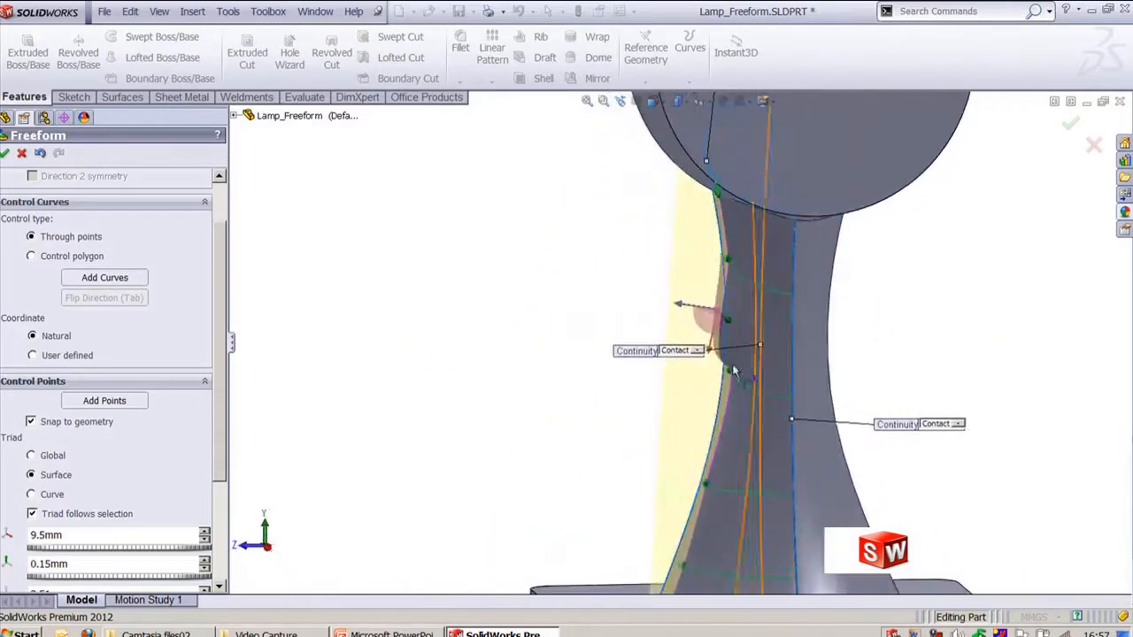
- Pull the control point on the third cross curve slightly outwards, accept the Freeform feature, and inspect the reshaped neck
scroll(733, 370, "up", 5)
scroll(699, 434, "down", 2)
left_click(692, 432)
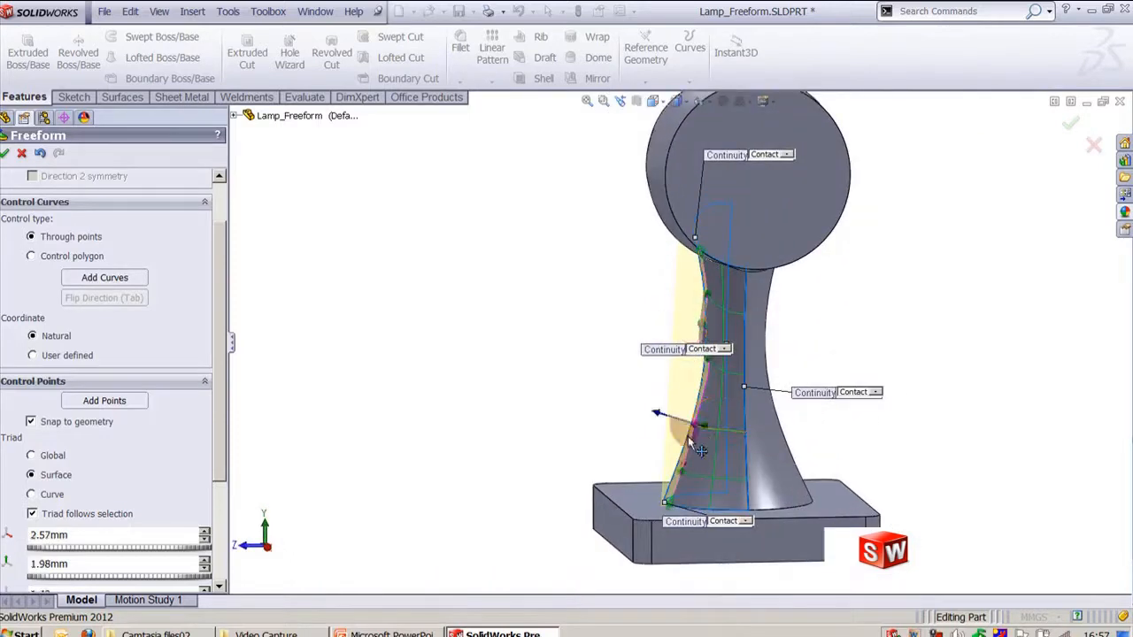
left_click_drag(666, 425, 653, 419)
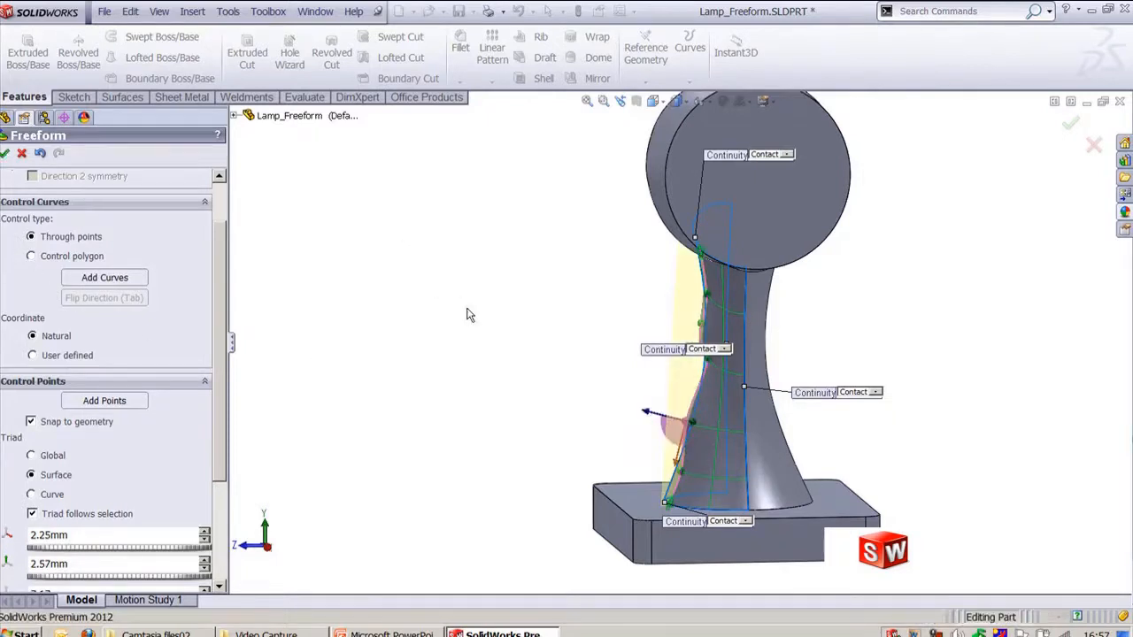
key("Return")
middle_click_drag(469, 316, 513, 330)
scroll(664, 319, "down", 2)
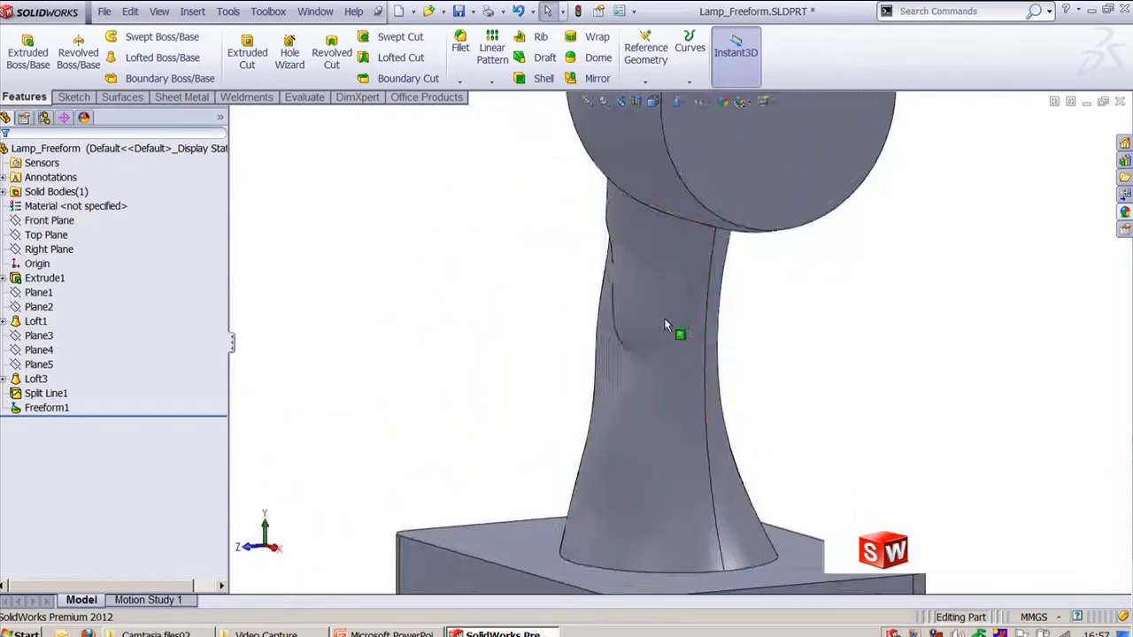
middle_click_drag(620, 356, 766, 266)
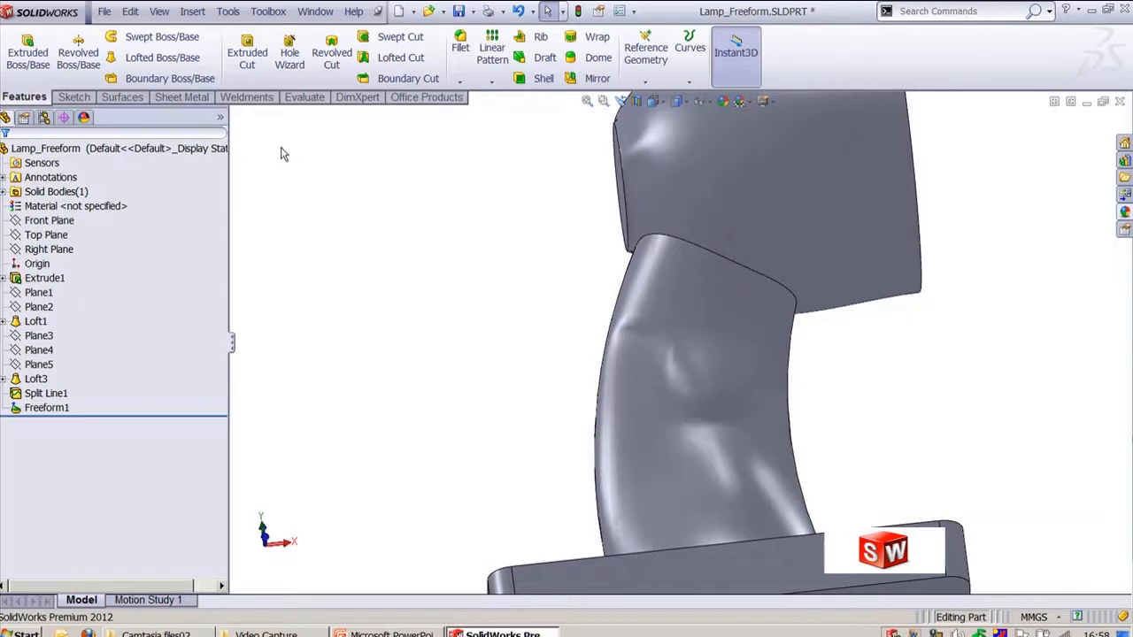
- Load the PhotoView 360 add-in and save the lamp part
left_click(425, 97)
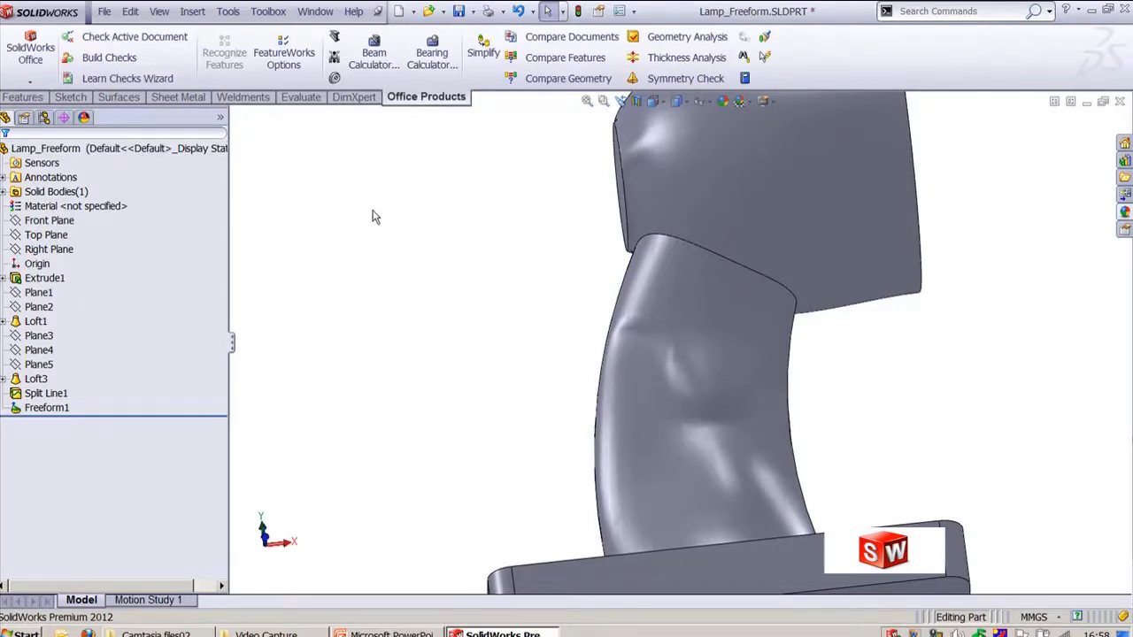
left_click(30, 83)
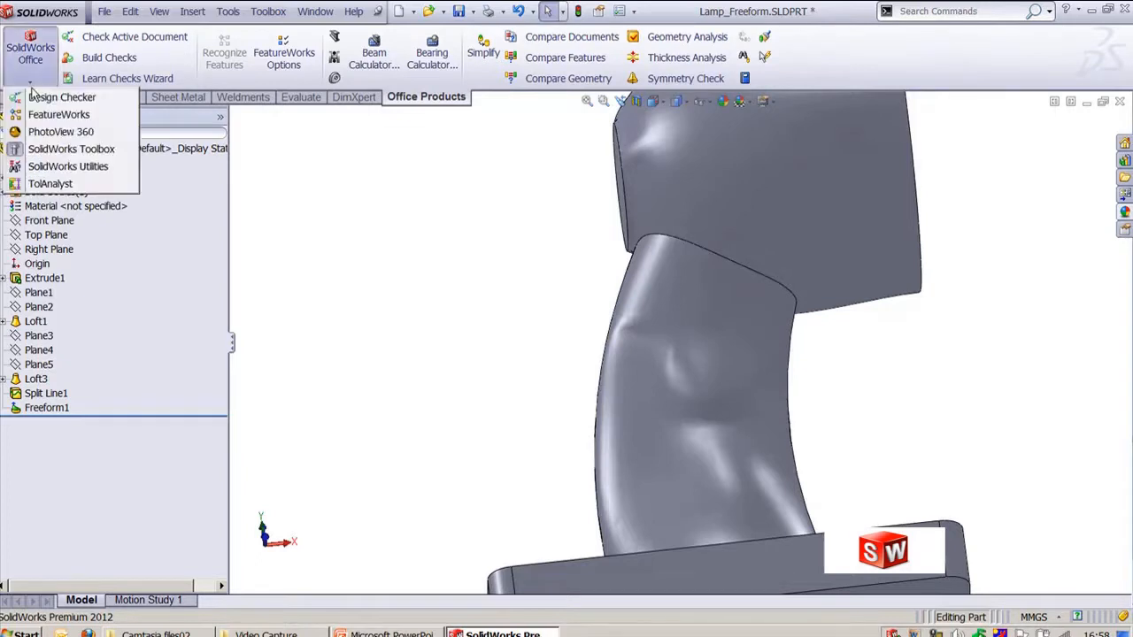
left_click(54, 131)
key("ctrl+s")
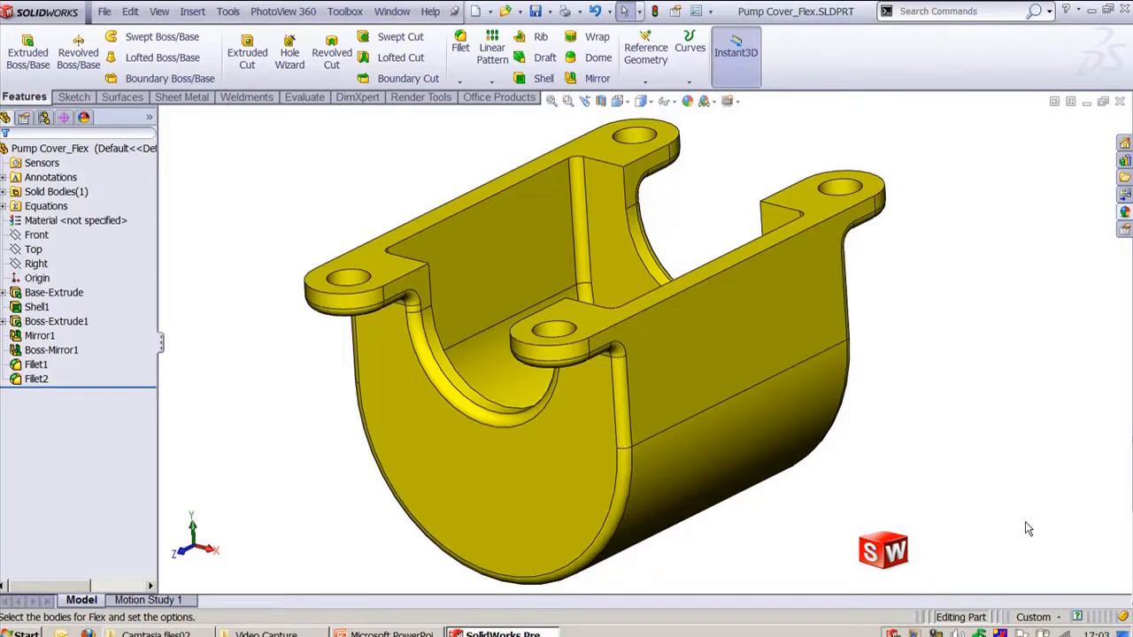
- Start a Flex feature on the Pump Cover_Flex part and select the pump cover body
left_click(228, 11)
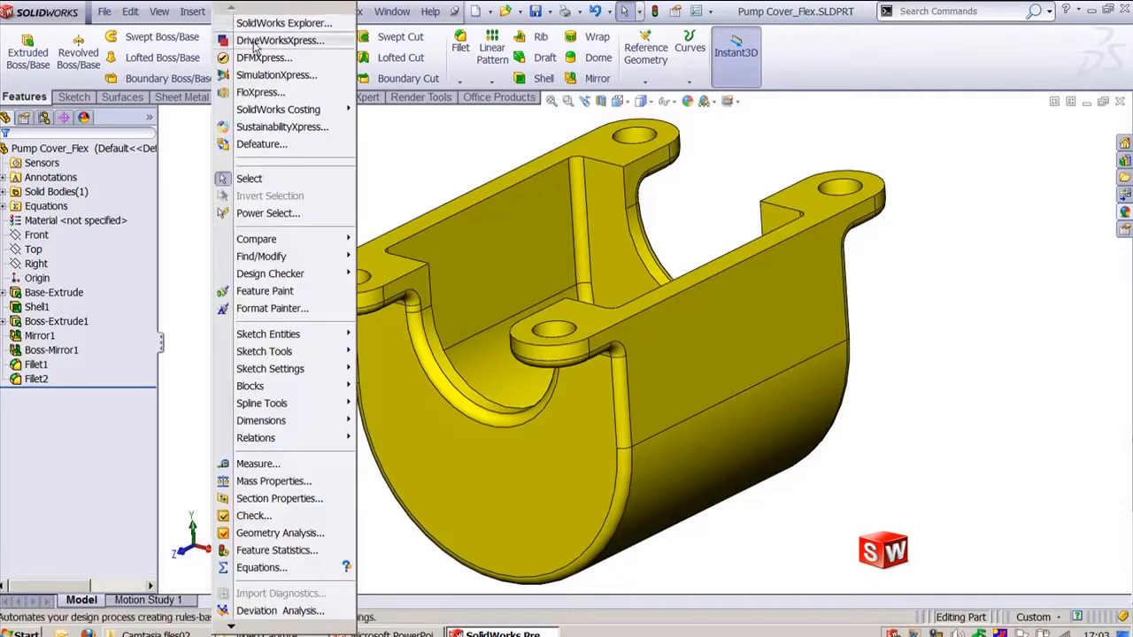
left_click(227, 10)
left_click(192, 11)
mouse_move(219, 69)
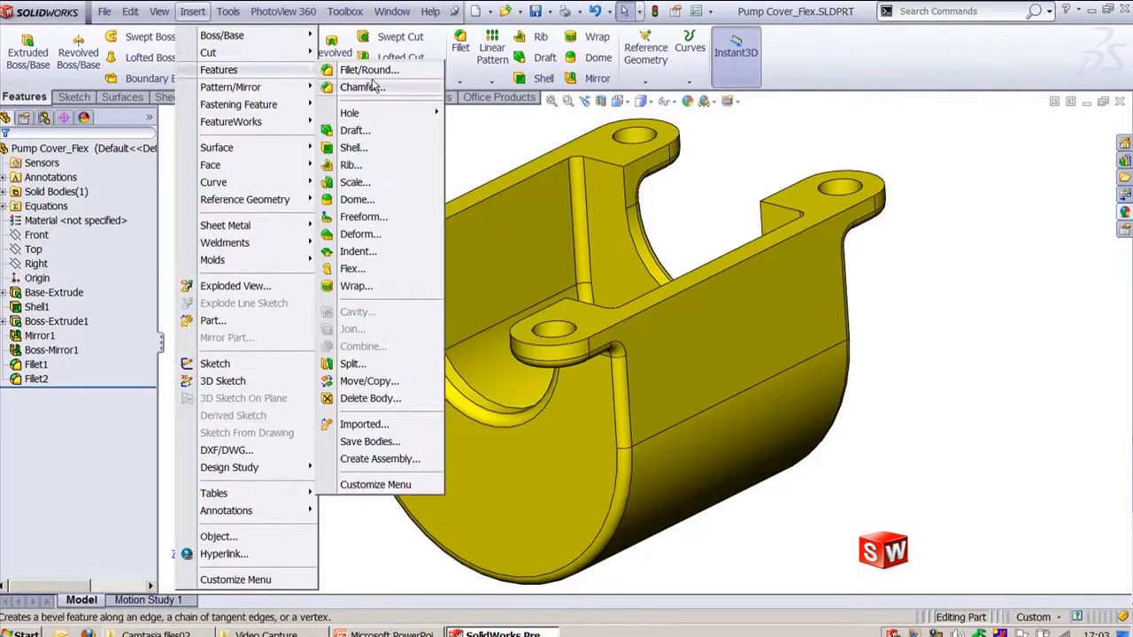
left_click(379, 269)
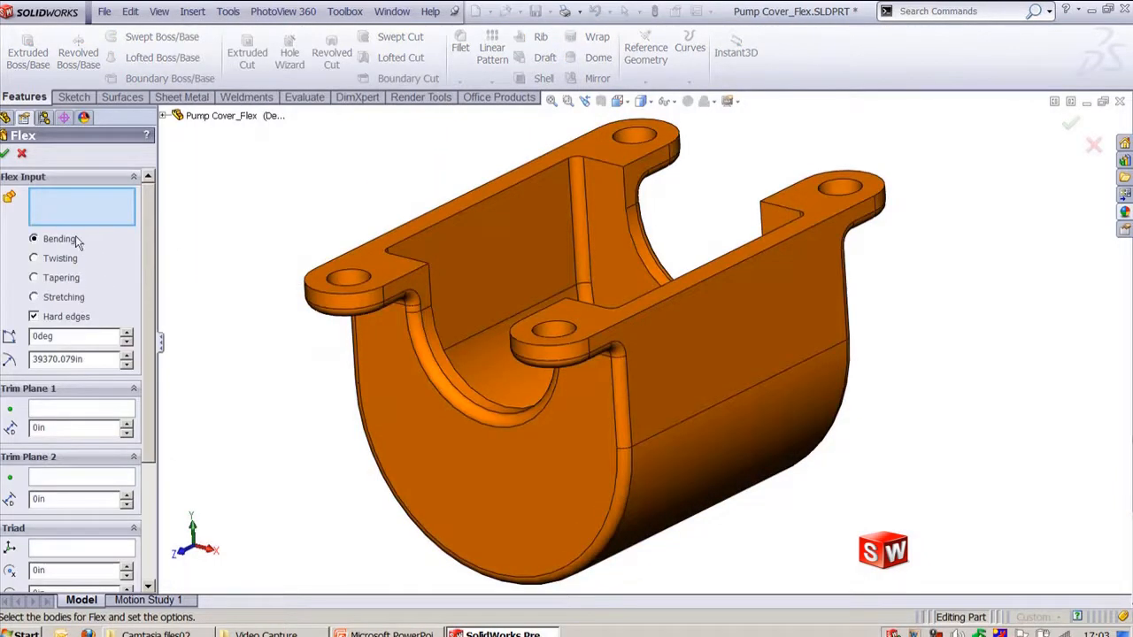
left_click(416, 252)
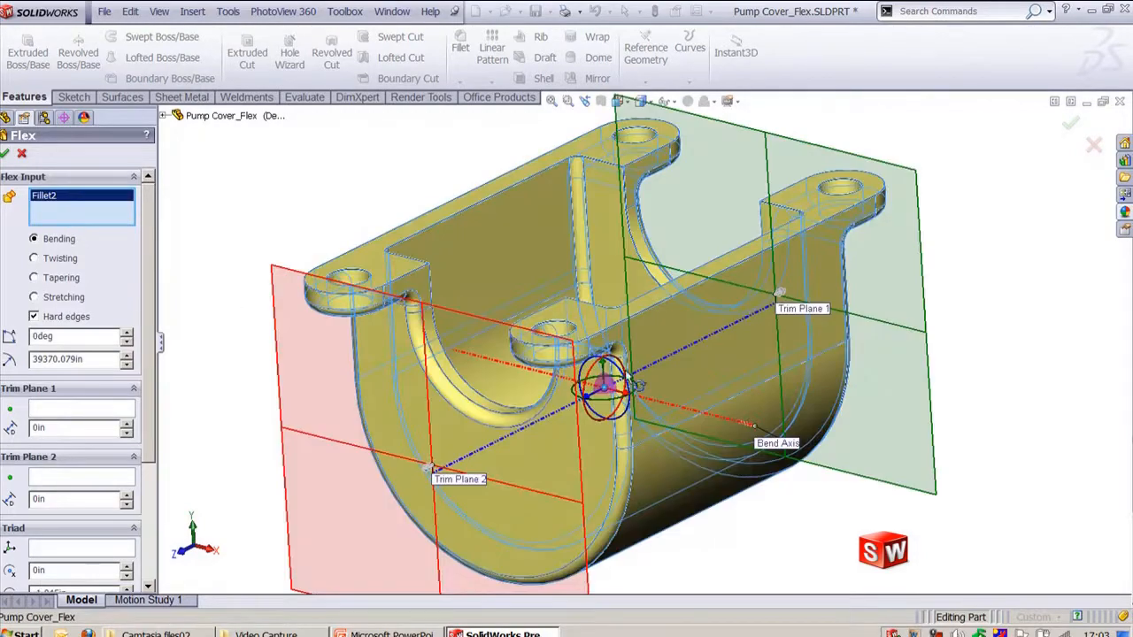
- Try a 5-degree bend on the pump cover, then preview the Tapering type
key("ctrl+4")
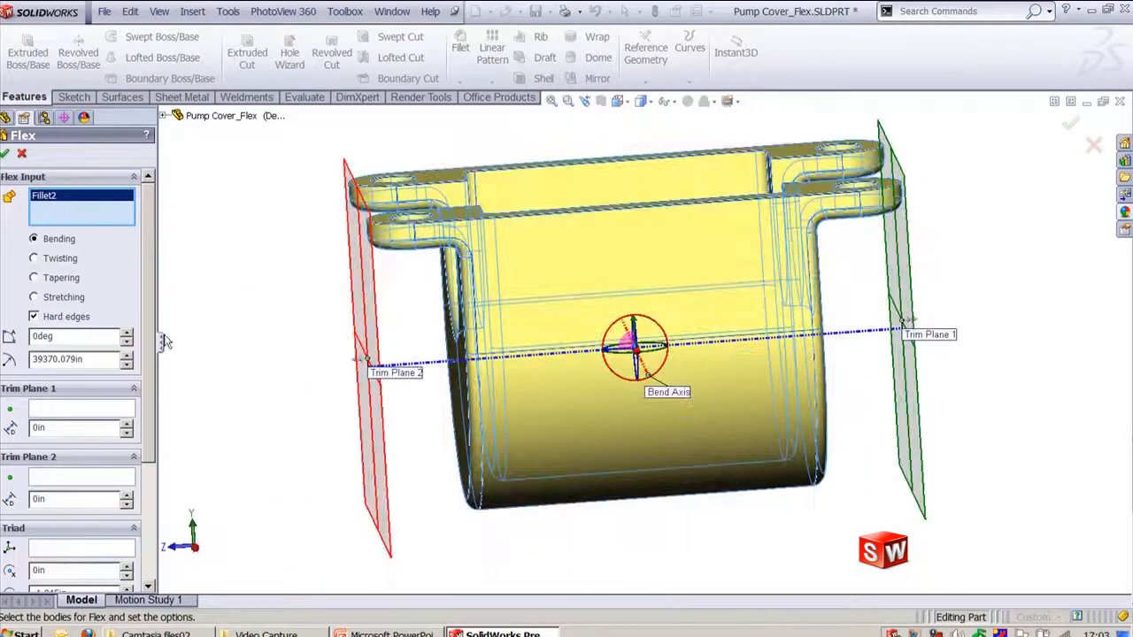
left_click(126, 334)
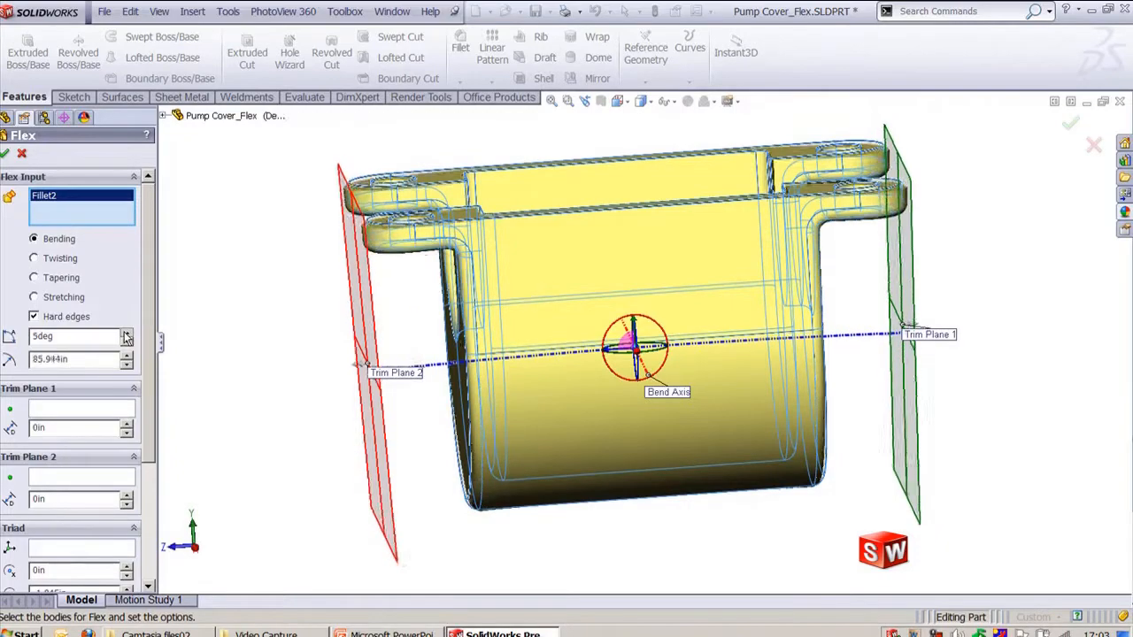
left_click(49, 278)
key("ctrl+7")
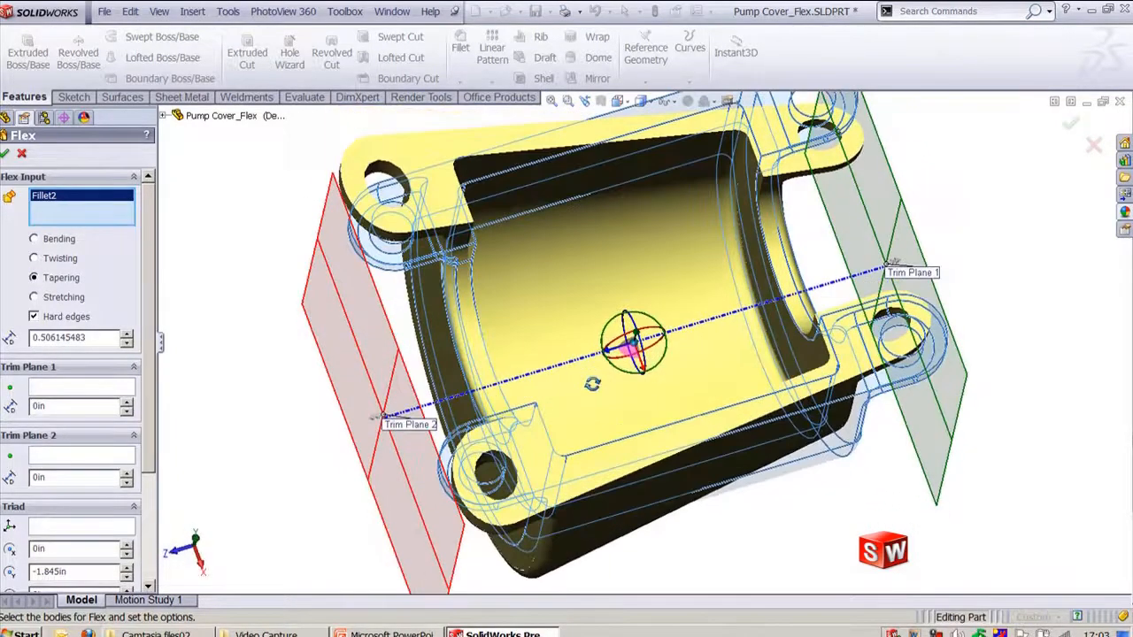
- Set the flex type to Twisting with a 50-degree angle and examine the twisted preview of the pump cover
left_click(51, 259)
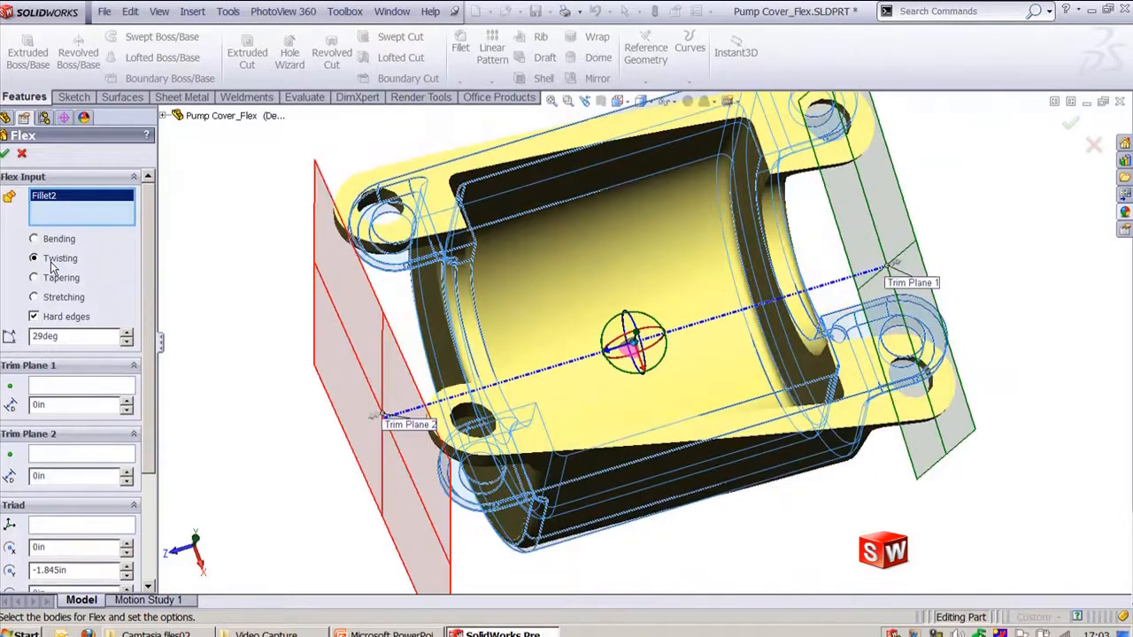
left_click(127, 332)
left_click(127, 333)
left_click(127, 334)
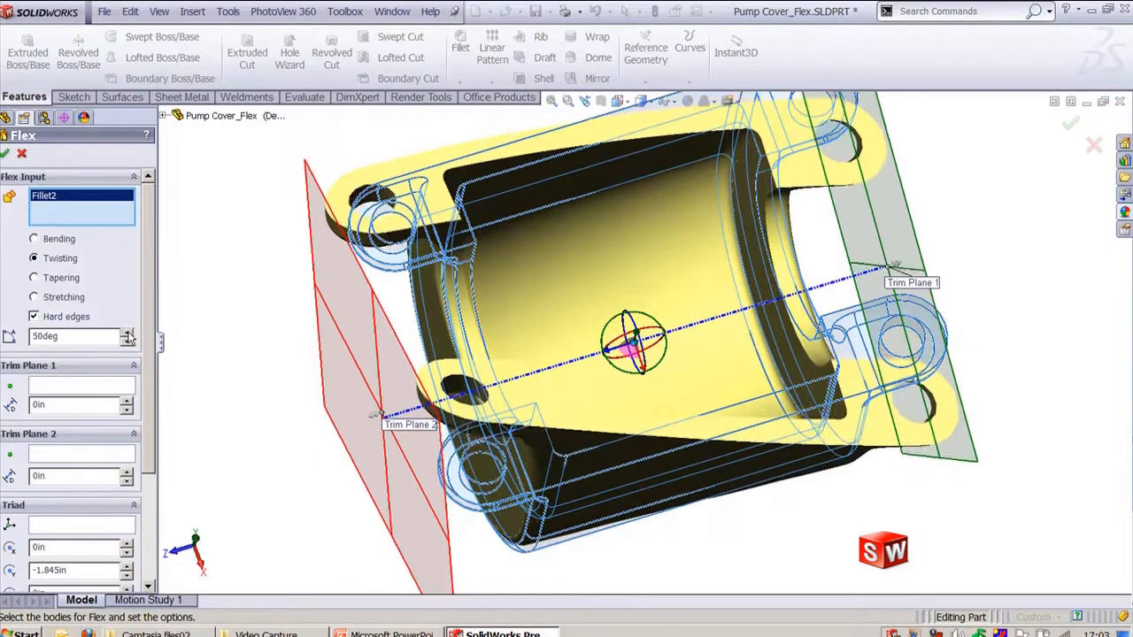
middle_click_drag(620, 266, 763, 278)
key("ctrl+7")
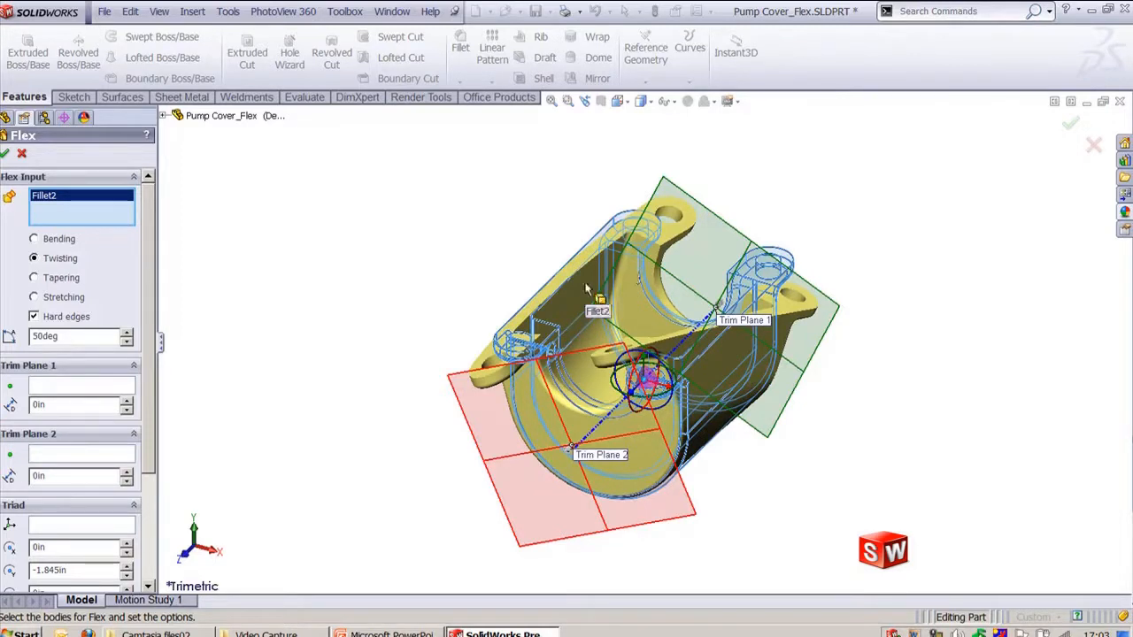
- Switch the flex type to Stretching and set Trim Plane 1 through the inner corner vertex at the pump cover's far end
middle_click_drag(841, 466, 752, 425)
scroll(671, 279, "down", 2)
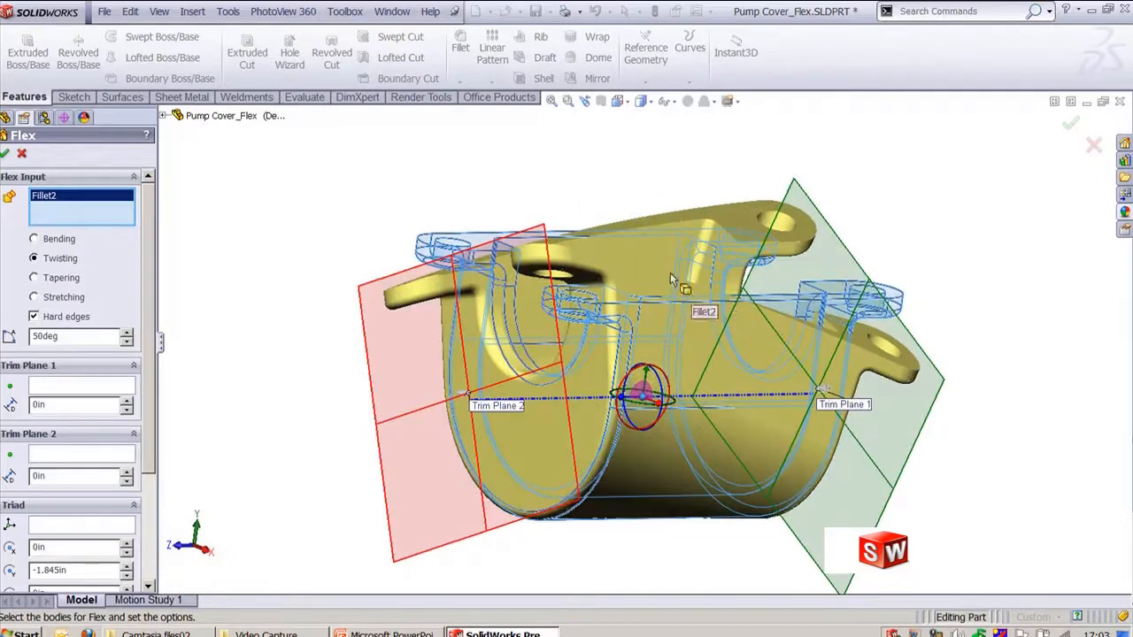
left_click(62, 298)
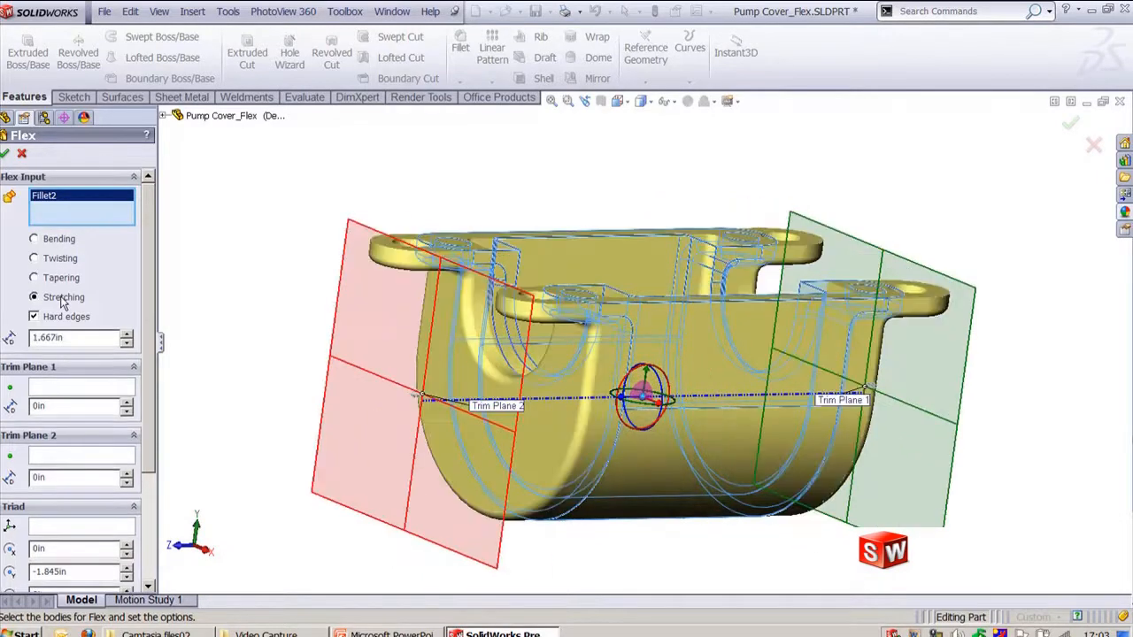
left_click(85, 387)
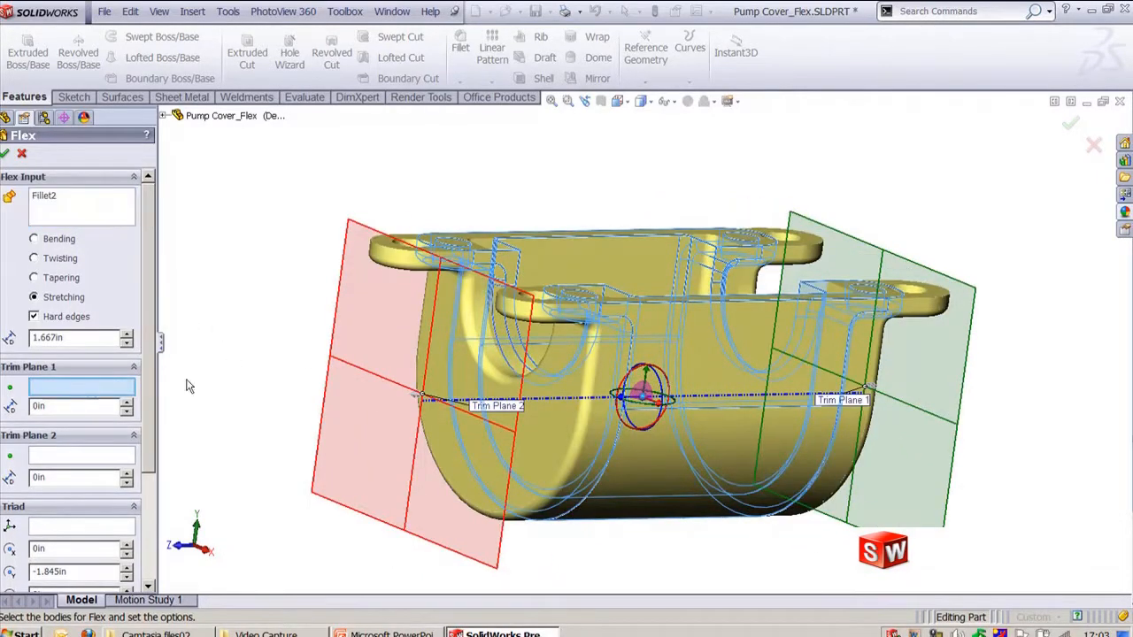
middle_click_drag(338, 327, 630, 406)
left_click(527, 240)
left_click(730, 225)
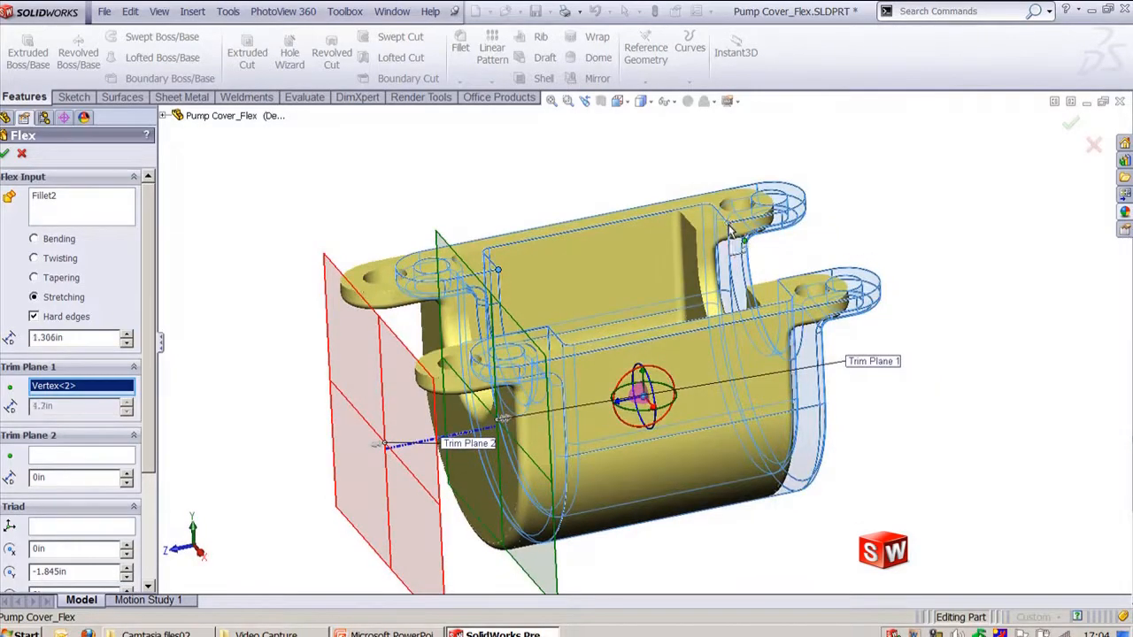
middle_click_drag(867, 442, 688, 435)
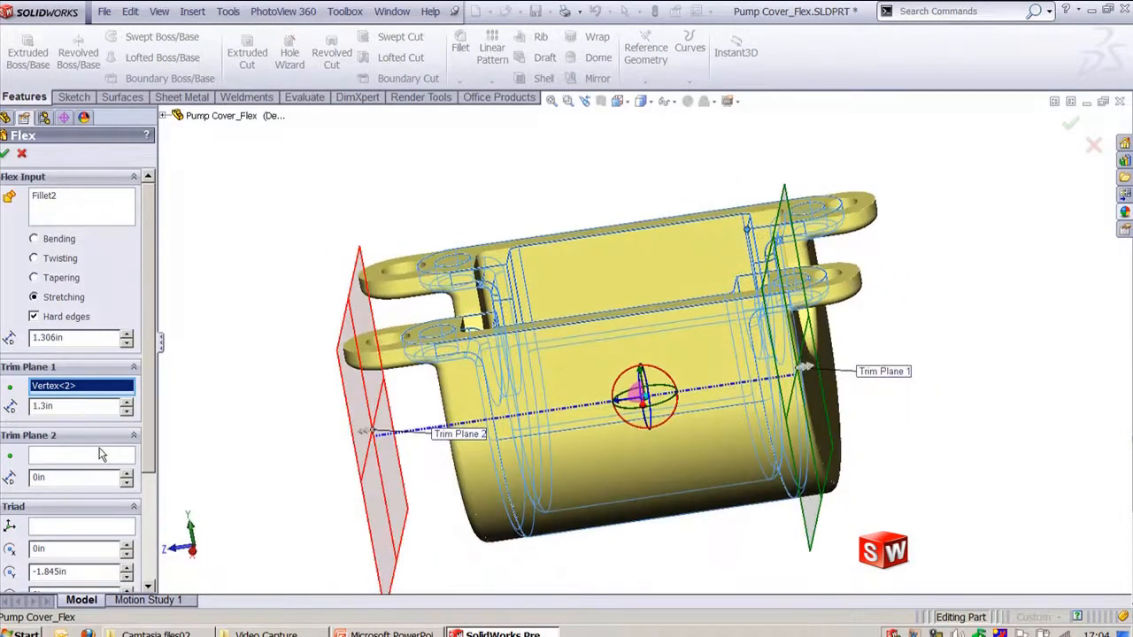
- Set Trim Plane 2 through the inner corner vertex at the opposite end of the pump cover
left_click(101, 455)
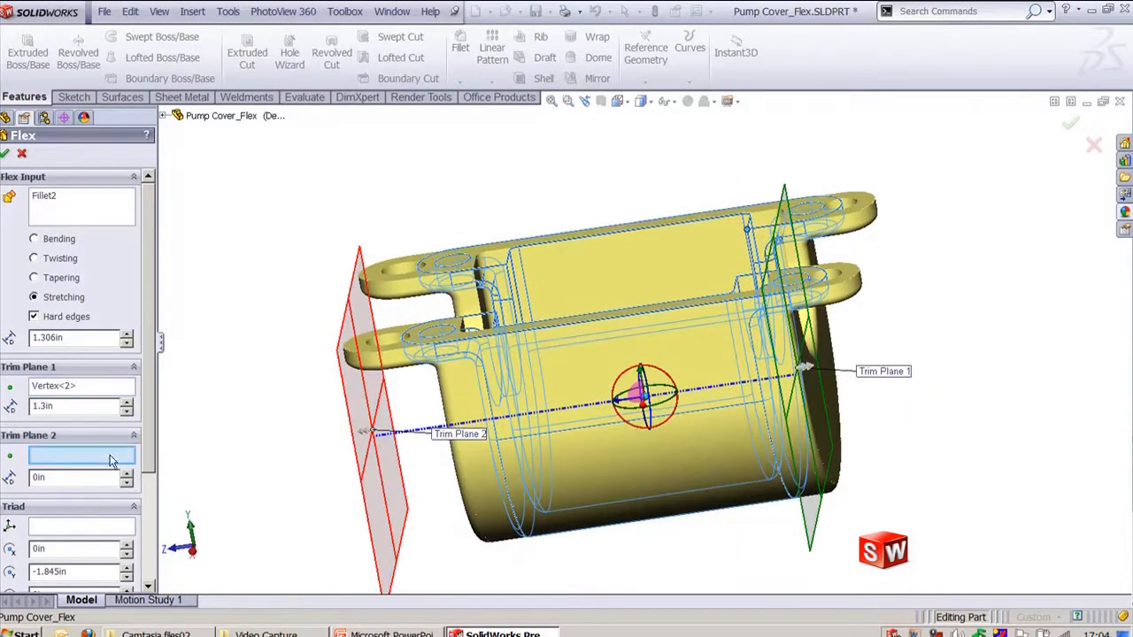
left_click(507, 266)
middle_click_drag(342, 457, 390, 425)
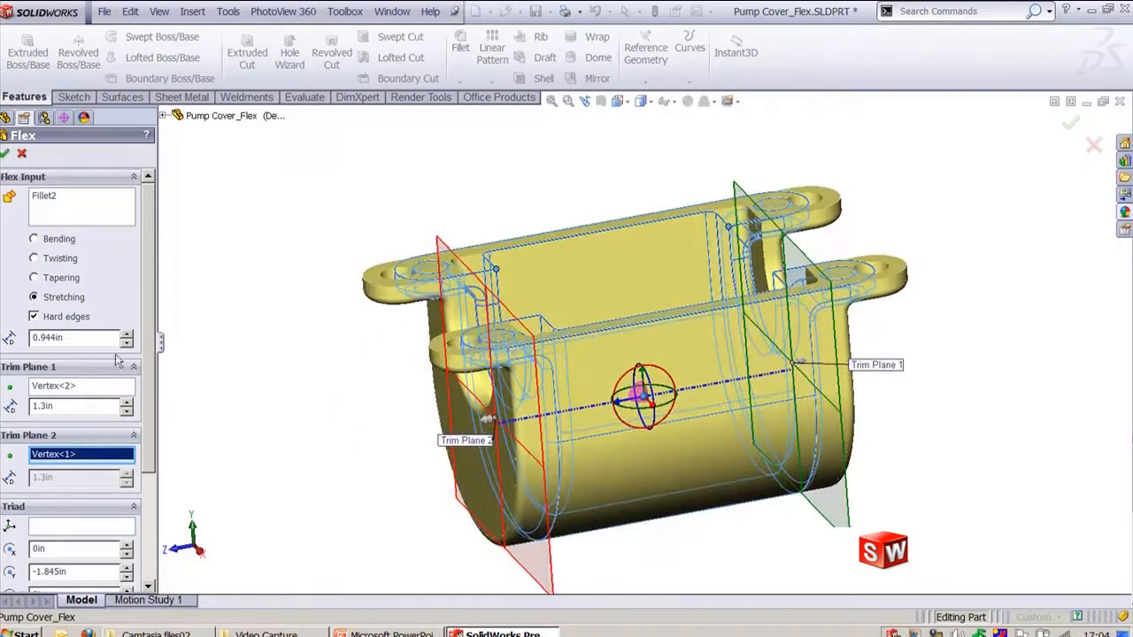
- Increase the stretching distance to 3.744 in and inspect the lengthened pump cover preview from several angles
left_click(128, 335)
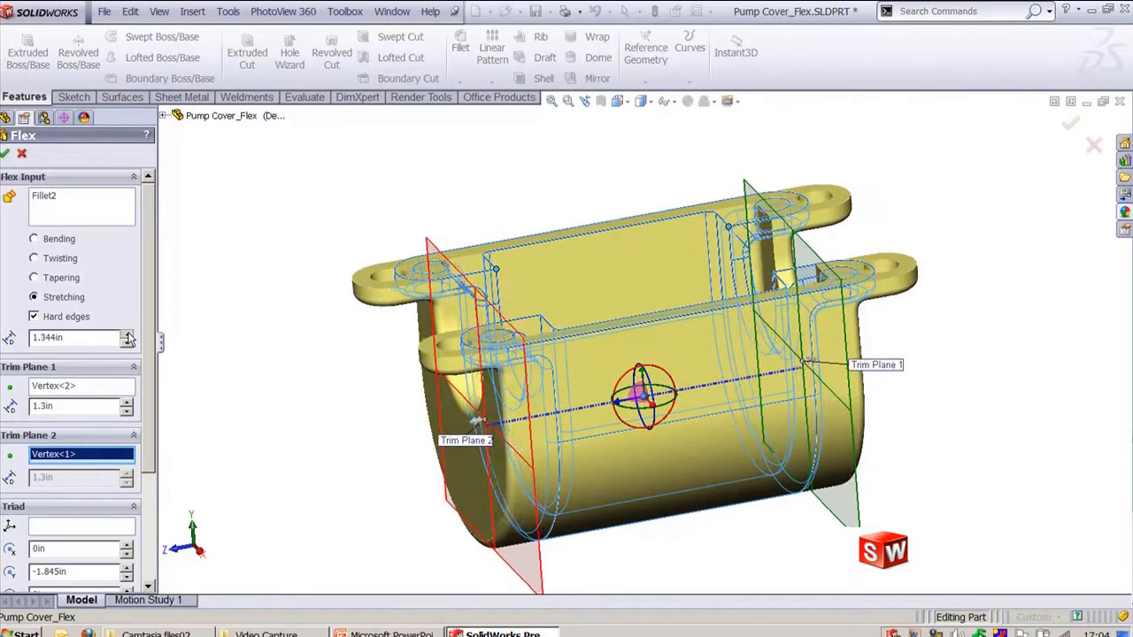
left_click(128, 337)
middle_click_drag(501, 246, 504, 336)
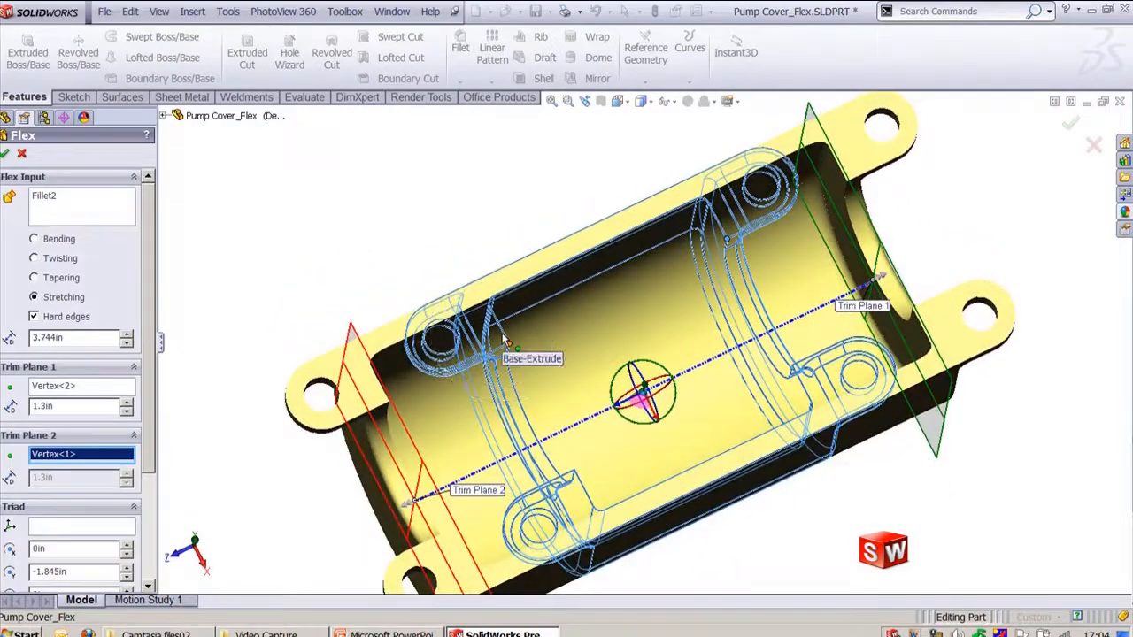
key("ctrl")
scroll(394, 290, "up", 3)
middle_click_drag(592, 440, 540, 386)
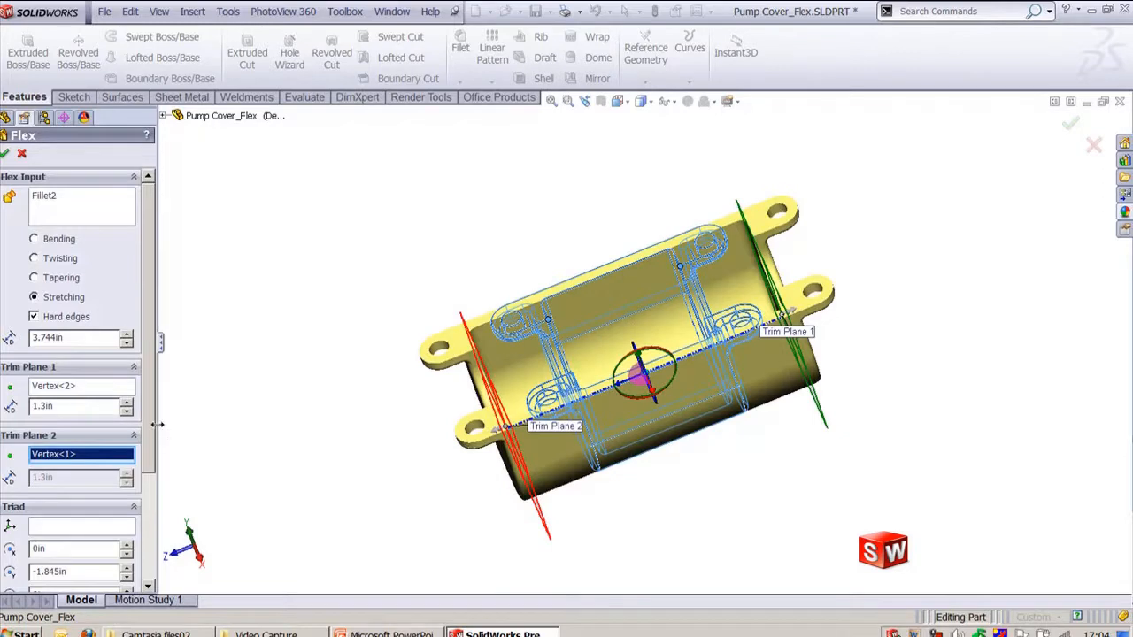
- Examine the Flex triad's reference selection, rotation origin and rotation angle settings
left_click_drag(157, 425, 138, 568)
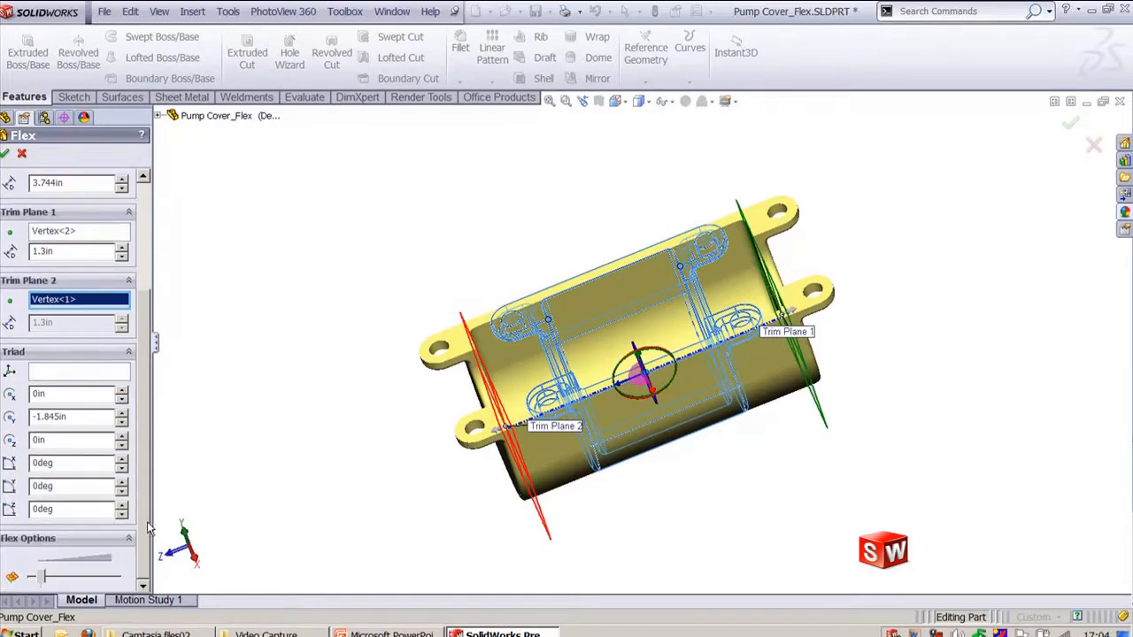
left_click_drag(151, 528, 205, 528)
left_click(87, 376)
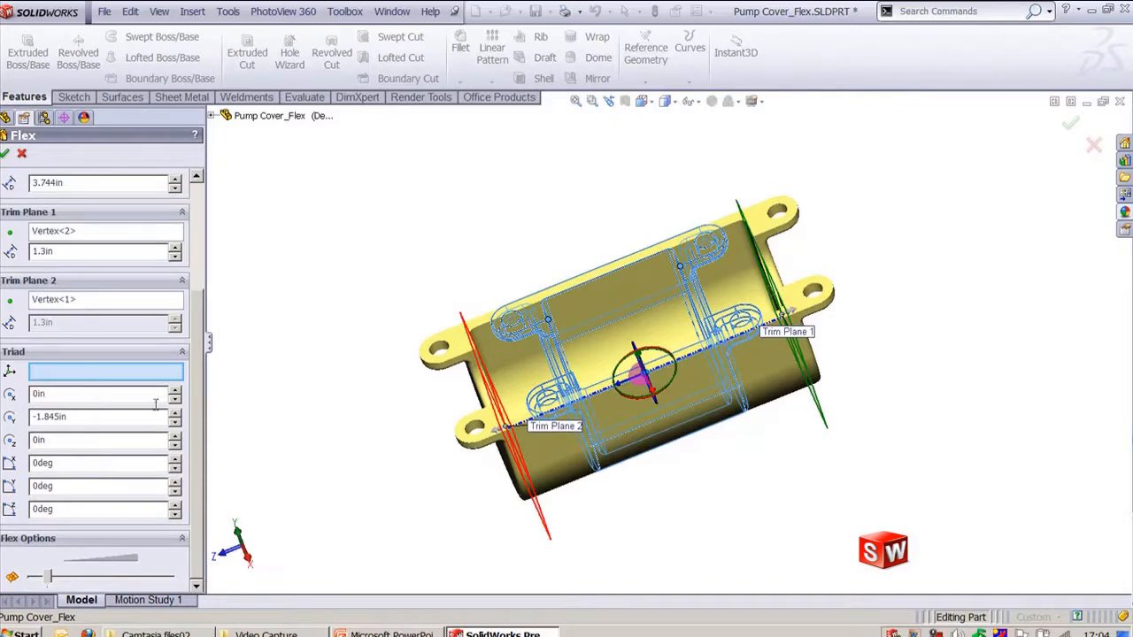
middle_click_drag(360, 522, 390, 432)
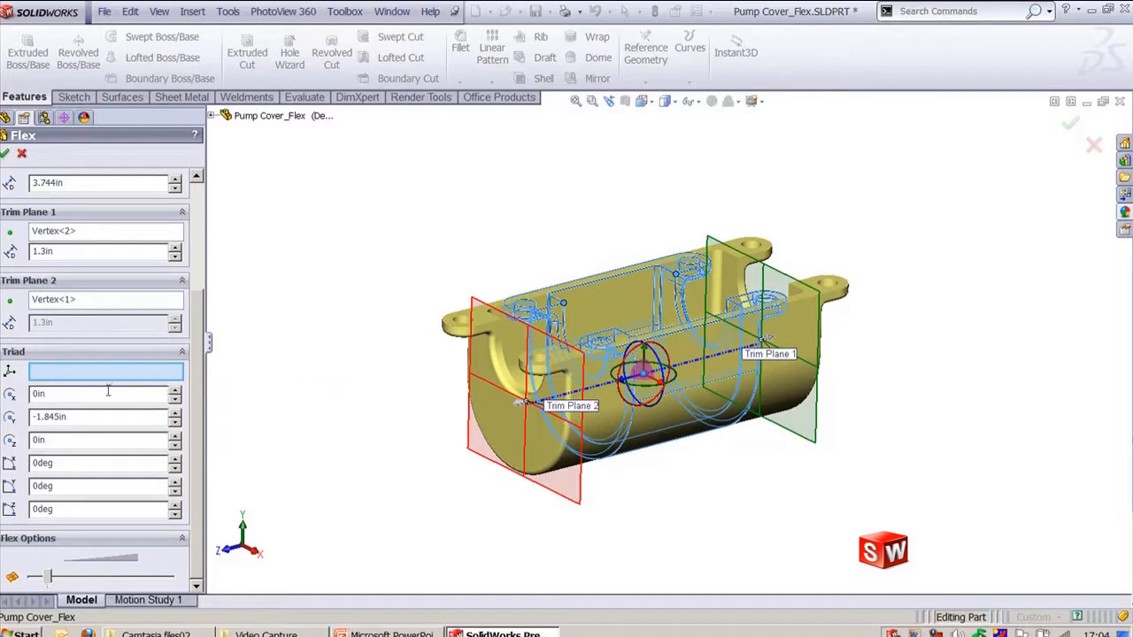
left_click(106, 395)
left_click(109, 419)
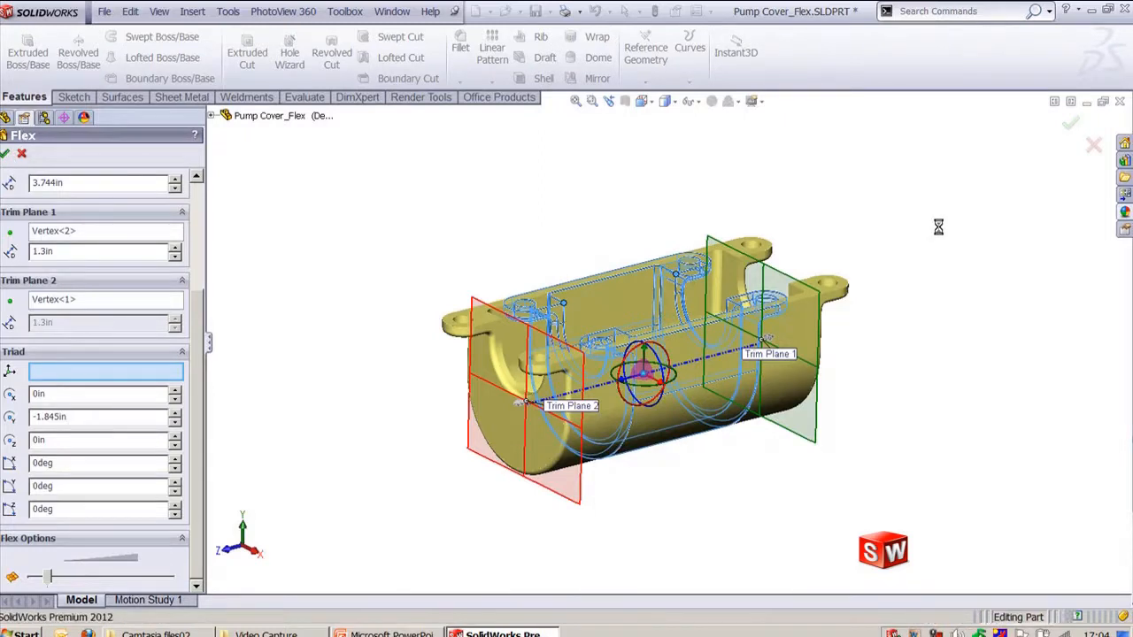
- Accept the stretching Flex feature and show the whole pump cover in the trimetric view
key("Return")
middle_click_drag(878, 166, 887, 192, "ctrl")
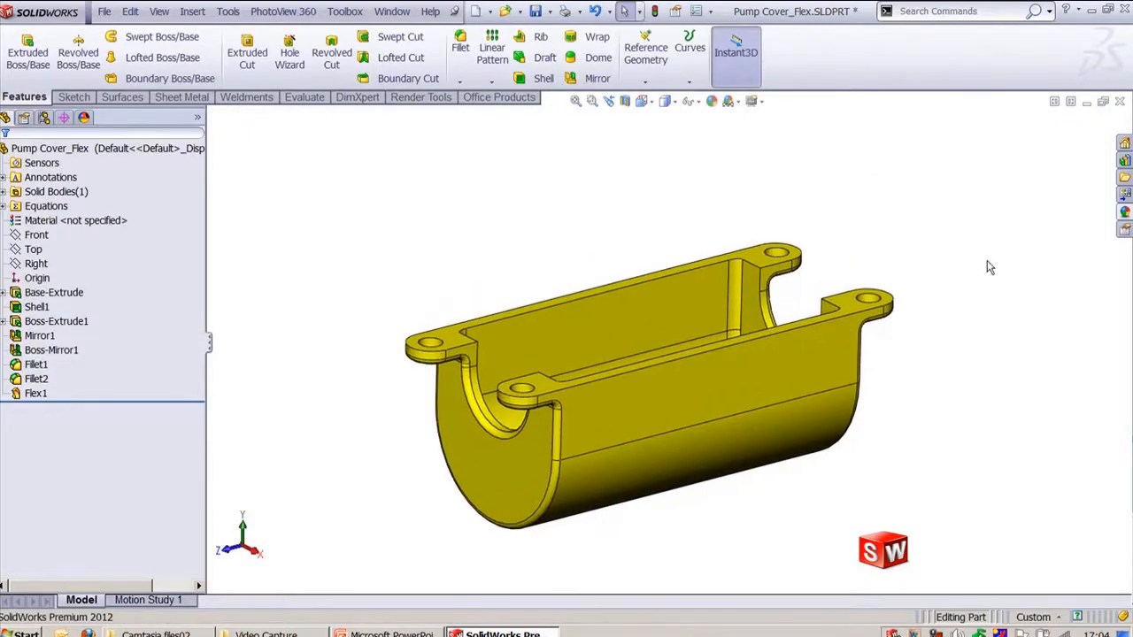
key("shift+z")
key("ctrl+7")
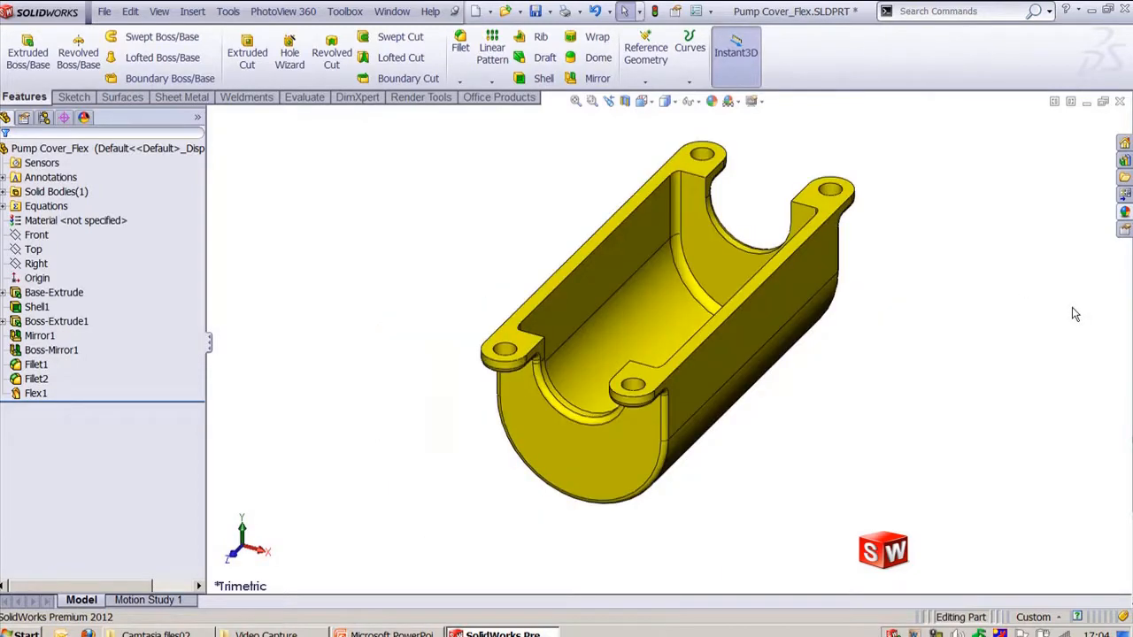
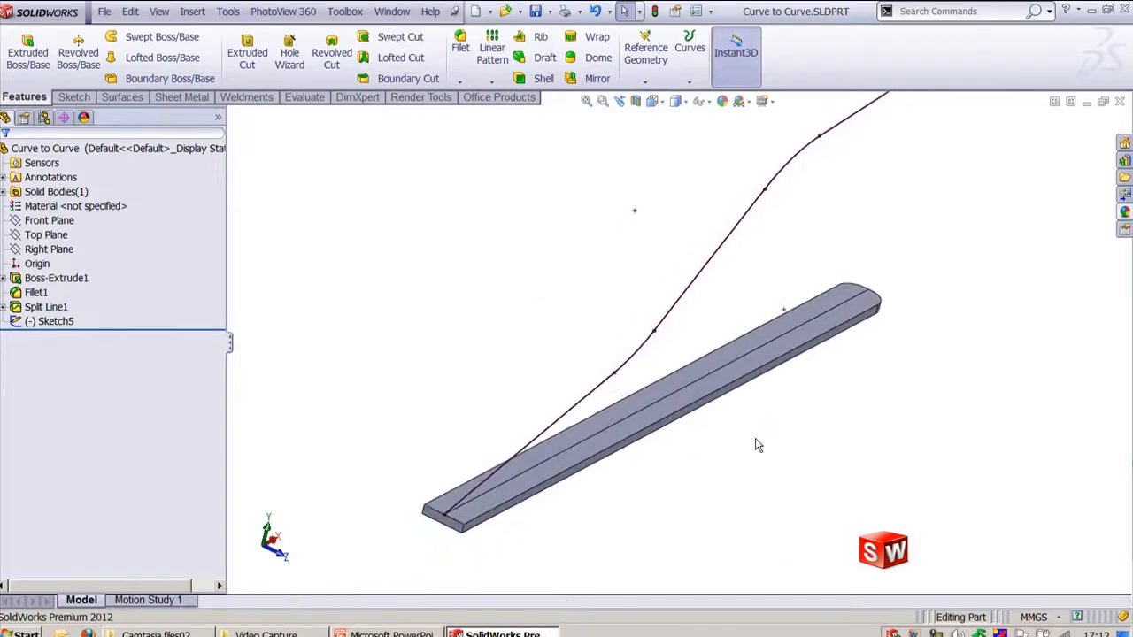
- Start a Deform feature on the Curve to Curve part and set its type to Curve to curve
scroll(754, 439, "down", 1)
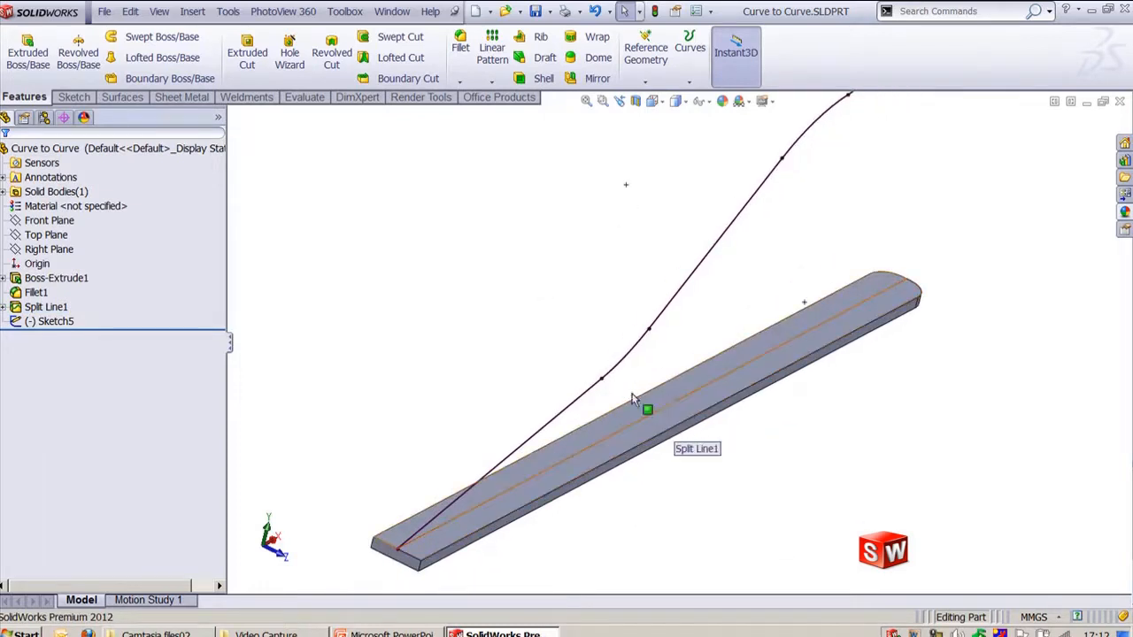
scroll(474, 400, "up", 3)
middle_click_drag(521, 323, 483, 381, "ctrl")
scroll(488, 400, "down", 2)
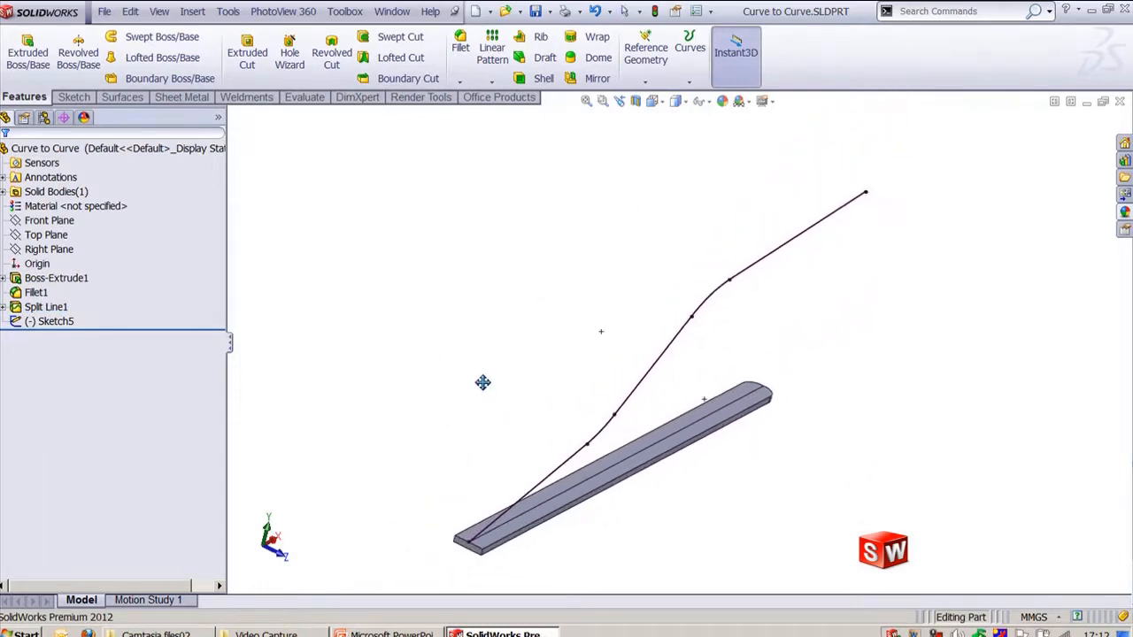
left_click(193, 11)
mouse_move(220, 78)
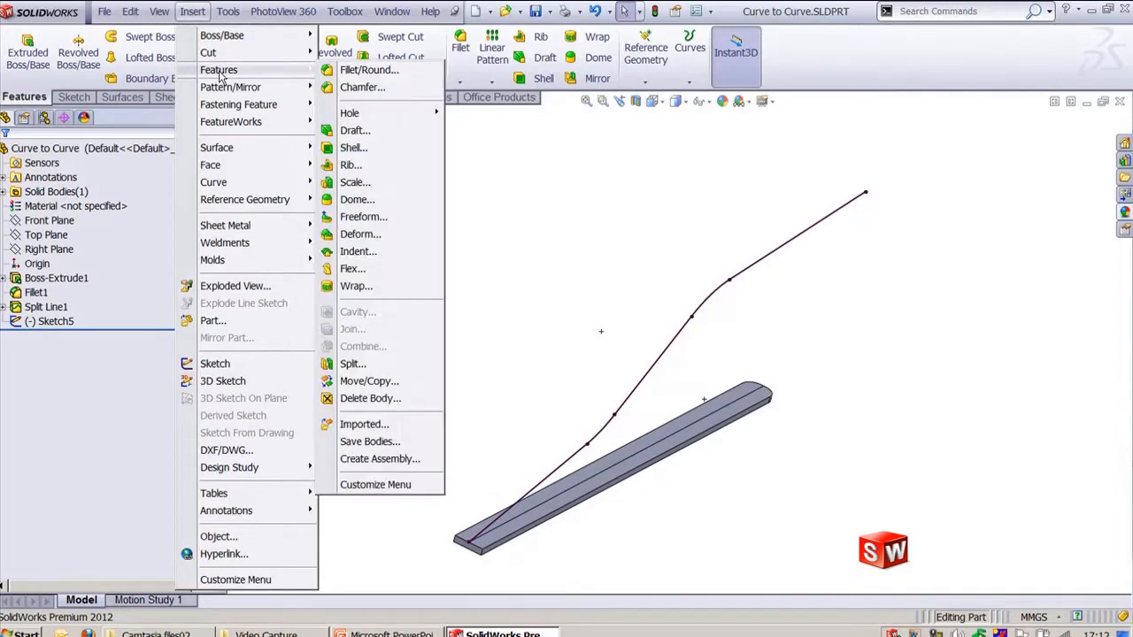
left_click(359, 239)
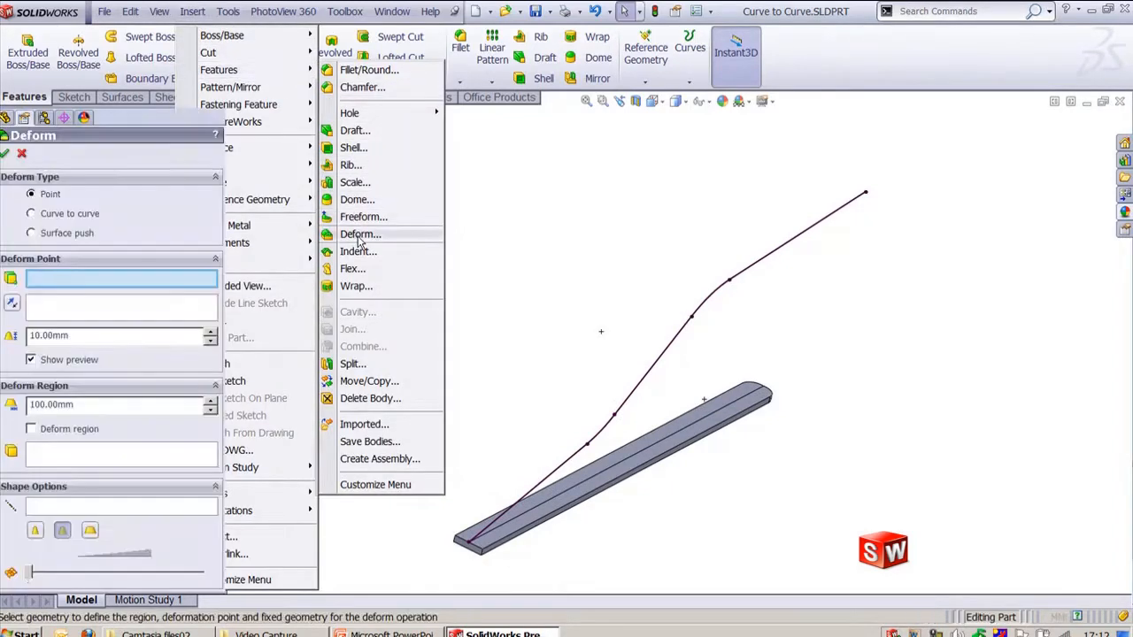
left_click(79, 217)
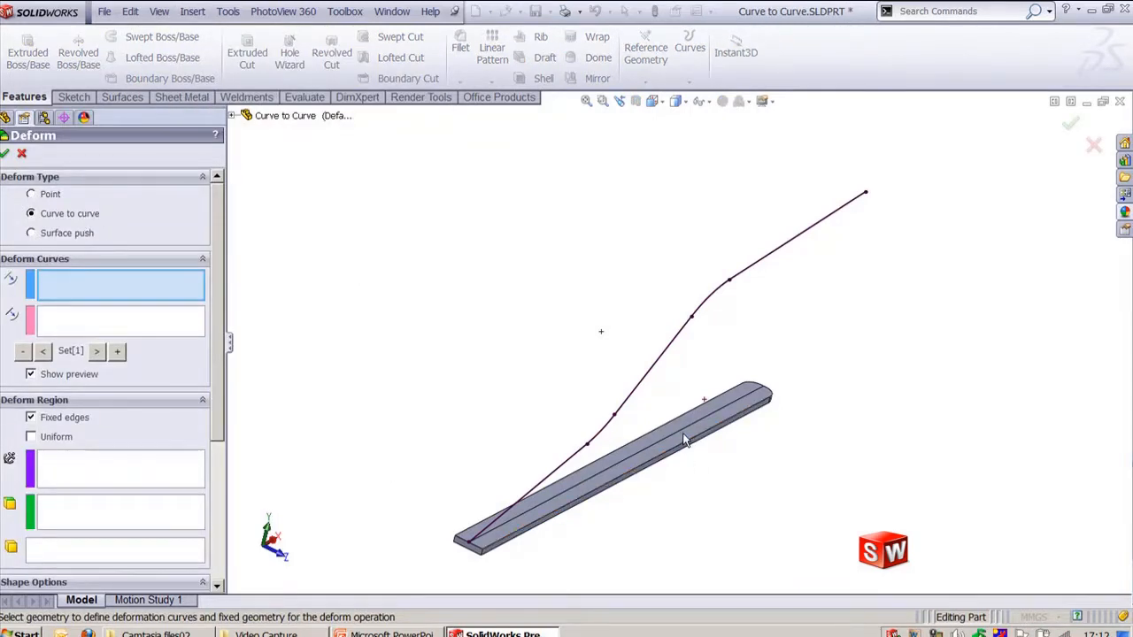
- Use the split line edge along the bar as the initial curve and the chain of Sketch5 lines and arcs as target curves
left_click(682, 432)
left_click(91, 328)
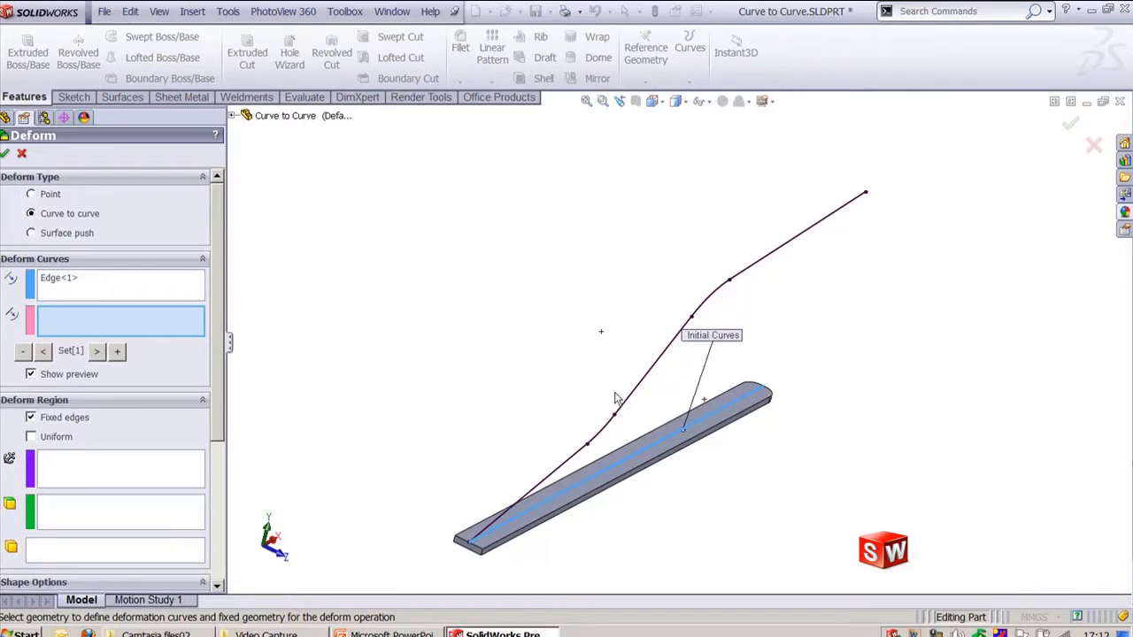
left_click(555, 480)
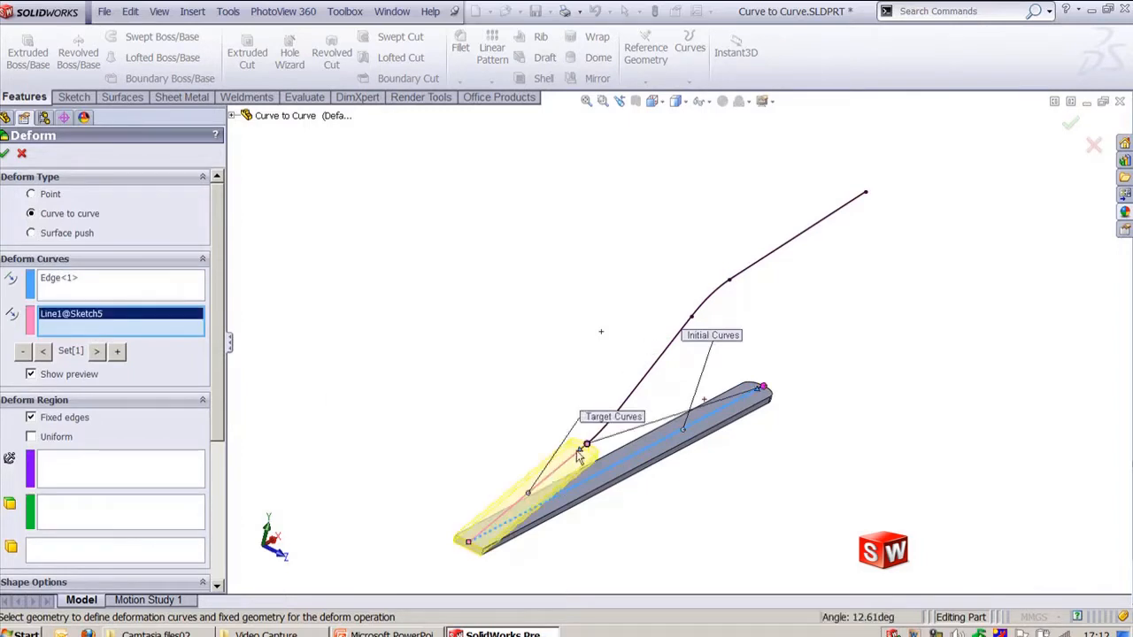
left_click(625, 421)
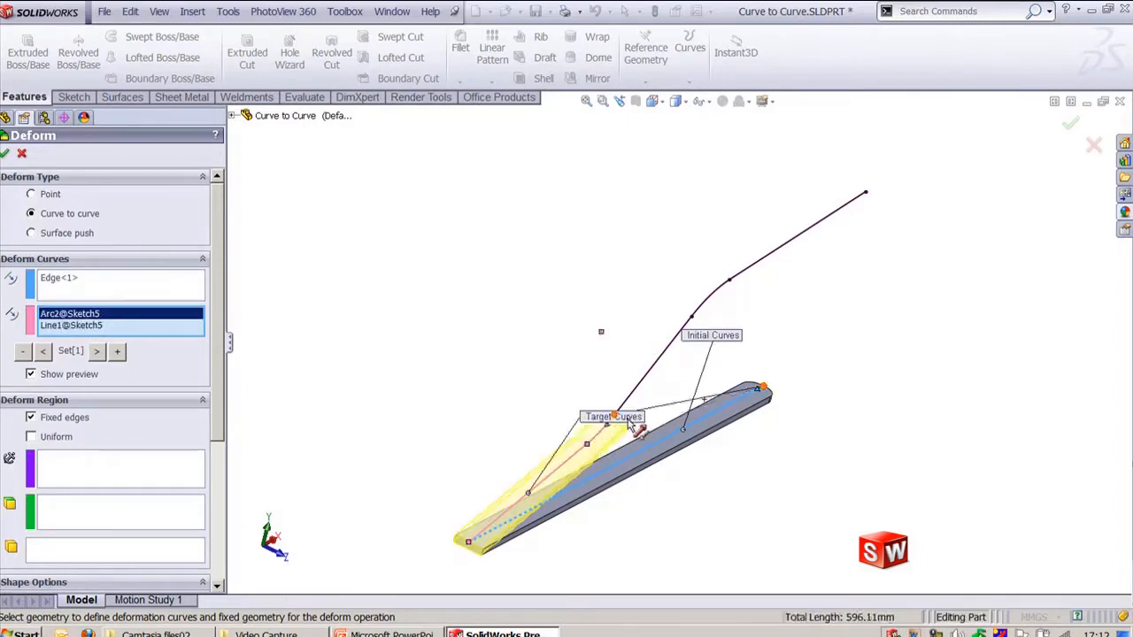
left_click(665, 364)
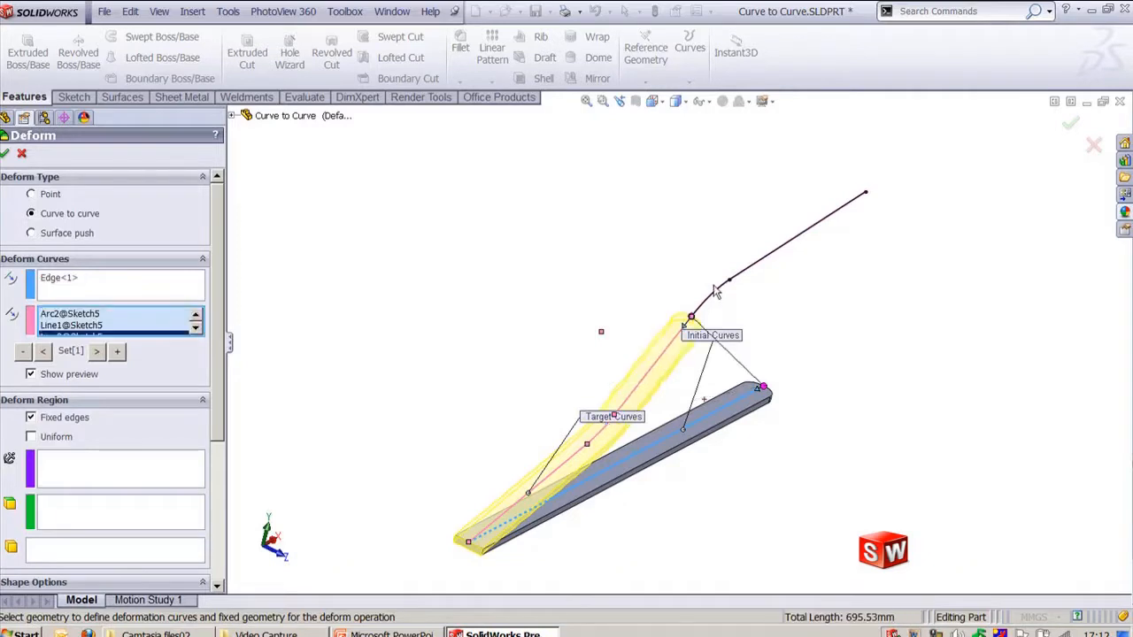
left_click(782, 257)
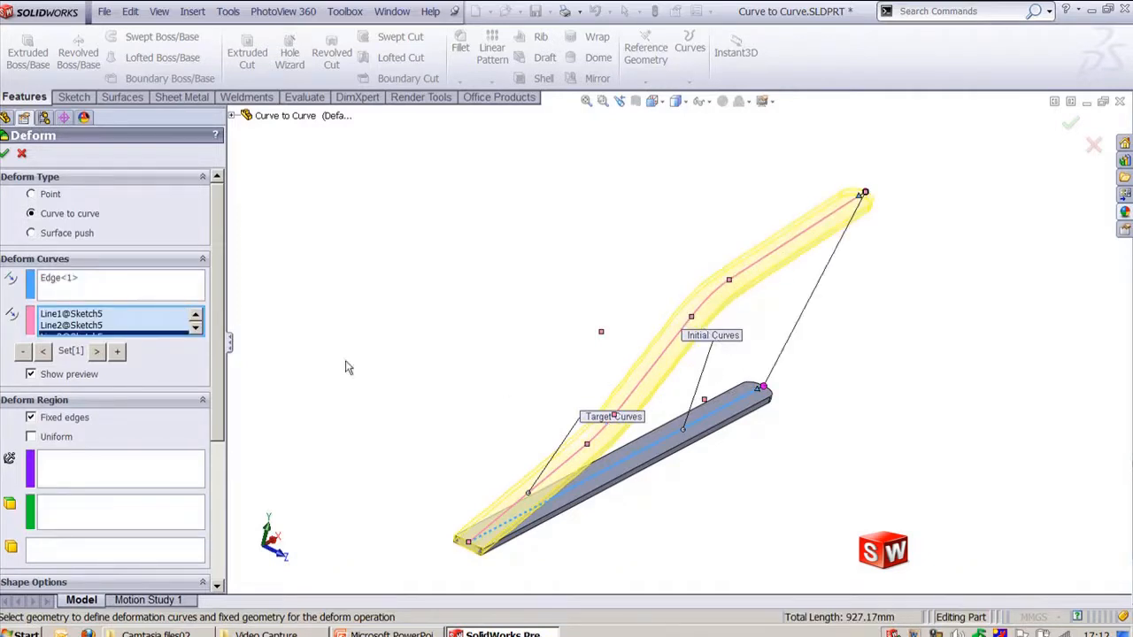
- Add the bar's flat end face, where the target sketch starts, as fixed geometry in the deform region
left_click_drag(220, 382, 219, 484)
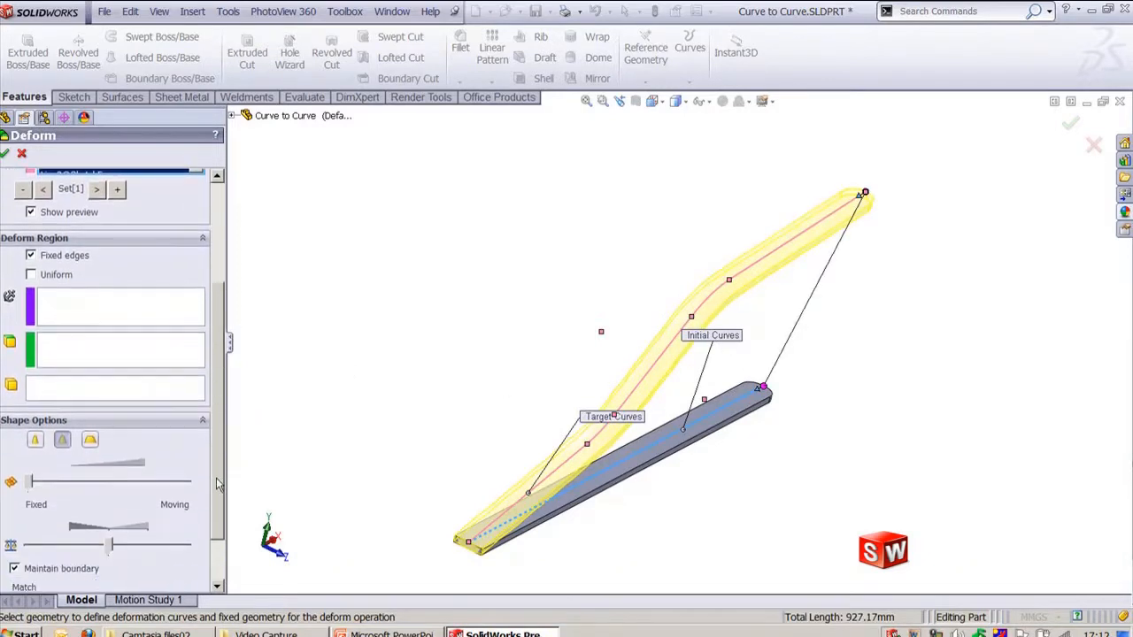
left_click(86, 326)
scroll(522, 514, "down", 5)
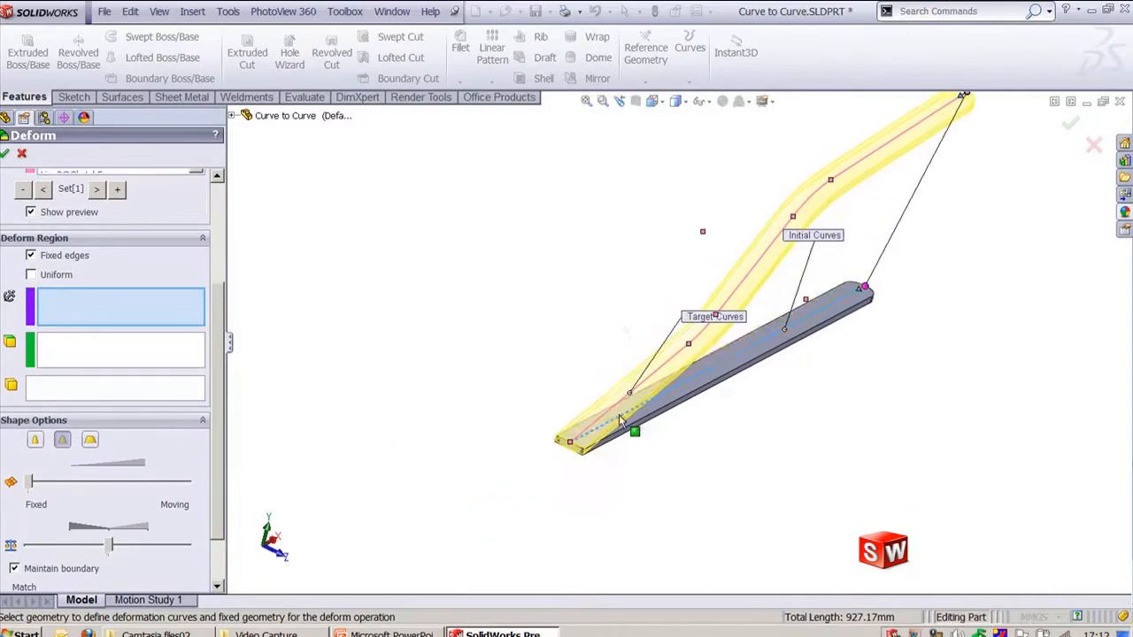
scroll(648, 296, "up", 5)
scroll(478, 465, "down", 2)
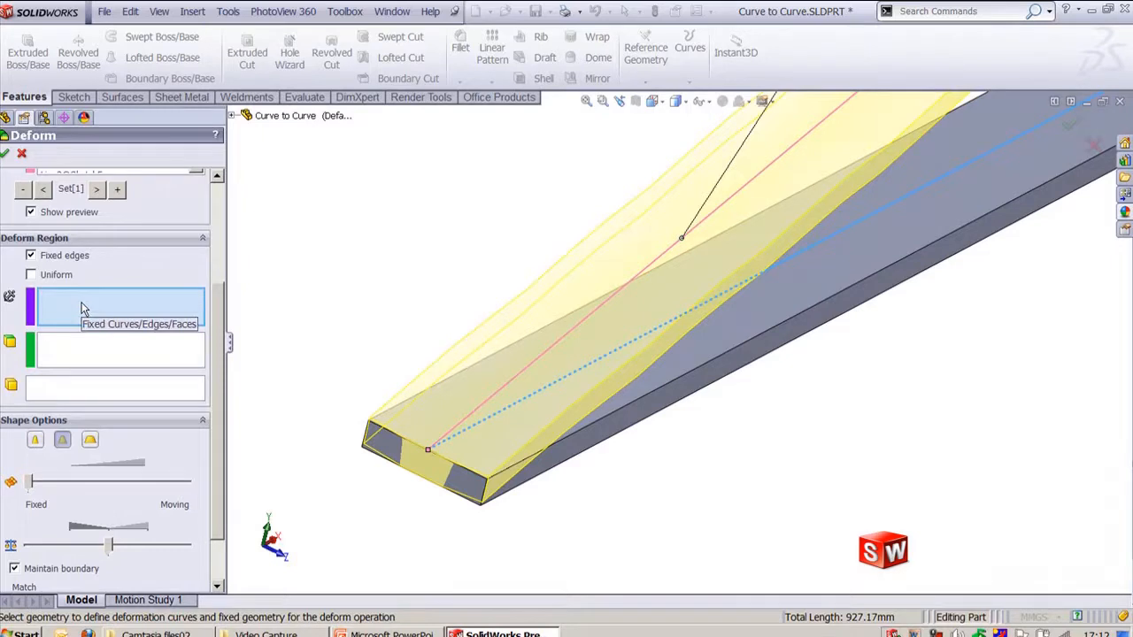
left_click(452, 479)
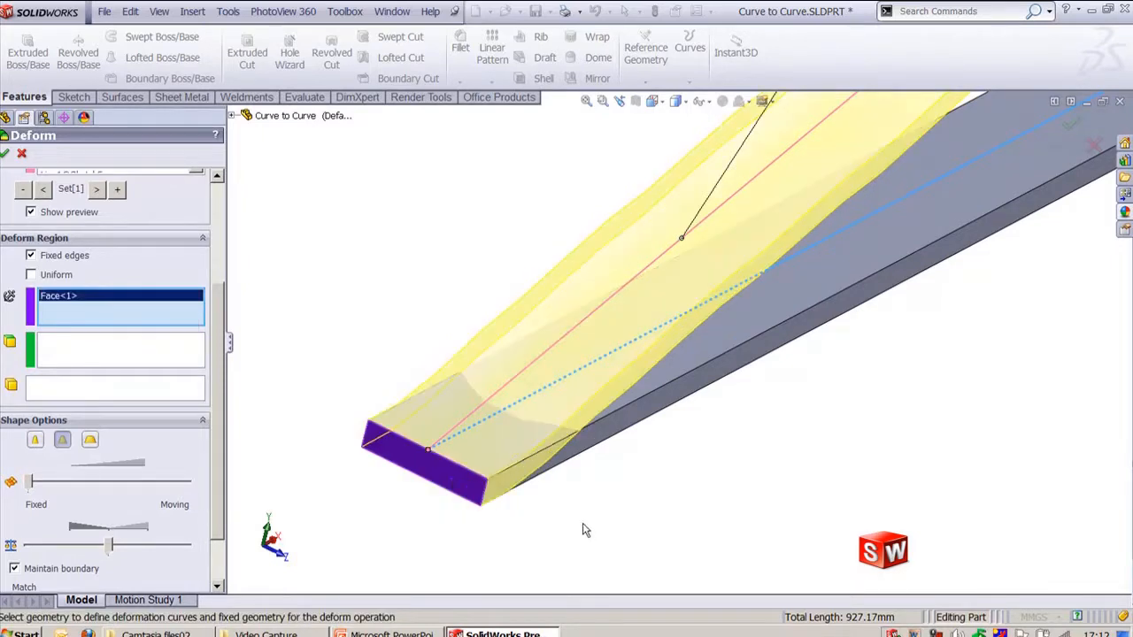
scroll(582, 529, "up", 5)
middle_click_drag(634, 508, 571, 516)
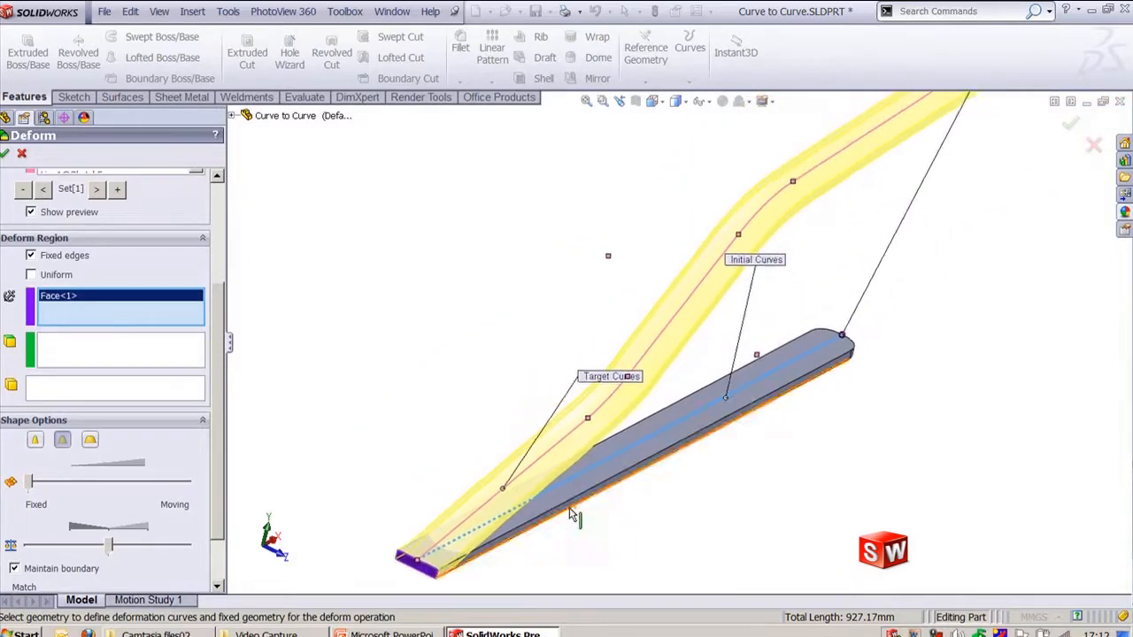
scroll(571, 516, "up", 3)
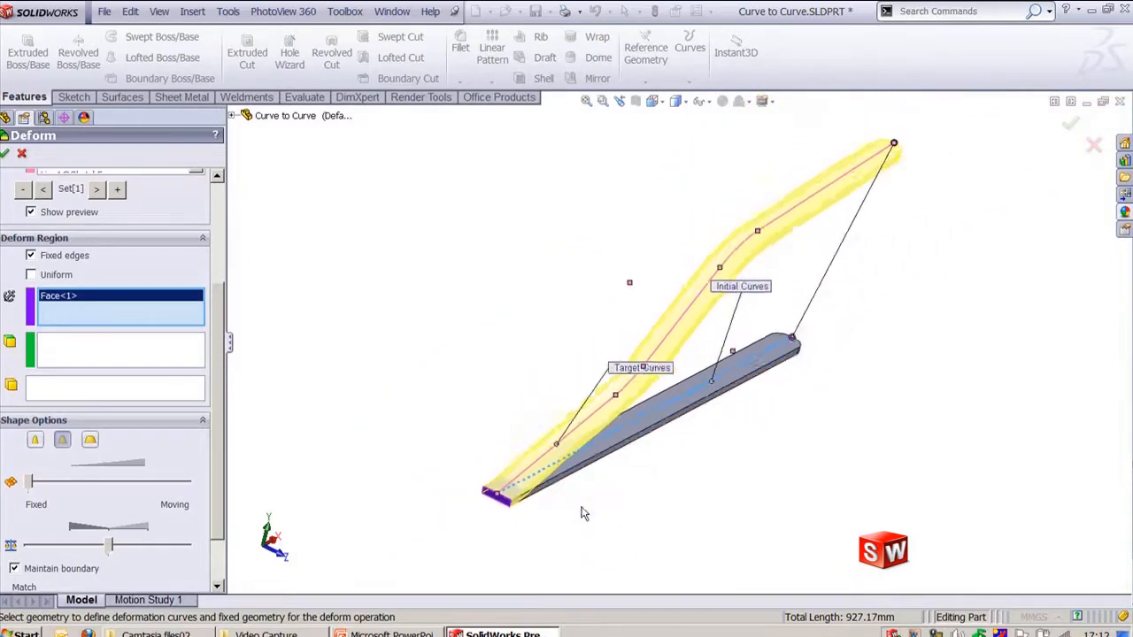
left_click(63, 347)
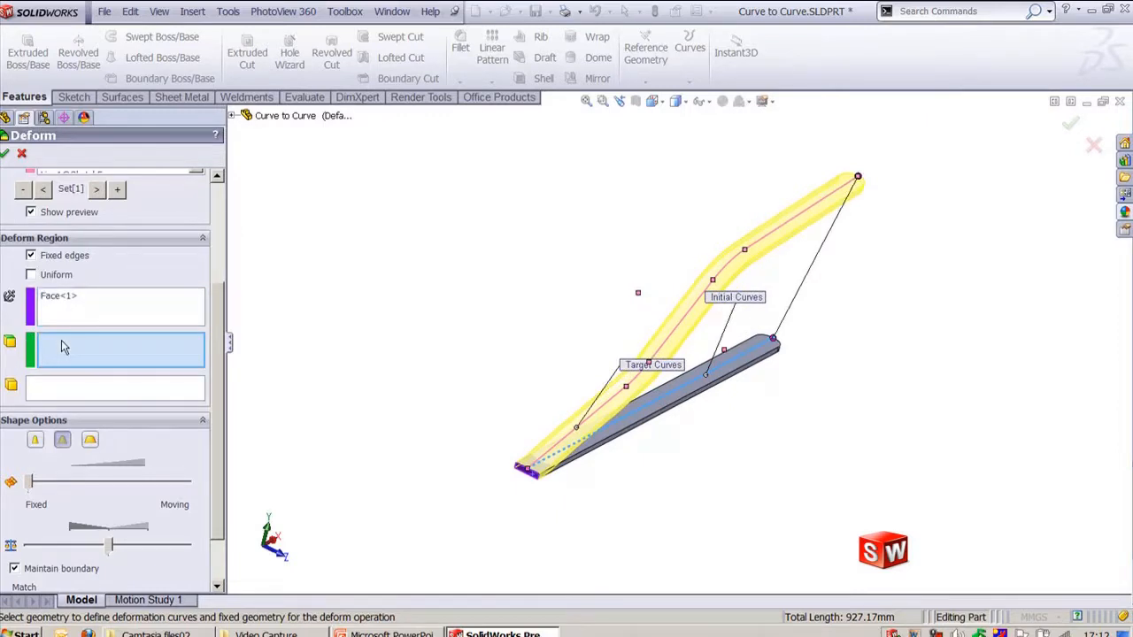
scroll(816, 381, "down", 4)
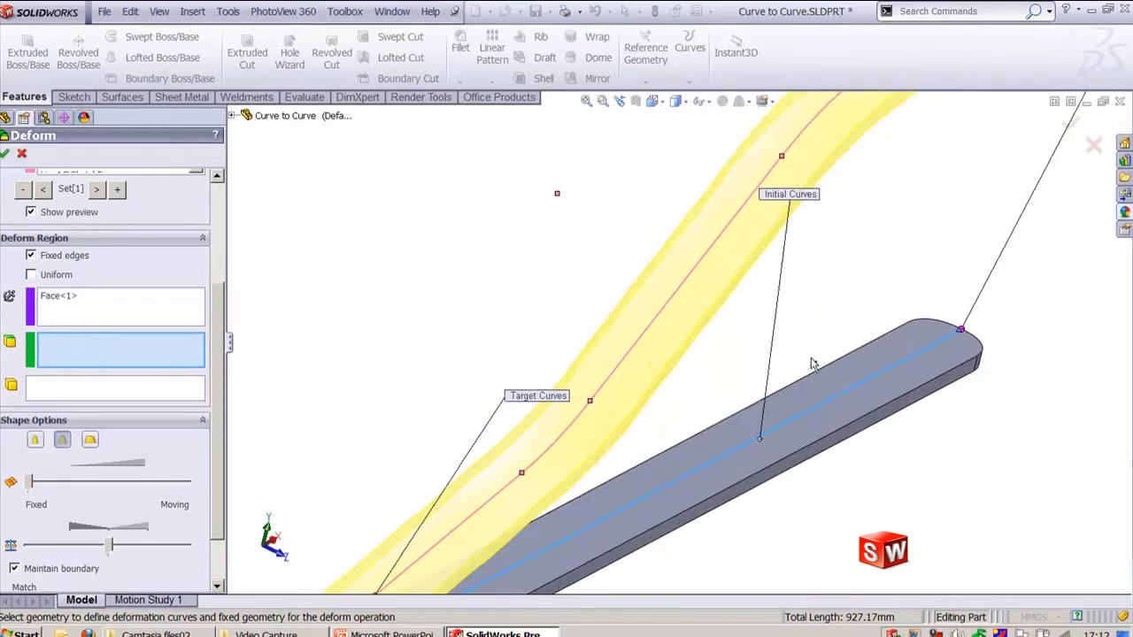
scroll(746, 313, "up", 3)
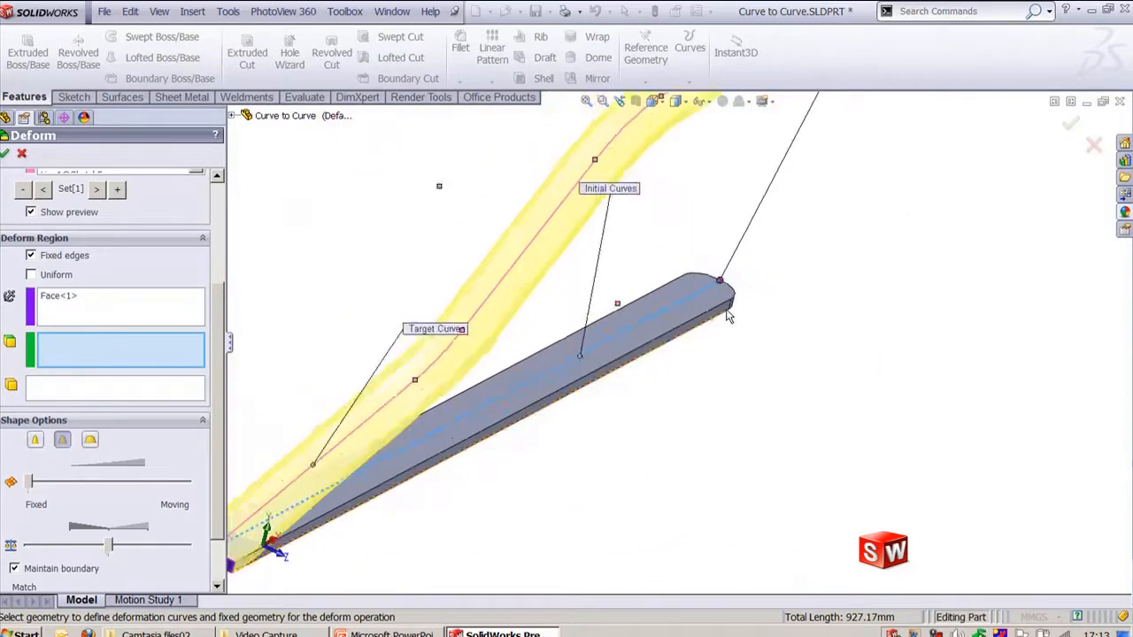
scroll(721, 319, "up", 3)
left_click(103, 397)
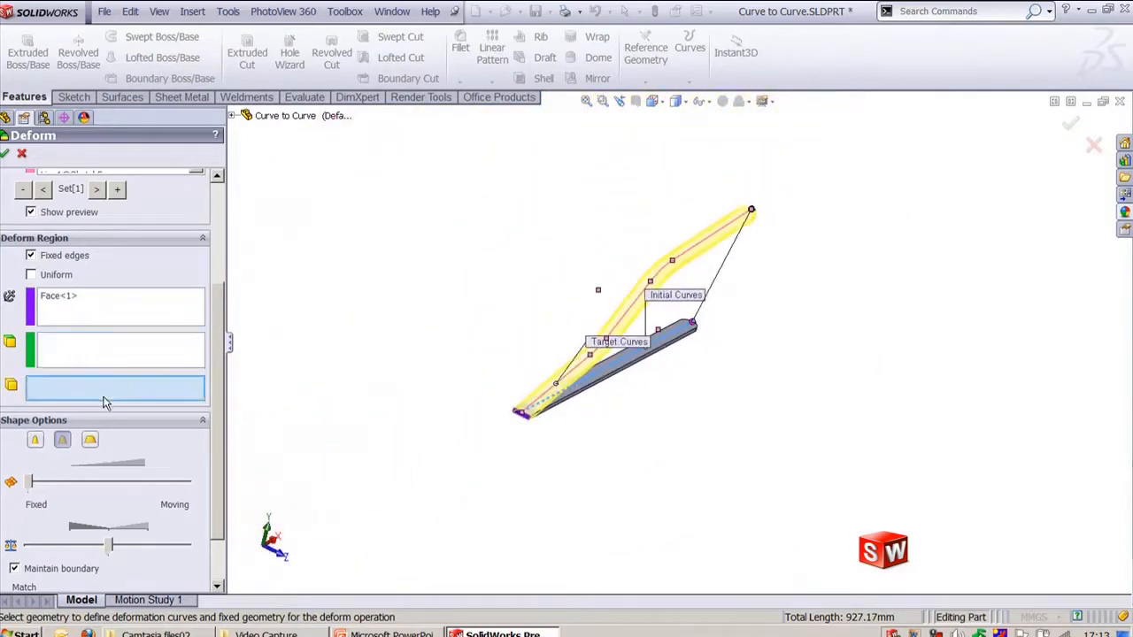
- Try the Uniform option for the deform region and switch it off again
left_click(32, 275)
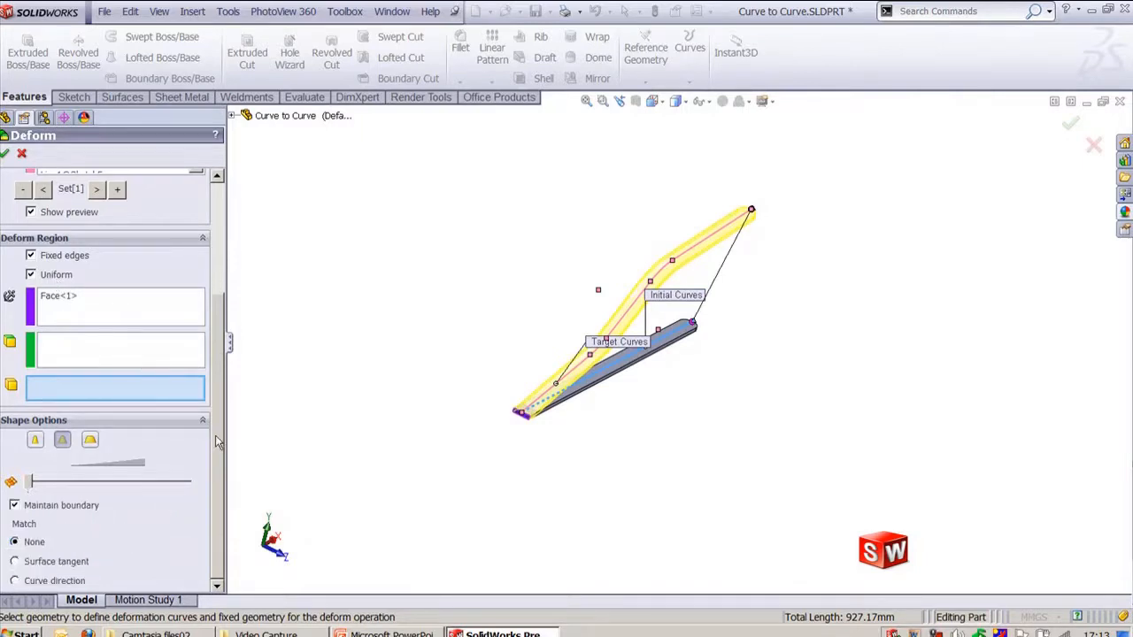
left_click_drag(217, 442, 218, 285)
scroll(493, 268, "down", 5)
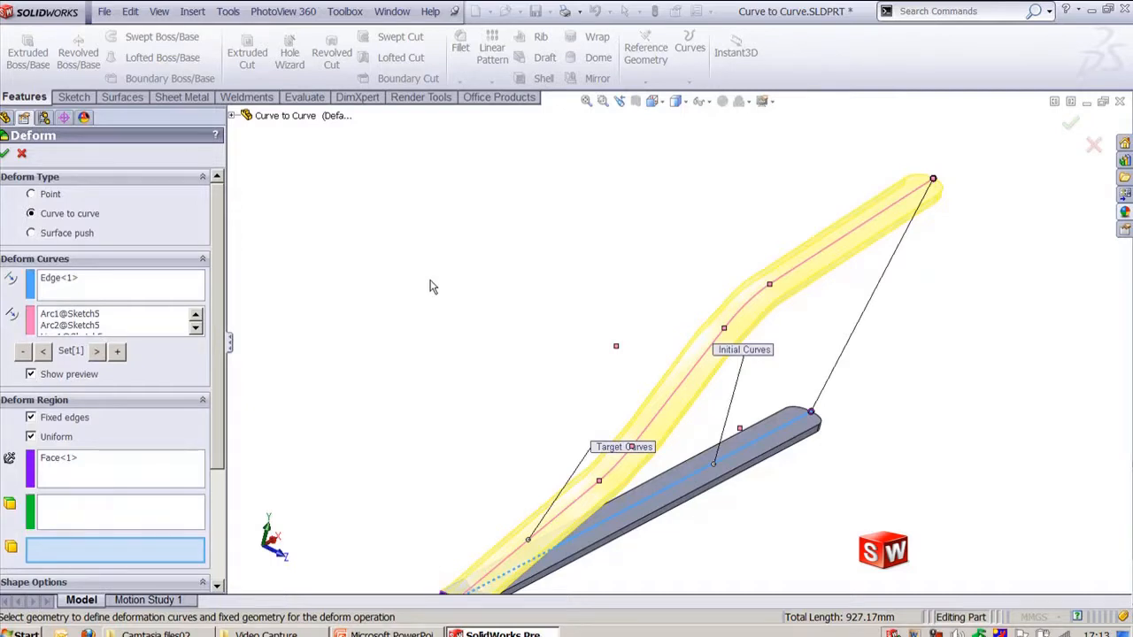
left_click(116, 354)
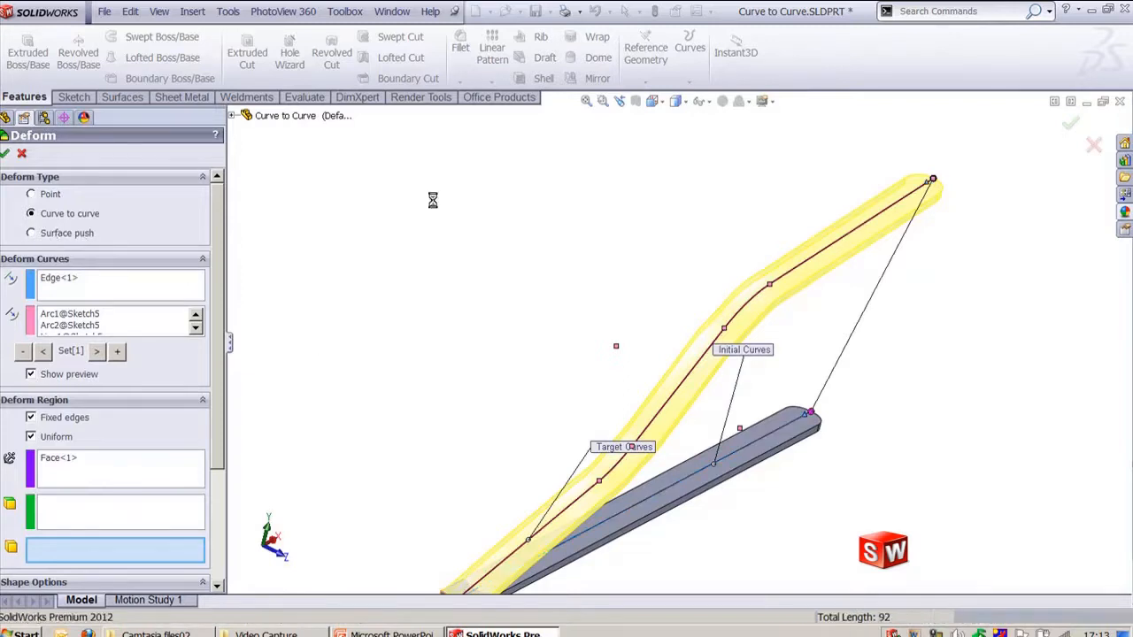
scroll(218, 429, "down", 5)
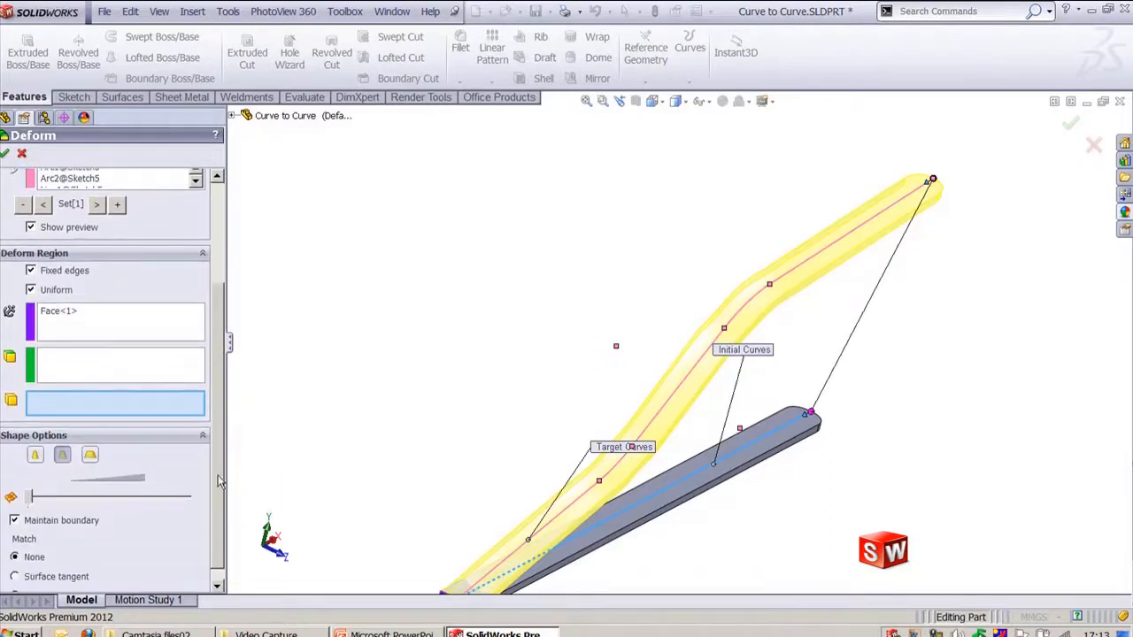
scroll(219, 478, "up", 5)
left_click(55, 438)
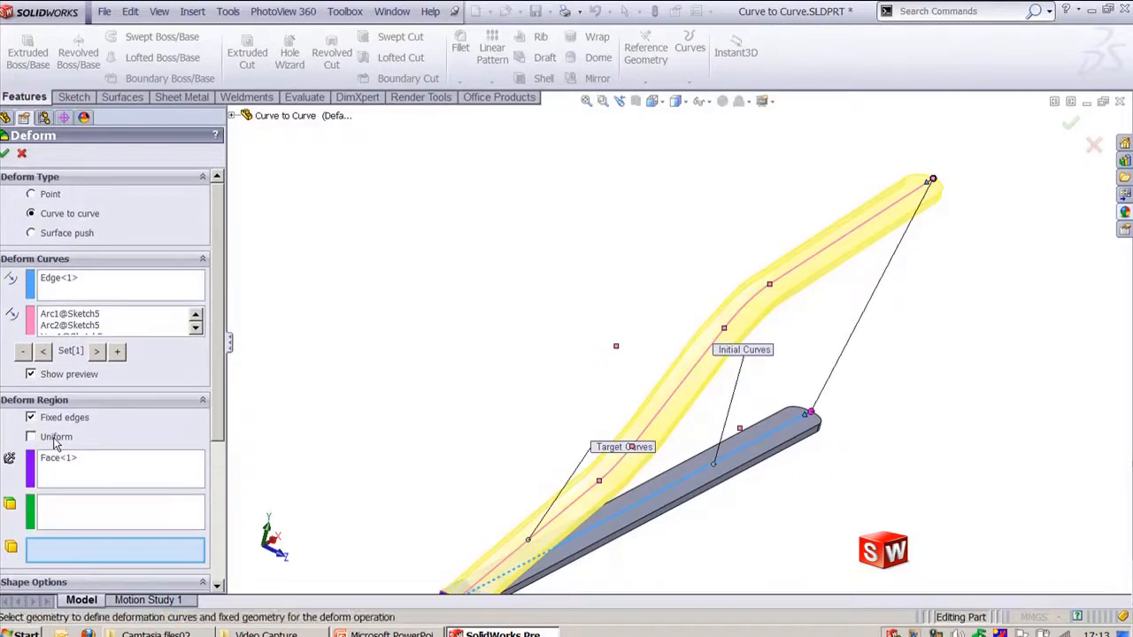
- Clear the bar's end face from the fixed geometry of the deform region and accept the curve-to-curve Deform
left_click(6, 154)
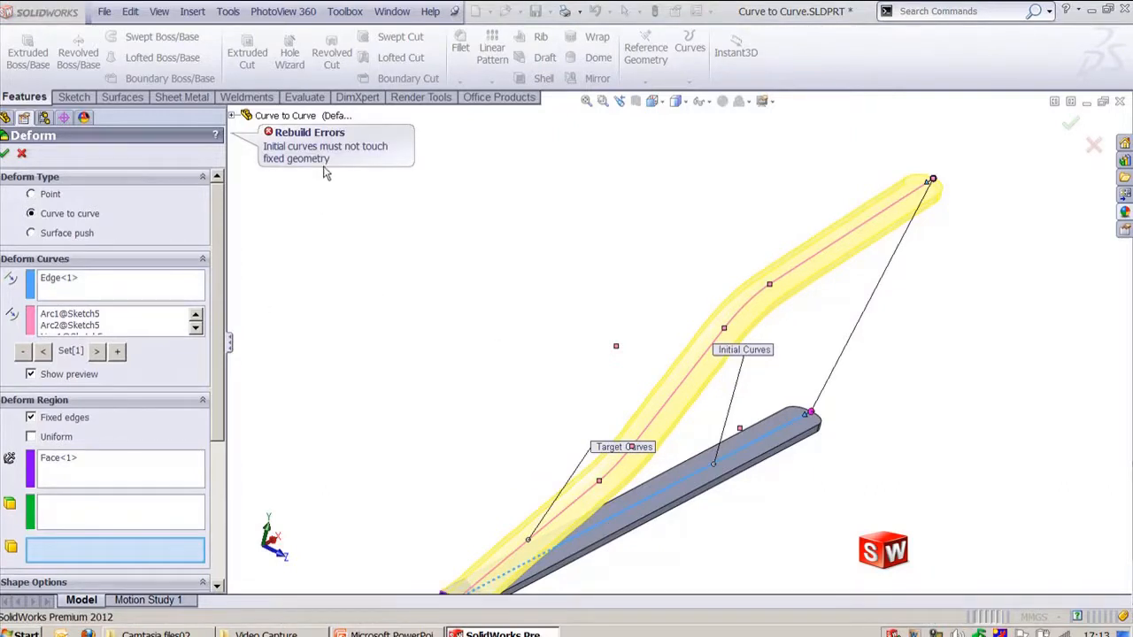
right_click(76, 461)
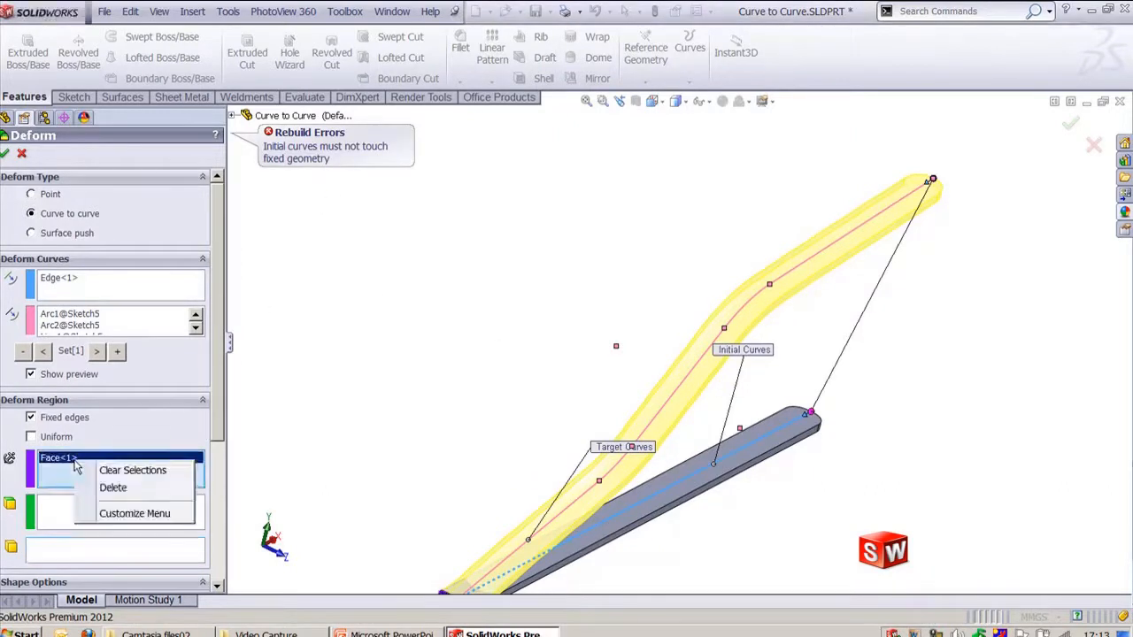
left_click(107, 475)
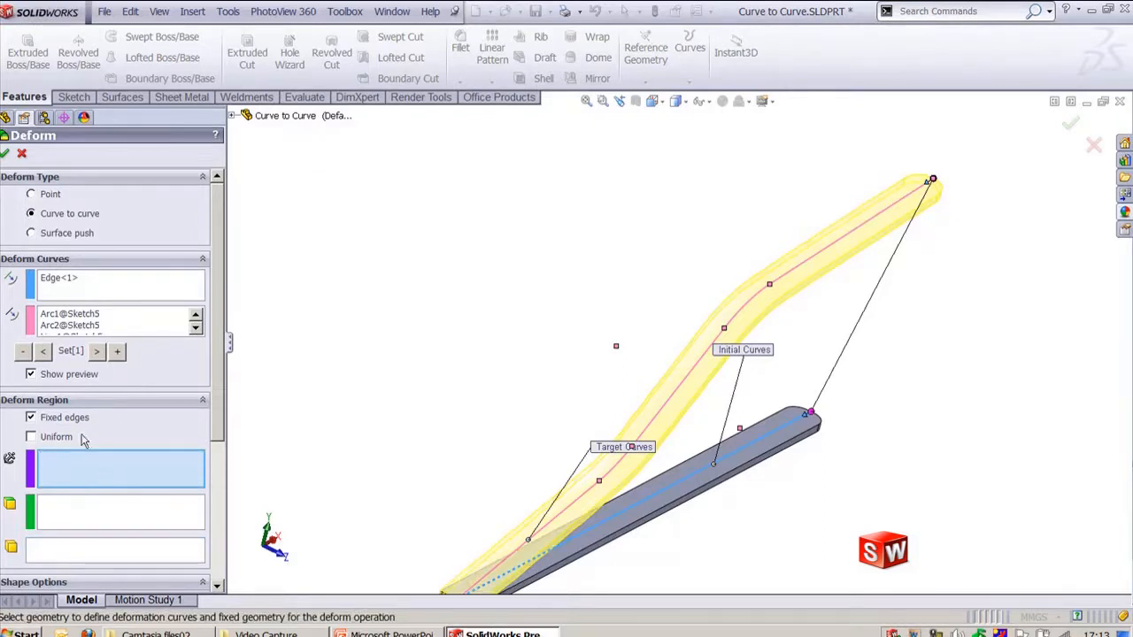
left_click(5, 153)
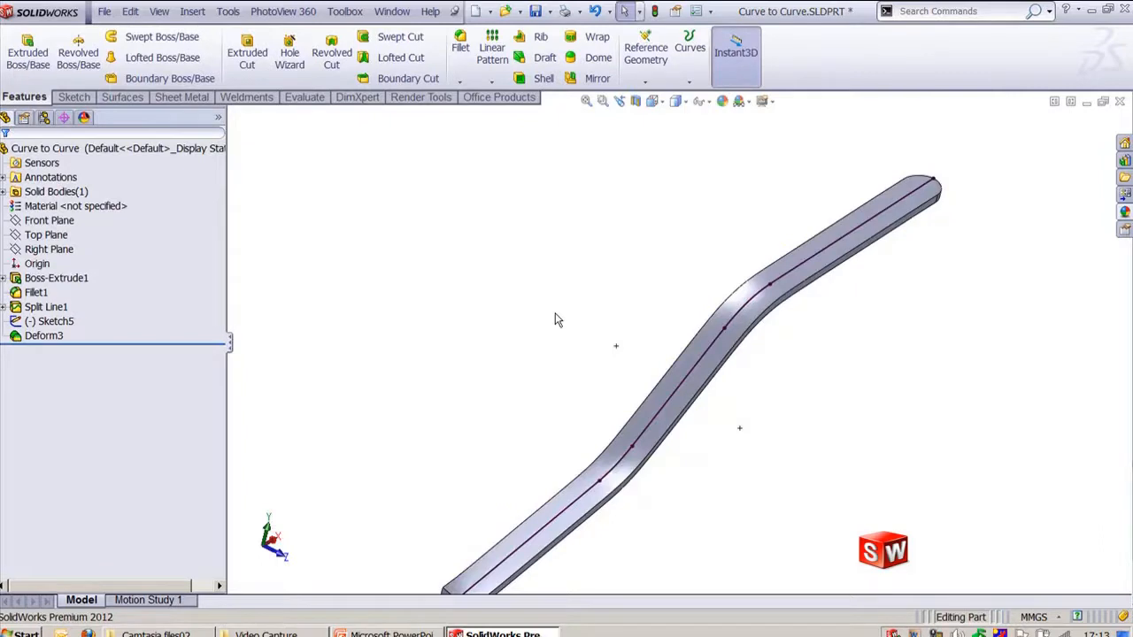
key("ctrl+7")
middle_click_drag(556, 320, 600, 283)
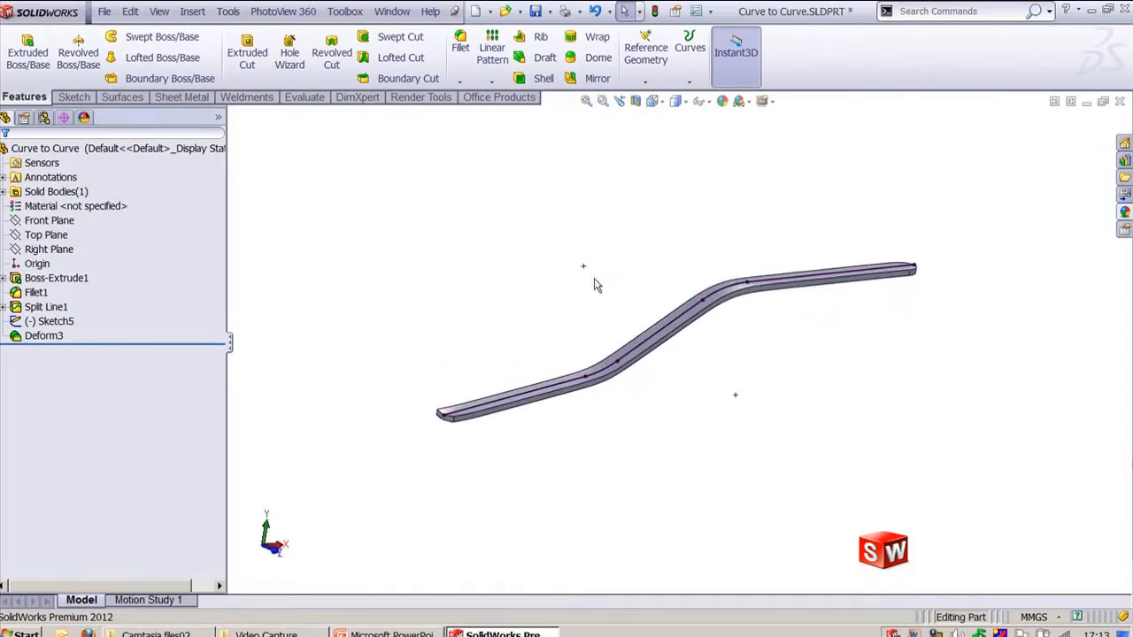
- Switch to the Deform Point part and start a Deform feature of type Point
left_click(392, 11)
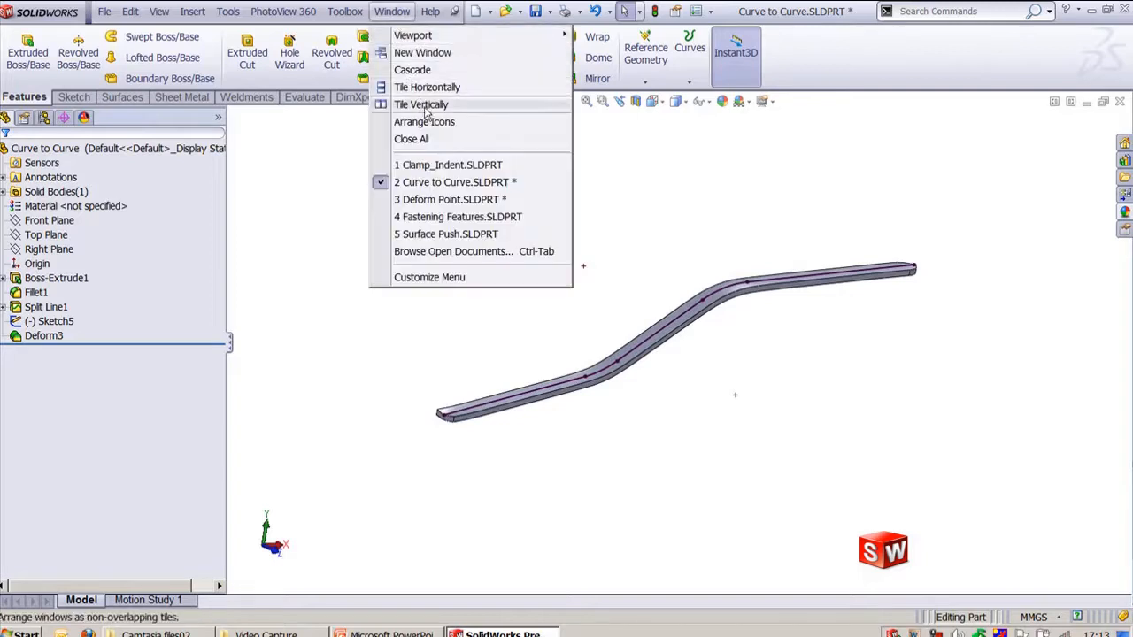
left_click(450, 200)
middle_click_drag(559, 245, 489, 322)
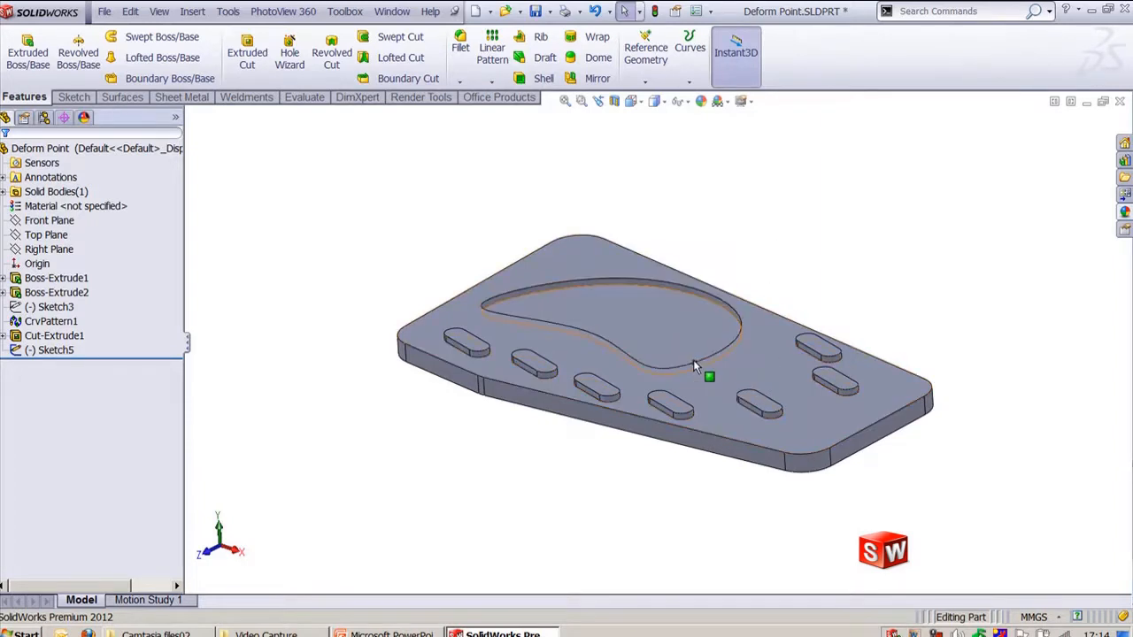
left_click(192, 11)
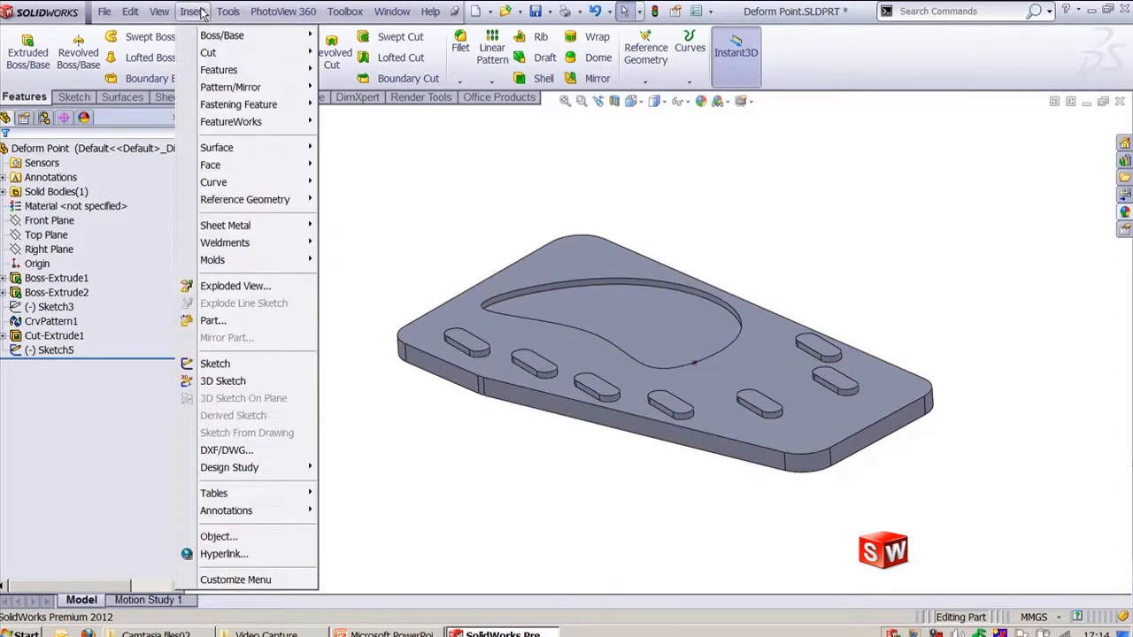
mouse_move(230, 70)
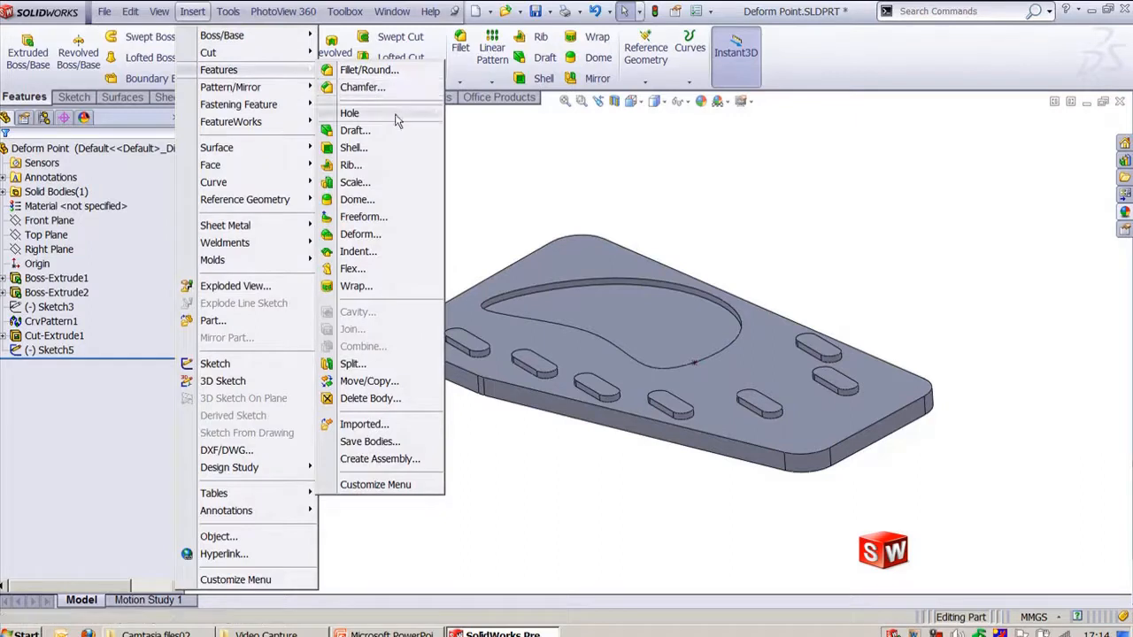
left_click(360, 233)
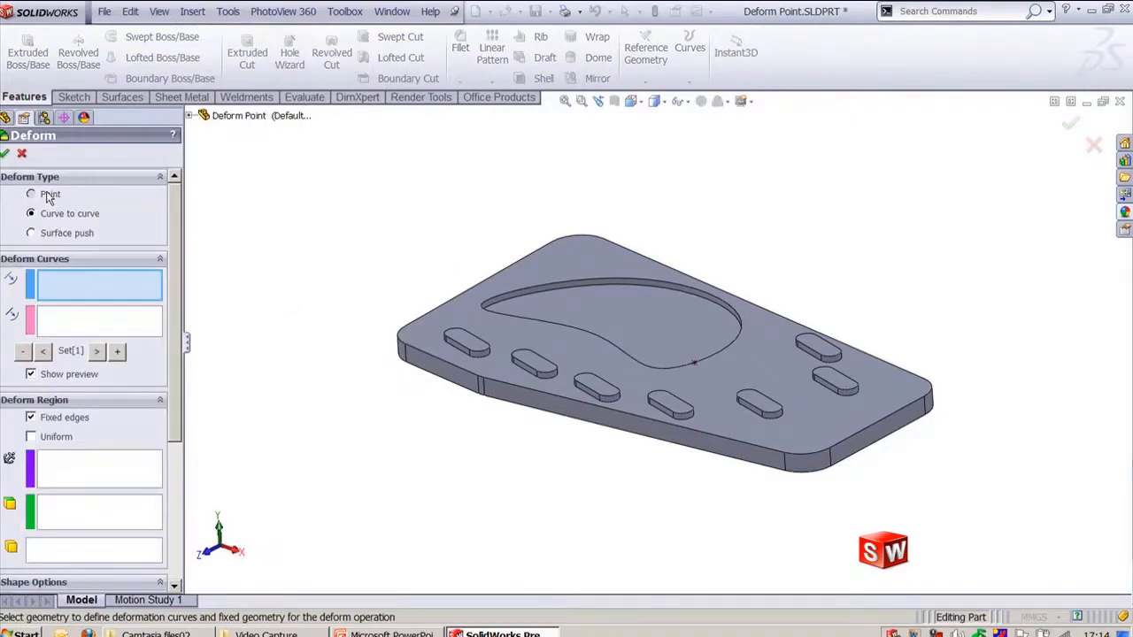
left_click(48, 196)
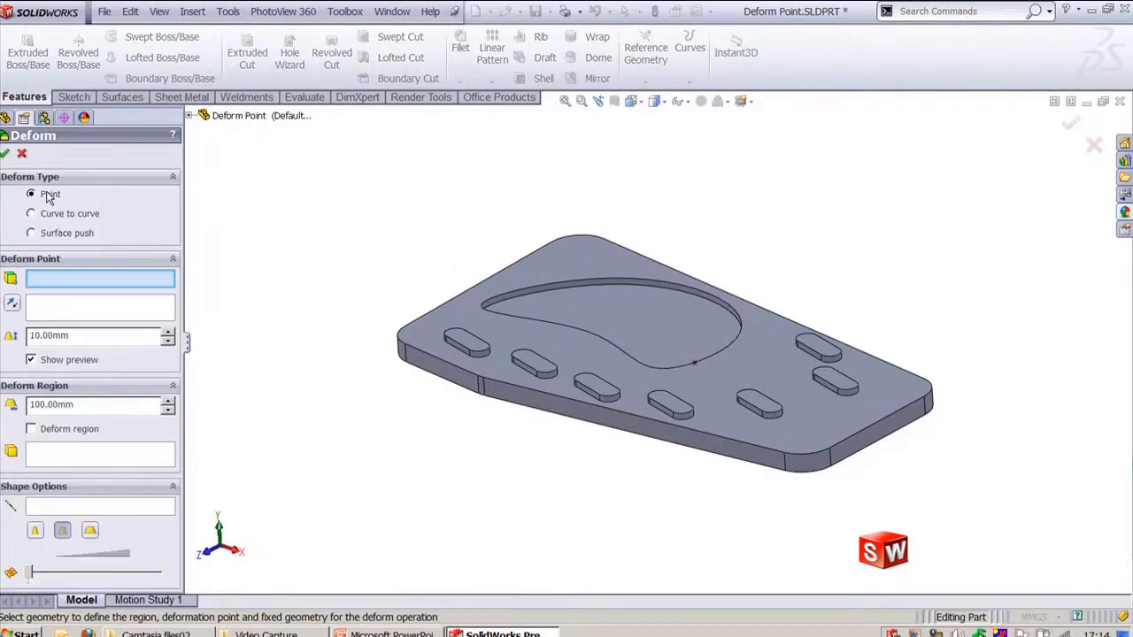
- Use the Sketch5 point on the plate's upper face as the deform point and the Top Plane as the deform direction
left_click(695, 362)
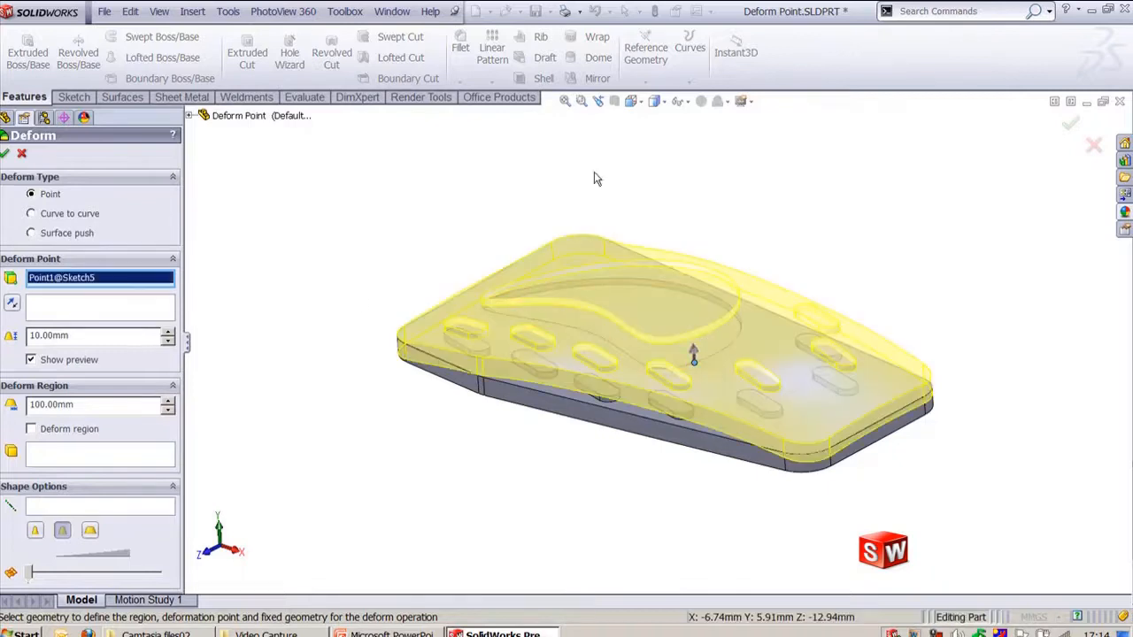
left_click(85, 312)
left_click(190, 116)
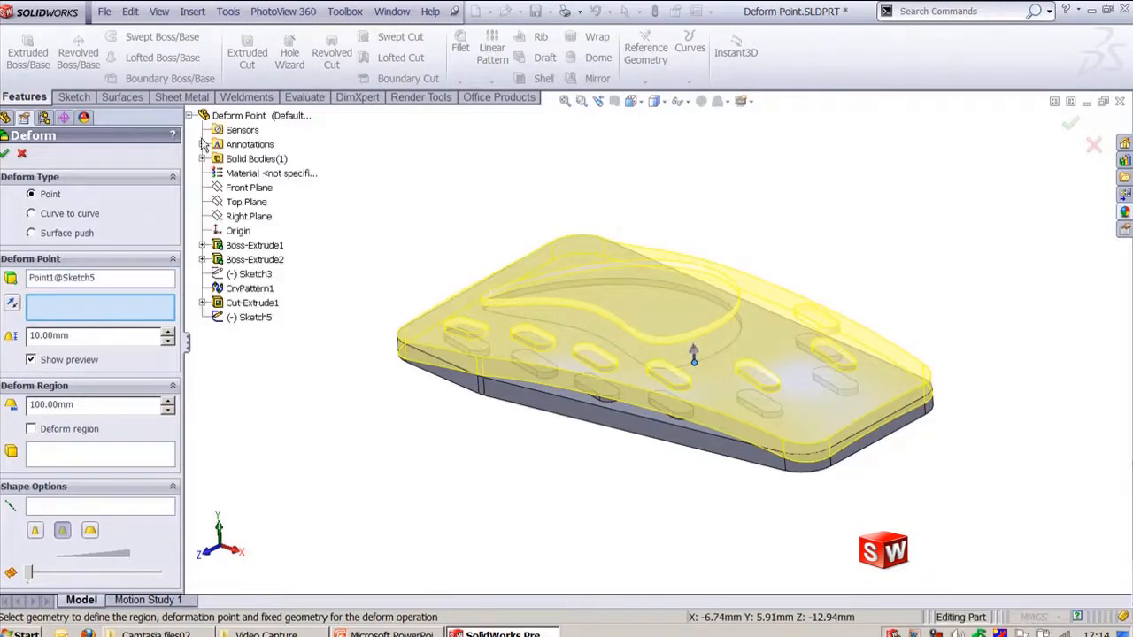
left_click(246, 202)
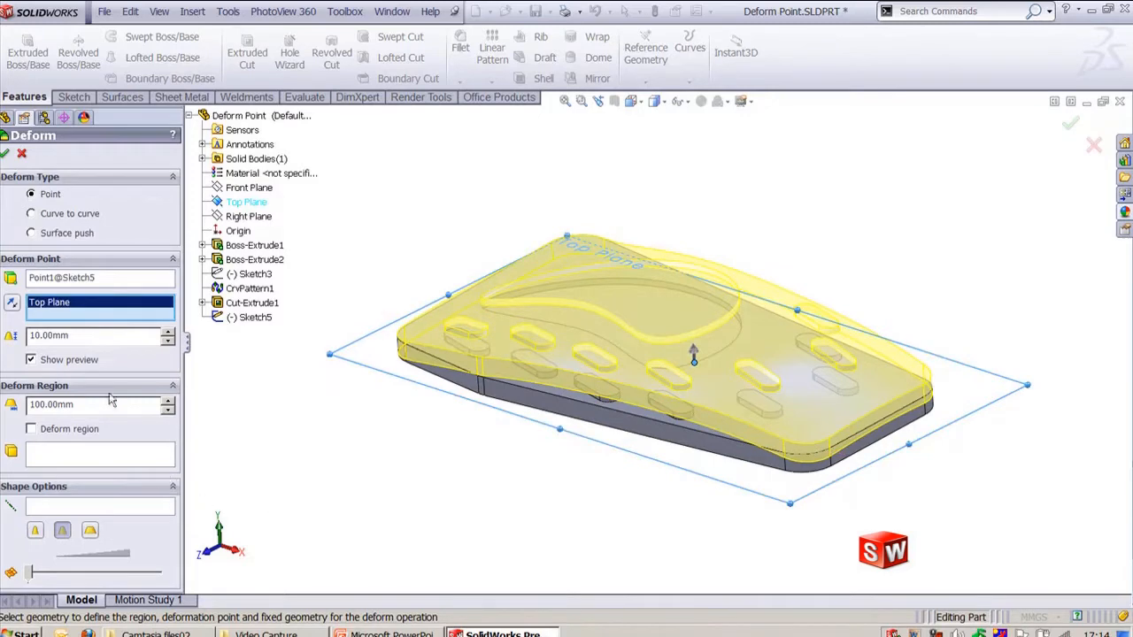
middle_click_drag(483, 501, 528, 427)
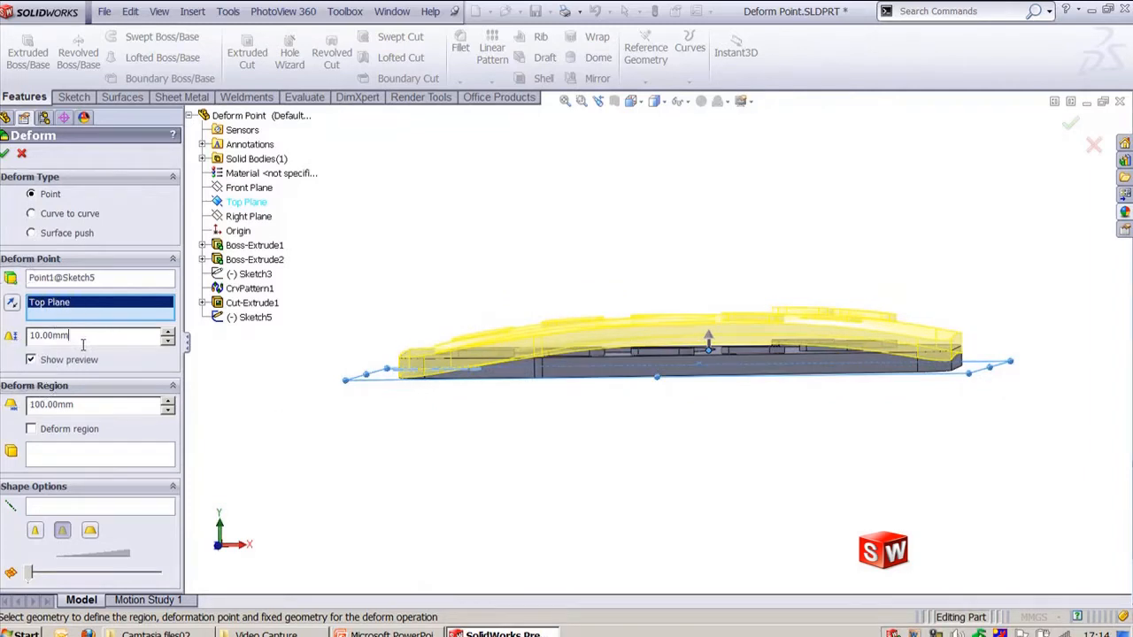
- Try deform radii of 80 mm and 50 mm for the point deformation of the plate
double_click(98, 408)
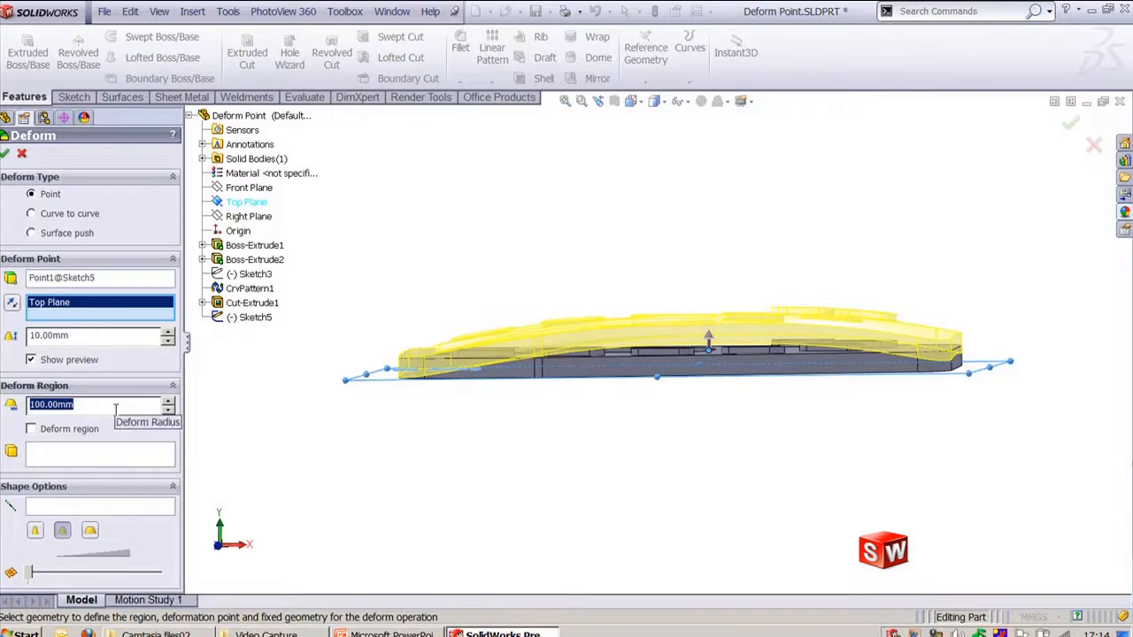
type("80")
key("Return")
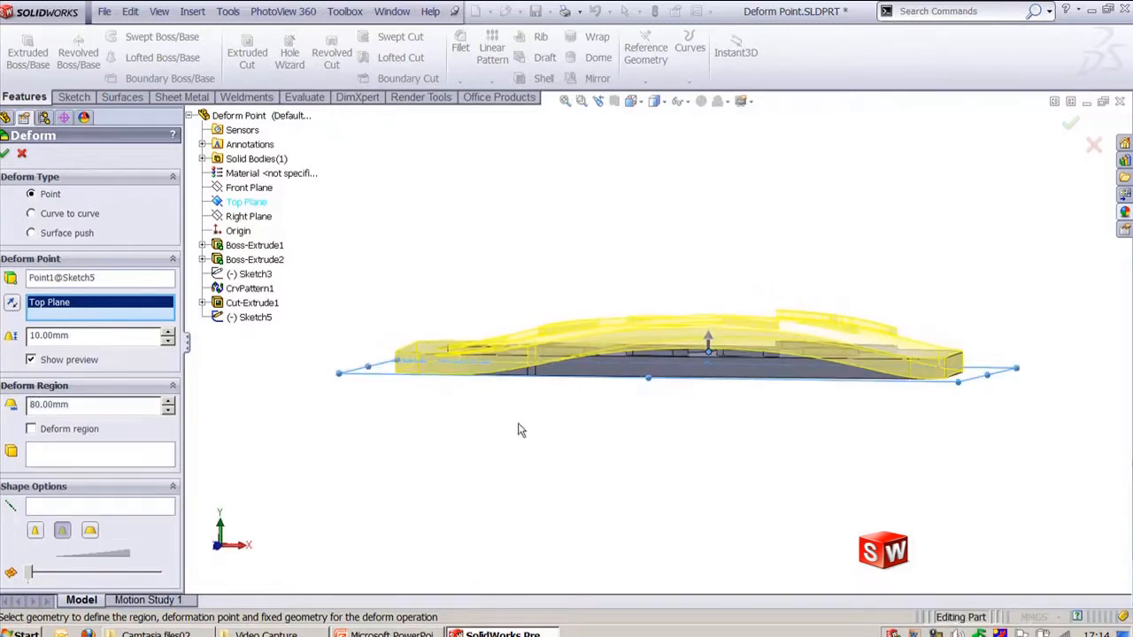
mouse_move(519, 423)
middle_mouse_down()
mouse_move(535, 418)
mouse_move(522, 421)
middle_mouse_up()
key("ctrl")
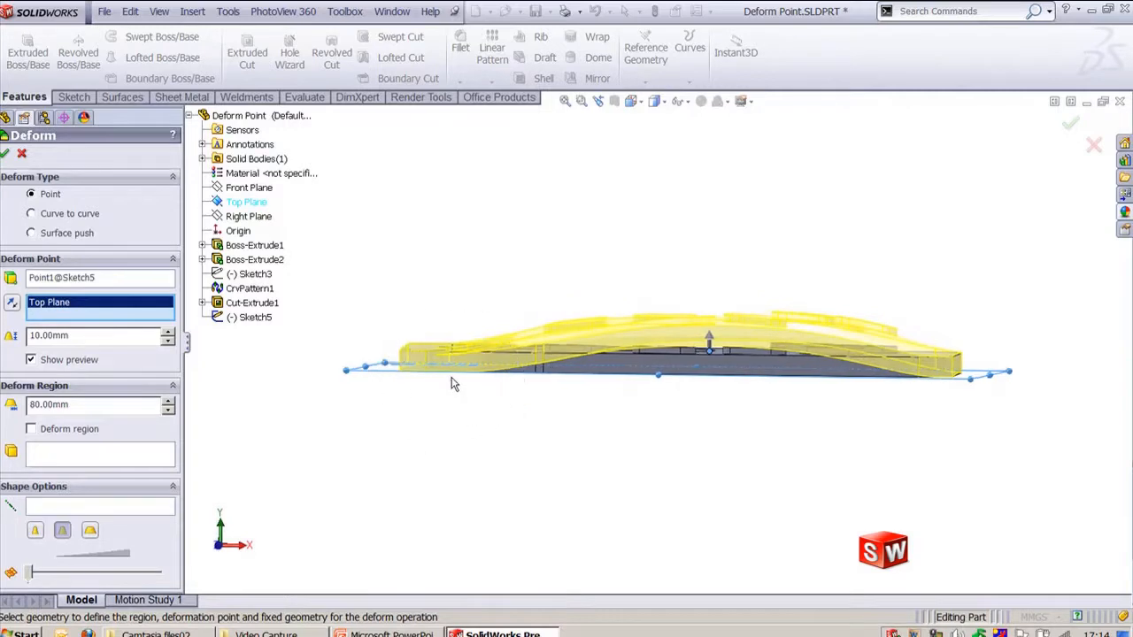
double_click(80, 405)
type("50")
key("Return")
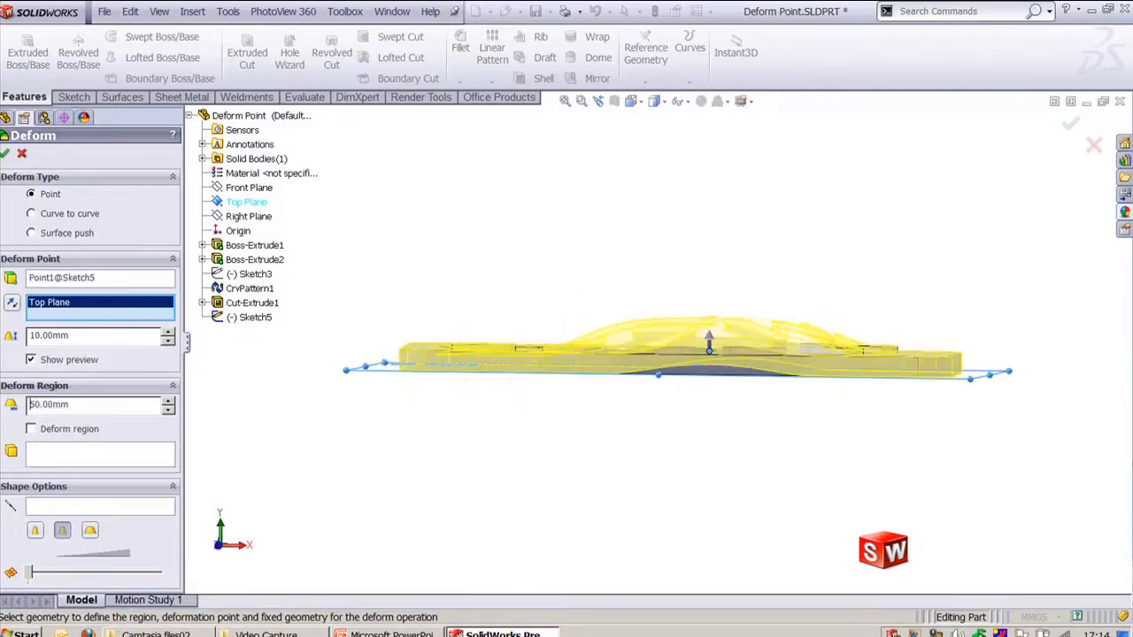
- Try larger deform radii of 500 mm and 250 mm for the plate's point deformation
double_click(99, 409)
type("500")
key("Return")
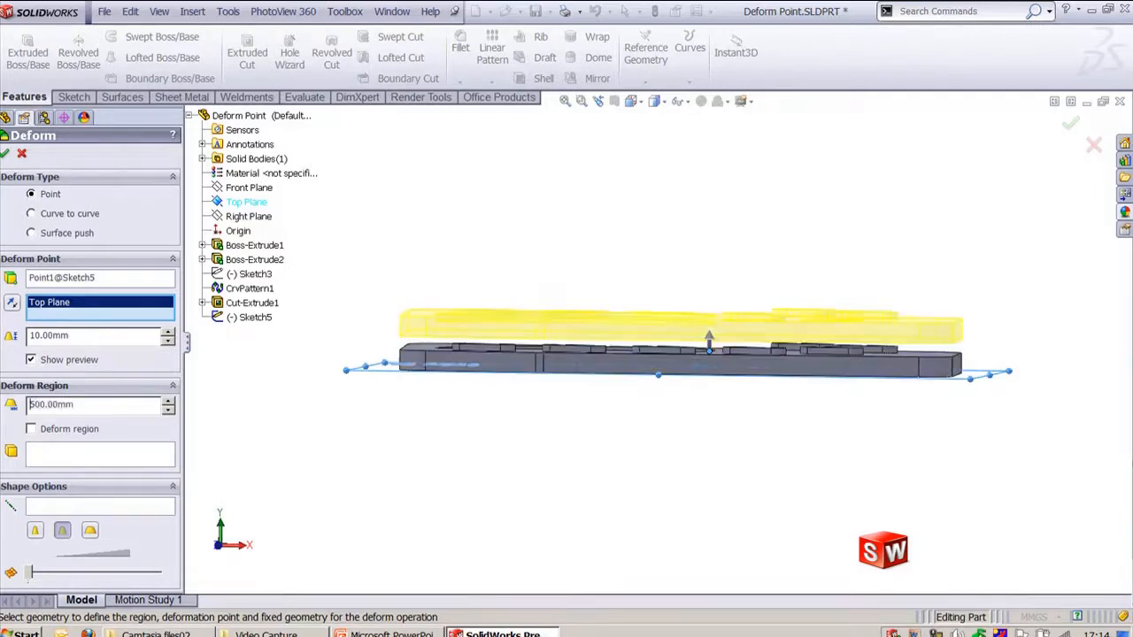
double_click(100, 409)
type("250")
key("Return")
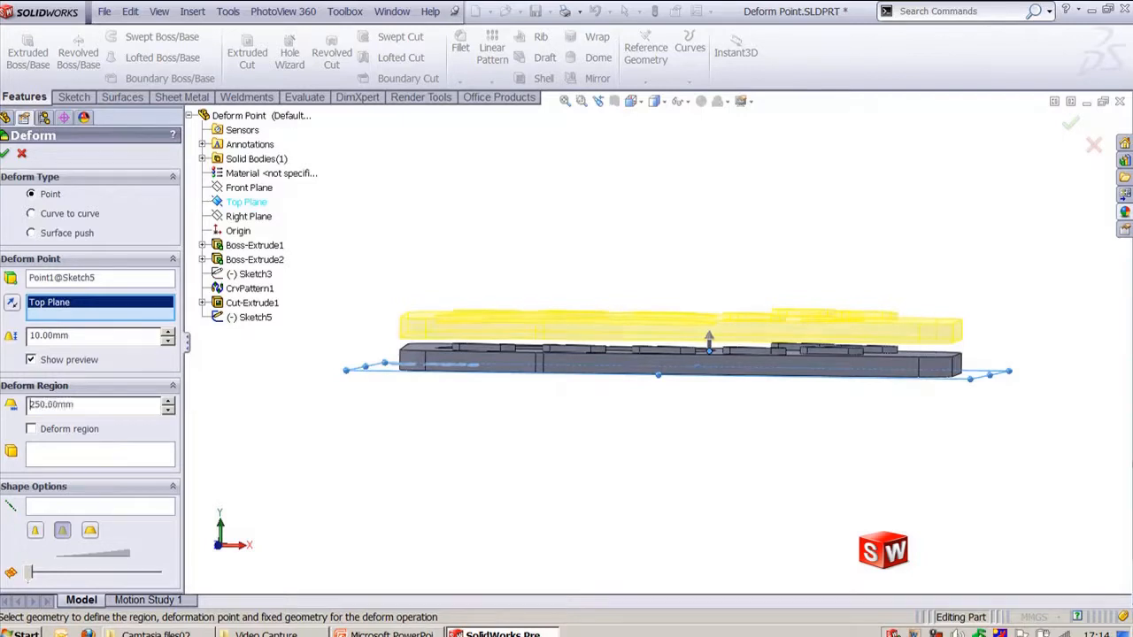
- Set the deform radius to 125 mm and accept the point Deform on the plate
double_click(99, 409)
type("125")
key("Return")
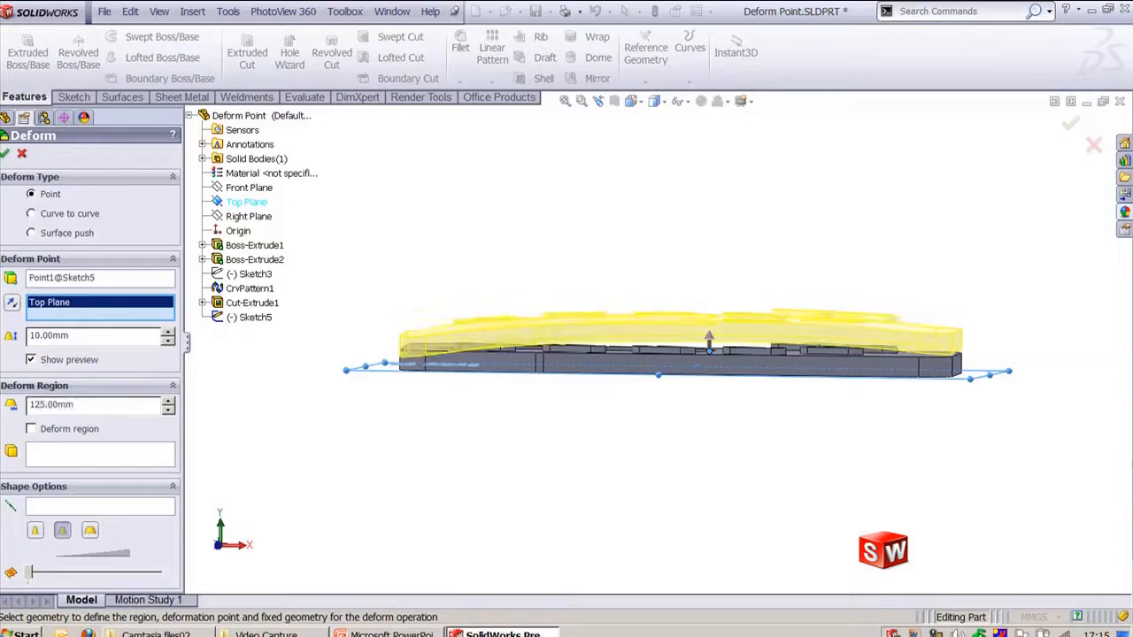
middle_click_drag(968, 430, 655, 465)
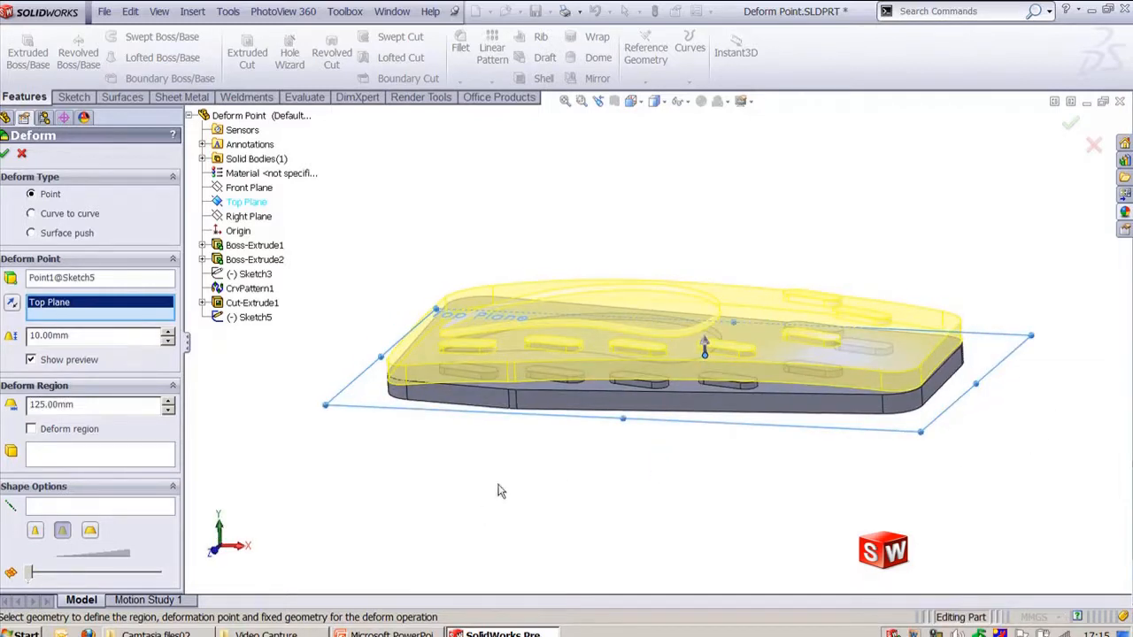
left_click(7, 154)
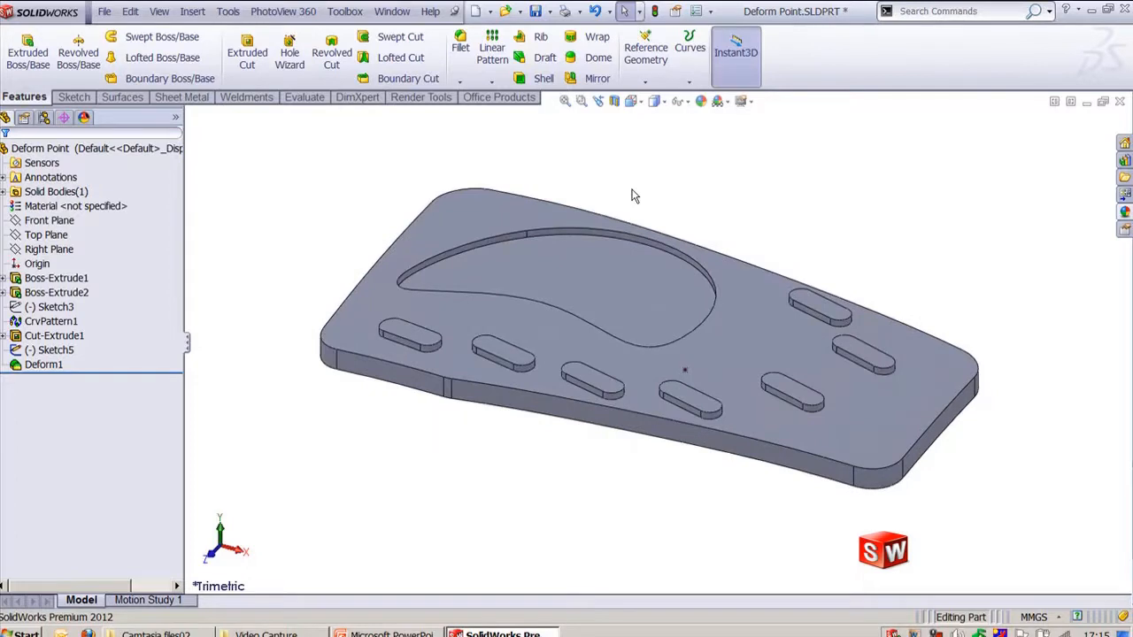
- Switch to the Surface Push part and view its block together with the lofted surface
left_click(390, 11)
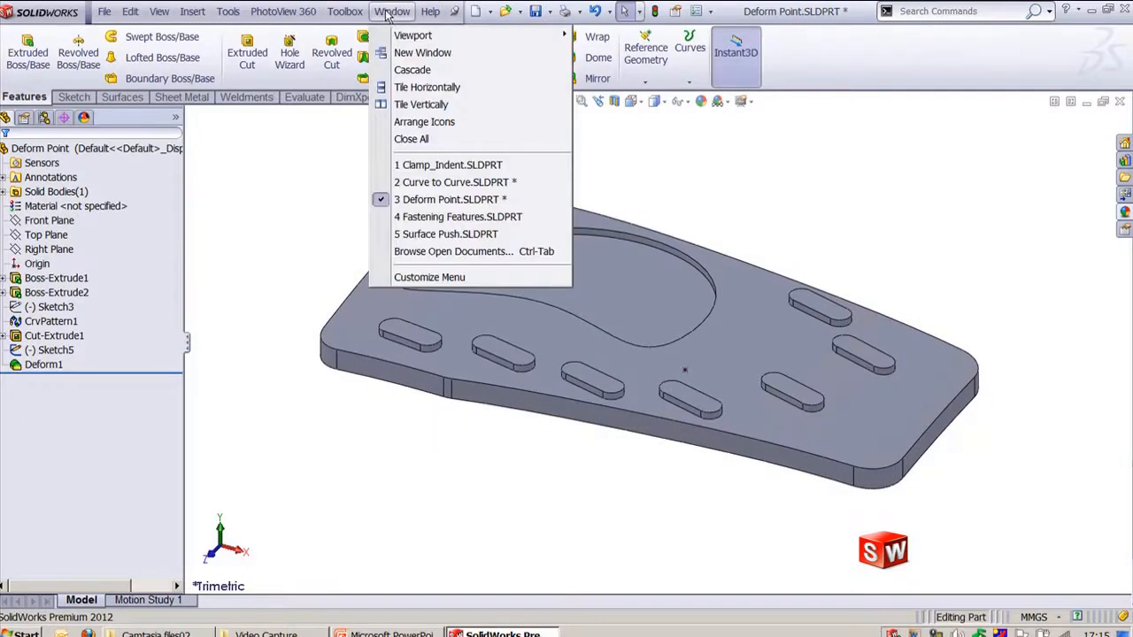
left_click(451, 234)
middle_click_drag(753, 220, 860, 323)
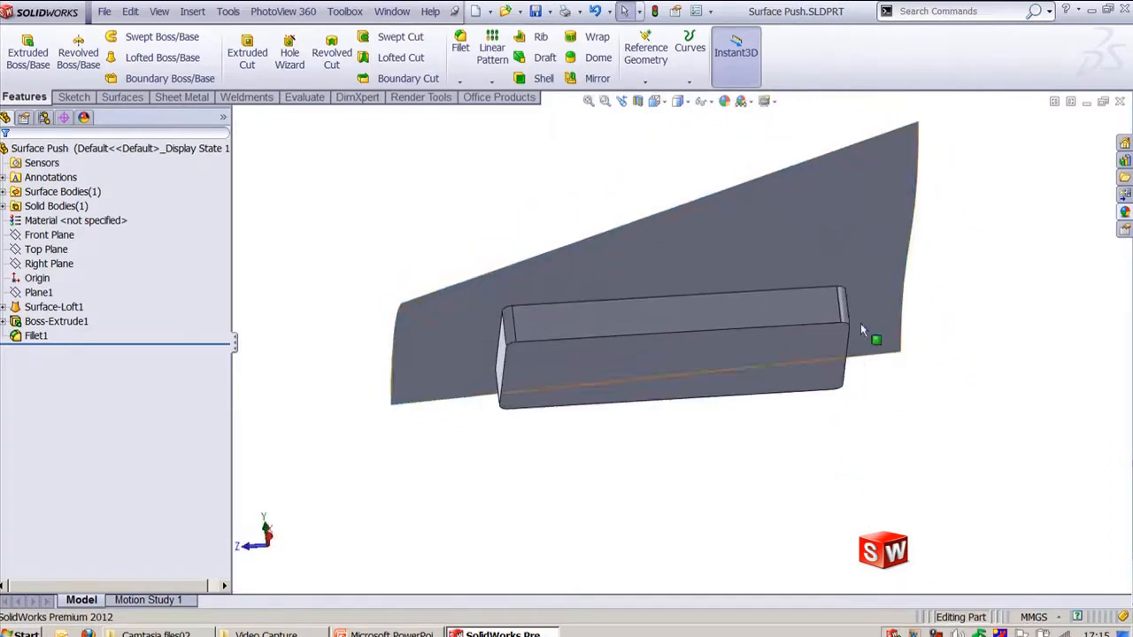
- Start a Deform feature of type Surface push with the Top Plane as the push direction
left_click(192, 11)
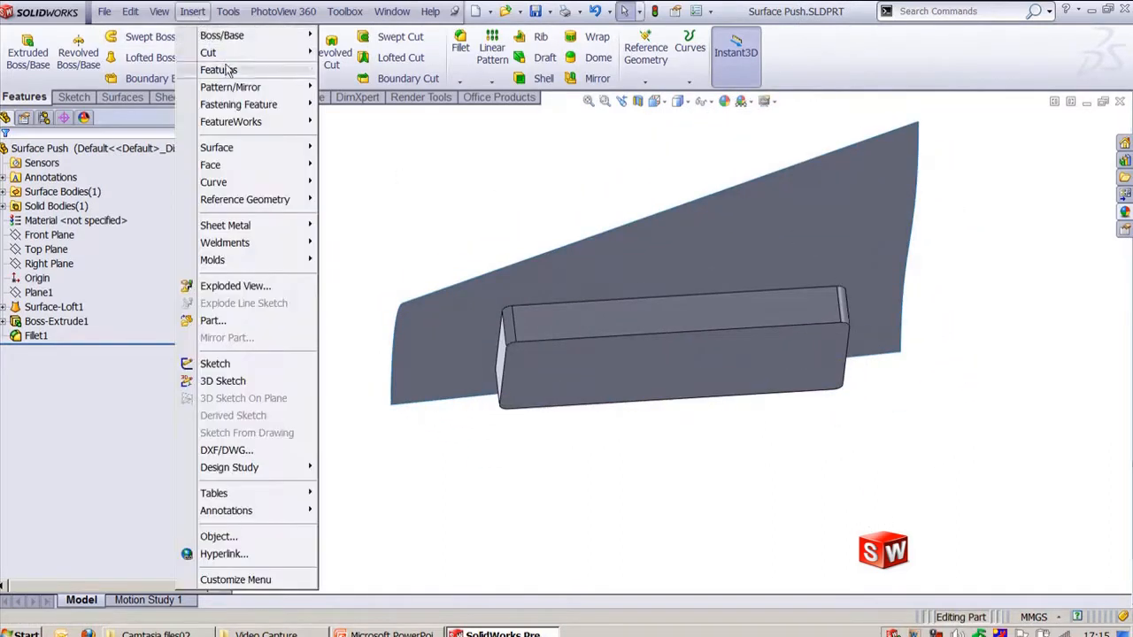
mouse_move(228, 72)
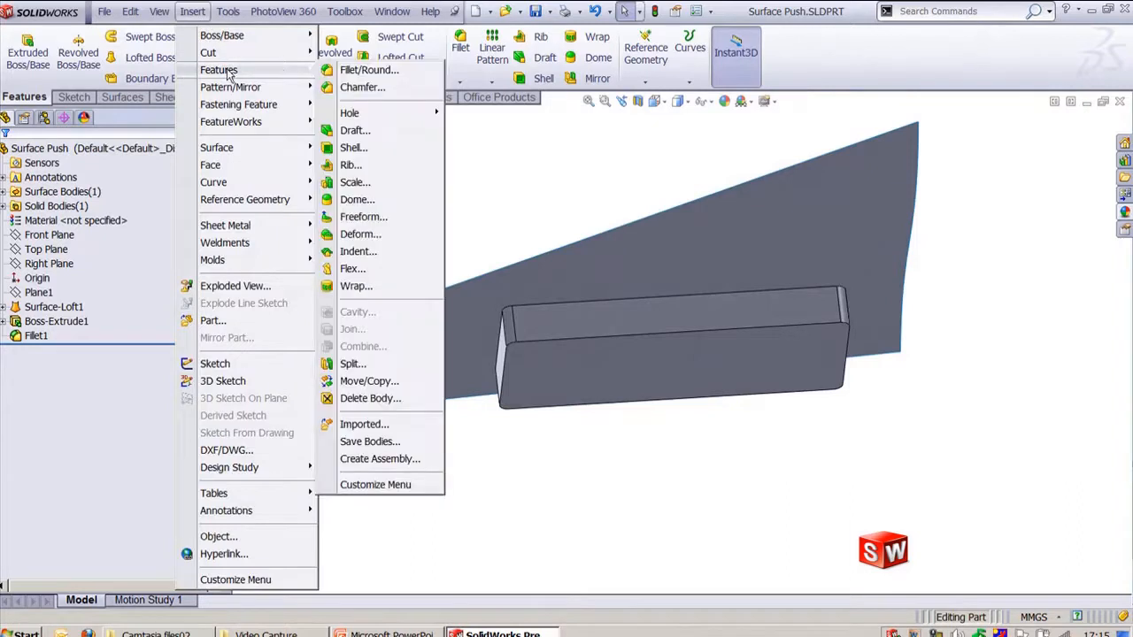
left_click(356, 233)
left_click(49, 233)
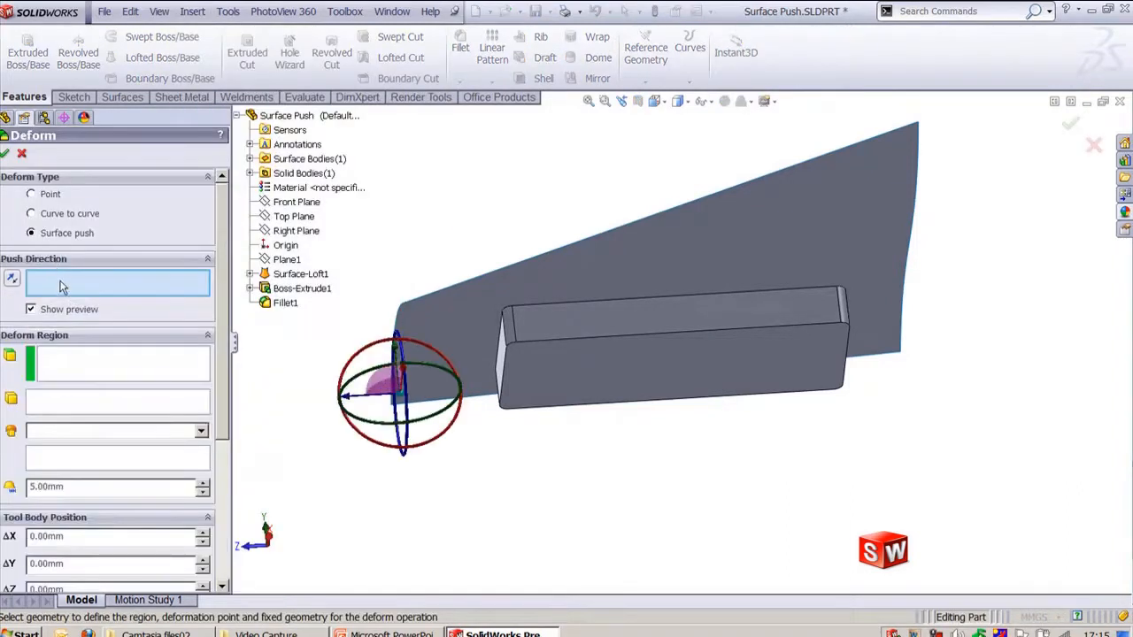
left_click(306, 218)
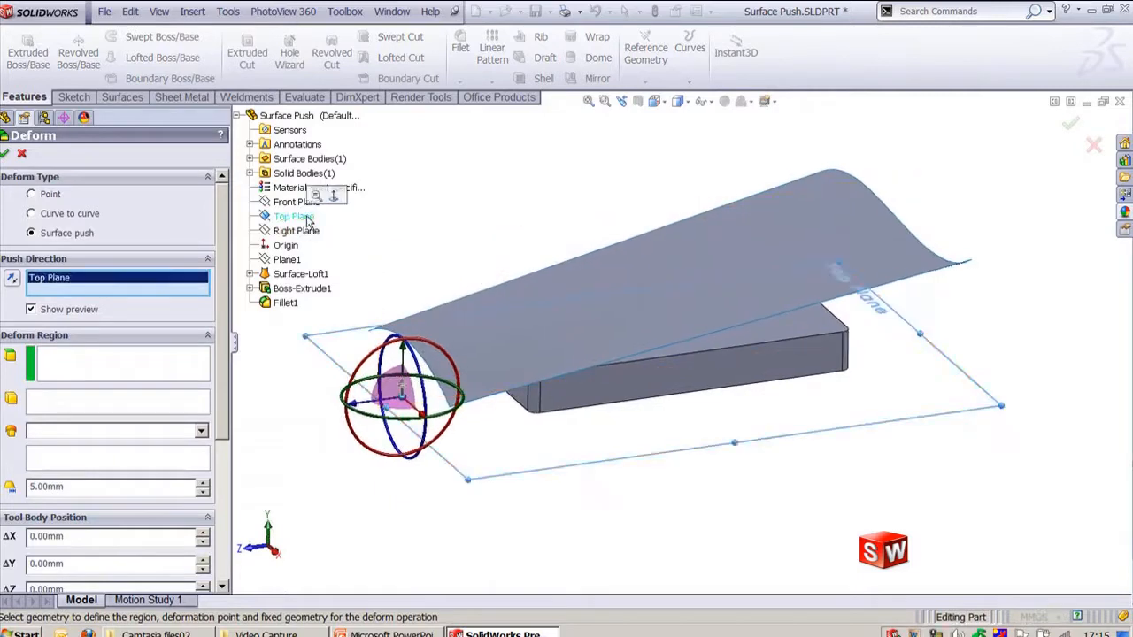
- Try the lofted surface's face as the deform region with an Ellipse tool body
left_click(119, 370)
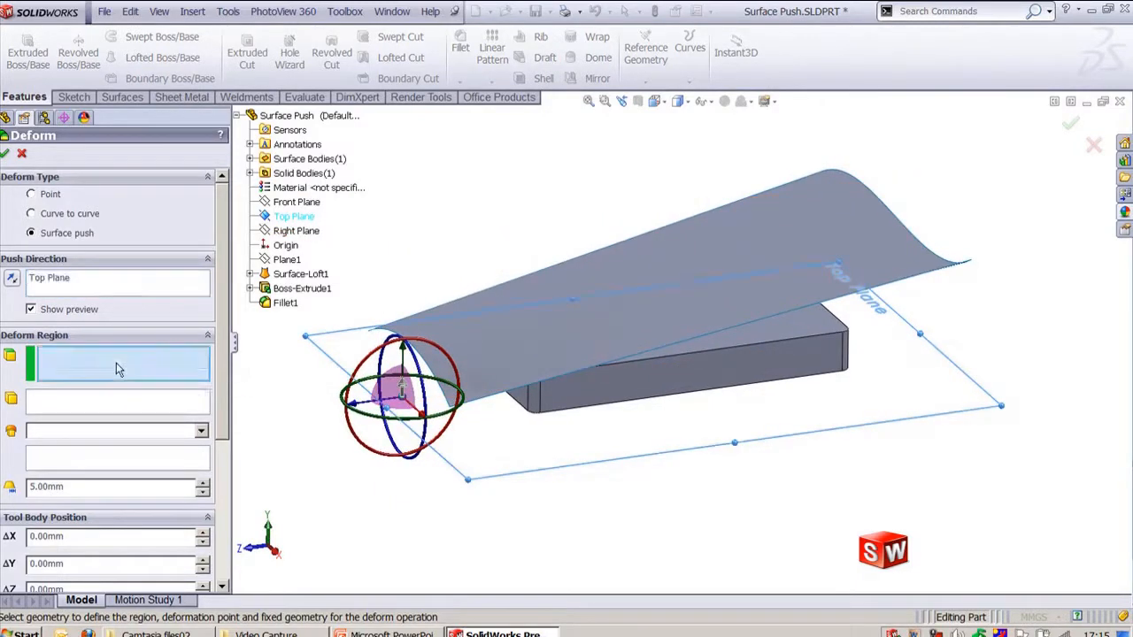
left_click(811, 189)
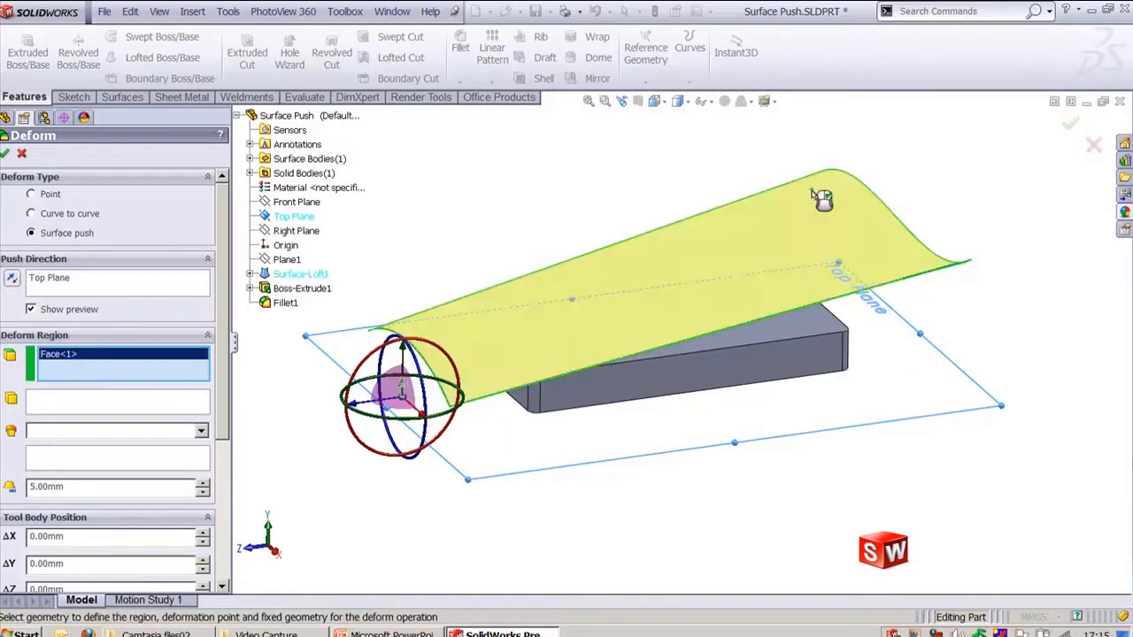
left_click(81, 405)
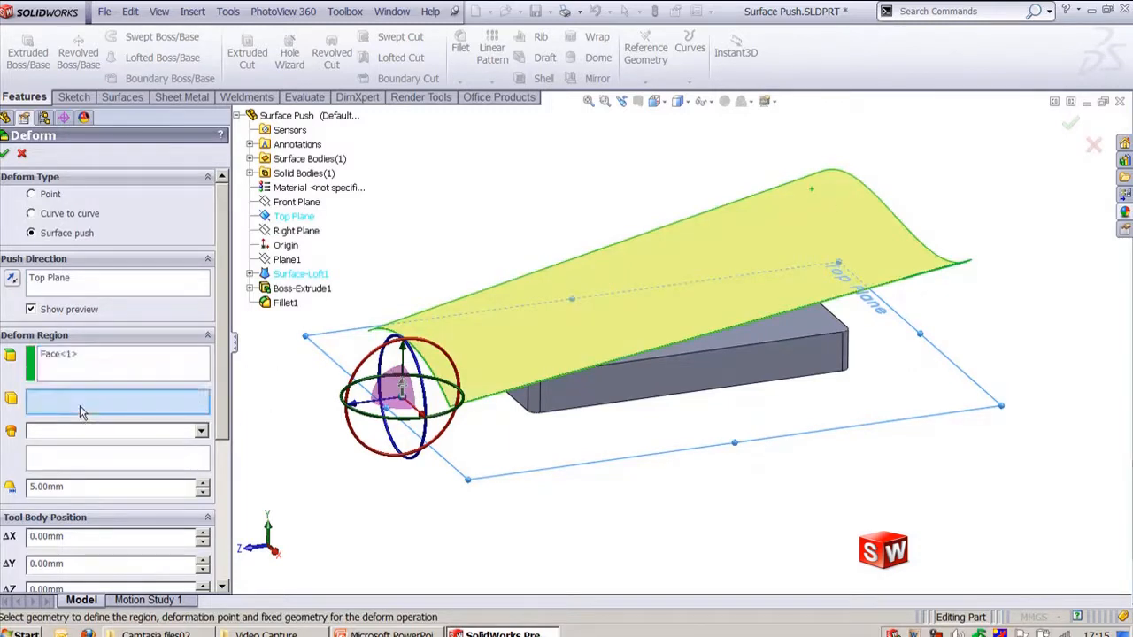
left_click(98, 432)
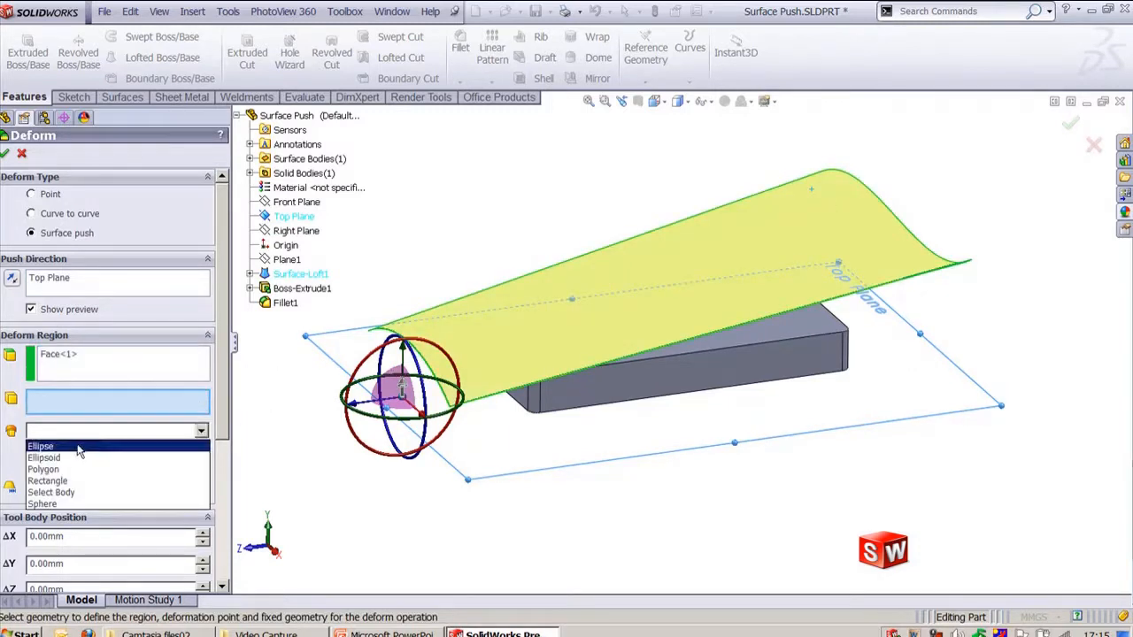
left_click(80, 447)
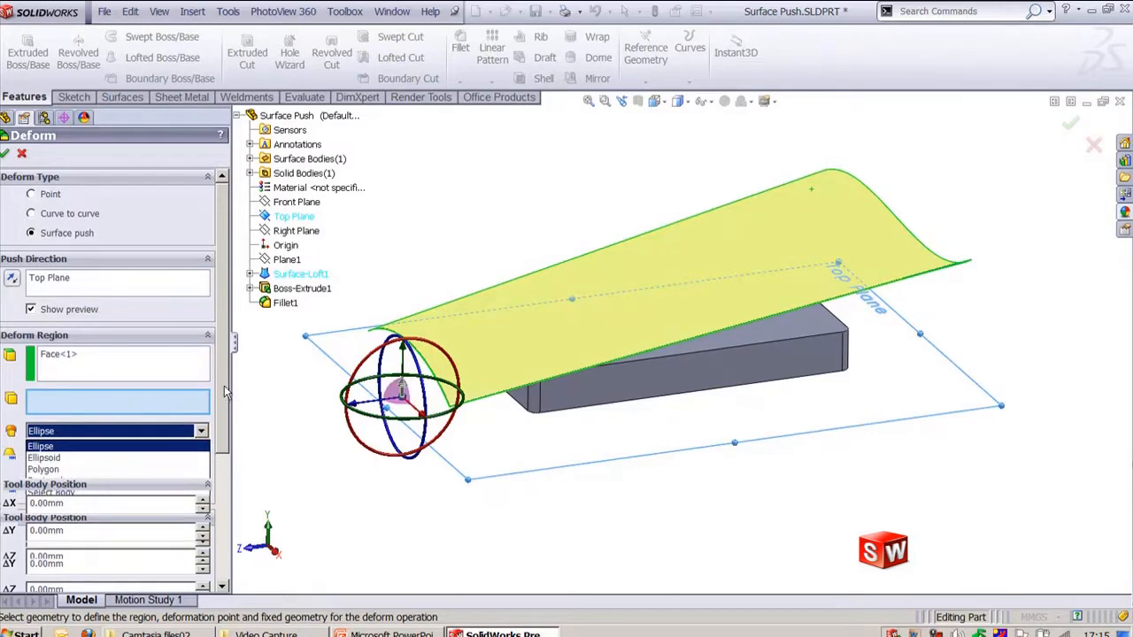
middle_click_drag(747, 416, 655, 367)
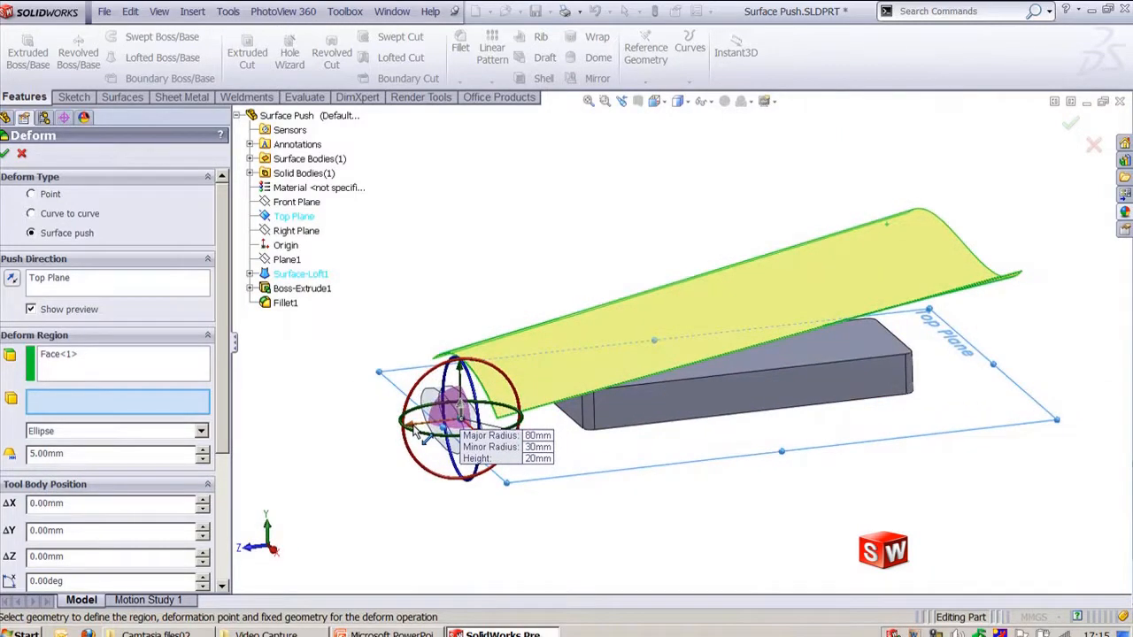
- Set the tool body type to Select Body and pick the filleted block as the body to deform
left_click(99, 431)
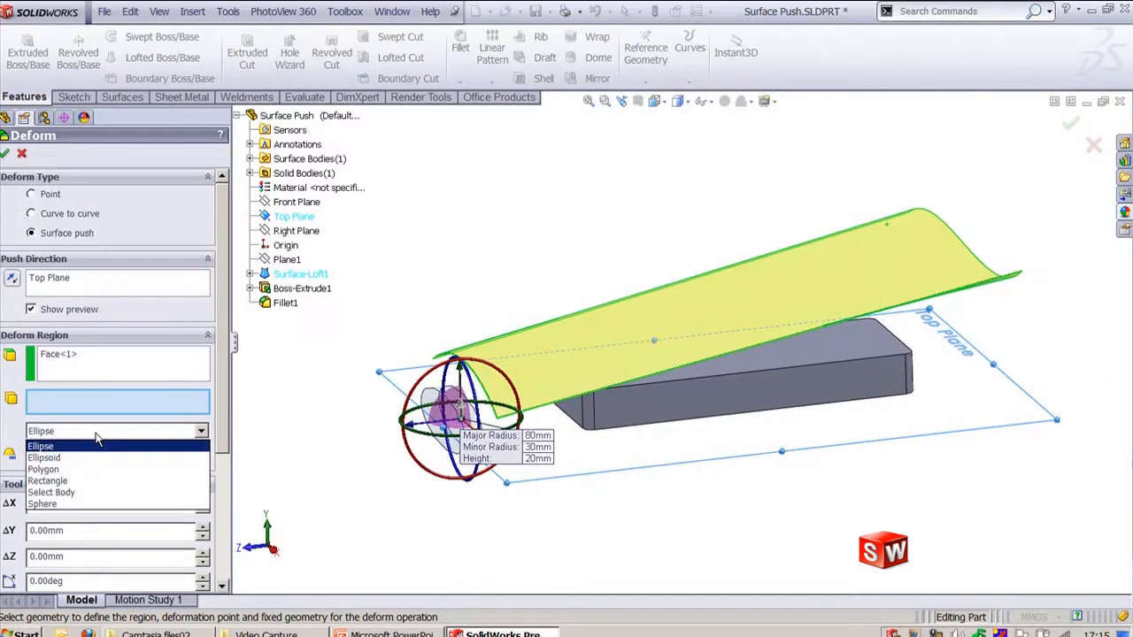
left_click(86, 492)
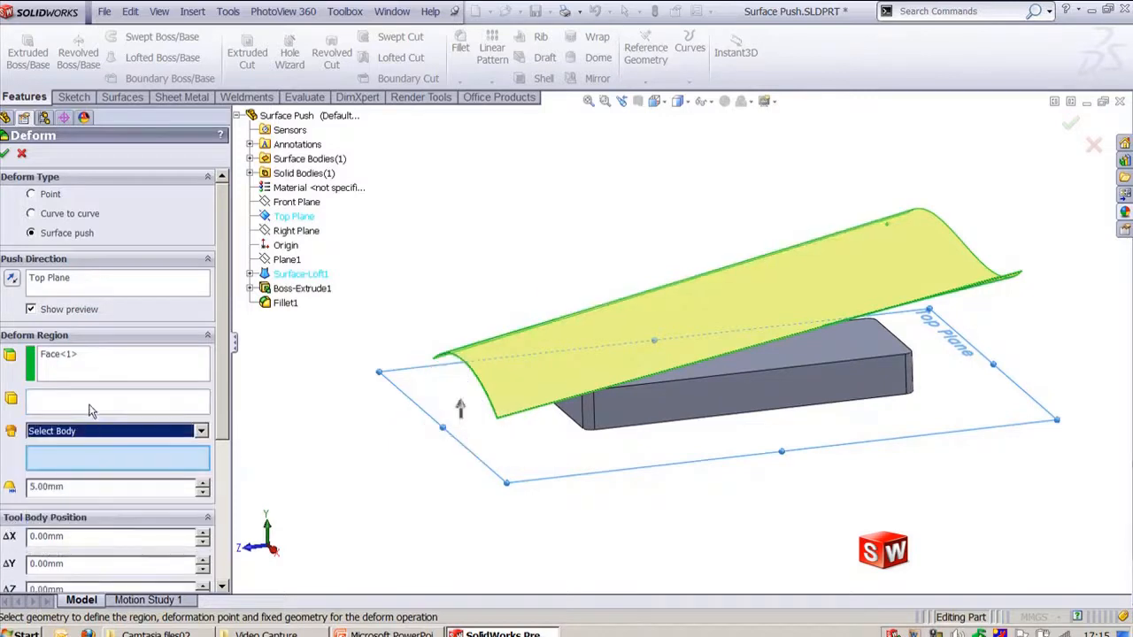
left_click(88, 406)
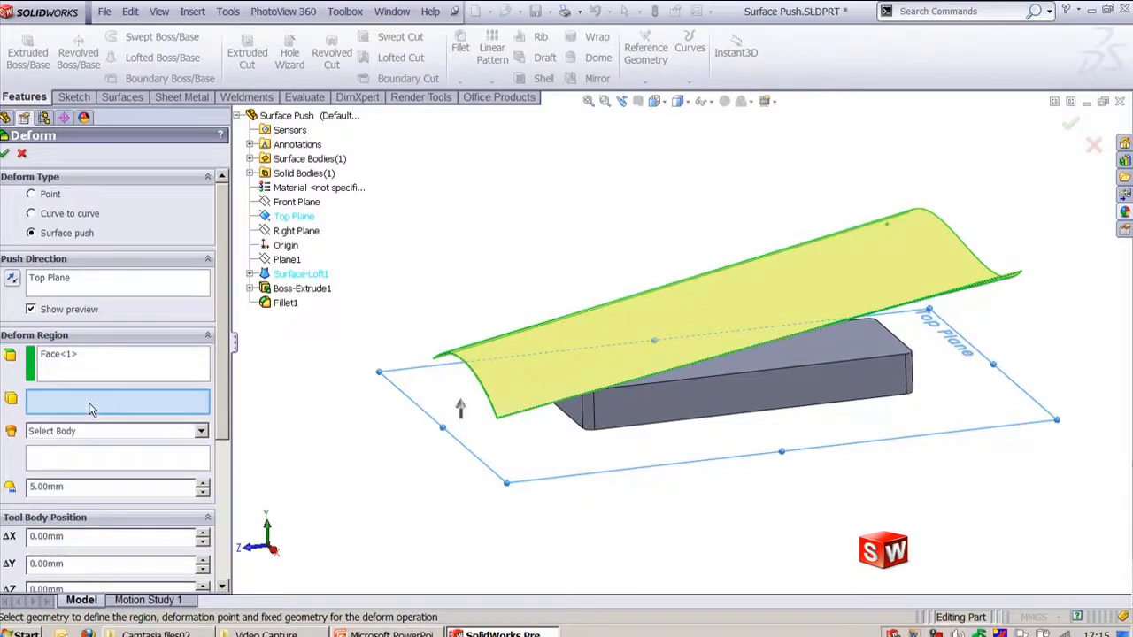
left_click(730, 404)
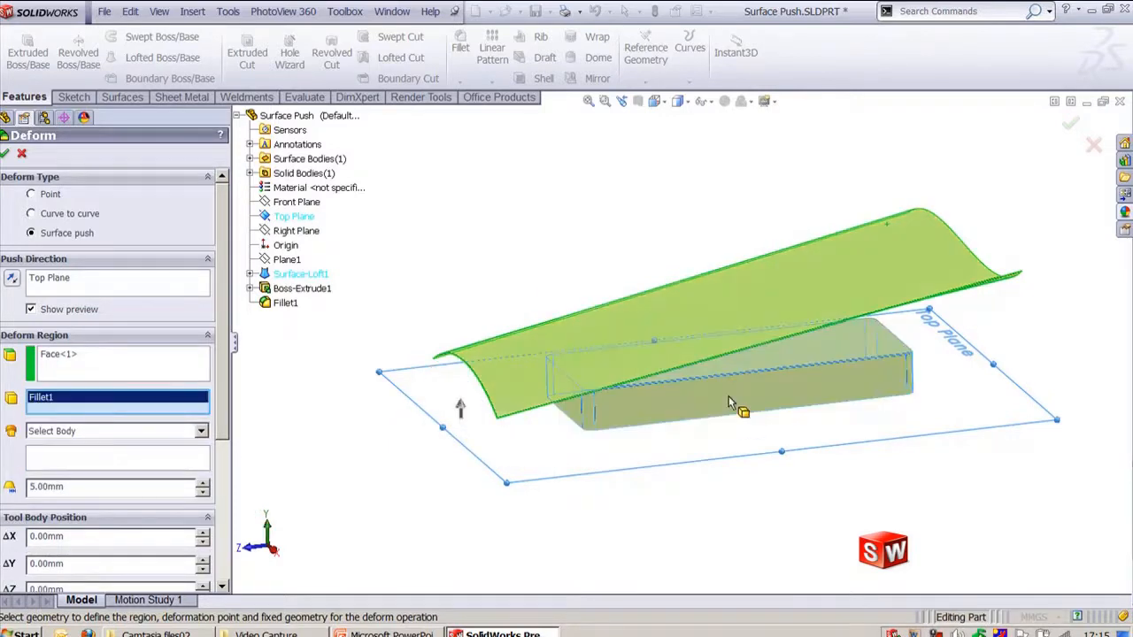
- Clear the block from the bodies to deform and the lofted face from the deform region
left_click(89, 455)
left_click(64, 407)
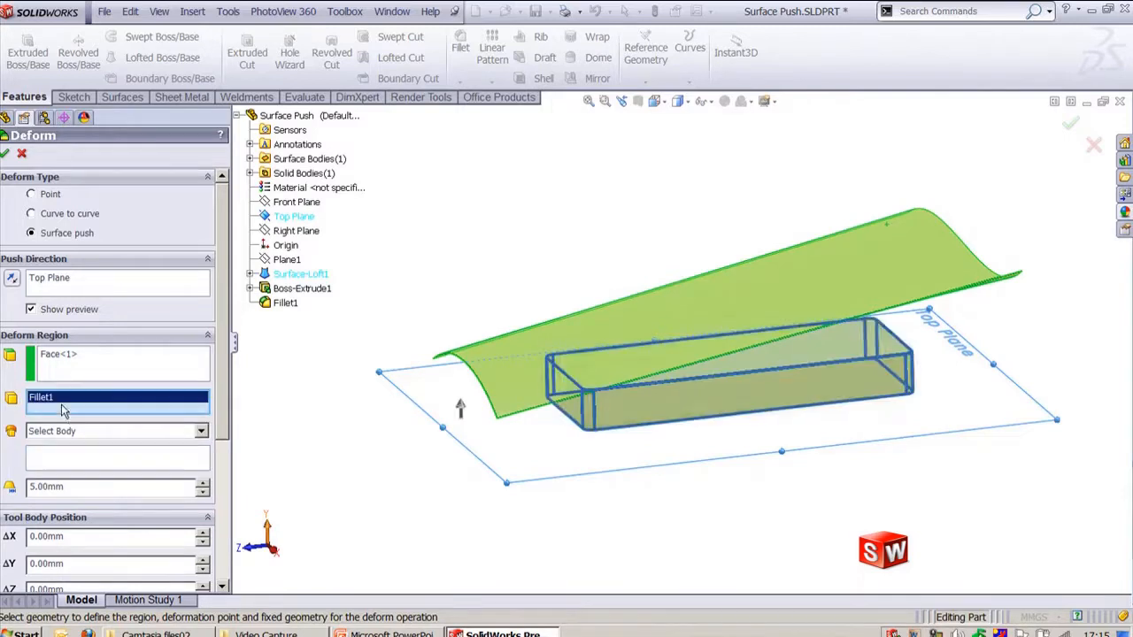
right_click(64, 407)
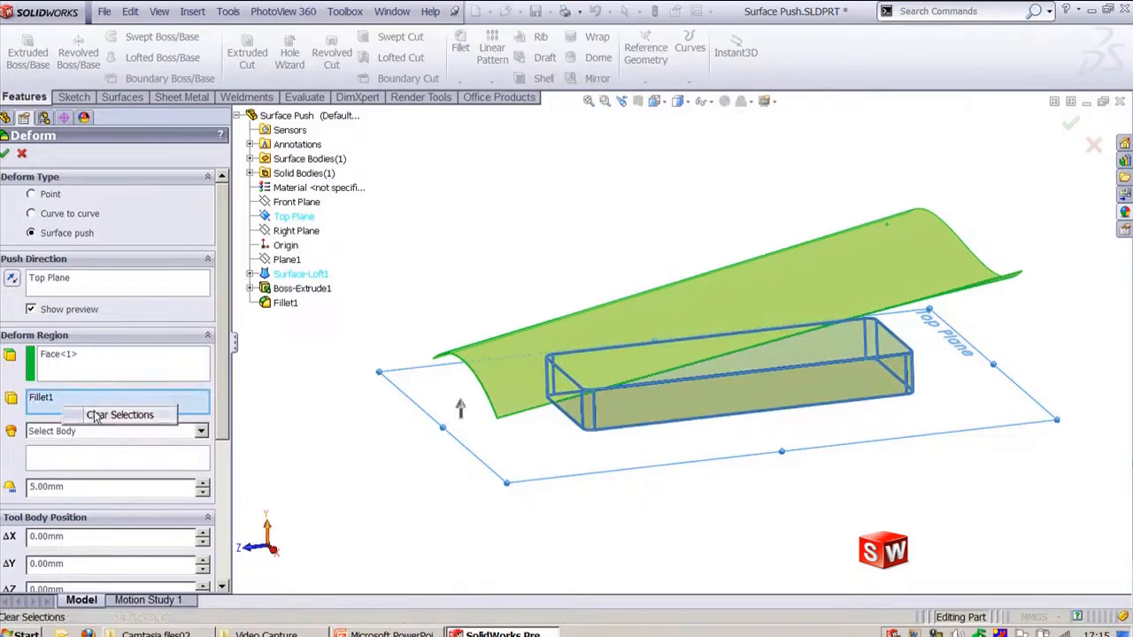
left_click(94, 412)
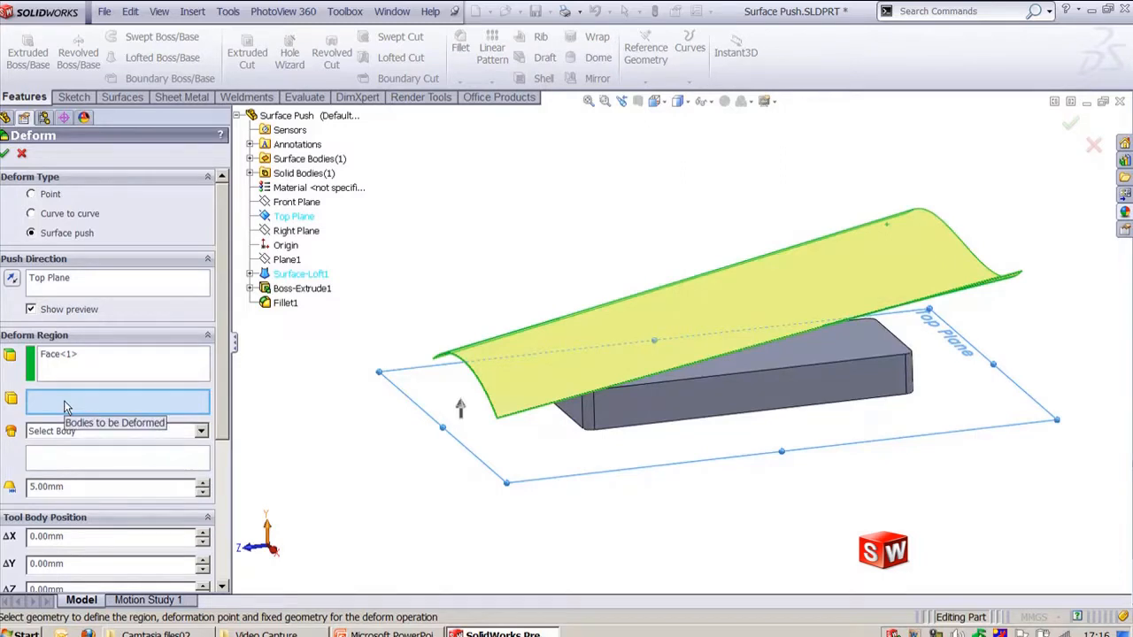
left_click(60, 374)
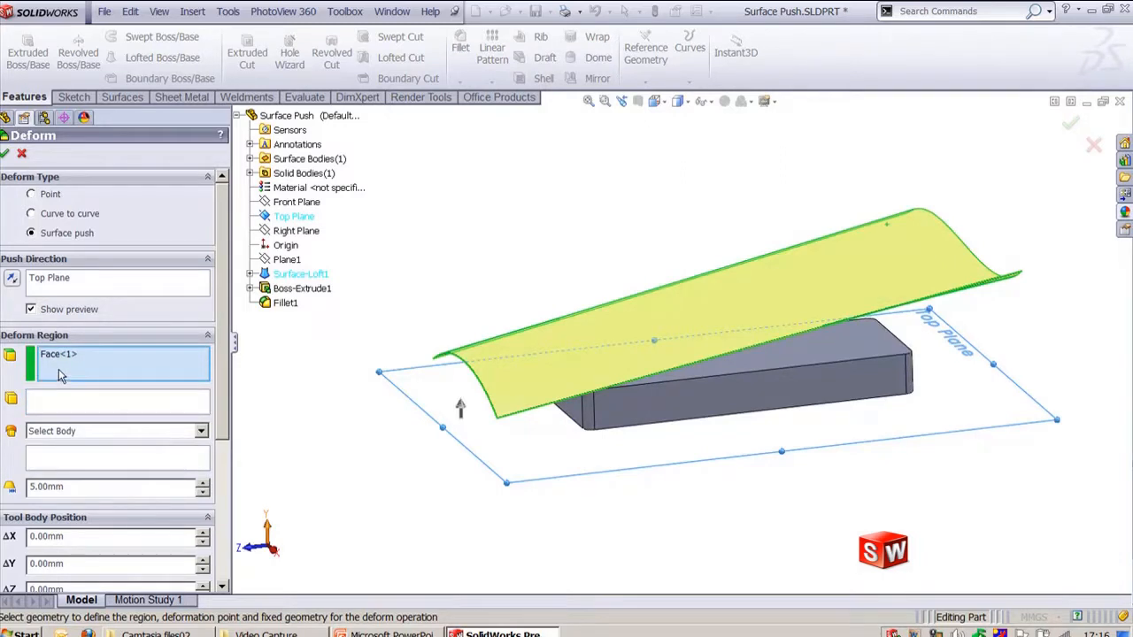
right_click(60, 374)
left_click(78, 381)
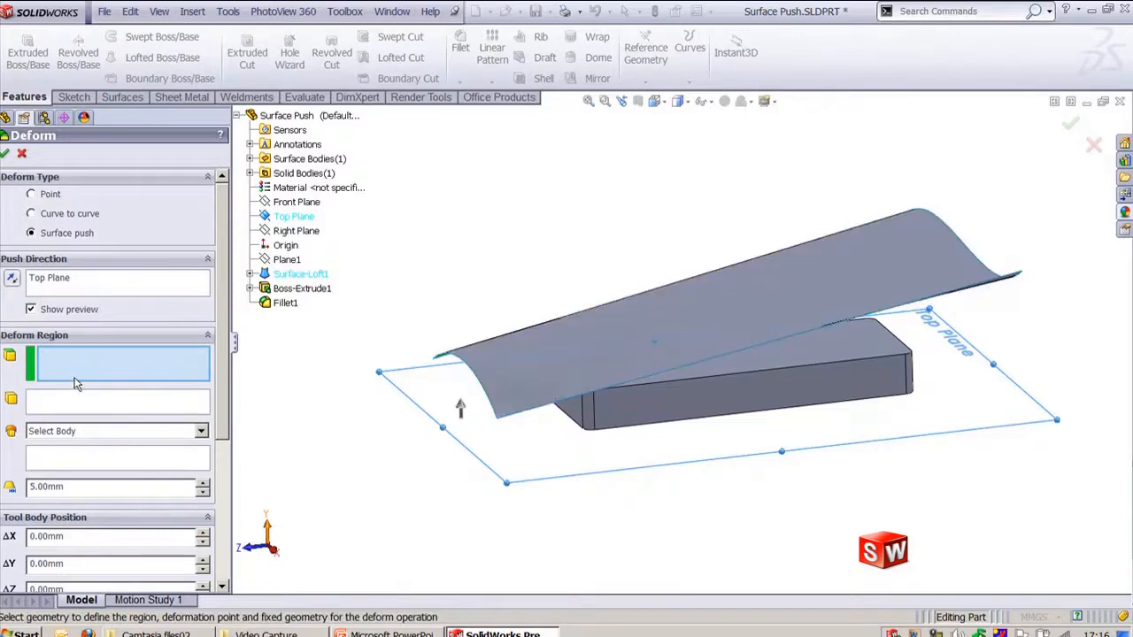
- Assign the filleted block as the tool body and the lofted surface as the body to deform
left_click(99, 456)
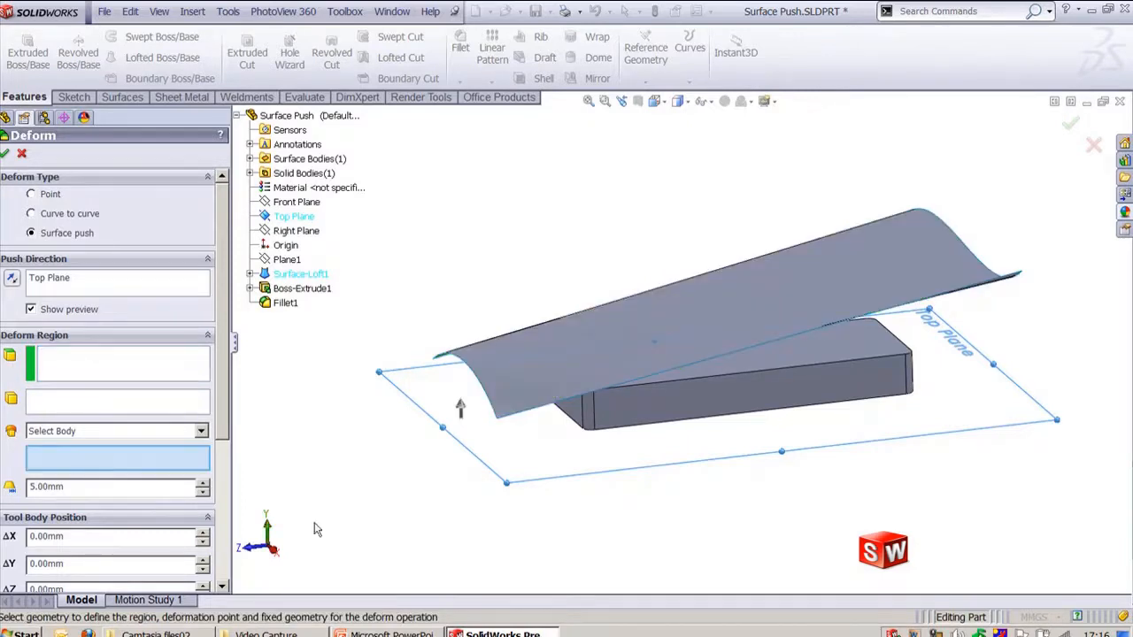
left_click(712, 403)
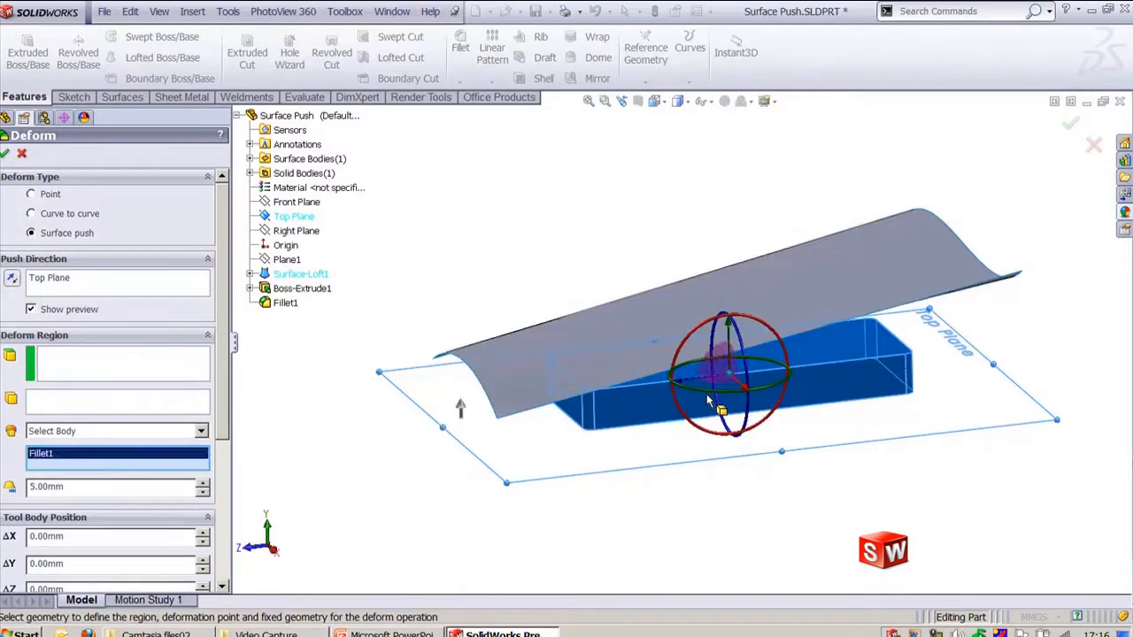
left_click(86, 406)
left_click(900, 274)
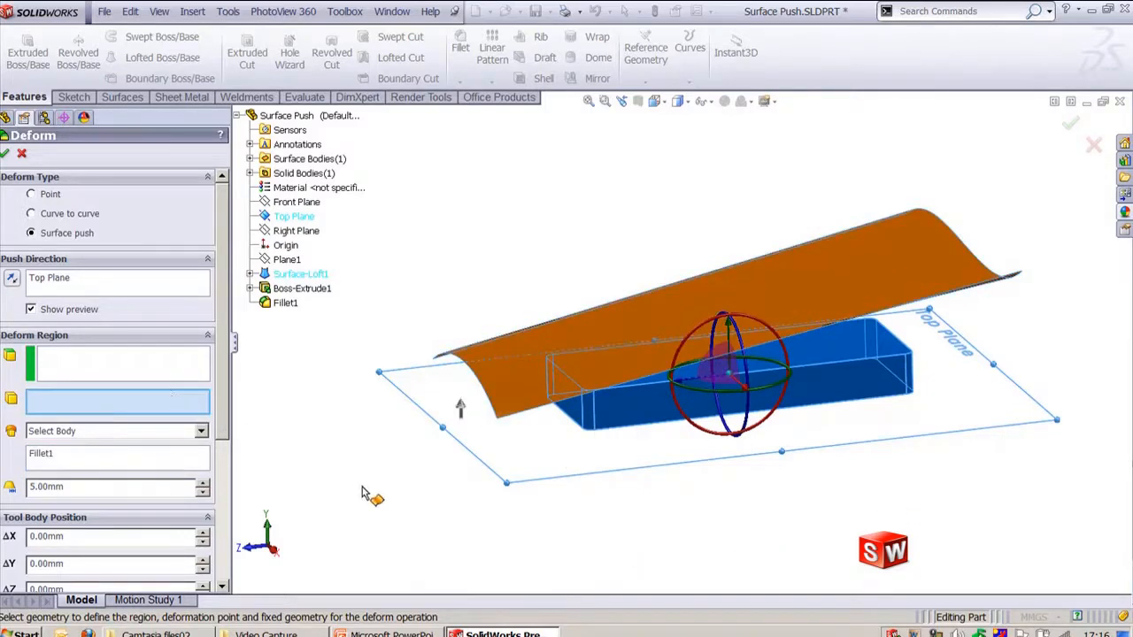
mouse_move(387, 495)
middle_mouse_down()
mouse_move(381, 440)
mouse_move(402, 494)
middle_mouse_up()
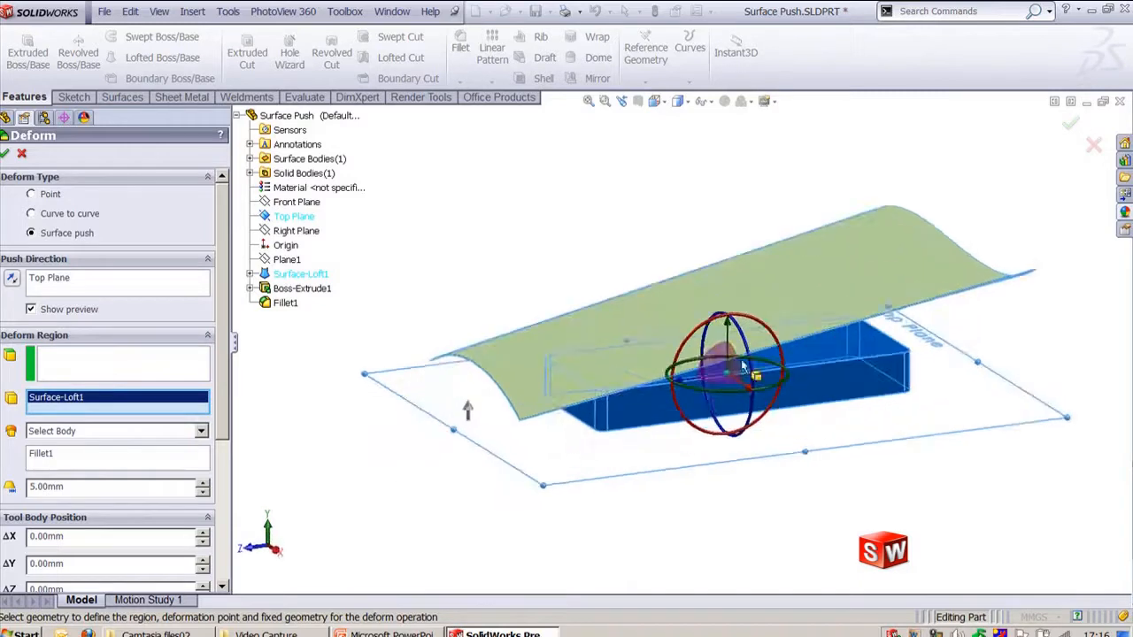
- Try raising the tool body along Y in small moves with the triad, to about 10.1 mm
left_click_drag(731, 329, 724, 279)
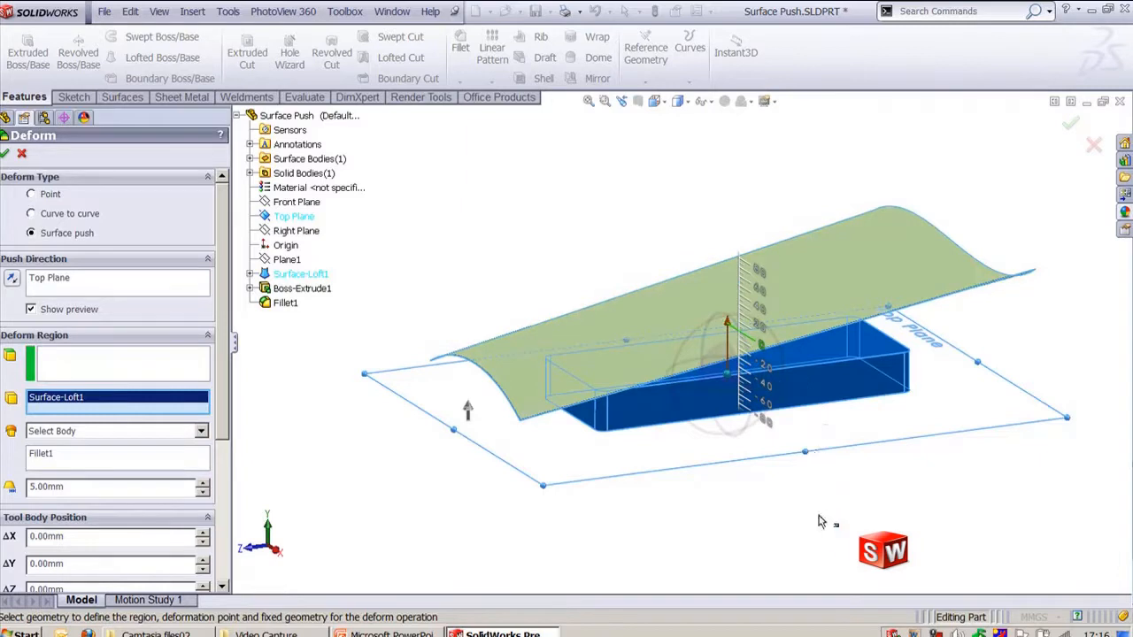
middle_click_drag(822, 518, 791, 447)
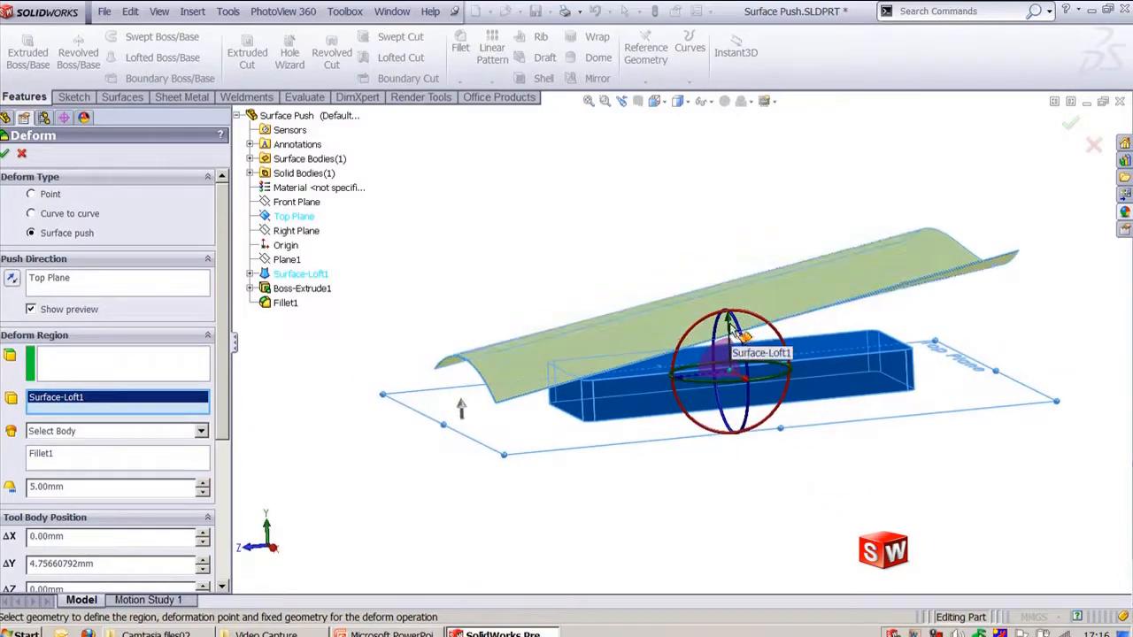
left_click_drag(726, 305, 721, 272)
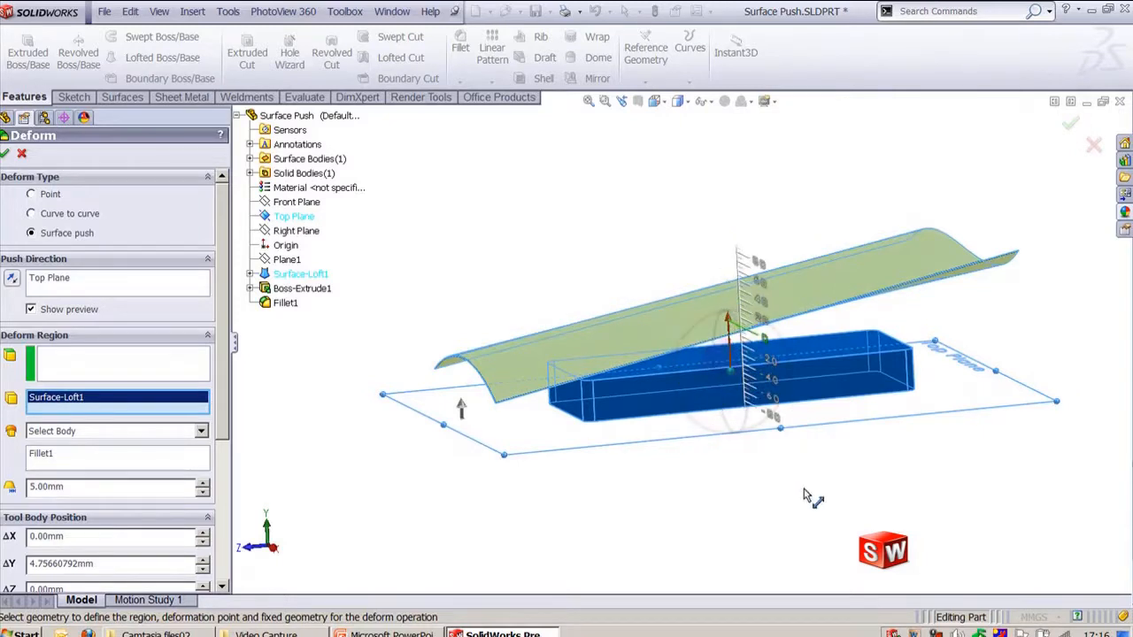
middle_click_drag(805, 496, 747, 355)
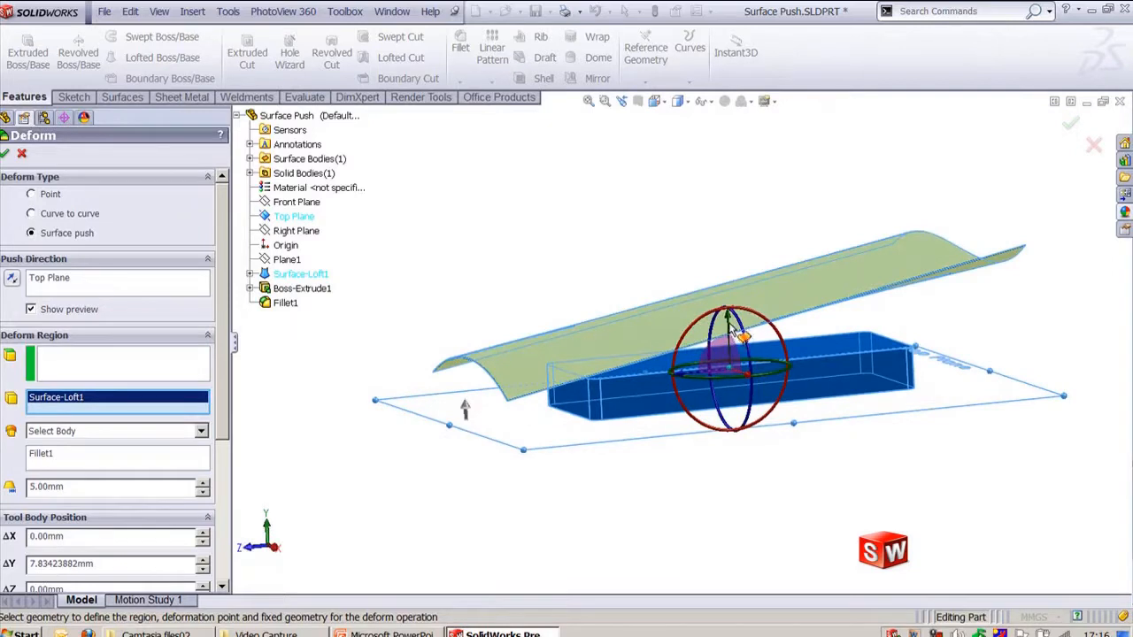
left_click_drag(726, 316, 719, 252)
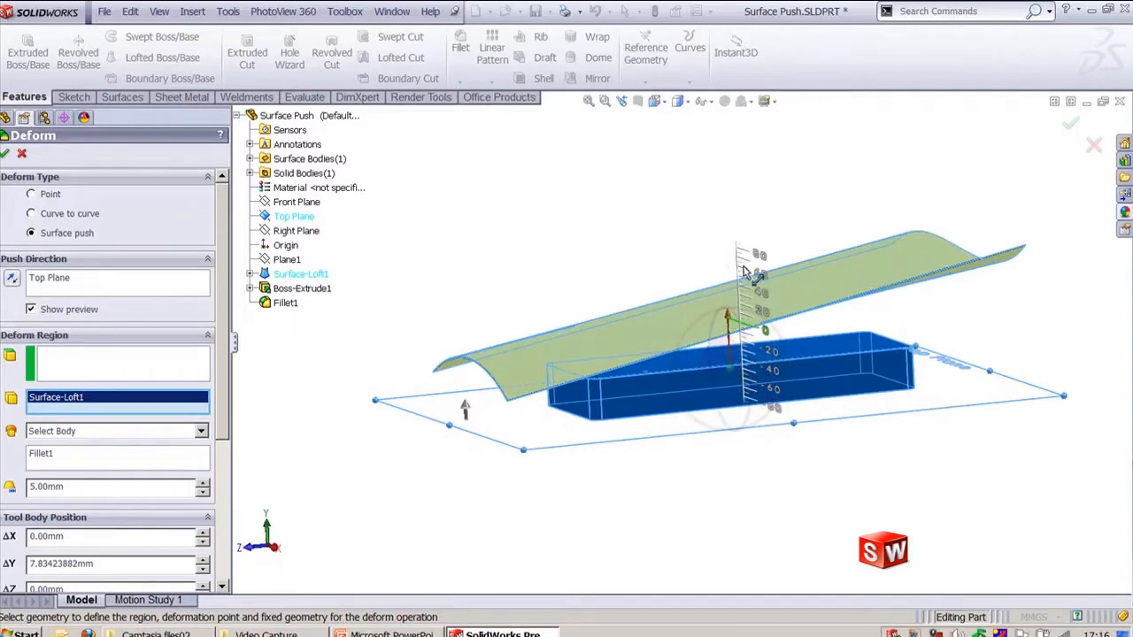
middle_click_drag(694, 196, 688, 224)
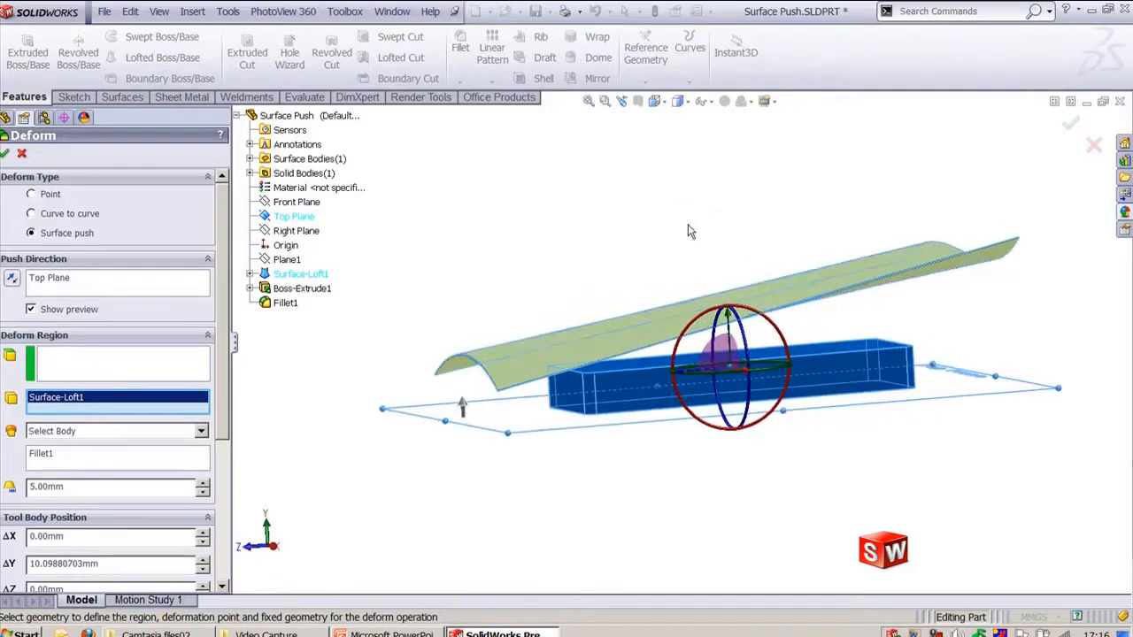
- Set the tool body's ΔY position to 30 mm and check its placement against the lofted surface
left_click_drag(223, 409, 224, 471)
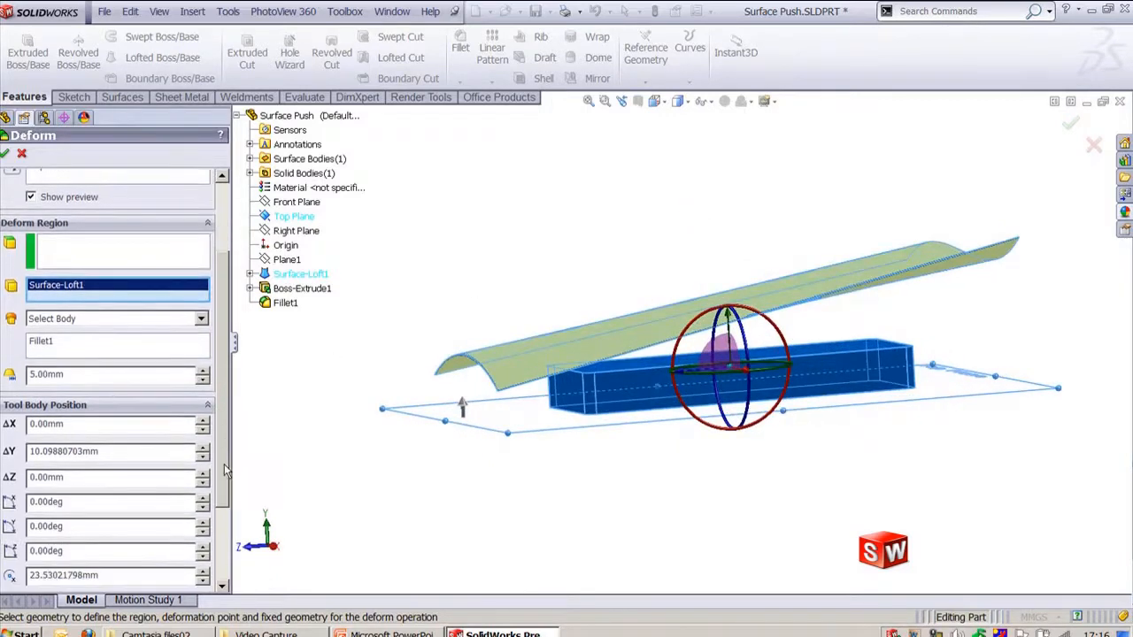
double_click(177, 458)
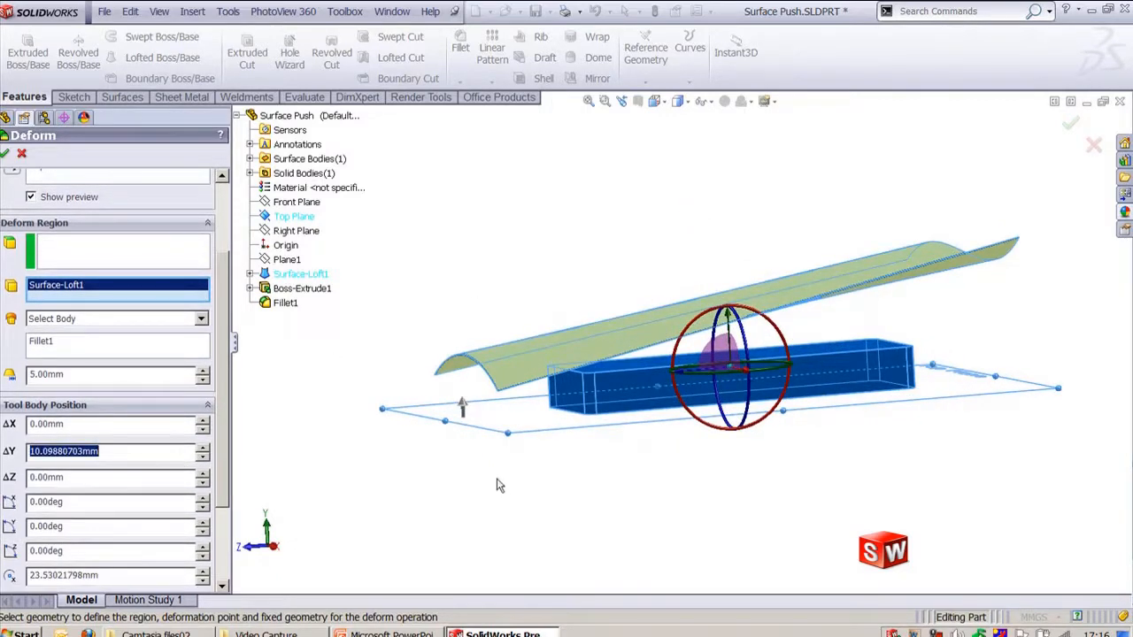
middle_click_drag(497, 482, 407, 478)
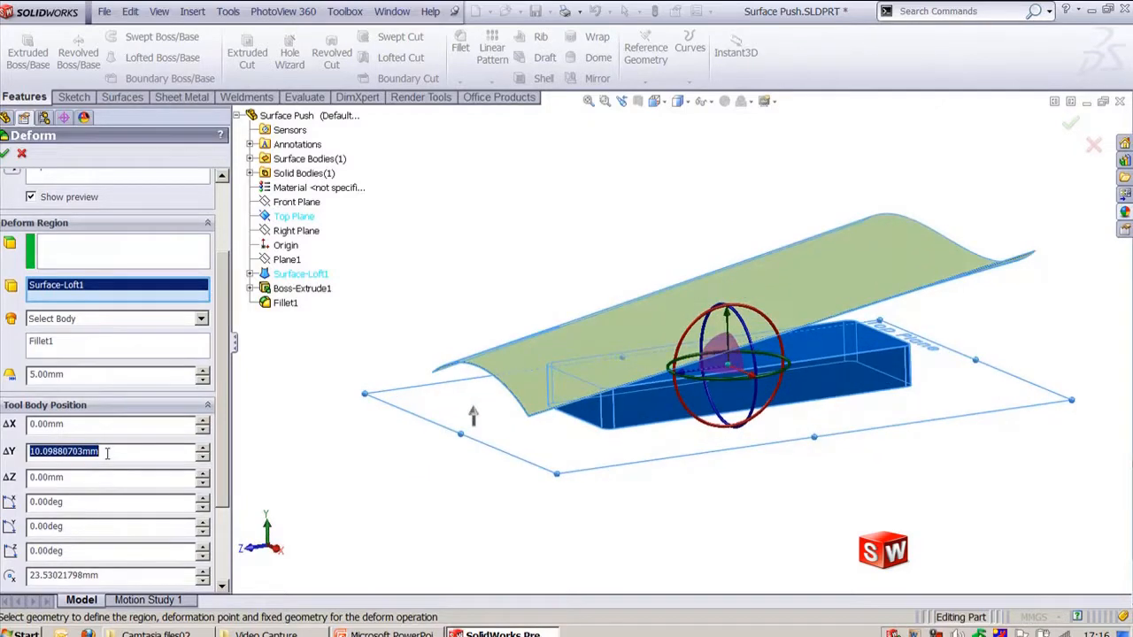
type("30")
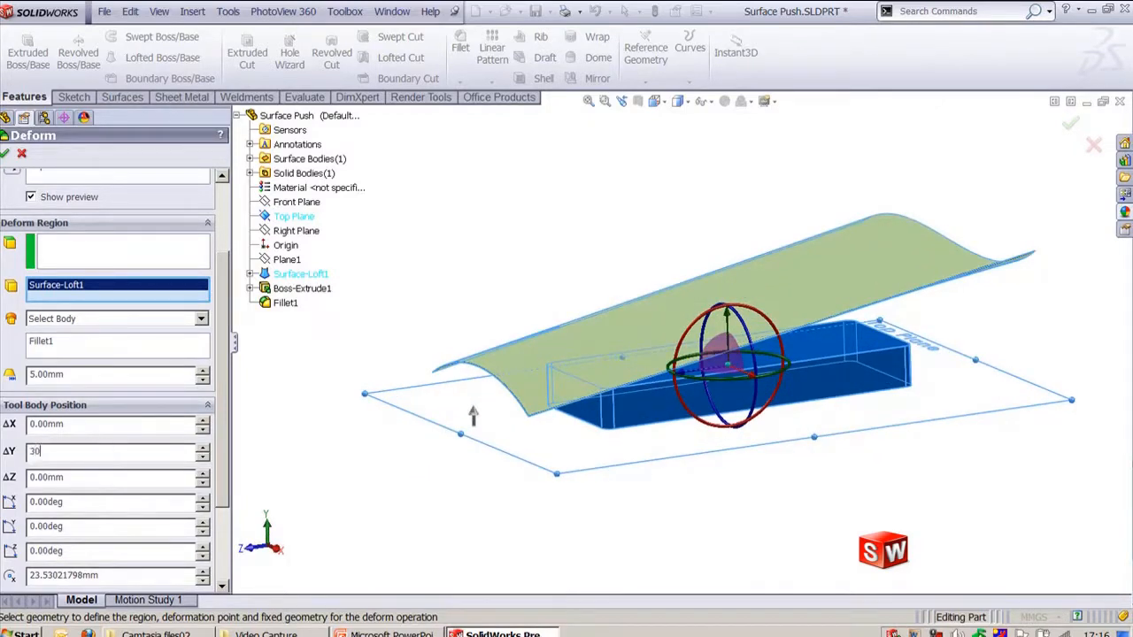
key("Return")
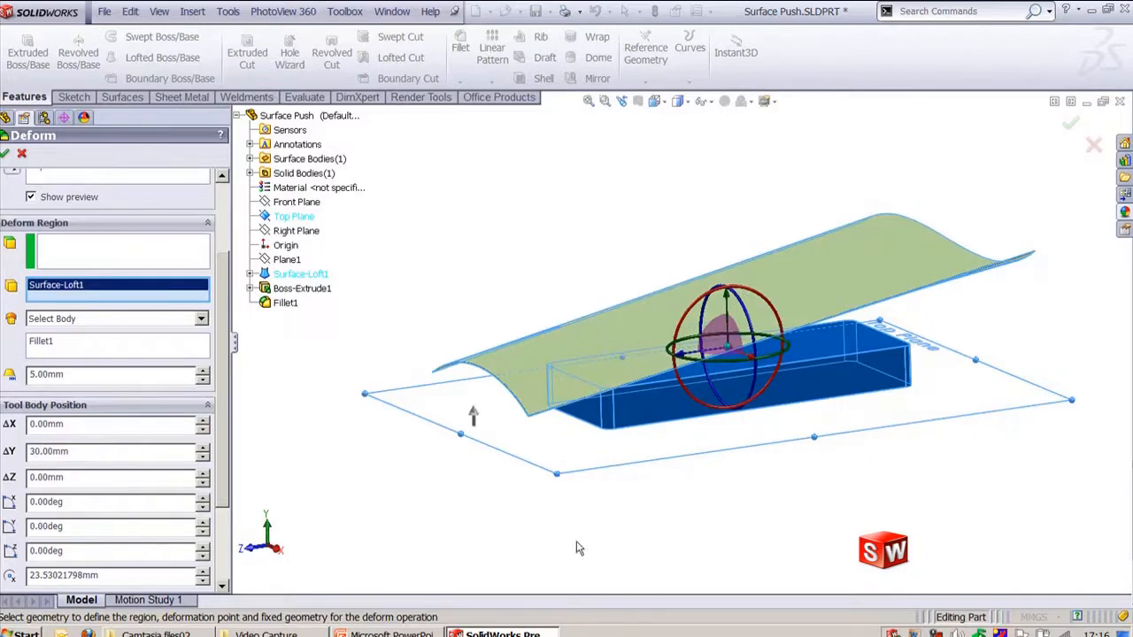
middle_click_drag(708, 541, 673, 518)
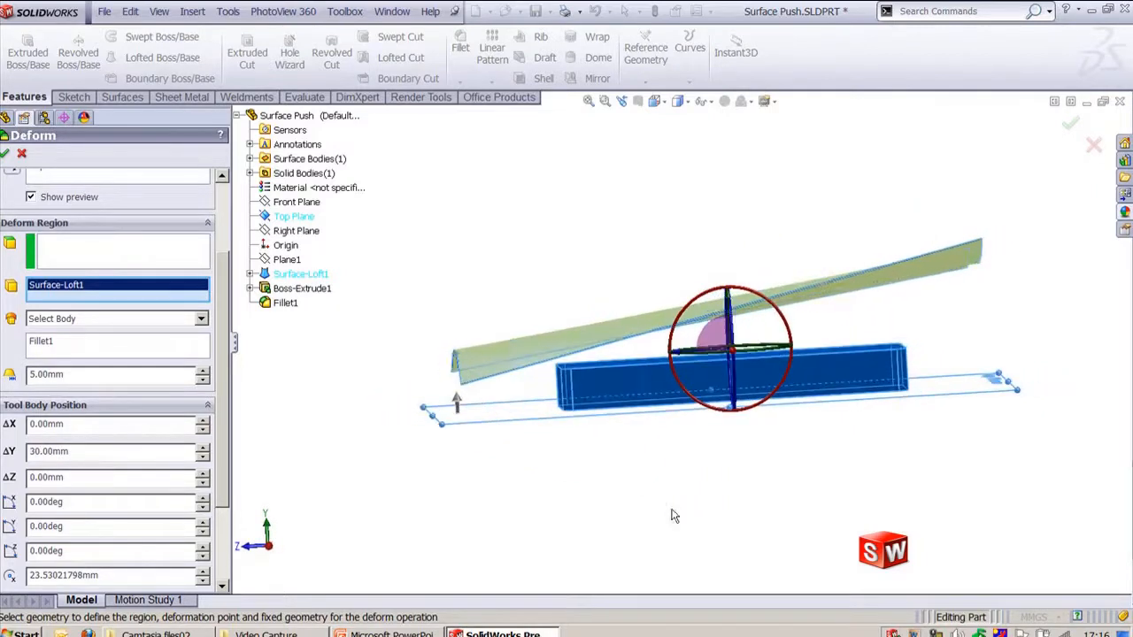
- Set the tool body's ΔY position to 60 mm and apply the Surface push deform to the lofted surface
double_click(96, 455)
type("6")
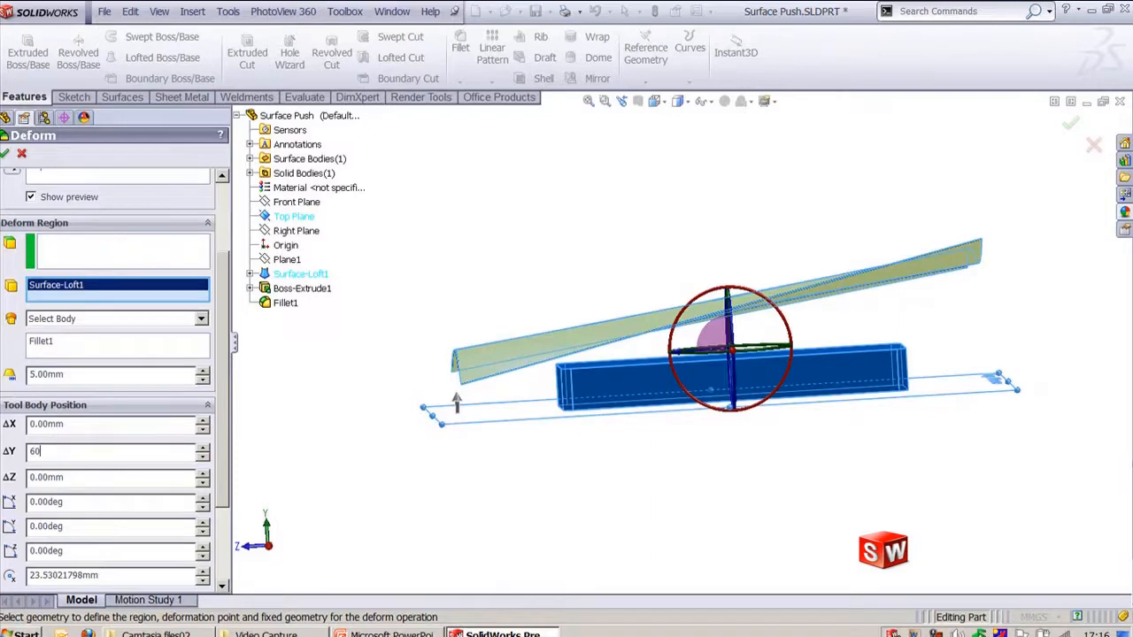
type("0")
key("Return")
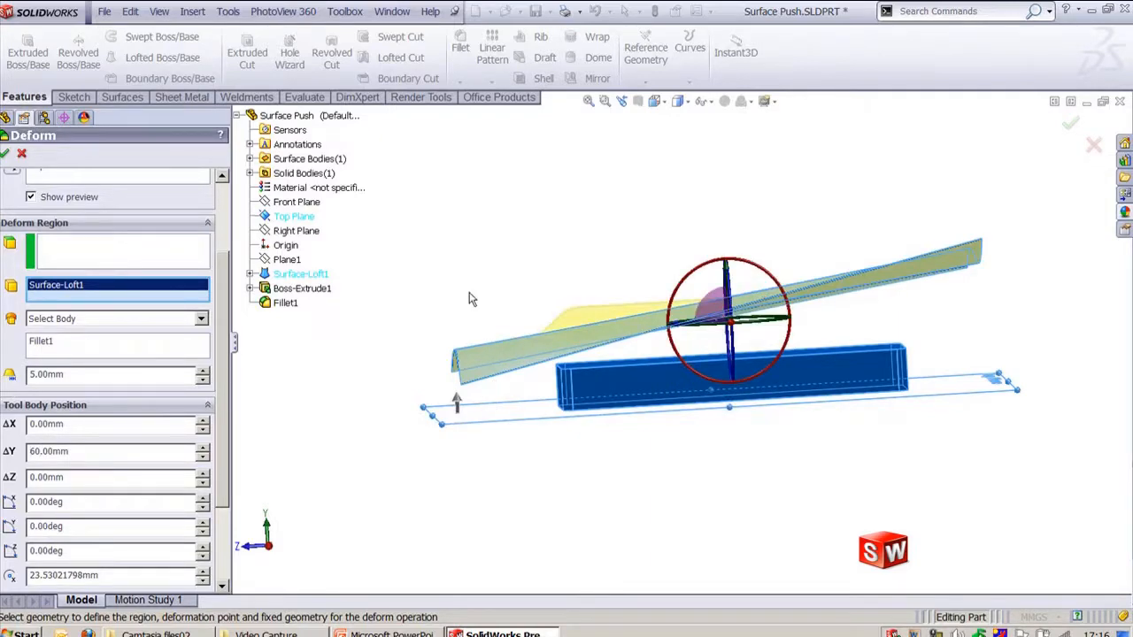
middle_click_drag(478, 299, 512, 306)
left_click_drag(220, 368, 219, 287)
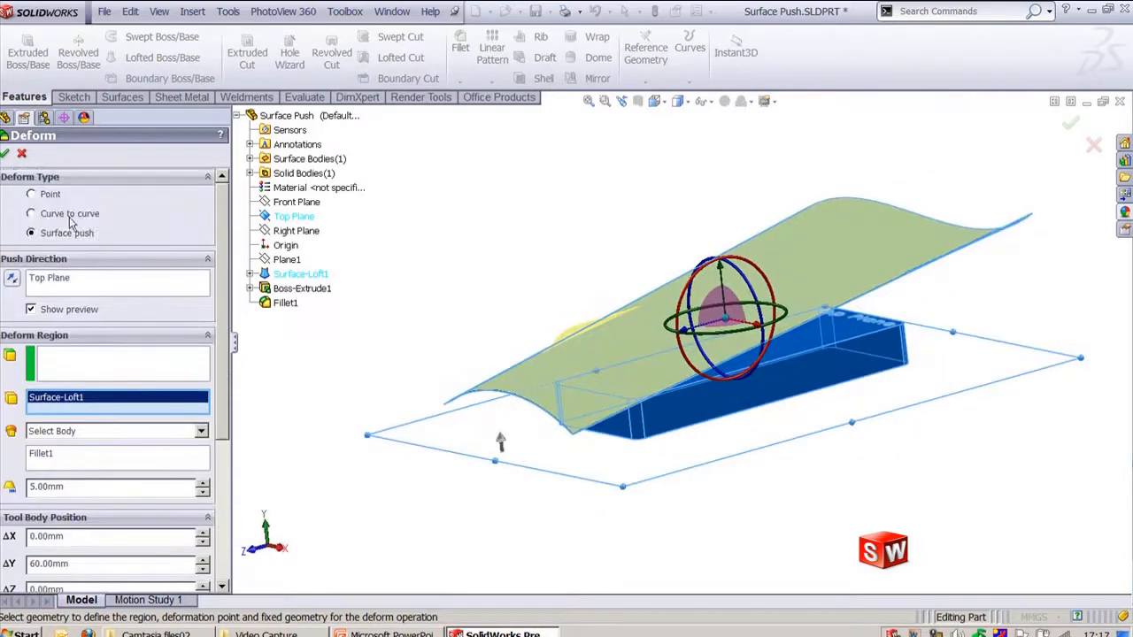
left_click(5, 154)
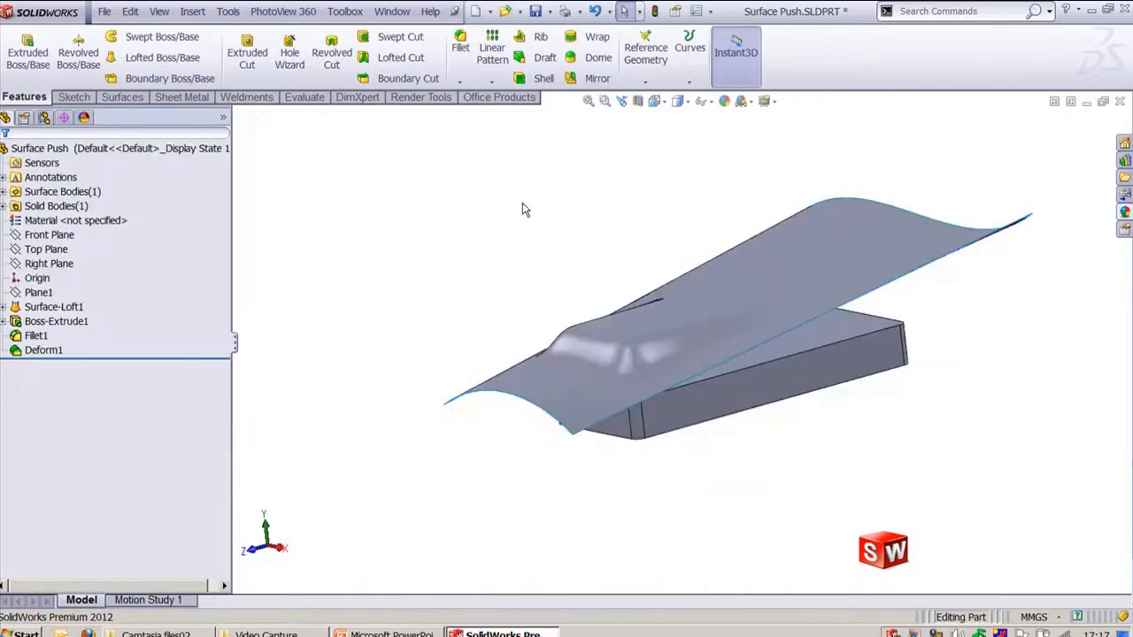
middle_click_drag(531, 233, 496, 296)
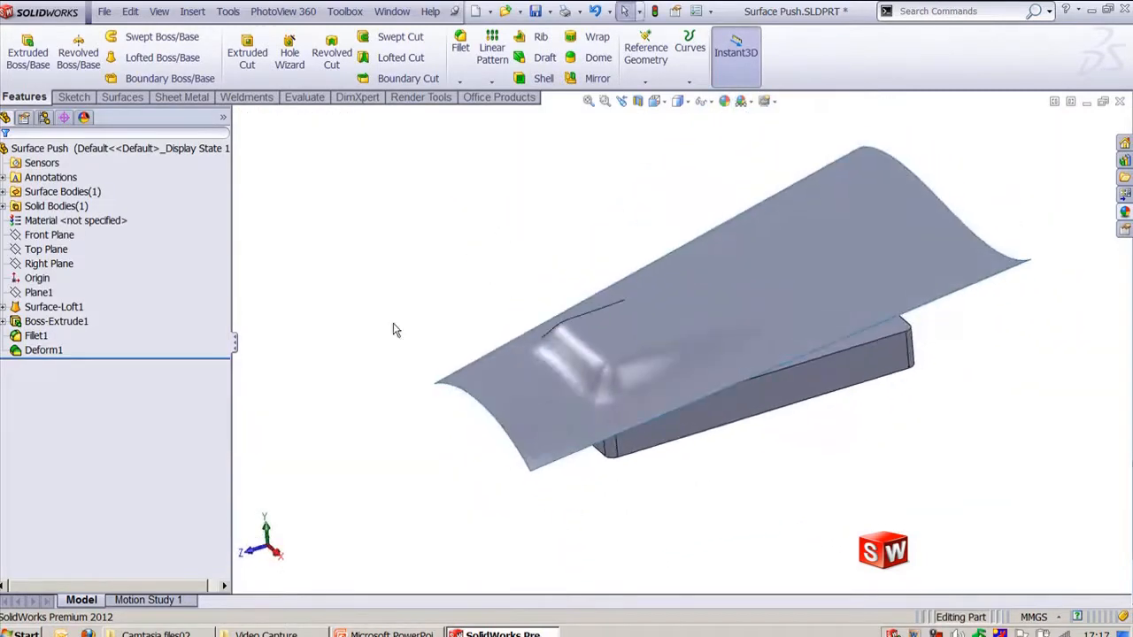
- Edit the finished deform feature and change its tool body from the selected block to a sphere
left_click(44, 350)
left_click(67, 317)
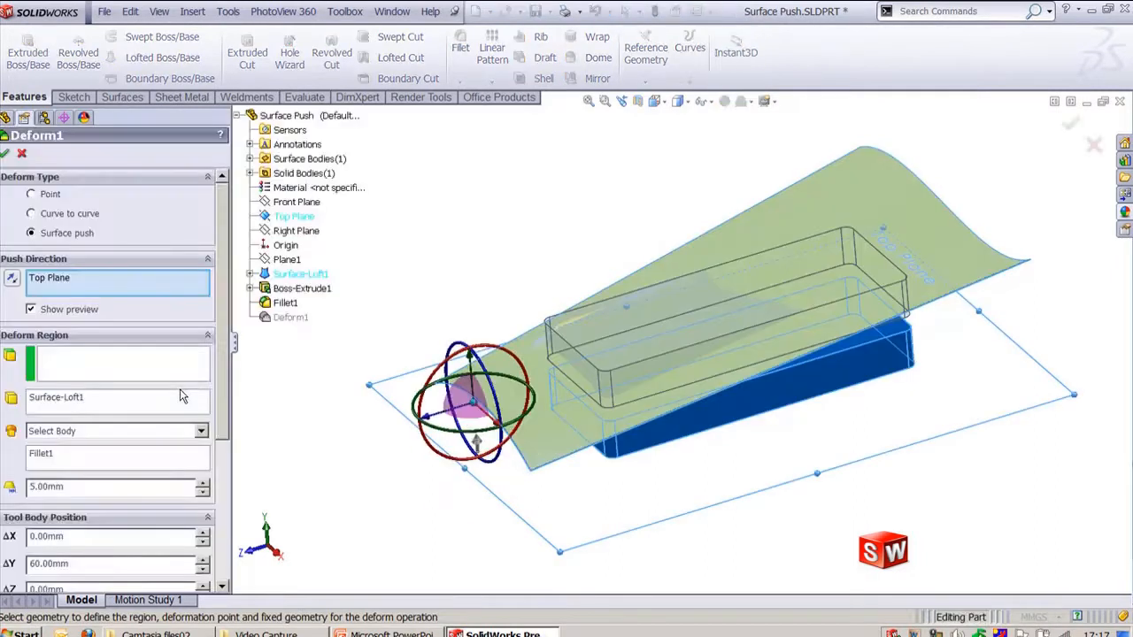
left_click(171, 432)
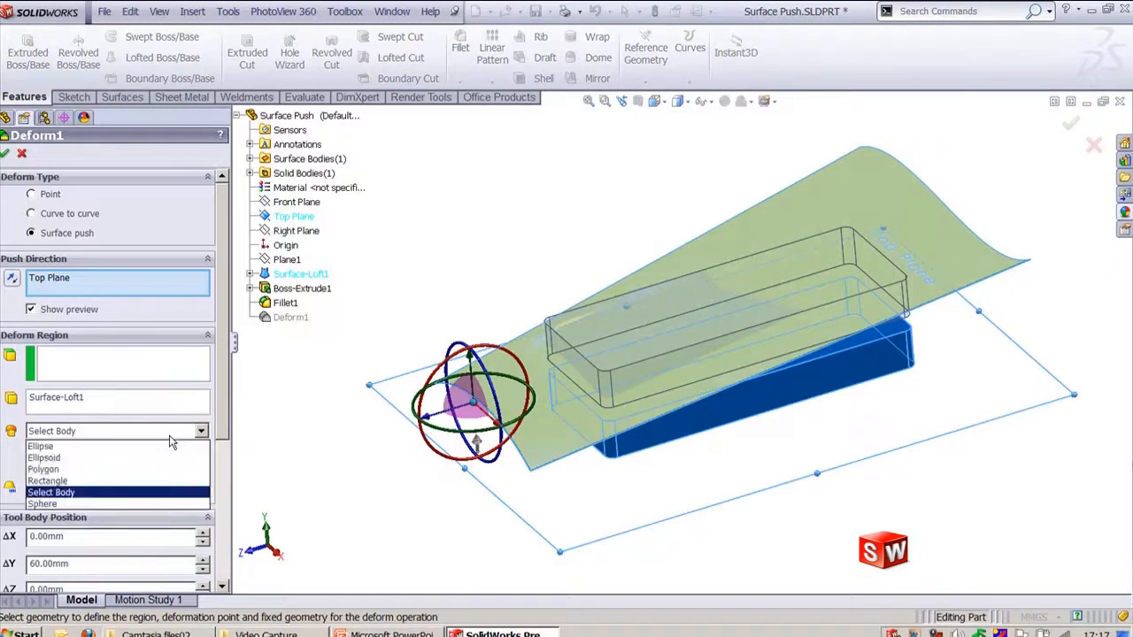
left_click(90, 504)
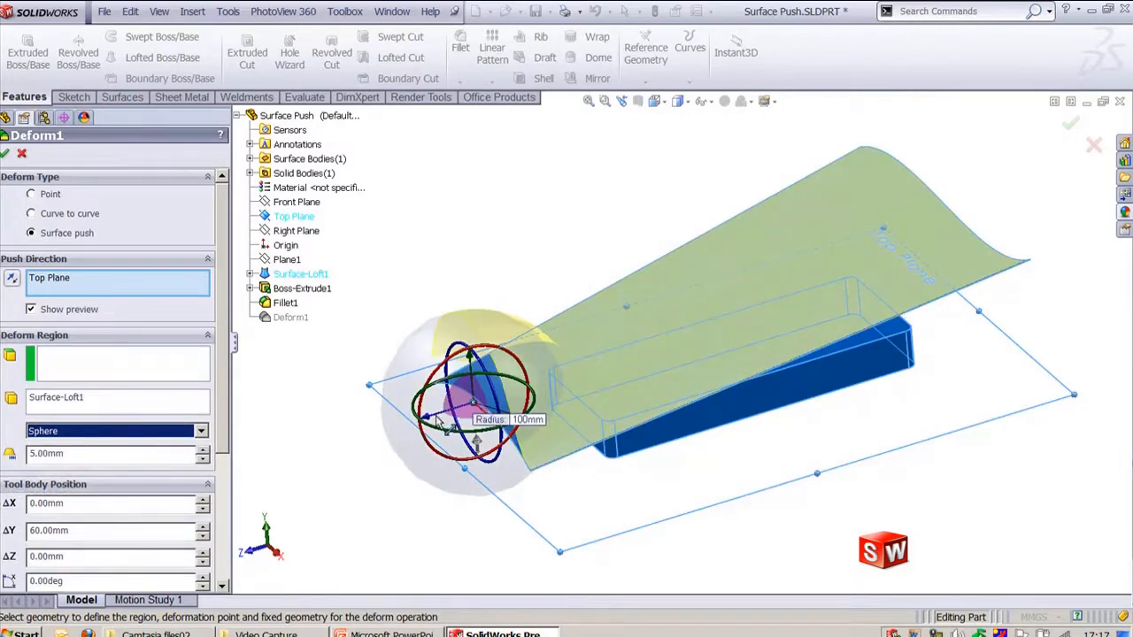
- Try shifting the sphere along Z with the triad, to about -1.6 mm
left_click_drag(430, 416, 560, 356)
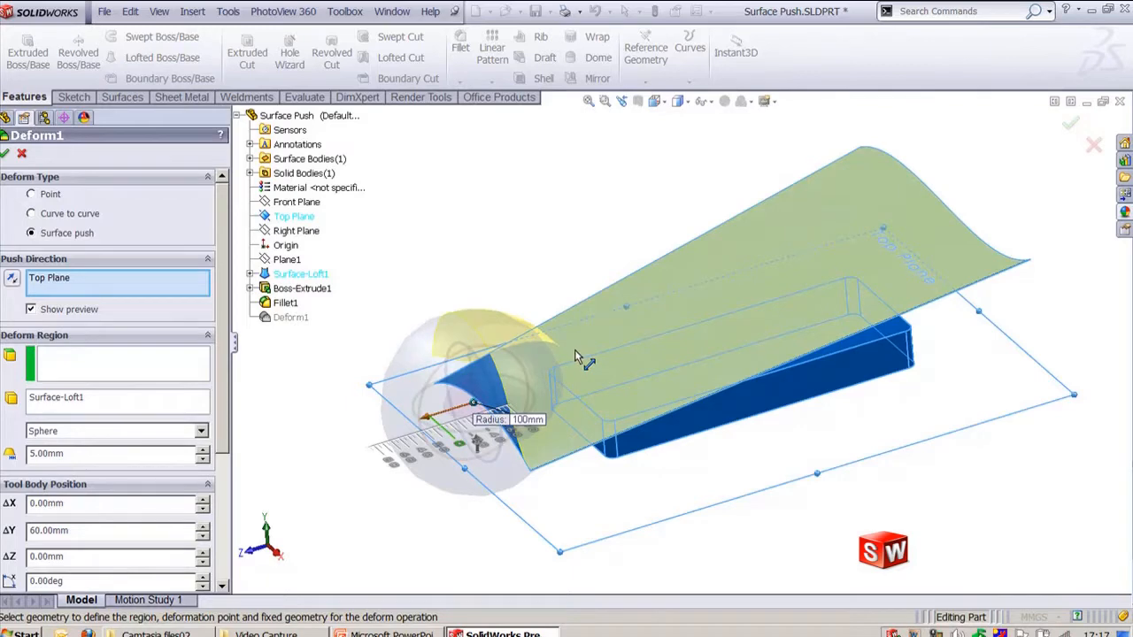
left_click_drag(575, 357, 575, 350)
middle_click_drag(531, 271, 502, 259)
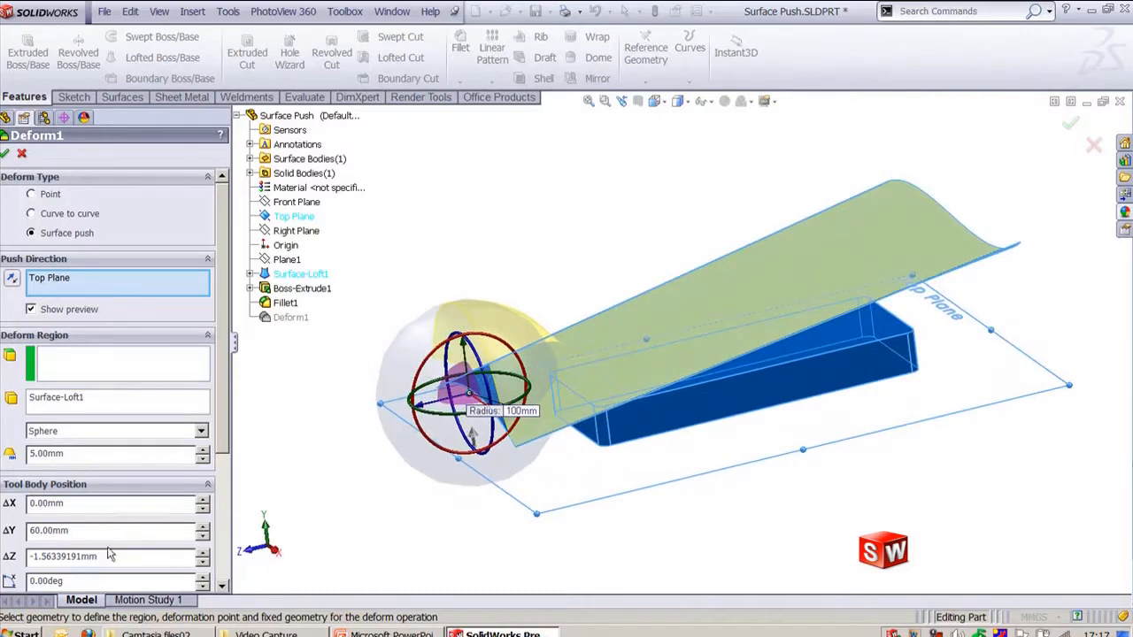
- Set the sphere's ΔZ position to 20 mm and accept the edited deform
double_click(119, 557)
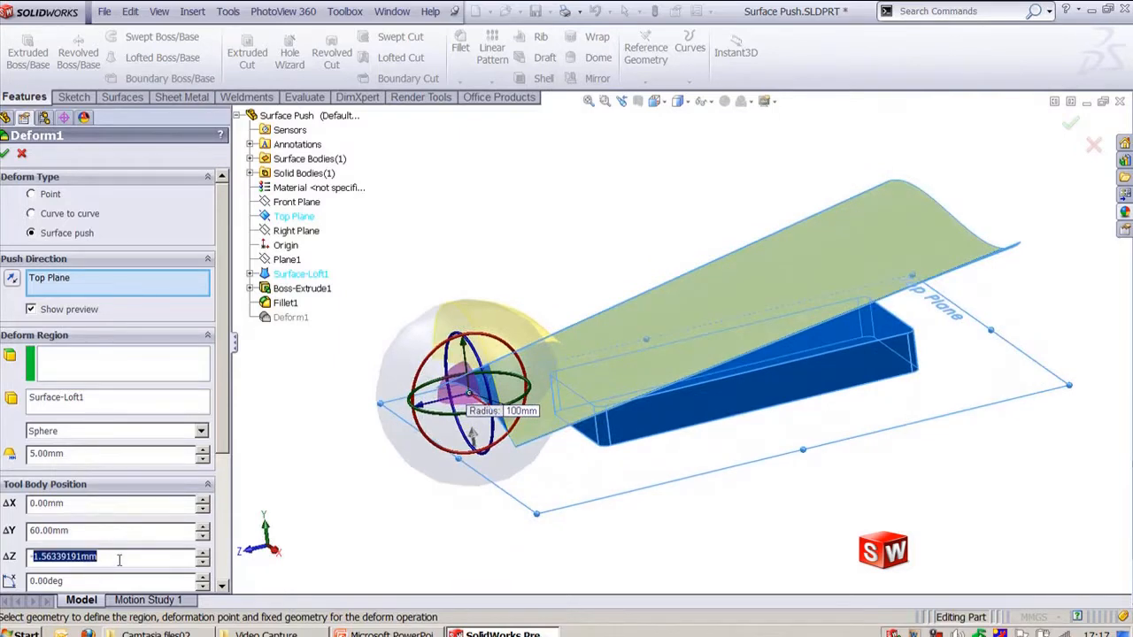
type("-2")
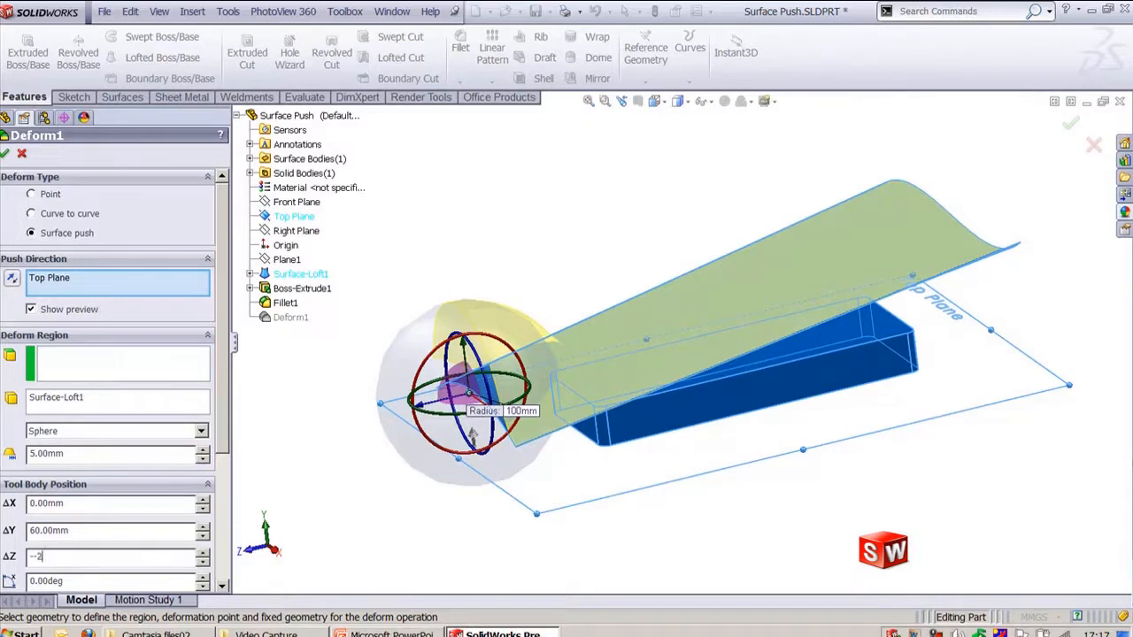
type("0")
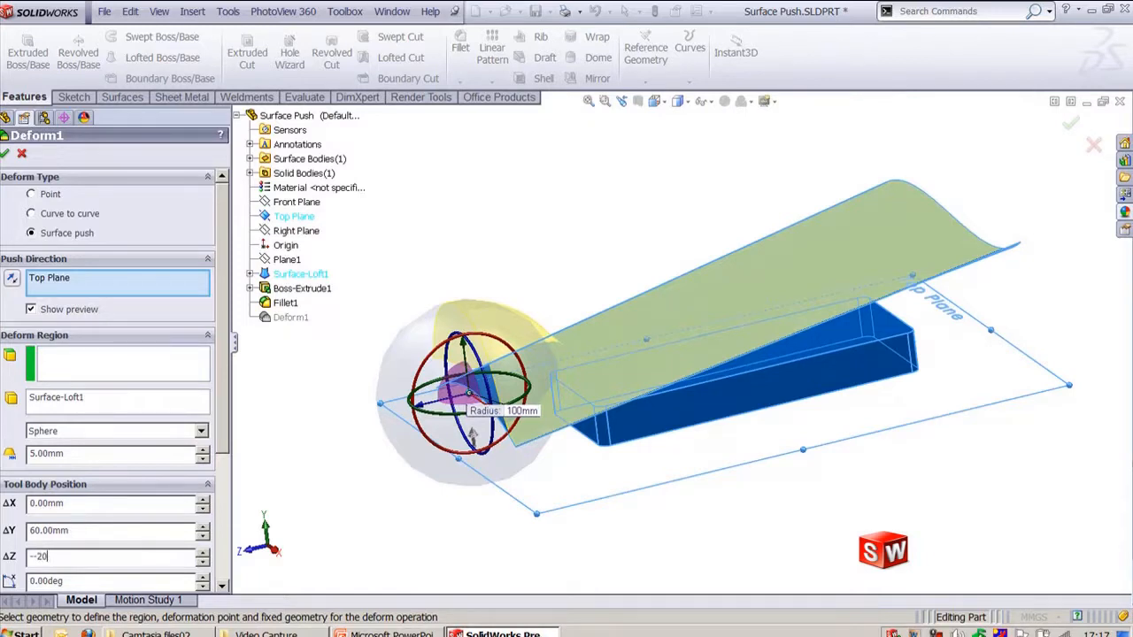
key("Return")
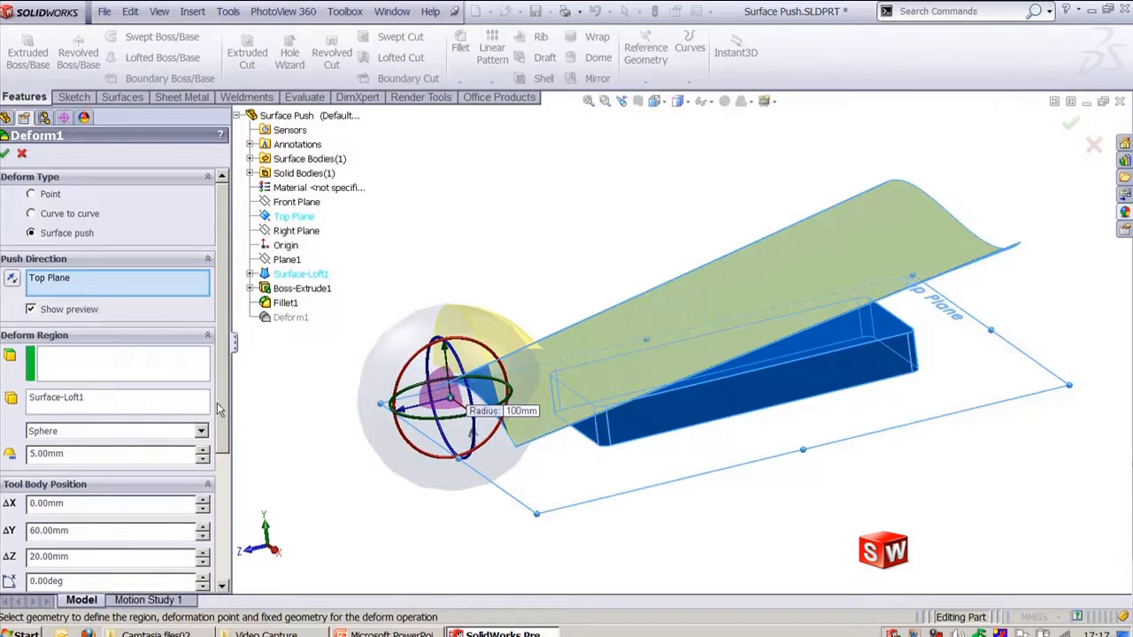
scroll(221, 410, "down", 3)
double_click(136, 457)
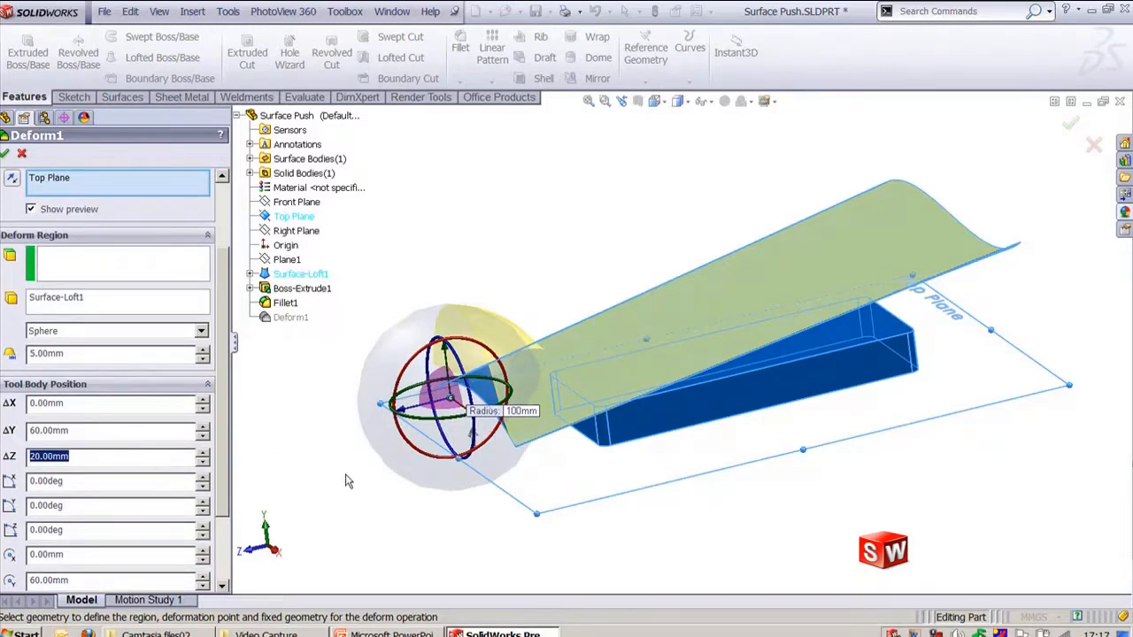
middle_click_drag(346, 476, 341, 505)
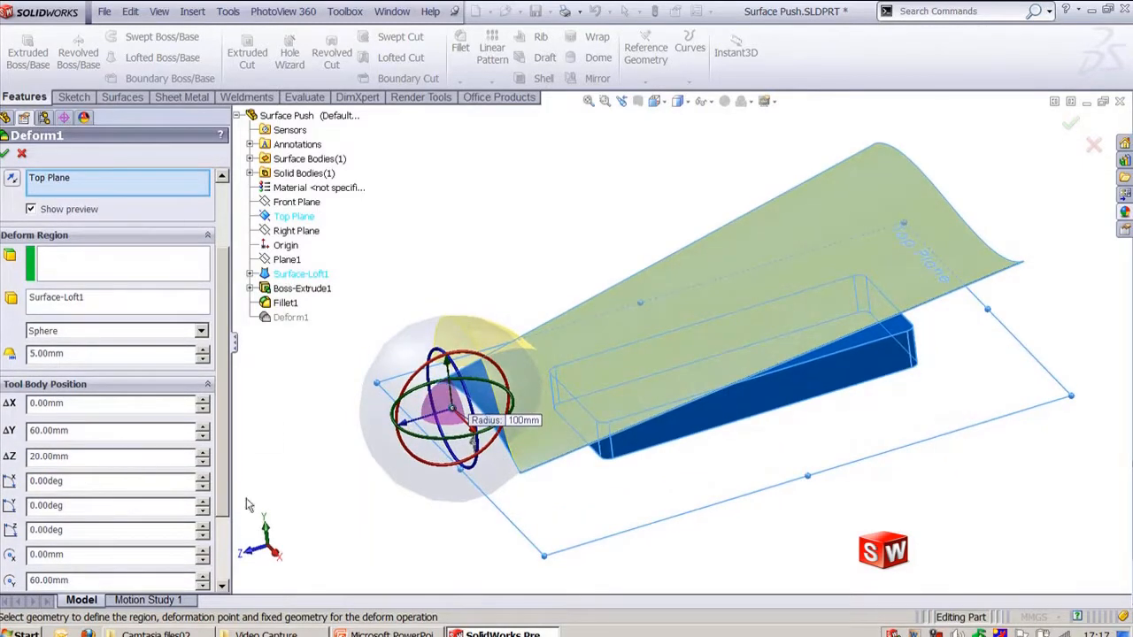
scroll(217, 459, "up", 3)
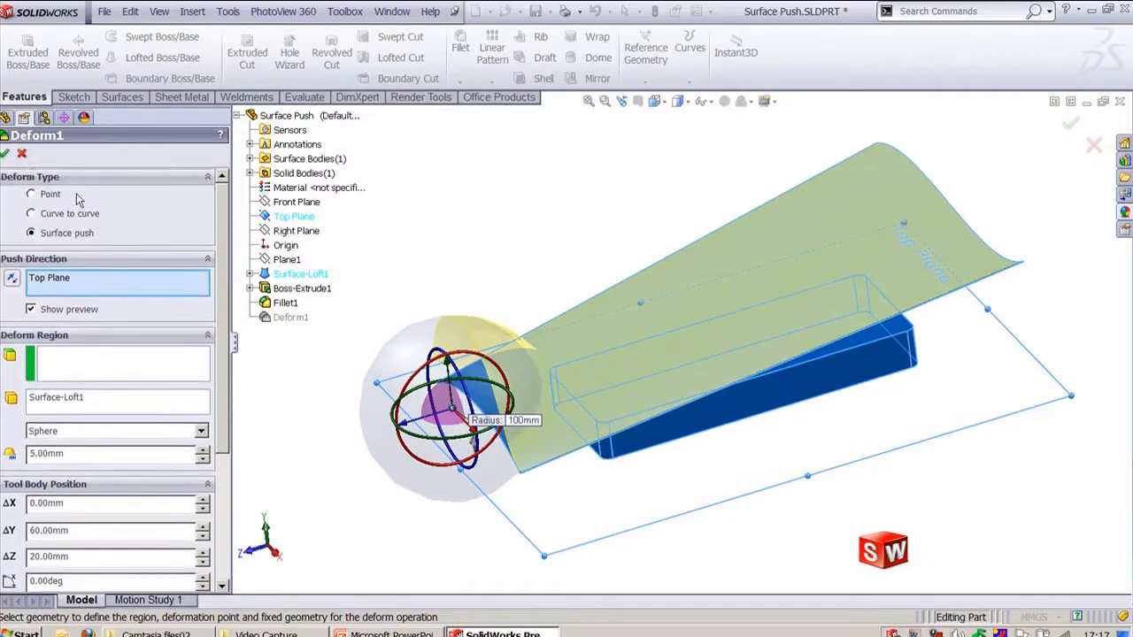
left_click(6, 155)
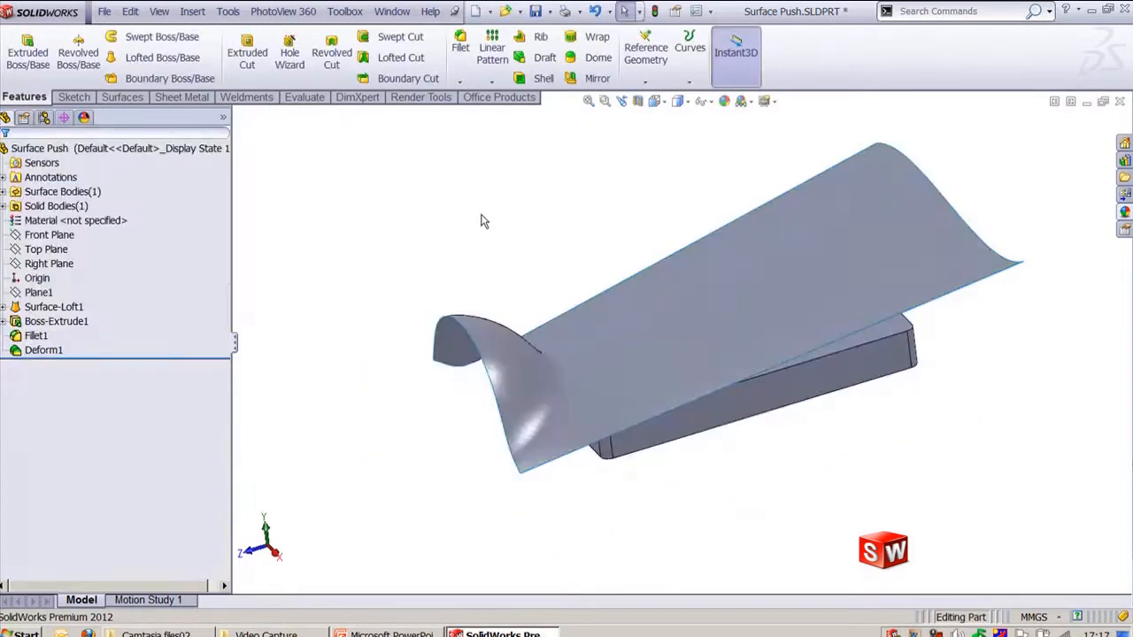
mouse_move(488, 278)
middle_mouse_down()
mouse_move(581, 260)
mouse_move(461, 256)
mouse_move(472, 265)
middle_mouse_up()
key("ctrl+shift+z")
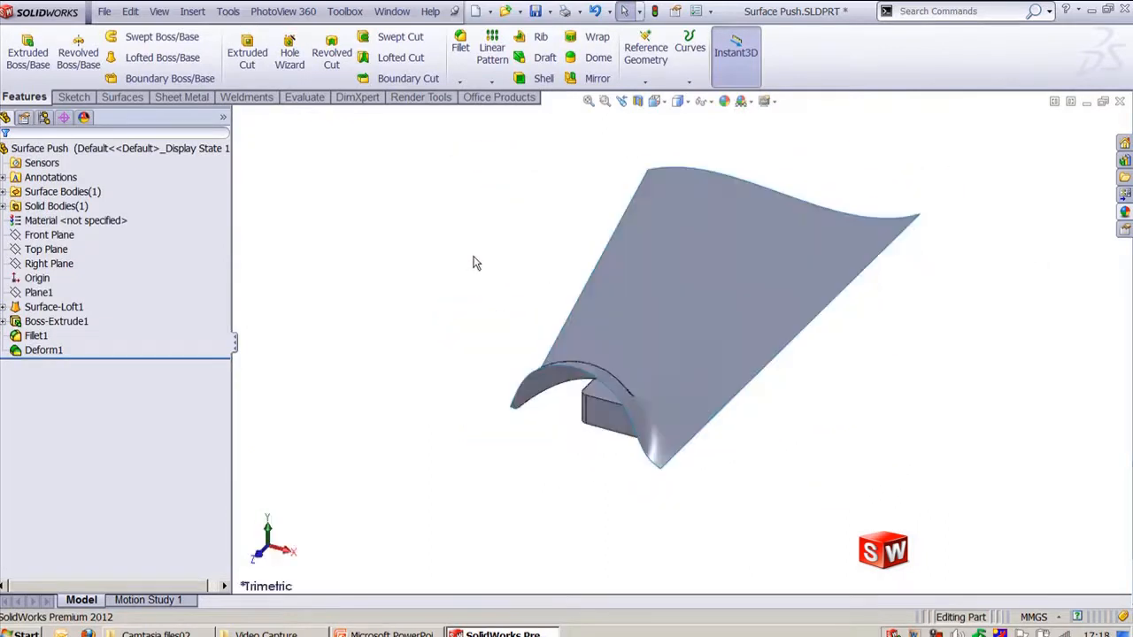
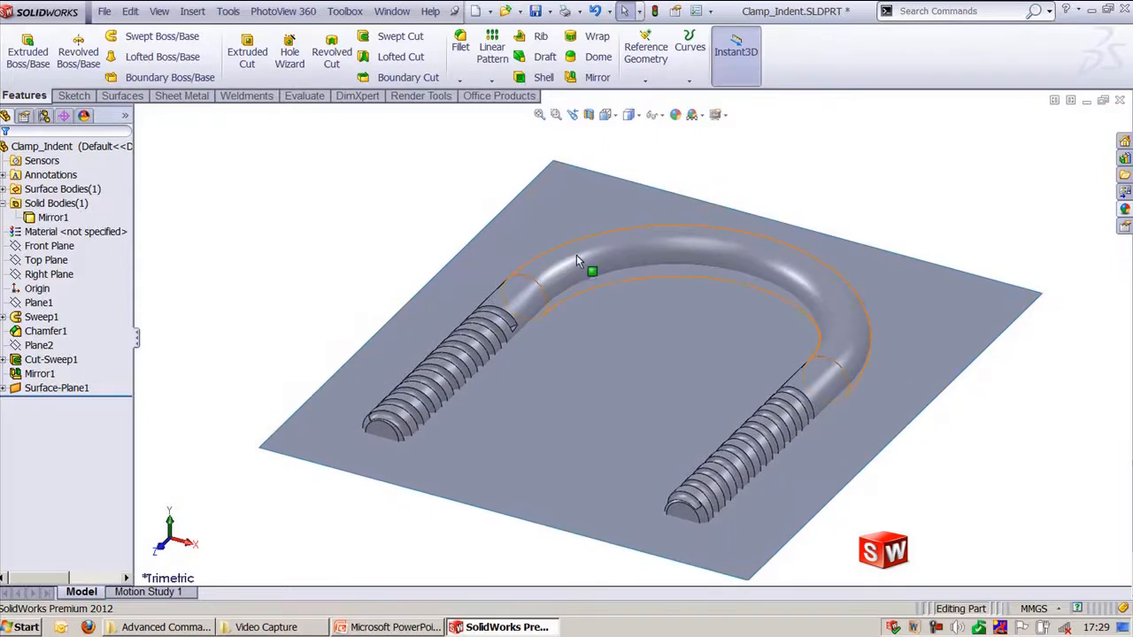
- Examine the planar surface body and the U-shaped threaded solid body in the Clamp_Indent part
left_click(576, 255)
left_click(304, 220)
left_click(505, 246)
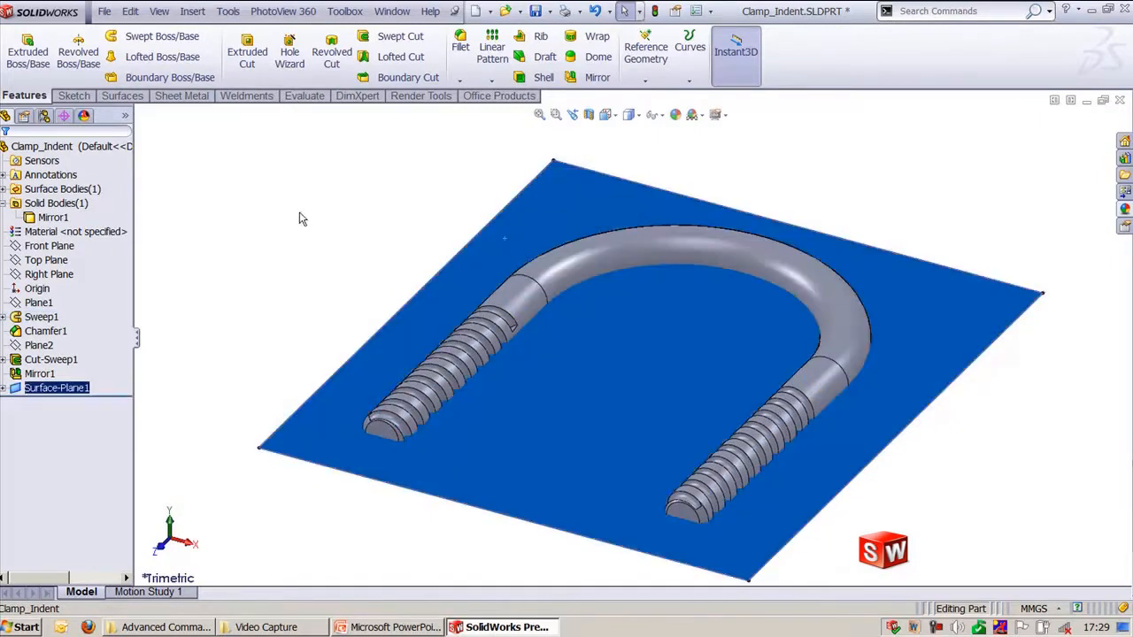
left_click(298, 218)
left_click(4, 188)
left_click(53, 204)
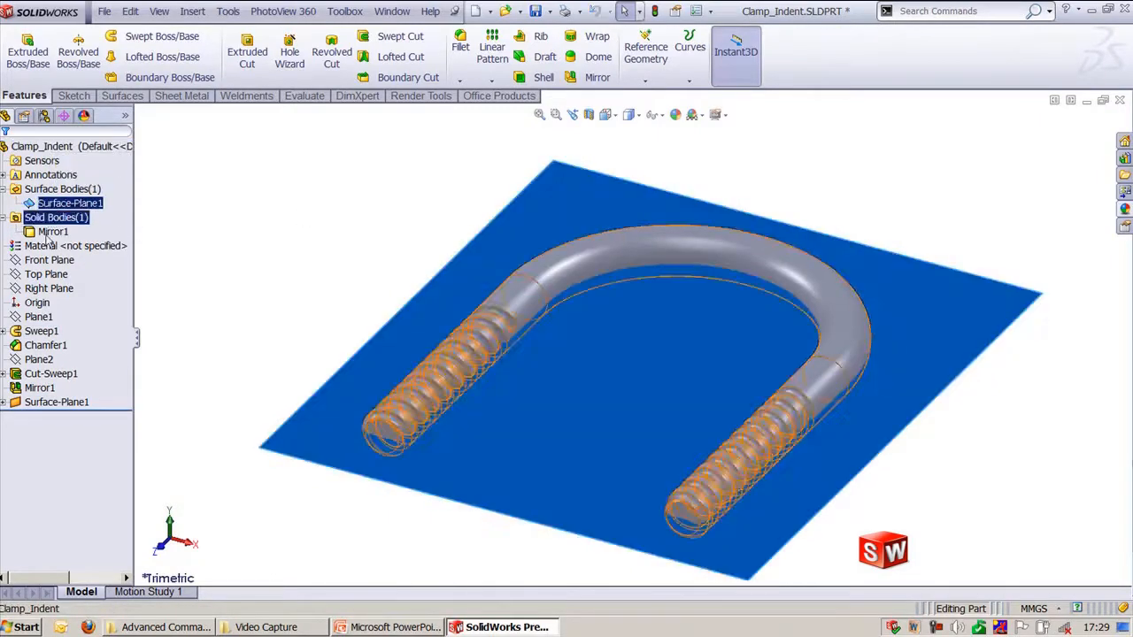
left_click(53, 231)
left_click(240, 275)
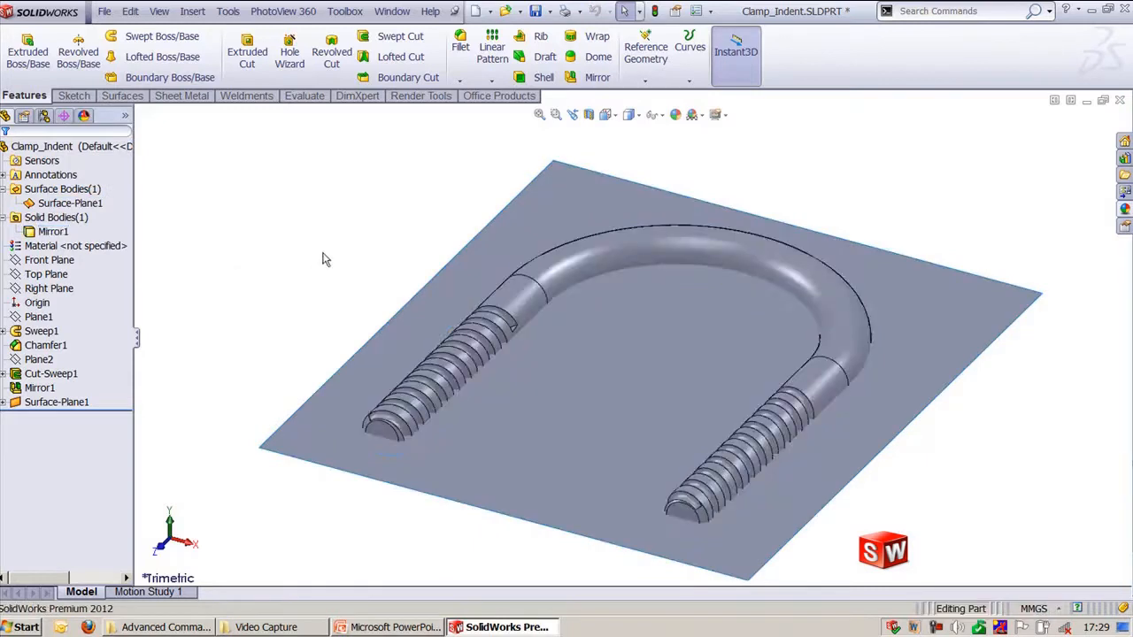
- Start an Indent feature with the planar surface as target body and the U-shaped clamp as tool body region
key("z")
left_click(192, 12)
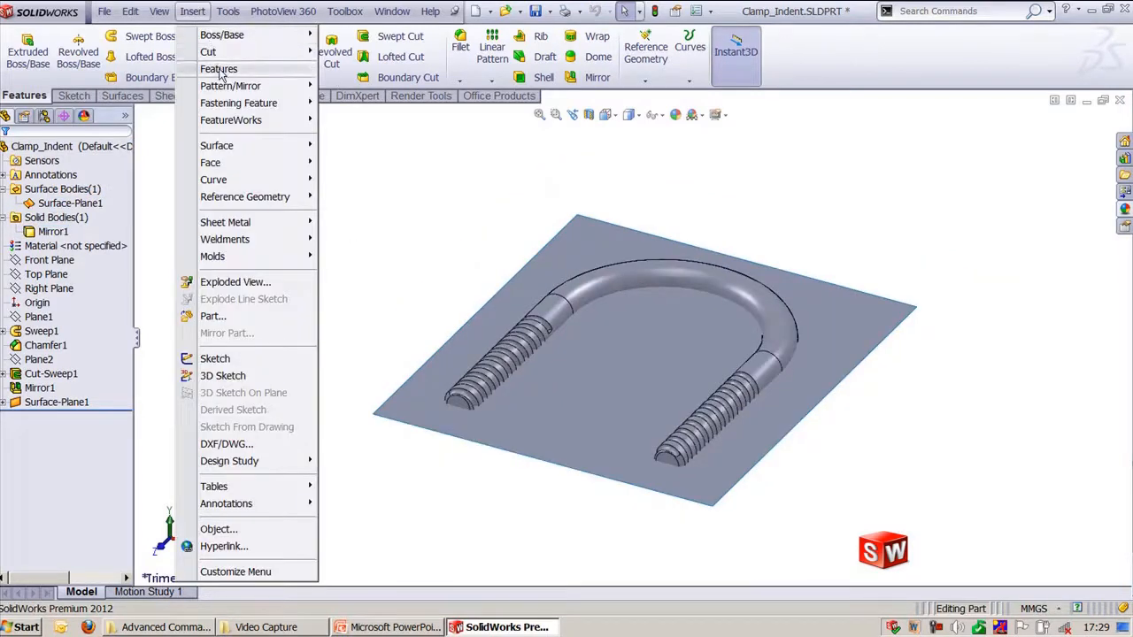
mouse_move(221, 69)
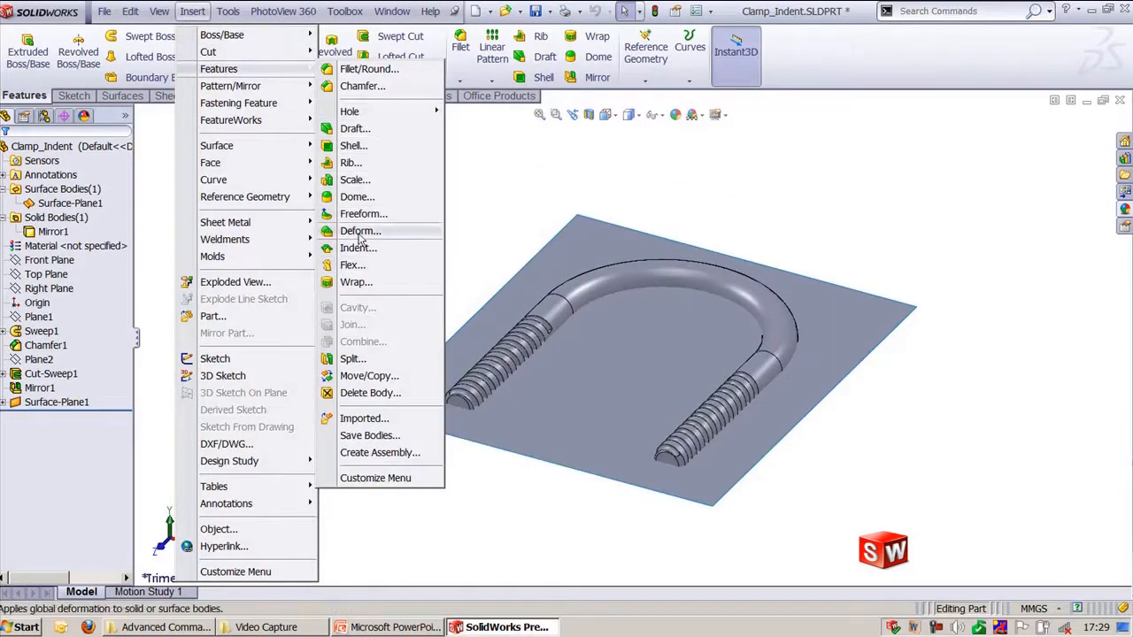
left_click(359, 250)
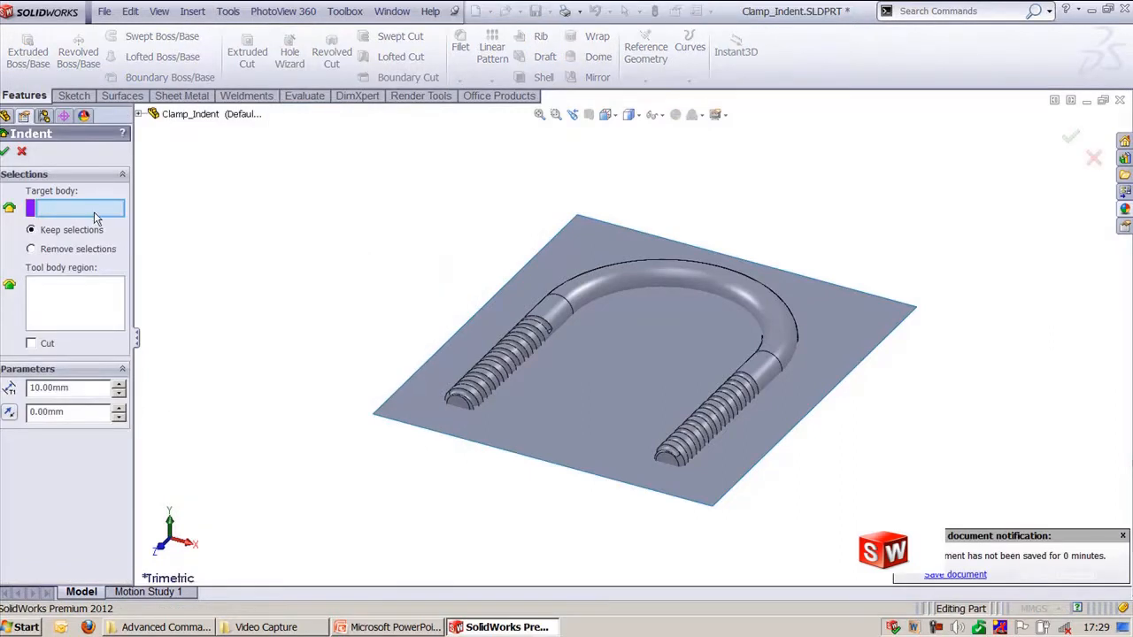
left_click(94, 306)
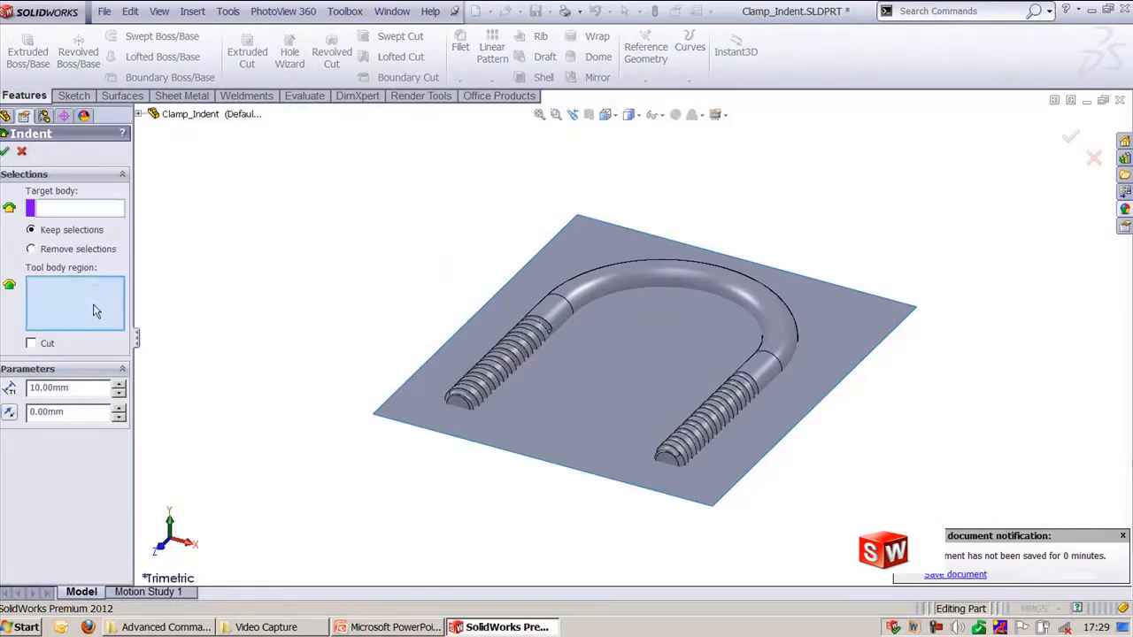
left_click(76, 212)
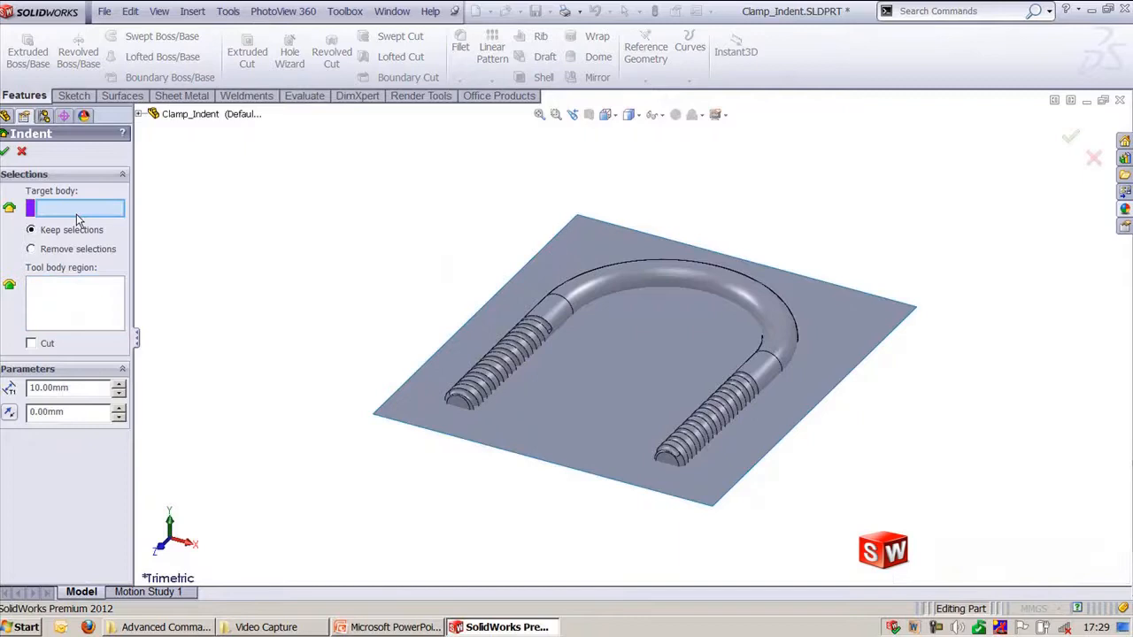
left_click(400, 403)
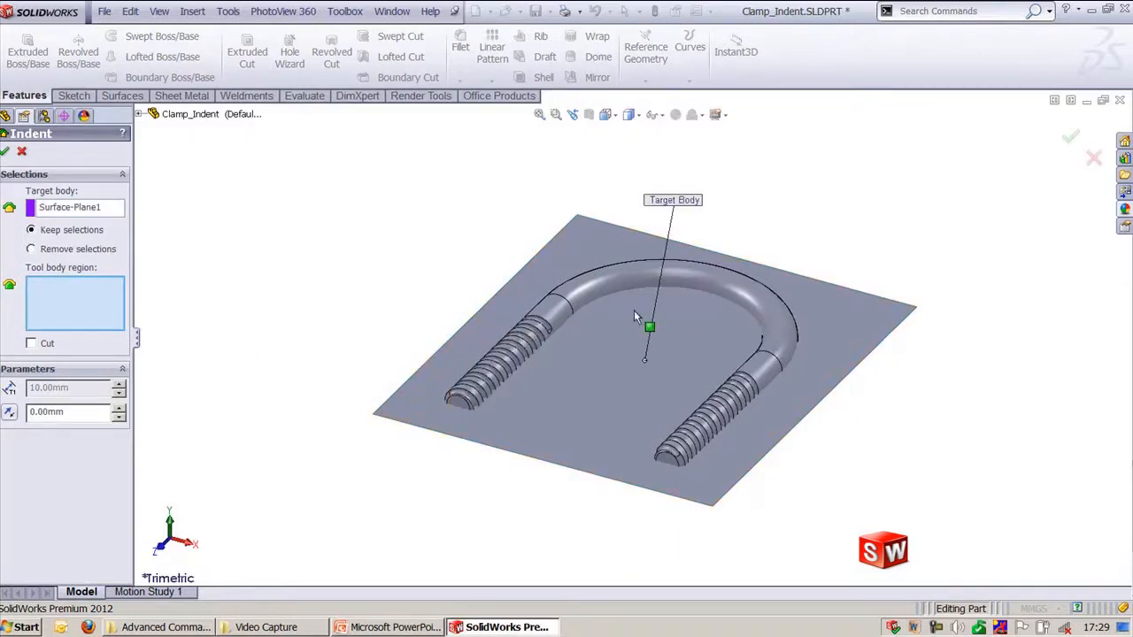
left_click(628, 276)
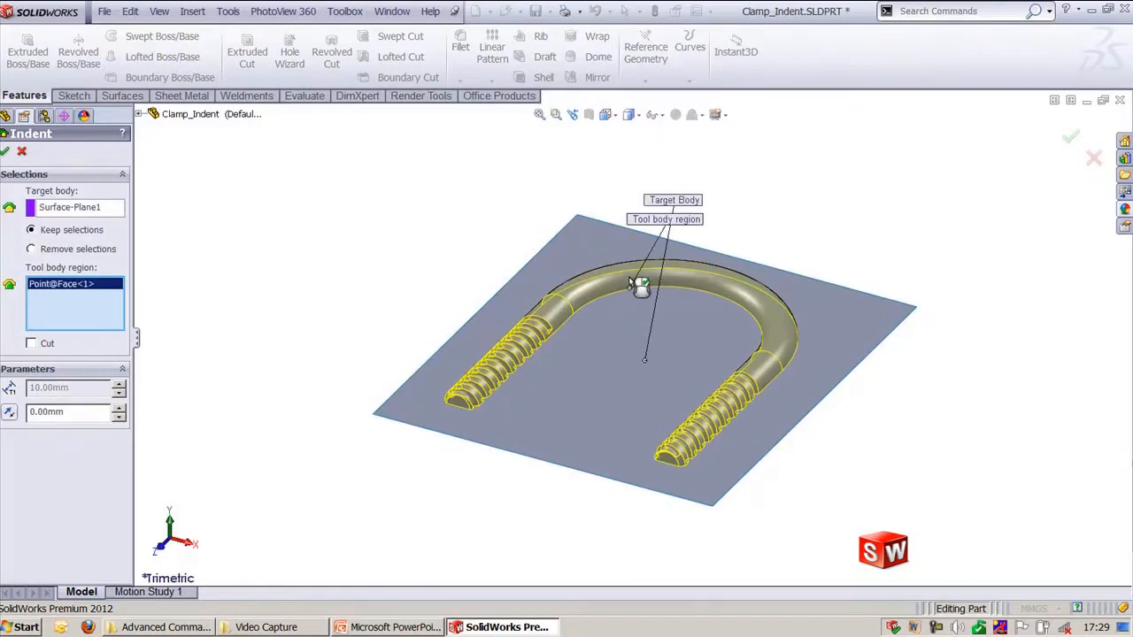
- Compare the keep and remove options for the indent's tool selections, ending on Remove selections
scroll(522, 438, "down", 3)
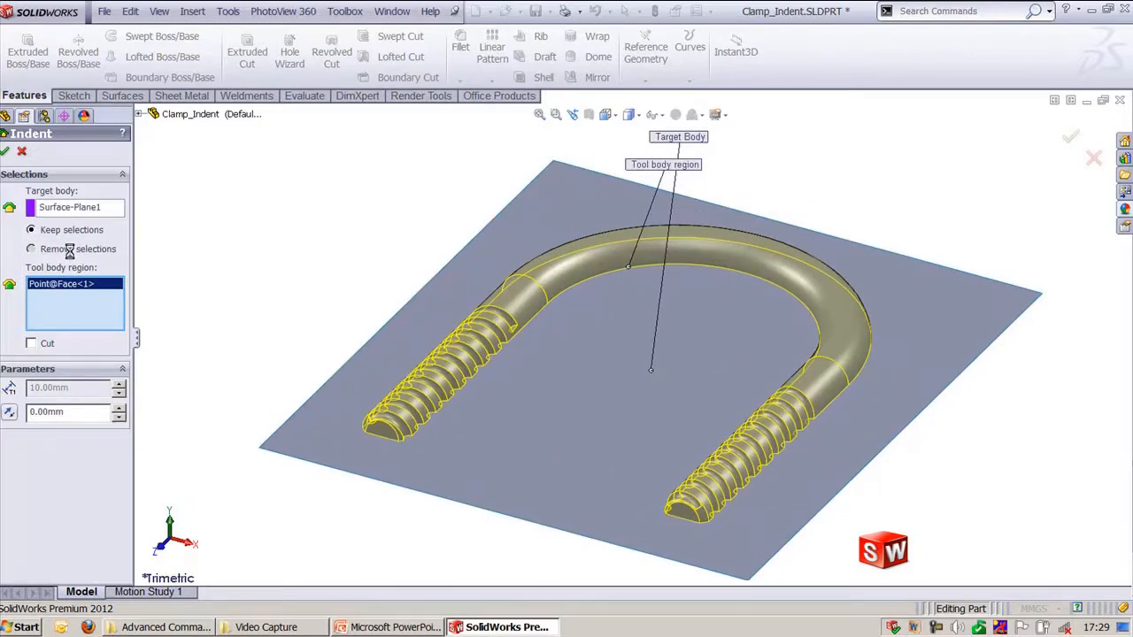
left_click(31, 249)
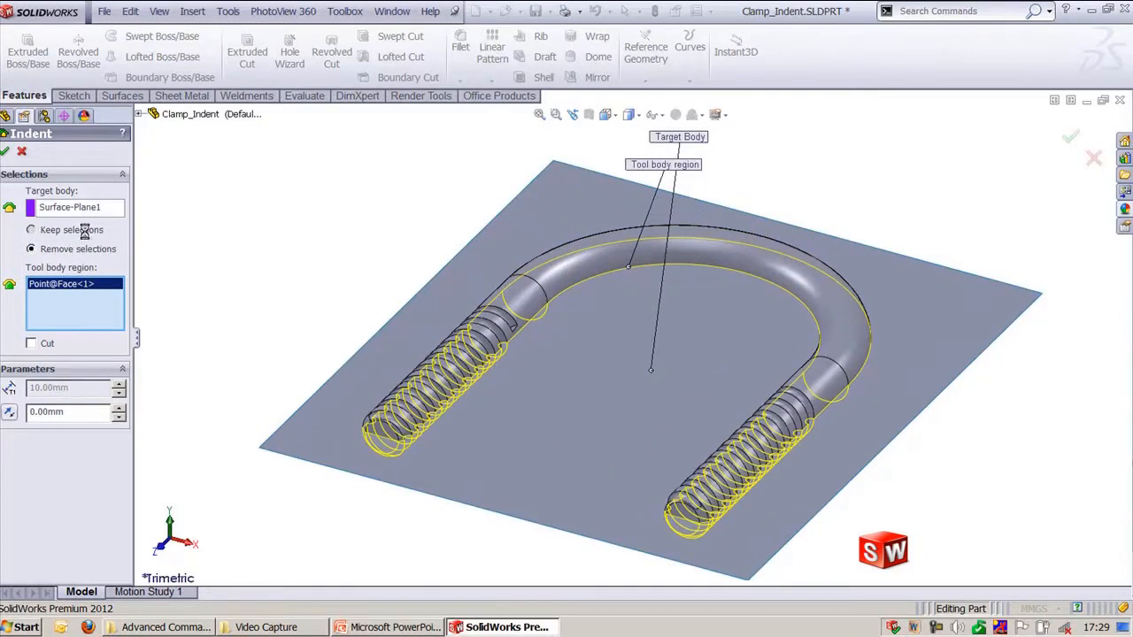
left_click(84, 230)
left_click(86, 250)
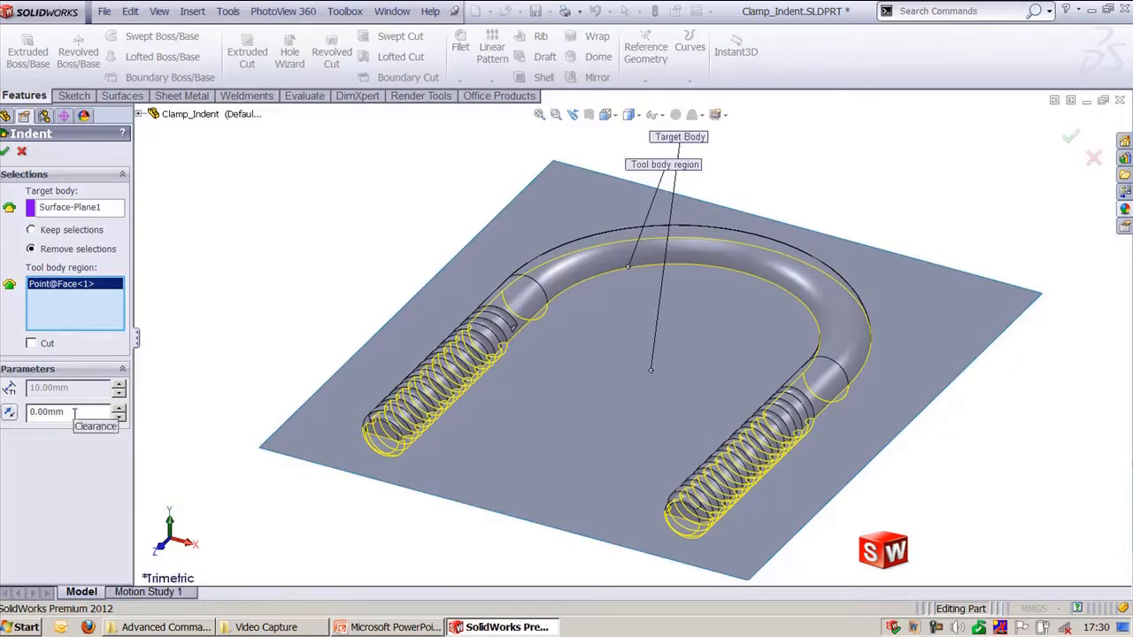
- Set the indent clearance to 0.5 mm around the clamp's threaded end
scroll(419, 447, "down", 8)
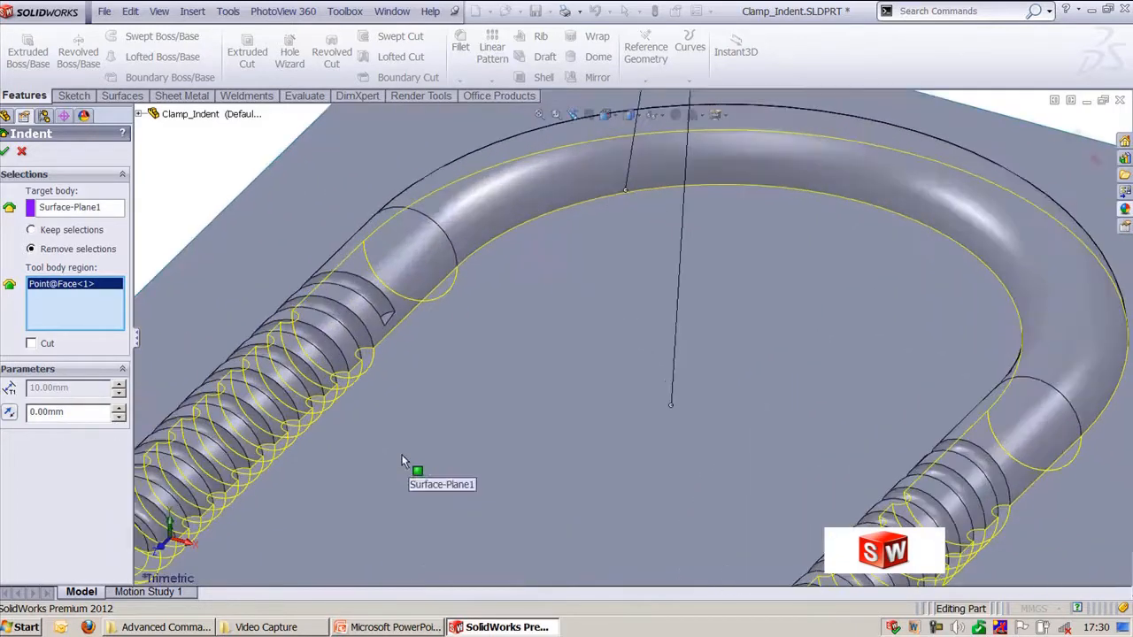
middle_click_drag(653, 355, 623, 372)
left_click(87, 416)
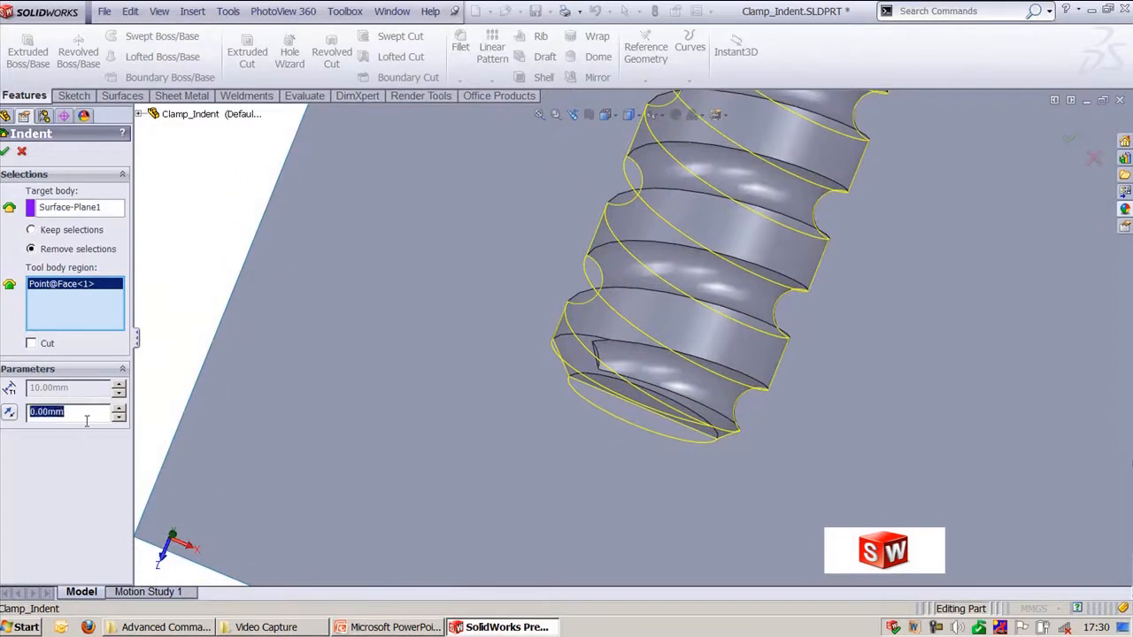
type(".5")
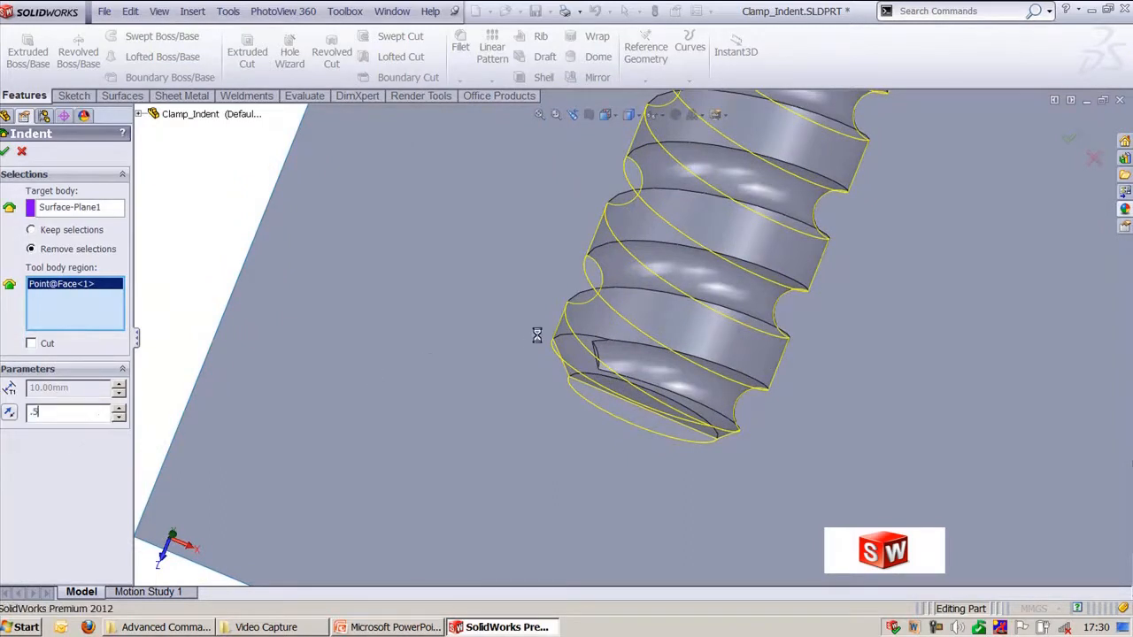
- Set the indent clearance to 0.25 mm and accept the Indent feature
left_click(81, 411)
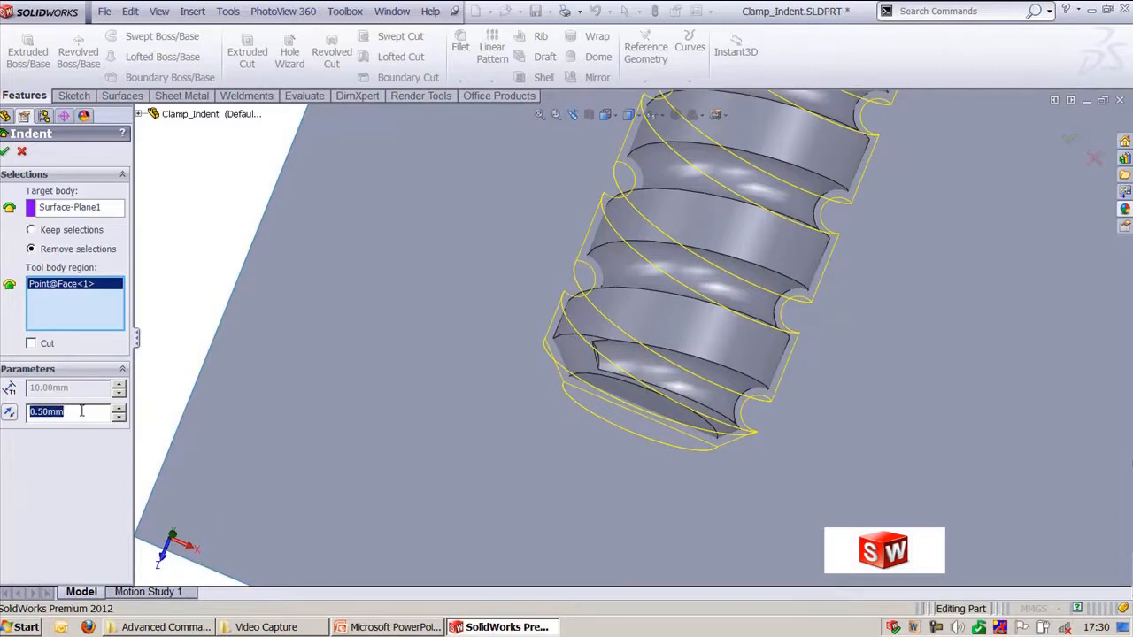
type("0.25")
scroll(354, 447, "up", 3)
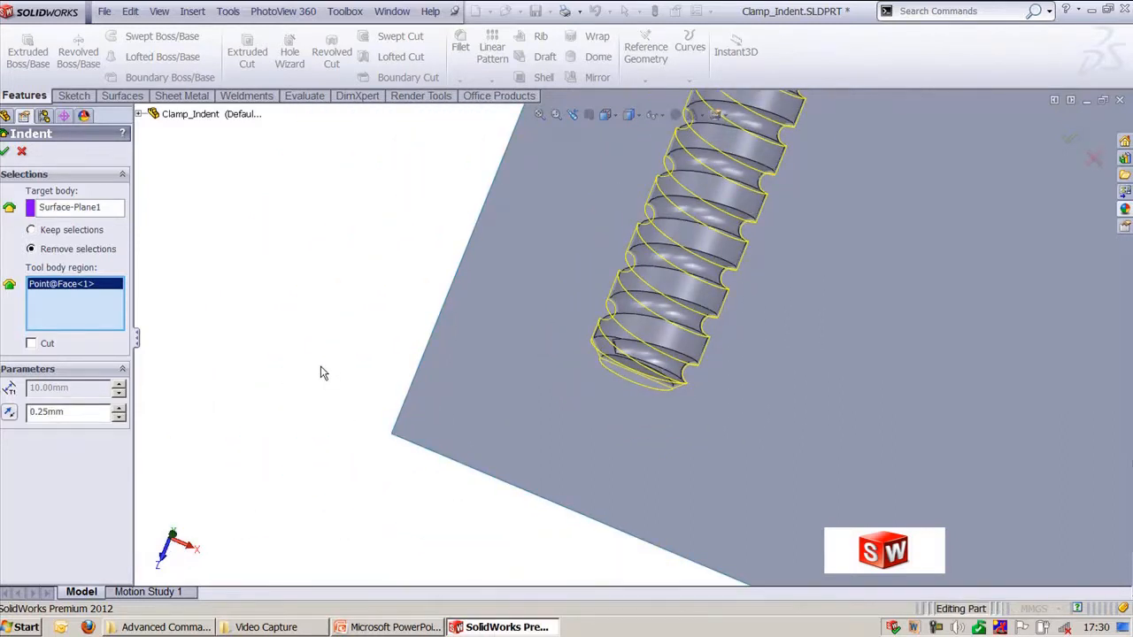
key("ctrl+7")
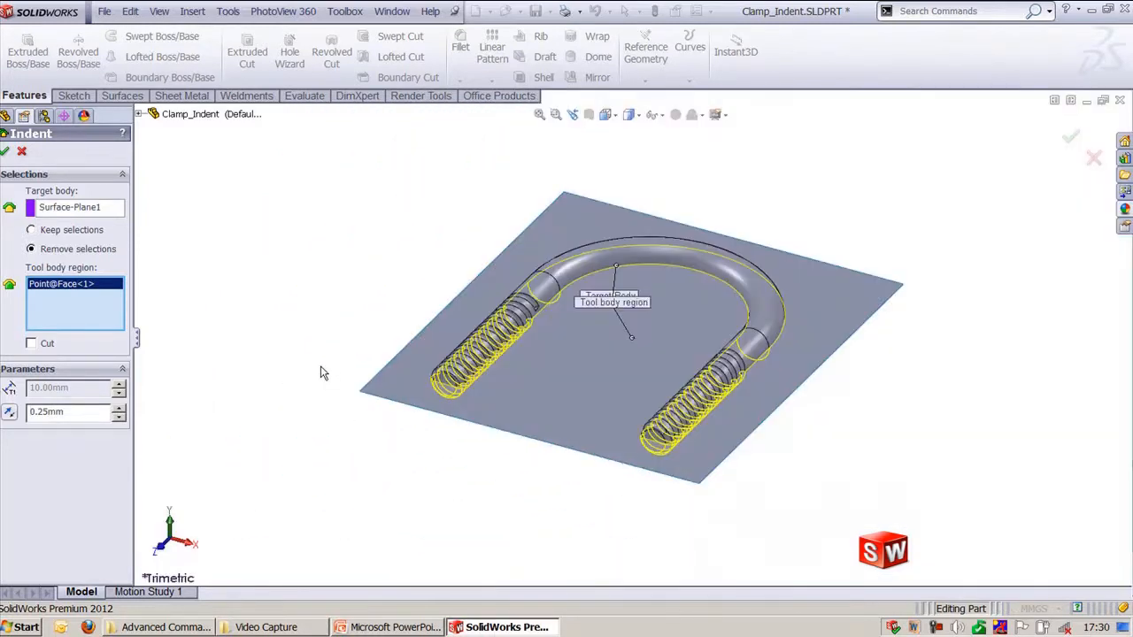
left_click(5, 153)
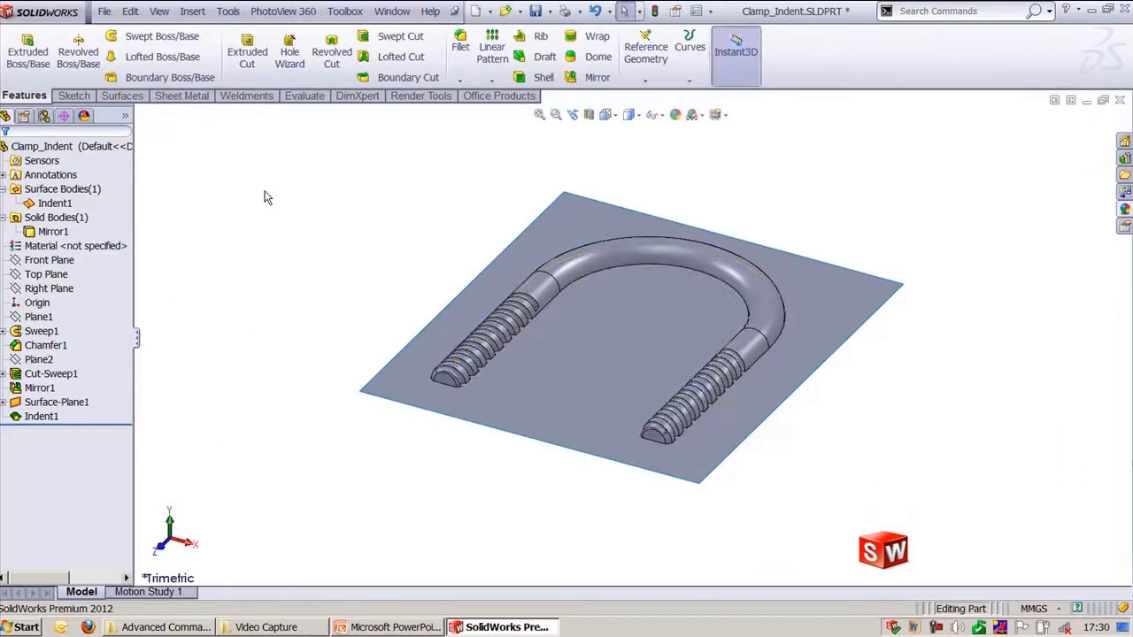
- Hide the U-clamp solid body and inspect the indented surface with its thread impressions
middle_click_drag(309, 223, 346, 270, "ctrl")
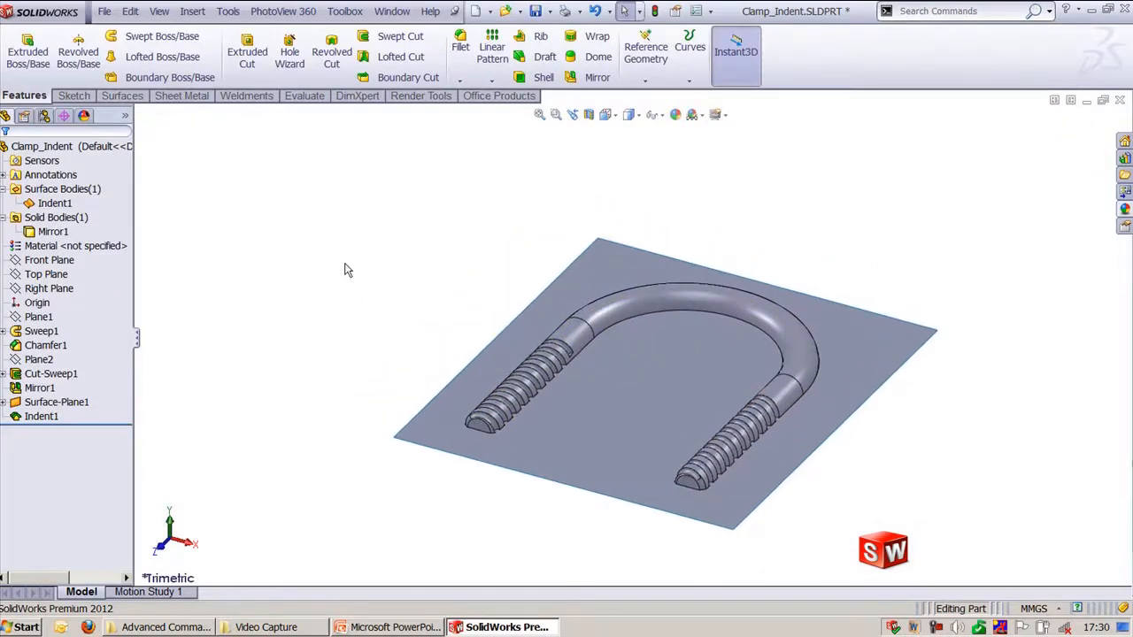
left_click(51, 231)
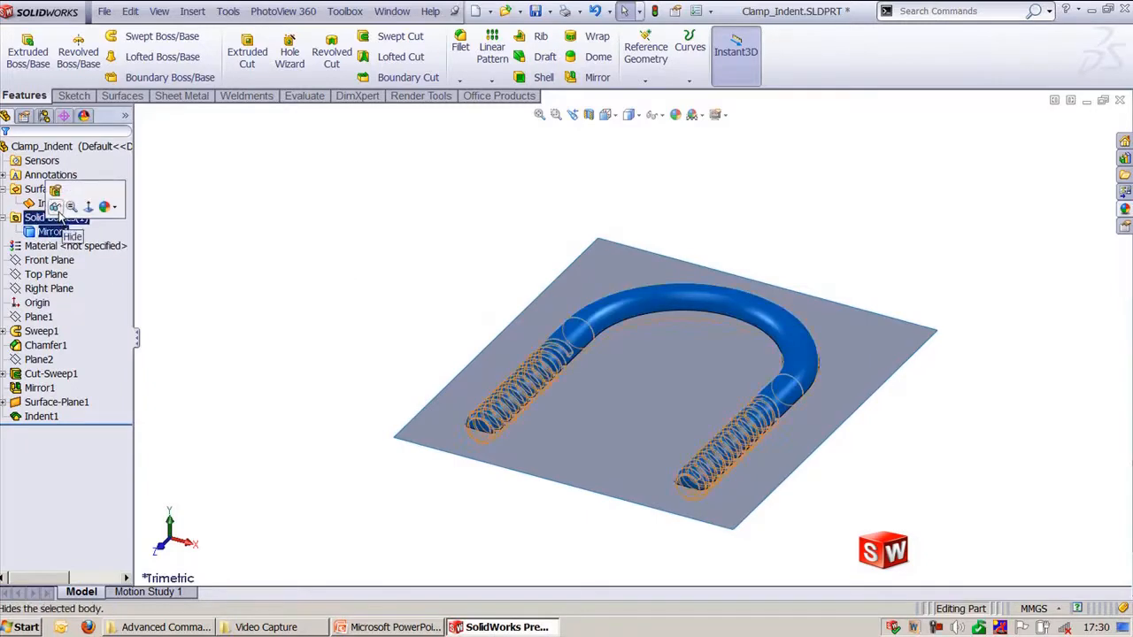
left_click(60, 215)
scroll(526, 384, "down", 5)
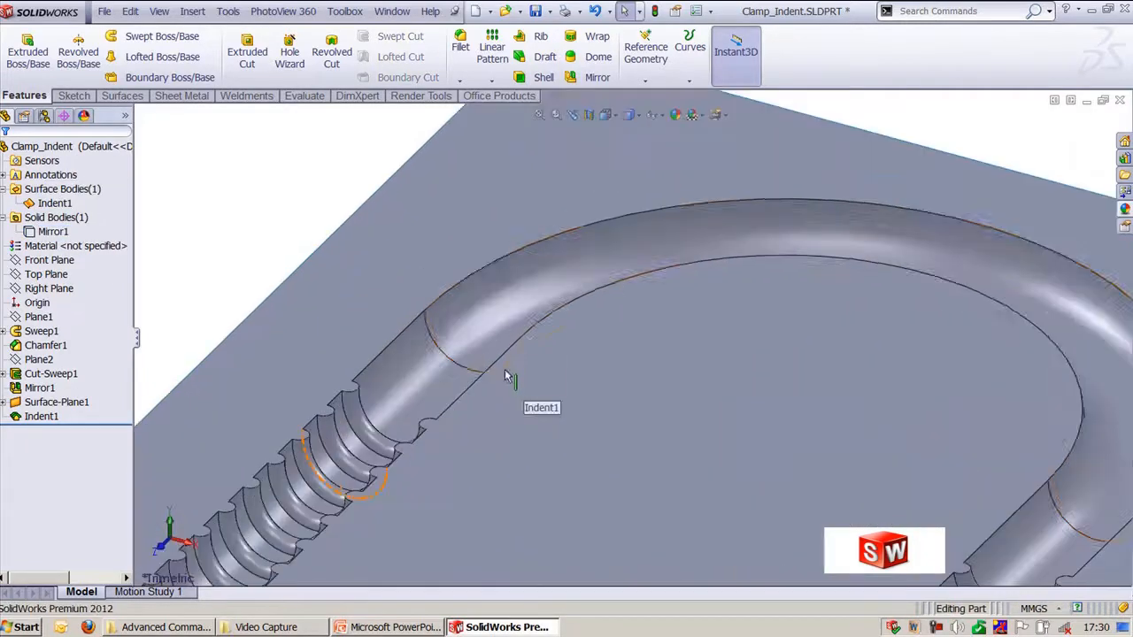
scroll(475, 386, "up", 5)
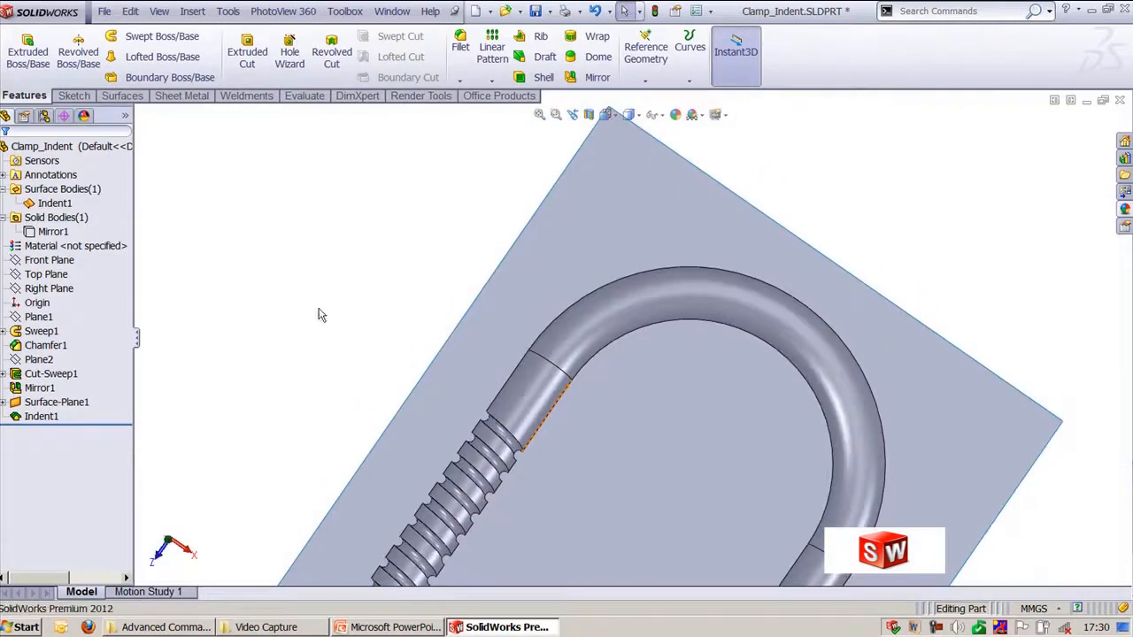
key("ctrl+7")
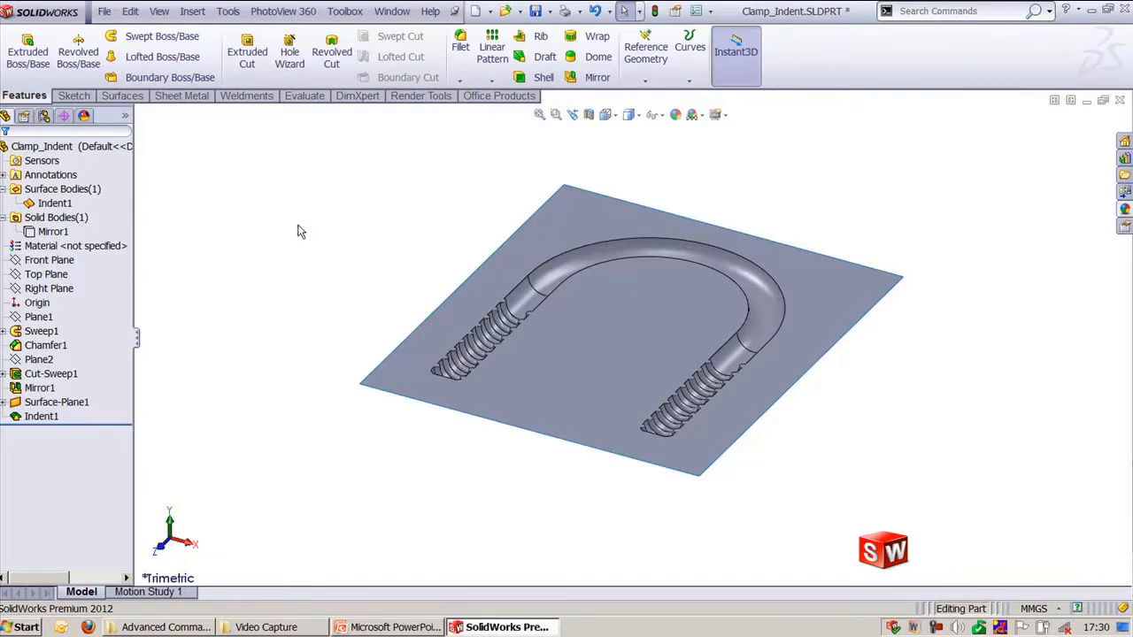
- Switch to the open Indent03 part and examine its grey shelled body and the red grip body
left_click(392, 11)
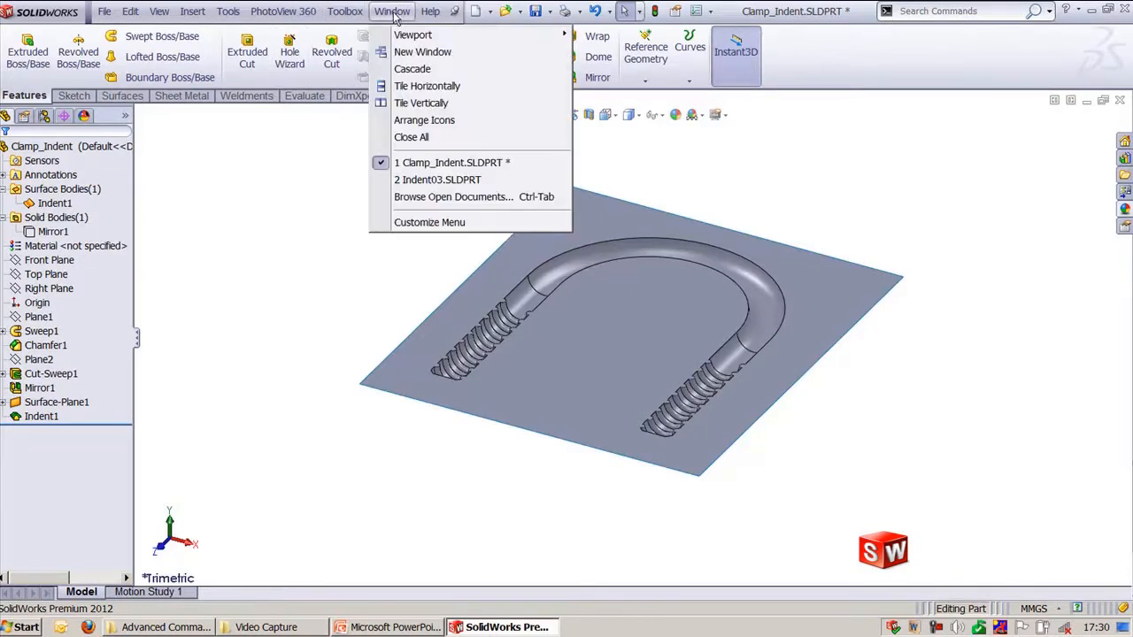
left_click(443, 182)
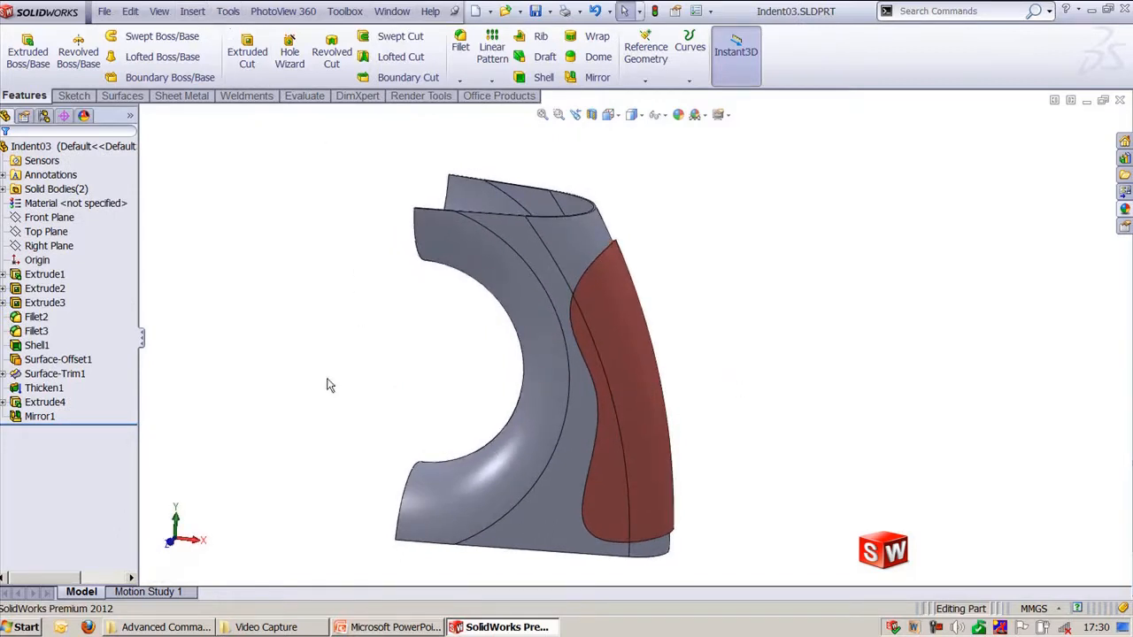
middle_click_drag(298, 398, 529, 298)
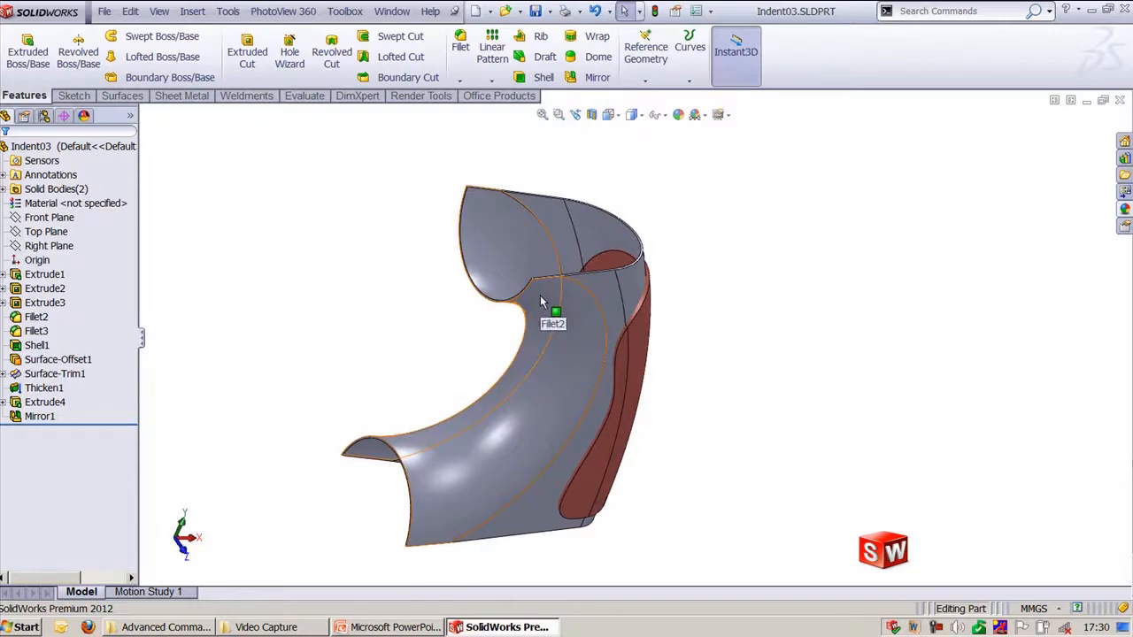
left_click(543, 302)
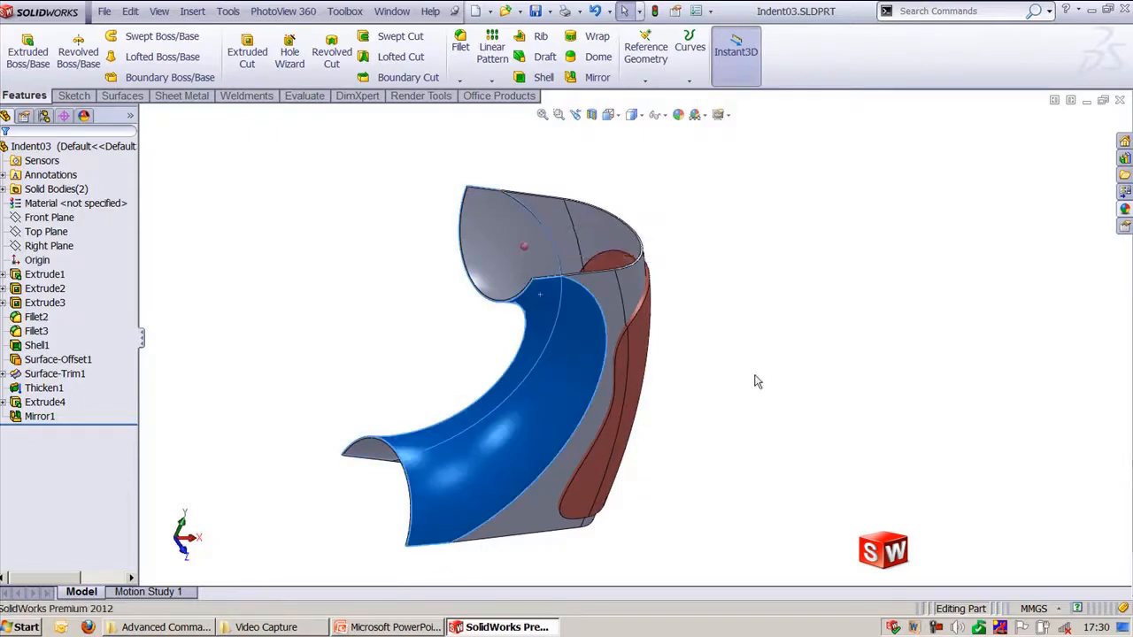
middle_click_drag(753, 380, 634, 340)
left_click(634, 340)
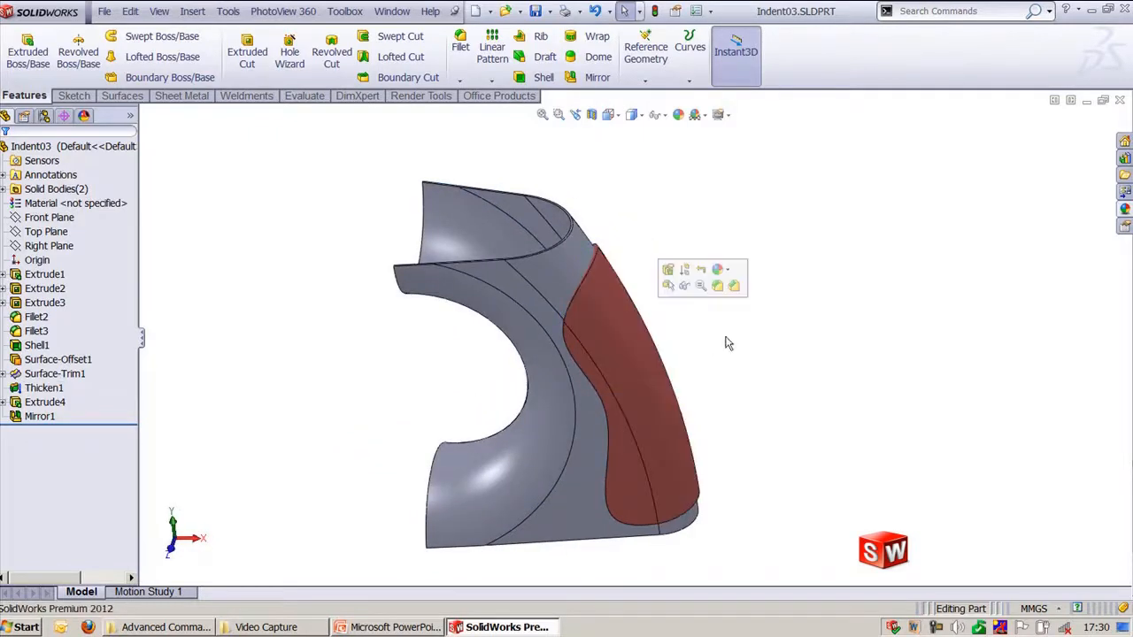
left_click(552, 266)
left_click(660, 266)
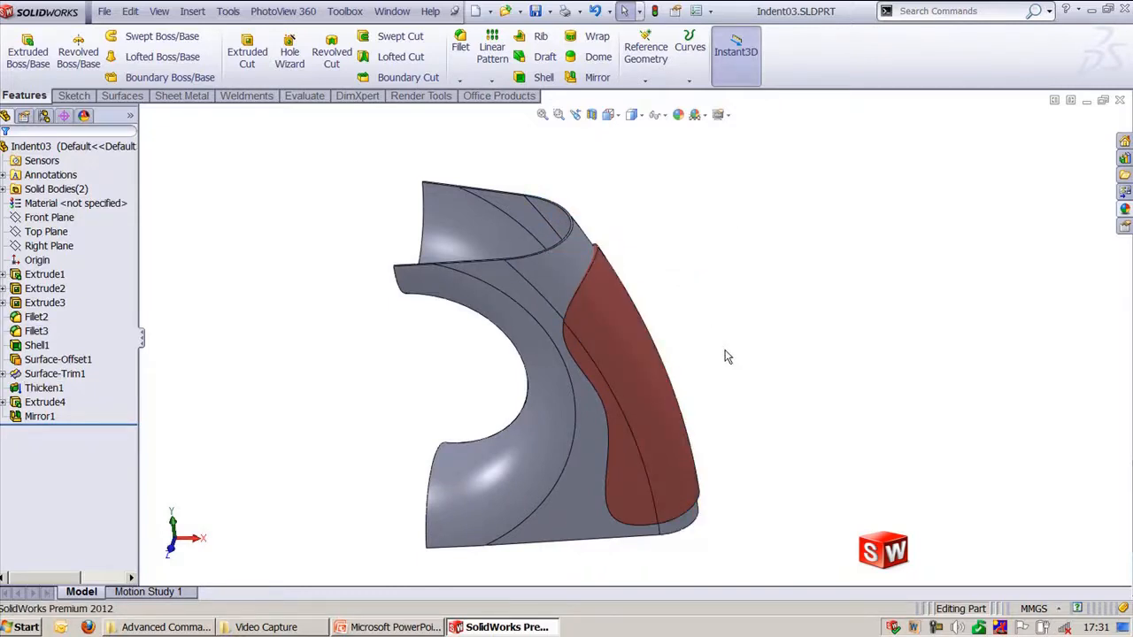
- Move the red grip body (Mirror1) sideways along X, clear of the shelled body, using Move/Copy Body
left_click(4, 188)
left_click(53, 218)
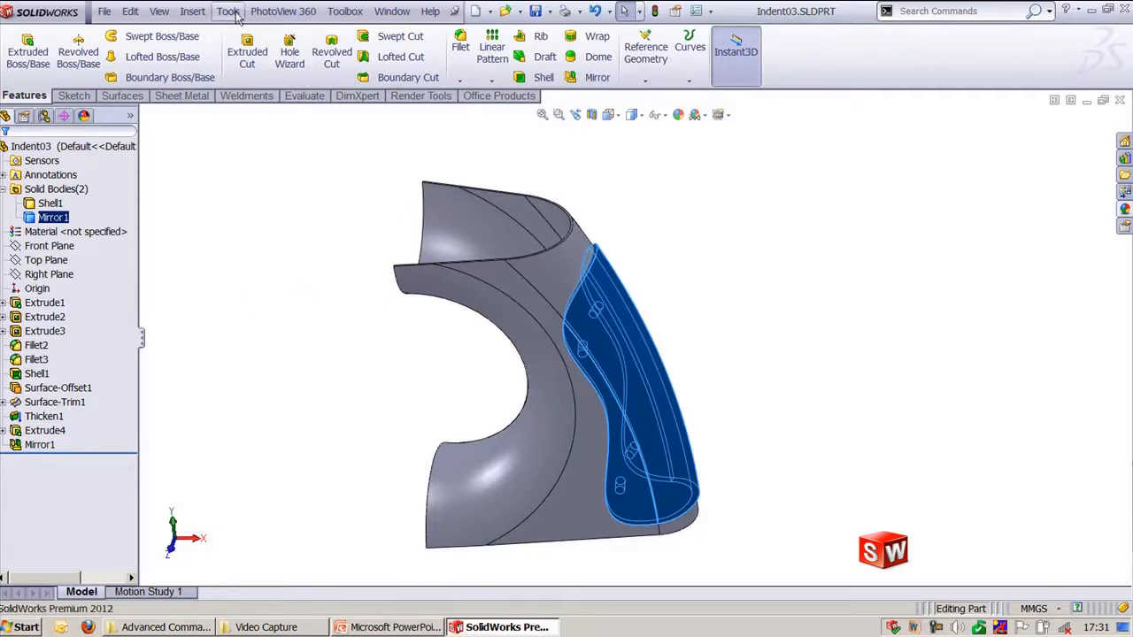
left_click(192, 11)
mouse_move(266, 69)
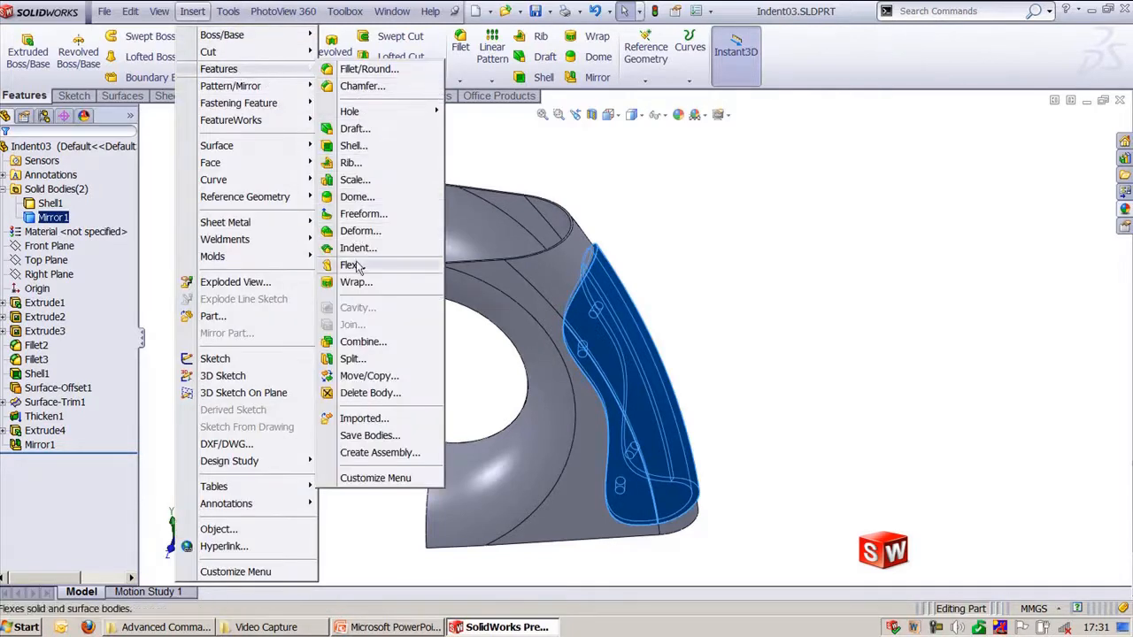
left_click(369, 376)
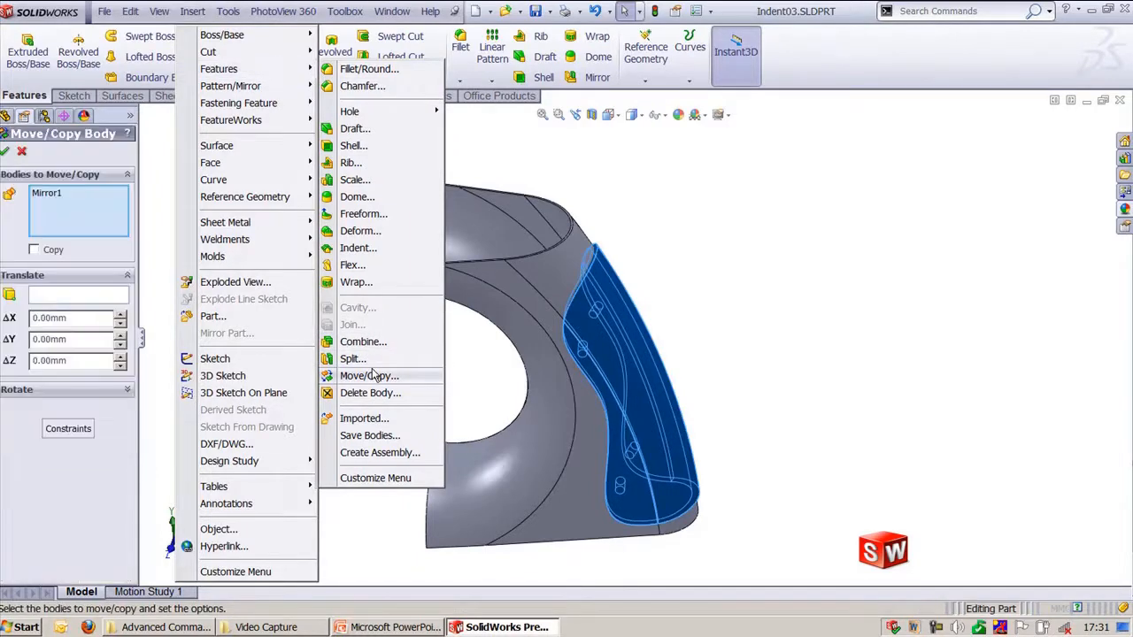
left_click_drag(705, 387, 816, 387)
left_click(5, 151)
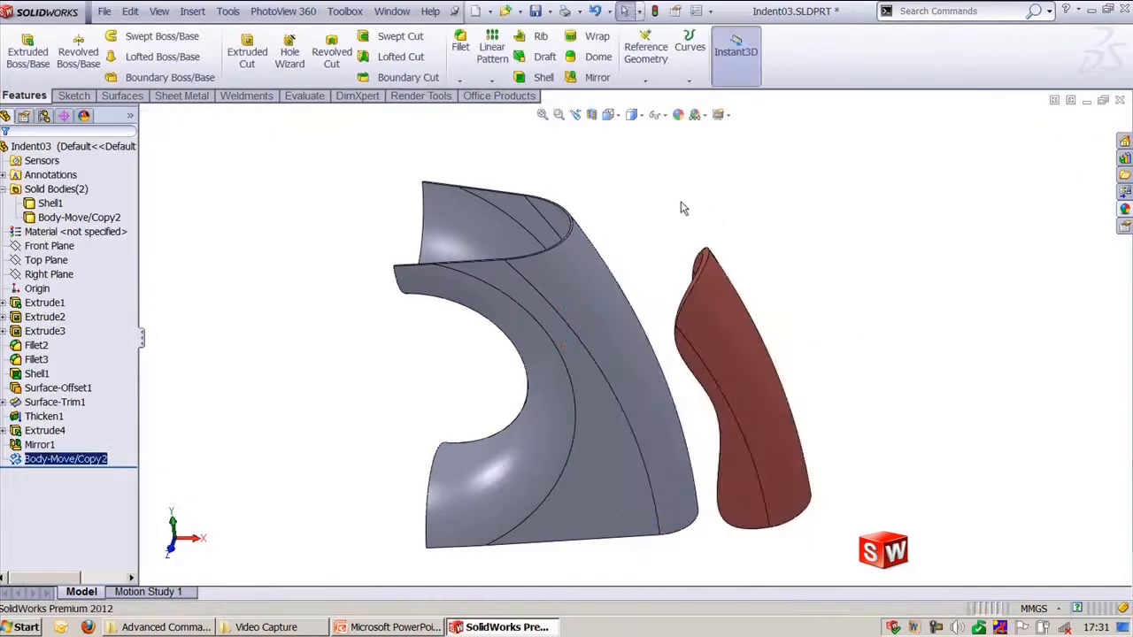
- Examine the inner side of the separated red grip body and its small cylindrical pins
middle_click_drag(683, 207, 600, 315)
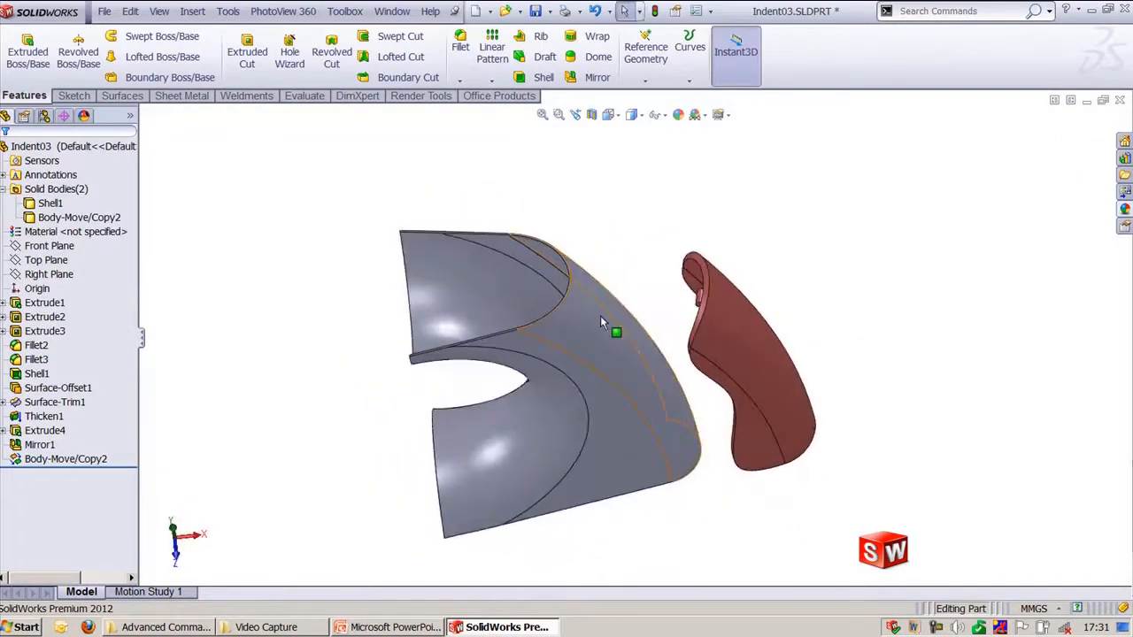
middle_click_drag(576, 195, 653, 250)
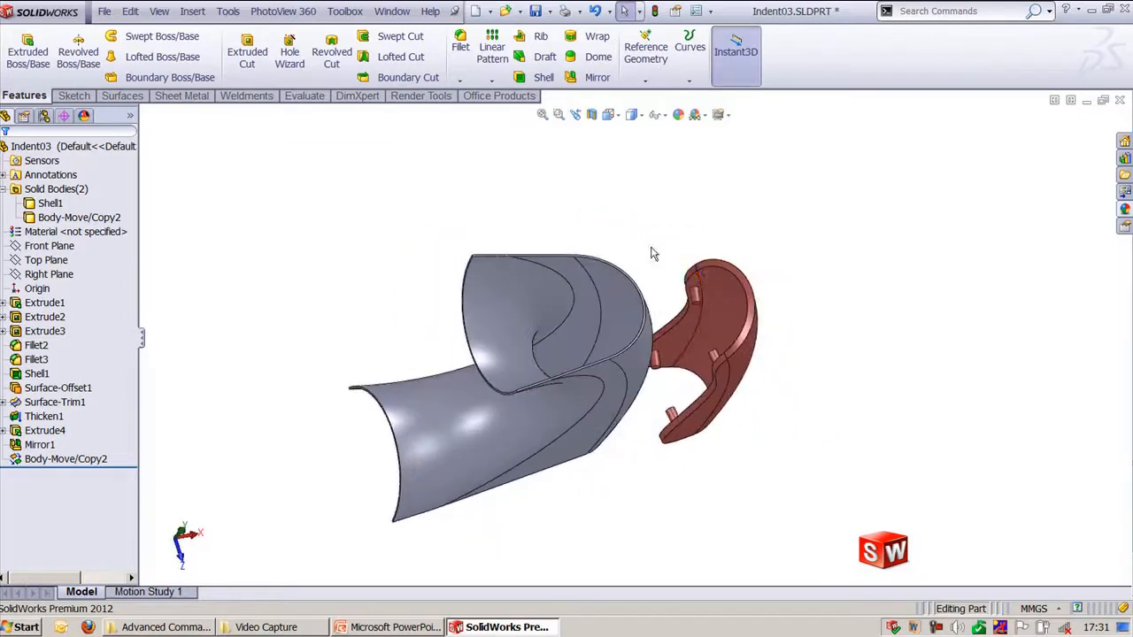
left_click(735, 320)
left_click(844, 453)
middle_click_drag(841, 457, 794, 361)
scroll(781, 332, "down", 3)
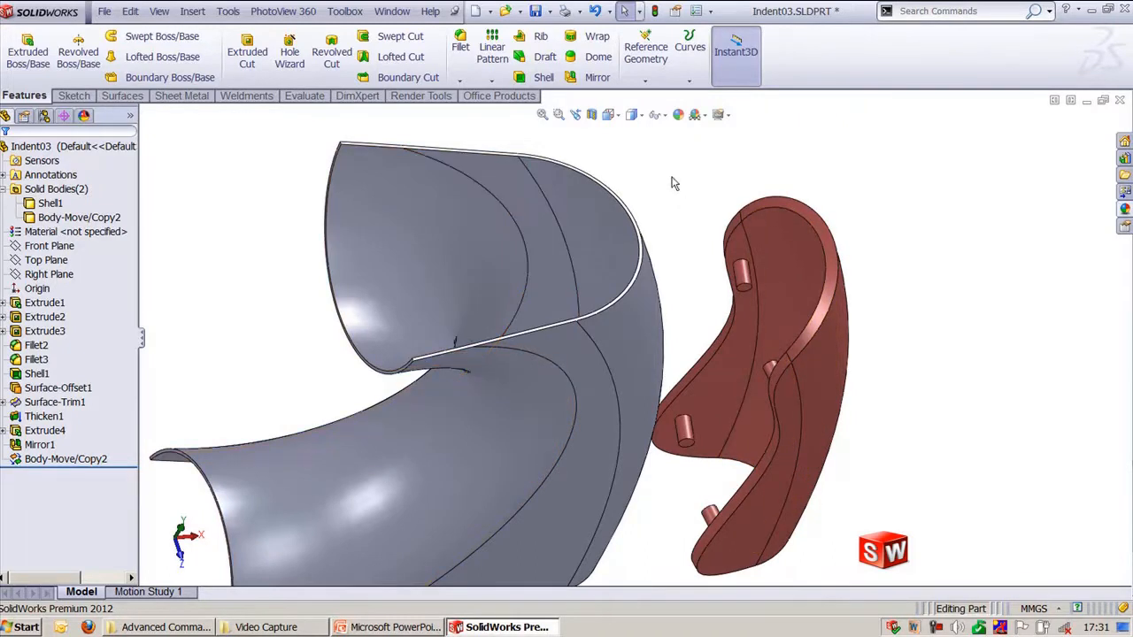
- Undo the last body move and start an Indent with the grey shell as target body and the red grip body as tool region
key("ctrl+z")
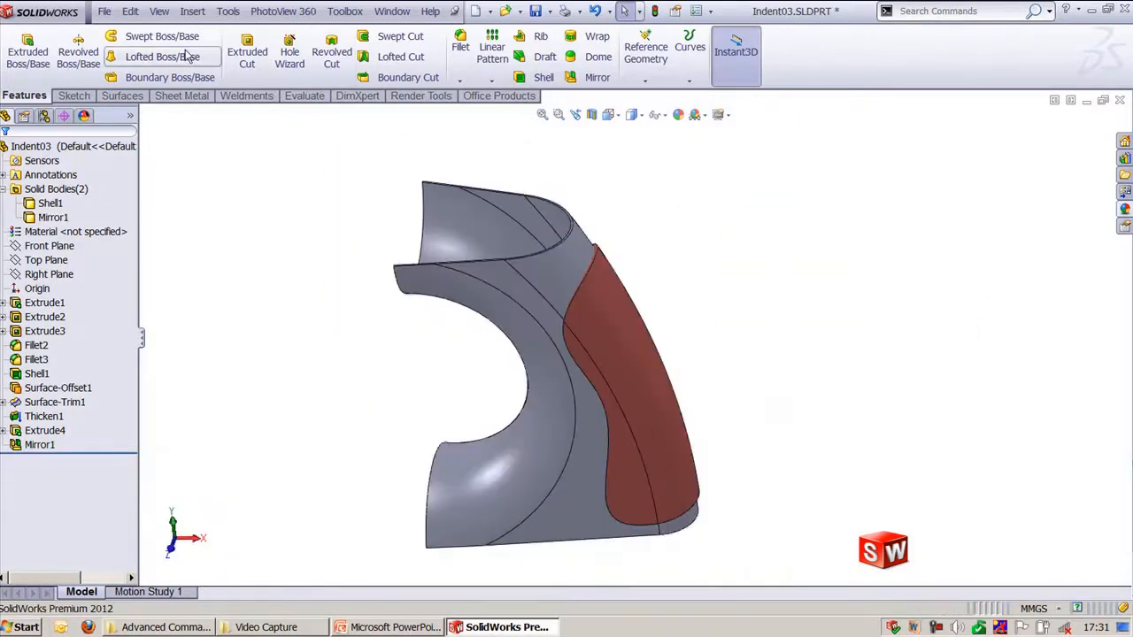
left_click(192, 10)
mouse_move(227, 75)
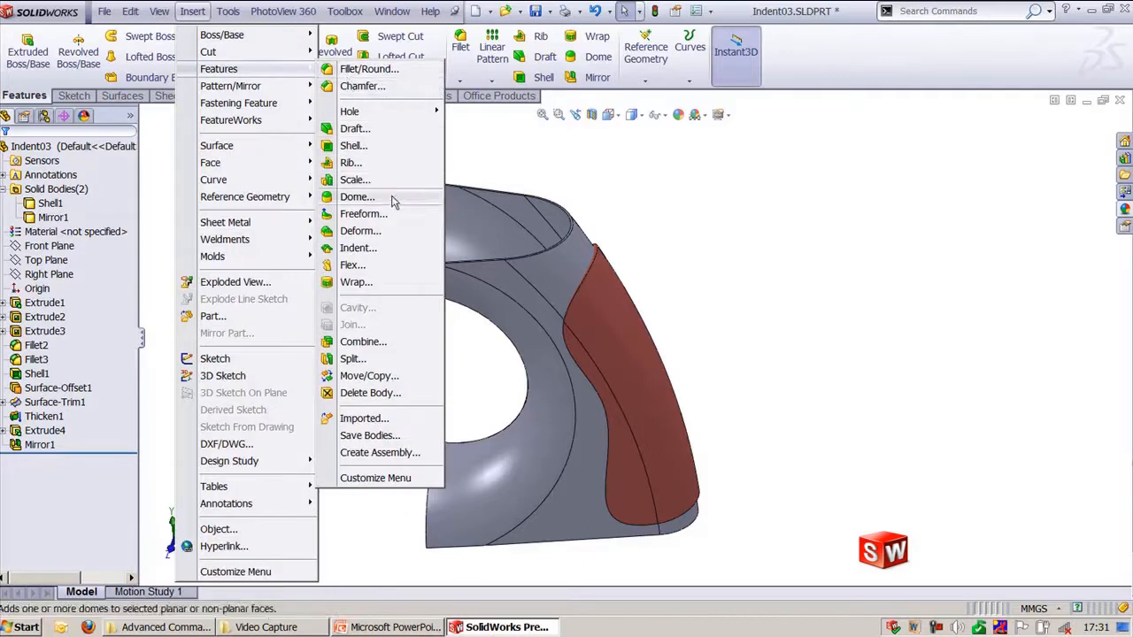
left_click(359, 248)
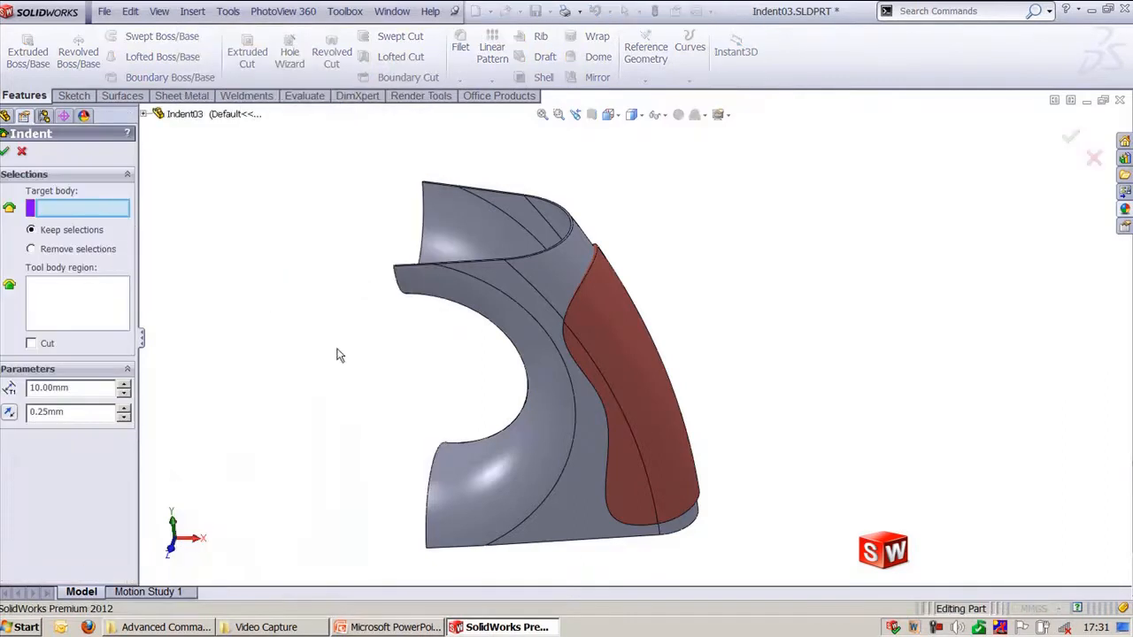
left_click(541, 283)
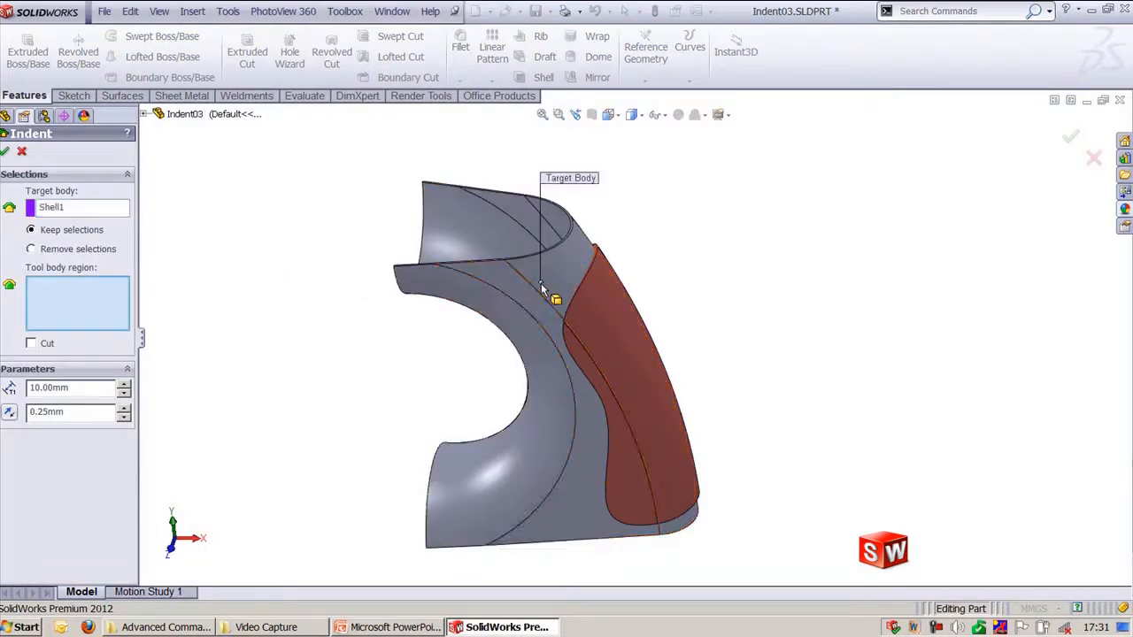
left_click(621, 343)
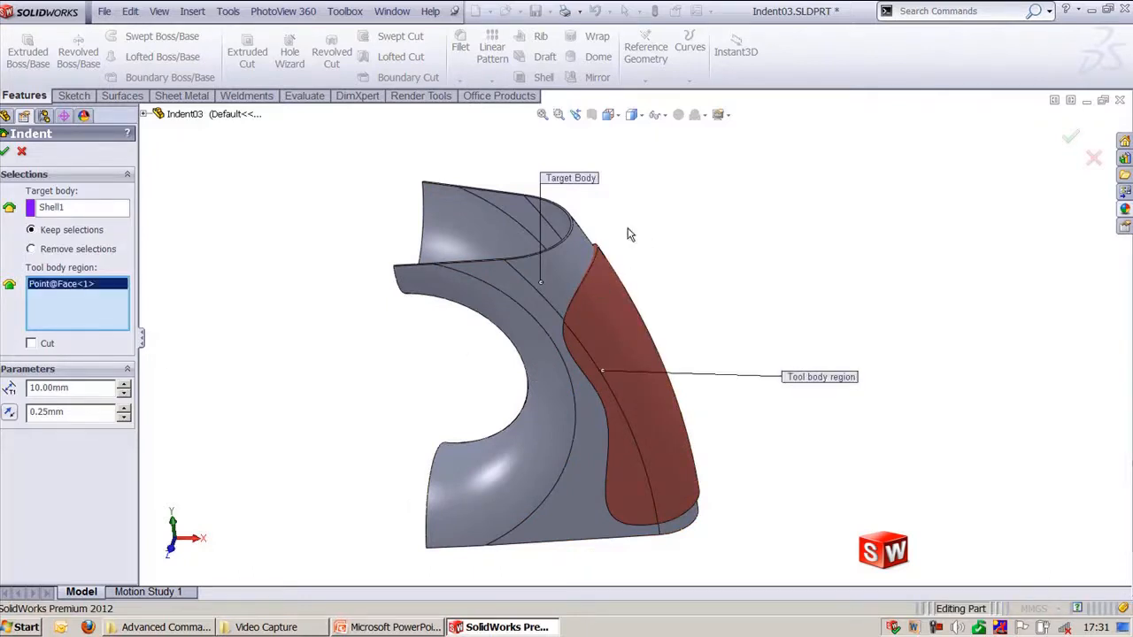
- Try the Indent's Cut option on the shell to preview the opening, and turn the option back off
middle_click_drag(630, 230, 584, 331)
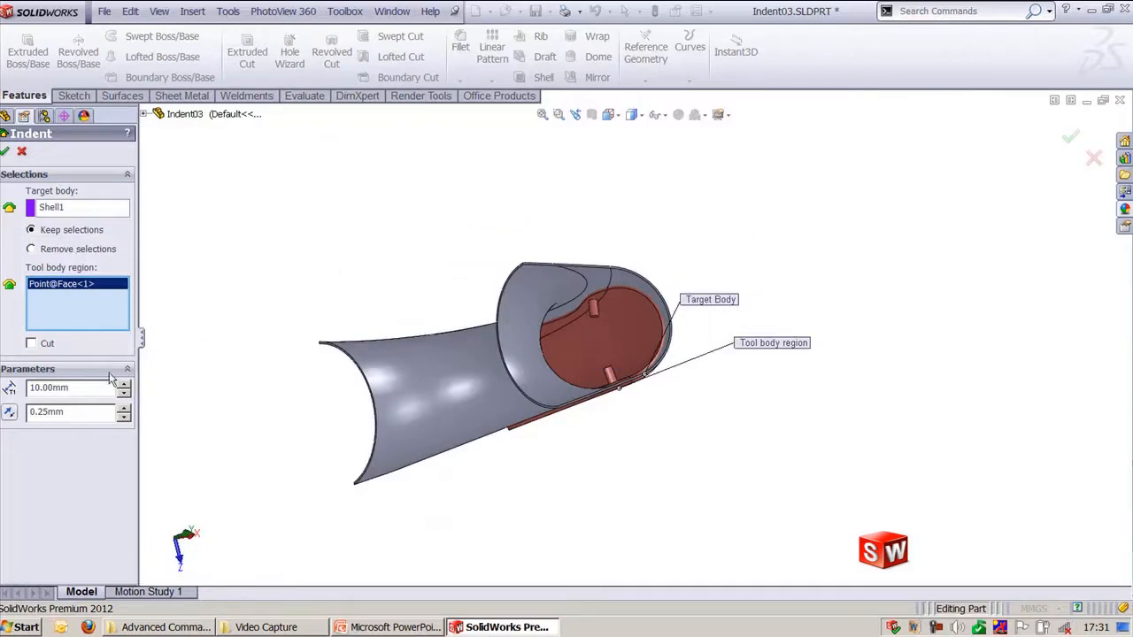
left_click(43, 346)
middle_click_drag(655, 261, 617, 228)
scroll(614, 235, "down", 5)
scroll(593, 177, "up", 3)
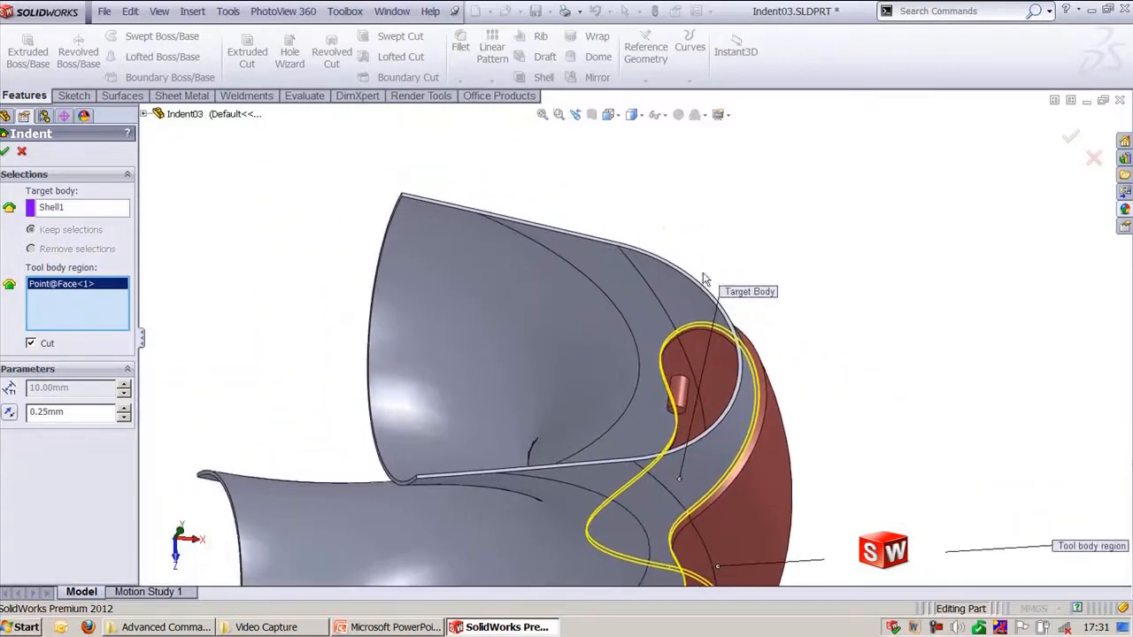
scroll(272, 239, "down", 2)
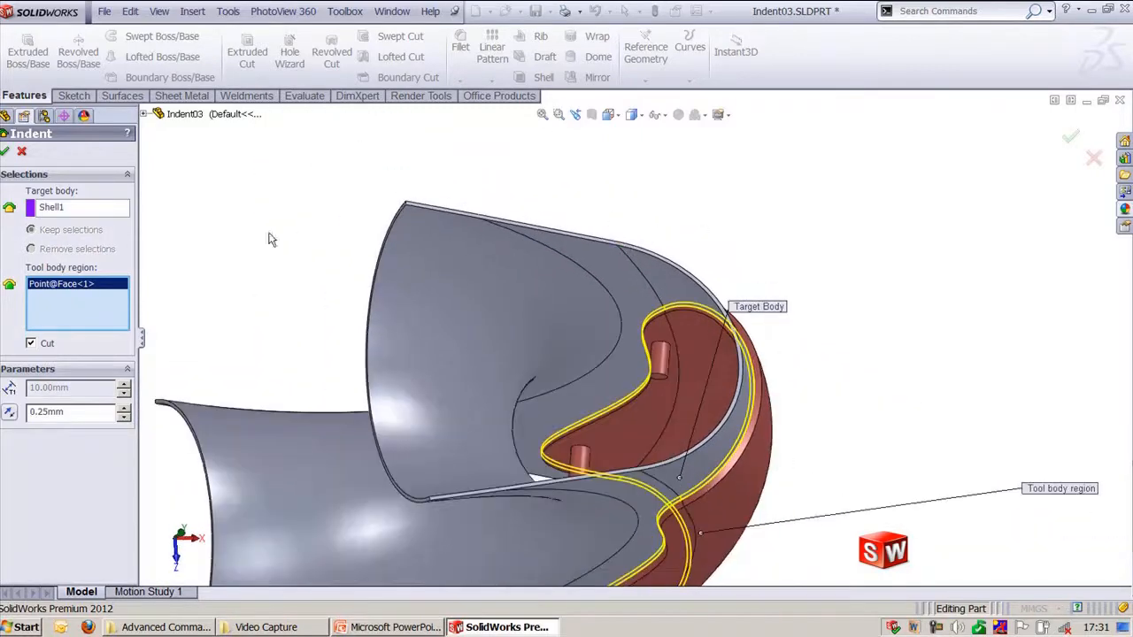
left_click(53, 344)
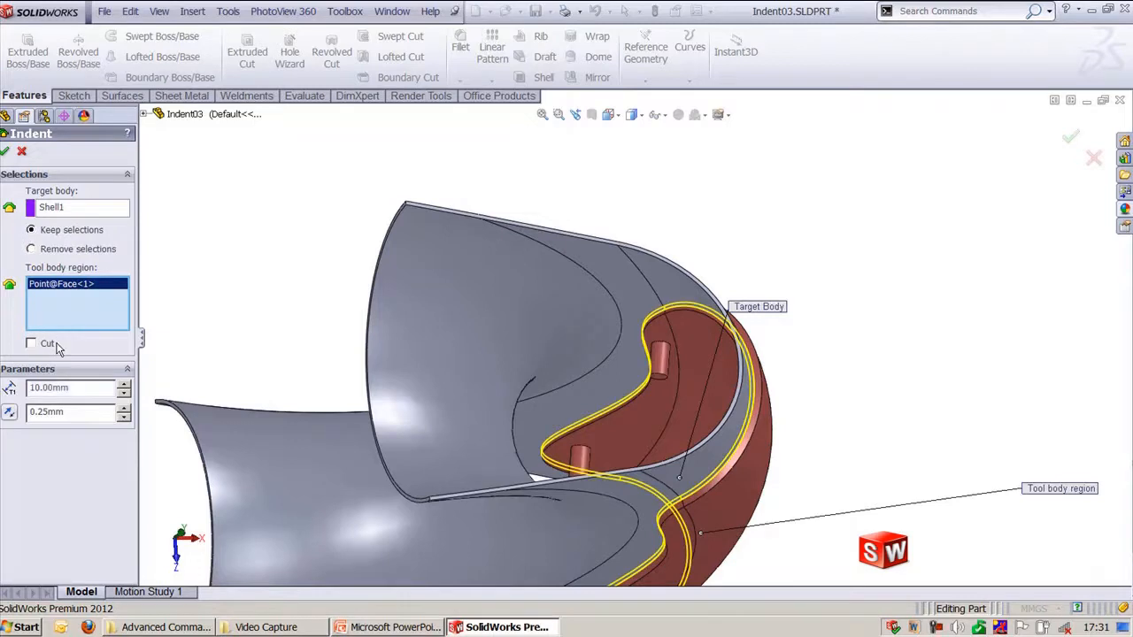
- Set the Indent thickness to 1 mm and the clearance to 0.1 mm
double_click(87, 390)
type("0")
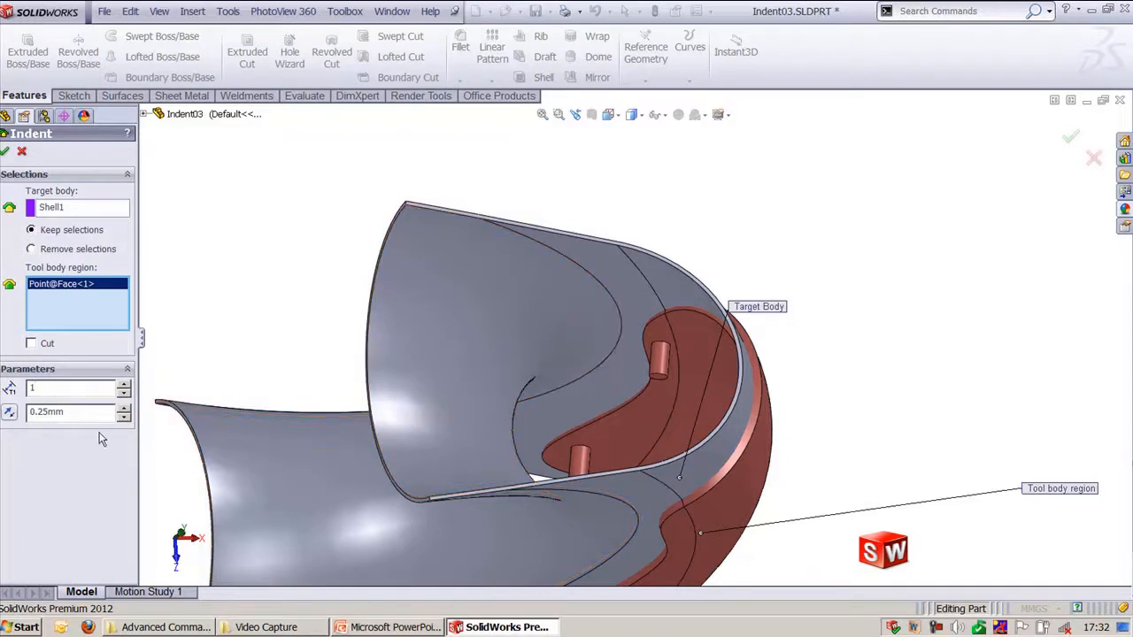
left_click(78, 418)
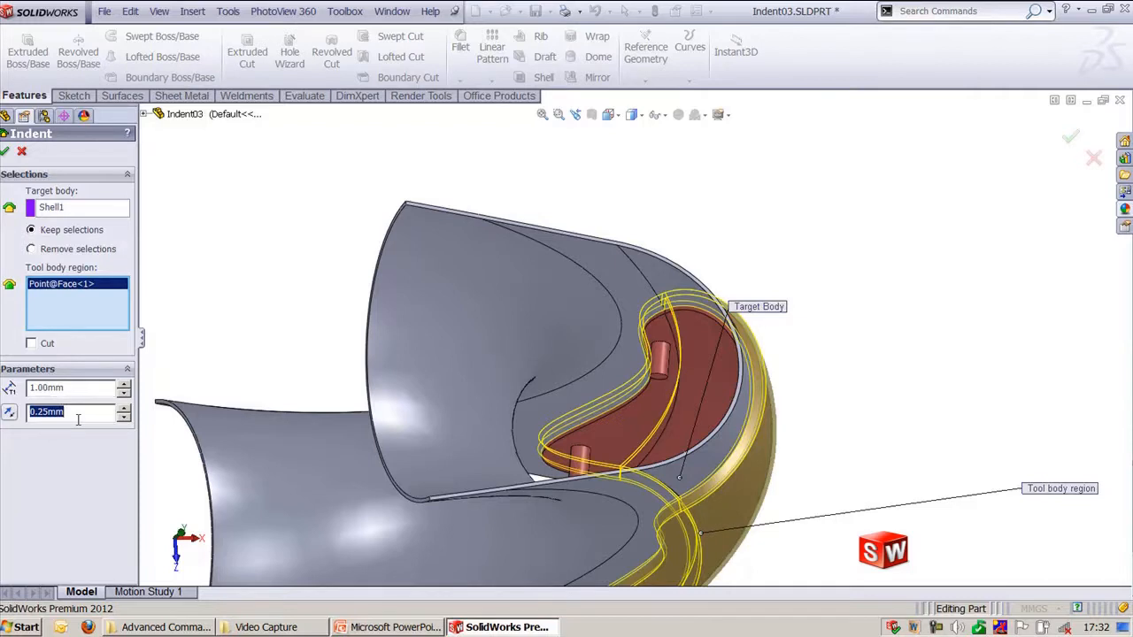
type("0.1")
key("Return")
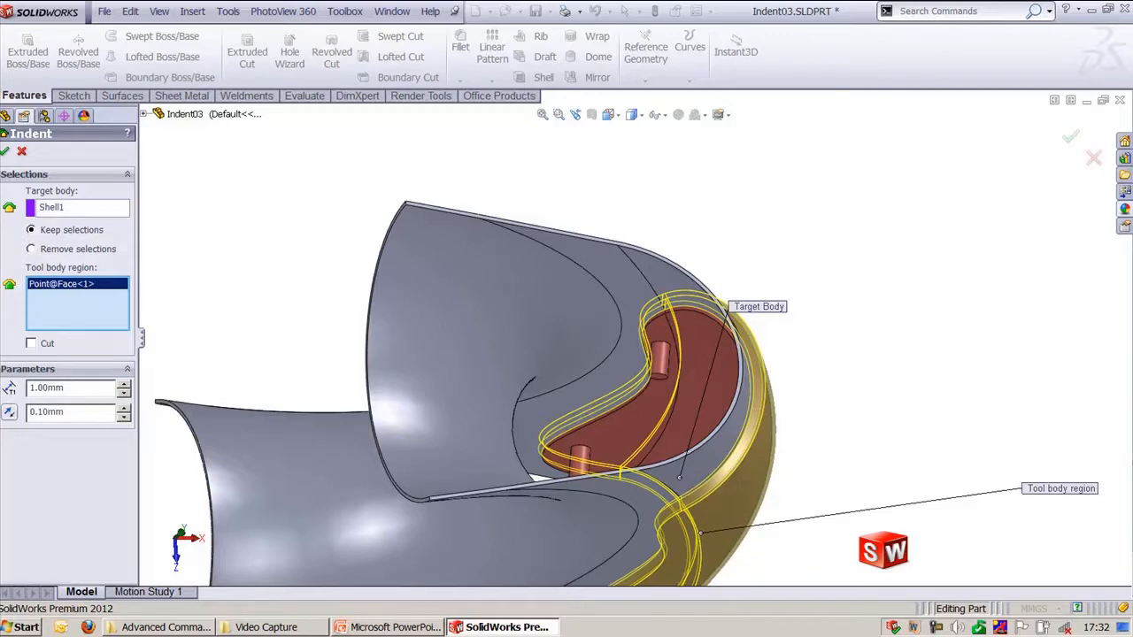
- Inspect the indent preview around the grip body's edge and set the Indent thickness to 0.1 mm
middle_click_drag(795, 165, 751, 168)
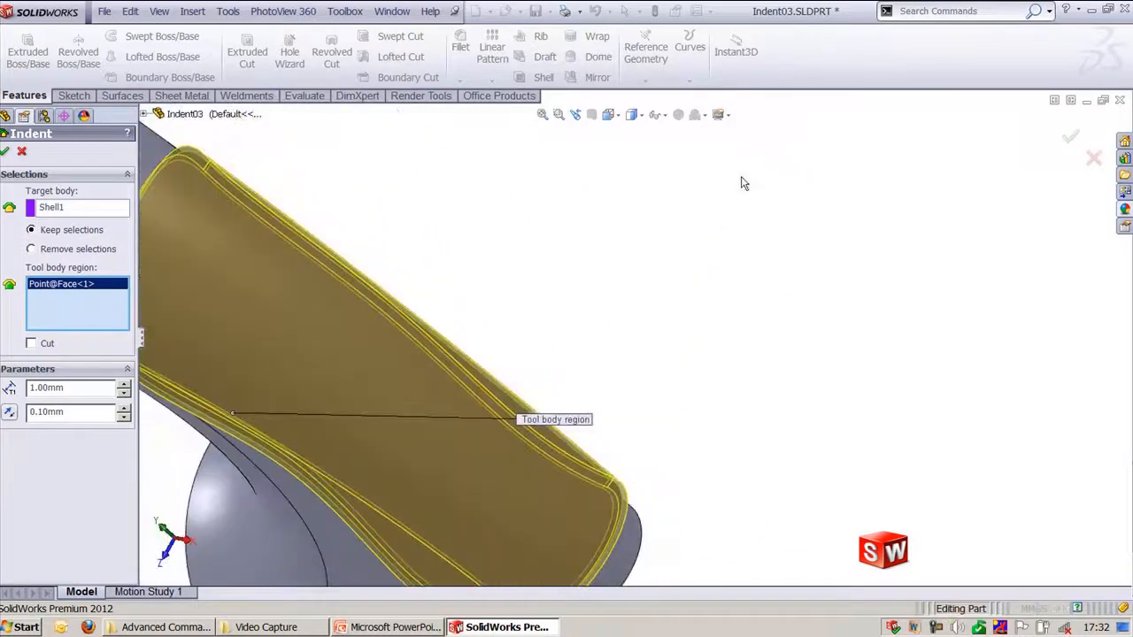
middle_click_drag(560, 226, 695, 279, "ctrl")
scroll(699, 284, "down", 10)
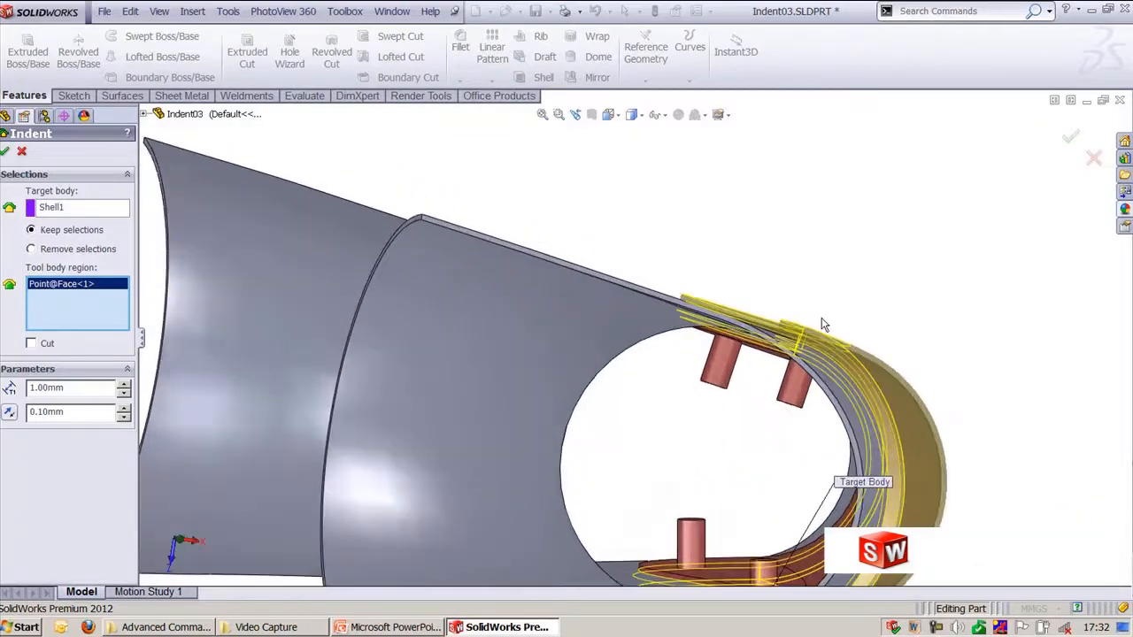
middle_click_drag(759, 344, 556, 338)
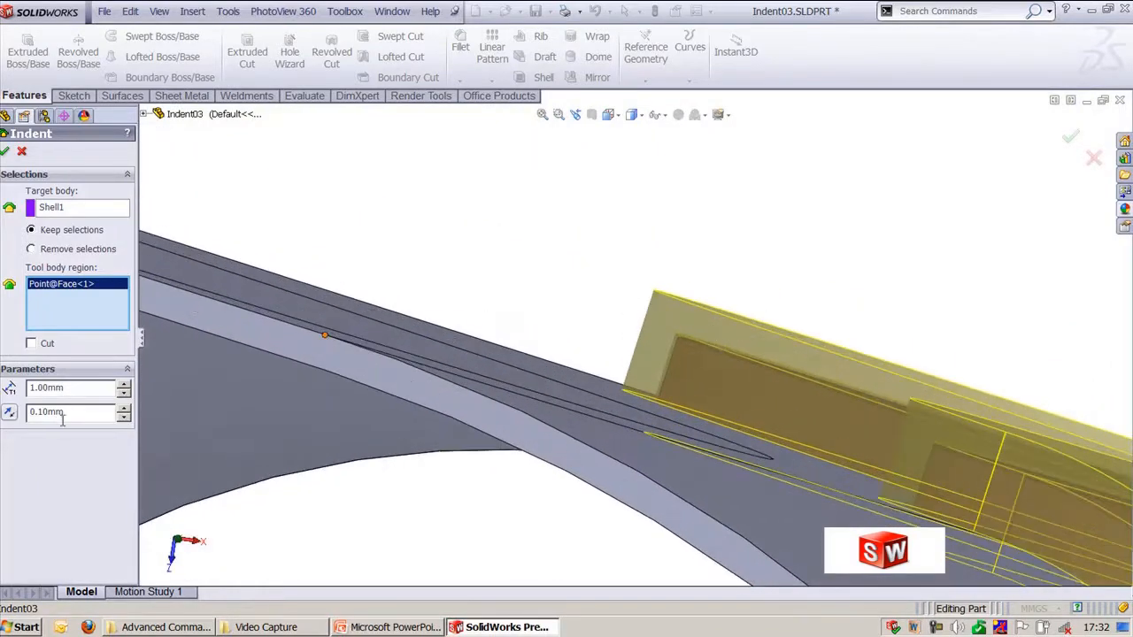
double_click(67, 390)
type("0.1")
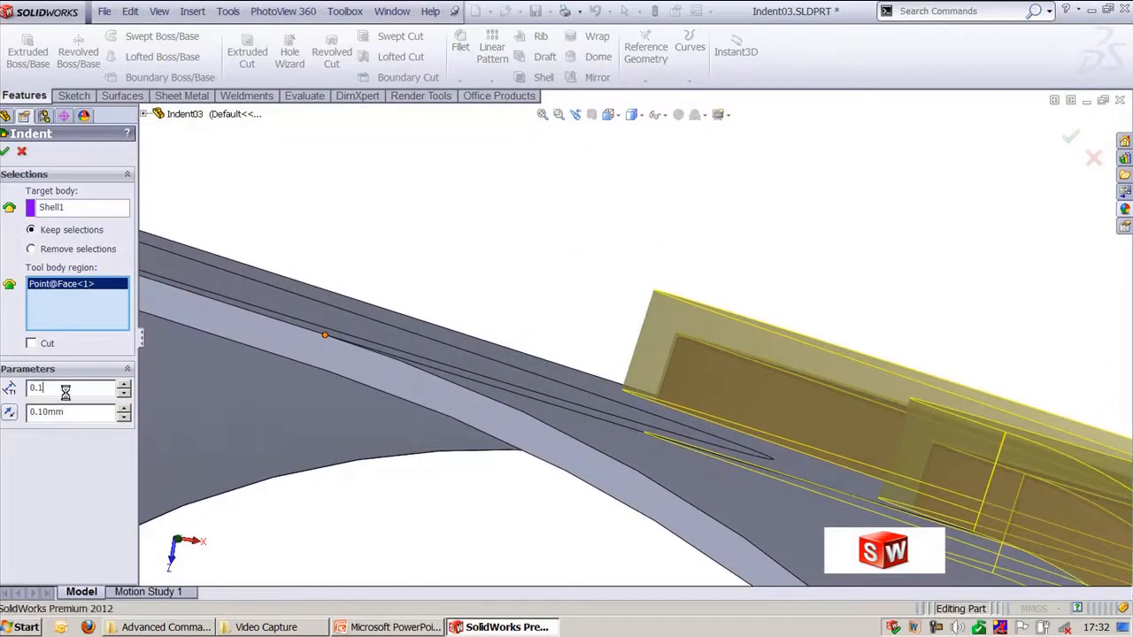
key("Return")
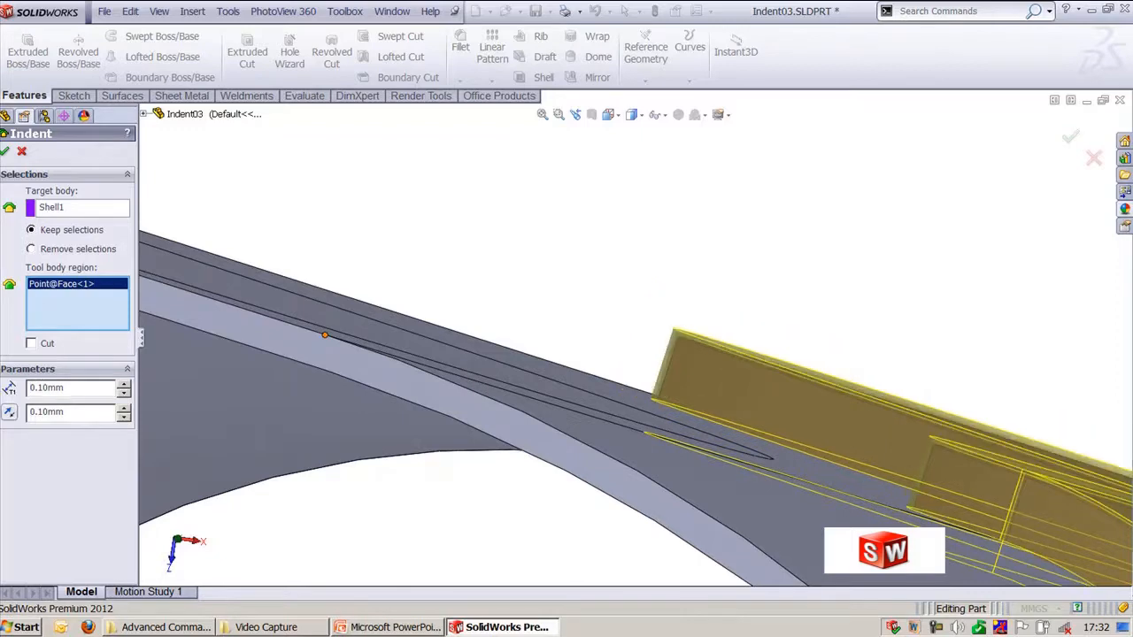
- Switch the Indent to the Remove selections option and create the indent in the shell
middle_click_drag(650, 329, 625, 324)
scroll(621, 354, "up", 3)
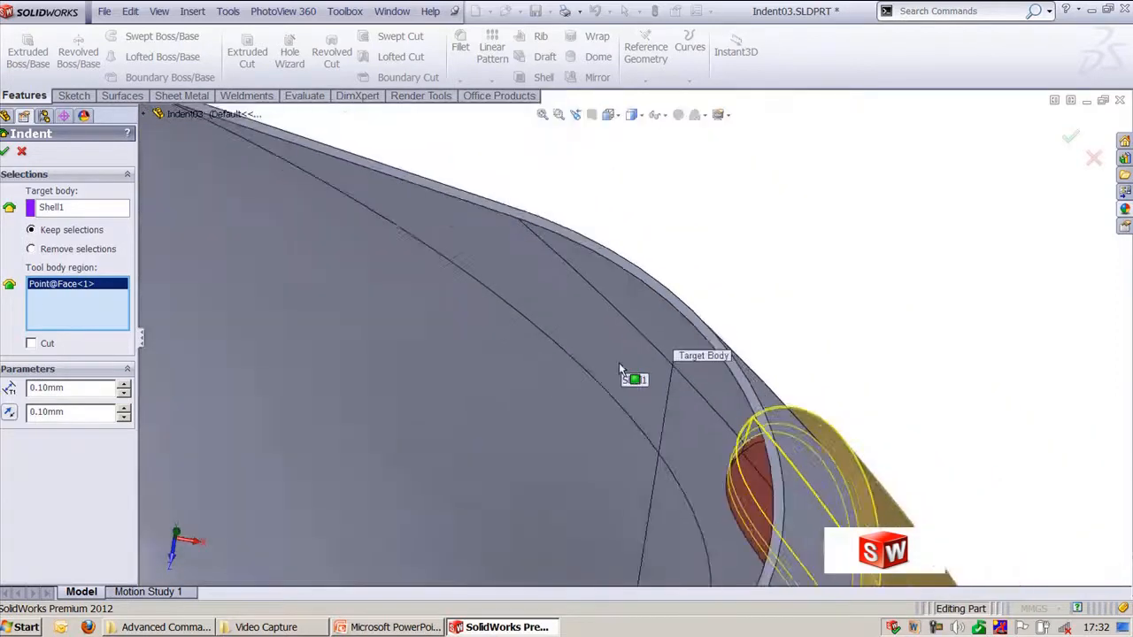
scroll(620, 370, "up", 6)
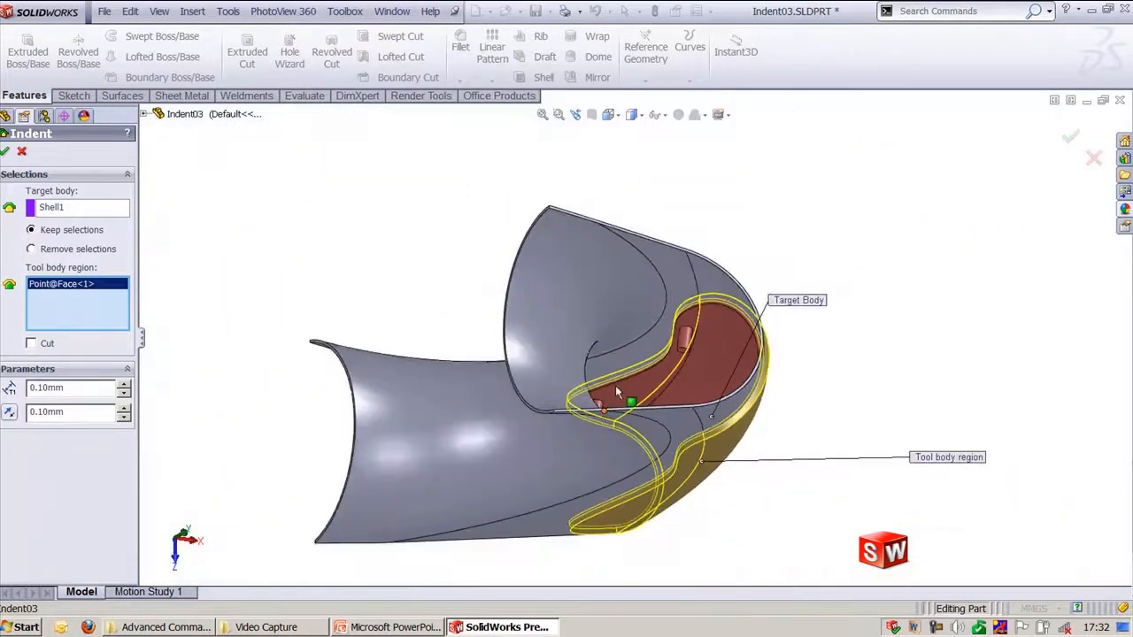
middle_click_drag(617, 392, 593, 405)
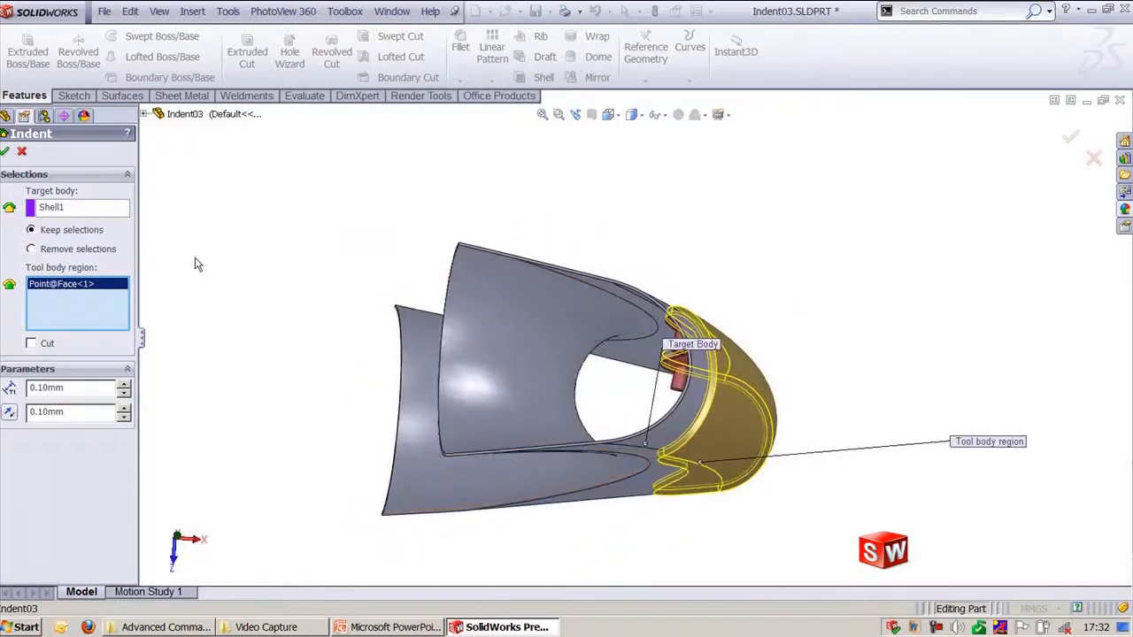
left_click(35, 249)
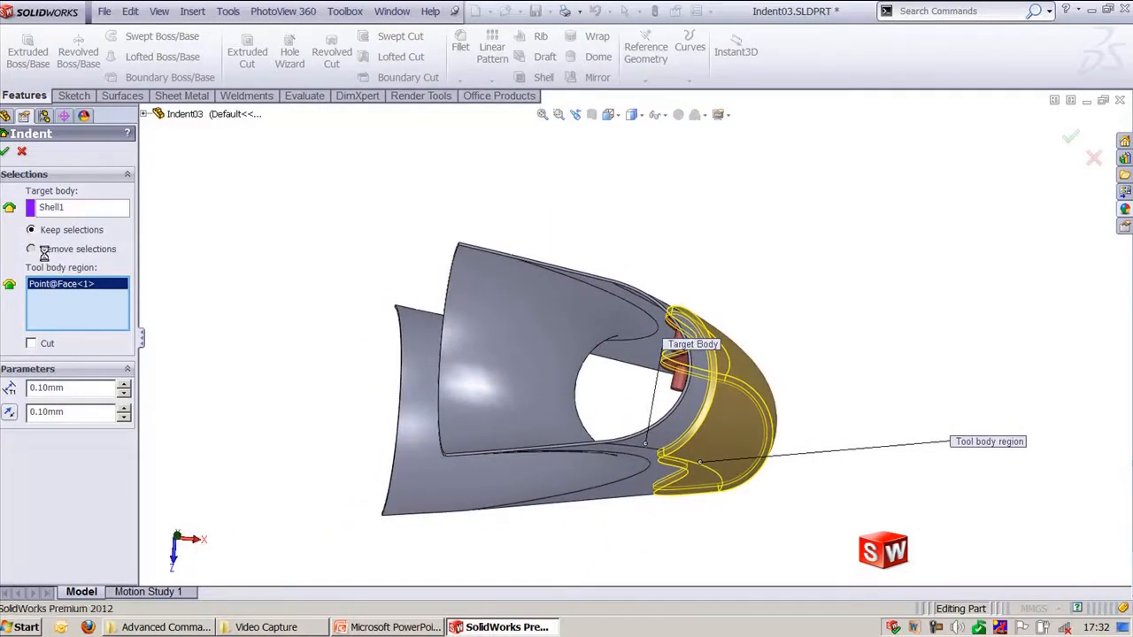
middle_click_drag(336, 388, 229, 269)
left_click(6, 151)
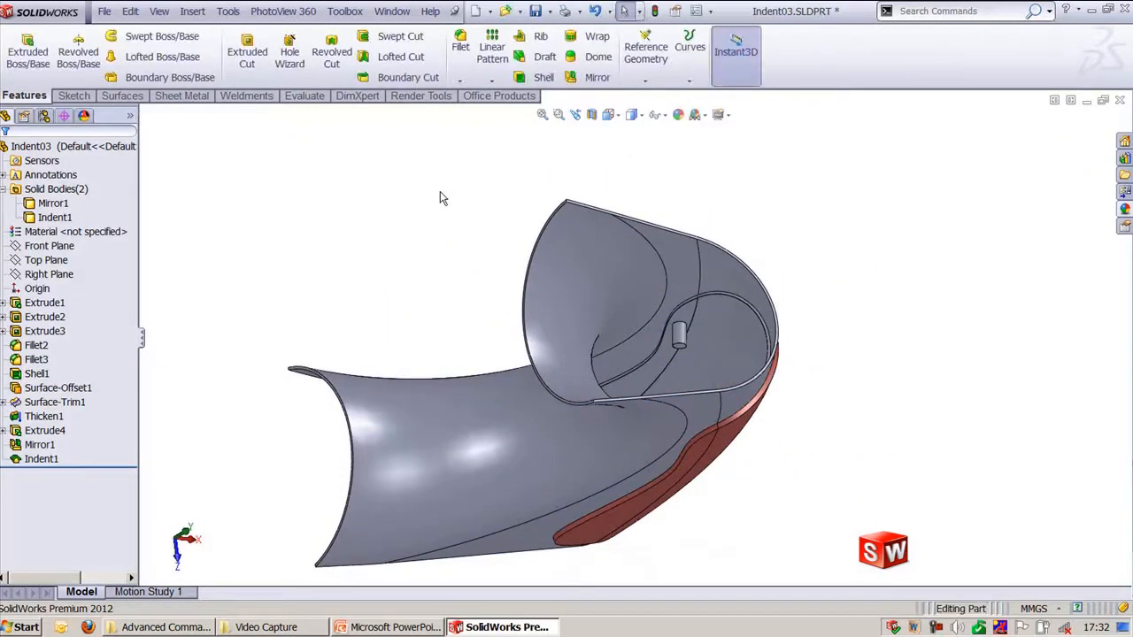
- Move the red grip body about 51 mm along X, away from the shell, with Move/Copy Body
middle_click_drag(440, 192, 416, 210)
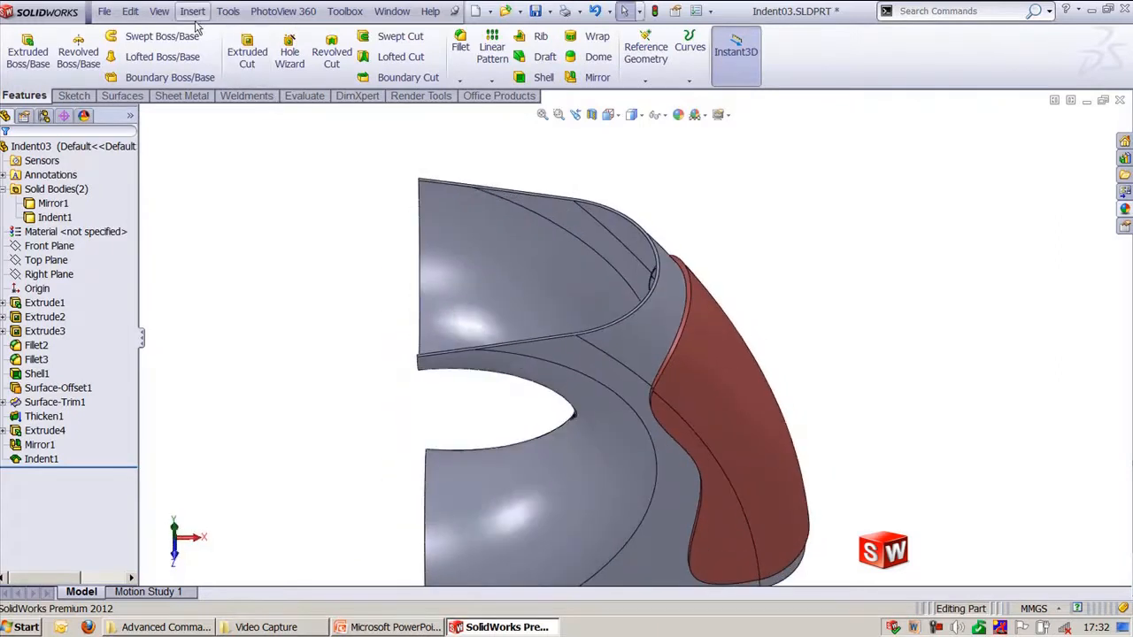
left_click(196, 15)
mouse_move(245, 70)
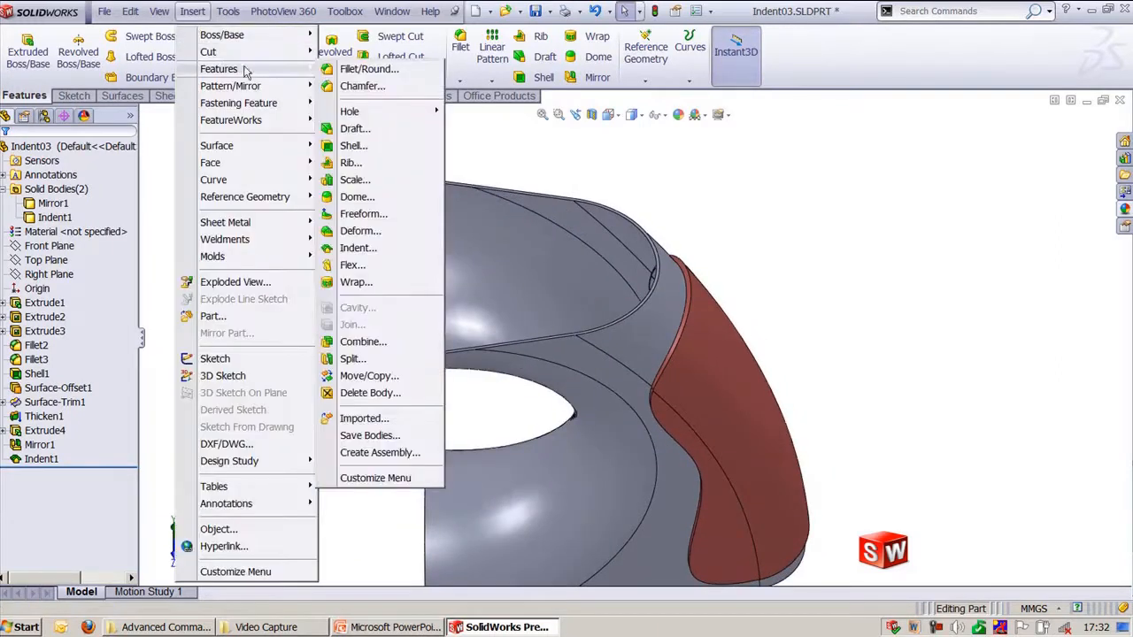
left_click(369, 375)
left_click(753, 385)
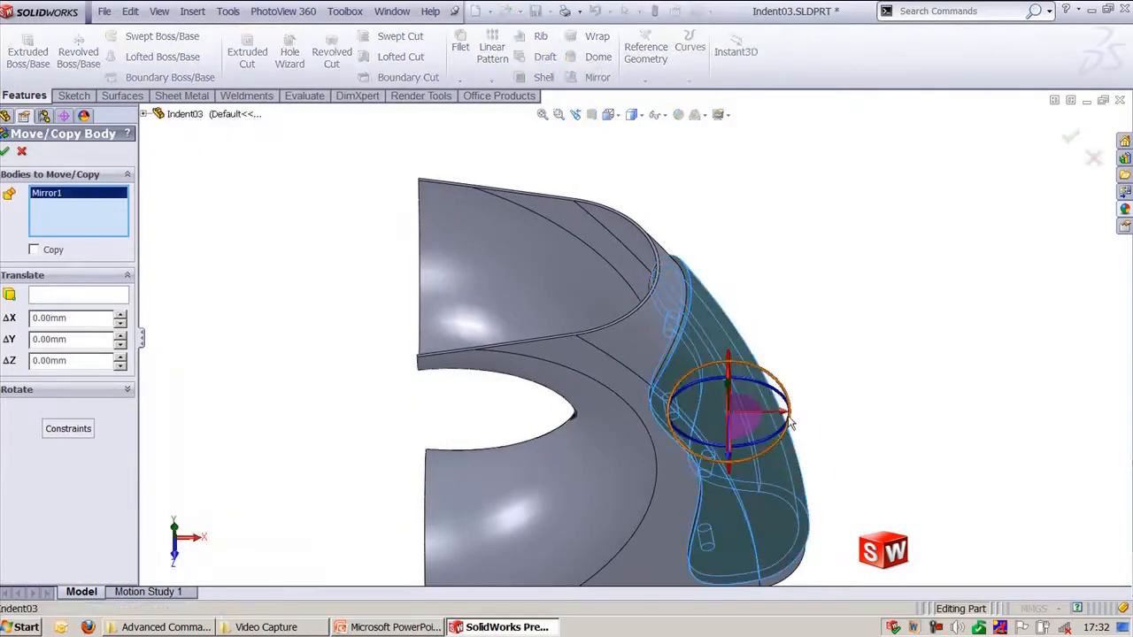
left_click_drag(786, 412, 921, 416)
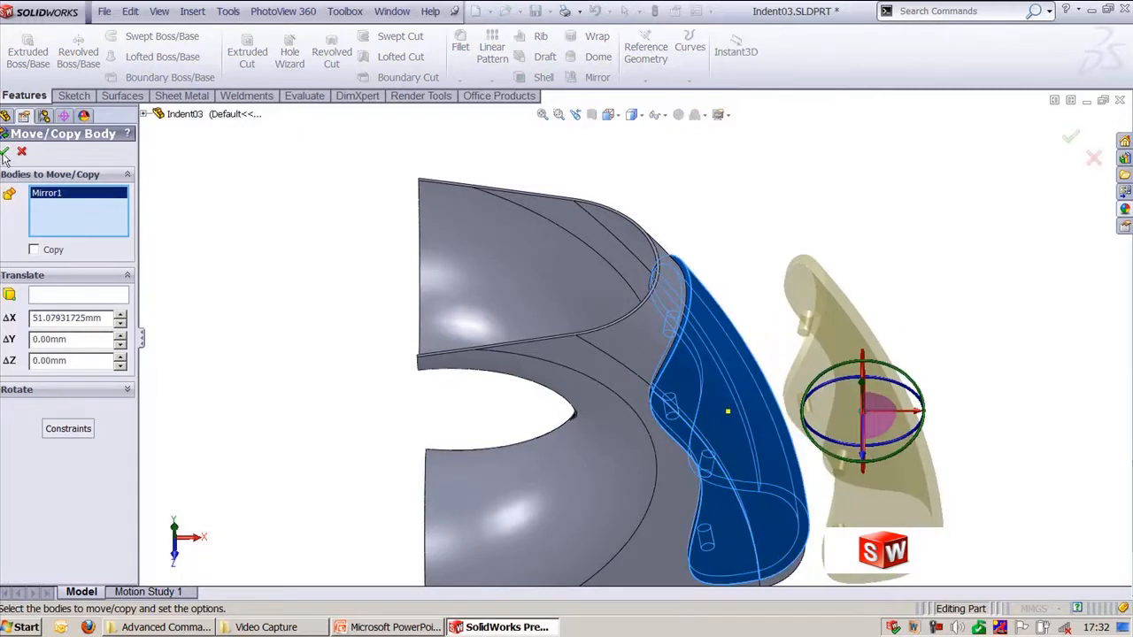
left_click(4, 150)
- Examine the recess and peg pockets formed in the shell, and the body commands offered for the moved grip
middle_click_drag(719, 217, 746, 310)
scroll(747, 309, "down", 6)
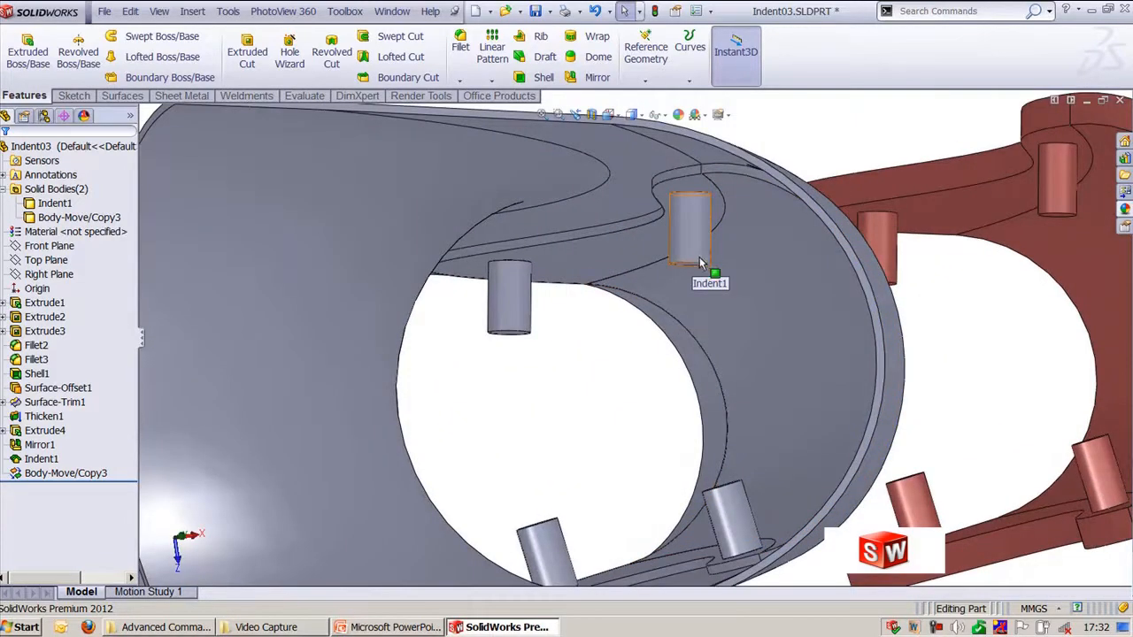
middle_click_drag(701, 237, 763, 225)
key("ctrl+7")
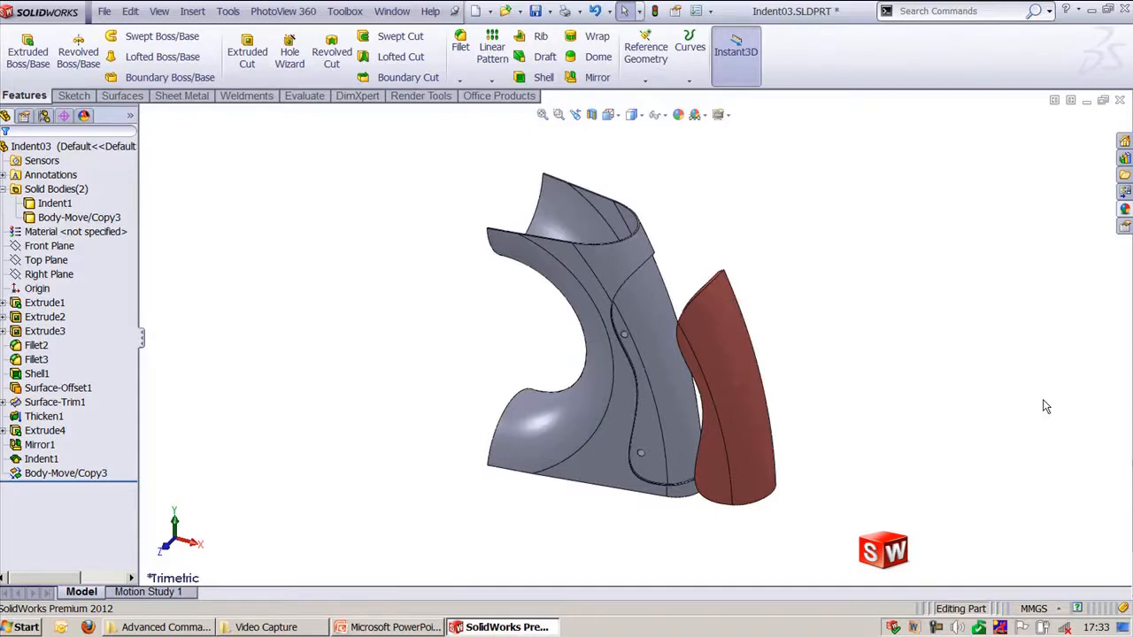
left_click(107, 219)
right_click(106, 219)
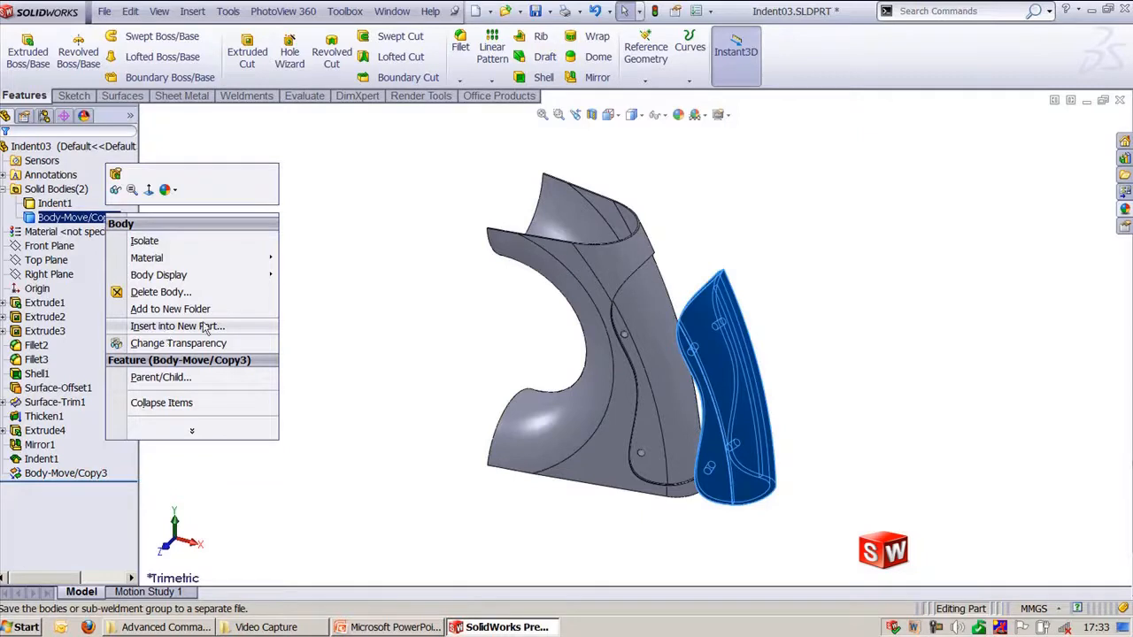
left_click(1026, 340)
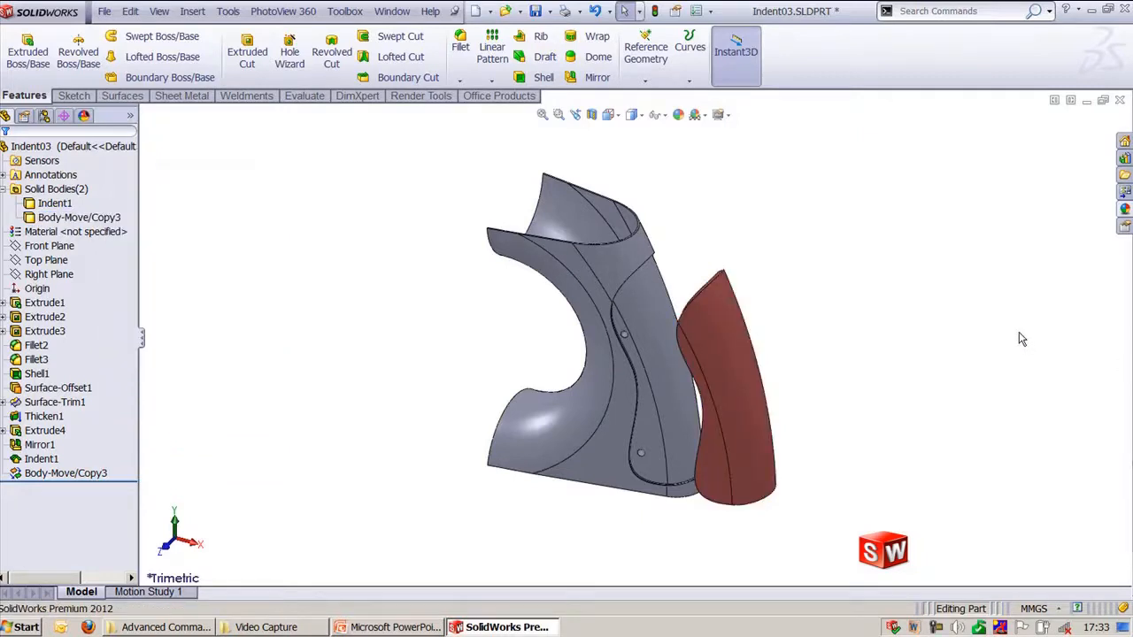
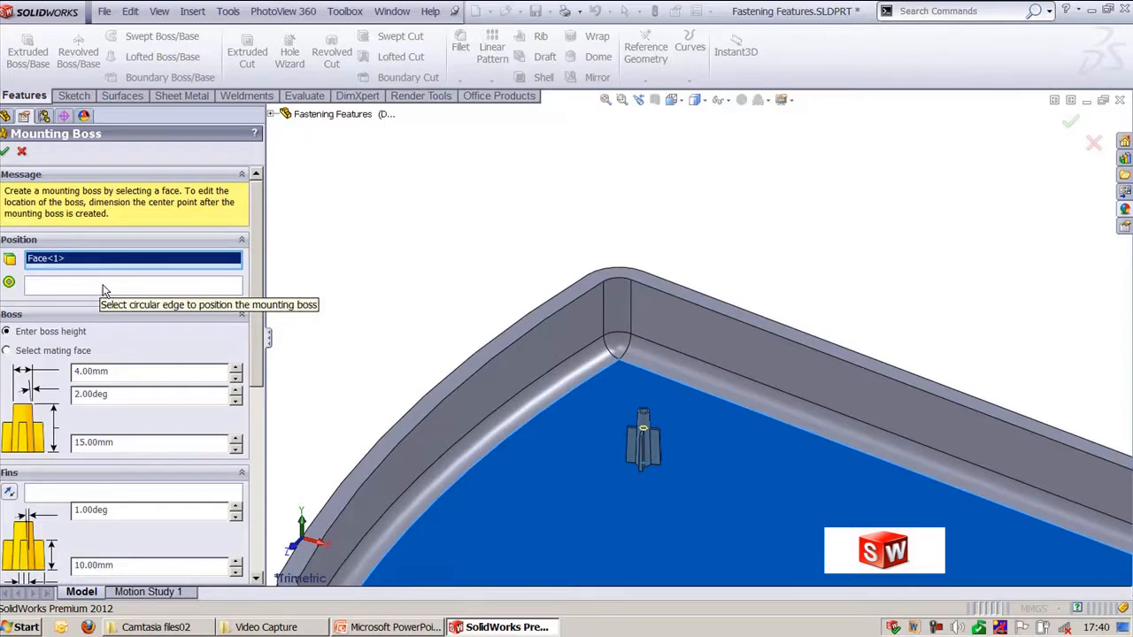
- Try positioning the mounting boss on the rounded inner edge of the tray corner, and clear that edge from the position
left_click(104, 285)
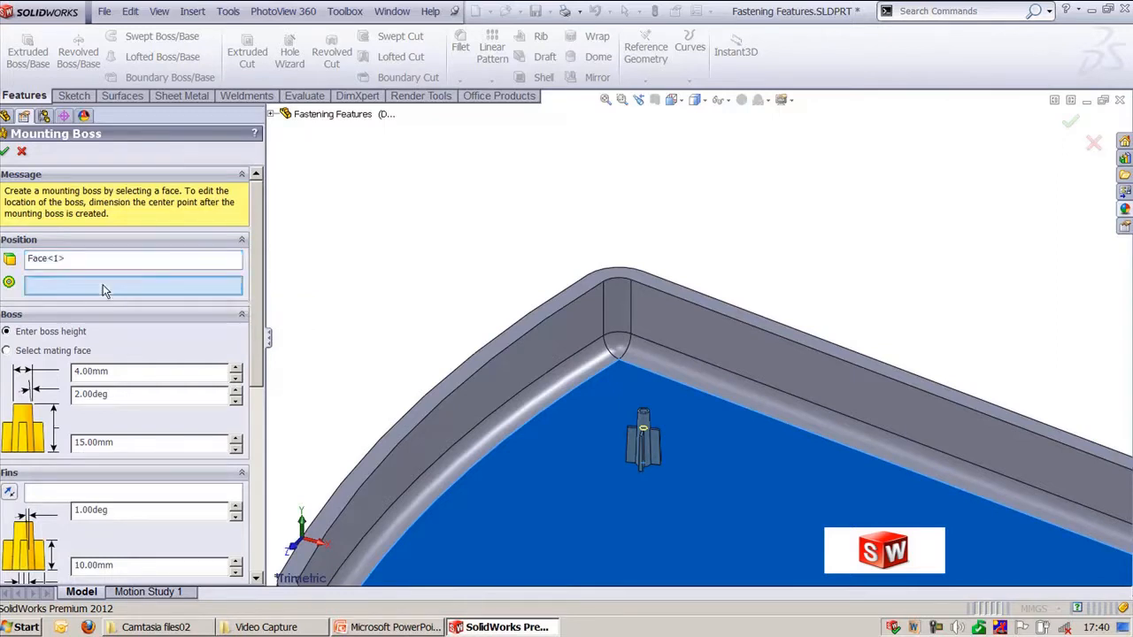
left_click(619, 283)
middle_click_drag(618, 313, 586, 313)
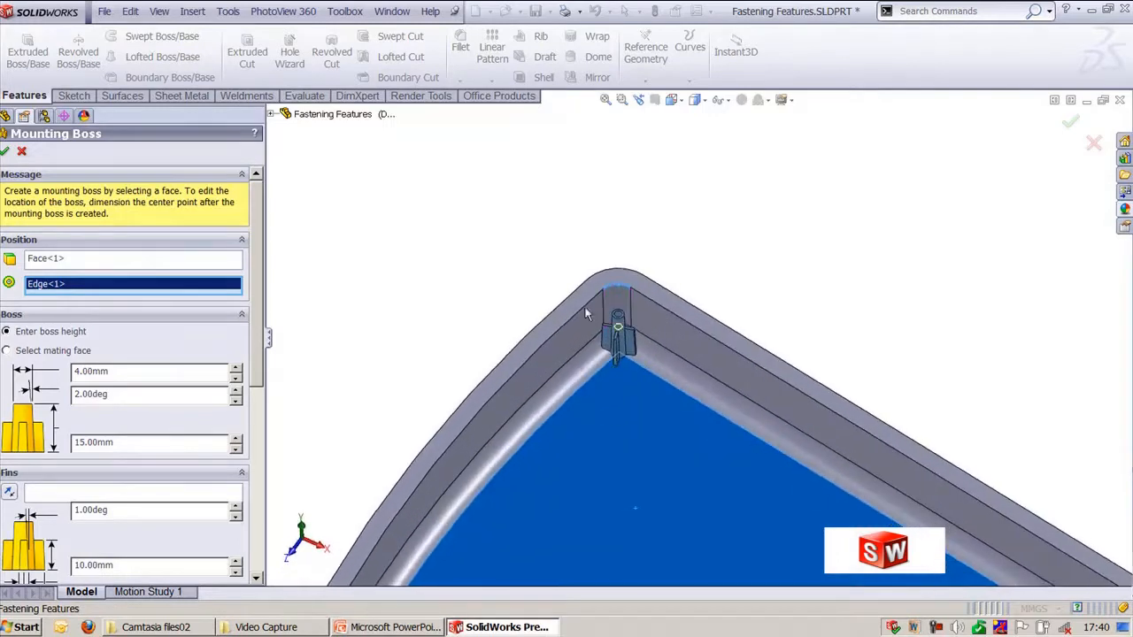
right_click(71, 292)
left_click(102, 297)
- Clear the mounting boss's face selection and place the boss freely on the tray's floor face, away from the corner
right_click(94, 263)
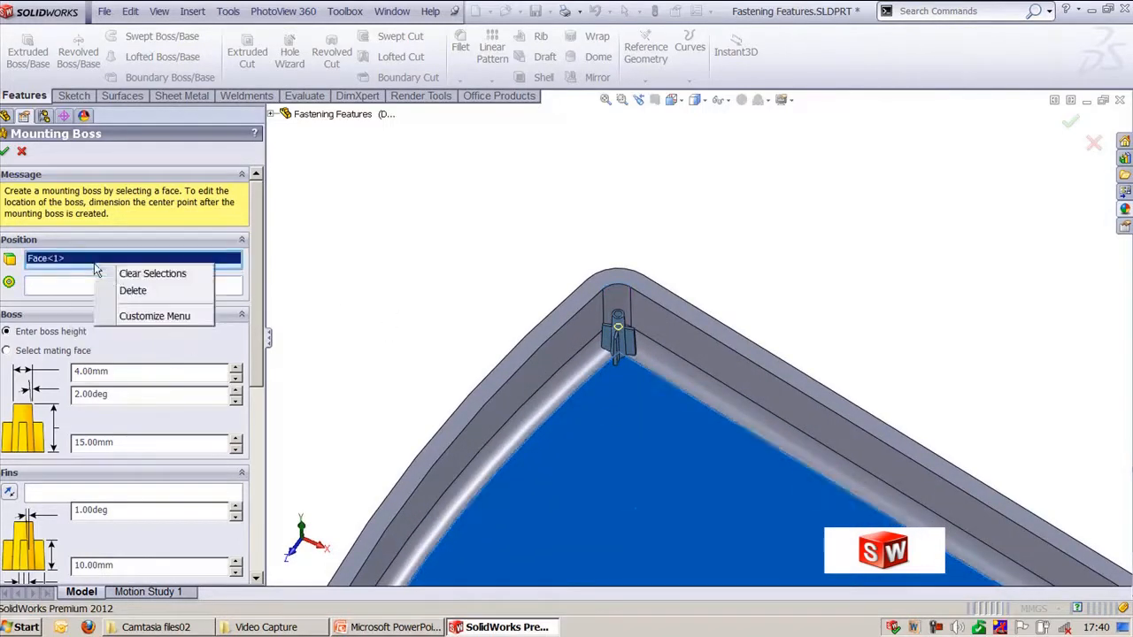
left_click(190, 272)
left_click(658, 502)
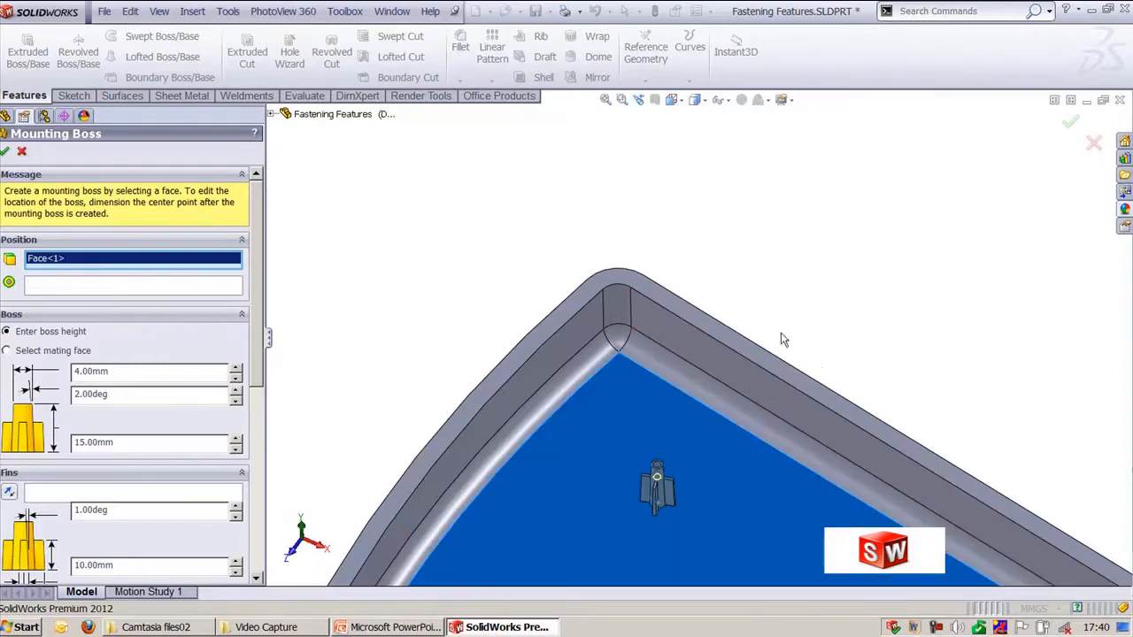
- Examine the mounting boss preview with its diameter, draft angle and height settings and its fin direction reference
middle_click_drag(658, 502, 575, 345)
scroll(708, 287, "down", 2)
scroll(670, 421, "down", 1)
scroll(730, 418, "down", 2)
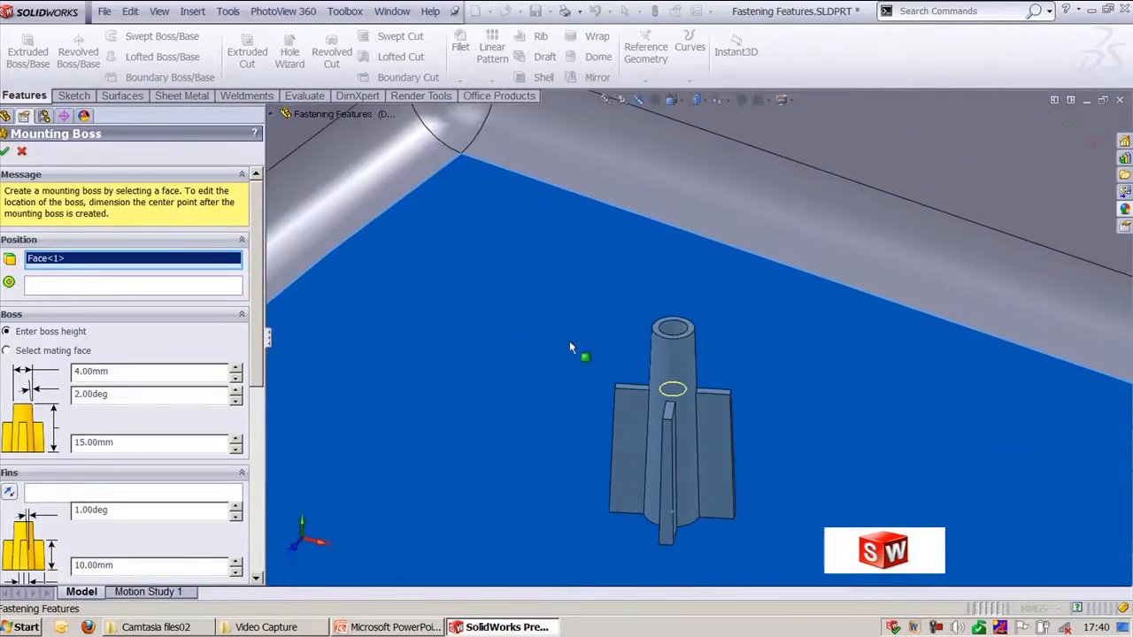
left_click(127, 378)
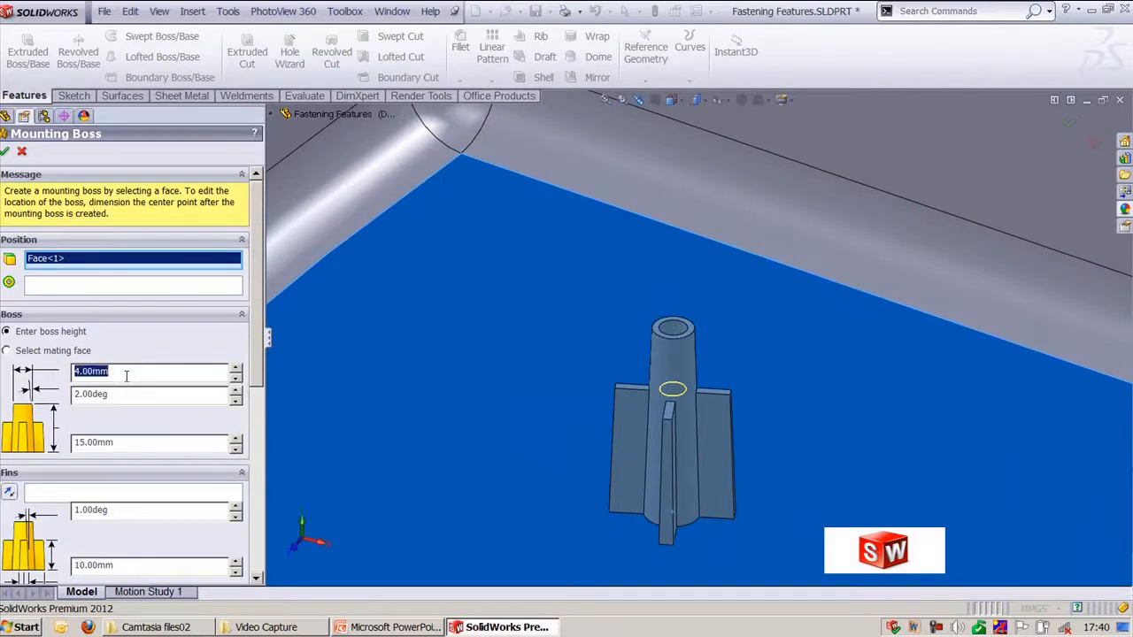
left_click(130, 398)
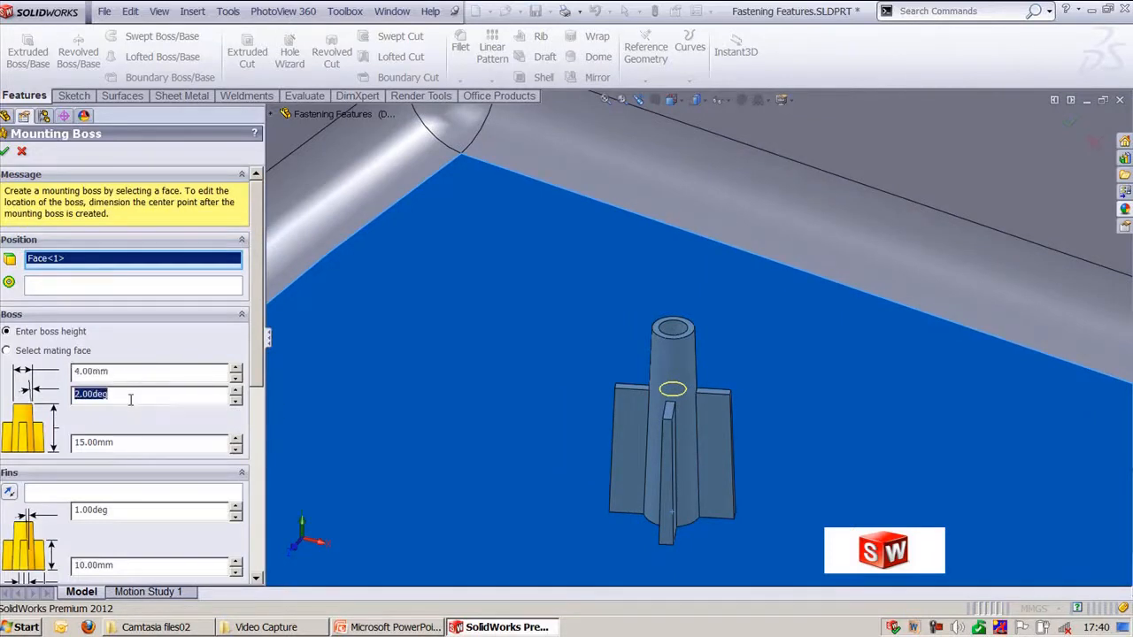
left_click(142, 446)
left_click(119, 496)
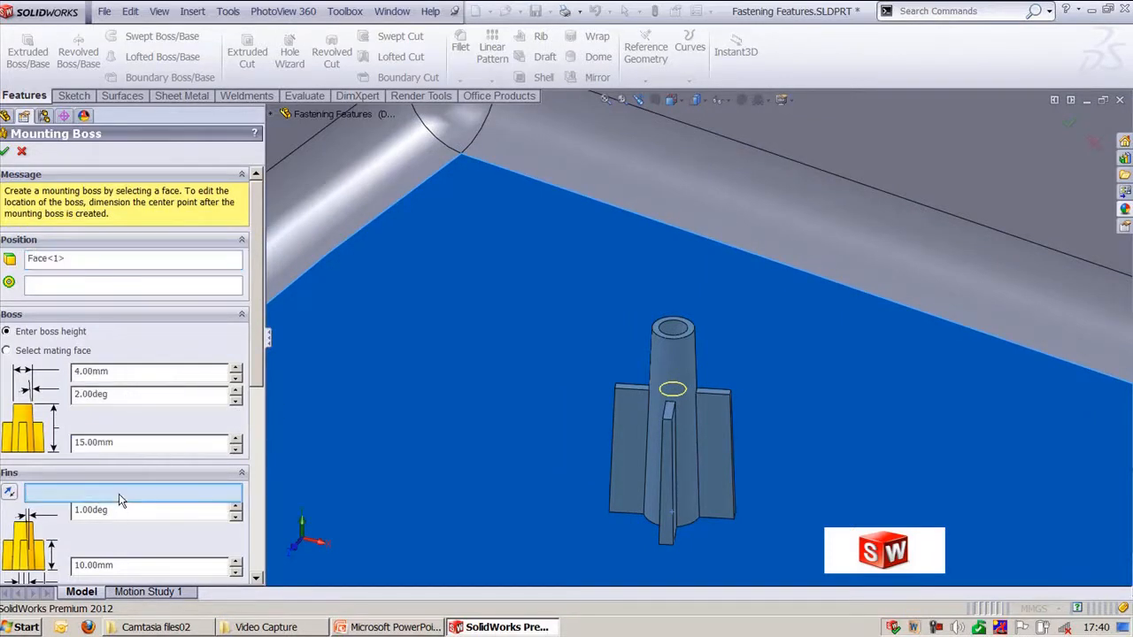
- Set the number of fins on the mounting boss to 6
scroll(158, 248, "down", 3)
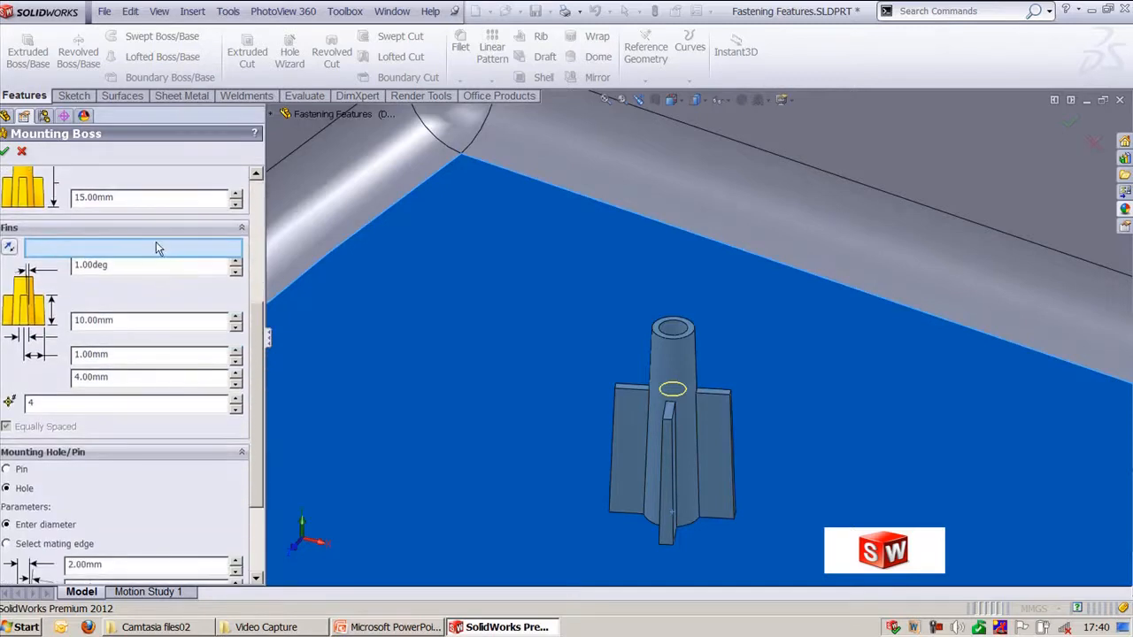
left_click(236, 400)
left_click(235, 399)
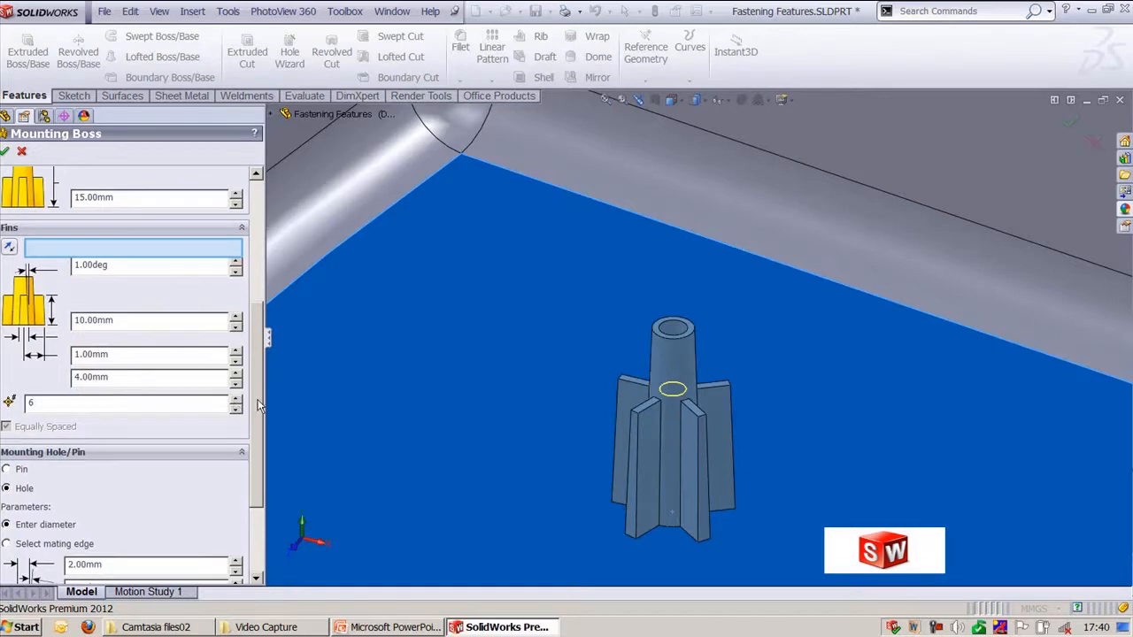
- Preview the pin type, return the boss to the hole type, and create the mounting boss
left_click_drag(260, 404, 251, 471)
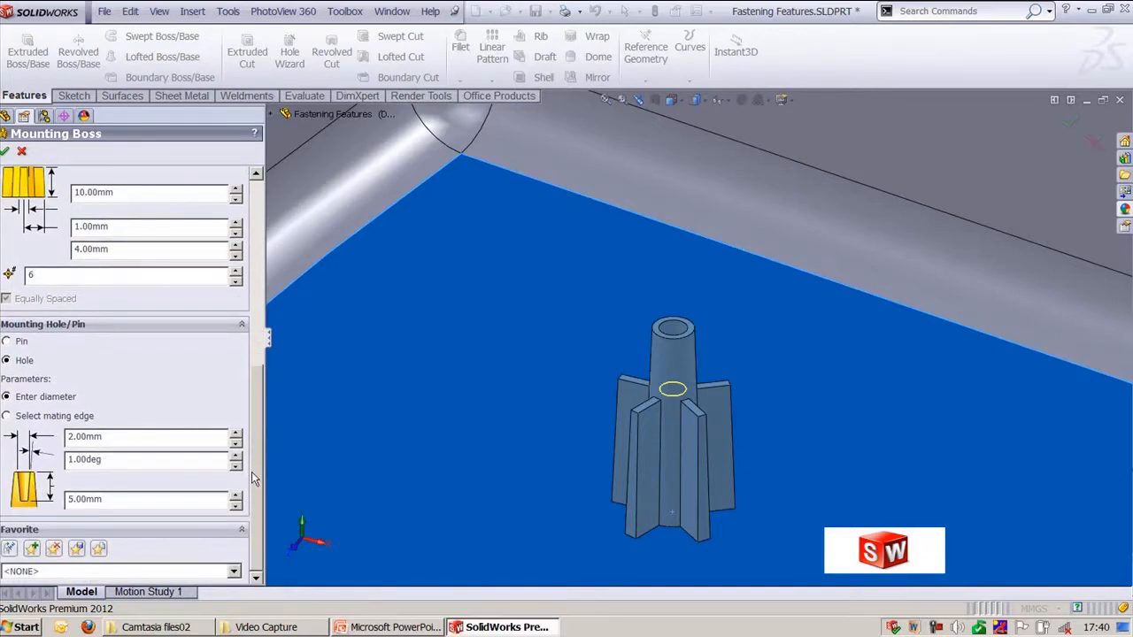
left_click(7, 341)
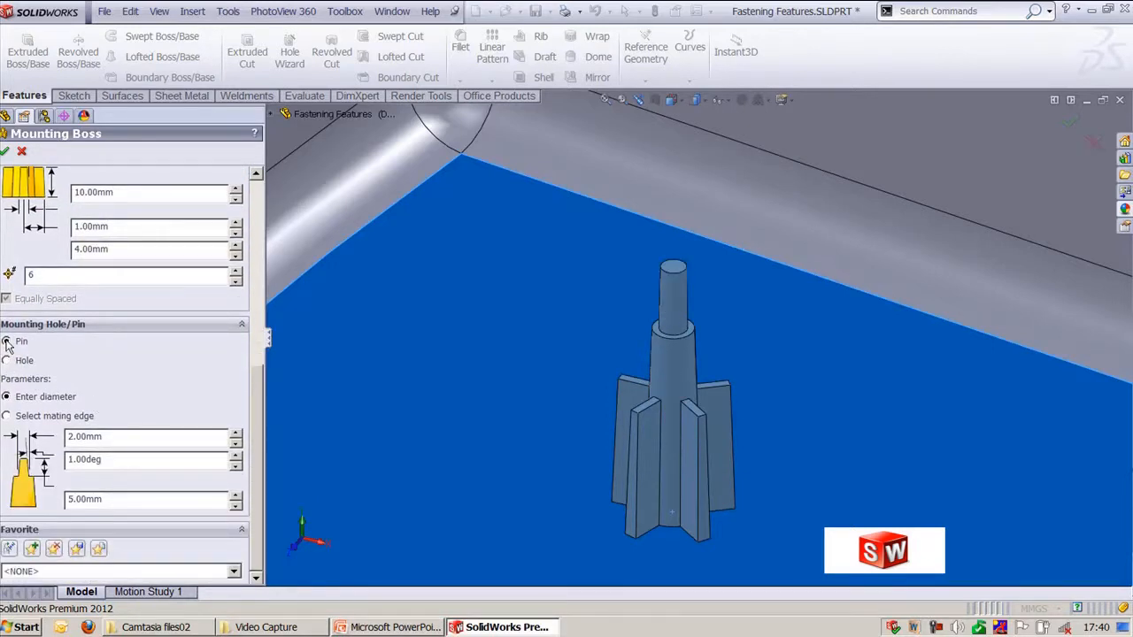
left_click(7, 360)
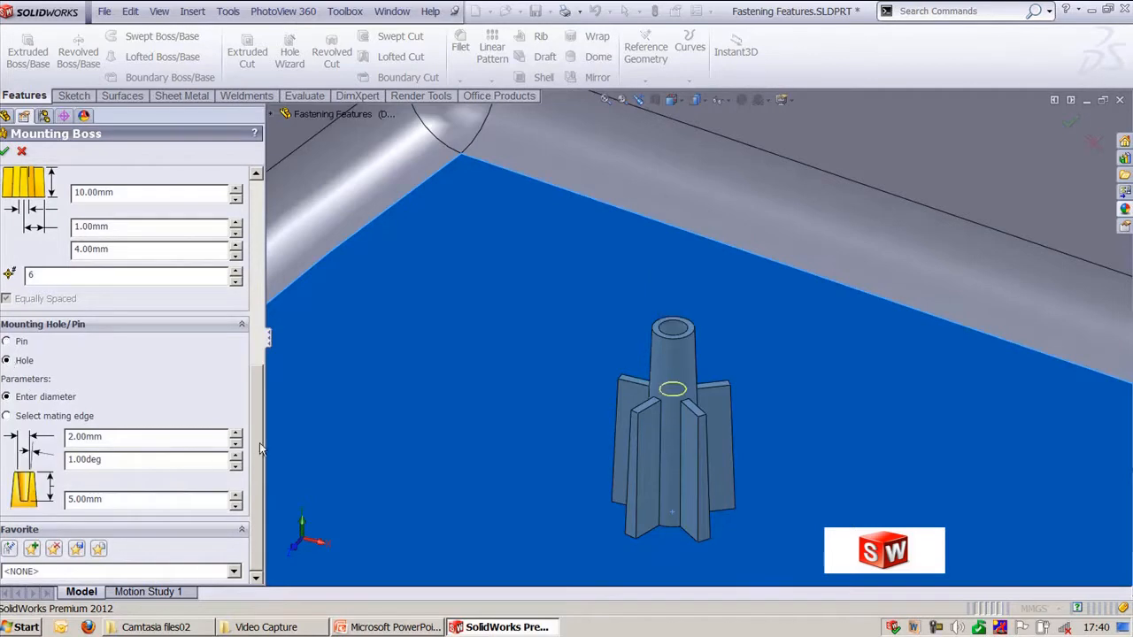
left_click_drag(255, 498, 261, 298)
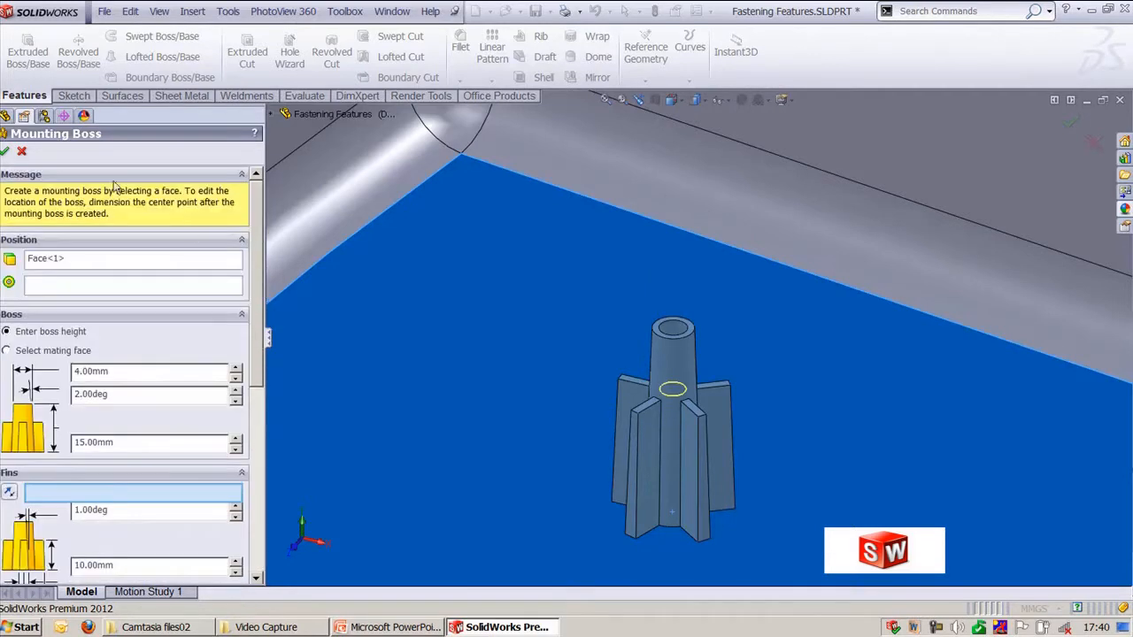
left_click(6, 152)
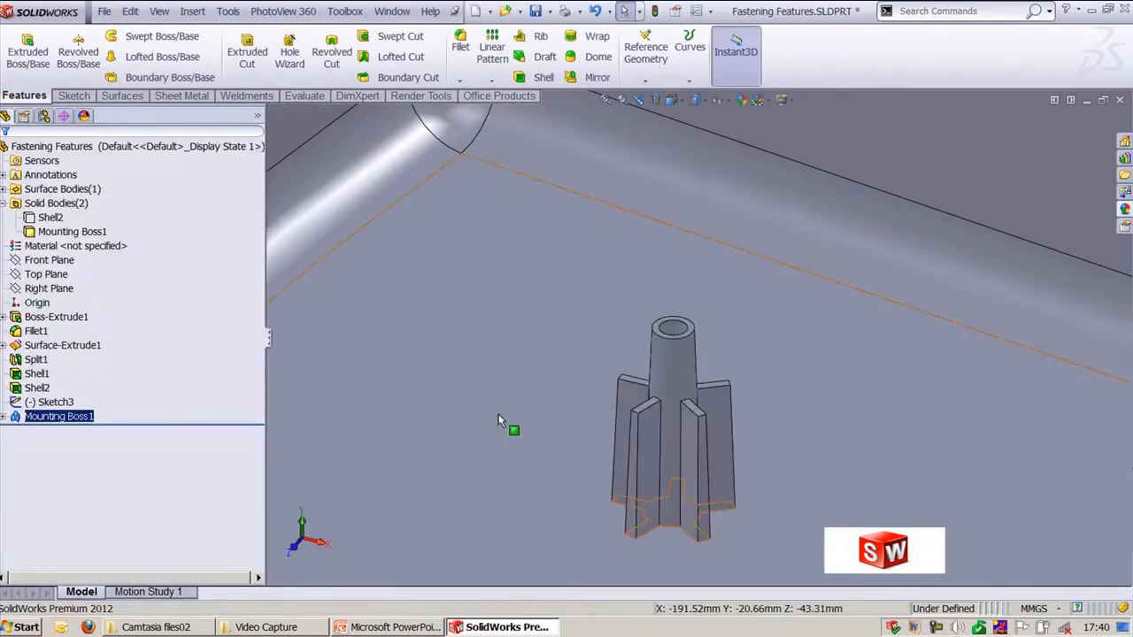
- Open the mounting boss's 3D position sketch for editing
scroll(653, 403, "up", 2)
scroll(653, 404, "up", 5)
left_click(504, 266)
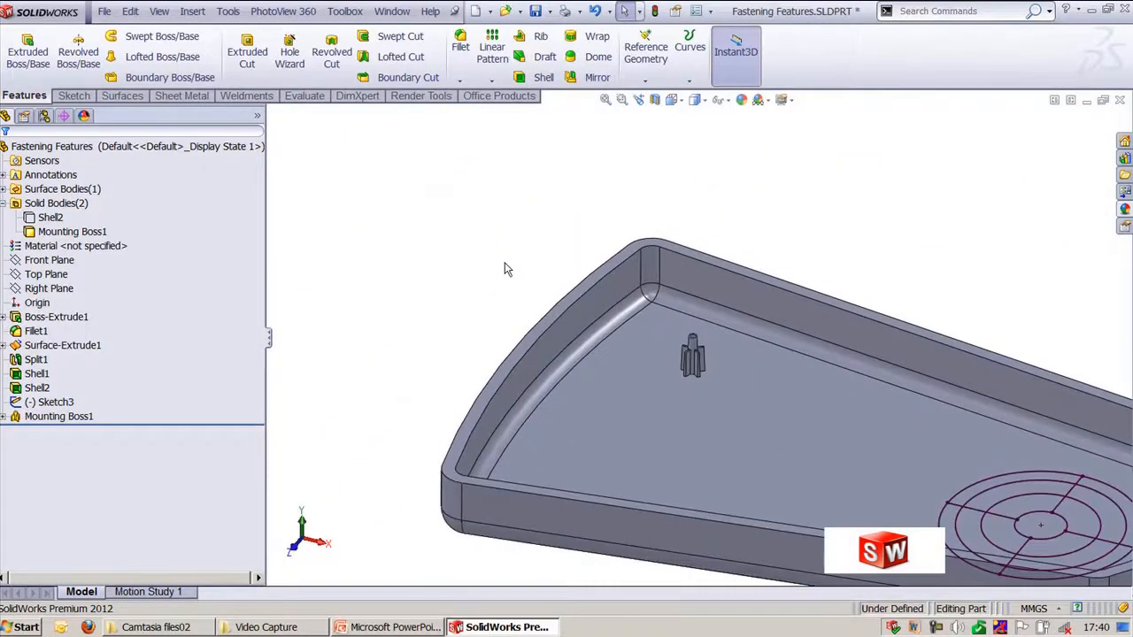
key("ctrl+7")
scroll(506, 252, "down", 6)
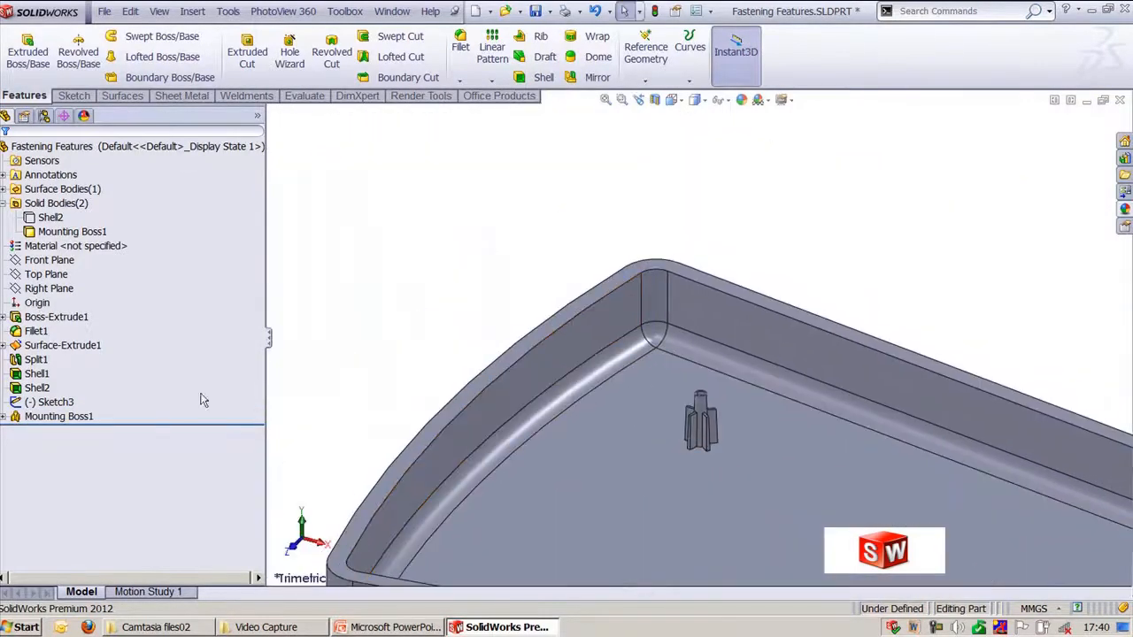
left_click(58, 416)
left_click(68, 430)
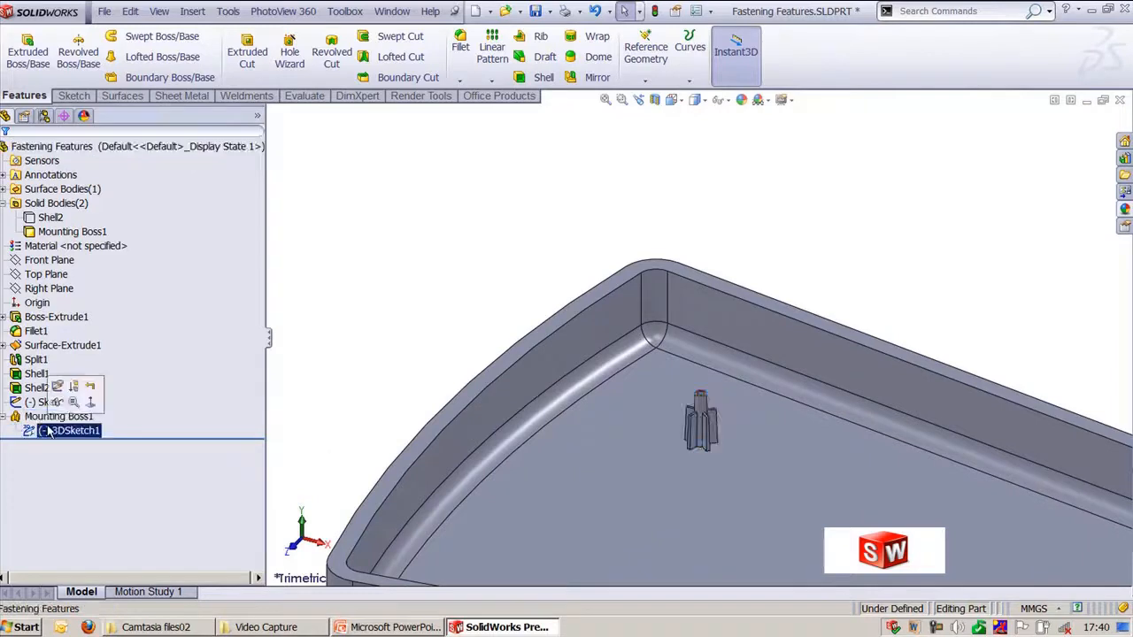
left_click(57, 387)
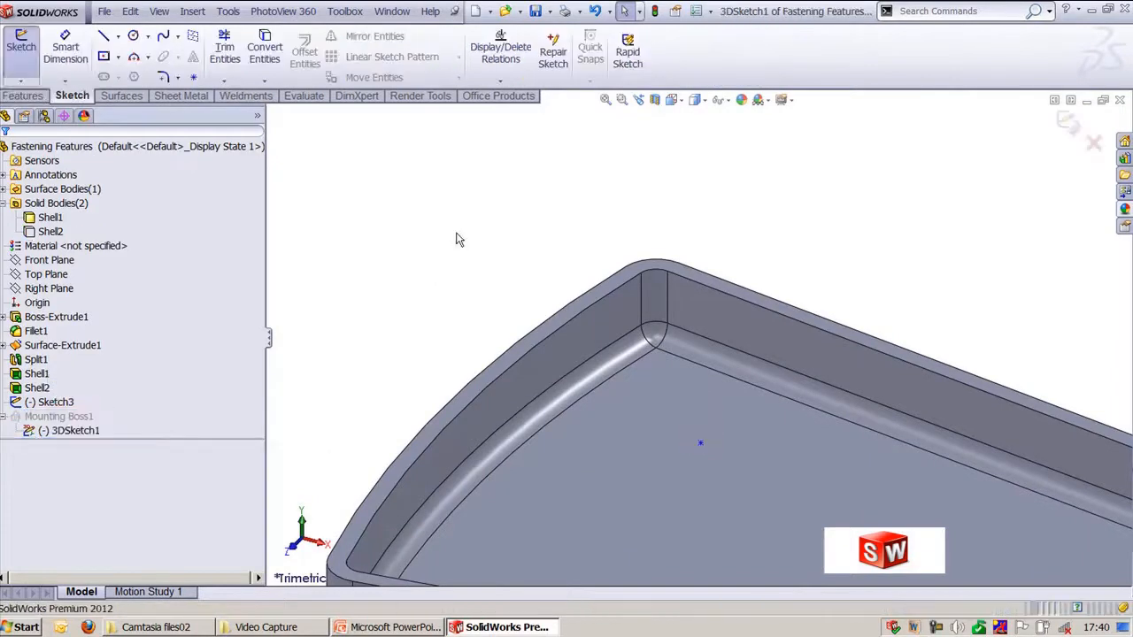
- Dimension the boss's center point 30 mm from the floor's long straight edge beside it, and exit the sketch
right_click(460, 239)
left_click(542, 17)
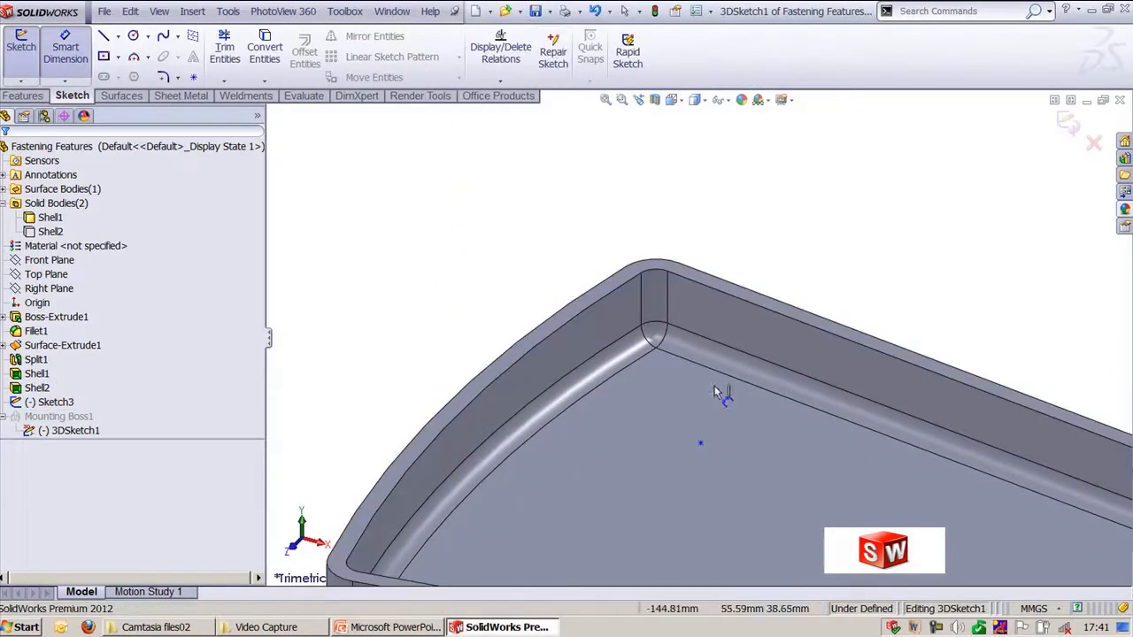
left_click(700, 444)
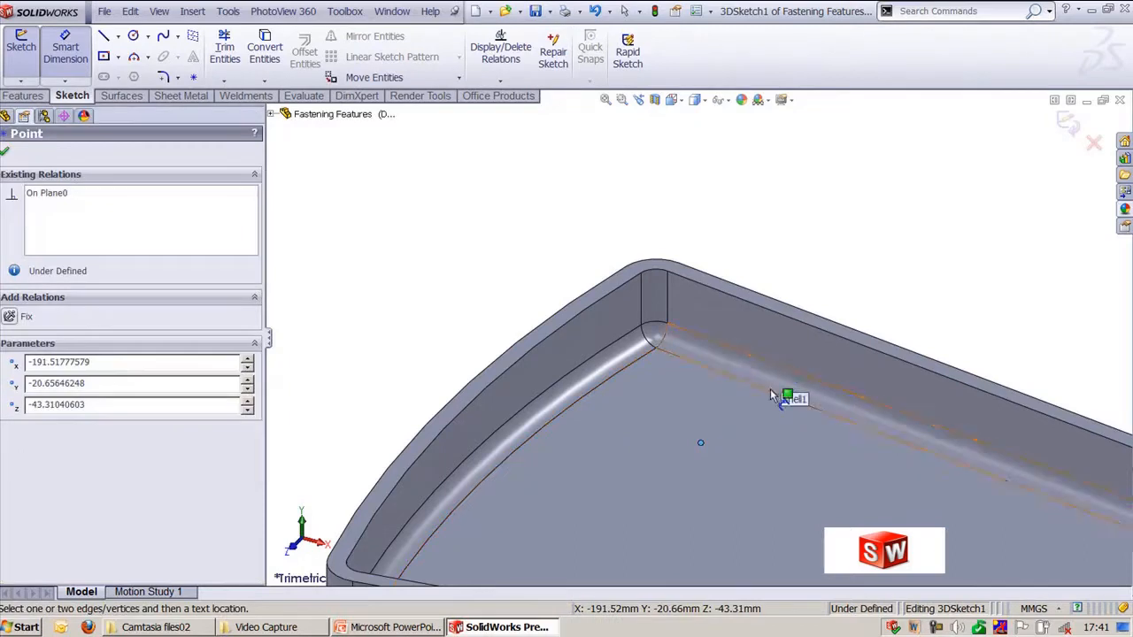
left_click(772, 395)
left_click(754, 423)
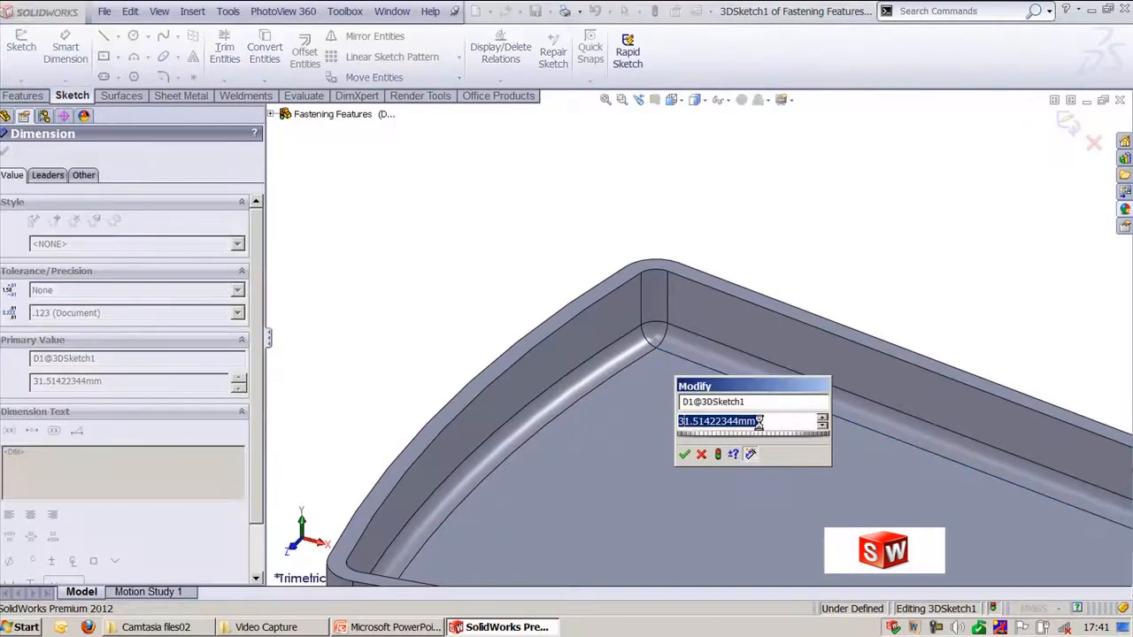
type("30")
key("Return")
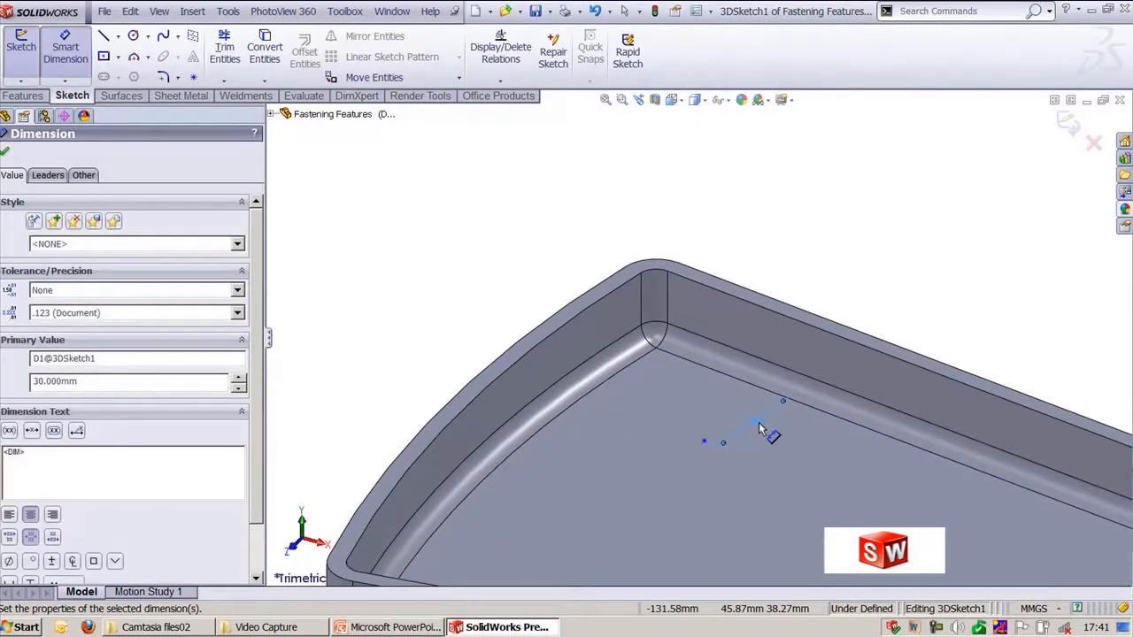
left_click(1068, 124)
key("f")
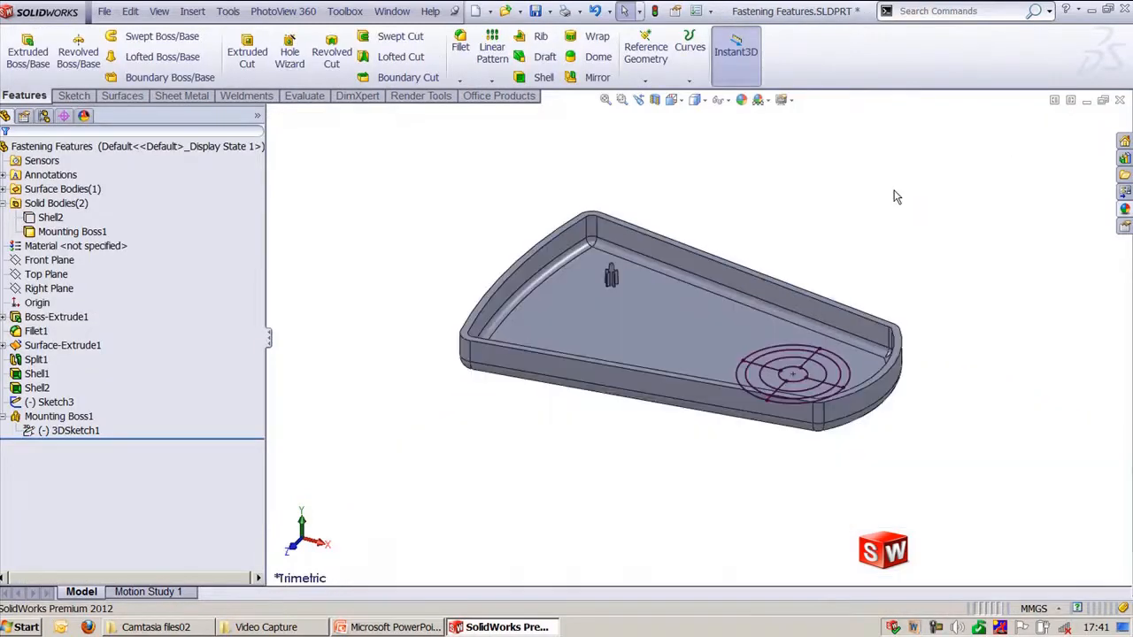
- Start a Snap Hook fastening feature and position it on the inner rim edge of the tray's curved end wall
scroll(898, 230, "down", 4)
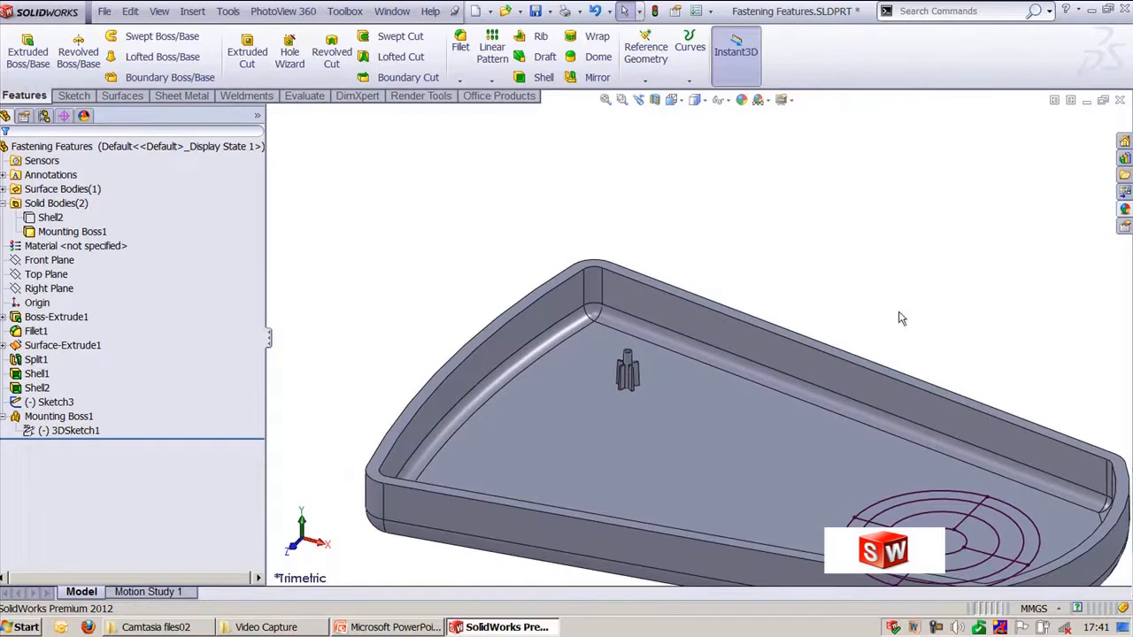
middle_click_drag(894, 312, 841, 234, "ctrl")
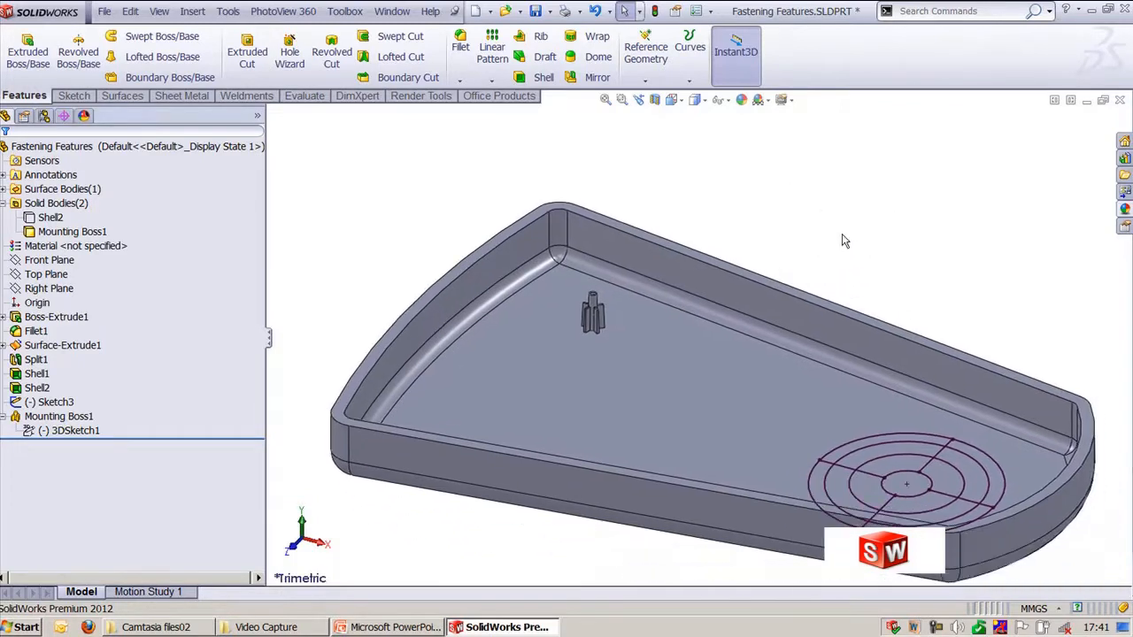
left_click(192, 10)
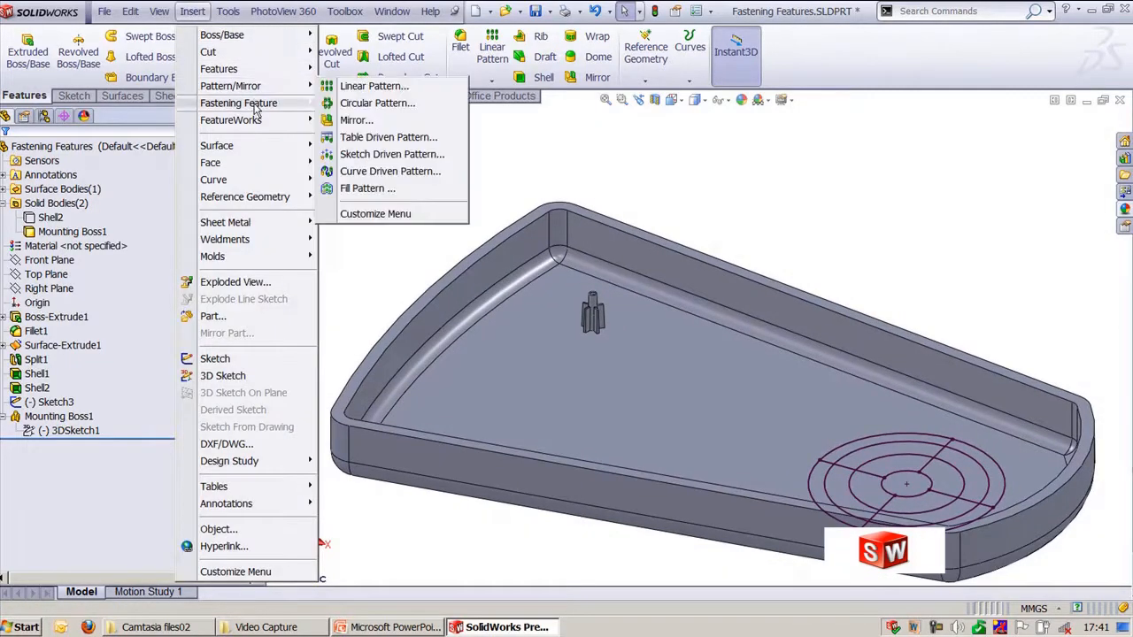
mouse_move(255, 105)
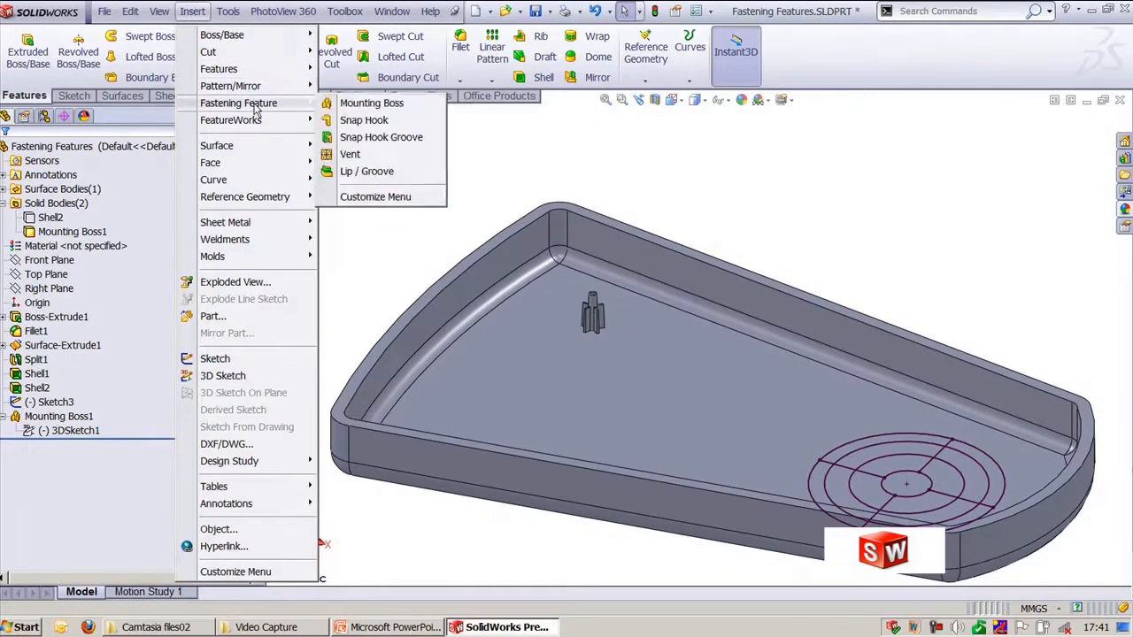
left_click(355, 123)
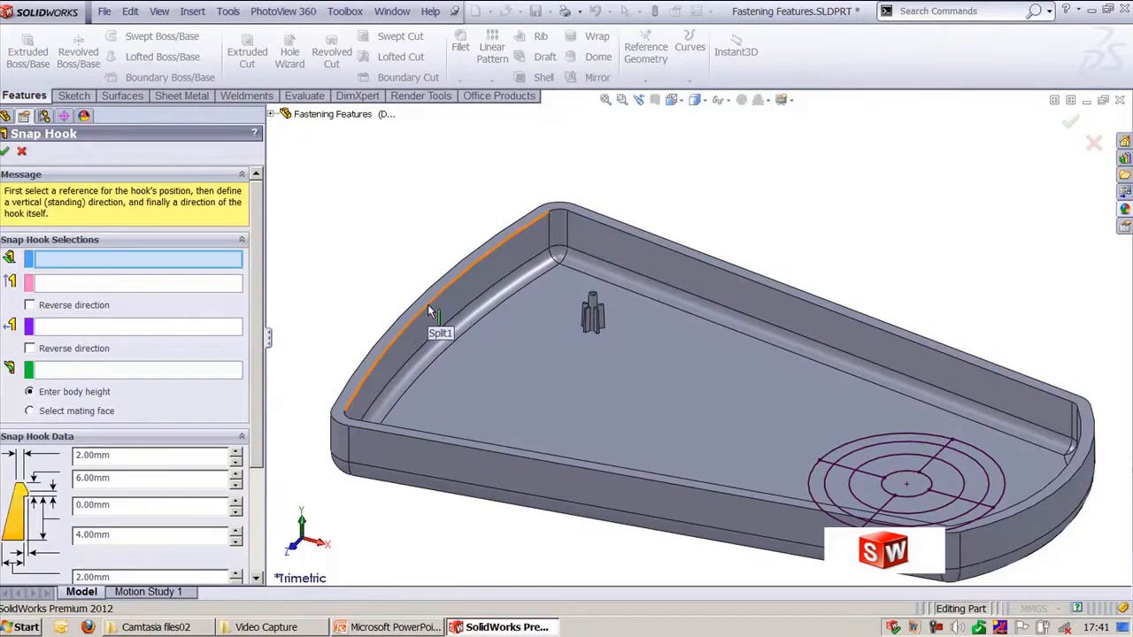
left_click(427, 305)
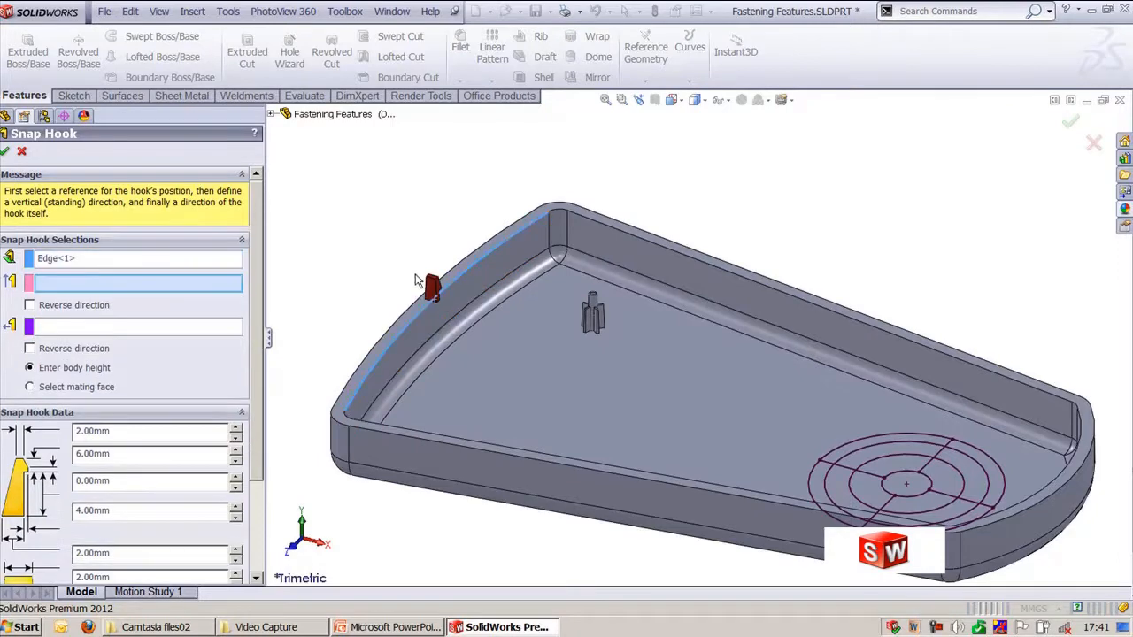
scroll(435, 306, "down", 5)
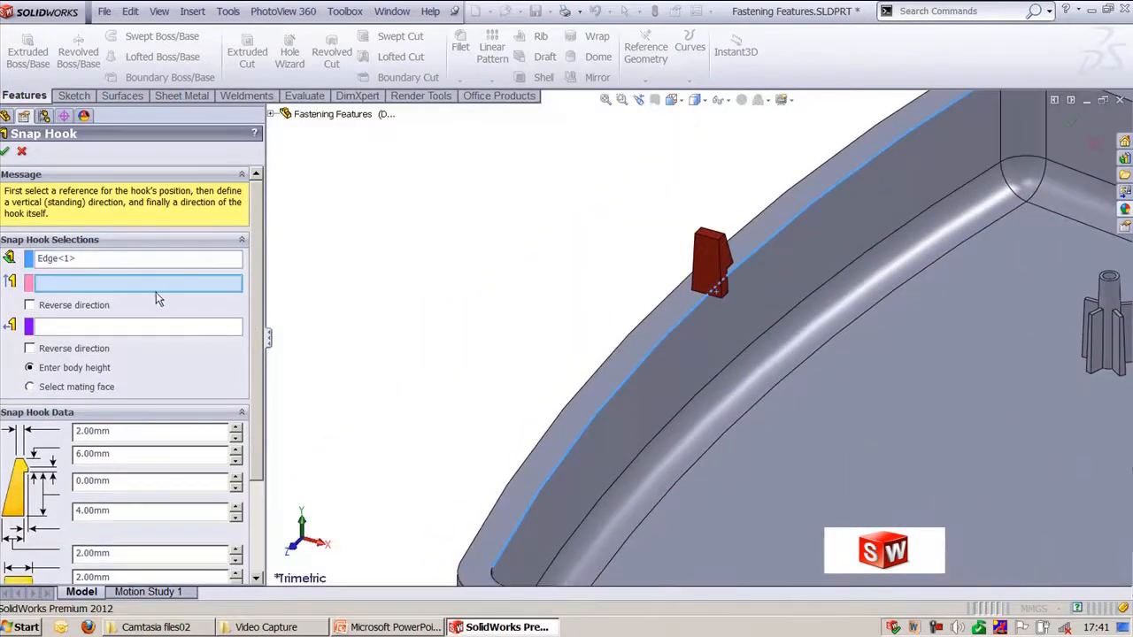
- Define the snap hook's vertical direction with the vertical edge at the tray's outer corner, and reverse that direction
scroll(531, 372, "up", 5)
middle_click_drag(531, 372, 560, 438)
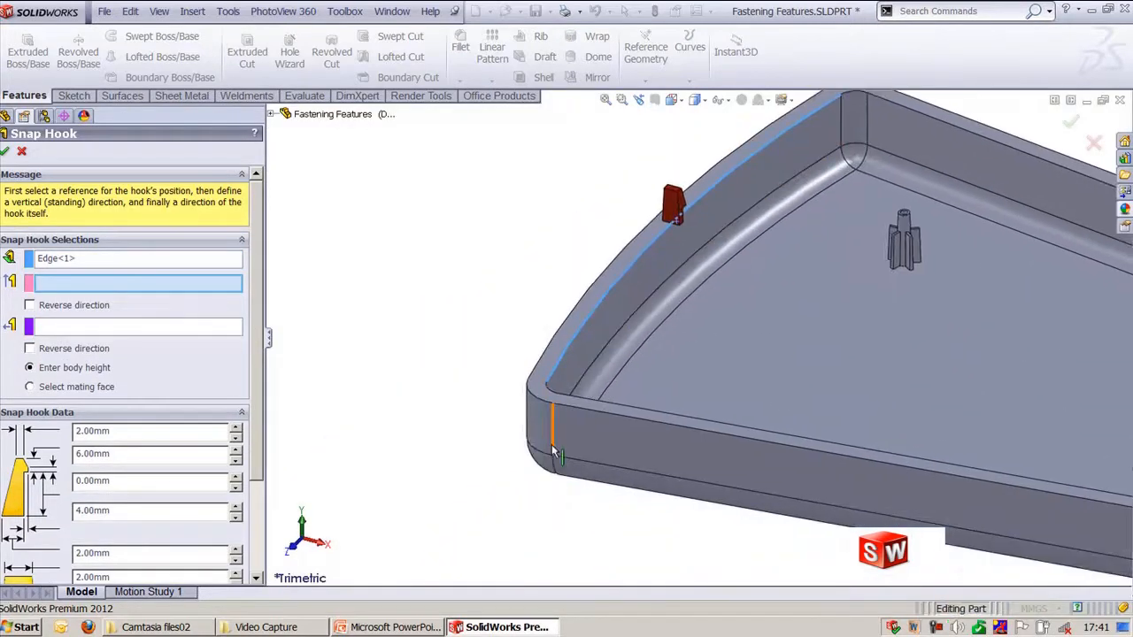
left_click(552, 443)
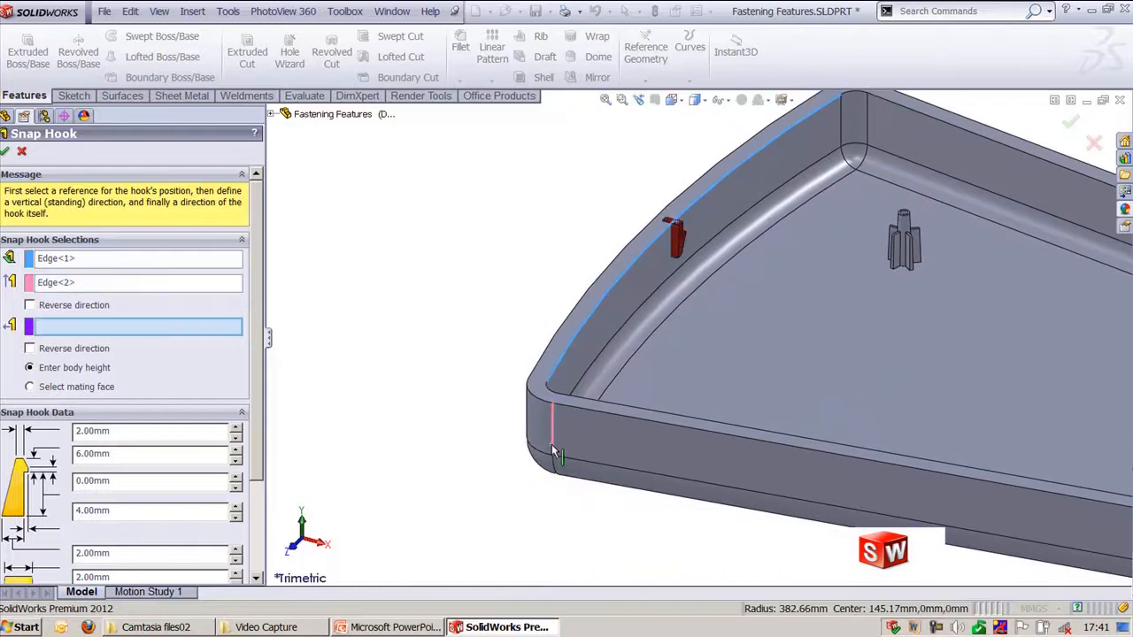
left_click(30, 305)
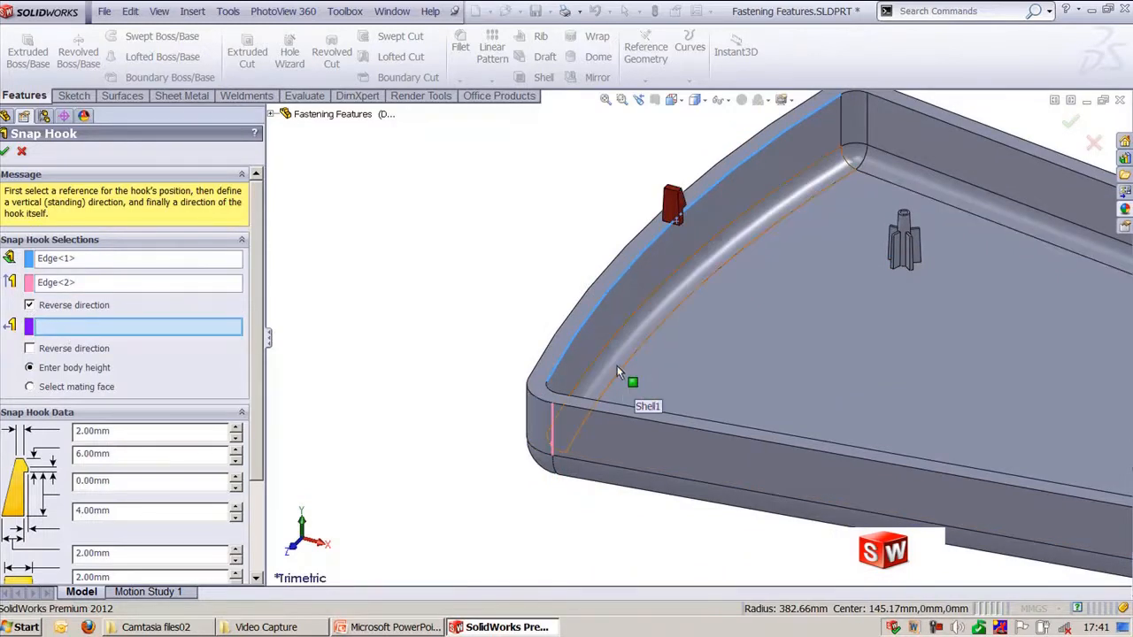
- Define the snap hook's hook direction with the Right Plane, and reverse it so the hook faces outward
middle_click_drag(612, 351, 538, 387)
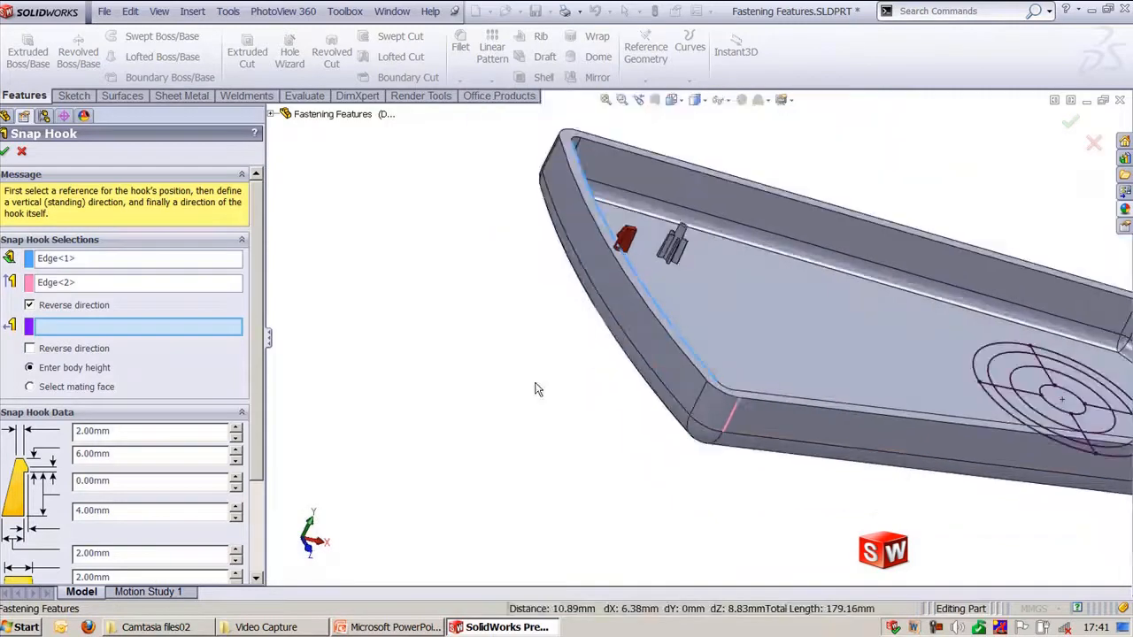
middle_click_drag(795, 351, 742, 484, "ctrl")
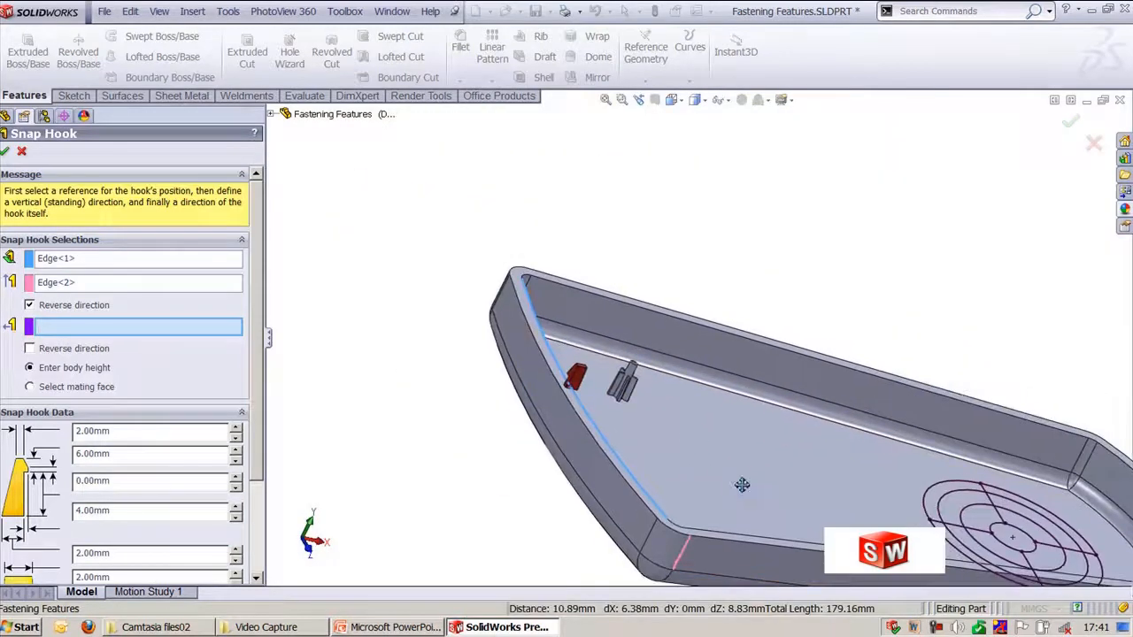
left_click(274, 115)
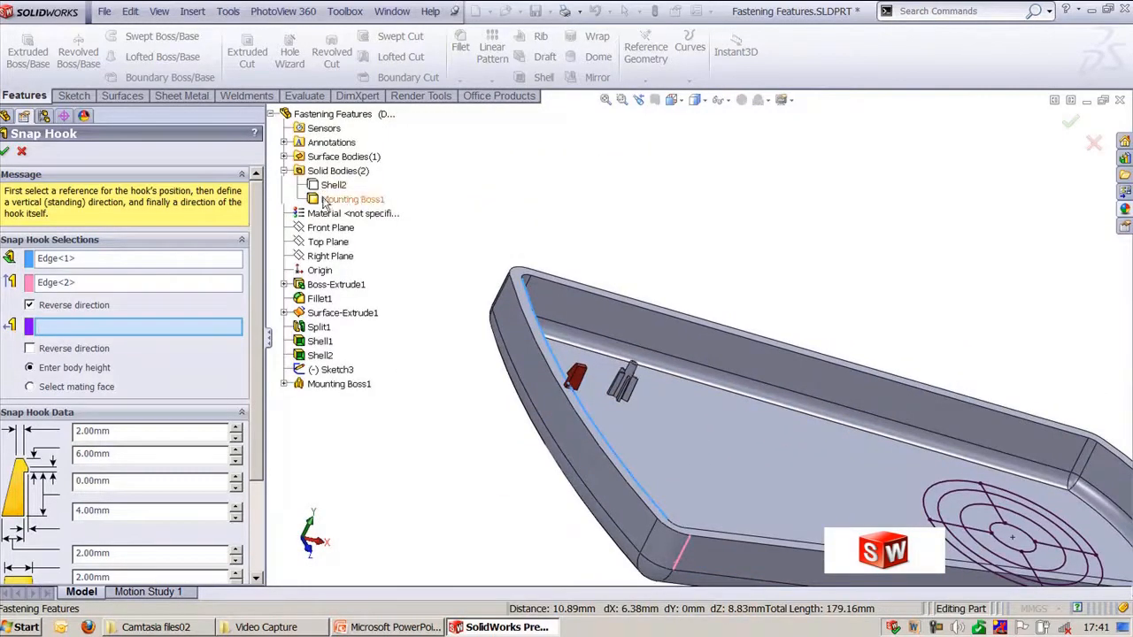
left_click(333, 257)
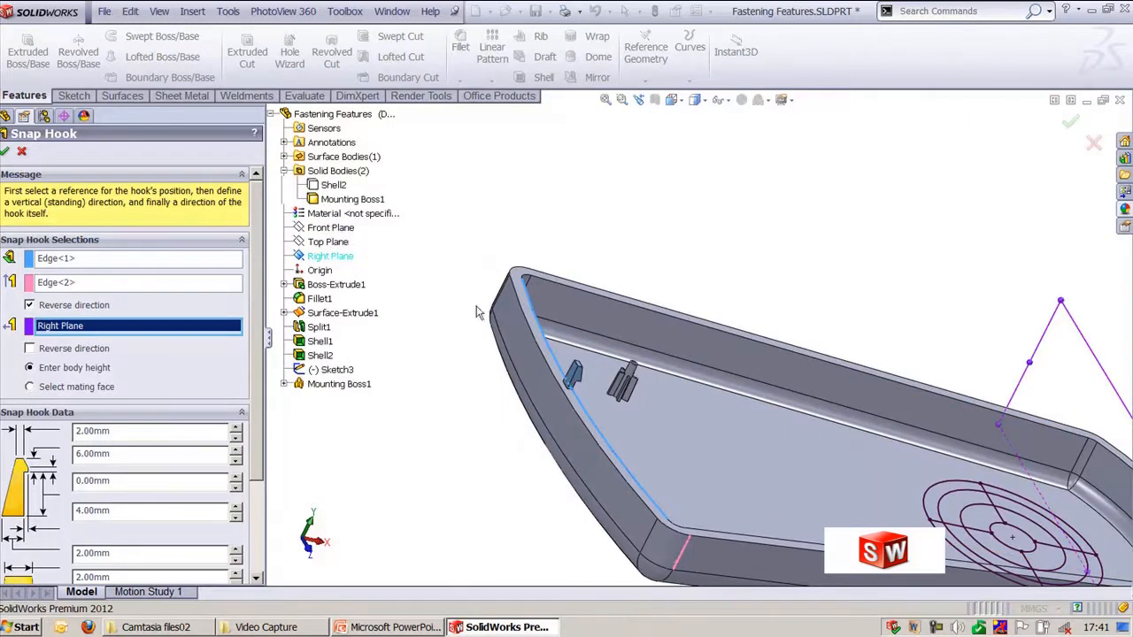
left_click(86, 349)
middle_click_drag(467, 378, 600, 333)
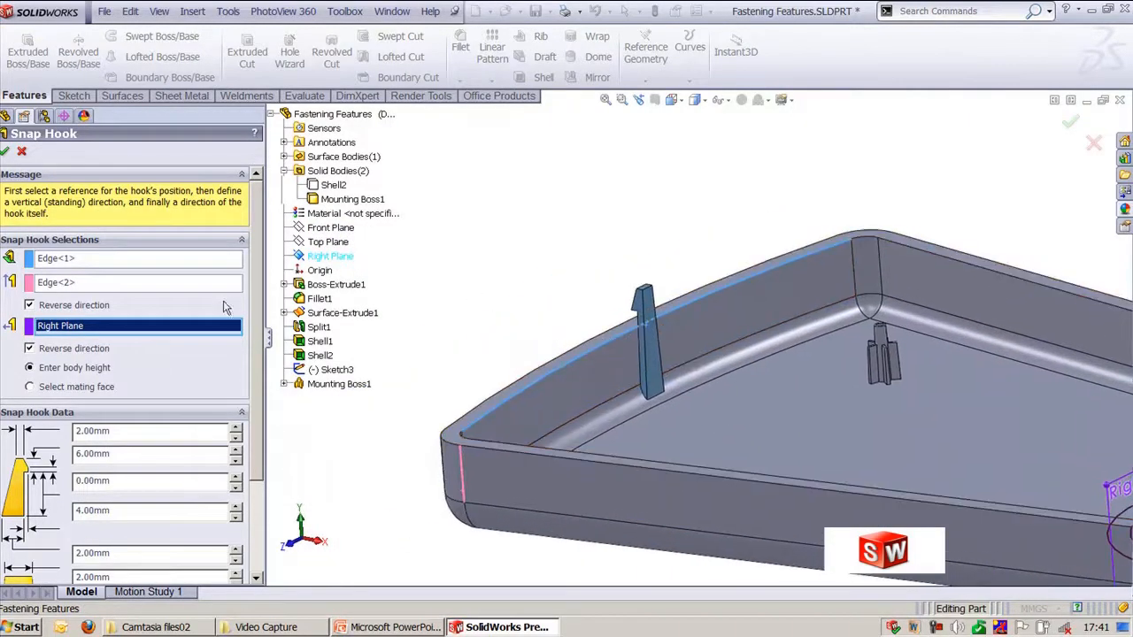
- Review the snap hook's dimension values and create the hook with its existing dimensions
left_click_drag(253, 341, 254, 462)
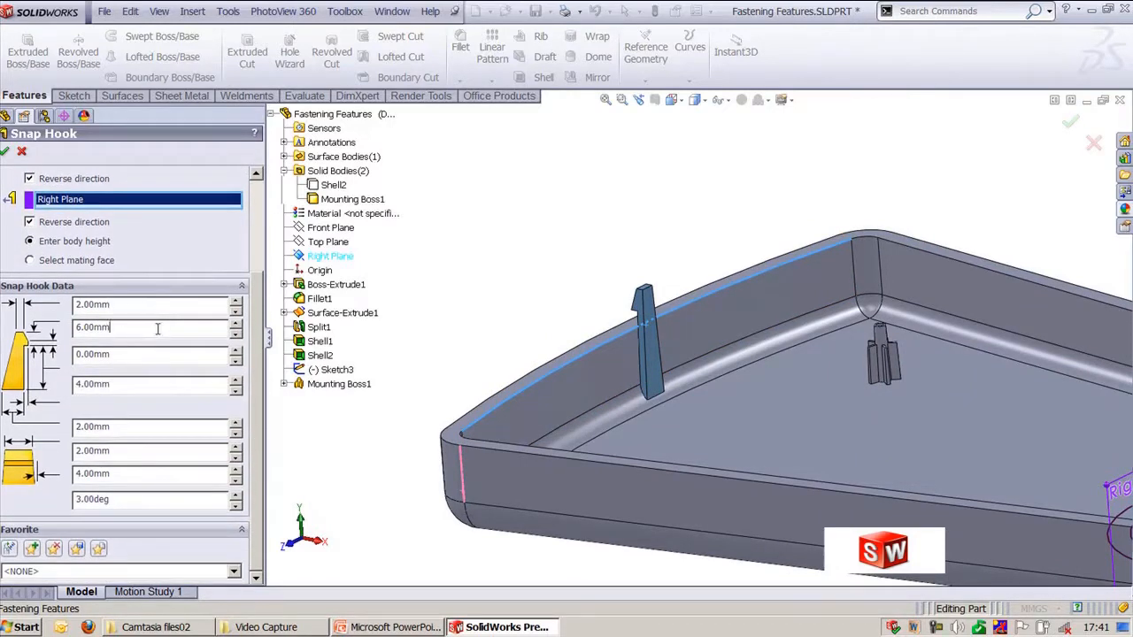
left_click(161, 382)
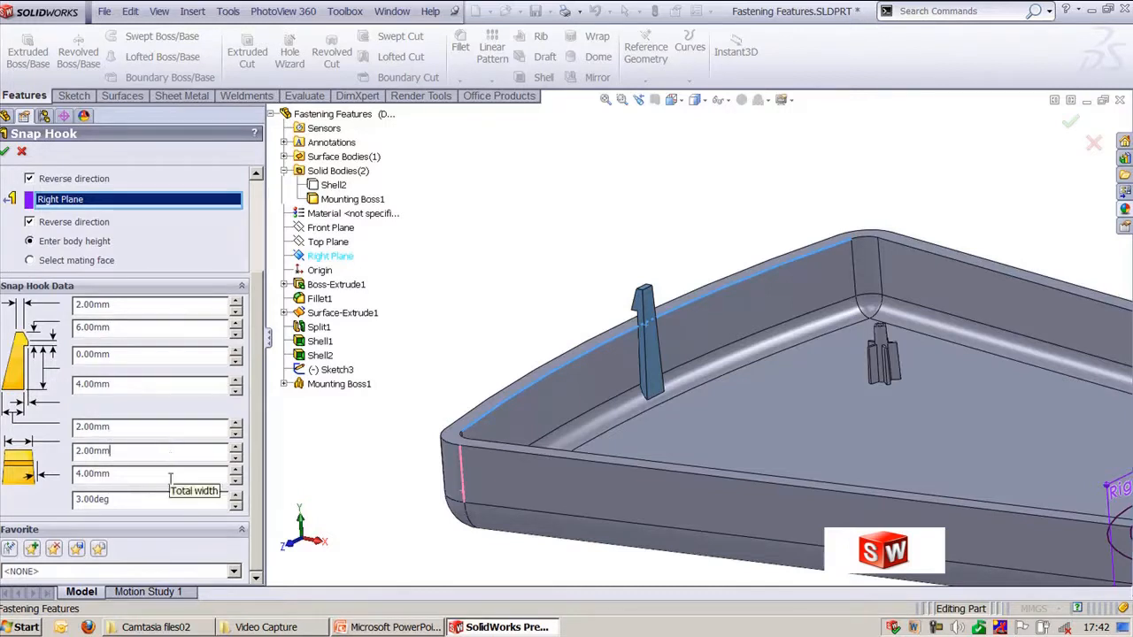
middle_click_drag(558, 395, 636, 334)
scroll(611, 337, "down", 5)
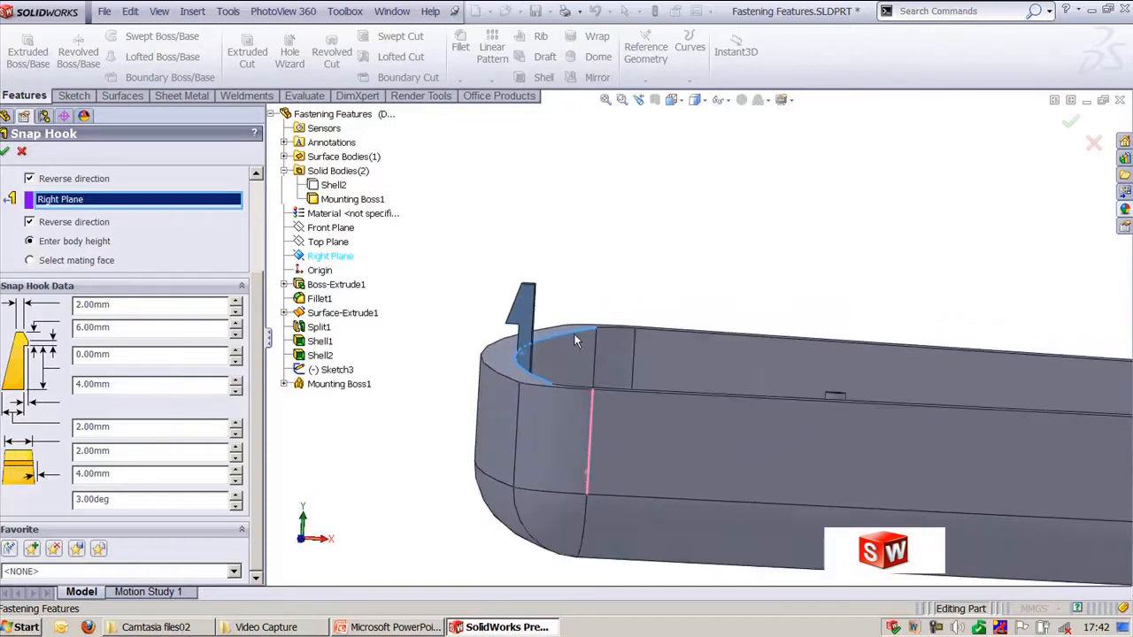
middle_click_drag(558, 334, 425, 328)
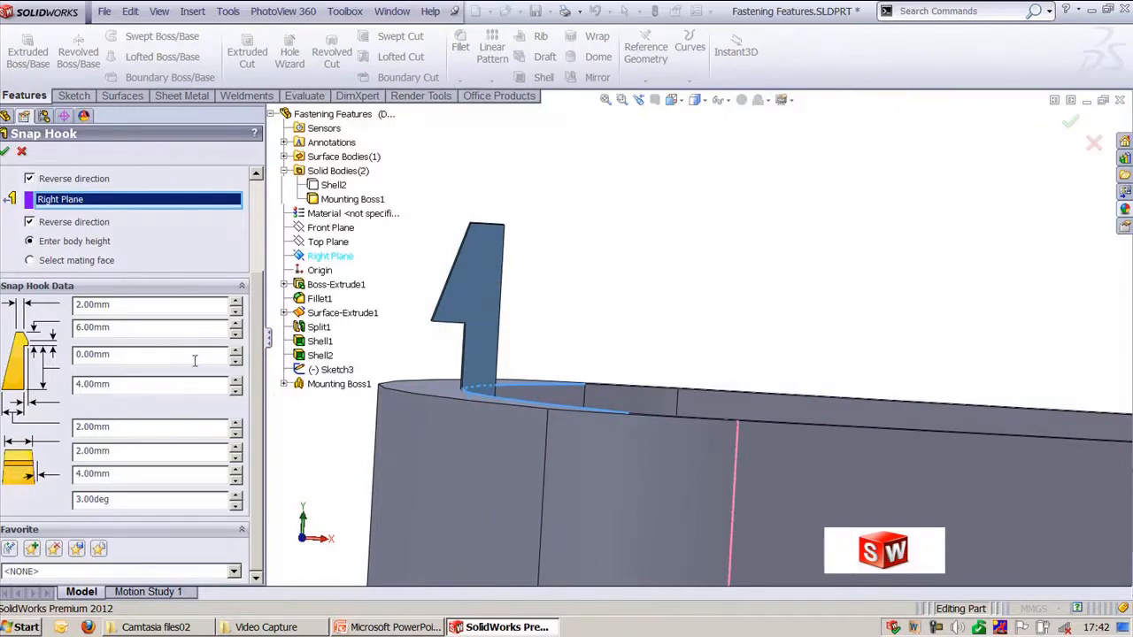
left_click_drag(259, 379, 259, 251)
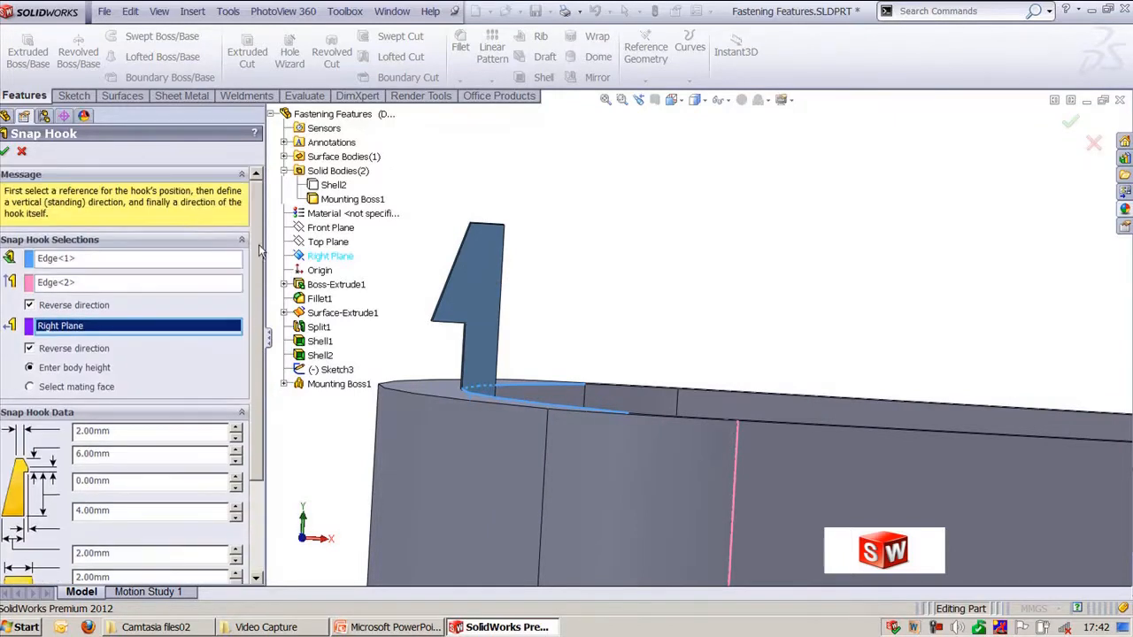
left_click(6, 153)
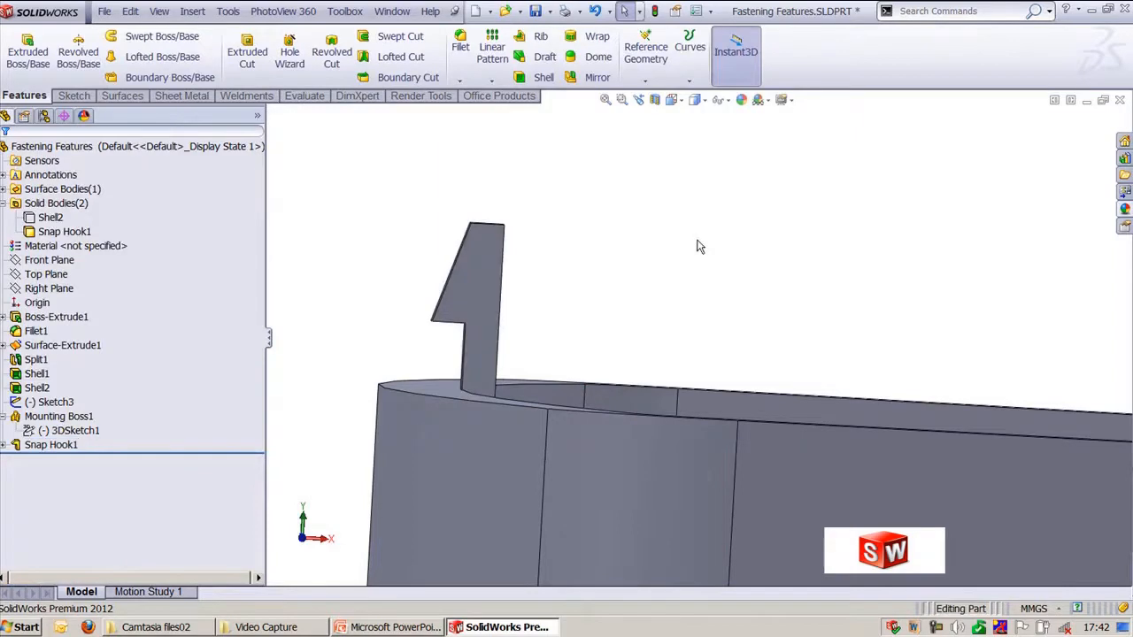
key("ctrl+7")
scroll(394, 290, "down", 3)
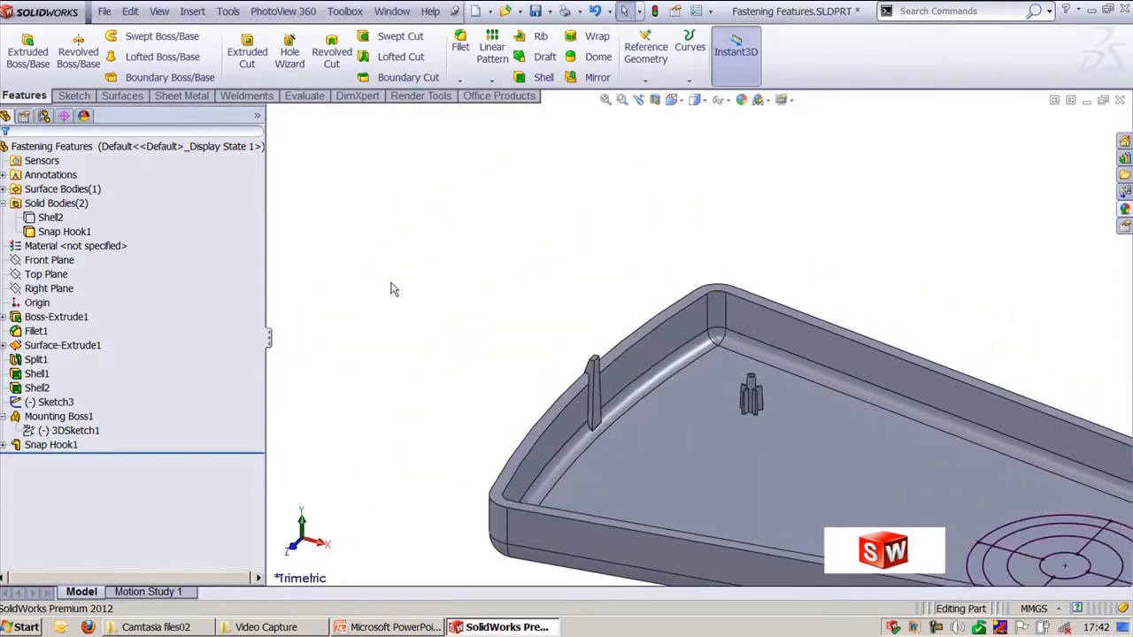
left_click(78, 231)
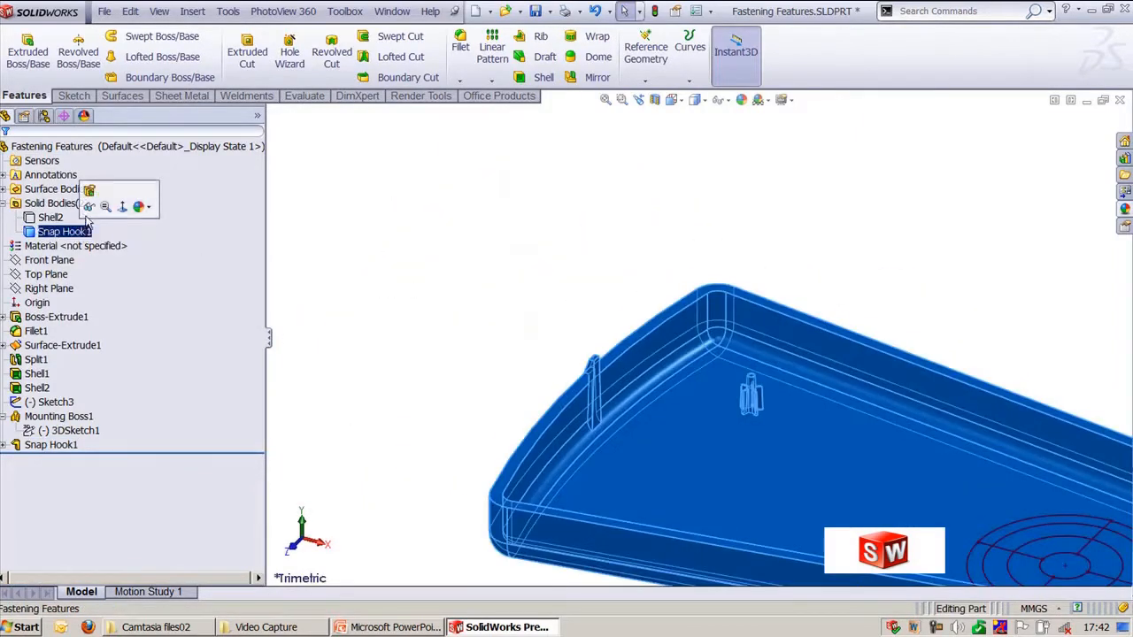
left_click(89, 207)
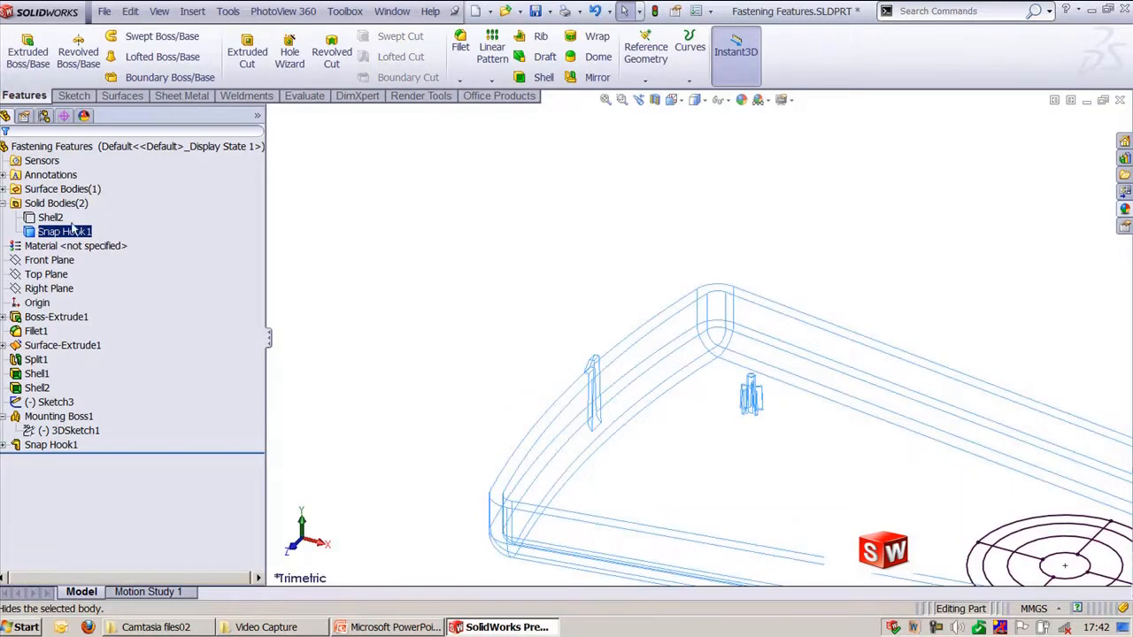
left_click(381, 236)
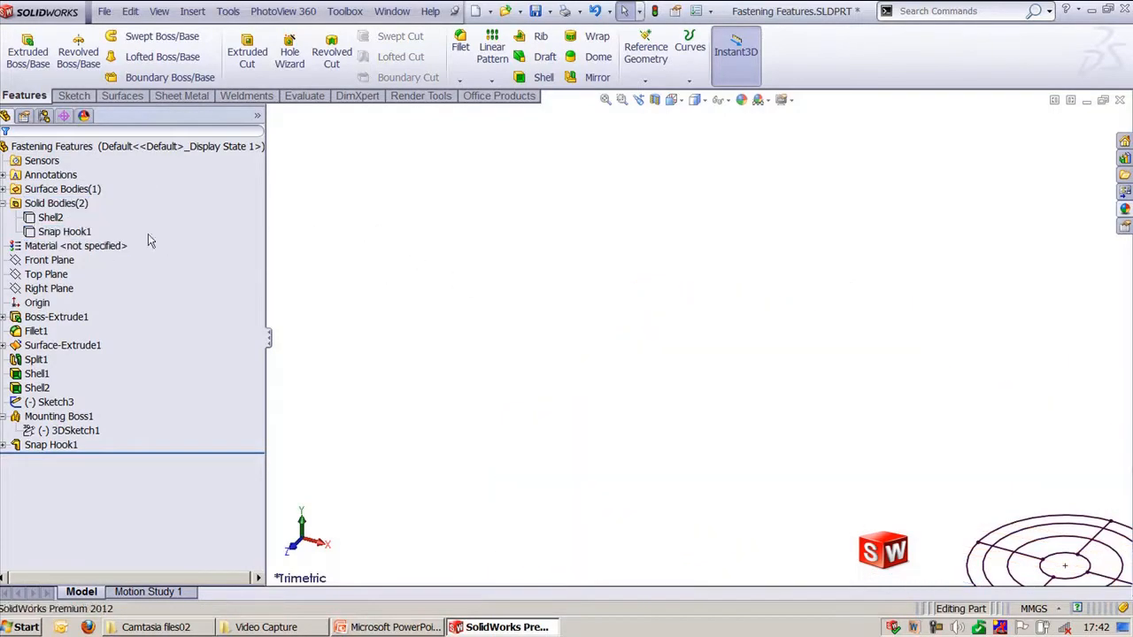
- Show both solid bodies, the tray with its snap hook and the upper shell (Shell2), so the housing is closed
left_click(75, 231)
left_click(86, 207)
left_click(54, 219, "ctrl")
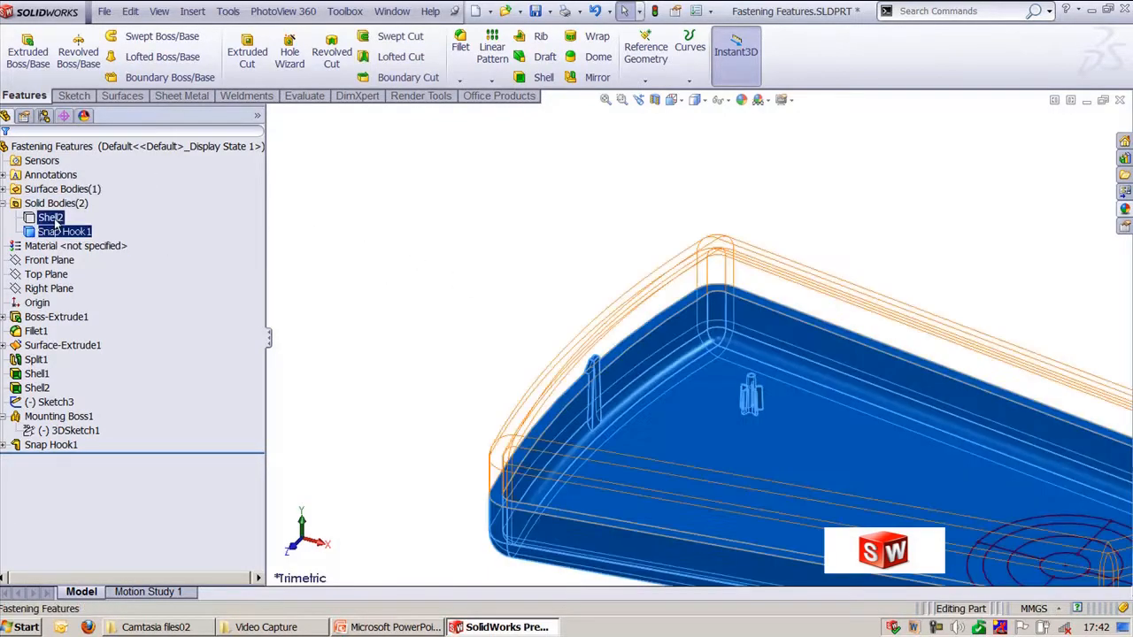
left_click(86, 205)
left_click(449, 370)
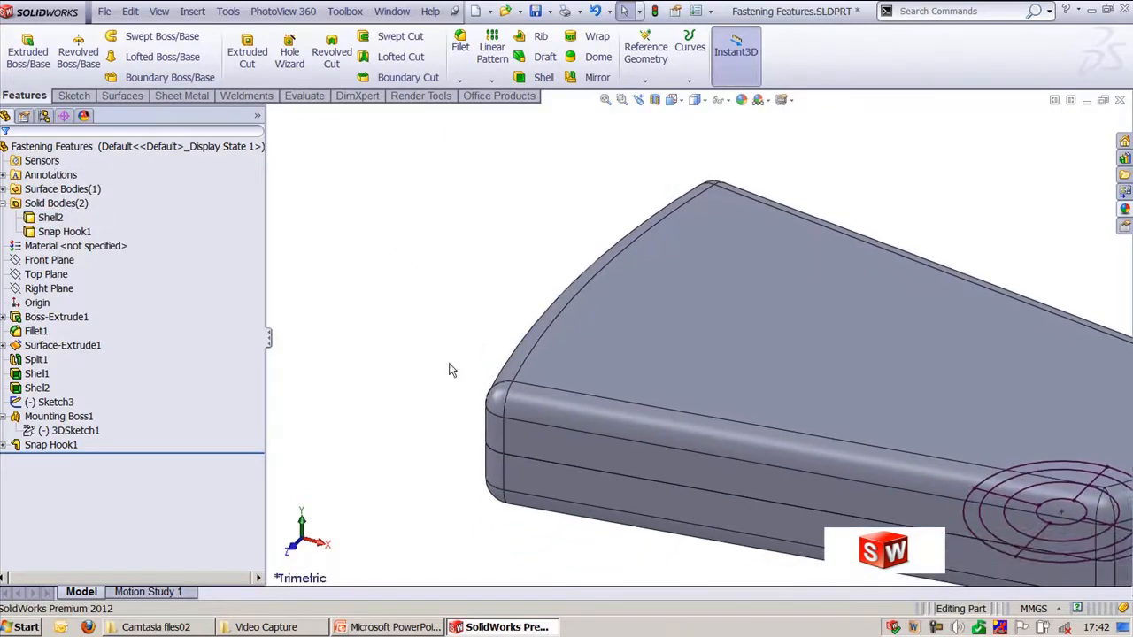
middle_click_drag(450, 370, 417, 253)
left_click(443, 265)
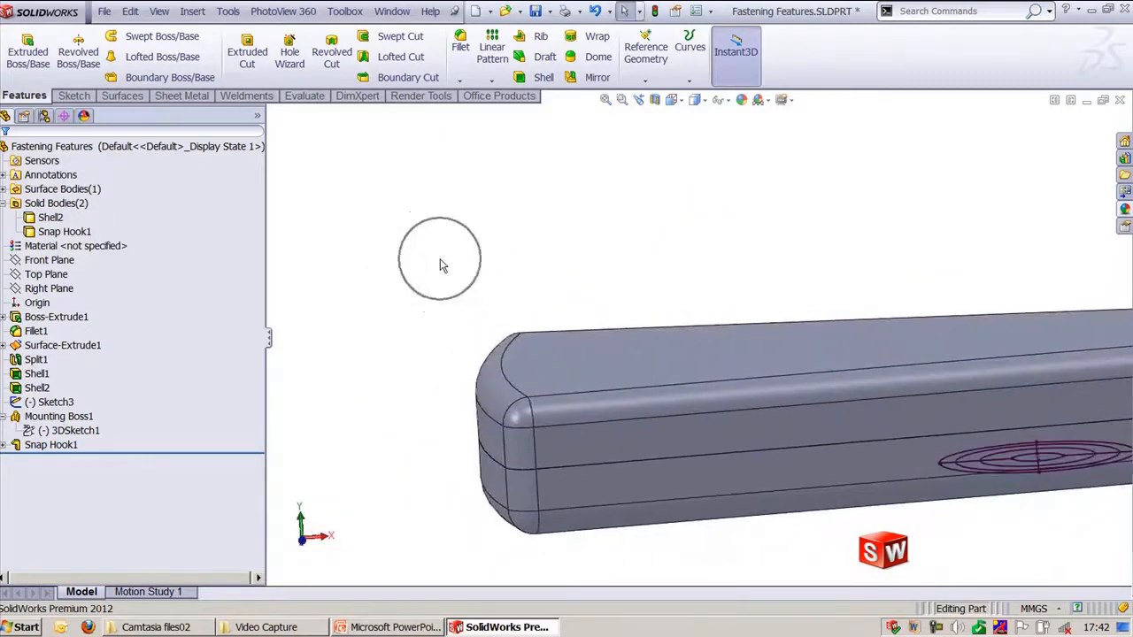
- Start a Snap Hook Groove fastening feature and choose Snap Hook1 as its mating hook
left_click(192, 10)
mouse_move(213, 72)
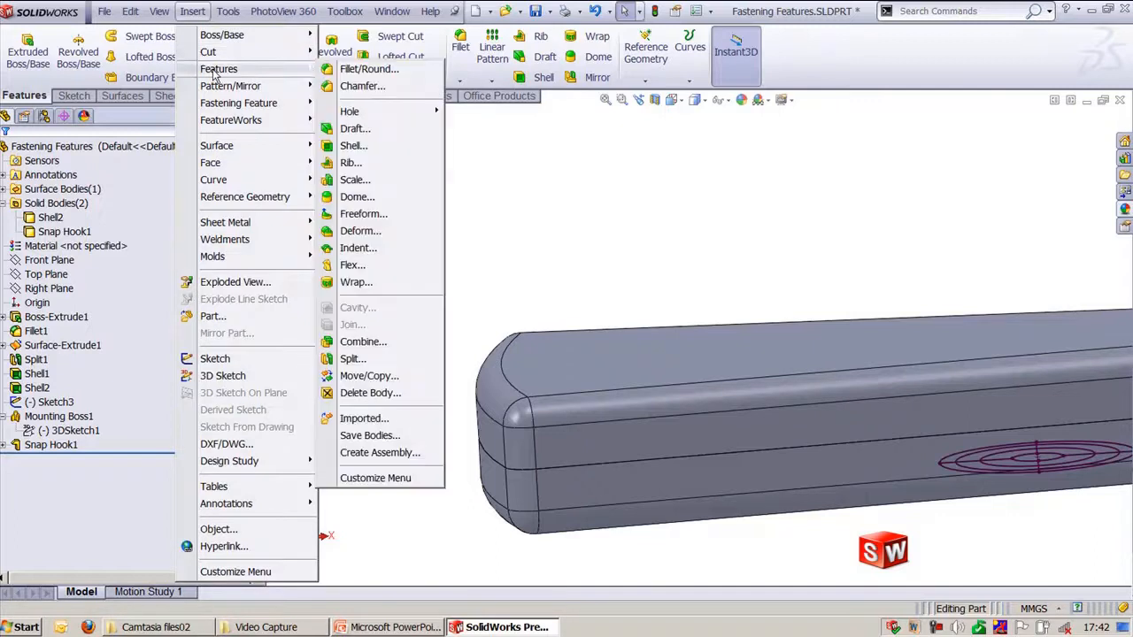
mouse_move(266, 106)
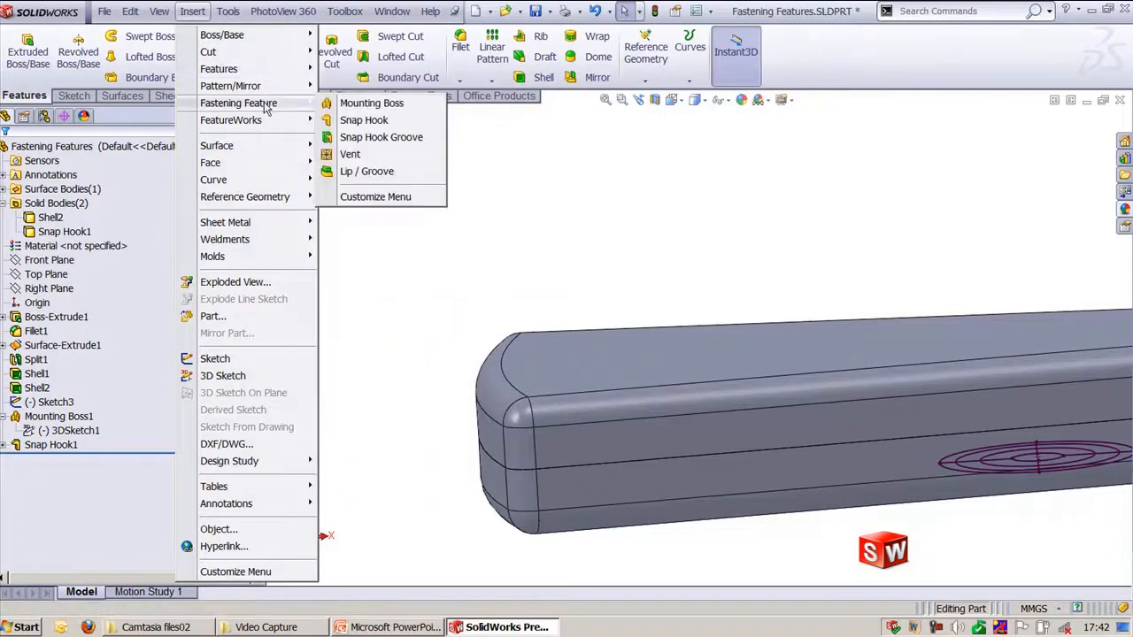
left_click(366, 142)
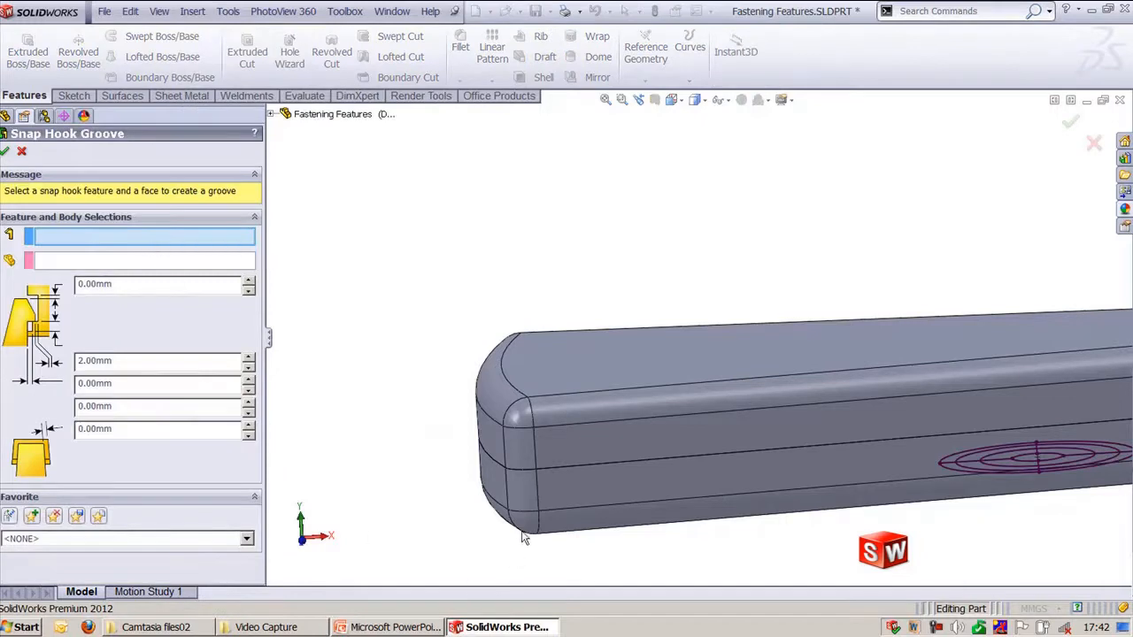
left_click(697, 100)
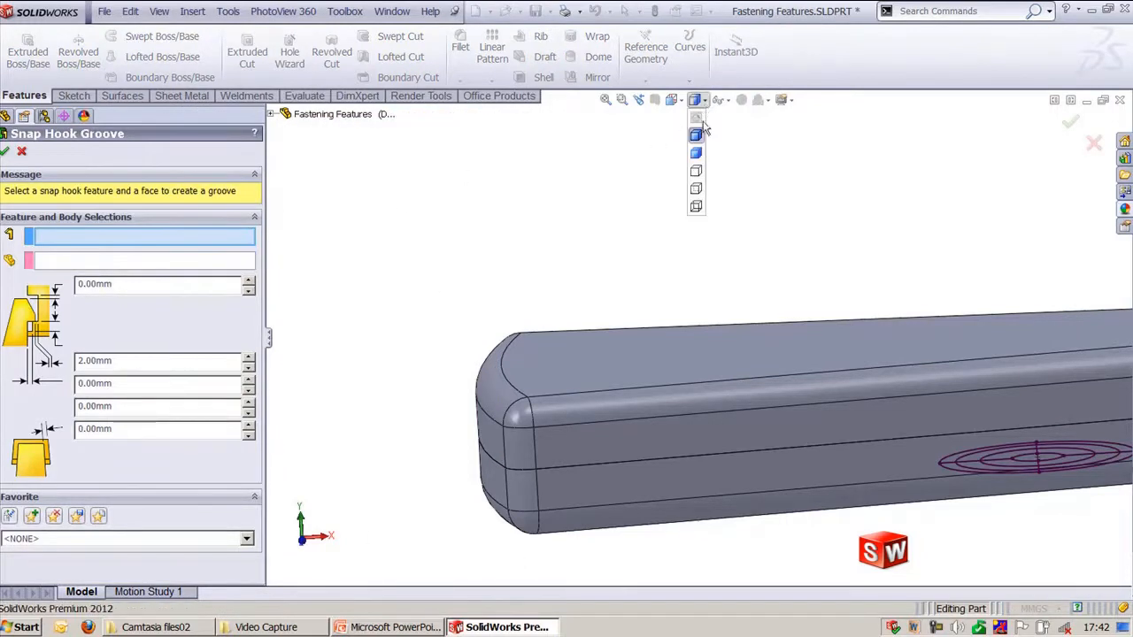
left_click(273, 116)
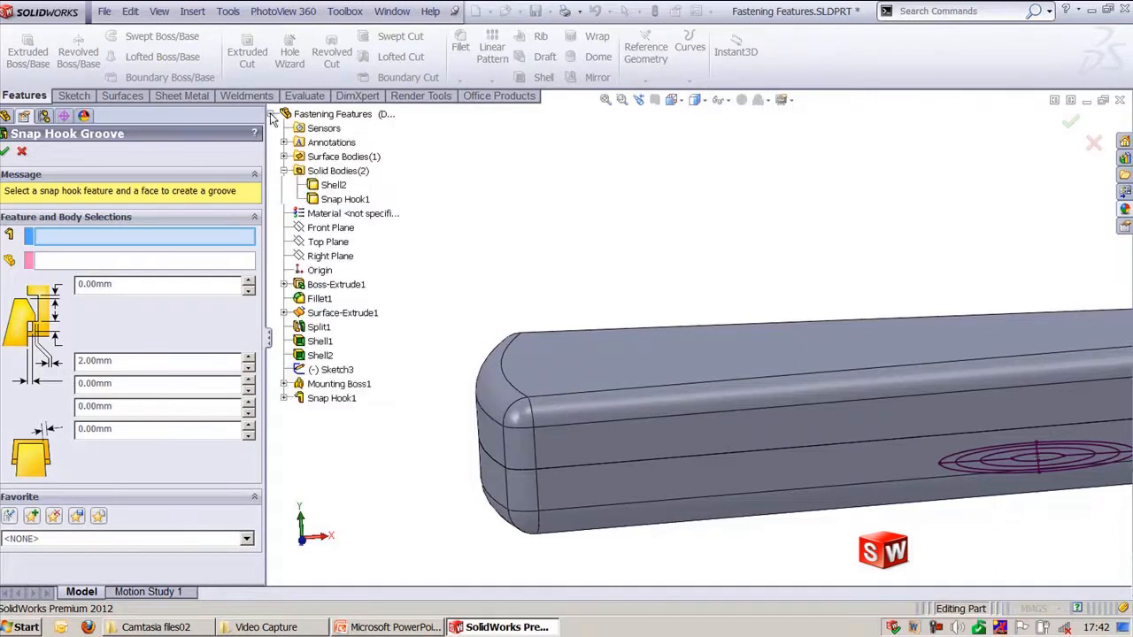
left_click(333, 400)
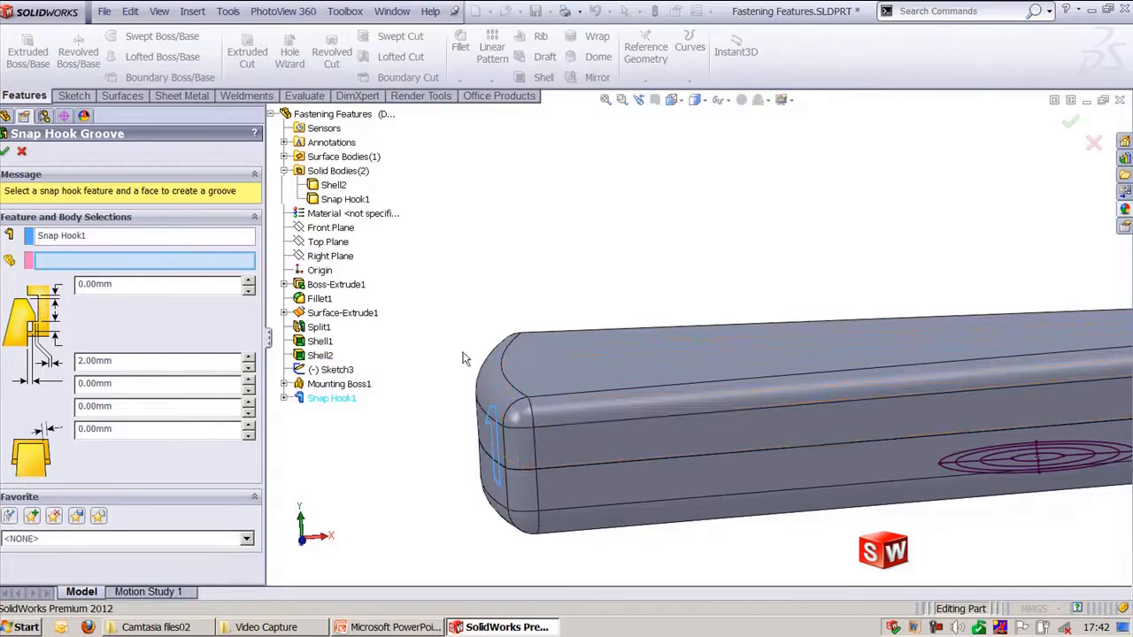
- Select the upper shell body (Shell2) for the groove and create it with a 2 mm groove value and zero for all other values
left_click(556, 351)
middle_click_drag(555, 350, 673, 396)
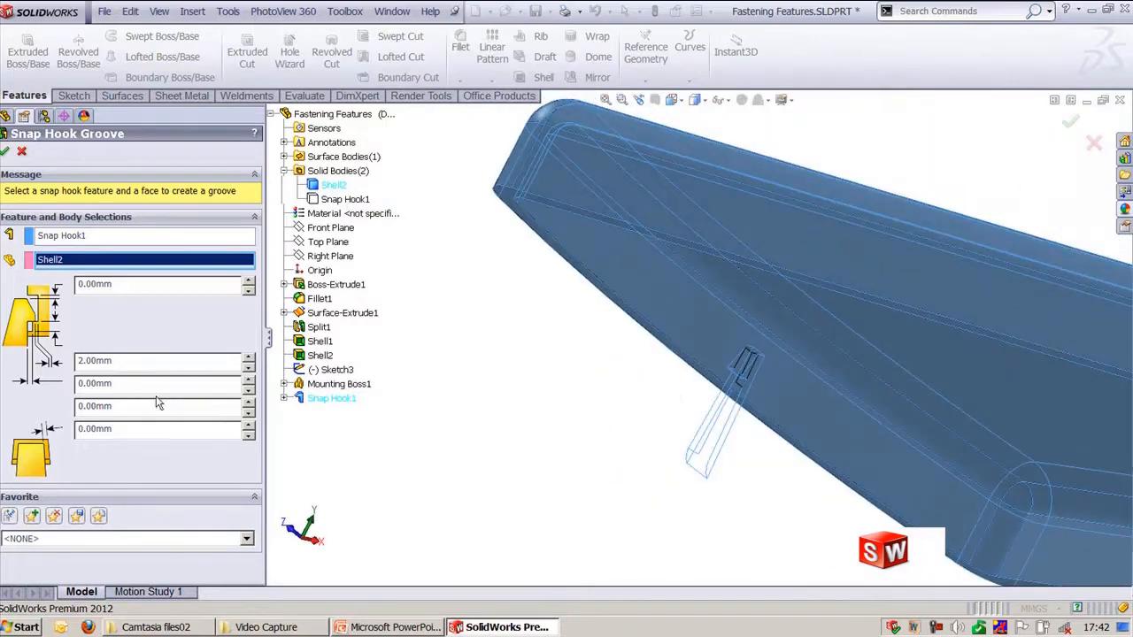
left_click(136, 384)
mouse_move(627, 352)
middle_mouse_down("ctrl")
mouse_move(635, 409)
mouse_move(662, 374)
mouse_move(568, 218)
middle_mouse_up("ctrl")
scroll(633, 356, "up", 3)
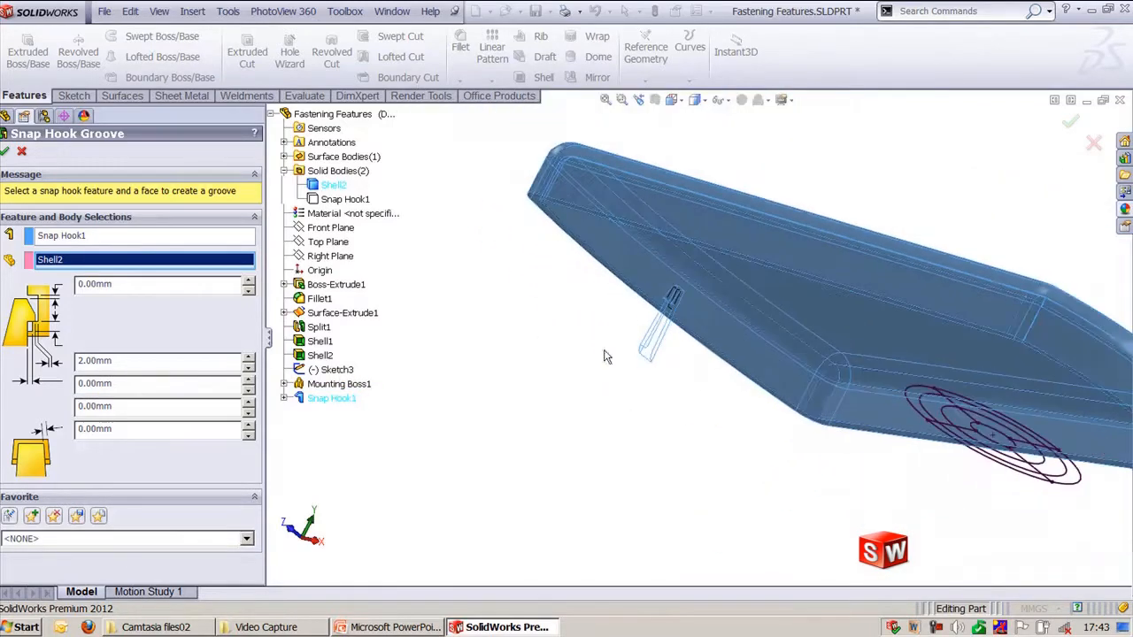
left_click(6, 153)
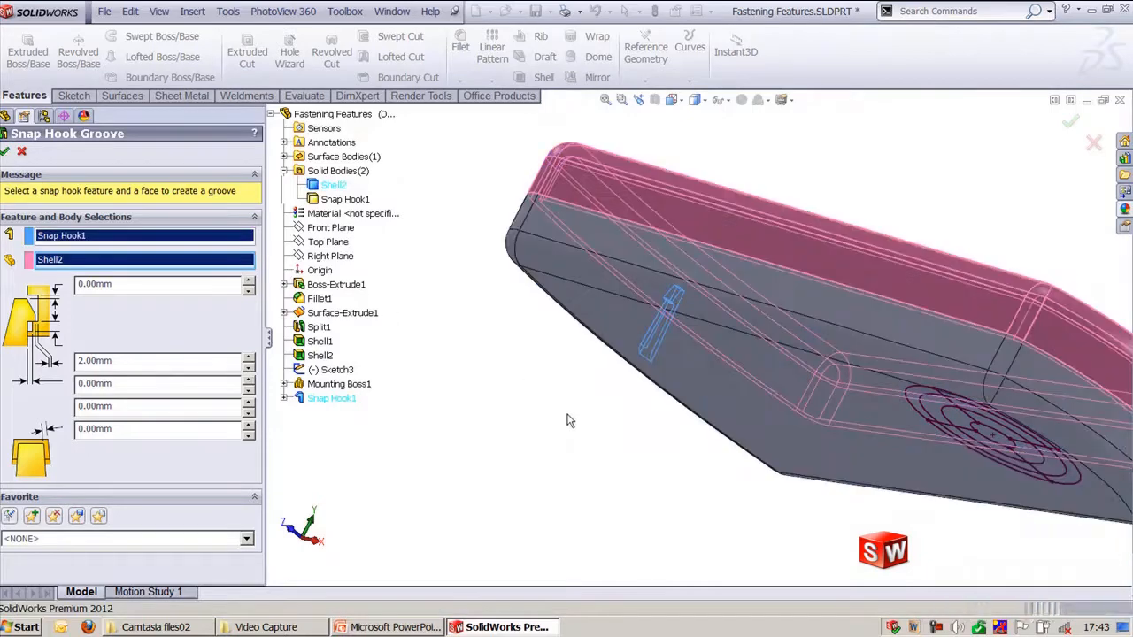
- Section the closed housing parallel to the Front Plane at a -7 mm offset, through the snap hook and groove
middle_click_drag(460, 329, 576, 496)
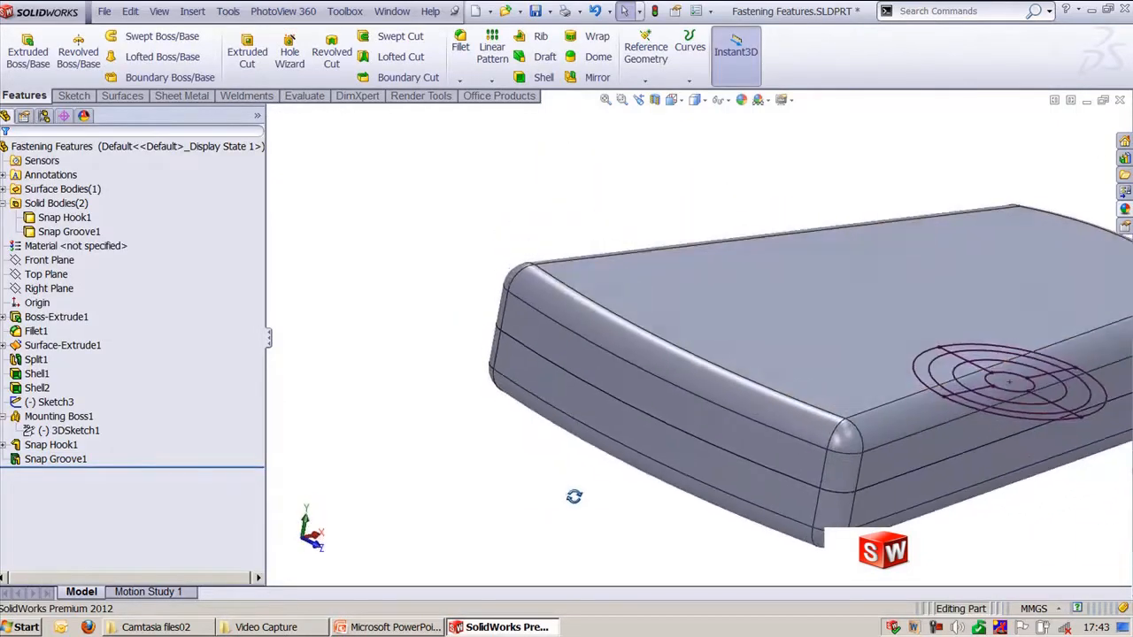
left_click(655, 100)
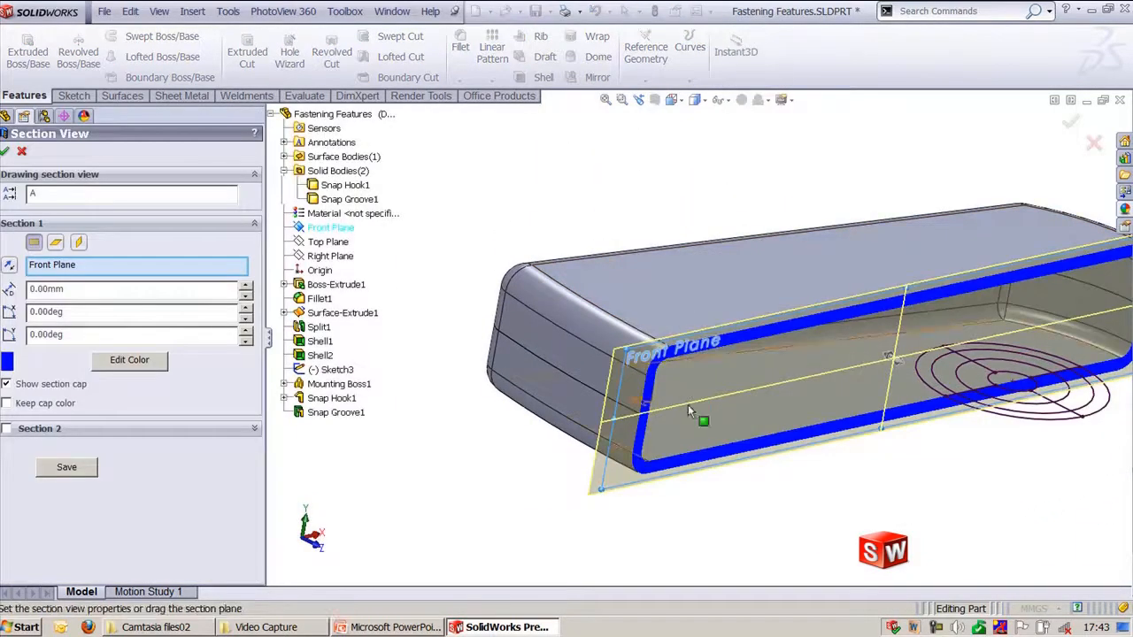
left_click_drag(901, 361, 879, 352)
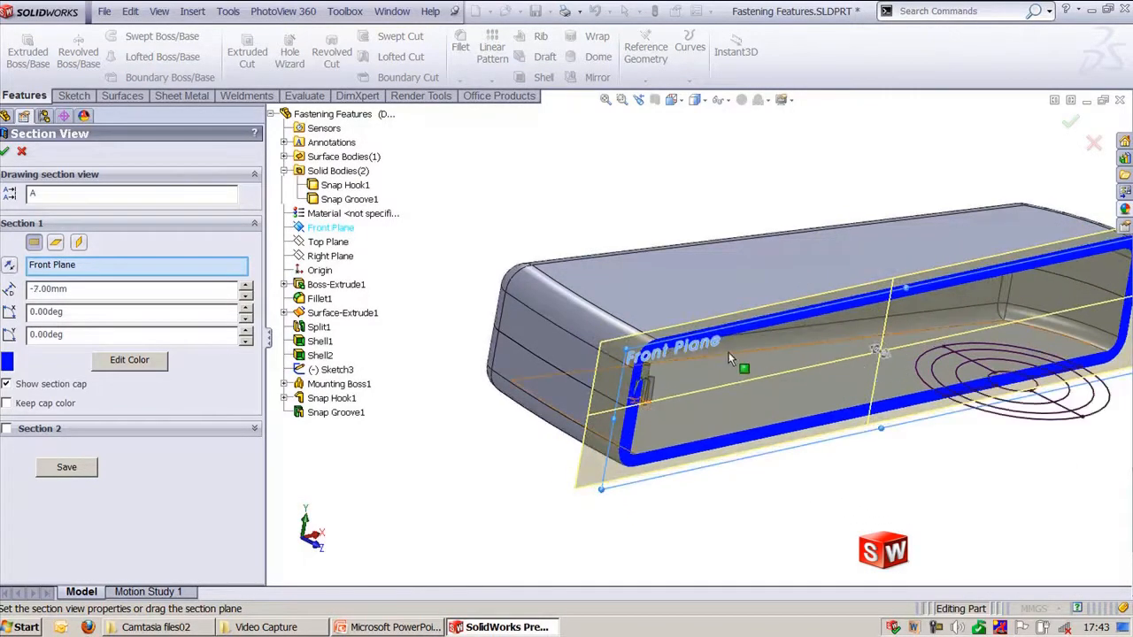
- Examine how the snap hook engages the groove in the sectioned end wall, and close the section settings
scroll(726, 354, "down", 3)
middle_click_drag(569, 437, 677, 370, "ctrl")
scroll(695, 349, "down", 5)
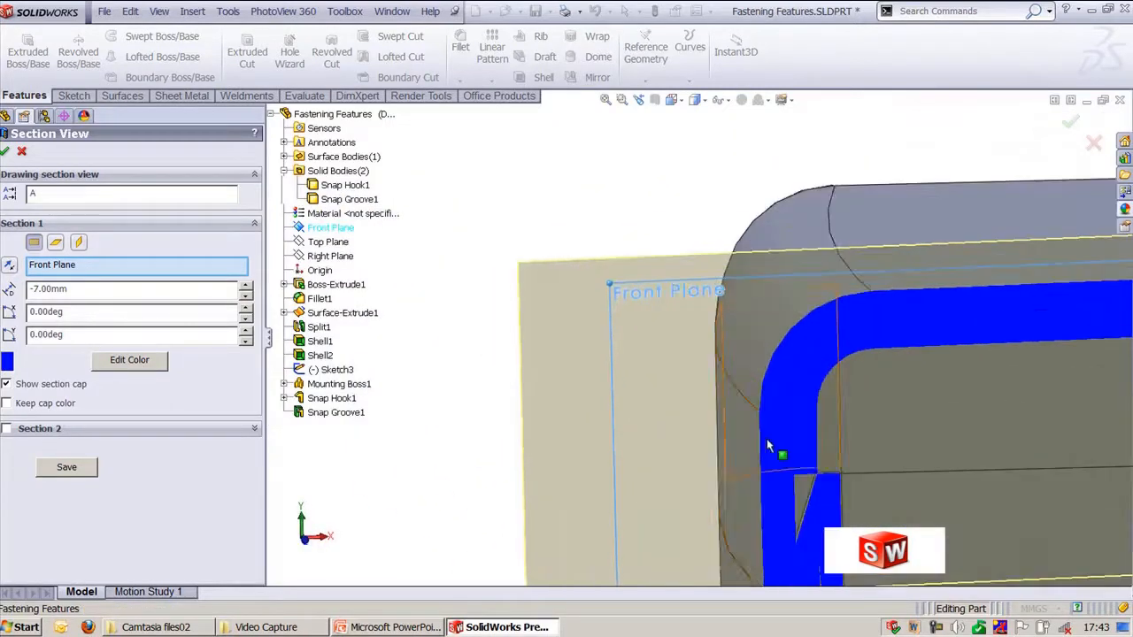
middle_click_drag(741, 351, 562, 126, "ctrl")
middle_click_drag(687, 413, 654, 365)
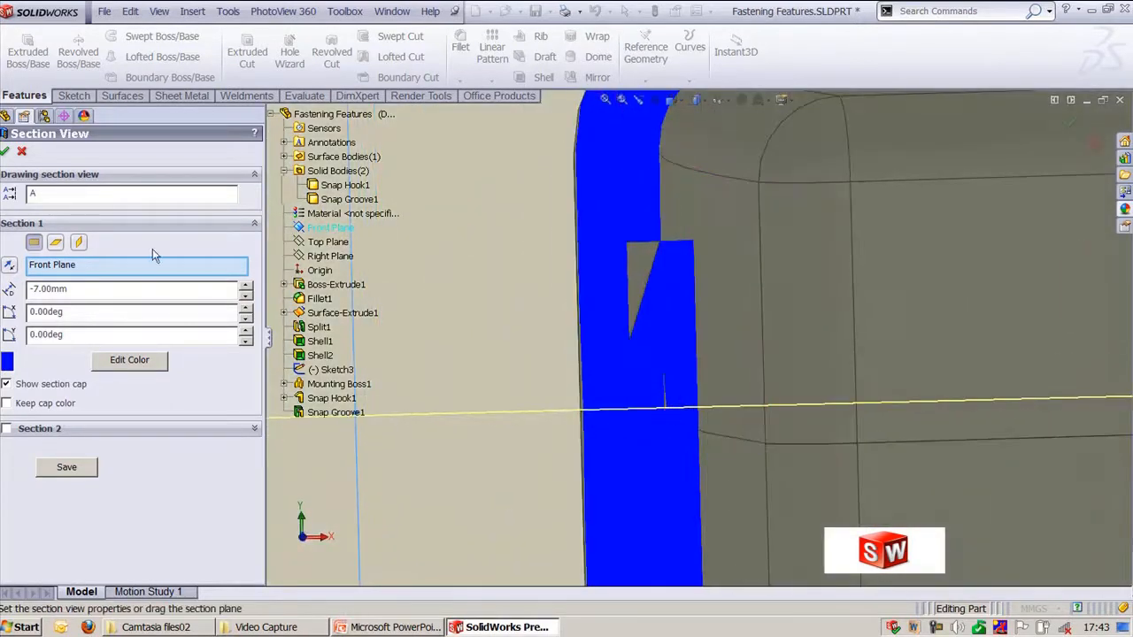
left_click(21, 152)
scroll(414, 336, "up", 4)
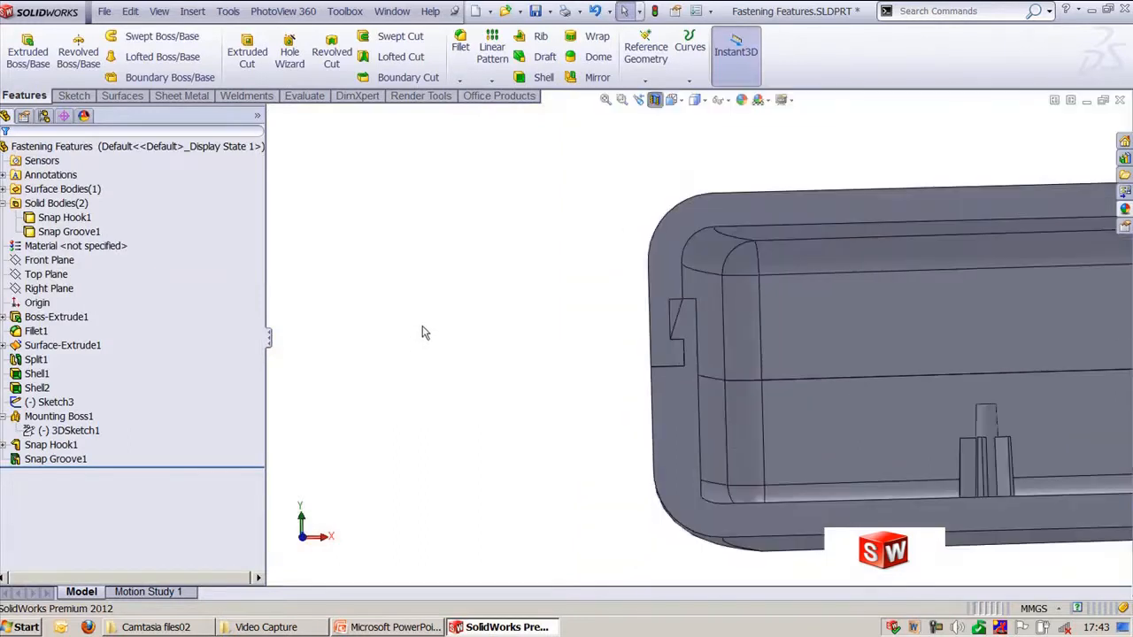
key("ctrl+7")
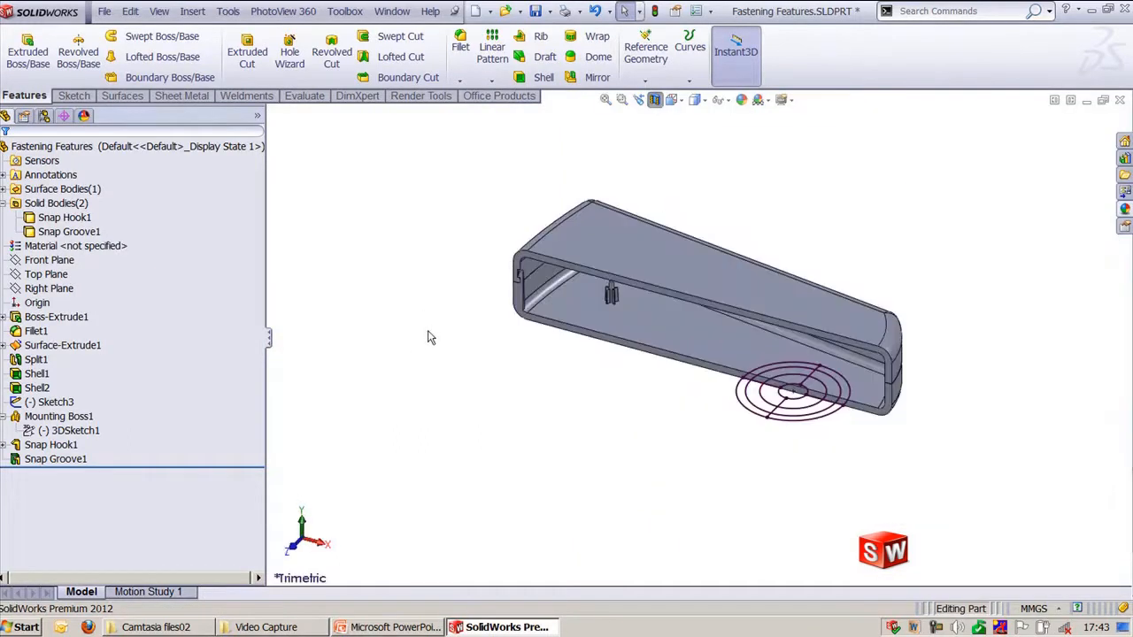
- Remove the snap hook groove, the snap hook and the mounting boss from the part
left_click(55, 459)
key("ctrl+z")
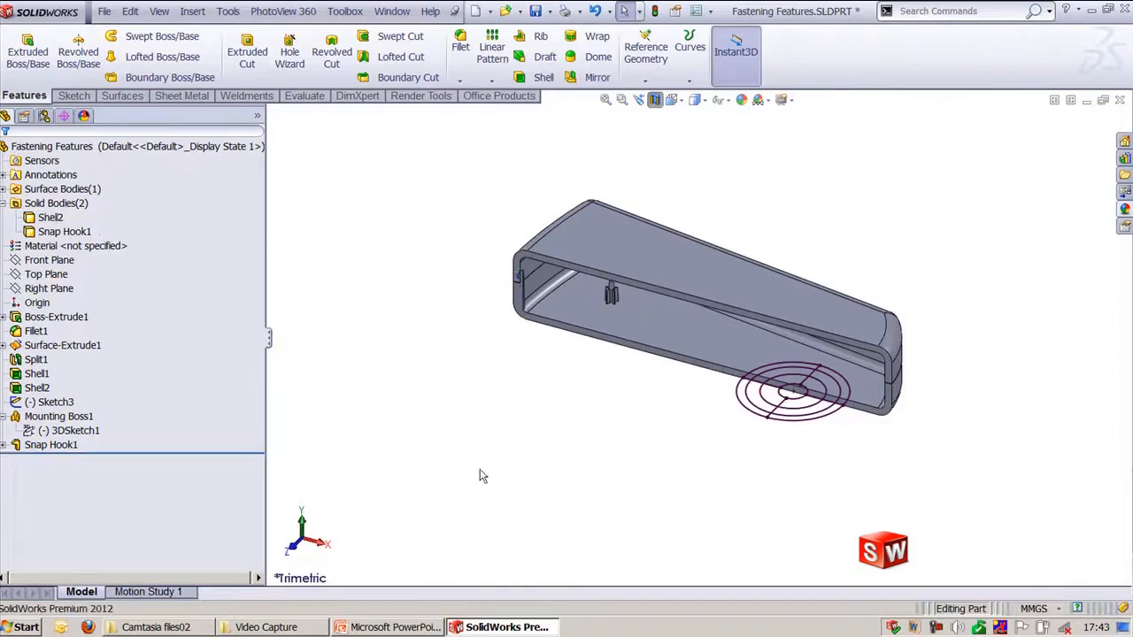
left_click(149, 447)
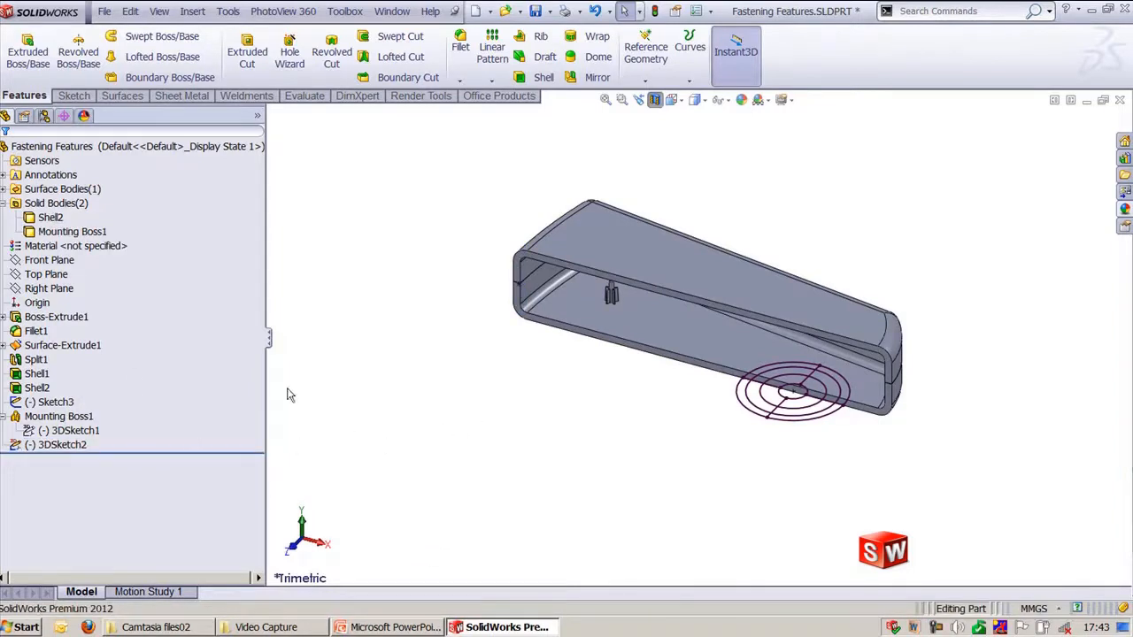
left_click(89, 416)
key("Delete")
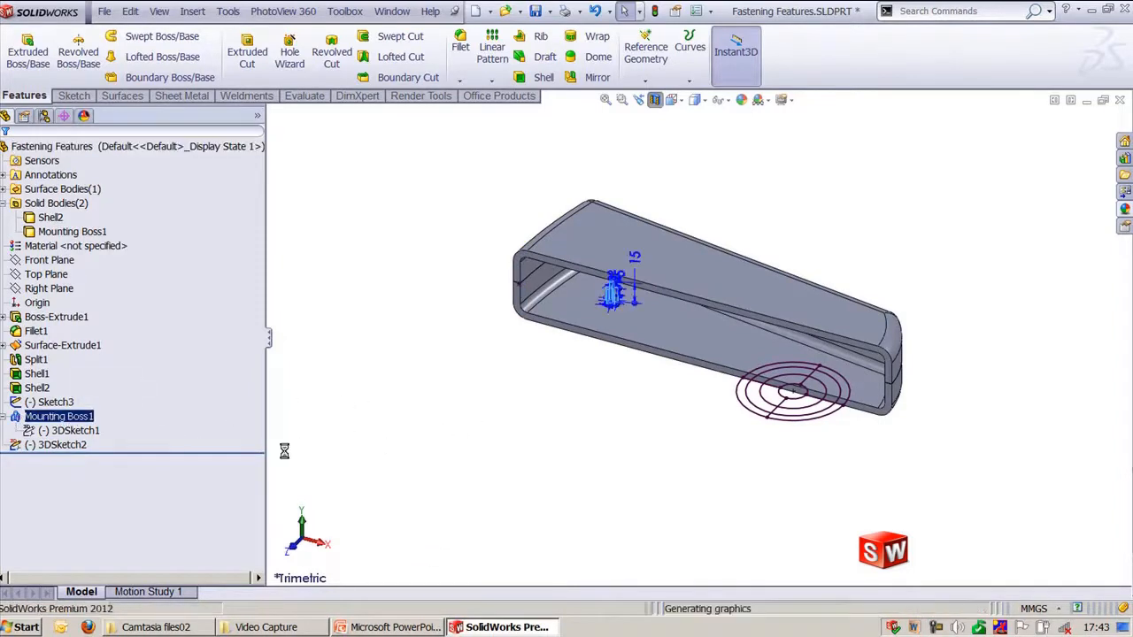
- Delete the two leftover 3D sketches of the mounting boss and snap hook, and turn off the section view
left_click(60, 431)
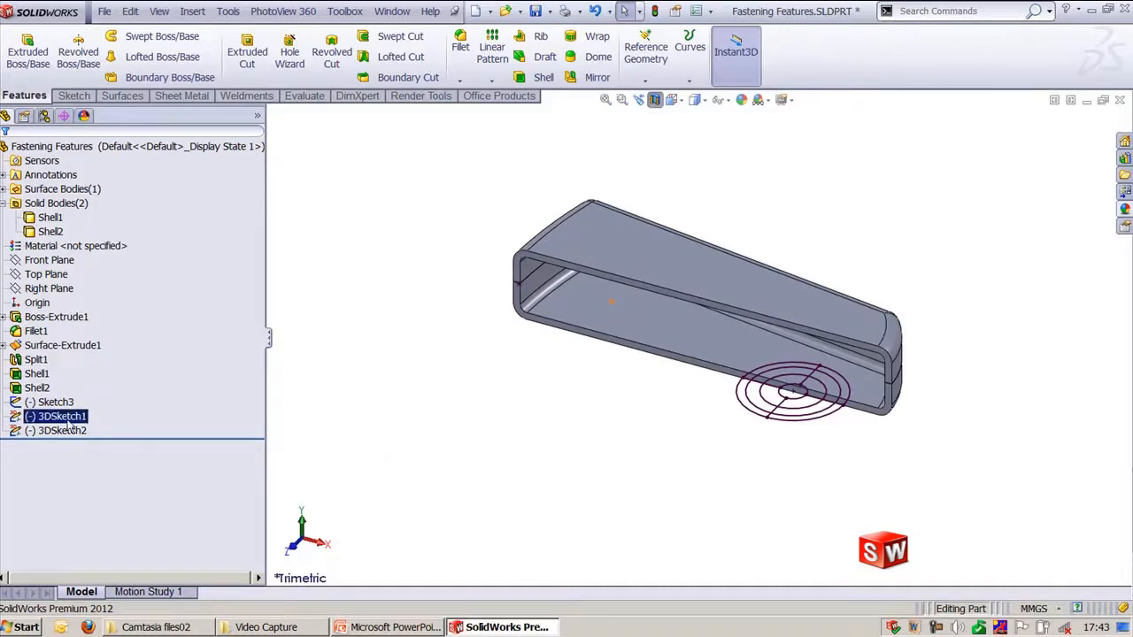
key("Delete")
left_click(62, 416)
key("Delete")
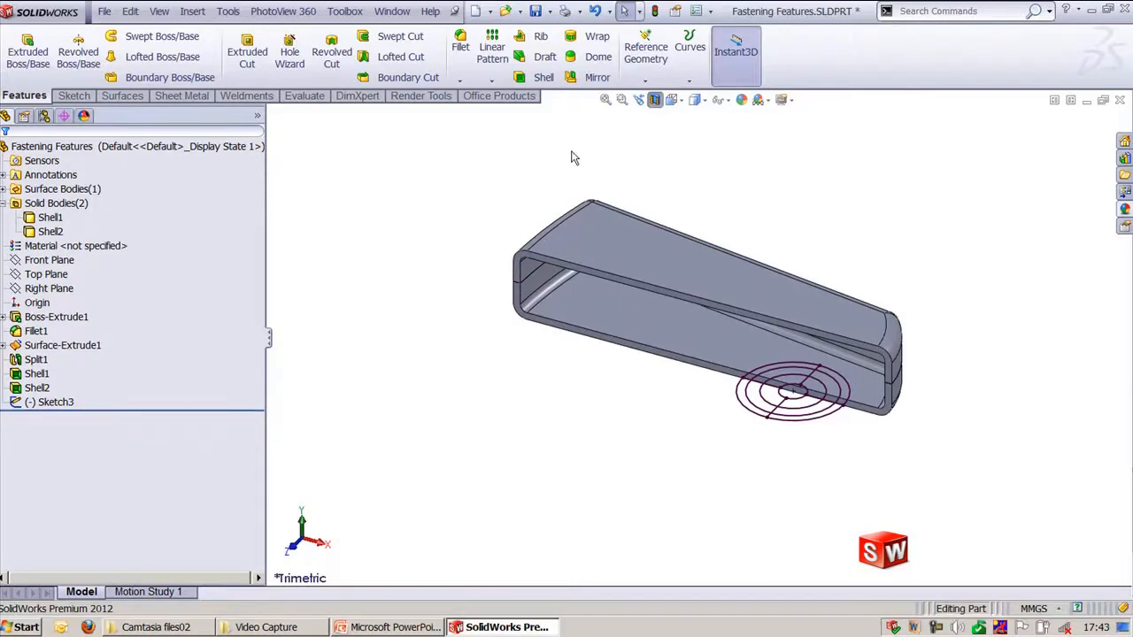
left_click(655, 100)
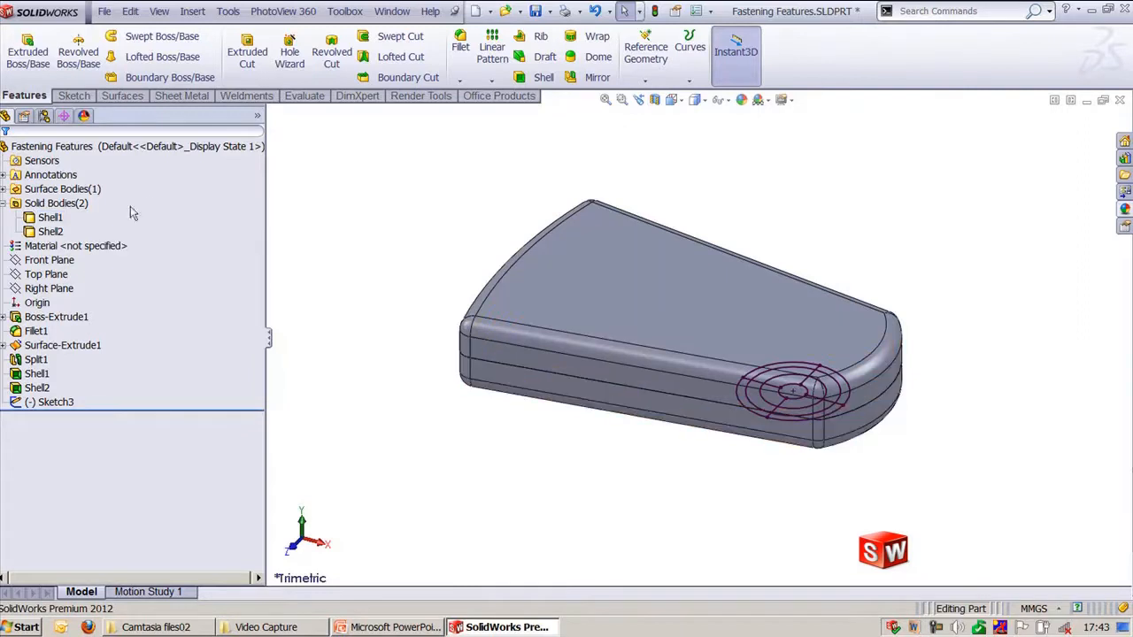
- Hide the upper shell body to expose the circular vent sketch inside the lower shell
left_click(50, 231)
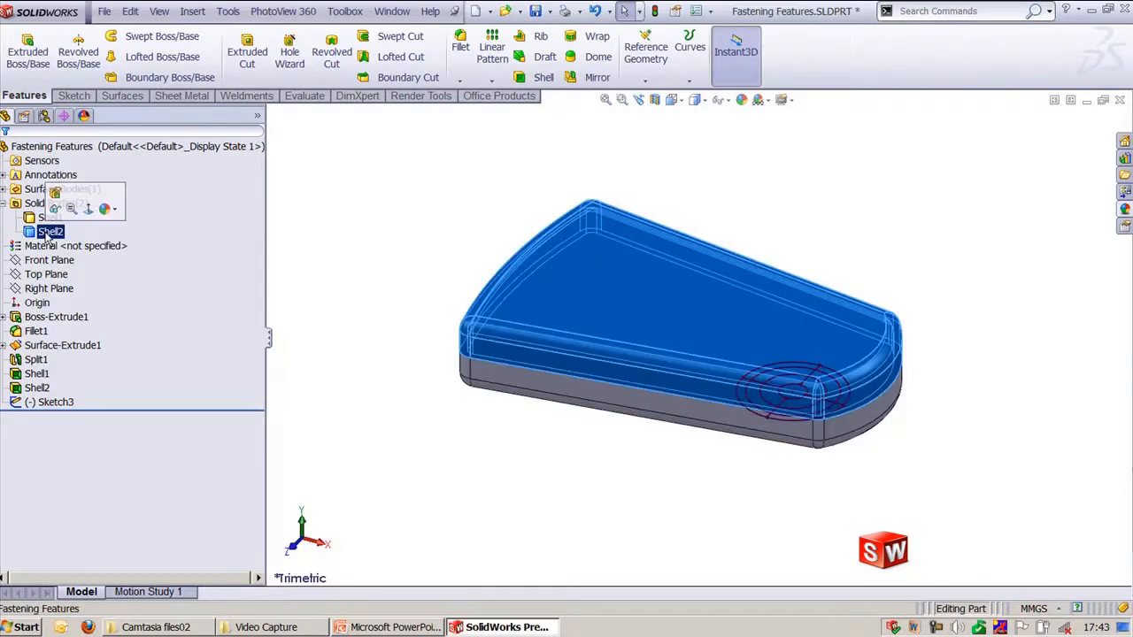
left_click(55, 209)
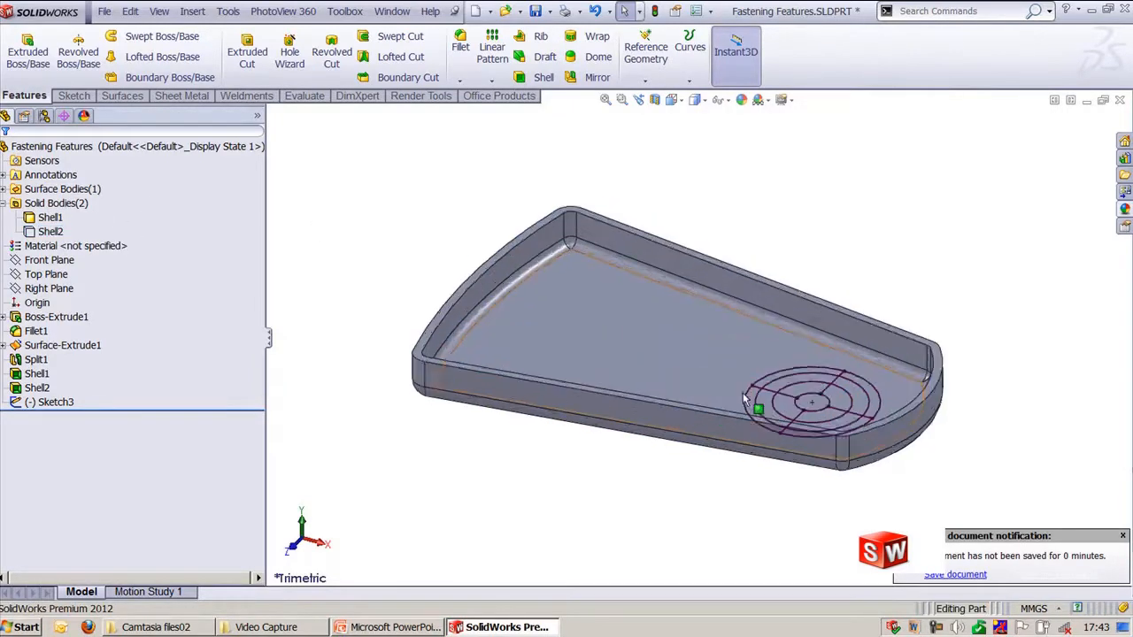
scroll(797, 354, "up", 3)
scroll(816, 342, "down", 3)
middle_click_drag(815, 341, 752, 372)
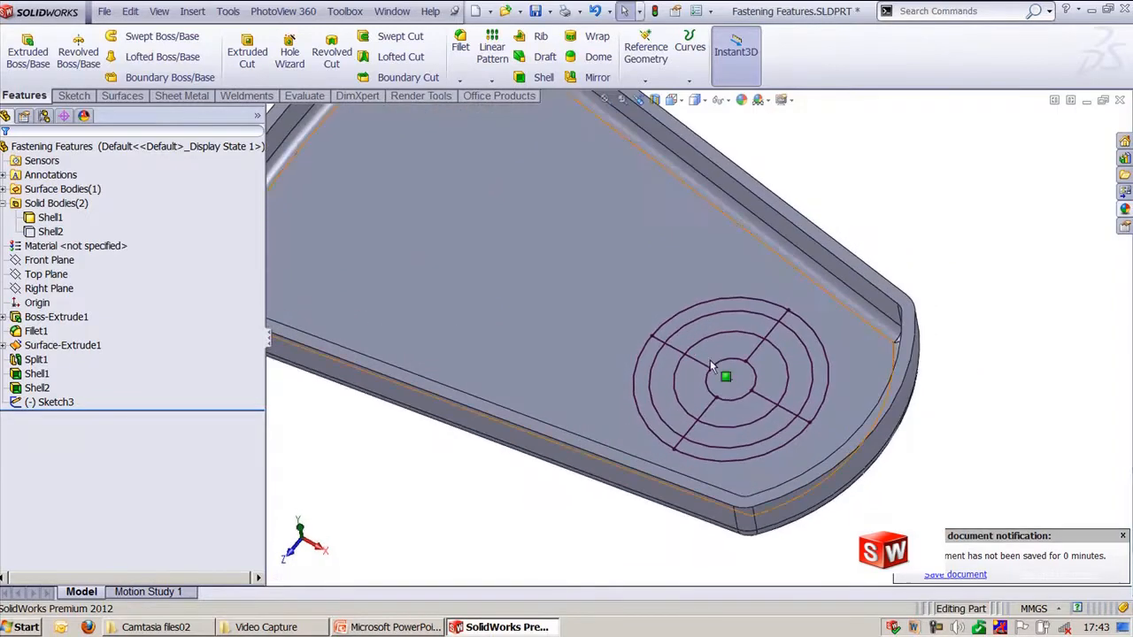
- Start a Vent feature on the lower shell's floor with the outermost sketch circle as its boundary
left_click(193, 11)
mouse_move(237, 108)
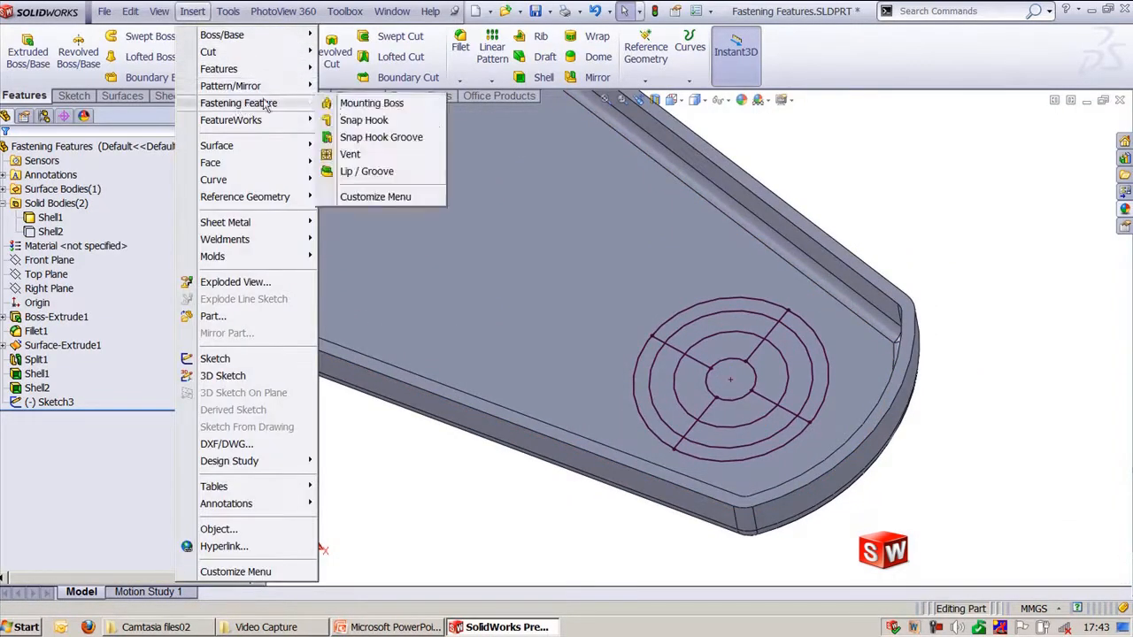
left_click(350, 156)
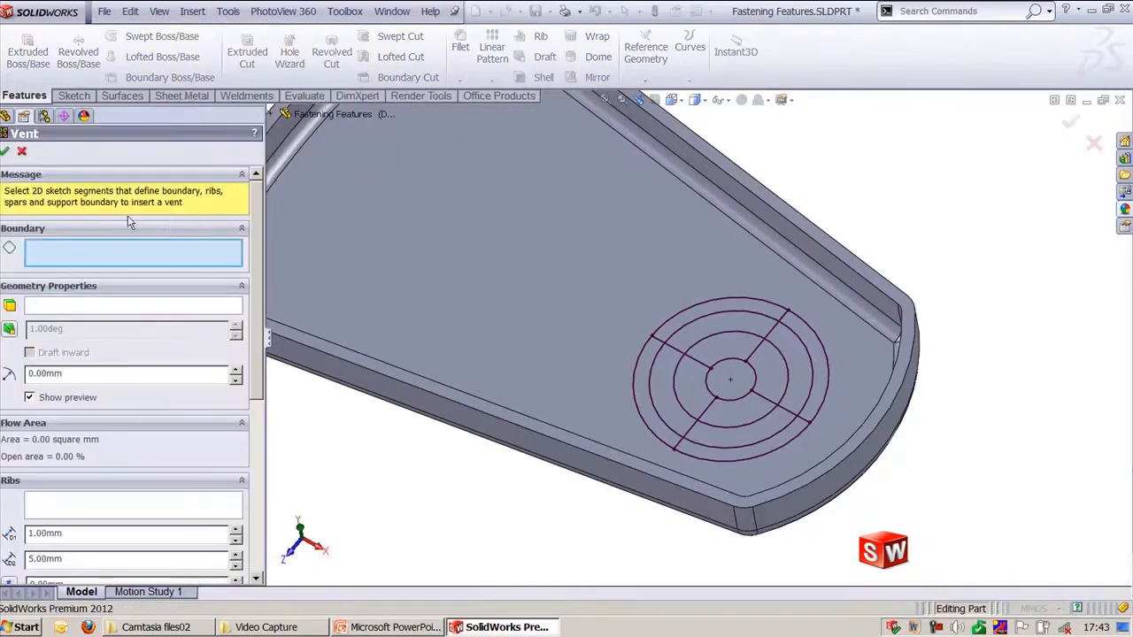
left_click(726, 302)
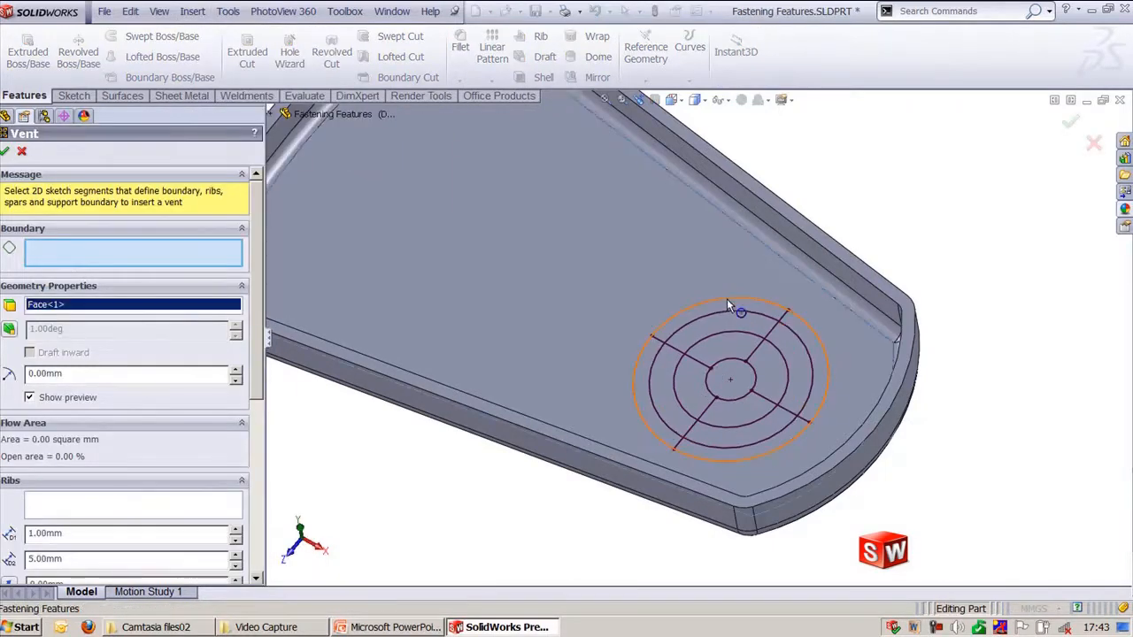
- Add the four radial sketch lines as ribs of the vent
left_click(80, 511)
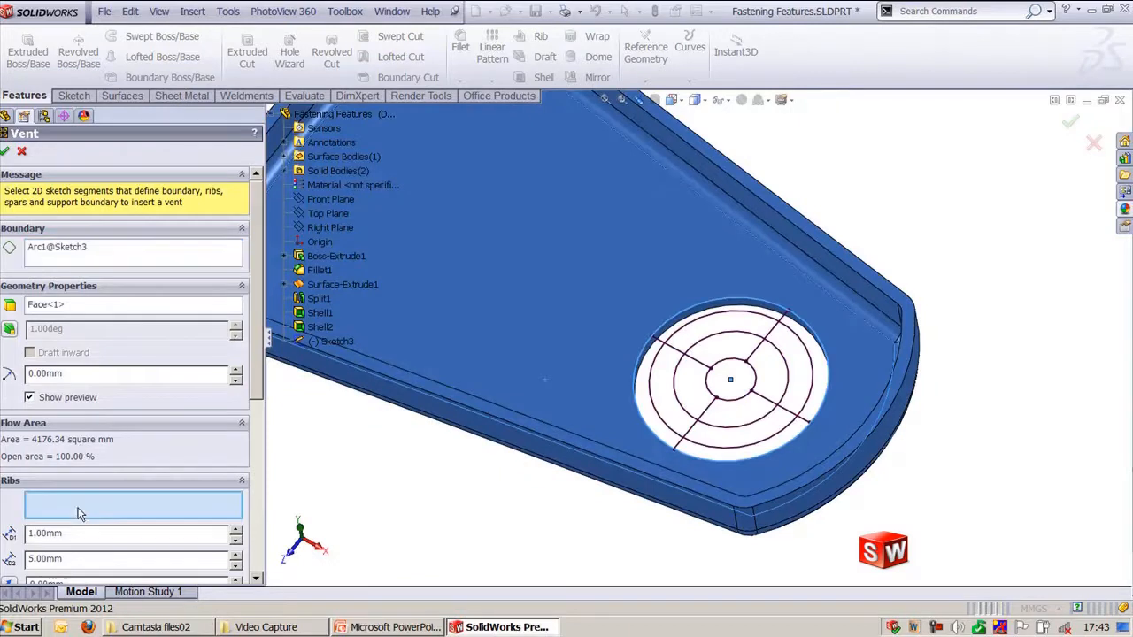
left_click(758, 353)
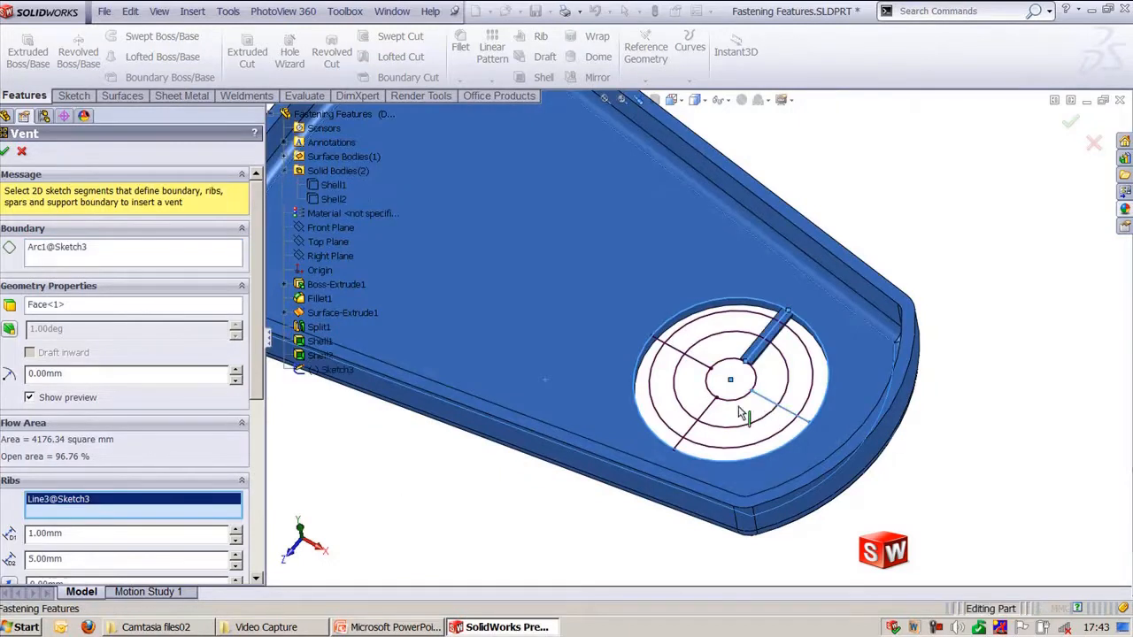
left_click(744, 408)
left_click(697, 372)
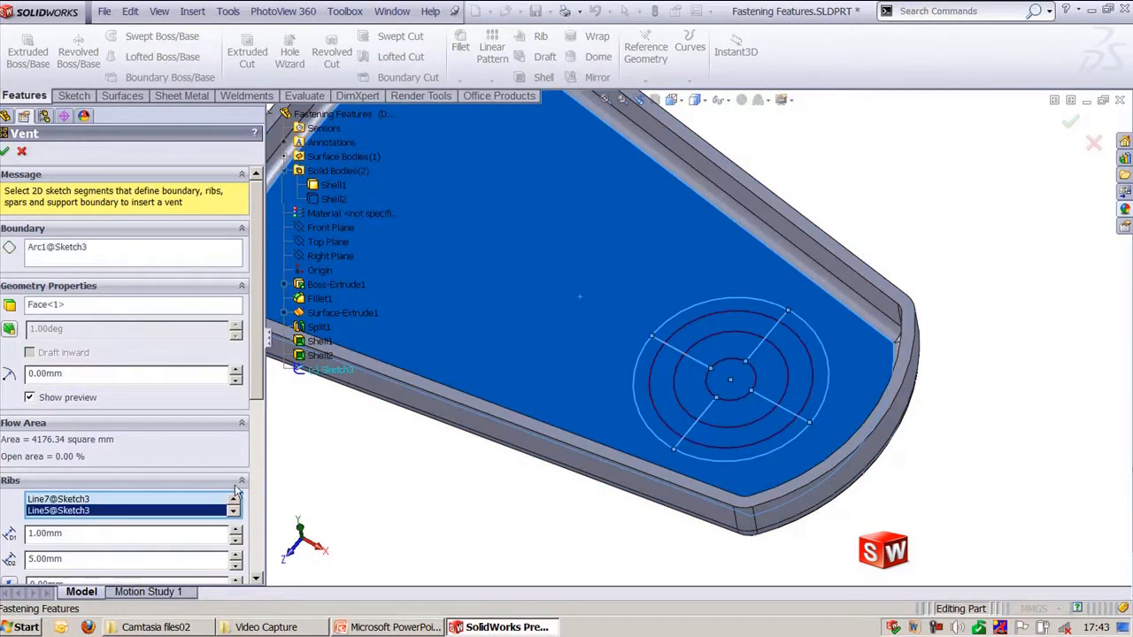
- Add the three inner sketch circles as spars of the vent
left_click_drag(257, 375, 253, 487)
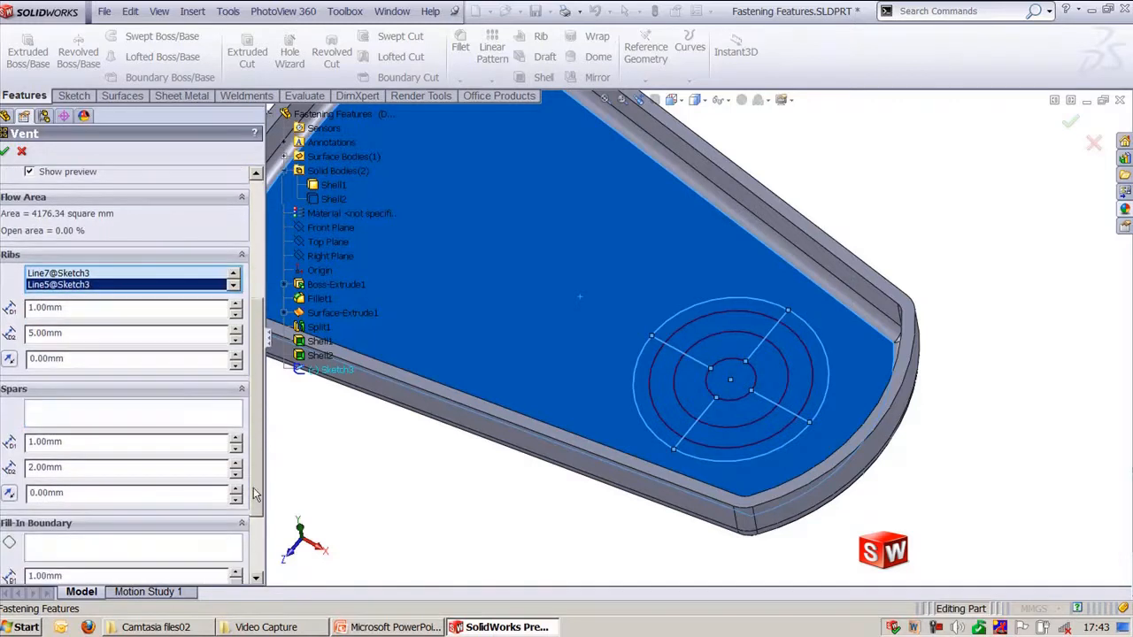
left_click(132, 409)
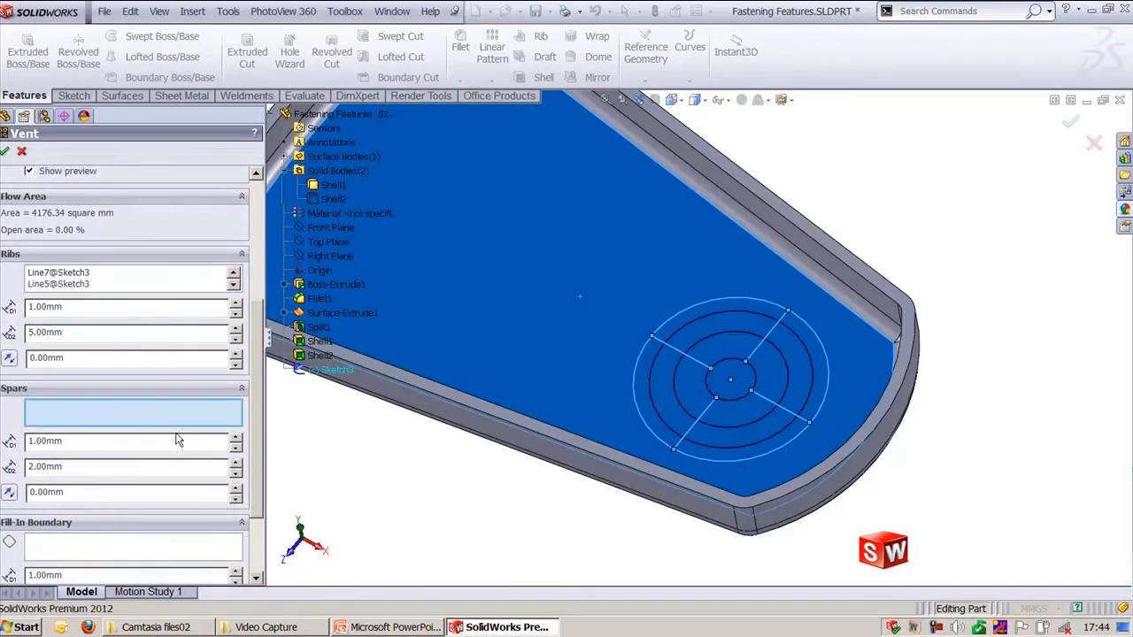
left_click(726, 375)
left_click(720, 323)
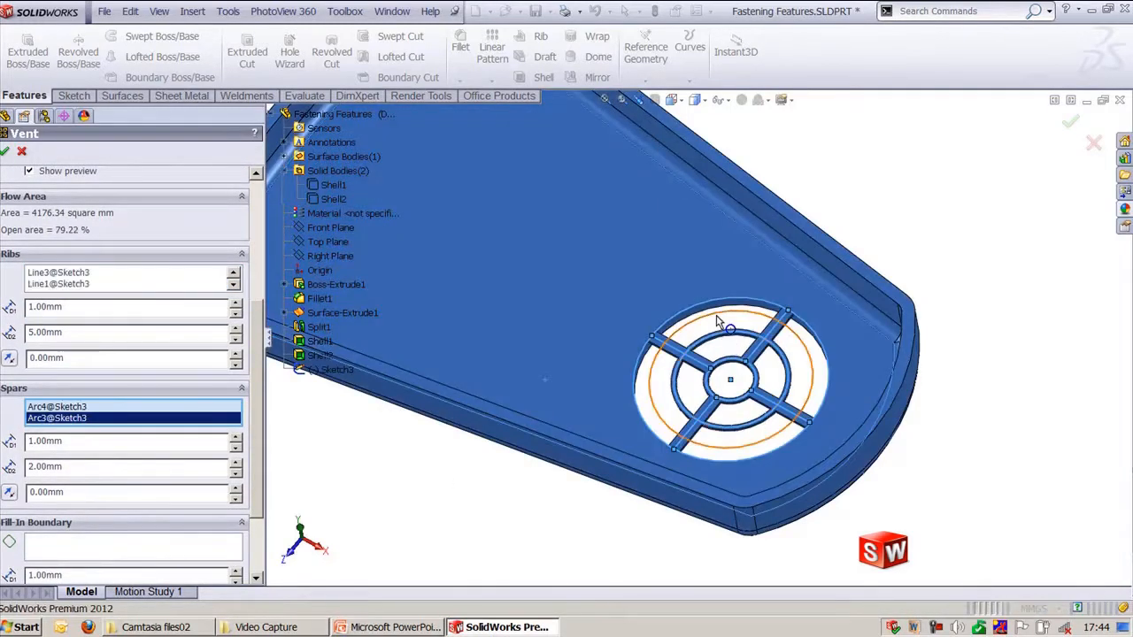
left_click(728, 321)
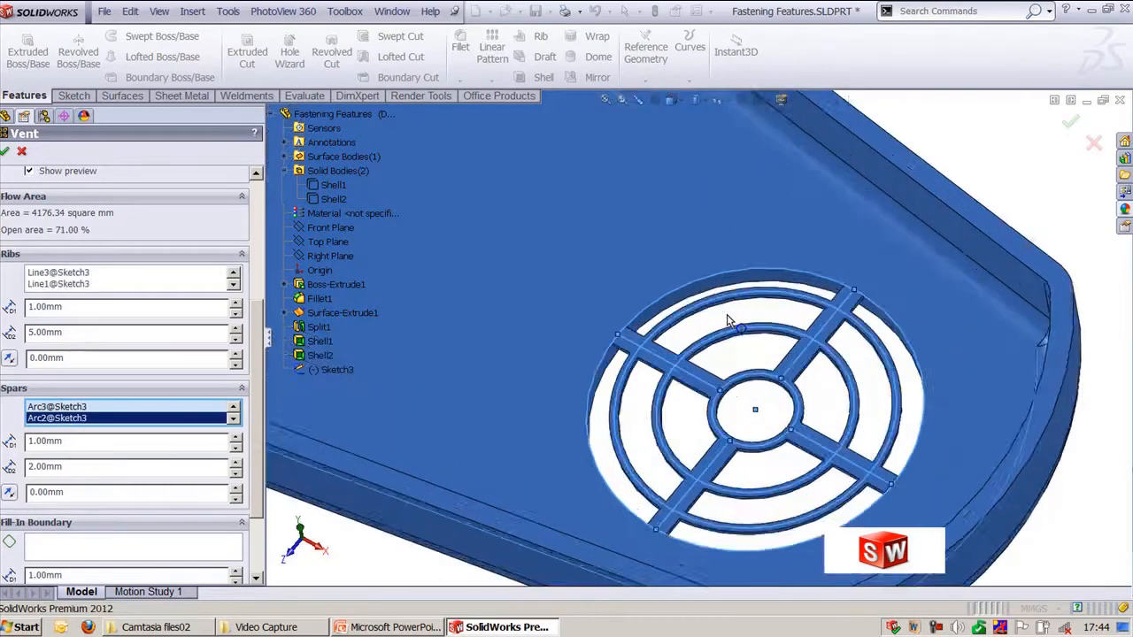
- Fill in the centre of the vent using the innermost sketch circle as the fill-in boundary
scroll(715, 398, "down", 5)
middle_click_drag(715, 398, 322, 414)
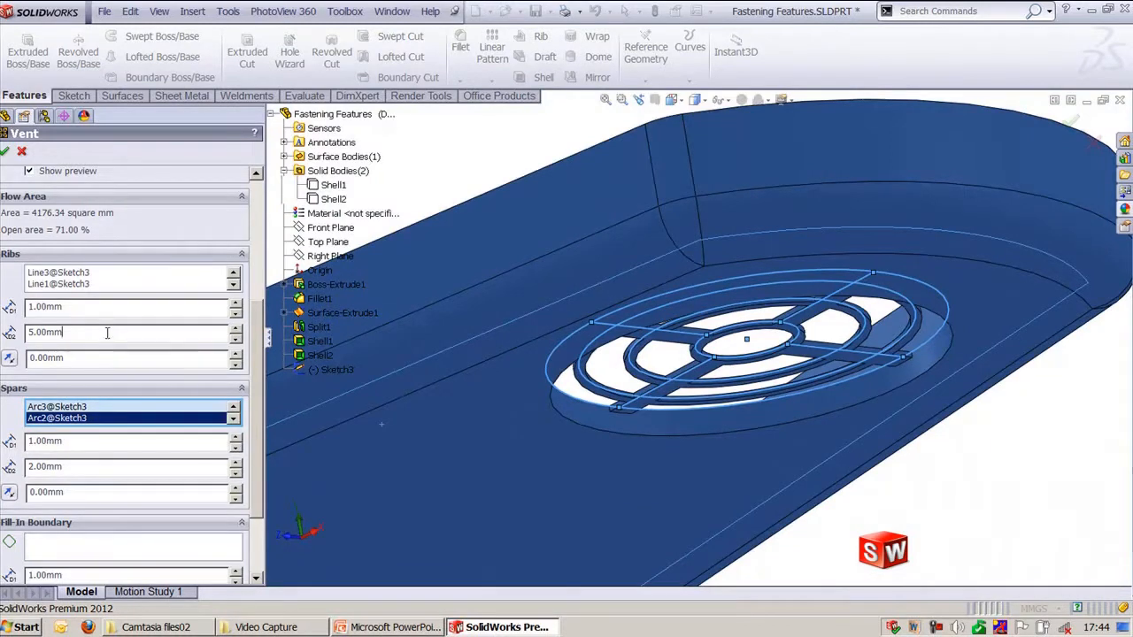
scroll(245, 393, "down", 3)
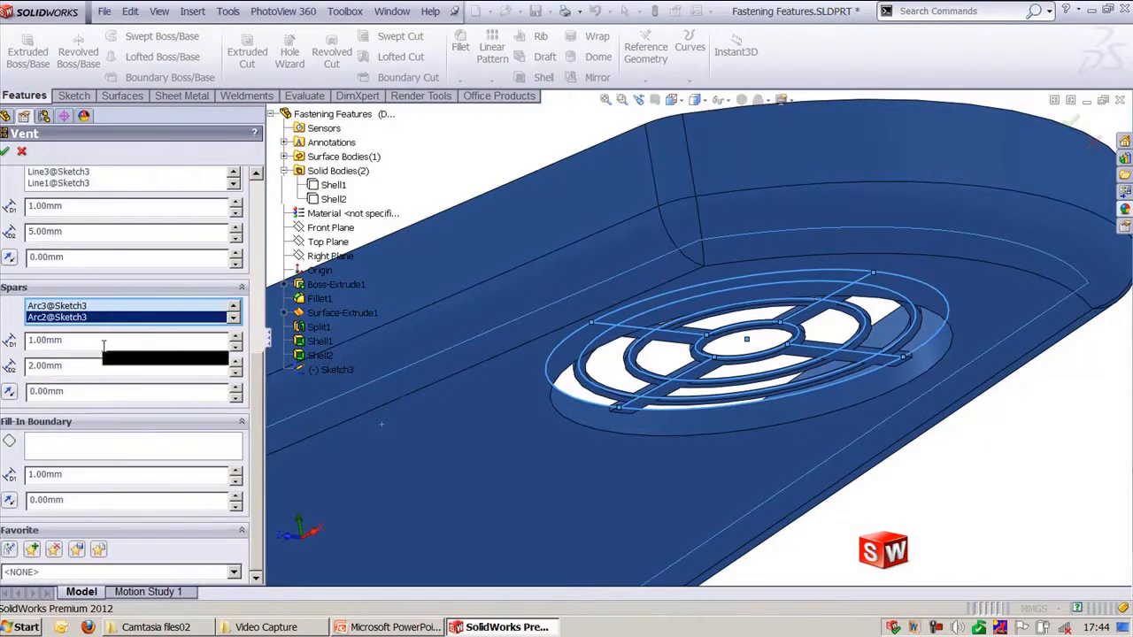
left_click(103, 345)
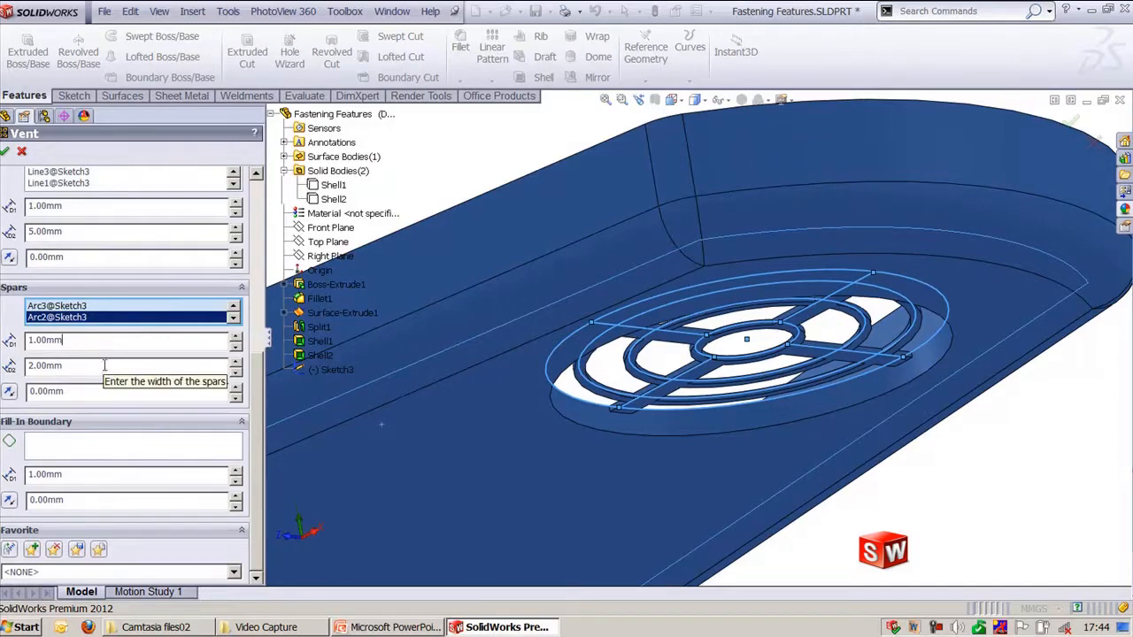
left_click(104, 365)
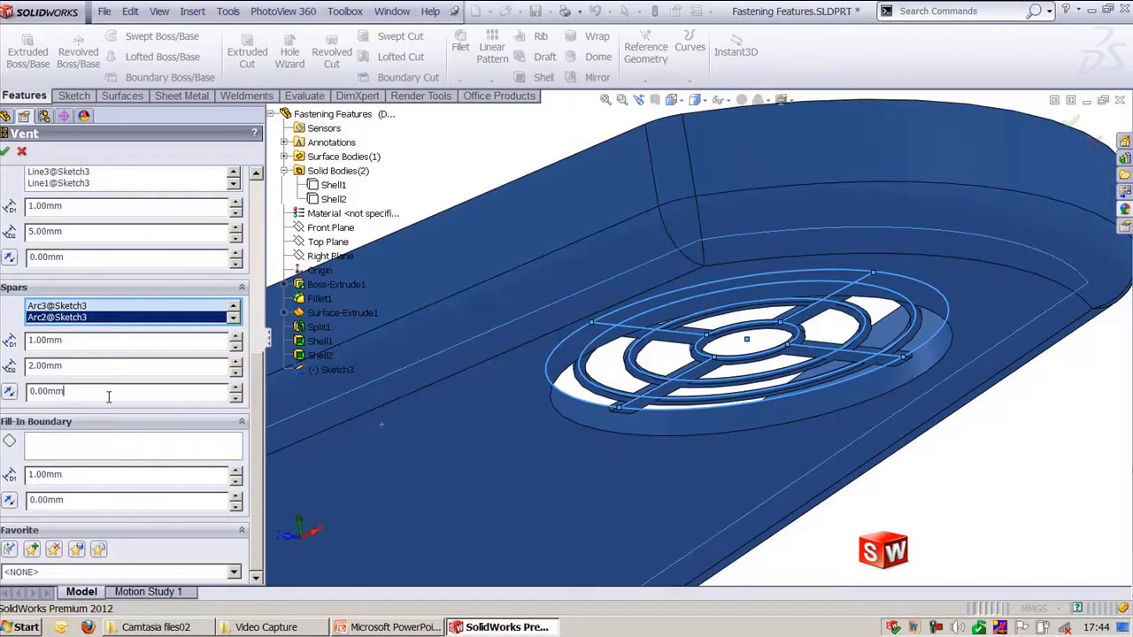
left_click(104, 455)
middle_click_drag(623, 235, 742, 391)
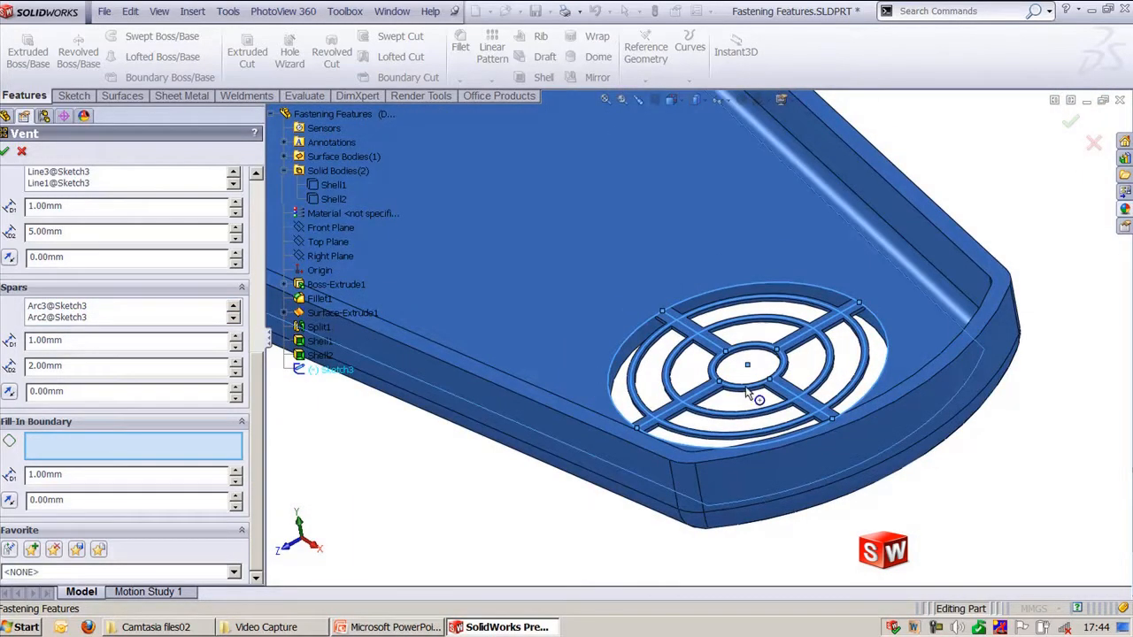
left_click(753, 394)
middle_click_drag(759, 416, 706, 448)
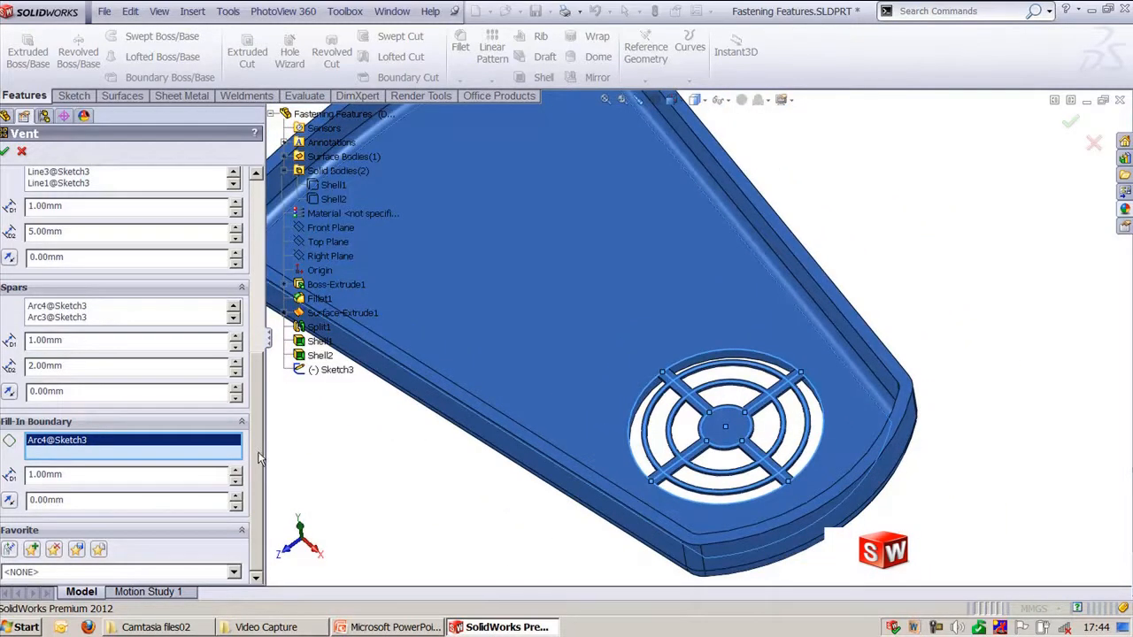
- Set the depth of the vent's ribs to 5 mm
scroll(258, 460, "up", 5)
scroll(255, 474, "down", 5)
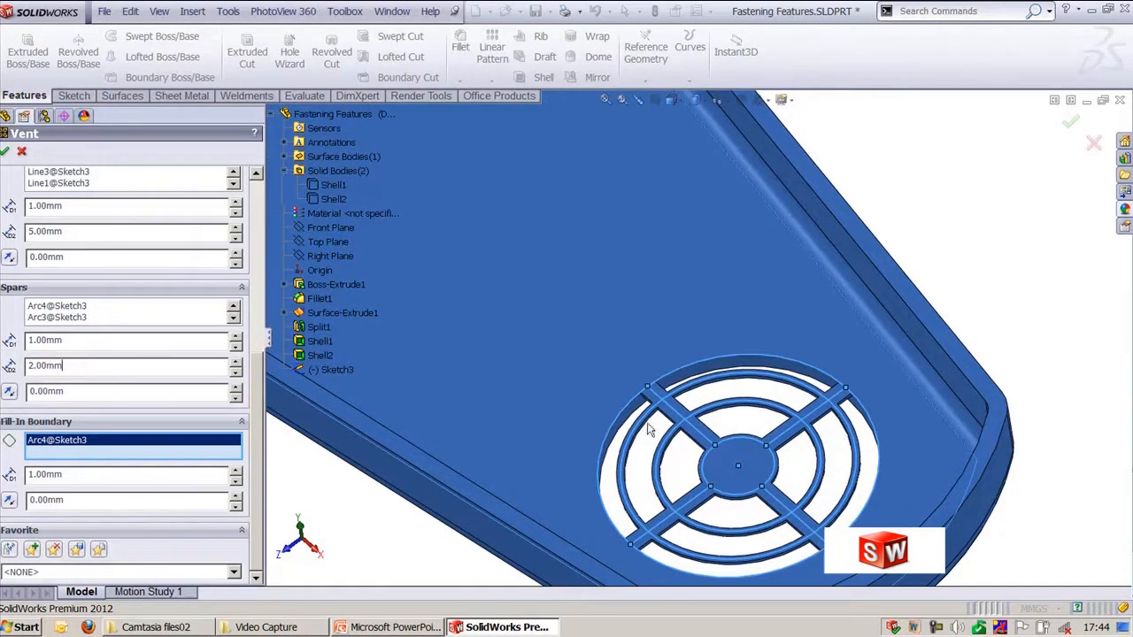
scroll(953, 255, "up", 3)
key("ctrl+1")
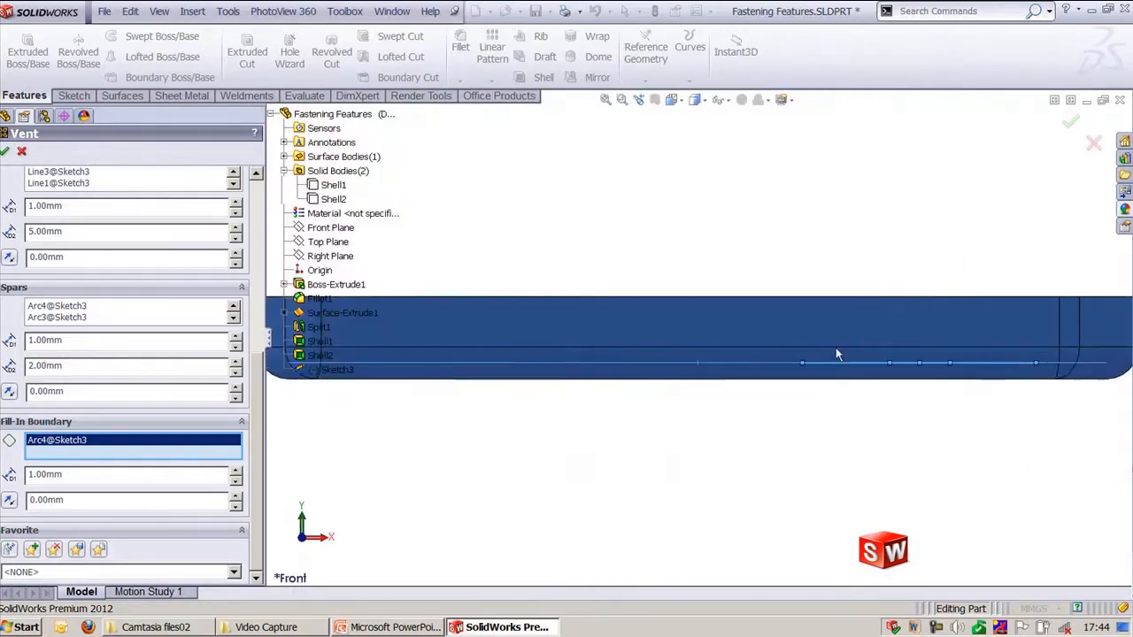
middle_click_drag(836, 354, 768, 274)
scroll(770, 270, "down", 6)
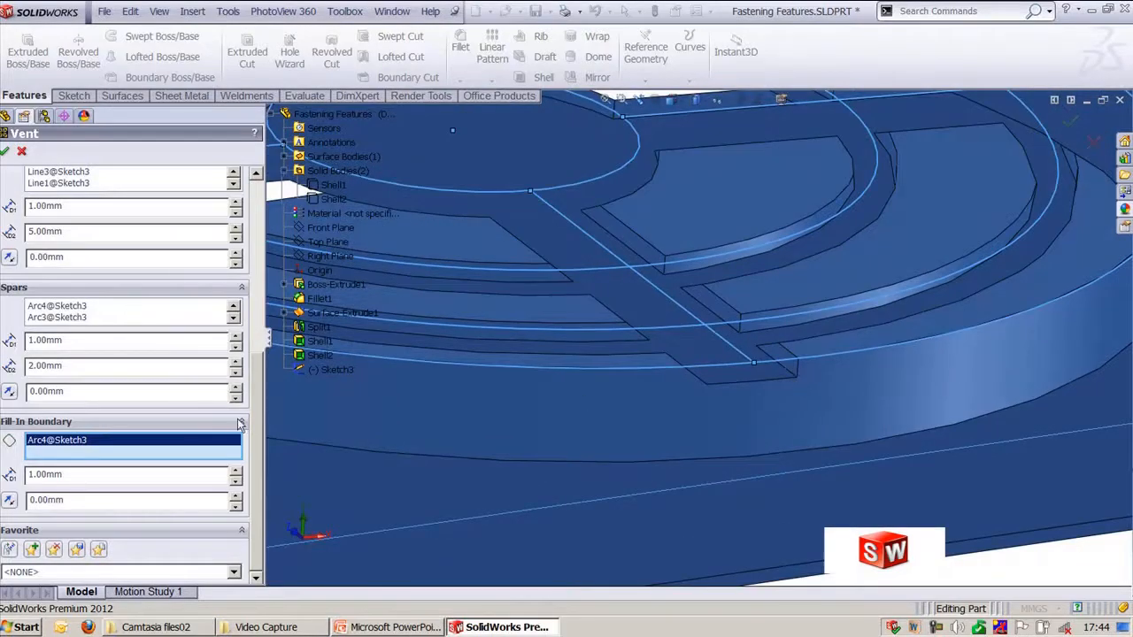
scroll(256, 396, "up", 3)
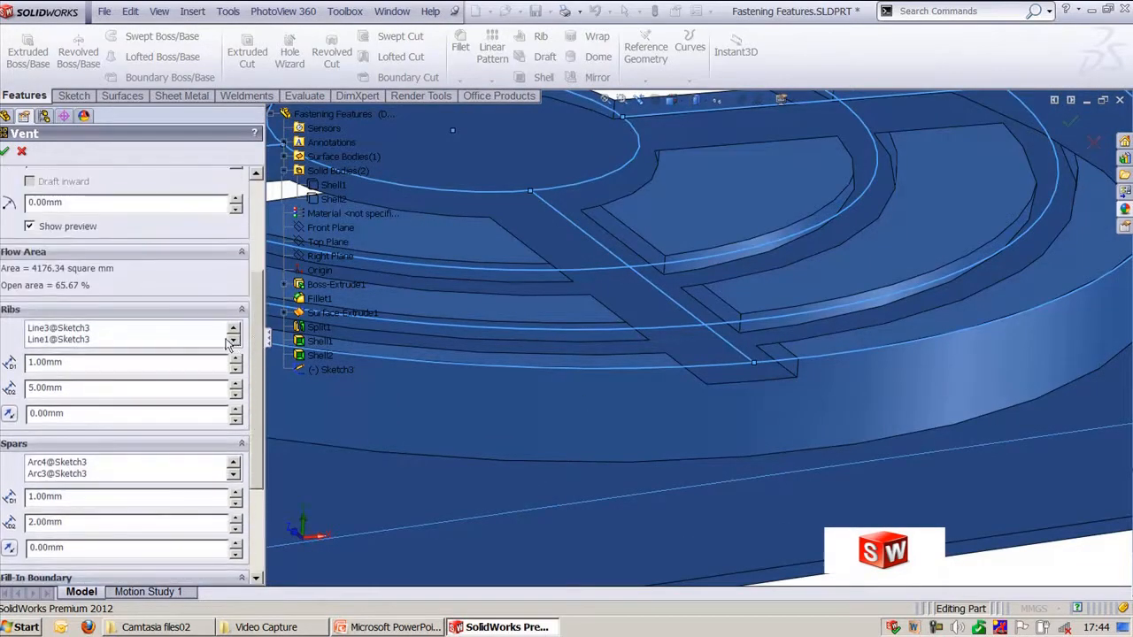
double_click(111, 387)
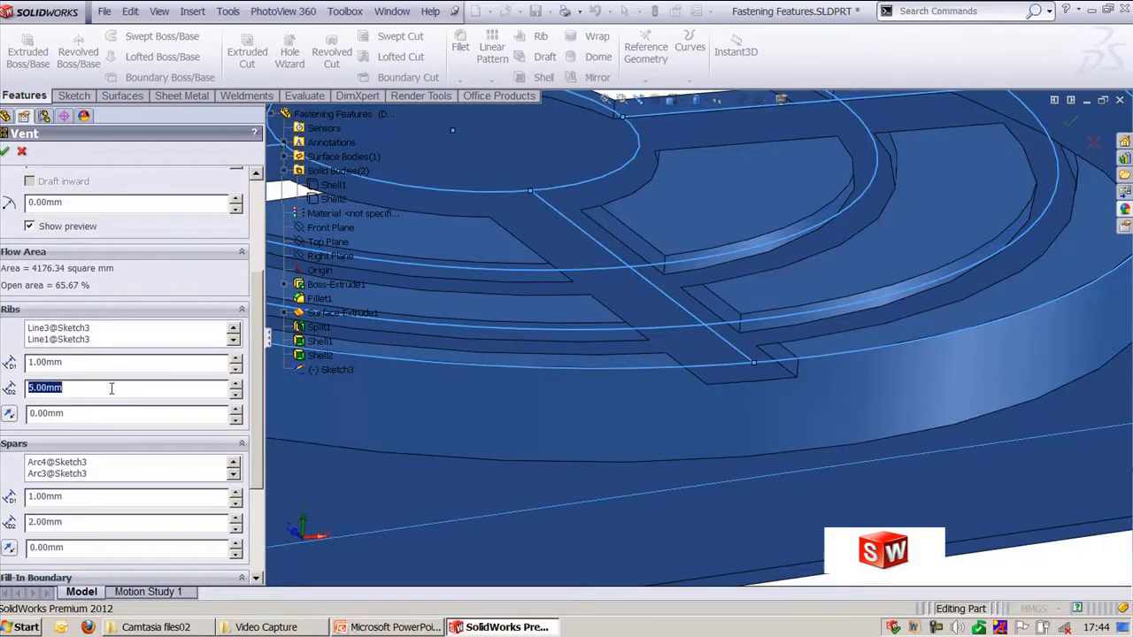
left_click(102, 363)
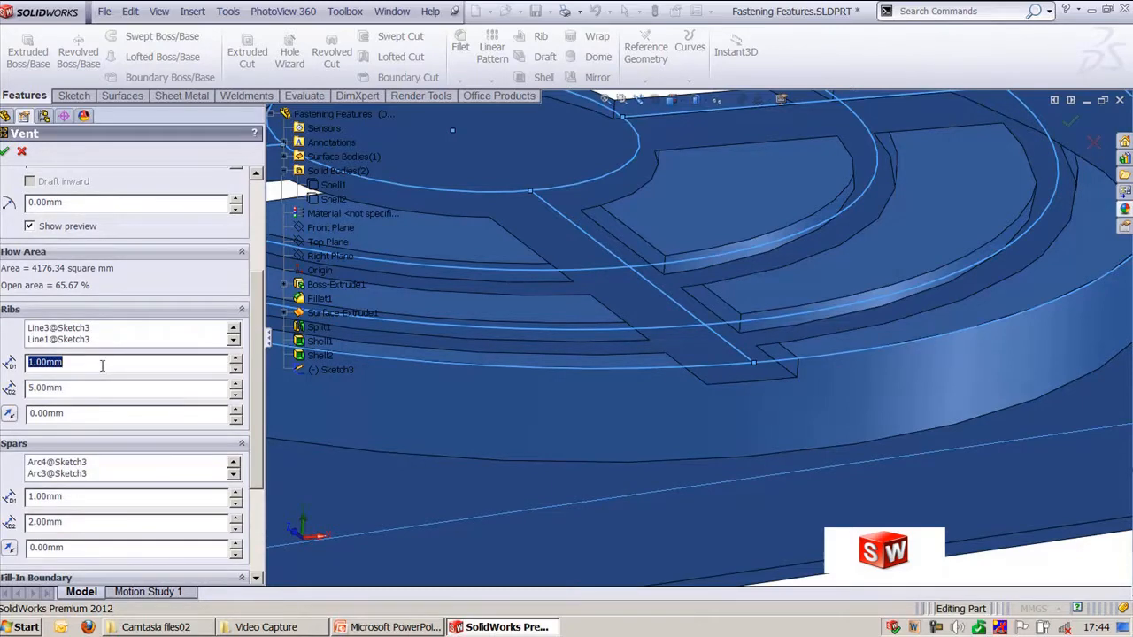
type("5")
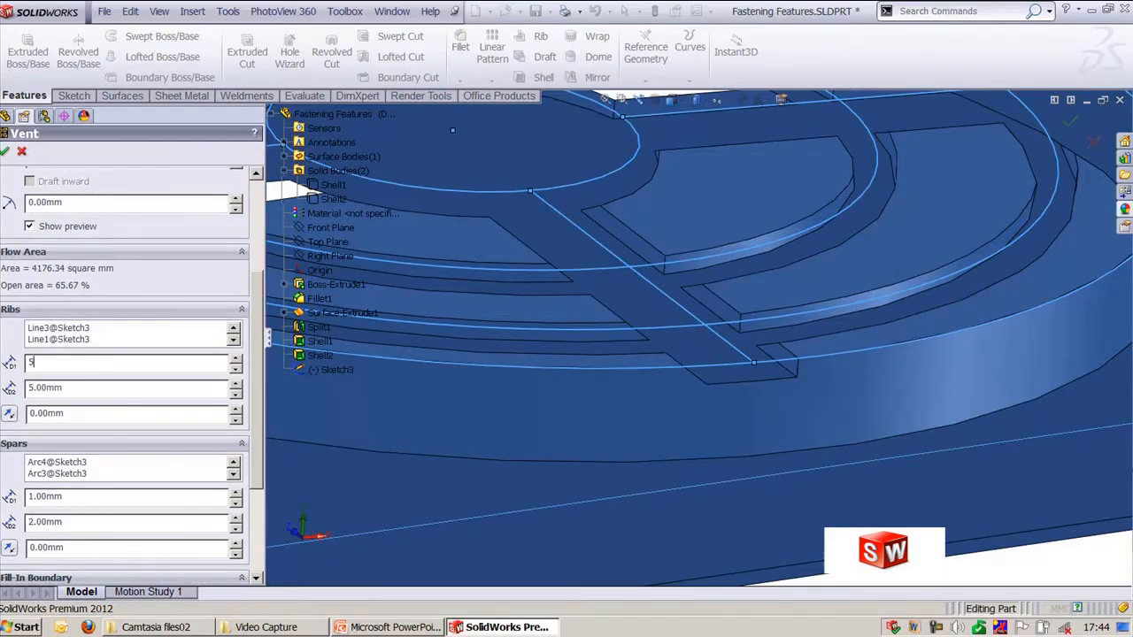
key("Return")
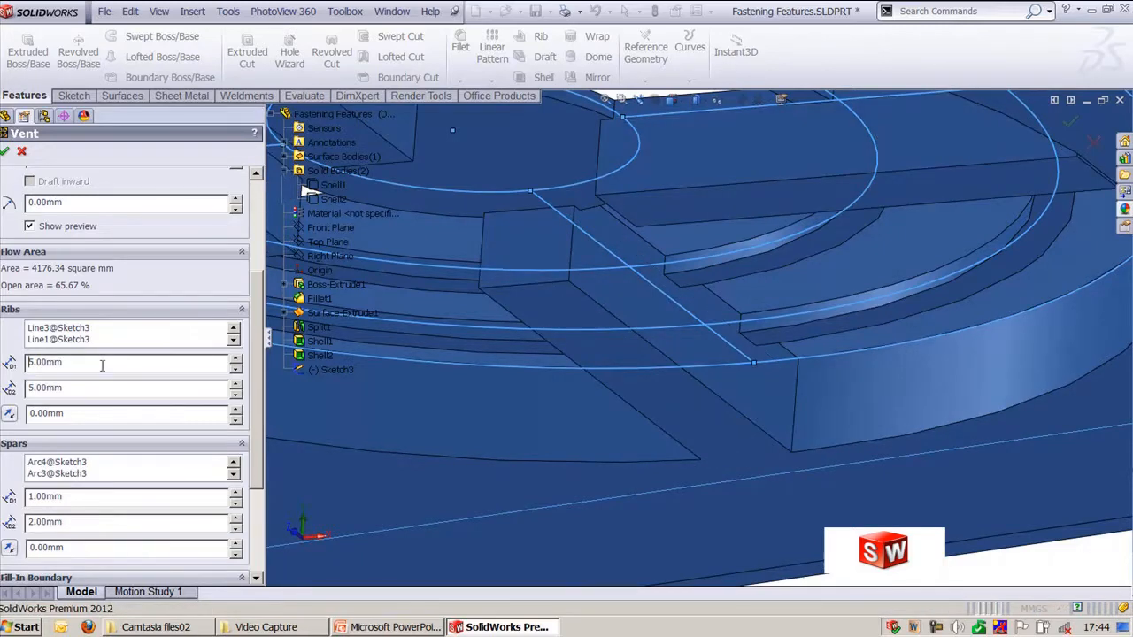
- Return to the trimetric view and create the vent in the lower shell
scroll(569, 423, "up", 8)
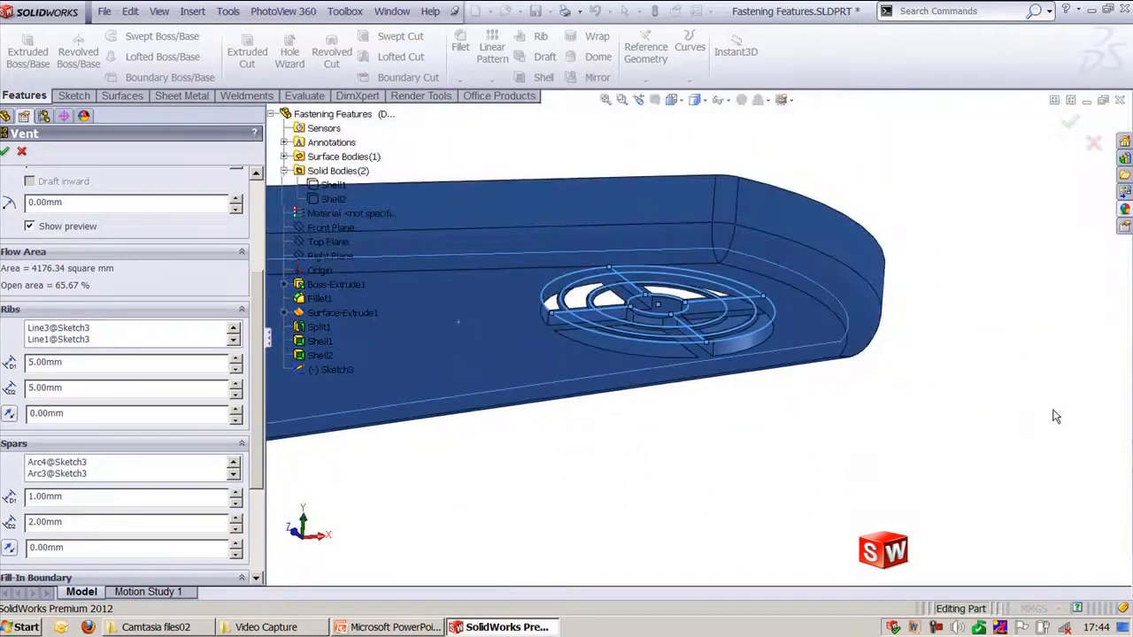
key("ctrl+7")
left_click(1067, 125)
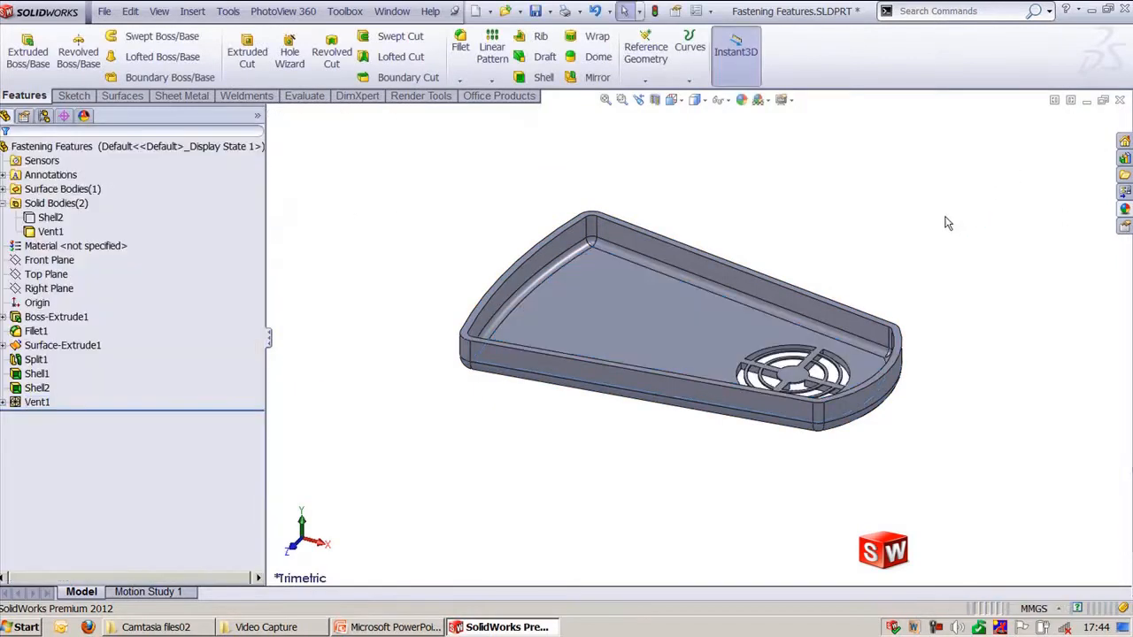
left_click(192, 12)
mouse_move(239, 103)
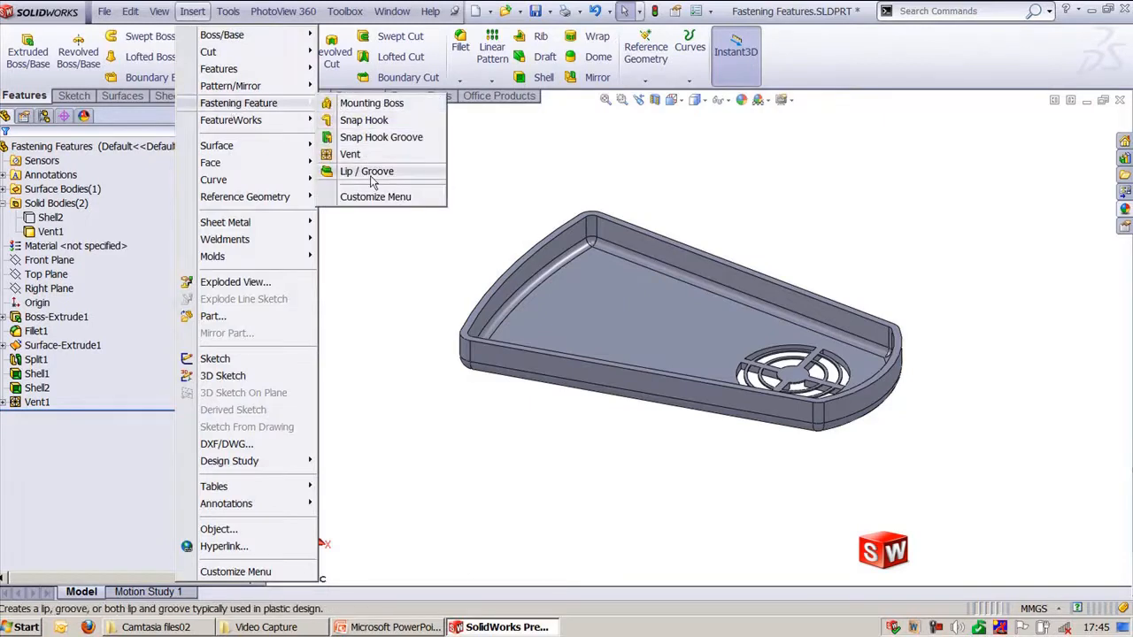
left_click(593, 185)
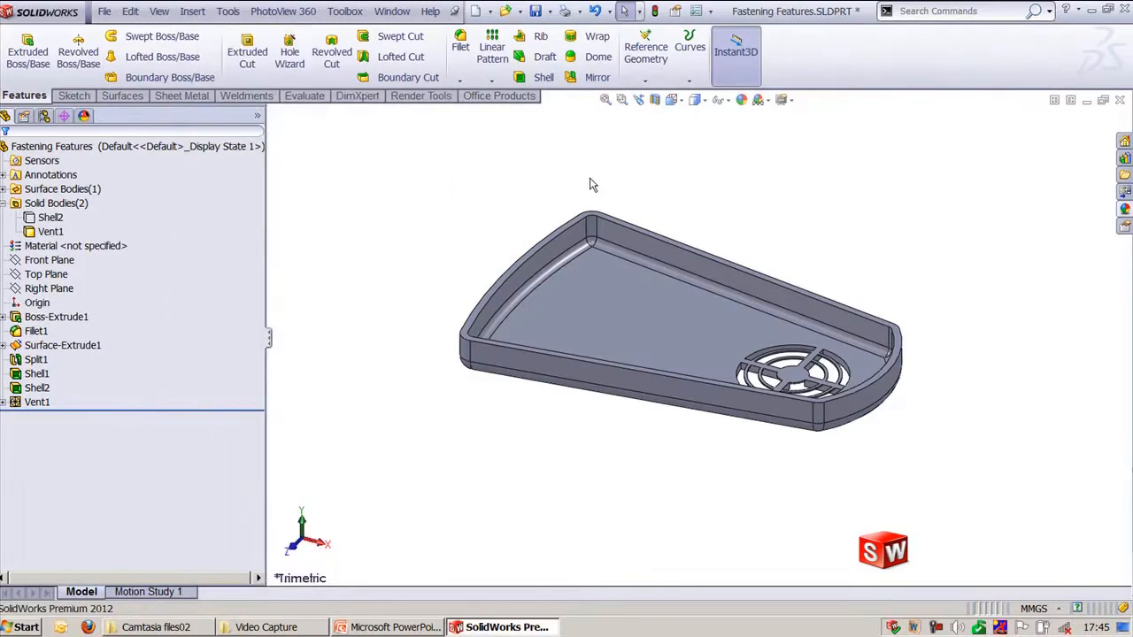
- Remove the vent while keeping its sketch, and show the hidden upper shell again
left_click(37, 402)
key("ctrl+z")
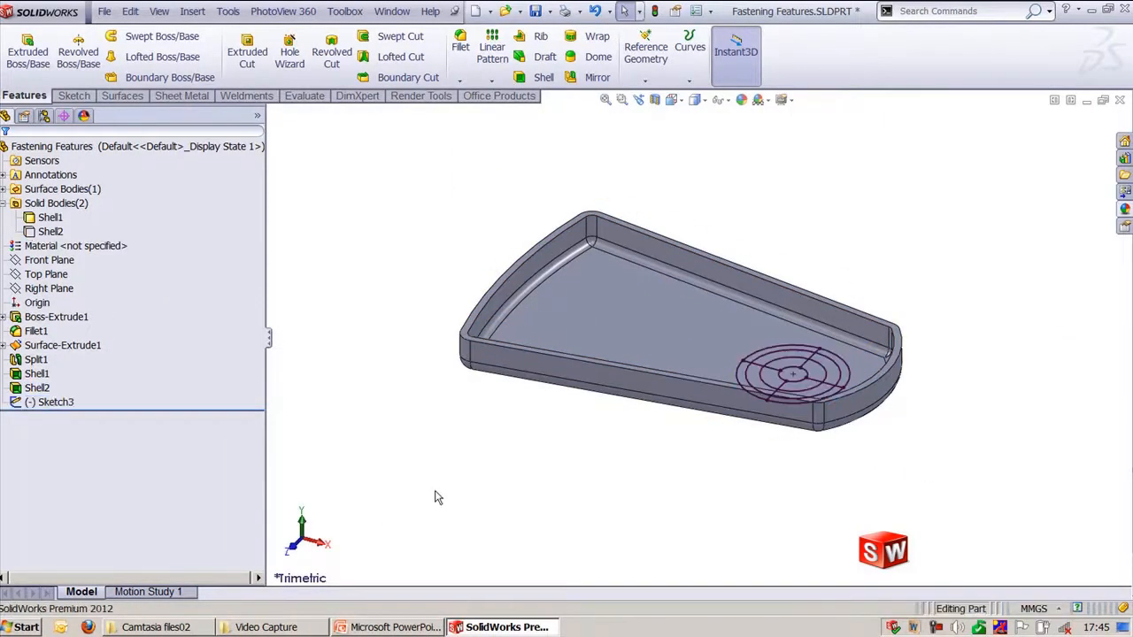
middle_click_drag(423, 436, 424, 487, "ctrl")
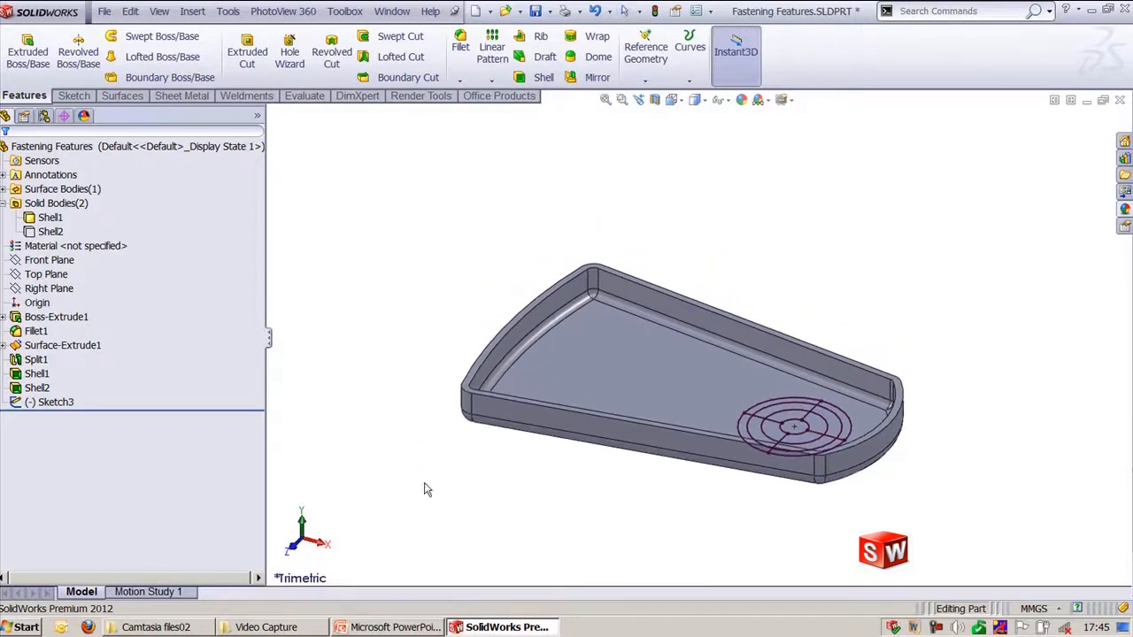
left_click(69, 230)
left_click(396, 245)
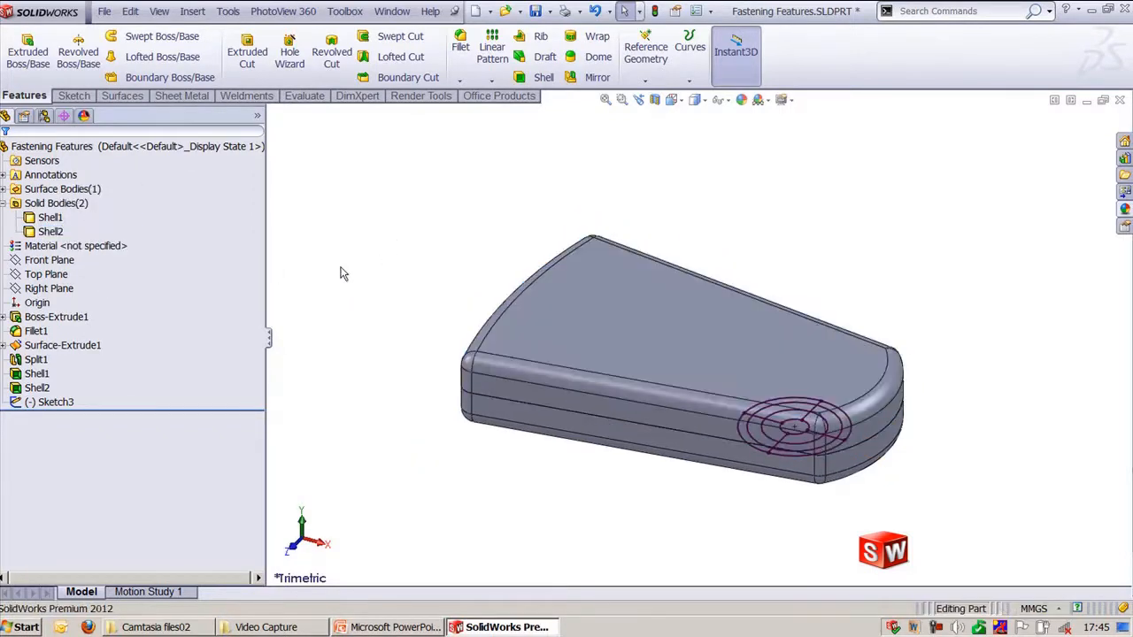
- Start a Lip/Groove feature, clear the upper shell from the groove body selection and choose the lower shell instead
left_click(192, 11)
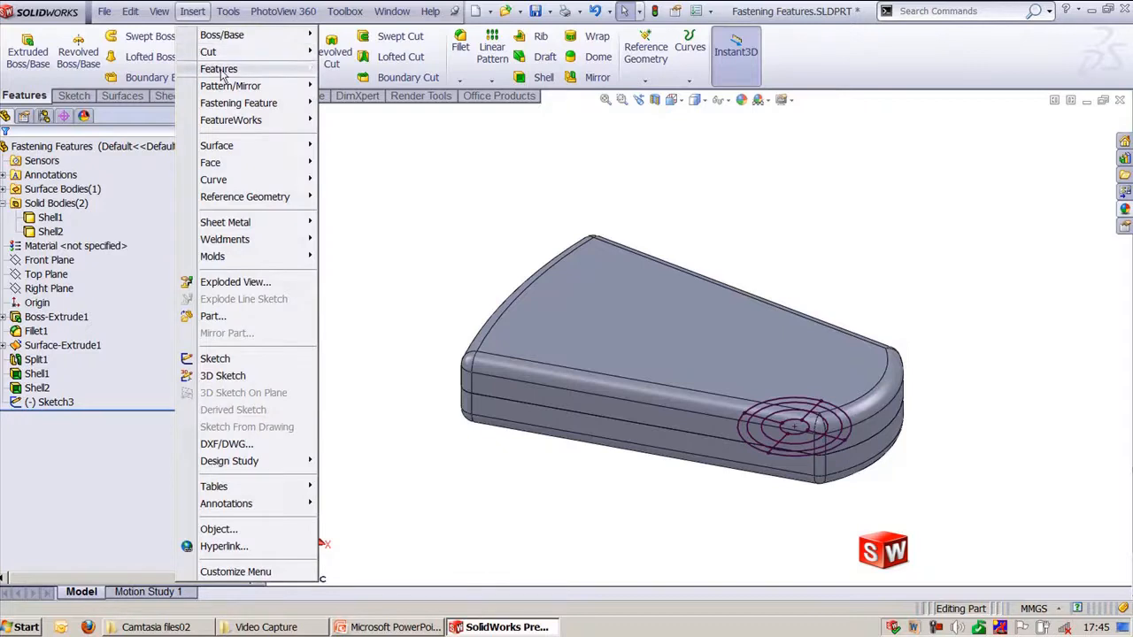
mouse_move(230, 107)
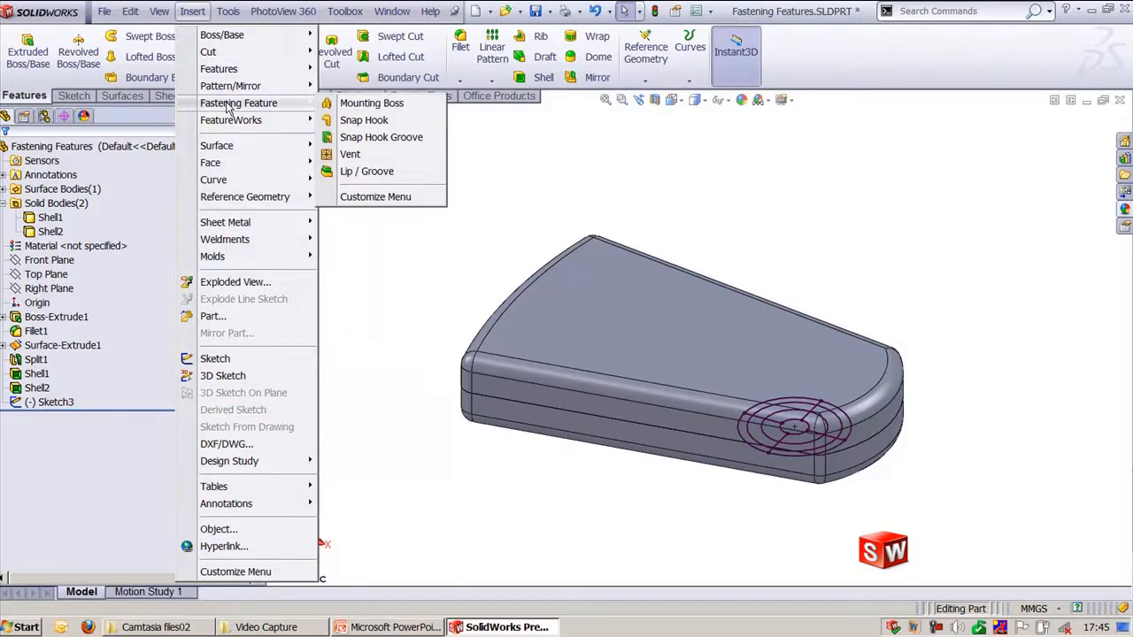
left_click(368, 172)
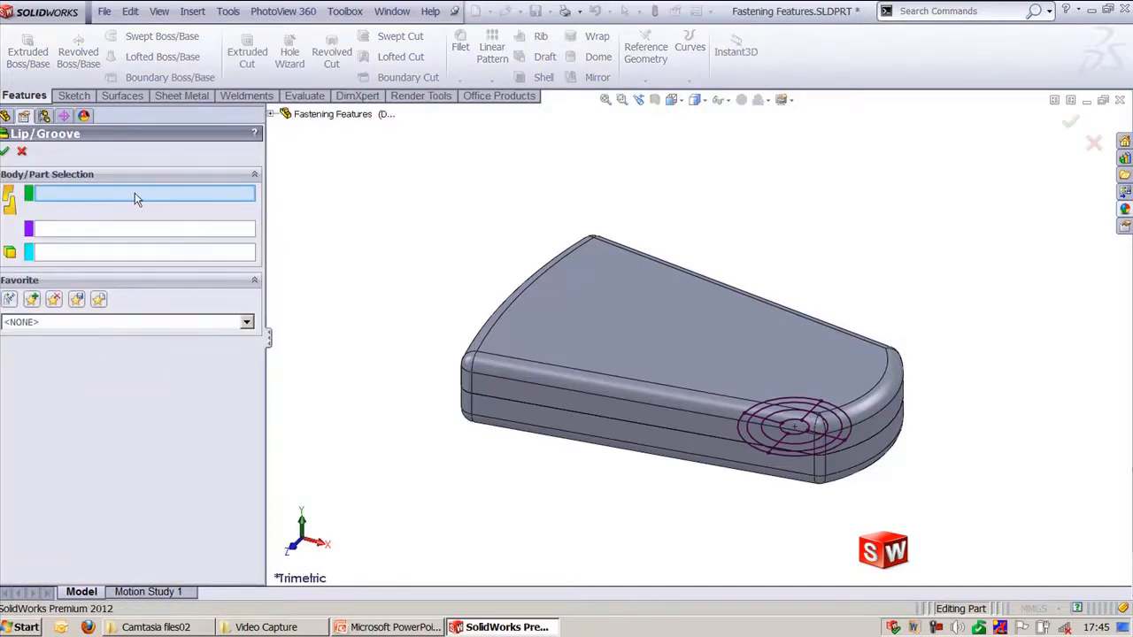
left_click(521, 311)
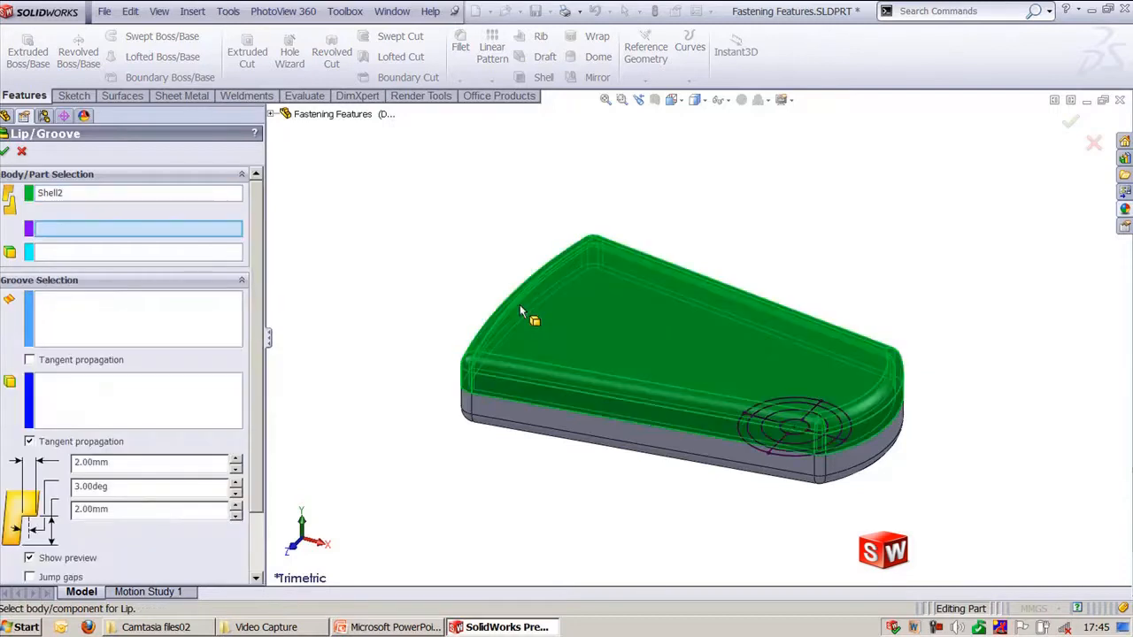
right_click(56, 202)
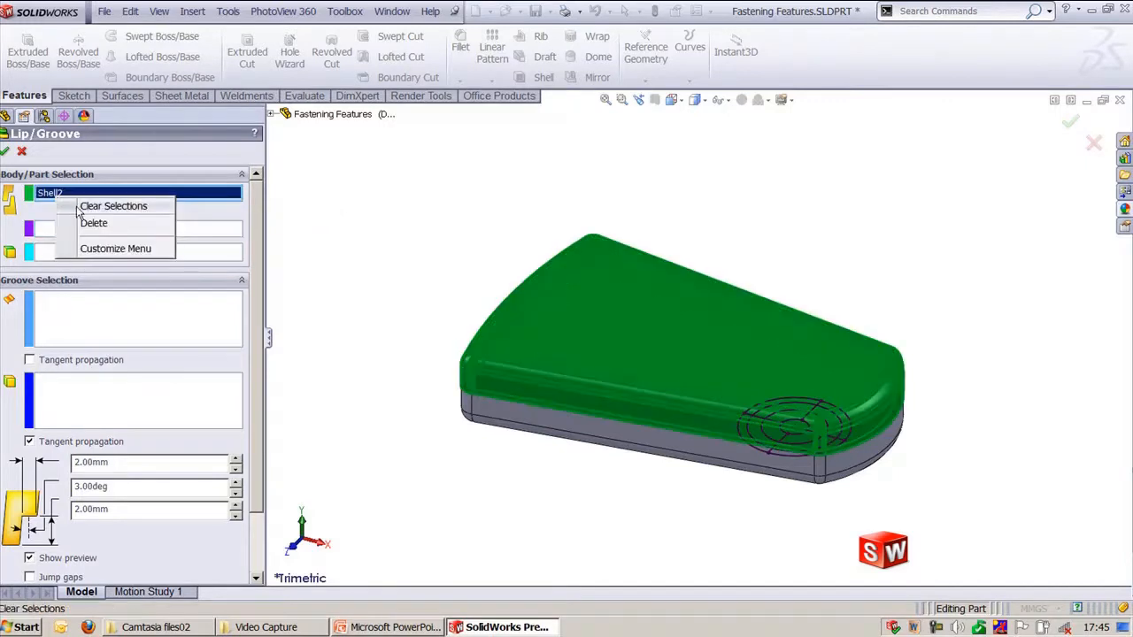
left_click(75, 205)
left_click(518, 428)
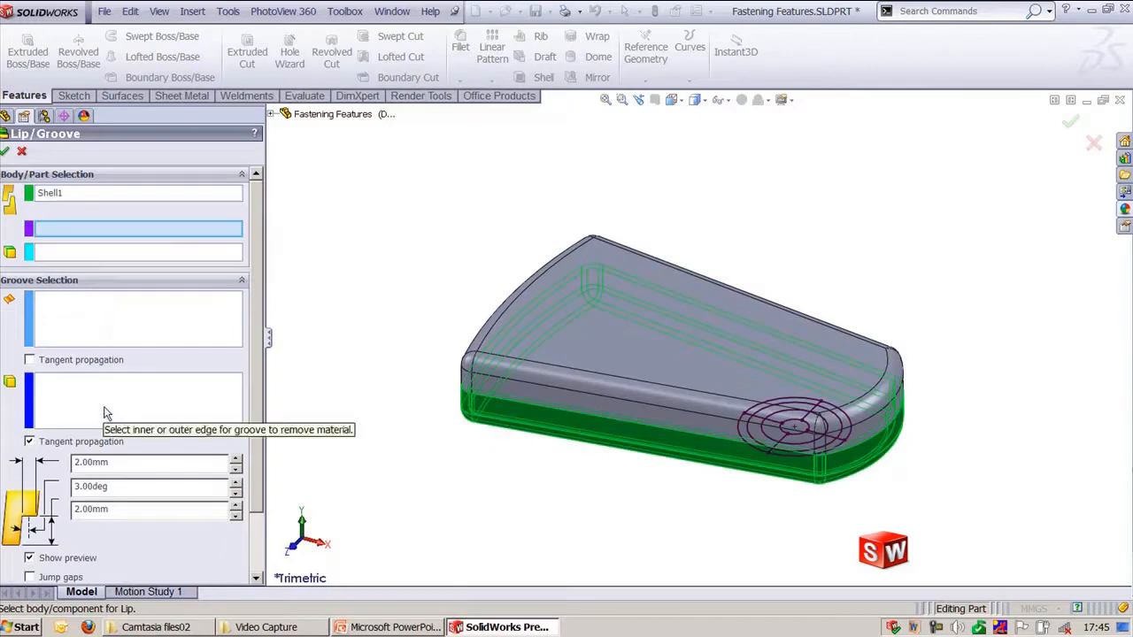
- Select the inner edge of the lower shell's rim as the edge where the groove removes material
left_click(129, 426)
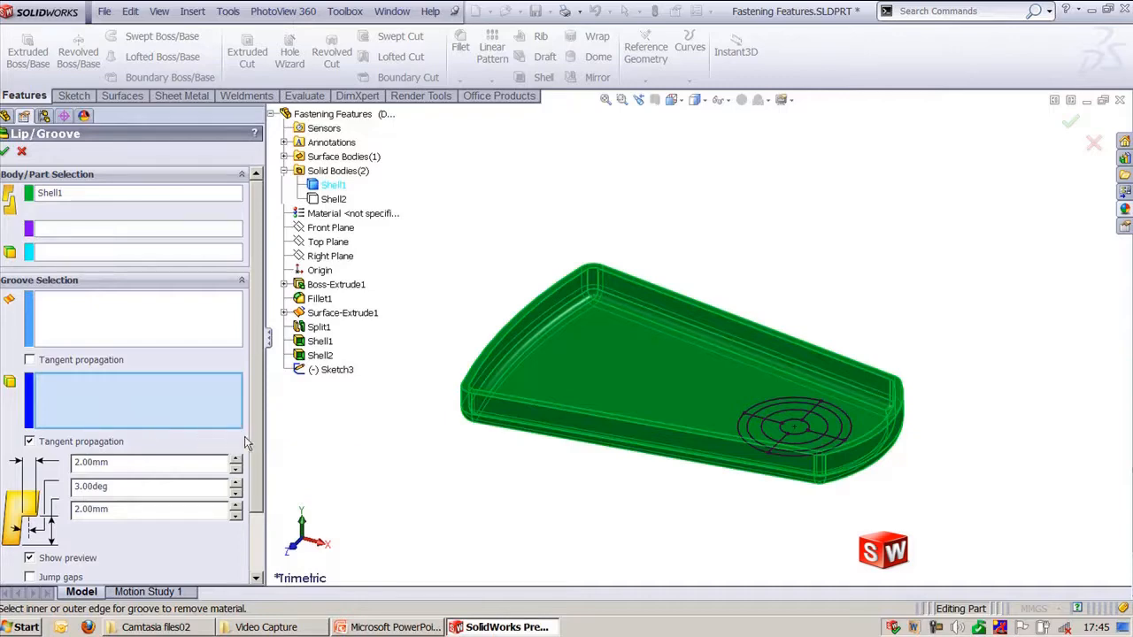
scroll(446, 409, "up", 5)
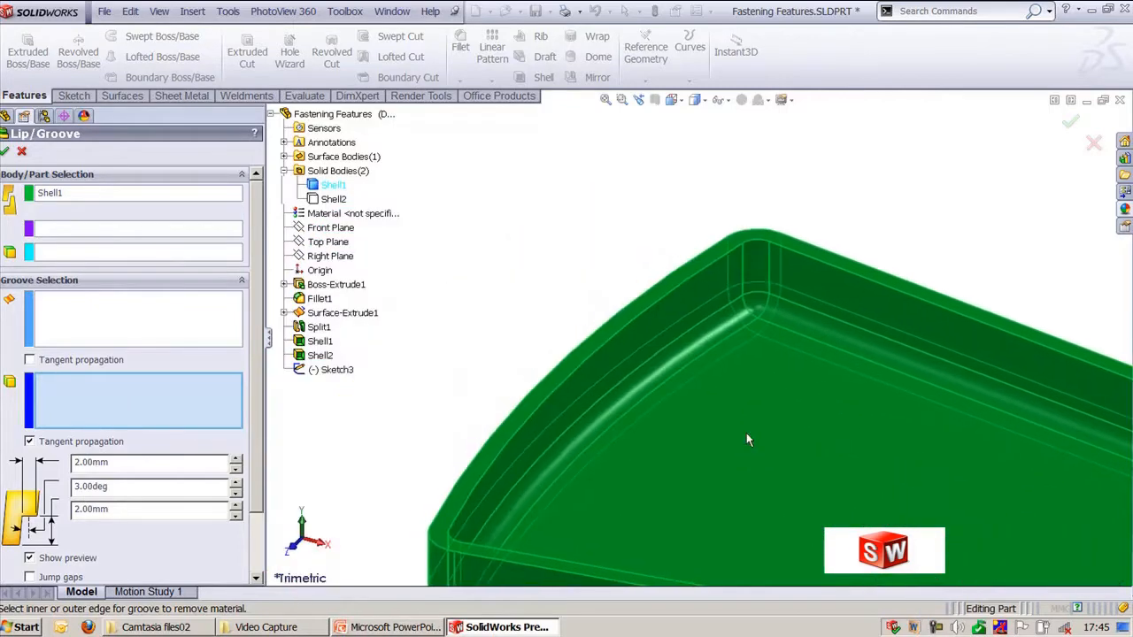
left_click(631, 332)
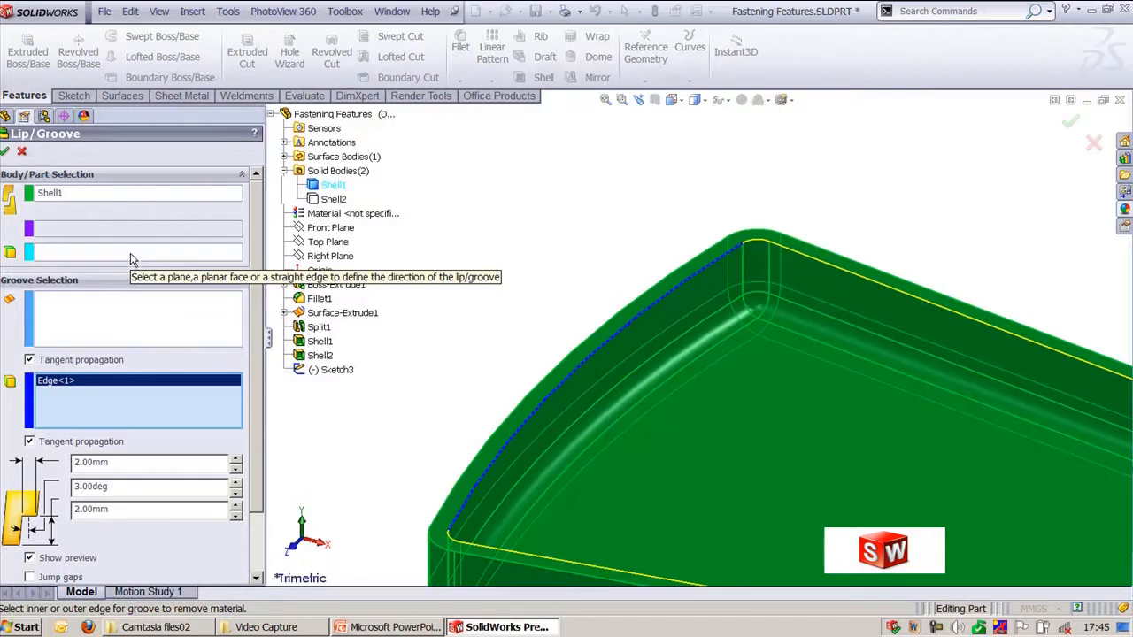
- Try to create the groove with only the inner rim edge selected
left_click_drag(253, 404, 248, 250)
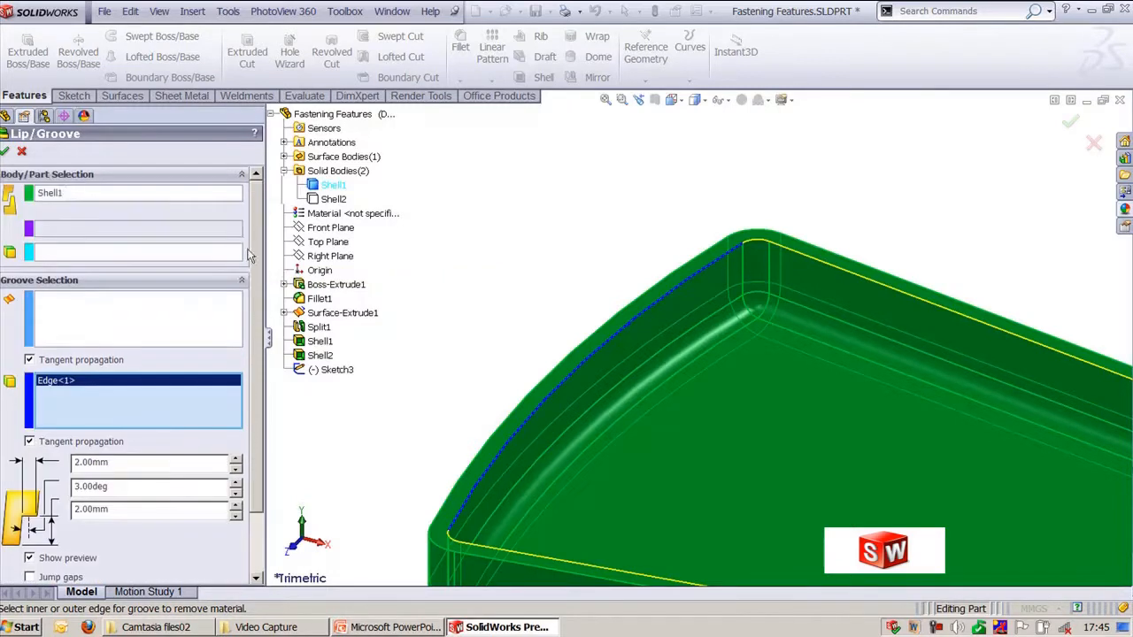
left_click(115, 257)
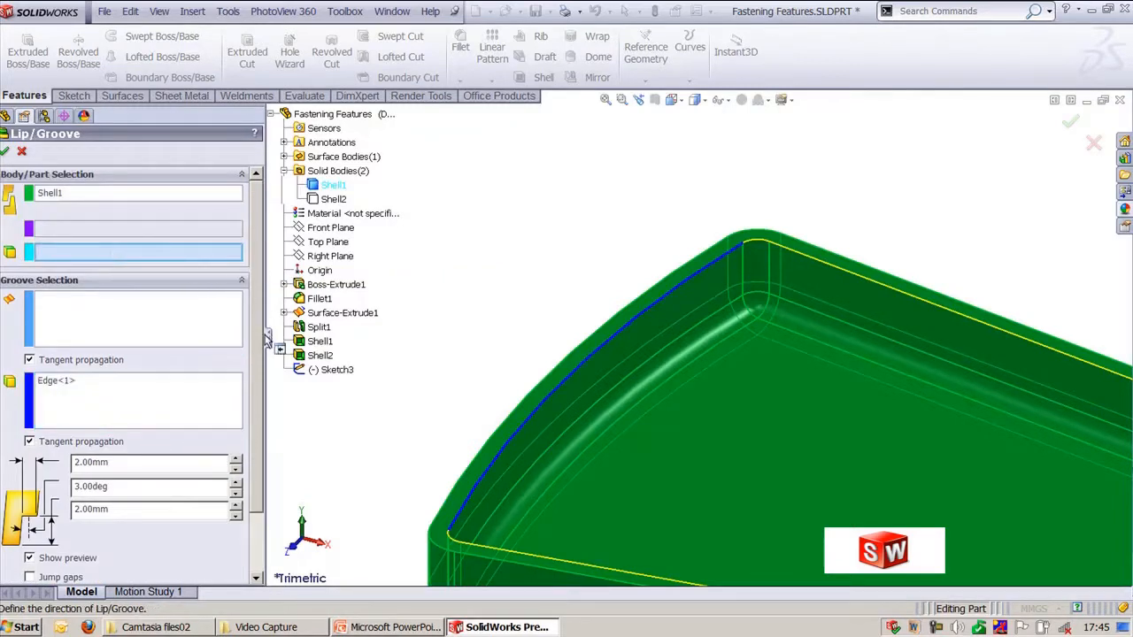
scroll(253, 256, "down", 2)
scroll(132, 266, "up", 2)
left_click(73, 394)
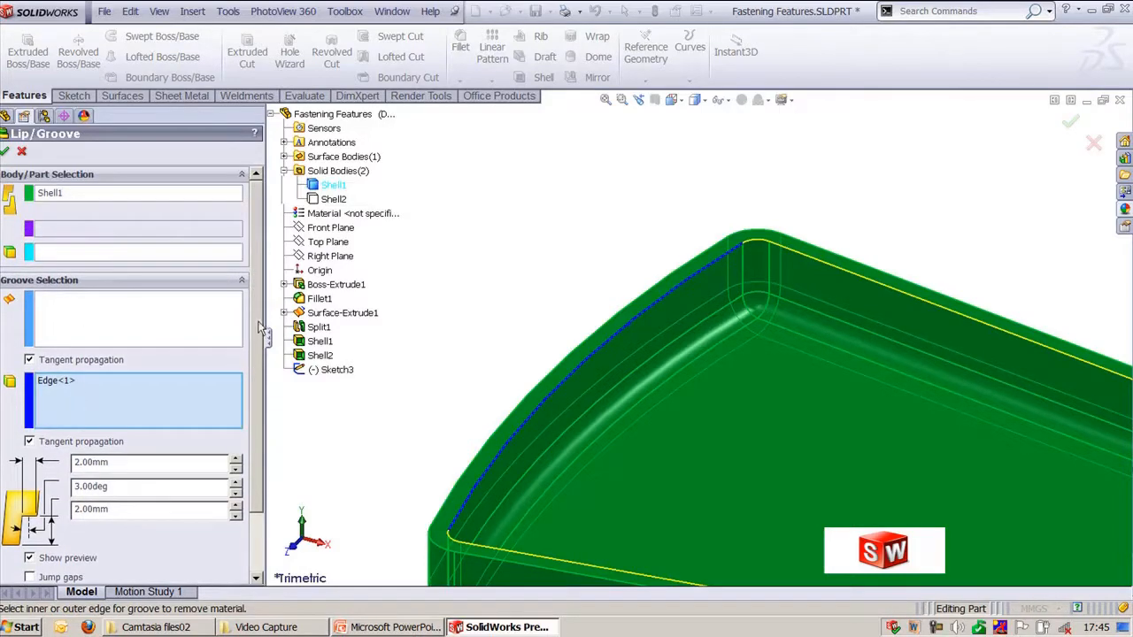
left_click(176, 200)
key("f")
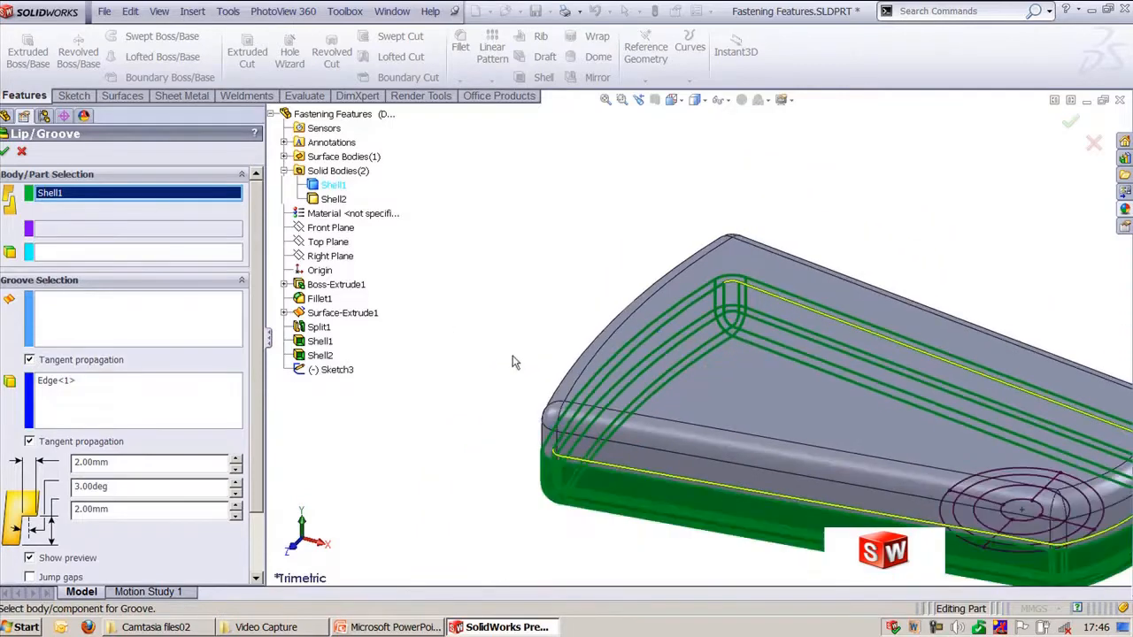
left_click(702, 288)
left_click(169, 253)
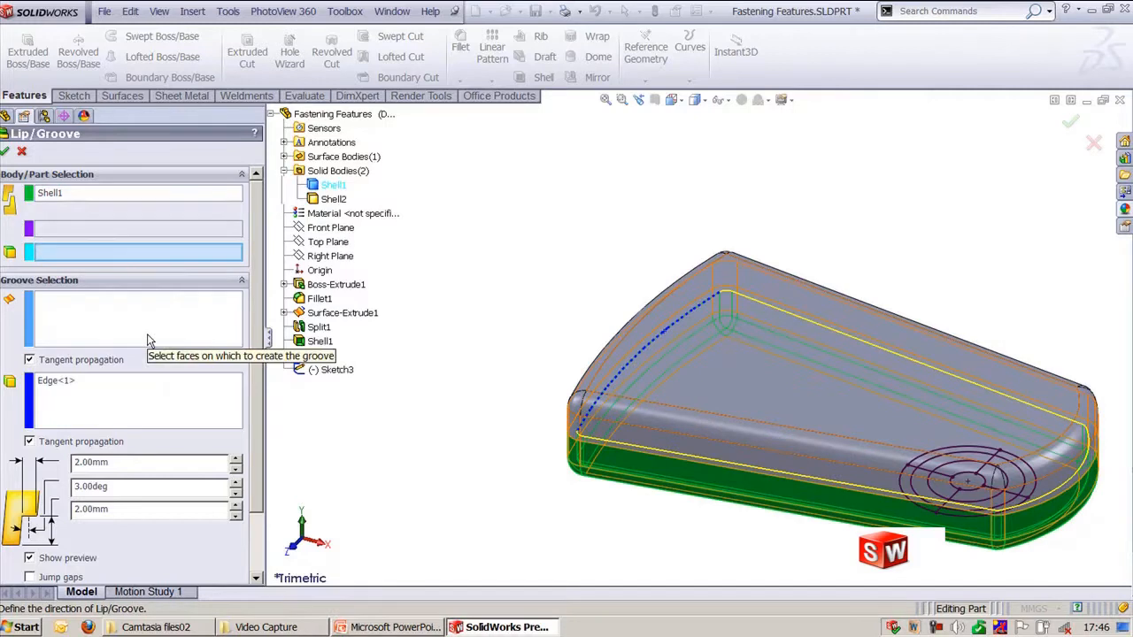
left_click(137, 312)
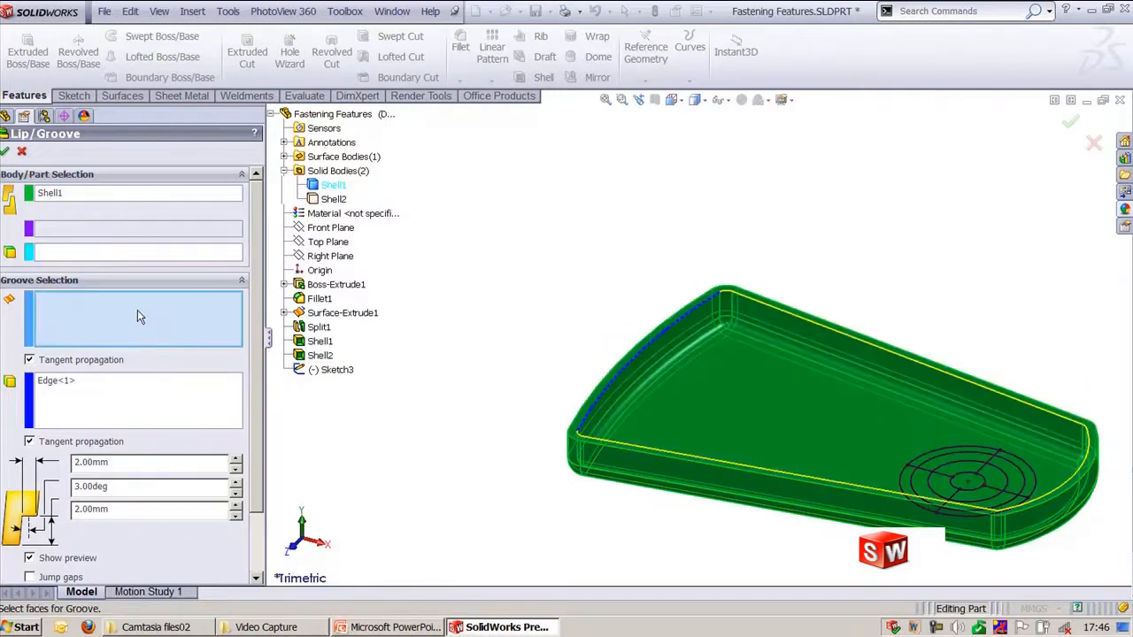
left_click(114, 253)
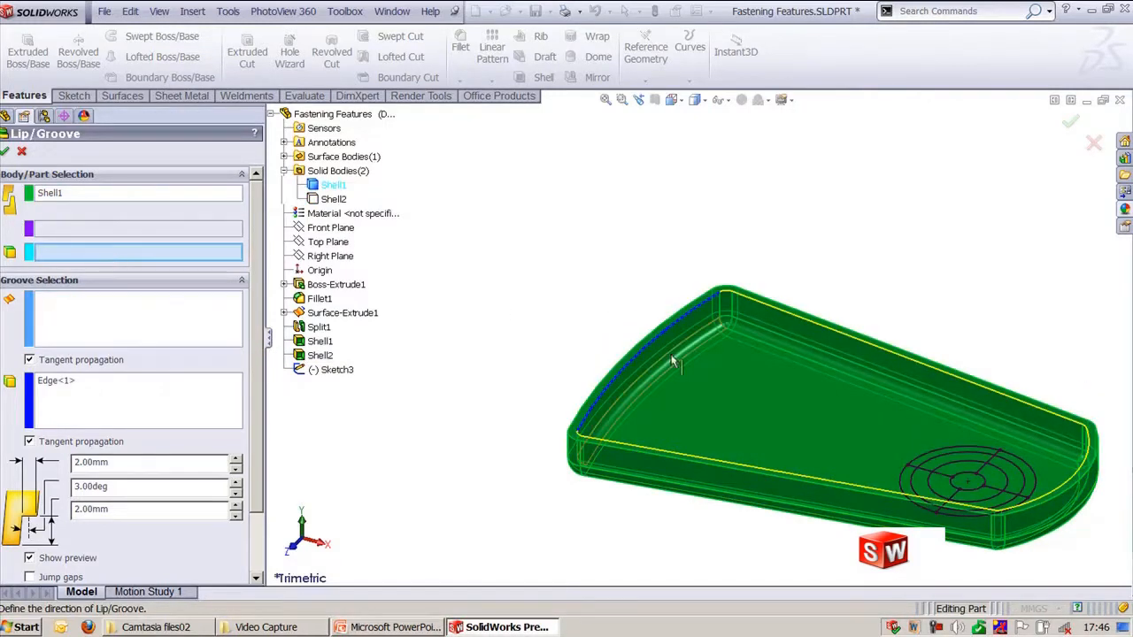
left_click_drag(259, 398, 264, 233)
left_click(88, 405)
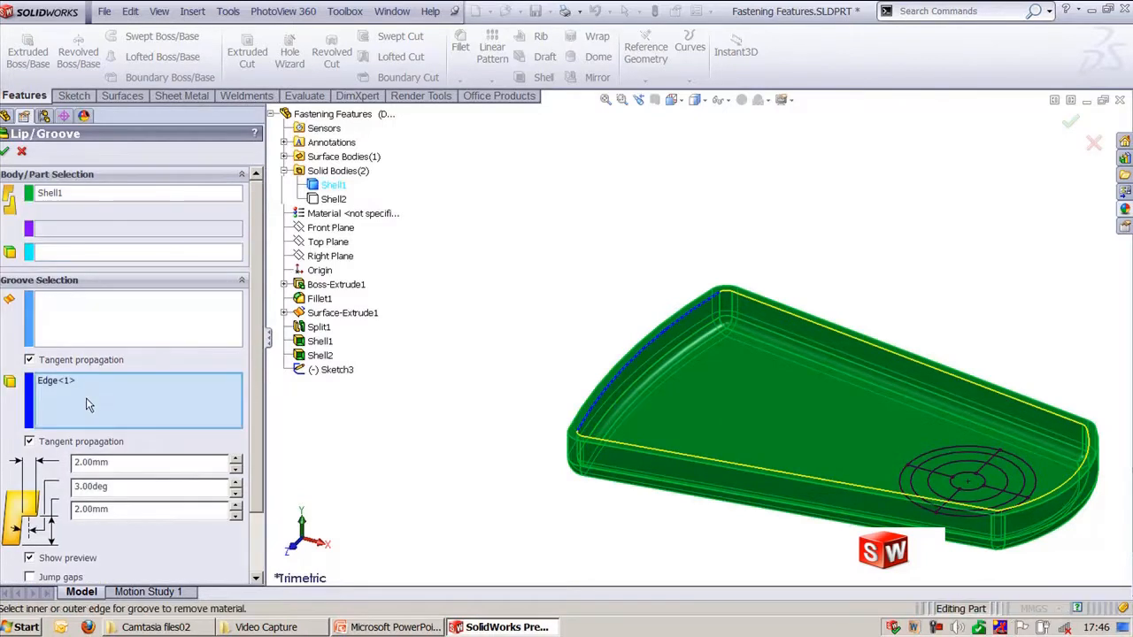
left_click(5, 151)
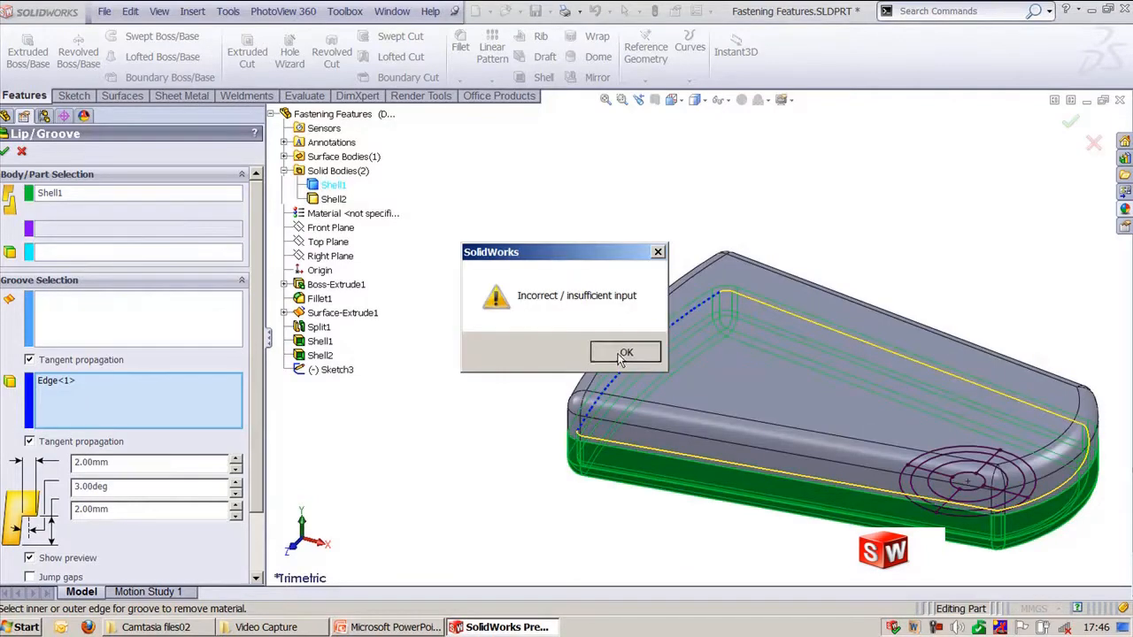
left_click(622, 359)
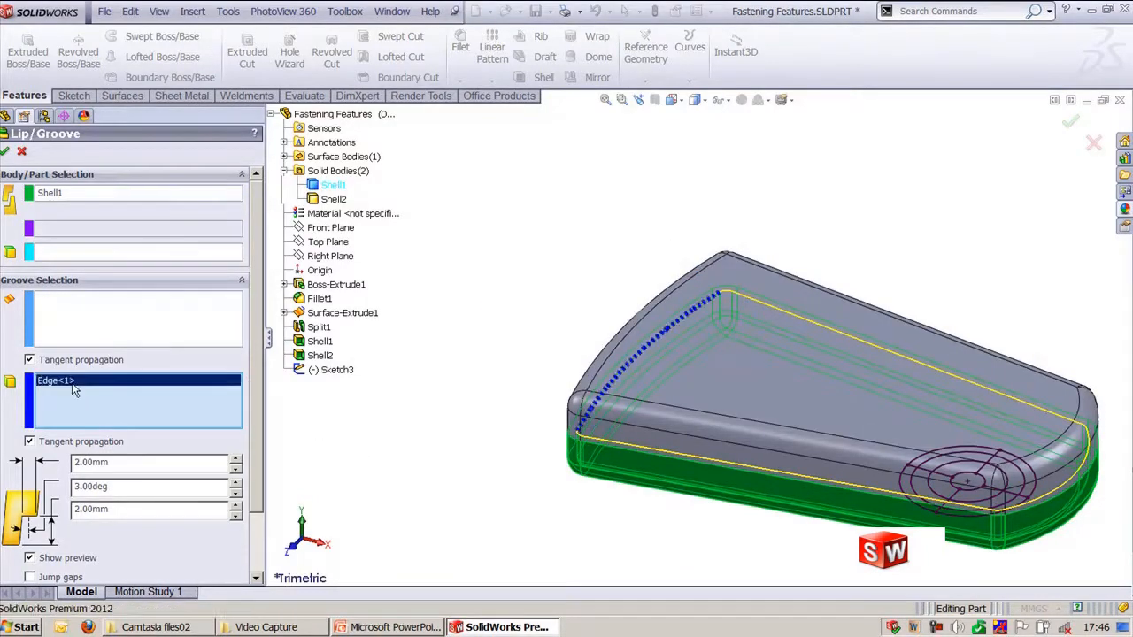
- Select the lower shell's upper rim face as the groove face and create the groove
left_click(80, 327)
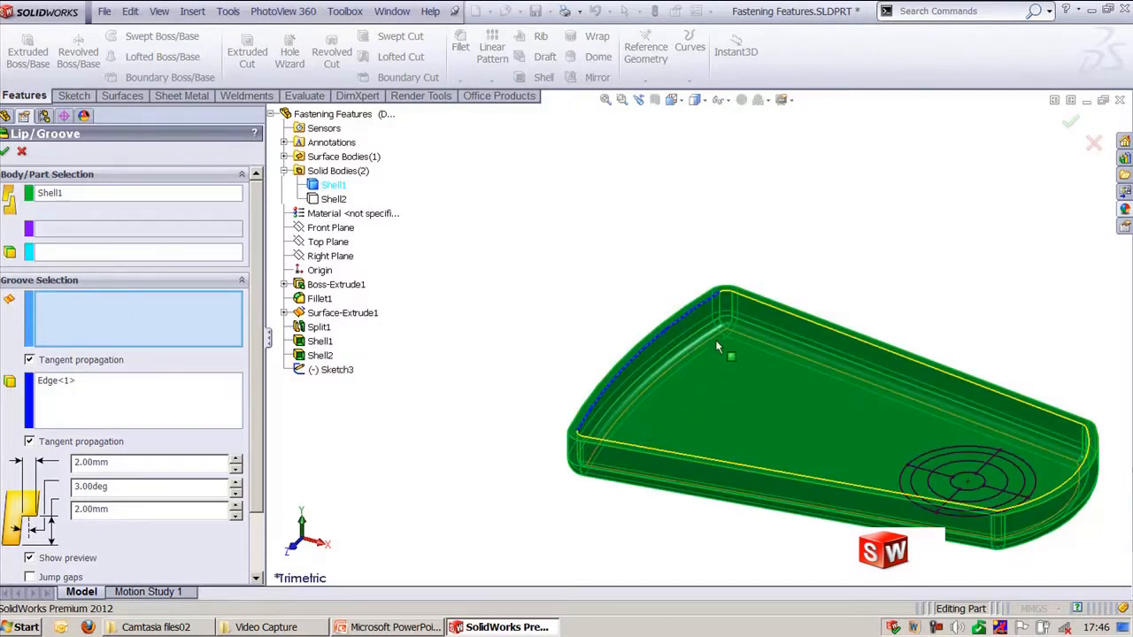
left_click(748, 296)
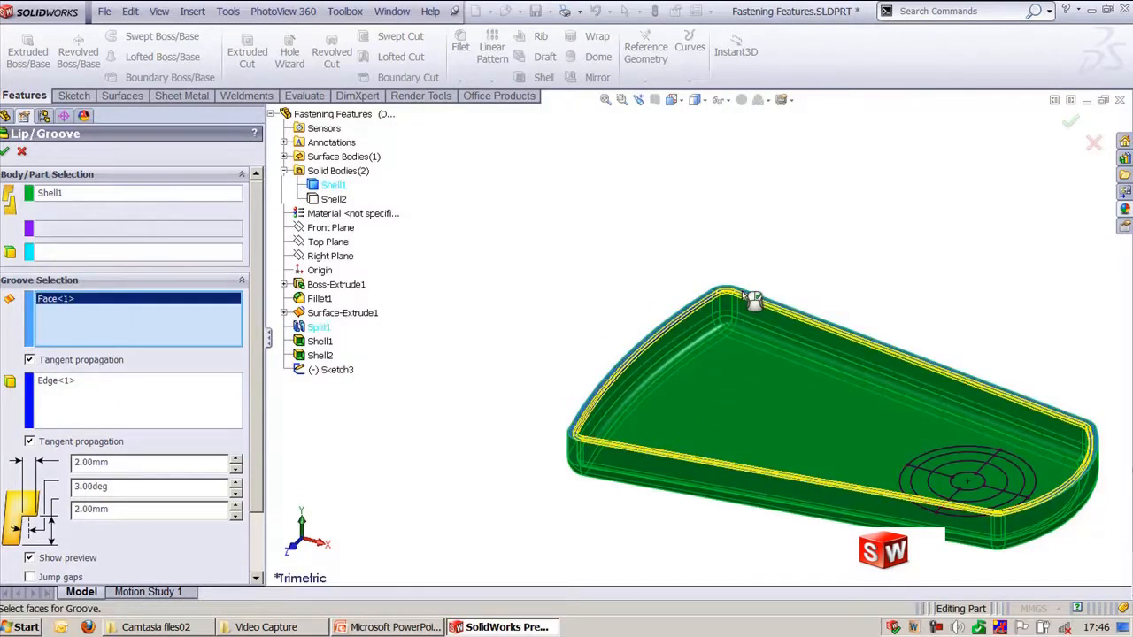
scroll(712, 428, "down", 2)
scroll(681, 440, "up", 4)
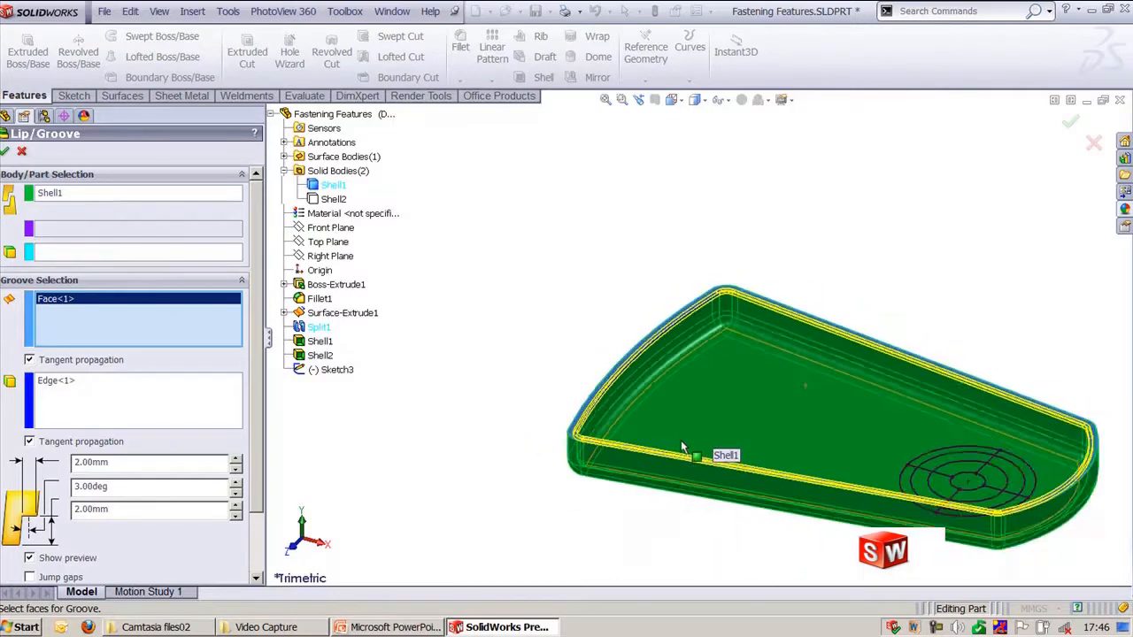
left_click(57, 254)
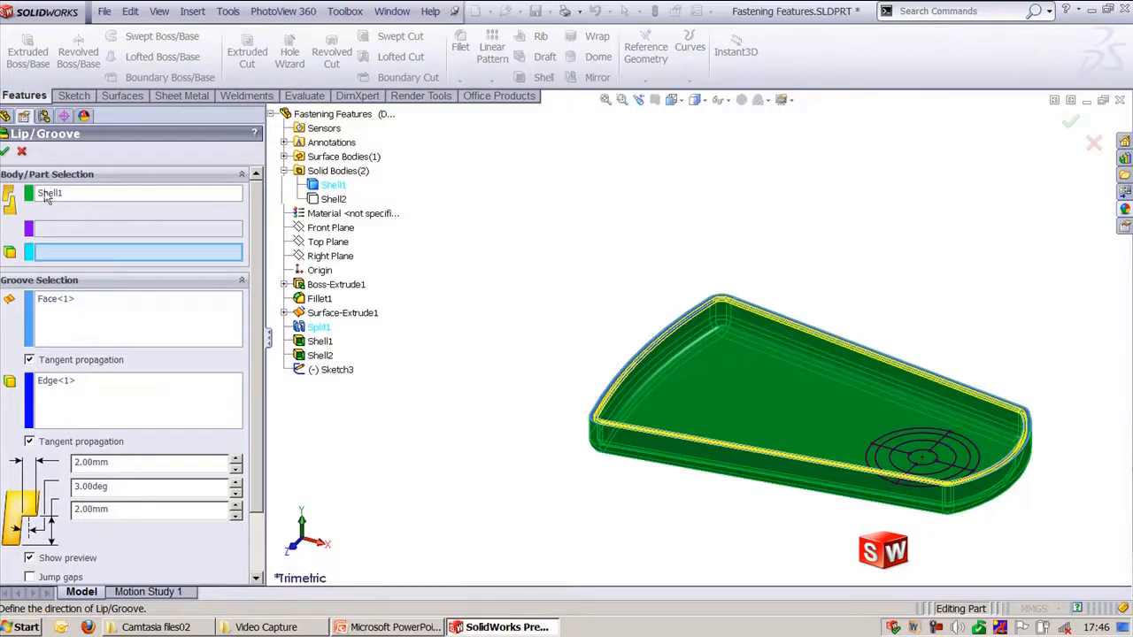
left_click(4, 152)
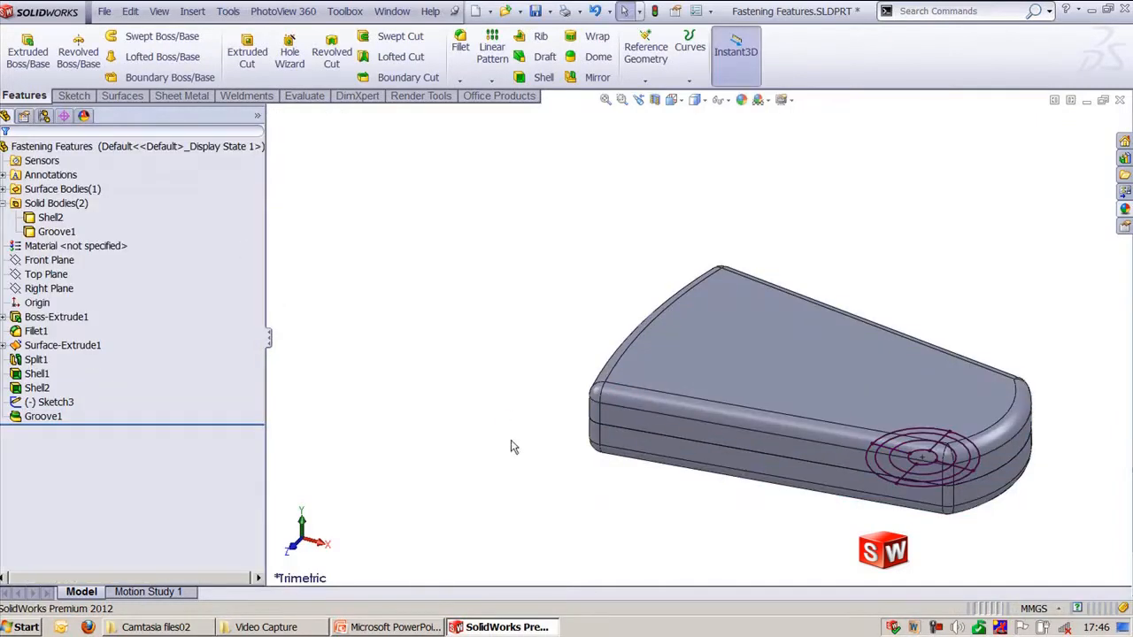
- Open the groove's definition to review its selections, accept it and return to the trimetric view
middle_click_drag(510, 447, 520, 426)
key("ctrl+7")
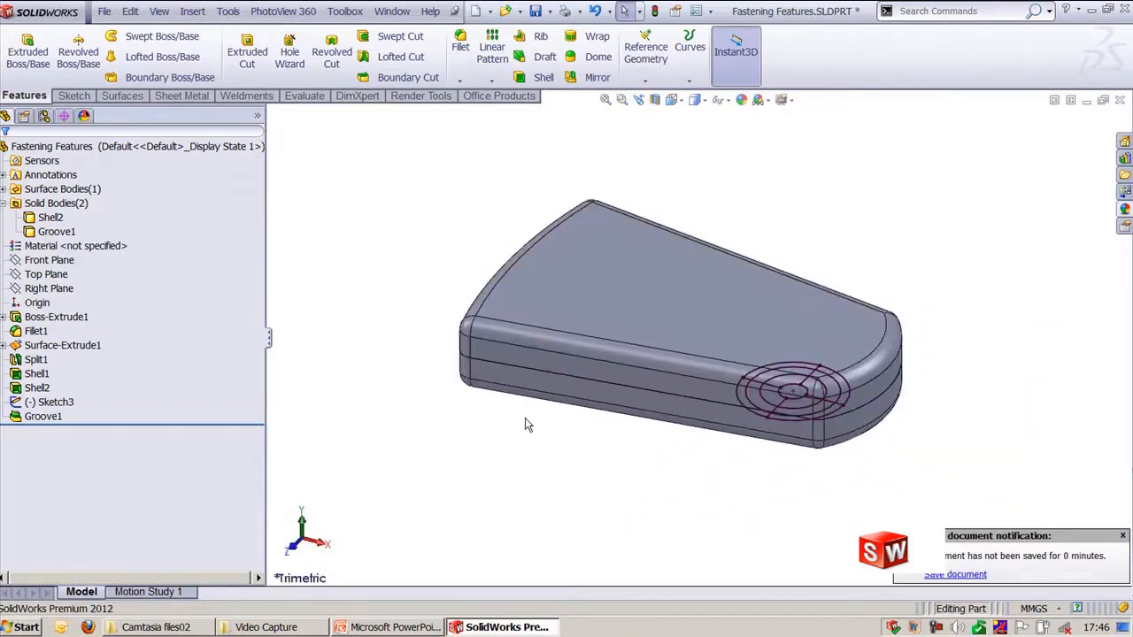
left_click(38, 421)
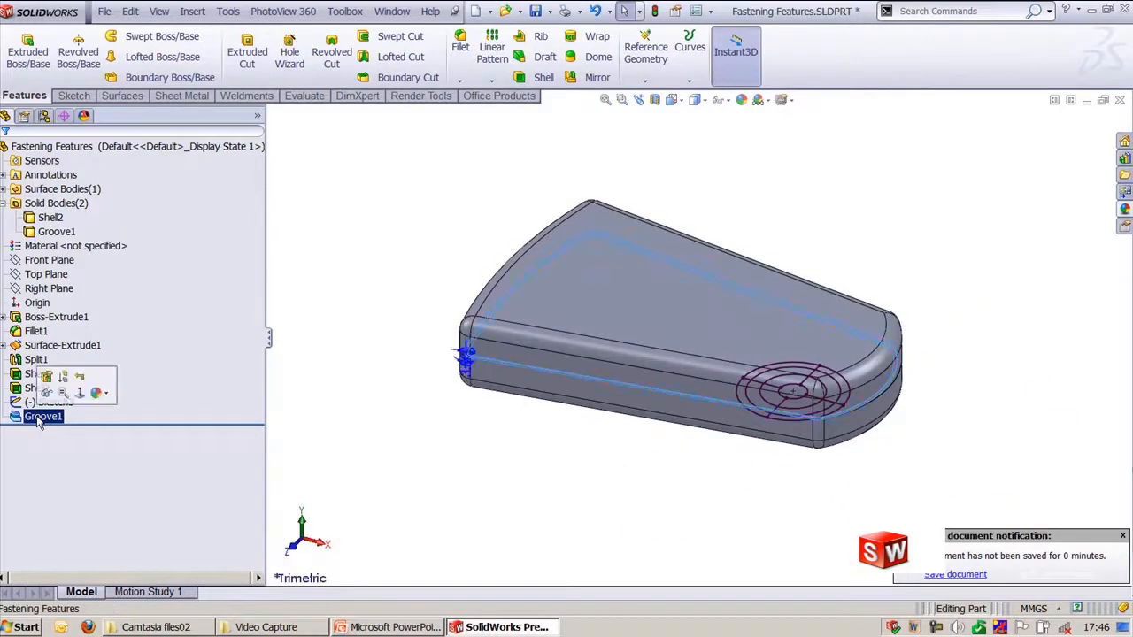
left_click(46, 376)
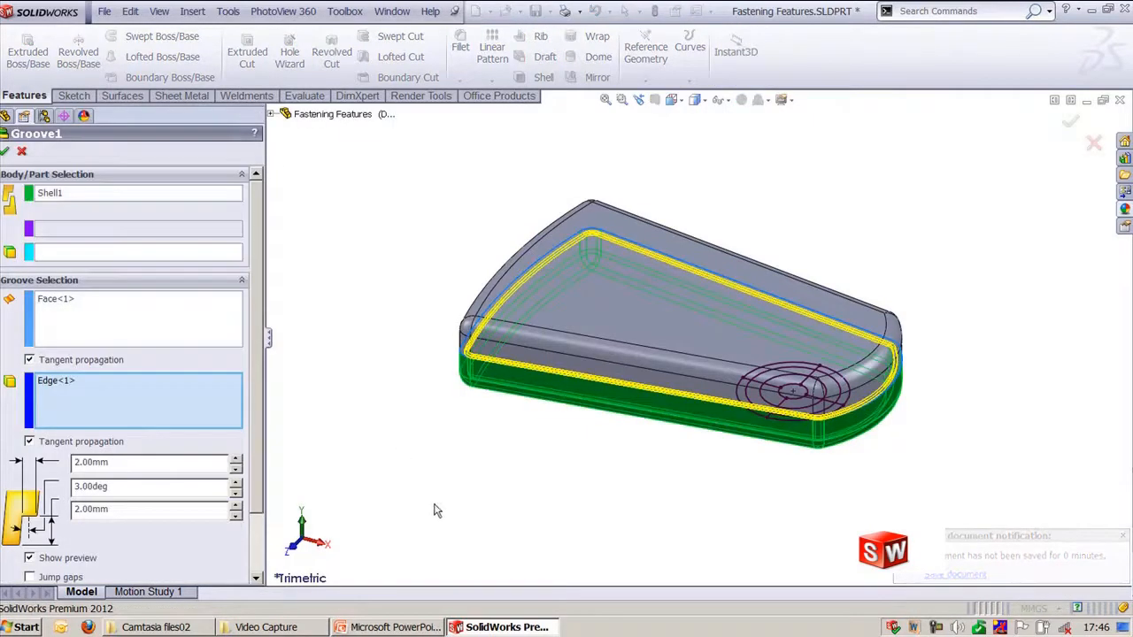
middle_click_drag(418, 494, 434, 443)
left_click(6, 152)
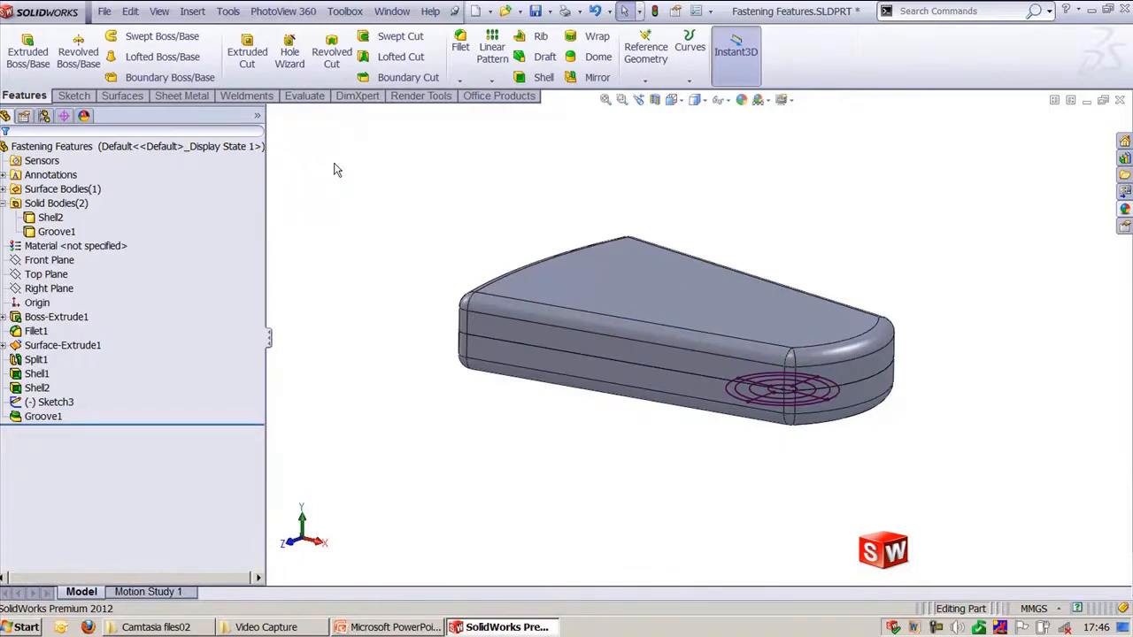
key("ctrl+7")
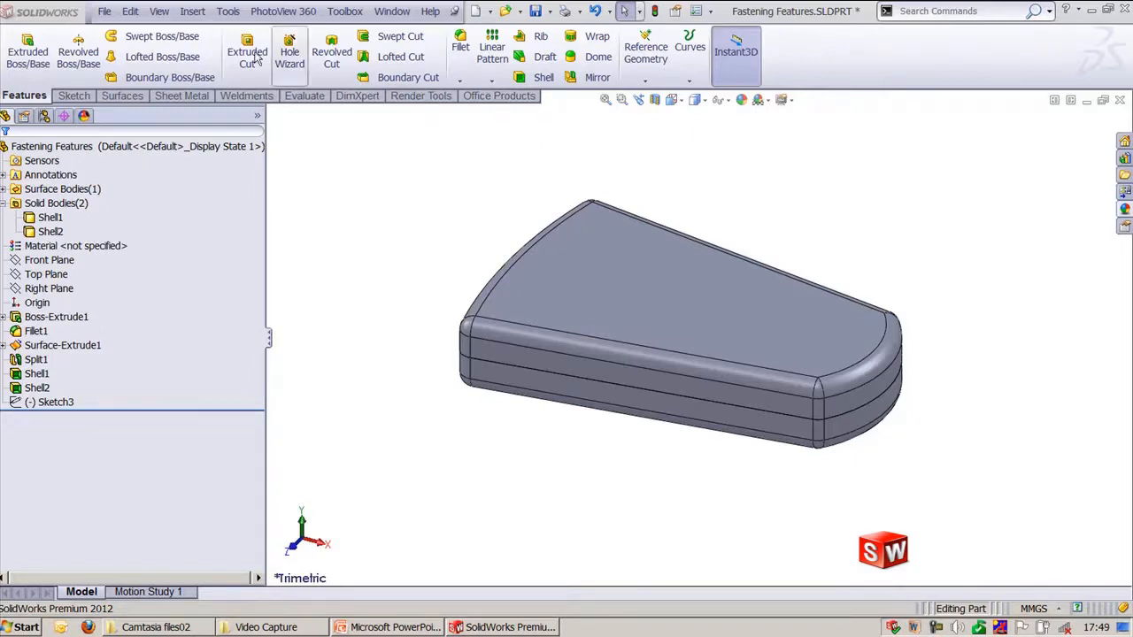
- Start a Lip/Groove feature with the lower shell as the groove body and the upper shell as the lip body
left_click(196, 13)
mouse_move(257, 103)
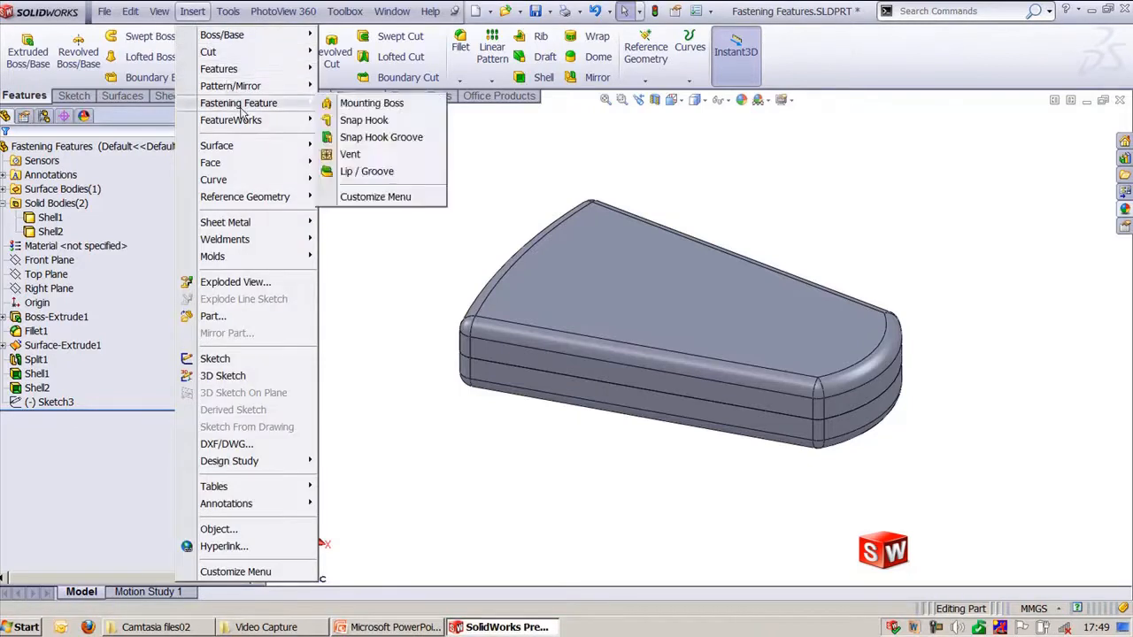
left_click(382, 174)
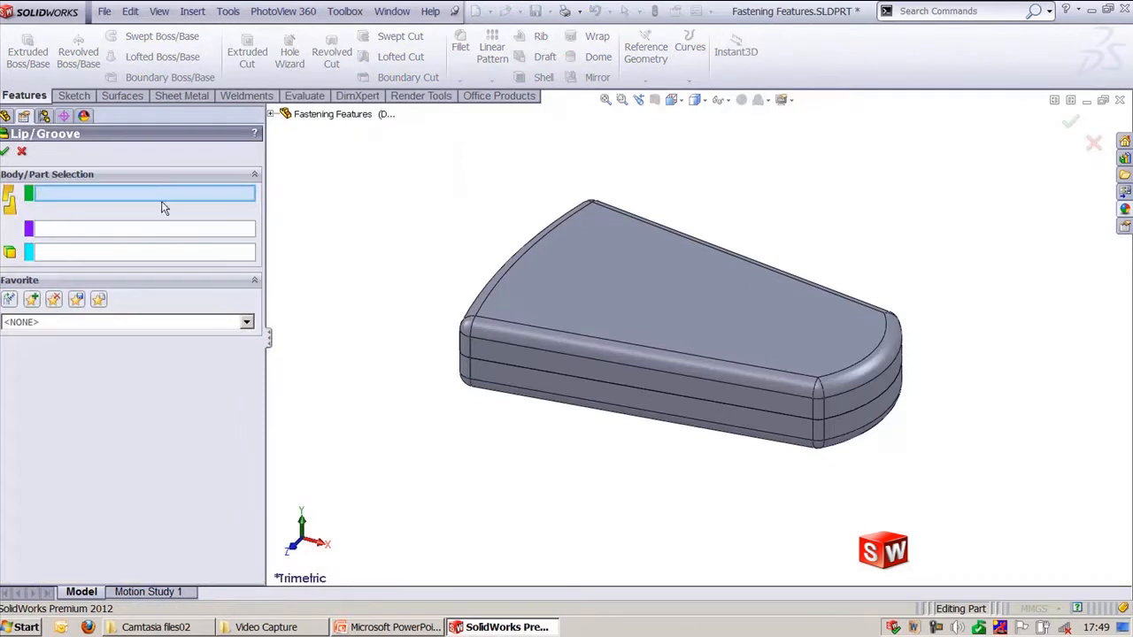
left_click(502, 387)
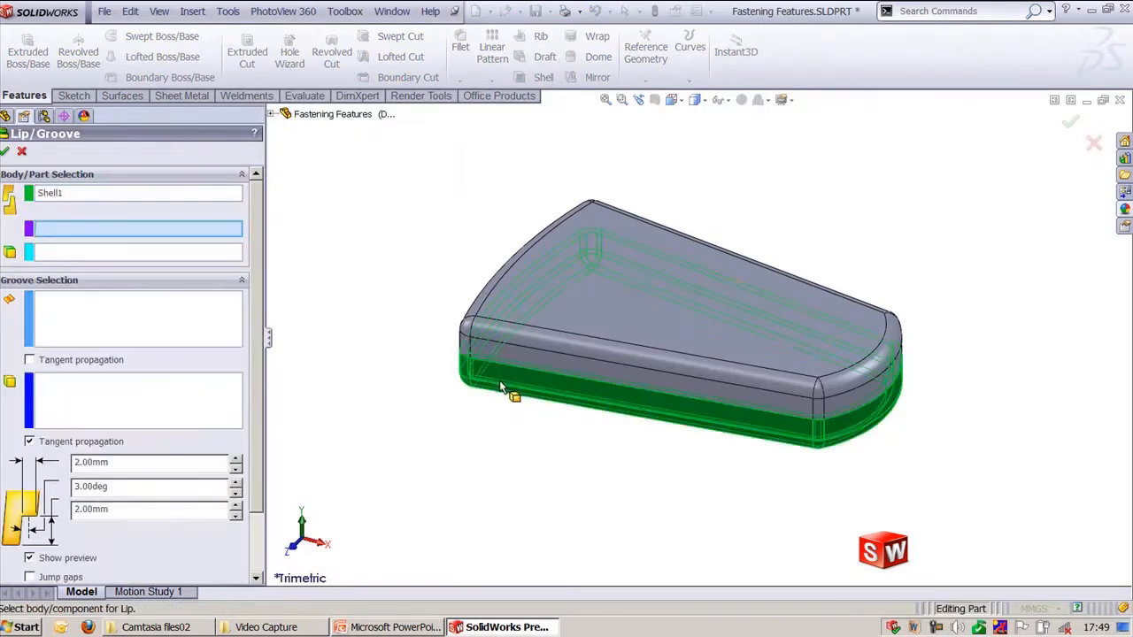
left_click(503, 293)
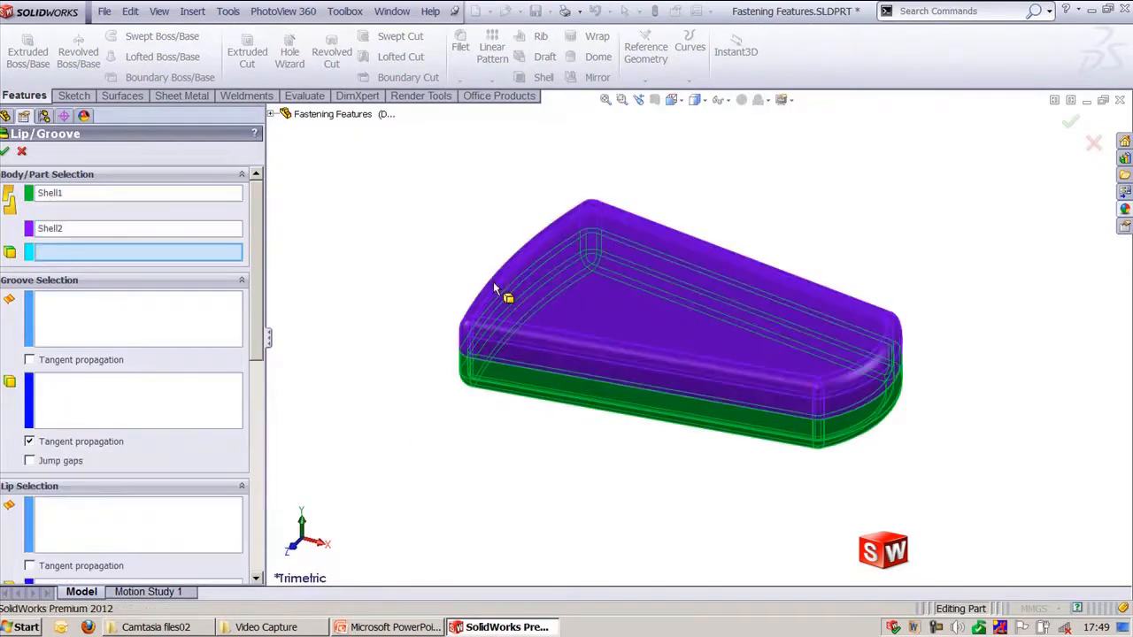
- Select the lower shell's upper rim face as the face for the groove
left_click(129, 308)
key("f")
scroll(587, 227, "down", 6)
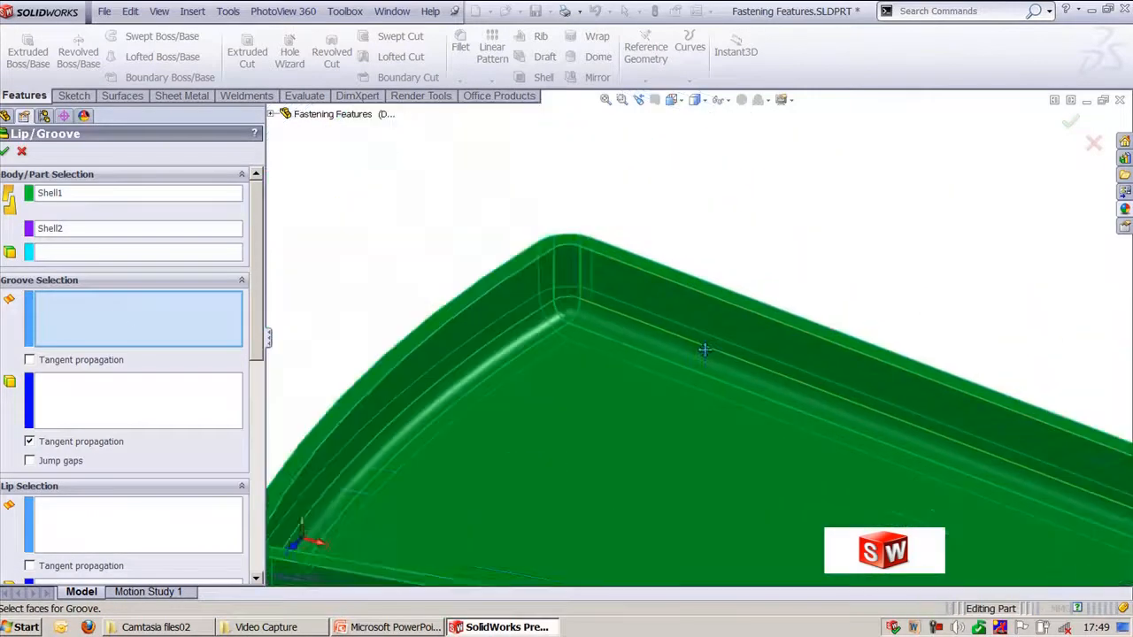
left_click(684, 324)
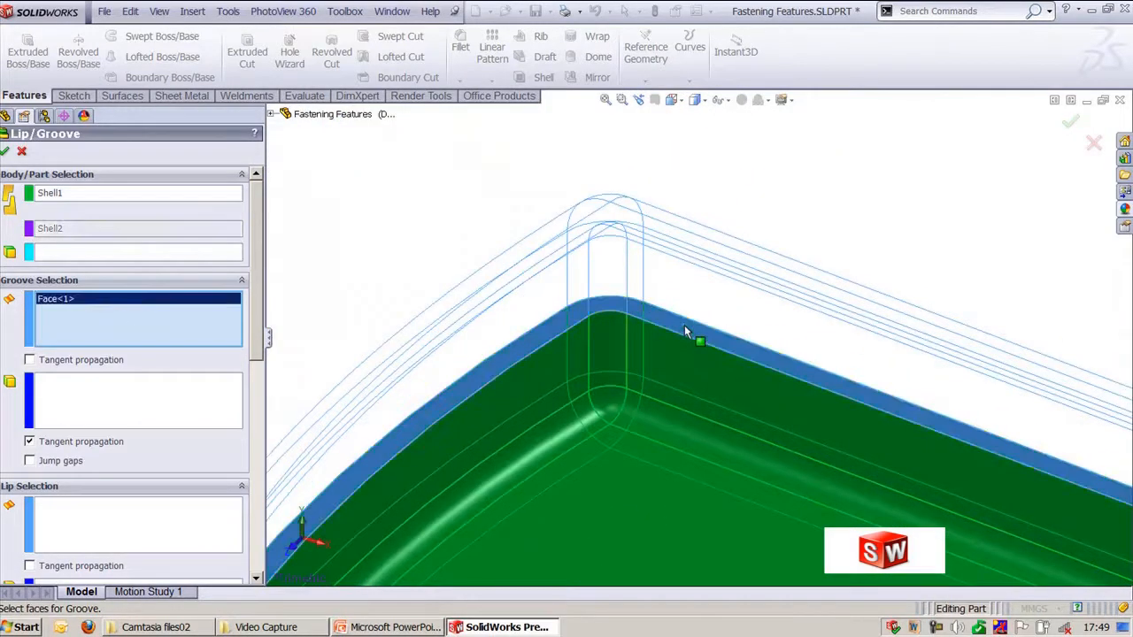
- Select the inner edge of the lower shell's rim face as the groove edge
left_click(157, 398)
left_click(488, 383)
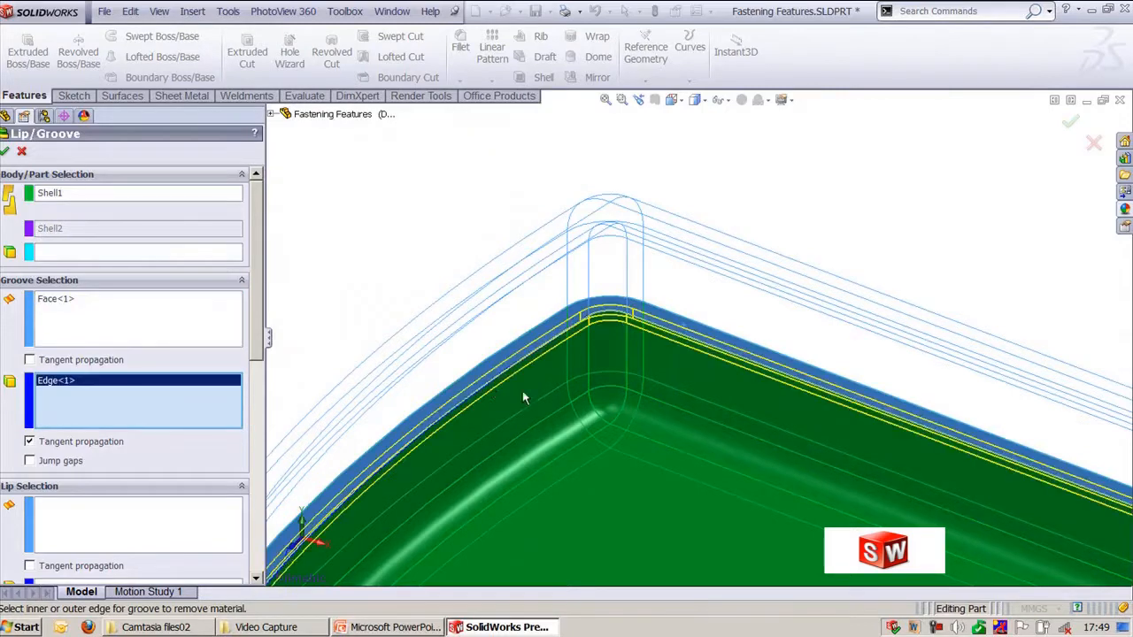
key("ctrl+7")
scroll(612, 292, "down", 4)
key("f")
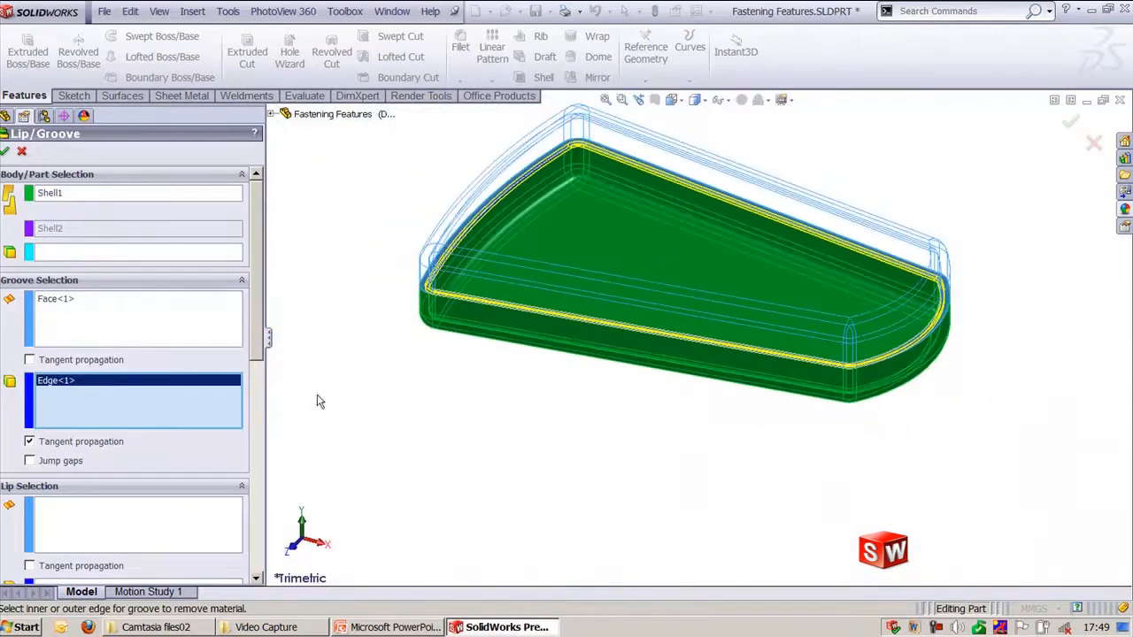
- Select the underside rim face of the upper shell as the face for the lip
scroll(149, 344, "down", 4)
left_click(149, 343)
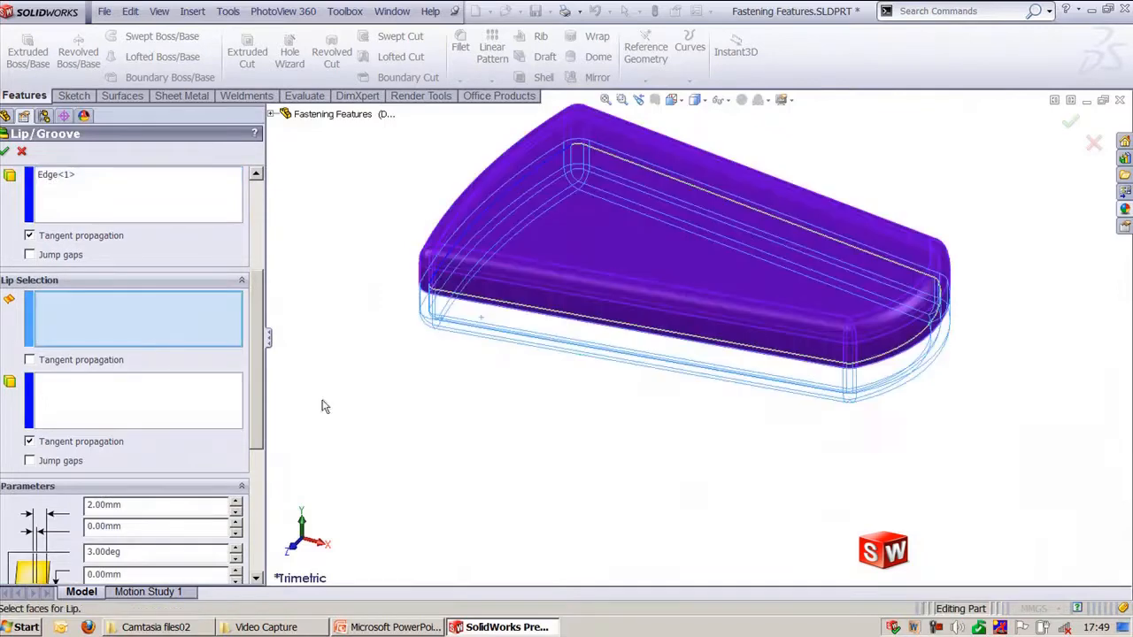
middle_click_drag(571, 359, 606, 233)
scroll(470, 342, "down", 5)
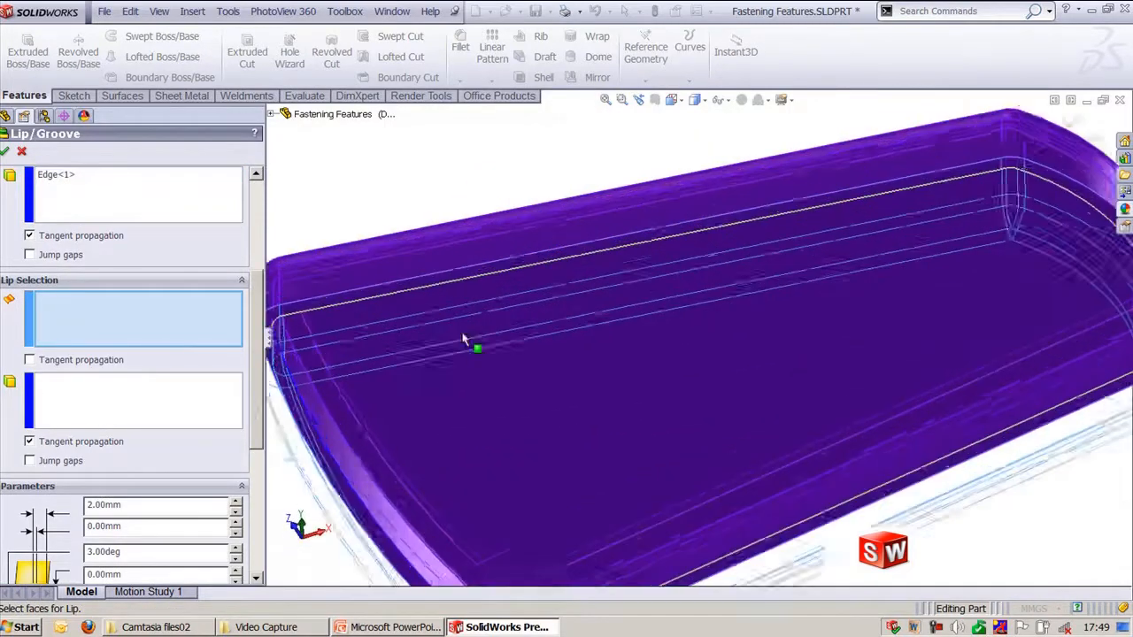
left_click(579, 272)
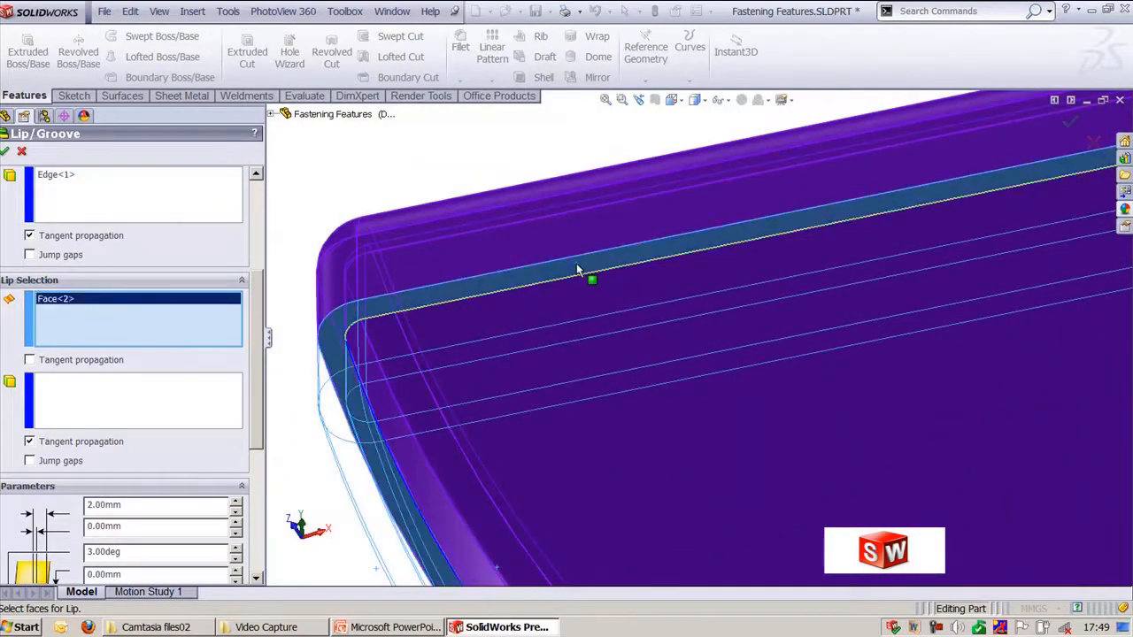
- Select the inner edge of the upper shell's rim face as the edge where the lip adds material
left_click(76, 402)
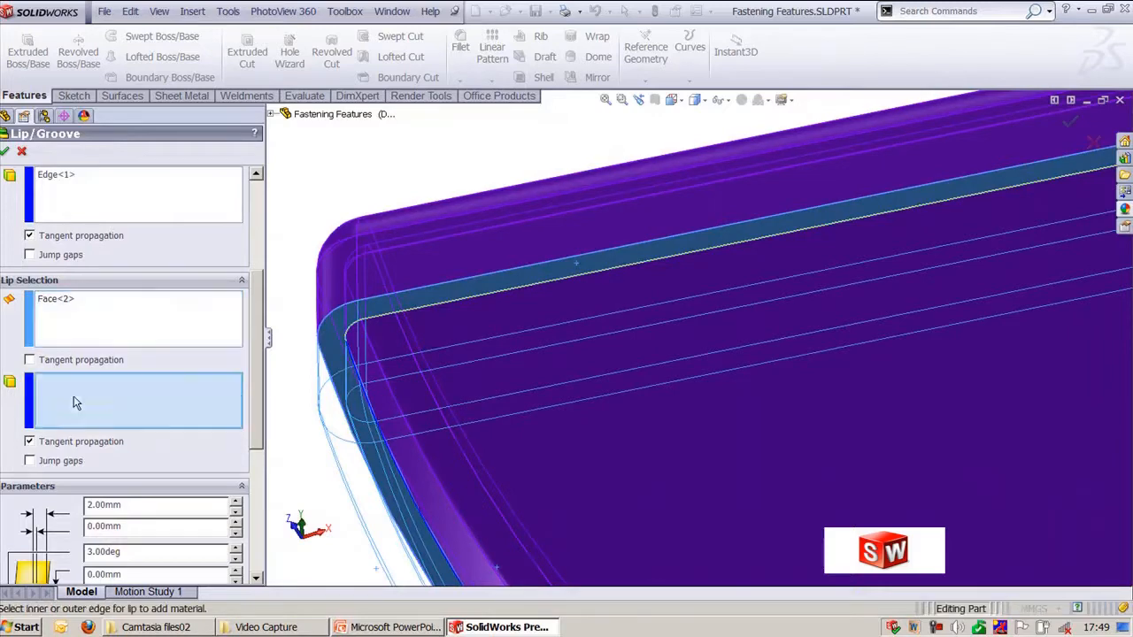
left_click(414, 313)
scroll(429, 324, "up", 3)
scroll(430, 324, "up", 3)
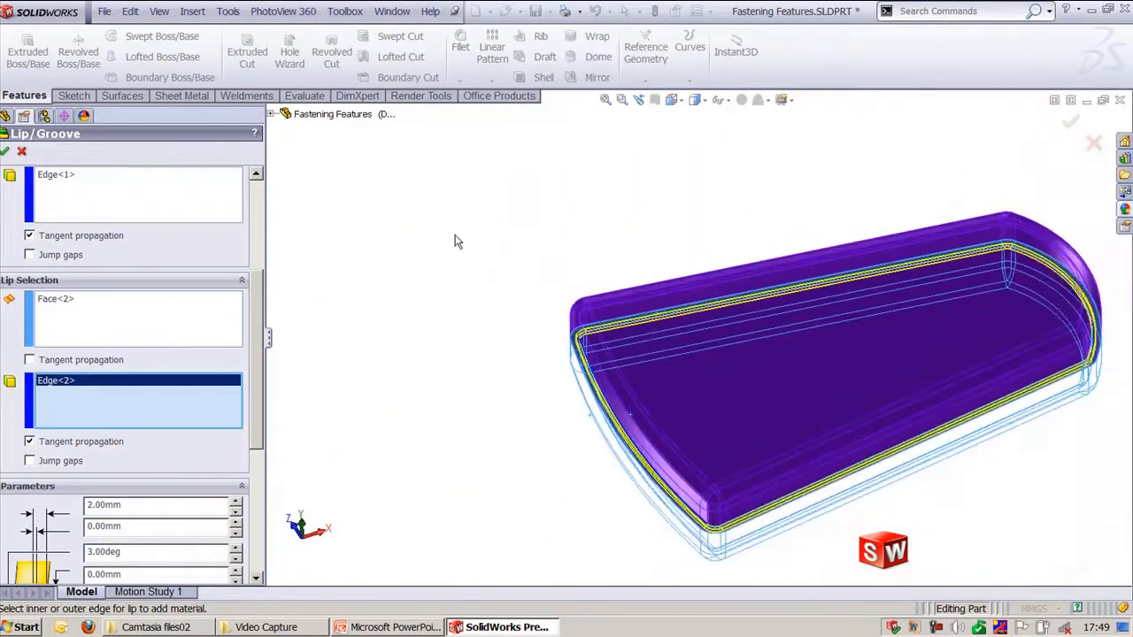
- Review the lip and groove preview and parameters, and create the feature with the existing values
scroll(652, 301, "down", 5)
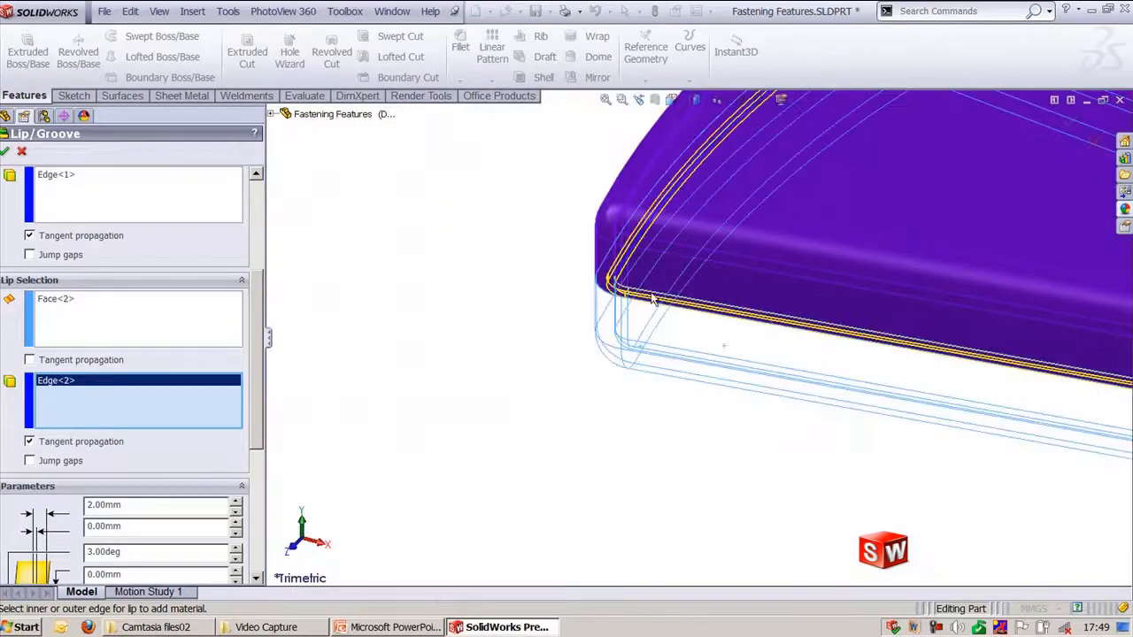
scroll(261, 421, "down", 3)
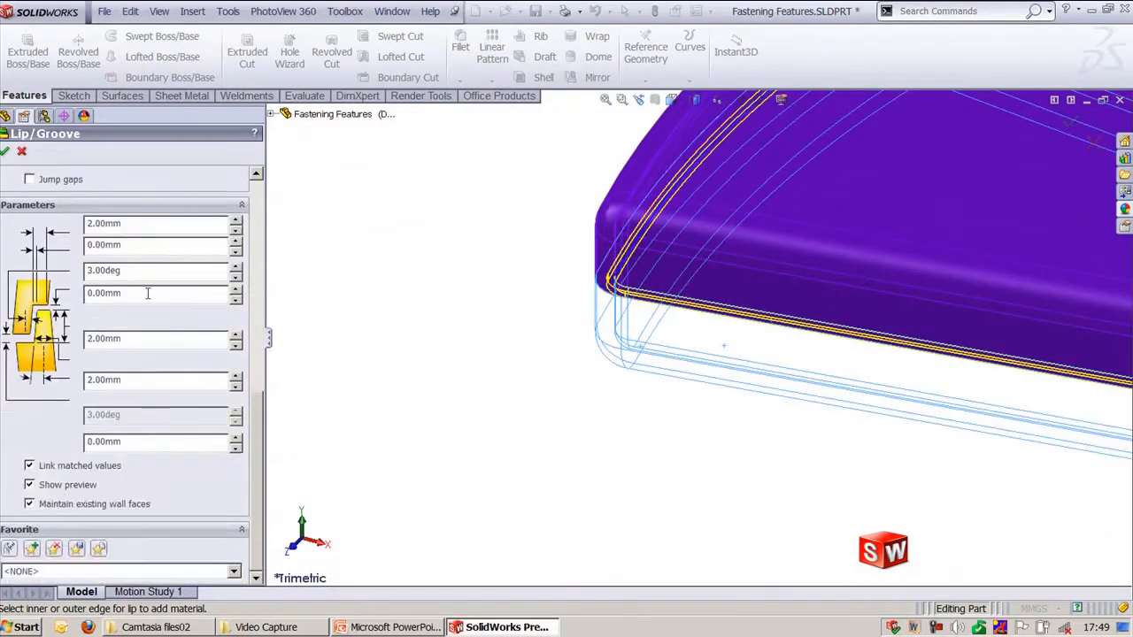
left_click(154, 441)
left_click(137, 340)
left_click(4, 151)
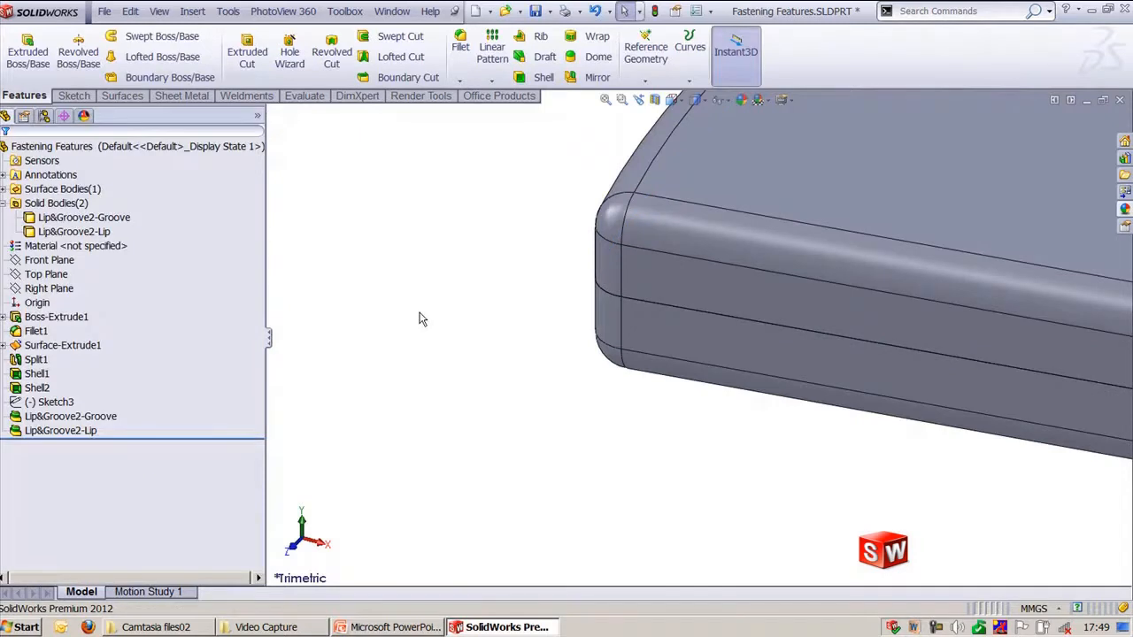
- Section the housing on the Front Plane, examine the lip and groove joint in the side wall, and turn the section view off
key("f")
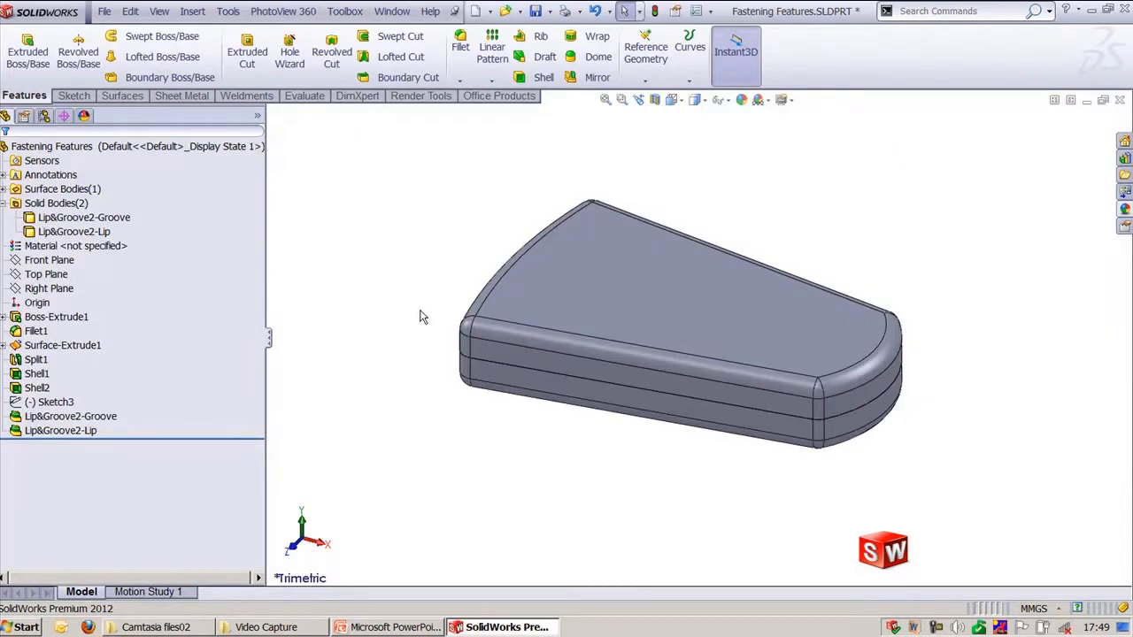
left_click(654, 99)
middle_click_drag(575, 305, 531, 306)
key("Return")
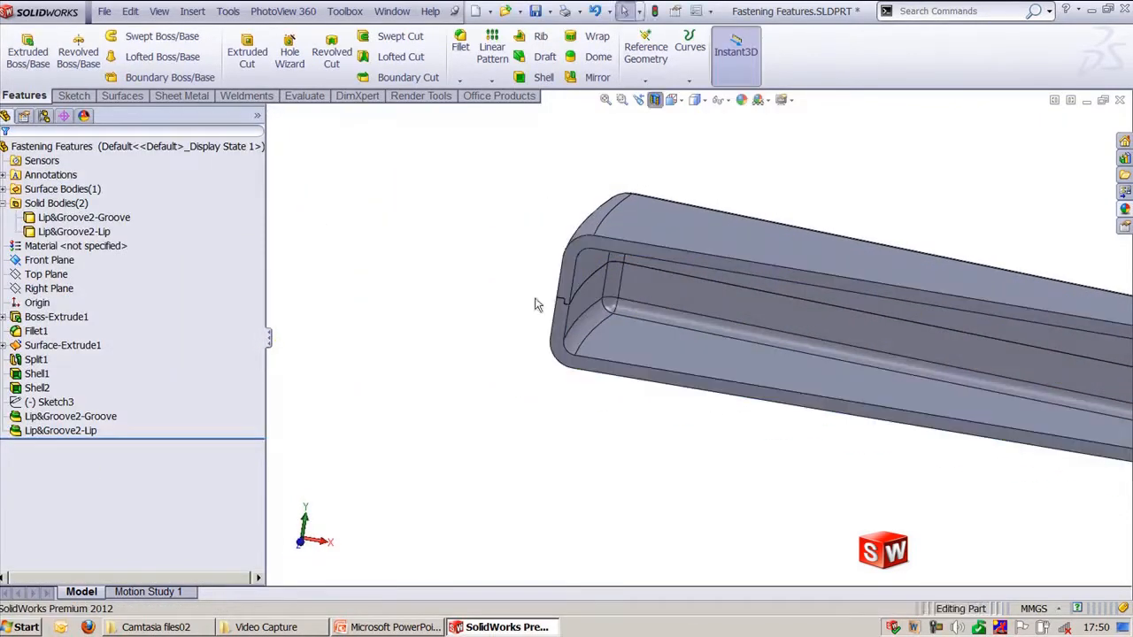
scroll(535, 305, "down", 6)
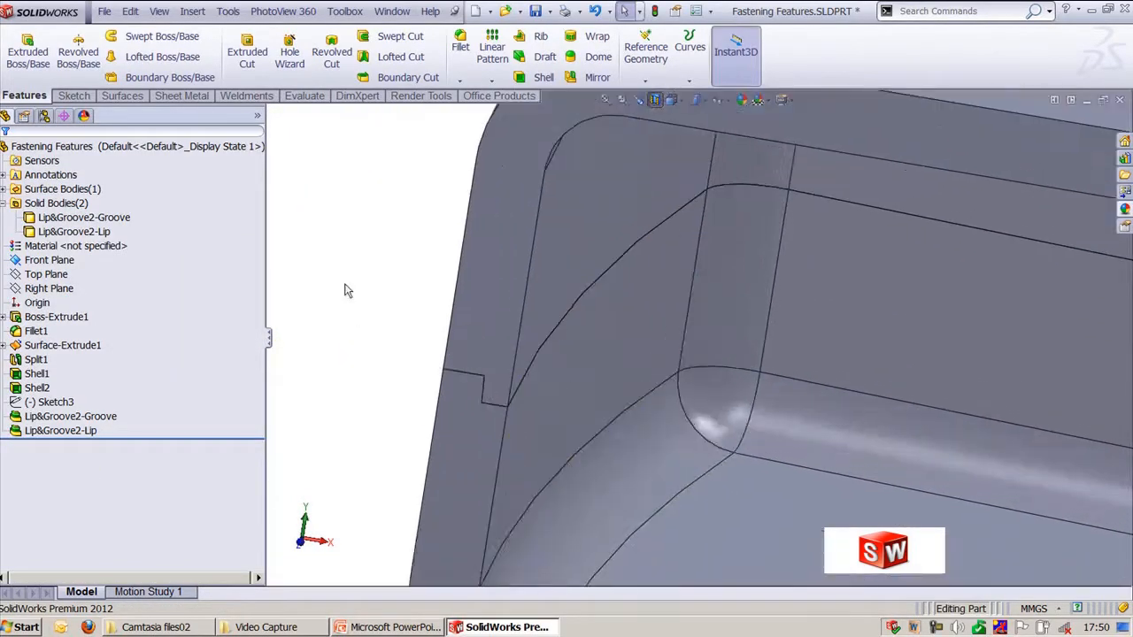
key("f")
left_click(654, 99)
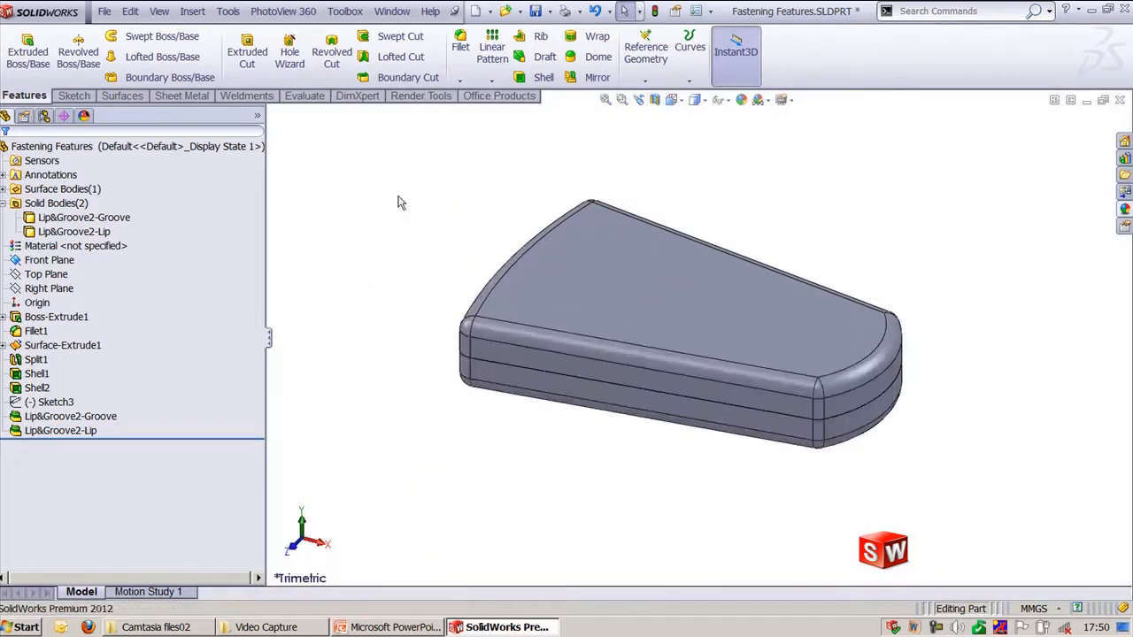
- Move the upper shell body about 43 mm upward along Y with Move/Copy Body
left_click(192, 11)
mouse_move(248, 73)
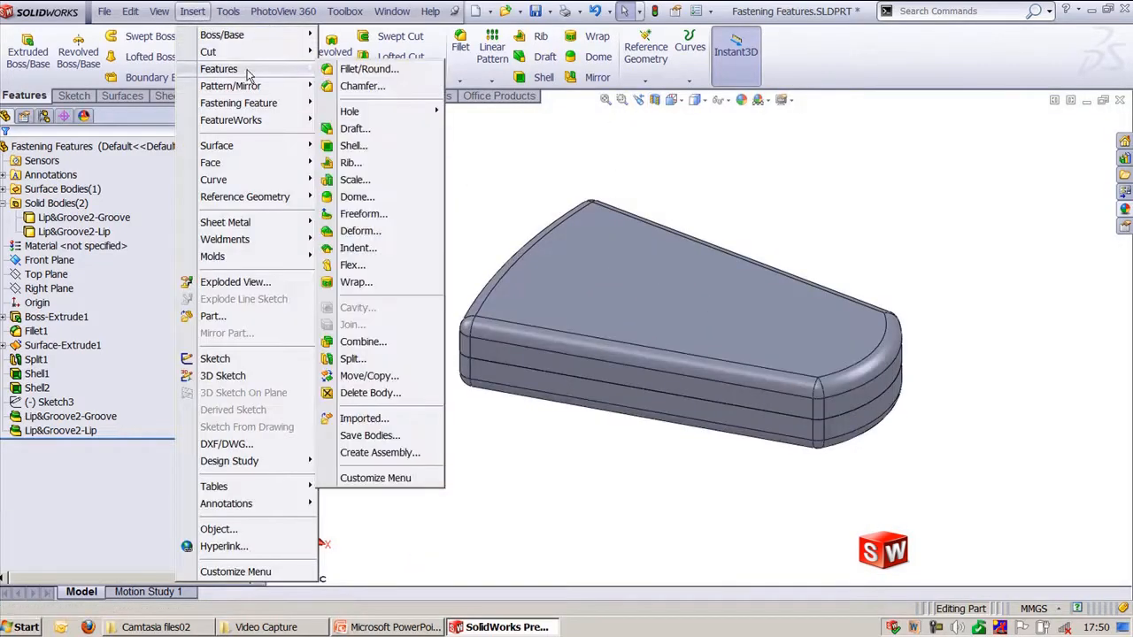
left_click(370, 375)
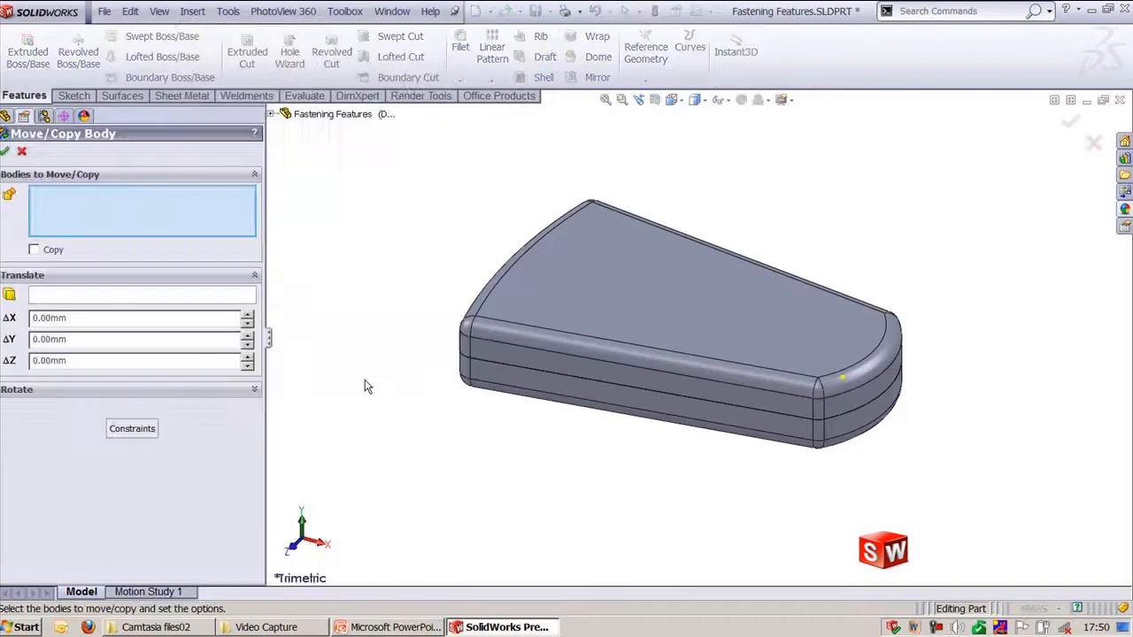
left_click(582, 332)
left_click_drag(709, 289, 657, 231)
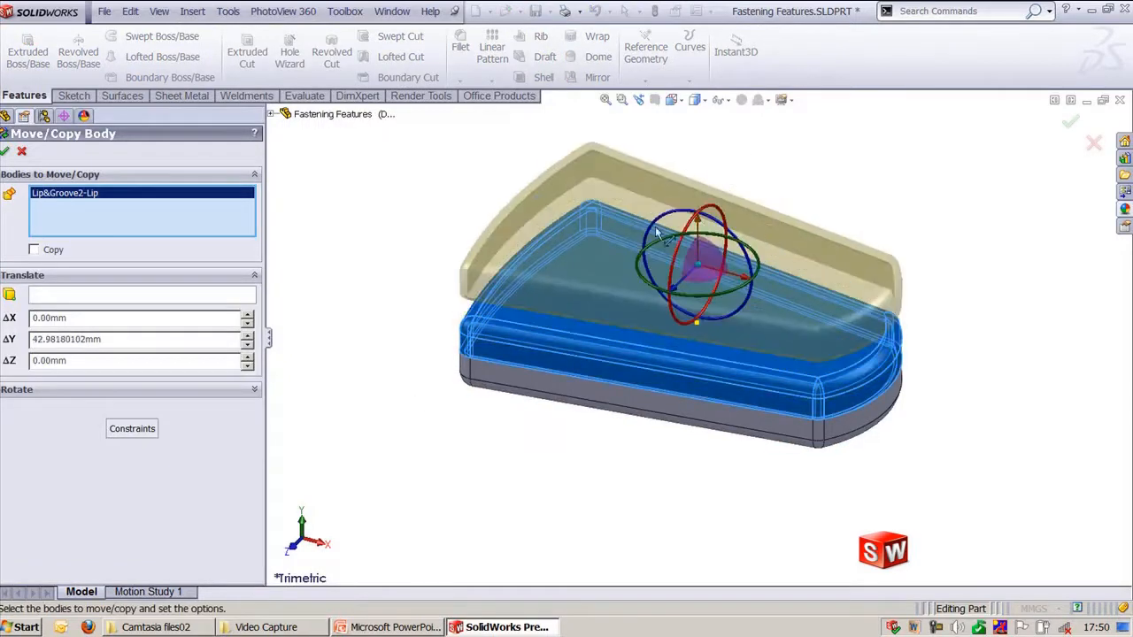
left_click(5, 151)
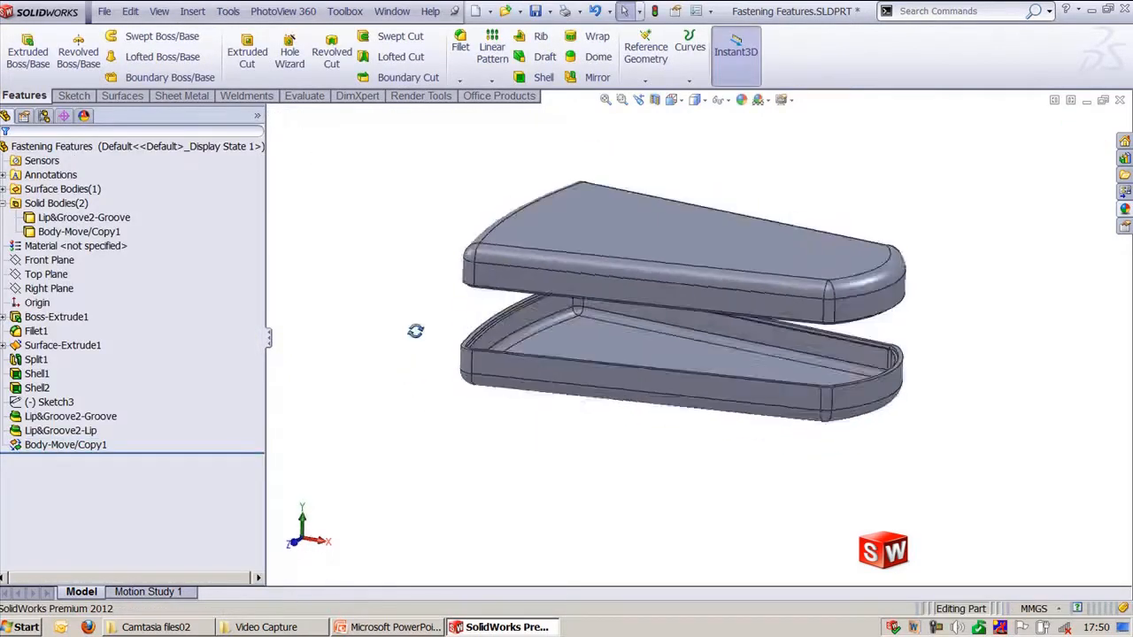
- Examine the lip under the separated upper shell and the rim of the lower shell
middle_click_drag(415, 331, 427, 306)
scroll(486, 258, "down", 5)
middle_click_drag(486, 258, 806, 386, "ctrl")
middle_click_drag(710, 385, 689, 329)
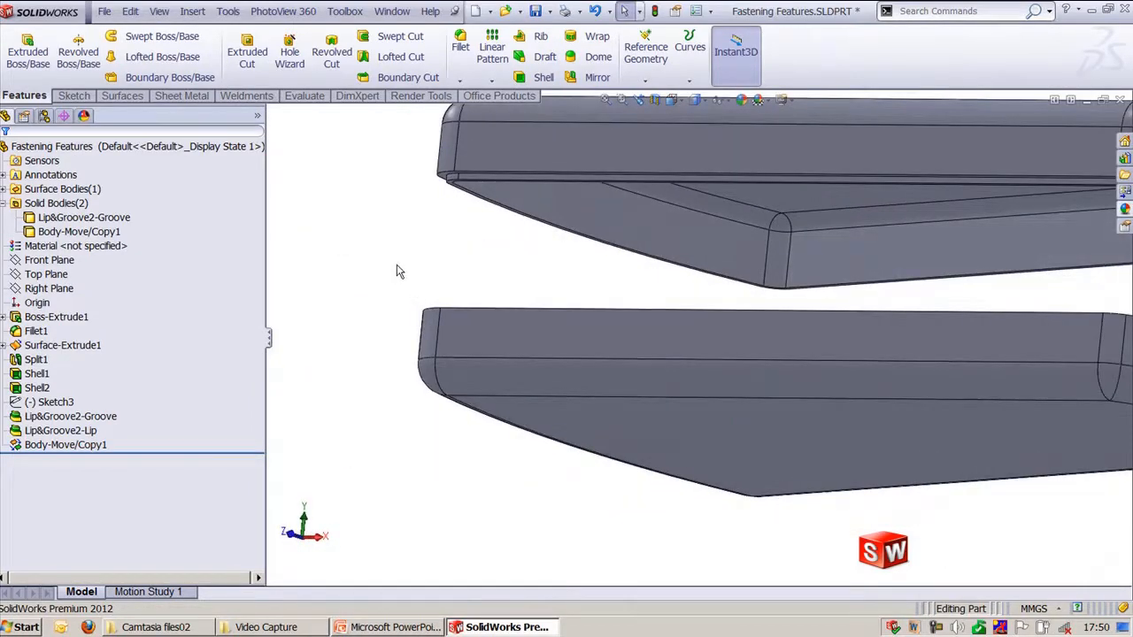
key("ctrl+7")
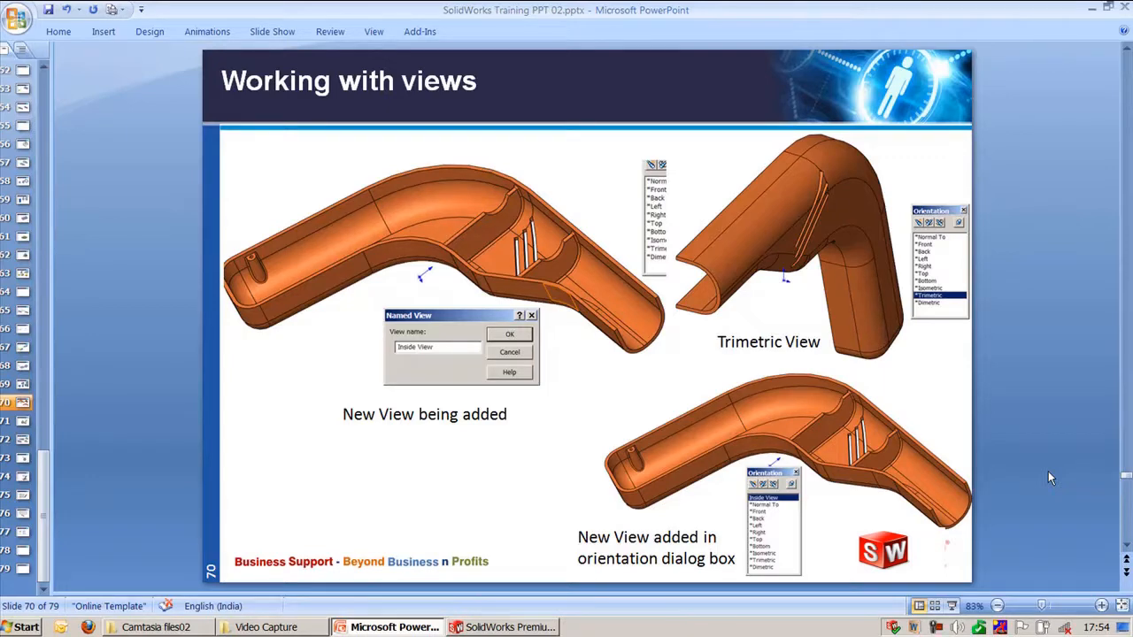
- Switch to the Blow Dryer part in SolidWorks and turn the model to look at its ribbed interior
left_click(542, 629)
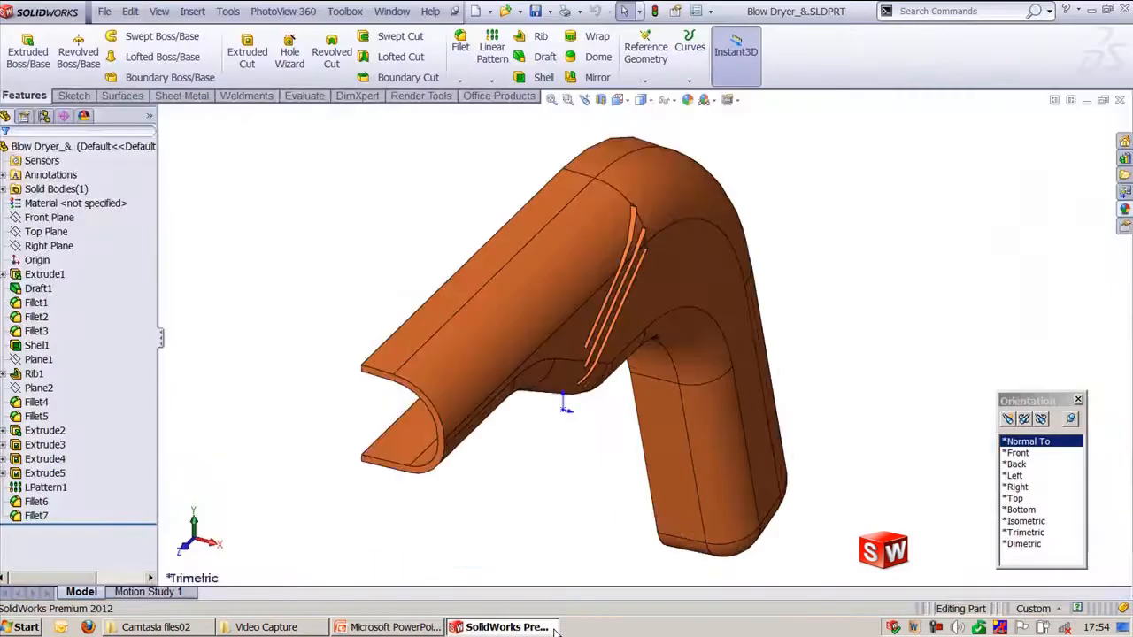
mouse_move(776, 232)
middle_mouse_down()
mouse_move(678, 404)
mouse_move(766, 390)
middle_mouse_up()
middle_click_drag(814, 247, 589, 260, "ctrl")
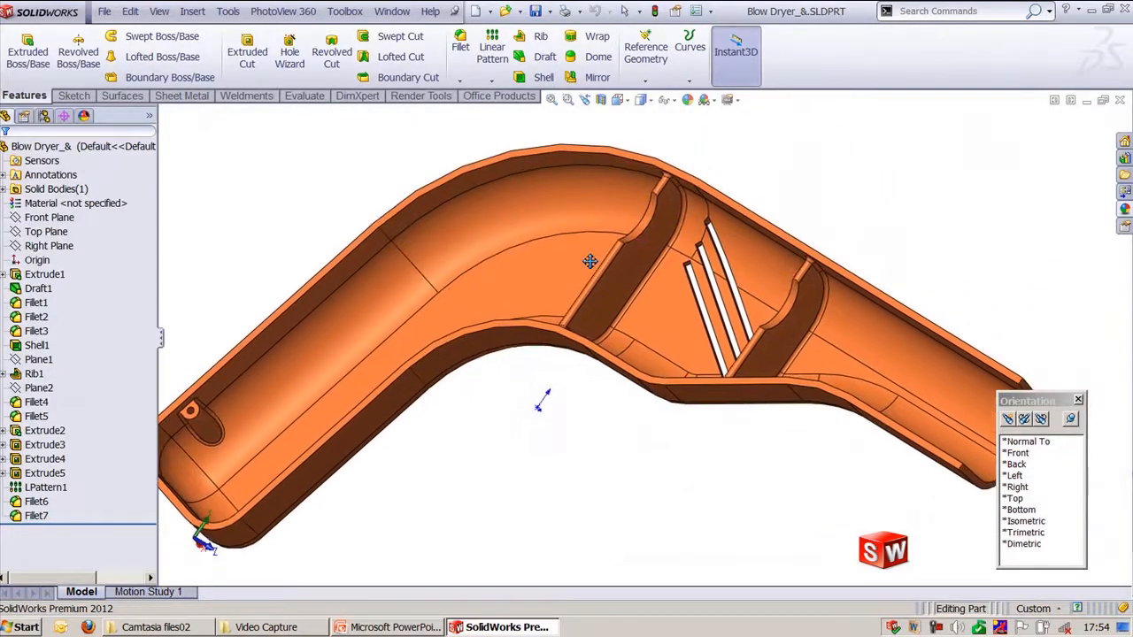
scroll(636, 298, "up", 3)
middle_click_drag(769, 237, 807, 254, "ctrl")
scroll(792, 285, "down", 2)
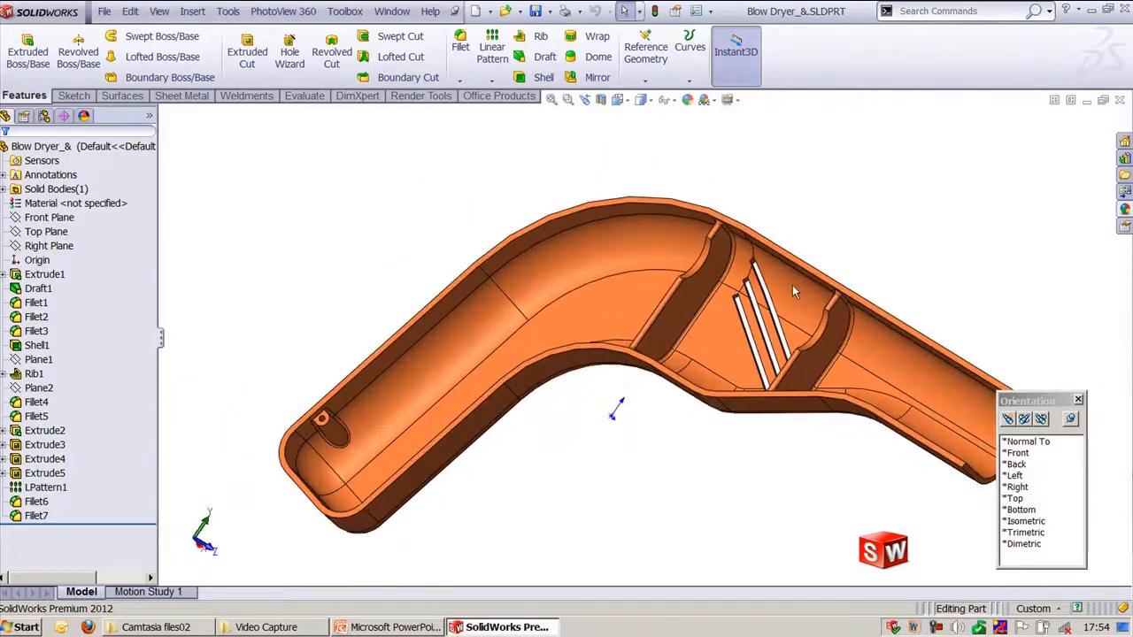
- Show the blow dryer in the standard Isometric, Trimetric and Dimetric orientations in turn
left_click(1045, 524)
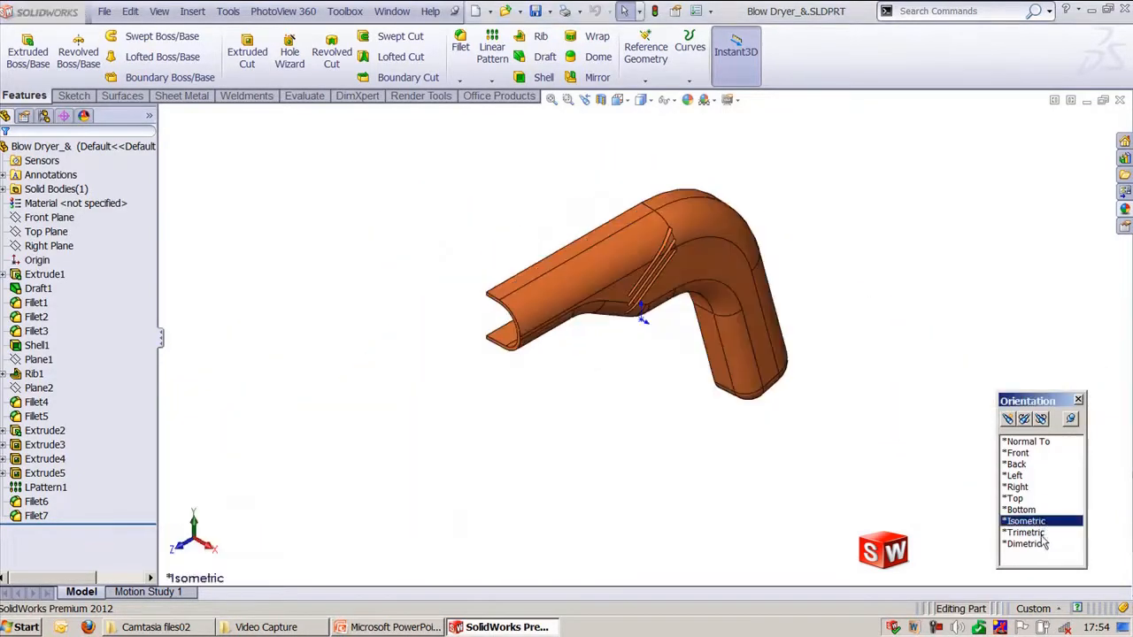
left_click(1042, 534)
left_click(1043, 544)
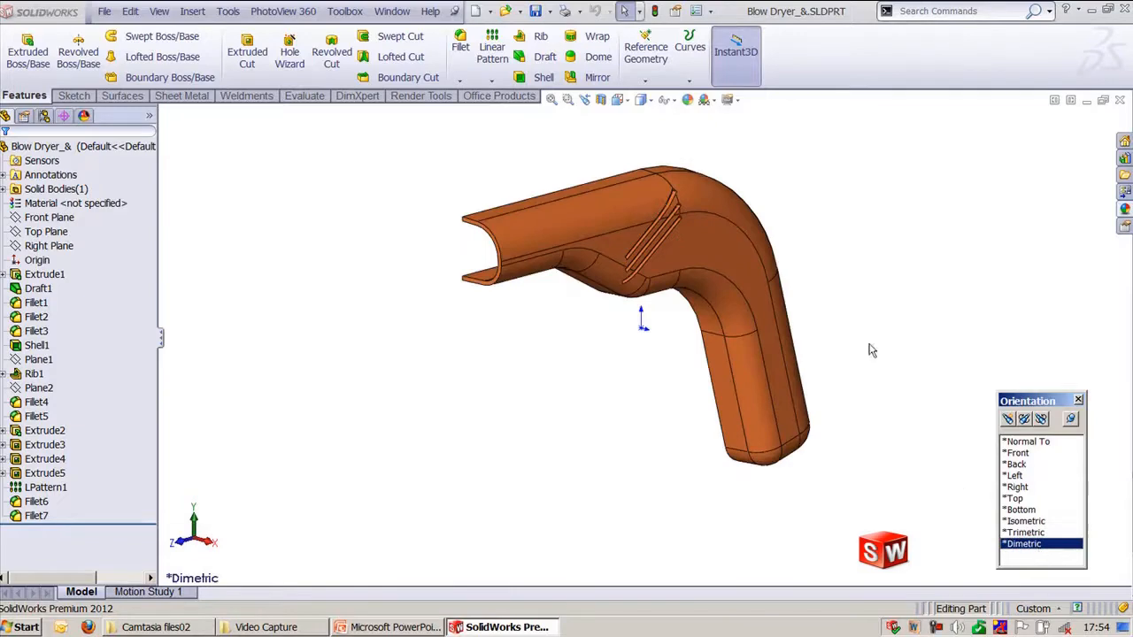
- Orient the blow dryer so its open interior faces the viewer, and move the Orientation dialog aside and close it
middle_click_drag(777, 239, 832, 253)
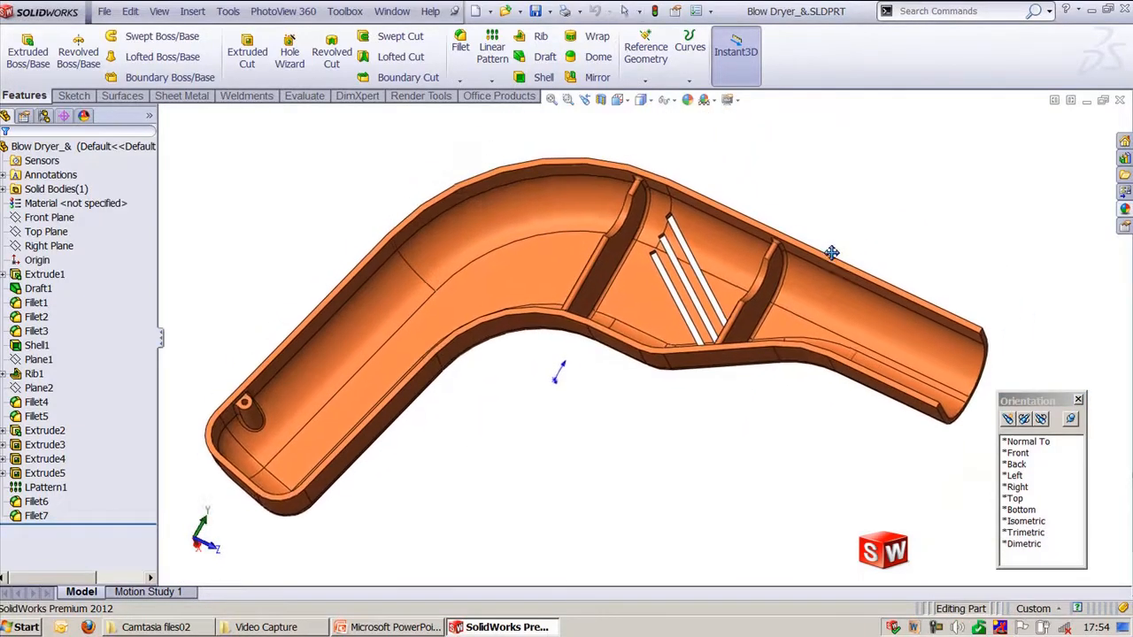
left_click(1058, 406)
left_click_drag(1058, 406, 1063, 410)
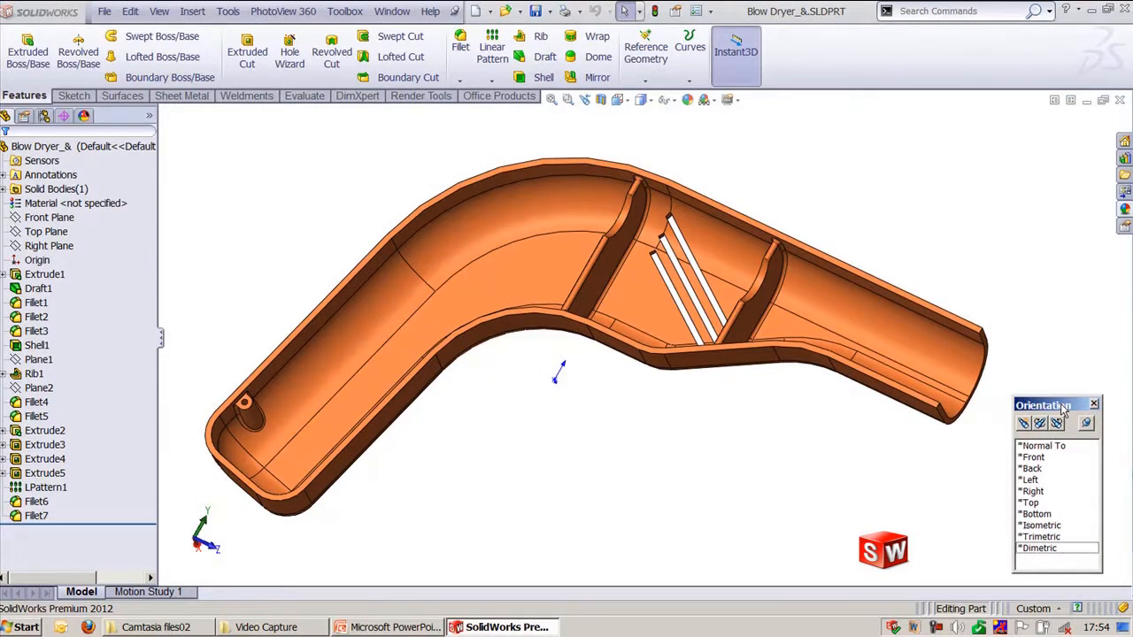
left_click(1094, 405)
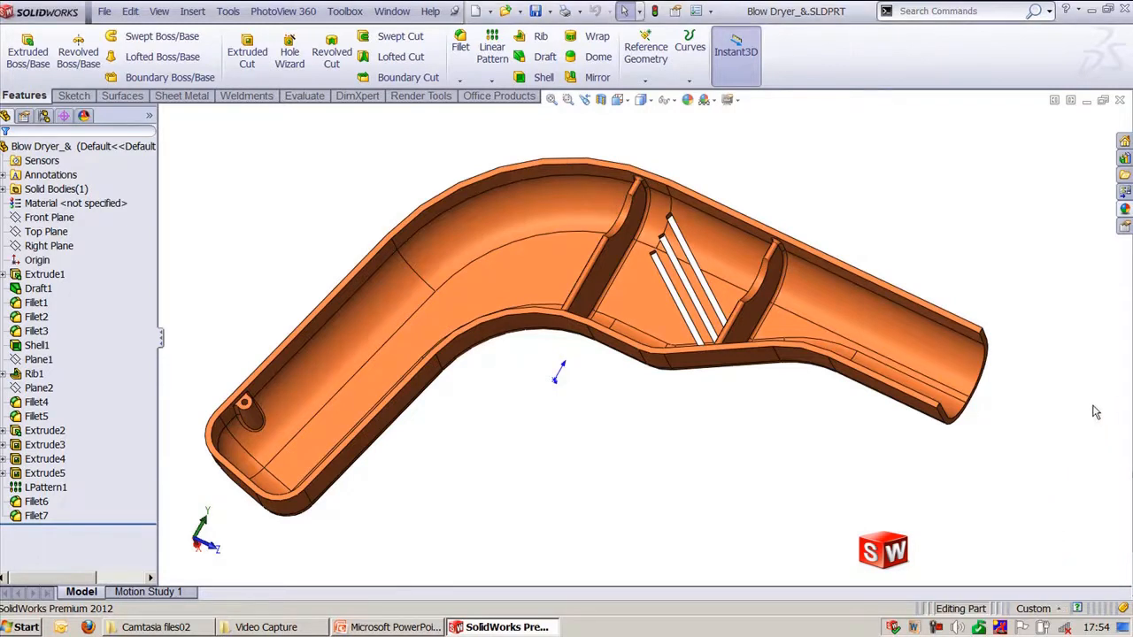
- Save the current interior orientation of the blow dryer as a named view called "Inside View"
key("space")
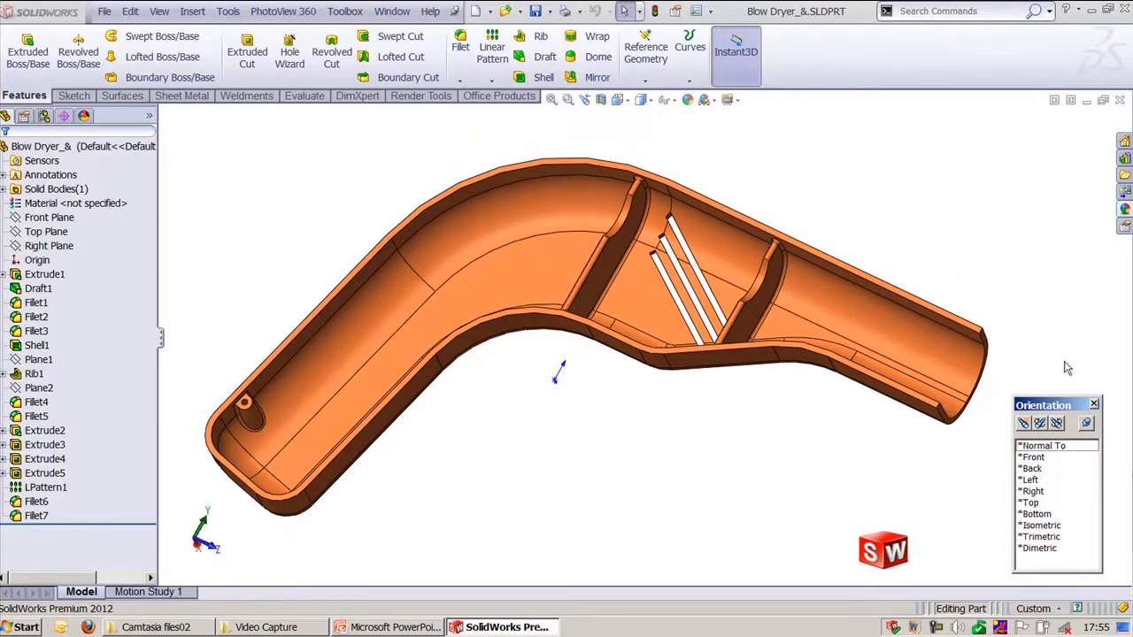
left_click(1024, 425)
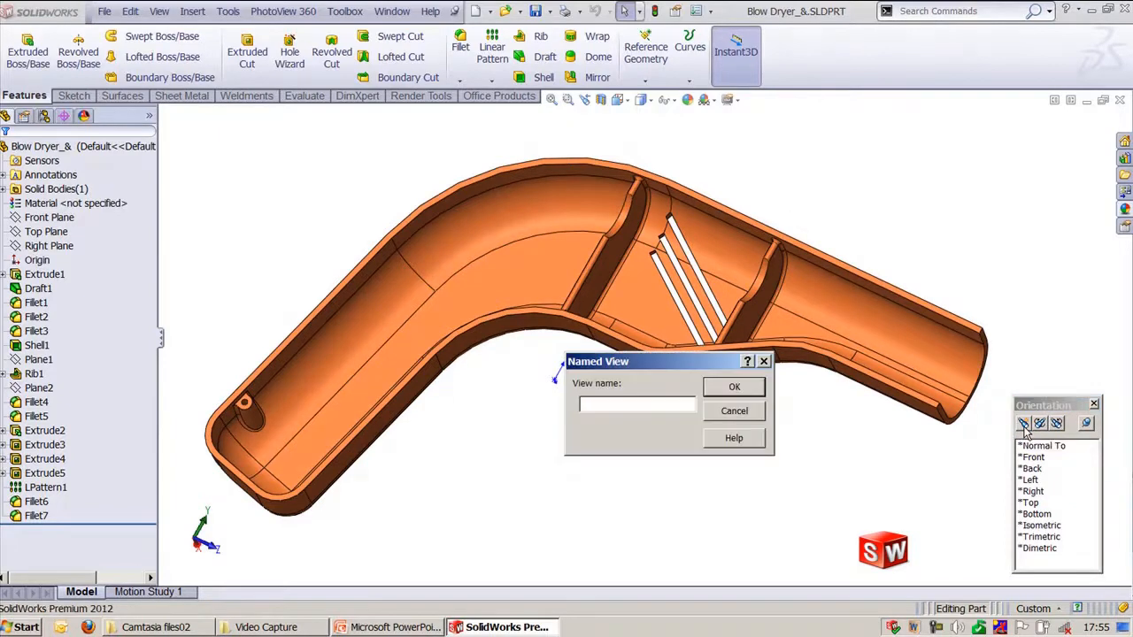
type("Insde")
key("BackSpace")
key("BackSpace")
type("ide View")
left_click(736, 387)
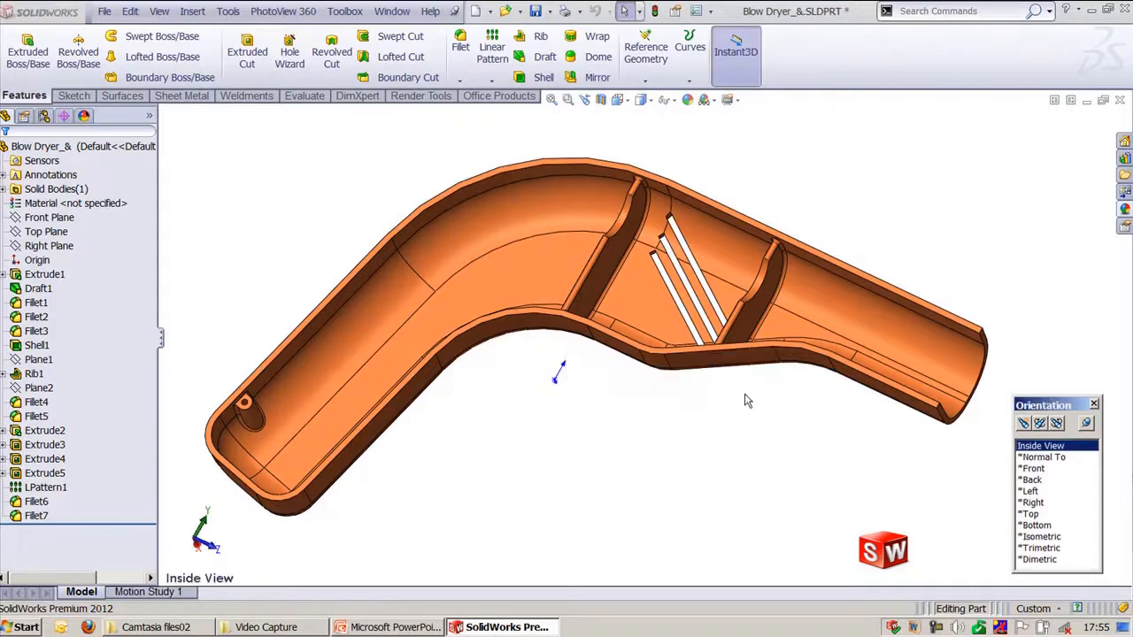
- Switch the blow dryer to the Isometric orientation and back to the saved Inside View
double_click(1045, 538)
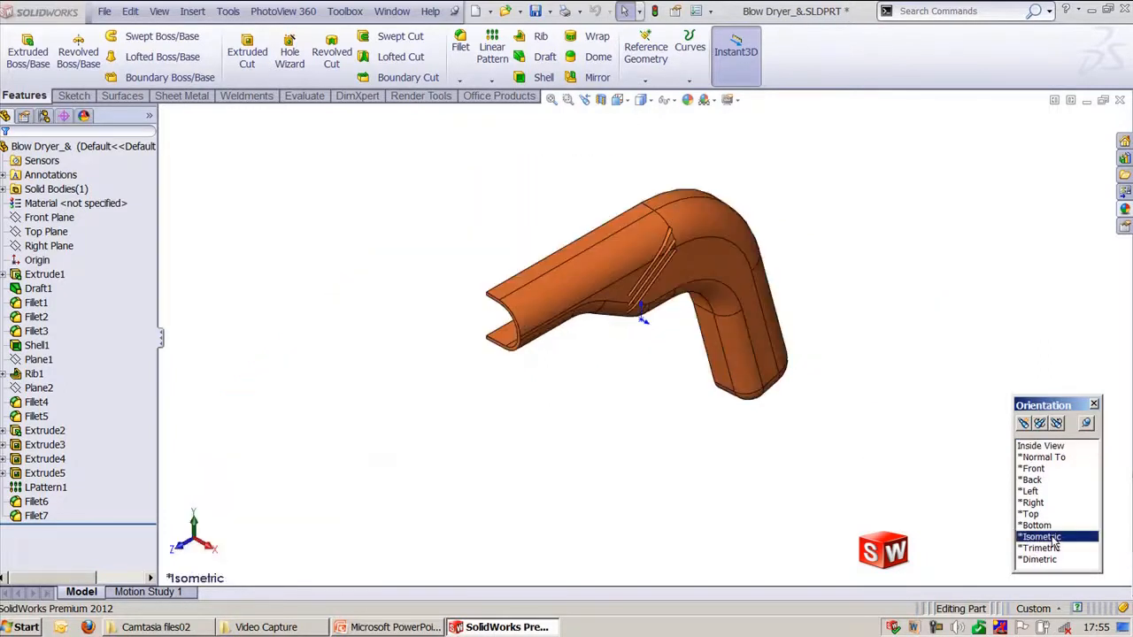
double_click(1044, 449)
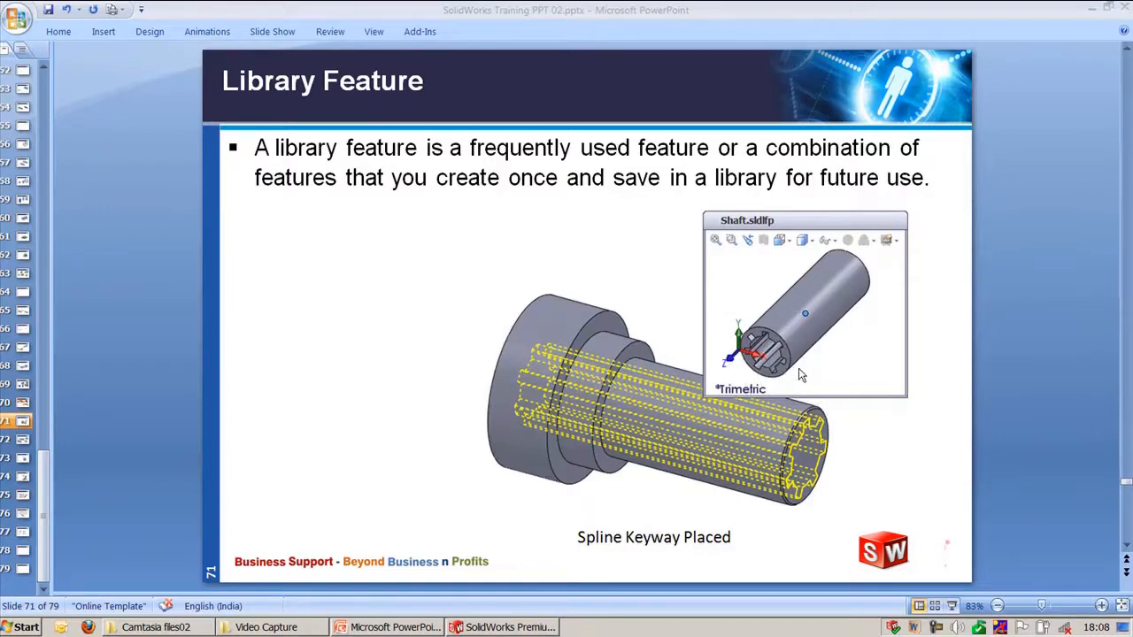
- Return to SolidWorks and switch from the Shaft part to the open Spline Keyway placed part
left_click(497, 626)
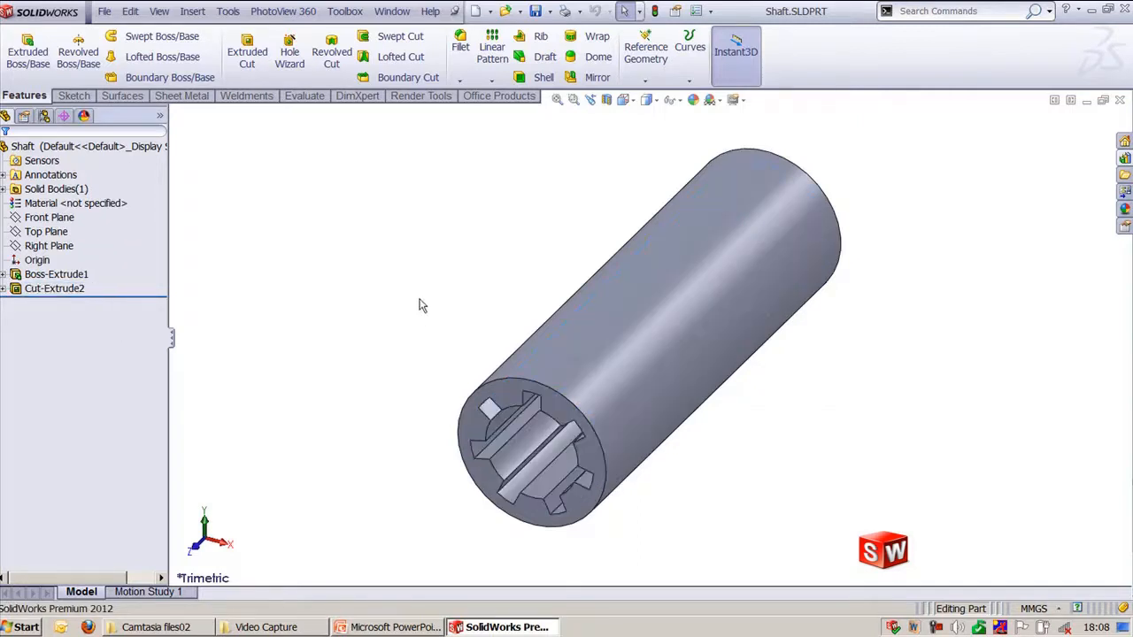
left_click(392, 11)
left_click(434, 180)
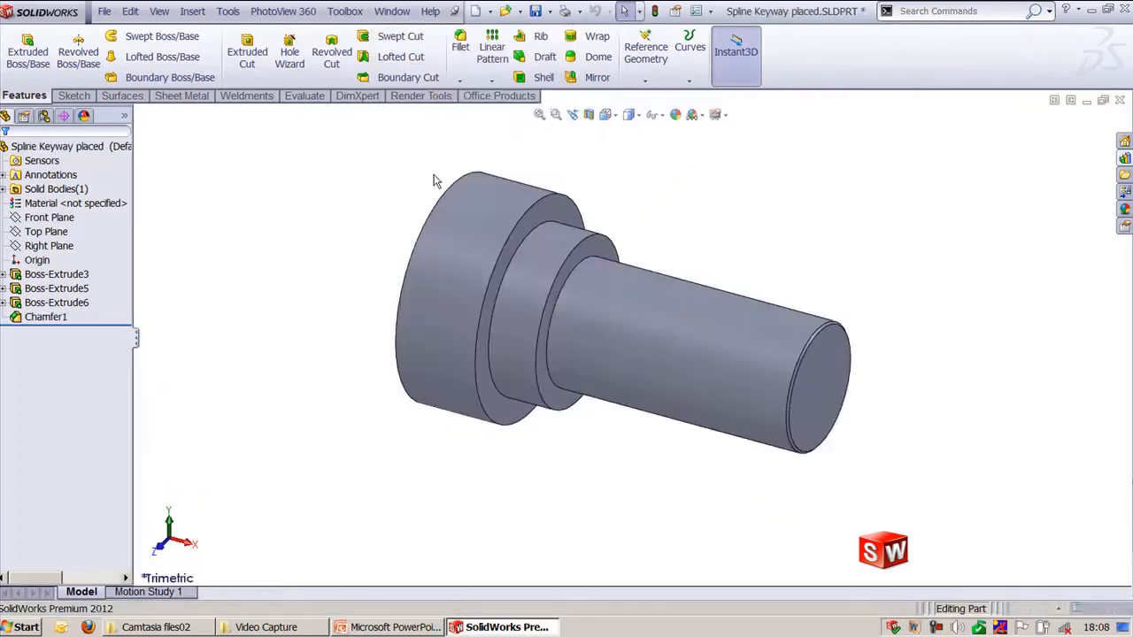
- Switch to the Shaft part and highlight its internal spline cut, Cut-Extrude2, in the model
left_click(392, 10)
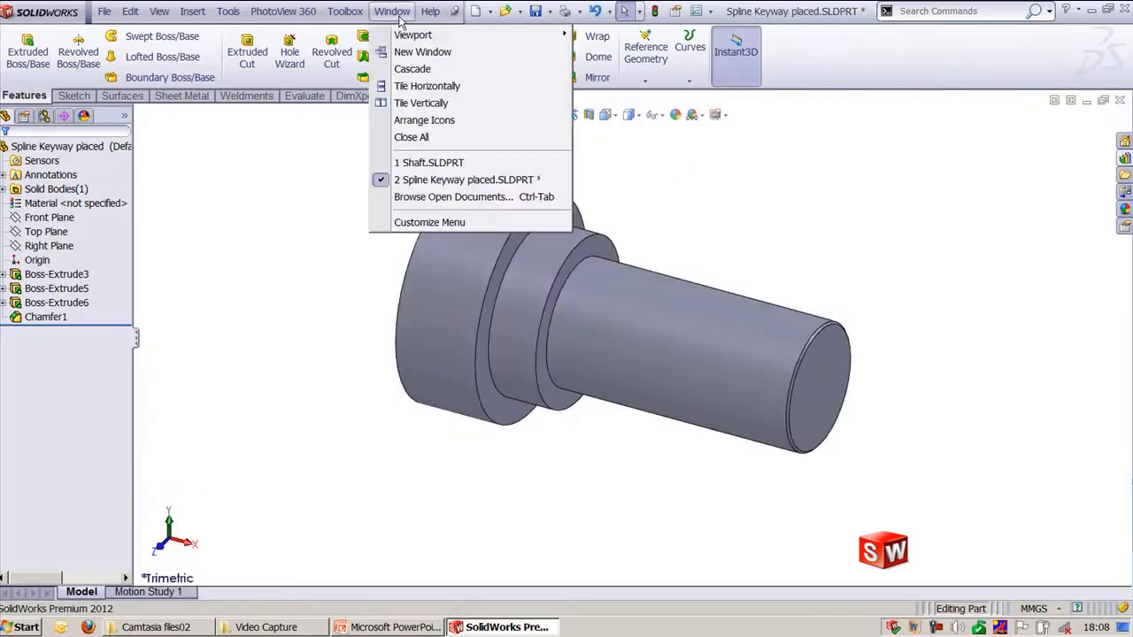
left_click(427, 165)
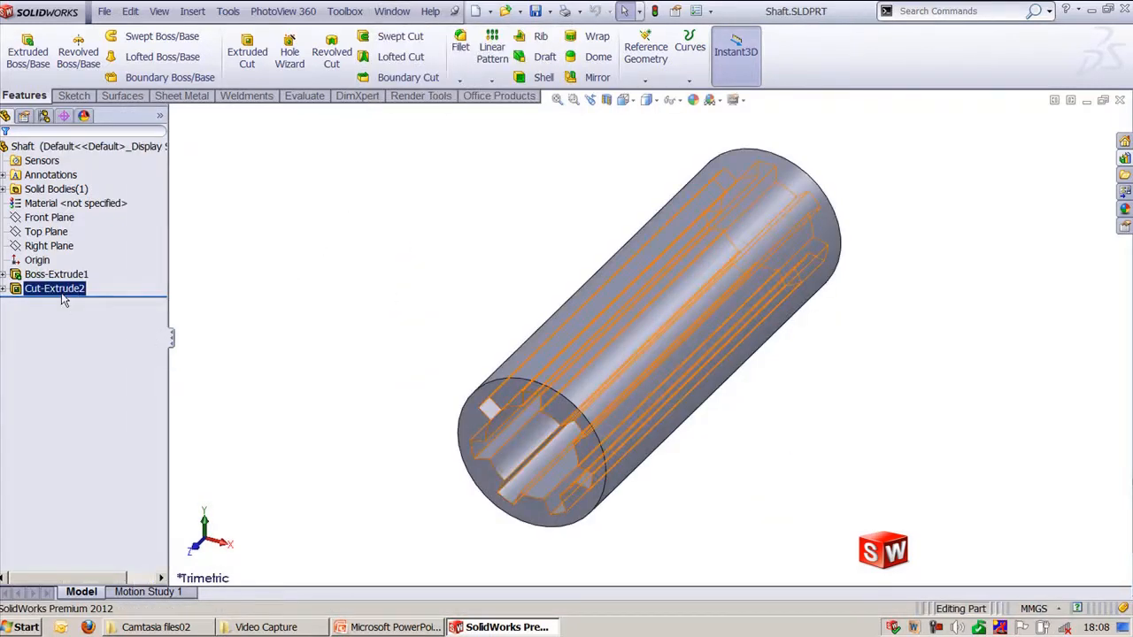
left_click(44, 116)
left_click(5, 116)
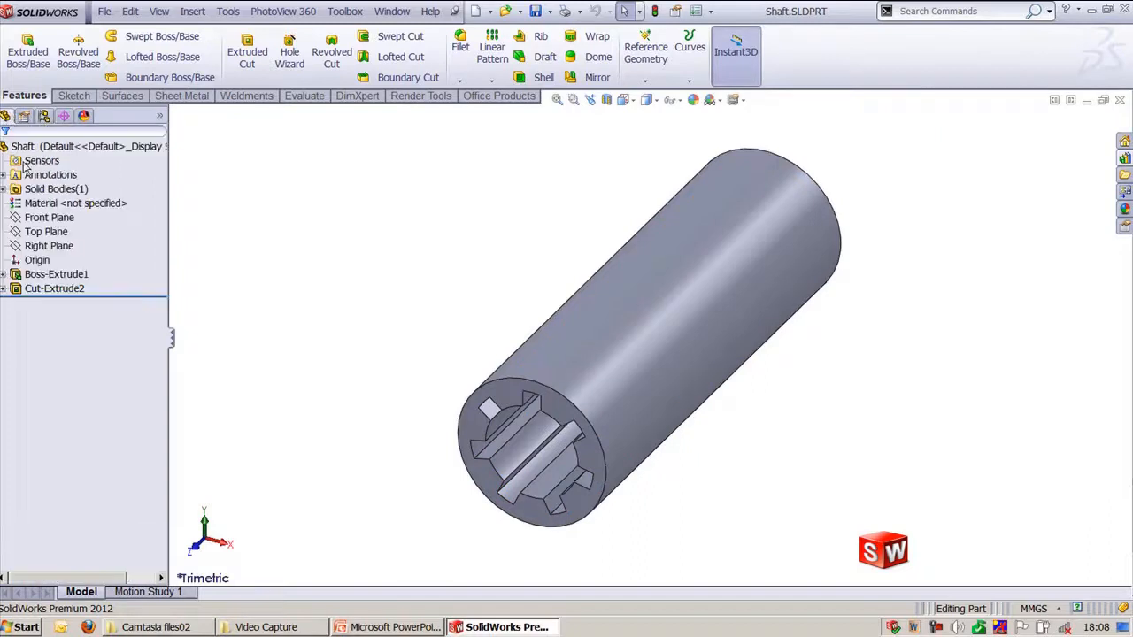
left_click(70, 290)
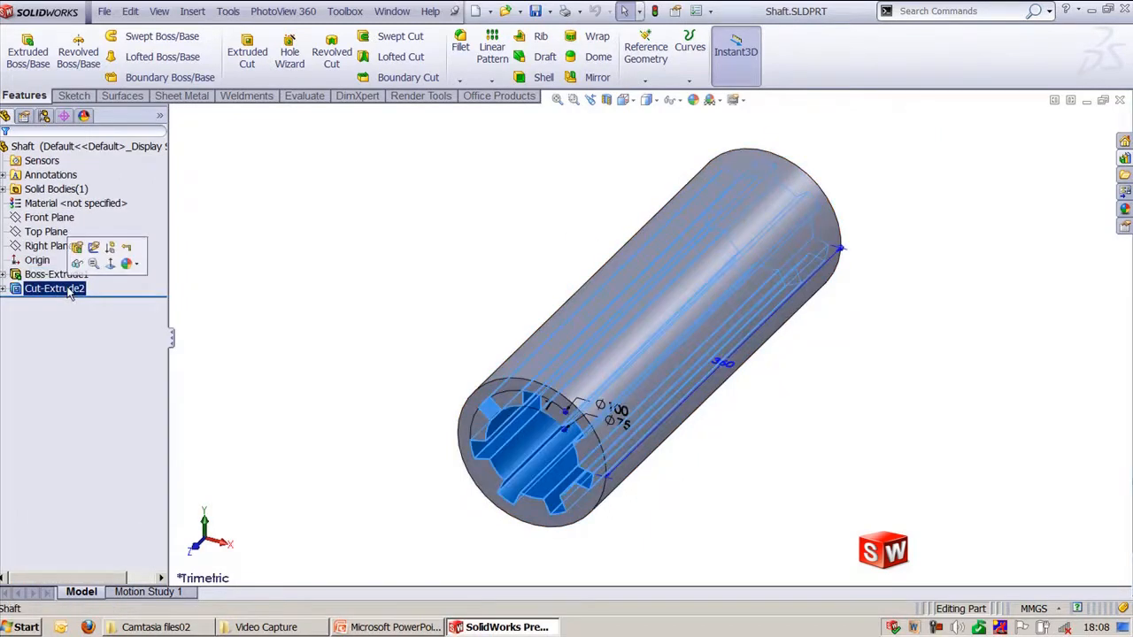
left_click(287, 243)
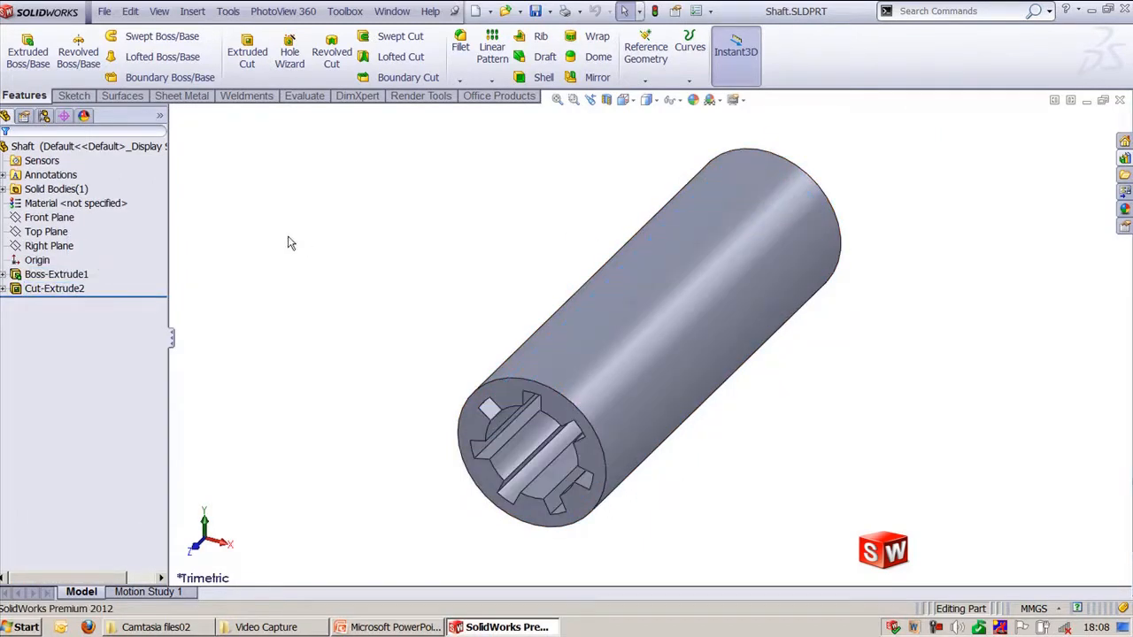
left_click(44, 116)
left_click(62, 147)
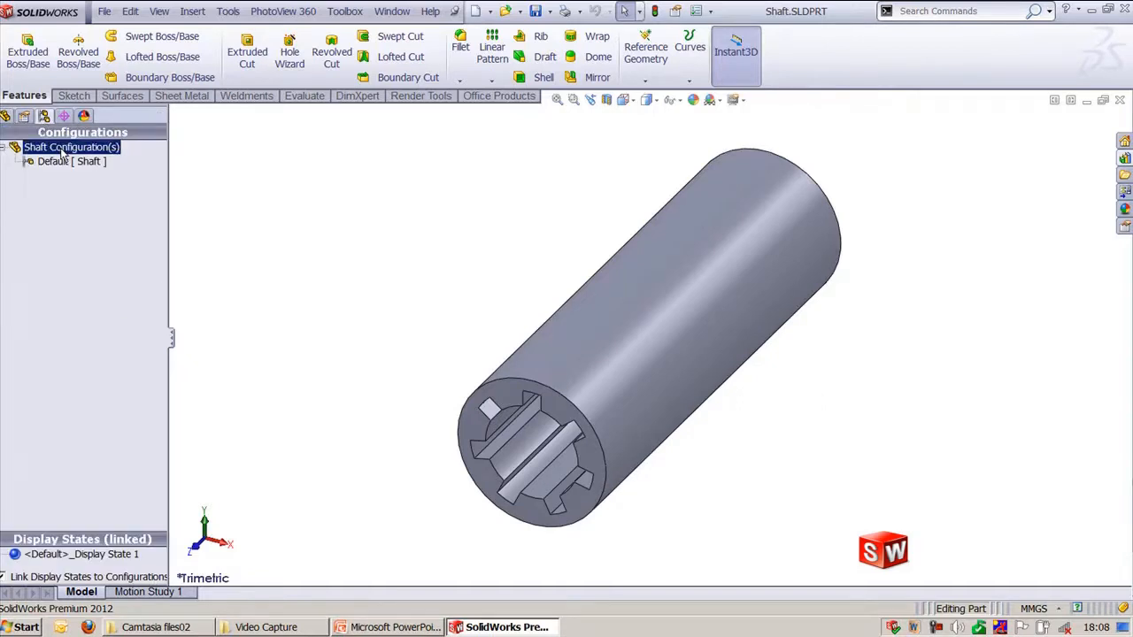
right_click(63, 154)
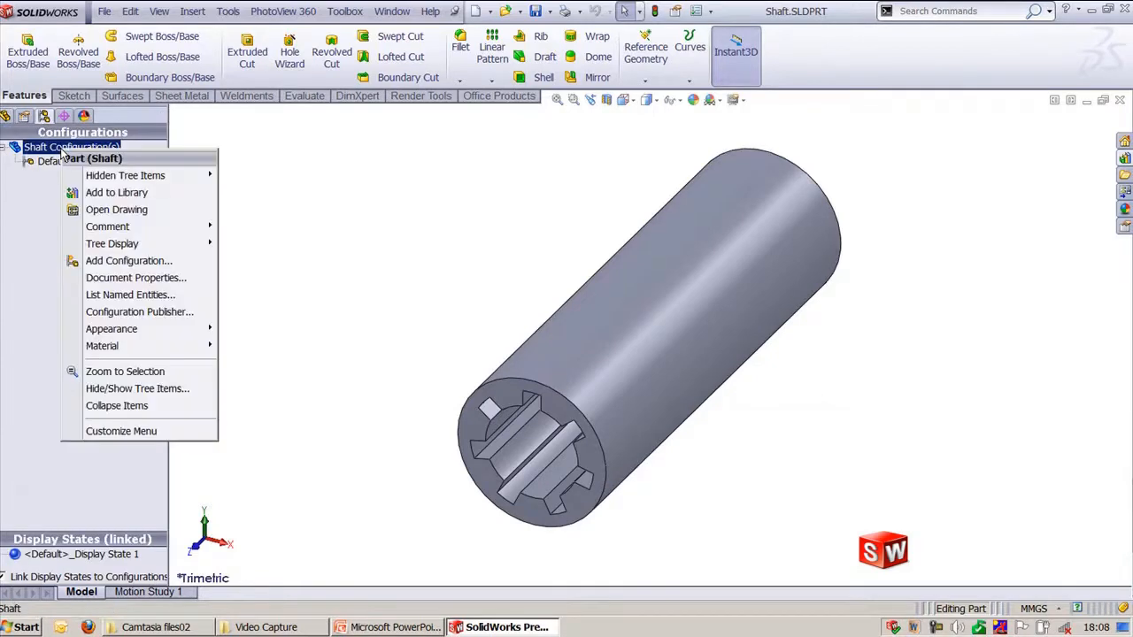
left_click(111, 193)
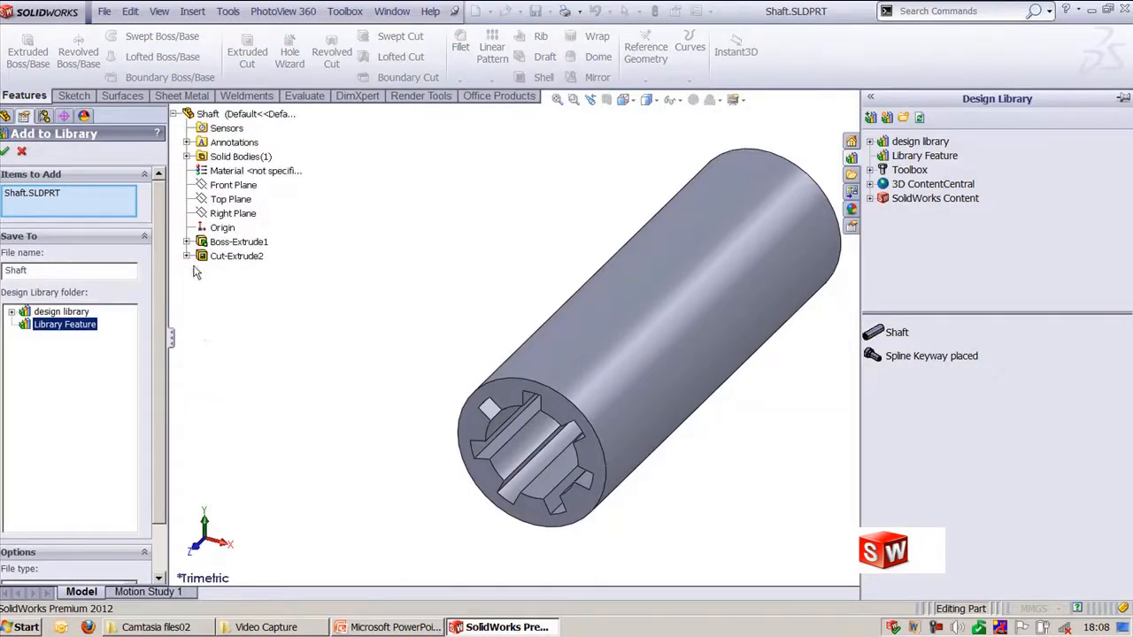
left_click(227, 258)
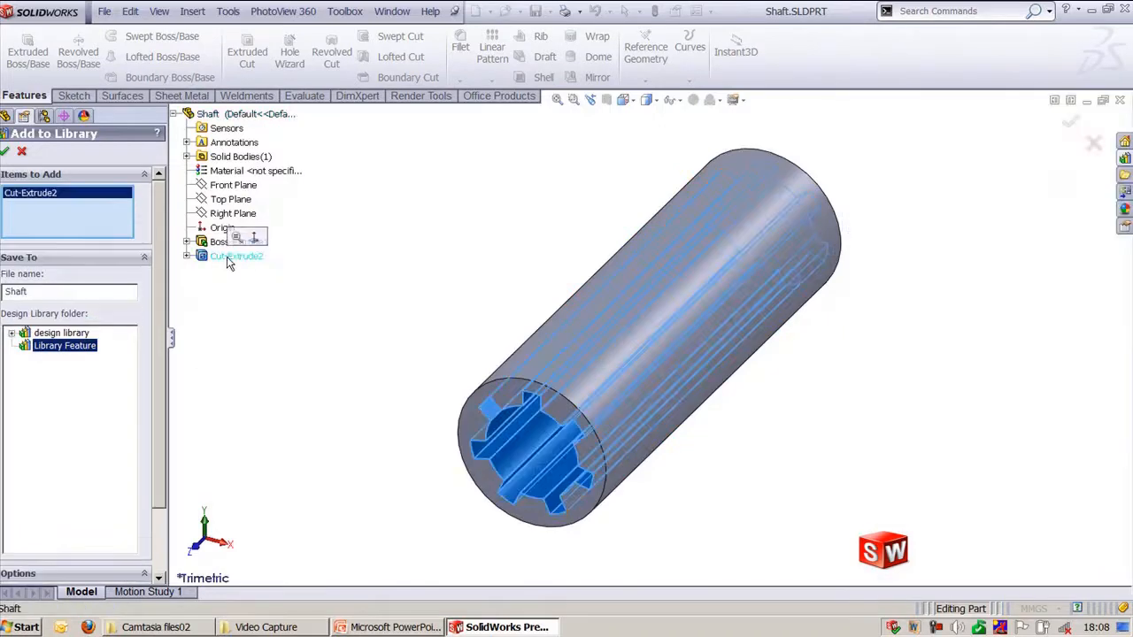
left_click(6, 152)
left_click(5, 116)
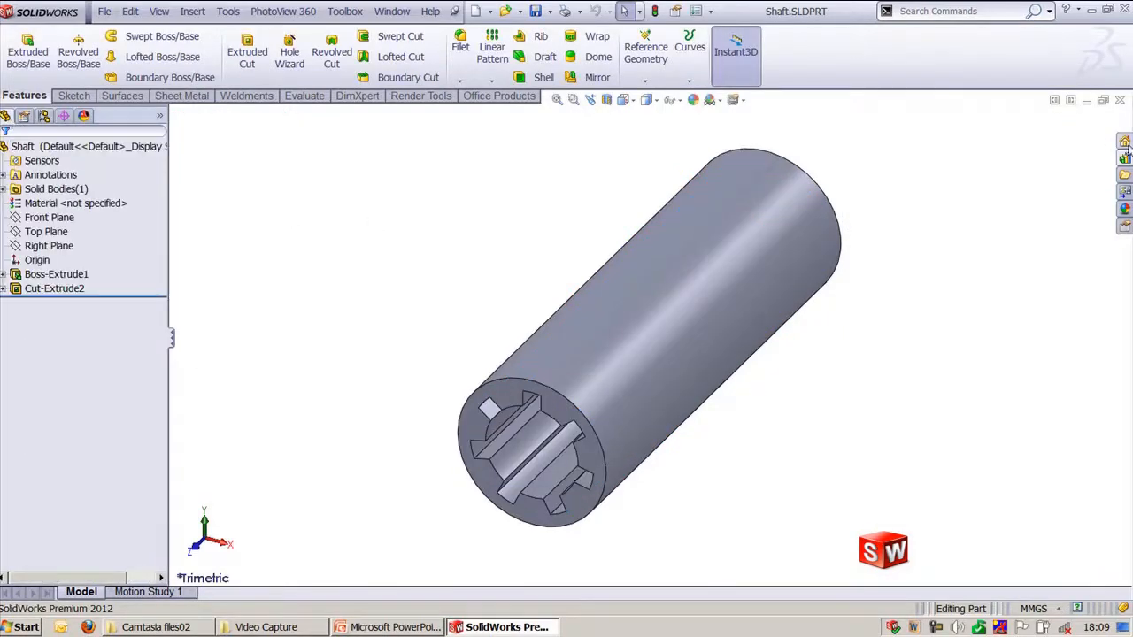
- Open the Design Library, keep it pinned open beside the model and fit the shaft to the view
left_click(1125, 158)
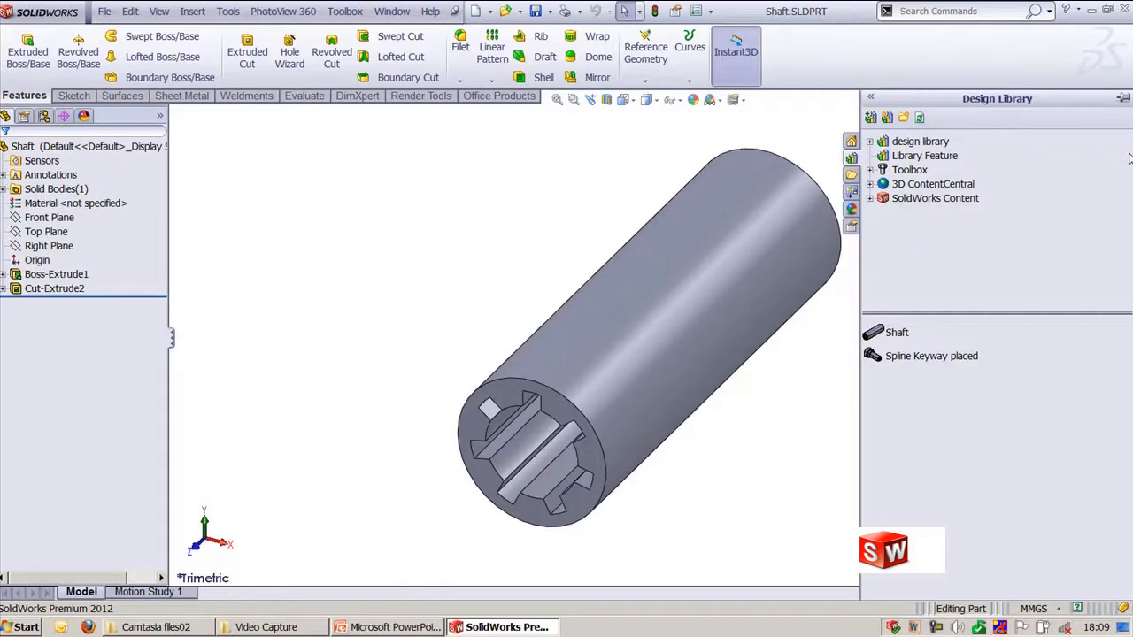
left_click(1124, 99)
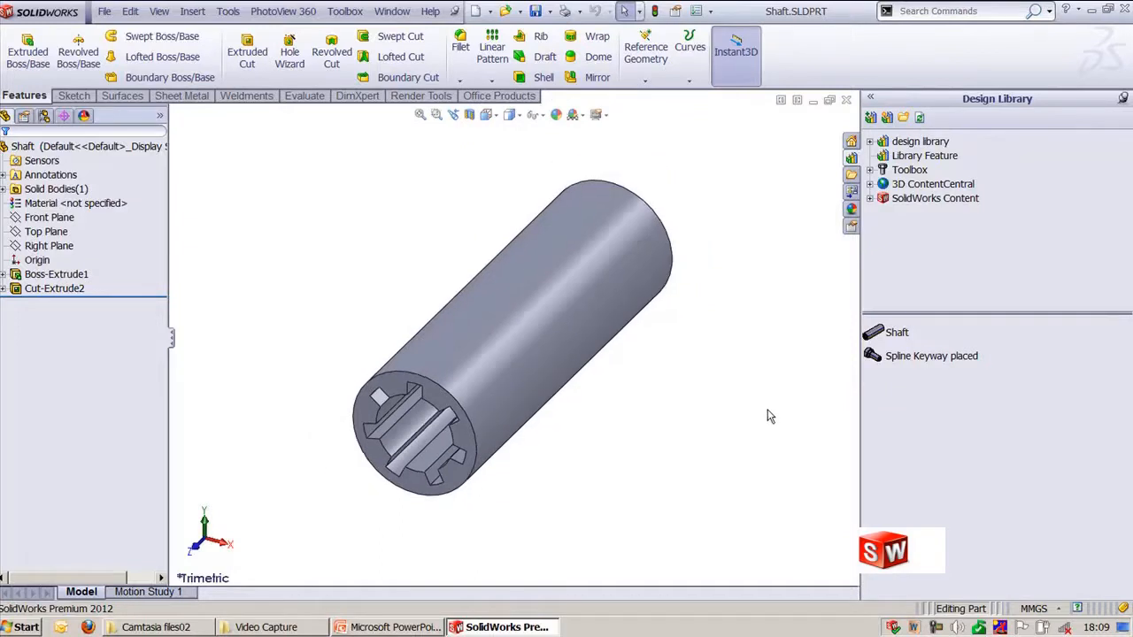
key("f")
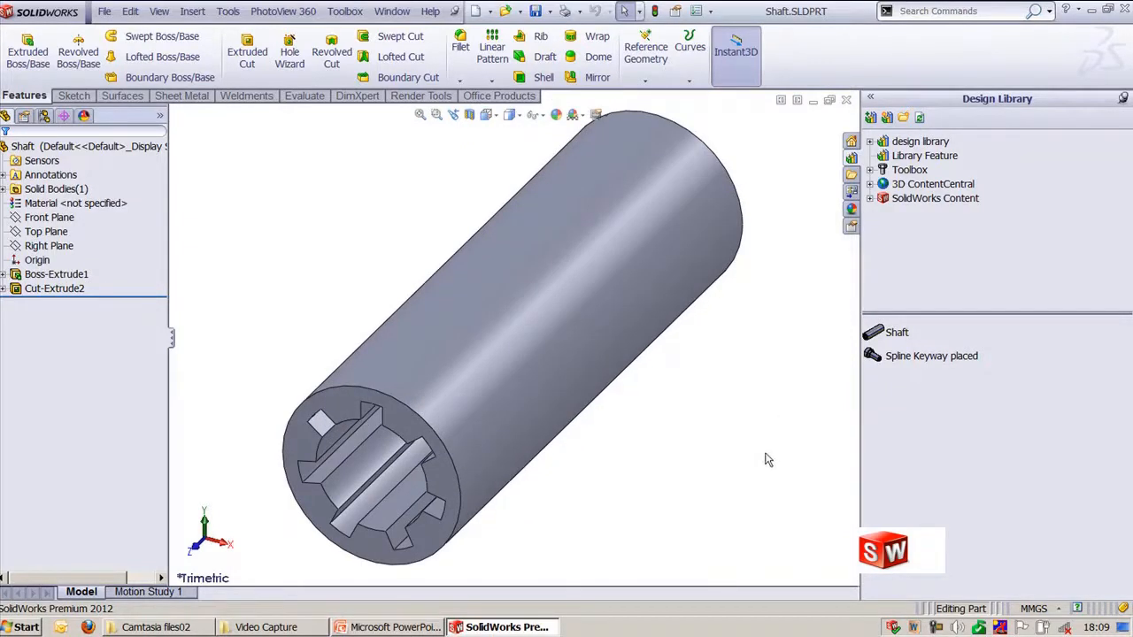
- Add the spline cut Cut-Extrude2 to the Library Feature folder as a Lib Feat Part (*.sldlfp) named Shaft
left_click(907, 158)
left_click(871, 119)
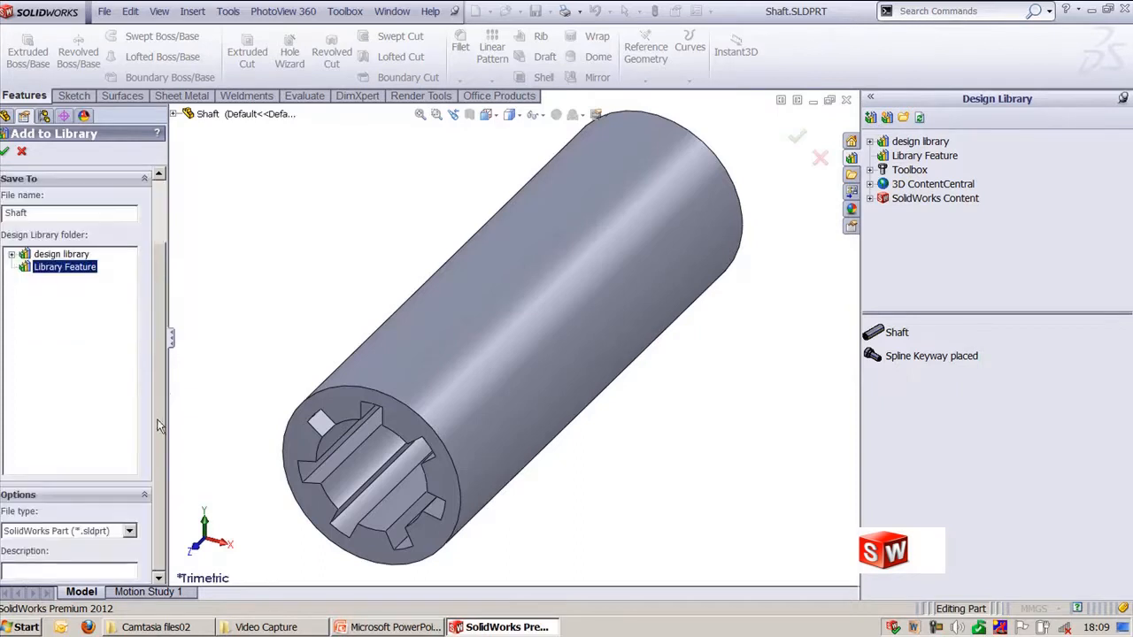
left_click(175, 113)
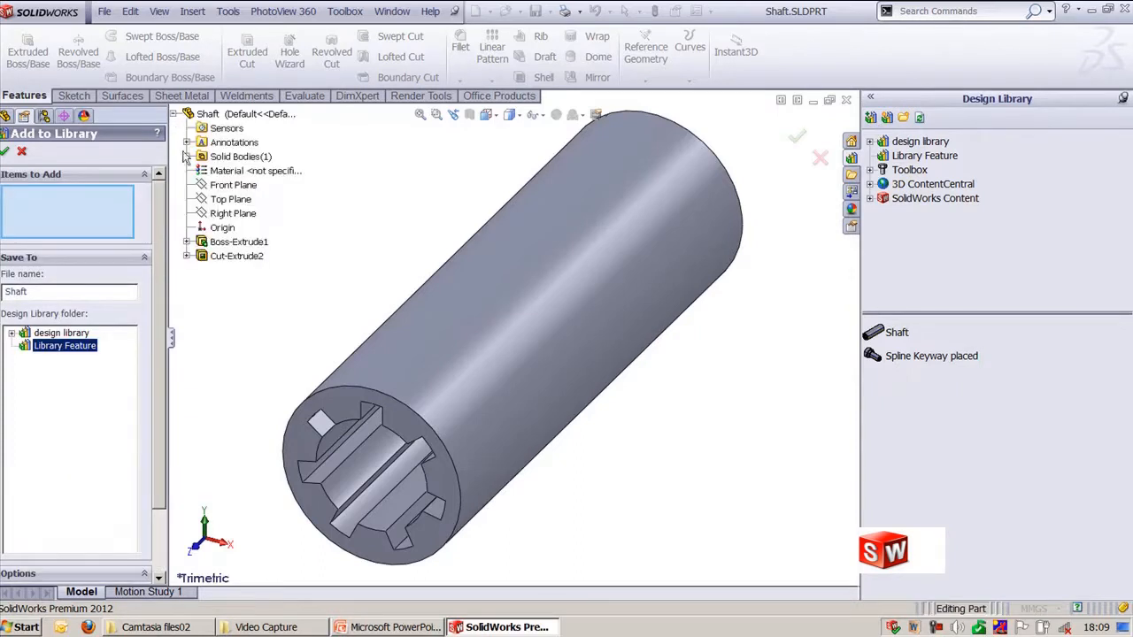
left_click(227, 256)
left_click_drag(161, 263, 164, 325)
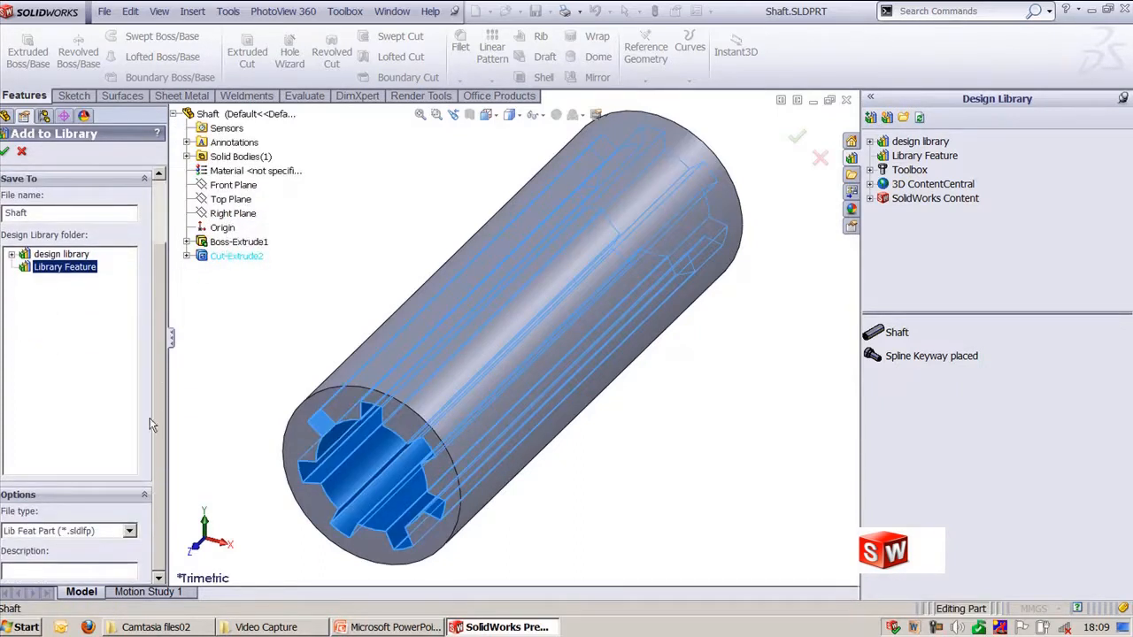
left_click(111, 572)
scroll(150, 522, "up", 3)
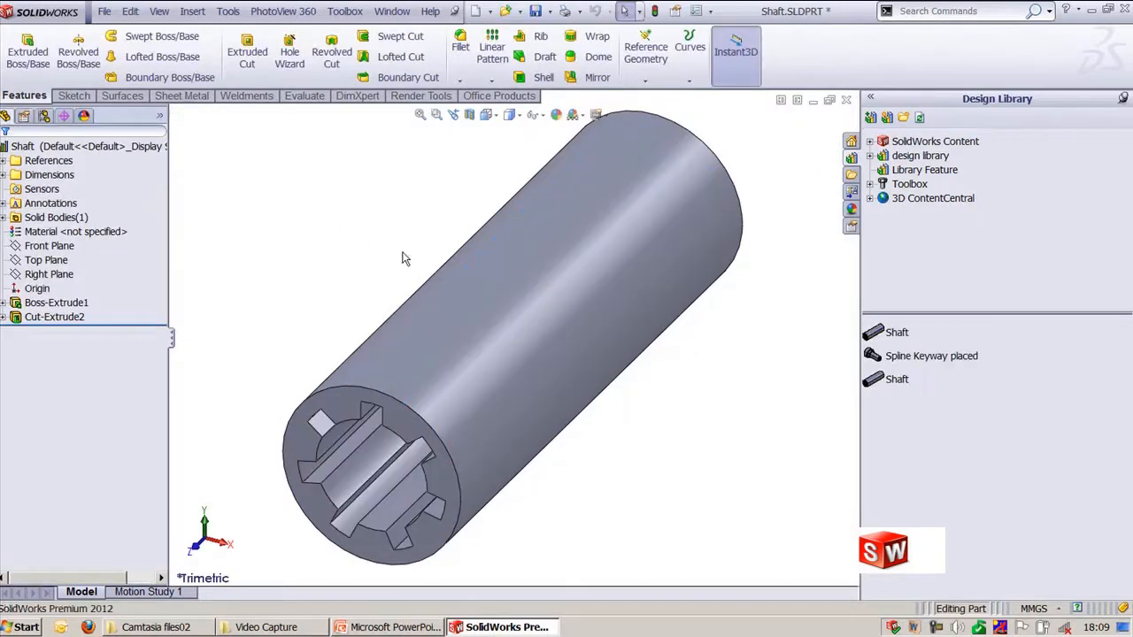
- Show the contents of the Library Feature folder in the Design Library
left_click(924, 170)
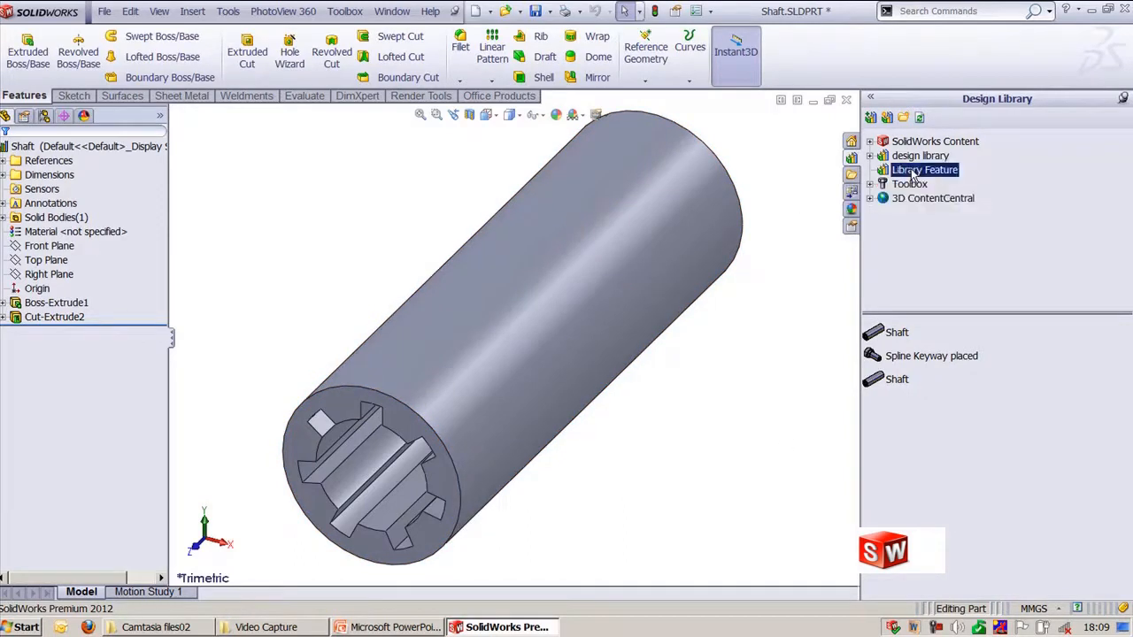
left_click(924, 170)
left_click(914, 244)
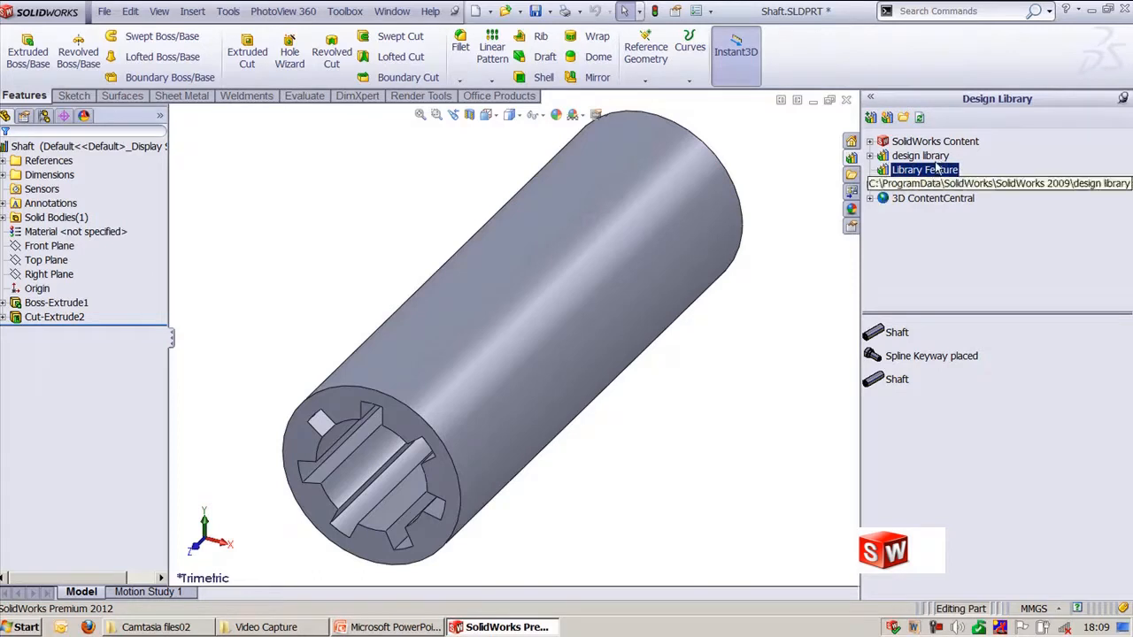
- Review the Design Library folder paths under File Locations in the system options, including how to browse for another folder, without changing anything
left_click(227, 11)
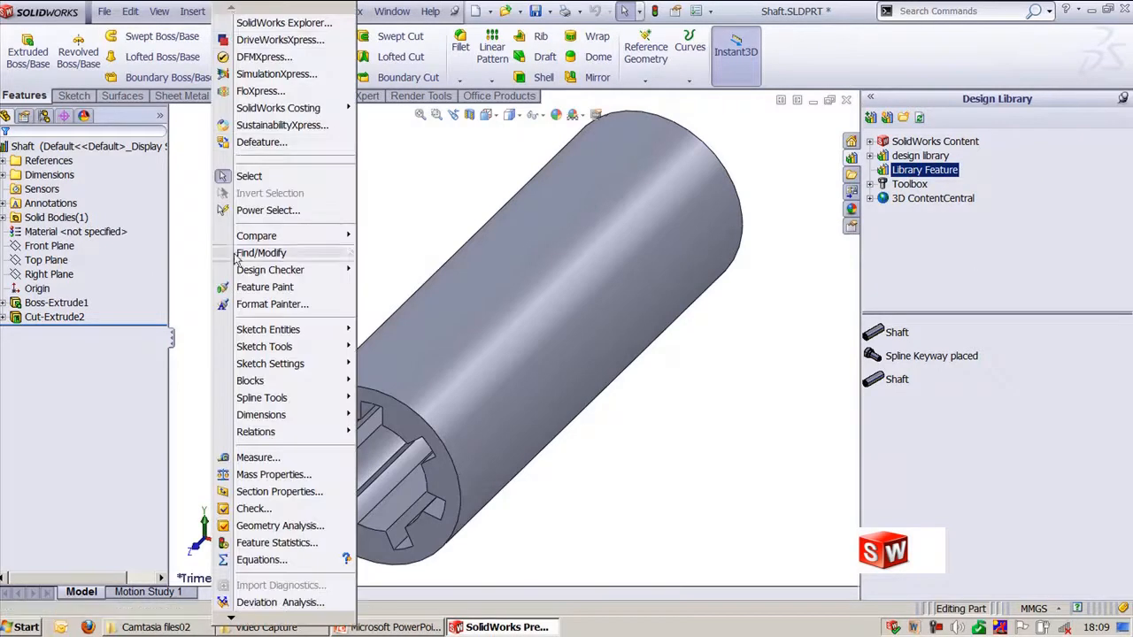
mouse_move(282, 618)
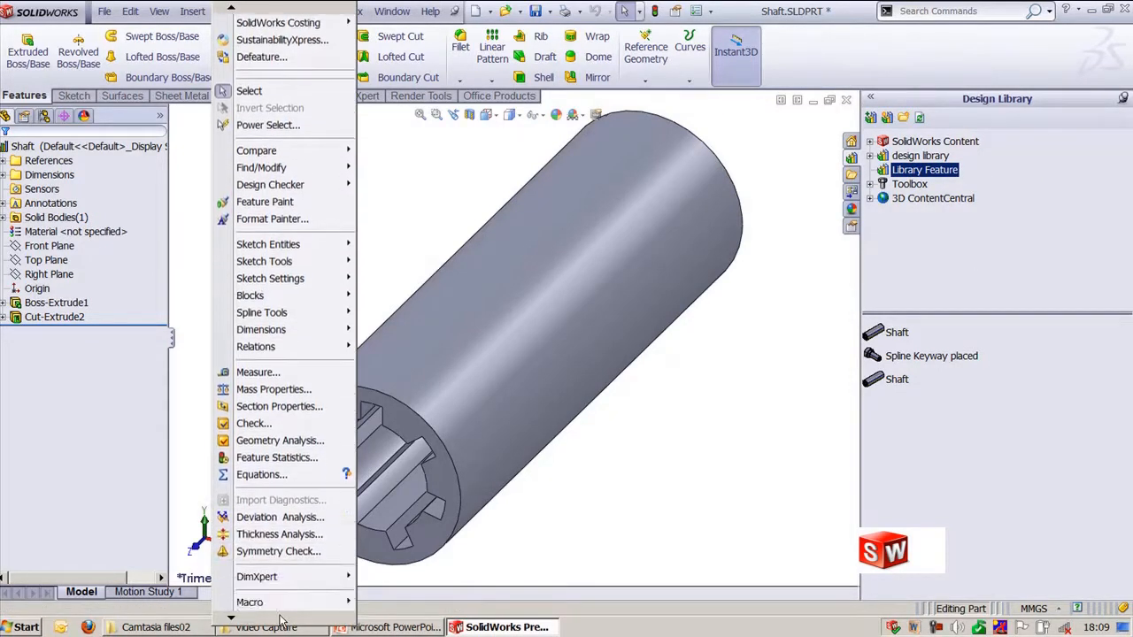
left_click(274, 602)
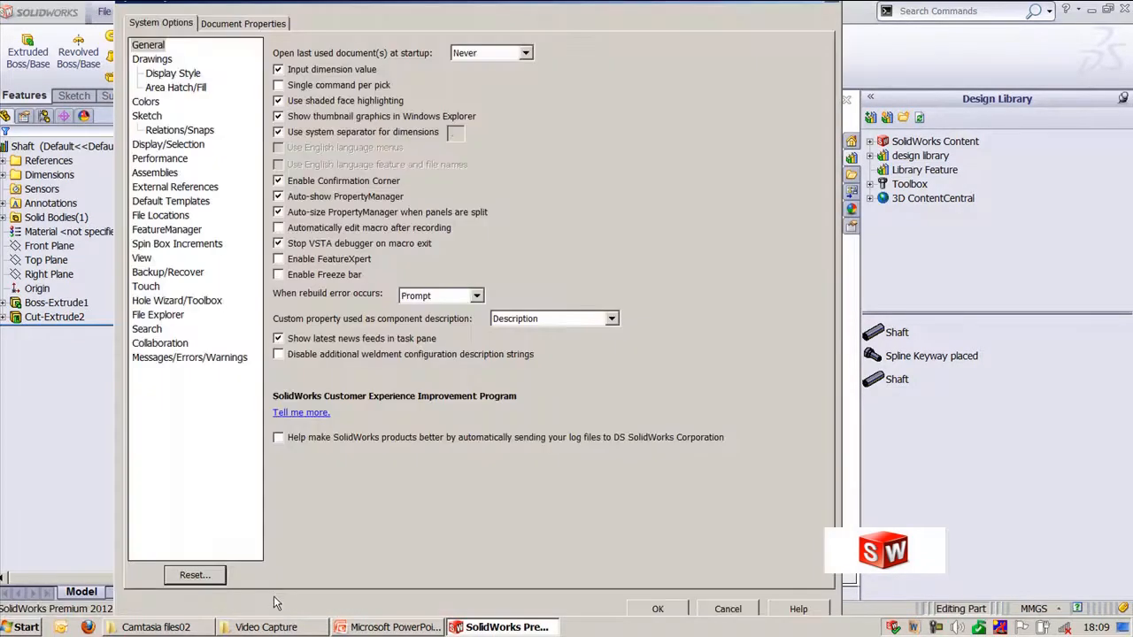
left_click(172, 217)
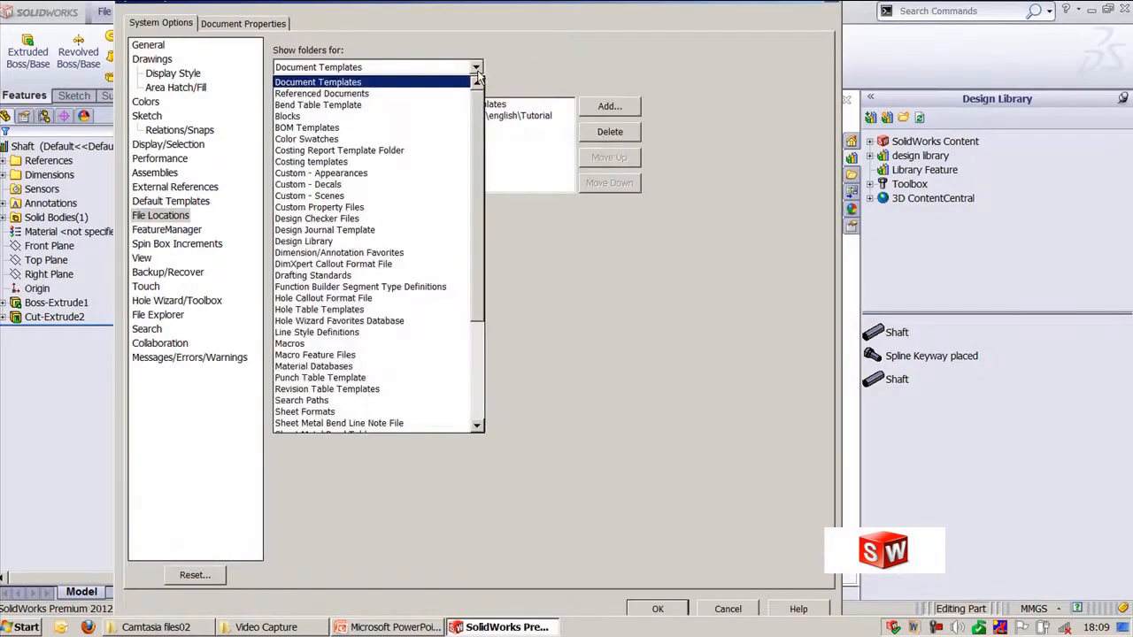
left_click(477, 68)
left_click(353, 242)
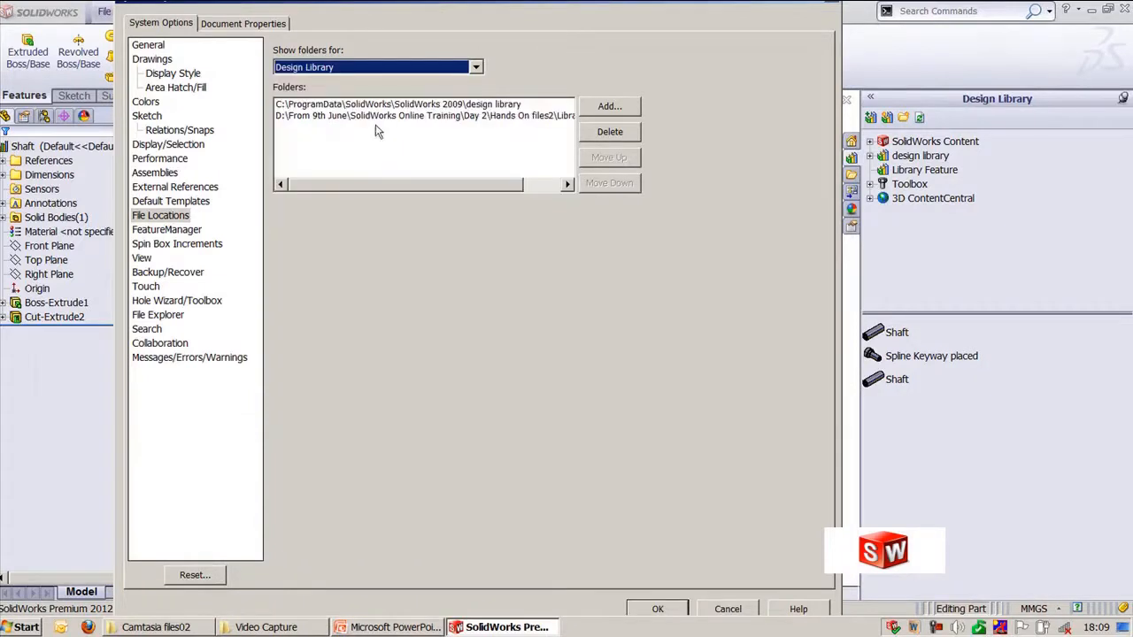
left_click(611, 107)
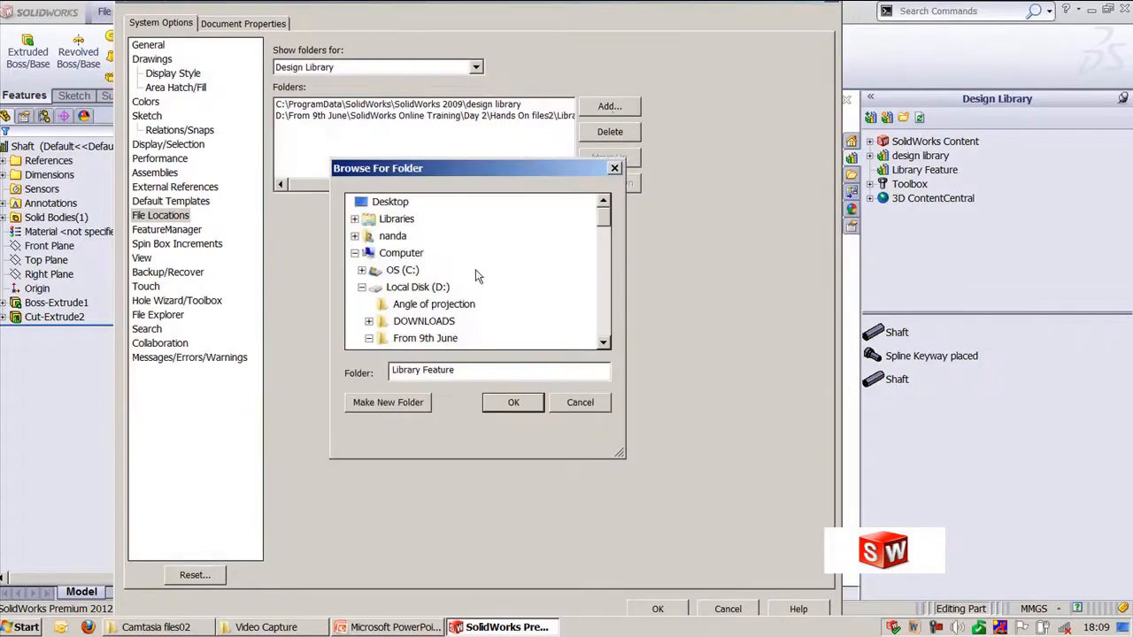
left_click(569, 405)
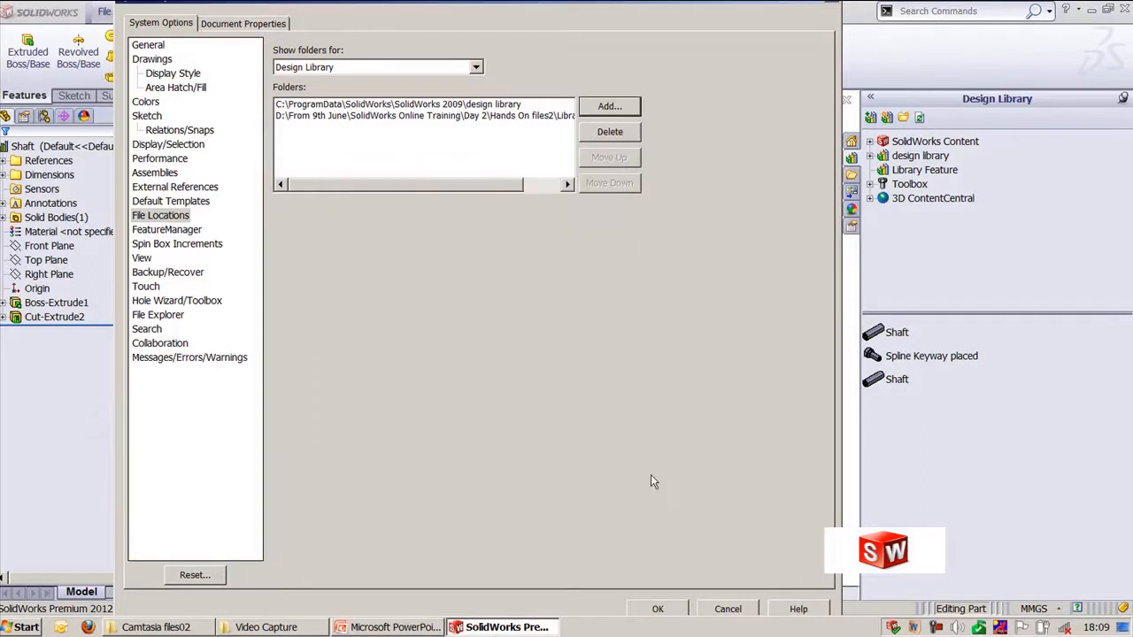
left_click(728, 609)
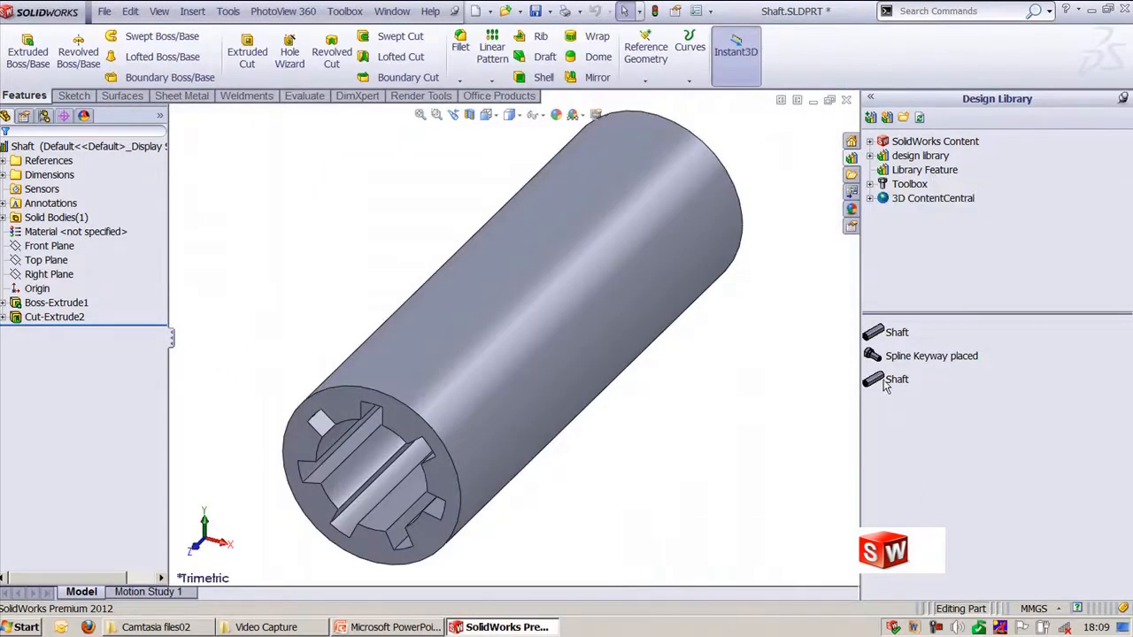
- Switch to the Spline Keyway placed part and bring its chamfered end face into clear view
mouse_move(886, 384)
left_click(392, 11)
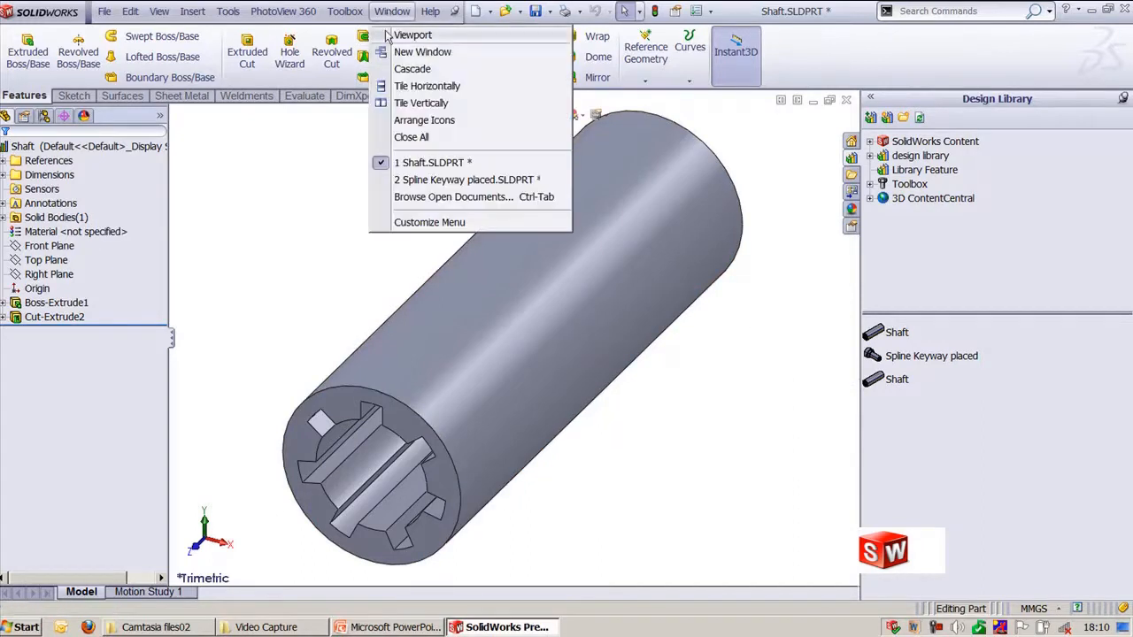
left_click(427, 181)
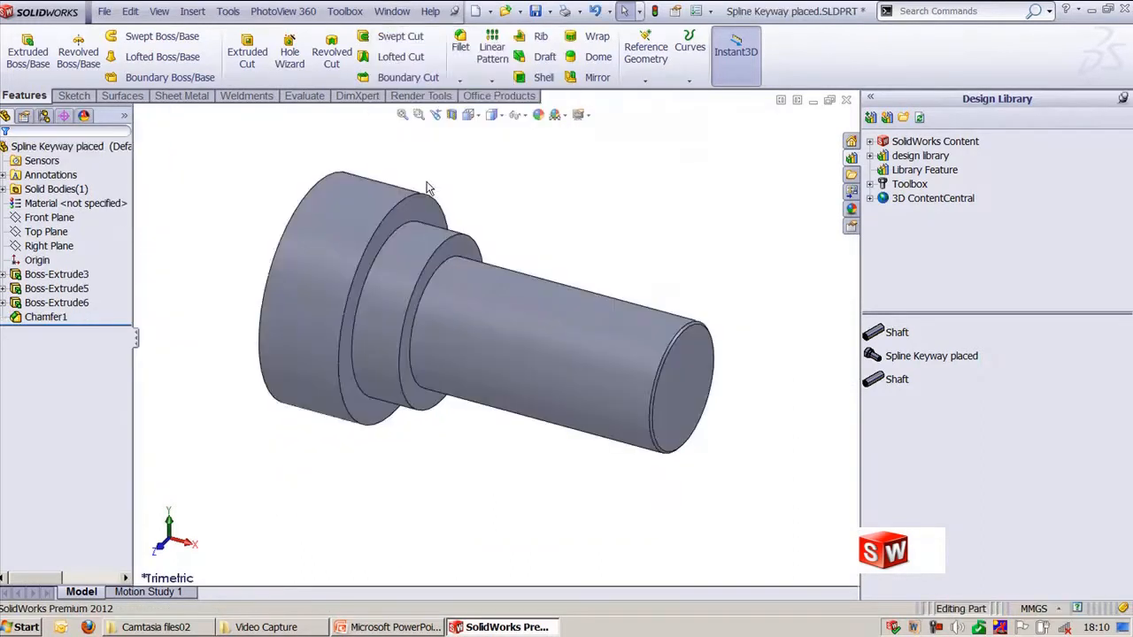
scroll(665, 255, "up", 2)
middle_click_drag(677, 245, 660, 240, "ctrl")
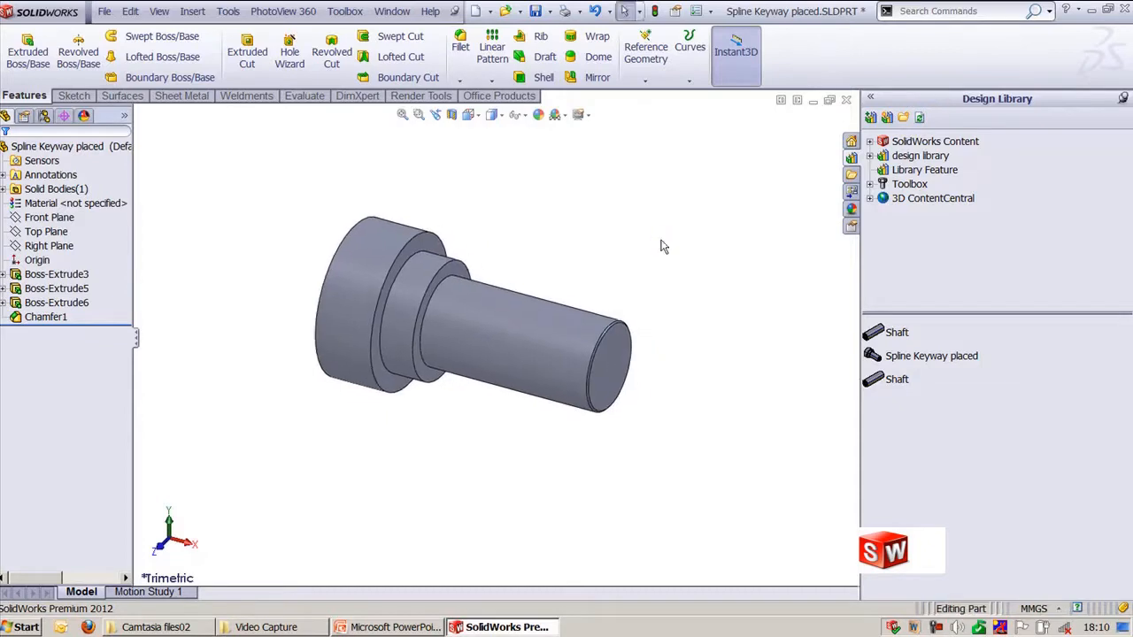
middle_click_drag(728, 293, 700, 258)
key("f")
- Place the spline-cut Shaft library feature on the small cylinder's end face and assign its Sketch Point1 reference
left_click(892, 380)
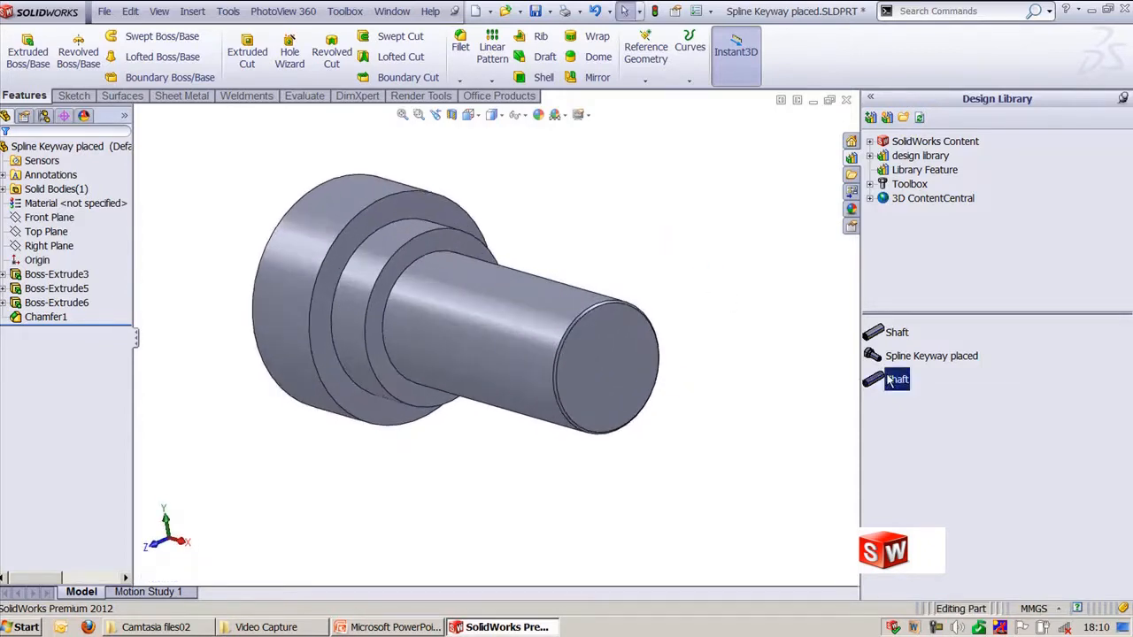
left_click_drag(891, 380, 608, 360)
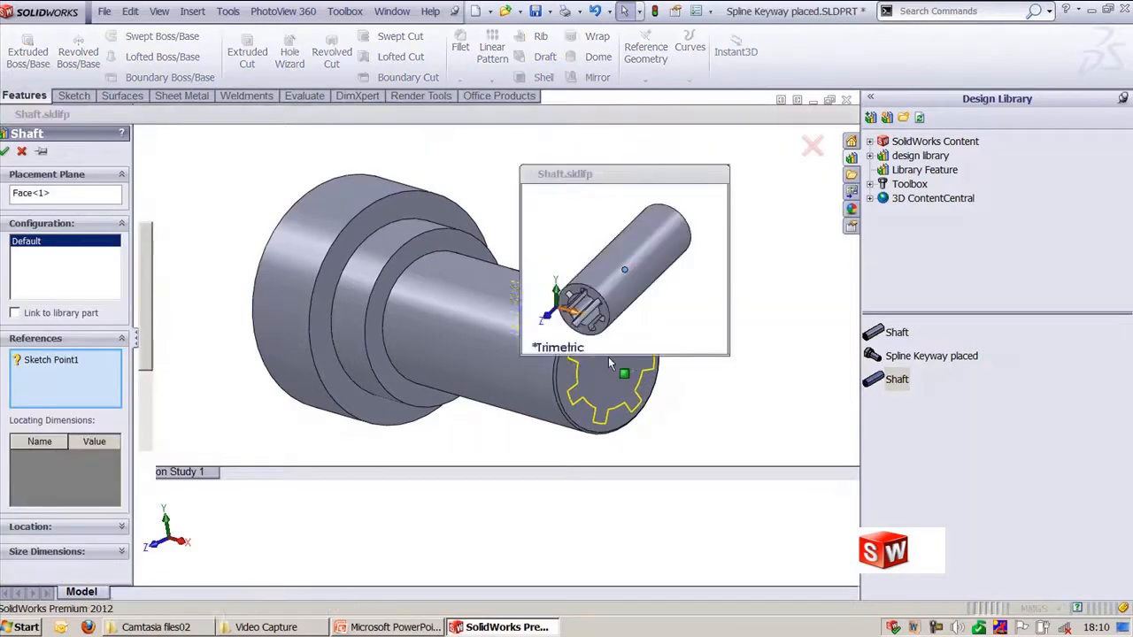
middle_click_drag(696, 413, 650, 461)
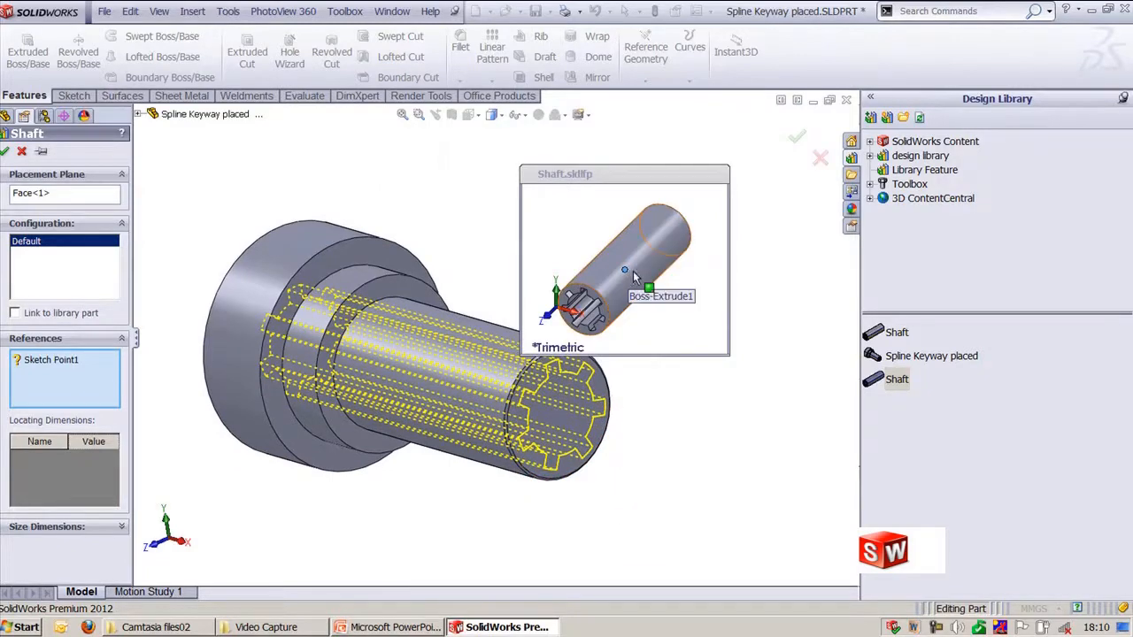
left_click(142, 114)
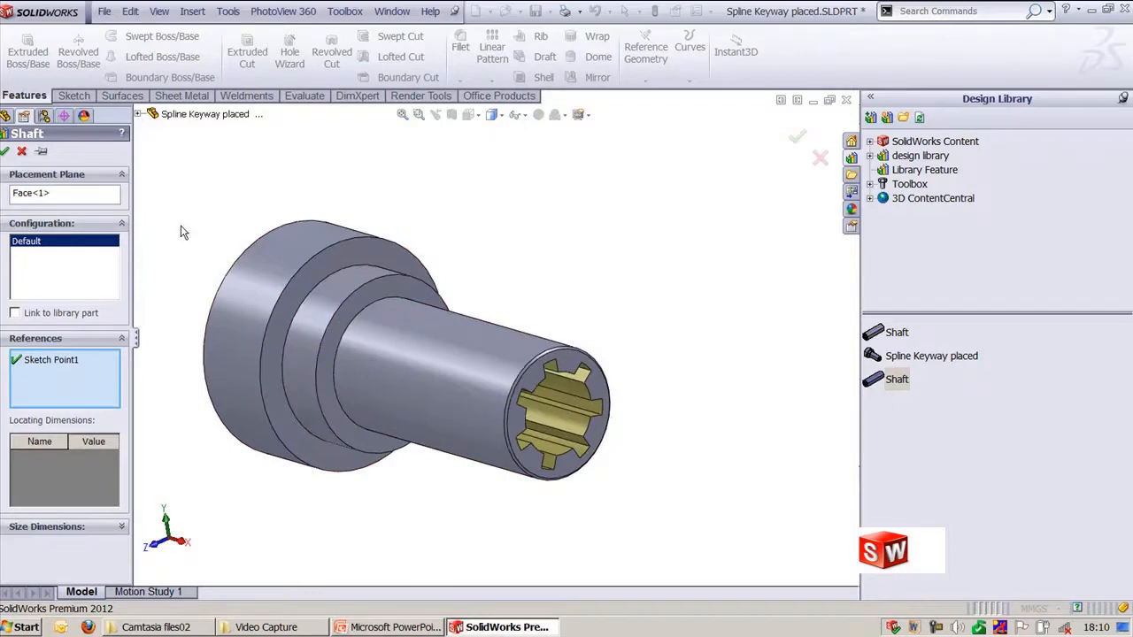
mouse_move(538, 246)
middle_mouse_down("ctrl")
mouse_move(589, 262)
mouse_move(531, 245)
mouse_move(549, 258)
middle_mouse_up("ctrl")
- Override the library feature's size dimensions, set D2 to 65 mm, and accept the placement
left_click(122, 528)
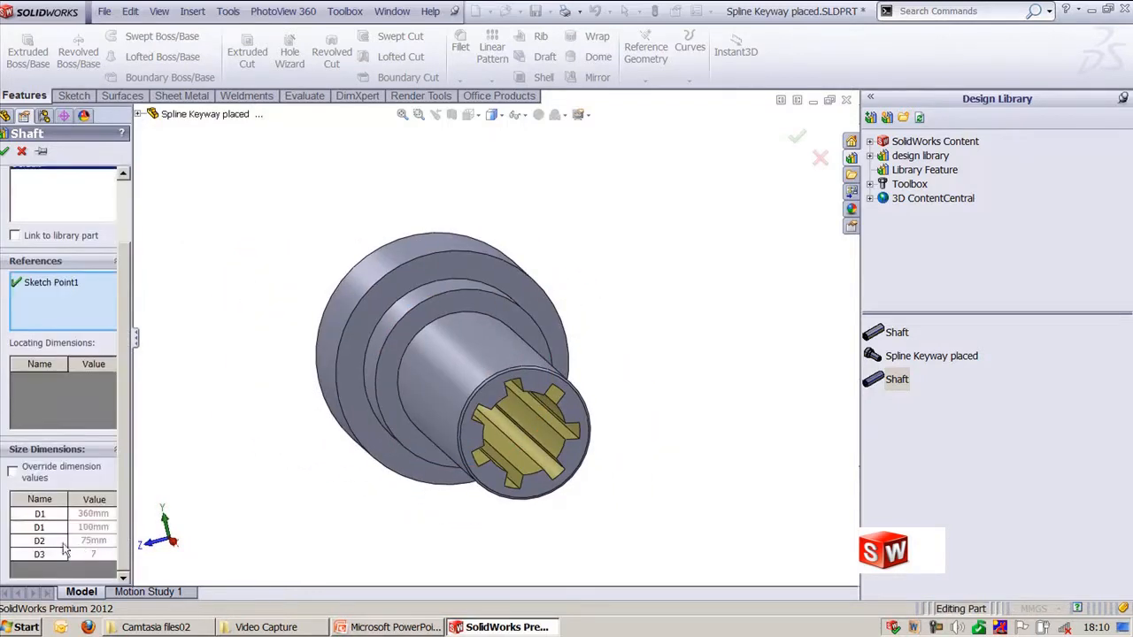
left_click(13, 472)
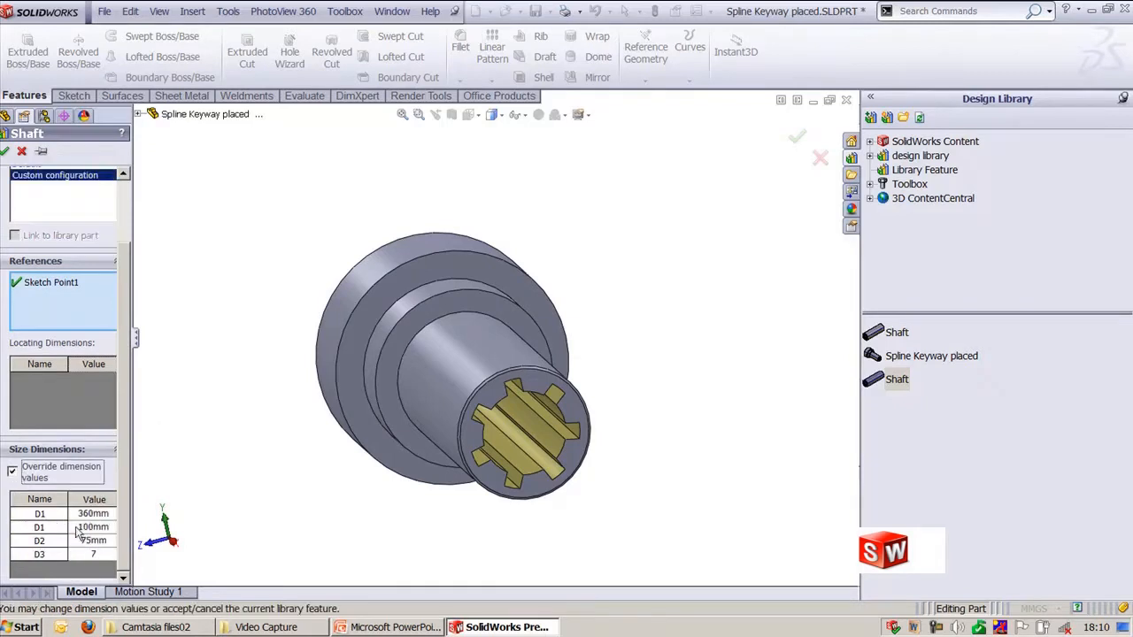
left_click(100, 514)
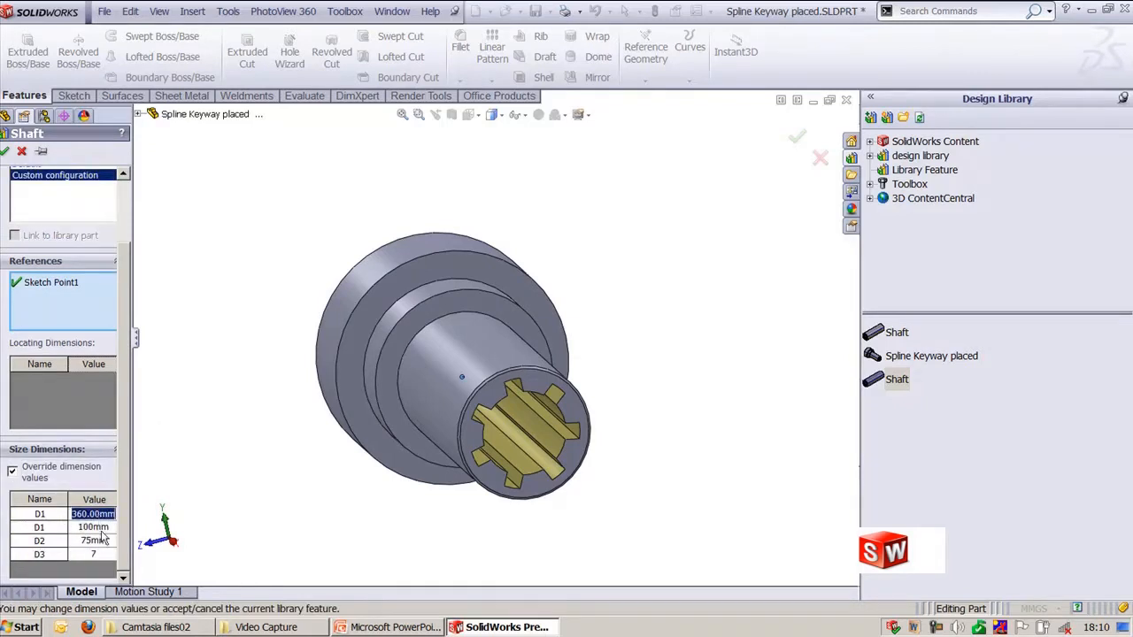
left_click(103, 553)
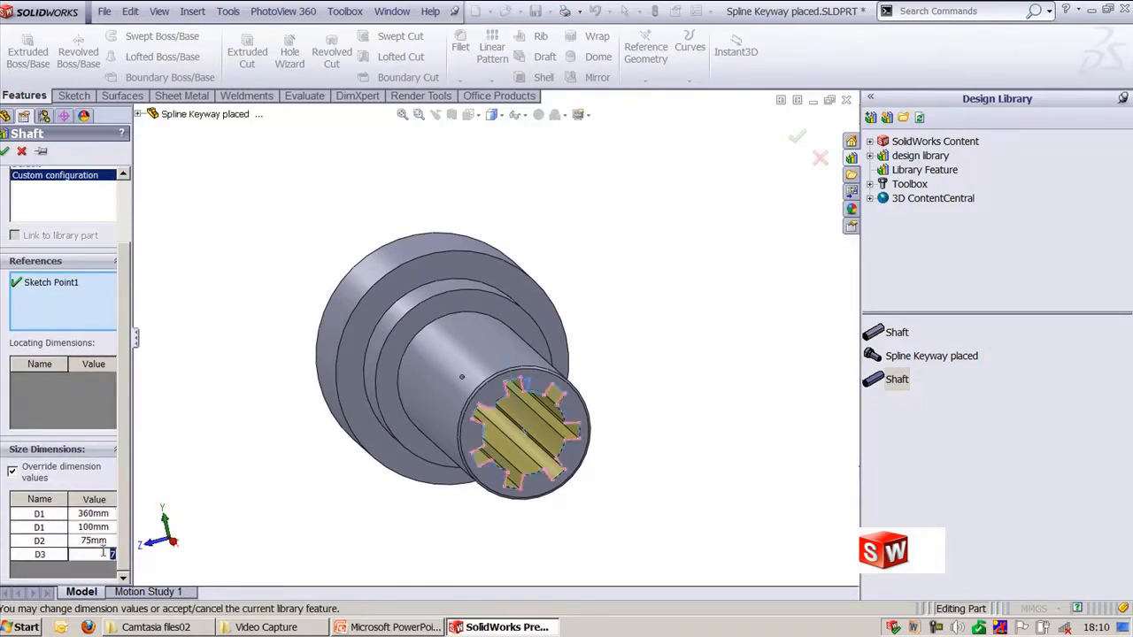
left_click(101, 541)
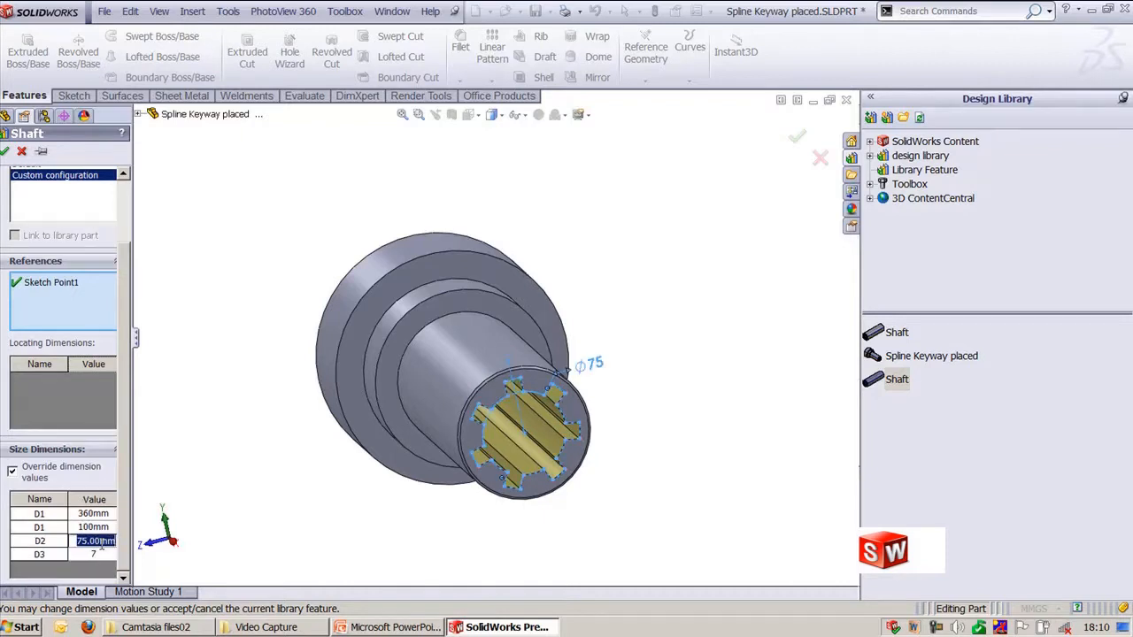
type("65")
key("Return")
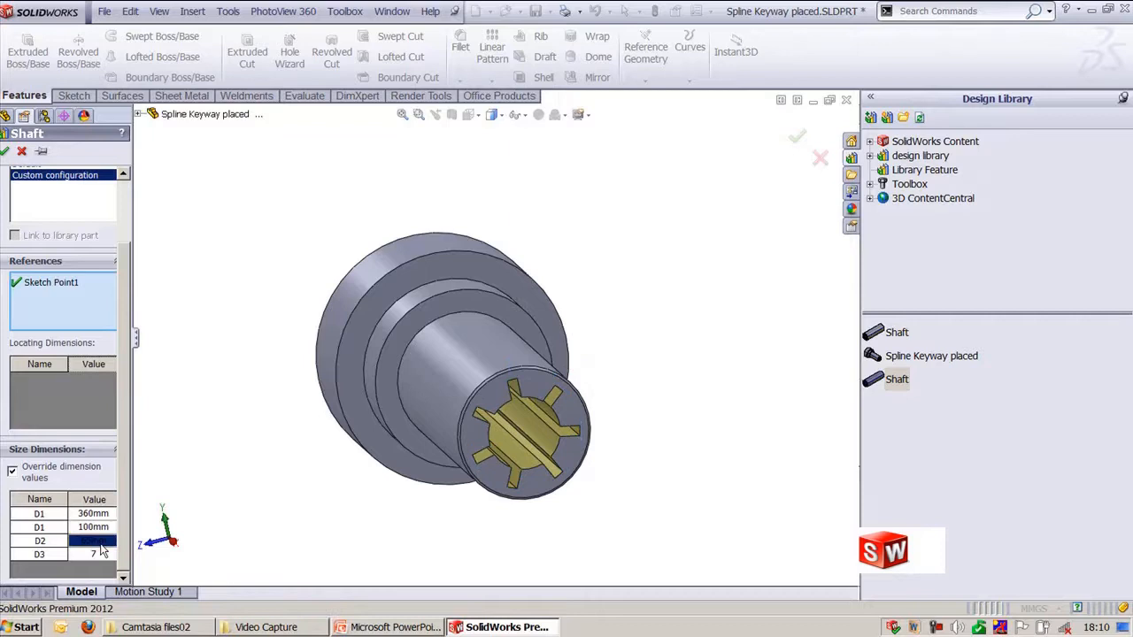
left_click(5, 151)
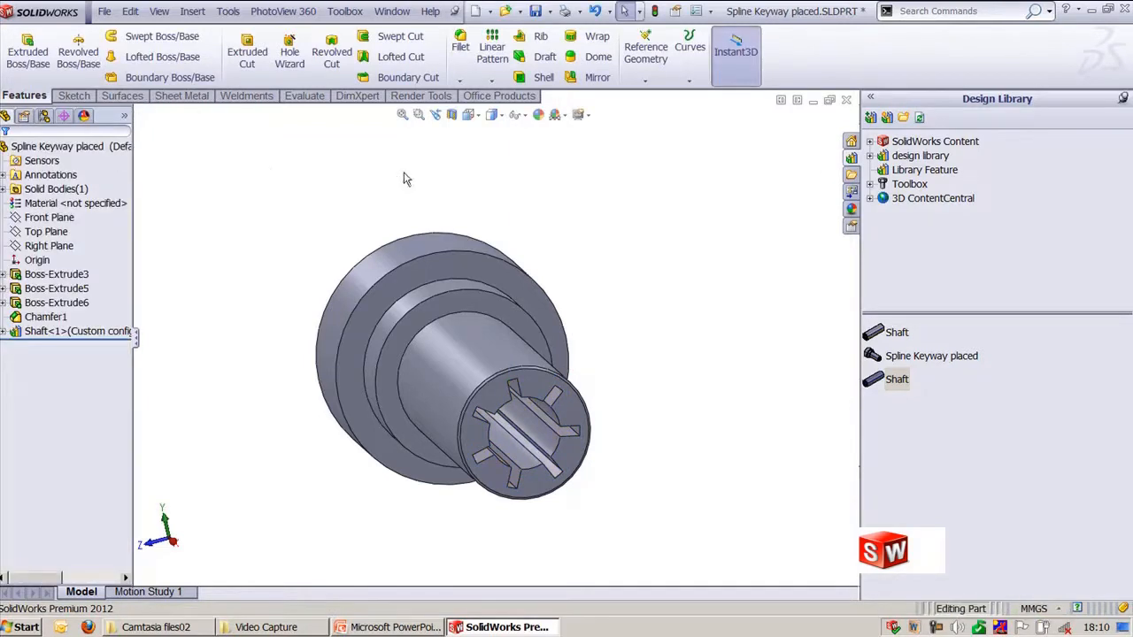
key("ctrl+7")
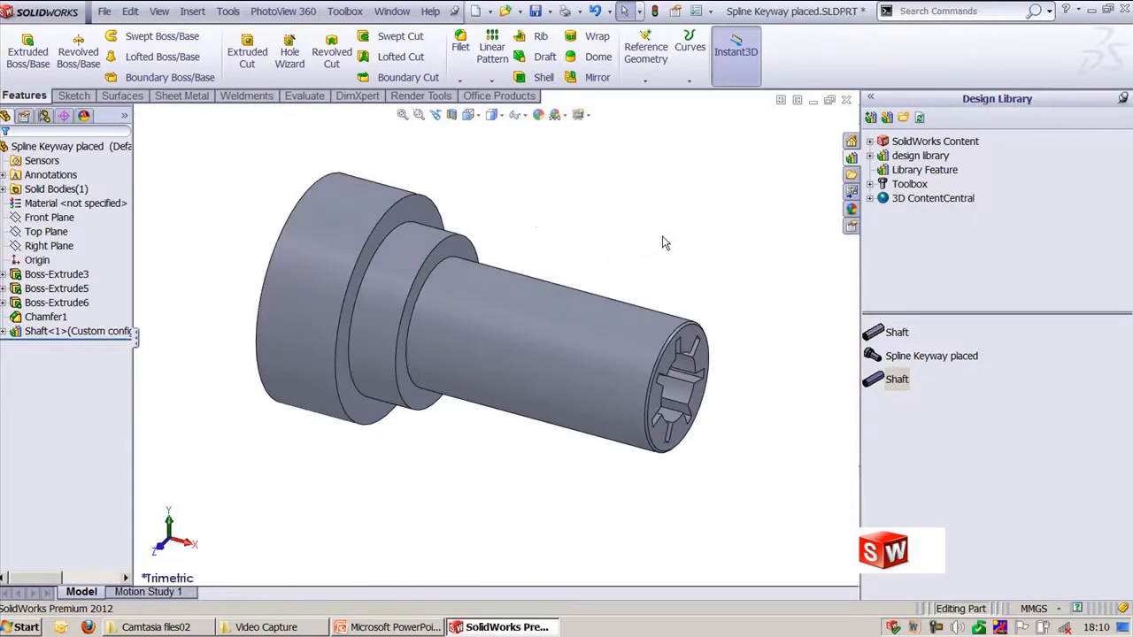
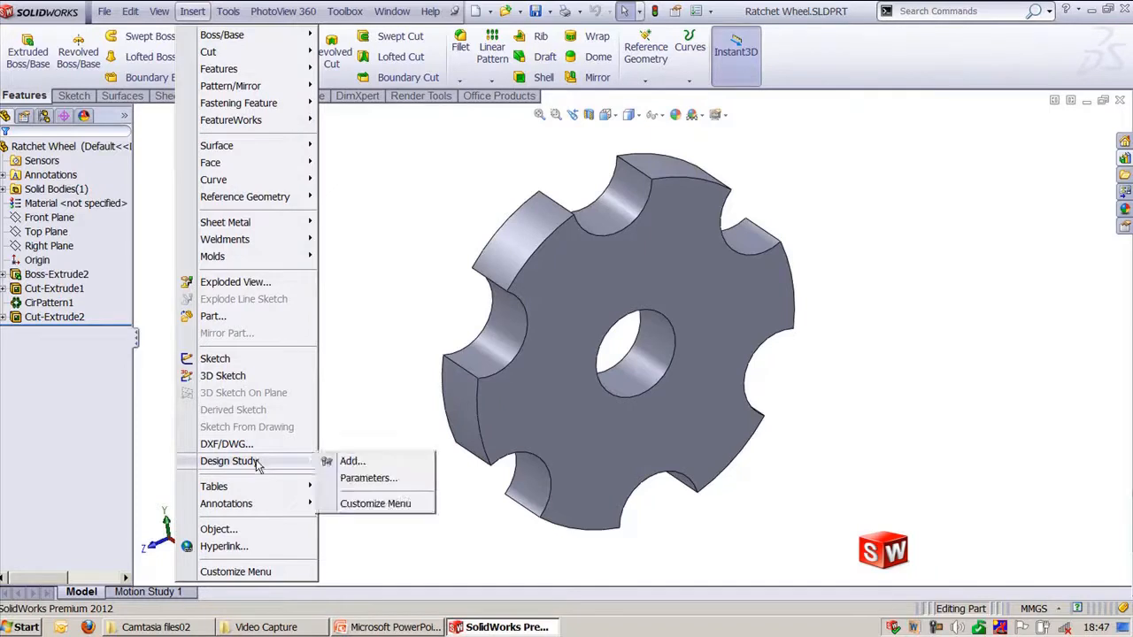
- Delete the existing Design Table from the Ratchet Wheel's configurations and return to the feature tree
mouse_move(266, 487)
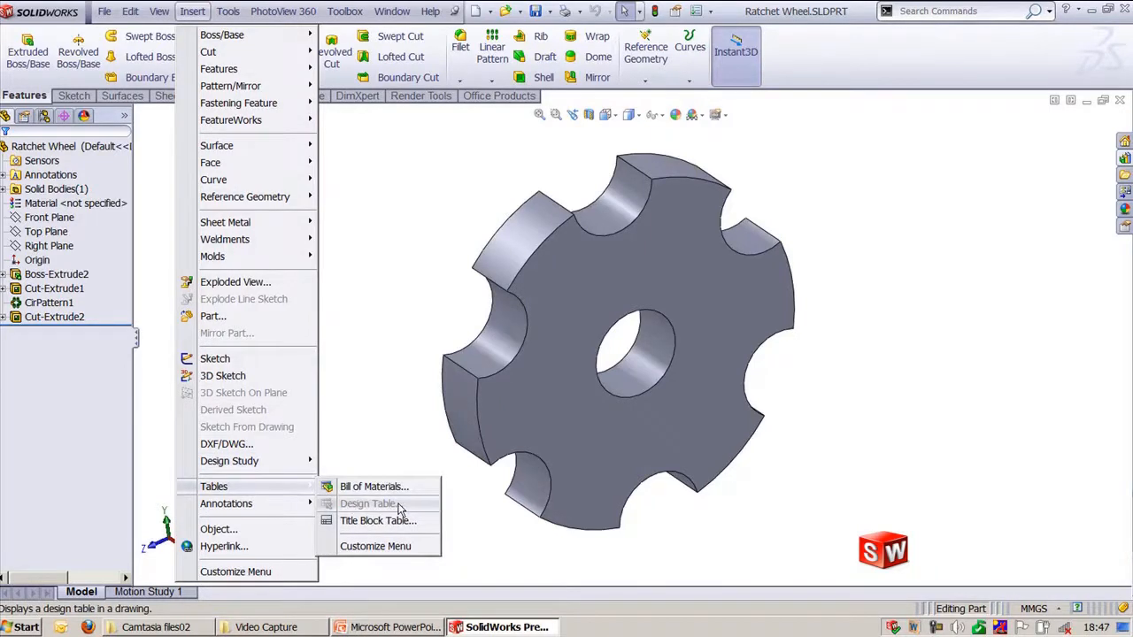
left_click(376, 268)
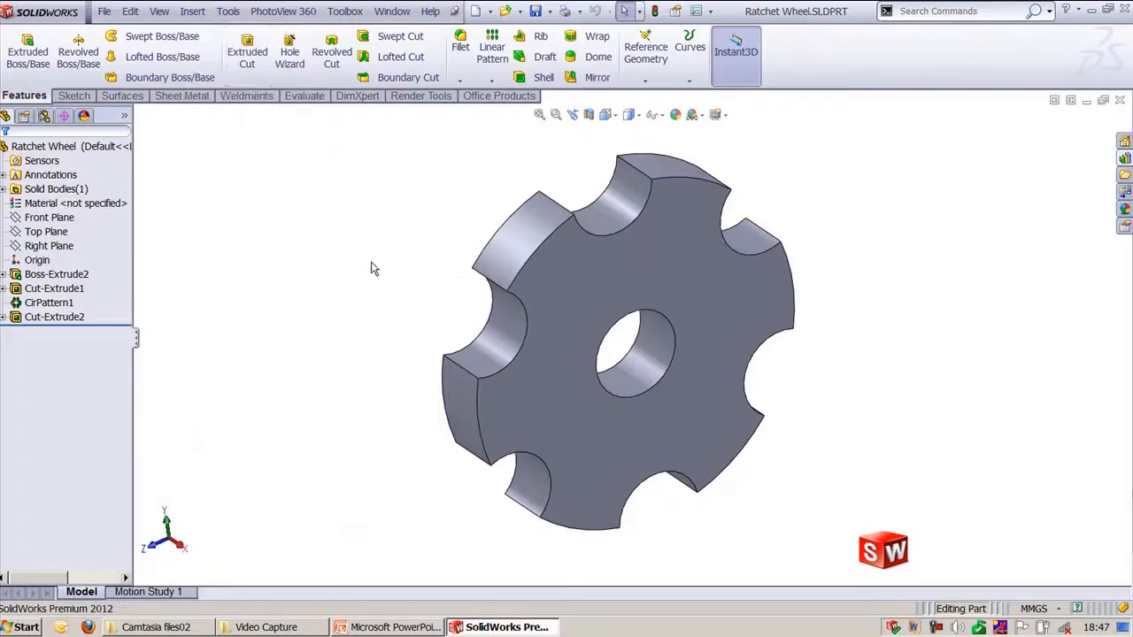
left_click(192, 10)
left_click(44, 116)
left_click(44, 116)
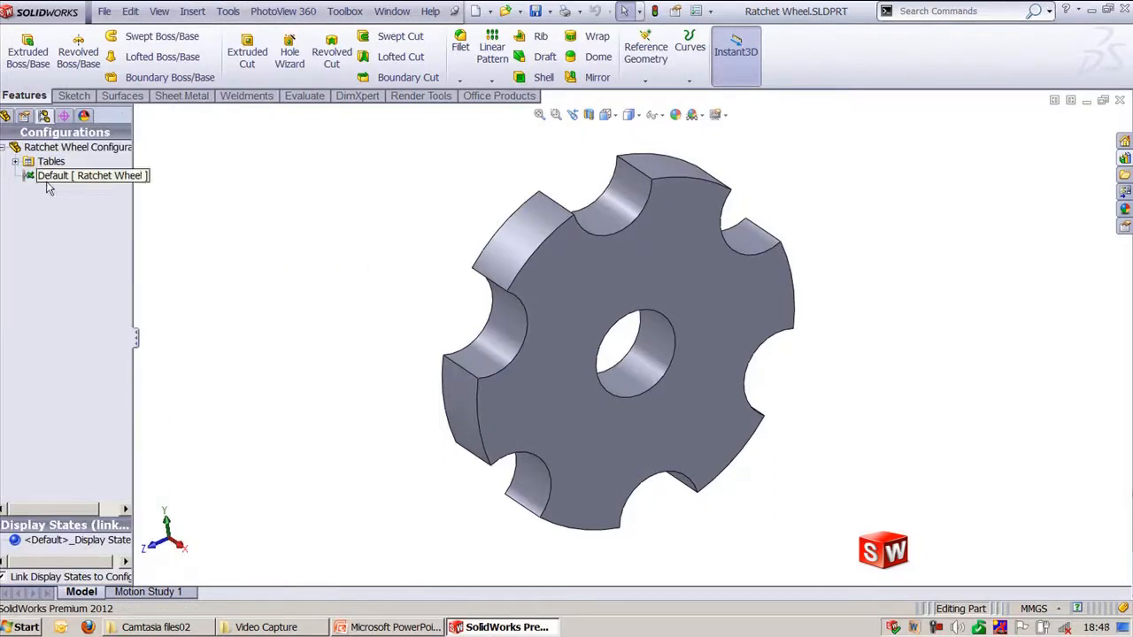
right_click(49, 184)
left_click(49, 163)
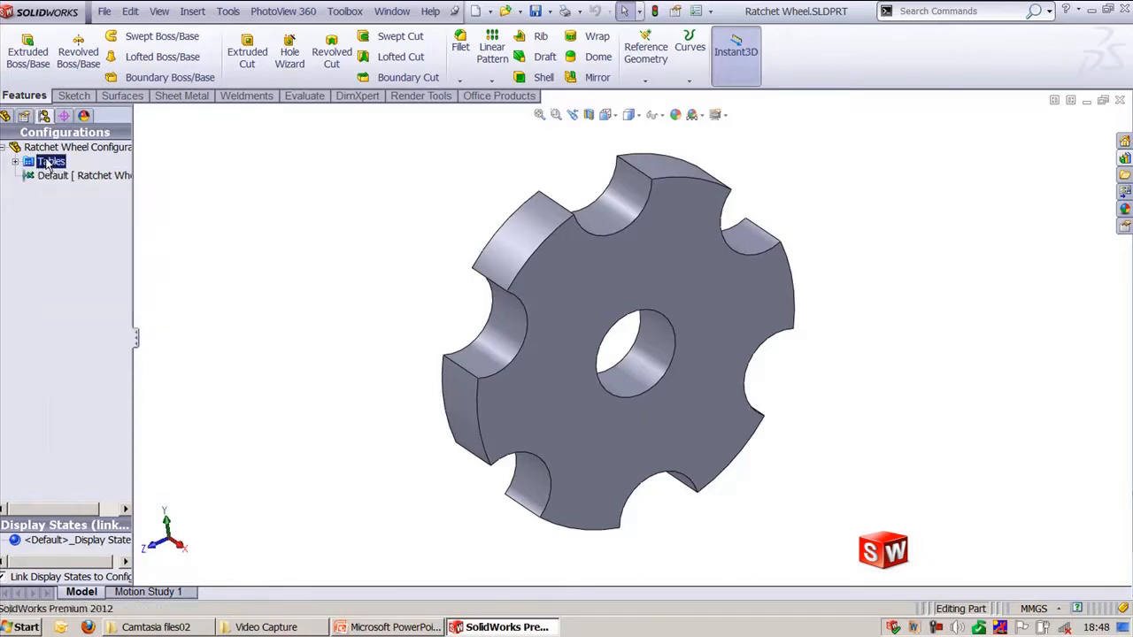
right_click(49, 163)
left_click(15, 162)
left_click(77, 175)
right_click(80, 178)
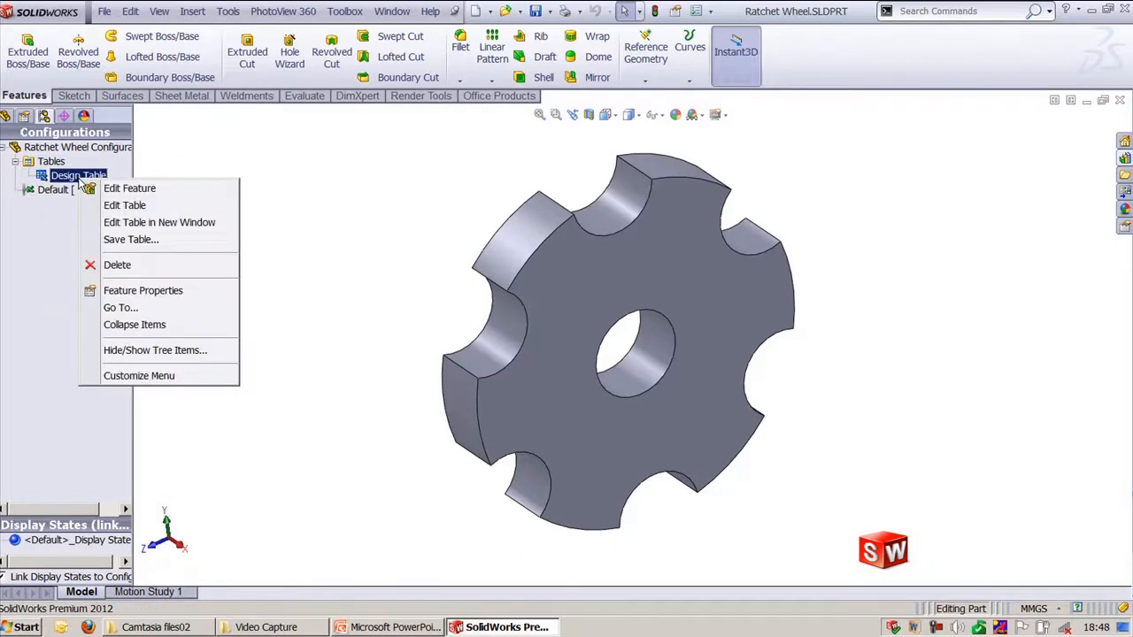
left_click(115, 264)
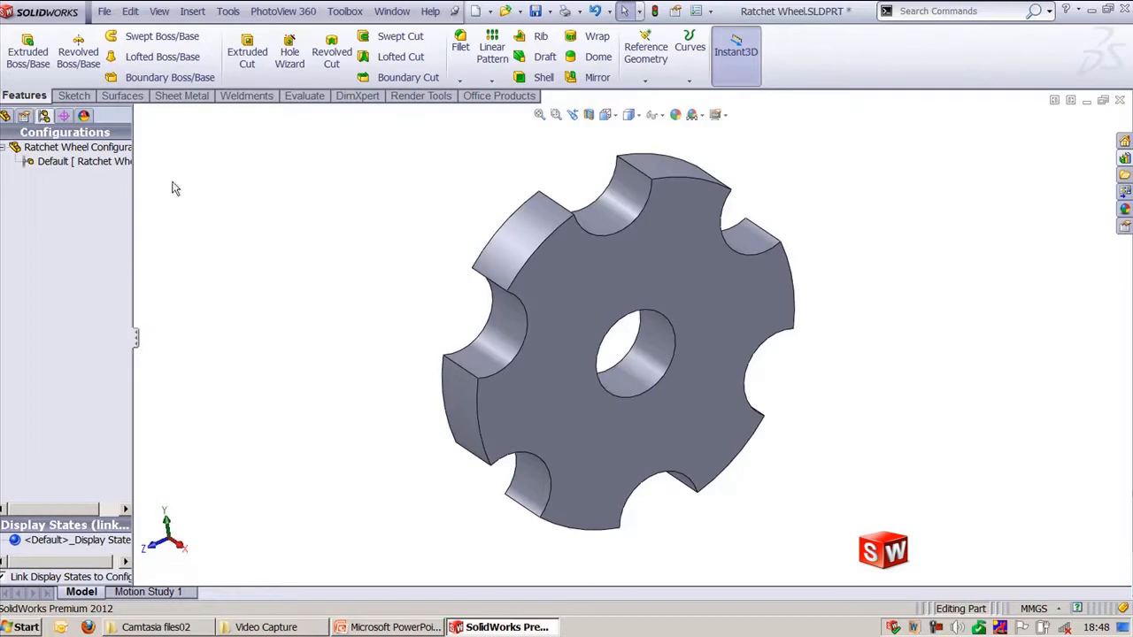
left_click(7, 116)
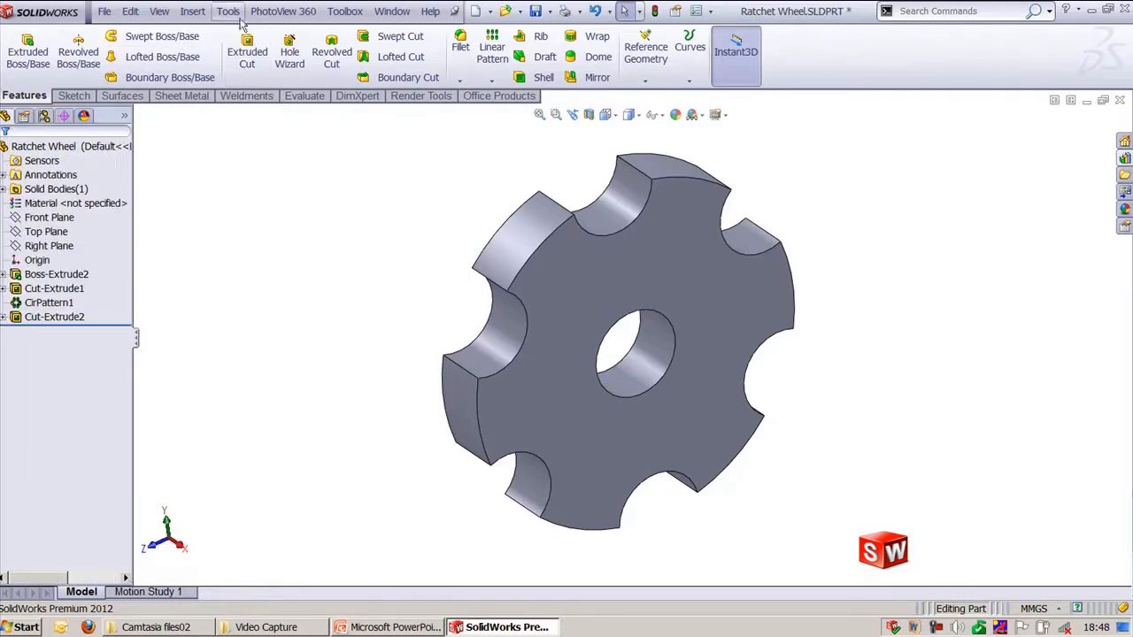
- Insert an auto-created design table containing all listed dimensions from D1@Sketch1 to D1@Sketch3, and widen its sheet to show every column
left_click(192, 10)
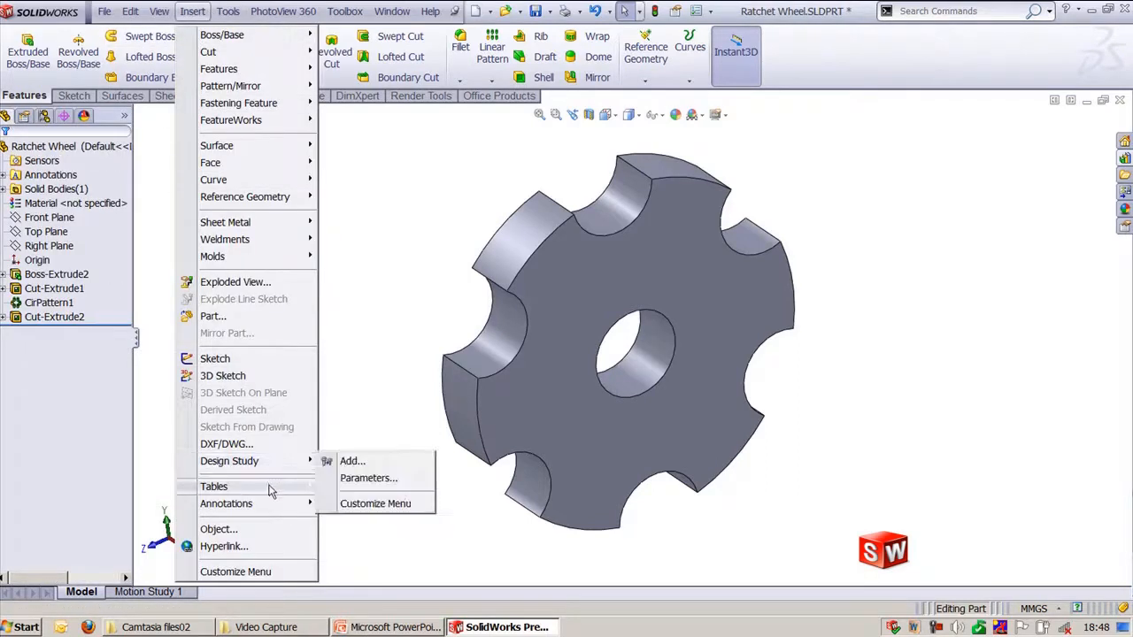
mouse_move(275, 486)
left_click(372, 505)
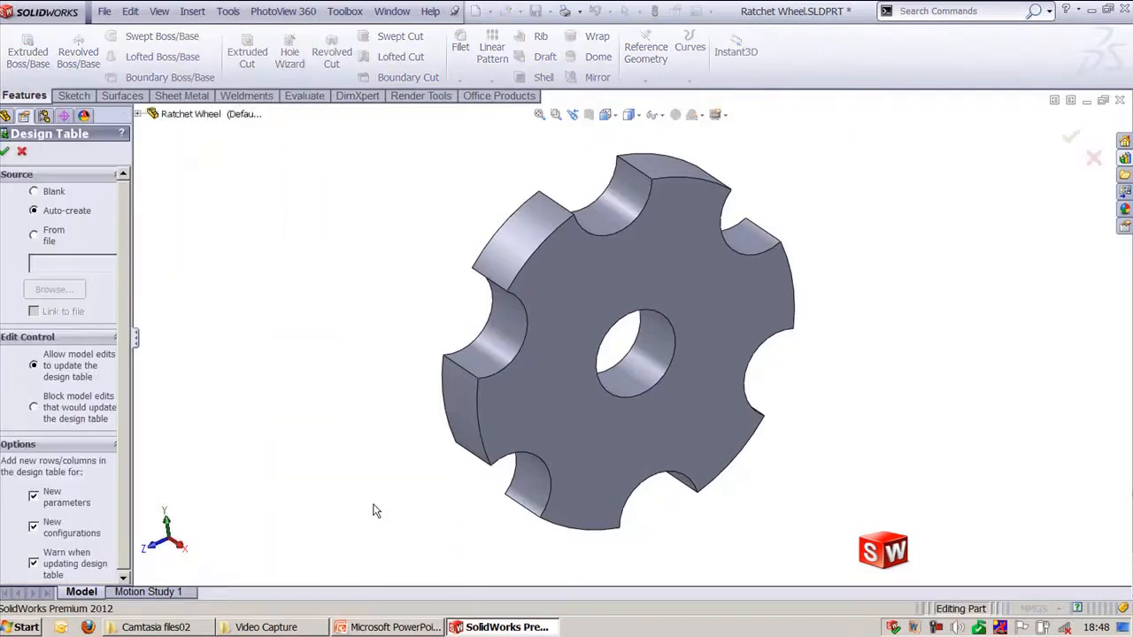
left_click(5, 153)
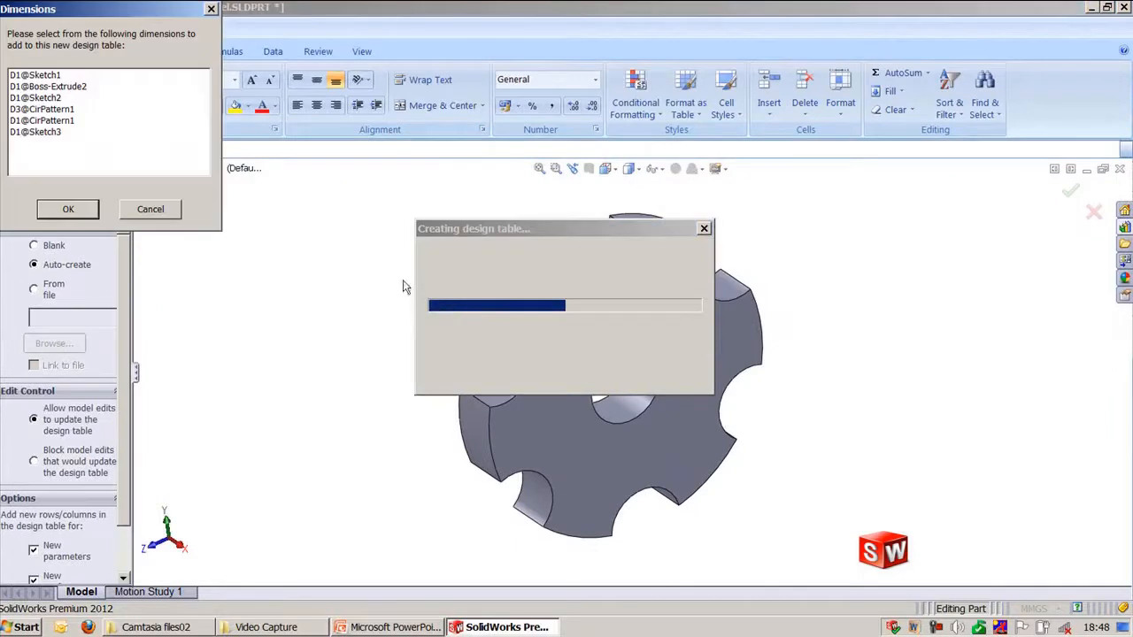
left_click(57, 132, "shift")
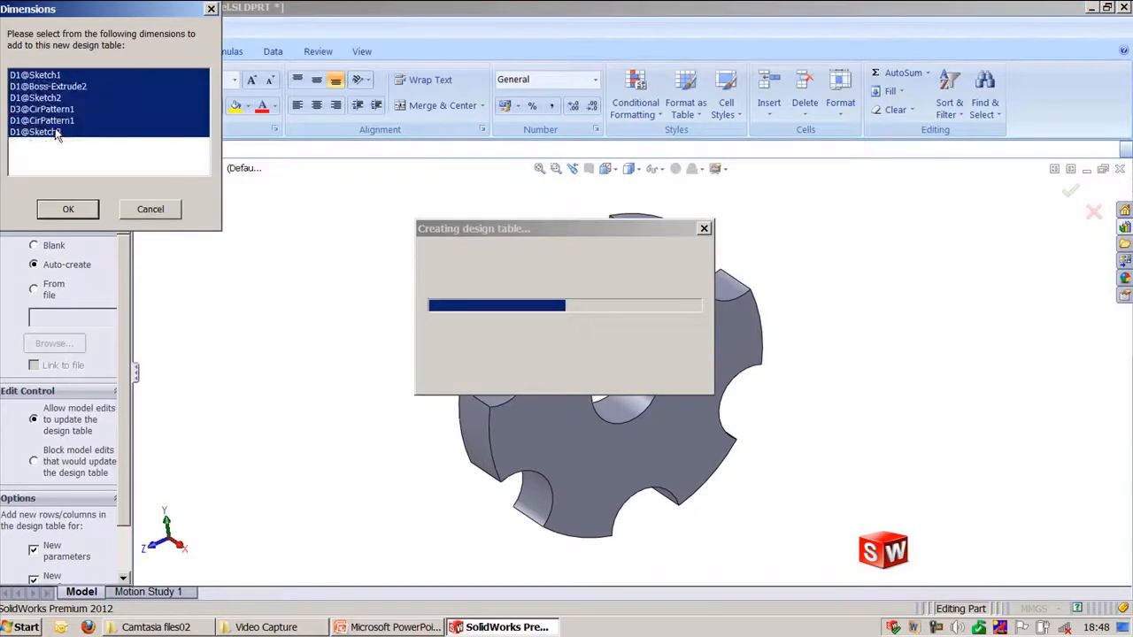
left_click(75, 209)
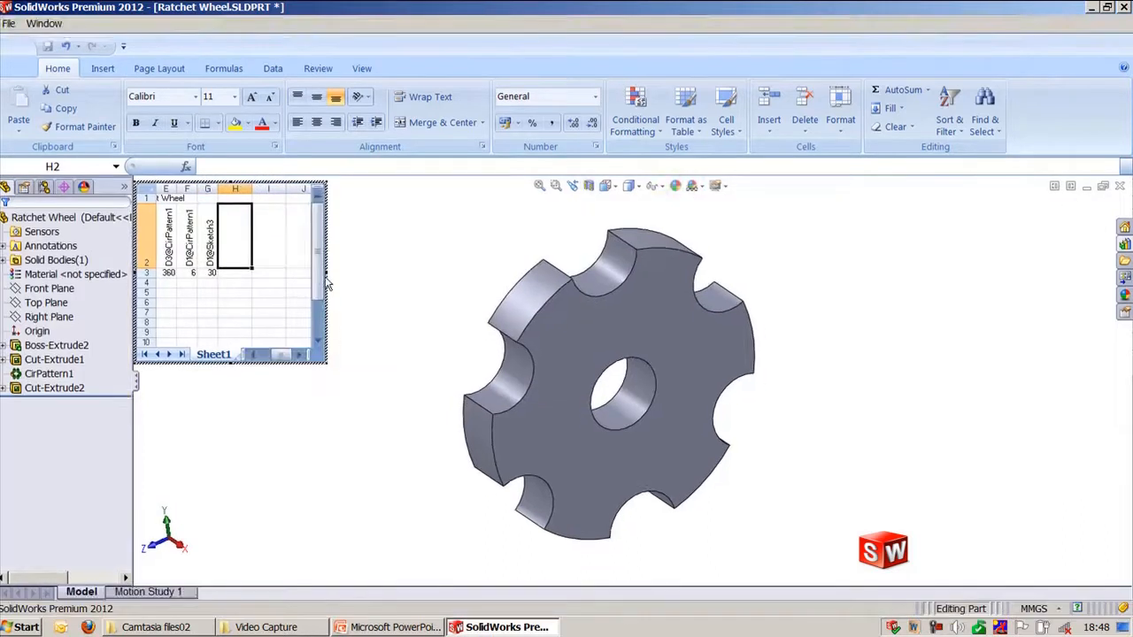
left_click_drag(329, 280, 575, 280)
left_click_drag(444, 359, 398, 354)
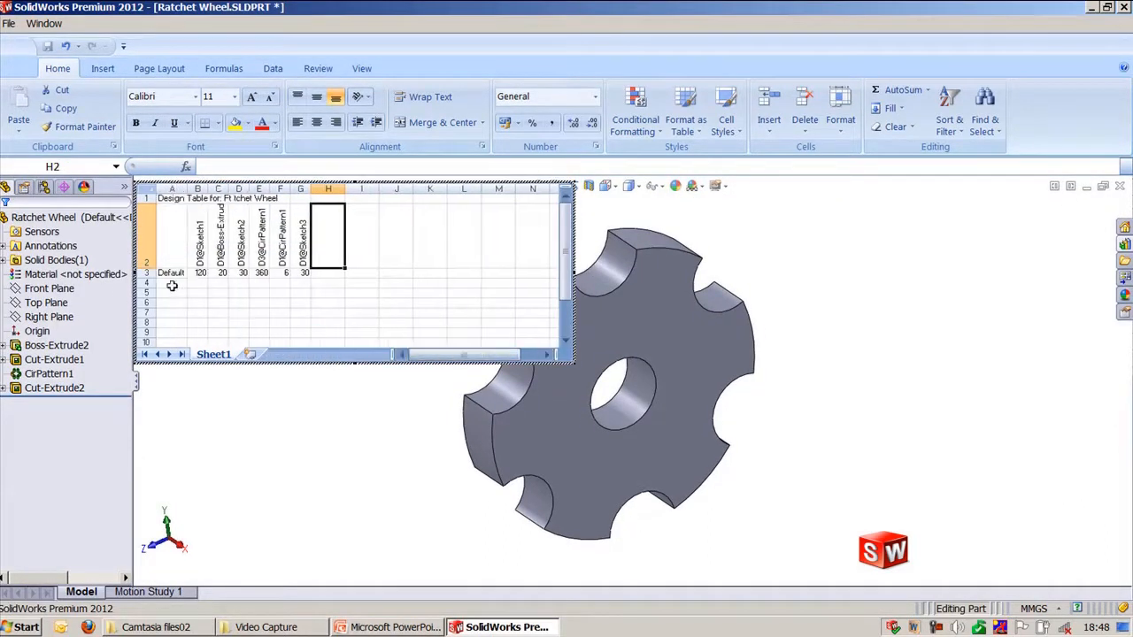
- Enter Size 150 as the new configuration name in cell A4 of the design table
left_click(172, 284)
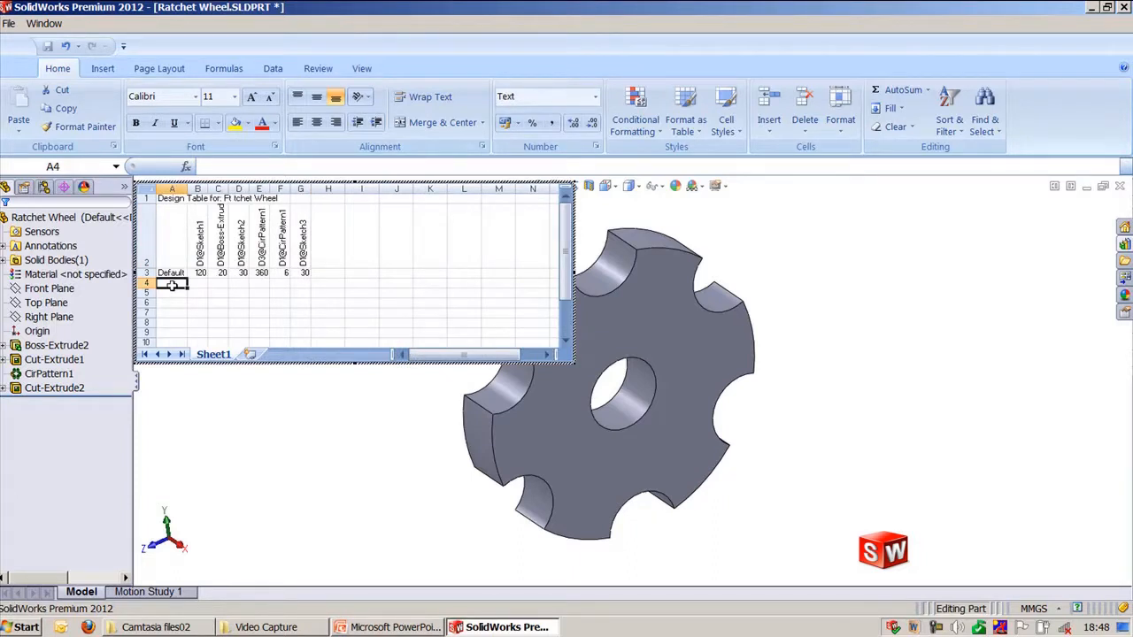
type("Ne")
key("BackSpace")
key("BackSpace")
type("Size")
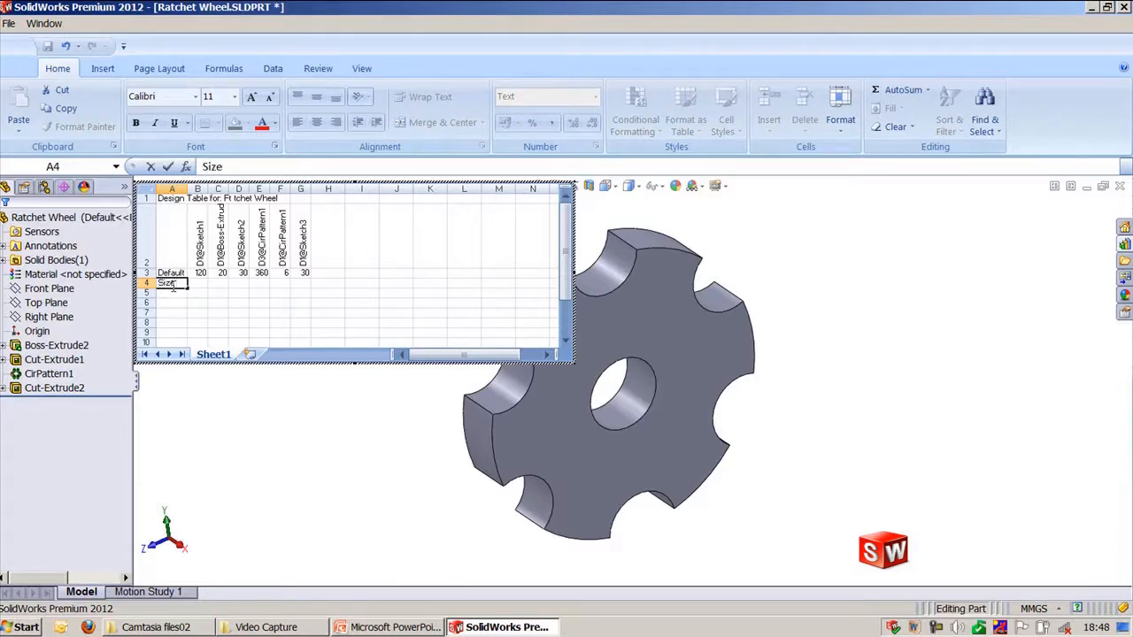
type(" 150")
key("Return")
- Replace the configuration name in cell A4 with Slot
left_click(174, 284)
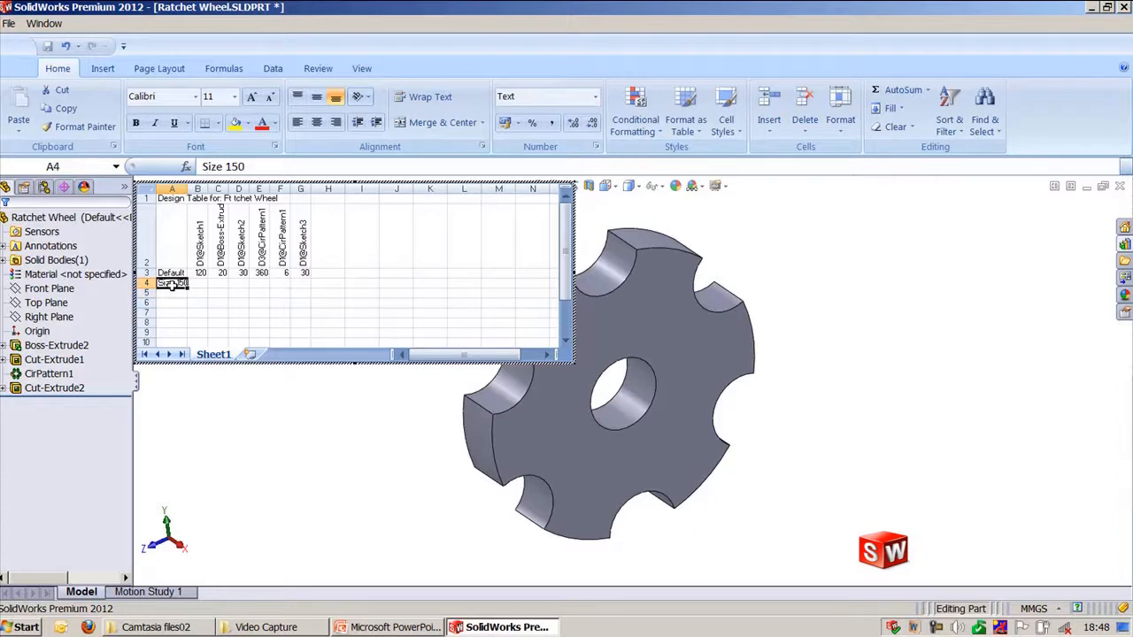
key("F2")
key("BackSpace")
key("BackSpace")
key("BackSpace")
key("BackSpace")
key("BackSpace")
key("BackSpace")
key("BackSpace")
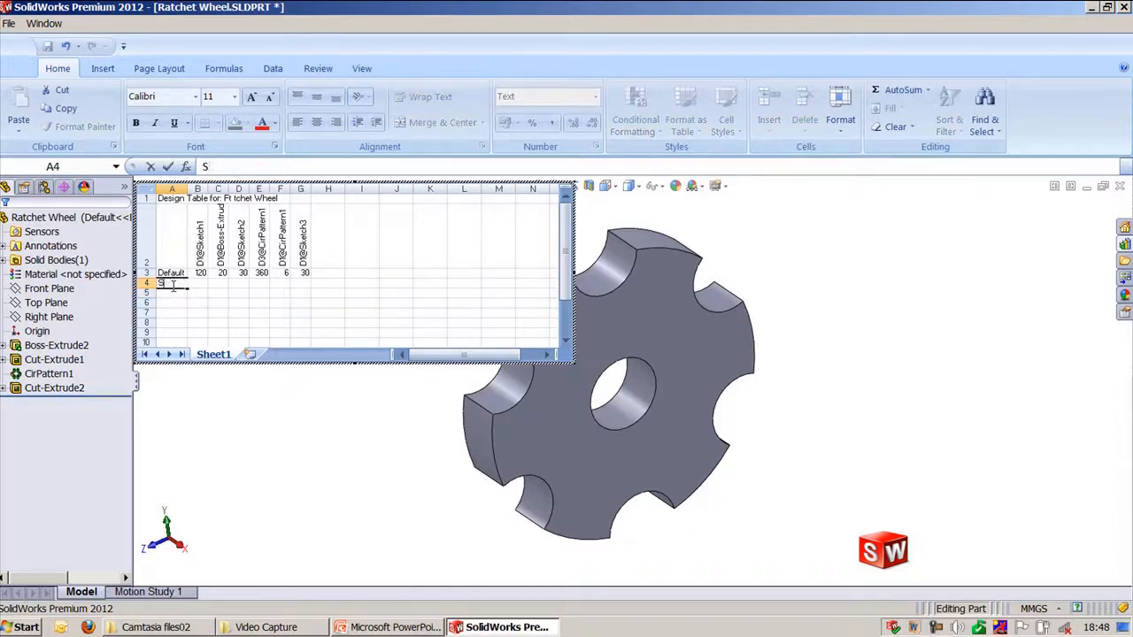
key("BackSpace")
type("No")
key("BackSpace")
key("BackSpace")
type("Slot")
key("Return")
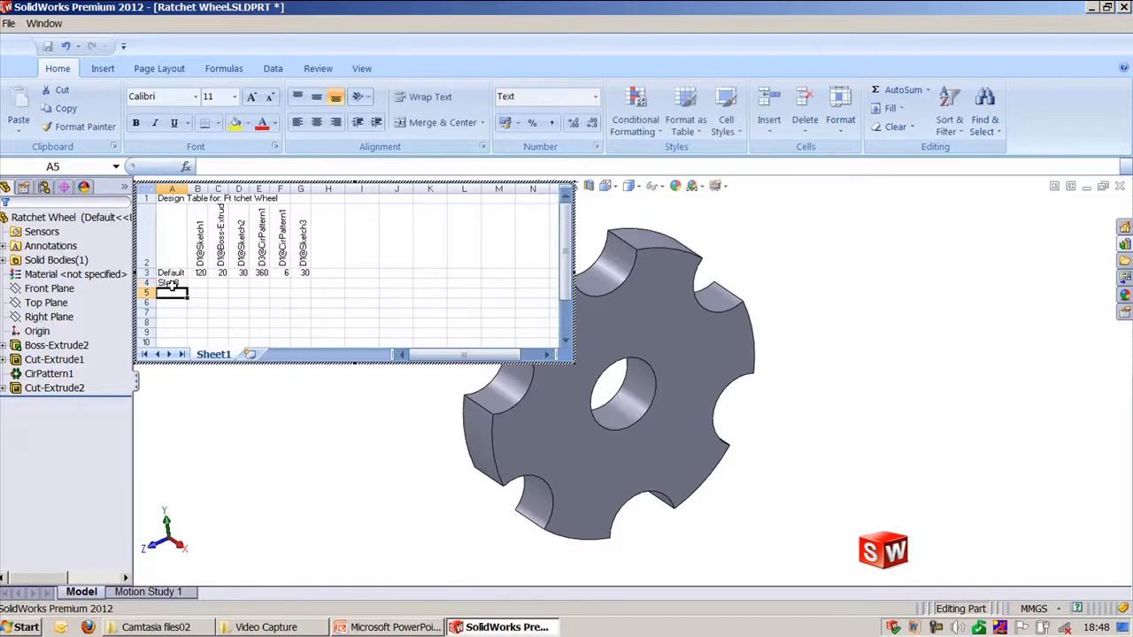
- Fill cells B4 to D4 of the design table with 120, 20 and 30 for the new configuration
key("Up")
key("Right")
key("Right")
key("Left")
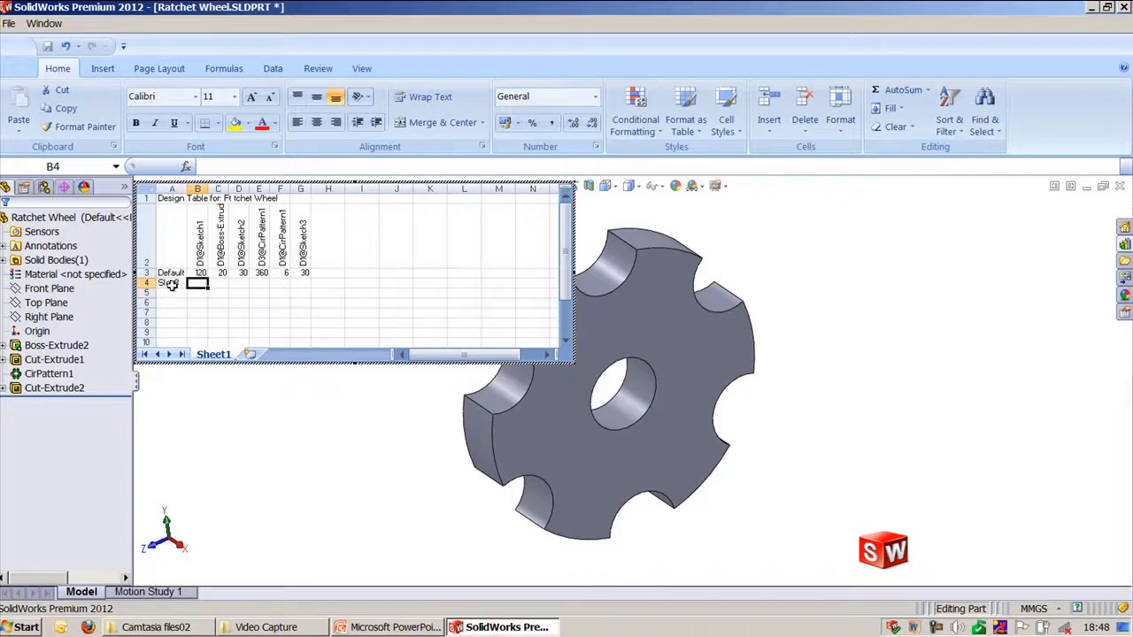
type("120")
key("Tab")
type("20")
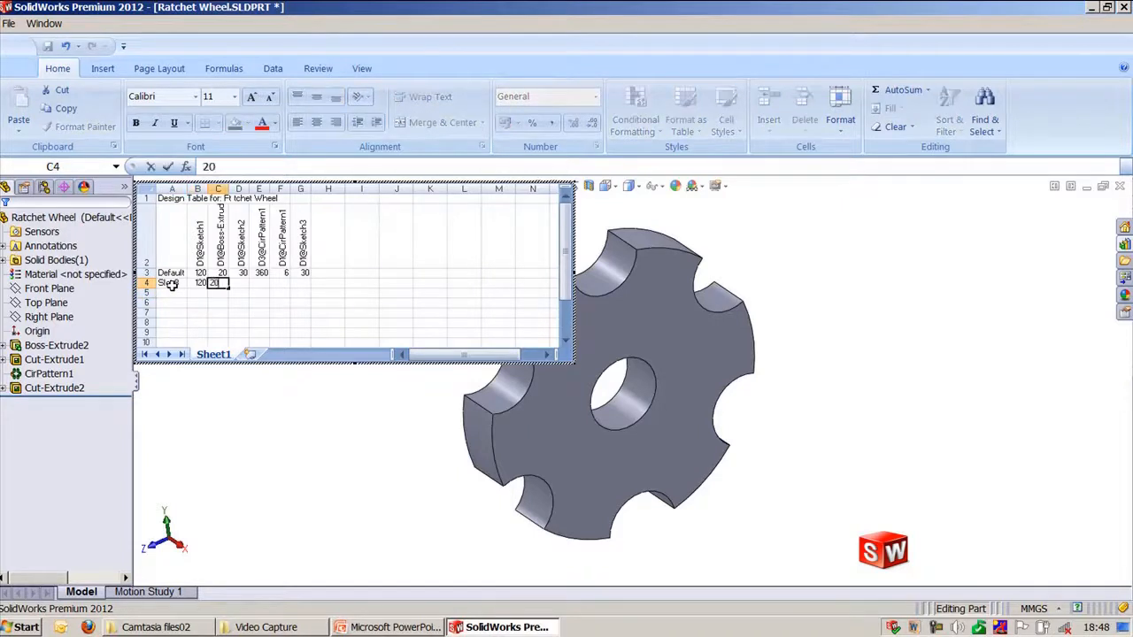
key("Tab")
type("30")
key("Tab")
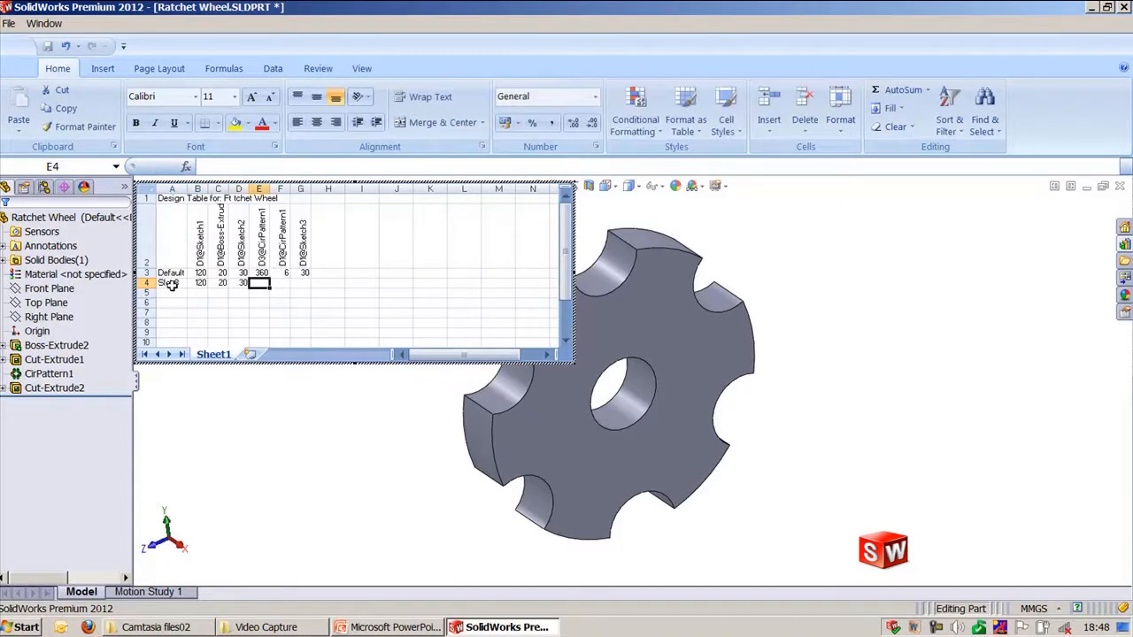
- Complete row 4 with 360 for D3@CirPattern1, 8 for D1@CirPattern1 and 30 for D1@Sketch3
type("360")
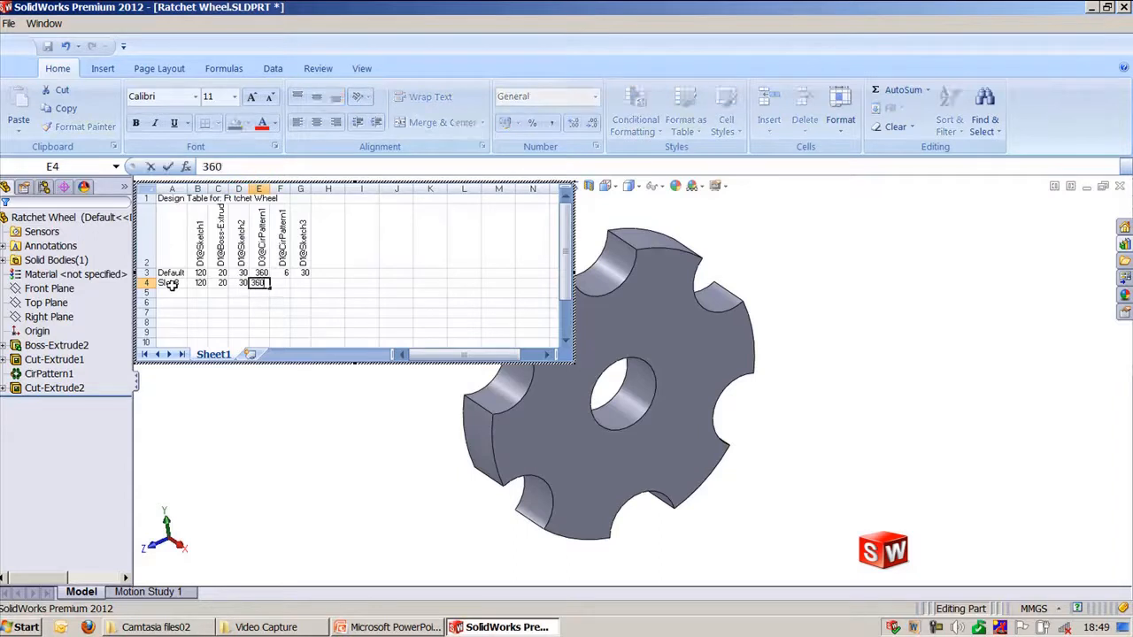
key("Tab")
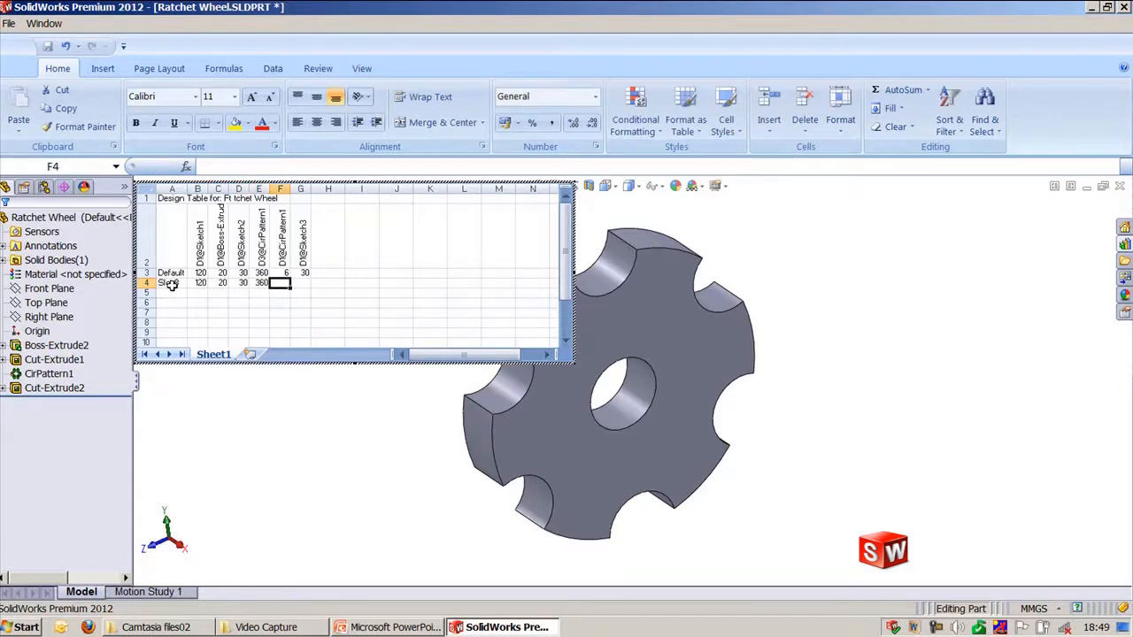
type("8")
key("Tab")
type("30")
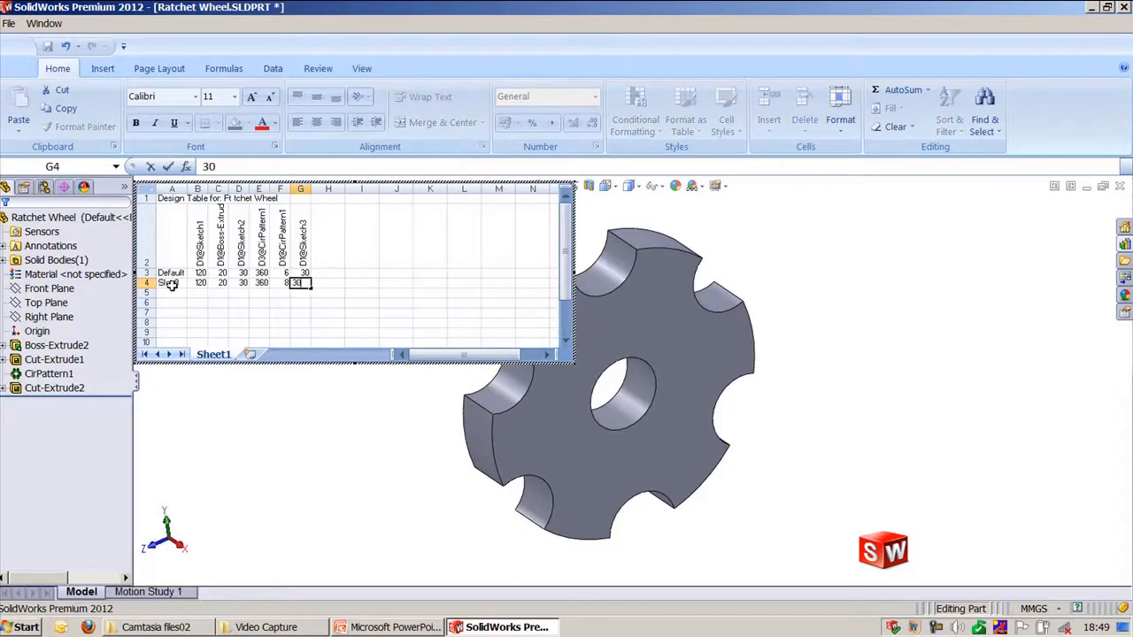
key("shift+Tab")
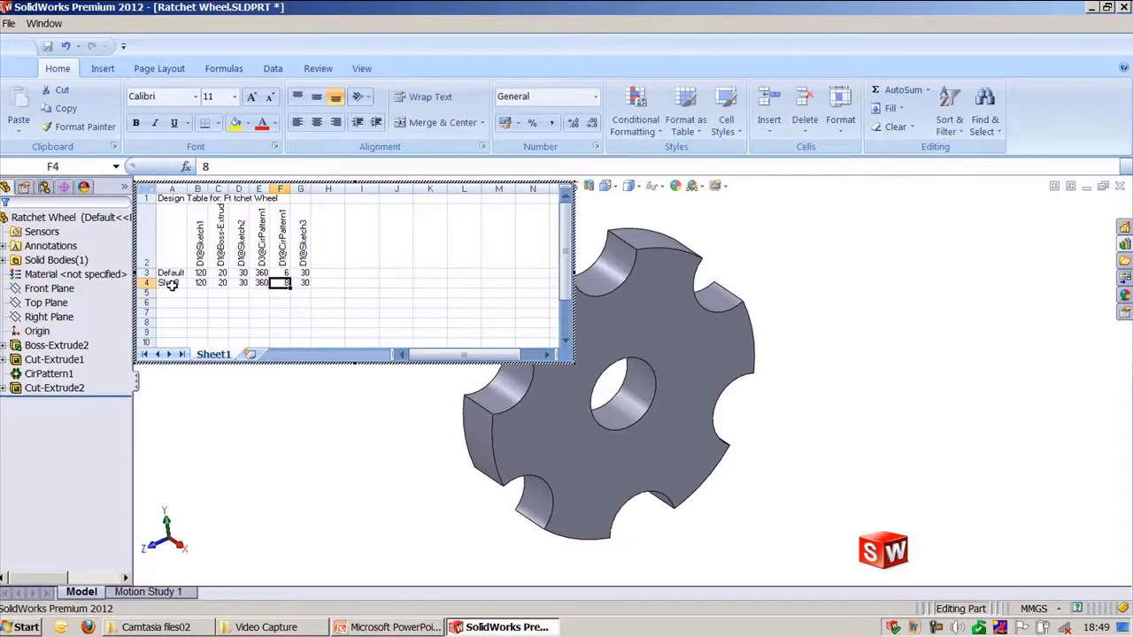
- Enter 4 for D1@CirPattern1 and 360 for D3@CirPattern1 in row 5 of the design table
key("Down")
type("4")
key("Left")
key("Left")
key("Right")
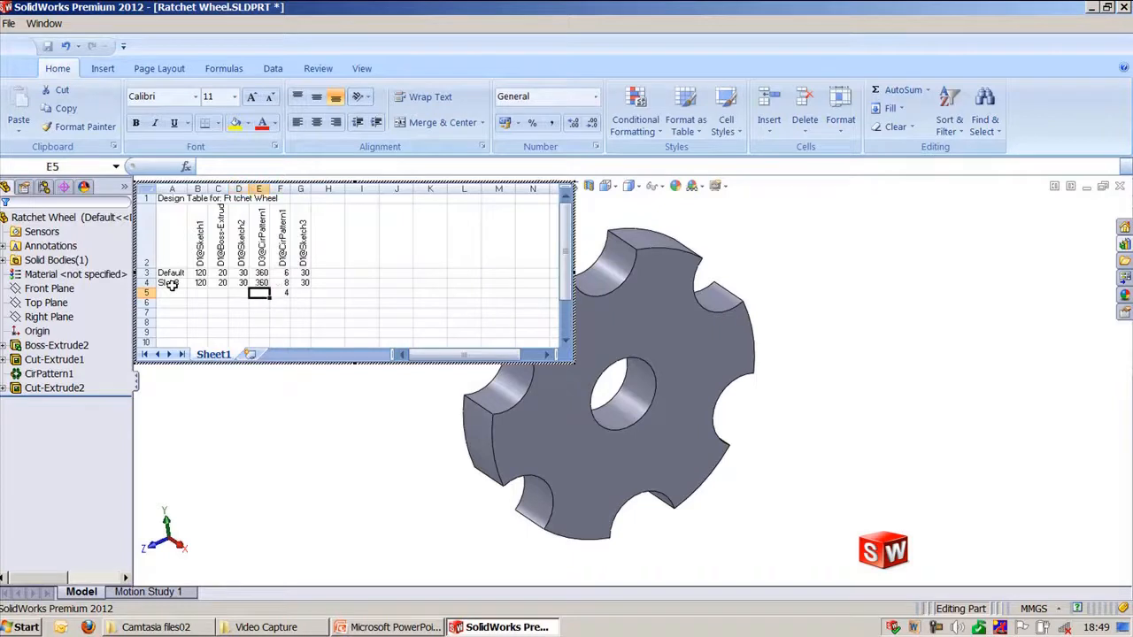
type("360")
key("Left")
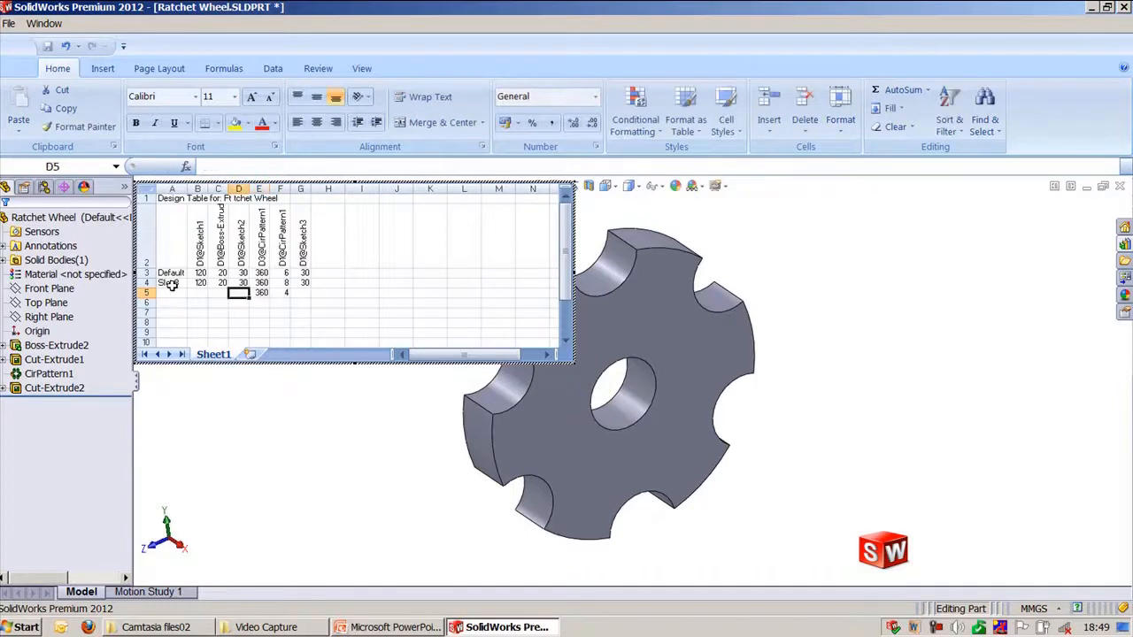
- Enter 30 in D5, 20 in C5 and 120 in B5 of the design table
type("30")
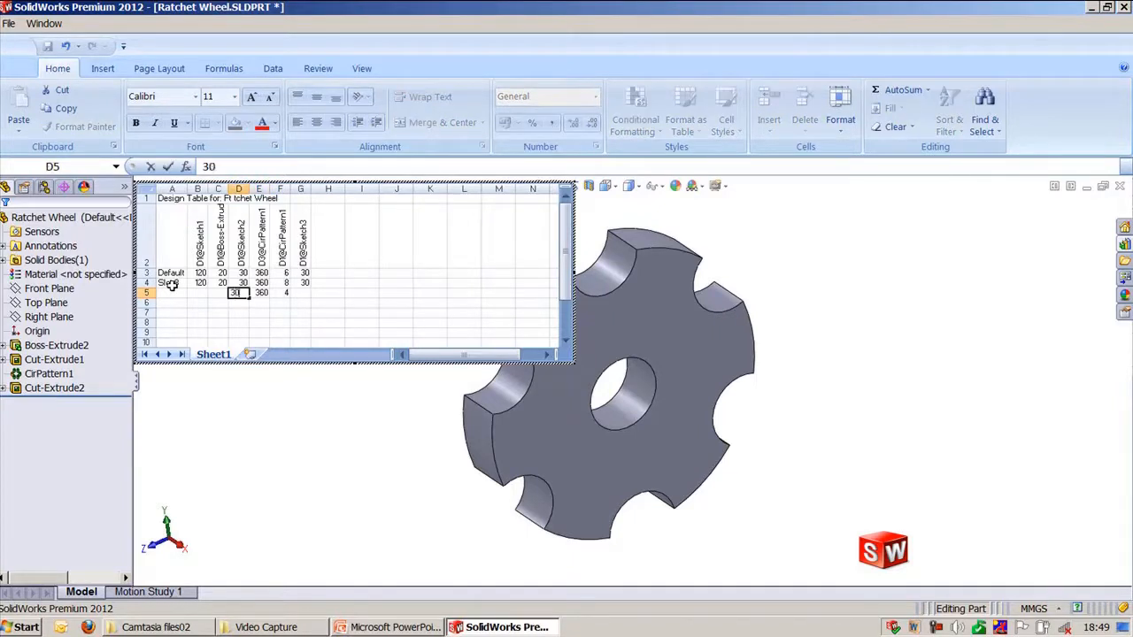
key("Left")
type("20")
key("Left")
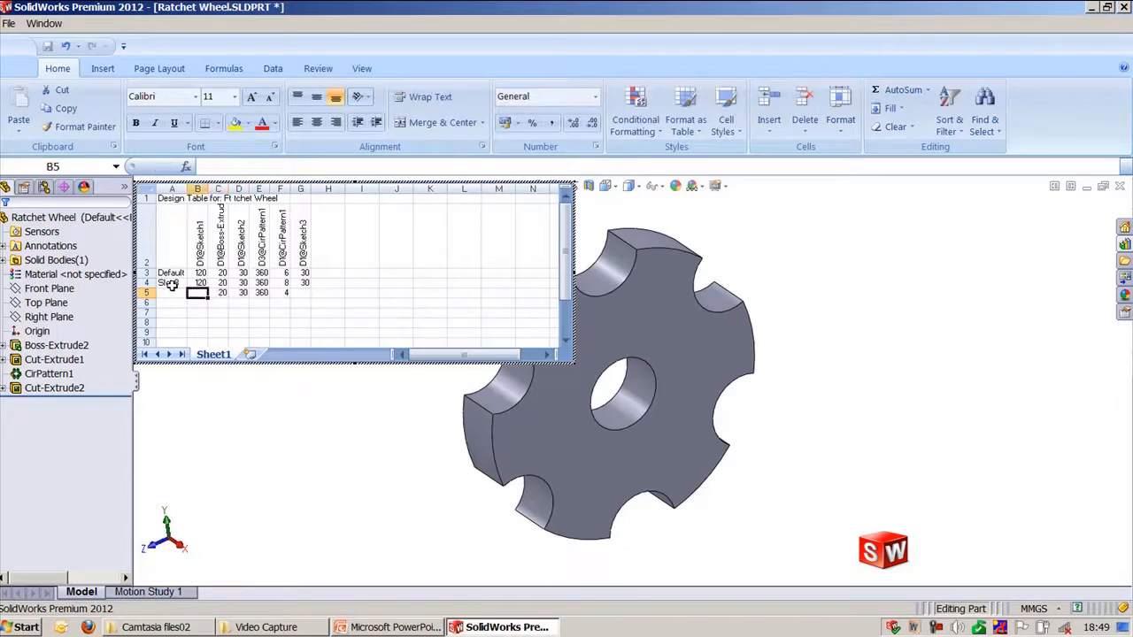
type("120")
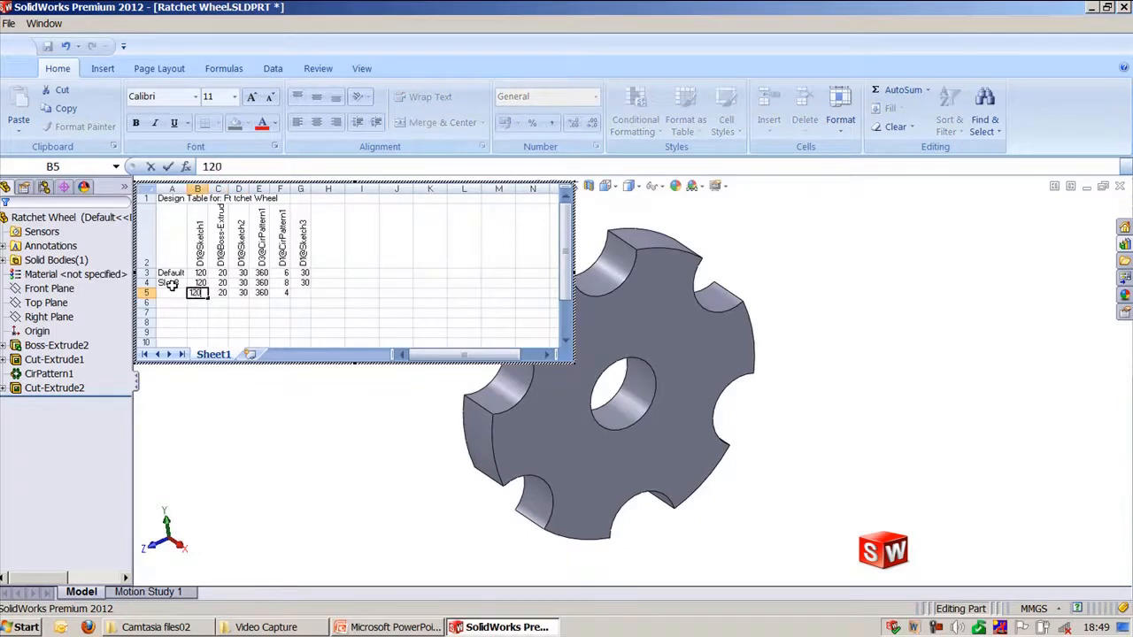
- Name the configuration in cell A5 Slot 4
key("Left")
type("Slot 8")
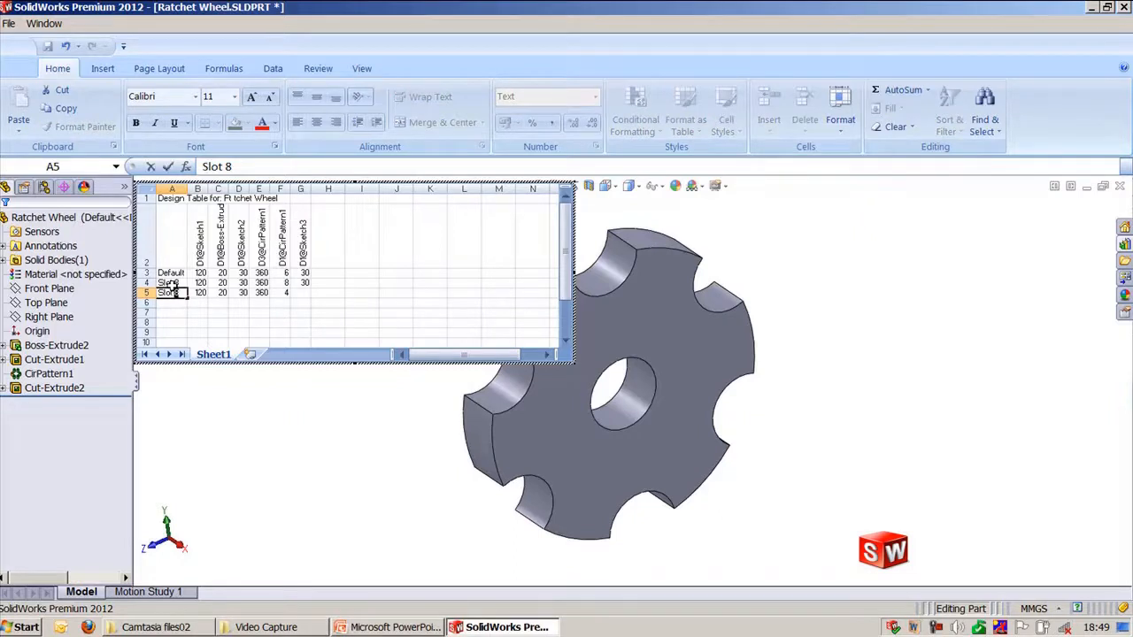
key("BackSpace")
type("4")
key("Return")
- Enter 30 for D1@Sketch3 in the Slot 4 row, and close the design table to generate the configurations
key("Up")
key("Right")
key("Right")
key("Right")
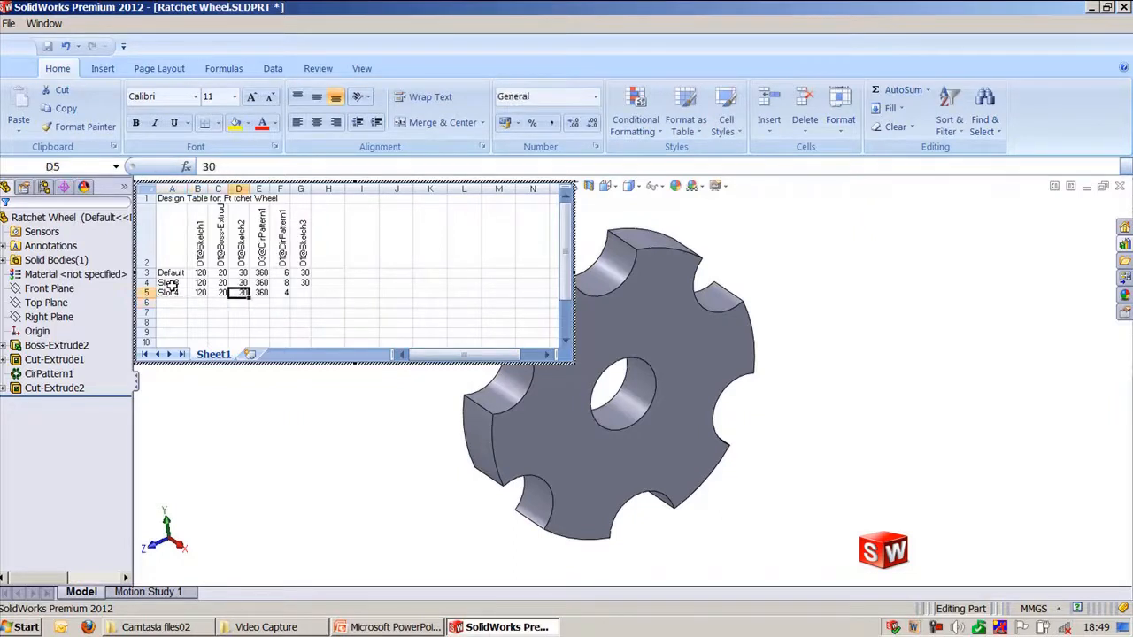
key("Right")
key("Right")
key("Right")
type("30")
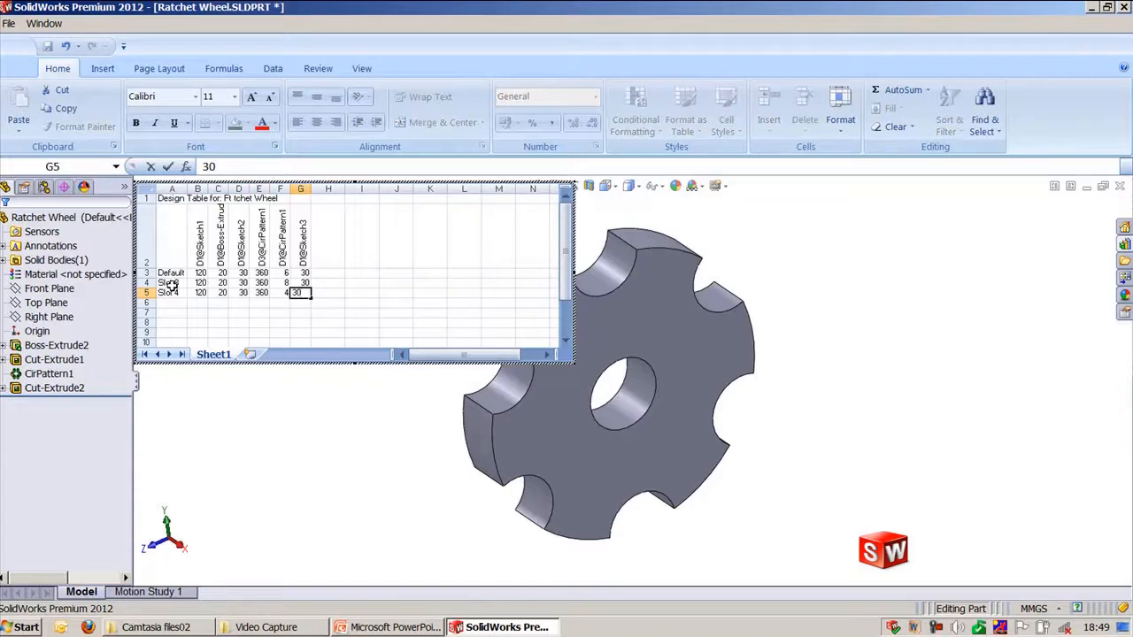
left_click(868, 278)
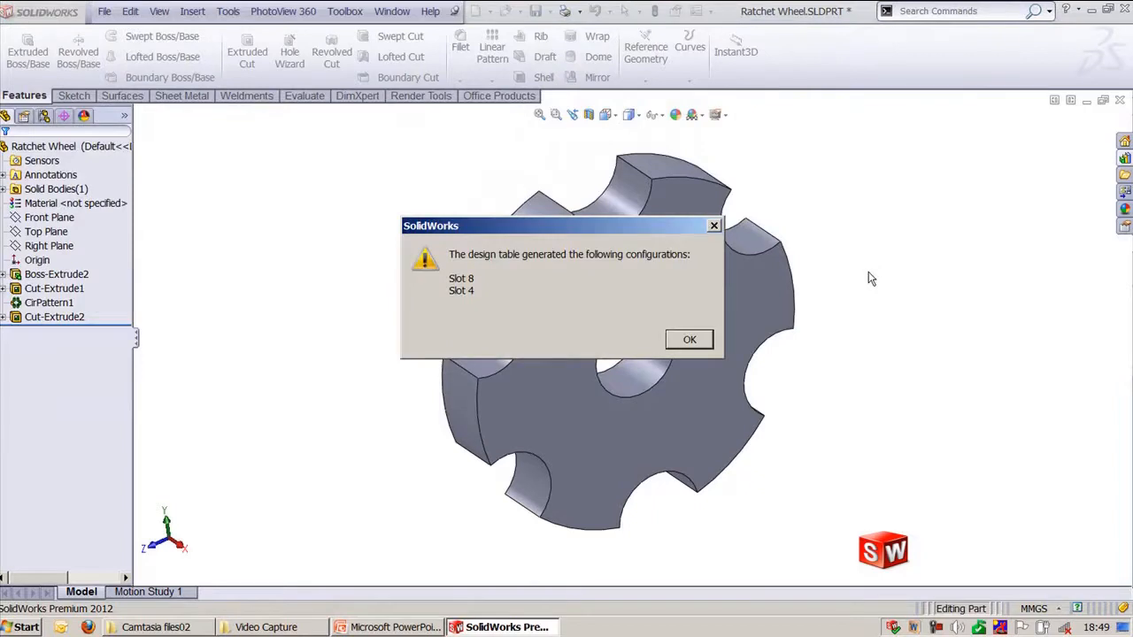
left_click(690, 340)
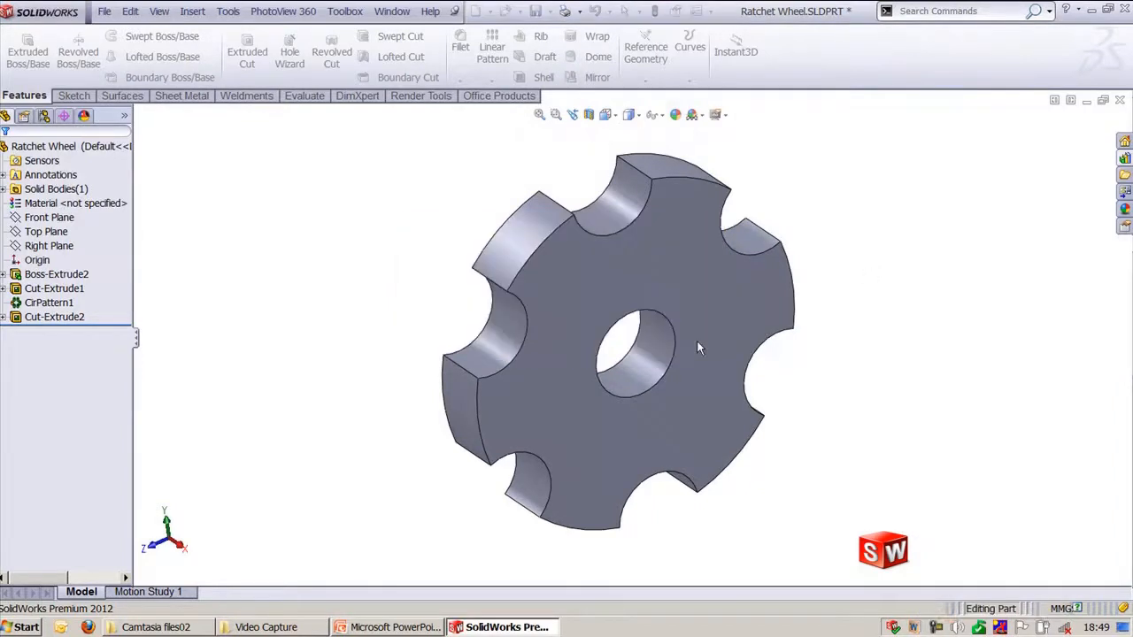
- Activate the Slot 4, Slot 8 and Default configurations in turn to compare them, and return to the feature tree
left_click(43, 116)
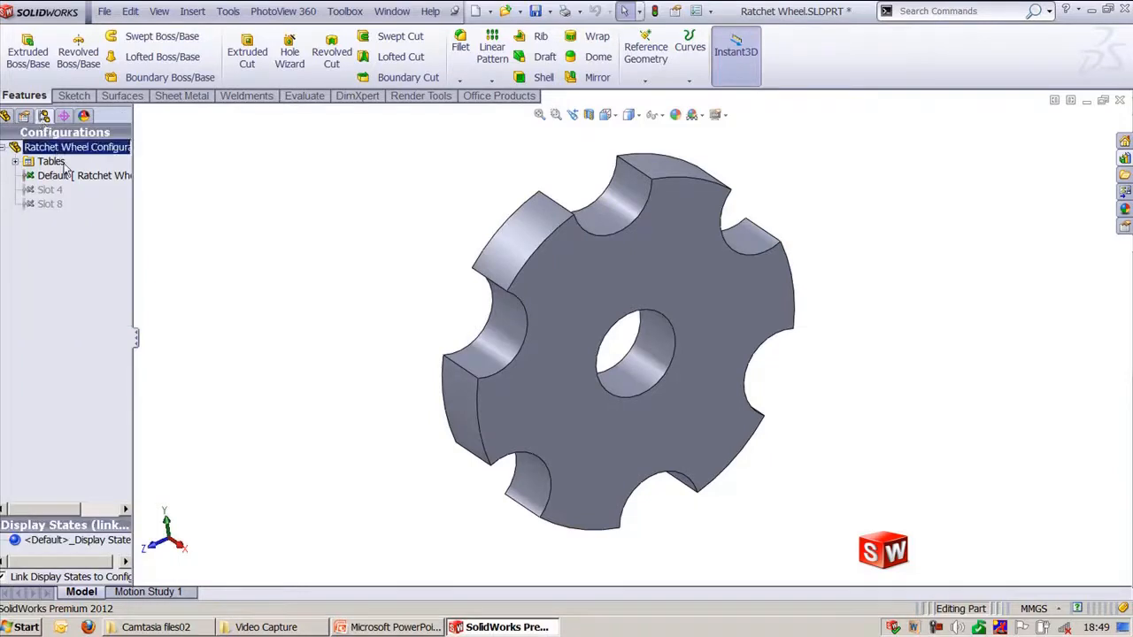
double_click(52, 190)
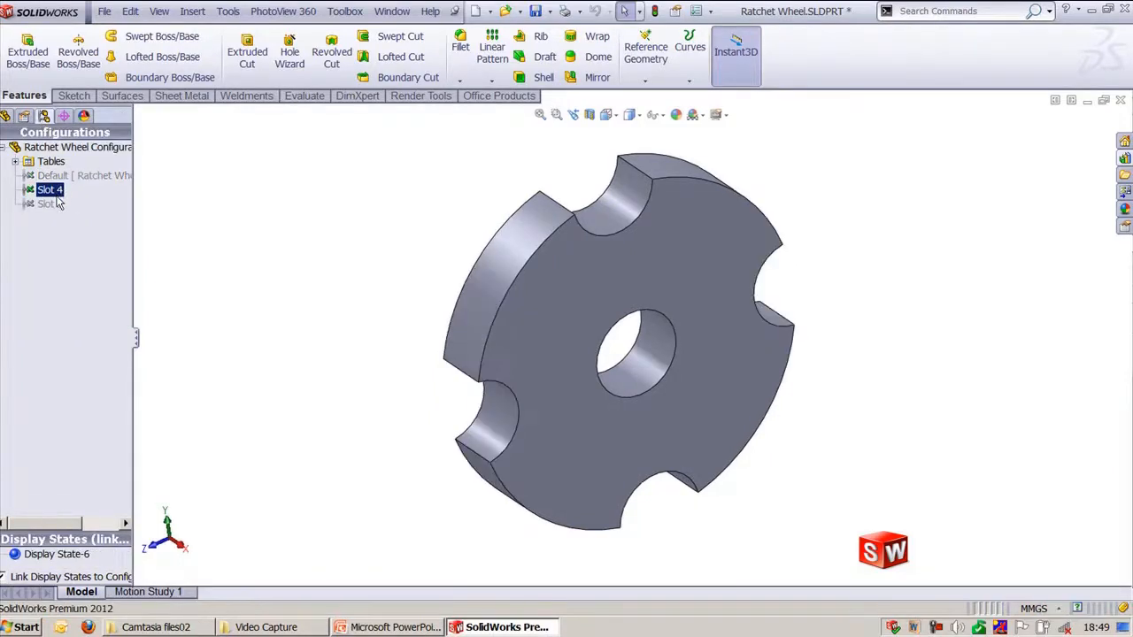
double_click(50, 204)
double_click(53, 175)
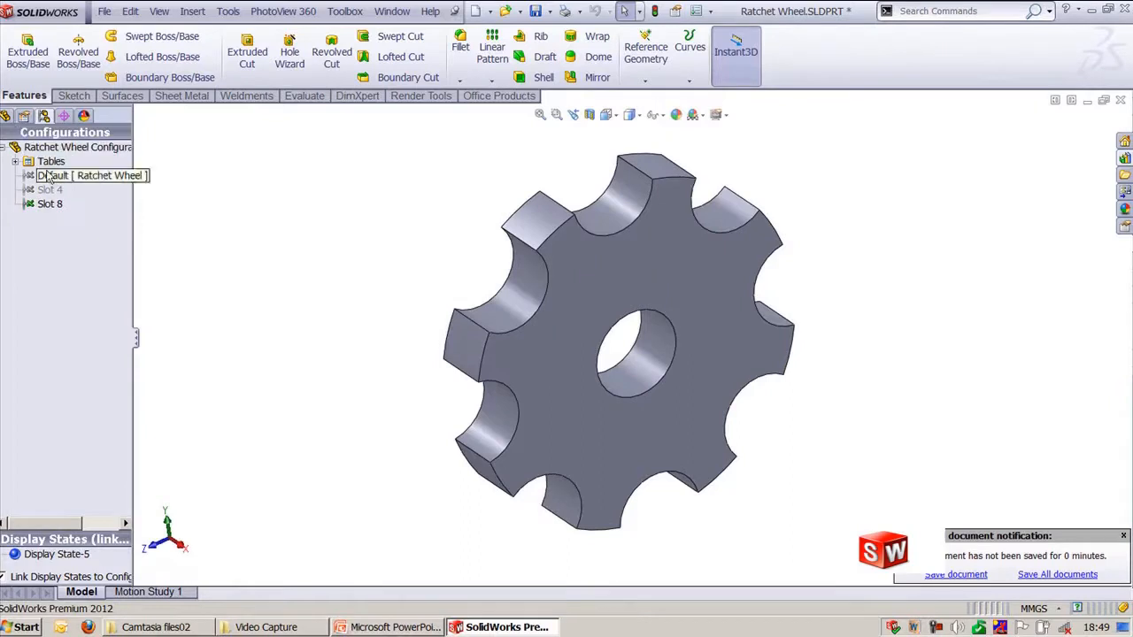
left_click(5, 116)
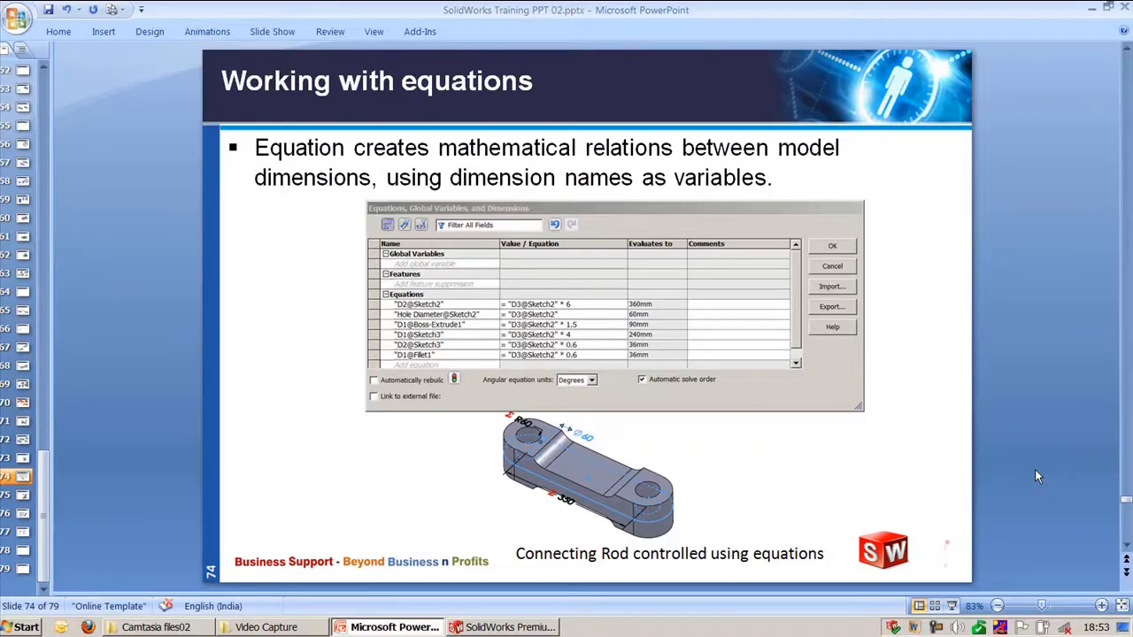
- Switch to the Connecting Rod part in SolidWorks and inspect the dimensions of its cut and boss extrusions
left_click(483, 628)
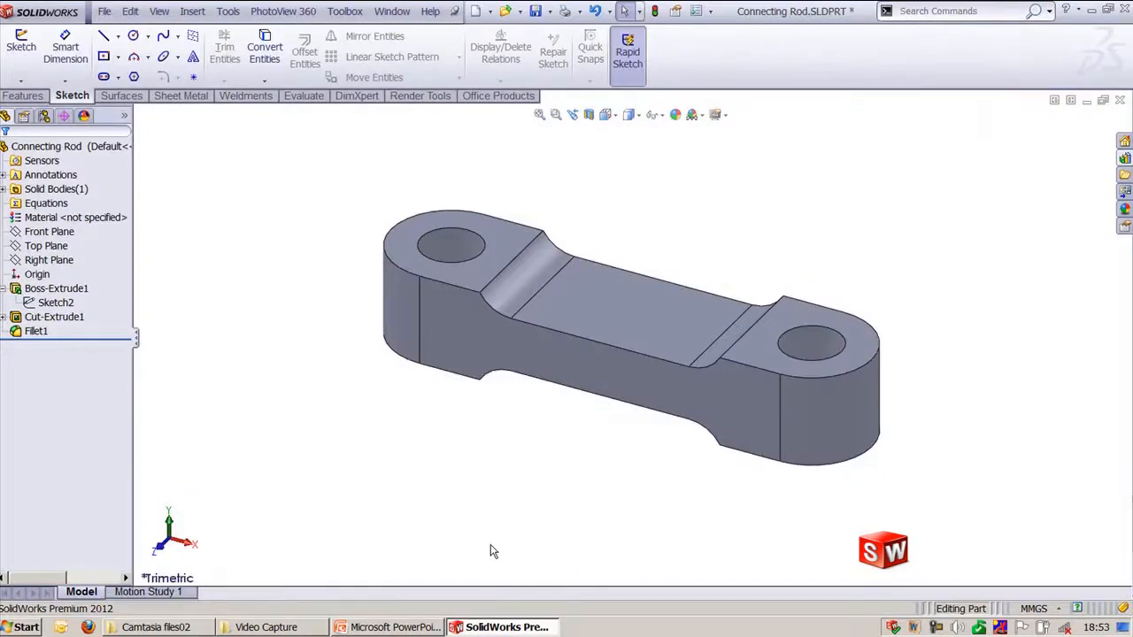
left_click(552, 322)
left_click(452, 247)
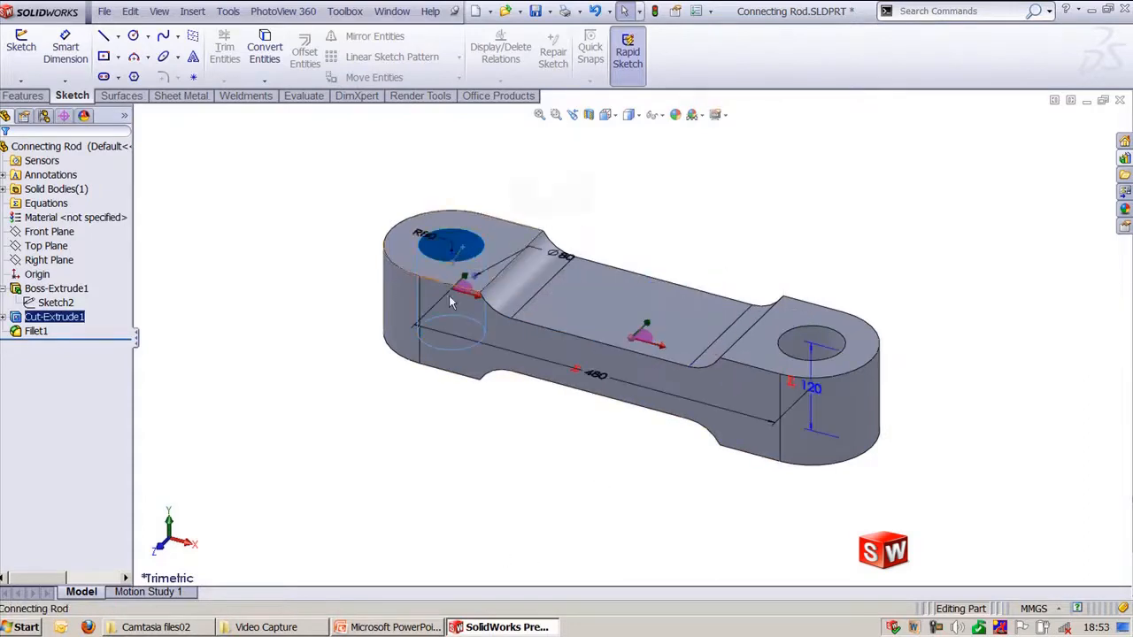
middle_click_drag(500, 424, 508, 479)
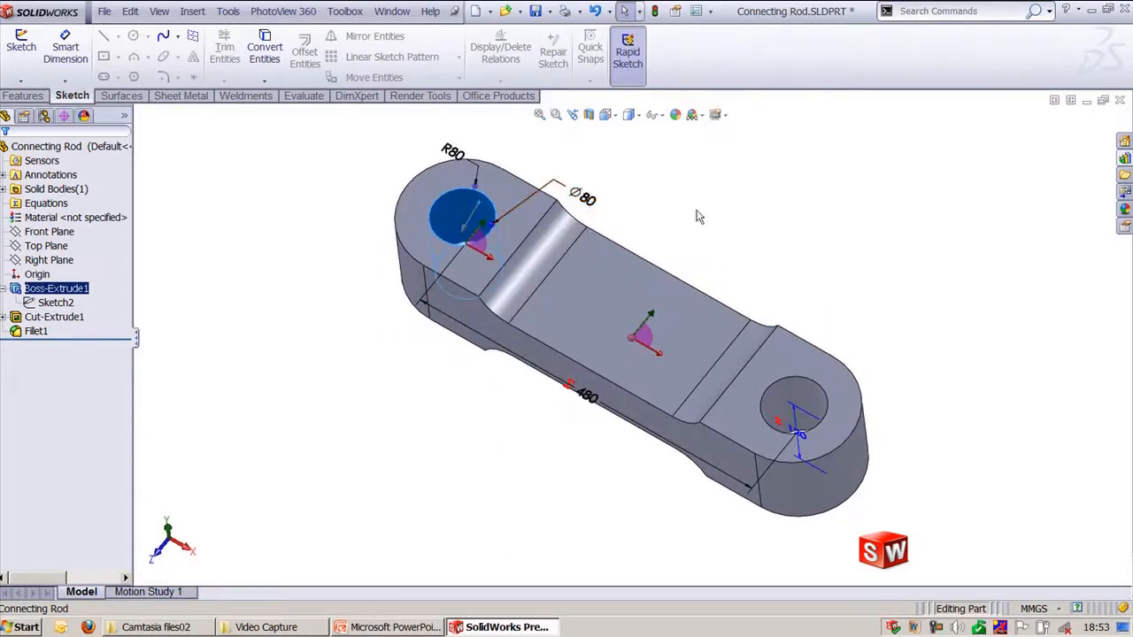
left_click(726, 229)
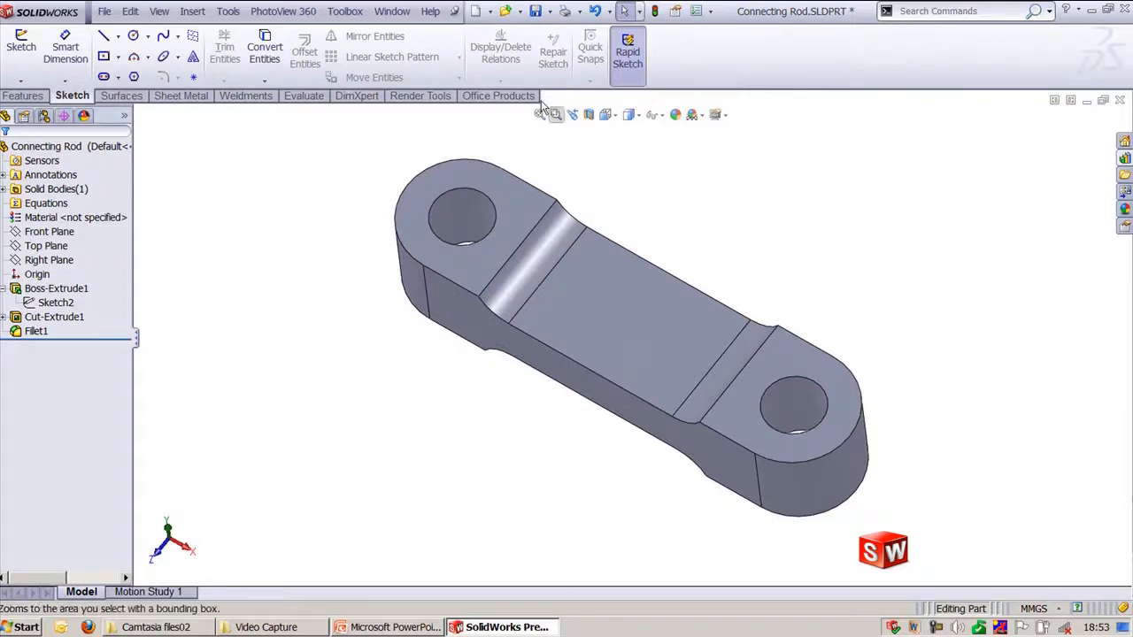
- Open the Equations dialog for the Connecting Rod and place it clear of the model
left_click(229, 11)
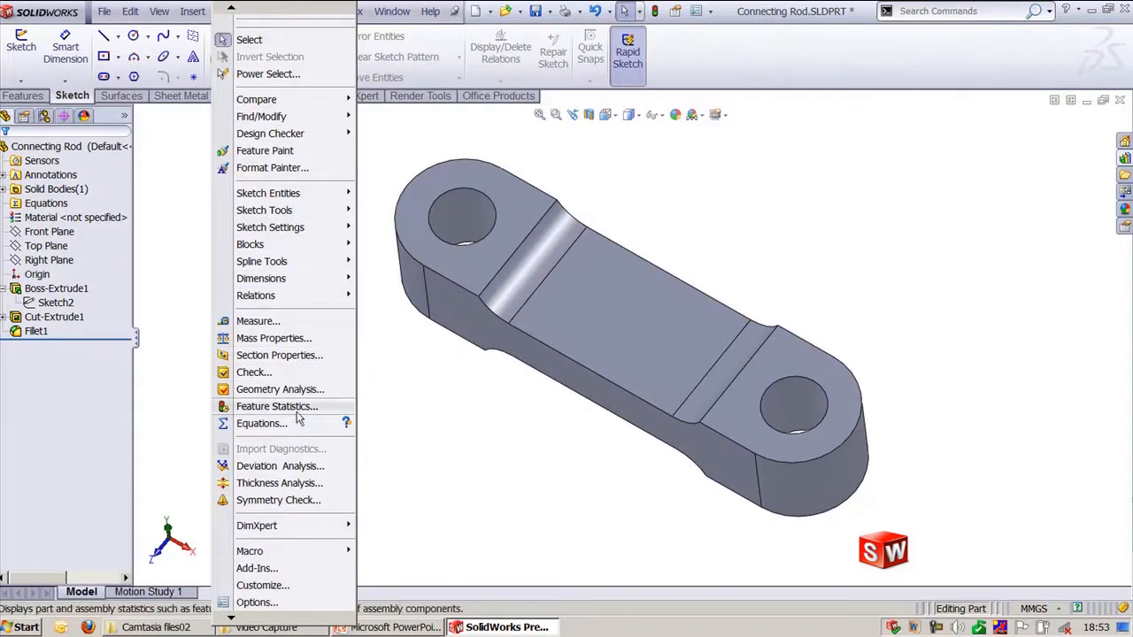
left_click(262, 423)
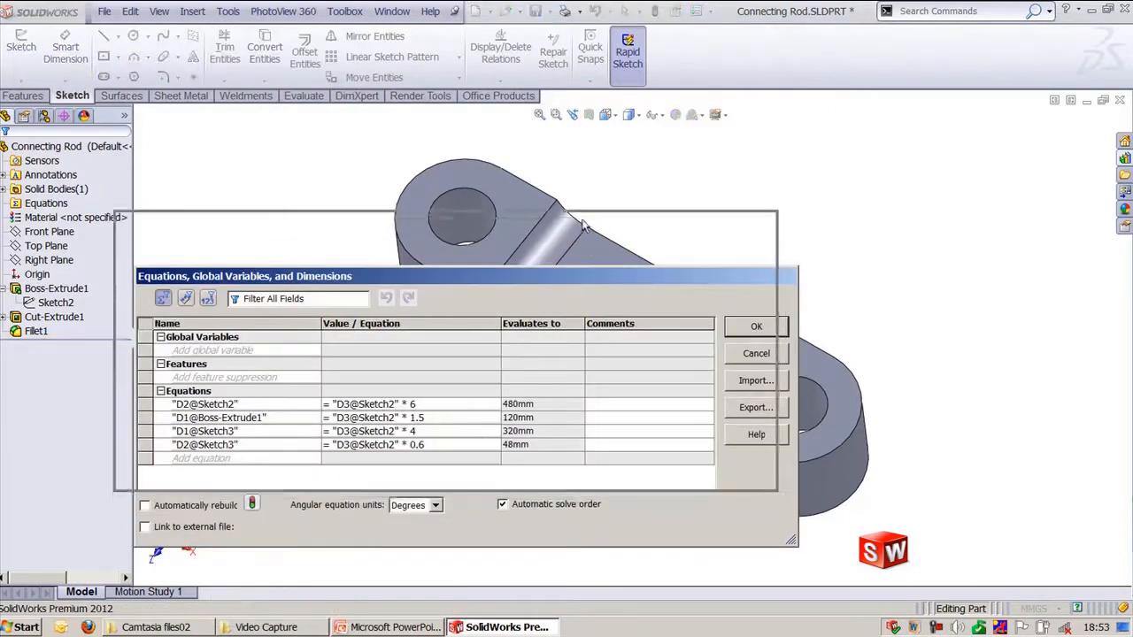
left_click(878, 292)
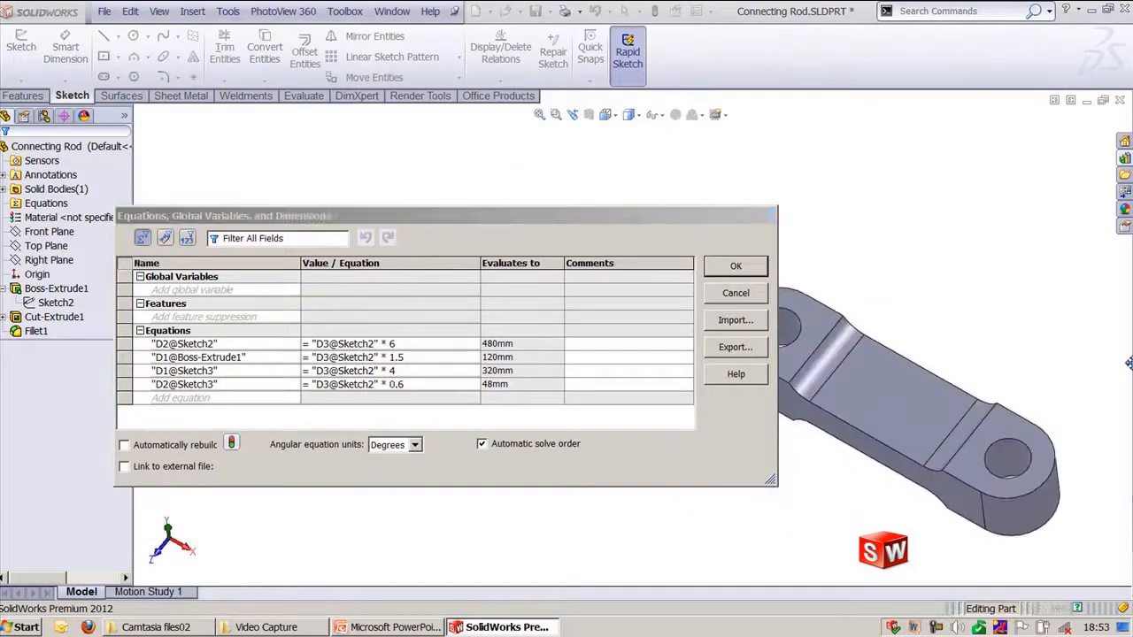
- Display the dimensions of the rod's recessed cut and its base extrusion beside the equations list
left_click(874, 386)
middle_click_drag(958, 297, 968, 218)
middle_click_drag(952, 284, 976, 239)
middle_click_drag(903, 382, 817, 413, "ctrl")
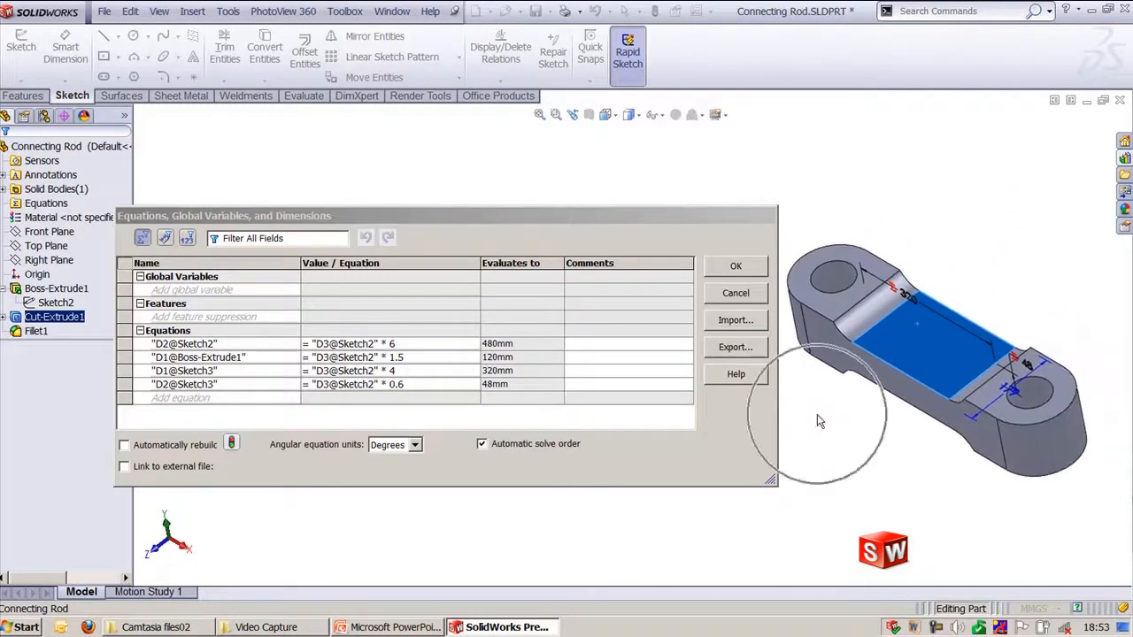
left_click(1036, 384)
mouse_move(1034, 433)
middle_mouse_down()
mouse_move(1058, 390)
mouse_move(1034, 425)
mouse_move(1043, 454)
mouse_move(1044, 443)
mouse_move(1031, 453)
middle_mouse_up()
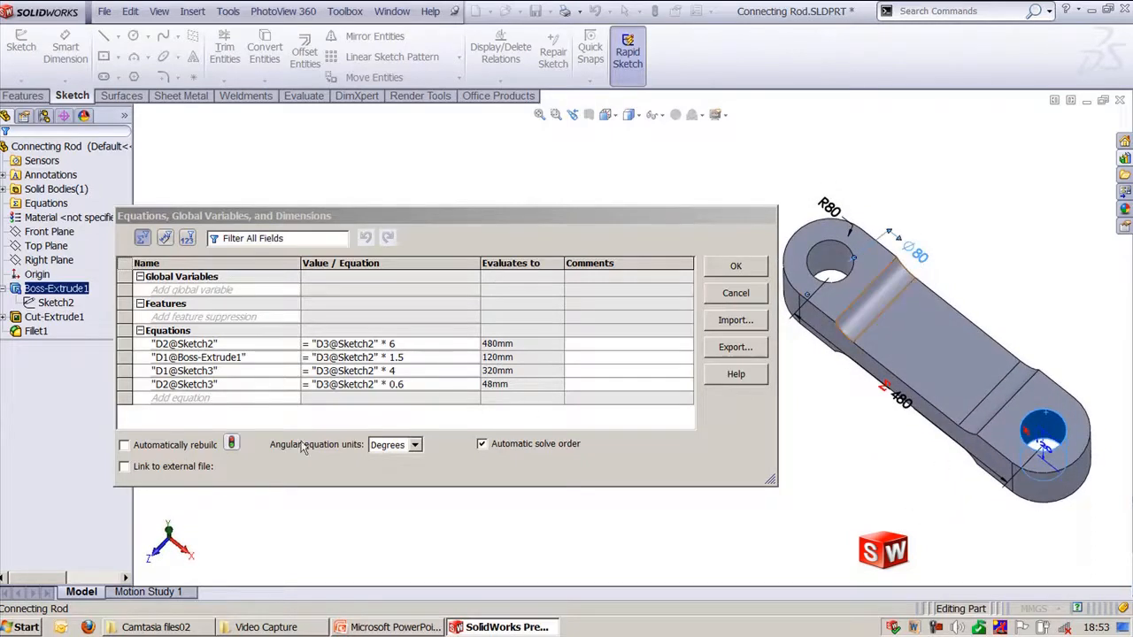
left_click(222, 400)
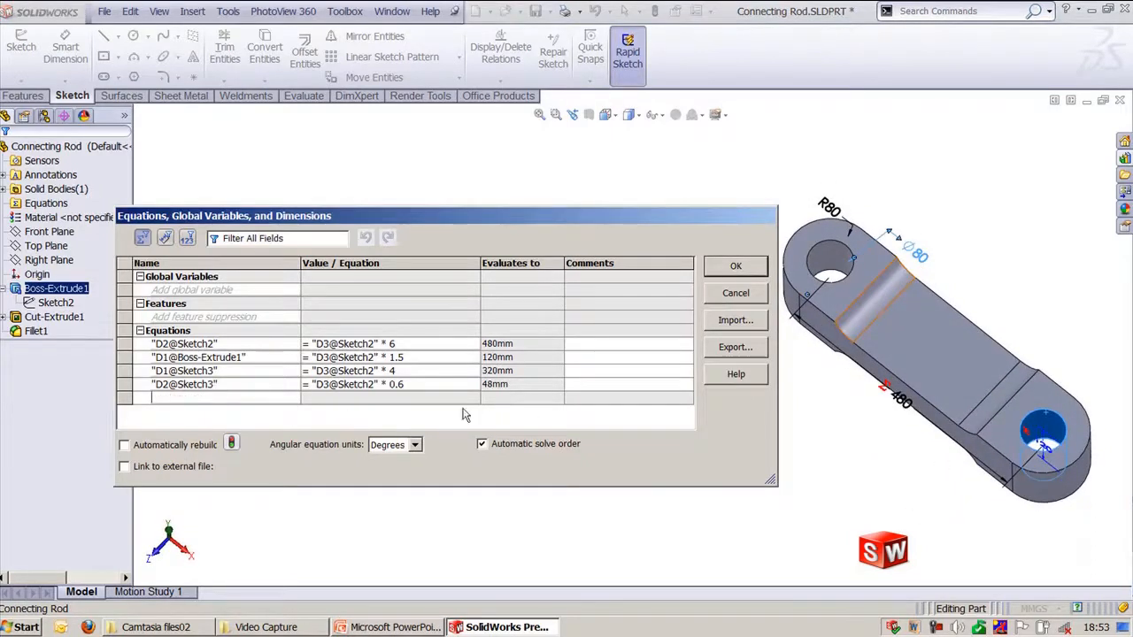
left_click(919, 257)
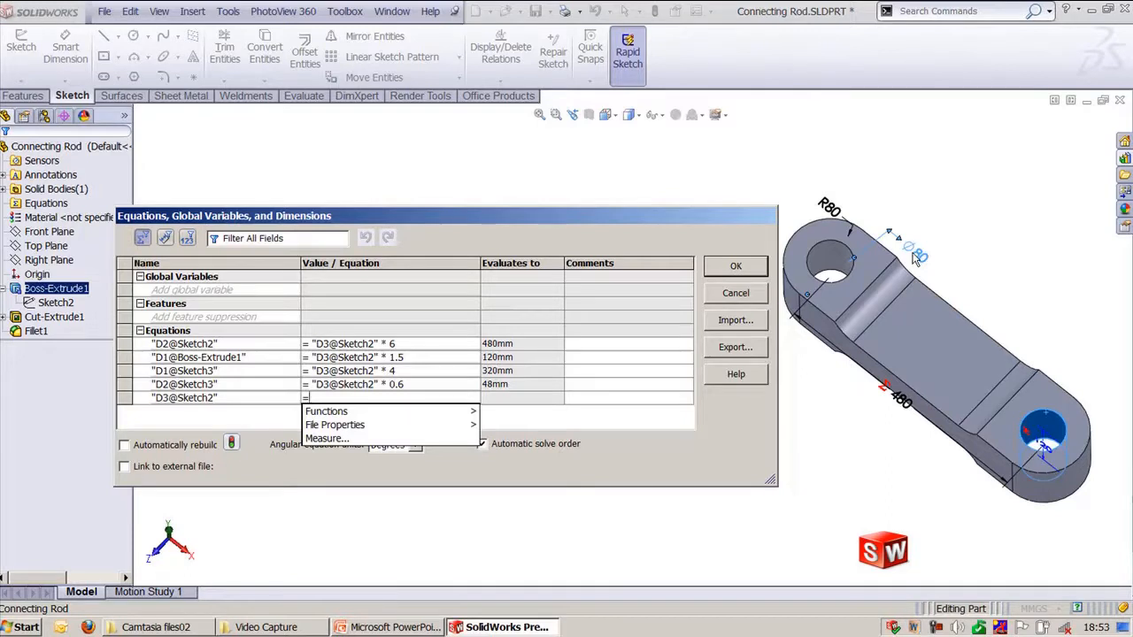
left_click(241, 388)
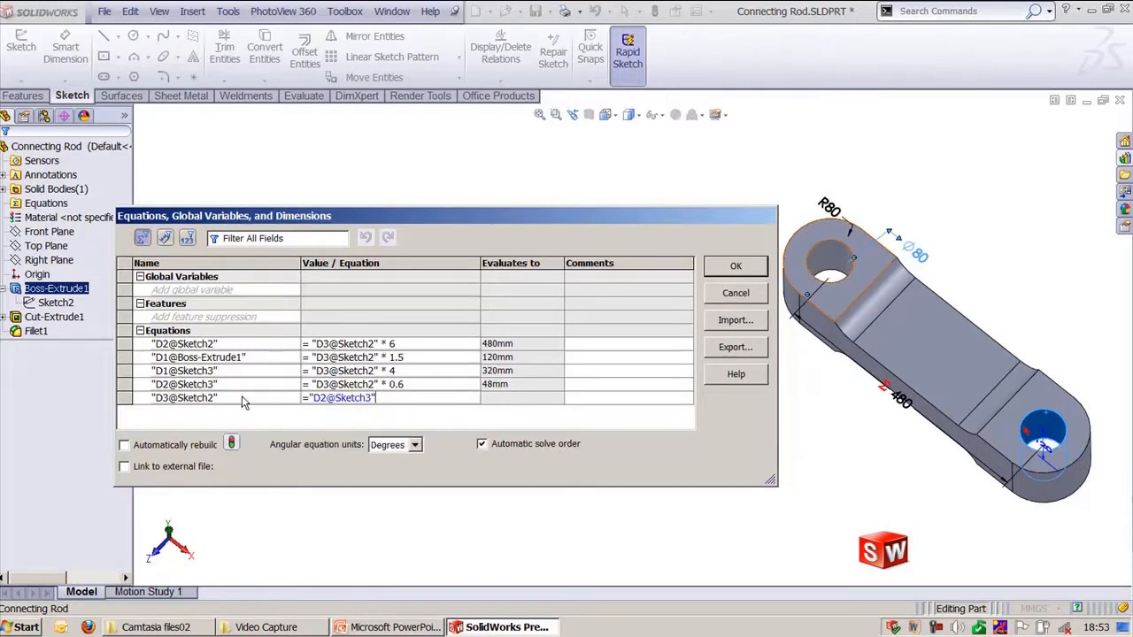
key("BackSpace")
key("BackSpace")
key("BackSpace")
key("BackSpace")
key("BackSpace")
key("BackSpace")
key("BackSpace")
left_click(217, 397)
key("Delete")
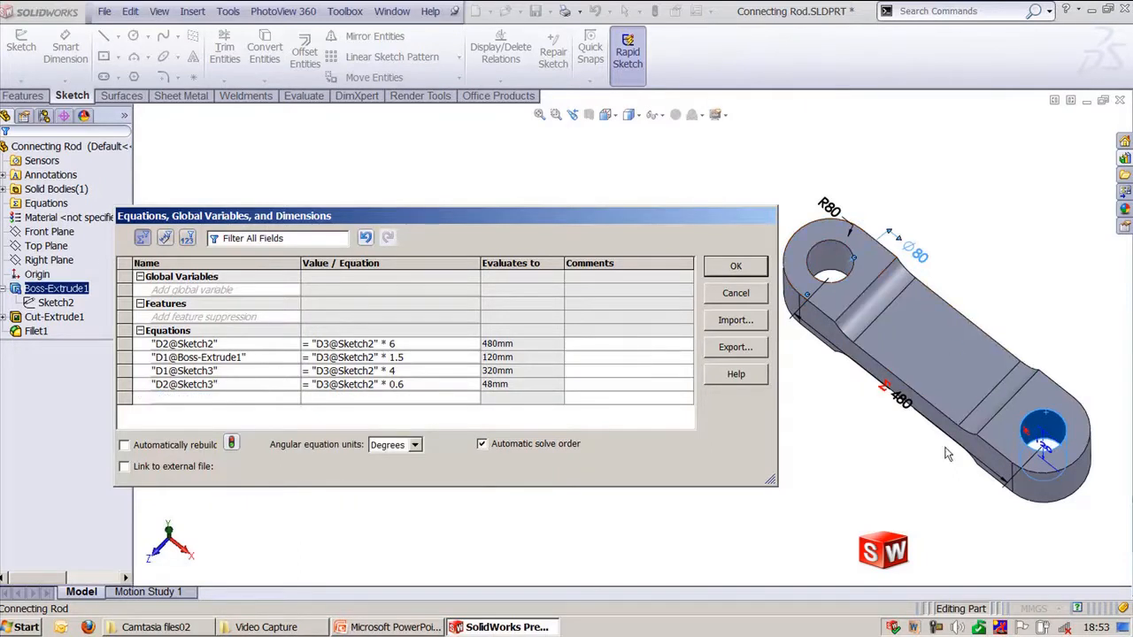
- Add an equation that sets the rod's outer end radius equal to the hole diameter "D3@Sketch2"
left_click(909, 493)
left_click(1051, 428)
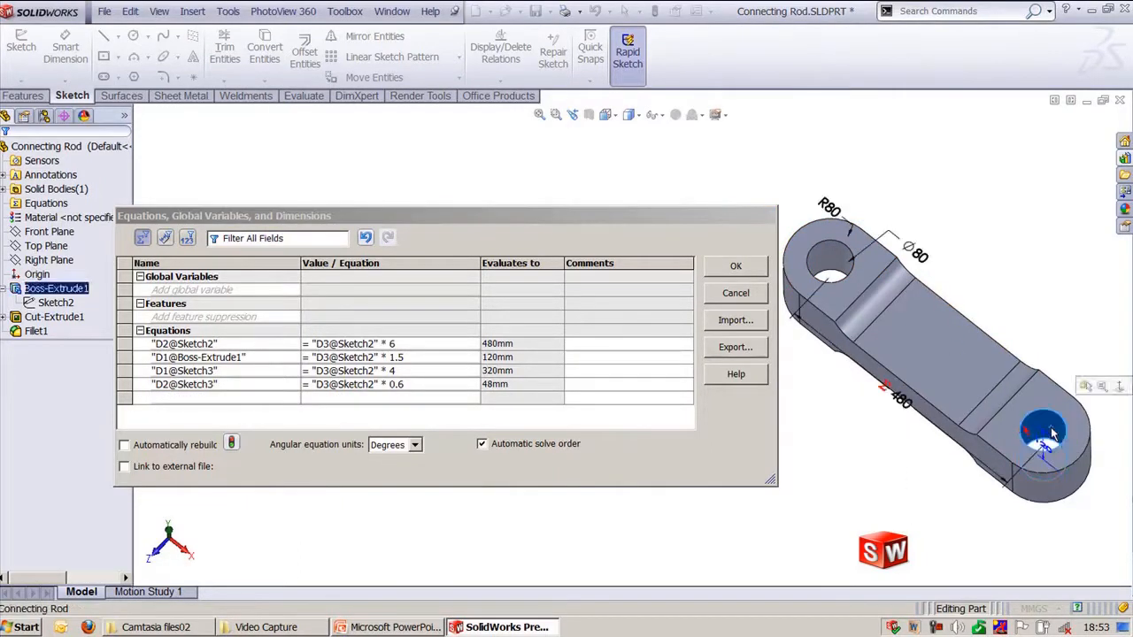
mouse_move(922, 515)
middle_mouse_down()
mouse_move(845, 482)
mouse_move(832, 263)
middle_mouse_up()
left_click(836, 204)
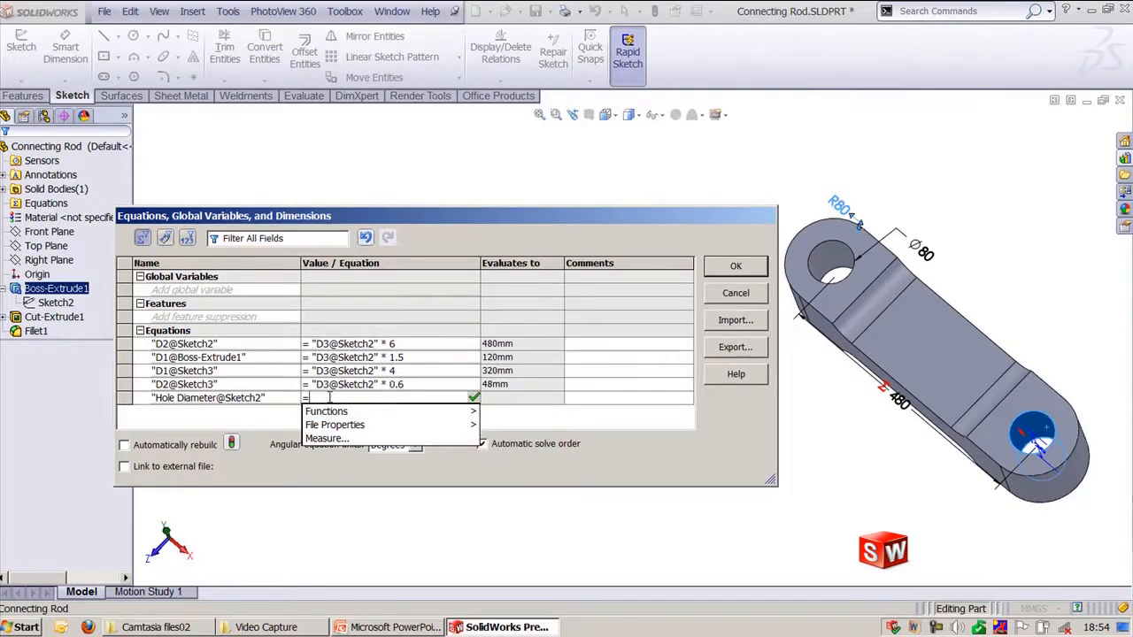
left_click(925, 253)
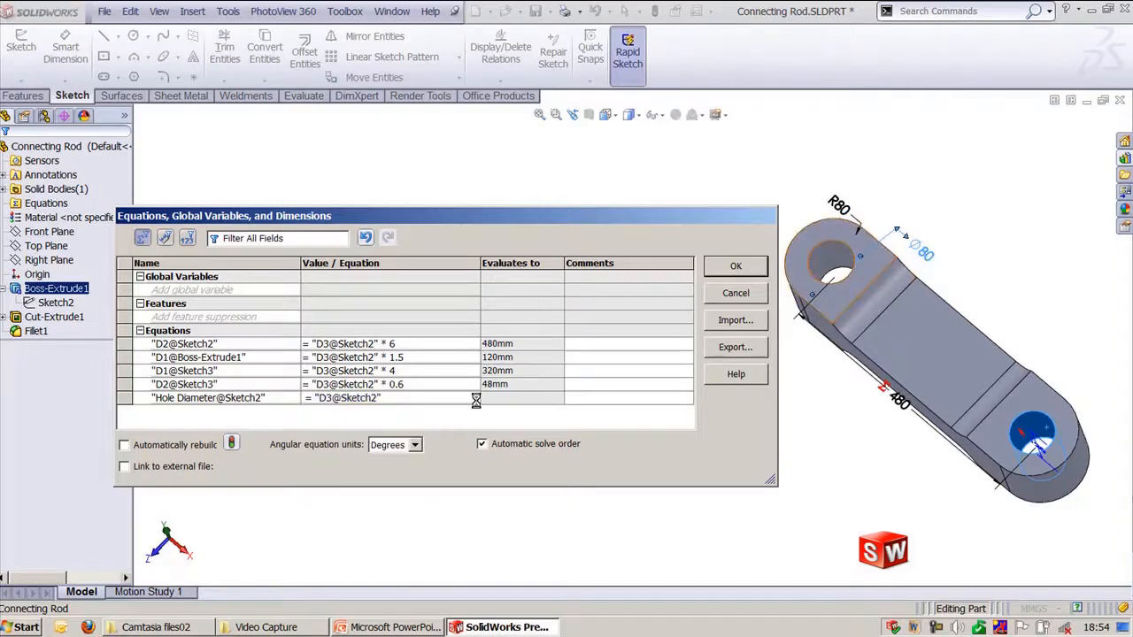
left_click(474, 398)
- Start a new equation for the fillet radius "D1@Fillet1" by picking its dimension on the model
left_click(182, 411)
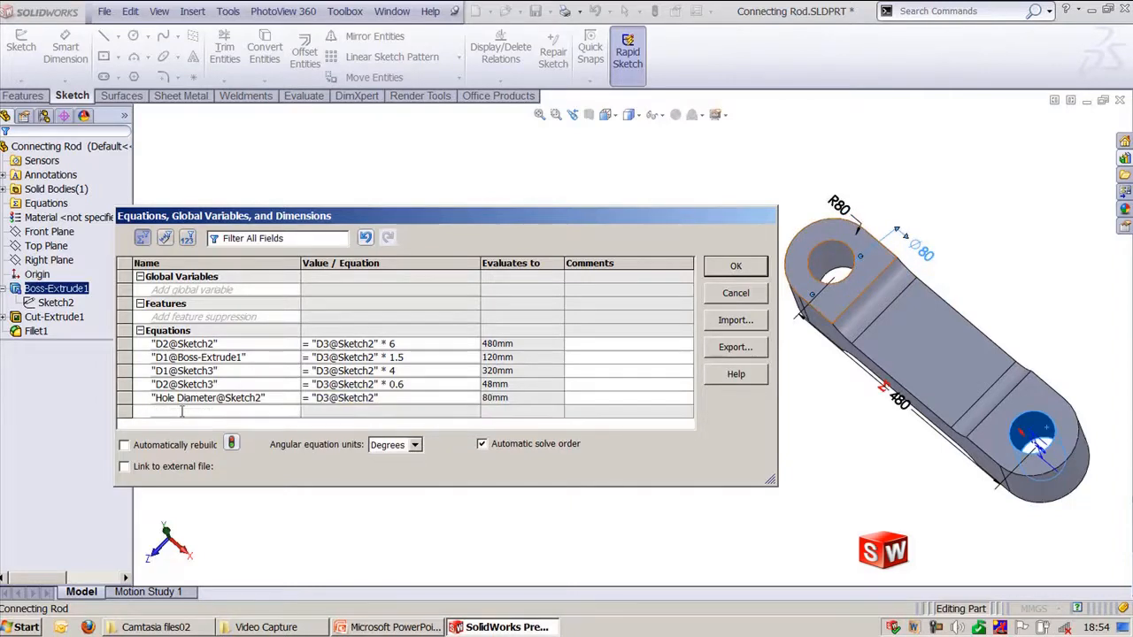
middle_click_drag(885, 354, 992, 425)
left_click(992, 429)
middle_click_drag(1002, 507, 983, 496)
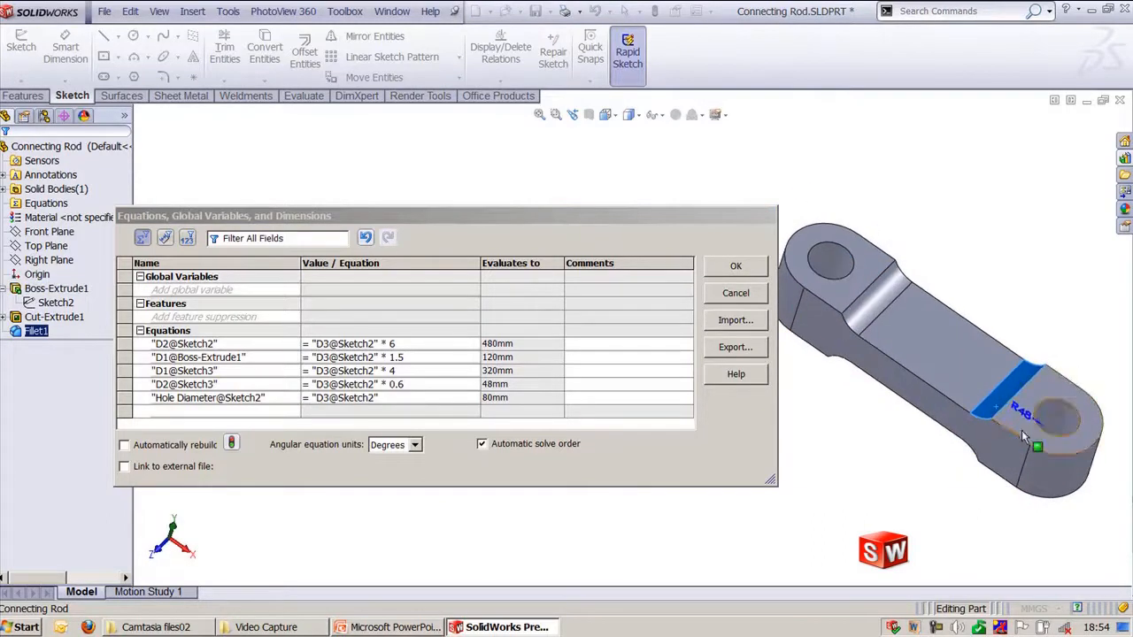
left_click(1036, 423)
mouse_move(392, 447)
mouse_move(354, 423)
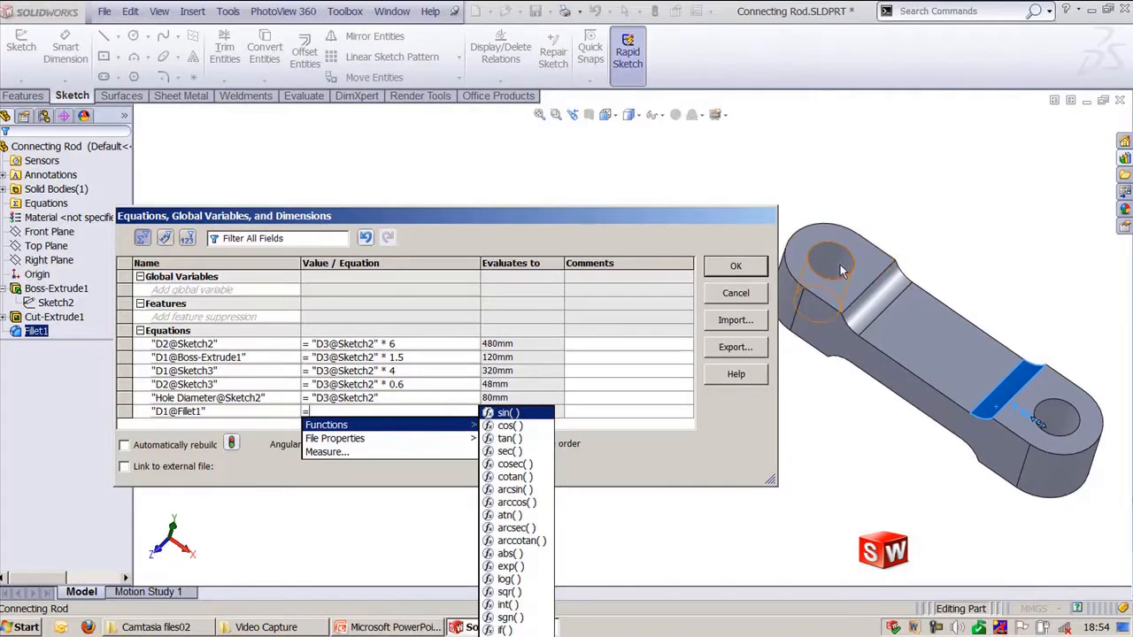
left_click(587, 268)
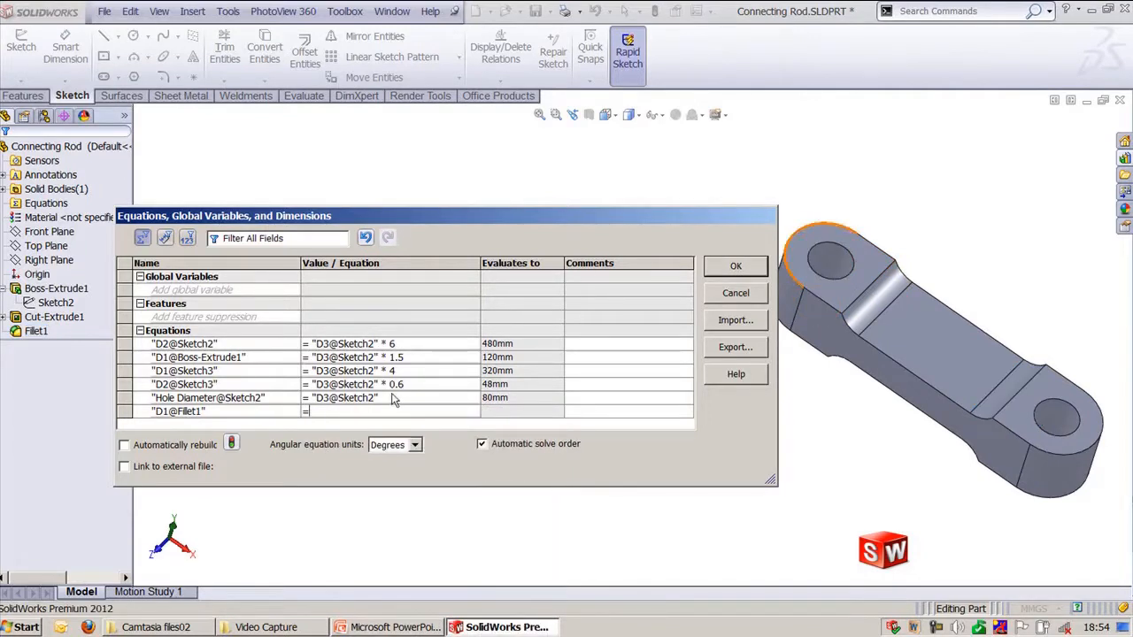
- Enter "D3@Sketch2" * 0.6 as the fillet radius equation and accept all the equations
left_click(328, 410)
left_click(357, 413)
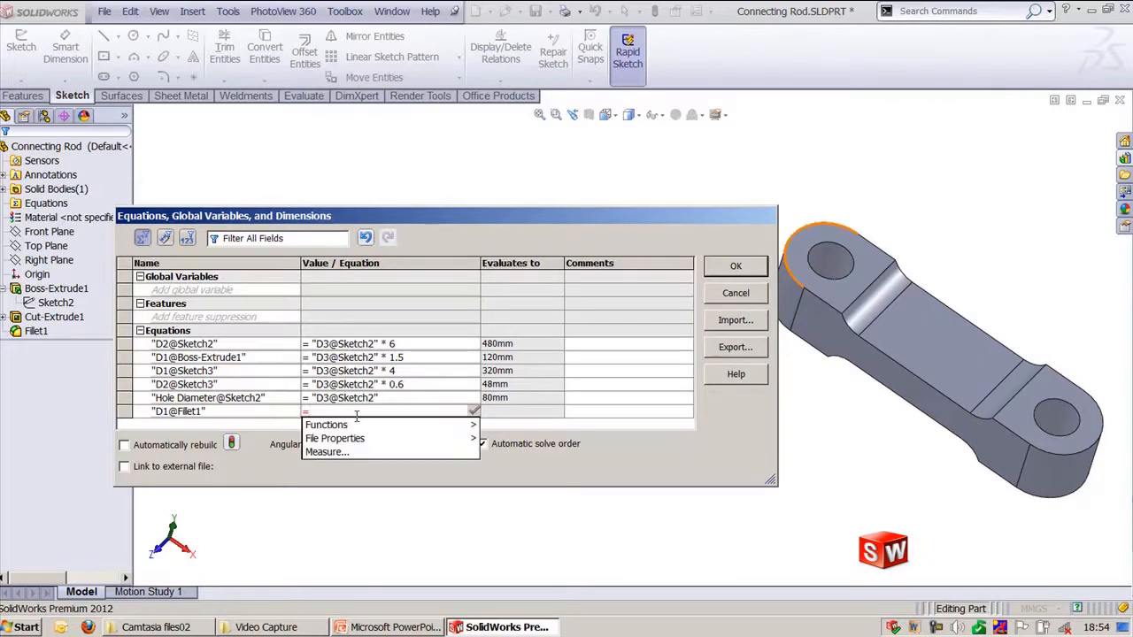
type("D3")
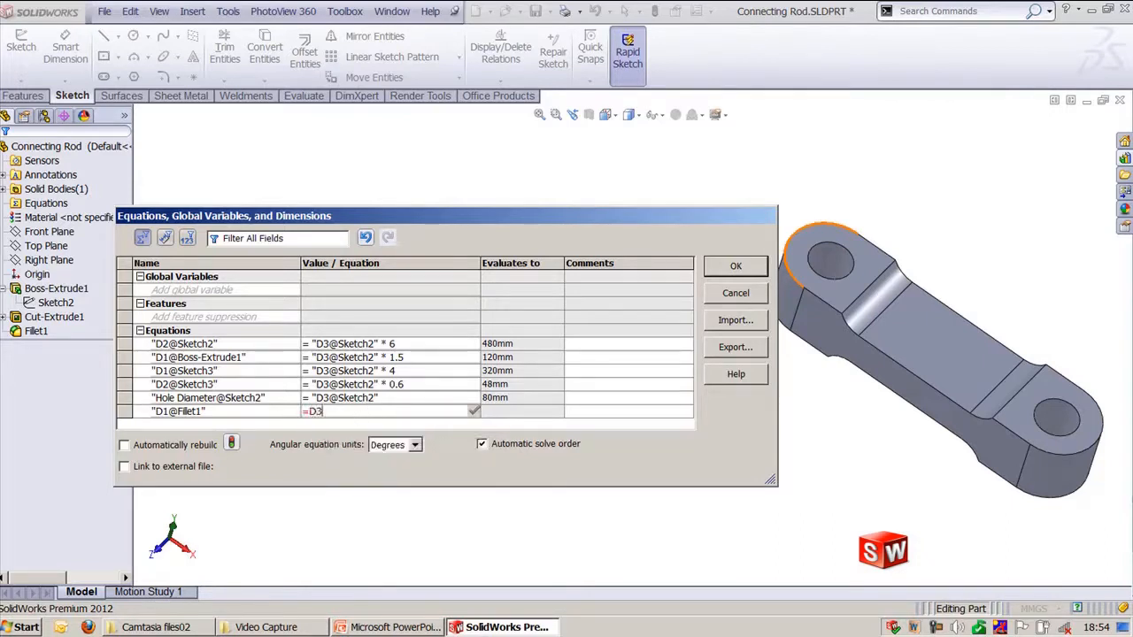
key("BackSpace")
key("BackSpace")
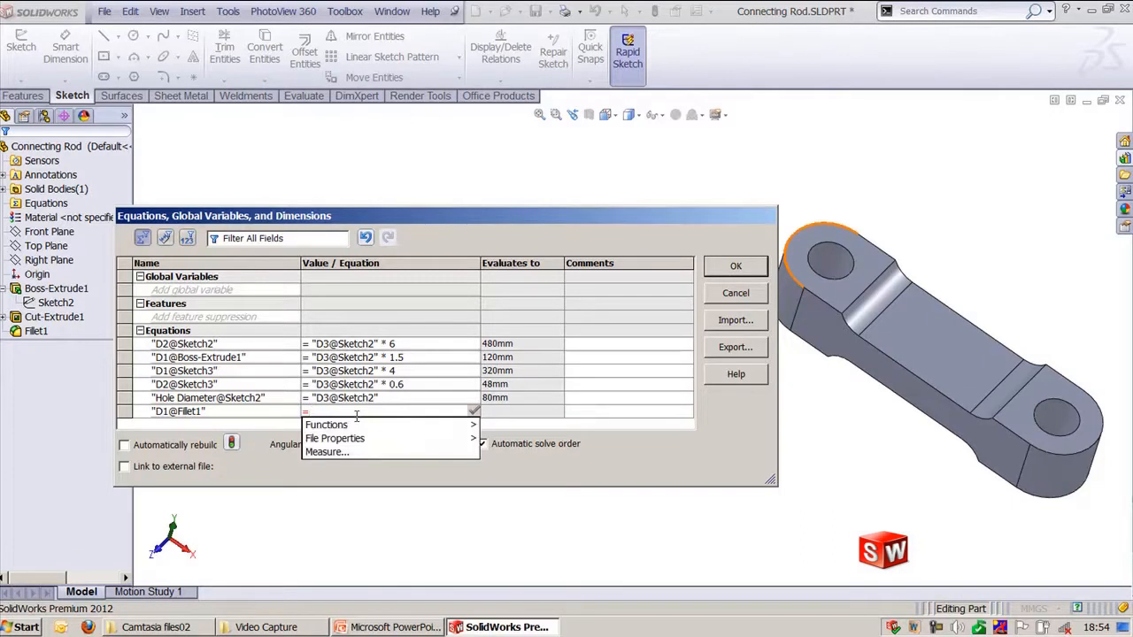
type("\"")
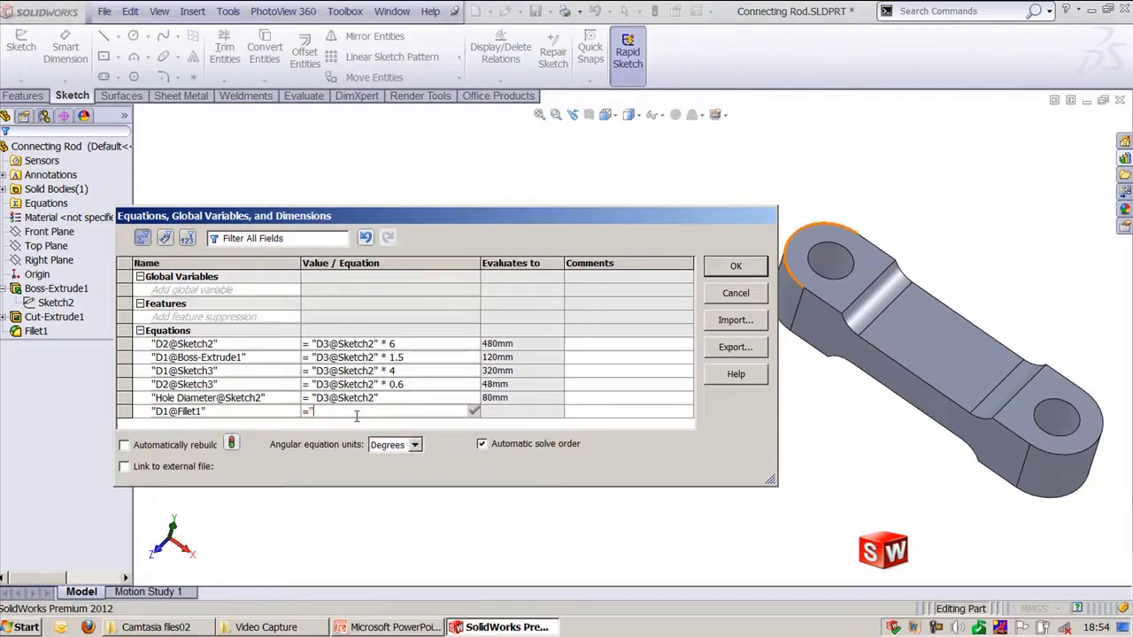
type("D3@Sketch2\"*")
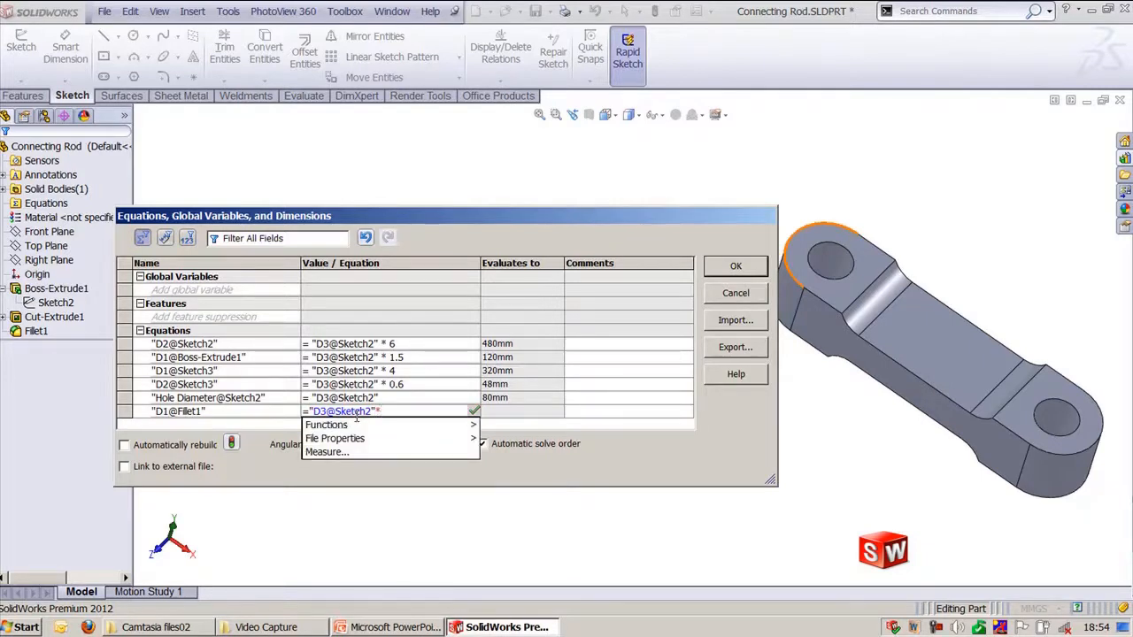
type("0.6")
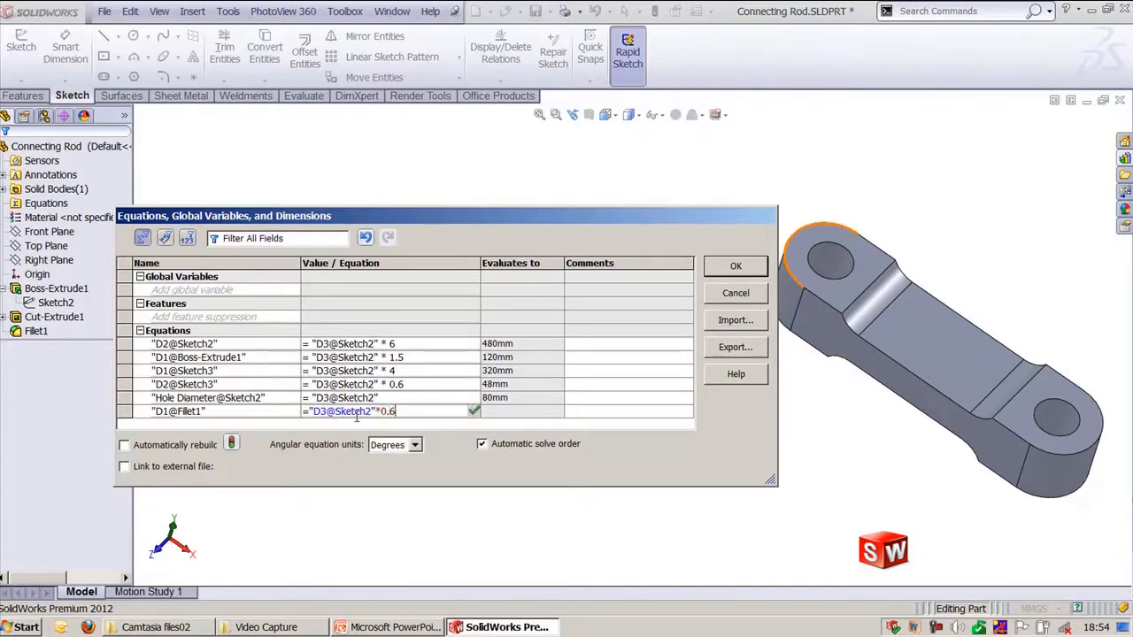
key("Tab")
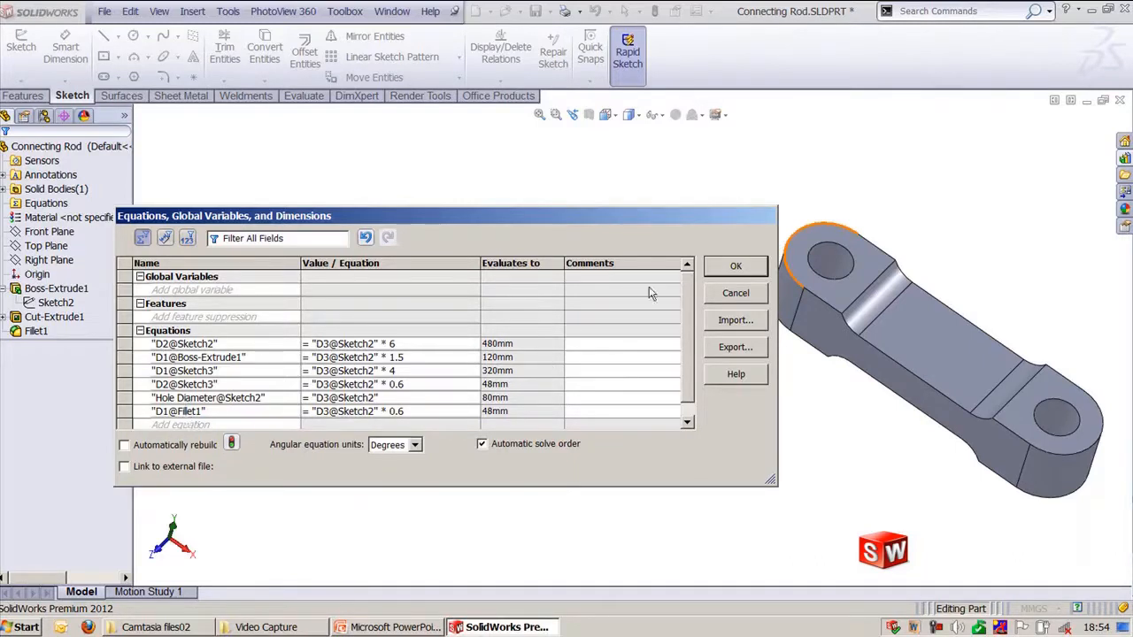
left_click(749, 266)
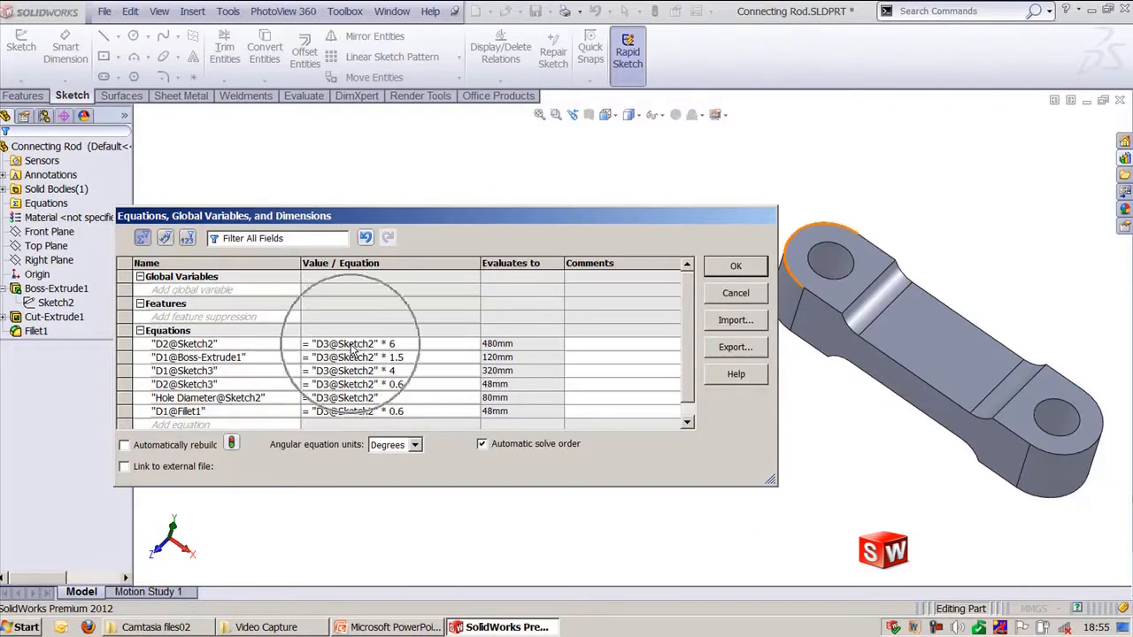
left_click(730, 267)
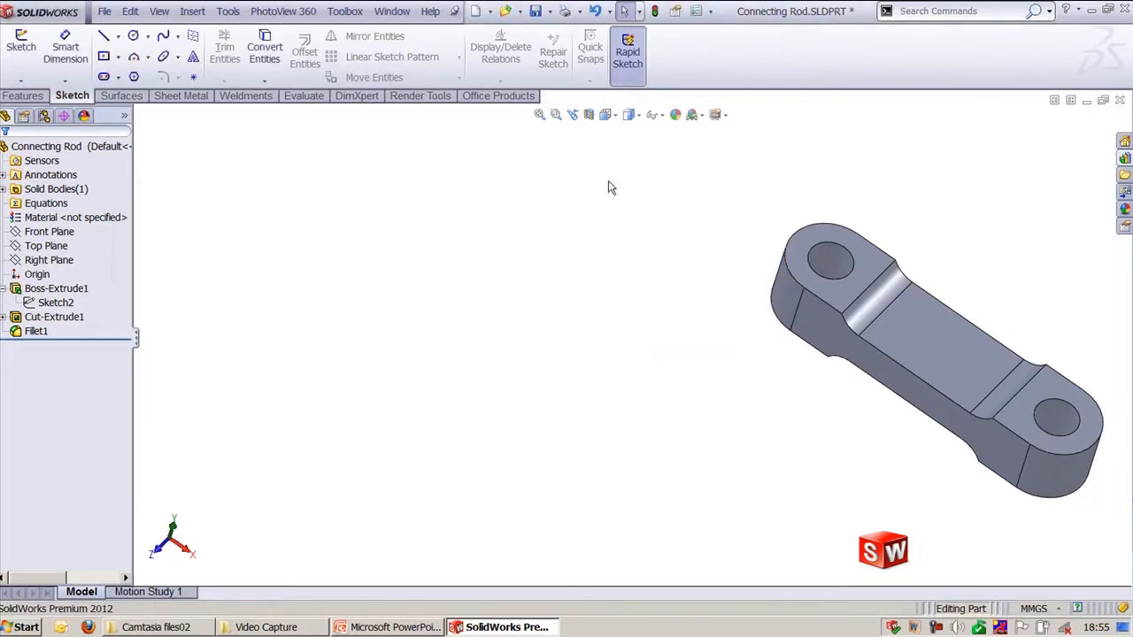
- Set the rod's hole diameter to 20 mm and rebuild the part so the equations update it
key("ctrl+7")
middle_click_drag(718, 319, 634, 308)
left_click(634, 305)
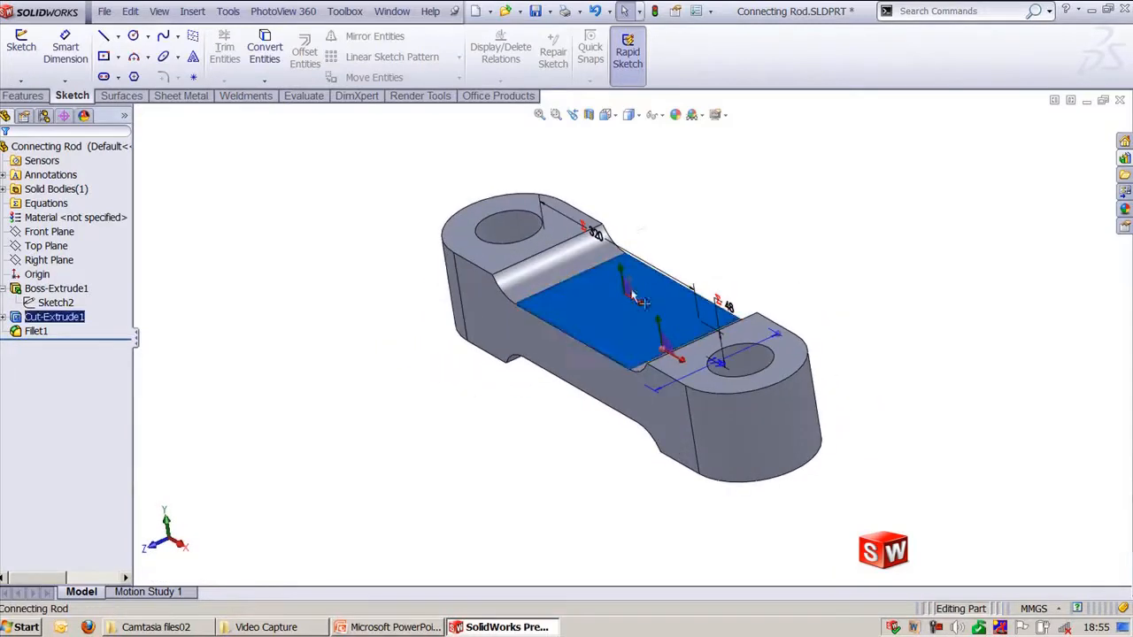
left_click(512, 239)
middle_click_drag(632, 210, 624, 245)
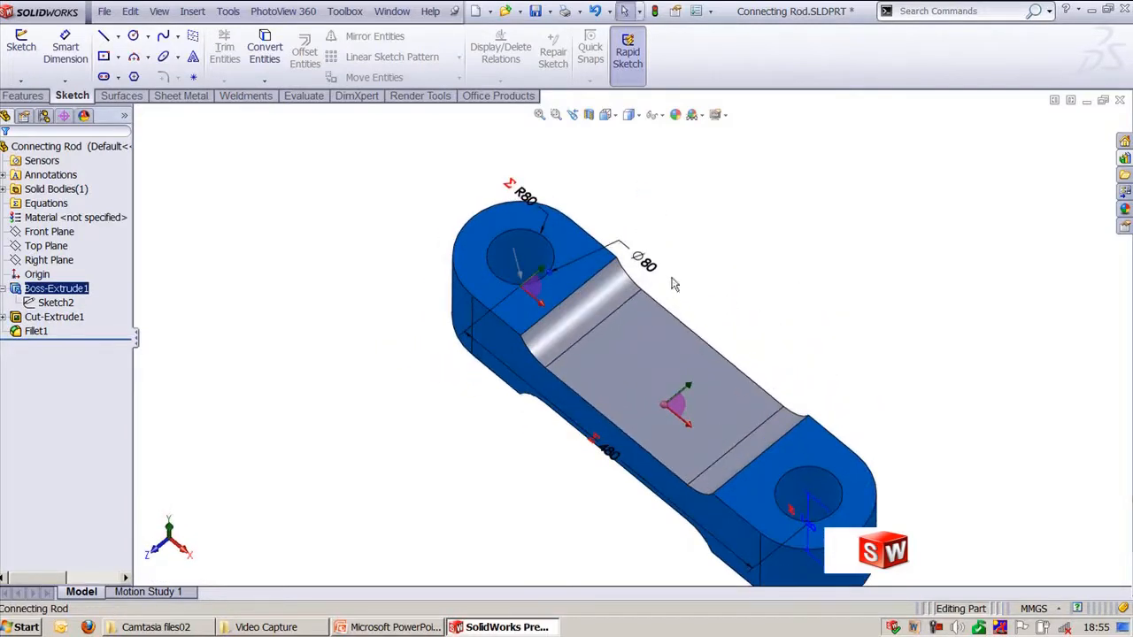
double_click(622, 242)
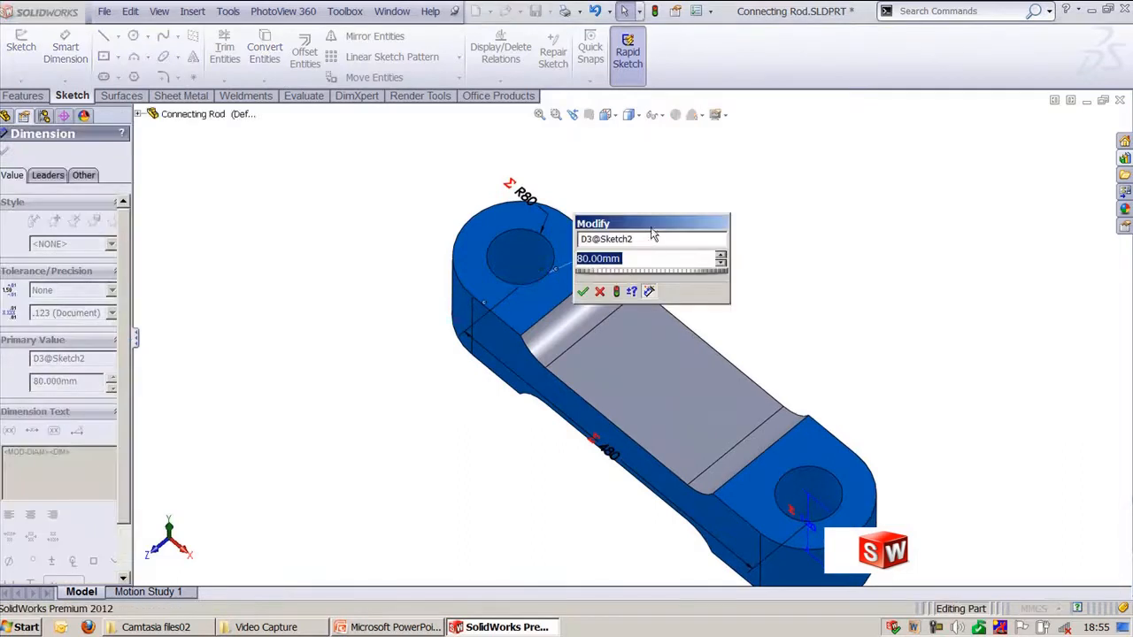
mouse_move(653, 230)
left_mouse_down()
mouse_move(380, 253)
mouse_move(301, 199)
left_mouse_up()
type("20")
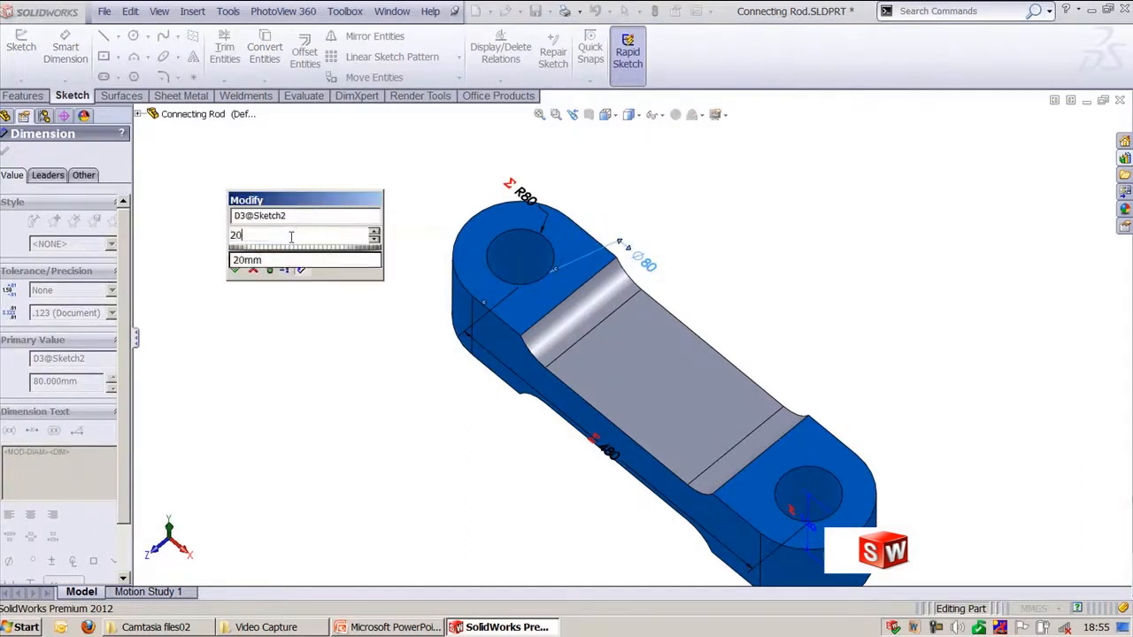
key("Return")
left_click(293, 244)
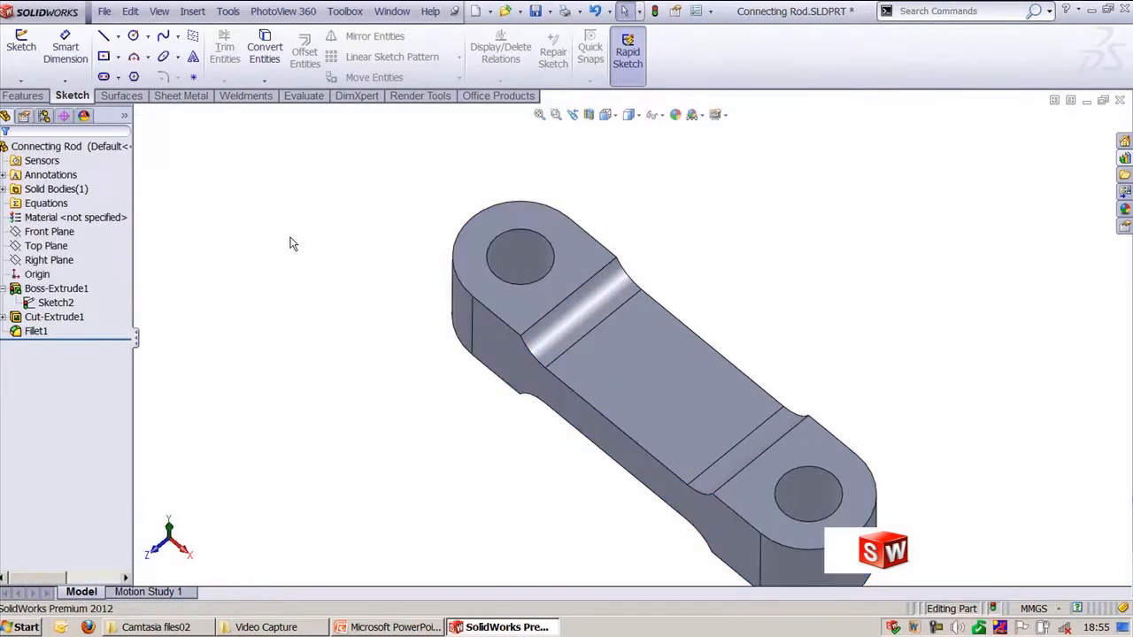
key("ctrl+b")
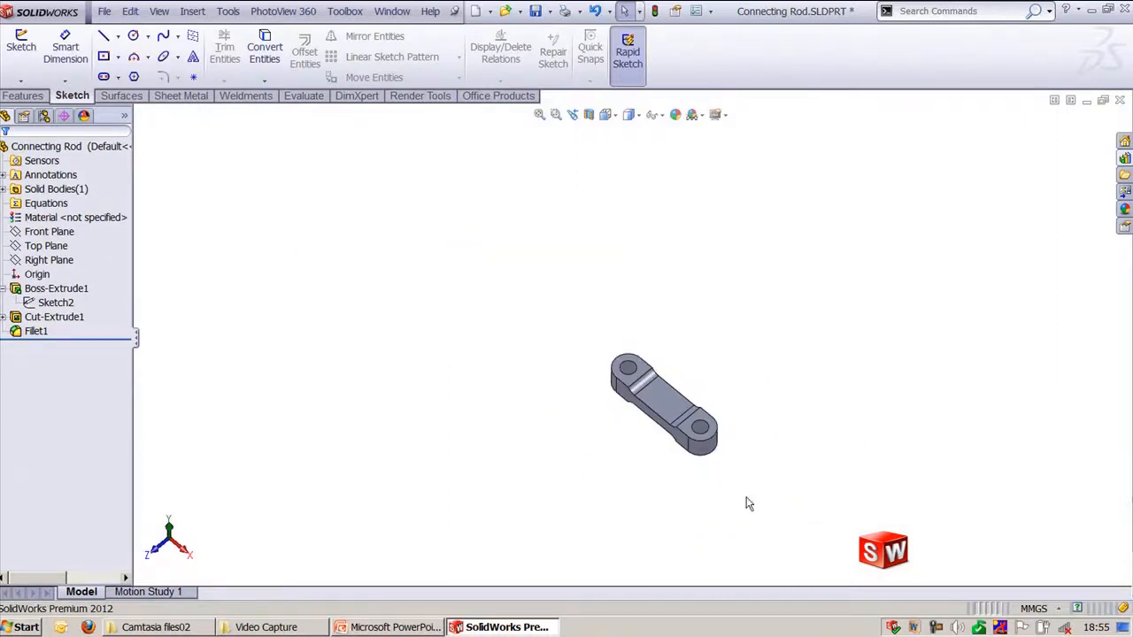
- Inspect the base extrusion's dimensions on the resized rod and return to a trimetric view
scroll(746, 502, "down", 4)
key("f")
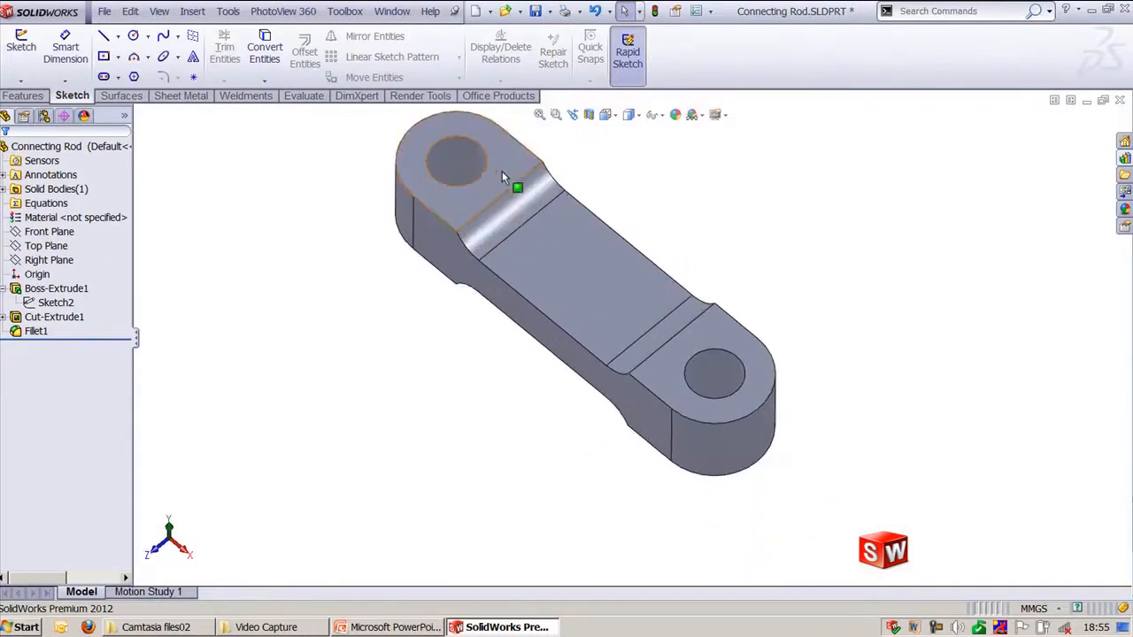
double_click(512, 175)
middle_click_drag(513, 404, 521, 449, "ctrl")
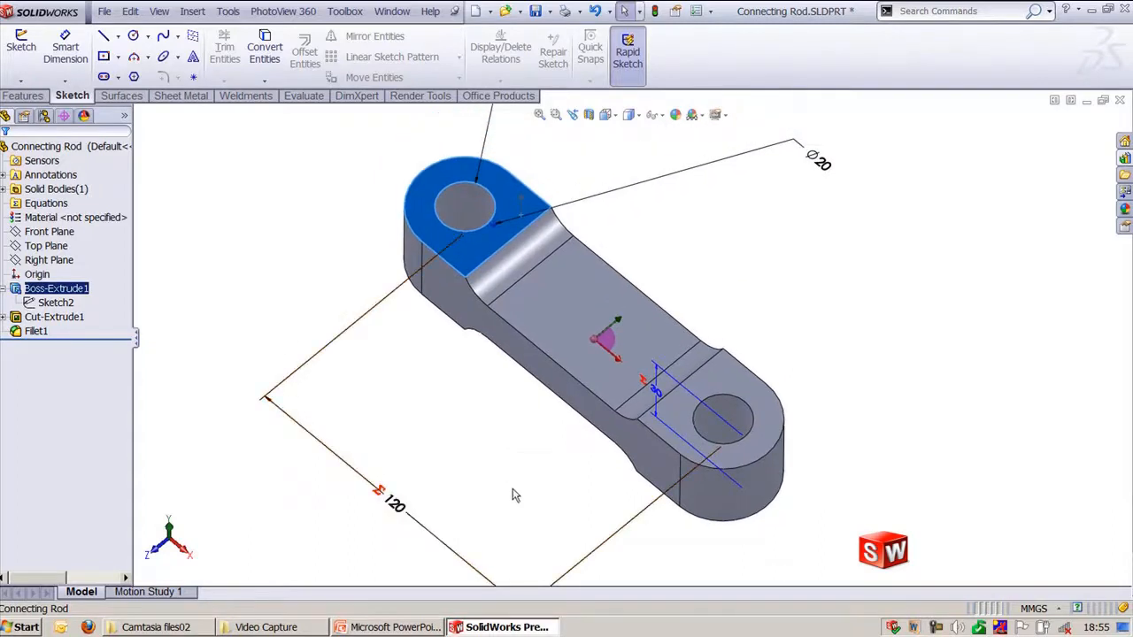
middle_click_drag(519, 496, 514, 408)
left_click(856, 351)
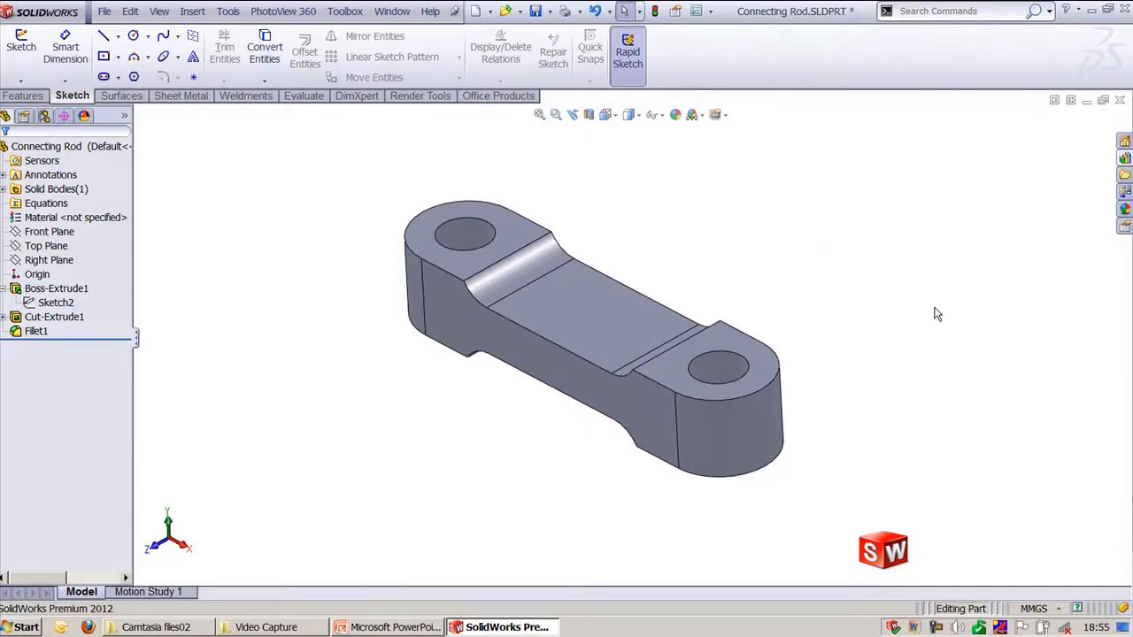
key("ctrl+7")
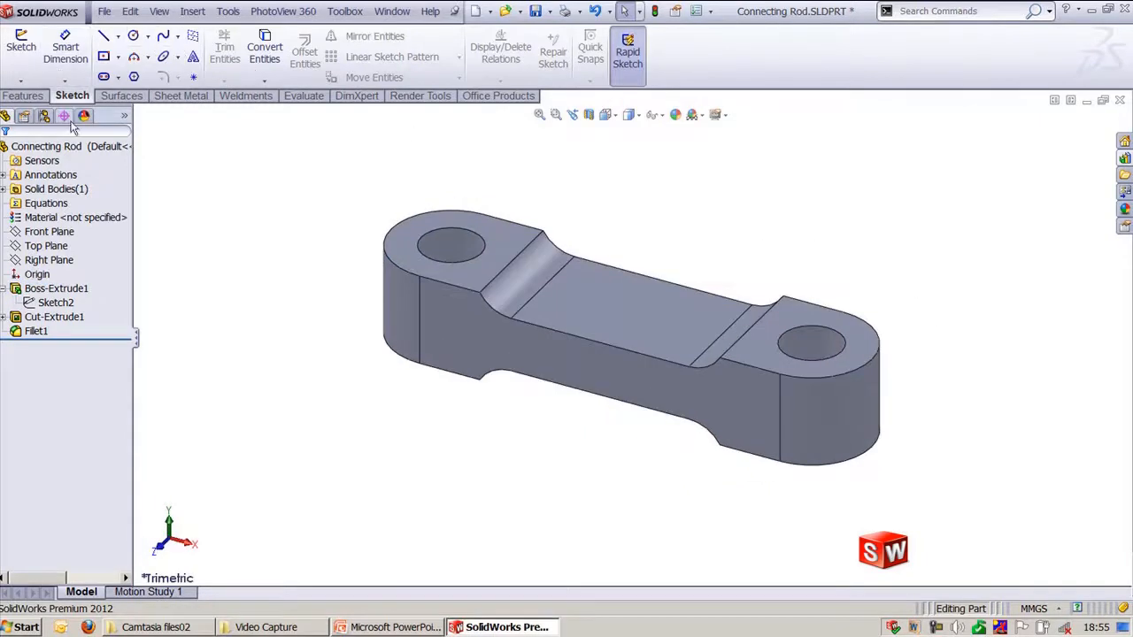
left_click(51, 120)
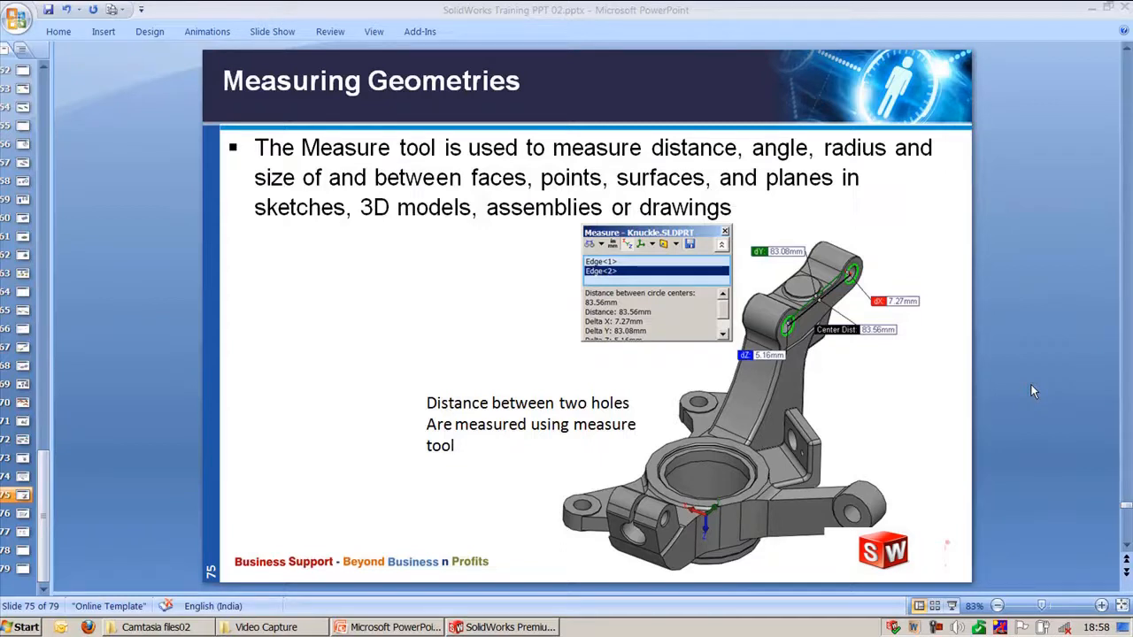
- Switch to the Knuckle part in SolidWorks, show the evaluation tools and examine the two upper arm holes
left_click(530, 630)
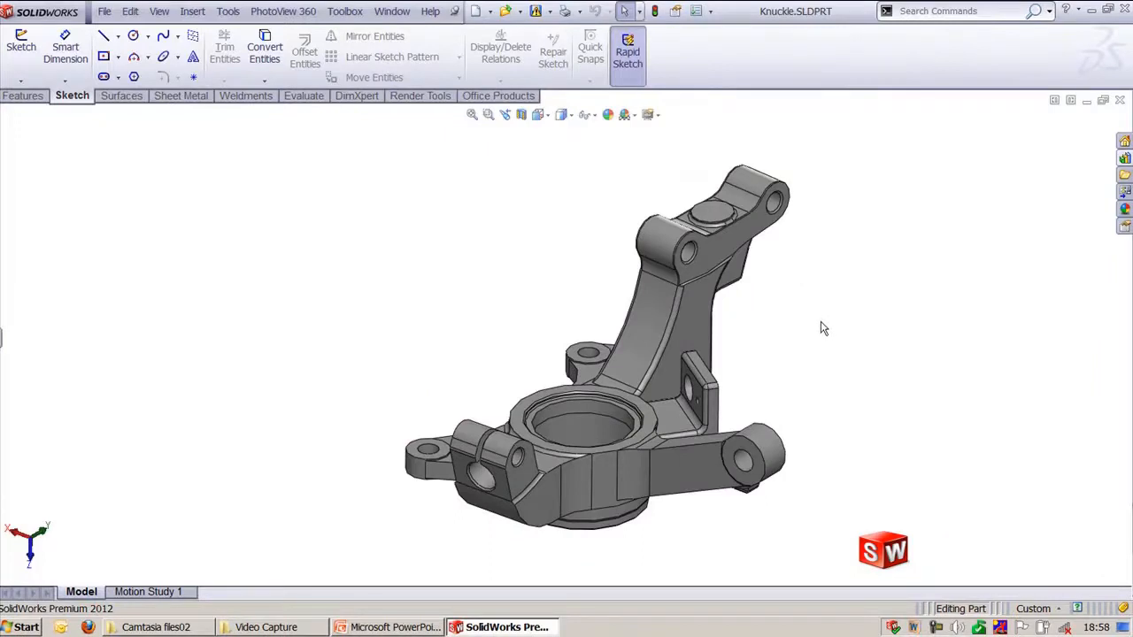
middle_click_drag(799, 334, 766, 329)
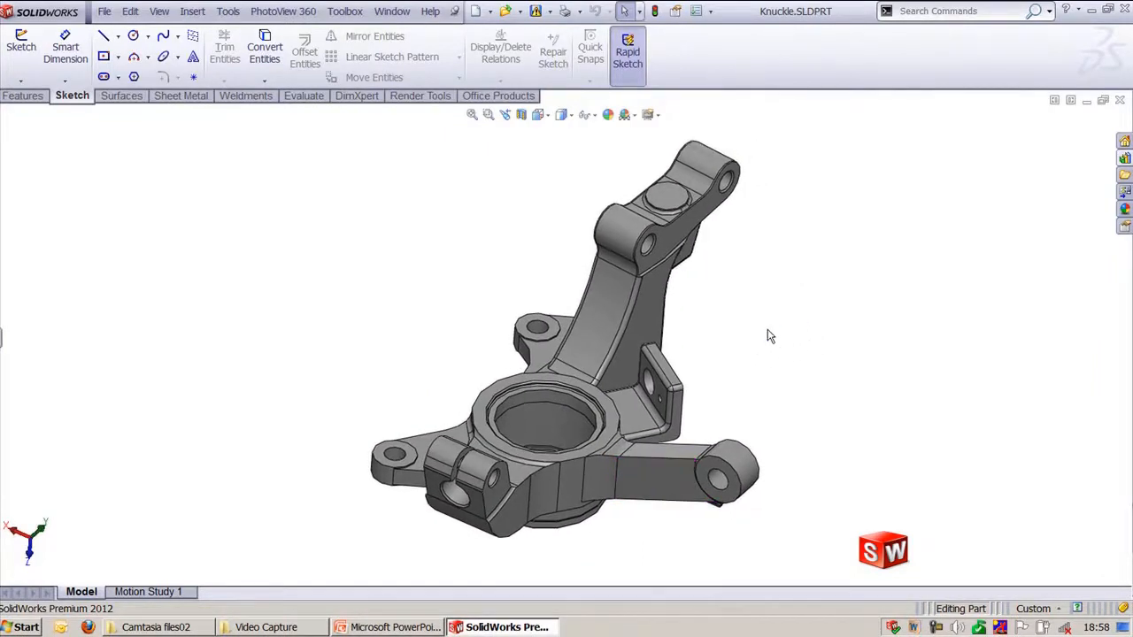
left_click(312, 97)
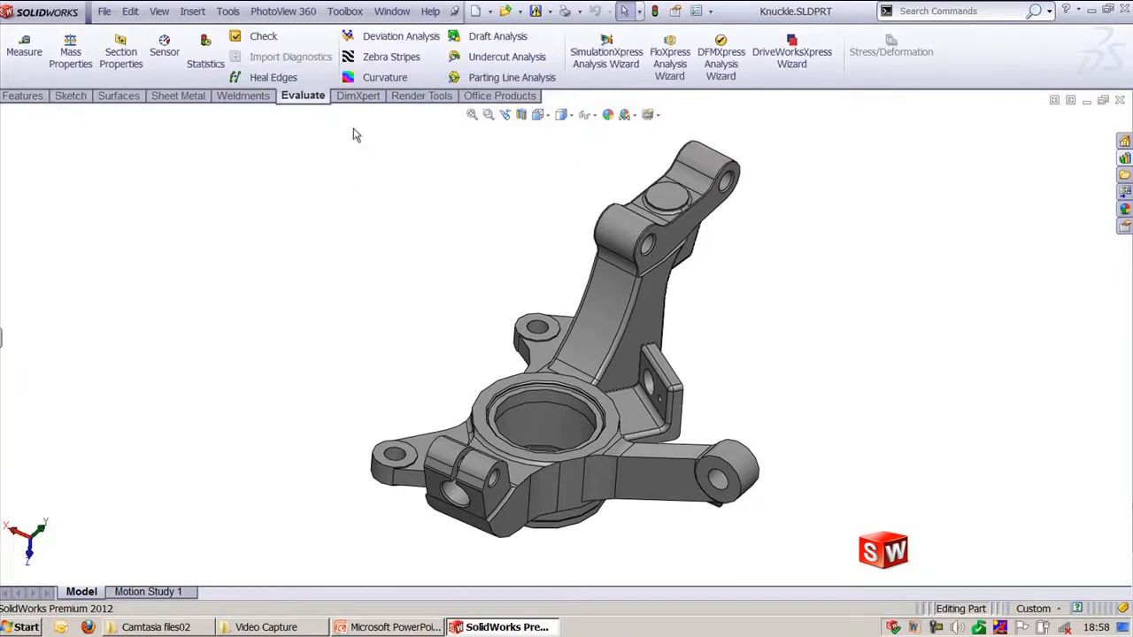
middle_click_drag(751, 327, 596, 293)
scroll(722, 232, "down", 3)
key("g")
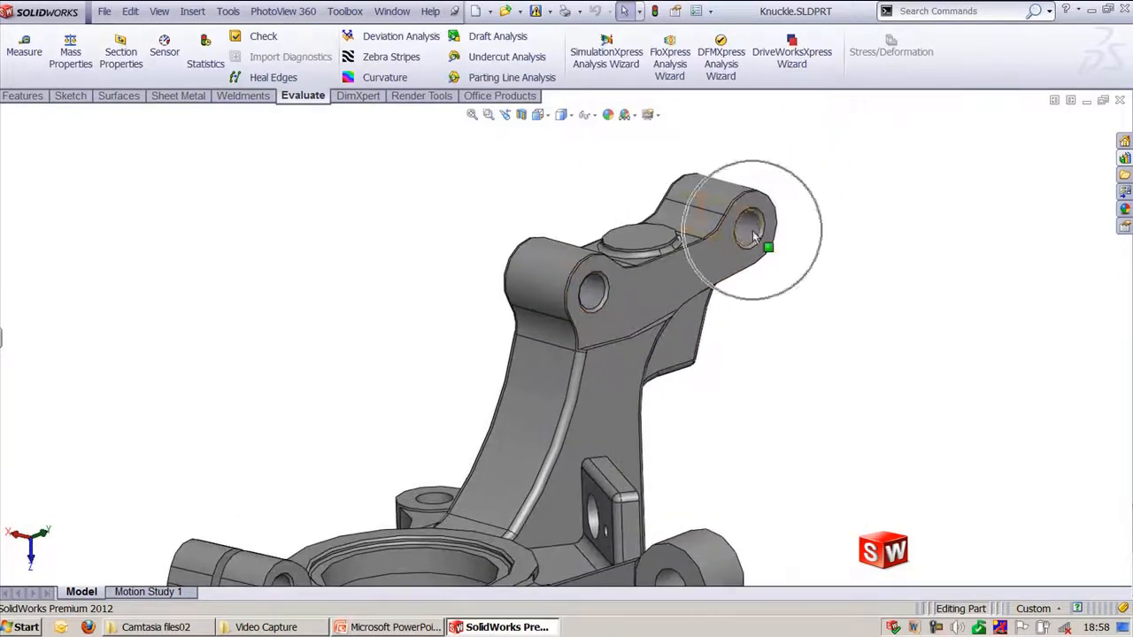
- Measure the distance between the two upper arm holes of the knuckle, and clear the measurement selection
left_click(24, 46)
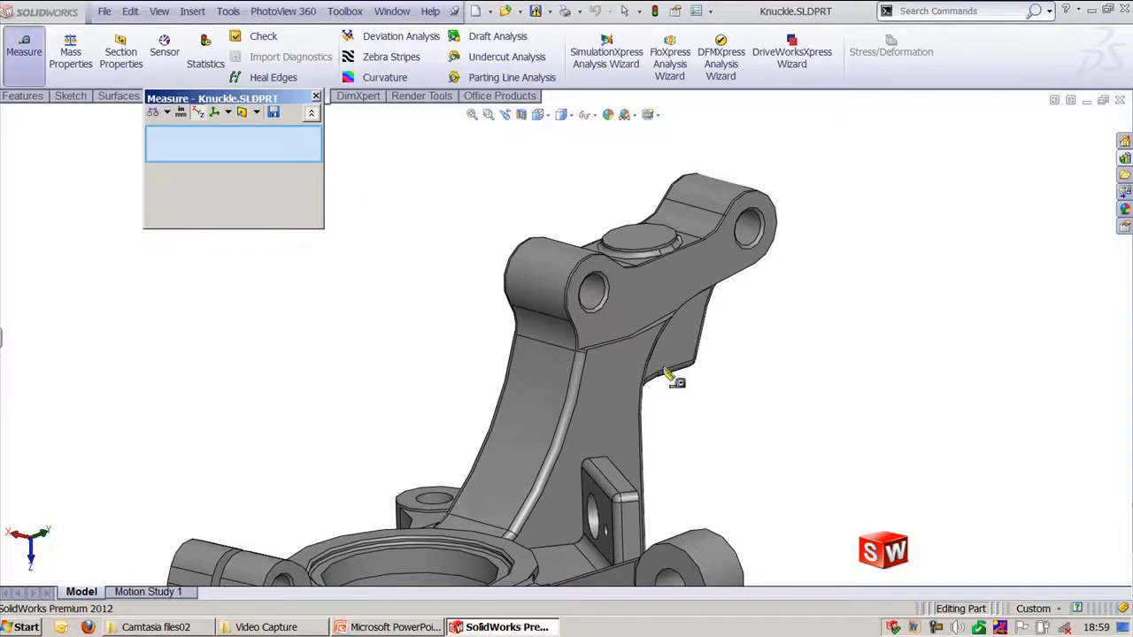
left_click(595, 281)
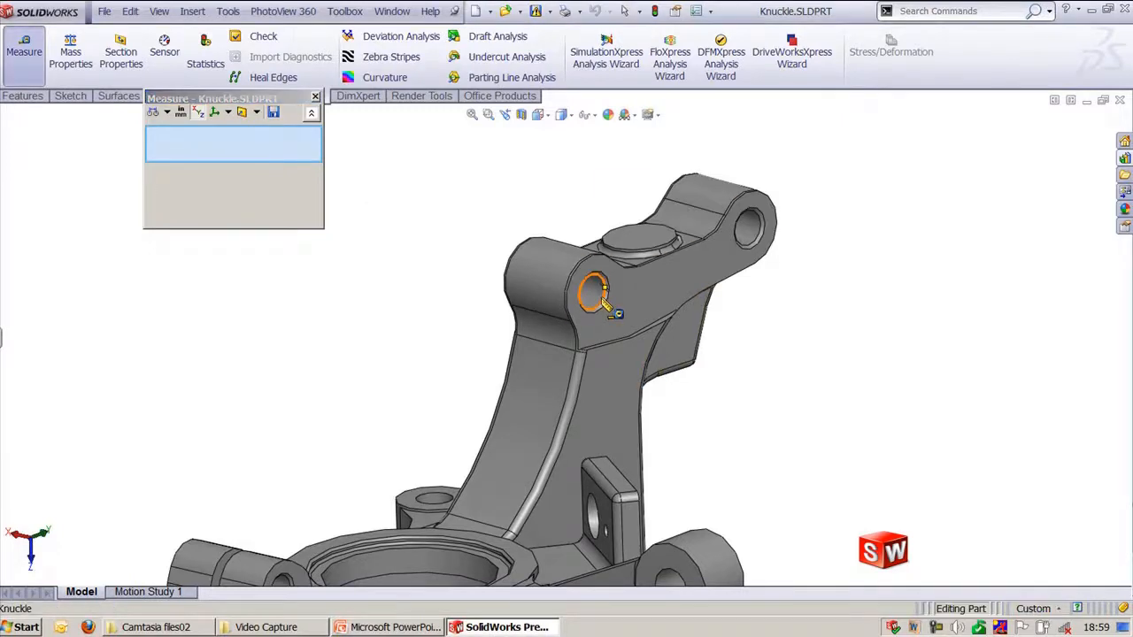
left_click(751, 248)
middle_click_drag(791, 324, 845, 350)
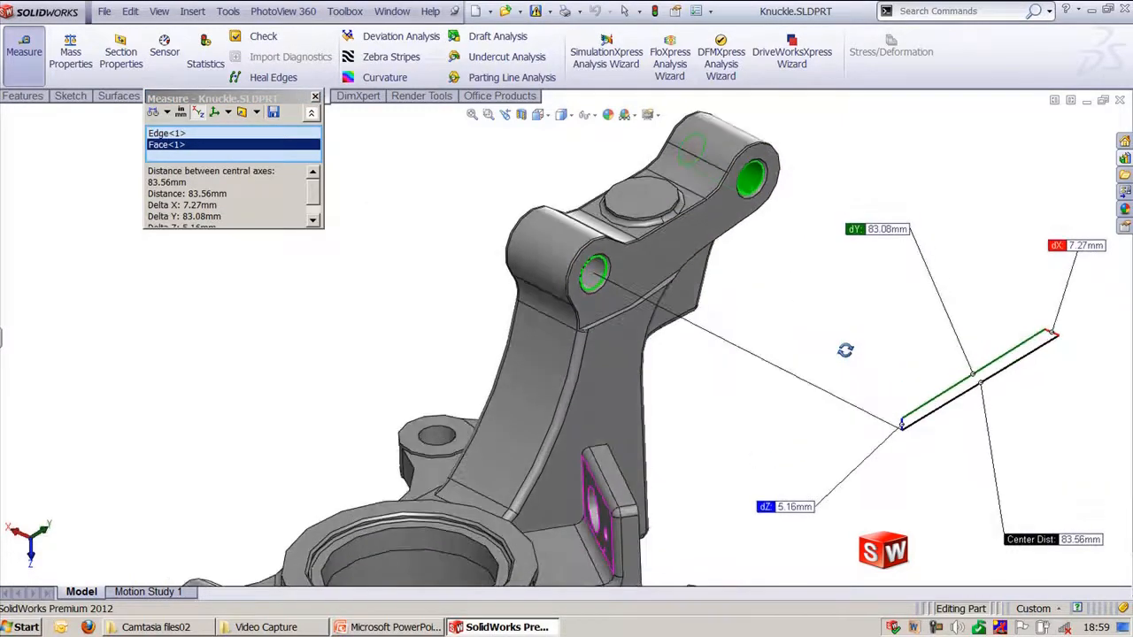
left_click(841, 238)
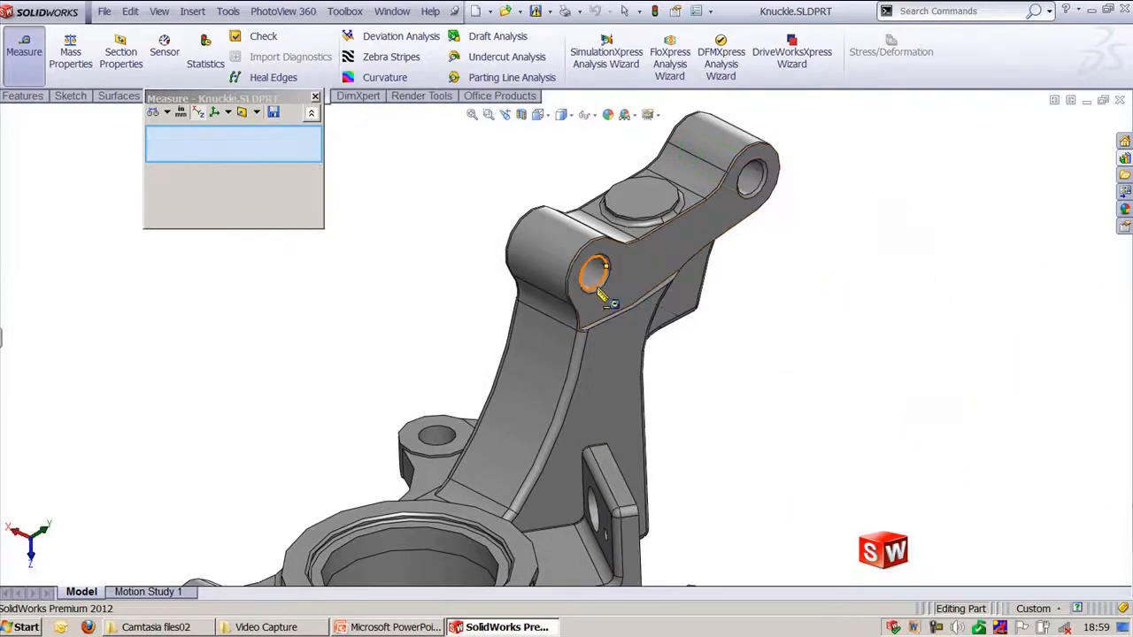
- Measure the centre-to-centre distance between the circular edges of the two upper arm holes and enlarge the Measure window to show all results
left_click(598, 292)
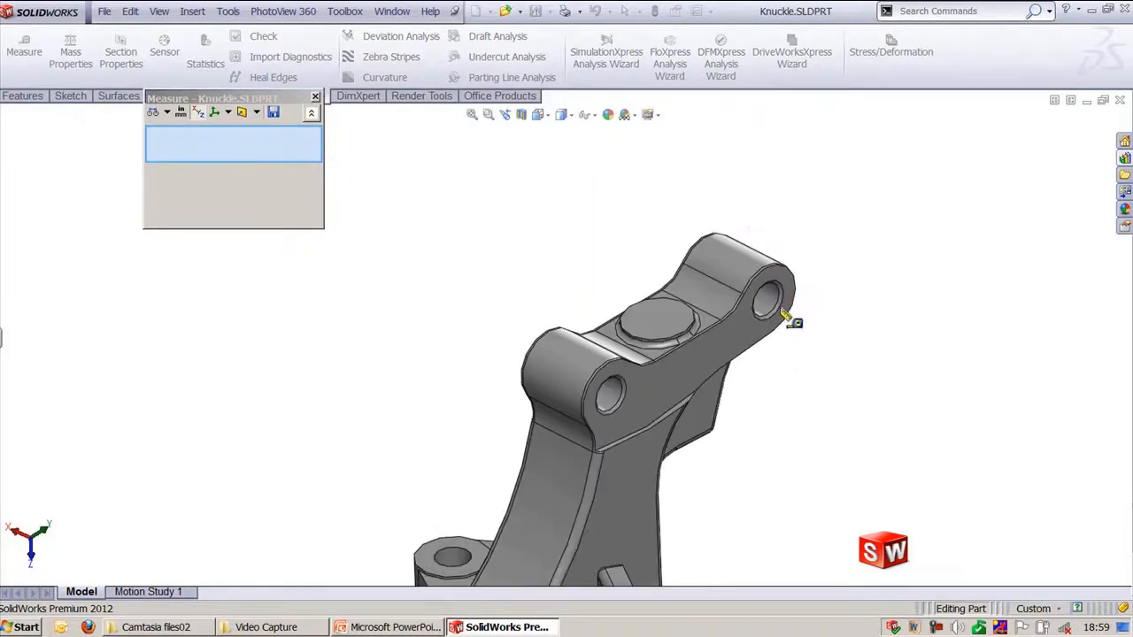
left_click(779, 317)
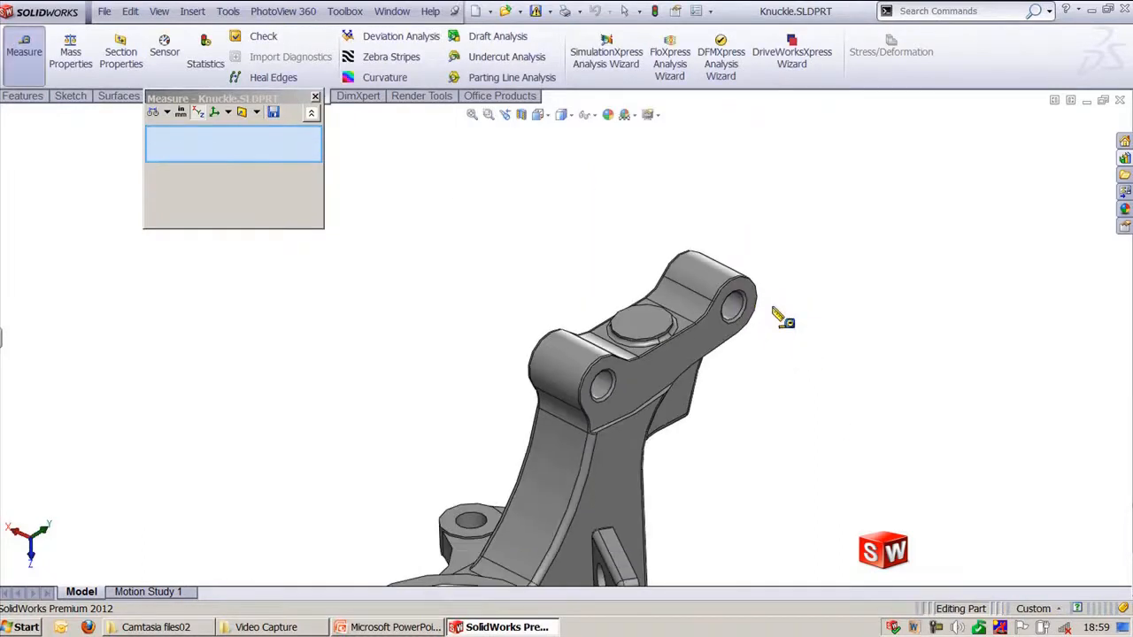
left_click(745, 317)
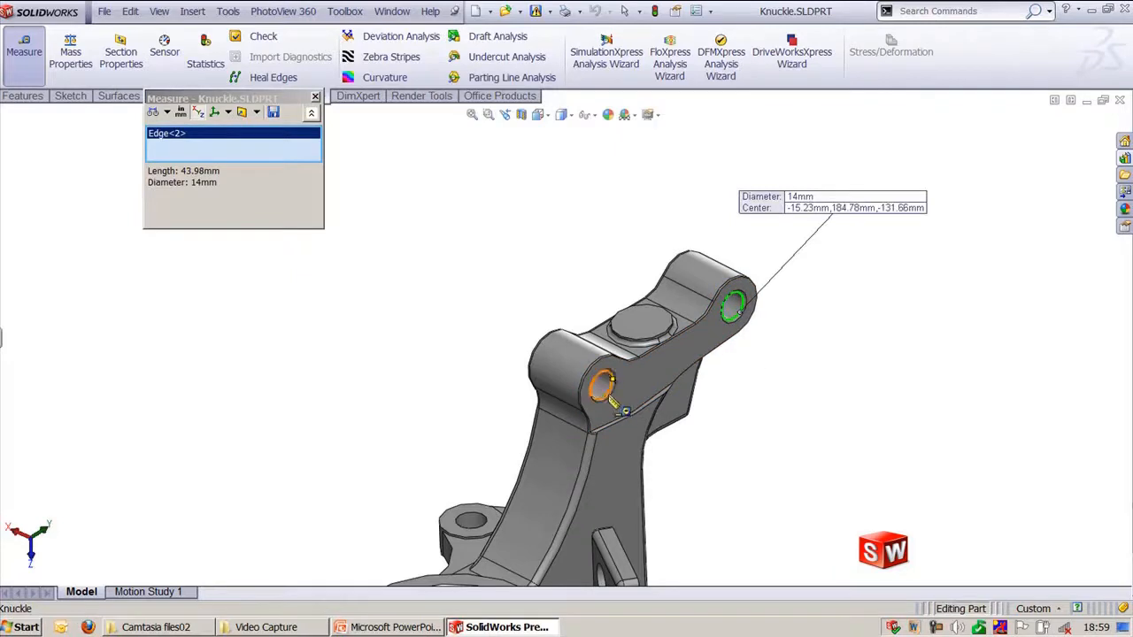
left_click(607, 395)
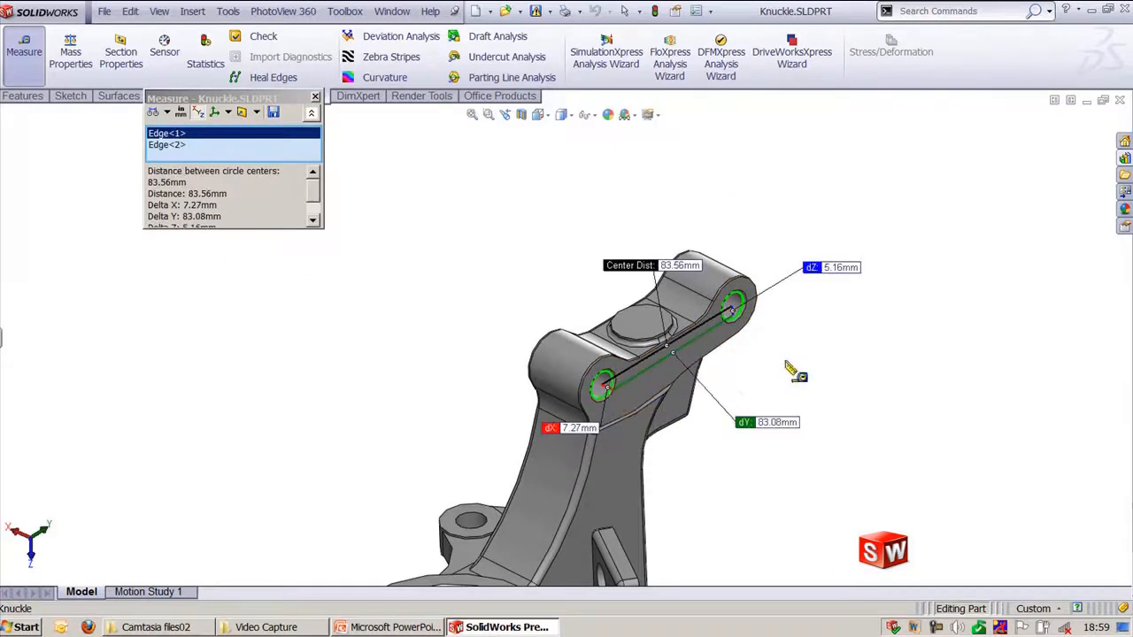
scroll(791, 372, "down", 3)
scroll(834, 347, "down", 2)
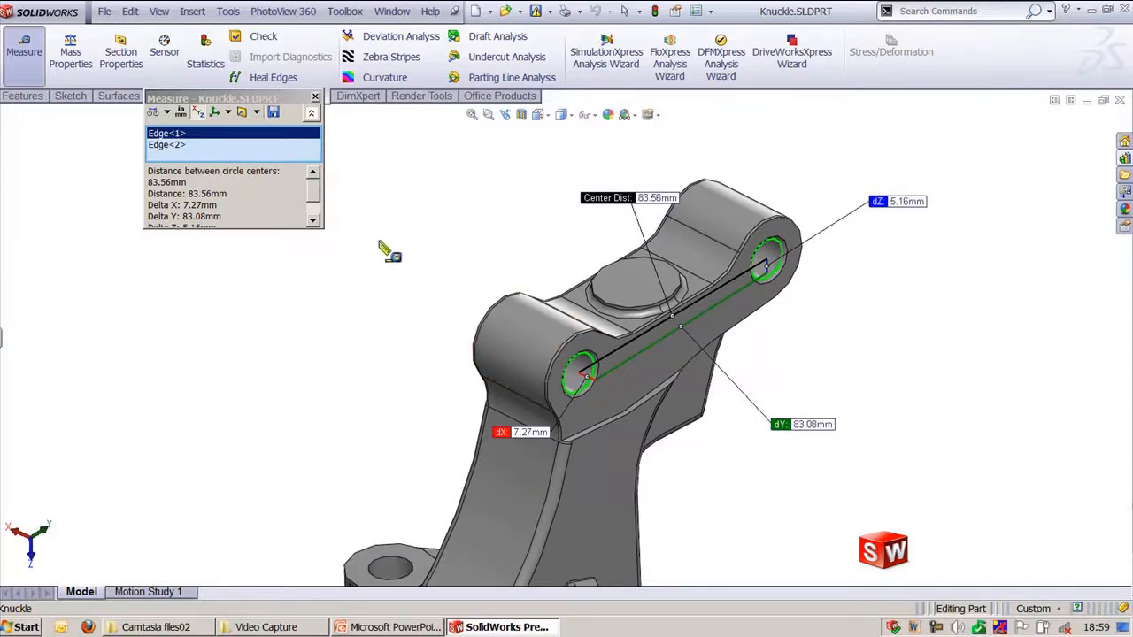
left_click_drag(323, 228, 359, 316)
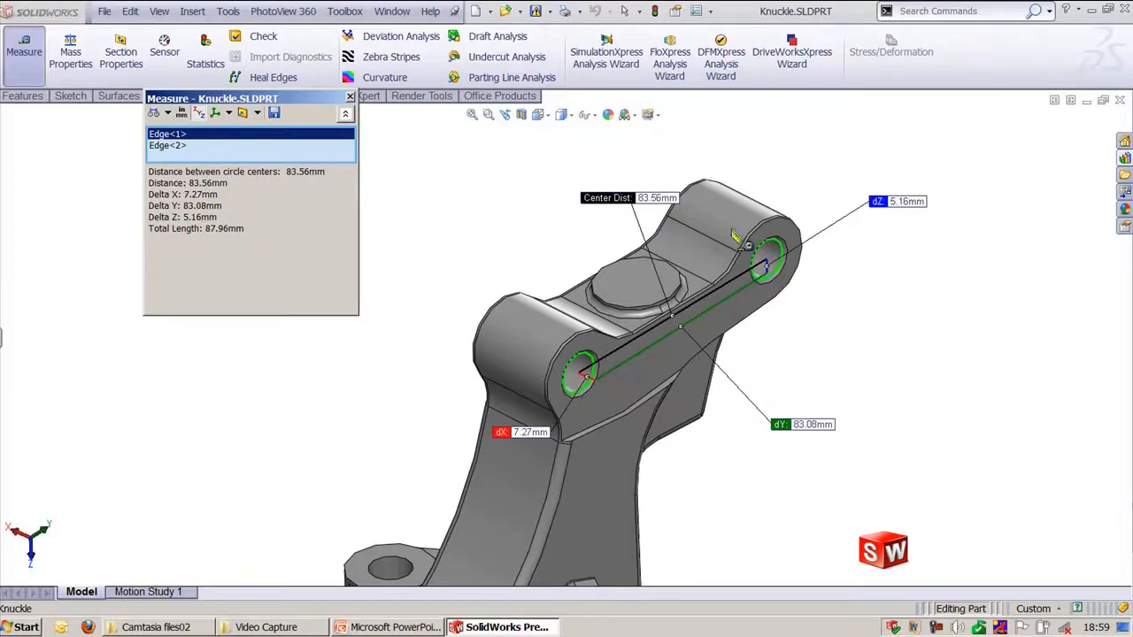
- Measure the diameter of the circular edge inside the knuckle's large central bore and clear the selection
scroll(831, 357, "up", 3)
middle_click_drag(826, 361, 890, 186, "ctrl")
left_click(912, 253)
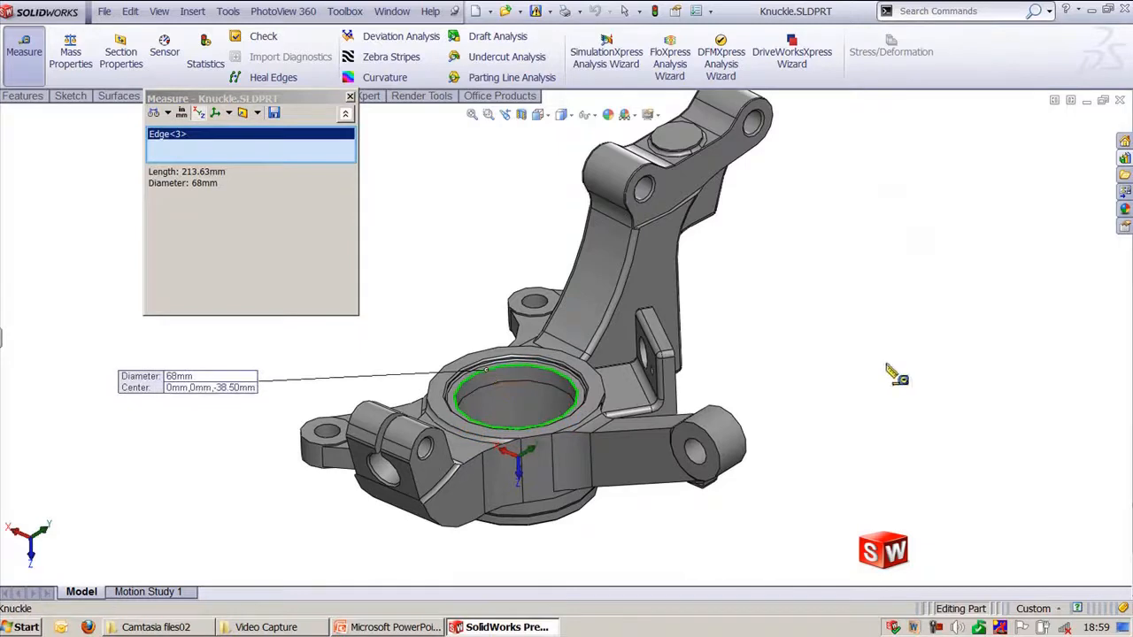
left_click(824, 467)
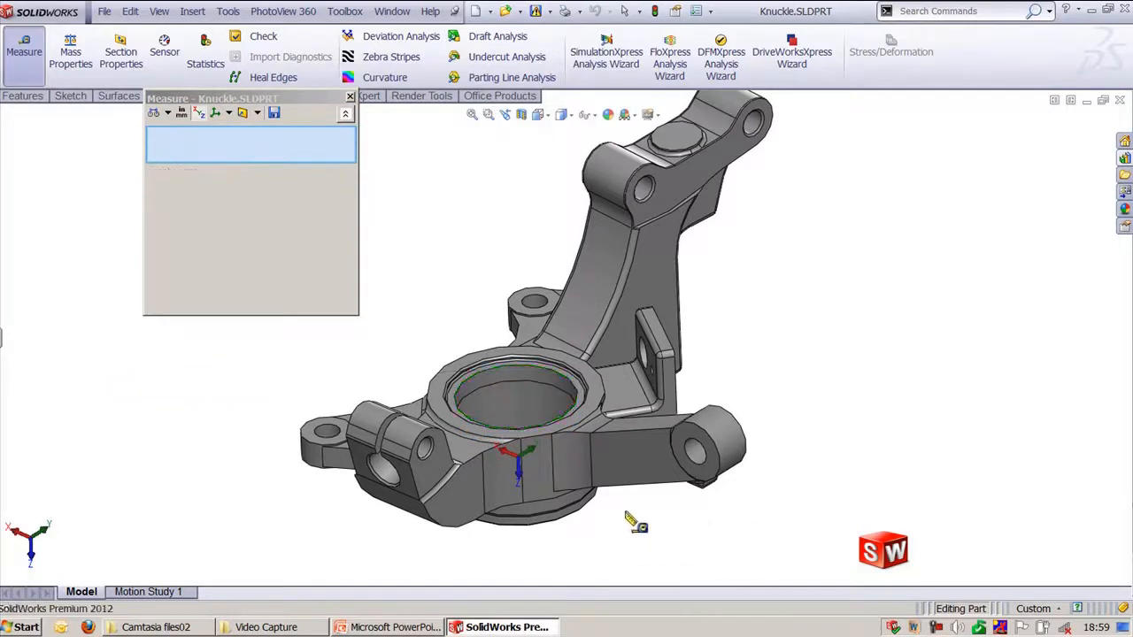
- Measure the angle and distance between the slotted lug's inclined inner face and the flat face beside the central bore
middle_click_drag(643, 381, 663, 383)
scroll(663, 383, "down", 2)
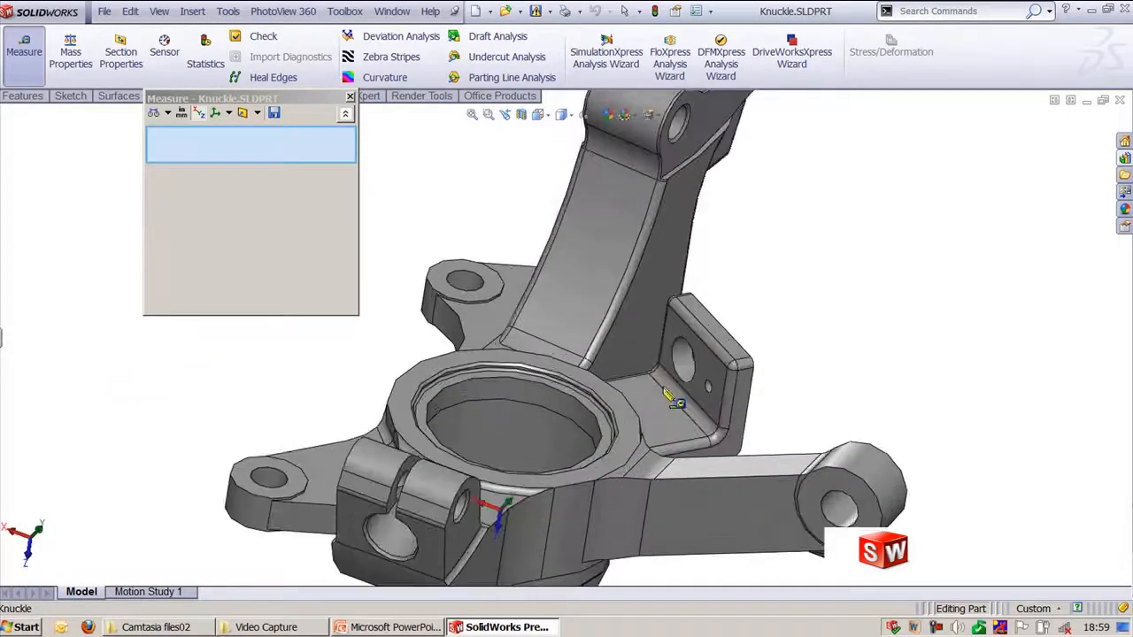
middle_click_drag(607, 262, 607, 331)
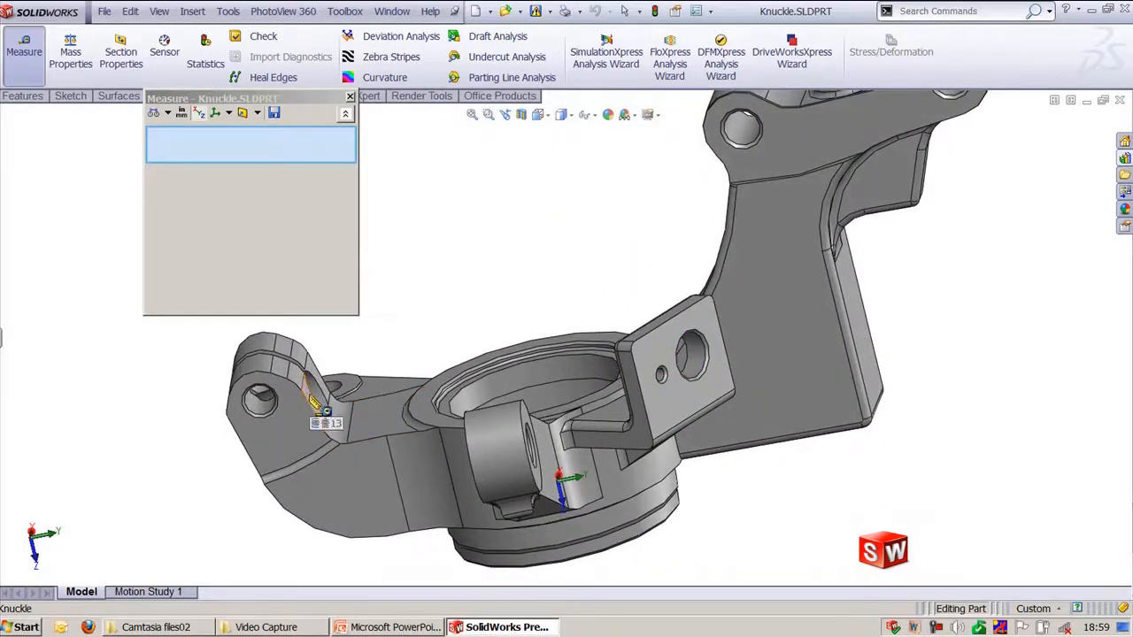
left_click(321, 415)
left_click(414, 409)
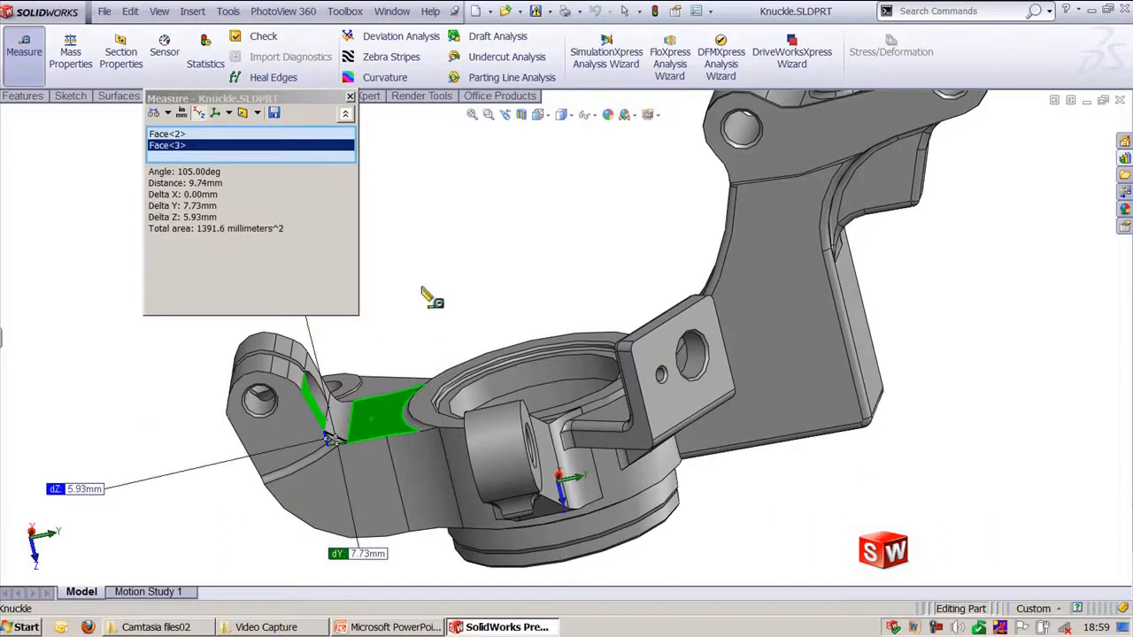
scroll(452, 296, "up", 5)
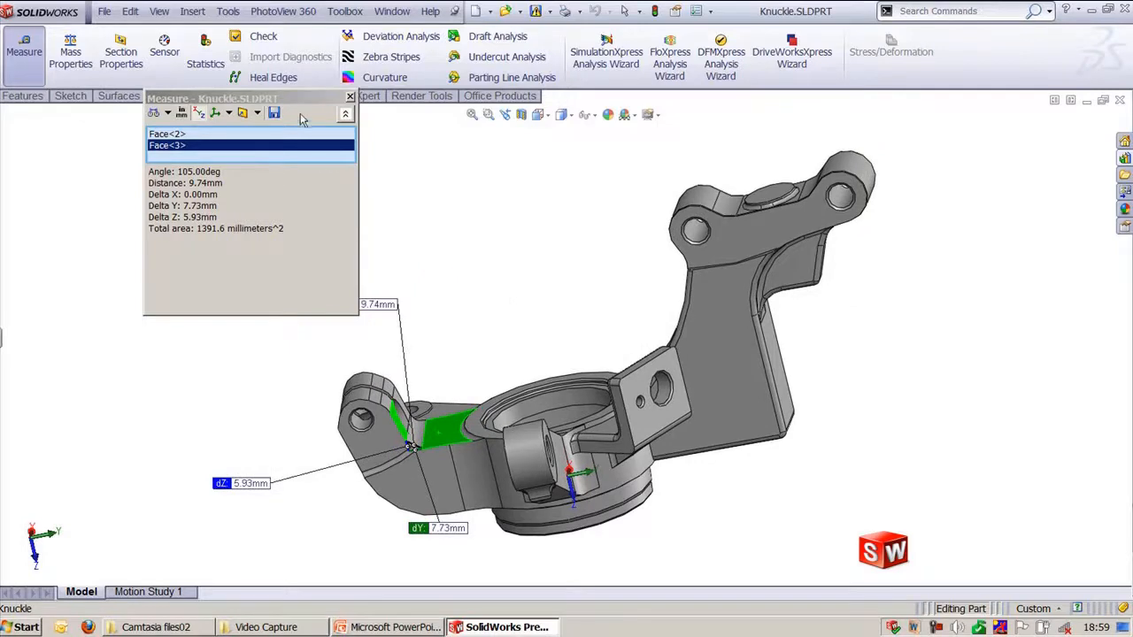
- Review the Measure tool's distance types and its custom inch and dual-unit settings, and close the tool without applying changes
left_click(173, 134)
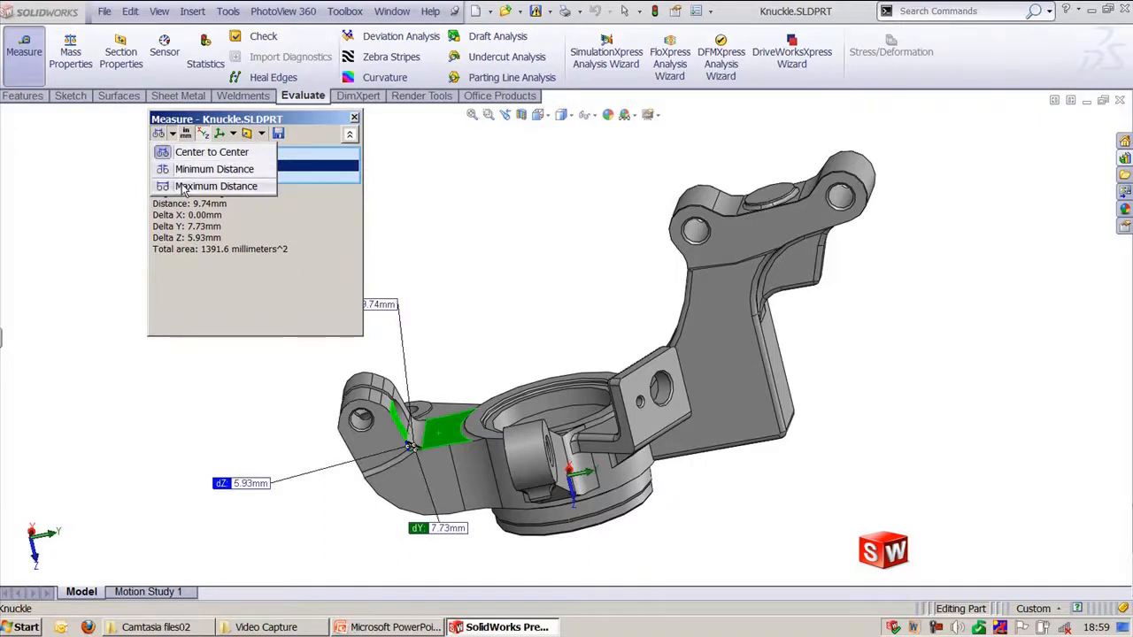
left_click(194, 119)
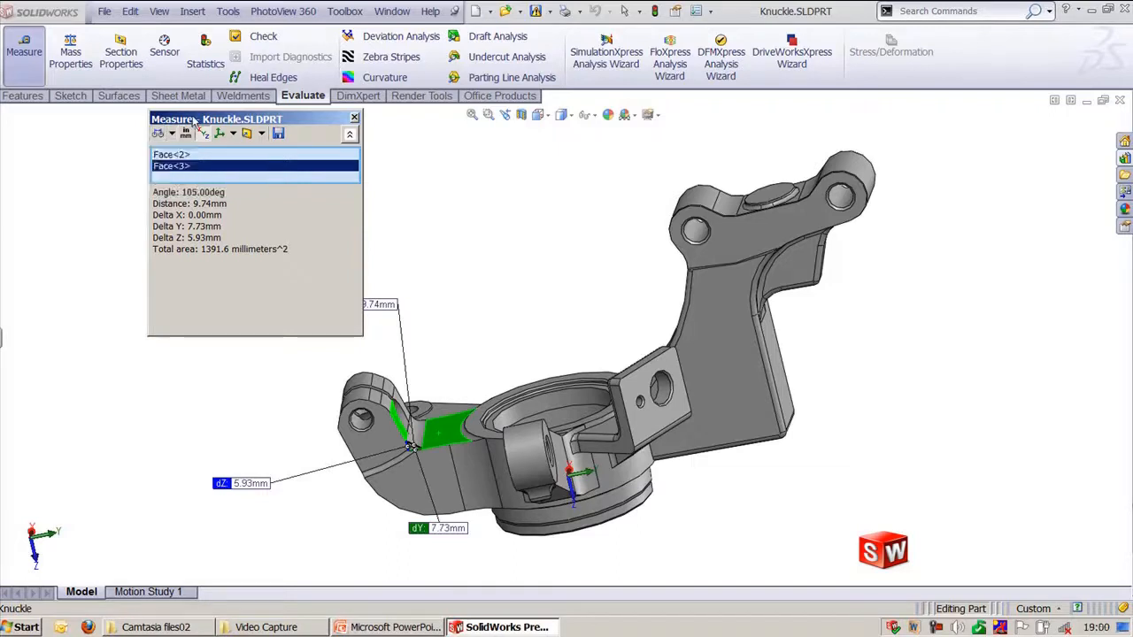
left_click(185, 135)
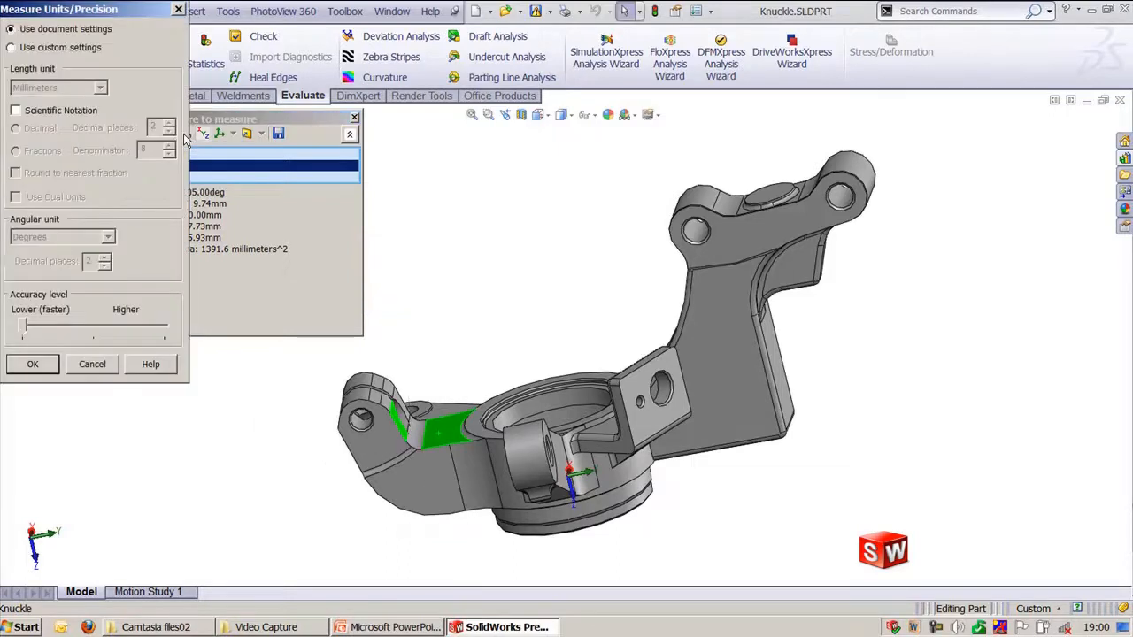
left_click_drag(180, 110, 180, 110)
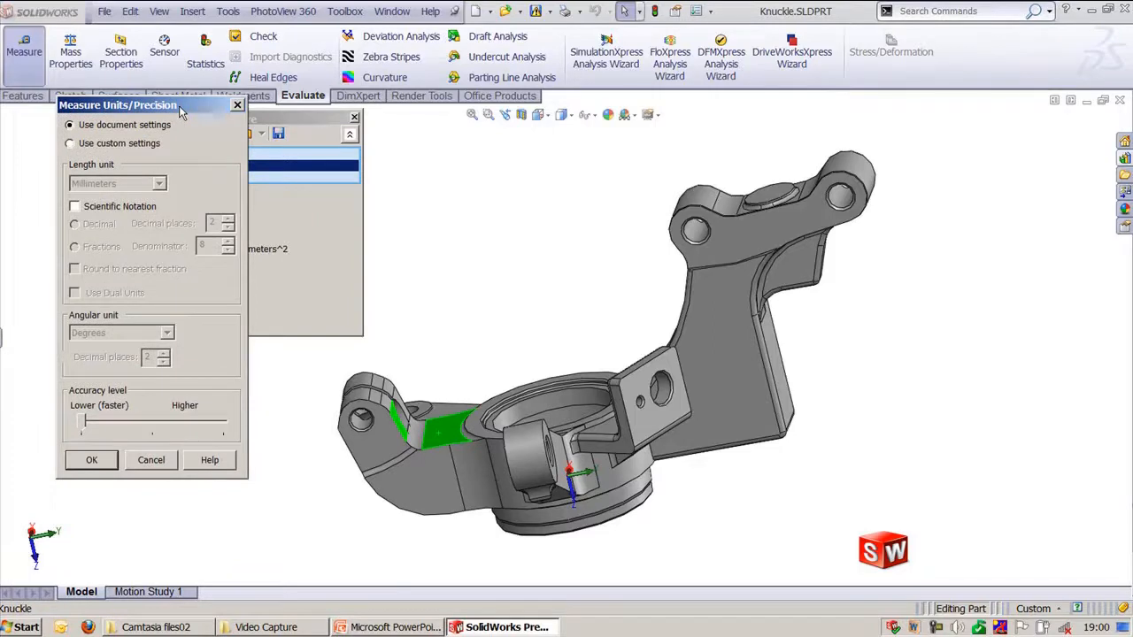
left_click(123, 144)
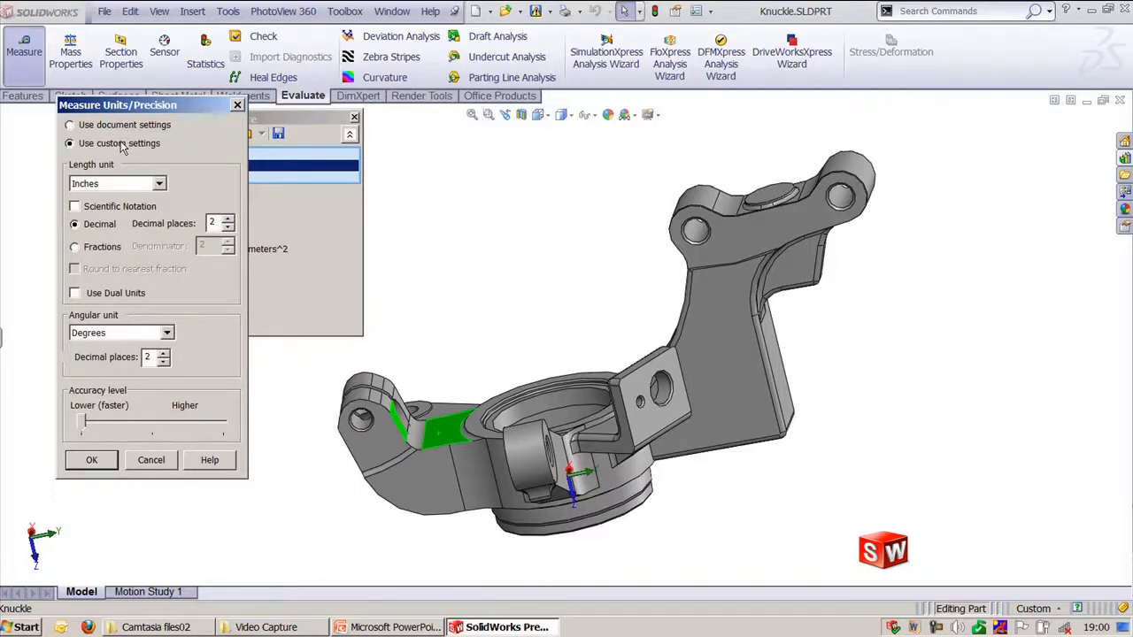
left_click(111, 293)
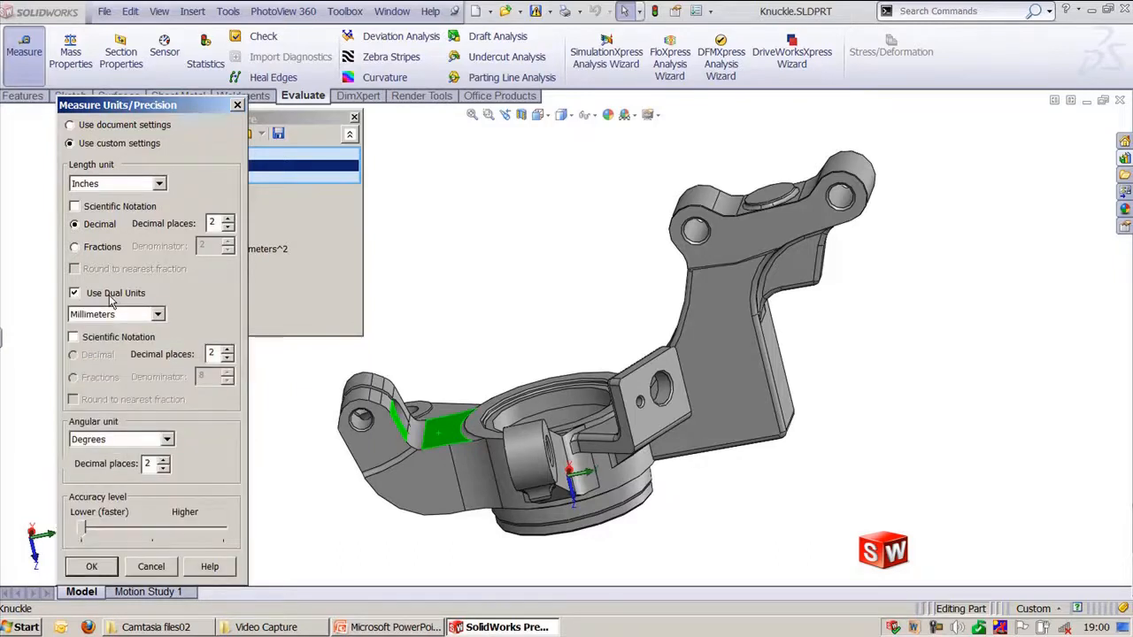
left_click(112, 301)
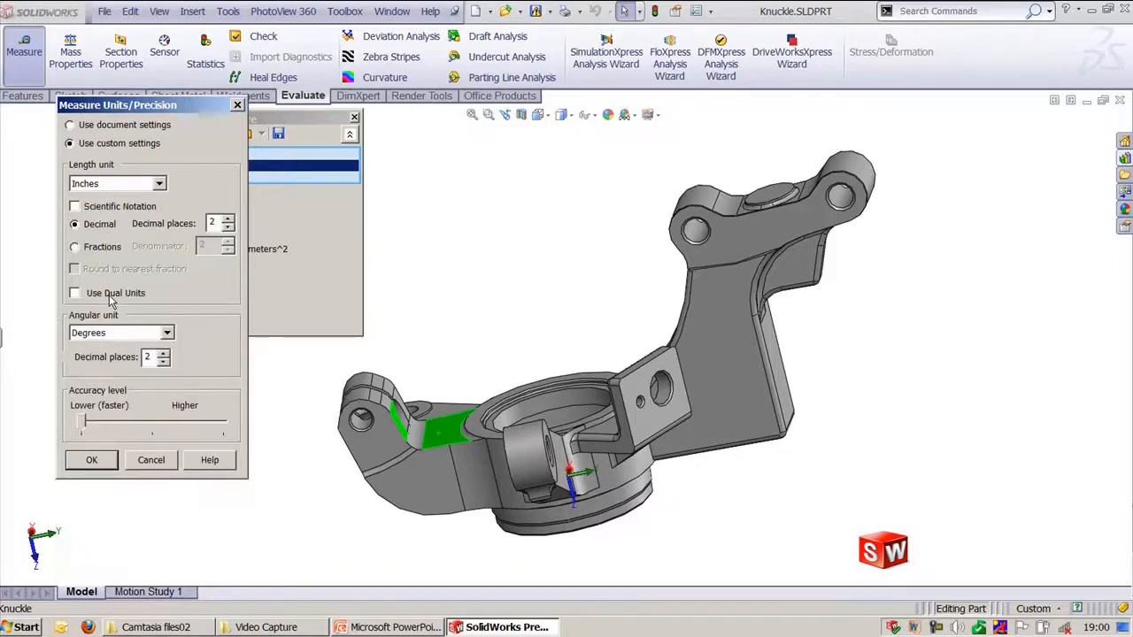
left_click(152, 462)
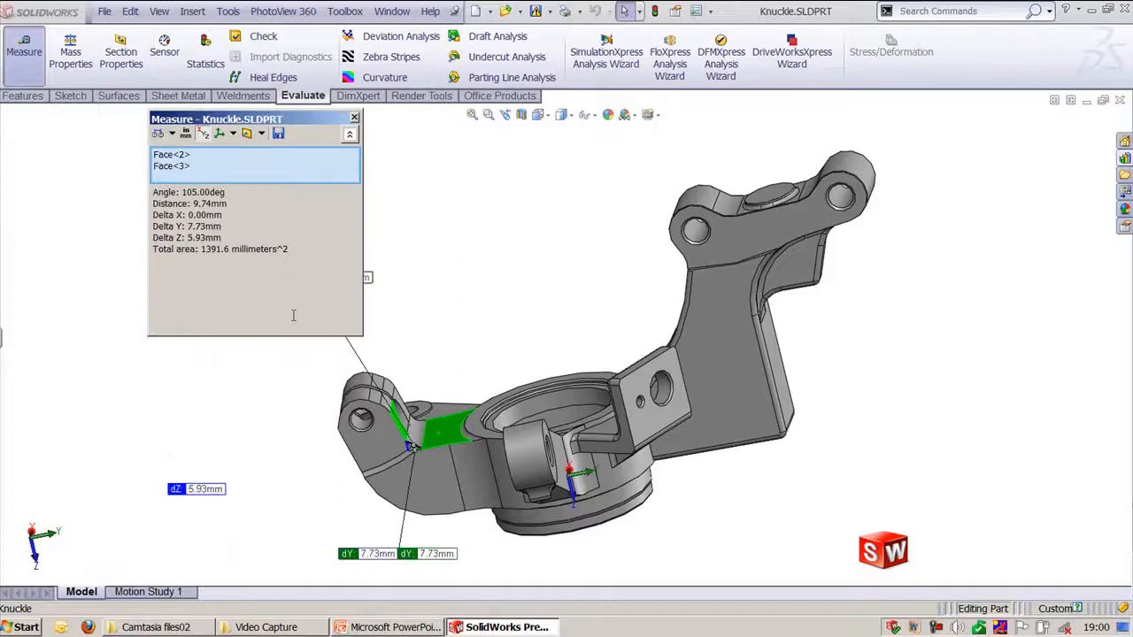
left_click(354, 117)
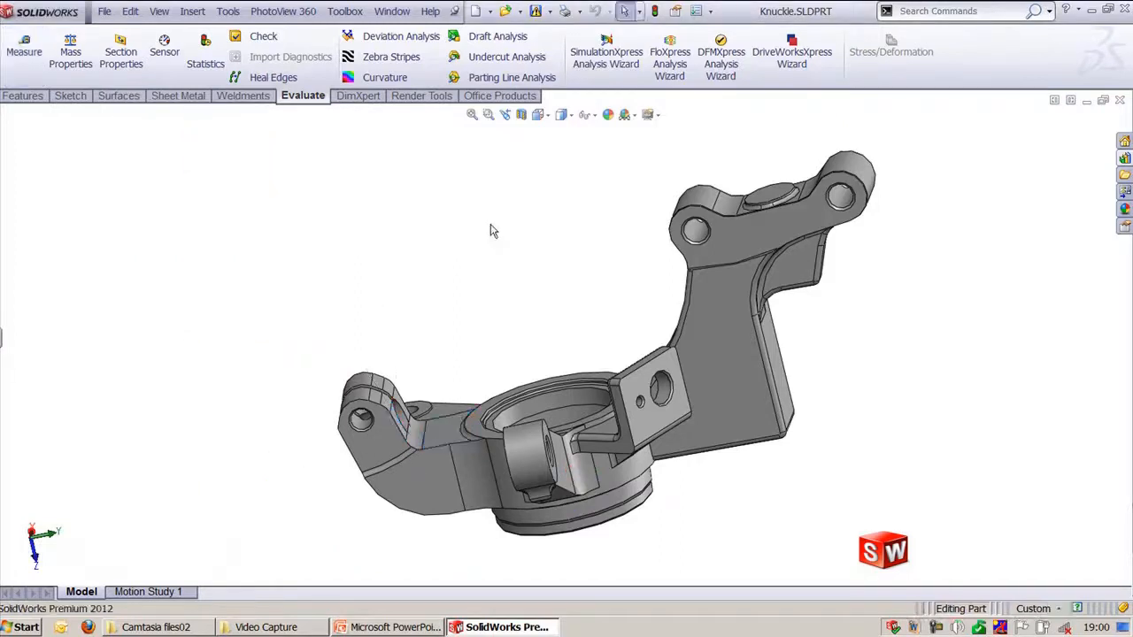
key("ctrl+7")
scroll(718, 250, "down", 3)
middle_click_drag(779, 249, 760, 291, "ctrl")
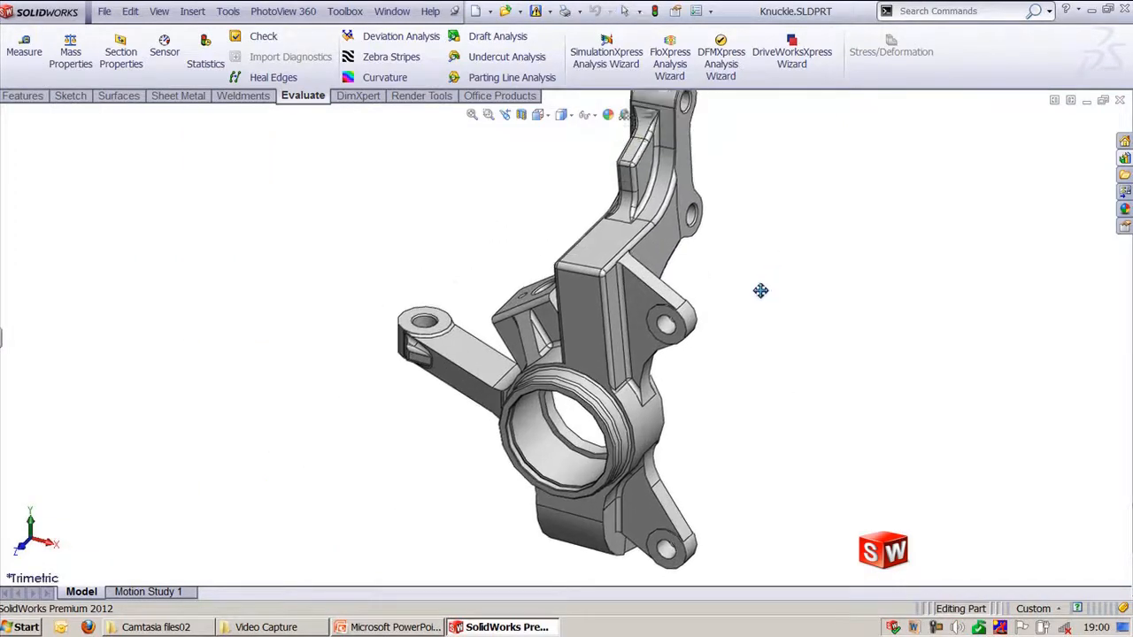
scroll(744, 335, "up", 2)
middle_click_drag(738, 243, 934, 442)
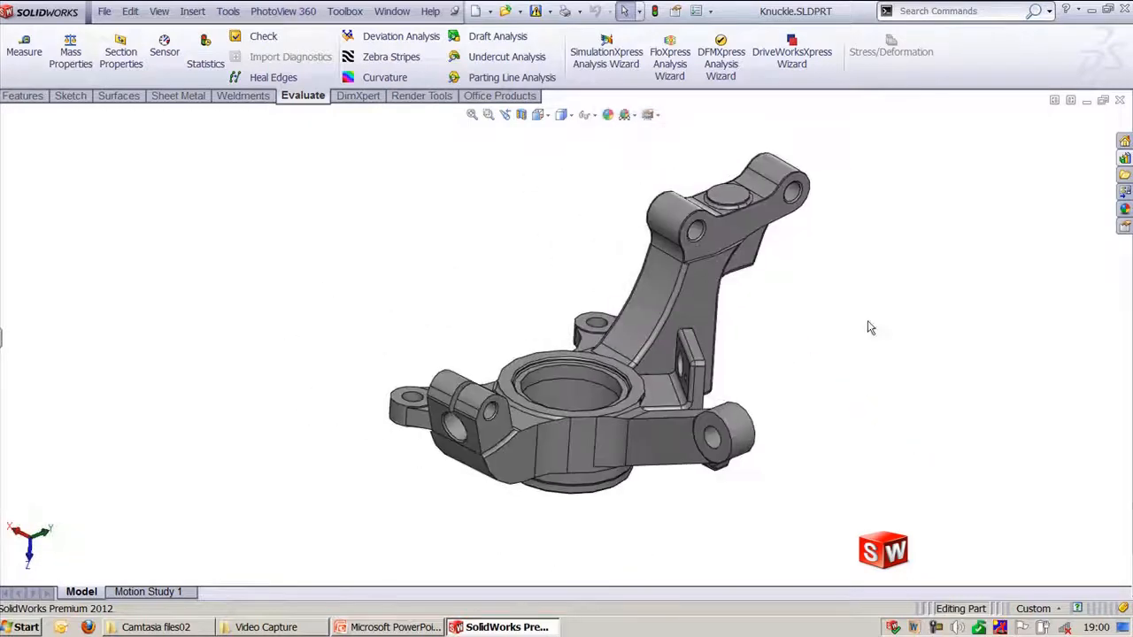
middle_click_drag(870, 328, 837, 351, "ctrl")
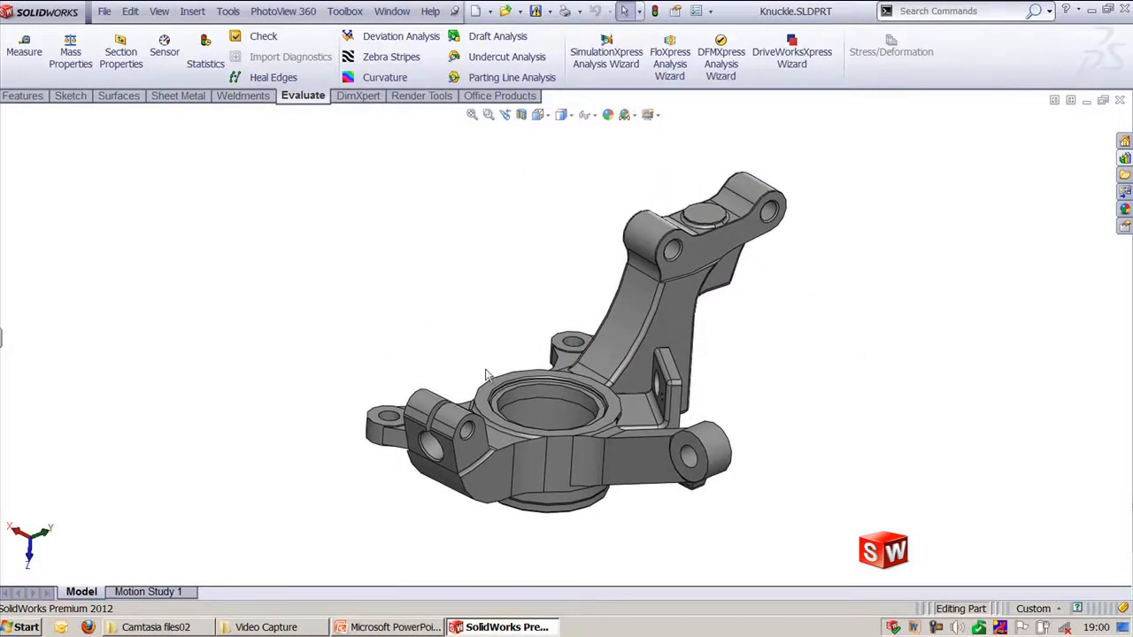
- Switch to PowerPoint and bring up the SolidWorks Training PPT 02.pptx presentation at the Measuring Geometries slide
left_click(390, 626)
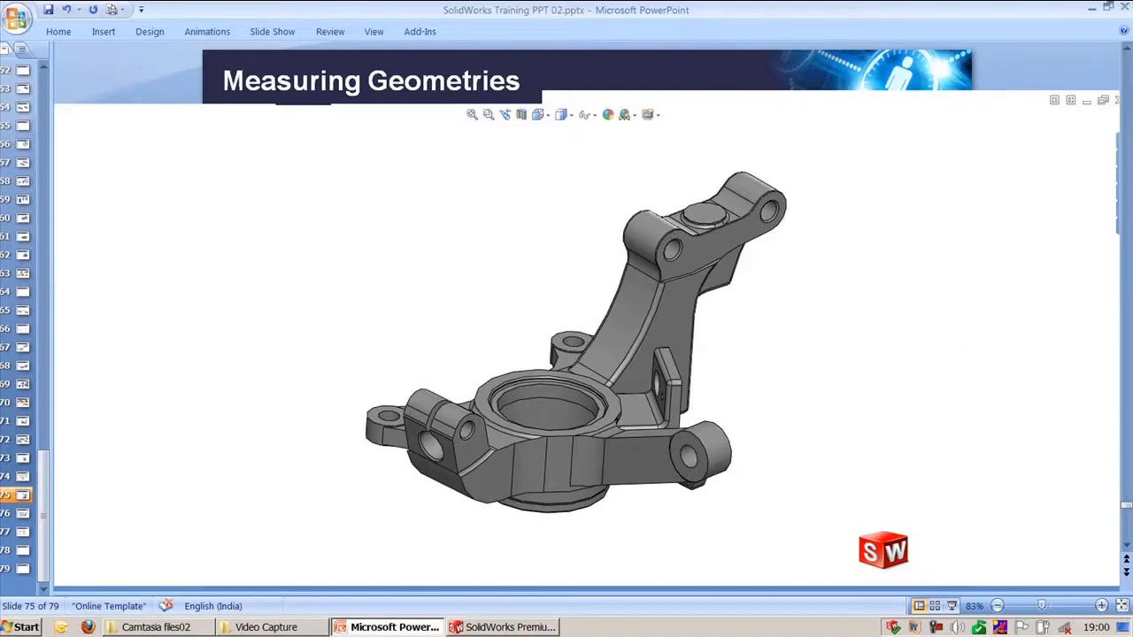
mouse_move(379, 629)
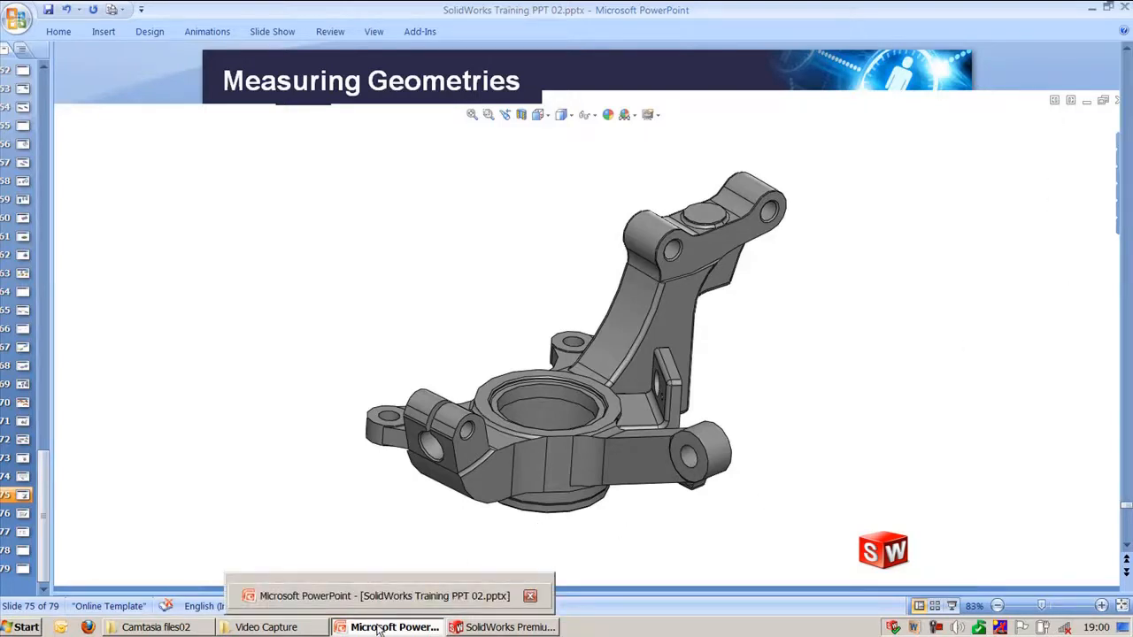